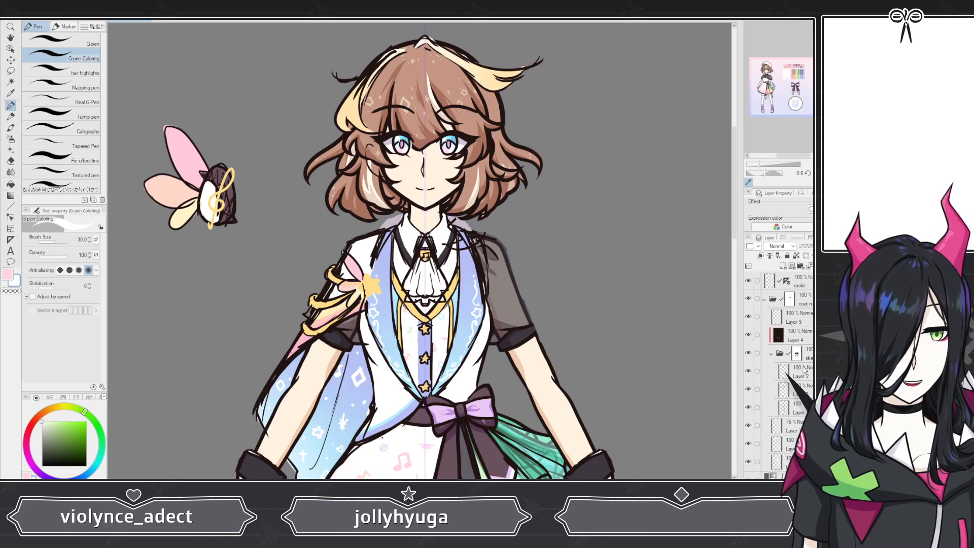
Step: Rename the selected layer in the coat folder as a
double_click(800, 322)
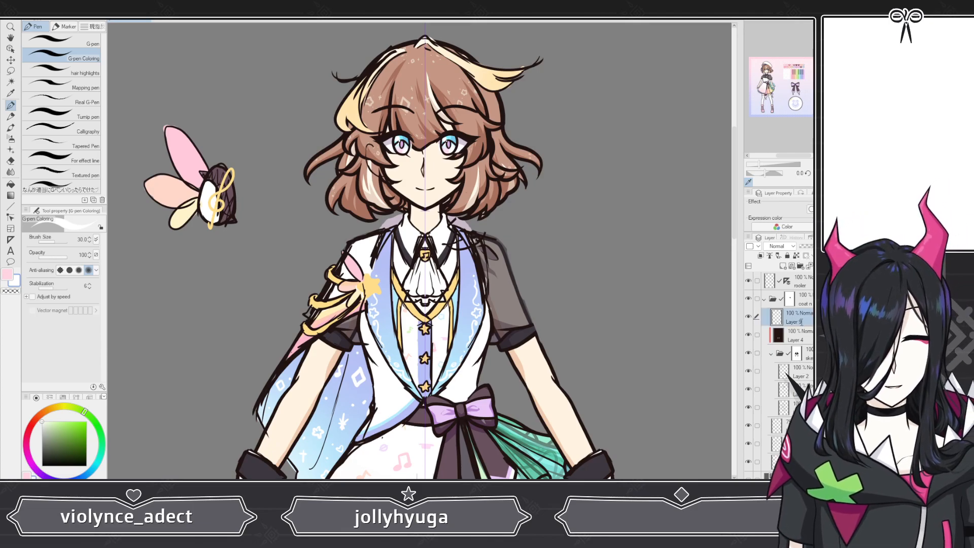
text(a)
key(Return)
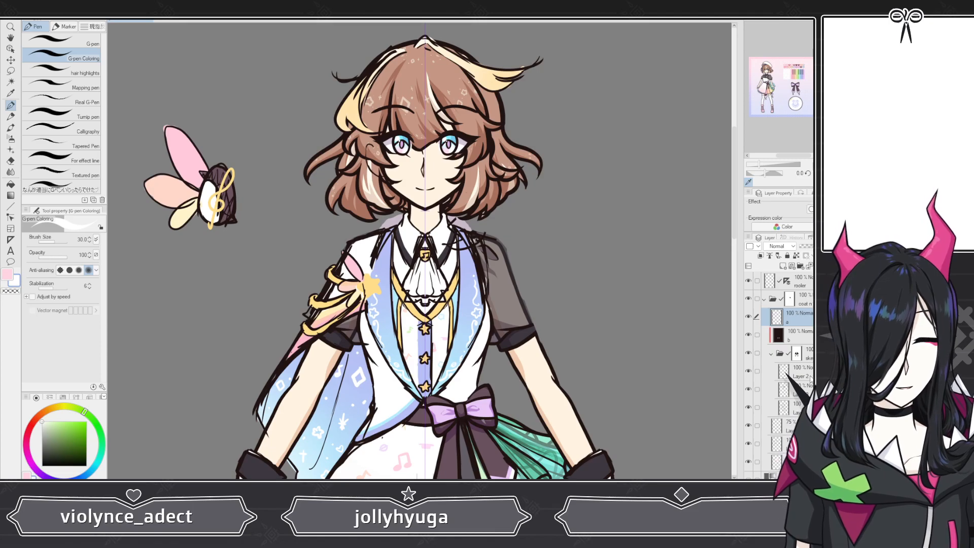
Step: Rename the layer below it inside the nested folder as c
double_click(801, 376)
text(c)
key(Return)
key(d)
Step: Rename the next layers in the nested folder as d and e
click(810, 395)
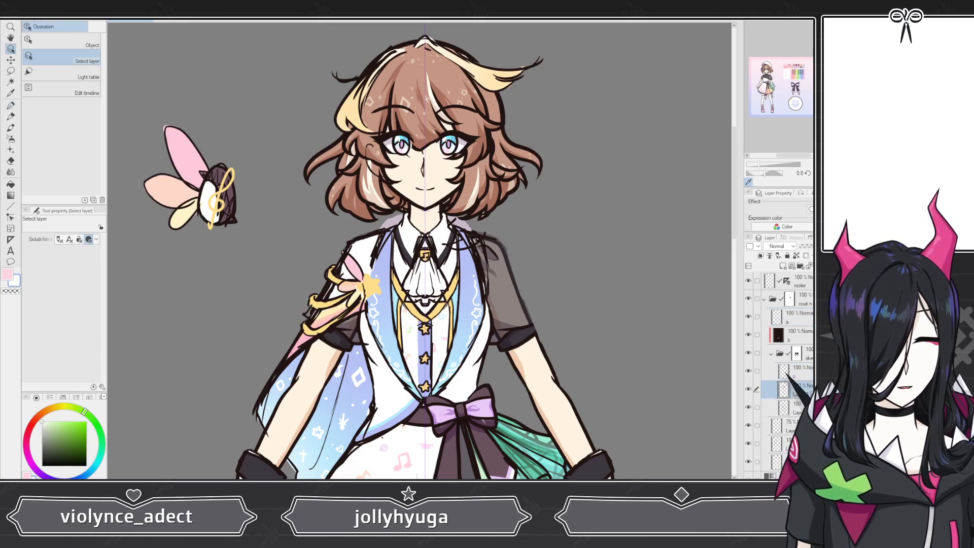
double_click(801, 394)
text(d)
key(Return)
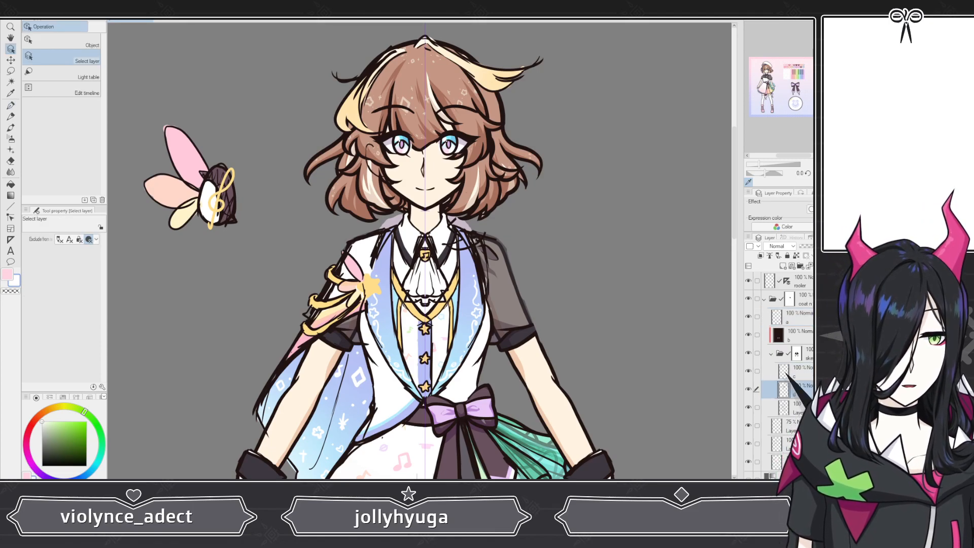
text(e)
key(Tab)
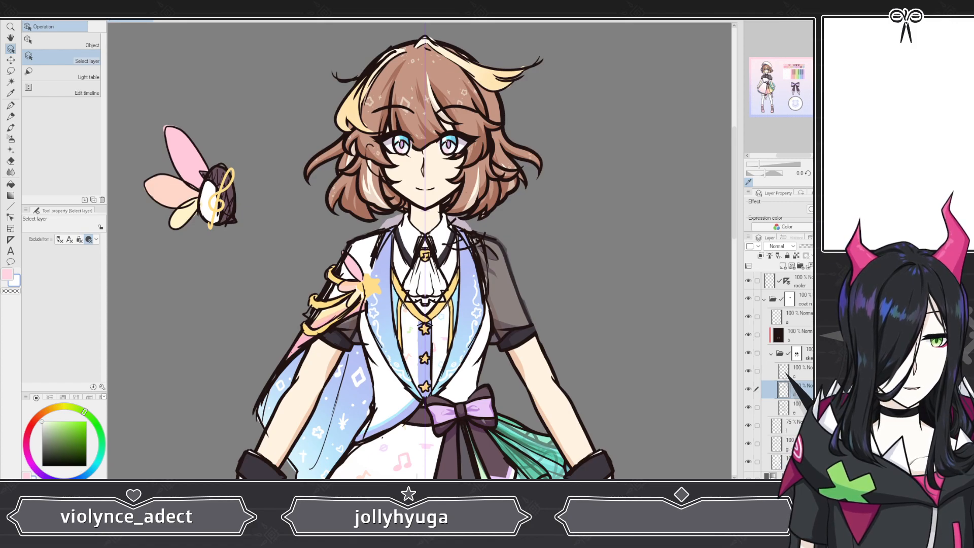
Step: Collapse the coat folder, hide it, and hide the layer below the model layers
scroll(779, 375, down, 3)
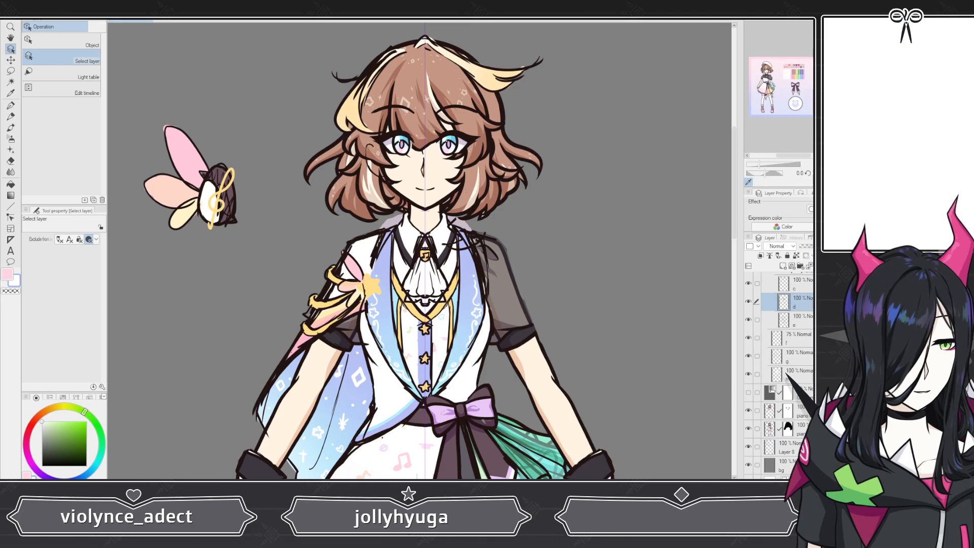
scroll(796, 346, up, 3)
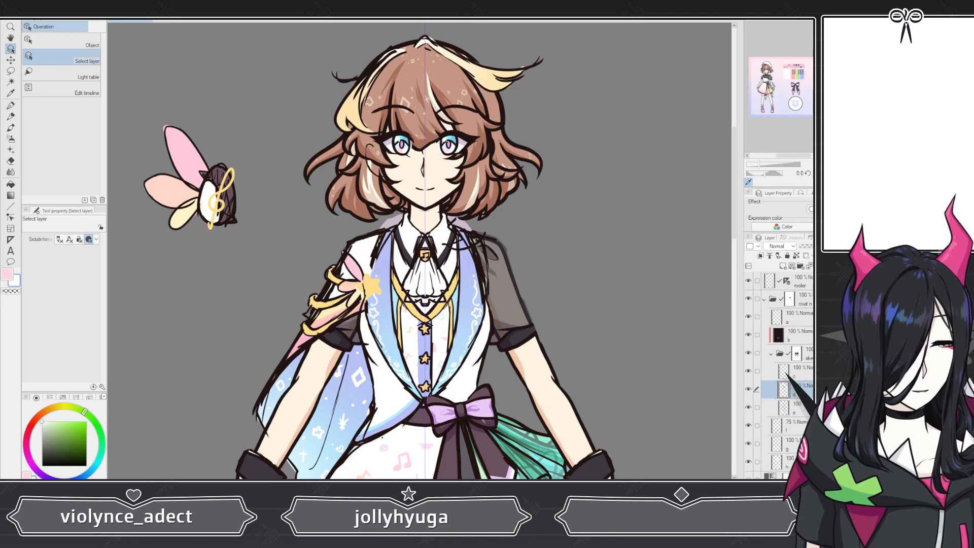
click(764, 299)
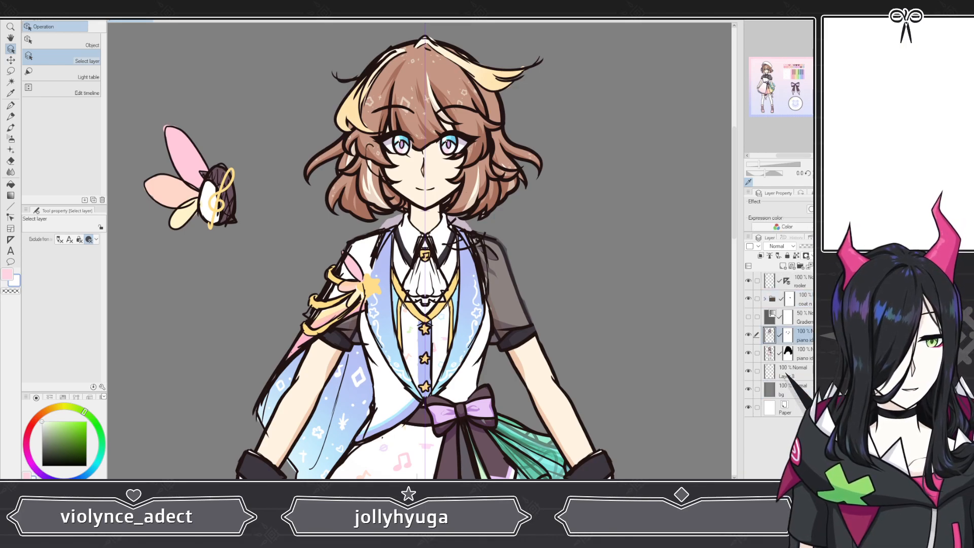
scroll(434, 239, down, 5)
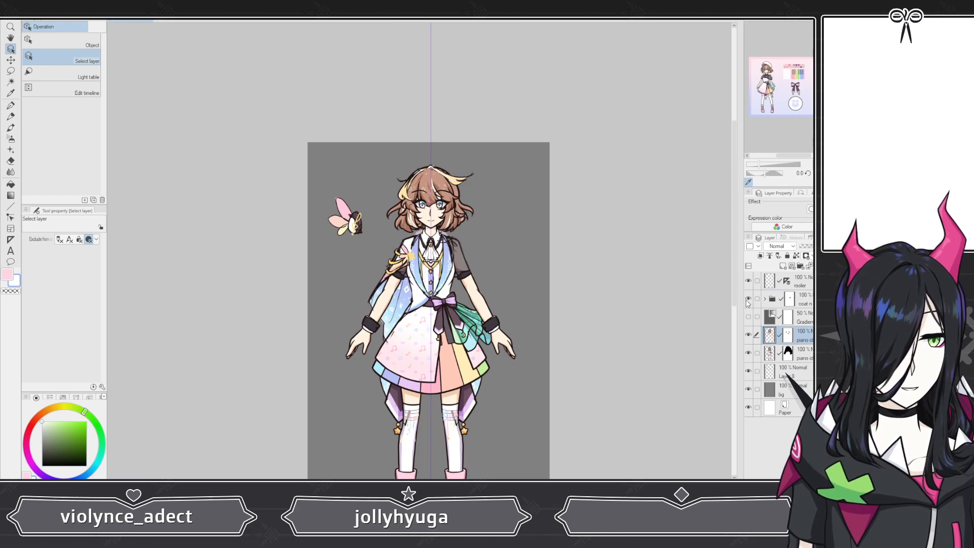
click(747, 300)
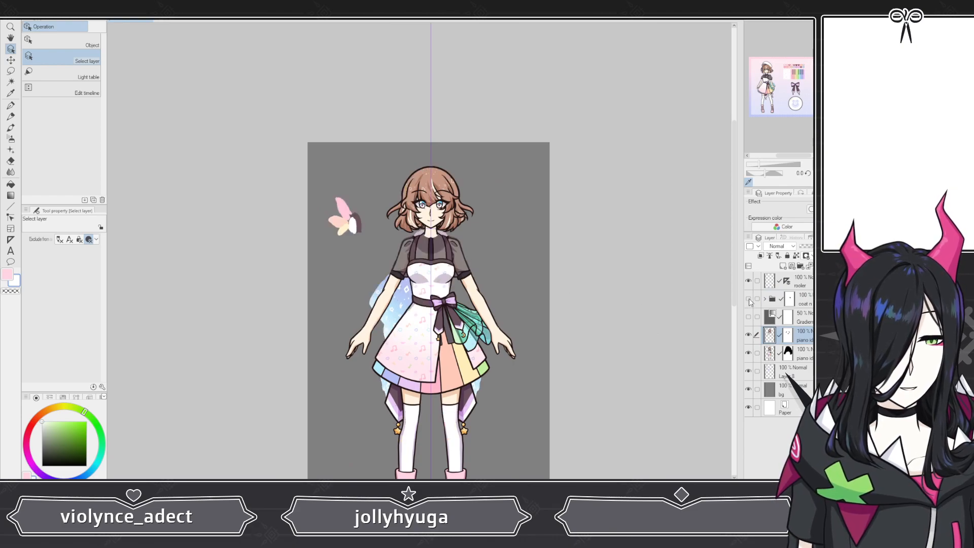
click(785, 374)
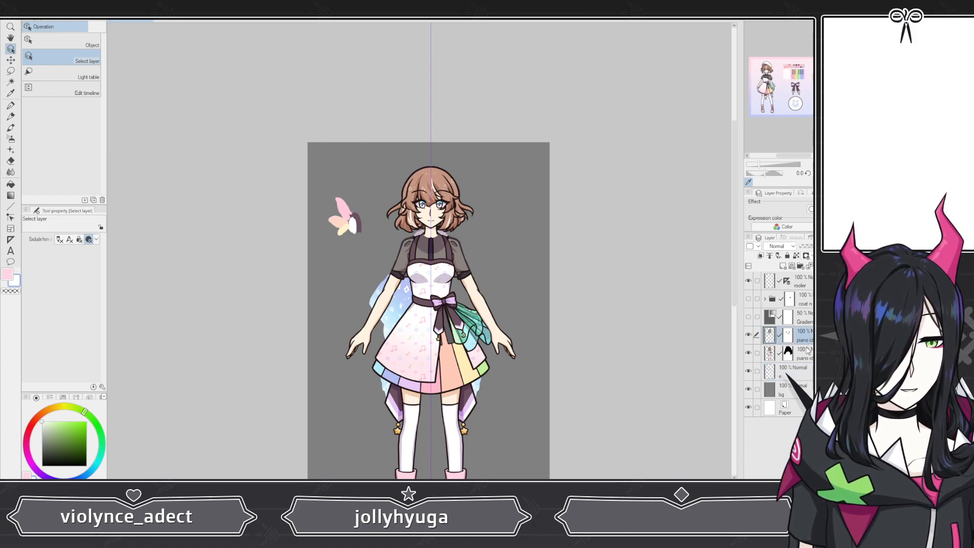
click(749, 372)
Step: Merge the piano idol model layer down into the piano idol model layer beneath it
scroll(386, 287, up, 4)
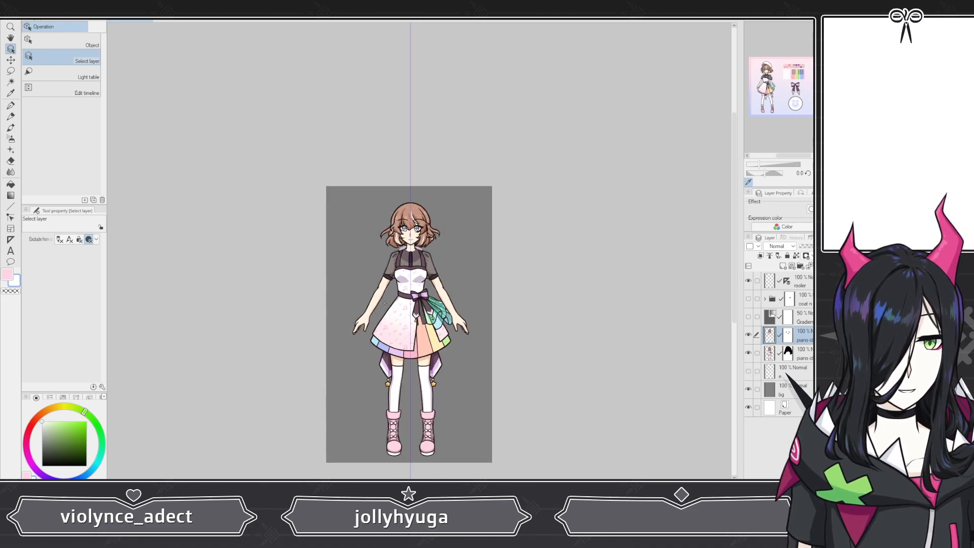
scroll(408, 303, down, 3)
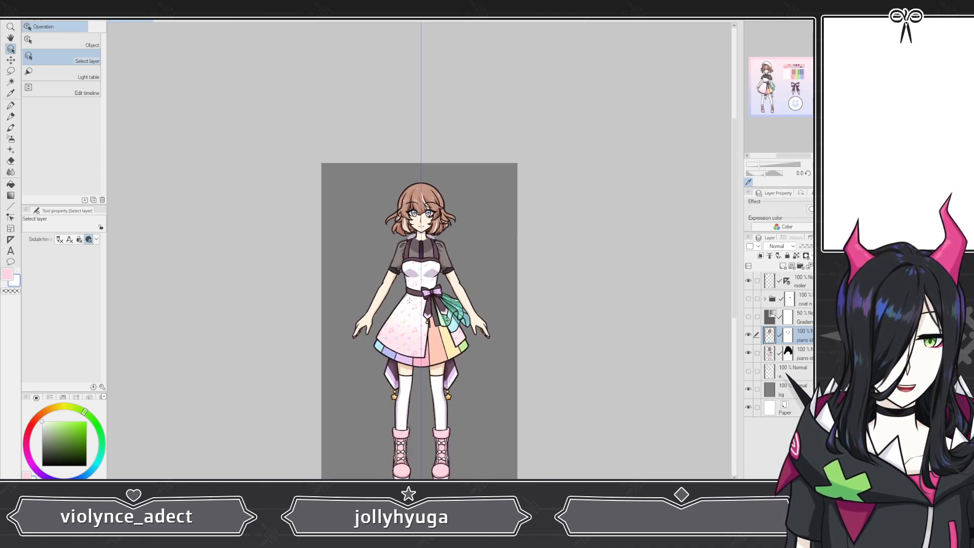
scroll(425, 334, up, 2)
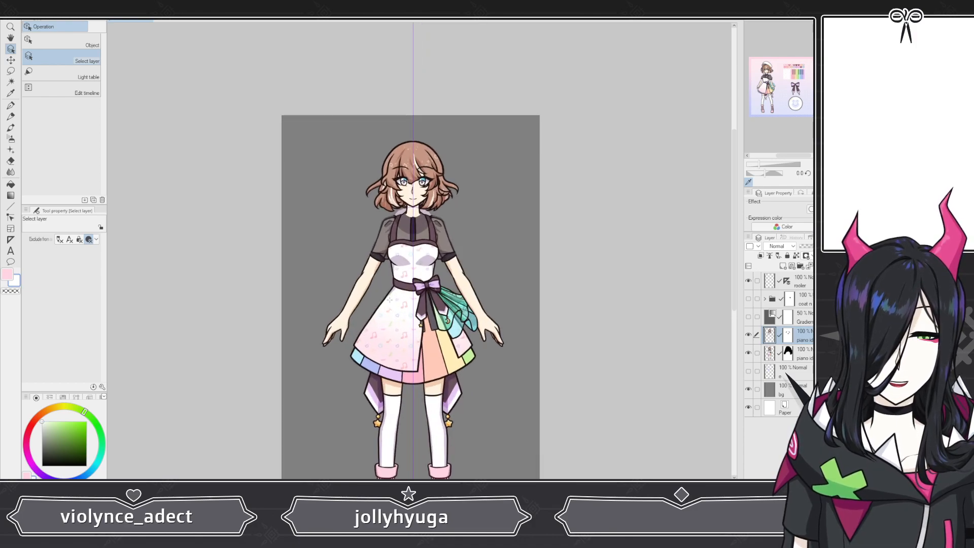
scroll(425, 334, down, 2)
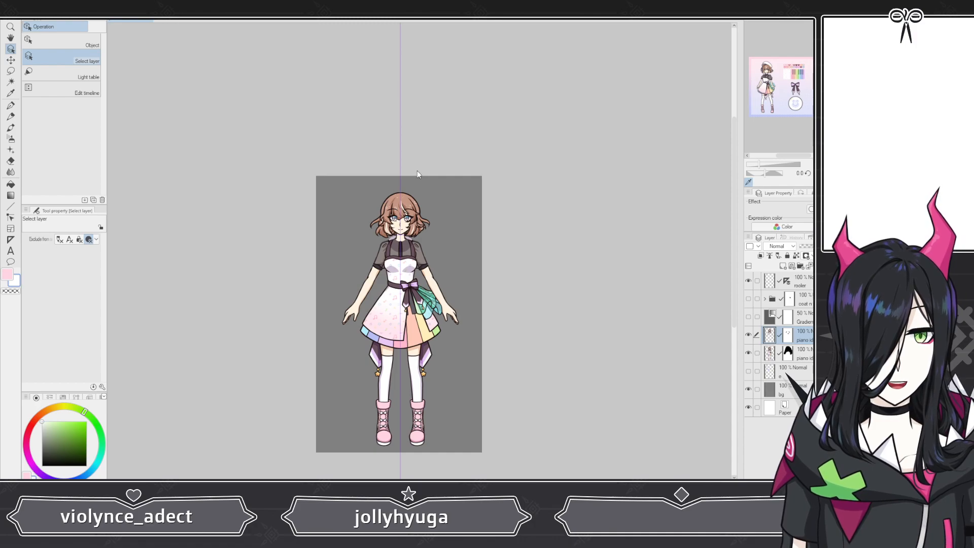
key(ctrl+e)
scroll(394, 230, up, 3)
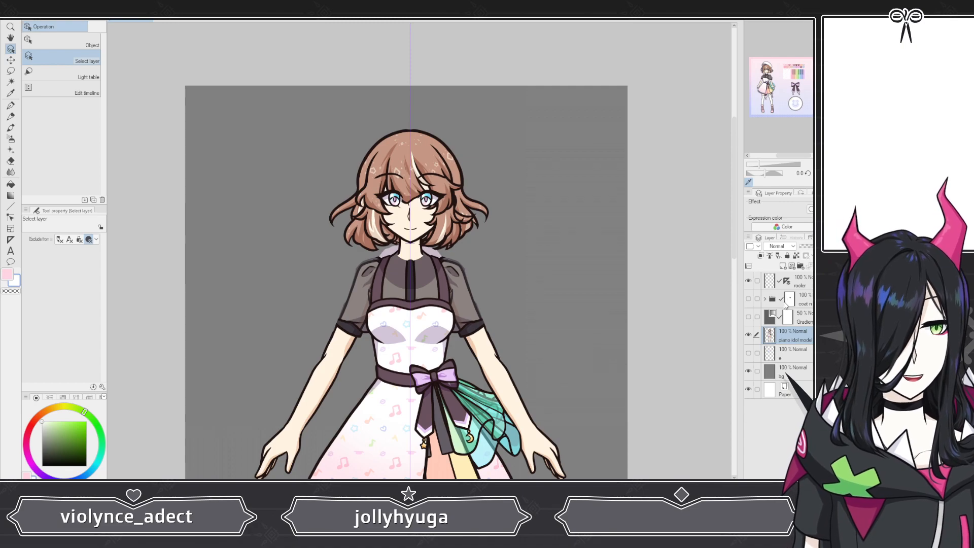
Step: Delete the Gradient map layer
click(807, 321)
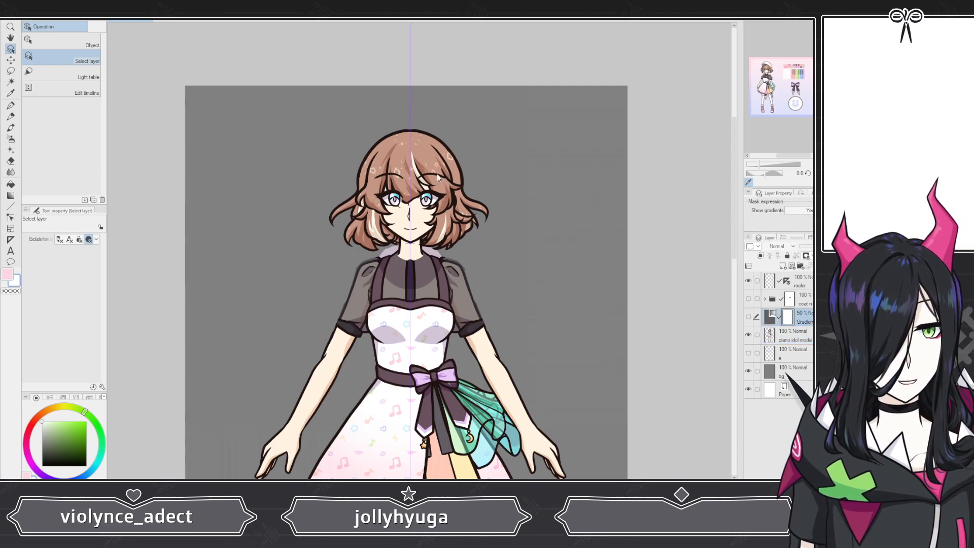
key(Delete)
key(Delete)
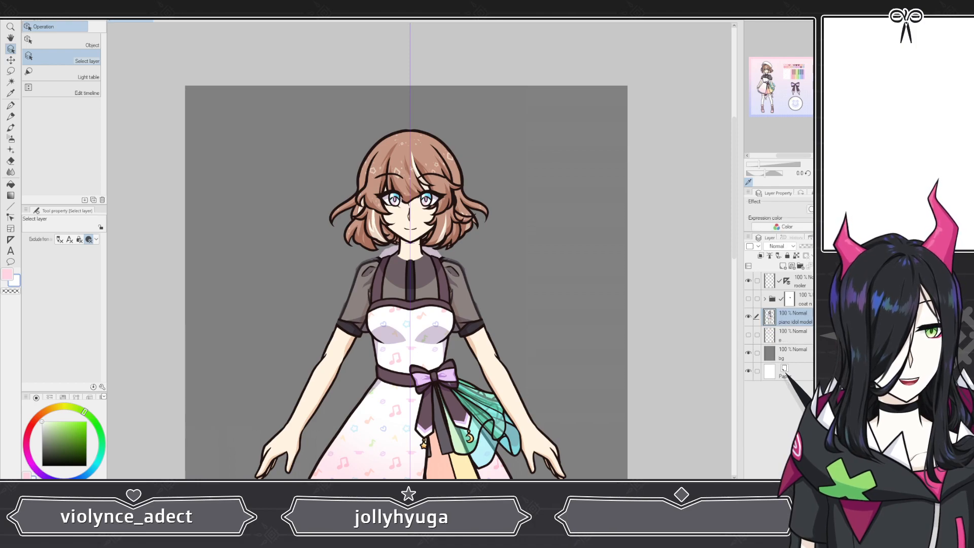
Step: Rename the coat folder as concept, show it, and lower its opacity to 56%
click(800, 300)
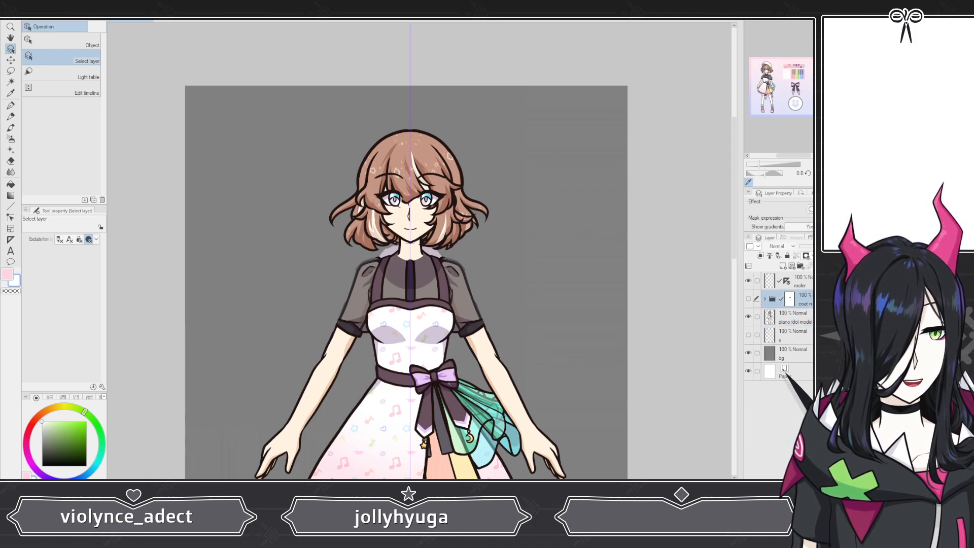
double_click(805, 303)
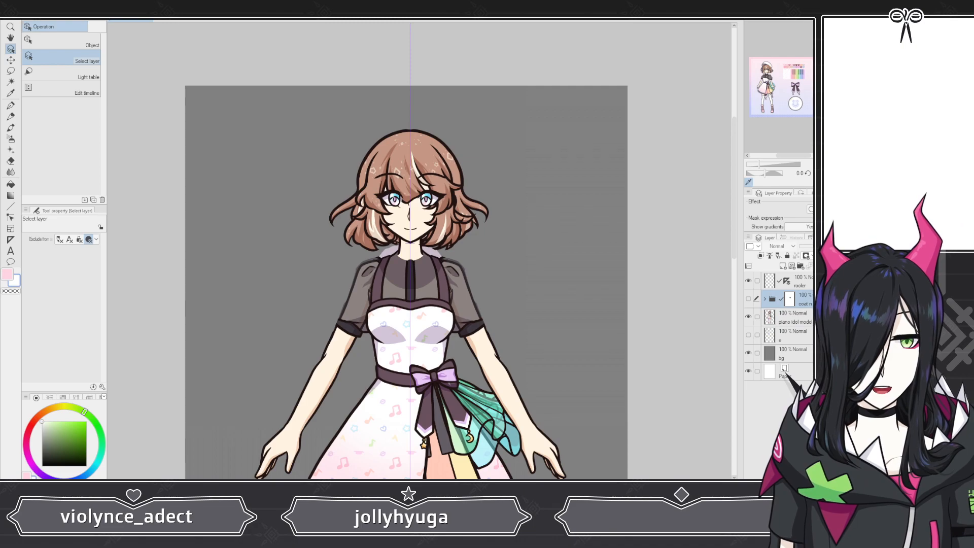
text(concept)
key(Return)
click(749, 298)
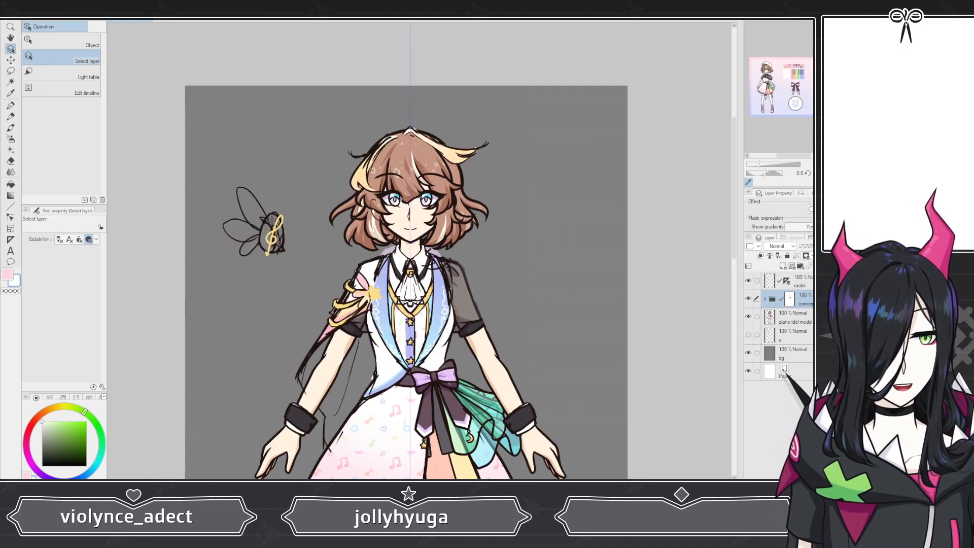
click(822, 246)
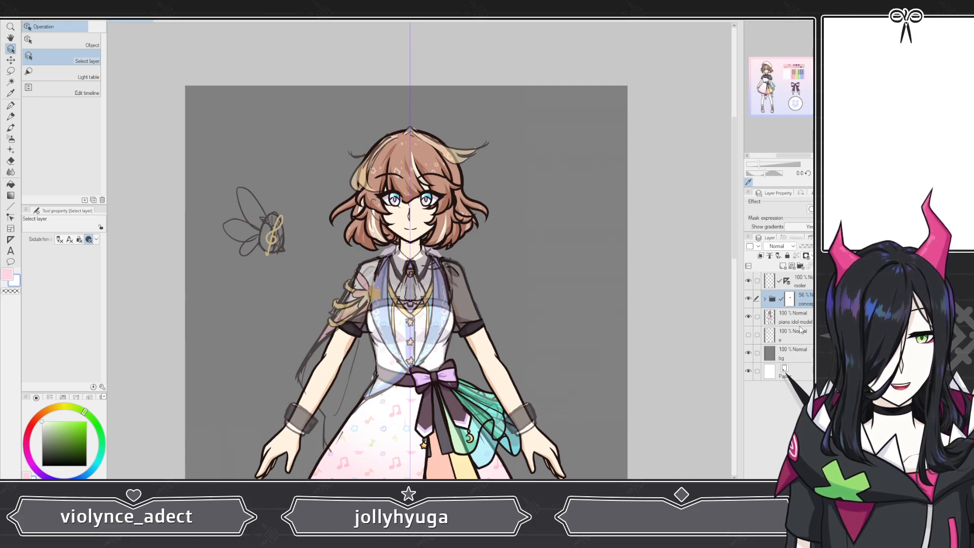
Step: Undo the last two changes and redo one of them
key(ctrl+z)
key(ctrl+z)
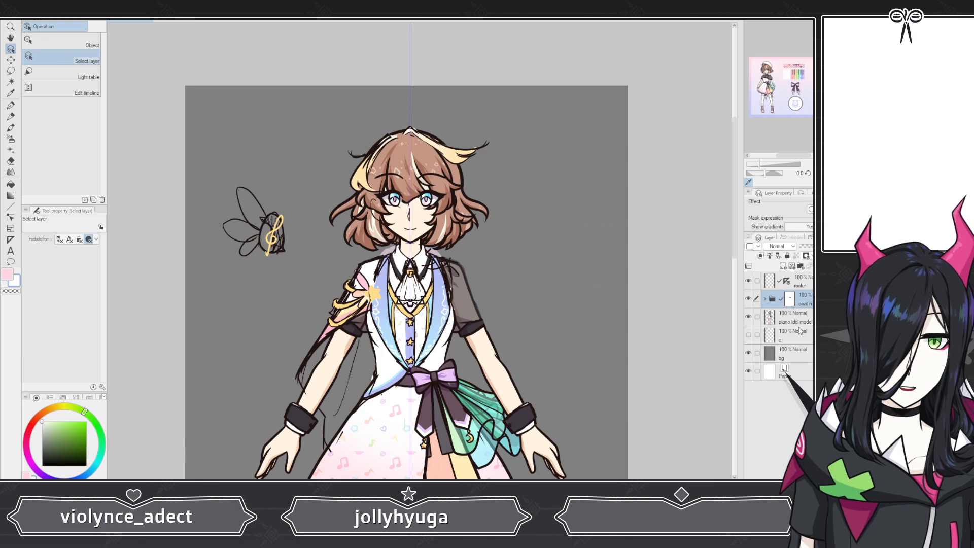
key(ctrl+y)
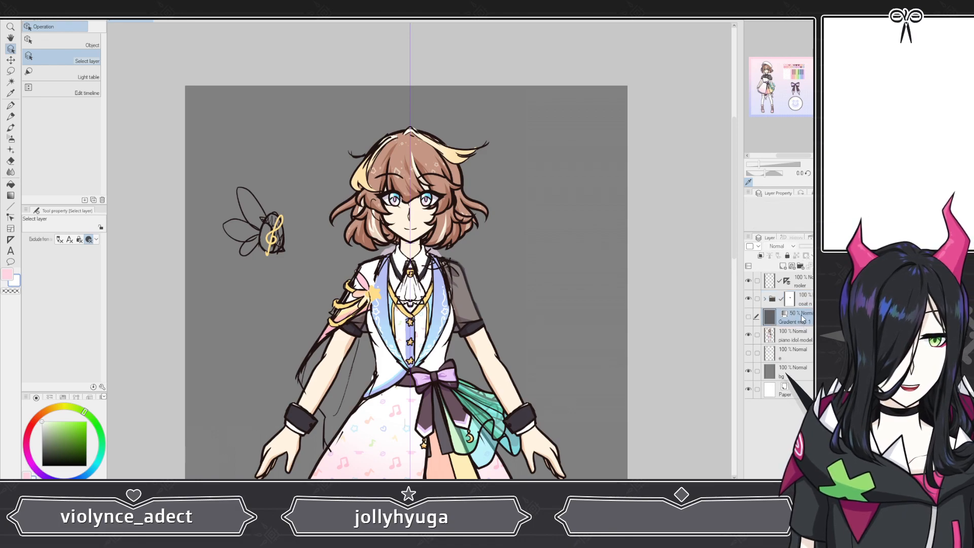
Step: Show the Gradient map layer and move it above the coat folder
click(755, 316)
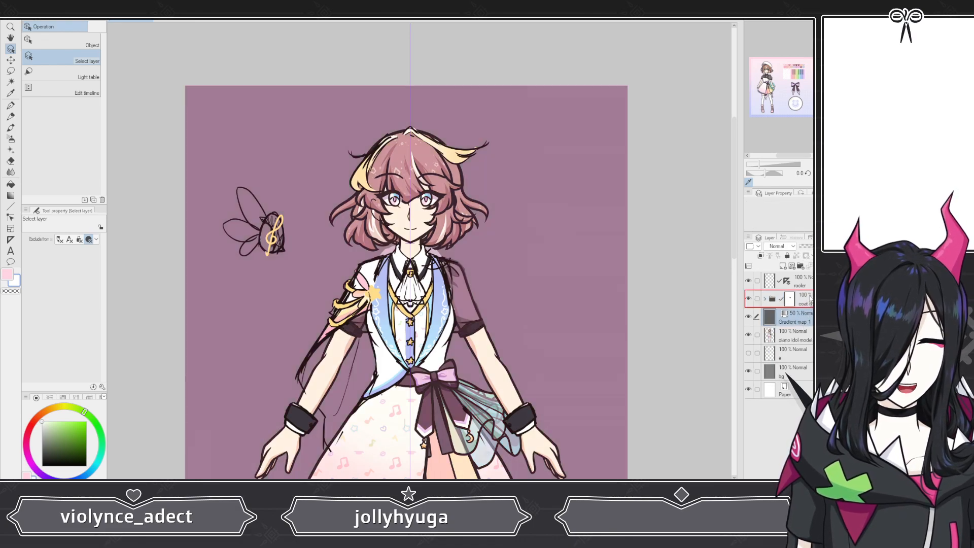
drag(810, 301, 810, 299)
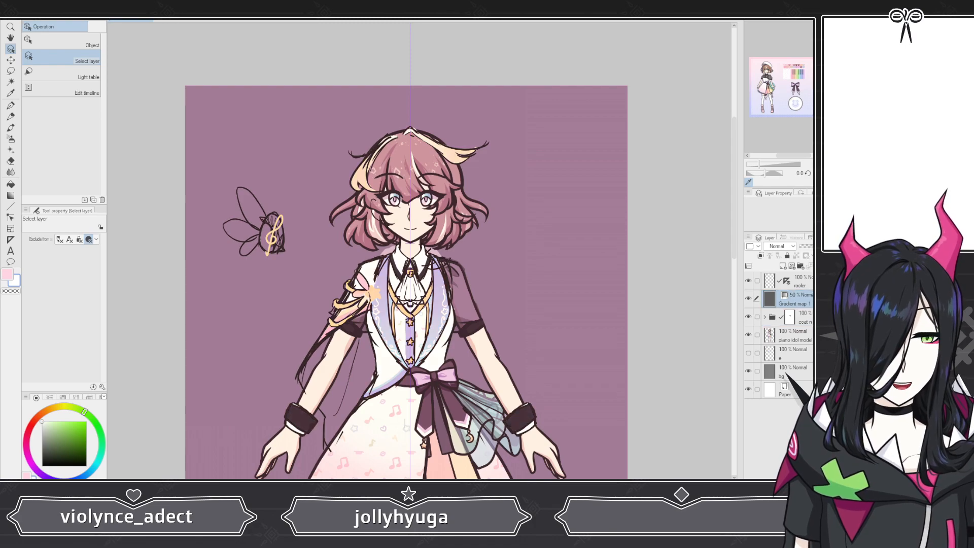
scroll(407, 229, down, 3)
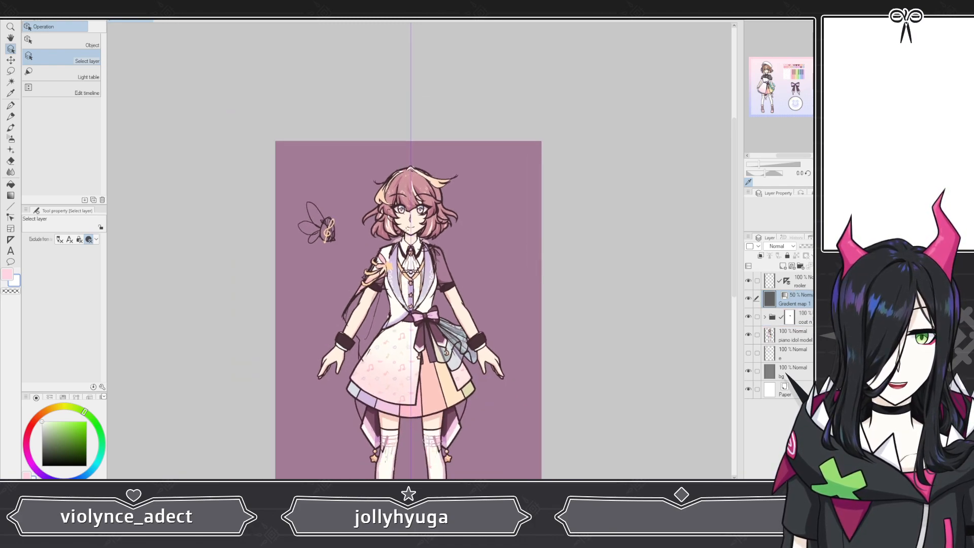
scroll(406, 229, up, 3)
Step: Set the piano idol model layer's opacity to 50%
click(803, 336)
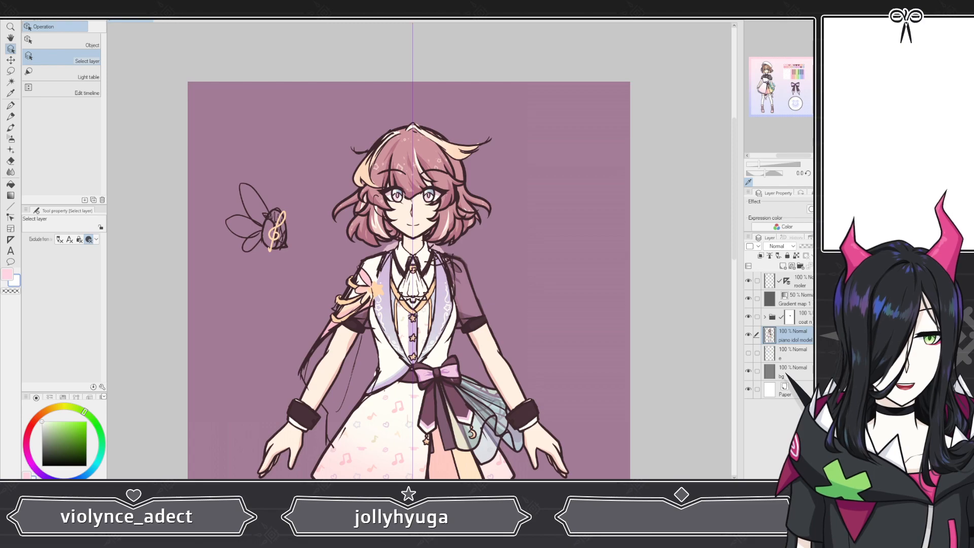
click(820, 246)
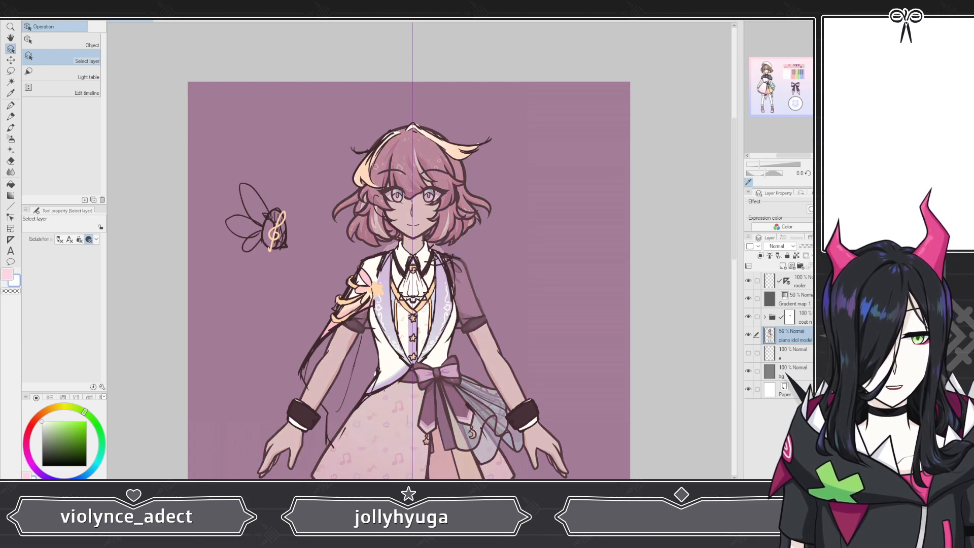
drag(820, 246, 817, 246)
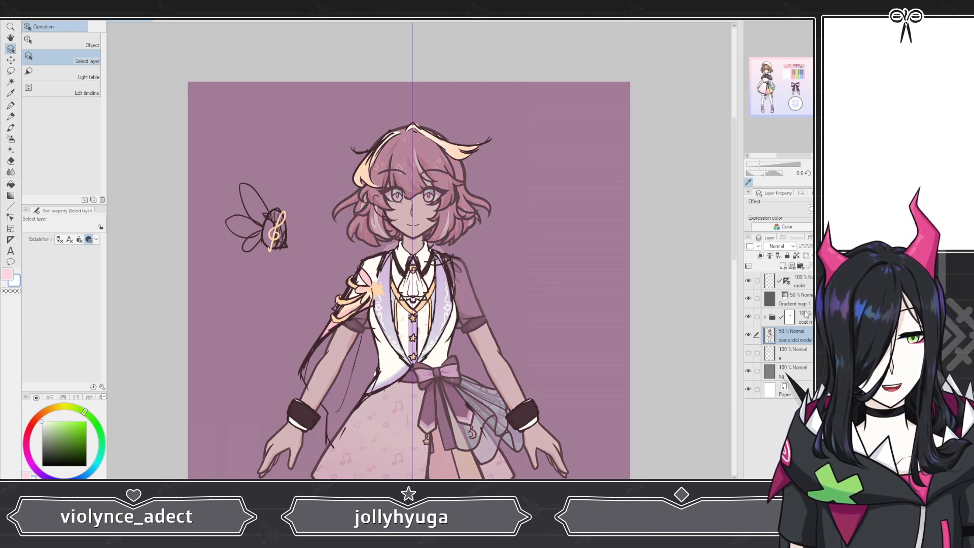
scroll(368, 184, down, 4)
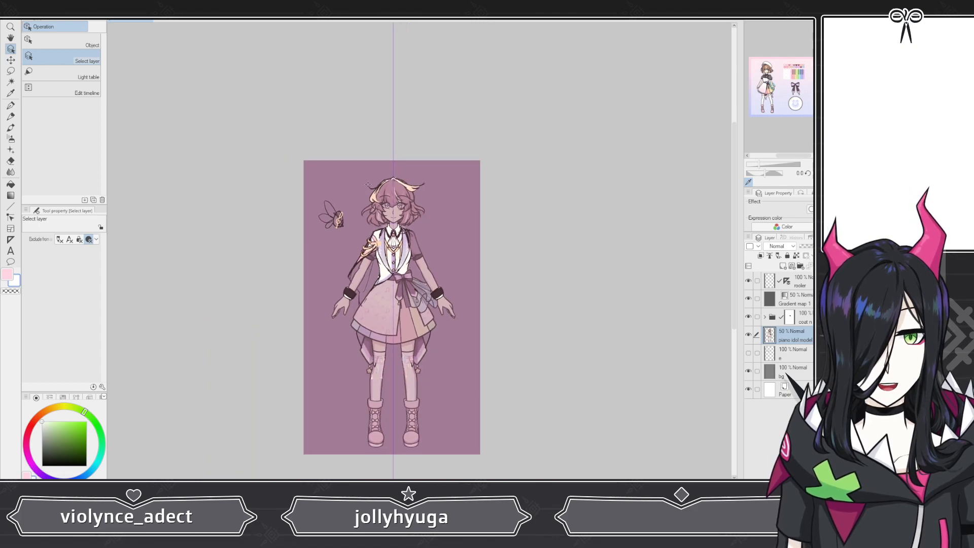
scroll(369, 183, up, 8)
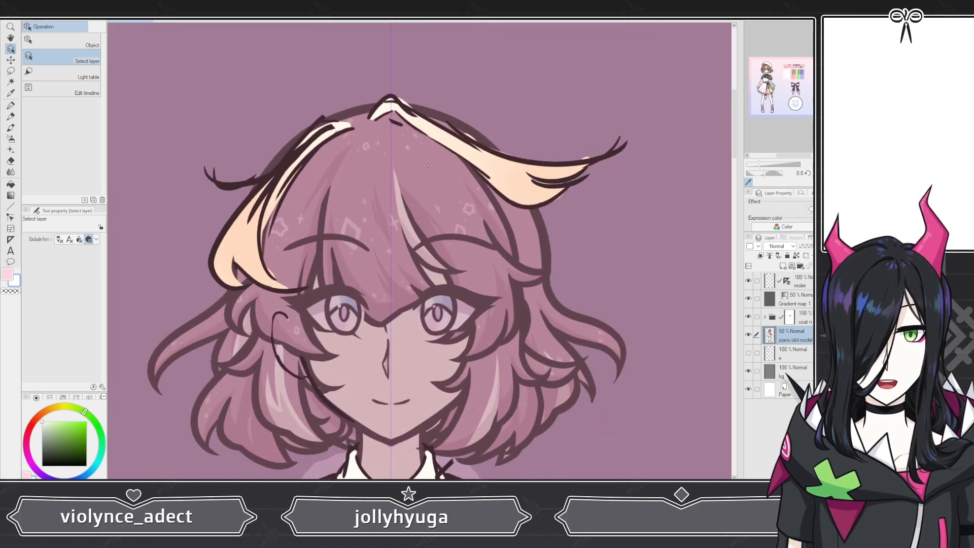
scroll(390, 248, down, 8)
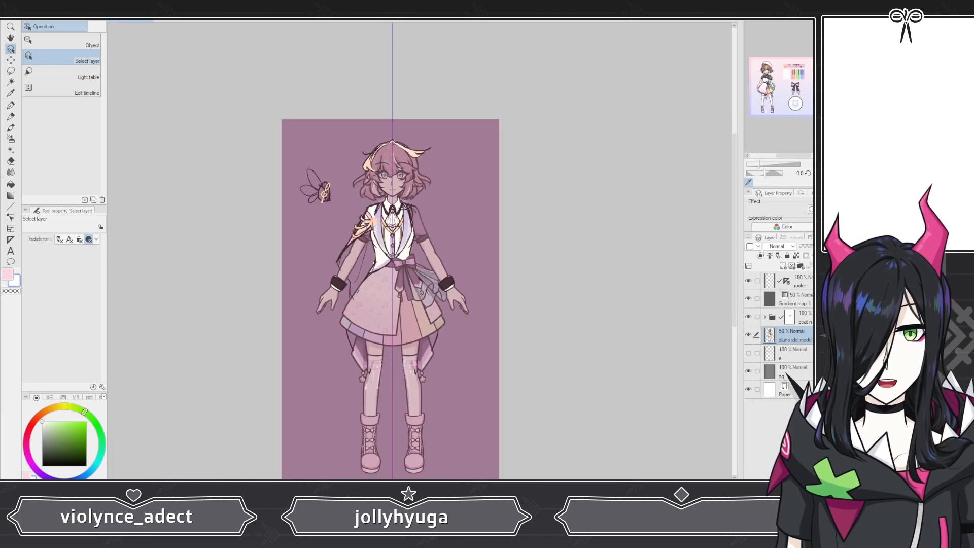
Step: Toggle the e layer's visibility on and off, then expand the coat folder
click(748, 353)
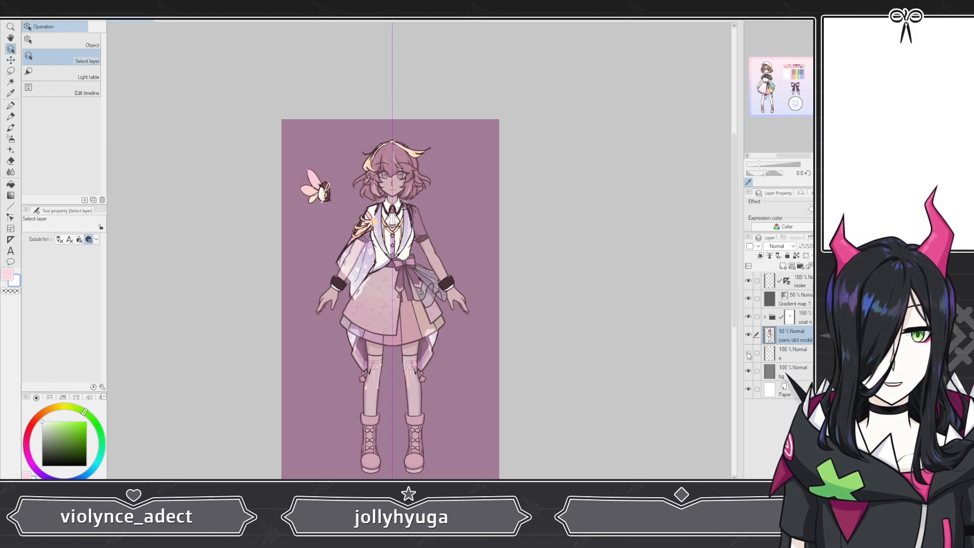
click(748, 353)
click(764, 317)
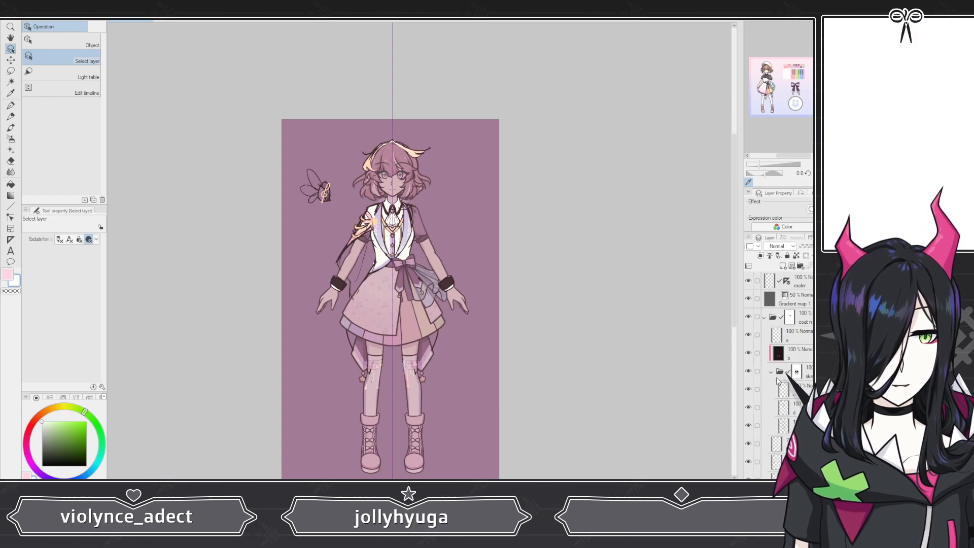
Step: Hide several layers inside the coat folder to show the sketch underneath
scroll(771, 382, down, 2)
click(748, 373)
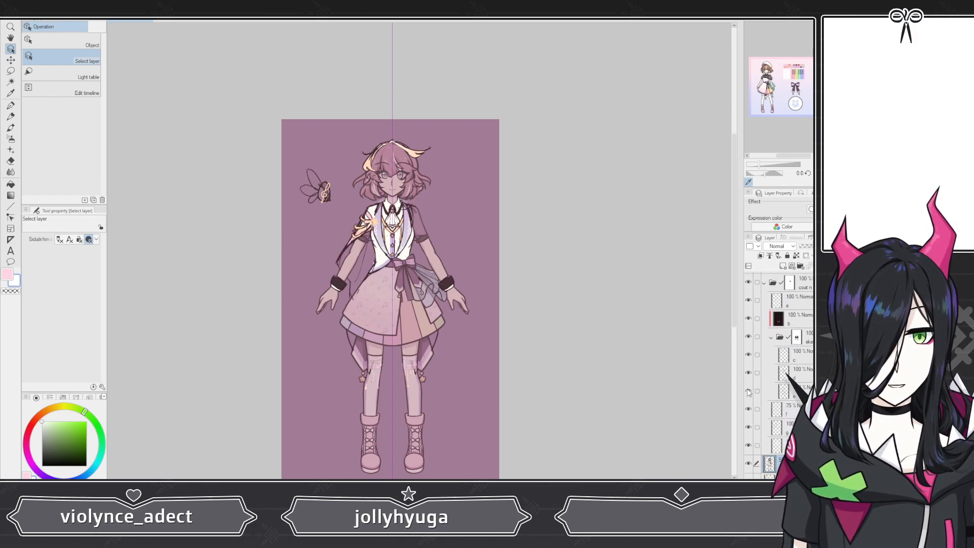
click(748, 373)
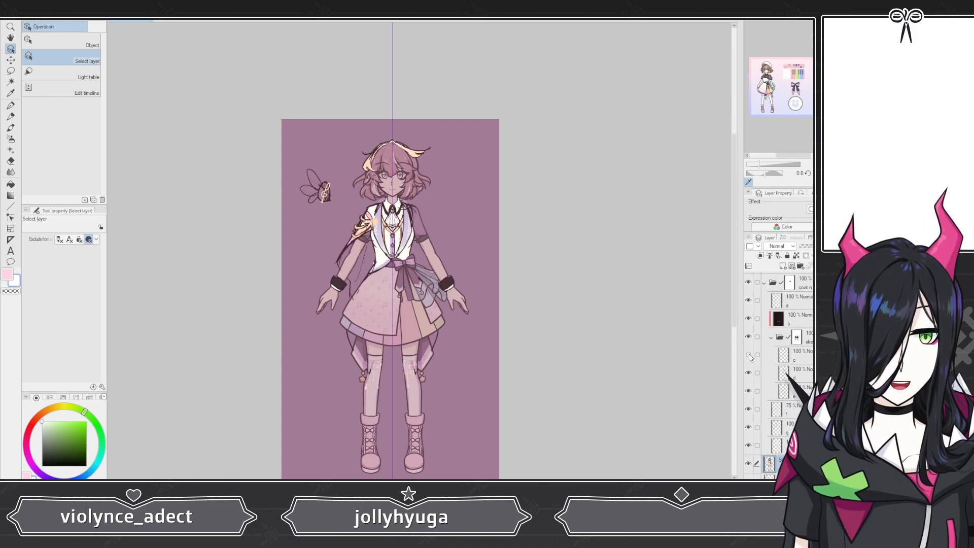
click(748, 409)
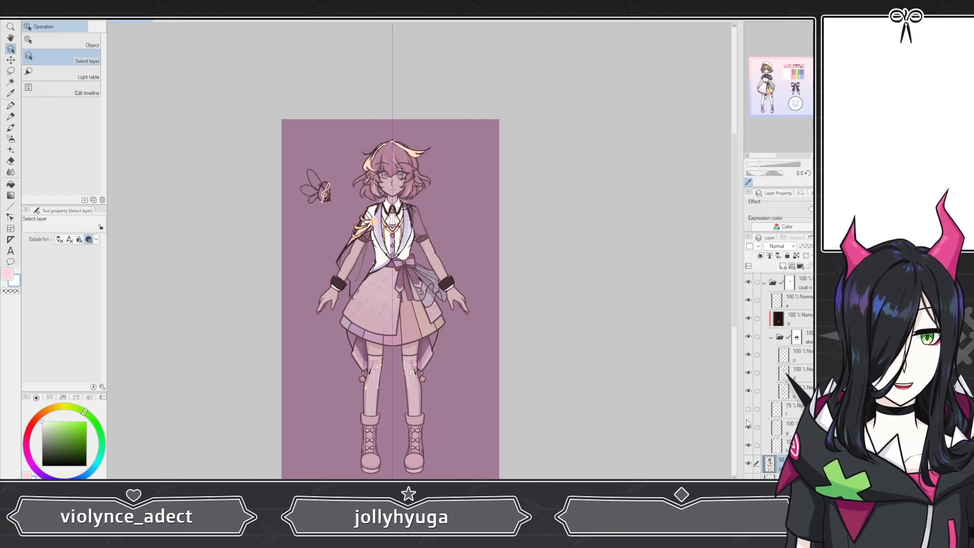
click(748, 427)
click(748, 445)
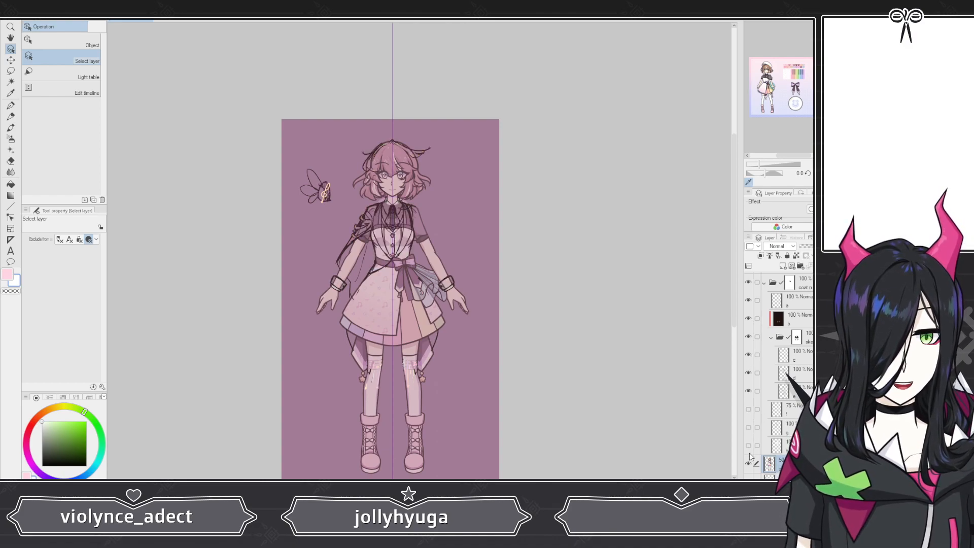
scroll(344, 248, up, 2)
scroll(396, 248, up, 3)
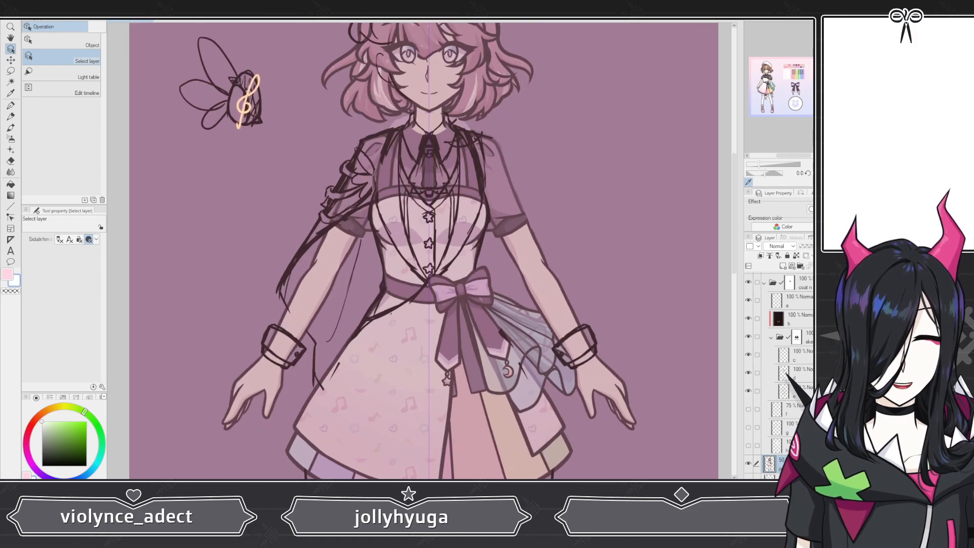
Step: Fade the idol model layer and compare it with the sketch across the figure
click(806, 247)
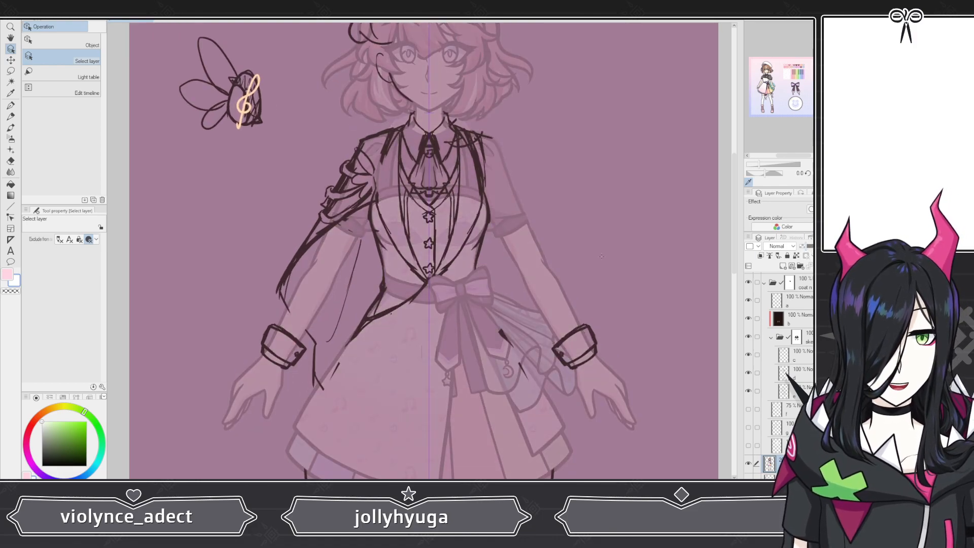
scroll(362, 257, down, 2)
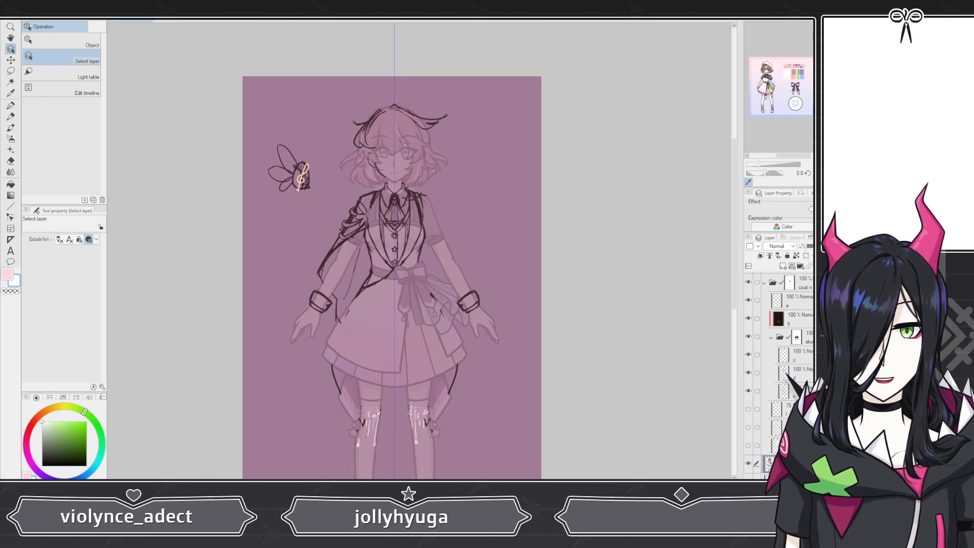
scroll(339, 196, down, 1)
scroll(353, 356, up, 6)
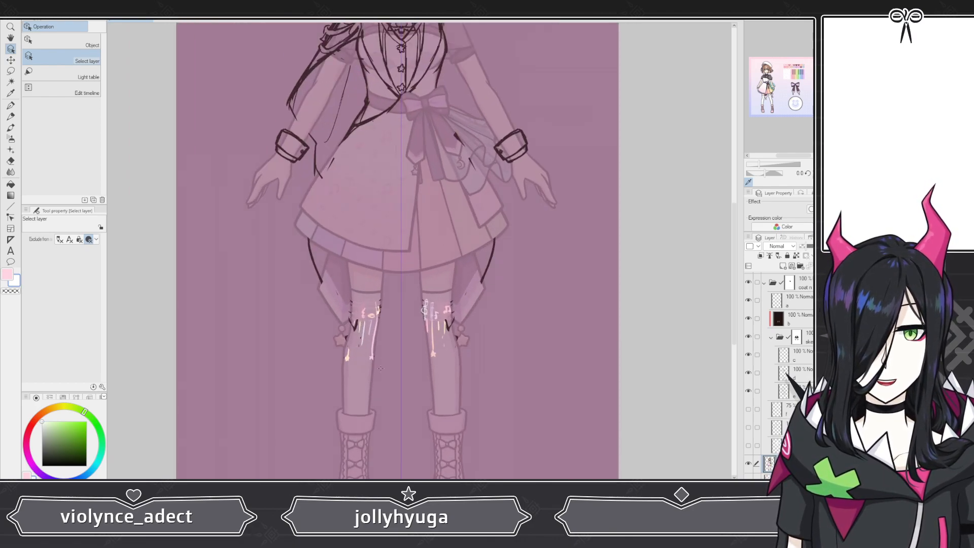
scroll(369, 324, down, 5)
scroll(781, 355, up, 2)
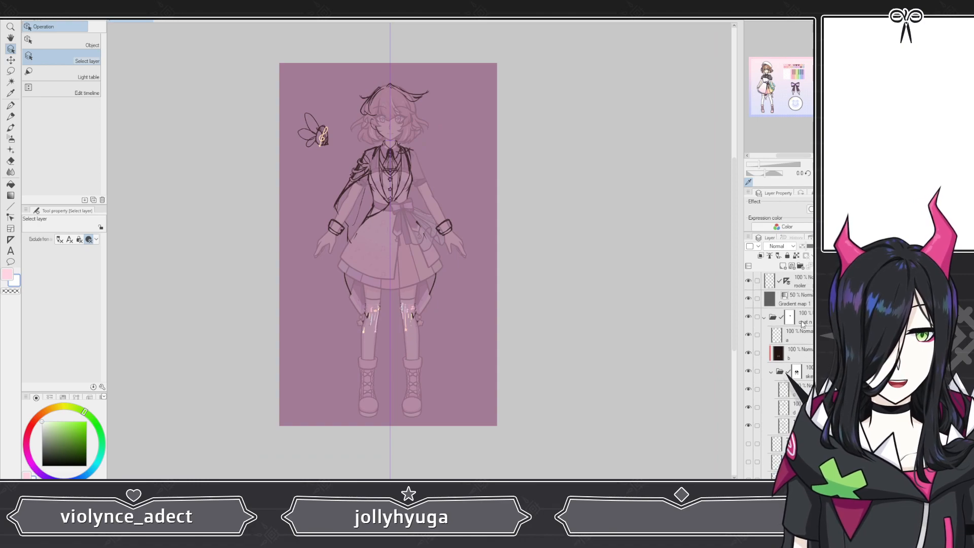
Step: Create a new layer folder and name it coat
click(748, 319)
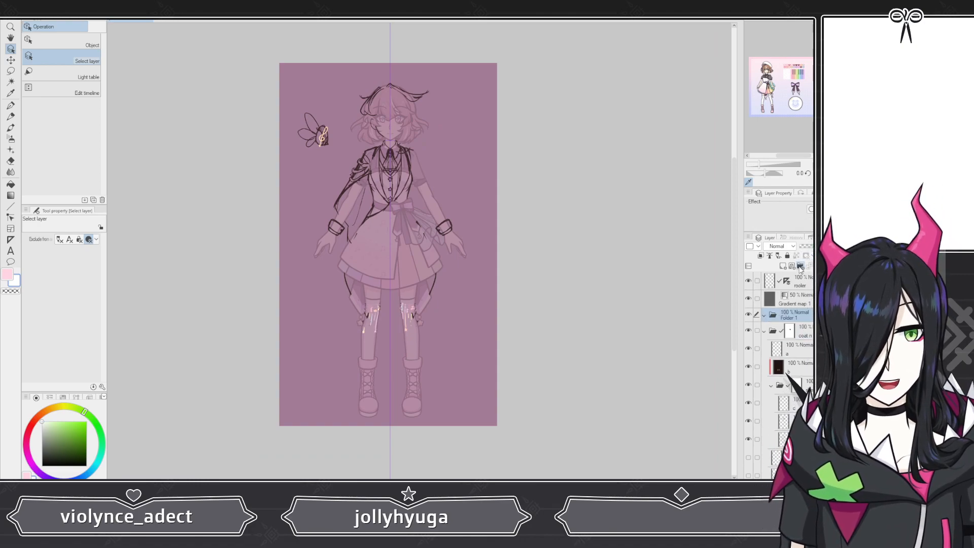
click(800, 267)
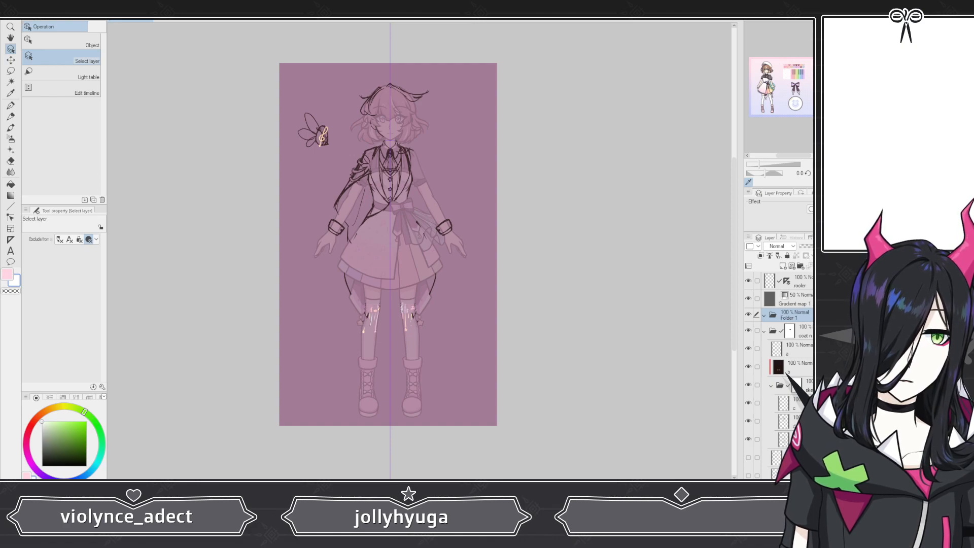
double_click(789, 318)
text(coat)
key(Return)
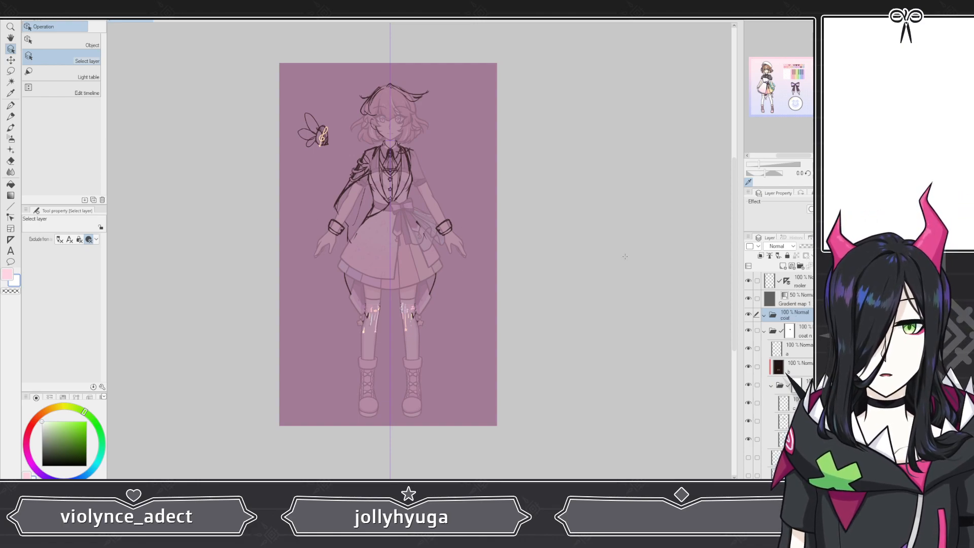
Step: Add another folder named bangs and select the coat n folder
click(801, 266)
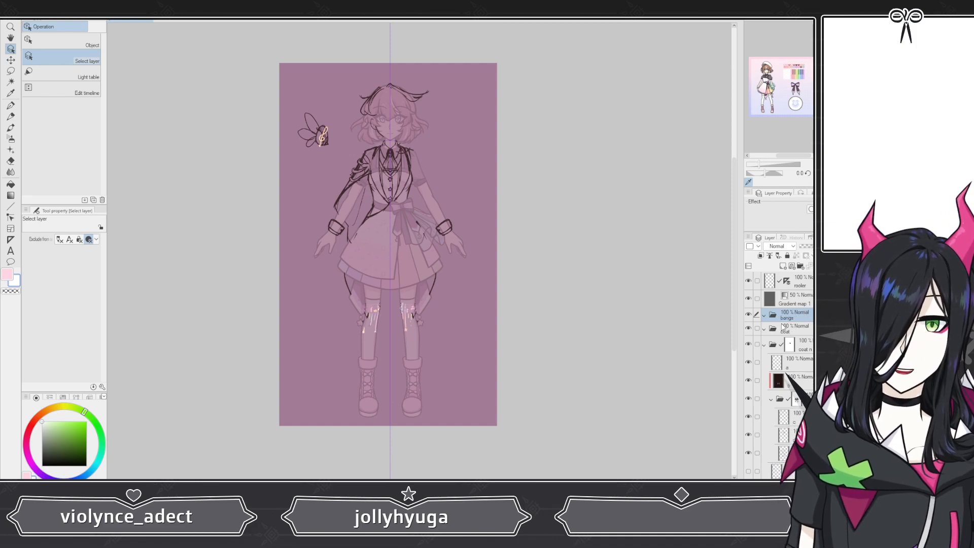
click(800, 332)
click(801, 344)
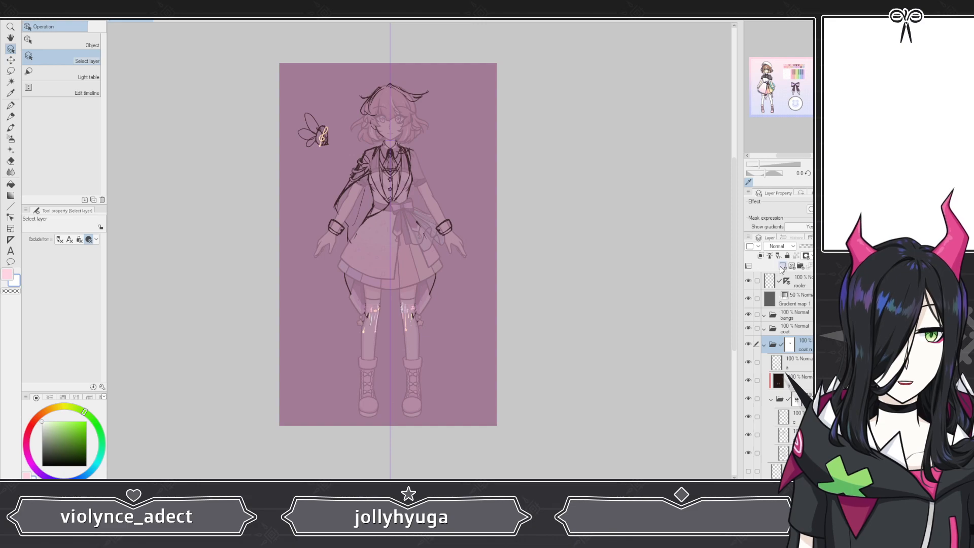
Step: Create a new folder above the coat n folder and name it cuffs
click(800, 265)
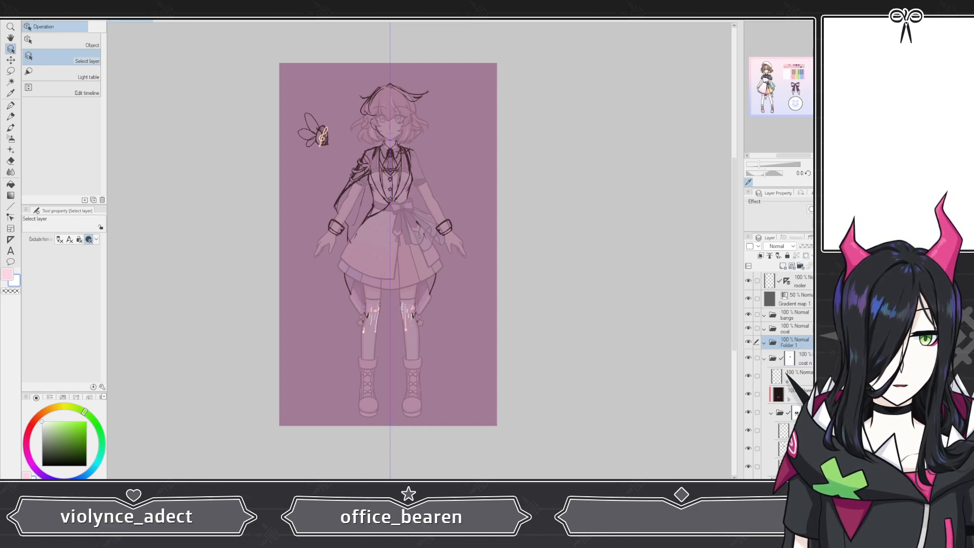
text(cuffs)
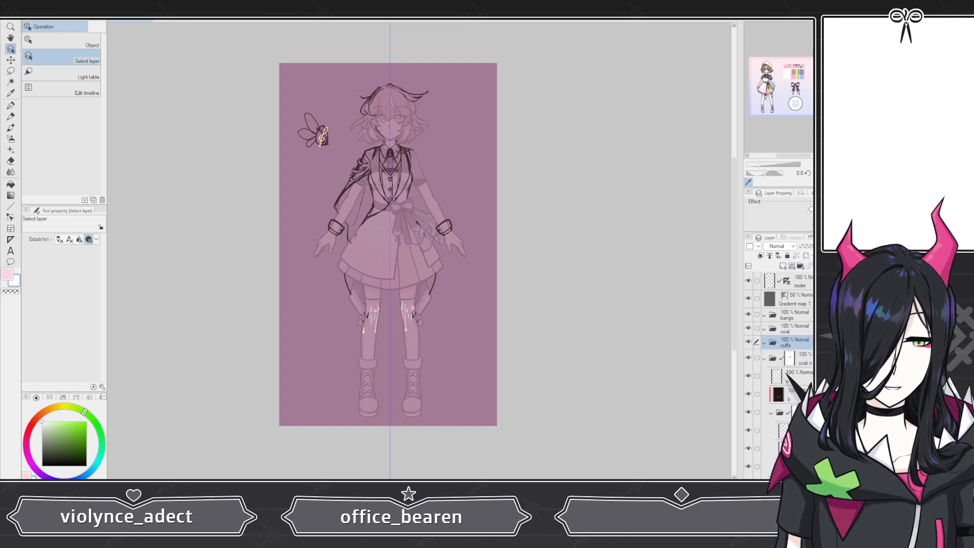
key(Return)
Step: Create another new folder and name it cape
click(799, 329)
click(801, 266)
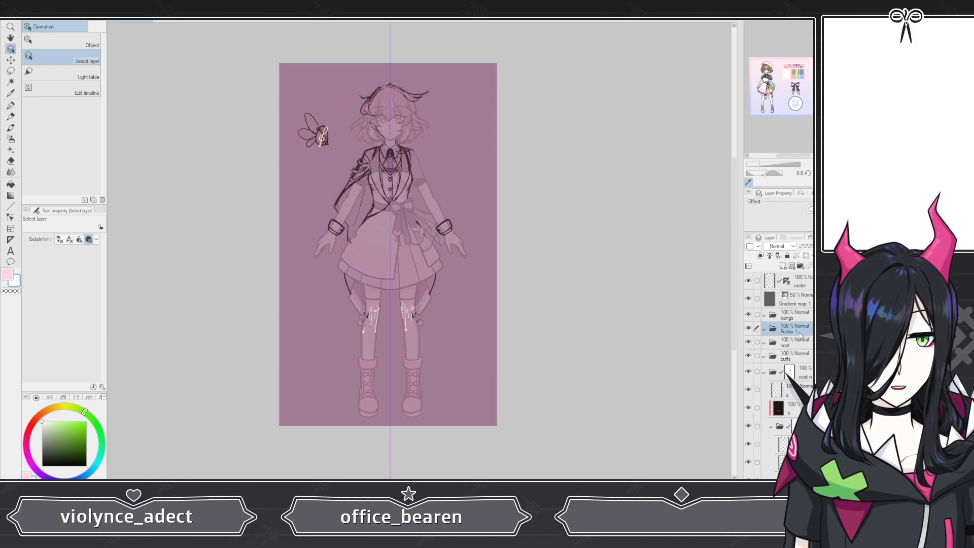
double_click(800, 331)
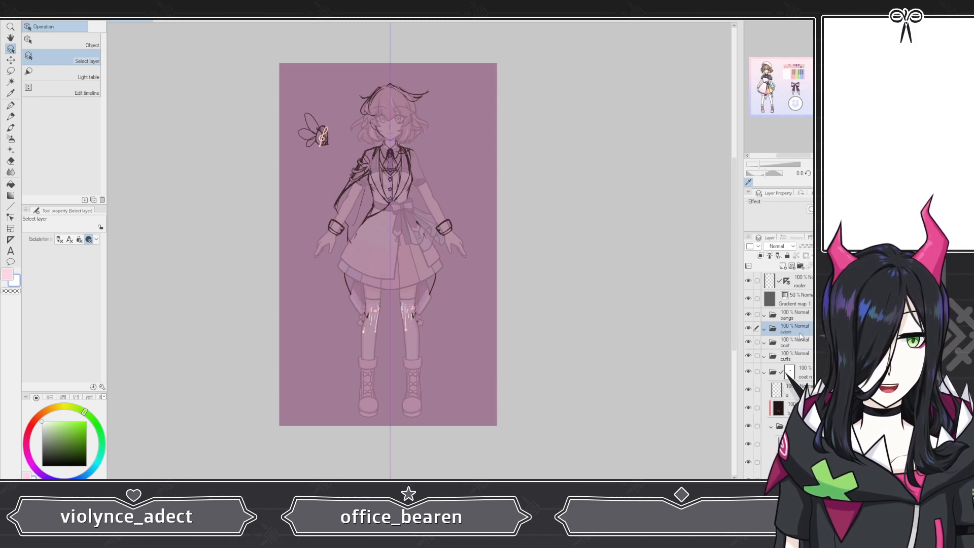
text(cape)
key(Return)
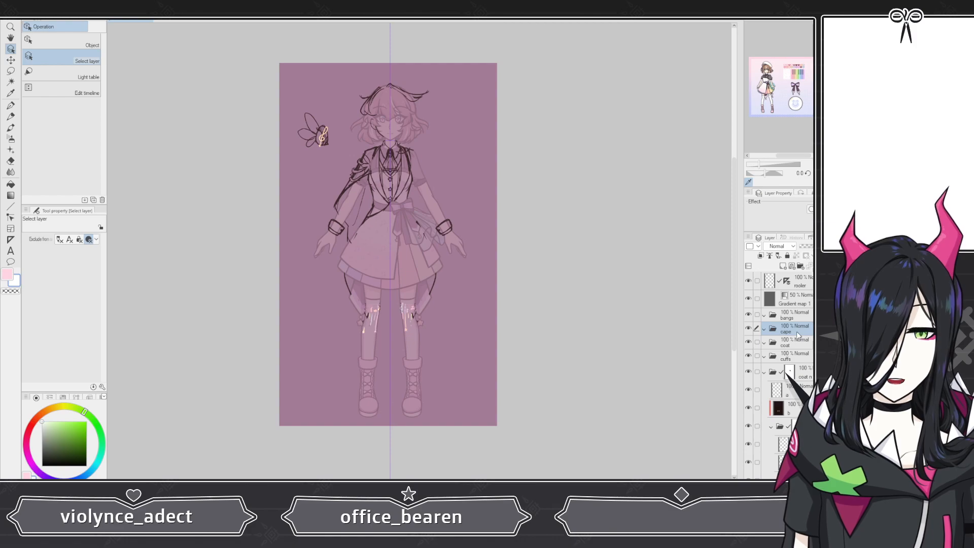
Step: Add a new layer below the cuffs folder and pick the G-pen with black color
click(786, 358)
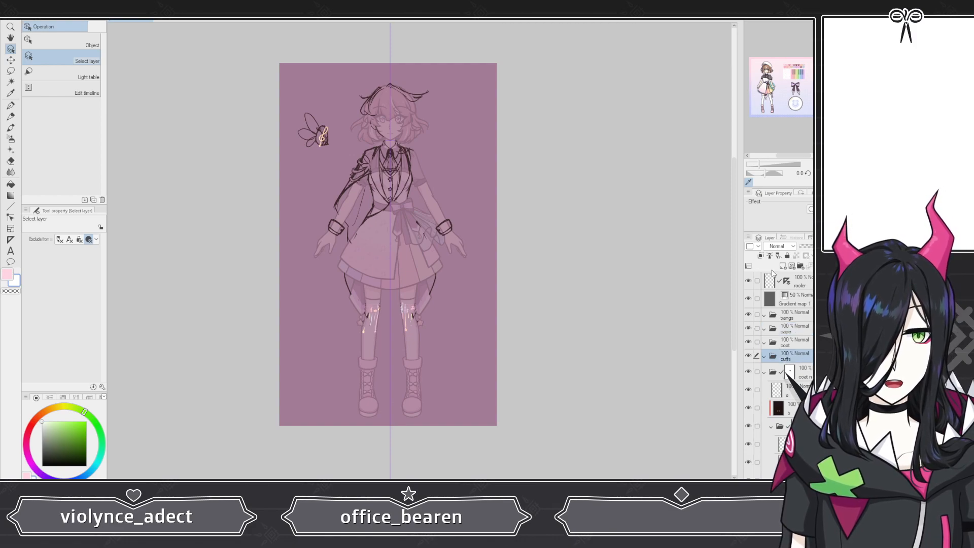
click(784, 268)
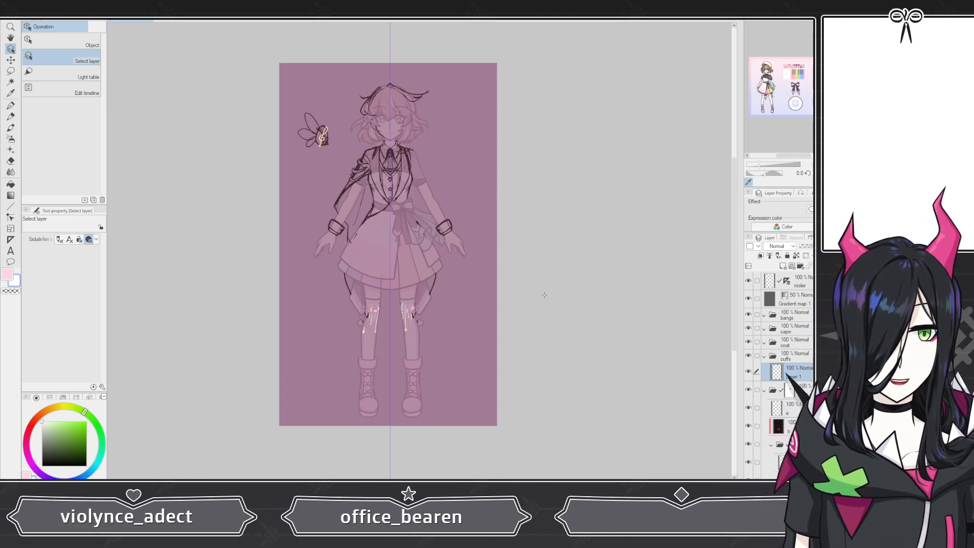
click(10, 105)
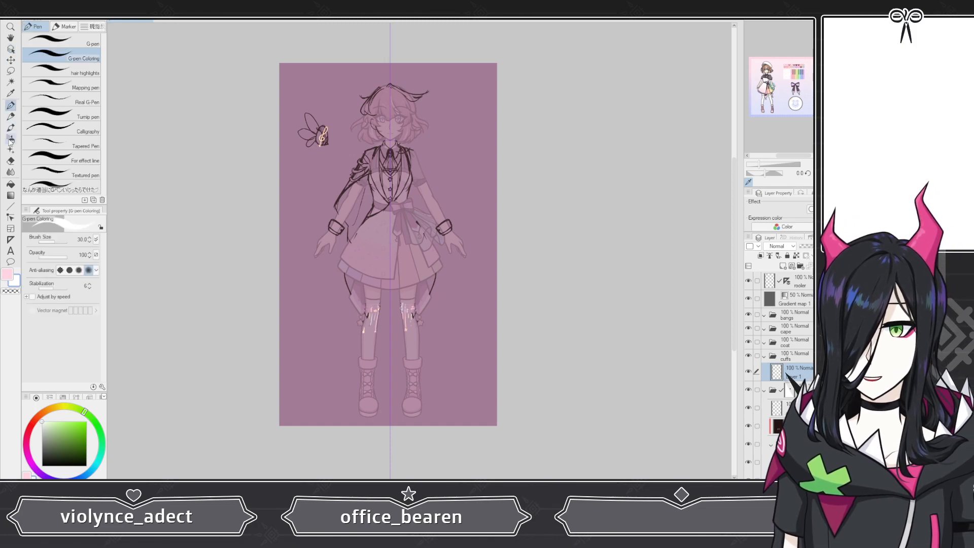
click(42, 465)
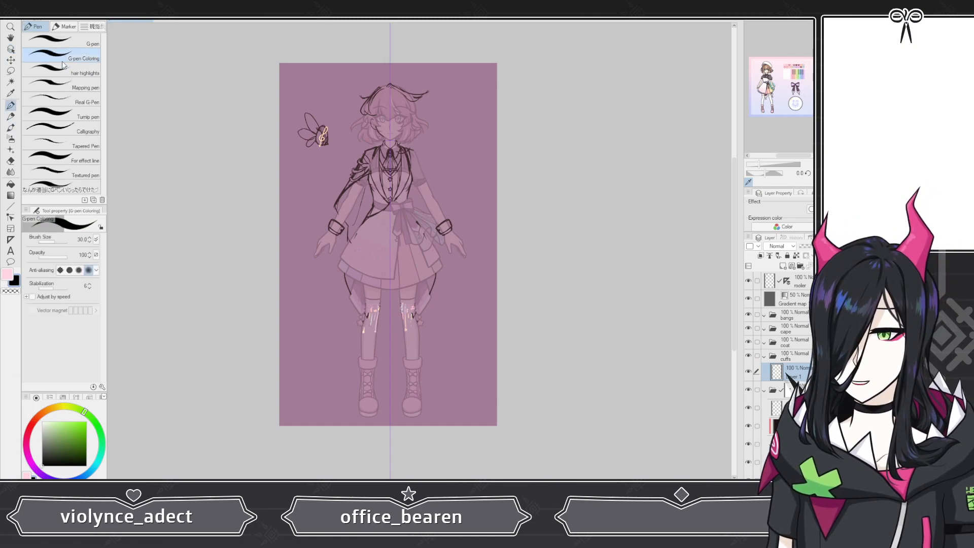
click(61, 41)
Step: Zoom in on the wrist cuff and set the G-pen brush size to 24
scroll(330, 218, up, 5)
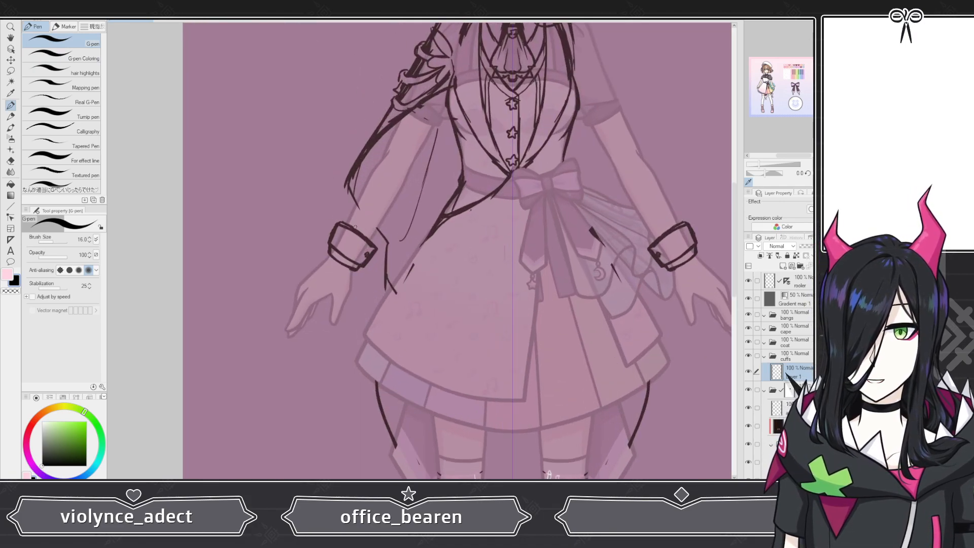
scroll(339, 242, up, 4)
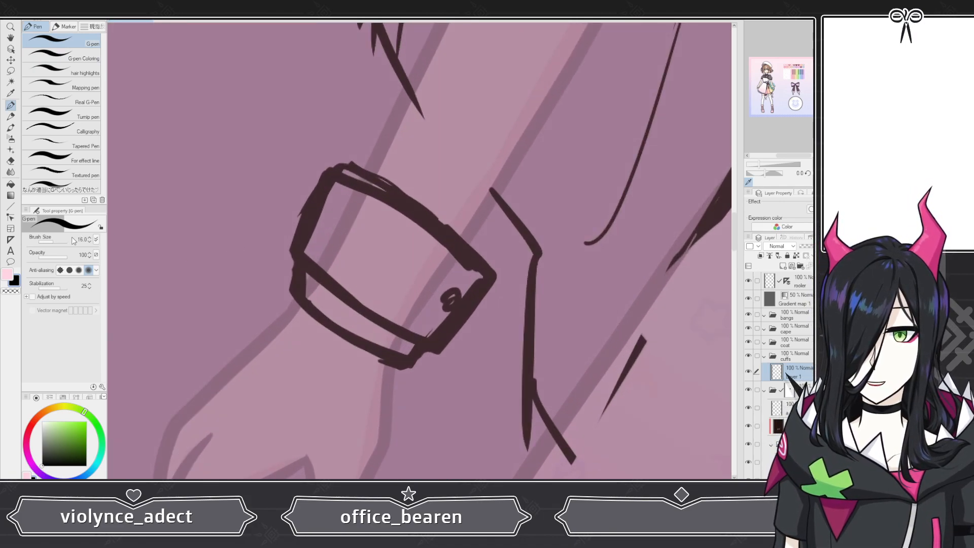
click(84, 239)
text(25)
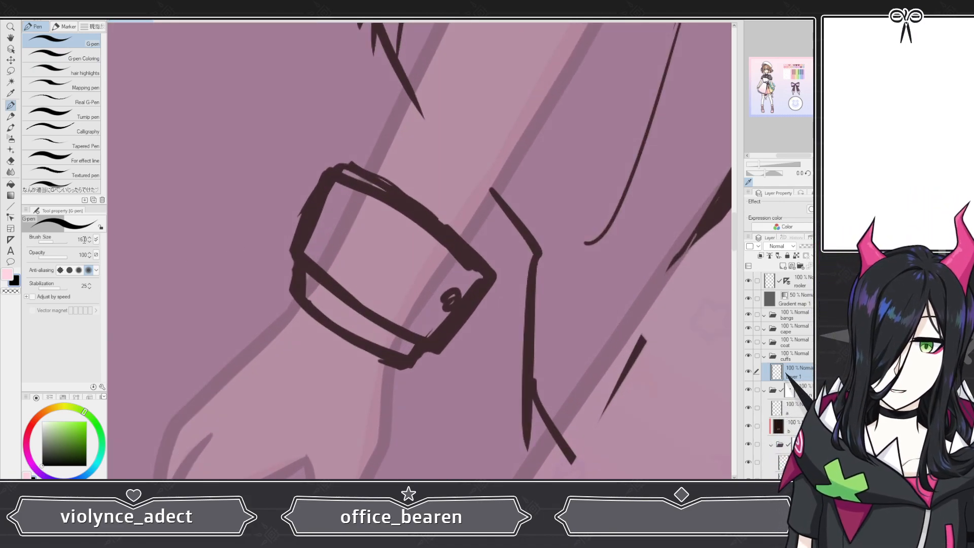
key(Return)
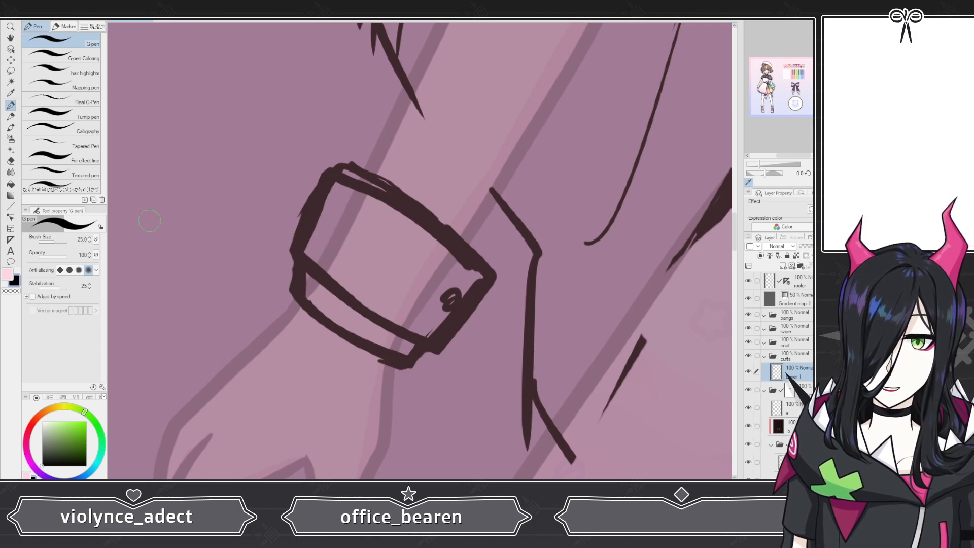
click(82, 239)
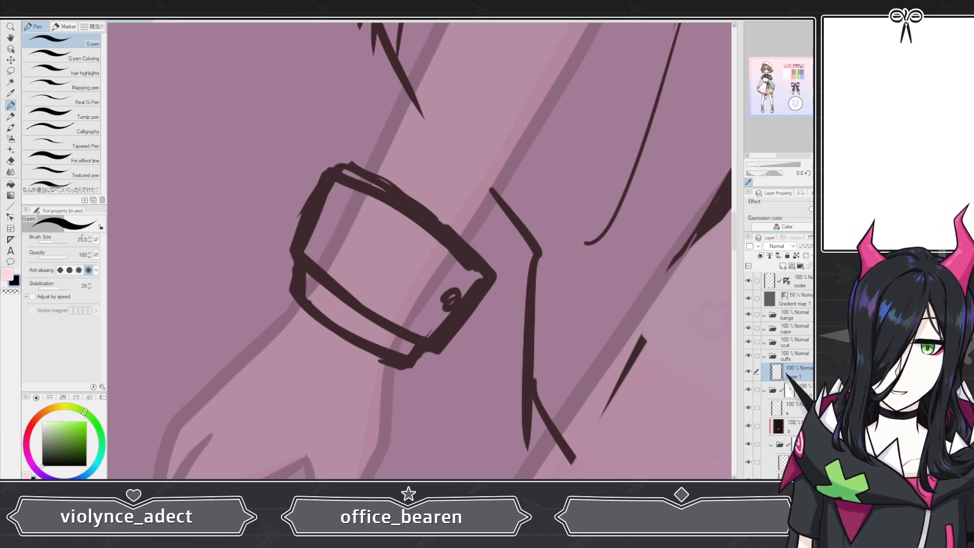
text(24)
key(Return)
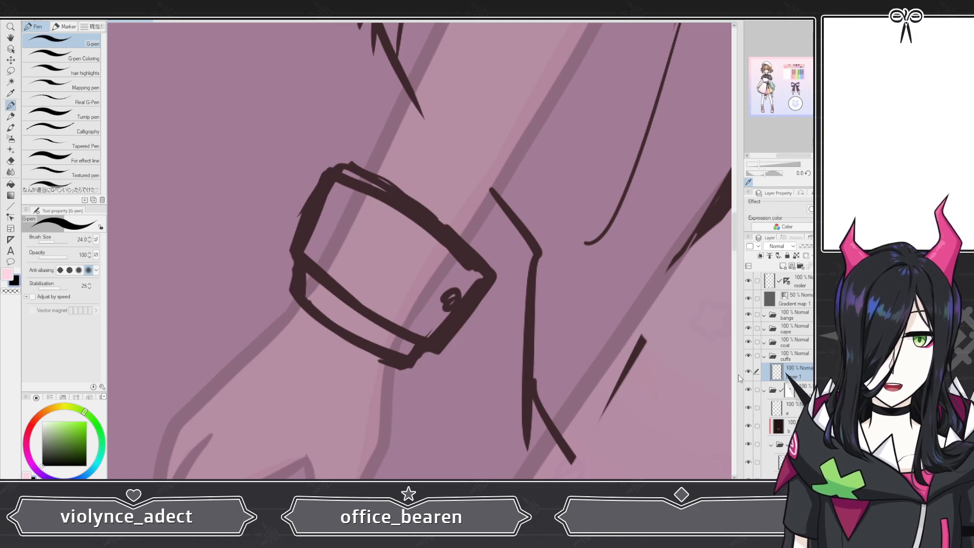
Step: Select the b layer in the coat folder and lower its opacity
click(803, 390)
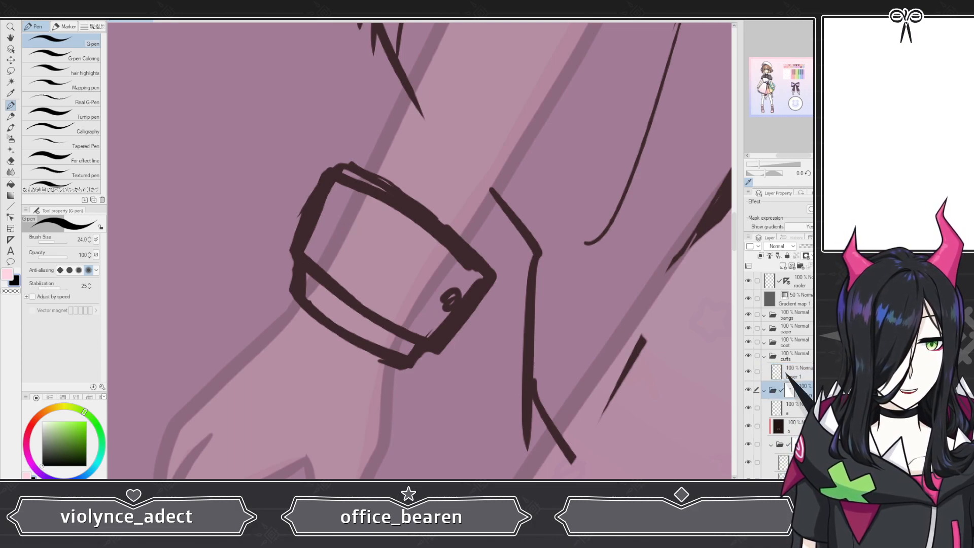
click(766, 430)
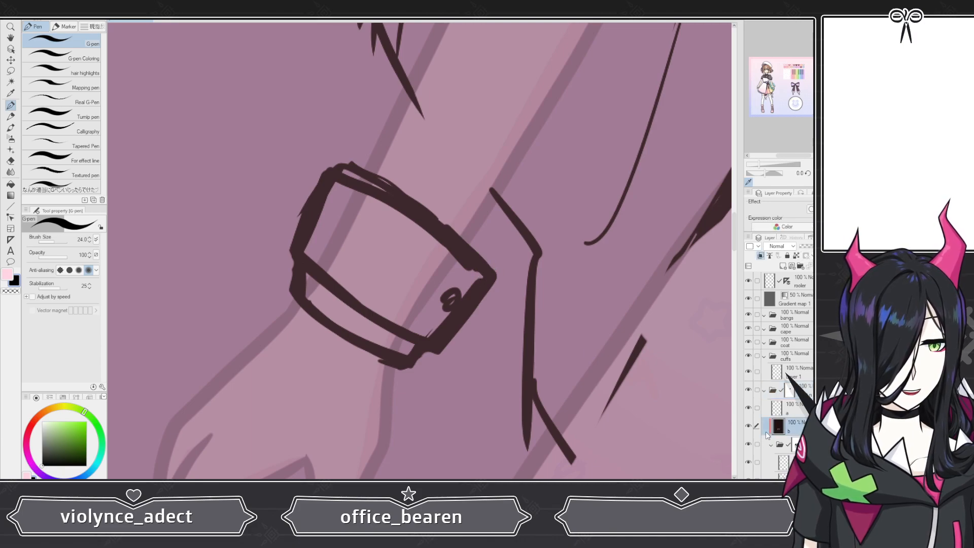
scroll(438, 267, down, 8)
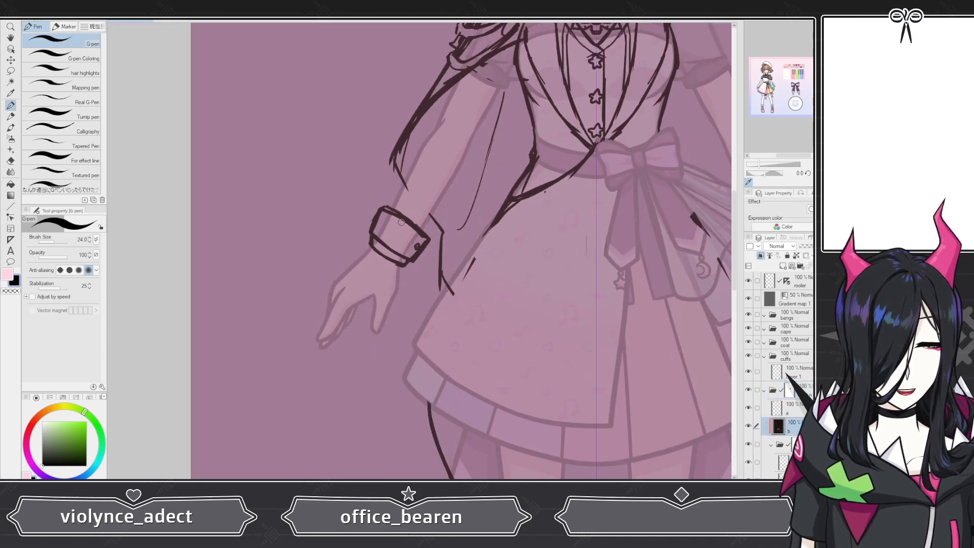
scroll(437, 267, up, 4)
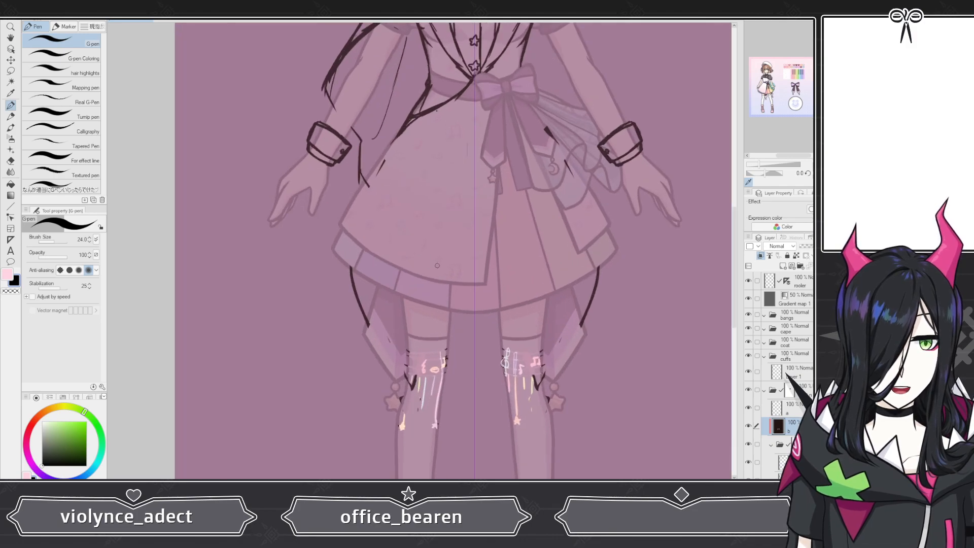
scroll(437, 263, down, 3)
scroll(437, 263, up, 2)
click(820, 247)
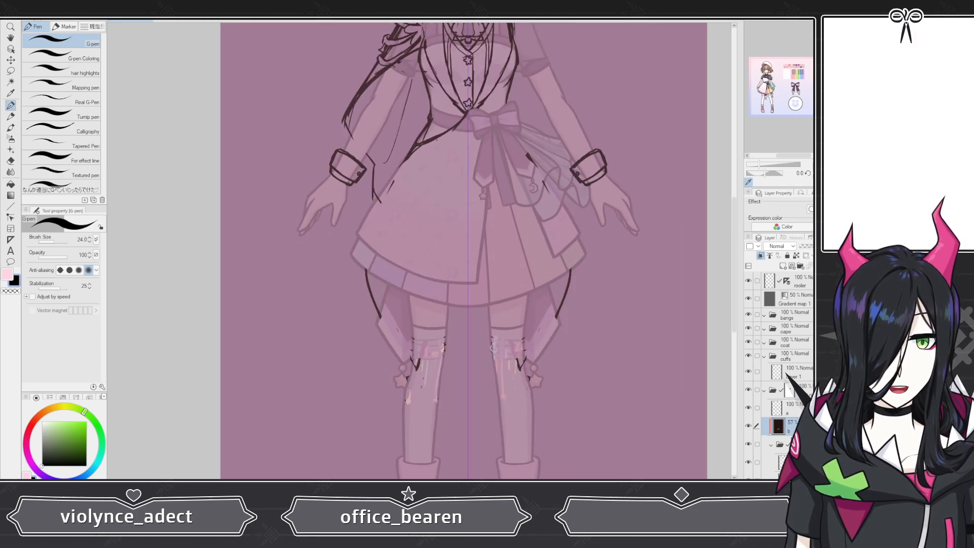
drag(816, 247, 788, 249)
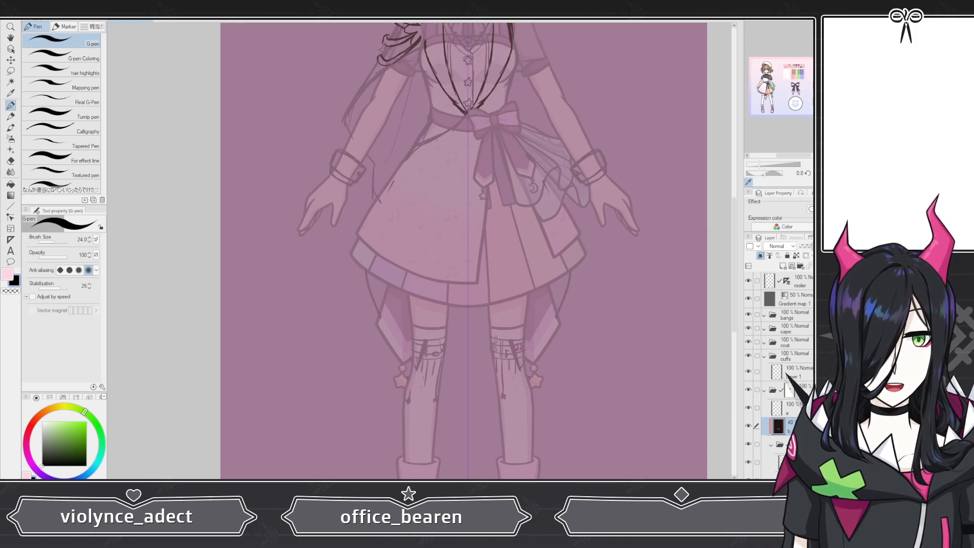
Step: Toggle the coloured reference layer on and off to compare the sketch with the finished design
drag(788, 248, 837, 248)
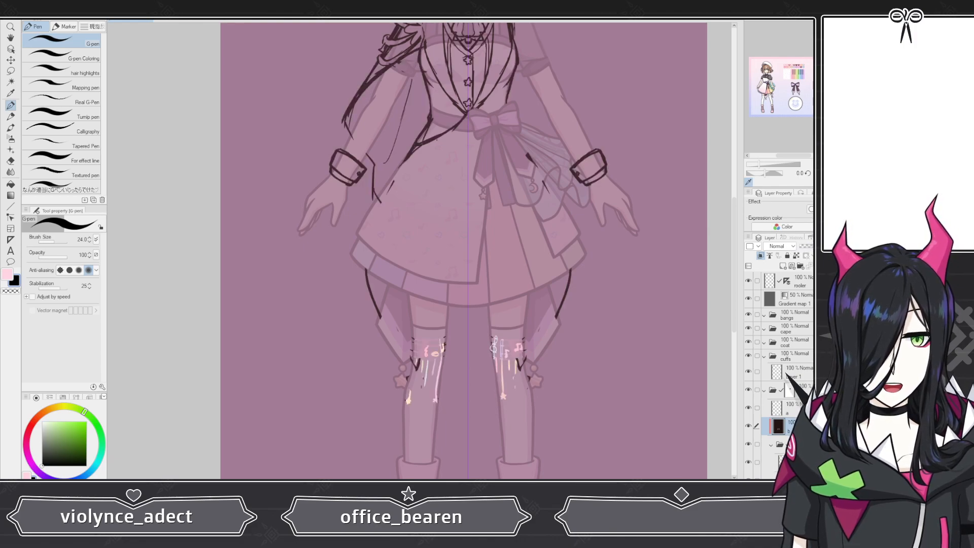
click(748, 426)
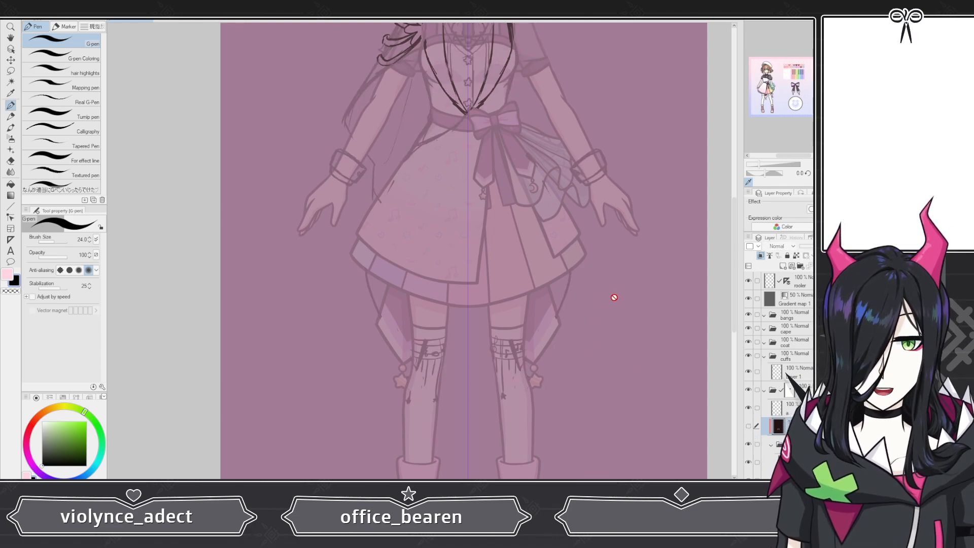
scroll(437, 275, down, 2)
scroll(437, 275, down, 2)
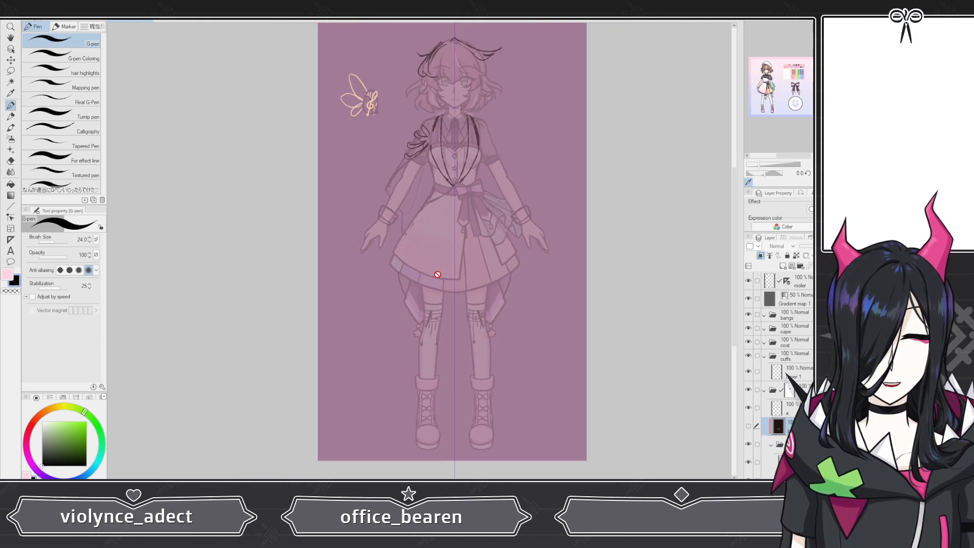
scroll(438, 275, up, 3)
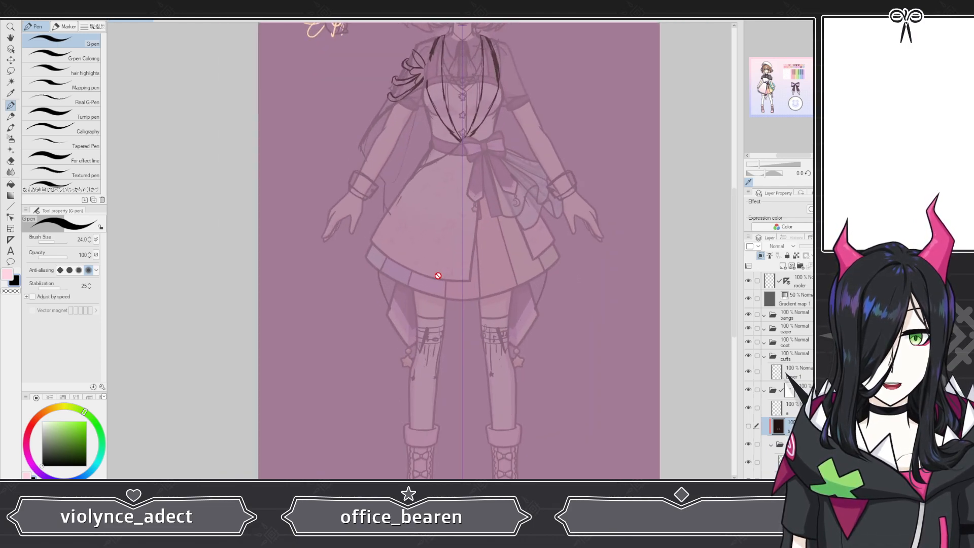
click(748, 426)
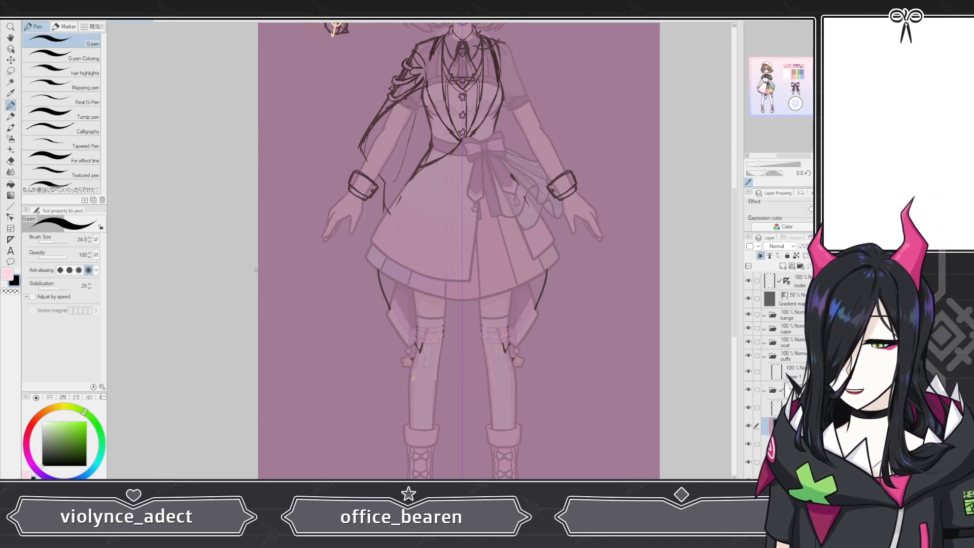
scroll(256, 270, down, 3)
scroll(310, 129, up, 5)
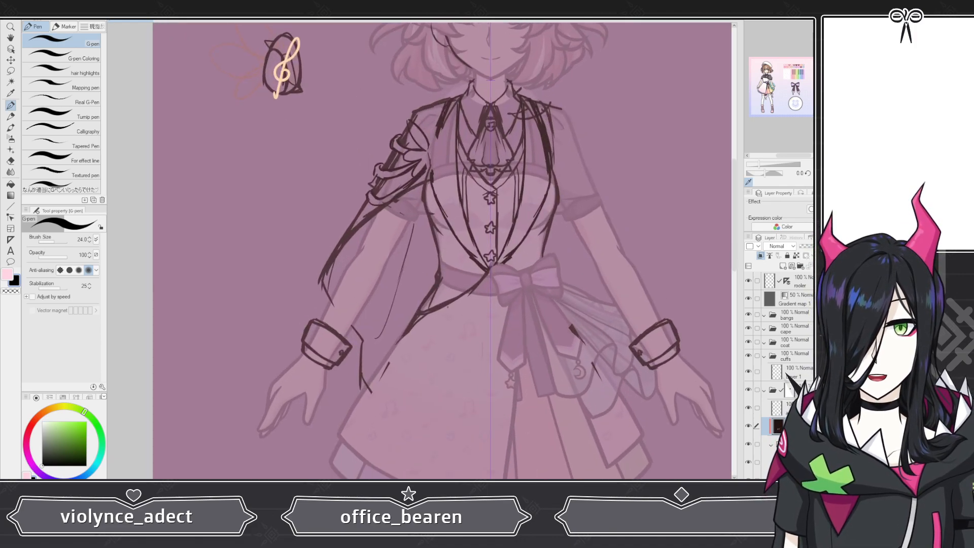
Step: Select the new layer and move it inside the cuffs folder above the gradient map layer
click(794, 372)
scroll(267, 335, up, 1)
scroll(334, 353, up, 4)
drag(243, 276, 278, 201)
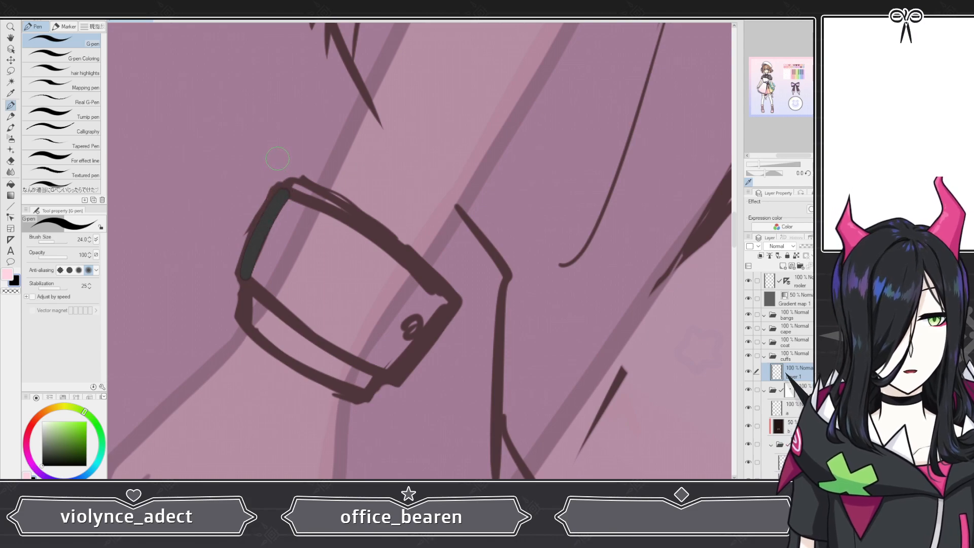
drag(786, 299, 786, 377)
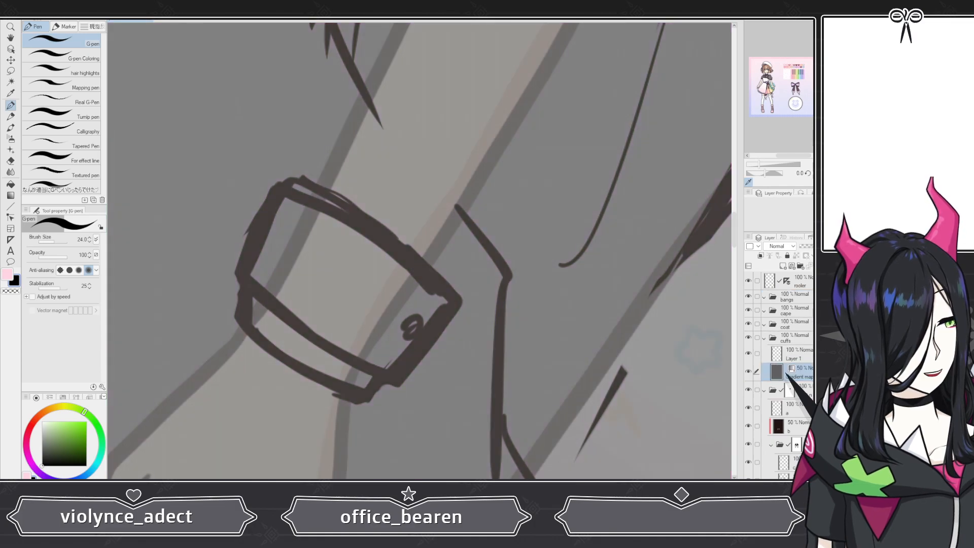
click(786, 375)
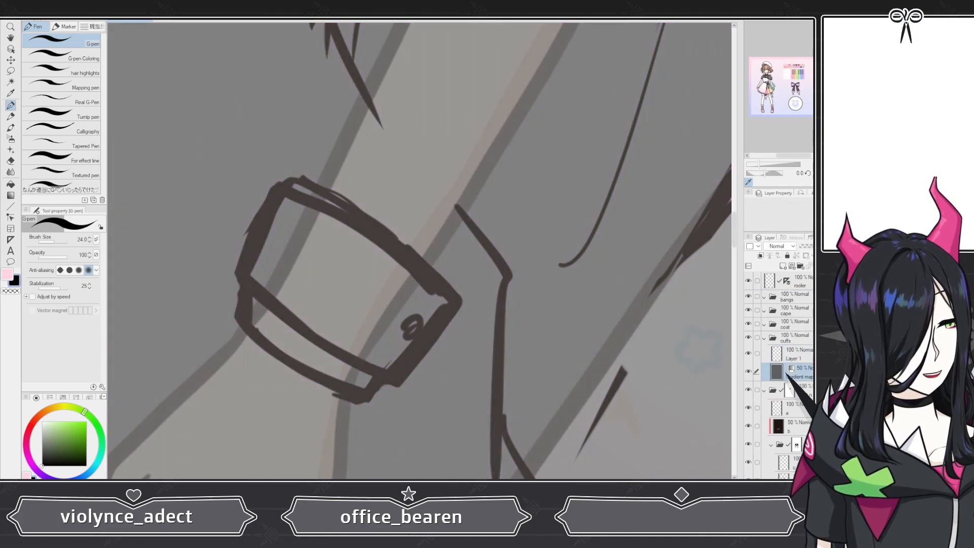
click(797, 361)
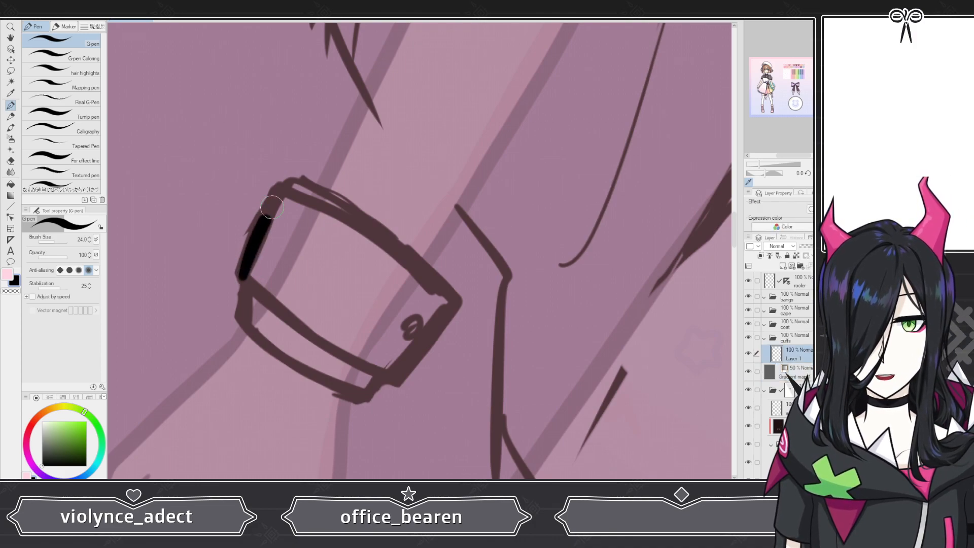
Step: Ink the wrist cuff's outline and its small round button with the G-pen
mouse_move(271, 207)
mouse_down()
mouse_move(297, 187)
mouse_move(357, 221)
mouse_move(453, 306)
mouse_up()
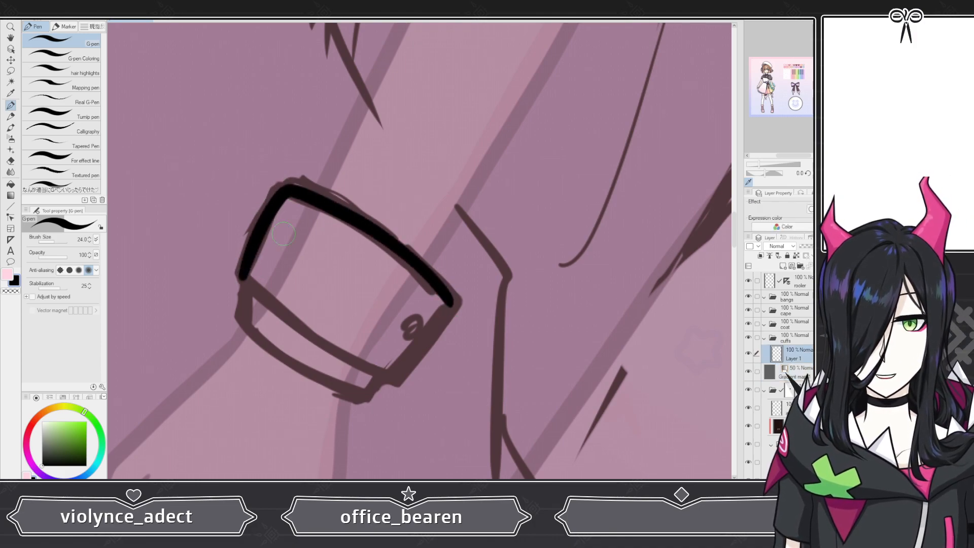
key(ctrl+z)
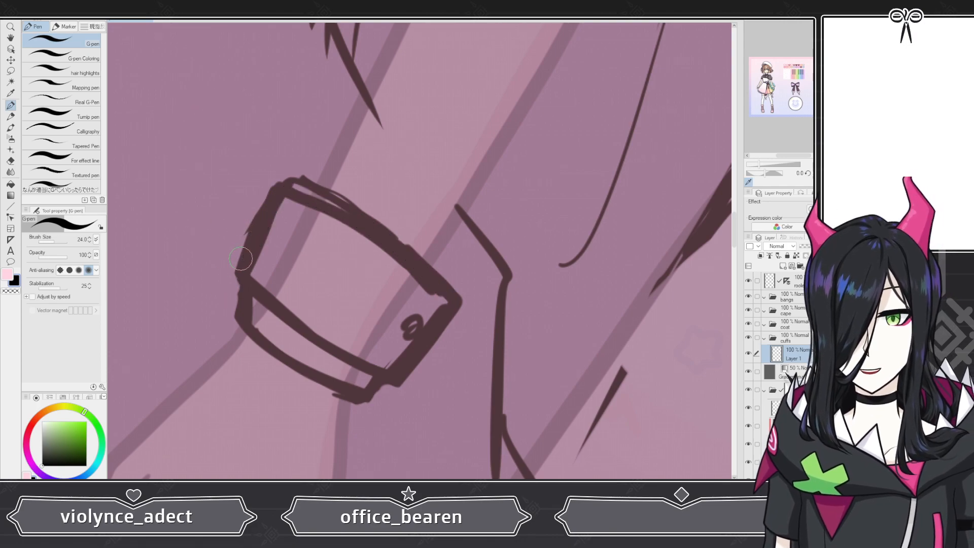
mouse_move(243, 287)
mouse_down()
mouse_move(287, 183)
mouse_move(349, 212)
mouse_move(453, 303)
mouse_up()
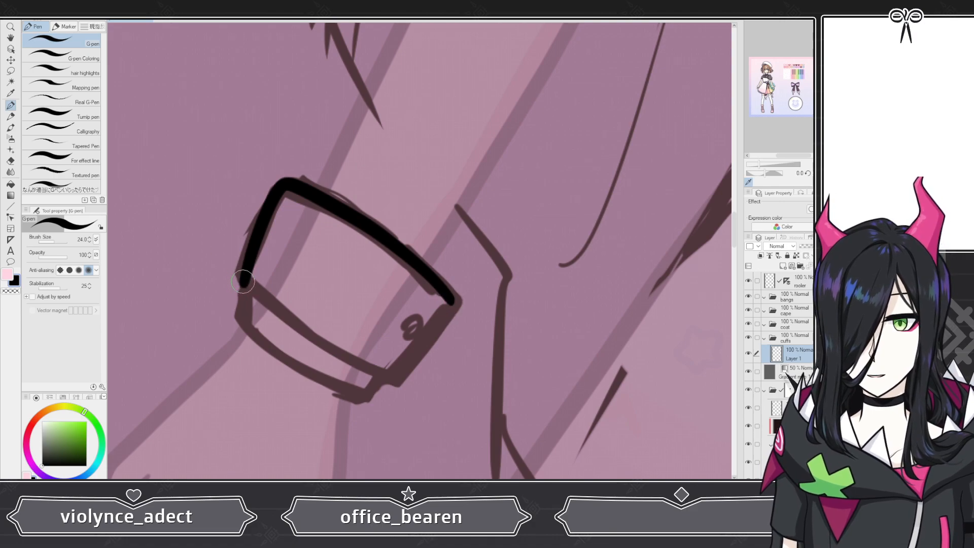
drag(243, 283, 393, 378)
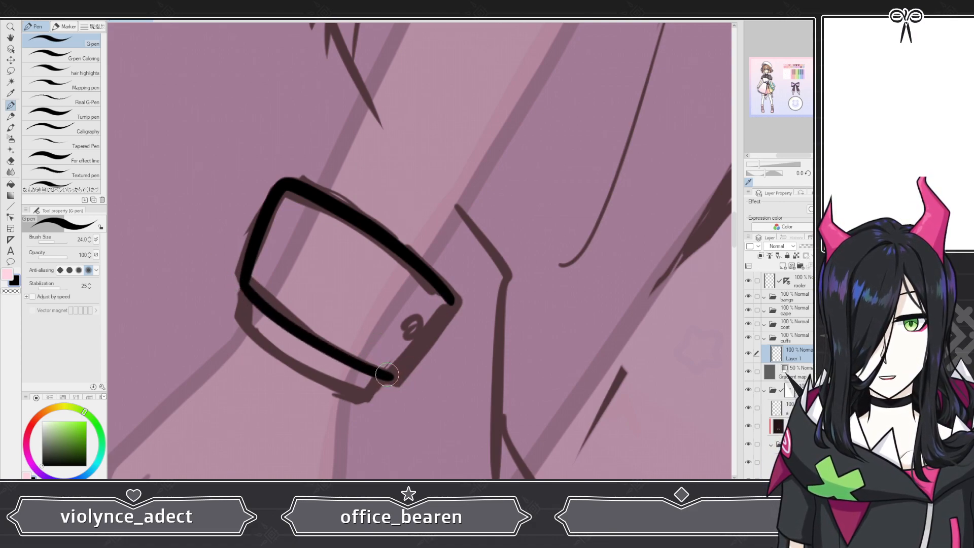
drag(392, 375, 448, 303)
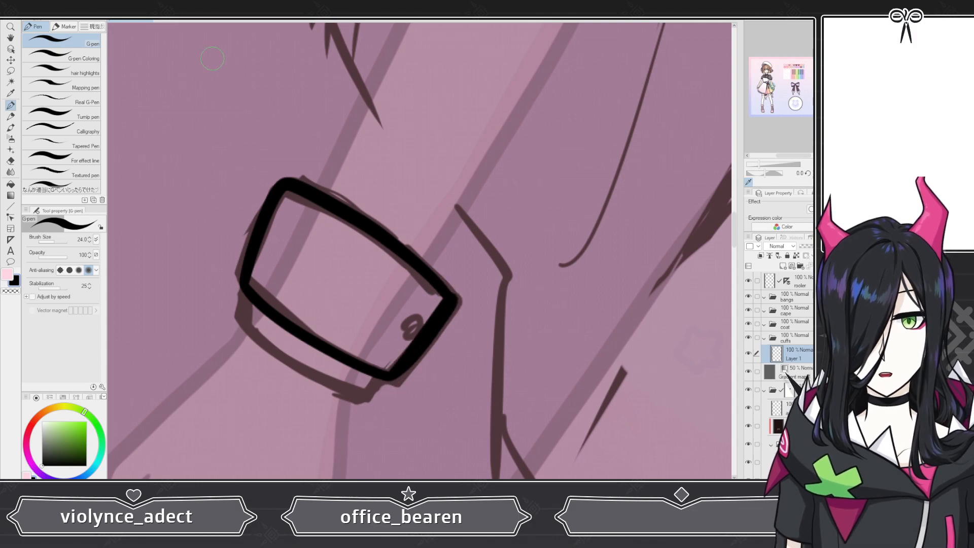
key(ctrl+z)
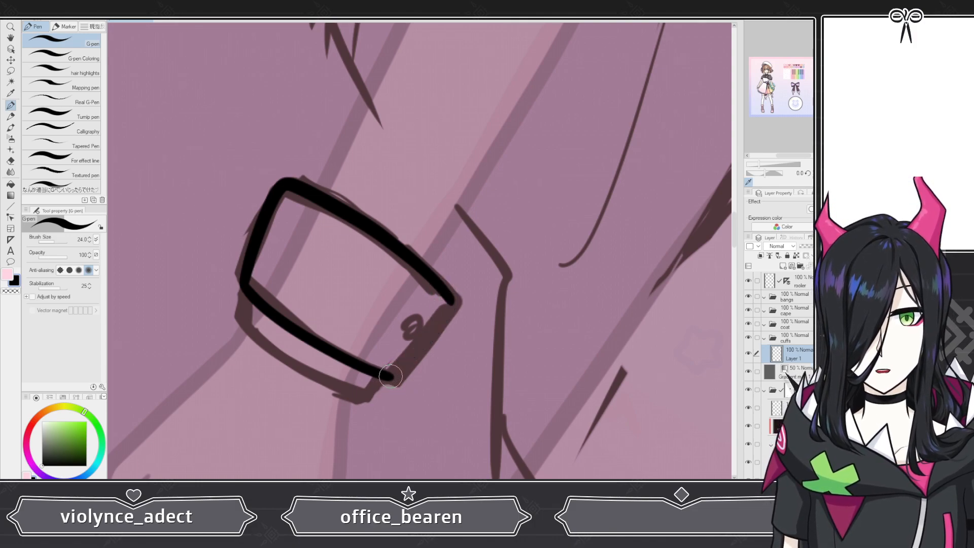
drag(386, 373, 429, 333)
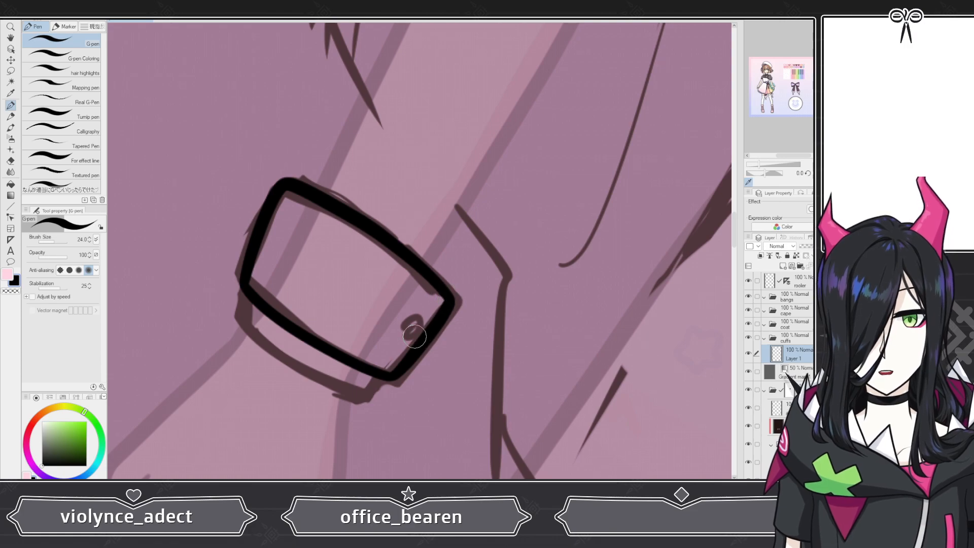
drag(411, 337, 409, 325)
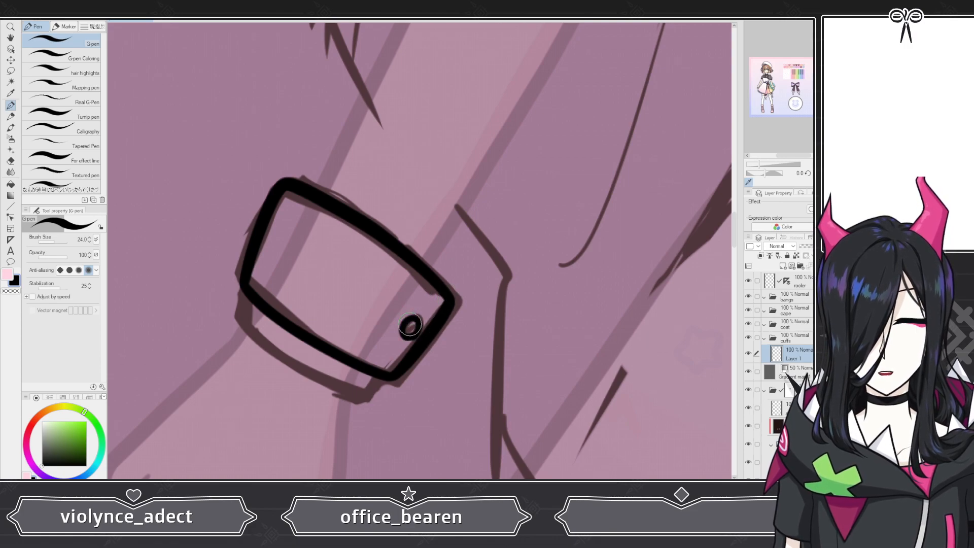
Step: Rename the inked cuff layer to black cuff
scroll(319, 255, down, 5)
scroll(247, 252, down, 2)
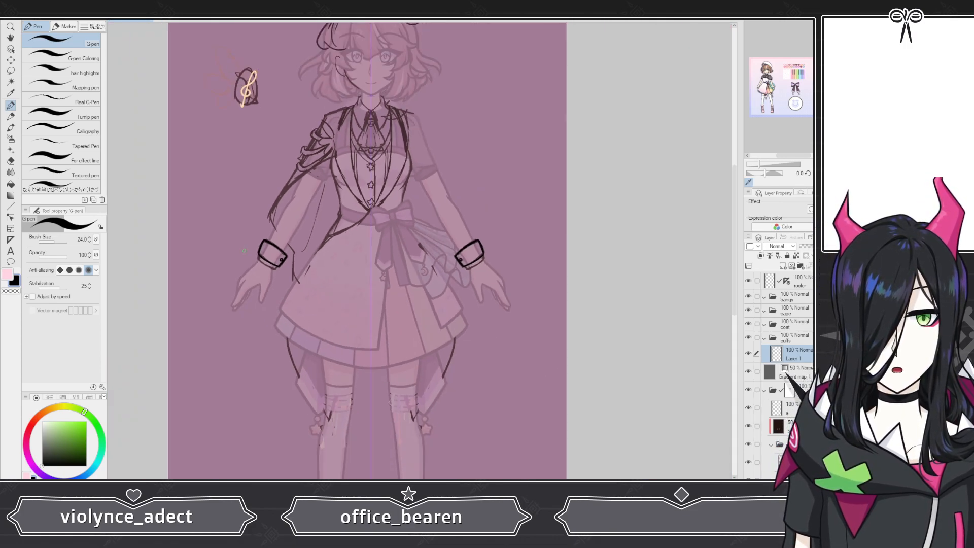
scroll(264, 250, up, 7)
scroll(269, 250, up, 3)
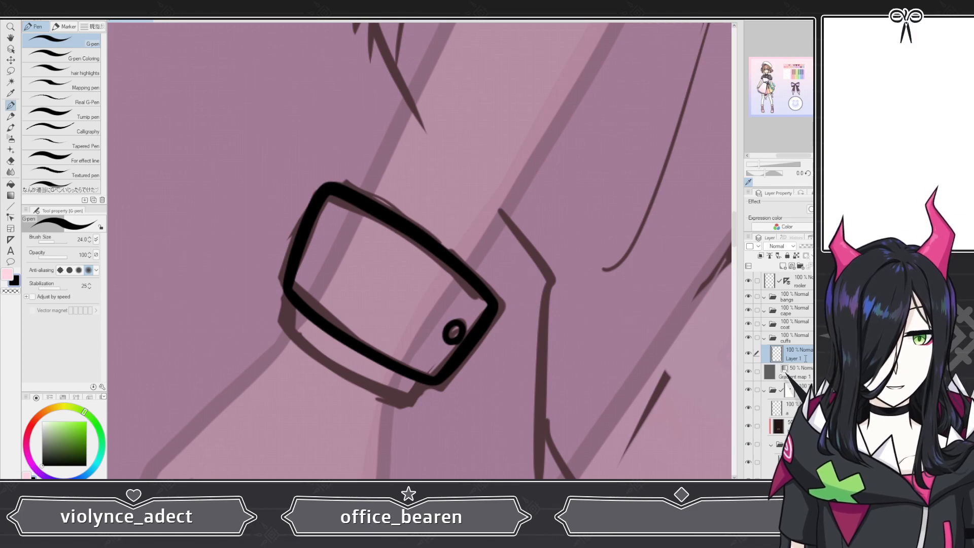
double_click(805, 359)
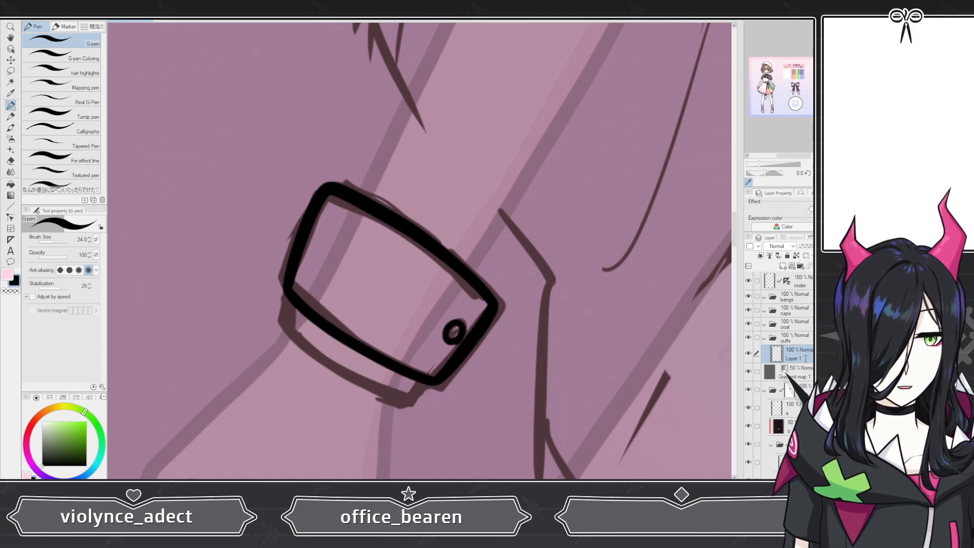
text(black cuff)
key(Return)
Step: Add another layer in the cuffs folder and name it white cuff
click(782, 266)
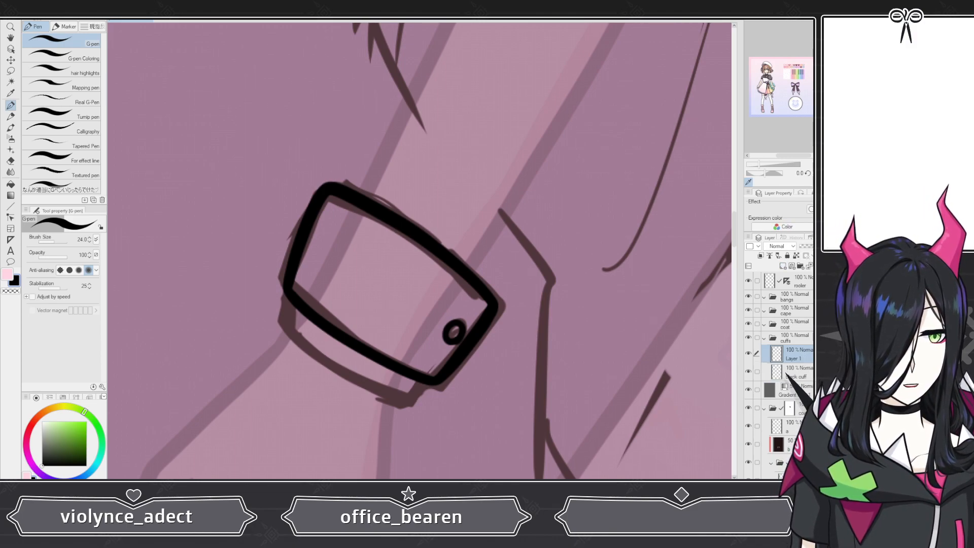
drag(808, 380, 808, 381)
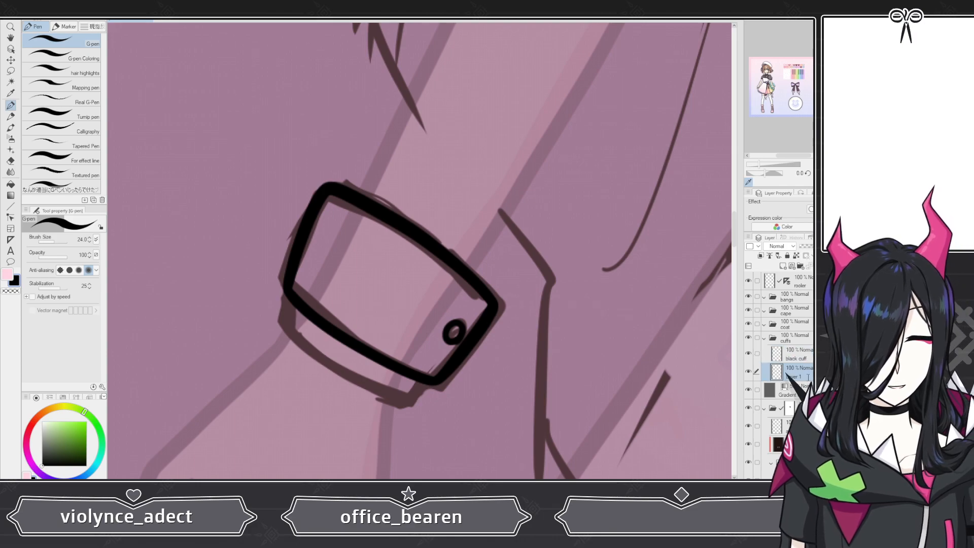
double_click(808, 377)
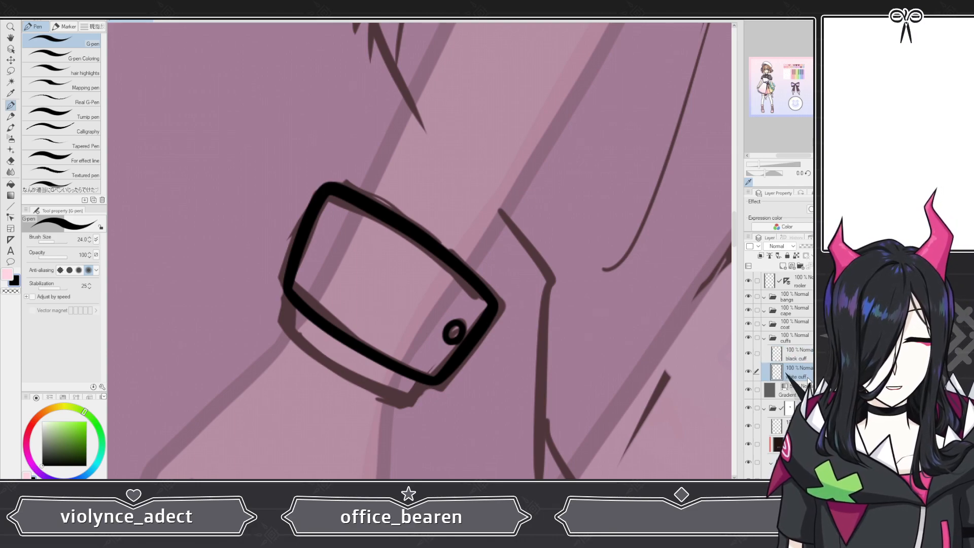
text(white cuff)
key(Return)
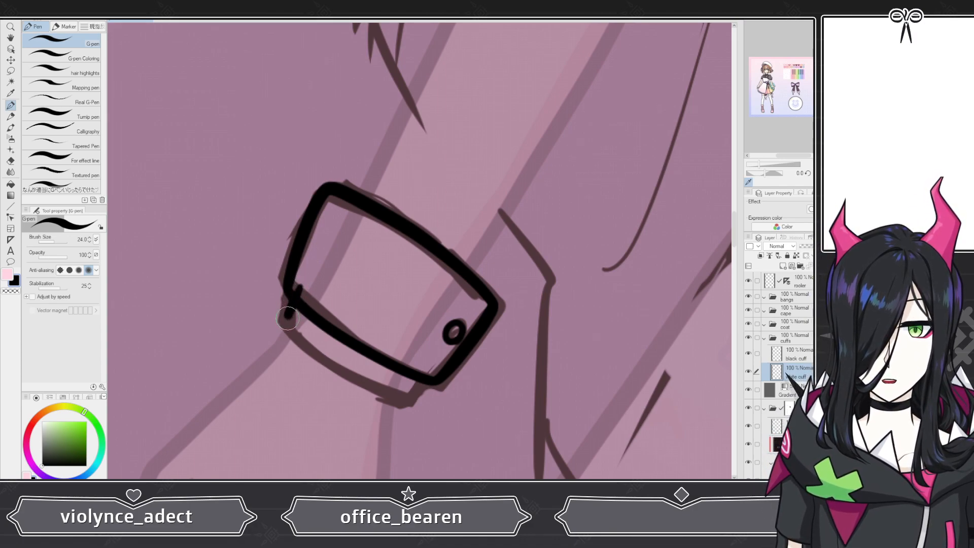
Step: Draw the lower band of the wrist cuff on the white cuff layer
drag(373, 388, 414, 389)
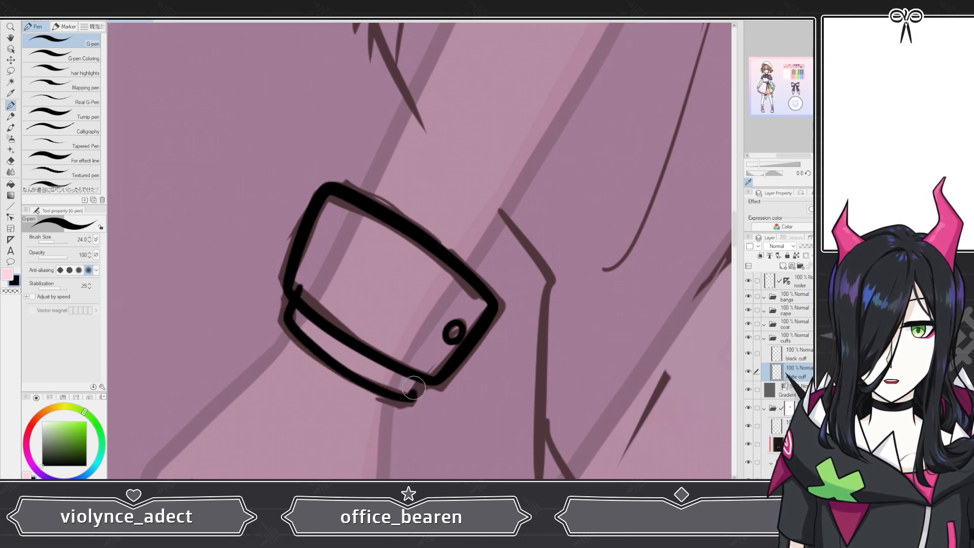
key(ctrl+z)
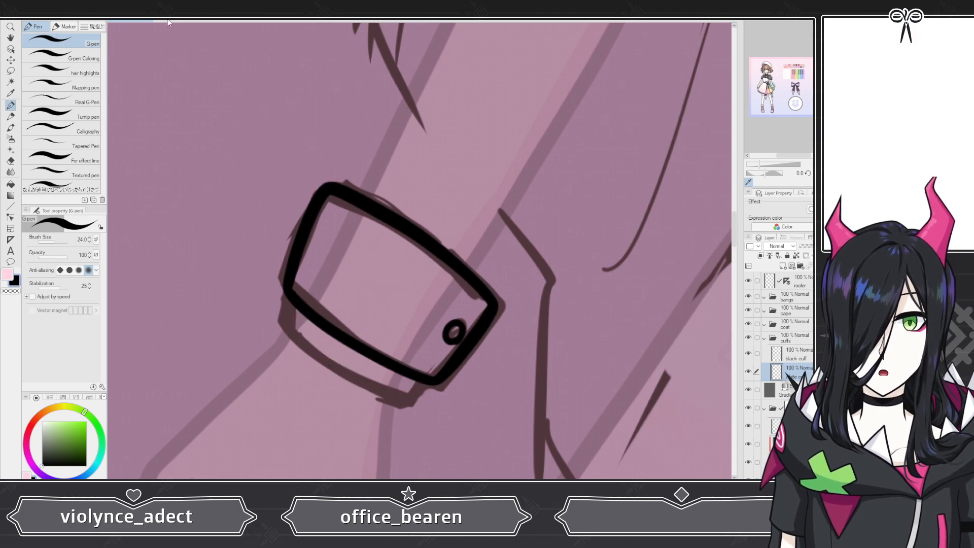
drag(298, 290, 285, 320)
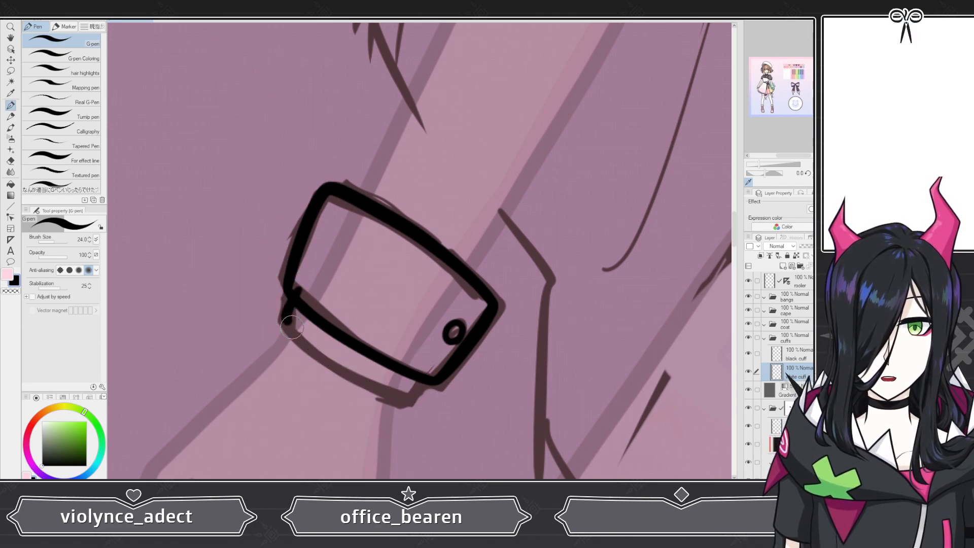
drag(363, 378, 418, 397)
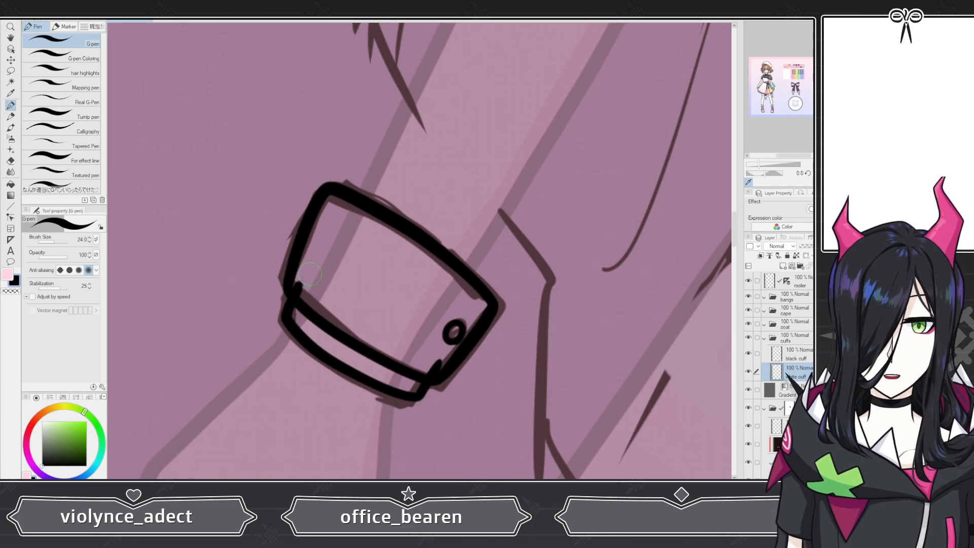
scroll(288, 291, down, 6)
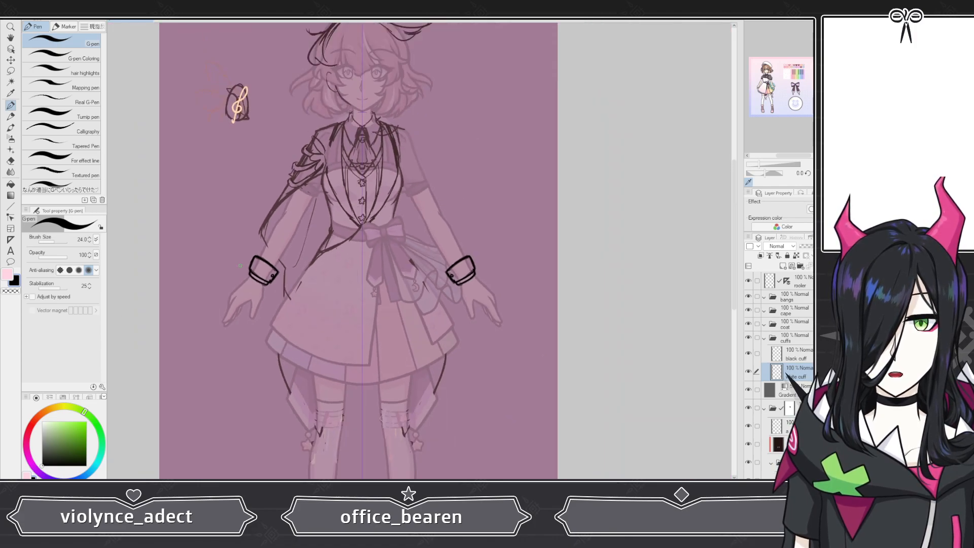
scroll(271, 250, up, 6)
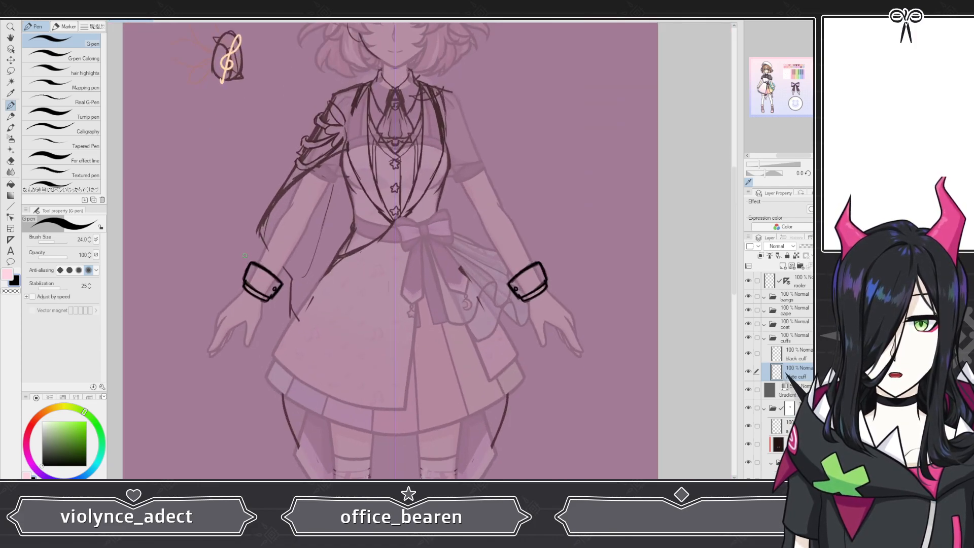
scroll(254, 257, down, 3)
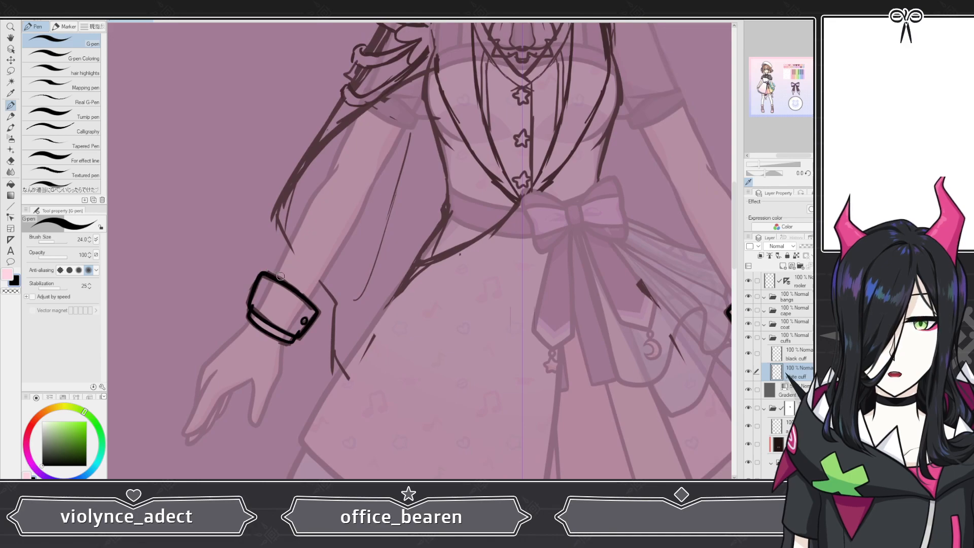
scroll(279, 276, up, 2)
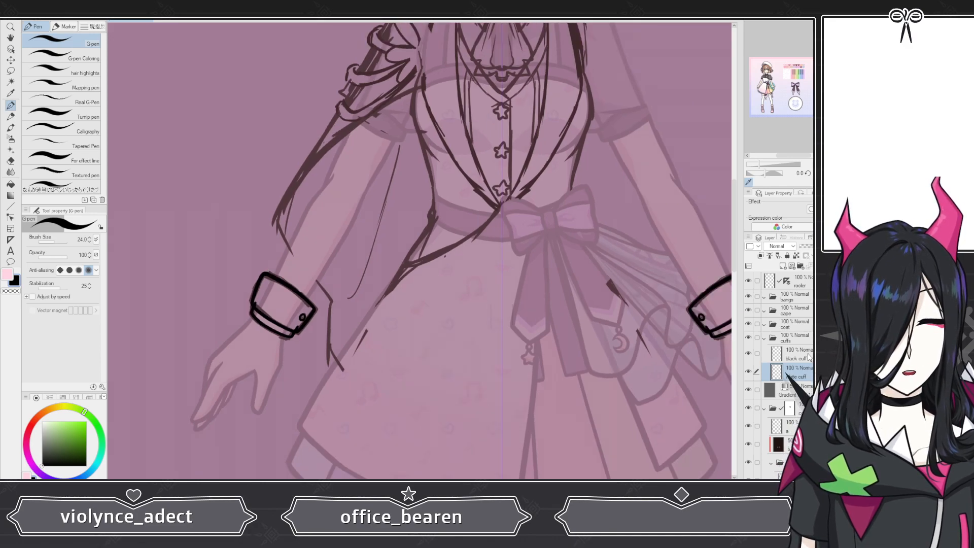
Step: Collapse the cuffs folder and add a new layer above it
click(764, 339)
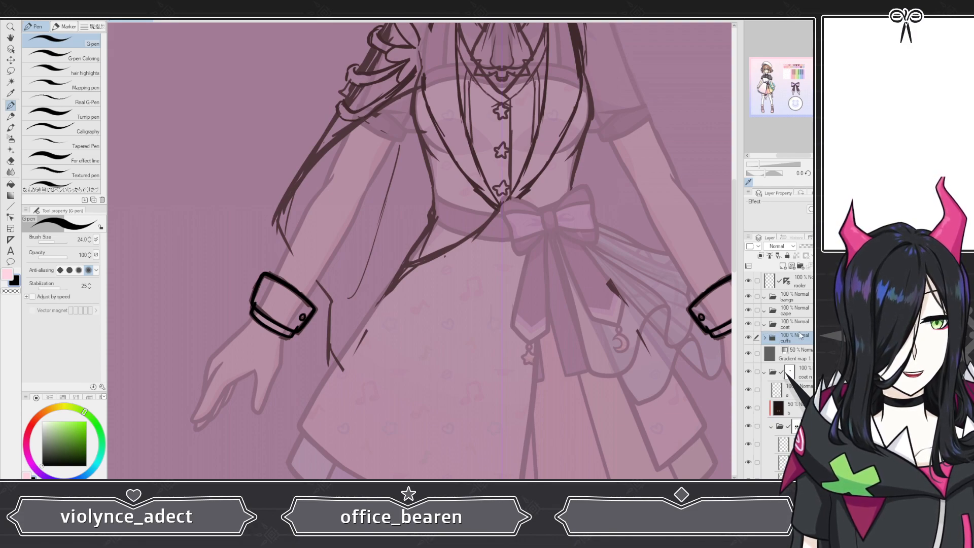
click(783, 266)
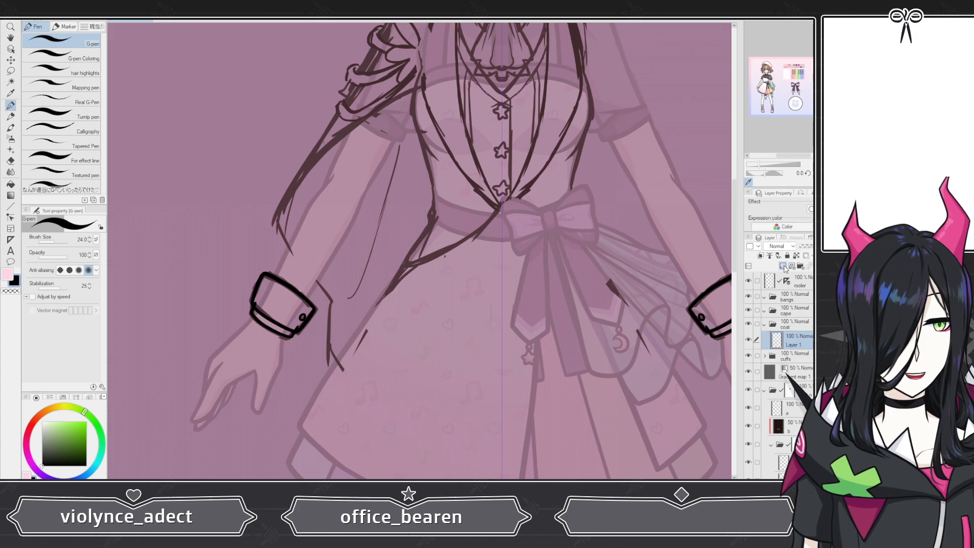
Step: Zoom and pan around the character's upper body to examine the sketch of the collar and chest
key(ctrl+0)
scroll(453, 201, up, 5)
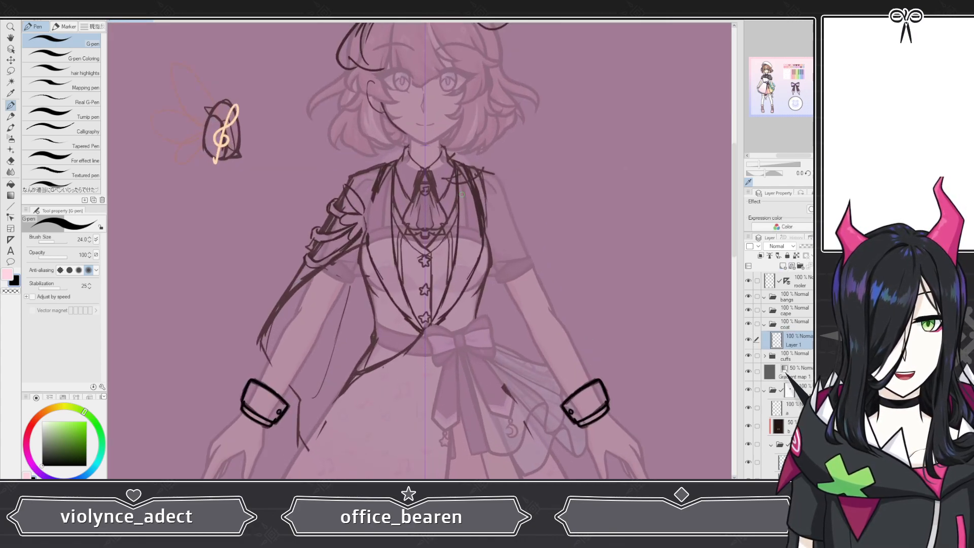
scroll(354, 207, down, 4)
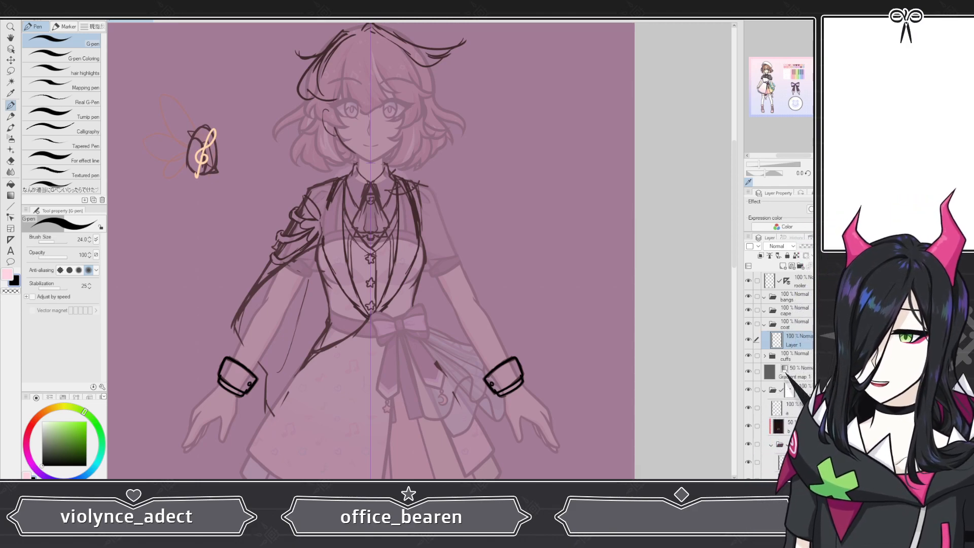
scroll(368, 192, down, 1)
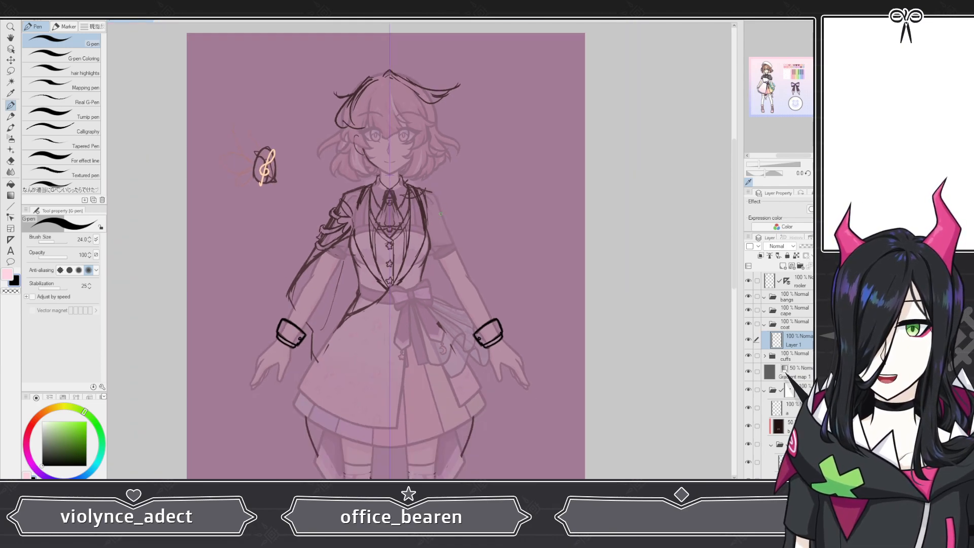
scroll(368, 192, up, 3)
scroll(369, 193, up, 3)
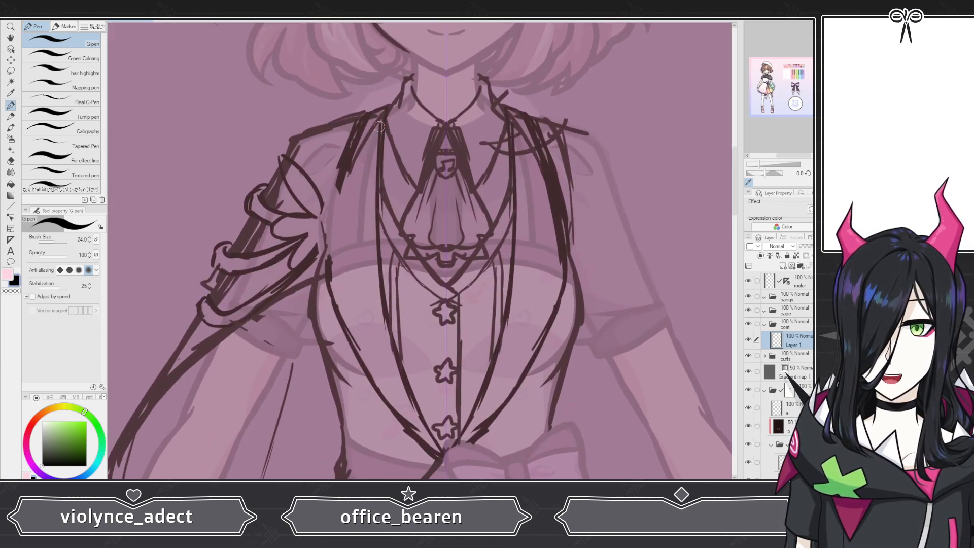
scroll(375, 126, down, 2)
scroll(436, 171, up, 5)
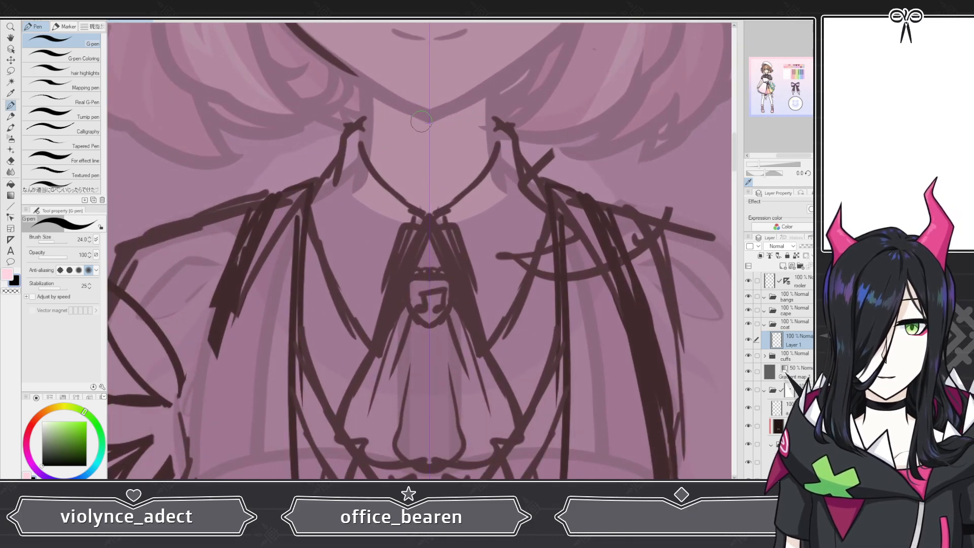
scroll(421, 120, down, 5)
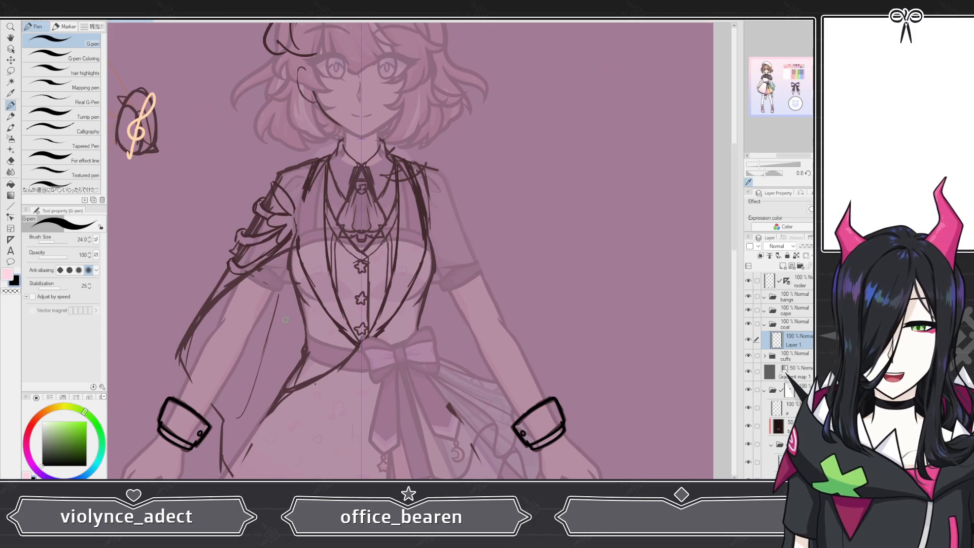
scroll(278, 277, down, 3)
scroll(277, 278, up, 5)
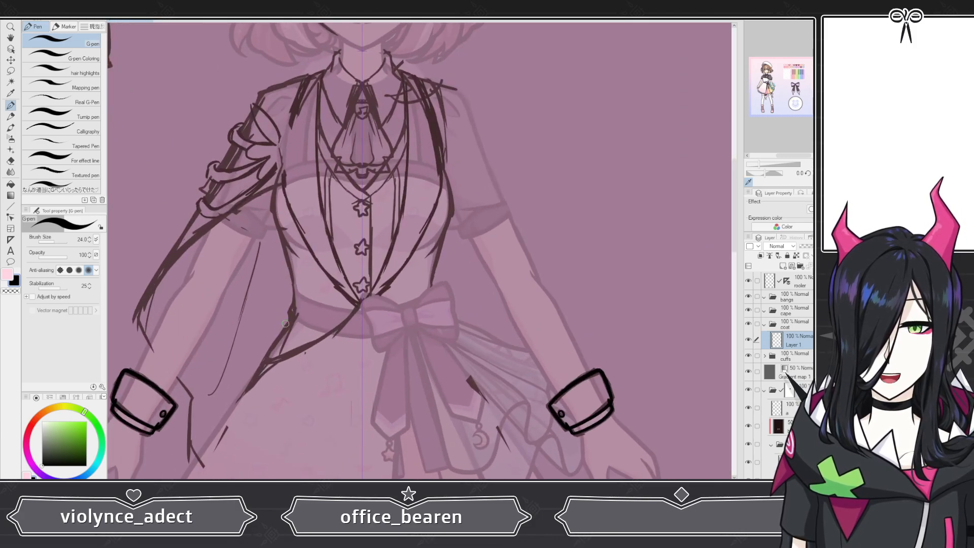
scroll(266, 201, down, 4)
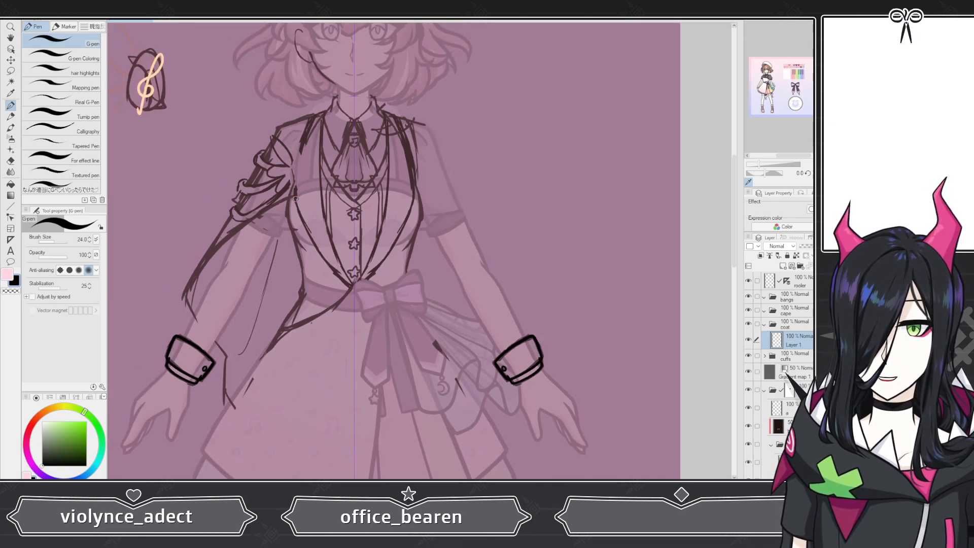
scroll(295, 199, up, 5)
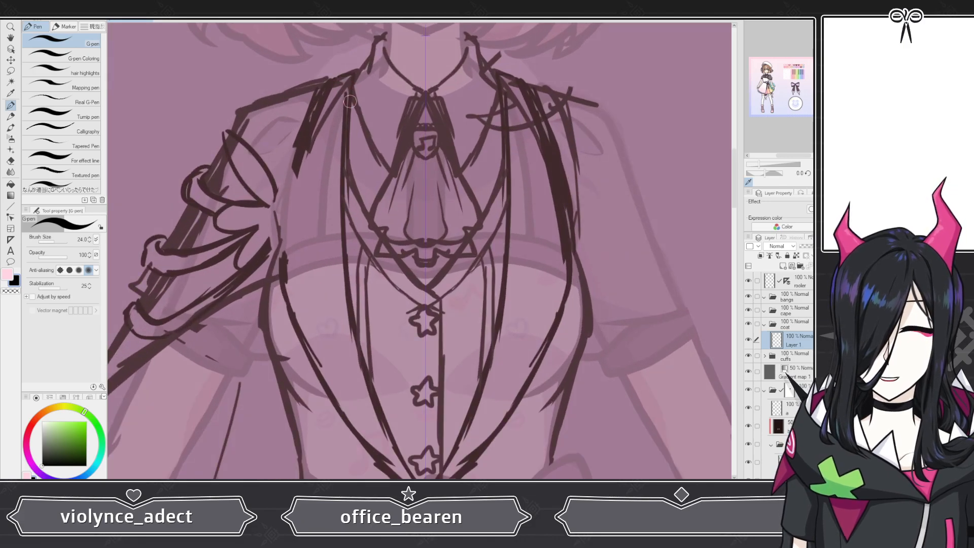
scroll(350, 102, down, 4)
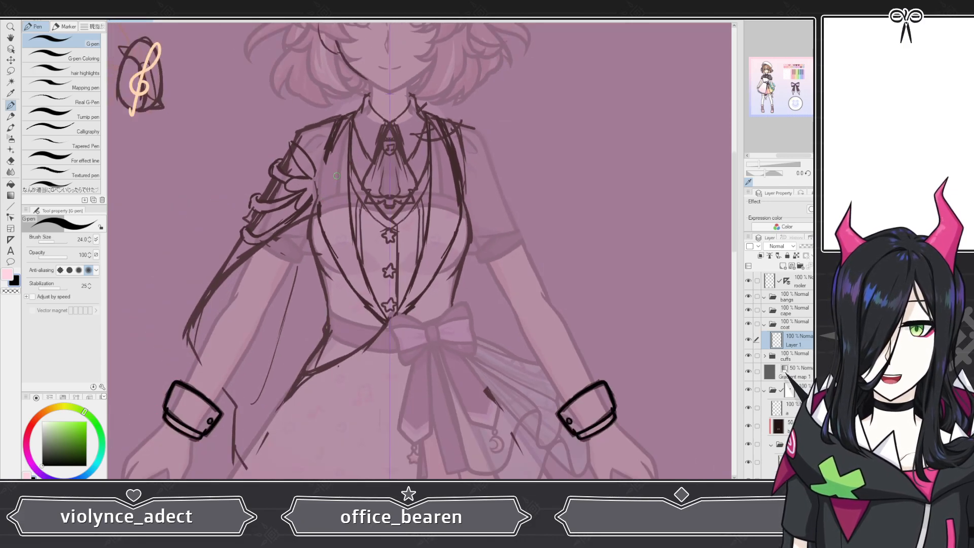
scroll(382, 145, up, 1)
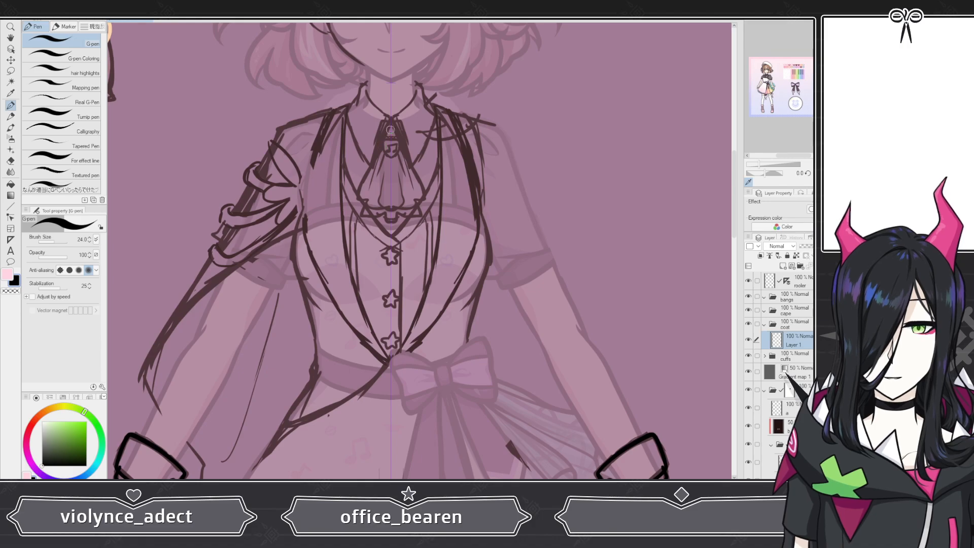
scroll(390, 130, up, 4)
scroll(387, 99, down, 3)
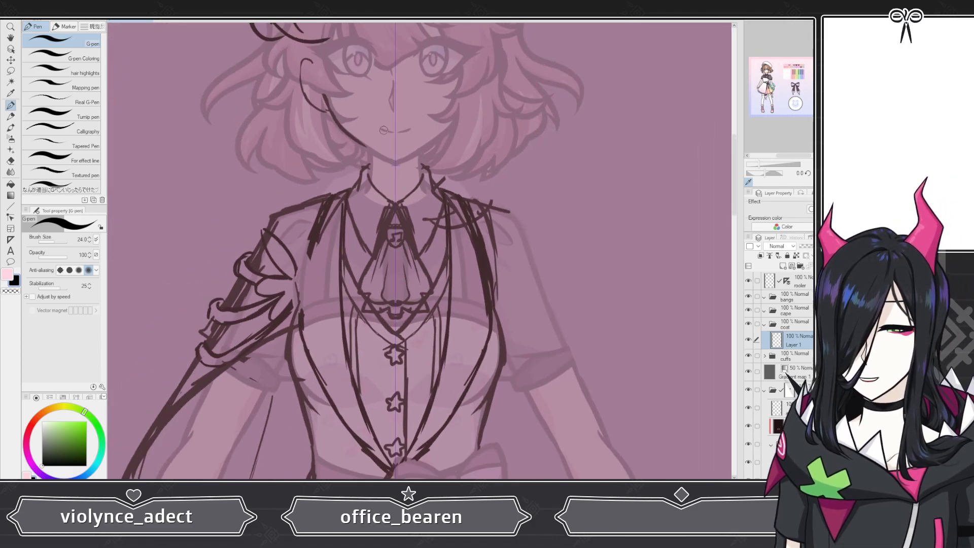
scroll(383, 130, up, 5)
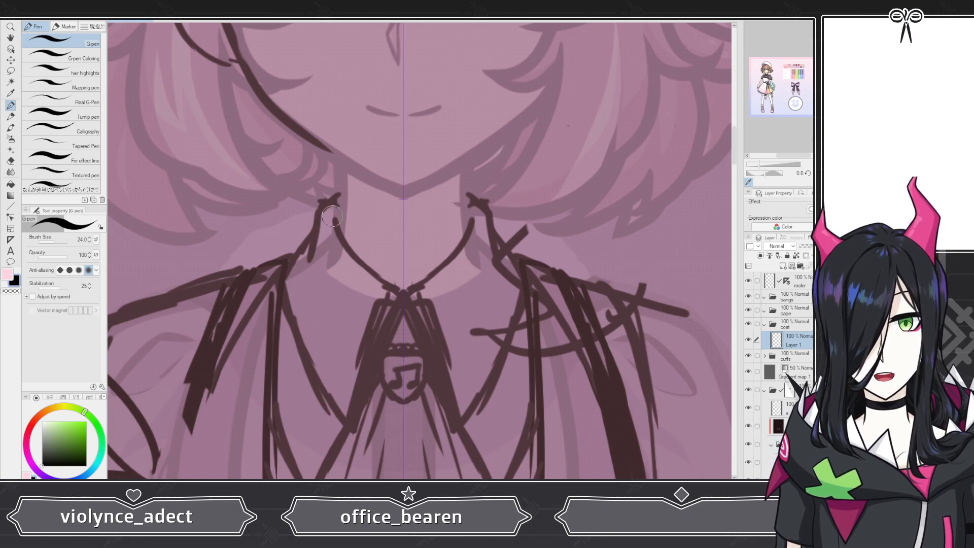
Step: Draw the front collar outline around the neck on the new layer and name the layer collar front
drag(332, 216, 394, 288)
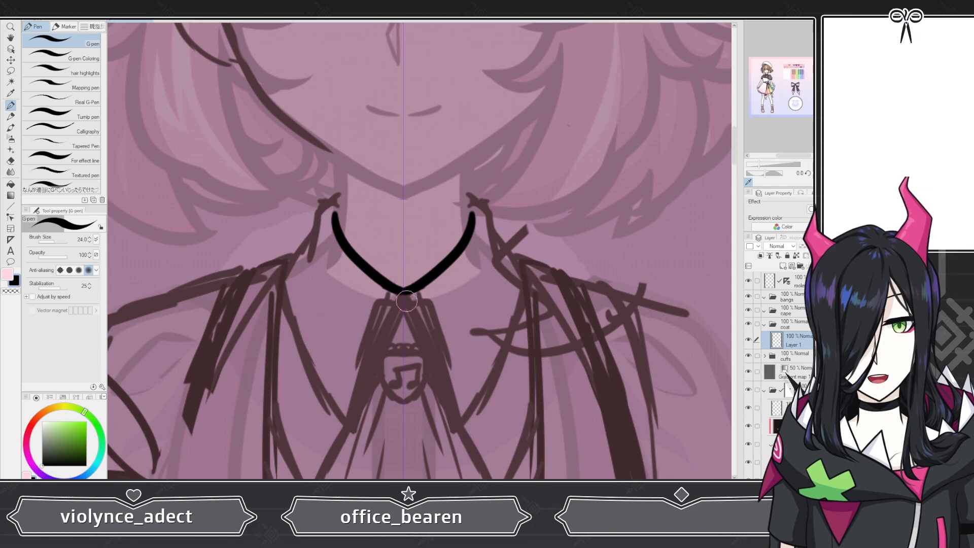
mouse_move(406, 299)
mouse_down()
mouse_move(400, 292)
mouse_move(421, 293)
mouse_move(450, 430)
mouse_move(474, 408)
mouse_move(530, 285)
mouse_up()
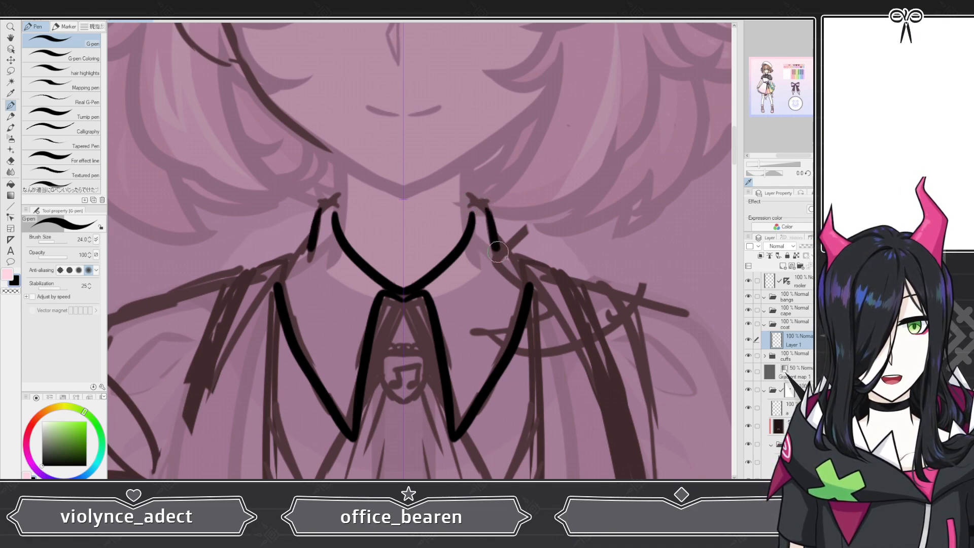
mouse_move(498, 251)
mouse_down()
mouse_move(530, 294)
mouse_move(520, 315)
mouse_up()
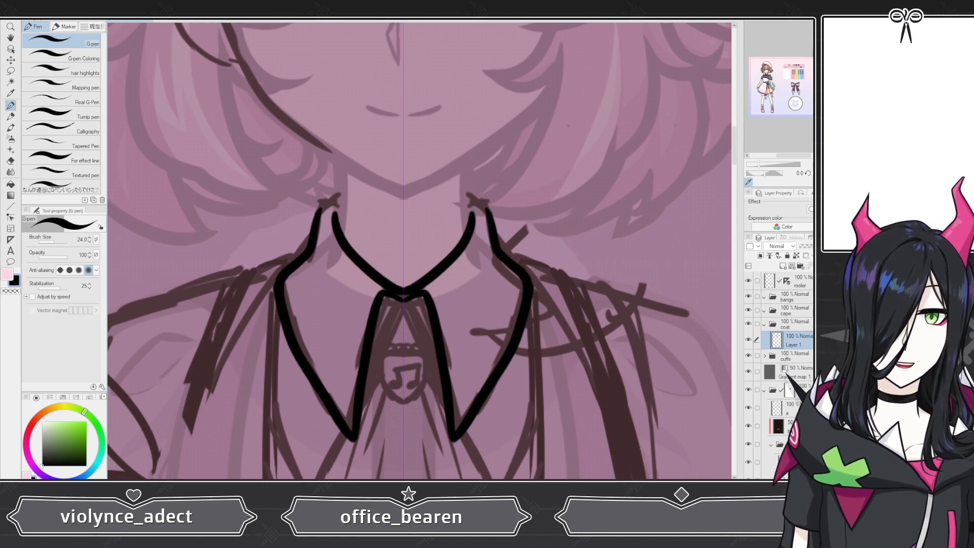
key(ctrl+z)
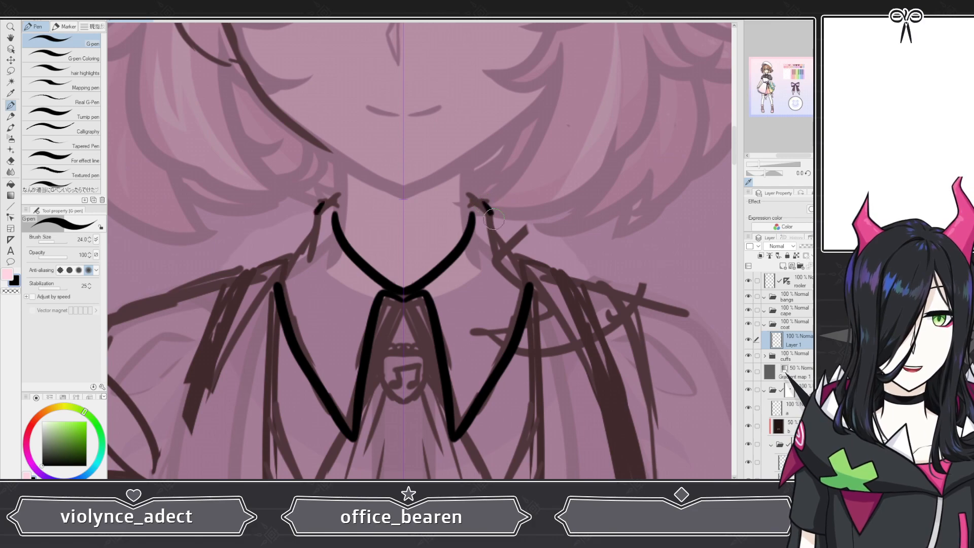
drag(510, 248, 530, 291)
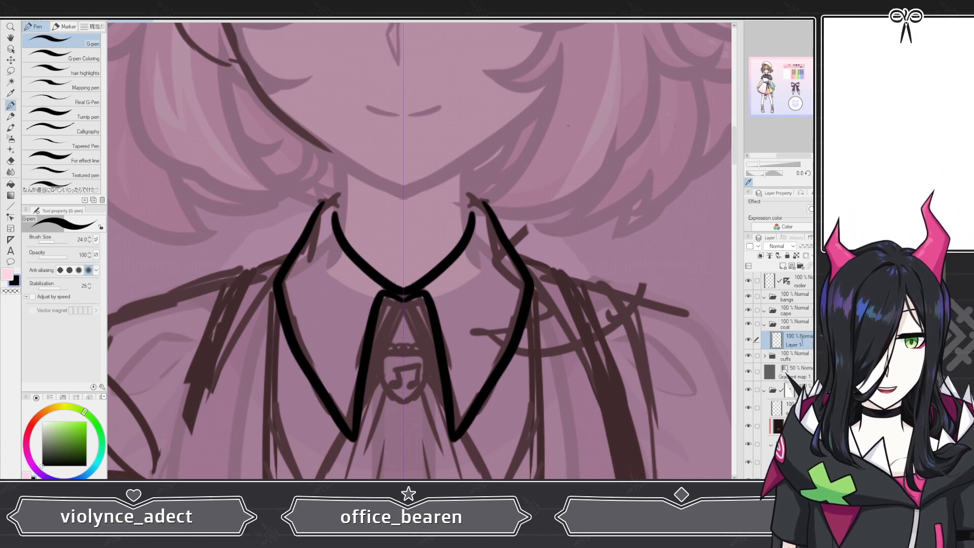
text(collar fronnt)
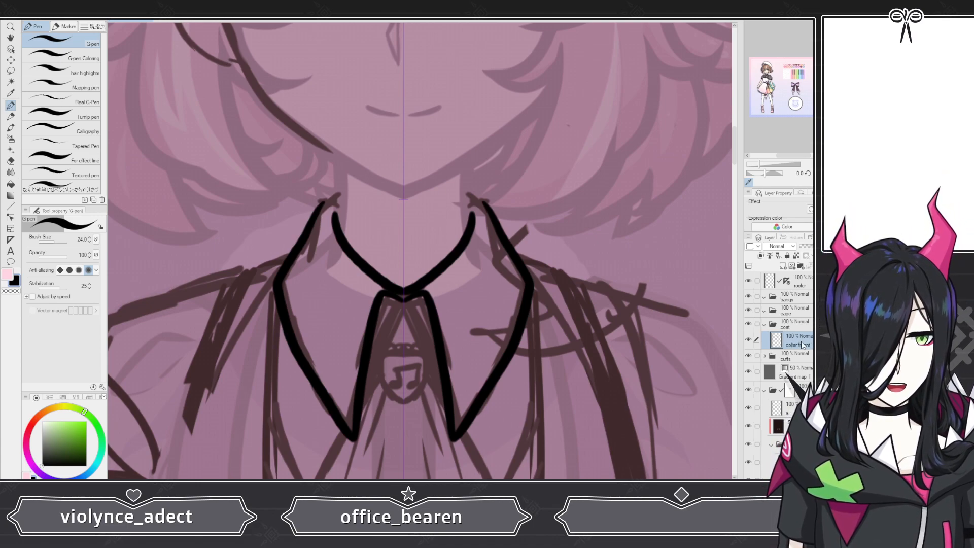
key(Return)
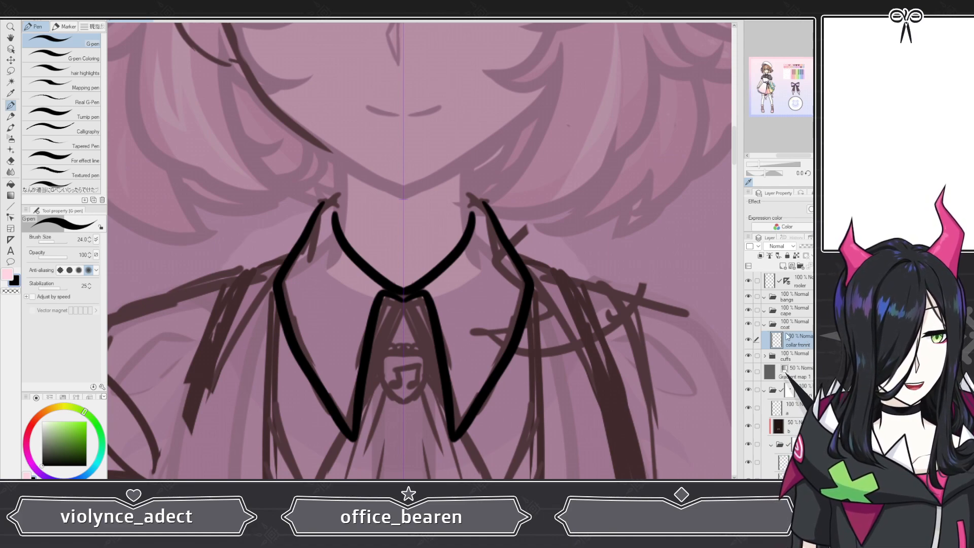
Step: Add another layer beneath collar front and name it collar back
click(783, 266)
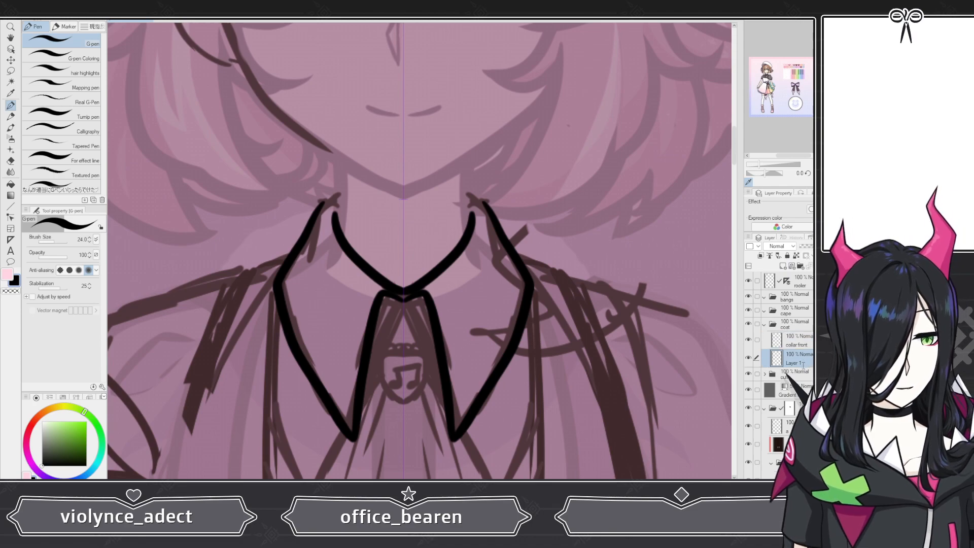
double_click(792, 363)
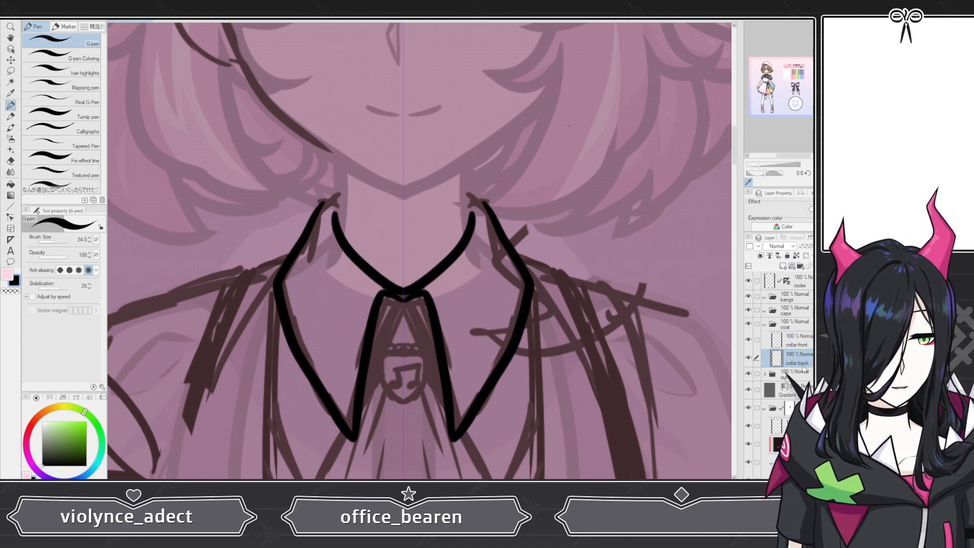
text(collar back)
key(Return)
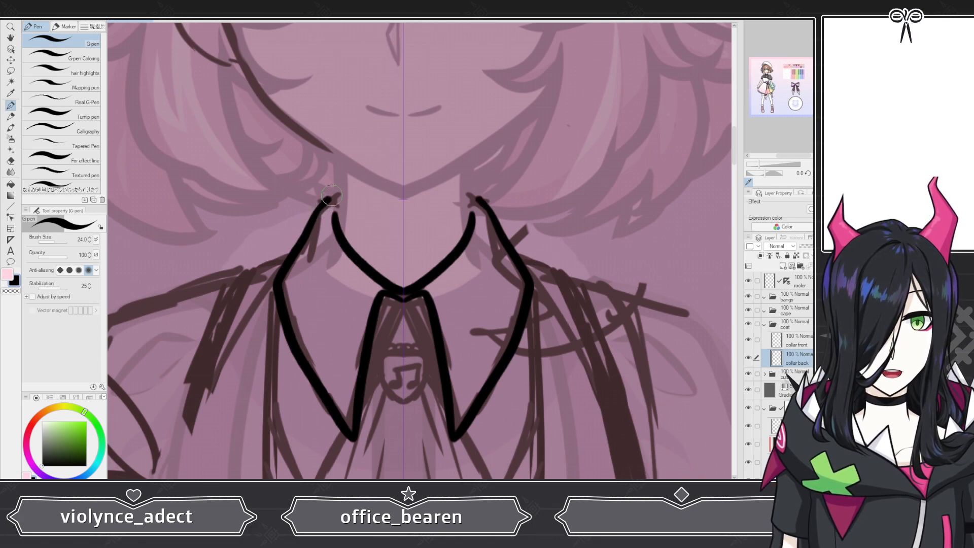
Step: Draw the back band of the collar arching behind the neck on the collar back layer
mouse_move(318, 208)
mouse_down()
mouse_move(355, 180)
mouse_move(403, 177)
mouse_up()
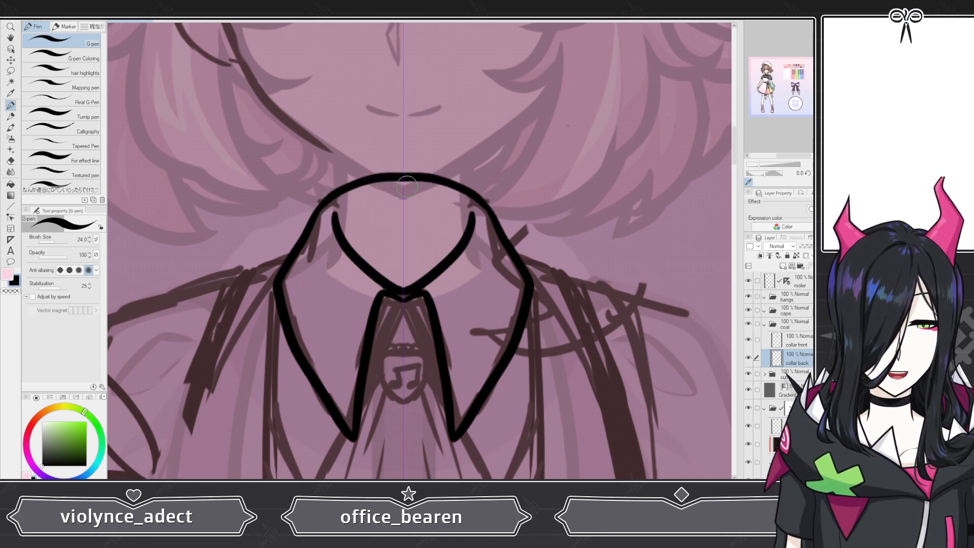
scroll(395, 168, down, 4)
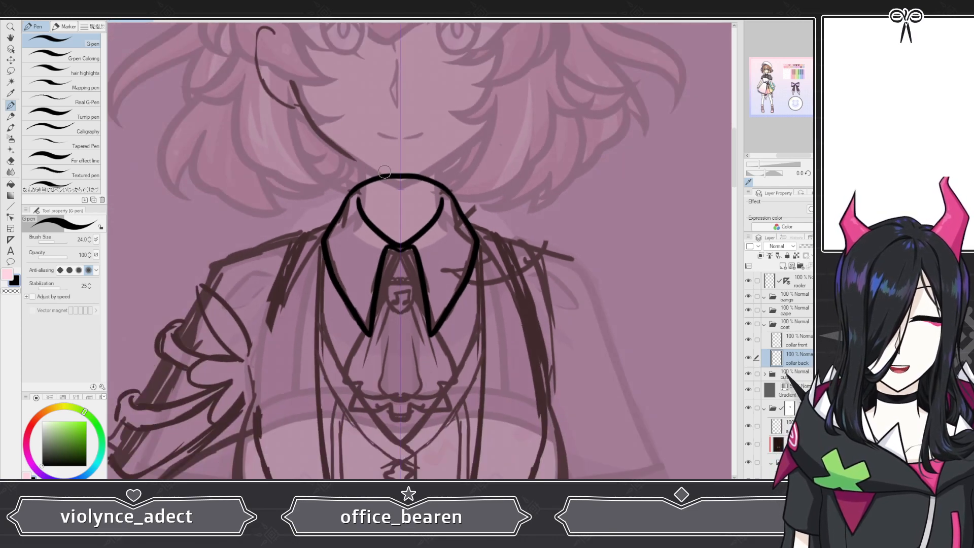
scroll(393, 162, up, 5)
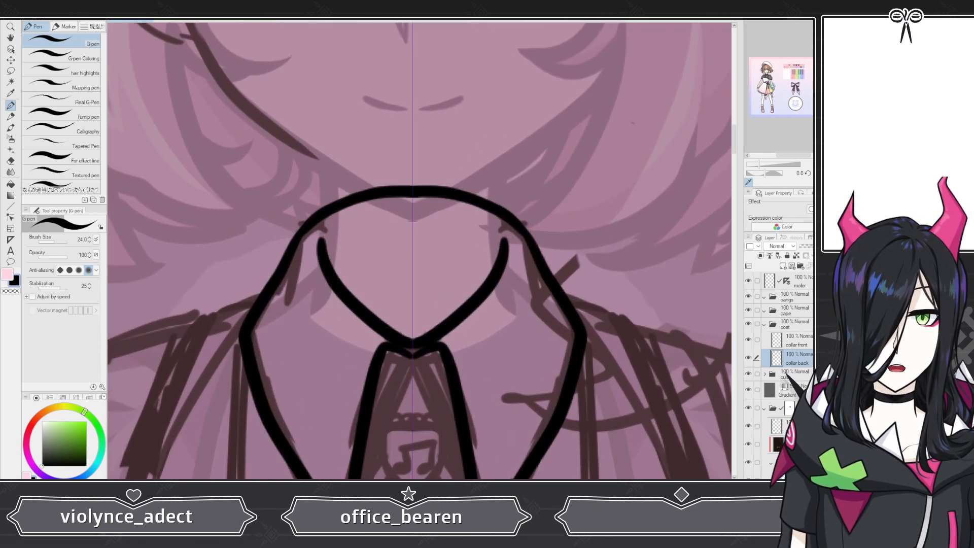
key(ctrl+z)
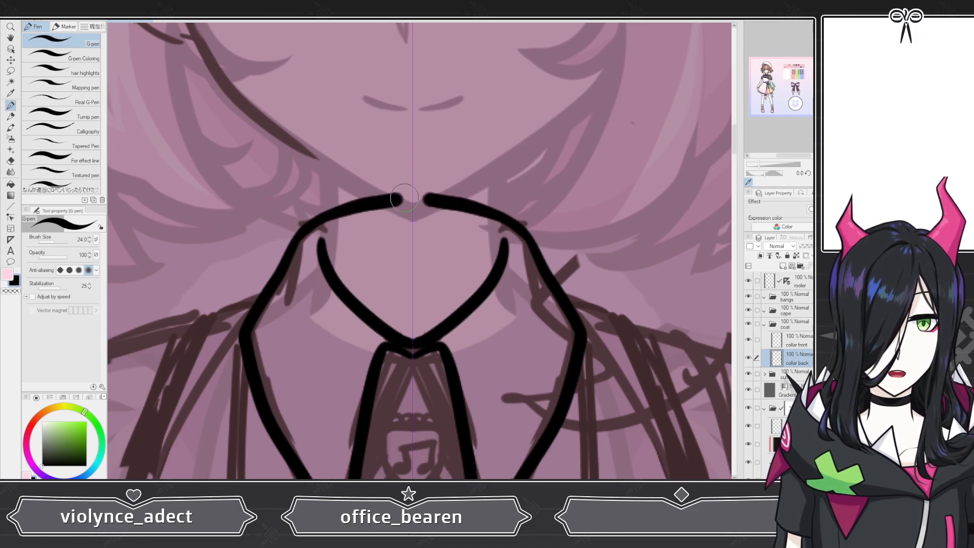
key(ctrl+z)
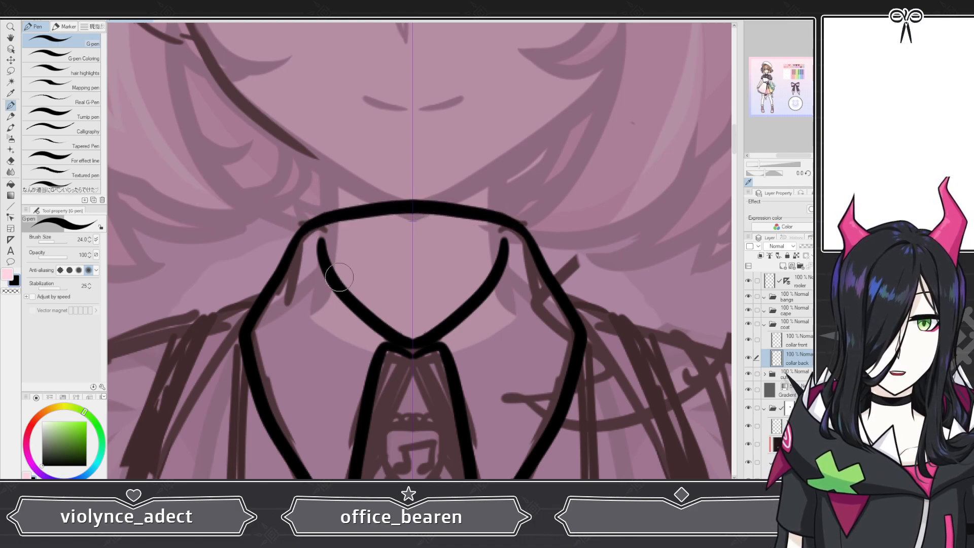
scroll(339, 276, down, 5)
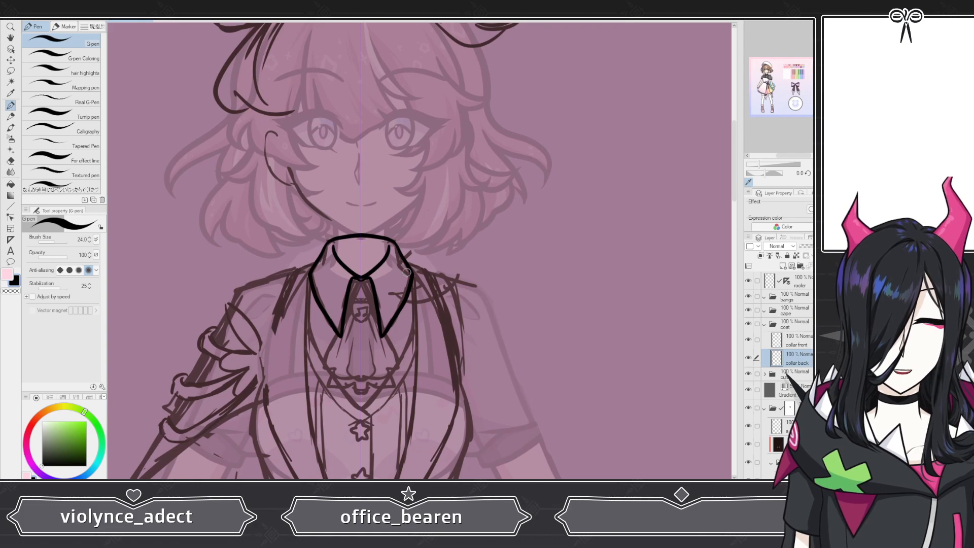
scroll(354, 324, up, 5)
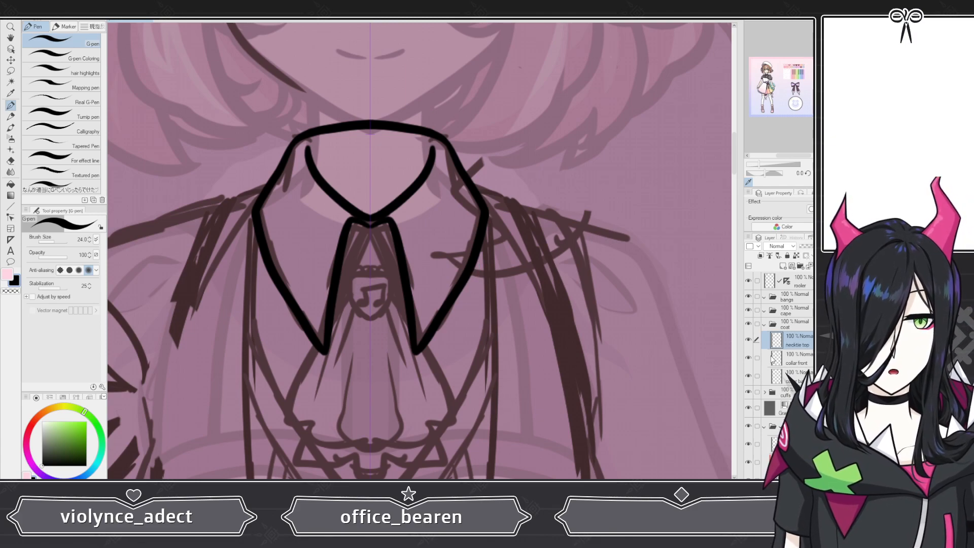
Step: Hide the collar front and collar back layers to expose the necktie sketch
click(748, 376)
click(748, 358)
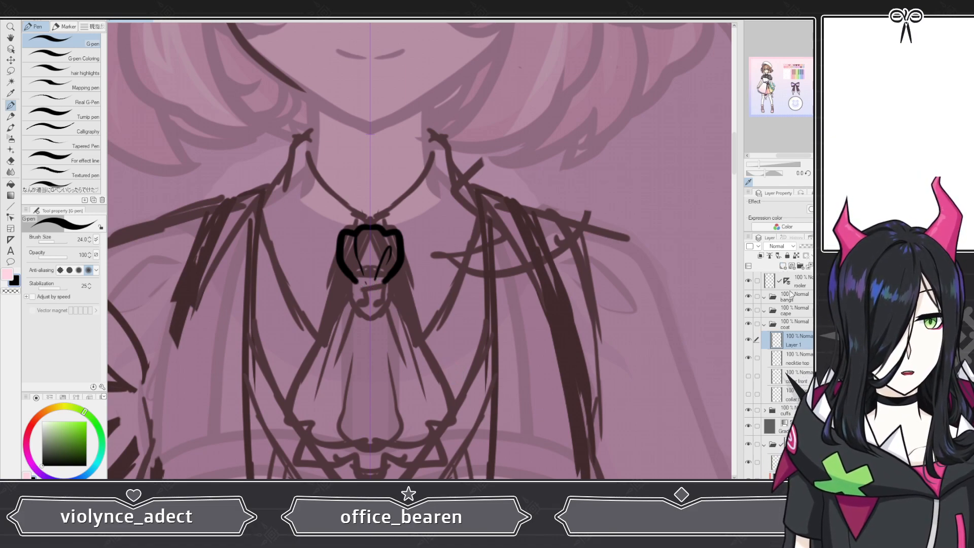
click(8, 162)
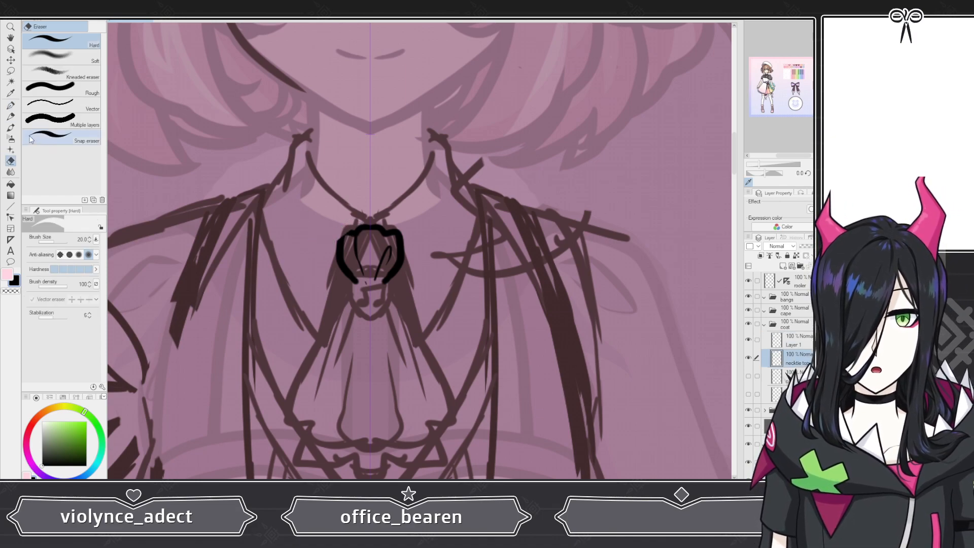
key(p)
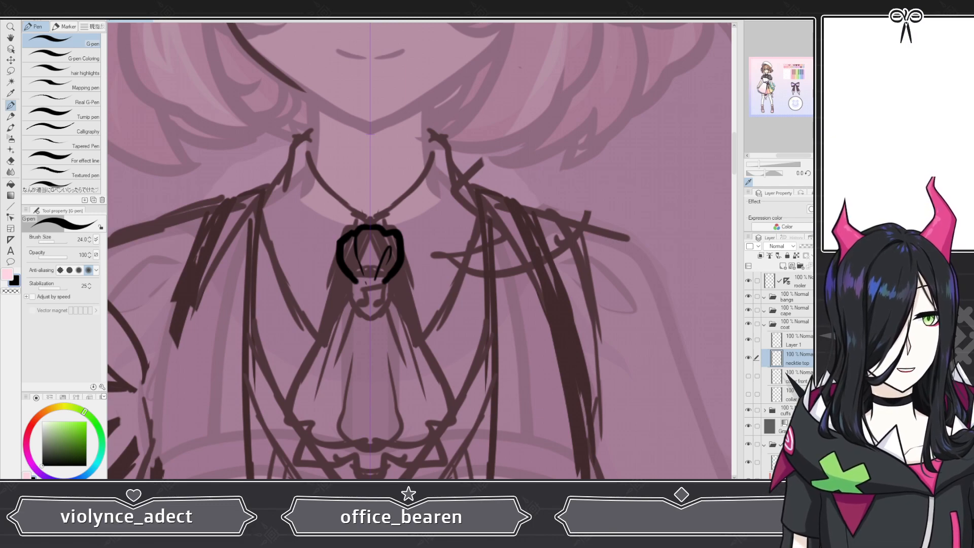
scroll(363, 268, up, 1)
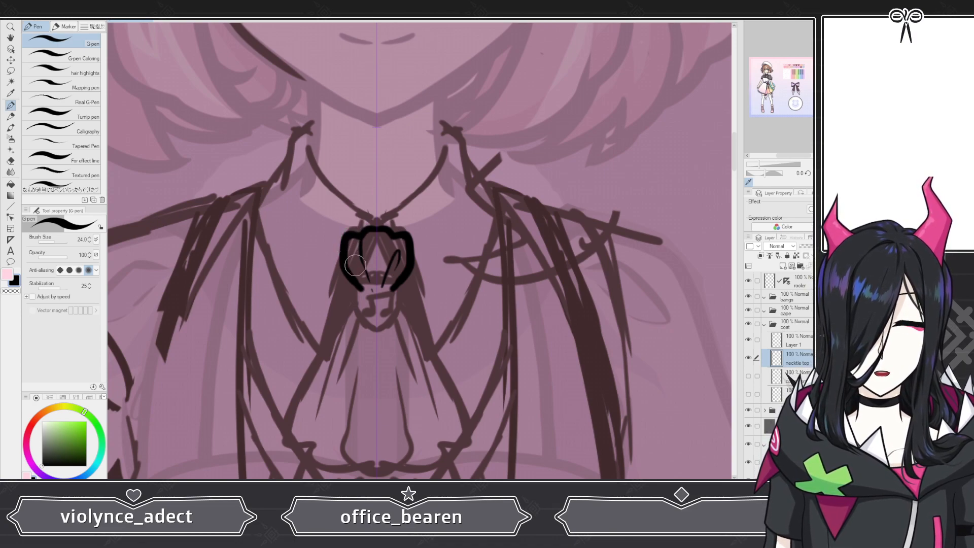
click(10, 161)
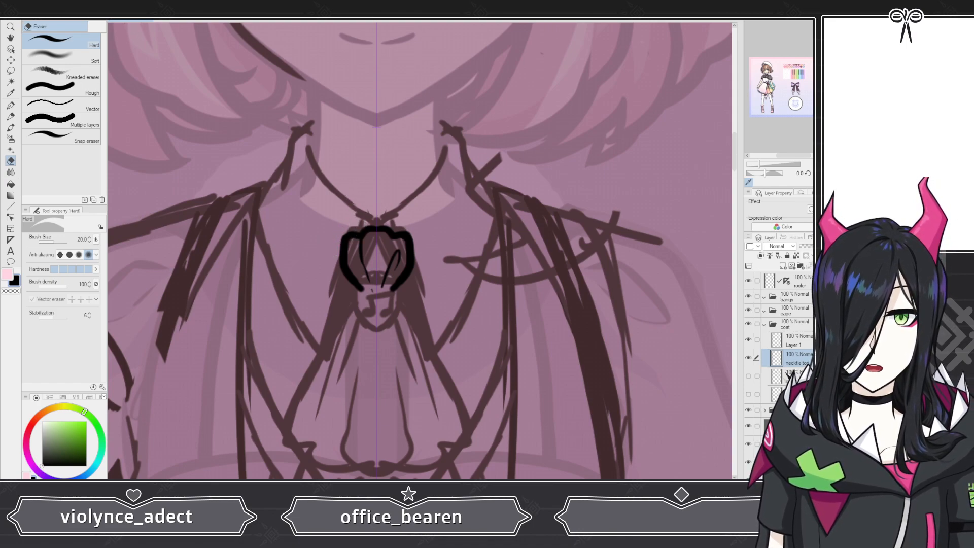
click(60, 135)
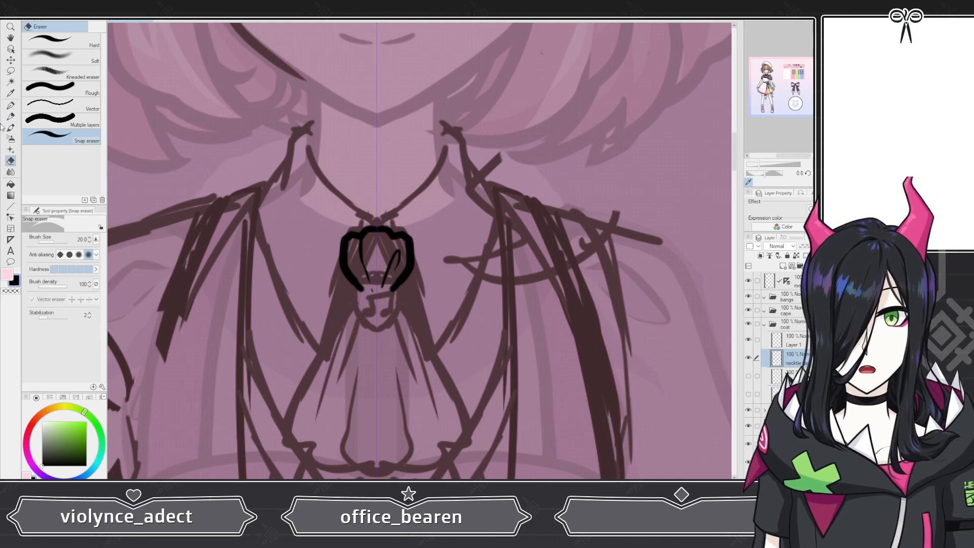
key(p)
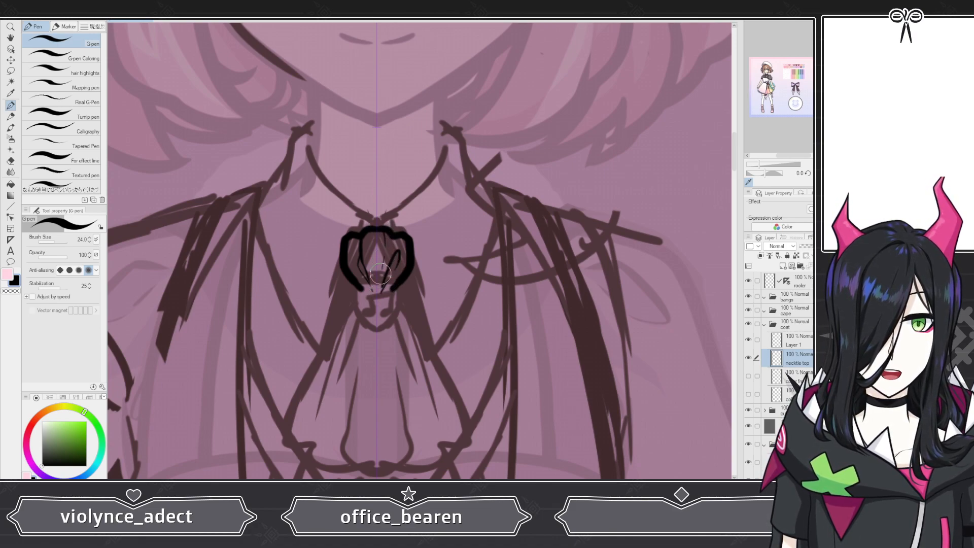
scroll(380, 211, down, 5)
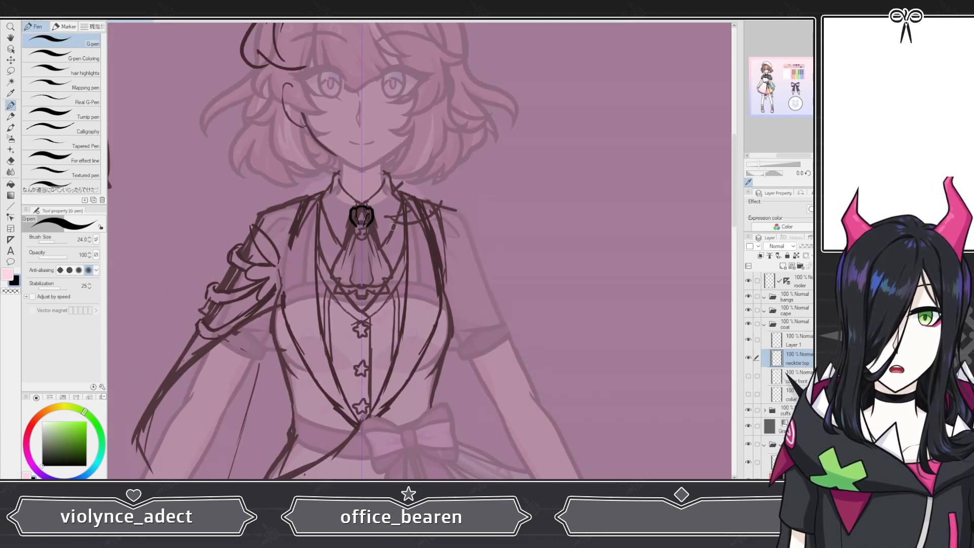
scroll(361, 214, up, 1)
scroll(361, 217, up, 4)
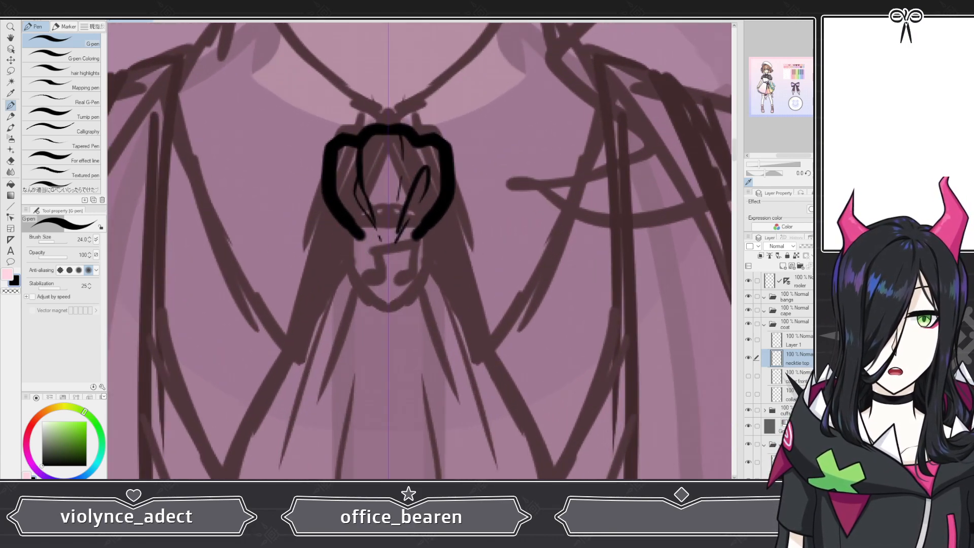
Step: Add a new layer and name it necktie b 2
click(782, 266)
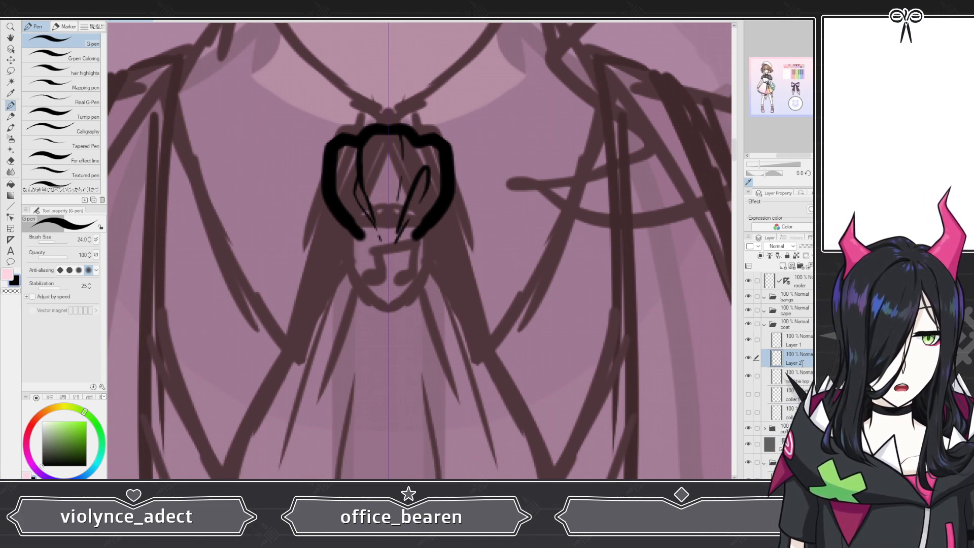
text(necktie b 2)
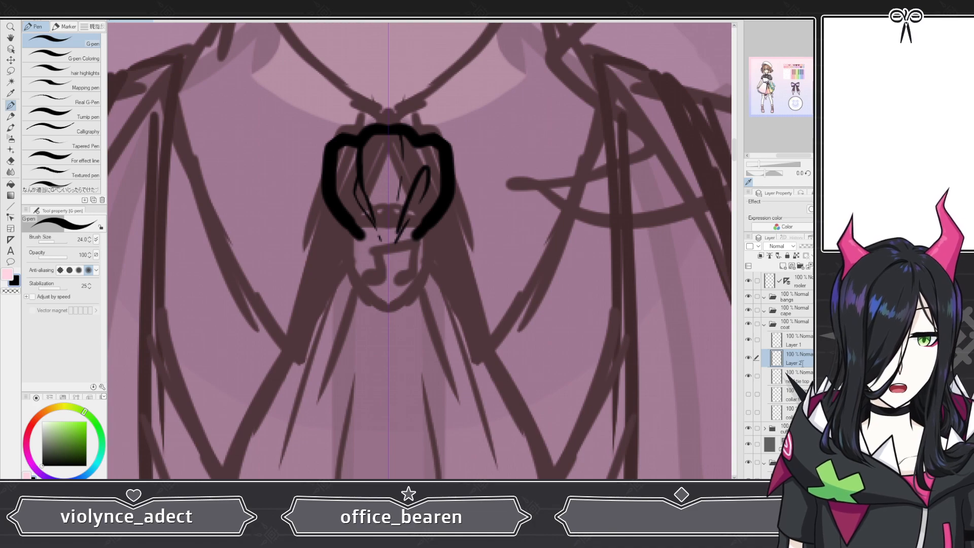
key(Return)
Step: Try to draw the necktie's two long sides and curled bottom edge below the knot
scroll(454, 232, down, 2)
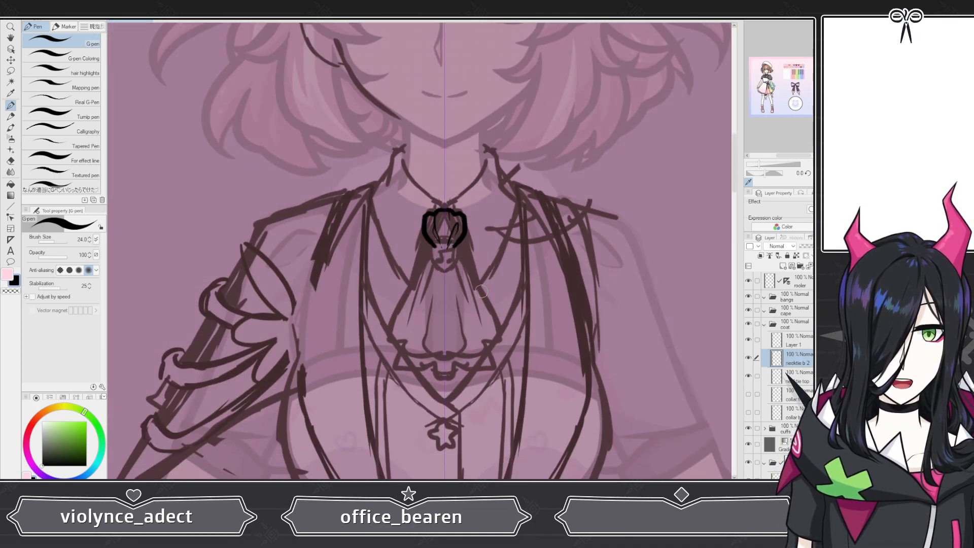
scroll(484, 314, up, 2)
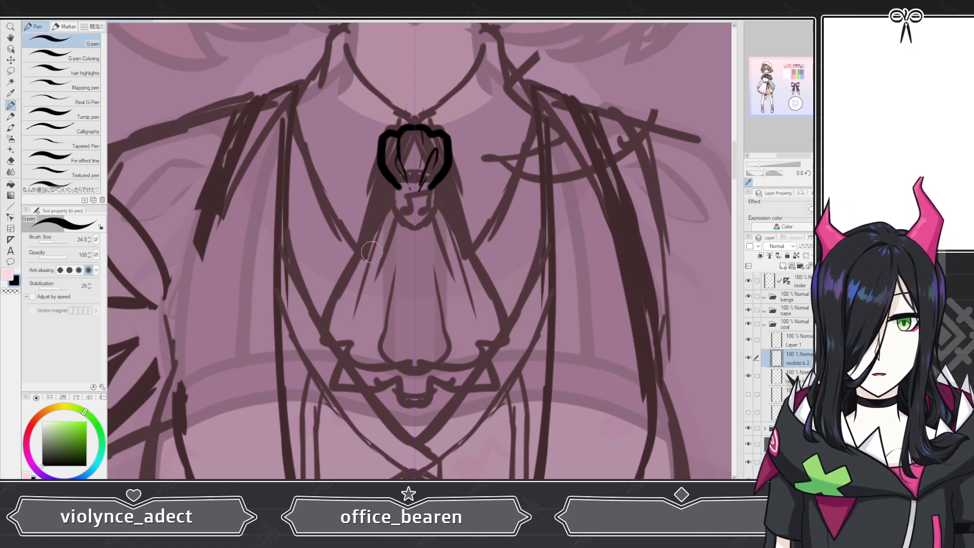
drag(390, 208, 322, 364)
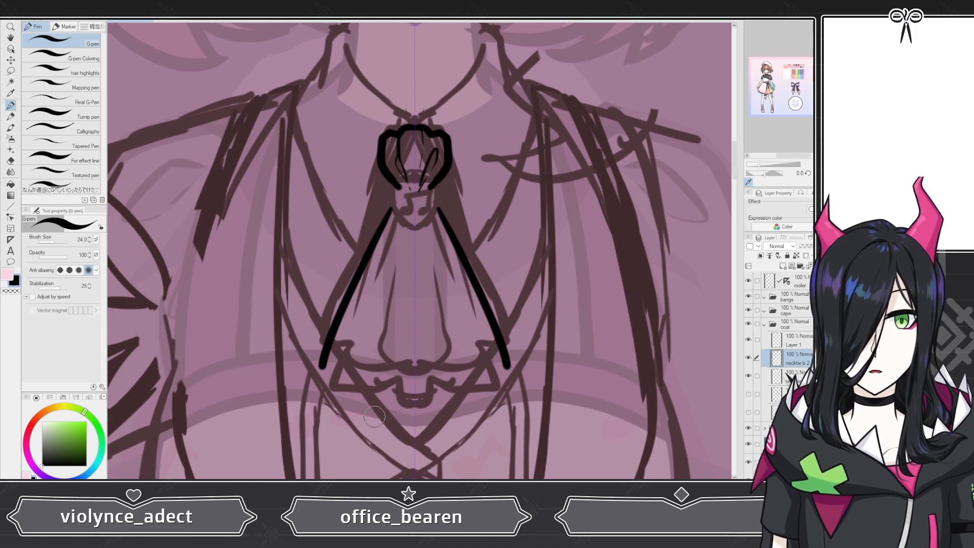
mouse_move(323, 364)
mouse_down()
mouse_move(348, 379)
mouse_move(369, 347)
mouse_move(415, 362)
mouse_move(383, 412)
mouse_move(426, 414)
mouse_move(485, 359)
mouse_move(485, 384)
mouse_move(512, 367)
mouse_up()
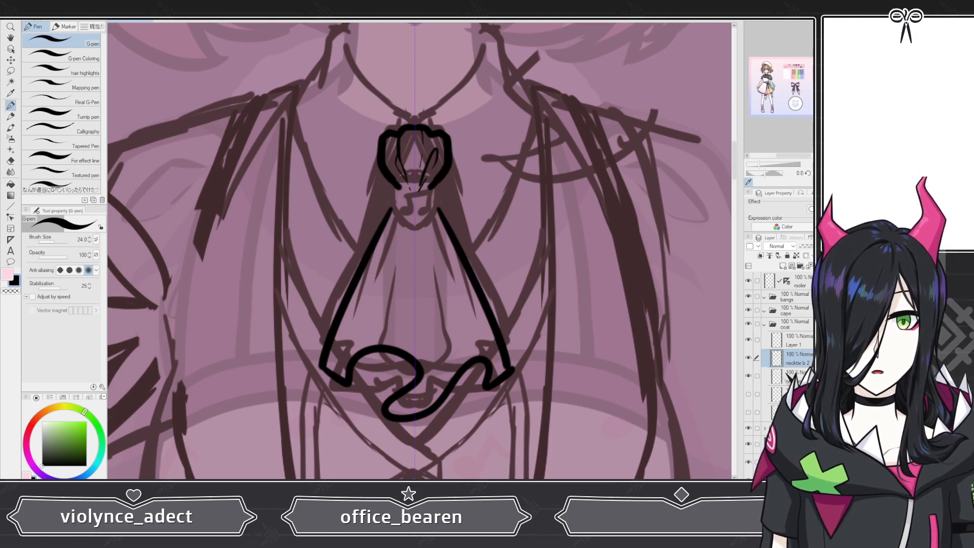
key(ctrl+z)
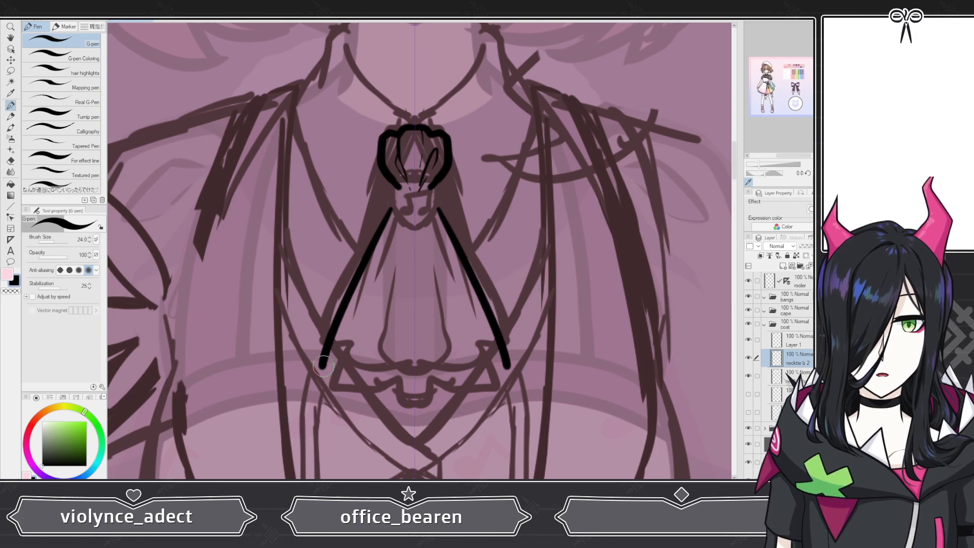
mouse_move(322, 364)
mouse_down()
mouse_move(358, 338)
mouse_move(396, 357)
mouse_move(408, 384)
mouse_move(375, 388)
mouse_move(366, 401)
mouse_move(418, 409)
mouse_move(440, 371)
mouse_move(470, 352)
mouse_move(474, 393)
mouse_move(507, 364)
mouse_up()
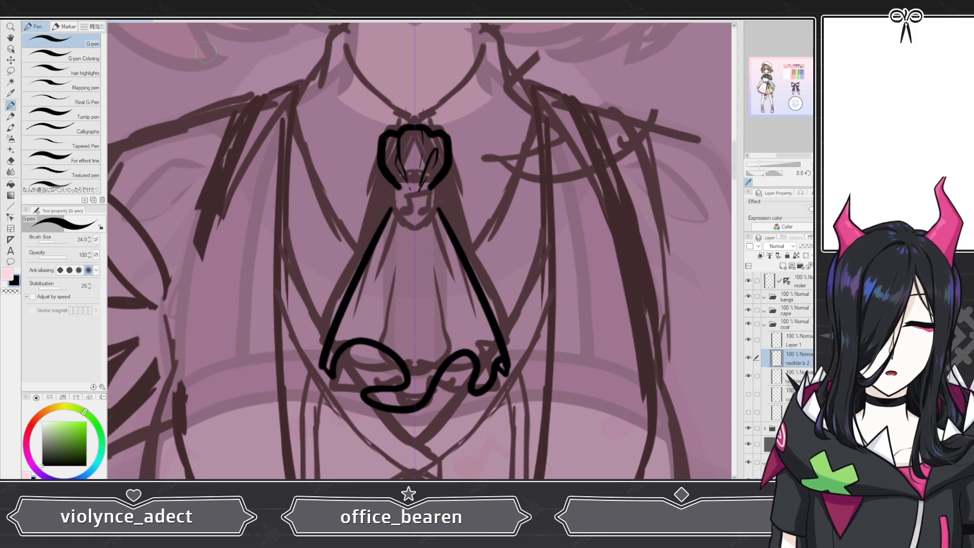
key(ctrl+z)
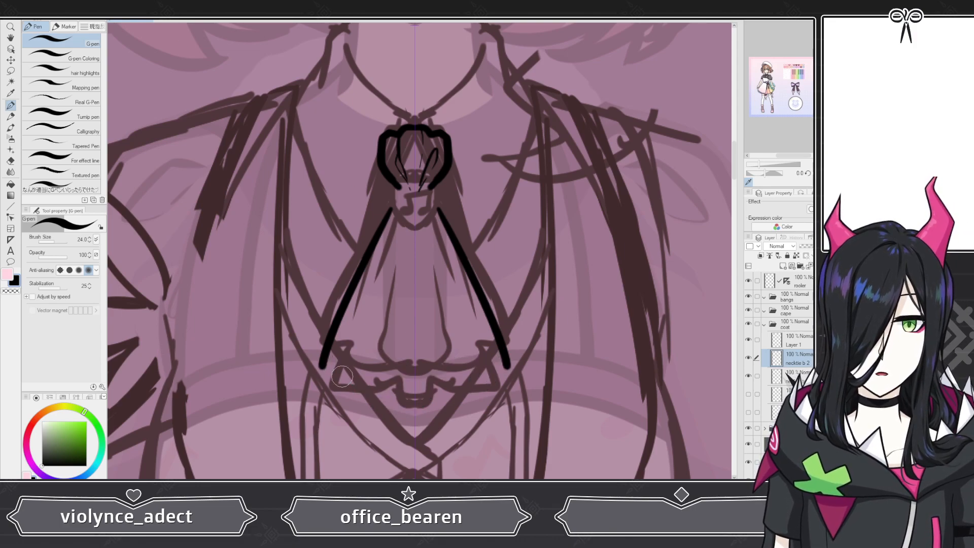
mouse_move(333, 376)
mouse_down()
mouse_move(379, 340)
mouse_move(410, 372)
mouse_move(370, 382)
mouse_move(368, 405)
mouse_move(416, 416)
mouse_move(447, 352)
mouse_move(471, 346)
mouse_move(468, 387)
mouse_move(506, 367)
mouse_up()
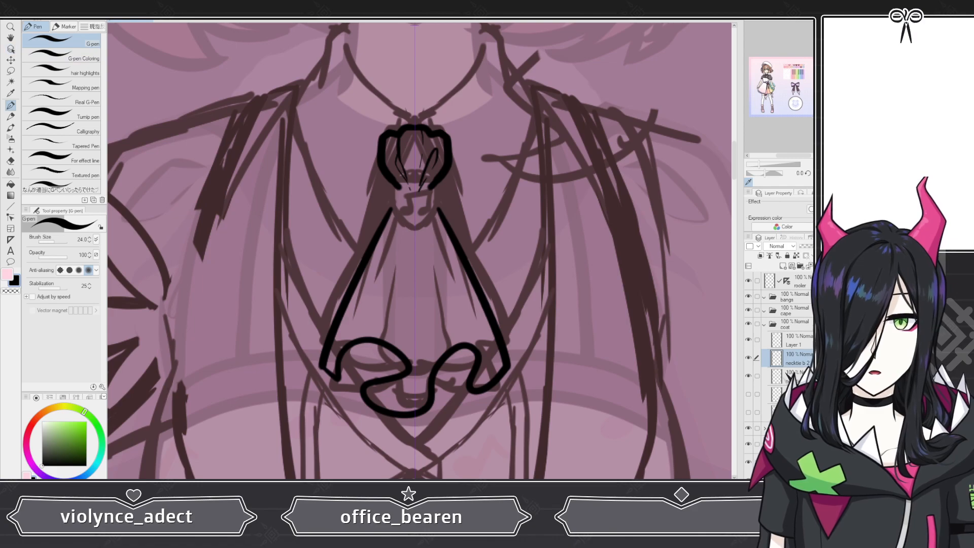
key(ctrl+z)
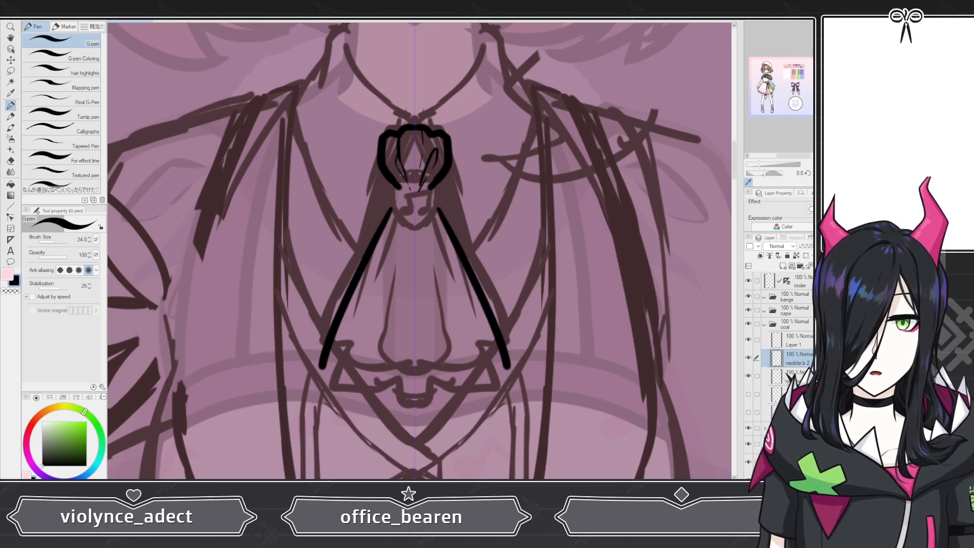
key(ctrl+z)
key(ctrl+z)
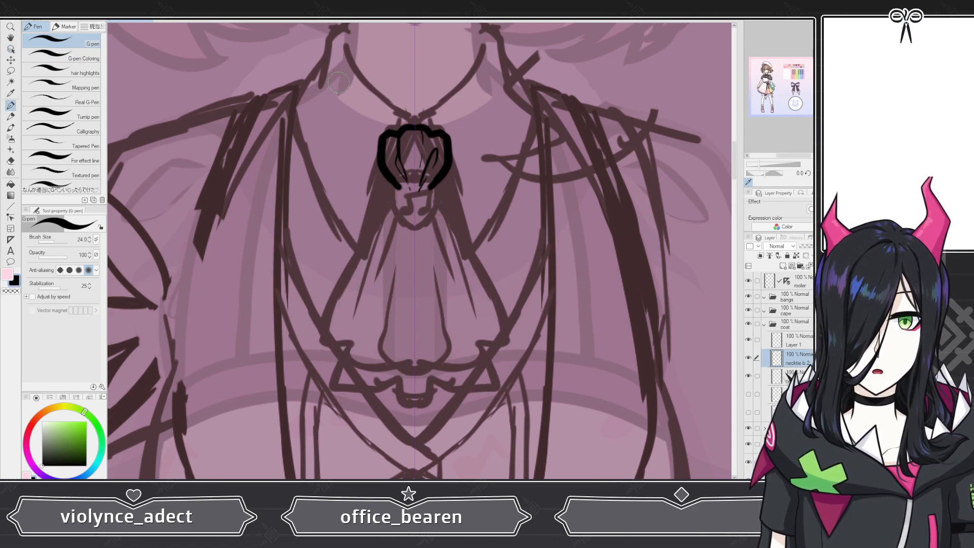
drag(389, 208, 307, 386)
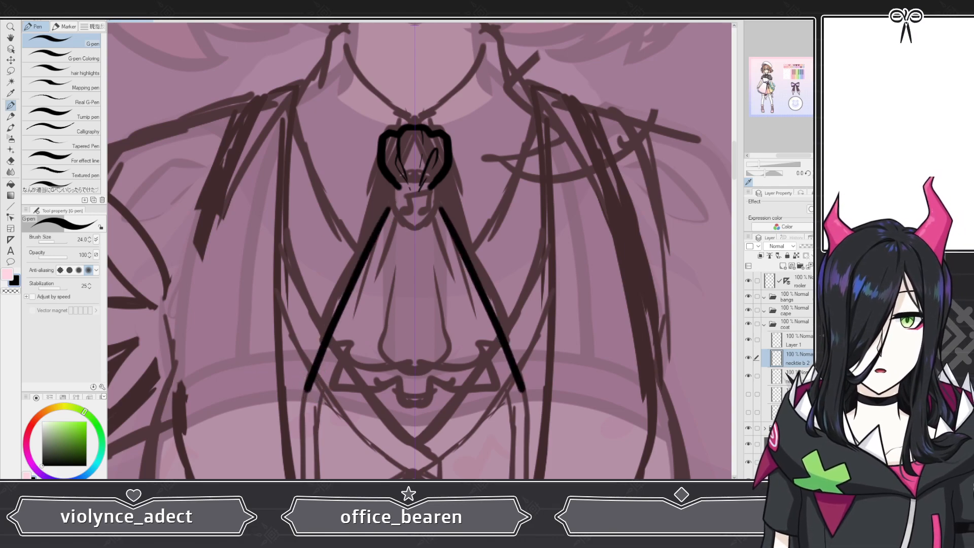
key(ctrl+z)
drag(389, 207, 312, 404)
key(ctrl+z)
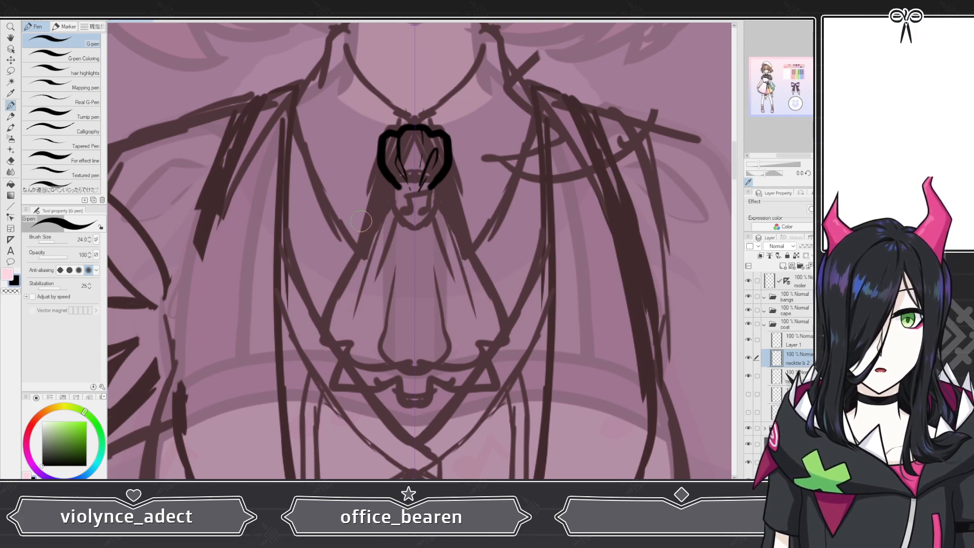
Step: Draw the necktie's long sides hanging from the knot with a wavy folded bottom edge on necktie b 2
drag(392, 208, 319, 388)
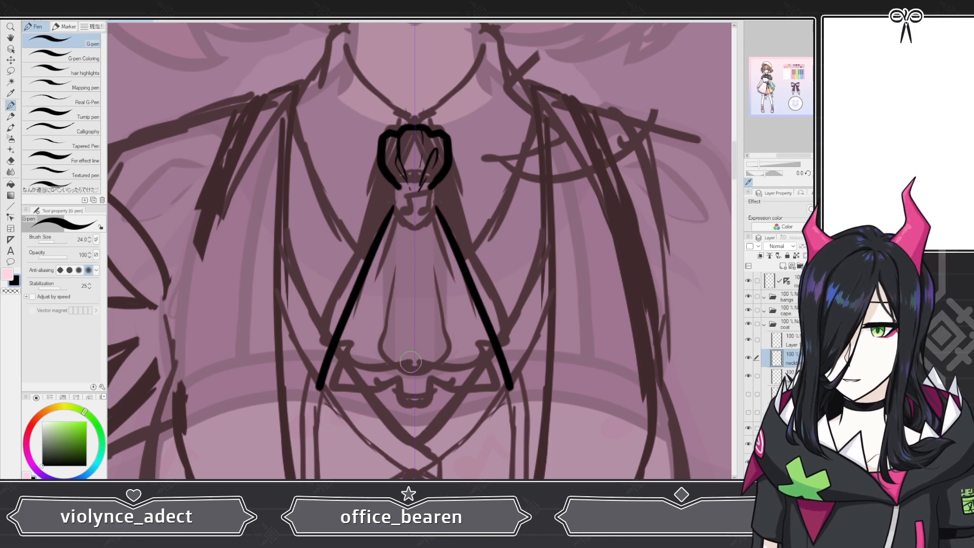
mouse_move(317, 388)
mouse_down()
mouse_move(364, 403)
mouse_move(353, 375)
mouse_move(405, 371)
mouse_move(422, 398)
mouse_move(383, 419)
mouse_move(414, 433)
mouse_move(477, 371)
mouse_move(480, 408)
mouse_move(508, 387)
mouse_move(470, 343)
mouse_move(428, 198)
mouse_up()
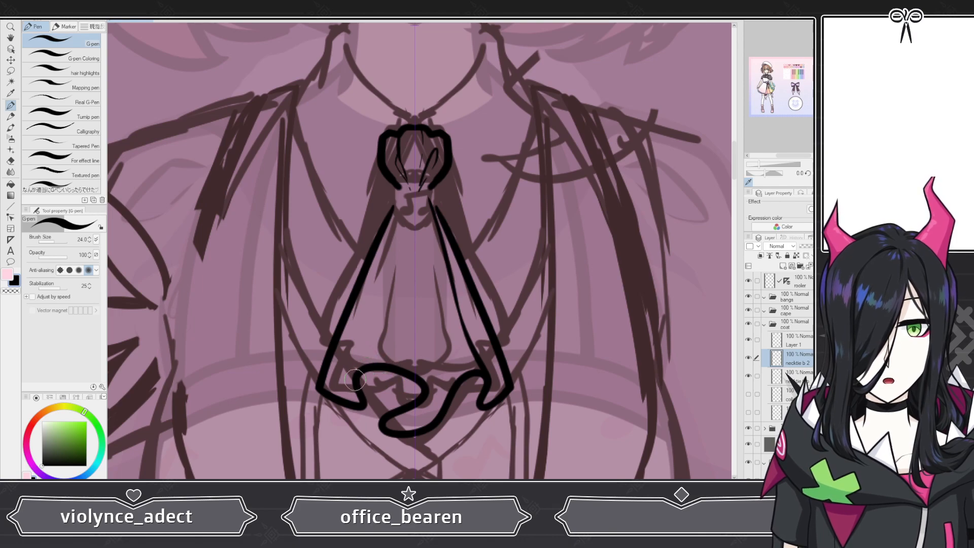
mouse_move(355, 378)
mouse_down()
mouse_move(393, 276)
mouse_move(413, 198)
mouse_up()
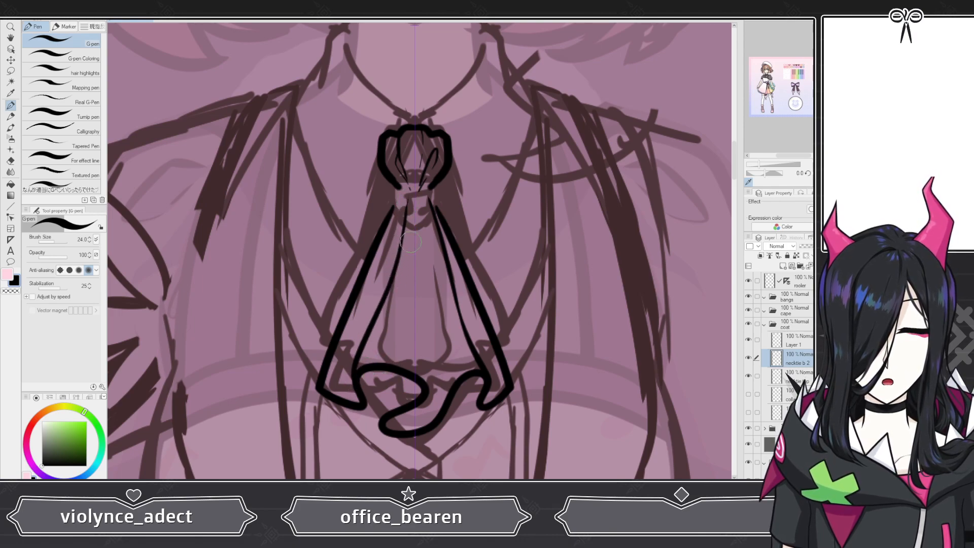
mouse_move(426, 393)
mouse_down()
mouse_move(414, 200)
mouse_move(424, 273)
mouse_up()
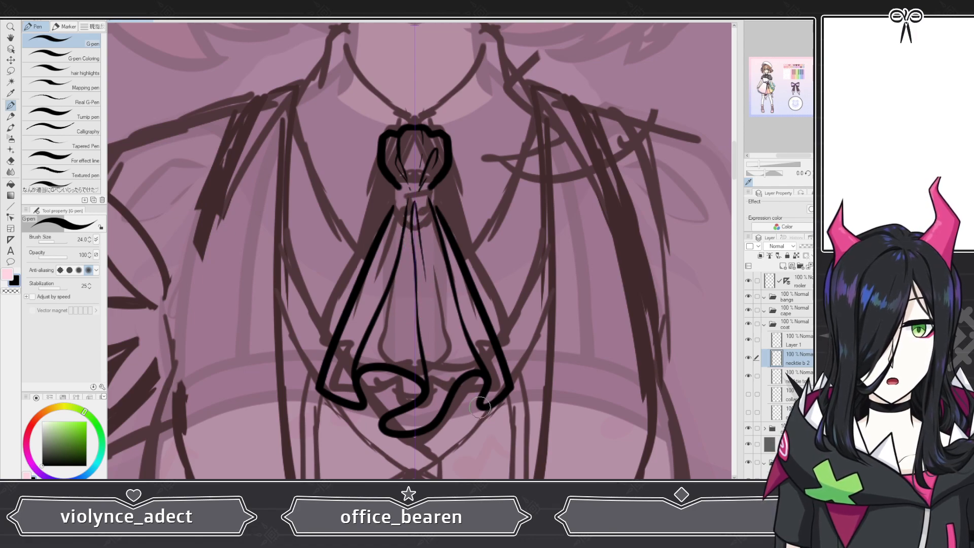
drag(480, 407, 471, 373)
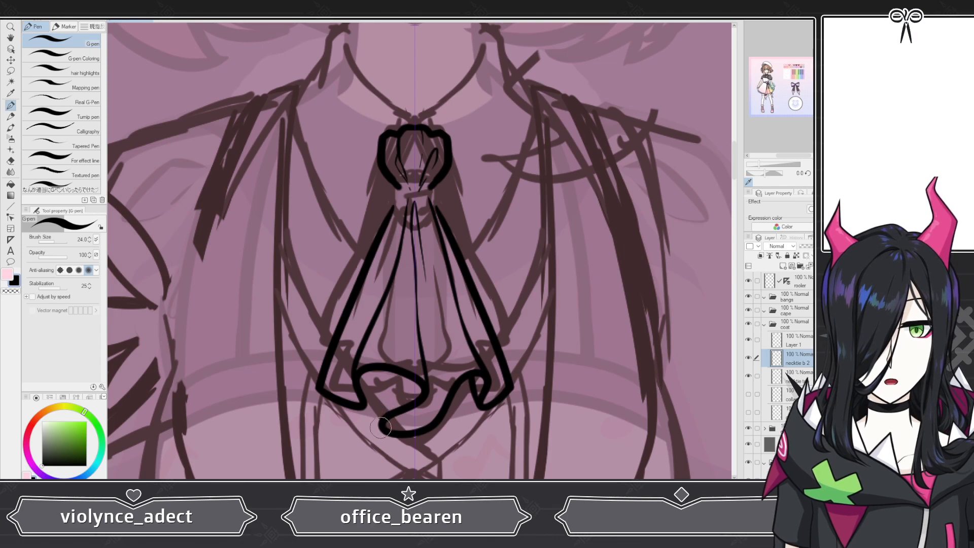
mouse_move(380, 428)
mouse_down()
mouse_move(390, 370)
mouse_move(360, 393)
mouse_up()
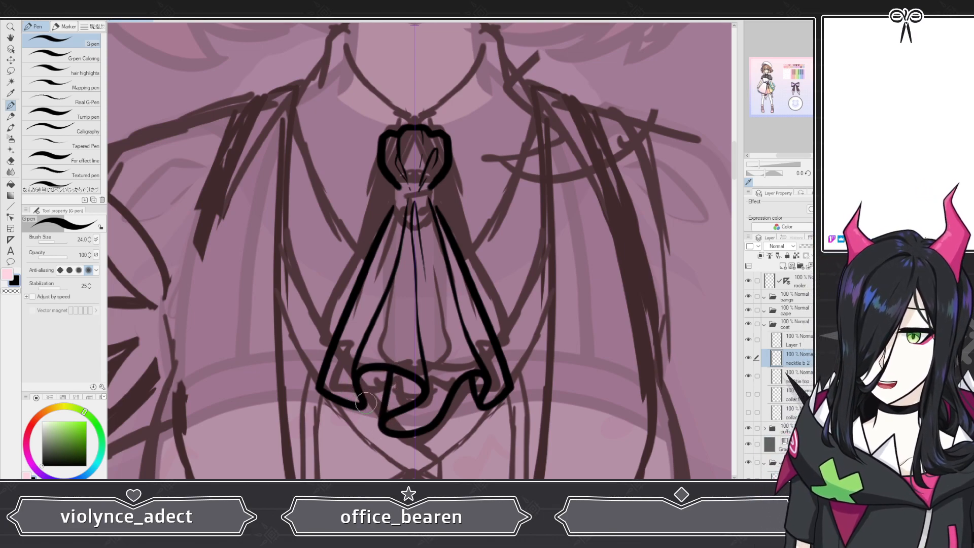
drag(364, 406, 382, 358)
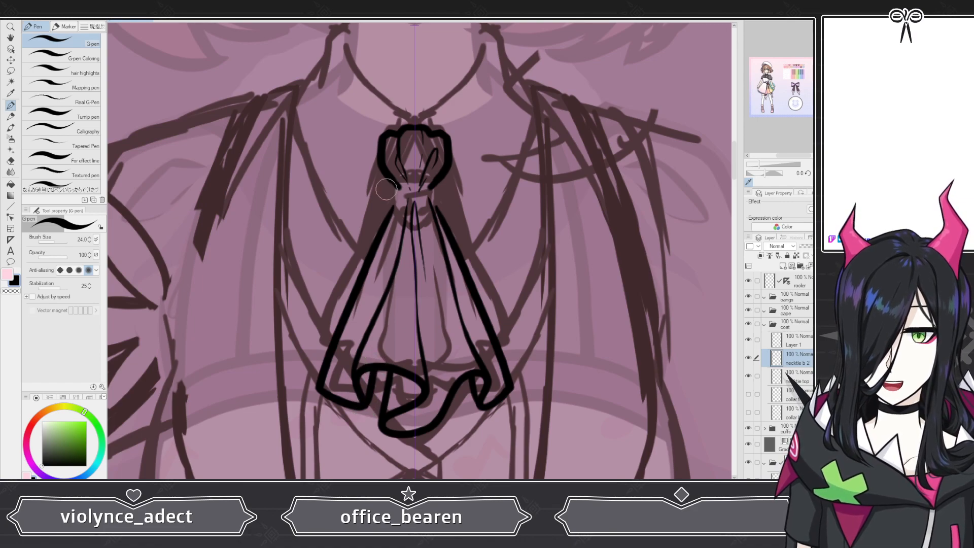
Step: Add inner fold lines down the necktie, then hide the necktie b 2 layer
drag(412, 203, 371, 286)
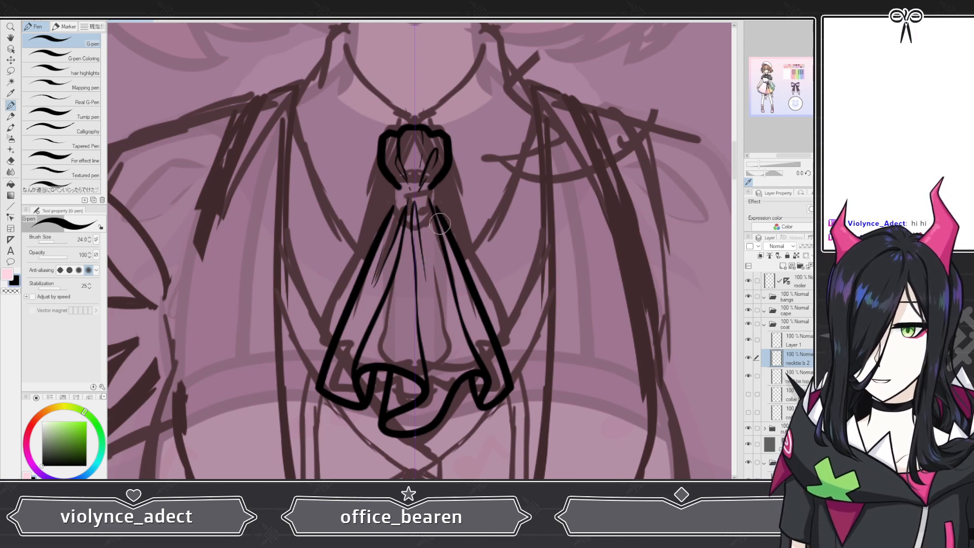
mouse_move(438, 276)
mouse_down()
mouse_move(434, 327)
mouse_move(430, 290)
mouse_up()
key(ctrl+z)
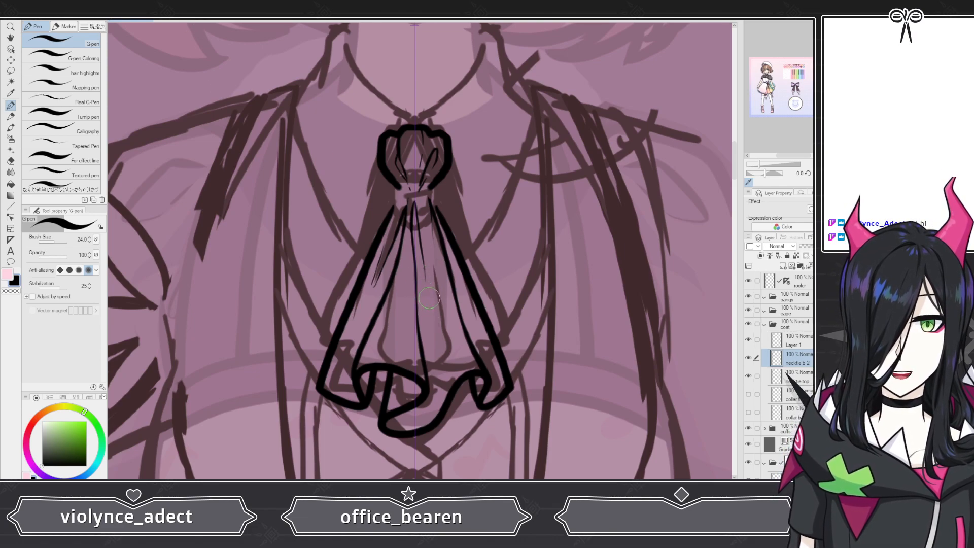
drag(419, 299, 423, 376)
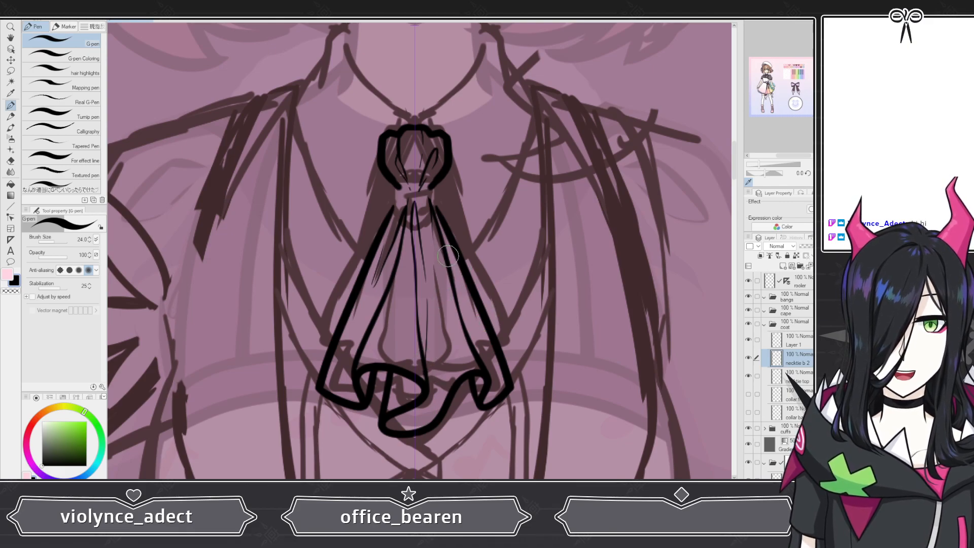
drag(449, 274, 481, 334)
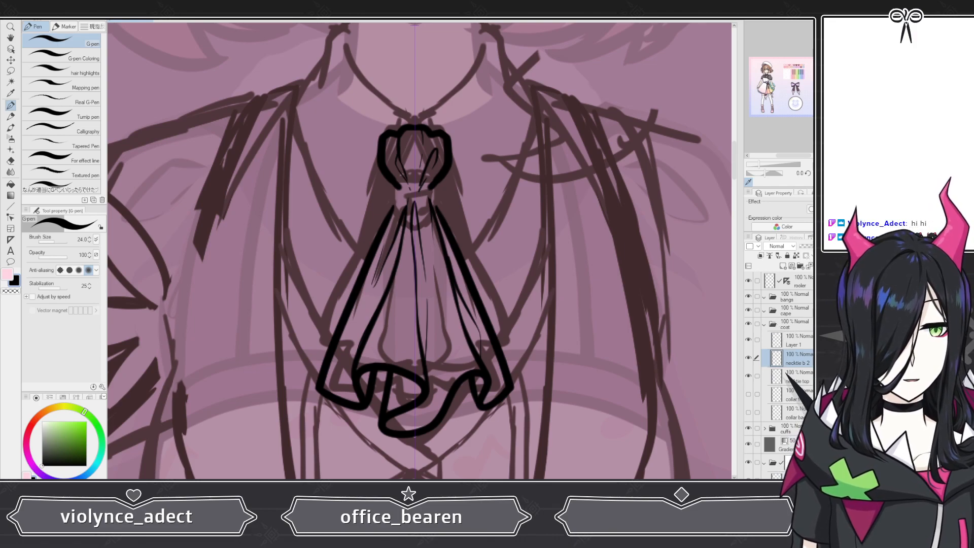
click(749, 358)
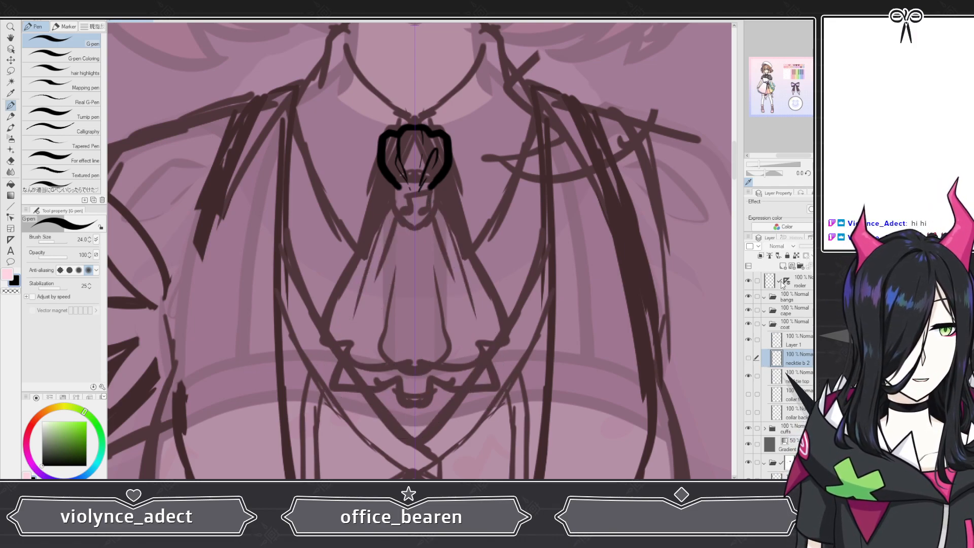
Step: Add a new layer and name it necktie b 1
click(782, 266)
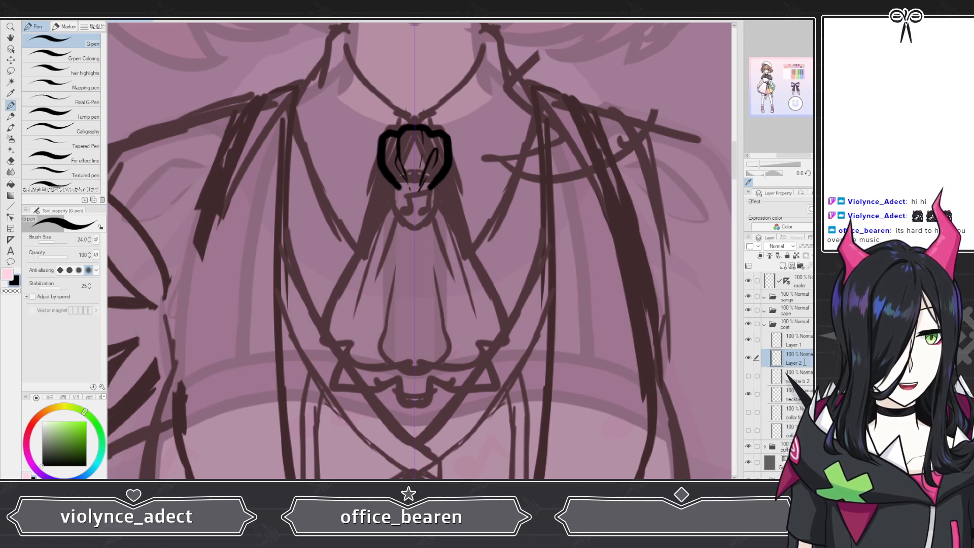
text(necktie b 1)
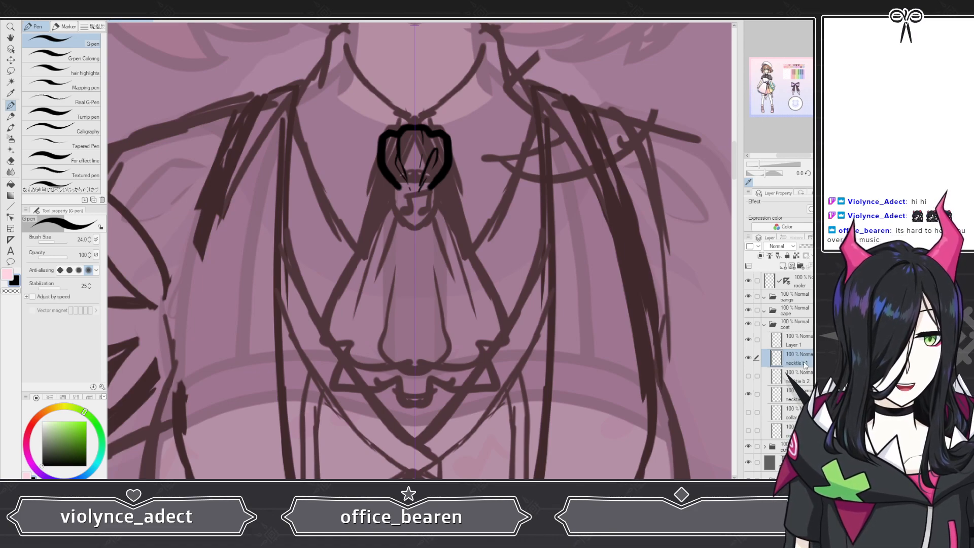
key(Return)
Step: Draw the necktie's two long sides hanging down from the knot on the necktie b 1 layer
scroll(394, 269, down, 5)
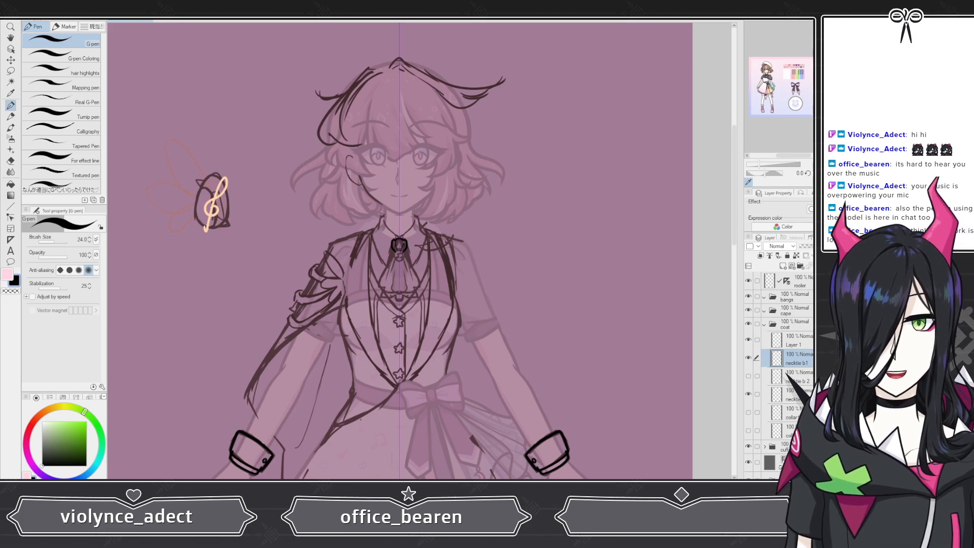
key(ctrl+minus)
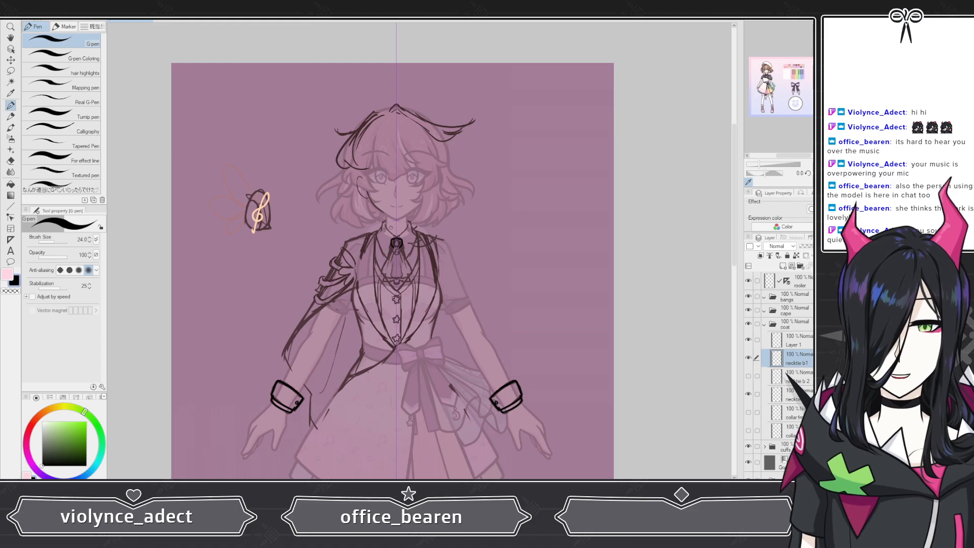
scroll(378, 246, up, 4)
scroll(411, 247, up, 5)
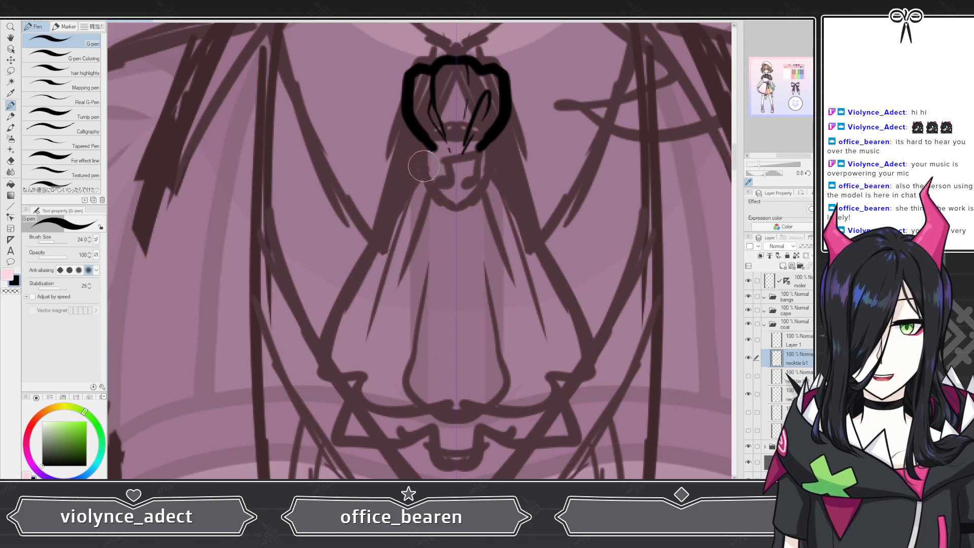
drag(424, 163, 319, 372)
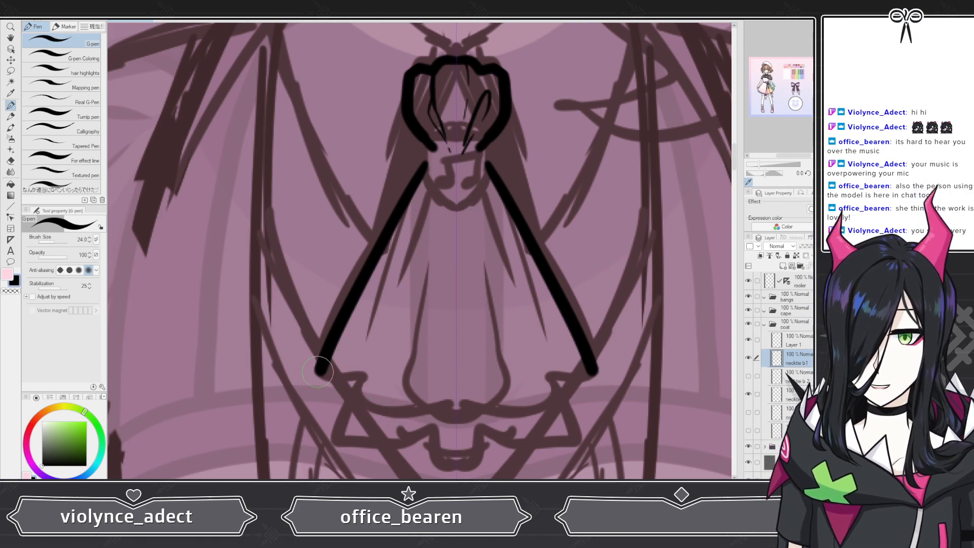
Step: Draw the necktie's wavy folded bottom edge joining the two long sides
mouse_move(315, 375)
mouse_down()
mouse_move(354, 385)
mouse_move(385, 364)
mouse_move(423, 379)
mouse_move(382, 401)
mouse_move(401, 439)
mouse_move(488, 399)
mouse_move(527, 336)
mouse_move(549, 399)
mouse_move(596, 373)
mouse_up()
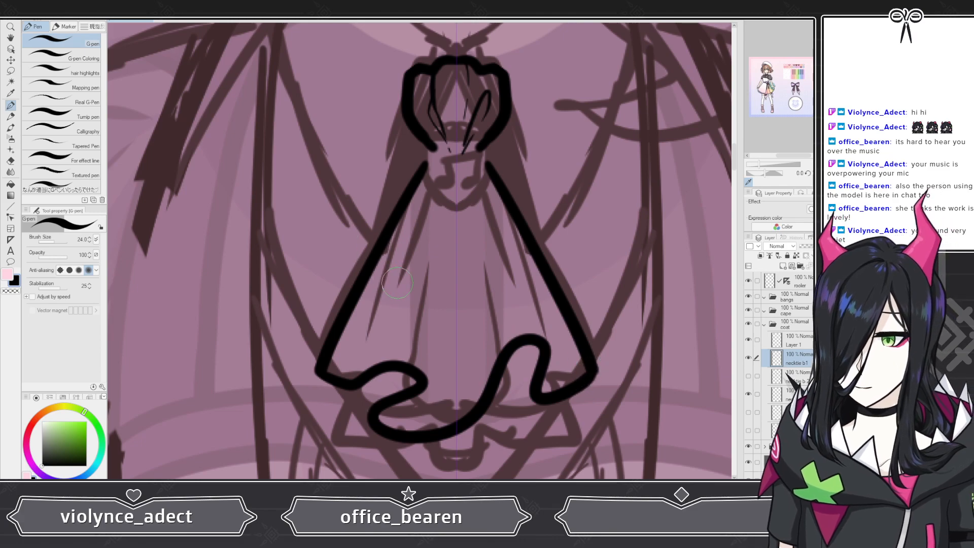
key(ctrl+z)
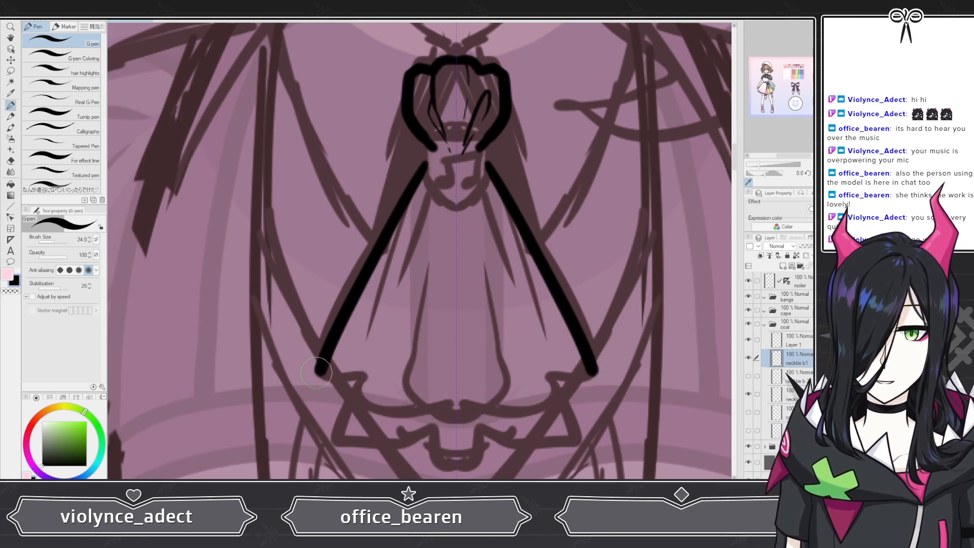
drag(318, 371, 343, 384)
mouse_move(359, 392)
mouse_down()
mouse_move(373, 419)
mouse_move(424, 405)
mouse_move(492, 364)
mouse_move(506, 399)
mouse_move(487, 426)
mouse_move(554, 377)
mouse_move(592, 375)
mouse_up()
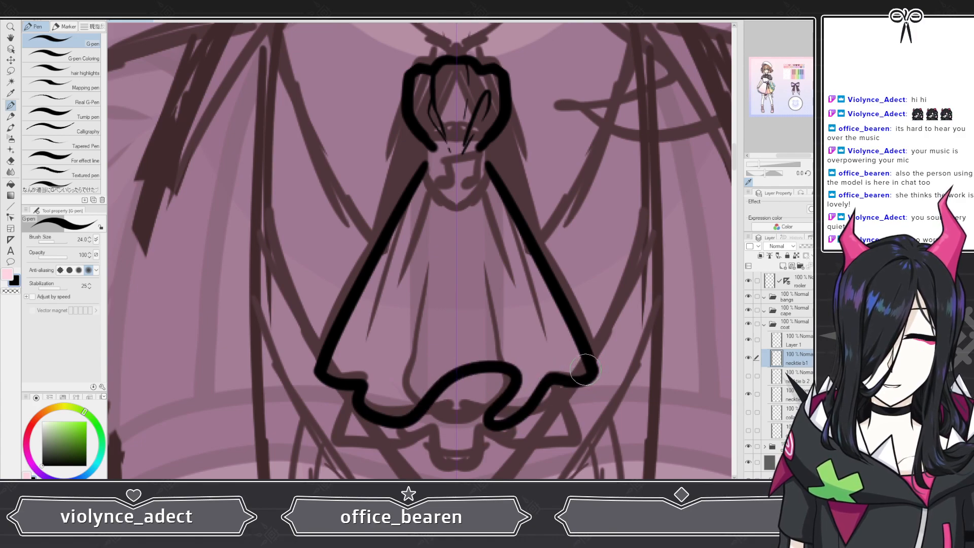
Step: Draw inner fold lines running down the necktie from the knot toward the bottom edge
mouse_move(522, 385)
mouse_down()
mouse_move(485, 277)
mouse_move(461, 134)
mouse_up()
key(ctrl+z)
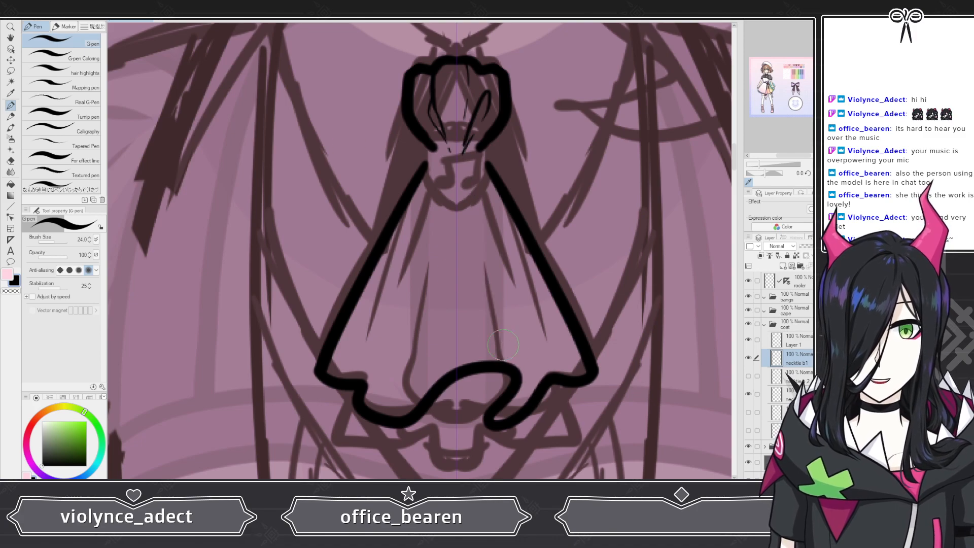
drag(522, 376, 462, 174)
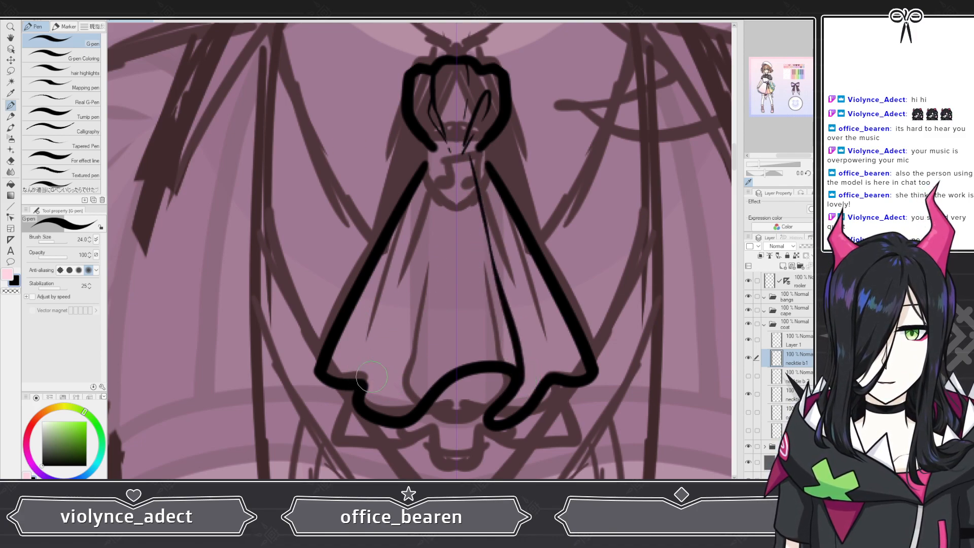
mouse_move(364, 400)
mouse_down()
mouse_move(435, 151)
mouse_move(419, 256)
mouse_move(422, 332)
mouse_move(428, 243)
mouse_up()
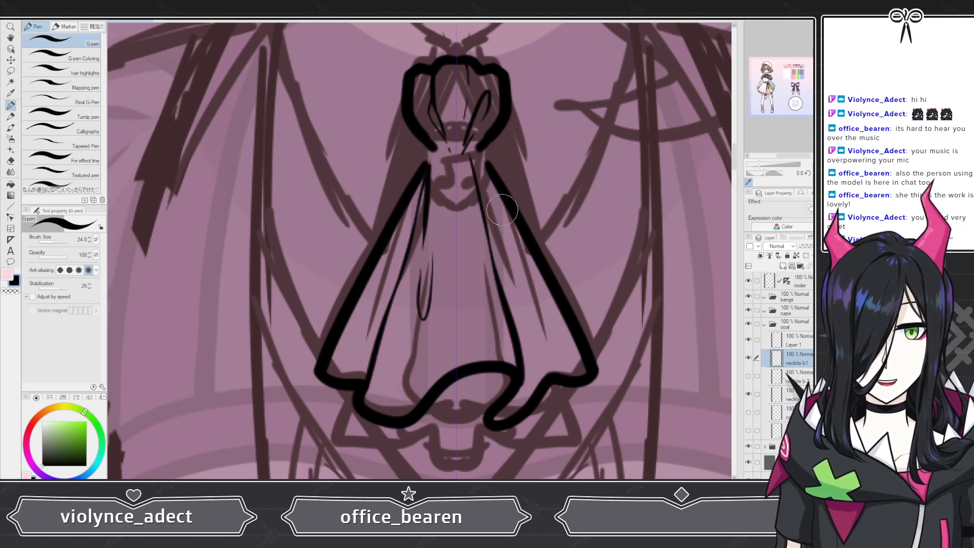
mouse_move(471, 158)
mouse_down()
mouse_move(490, 228)
mouse_move(539, 328)
mouse_up()
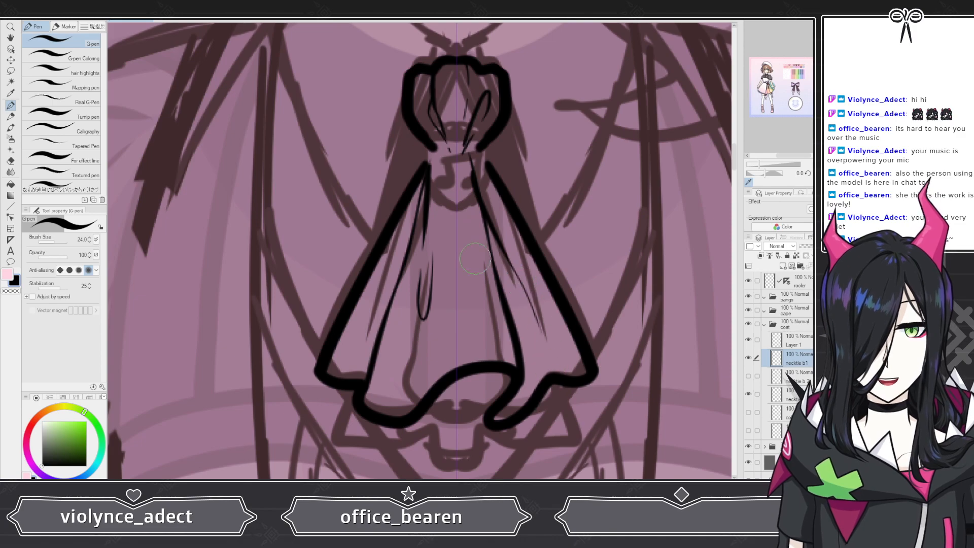
drag(452, 163, 439, 275)
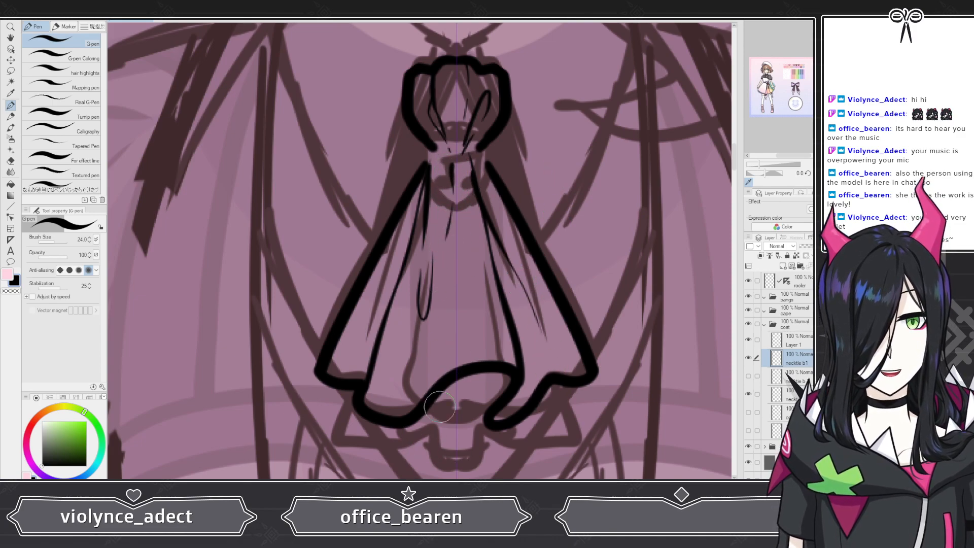
drag(485, 369, 485, 424)
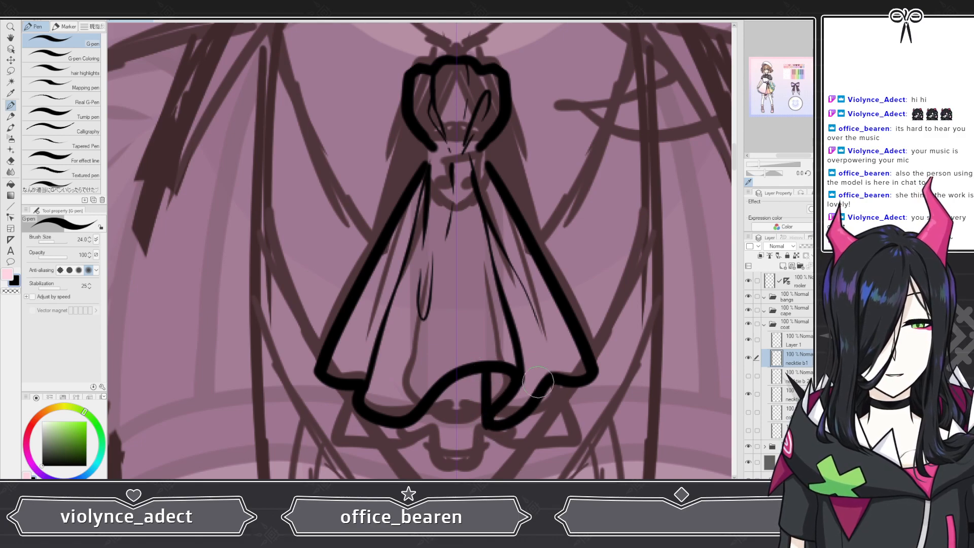
mouse_move(552, 378)
mouse_down()
mouse_move(547, 335)
mouse_move(557, 379)
mouse_up()
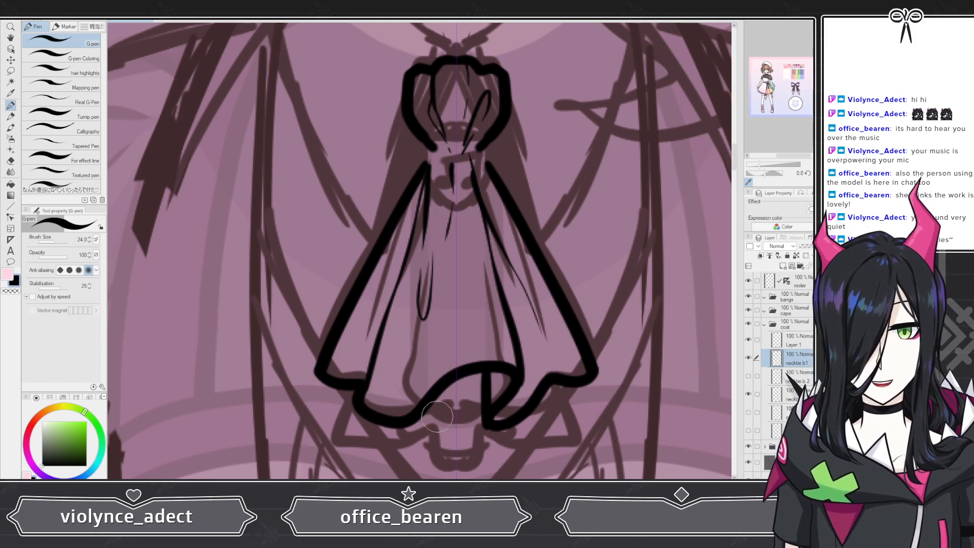
Step: Erase stray fold strokes inside the necktie and add a short line below the knot
scroll(405, 307, down, 5)
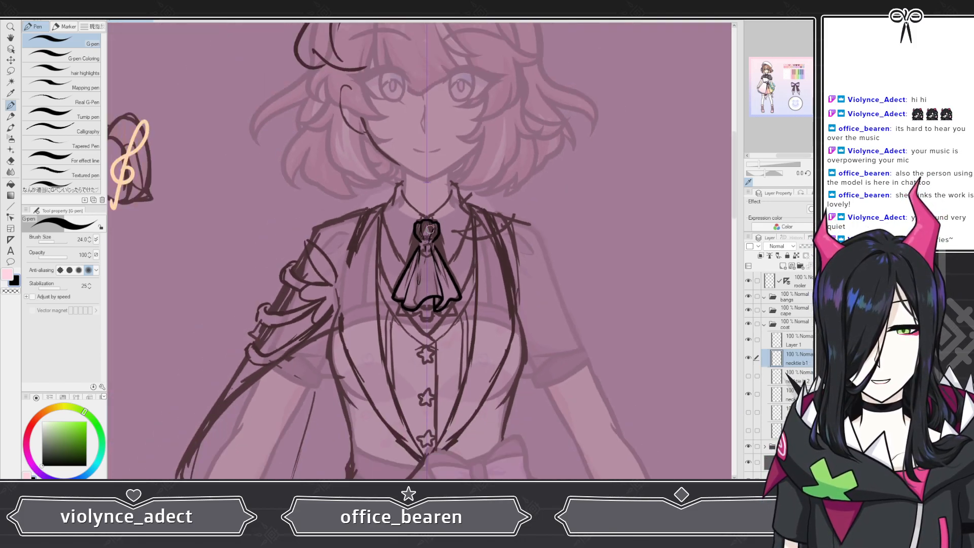
scroll(436, 243, up, 5)
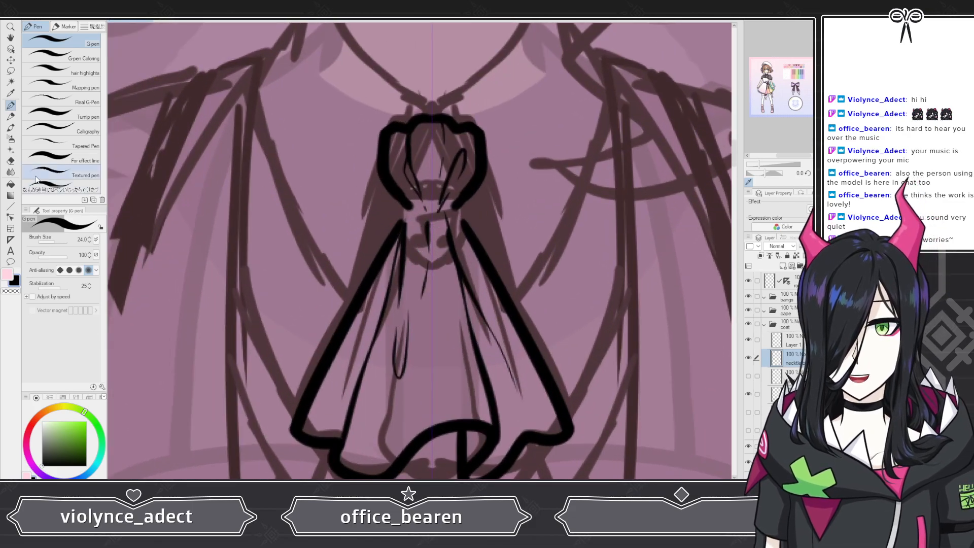
click(10, 161)
drag(425, 224, 428, 319)
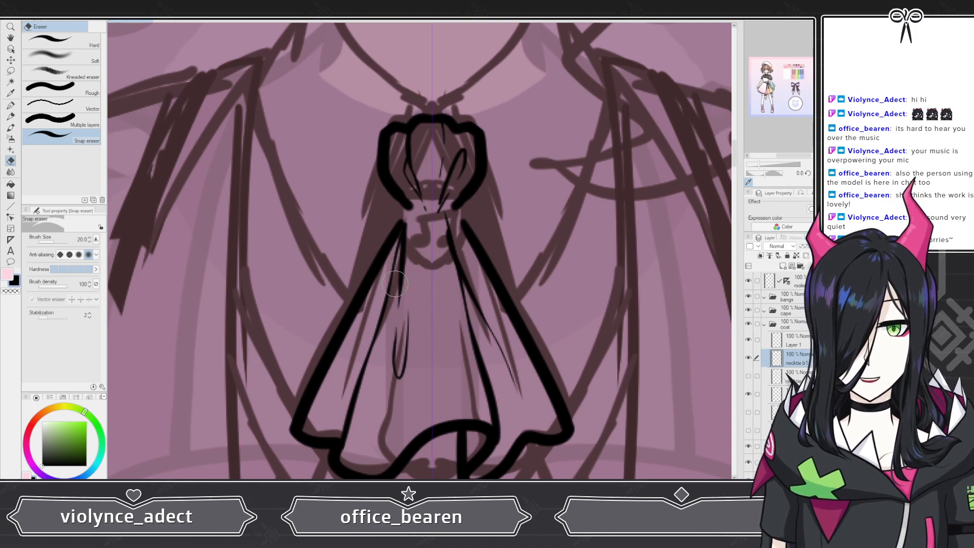
key(p)
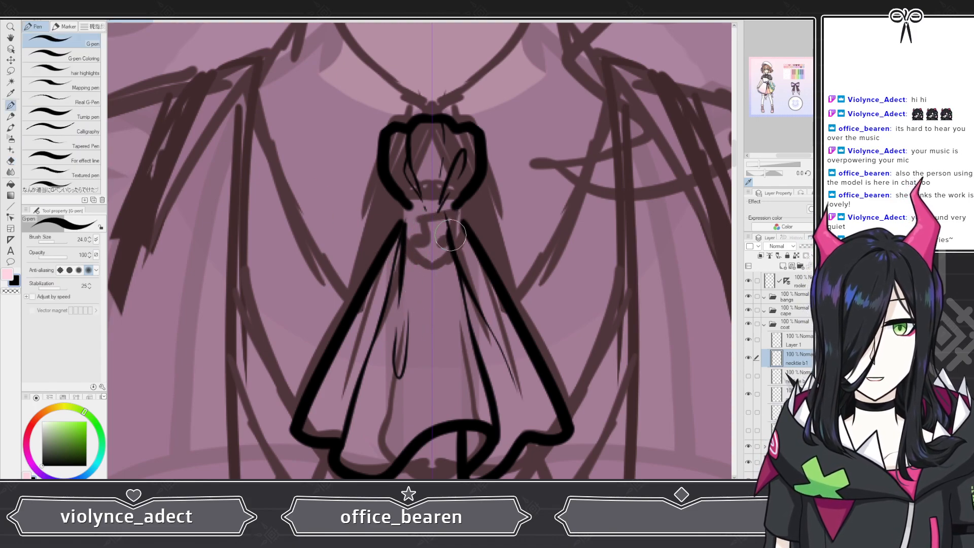
mouse_move(446, 227)
mouse_down()
mouse_move(439, 220)
mouse_move(427, 302)
mouse_move(424, 236)
mouse_up()
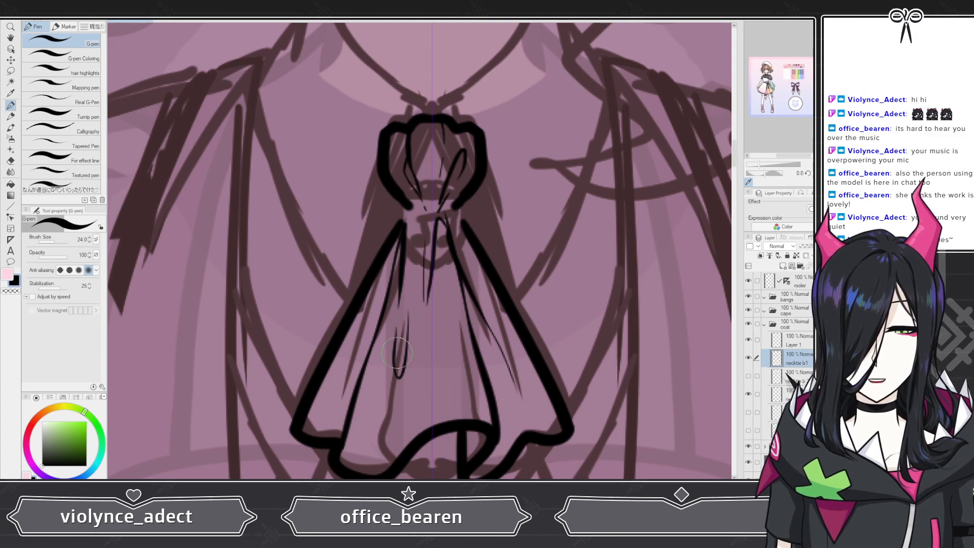
click(11, 161)
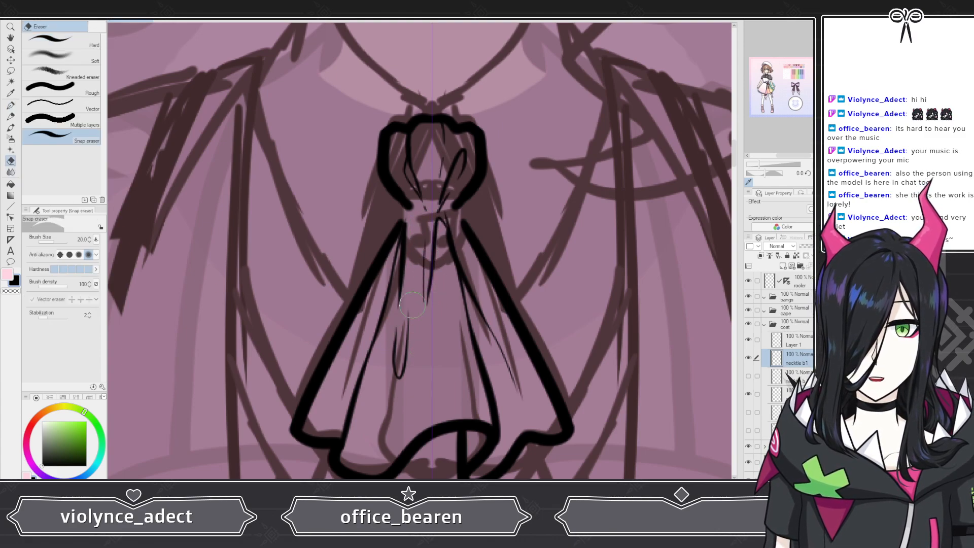
drag(416, 315, 412, 348)
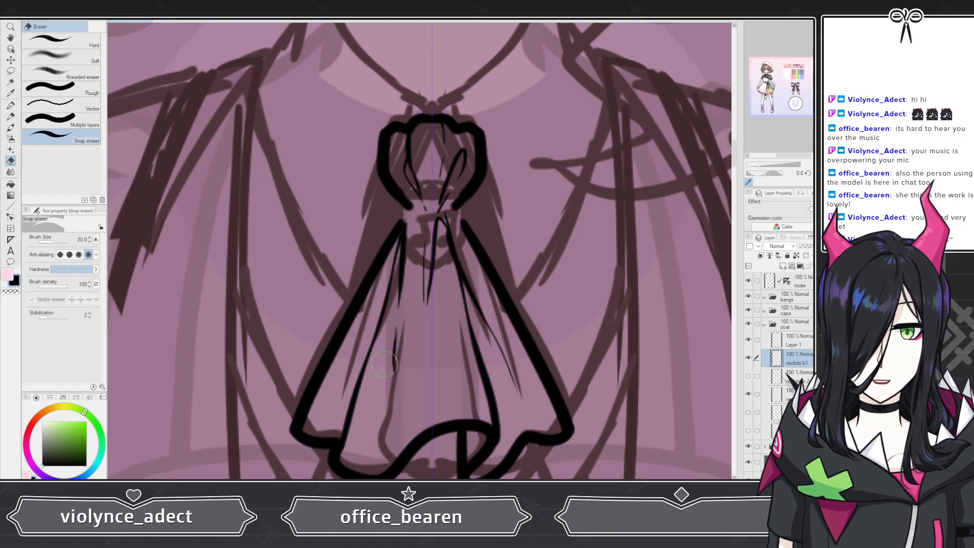
click(11, 106)
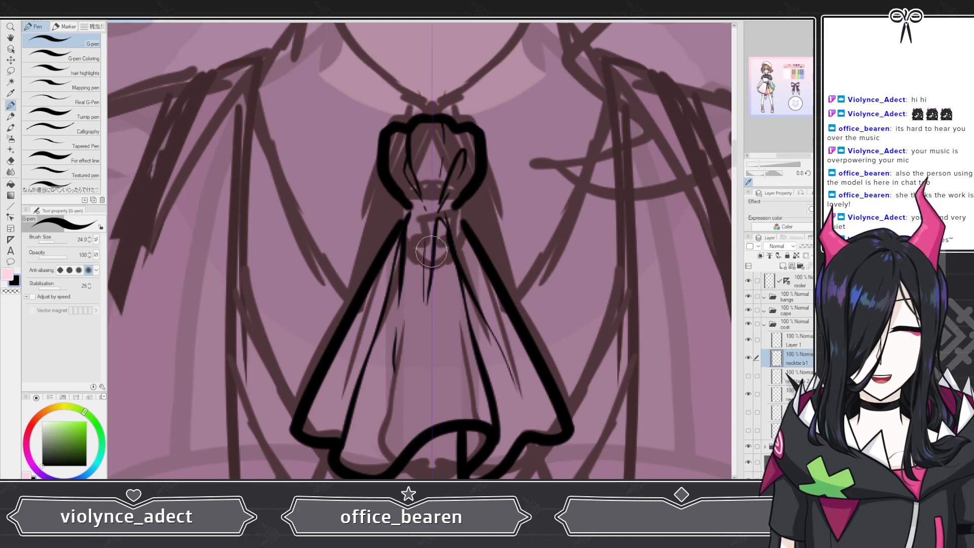
Step: Add a short fold stroke on the necktie's left half
scroll(437, 219, down, 5)
scroll(405, 204, down, 3)
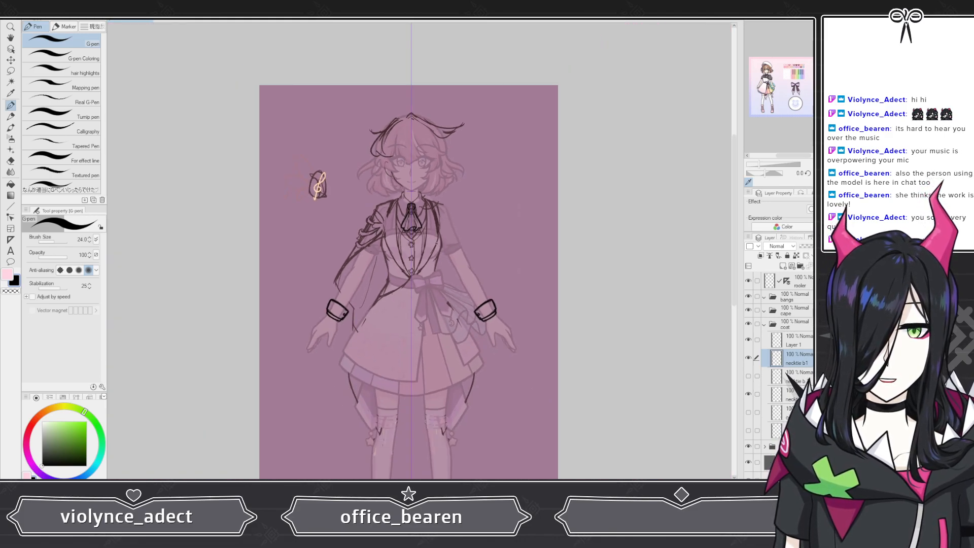
scroll(411, 218, up, 8)
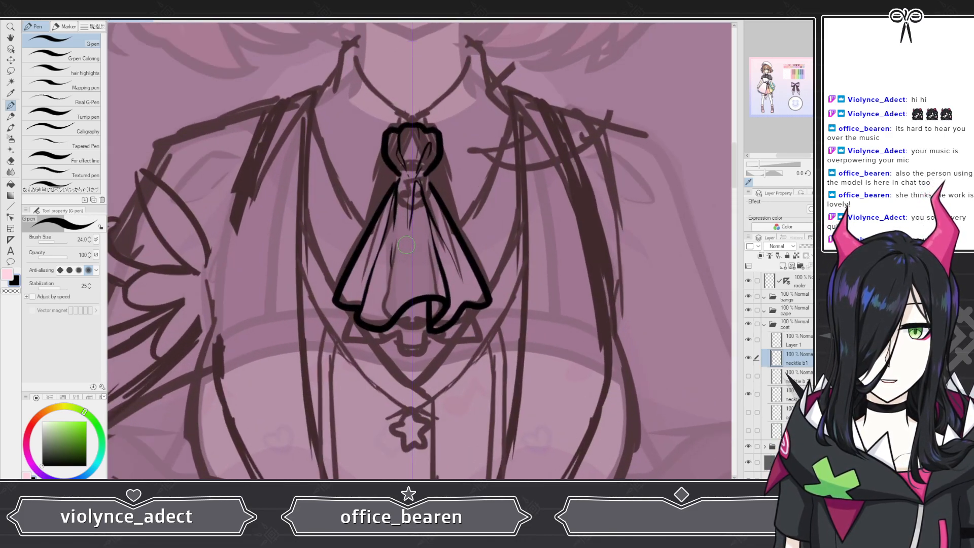
scroll(404, 246, up, 1)
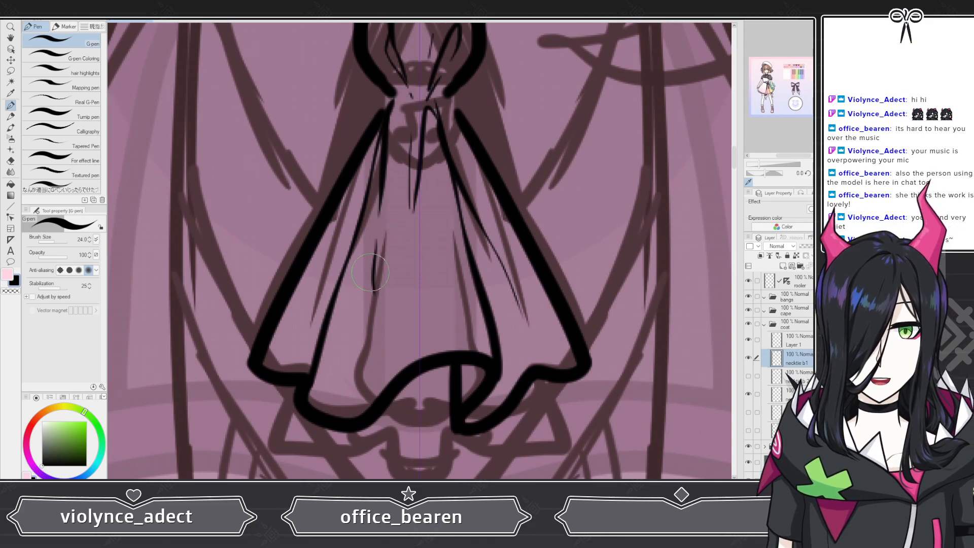
mouse_move(372, 273)
mouse_down()
mouse_move(376, 329)
mouse_move(386, 299)
mouse_up()
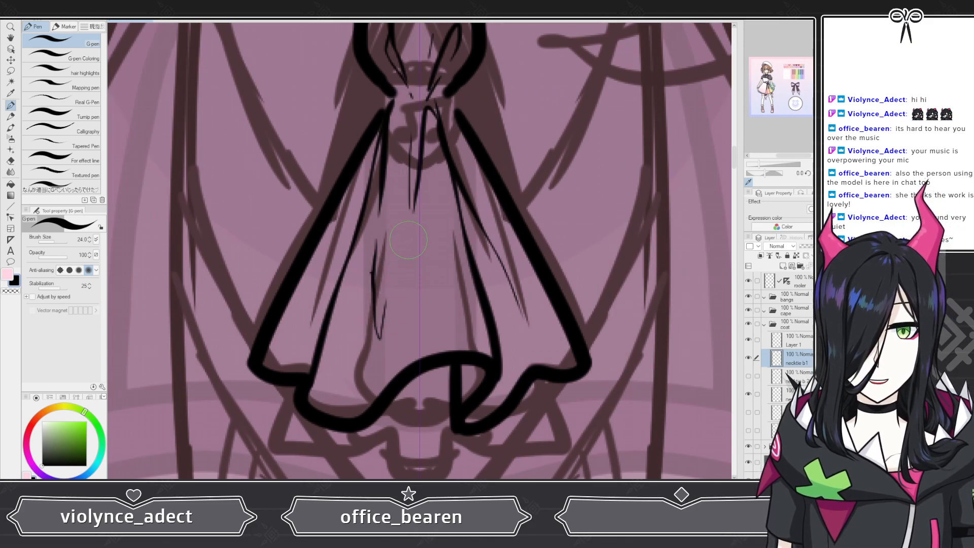
scroll(408, 240, down, 5)
scroll(381, 246, up, 5)
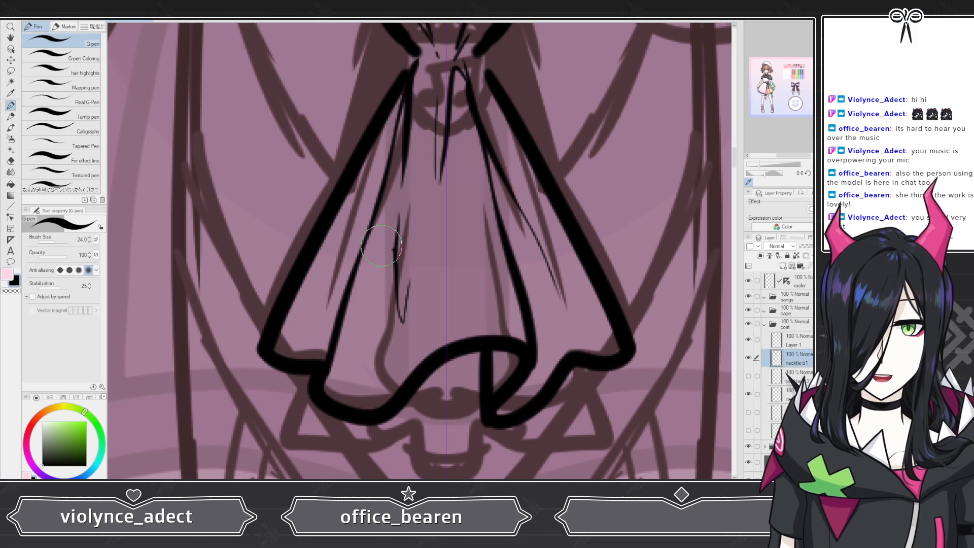
click(11, 161)
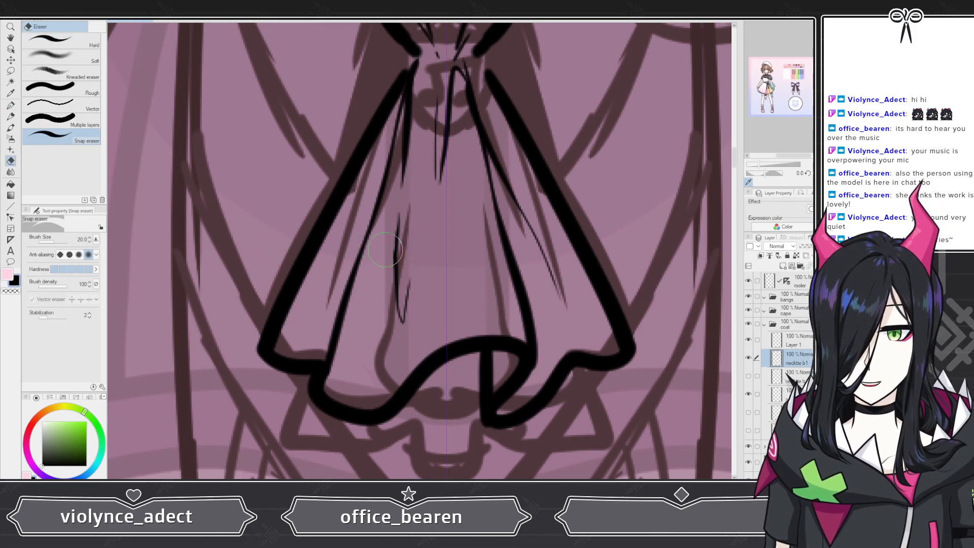
Step: Show the necktie b 2 layer again to compare both necktie versions
scroll(398, 248, down, 10)
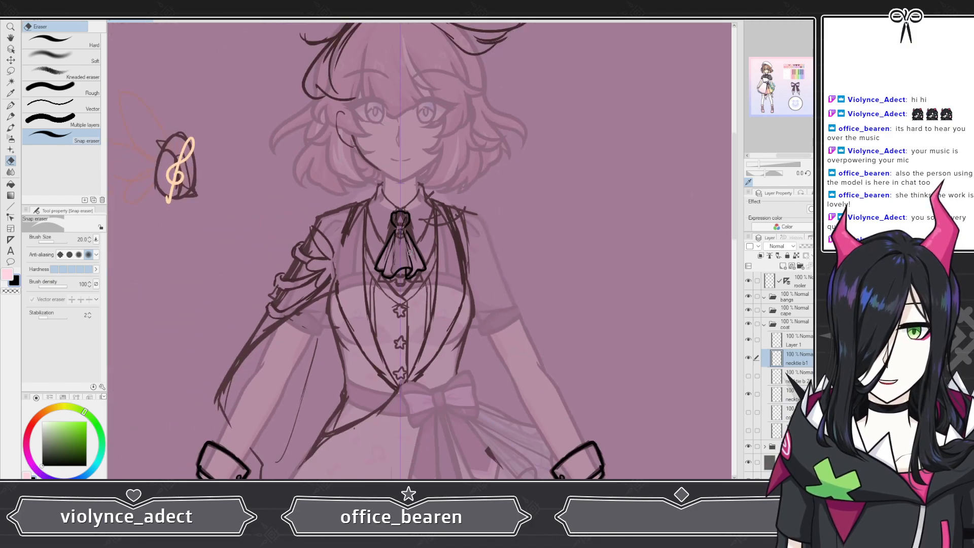
scroll(401, 235, up, 10)
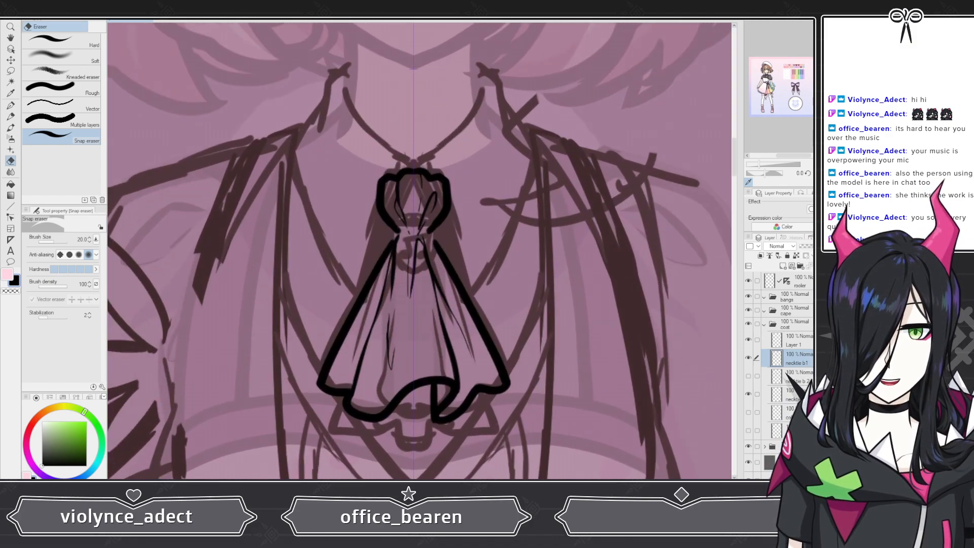
click(748, 376)
scroll(366, 287, down, 5)
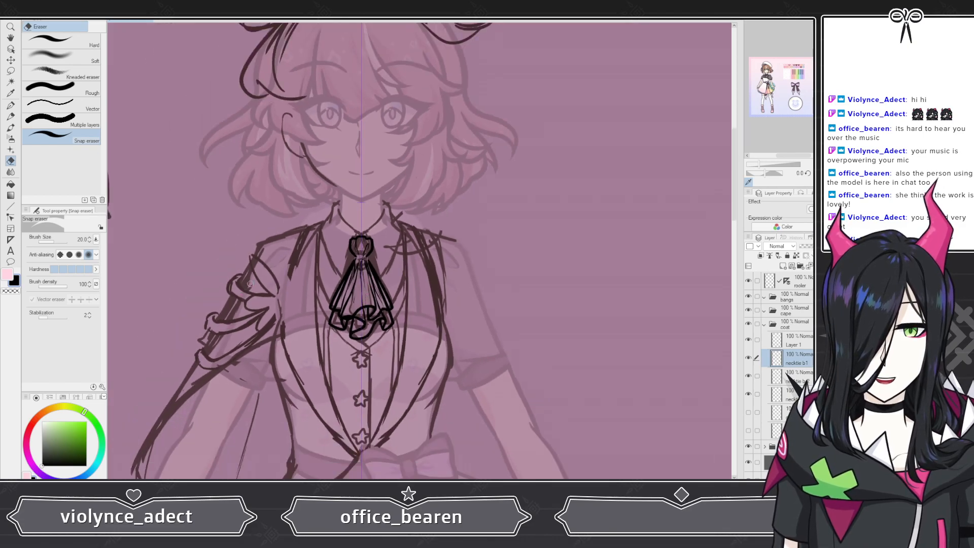
scroll(297, 304, up, 8)
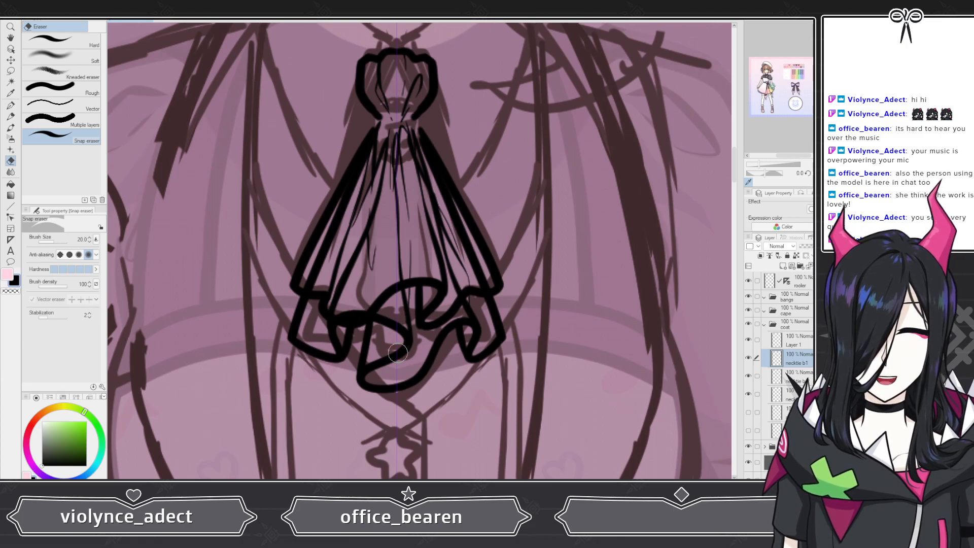
scroll(314, 285, down, 4)
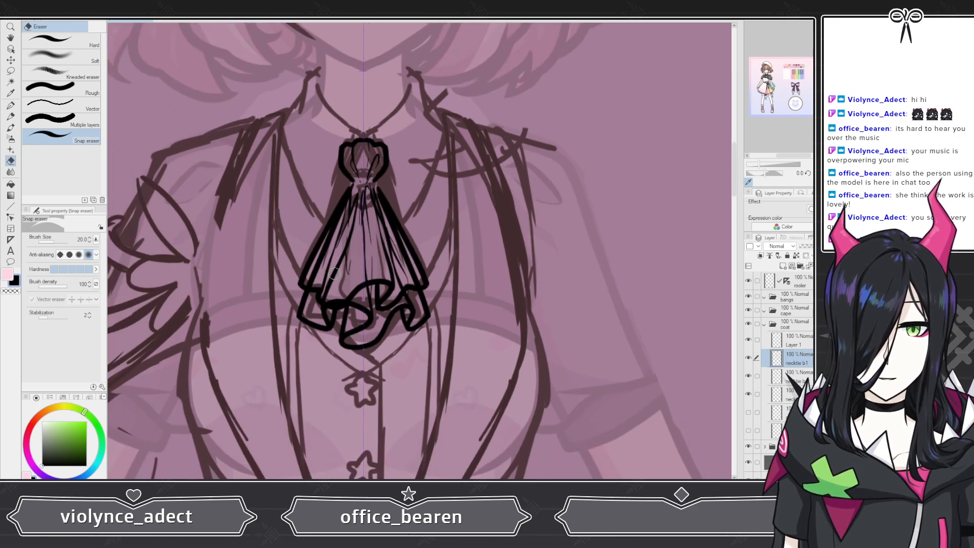
Step: Toggle the necktie layers' visibility to compare the two necktie versions
scroll(334, 274, down, 2)
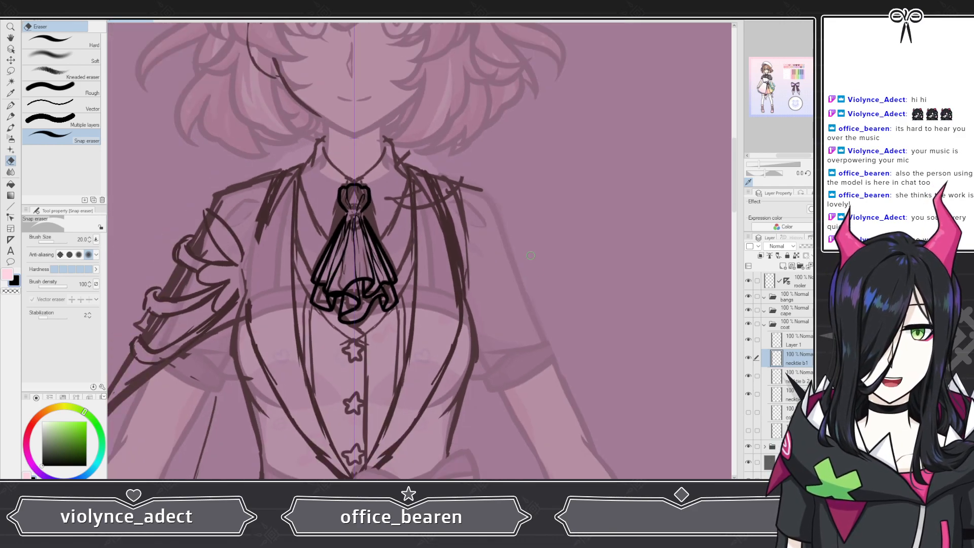
click(749, 358)
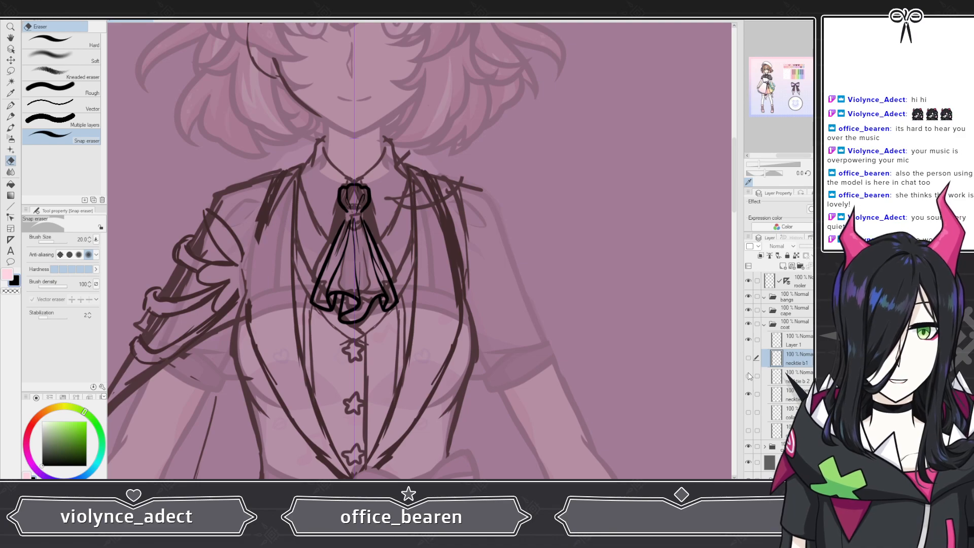
click(748, 375)
click(748, 359)
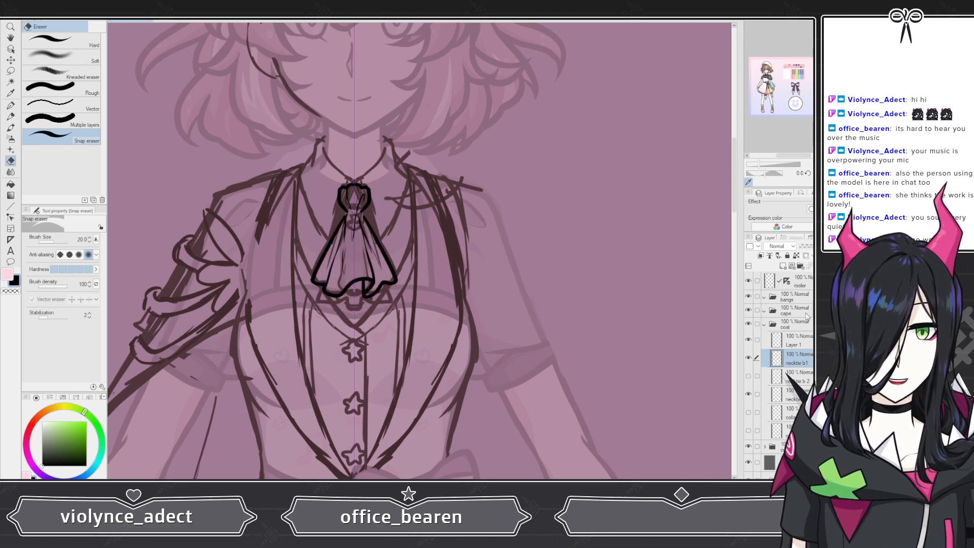
Step: Add a new layer above the necktie layers and name it necktie brooch
click(809, 249)
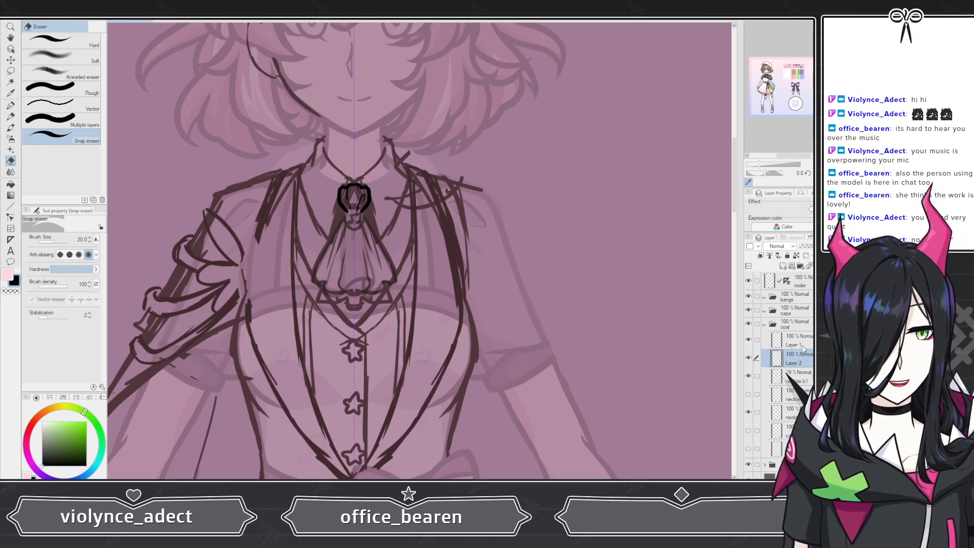
click(771, 341)
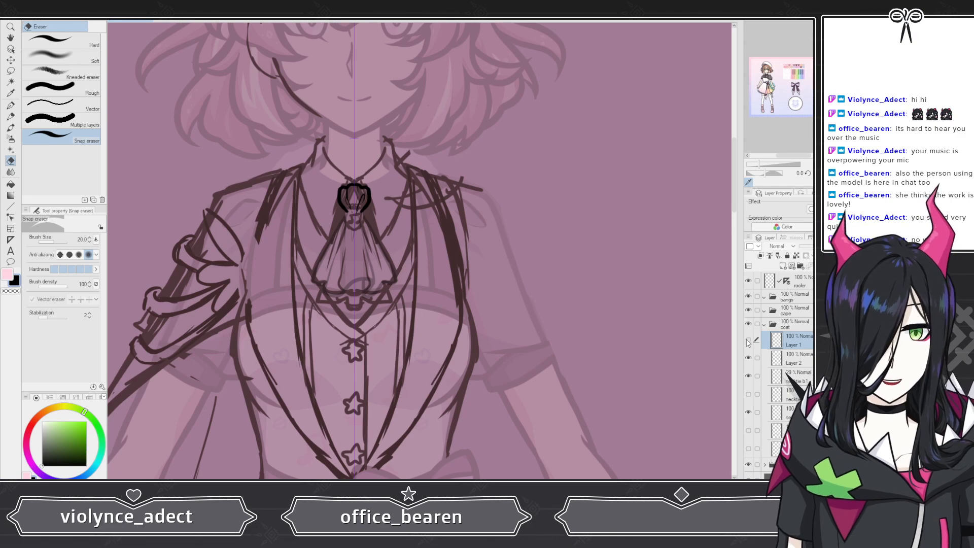
scroll(444, 323, down, 3)
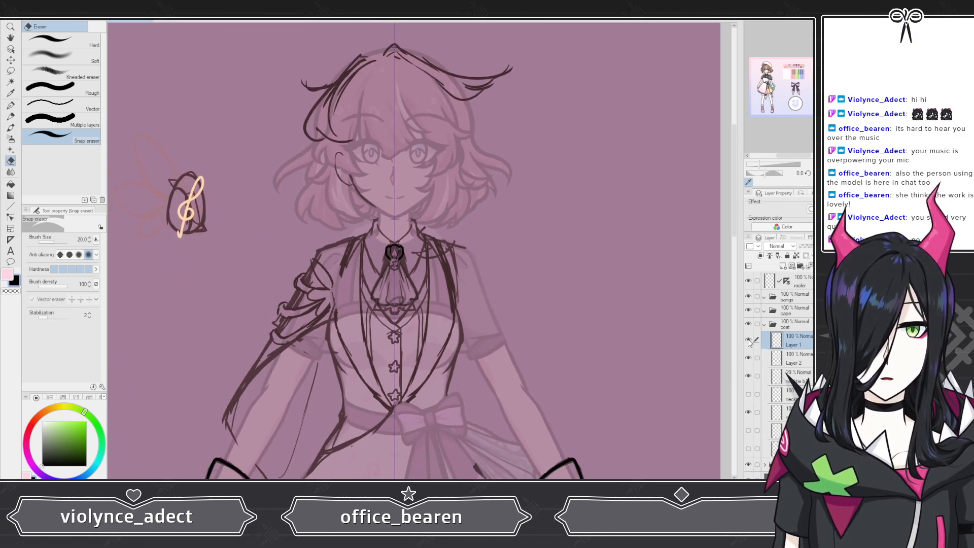
click(791, 363)
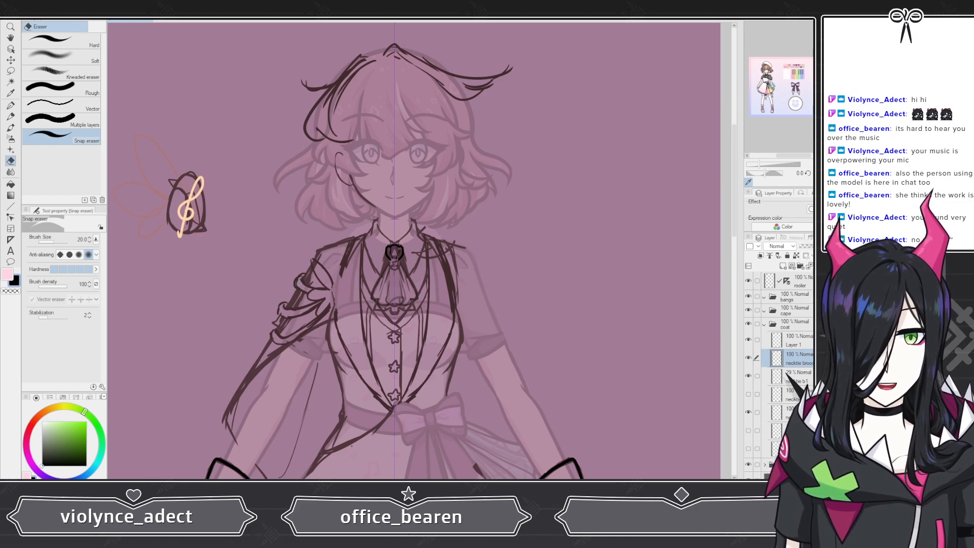
Step: Switch to the G-pen and lower the selected necktie layer's opacity to 41%
scroll(426, 268, up, 2)
key(p)
scroll(416, 271, up, 4)
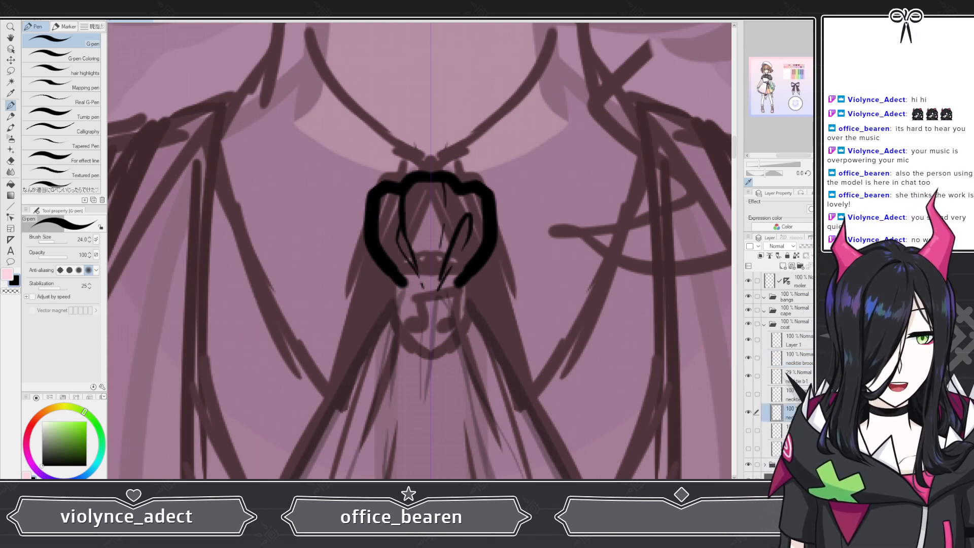
click(810, 245)
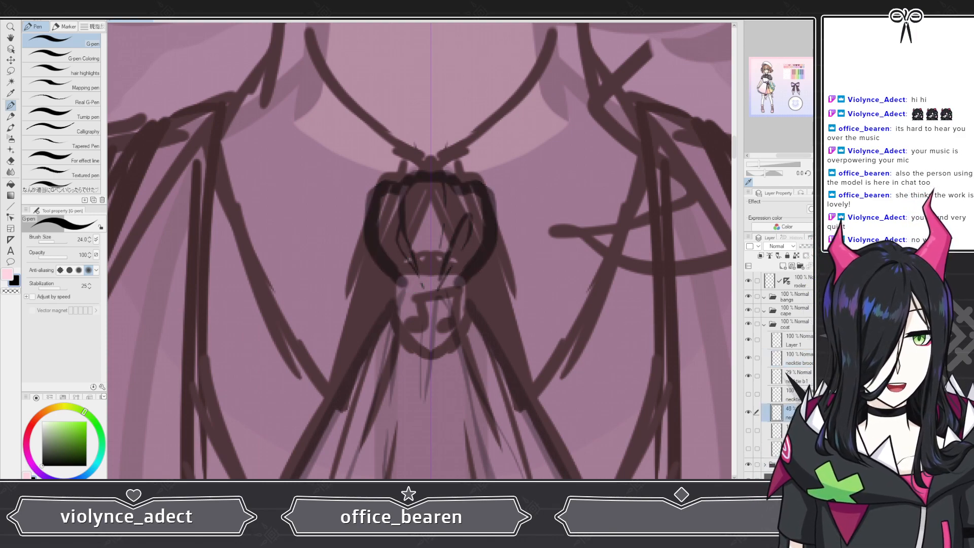
Step: On the necktie brooch layer, draw a shield-shaped brooch outline with a scalloped top edge at the necktie knot
click(811, 345)
click(807, 359)
mouse_move(389, 275)
mouse_down()
mouse_move(408, 343)
mouse_move(431, 357)
mouse_up()
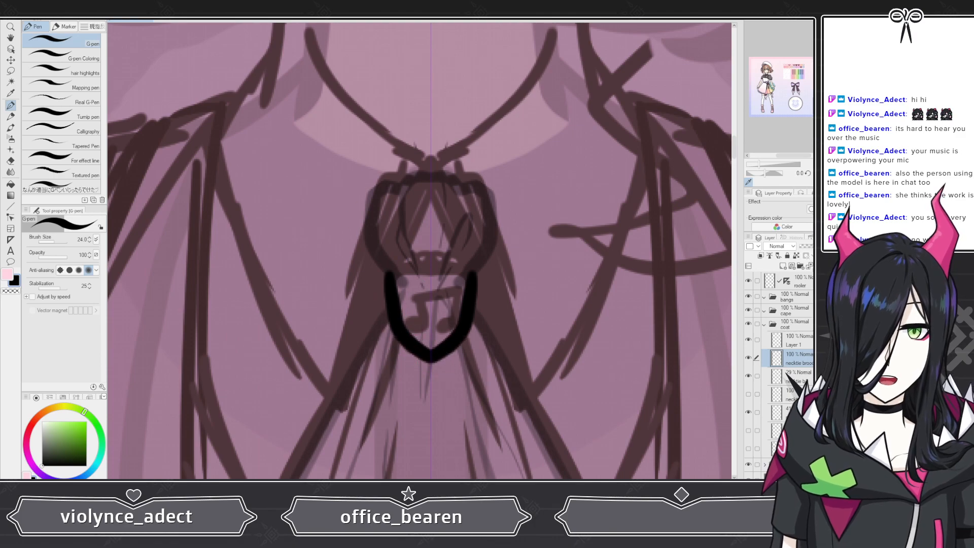
key(ctrl+z)
mouse_move(388, 269)
mouse_down()
mouse_move(393, 327)
mouse_move(431, 367)
mouse_up()
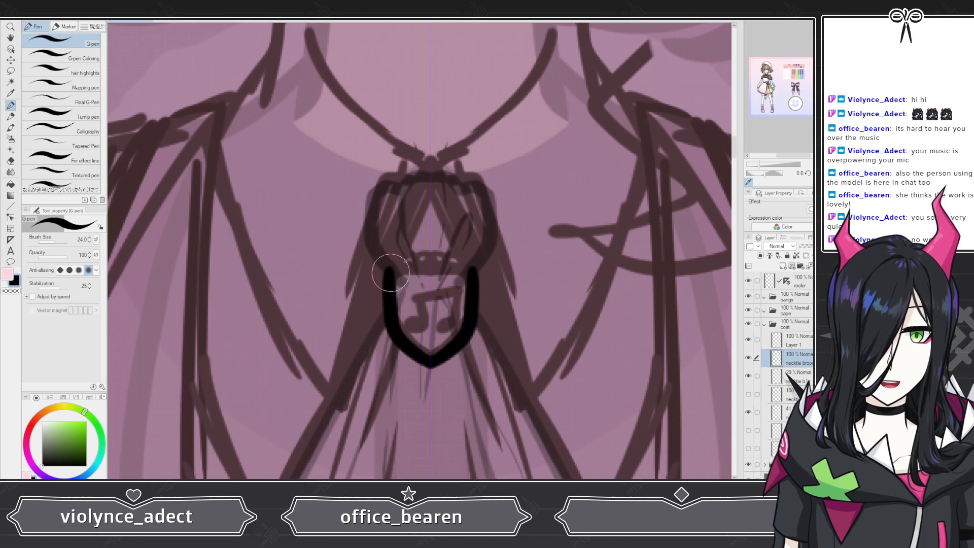
mouse_move(386, 268)
mouse_down()
mouse_move(430, 264)
mouse_move(391, 255)
mouse_move(405, 266)
mouse_move(414, 254)
mouse_move(425, 265)
mouse_move(431, 257)
mouse_up()
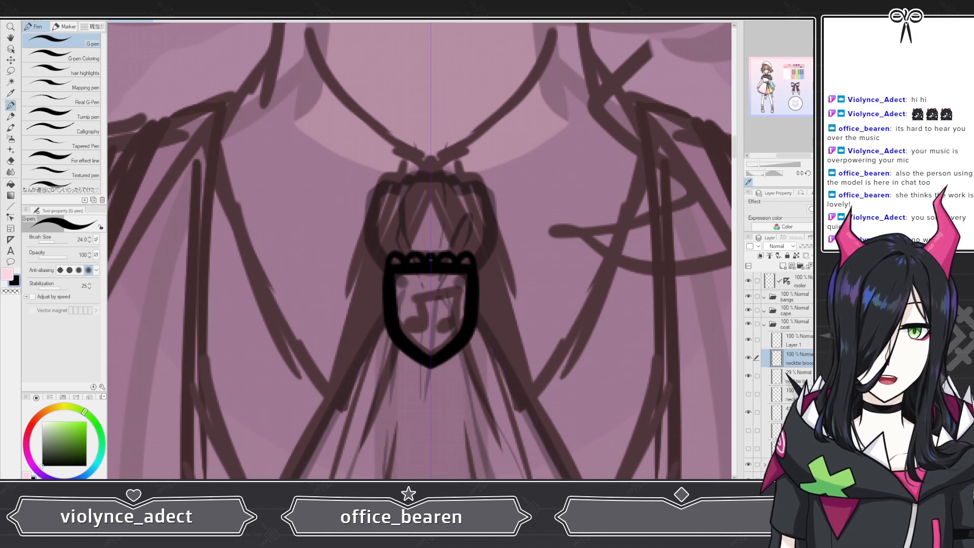
key(ctrl+z)
key(ctrl+z)
key(ctrl+z)
key(ctrl+z)
key(ctrl+z)
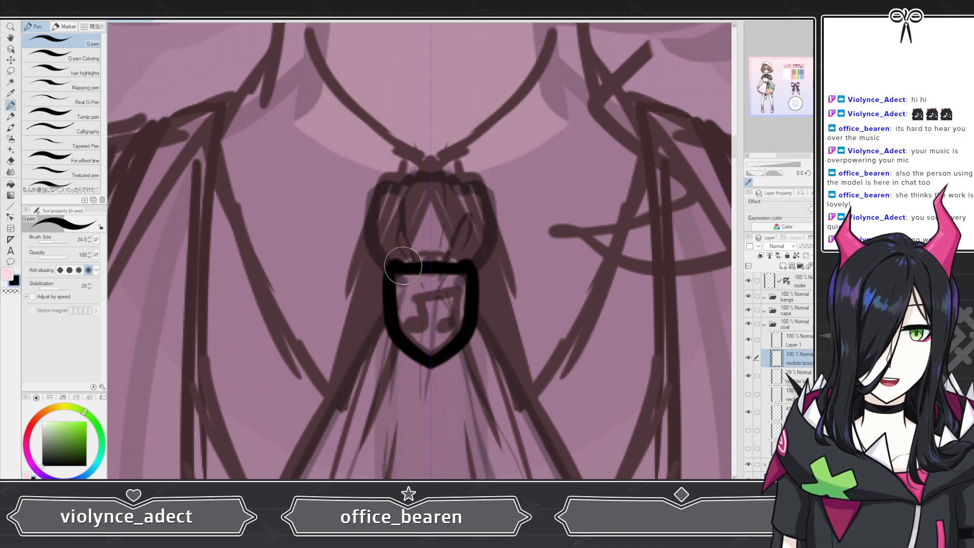
mouse_move(404, 265)
mouse_down()
mouse_move(431, 250)
mouse_move(415, 259)
mouse_up()
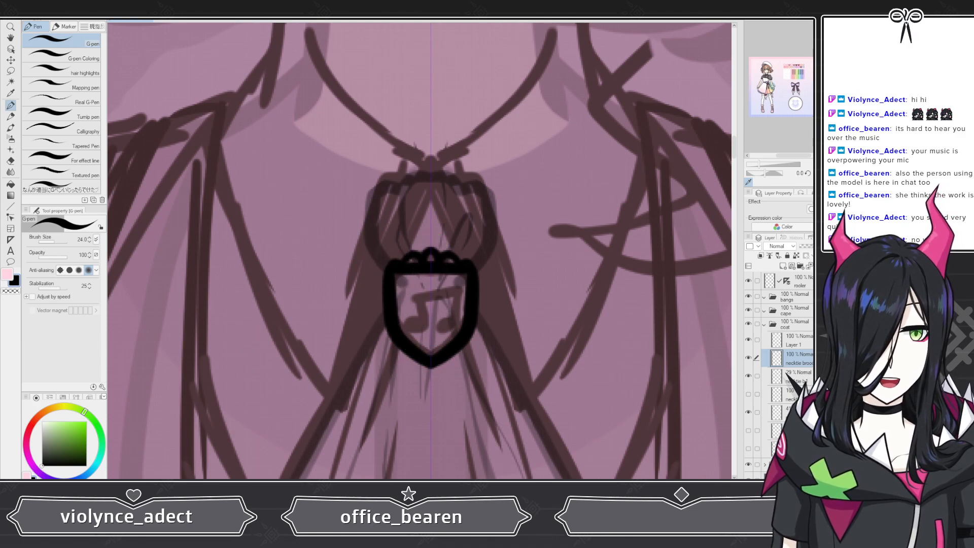
Step: Add wings on both sides of the brooch shield and a small drop gem below it
click(801, 342)
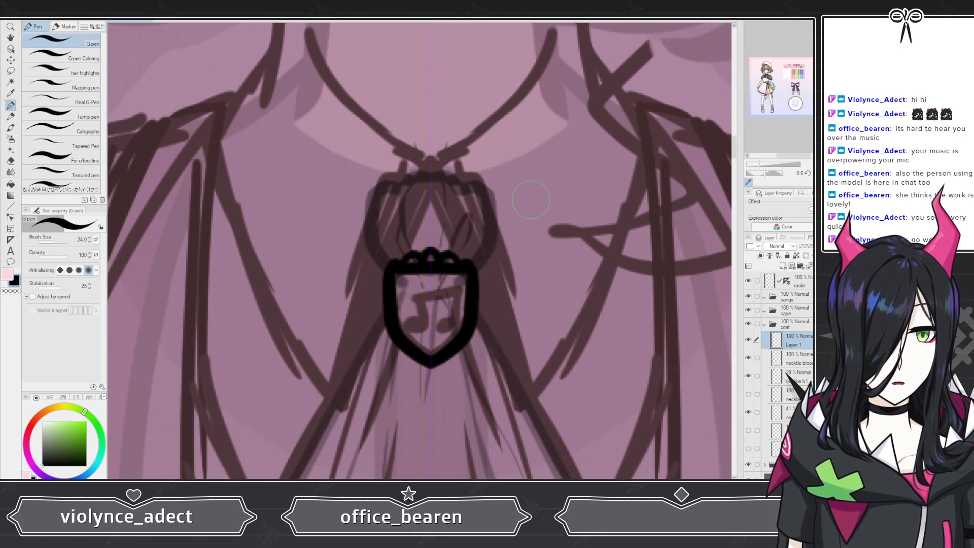
click(776, 359)
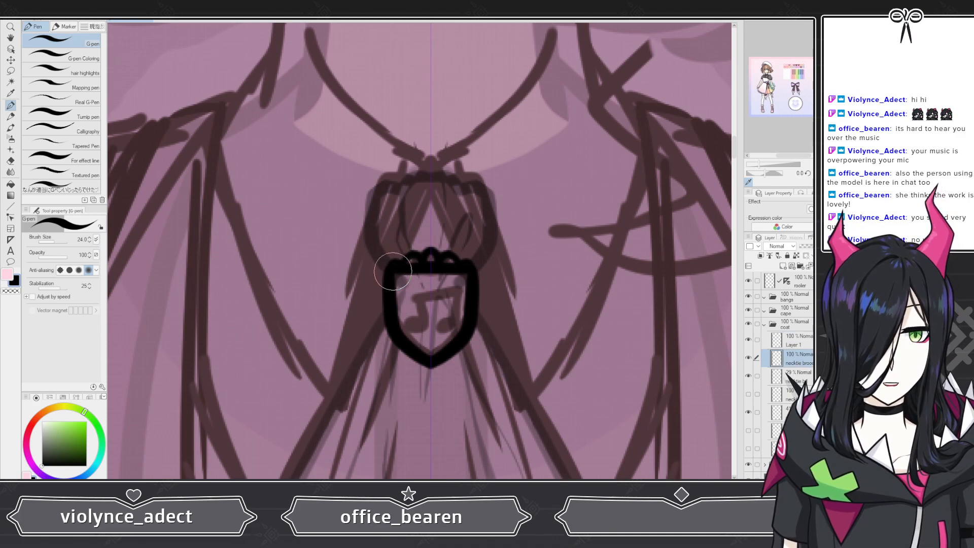
mouse_move(388, 259)
mouse_down()
mouse_move(345, 205)
mouse_move(336, 241)
mouse_move(368, 295)
mouse_move(340, 298)
mouse_move(349, 319)
mouse_move(371, 325)
mouse_move(372, 342)
mouse_move(424, 361)
mouse_move(420, 350)
mouse_move(428, 383)
mouse_up()
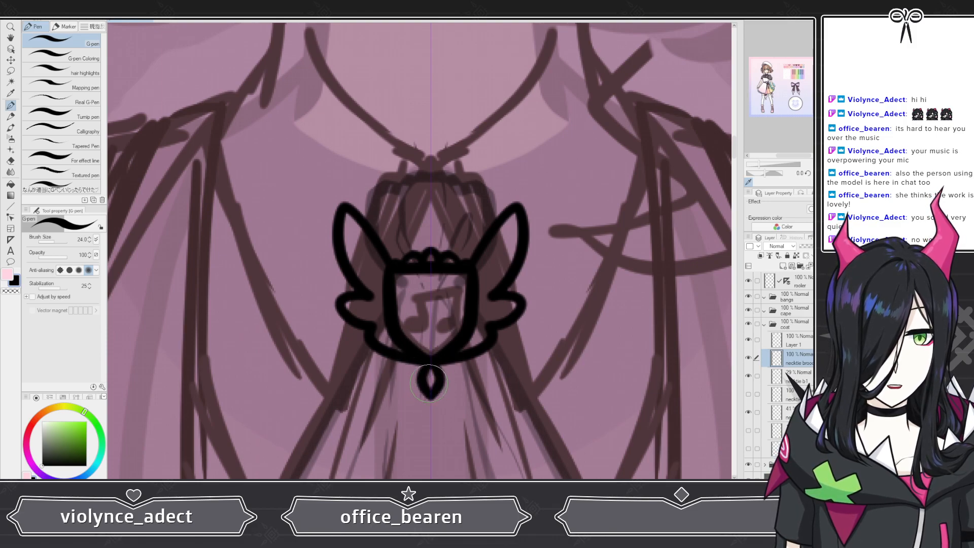
Step: Compare the brooch sketch with the finished reference illustration in the other canvas tab
scroll(404, 213, down, 5)
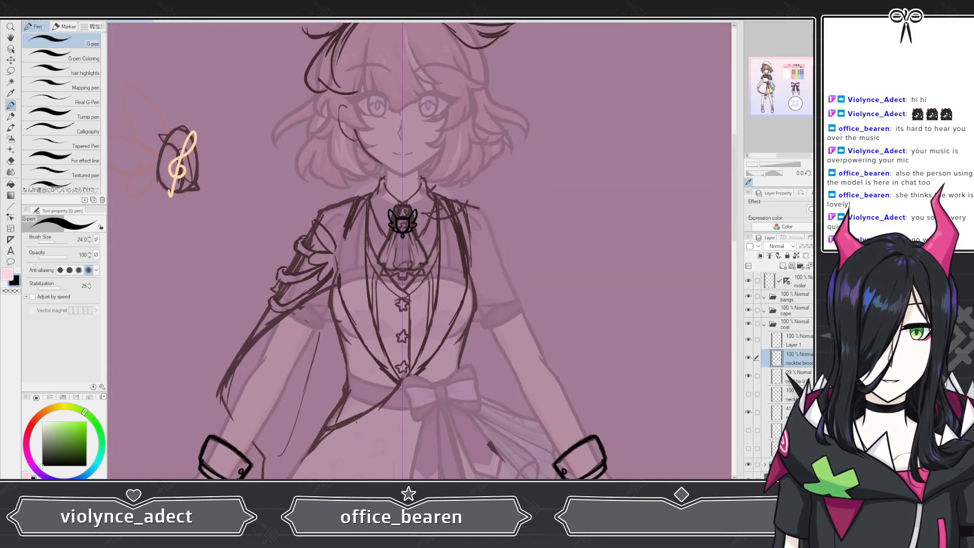
scroll(382, 180, up, 5)
scroll(492, 185, down, 3)
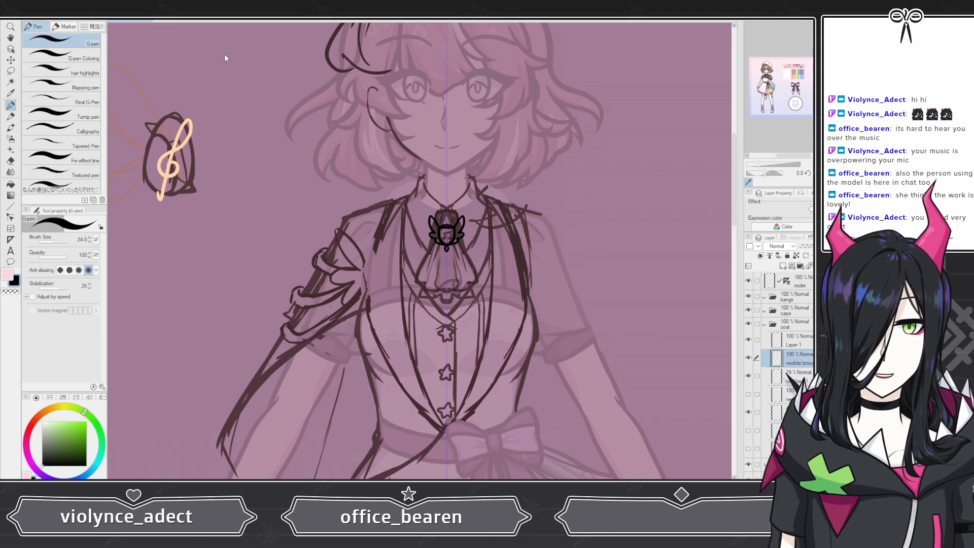
click(174, 21)
scroll(203, 102, up, 3)
scroll(457, 119, up, 5)
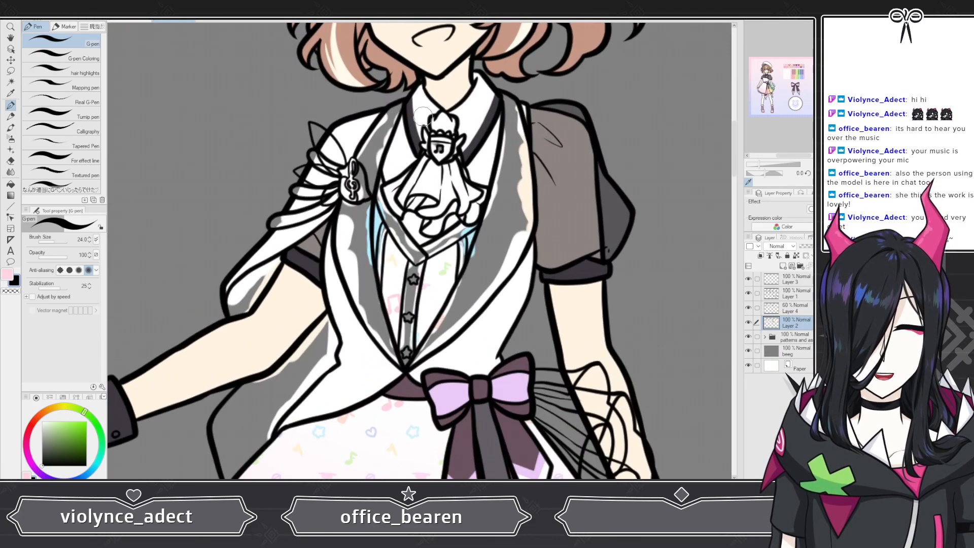
click(129, 21)
scroll(446, 213, up, 5)
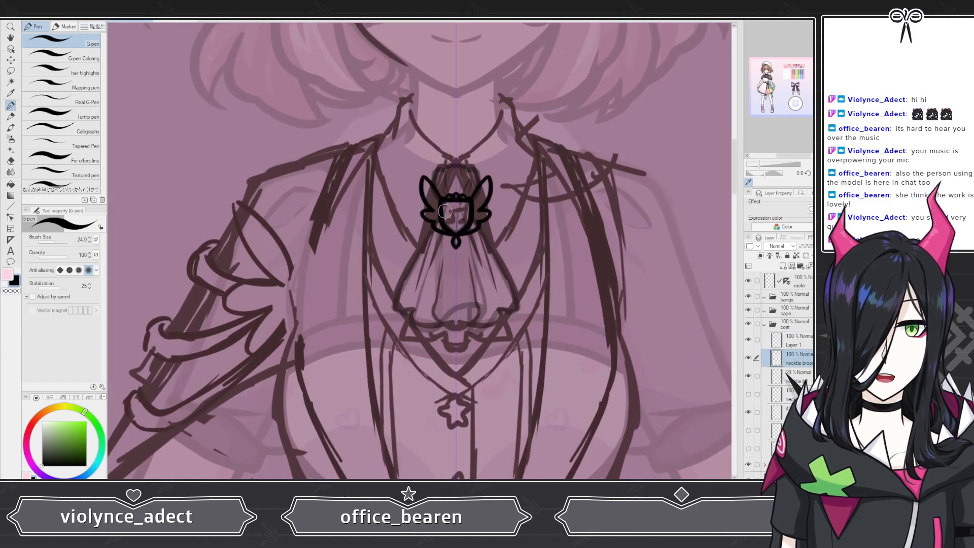
scroll(445, 210, up, 6)
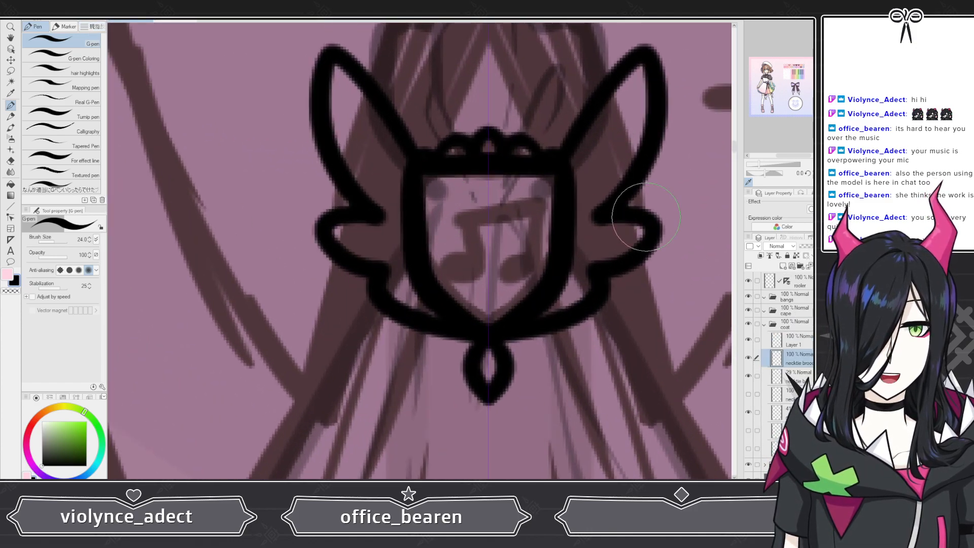
scroll(447, 218, down, 3)
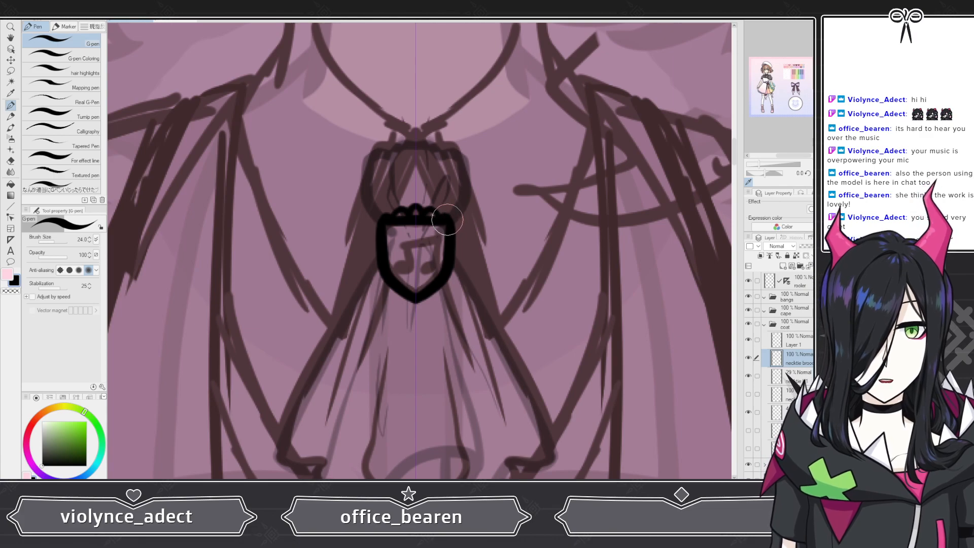
Step: Try redrawing the brooch wings and a top knob, undoing the attempts
mouse_move(449, 221)
mouse_down()
mouse_move(487, 192)
mouse_move(467, 235)
mouse_move(480, 251)
mouse_move(455, 285)
mouse_move(413, 302)
mouse_up()
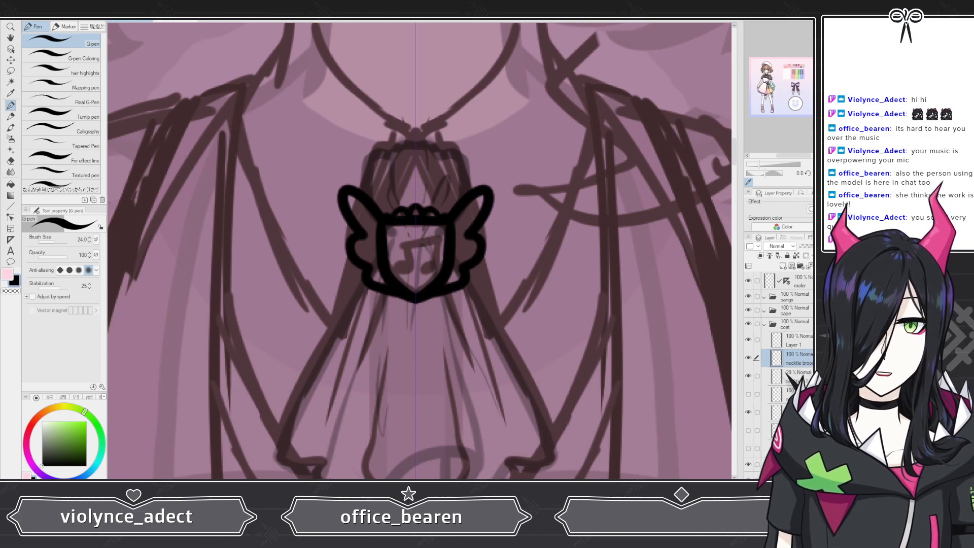
key(ctrl+z)
key(ctrl+z)
key(ctrl+y)
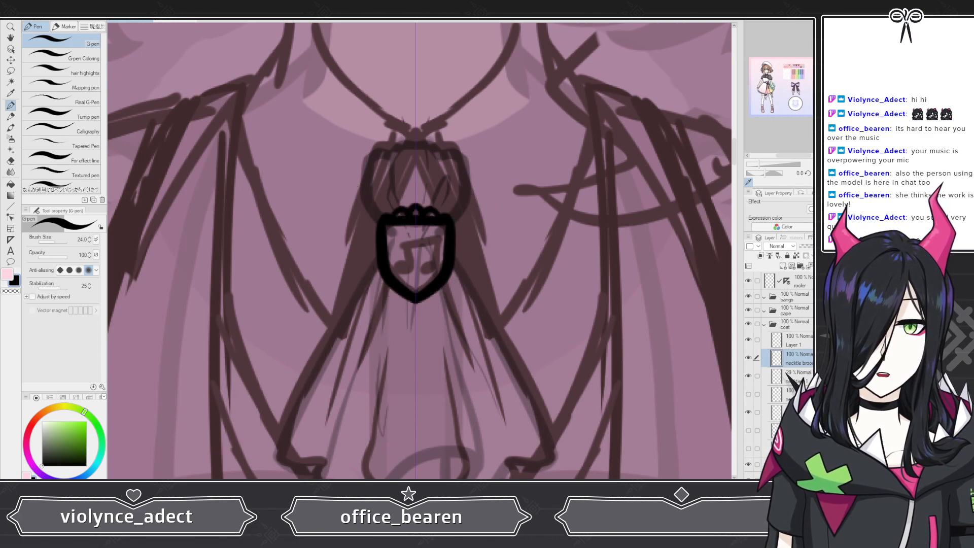
key(ctrl+z)
mouse_move(381, 218)
mouse_down()
mouse_move(386, 209)
mouse_move(411, 217)
mouse_up()
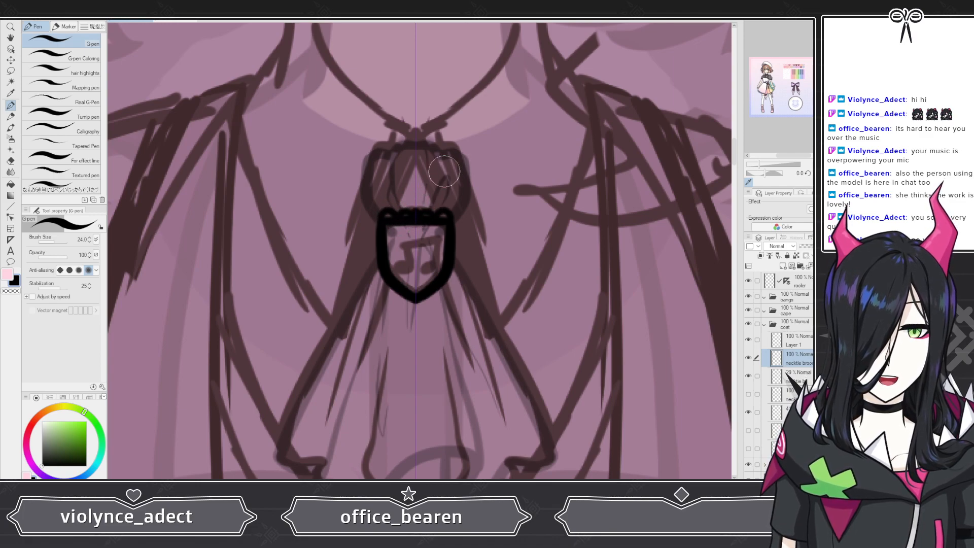
drag(408, 207, 414, 189)
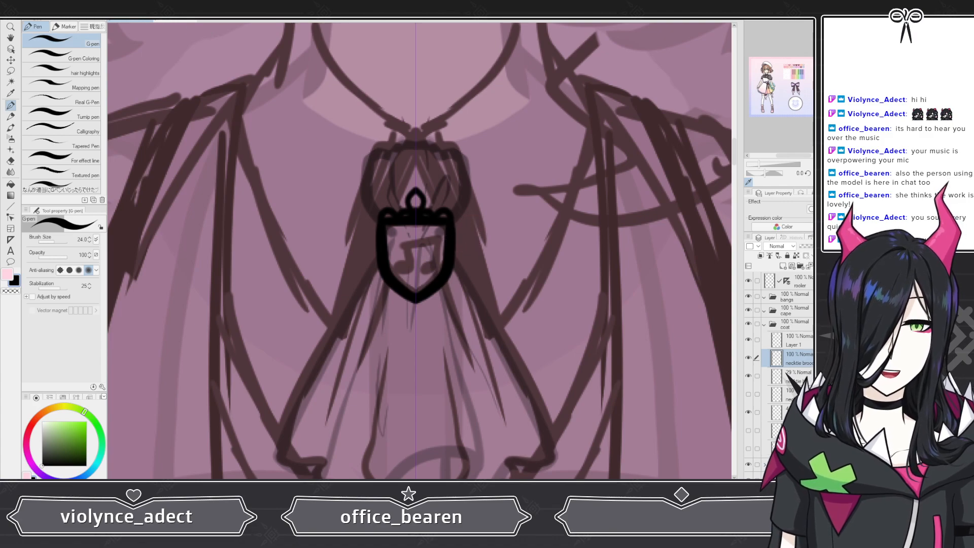
key(ctrl+z)
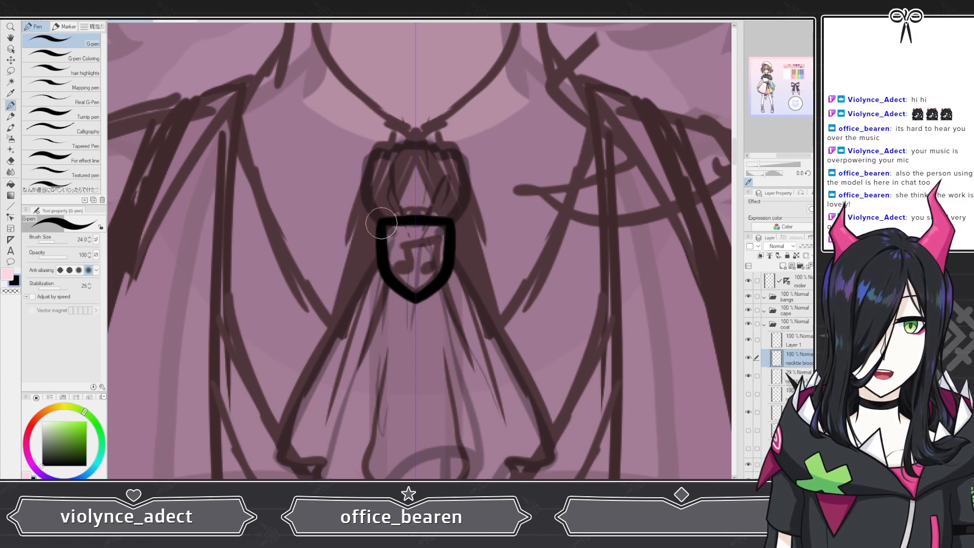
Step: Redraw the brooch's scalloped top, wings on both sides of the shield, and a short pendant below
mouse_move(380, 221)
mouse_down()
mouse_move(436, 213)
mouse_move(400, 211)
mouse_move(416, 219)
mouse_up()
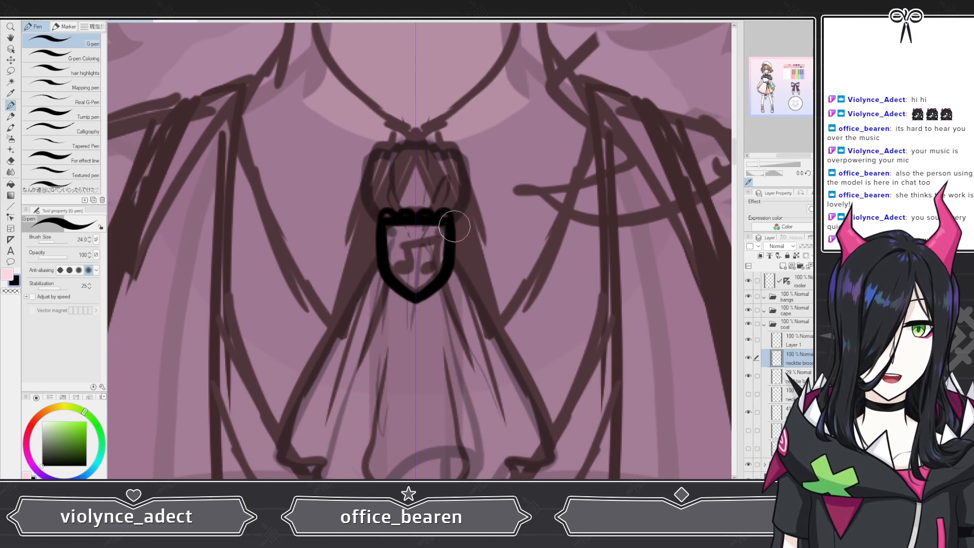
mouse_move(455, 218)
mouse_down()
mouse_move(500, 194)
mouse_move(473, 237)
mouse_move(491, 257)
mouse_move(461, 287)
mouse_move(413, 303)
mouse_up()
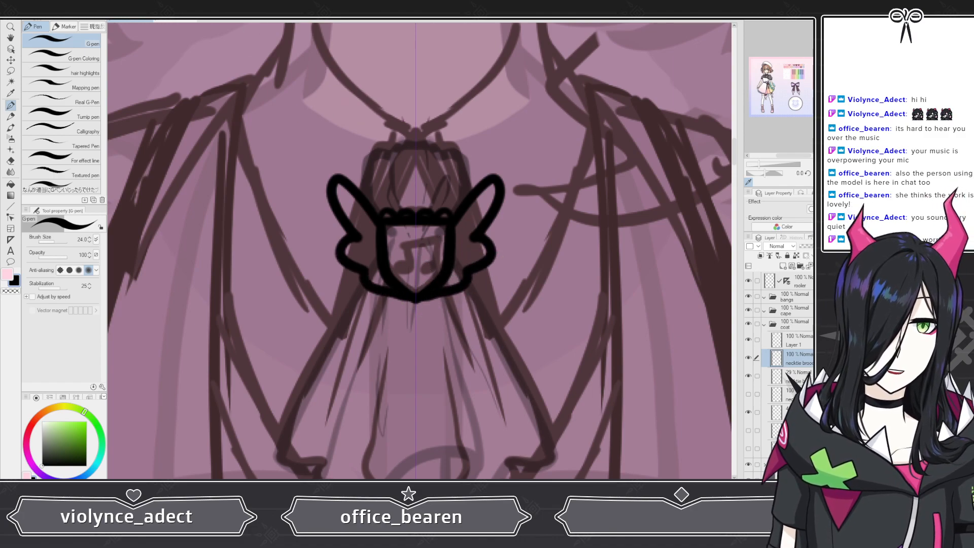
key(ctrl+z)
key(ctrl+z)
mouse_move(449, 224)
mouse_down()
mouse_move(509, 184)
mouse_move(468, 250)
mouse_move(478, 258)
mouse_move(473, 280)
mouse_move(419, 294)
mouse_up()
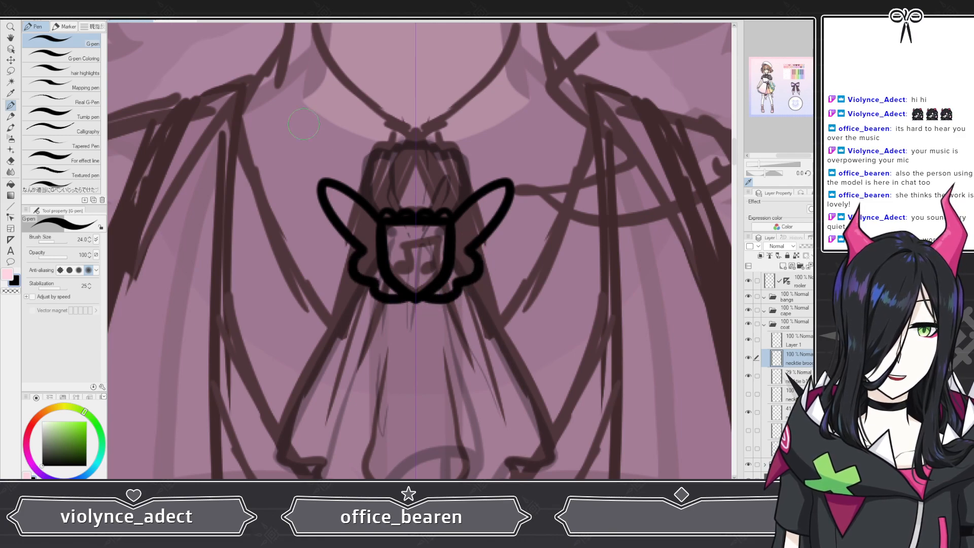
key(ctrl+z)
key(ctrl+z)
mouse_move(455, 226)
mouse_down()
mouse_move(504, 179)
mouse_move(466, 246)
mouse_move(484, 249)
mouse_move(486, 270)
mouse_move(414, 304)
mouse_up()
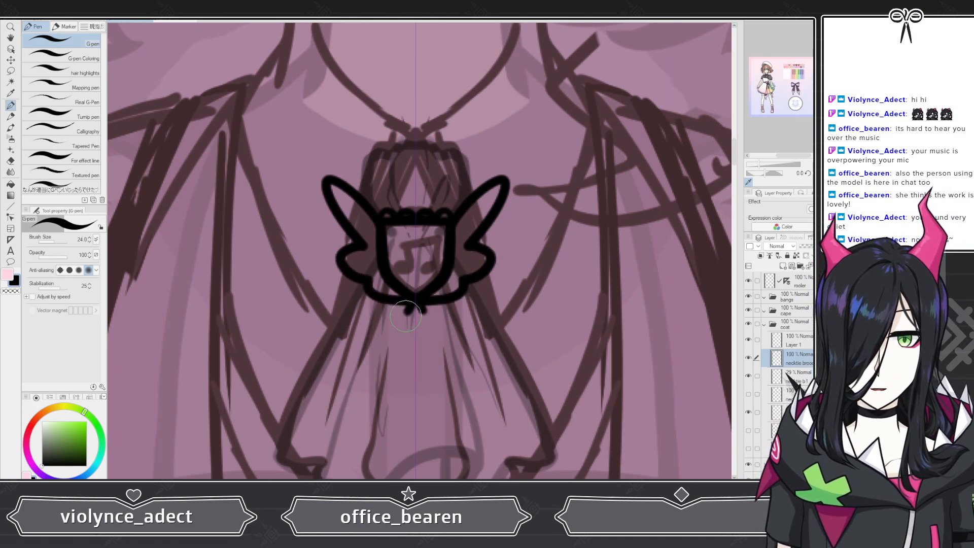
drag(413, 304, 415, 336)
Step: Restore the necktie layers to 100% opacity and show the hidden necktie layer again
scroll(439, 279, down, 8)
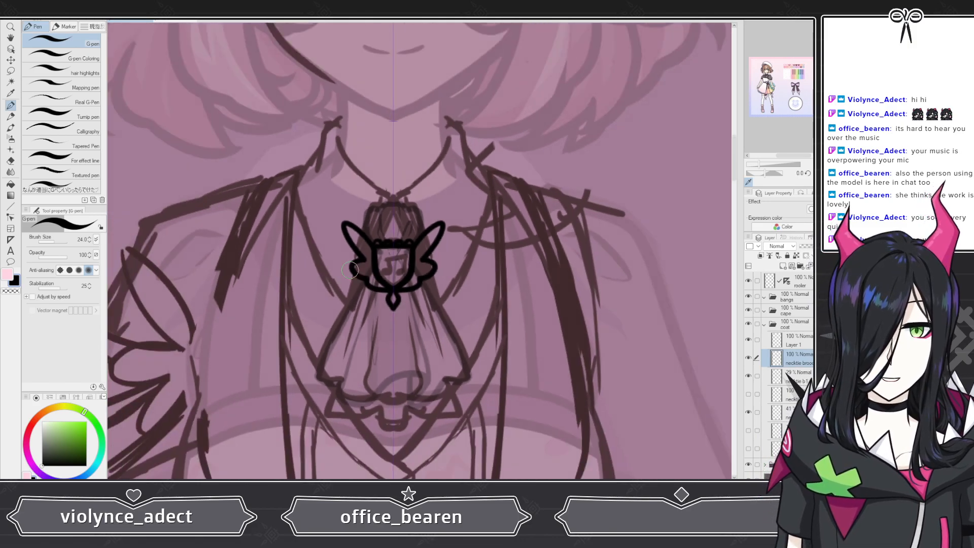
scroll(409, 261, up, 3)
scroll(441, 248, up, 2)
click(797, 376)
drag(805, 246, 832, 246)
click(794, 395)
click(749, 394)
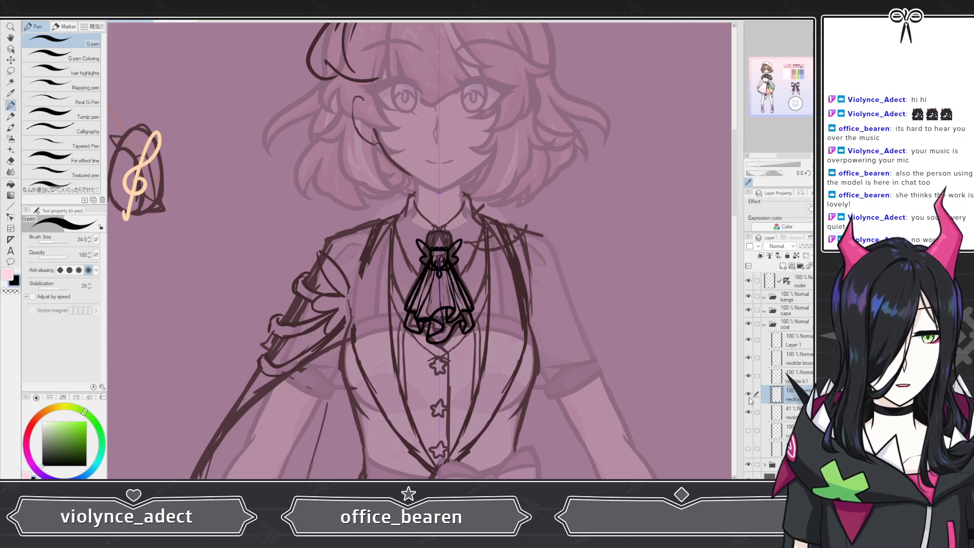
click(793, 413)
drag(807, 246, 832, 245)
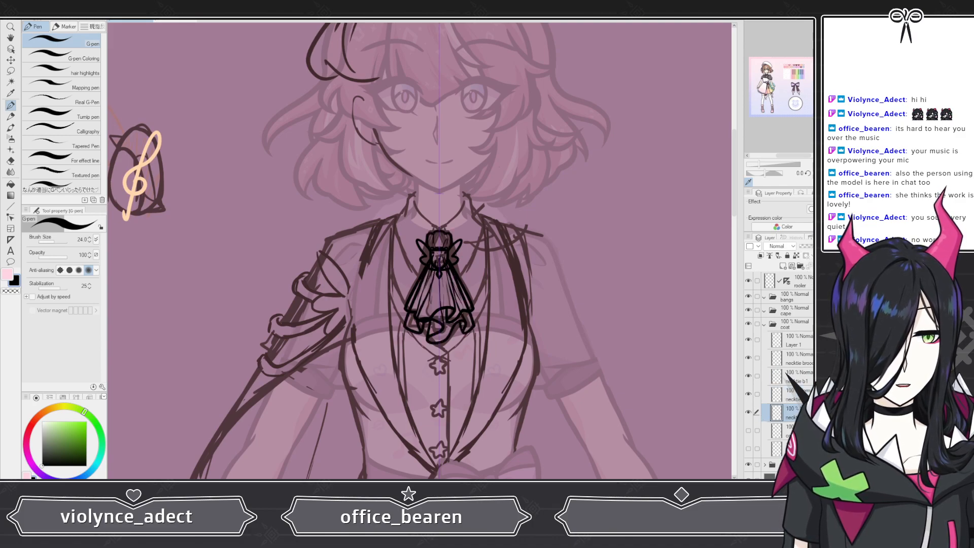
Step: Show the collar layer and select the necktie brooch layer inside the coat folder
click(748, 448)
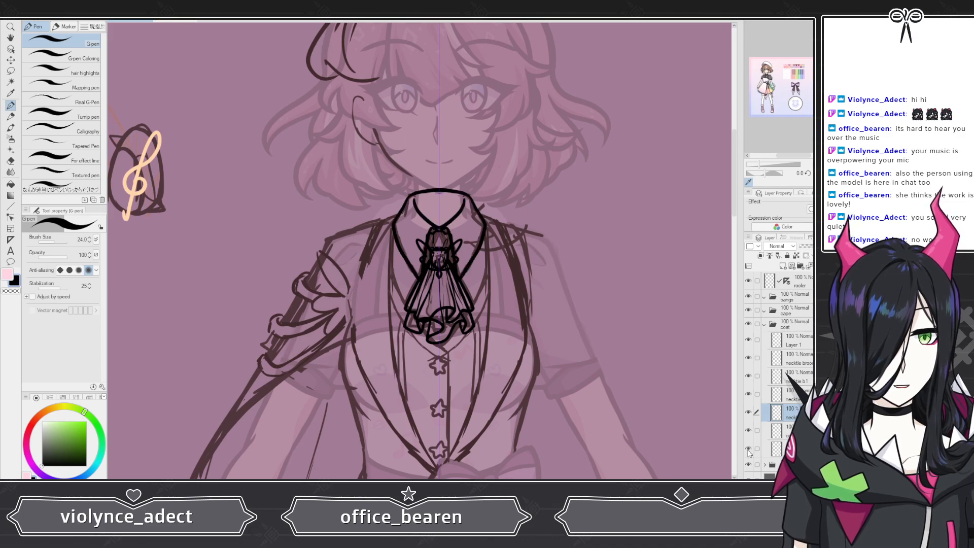
click(795, 327)
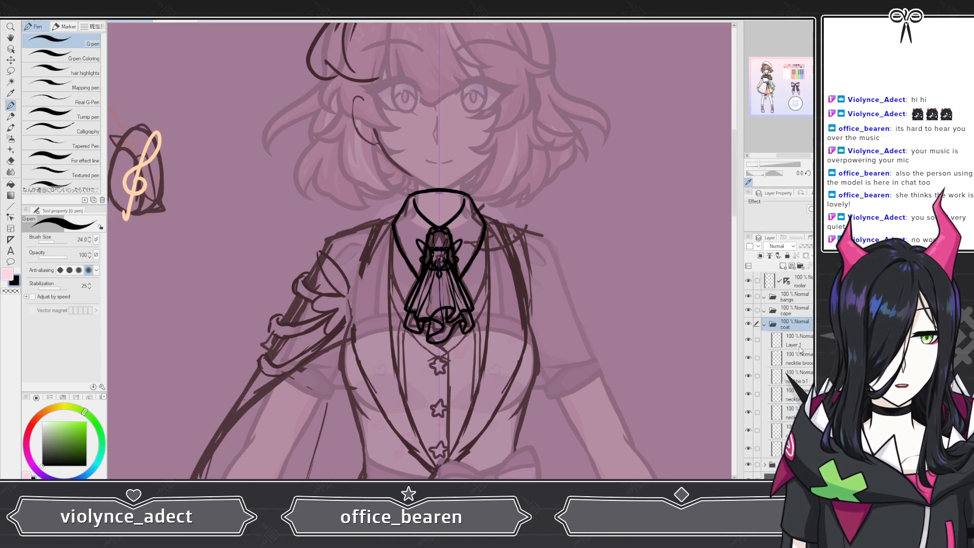
click(799, 358)
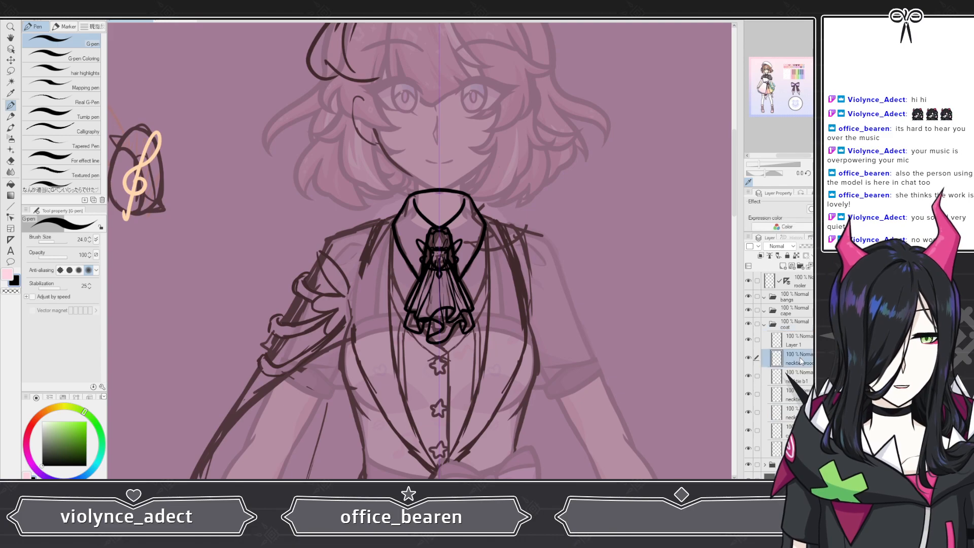
Step: Create a new layer folder above the necktie brooch layer and name it "necktie"
click(799, 266)
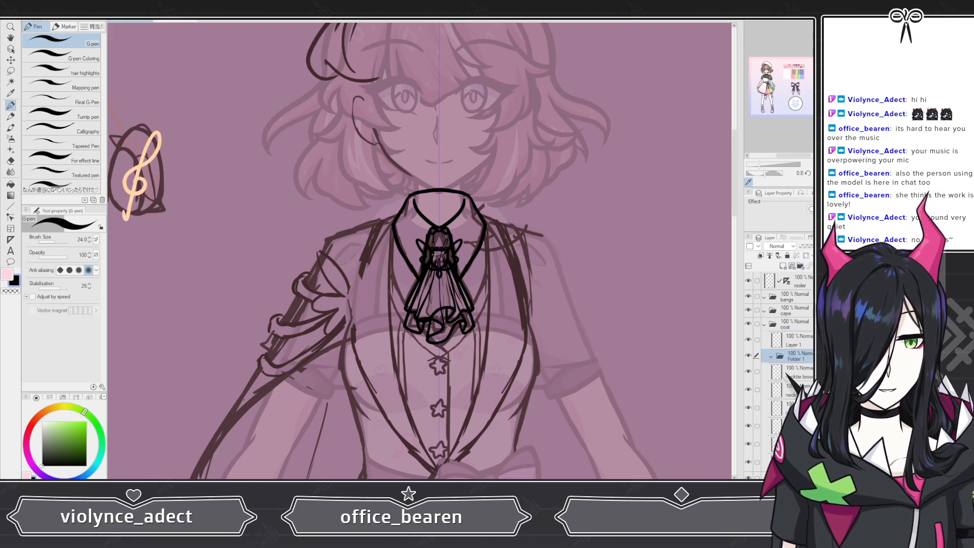
double_click(796, 359)
text(tie)
click(799, 371)
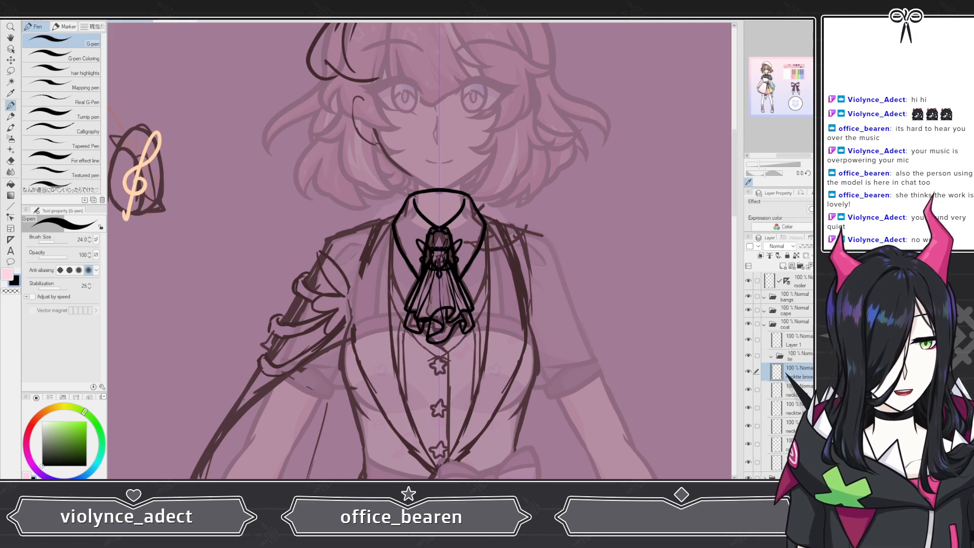
click(797, 357)
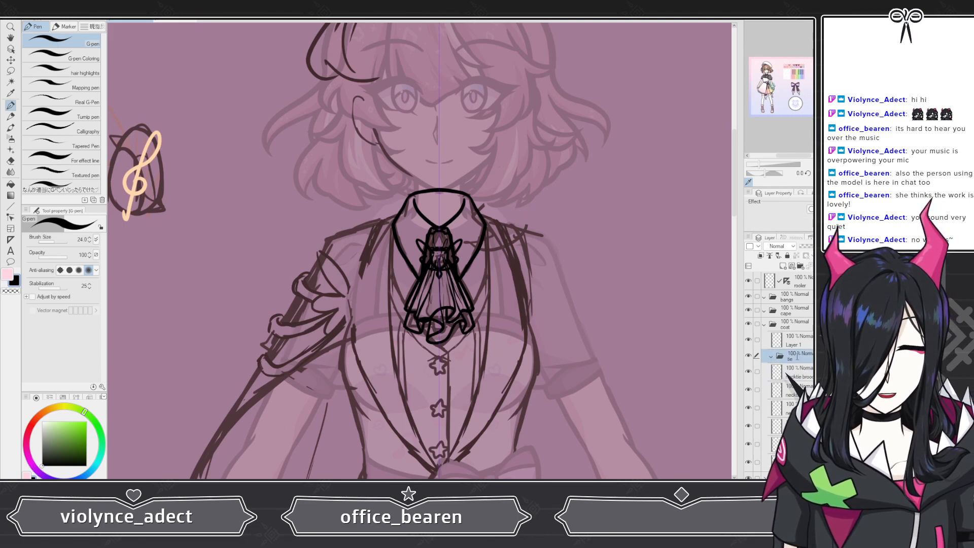
double_click(796, 357)
text(necktie)
click(799, 371)
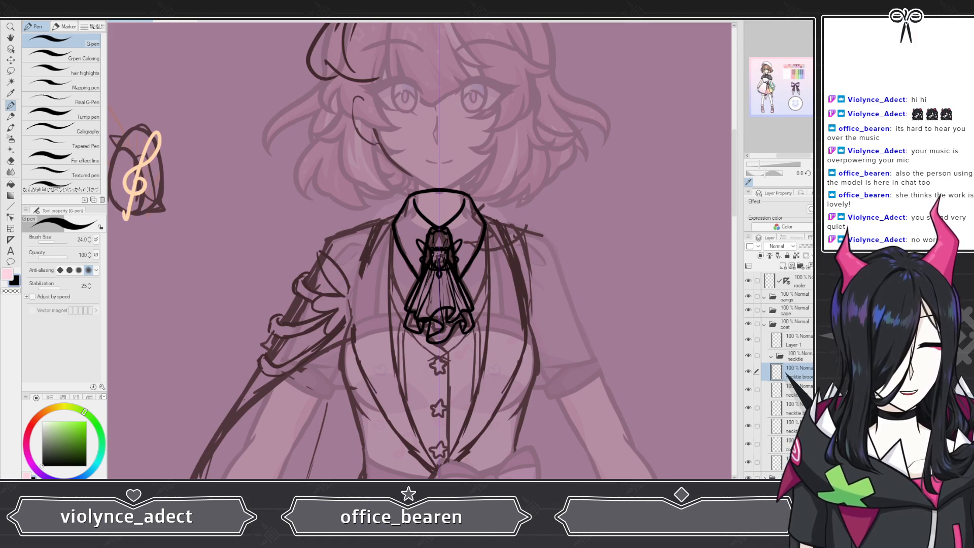
Step: Move the remaining necktie layers into the necktie folder and collapse the folder
shift+click(783, 426)
drag(783, 426, 797, 400)
click(771, 357)
scroll(423, 318, down, 1)
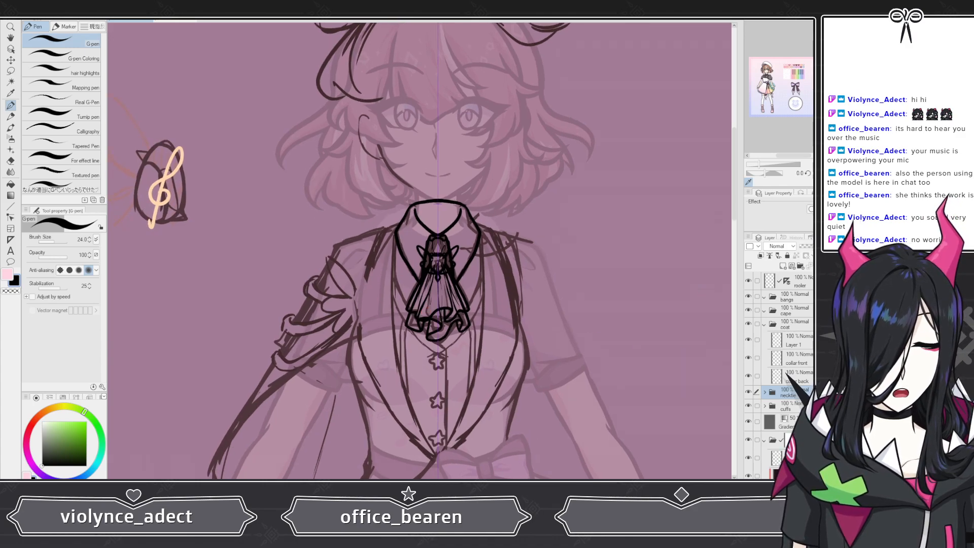
Step: Select Layer 1 in the coat folder and hide the necktie folder to view the collar on its own
click(793, 328)
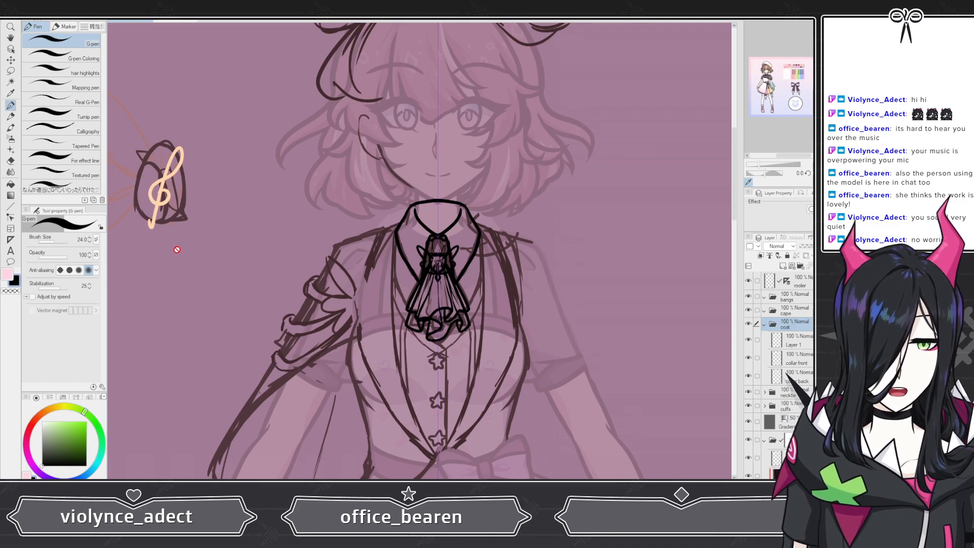
scroll(239, 264, down, 2)
click(794, 340)
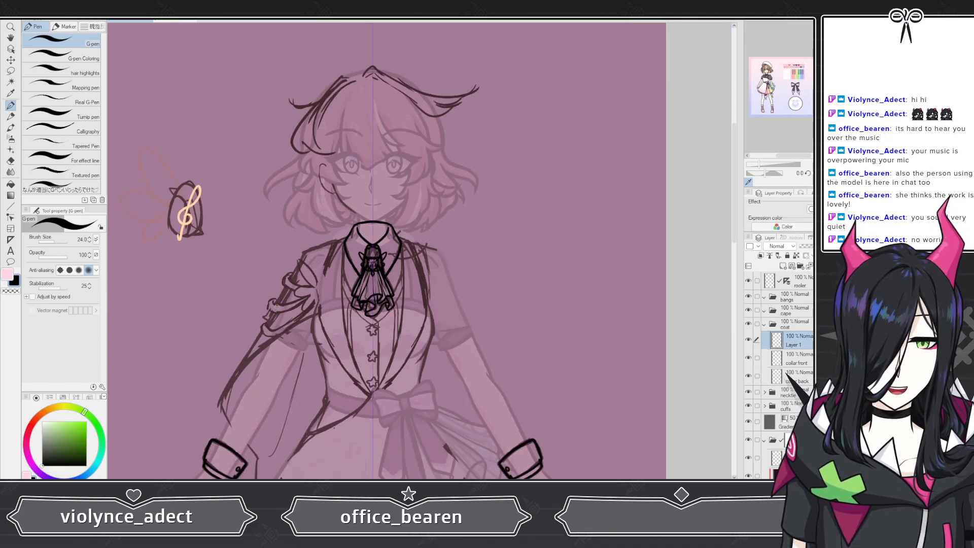
scroll(341, 285, up, 2)
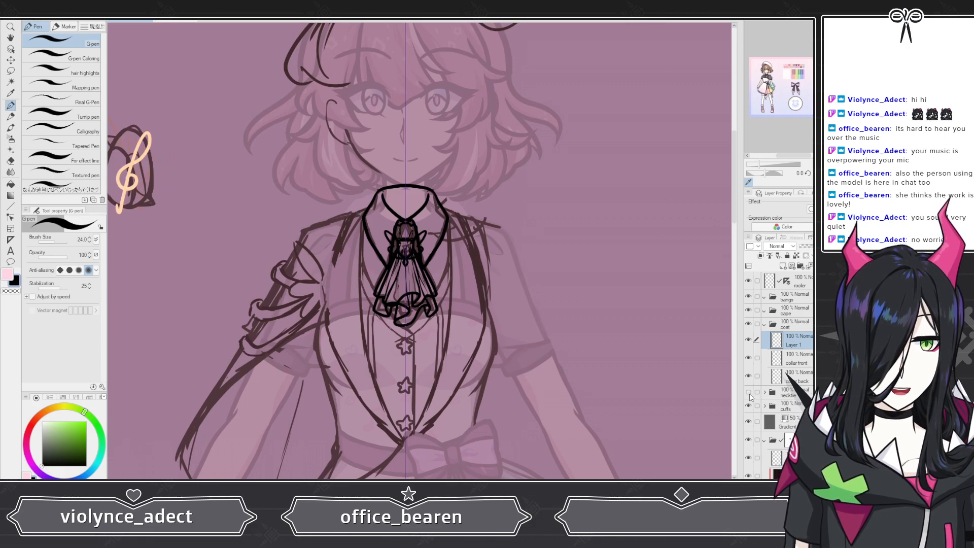
click(749, 394)
scroll(330, 228, up, 3)
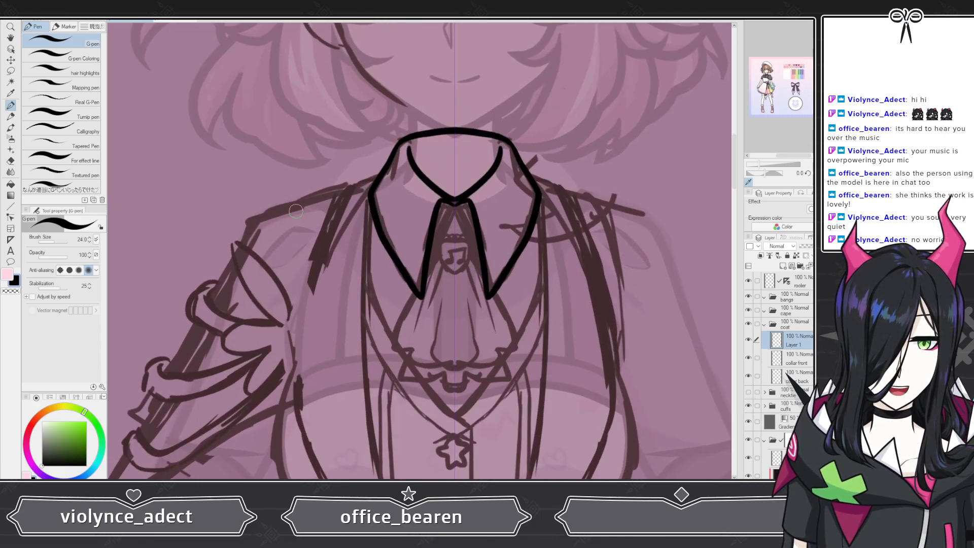
scroll(296, 211, down, 3)
scroll(307, 216, up, 3)
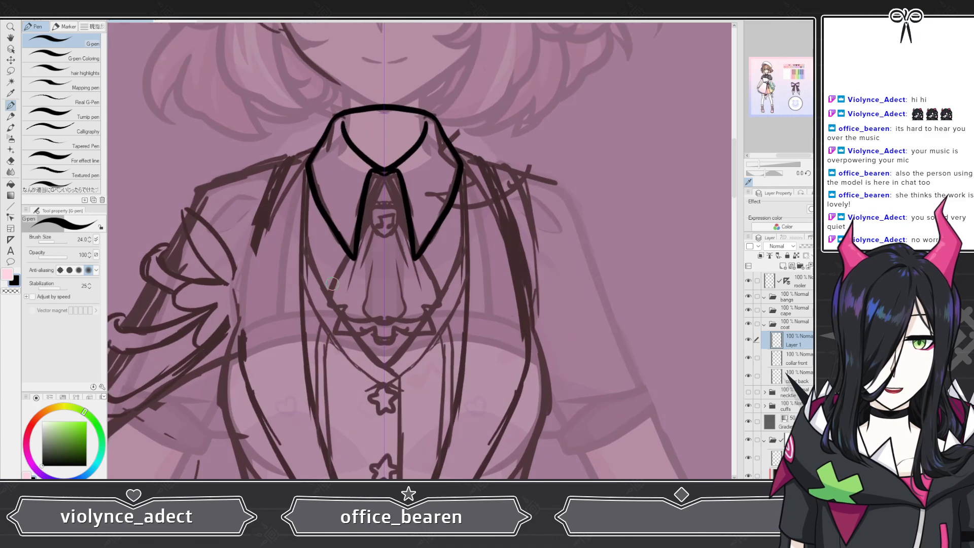
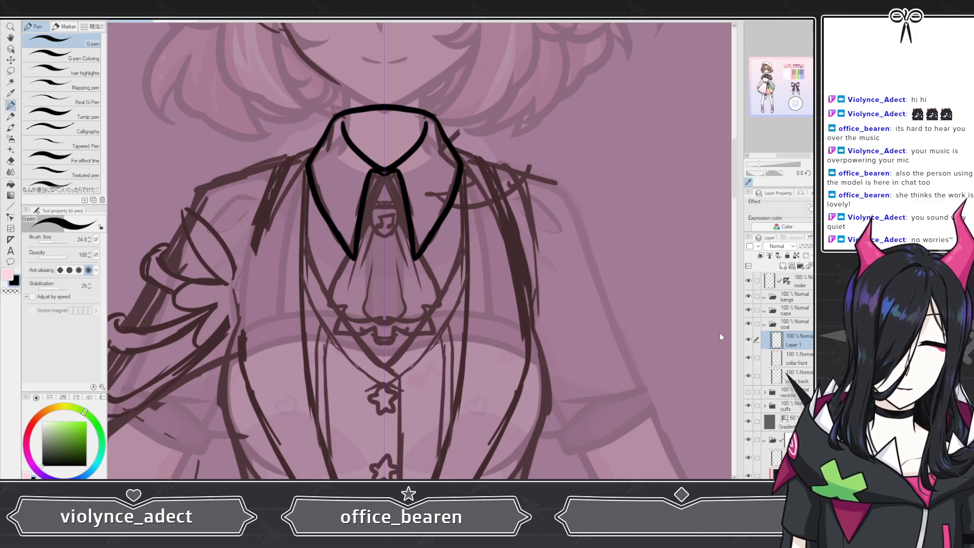
Step: Rename the layer as "vest bust" and move it below the collar back layer
text(vest bust)
key(Return)
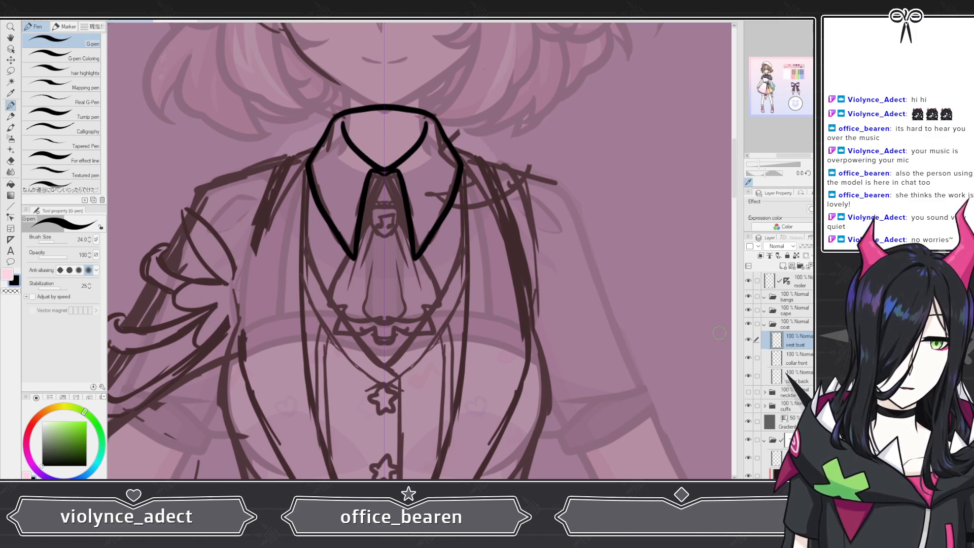
drag(802, 385, 801, 385)
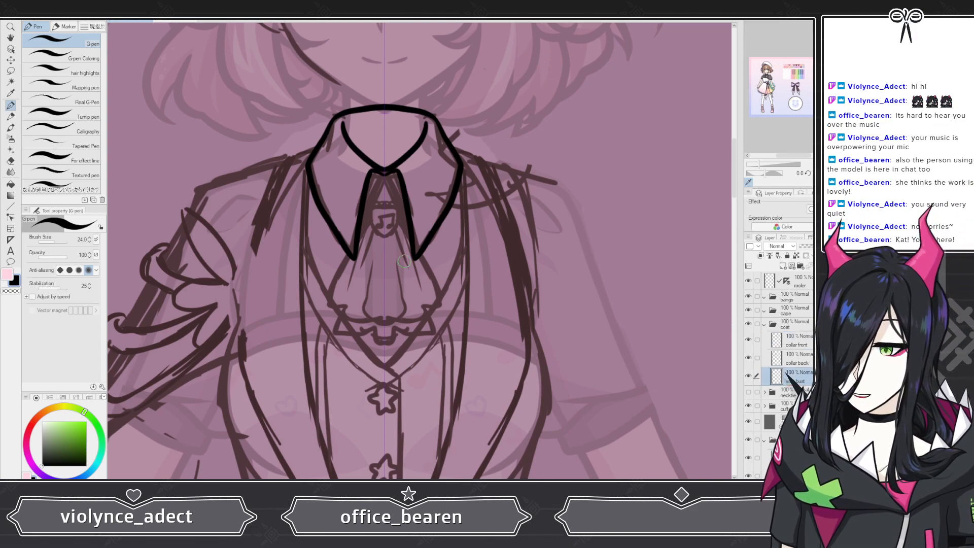
Step: Draw the vest's V-shaped neckline lines on the vest bust layer, meeting below the necktie
scroll(404, 261, down, 6)
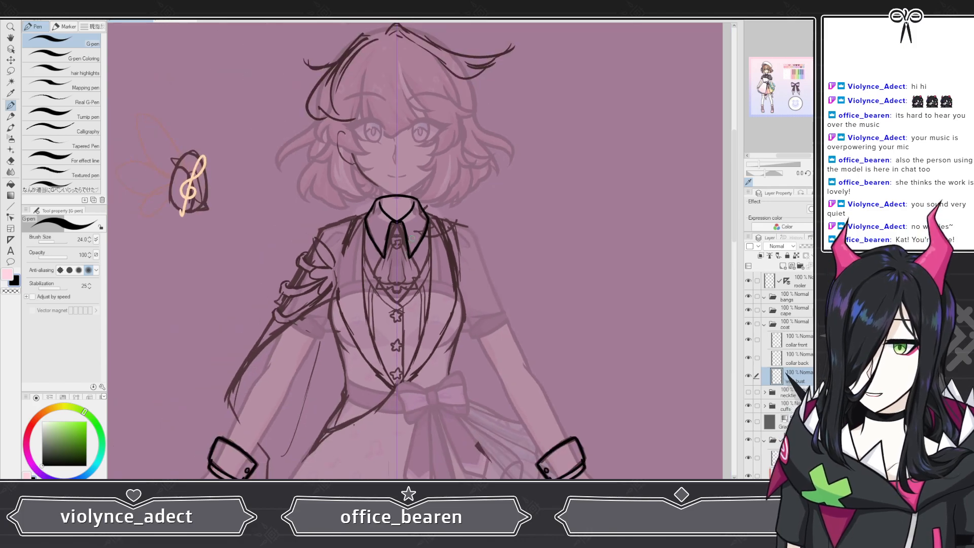
scroll(391, 313, up, 3)
scroll(390, 312, up, 4)
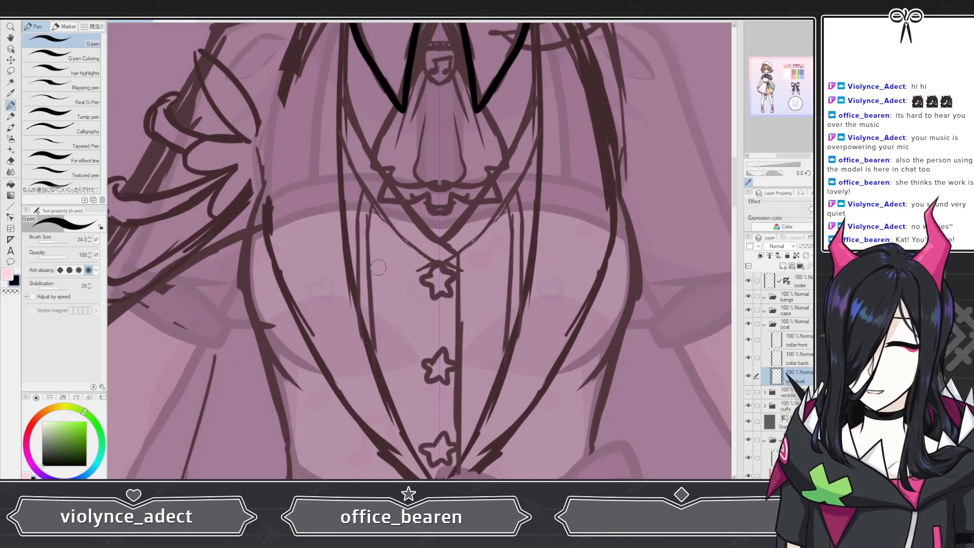
scroll(496, 273, down, 3)
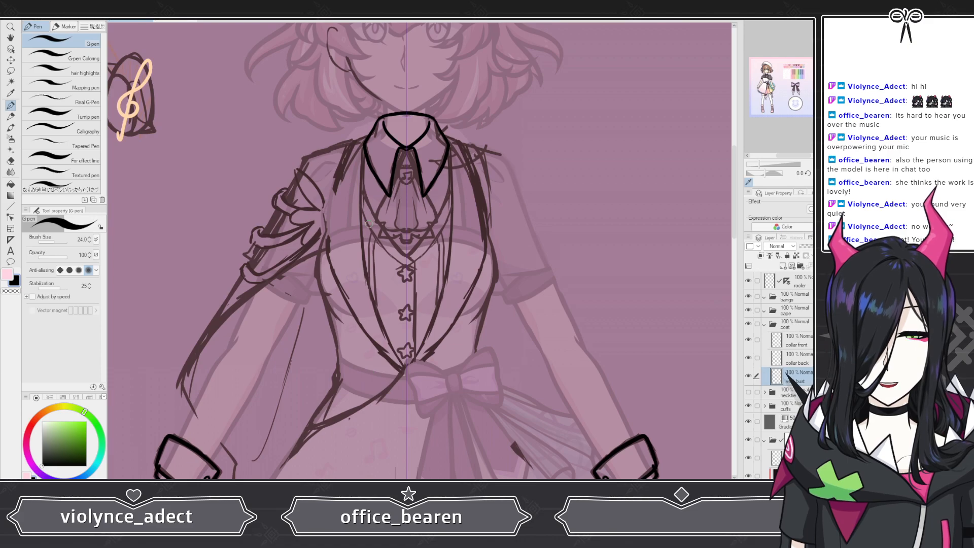
scroll(359, 183, up, 3)
scroll(382, 218, down, 4)
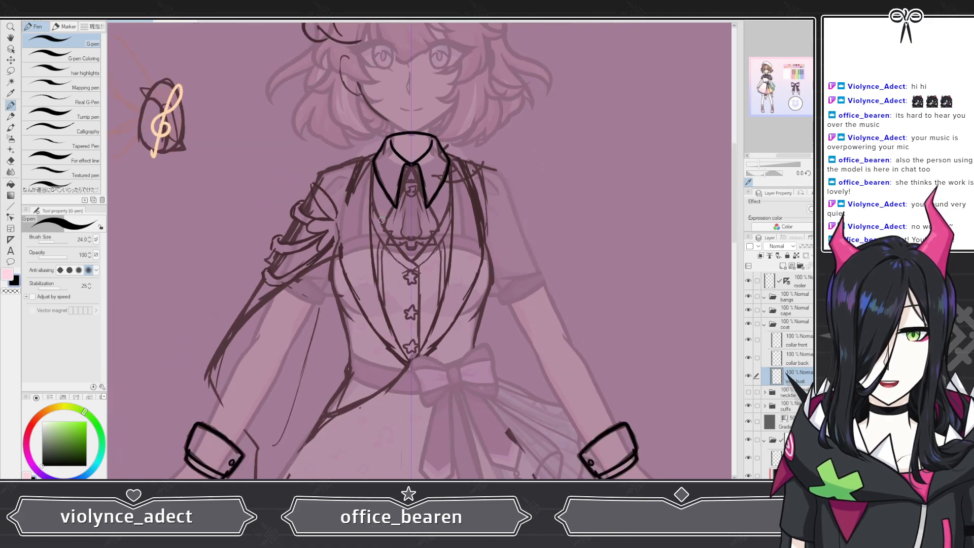
scroll(384, 224, up, 2)
scroll(384, 225, up, 4)
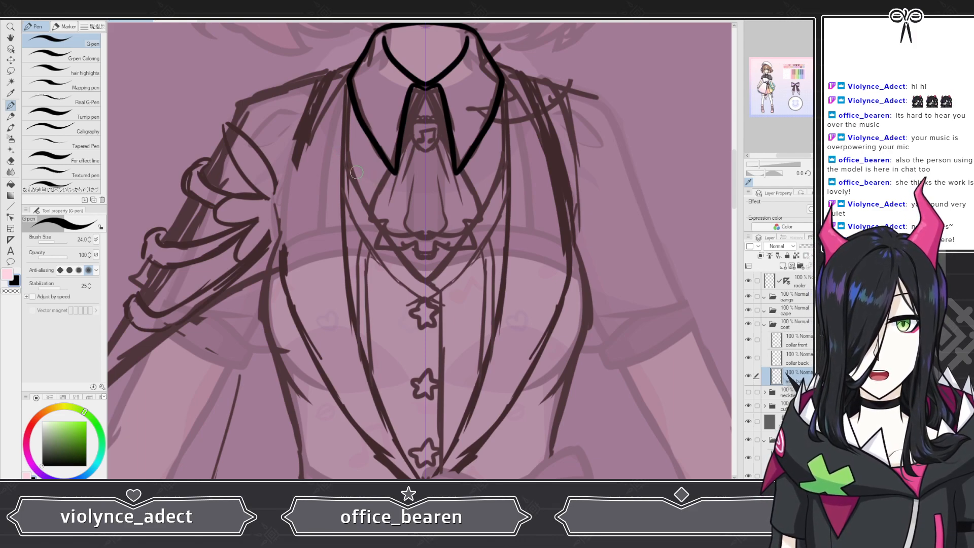
mouse_move(339, 137)
mouse_down()
mouse_move(375, 212)
mouse_move(425, 278)
mouse_up()
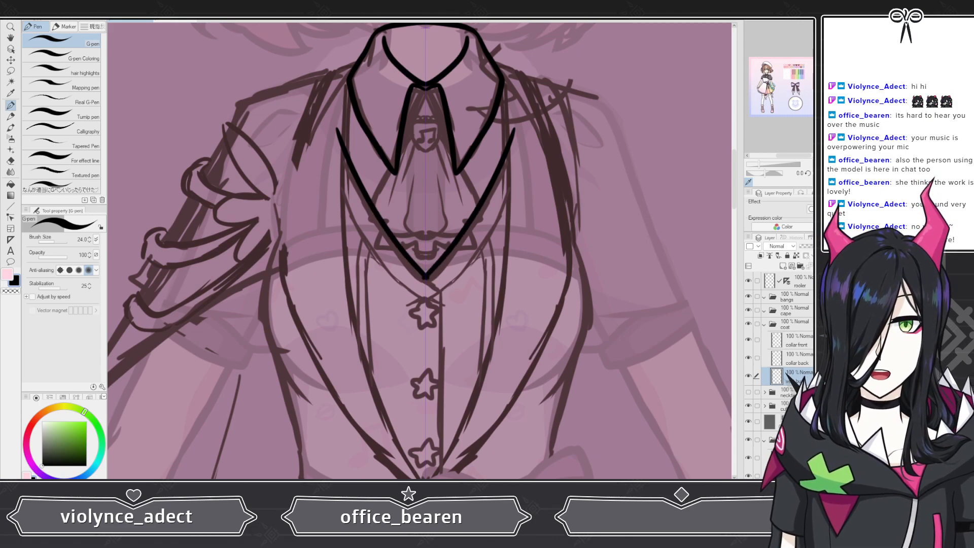
key(ctrl+z)
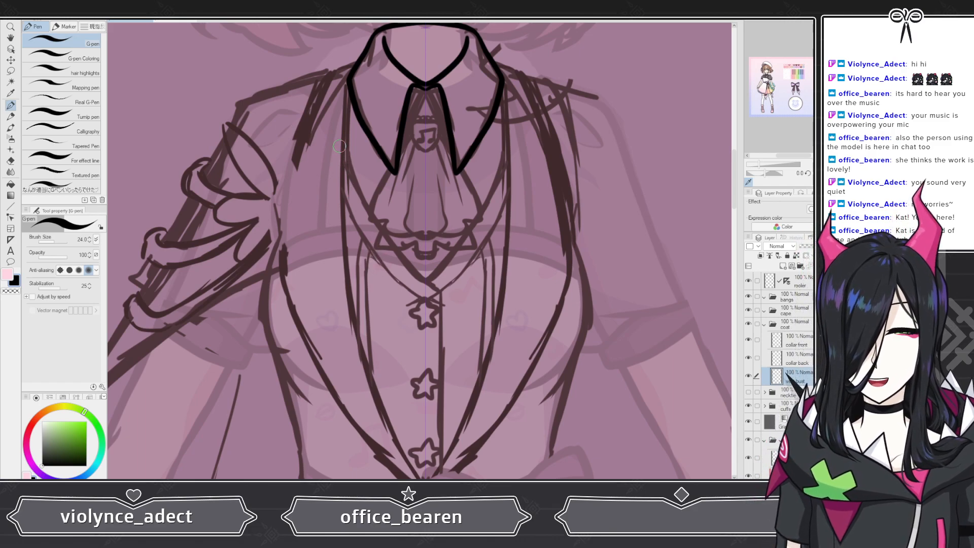
key(ctrl+y)
key(ctrl+y)
key(ctrl+y)
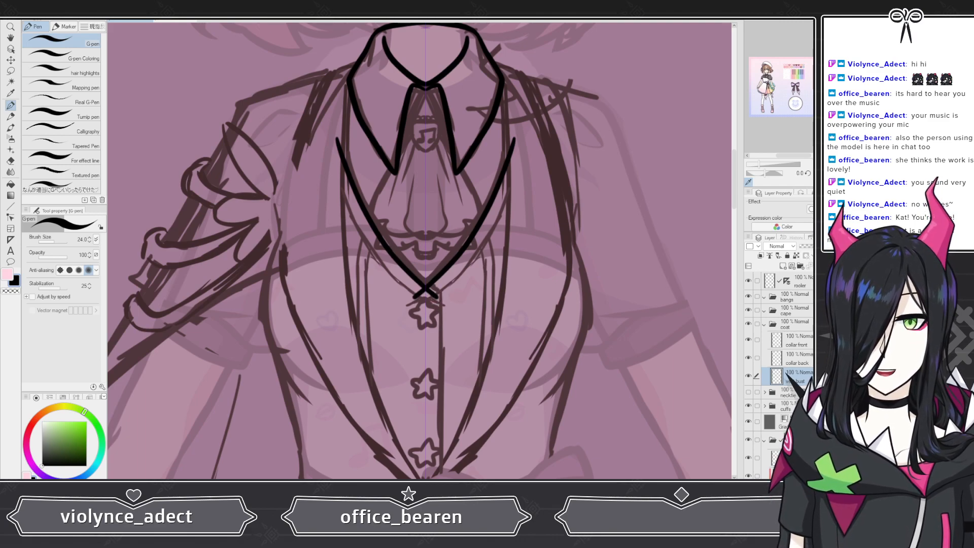
key(ctrl+z)
mouse_move(339, 135)
mouse_down()
mouse_move(389, 238)
mouse_move(438, 283)
mouse_move(434, 479)
mouse_up()
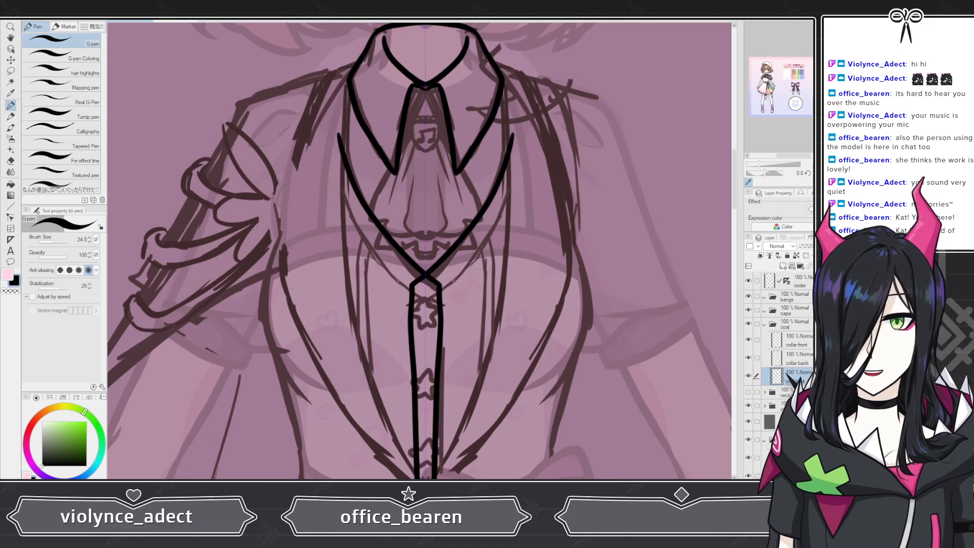
key(ctrl+z)
mouse_move(339, 135)
mouse_down()
mouse_move(385, 236)
mouse_move(440, 290)
mouse_up()
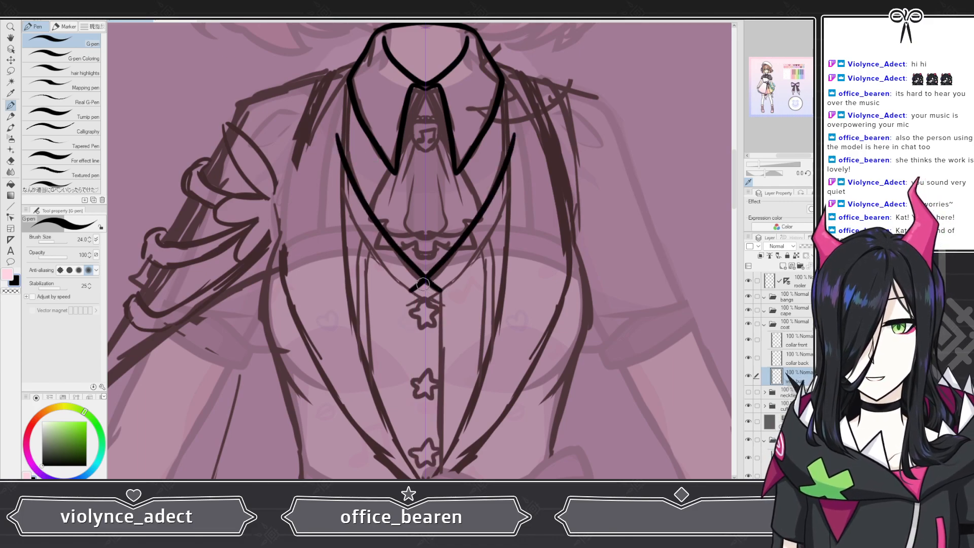
Step: Erase the overlapping line ends where the vest's V lines cross, using the Hard eraser
scroll(440, 290, up, 3)
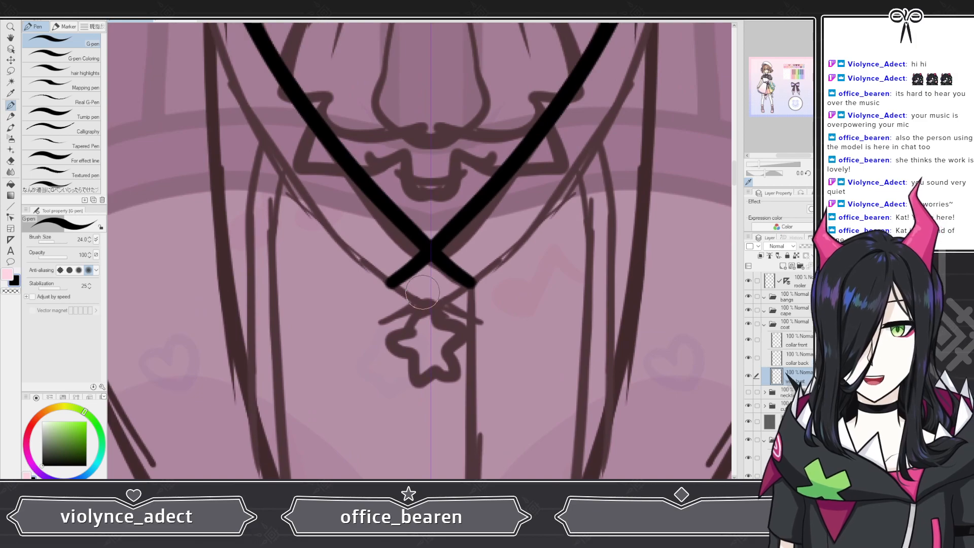
click(10, 161)
click(76, 46)
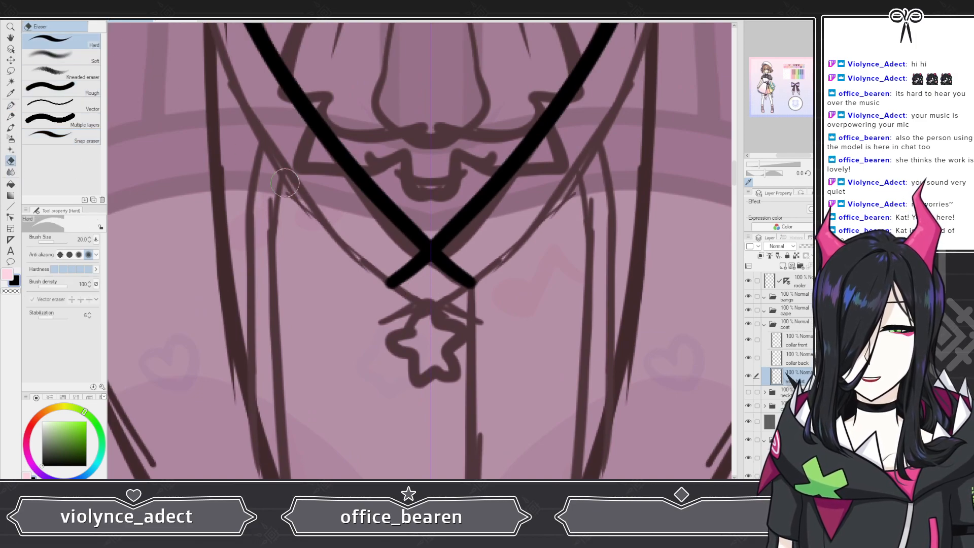
mouse_move(390, 281)
mouse_down()
mouse_move(405, 296)
mouse_move(421, 269)
mouse_move(408, 254)
mouse_up()
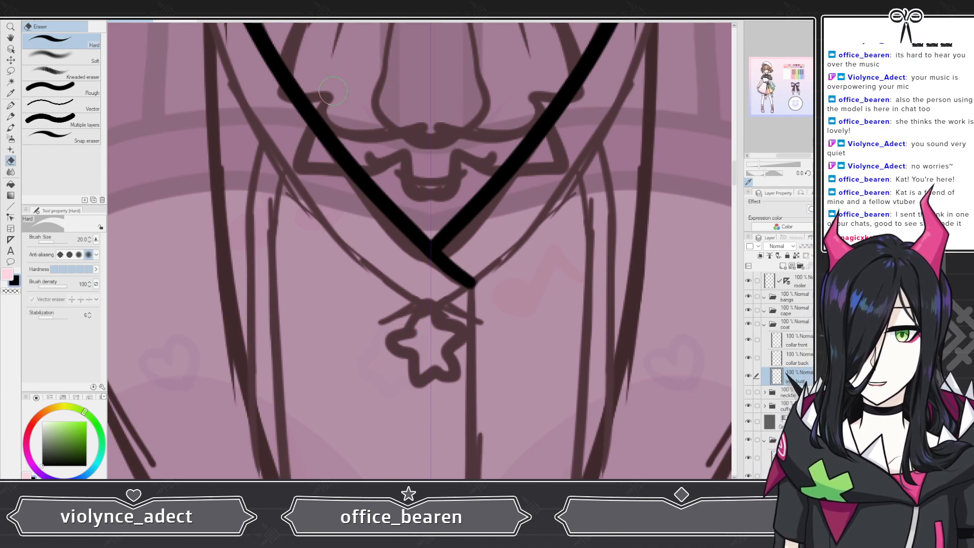
key(ctrl+z)
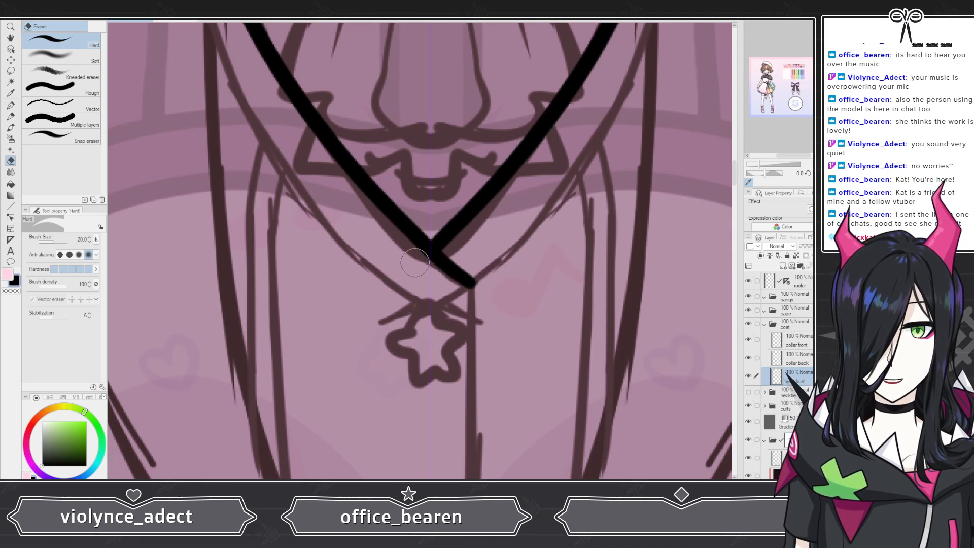
Step: Draw the vest's vertical opening line from the V point down through the star buttons
scroll(417, 235, down, 6)
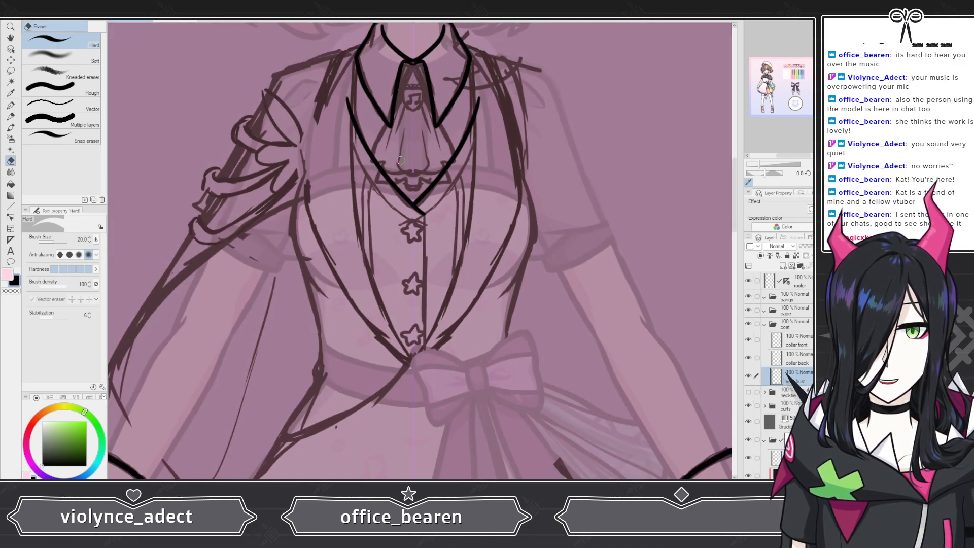
scroll(412, 220, up, 3)
scroll(411, 220, up, 2)
scroll(411, 224, down, 2)
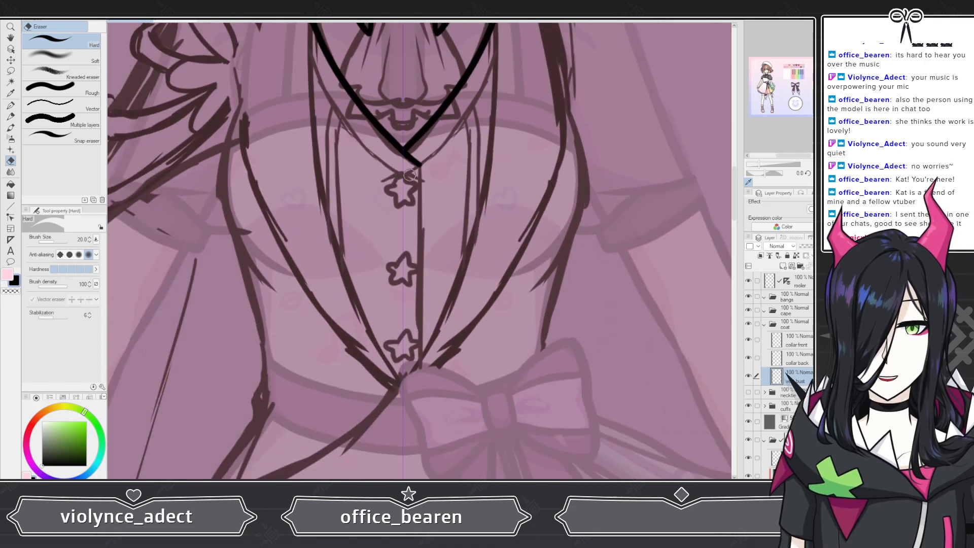
scroll(410, 233, up, 3)
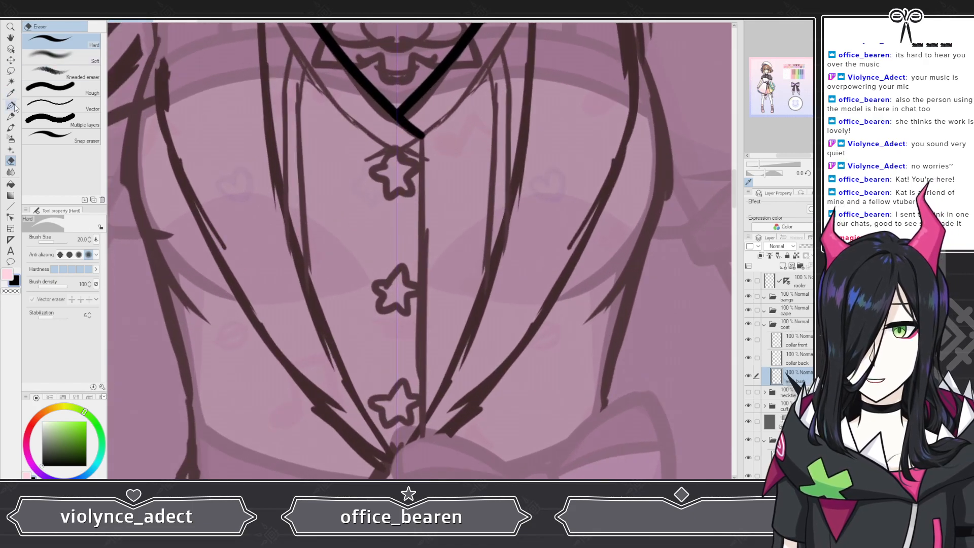
click(10, 105)
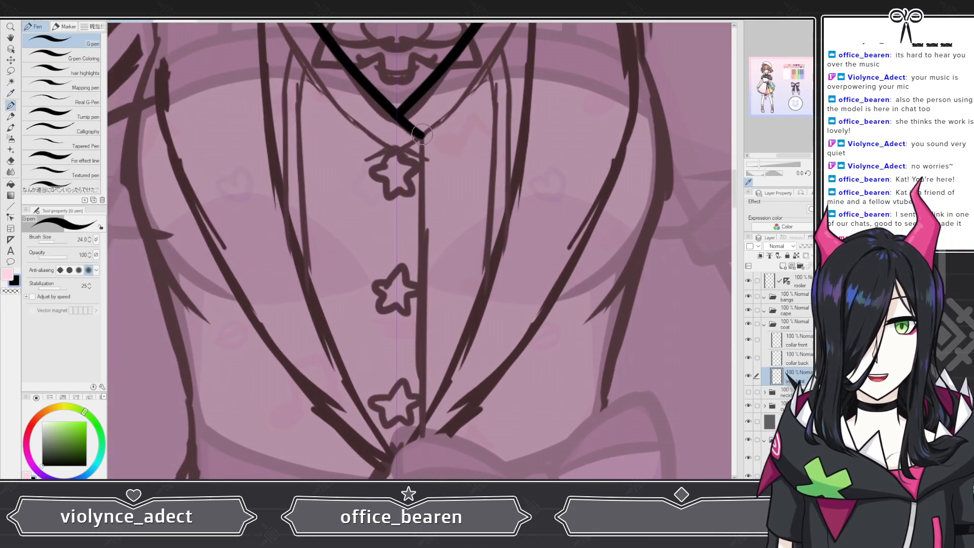
drag(421, 135, 421, 476)
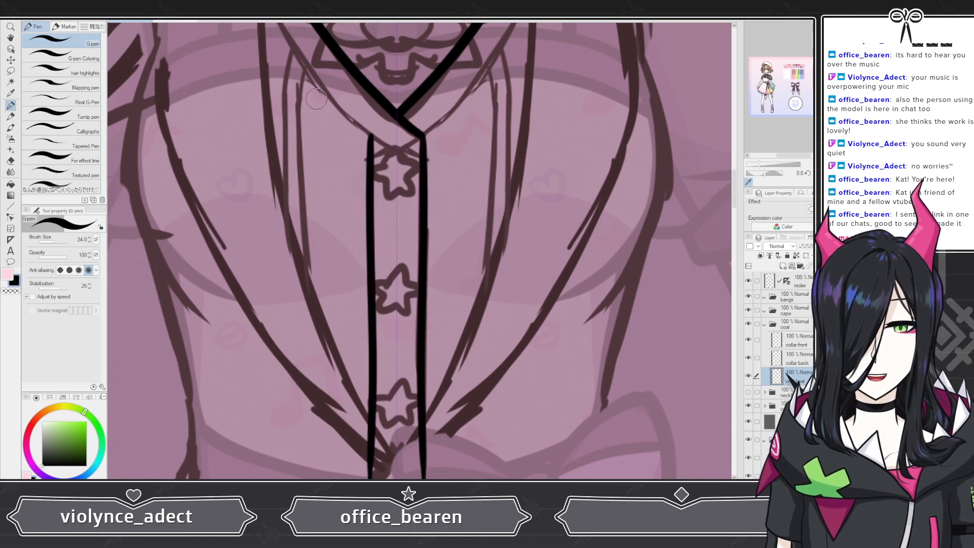
key(ctrl+z)
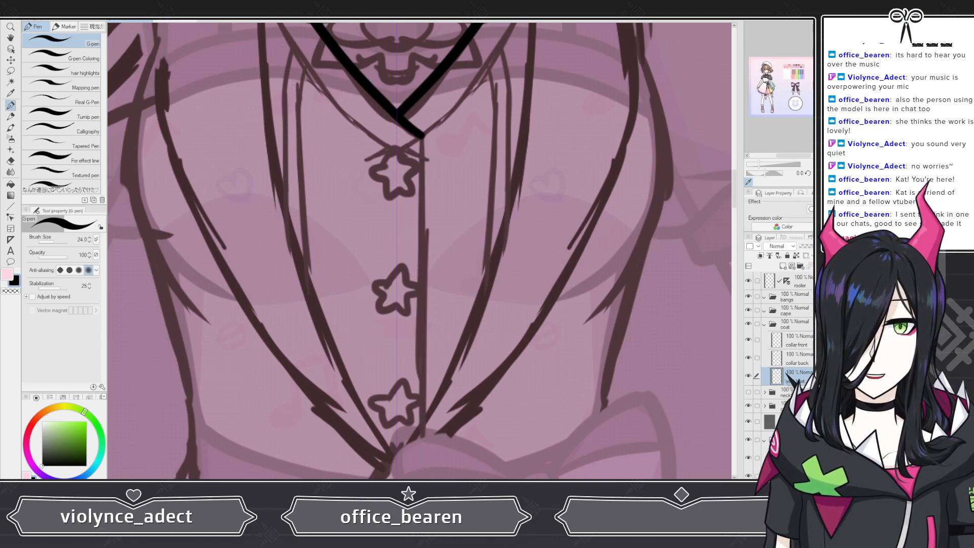
drag(421, 133, 421, 479)
key(ctrl+z)
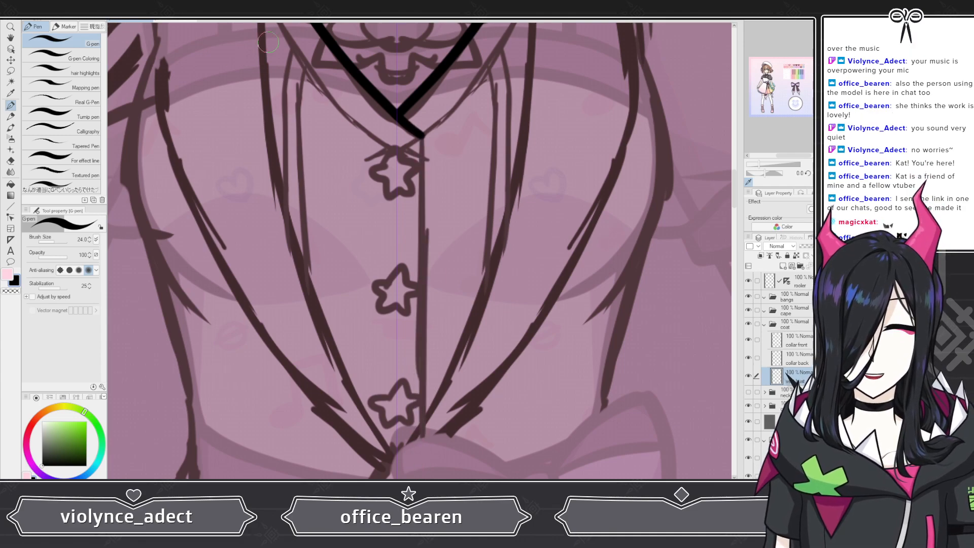
drag(424, 191, 425, 478)
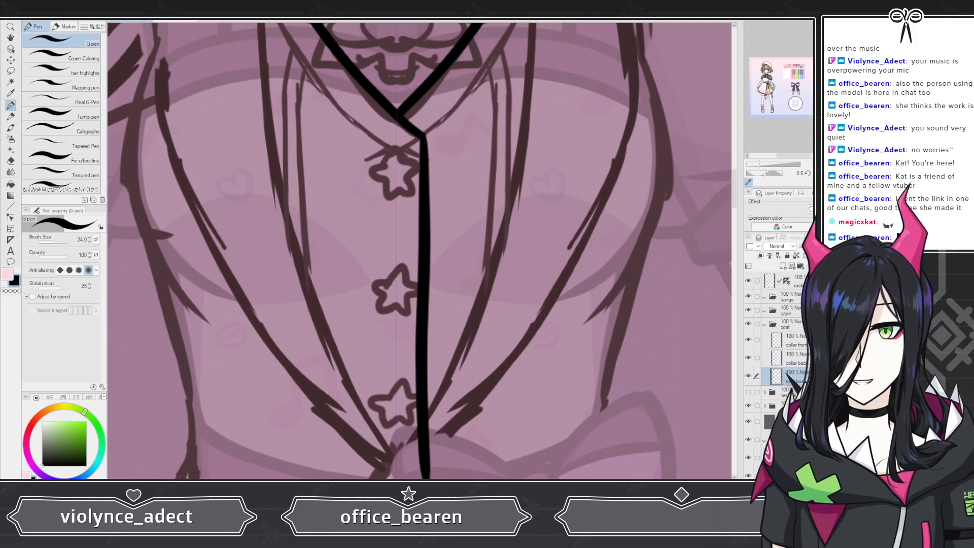
key(ctrl+z)
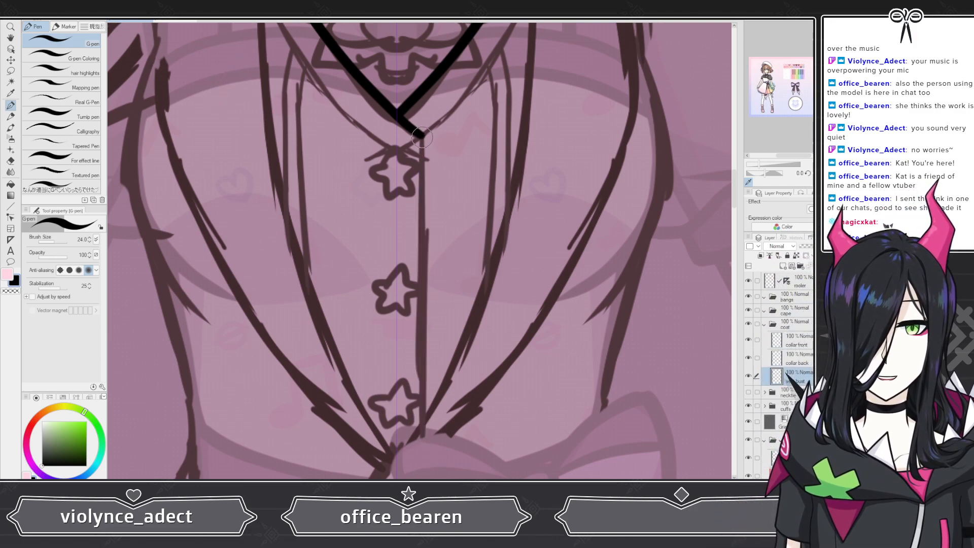
drag(422, 135, 420, 468)
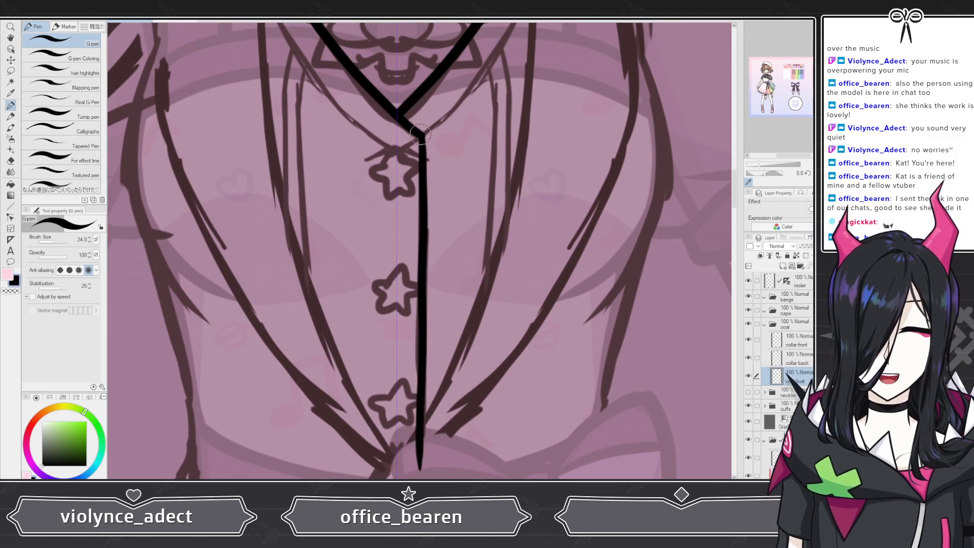
Step: Draw inner lapel lines parallel to the vest's V neckline and undo the last stroke
scroll(425, 264, down, 4)
scroll(418, 162, up, 6)
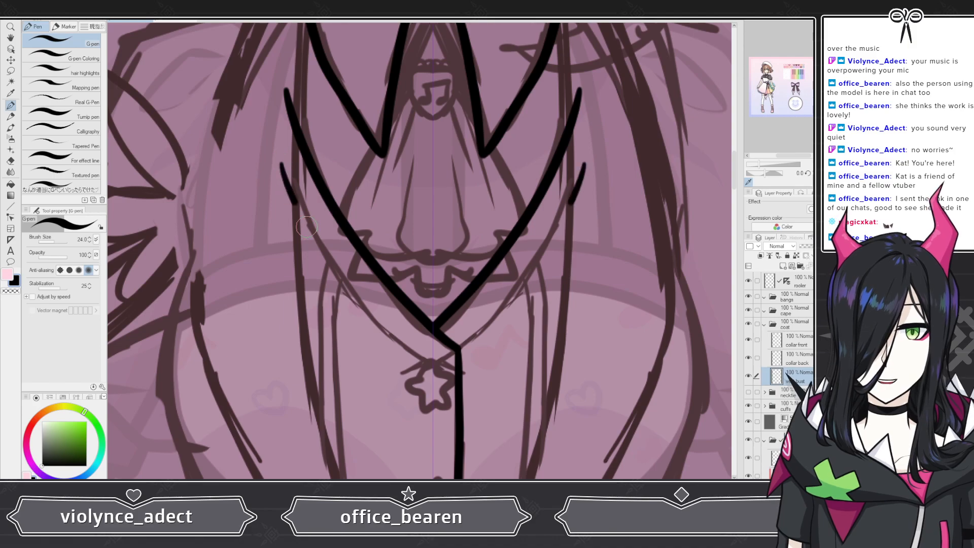
mouse_move(281, 163)
mouse_down()
mouse_move(362, 297)
mouse_move(434, 358)
mouse_up()
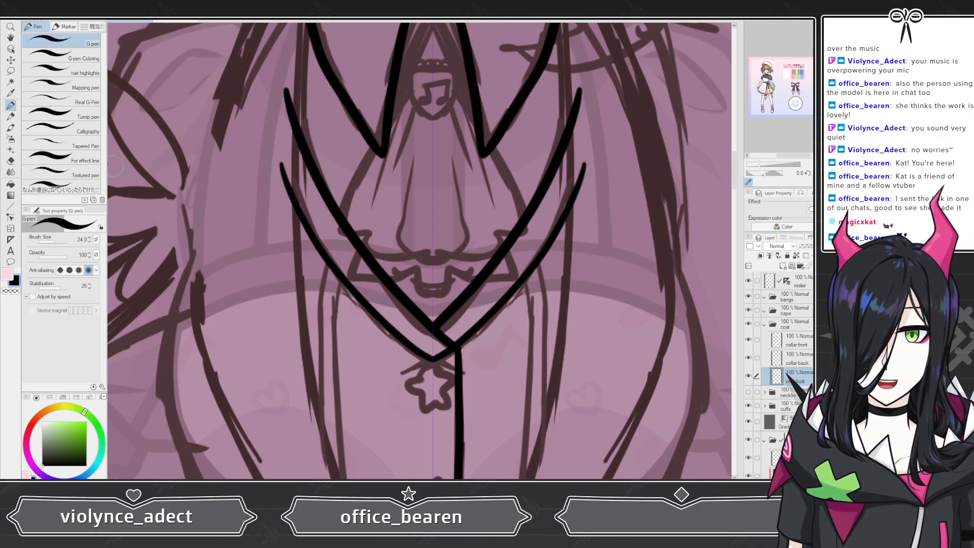
click(11, 160)
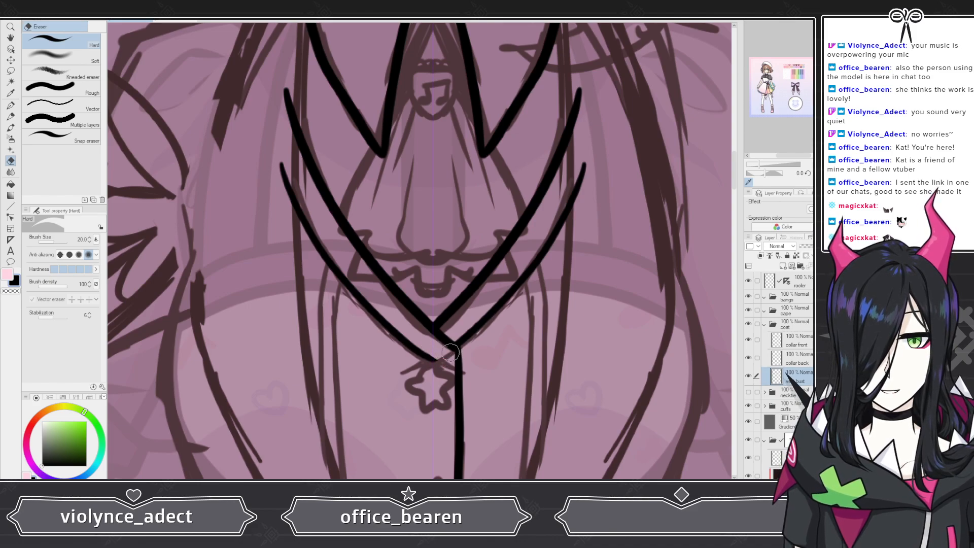
click(10, 105)
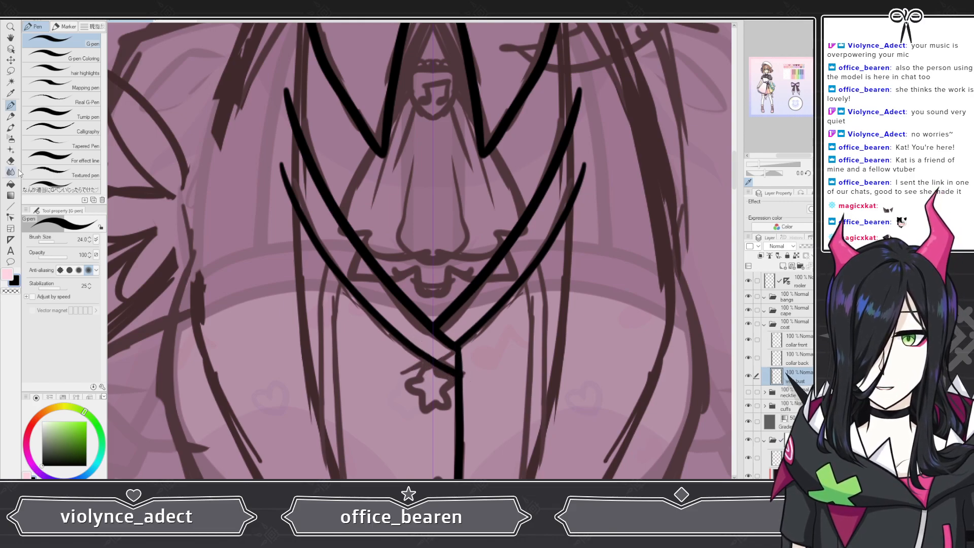
key(e)
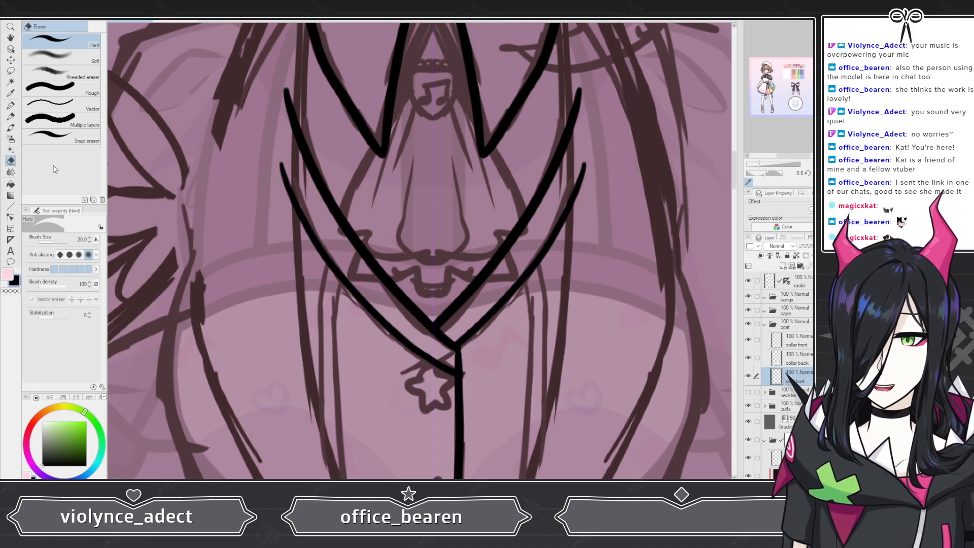
click(10, 105)
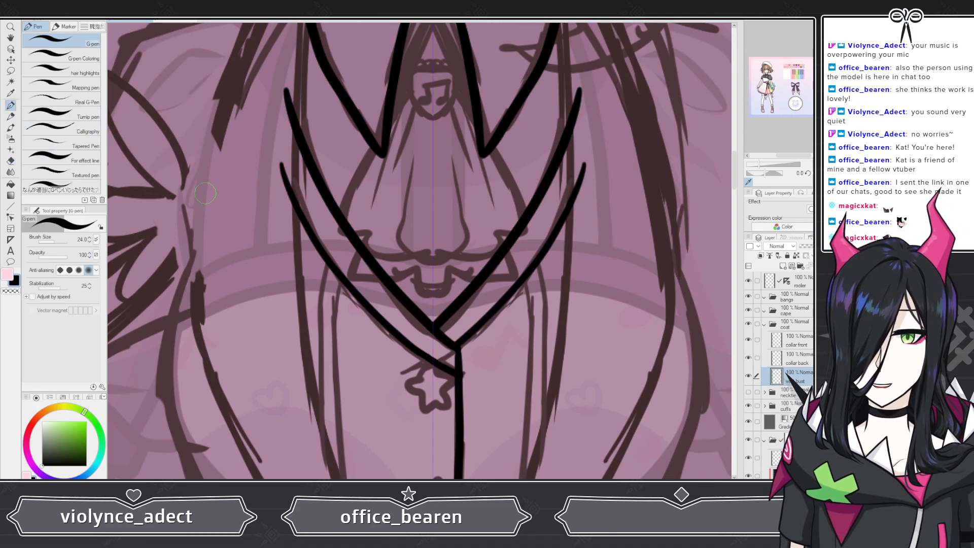
scroll(330, 231, down, 2)
scroll(361, 274, up, 2)
scroll(362, 272, up, 1)
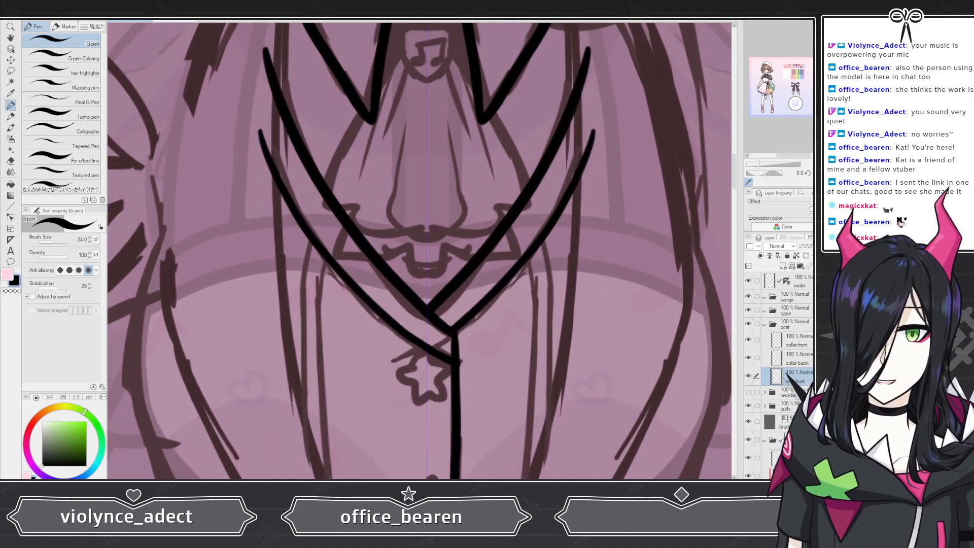
key(ctrl+z)
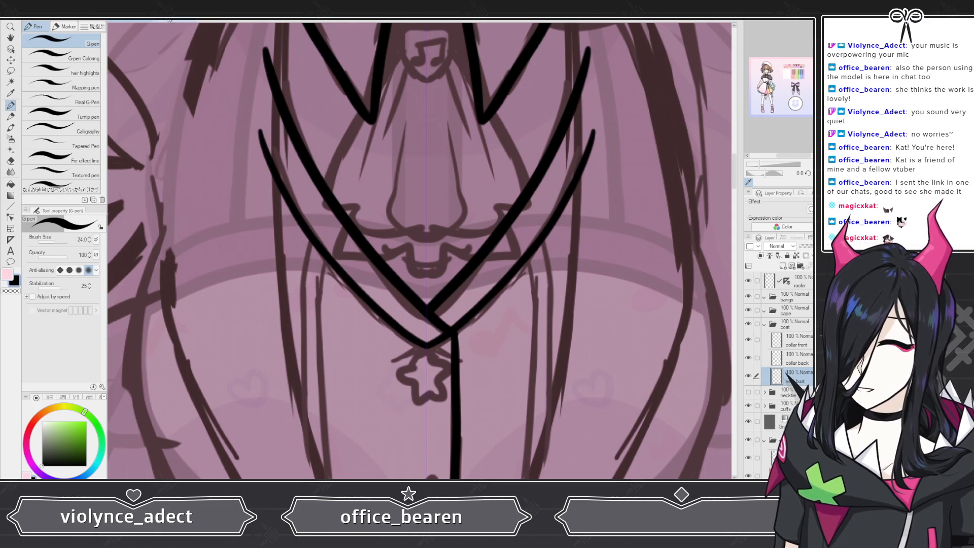
scroll(359, 160, down, 5)
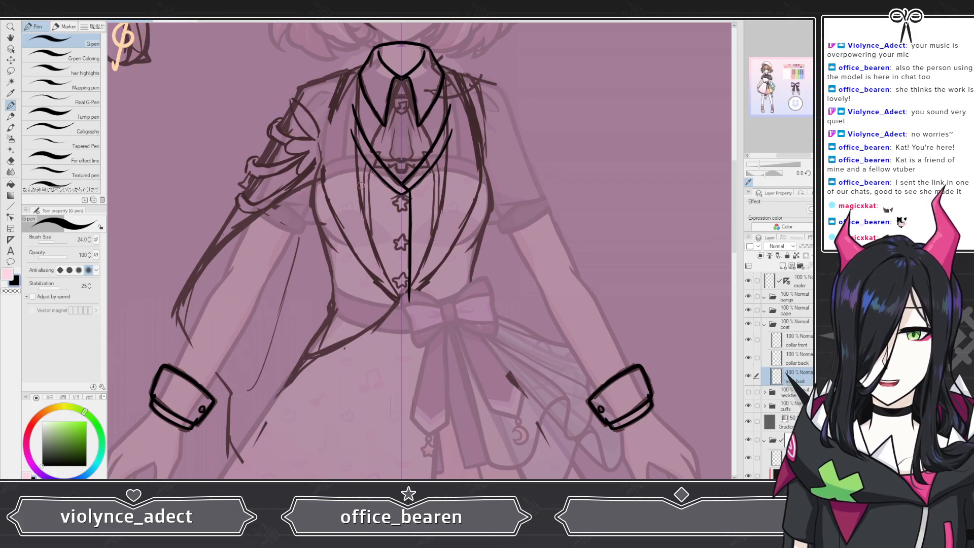
Step: Try several mirrored inner lapel strokes beside the vest's V neckline, undoing each one
scroll(404, 179, up, 4)
scroll(415, 269, down, 1)
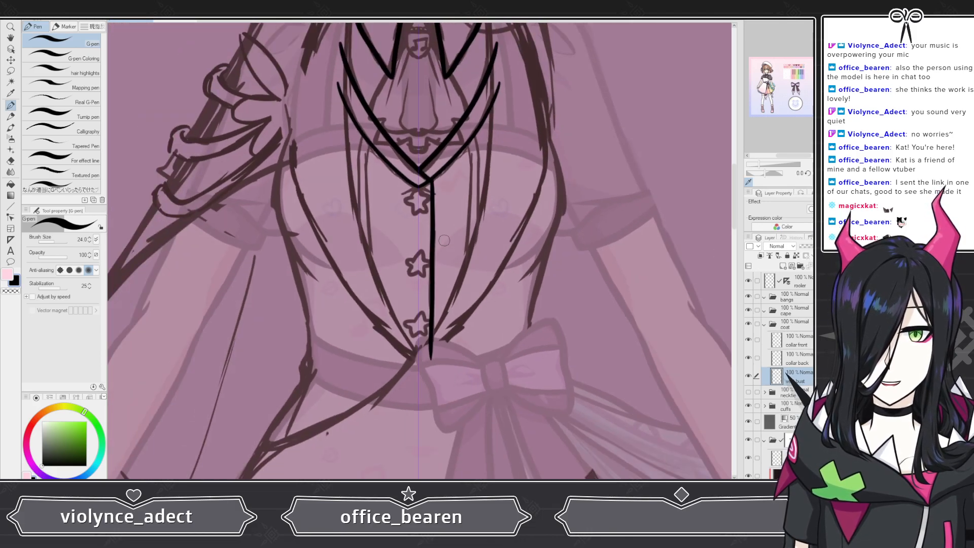
scroll(433, 177, up, 3)
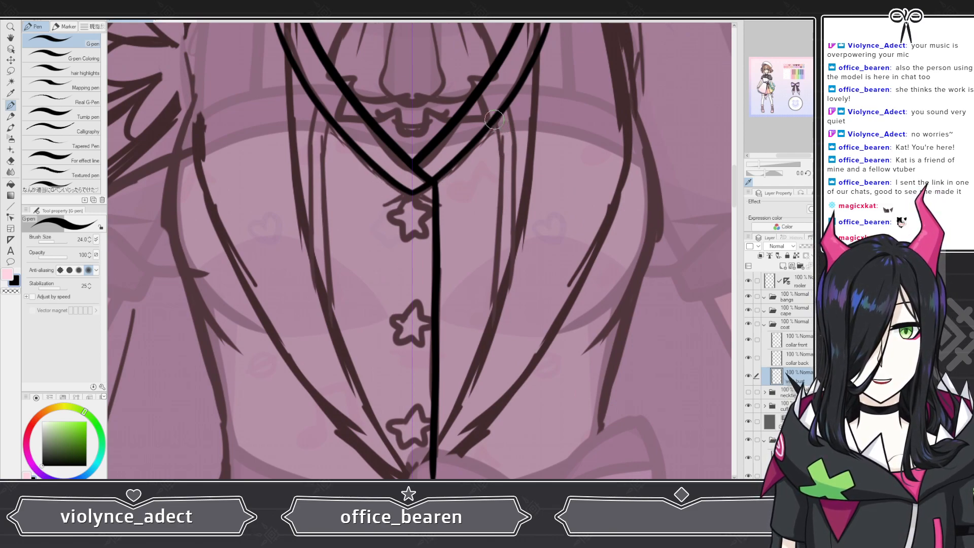
drag(498, 124, 491, 311)
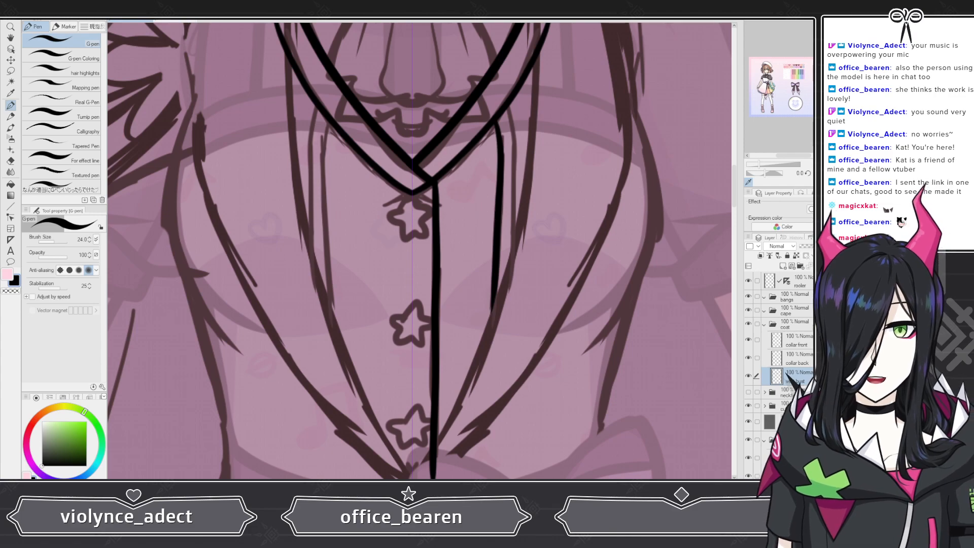
key(ctrl+z)
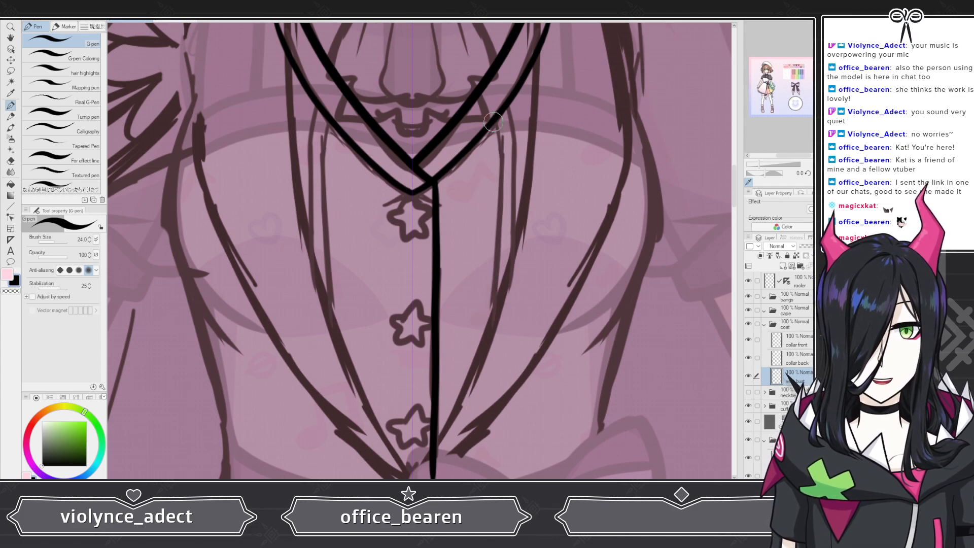
drag(500, 162, 483, 398)
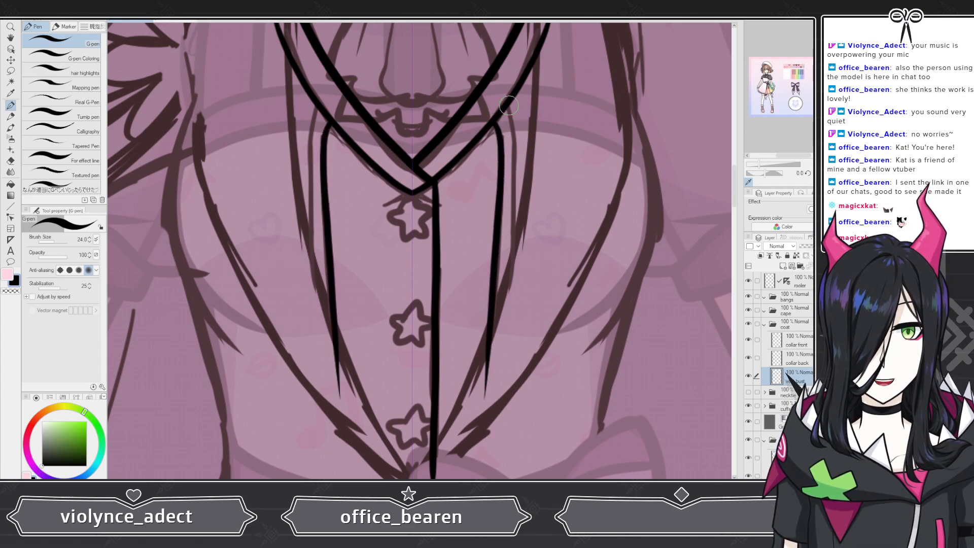
mouse_move(512, 111)
mouse_down()
mouse_move(521, 184)
mouse_move(503, 307)
mouse_up()
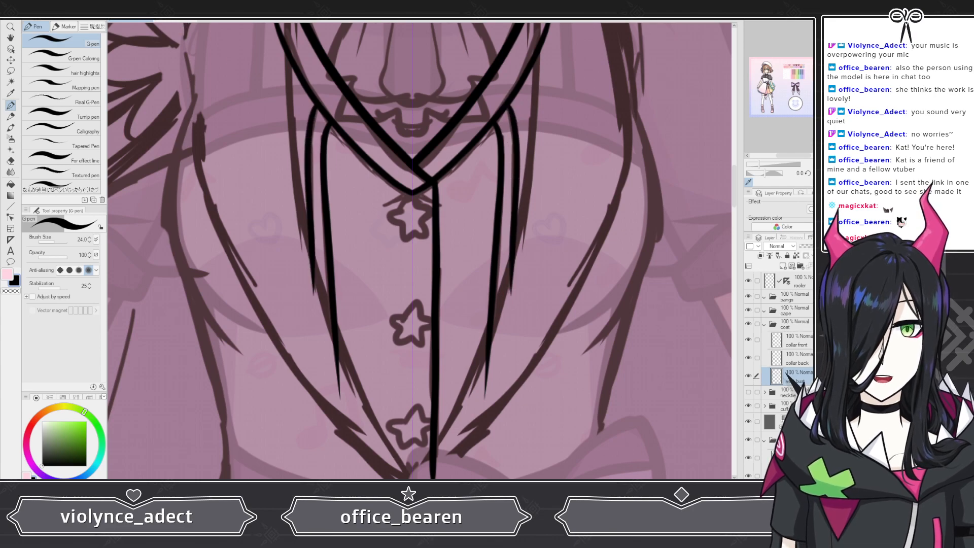
key(ctrl+z)
key(ctrl+z)
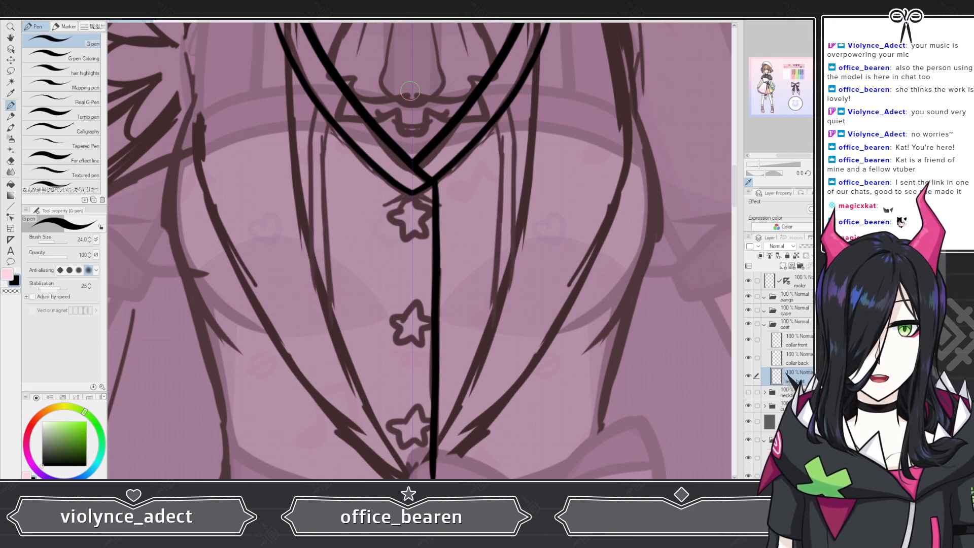
mouse_move(493, 120)
mouse_down()
mouse_move(518, 278)
mouse_move(509, 355)
mouse_up()
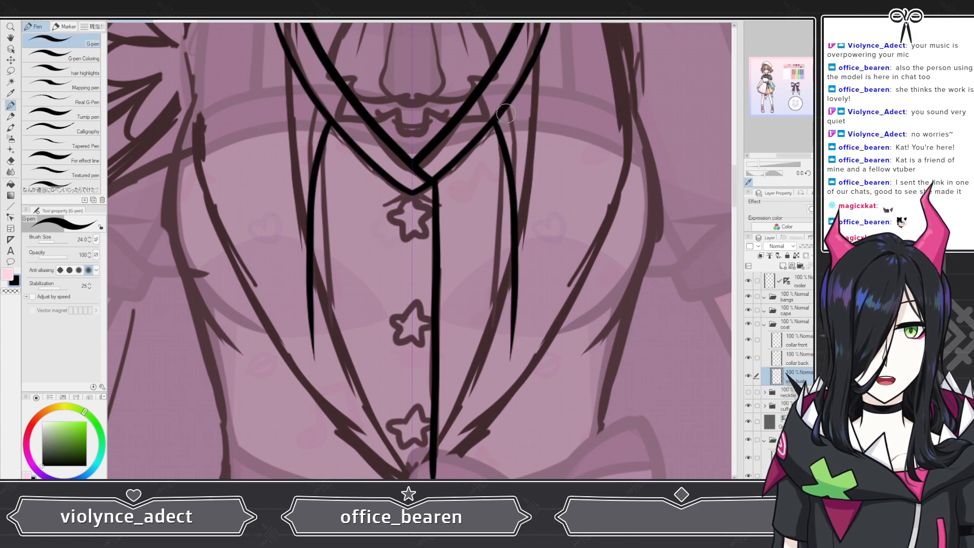
drag(506, 113, 522, 159)
drag(525, 207, 524, 297)
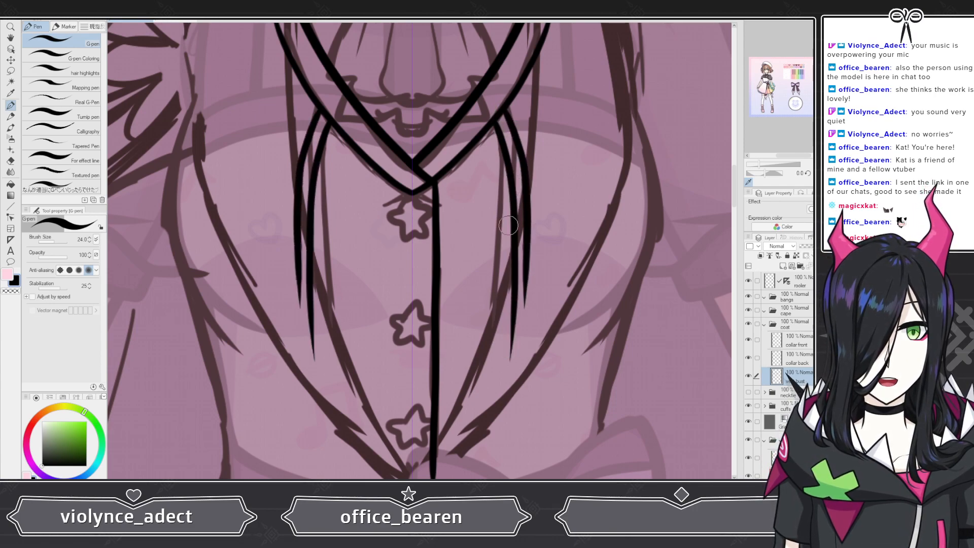
key(ctrl+z)
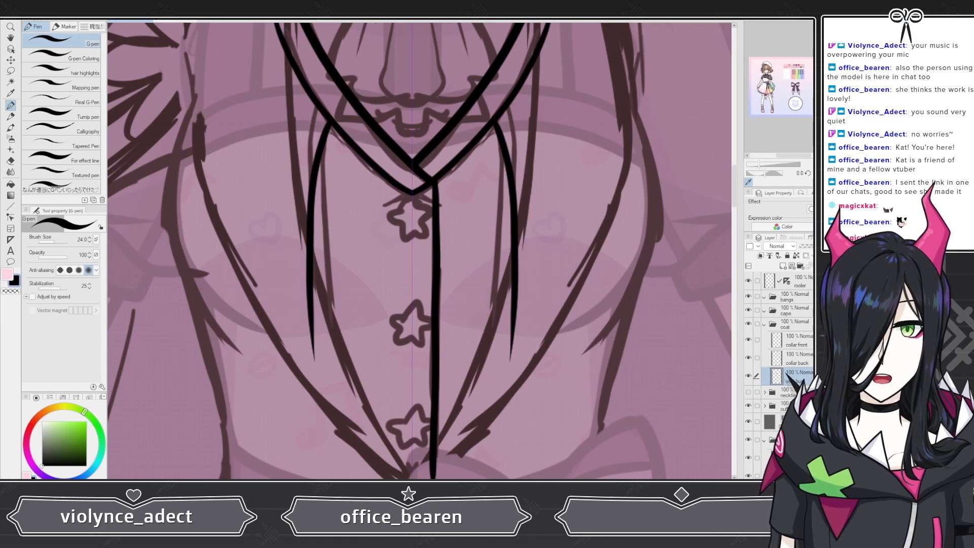
key(ctrl+z)
mouse_move(492, 125)
mouse_down()
mouse_move(520, 200)
mouse_move(523, 286)
mouse_move(468, 478)
mouse_up()
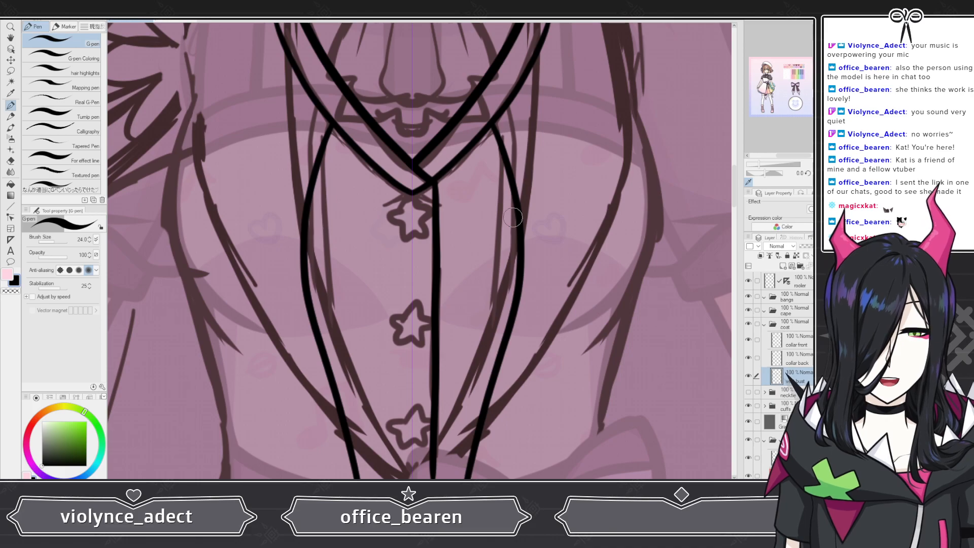
key(ctrl+z)
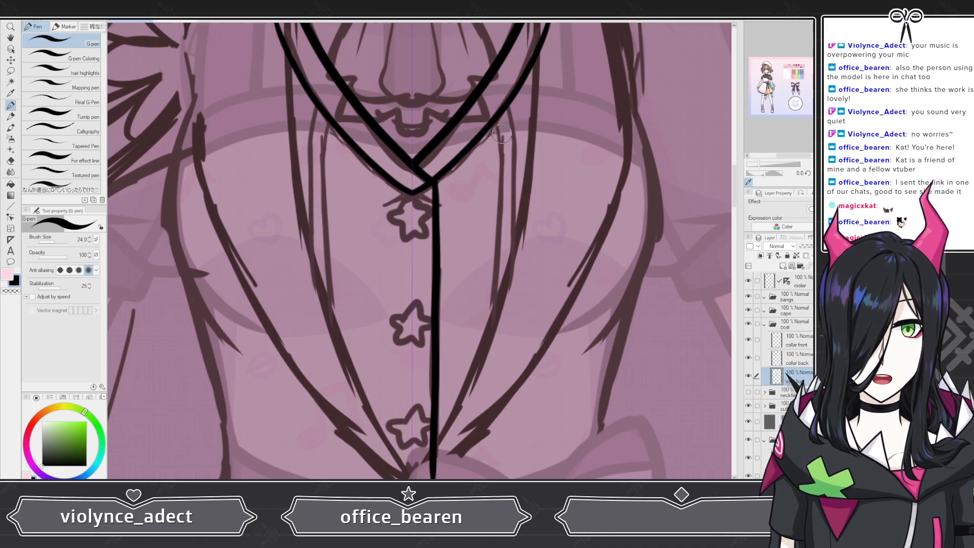
Step: Retry the inner lapel strokes along both sides of the vest opening and undo them
mouse_move(492, 123)
mouse_down()
mouse_move(517, 178)
mouse_move(529, 258)
mouse_move(514, 335)
mouse_up()
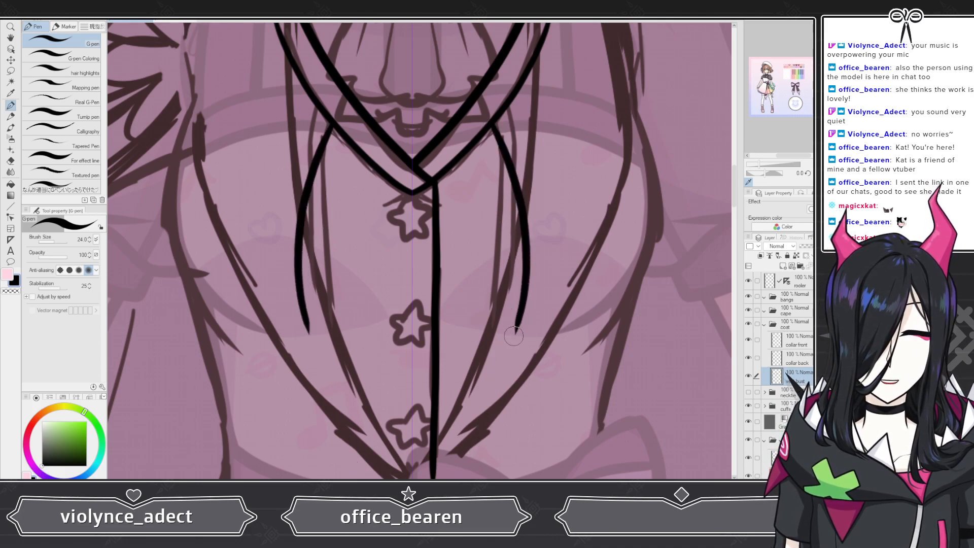
key(ctrl+z)
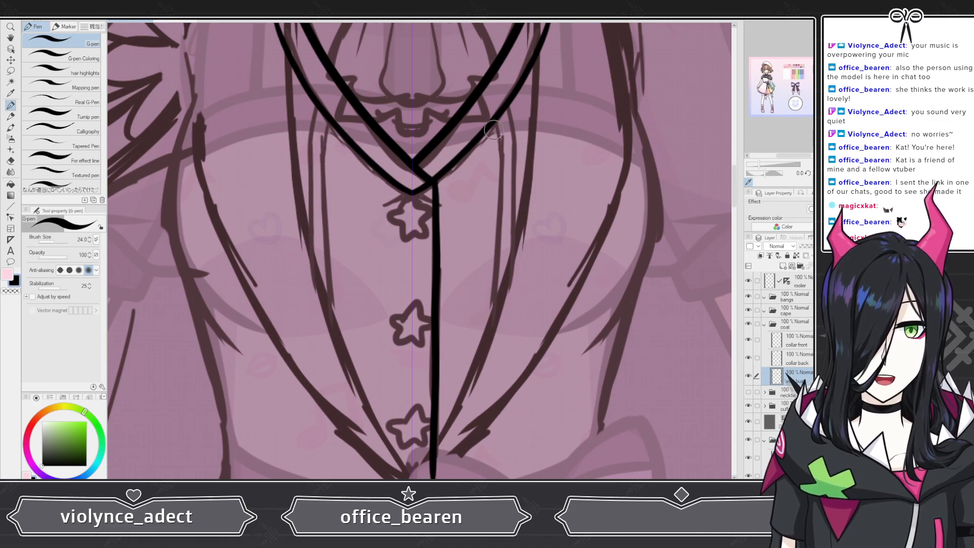
mouse_move(490, 124)
mouse_down()
mouse_move(520, 203)
mouse_move(523, 269)
mouse_move(499, 324)
mouse_up()
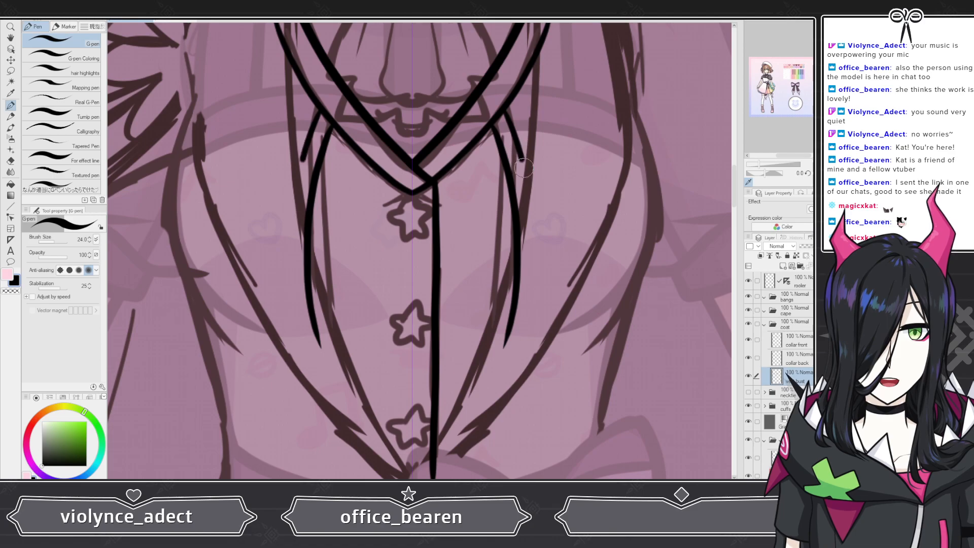
mouse_move(533, 217)
mouse_down()
mouse_move(539, 268)
mouse_move(519, 326)
mouse_up()
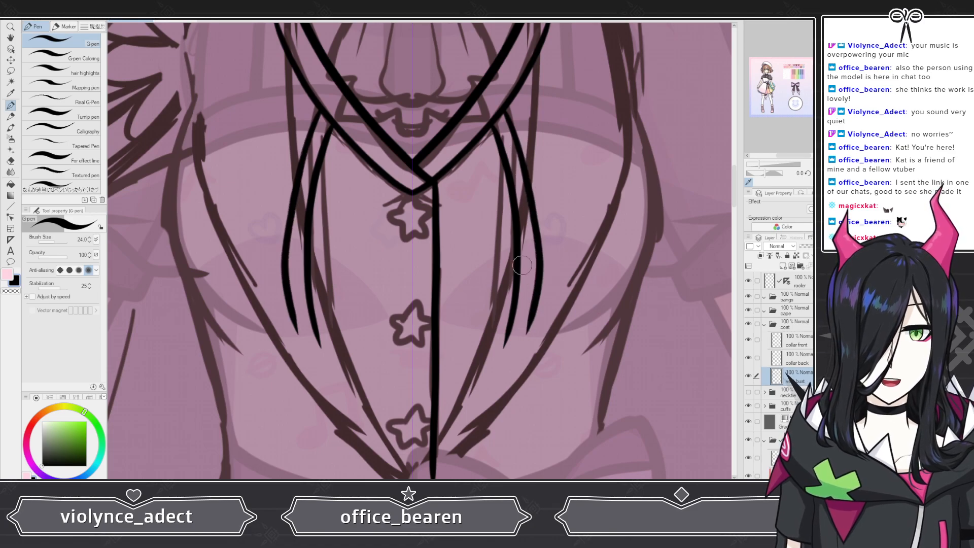
scroll(386, 203, down, 3)
scroll(418, 246, up, 3)
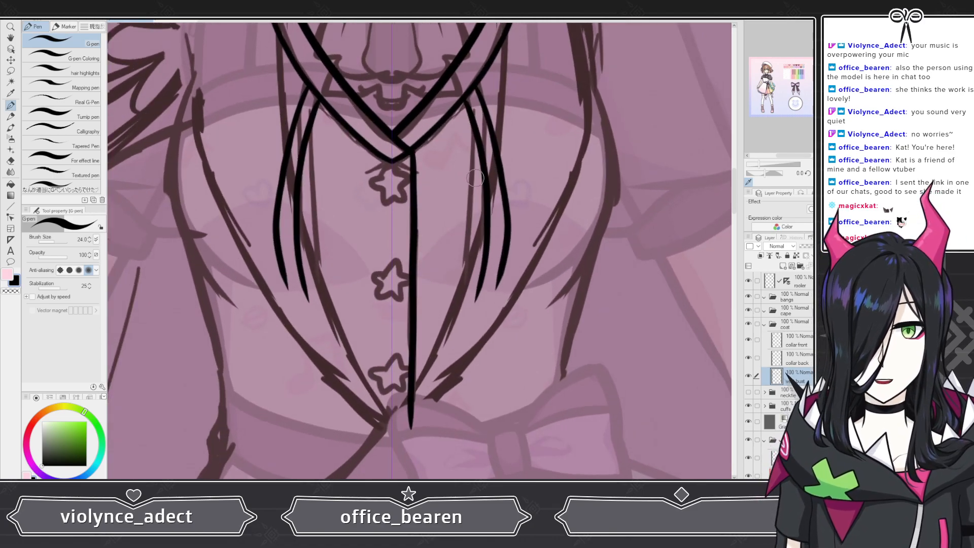
key(ctrl+z)
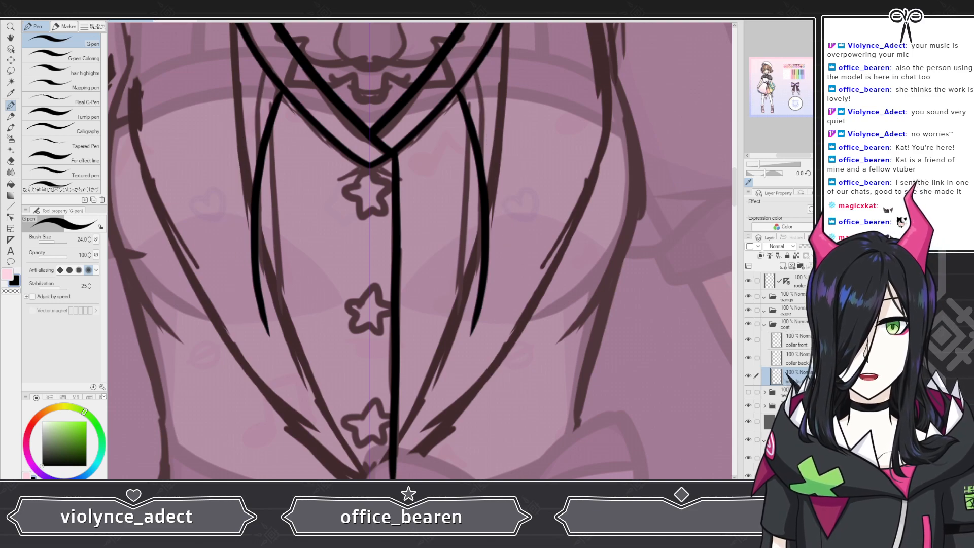
key(ctrl+z)
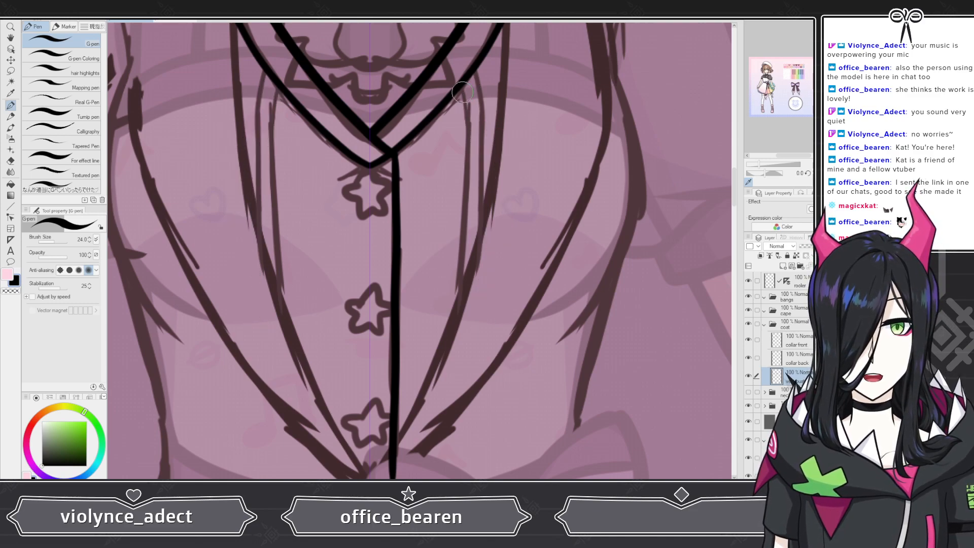
Step: Draw one mirrored inner lapel line down each side of the vest opening
mouse_move(463, 93)
mouse_down()
mouse_move(473, 204)
mouse_move(451, 335)
mouse_up()
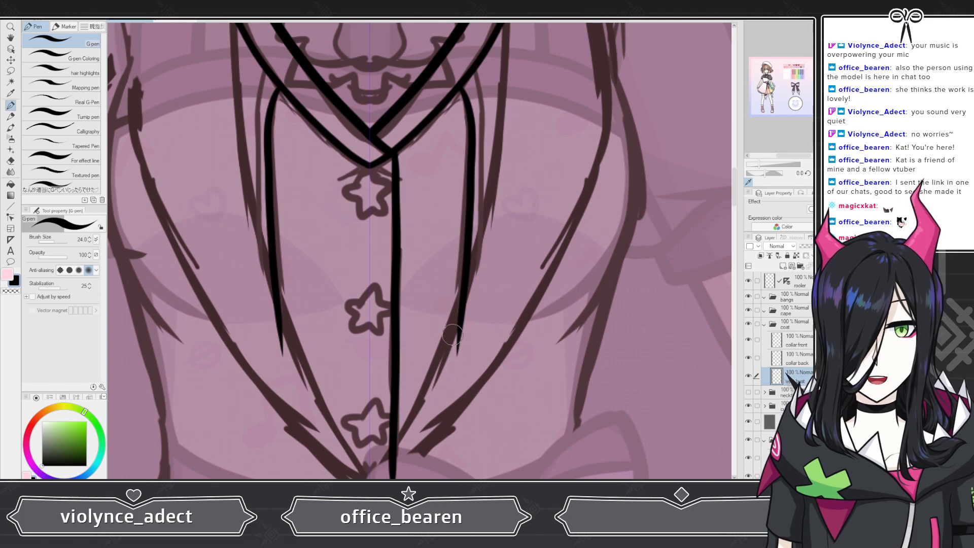
scroll(485, 241, down, 5)
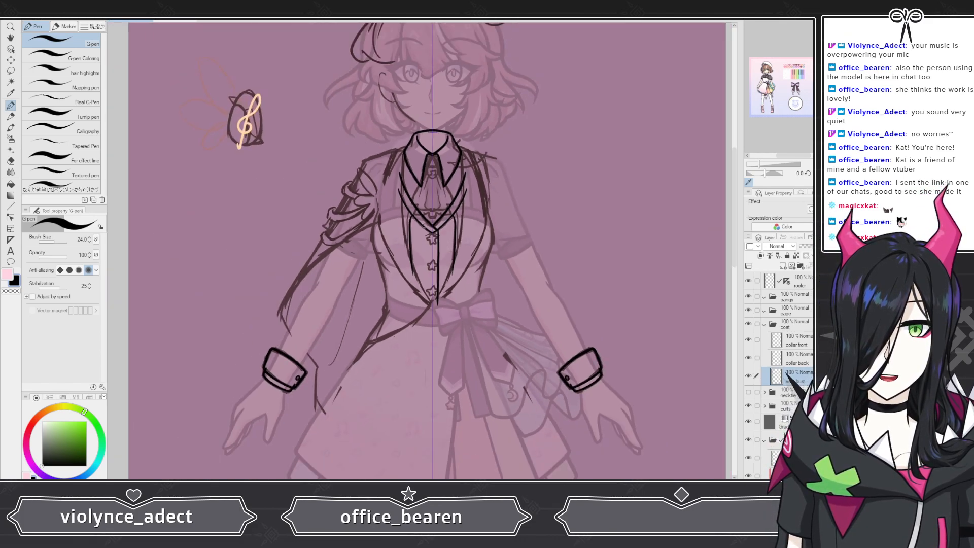
scroll(419, 225, up, 4)
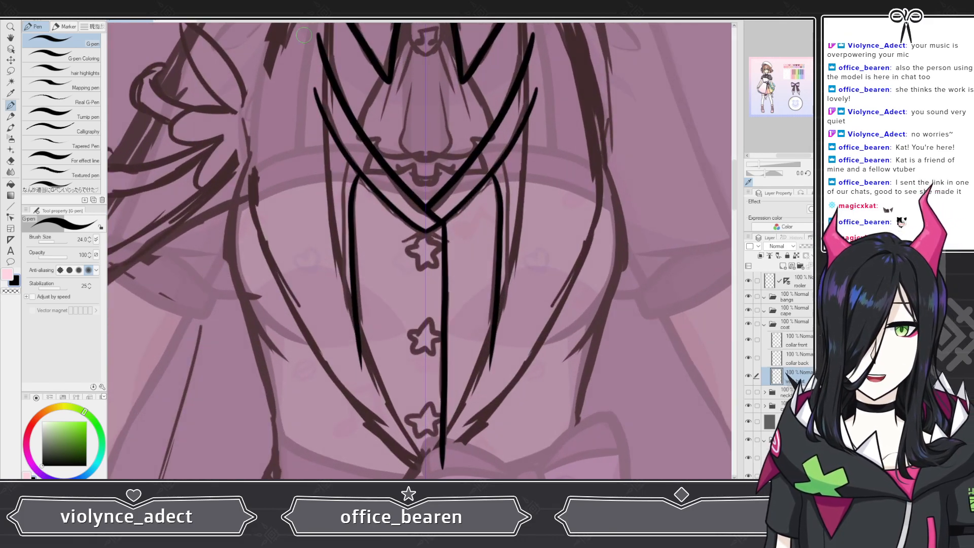
key(ctrl+z)
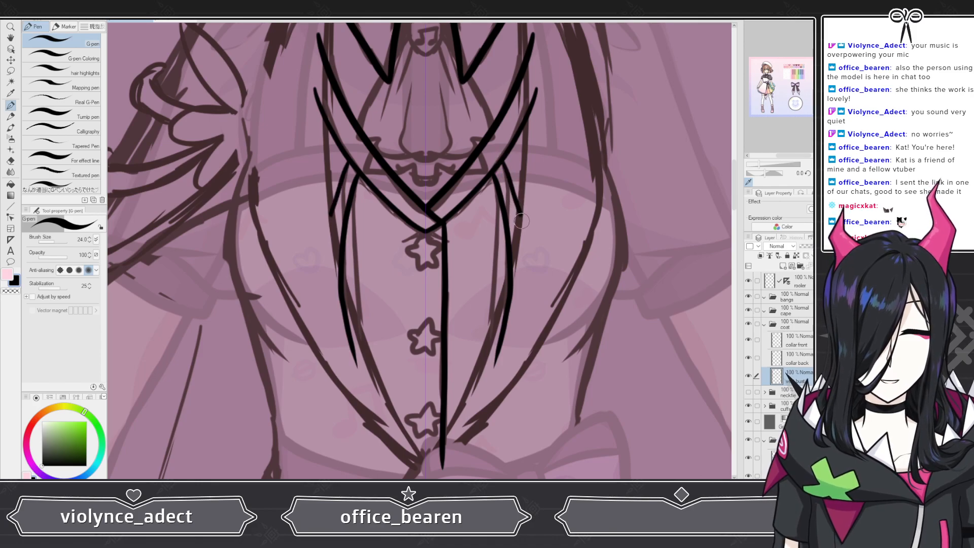
key(ctrl+z)
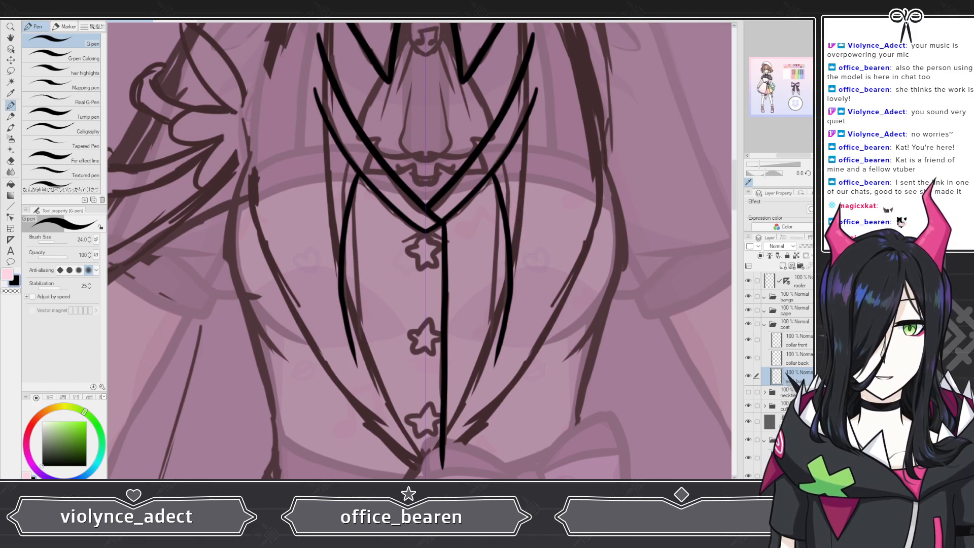
Step: Try additional lapel strokes beside the new inner lines, undoing each attempt
scroll(542, 301, up, 3)
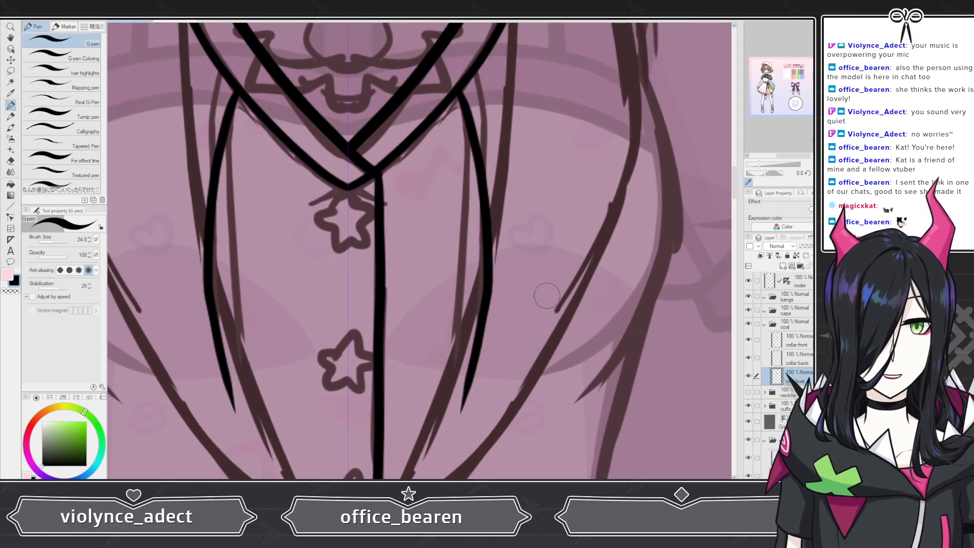
mouse_move(476, 69)
mouse_down()
mouse_move(511, 179)
mouse_move(517, 285)
mouse_up()
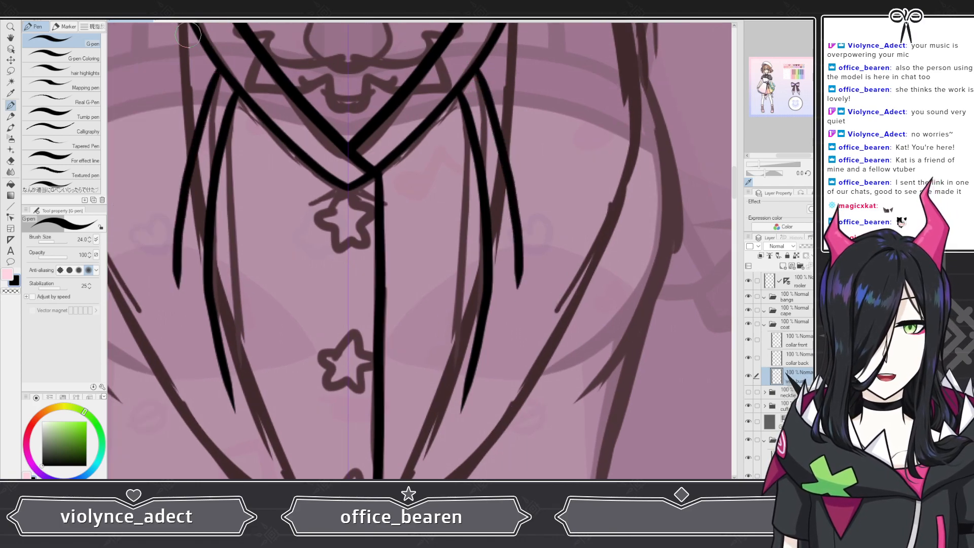
key(ctrl+z)
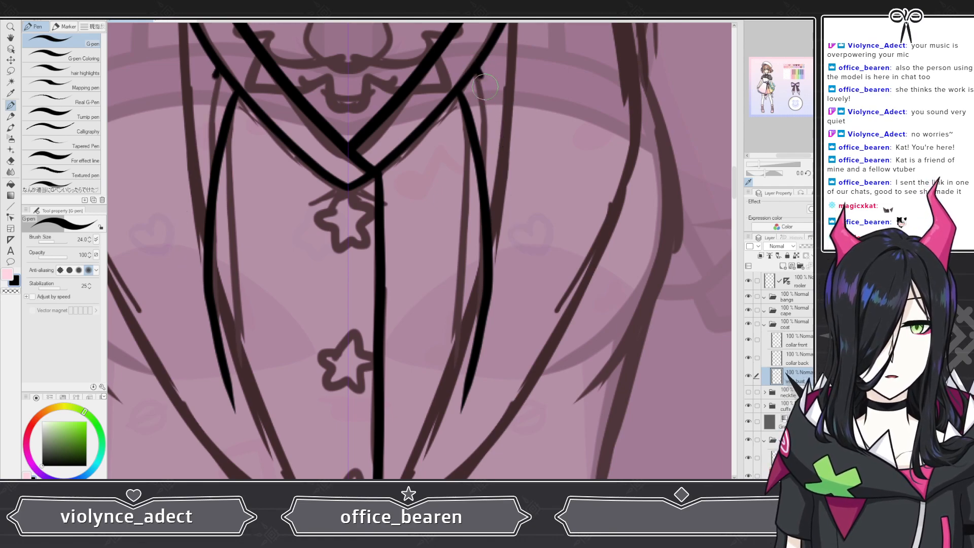
mouse_move(478, 74)
mouse_down()
mouse_move(505, 146)
mouse_move(520, 242)
mouse_move(516, 320)
mouse_move(489, 421)
mouse_up()
scroll(478, 377, down, 5)
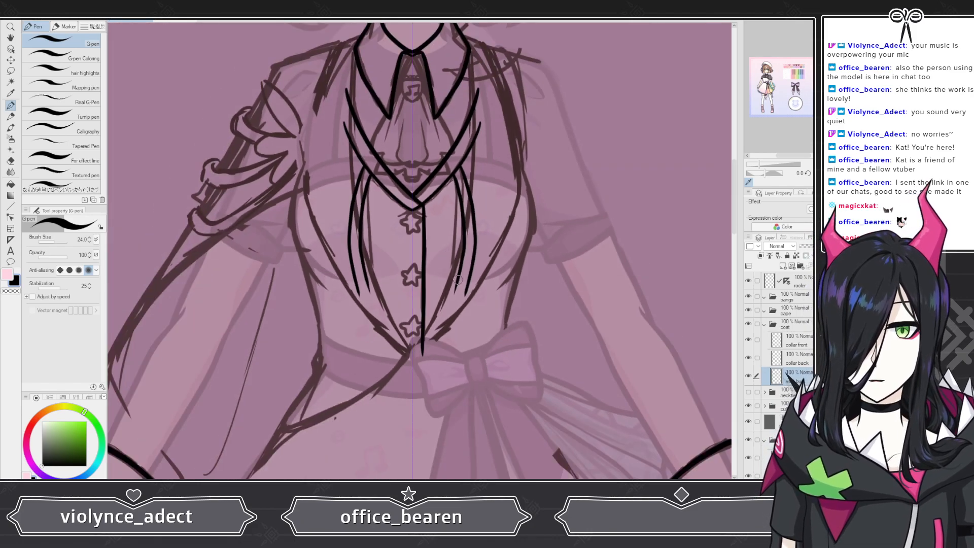
scroll(386, 189, up, 5)
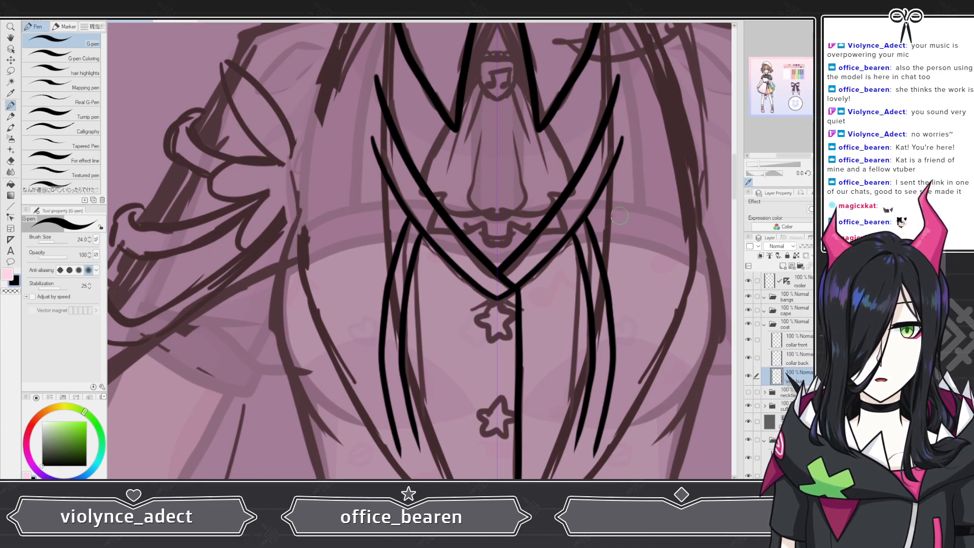
key(ctrl+z)
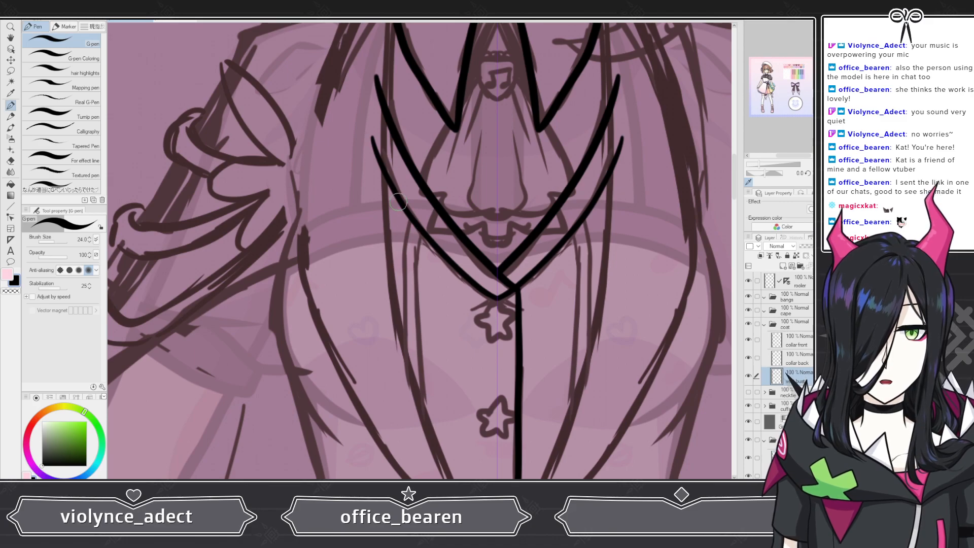
mouse_move(398, 234)
mouse_down()
mouse_move(387, 298)
mouse_move(395, 390)
mouse_move(412, 431)
mouse_up()
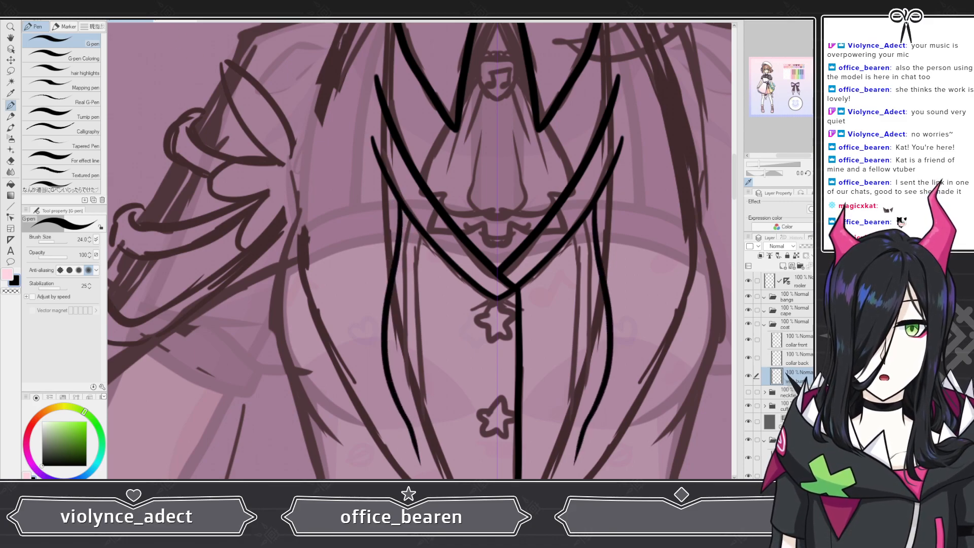
key(ctrl+z)
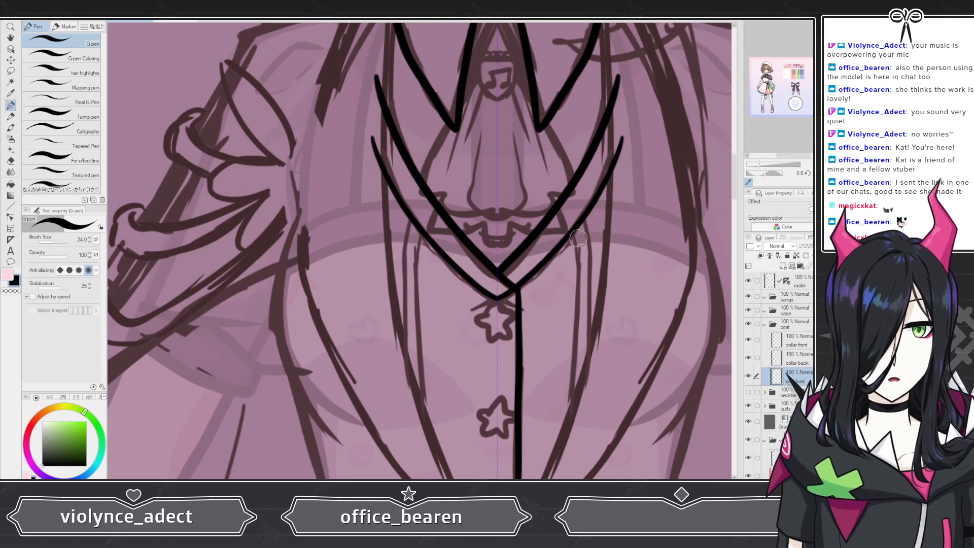
Step: Add a second pair of inner lapel lines running down beside the first ones
drag(575, 233, 577, 437)
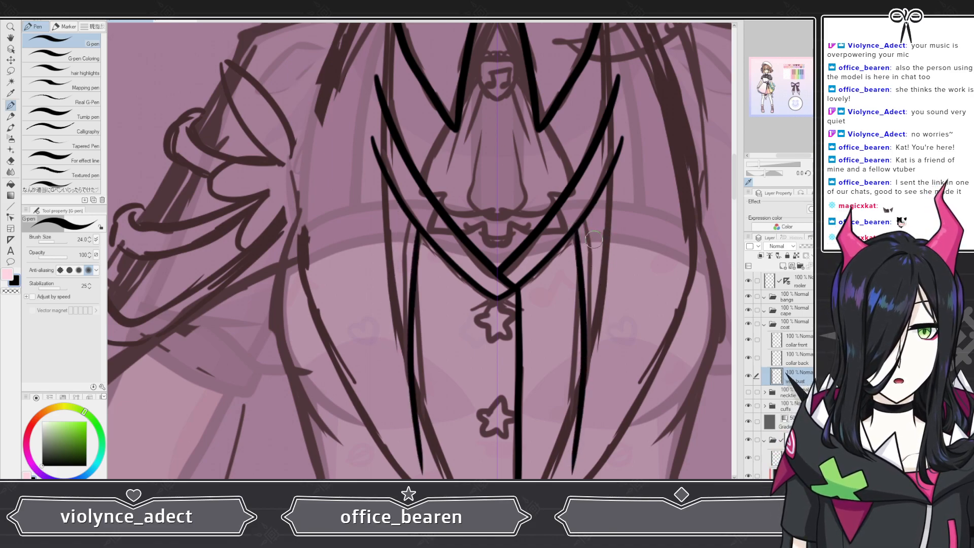
mouse_move(592, 209)
mouse_down()
mouse_move(604, 361)
mouse_move(591, 460)
mouse_up()
scroll(514, 270, down, 4)
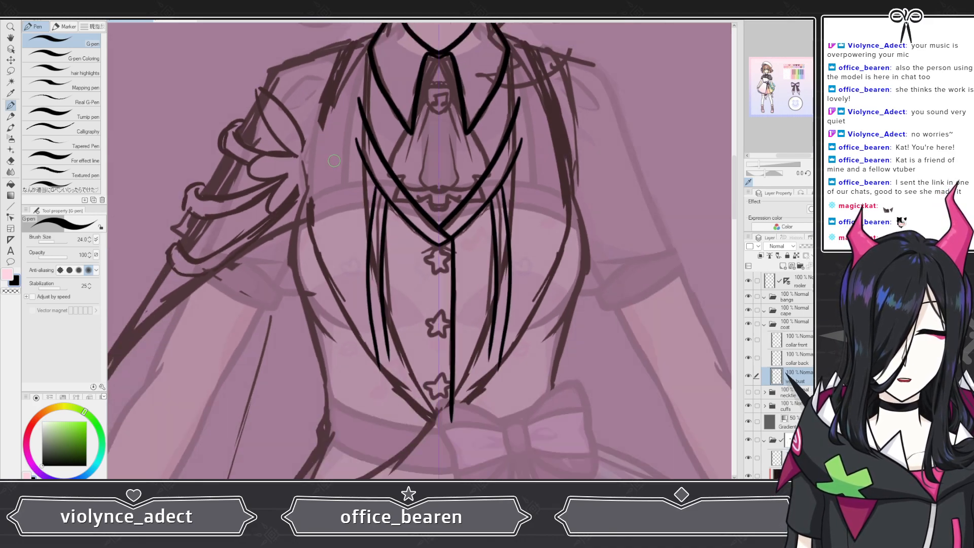
scroll(440, 273, up, 4)
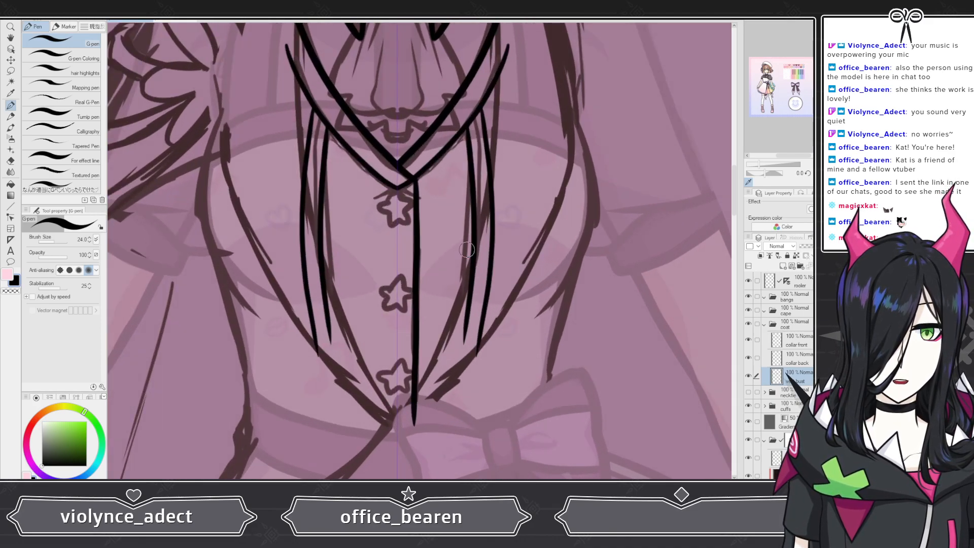
Step: Extend the mirrored inner lapel lines down to the vest's lower edge, undoing a first pair of attempts
scroll(430, 429, down, 4)
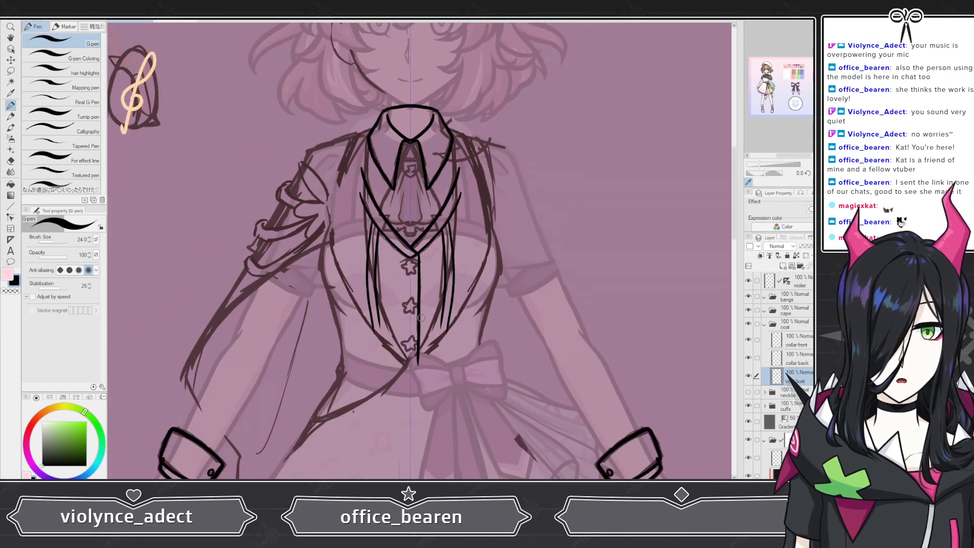
scroll(420, 311, up, 4)
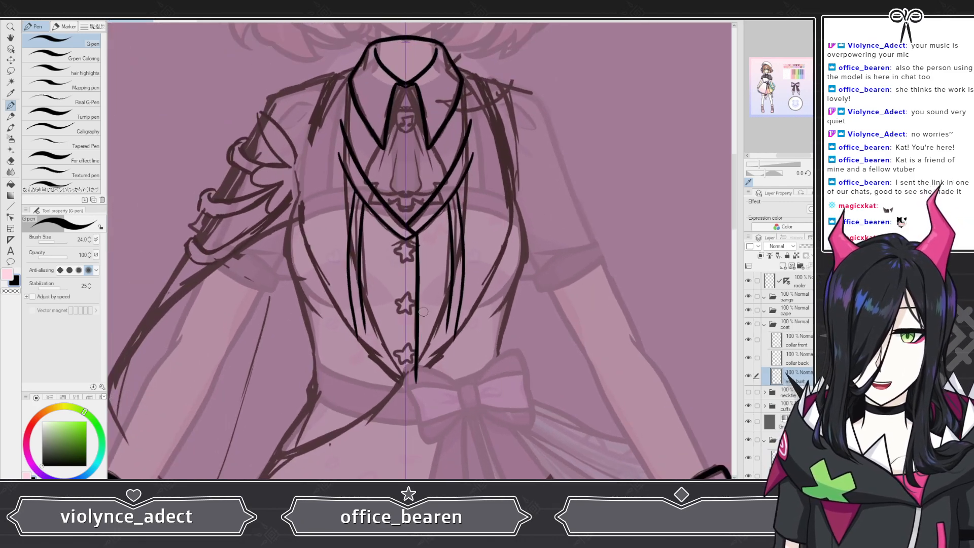
scroll(363, 308, up, 1)
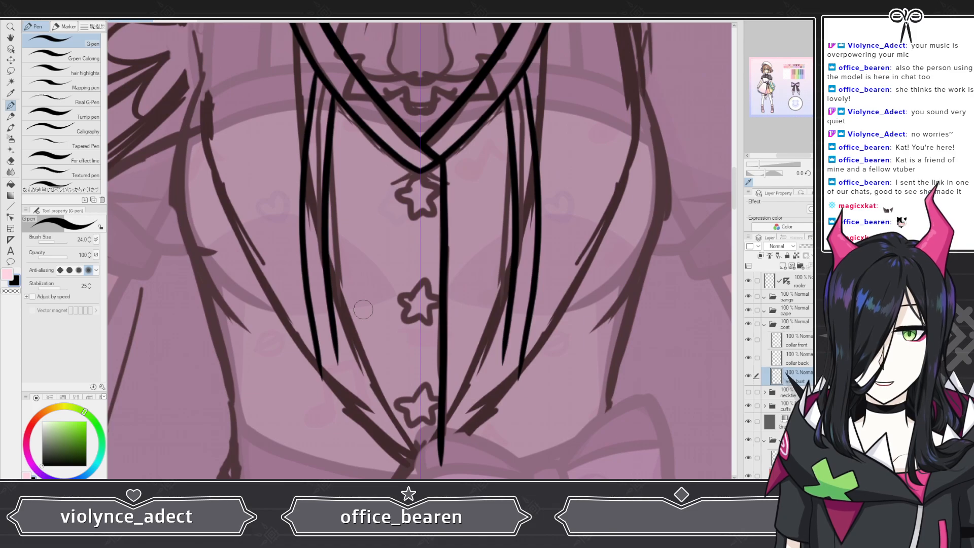
key(e)
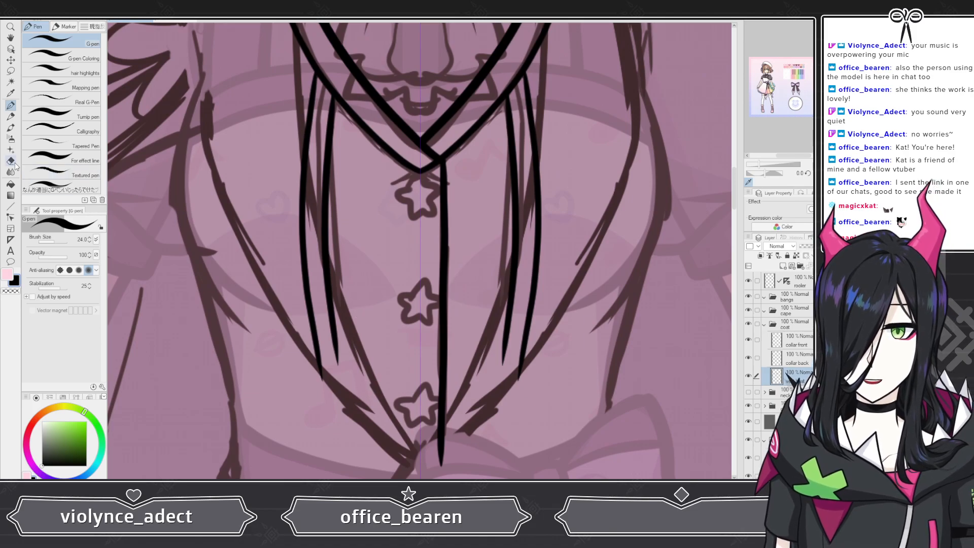
click(60, 135)
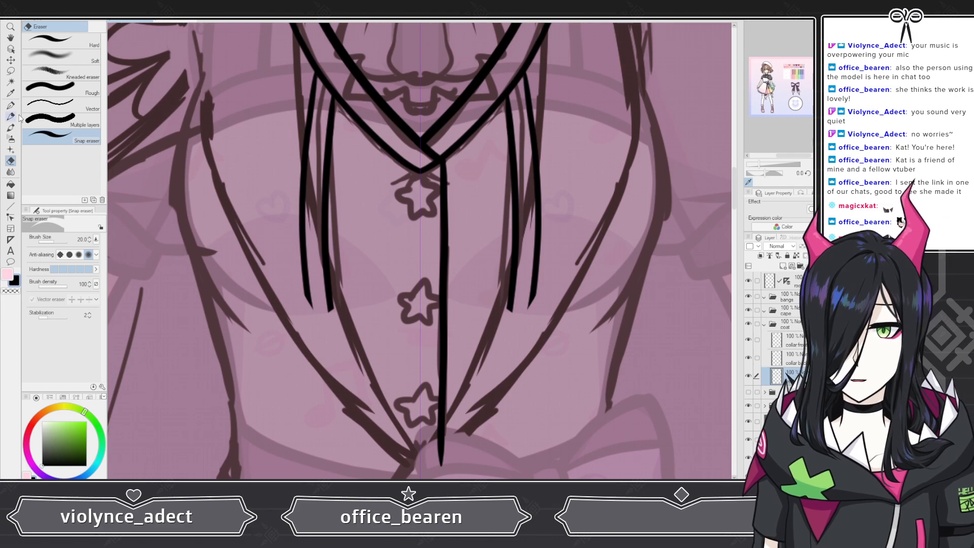
key(p)
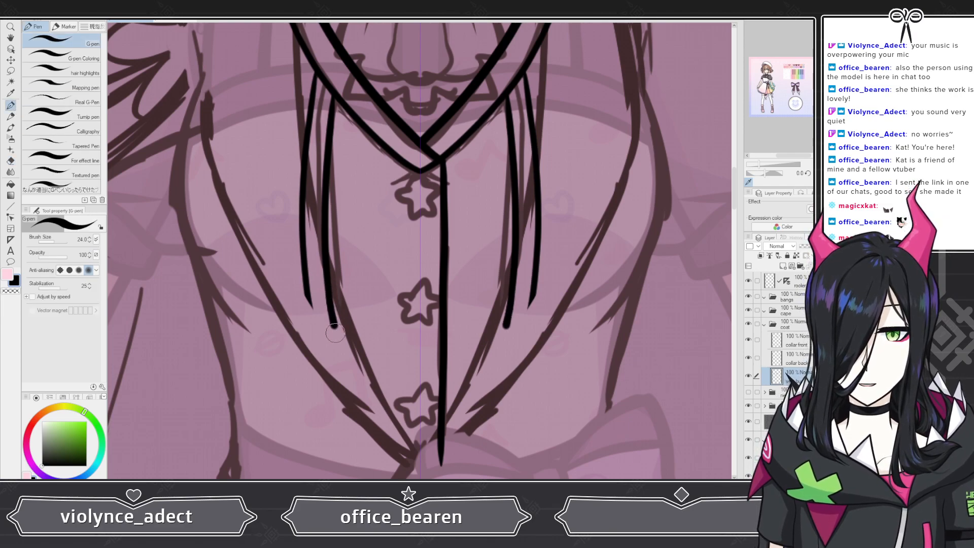
drag(334, 332, 349, 468)
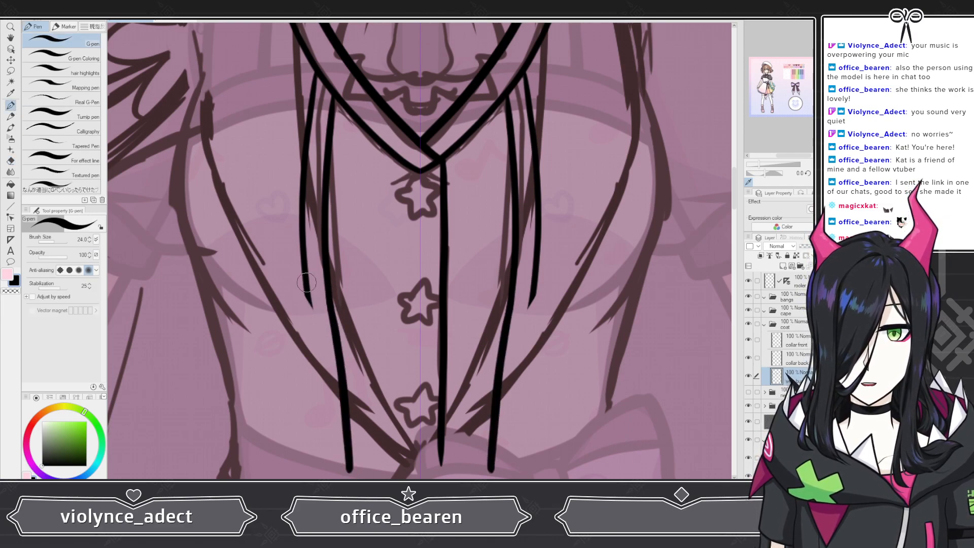
drag(306, 282, 323, 474)
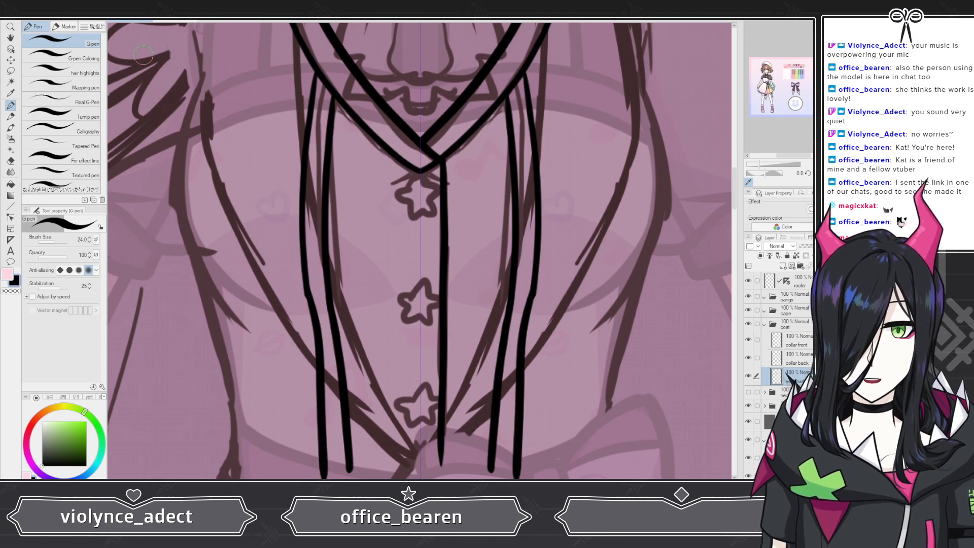
key(ctrl+z)
key(ctrl+z)
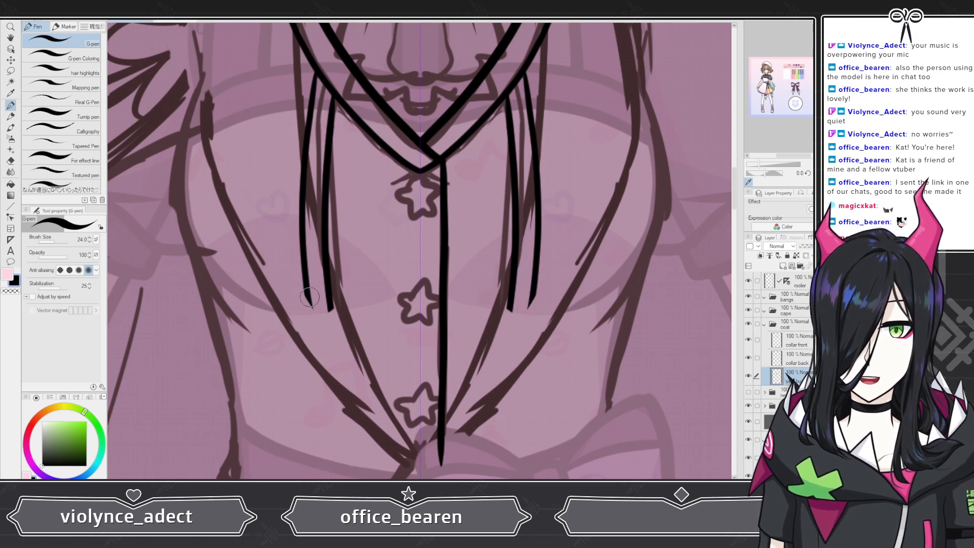
drag(311, 331, 312, 464)
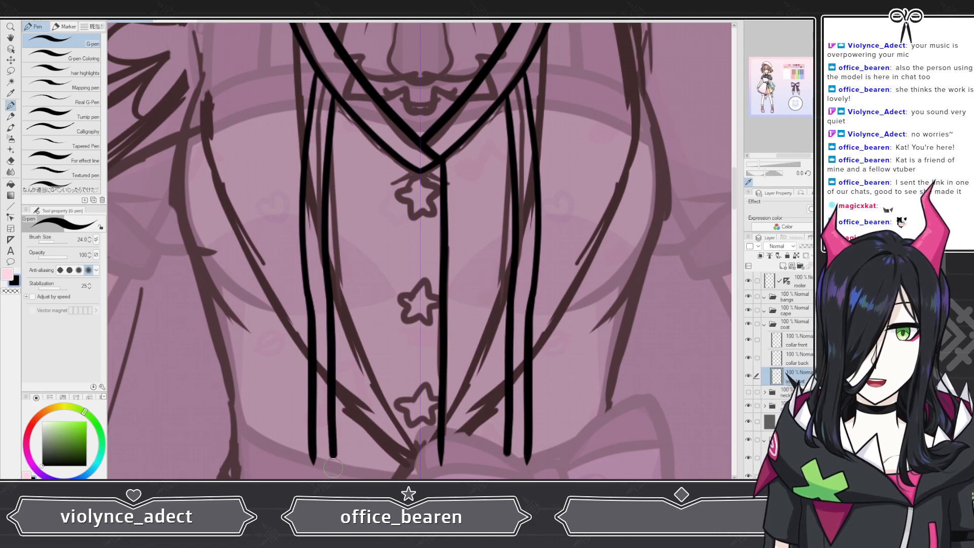
Step: Erase the lower part of the right inner lapel line with the Snap eraser, retrying once after an undo
scroll(397, 237, down, 5)
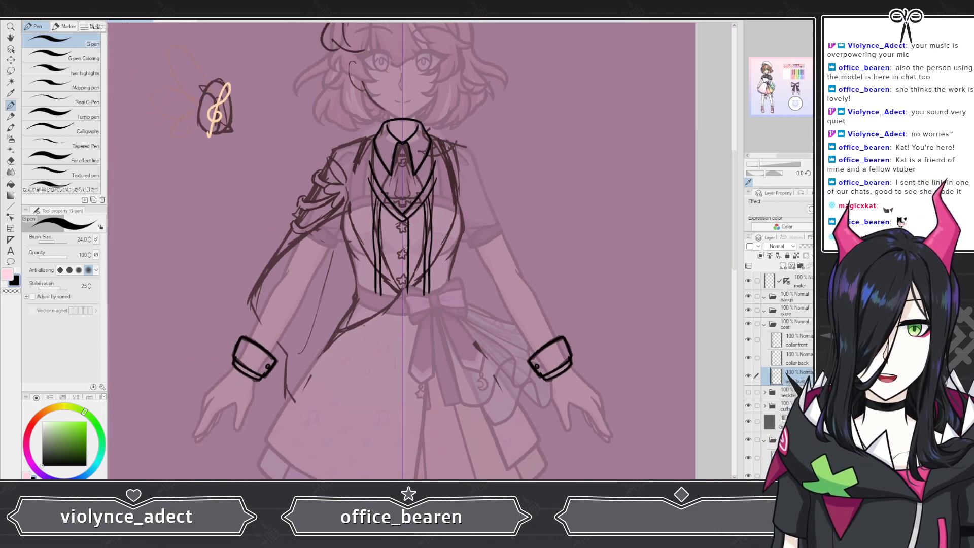
scroll(420, 238, up, 5)
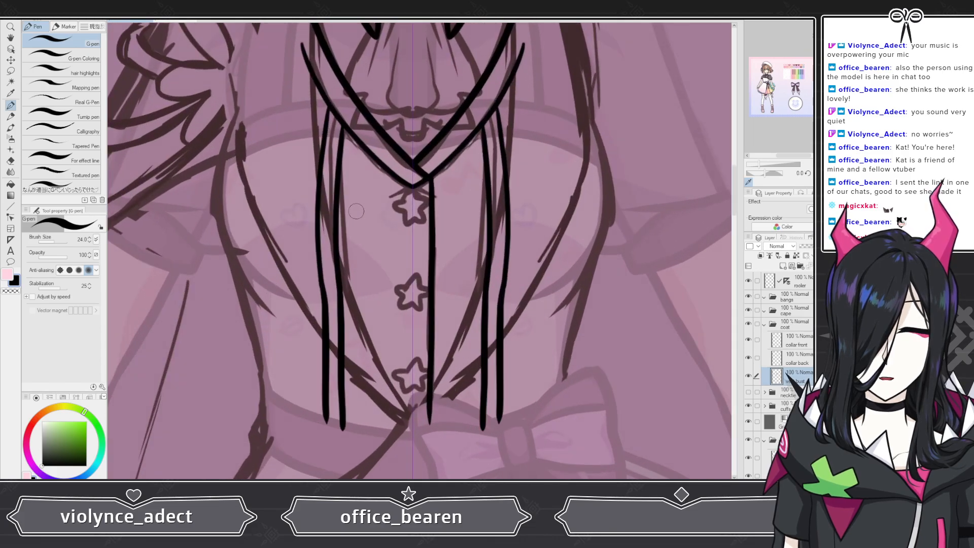
scroll(302, 285, up, 3)
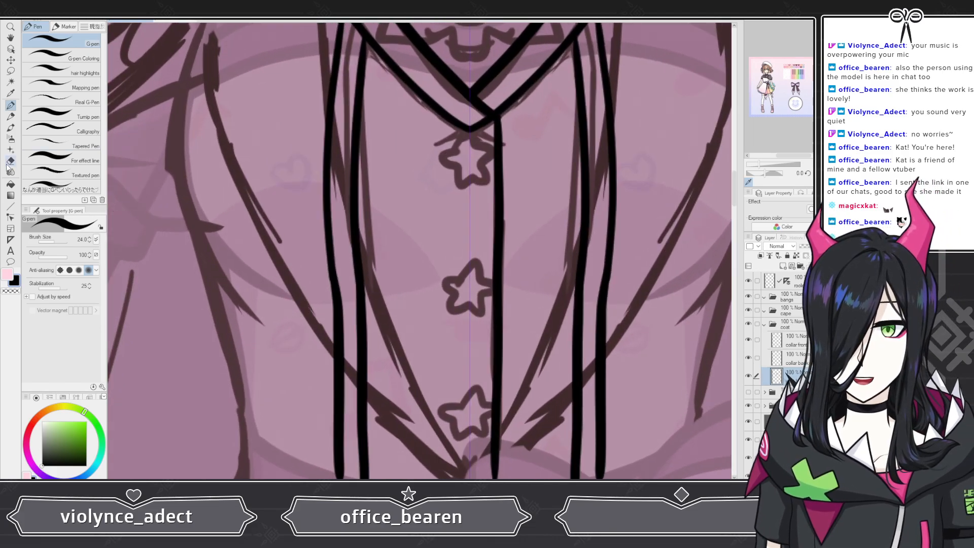
click(10, 161)
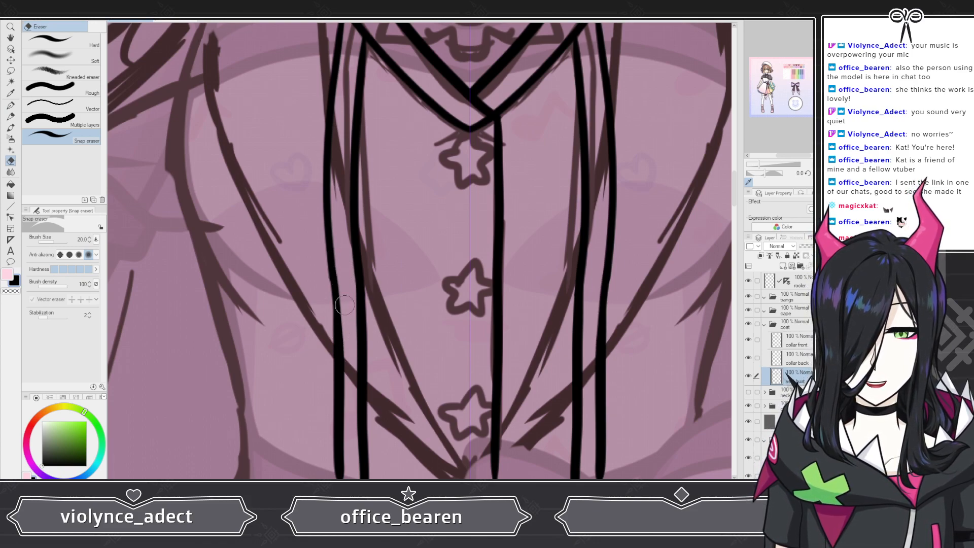
scroll(350, 329, down, 3)
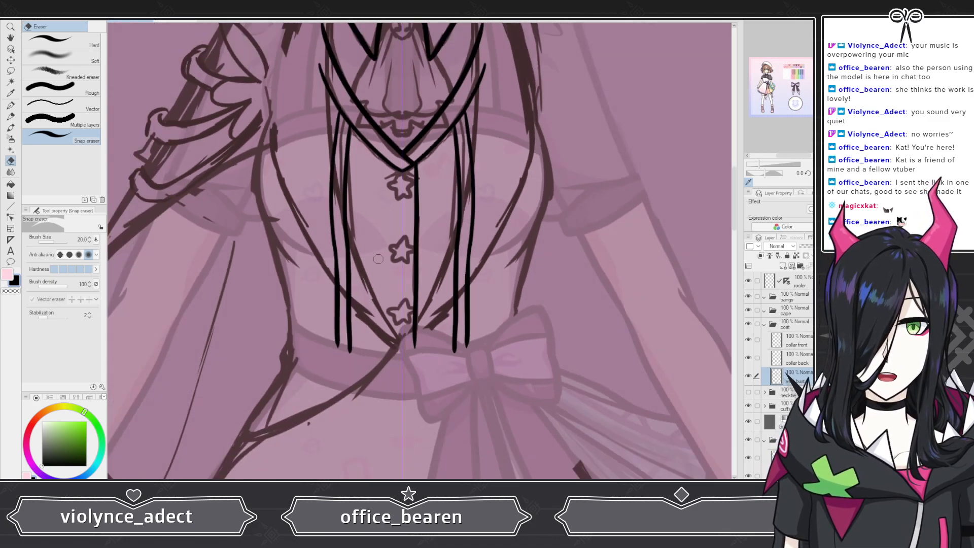
scroll(365, 297, up, 3)
scroll(528, 267, up, 1)
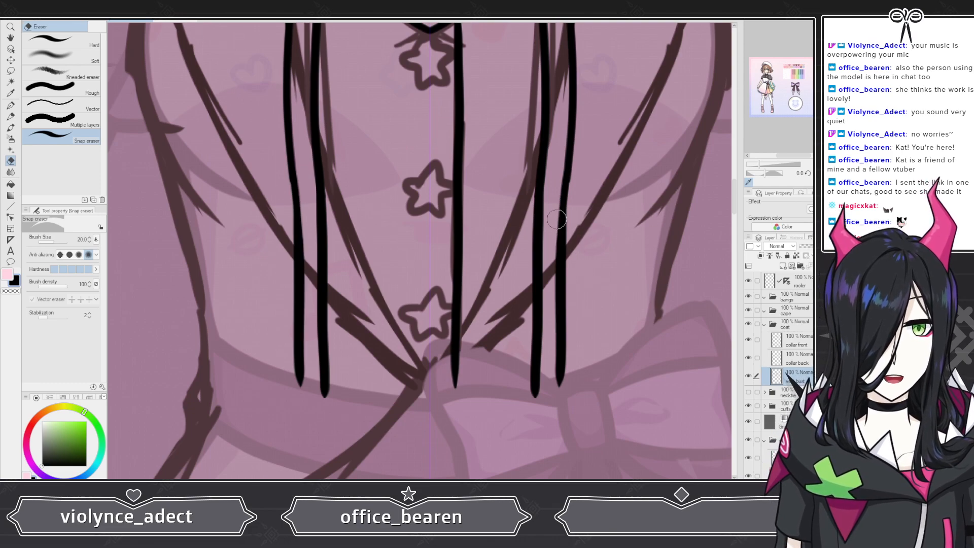
drag(562, 195, 553, 389)
key(ctrl+z)
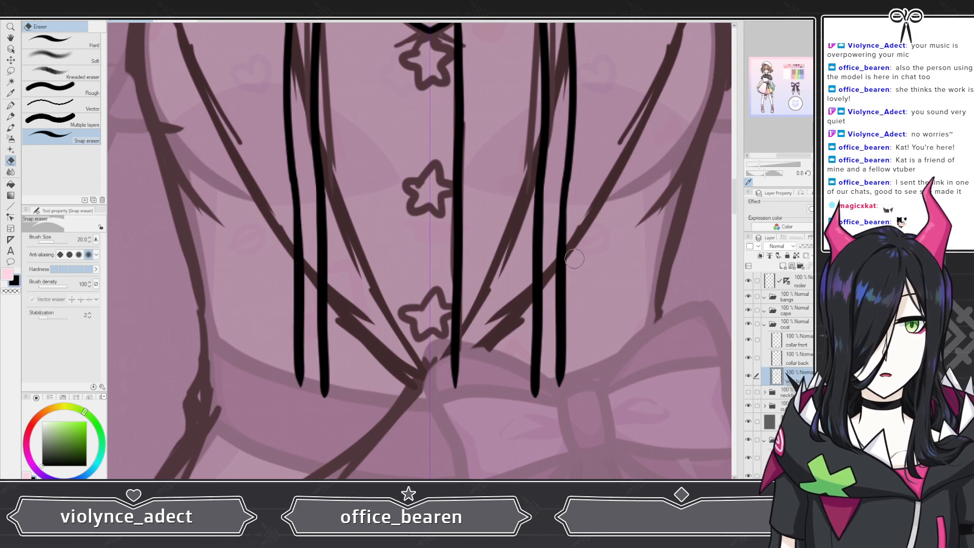
mouse_move(564, 196)
mouse_down()
mouse_move(554, 271)
mouse_move(560, 204)
mouse_move(558, 381)
mouse_up()
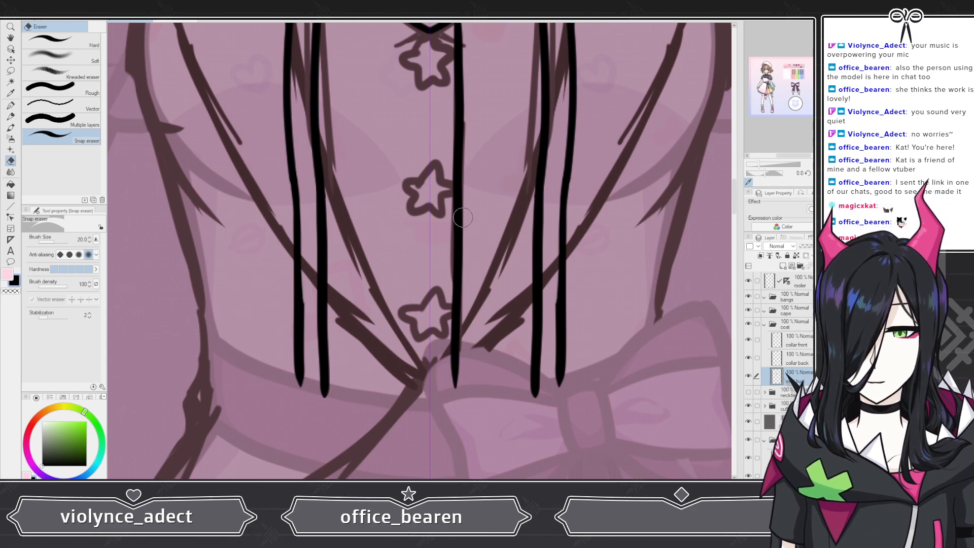
Step: Trim the lower ends of the right lapel lines and redraw the outer line's tip with the pen
scroll(610, 391, up, 5)
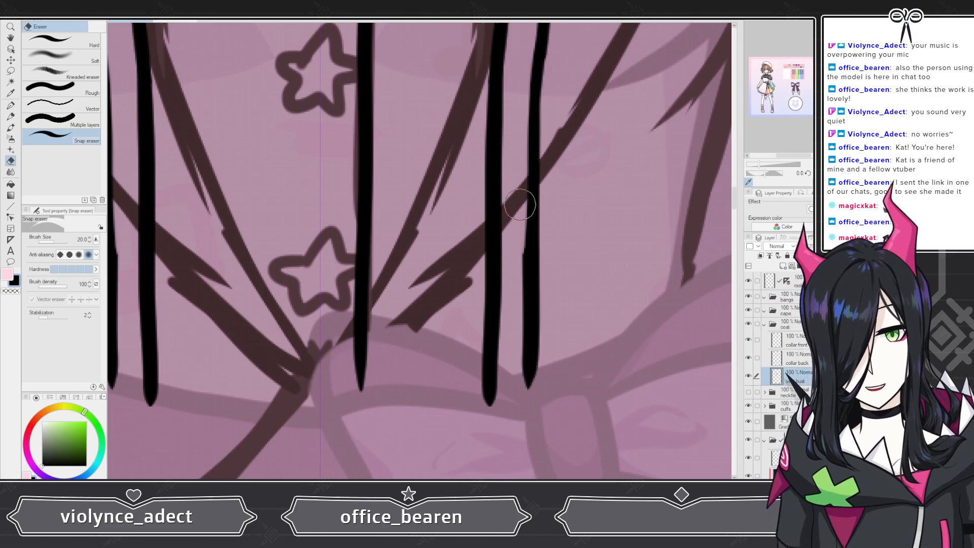
drag(527, 234, 525, 349)
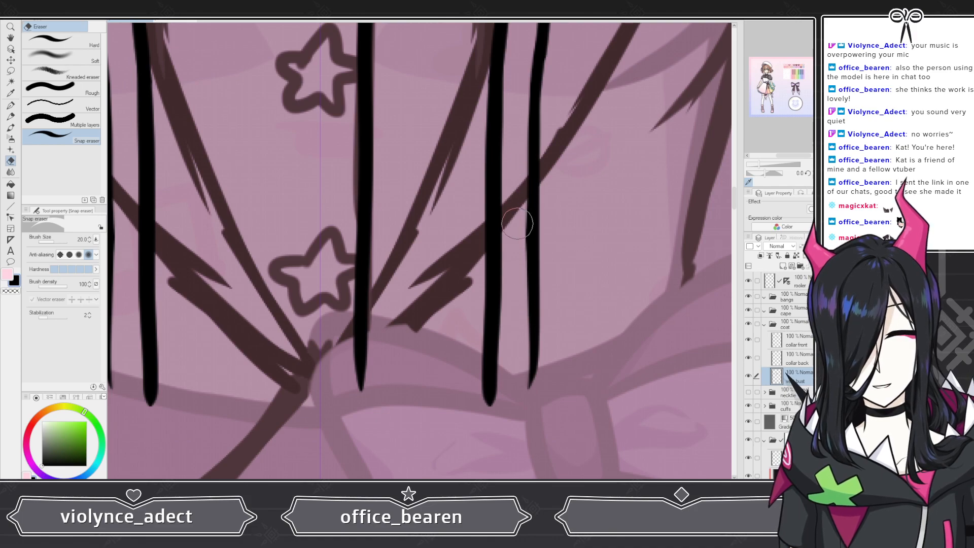
scroll(529, 289, down, 5)
scroll(510, 343, up, 6)
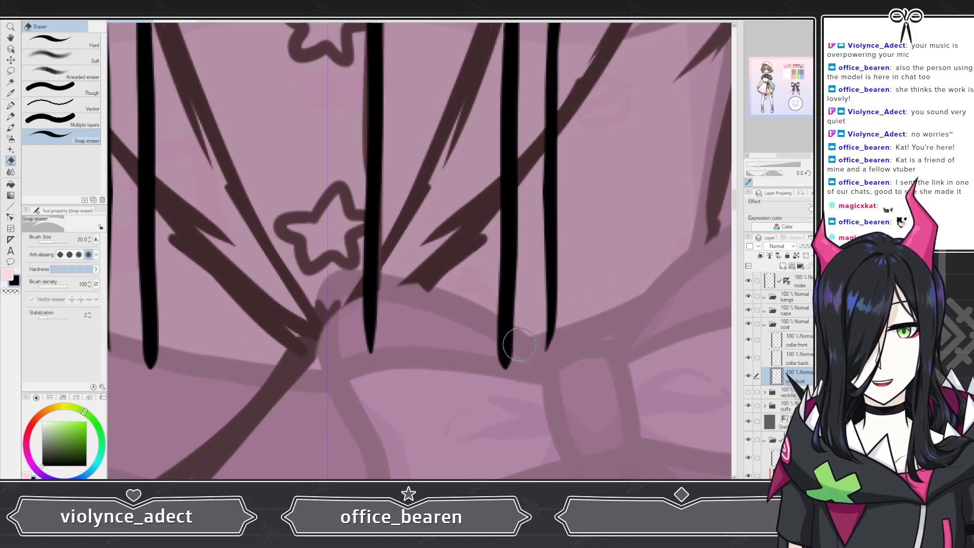
key(p)
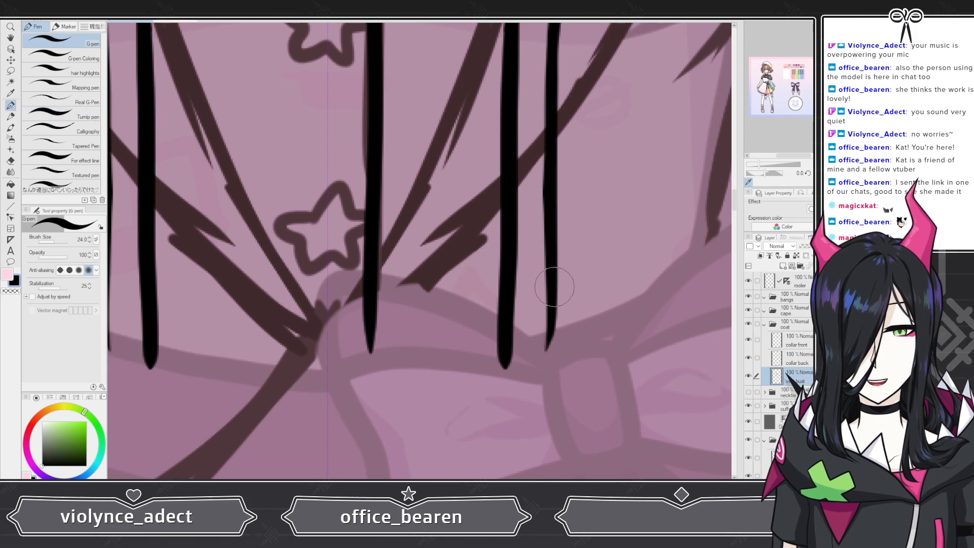
drag(551, 315, 548, 367)
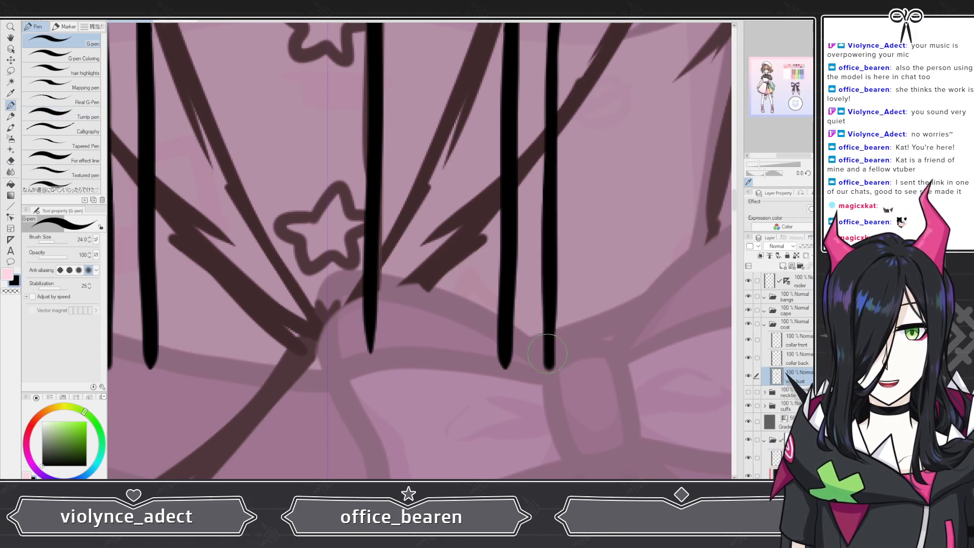
Step: Zoom in and out to review the lapel lines across the whole vest
scroll(547, 353, down, 4)
scroll(534, 355, up, 3)
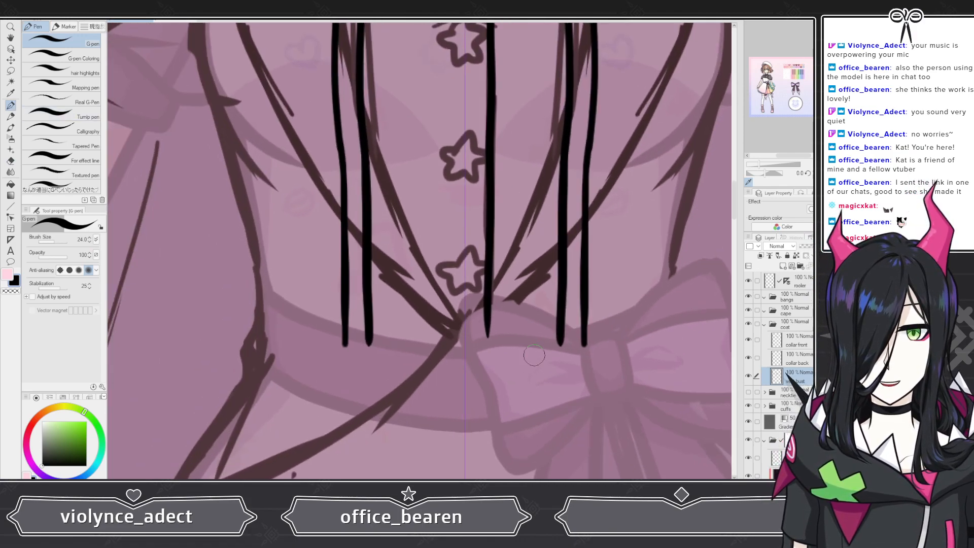
scroll(534, 355, up, 2)
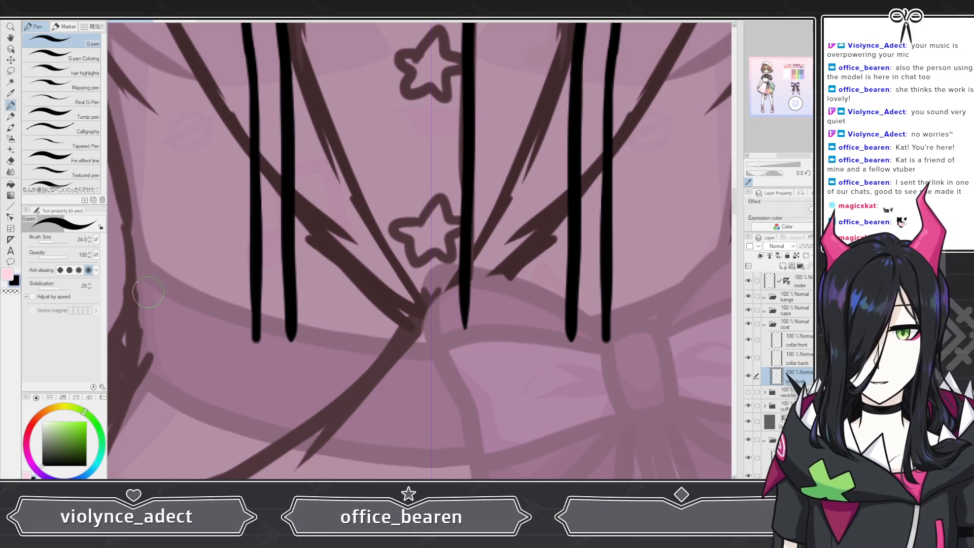
scroll(373, 328, down, 5)
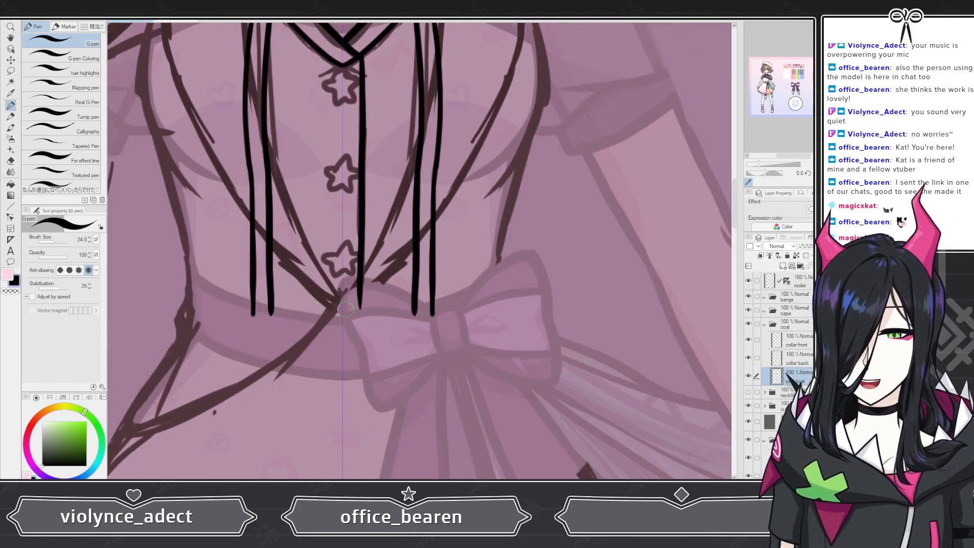
scroll(372, 328, up, 5)
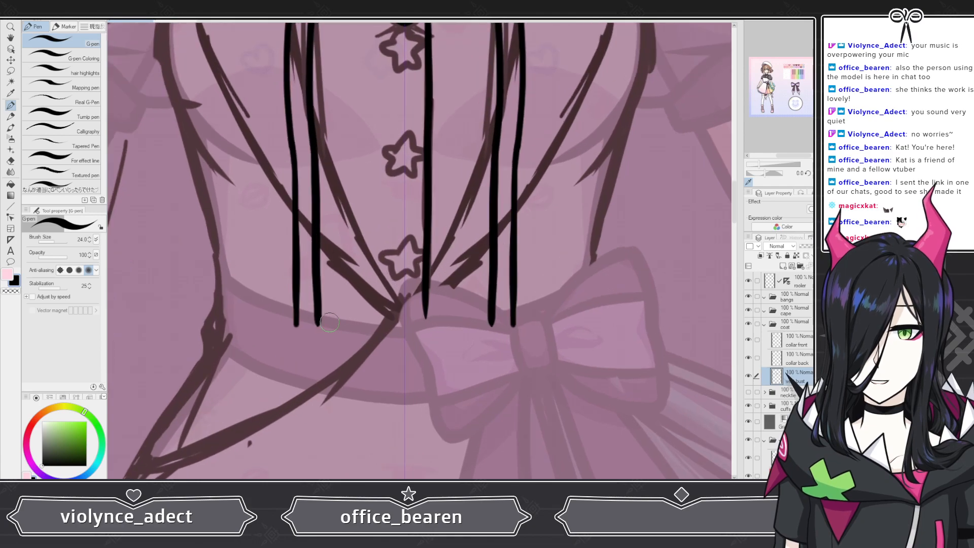
click(11, 161)
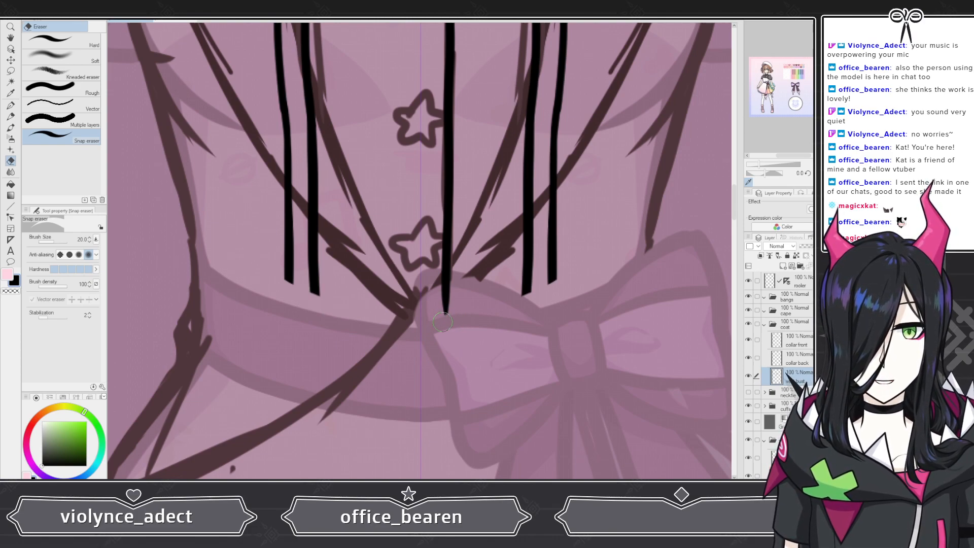
scroll(499, 262, down, 7)
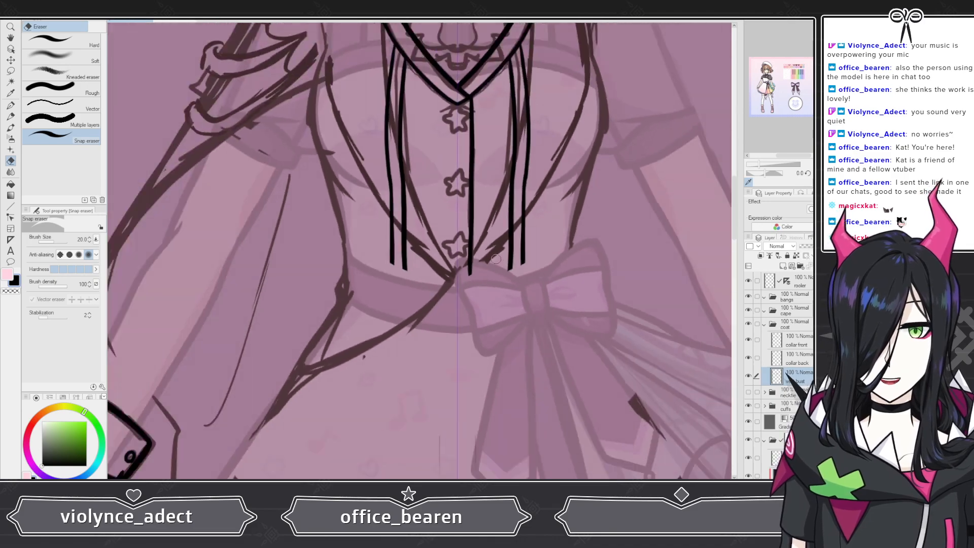
scroll(524, 209, up, 8)
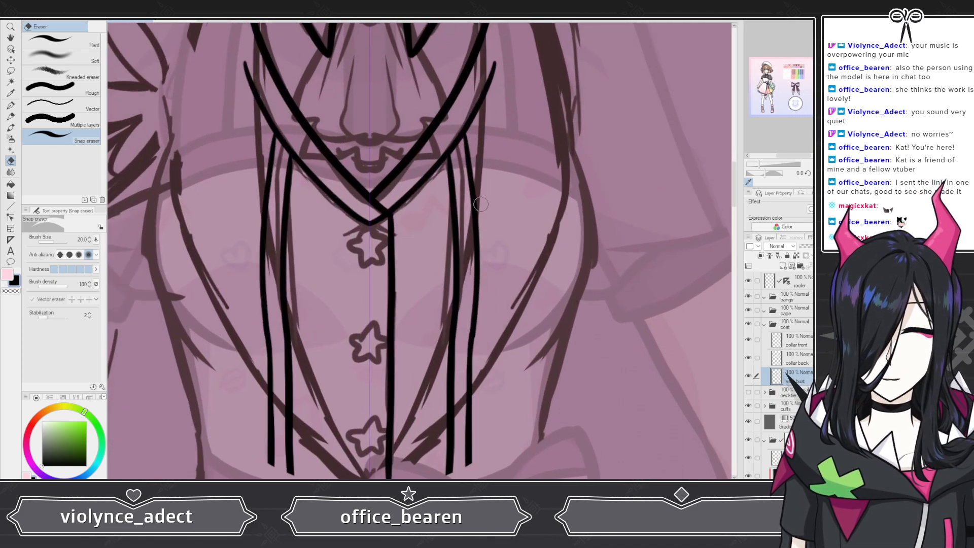
scroll(481, 204, down, 3)
scroll(386, 244, down, 2)
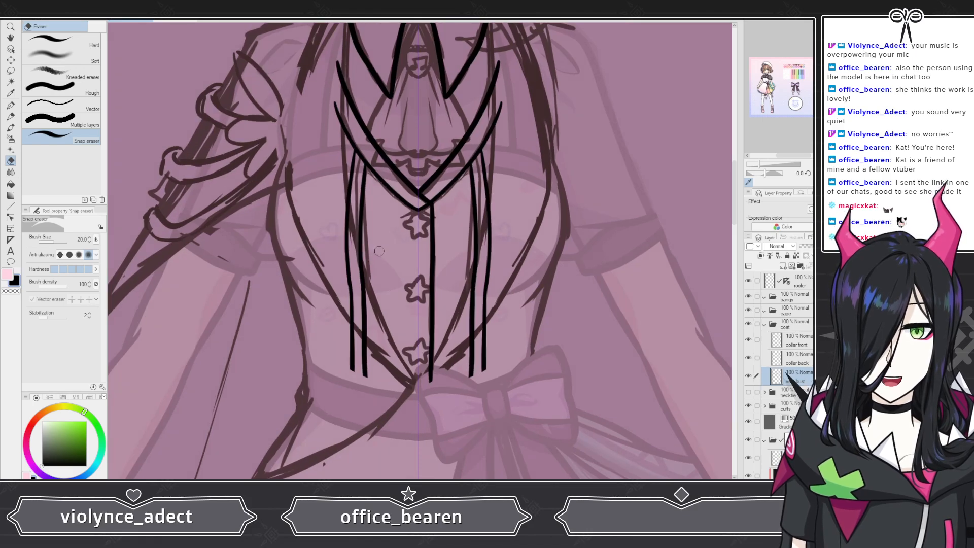
scroll(383, 239, down, 1)
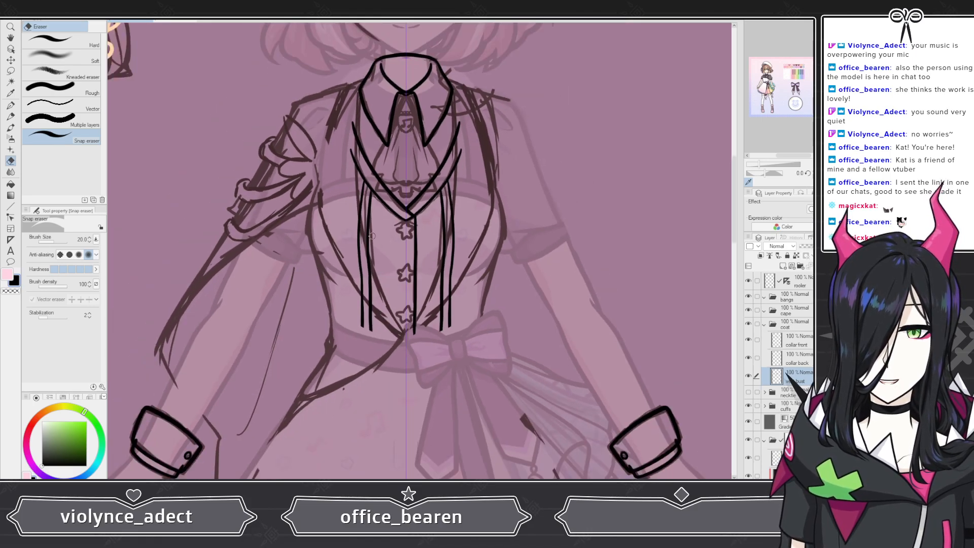
scroll(365, 227, up, 2)
scroll(356, 152, up, 2)
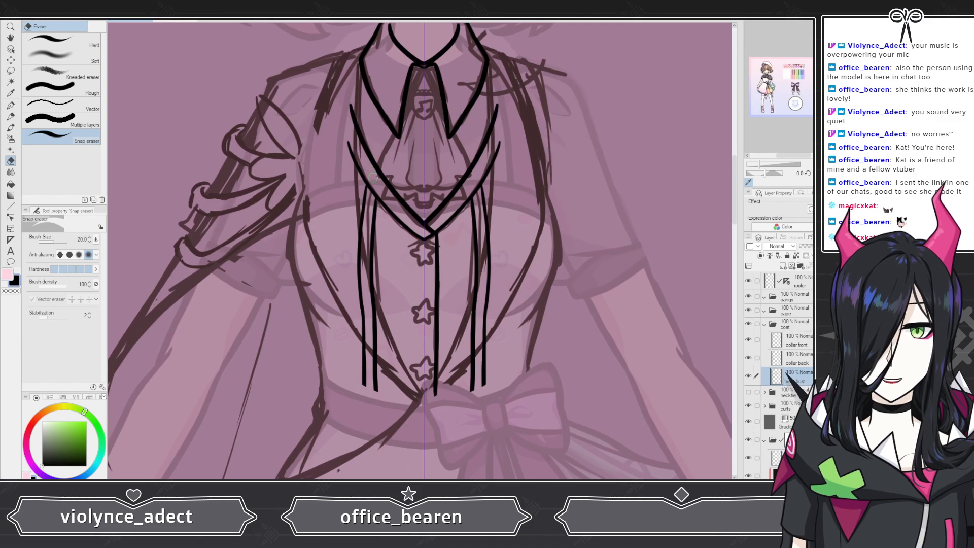
scroll(443, 238, up, 4)
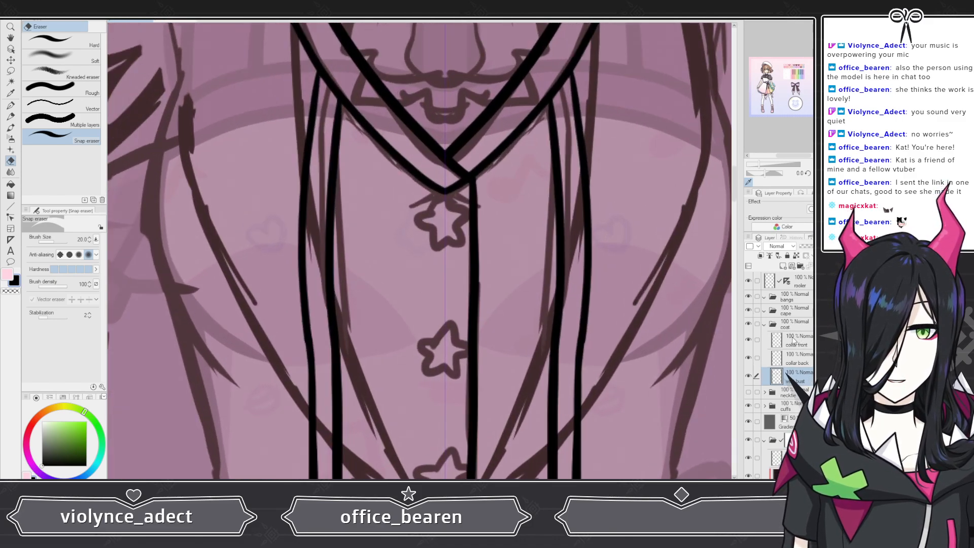
scroll(597, 257, down, 2)
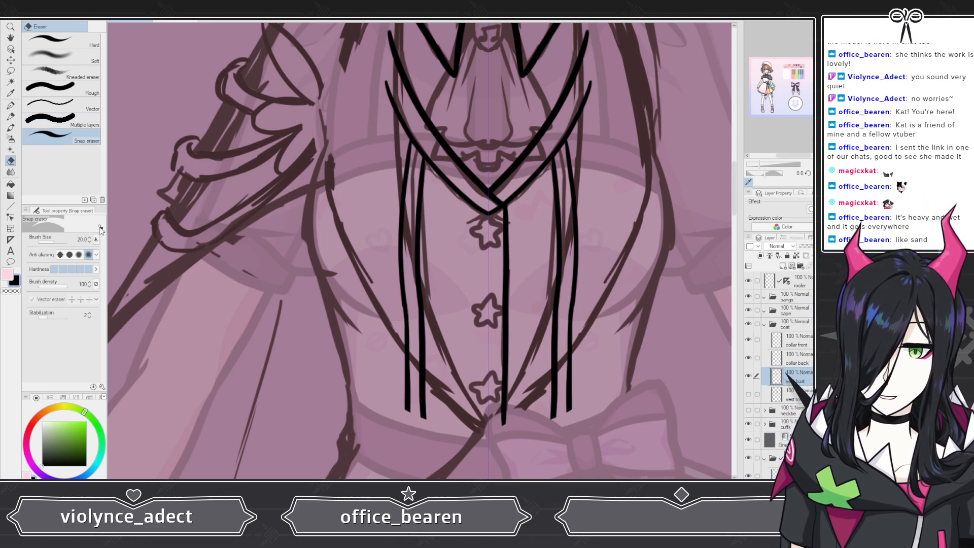
Step: Enlarge the Snap eraser to 40 and try erasing the lower part of the left inner lapel lines, undoing it
key(bracketright)
key(bracketright)
key(bracketright)
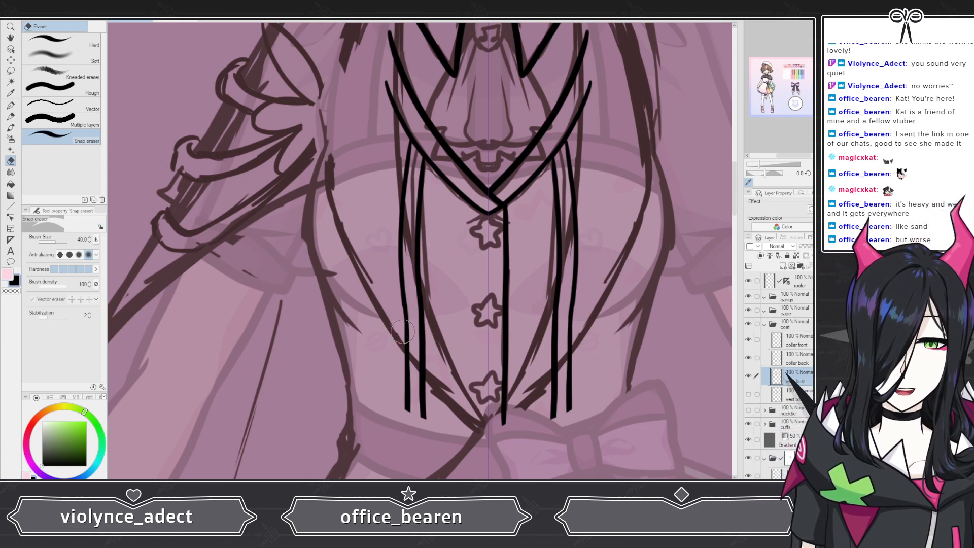
mouse_move(402, 332)
mouse_down()
mouse_move(417, 347)
mouse_move(393, 357)
mouse_move(421, 389)
mouse_up()
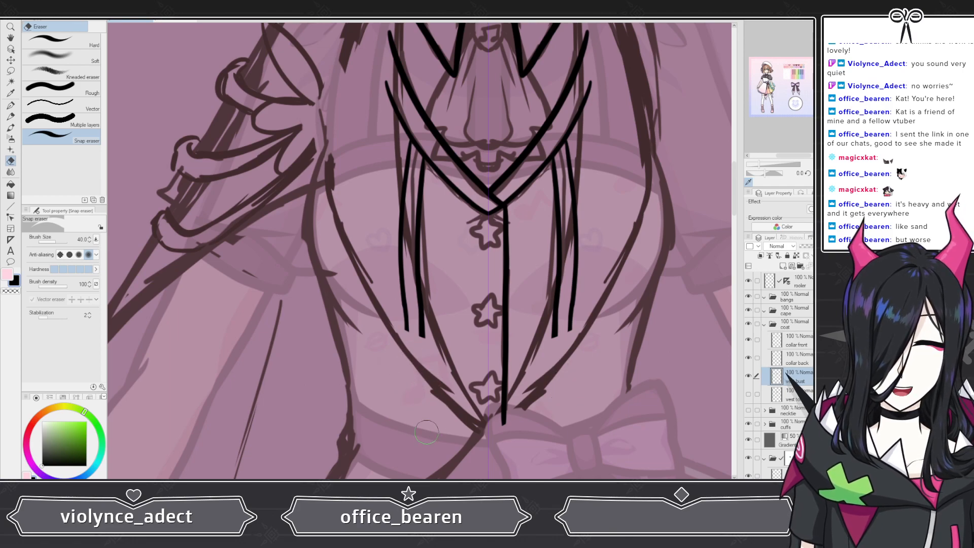
click(748, 395)
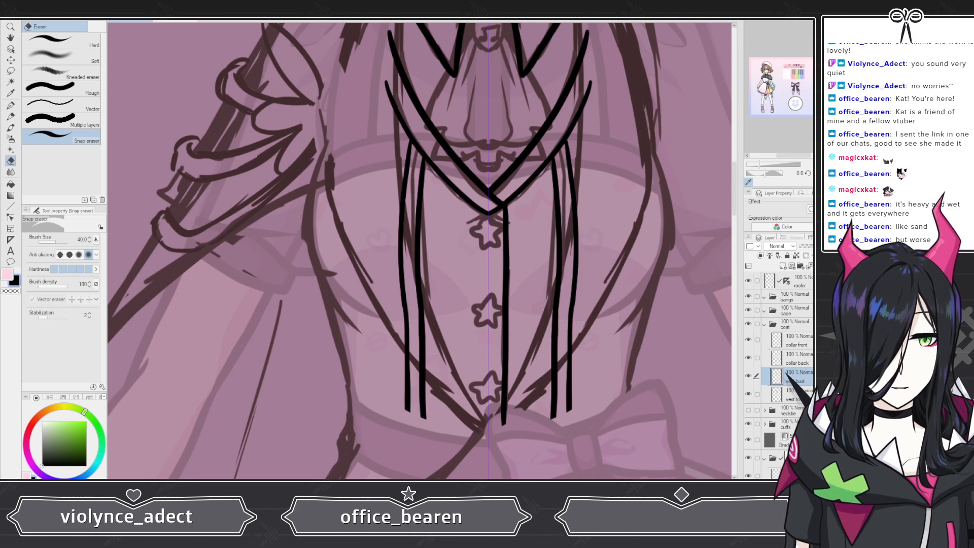
click(812, 246)
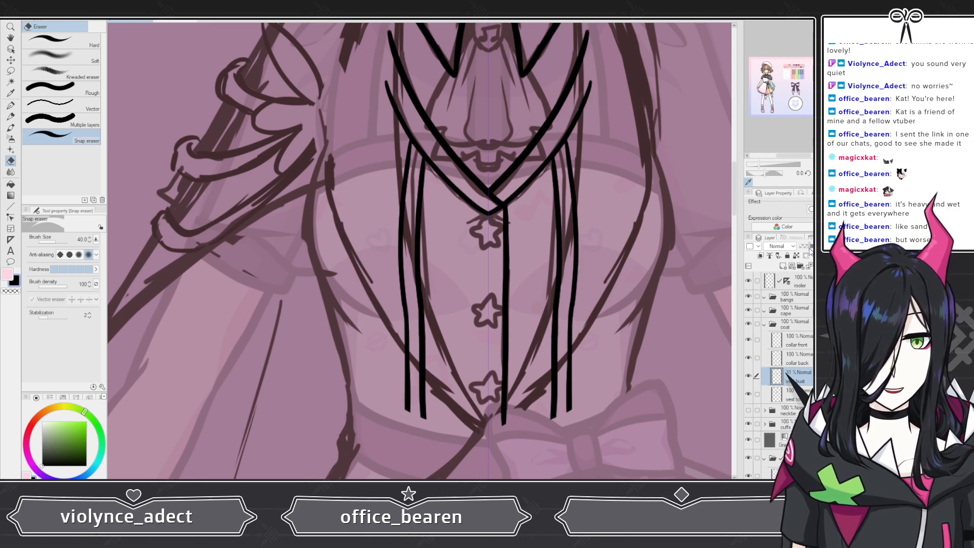
key(ctrl+z)
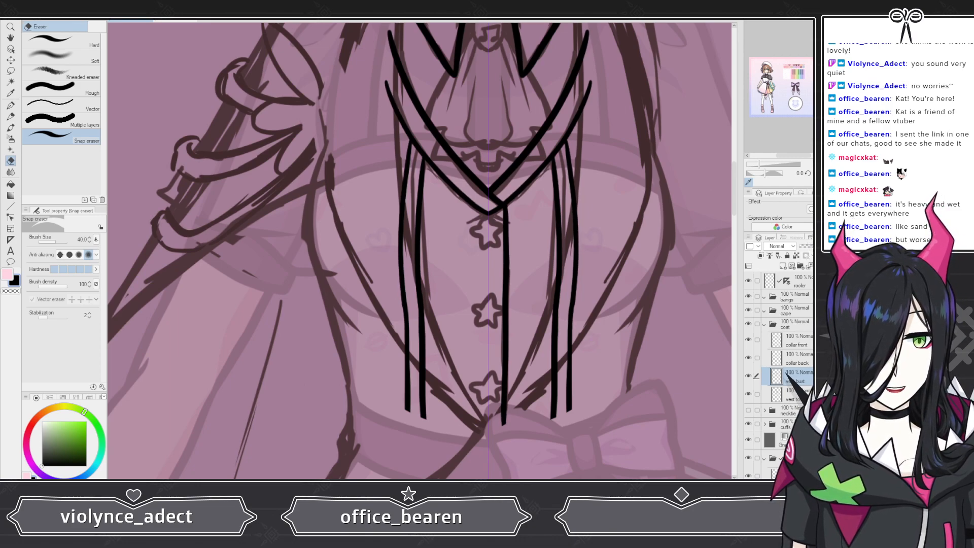
Step: Try erasing the upper inner lapel lines while lowering the vest sketch layer's opacity, then undo the erase
click(796, 395)
click(811, 246)
drag(813, 246, 812, 247)
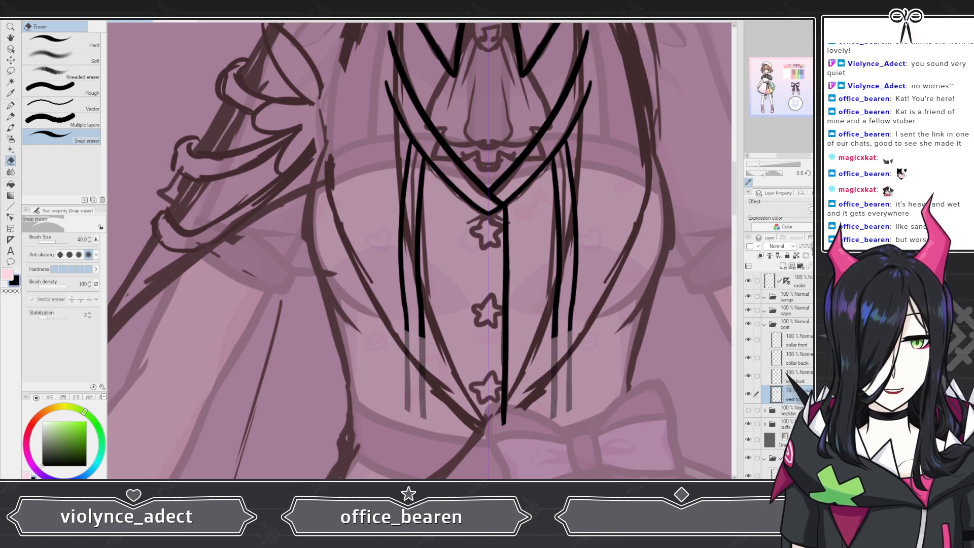
click(797, 376)
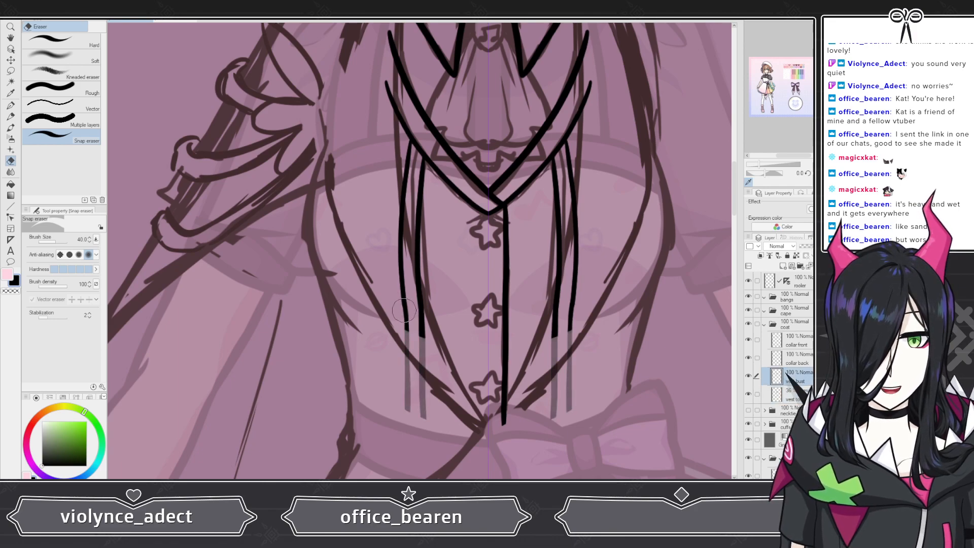
mouse_move(400, 312)
mouse_down()
mouse_move(426, 323)
mouse_move(412, 316)
mouse_move(427, 320)
mouse_move(429, 192)
mouse_up()
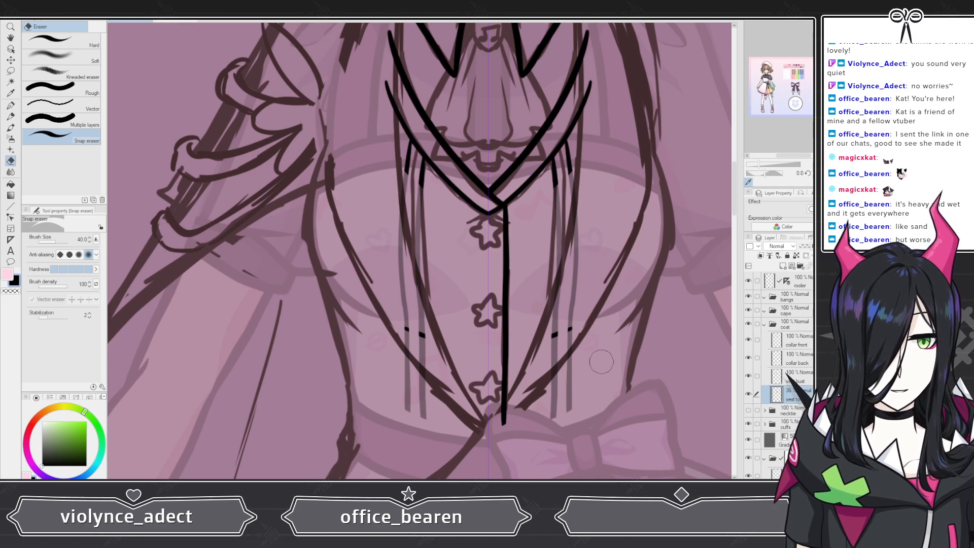
click(748, 377)
click(748, 376)
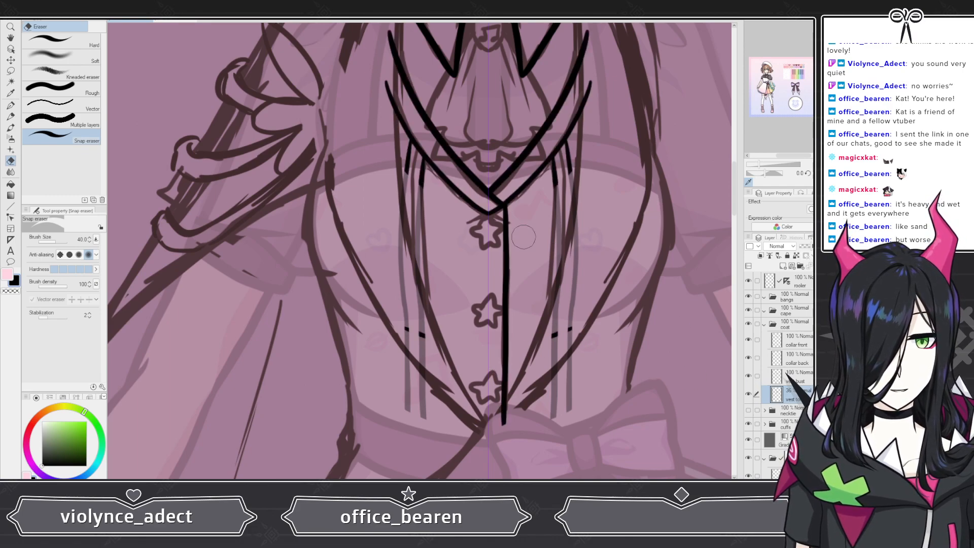
key(ctrl+z)
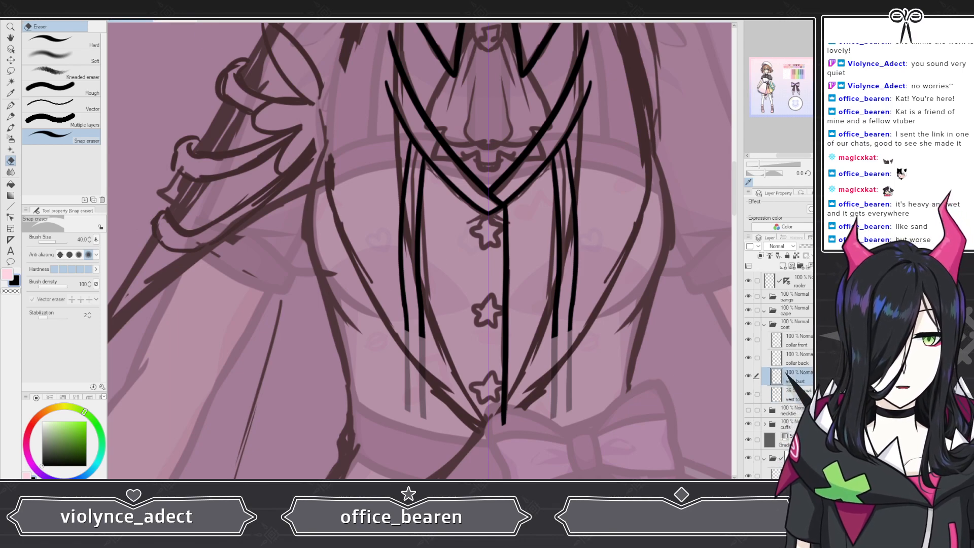
mouse_move(830, 246)
mouse_down()
mouse_move(809, 245)
mouse_move(831, 246)
mouse_up()
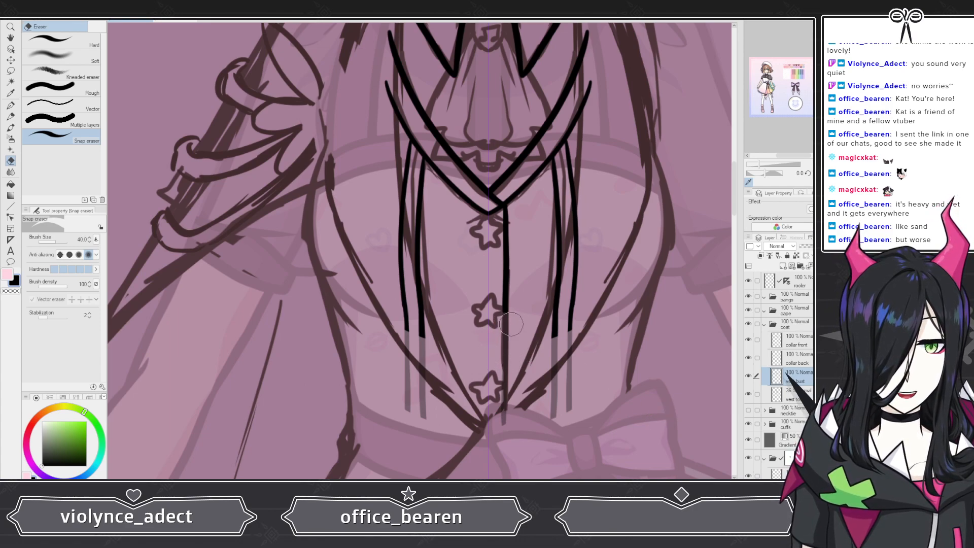
Step: Erase the lower ends of the right inner lapel lines on the lapel layer with the Snap eraser
click(798, 359)
click(797, 377)
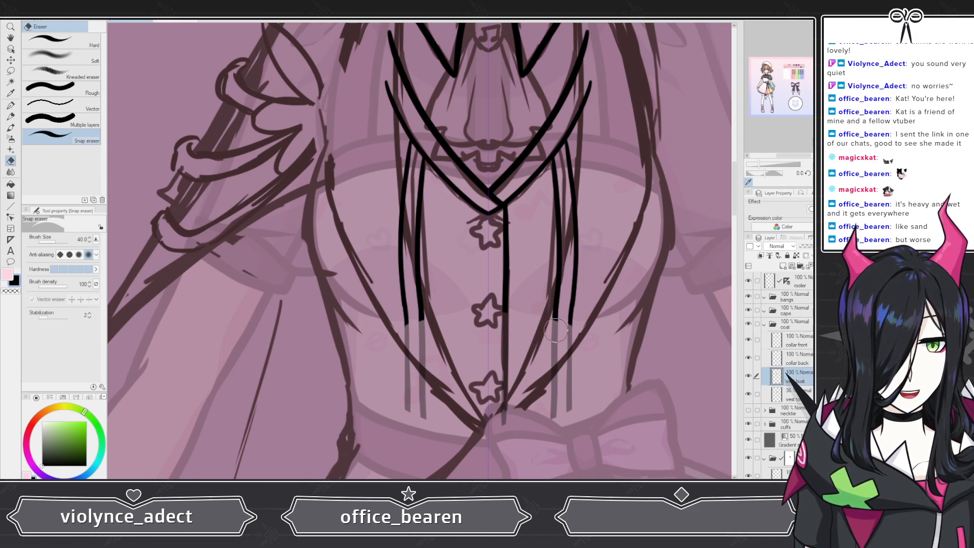
drag(556, 331, 571, 333)
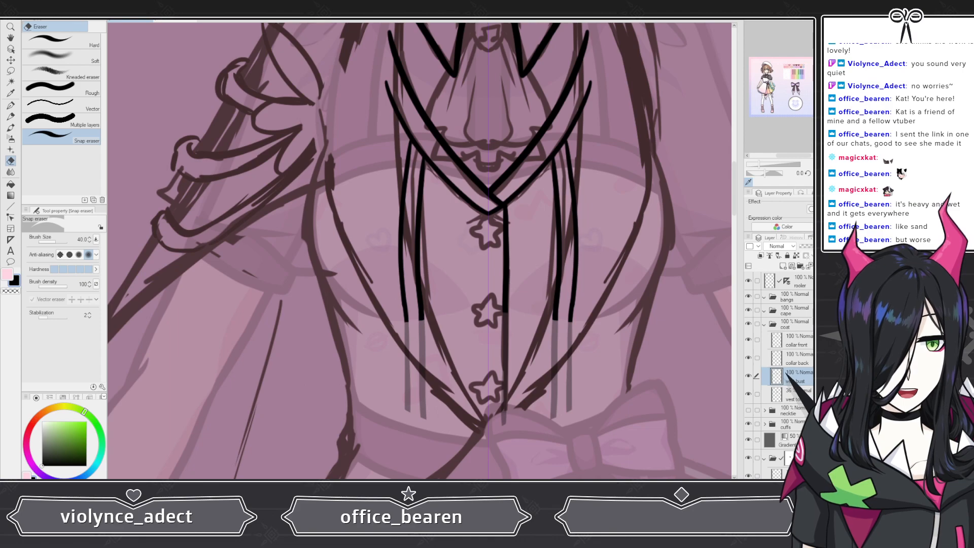
Step: Compare the lapel lines against the vest sketch by changing layer opacity and visibility and zooming across the vest
click(812, 246)
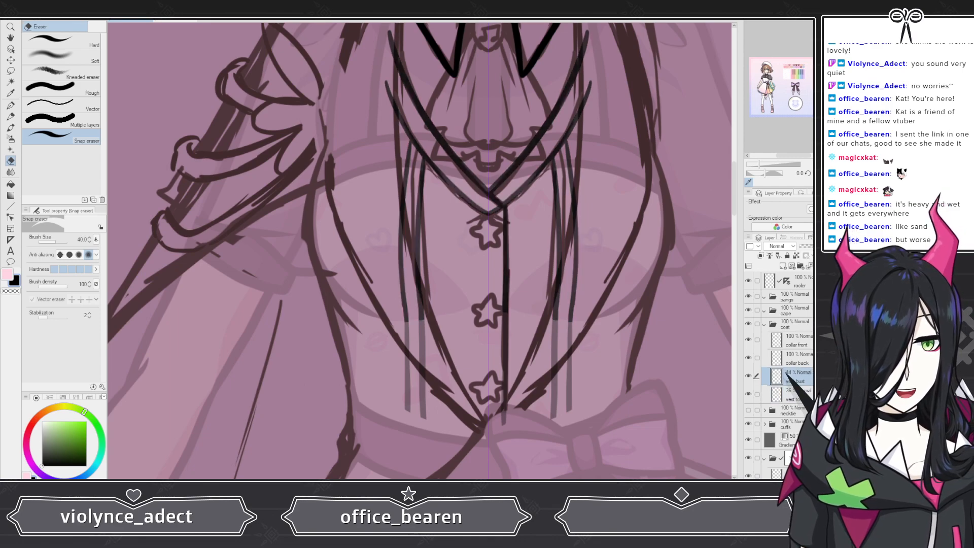
drag(814, 247, 812, 249)
click(797, 394)
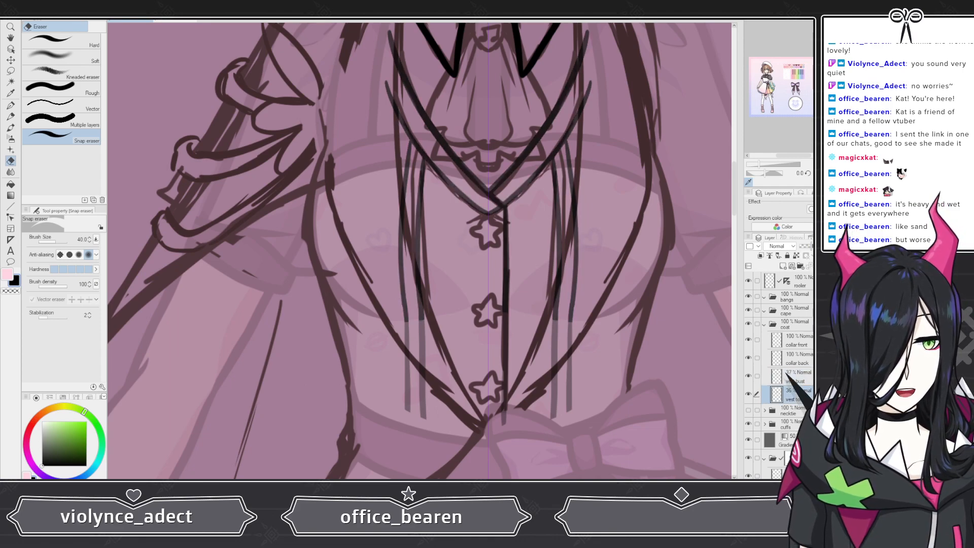
click(829, 246)
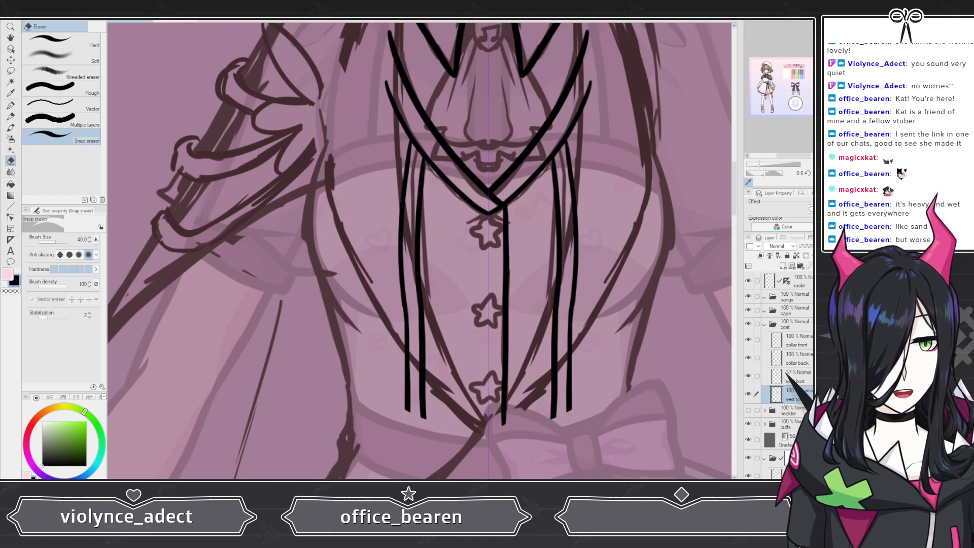
drag(820, 246, 812, 246)
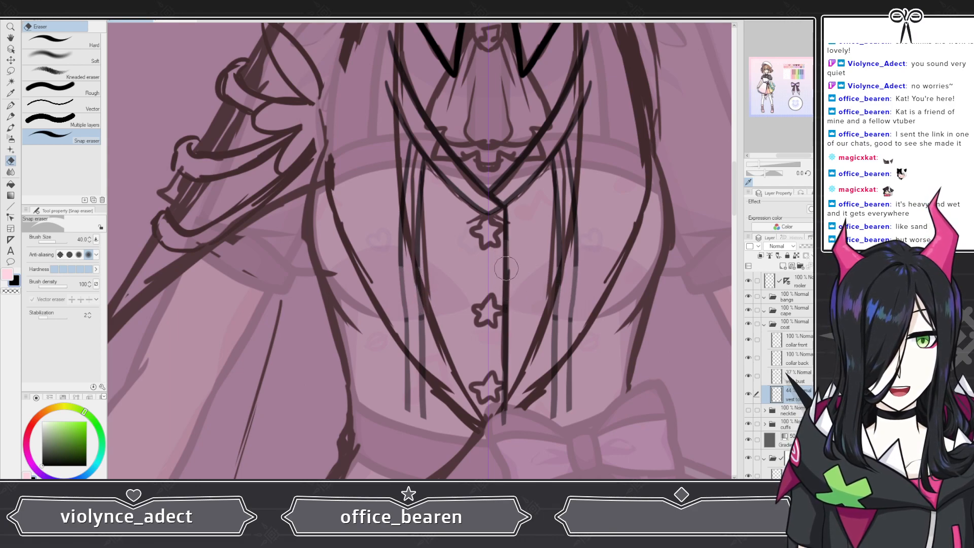
click(791, 377)
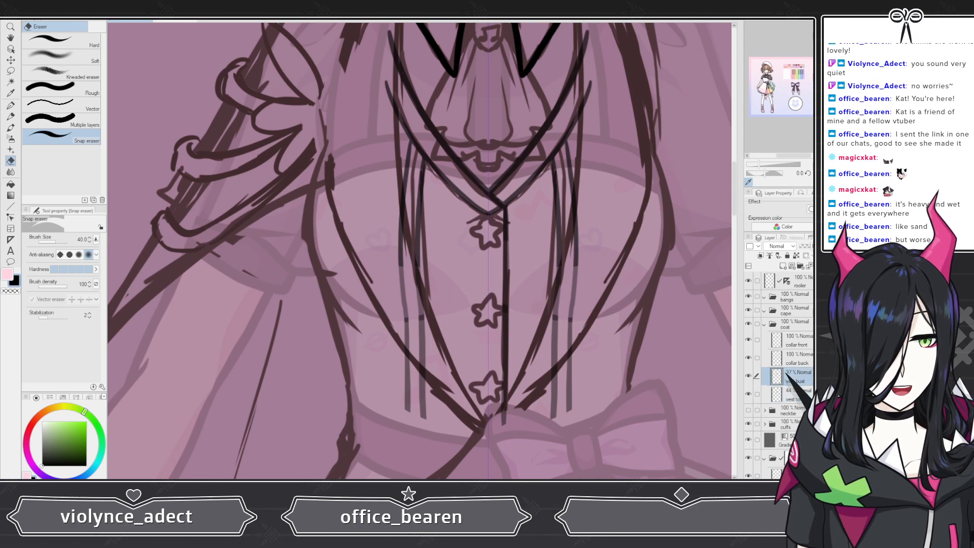
click(831, 246)
click(748, 375)
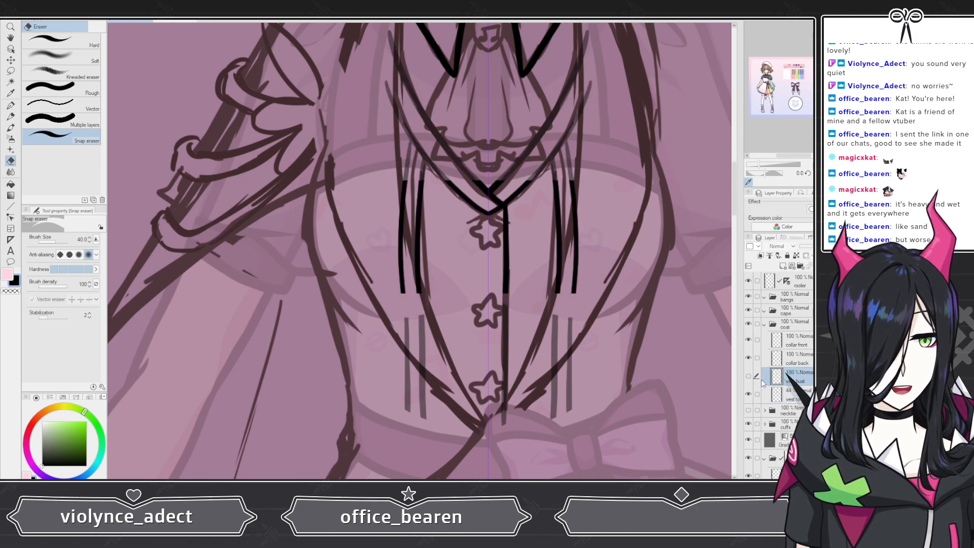
click(791, 395)
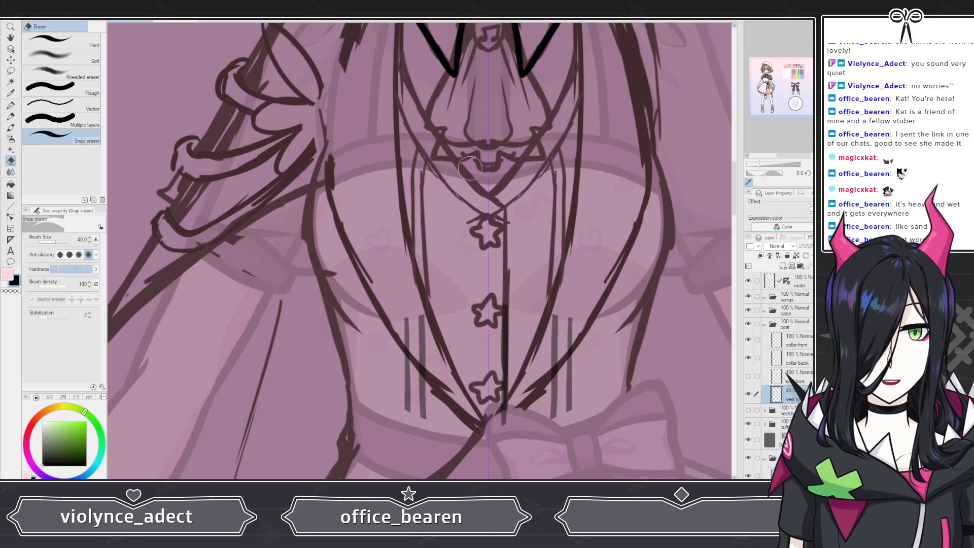
scroll(428, 115, down, 3)
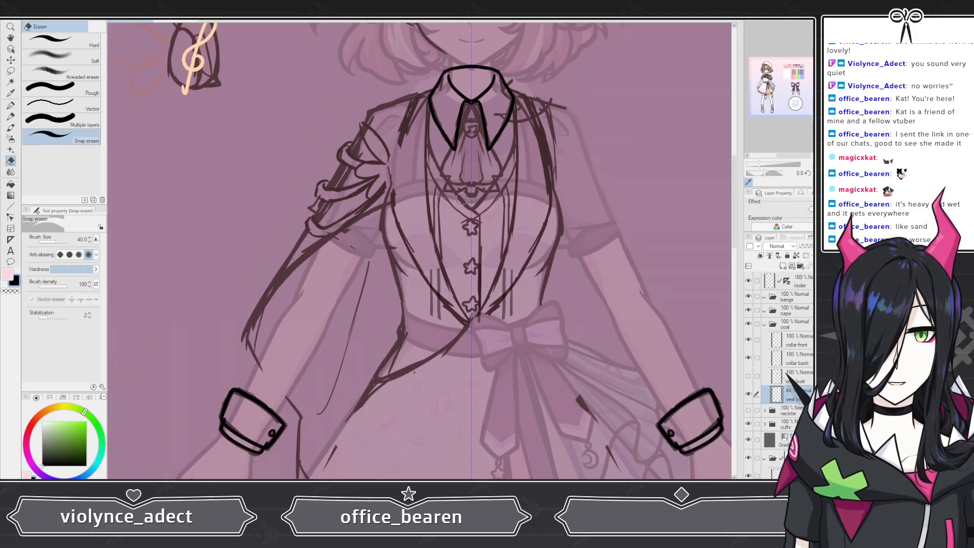
scroll(471, 191, up, 2)
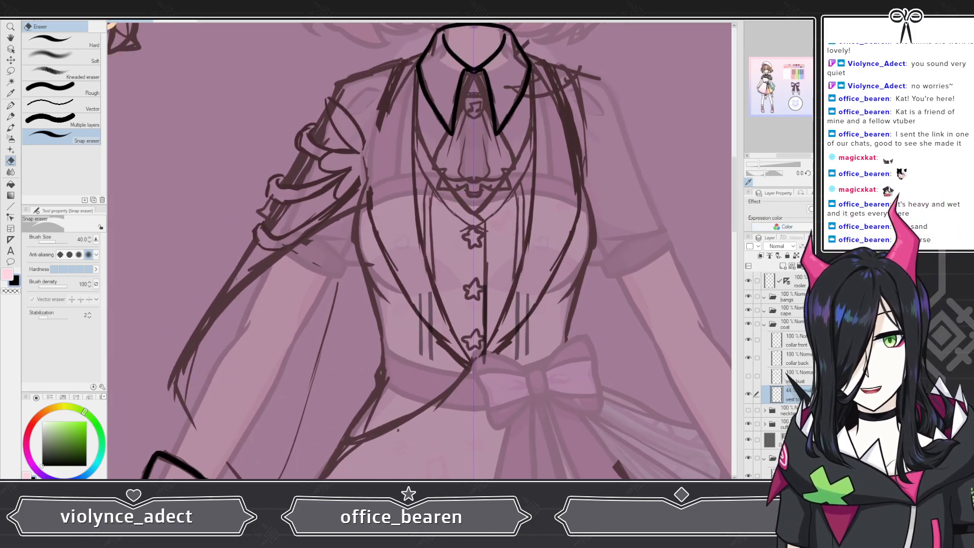
drag(806, 246, 821, 246)
click(748, 375)
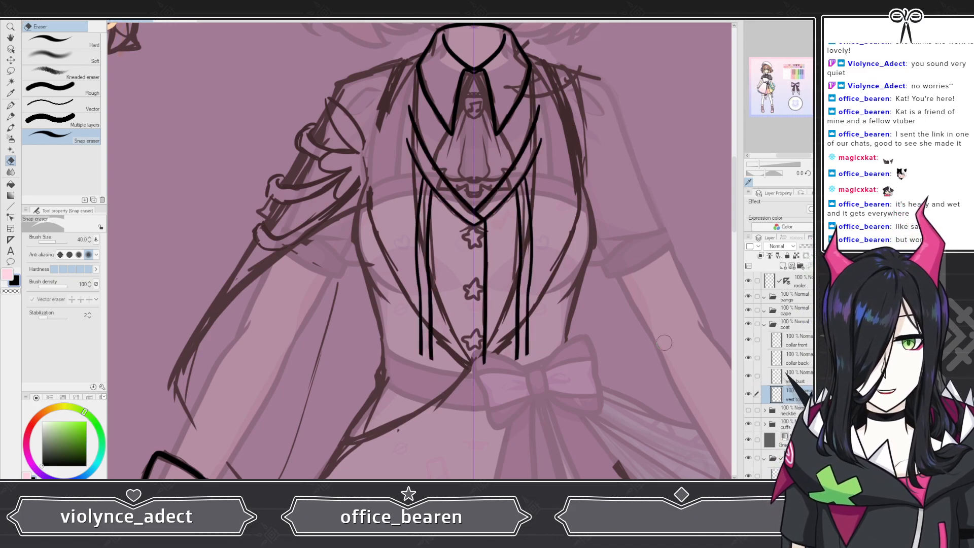
scroll(510, 321, down, 4)
scroll(520, 305, up, 7)
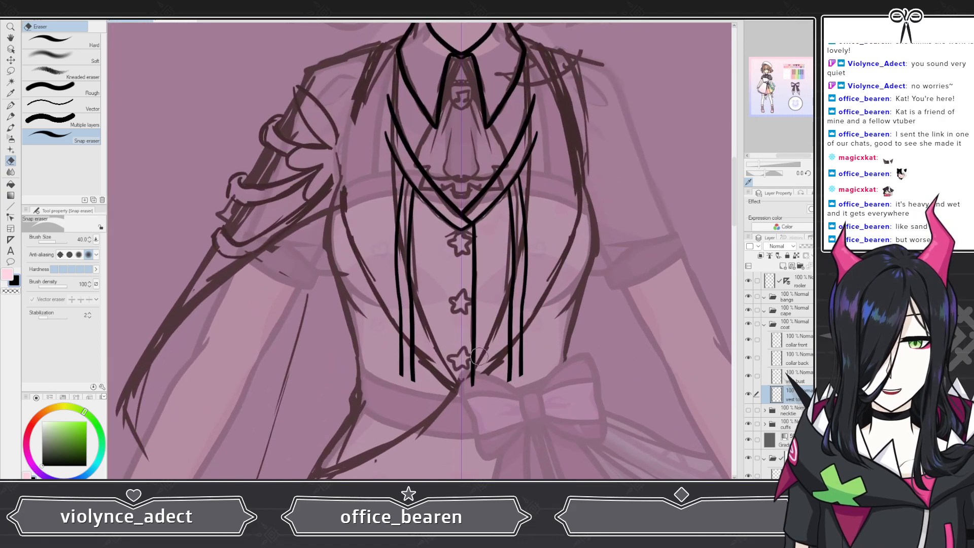
scroll(432, 221, up, 2)
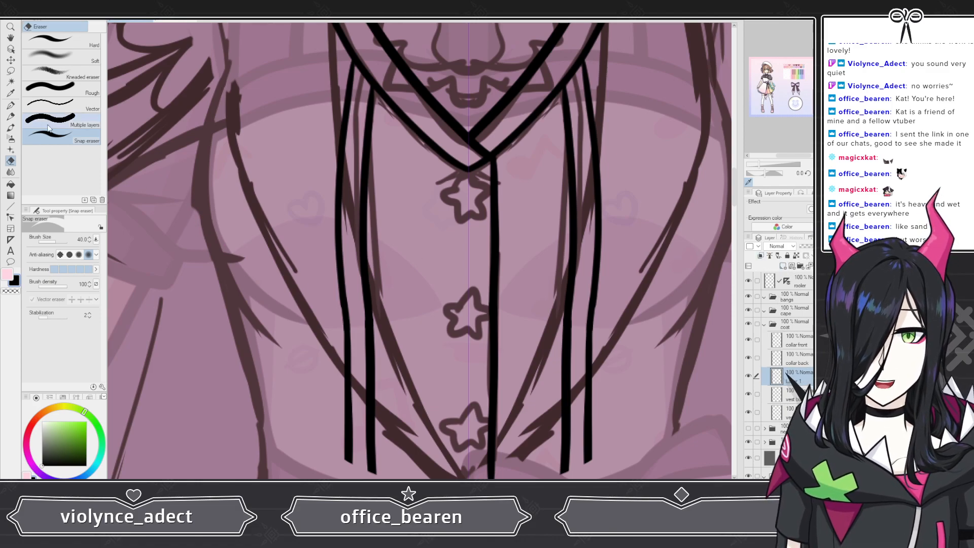
Step: Switch to the G-pen and rename the new layer as vest button 1
click(10, 105)
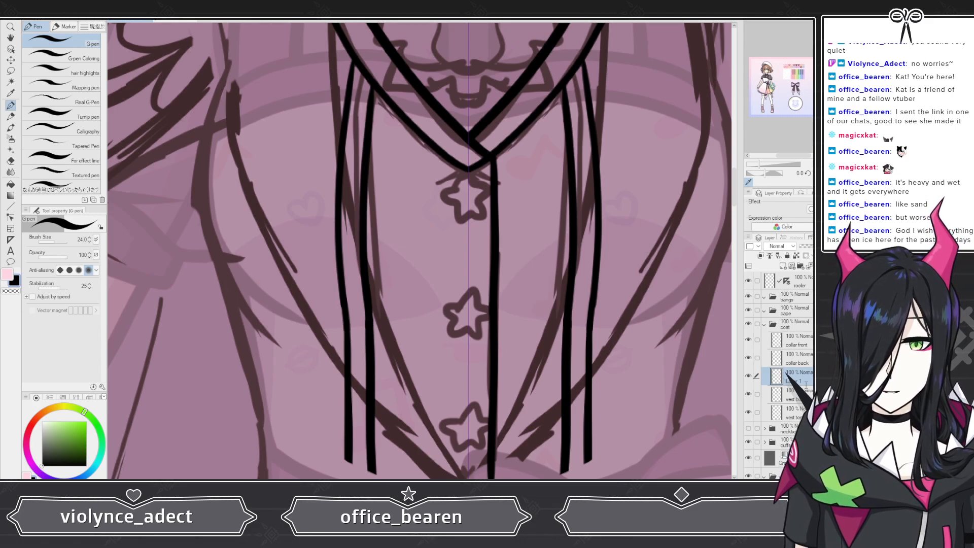
double_click(806, 384)
text(vest button 1)
key(Return)
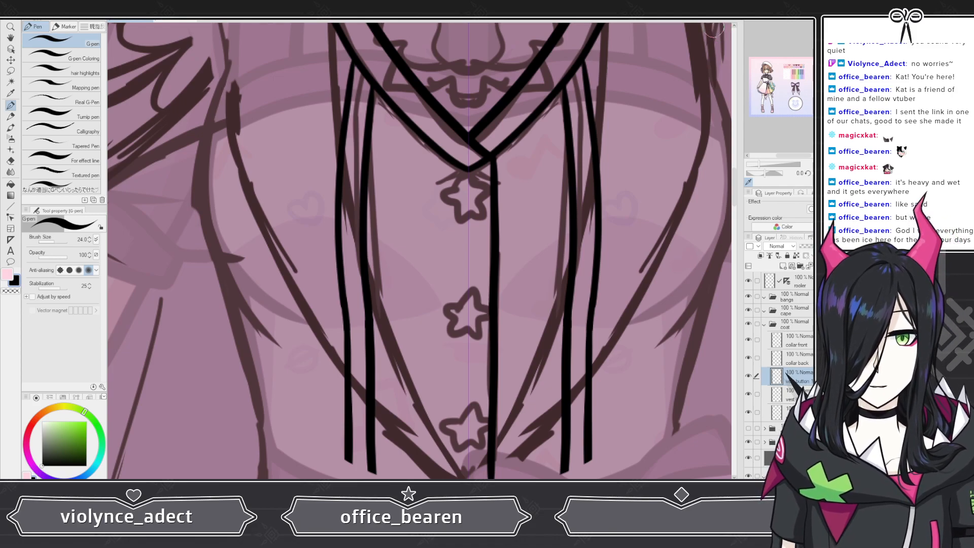
Step: Try tracing the top star button several times, undoing each attempt
scroll(460, 209, up, 2)
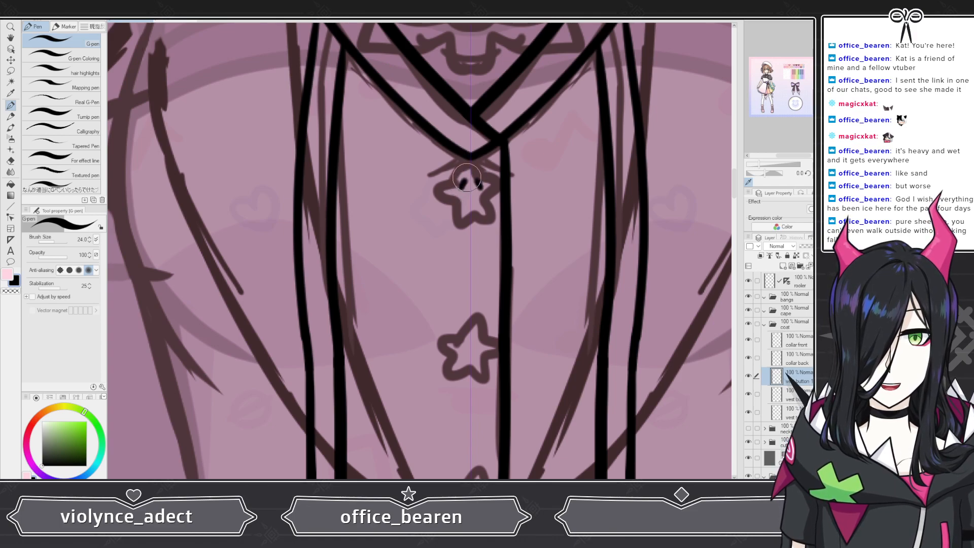
mouse_move(479, 189)
mouse_down()
mouse_move(494, 194)
mouse_move(492, 224)
mouse_move(471, 218)
mouse_up()
key(ctrl+z)
key(ctrl+z)
key(ctrl+z)
key(ctrl+z)
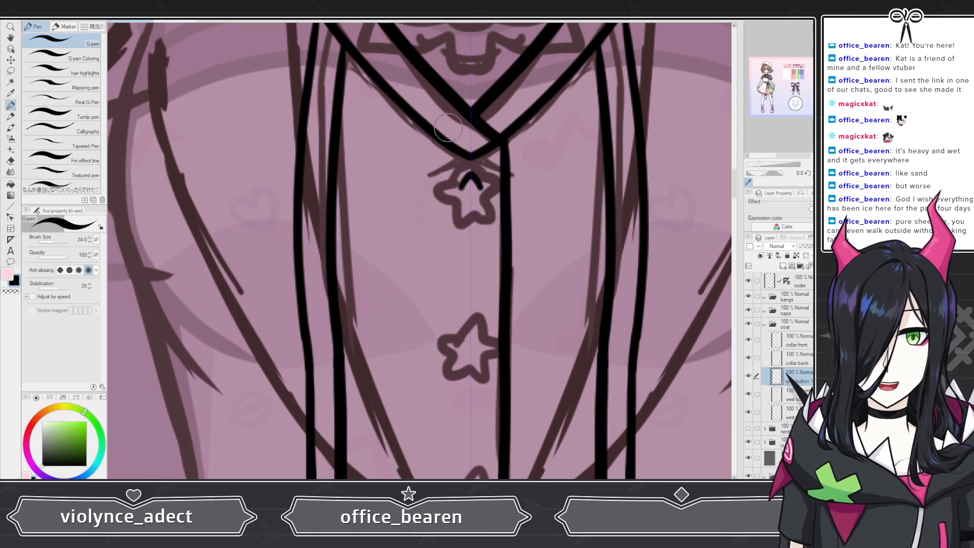
mouse_move(481, 188)
mouse_down()
mouse_move(498, 198)
mouse_move(489, 211)
mouse_move(470, 212)
mouse_up()
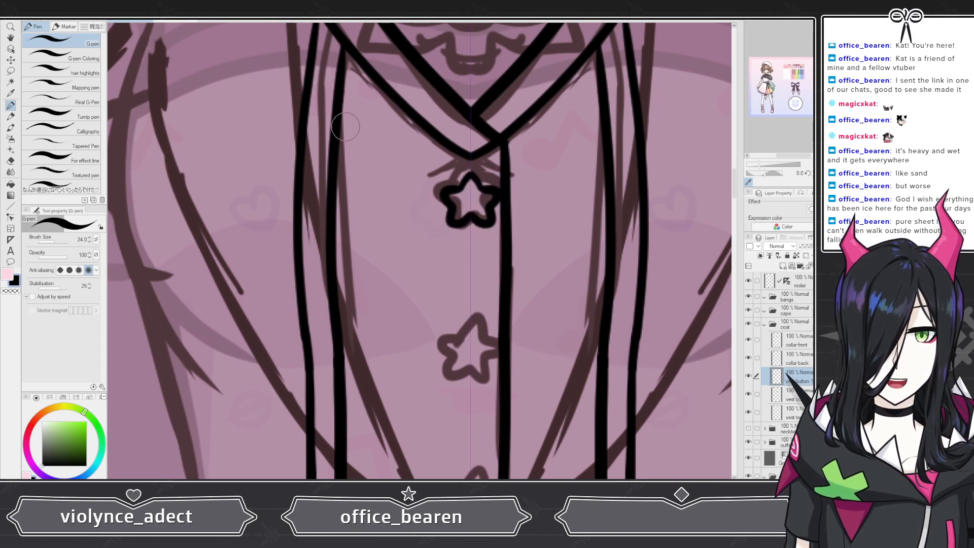
key(ctrl+z)
key(ctrl+z)
key(ctrl+z)
key(ctrl+z)
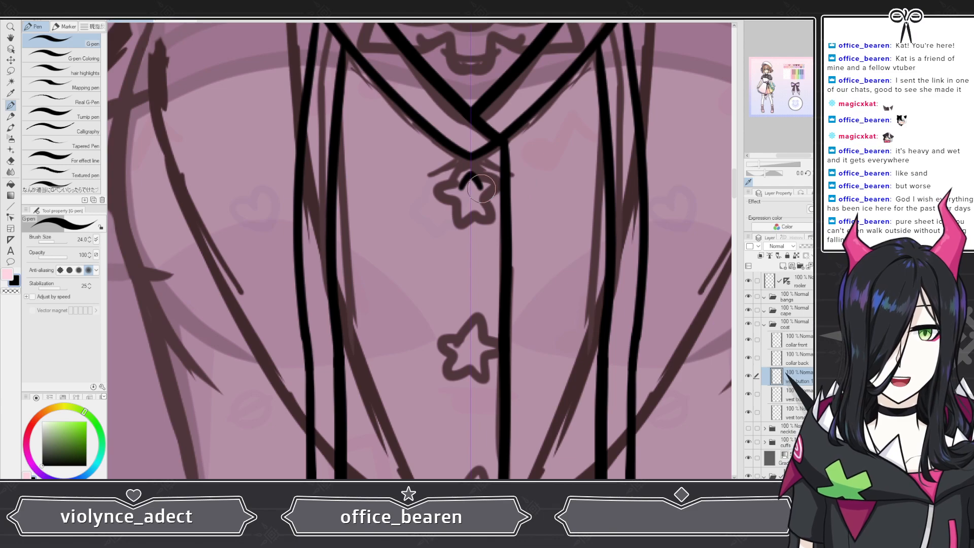
mouse_move(479, 188)
mouse_down()
mouse_move(498, 193)
mouse_move(493, 227)
mouse_up()
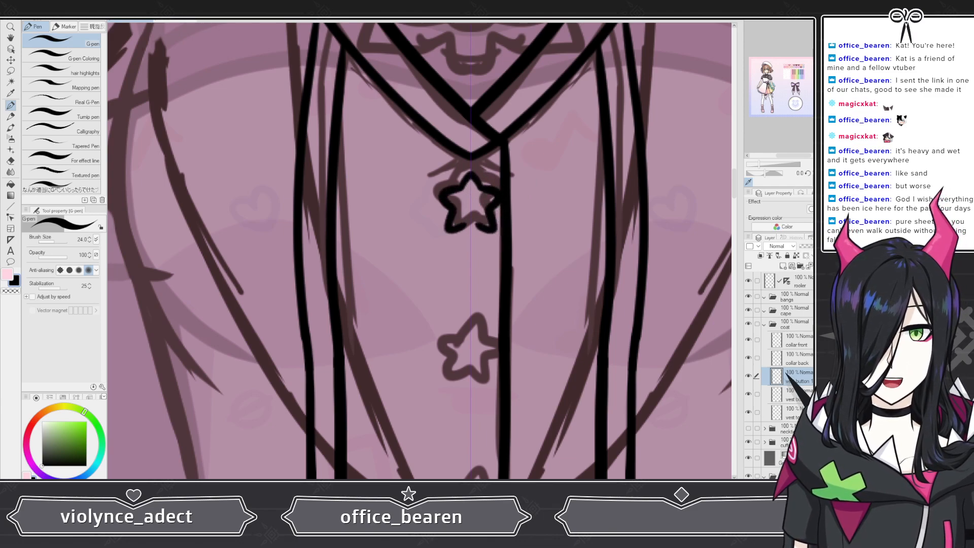
key(ctrl+z)
key(ctrl+z)
key(ctrl+z)
key(ctrl+z)
Step: Trace the top star button's outline with the pen on the vest button 1 layer
scroll(482, 195, up, 4)
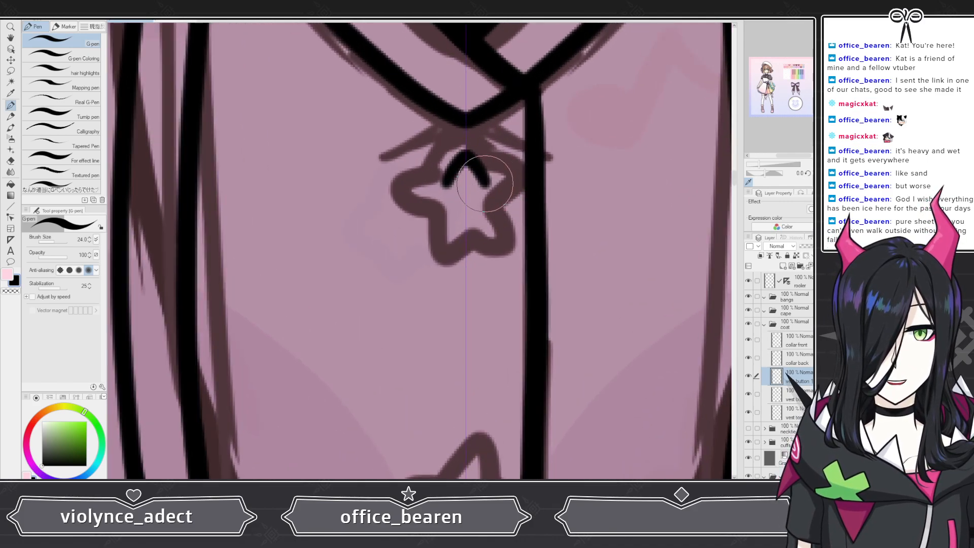
mouse_move(482, 181)
mouse_down()
mouse_move(507, 185)
mouse_move(507, 195)
mouse_move(503, 232)
mouse_move(478, 241)
mouse_up()
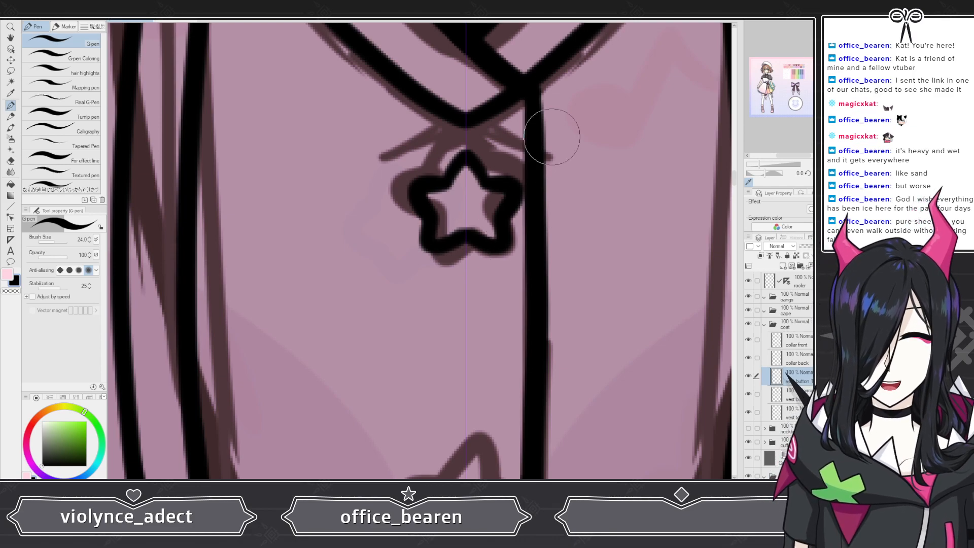
scroll(543, 146, down, 2)
scroll(543, 146, up, 2)
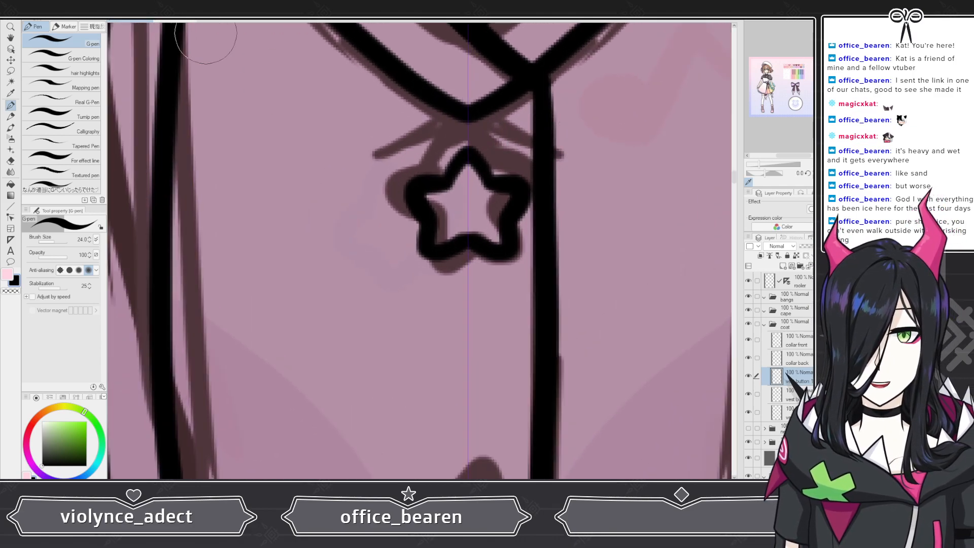
Step: Undo the star button outline and retrace it several times, undoing each attempt
key(ctrl+z)
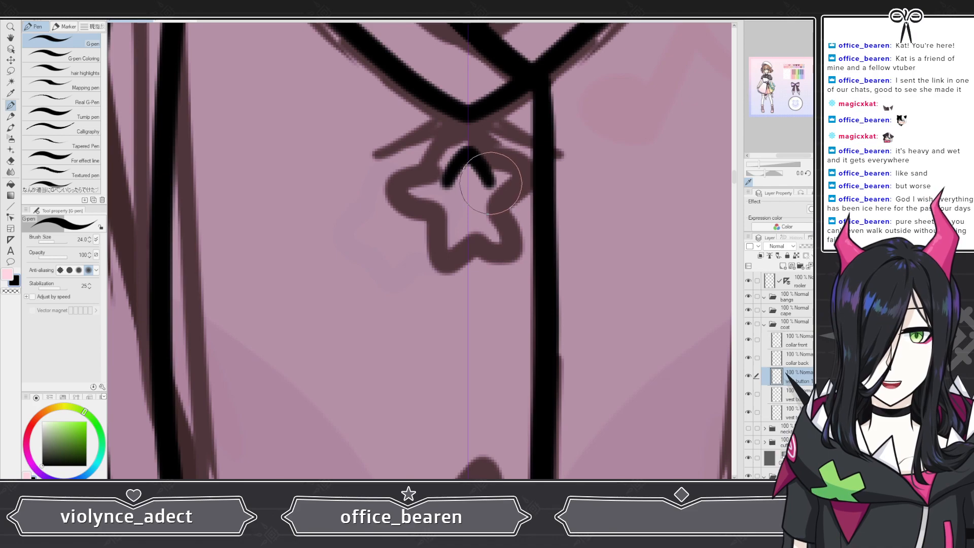
mouse_move(489, 182)
mouse_down()
mouse_move(518, 196)
mouse_move(501, 223)
mouse_move(510, 251)
mouse_move(474, 255)
mouse_up()
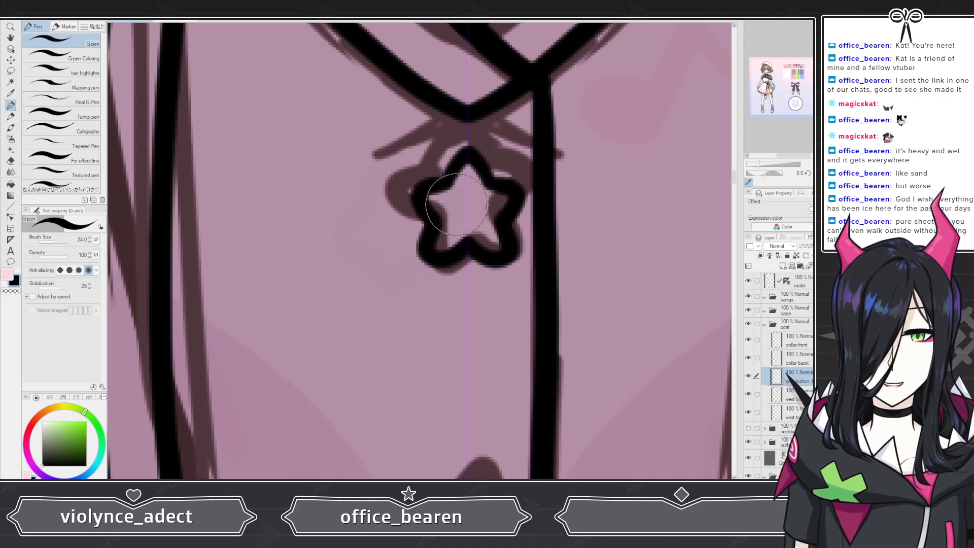
key(ctrl+z)
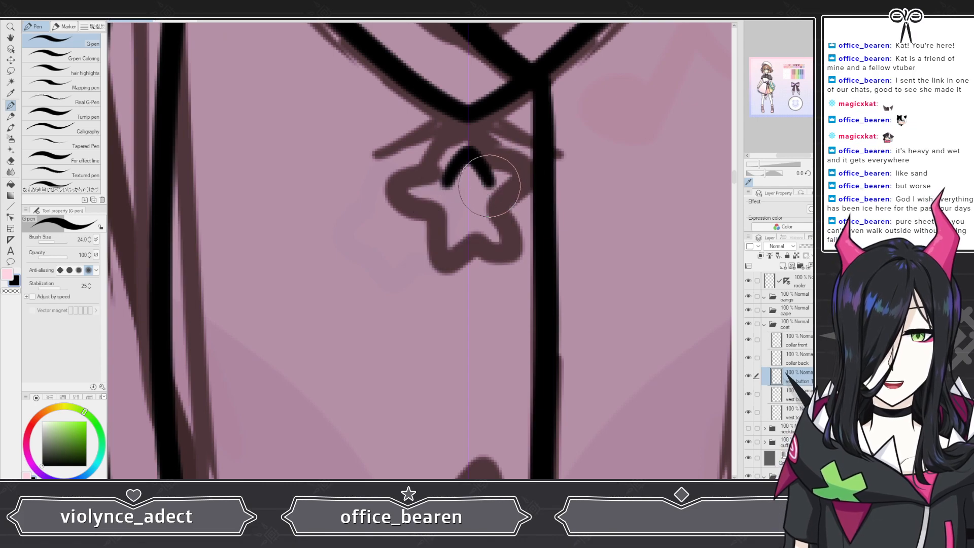
mouse_move(492, 185)
mouse_down()
mouse_move(514, 204)
mouse_move(500, 217)
mouse_move(505, 247)
mouse_move(471, 239)
mouse_up()
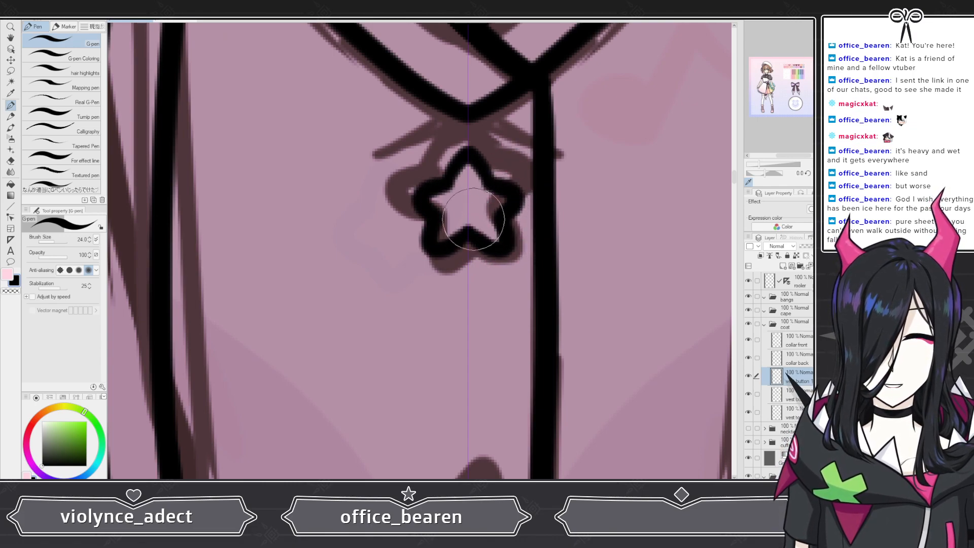
key(ctrl+z)
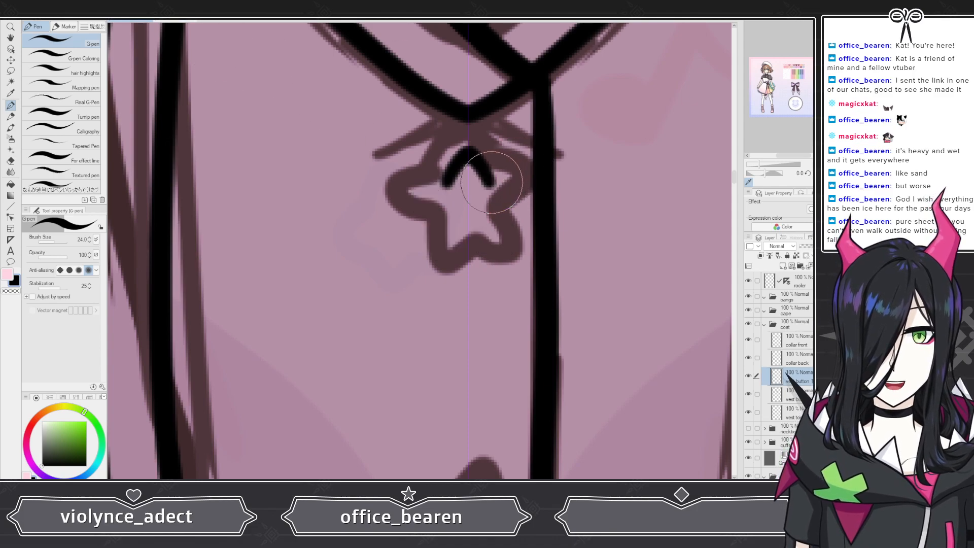
mouse_move(496, 187)
mouse_down()
mouse_move(515, 199)
mouse_move(502, 216)
mouse_move(509, 245)
mouse_move(499, 251)
mouse_move(472, 238)
mouse_up()
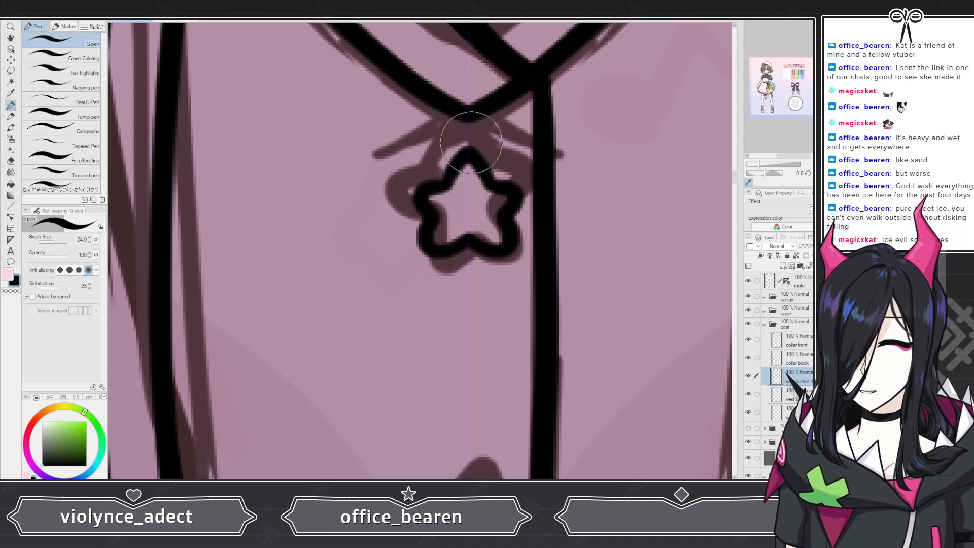
key(ctrl+z)
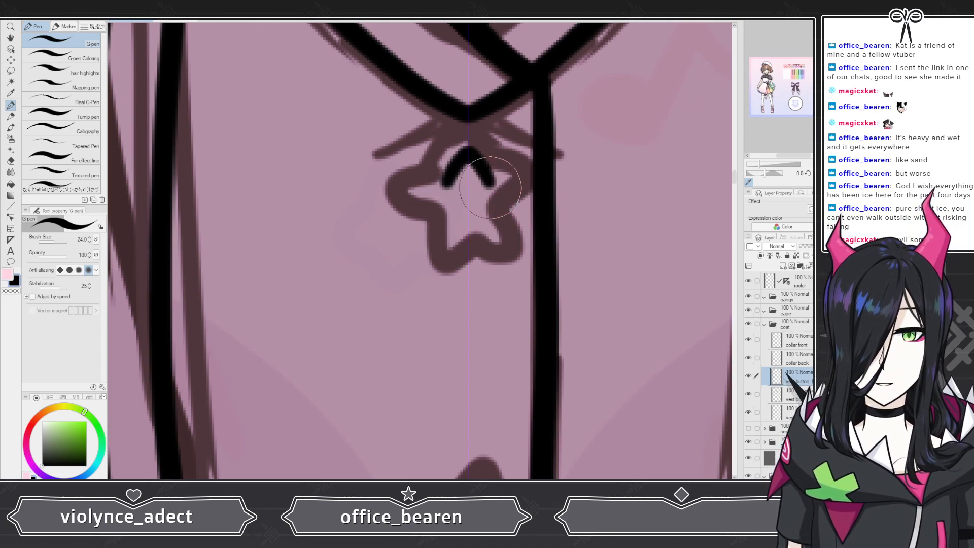
mouse_move(471, 155)
mouse_down()
mouse_move(516, 189)
mouse_move(517, 206)
mouse_move(505, 237)
mouse_move(511, 259)
mouse_move(467, 266)
mouse_up()
key(ctrl+z)
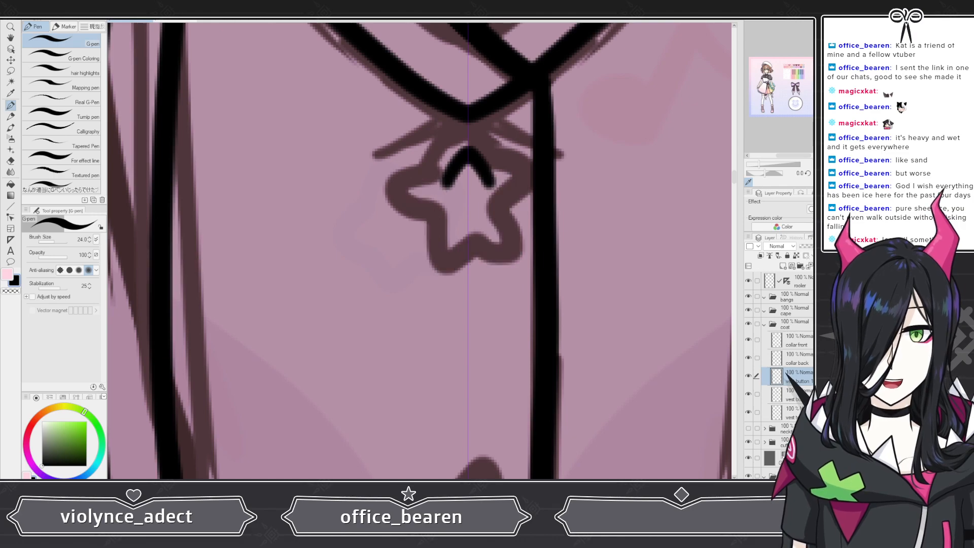
Step: Trace the top star button's outline once more on the vest button 1 layer
mouse_move(487, 183)
mouse_down()
mouse_move(520, 191)
mouse_move(503, 222)
mouse_move(510, 250)
mouse_move(489, 258)
mouse_move(468, 266)
mouse_up()
scroll(461, 197, down, 4)
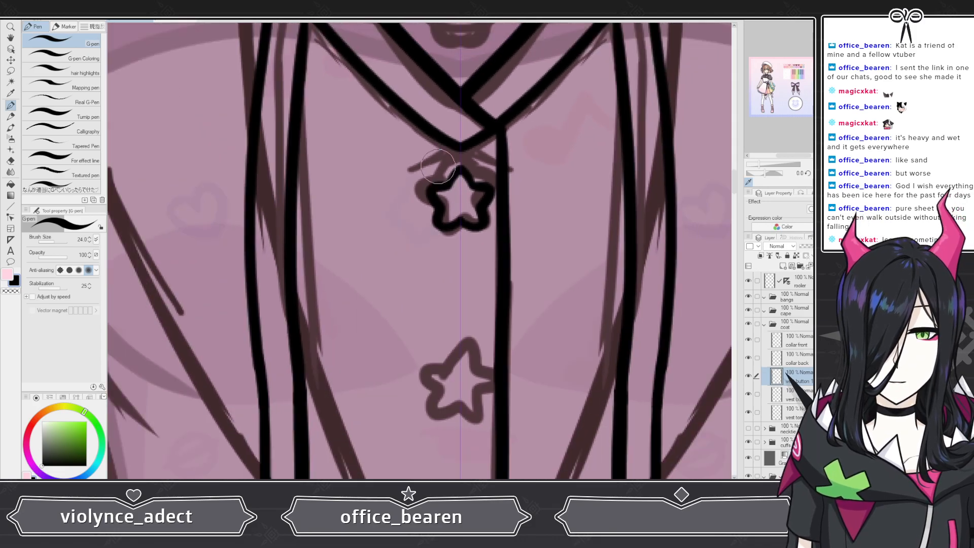
scroll(466, 198, up, 1)
scroll(466, 198, up, 5)
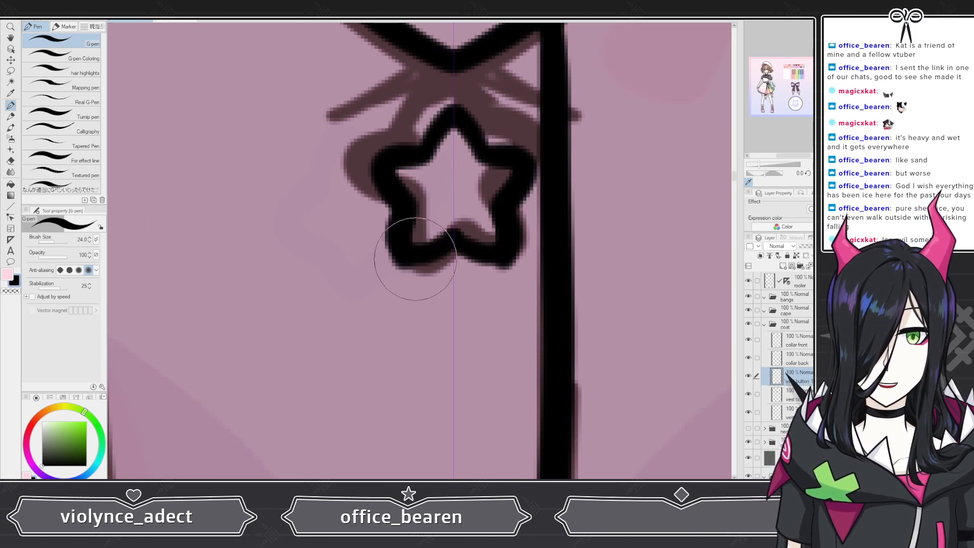
Step: Examine the traced top star button against the sketch at different zoom levels
click(12, 161)
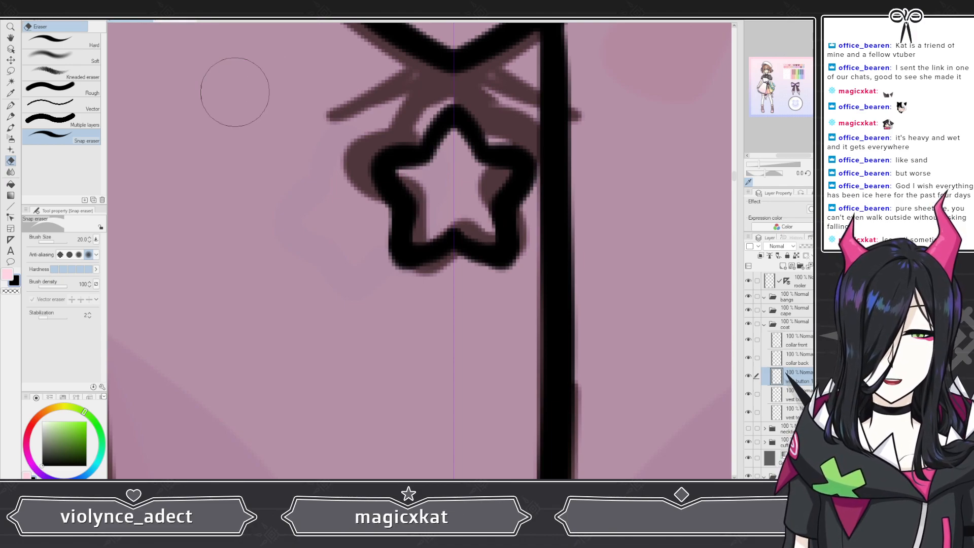
scroll(341, 193, down, 5)
scroll(384, 197, up, 6)
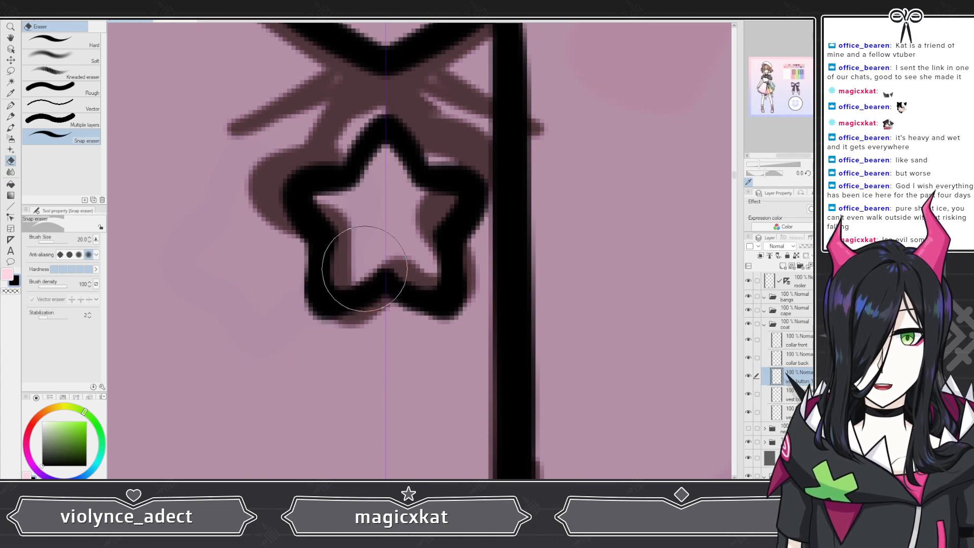
scroll(413, 211, down, 5)
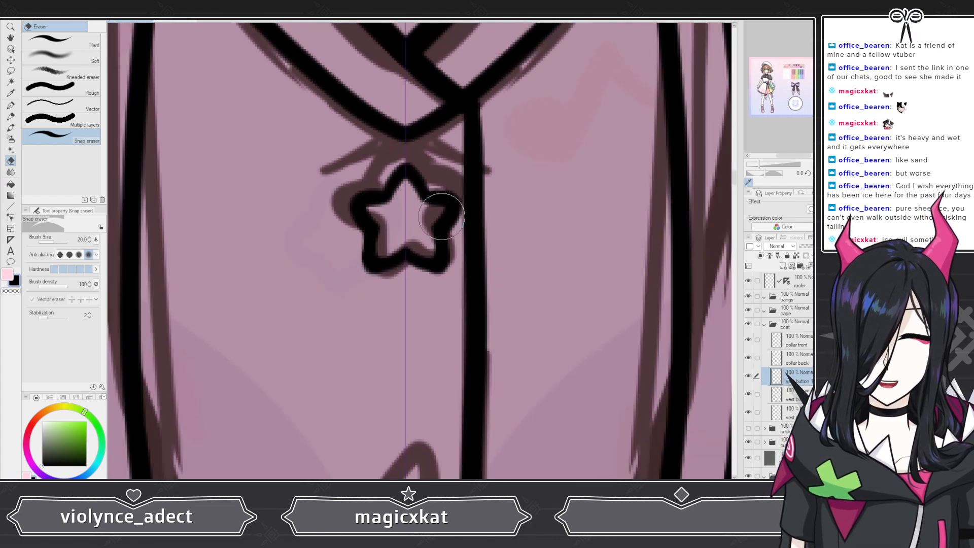
scroll(428, 181, up, 2)
scroll(428, 181, up, 1)
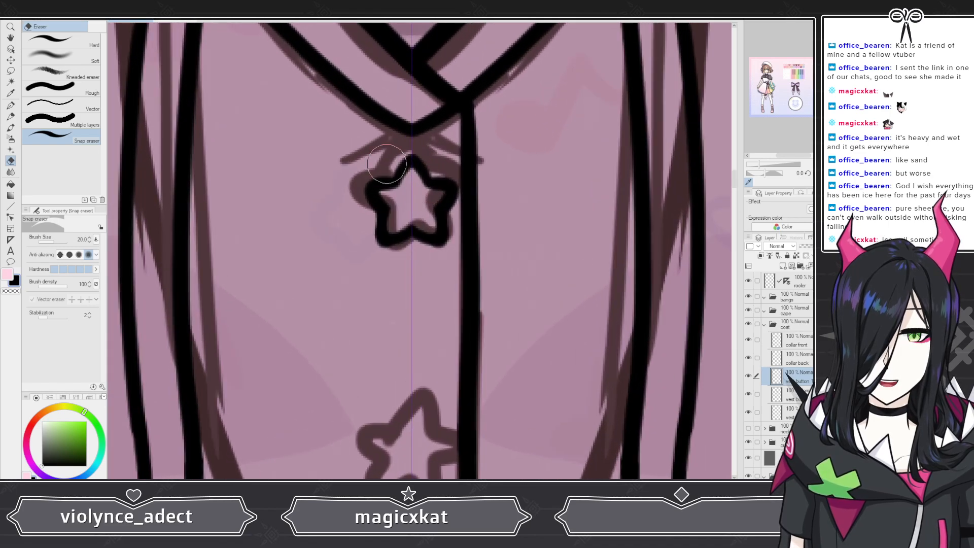
scroll(421, 167, down, 4)
scroll(413, 147, up, 3)
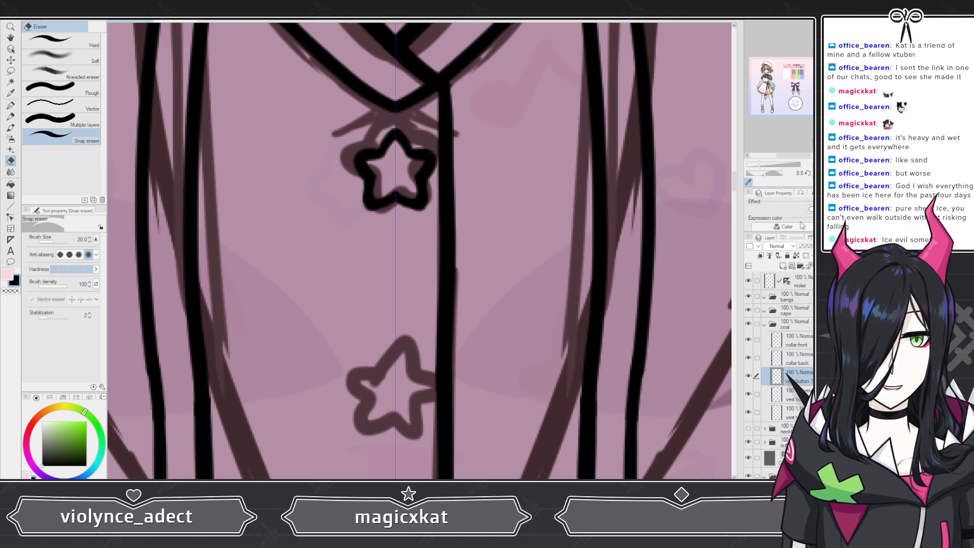
Step: Paste copies of the star button and move them onto the middle and bottom button positions of the vest
key(ctrl+v)
scroll(374, 201, down, 2)
click(11, 60)
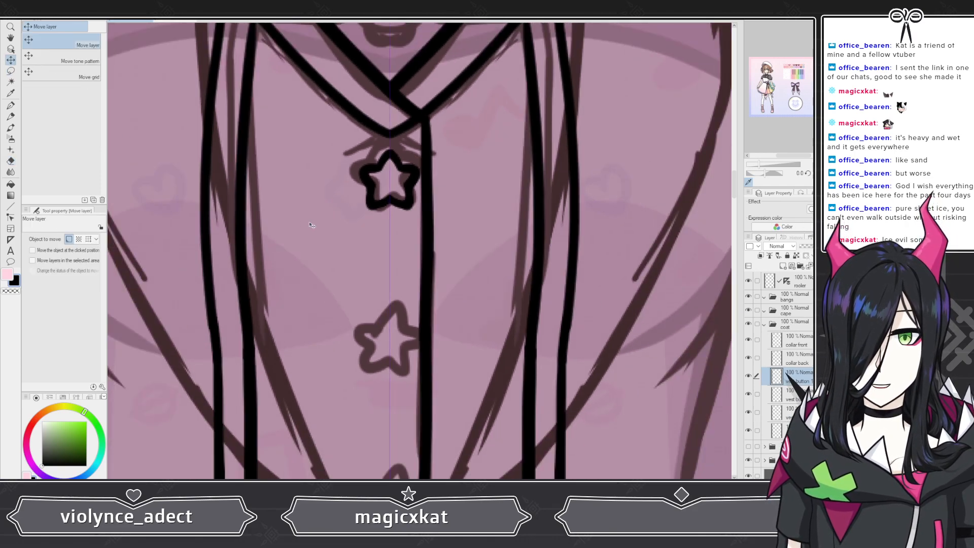
scroll(405, 200, down, 2)
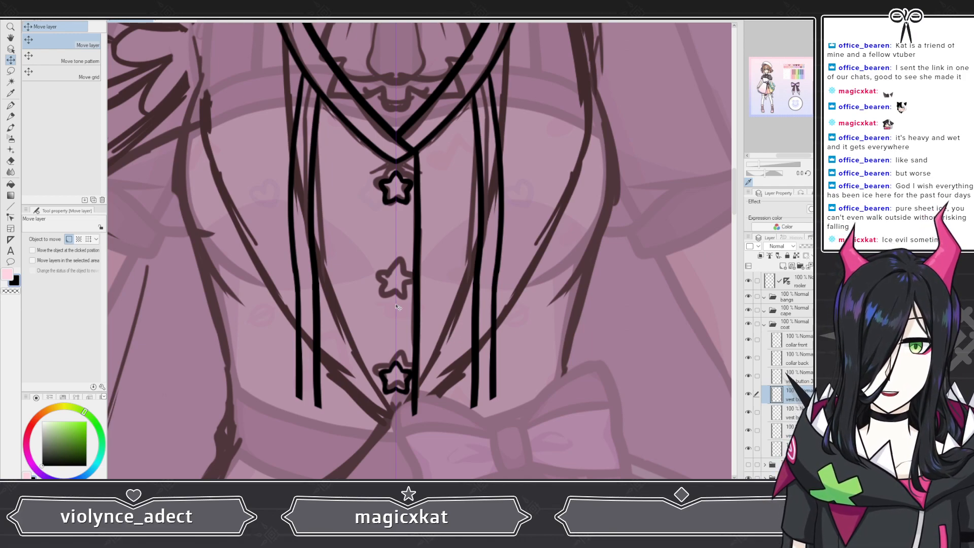
drag(393, 352, 392, 400)
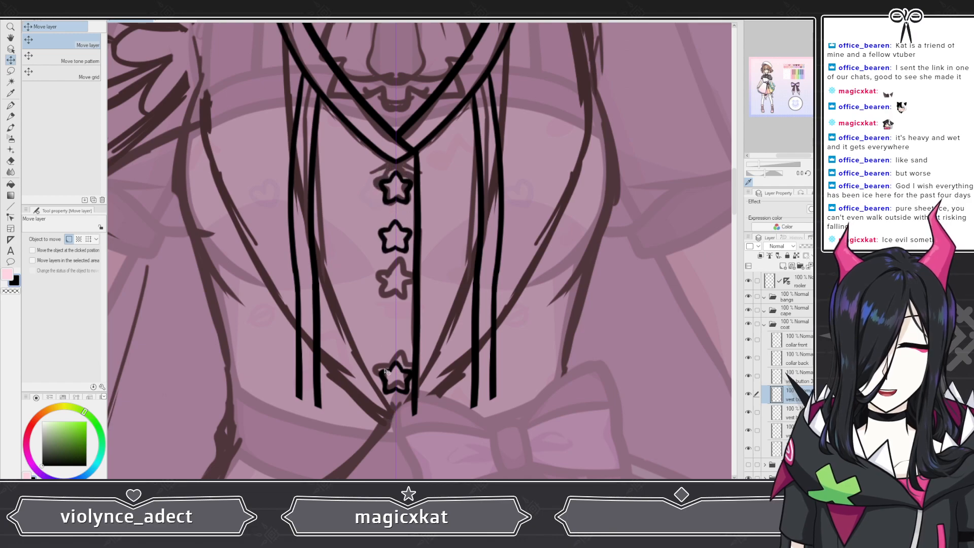
drag(394, 254, 393, 301)
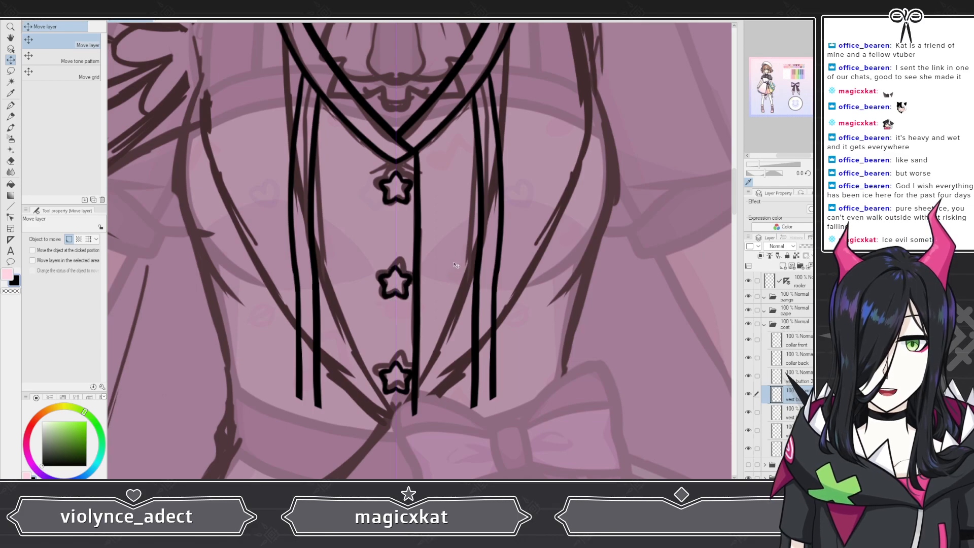
Step: Create a layer folder named vest inside the coat folder and move the vest layers into it
scroll(458, 242, down, 6)
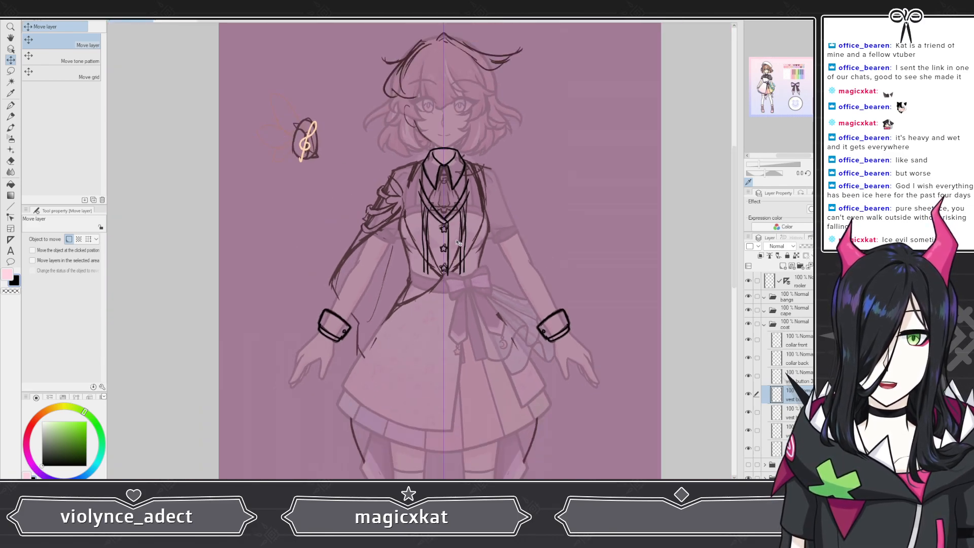
scroll(458, 242, up, 8)
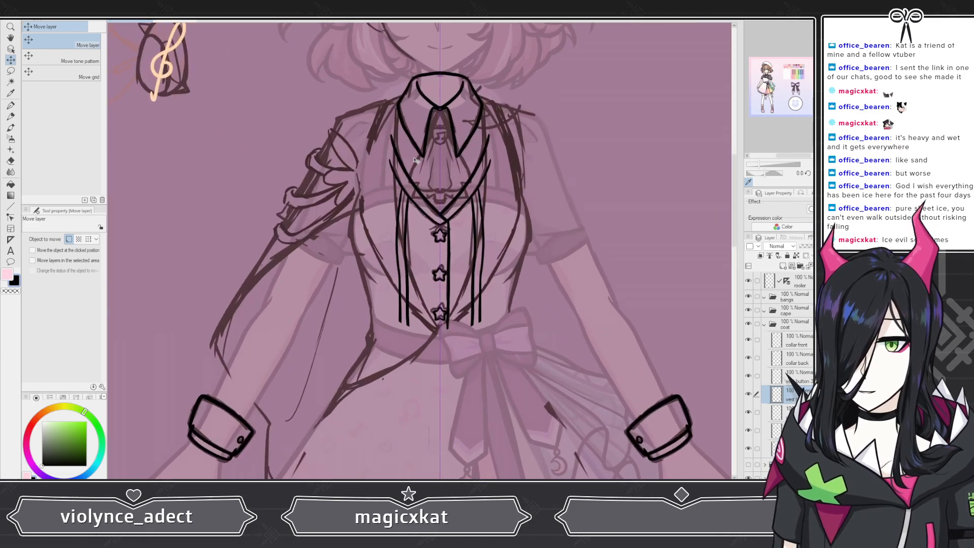
scroll(464, 297, down, 5)
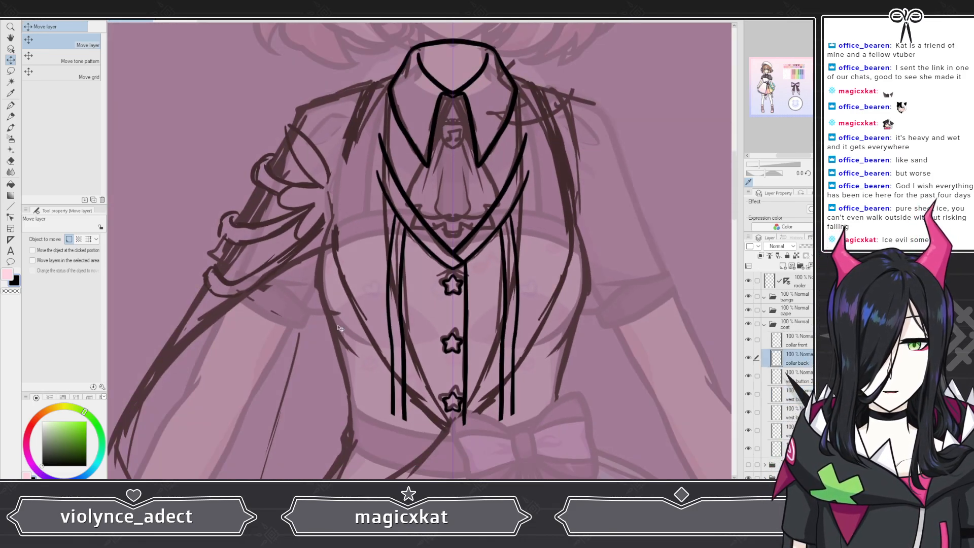
scroll(339, 328, down, 4)
scroll(361, 326, up, 3)
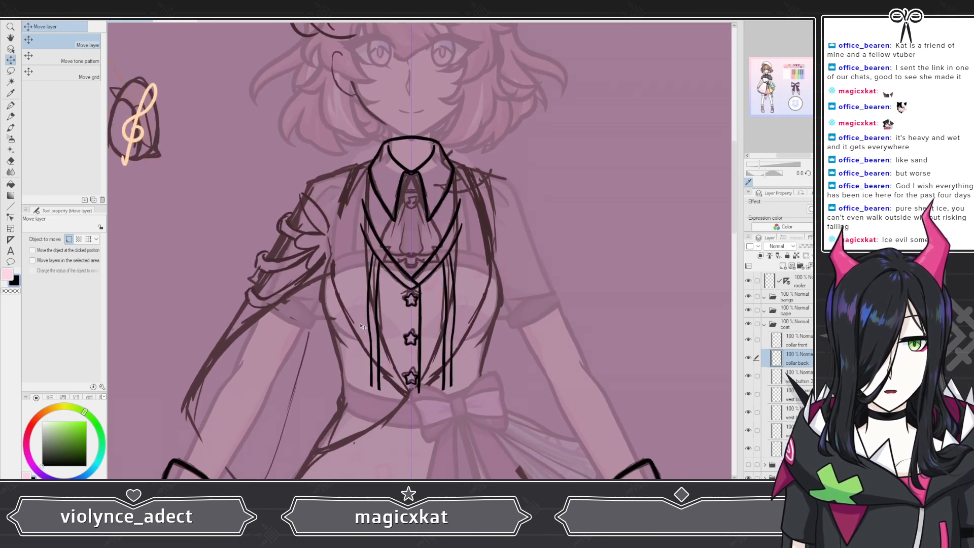
click(795, 347)
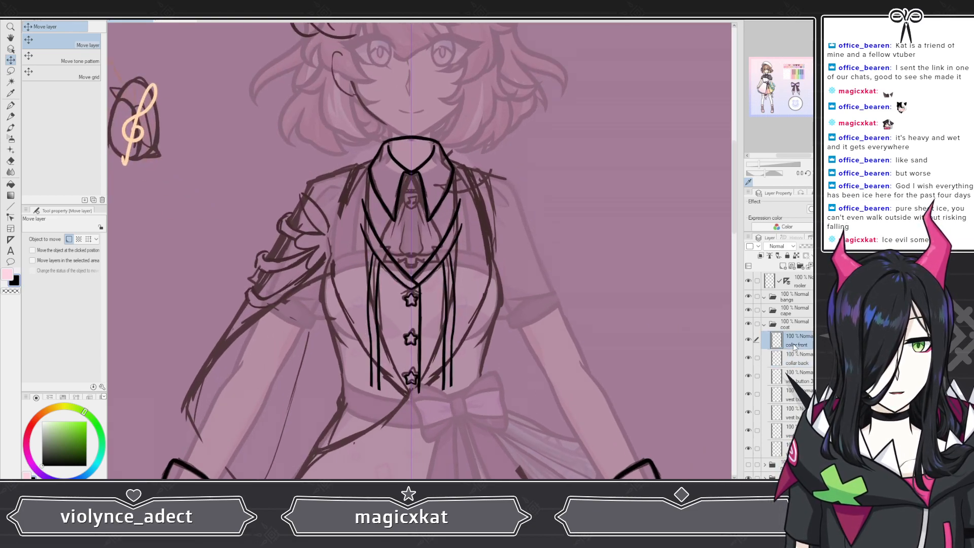
click(800, 266)
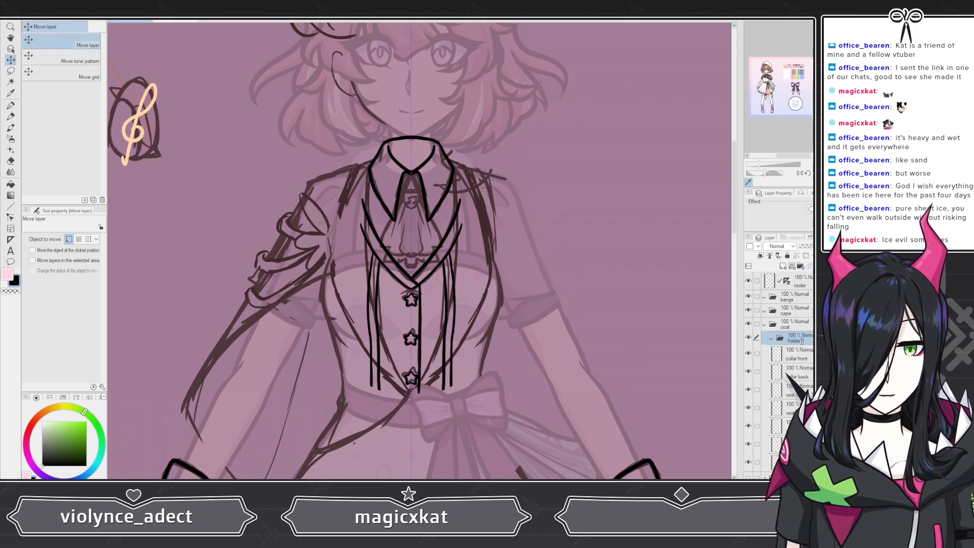
text(vest)
click(797, 356)
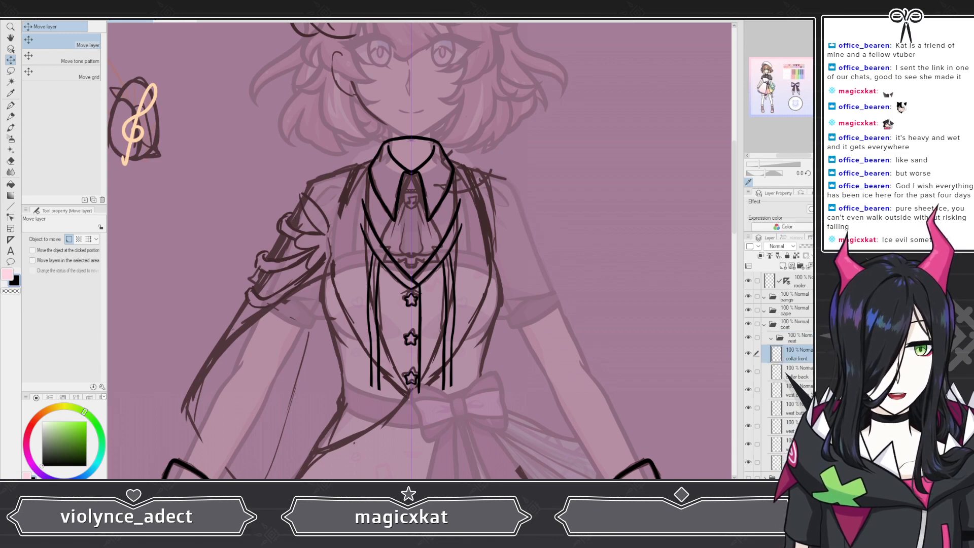
shift+click(797, 461)
drag(797, 459, 806, 341)
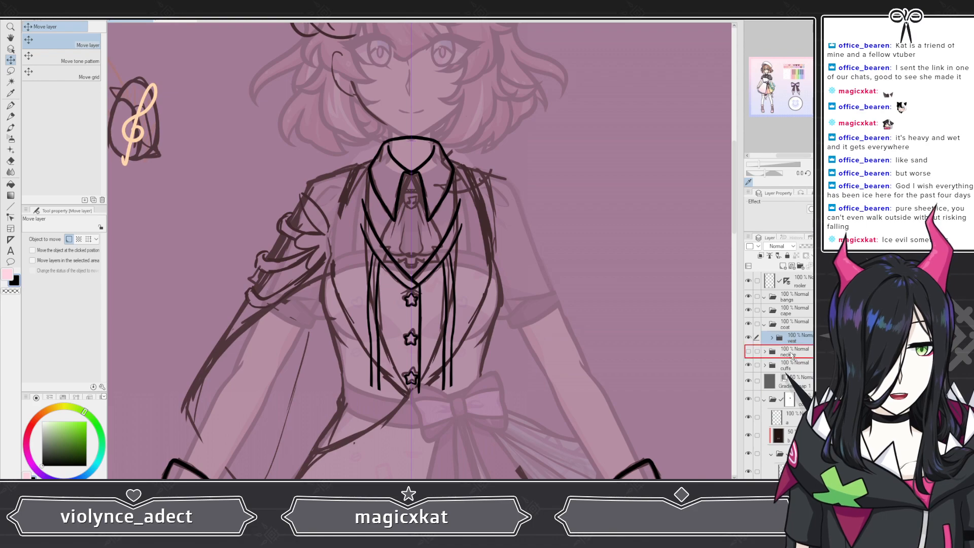
Step: Hide the vest folder and add a new layer in the coat folder
click(749, 337)
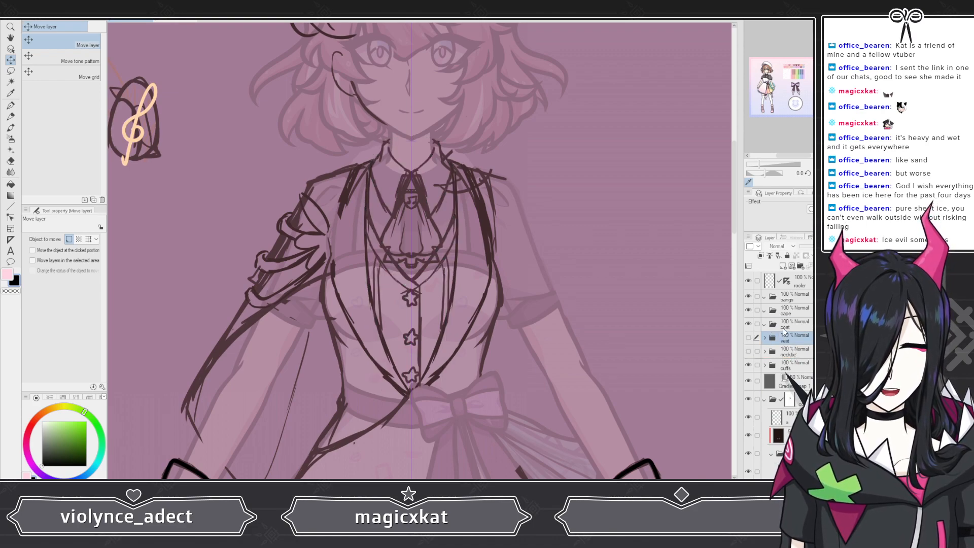
click(783, 328)
click(782, 266)
Step: Switch to the G-pen and rename the new layer as lapel
scroll(472, 245, down, 3)
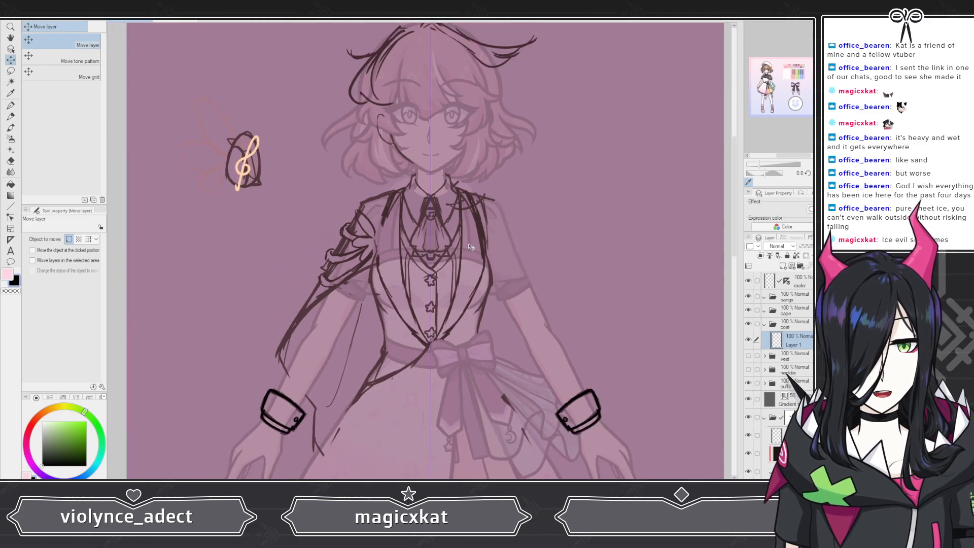
scroll(471, 247, down, 2)
scroll(441, 234, up, 4)
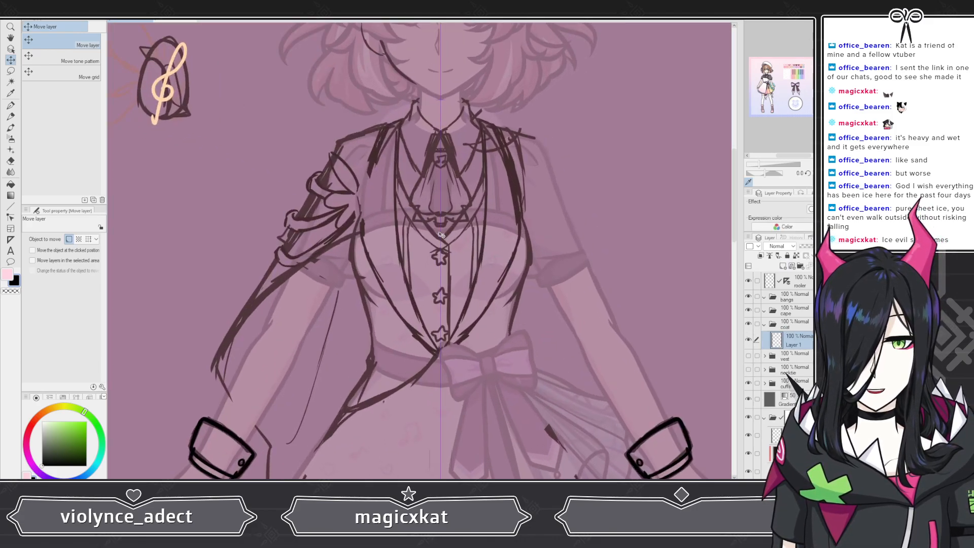
scroll(441, 235, down, 3)
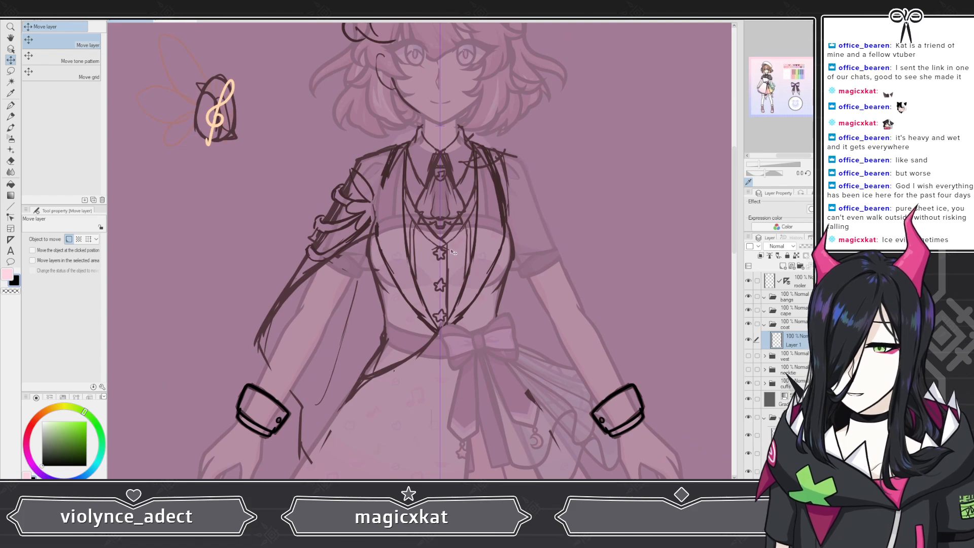
key(p)
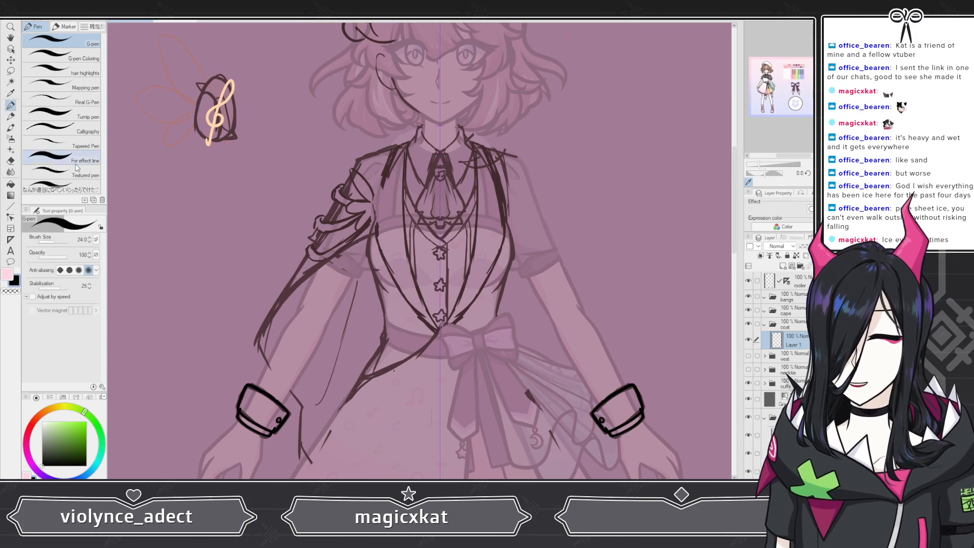
double_click(791, 344)
text(lapel)
key(Return)
scroll(432, 144, up, 3)
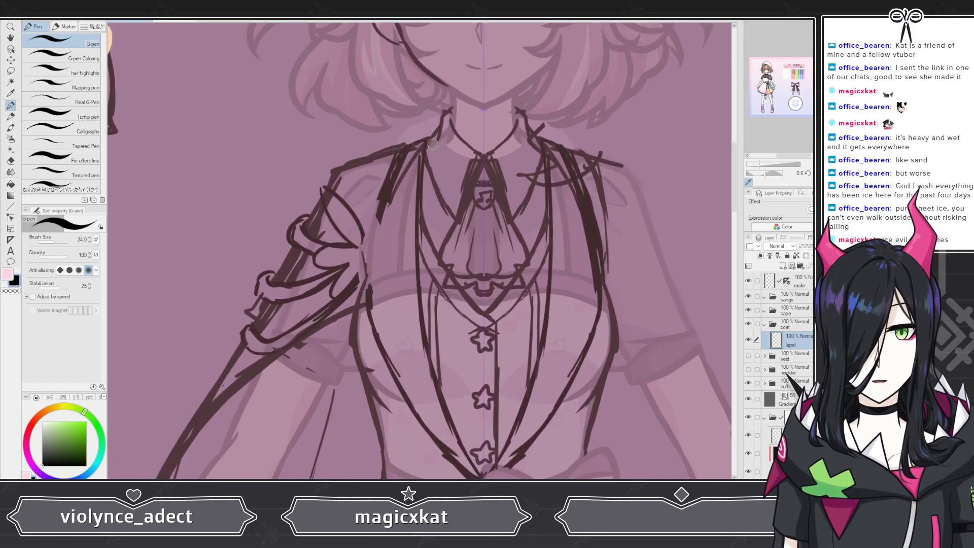
scroll(433, 145, up, 2)
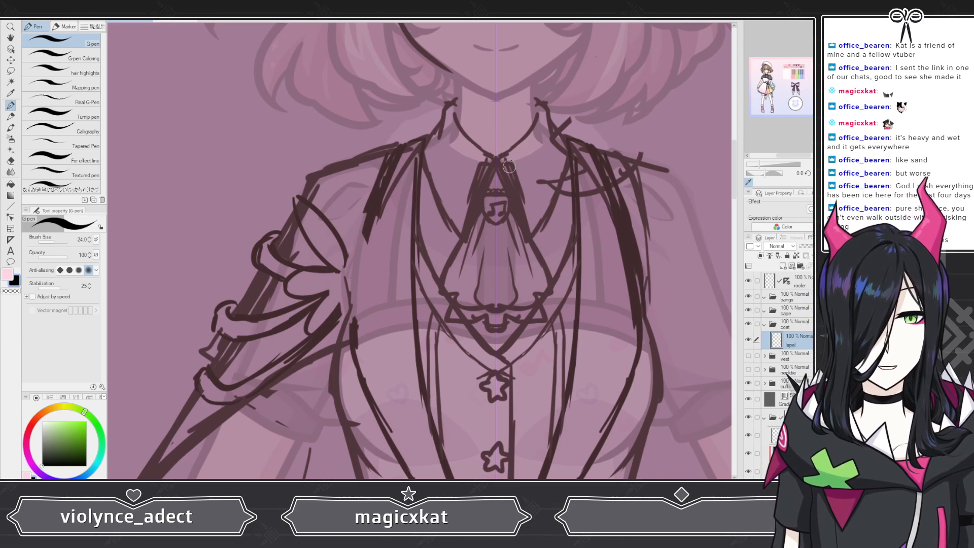
scroll(401, 134, up, 3)
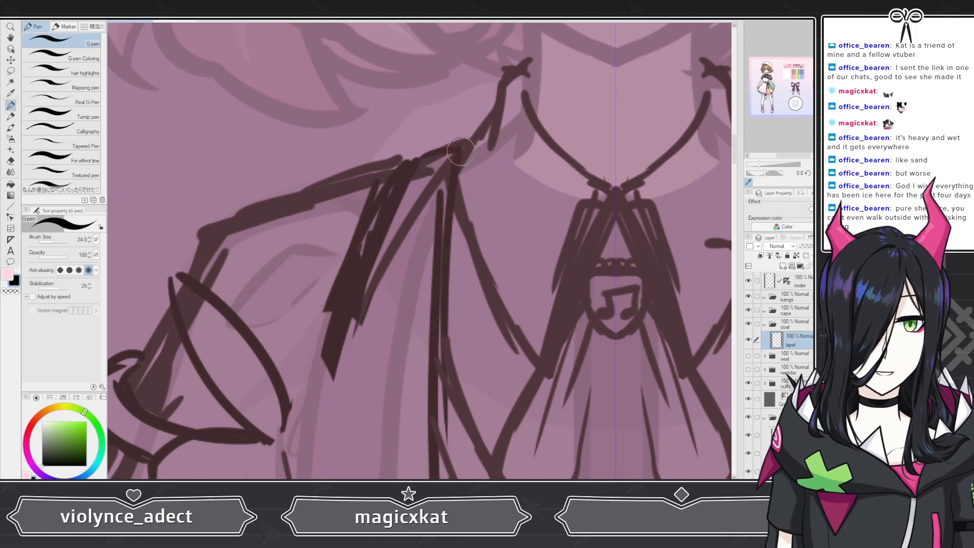
Step: Draw the outer edge lines of both vest lapels from the shoulders down the chest on the lapel layer
mouse_move(461, 152)
mouse_down()
mouse_move(409, 164)
mouse_move(284, 469)
mouse_up()
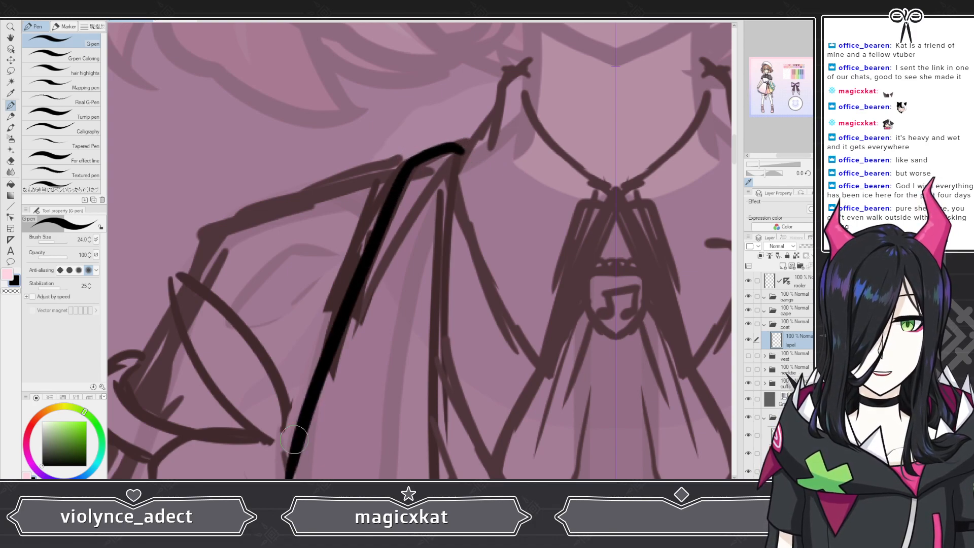
scroll(366, 291, down, 5)
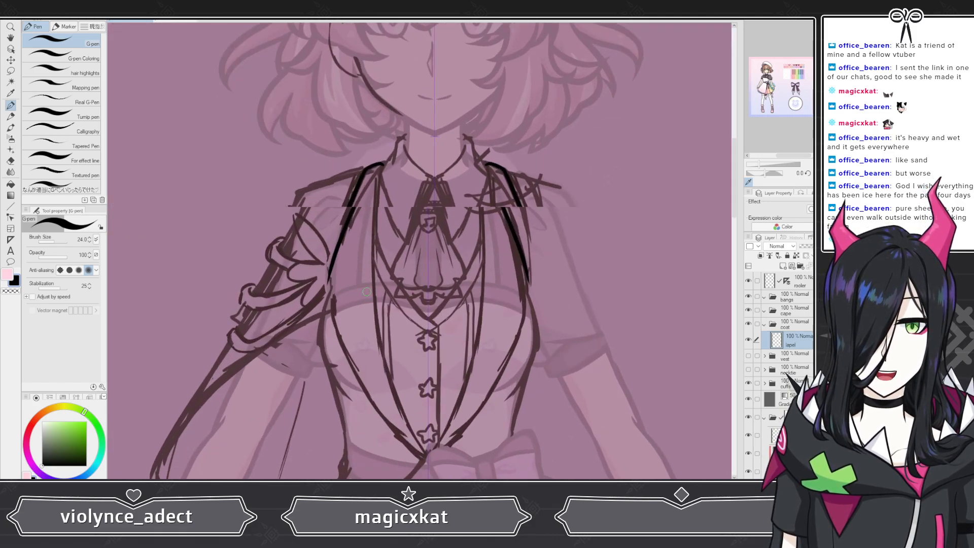
scroll(366, 292, up, 2)
key(ctrl+z)
scroll(582, 233, up, 4)
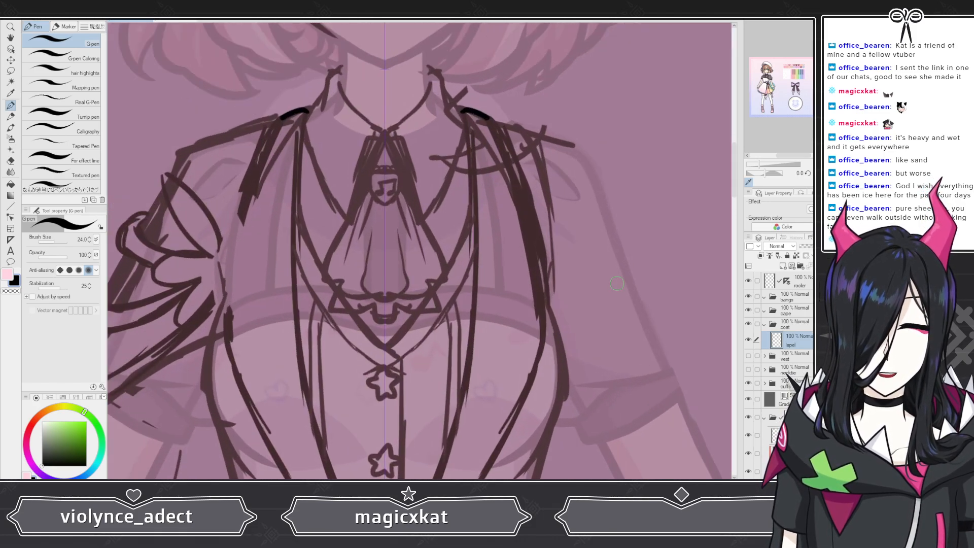
scroll(586, 147, up, 1)
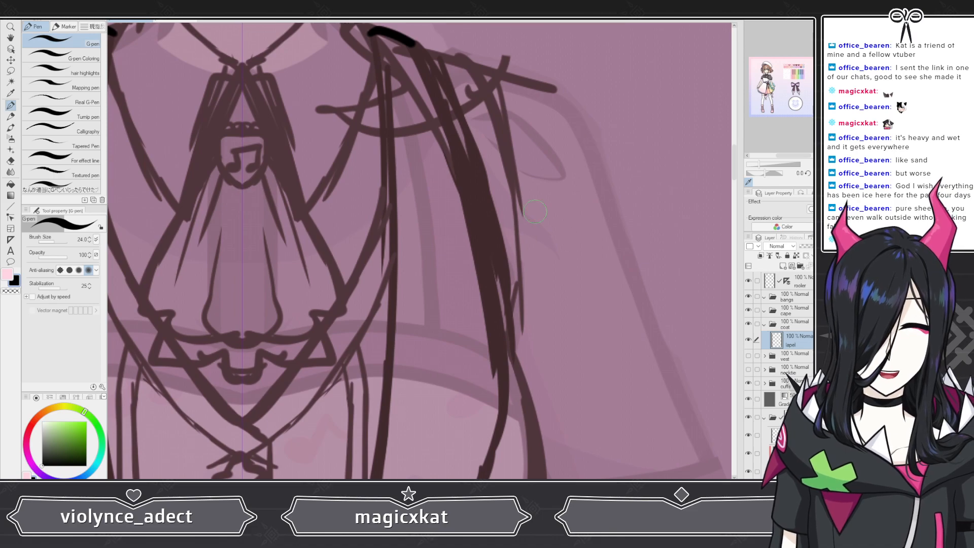
mouse_move(411, 44)
mouse_down()
mouse_move(496, 295)
mouse_move(505, 373)
mouse_move(492, 429)
mouse_up()
scroll(492, 429, down, 3)
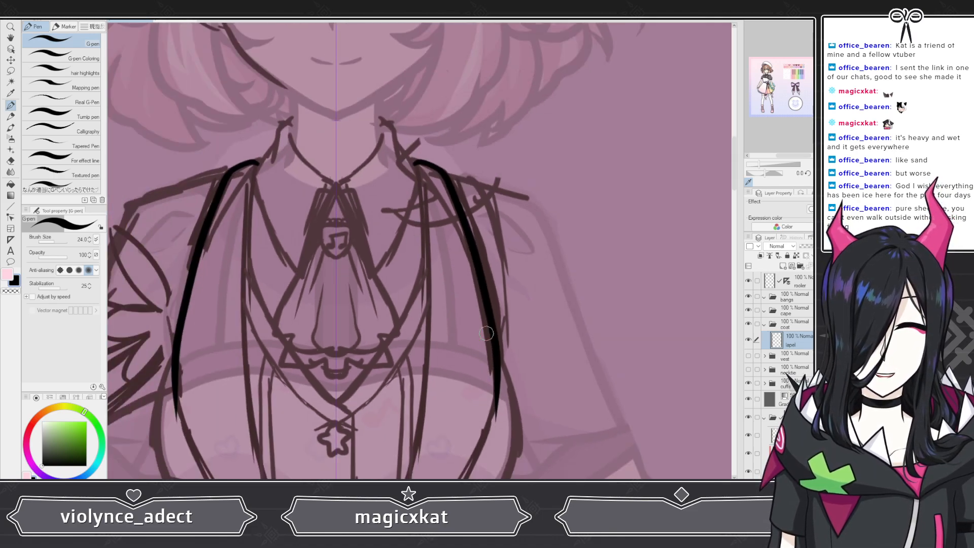
scroll(458, 251, down, 3)
scroll(467, 305, up, 2)
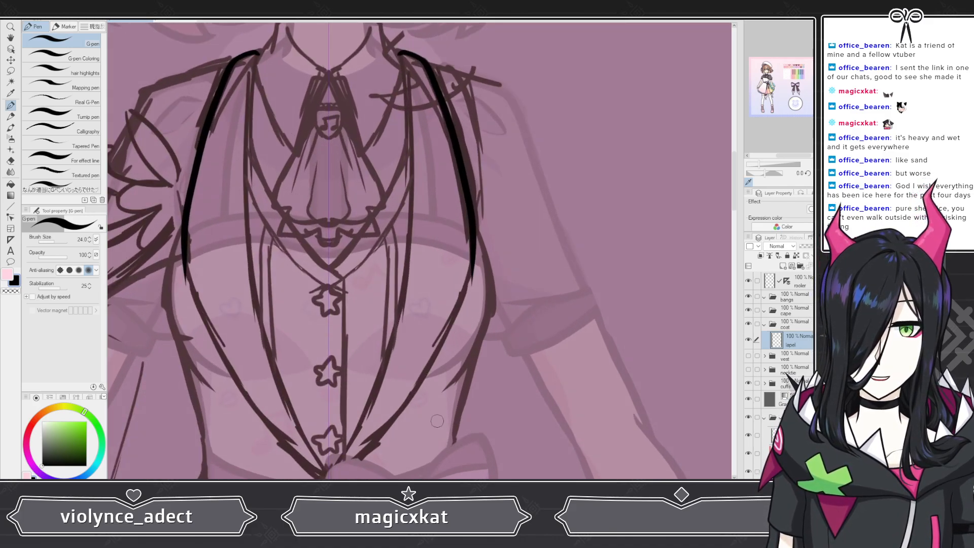
scroll(405, 284, down, 2)
scroll(430, 354, up, 4)
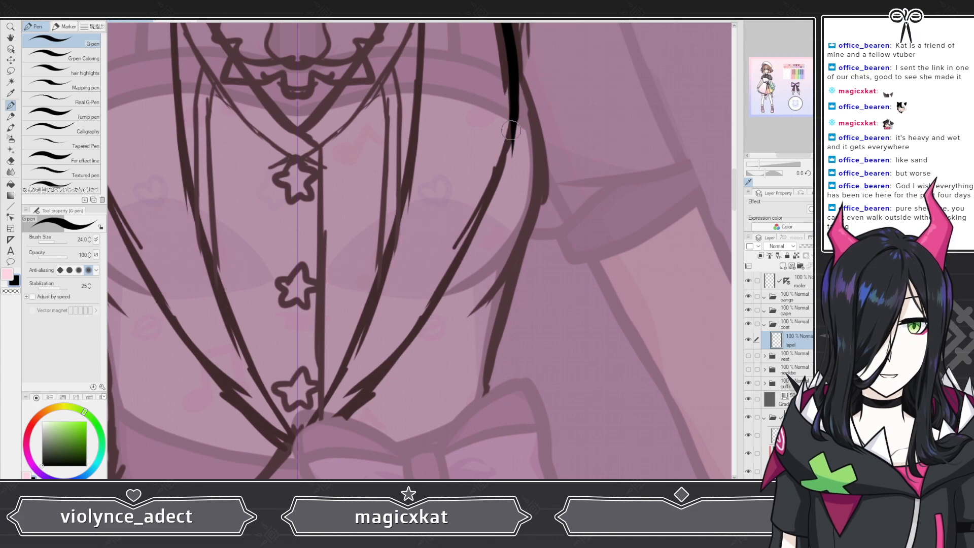
Step: Redraw the right lapel's edge curving down to meet the left edge in a point below the bottom star button
mouse_move(511, 130)
mouse_down()
mouse_move(467, 237)
mouse_move(367, 402)
mouse_move(320, 459)
mouse_up()
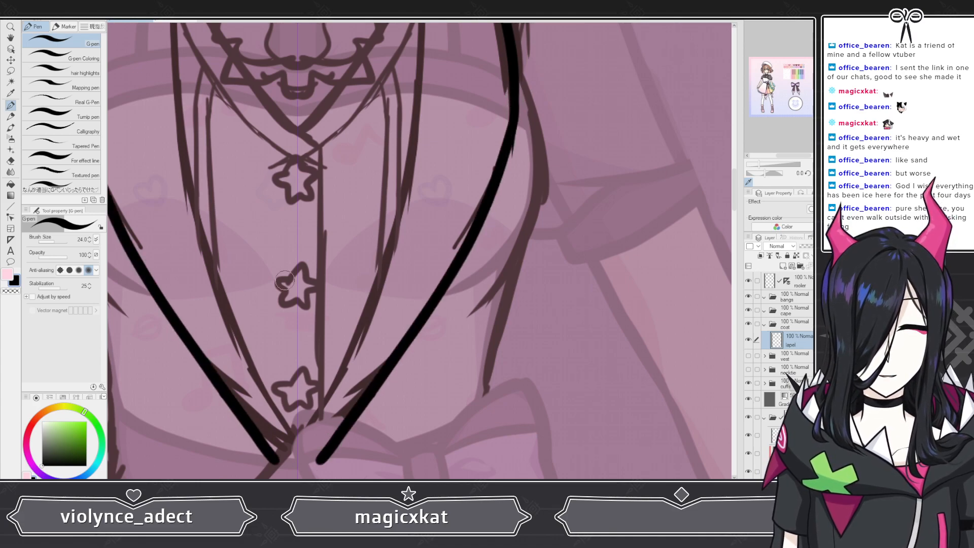
key(ctrl+z)
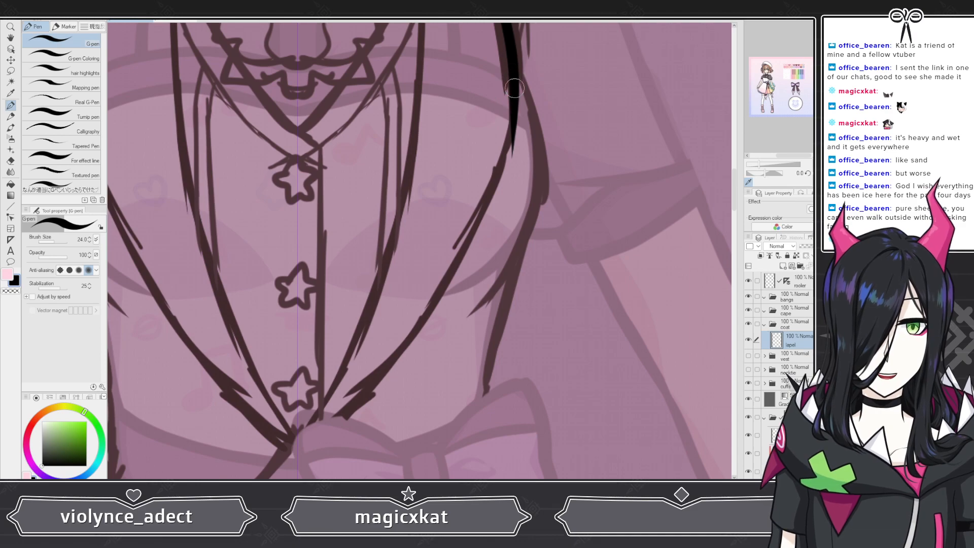
mouse_move(514, 89)
mouse_down()
mouse_move(507, 141)
mouse_move(472, 212)
mouse_move(379, 367)
mouse_move(297, 456)
mouse_up()
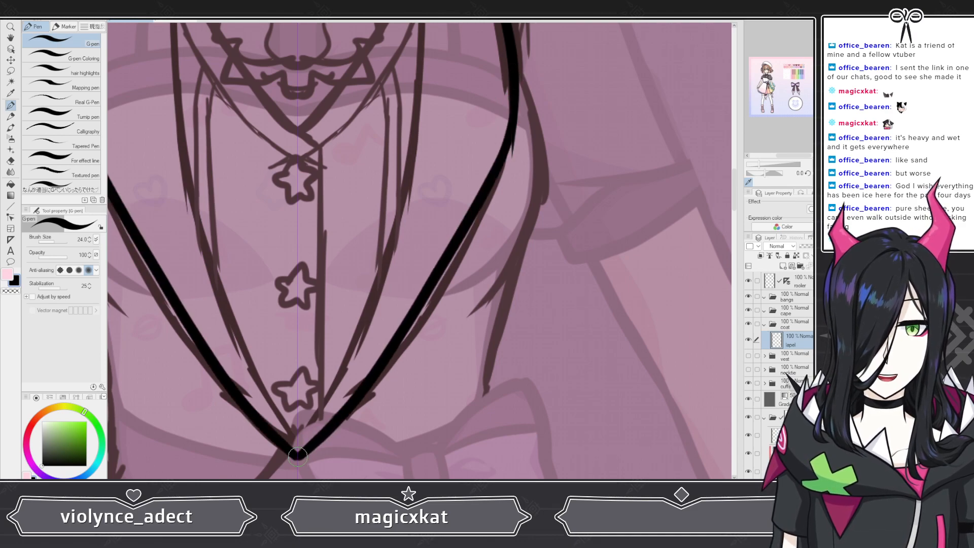
scroll(379, 343, down, 5)
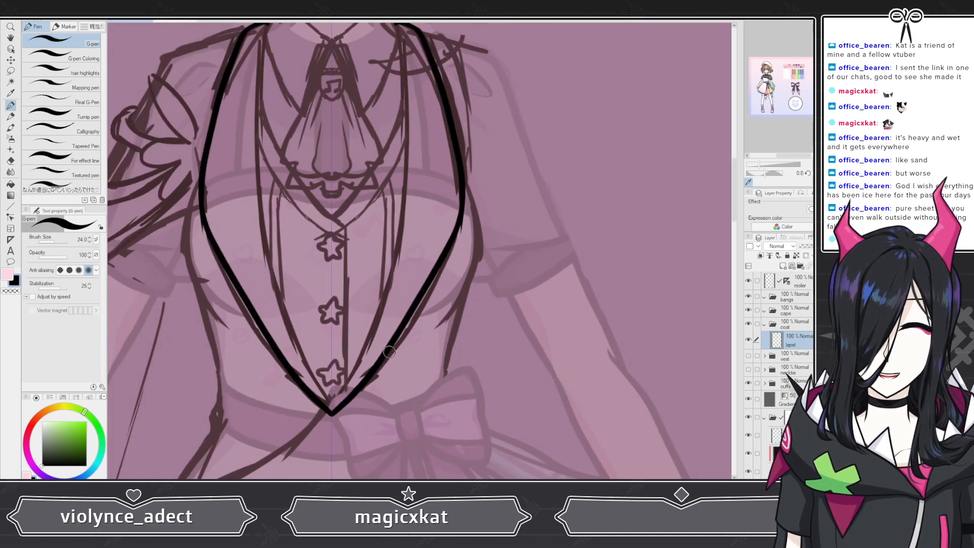
scroll(338, 353, up, 4)
scroll(313, 379, up, 1)
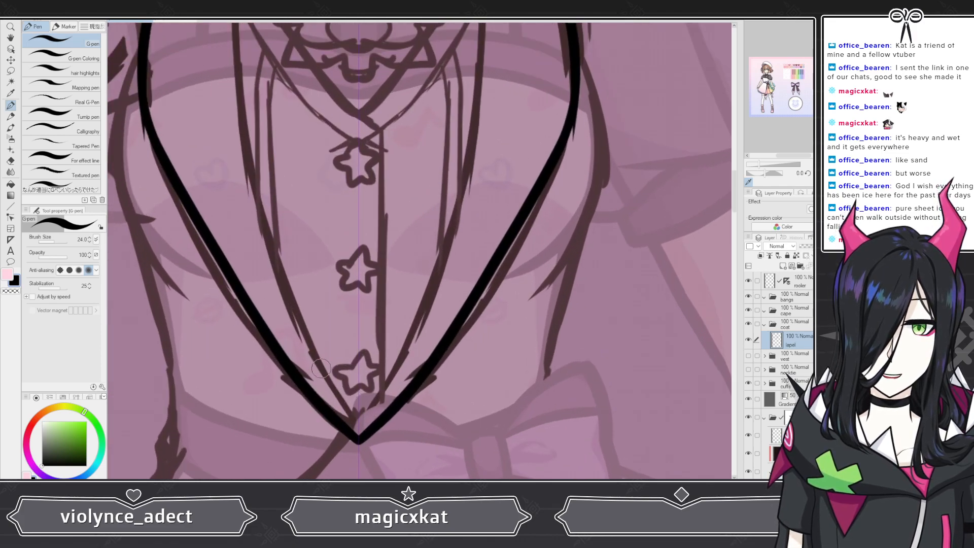
key(ctrl+z)
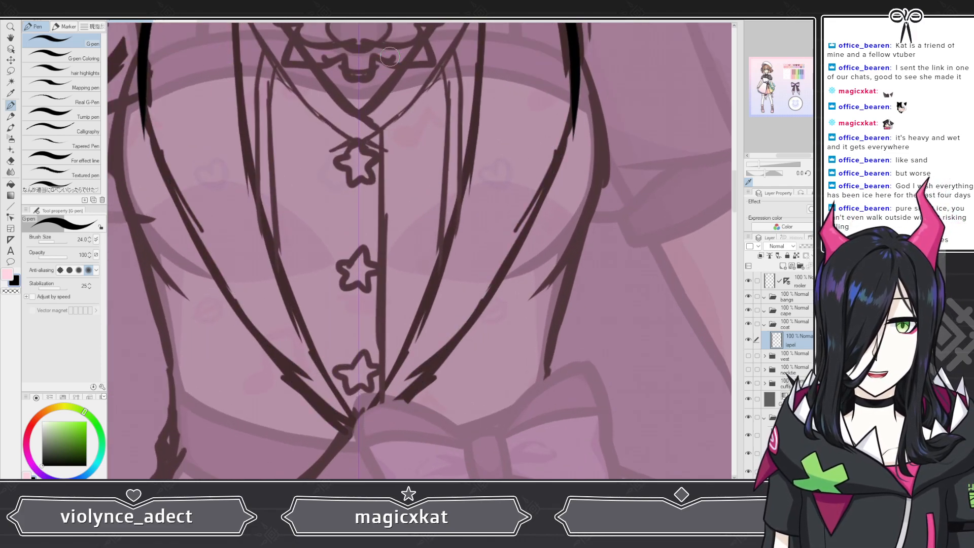
mouse_move(576, 98)
mouse_down()
mouse_move(553, 184)
mouse_move(518, 244)
mouse_move(440, 351)
mouse_move(360, 431)
mouse_up()
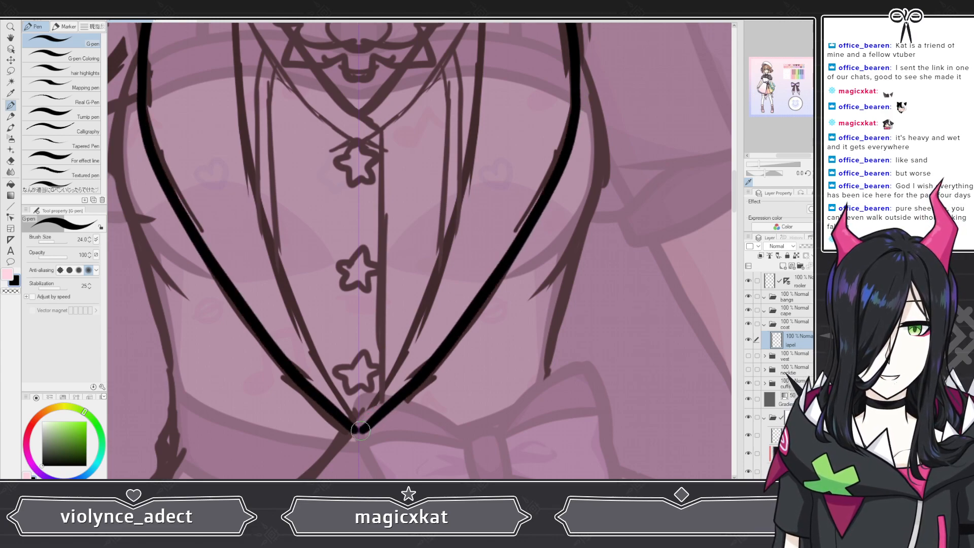
key(ctrl+z)
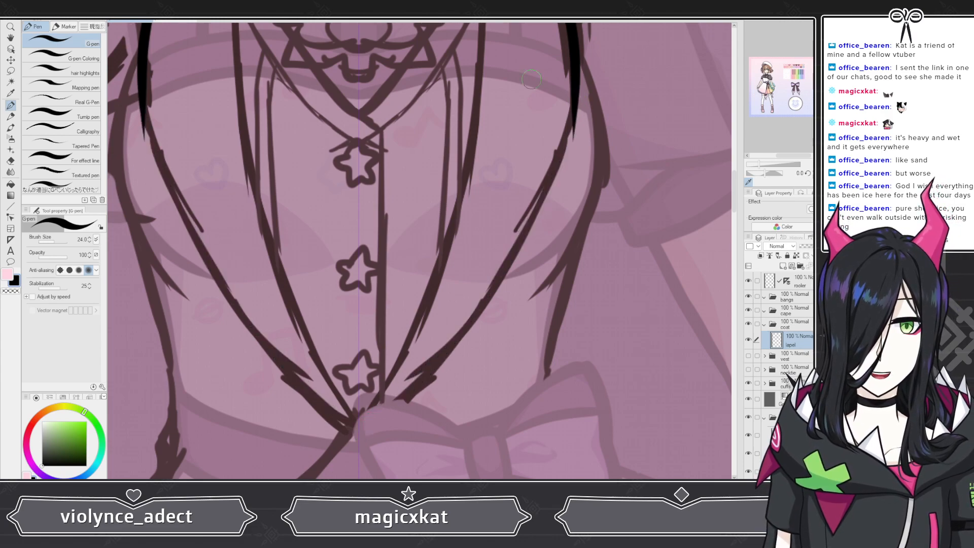
mouse_move(574, 65)
mouse_down()
mouse_move(569, 135)
mouse_move(545, 199)
mouse_move(456, 329)
mouse_move(359, 427)
mouse_up()
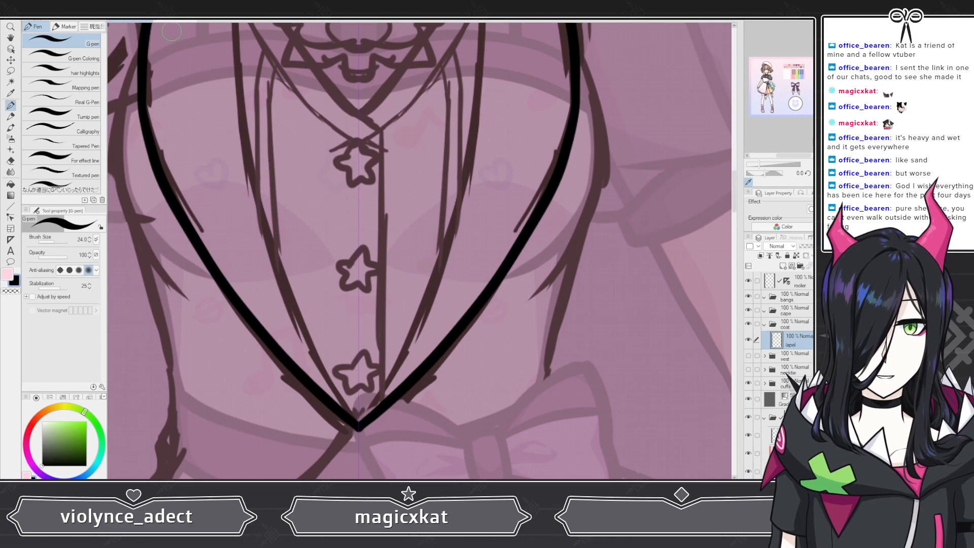
key(ctrl+z)
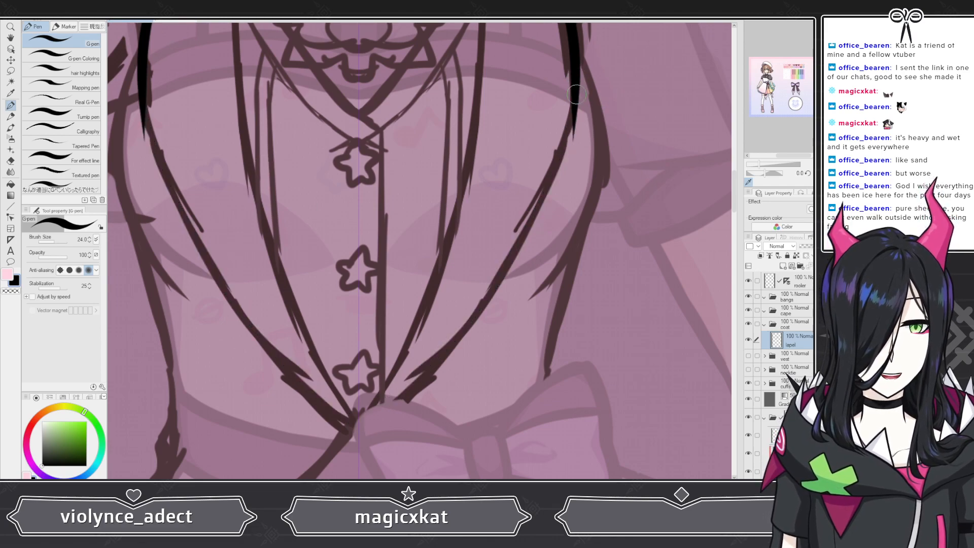
mouse_move(576, 94)
mouse_down()
mouse_move(568, 147)
mouse_move(513, 263)
mouse_move(421, 380)
mouse_move(358, 429)
mouse_up()
key(ctrl+z)
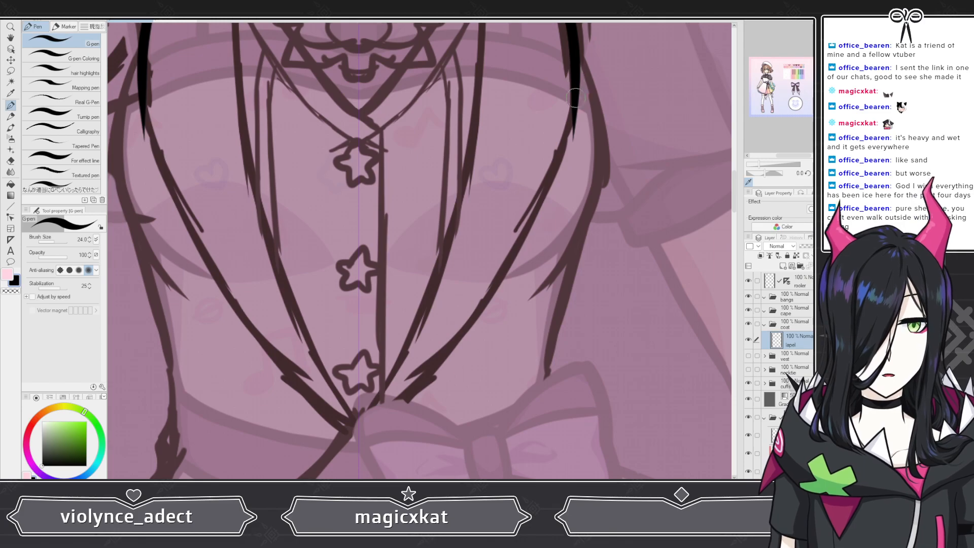
mouse_move(577, 92)
mouse_down()
mouse_move(564, 155)
mouse_move(529, 224)
mouse_move(423, 368)
mouse_move(358, 426)
mouse_up()
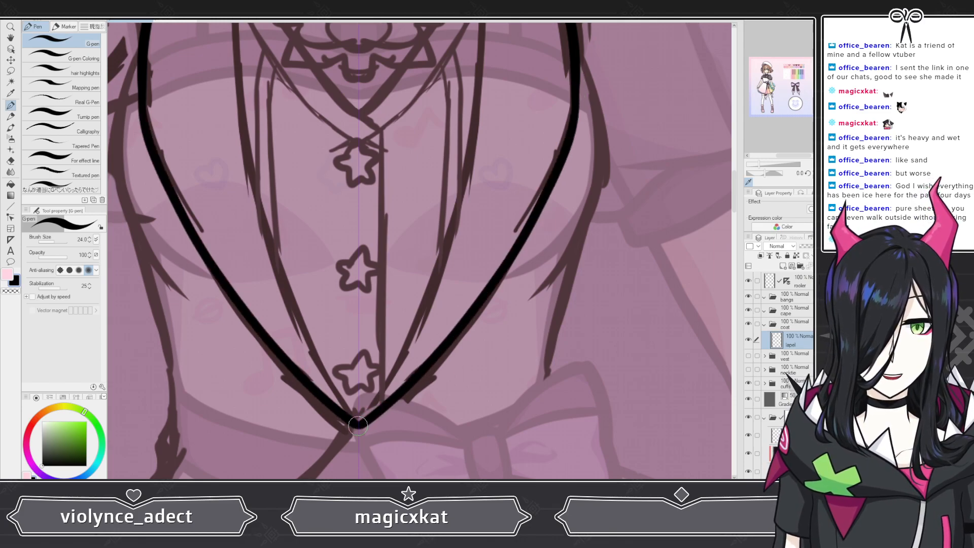
scroll(342, 371, down, 3)
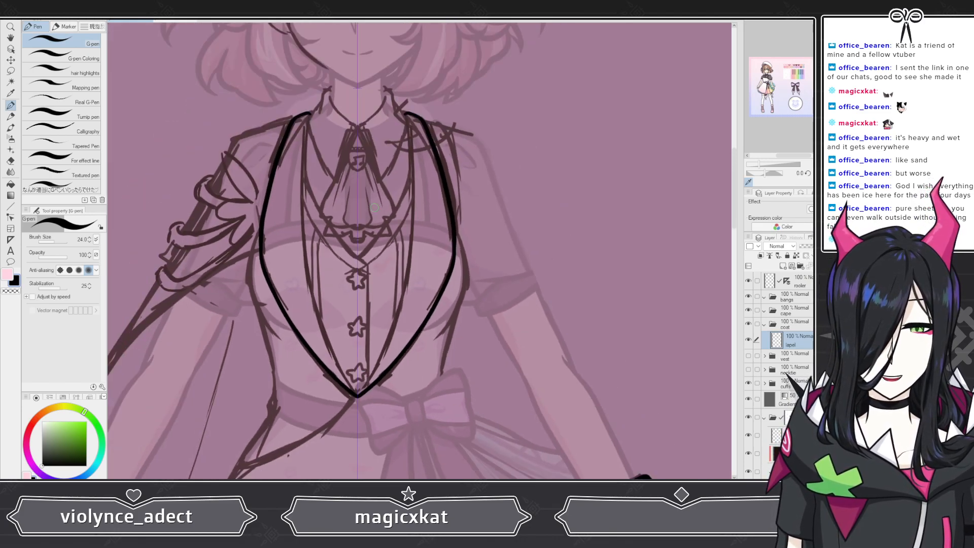
Step: Draw an inner edge line for the right lapel starting at its top near the collar
scroll(405, 202, up, 6)
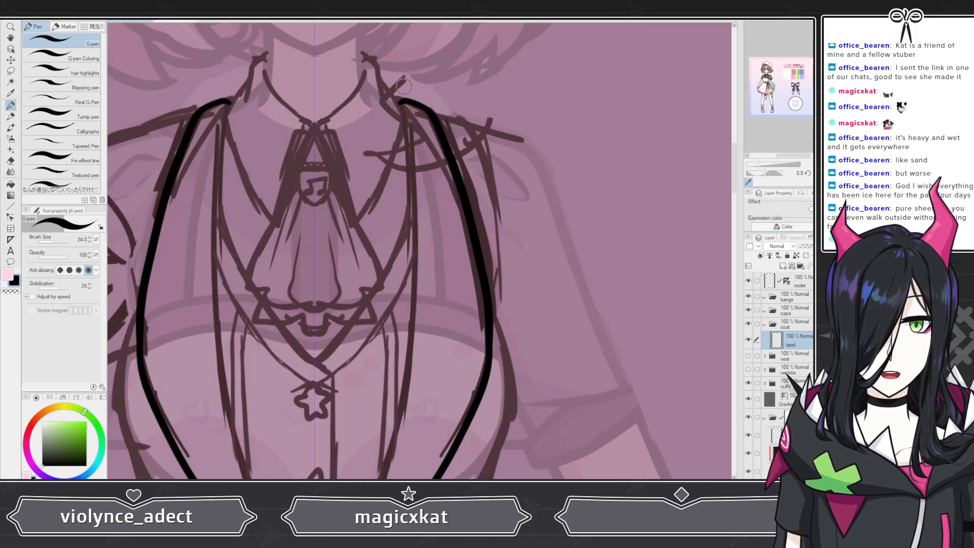
scroll(397, 77, up, 2)
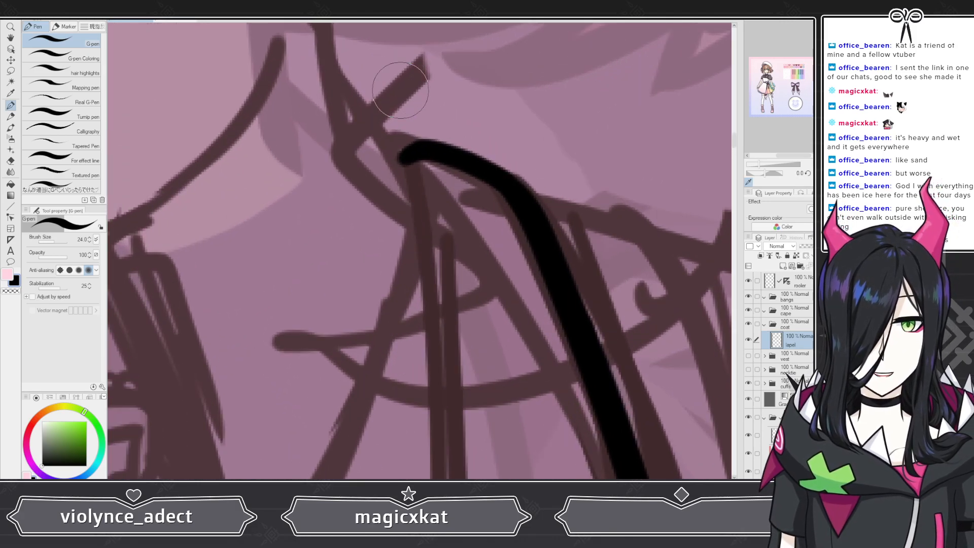
click(11, 161)
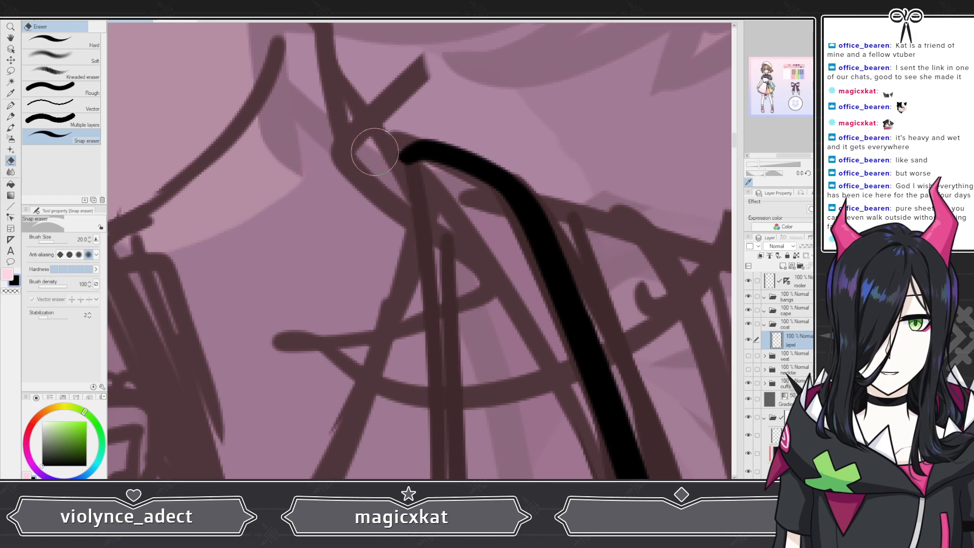
click(11, 106)
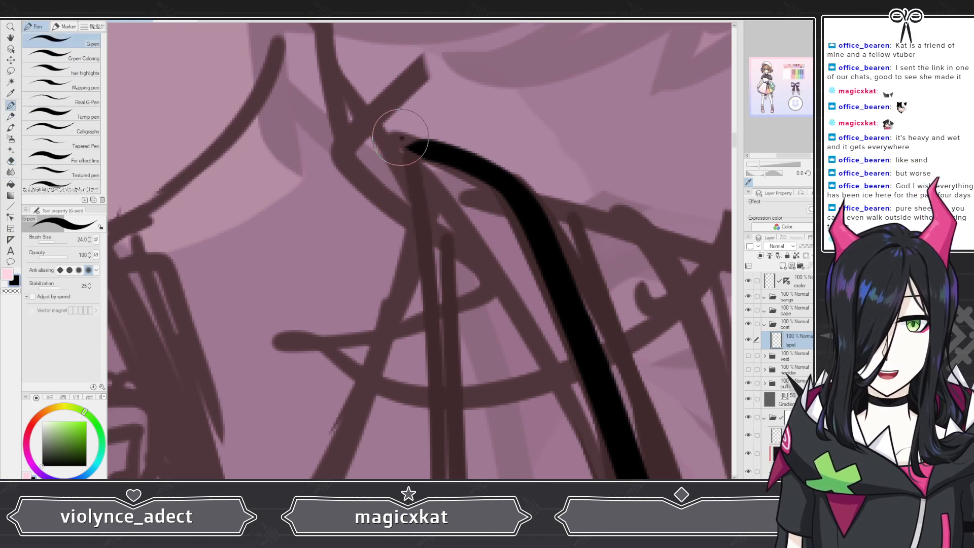
mouse_move(401, 137)
mouse_down()
mouse_move(433, 150)
mouse_move(391, 136)
mouse_move(423, 153)
mouse_move(406, 166)
mouse_move(397, 134)
mouse_move(418, 215)
mouse_move(419, 400)
mouse_up()
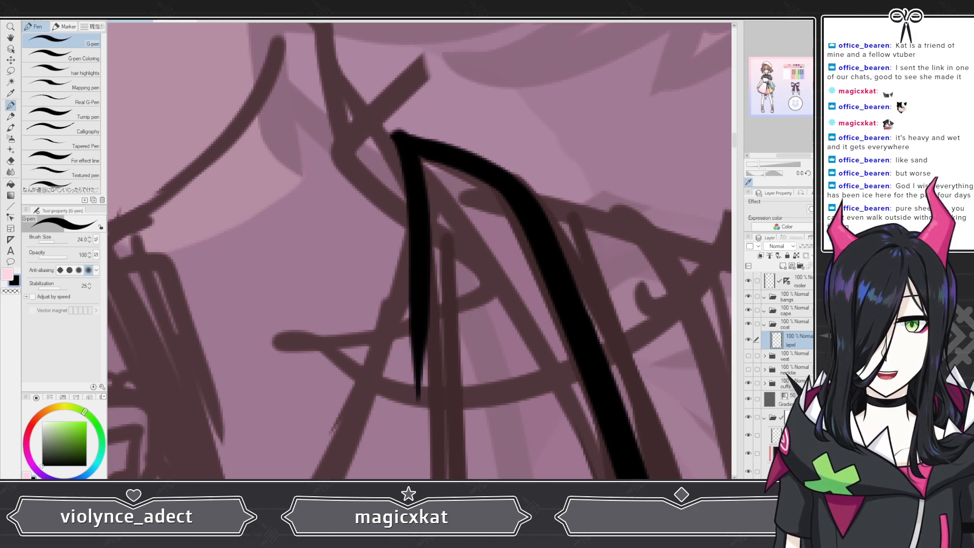
key(ctrl+z)
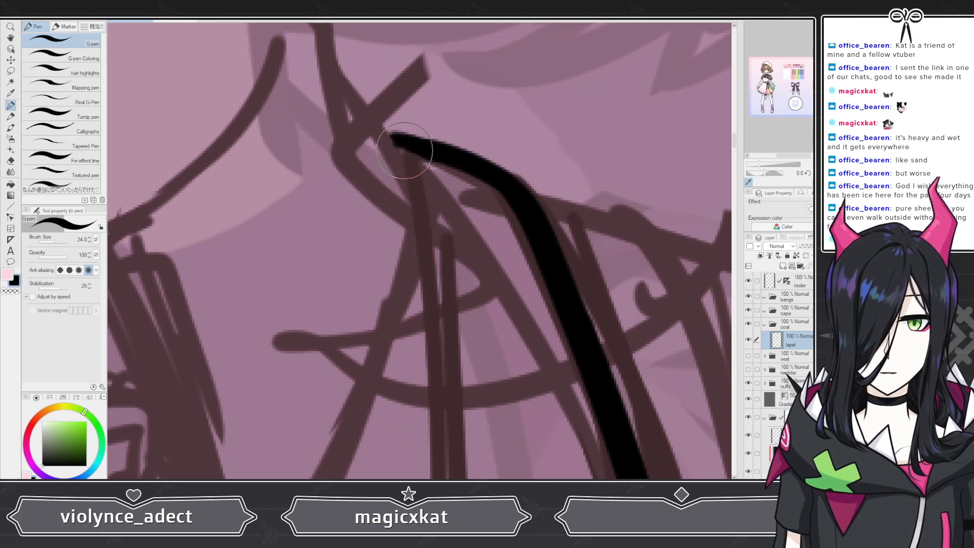
drag(404, 150, 439, 457)
scroll(519, 267, down, 2)
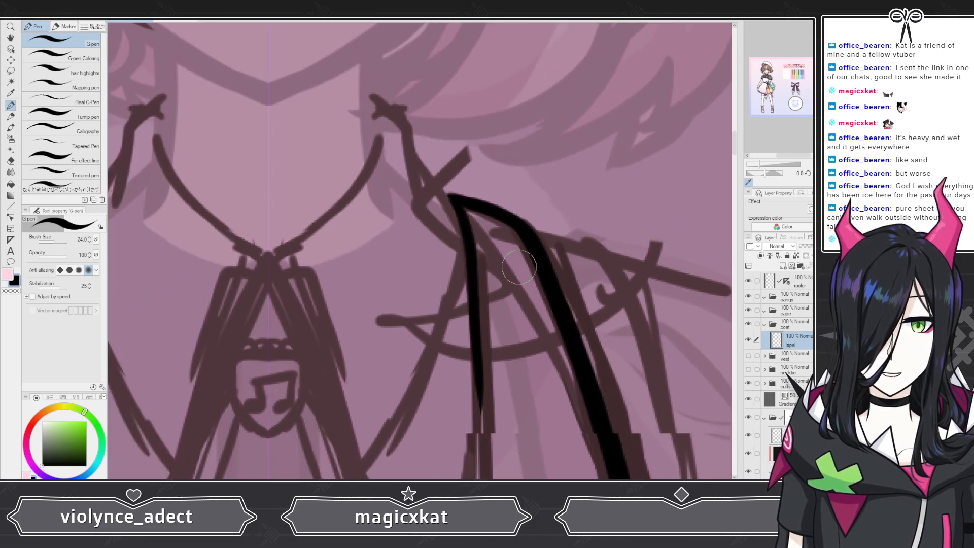
scroll(519, 267, down, 5)
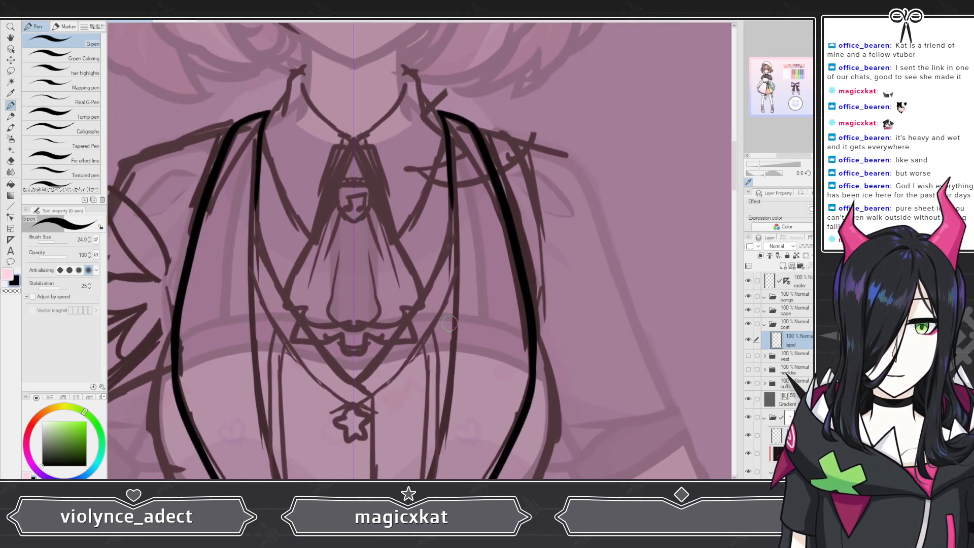
scroll(448, 322, up, 4)
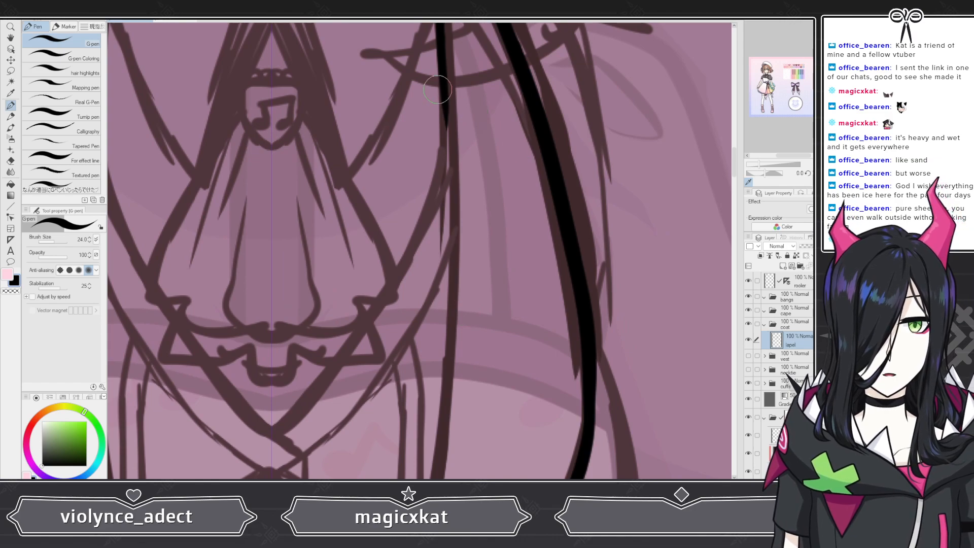
drag(440, 51, 414, 476)
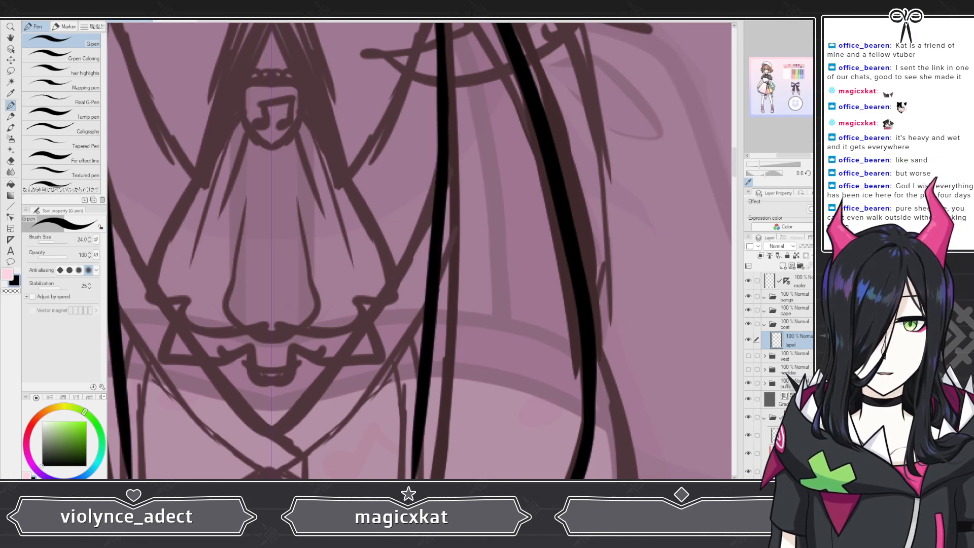
key(ctrl+z)
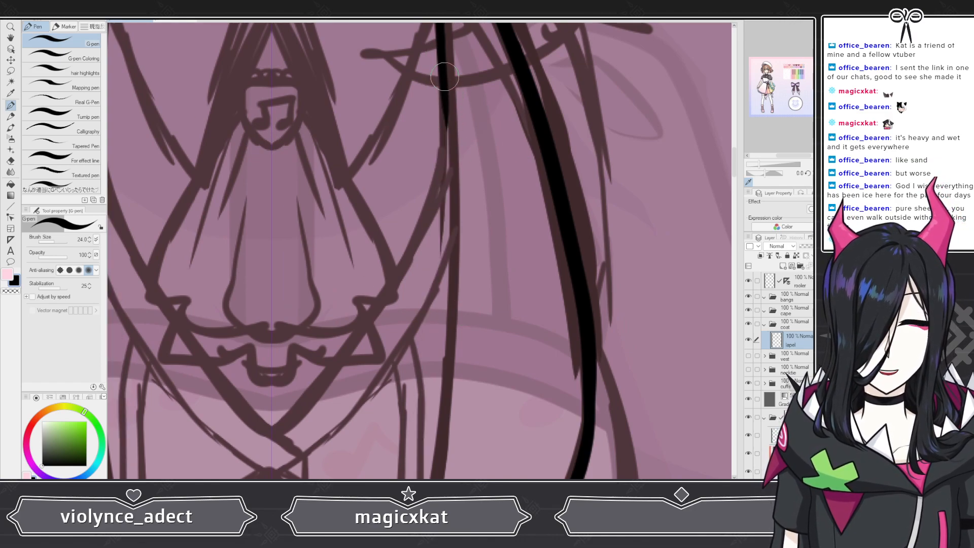
drag(444, 78, 439, 469)
key(ctrl+z)
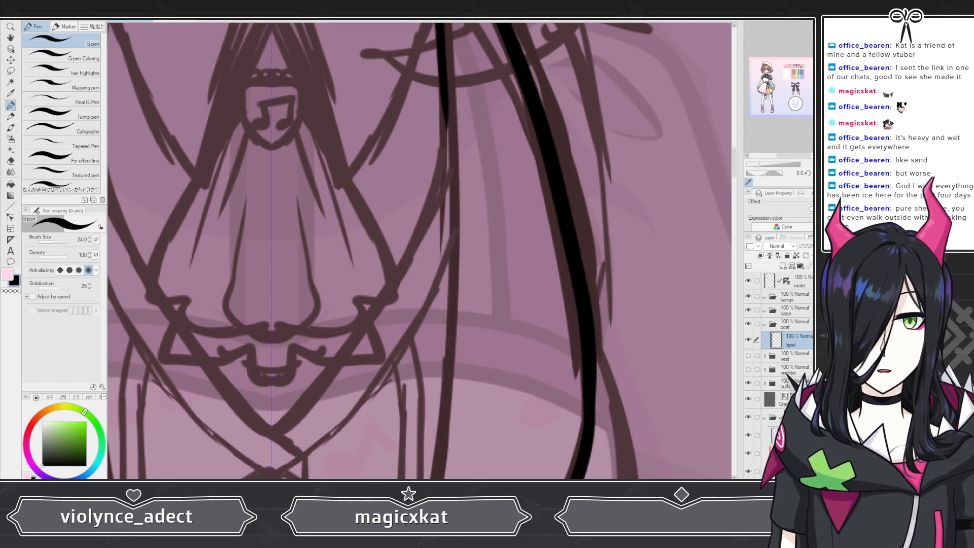
Step: Redraw the right lapel's inner edge from near the collar down across the chest
scroll(507, 320, down, 4)
scroll(487, 196, up, 4)
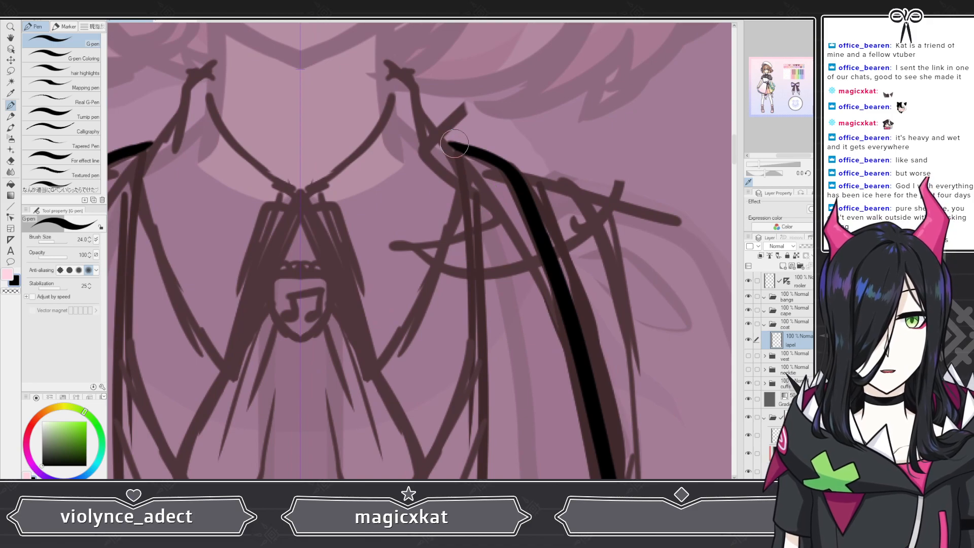
mouse_move(449, 146)
mouse_down()
mouse_move(469, 205)
mouse_move(478, 456)
mouse_up()
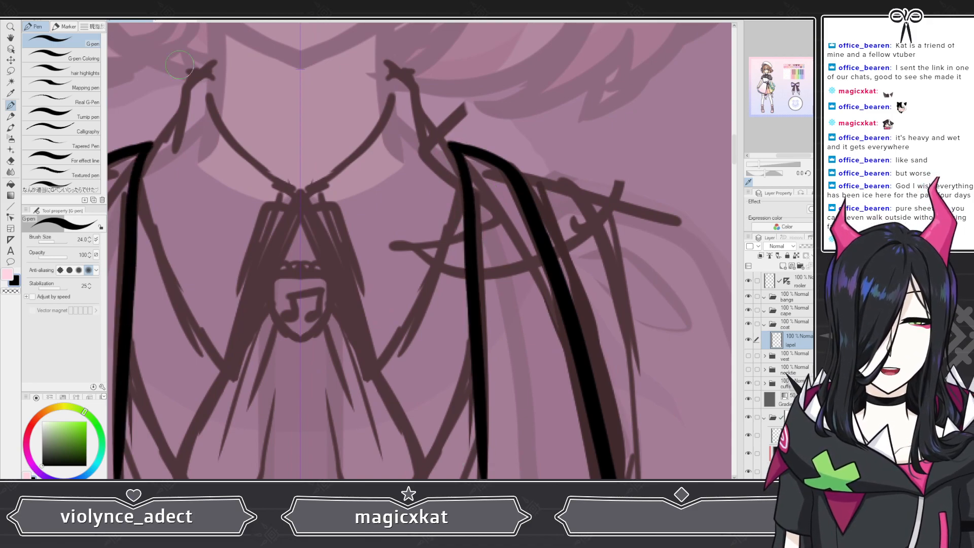
key(ctrl+z)
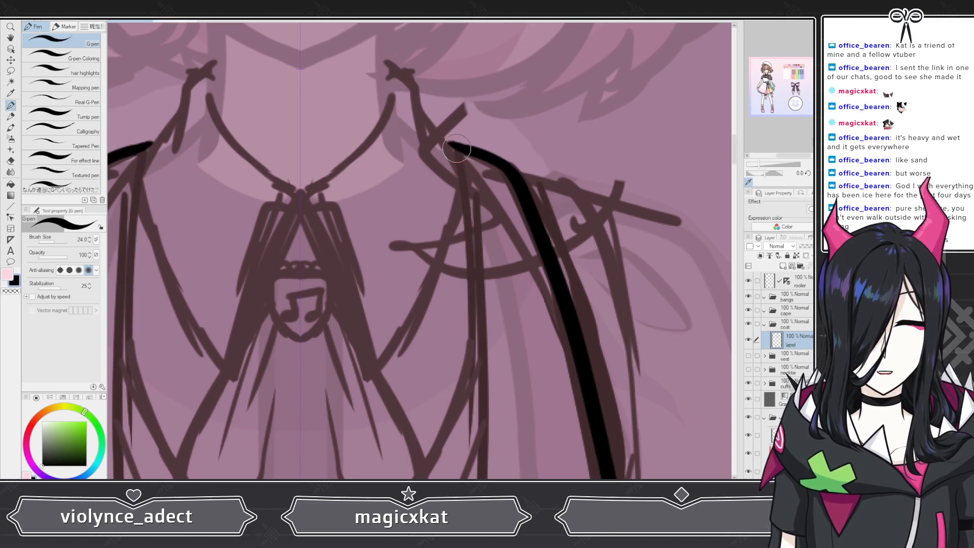
drag(456, 149, 485, 476)
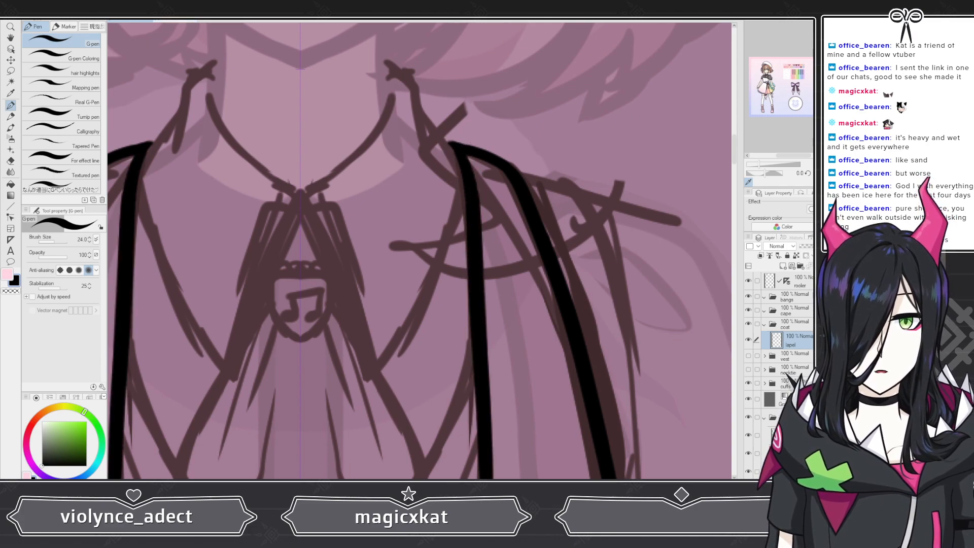
key(ctrl+z)
mouse_move(452, 143)
mouse_down()
mouse_move(474, 213)
mouse_move(498, 476)
mouse_up()
Step: Extend the right lapel's inner edge down to meet the lapels' point below the bottom star button
scroll(512, 152, down, 3)
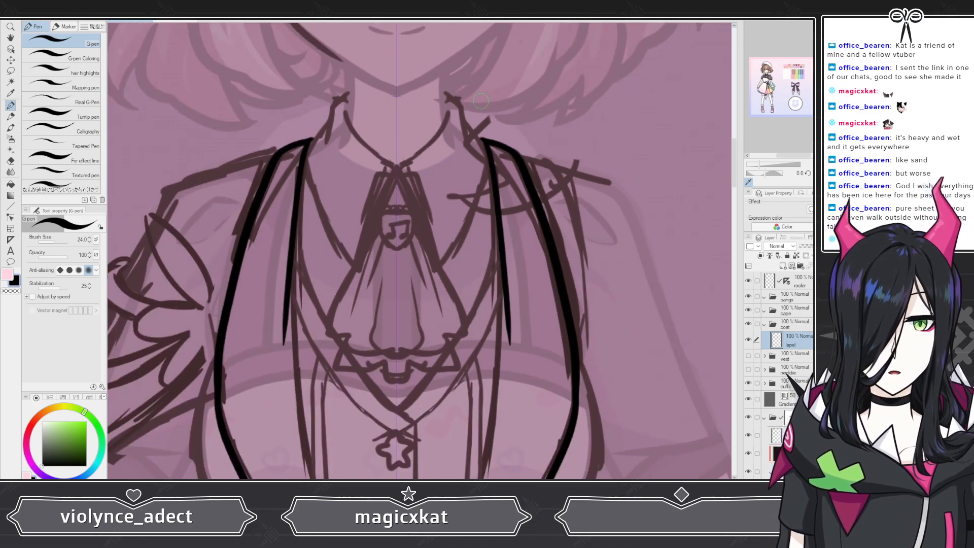
scroll(488, 345, down, 2)
scroll(490, 376, up, 2)
scroll(491, 378, up, 2)
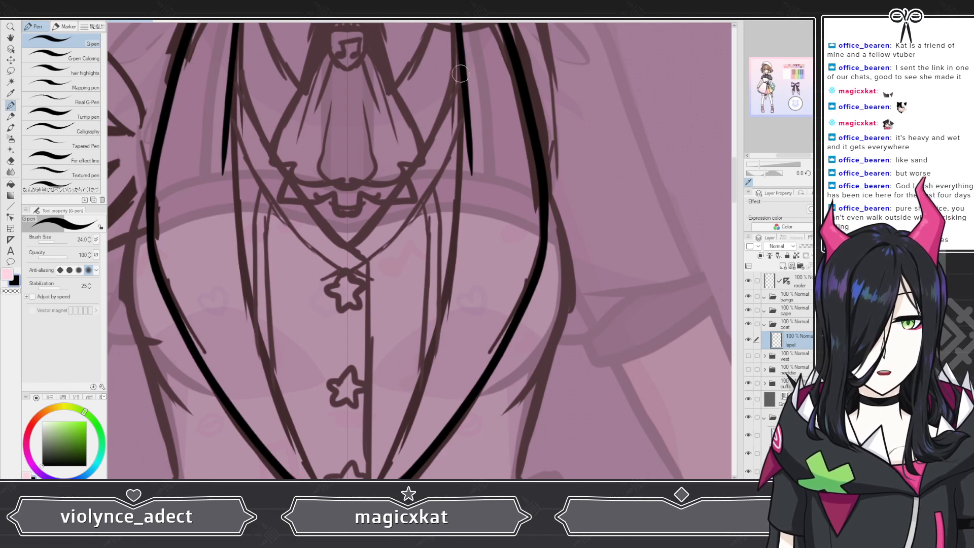
mouse_move(461, 74)
mouse_down()
mouse_move(450, 264)
mouse_move(393, 463)
mouse_up()
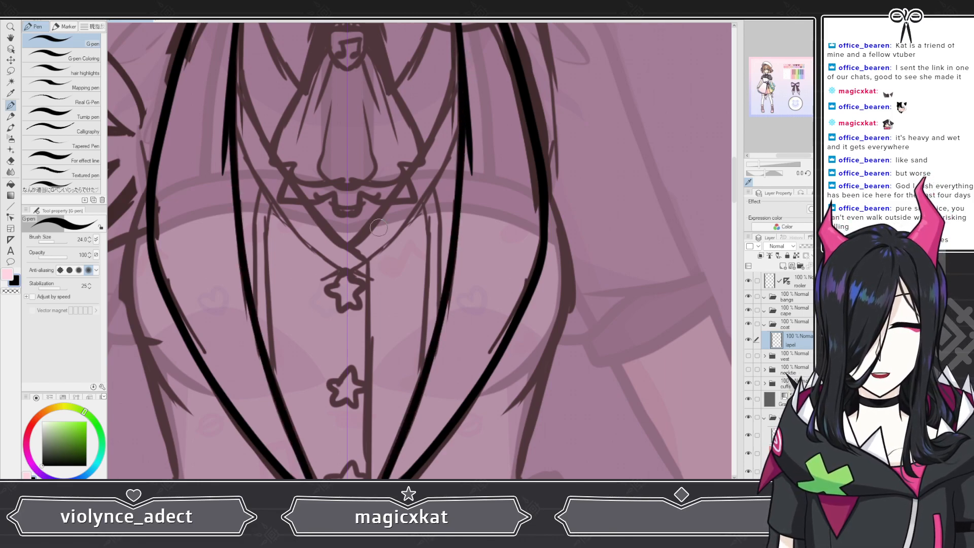
scroll(378, 228, down, 3)
scroll(371, 348, up, 4)
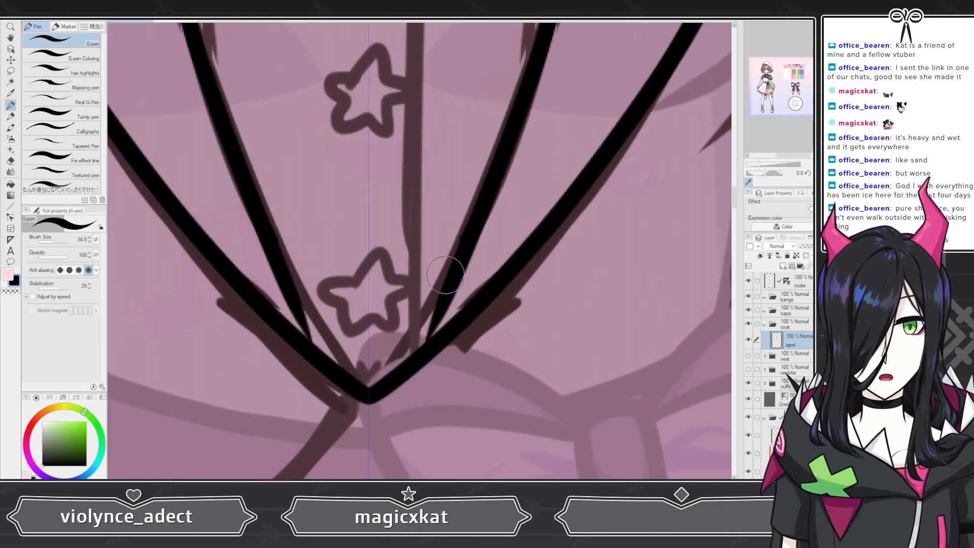
drag(459, 242, 383, 372)
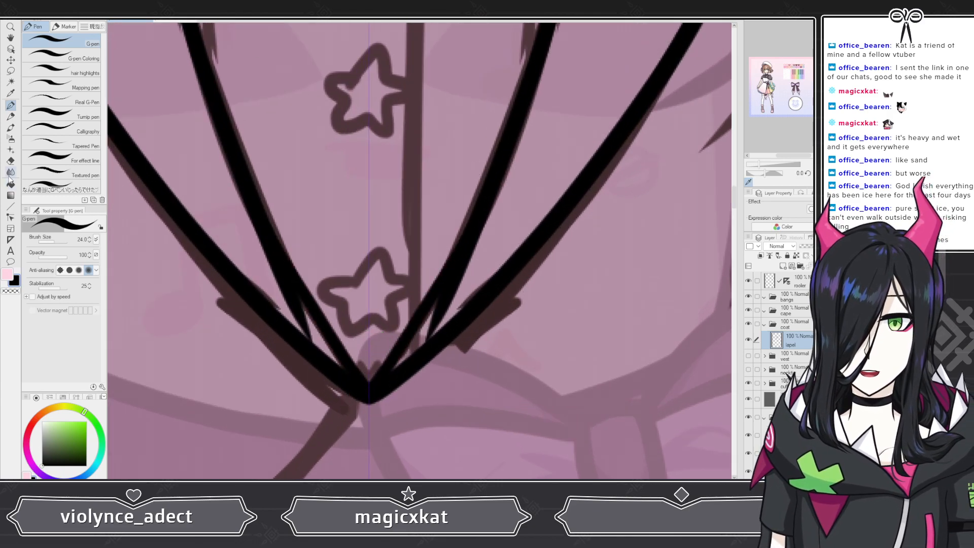
Step: Switch to the eraser and clean up overlapping stroke ends along the right lapel's inner edge
click(10, 160)
drag(467, 280, 425, 336)
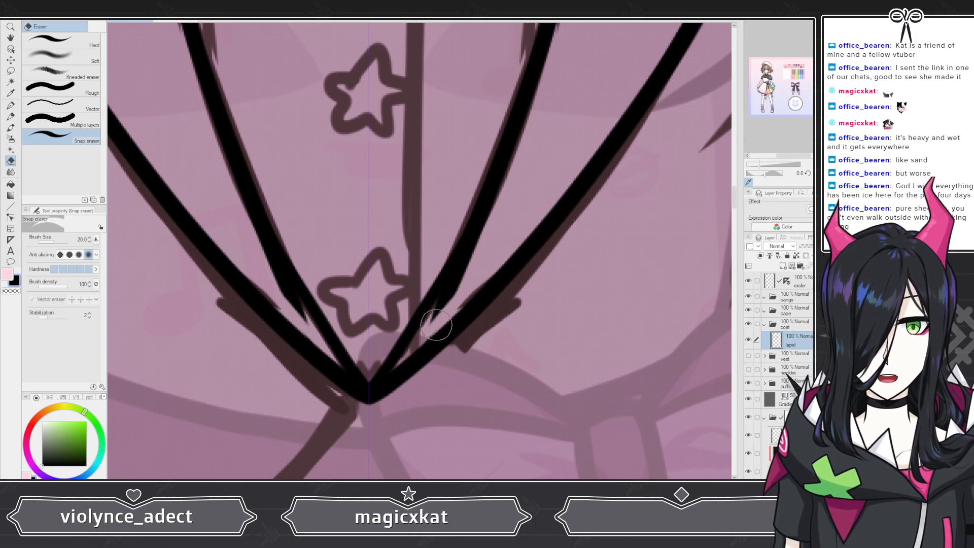
scroll(433, 324, down, 4)
scroll(474, 54, up, 6)
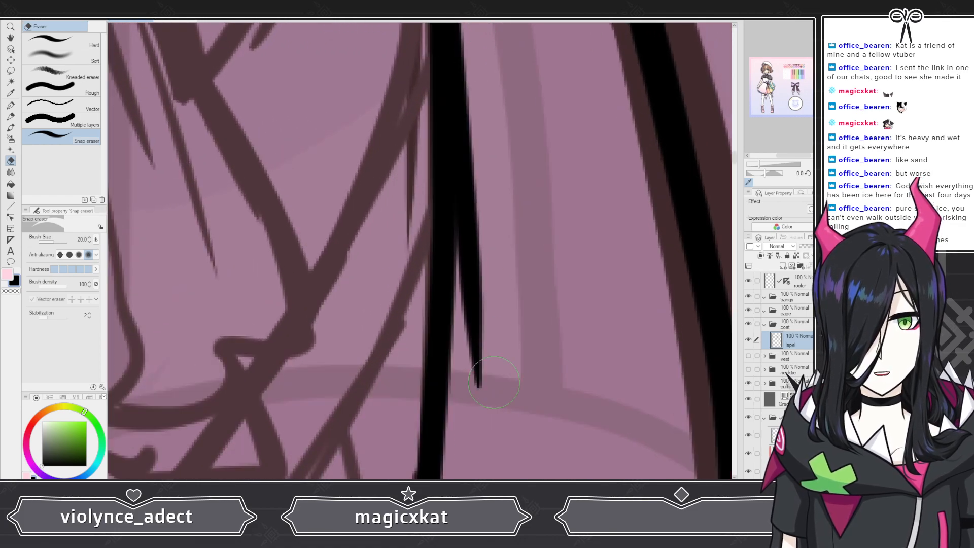
mouse_move(485, 421)
mouse_down()
mouse_move(500, 325)
mouse_move(482, 299)
mouse_move(489, 313)
mouse_move(474, 208)
mouse_move(498, 47)
mouse_move(457, 98)
mouse_move(461, 135)
mouse_move(470, 44)
mouse_move(454, 231)
mouse_up()
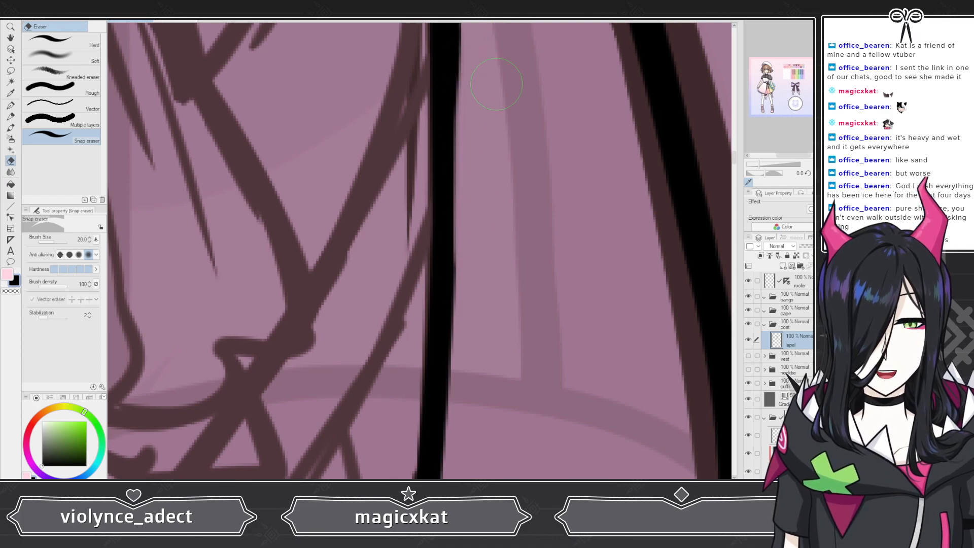
scroll(496, 83, down, 3)
scroll(442, 264, up, 1)
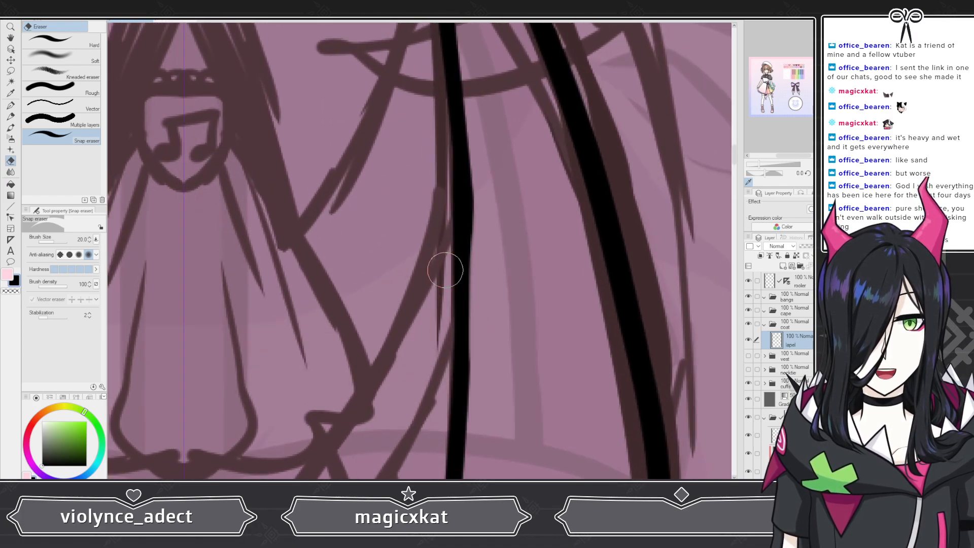
mouse_move(472, 194)
mouse_down()
mouse_move(472, 124)
mouse_move(474, 317)
mouse_up()
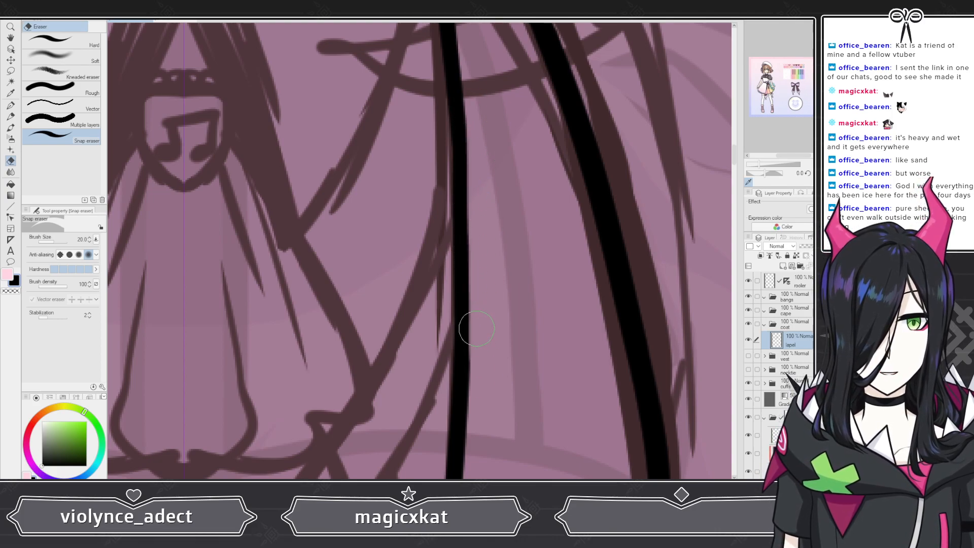
Step: Add a new layer above the lapel layer and rename it coat bust
scroll(441, 171, down, 2)
scroll(441, 171, down, 3)
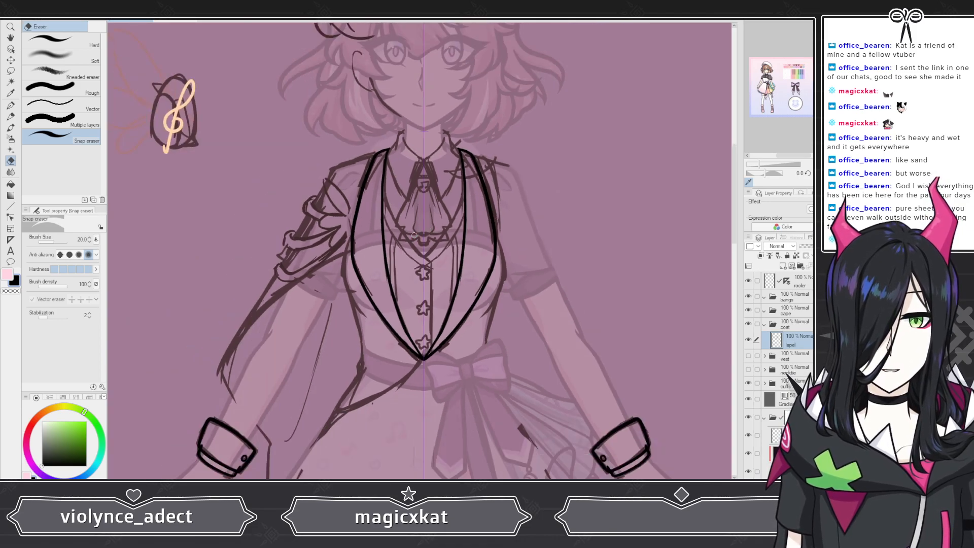
scroll(414, 235, down, 1)
scroll(419, 349, up, 5)
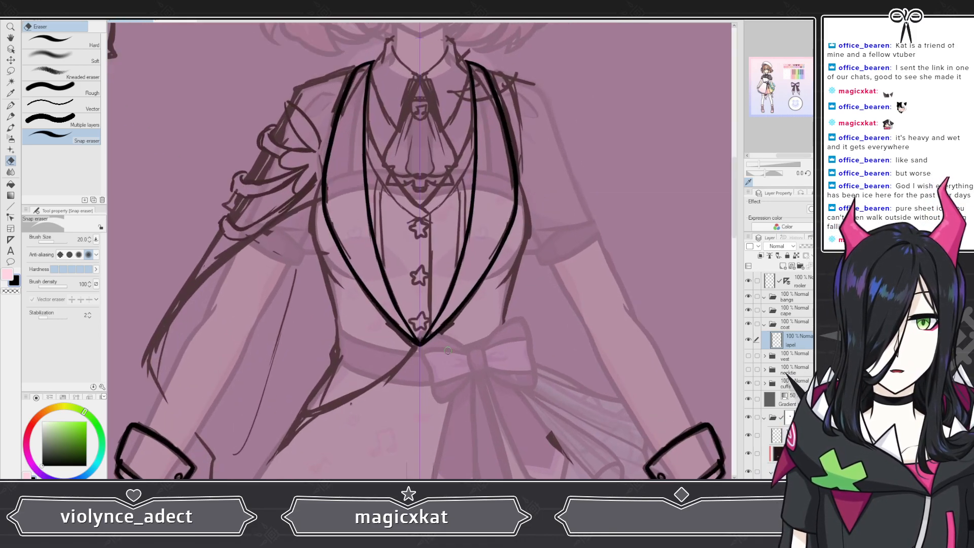
scroll(432, 325, down, 5)
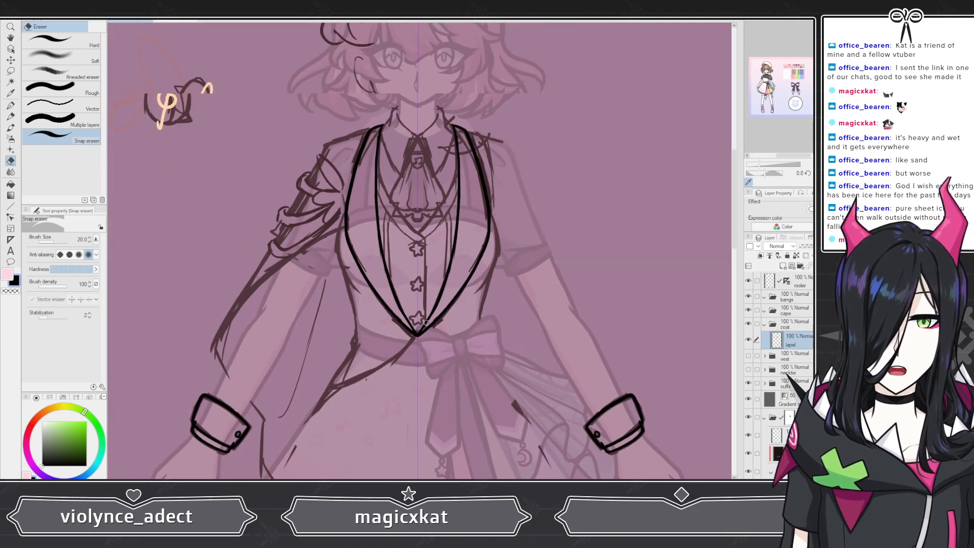
scroll(437, 290, down, 1)
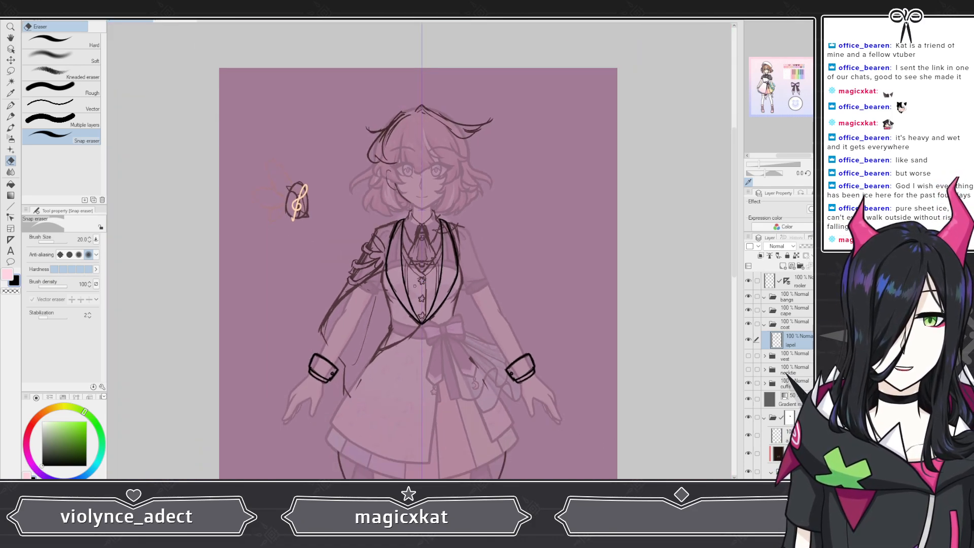
scroll(404, 293, up, 3)
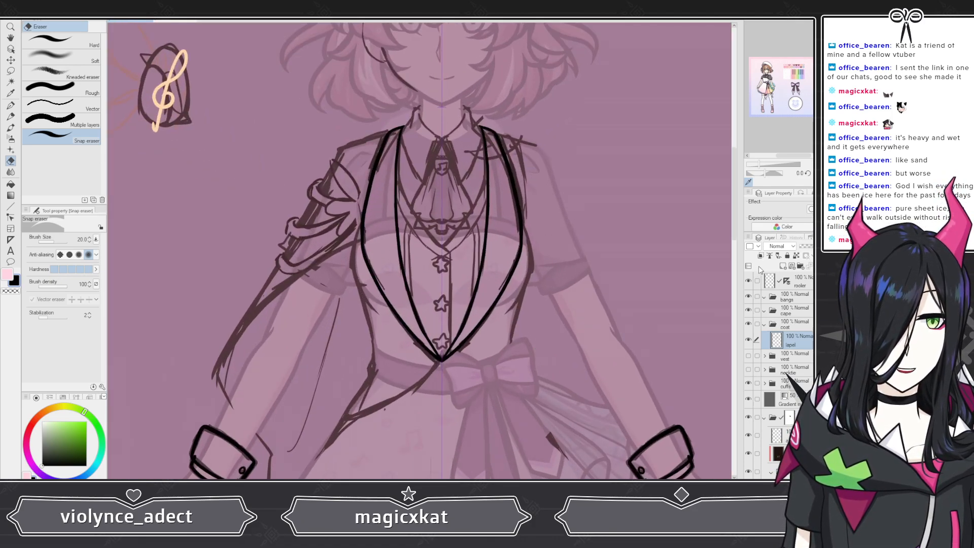
click(783, 266)
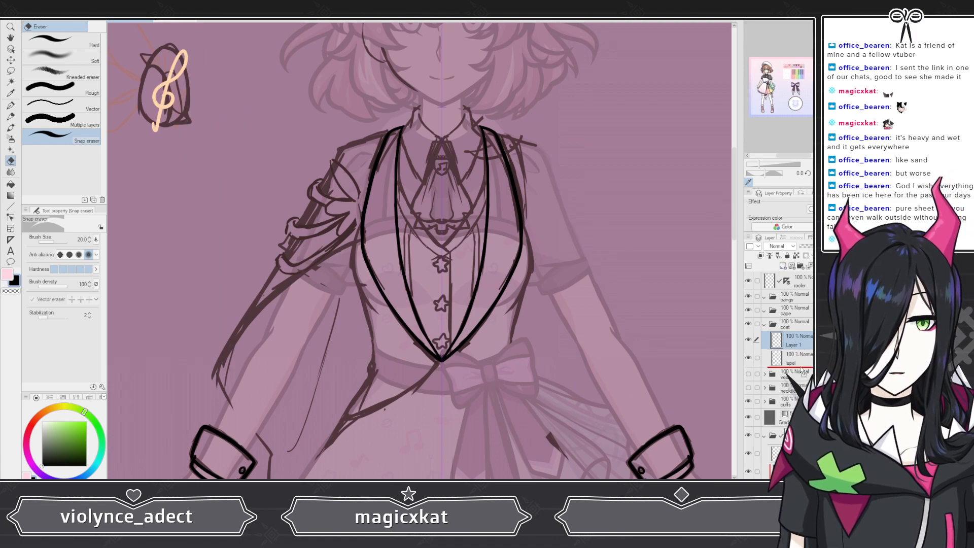
drag(800, 369, 801, 367)
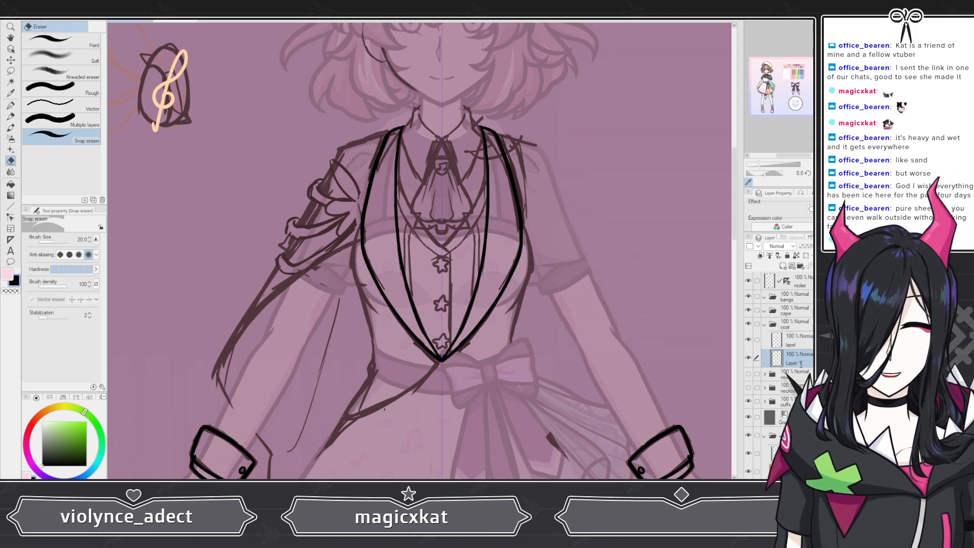
double_click(801, 363)
text(coat bust)
key(Return)
Step: Switch to the G-pen and draw a curved bust line on the left side of the coat
key(p)
scroll(388, 172, up, 3)
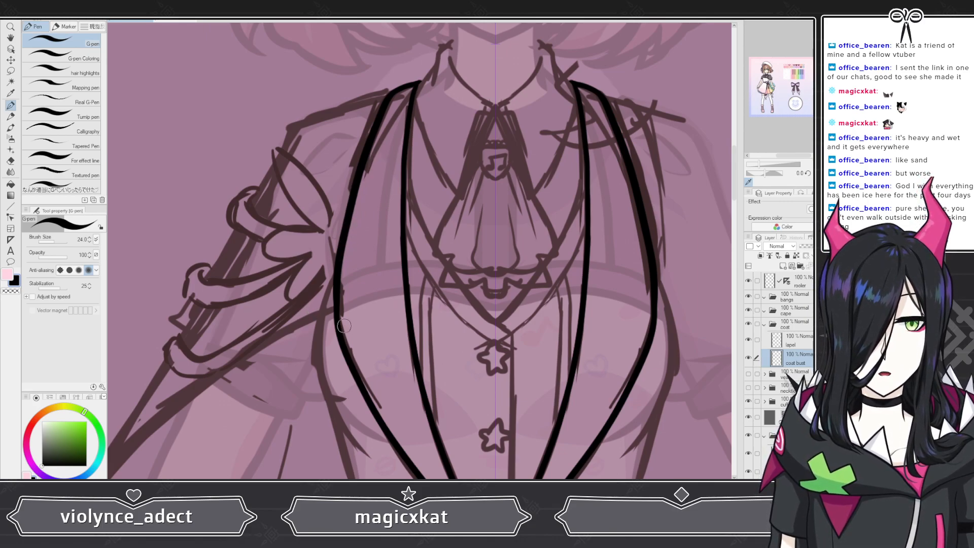
mouse_move(348, 241)
mouse_down()
mouse_move(317, 362)
mouse_move(331, 413)
mouse_move(361, 454)
mouse_up()
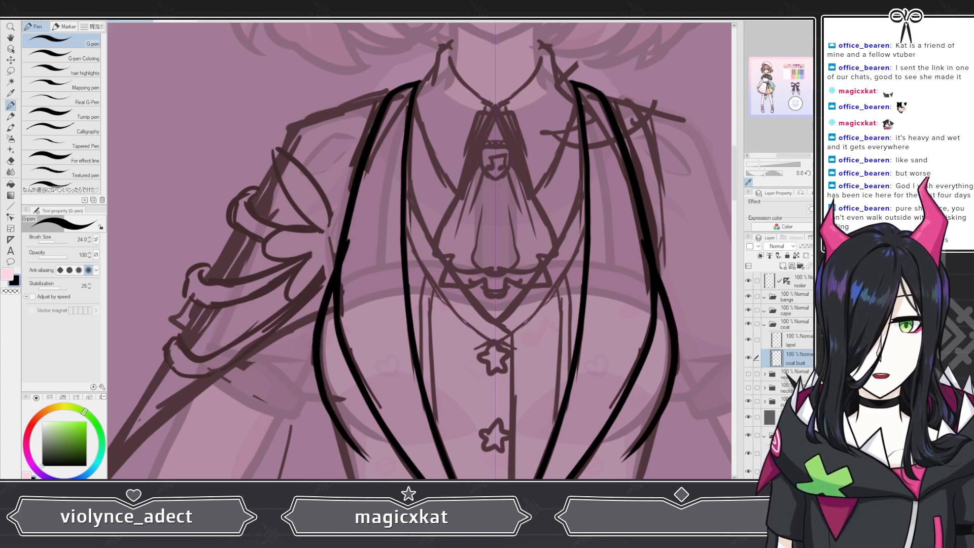
key(ctrl+z)
mouse_move(354, 225)
mouse_down()
mouse_move(313, 365)
mouse_move(329, 420)
mouse_move(388, 467)
mouse_up()
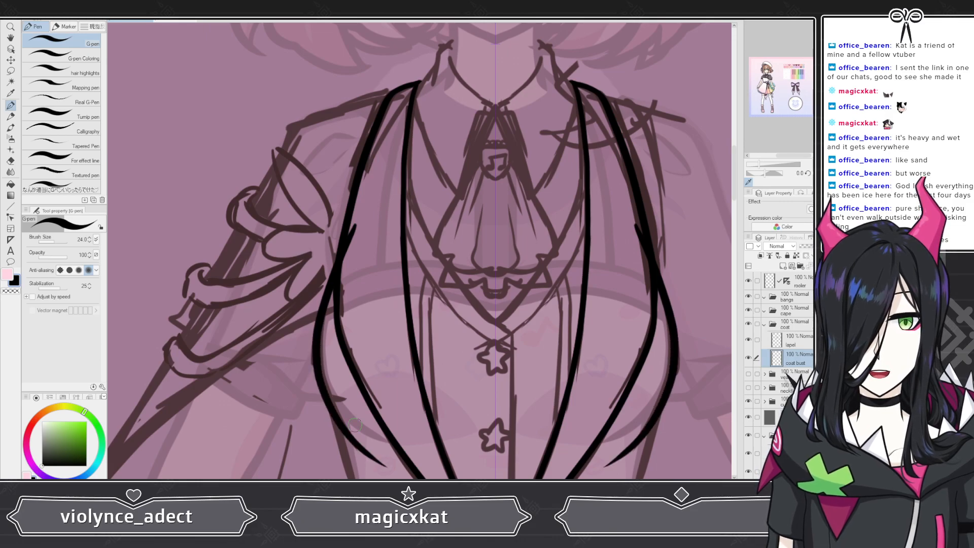
Step: Draw a second curve along the left bust, just outside the first one
scroll(350, 388, down, 2)
scroll(348, 375, left, 5)
scroll(418, 324, down, 4)
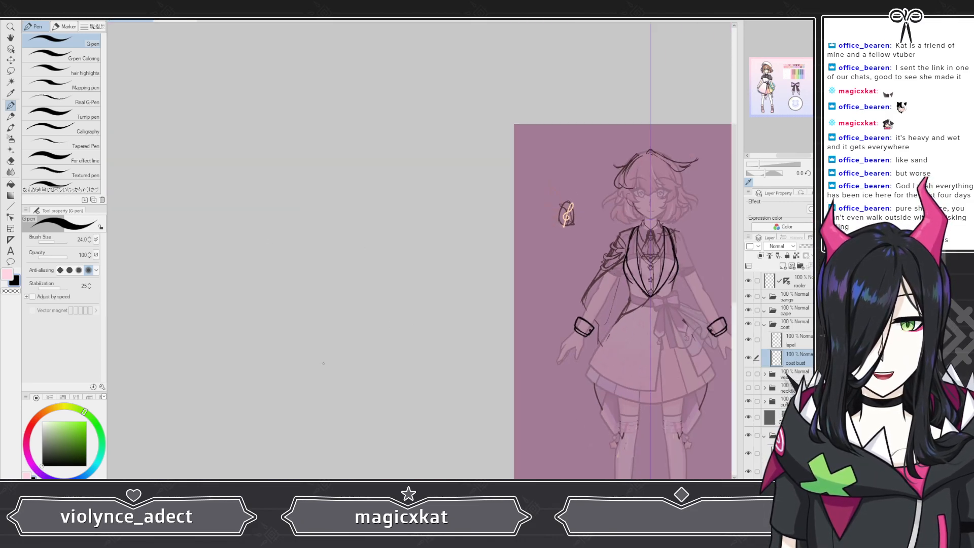
scroll(449, 258, right, 5)
scroll(448, 250, up, 4)
scroll(446, 246, up, 6)
mouse_move(324, 101)
mouse_down()
mouse_move(284, 228)
mouse_move(300, 309)
mouse_move(355, 380)
mouse_up()
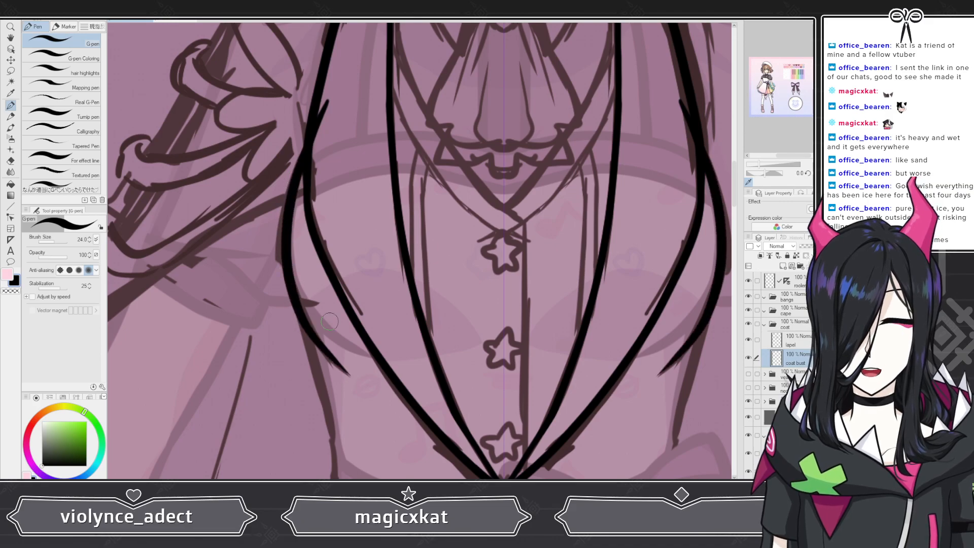
key(ctrl+z)
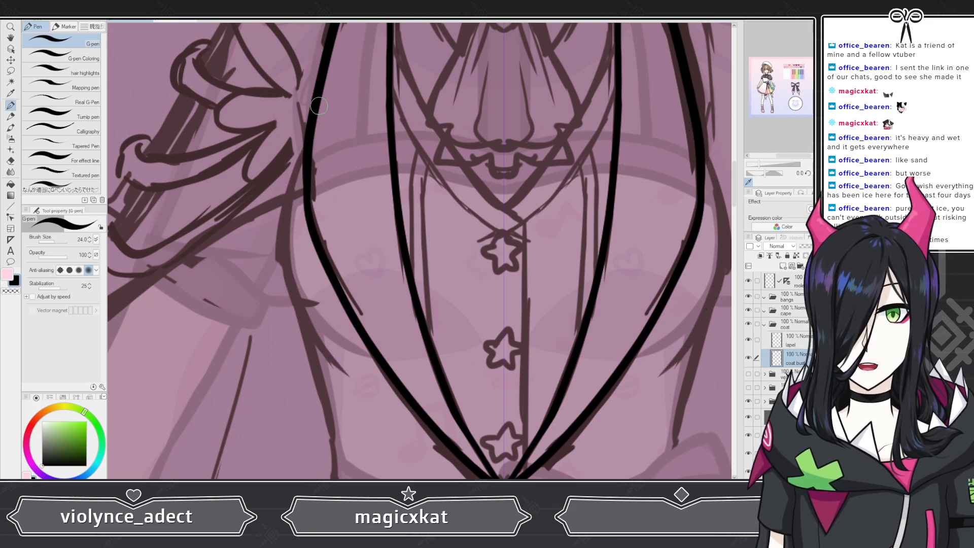
mouse_move(327, 99)
mouse_down()
mouse_move(288, 194)
mouse_move(276, 269)
mouse_move(355, 396)
mouse_up()
key(ctrl+z)
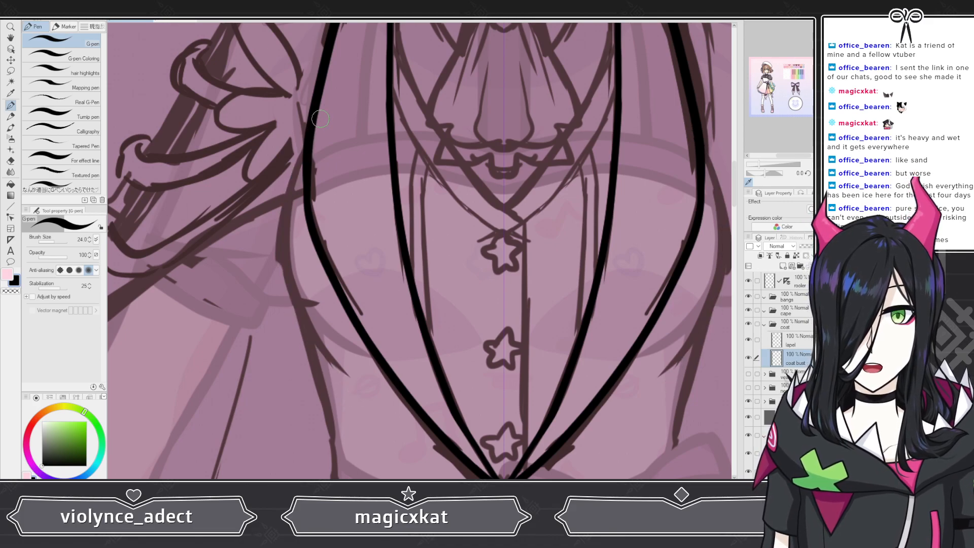
mouse_move(327, 99)
mouse_down()
mouse_move(287, 240)
mouse_move(313, 337)
mouse_move(353, 388)
mouse_up()
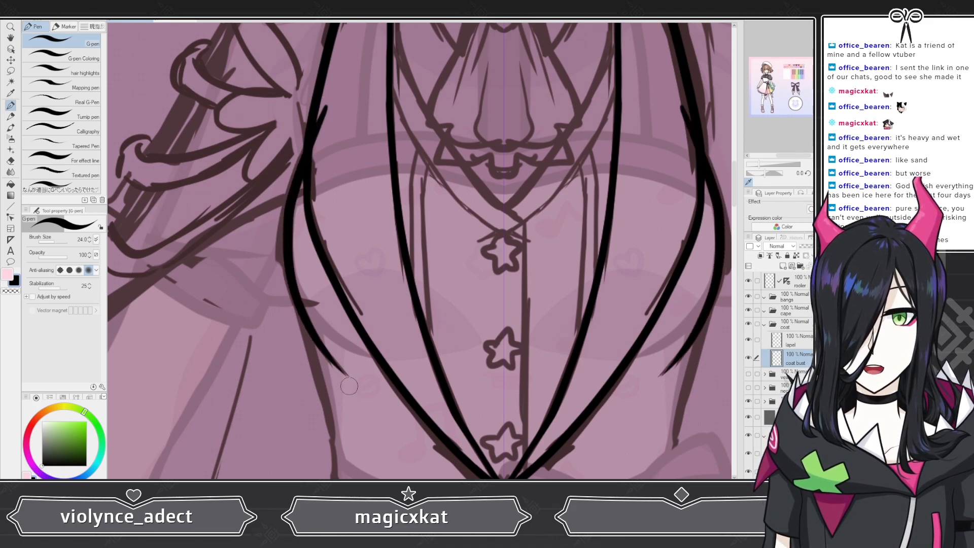
Step: Redraw the second, outer curve along the left bust line repeatedly until it follows the coat's outline
key(ctrl+z)
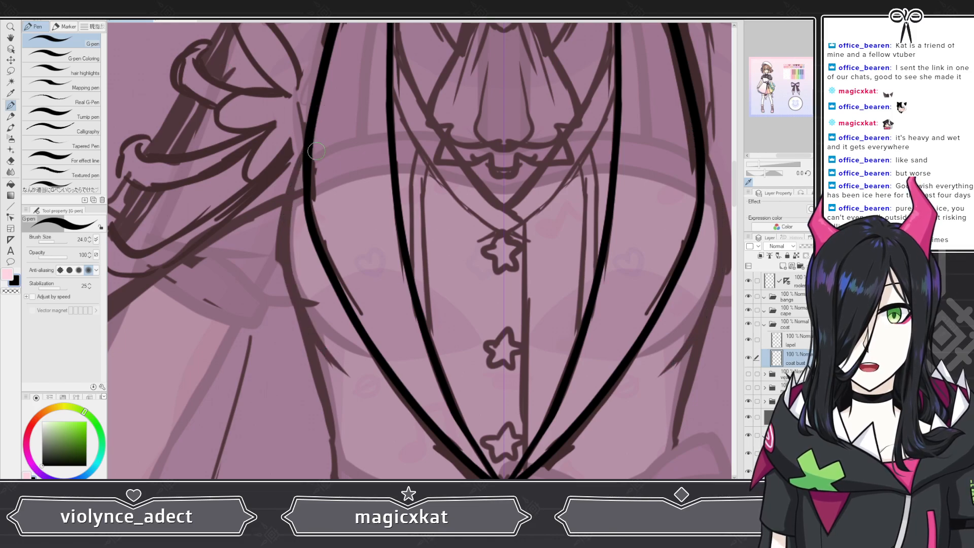
mouse_move(322, 115)
mouse_down()
mouse_move(286, 217)
mouse_move(284, 263)
mouse_move(315, 347)
mouse_move(355, 393)
mouse_up()
key(ctrl+z)
mouse_move(344, 107)
mouse_down()
mouse_move(297, 171)
mouse_move(282, 262)
mouse_move(303, 318)
mouse_move(355, 378)
mouse_up()
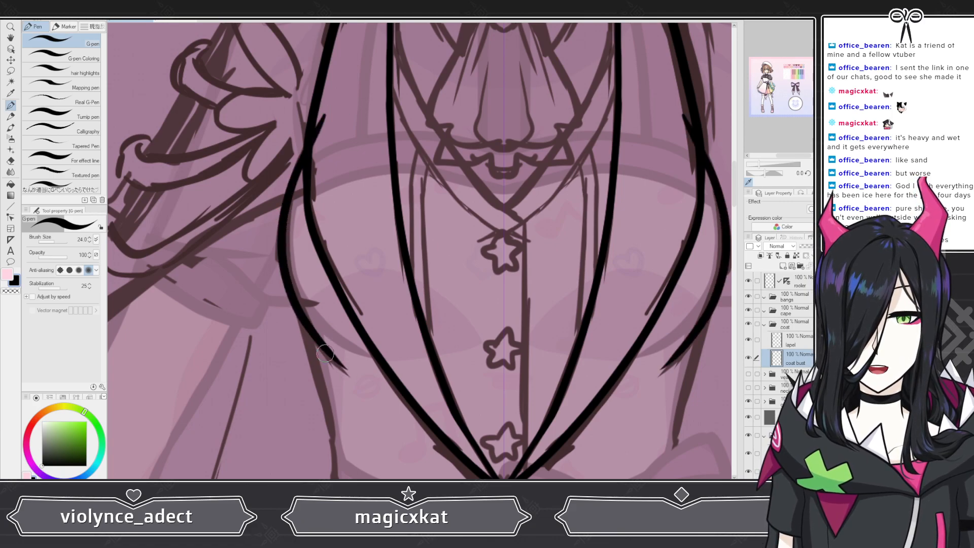
scroll(303, 286, down, 2)
scroll(301, 284, down, 1)
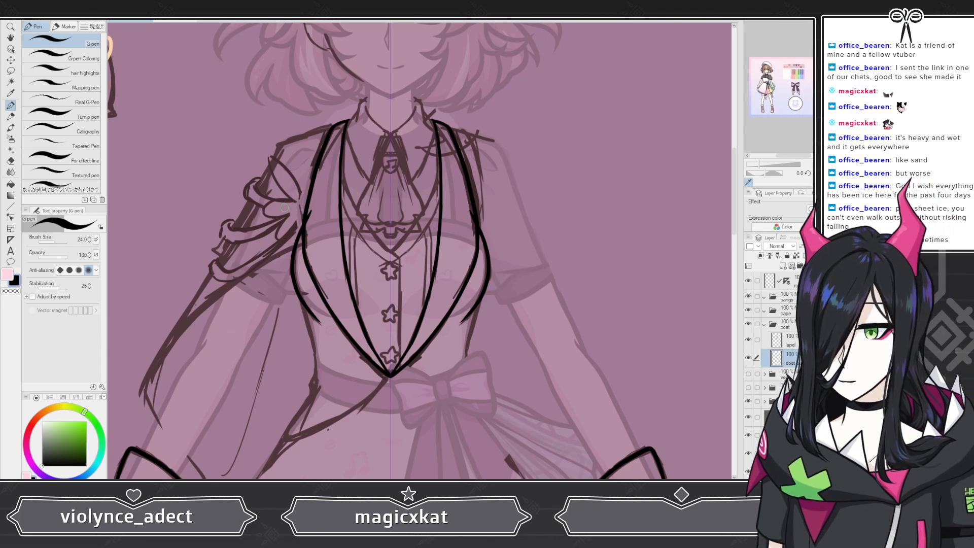
scroll(288, 206, up, 6)
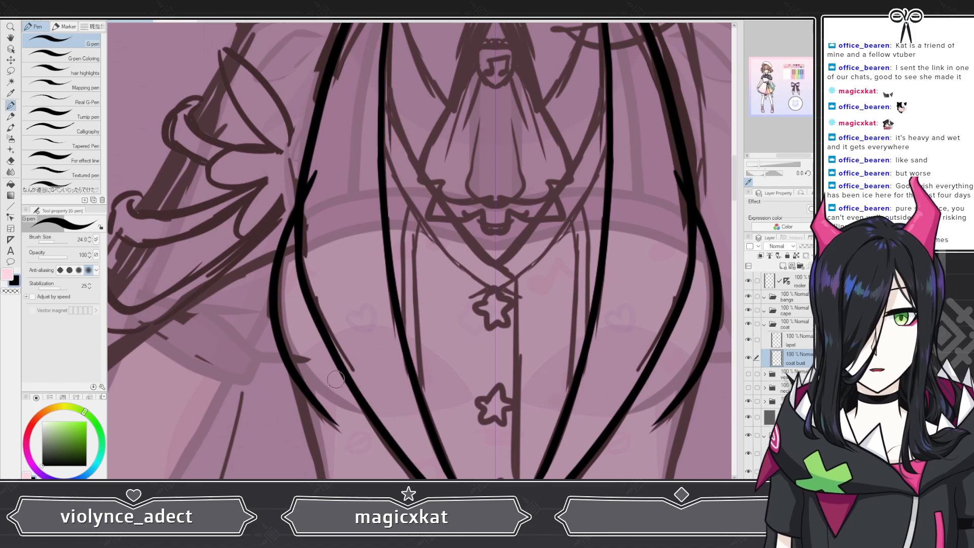
scroll(327, 425, up, 1)
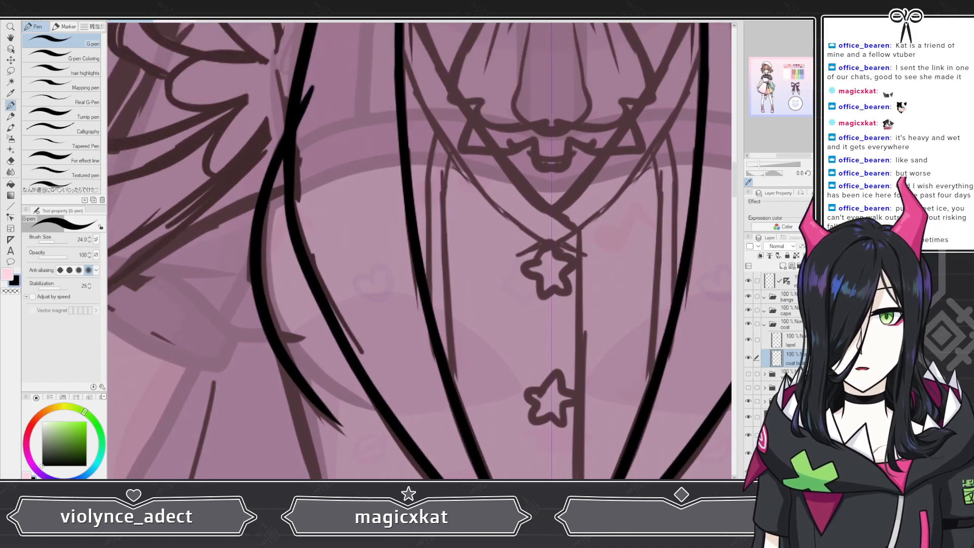
key(ctrl+z)
mouse_move(300, 86)
mouse_down()
mouse_move(250, 245)
mouse_move(254, 297)
mouse_move(287, 373)
mouse_move(352, 451)
mouse_up()
key(ctrl+z)
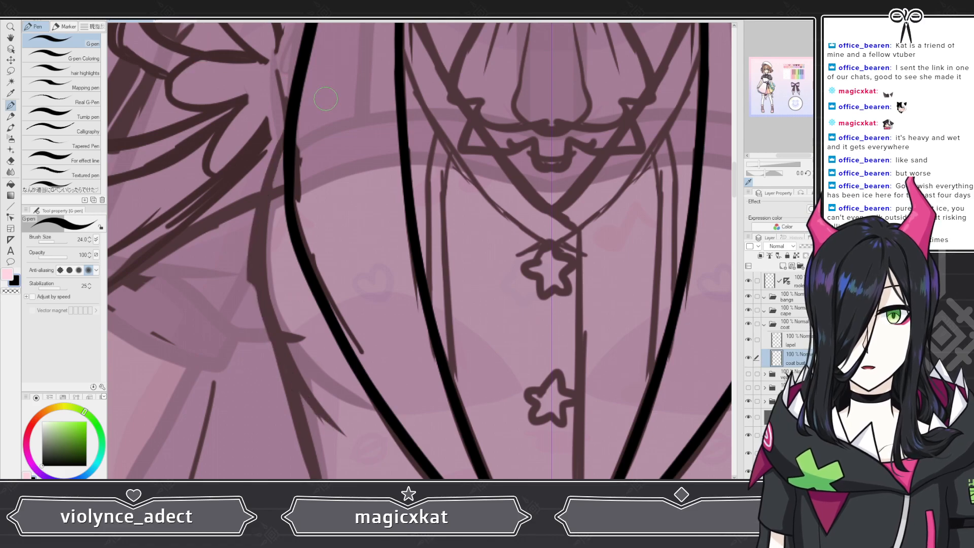
mouse_move(309, 87)
mouse_down()
mouse_move(284, 141)
mouse_move(257, 254)
mouse_move(273, 324)
mouse_move(314, 404)
mouse_move(356, 448)
mouse_up()
scroll(329, 182, down, 4)
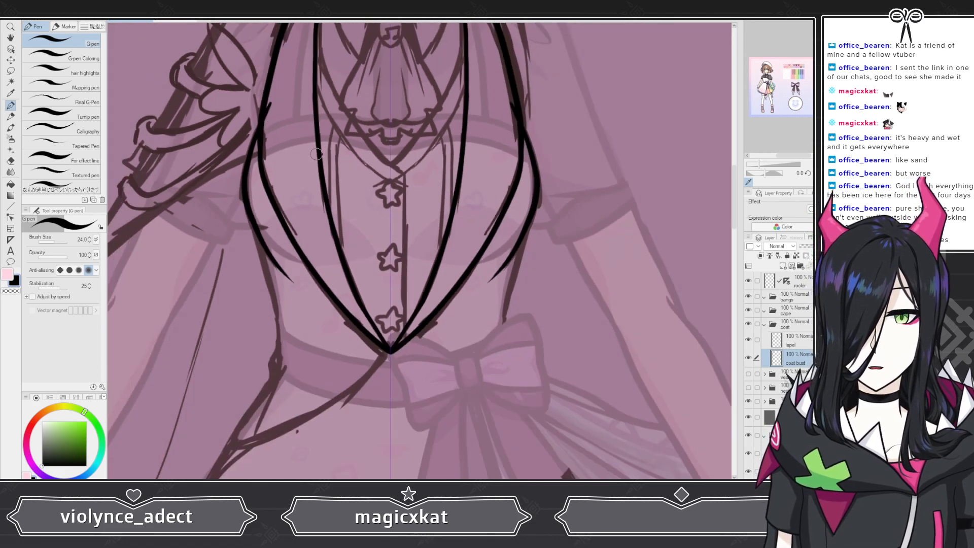
scroll(329, 182, up, 4)
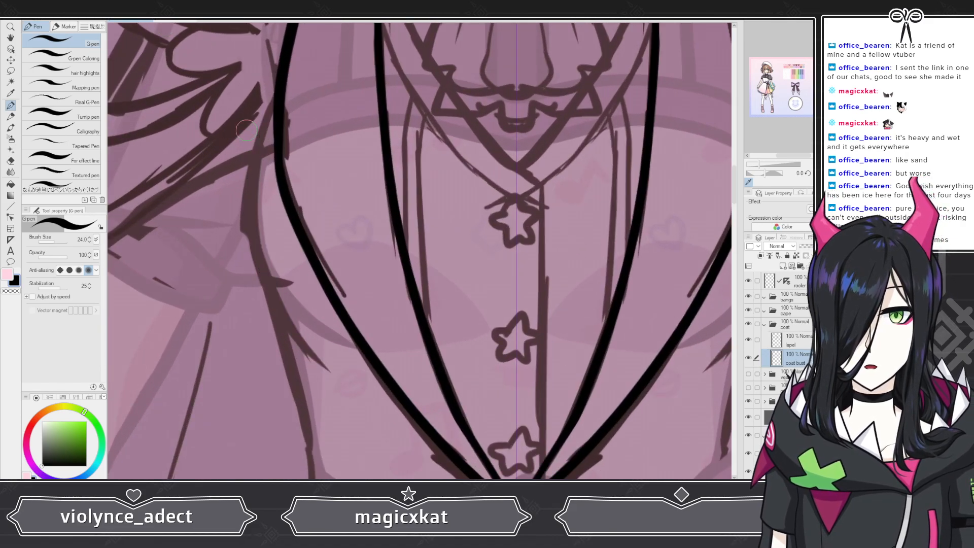
mouse_move(299, 55)
mouse_down()
mouse_move(246, 208)
mouse_move(258, 299)
mouse_move(335, 388)
mouse_up()
key(ctrl+z)
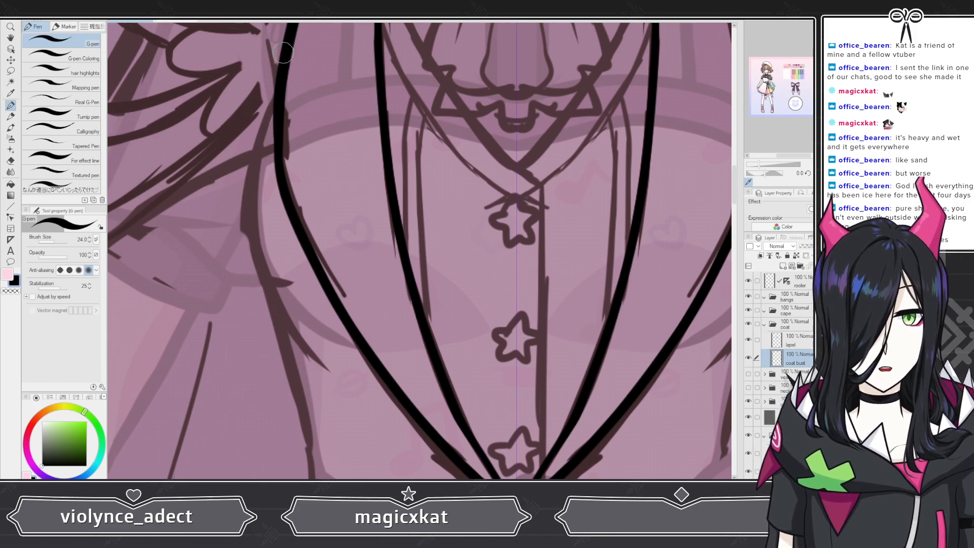
mouse_move(297, 49)
mouse_down()
mouse_move(249, 206)
mouse_move(238, 282)
mouse_up()
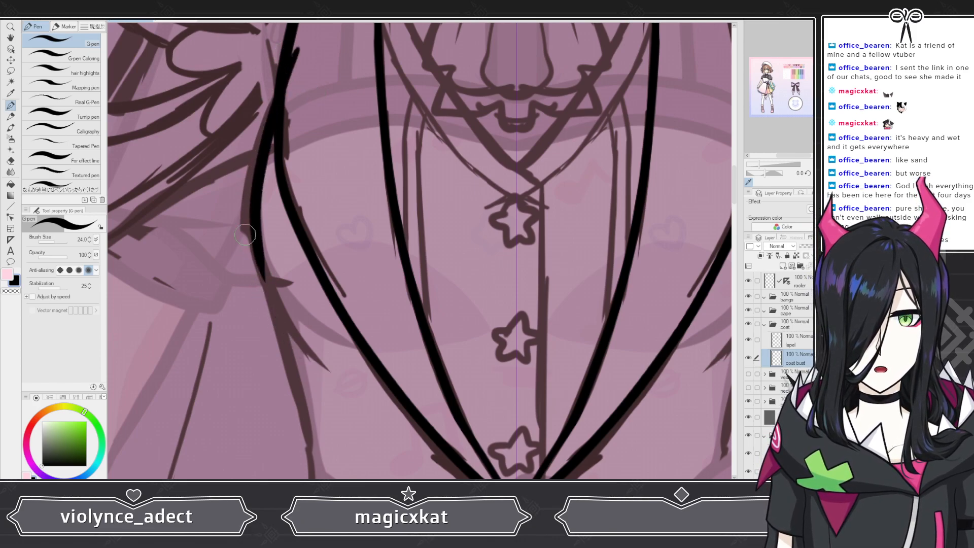
key(ctrl+z)
mouse_move(303, 51)
mouse_down()
mouse_move(253, 167)
mouse_move(257, 254)
mouse_move(294, 333)
mouse_up()
drag(328, 367, 297, 310)
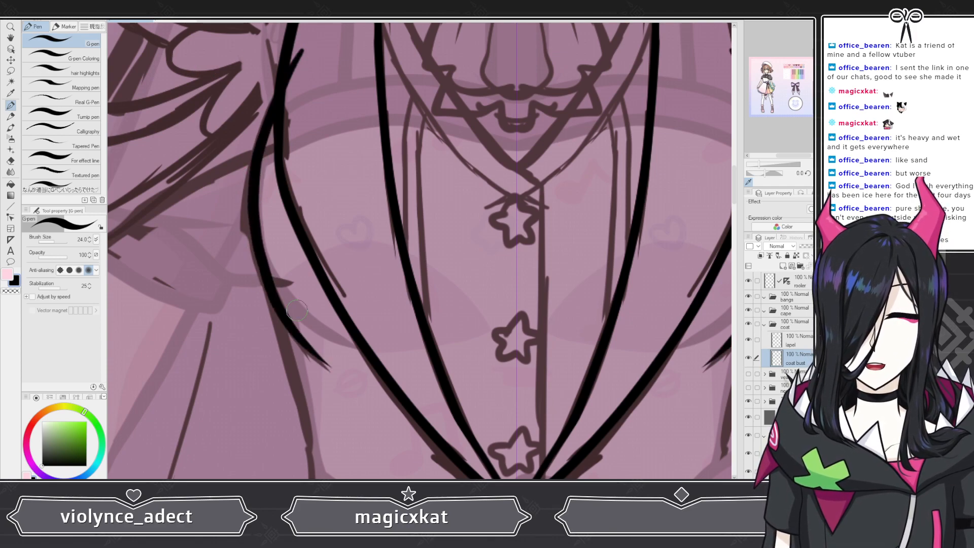
key(ctrl+z)
key(ctrl+z)
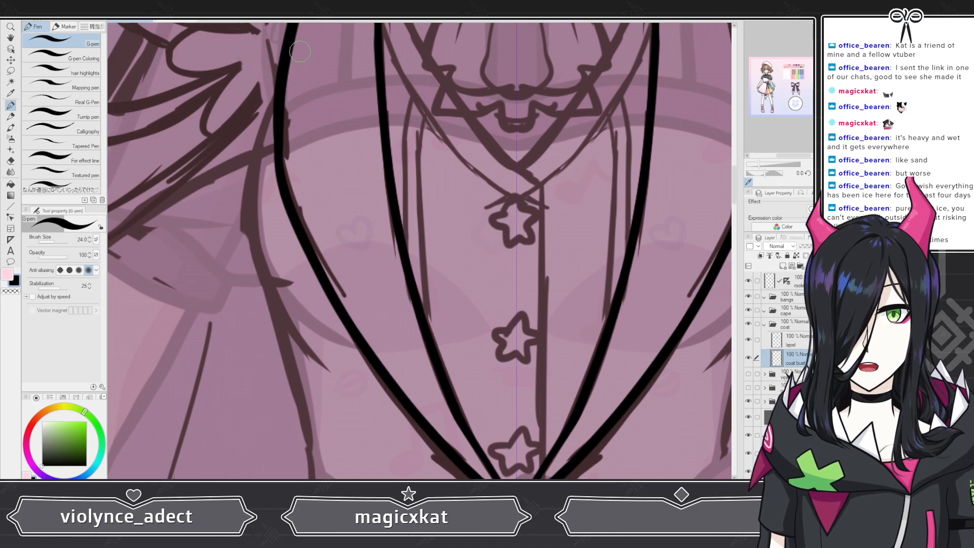
mouse_move(307, 36)
mouse_down()
mouse_move(249, 173)
mouse_move(247, 216)
mouse_move(282, 317)
mouse_move(337, 379)
mouse_up()
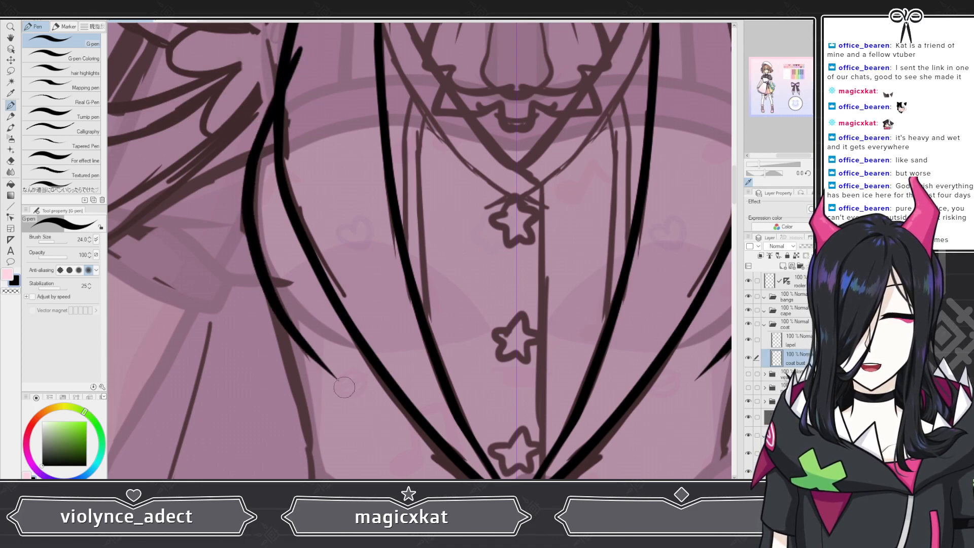
Step: Draw a matching outer curve along the right side of the coat's bust
scroll(304, 347, down, 5)
drag(527, 299, 479, 286)
scroll(479, 286, up, 5)
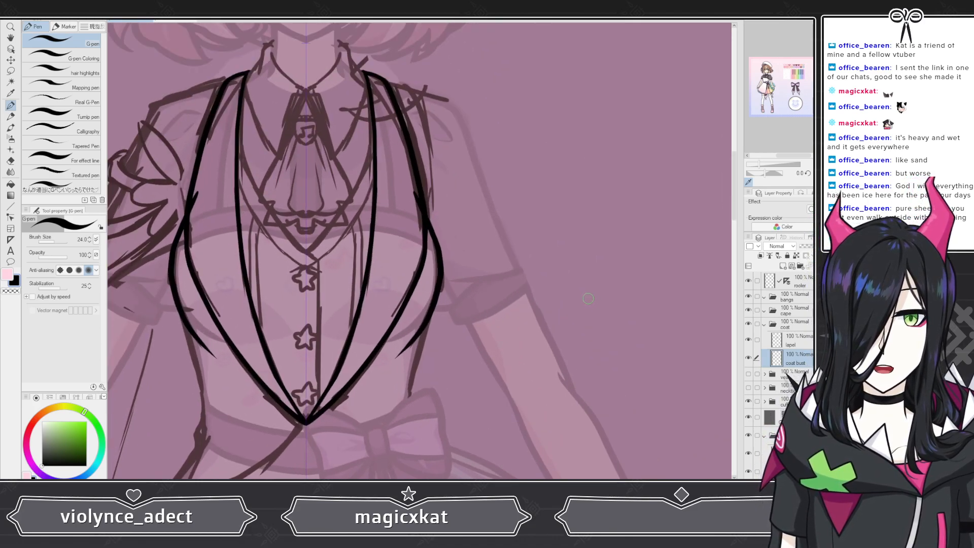
key(ctrl+z)
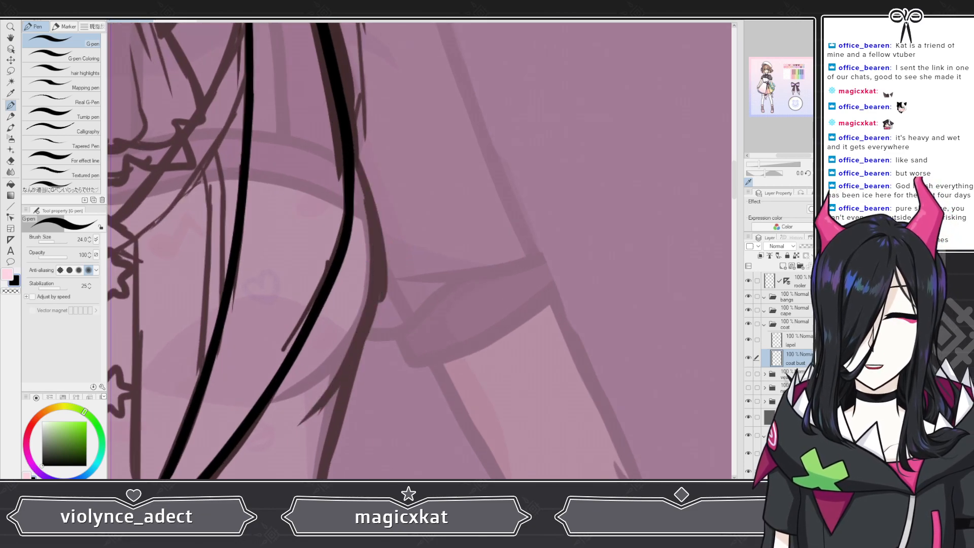
mouse_move(327, 92)
mouse_down()
mouse_move(377, 264)
mouse_move(367, 320)
mouse_move(334, 383)
mouse_move(287, 427)
mouse_up()
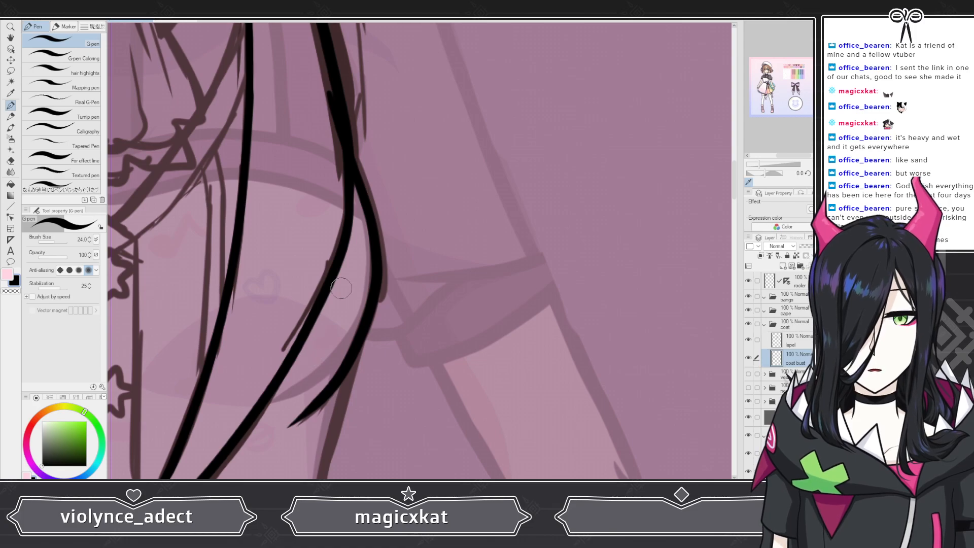
Step: Switch to the eraser and trim the overlapping stroke ends of the right bust curves
scroll(525, 274, down, 4)
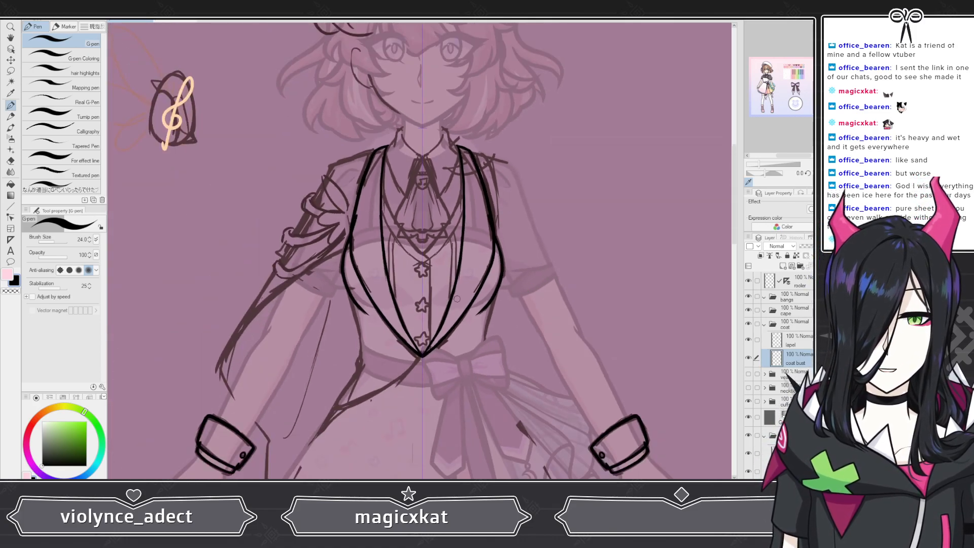
scroll(449, 302, up, 1)
scroll(463, 312, up, 8)
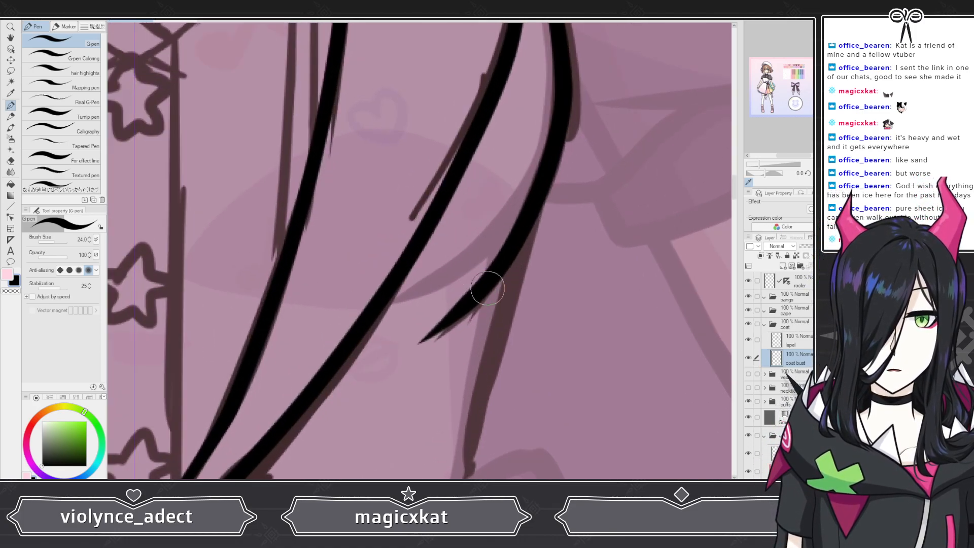
key(e)
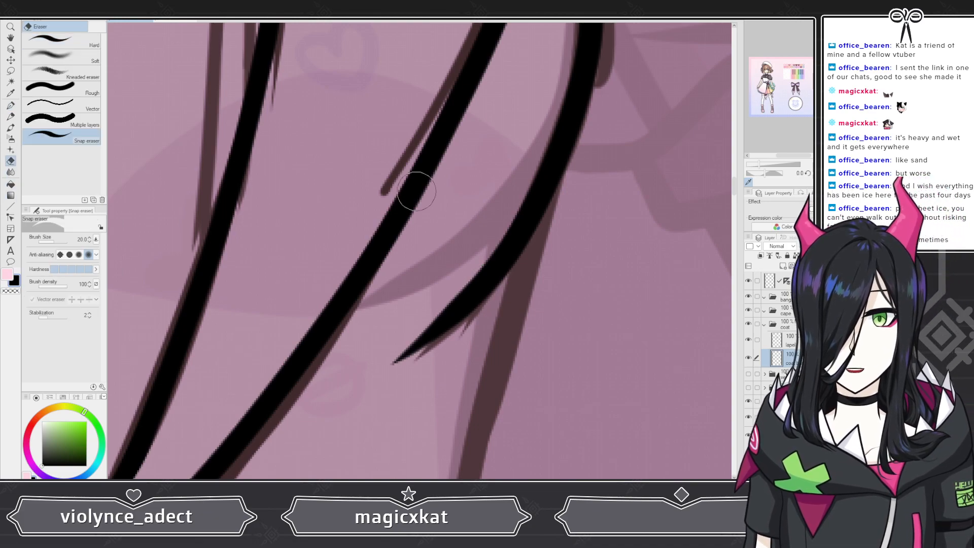
mouse_move(521, 188)
mouse_down()
mouse_move(500, 247)
mouse_move(391, 383)
mouse_up()
drag(486, 226, 368, 378)
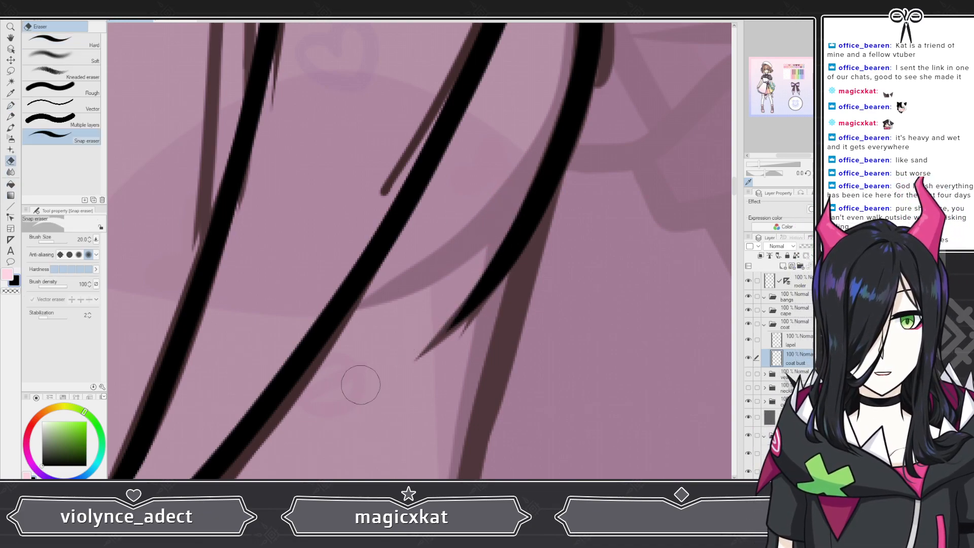
drag(433, 309, 343, 397)
Step: Add a new layer beneath the coat bust layer and rename it
scroll(489, 282, down, 6)
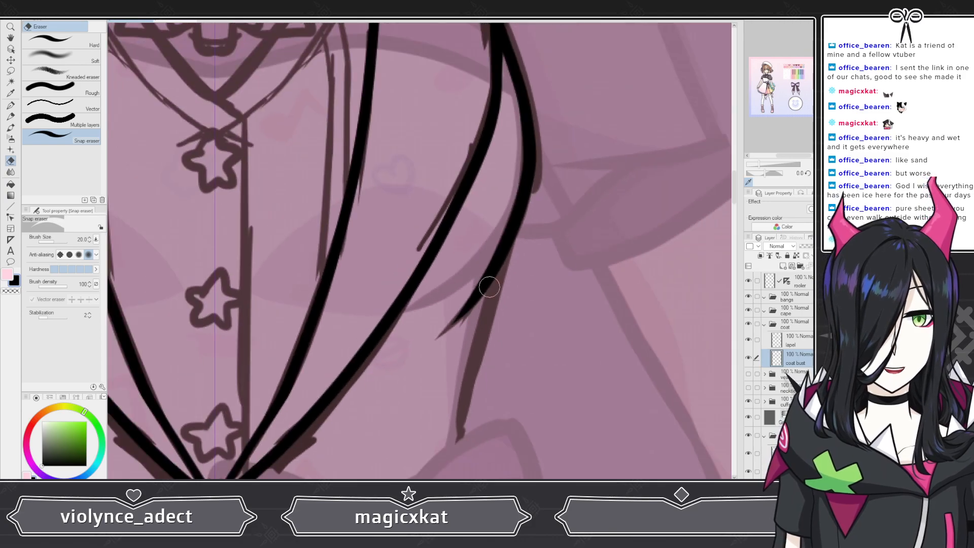
scroll(505, 312, down, 4)
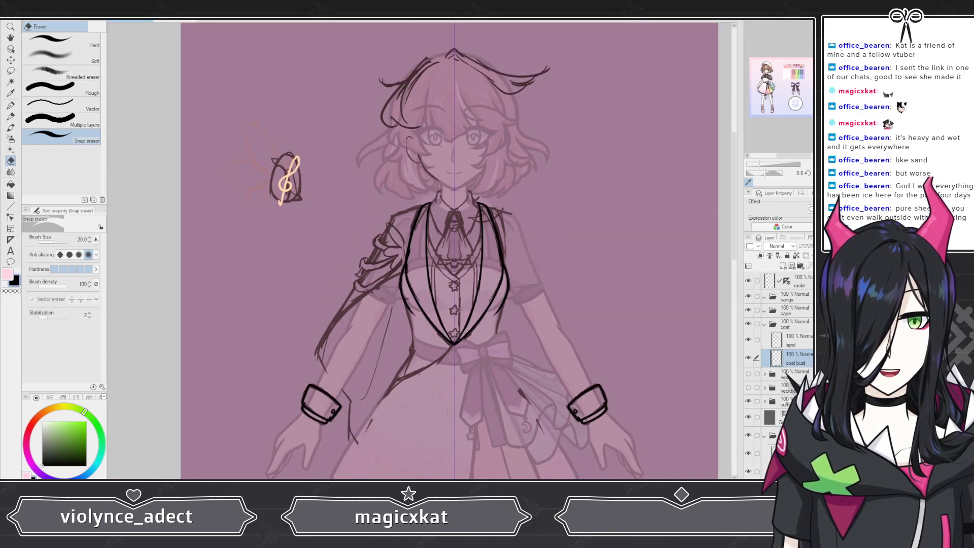
scroll(459, 309, up, 5)
scroll(488, 267, down, 4)
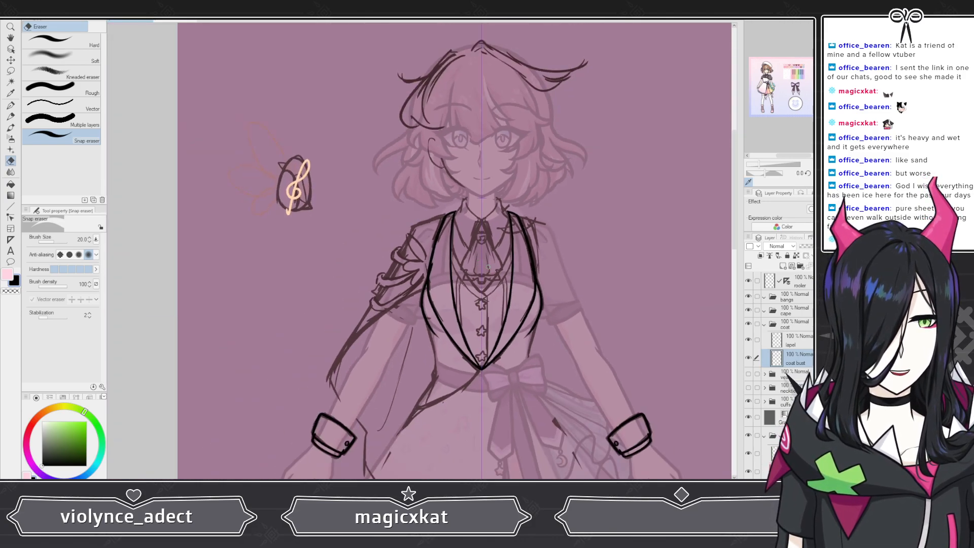
click(783, 266)
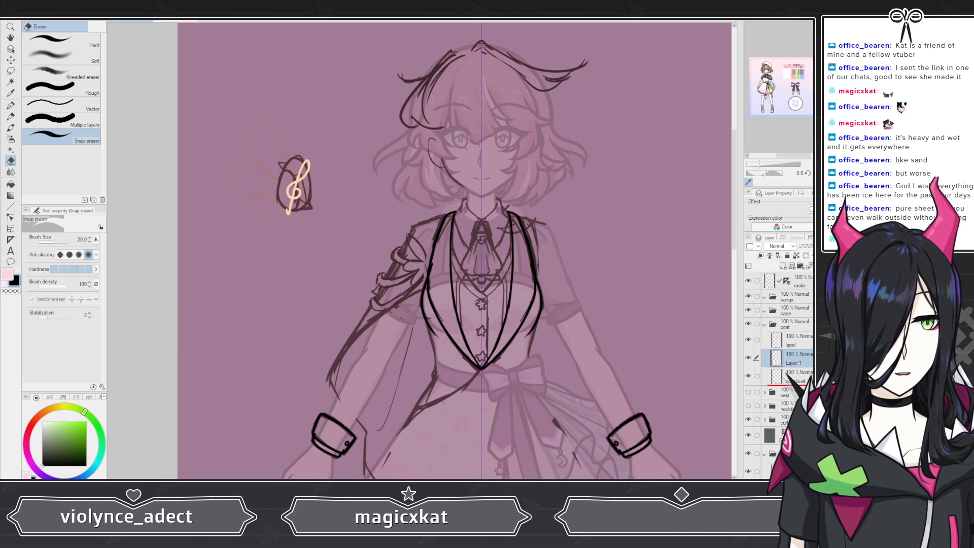
drag(786, 372, 786, 373)
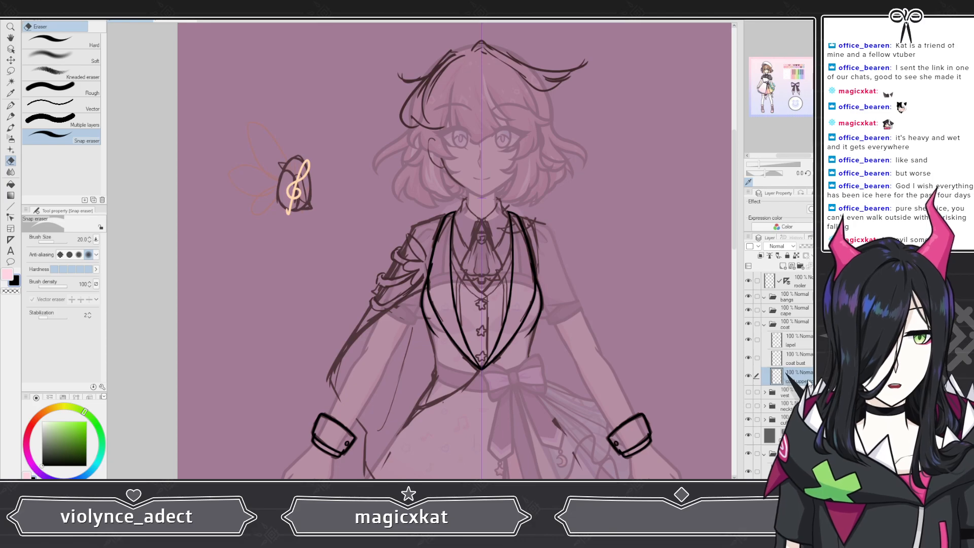
Step: Switch to the G-pen and draw a stroke along the upper left edge of the vest
scroll(589, 297, down, 3)
scroll(449, 281, up, 4)
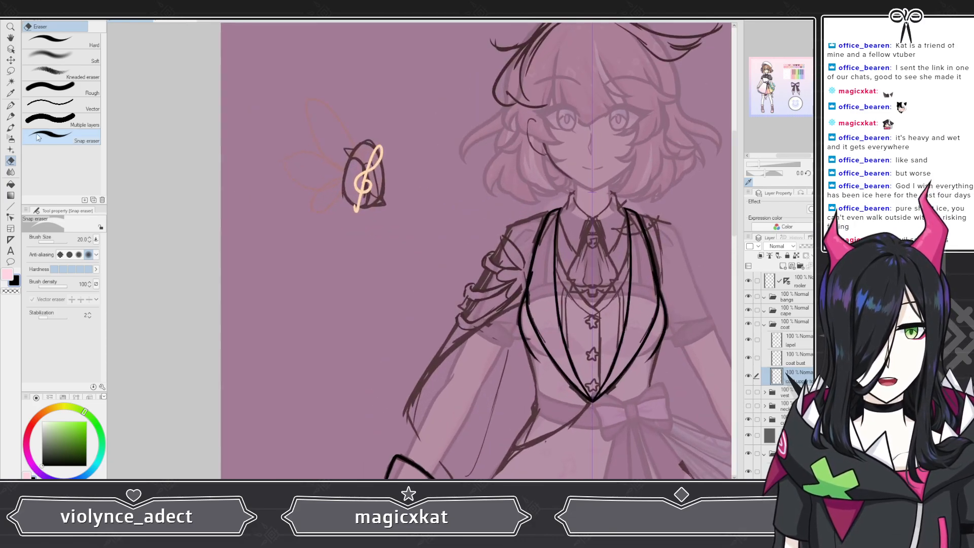
click(11, 105)
scroll(355, 228, down, 3)
scroll(508, 279, up, 3)
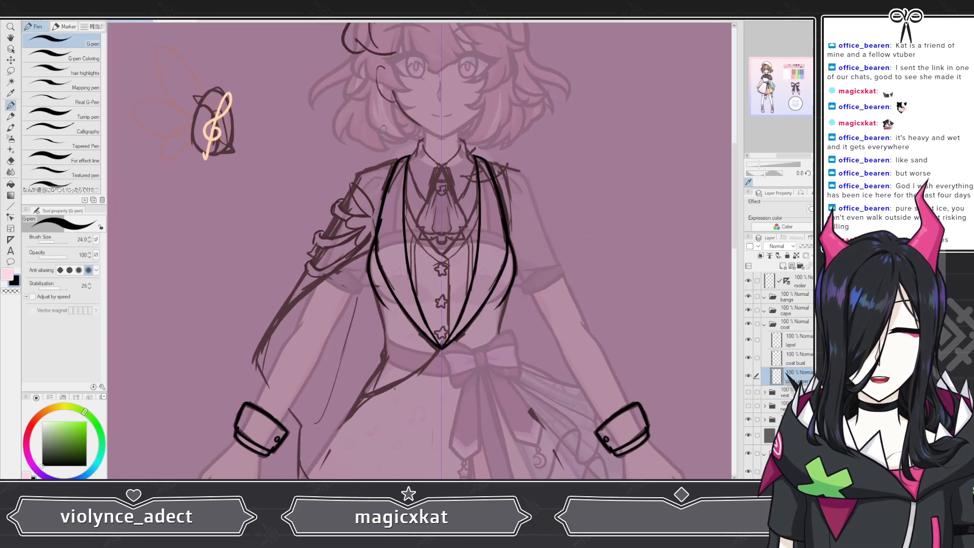
scroll(383, 129, up, 2)
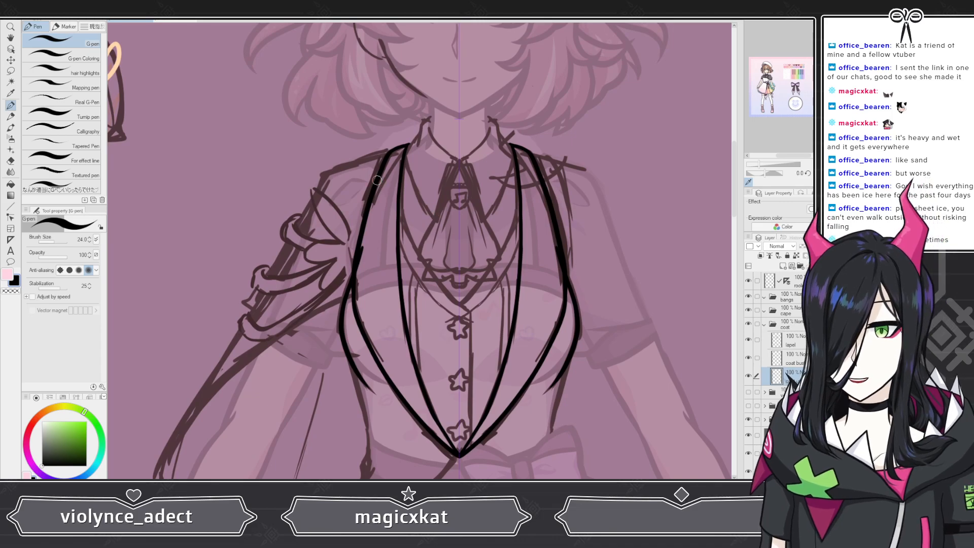
scroll(363, 148, up, 2)
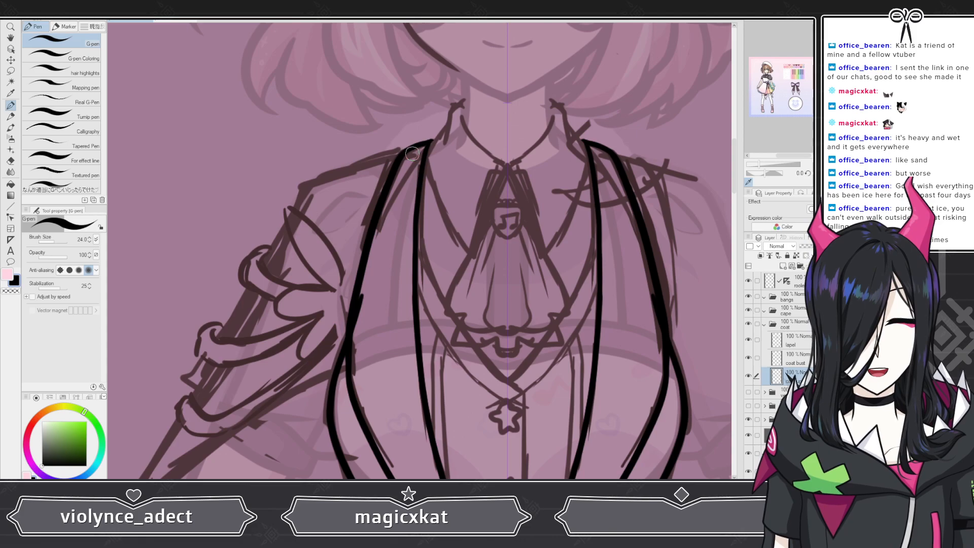
mouse_move(413, 152)
mouse_down()
mouse_move(384, 169)
mouse_move(366, 226)
mouse_move(351, 345)
mouse_up()
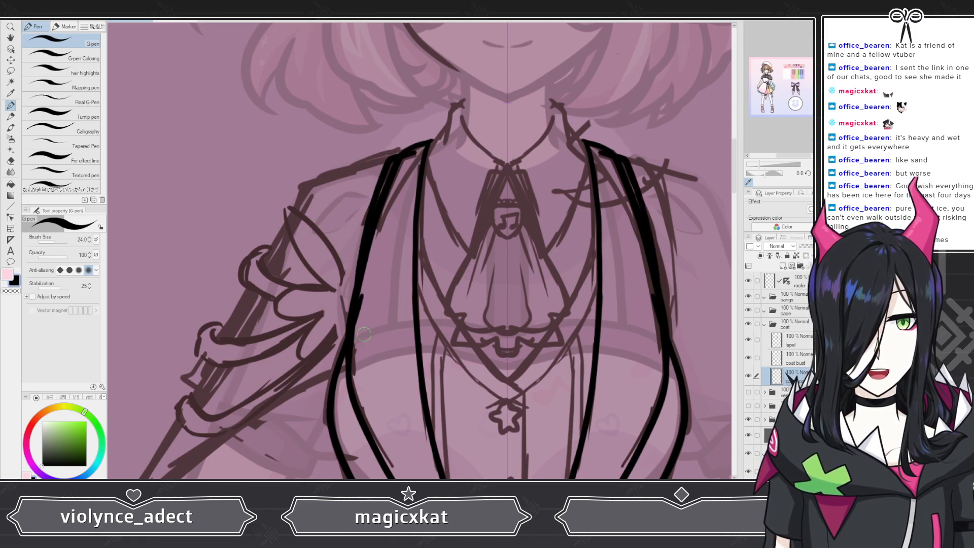
Step: Draw a short line down the left side of the waist below the bust
scroll(384, 302, down, 3)
scroll(432, 267, up, 3)
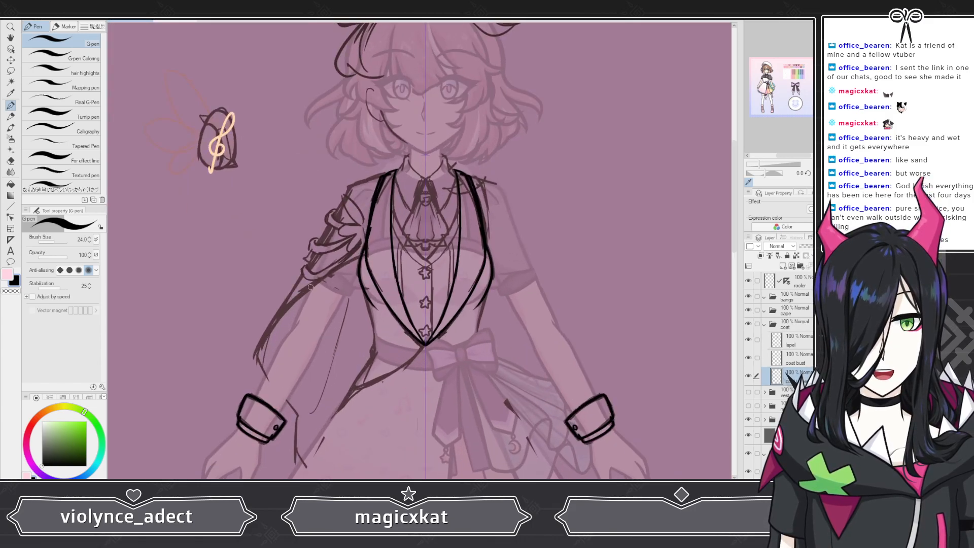
scroll(432, 267, up, 2)
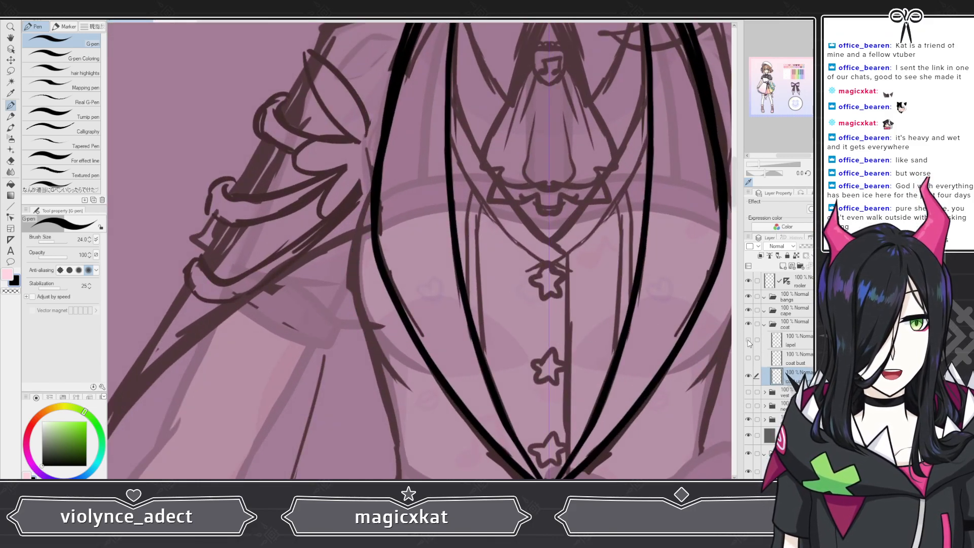
scroll(408, 269, down, 4)
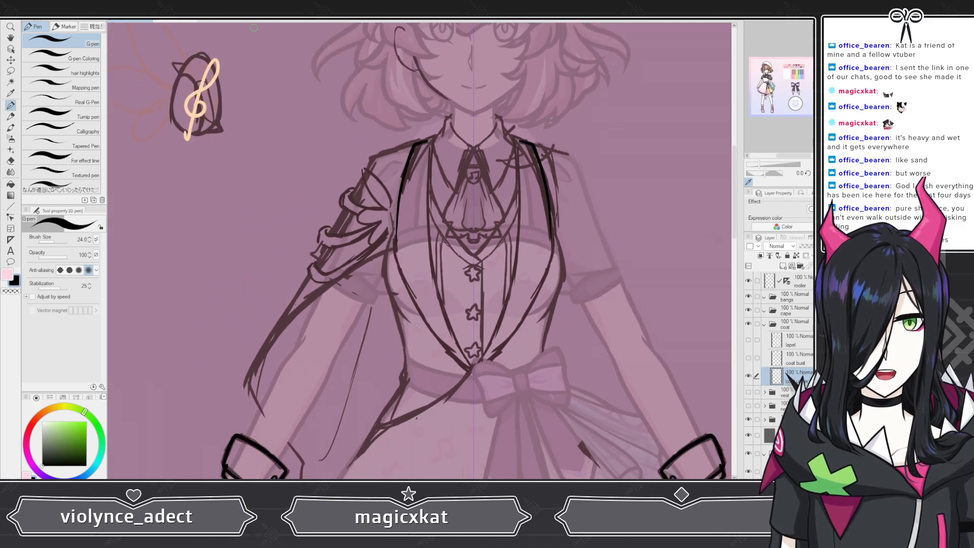
scroll(421, 349, up, 4)
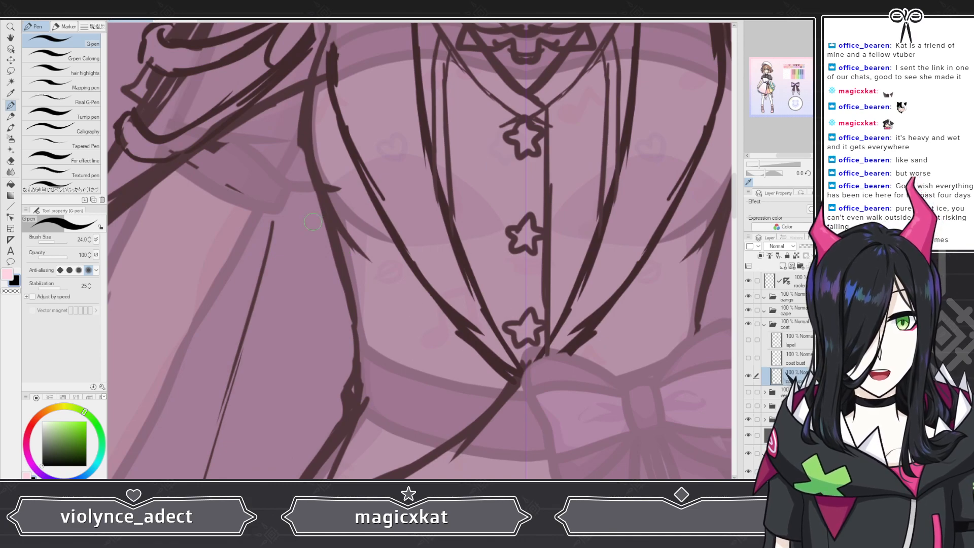
drag(318, 162, 359, 384)
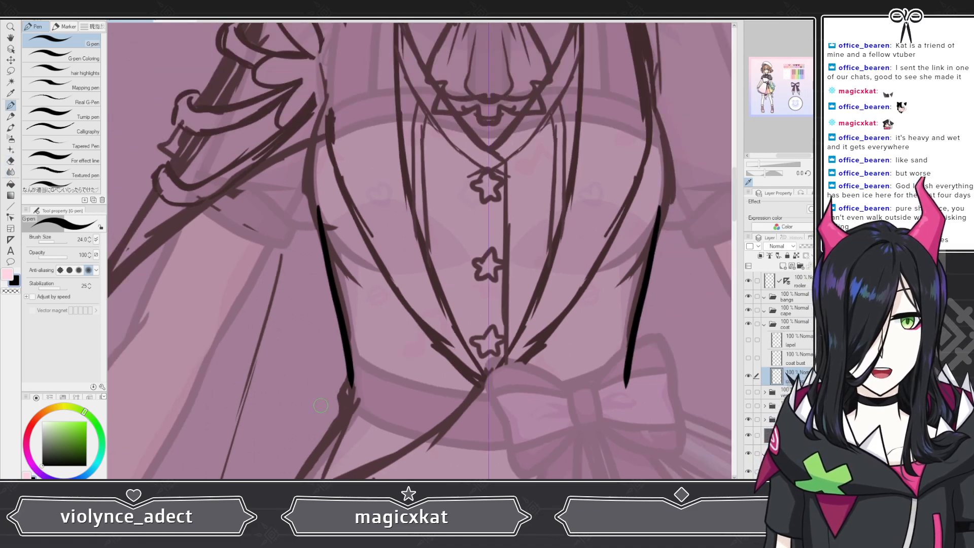
Step: Show the lapel layer, select it and lower its opacity to 44%
scroll(402, 321, down, 5)
scroll(435, 329, down, 2)
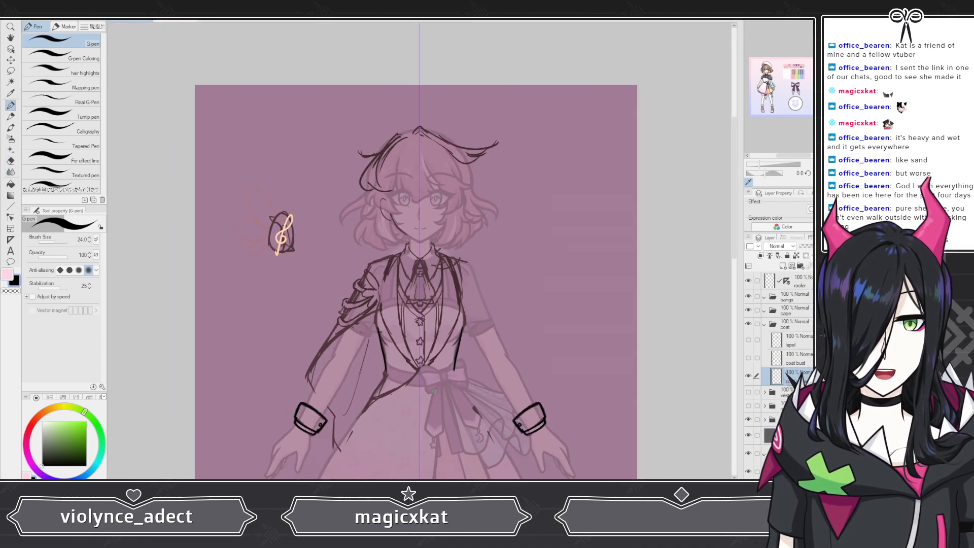
scroll(436, 397, up, 5)
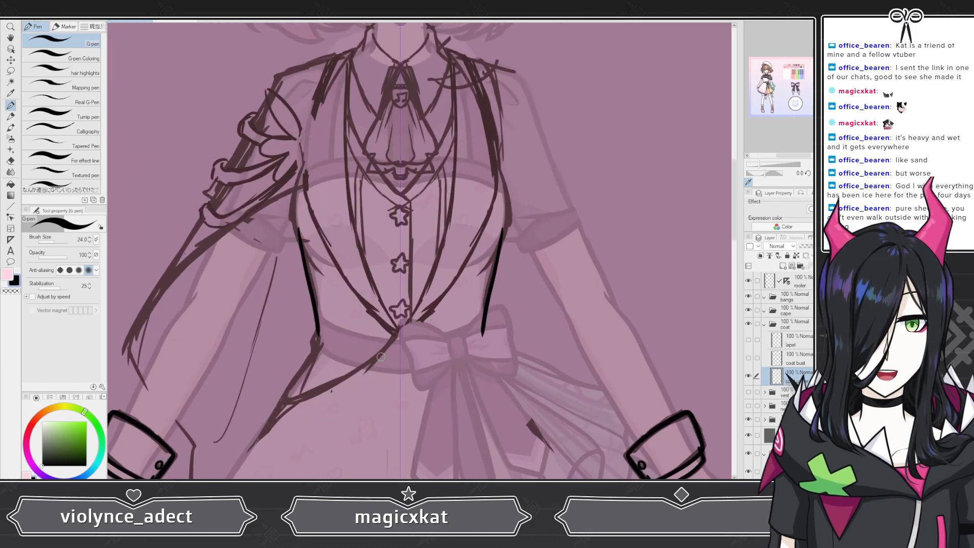
scroll(382, 354, down, 4)
scroll(371, 232, up, 6)
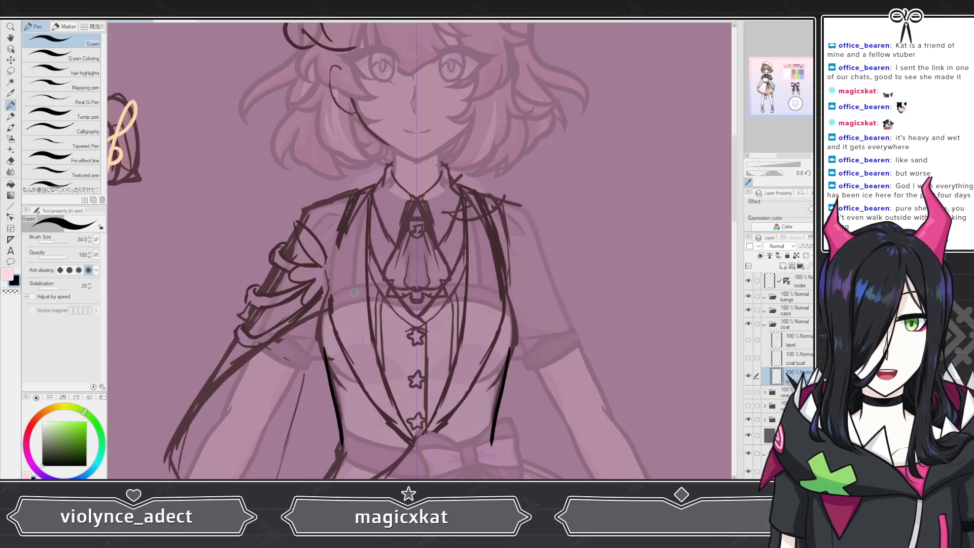
scroll(396, 136, up, 2)
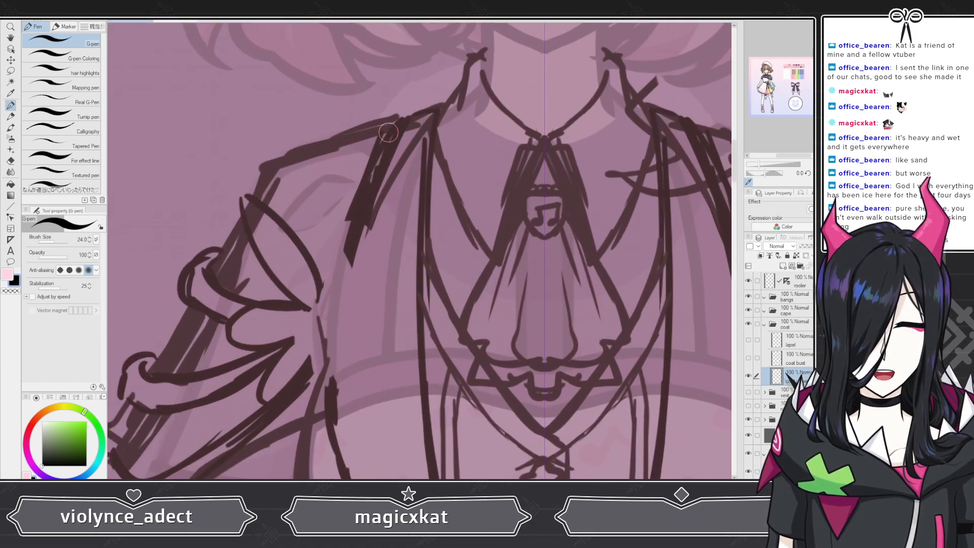
click(748, 340)
click(803, 343)
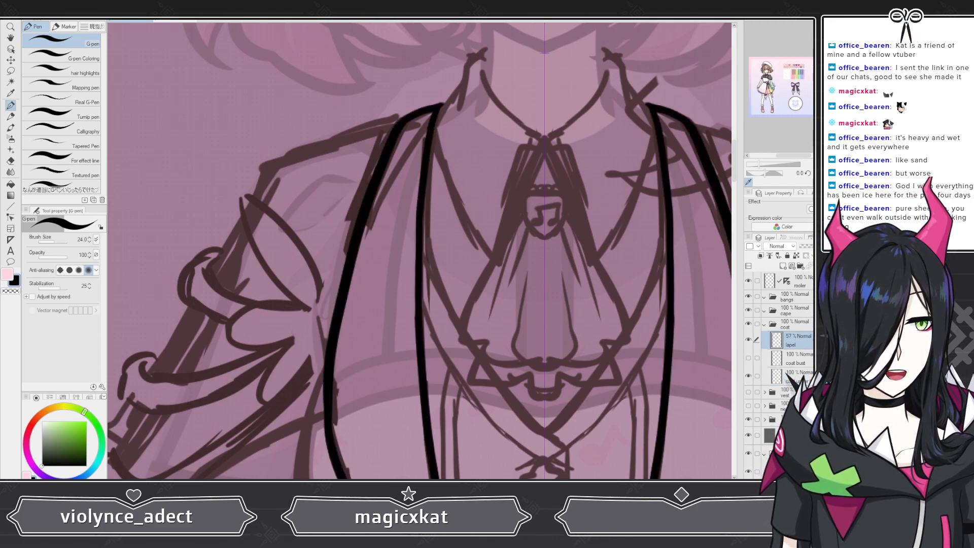
drag(815, 246, 812, 246)
Step: Back on the layer below coat bust, draw two strokes down the left edge of the vest and undo the lower one
click(791, 376)
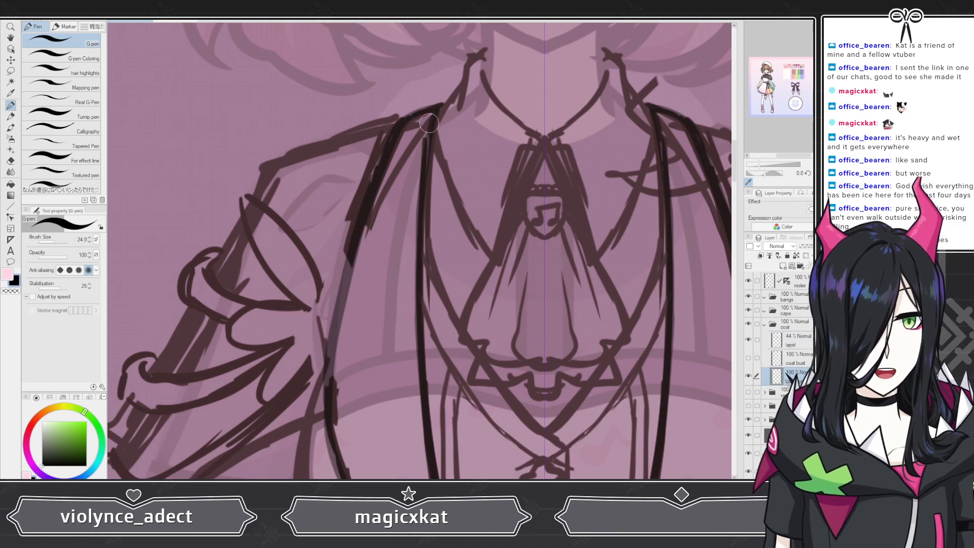
mouse_move(417, 119)
mouse_down()
mouse_move(374, 142)
mouse_move(331, 317)
mouse_up()
drag(323, 356, 303, 467)
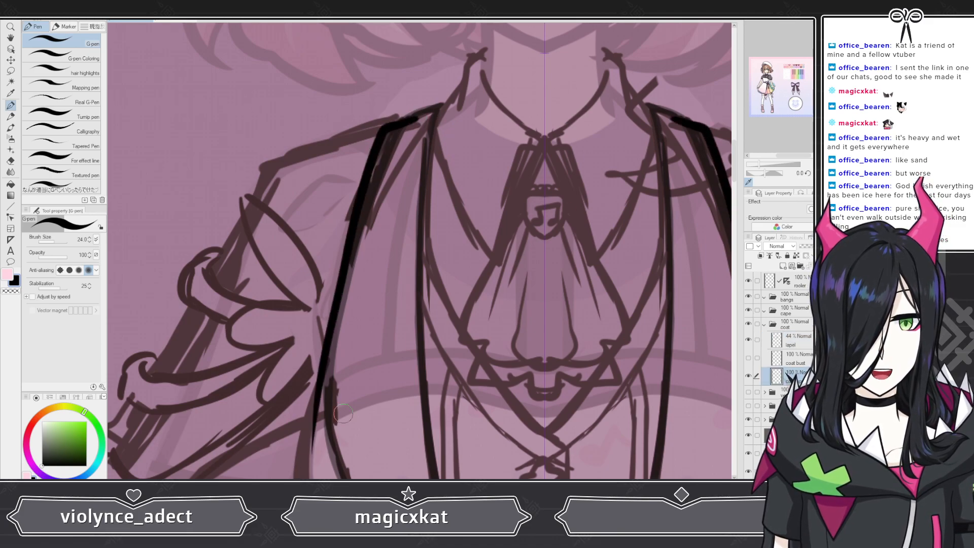
scroll(347, 261, down, 5)
scroll(424, 358, up, 3)
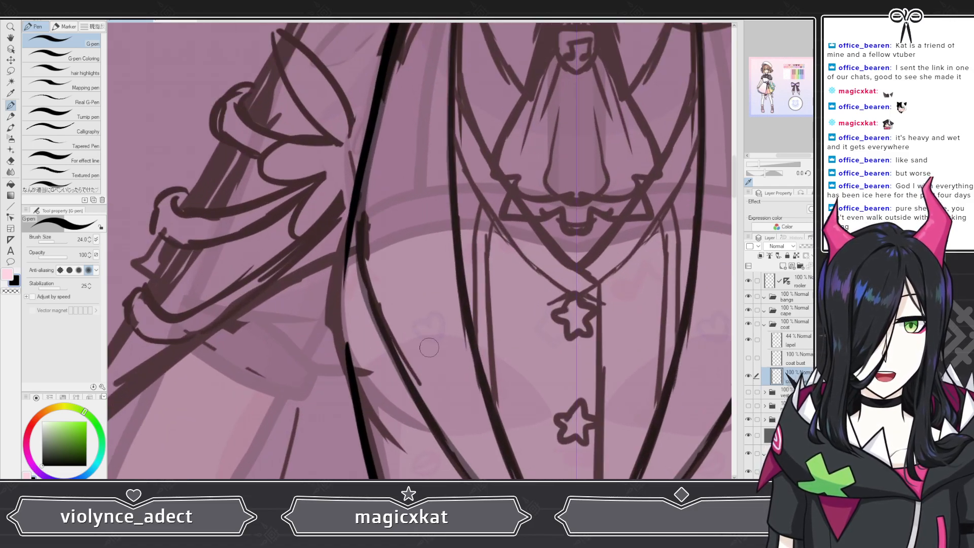
scroll(423, 358, down, 5)
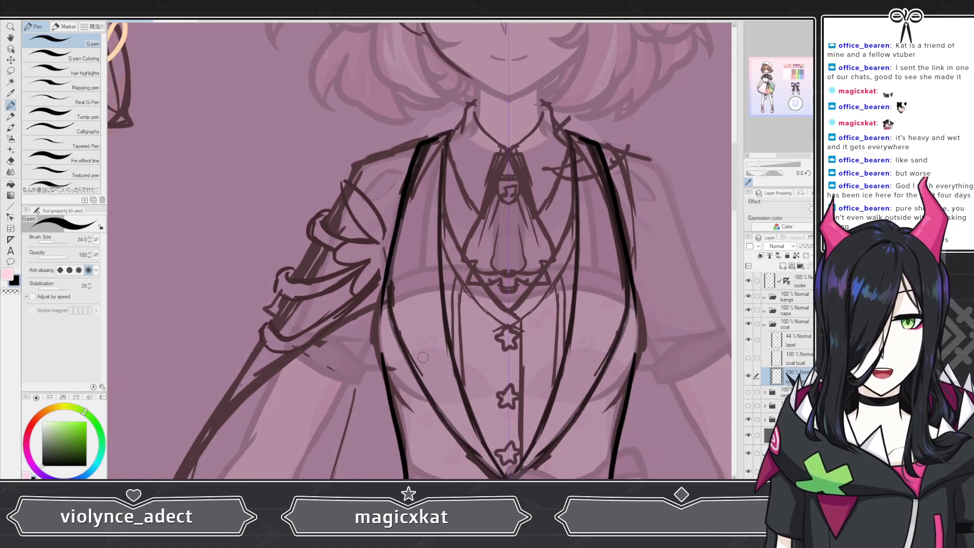
key(ctrl+z)
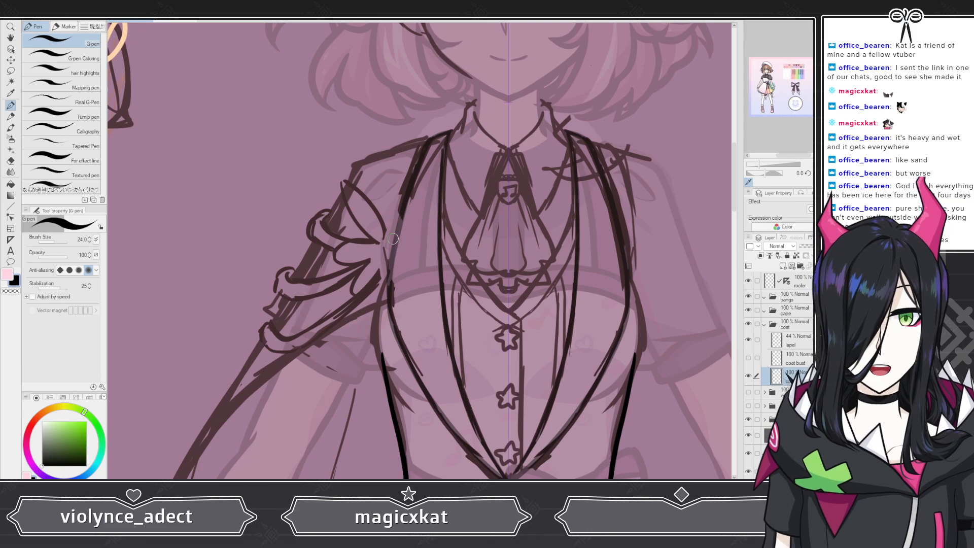
scroll(393, 238, up, 2)
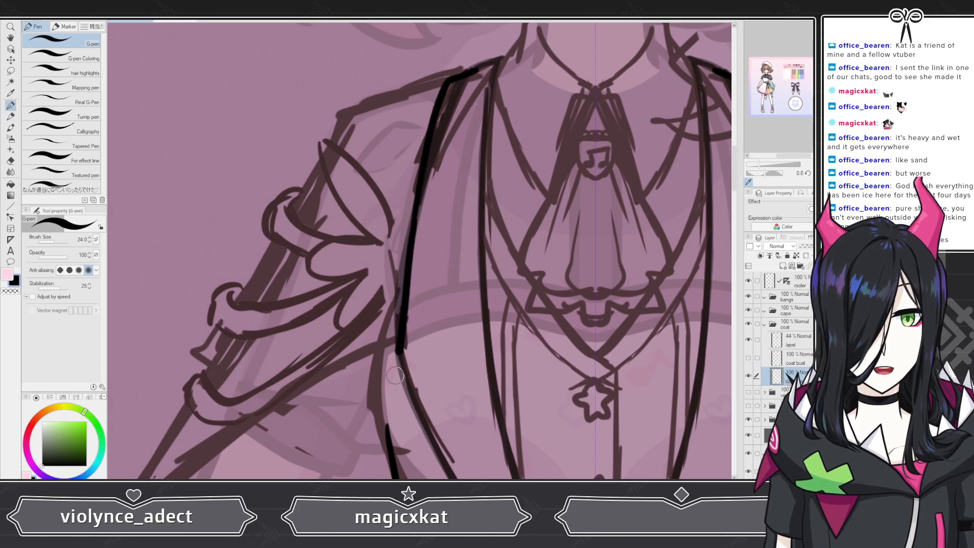
scroll(223, 77, down, 3)
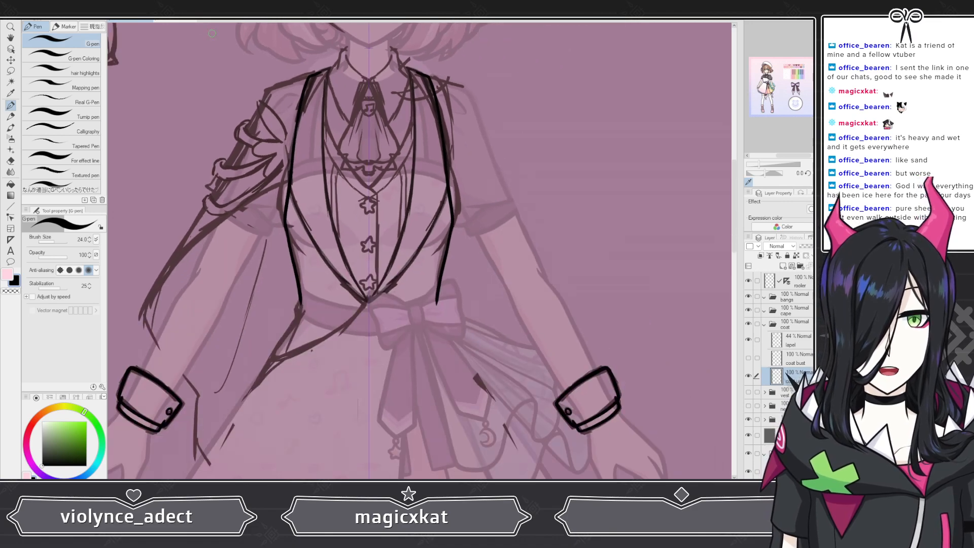
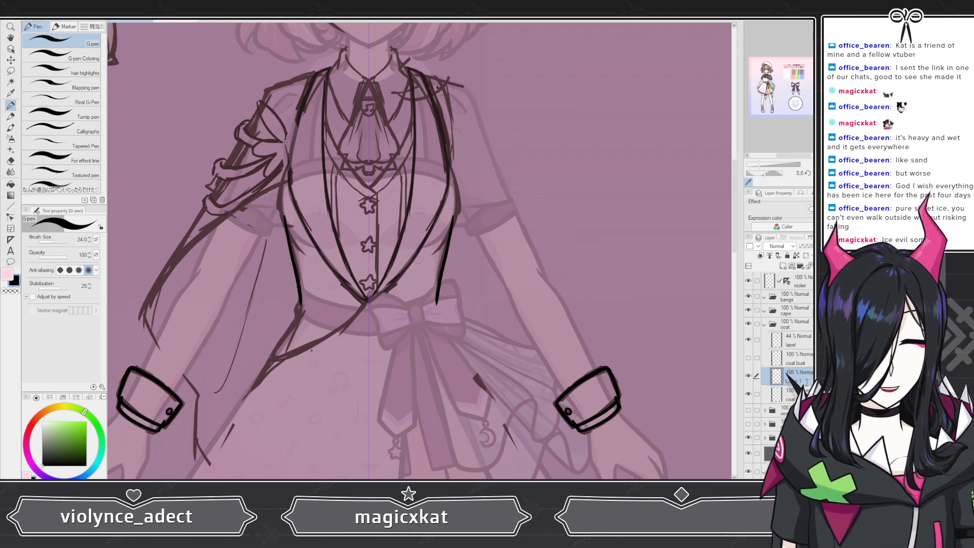
Step: Rename the selected layer as coat shoulder
text(coat shoulder)
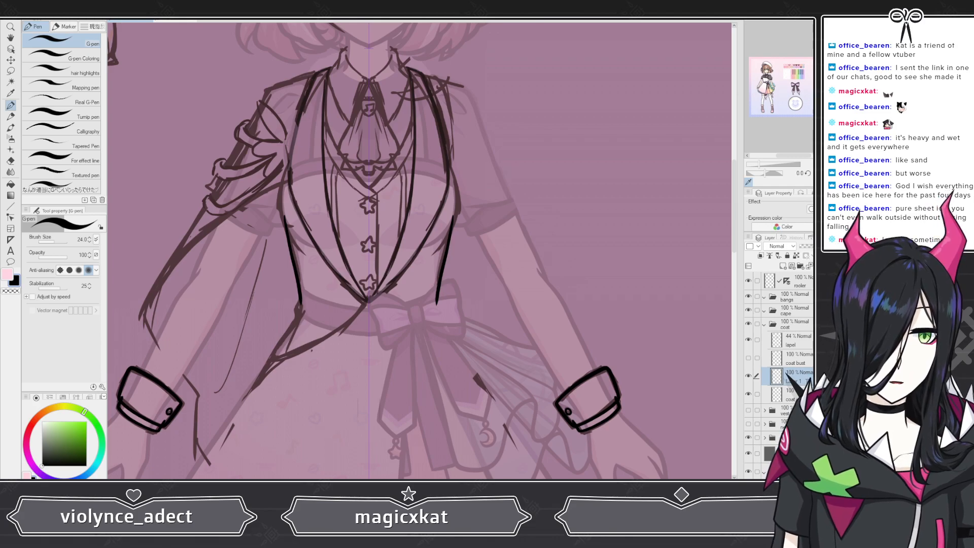
key(Return)
Step: Draw the left edge of the vest from the shoulder down past the bust, redrawing the stroke in two parts
scroll(349, 212, down, 1)
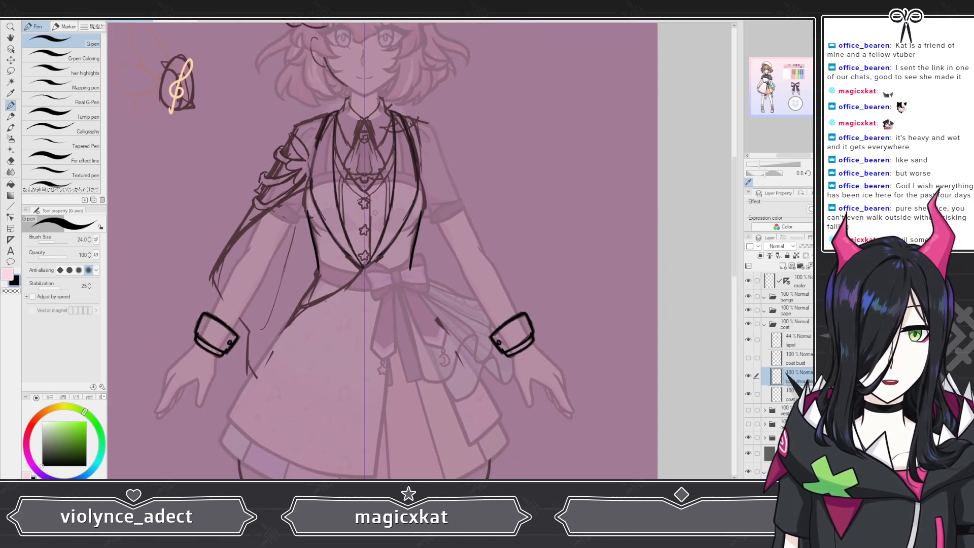
scroll(372, 76, up, 2)
scroll(234, 125, up, 3)
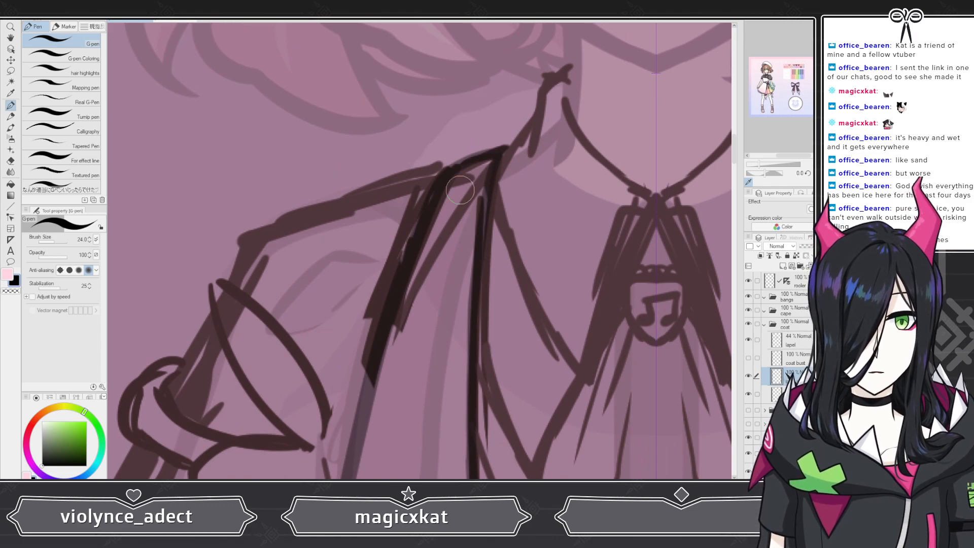
mouse_move(474, 167)
mouse_down()
mouse_move(417, 187)
mouse_move(391, 290)
mouse_move(375, 467)
mouse_up()
scroll(345, 333, down, 4)
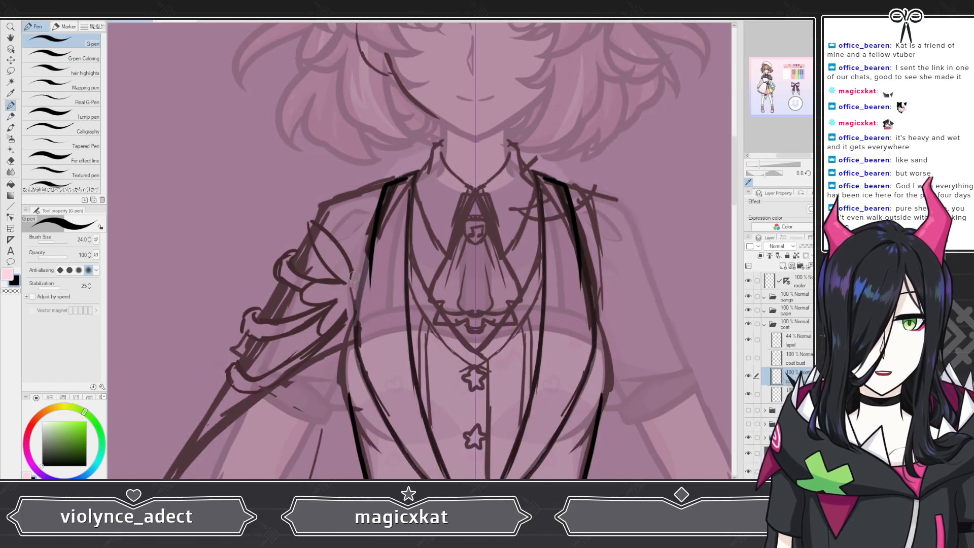
scroll(344, 333, up, 3)
scroll(345, 332, up, 3)
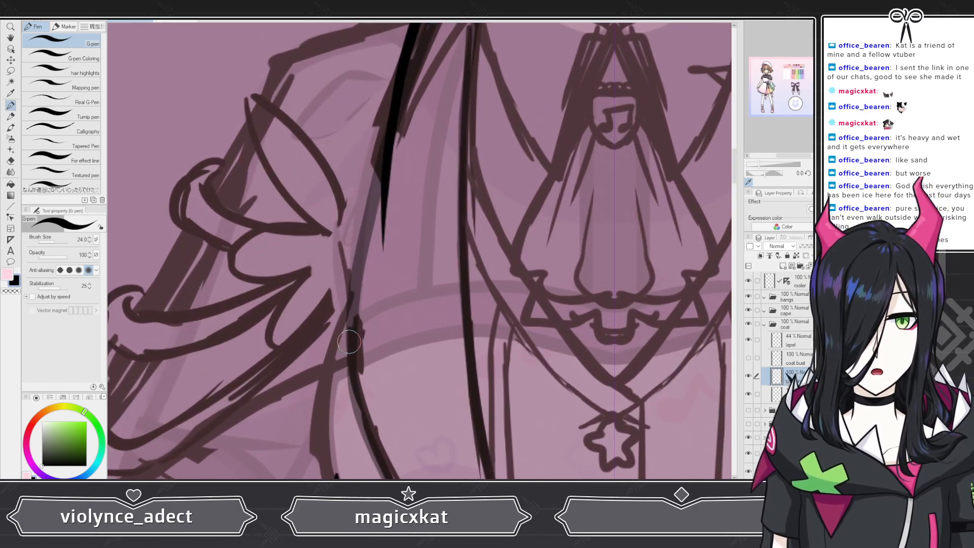
scroll(347, 332, down, 4)
scroll(351, 196, up, 3)
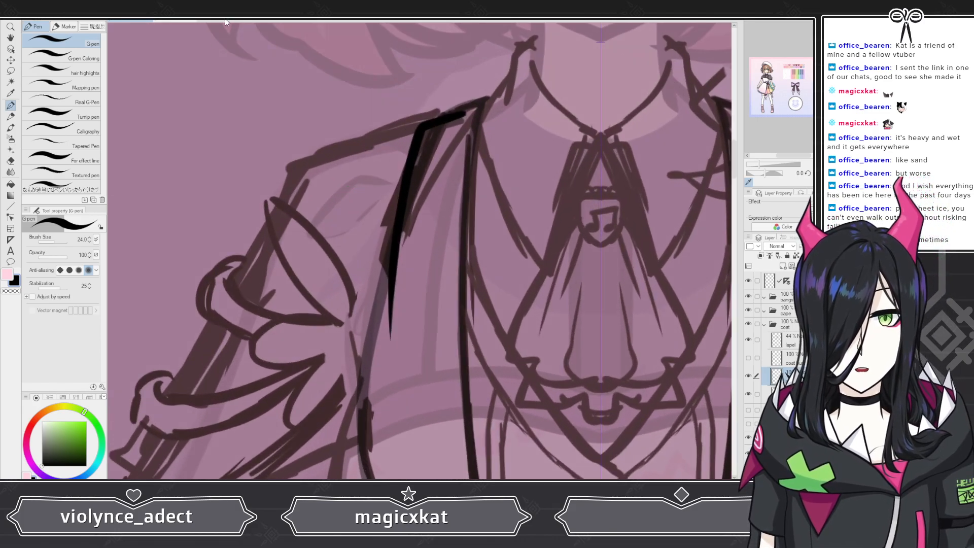
key(ctrl+z)
mouse_move(459, 116)
mouse_down()
mouse_move(428, 122)
mouse_move(410, 162)
mouse_move(352, 373)
mouse_move(357, 476)
mouse_up()
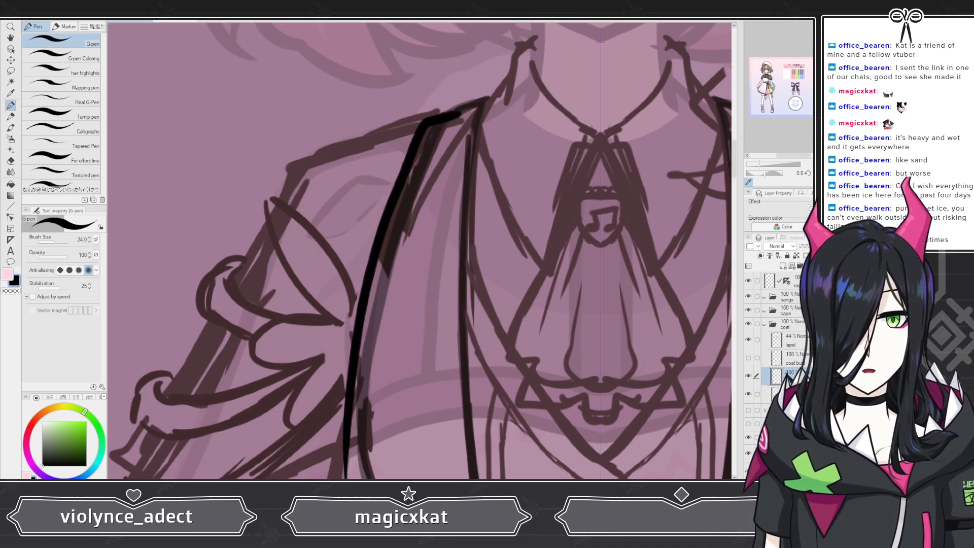
key(ctrl+z)
mouse_move(459, 115)
mouse_down()
mouse_move(426, 127)
mouse_move(368, 355)
mouse_up()
drag(361, 402, 364, 469)
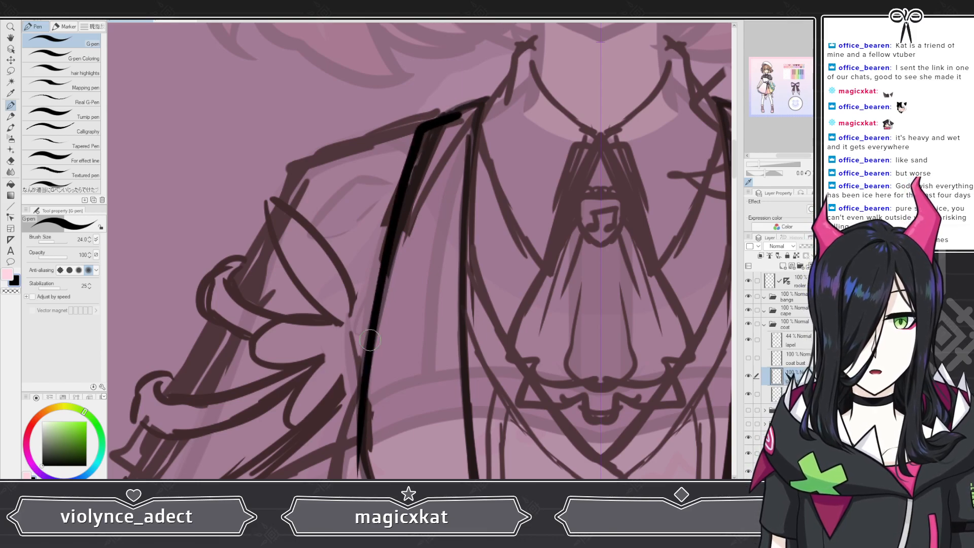
Step: Draw a long stroke down the left edge of the vest and undo it
scroll(334, 264, down, 5)
scroll(336, 325, up, 6)
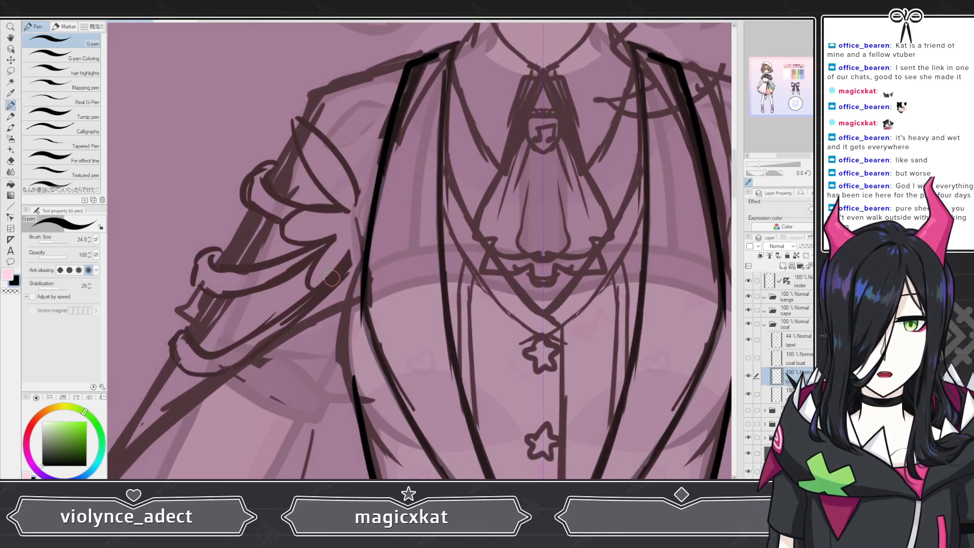
scroll(359, 250, down, 4)
scroll(388, 84, up, 4)
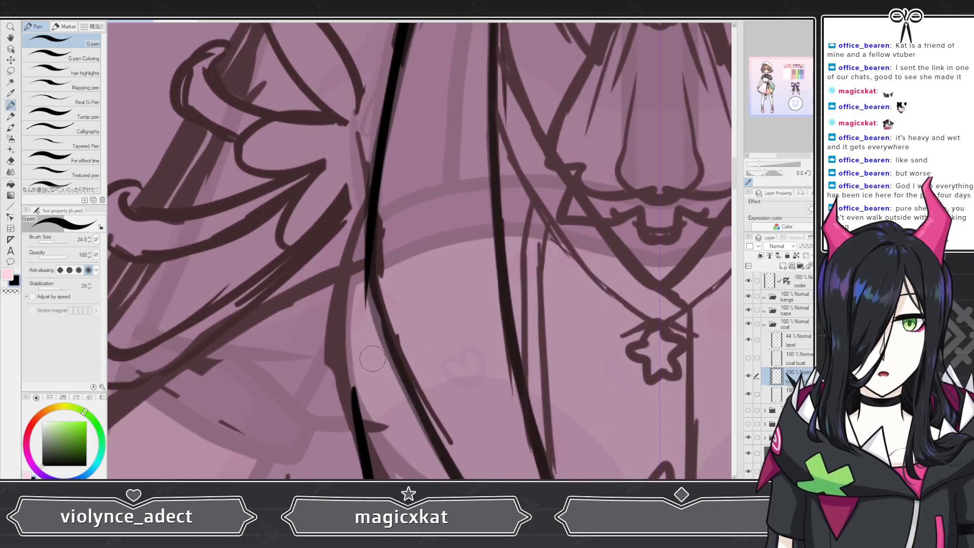
mouse_move(388, 83)
mouse_down()
mouse_move(396, 58)
mouse_move(357, 262)
mouse_move(357, 426)
mouse_up()
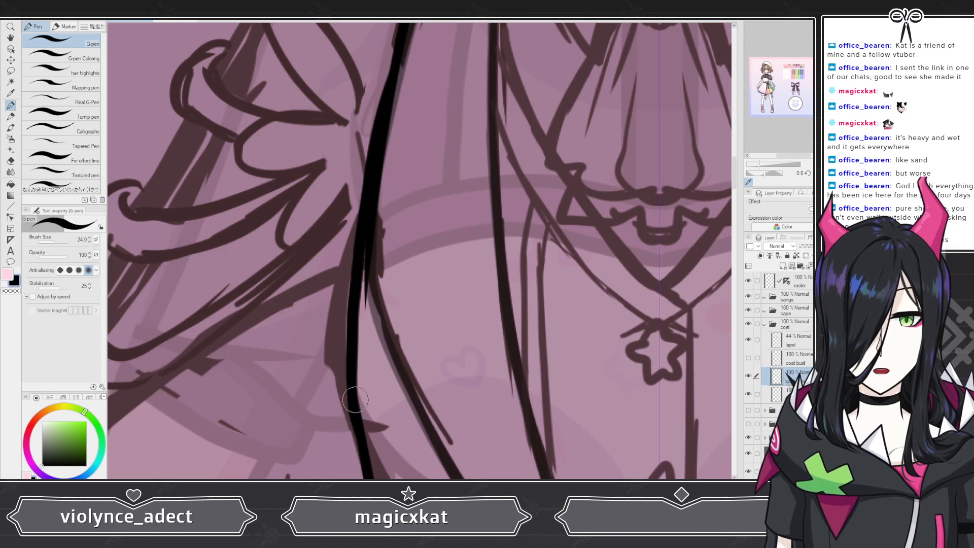
scroll(397, 249, down, 5)
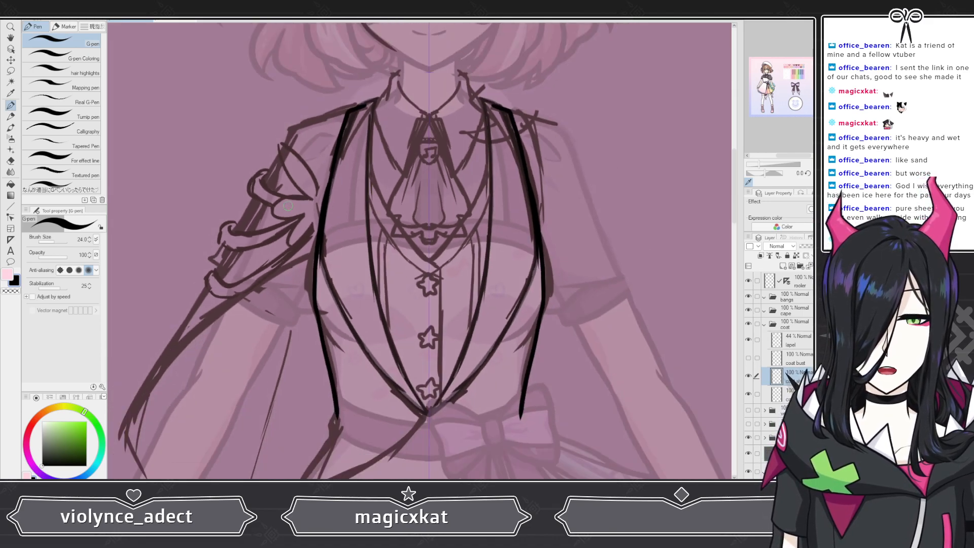
scroll(390, 237, up, 4)
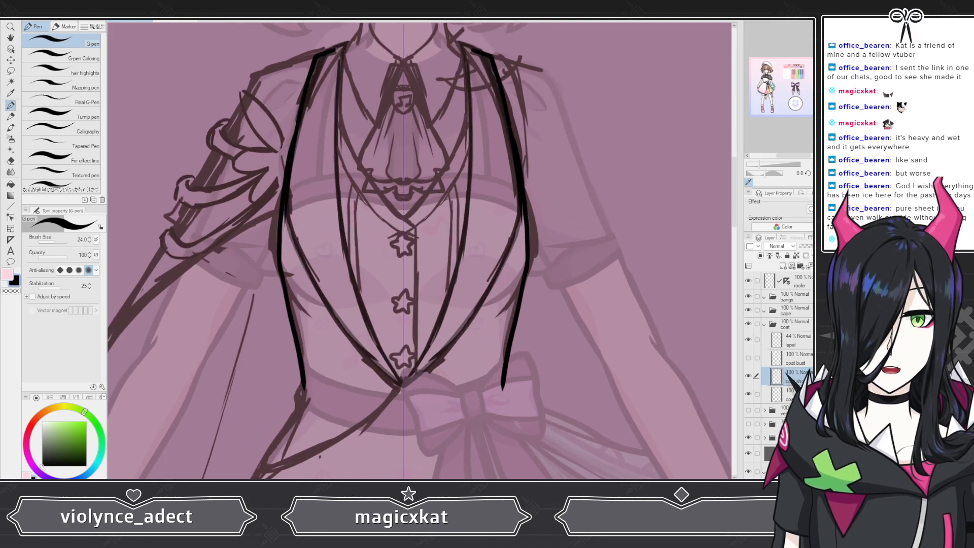
key(ctrl+z)
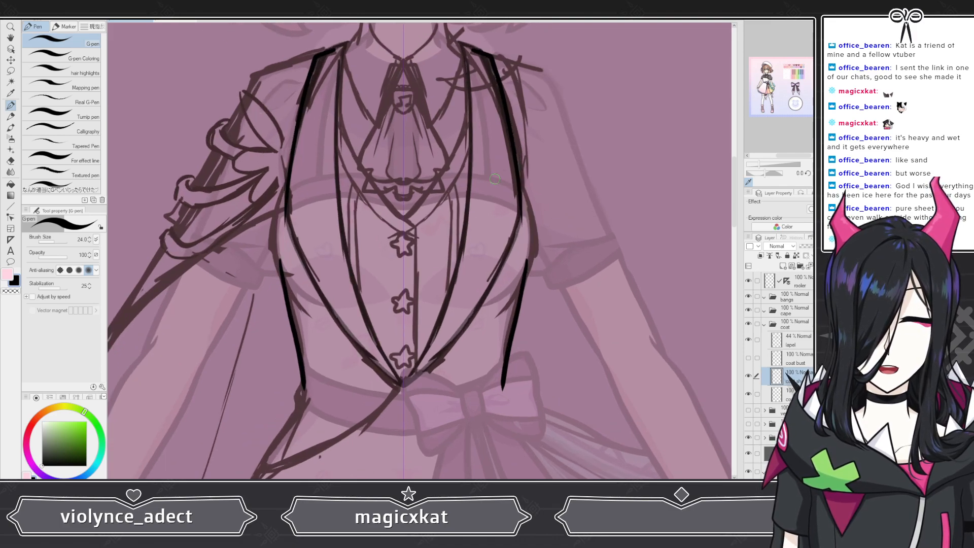
Step: Switch to the lower coat layer and toggle layer visibility, undoing an accidental clear
click(794, 394)
click(748, 375)
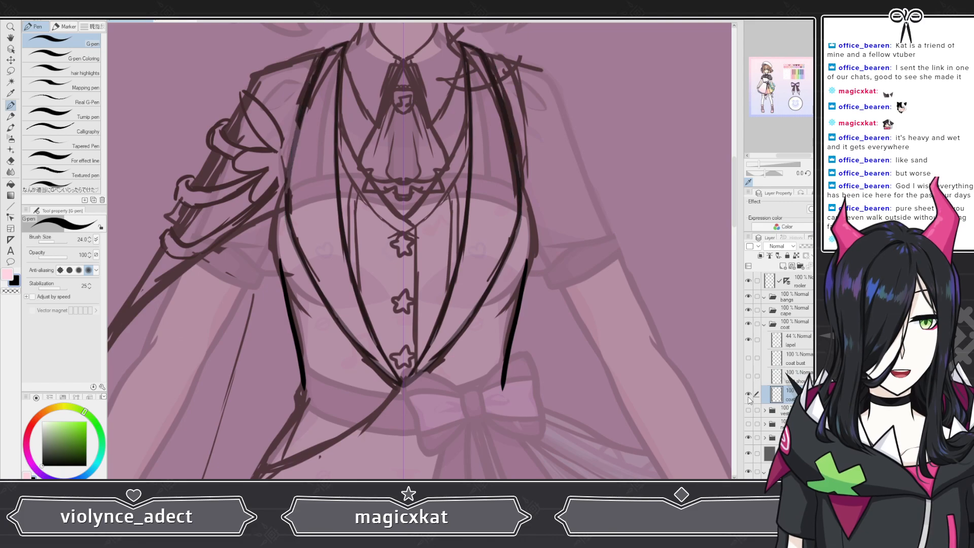
click(750, 396)
click(750, 397)
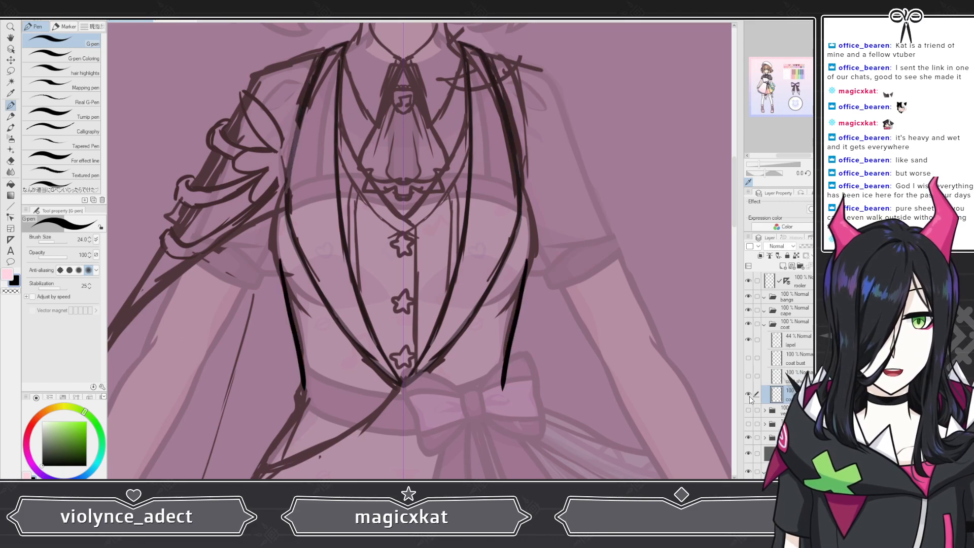
key(Delete)
scroll(288, 421, up, 4)
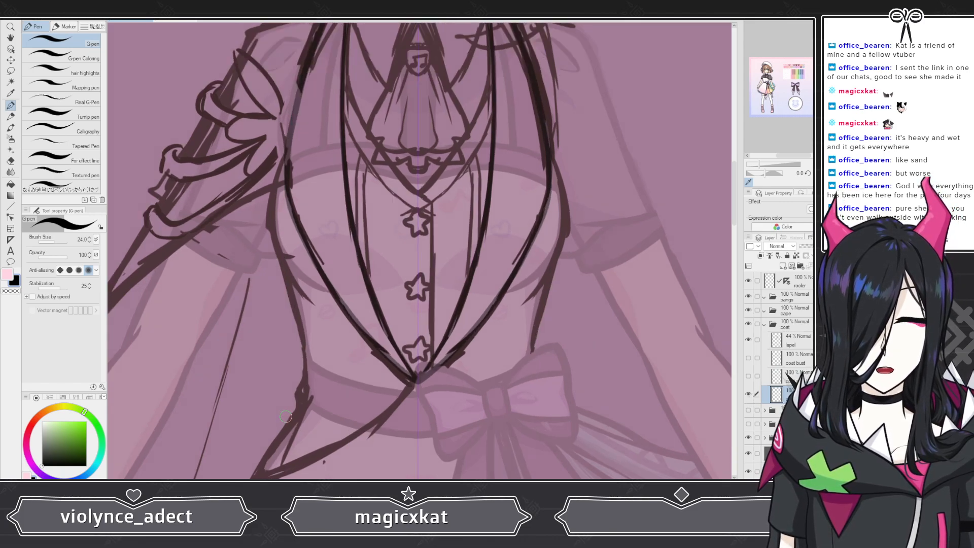
key(ctrl+z)
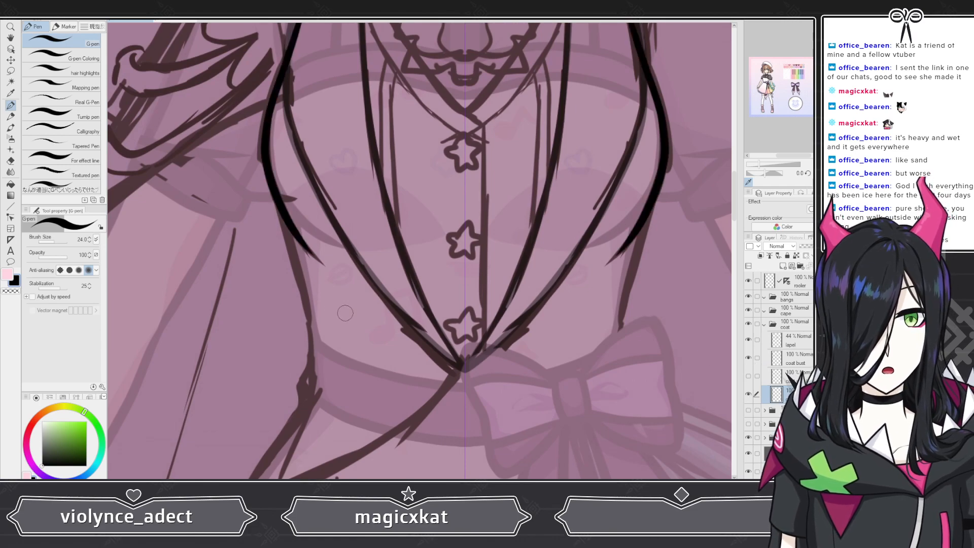
Step: Draw a stroke down the left side of the vest below the bust, redrawing it once
scroll(297, 306, up, 2)
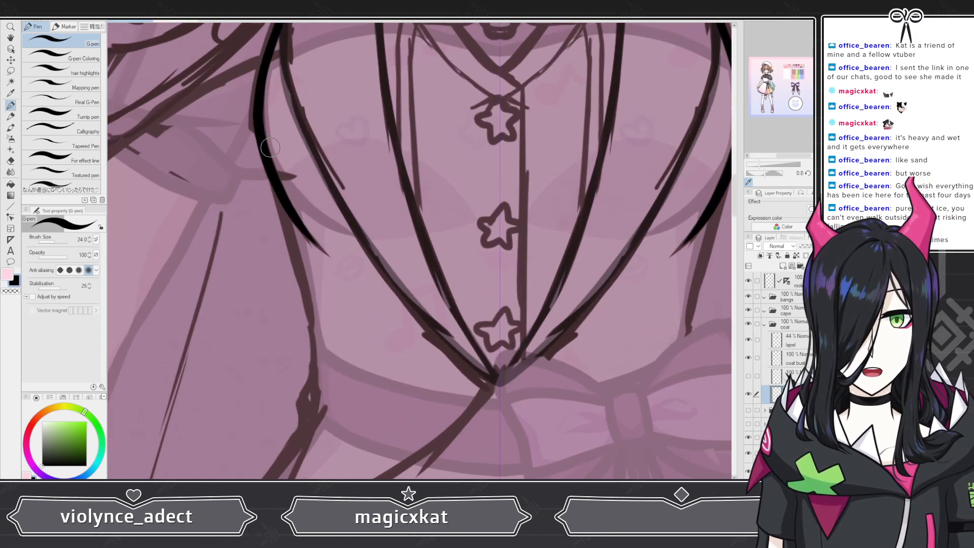
drag(281, 201, 320, 408)
key(ctrl+z)
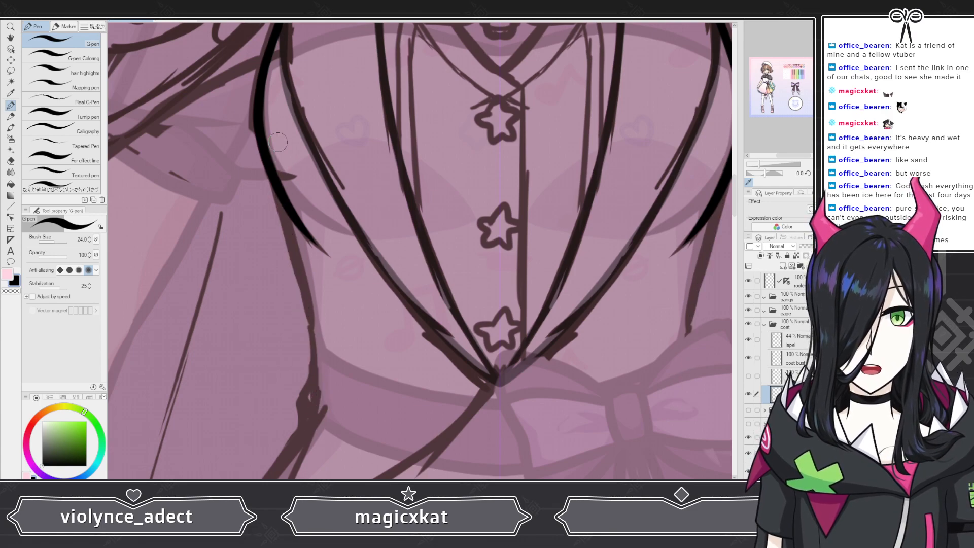
drag(274, 134, 319, 408)
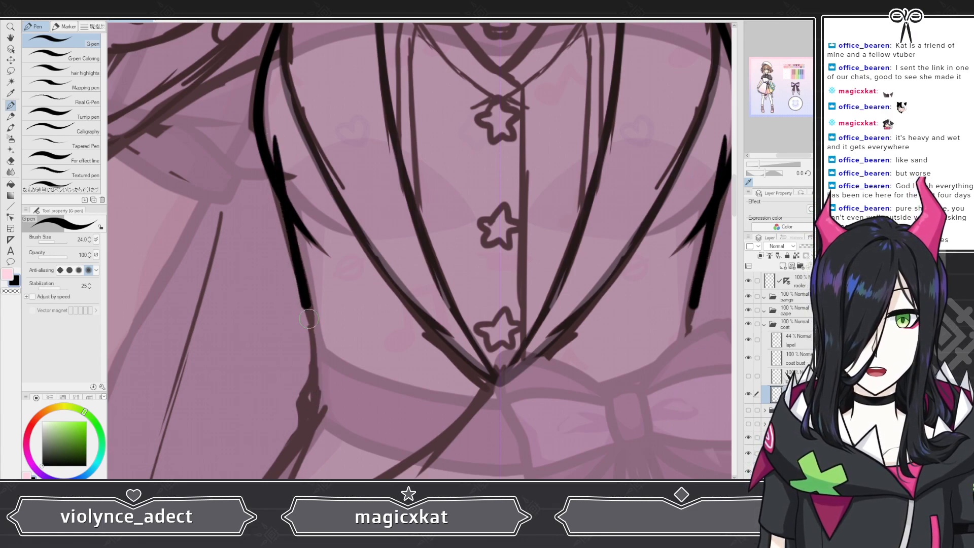
Step: Create a new layer in the coat layer group
scroll(339, 333, down, 5)
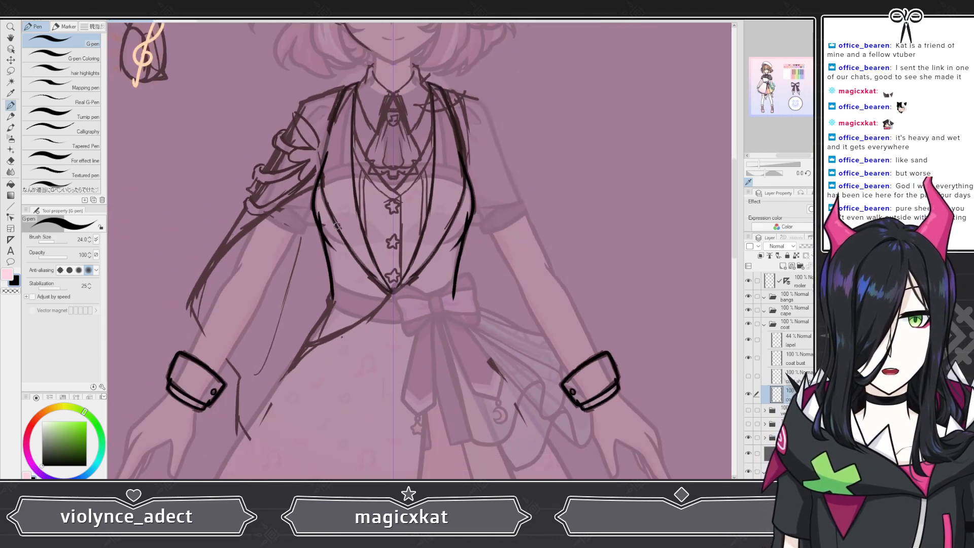
scroll(344, 238, up, 6)
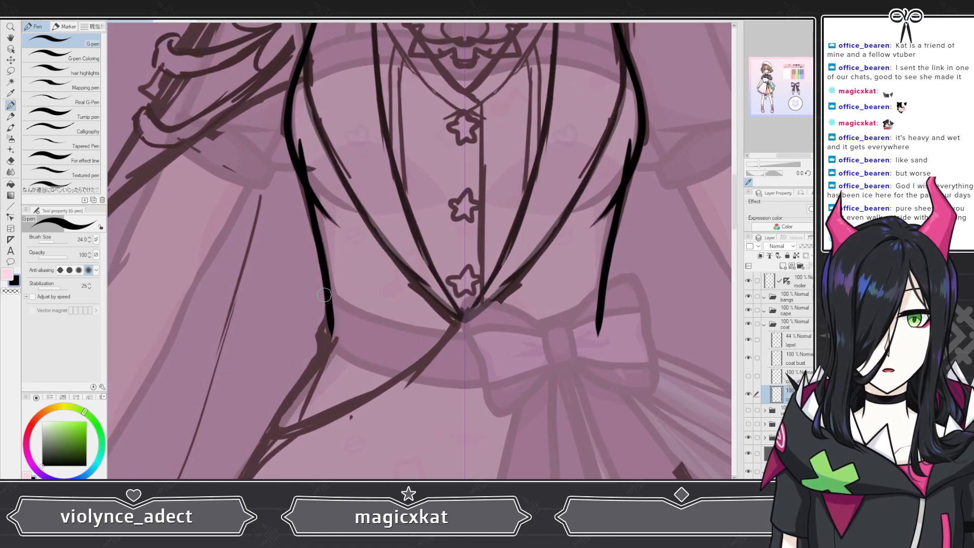
click(782, 266)
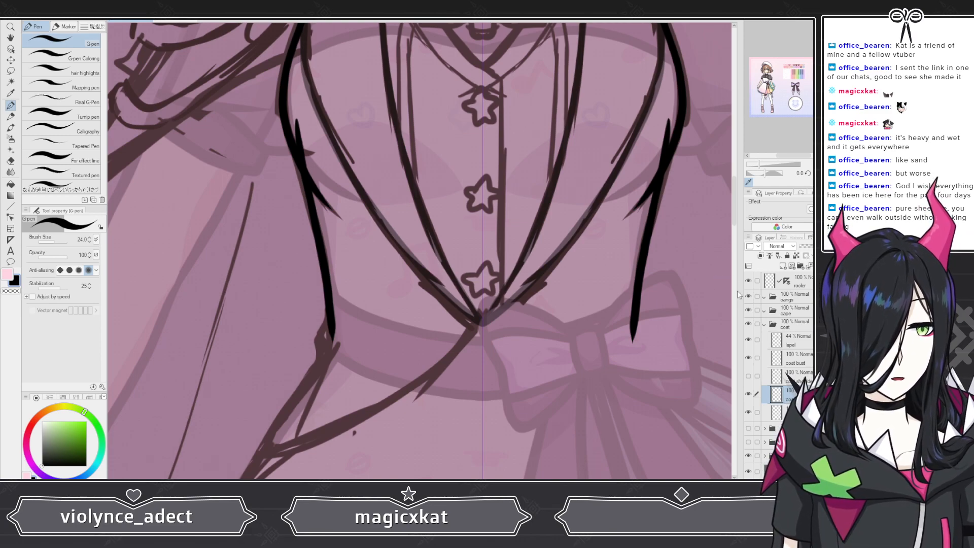
Step: Draw a diagonal line from the left waist up to the vest's center point for the coat tail
scroll(733, 208, down, 5)
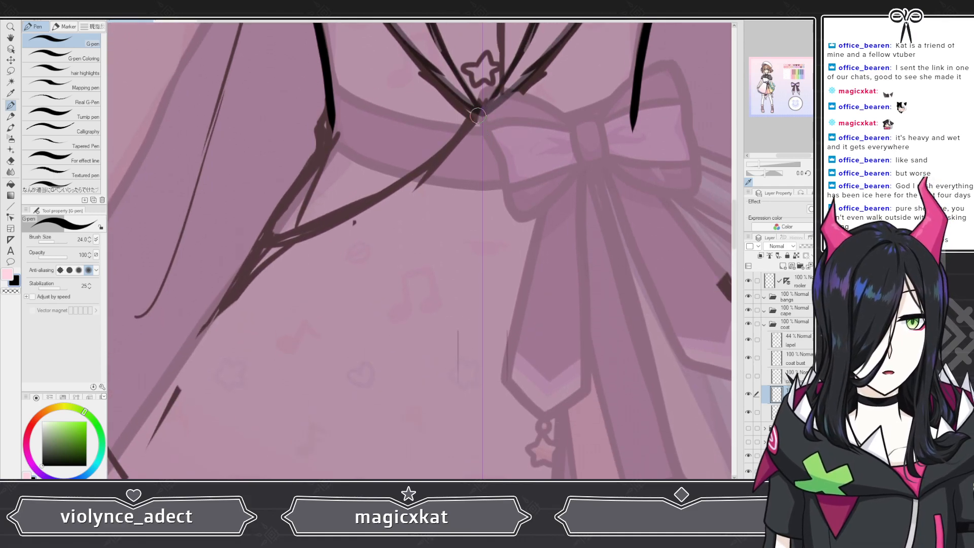
mouse_move(481, 111)
mouse_down()
mouse_move(454, 146)
mouse_move(372, 201)
mouse_move(266, 233)
mouse_up()
key(ctrl+z)
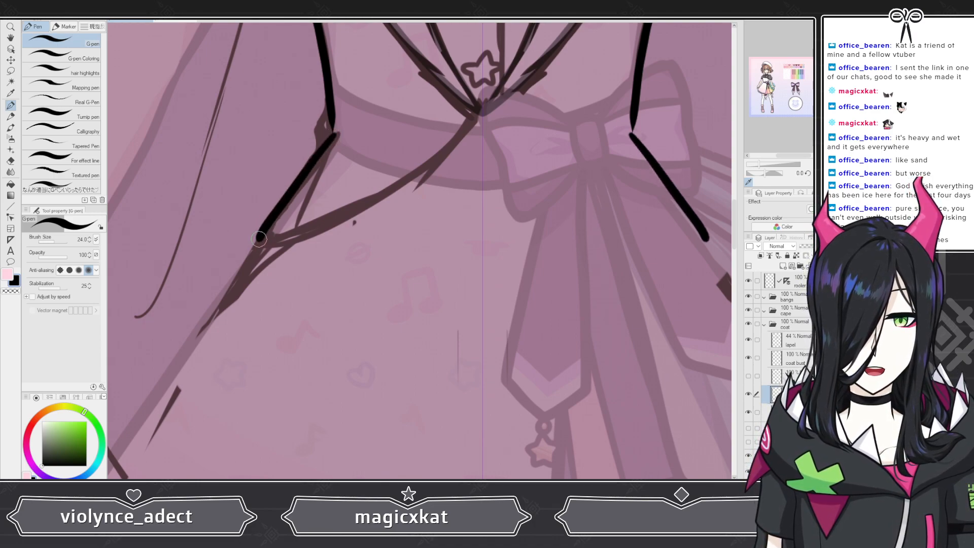
drag(339, 217, 481, 114)
Step: Undo the last two coat-tail strokes
scroll(269, 245, down, 3)
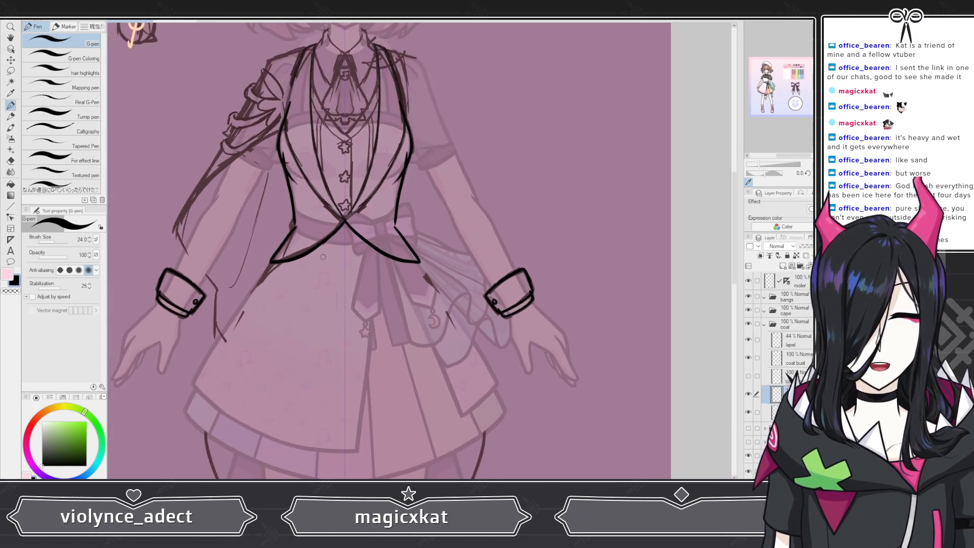
scroll(294, 216, up, 2)
scroll(274, 209, up, 1)
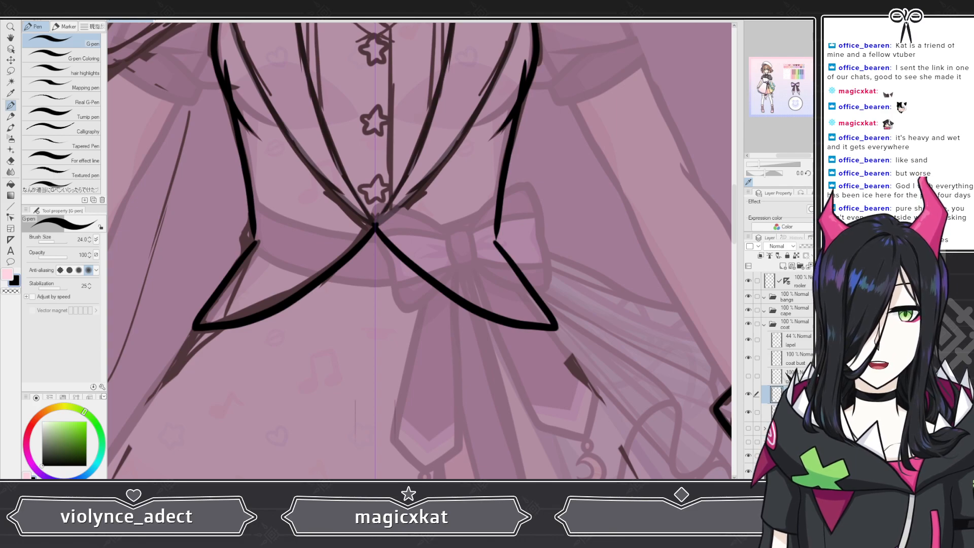
key(ctrl+z)
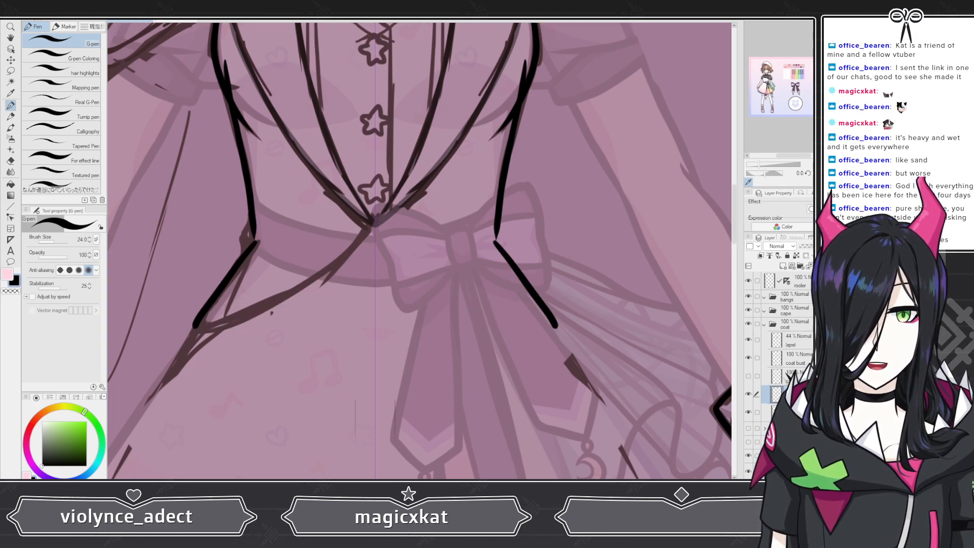
key(ctrl+z)
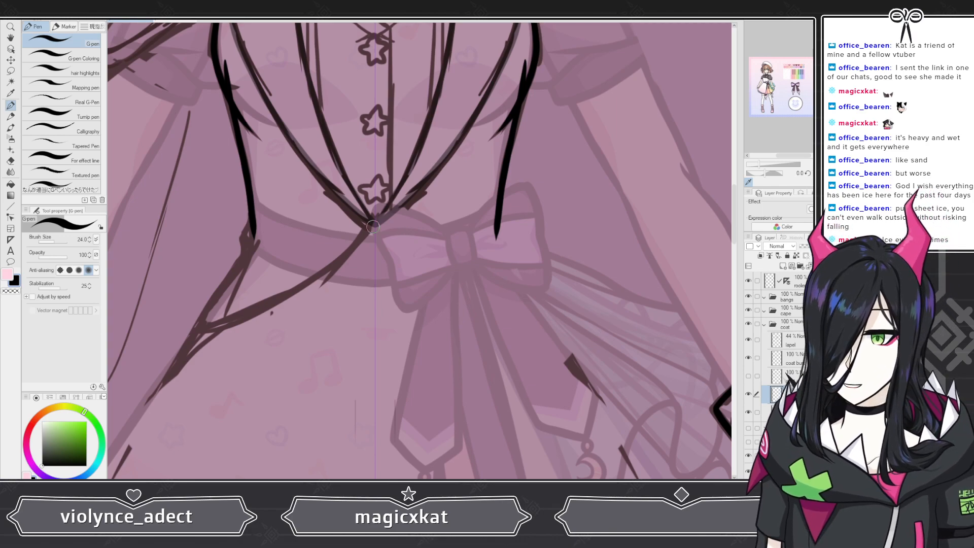
Step: Draw the lower edge of the left coat tail from its side point to the vest's center point
scroll(241, 238, down, 3)
scroll(197, 269, up, 6)
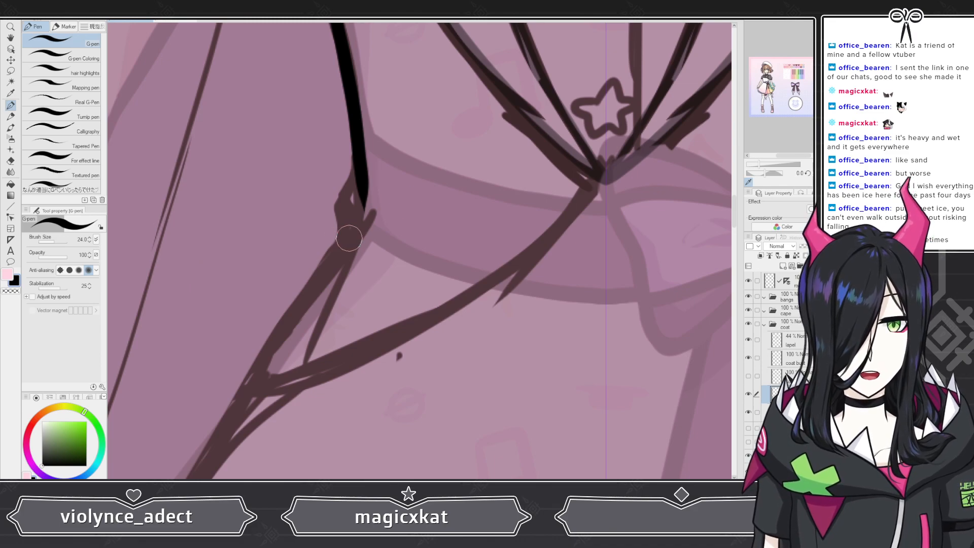
drag(367, 216, 250, 381)
key(ctrl+z)
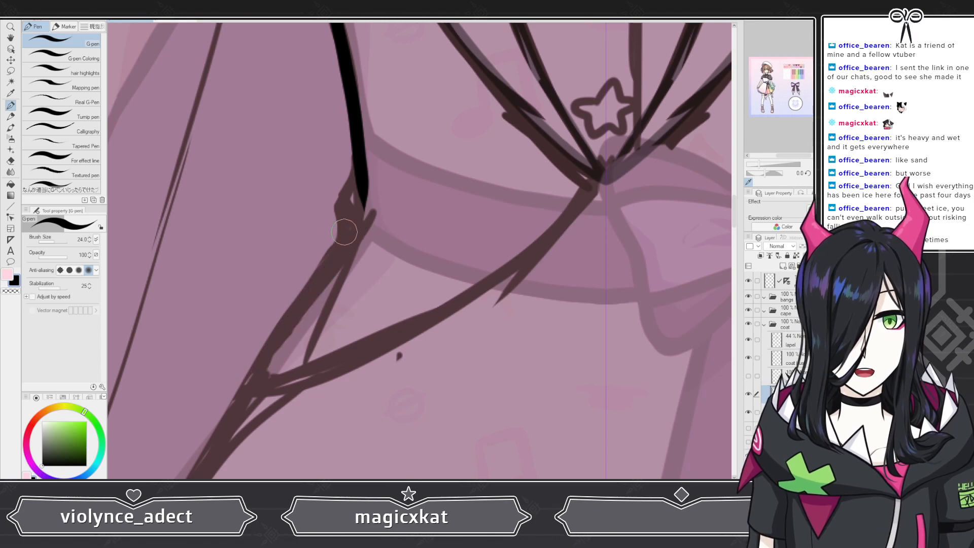
mouse_move(361, 217)
mouse_down()
mouse_move(244, 383)
mouse_move(287, 392)
mouse_move(417, 338)
mouse_move(611, 175)
mouse_up()
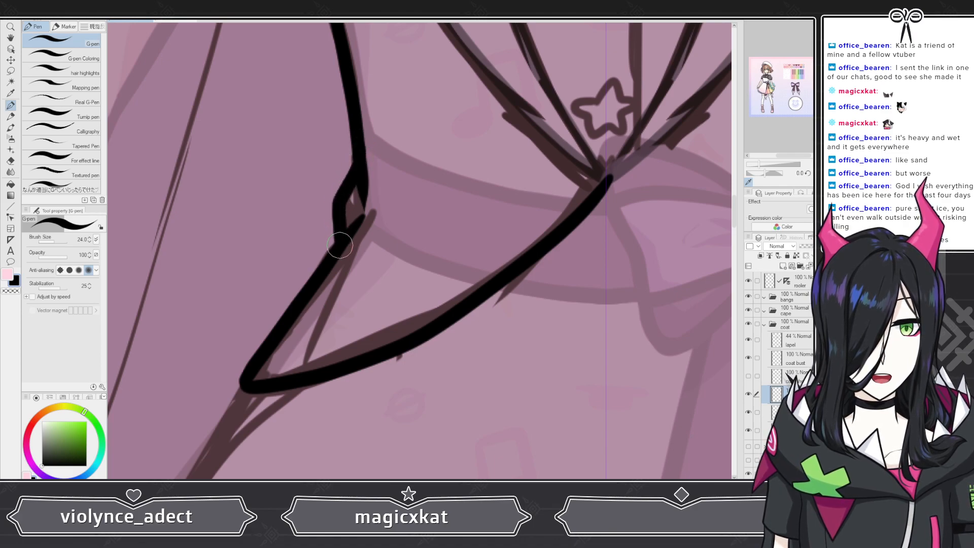
scroll(341, 229, down, 10)
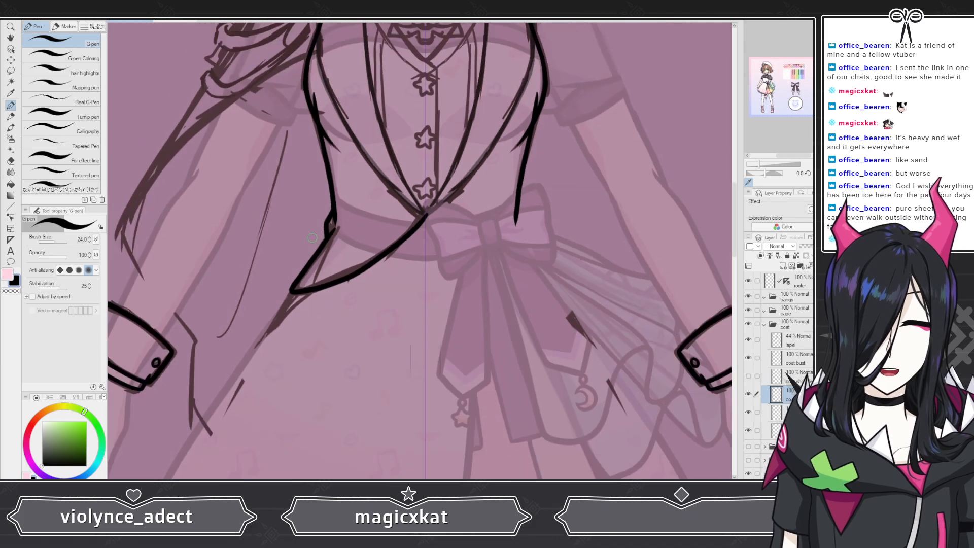
scroll(387, 230, up, 8)
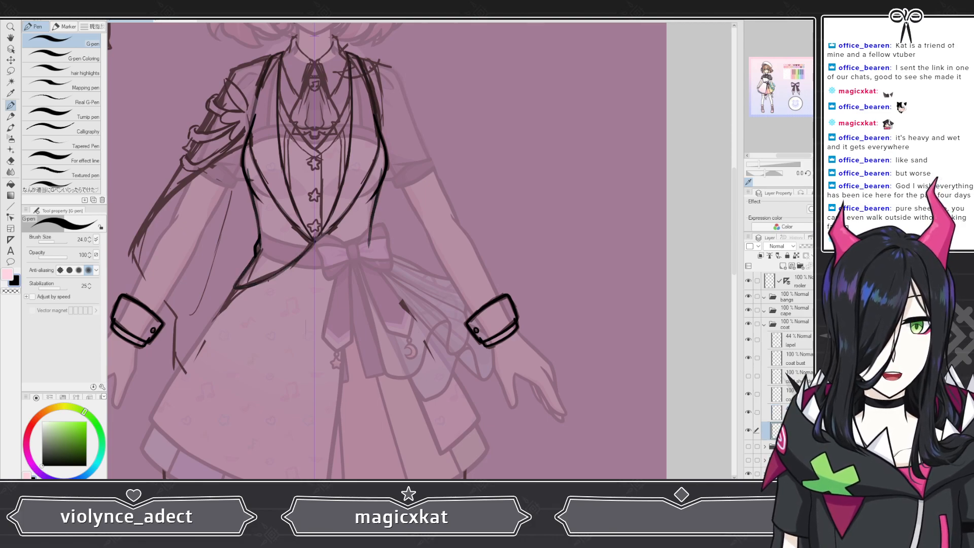
Step: Draw the coat's left front edge line down to the vest's center point
scroll(250, 288, up, 6)
scroll(241, 119, up, 2)
scroll(394, 235, down, 5)
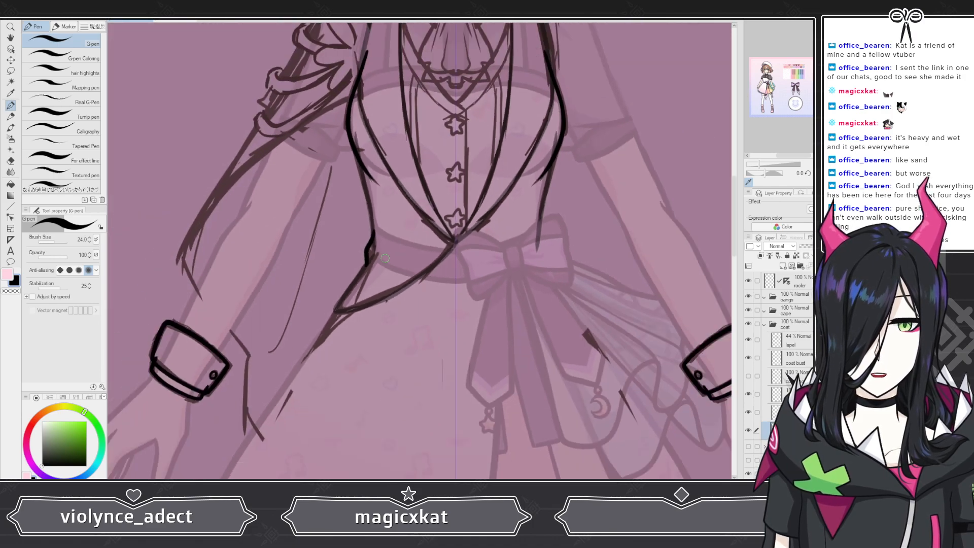
scroll(418, 242, up, 5)
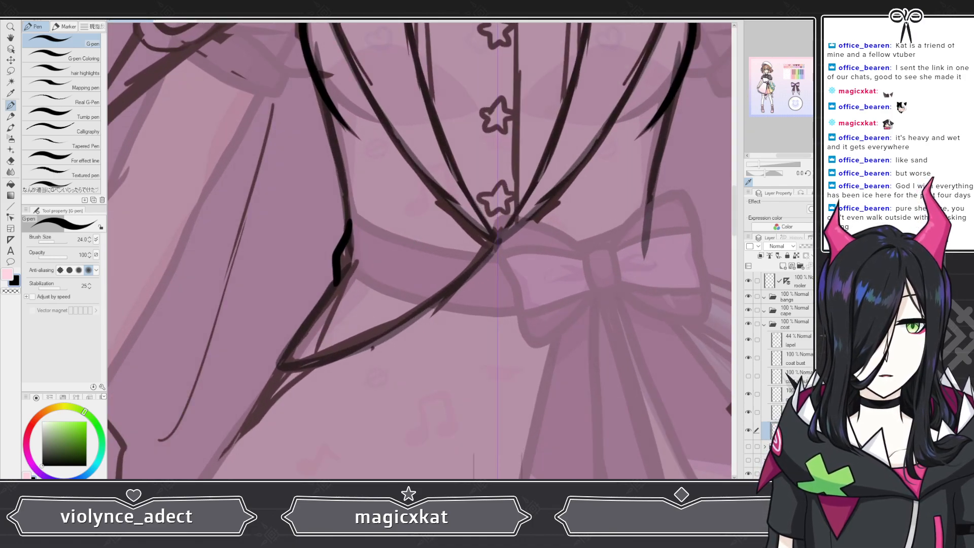
mouse_move(322, 99)
mouse_down()
mouse_move(349, 230)
mouse_move(499, 241)
mouse_up()
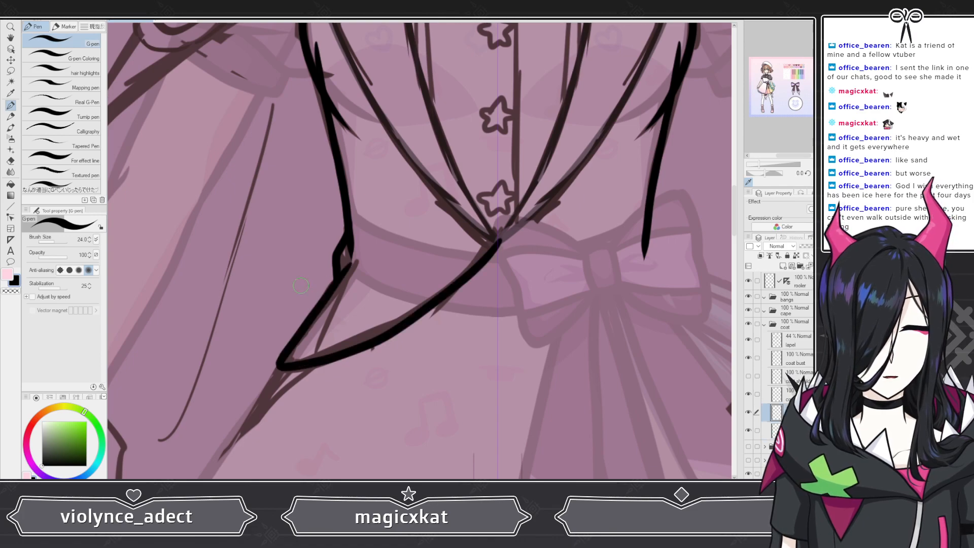
Step: Rename the coat tail layer as coat lower
scroll(300, 286, down, 4)
scroll(376, 266, up, 5)
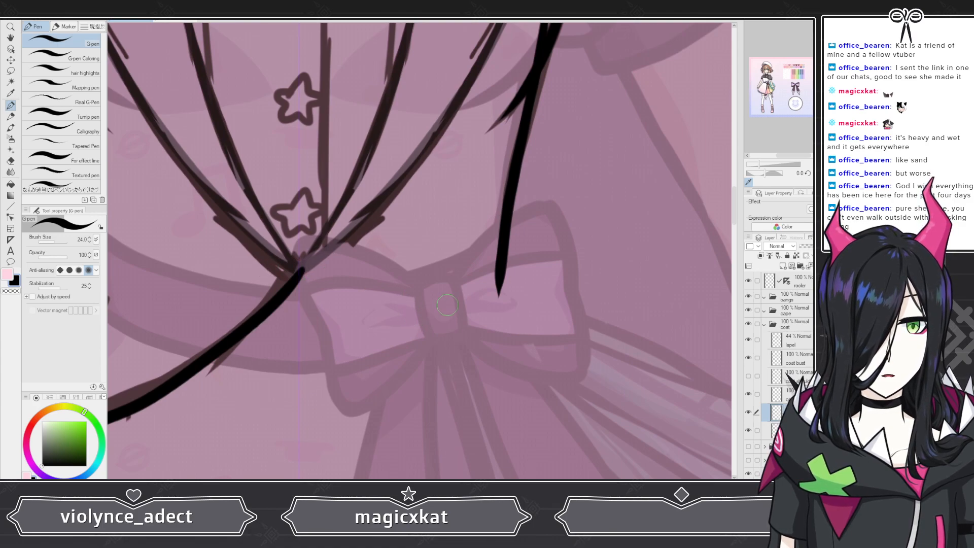
scroll(497, 286, down, 6)
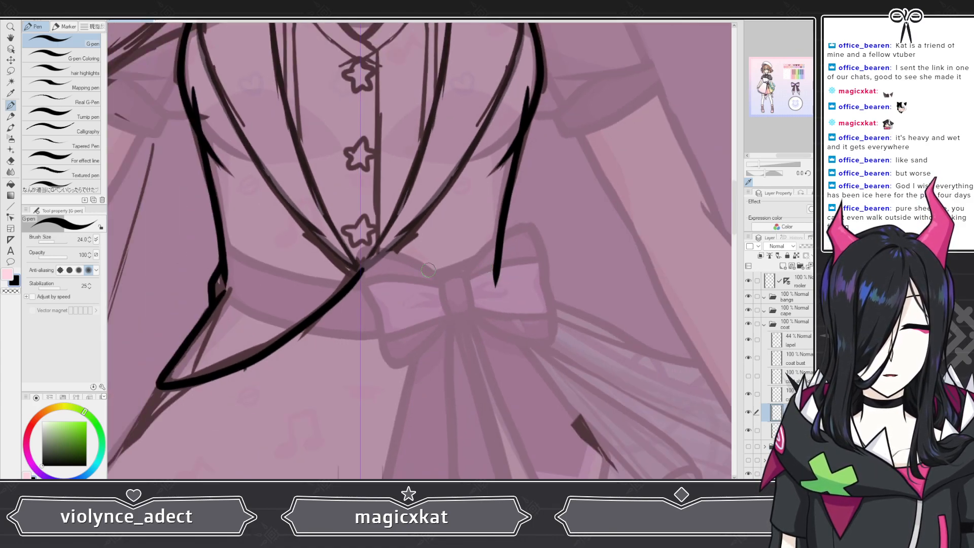
scroll(389, 295, up, 6)
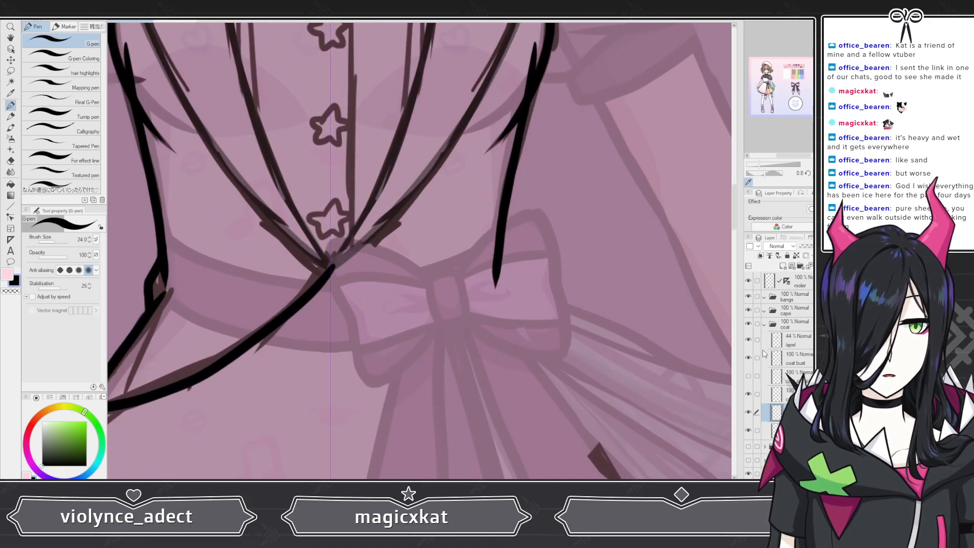
scroll(386, 282, down, 2)
scroll(383, 299, down, 1)
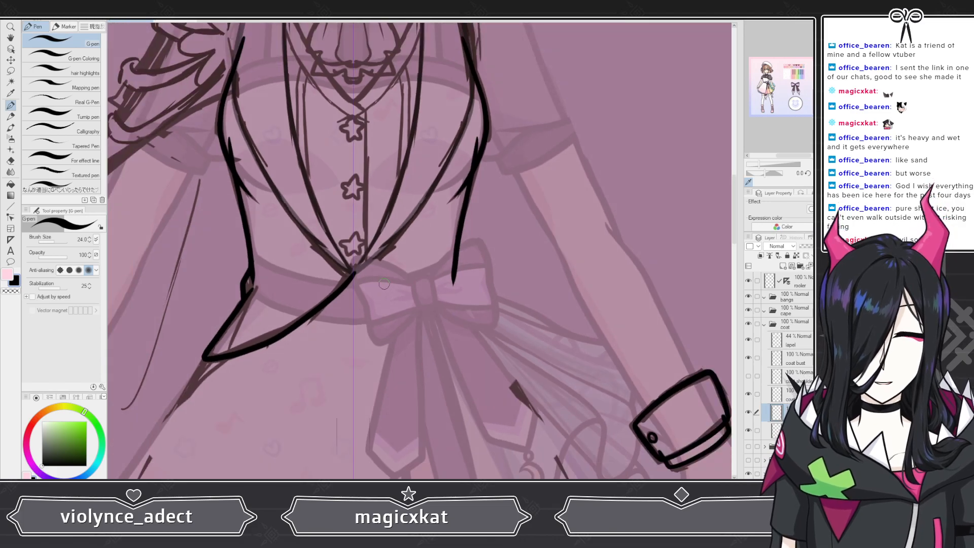
scroll(388, 342, down, 5)
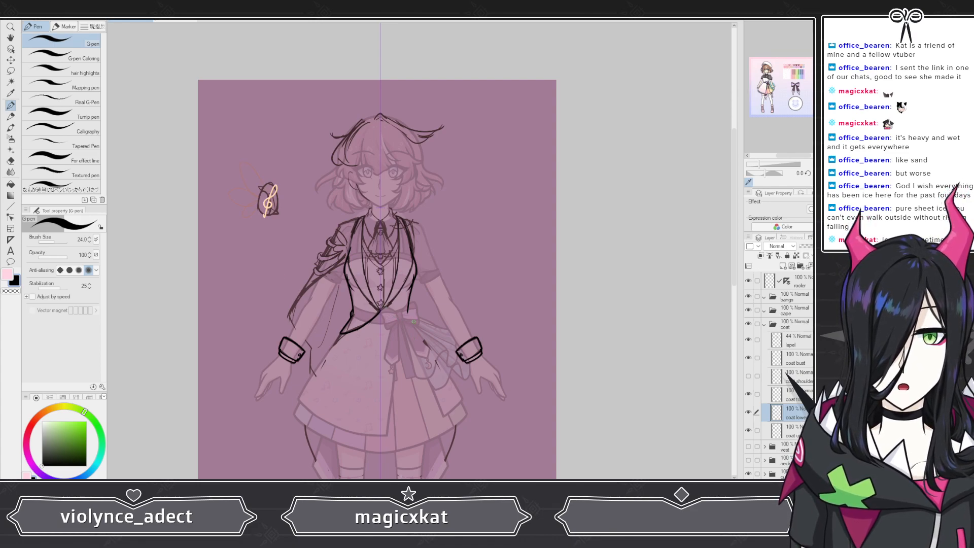
scroll(413, 321, up, 8)
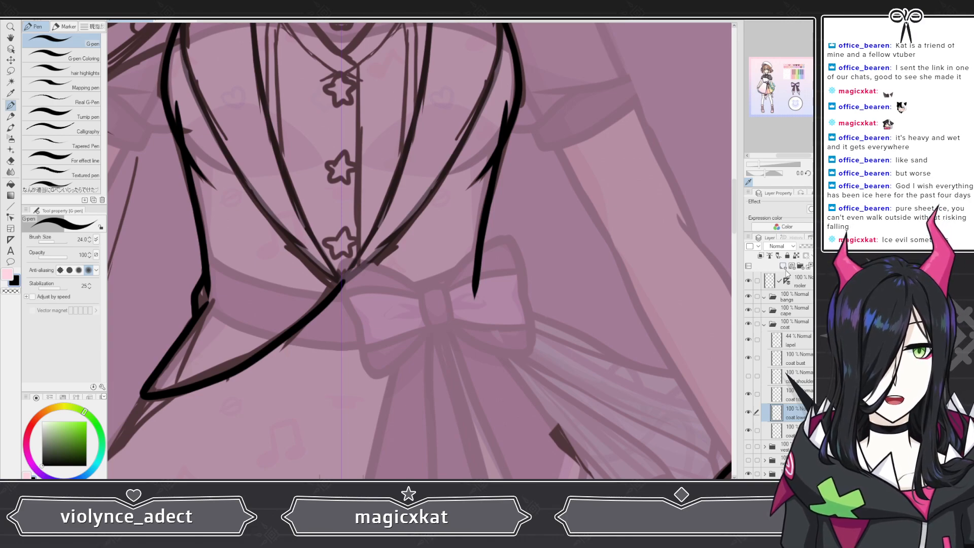
click(798, 395)
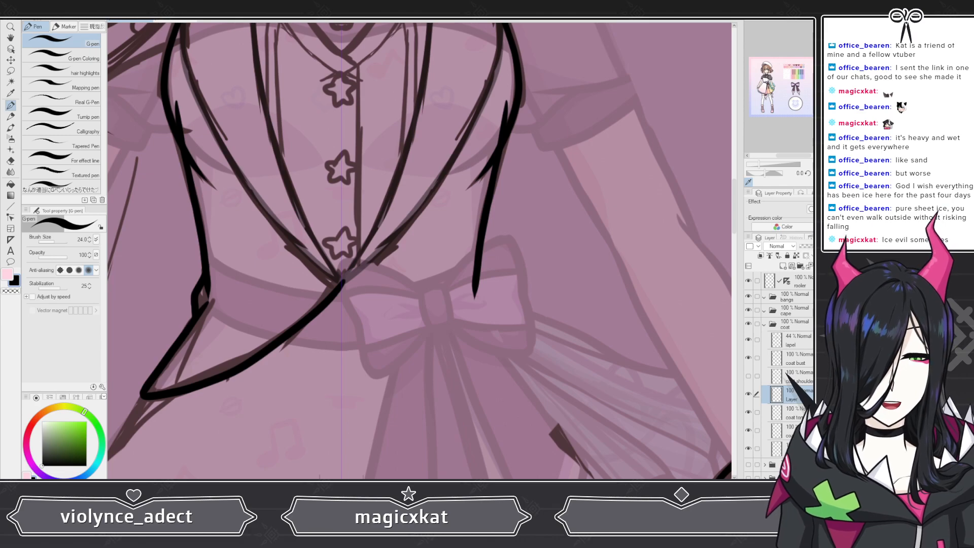
text(coat lower)
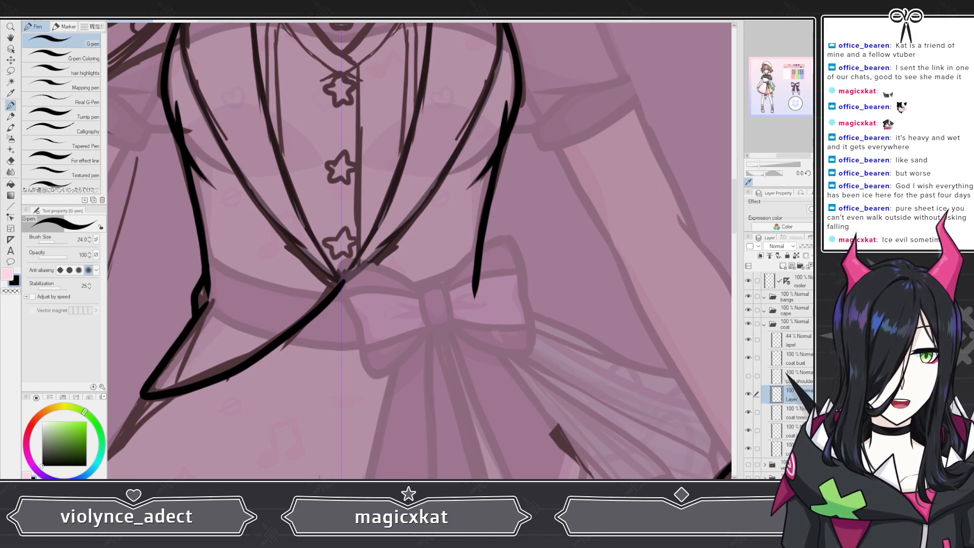
key(Return)
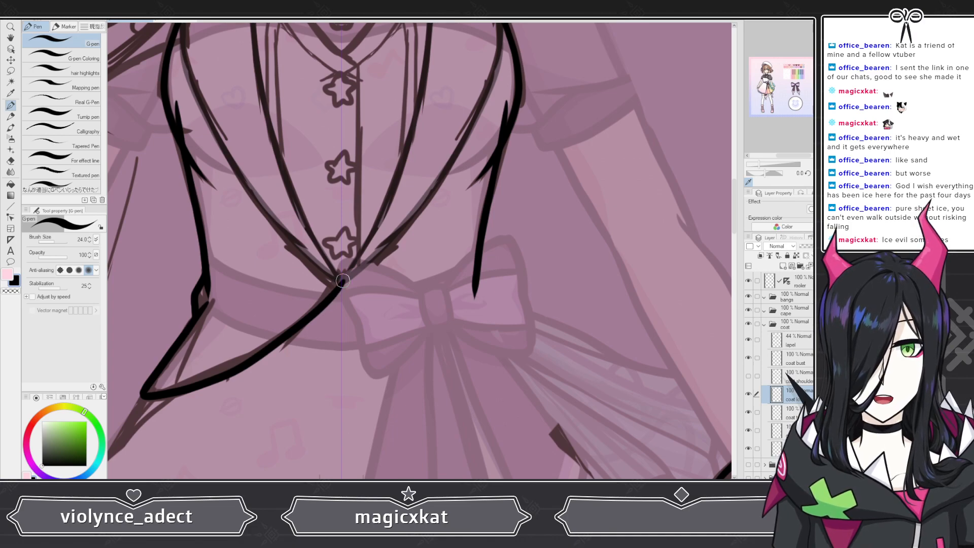
Step: Draw the coat's lower edge from the vest's center point across to the right waist
mouse_move(342, 285)
mouse_down()
mouse_move(364, 308)
mouse_move(421, 335)
mouse_up()
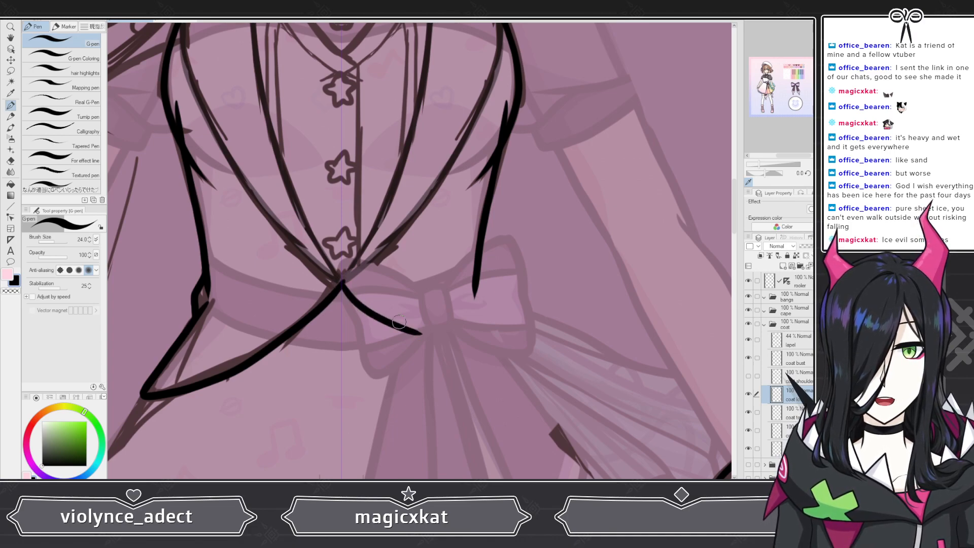
key(ctrl+z)
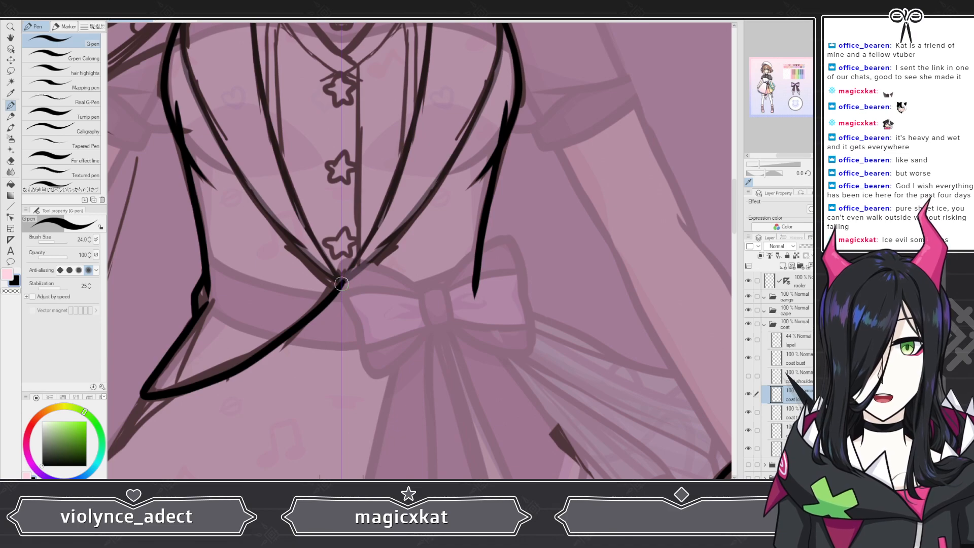
mouse_move(342, 282)
mouse_down()
mouse_move(380, 300)
mouse_move(472, 304)
mouse_move(478, 293)
mouse_up()
Step: Zoom in and out to review the redrawn coat outline against the full figure
scroll(502, 289, down, 1)
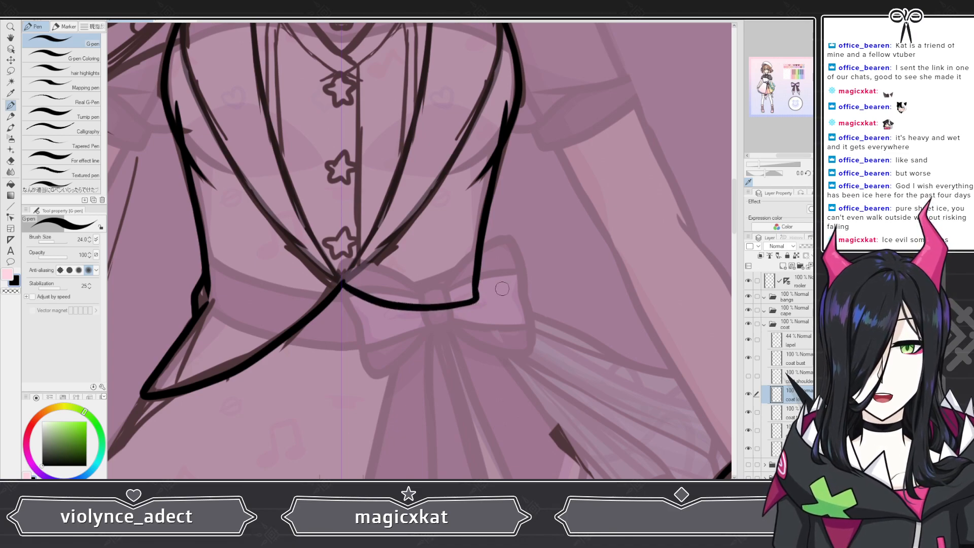
scroll(478, 278, down, 1)
scroll(479, 277, down, 2)
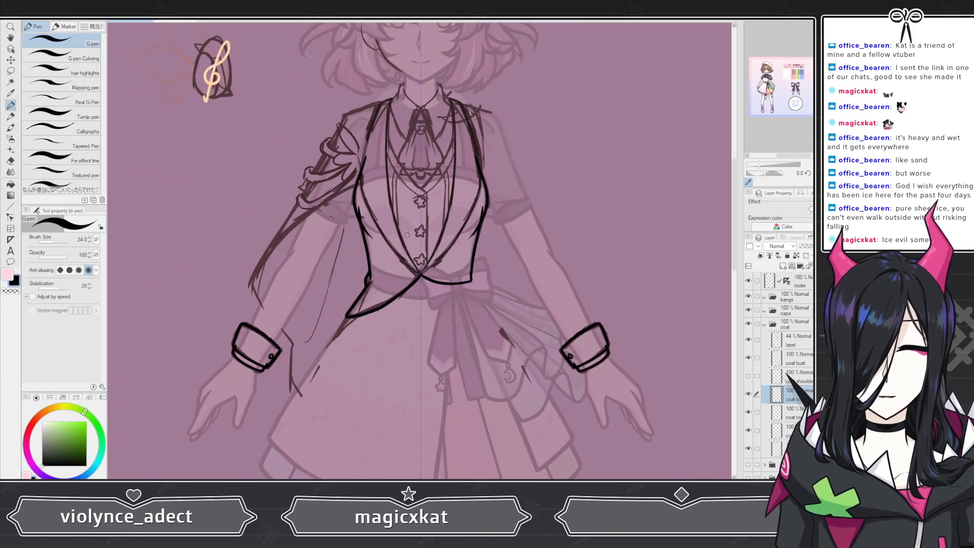
scroll(430, 262, up, 2)
scroll(431, 262, up, 3)
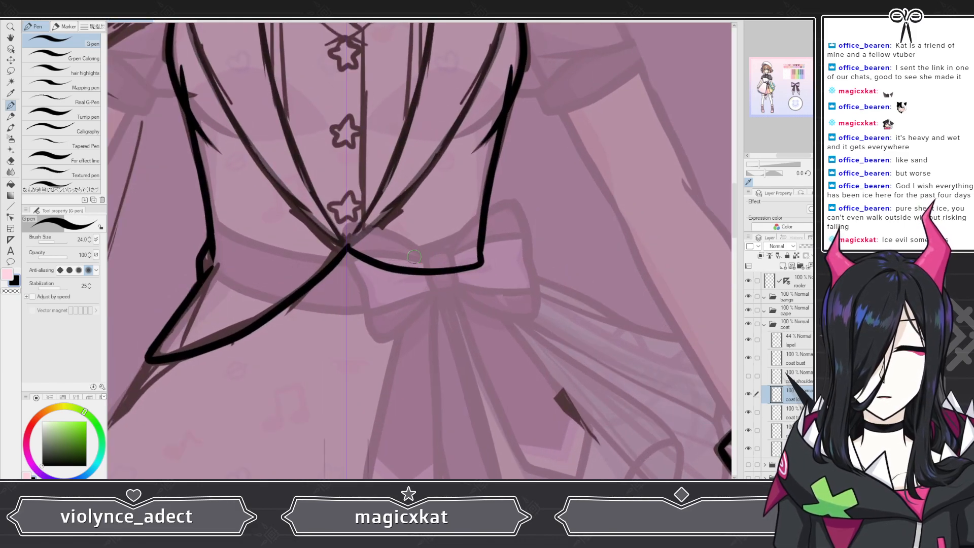
scroll(411, 260, down, 2)
scroll(411, 260, down, 2)
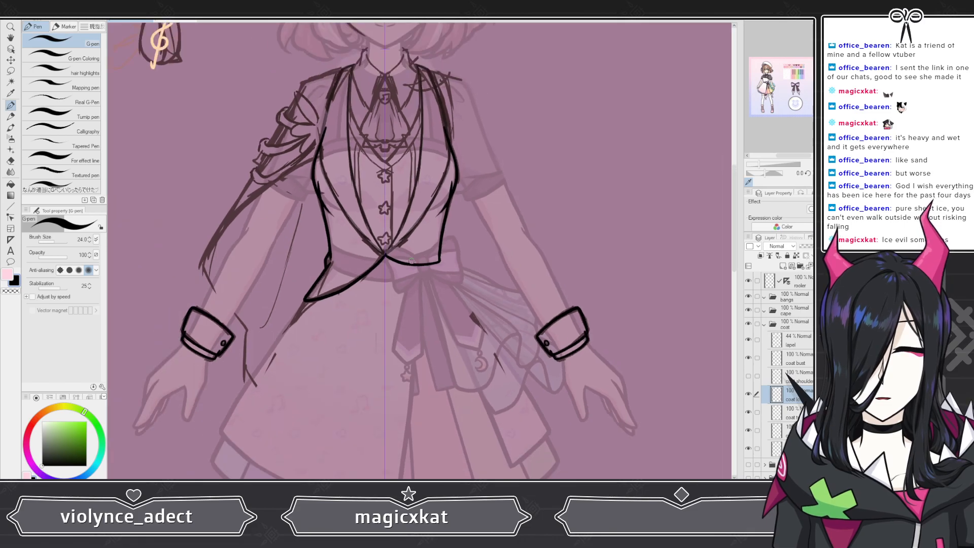
scroll(410, 261, down, 2)
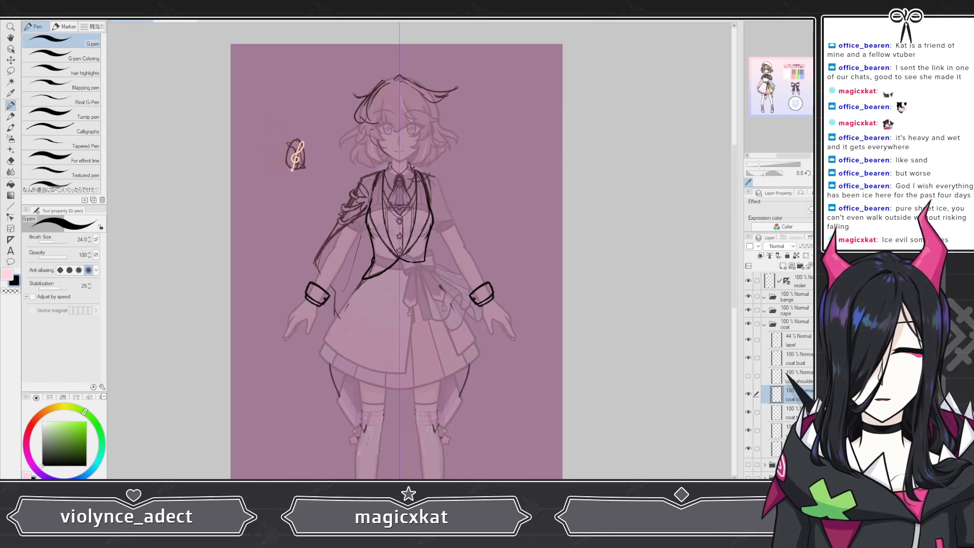
scroll(410, 262, down, 2)
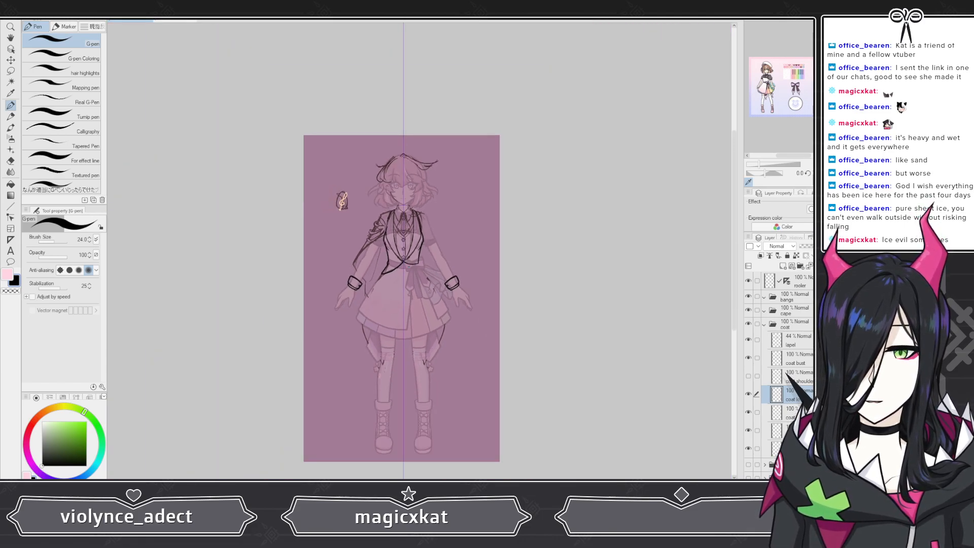
scroll(422, 243, up, 4)
scroll(421, 243, up, 5)
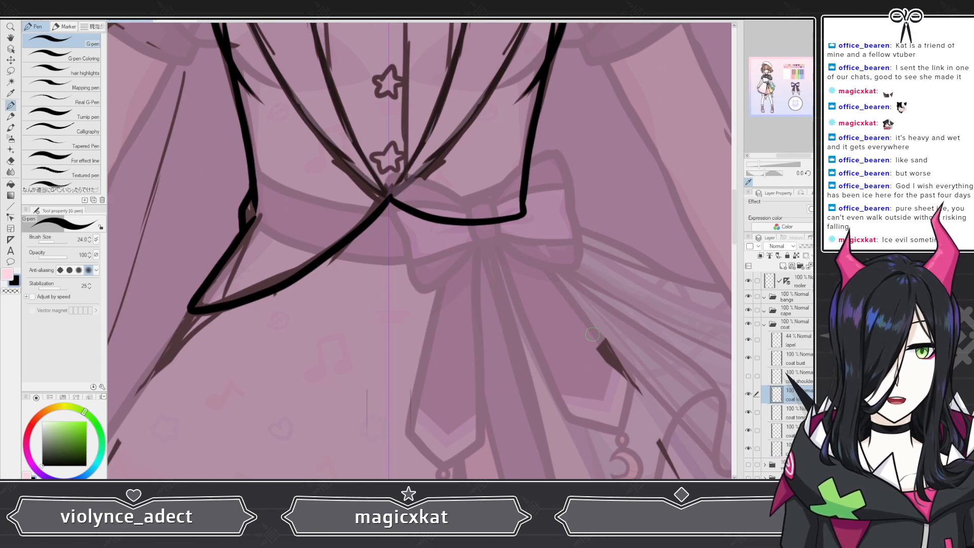
scroll(390, 254, down, 1)
scroll(390, 254, down, 6)
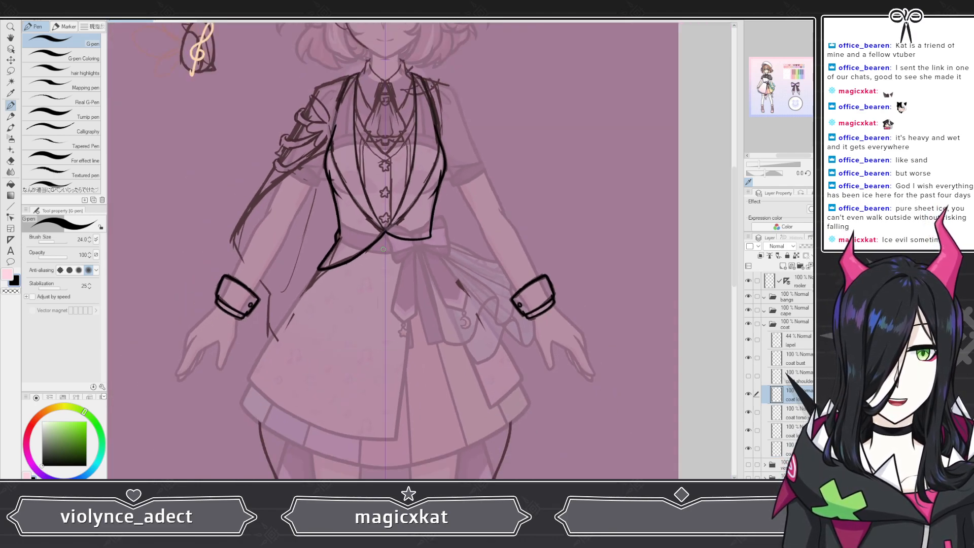
scroll(386, 252, up, 6)
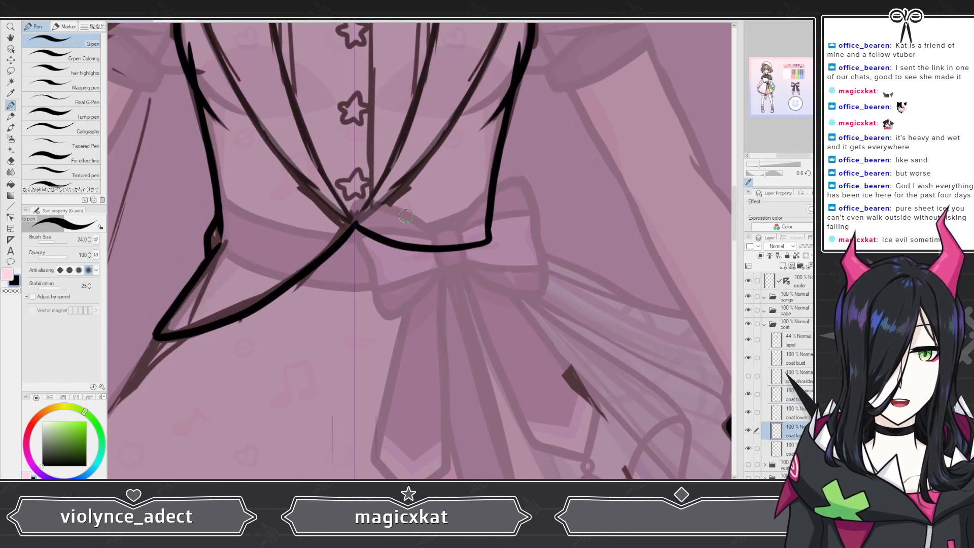
scroll(353, 205, down, 5)
scroll(352, 204, down, 4)
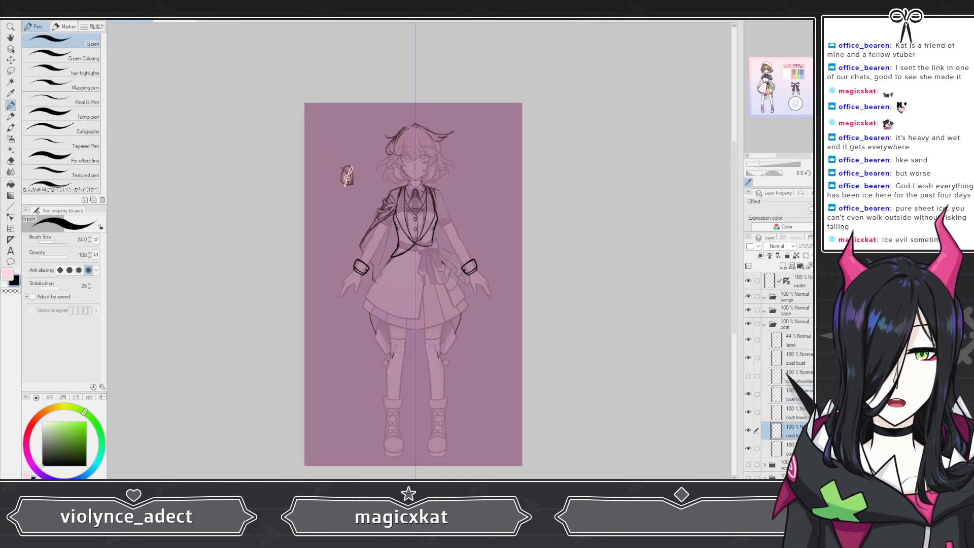
scroll(369, 228, up, 4)
scroll(406, 284, up, 3)
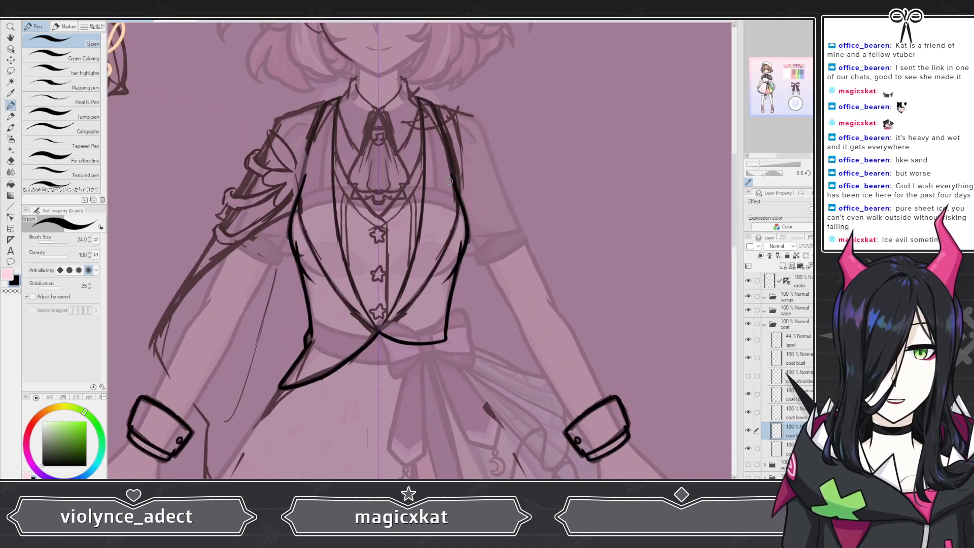
scroll(406, 284, down, 4)
scroll(413, 171, up, 5)
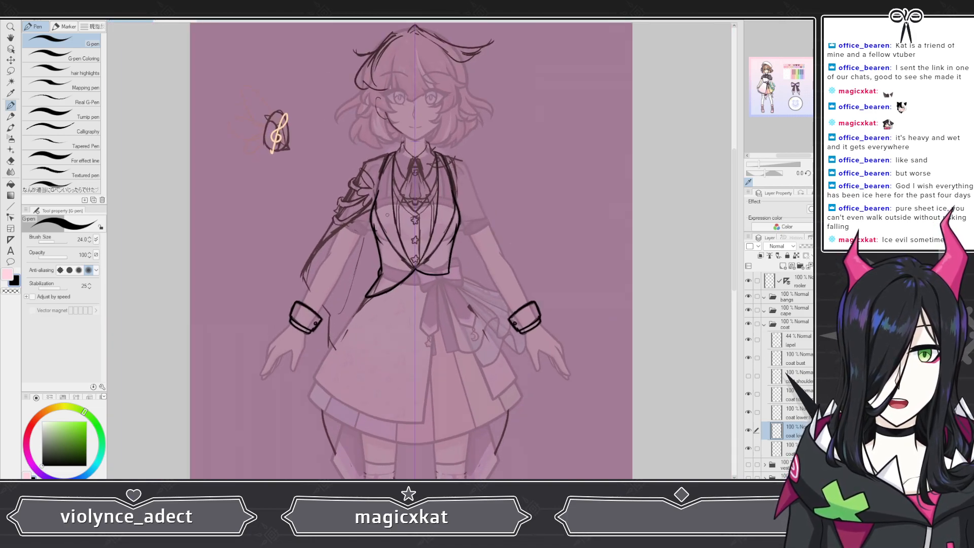
scroll(414, 172, up, 4)
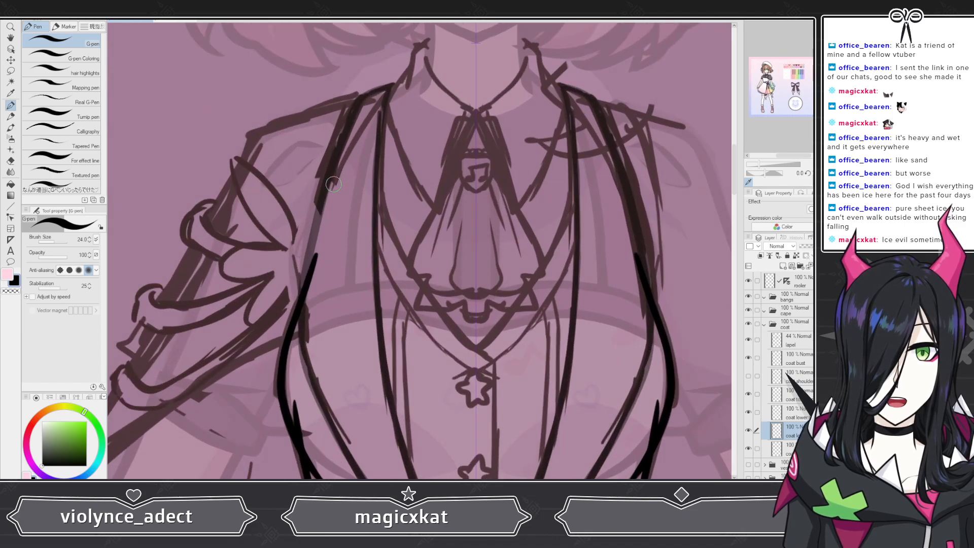
scroll(359, 214, down, 2)
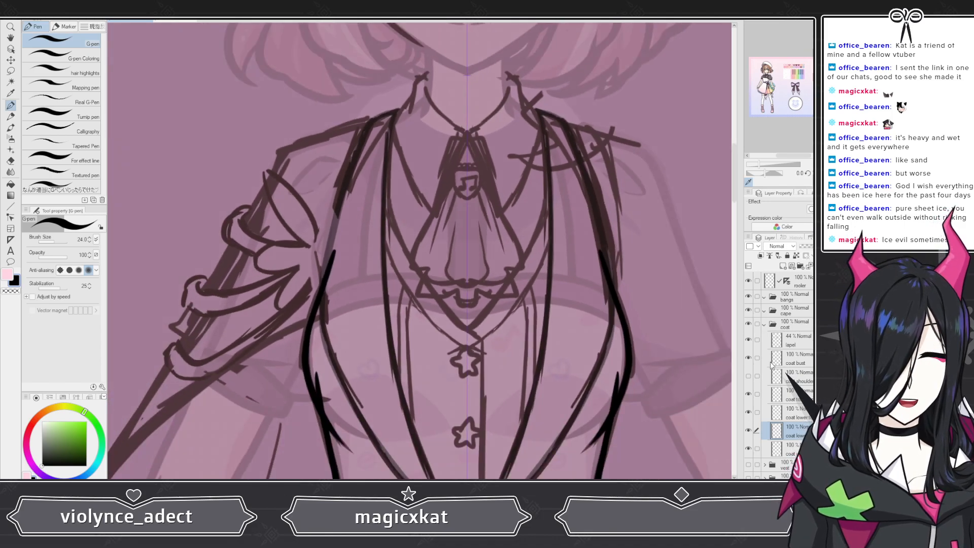
Step: On the shoulder layer, extend the coat's left side line downward below the bust
click(749, 375)
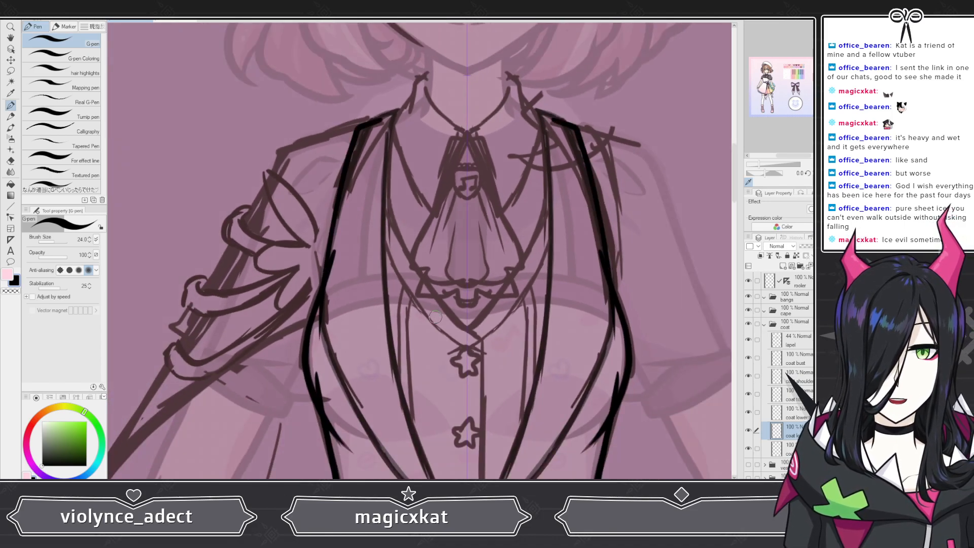
scroll(325, 289, down, 3)
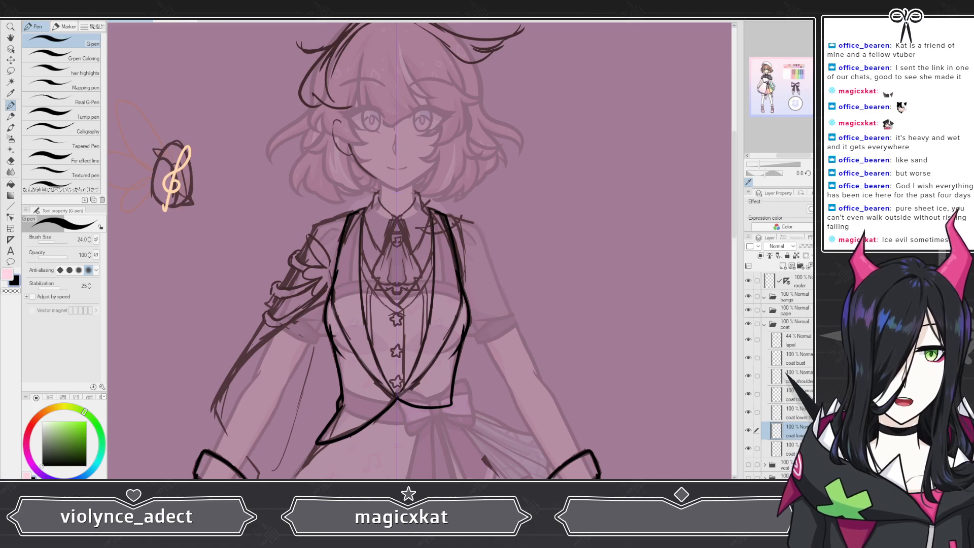
scroll(283, 364, up, 8)
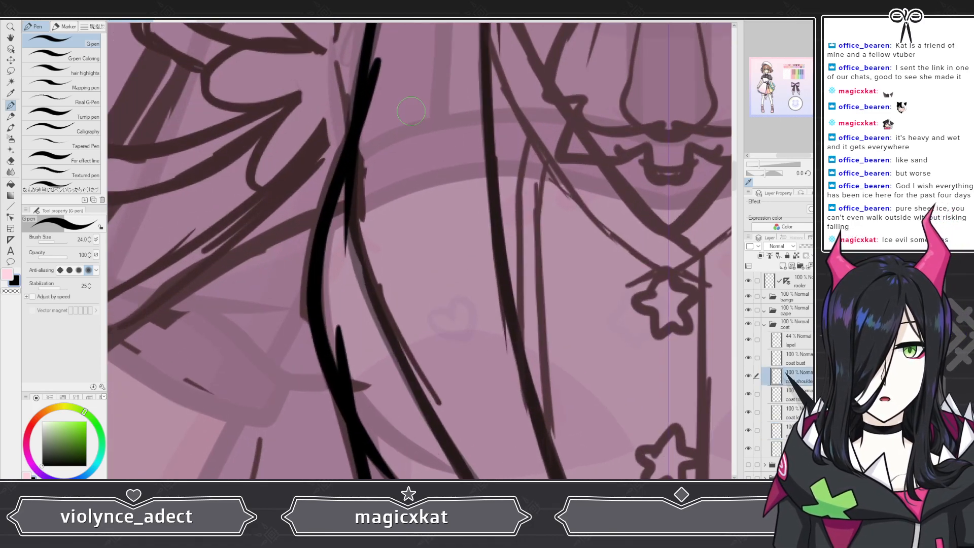
mouse_move(351, 156)
mouse_down()
mouse_move(329, 254)
mouse_move(347, 390)
mouse_up()
key(ctrl+z)
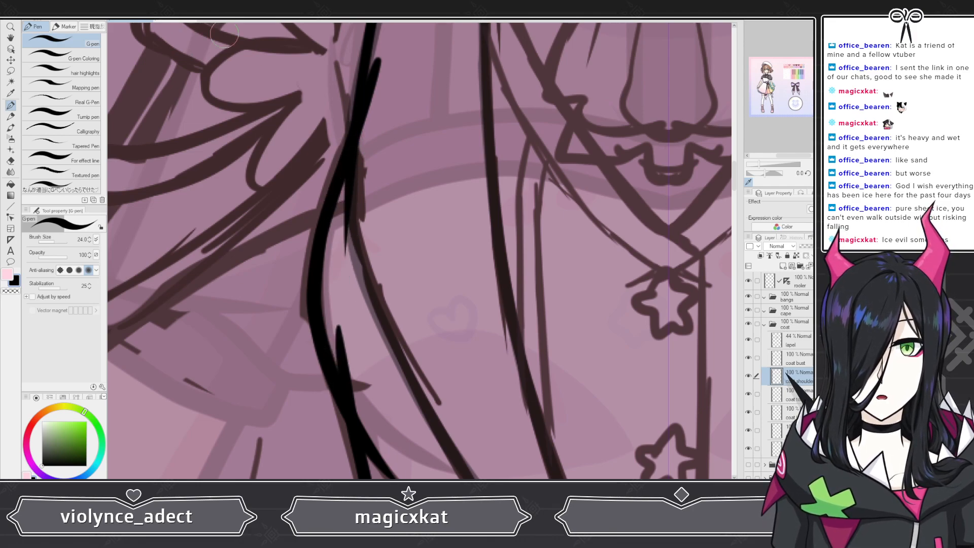
drag(350, 170, 346, 292)
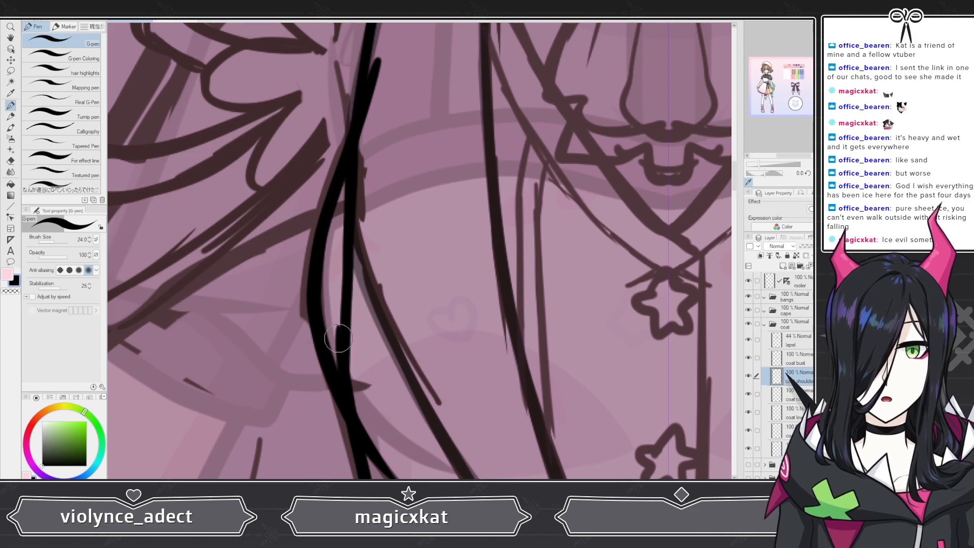
key(ctrl+z)
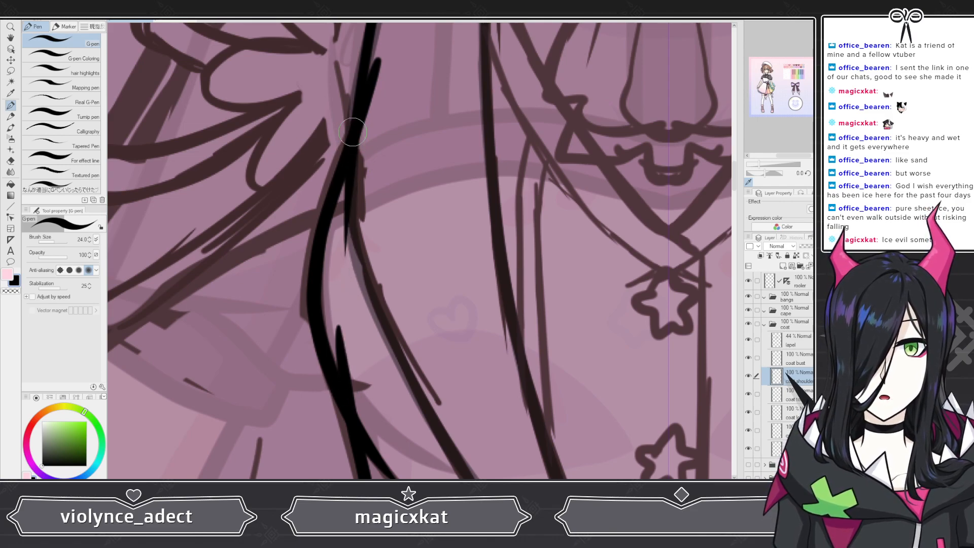
drag(348, 216, 336, 335)
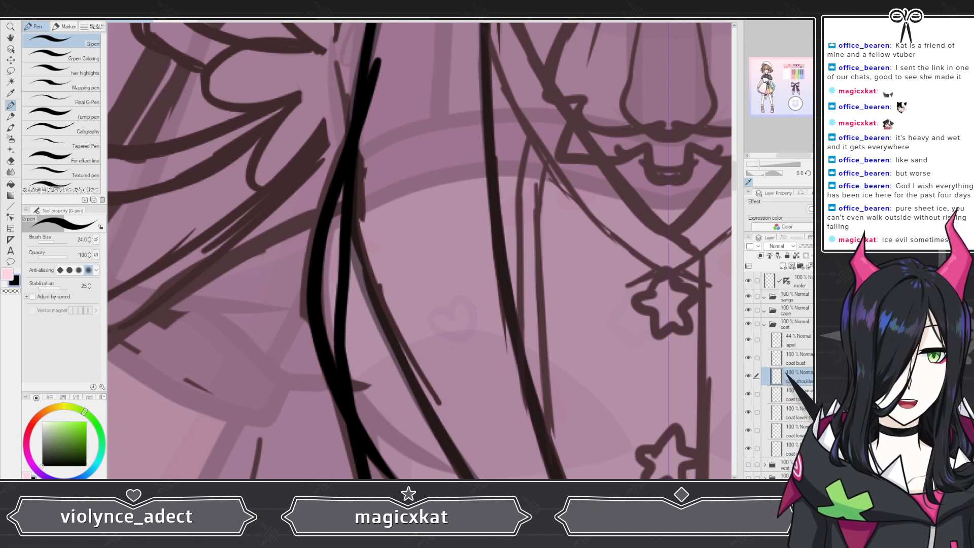
Step: Try moving the shoulder layer further down the layer stack, then undo the move
drag(796, 376, 791, 439)
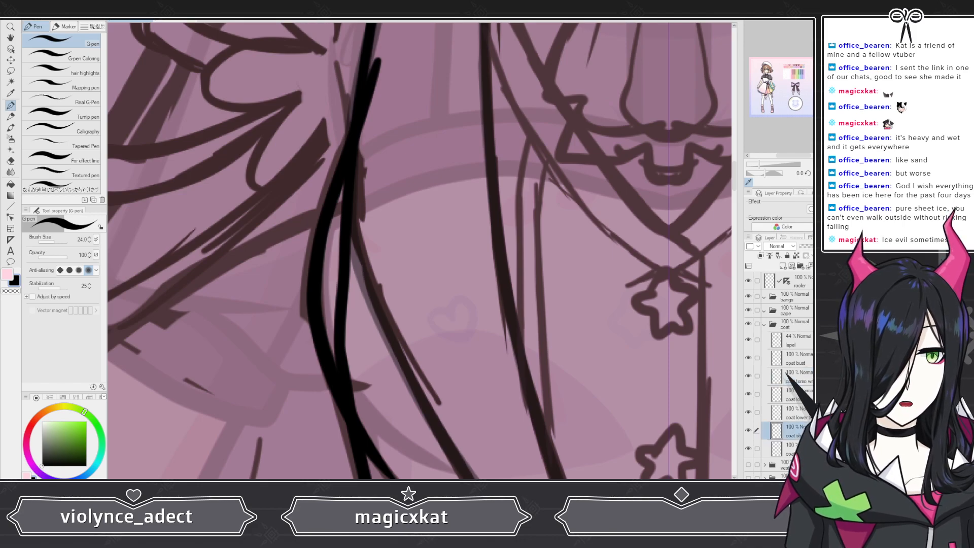
drag(350, 446, 398, 101)
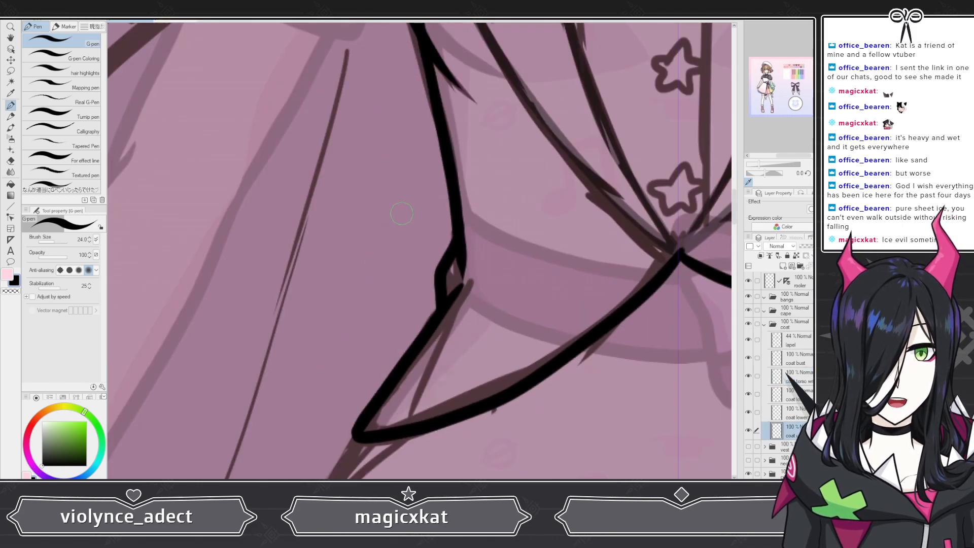
scroll(404, 254, down, 8)
scroll(409, 284, down, 2)
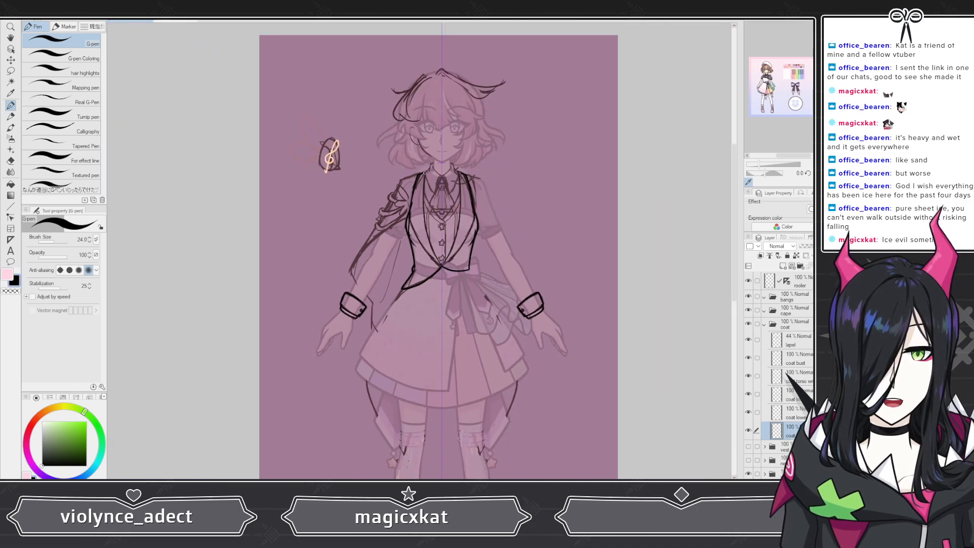
scroll(481, 247, up, 6)
scroll(481, 247, up, 2)
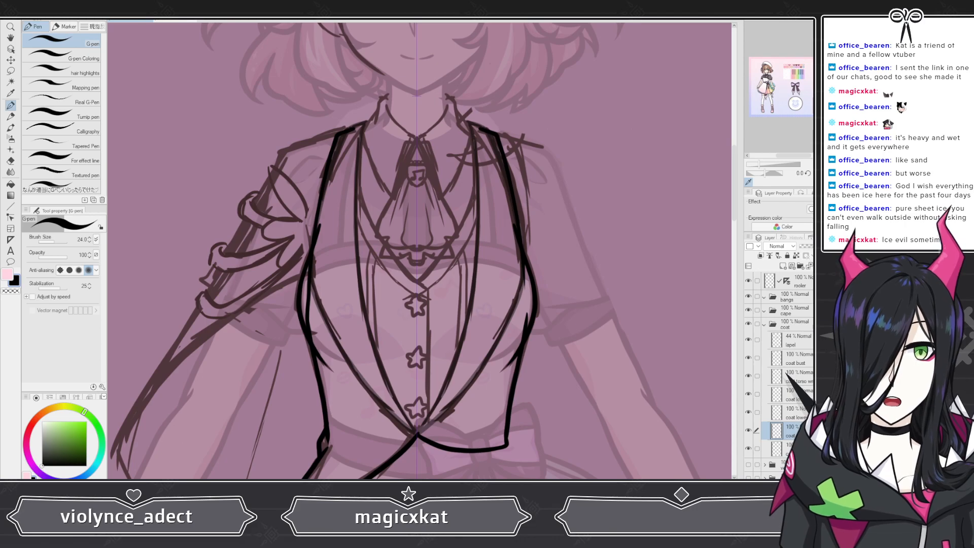
key(ctrl+z)
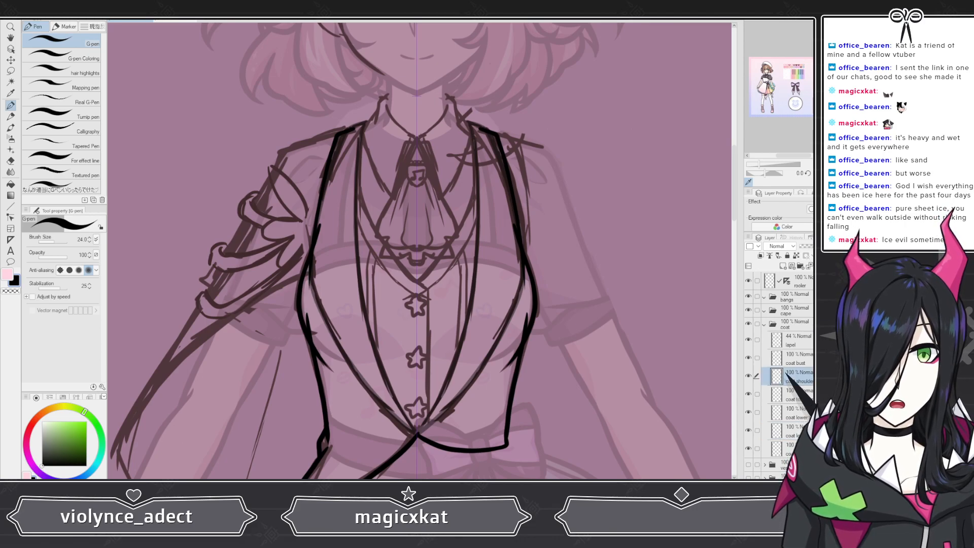
Step: Redraw the coat's left side line below the bust and move the shoulder layer below the coat lower layers
scroll(408, 323, up, 4)
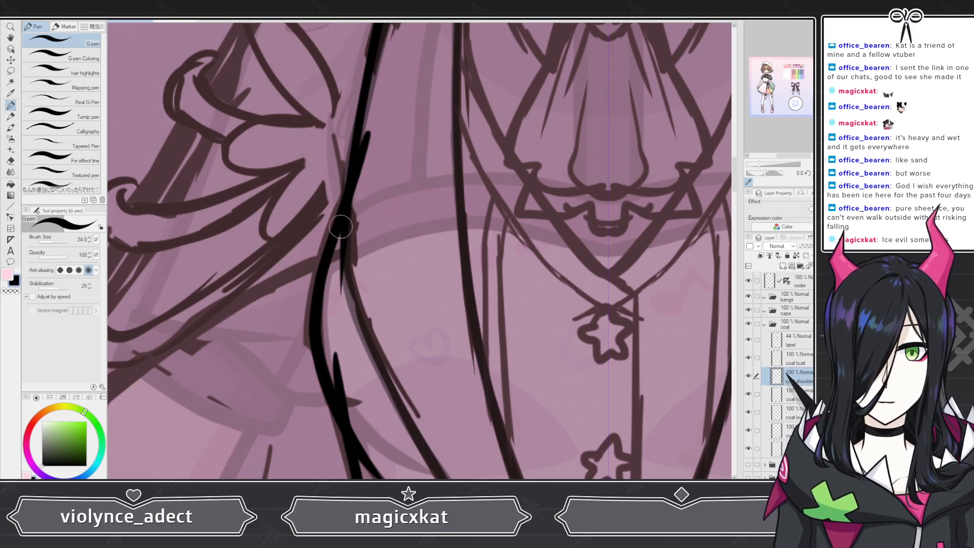
drag(341, 227, 330, 385)
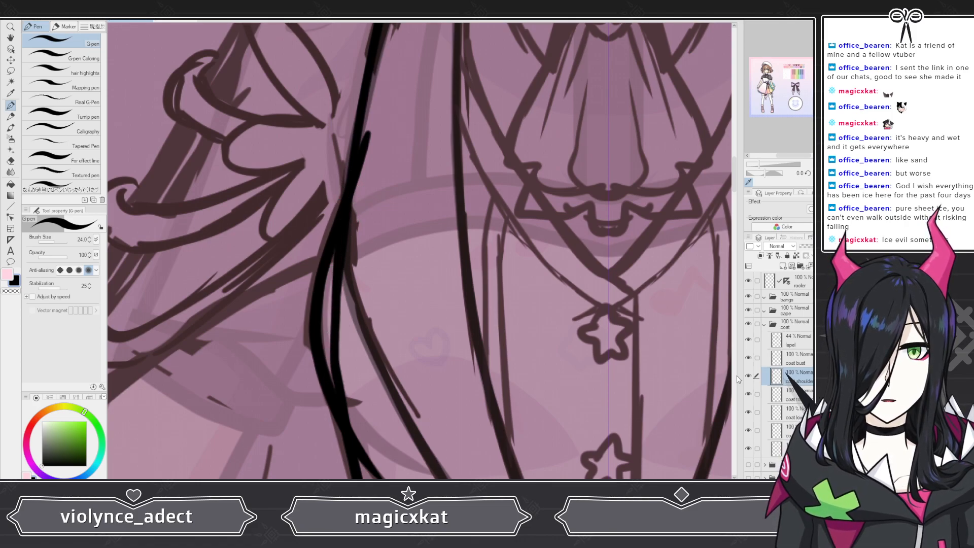
drag(797, 377, 797, 438)
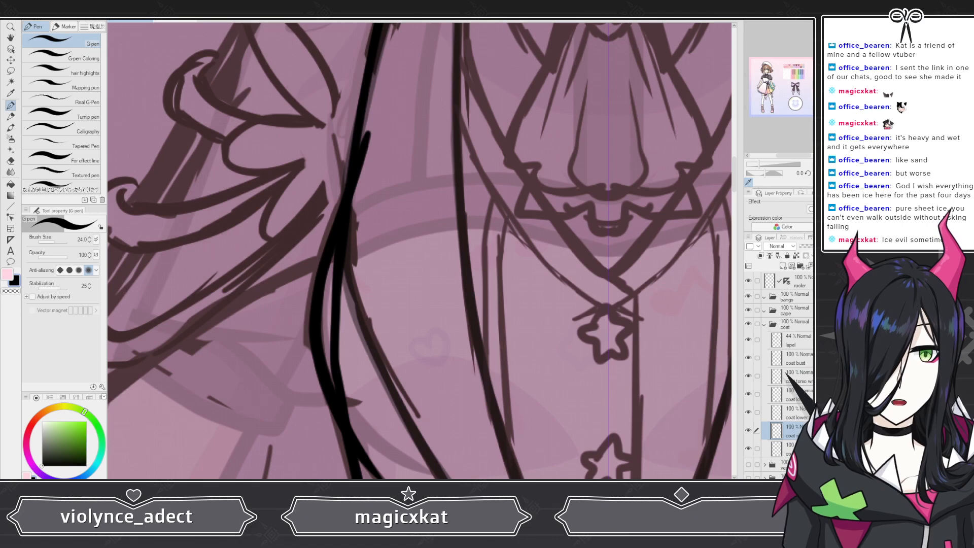
Step: Select the lapel layer and show the vest and necktie folders alongside the coat outline
scroll(369, 262, down, 4)
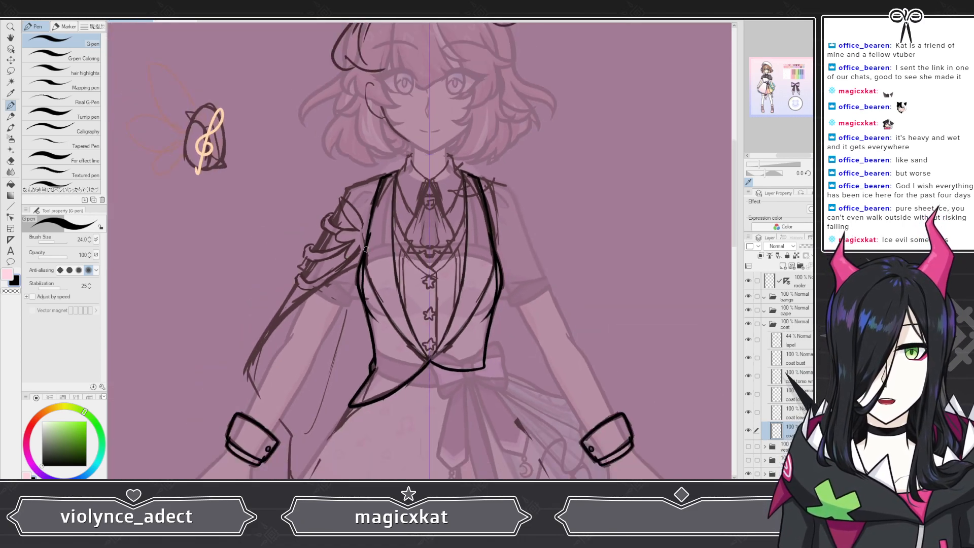
scroll(408, 252, up, 4)
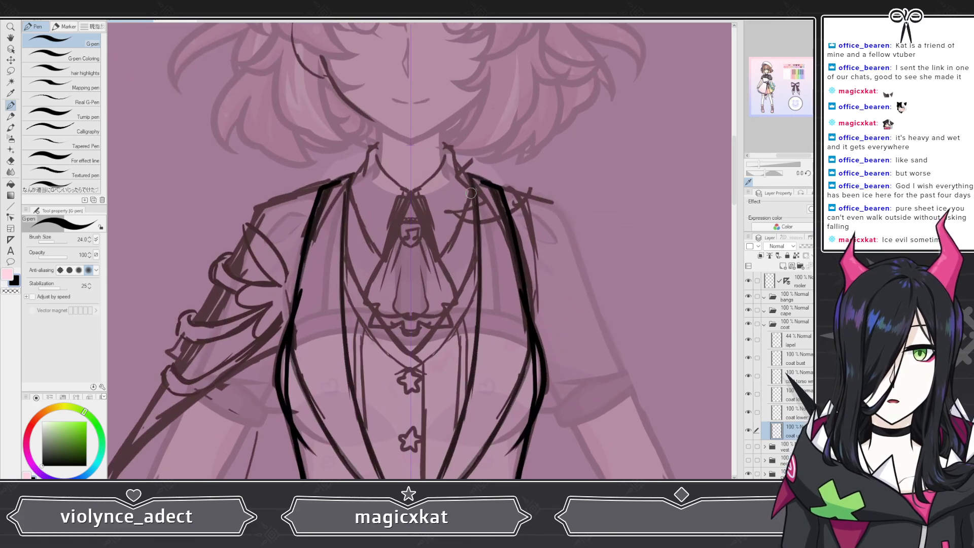
scroll(484, 191, down, 2)
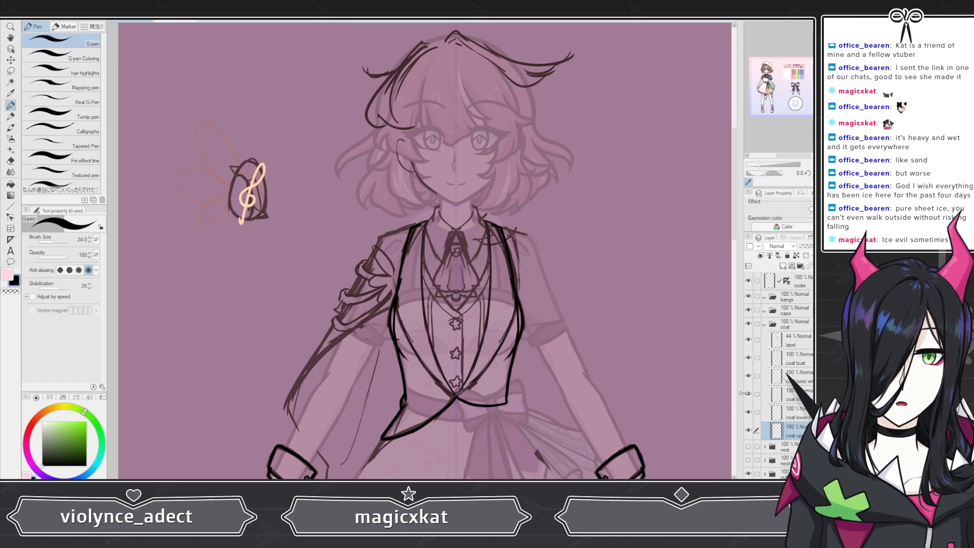
click(796, 345)
scroll(405, 255, down, 5)
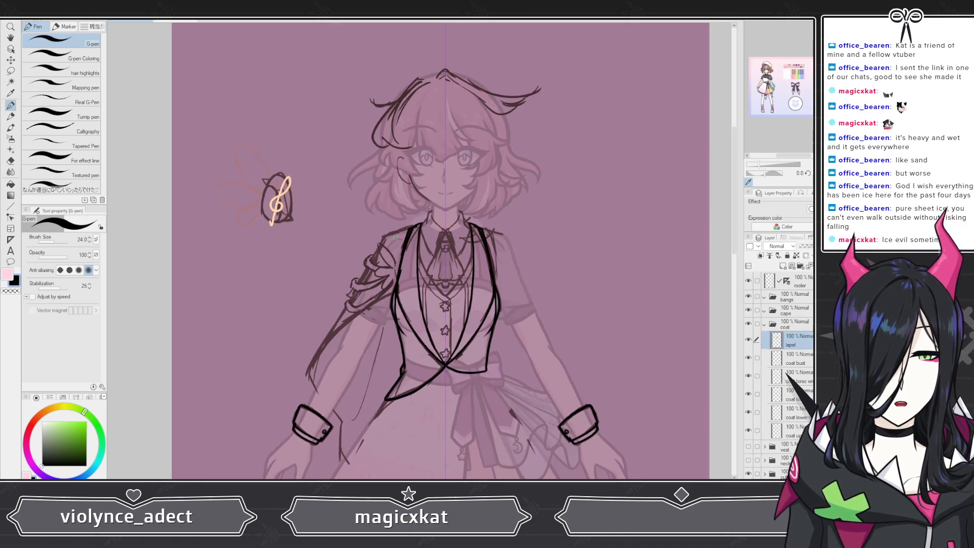
scroll(415, 289, up, 1)
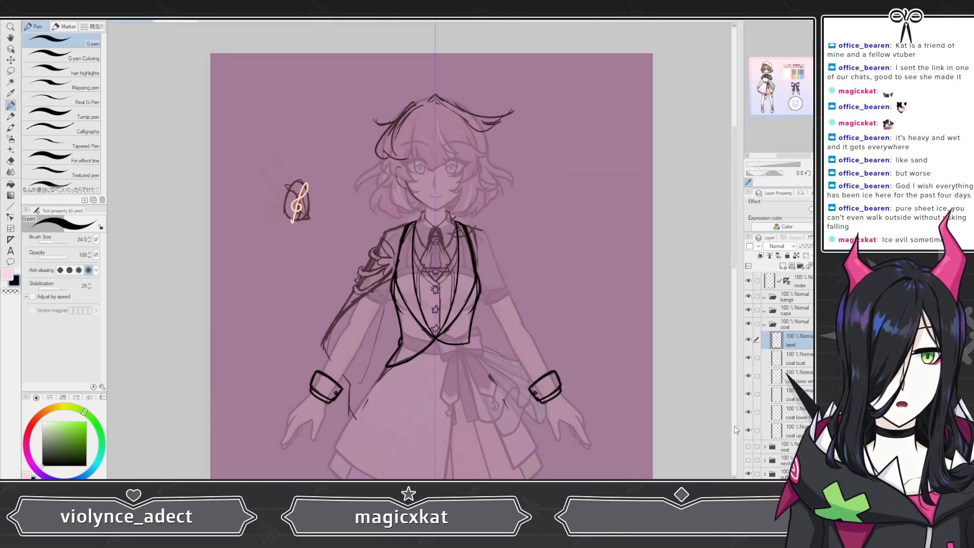
click(748, 446)
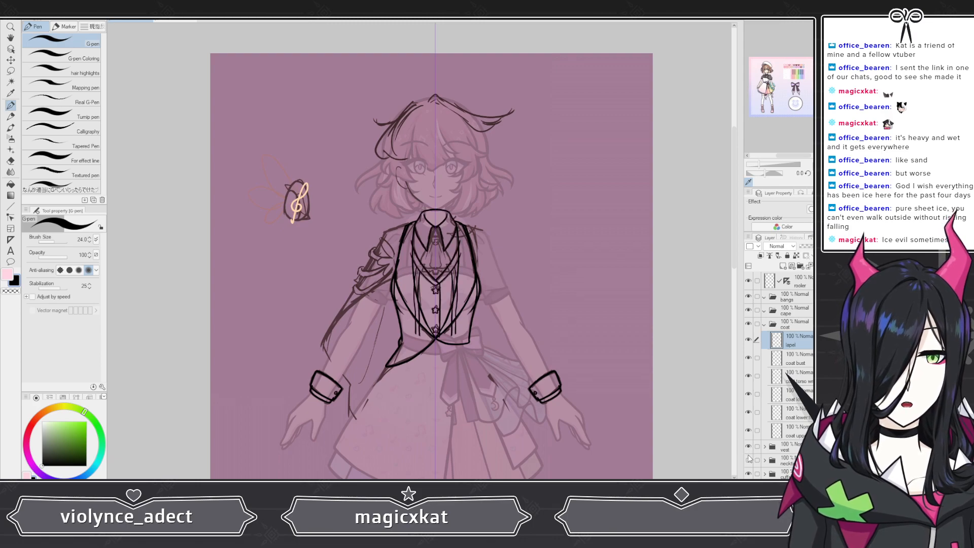
click(748, 460)
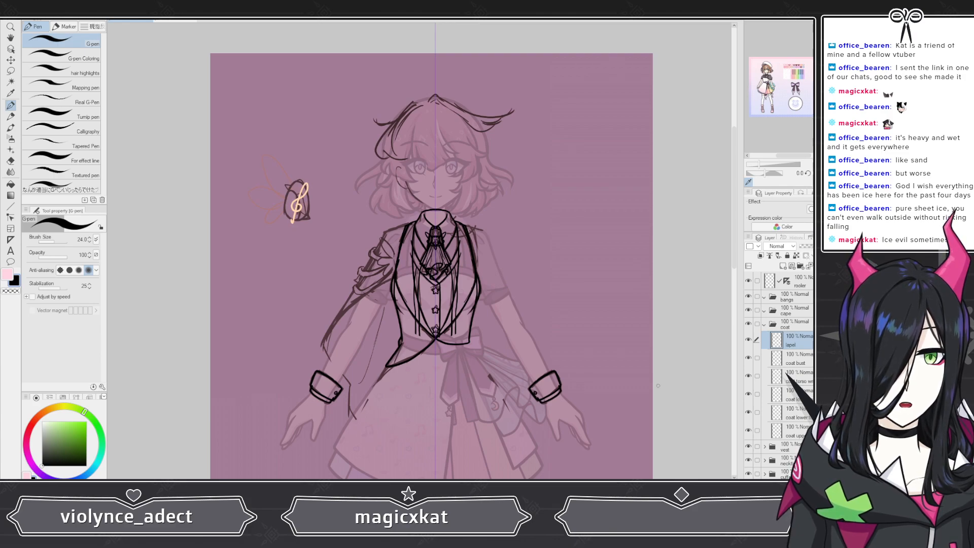
Step: Create a new layer and move it to the bottom of the coat folder
scroll(419, 261, down, 10)
scroll(446, 378, up, 9)
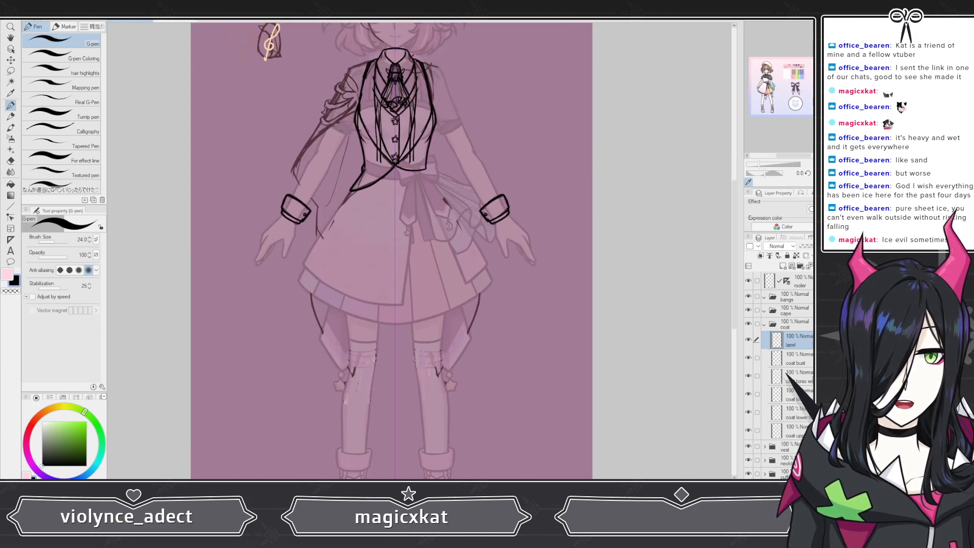
click(792, 431)
click(782, 266)
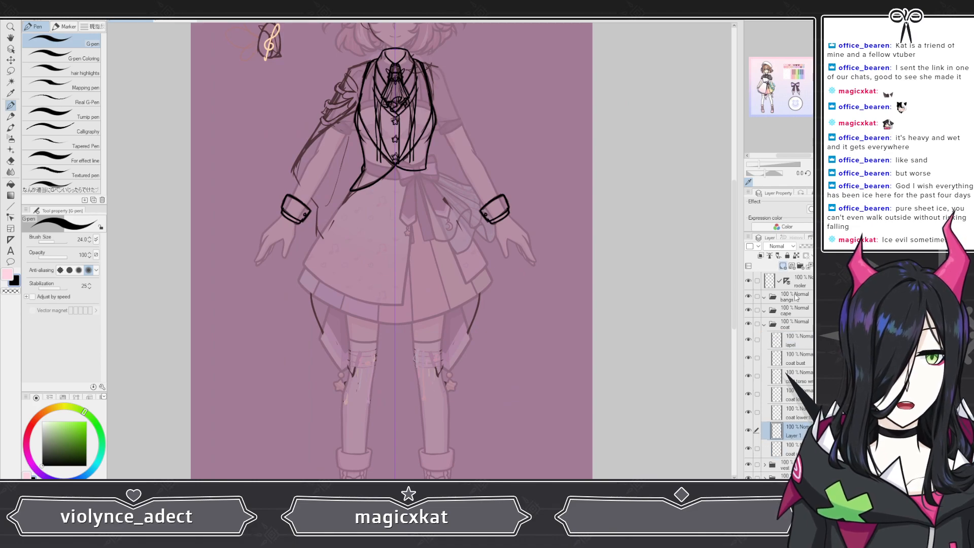
drag(794, 432, 793, 455)
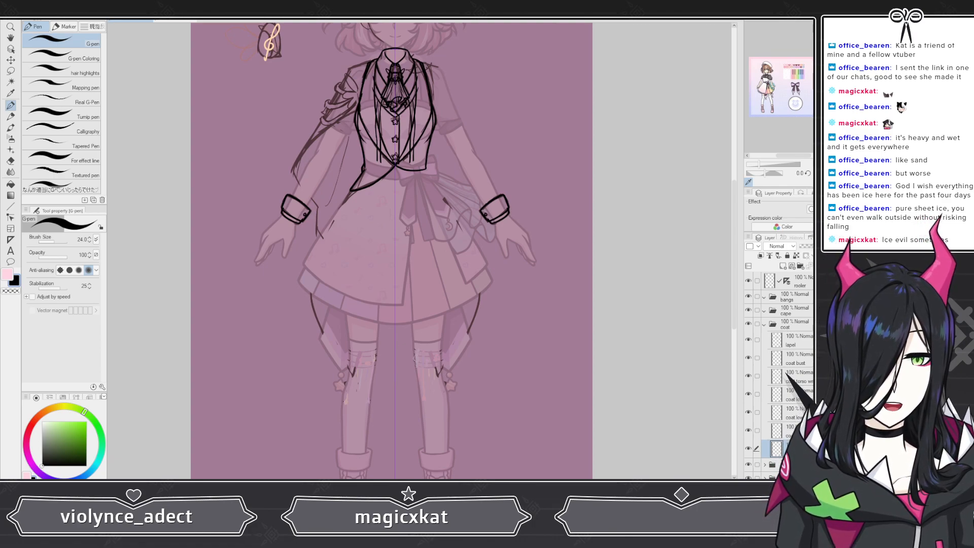
Step: Reveal the original coat tail sketch in the reference folder and reselect the new coat layer
scroll(339, 265, up, 3)
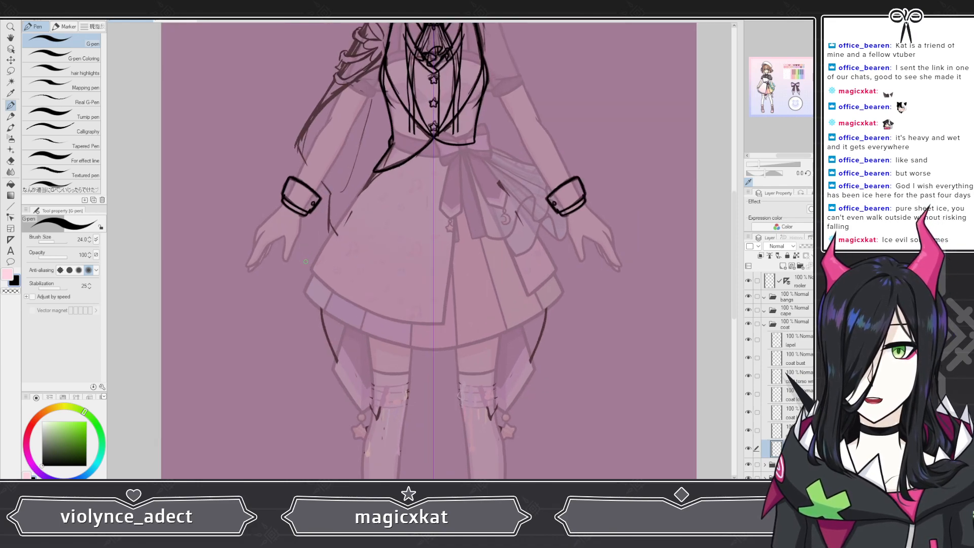
scroll(339, 264, up, 1)
scroll(779, 375, down, 5)
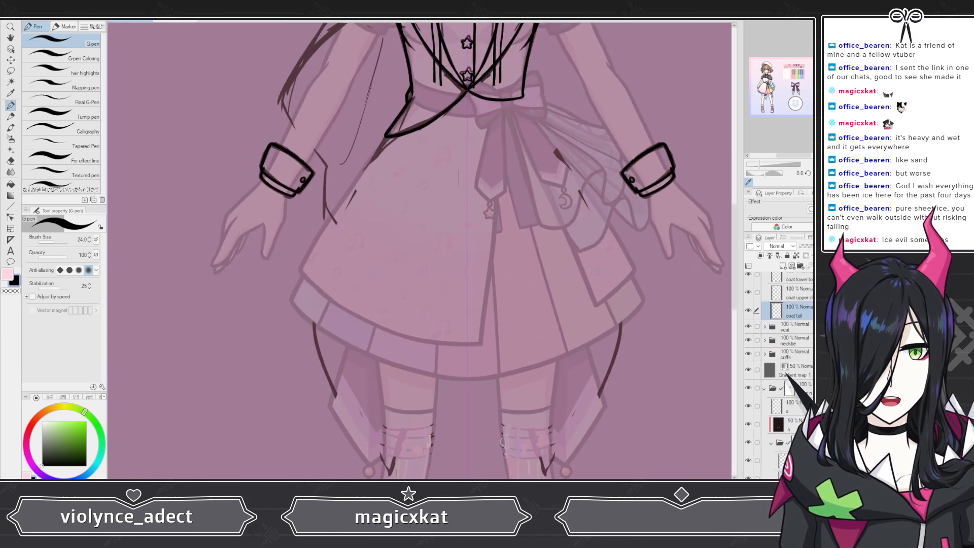
scroll(803, 416, down, 1)
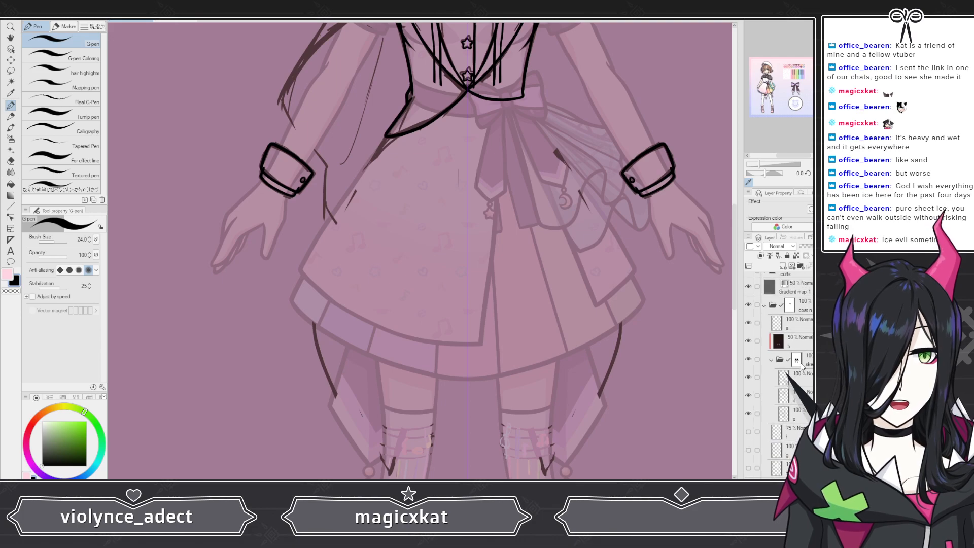
click(801, 363)
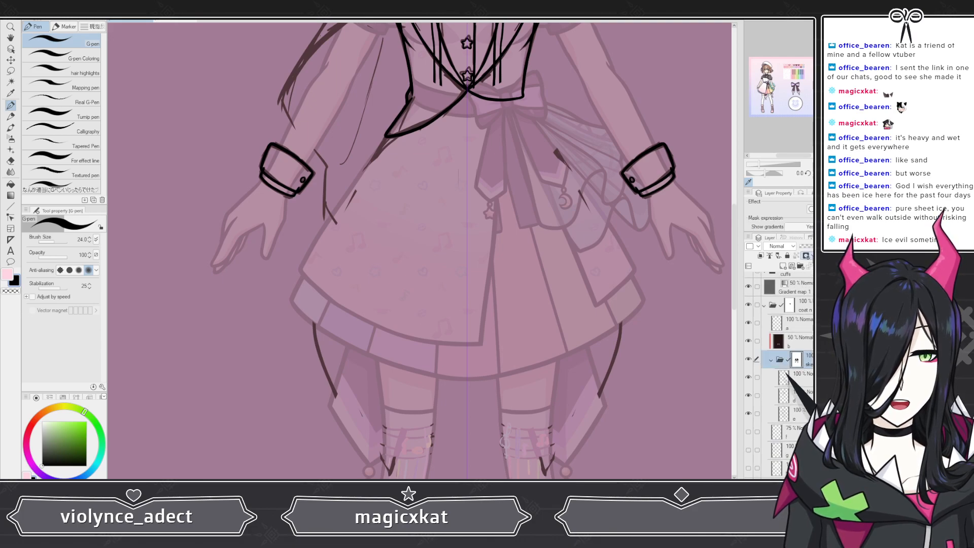
shift+click(797, 359)
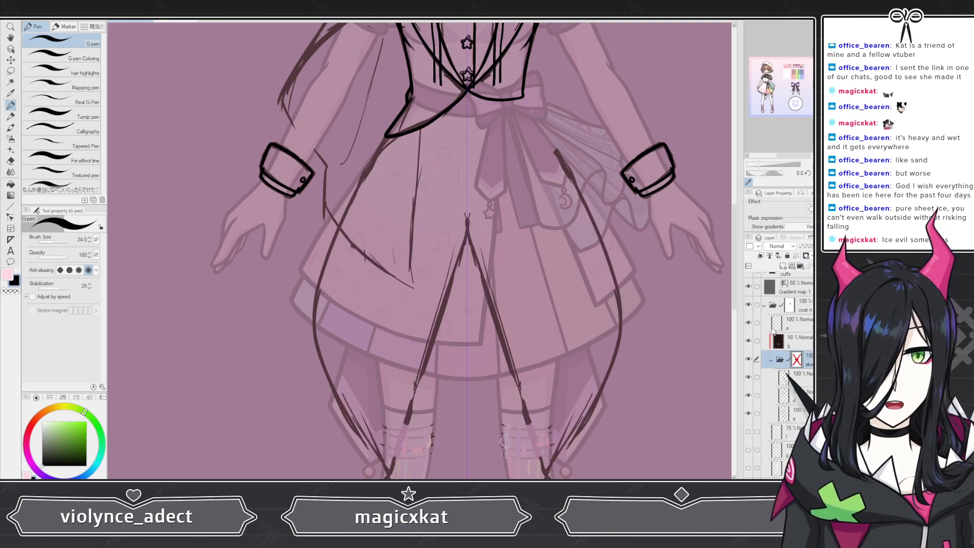
scroll(773, 329, up, 5)
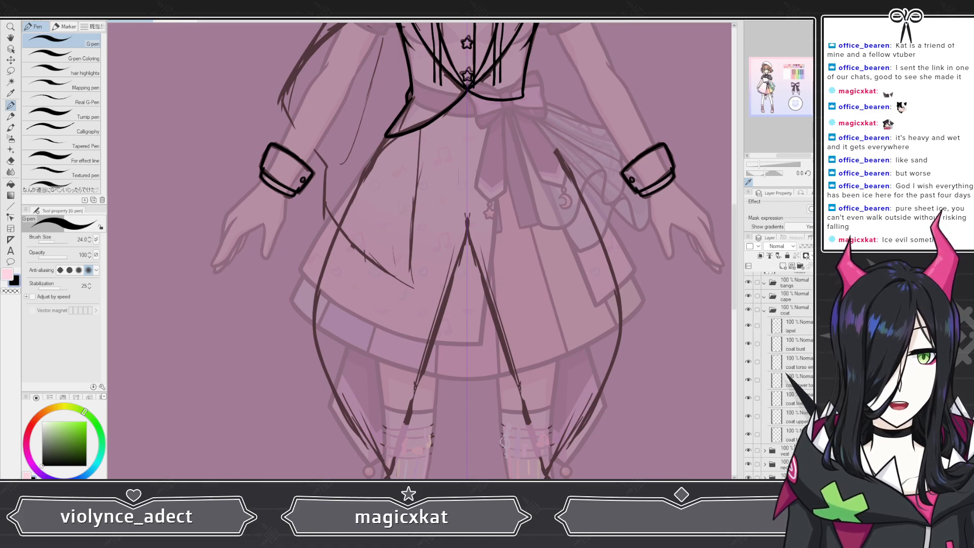
click(794, 437)
Step: Draw the mirrored outer curves of the coat tails from the waist down past the skirt
scroll(373, 167, up, 2)
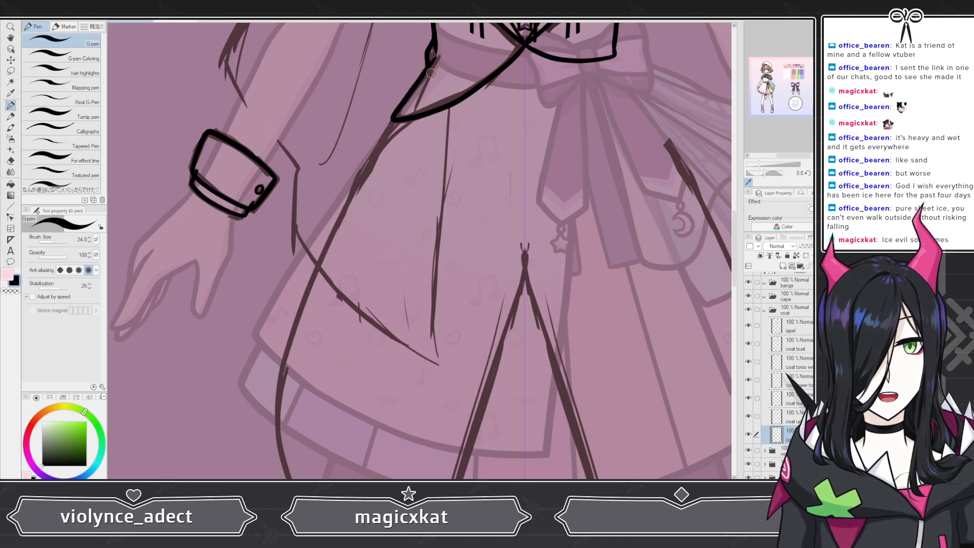
mouse_move(431, 53)
mouse_down()
mouse_move(357, 182)
mouse_move(329, 256)
mouse_up()
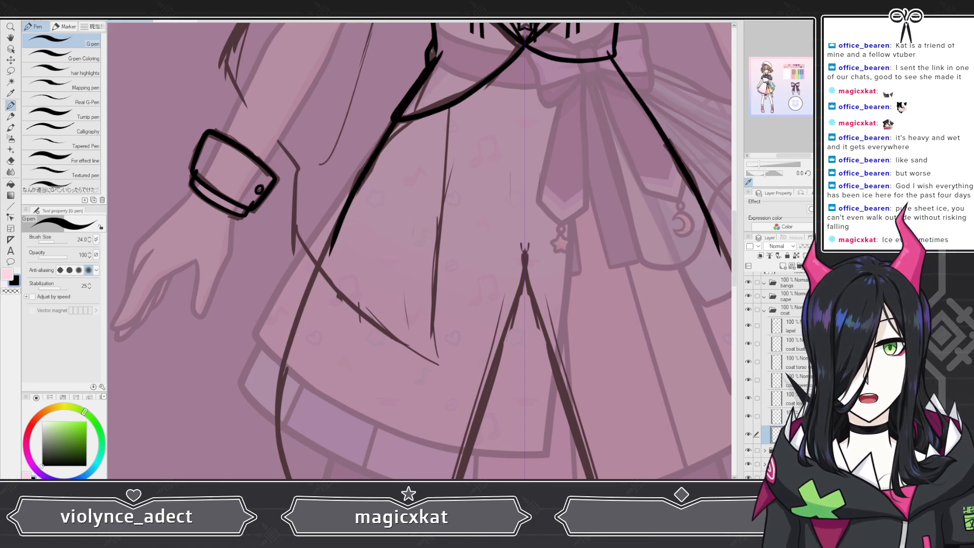
key(ctrl+z)
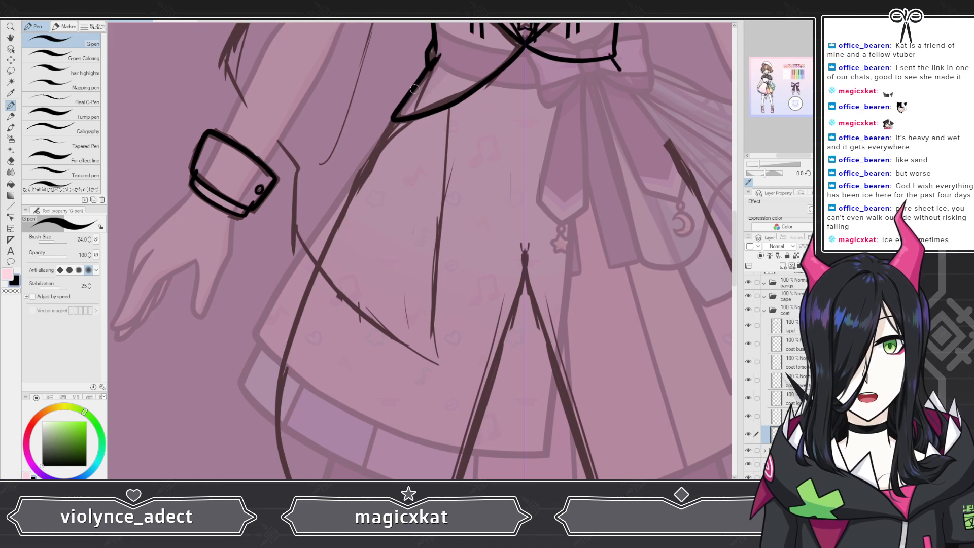
mouse_move(429, 68)
mouse_down()
mouse_move(353, 185)
mouse_move(287, 327)
mouse_move(284, 474)
mouse_up()
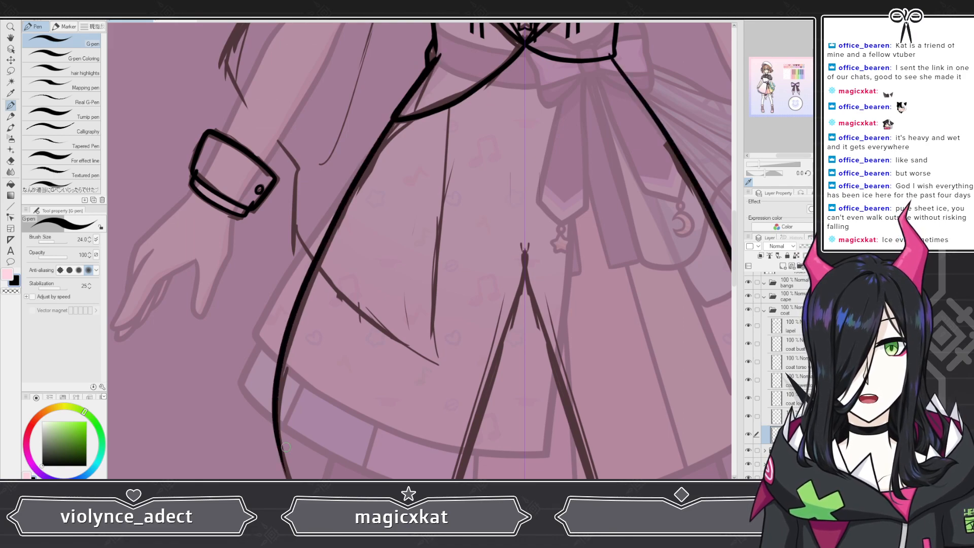
Step: Extend the coat tail curves down to their pointed ends near the knees
drag(308, 265, 306, 392)
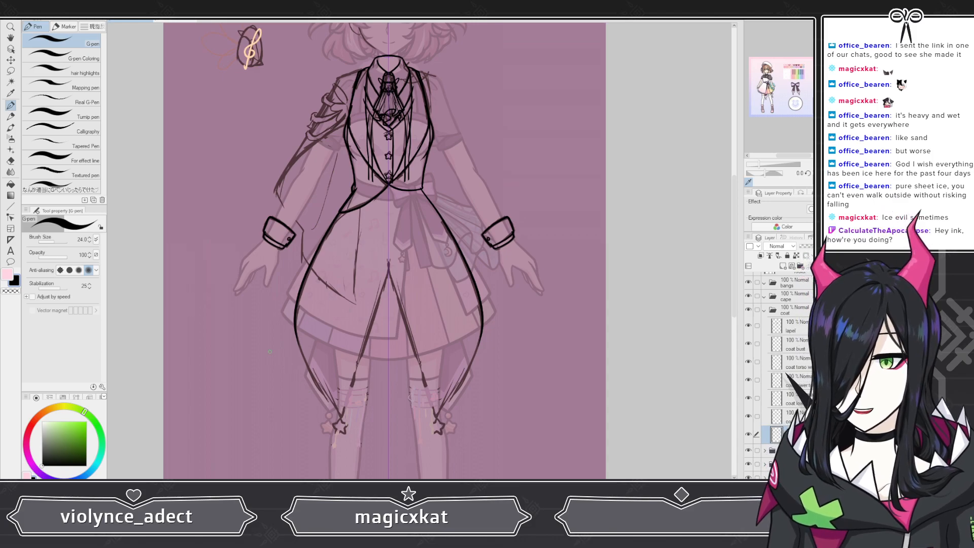
scroll(270, 351, up, 5)
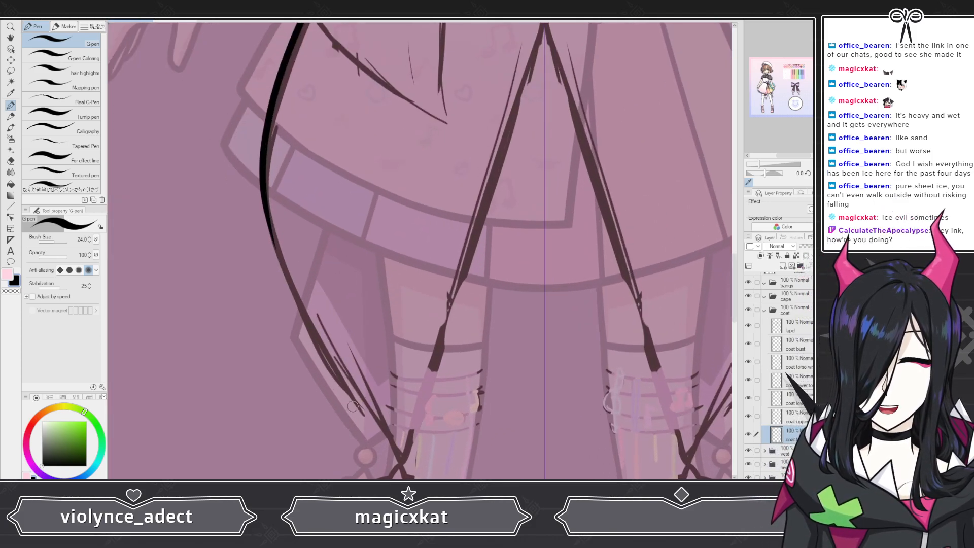
drag(265, 207, 379, 429)
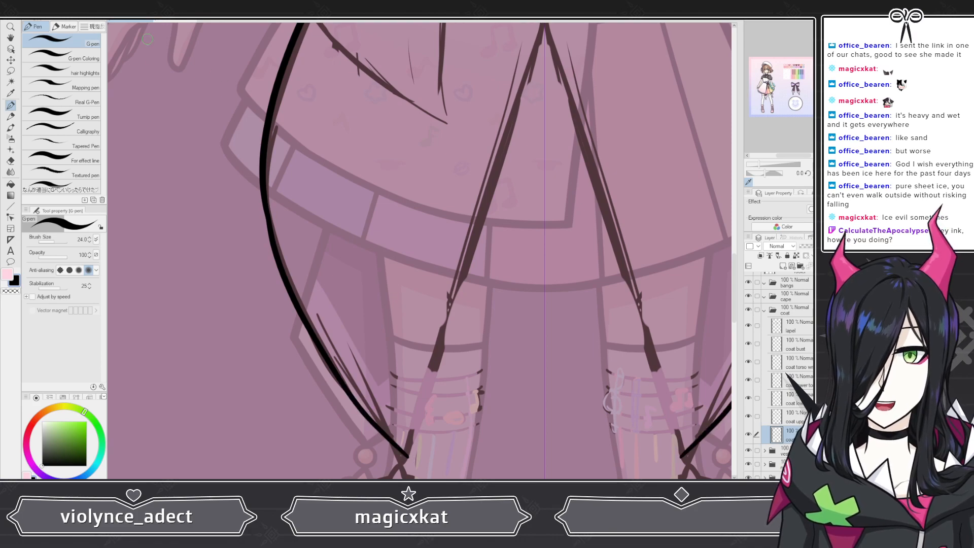
key(ctrl+z)
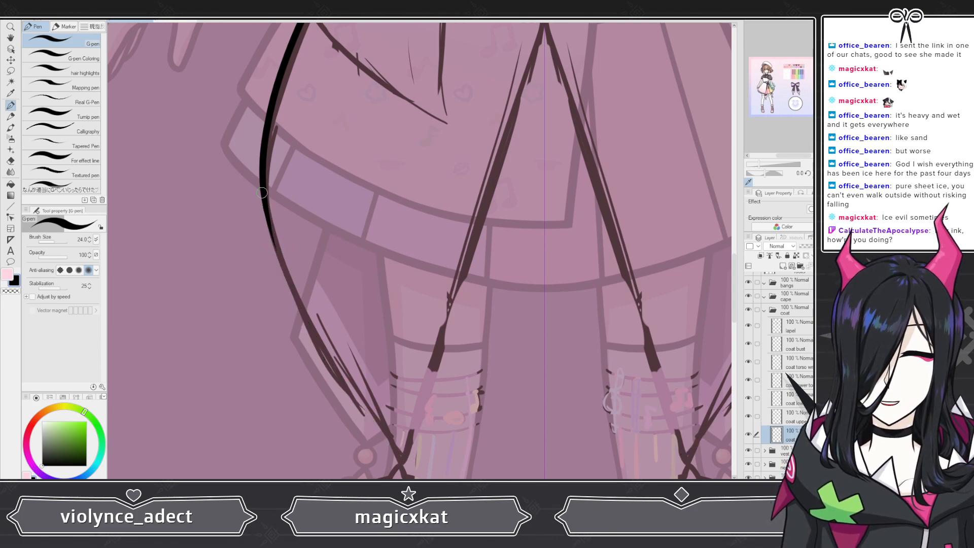
drag(405, 445, 406, 447)
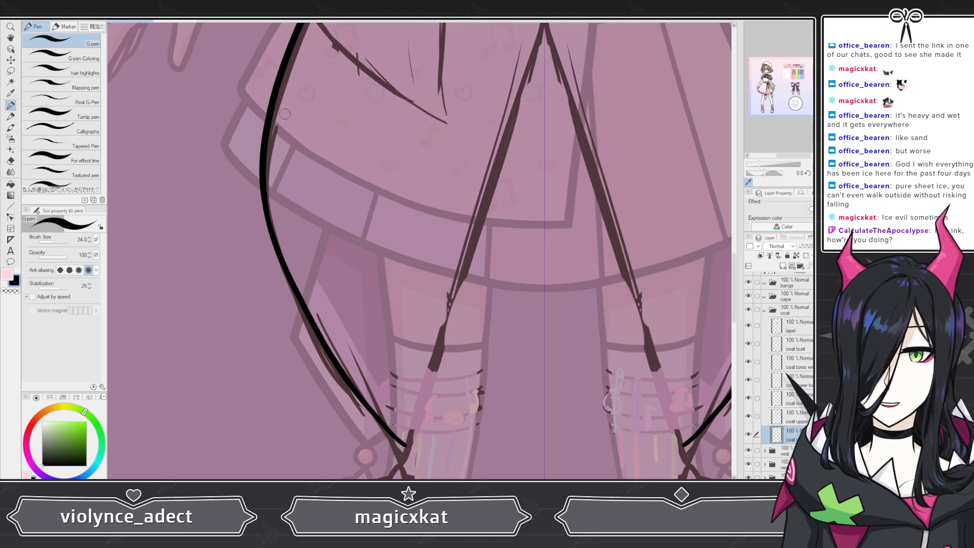
key(ctrl+z)
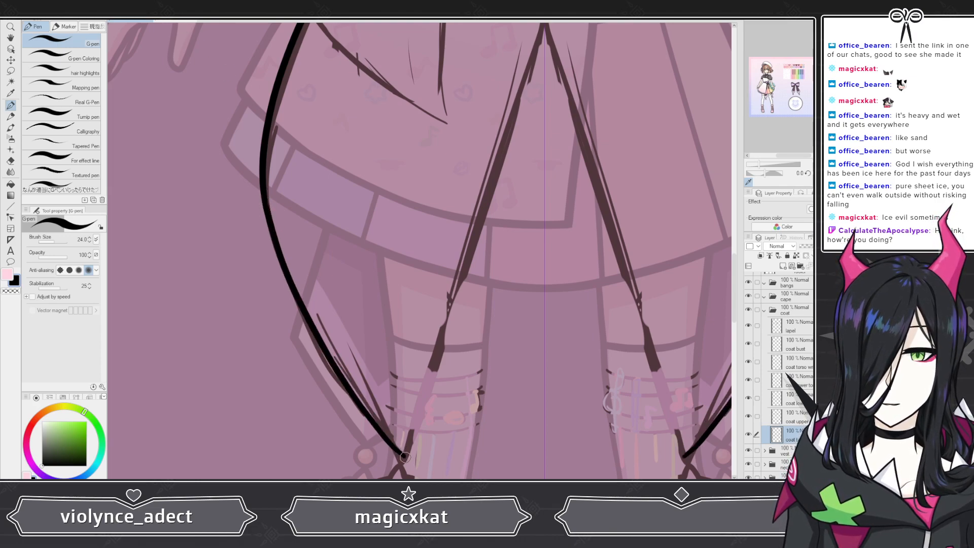
scroll(460, 264, down, 5)
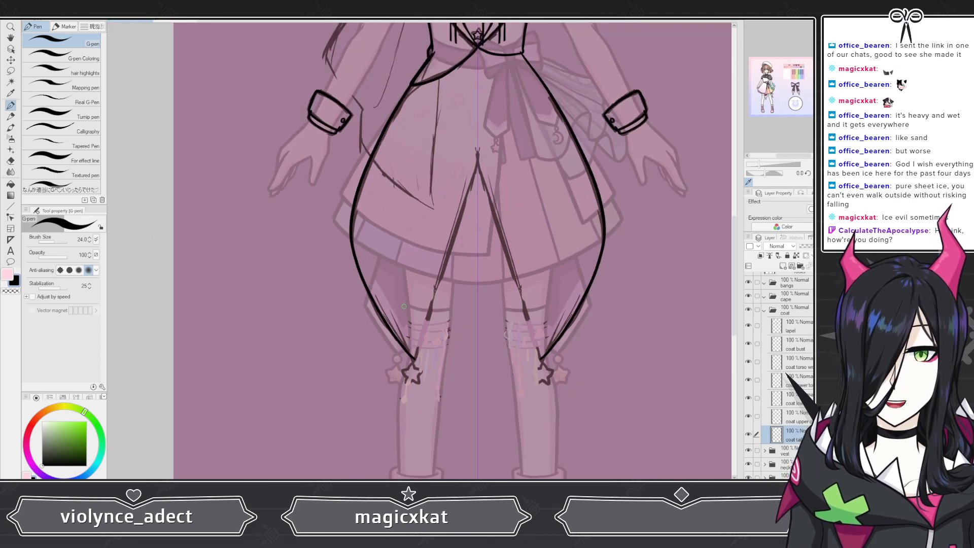
Step: Redraw the inner edges of the coat tails from the center split down to their pointed ends
scroll(430, 304, up, 8)
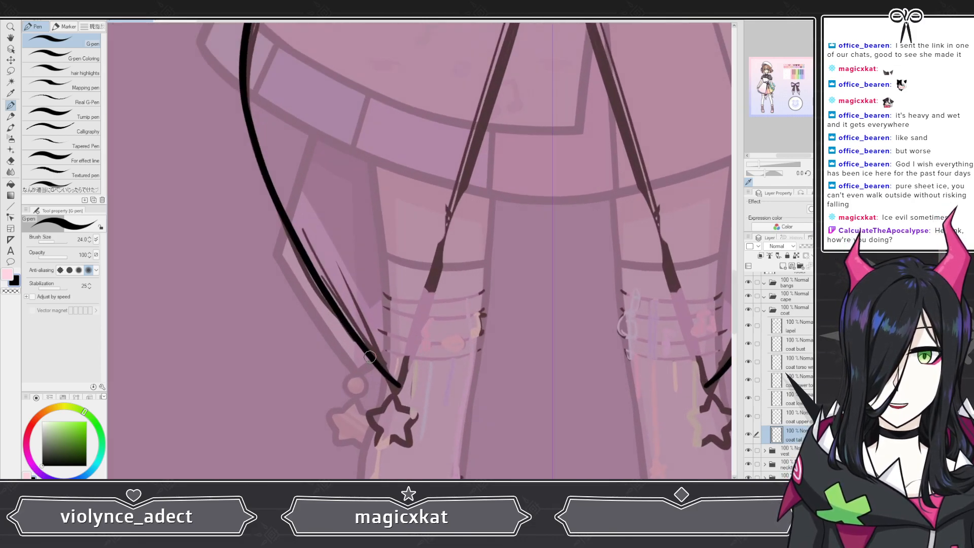
scroll(369, 361, down, 5)
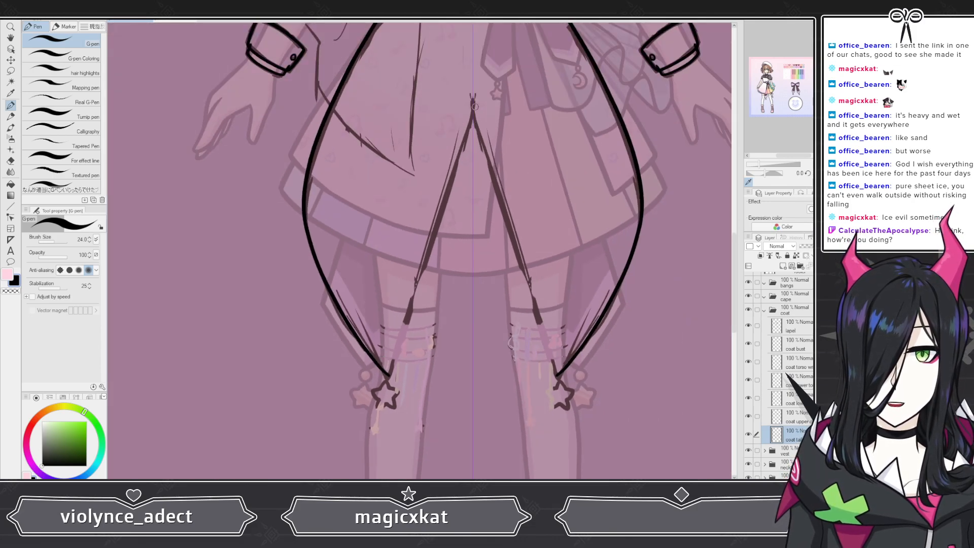
scroll(471, 114, up, 5)
scroll(471, 113, up, 3)
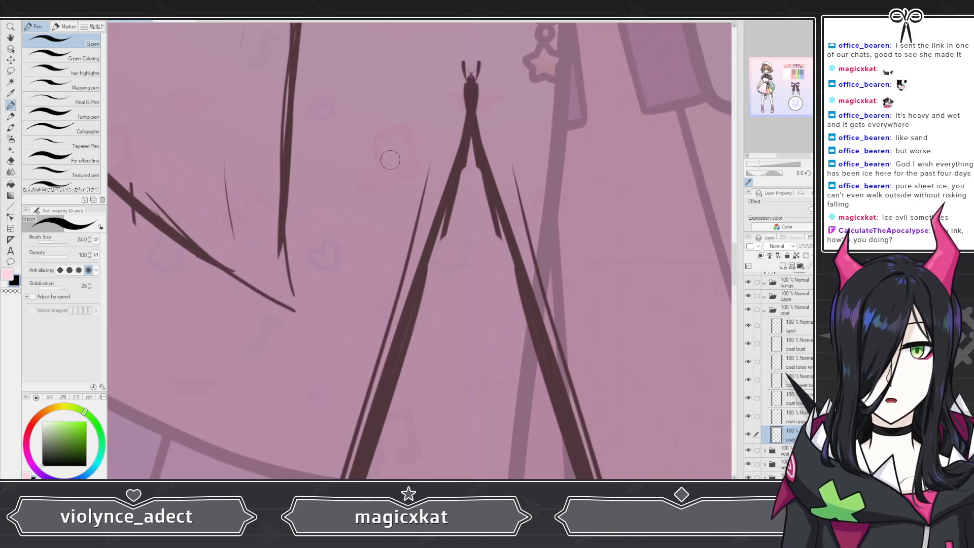
scroll(436, 224, down, 2)
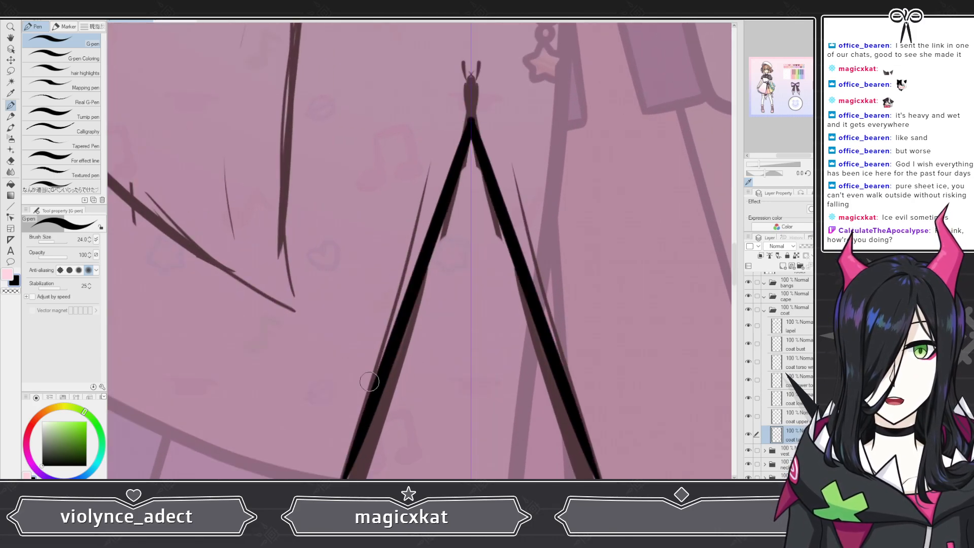
scroll(393, 272, down, 4)
scroll(393, 273, up, 4)
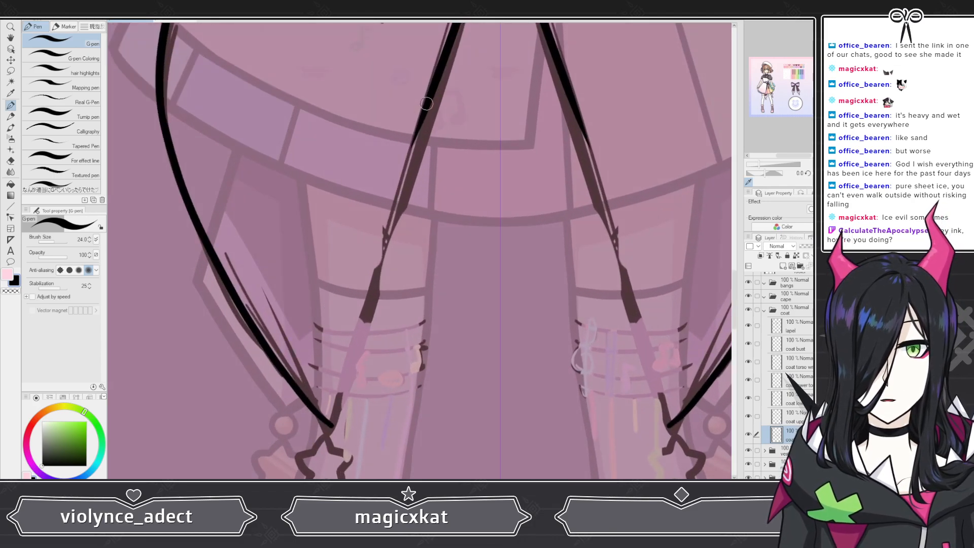
drag(414, 137, 323, 427)
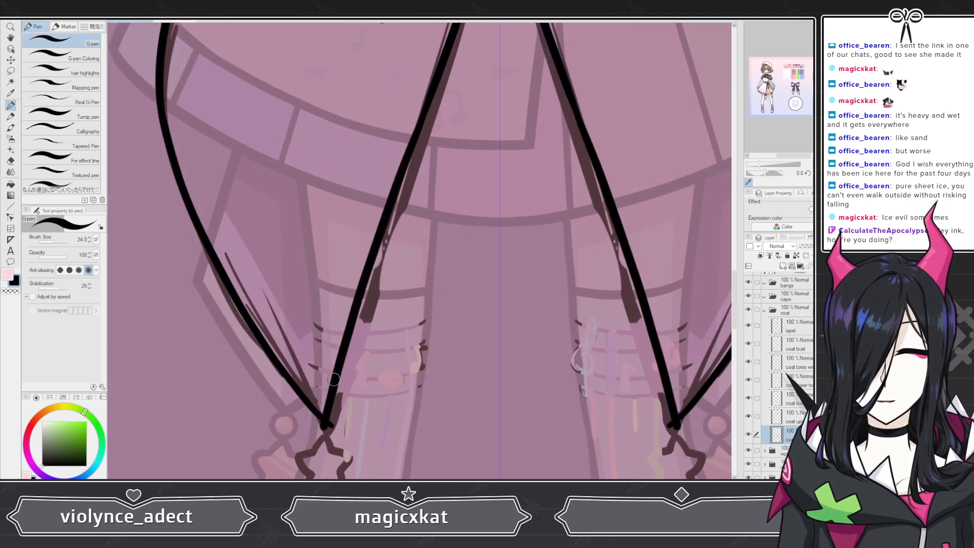
key(ctrl+z)
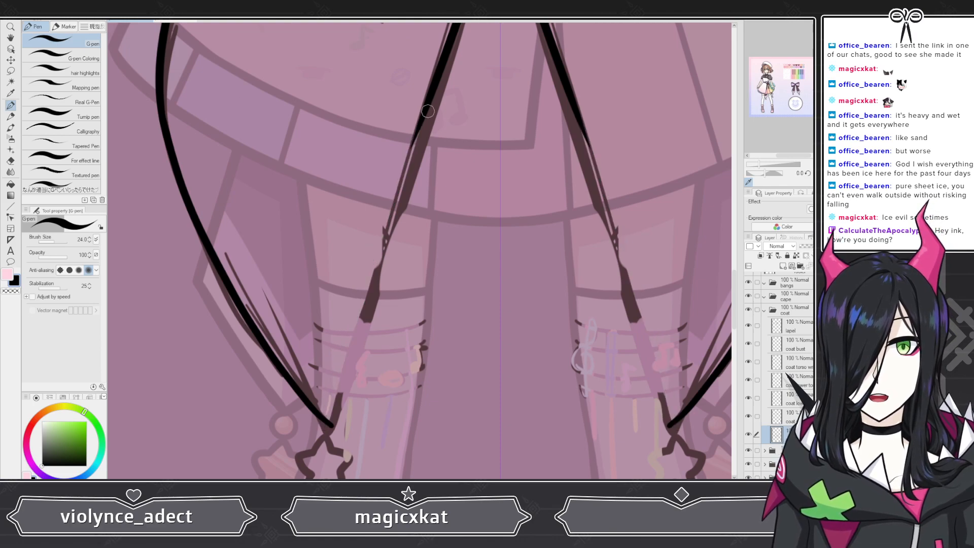
drag(423, 108, 321, 459)
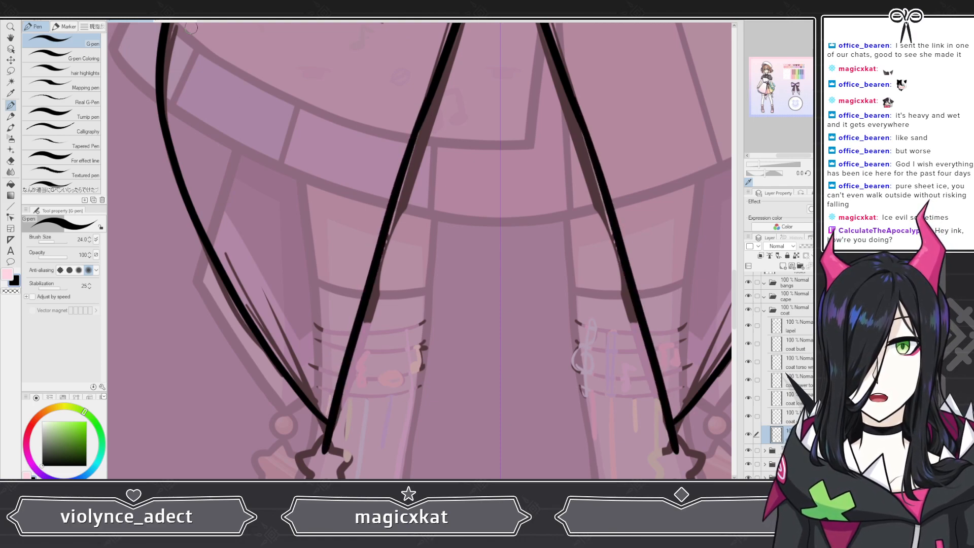
key(ctrl+z)
mouse_move(432, 100)
mouse_down()
mouse_move(387, 214)
mouse_move(332, 437)
mouse_up()
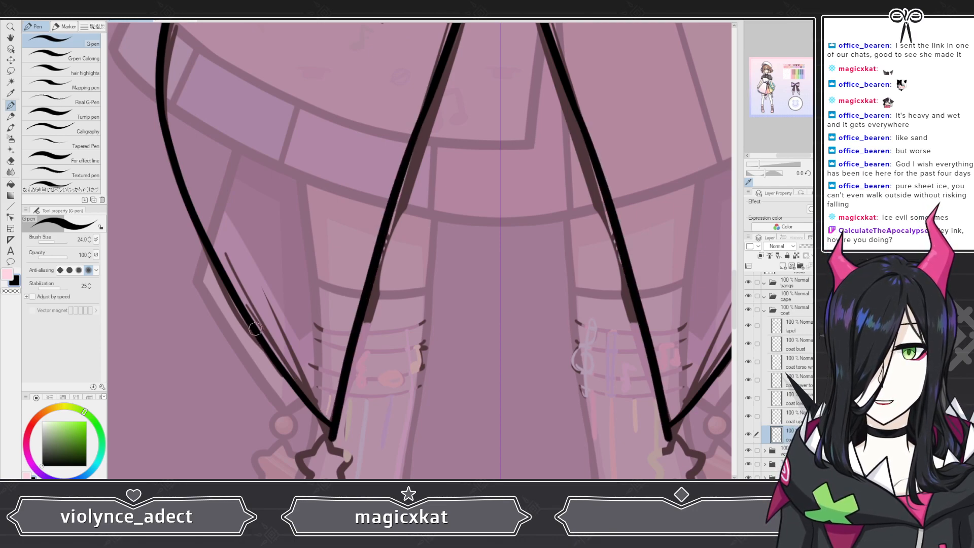
drag(254, 328, 303, 407)
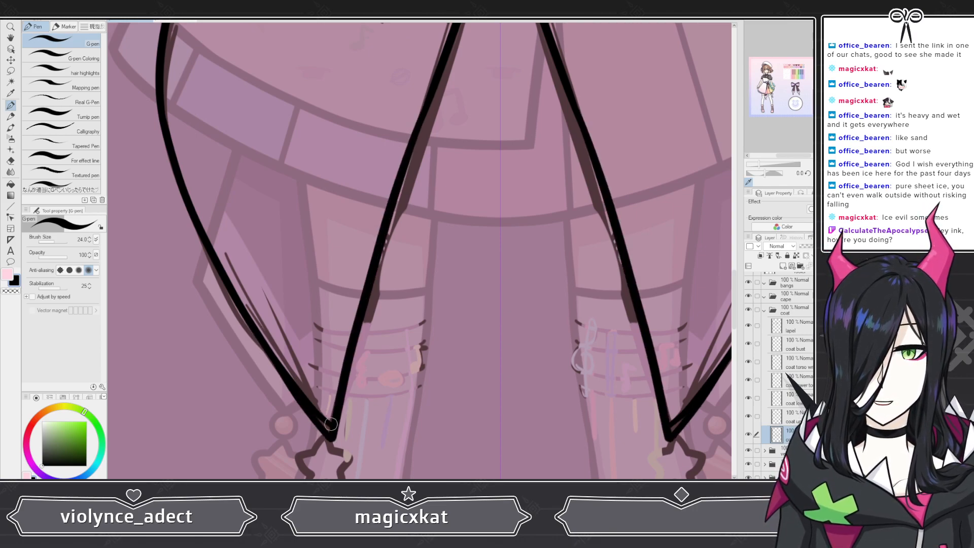
scroll(328, 426, down, 1)
scroll(253, 447, up, 5)
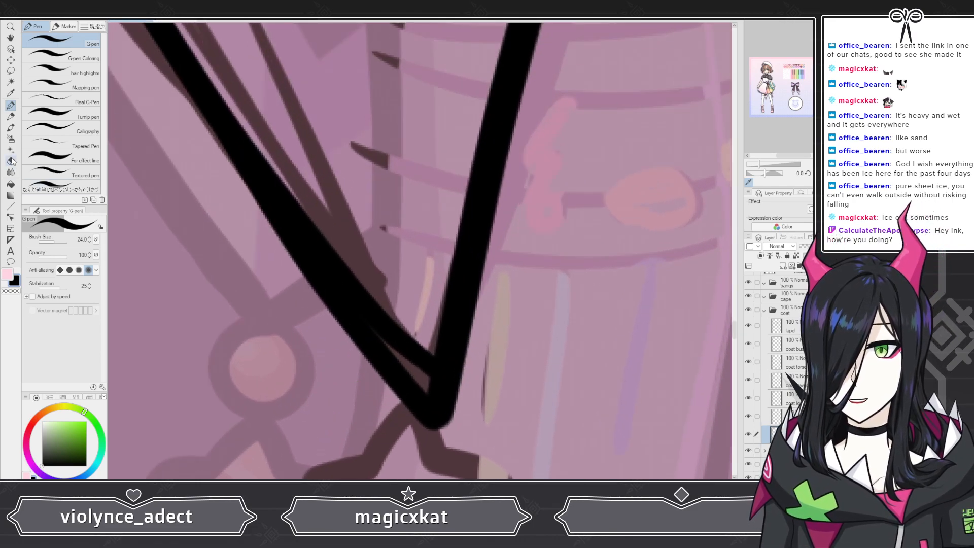
key(e)
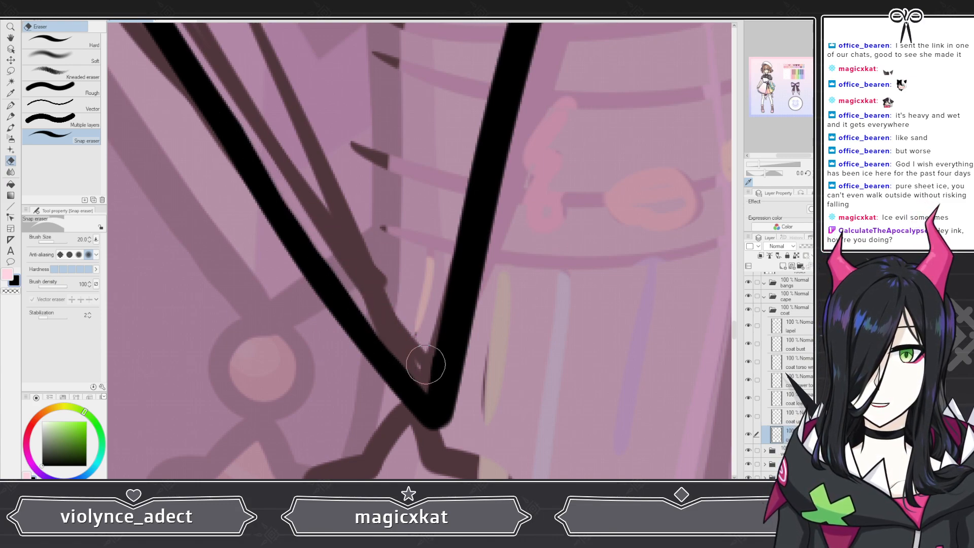
scroll(426, 365, down, 5)
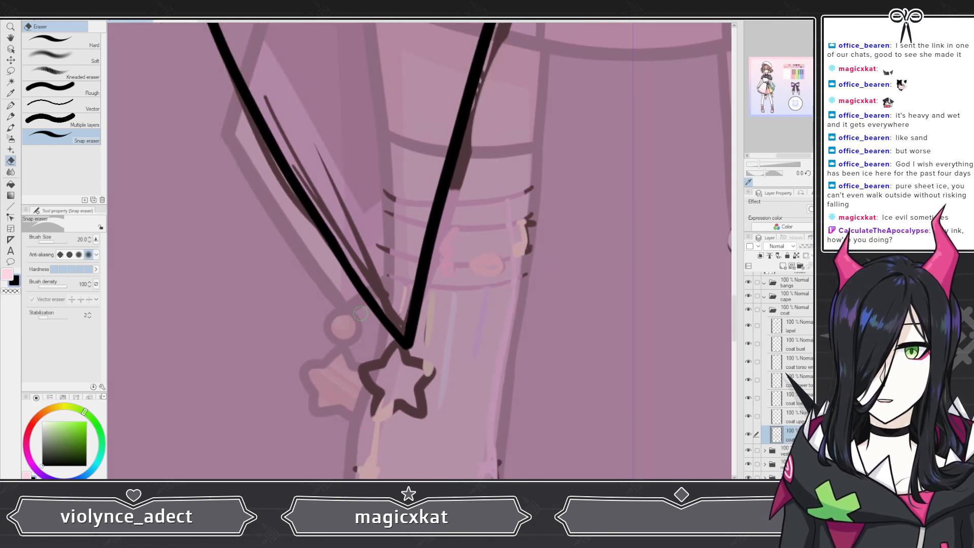
scroll(332, 319, down, 2)
scroll(371, 331, up, 4)
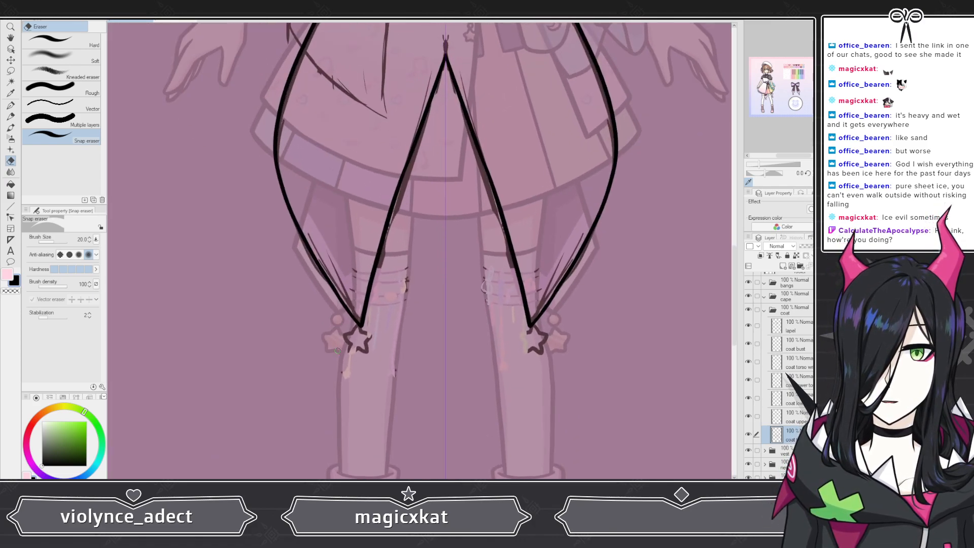
scroll(371, 332, up, 5)
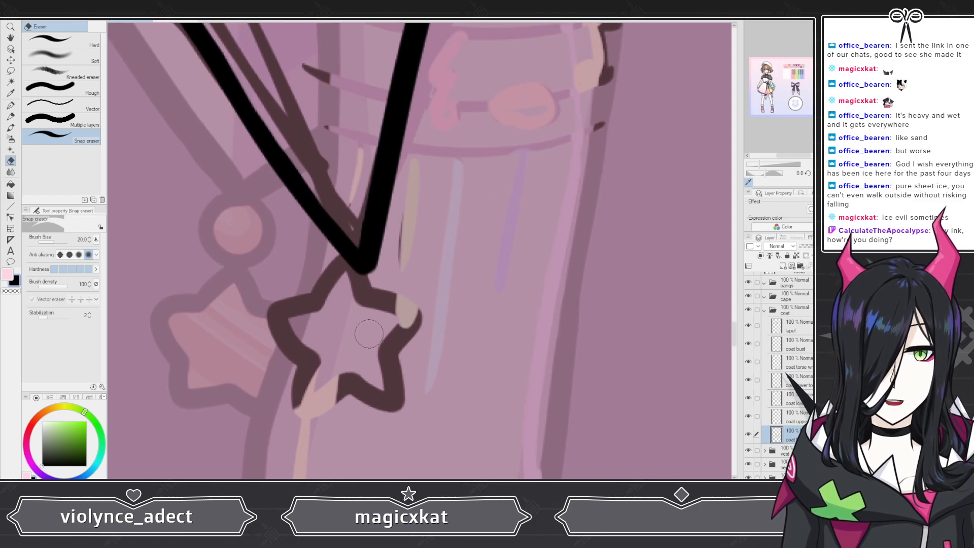
click(782, 266)
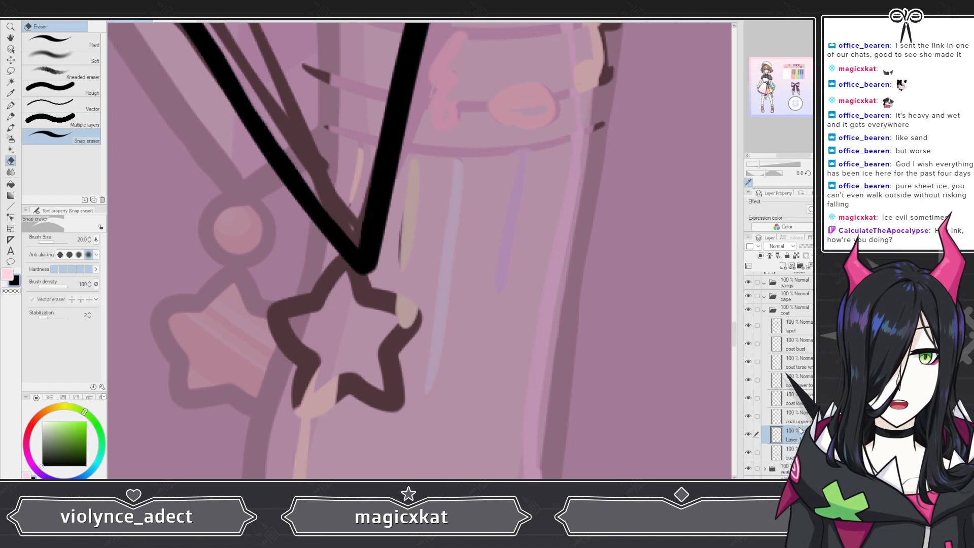
key(ctrl+z)
Step: Collapse the coat folder and hide the coat, vest and necktie folders
scroll(429, 319, down, 5)
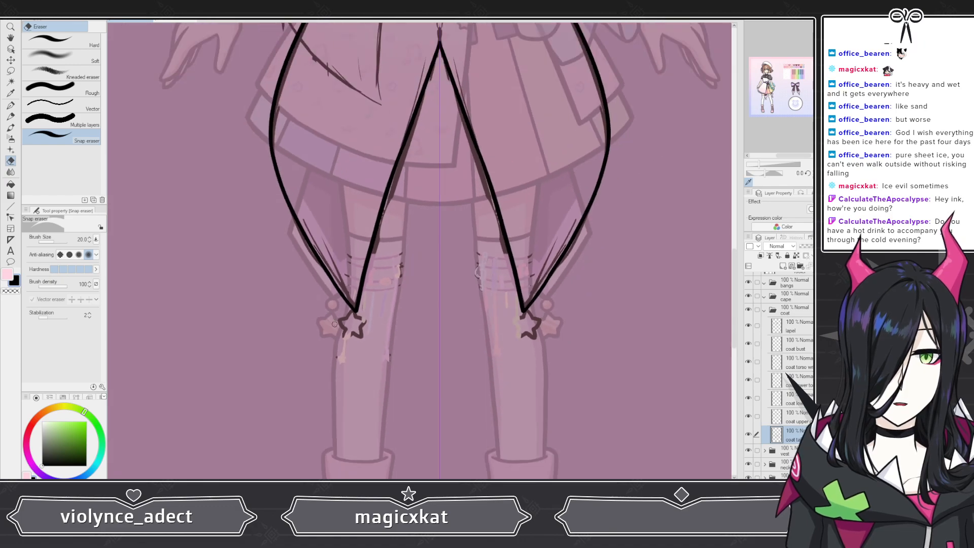
scroll(334, 324, down, 1)
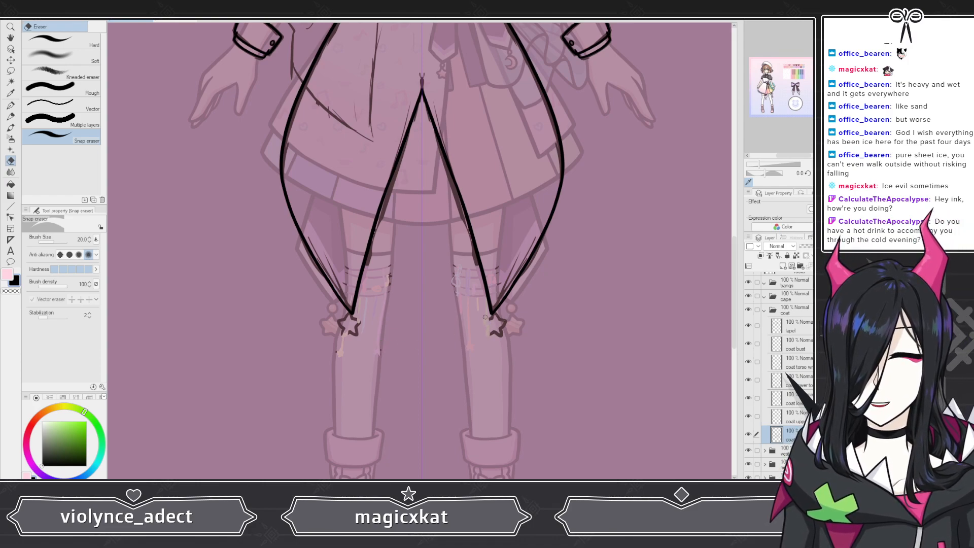
scroll(420, 373, down, 5)
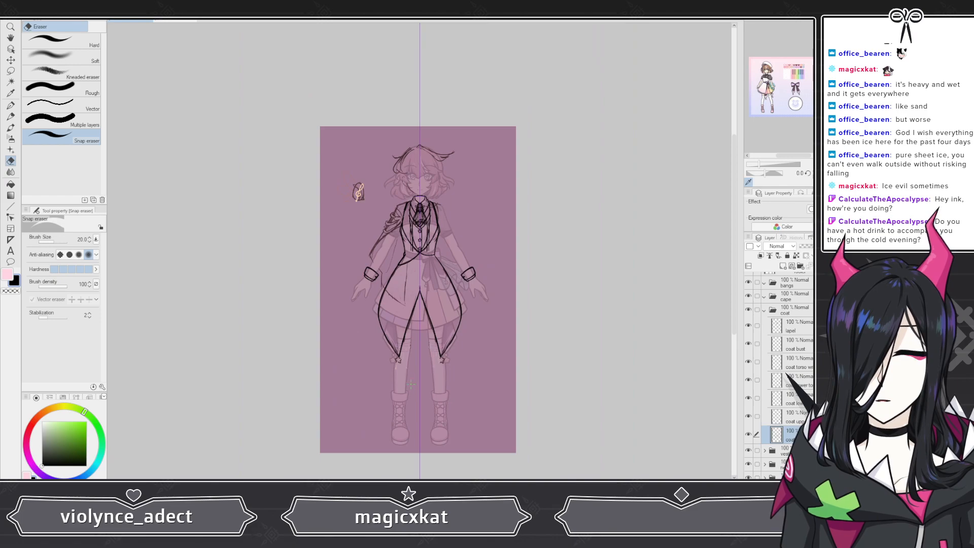
scroll(426, 260, up, 5)
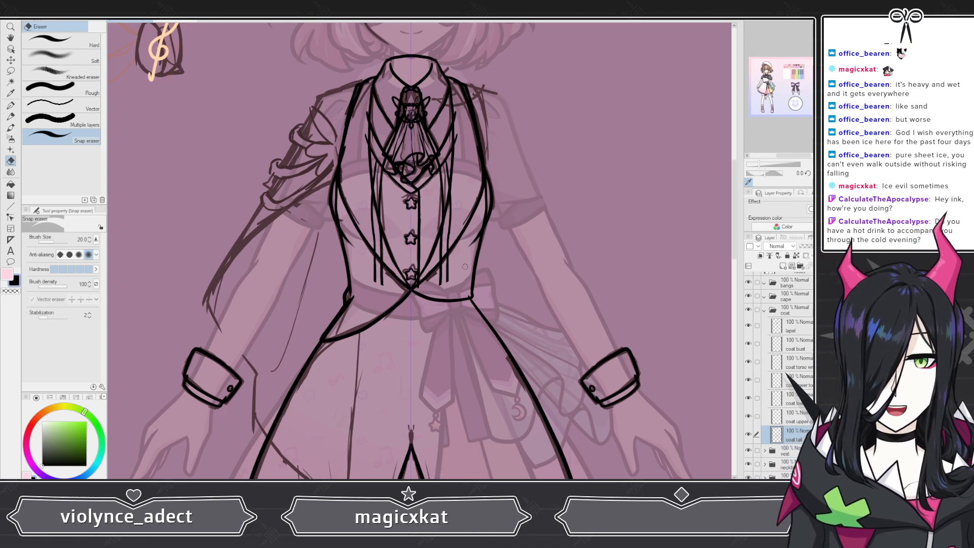
scroll(435, 268, down, 5)
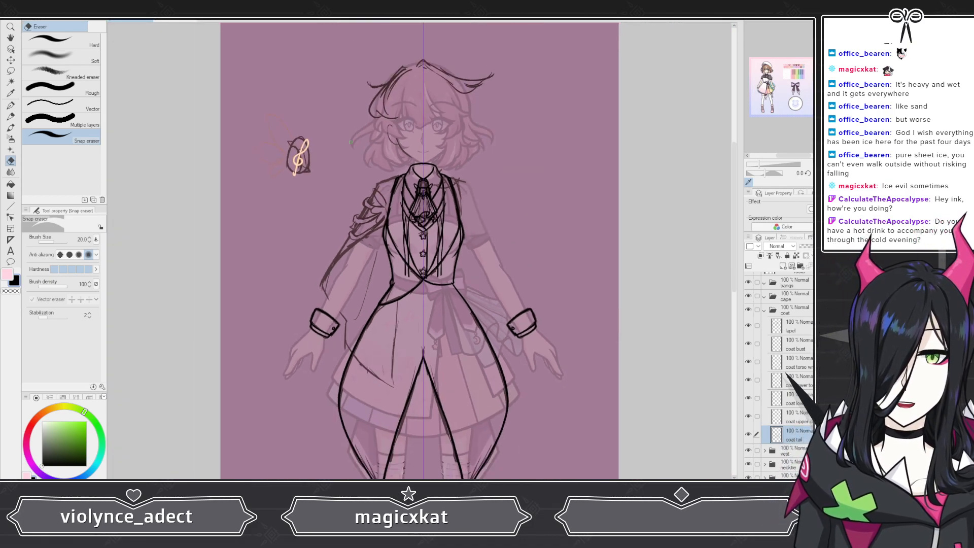
scroll(377, 191, down, 3)
scroll(345, 216, up, 5)
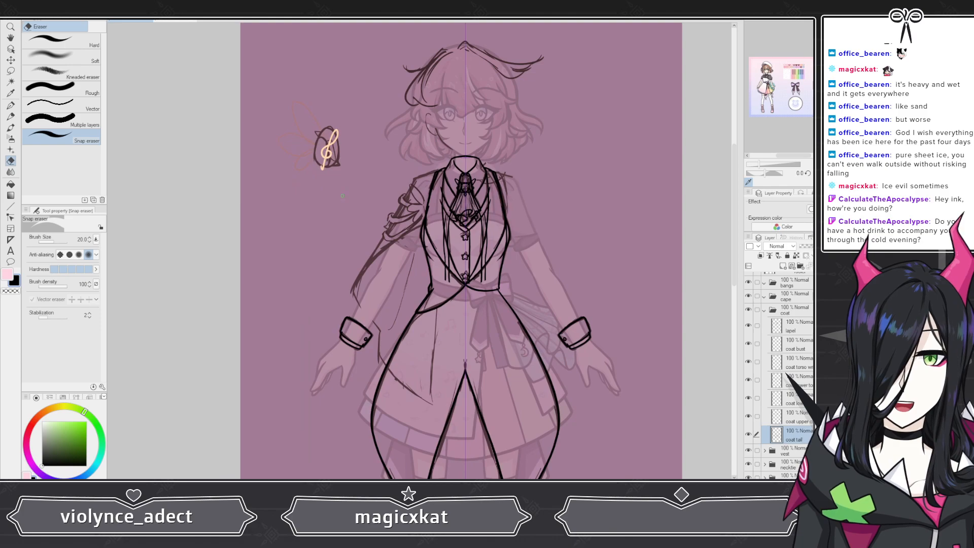
click(764, 311)
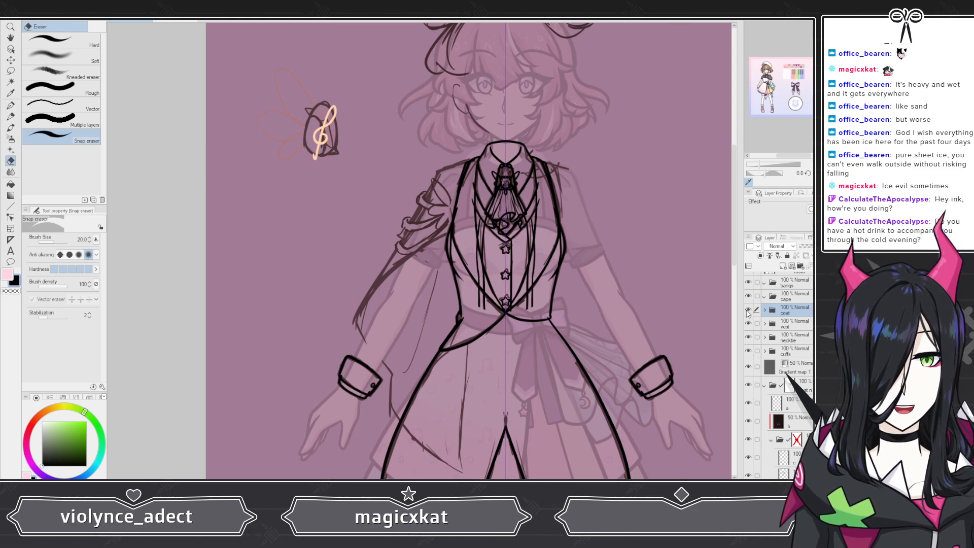
click(748, 310)
click(748, 323)
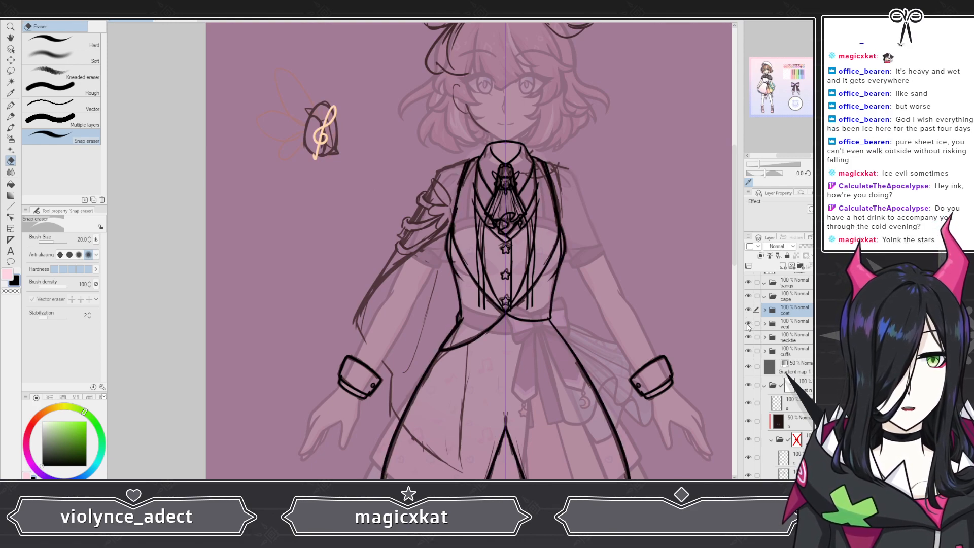
click(748, 337)
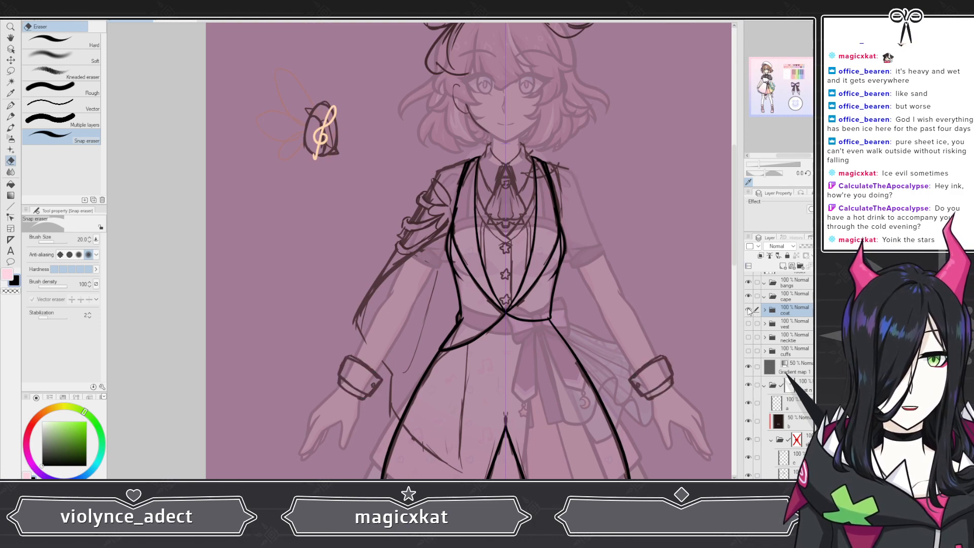
click(748, 309)
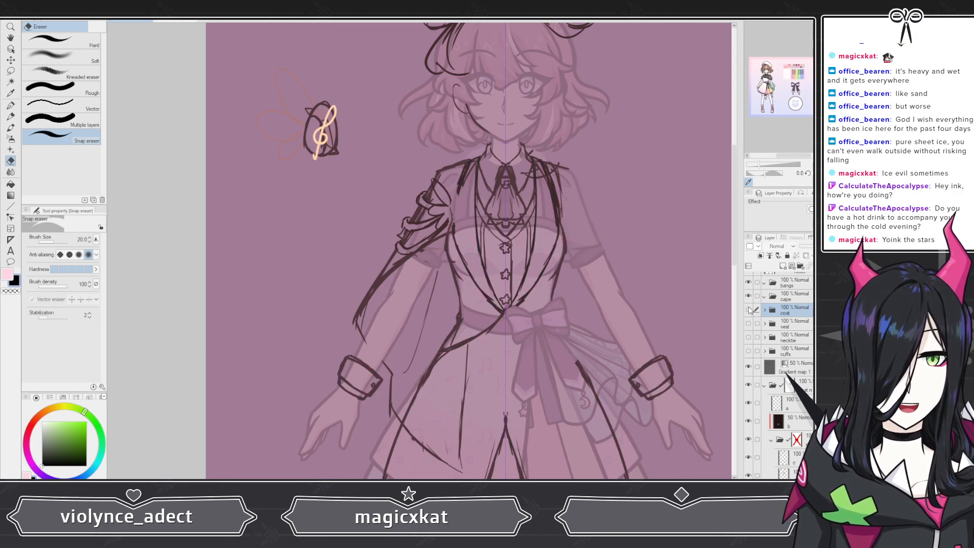
Step: Add a new layer inside the cape folder and name it cape front
click(784, 296)
click(783, 266)
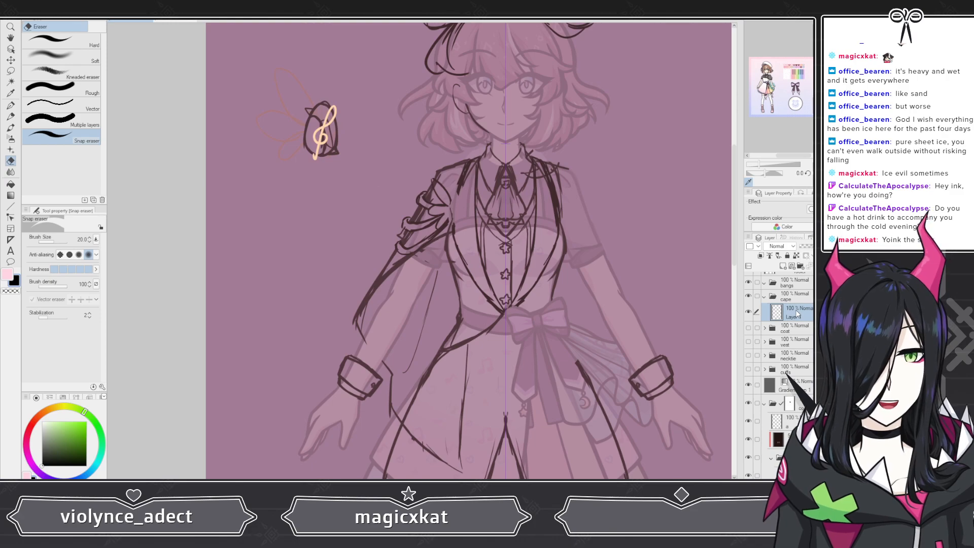
double_click(793, 315)
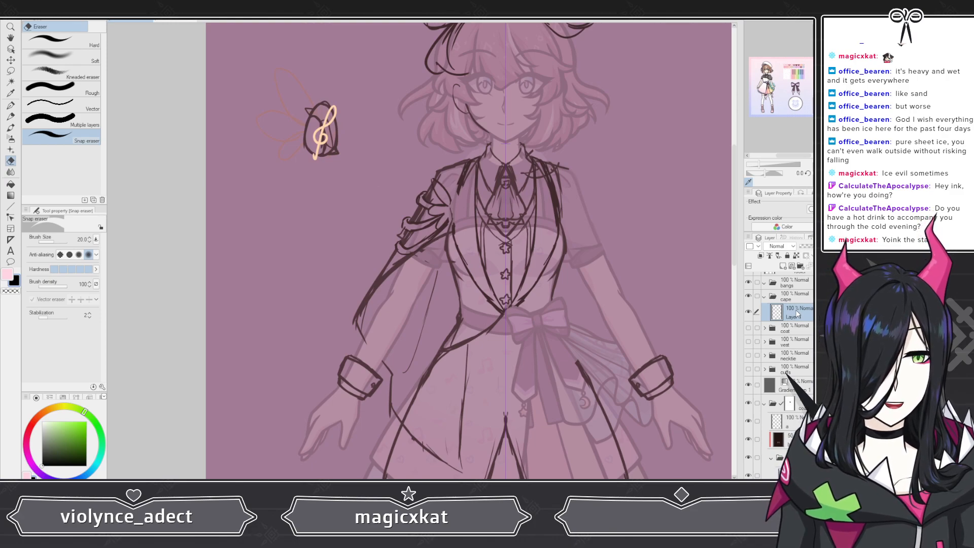
text(cape front)
key(Return)
Step: Draw the outer edge of the front cape on the cape front layer, from the shoulder down along the arm
click(11, 106)
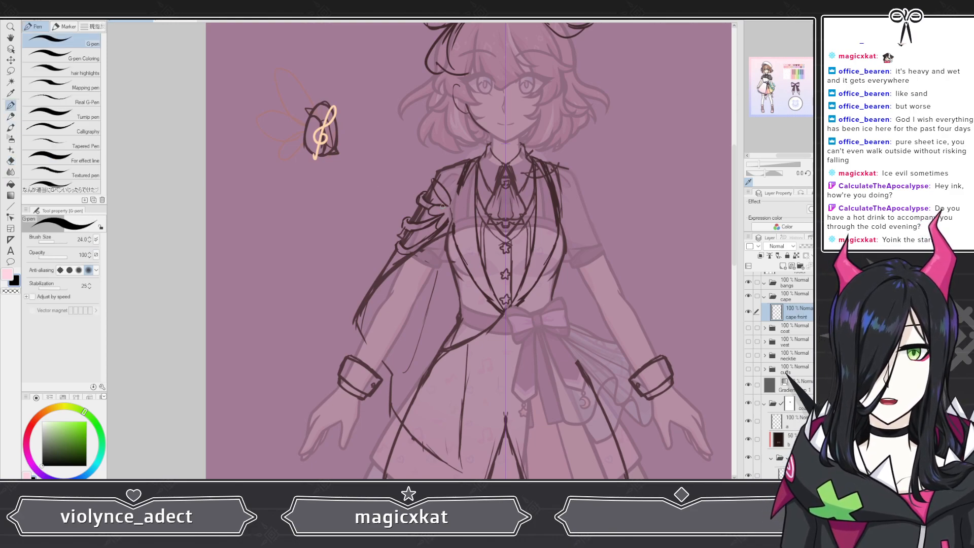
scroll(421, 160, up, 5)
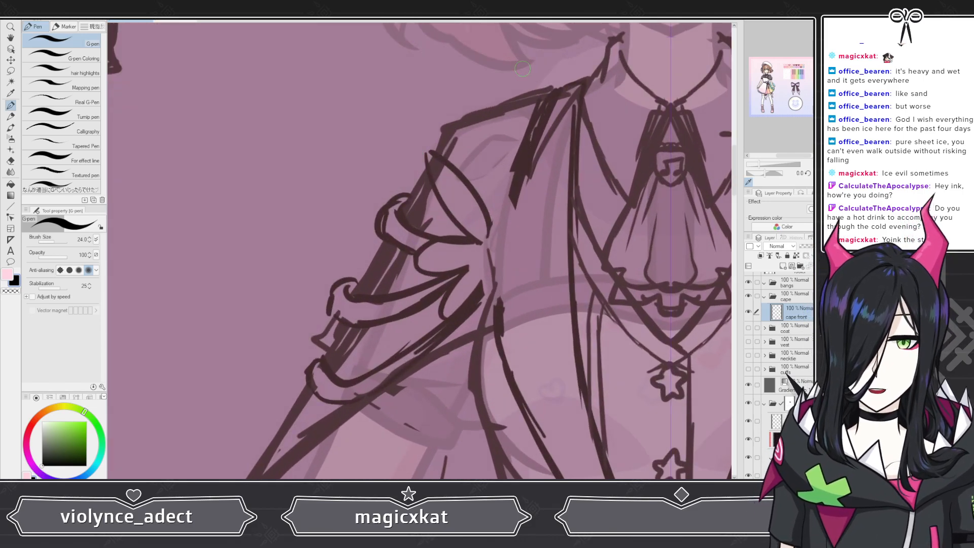
drag(555, 94, 460, 118)
key(ctrl+z)
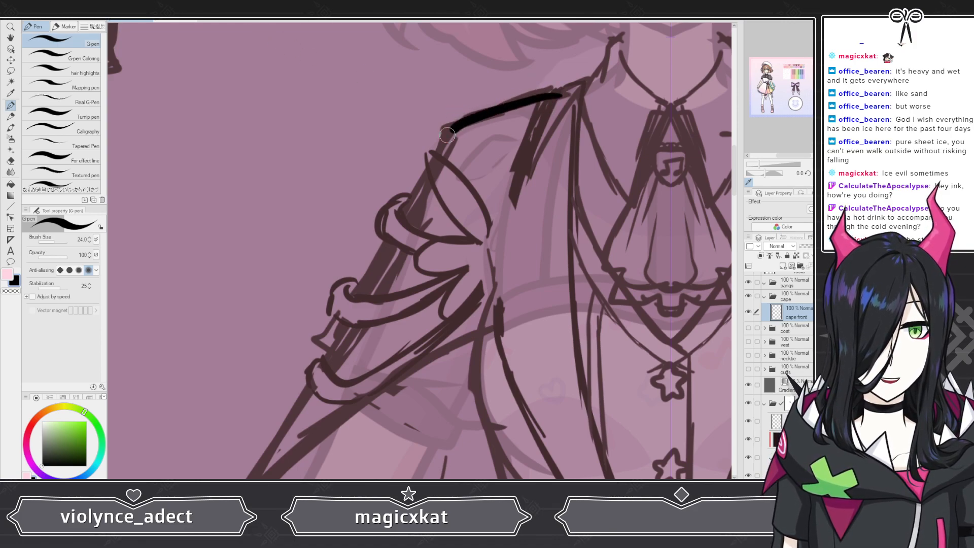
drag(447, 135, 282, 446)
scroll(440, 306, down, 2)
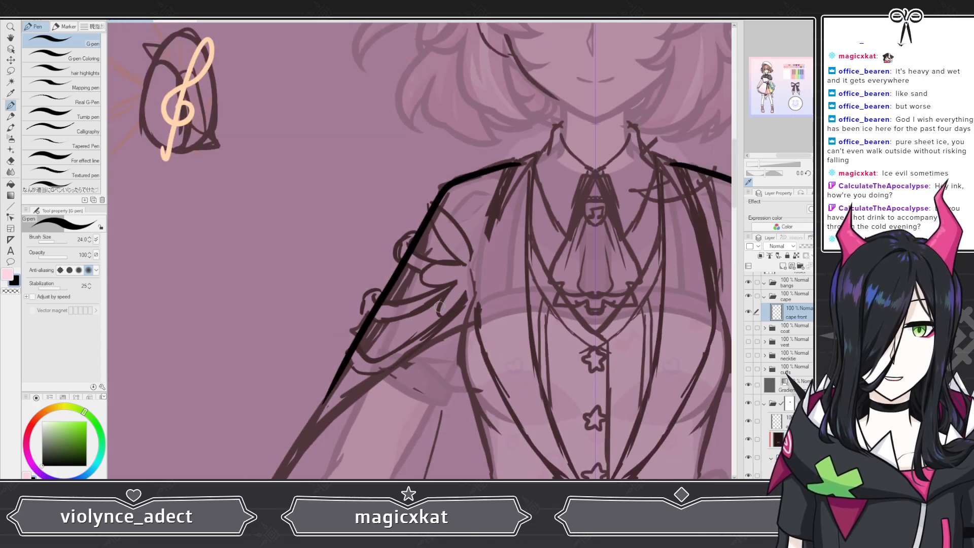
scroll(439, 307, down, 2)
scroll(439, 307, up, 6)
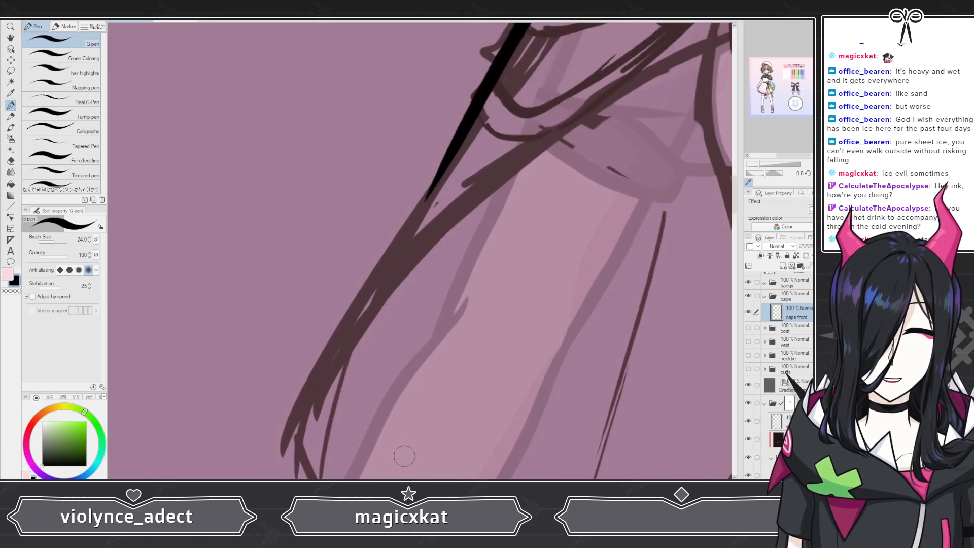
mouse_move(478, 103)
mouse_down()
mouse_move(355, 300)
mouse_move(291, 449)
mouse_up()
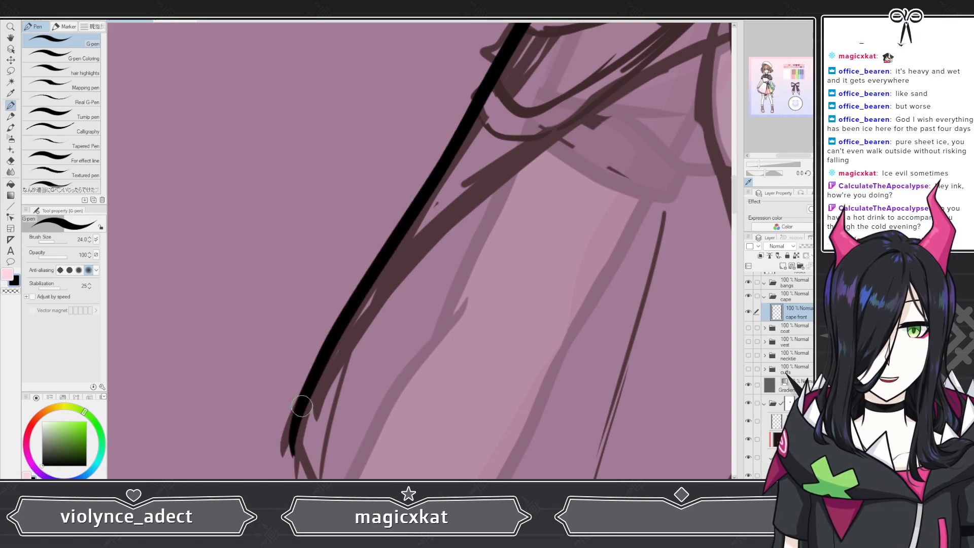
Step: Draw the curved inner edge of the front cape sweeping from the chest down to meet the outer edge
scroll(302, 405, down, 4)
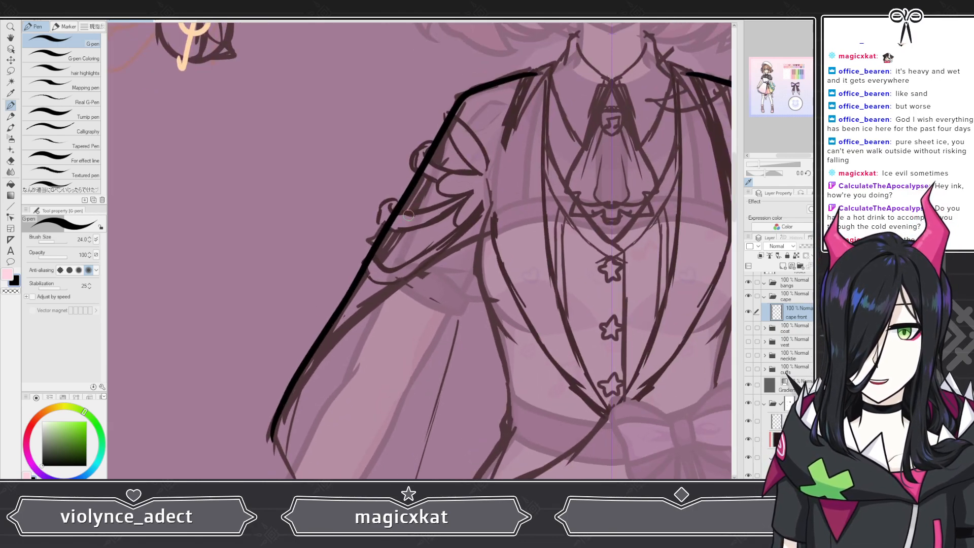
scroll(408, 216, up, 1)
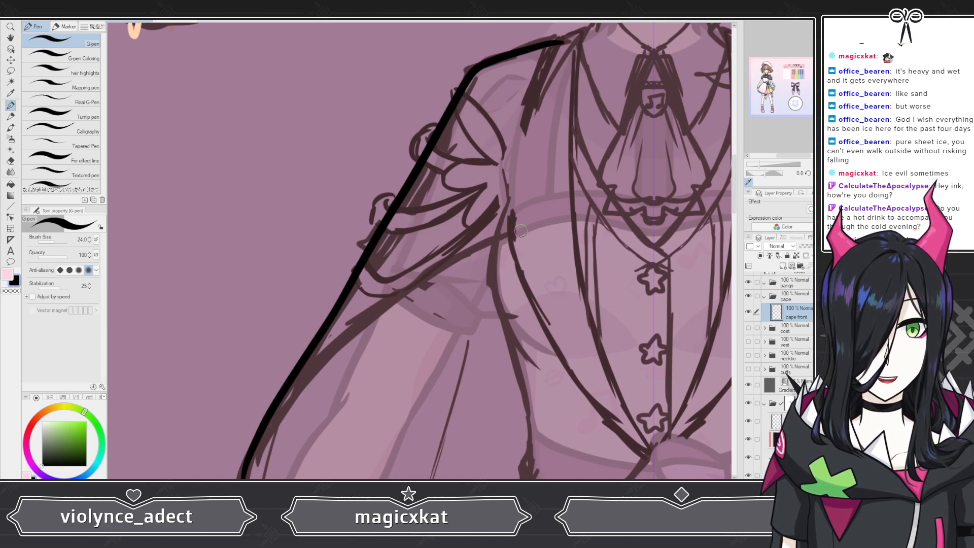
mouse_move(529, 228)
mouse_down()
mouse_move(400, 302)
mouse_move(286, 414)
mouse_up()
drag(254, 467, 247, 479)
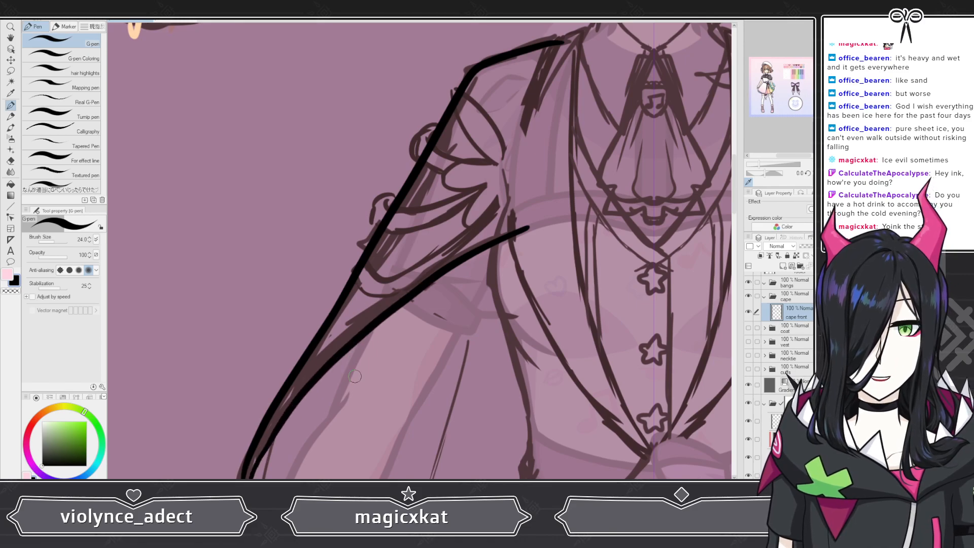
scroll(281, 279, down, 3)
scroll(280, 279, up, 5)
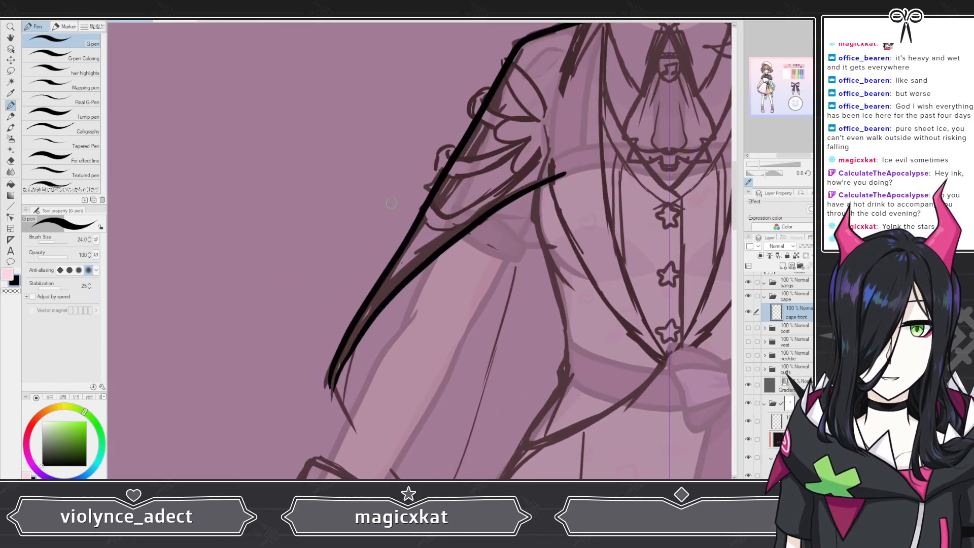
key(ctrl+z)
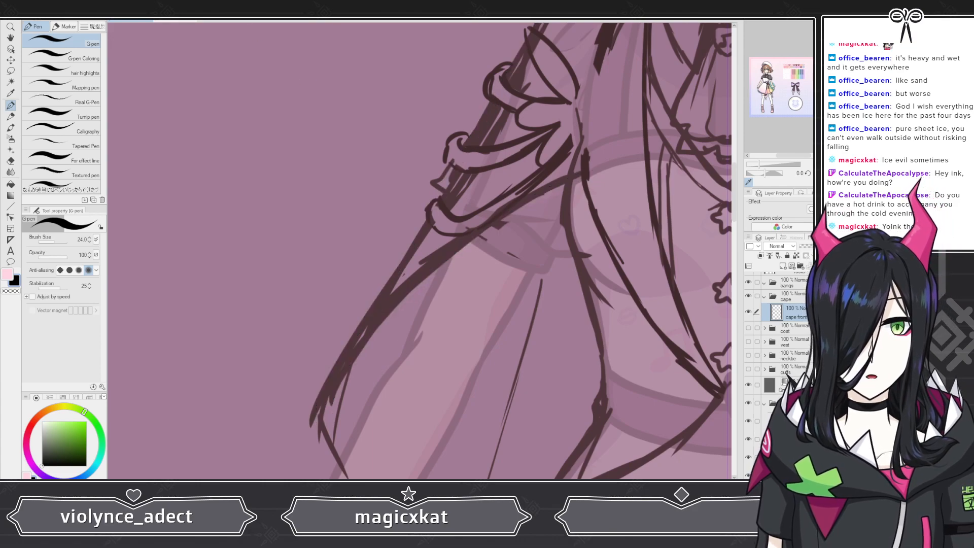
key(ctrl+y)
key(ctrl+z)
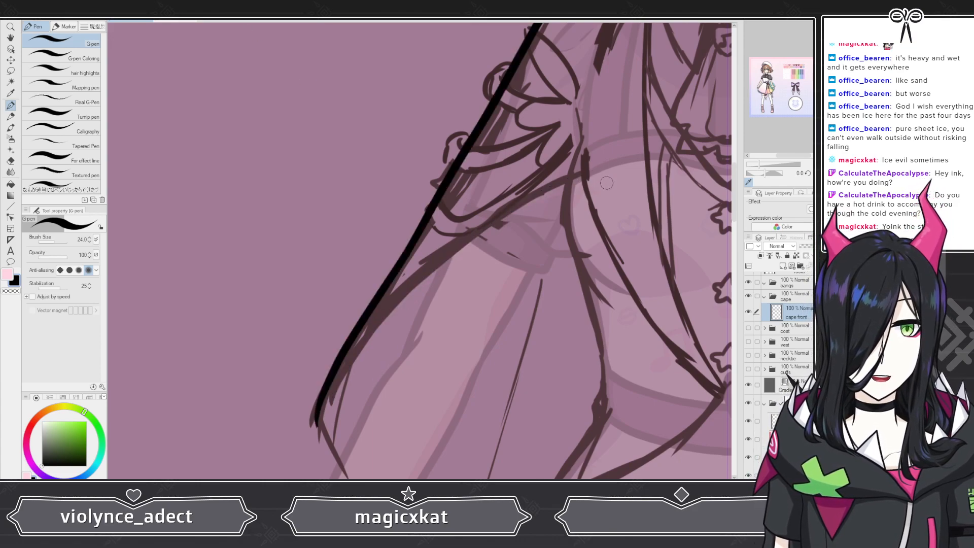
drag(602, 162, 565, 181)
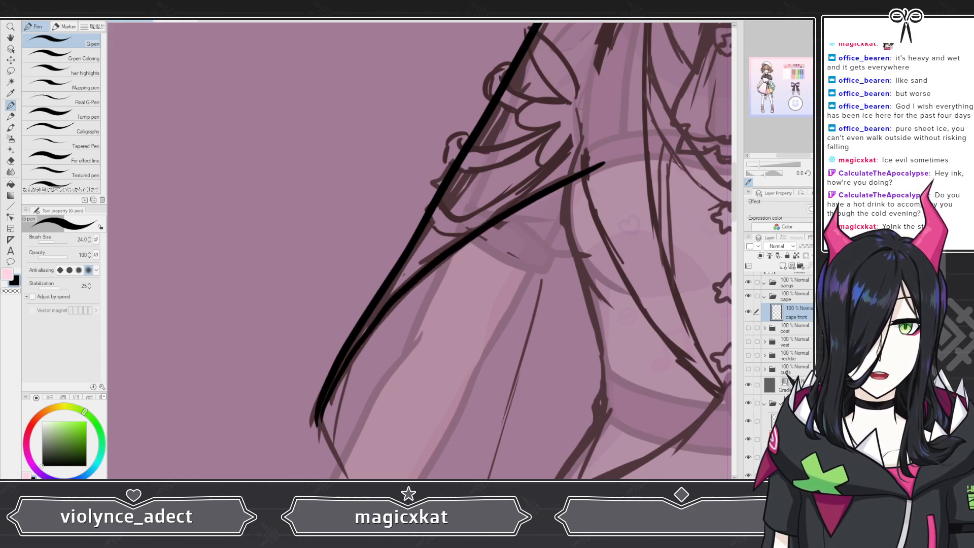
key(ctrl+z)
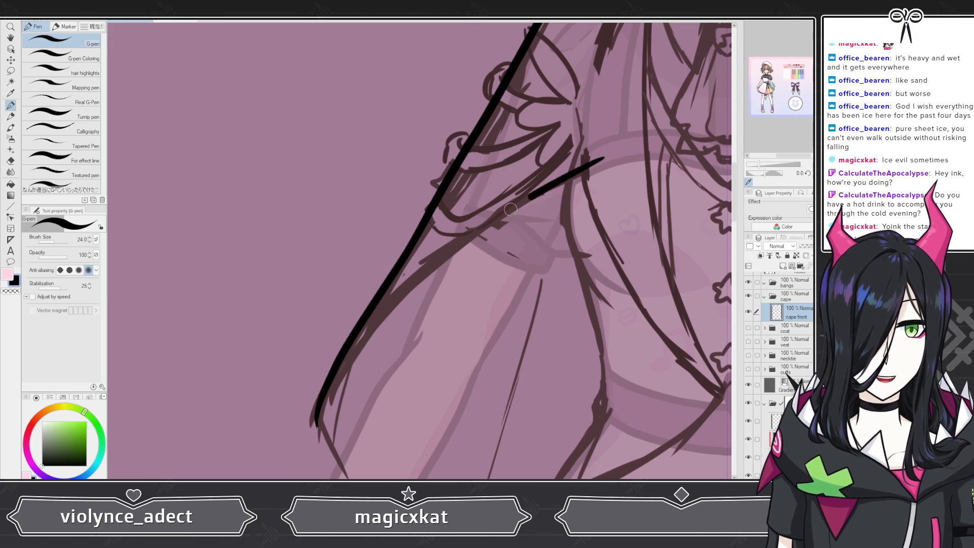
mouse_move(511, 209)
mouse_down()
mouse_move(396, 298)
mouse_move(336, 376)
mouse_up()
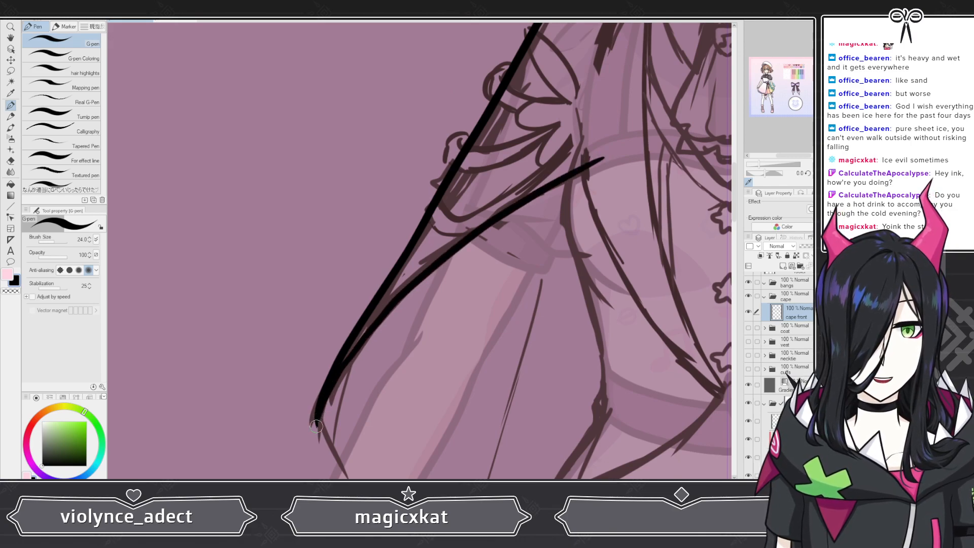
key(ctrl+z)
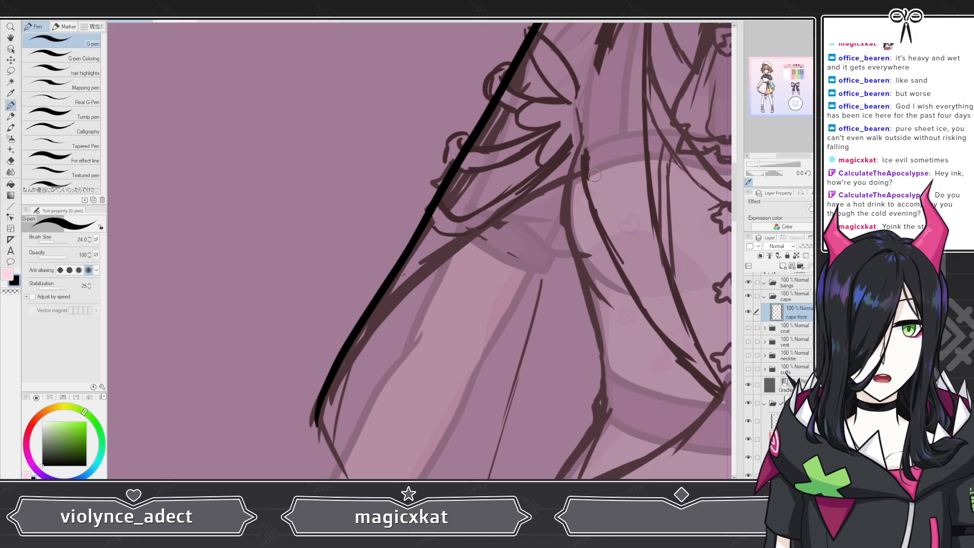
mouse_move(599, 165)
mouse_down()
mouse_move(506, 209)
mouse_move(381, 312)
mouse_up()
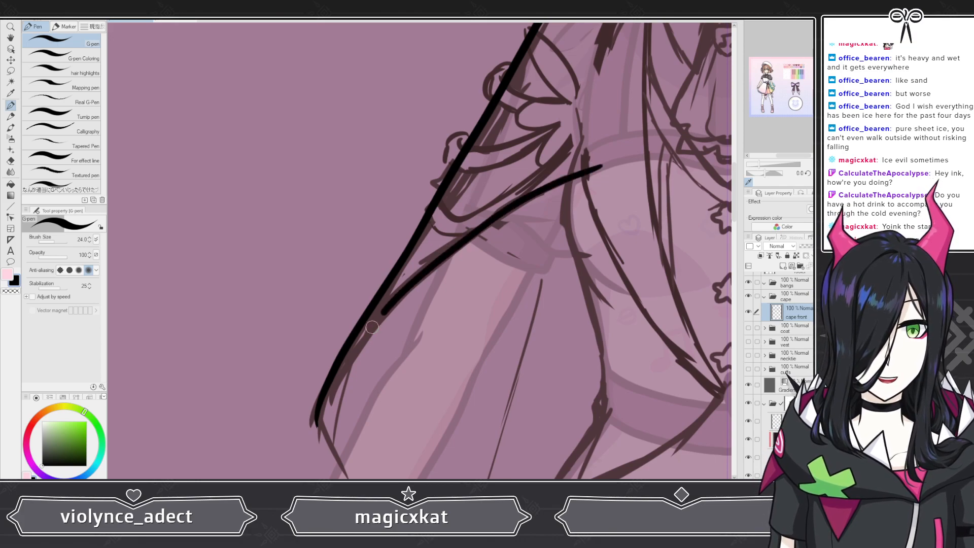
drag(325, 402, 318, 424)
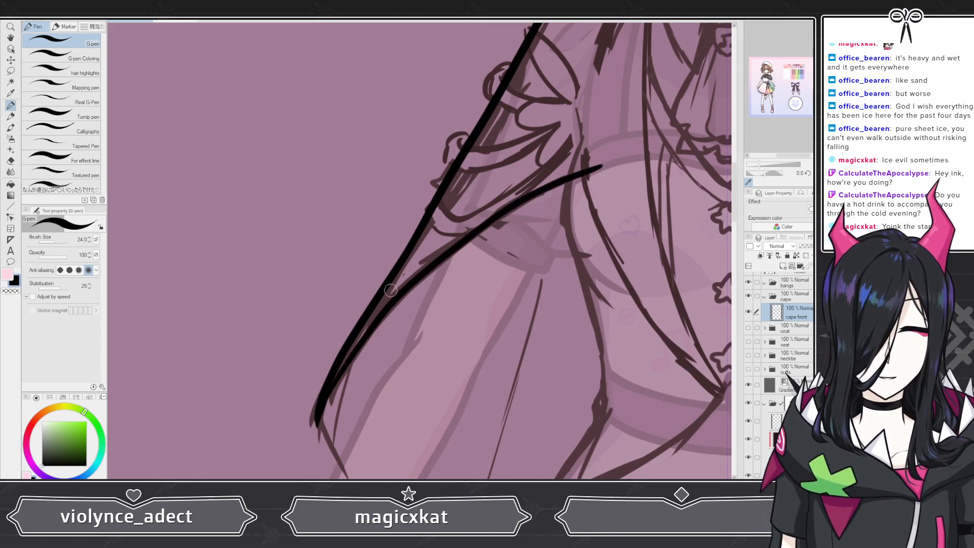
scroll(355, 241, down, 5)
scroll(341, 354, up, 4)
scroll(345, 356, down, 2)
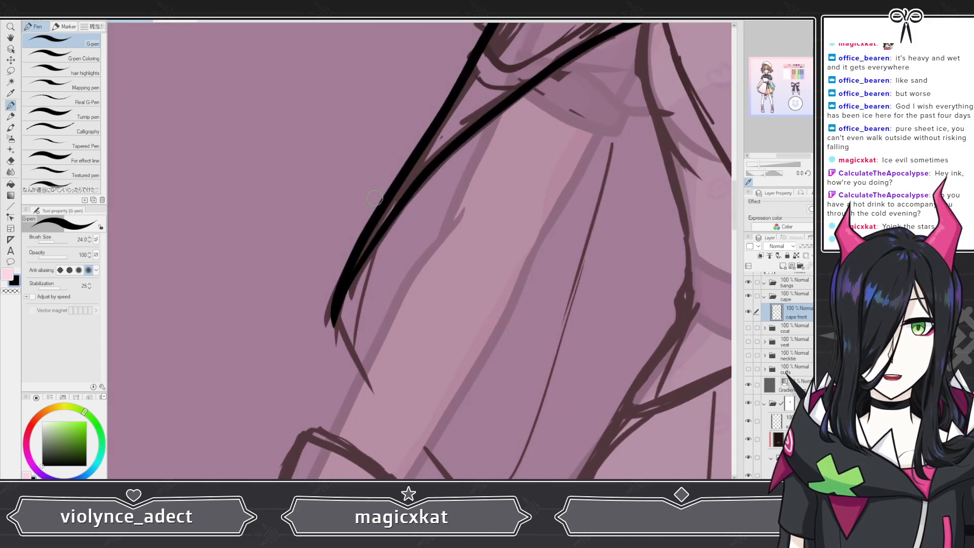
scroll(305, 356, down, 4)
scroll(300, 355, down, 3)
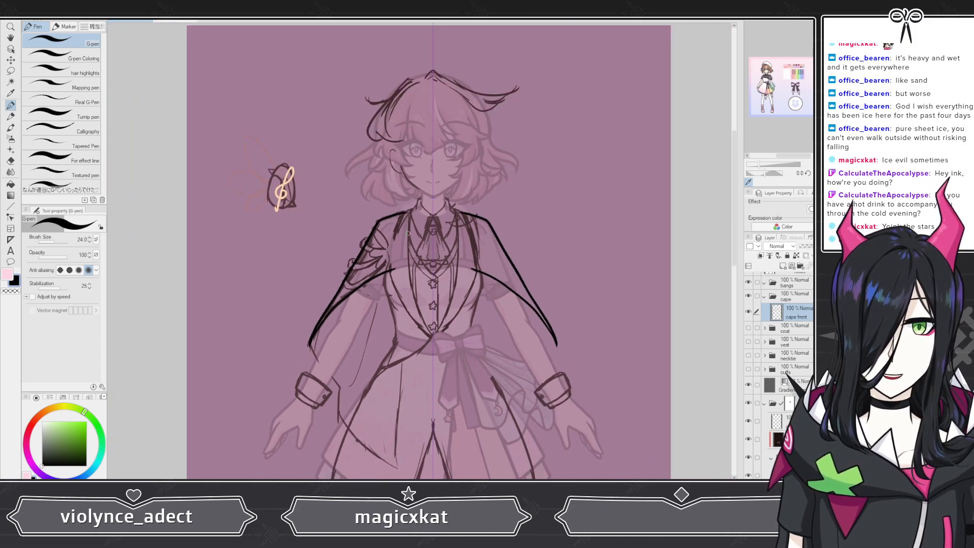
scroll(353, 205, up, 4)
scroll(361, 215, down, 3)
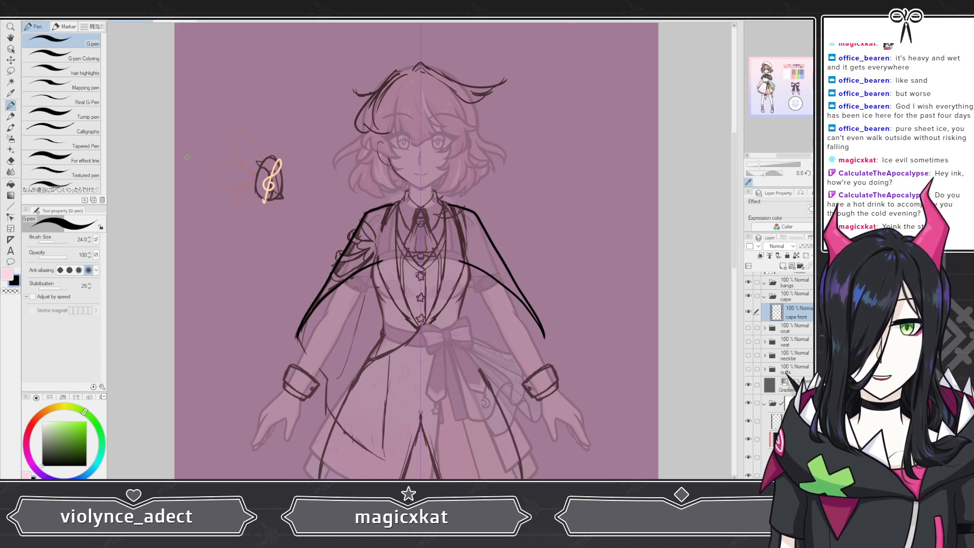
key(m)
mouse_move(500, 200)
mouse_down()
mouse_move(440, 198)
mouse_move(512, 358)
mouse_move(502, 203)
mouse_up()
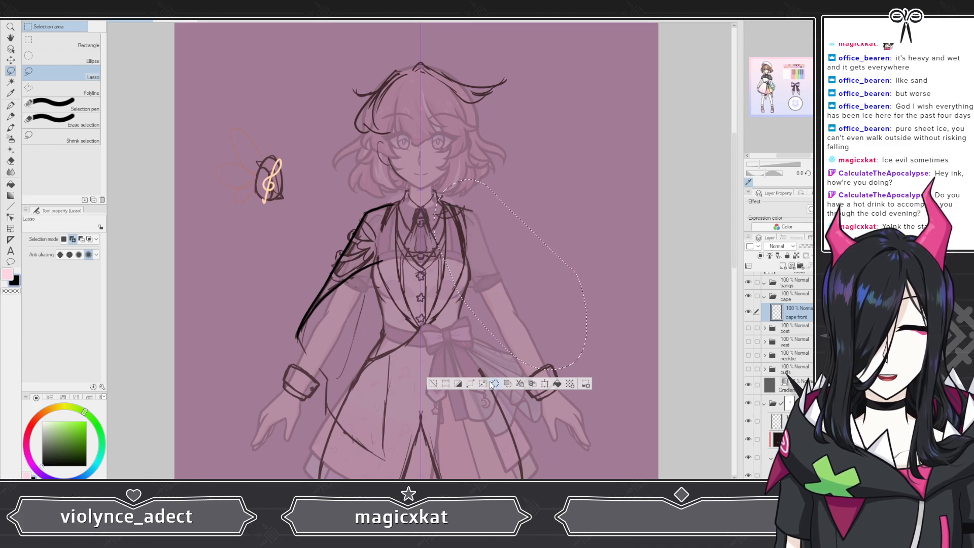
key(ctrl+d)
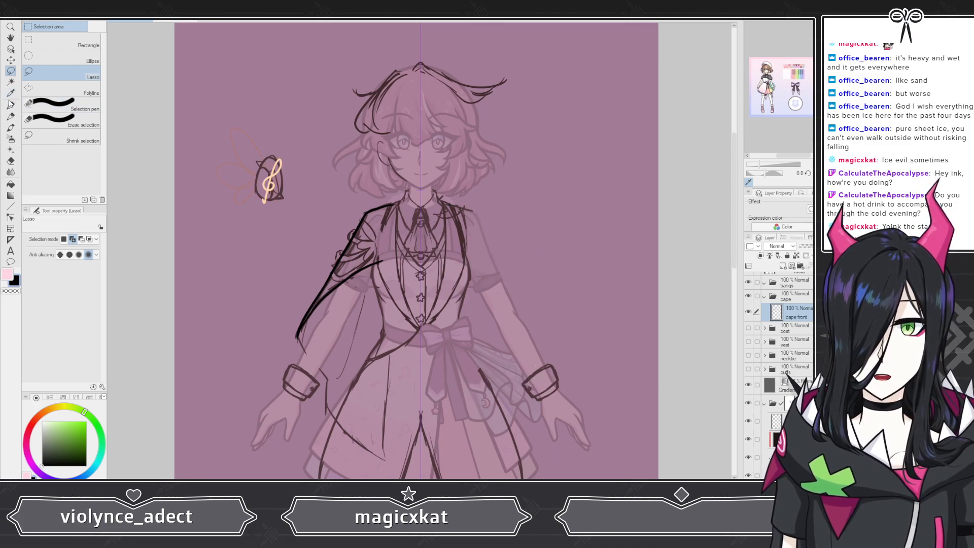
Step: Add a new layer below cape front in the cape folder and name it cape back
click(10, 105)
scroll(300, 294, down, 2)
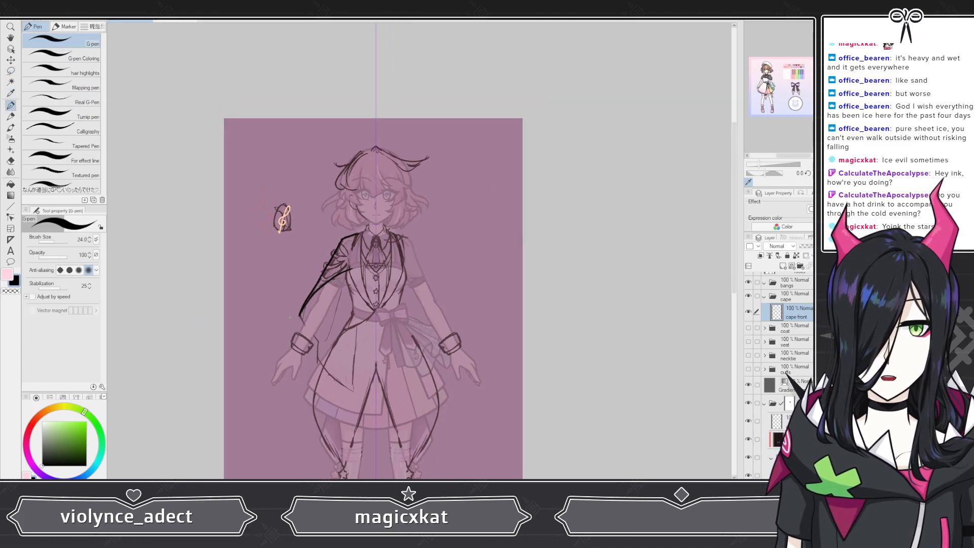
scroll(290, 317, up, 2)
click(783, 266)
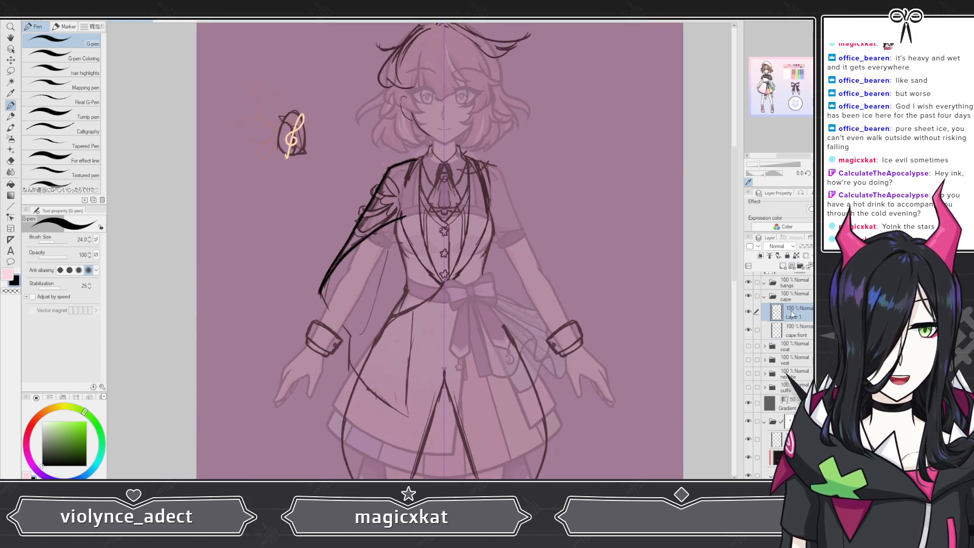
drag(787, 343, 791, 344)
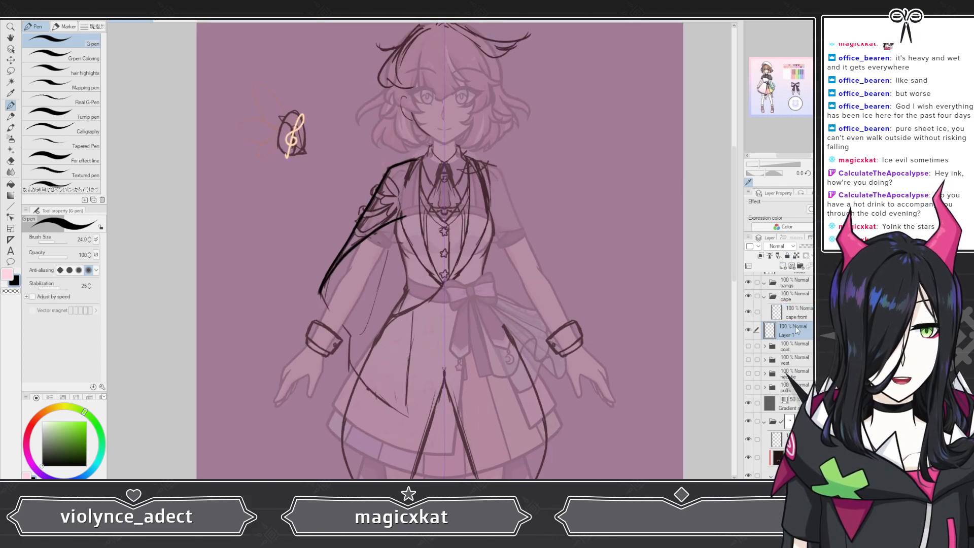
double_click(785, 334)
text(cape back)
key(Return)
Step: Draw the back cape's outer edge on the cape back layer, from behind the arm down past the hip
scroll(388, 366, up, 3)
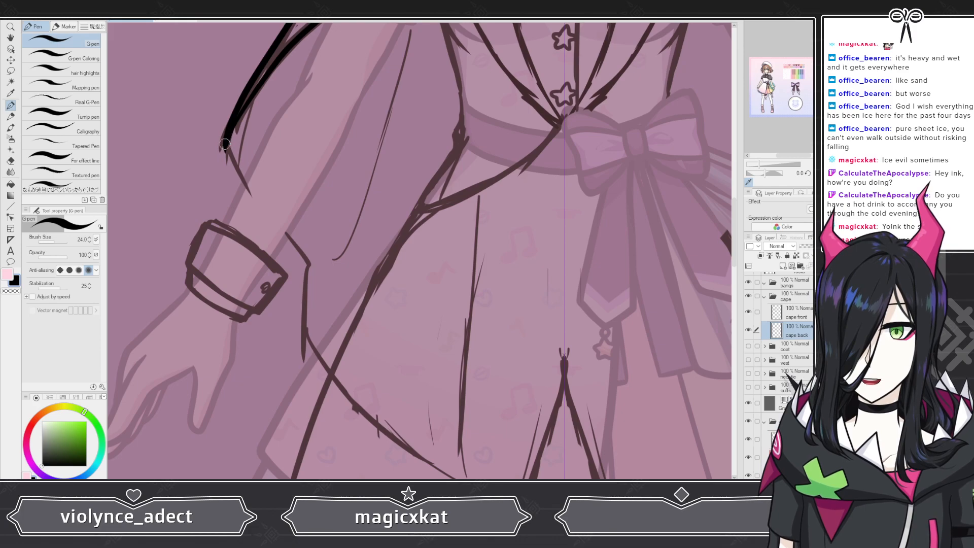
drag(243, 183, 281, 224)
key(ctrl+z)
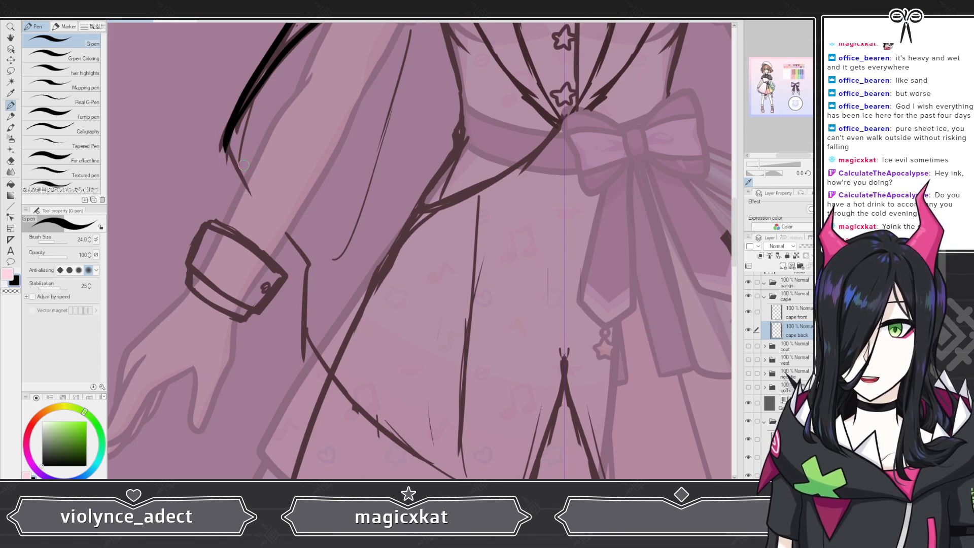
mouse_move(227, 158)
mouse_down()
mouse_move(308, 266)
mouse_move(305, 322)
mouse_move(343, 390)
mouse_up()
drag(378, 423, 457, 479)
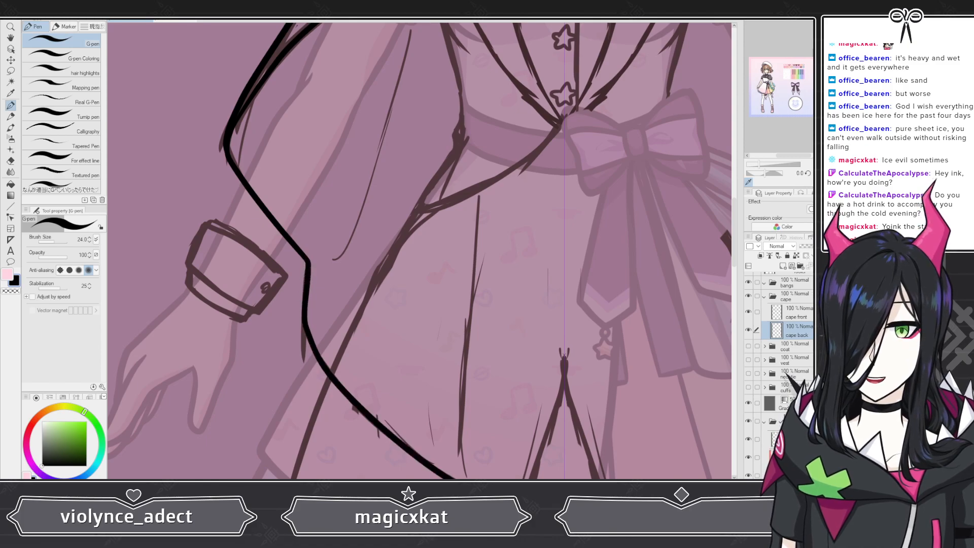
Step: Draw the back cape's inner edge on the cape back layer, running down from the shoulder toward the hip
scroll(381, 272, down, 5)
scroll(381, 273, up, 3)
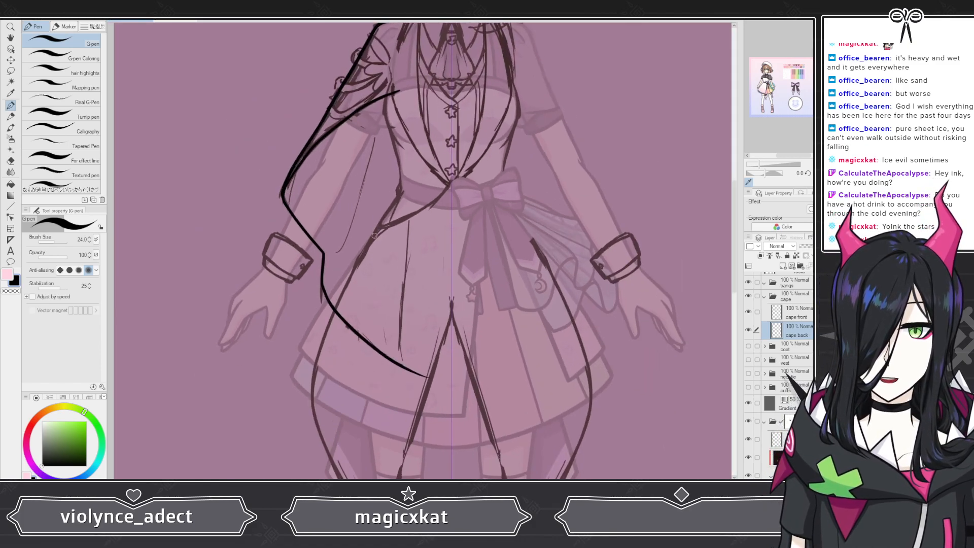
scroll(381, 272, down, 2)
scroll(402, 192, up, 2)
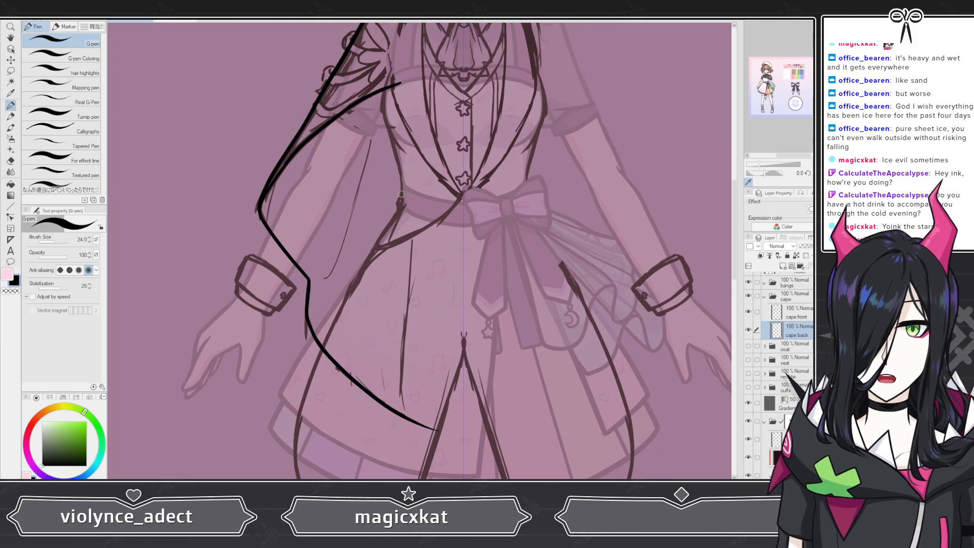
scroll(401, 194, down, 1)
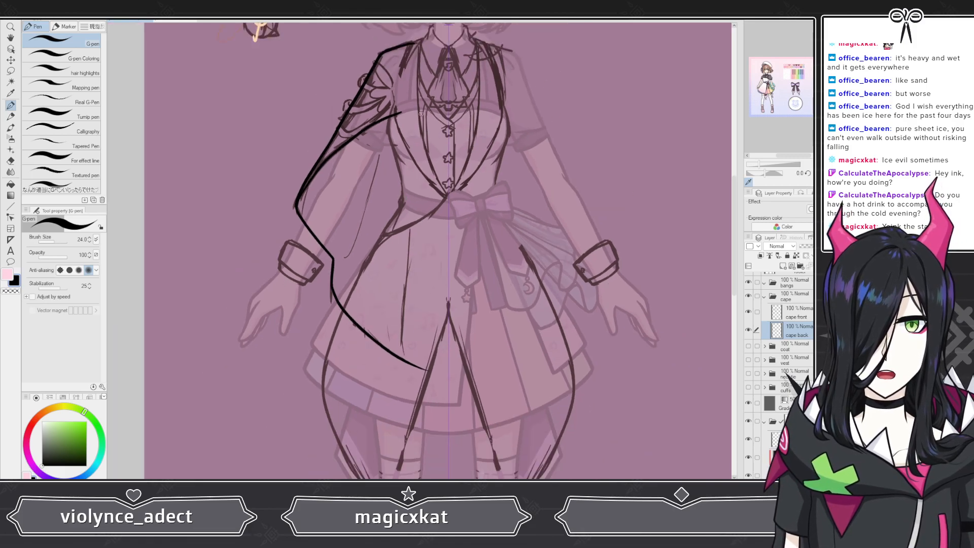
drag(419, 117, 401, 307)
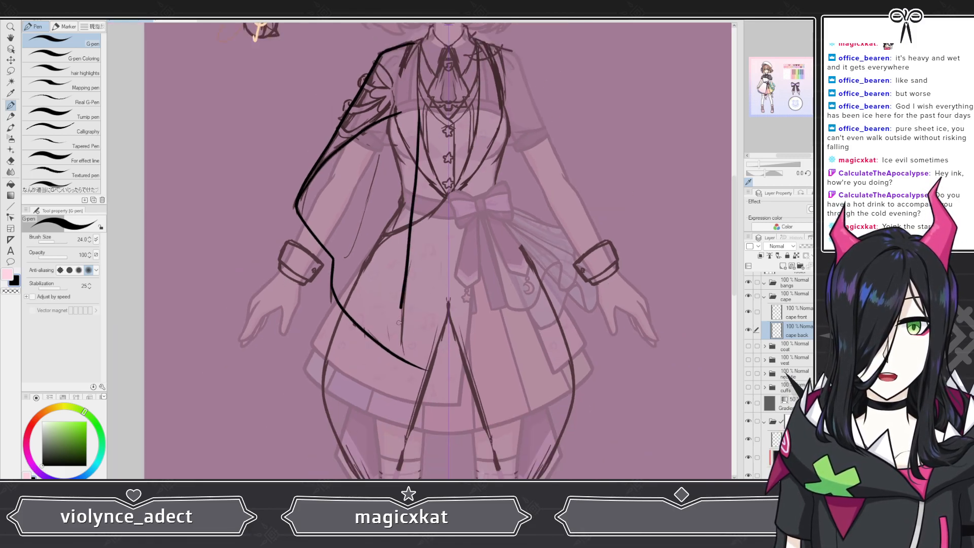
Step: Erase the overshooting tip of the back cape line where its two edges meet, using a hard eraser
scroll(399, 315, up, 6)
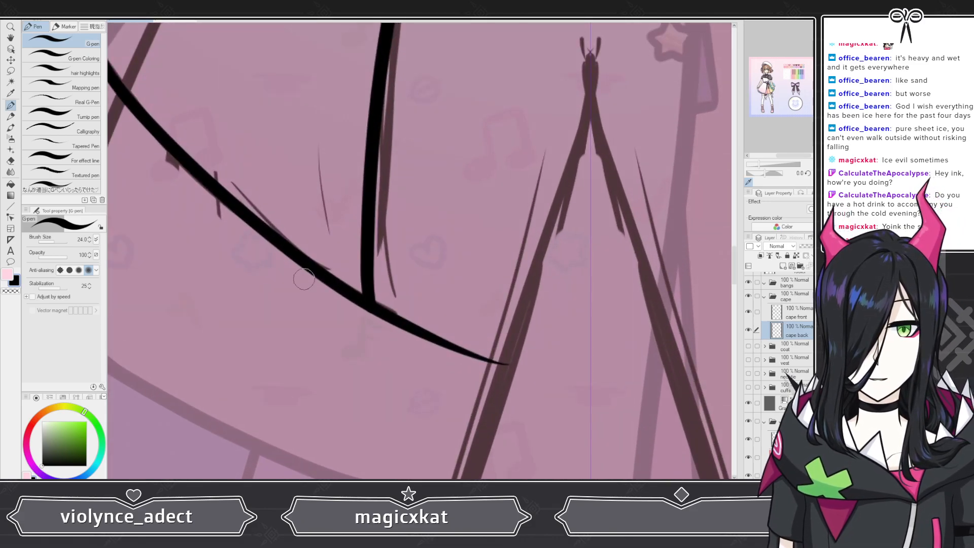
key(e)
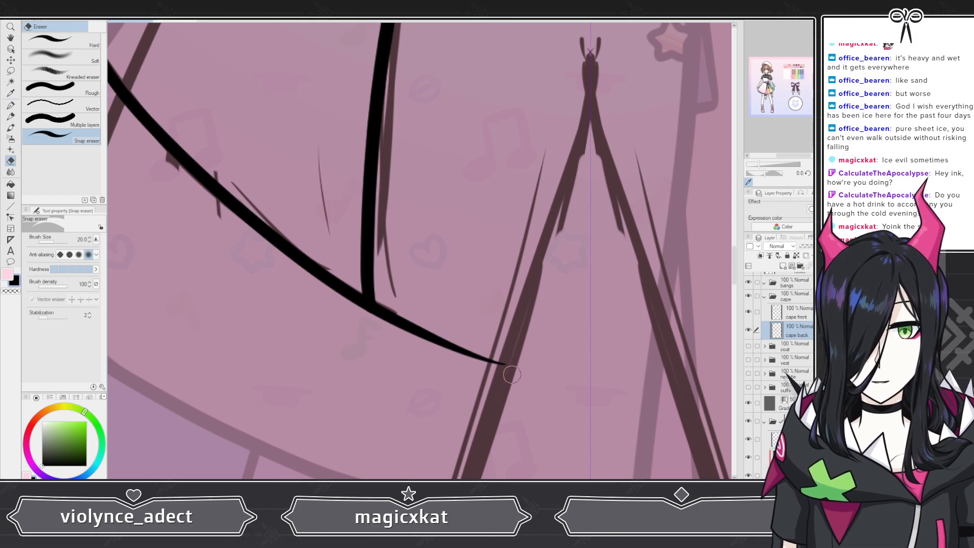
drag(512, 374, 449, 355)
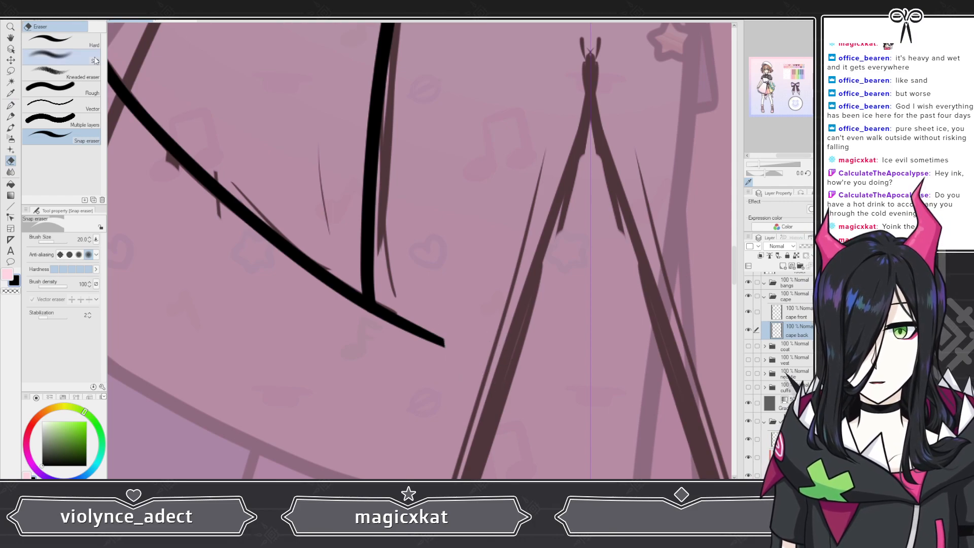
click(89, 42)
mouse_move(444, 322)
mouse_down()
mouse_move(440, 344)
mouse_move(425, 344)
mouse_move(414, 338)
mouse_move(408, 298)
mouse_move(378, 311)
mouse_up()
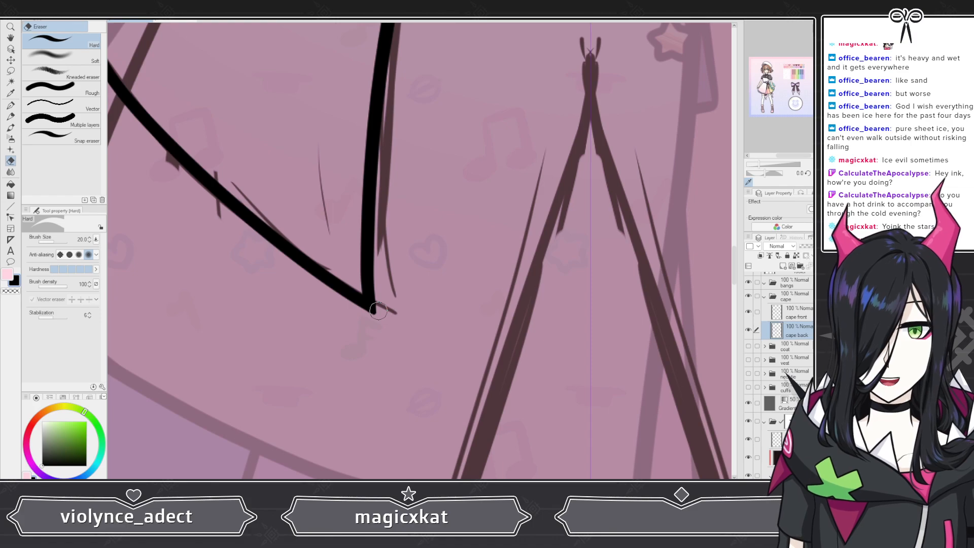
Step: Review the cape outlines by zooming in and out across the whole figure
scroll(381, 293, down, 10)
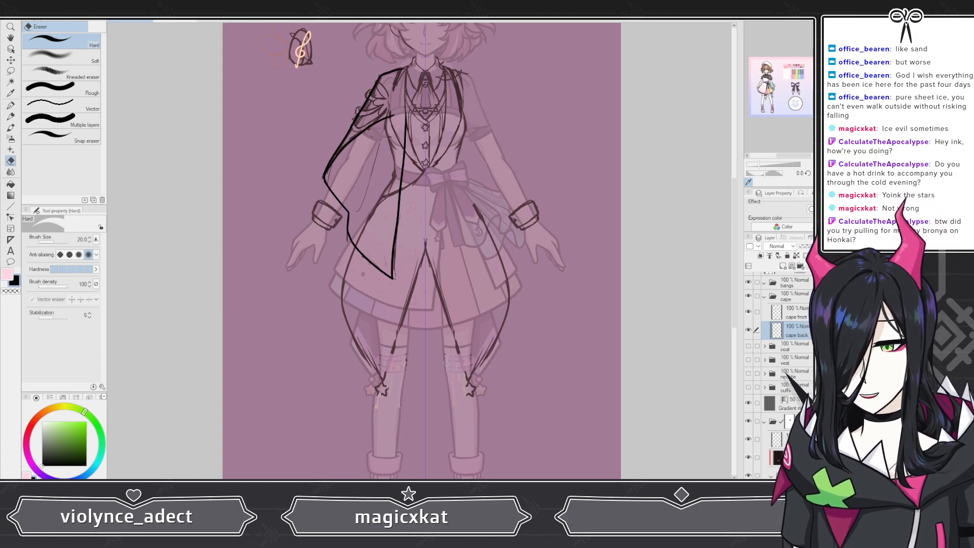
scroll(341, 292, down, 4)
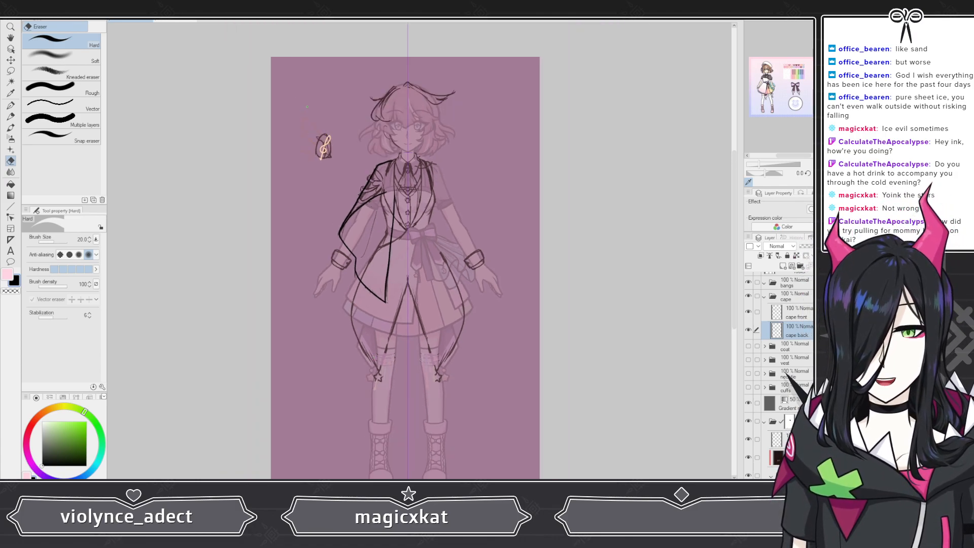
scroll(345, 162, up, 8)
scroll(455, 260, up, 4)
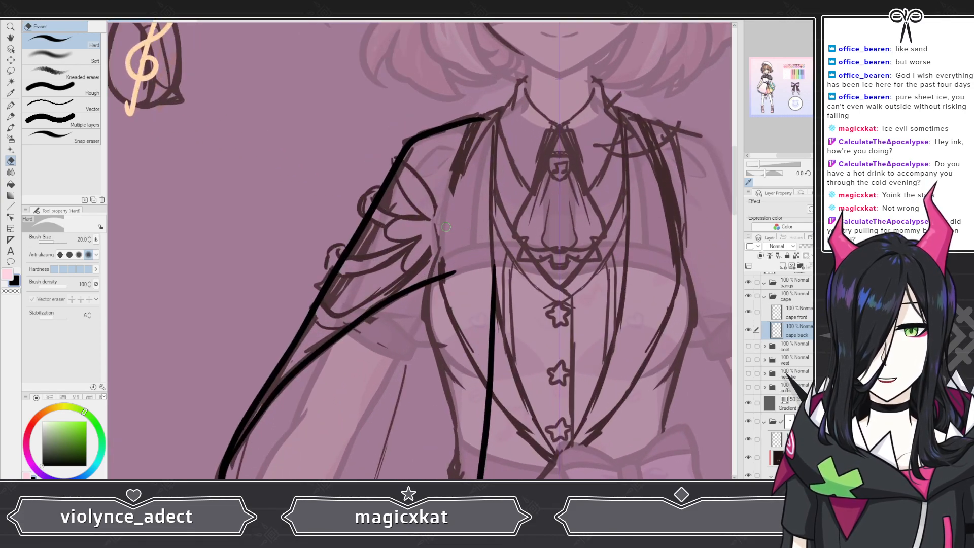
scroll(445, 226, down, 5)
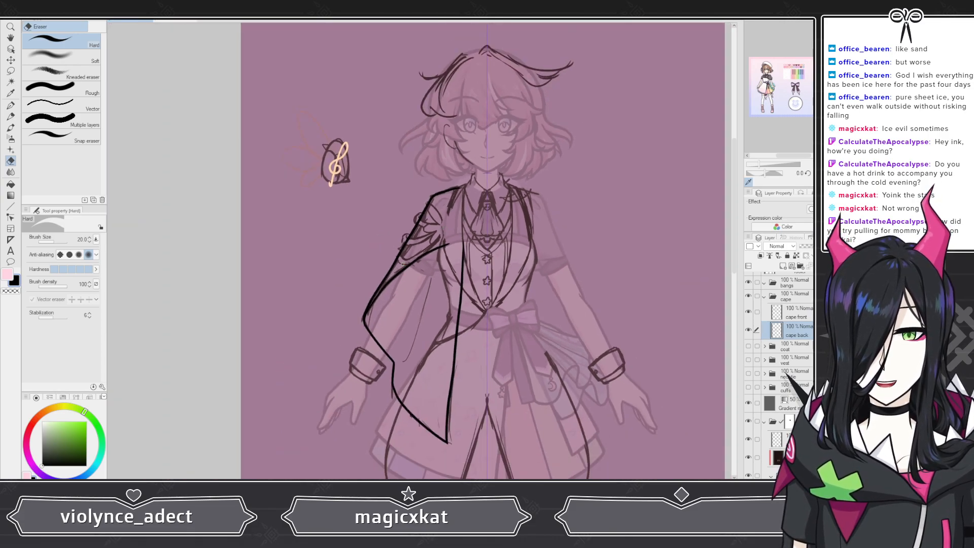
scroll(404, 295, up, 3)
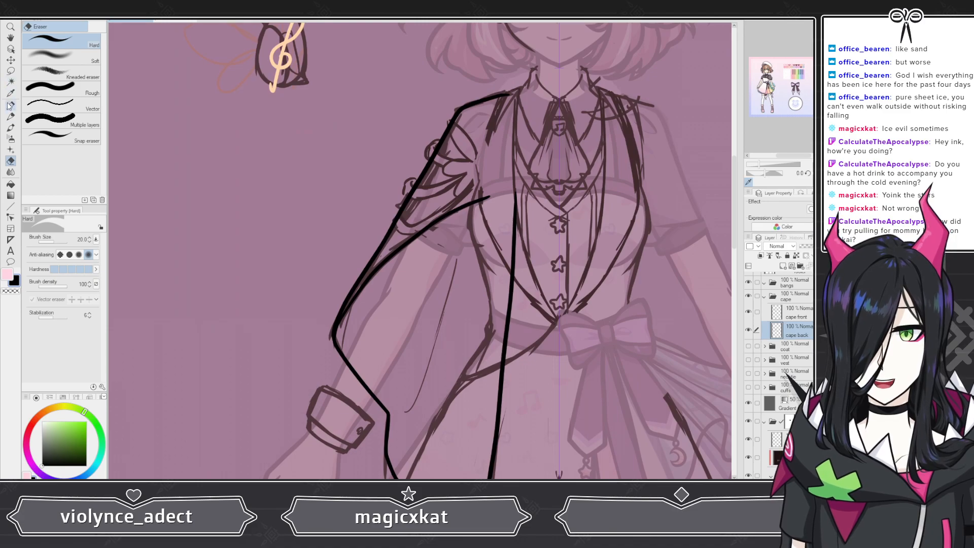
click(11, 105)
scroll(296, 181, down, 6)
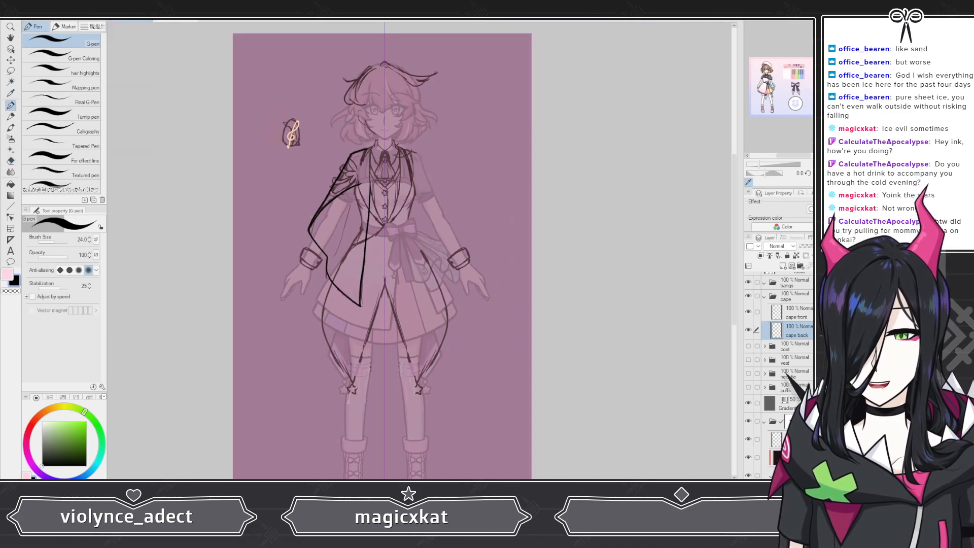
scroll(311, 217, up, 5)
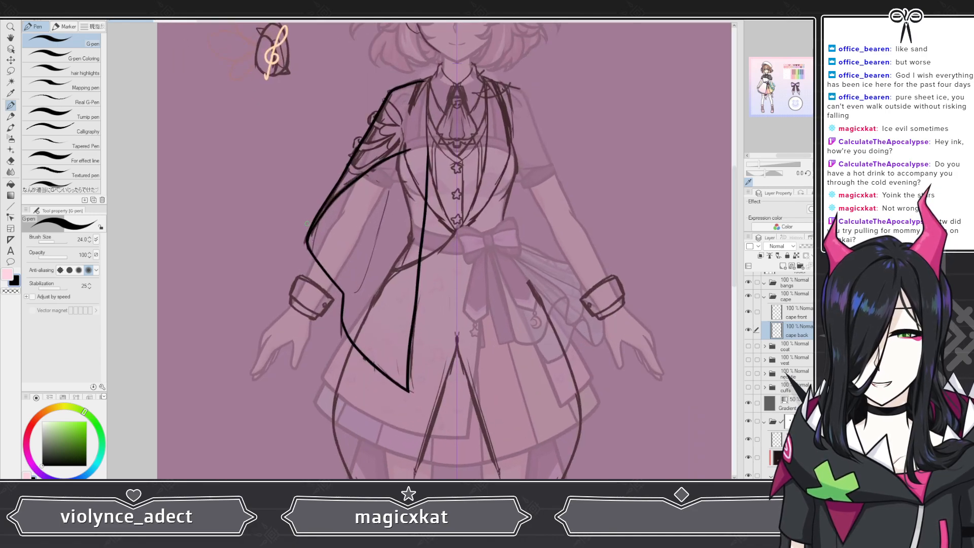
scroll(307, 223, up, 1)
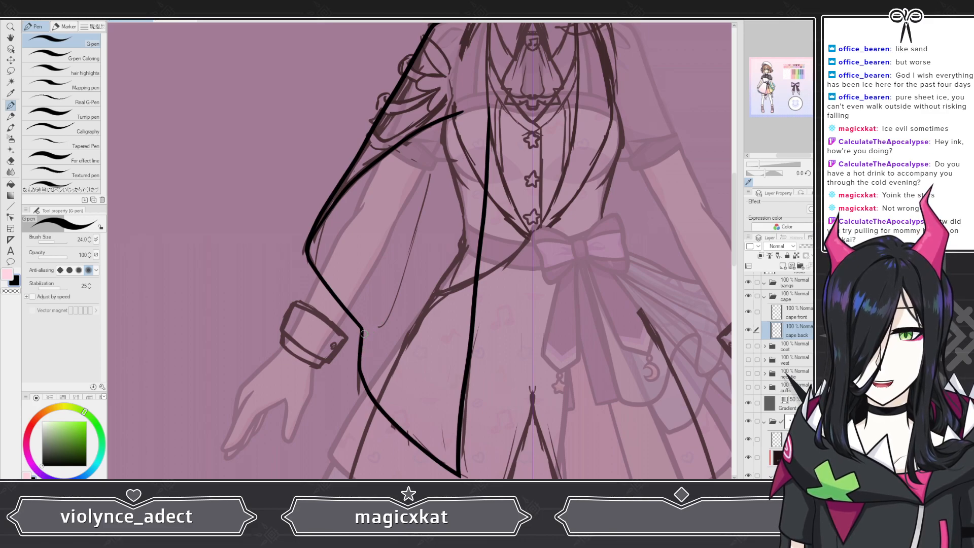
scroll(415, 295, down, 1)
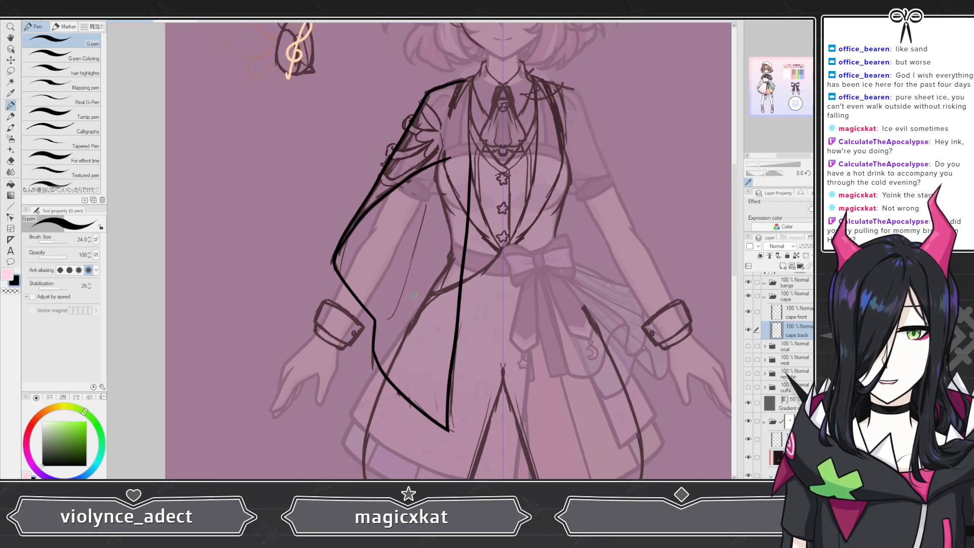
scroll(414, 294, down, 4)
scroll(414, 294, up, 5)
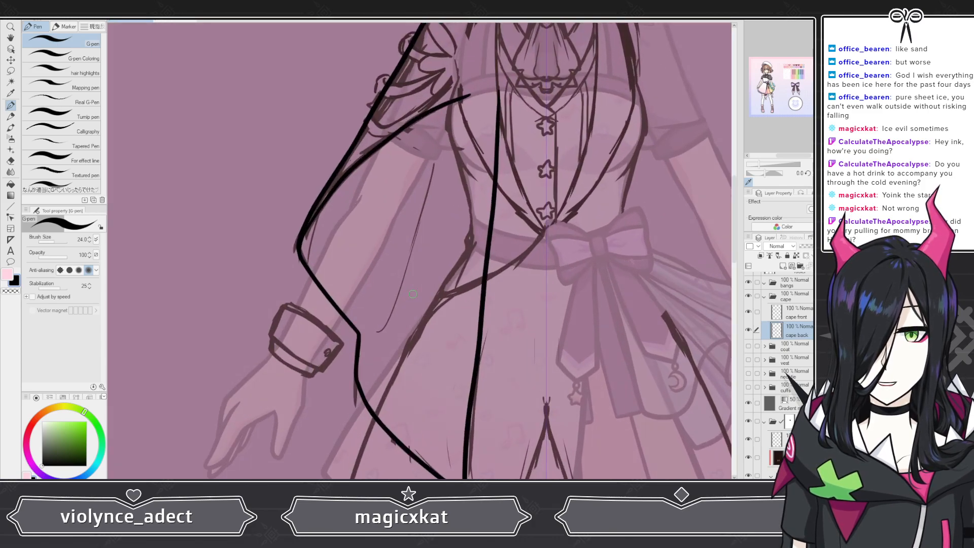
scroll(413, 295, up, 1)
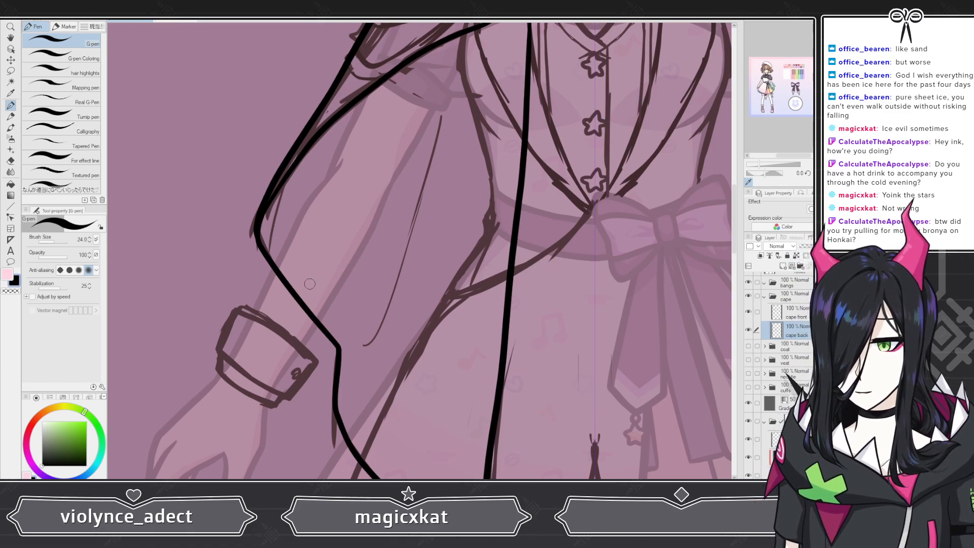
scroll(309, 283, down, 6)
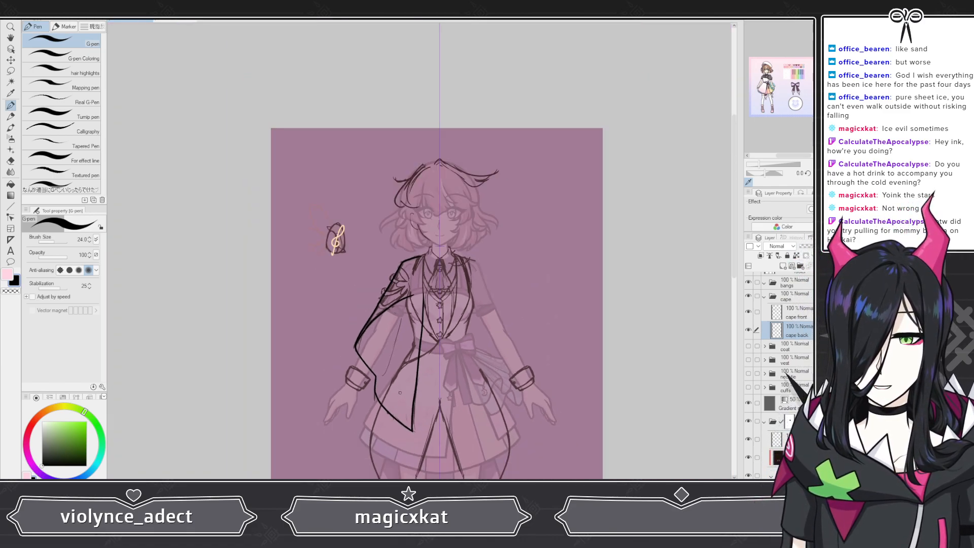
scroll(399, 392, up, 2)
scroll(372, 395, up, 2)
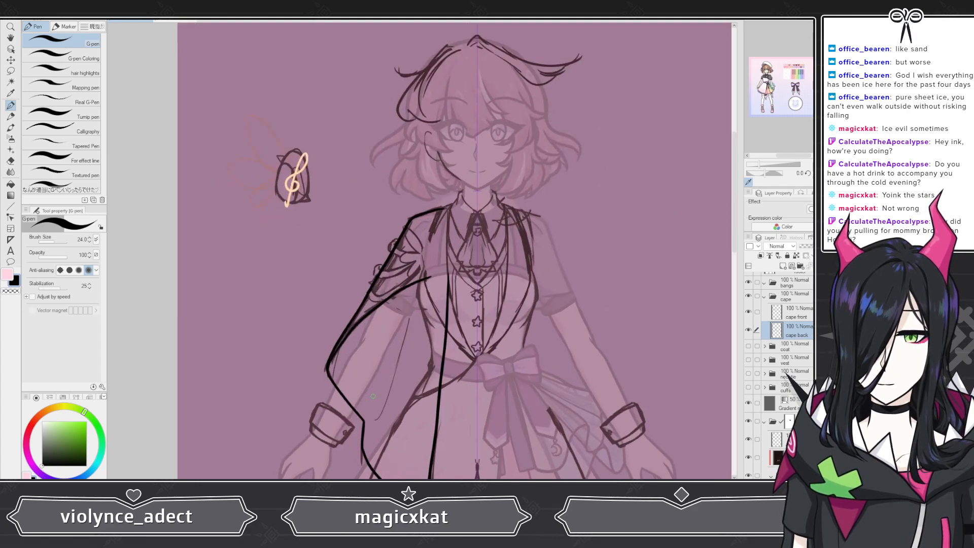
scroll(373, 395, up, 2)
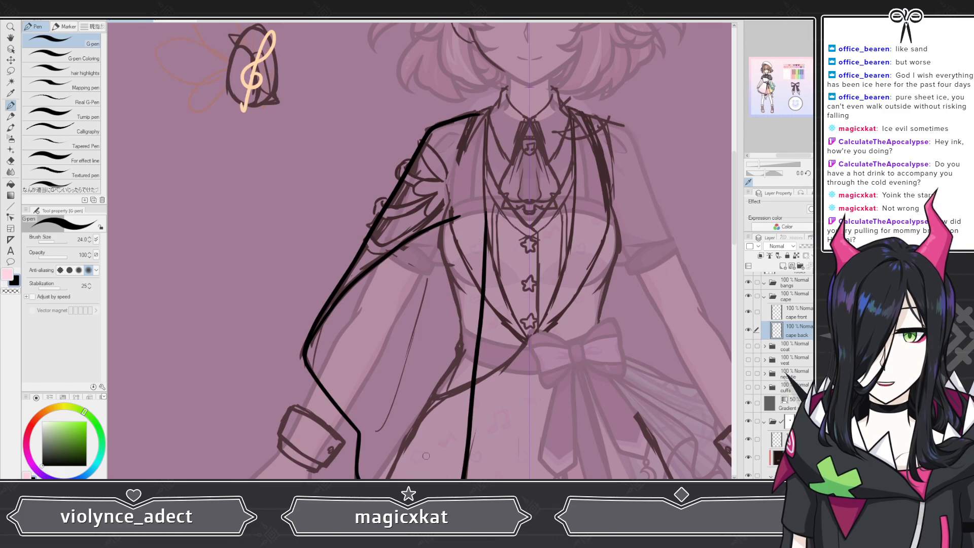
scroll(396, 209, down, 4)
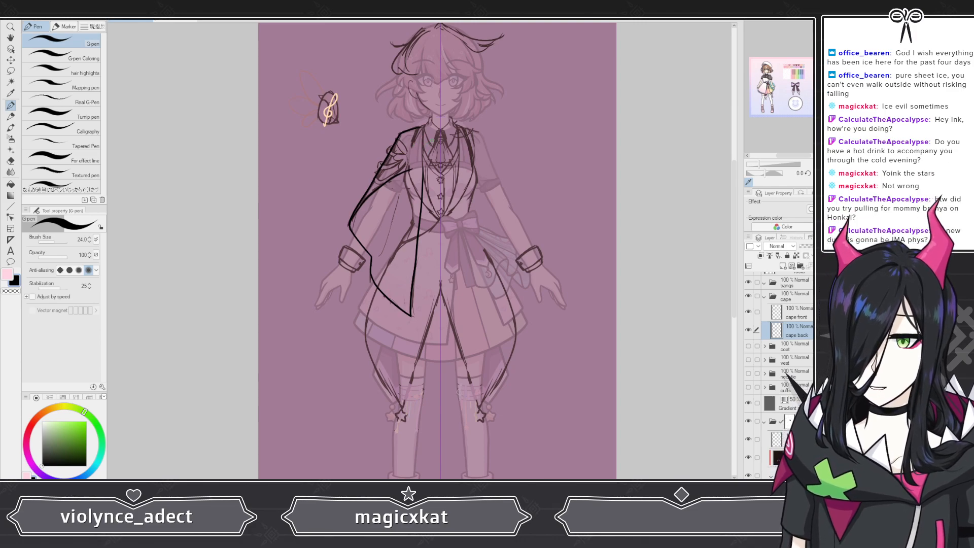
scroll(407, 112, up, 4)
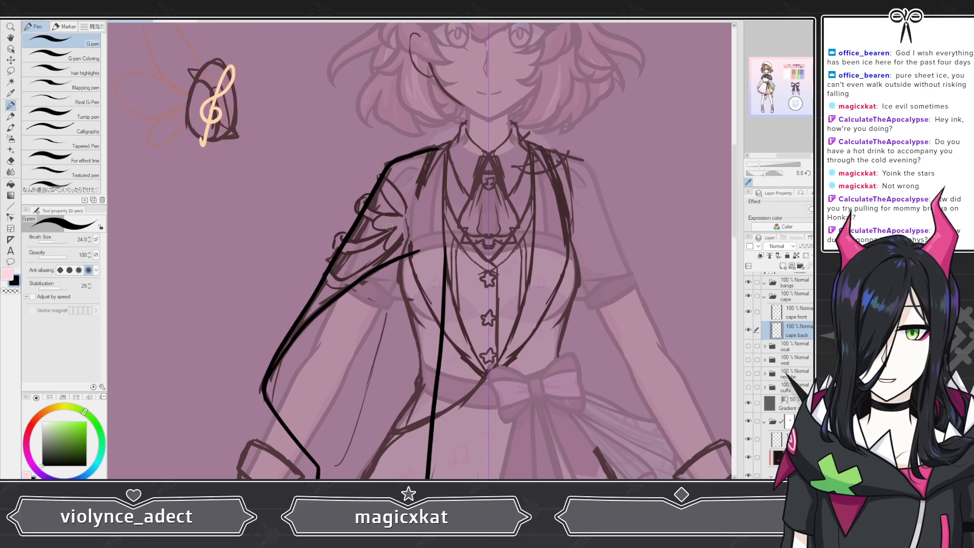
scroll(374, 143, up, 3)
scroll(373, 144, down, 2)
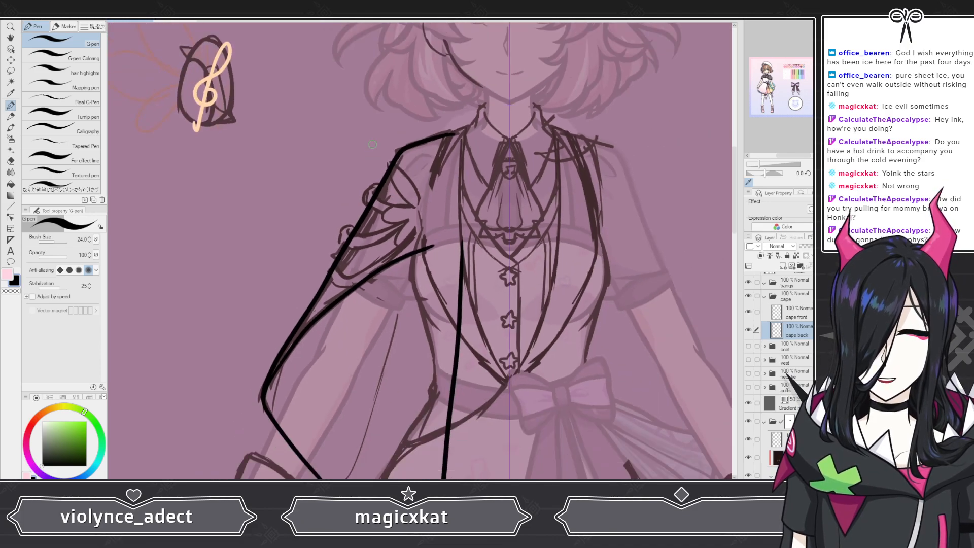
scroll(372, 144, down, 3)
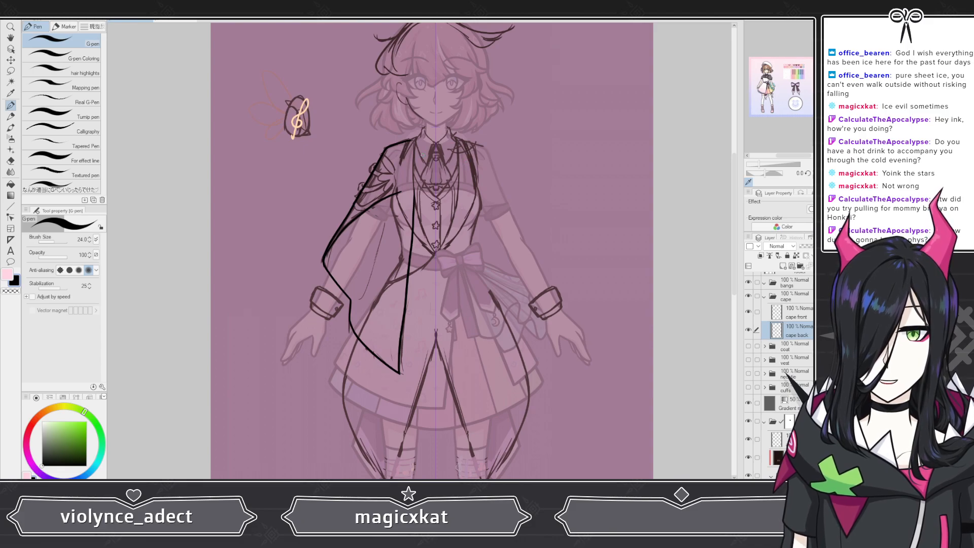
scroll(430, 156, up, 5)
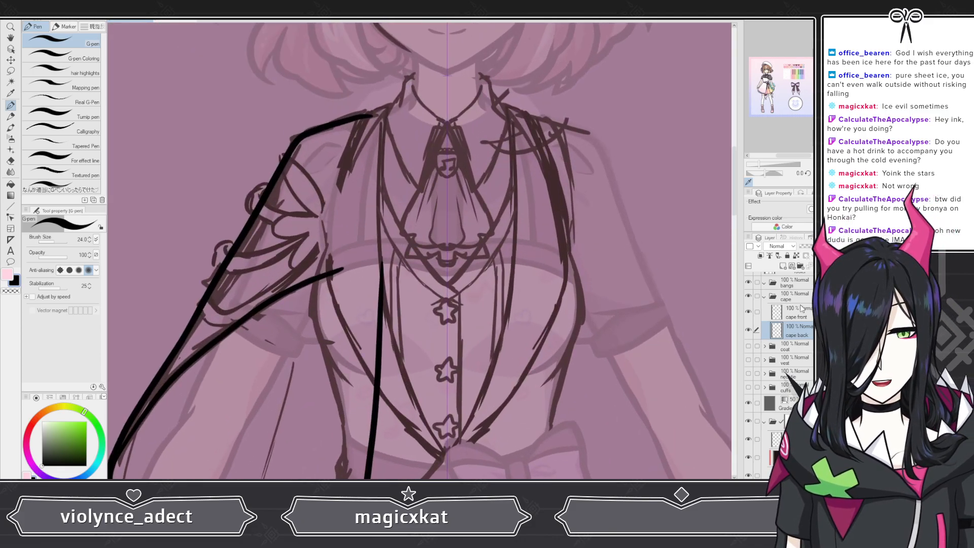
Step: Add a new layer above cape front in the cape folder, named beginning with cape bro
key(ctrl+shift+n)
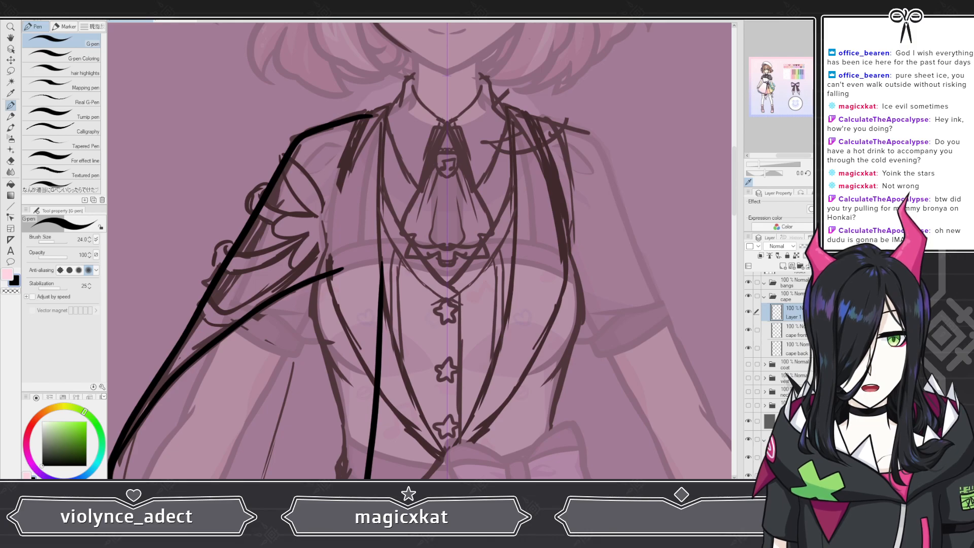
text(cape)
key(Return)
scroll(525, 252, down, 7)
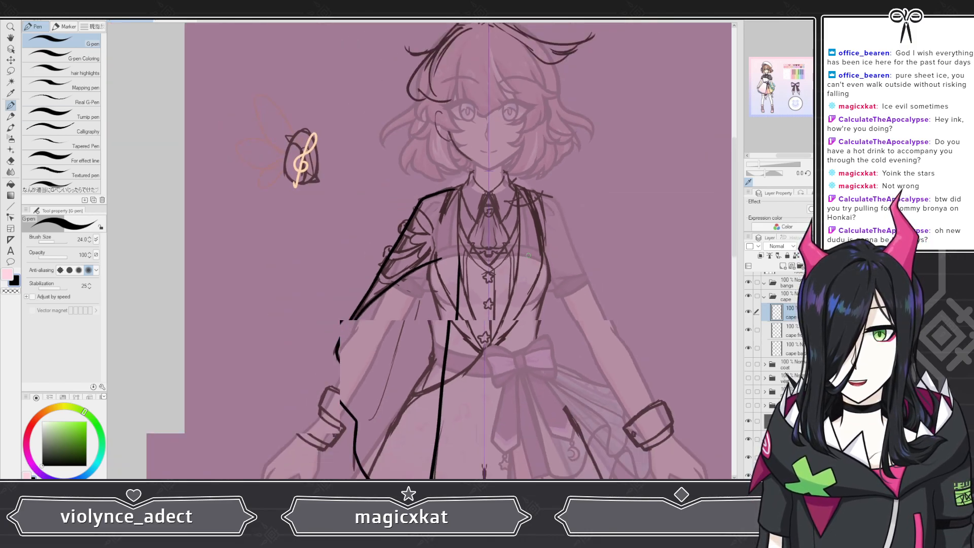
scroll(526, 254, down, 3)
scroll(406, 197, up, 7)
scroll(778, 345, down, 1)
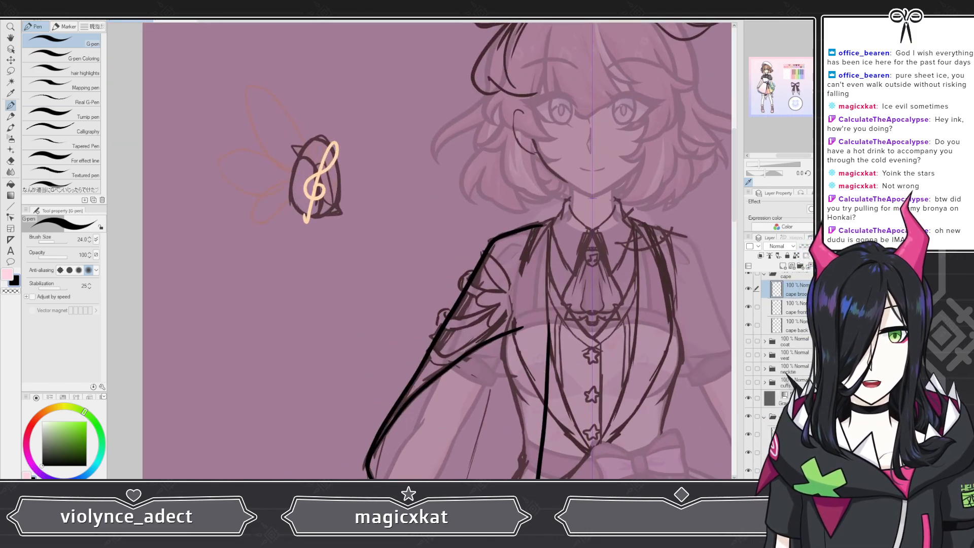
scroll(759, 341, down, 3)
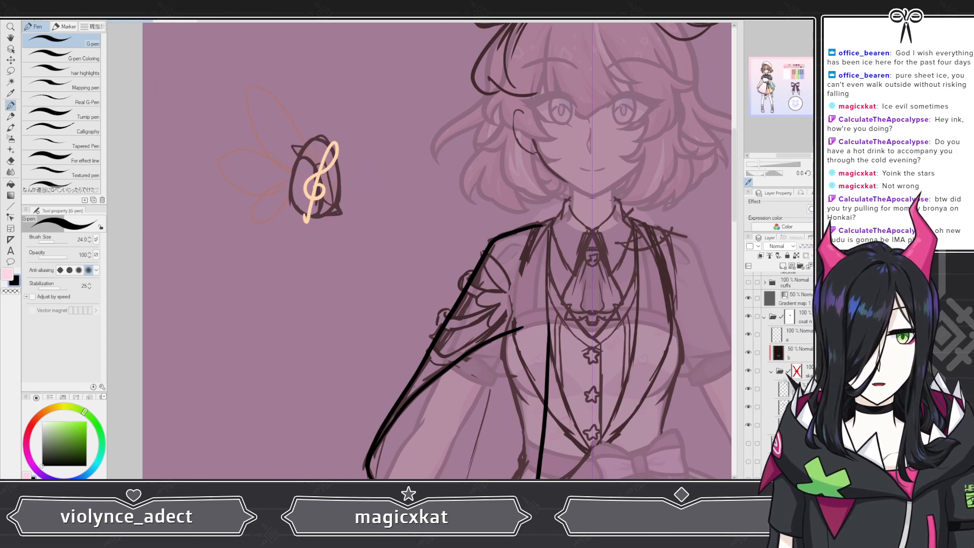
click(748, 334)
click(748, 335)
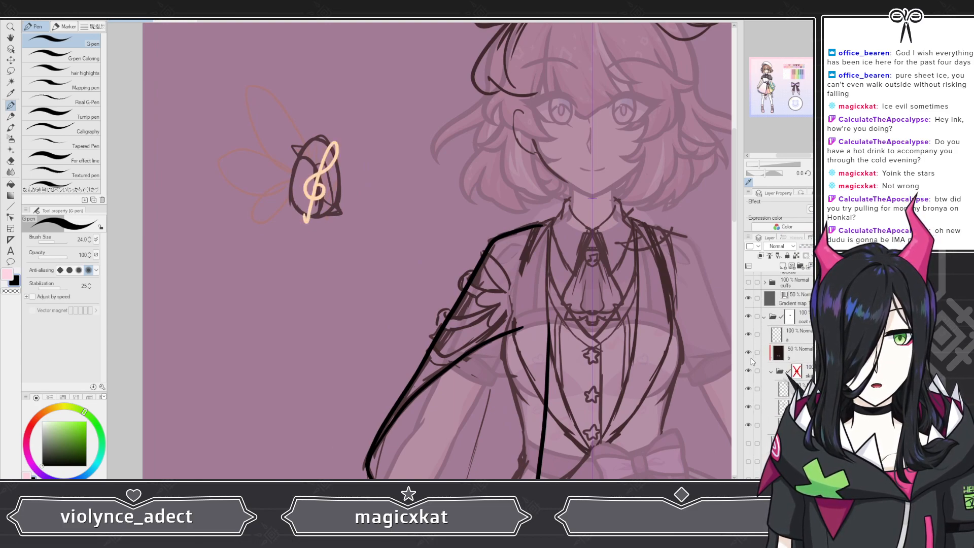
click(748, 389)
click(748, 389)
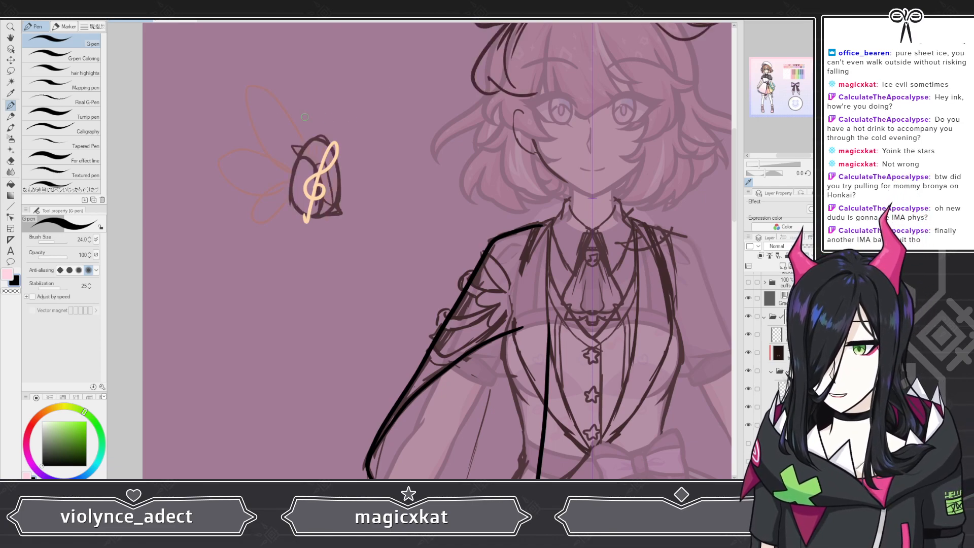
Step: Lasso-select the clef brooch sketch beside the head and hide the gradient map and background colour layers
key(m)
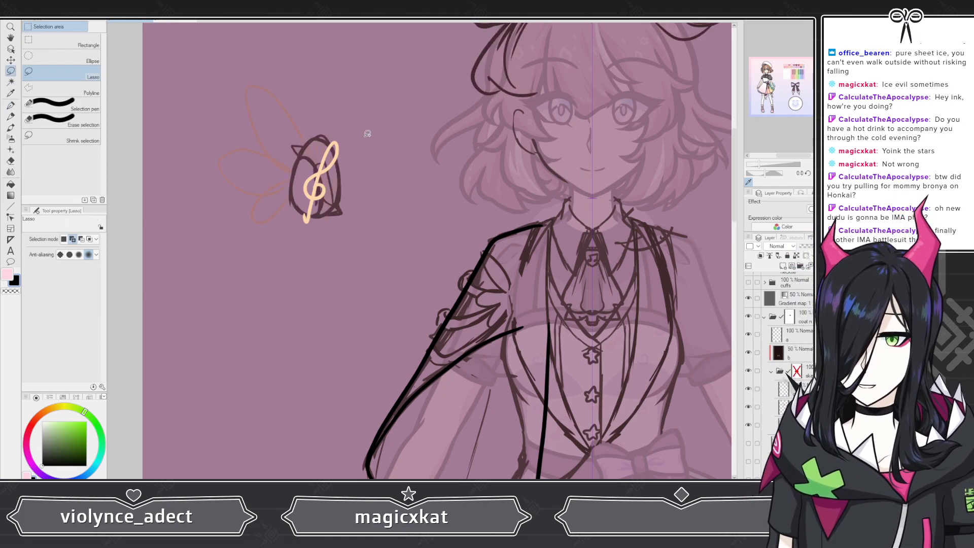
mouse_move(374, 139)
mouse_down()
mouse_move(265, 62)
mouse_move(206, 152)
mouse_move(358, 183)
mouse_up()
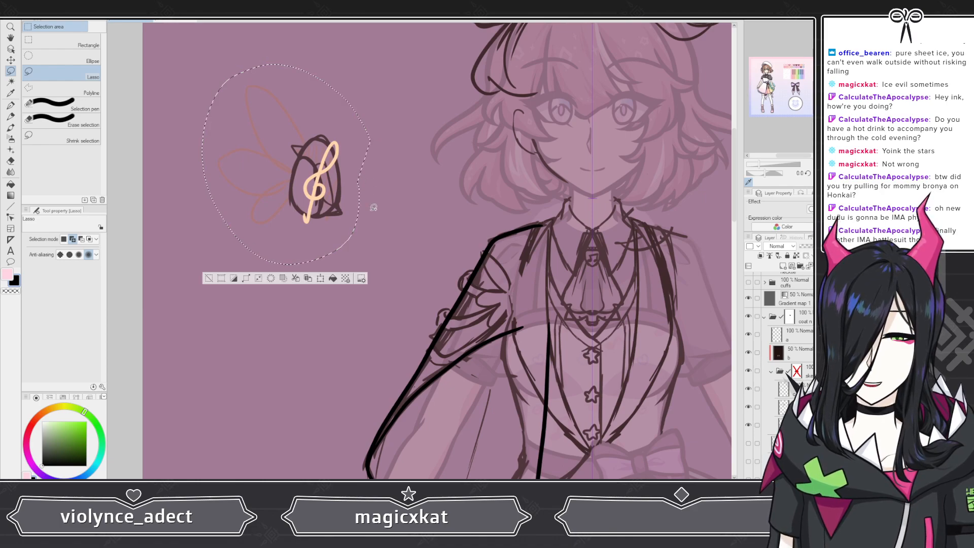
click(10, 60)
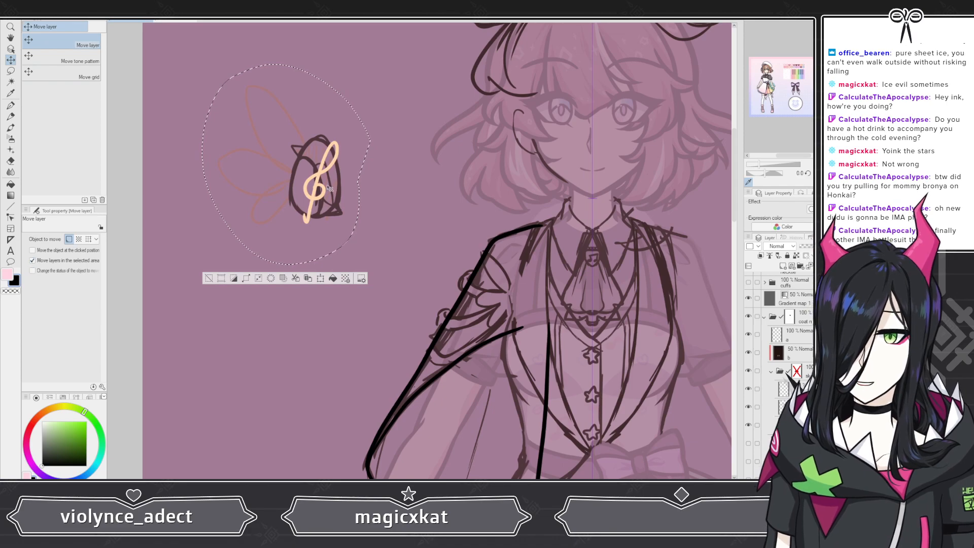
mouse_move(327, 188)
mouse_down()
mouse_move(327, 219)
mouse_move(336, 216)
mouse_move(326, 188)
mouse_up()
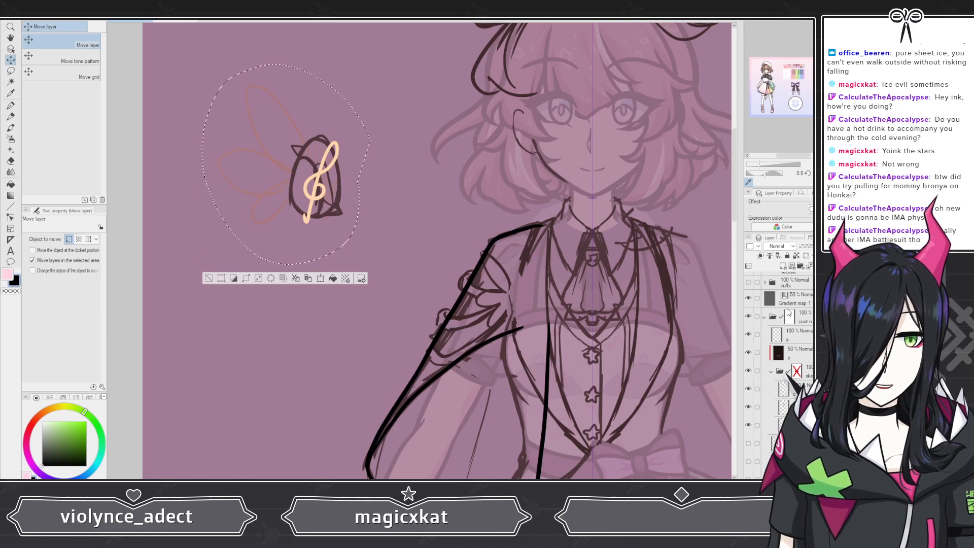
click(748, 298)
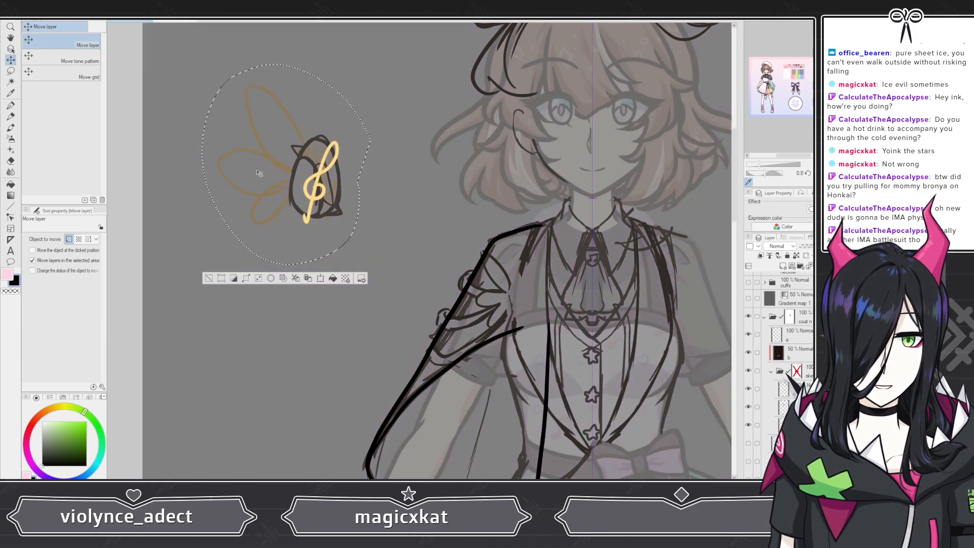
scroll(790, 374, down, 3)
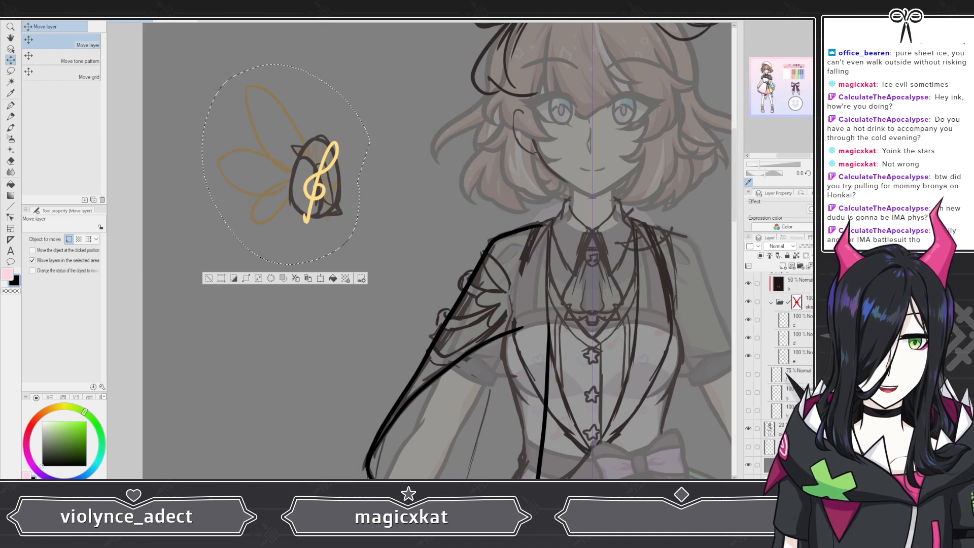
click(748, 465)
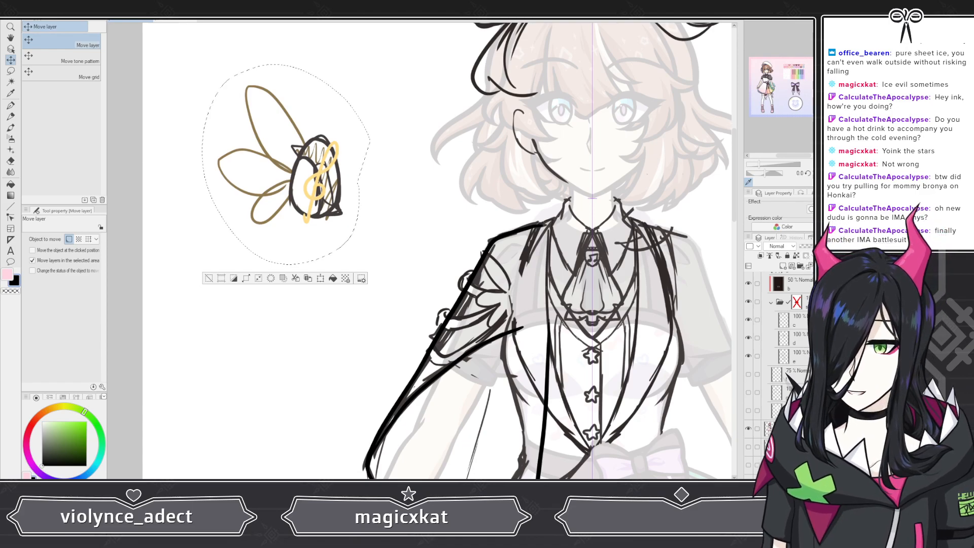
scroll(778, 375, up, 5)
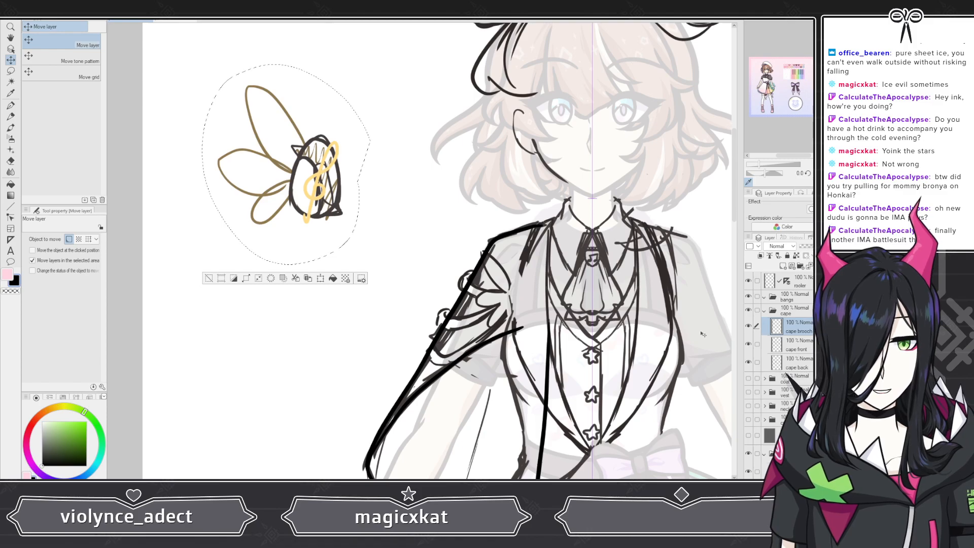
scroll(778, 375, down, 5)
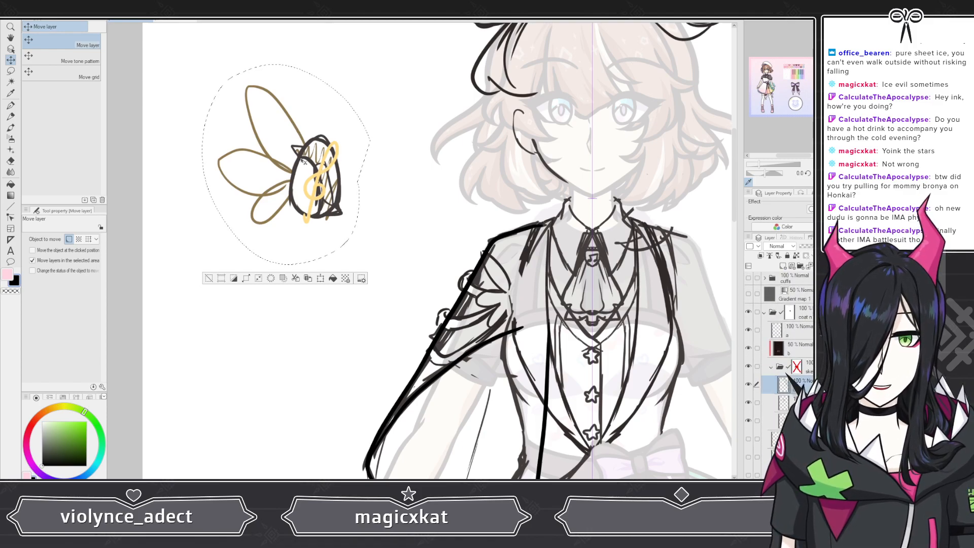
Step: Scale the selected brooch sketch down and move it onto the cape at the figure's shoulder
drag(303, 160, 324, 191)
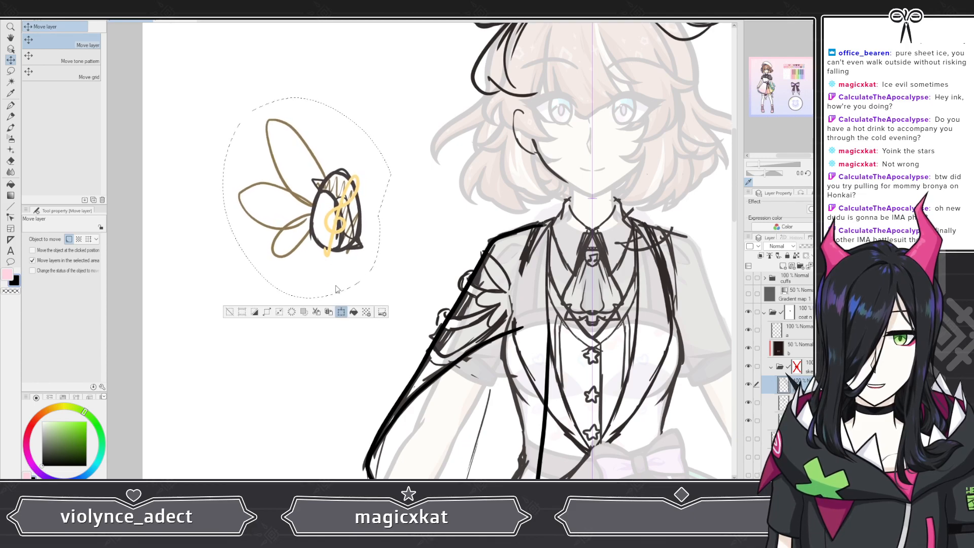
key(ctrl+t)
mouse_move(222, 96)
mouse_down()
mouse_move(278, 160)
mouse_move(345, 209)
mouse_up()
drag(368, 256, 517, 297)
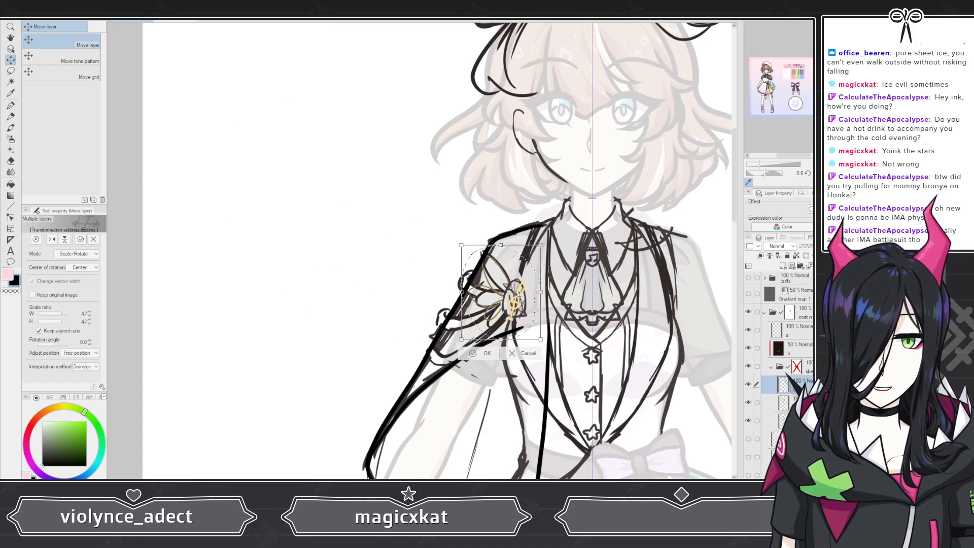
drag(541, 243, 561, 235)
drag(533, 303, 534, 307)
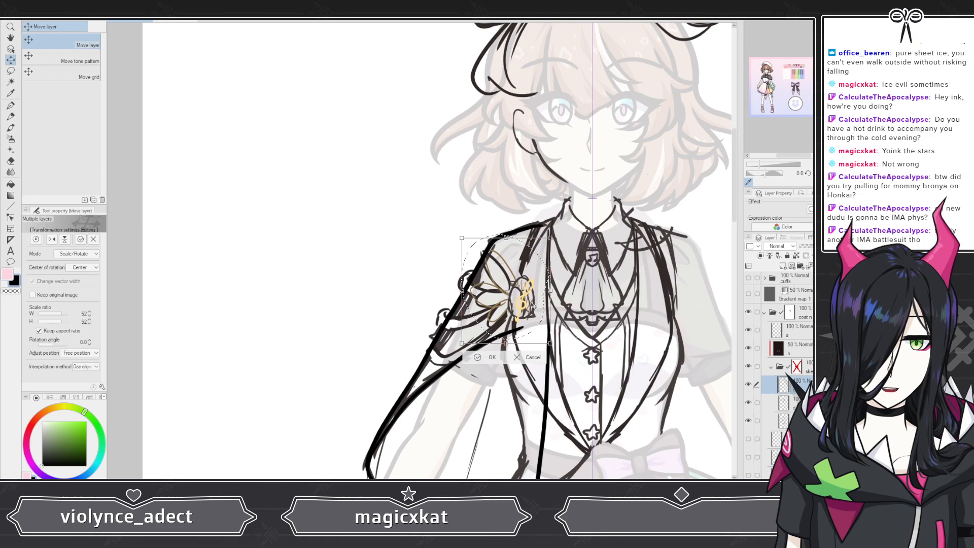
click(490, 357)
click(431, 356)
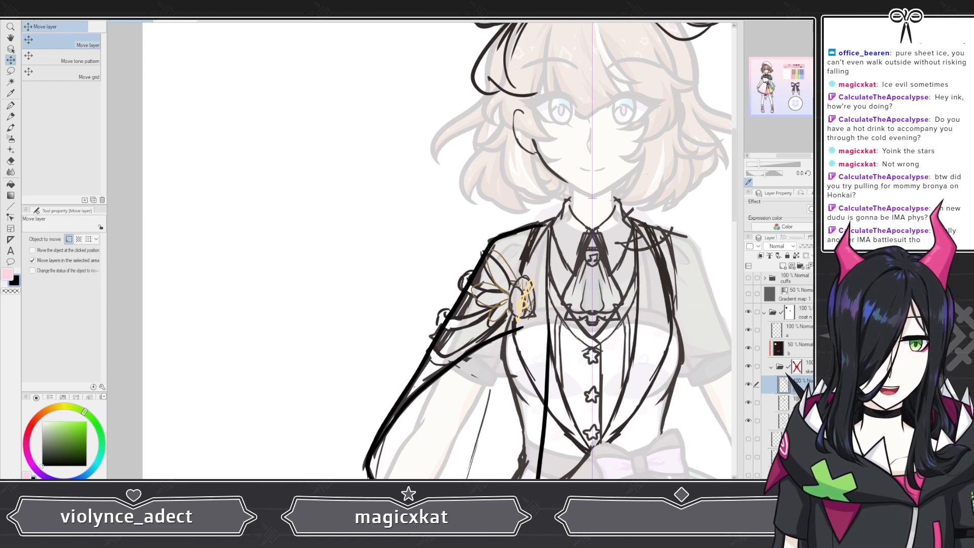
Step: Show the gradient map and background colour layers again, briefly toggling the line art layer
click(749, 294)
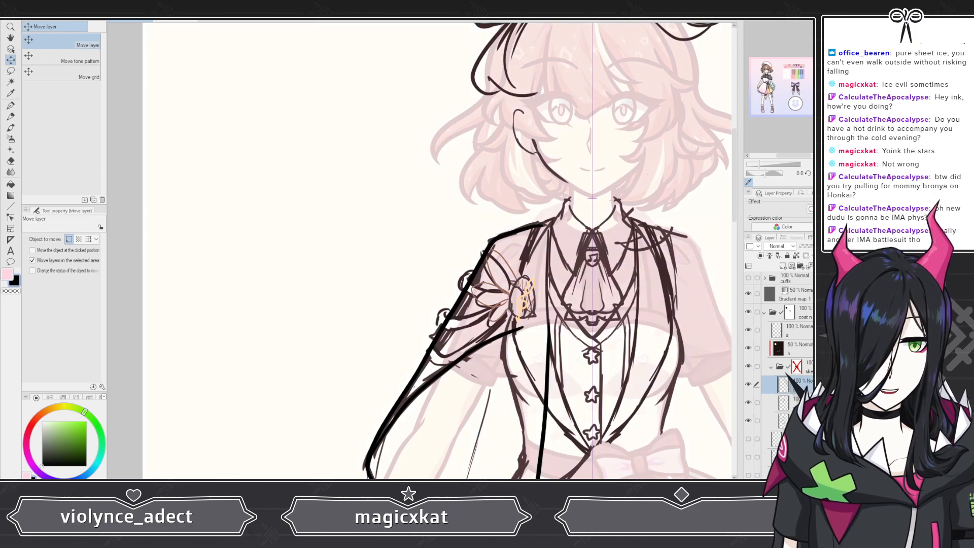
scroll(756, 325, down, 3)
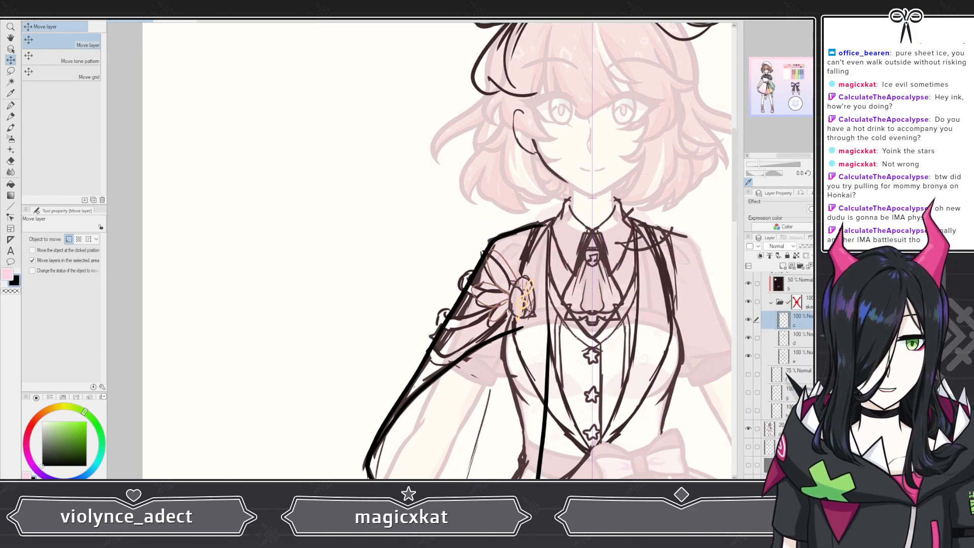
click(748, 464)
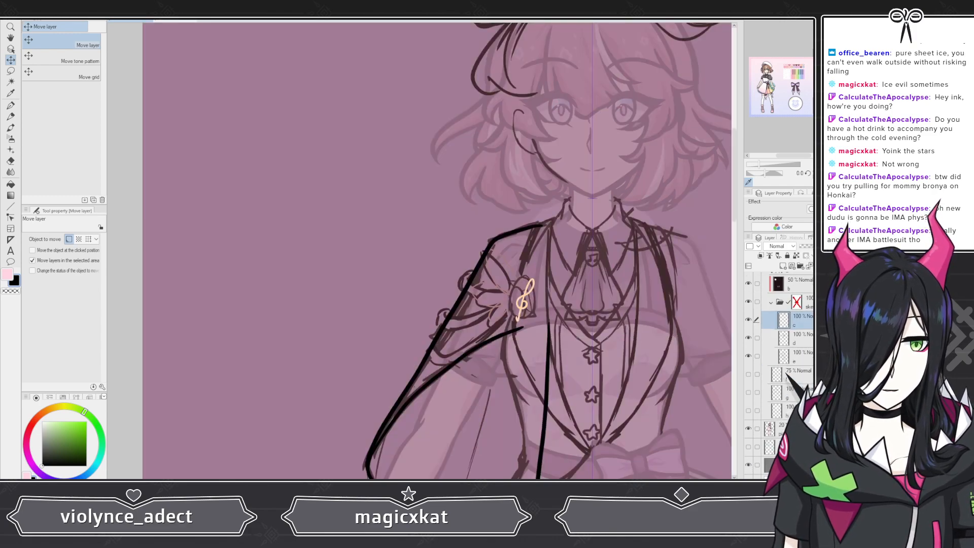
scroll(778, 375, up, 5)
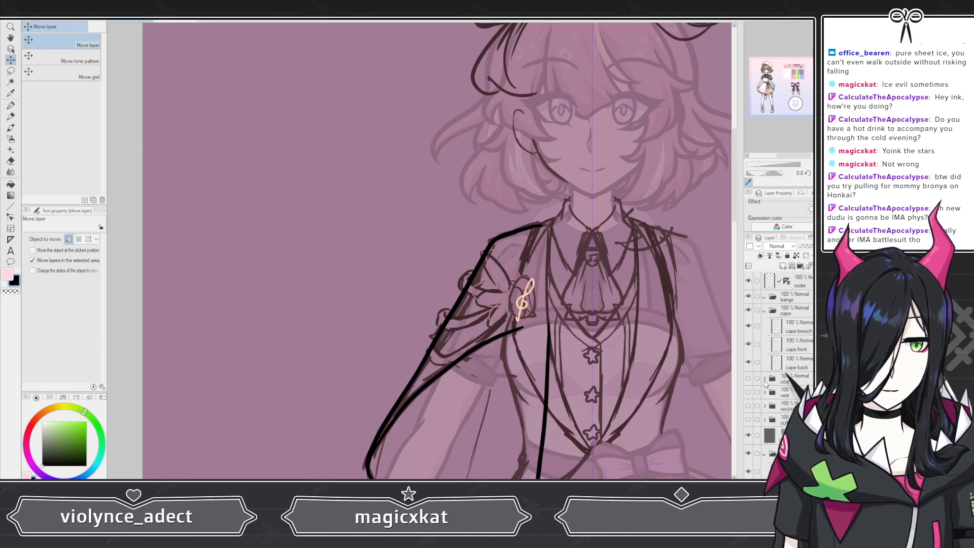
click(748, 453)
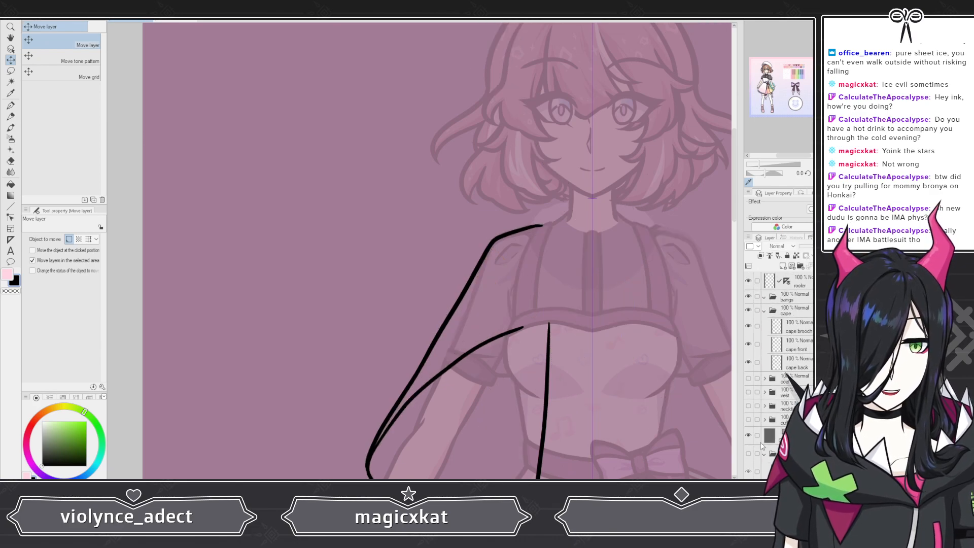
click(749, 452)
Step: On the cape brooch layer, draw the brooch's rounded outline with a pointed tip around the clef, using the G-pen
click(764, 454)
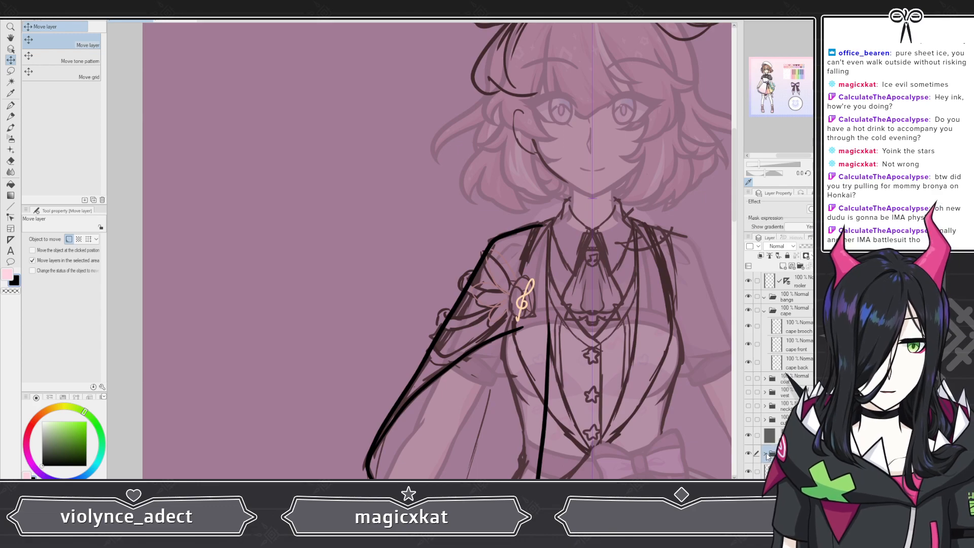
click(791, 326)
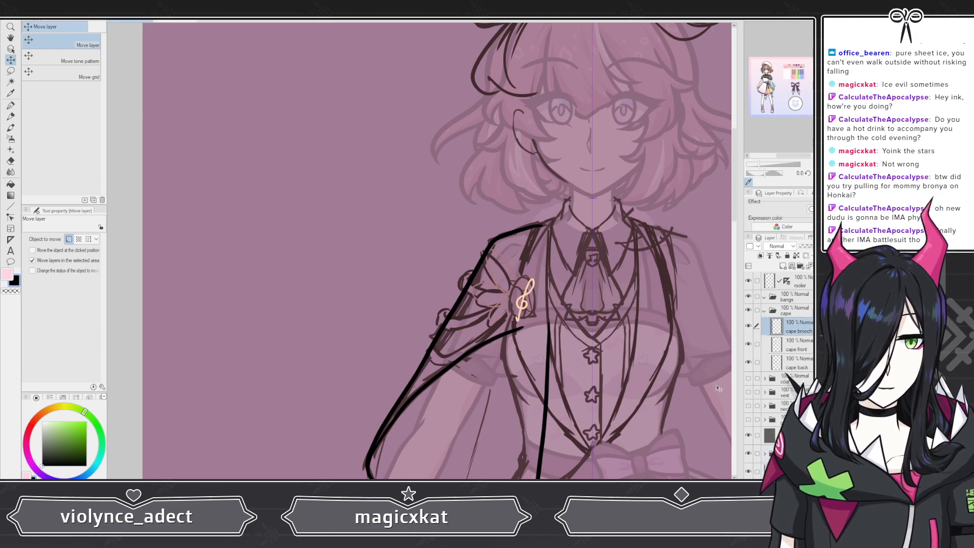
click(11, 106)
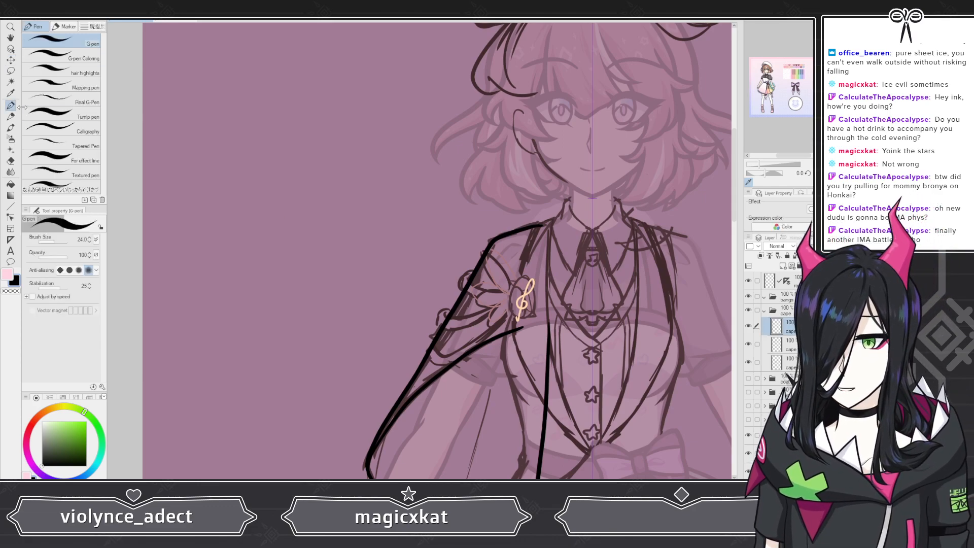
scroll(517, 235, up, 4)
scroll(517, 236, up, 5)
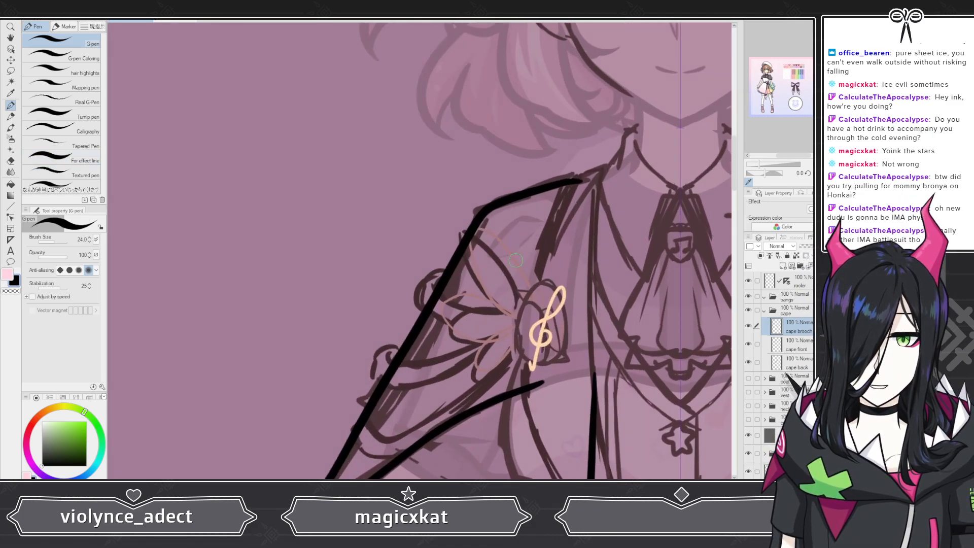
scroll(597, 384, up, 1)
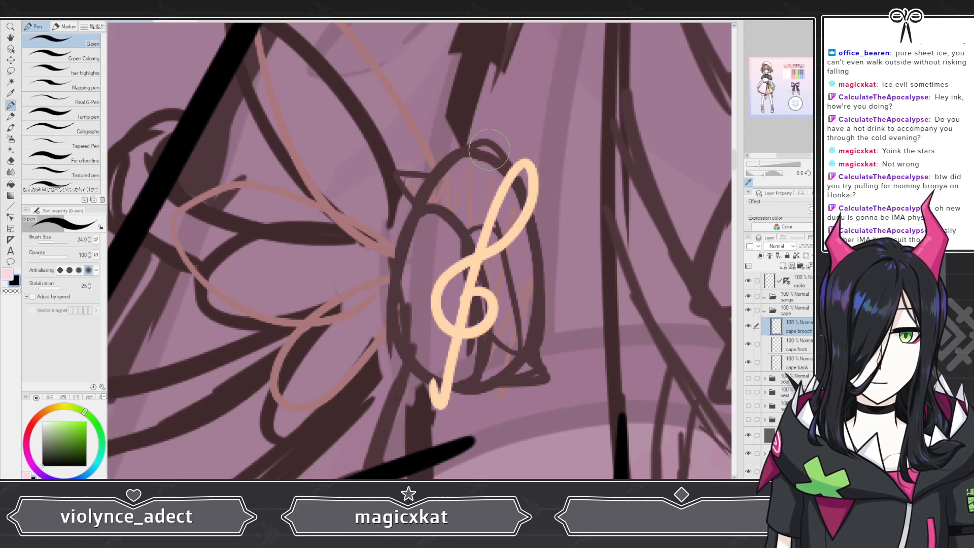
mouse_move(516, 178)
mouse_down()
mouse_move(486, 148)
mouse_move(463, 147)
mouse_move(426, 171)
mouse_move(396, 171)
mouse_move(410, 206)
mouse_move(387, 277)
mouse_move(387, 324)
mouse_move(419, 362)
mouse_move(460, 381)
mouse_move(543, 374)
mouse_move(532, 352)
mouse_move(534, 216)
mouse_move(500, 158)
mouse_up()
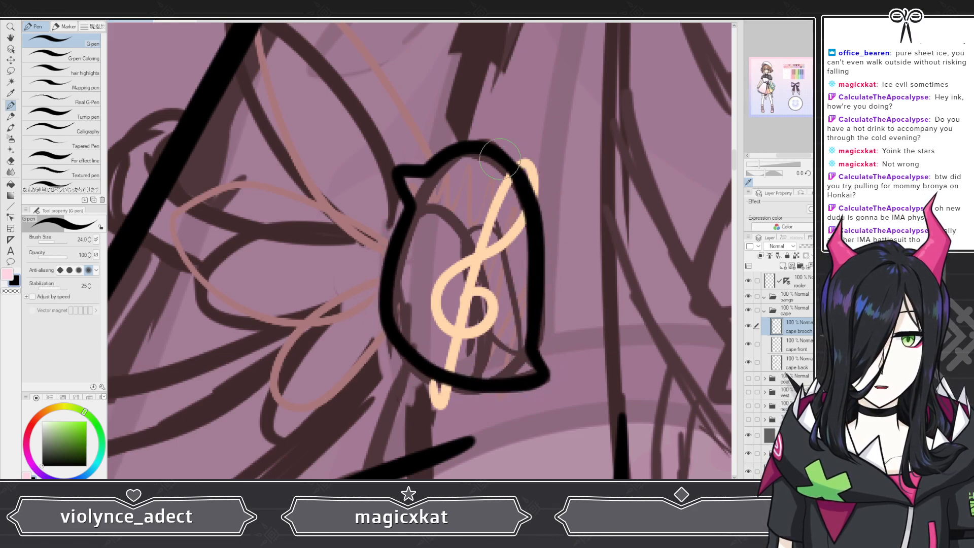
key(ctrl+z)
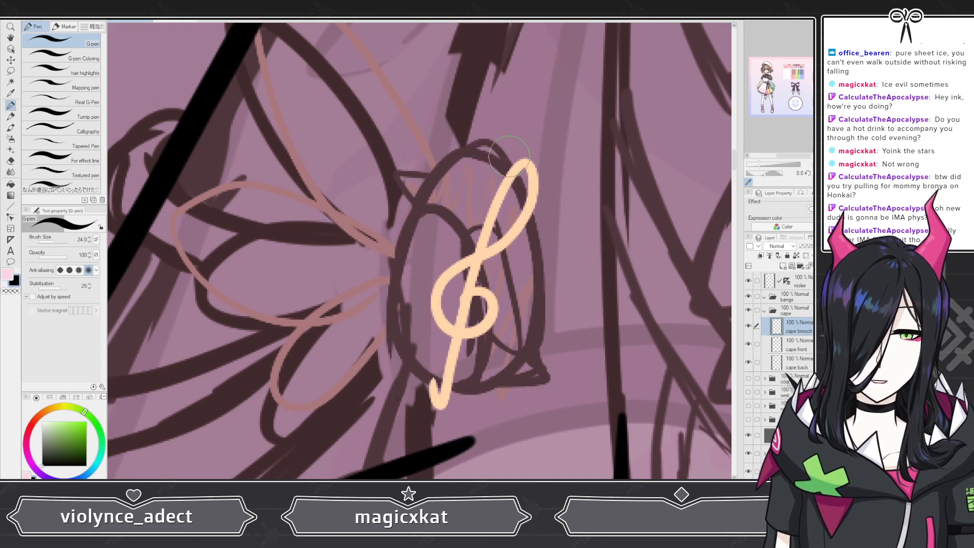
mouse_move(516, 177)
mouse_down()
mouse_move(478, 149)
mouse_move(449, 165)
mouse_move(417, 214)
mouse_move(398, 272)
mouse_move(392, 325)
mouse_move(407, 364)
mouse_move(452, 385)
mouse_move(545, 375)
mouse_move(530, 354)
mouse_move(536, 229)
mouse_move(493, 140)
mouse_up()
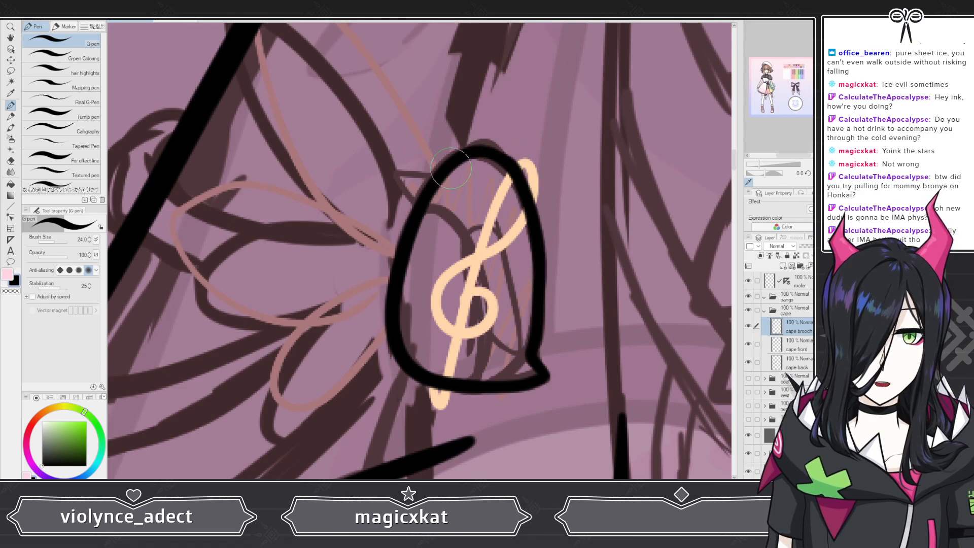
mouse_move(437, 171)
mouse_down()
mouse_move(395, 169)
mouse_move(417, 205)
mouse_move(460, 230)
mouse_move(474, 266)
mouse_move(473, 359)
mouse_up()
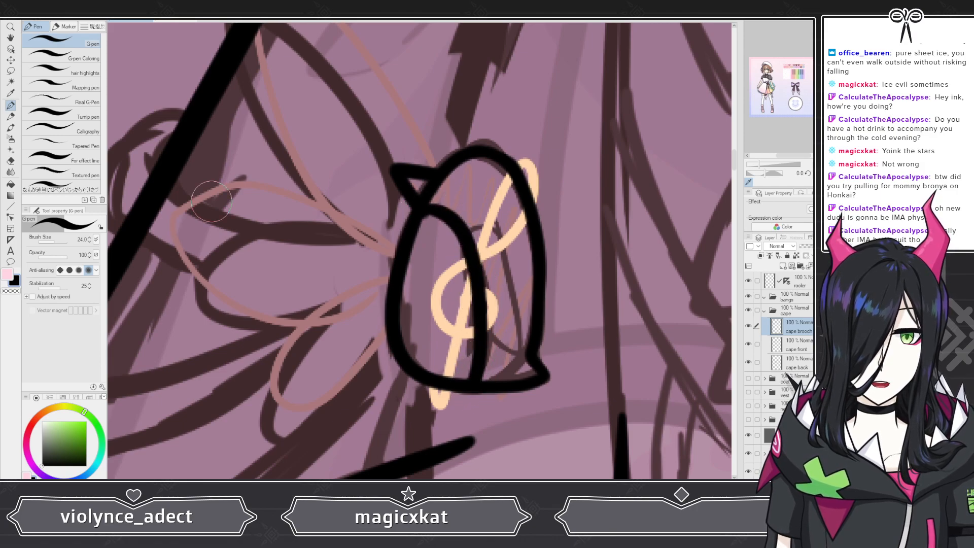
Step: Pick the hard eraser and toggle the cape brooch layer's visibility
click(11, 161)
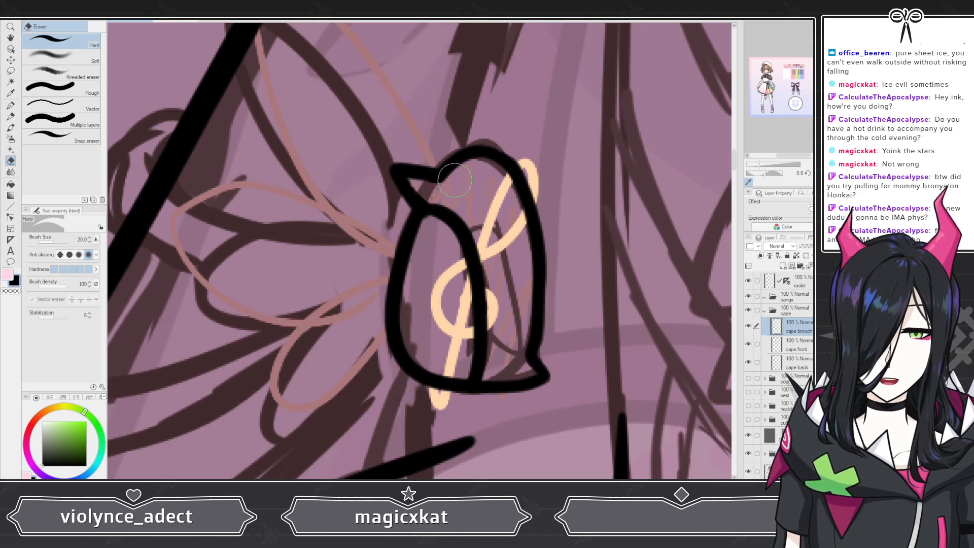
scroll(327, 194, down, 5)
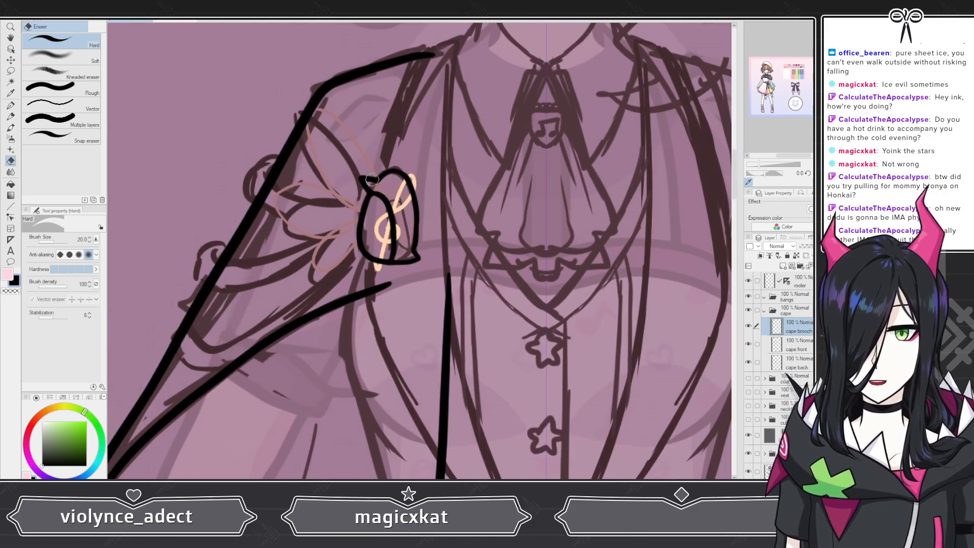
scroll(401, 263, up, 5)
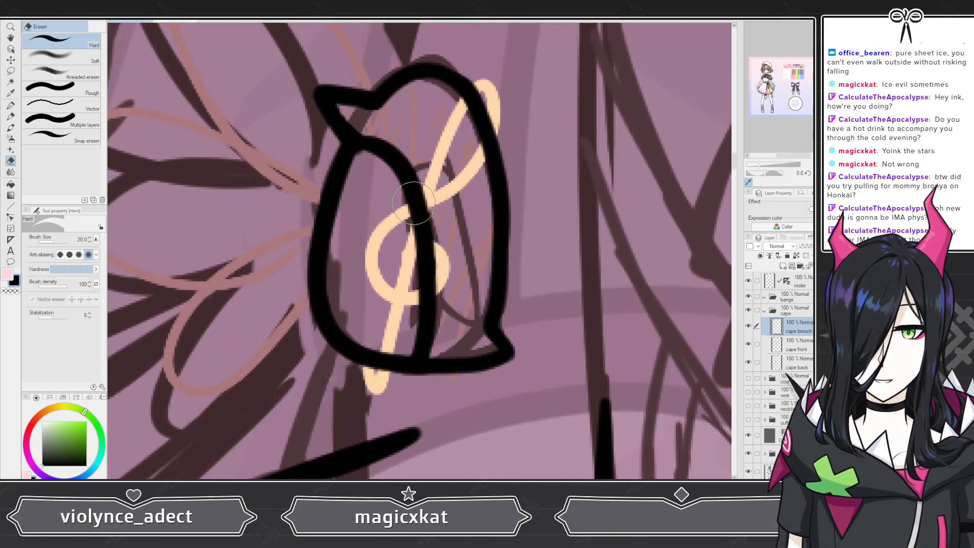
scroll(413, 202, down, 4)
scroll(456, 208, up, 4)
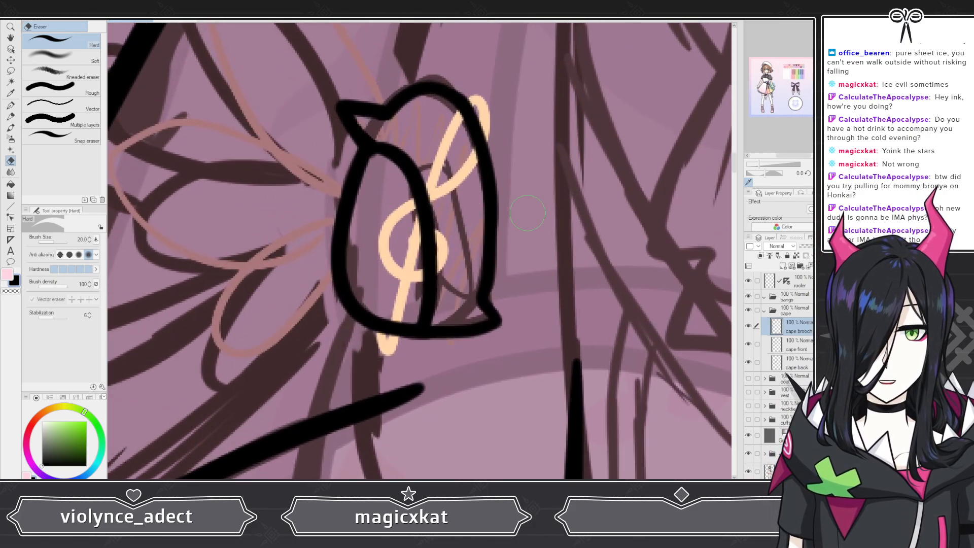
click(749, 326)
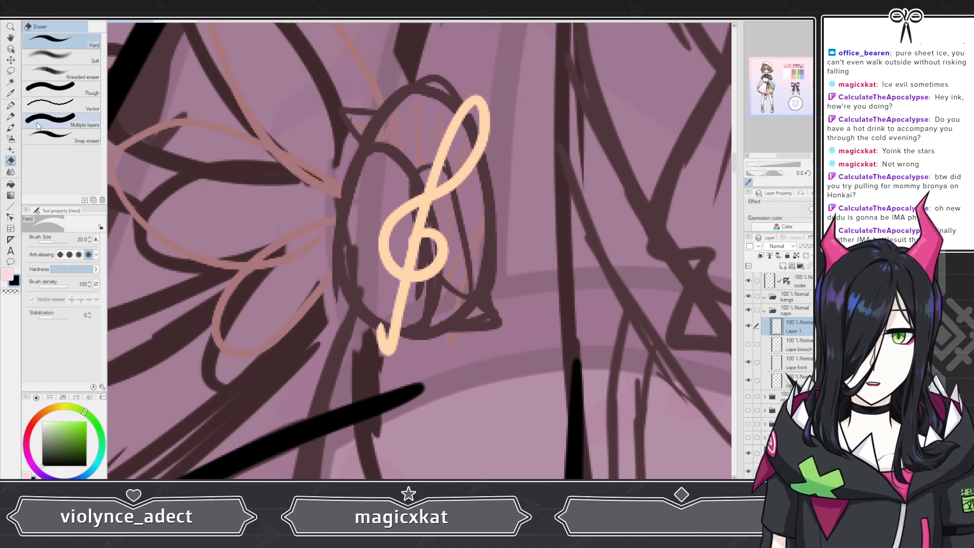
Step: Outline the treble clef in black with the G-pen on its own layer
click(11, 105)
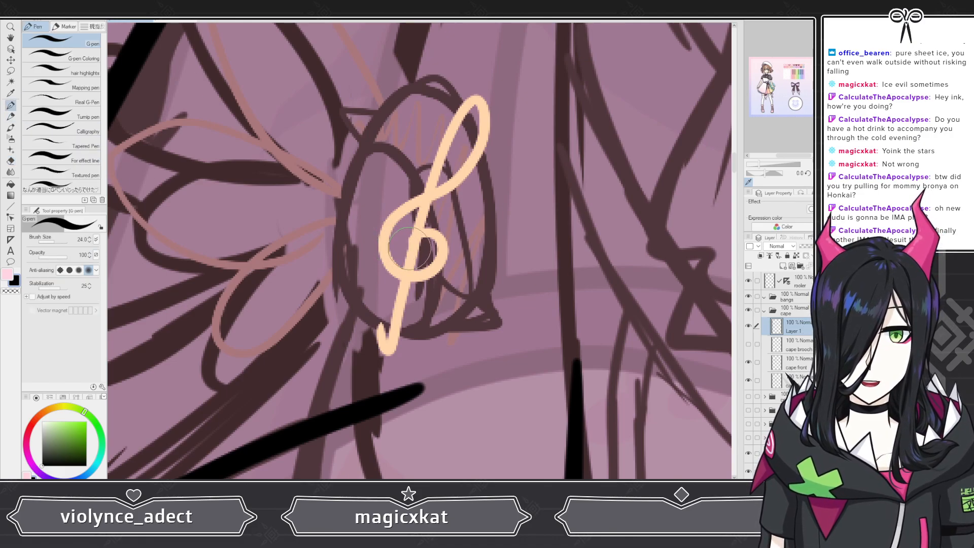
mouse_move(409, 247)
mouse_down()
mouse_move(398, 228)
mouse_move(411, 230)
mouse_up()
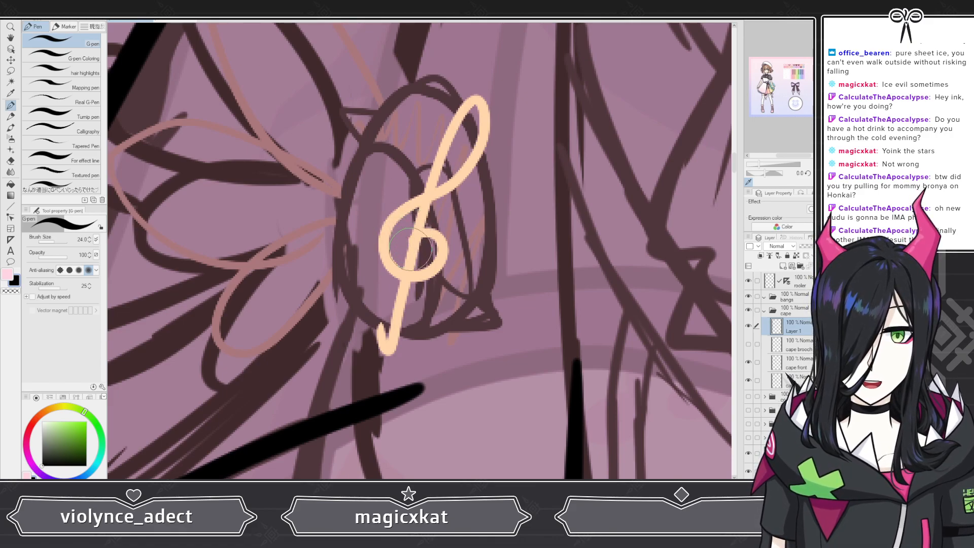
mouse_move(398, 248)
mouse_down()
mouse_move(408, 223)
mouse_move(436, 221)
mouse_move(456, 254)
mouse_move(439, 287)
mouse_move(378, 266)
mouse_move(385, 203)
mouse_move(484, 142)
mouse_move(474, 102)
mouse_move(451, 134)
mouse_move(444, 175)
mouse_up()
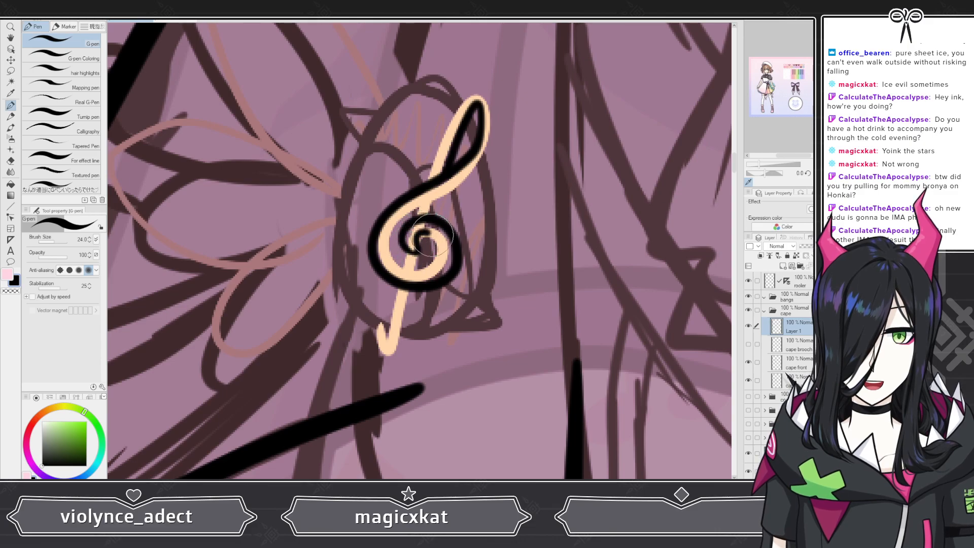
mouse_move(432, 234)
mouse_down()
mouse_move(435, 262)
mouse_move(419, 269)
mouse_move(391, 247)
mouse_move(402, 217)
mouse_move(452, 193)
mouse_move(491, 157)
mouse_move(493, 90)
mouse_move(476, 82)
mouse_move(459, 93)
mouse_move(412, 200)
mouse_up()
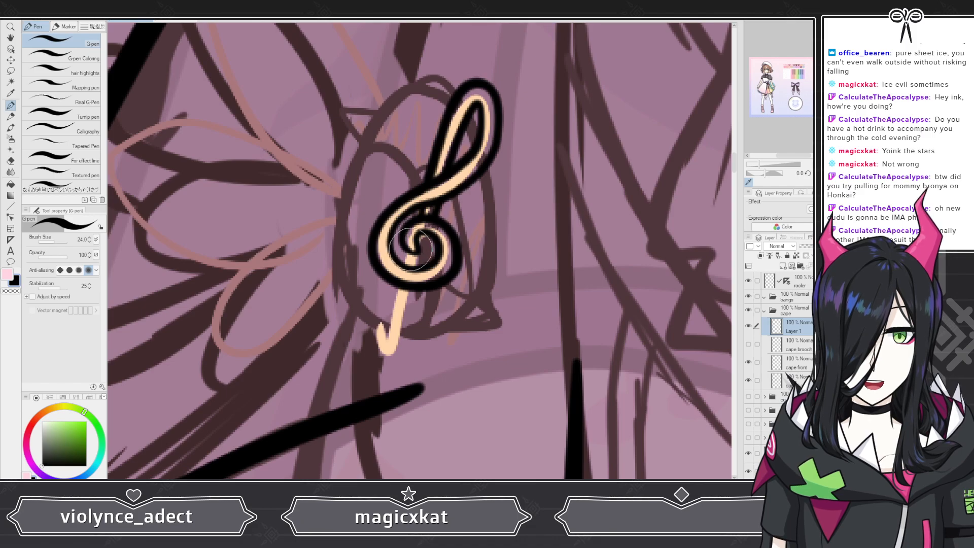
drag(411, 249, 406, 269)
mouse_move(432, 231)
mouse_down()
mouse_move(397, 355)
mouse_move(377, 357)
mouse_move(370, 334)
mouse_move(391, 328)
mouse_move(402, 287)
mouse_up()
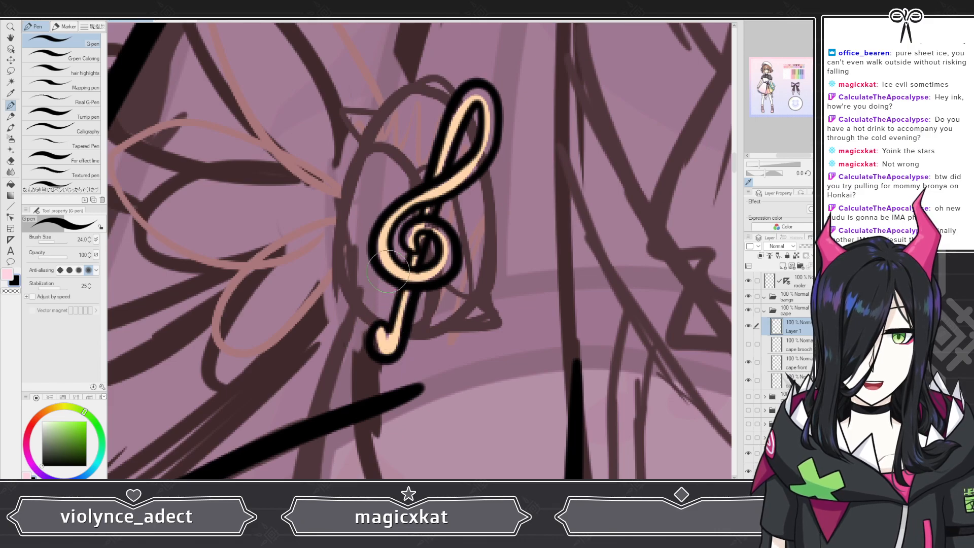
Step: Hide the bottom colour layer and show the cape brooch layer to view the clef over the brooch outline
click(11, 161)
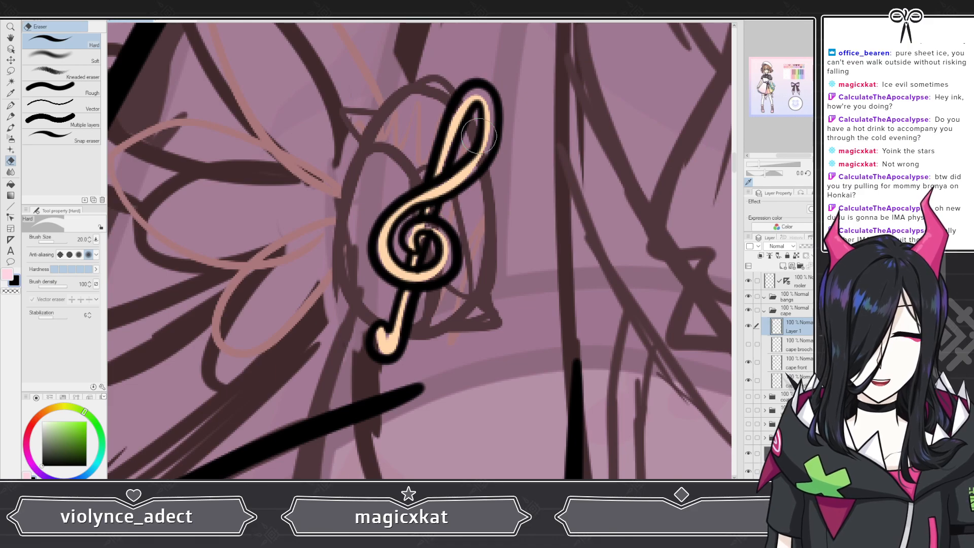
scroll(478, 136, down, 10)
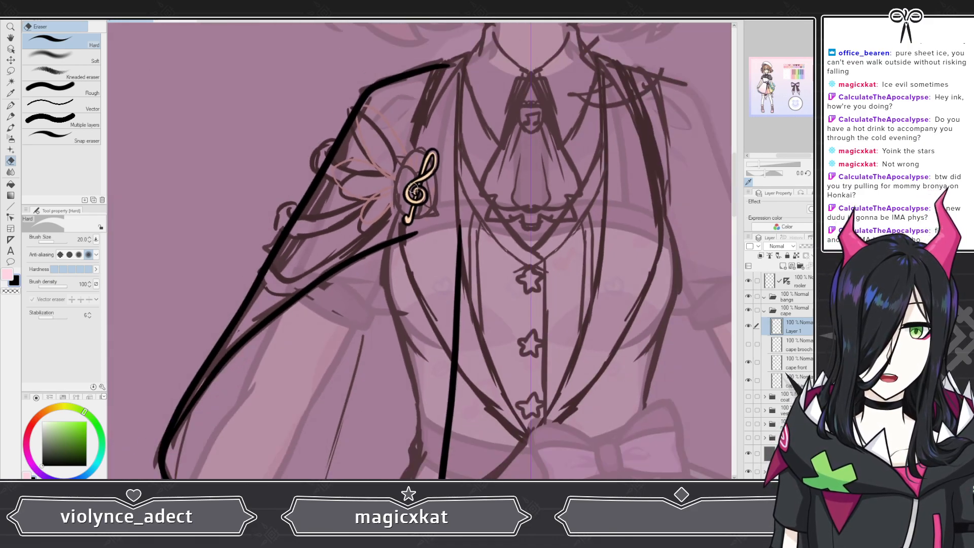
scroll(432, 185, down, 3)
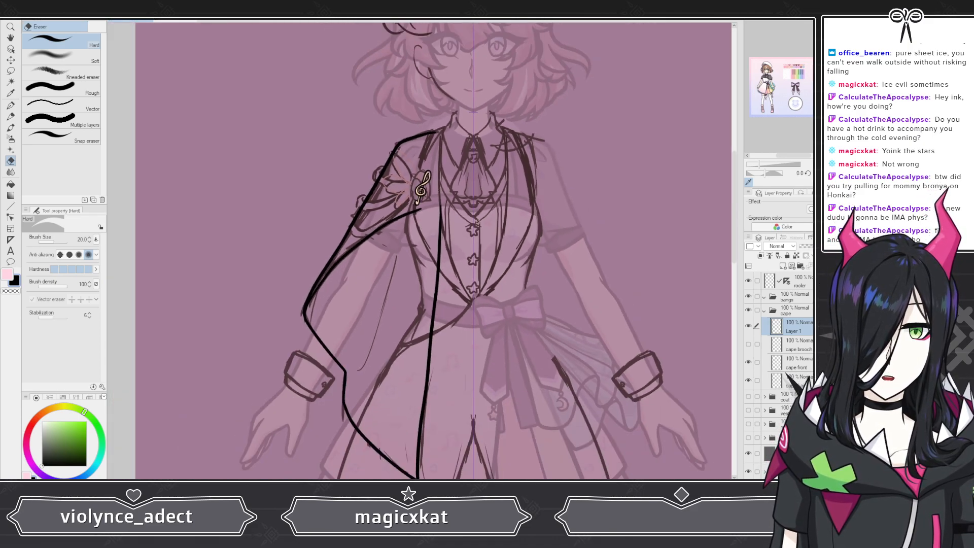
scroll(441, 164, up, 12)
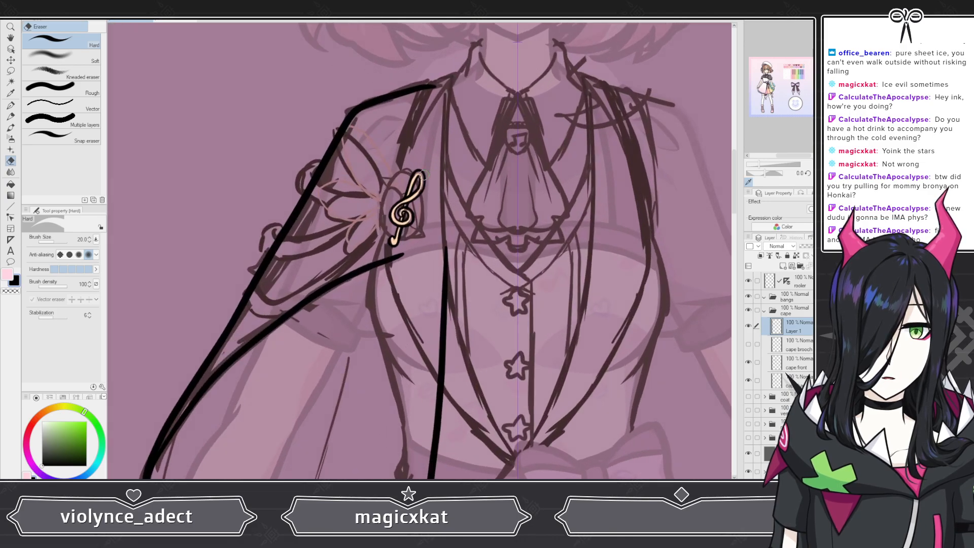
scroll(406, 185, up, 2)
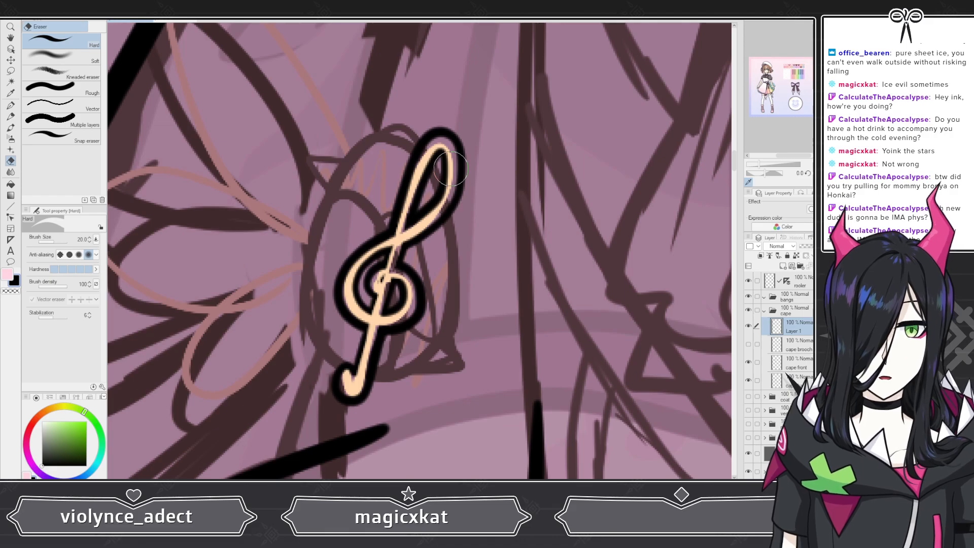
scroll(427, 187, down, 5)
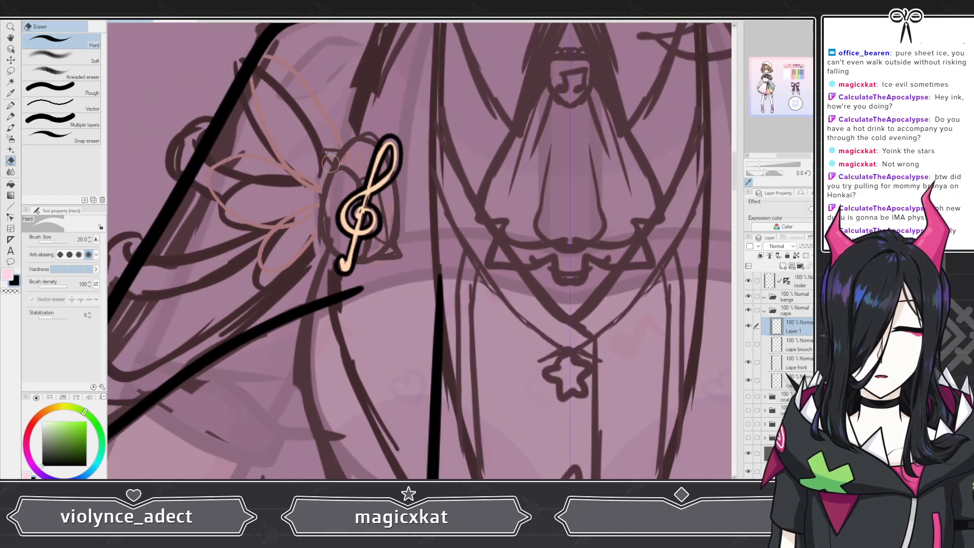
scroll(372, 180, down, 1)
scroll(355, 192, up, 6)
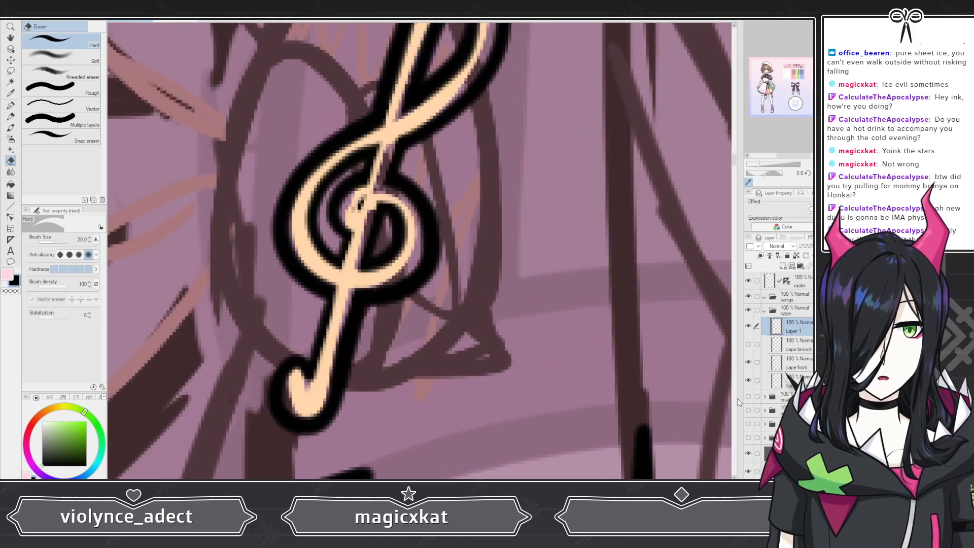
click(749, 474)
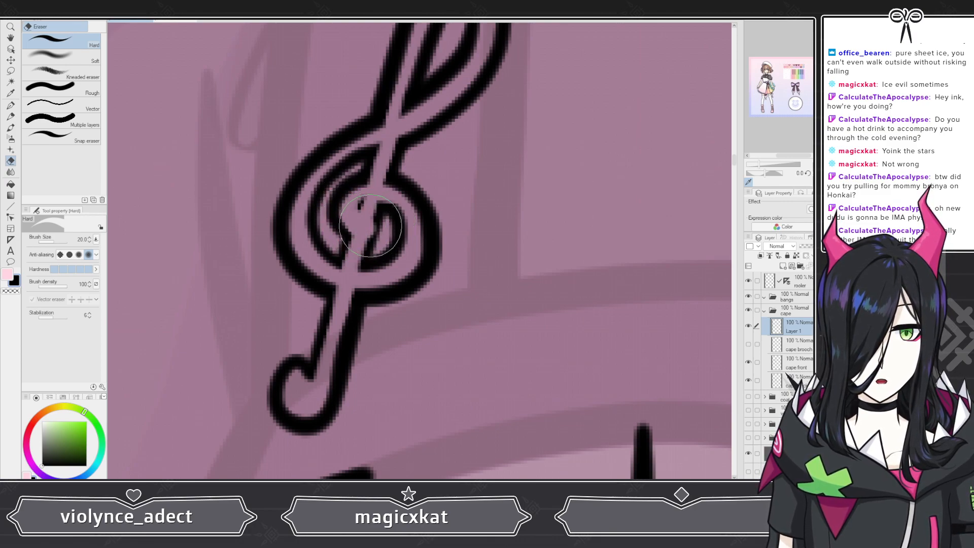
scroll(340, 265, down, 2)
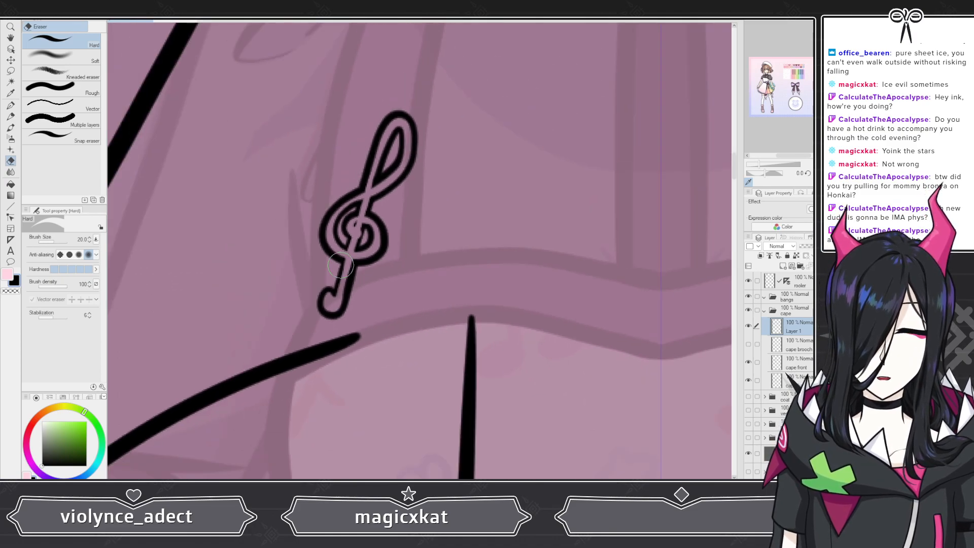
scroll(340, 265, down, 1)
scroll(323, 225, up, 5)
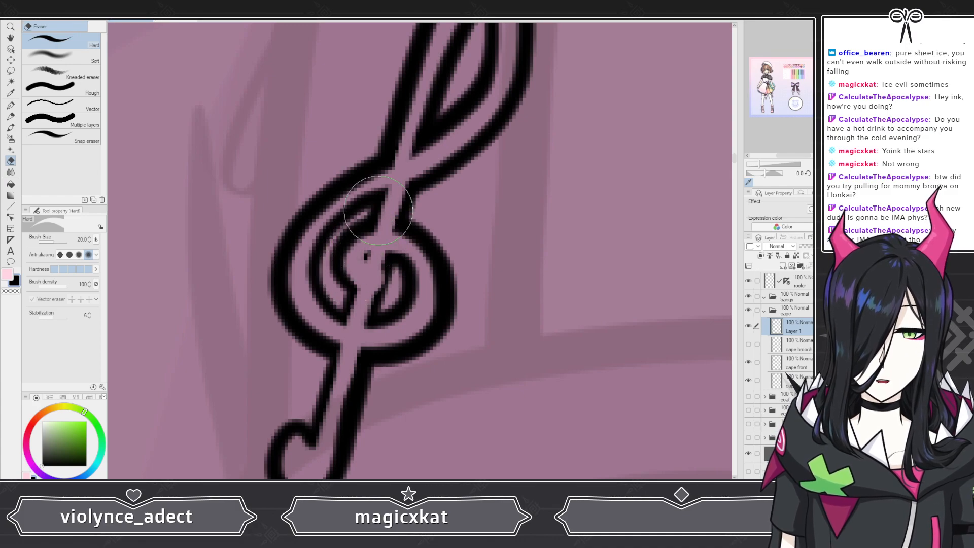
scroll(378, 209, down, 5)
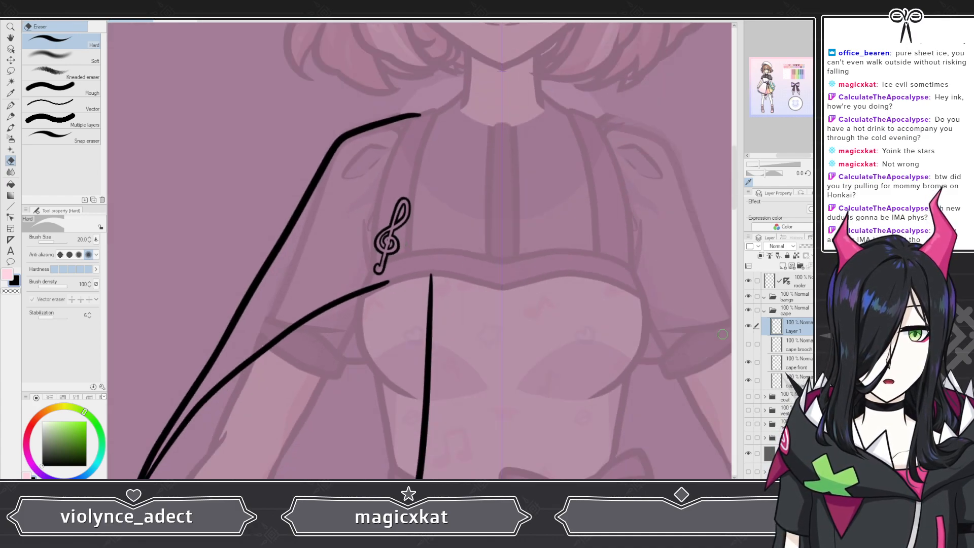
click(748, 345)
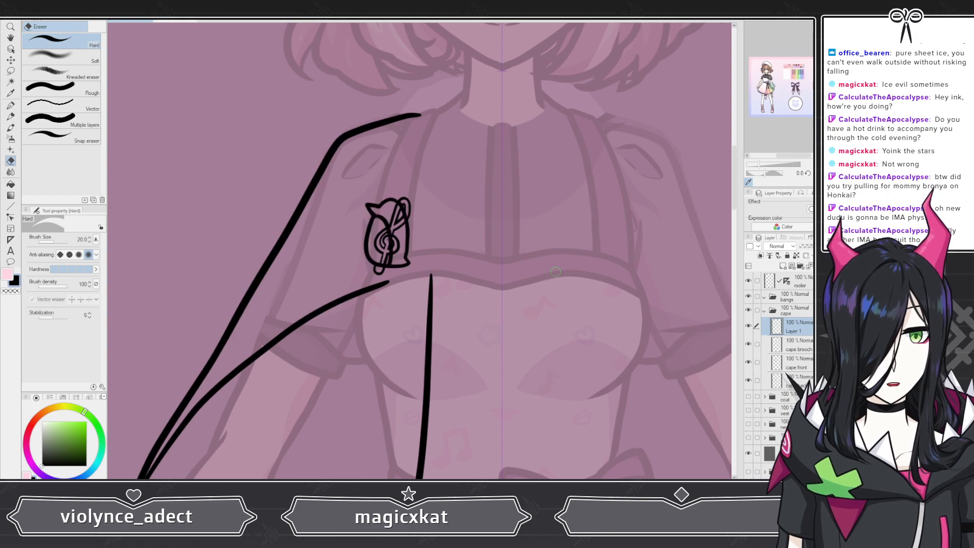
scroll(555, 272, up, 3)
Step: On the cape brooch layer, try erasing a stroke inside the clef and undo it
click(810, 350)
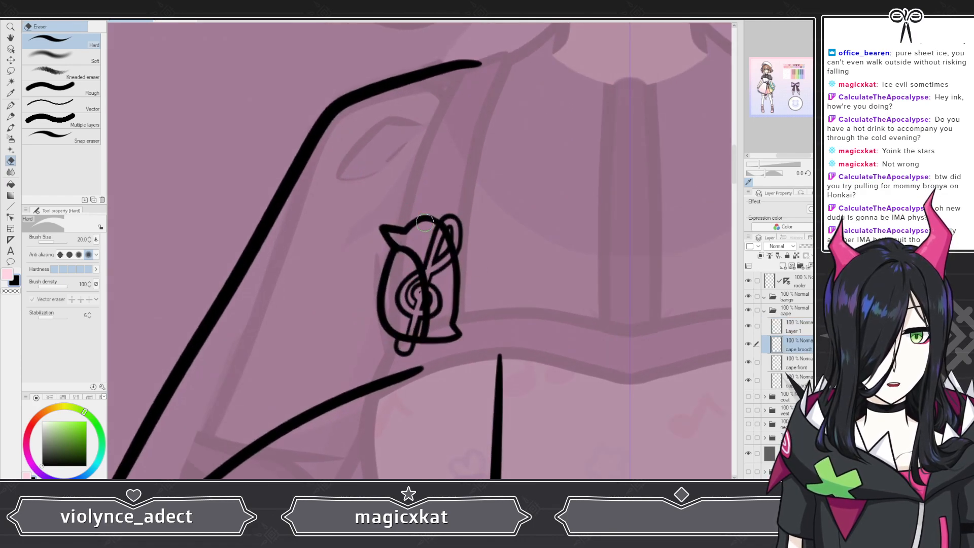
scroll(443, 229, up, 4)
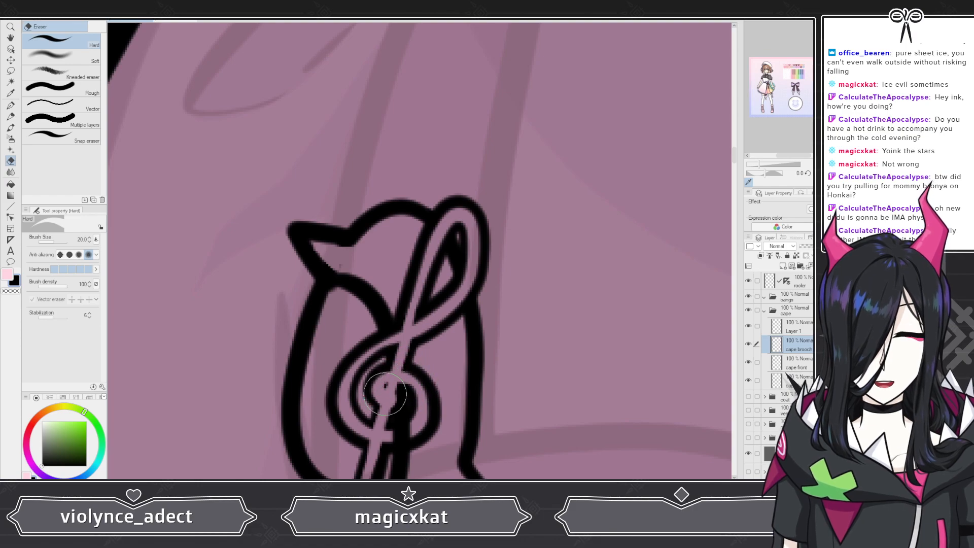
drag(398, 394, 400, 405)
key(ctrl+z)
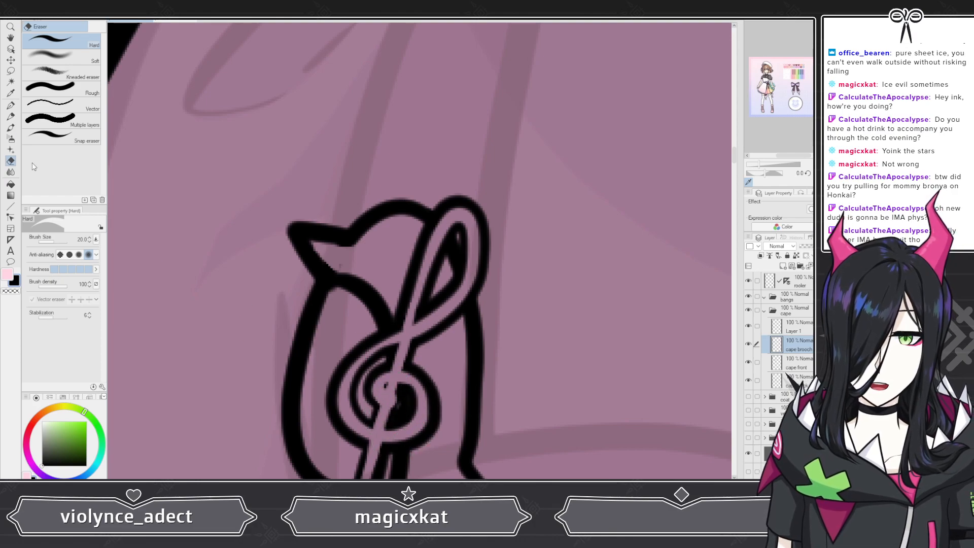
Step: Erase the brooch outline lines hidden behind the clef's stem and tail with the hard eraser
click(11, 105)
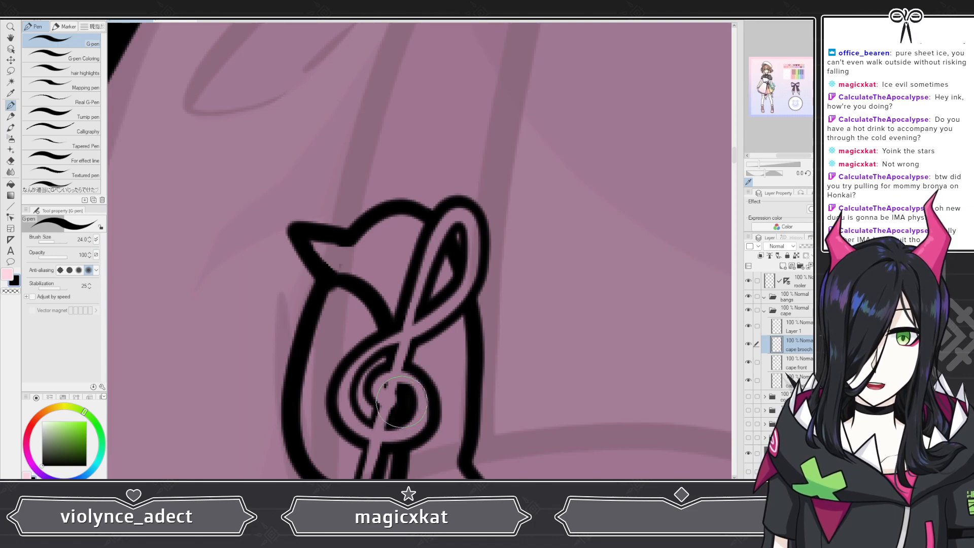
scroll(419, 387, down, 4)
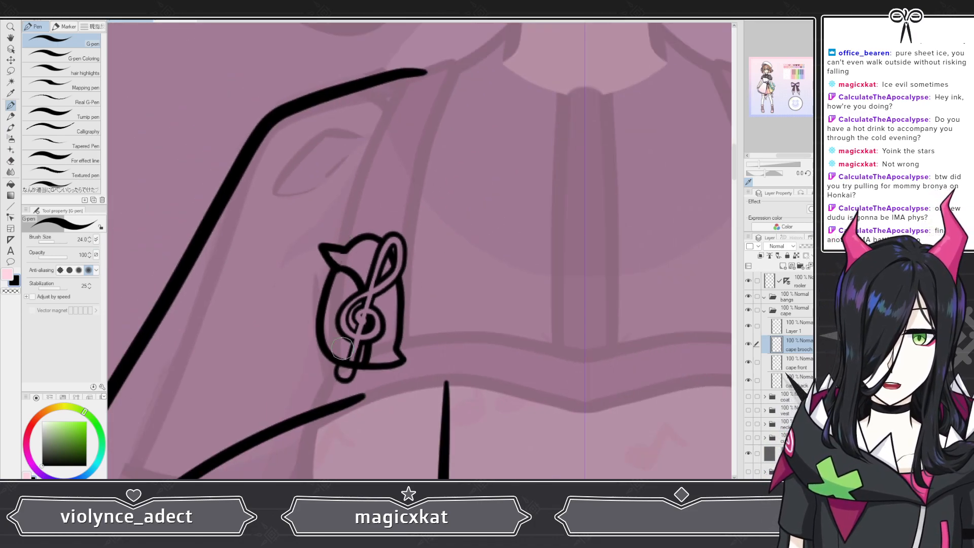
scroll(351, 410, up, 5)
click(11, 161)
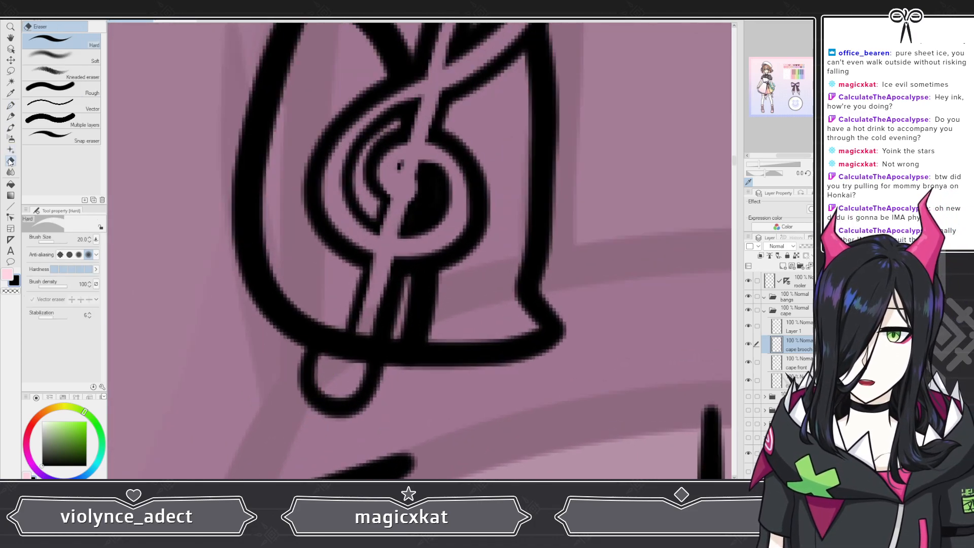
mouse_move(356, 356)
mouse_down()
mouse_move(367, 329)
mouse_move(343, 371)
mouse_move(330, 363)
mouse_move(332, 353)
mouse_move(318, 359)
mouse_up()
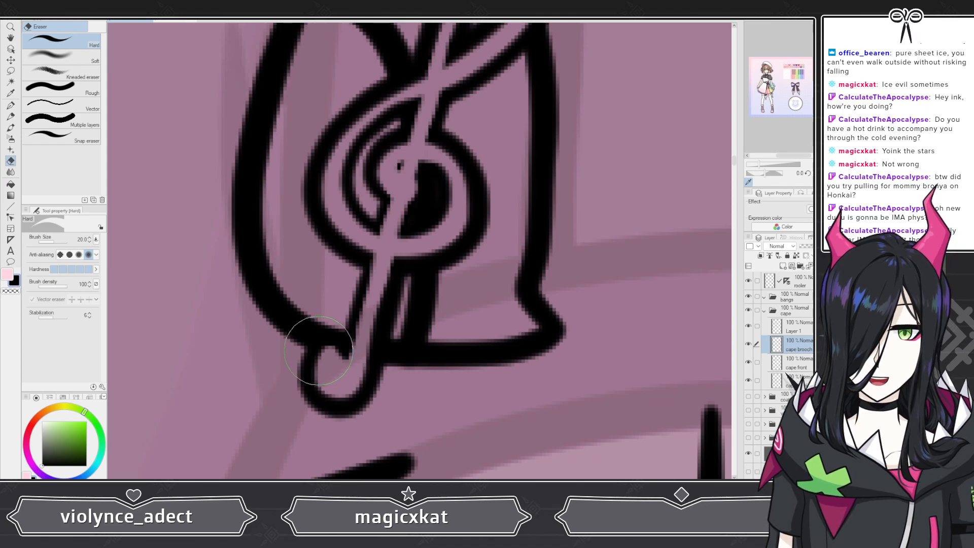
scroll(320, 349, down, 12)
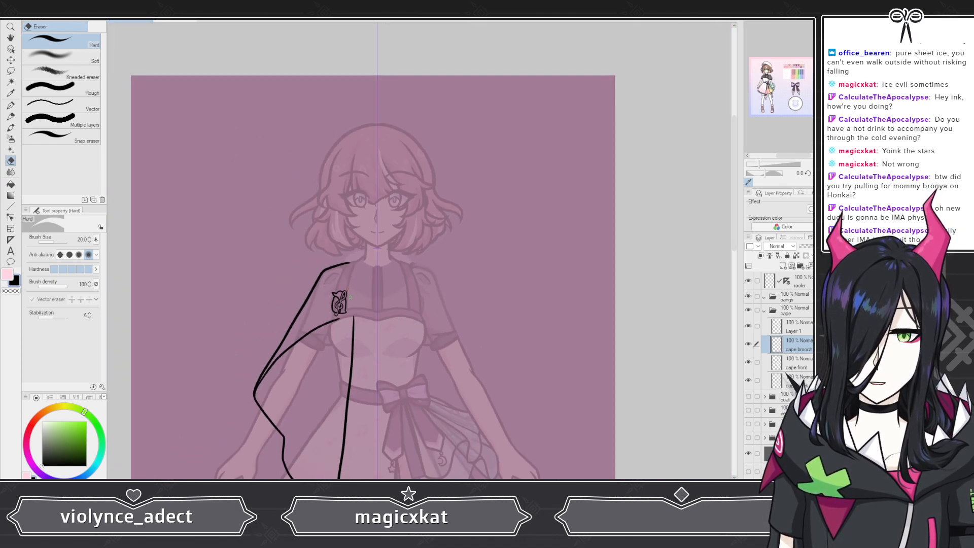
scroll(350, 297, up, 10)
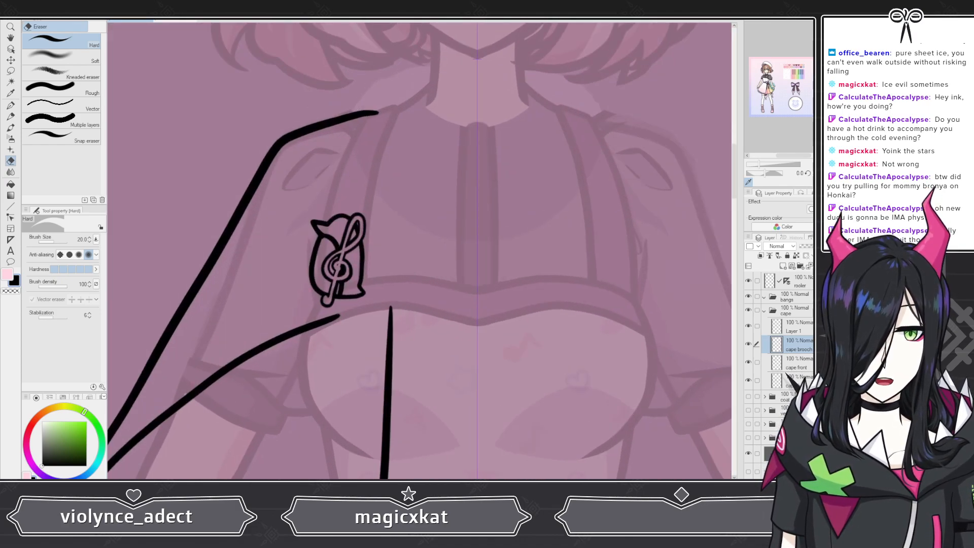
scroll(356, 274, up, 6)
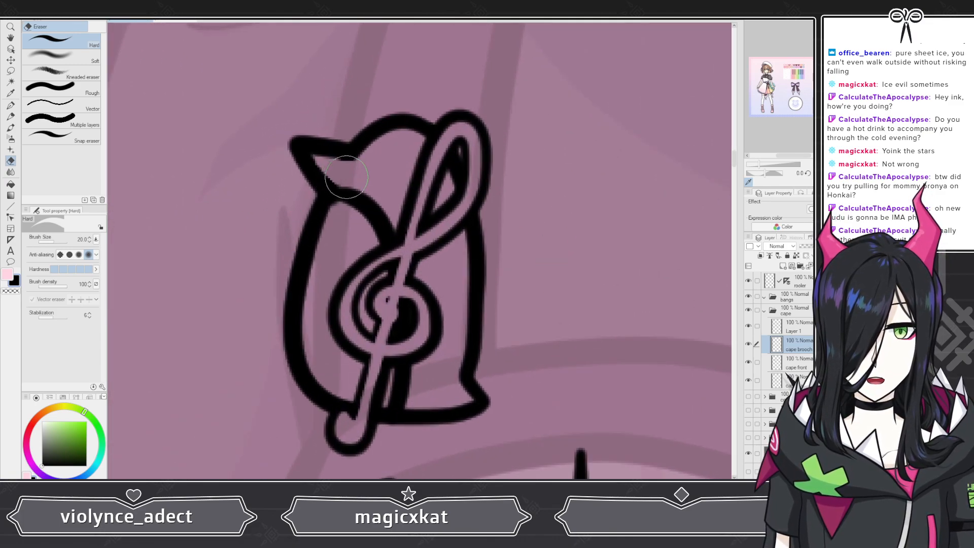
mouse_move(338, 183)
mouse_down()
mouse_move(382, 209)
mouse_move(406, 255)
mouse_move(422, 340)
mouse_move(408, 268)
mouse_move(417, 366)
mouse_move(415, 322)
mouse_move(409, 392)
mouse_up()
drag(414, 355, 407, 405)
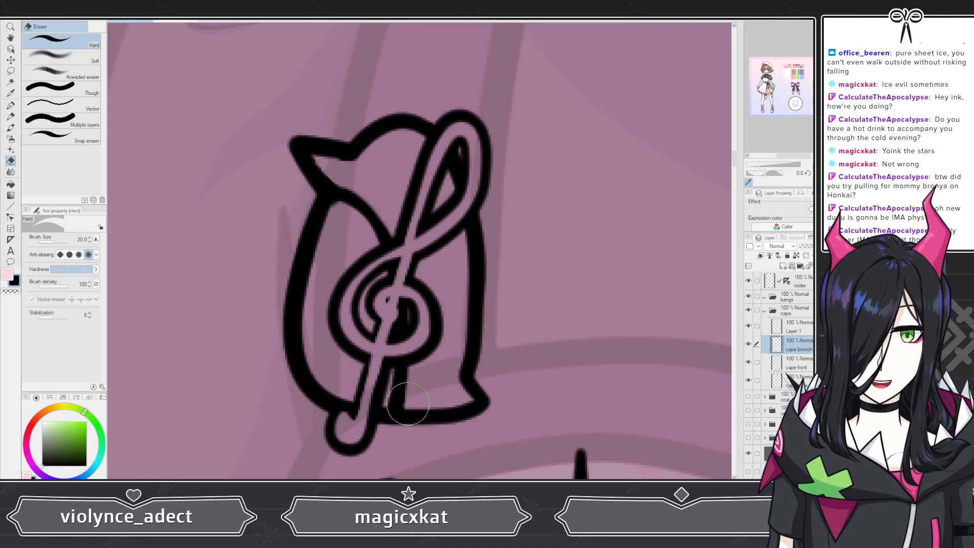
Step: Merge the clef layer down into the cape brooch layer
scroll(524, 254, down, 4)
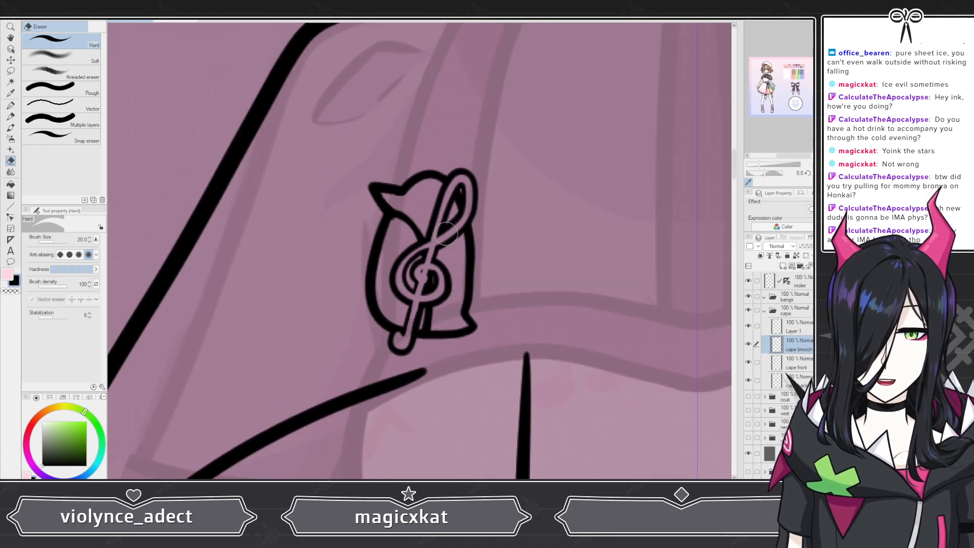
scroll(405, 234, up, 3)
scroll(406, 234, up, 3)
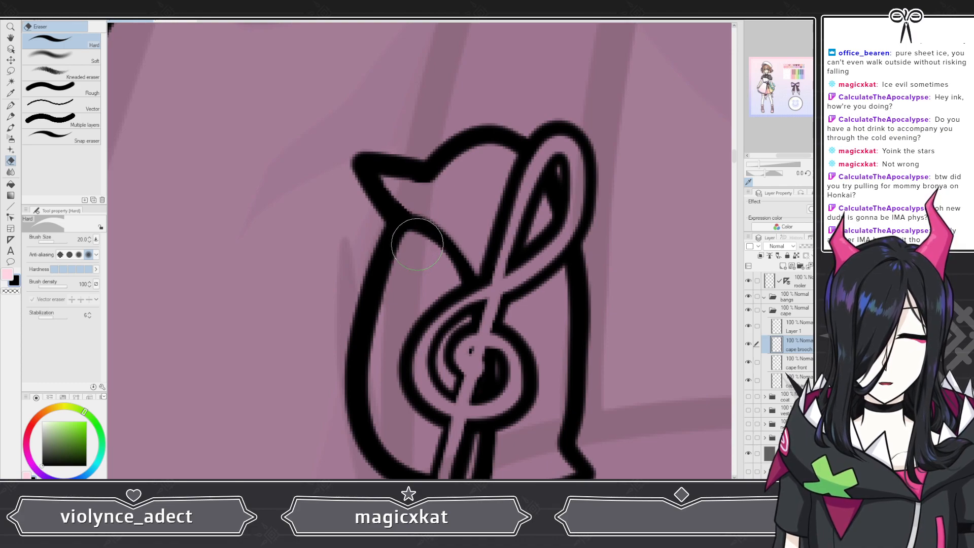
scroll(410, 237, down, 3)
click(797, 326)
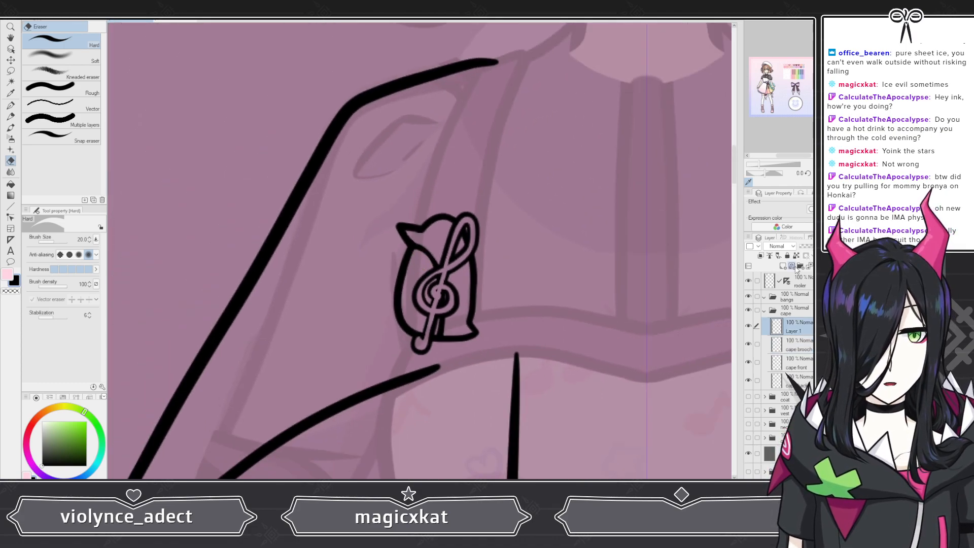
click(818, 265)
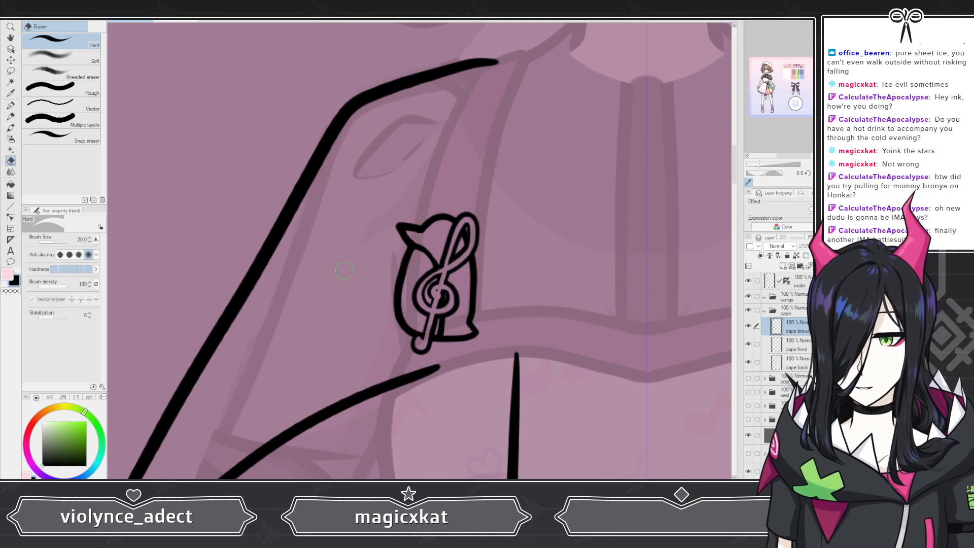
scroll(344, 270, down, 1)
scroll(344, 271, down, 1)
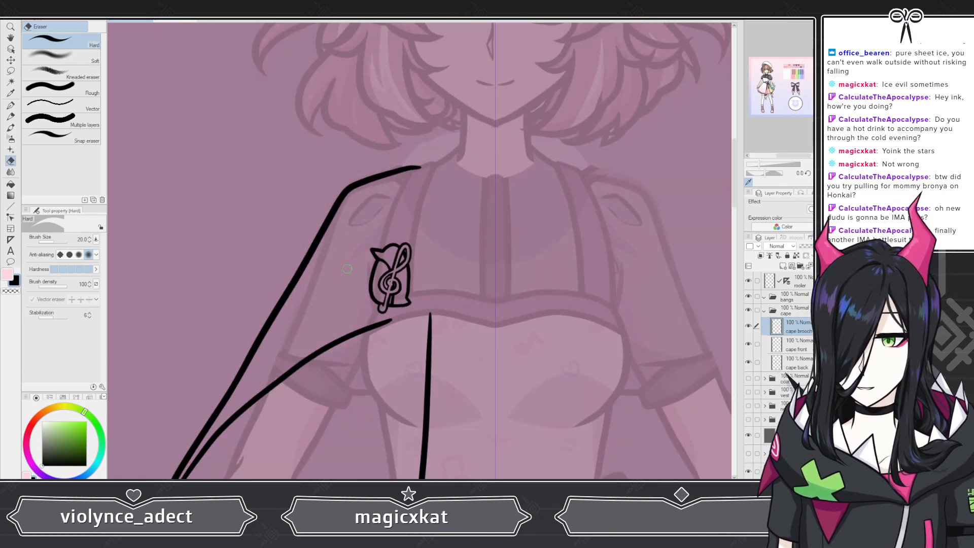
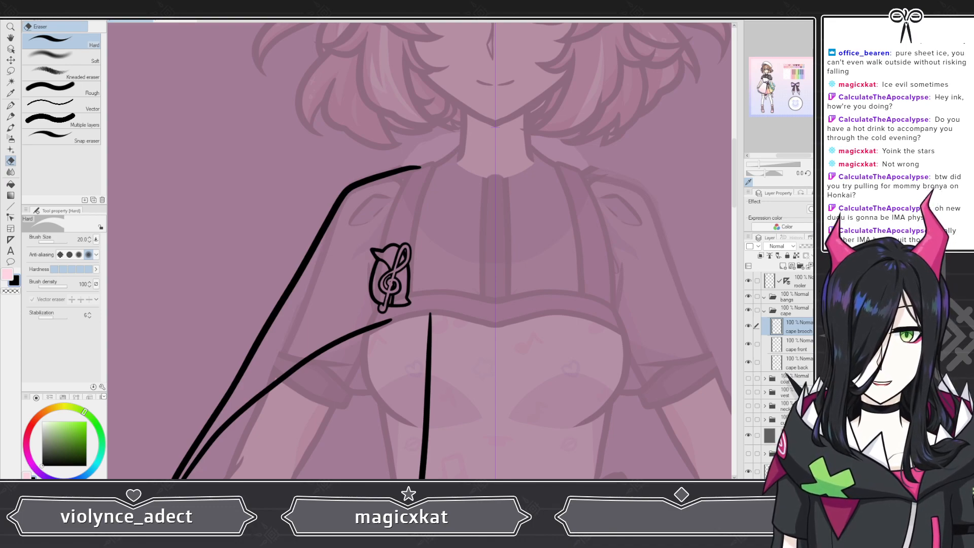
Step: Show the rough clothing sketch layer as a guide around the treble clef brooch on the shoulder
scroll(307, 226, down, 4)
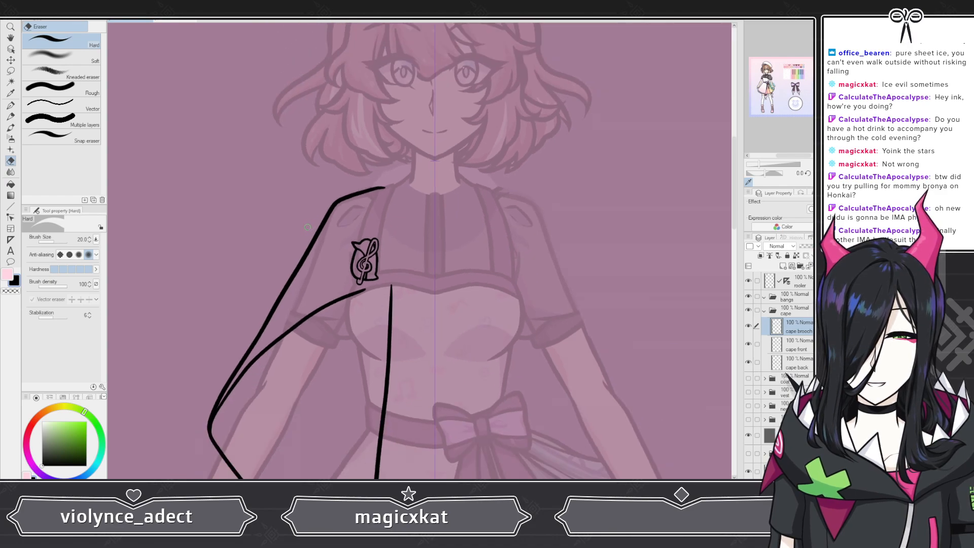
scroll(376, 268, down, 2)
scroll(332, 264, up, 3)
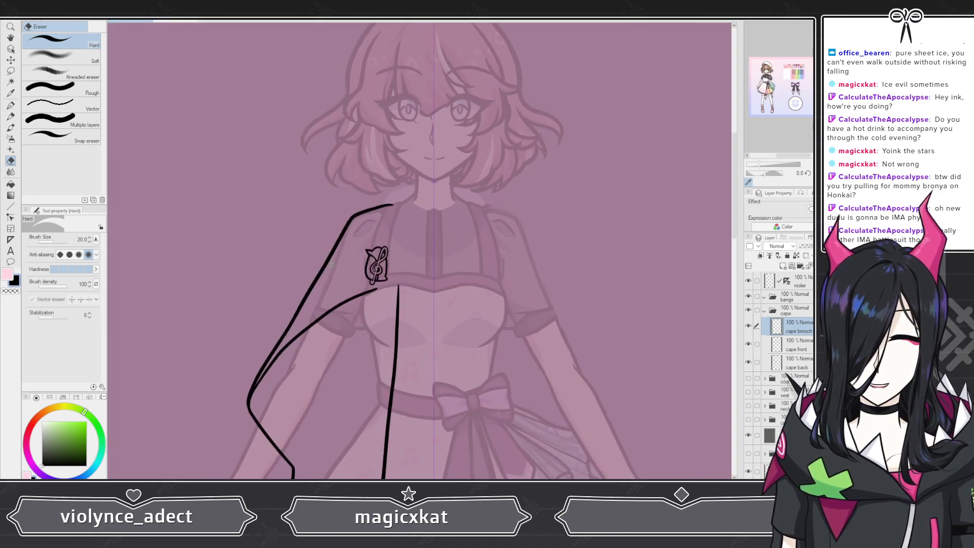
click(748, 454)
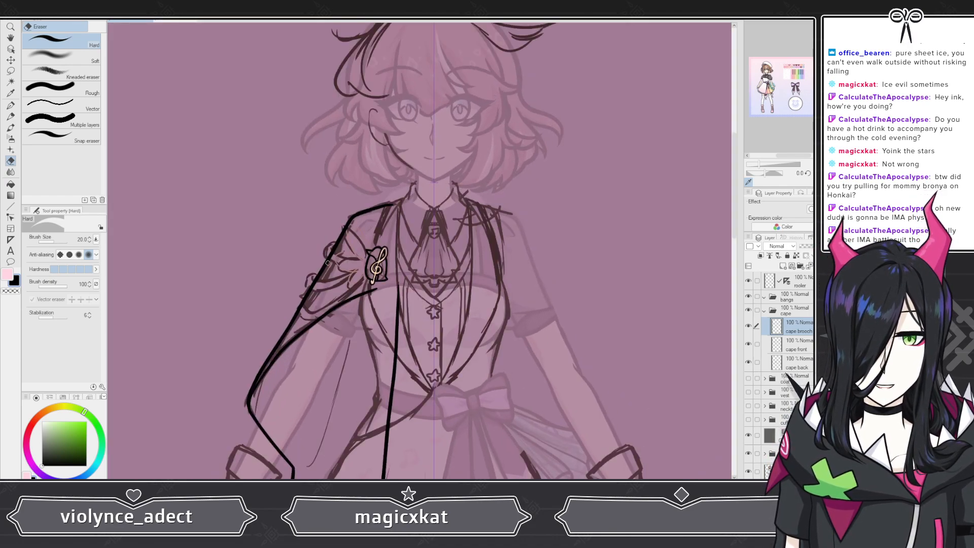
scroll(329, 264, up, 2)
scroll(341, 238, up, 3)
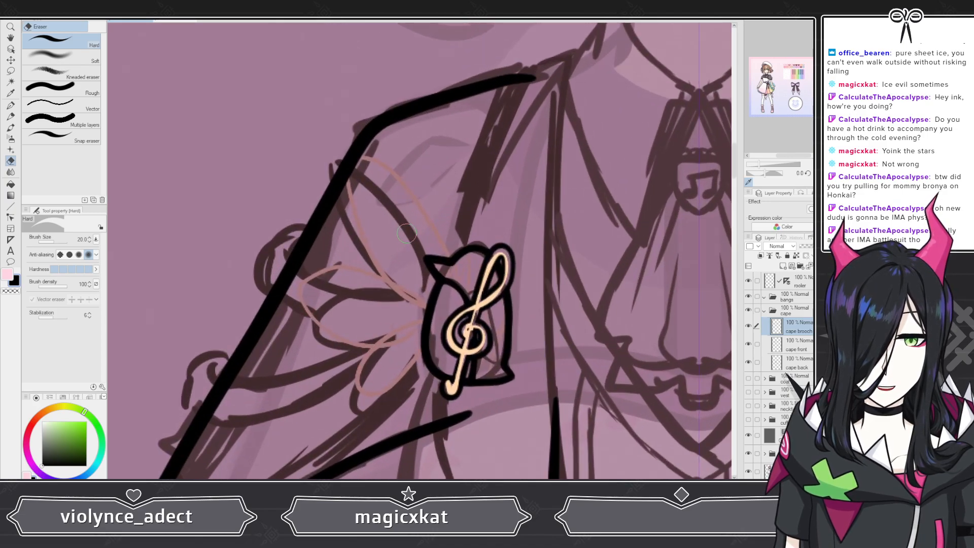
Step: Add another cape brooch layer below the clef and ink three pointed petals fanning out from the brooch with the G-pen
key(ctrl+shift+n)
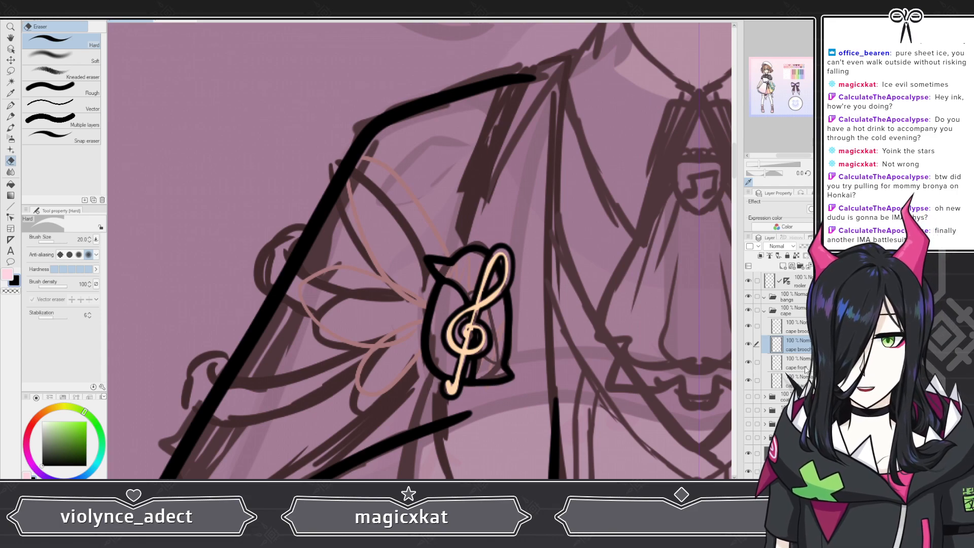
click(10, 105)
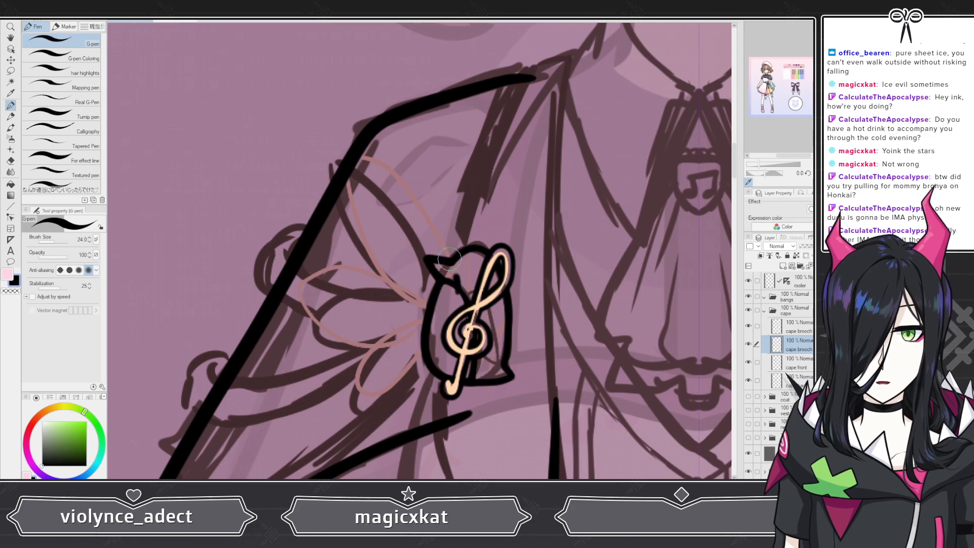
mouse_move(449, 260)
mouse_down()
mouse_move(319, 140)
mouse_move(325, 180)
mouse_move(383, 271)
mouse_move(447, 305)
mouse_move(430, 288)
mouse_move(359, 267)
mouse_move(262, 293)
mouse_move(365, 341)
mouse_move(435, 328)
mouse_move(451, 310)
mouse_move(402, 321)
mouse_move(356, 368)
mouse_move(352, 389)
mouse_move(403, 391)
mouse_move(453, 323)
mouse_up()
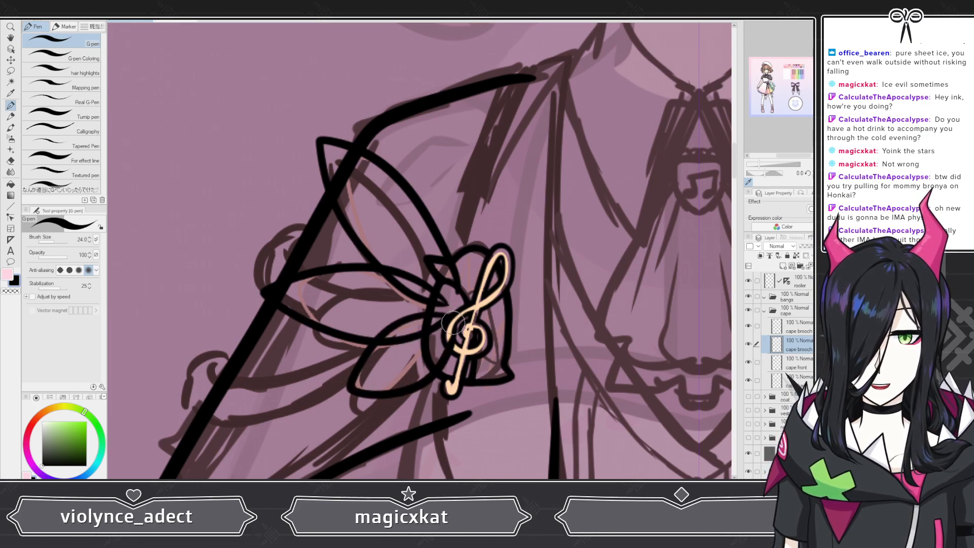
key(ctrl+z)
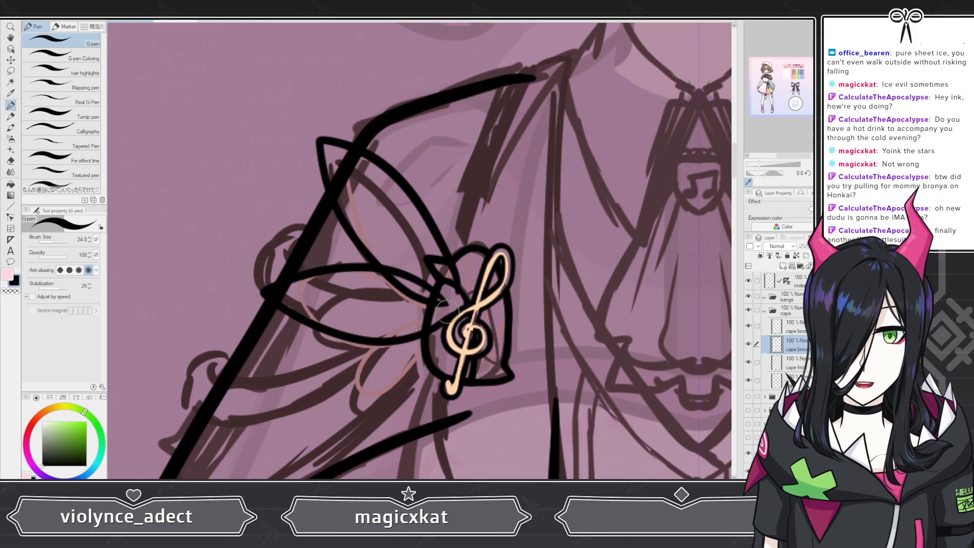
mouse_move(441, 319)
mouse_down()
mouse_move(361, 369)
mouse_move(347, 394)
mouse_move(418, 369)
mouse_move(447, 320)
mouse_up()
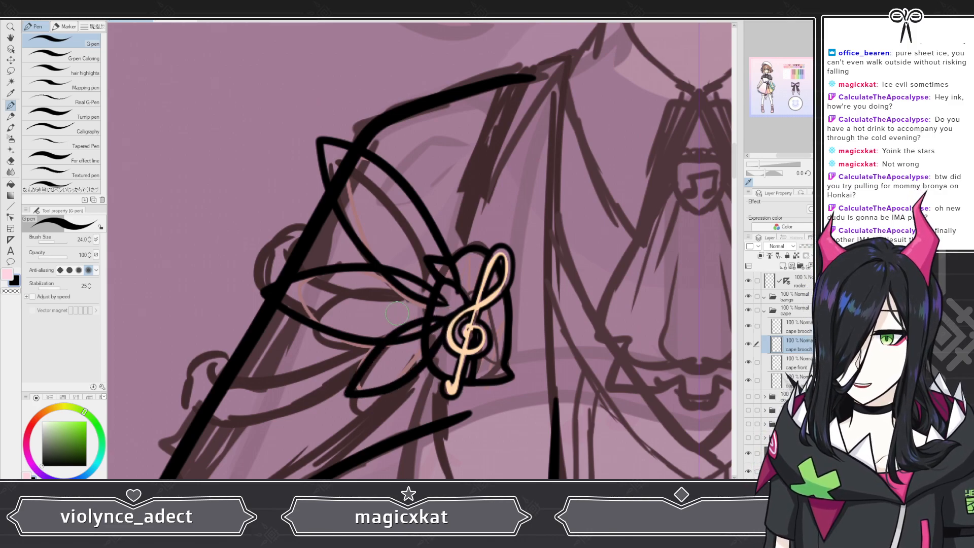
Step: Add cape rope layers below the brooch layers, including ones named cape rope 1a and cape rope 2a
scroll(373, 306, down, 5)
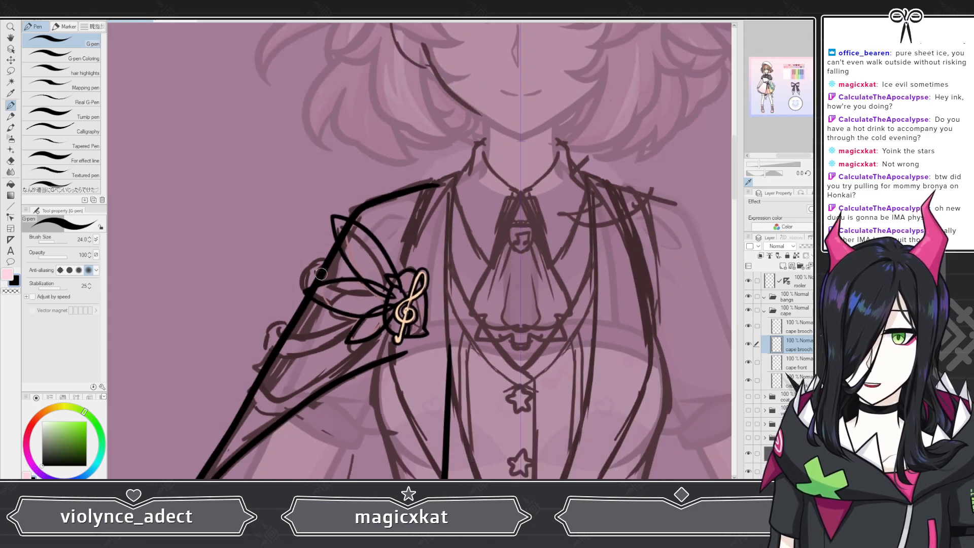
scroll(343, 325, up, 5)
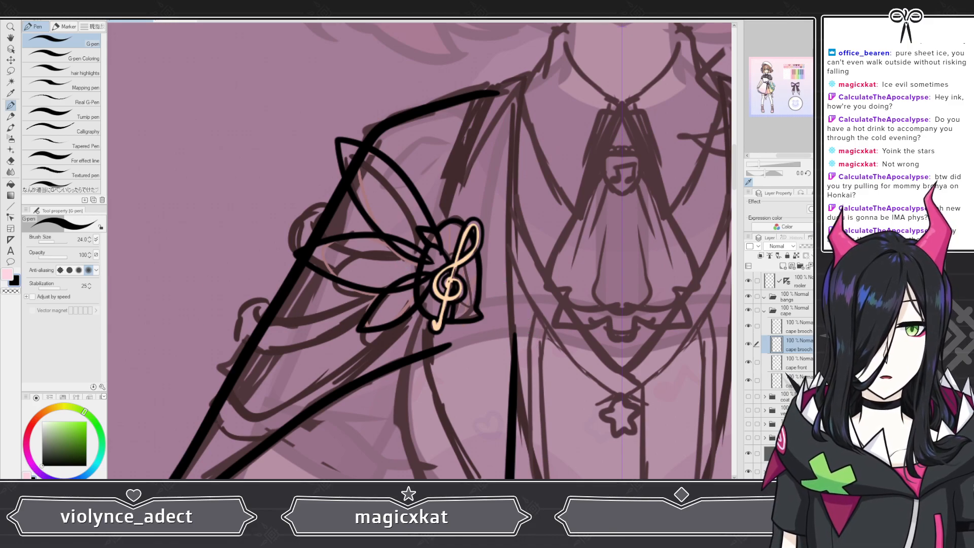
click(797, 363)
click(783, 266)
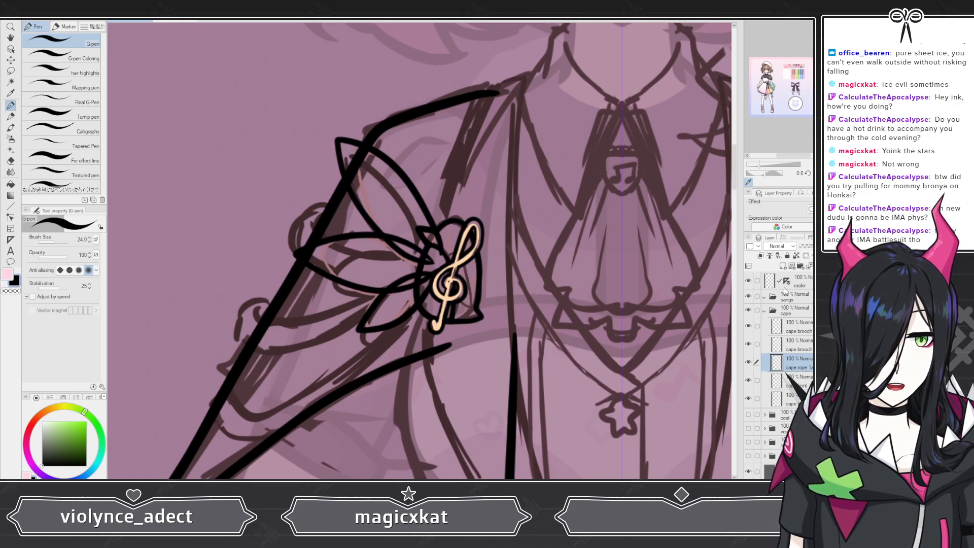
click(782, 265)
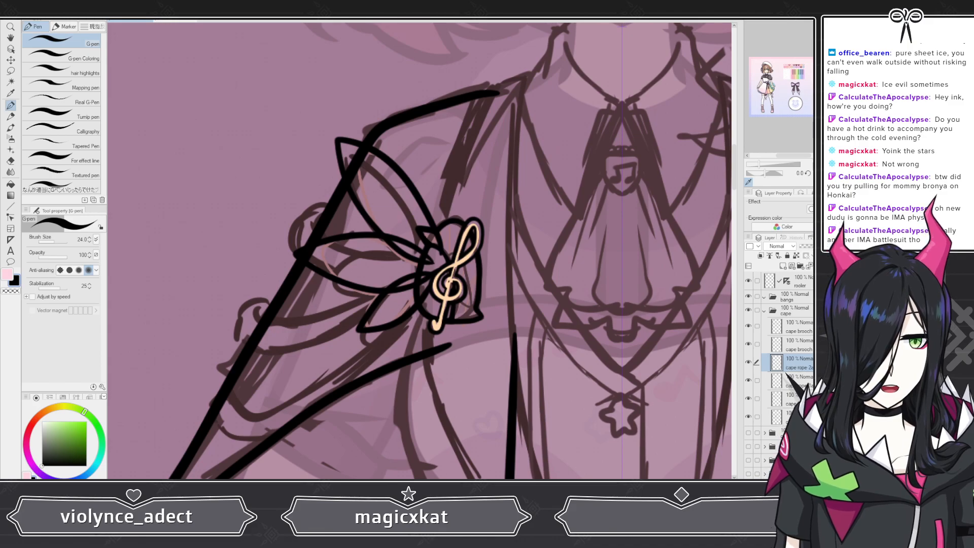
click(789, 379)
click(782, 266)
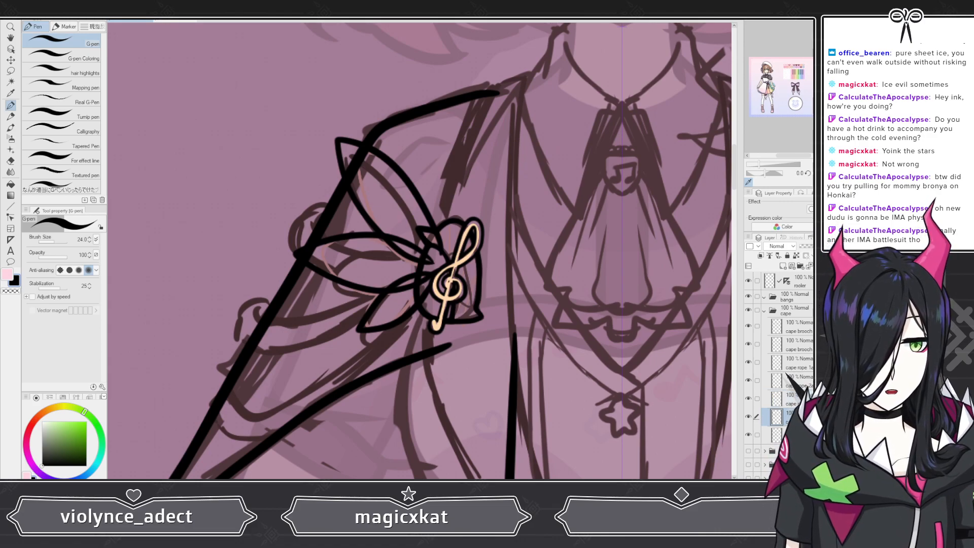
Step: Lower the cape front layer's opacity and hide the cape back layer
click(818, 246)
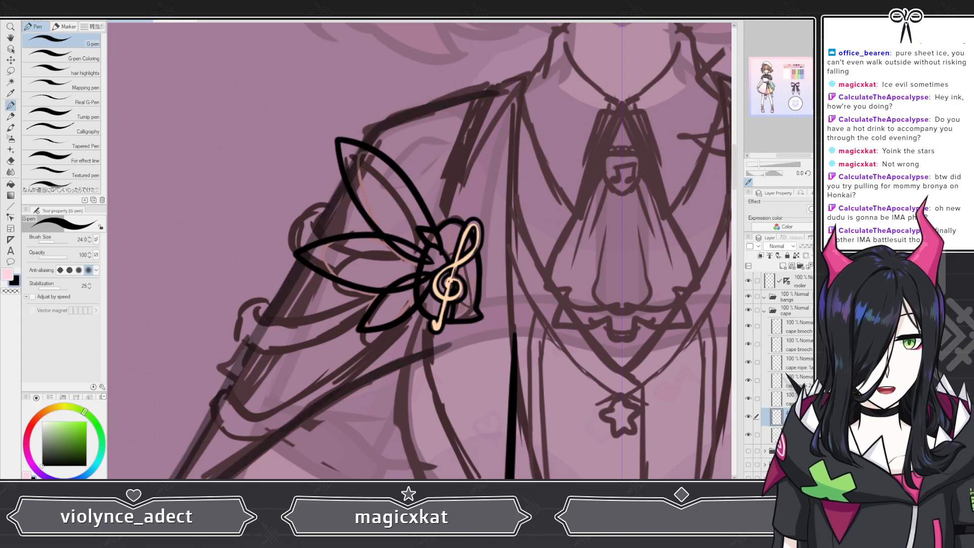
click(749, 435)
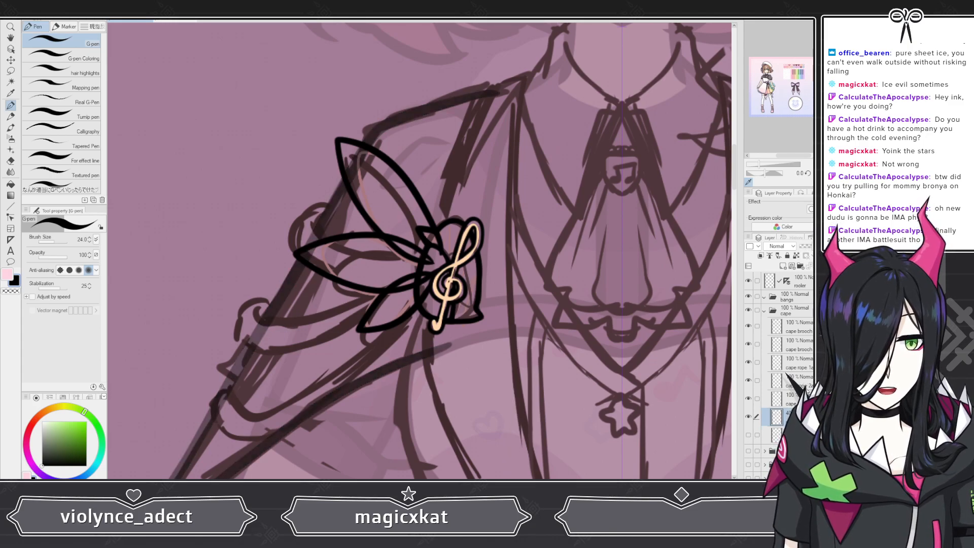
Step: On the cape rope 1a layer, ink the two long curved edges of the upper rope running outward from the brooch
click(799, 363)
scroll(195, 250, up, 2)
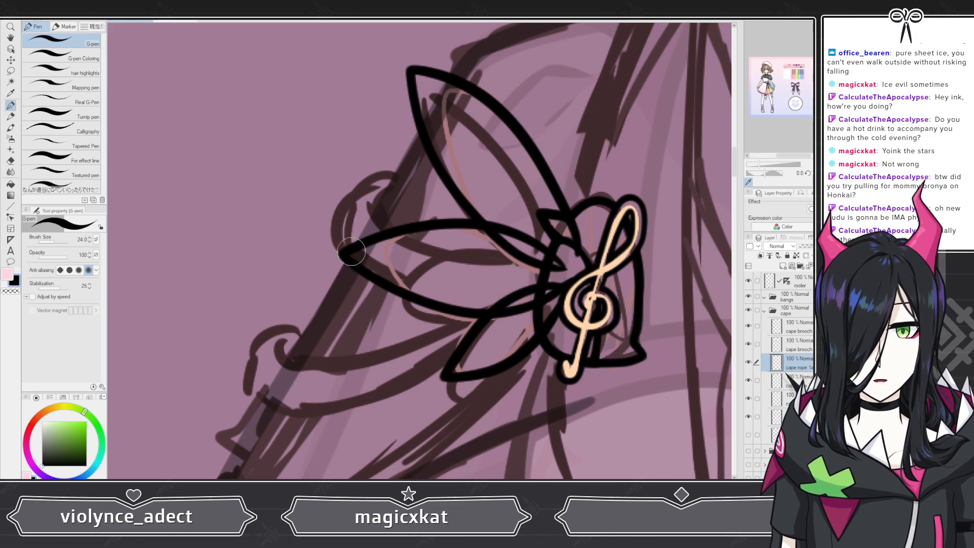
mouse_move(337, 242)
mouse_down()
mouse_move(367, 264)
mouse_move(450, 298)
mouse_move(548, 282)
mouse_up()
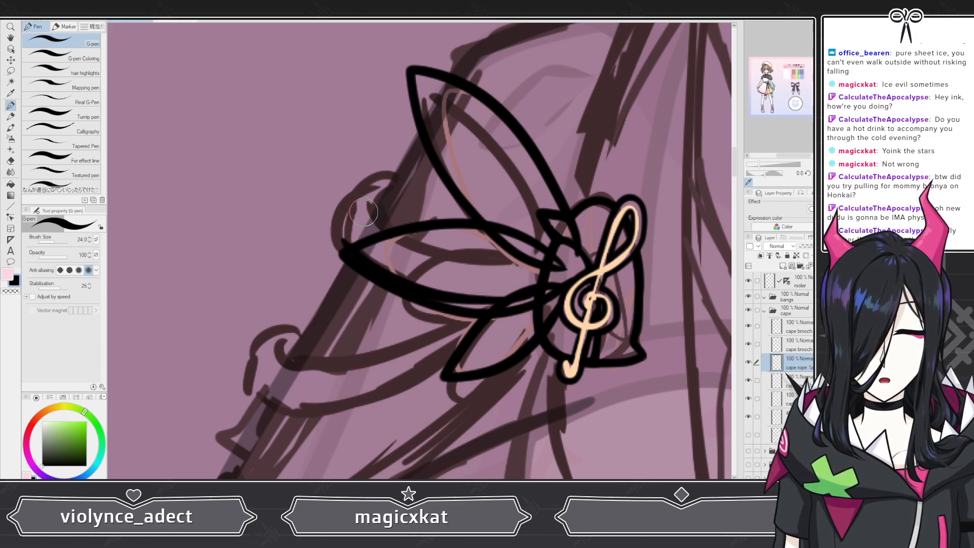
mouse_move(361, 206)
mouse_down()
mouse_move(401, 240)
mouse_move(496, 262)
mouse_move(540, 260)
mouse_up()
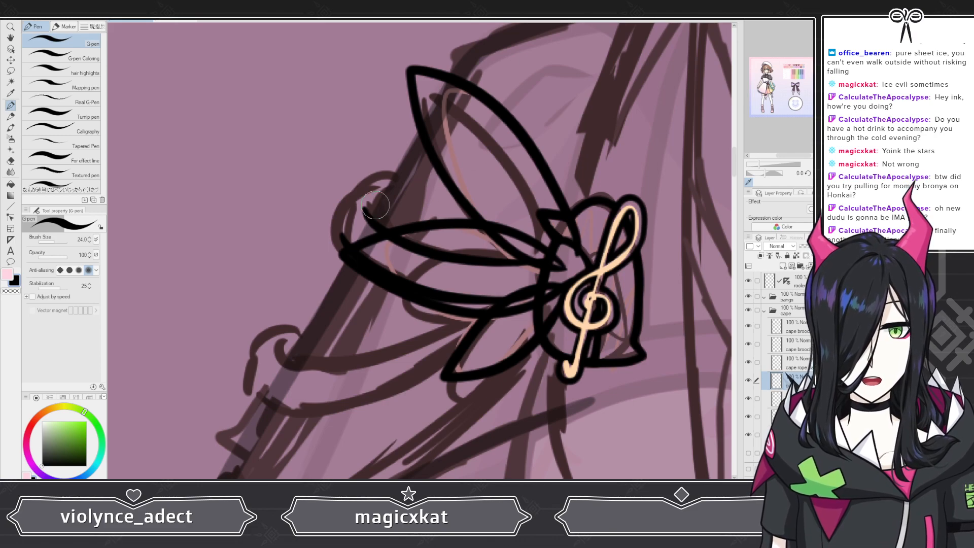
Step: On the layer below cape rope 1a, ink the curl wrapping around the upper rope's outer end, redoing the first stroke
mouse_move(340, 213)
mouse_down()
mouse_move(352, 190)
mouse_move(406, 176)
mouse_up()
key(ctrl+z)
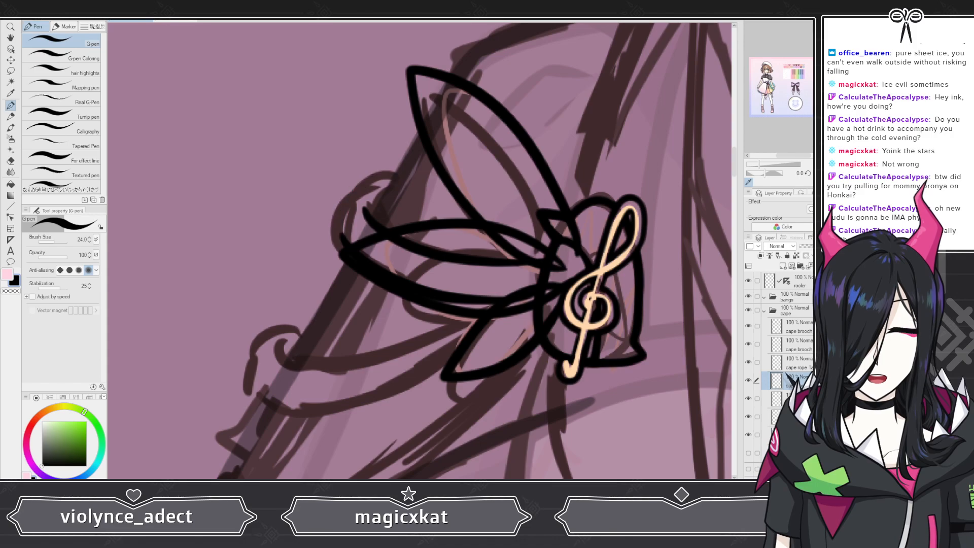
mouse_move(335, 212)
mouse_down()
mouse_move(347, 192)
mouse_move(403, 188)
mouse_up()
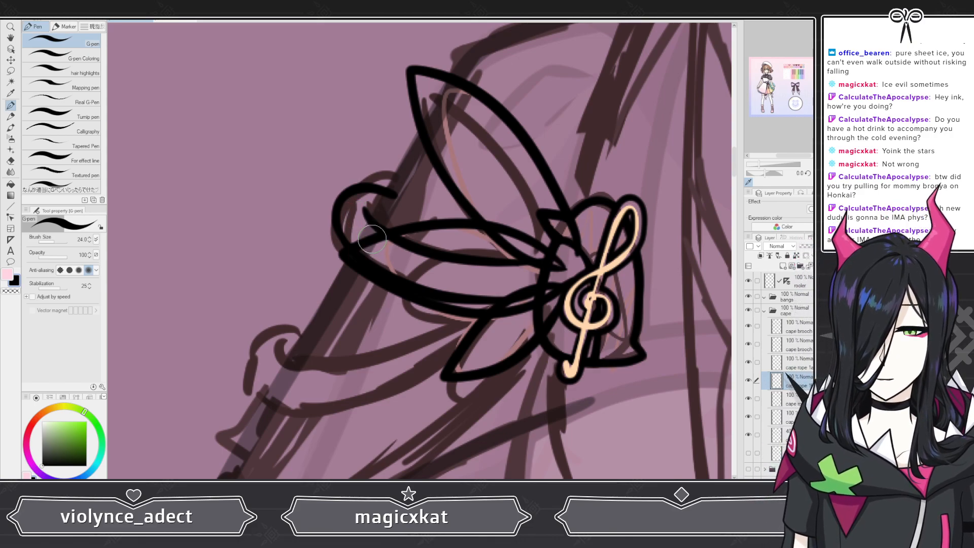
Step: Trim the tip of the upper rope's inner line inside the curl with the hard eraser on the cape rope 1a layer
scroll(372, 242, down, 5)
scroll(339, 291, up, 2)
scroll(338, 290, up, 6)
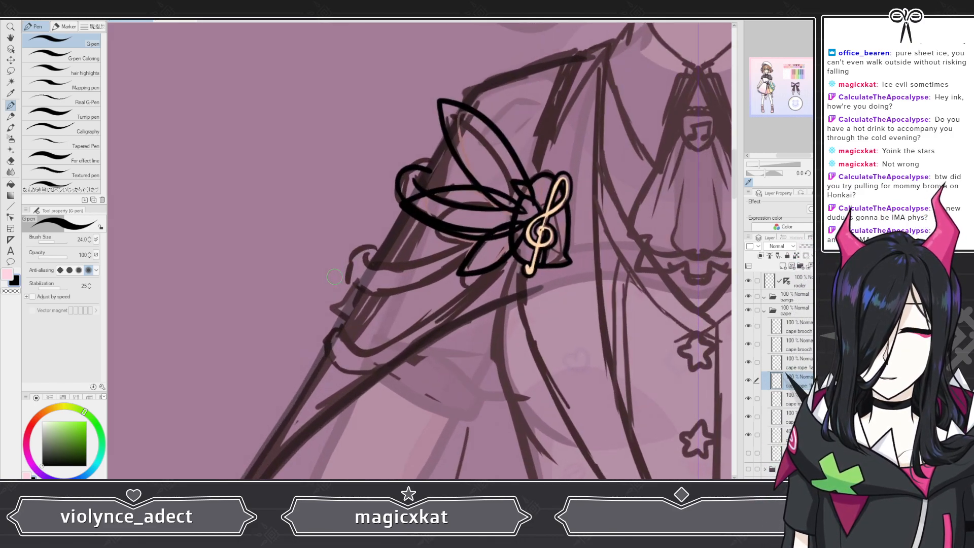
scroll(439, 137, up, 1)
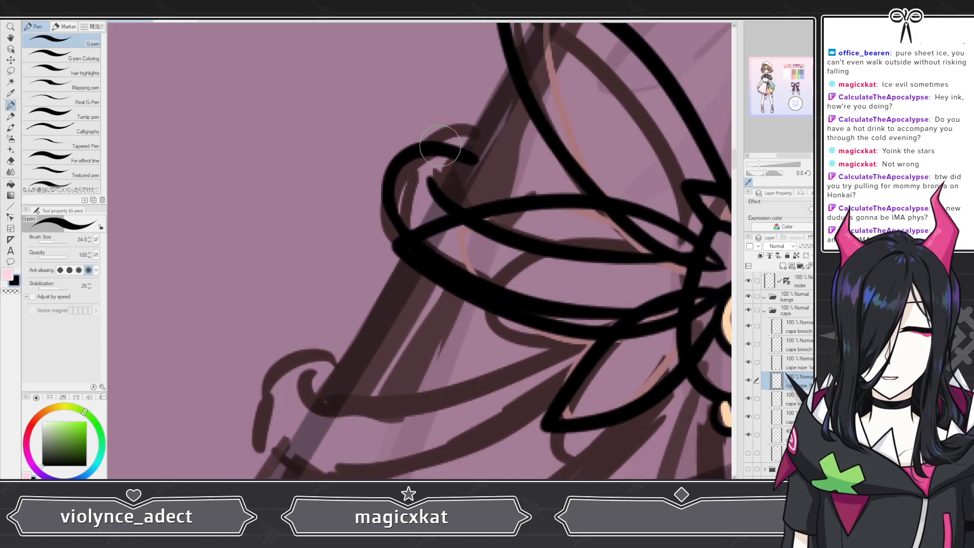
click(784, 362)
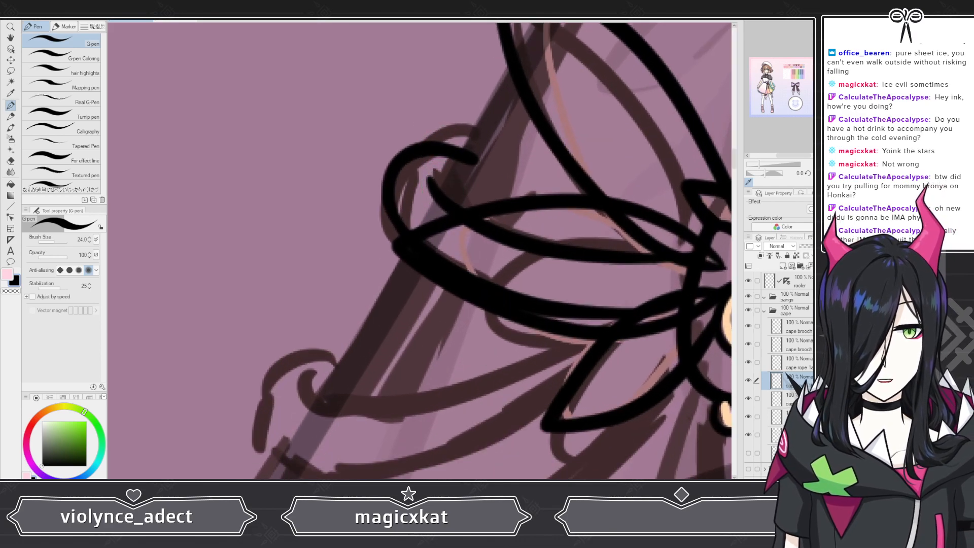
key(e)
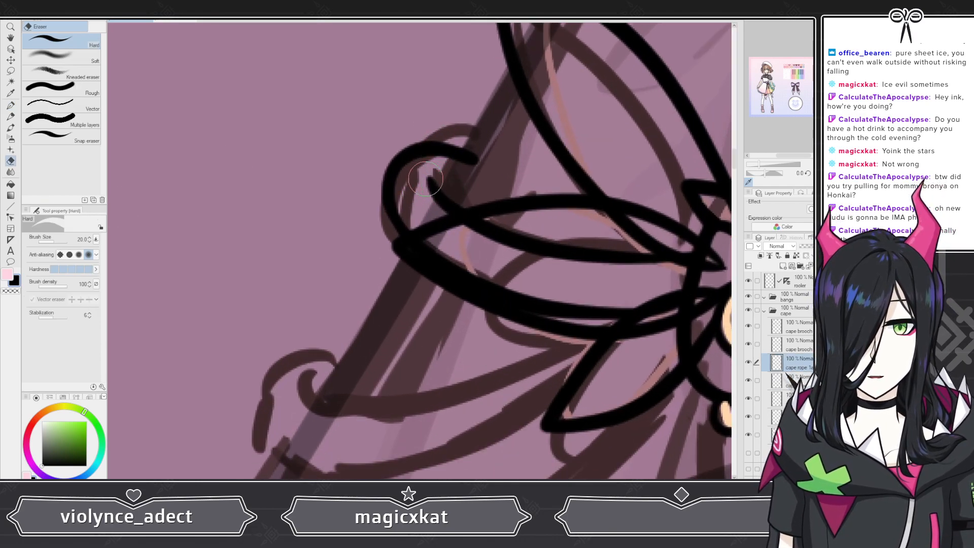
drag(416, 177, 429, 208)
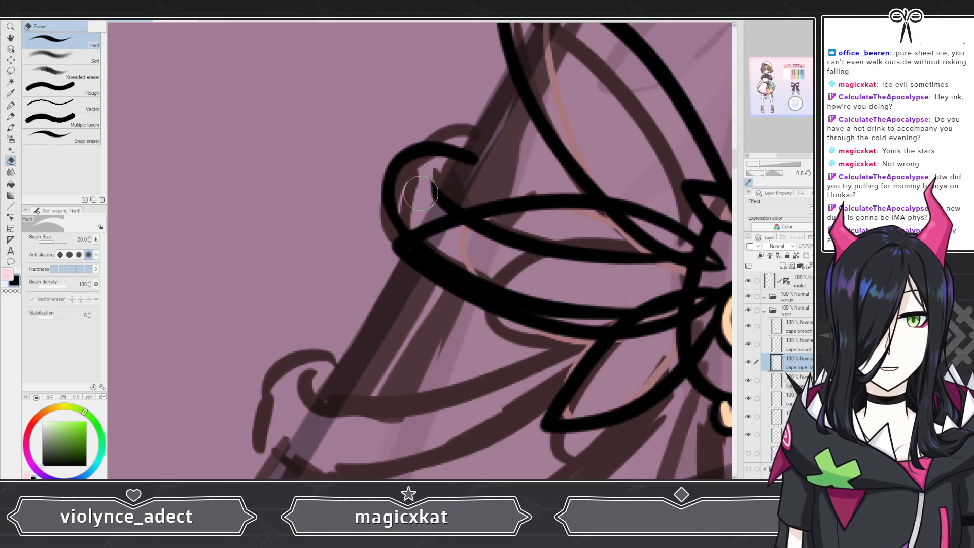
scroll(504, 143, down, 5)
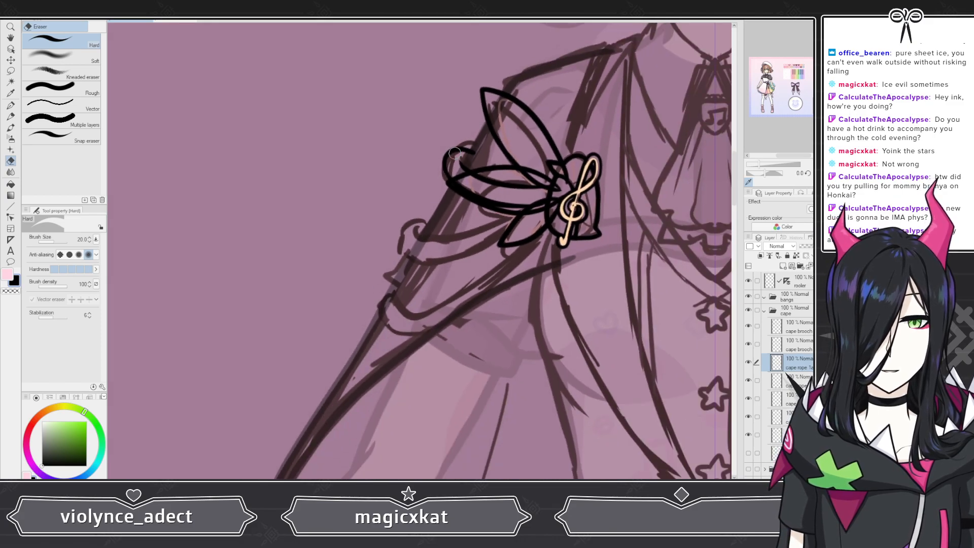
scroll(479, 207, up, 6)
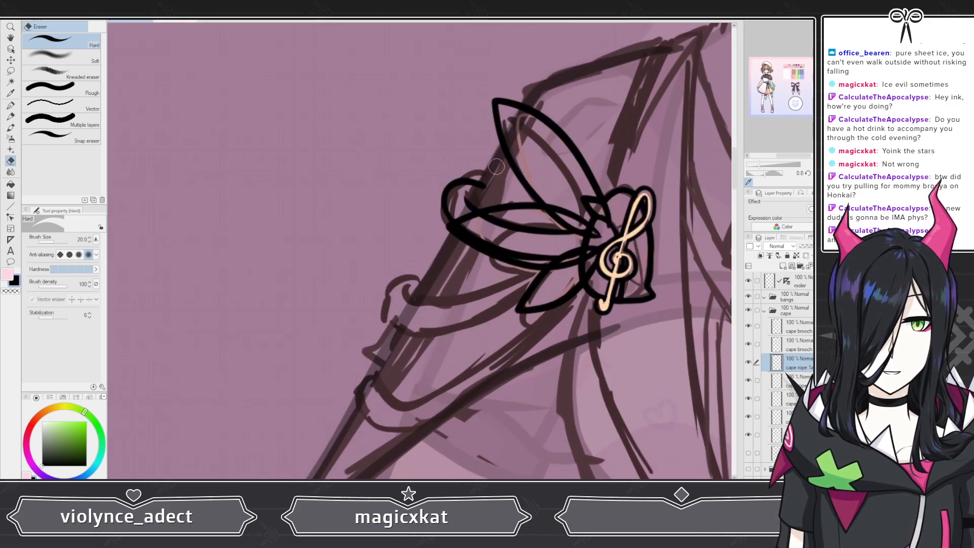
scroll(480, 161, up, 4)
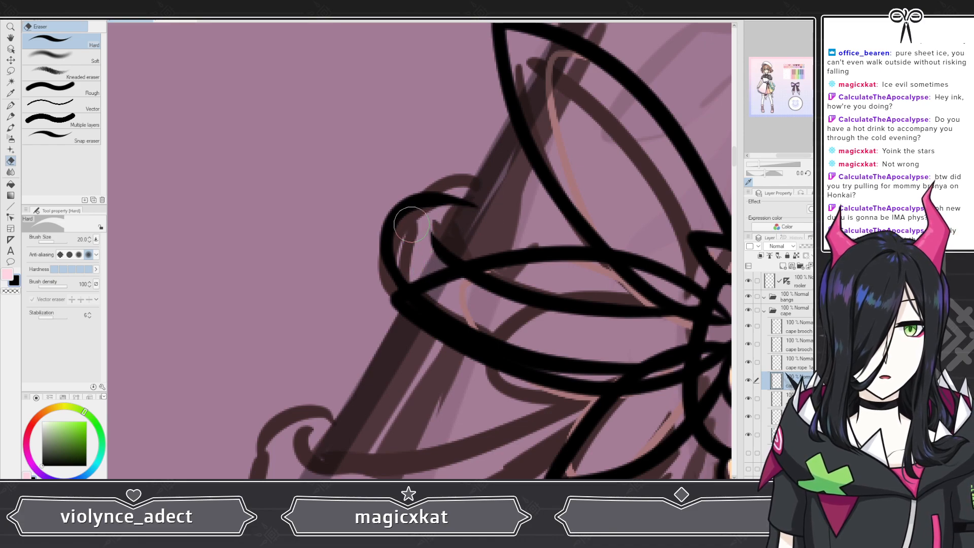
key(p)
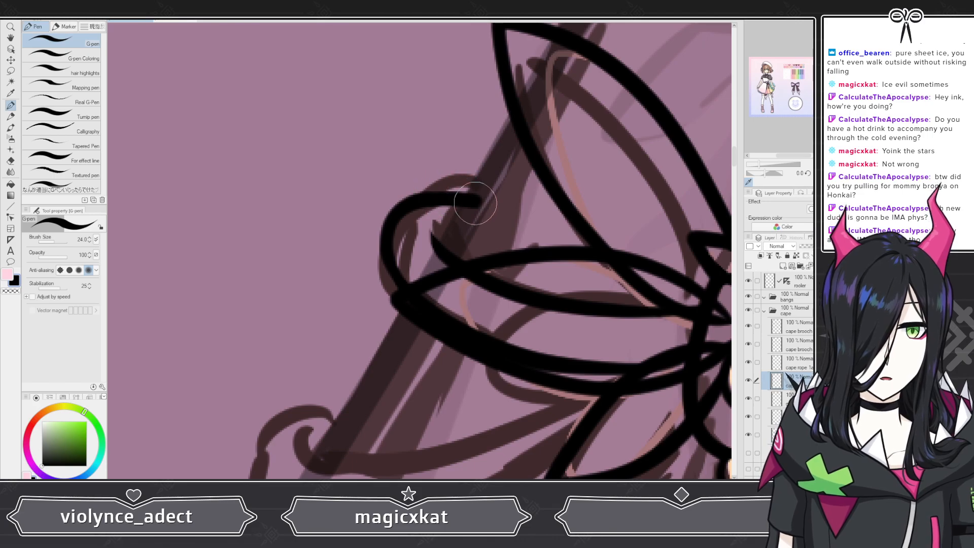
Step: On the next cape rope layer down, ink the upper edge of the lower rope from the brooch out to the sketched curl
scroll(476, 177, down, 4)
scroll(453, 268, up, 3)
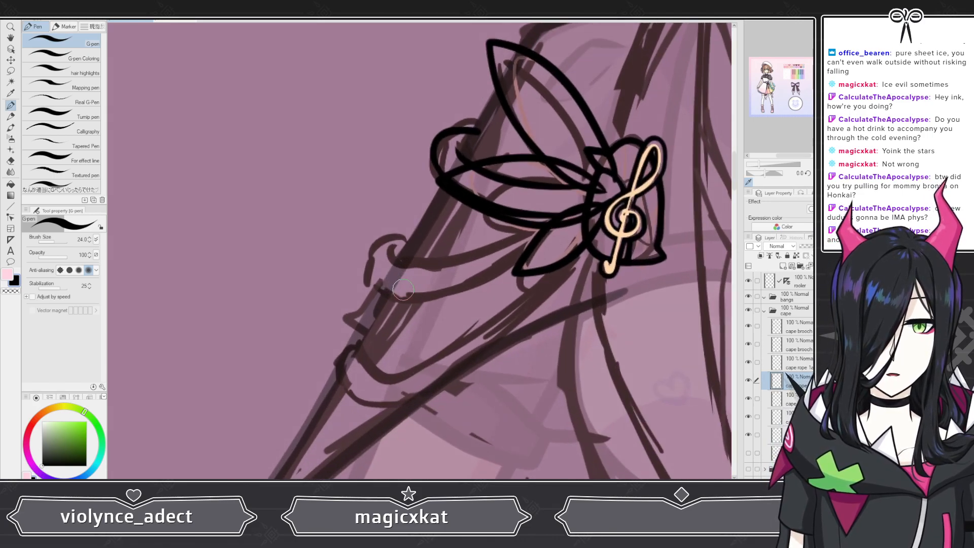
click(792, 399)
scroll(444, 208, up, 1)
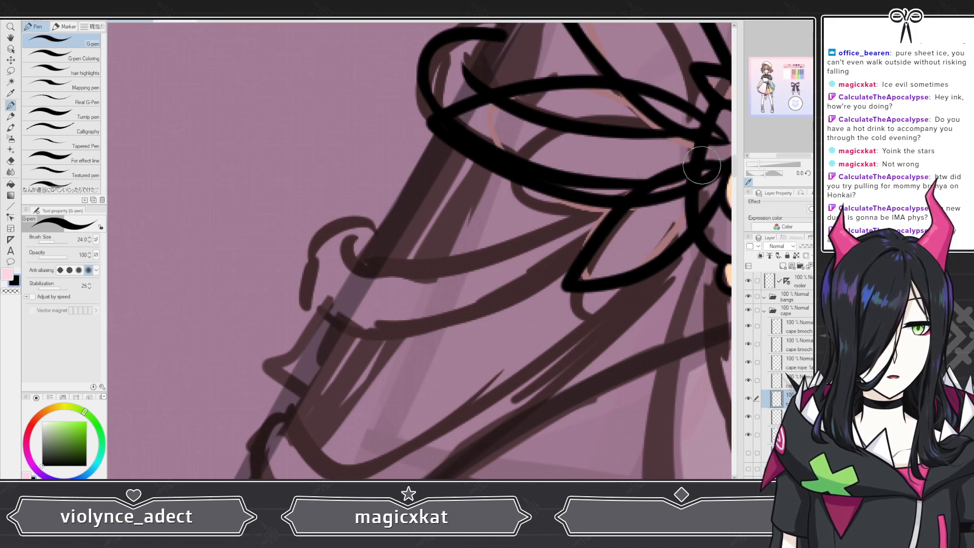
mouse_move(702, 165)
mouse_down()
mouse_move(493, 262)
mouse_move(385, 273)
mouse_move(335, 261)
mouse_up()
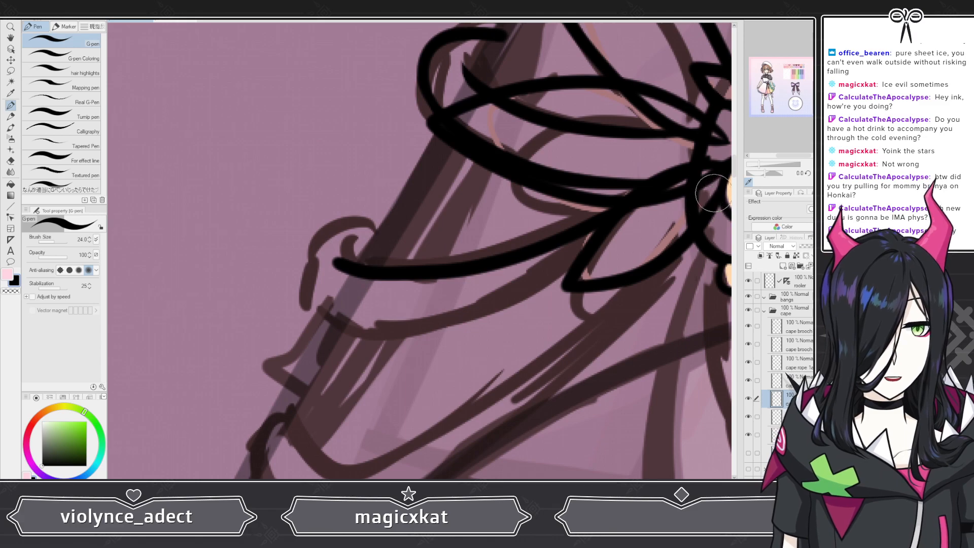
Step: Hide the two upper rope layers and the brooch petals layer
click(748, 362)
click(748, 380)
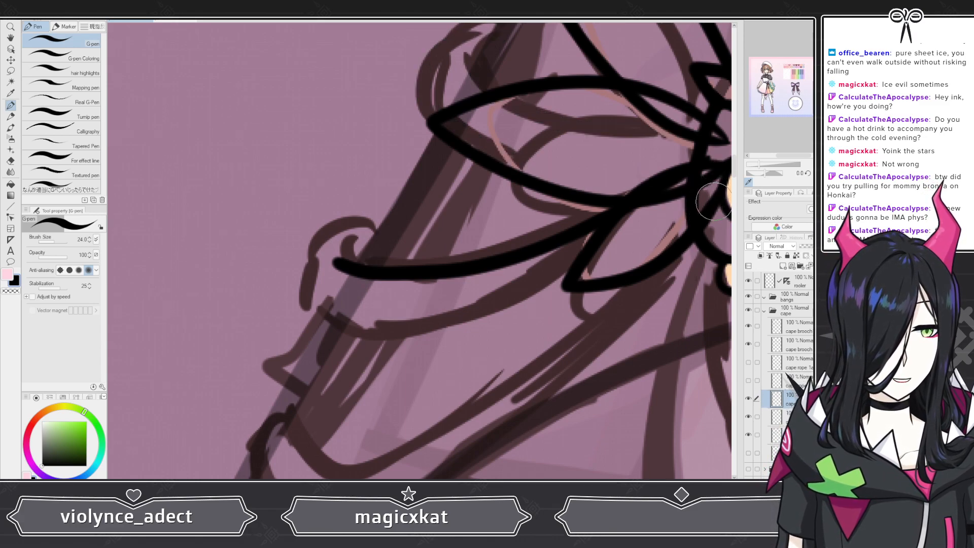
click(749, 344)
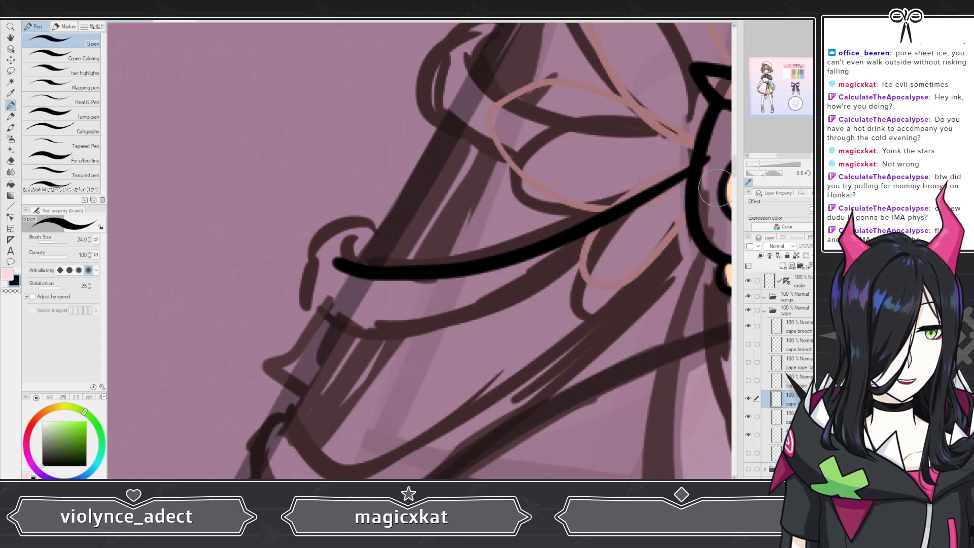
mouse_move(715, 191)
mouse_down()
mouse_move(679, 221)
mouse_move(538, 296)
mouse_move(391, 337)
mouse_move(315, 332)
mouse_move(451, 306)
mouse_move(595, 255)
mouse_up()
key(ctrl+z)
key(ctrl+z)
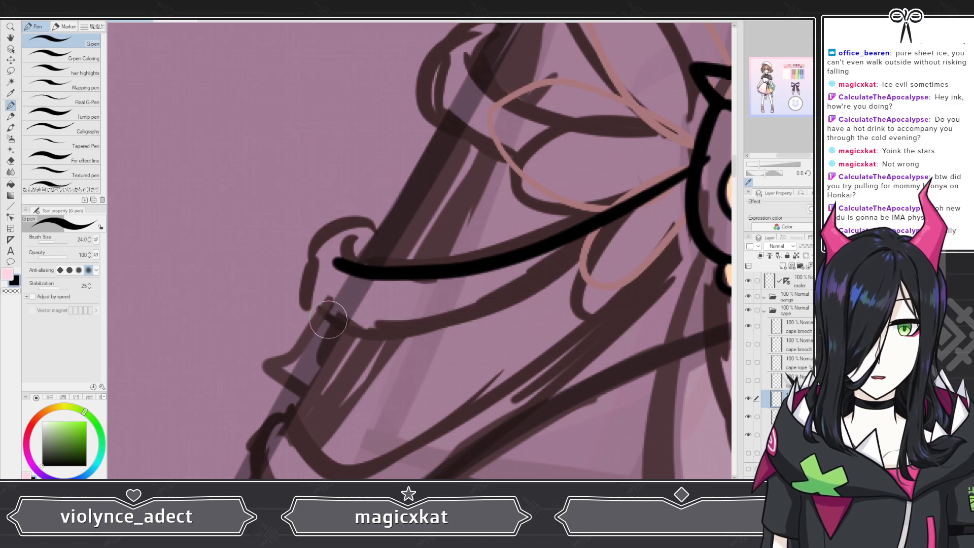
mouse_move(324, 304)
mouse_down()
mouse_move(414, 319)
mouse_move(528, 290)
mouse_move(604, 261)
mouse_move(715, 187)
mouse_up()
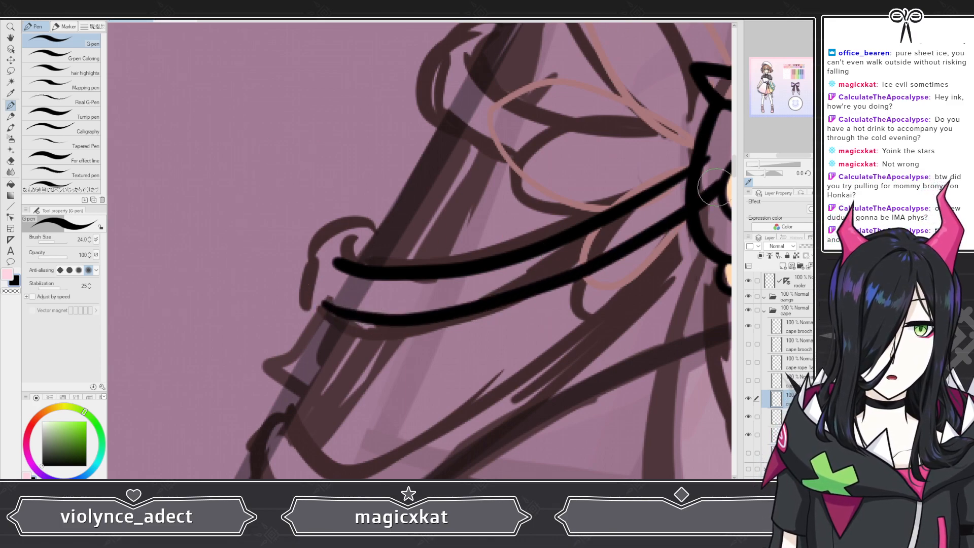
key(ctrl+z)
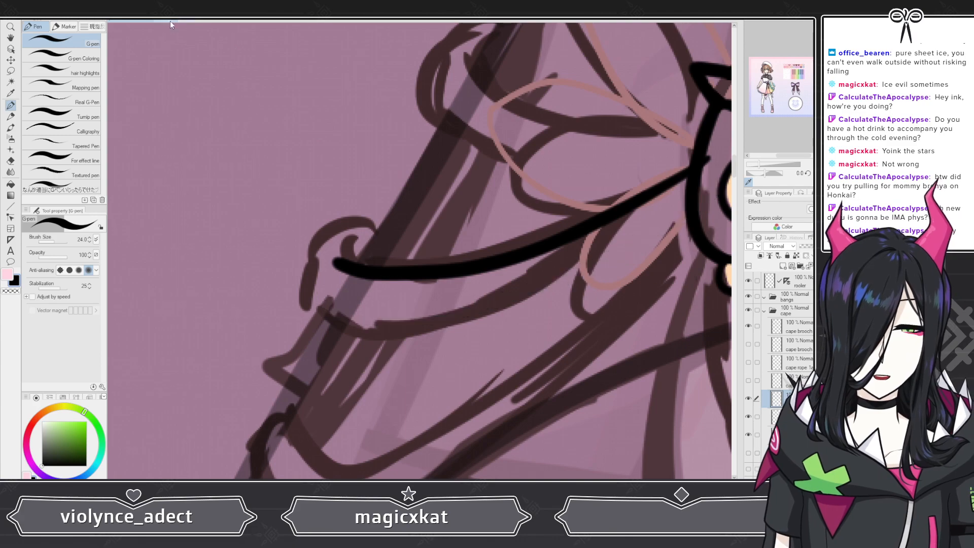
mouse_move(327, 299)
mouse_down()
mouse_move(377, 313)
mouse_move(464, 309)
mouse_move(632, 255)
mouse_move(717, 202)
mouse_up()
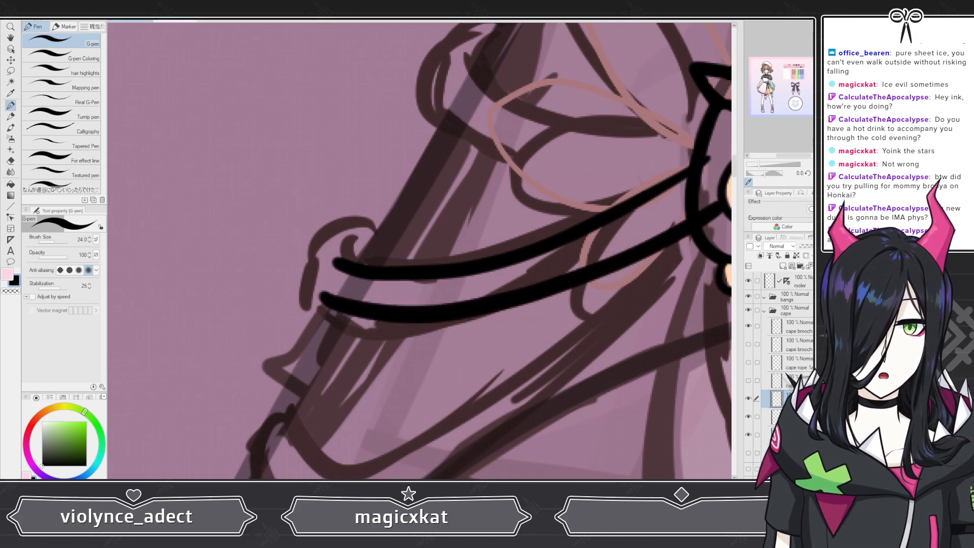
key(ctrl+z)
mouse_move(324, 303)
mouse_down()
mouse_move(392, 318)
mouse_move(481, 308)
mouse_move(570, 282)
mouse_move(659, 246)
mouse_move(703, 200)
mouse_up()
key(ctrl+z)
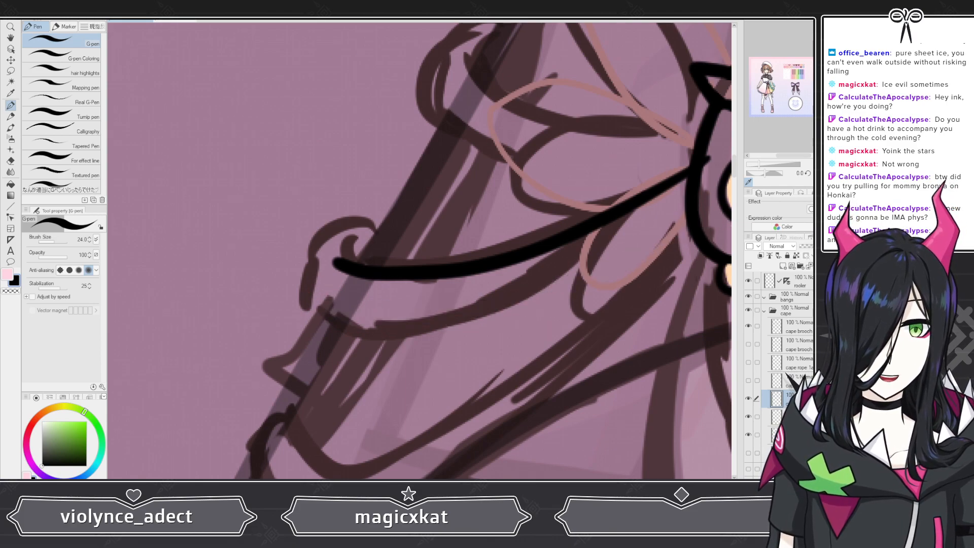
mouse_move(320, 310)
mouse_down()
mouse_move(393, 325)
mouse_move(490, 302)
mouse_move(591, 260)
mouse_move(717, 188)
mouse_up()
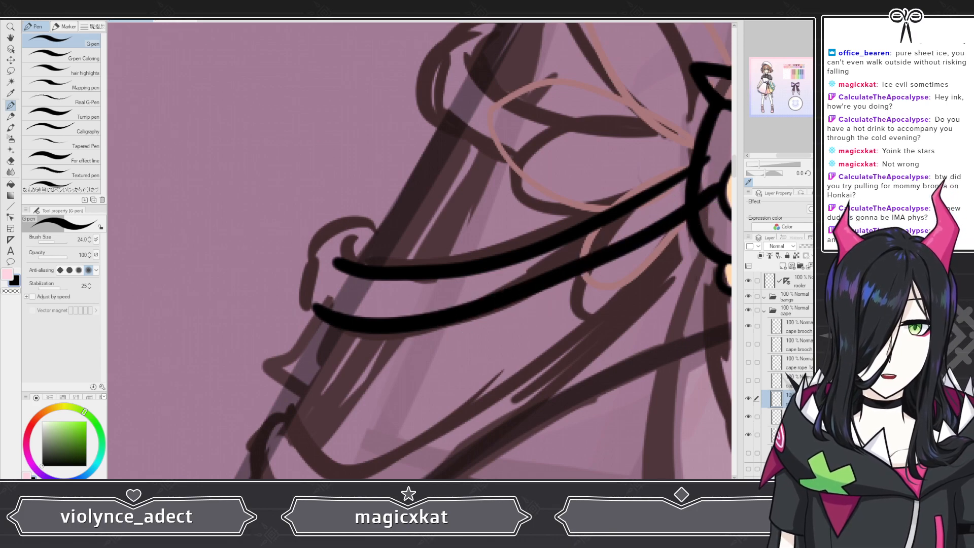
key(ctrl+z)
mouse_move(353, 320)
mouse_down()
mouse_move(578, 261)
mouse_move(709, 198)
mouse_up()
key(ctrl+z)
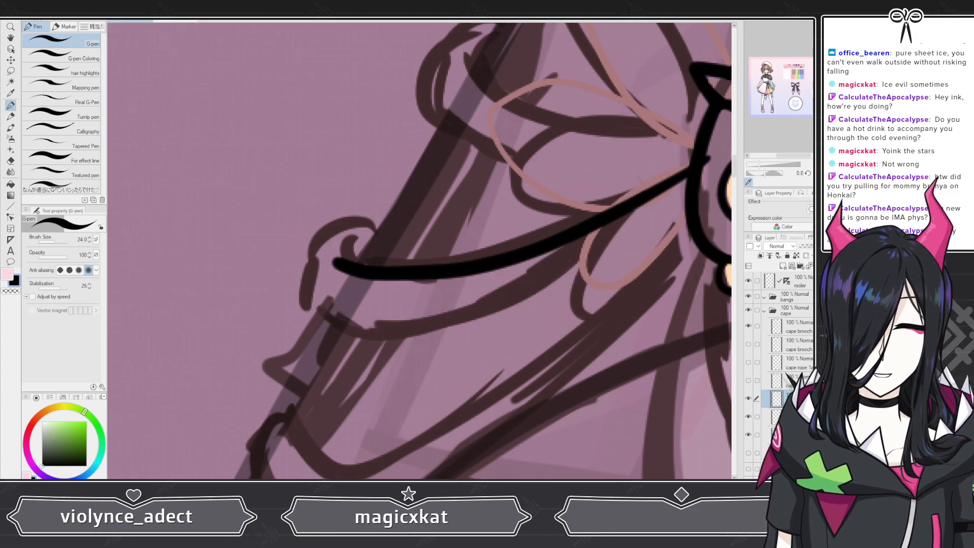
drag(395, 482, 403, 483)
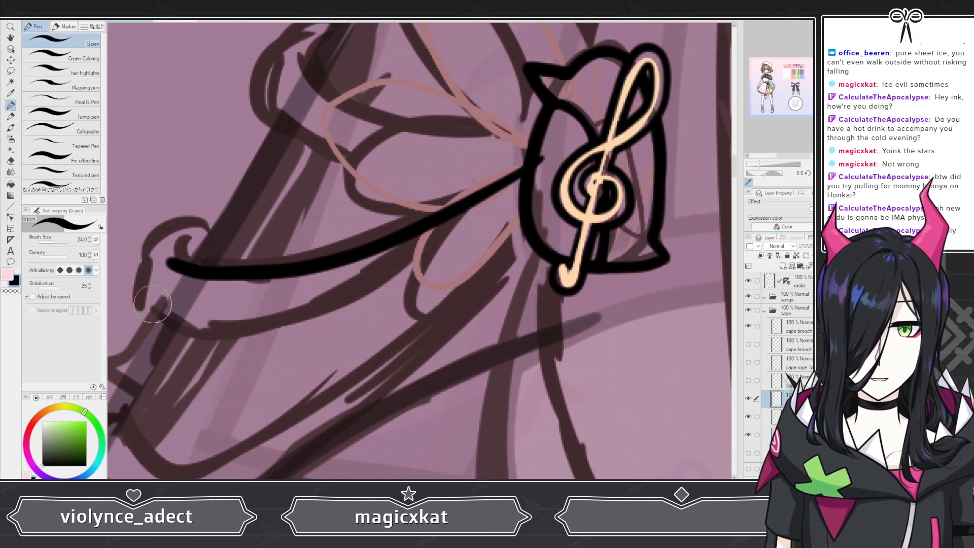
mouse_move(169, 317)
mouse_down()
mouse_move(262, 329)
mouse_move(400, 287)
mouse_move(553, 192)
mouse_up()
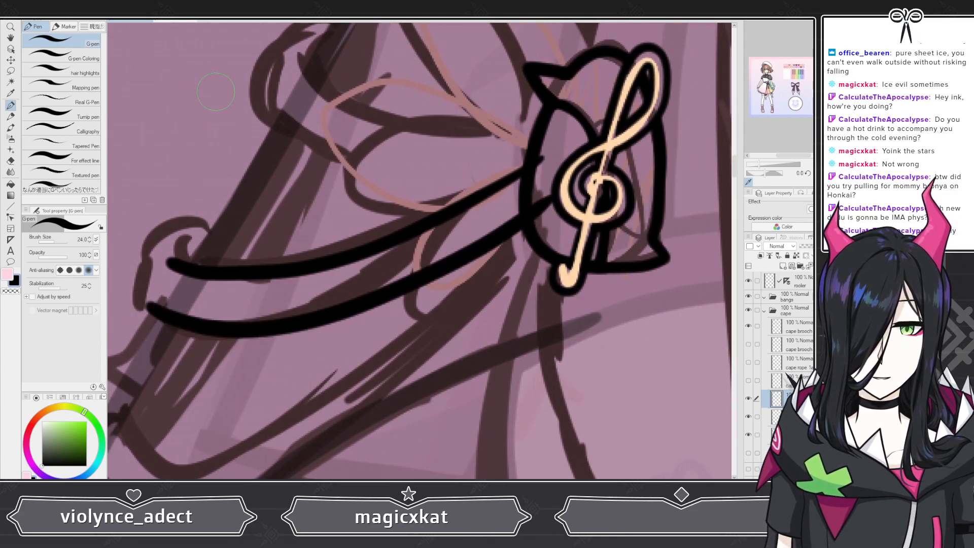
key(ctrl+z)
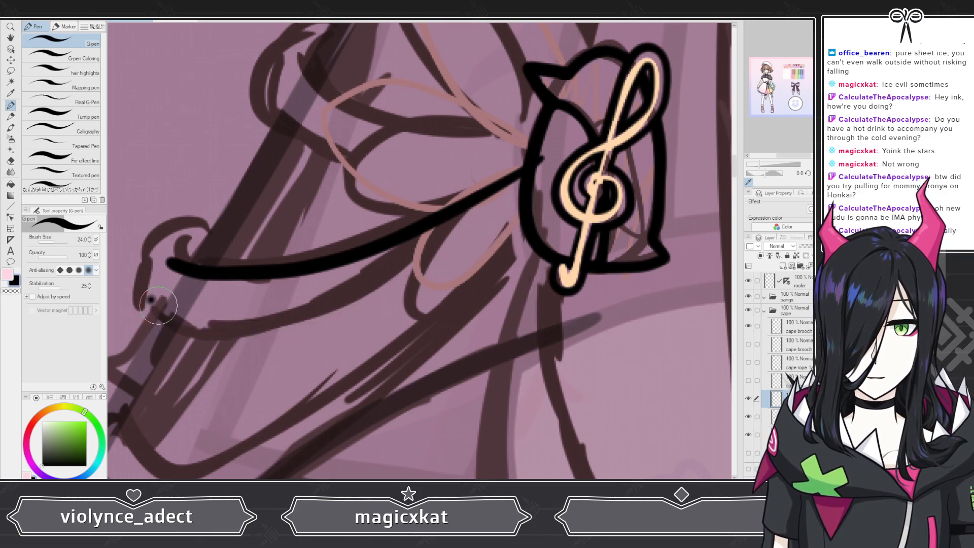
mouse_move(150, 299)
mouse_down()
mouse_move(231, 316)
mouse_move(351, 286)
mouse_move(457, 241)
mouse_move(541, 188)
mouse_up()
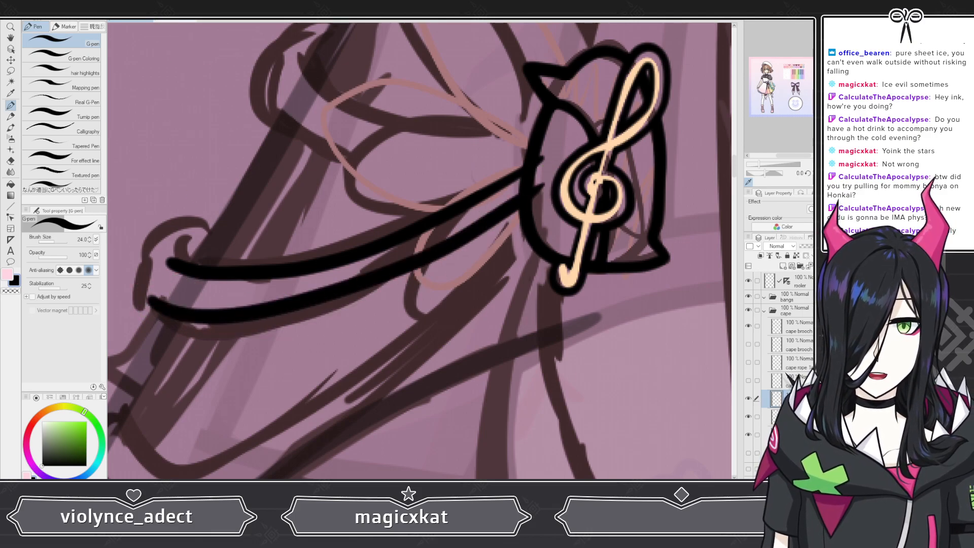
key(ctrl+z)
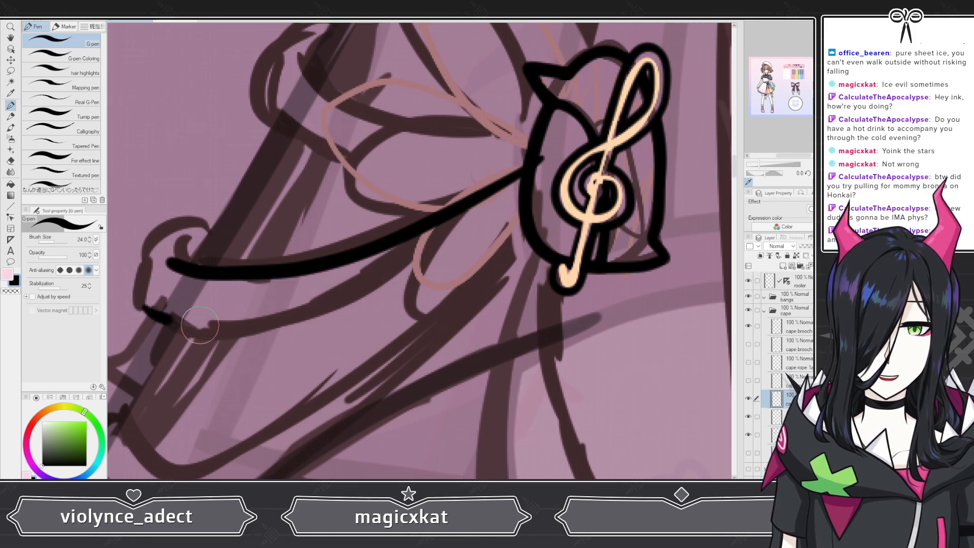
mouse_move(145, 306)
mouse_down()
mouse_move(461, 236)
mouse_move(571, 175)
mouse_up()
key(ctrl+z)
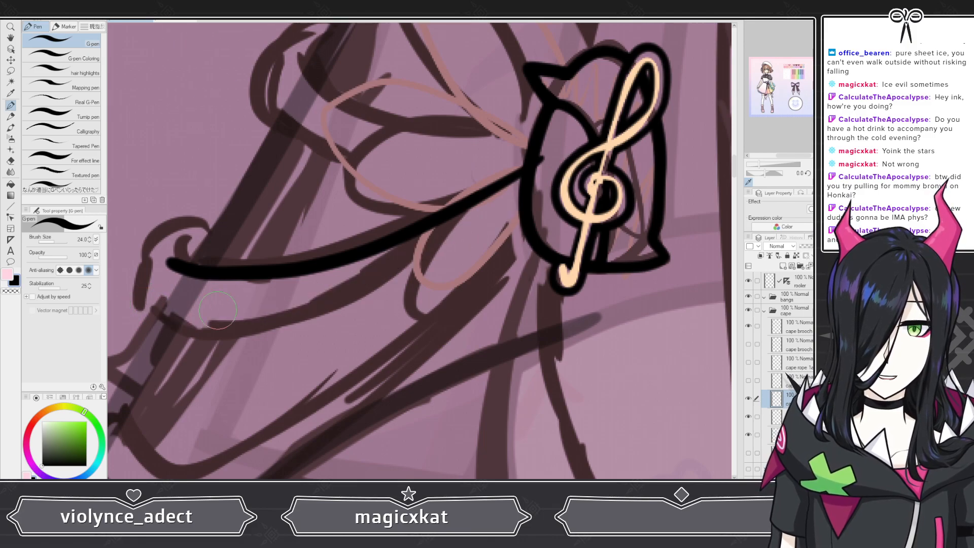
mouse_move(209, 327)
mouse_down()
mouse_move(425, 274)
mouse_move(540, 191)
mouse_up()
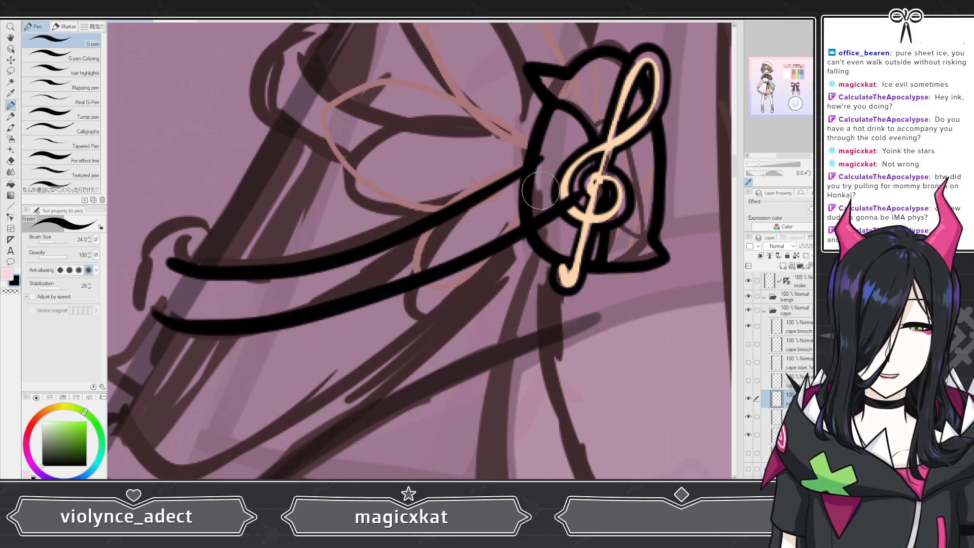
key(ctrl+z)
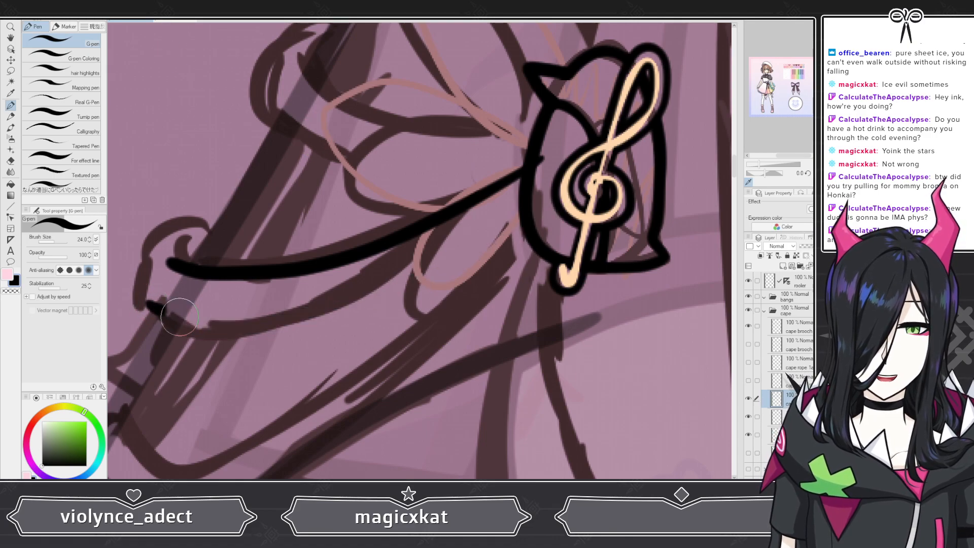
mouse_move(179, 317)
mouse_down()
mouse_move(298, 313)
mouse_move(441, 265)
mouse_move(565, 175)
mouse_up()
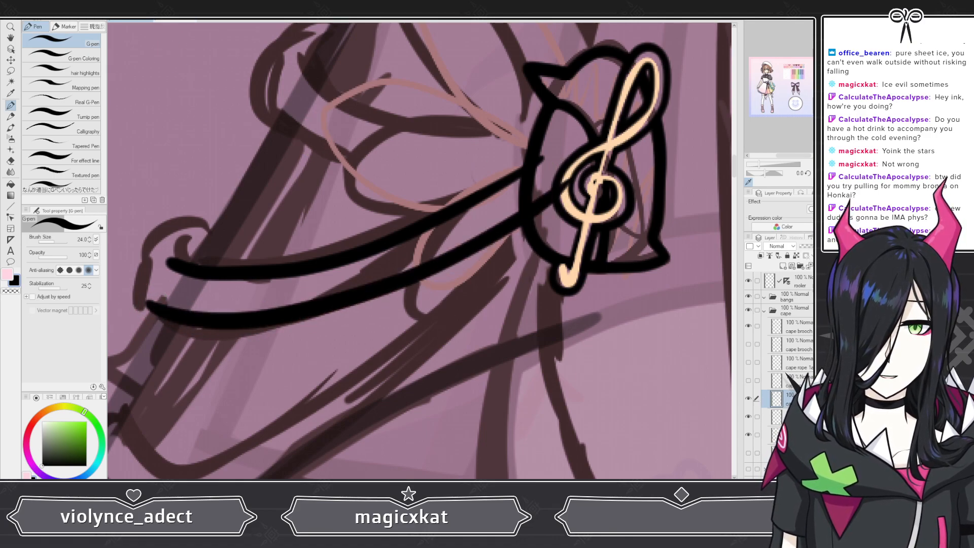
key(ctrl+z)
mouse_move(147, 302)
mouse_down()
mouse_move(180, 312)
mouse_move(276, 306)
mouse_move(401, 265)
mouse_move(558, 183)
mouse_up()
key(ctrl+z)
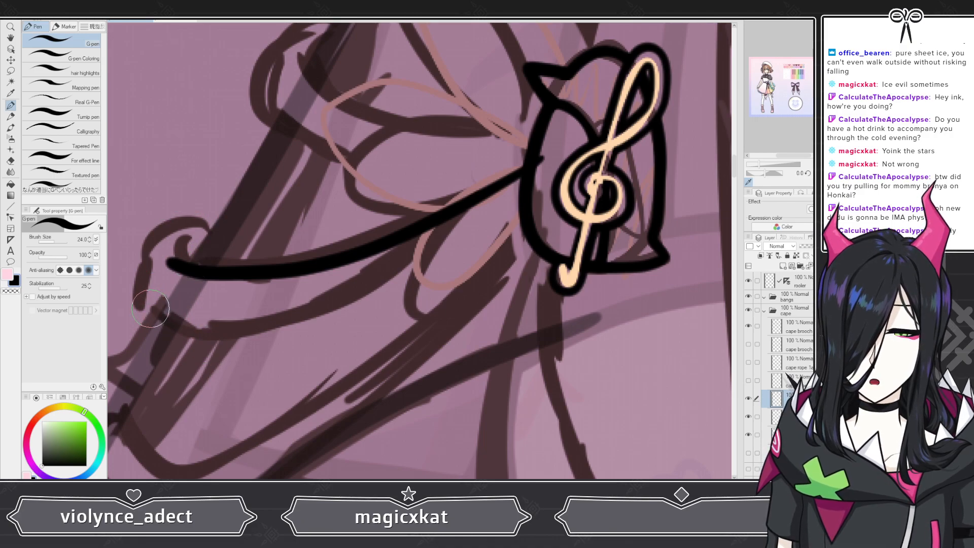
mouse_move(150, 308)
mouse_down()
mouse_move(222, 326)
mouse_move(332, 306)
mouse_move(453, 255)
mouse_move(546, 189)
mouse_up()
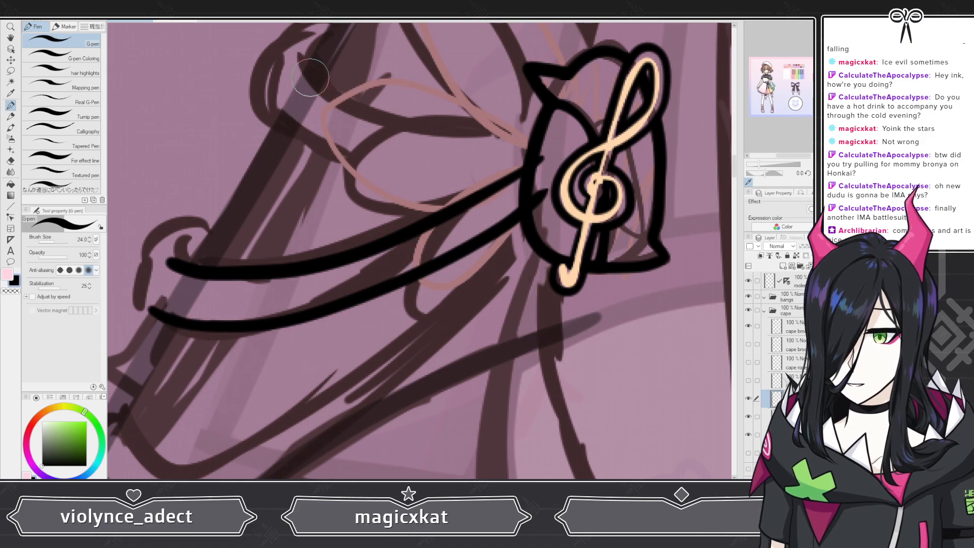
key(ctrl+z)
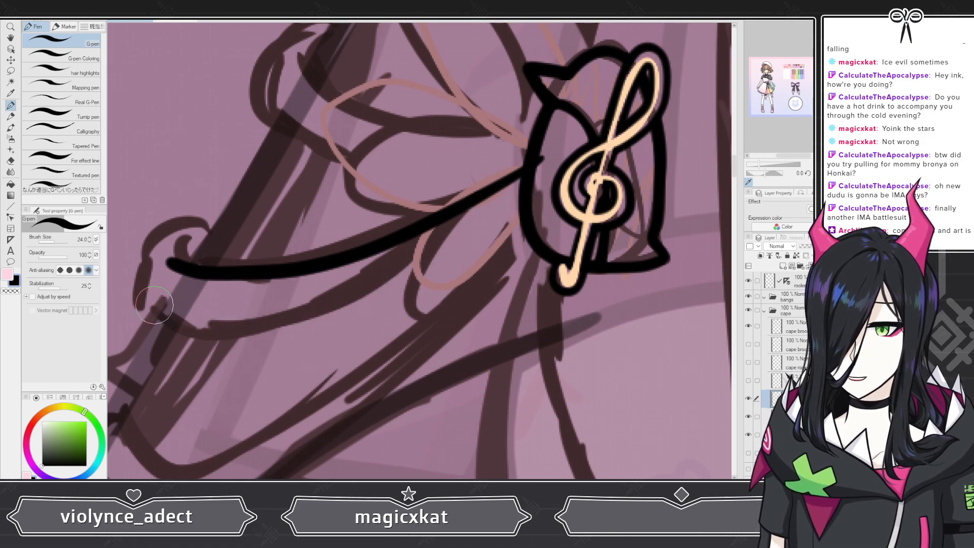
mouse_move(156, 308)
mouse_down()
mouse_move(268, 306)
mouse_move(399, 265)
mouse_move(508, 213)
mouse_move(553, 175)
mouse_up()
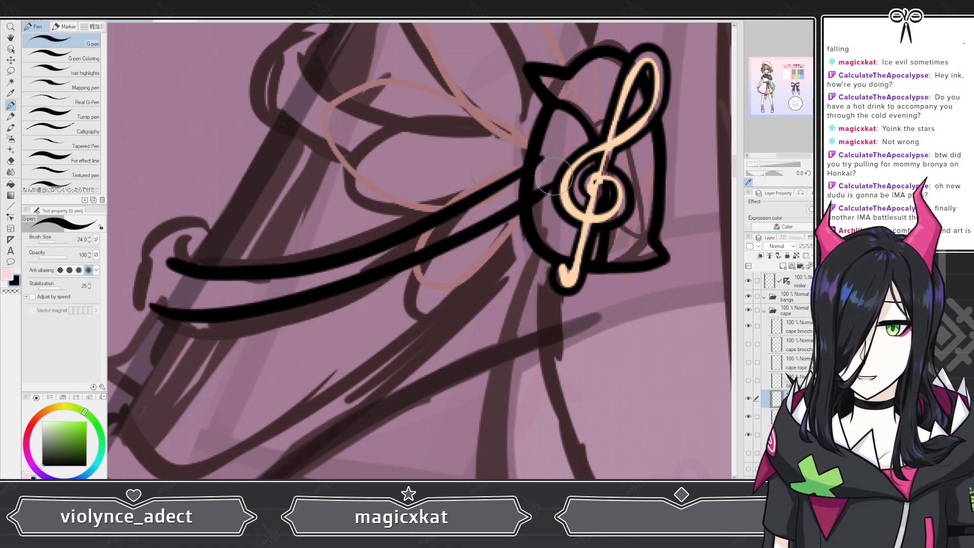
key(ctrl+z)
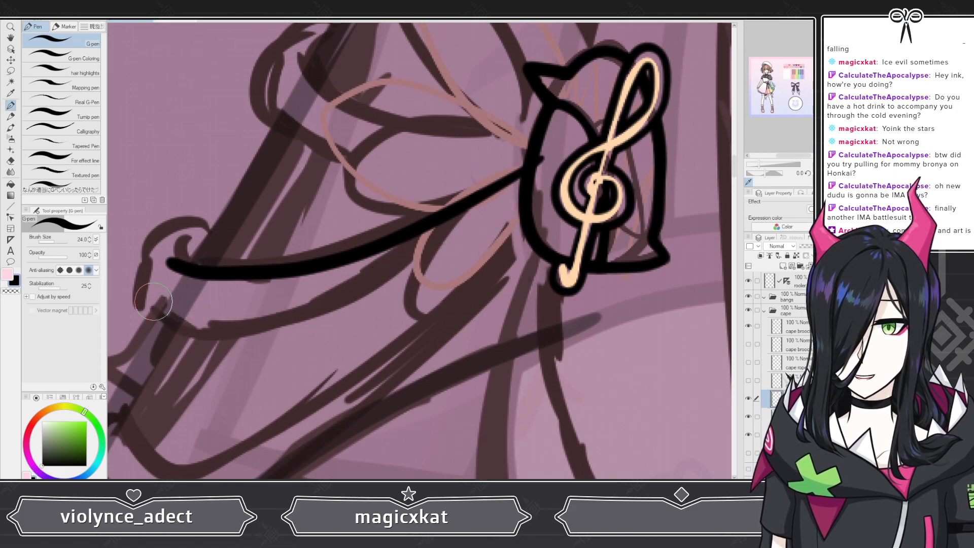
mouse_move(181, 319)
mouse_down()
mouse_move(414, 263)
mouse_move(517, 208)
mouse_up()
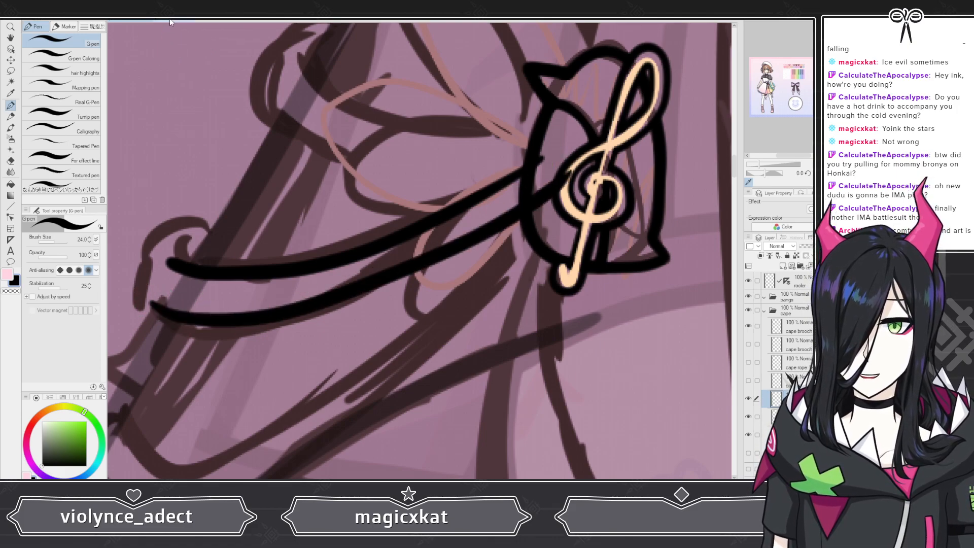
key(ctrl+z)
mouse_move(147, 308)
mouse_down()
mouse_move(214, 322)
mouse_move(335, 300)
mouse_move(489, 237)
mouse_move(547, 194)
mouse_up()
key(ctrl+z)
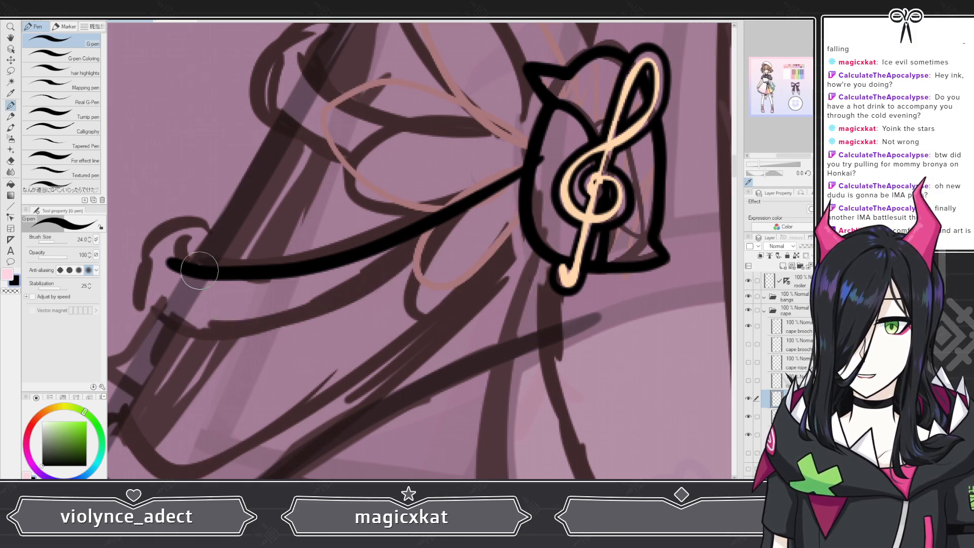
mouse_move(148, 304)
mouse_down()
mouse_move(281, 312)
mouse_move(468, 249)
mouse_move(546, 200)
mouse_up()
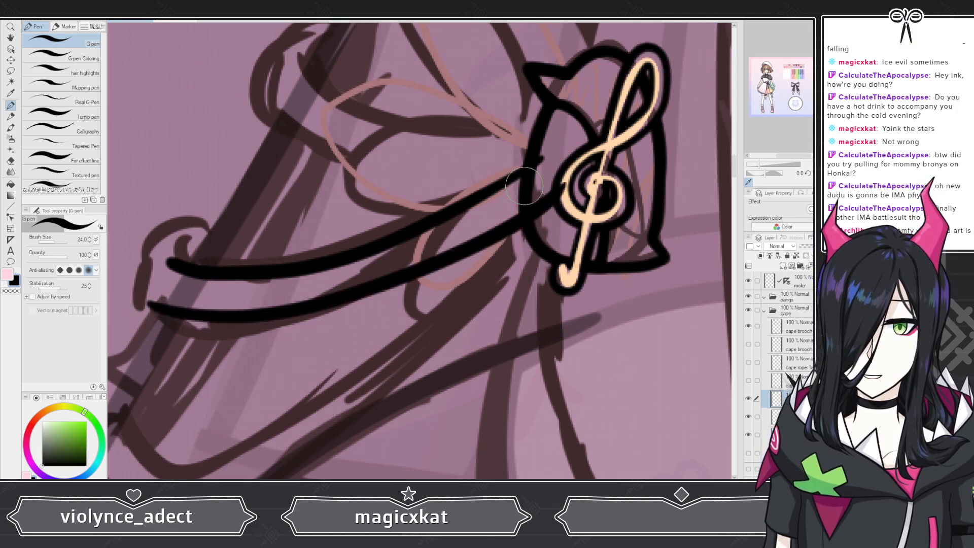
key(ctrl+z)
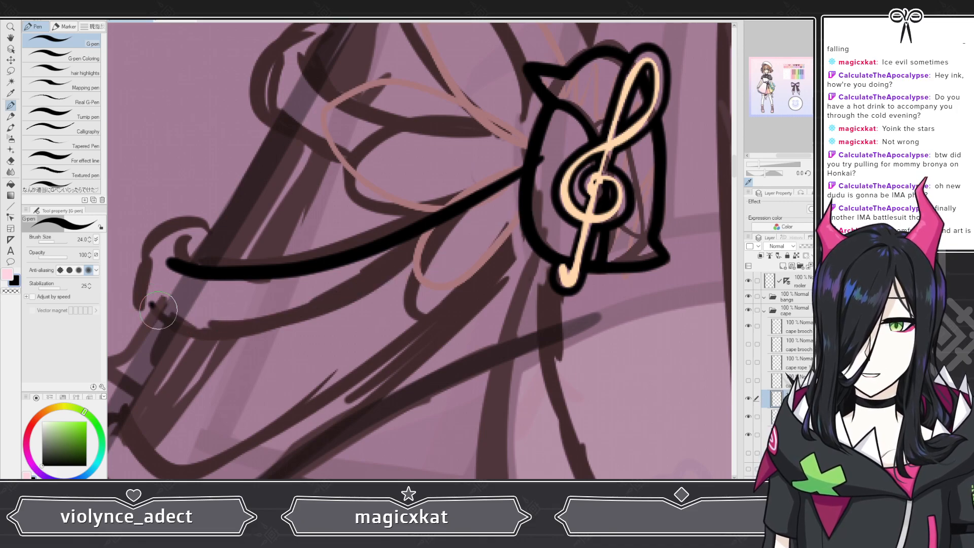
mouse_move(149, 305)
mouse_down()
mouse_move(465, 260)
mouse_move(522, 219)
mouse_up()
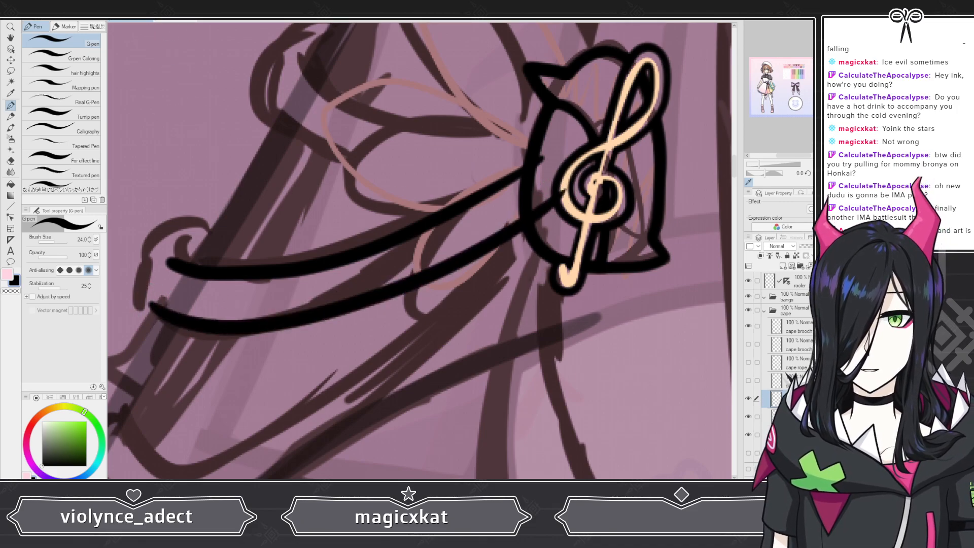
key(ctrl+z)
Step: Ink the lower edge of the lower rope between the sketched curl and the brooch, reshaping its outer end with the hard eraser and G-pen
mouse_move(152, 304)
mouse_down()
mouse_move(261, 313)
mouse_move(430, 264)
mouse_move(555, 190)
mouse_up()
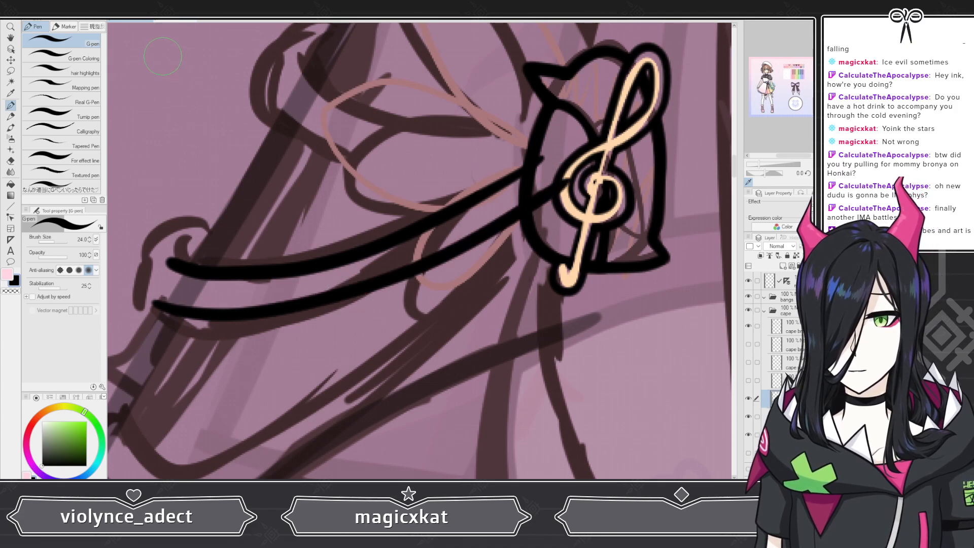
key(e)
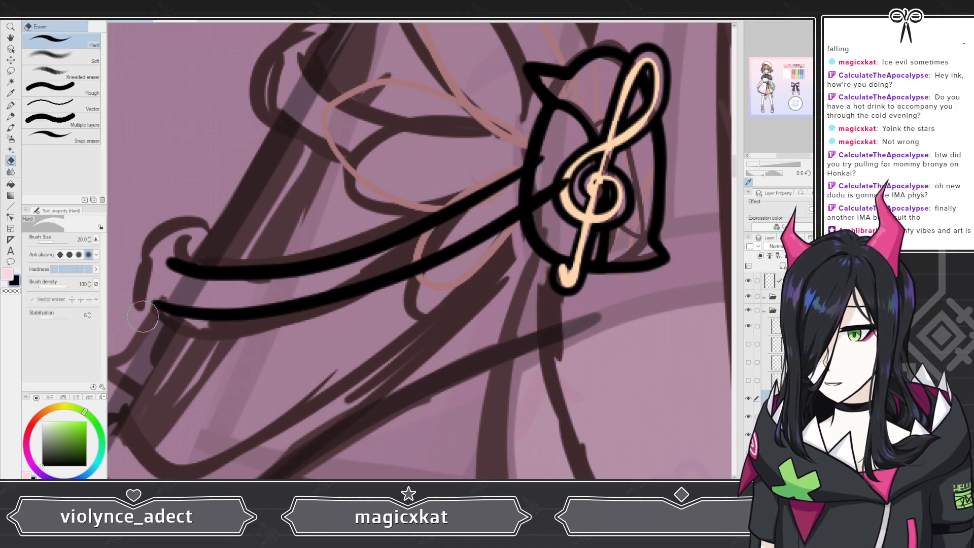
mouse_move(144, 321)
mouse_down()
mouse_move(175, 307)
mouse_move(139, 292)
mouse_move(234, 332)
mouse_move(133, 290)
mouse_move(260, 336)
mouse_move(154, 314)
mouse_move(252, 328)
mouse_move(214, 311)
mouse_move(166, 313)
mouse_move(304, 317)
mouse_up()
key(p)
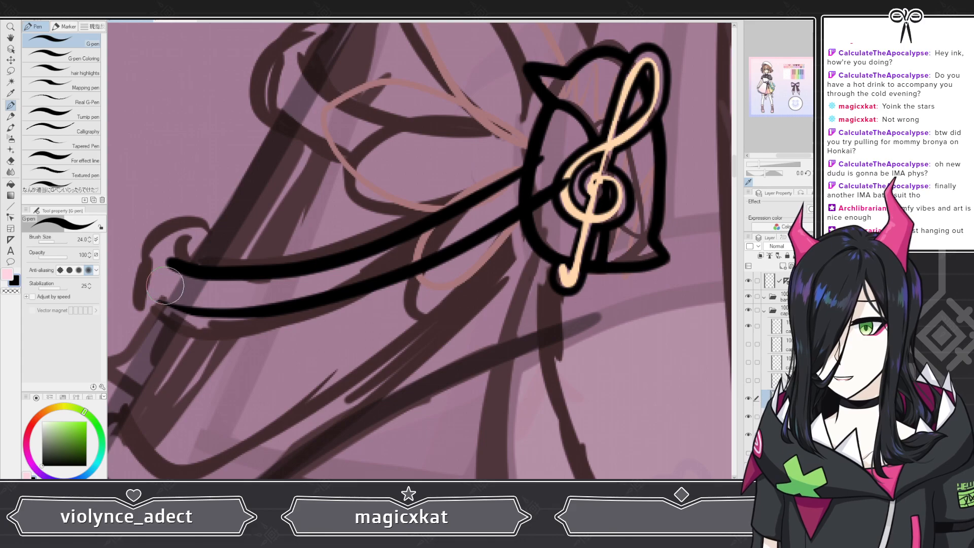
drag(162, 300, 257, 310)
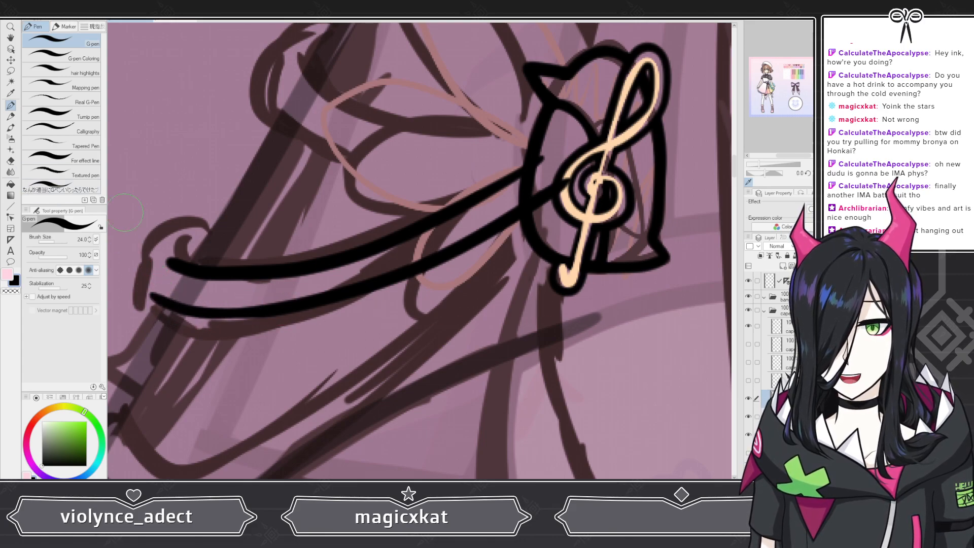
Step: On the layer below the lower rope's lines, ink the curl wrapping around the rope's outer end, redoing the stroke over its top
click(791, 417)
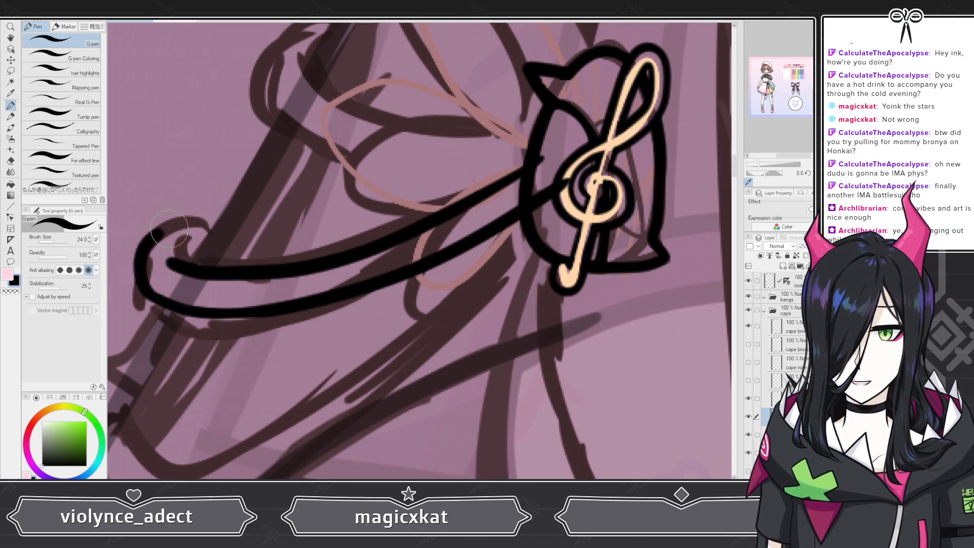
key(ctrl+z)
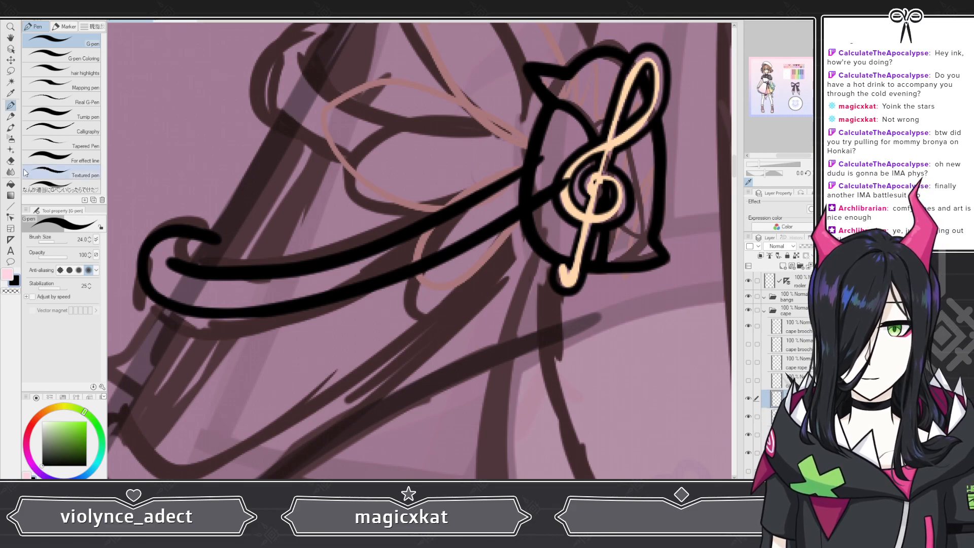
Step: Back on the lower rope's line layer, reshape the tip of the upper edge inside the curl with the hard eraser and G-pen
key(e)
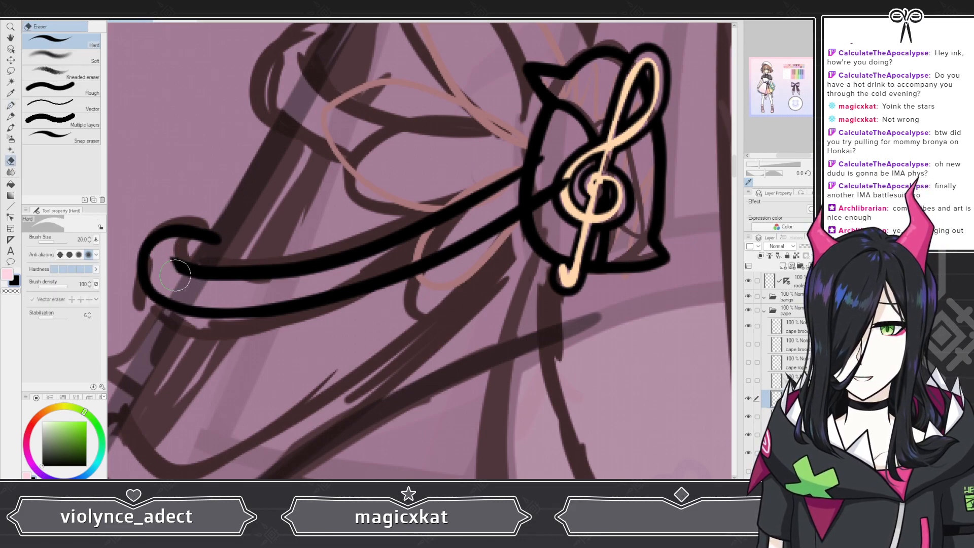
click(11, 106)
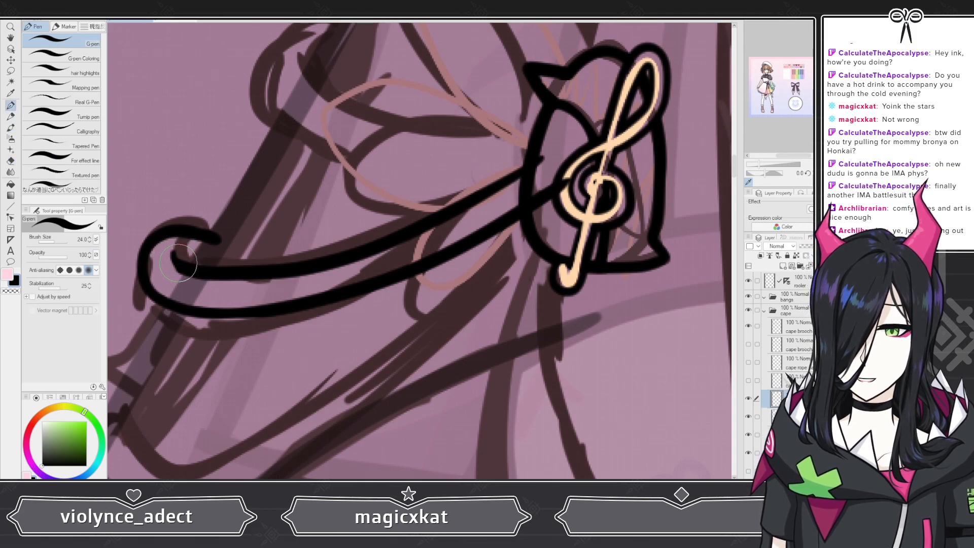
click(11, 161)
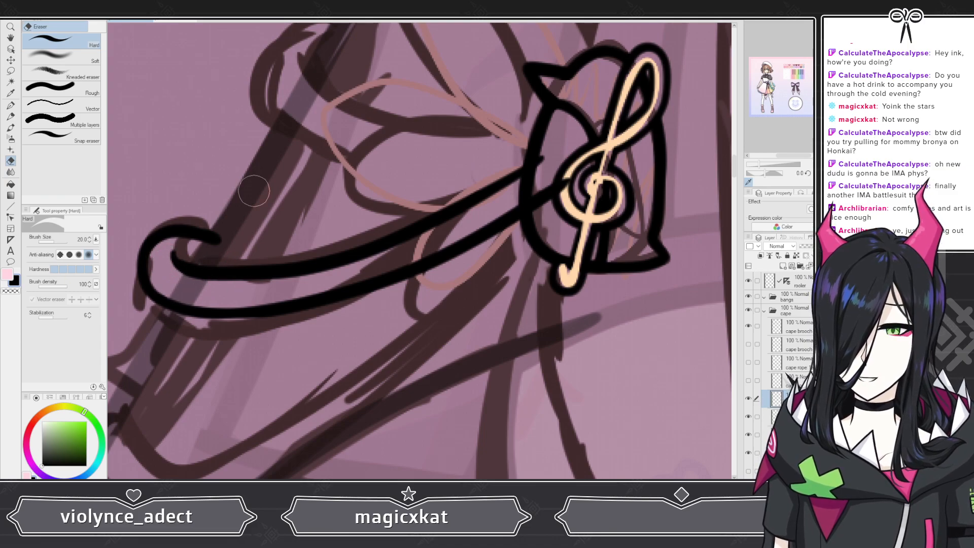
Step: On the lower rope's curl layer, extend the curl's upper tip over the cape edge with the G-pen
scroll(253, 191, down, 5)
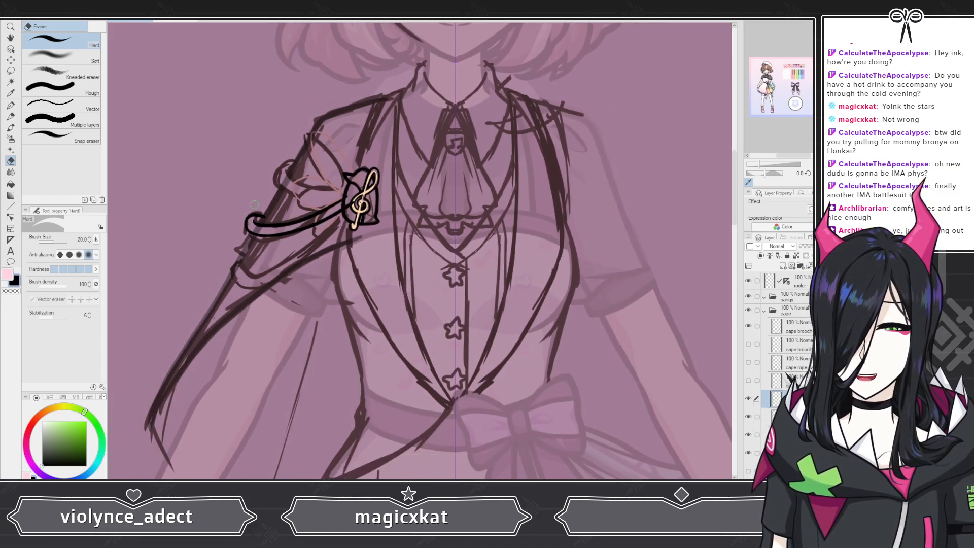
scroll(253, 203, up, 2)
scroll(254, 204, up, 4)
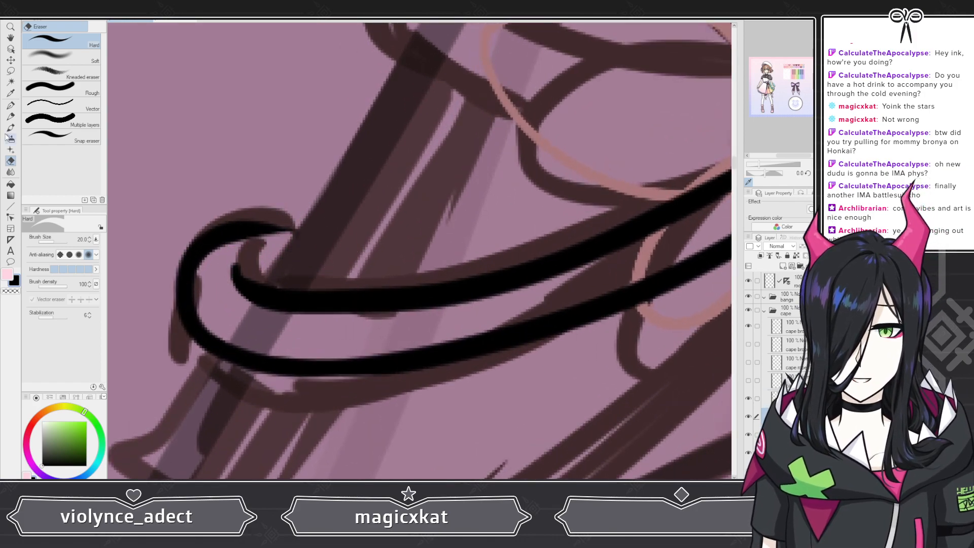
key(p)
drag(243, 226, 332, 224)
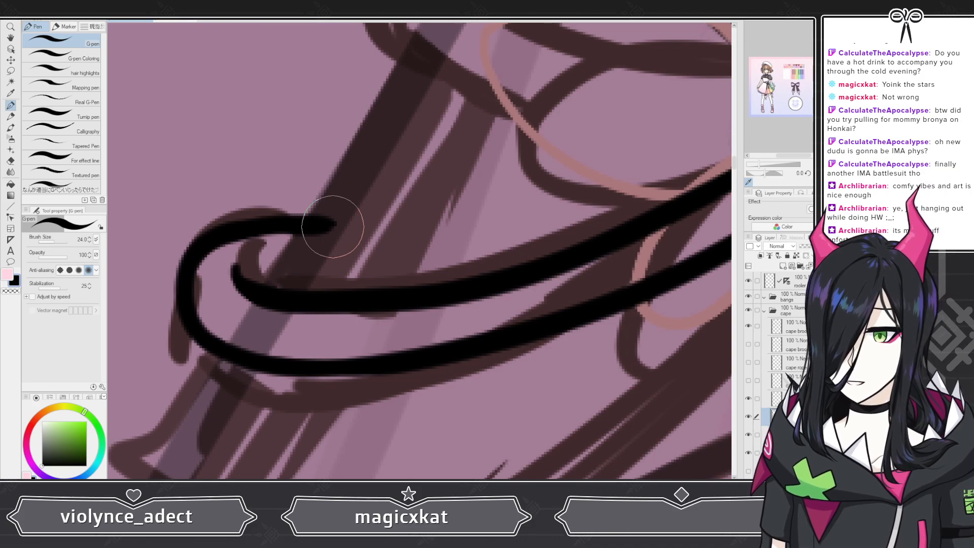
scroll(332, 227, down, 4)
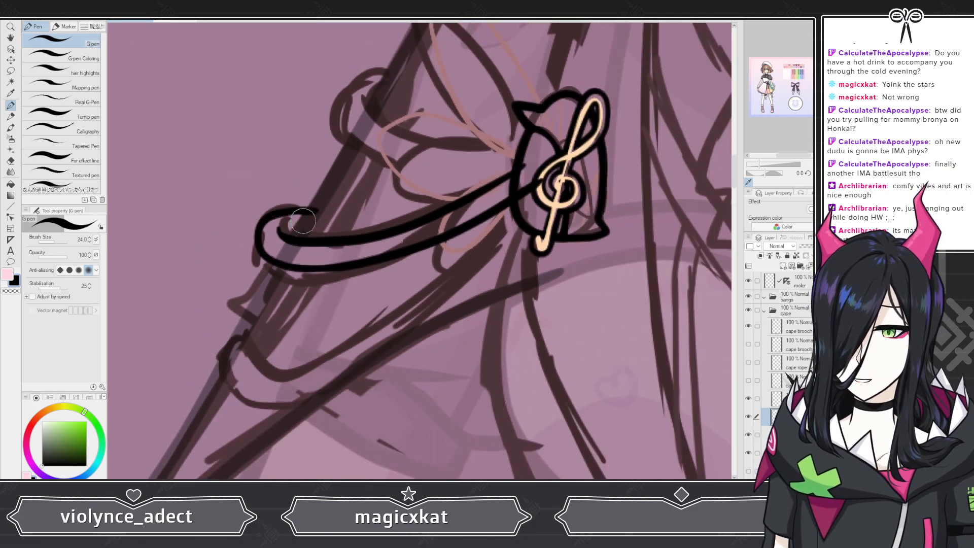
Step: Show the two hidden upper rope layers again, leaving the brooch petals layer hidden
scroll(375, 249, down, 3)
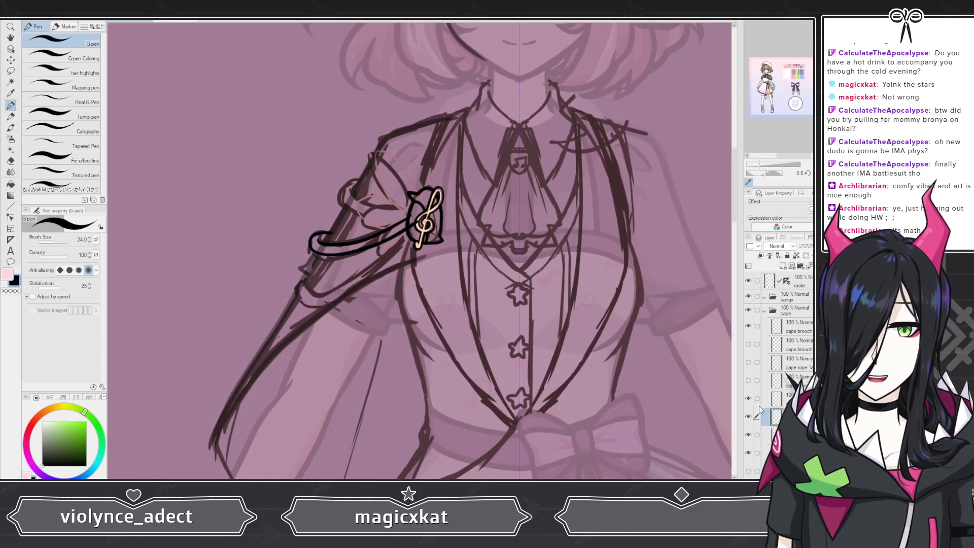
click(748, 380)
click(748, 361)
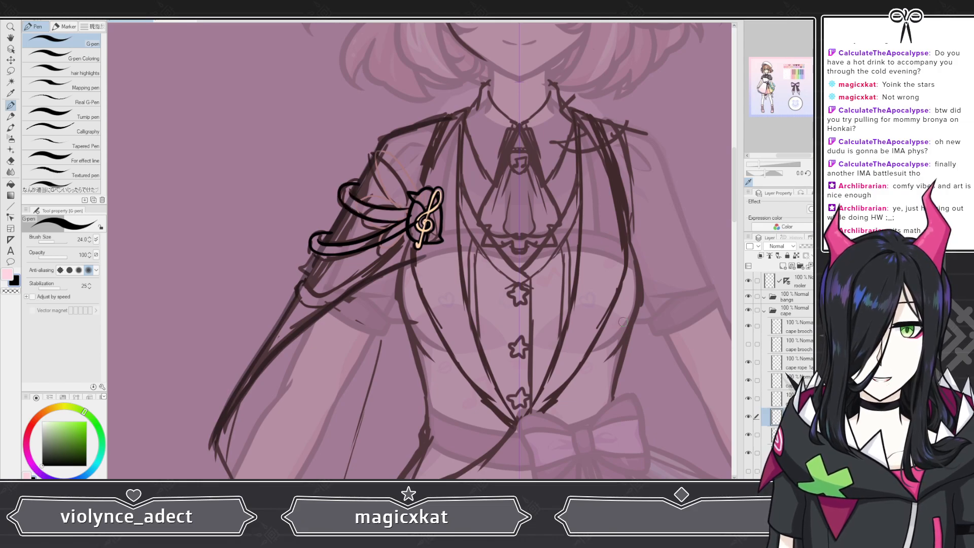
scroll(464, 267, up, 5)
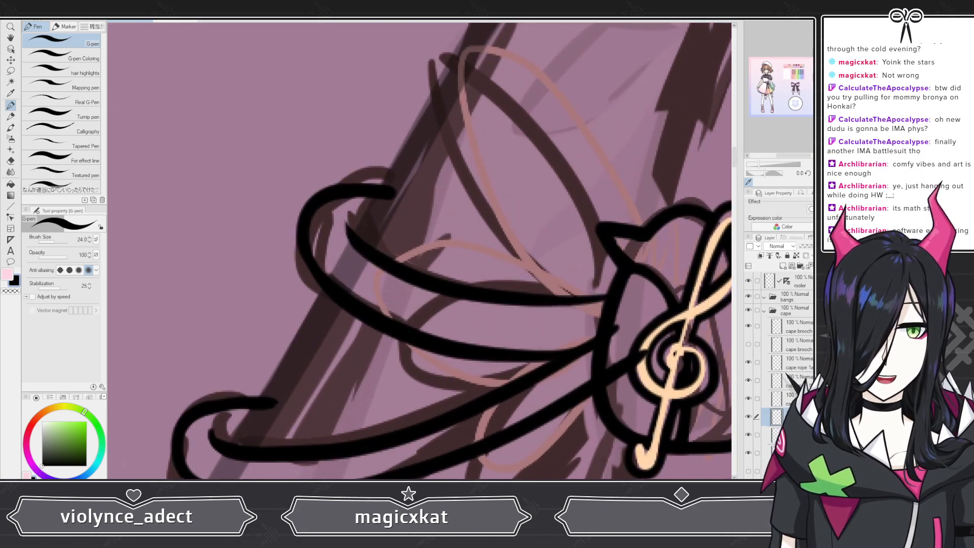
Step: On the layer below the upper rope's lines, extend the top stroke of its curl toward the brooch with a tapered G-pen stroke
click(797, 363)
scroll(391, 203, up, 1)
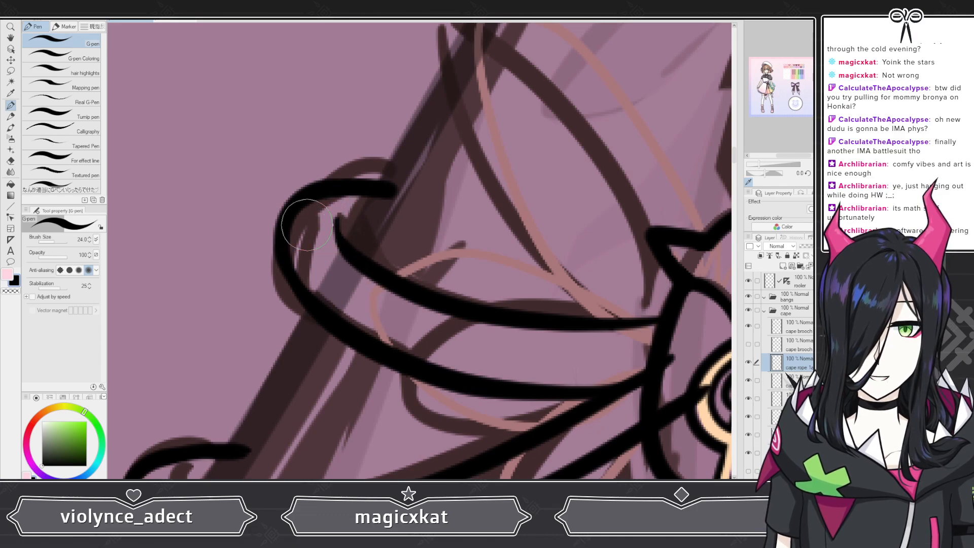
click(10, 160)
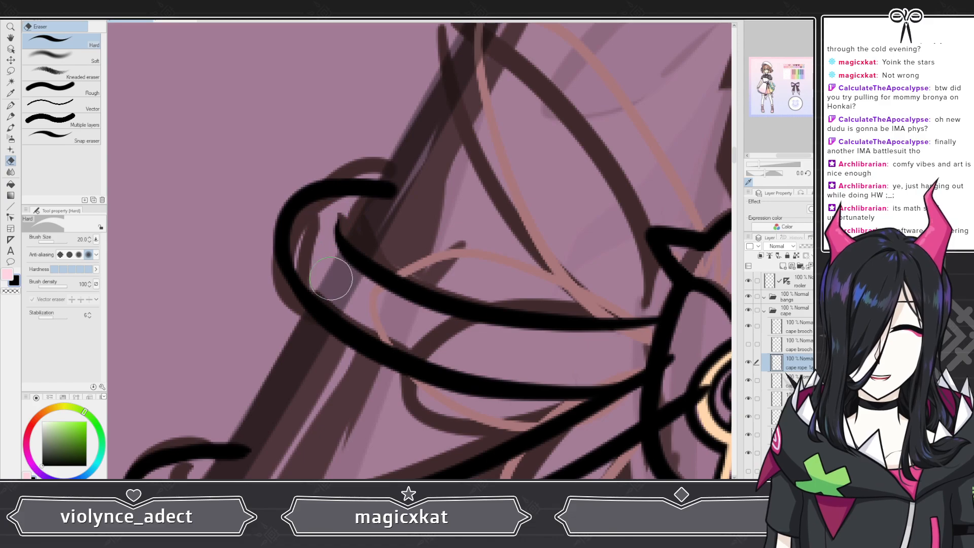
scroll(330, 278, down, 3)
scroll(401, 173, down, 2)
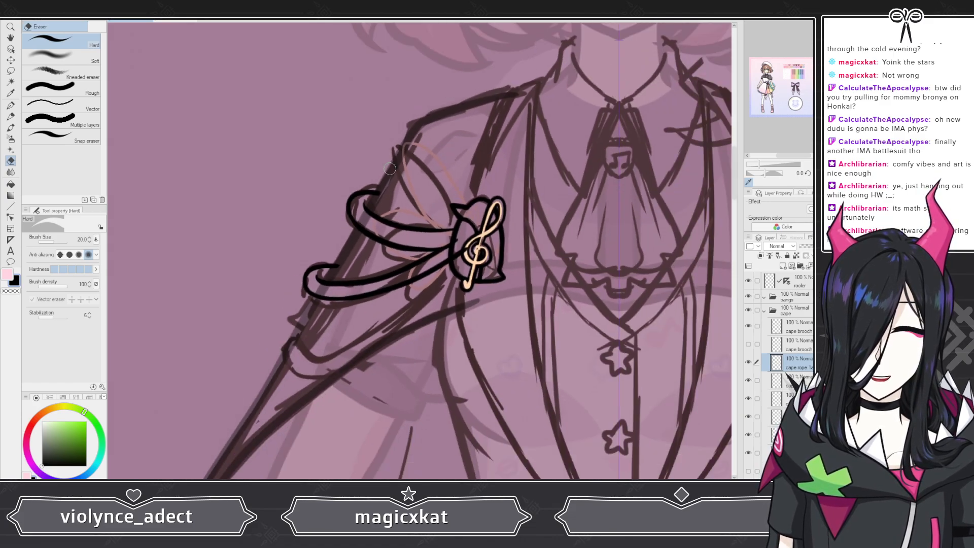
scroll(397, 193, up, 2)
scroll(397, 194, up, 3)
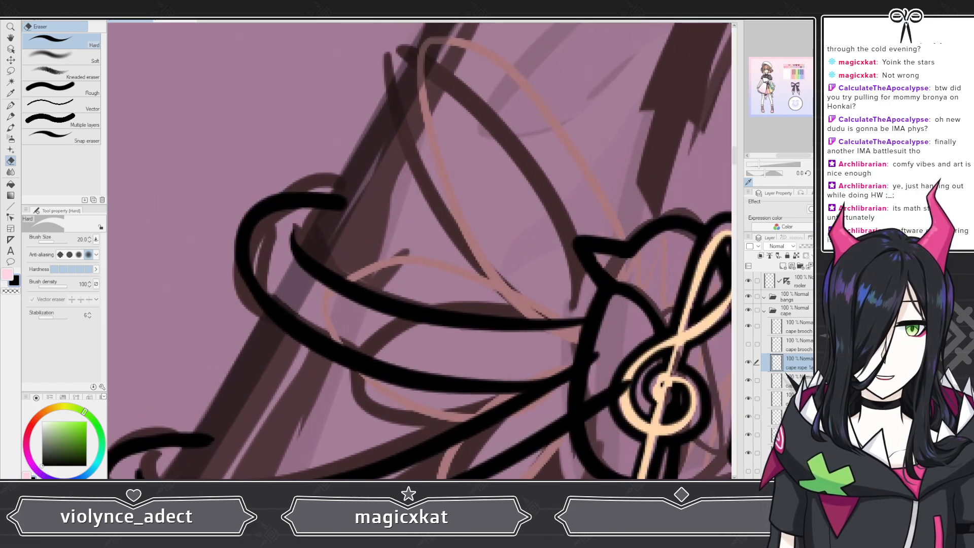
key(p)
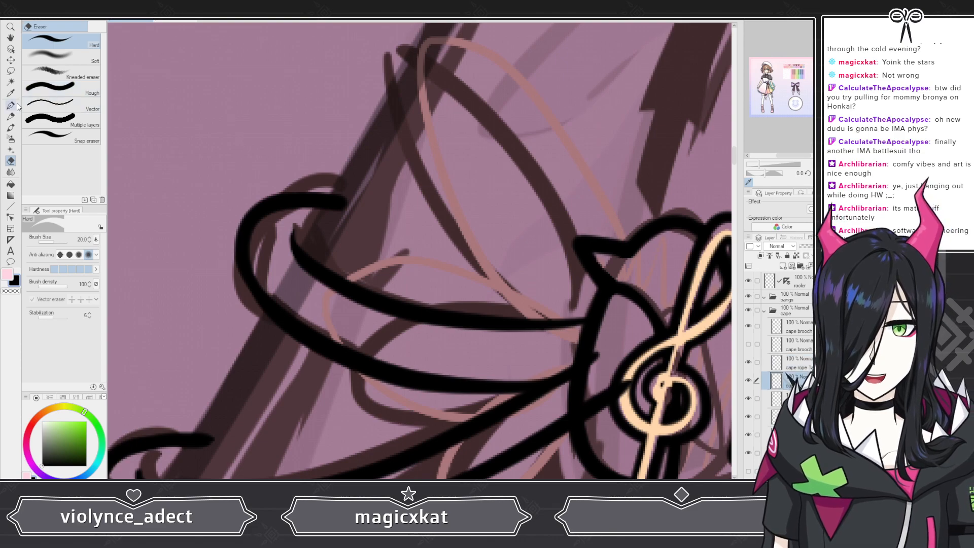
drag(347, 201, 405, 215)
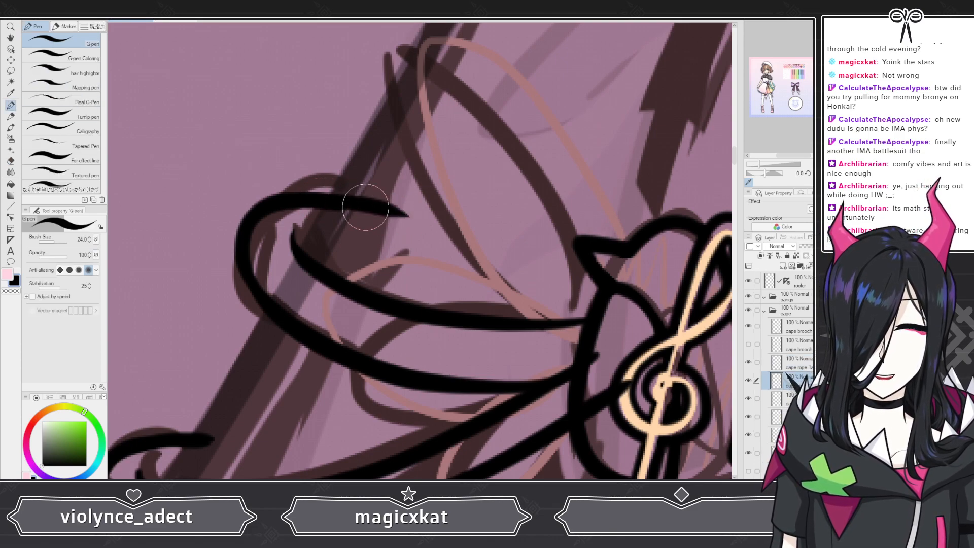
scroll(374, 219, down, 5)
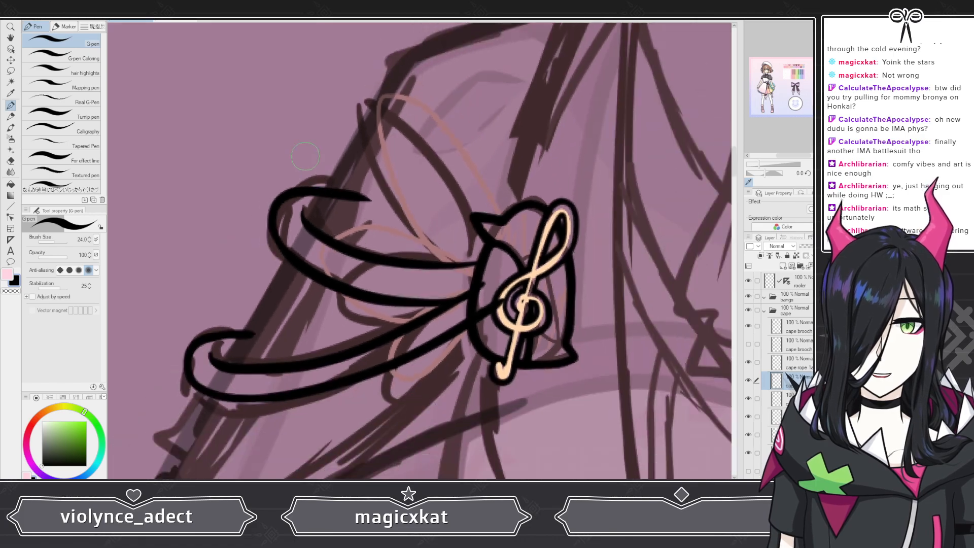
Step: Ink the inner edge of the upper rope's curl, and do the same on the lower rope's curl layer, lengthening its top stroke
scroll(313, 207, up, 2)
scroll(313, 207, up, 3)
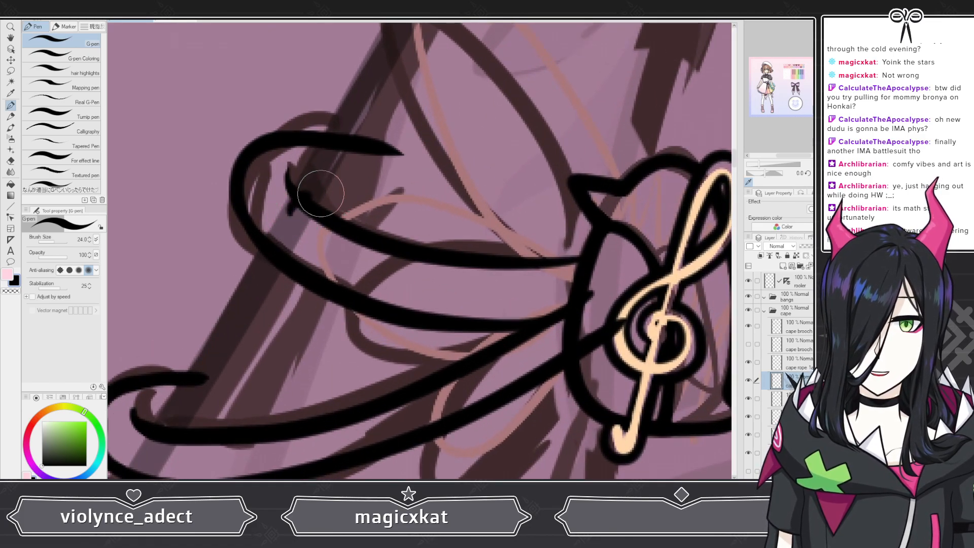
scroll(450, 173, down, 4)
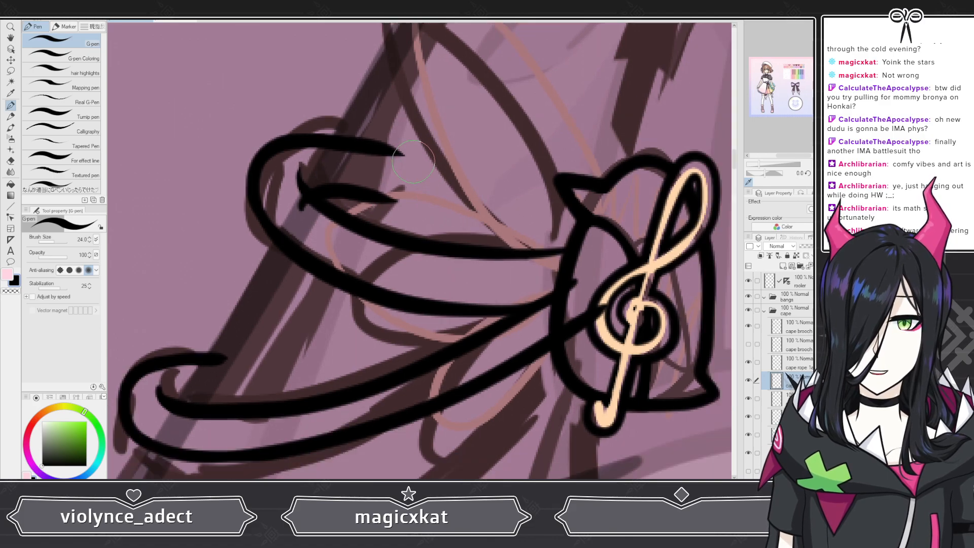
scroll(320, 280, up, 1)
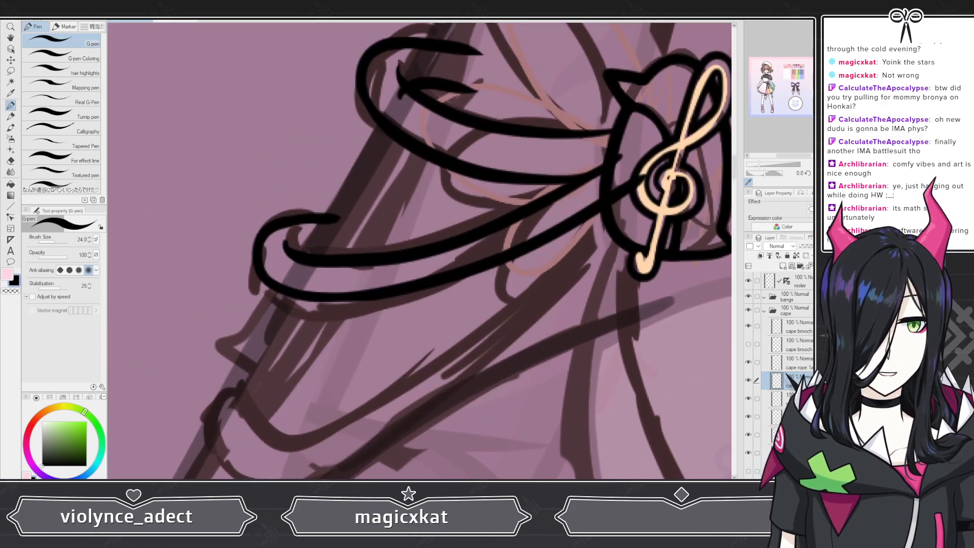
click(792, 417)
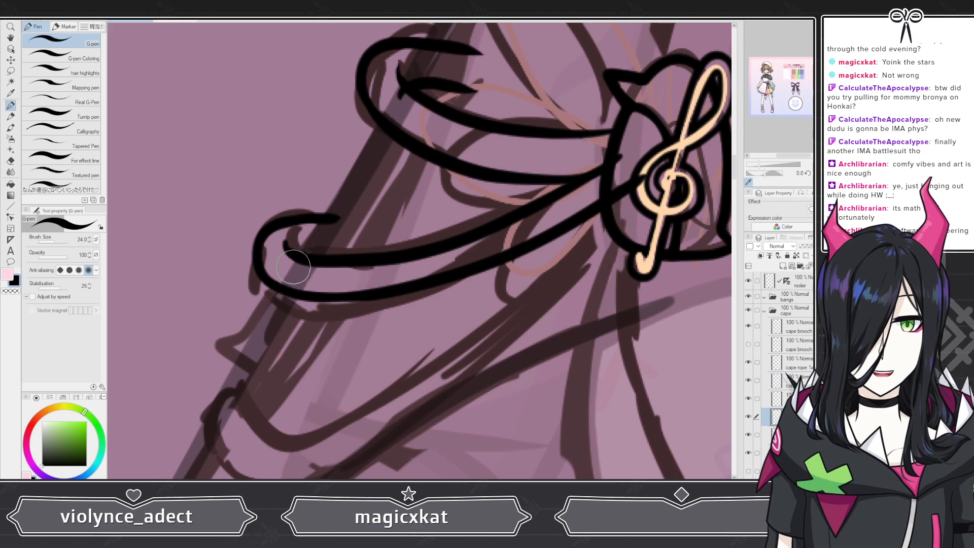
mouse_move(287, 265)
mouse_down()
mouse_move(350, 247)
mouse_move(341, 218)
mouse_move(314, 216)
mouse_move(372, 219)
mouse_up()
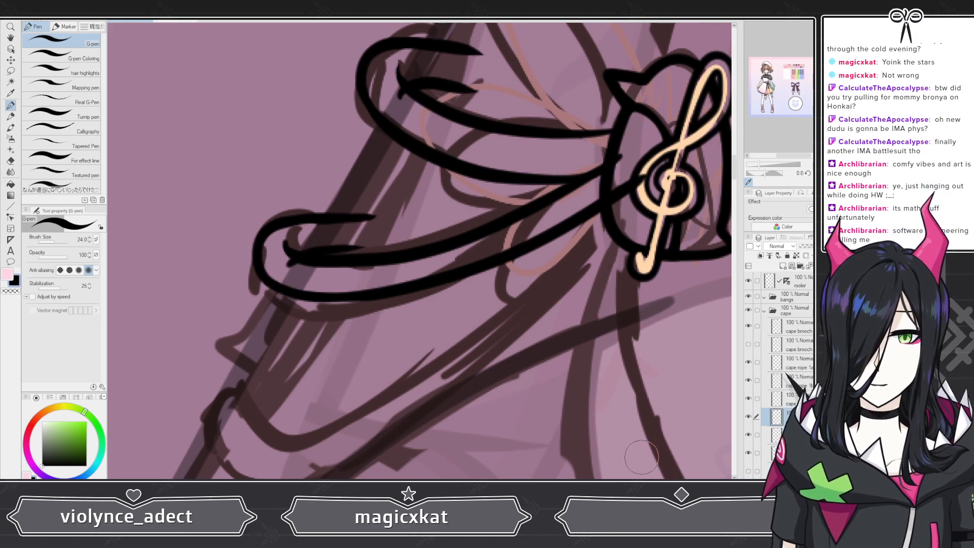
Step: On the layer beneath the lower rope's curl, ink the third rope's upper edge from the brooch to its outer end, redoing the stroke
click(788, 399)
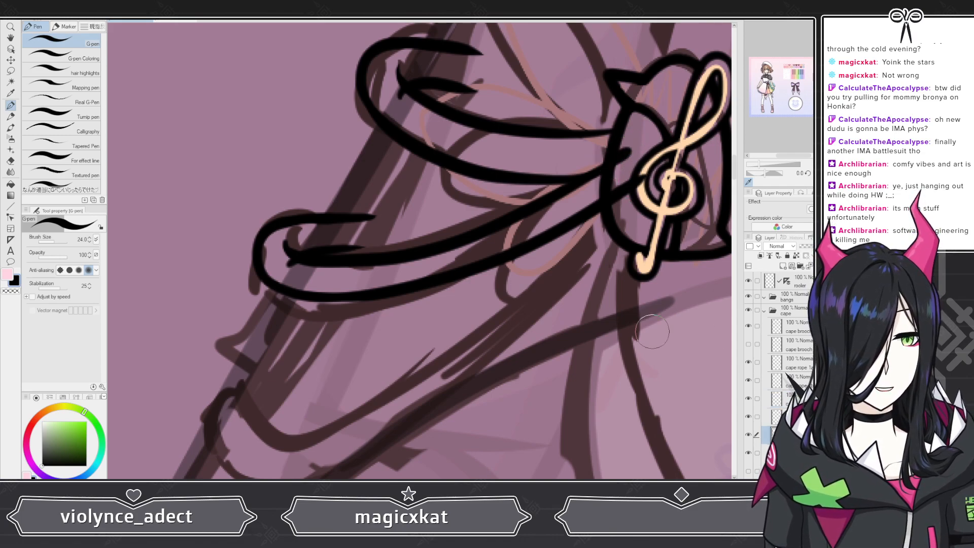
scroll(532, 188, down, 2)
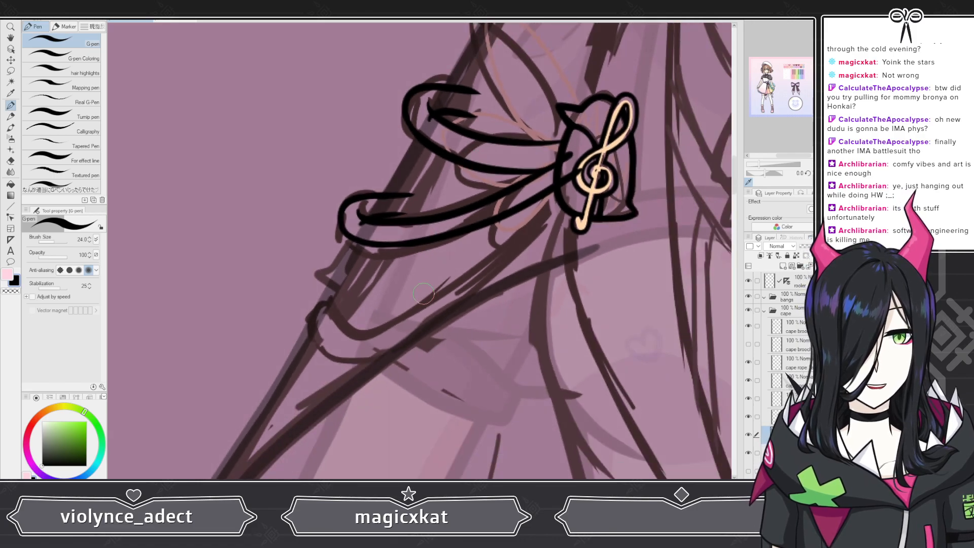
scroll(459, 315, up, 2)
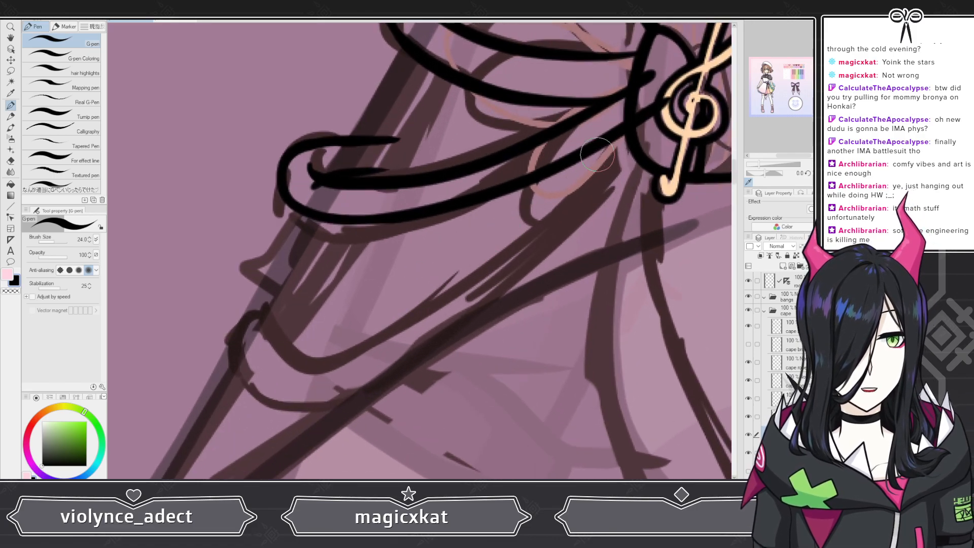
mouse_move(641, 115)
mouse_down()
mouse_move(620, 150)
mouse_move(443, 285)
mouse_move(363, 319)
mouse_move(269, 337)
mouse_move(235, 328)
mouse_up()
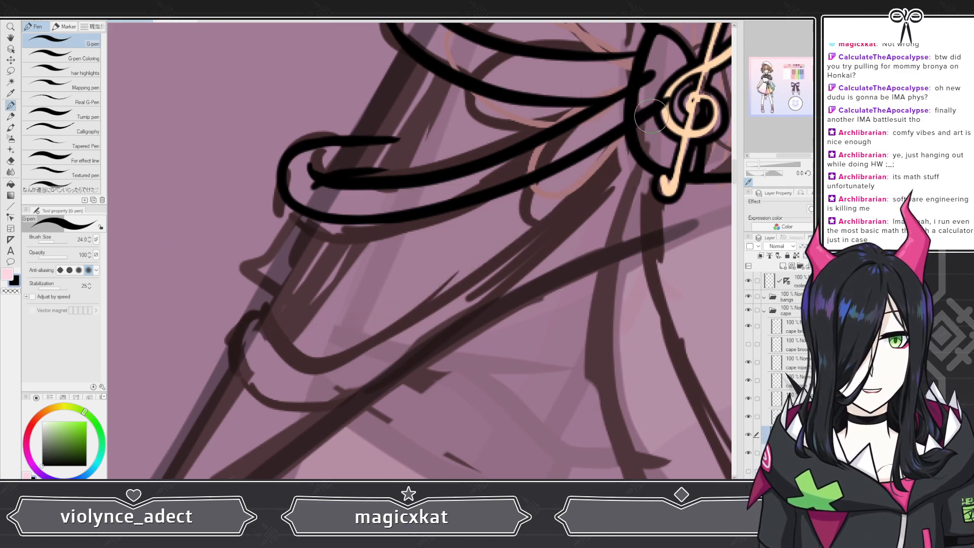
mouse_move(643, 123)
mouse_down()
mouse_move(525, 239)
mouse_move(304, 364)
mouse_up()
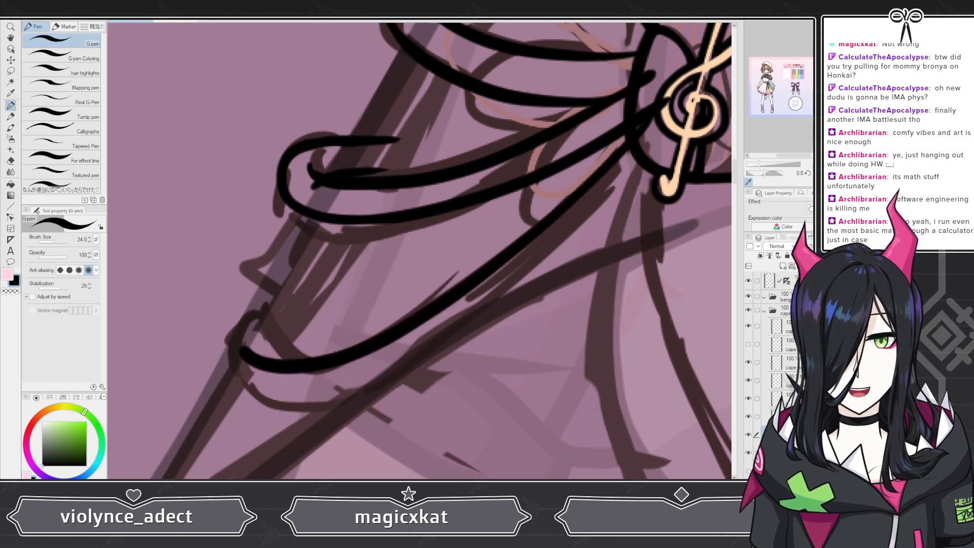
key(ctrl+z)
mouse_move(643, 123)
mouse_down()
mouse_move(555, 216)
mouse_move(446, 293)
mouse_move(366, 331)
mouse_move(274, 336)
mouse_move(239, 324)
mouse_up()
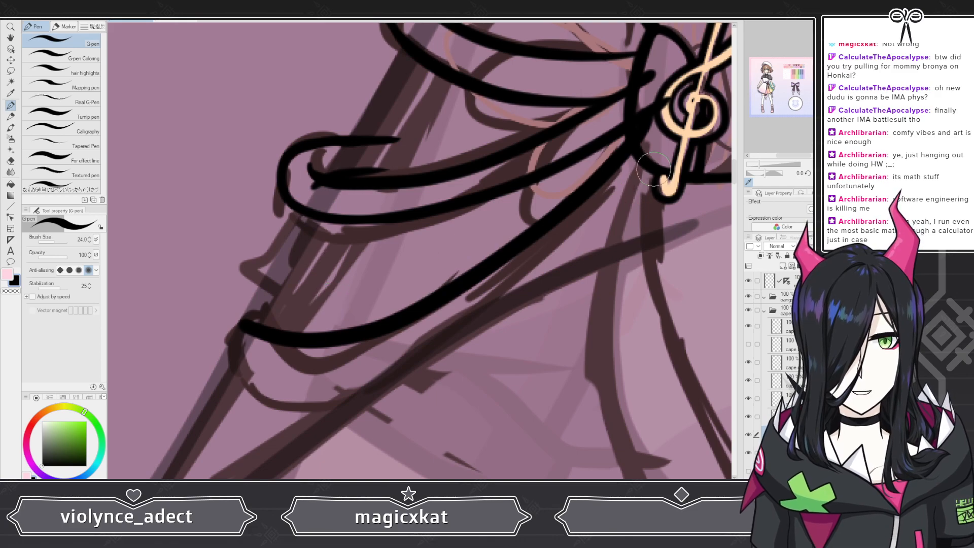
Step: Ink the third rope's lower edge from under the brooch toward its outer end, undoing and redrawing the stroke until it tapers below the upper edge
mouse_move(653, 170)
mouse_down()
mouse_move(450, 339)
mouse_move(361, 381)
mouse_move(250, 385)
mouse_move(223, 360)
mouse_up()
key(ctrl+z)
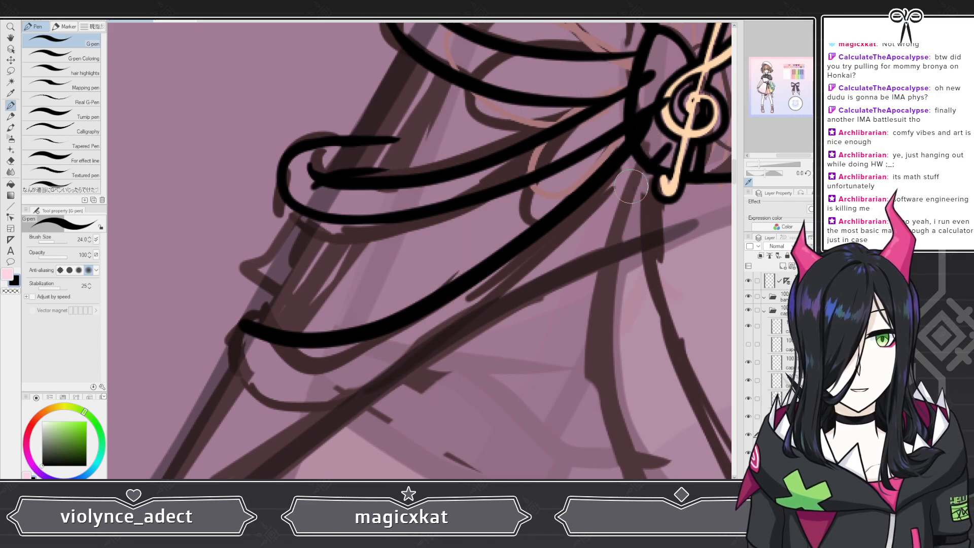
mouse_move(631, 186)
mouse_down()
mouse_move(460, 326)
mouse_move(394, 362)
mouse_move(312, 381)
mouse_move(287, 382)
mouse_up()
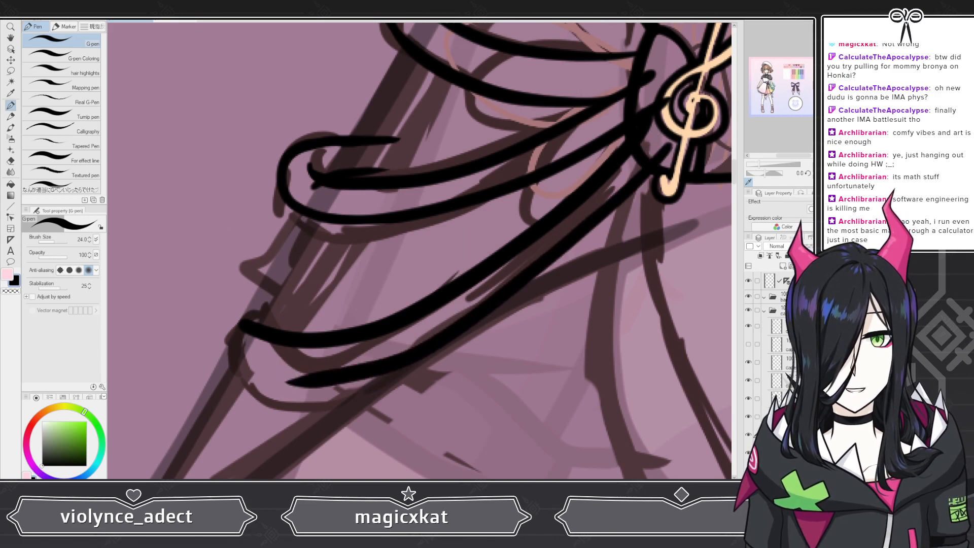
key(ctrl+z)
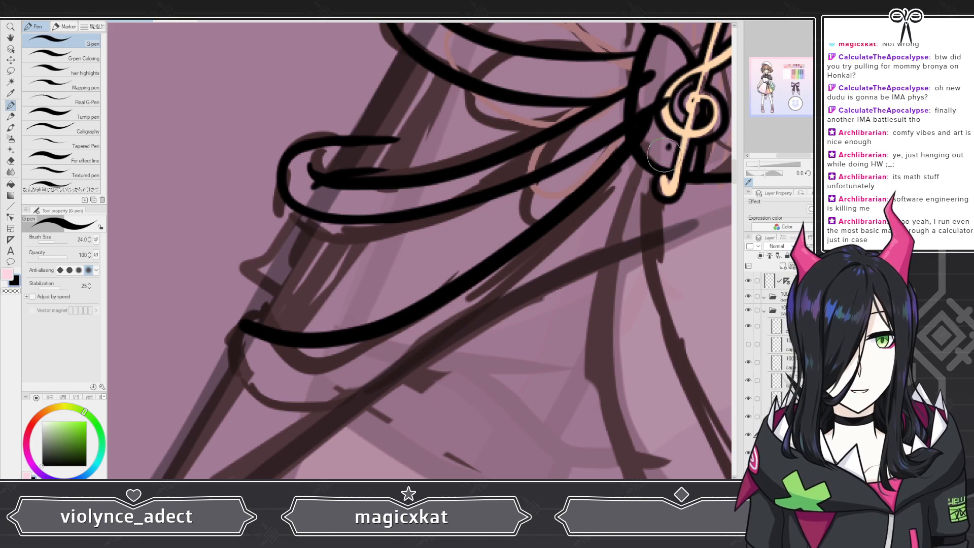
mouse_move(654, 175)
mouse_down()
mouse_move(543, 263)
mouse_move(431, 340)
mouse_up()
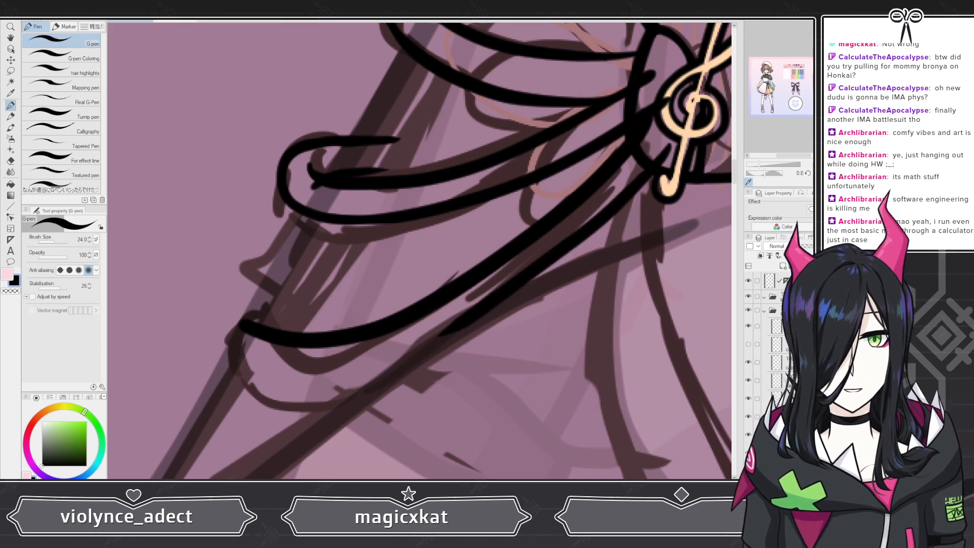
key(ctrl+z)
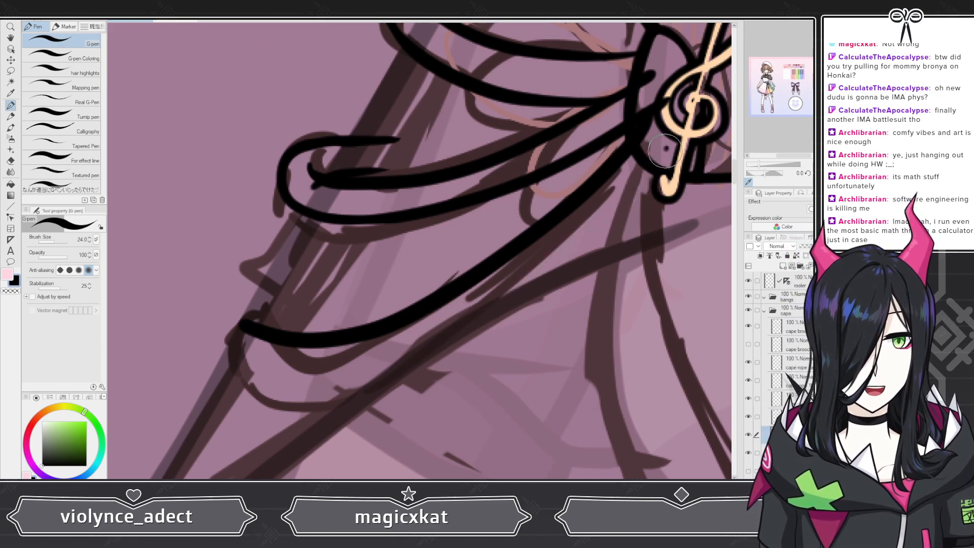
mouse_move(659, 172)
mouse_down()
mouse_move(619, 205)
mouse_move(458, 328)
mouse_move(323, 389)
mouse_move(287, 391)
mouse_up()
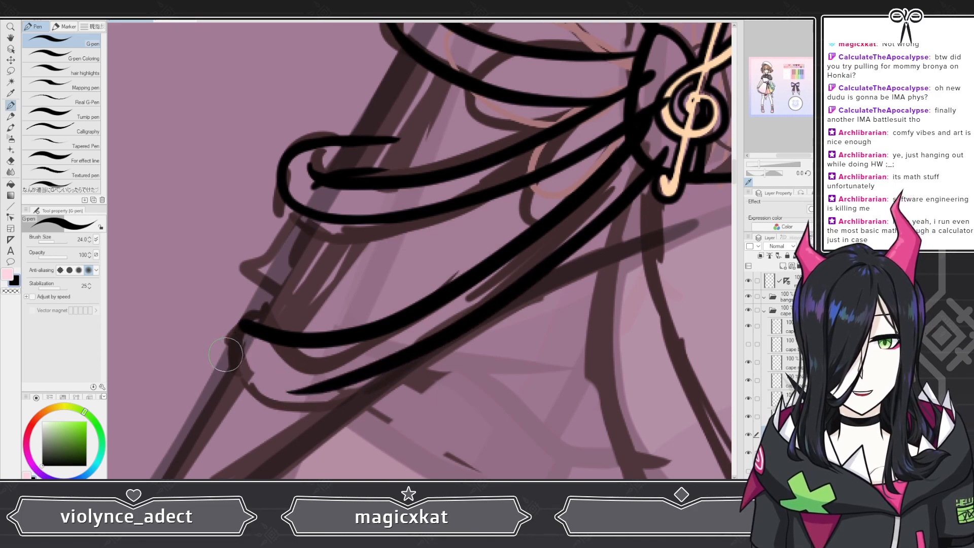
Step: Extend the third rope's lower edge to its outer end, redrawing the stroke once, and erase the stray tail beneath the join
drag(224, 355, 299, 384)
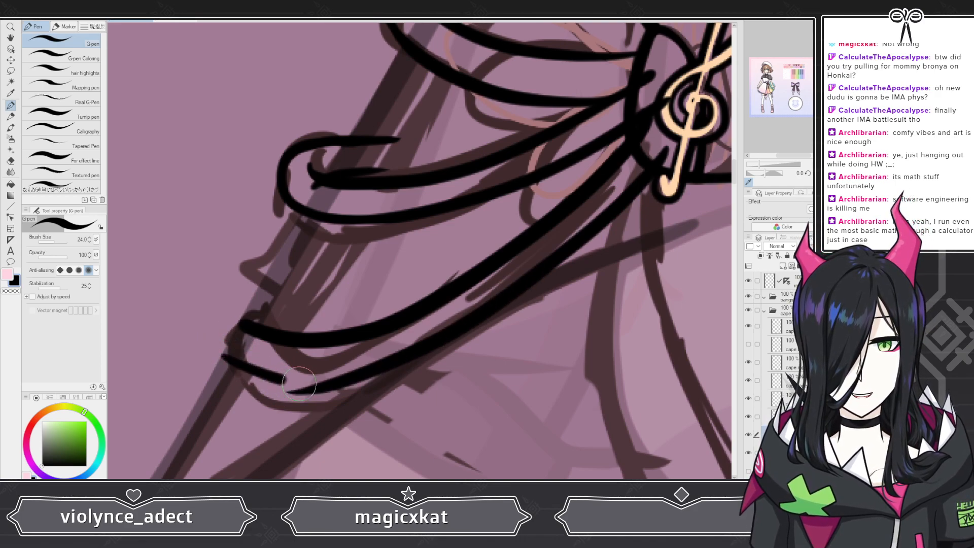
key(ctrl+z)
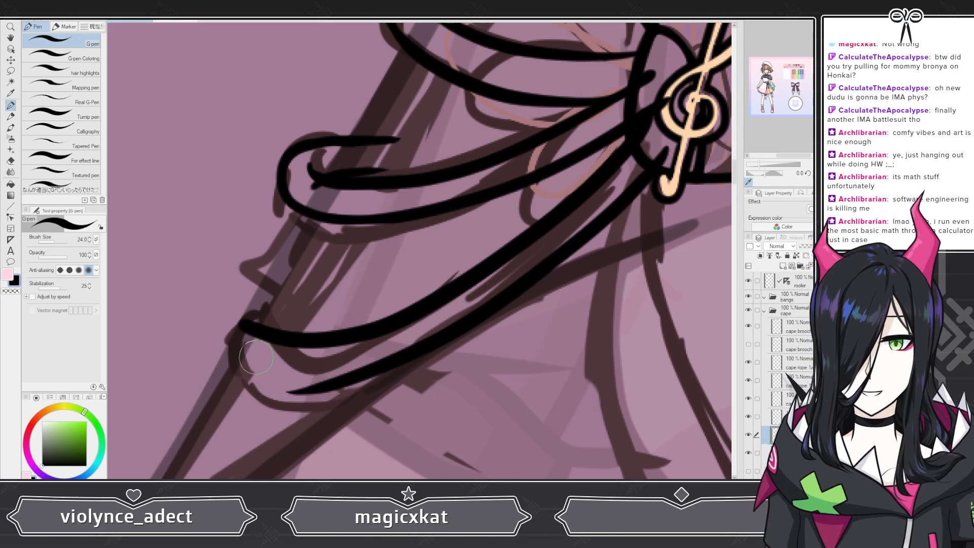
drag(293, 378, 355, 380)
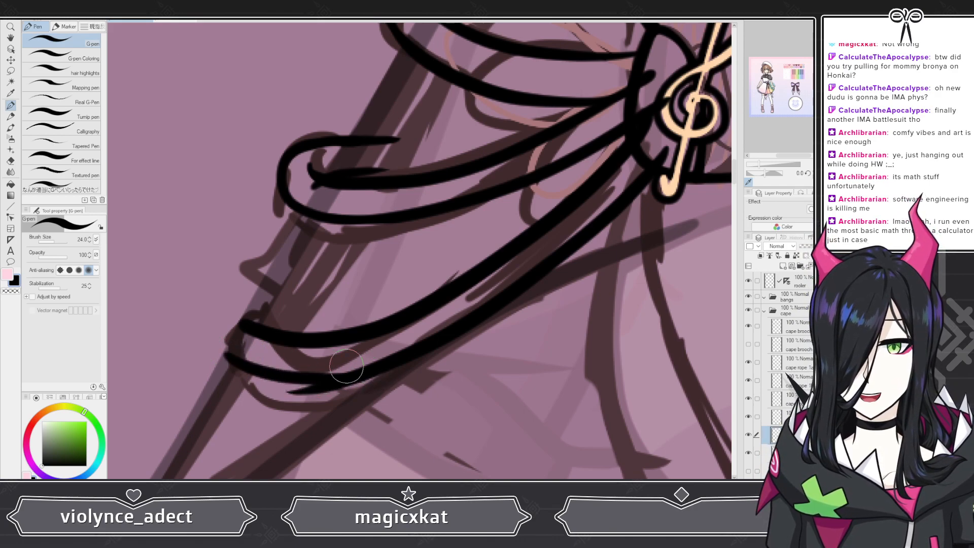
key(e)
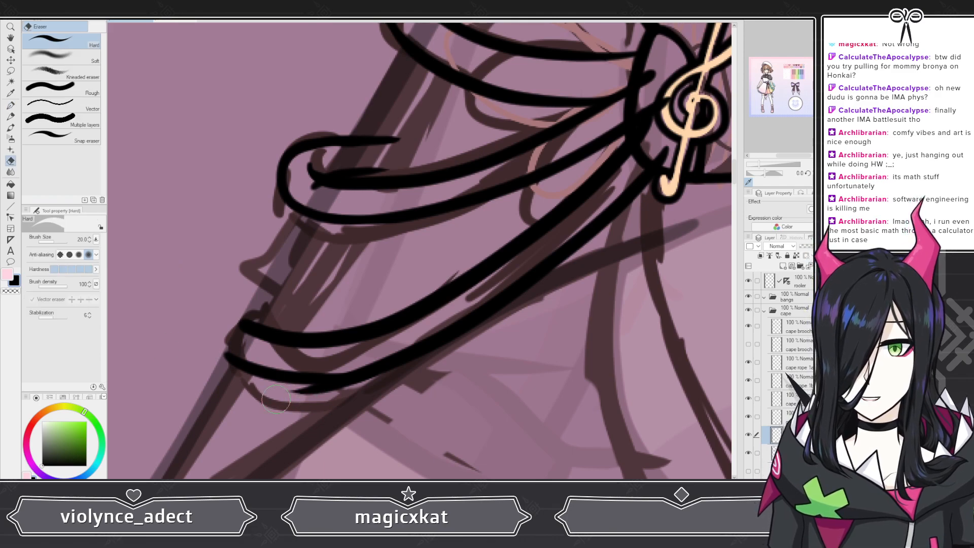
mouse_move(284, 396)
mouse_down()
mouse_move(343, 404)
mouse_move(297, 399)
mouse_up()
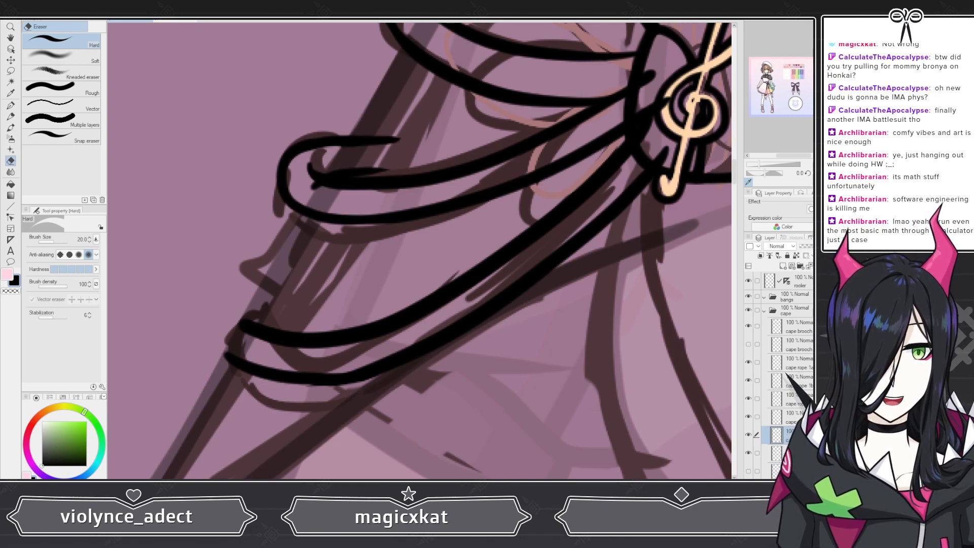
Step: Add a layer beneath the third rope's lines and ink its outer curl with the G-pen, looping up from the lower edge
click(795, 453)
click(783, 266)
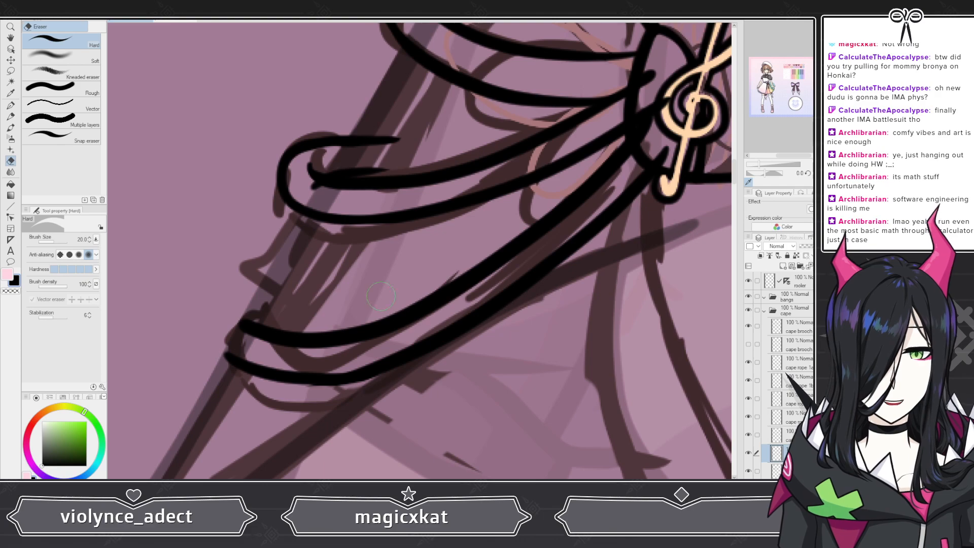
key(p)
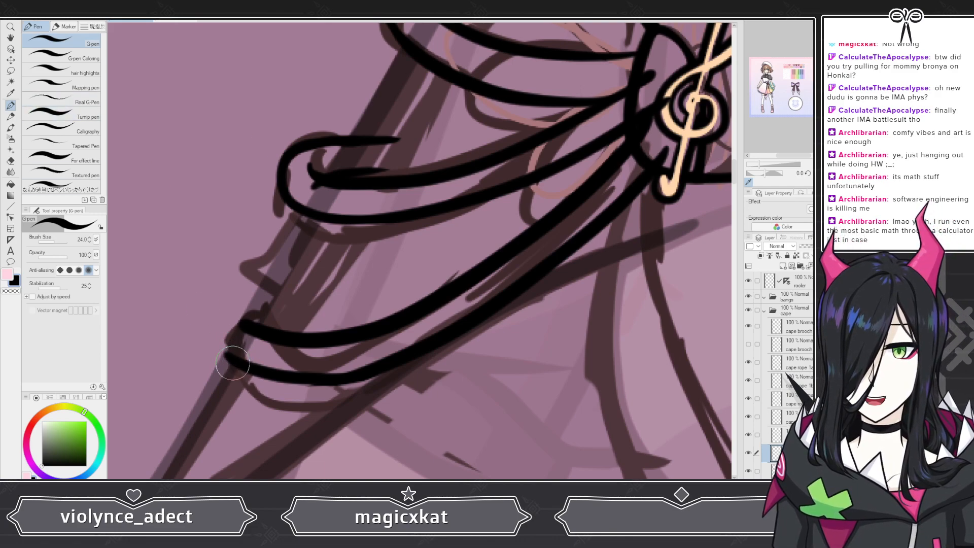
mouse_move(227, 361)
mouse_down()
mouse_move(213, 319)
mouse_move(239, 293)
mouse_move(285, 294)
mouse_up()
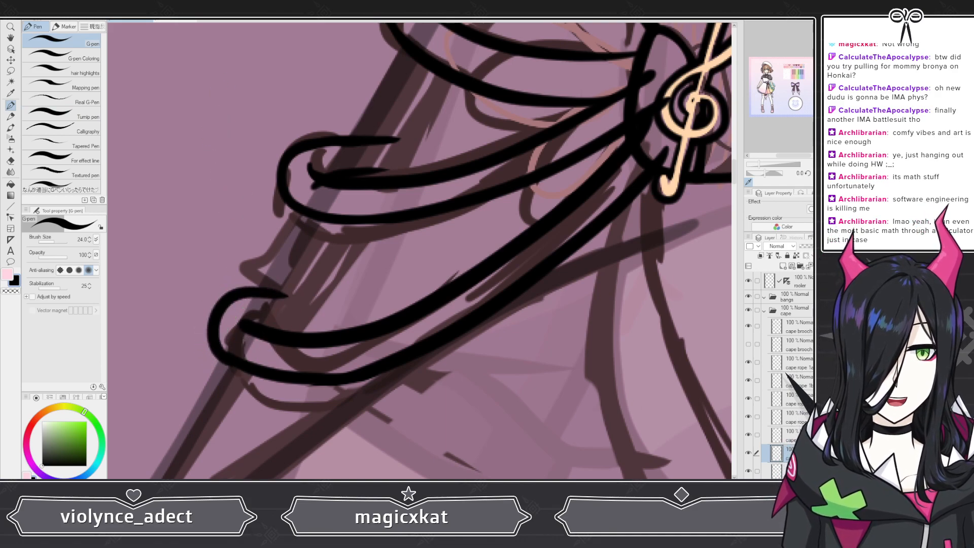
Step: On the third rope's line layer, trim the blunt outer end of its upper edge with the hard eraser
click(781, 434)
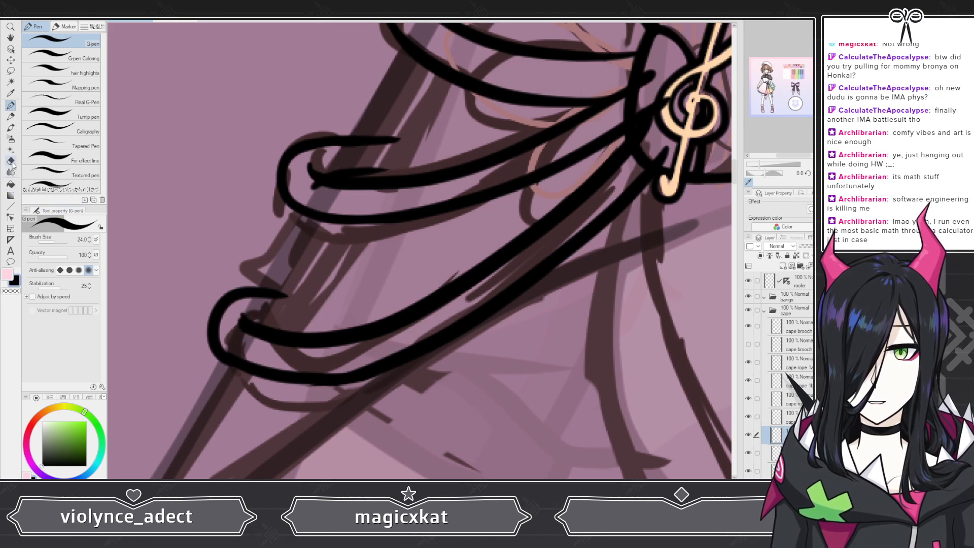
key(e)
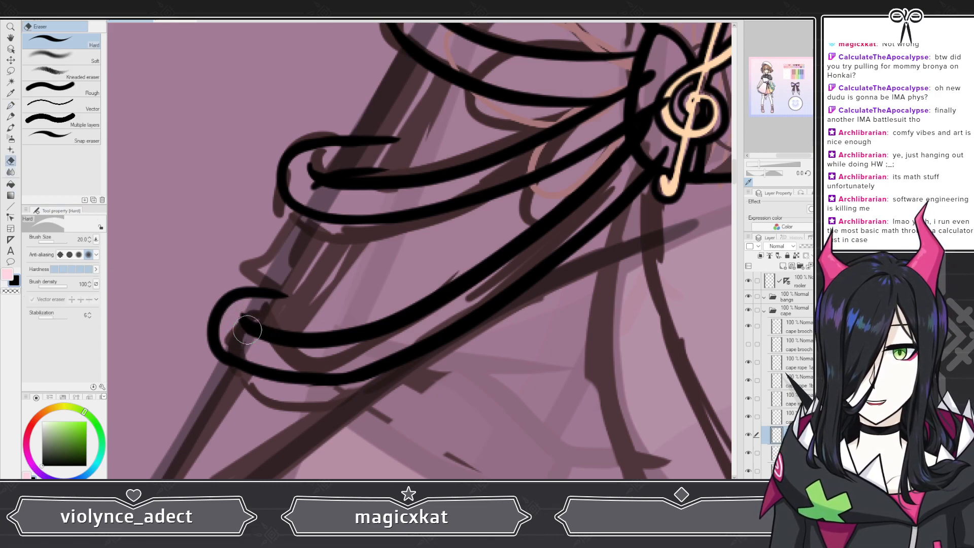
drag(247, 330, 265, 341)
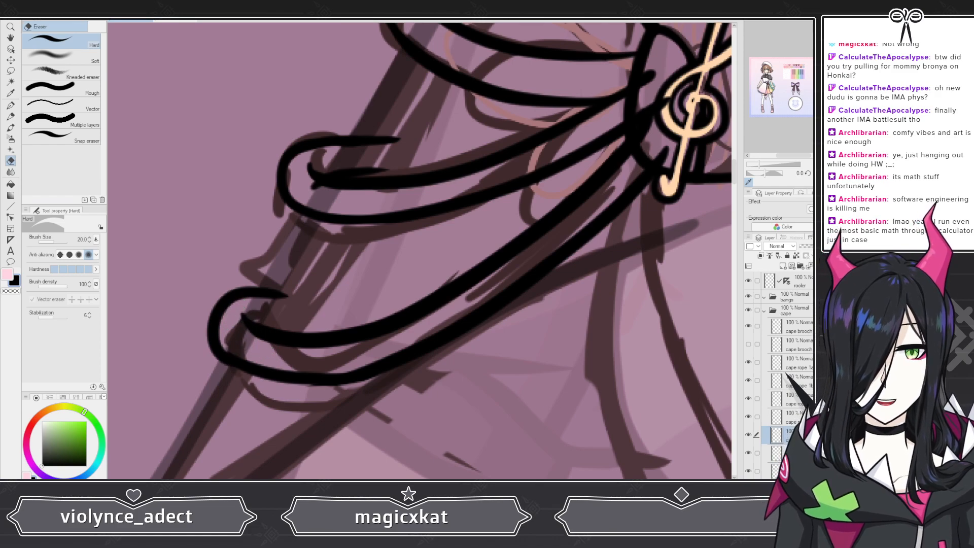
Step: On the third rope's curl layer, lengthen the curl's top stroke toward the brooch and ink its short inner edge
key(alt+bracketleft)
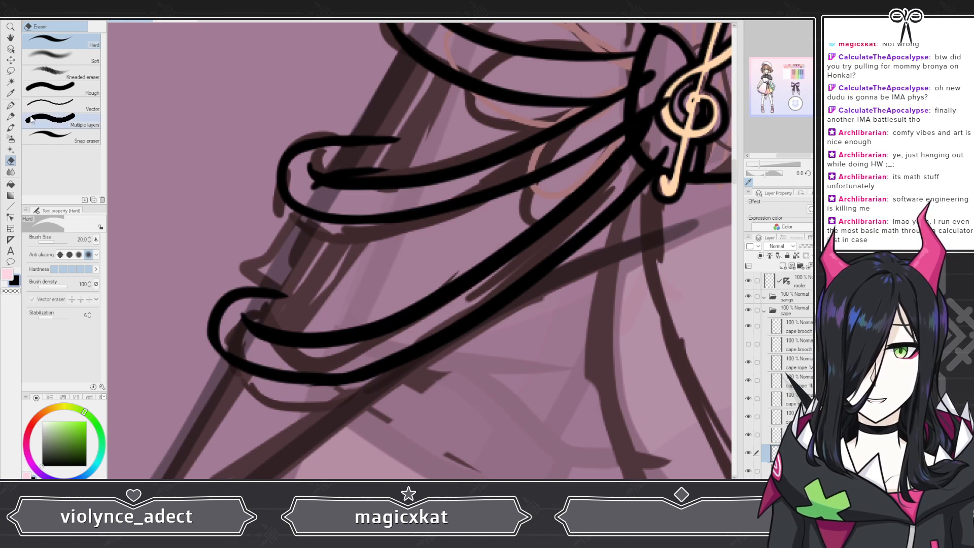
key(p)
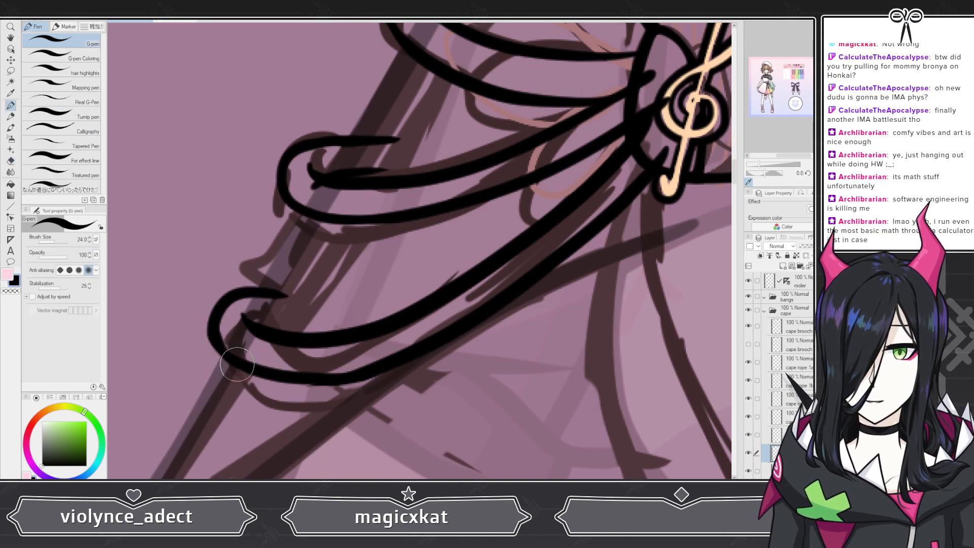
drag(310, 296, 324, 293)
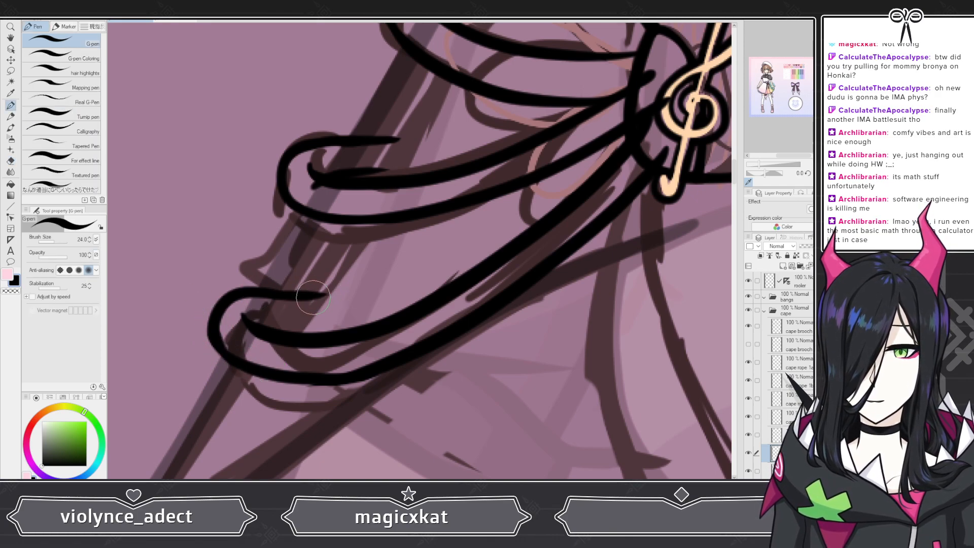
drag(251, 334, 310, 321)
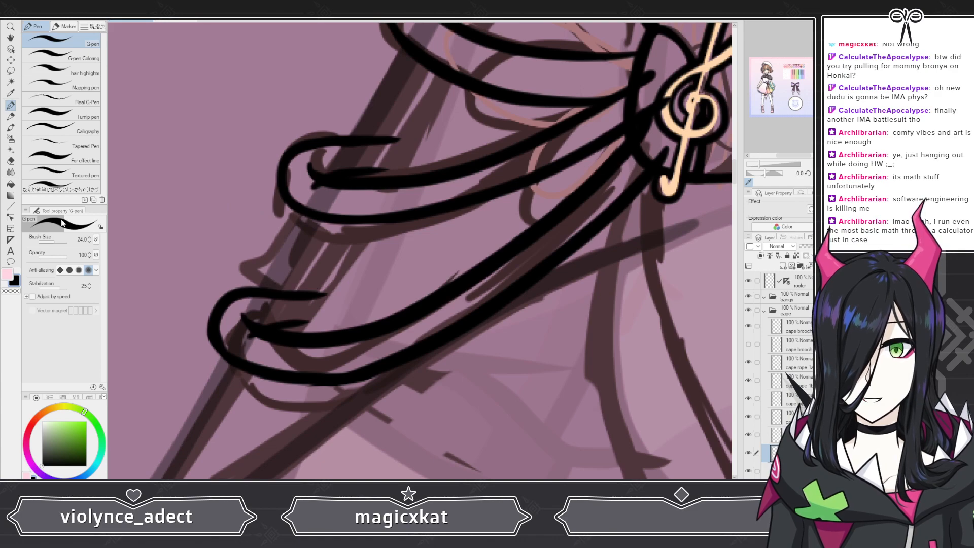
Step: Erase the end of the third curl's top stroke, redraw it longer toward the brooch, and extend the inner edge to match
key(e)
drag(248, 304, 318, 293)
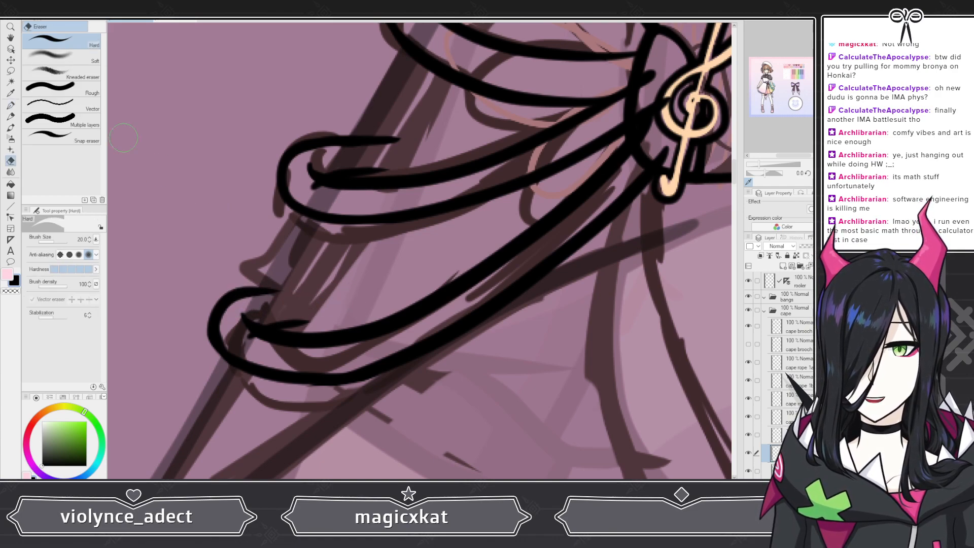
key(p)
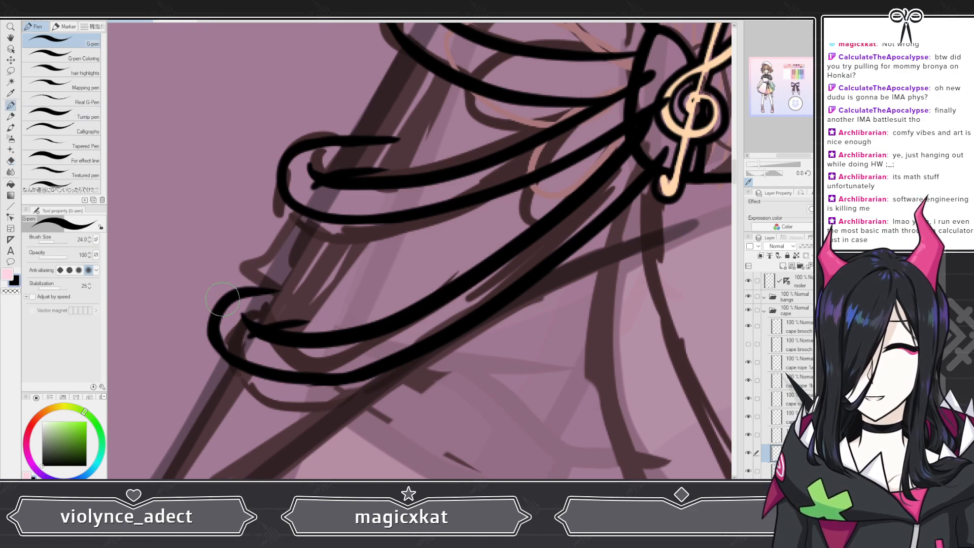
drag(282, 288, 314, 286)
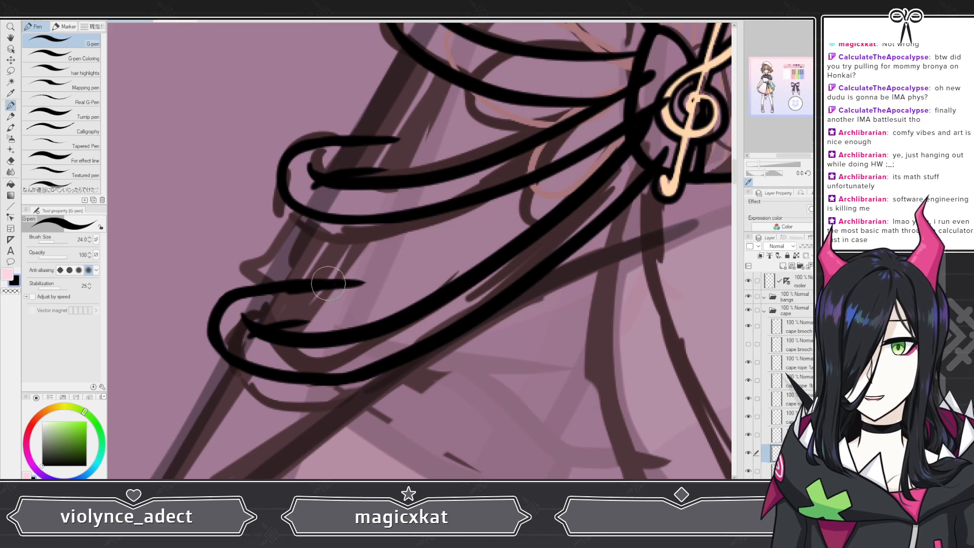
key(ctrl+z)
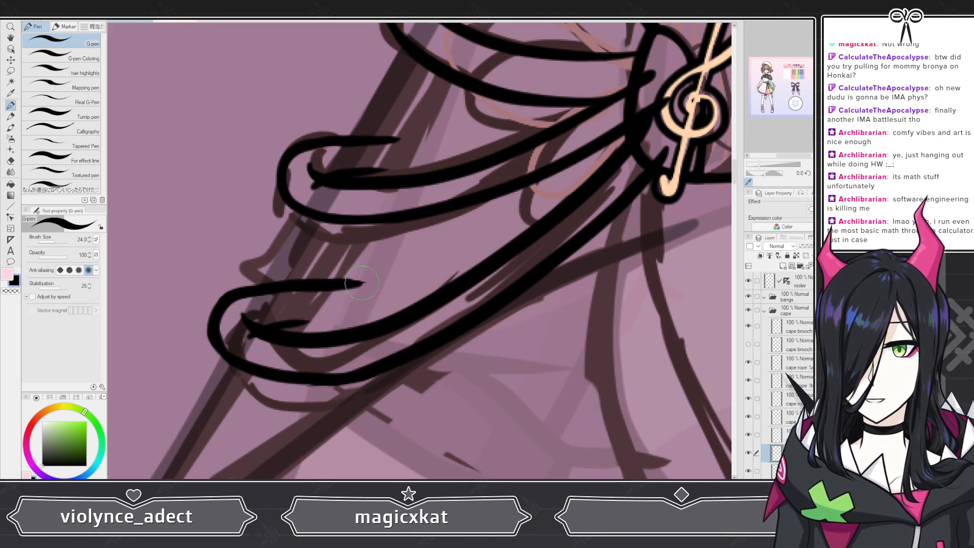
drag(279, 326, 324, 320)
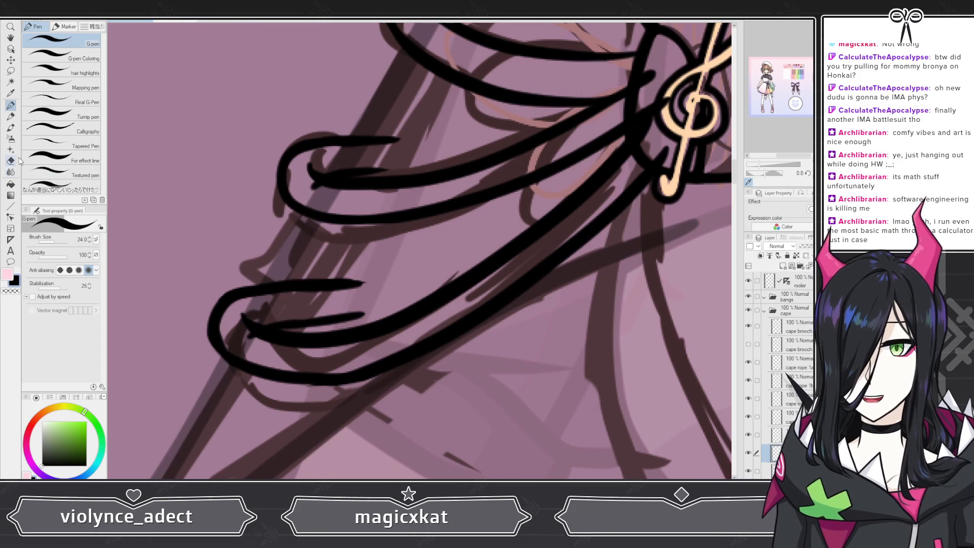
Step: Thin the end of the third curl's inner edge with the eraser and re-ink it slightly lower
scroll(286, 246, down, 4)
scroll(287, 243, down, 1)
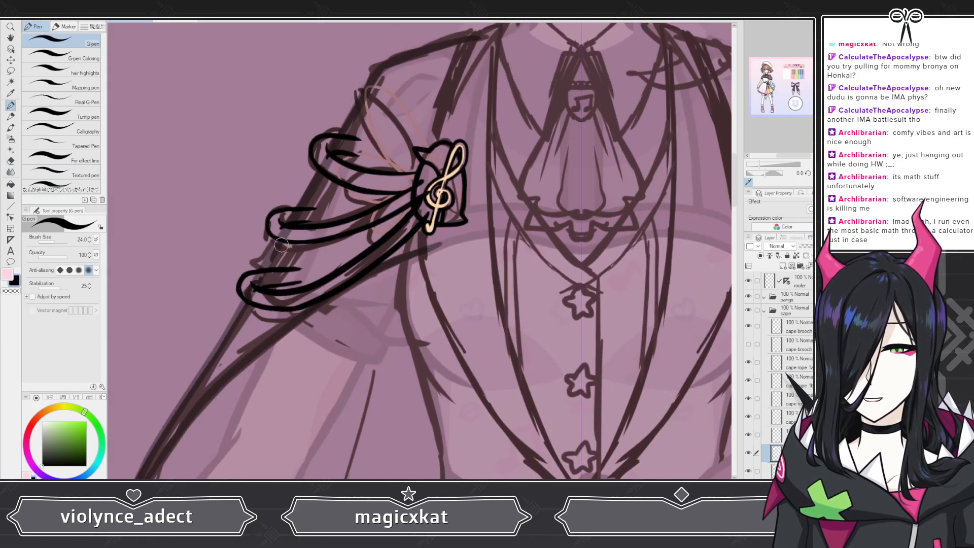
scroll(284, 204, up, 8)
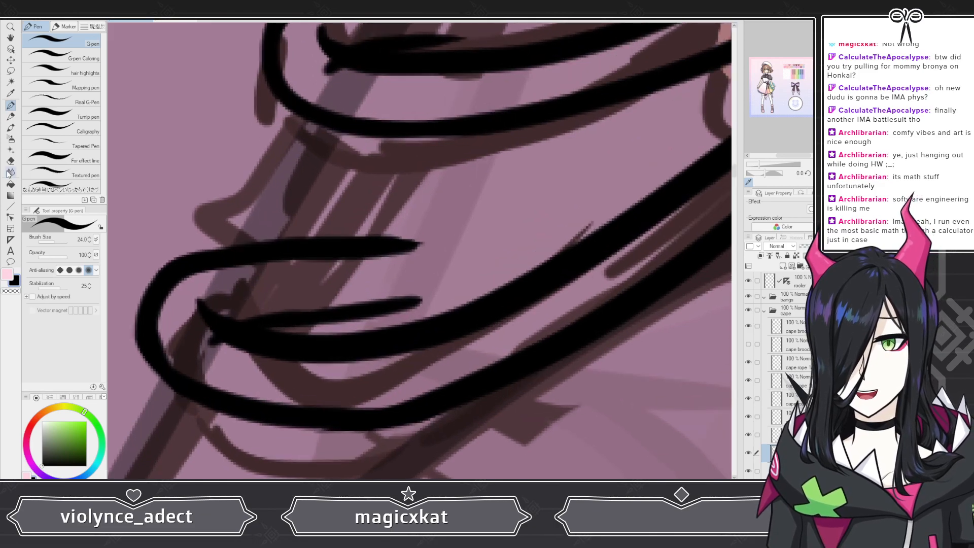
key(e)
drag(320, 299, 451, 299)
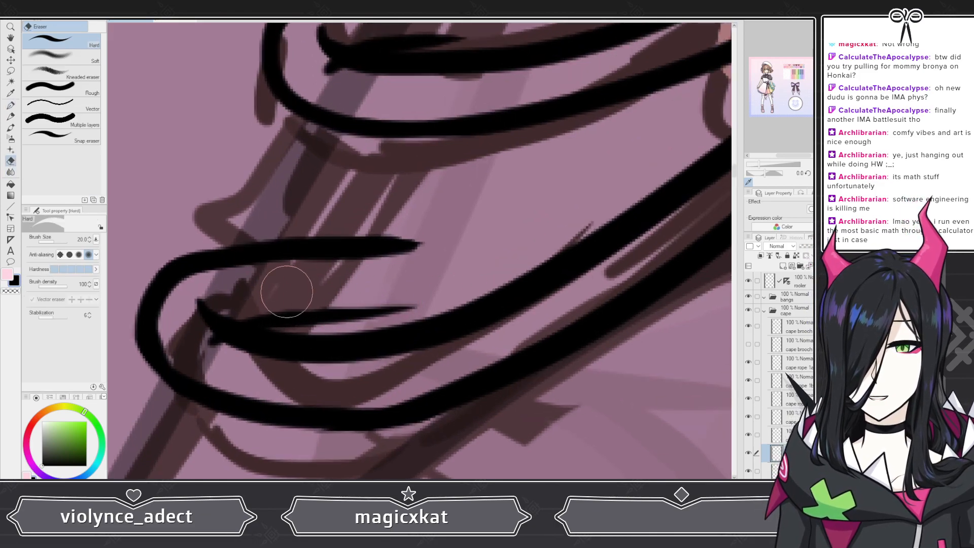
click(11, 105)
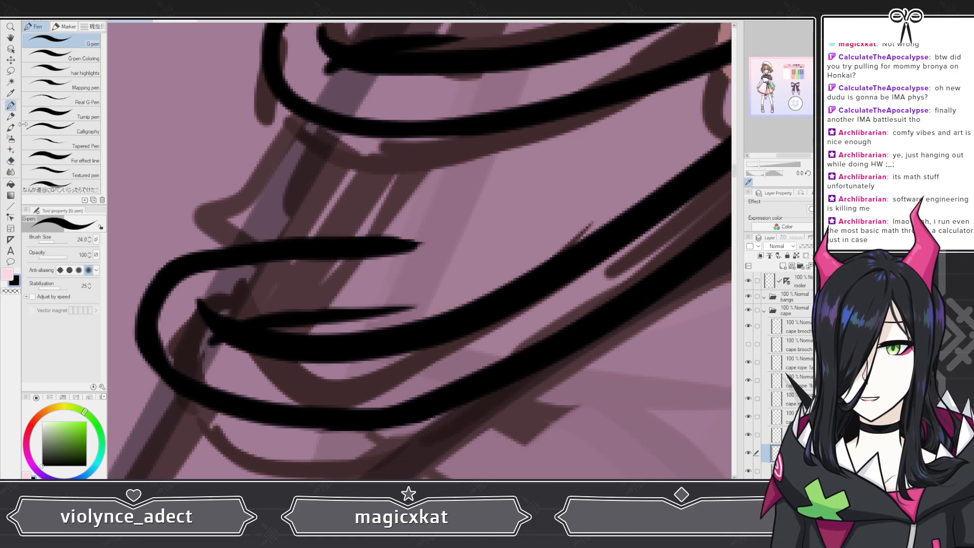
drag(326, 321, 422, 310)
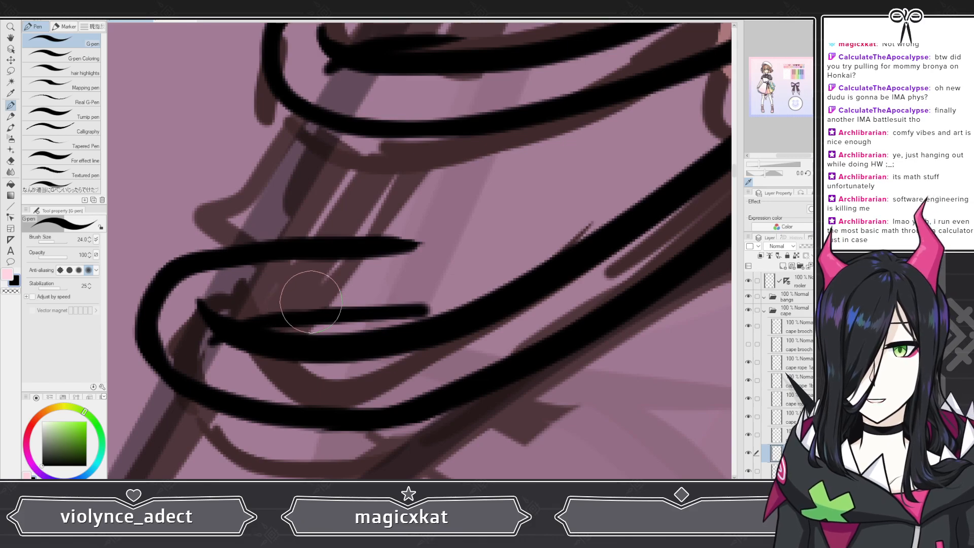
Step: Examine the three inked ropes and brooch against the whole outfit, with the upper rope's layer active and the second rope's lines toggled for comparison
scroll(342, 282, down, 10)
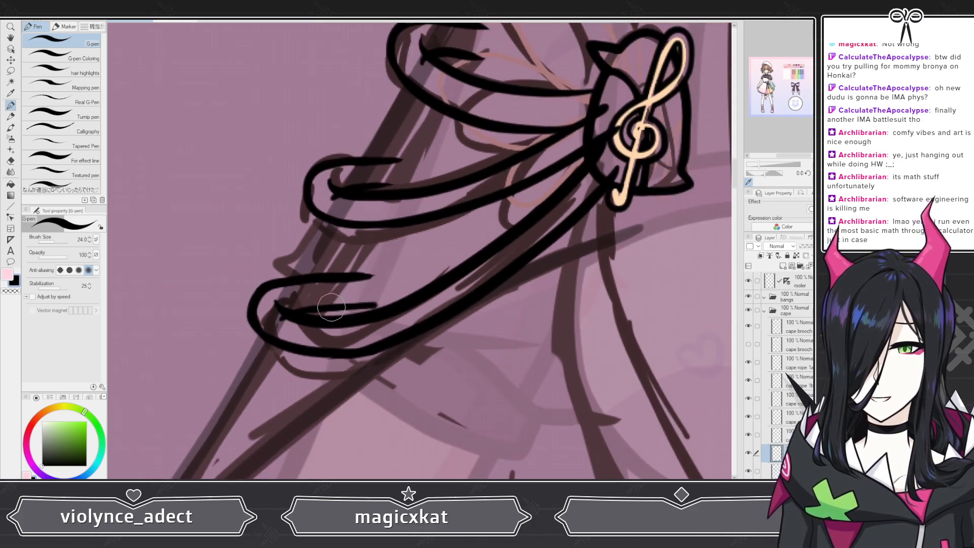
scroll(332, 308, down, 10)
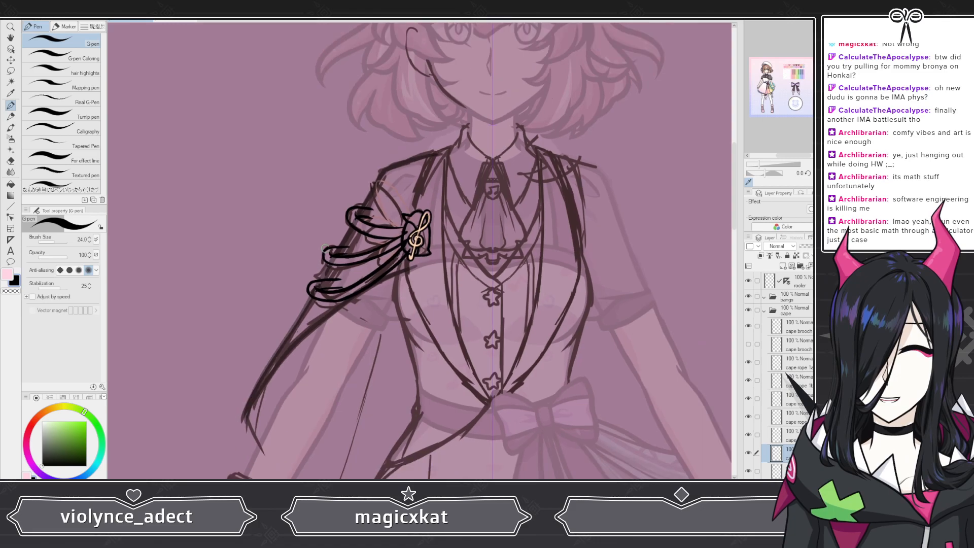
scroll(378, 241, up, 10)
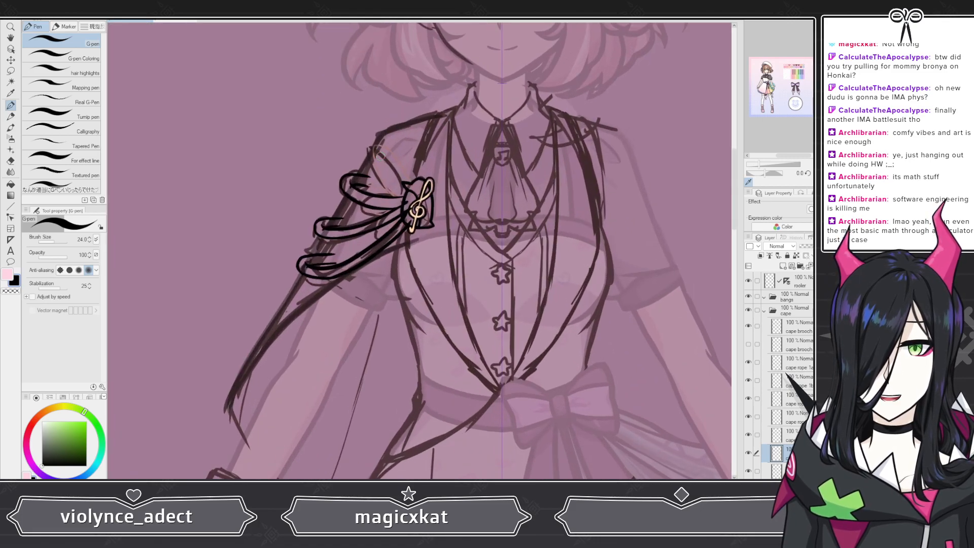
scroll(473, 218, up, 5)
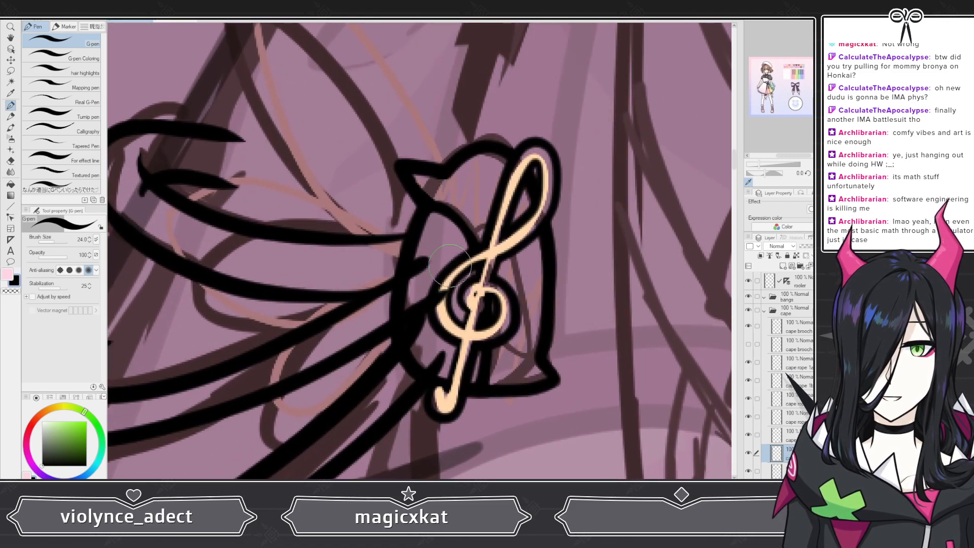
click(798, 363)
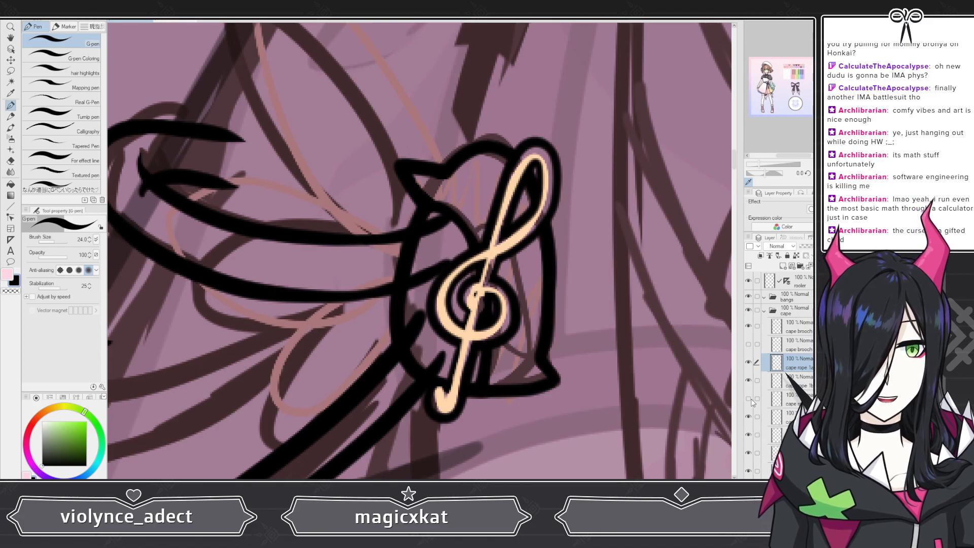
click(748, 398)
scroll(396, 221, down, 5)
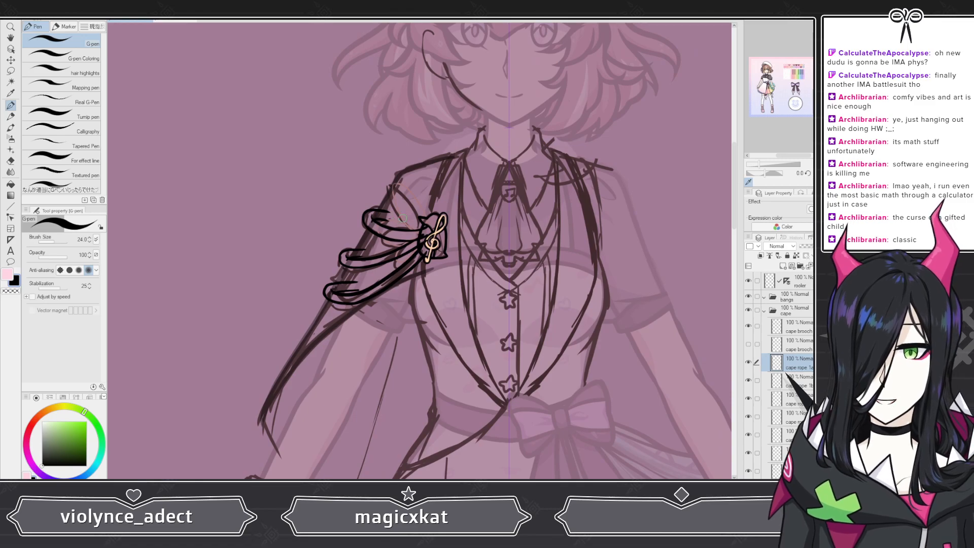
scroll(399, 239, down, 2)
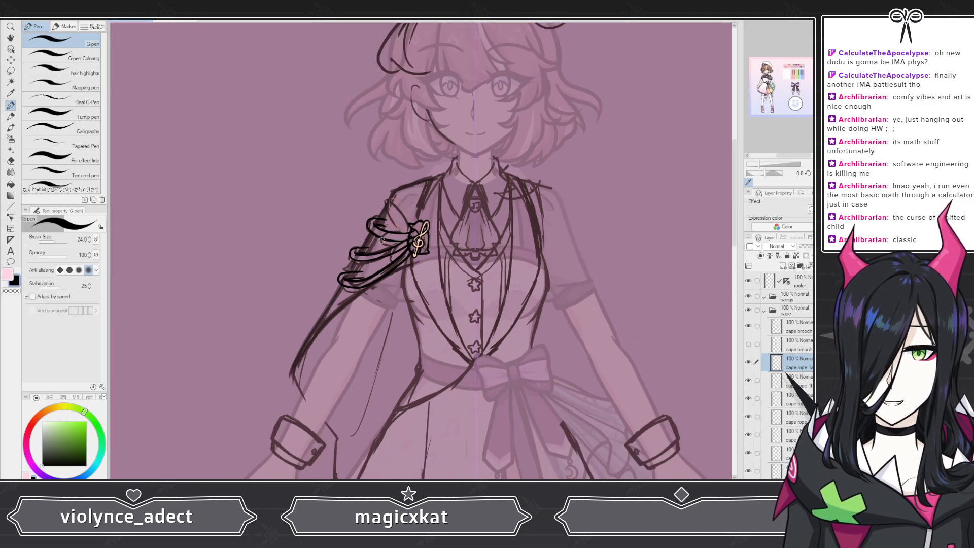
scroll(389, 204, up, 6)
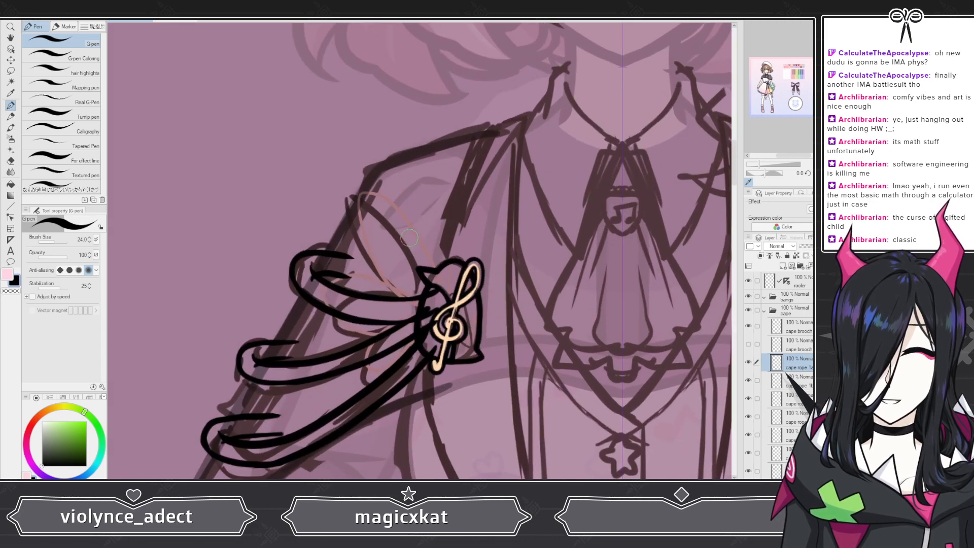
scroll(408, 225, down, 5)
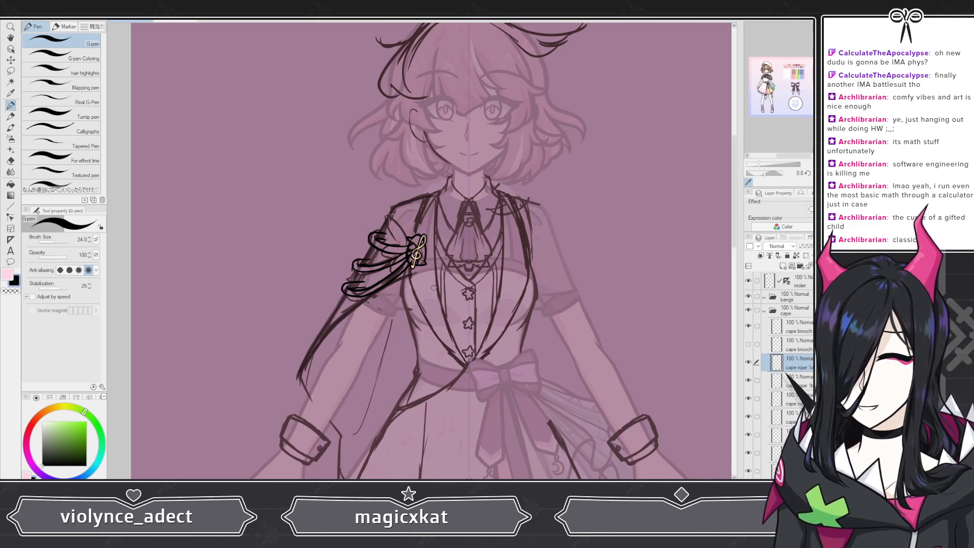
scroll(434, 287, up, 4)
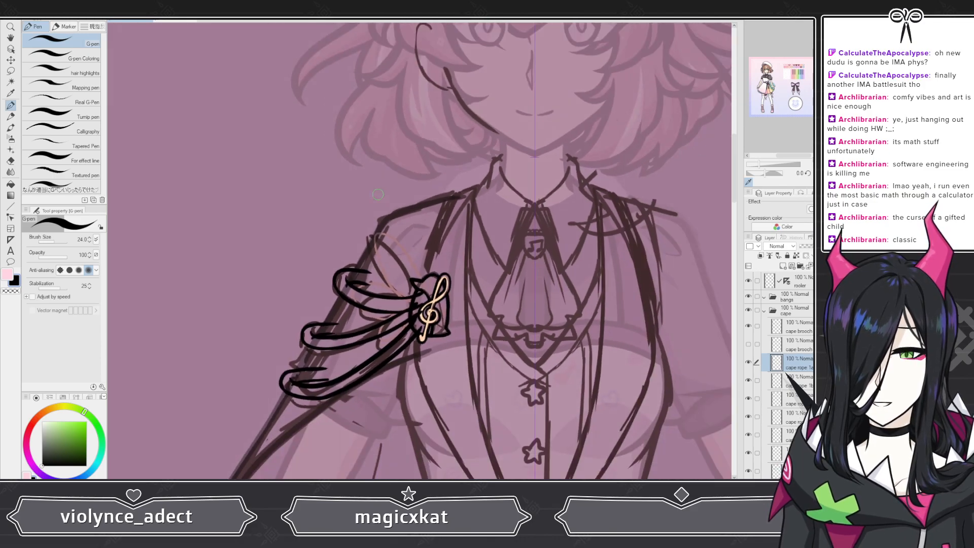
Step: Check how the inked cape ropes and clef brooch read against the full figure, and look through the remaining clothing layers
scroll(378, 195, down, 4)
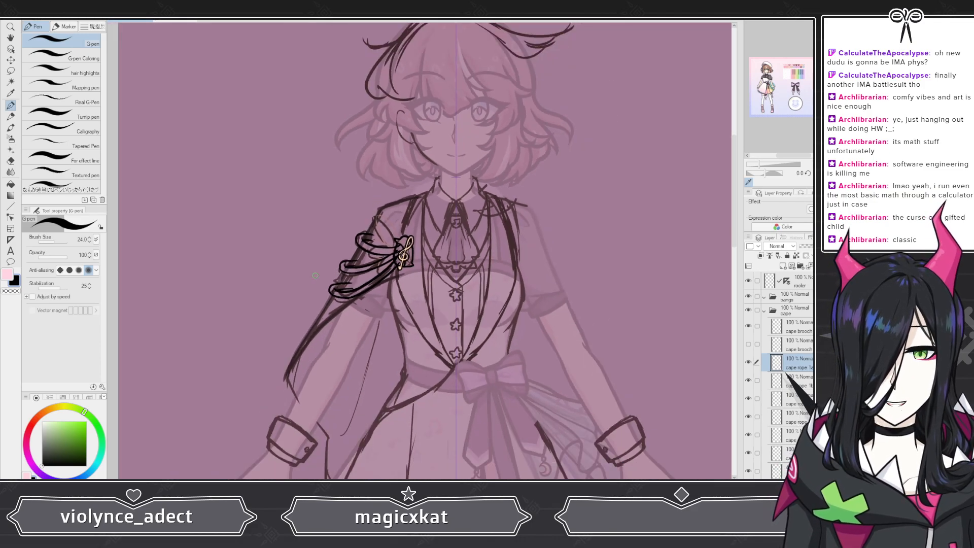
scroll(329, 271, down, 1)
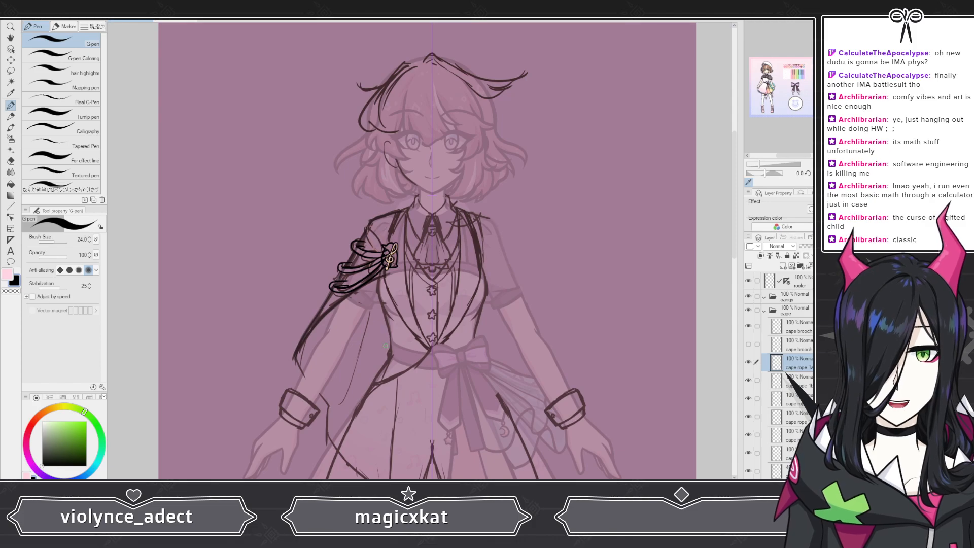
scroll(773, 423, down, 3)
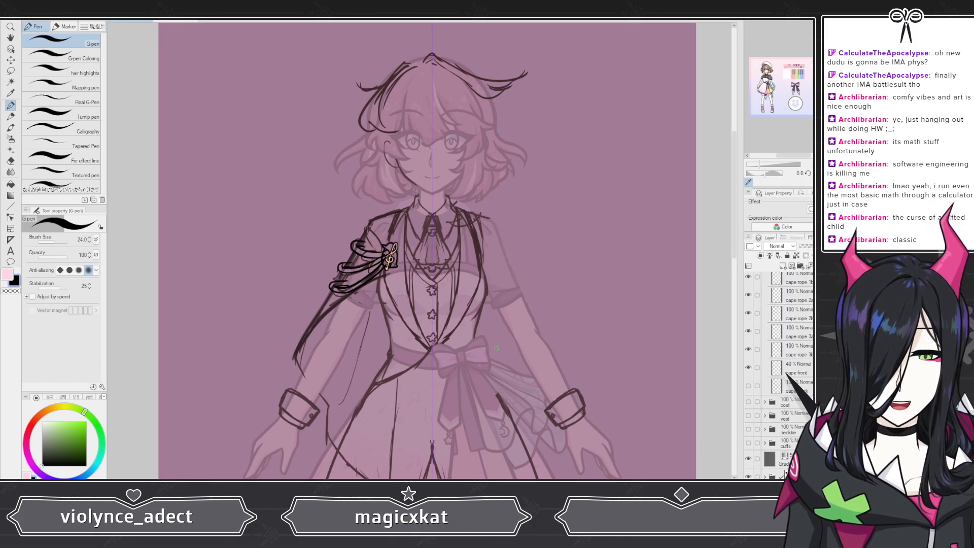
scroll(404, 223, up, 2)
scroll(404, 223, up, 2)
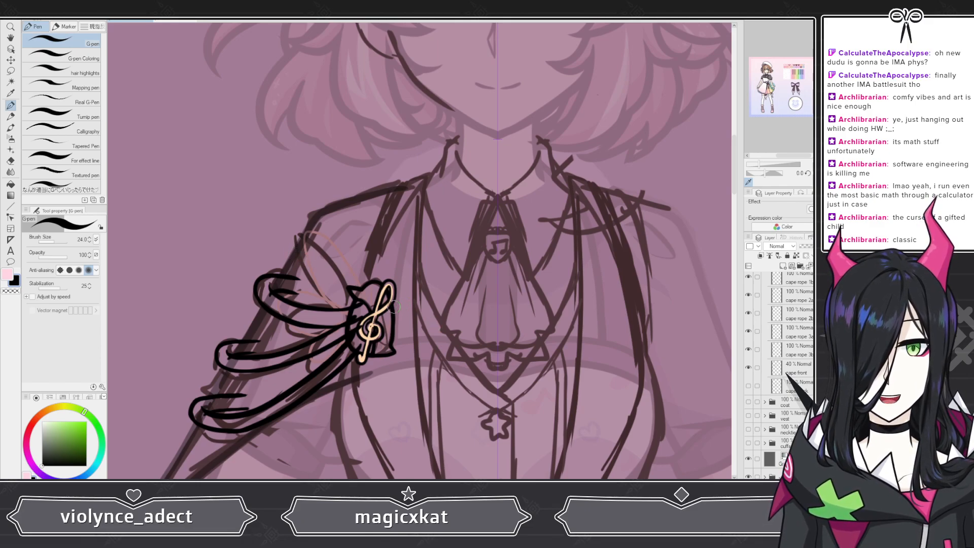
scroll(307, 237, down, 3)
scroll(307, 237, down, 5)
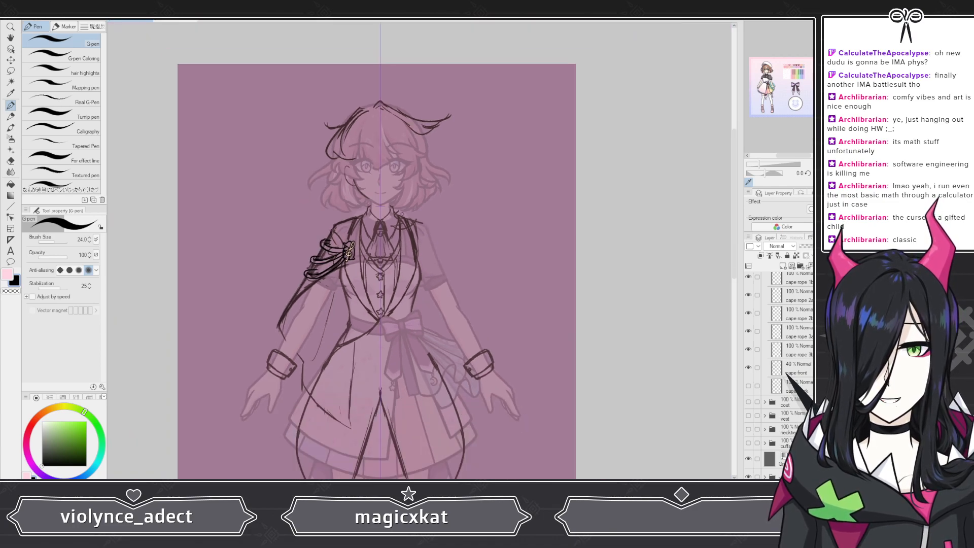
scroll(434, 226, down, 2)
scroll(434, 226, down, 1)
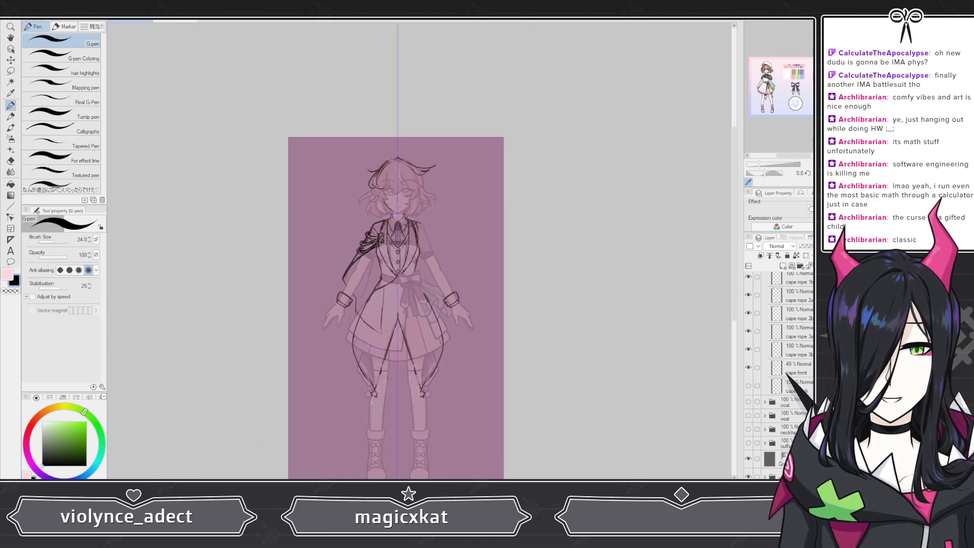
Step: Show the coat folder's line art, expand the folder and make its lowest layer active
click(810, 371)
scroll(398, 325, up, 6)
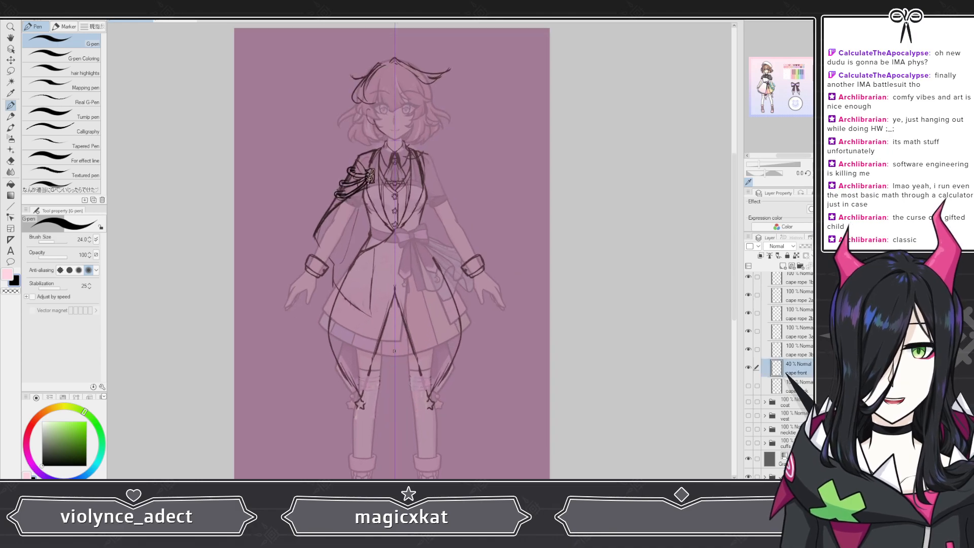
scroll(387, 226, up, 5)
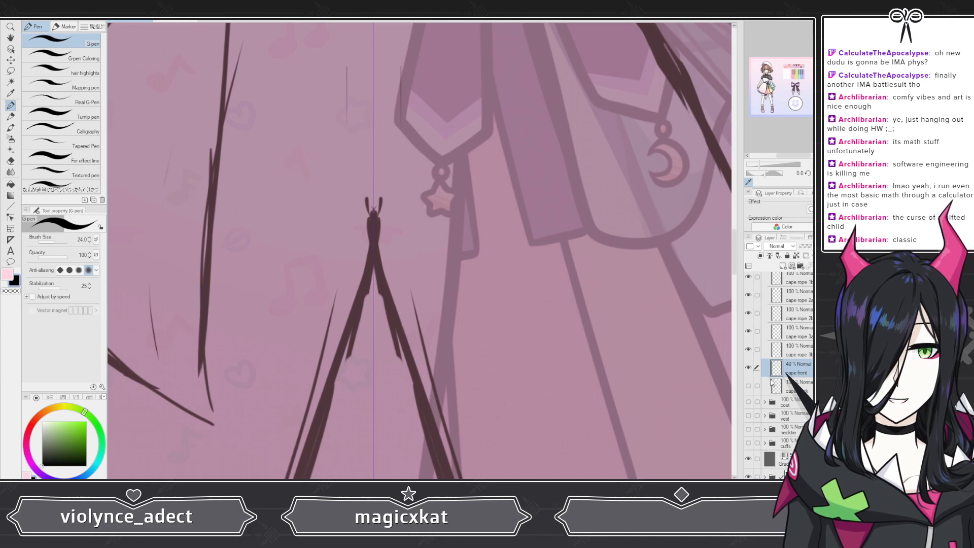
scroll(771, 381, down, 2)
click(748, 356)
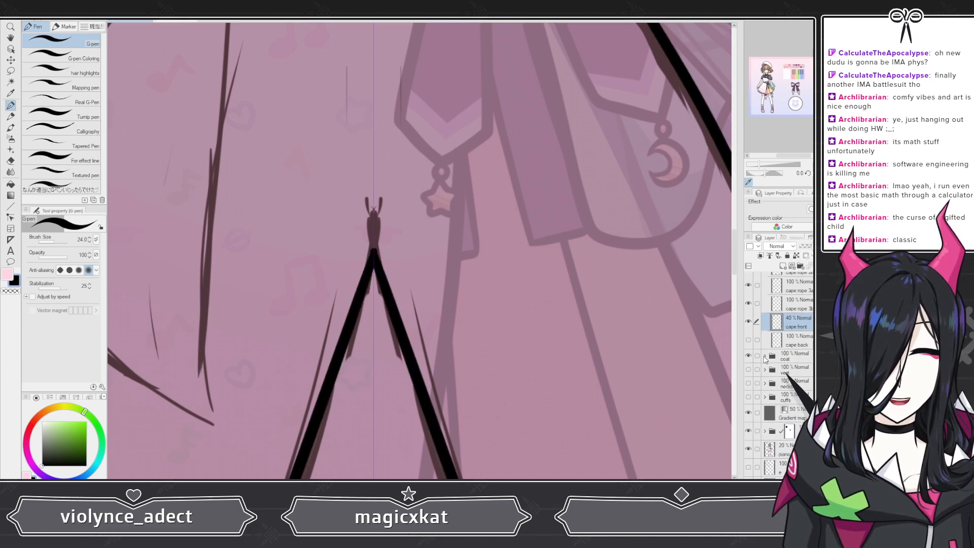
click(765, 357)
scroll(766, 360, down, 5)
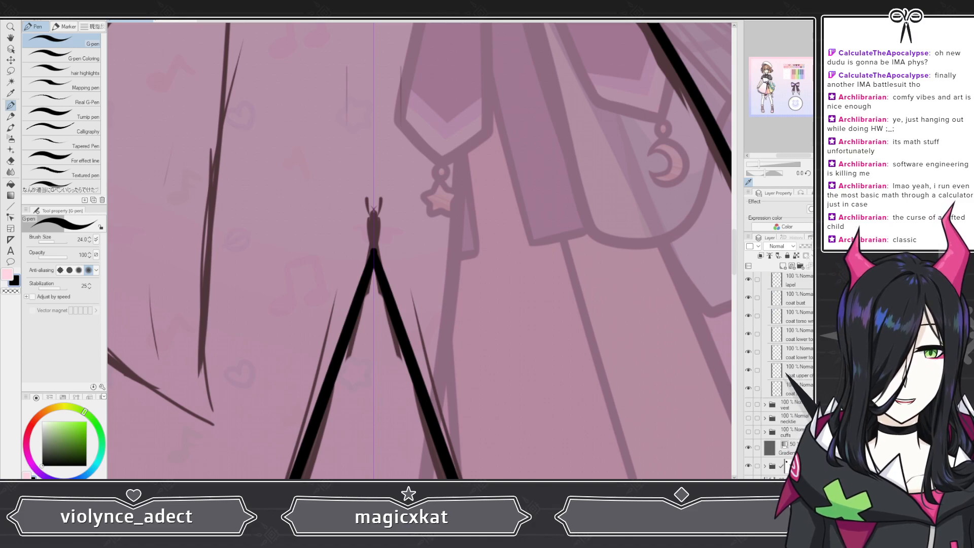
click(789, 388)
Step: Trim the peak of the coat's front split to a sharp point with the Snap eraser
scroll(397, 246, up, 4)
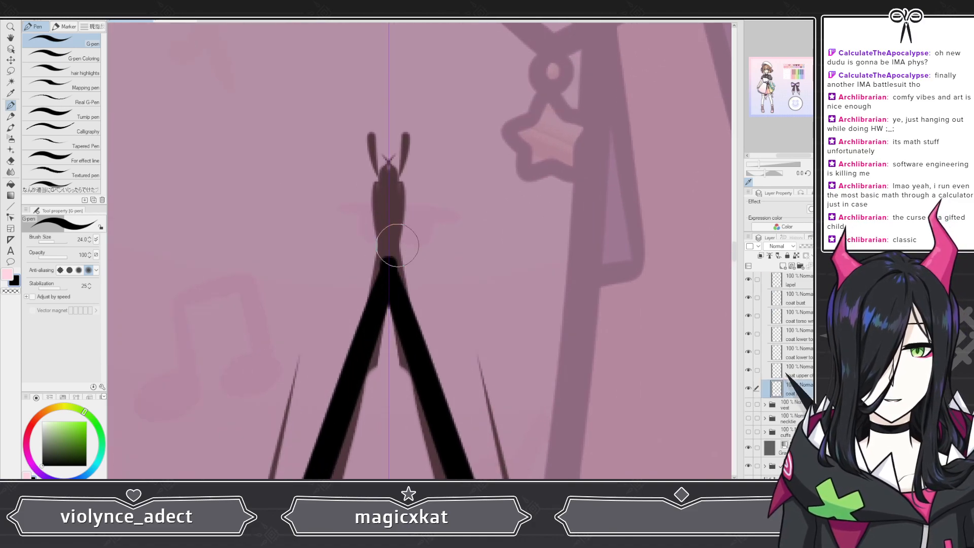
key(e)
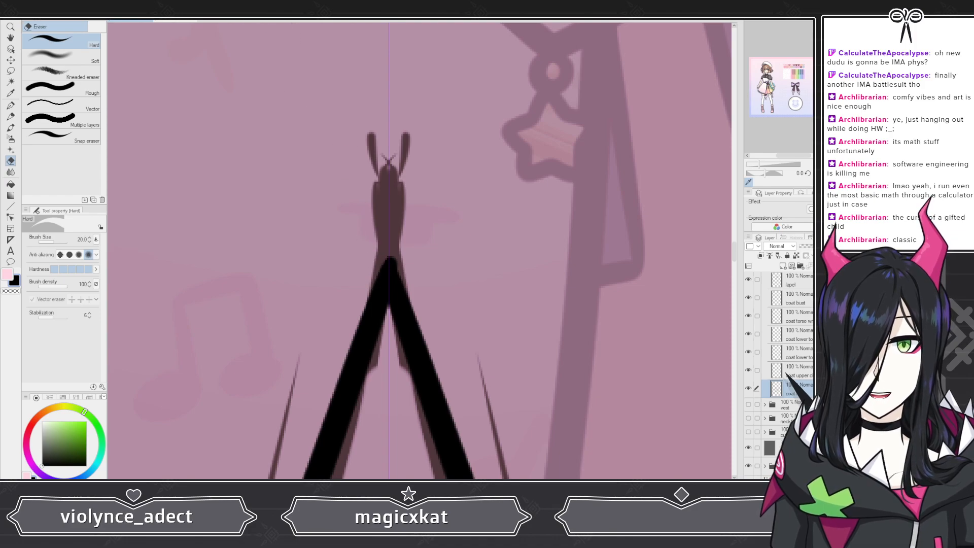
key(ctrl+z)
key(ctrl+y)
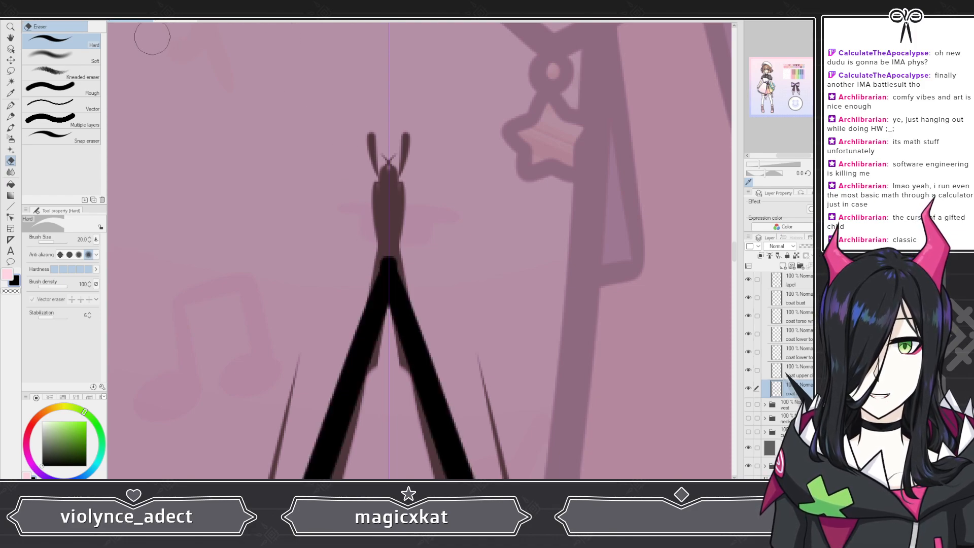
click(61, 136)
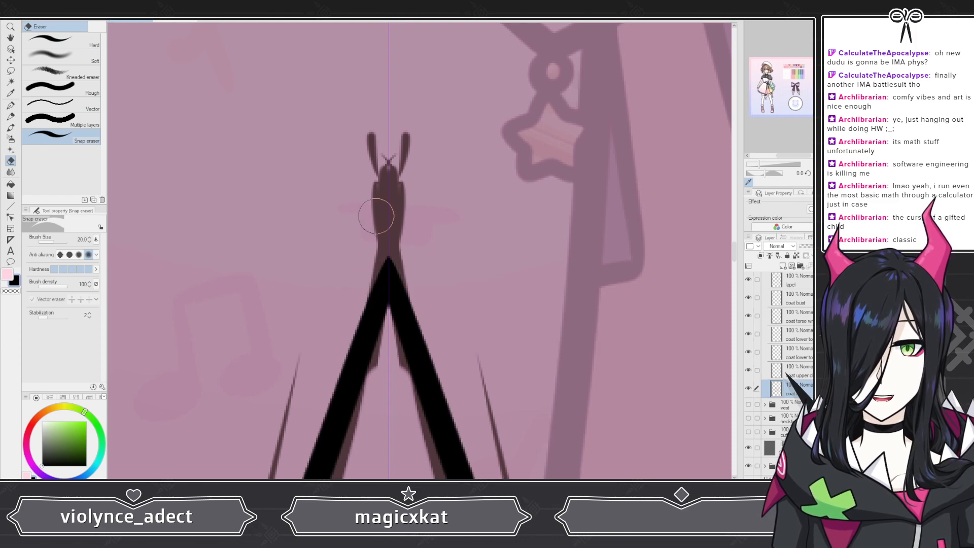
Step: Examine the coat's line art together with the cape ropes, from the shoulders and head down to the coat tails
scroll(376, 216, down, 8)
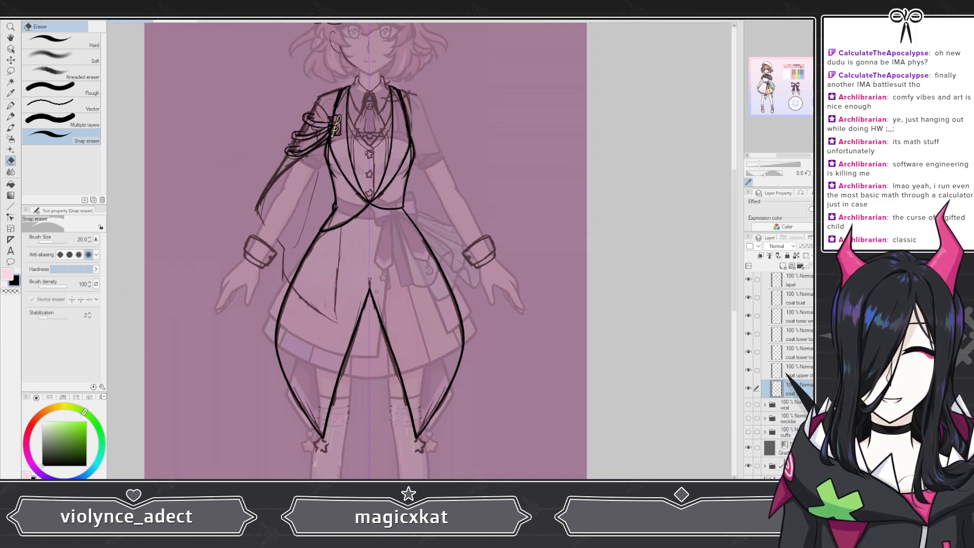
scroll(376, 291, down, 4)
scroll(344, 128, up, 3)
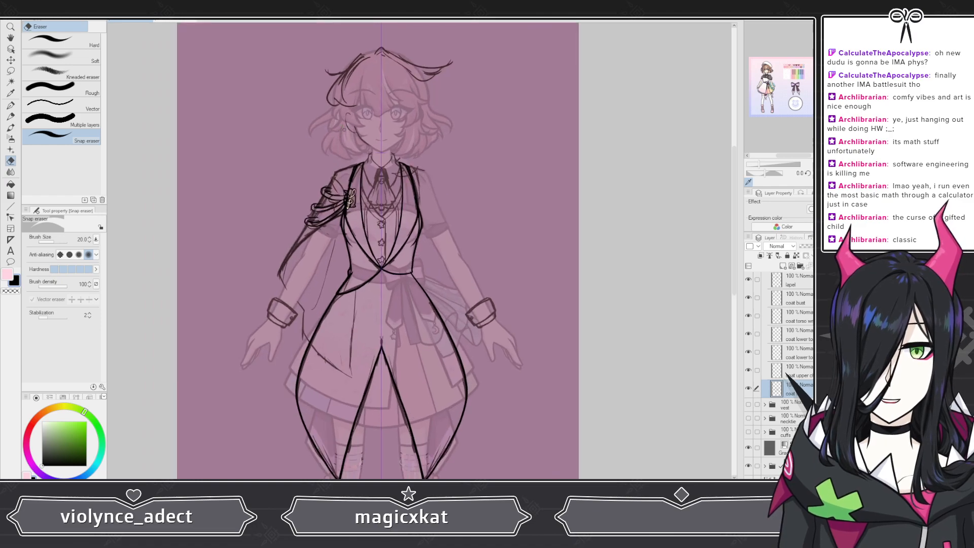
scroll(344, 129, up, 1)
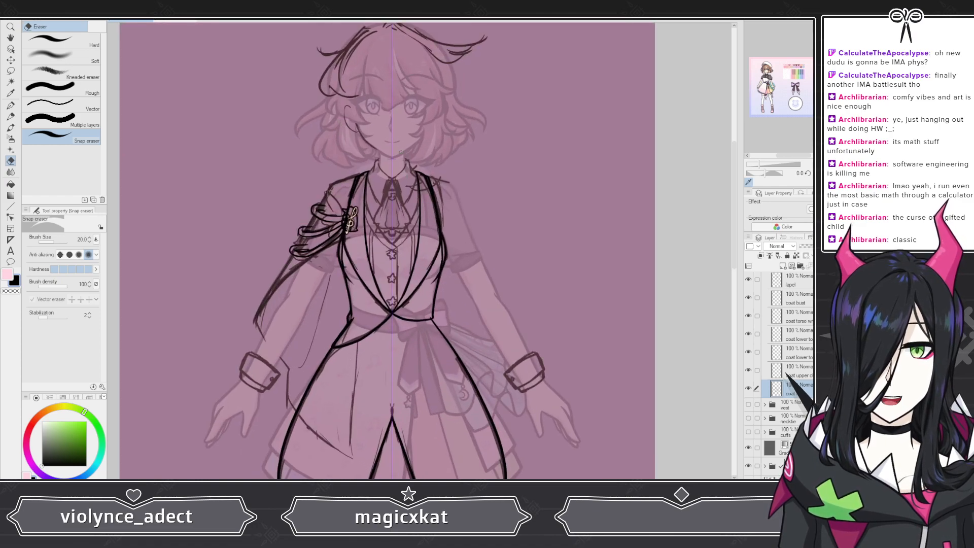
scroll(400, 152, up, 4)
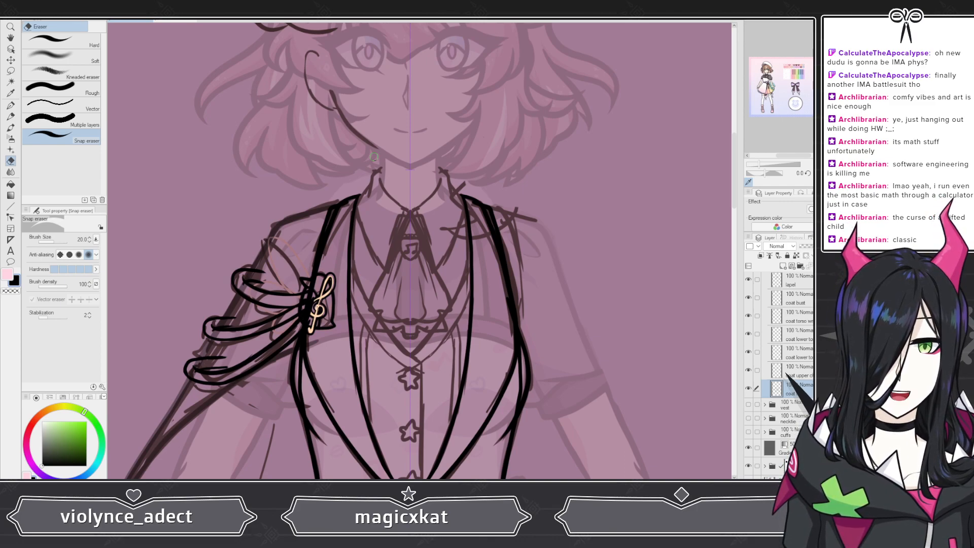
scroll(373, 157, down, 5)
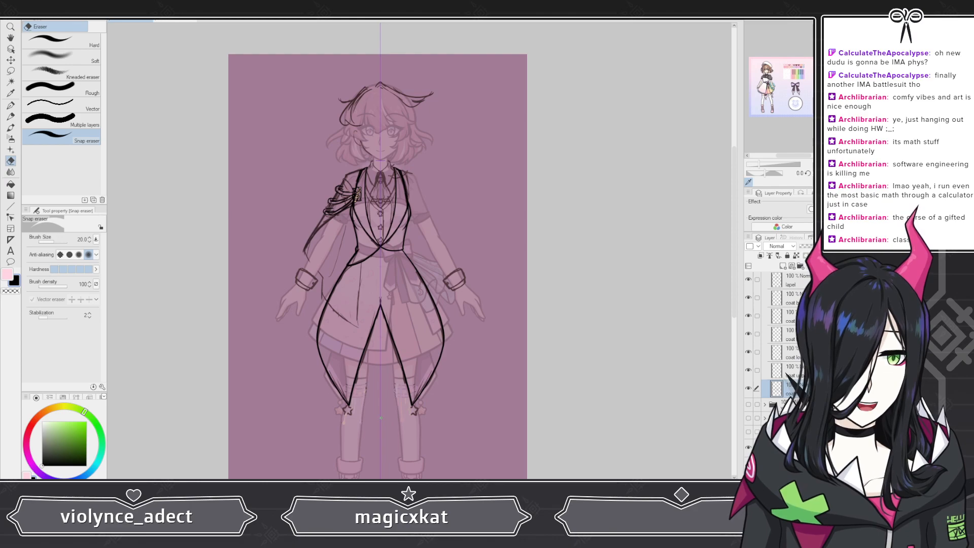
scroll(412, 373, down, 2)
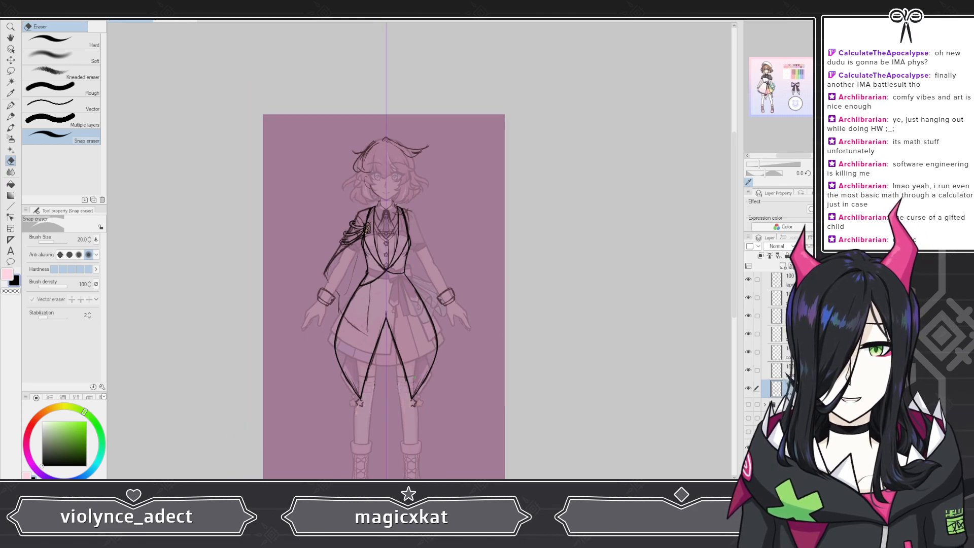
scroll(413, 377, down, 1)
scroll(403, 254, up, 4)
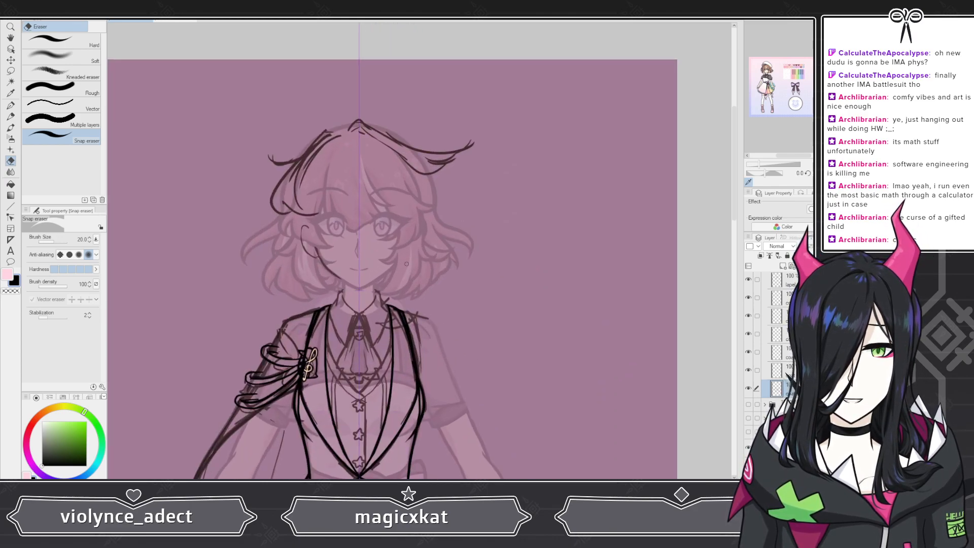
scroll(406, 263, up, 3)
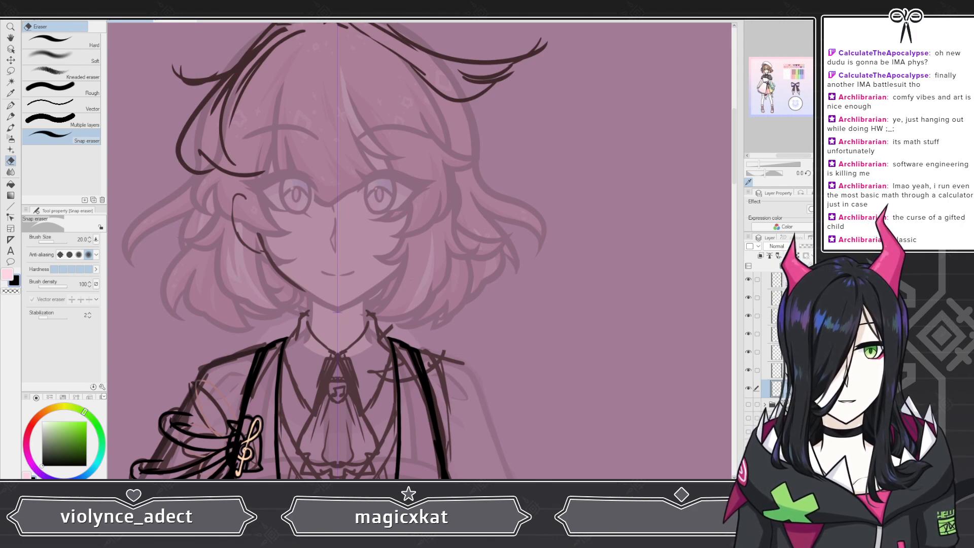
scroll(462, 283, down, 3)
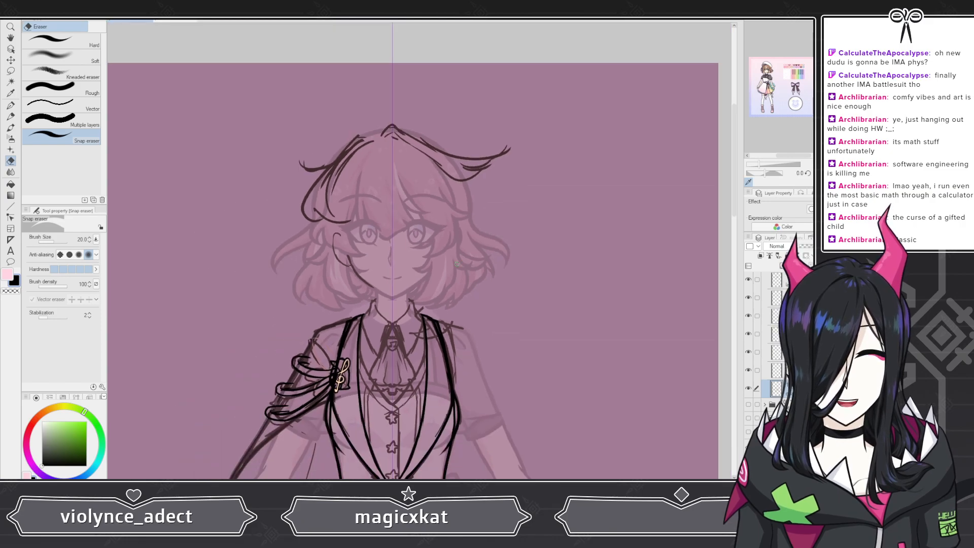
scroll(402, 238, down, 6)
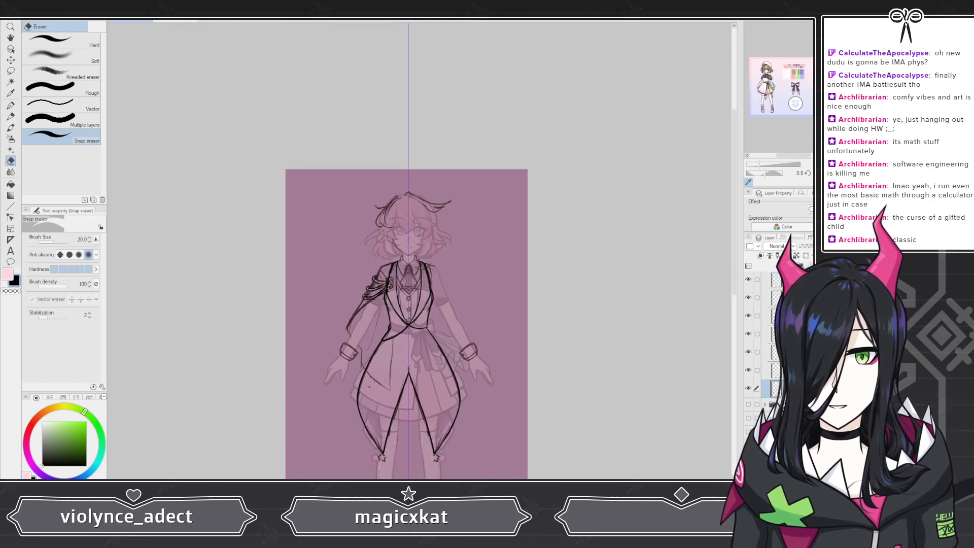
scroll(396, 257, up, 8)
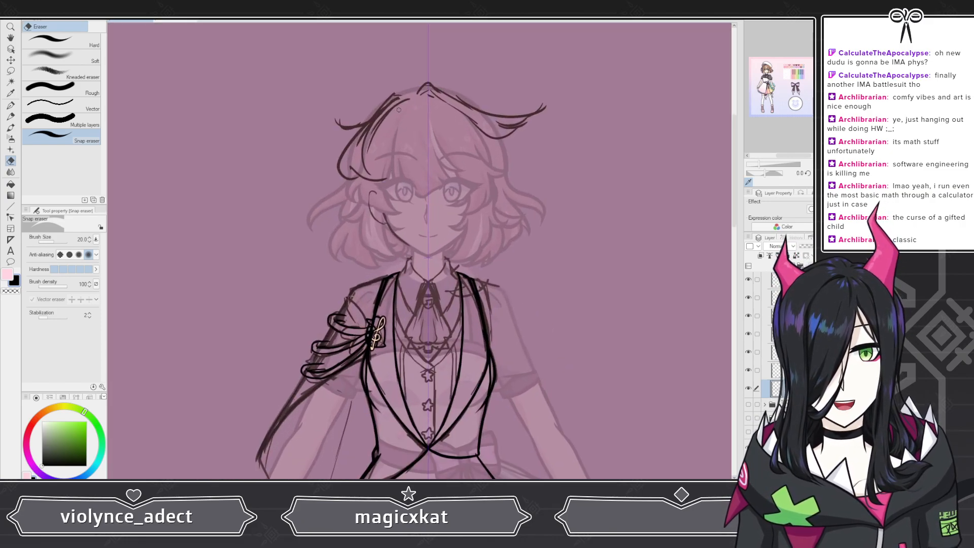
scroll(399, 110, down, 4)
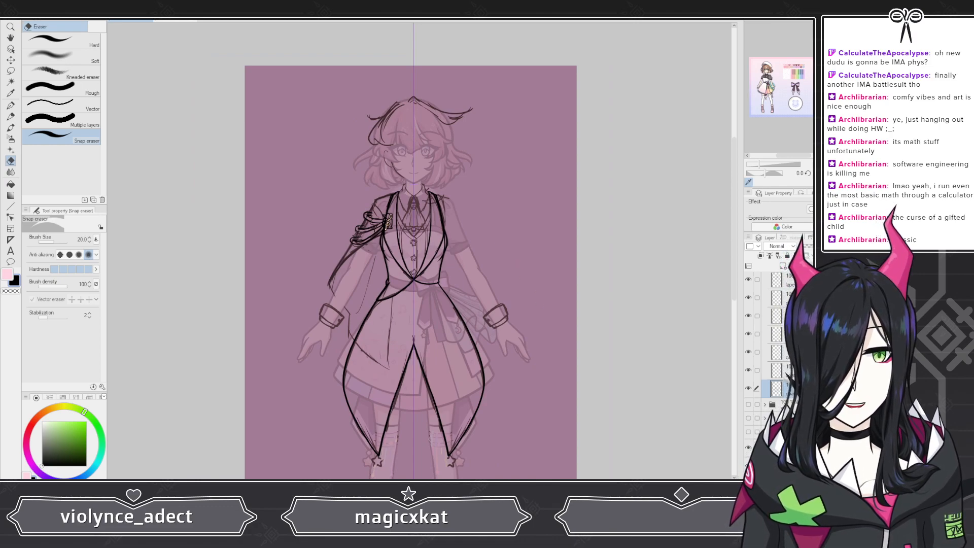
Step: Collapse the coat folder and hide its line art
scroll(765, 404, up, 4)
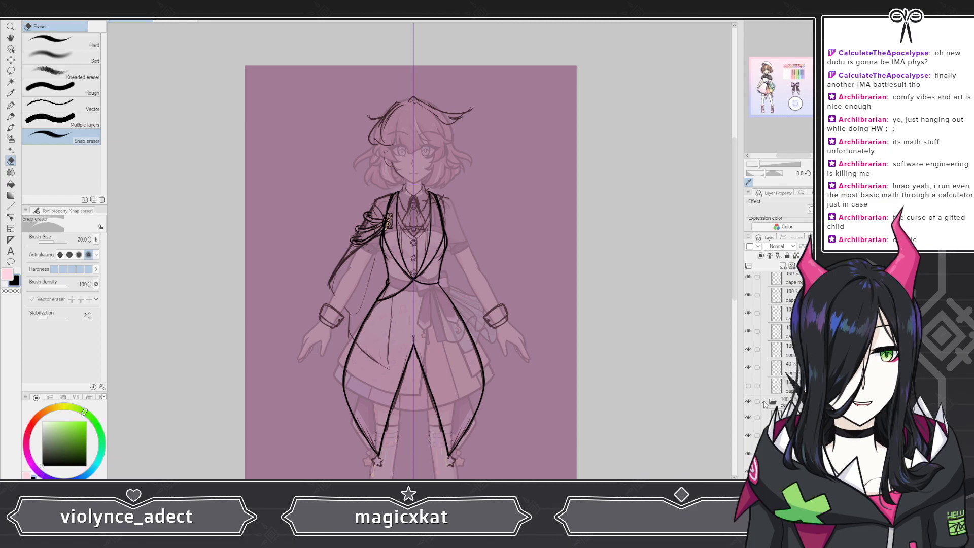
click(765, 404)
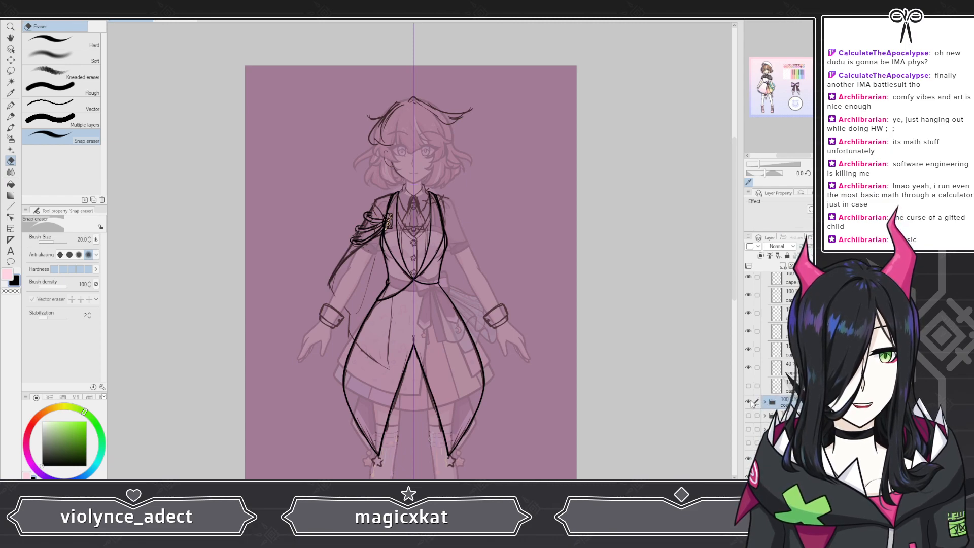
click(749, 401)
Step: Turn on the hidden second cape brooch layer, and collapse and hide the whole cape folder
scroll(764, 355, up, 3)
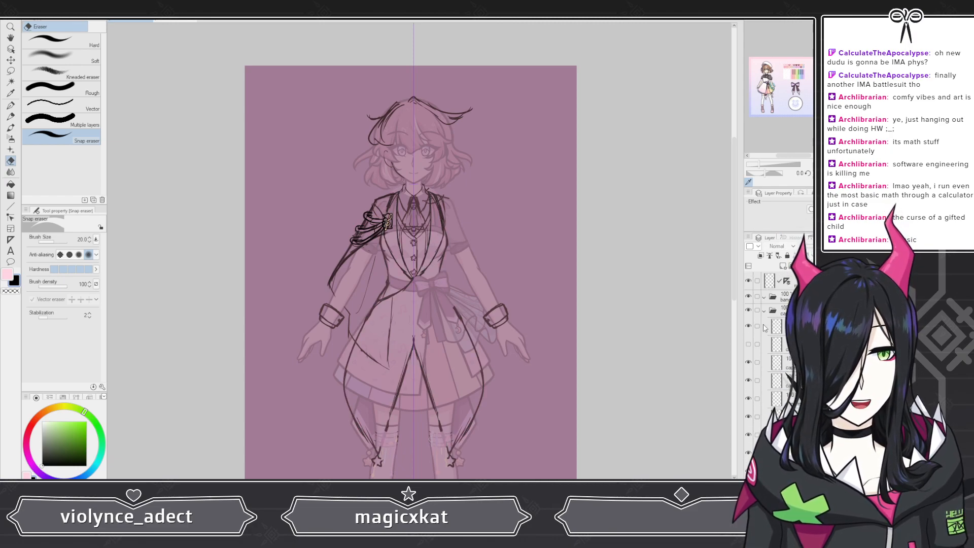
click(748, 345)
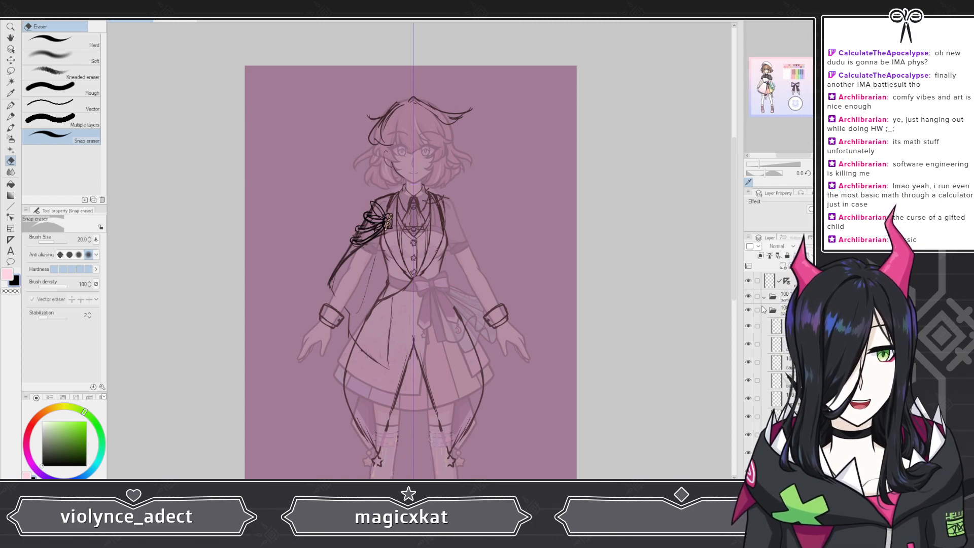
click(764, 310)
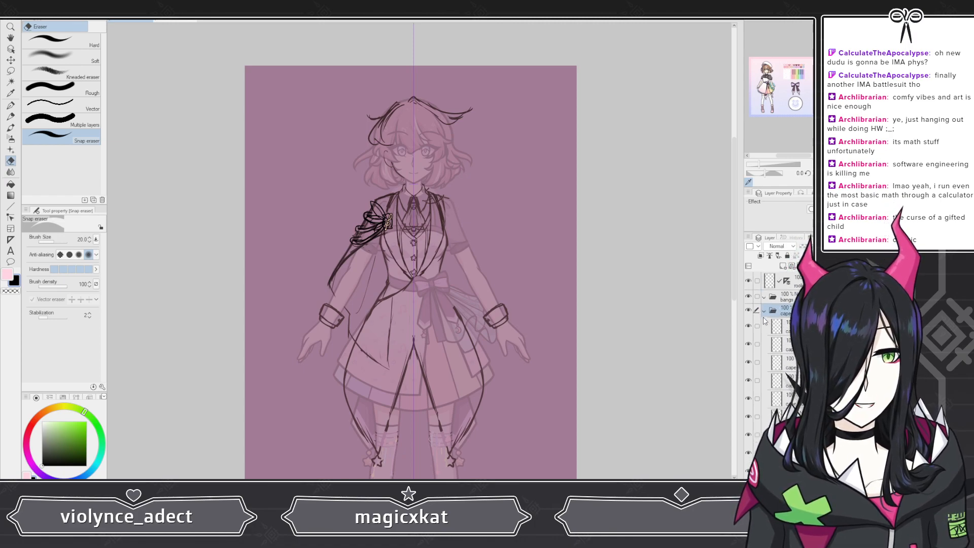
click(763, 311)
click(748, 310)
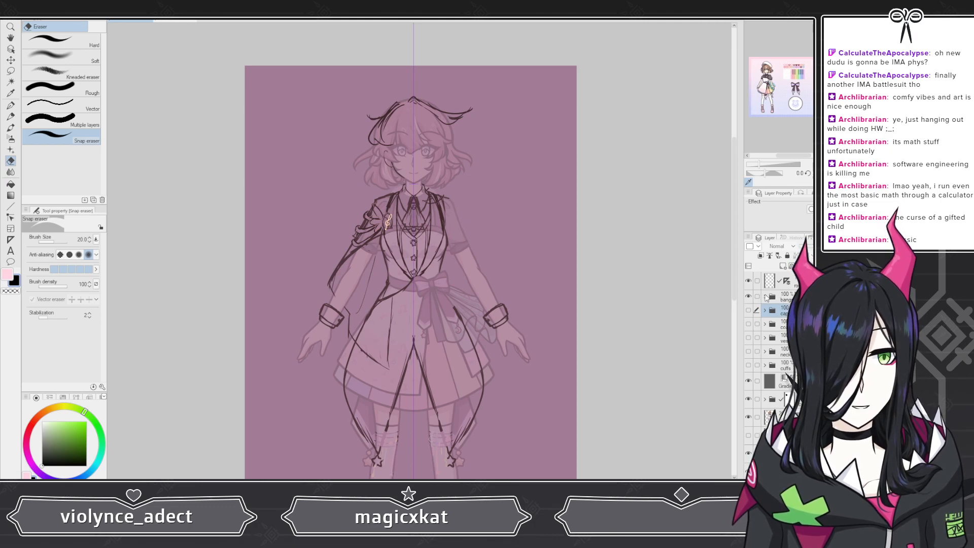
Step: Expand the bangs folder, make the layer inside it active and switch to the G-pen for inking the hair
click(764, 297)
click(776, 312)
scroll(500, 314, down, 3)
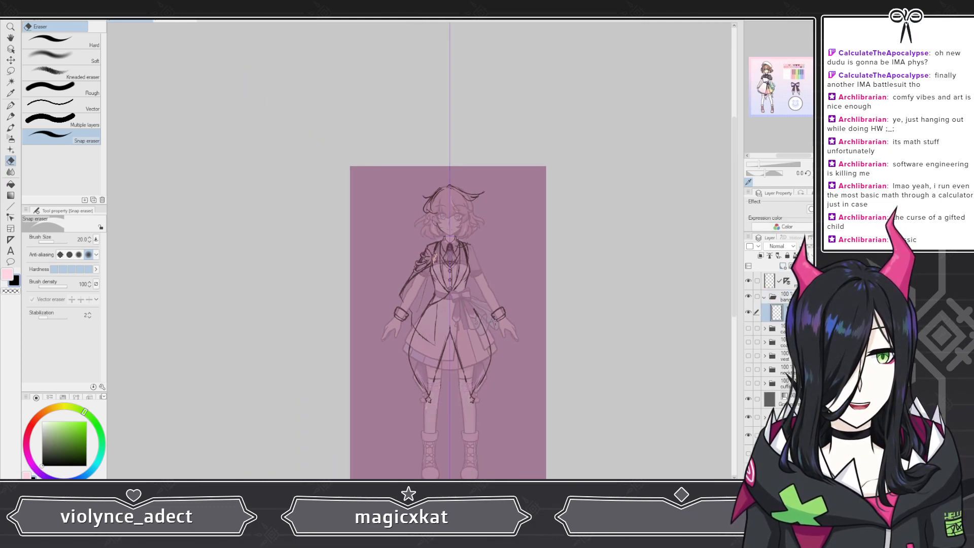
scroll(449, 189, up, 6)
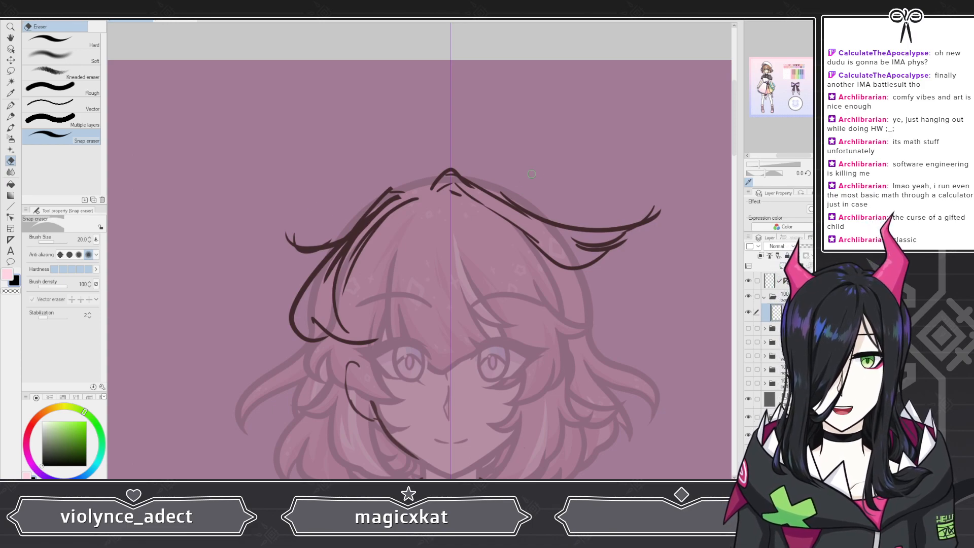
scroll(532, 174, up, 2)
click(4, 105)
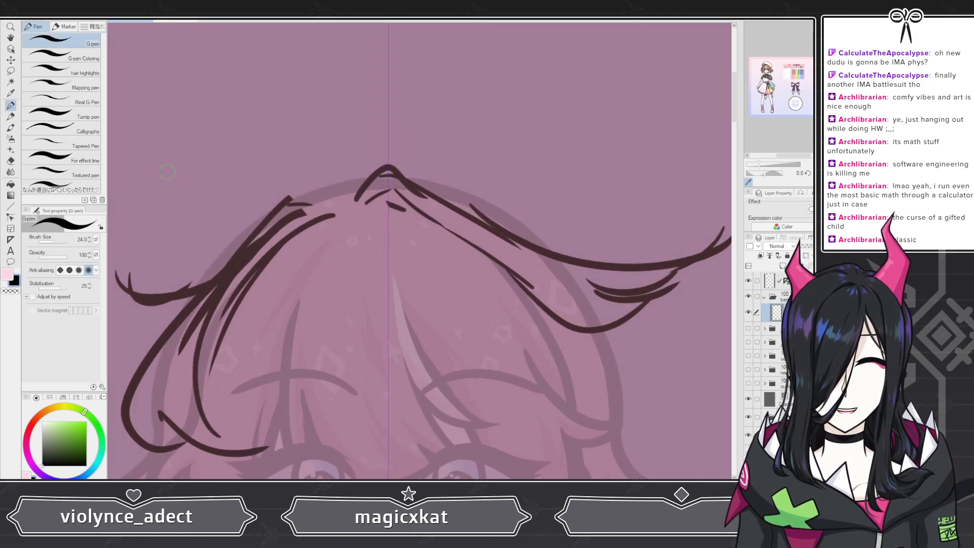
scroll(613, 226, down, 2)
scroll(613, 226, up, 3)
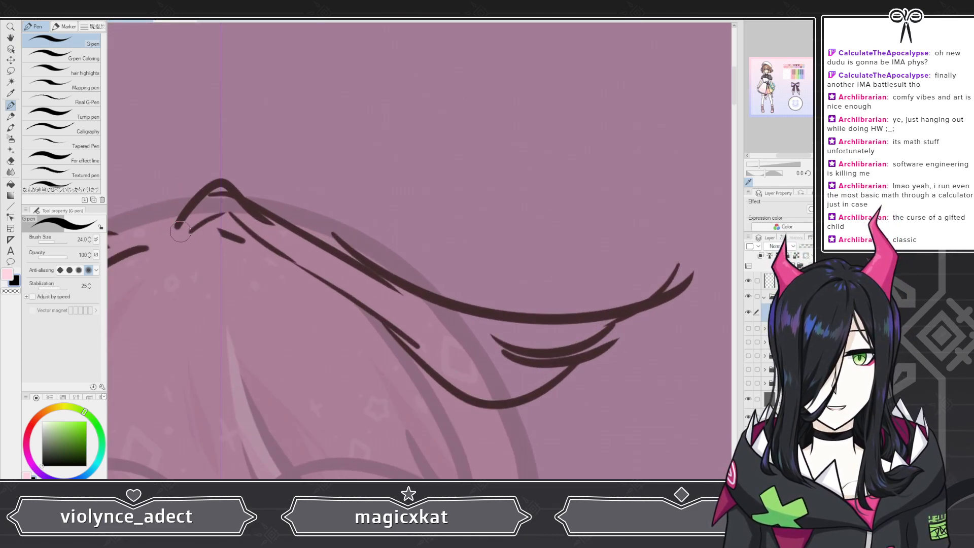
Step: Ink the upper contour of the long flyaway strand in one tapered stroke from the crown's peak out to its raised tip
mouse_move(175, 233)
mouse_down()
mouse_move(214, 179)
mouse_move(234, 183)
mouse_up()
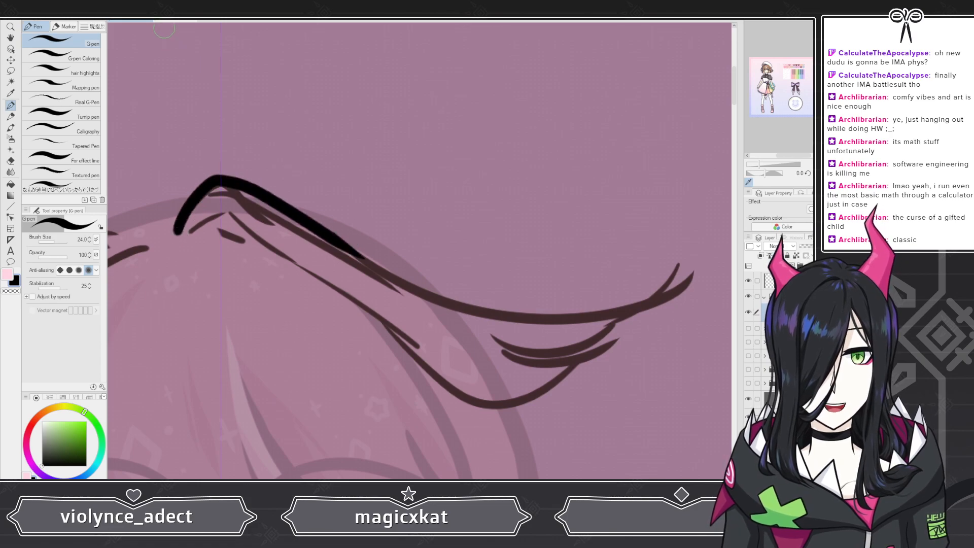
key(ctrl+z)
mouse_move(176, 234)
mouse_down()
mouse_move(205, 185)
mouse_move(222, 182)
mouse_move(421, 284)
mouse_move(509, 306)
mouse_move(585, 309)
mouse_move(658, 266)
mouse_up()
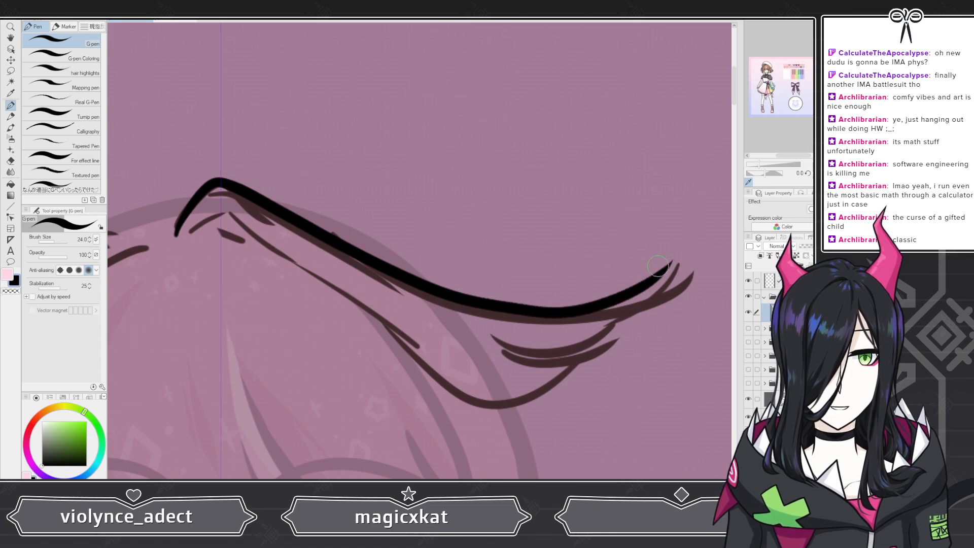
key(ctrl+z)
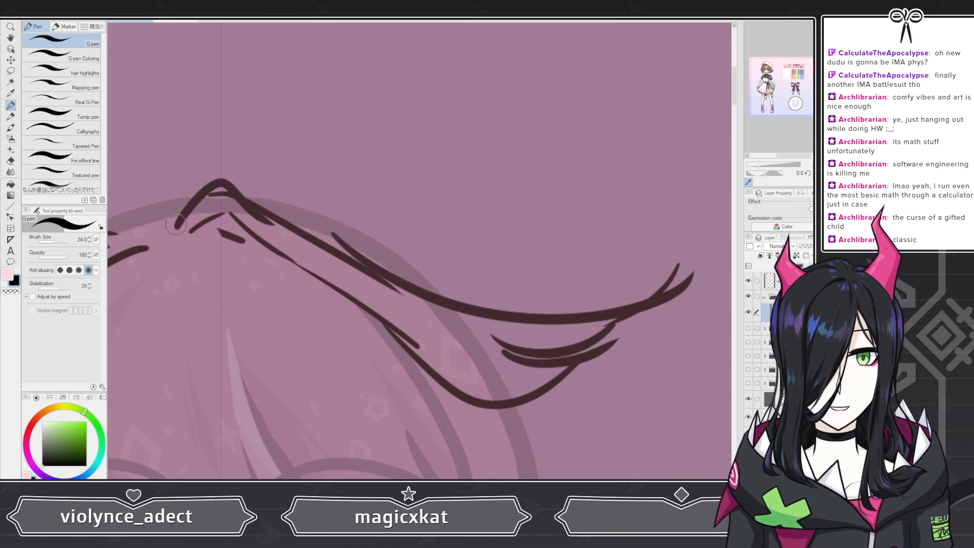
mouse_move(176, 232)
mouse_down()
mouse_move(217, 185)
mouse_move(366, 264)
mouse_move(479, 303)
mouse_move(586, 309)
mouse_move(678, 265)
mouse_up()
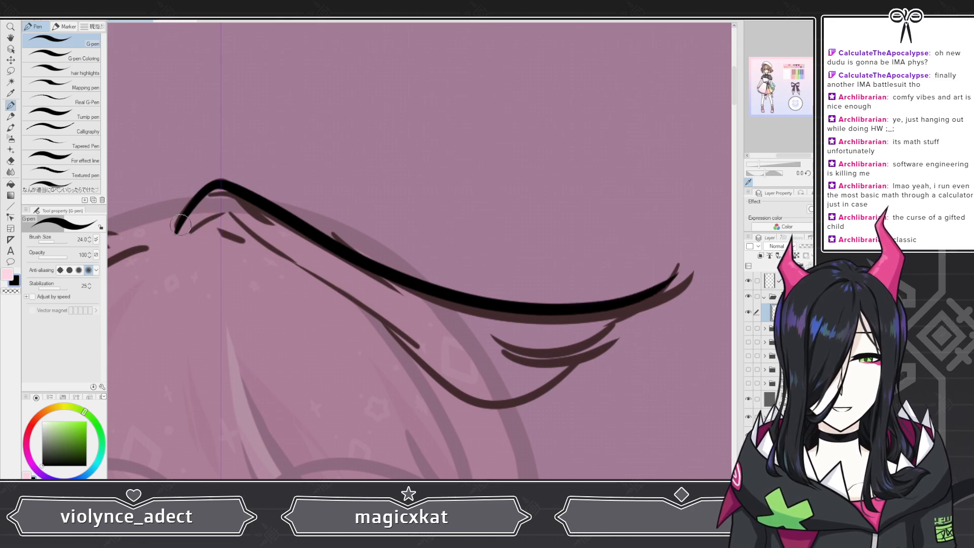
Step: Ink the lower contour of the flyaway strand from the crown down to its lower tip, and undo the extra stroke at that tip
mouse_move(176, 234)
mouse_down()
mouse_move(227, 212)
mouse_move(255, 229)
mouse_up()
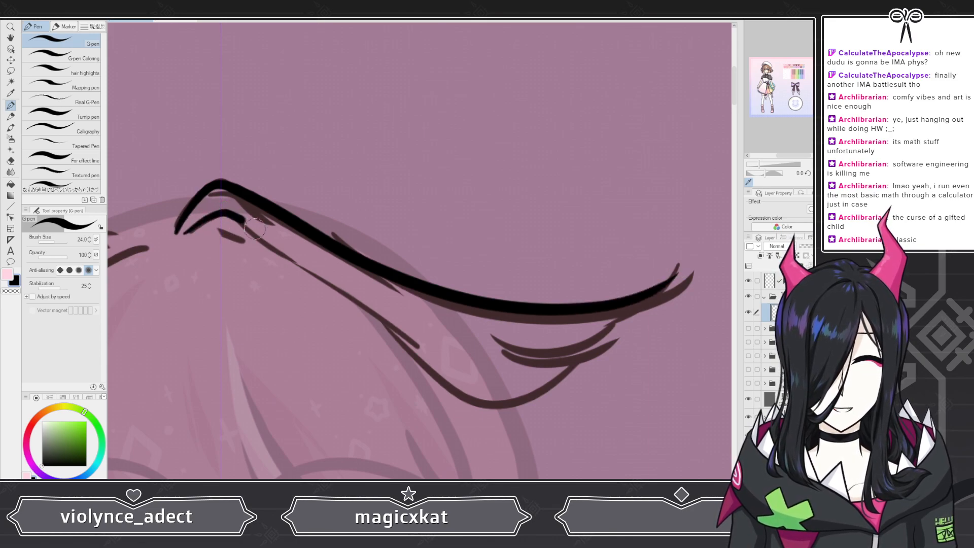
mouse_move(378, 357)
mouse_down()
mouse_move(508, 411)
mouse_move(576, 389)
mouse_up()
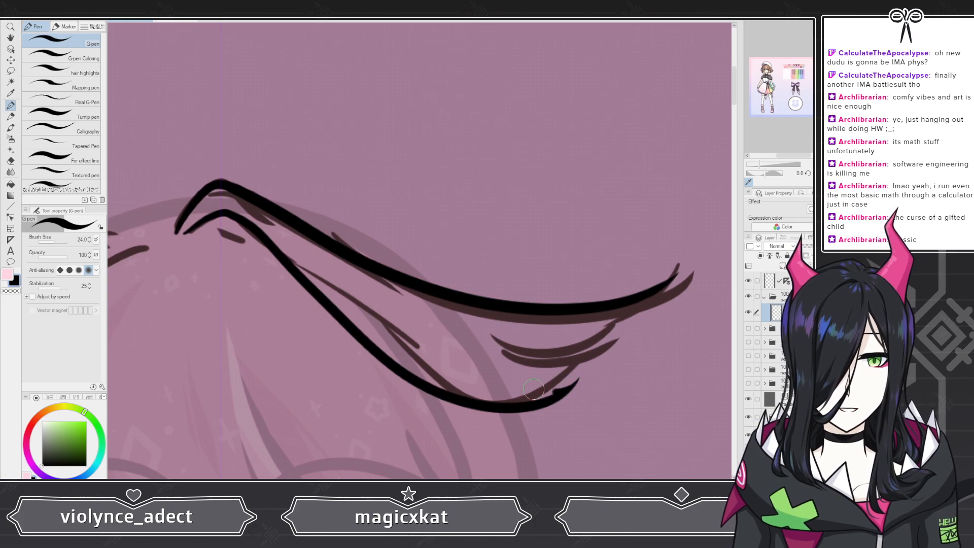
key(ctrl+z)
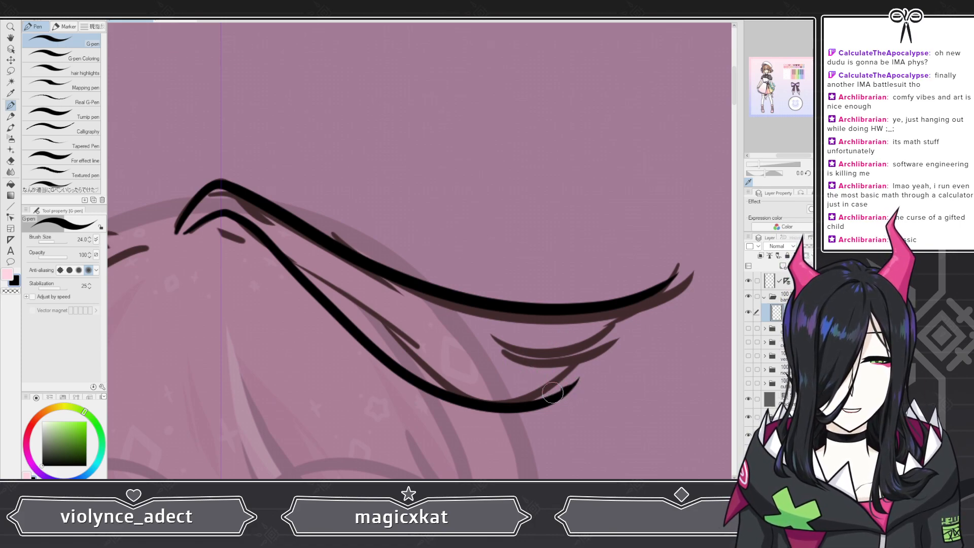
Step: Ink the strand's forked end with a thin curve running inward from the lower tip and a notched edge rising to the upper tip
mouse_move(599, 353)
mouse_down()
mouse_move(649, 318)
mouse_move(667, 277)
mouse_up()
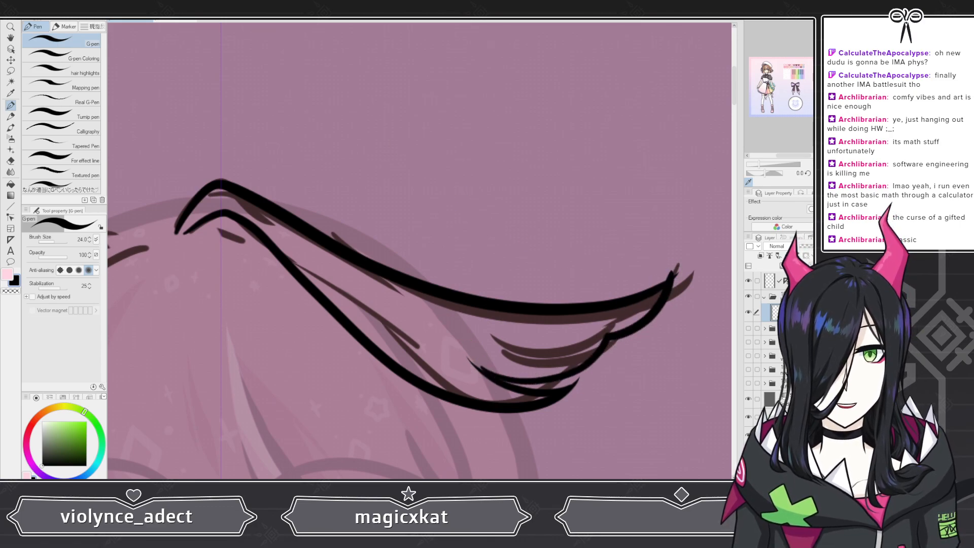
key(ctrl+z)
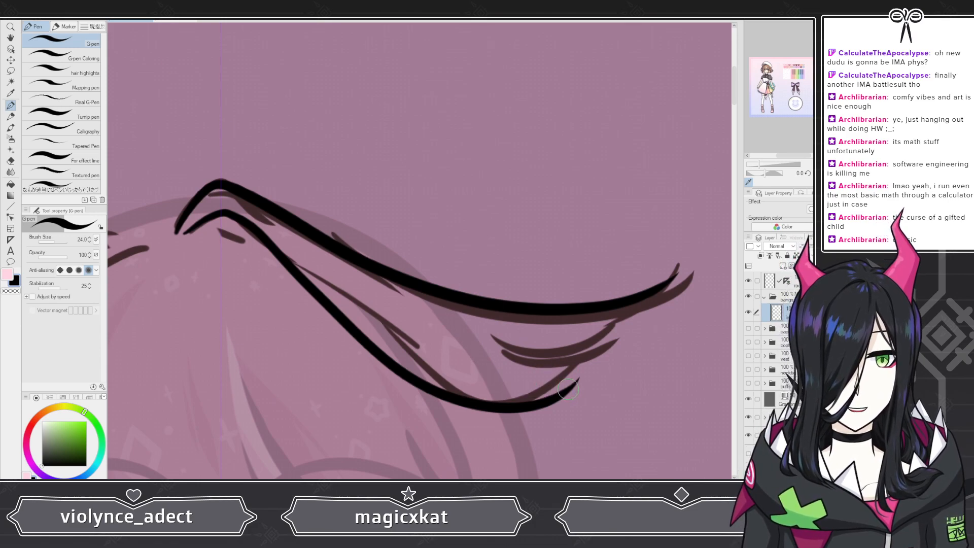
mouse_move(550, 395)
mouse_down()
mouse_move(481, 382)
mouse_move(454, 347)
mouse_up()
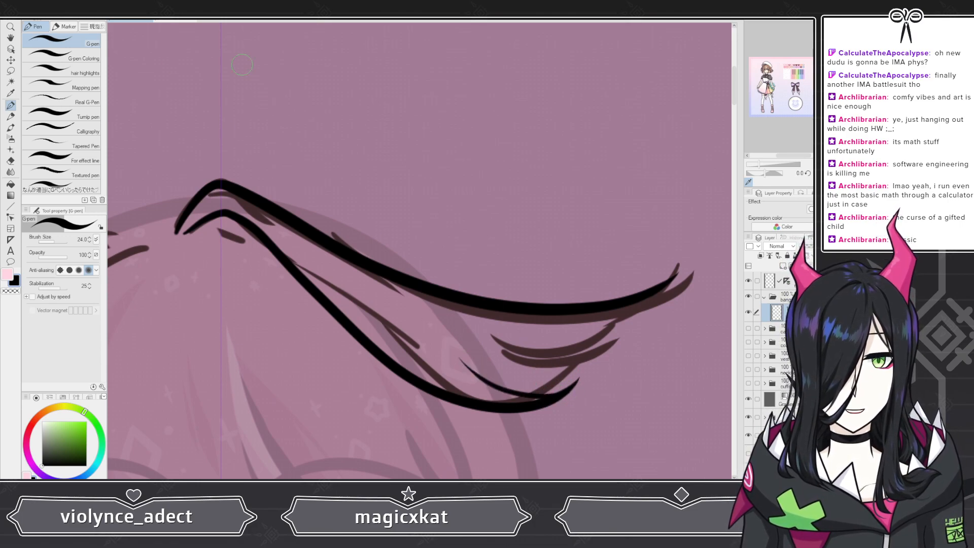
key(ctrl+z)
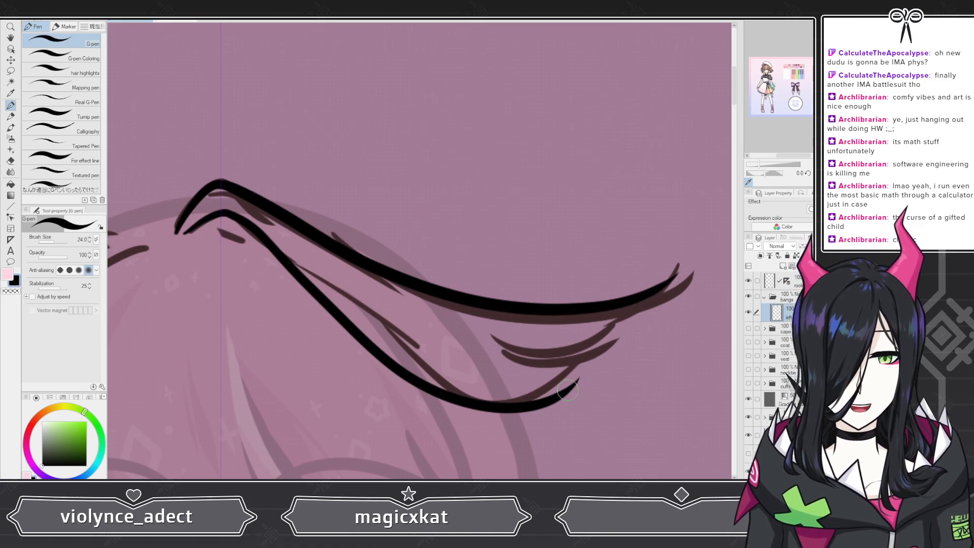
mouse_move(567, 389)
mouse_down()
mouse_move(491, 391)
mouse_move(453, 355)
mouse_up()
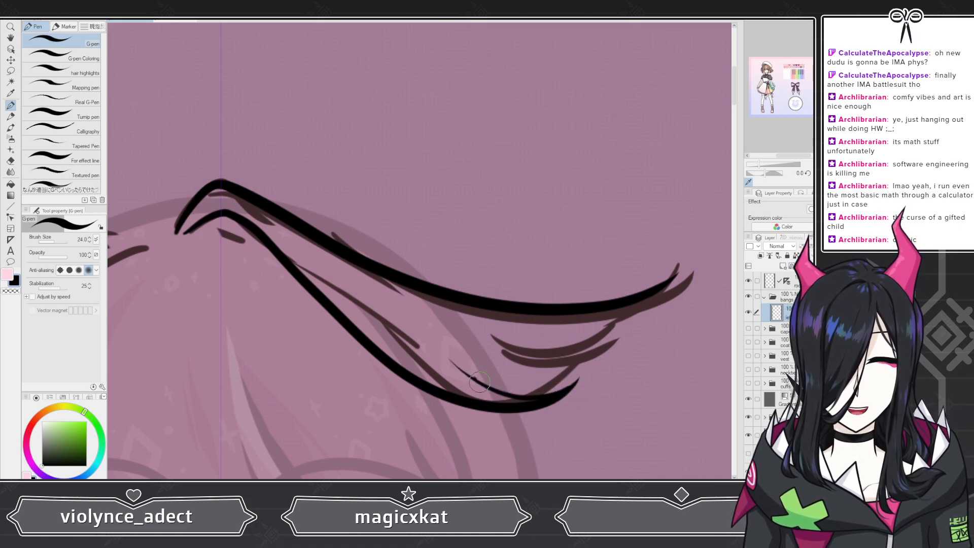
mouse_move(567, 354)
mouse_down()
mouse_move(608, 342)
mouse_move(672, 276)
mouse_up()
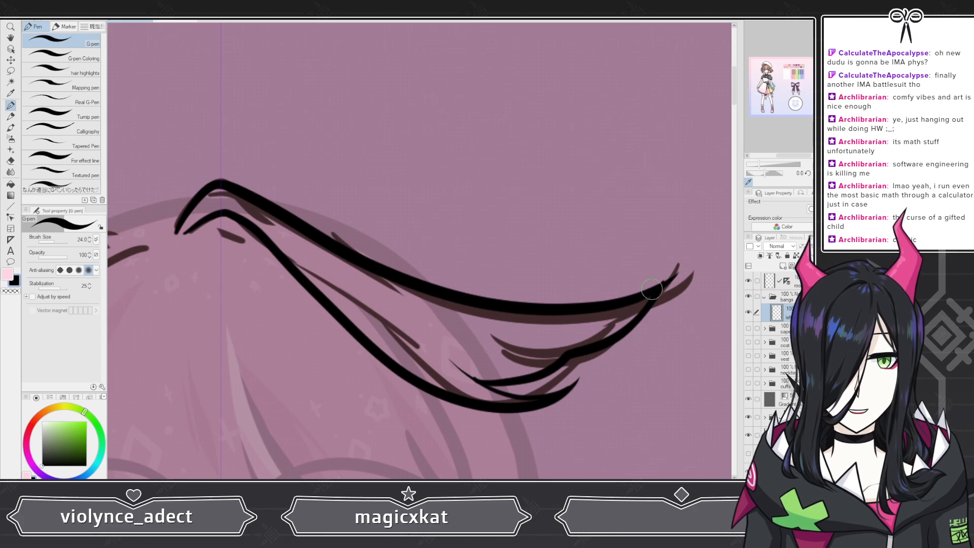
key(ctrl+z)
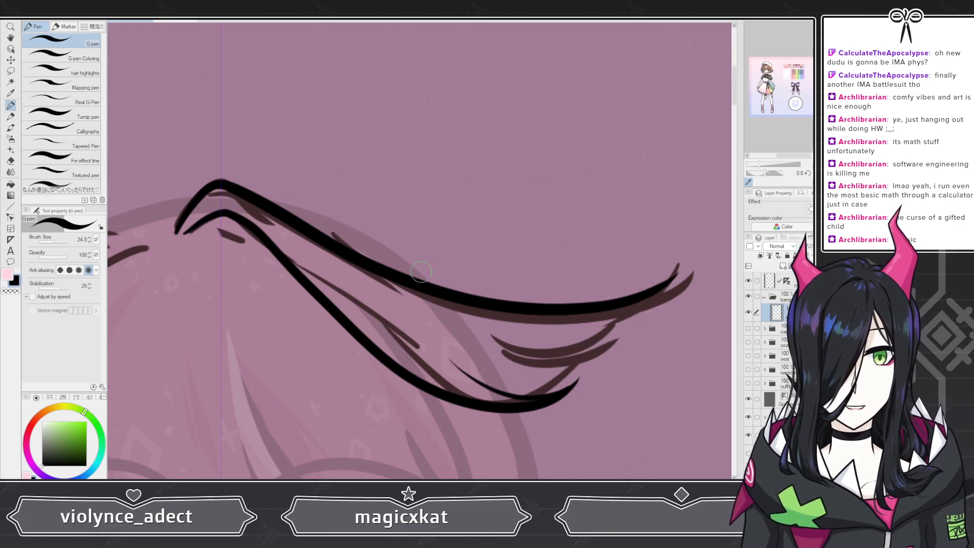
mouse_move(484, 387)
mouse_down()
mouse_move(548, 380)
mouse_move(653, 295)
mouse_up()
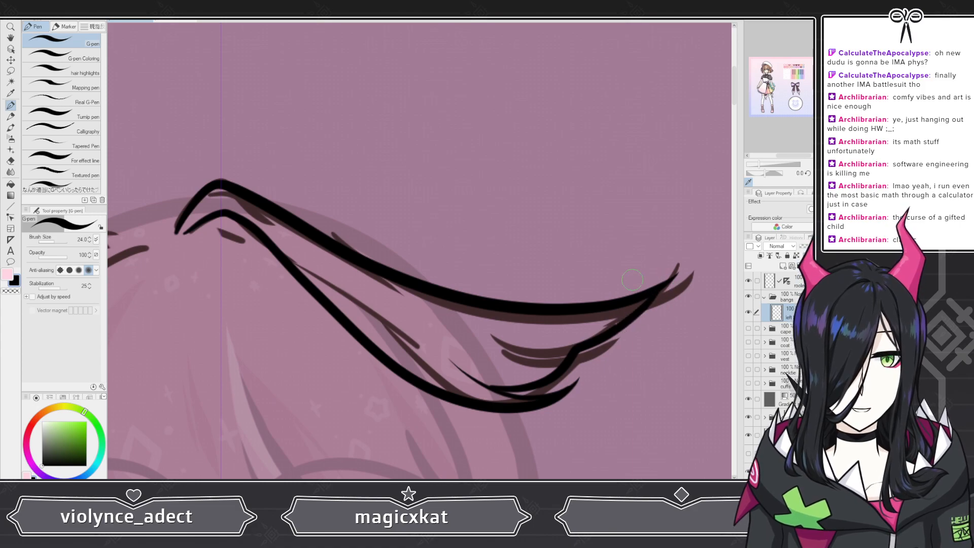
Step: Add a thin tapered hair line branching from beneath the strand's upper contour, and hide the dark brown rough sketch
scroll(619, 226, down, 1)
scroll(504, 270, down, 2)
scroll(502, 274, up, 4)
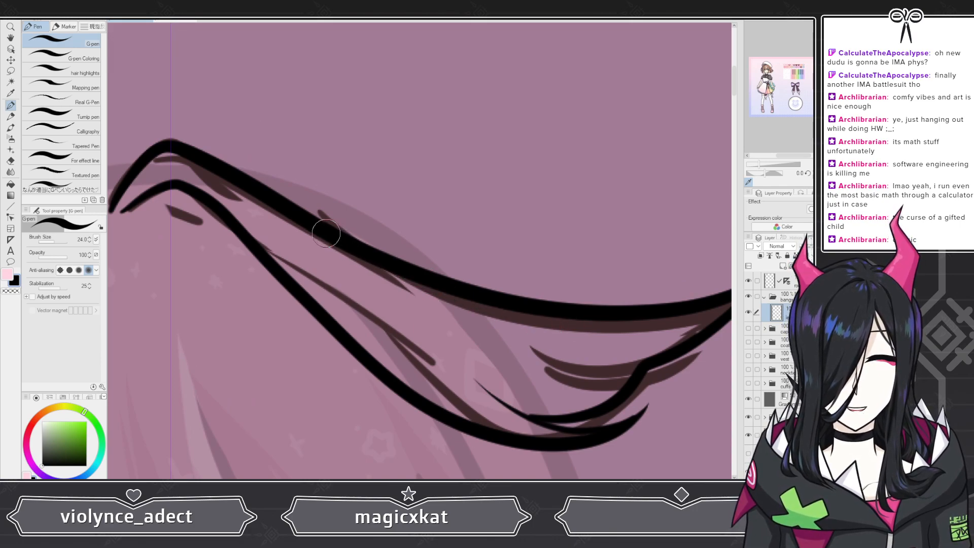
drag(433, 298, 594, 351)
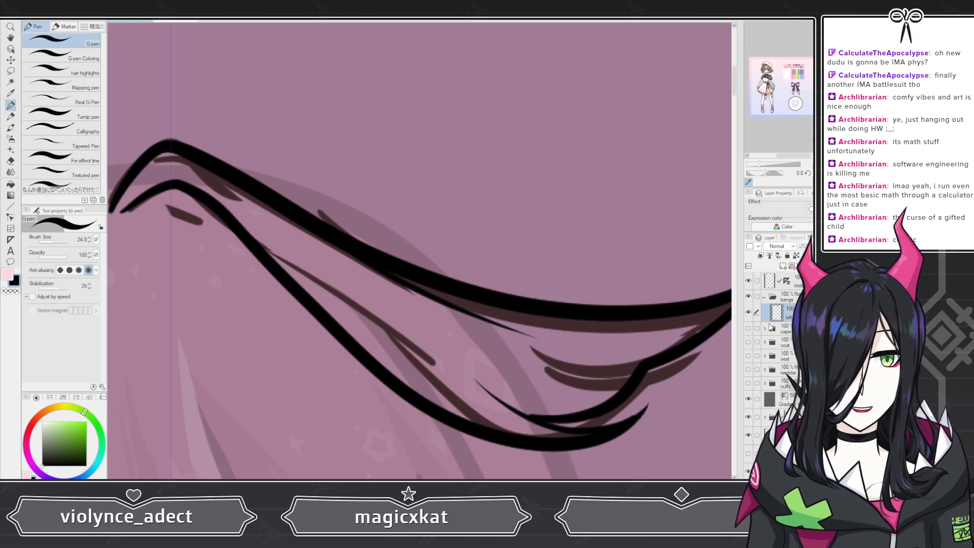
click(748, 419)
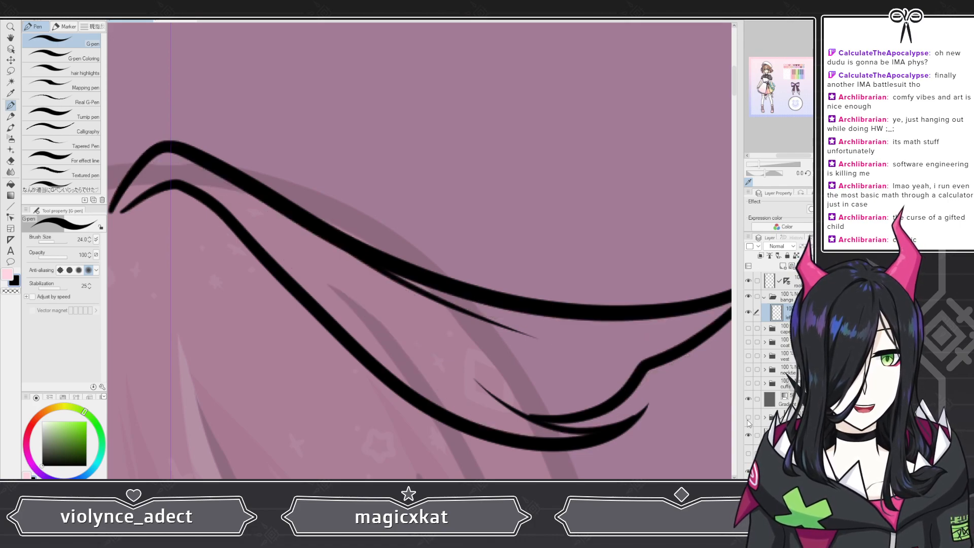
Step: Thicken the pointed outer tip of the strand where the upper contour and the notched edge meet
scroll(523, 268, down, 4)
scroll(593, 272, up, 8)
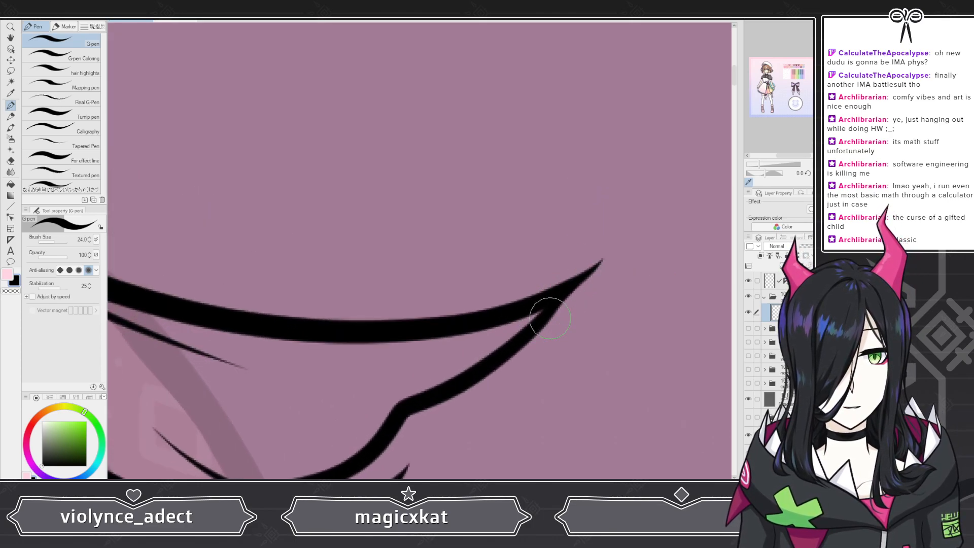
drag(543, 306, 589, 270)
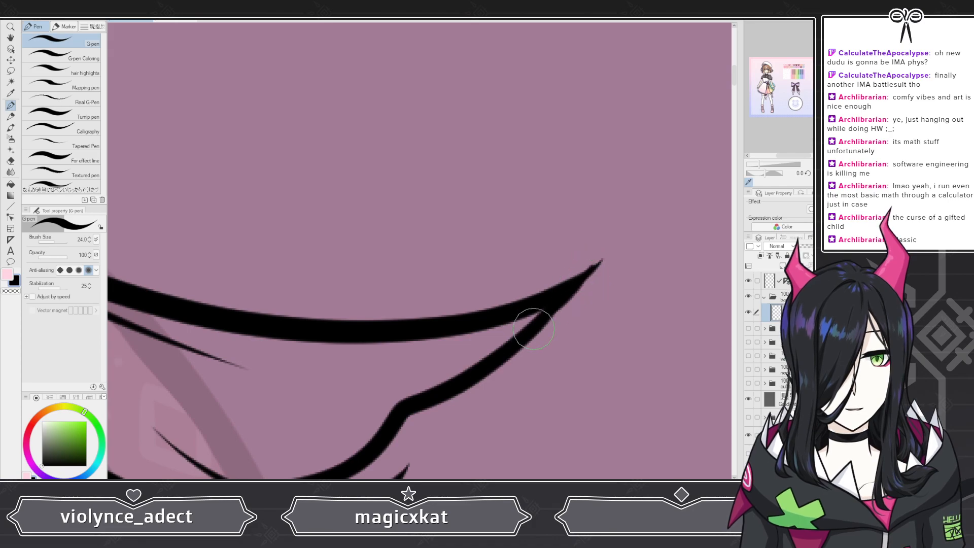
key(ctrl+z)
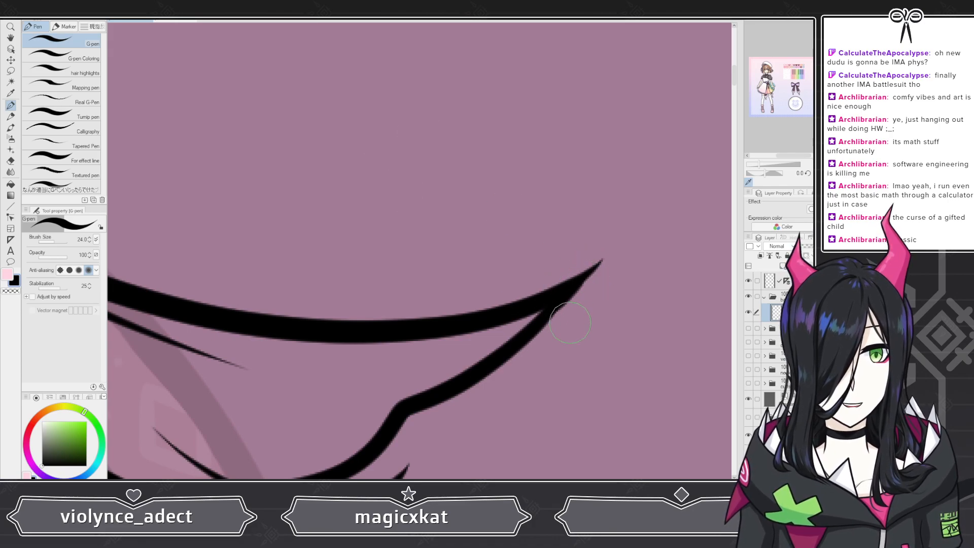
scroll(777, 301, down, 1)
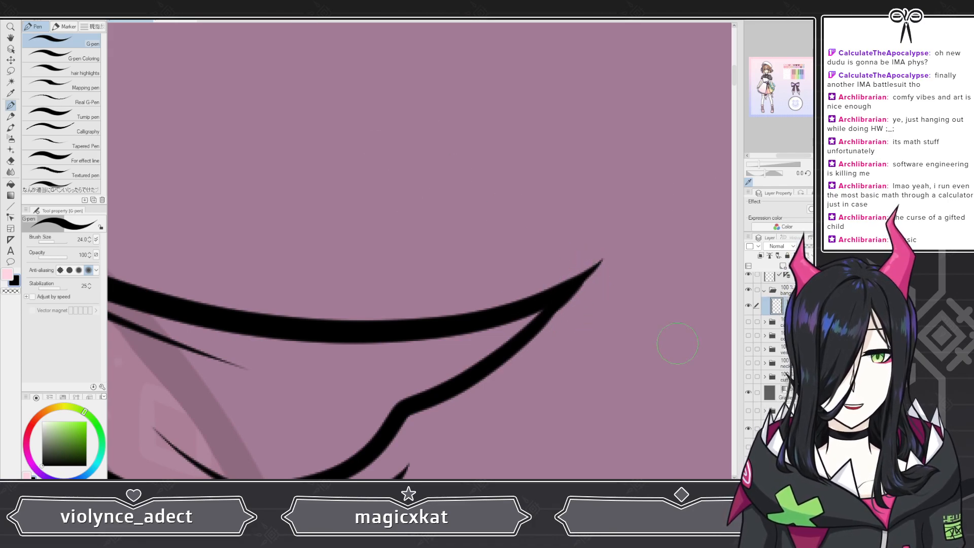
Step: Draw a thin tapered accent line inside the strand, curving up into the upper contour near the outer tip
scroll(552, 276, down, 3)
scroll(466, 302, up, 3)
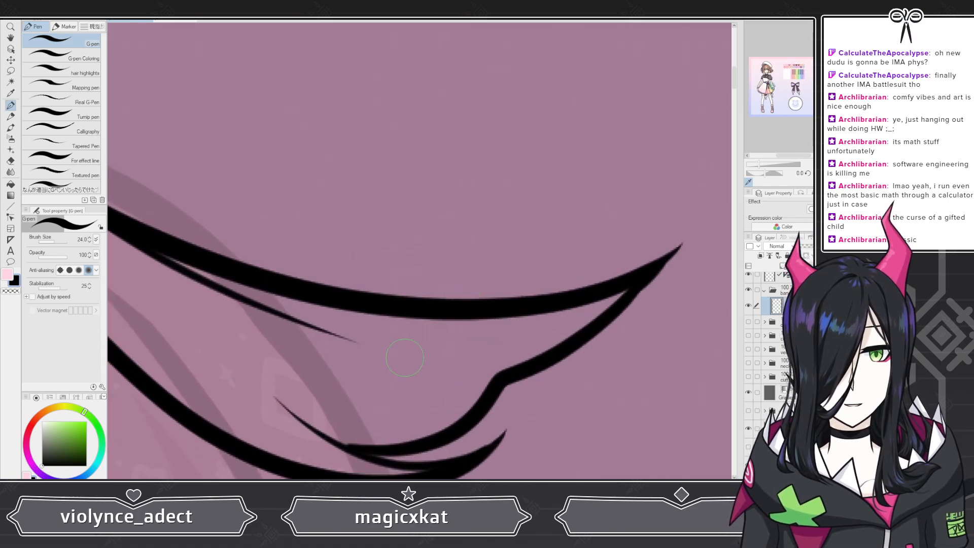
drag(427, 348, 550, 332)
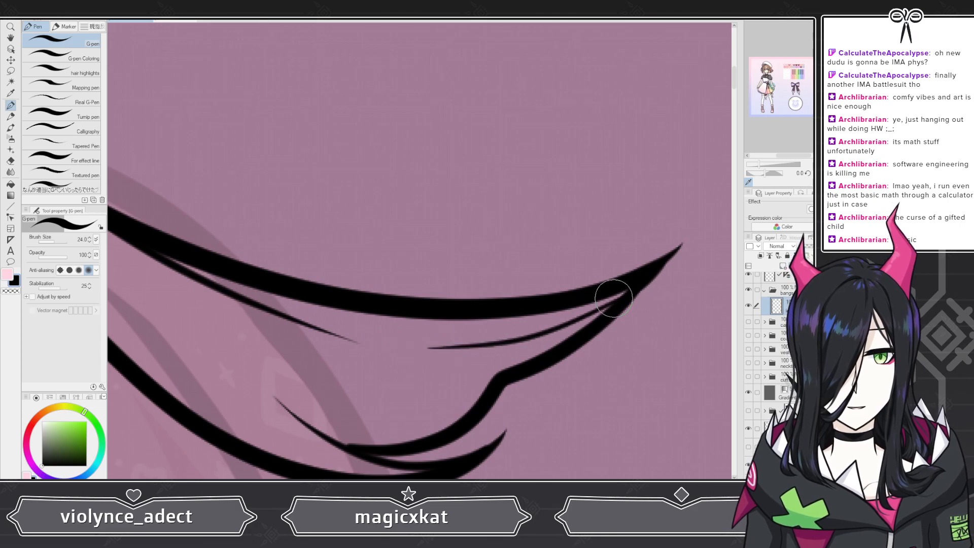
key(ctrl+z)
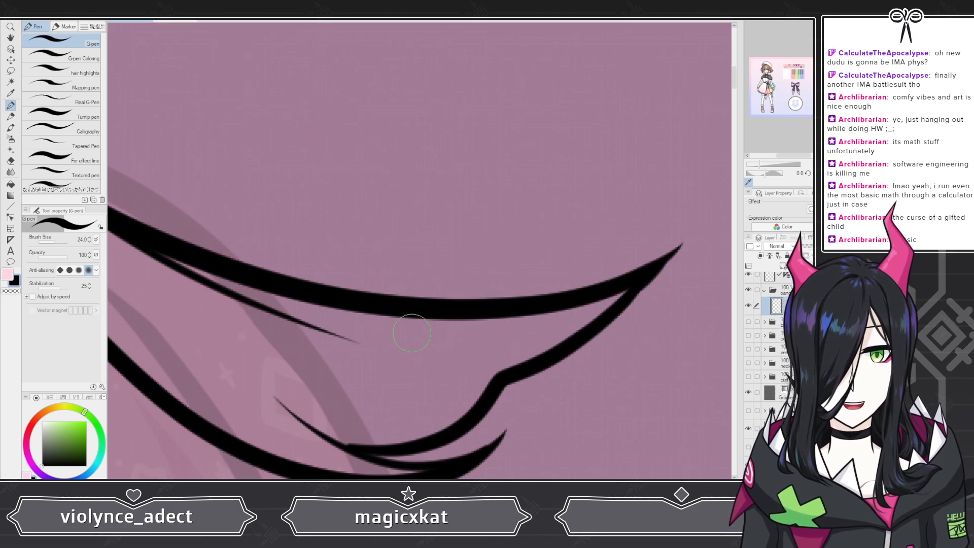
drag(423, 348, 613, 288)
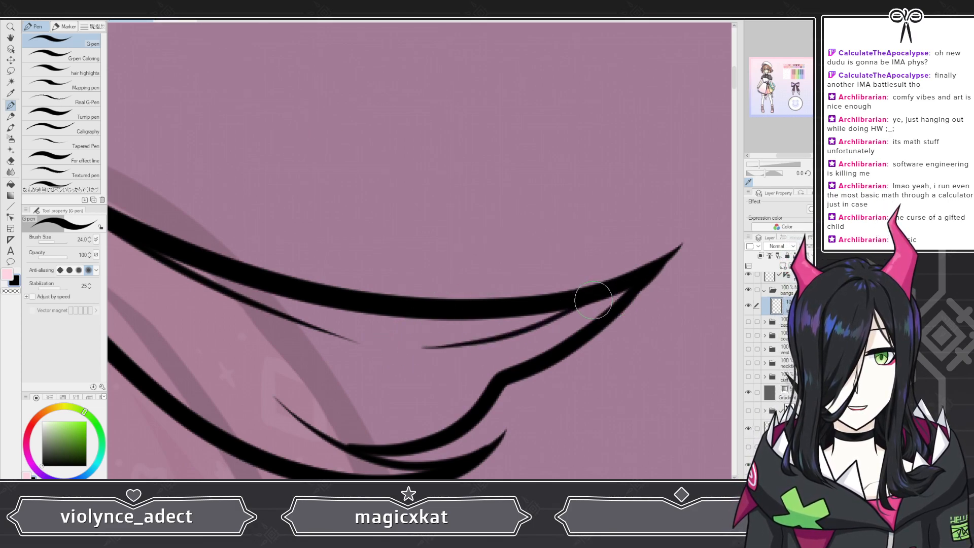
Step: Examine the inked flyaway strand up close and against the whole head
scroll(603, 284, down, 5)
scroll(597, 278, up, 6)
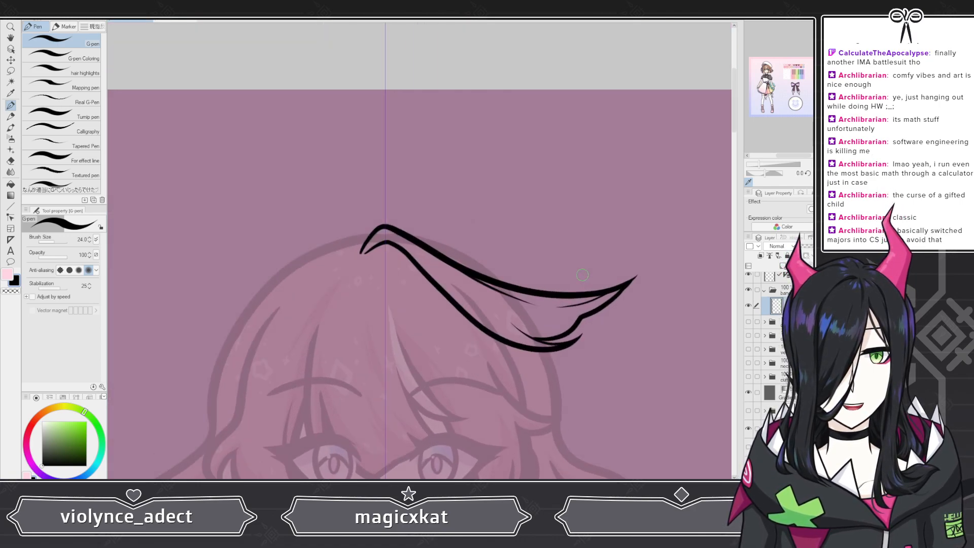
scroll(472, 315, down, 2)
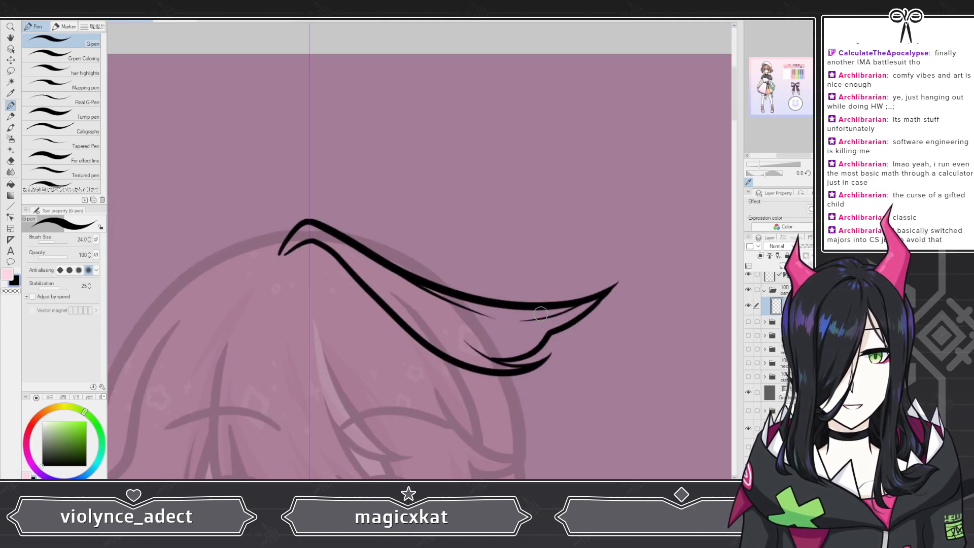
scroll(521, 299, up, 4)
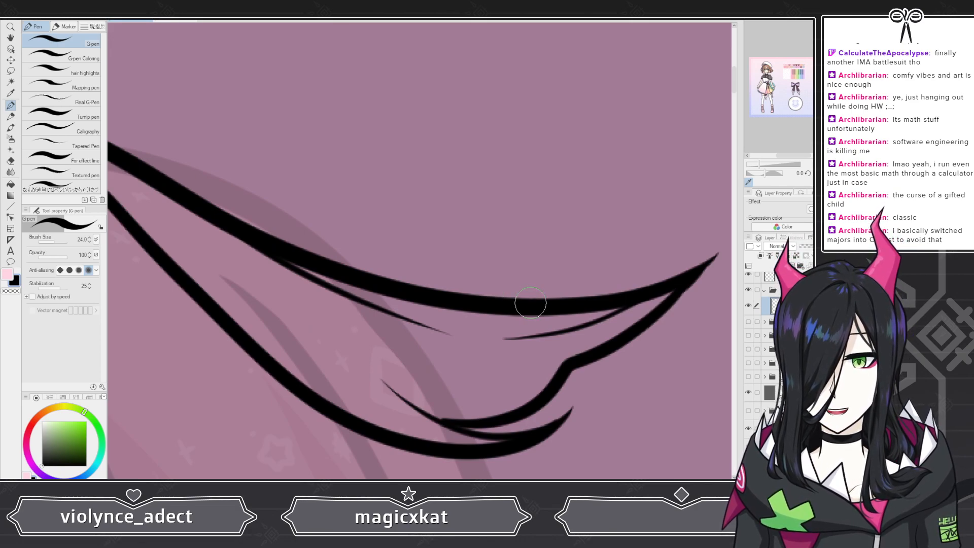
scroll(530, 303, down, 2)
scroll(302, 255, down, 1)
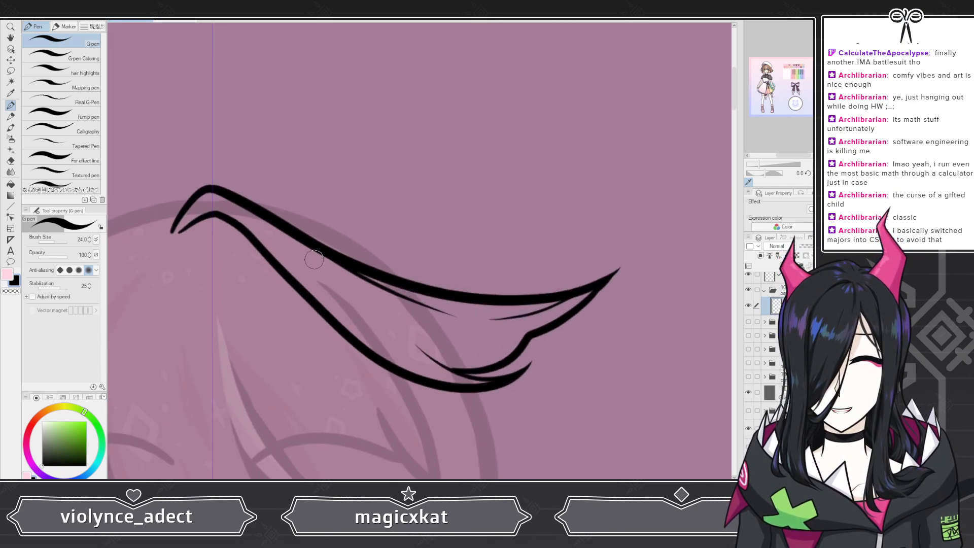
scroll(288, 252, down, 1)
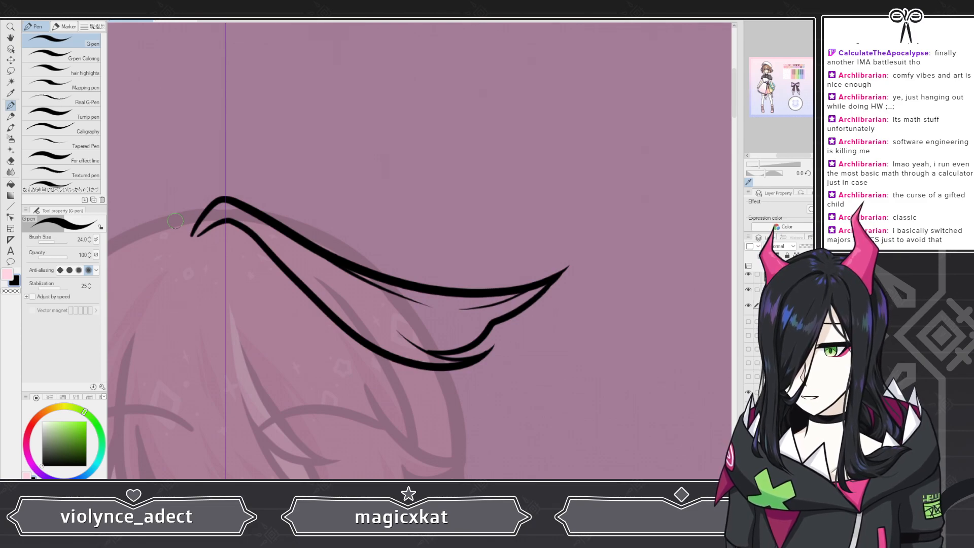
Step: Try a long thin tapered hair line branching inward from the strand's lower contour near the root, and undo it
scroll(347, 335, up, 5)
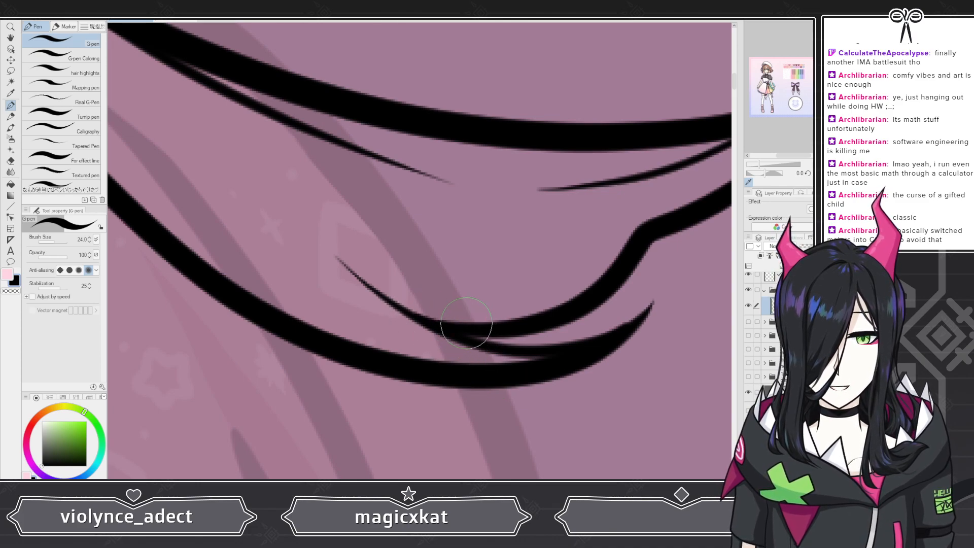
scroll(547, 242, down, 4)
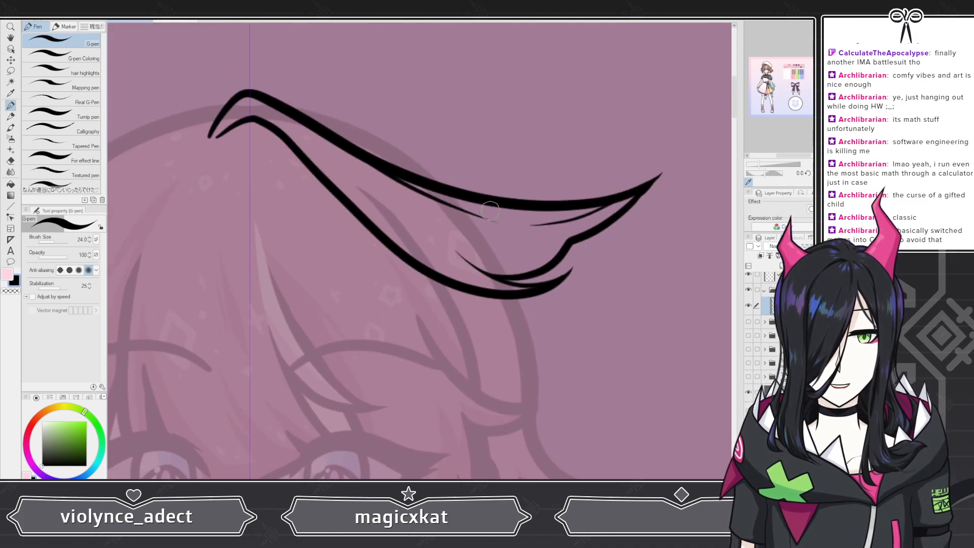
scroll(380, 143, up, 4)
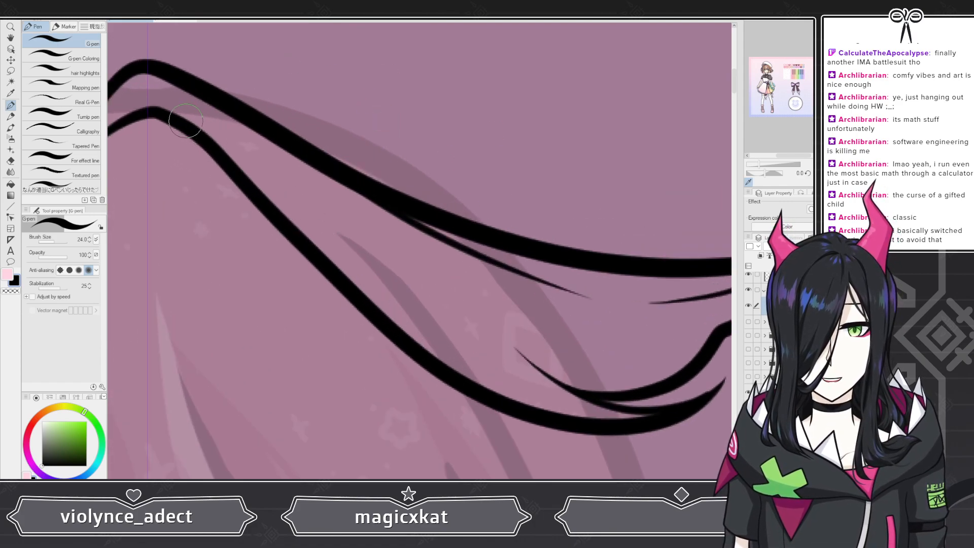
drag(191, 125, 337, 247)
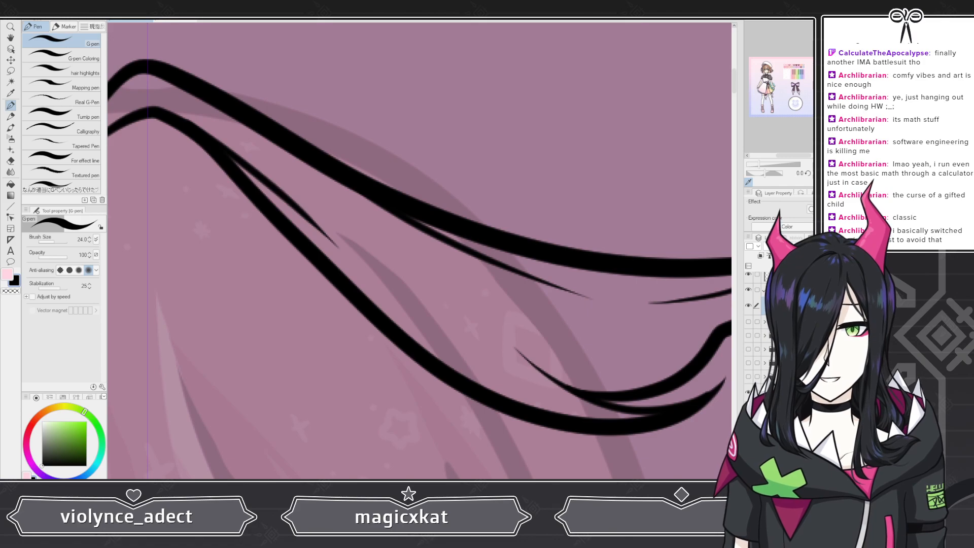
key(ctrl+z)
drag(202, 133, 426, 299)
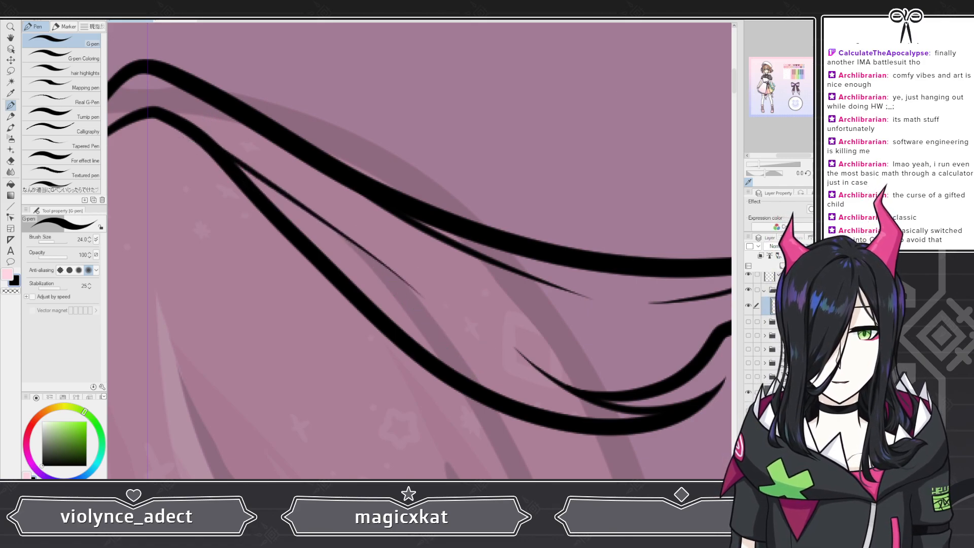
scroll(503, 235, down, 6)
scroll(503, 235, up, 3)
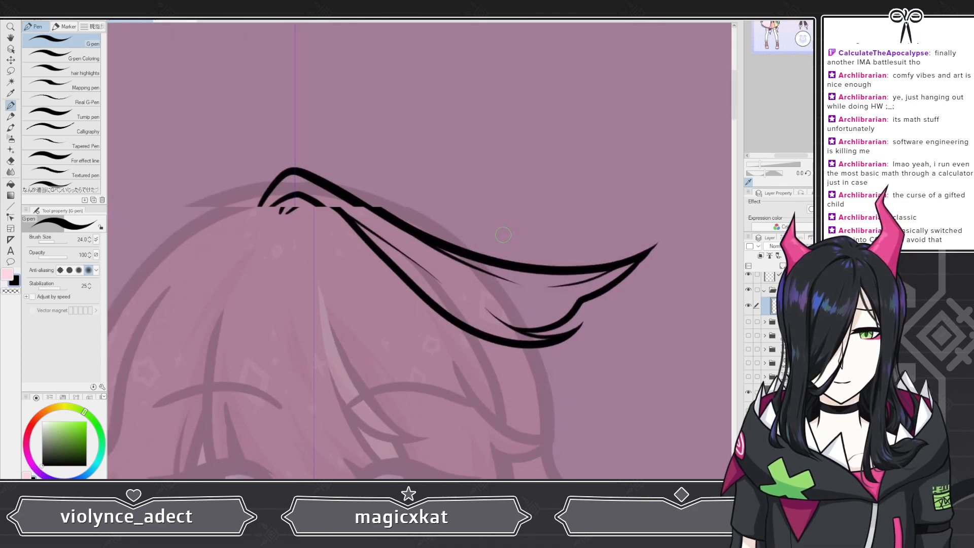
scroll(503, 234, up, 4)
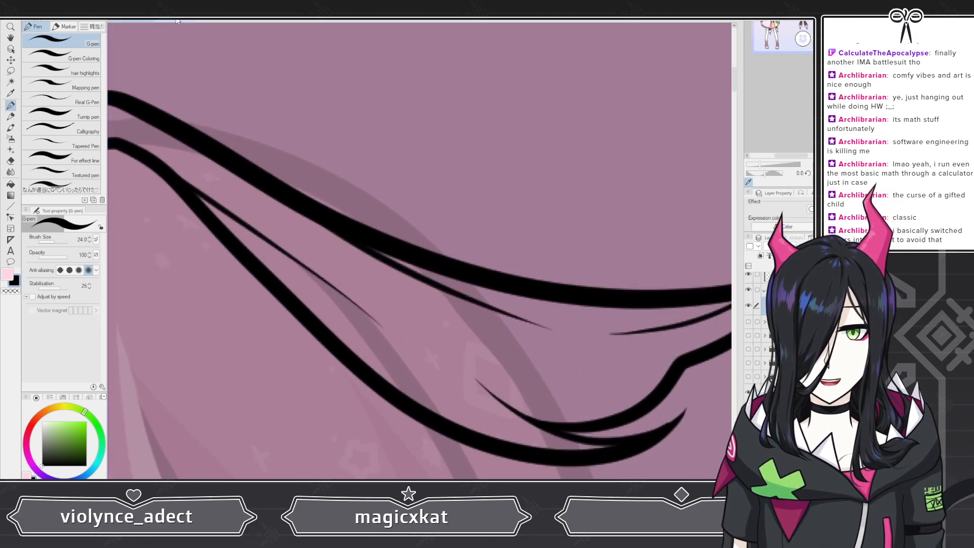
key(ctrl+z)
Step: Redraw the thin tapered hair line branching off the strand's lower contour near the root until it curves cleanly inside the strand
drag(165, 170, 358, 320)
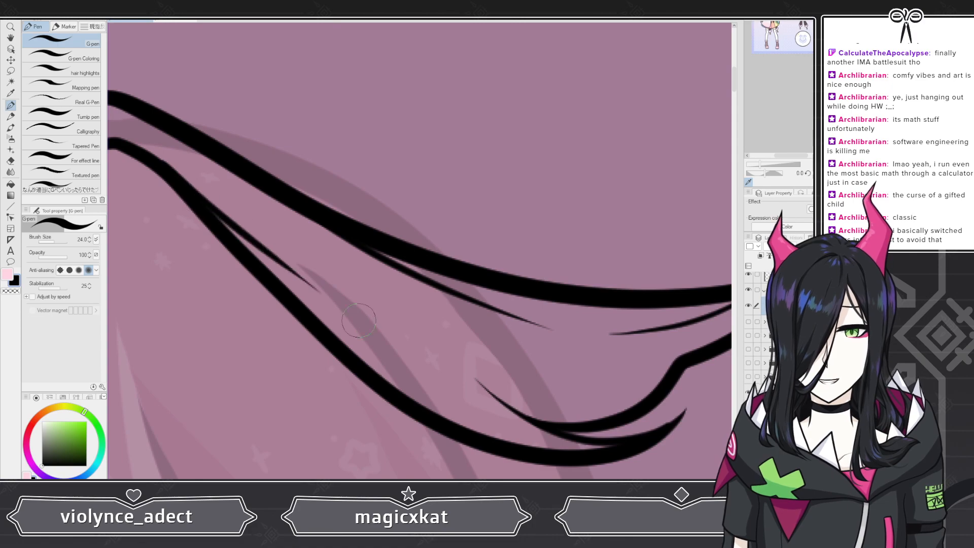
key(ctrl+z)
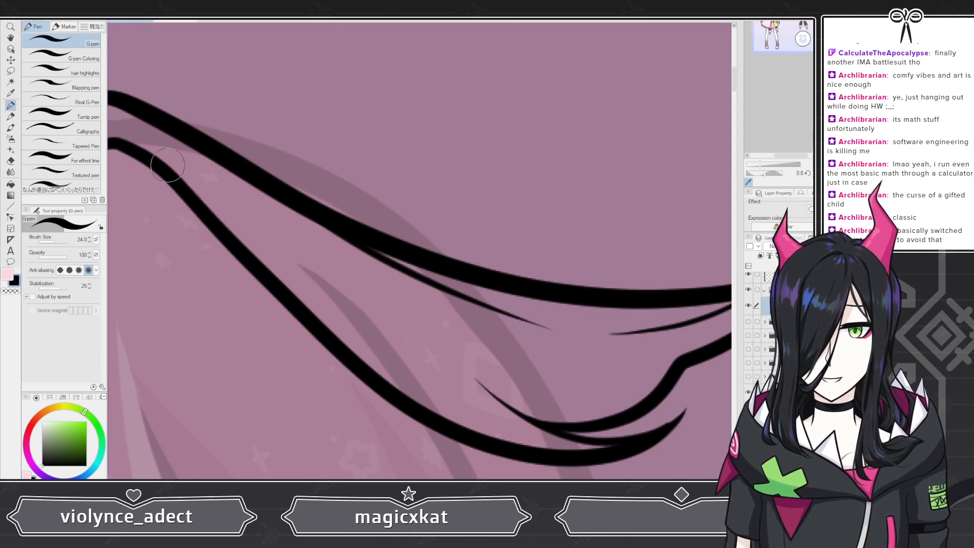
drag(168, 167, 332, 315)
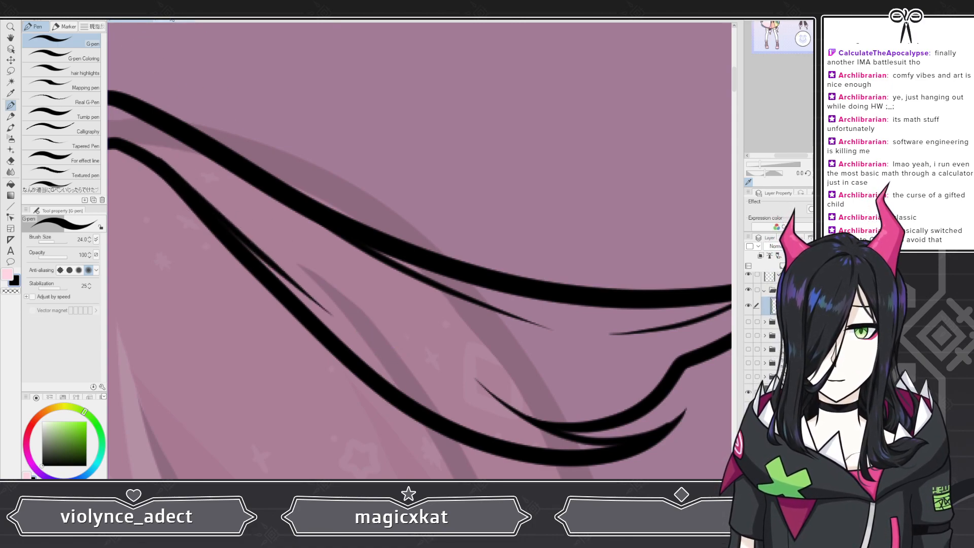
key(ctrl+z)
drag(165, 165, 412, 397)
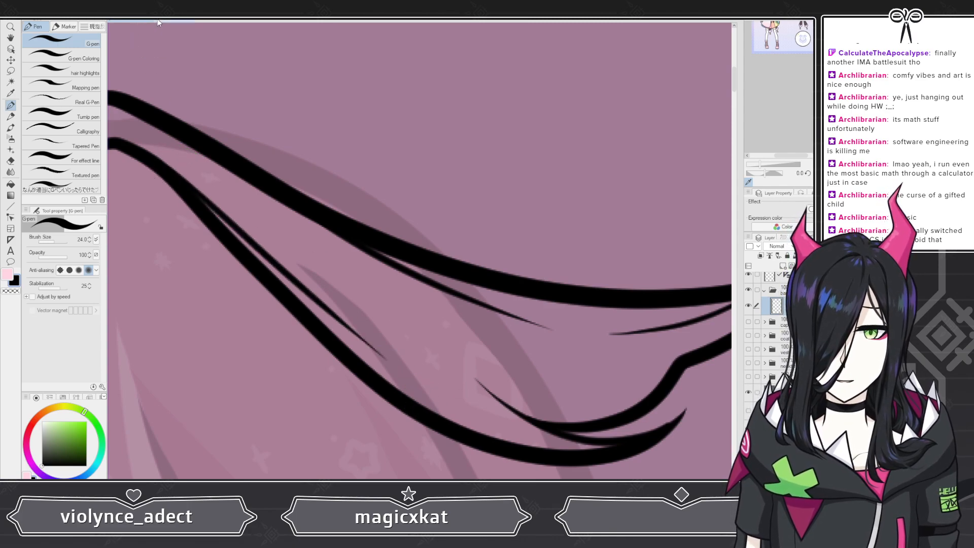
key(ctrl+z)
drag(171, 169, 429, 375)
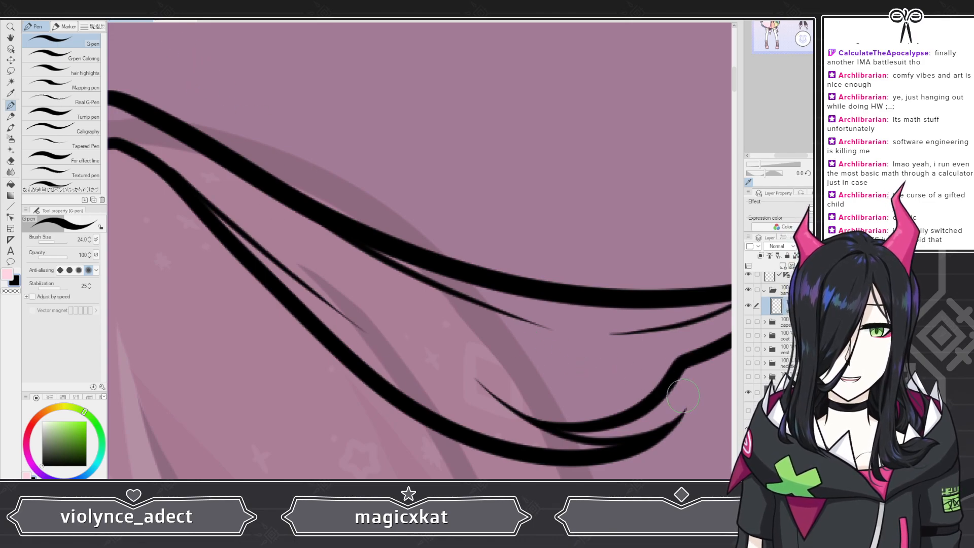
Step: Try small accent lines inside the strand beside the notch near its outer end, and undo them
drag(690, 356, 620, 391)
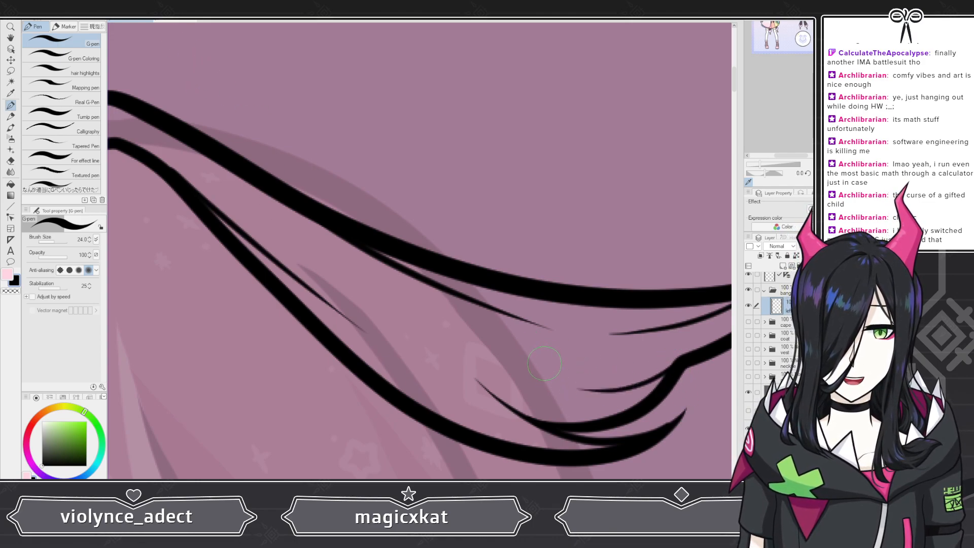
key(ctrl+z)
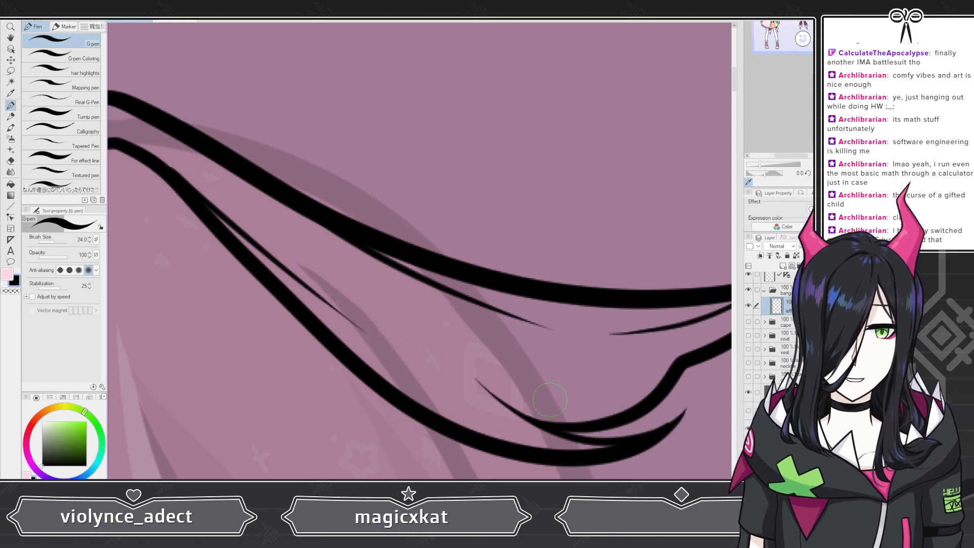
mouse_move(569, 395)
mouse_down()
mouse_move(646, 387)
mouse_move(658, 368)
mouse_move(563, 389)
mouse_up()
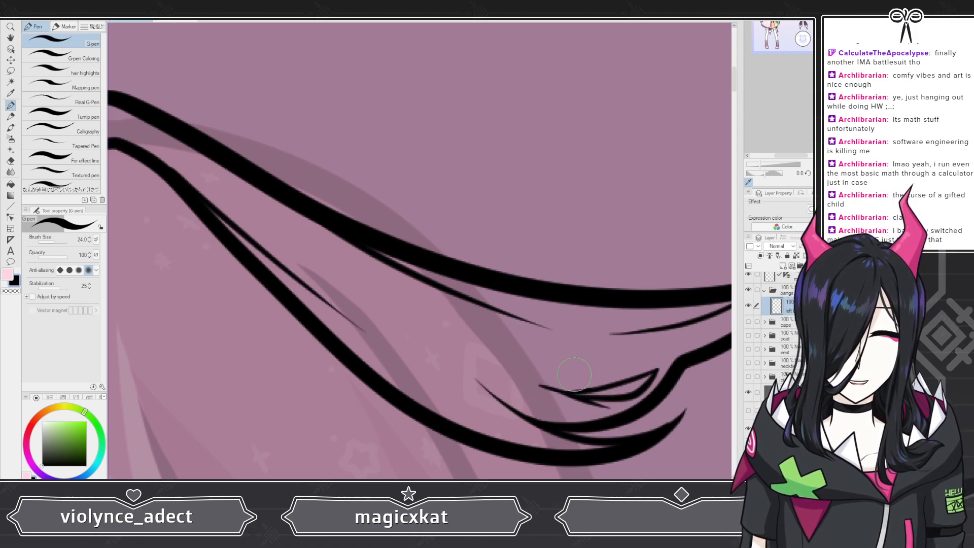
scroll(393, 252, down, 3)
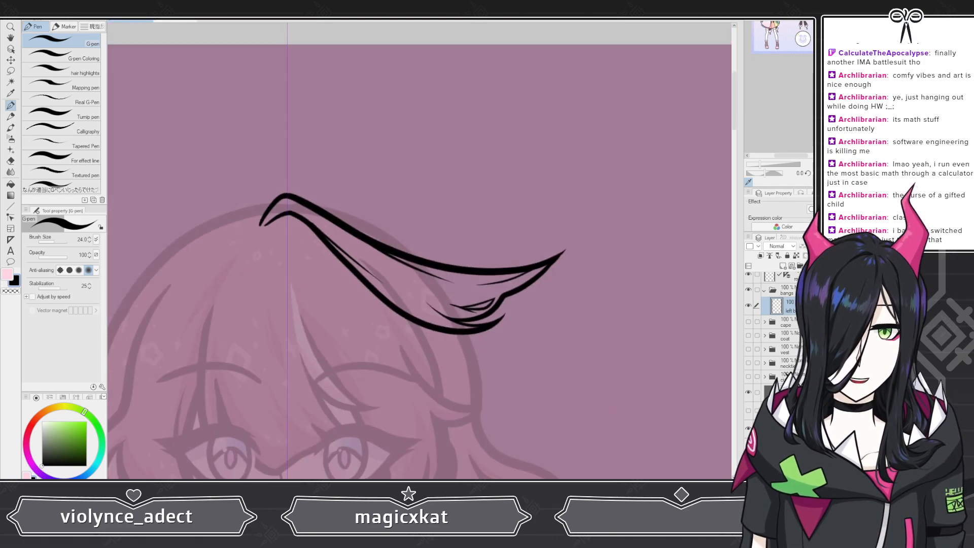
scroll(373, 249, up, 4)
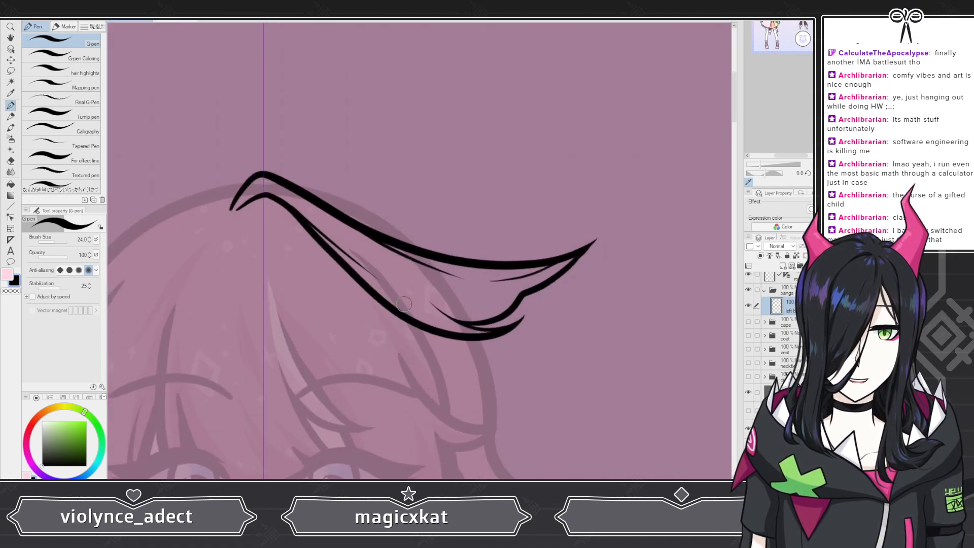
Step: Show the dark brown rough sketch again and ink a curved line under the root's arch, from the inner tip into the lower contour
scroll(378, 221, down, 2)
scroll(372, 222, down, 1)
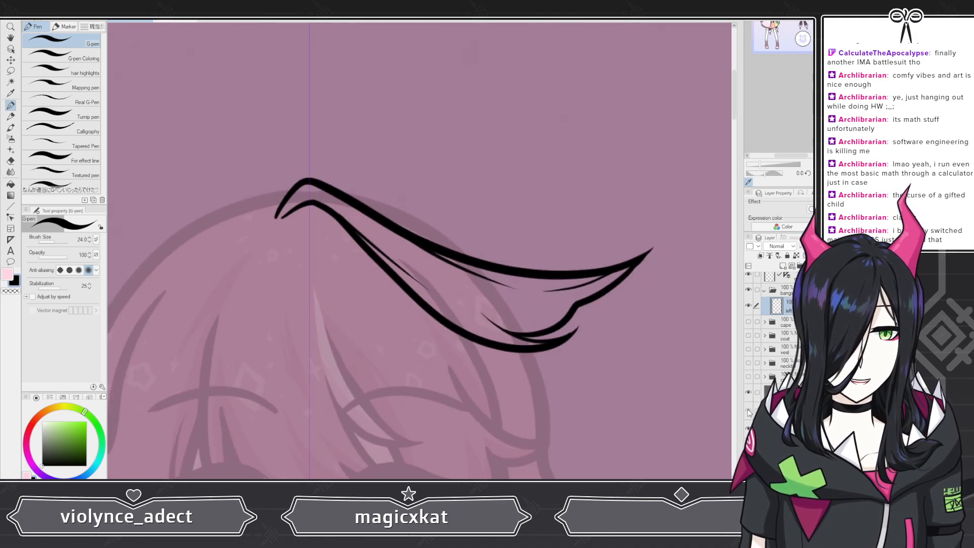
scroll(274, 192, up, 5)
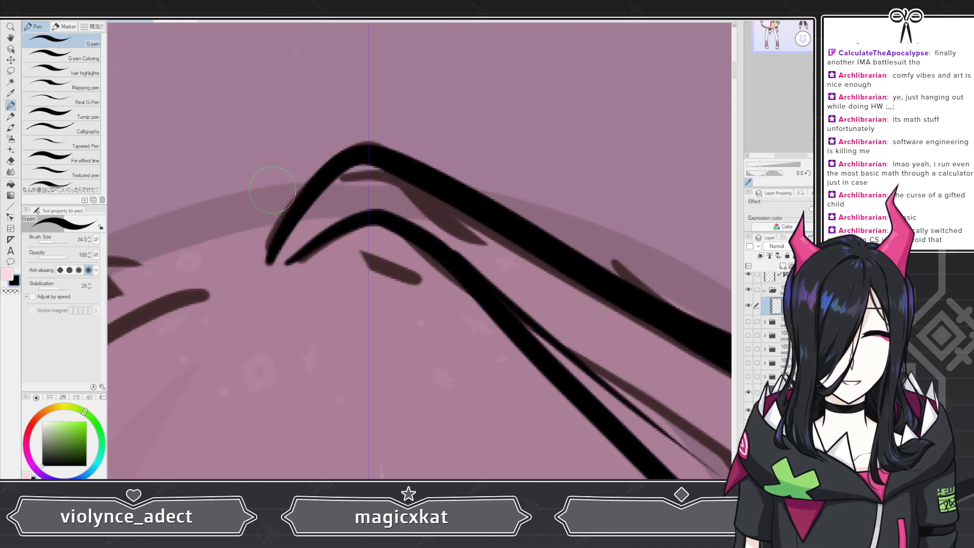
mouse_move(286, 262)
mouse_down()
mouse_move(388, 248)
mouse_move(497, 297)
mouse_move(521, 326)
mouse_up()
scroll(510, 301, down, 5)
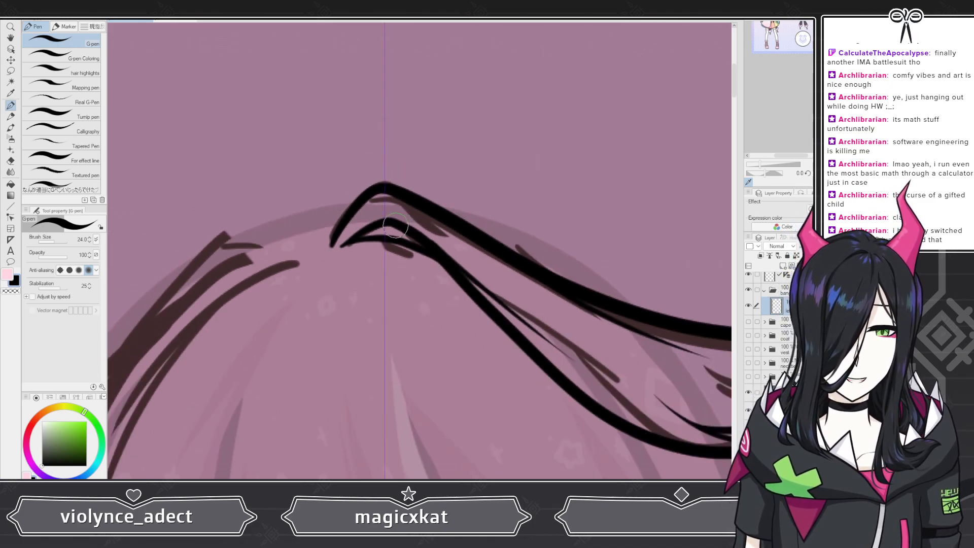
scroll(417, 226, up, 8)
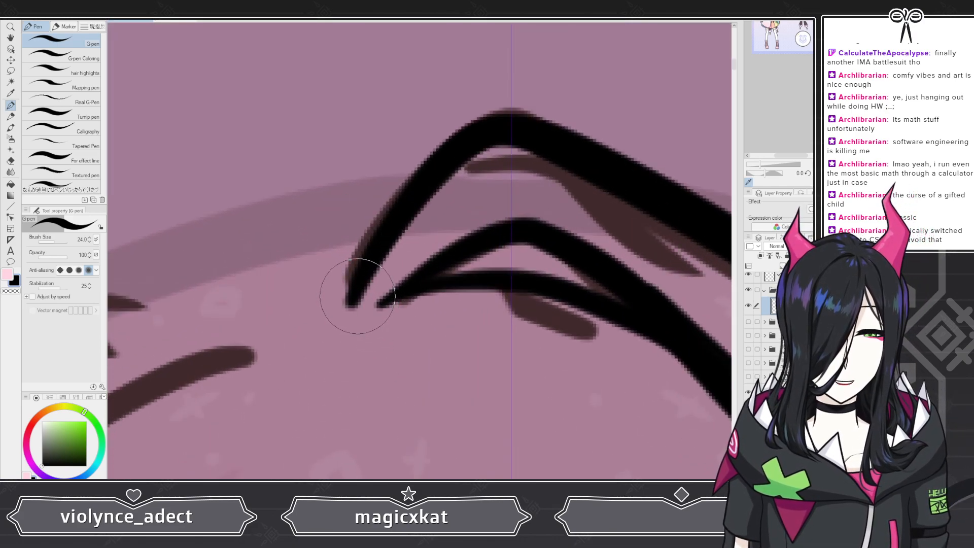
scroll(369, 268, down, 8)
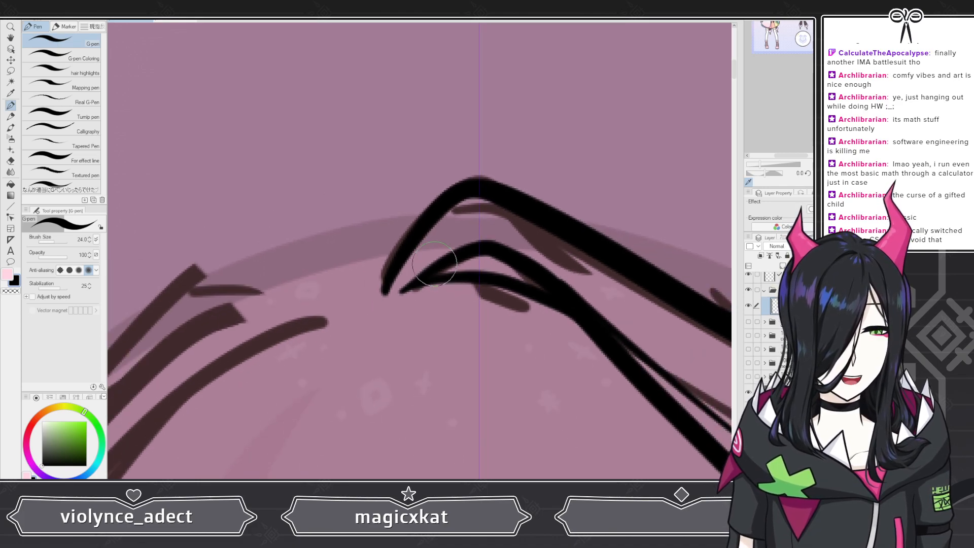
scroll(354, 307, up, 5)
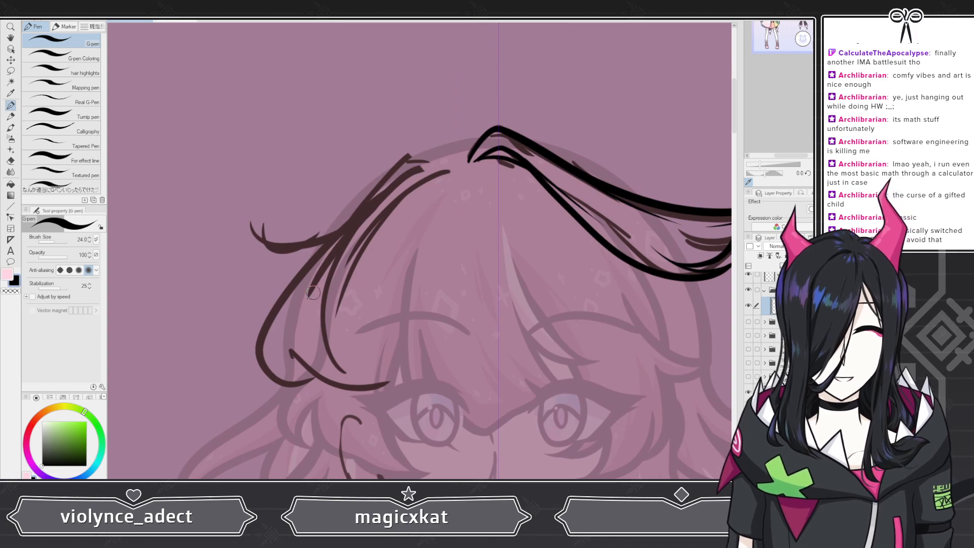
scroll(313, 289, up, 2)
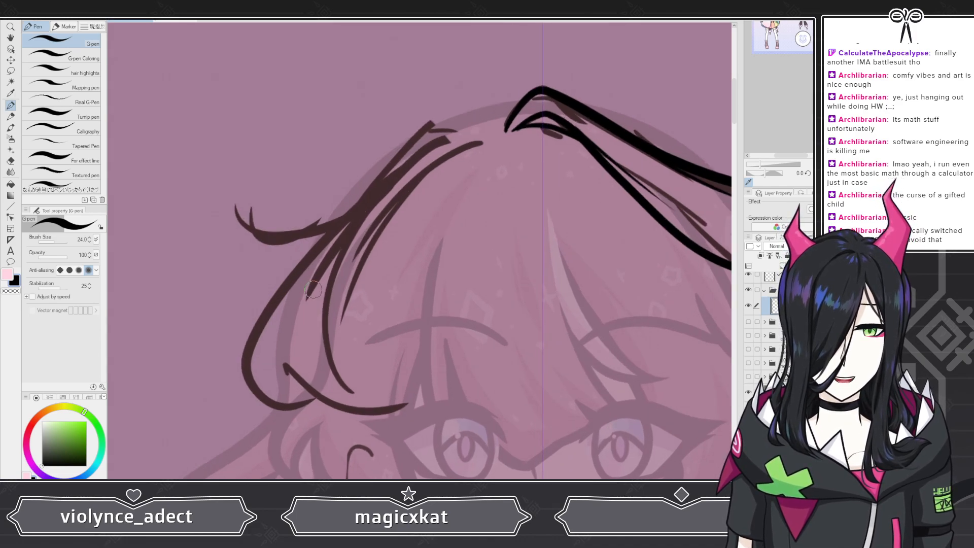
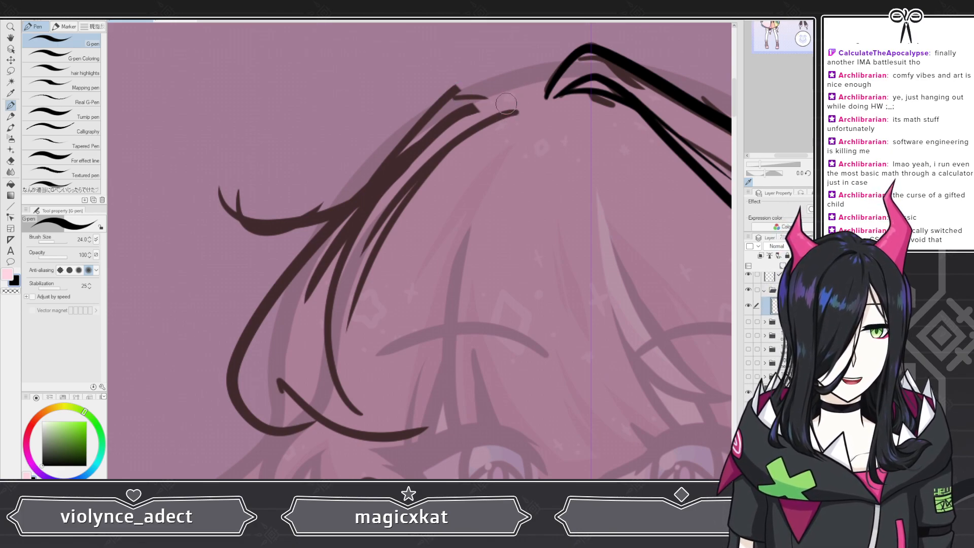
Step: Ink the long sweeping upper strand across the left bangs with the G-pen, redrawing it until it fits
mouse_move(513, 101)
mouse_down()
mouse_move(238, 206)
mouse_move(198, 183)
mouse_up()
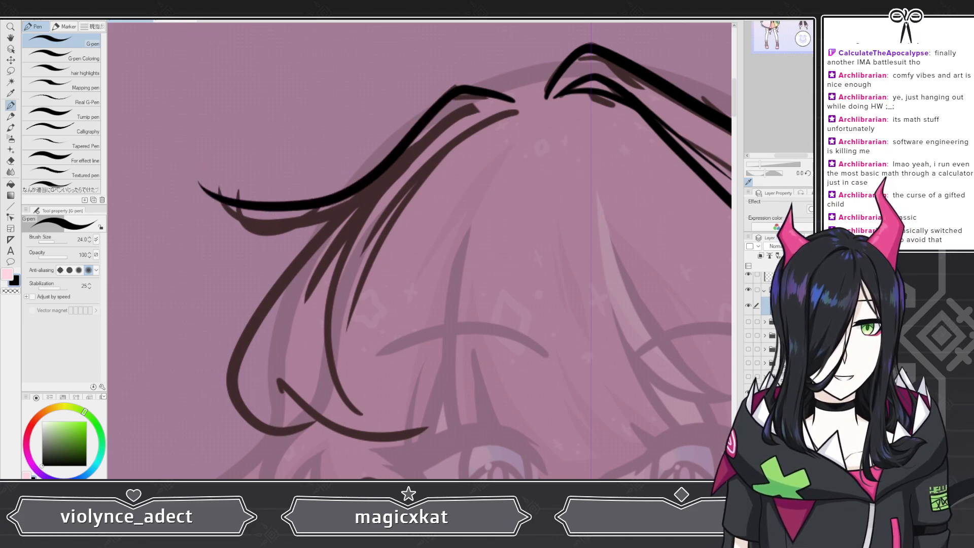
key(ctrl+z)
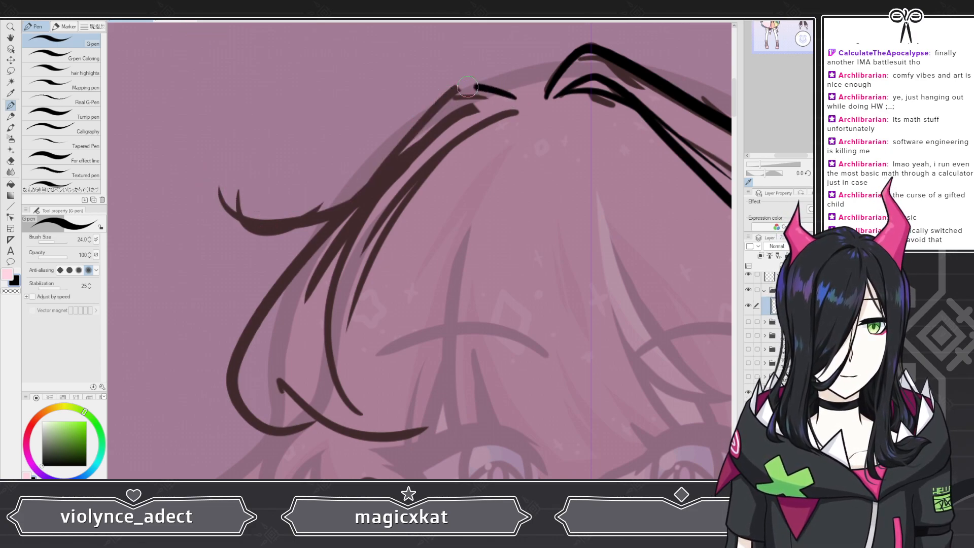
drag(518, 96, 188, 202)
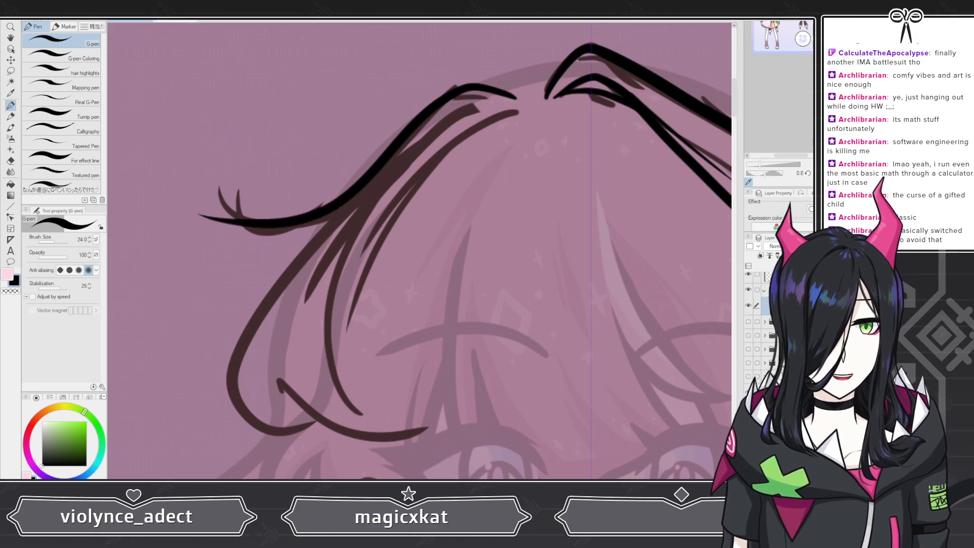
key(ctrl+z)
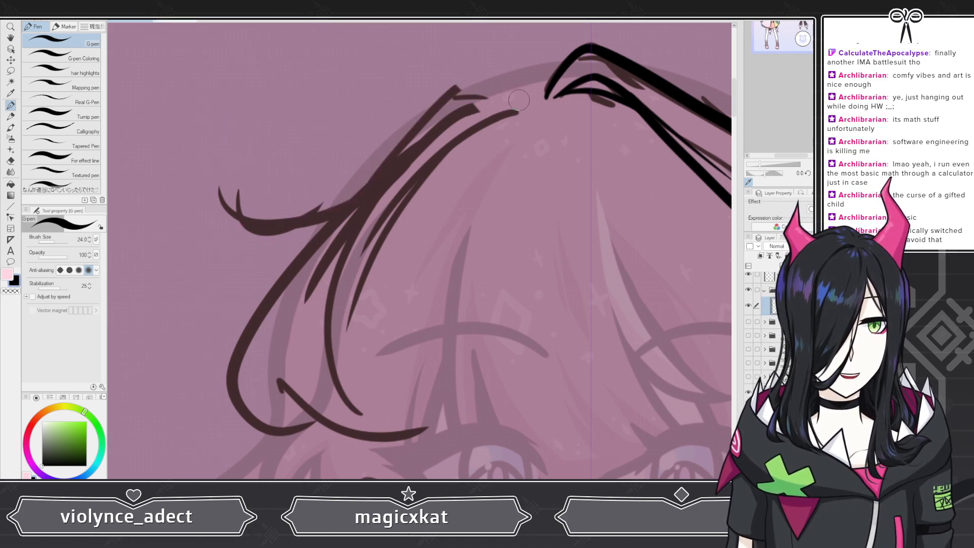
drag(518, 100, 445, 95)
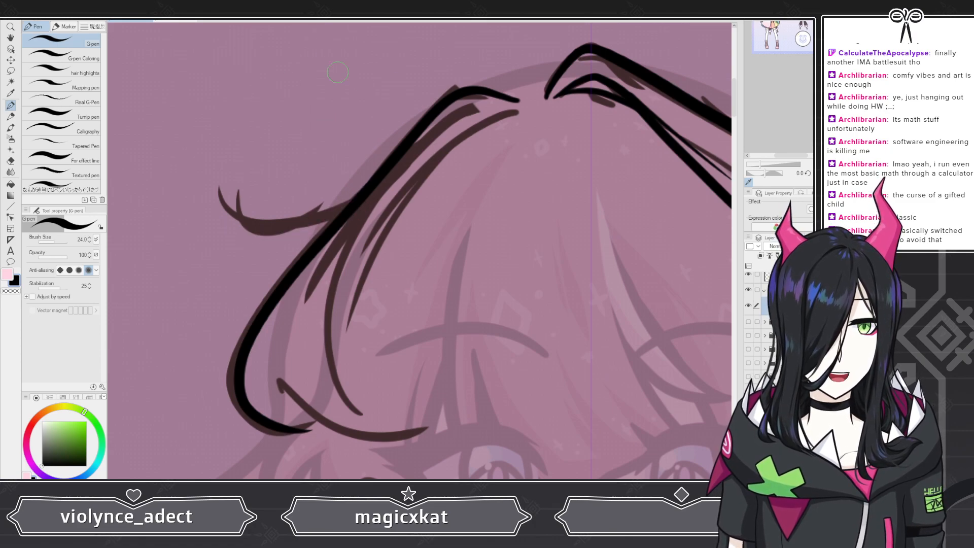
key(ctrl+z)
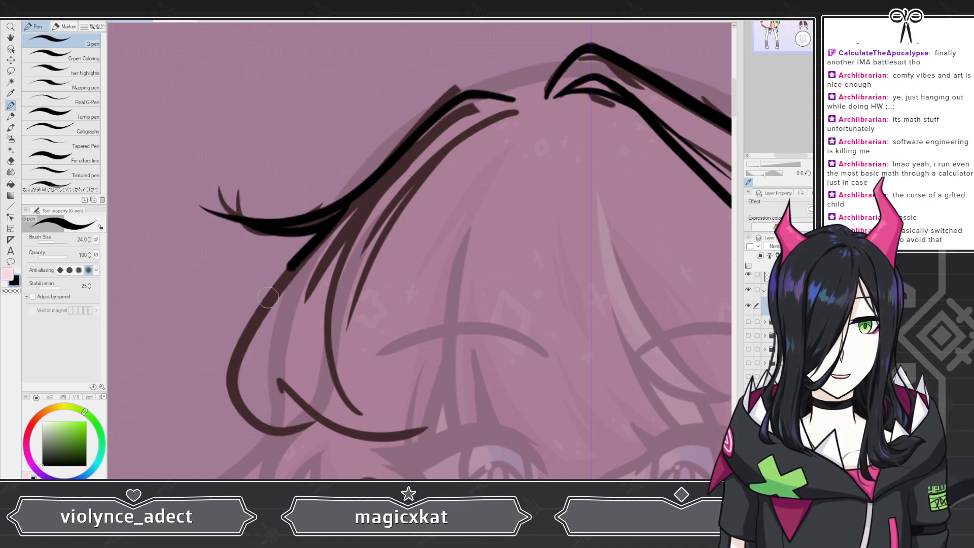
click(10, 160)
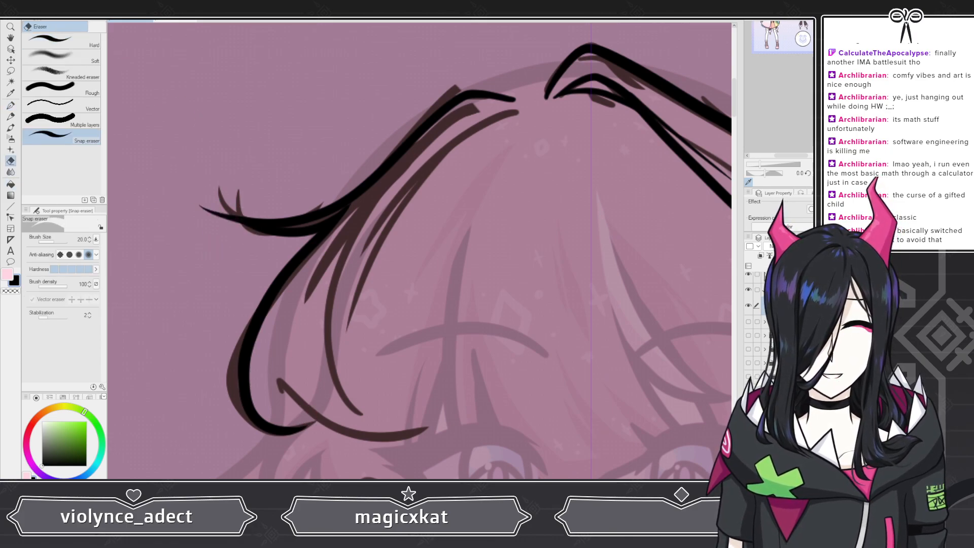
scroll(197, 199, up, 5)
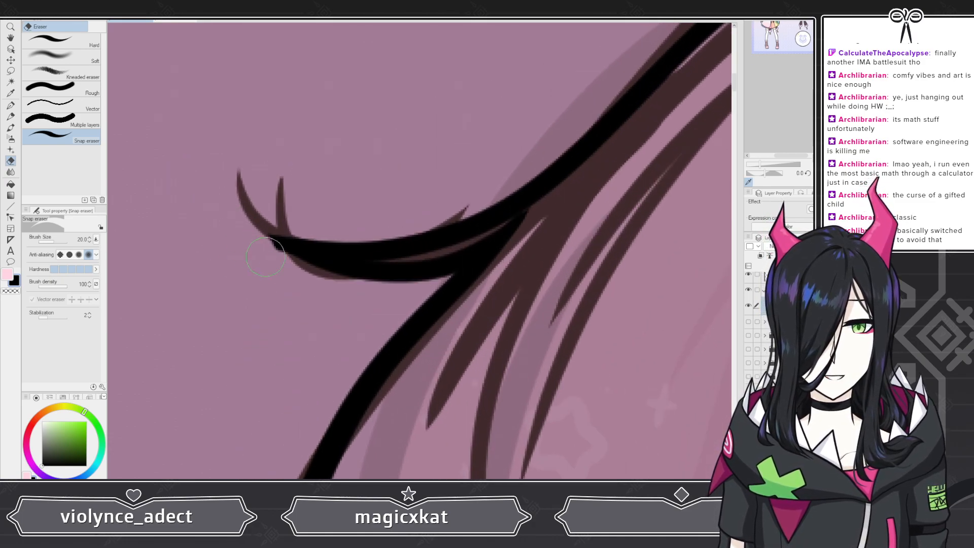
click(10, 106)
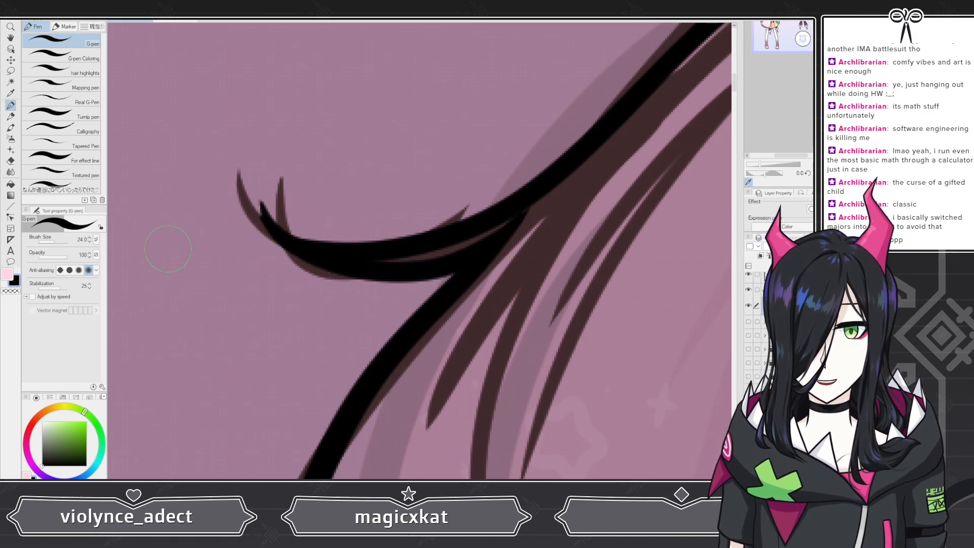
key(e)
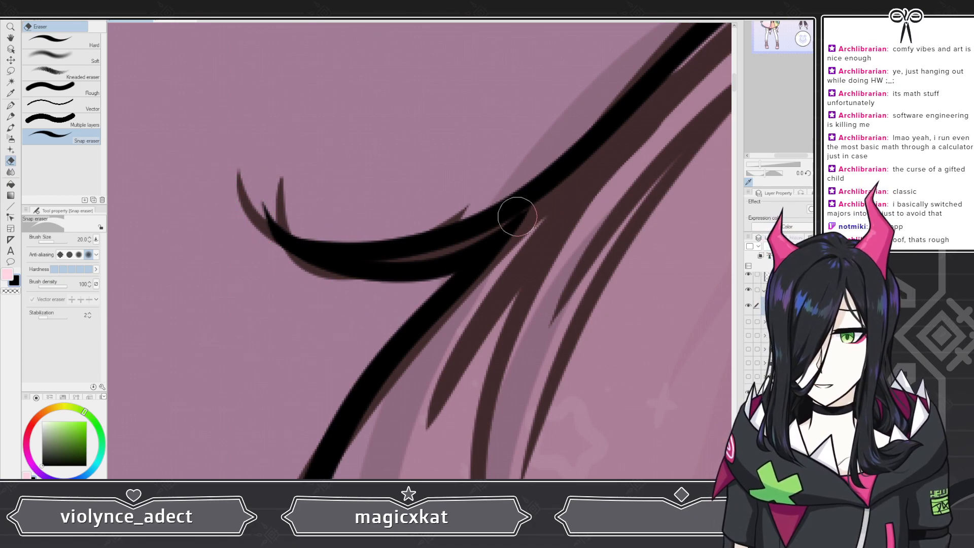
scroll(411, 162, down, 6)
scroll(457, 258, up, 2)
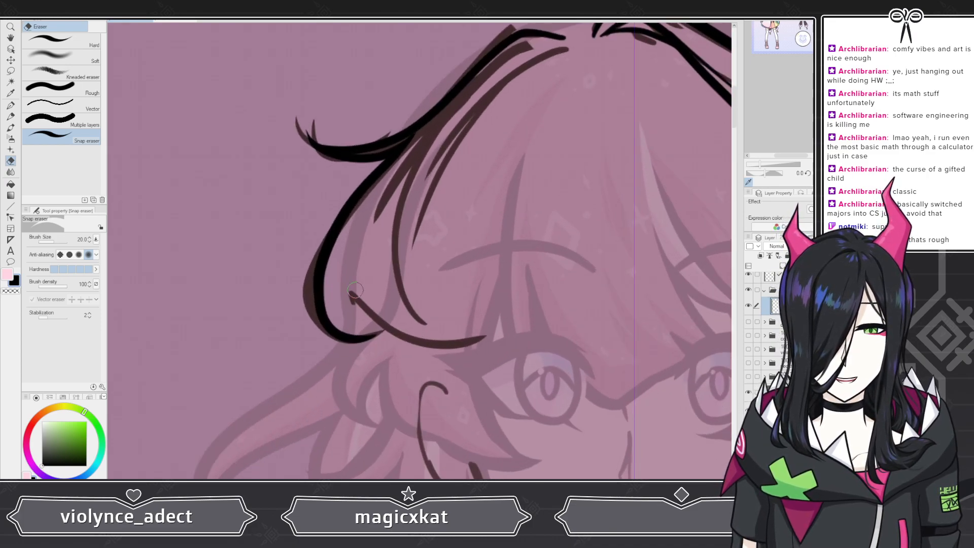
scroll(355, 290, up, 2)
scroll(380, 305, down, 3)
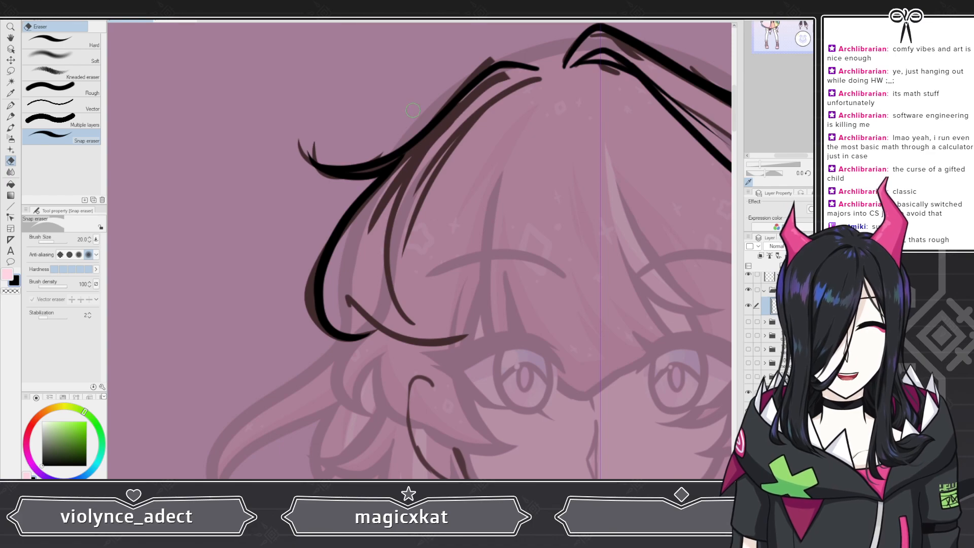
key(p)
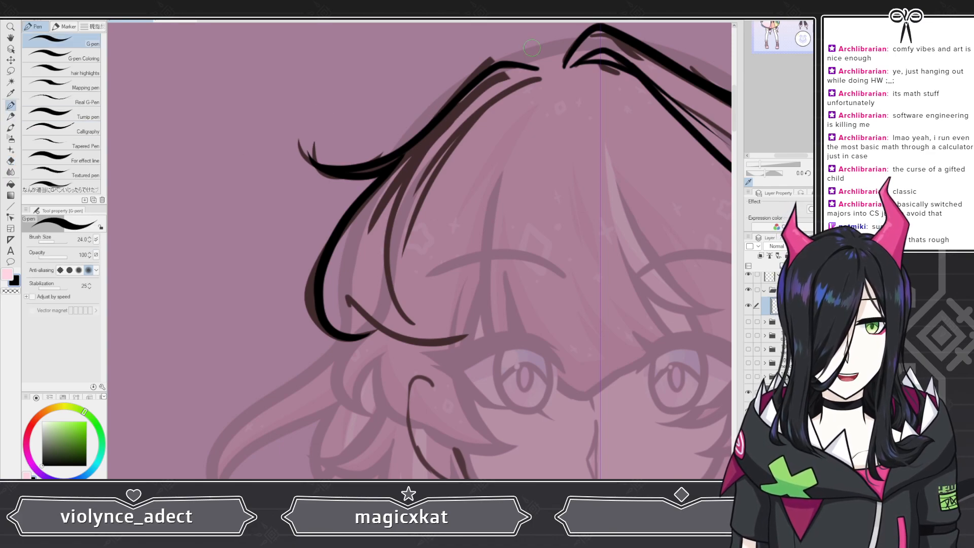
Step: Ink an inner strand line running down through the left bangs to the bottom edge
scroll(532, 48, up, 3)
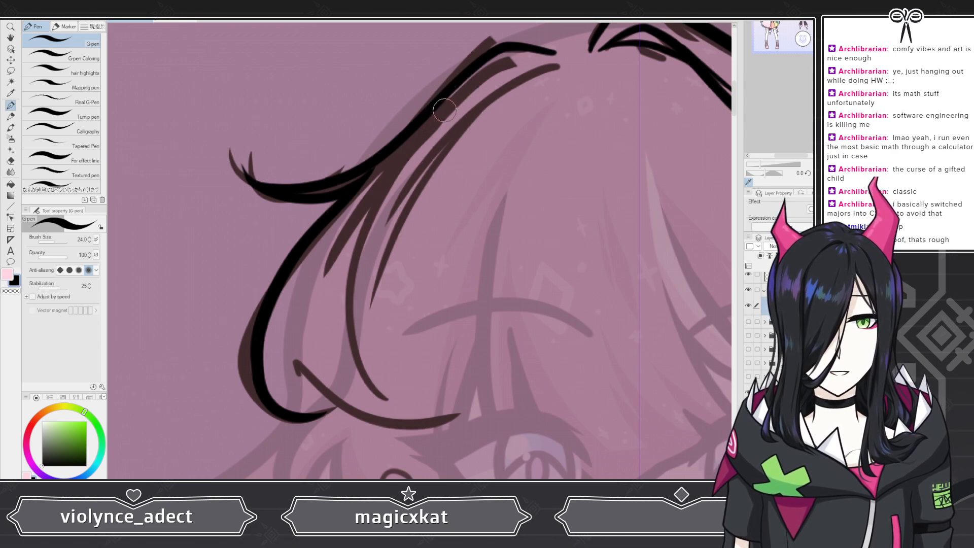
drag(440, 118, 456, 415)
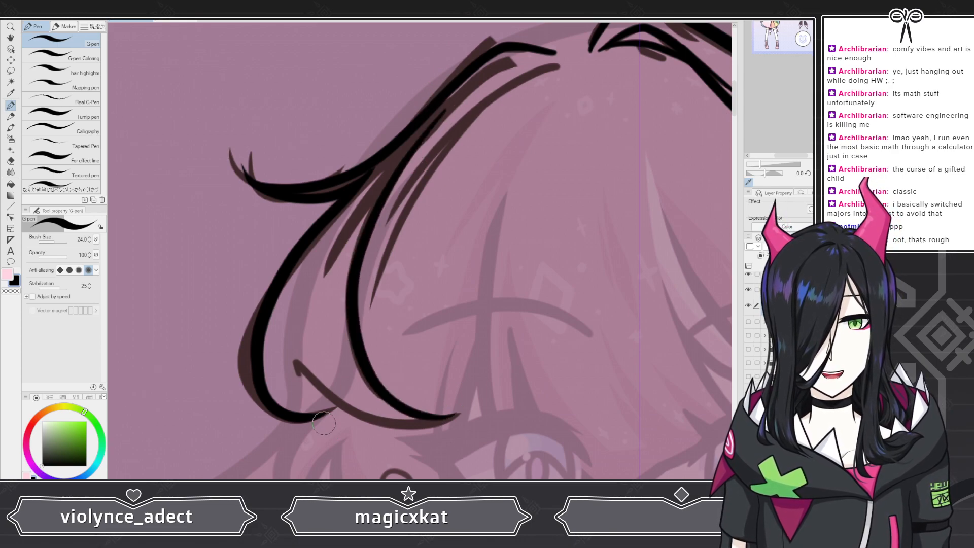
drag(325, 419, 444, 415)
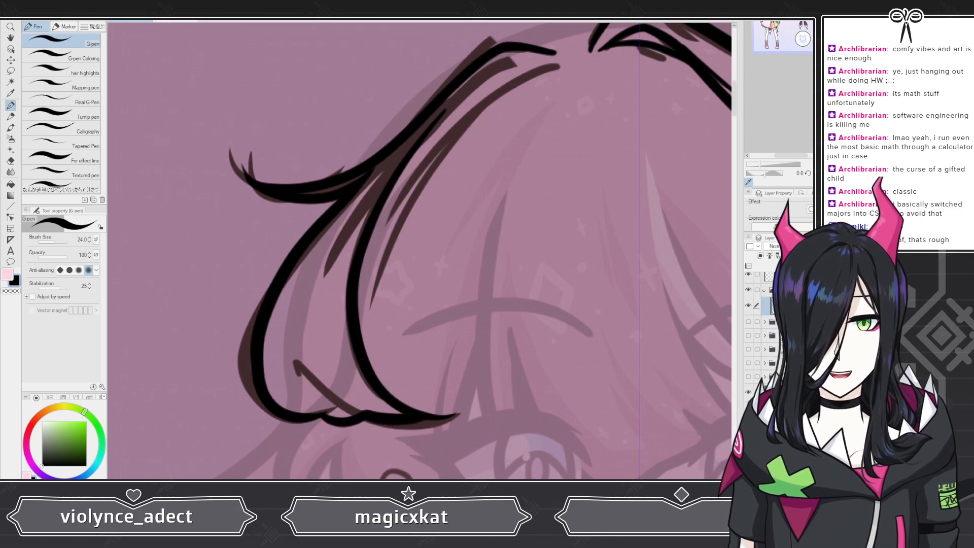
key(ctrl+z)
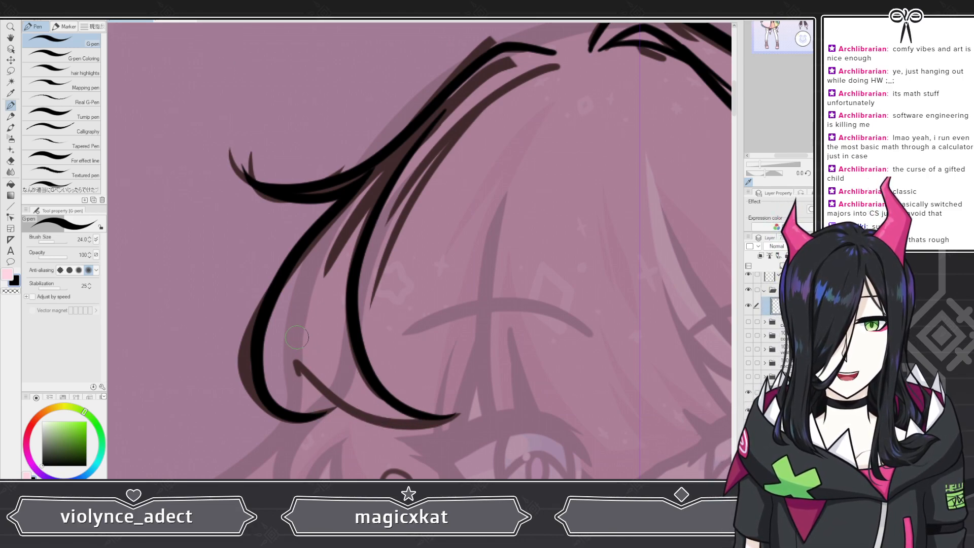
Step: Add the small curled strand and the lower tip lines at the bottom of the left bangs
mouse_move(314, 398)
mouse_down()
mouse_move(289, 395)
mouse_move(279, 361)
mouse_move(294, 307)
mouse_up()
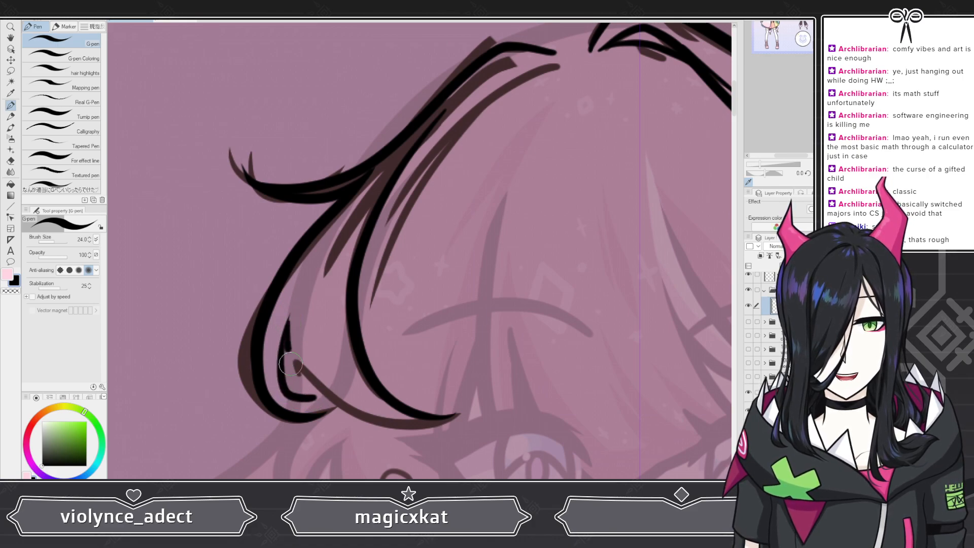
drag(291, 361, 316, 400)
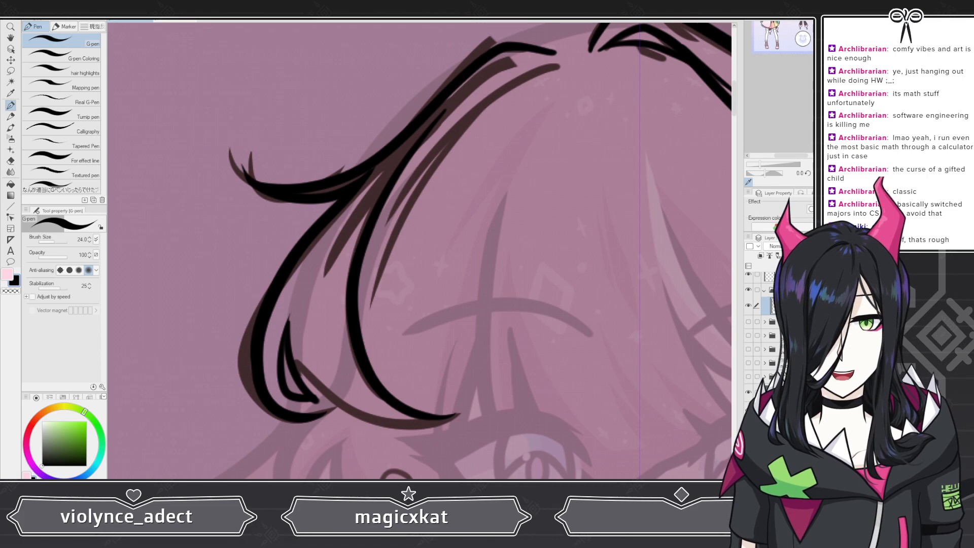
key(ctrl+z)
mouse_move(285, 339)
mouse_down()
mouse_move(327, 414)
mouse_move(348, 422)
mouse_move(433, 416)
mouse_up()
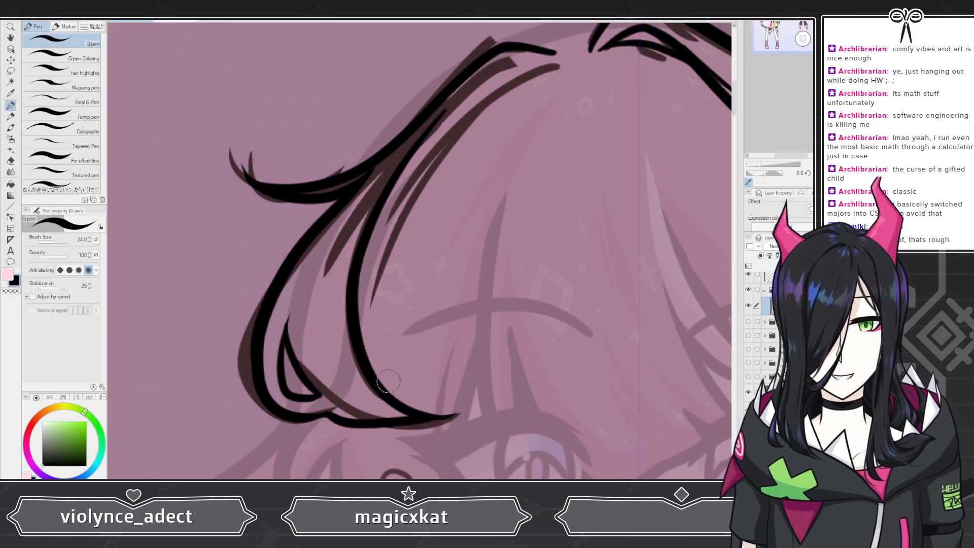
mouse_move(380, 386)
mouse_down()
mouse_move(425, 403)
mouse_move(446, 388)
mouse_move(441, 408)
mouse_move(411, 418)
mouse_up()
Step: Undo the last tip line and ink a longer inner strand curving down the left bangs
scroll(360, 247, down, 2)
scroll(291, 145, down, 2)
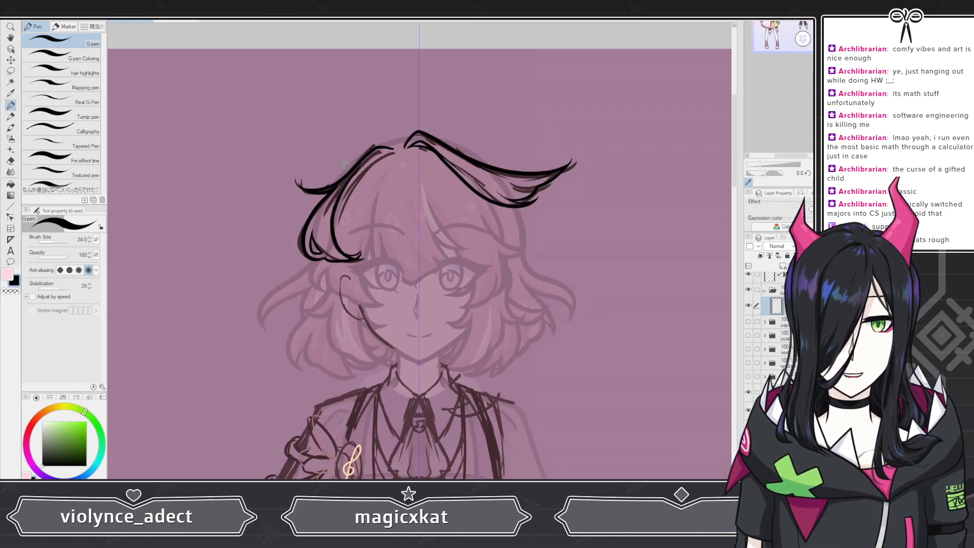
scroll(348, 220, up, 4)
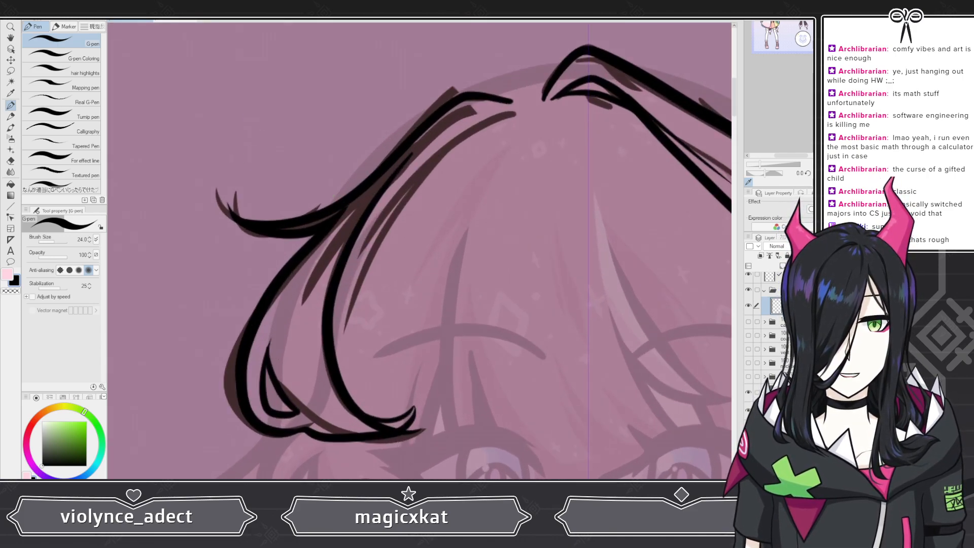
scroll(401, 220, down, 2)
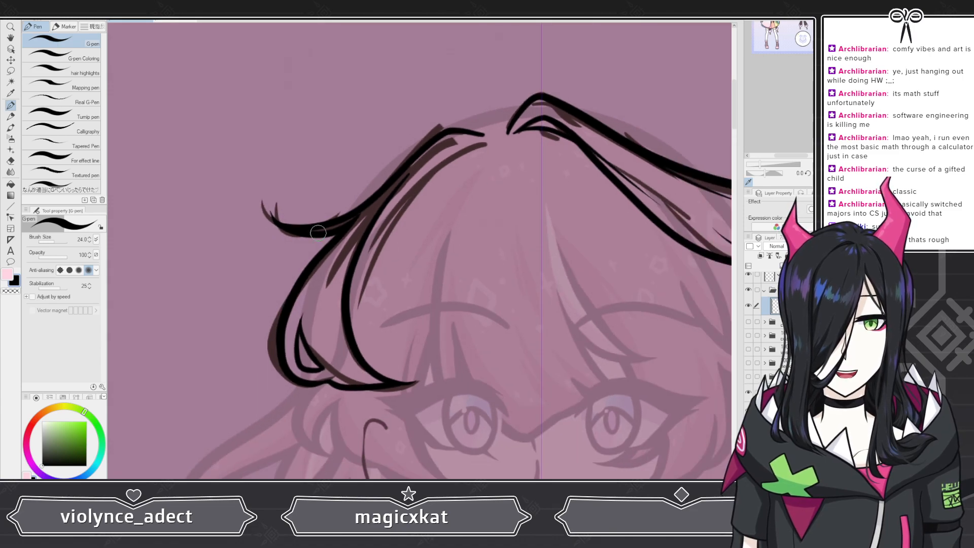
scroll(351, 224, up, 2)
scroll(316, 314, down, 2)
scroll(402, 195, up, 3)
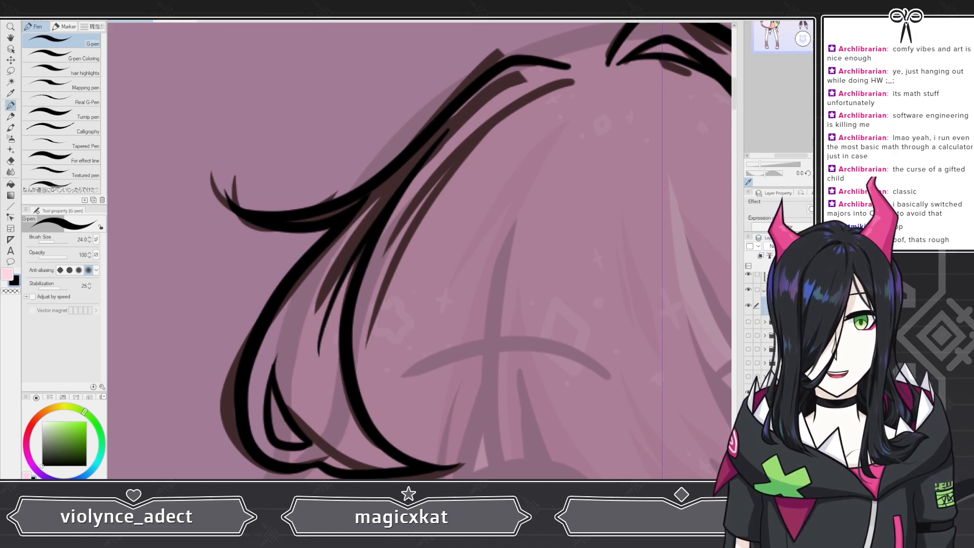
key(ctrl+z)
drag(384, 209, 318, 366)
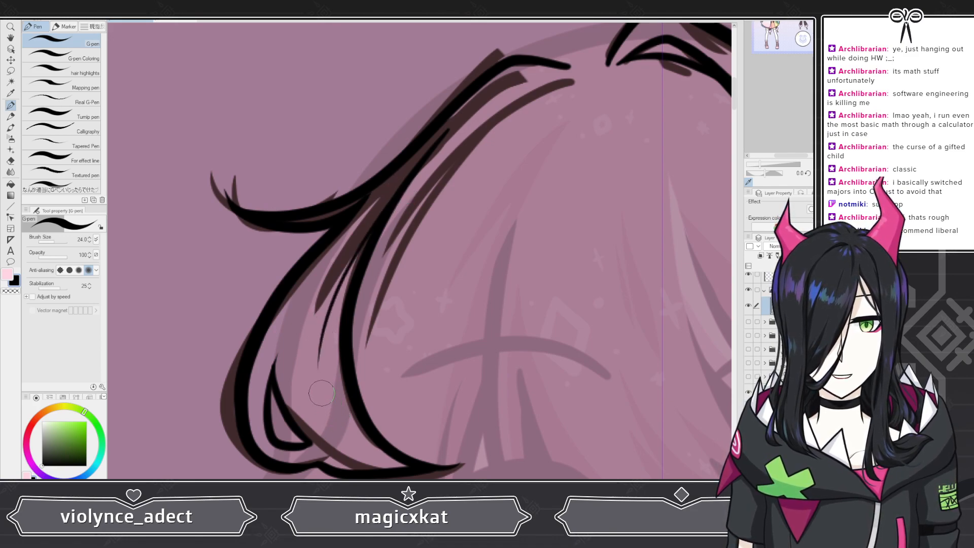
Step: Try to add a strand tip at the bottom of the left bangs
mouse_move(331, 415)
mouse_down()
mouse_move(375, 455)
mouse_move(422, 464)
mouse_up()
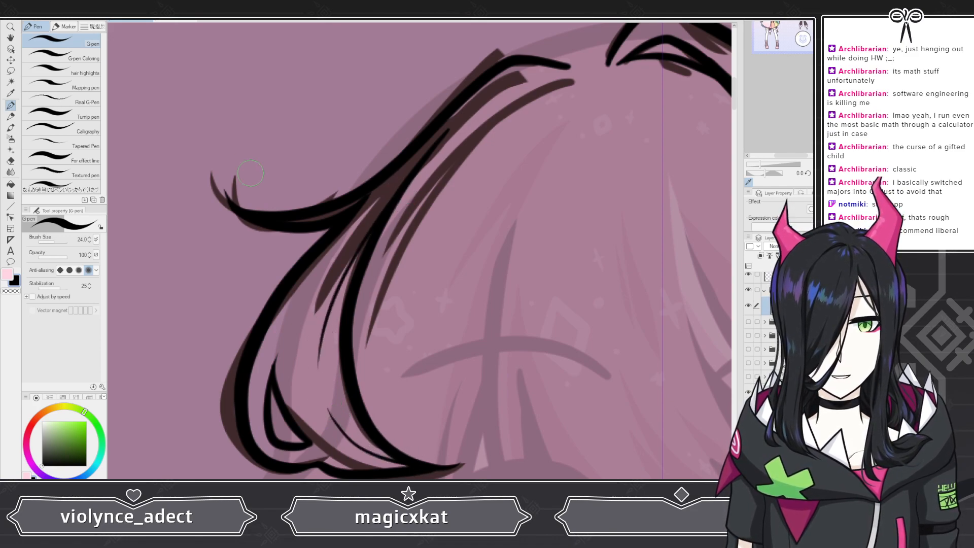
key(ctrl+z)
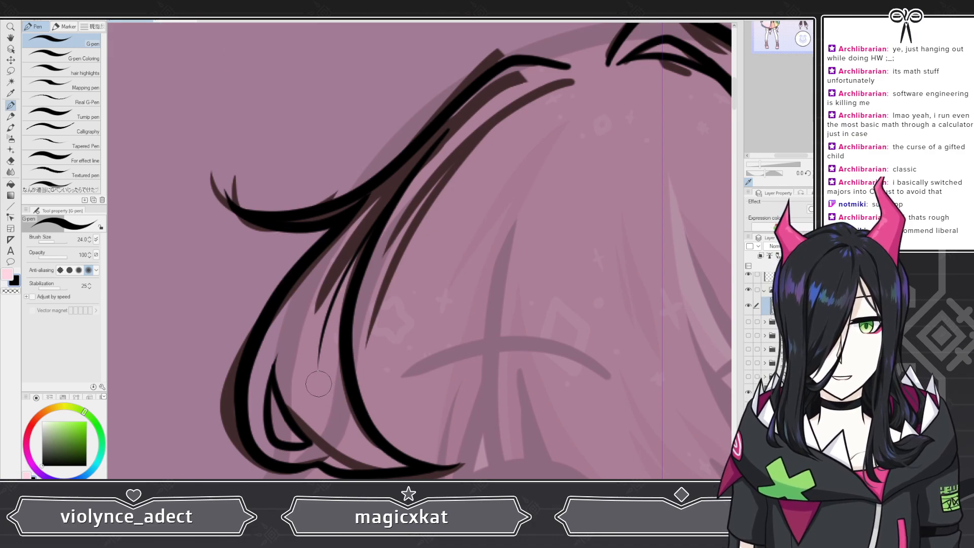
drag(323, 404, 375, 447)
scroll(437, 316, down, 3)
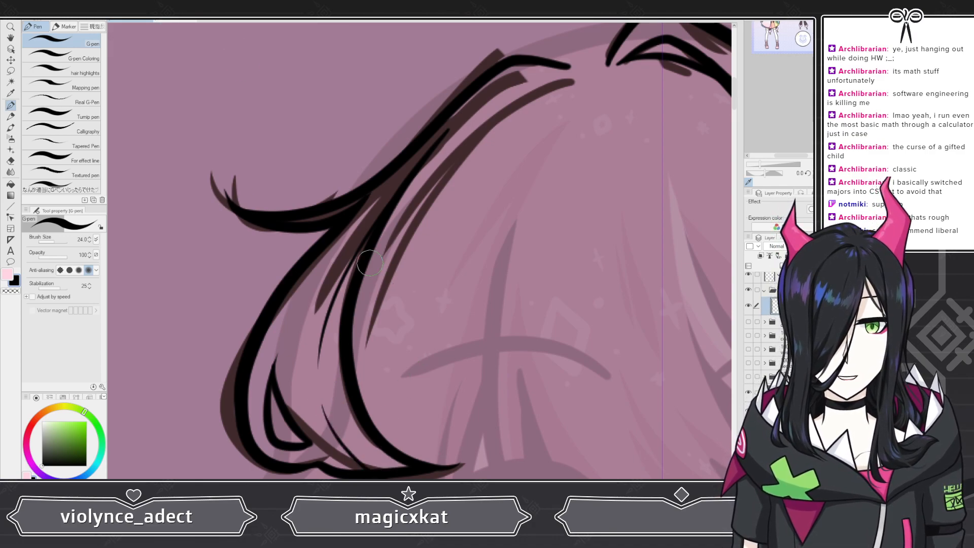
scroll(393, 392, up, 4)
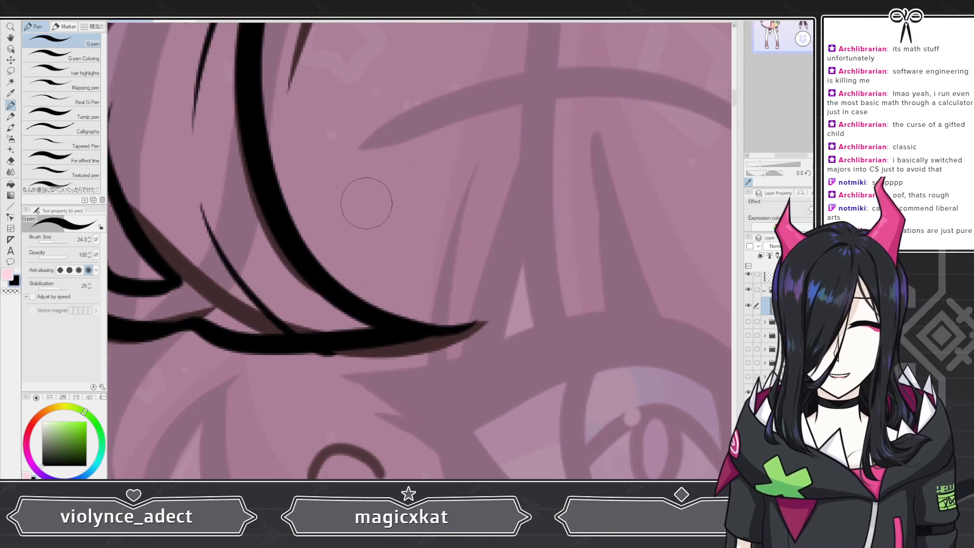
key(ctrl+z)
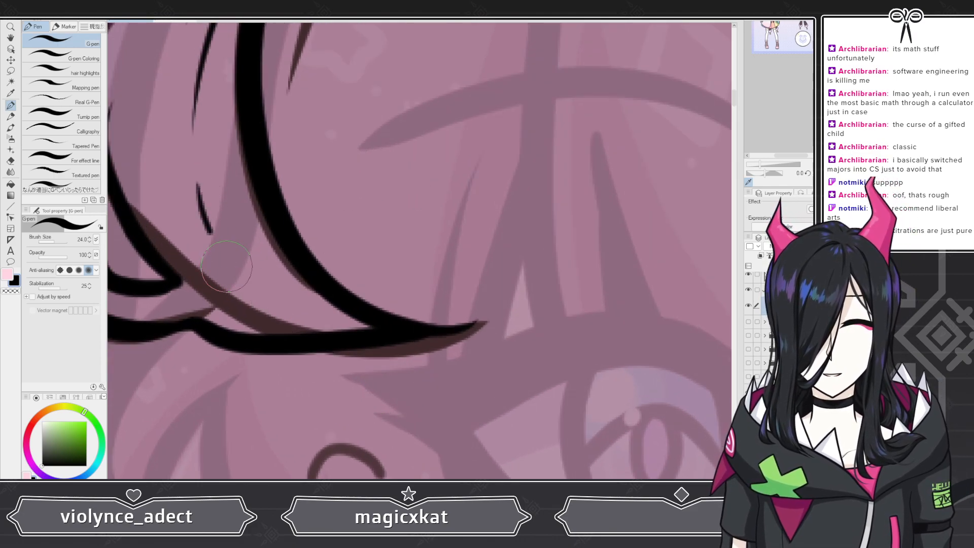
Step: Ink a thin inner strand line tapering into the bottom tip of the left bangs
drag(198, 183, 297, 355)
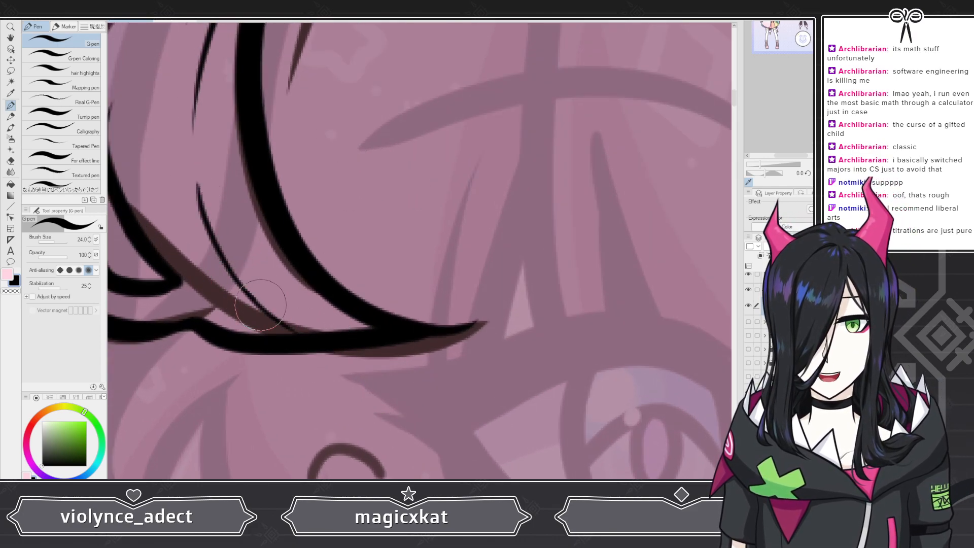
drag(261, 305, 323, 339)
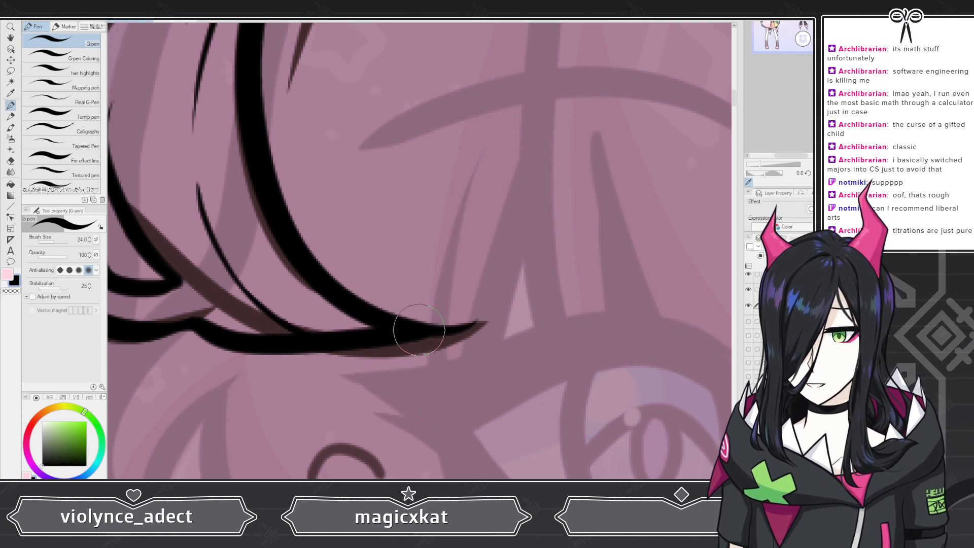
scroll(420, 329, down, 5)
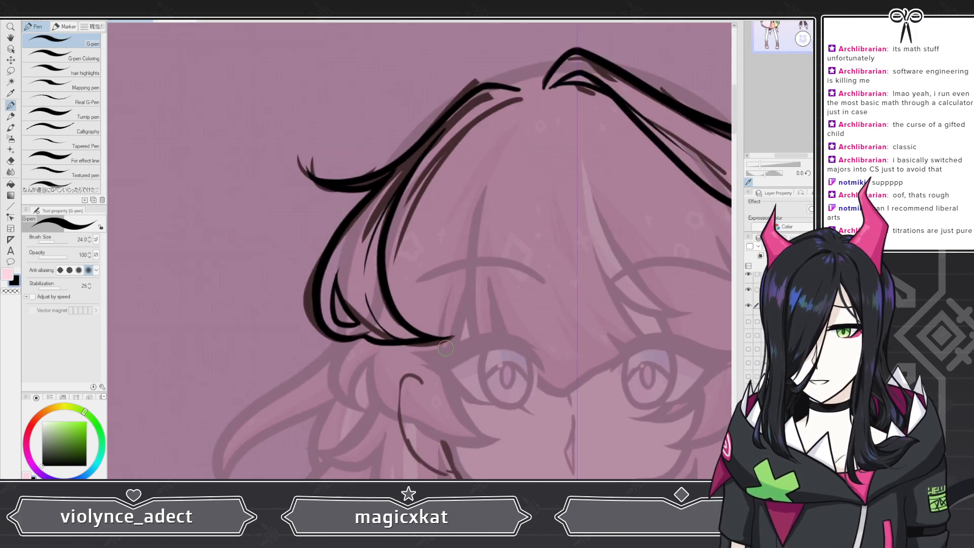
scroll(415, 309, up, 3)
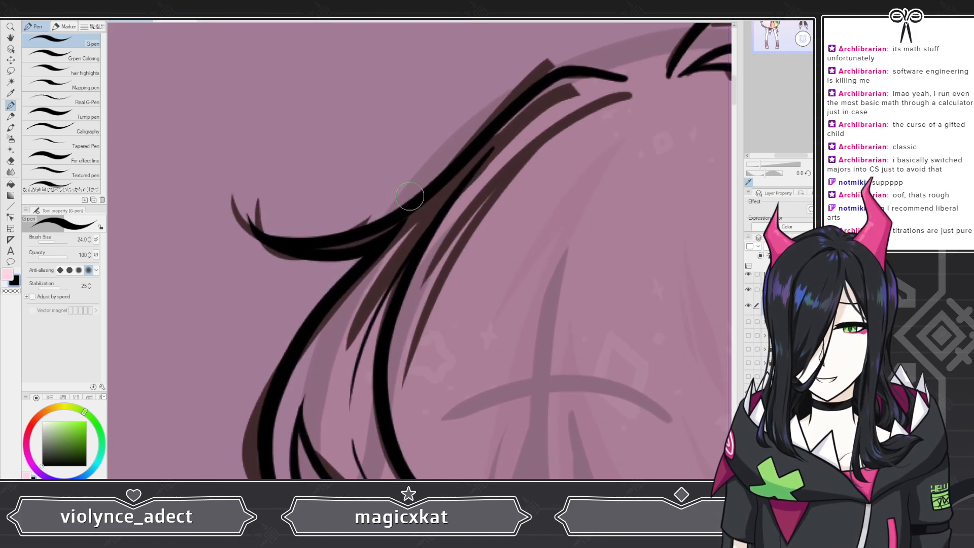
scroll(444, 195, up, 3)
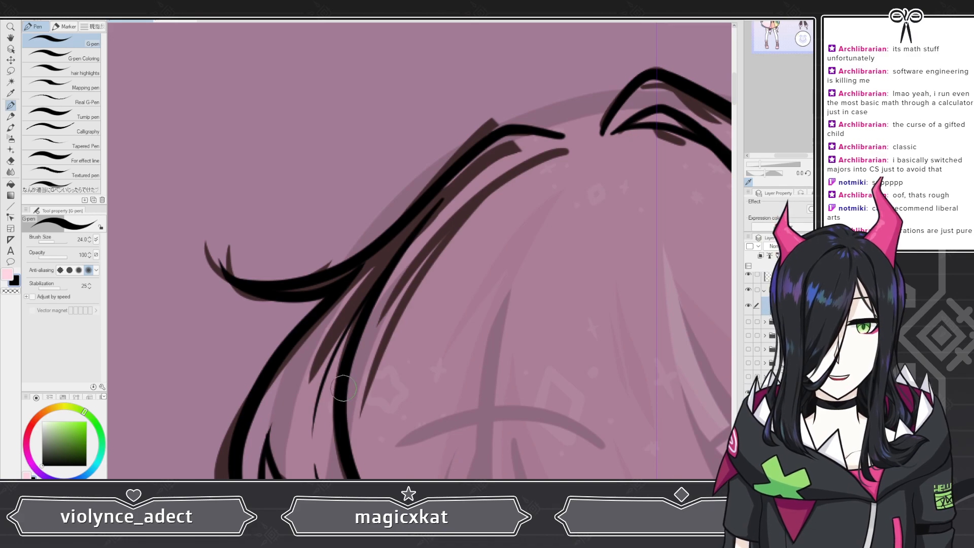
Step: Ink long inner strand lines curving from the lower left bangs up to the top of the fringe
drag(343, 388, 464, 224)
drag(566, 155, 567, 151)
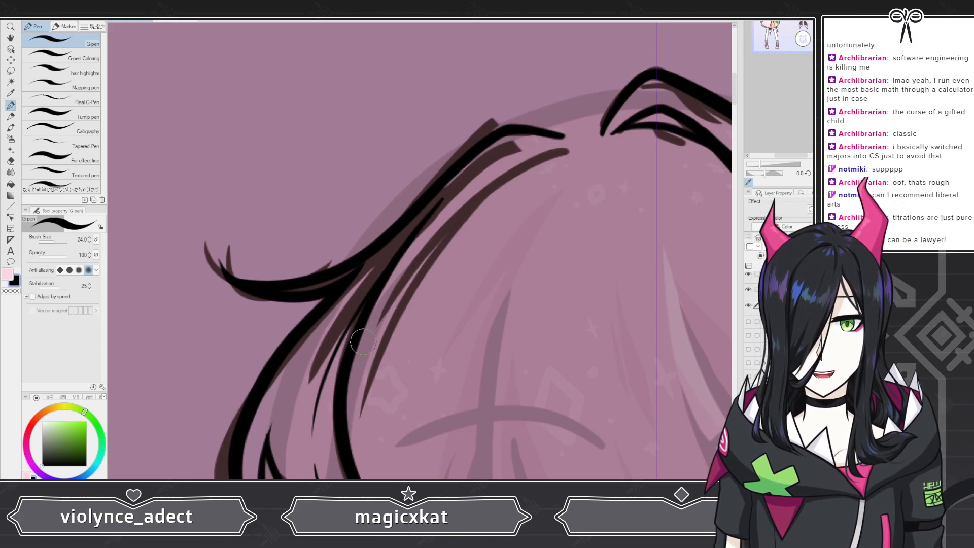
mouse_move(349, 370)
mouse_down()
mouse_move(418, 267)
mouse_move(492, 198)
mouse_move(563, 162)
mouse_up()
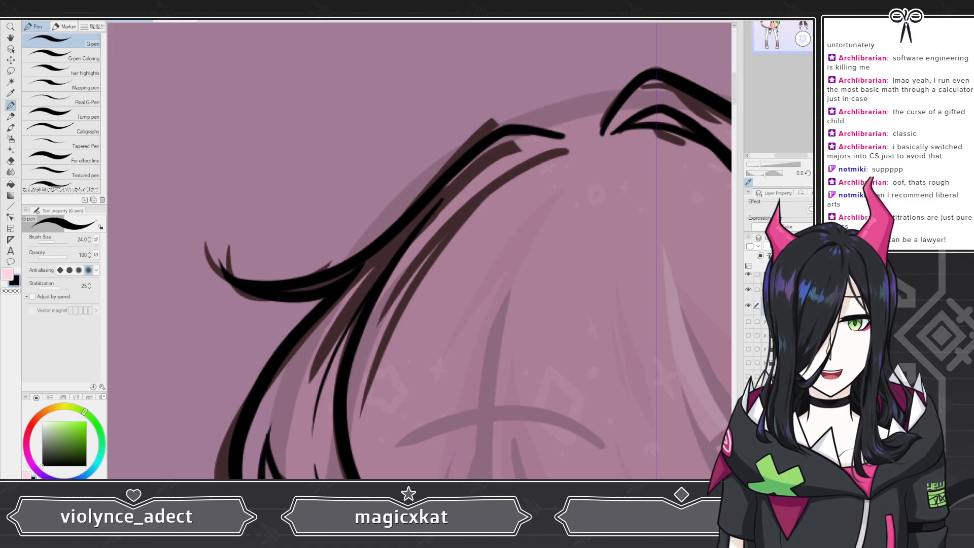
mouse_move(339, 390)
mouse_down()
mouse_move(374, 321)
mouse_move(456, 223)
mouse_move(564, 161)
mouse_up()
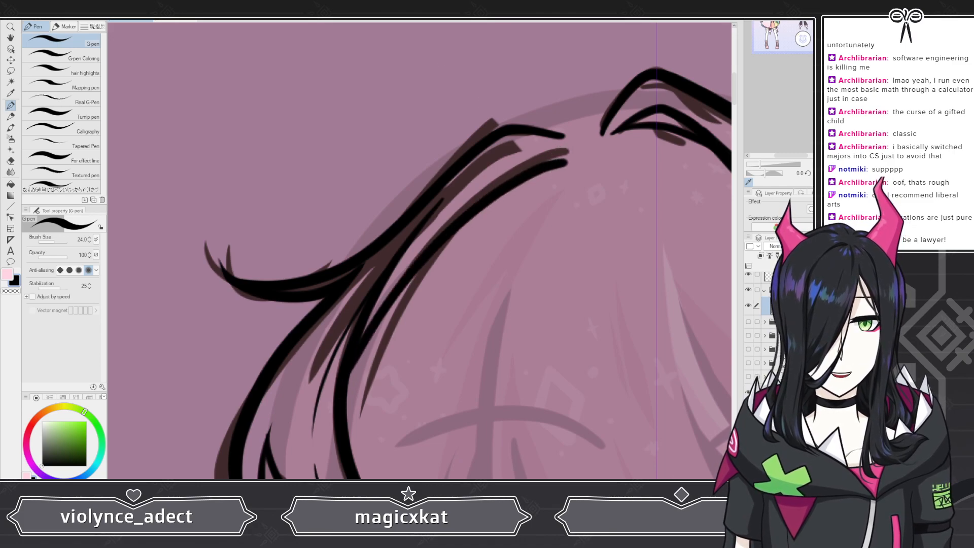
Step: Undo and redraw a shorter inner strand line in the upper part of the left bangs
mouse_move(342, 408)
mouse_down()
mouse_move(381, 309)
mouse_move(455, 213)
mouse_move(502, 174)
mouse_up()
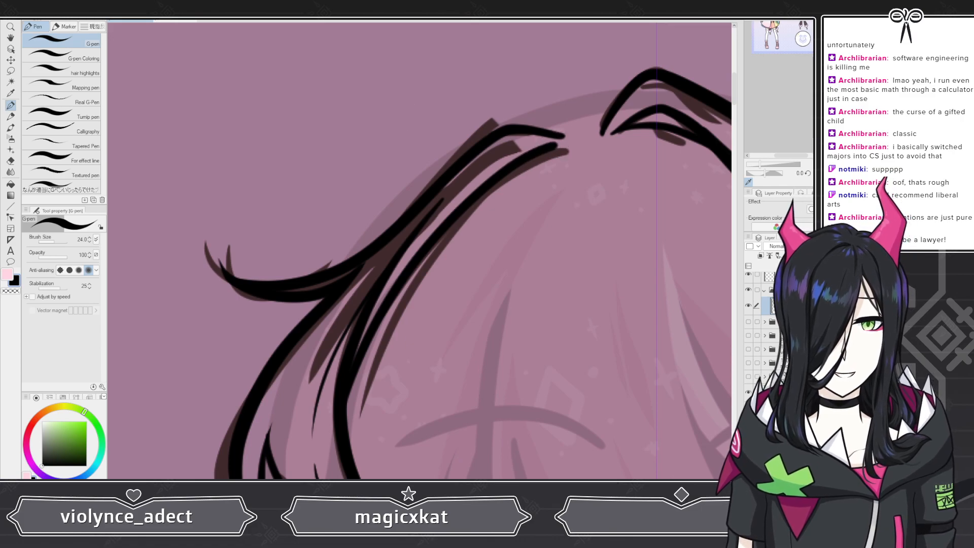
key(ctrl+z)
mouse_move(341, 413)
mouse_down()
mouse_move(381, 314)
mouse_move(499, 187)
mouse_up()
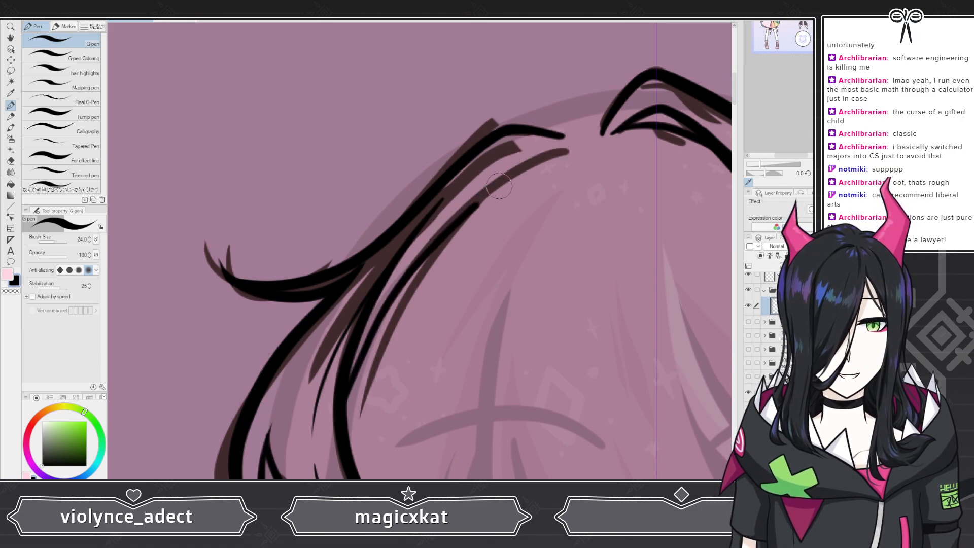
drag(567, 155, 569, 154)
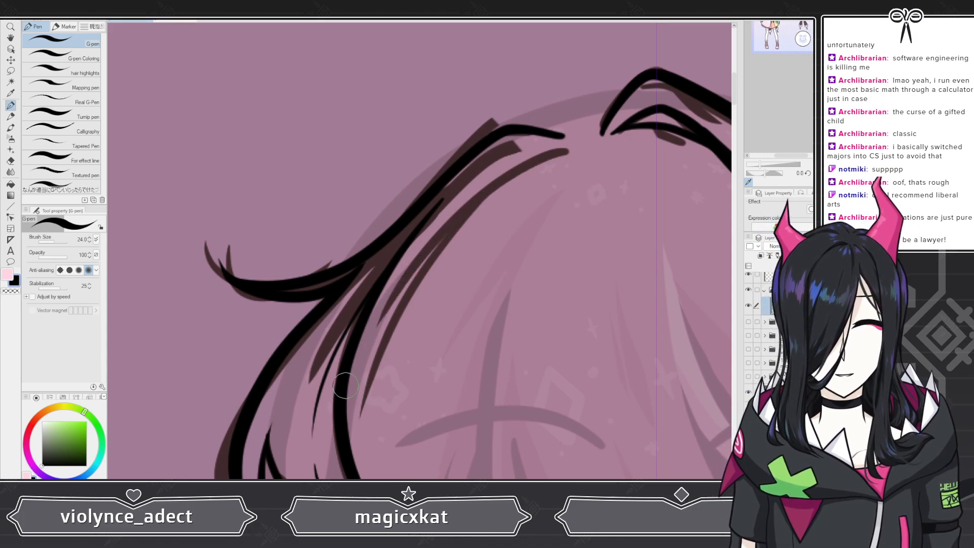
mouse_move(349, 367)
mouse_down()
mouse_move(414, 254)
mouse_move(481, 189)
mouse_up()
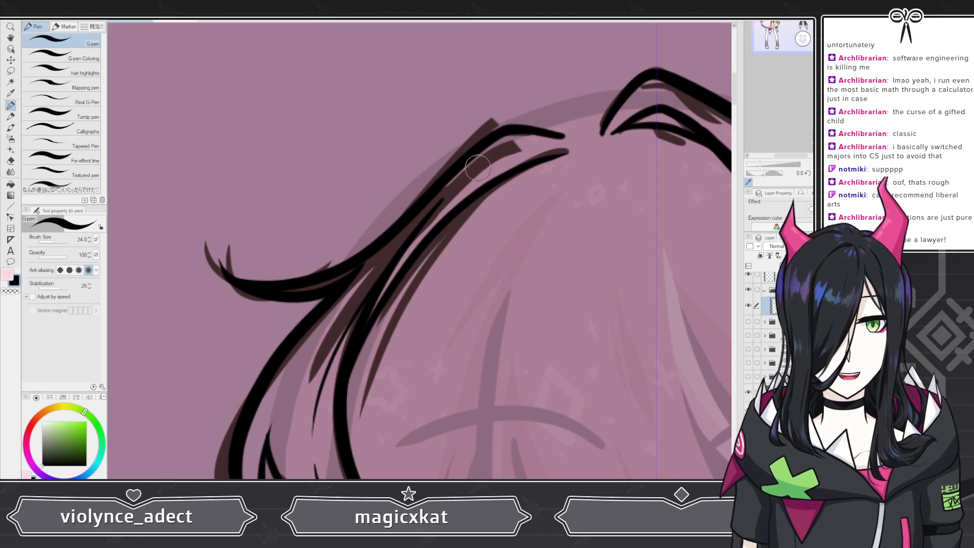
scroll(497, 99, down, 5)
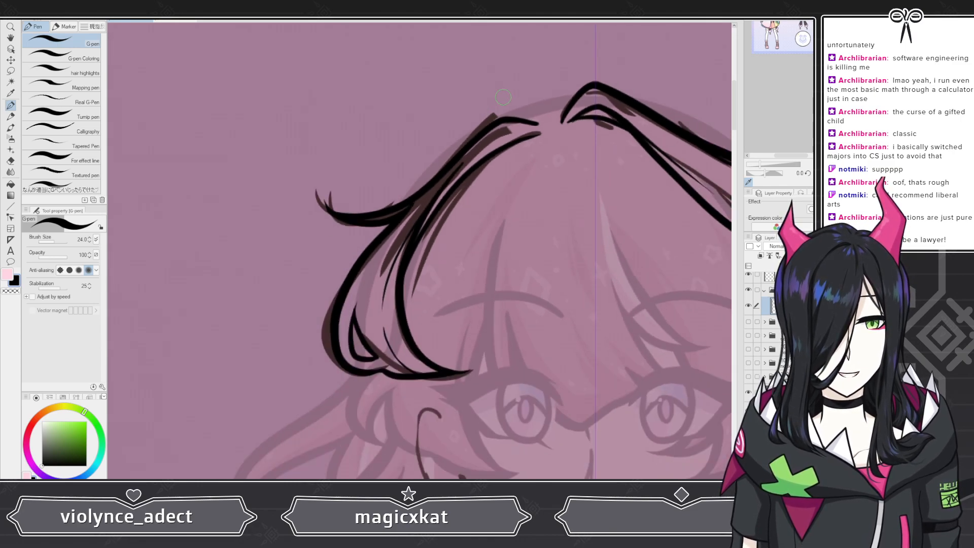
scroll(522, 122, up, 9)
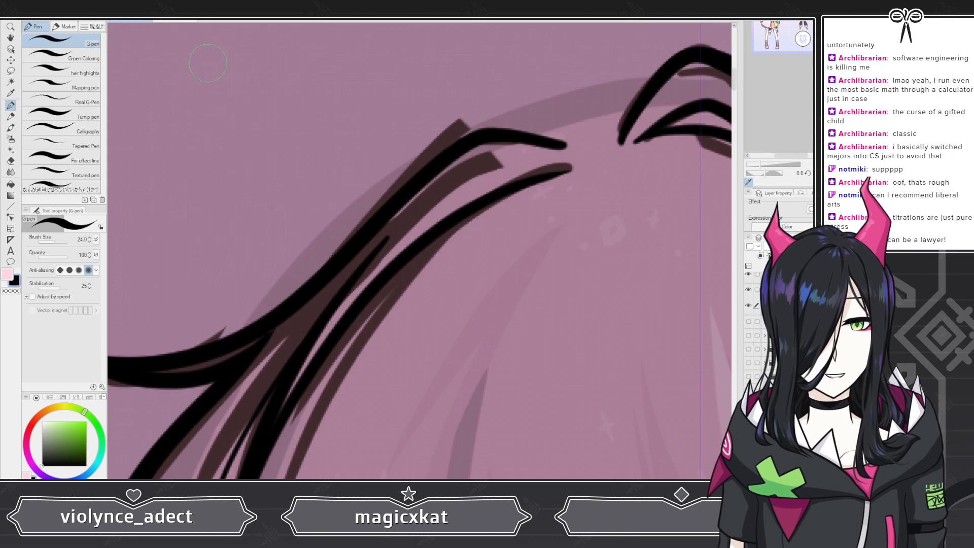
Step: Undo the last strand and ink a long strand line sweeping from the top of the left bangs down to its lower edge
key(ctrl+z)
mouse_move(565, 162)
mouse_down()
mouse_move(445, 218)
mouse_move(356, 298)
mouse_move(268, 422)
mouse_up()
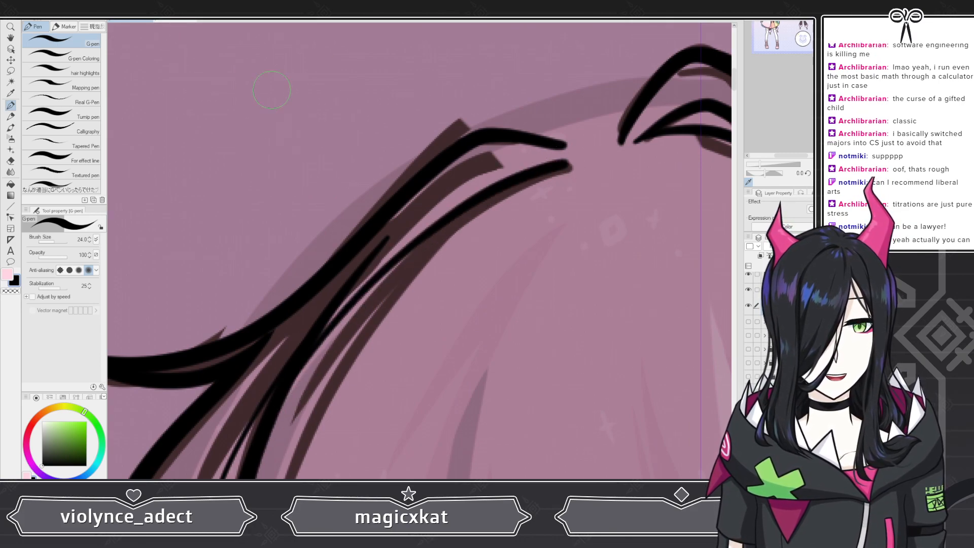
key(ctrl+z)
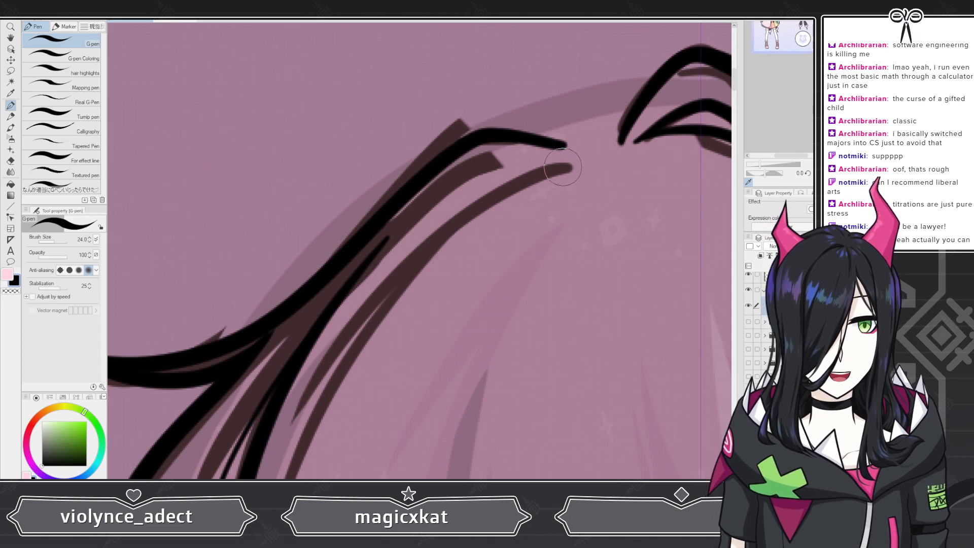
mouse_move(531, 178)
mouse_down()
mouse_move(363, 335)
mouse_move(254, 477)
mouse_up()
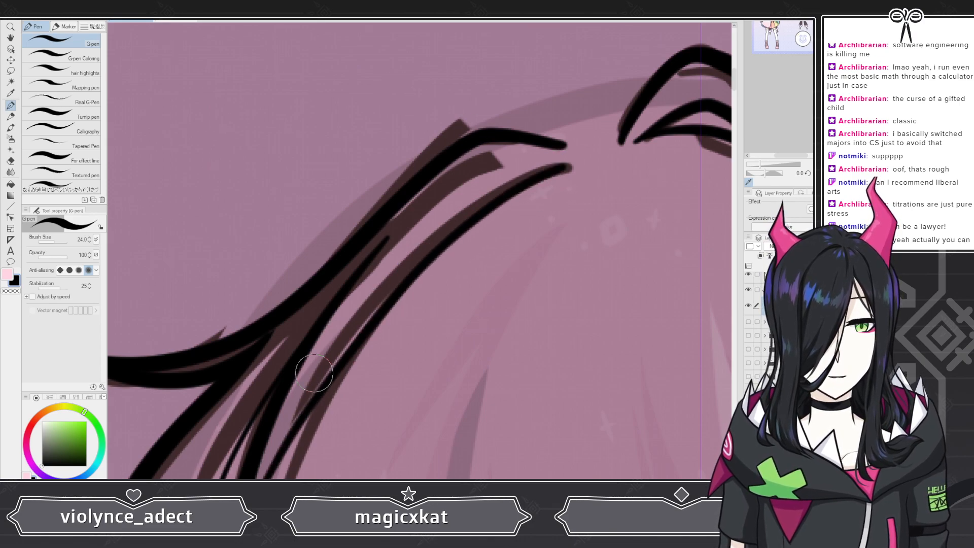
scroll(427, 161, down, 1)
scroll(428, 160, up, 4)
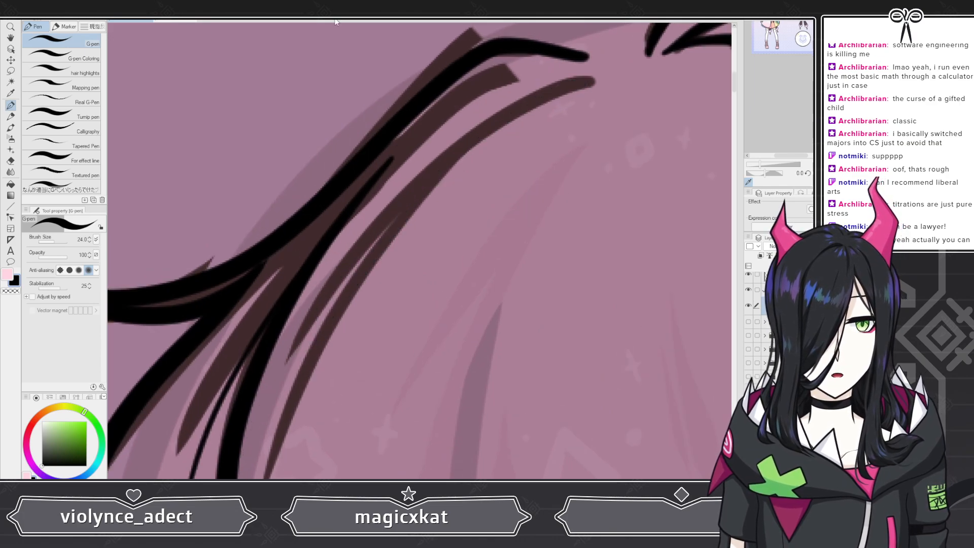
Step: Ink another long strand line from the upper tip of the left bangs down through its middle
mouse_move(587, 85)
mouse_down()
mouse_move(512, 119)
mouse_move(401, 203)
mouse_move(268, 385)
mouse_up()
scroll(282, 250, down, 4)
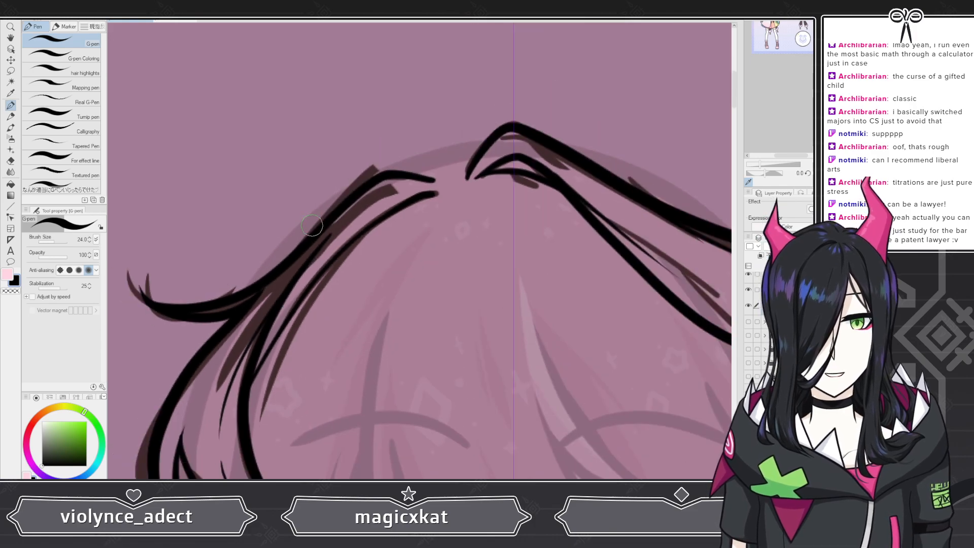
scroll(282, 249, up, 4)
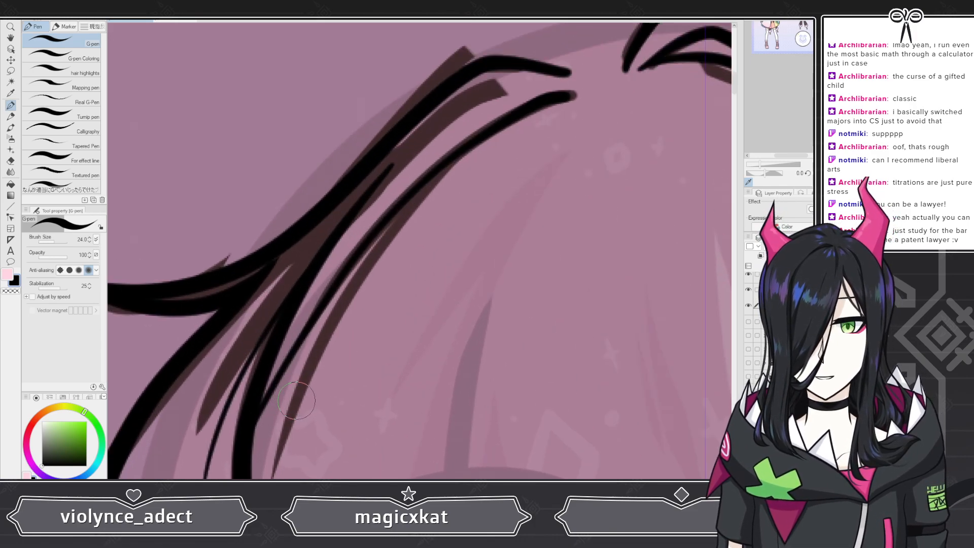
scroll(296, 400, down, 4)
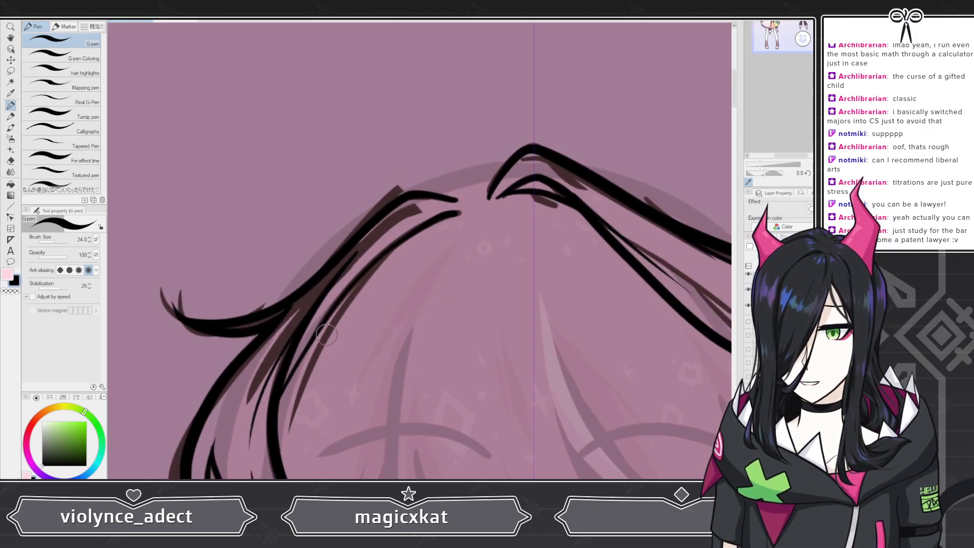
scroll(316, 412, up, 4)
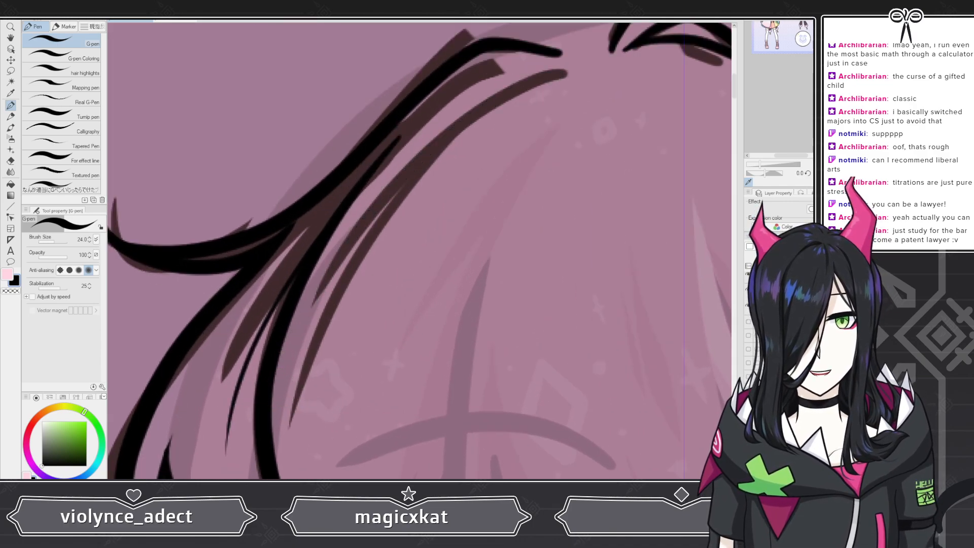
Step: Try repeatedly to ink an inner strand running from the upper tip down the left bangs
mouse_move(560, 74)
mouse_down()
mouse_move(447, 140)
mouse_move(301, 325)
mouse_move(271, 415)
mouse_up()
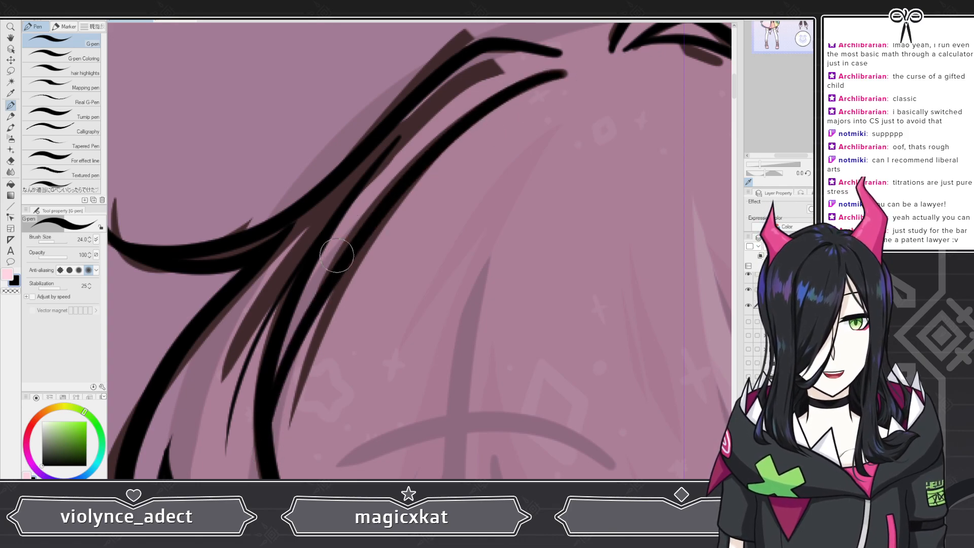
key(ctrl+z)
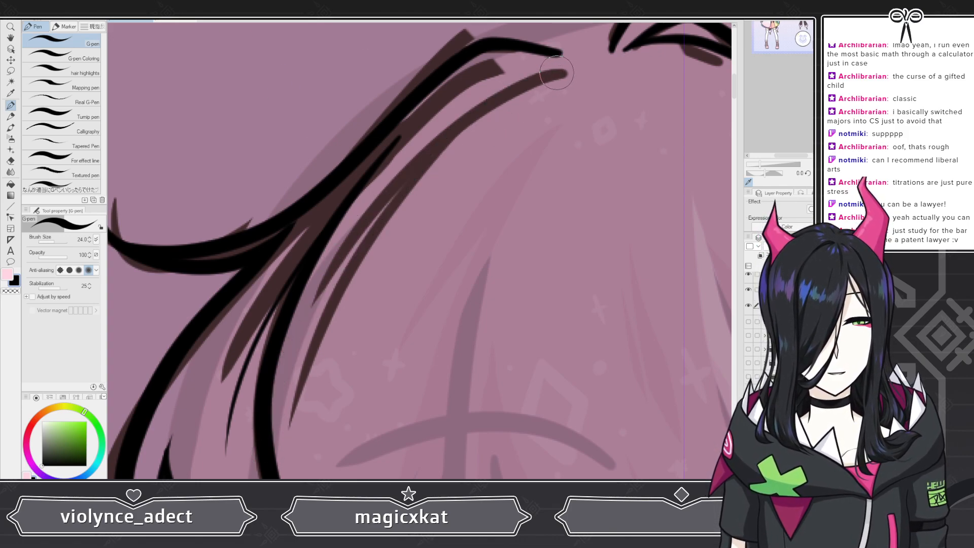
mouse_move(564, 74)
mouse_down()
mouse_move(421, 167)
mouse_move(281, 407)
mouse_up()
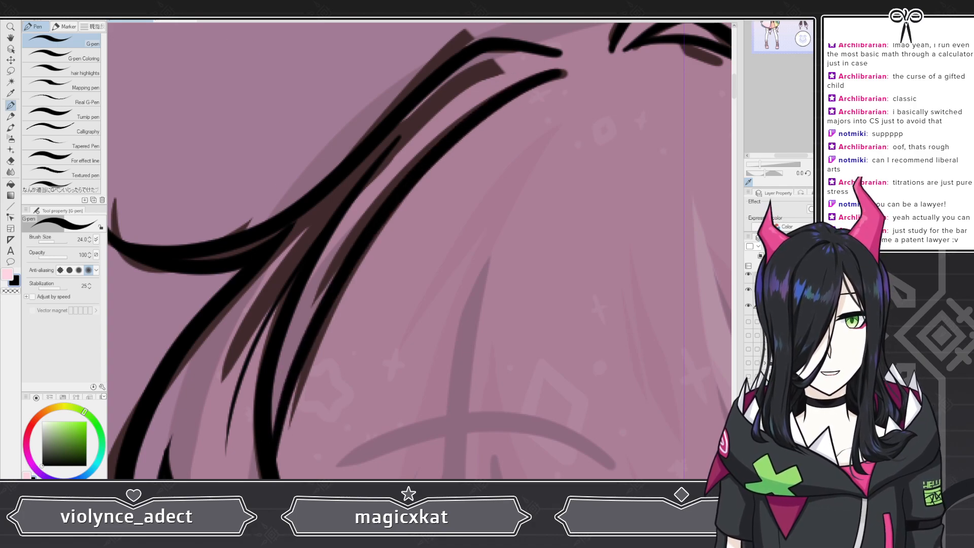
key(ctrl+z)
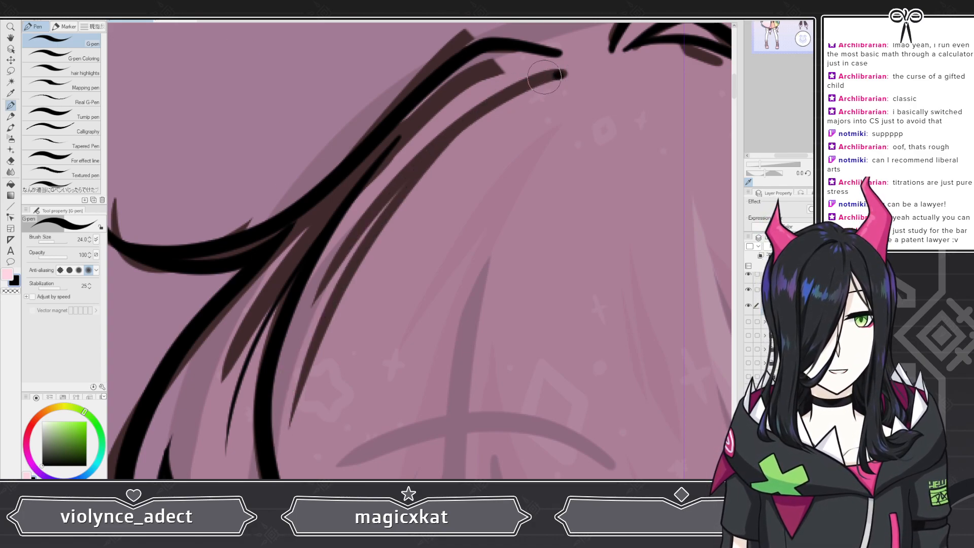
mouse_move(560, 76)
mouse_down()
mouse_move(490, 105)
mouse_move(403, 193)
mouse_move(320, 315)
mouse_move(271, 459)
mouse_up()
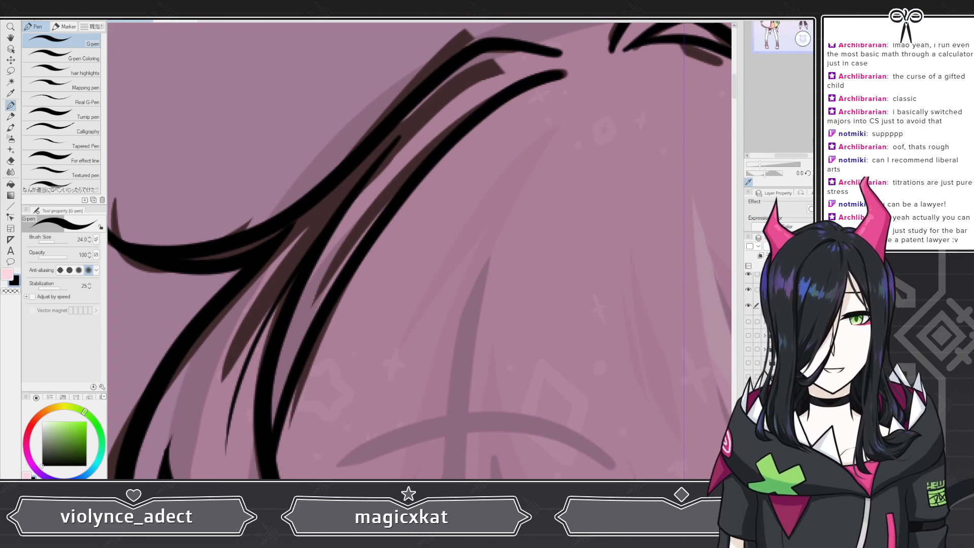
key(ctrl+z)
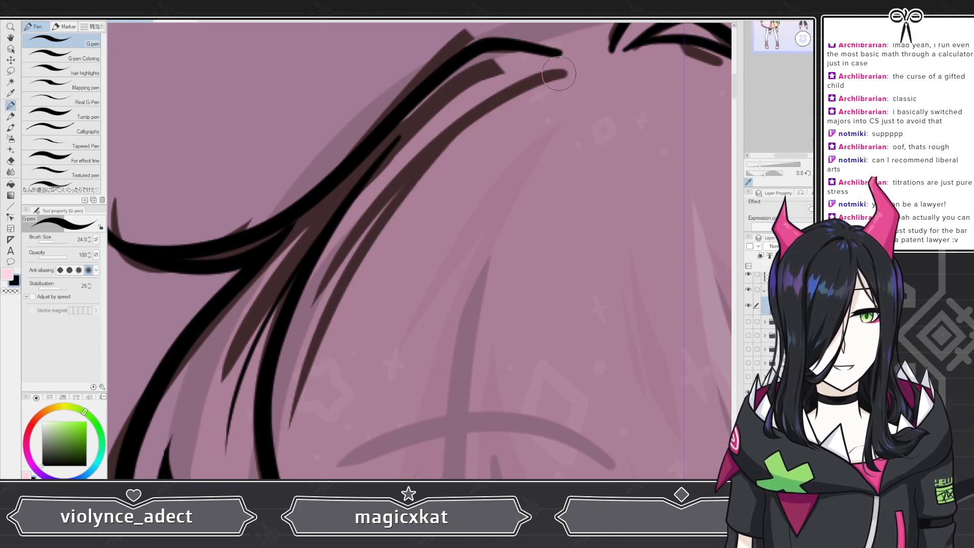
mouse_move(560, 75)
mouse_down()
mouse_move(494, 103)
mouse_move(394, 191)
mouse_move(295, 338)
mouse_move(268, 467)
mouse_up()
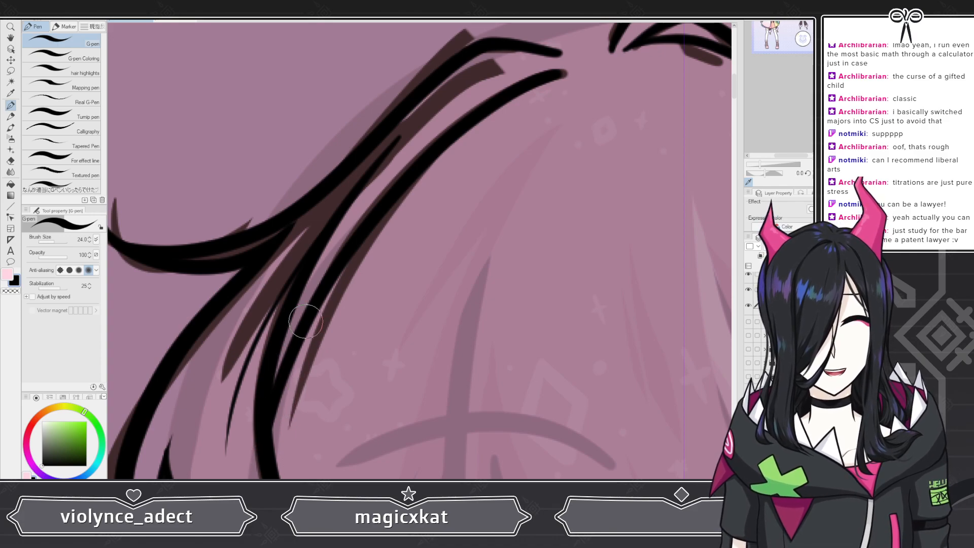
scroll(305, 322, down, 6)
scroll(384, 212, up, 8)
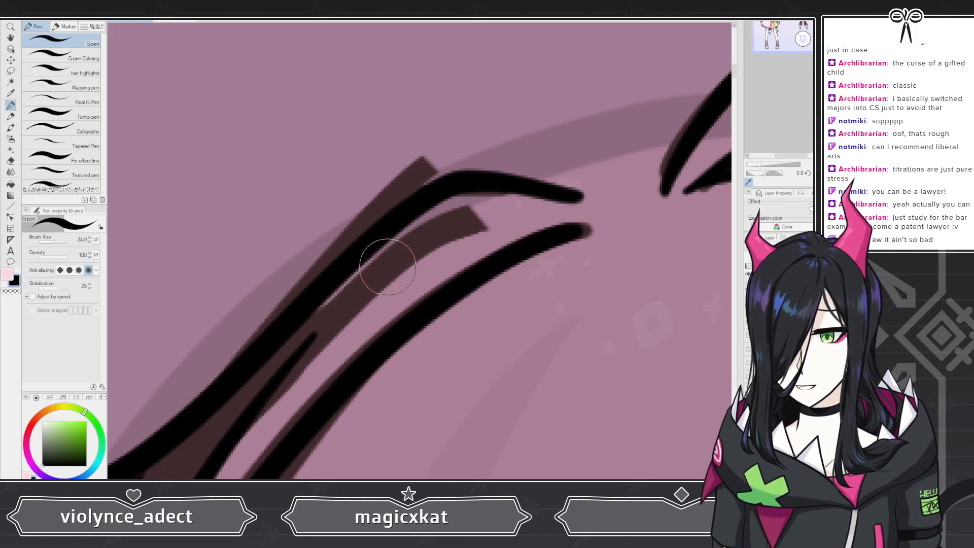
Step: Inspect the overlapping strand ends at the top of the left bangs
key(e)
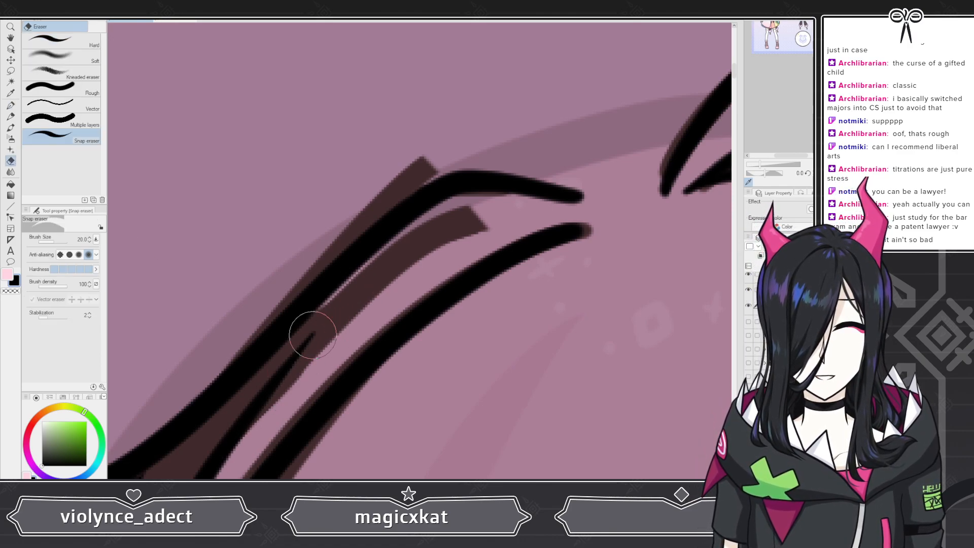
scroll(388, 187, down, 5)
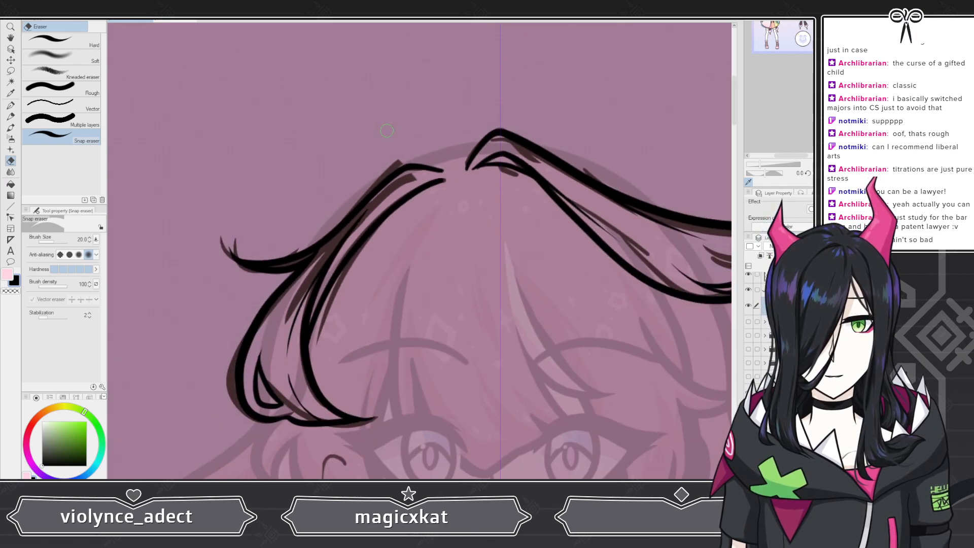
scroll(388, 130, down, 3)
scroll(389, 129, up, 4)
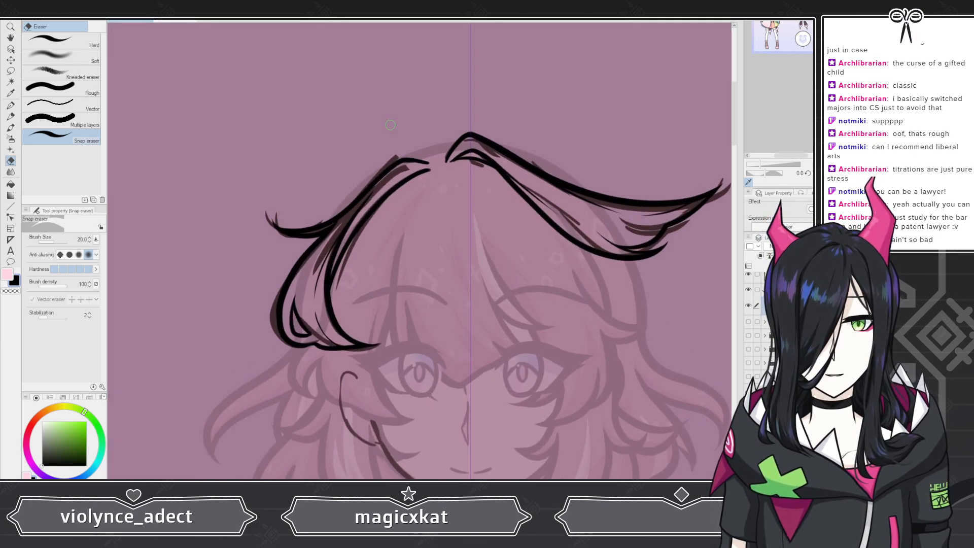
scroll(452, 144, up, 2)
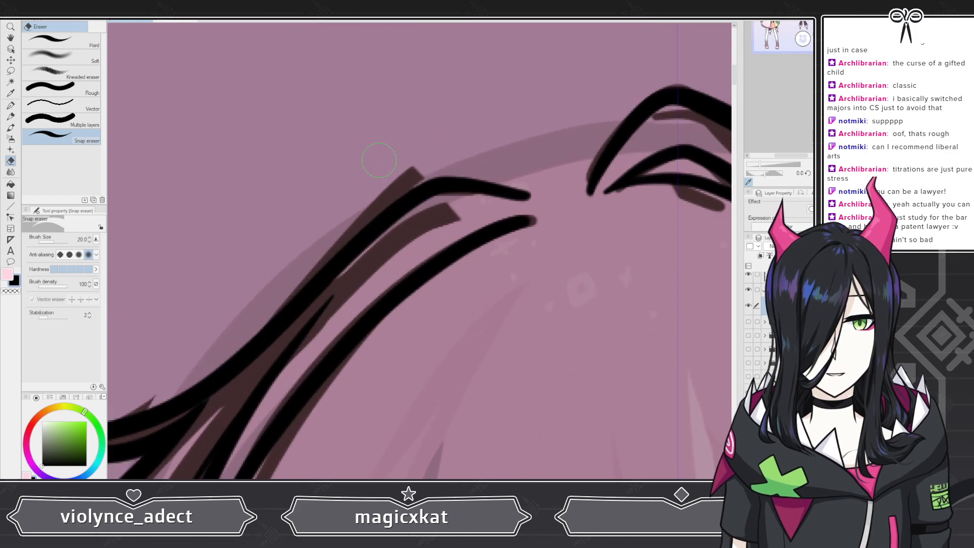
key(p)
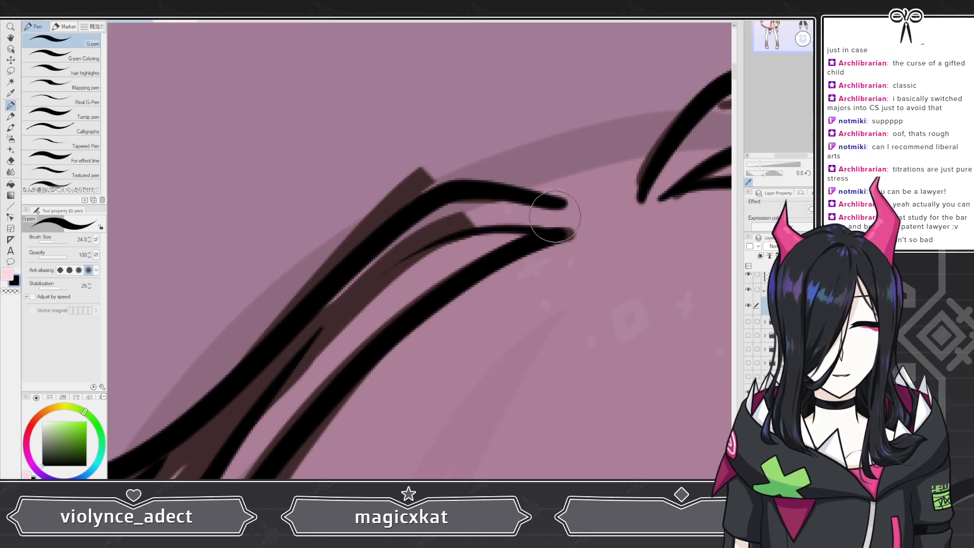
scroll(504, 235, down, 5)
scroll(442, 183, up, 8)
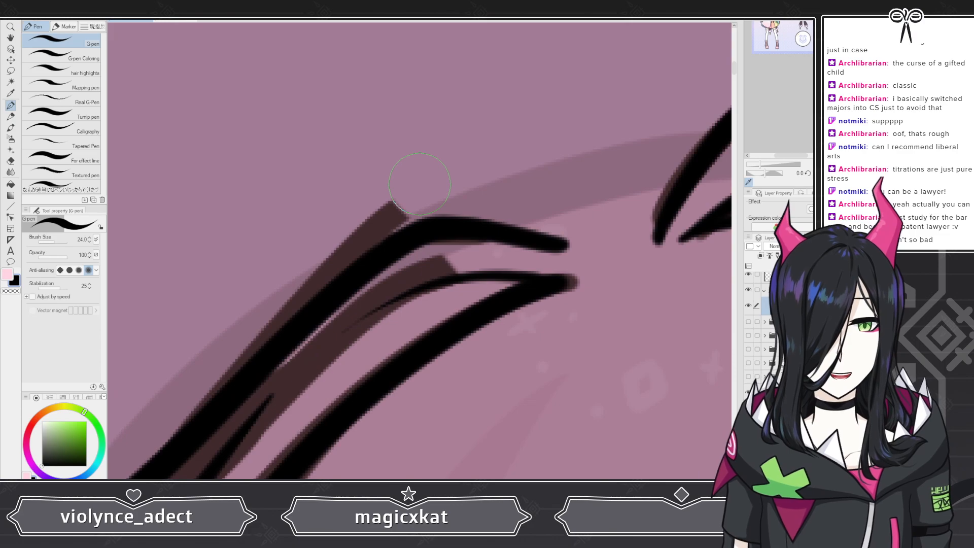
Step: Undo the last strand and redraw a shorter inner strand from the top of the left bangs down its middle
key(ctrl+z)
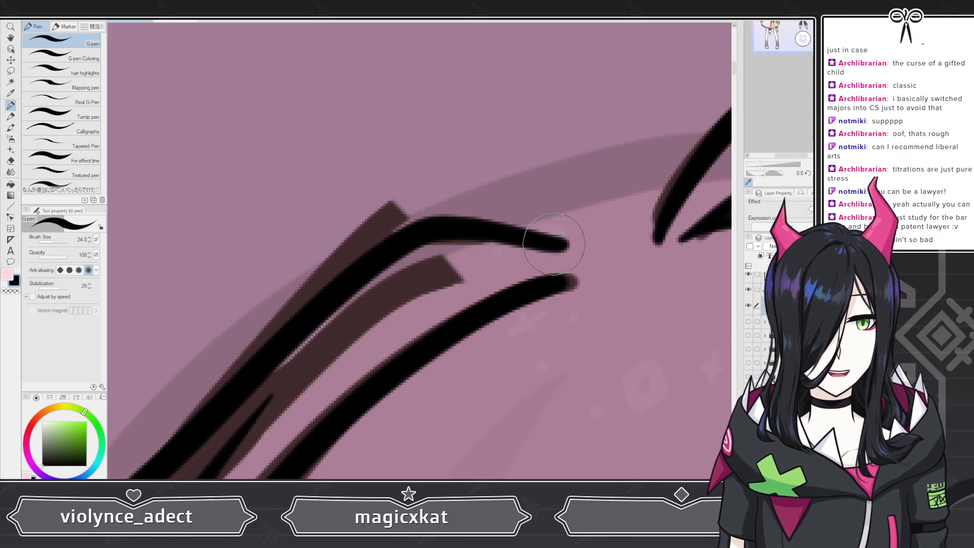
drag(458, 241, 304, 378)
scroll(386, 295, down, 8)
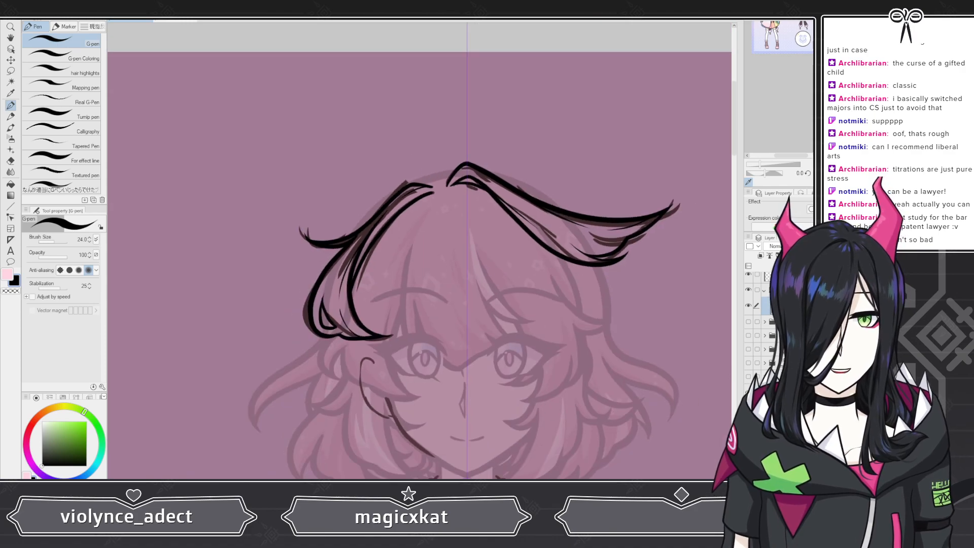
scroll(391, 226, up, 6)
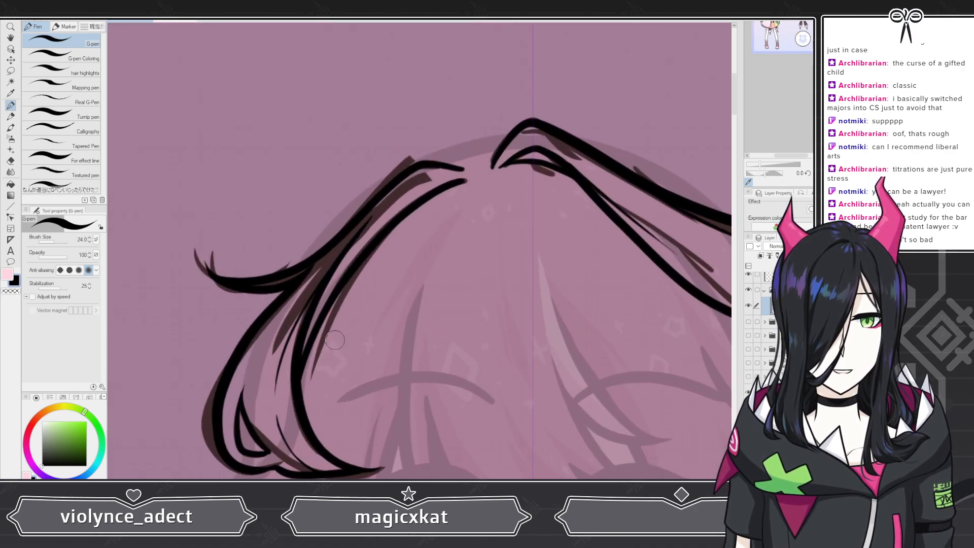
scroll(315, 329, down, 5)
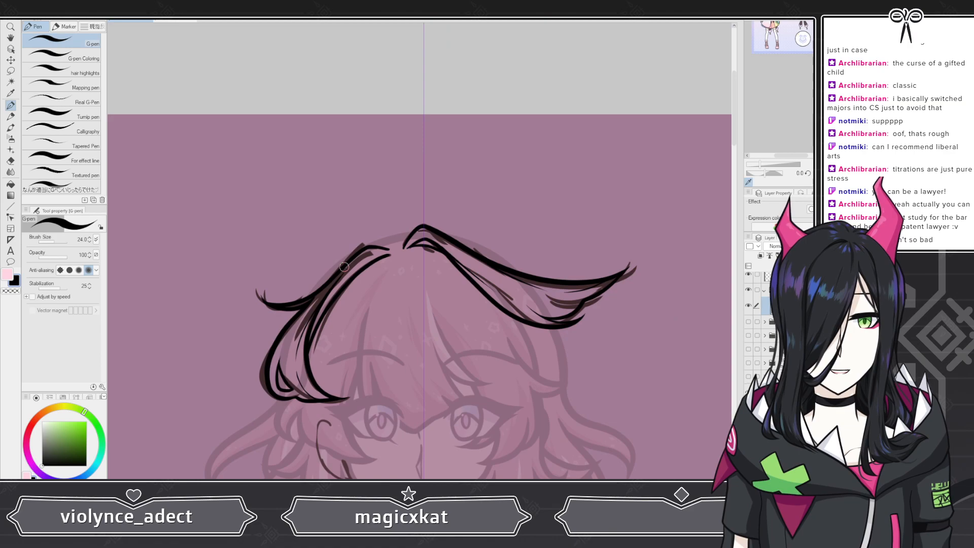
Step: Zoom in to inspect the strand tips where the left and right bangs meet at the top
scroll(332, 267, up, 8)
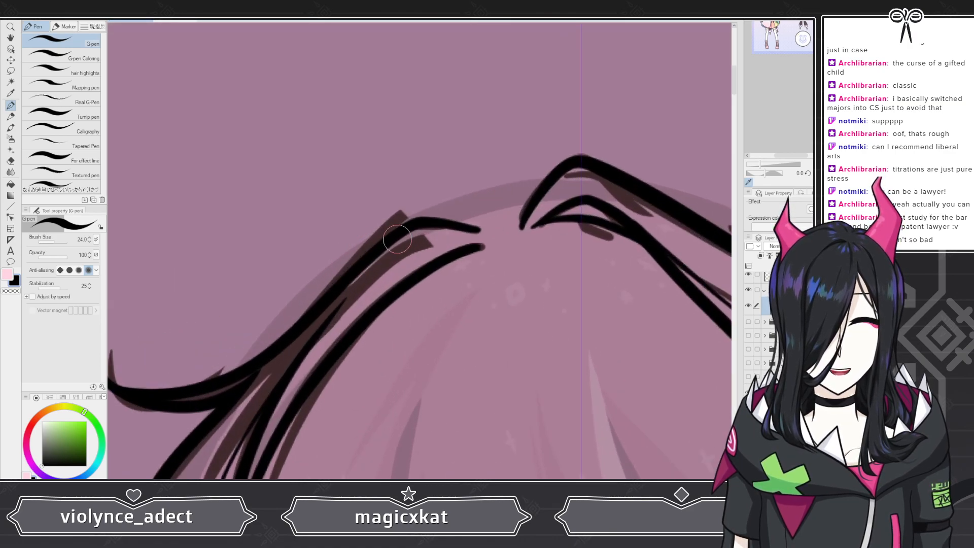
scroll(399, 247, up, 1)
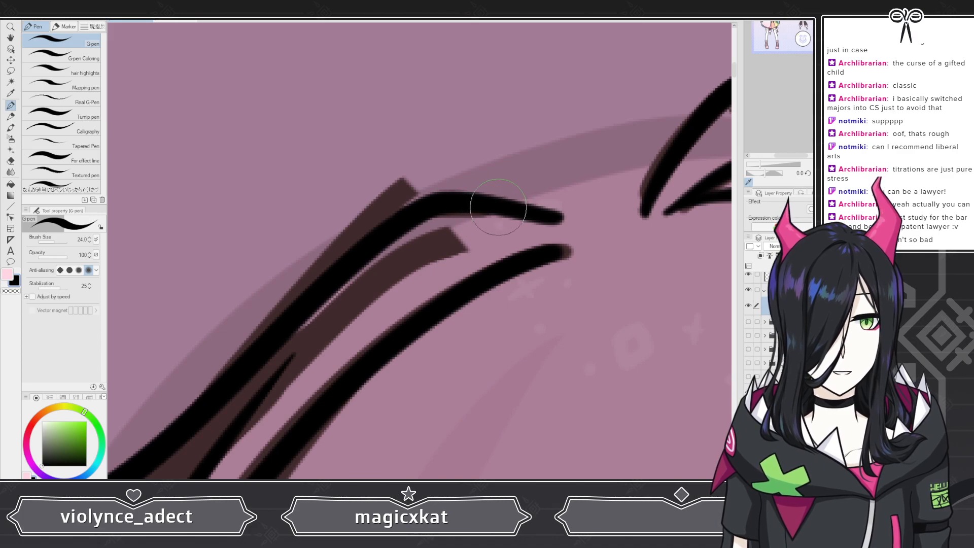
drag(497, 211, 395, 255)
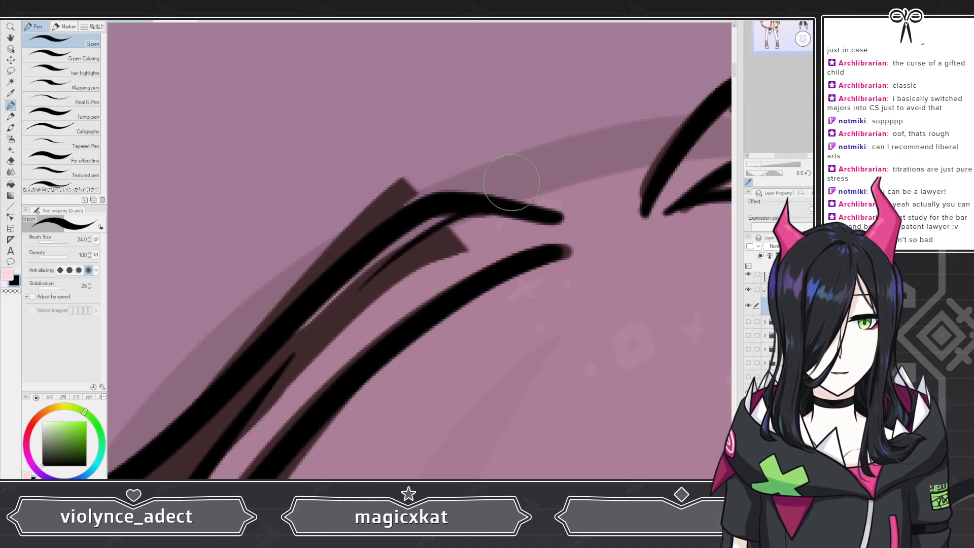
scroll(396, 119, down, 2)
scroll(397, 119, down, 5)
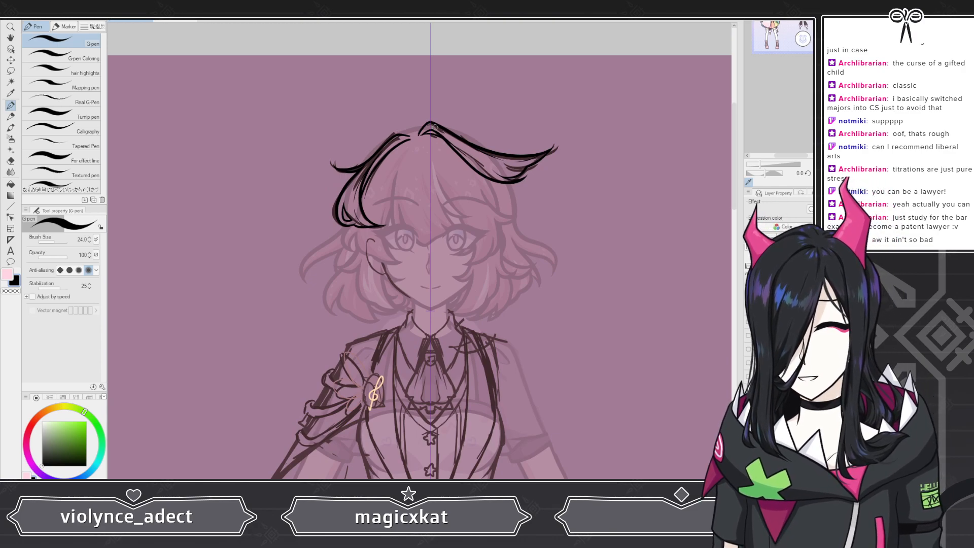
scroll(459, 132, down, 1)
scroll(459, 132, up, 3)
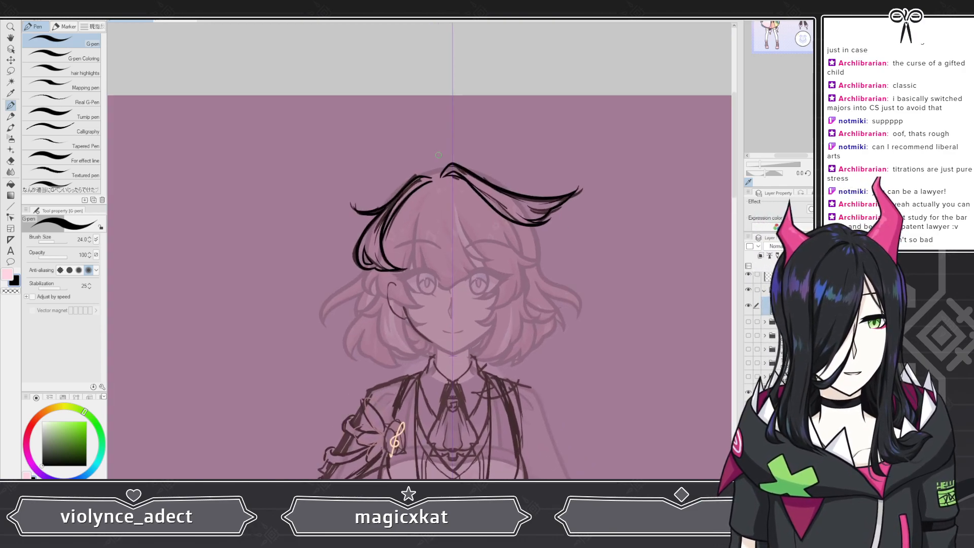
scroll(486, 186, up, 4)
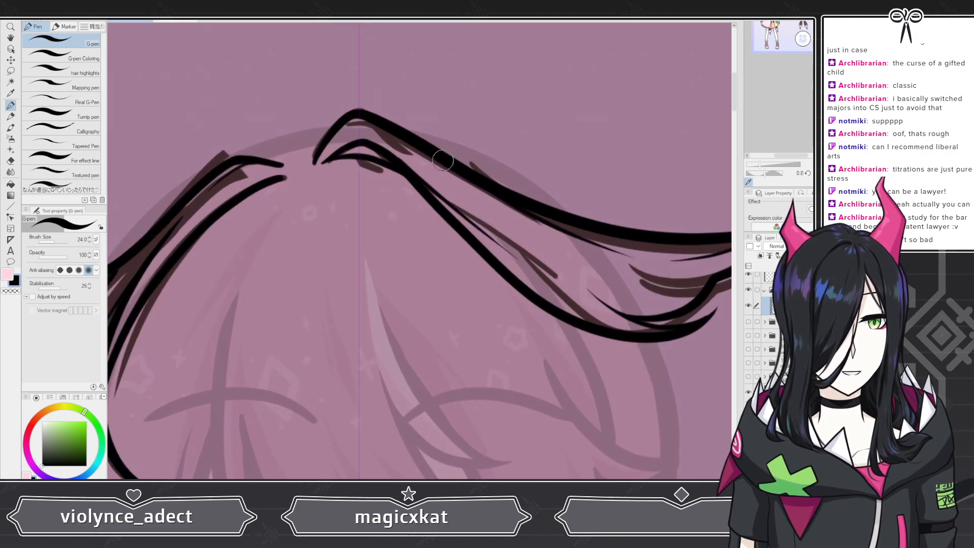
scroll(370, 190, down, 1)
scroll(370, 189, down, 2)
scroll(474, 194, up, 5)
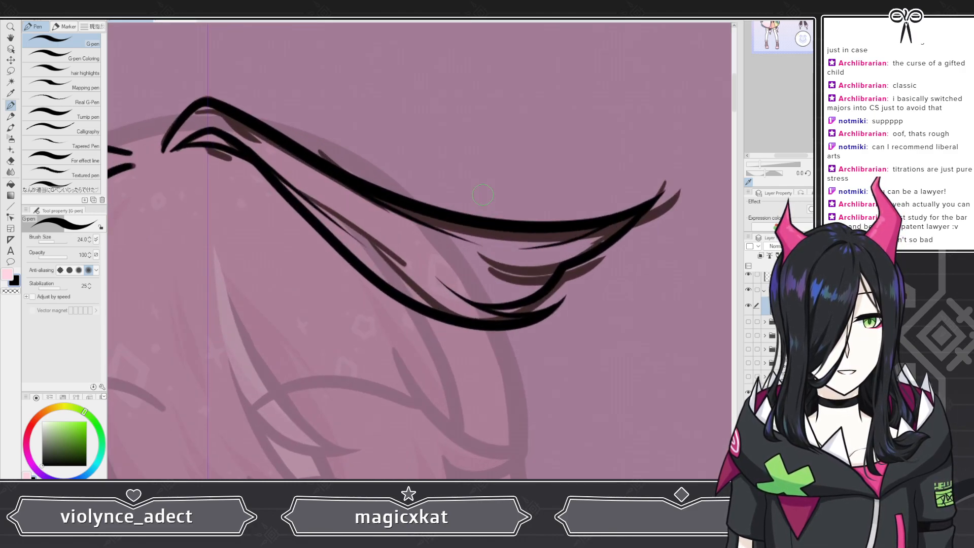
scroll(322, 191, up, 2)
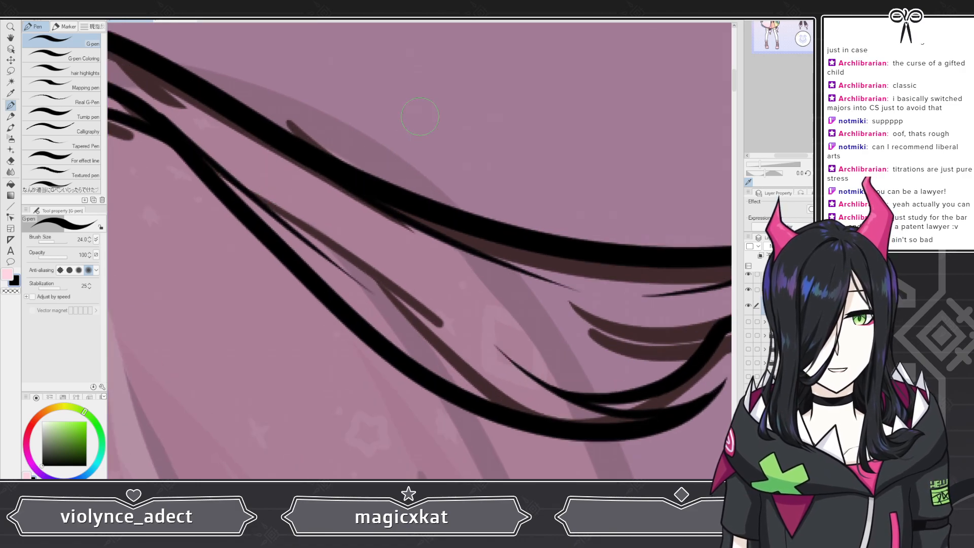
scroll(417, 116, down, 6)
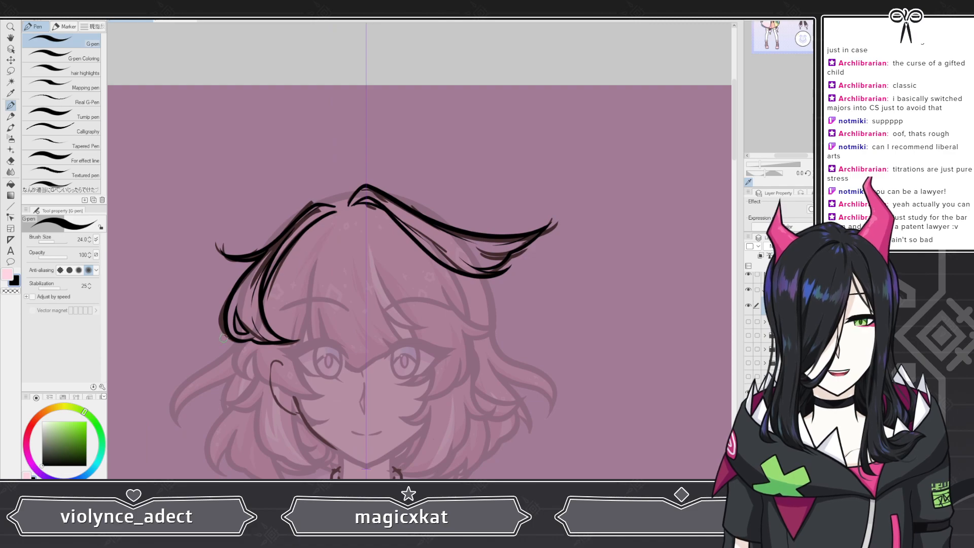
Step: Zoom around the left bangs' lower ends and the right bangs' inner strands to review the lineart
scroll(234, 348, up, 2)
scroll(234, 348, up, 4)
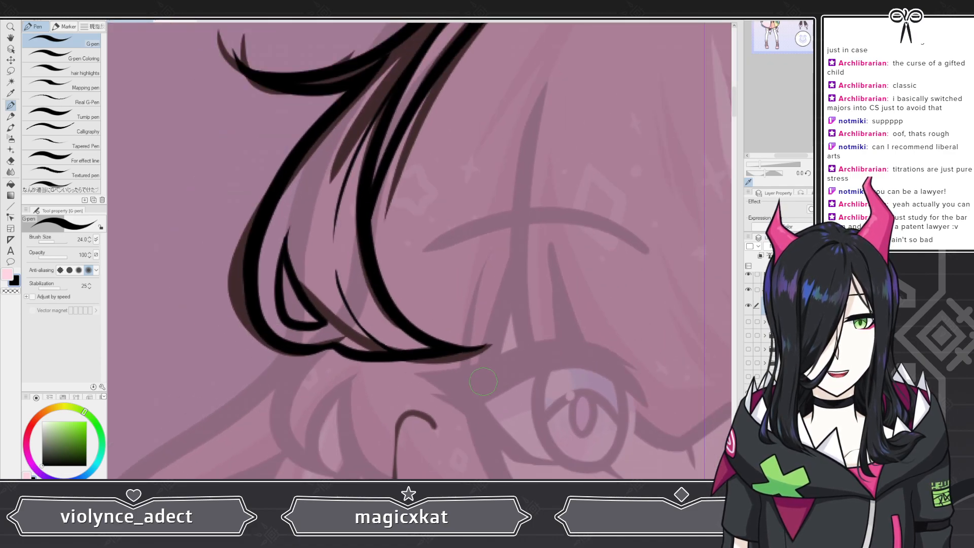
scroll(427, 362, down, 4)
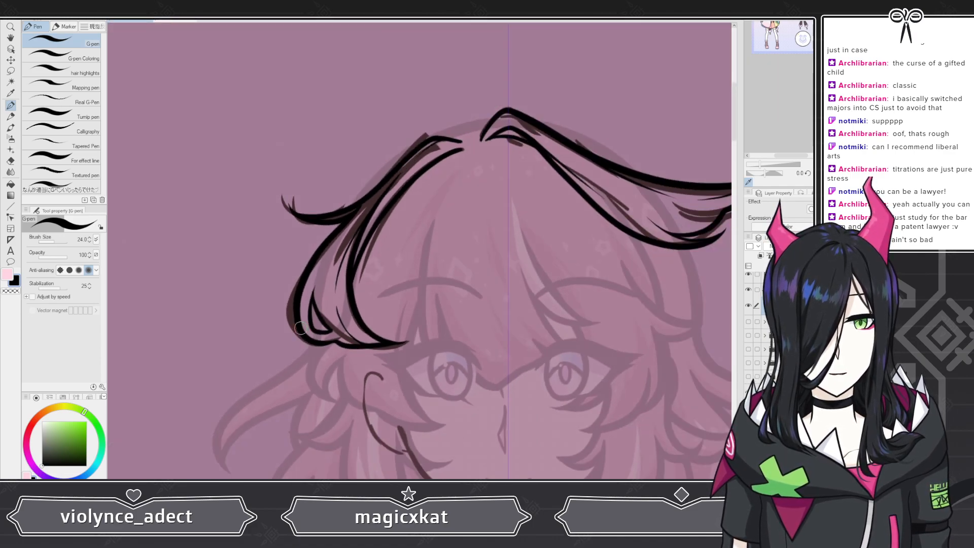
scroll(344, 265, down, 2)
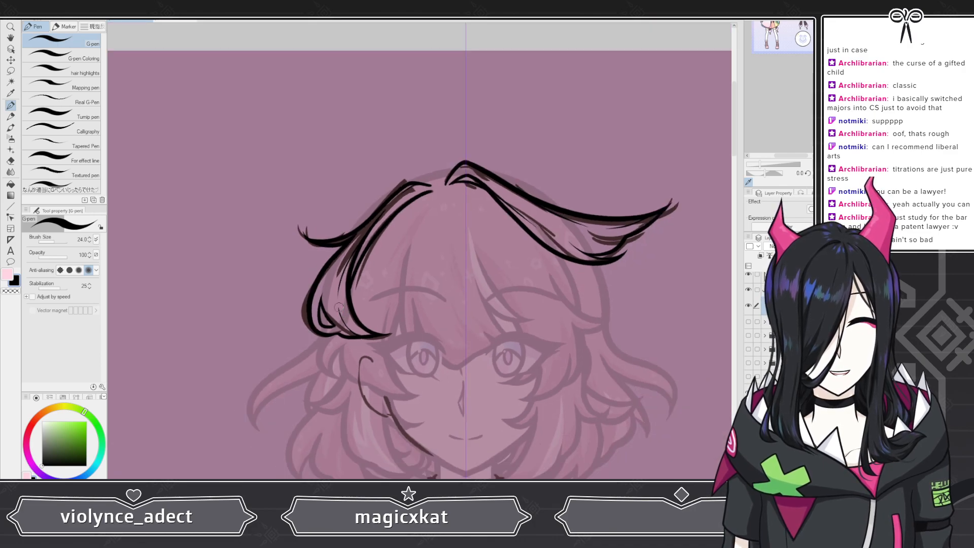
scroll(360, 361, up, 2)
scroll(324, 321, down, 1)
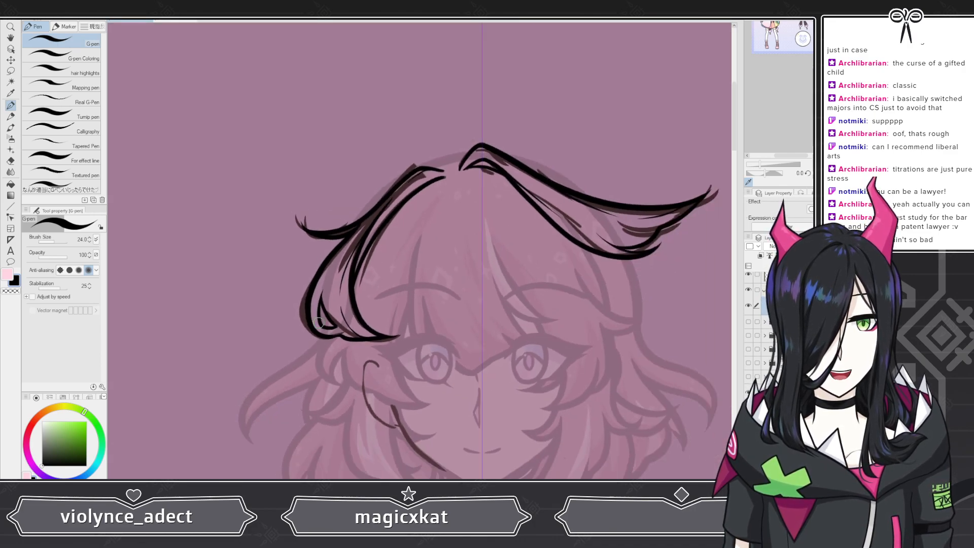
scroll(325, 321, up, 1)
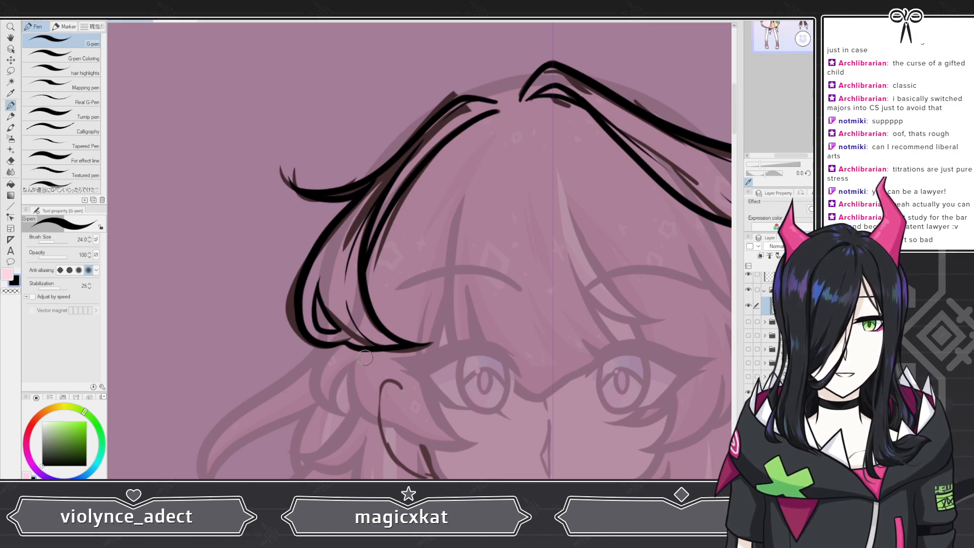
scroll(343, 293, down, 2)
scroll(343, 294, up, 5)
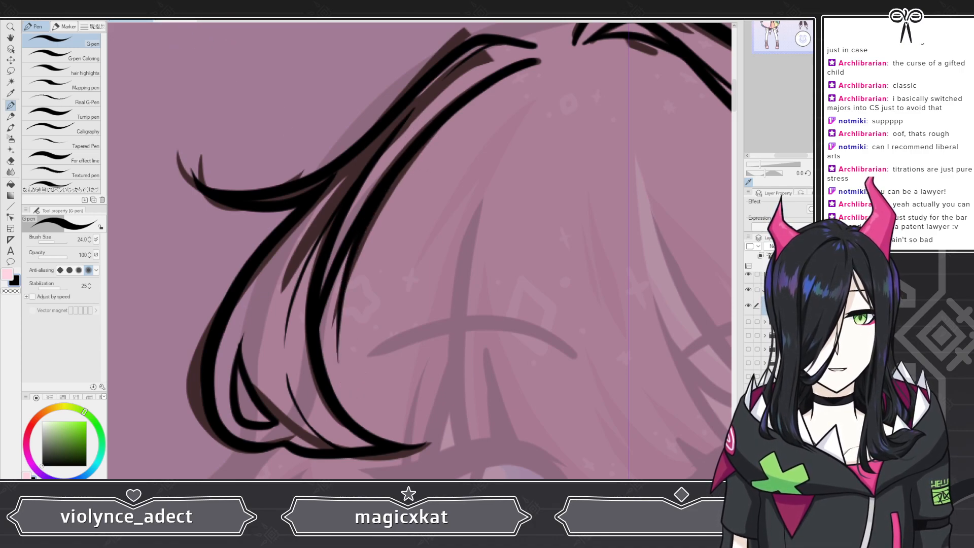
drag(384, 193, 335, 374)
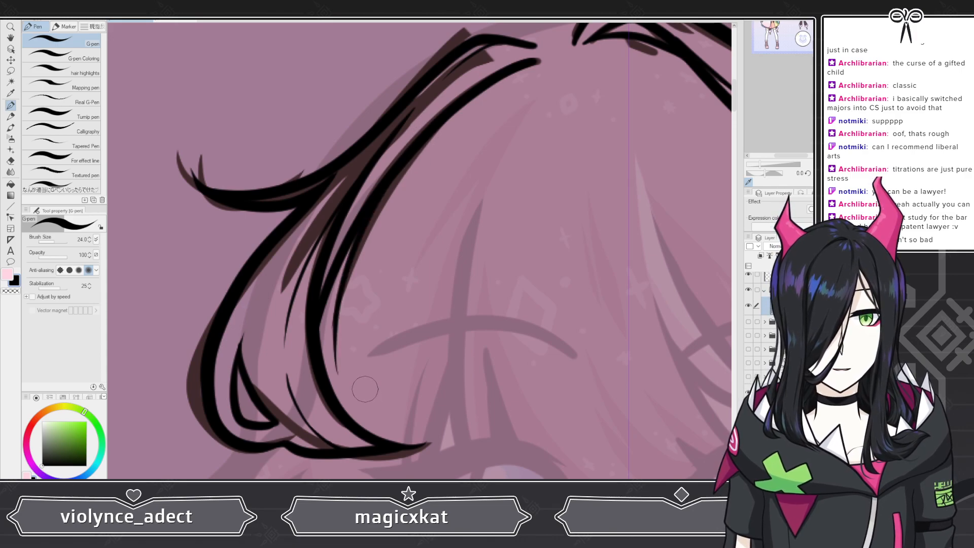
scroll(323, 288, down, 3)
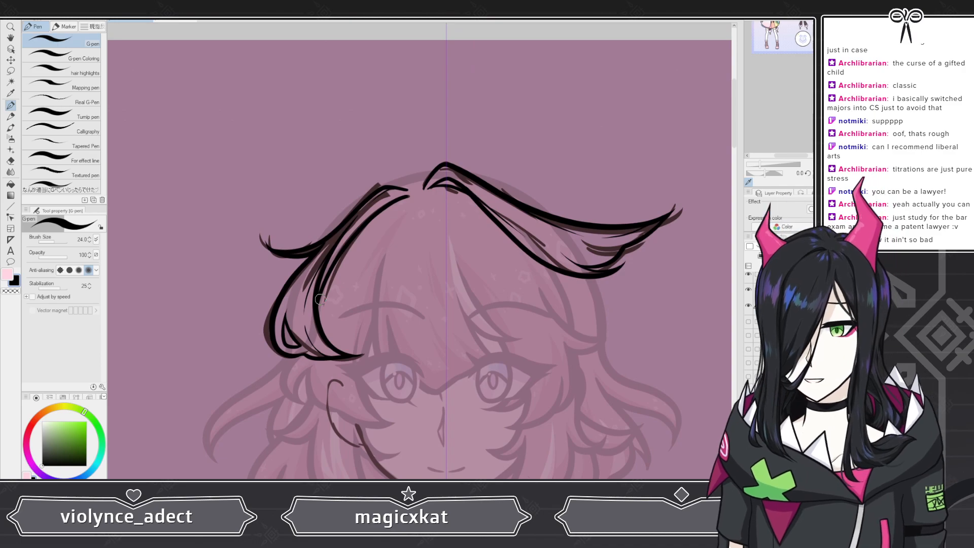
scroll(320, 299, down, 2)
scroll(446, 304, up, 5)
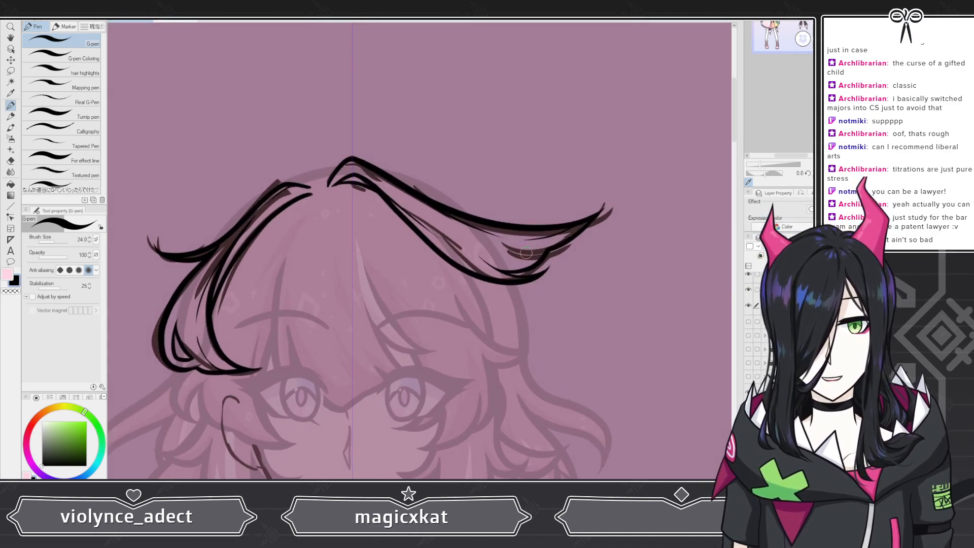
scroll(523, 284, down, 2)
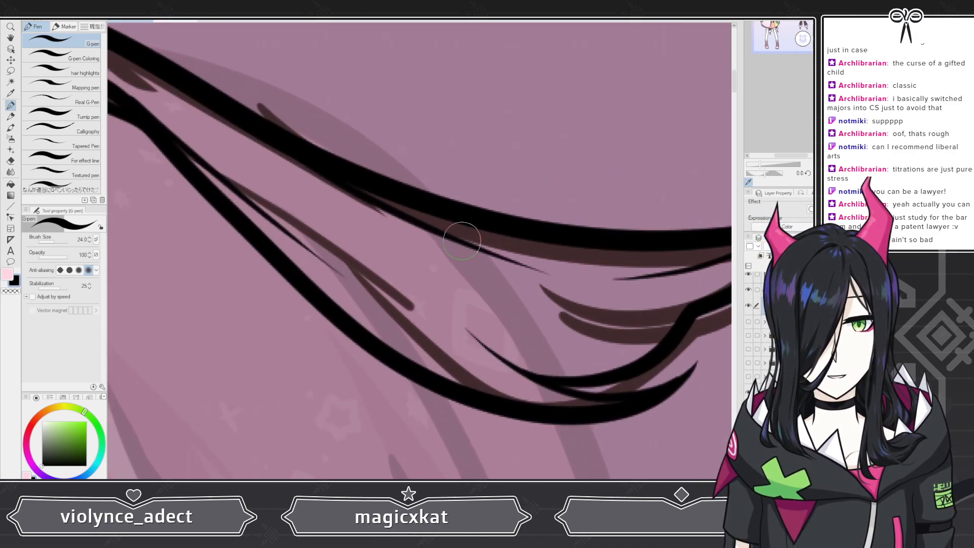
scroll(590, 301, up, 2)
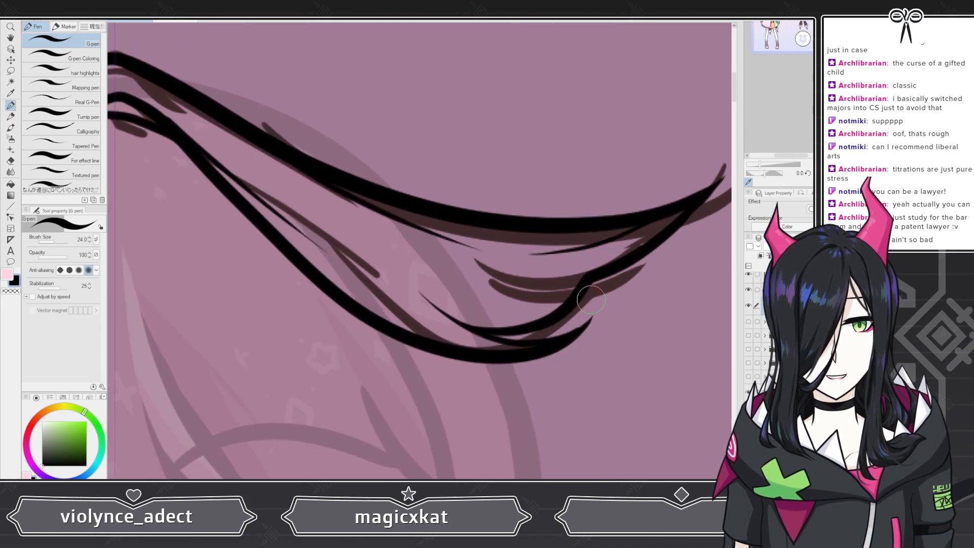
scroll(588, 301, down, 3)
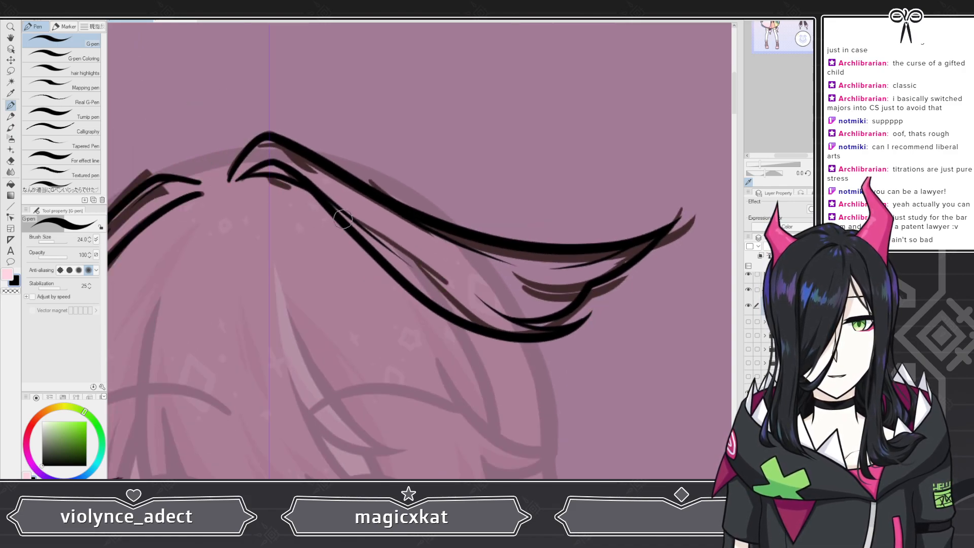
scroll(617, 311, up, 3)
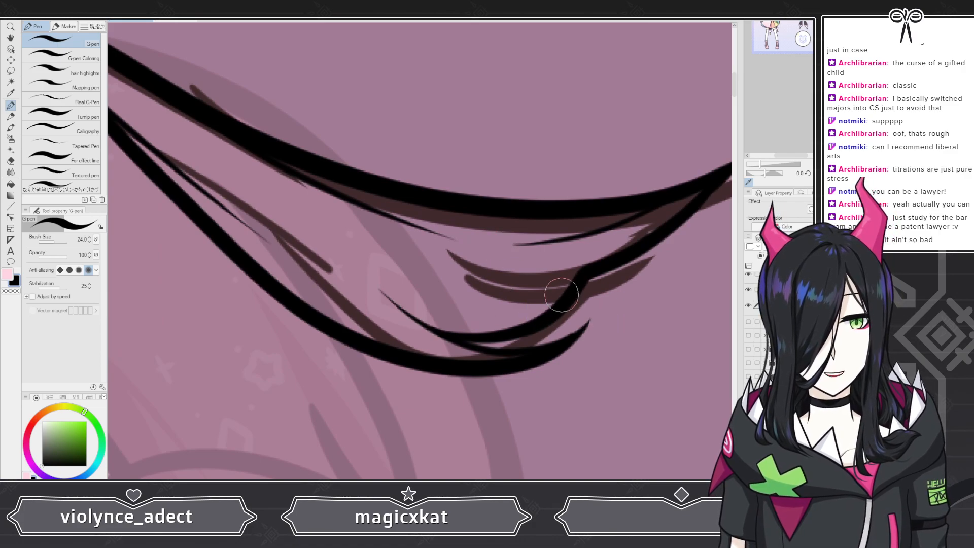
Step: Ink a short inner strand along the lower edge of the right bangs and undo it
mouse_move(577, 286)
mouse_down()
mouse_move(540, 307)
mouse_move(408, 309)
mouse_up()
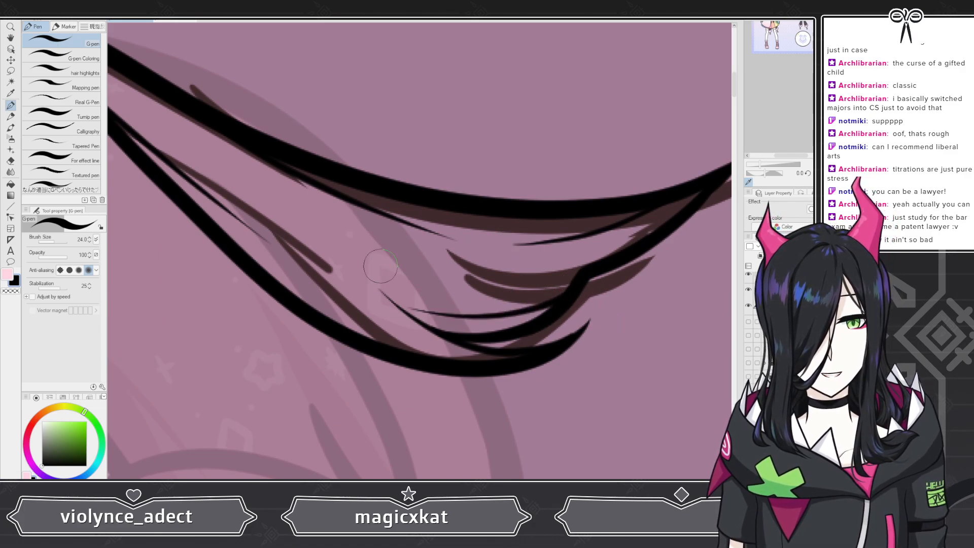
key(ctrl+z)
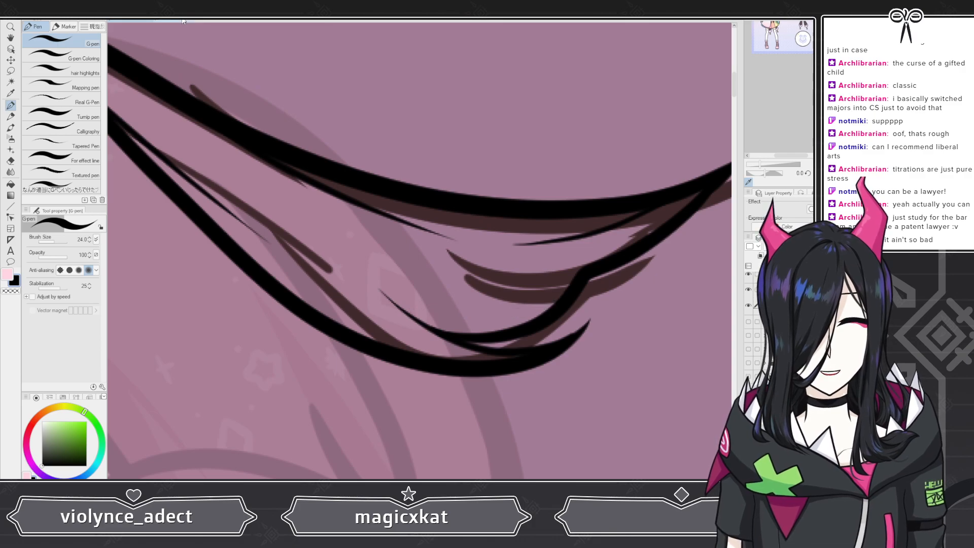
scroll(557, 218, down, 3)
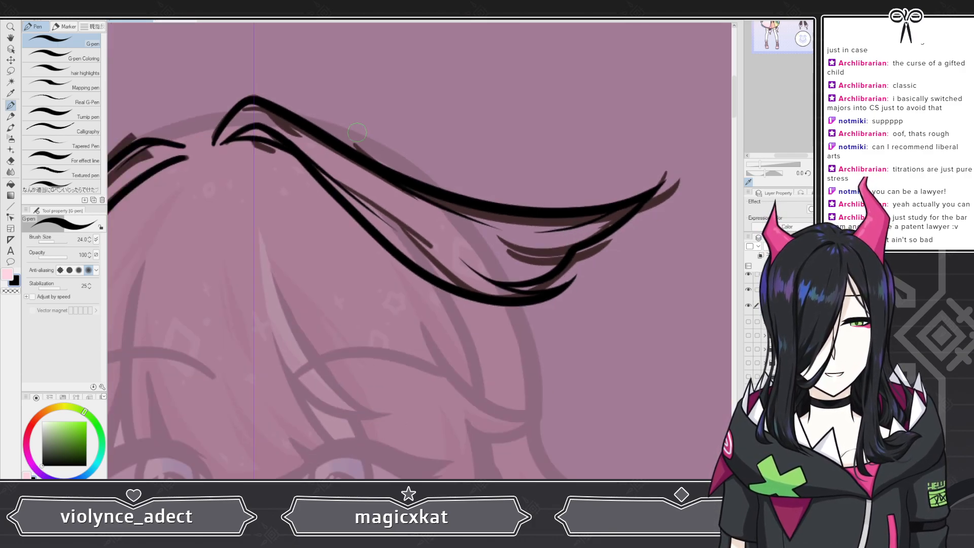
scroll(327, 136, down, 2)
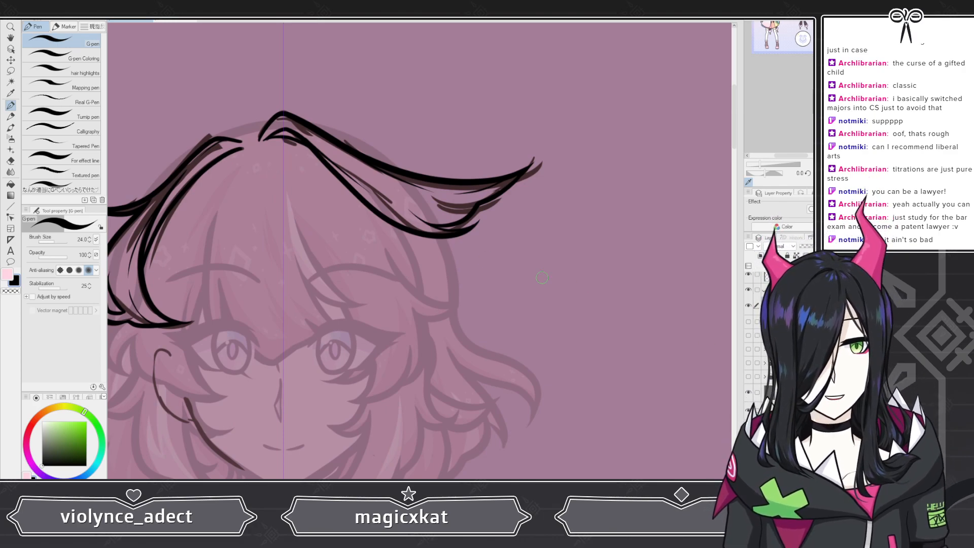
scroll(264, 158, down, 3)
scroll(273, 259, up, 4)
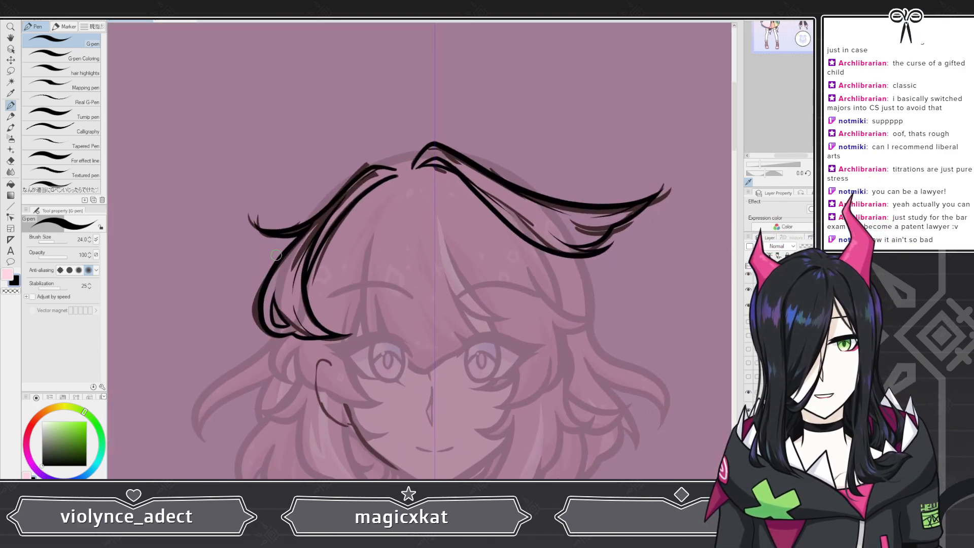
scroll(272, 259, down, 1)
scroll(272, 259, up, 1)
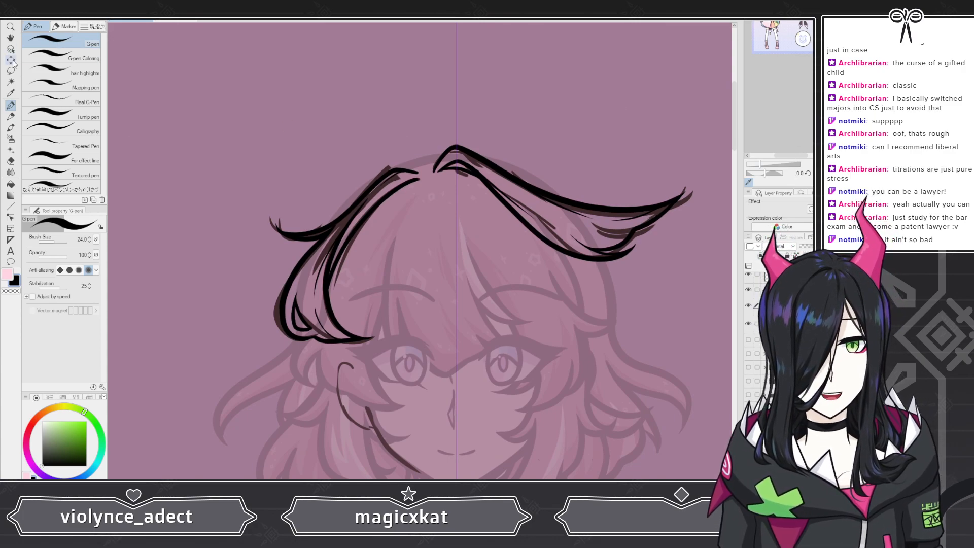
key(m)
mouse_move(419, 201)
mouse_down()
mouse_move(427, 161)
mouse_move(350, 149)
mouse_move(272, 217)
mouse_move(238, 294)
mouse_move(421, 200)
mouse_up()
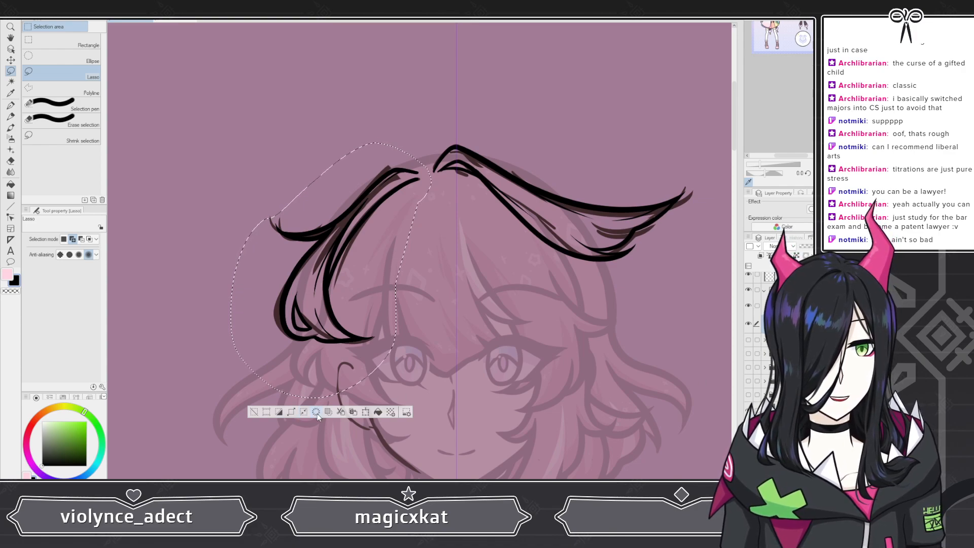
click(254, 411)
Step: Toggle two layers' visibility off and on and select the lineart layer
click(749, 305)
click(748, 306)
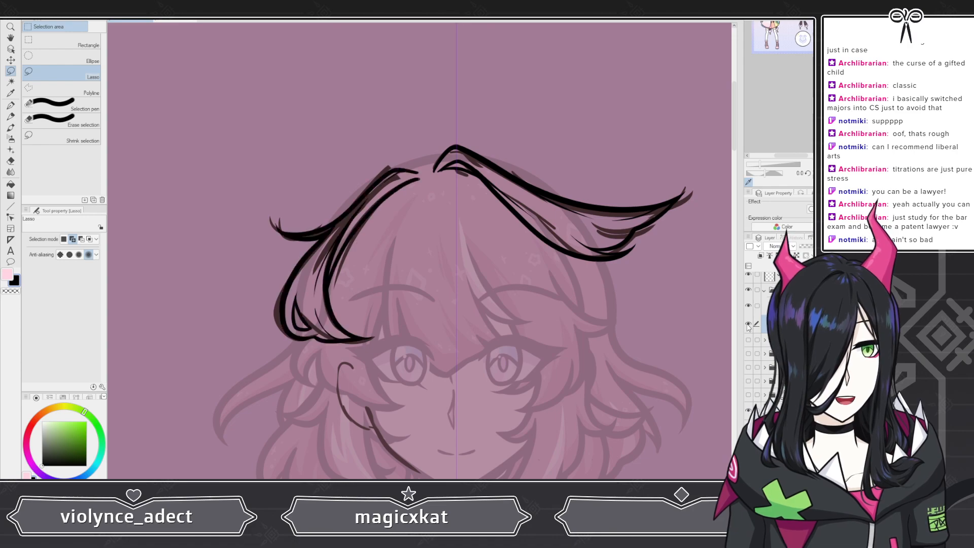
click(749, 323)
click(748, 323)
click(786, 306)
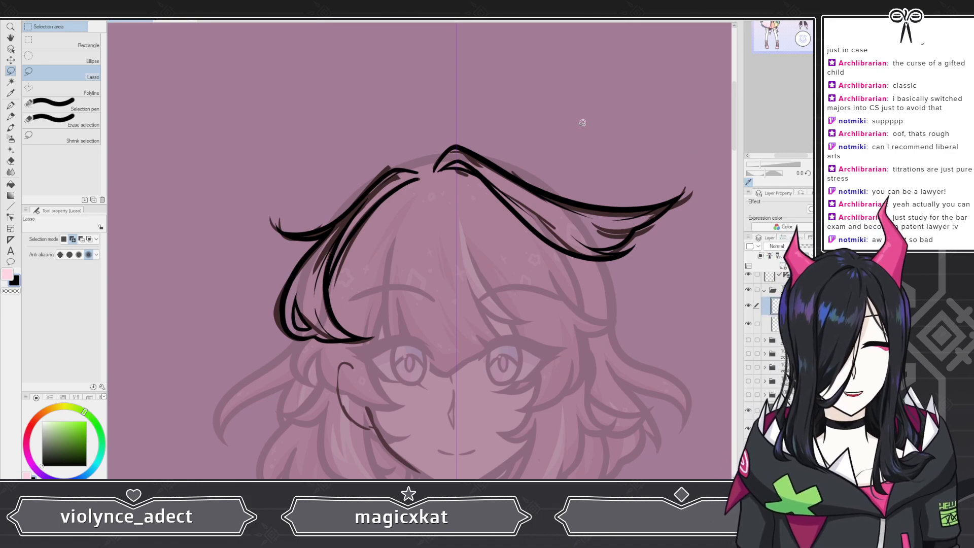
Step: Nudge the lineart layer slightly to the right with the Move layer tool
scroll(457, 148, down, 5)
scroll(457, 148, up, 6)
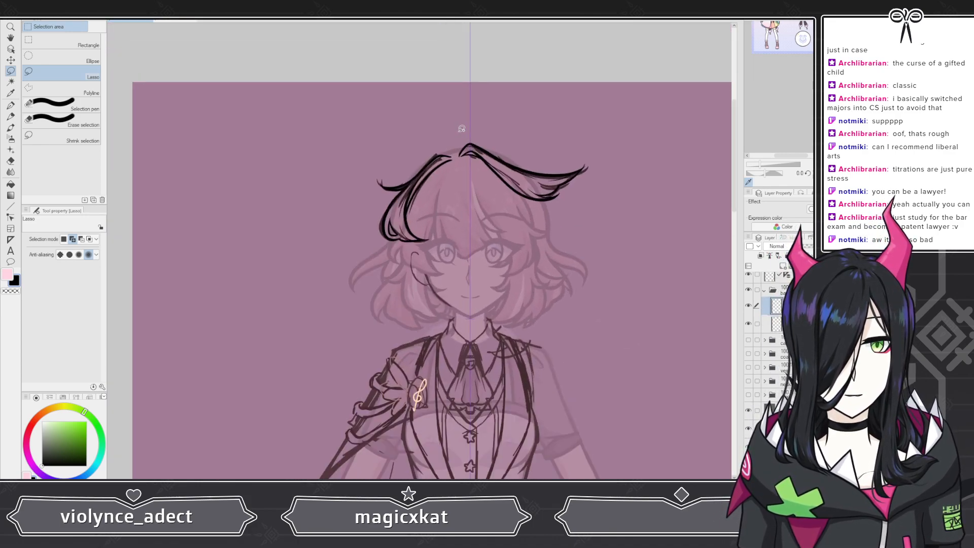
scroll(455, 166, down, 6)
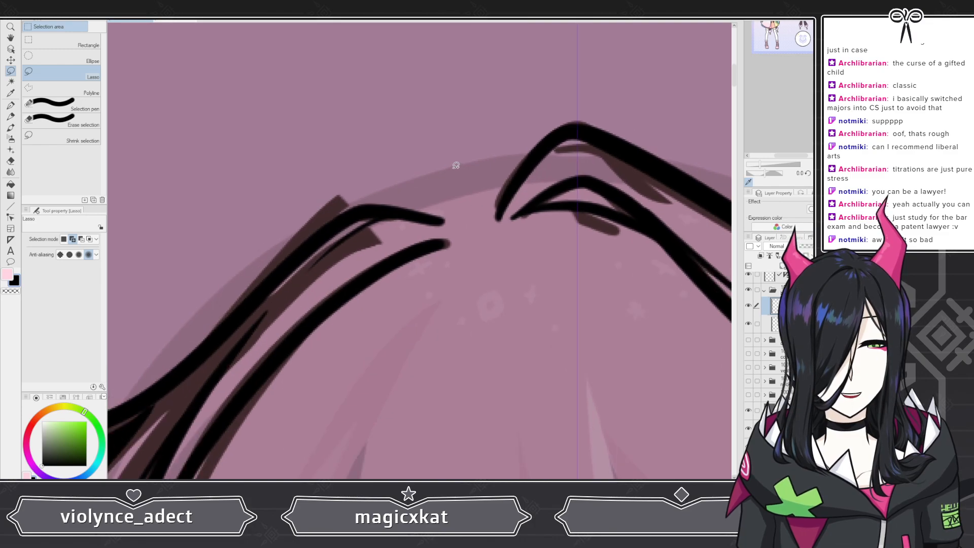
scroll(417, 143, up, 6)
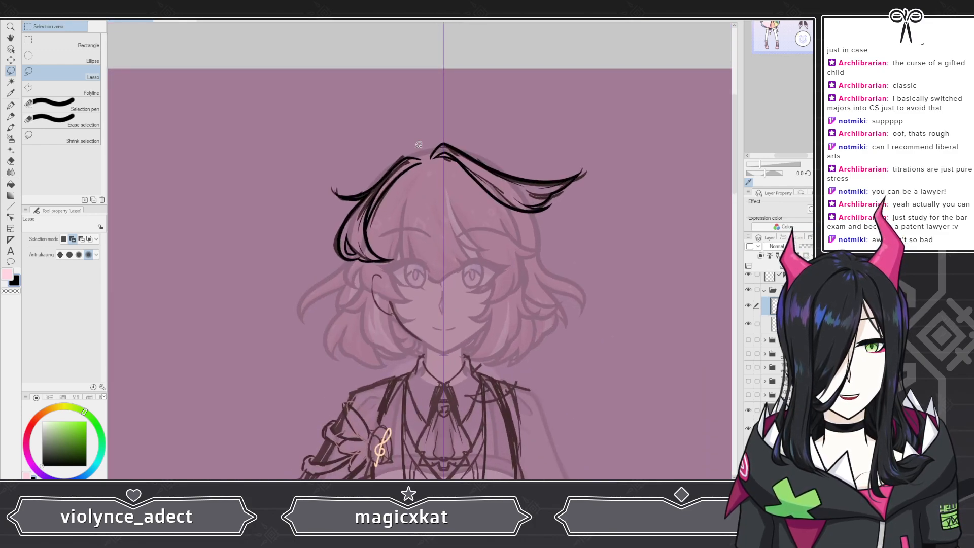
click(11, 61)
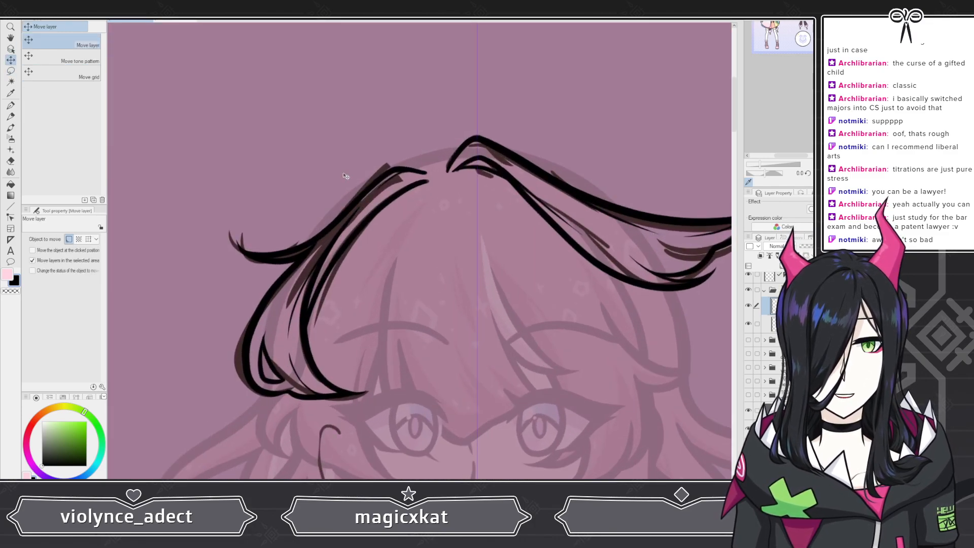
drag(362, 178, 370, 177)
Step: Erase the overlapping tips where the left and right bangs meet with the snap eraser
scroll(370, 177, down, 6)
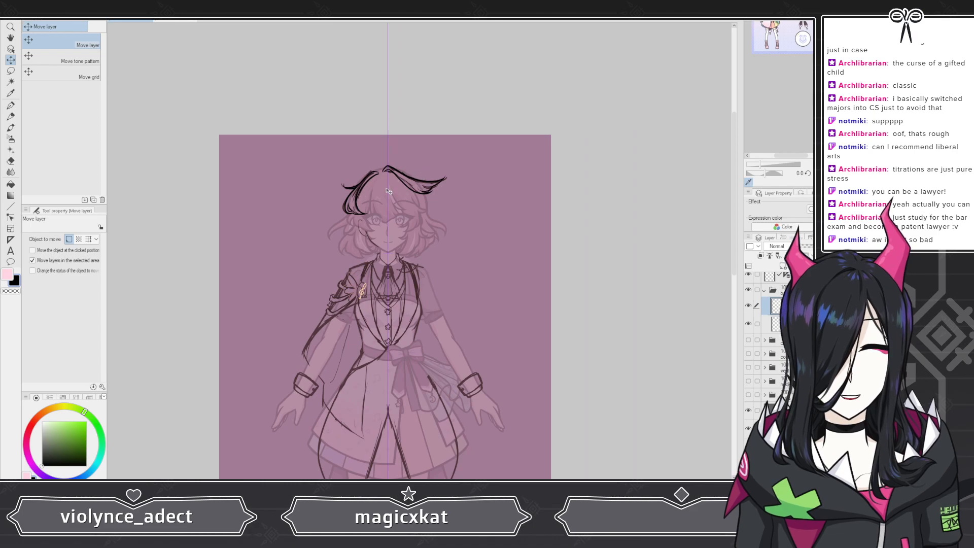
scroll(422, 176, up, 8)
scroll(402, 172, up, 4)
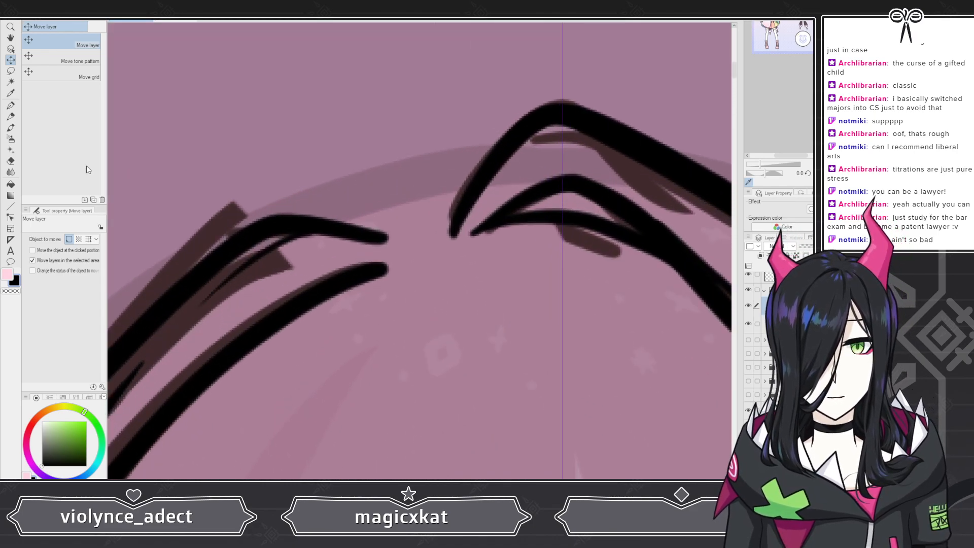
key(e)
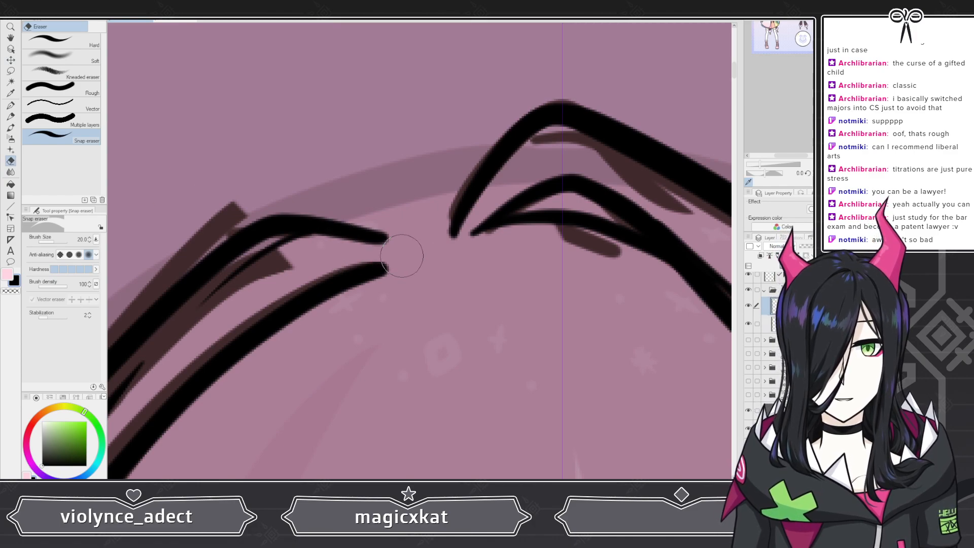
drag(341, 205, 410, 248)
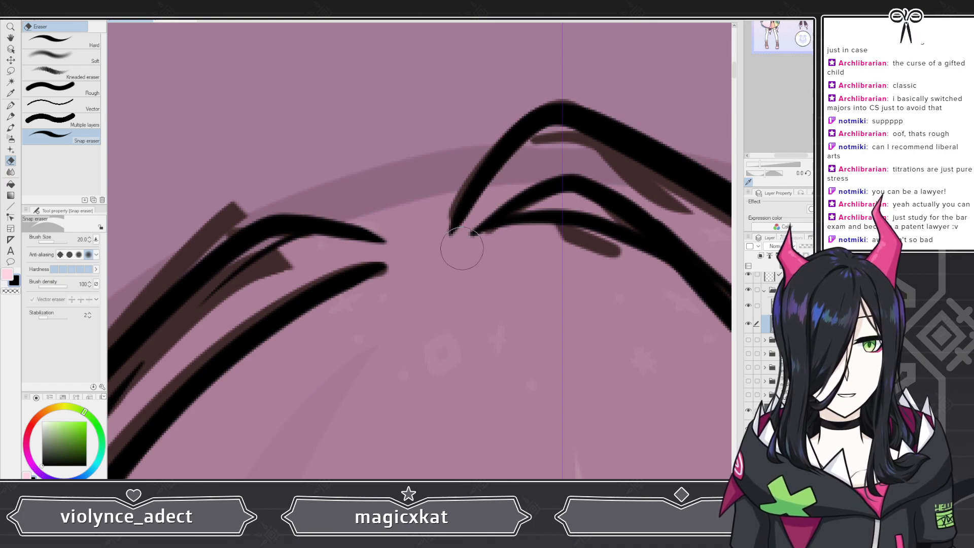
Step: Ink an upturned hook on the outer tip of the right bangs with the G-pen
scroll(472, 120, down, 2)
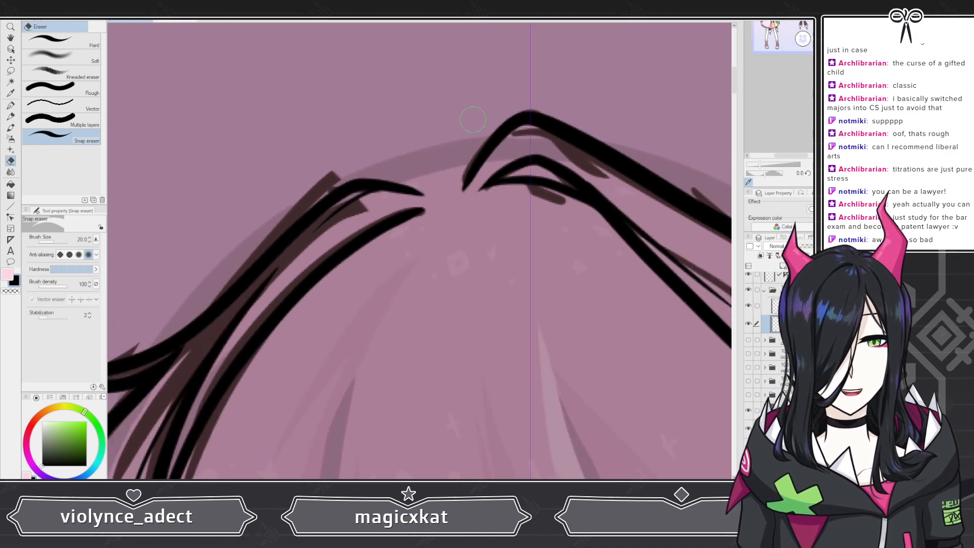
scroll(472, 120, down, 3)
scroll(477, 114, up, 4)
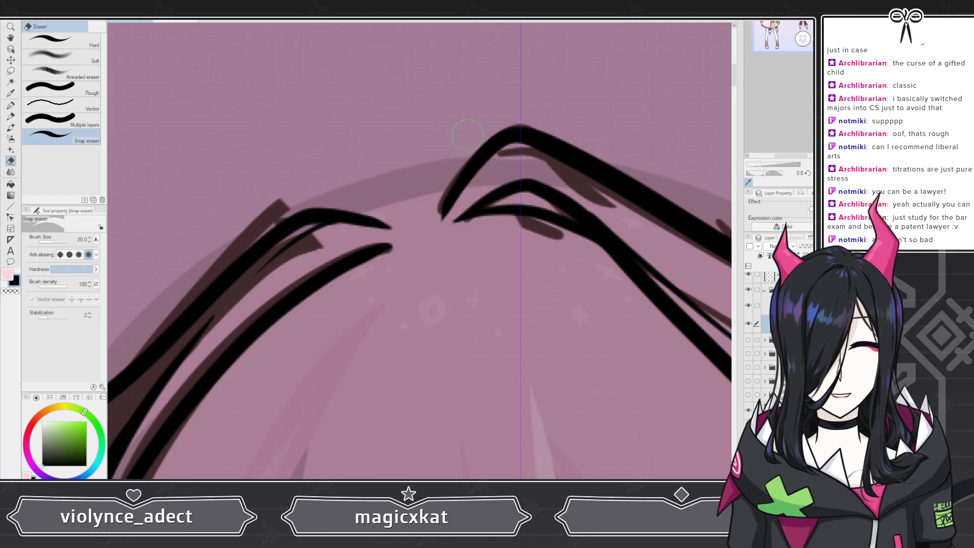
scroll(434, 159, down, 6)
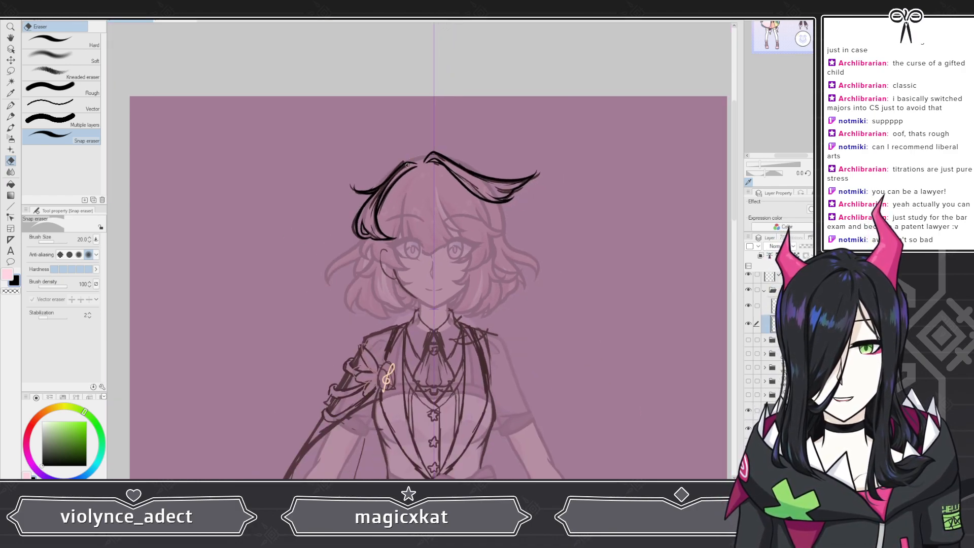
scroll(460, 164, up, 1)
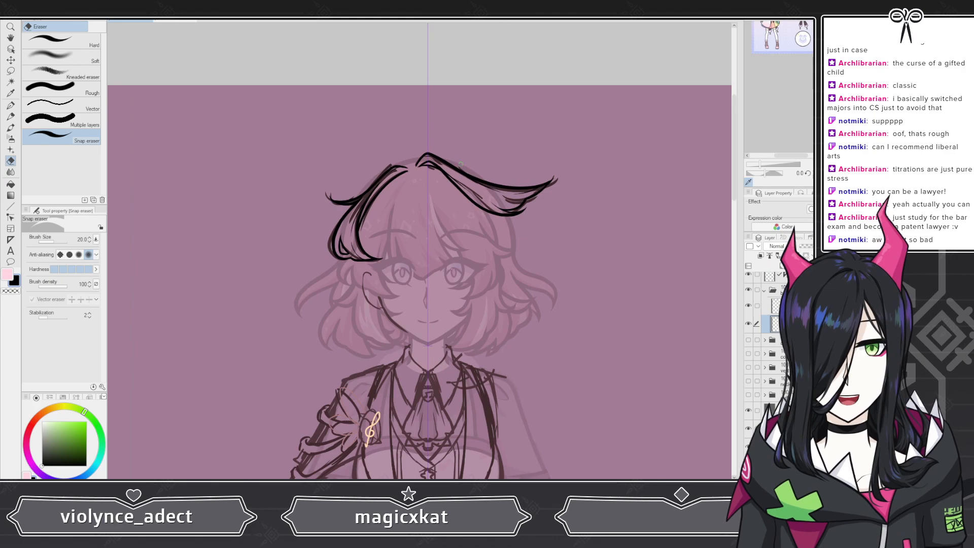
scroll(460, 164, up, 5)
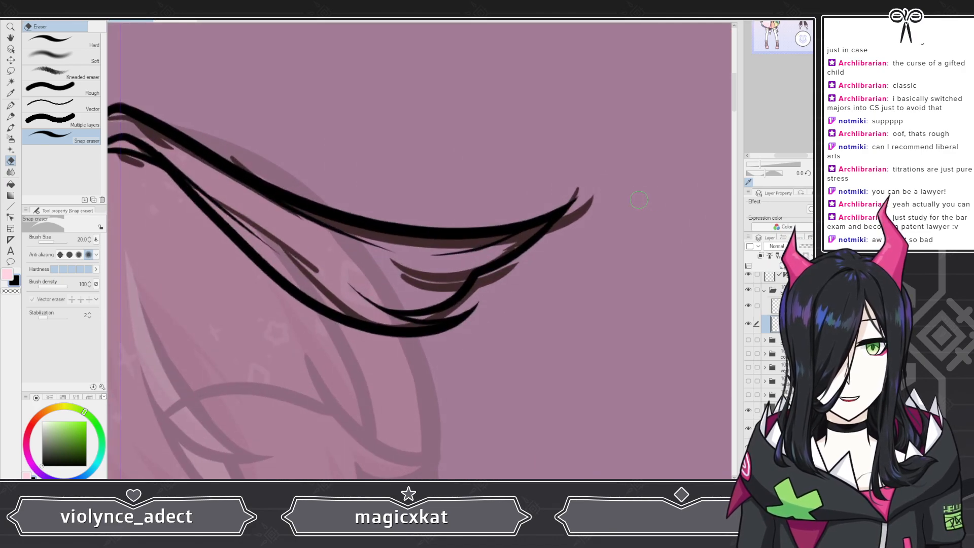
key(p)
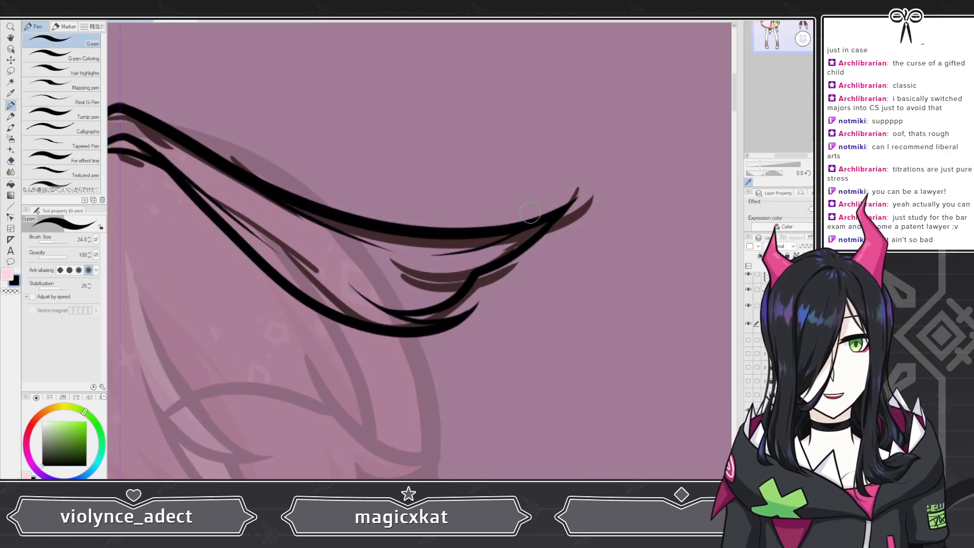
mouse_move(544, 219)
mouse_down()
mouse_move(555, 166)
mouse_move(555, 203)
mouse_up()
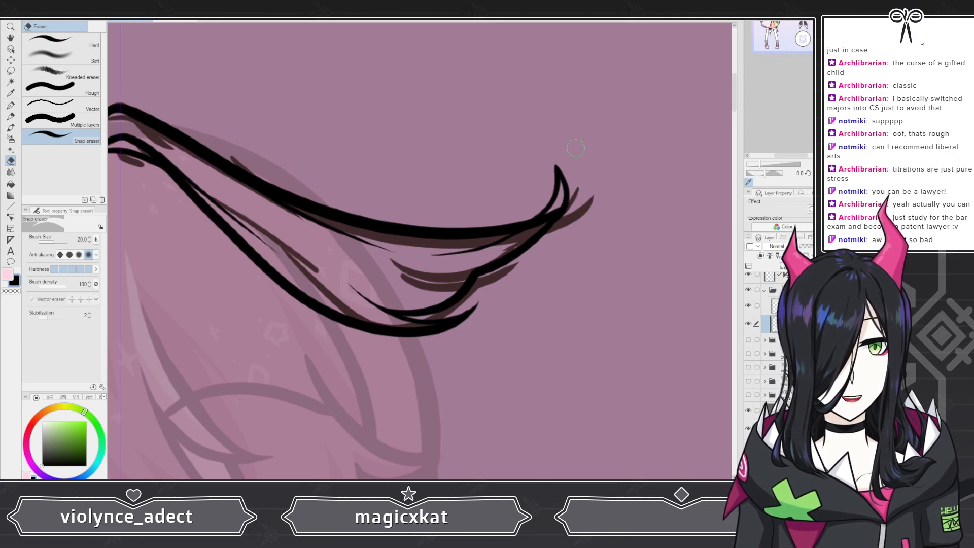
scroll(576, 148, up, 8)
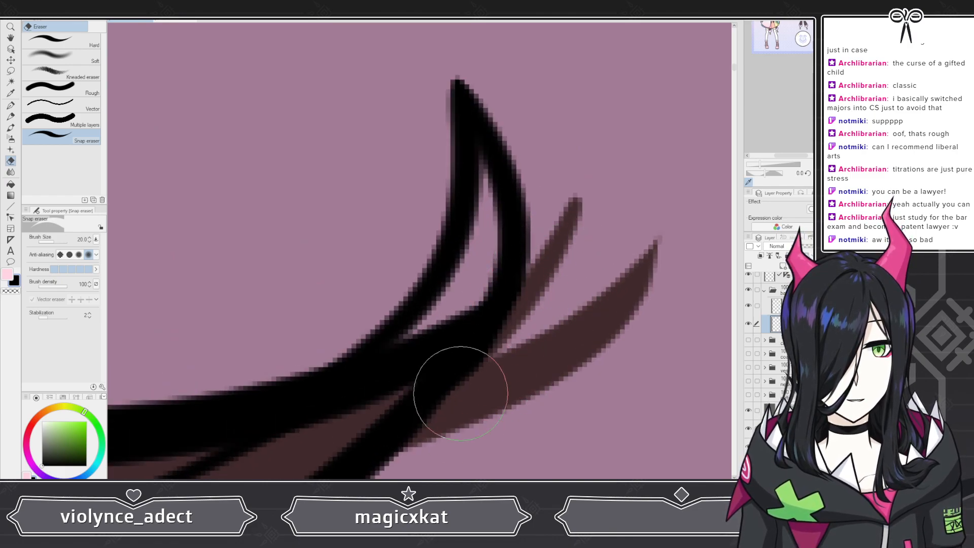
Step: Zoom out and back in to review the inked bangs against the full character sketch
scroll(547, 264, down, 5)
scroll(550, 184, down, 5)
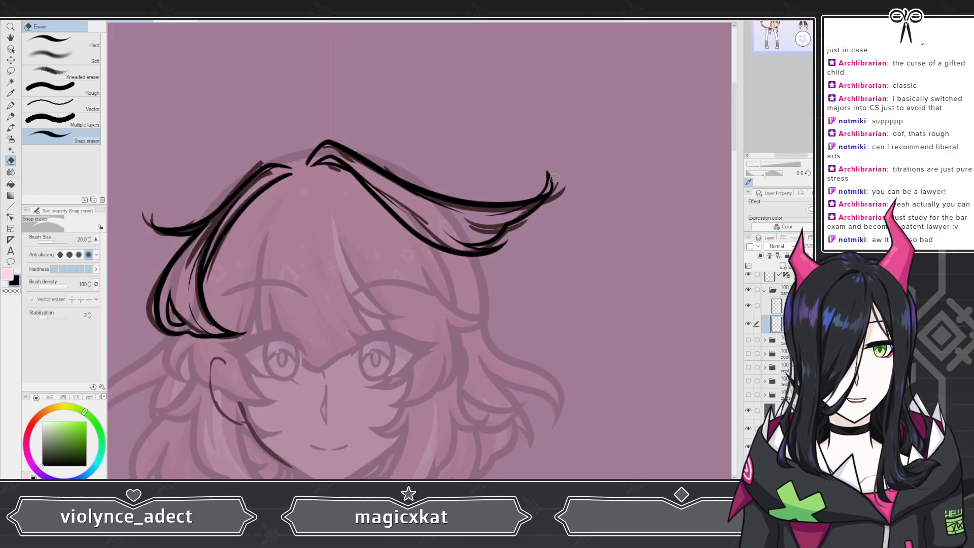
scroll(554, 177, down, 3)
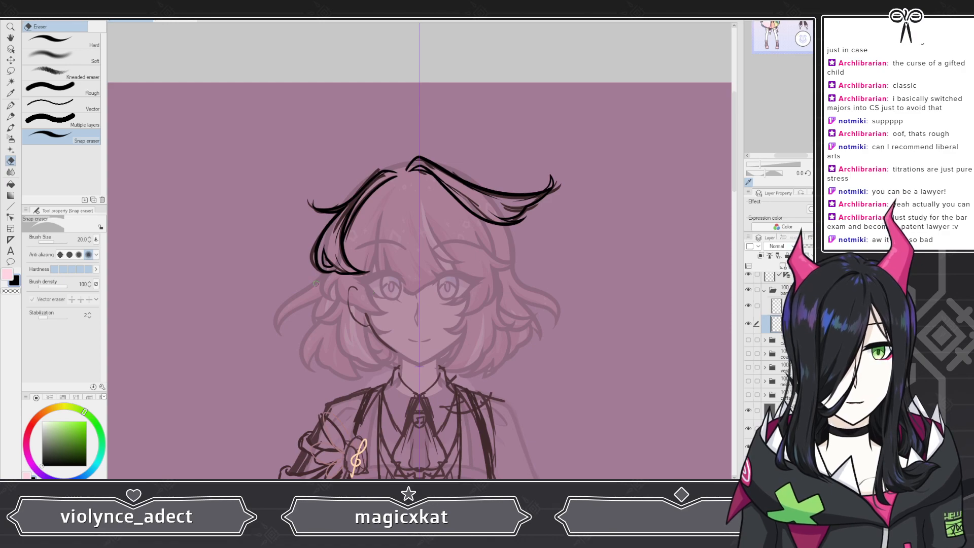
scroll(281, 206, down, 2)
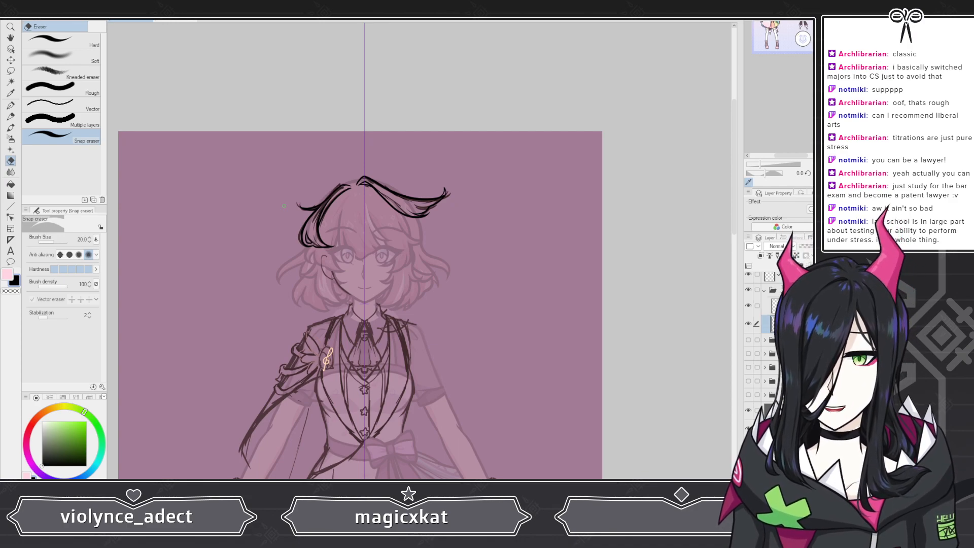
scroll(283, 206, up, 6)
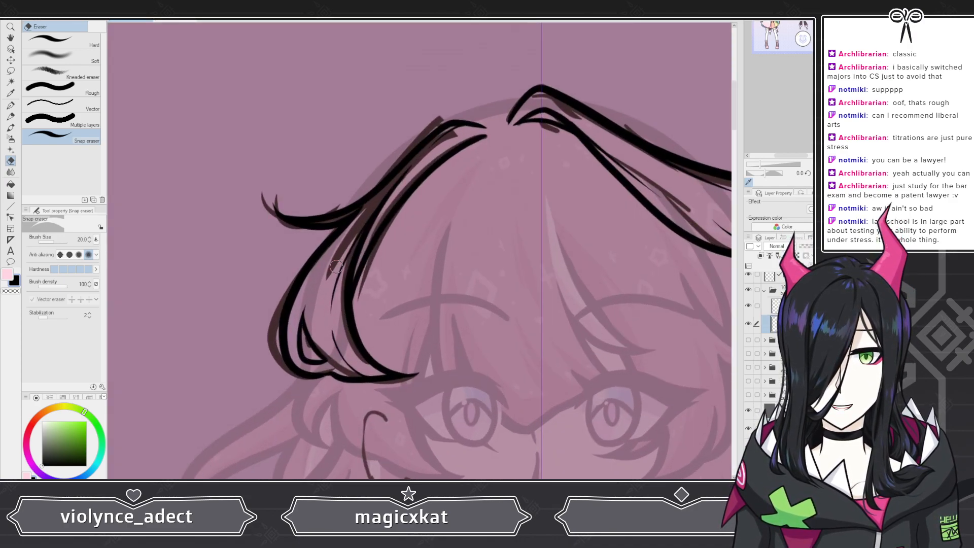
scroll(336, 266, down, 8)
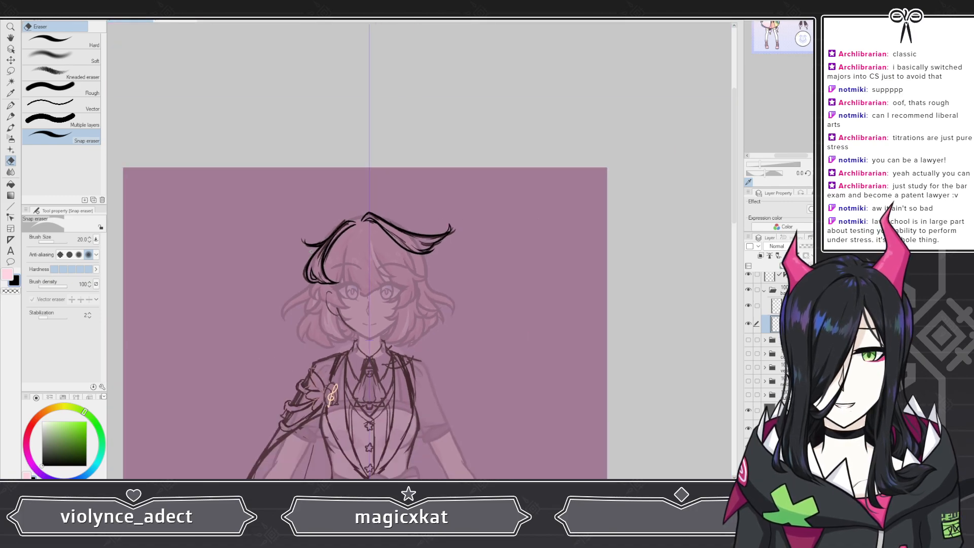
scroll(311, 252, down, 4)
scroll(311, 257, up, 3)
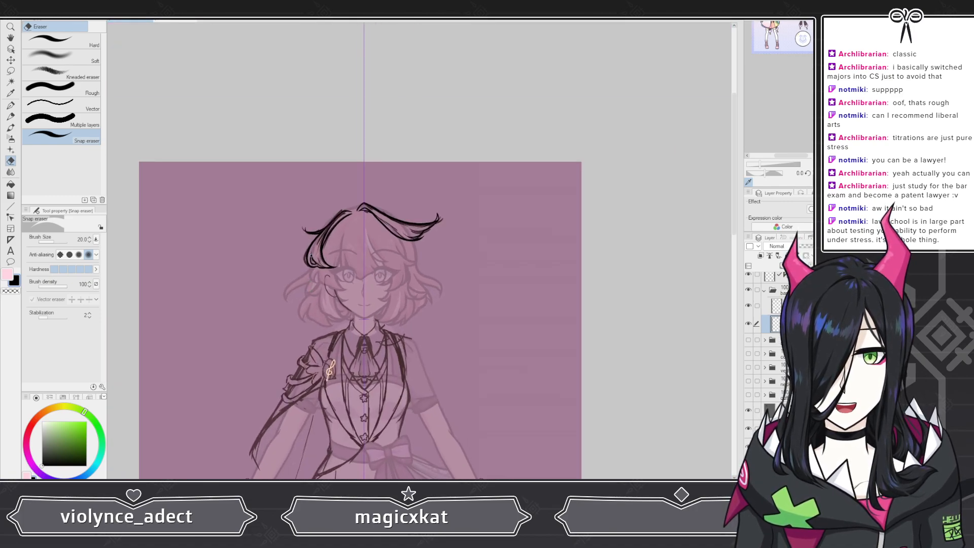
scroll(312, 254, up, 4)
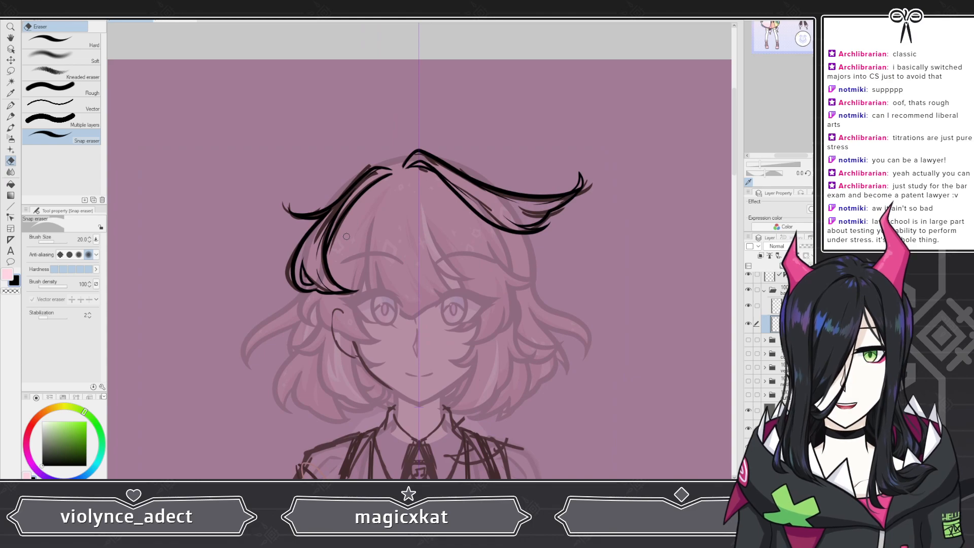
scroll(341, 215, down, 6)
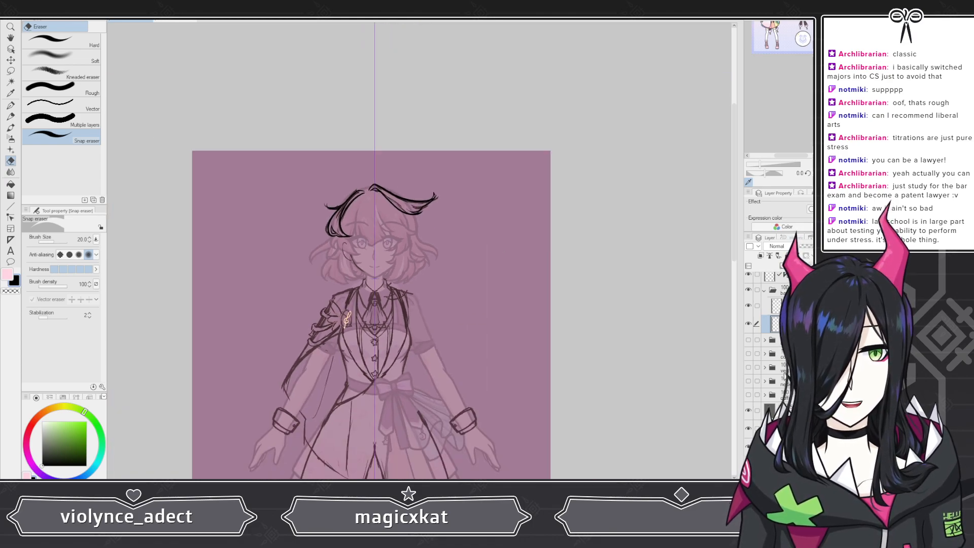
Step: Turn on visibility of the clothing lineart folders and the gray background layer
click(748, 339)
click(748, 353)
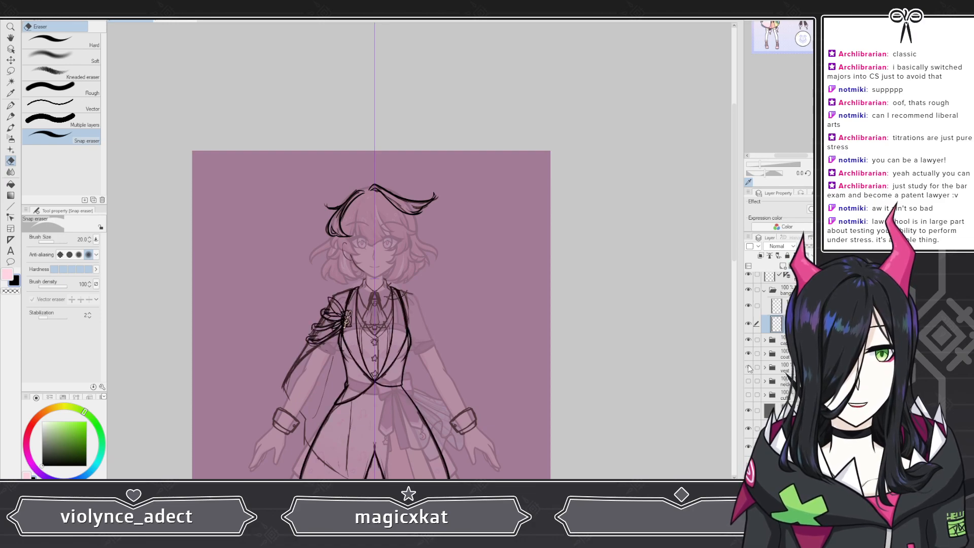
click(748, 366)
click(748, 380)
click(748, 394)
scroll(748, 394, down, 1)
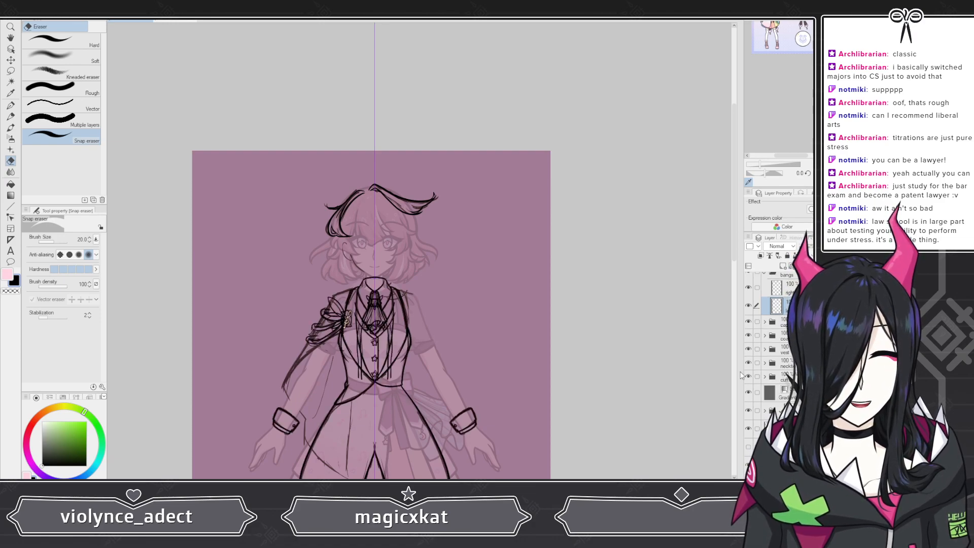
scroll(477, 354, down, 3)
scroll(749, 413, up, 1)
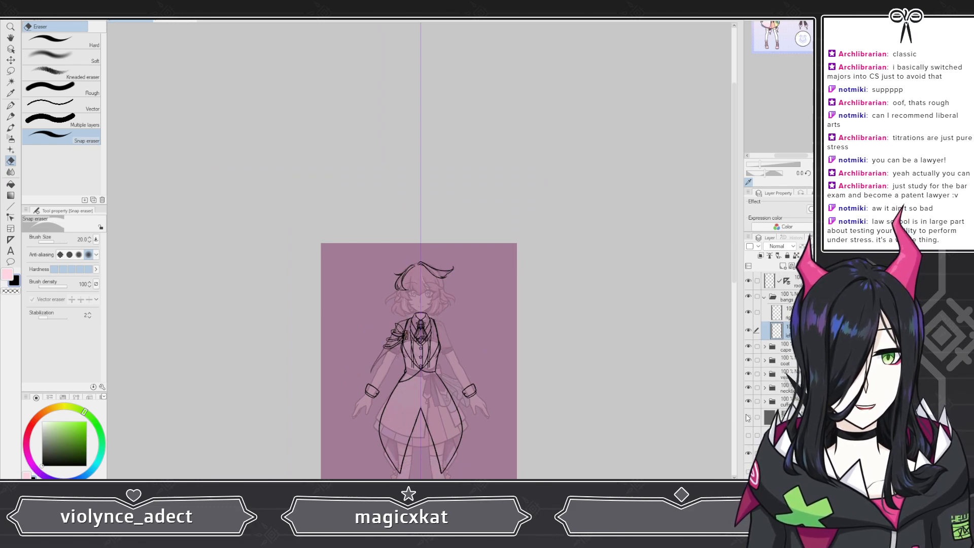
click(748, 417)
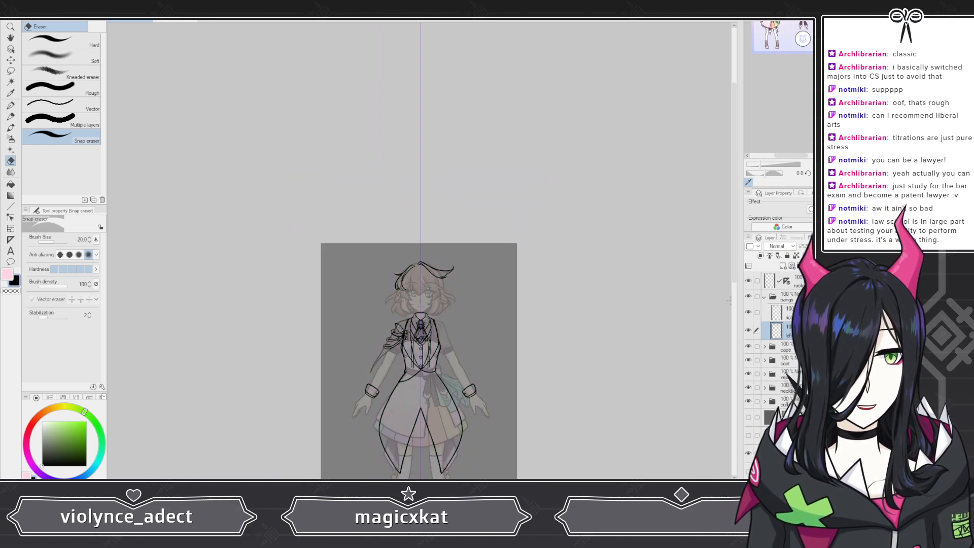
Step: Collapse the bangs folder and hide the bangs, cape, coat and necklace folders
click(764, 297)
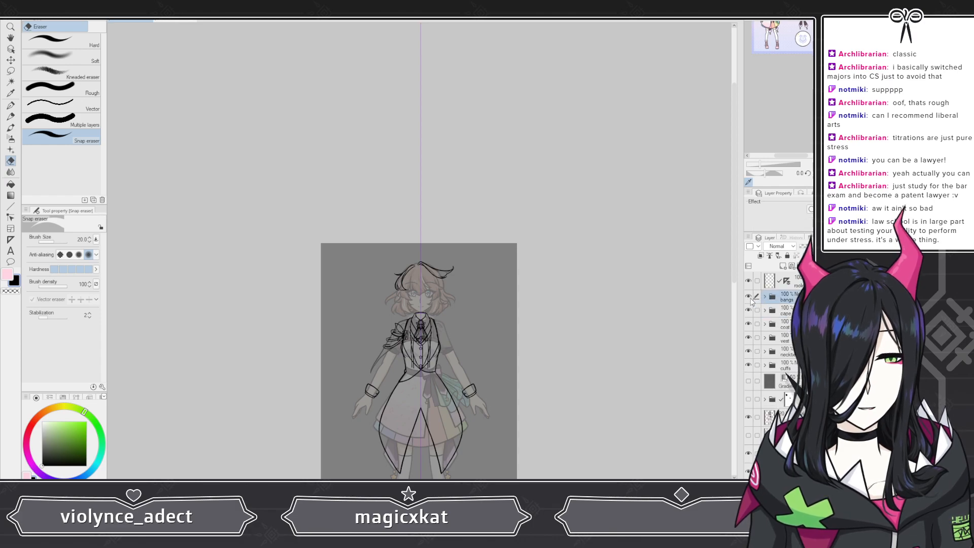
click(748, 297)
click(748, 311)
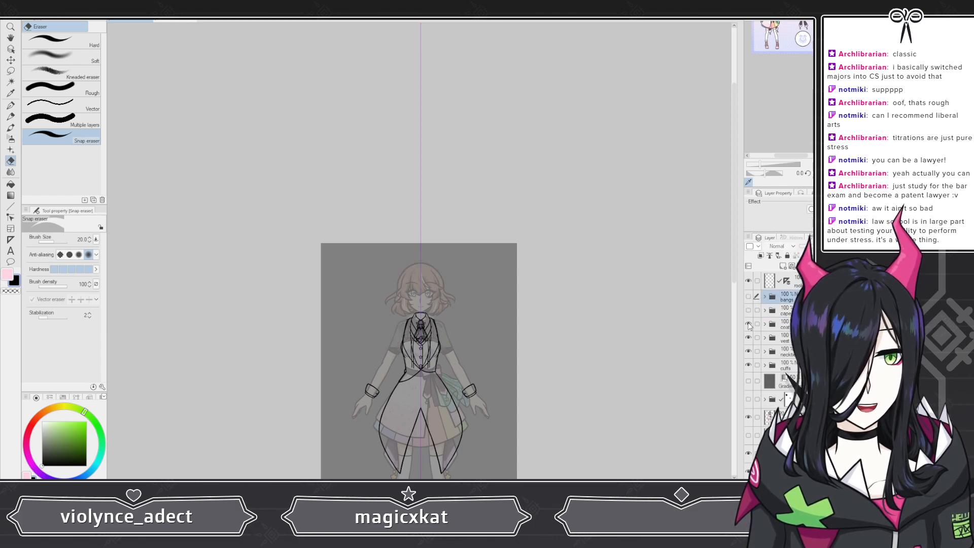
click(748, 324)
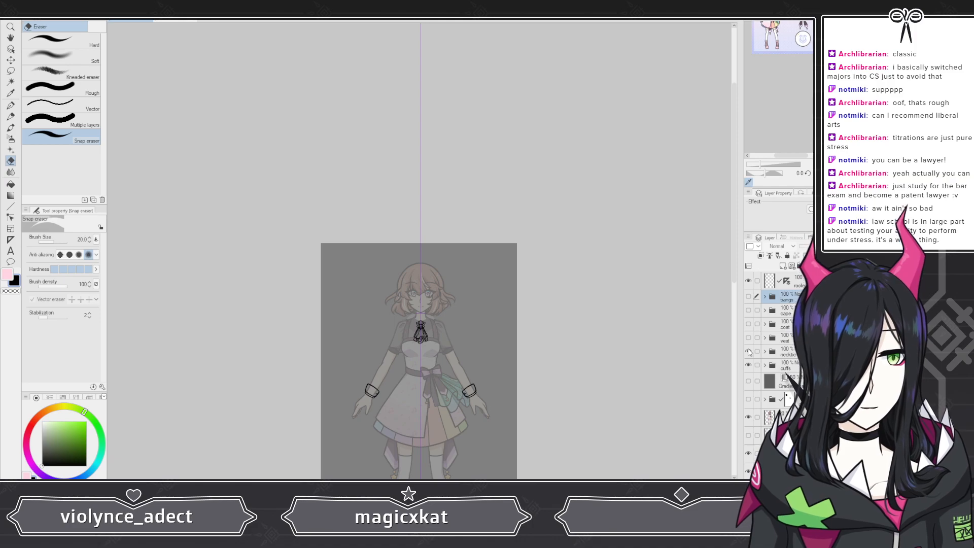
click(748, 351)
Step: Add a new layer inside the cuffs folder and switch to the G-pen Coloring brush
click(764, 366)
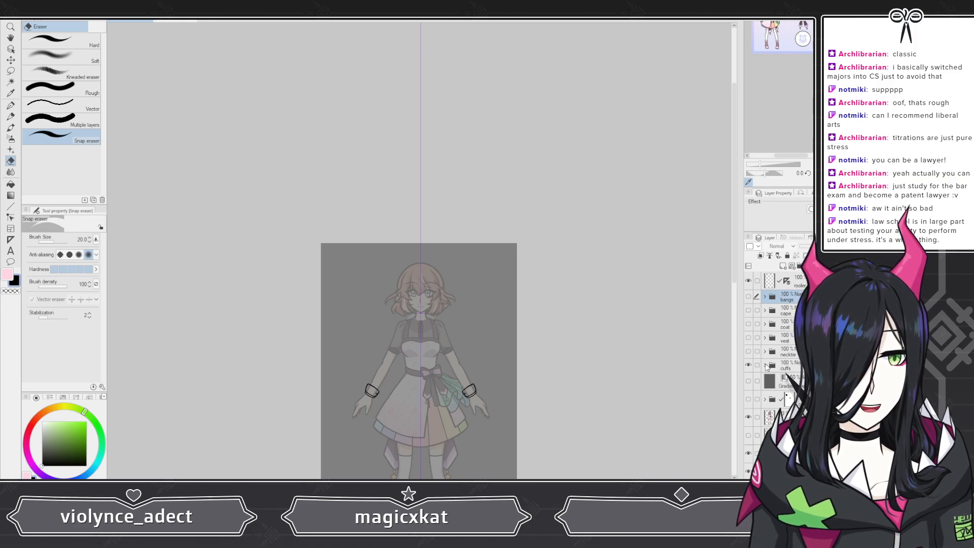
click(784, 398)
key(ctrl+shift+n)
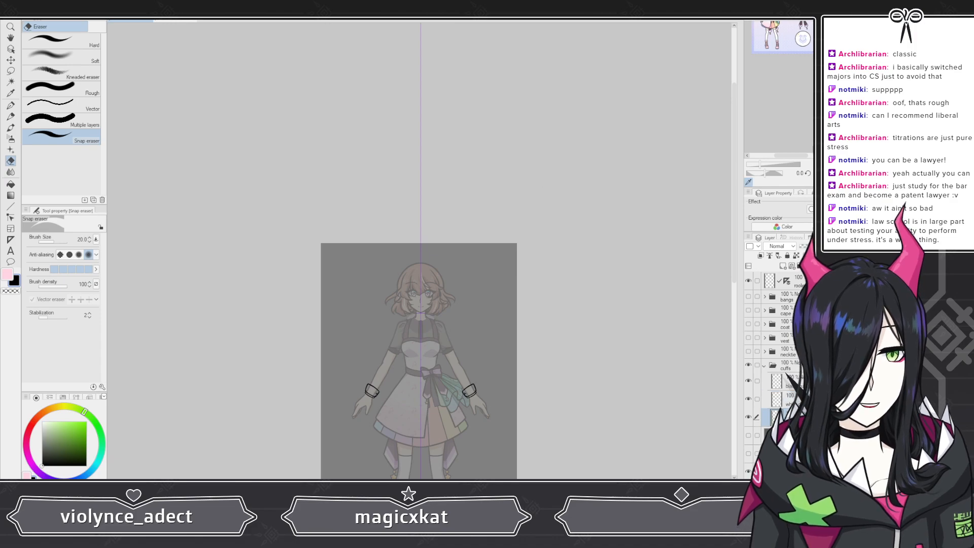
click(10, 105)
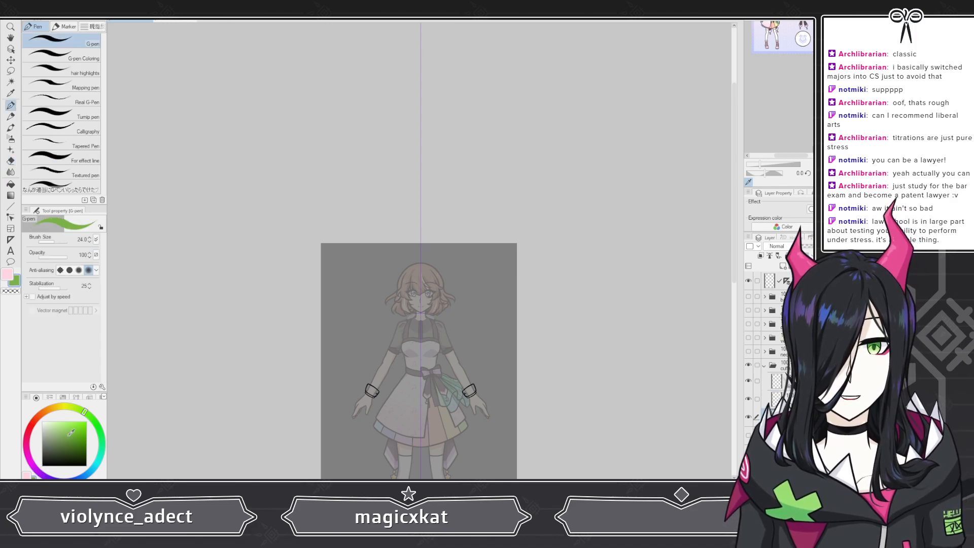
click(87, 60)
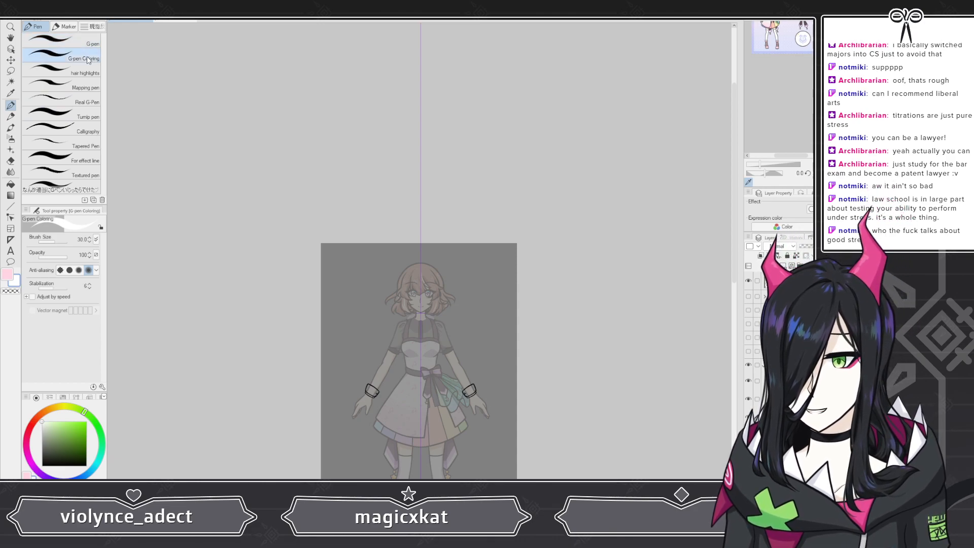
Step: Fill the lower band of the left wrist cuff with white on the new cuffs layer
scroll(315, 365, up, 1)
scroll(375, 403, up, 8)
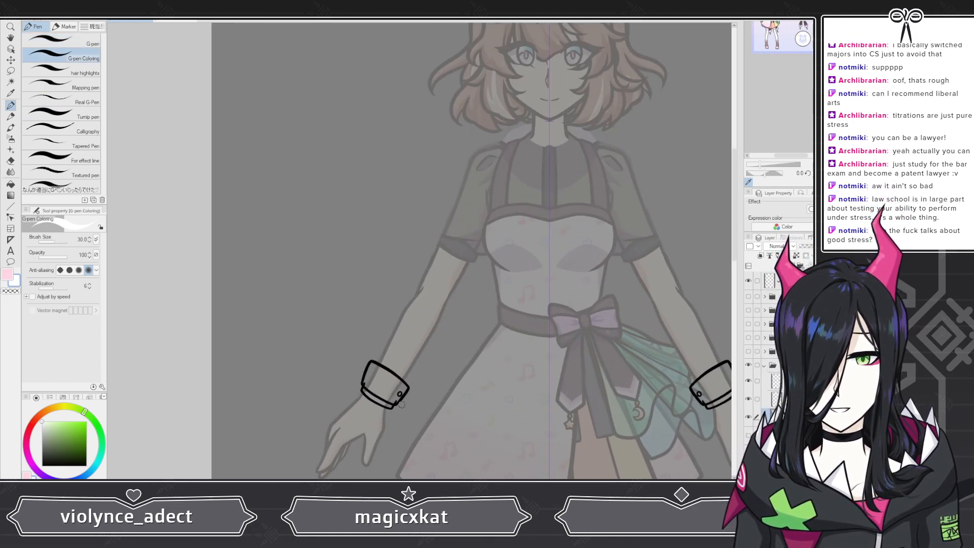
scroll(374, 415, up, 5)
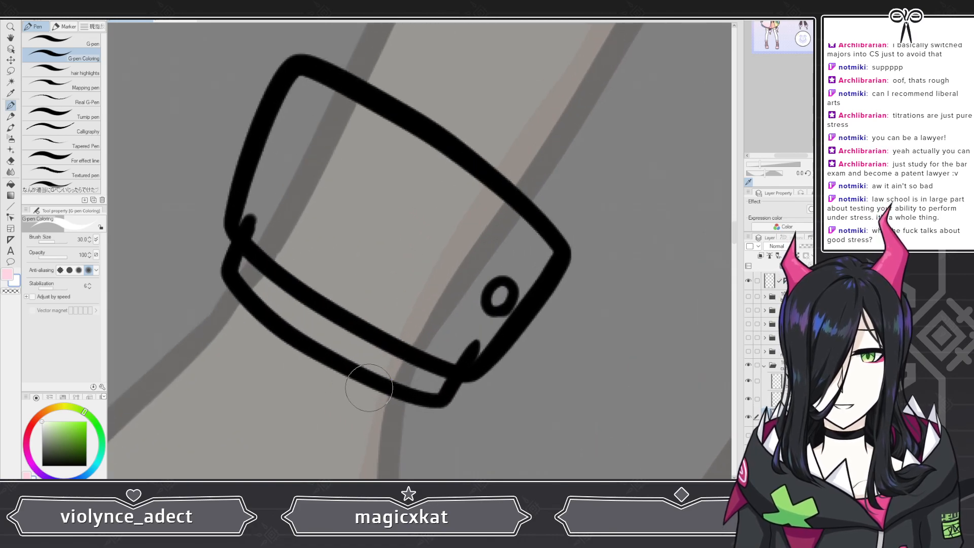
mouse_move(242, 241)
mouse_down()
mouse_move(274, 245)
mouse_move(270, 233)
mouse_move(252, 267)
mouse_move(287, 305)
mouse_move(305, 310)
mouse_move(287, 237)
mouse_move(452, 340)
mouse_move(433, 376)
mouse_move(307, 313)
mouse_up()
drag(371, 330, 405, 337)
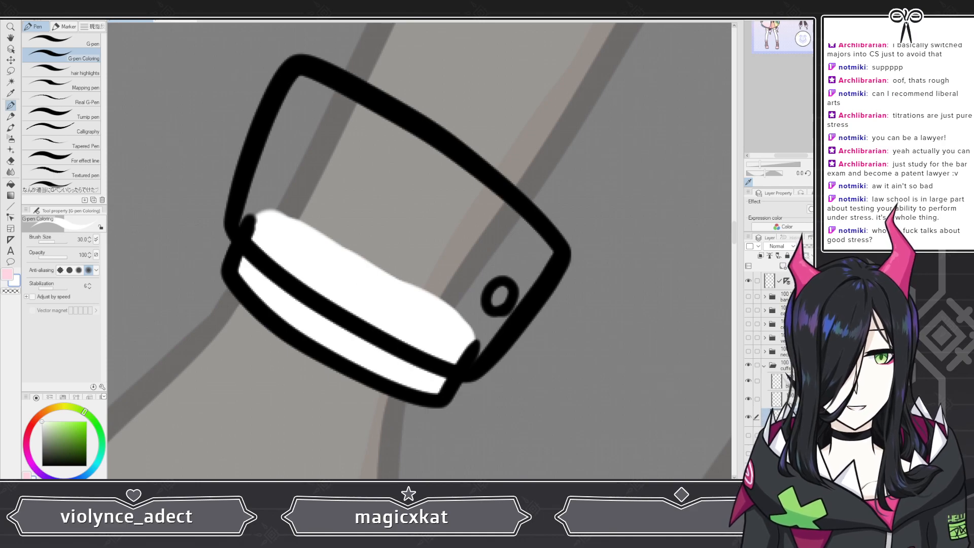
Step: Show the sketch and coat lineart layers to check the cuffs against the rest of the outfit
click(791, 381)
click(783, 399)
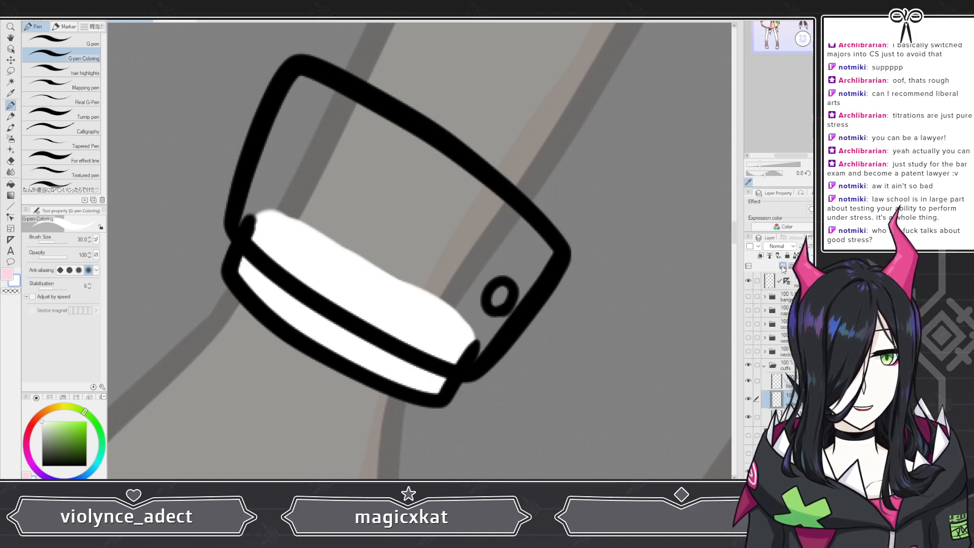
scroll(451, 223, down, 5)
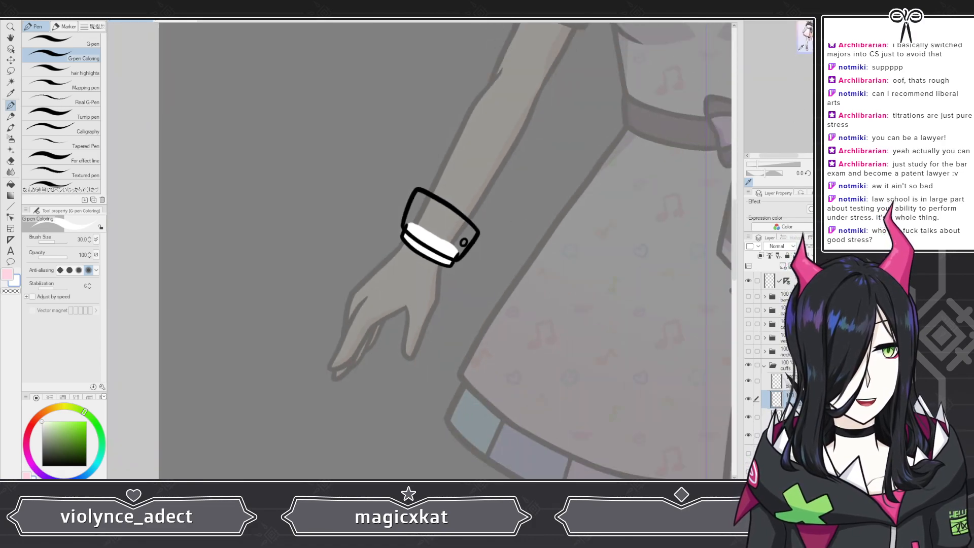
scroll(805, 61, up, 10)
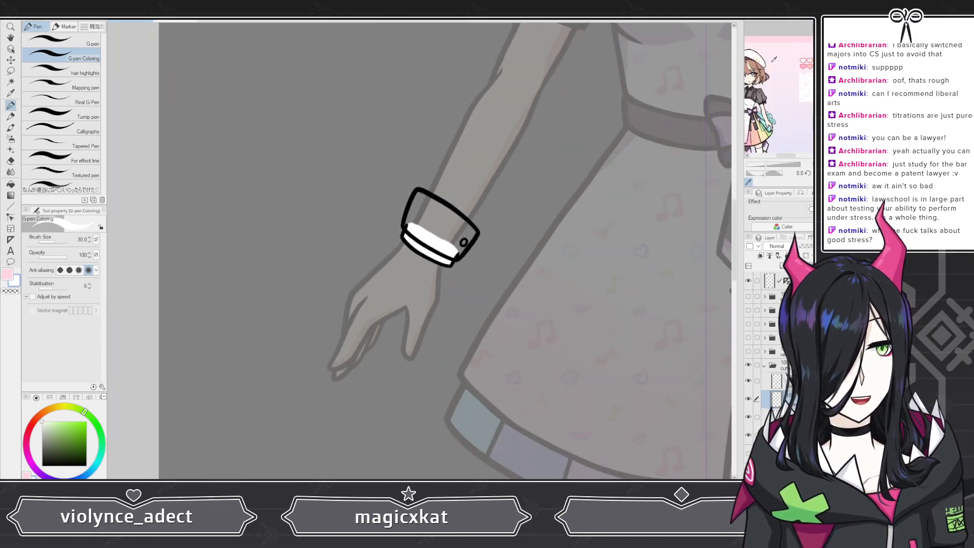
scroll(762, 96, down, 8)
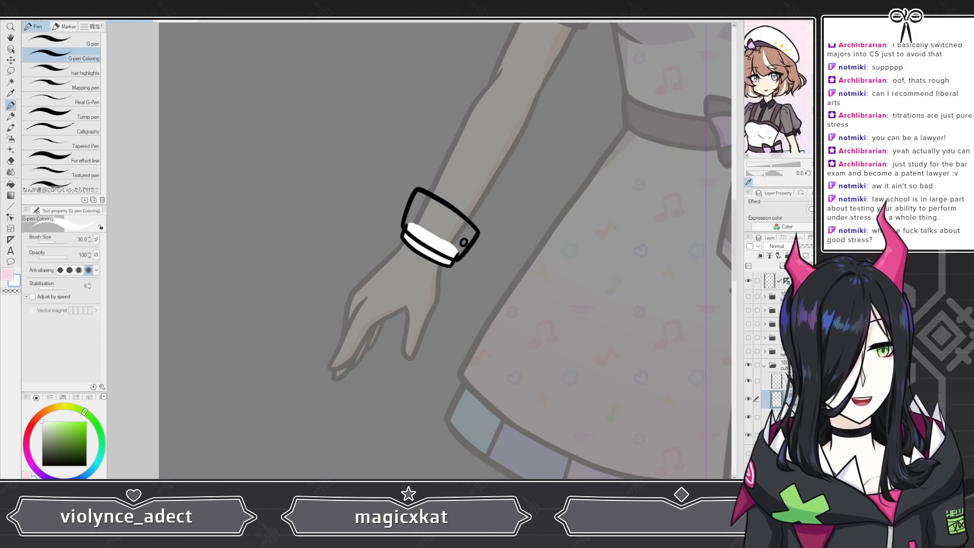
scroll(778, 365, down, 1)
scroll(749, 417, down, 2)
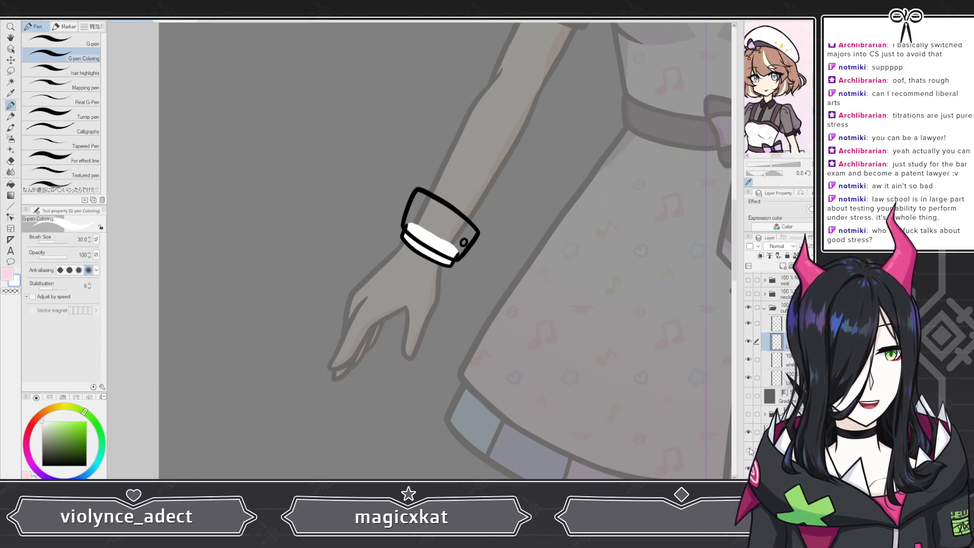
click(748, 415)
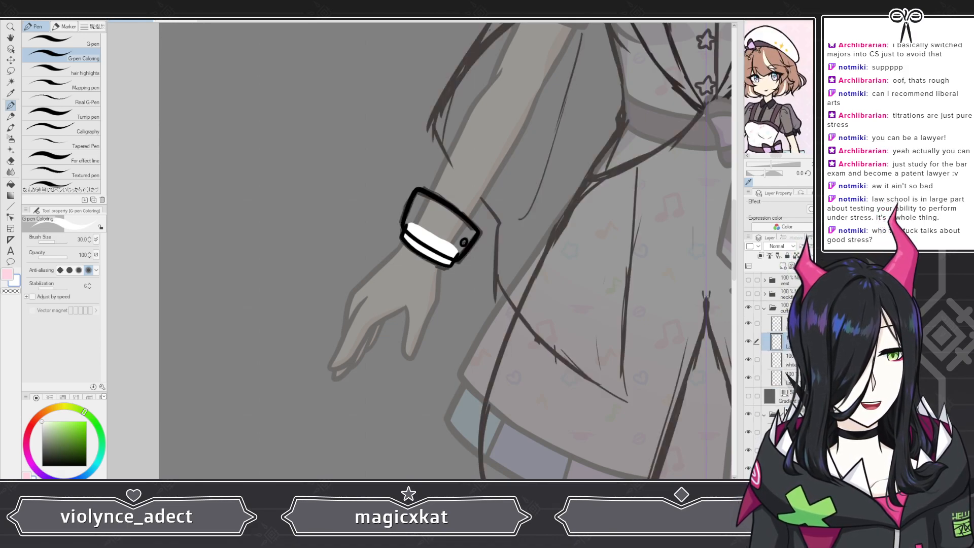
click(765, 414)
scroll(769, 423, down, 3)
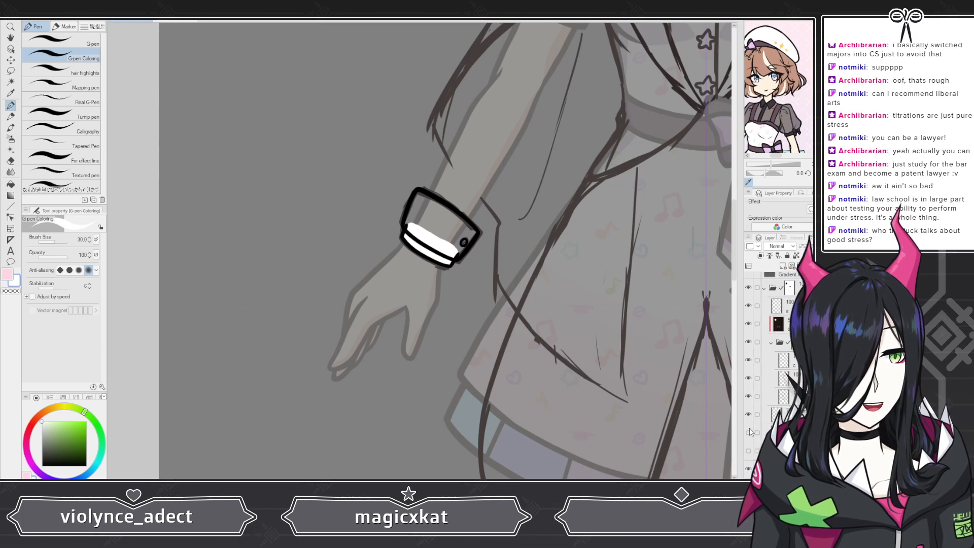
drag(748, 414, 748, 451)
scroll(657, 414, down, 5)
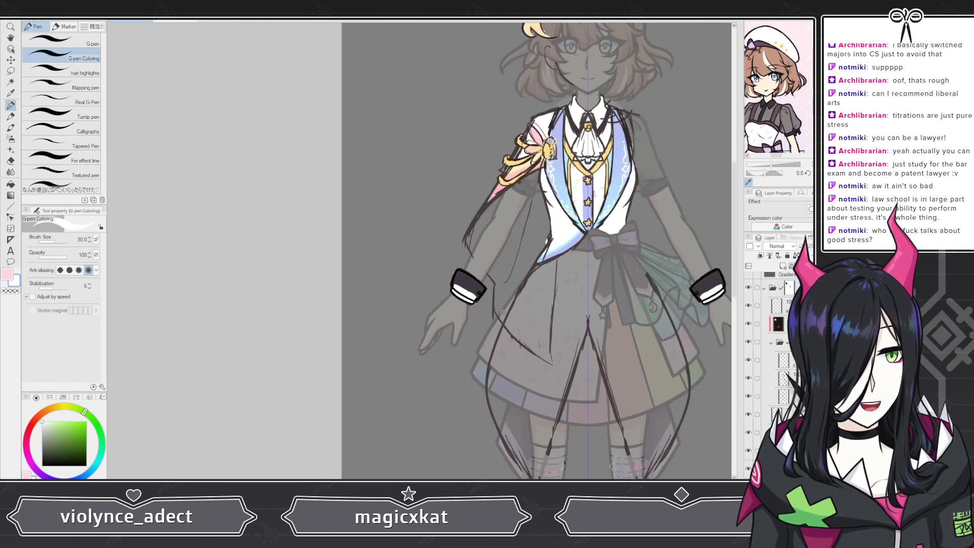
scroll(657, 281, up, 4)
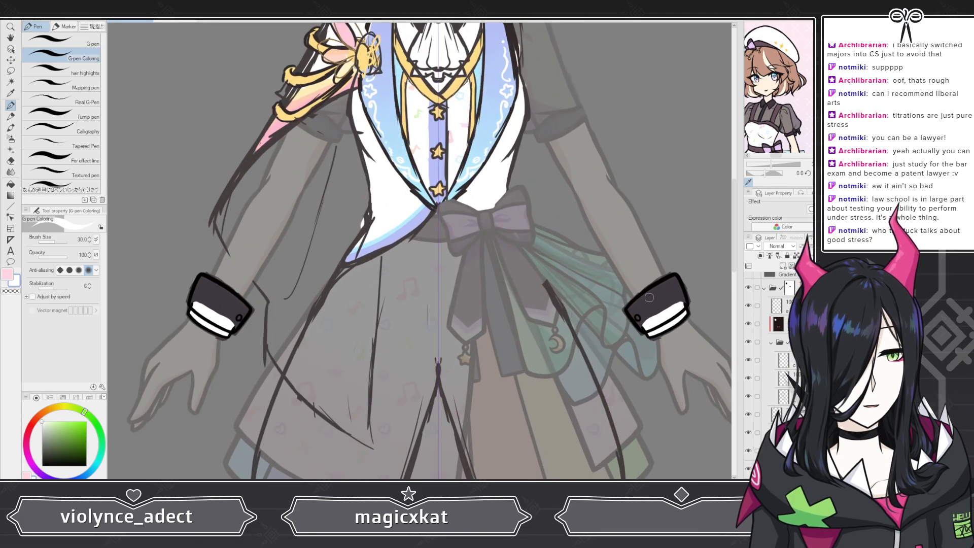
Step: Sample a dark purple from the canvas, hide the extra layers again, and fill the cuff's upper body with it
alt+click(658, 295)
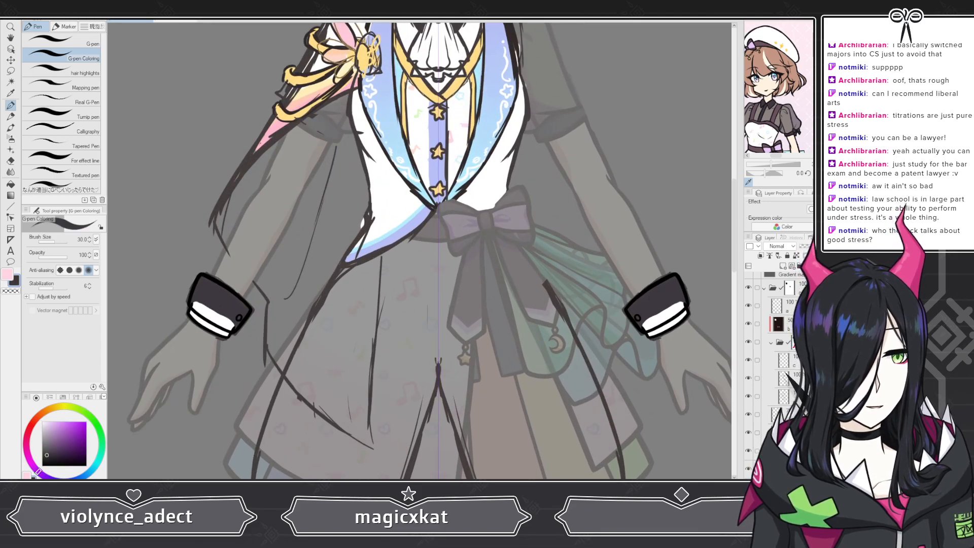
scroll(767, 429, up, 3)
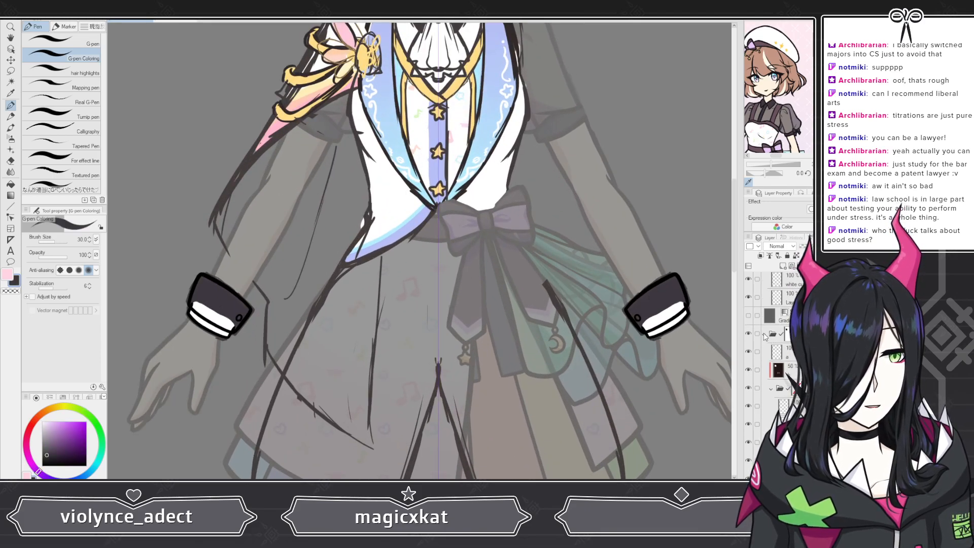
scroll(767, 428, up, 5)
click(765, 410)
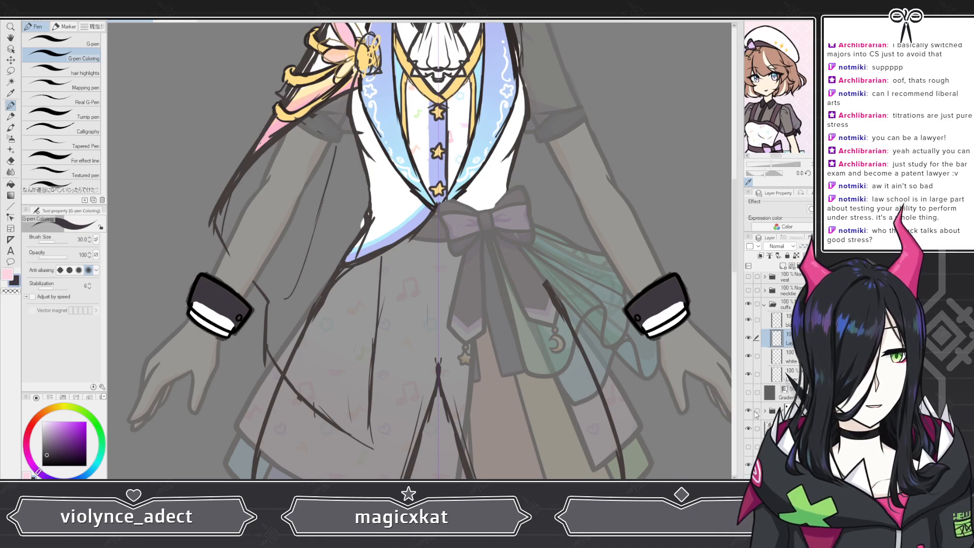
click(748, 411)
scroll(220, 338, up, 6)
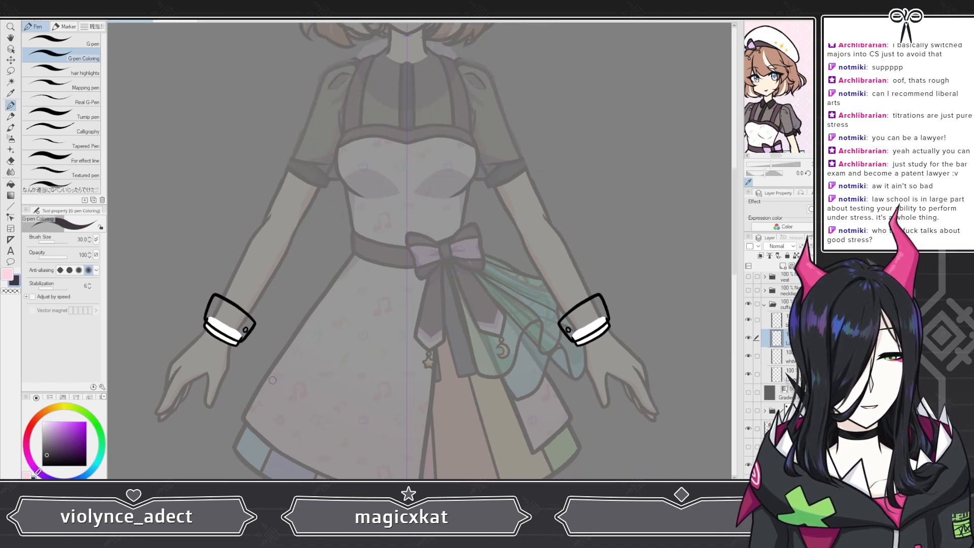
scroll(219, 339, up, 4)
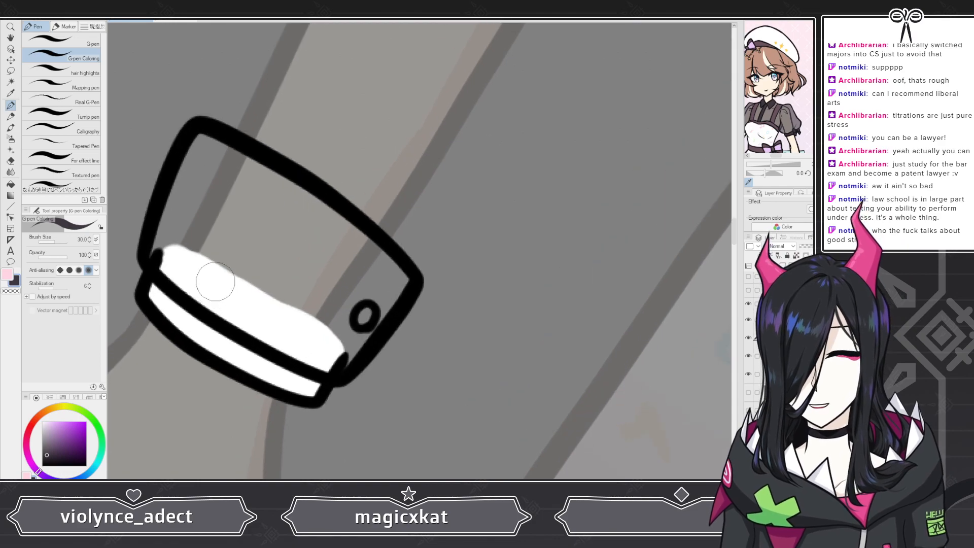
mouse_move(174, 233)
mouse_down()
mouse_move(162, 256)
mouse_move(188, 281)
mouse_move(168, 233)
mouse_move(194, 191)
mouse_move(185, 194)
mouse_move(203, 143)
mouse_move(216, 147)
mouse_move(320, 220)
mouse_move(236, 155)
mouse_move(229, 164)
mouse_move(293, 283)
mouse_move(331, 296)
mouse_move(339, 280)
mouse_move(324, 240)
mouse_move(338, 232)
mouse_move(397, 278)
mouse_move(331, 345)
mouse_move(352, 331)
mouse_move(332, 364)
mouse_move(228, 296)
mouse_move(272, 328)
mouse_move(263, 330)
mouse_move(250, 311)
mouse_move(251, 284)
mouse_move(361, 289)
mouse_up()
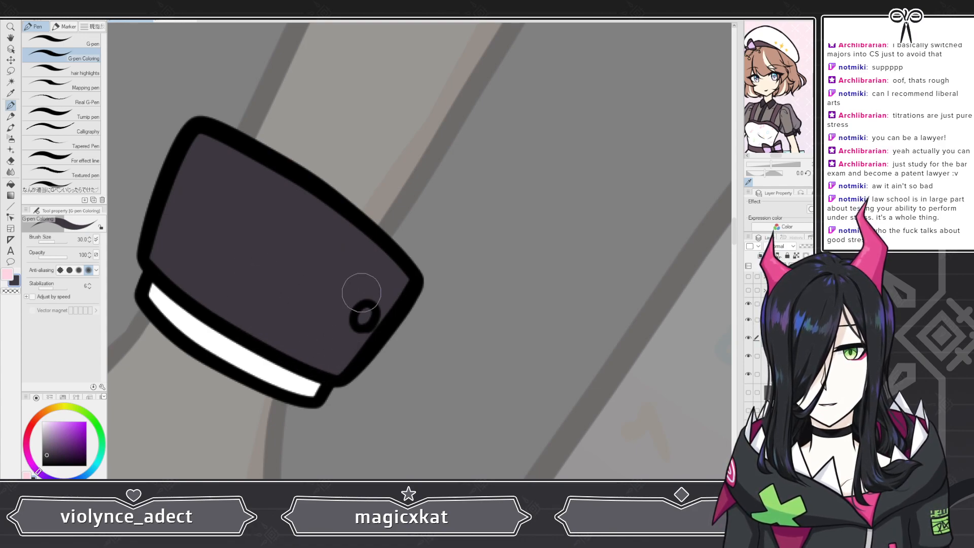
Step: Add another layer in the cuffs folder and fill the cuff's button with gold sampled from the reference
scroll(348, 282, down, 8)
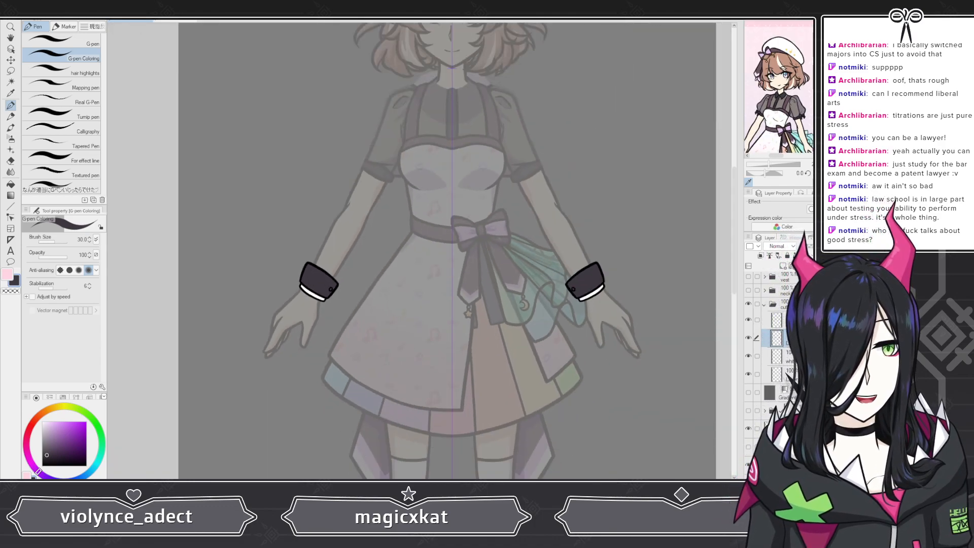
click(782, 266)
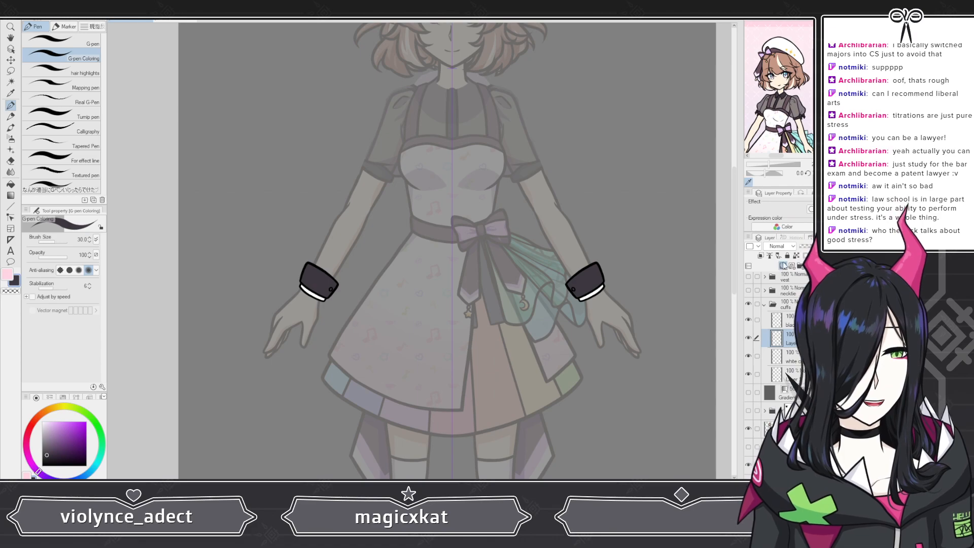
scroll(778, 68, up, 3)
scroll(761, 67, up, 6)
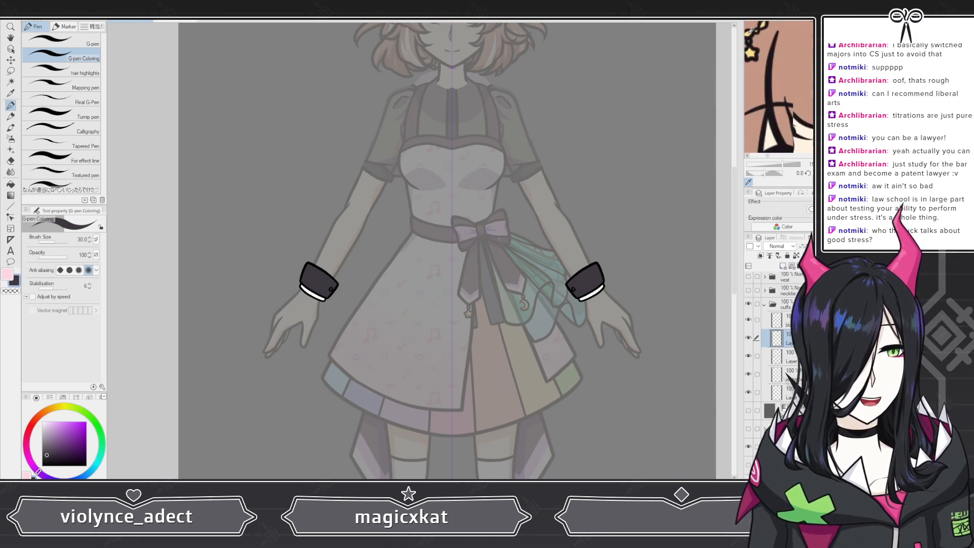
click(761, 67)
scroll(308, 288, up, 8)
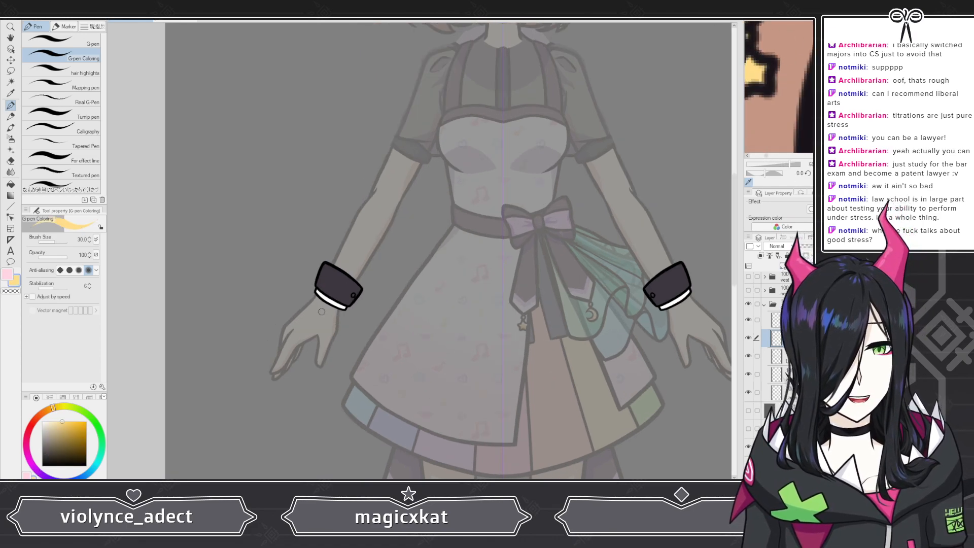
scroll(308, 288, up, 6)
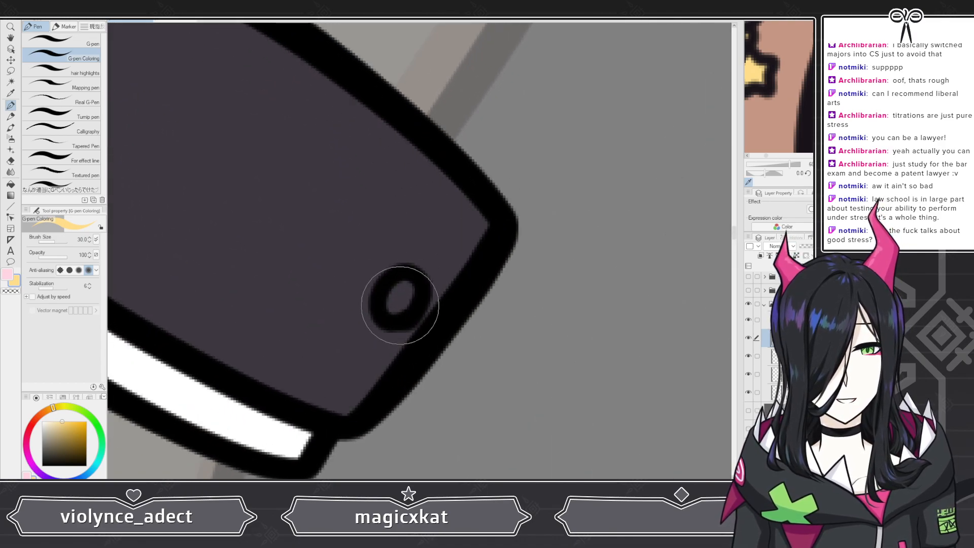
drag(397, 300, 408, 291)
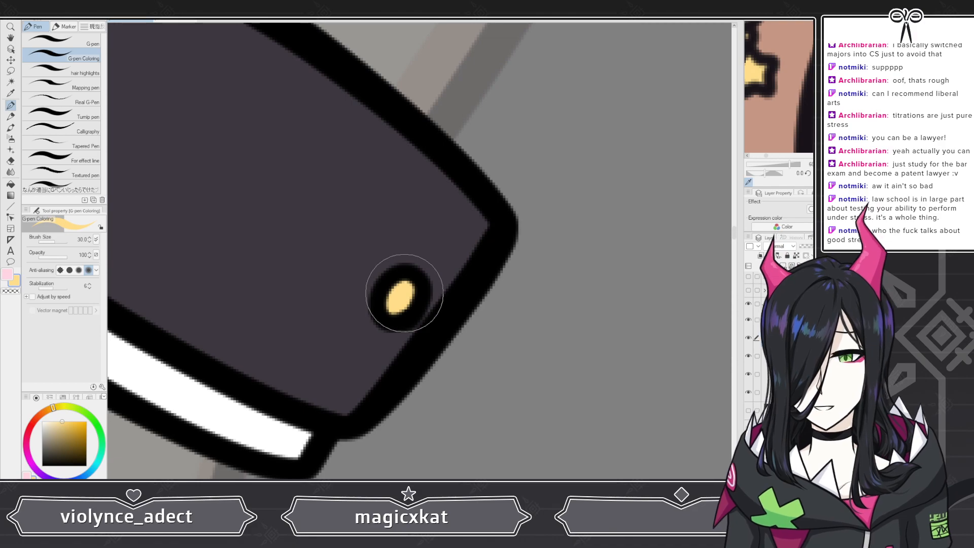
Step: Show and expand the necklace folder, then add a new layer and move it lower in the folder
scroll(361, 272, down, 6)
scroll(316, 272, down, 8)
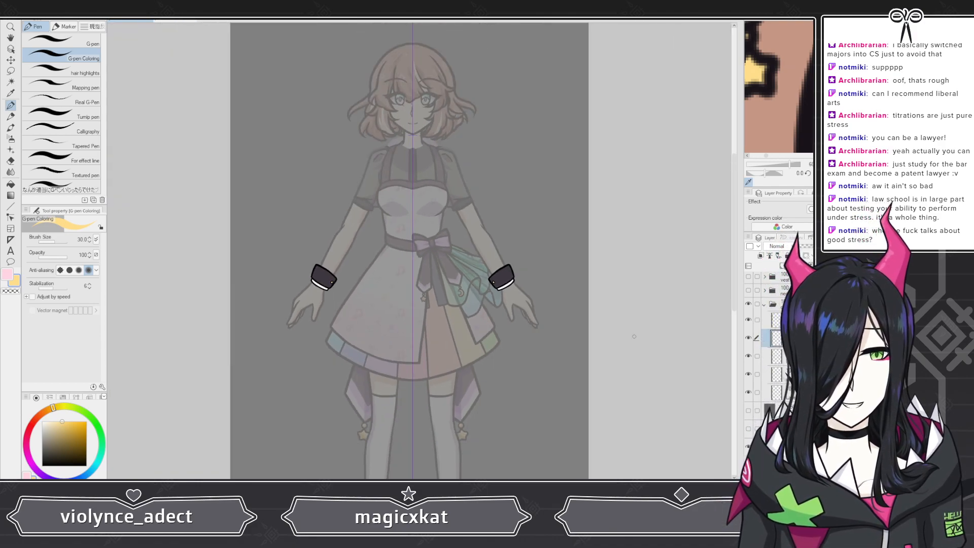
click(764, 305)
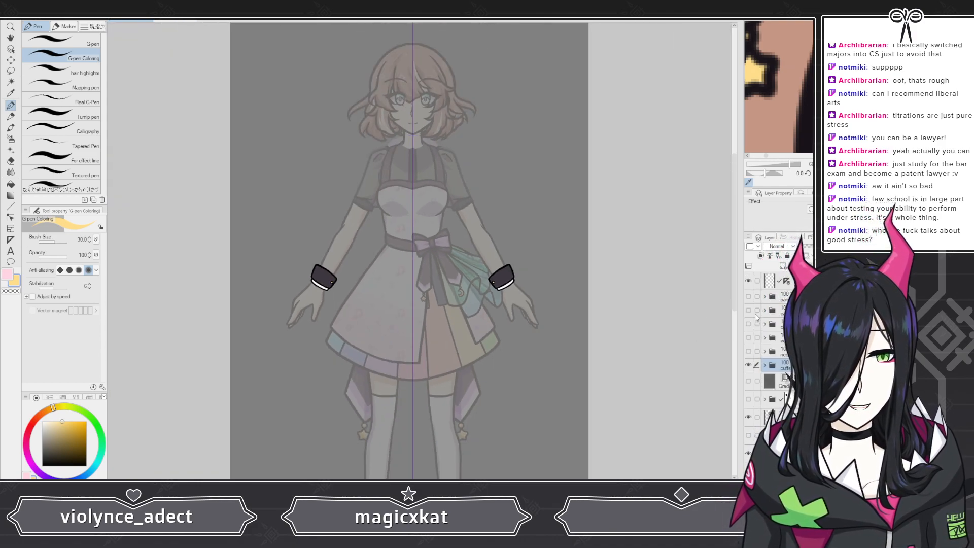
click(748, 351)
click(764, 351)
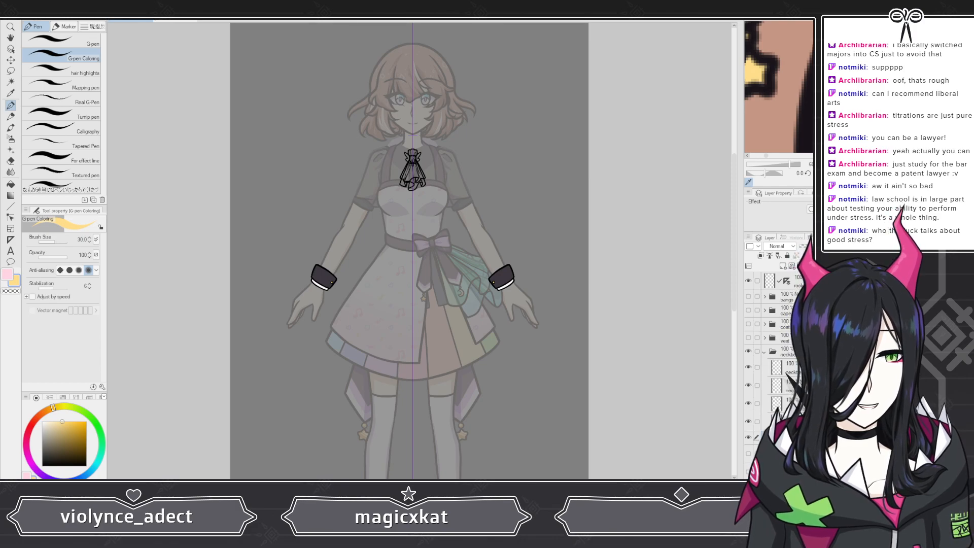
click(782, 267)
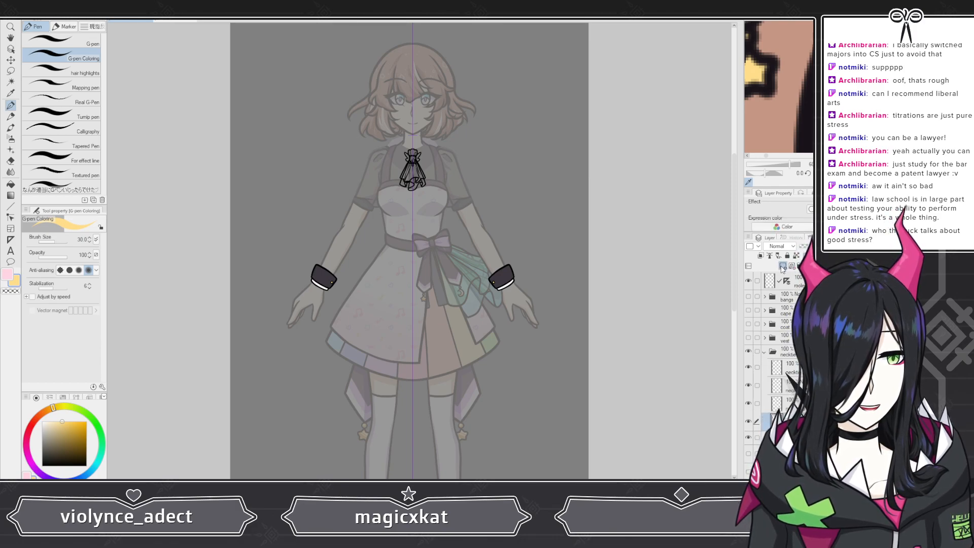
drag(783, 421, 784, 446)
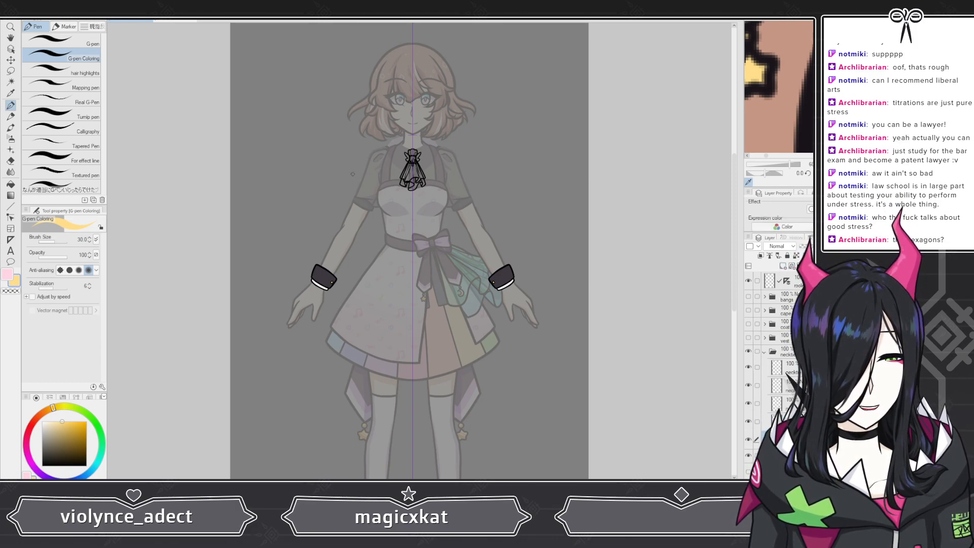
Step: Hide the ribbon lineart layers inside the necklace folder to isolate the brooch
scroll(407, 148, up, 5)
scroll(436, 166, up, 4)
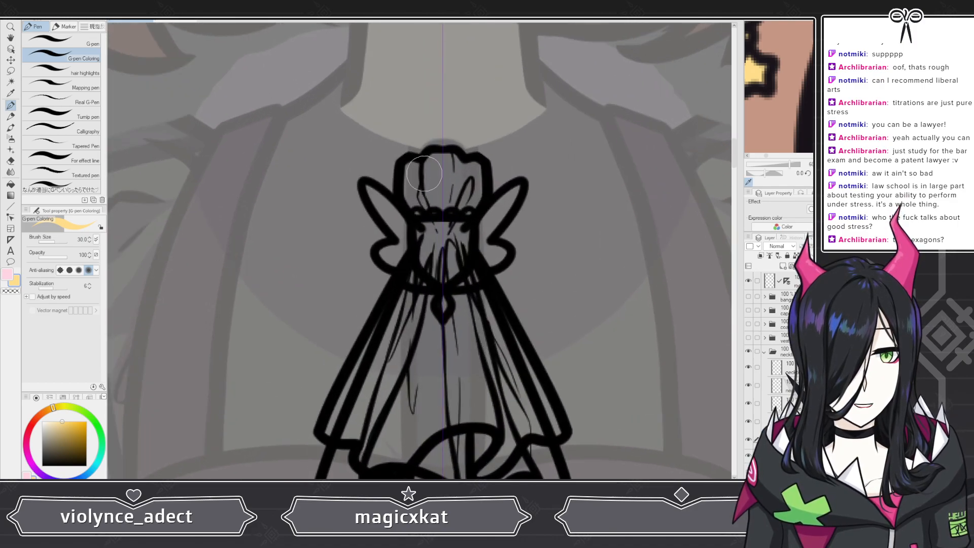
click(748, 402)
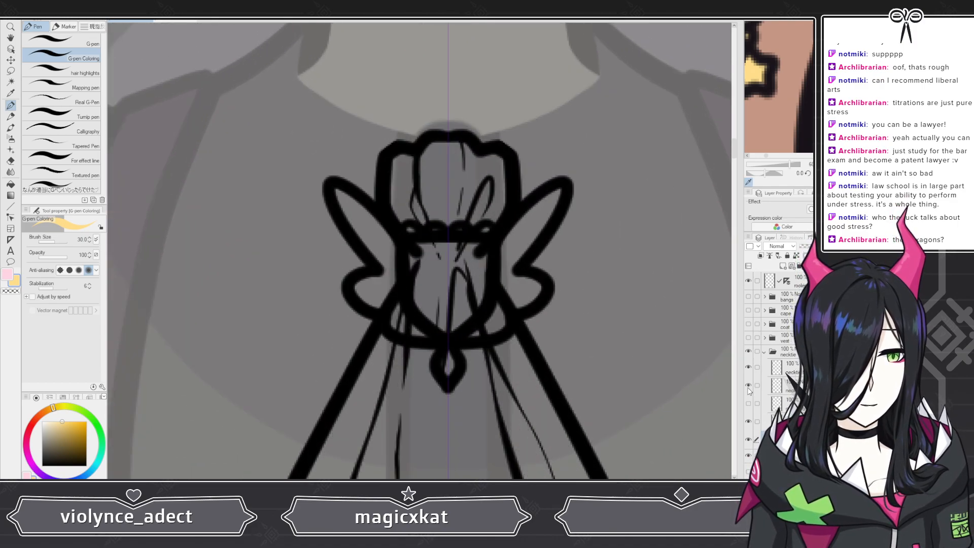
click(748, 384)
click(748, 367)
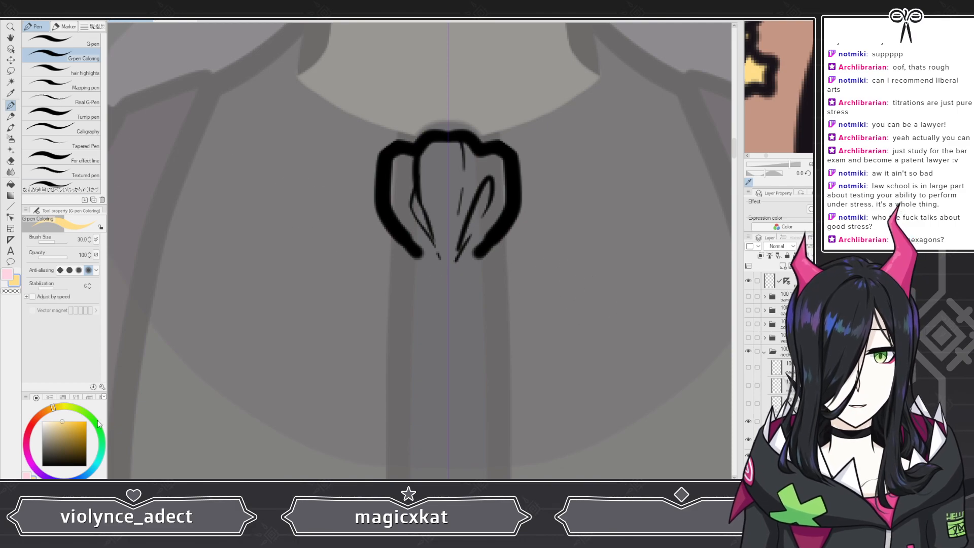
Step: Pick white and fill the inside of the necklace brooch, undoing one stray stroke
click(43, 421)
scroll(418, 234, up, 2)
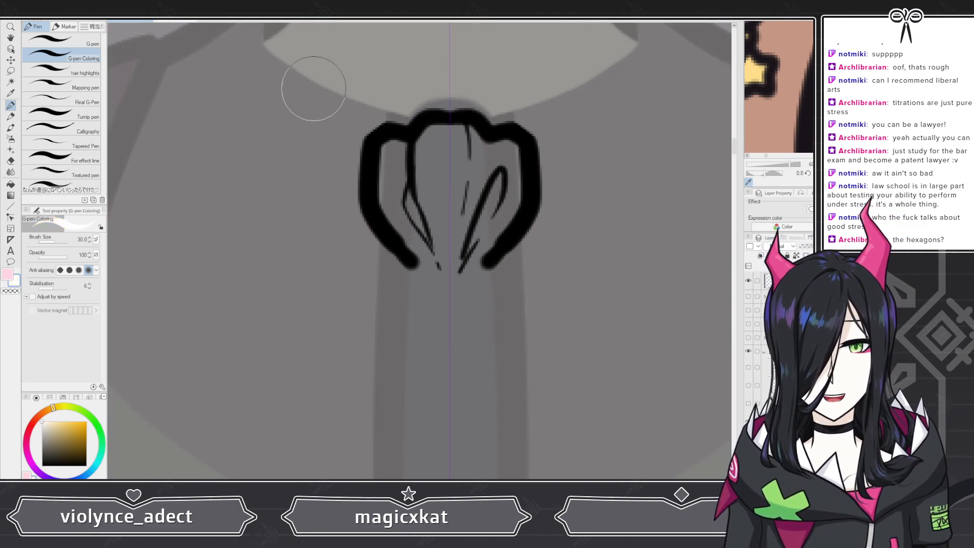
mouse_move(442, 189)
mouse_down()
mouse_move(429, 170)
mouse_move(393, 167)
mouse_up()
key(ctrl+z)
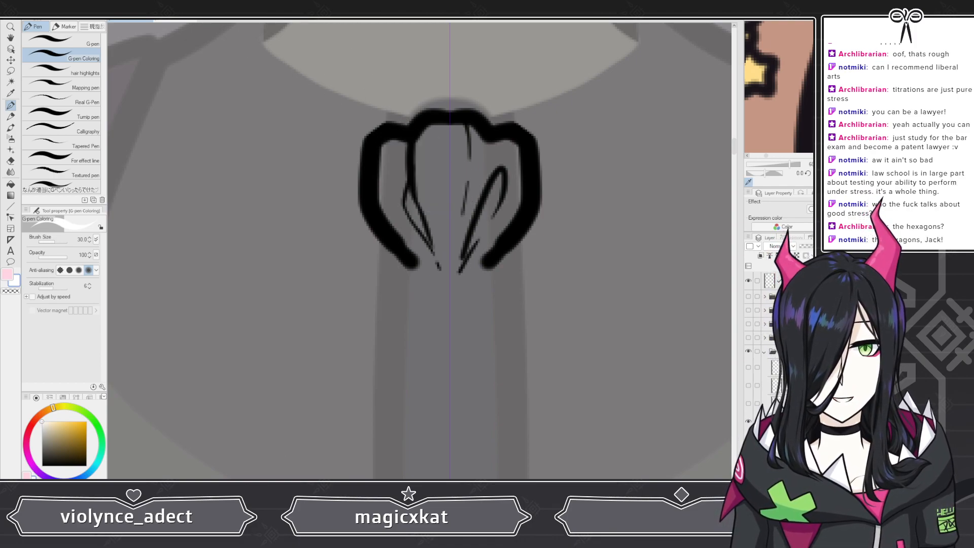
mouse_move(428, 197)
mouse_down()
mouse_move(442, 239)
mouse_move(414, 208)
mouse_move(398, 161)
mouse_move(448, 149)
mouse_move(446, 184)
mouse_up()
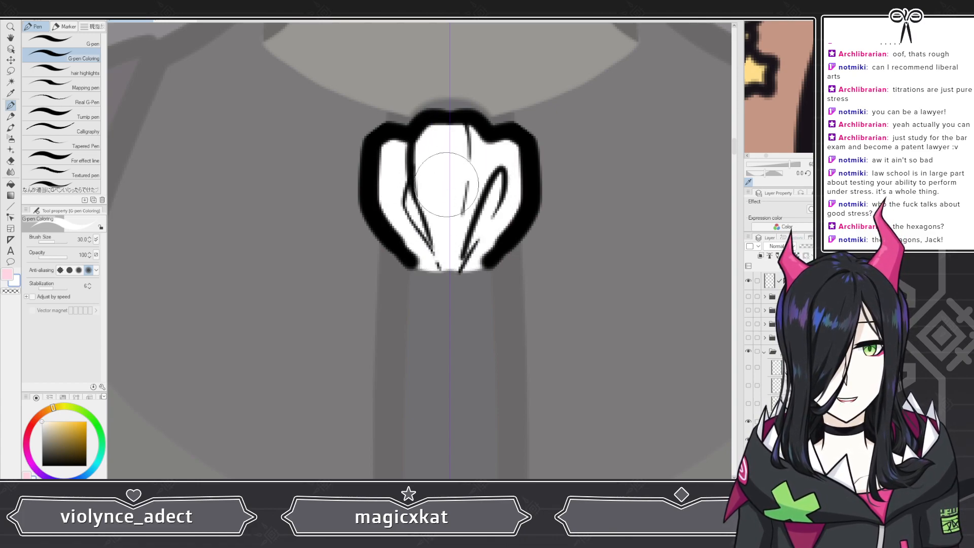
Step: Show the ribbon lineart layer and fill the ribbon tails below the brooch with white, undoing one stray stroke
scroll(429, 203, down, 1)
scroll(401, 243, down, 3)
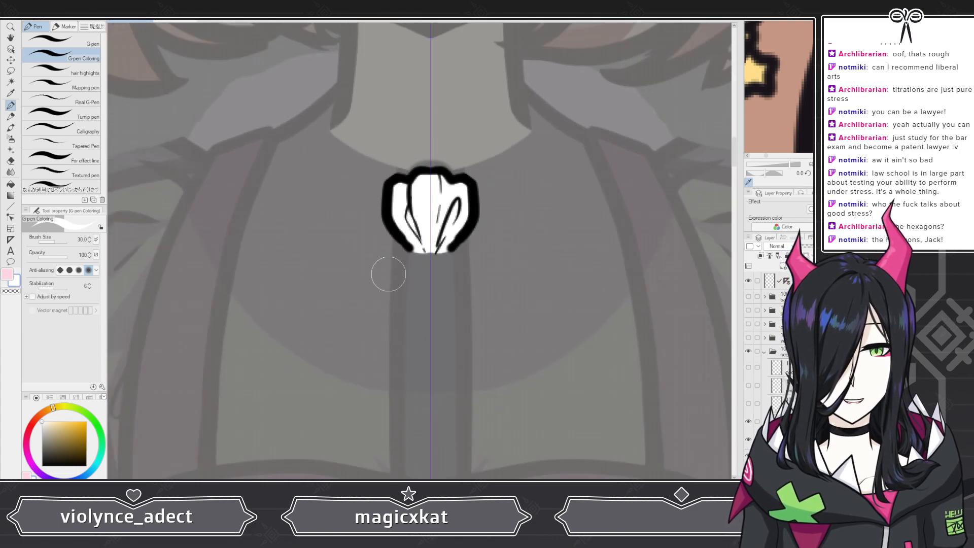
scroll(409, 256, up, 4)
scroll(408, 256, up, 2)
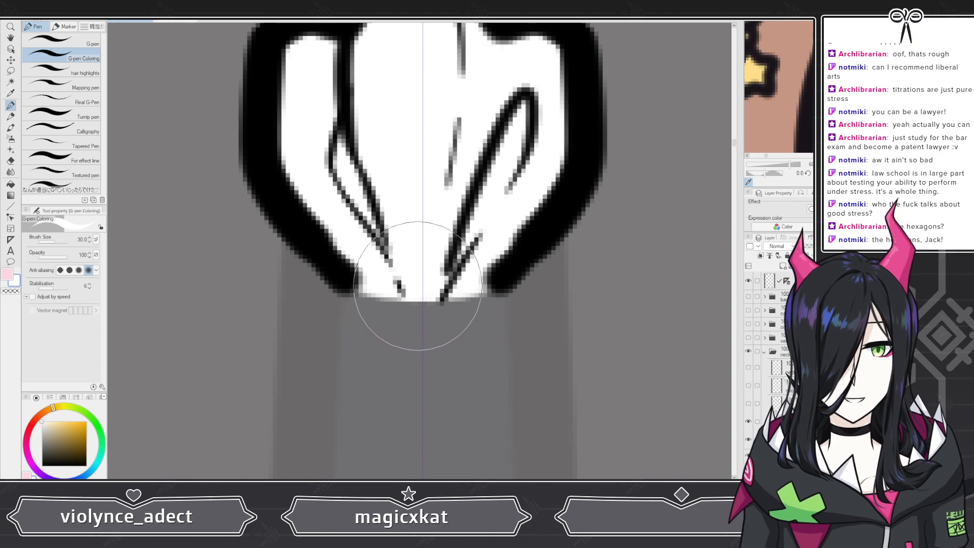
scroll(410, 287, down, 1)
scroll(410, 287, down, 5)
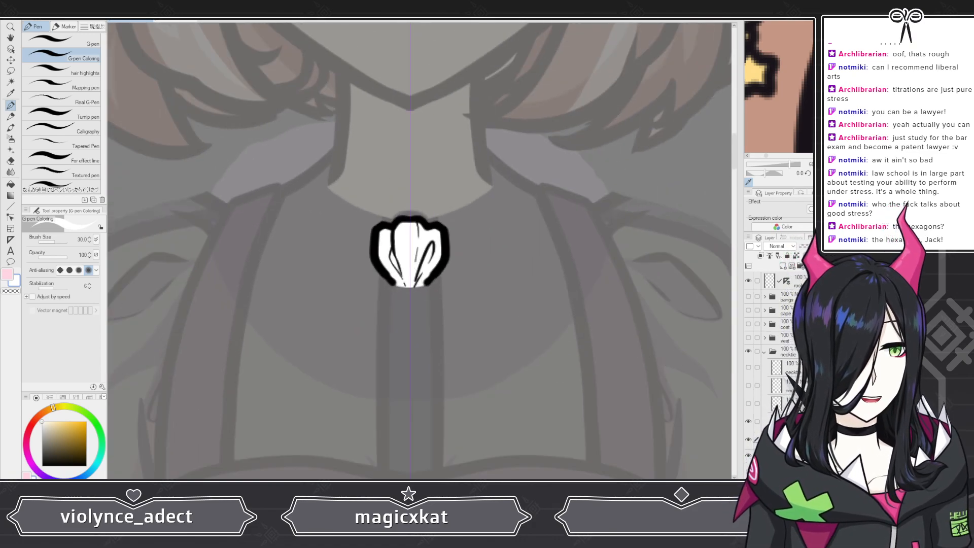
click(748, 404)
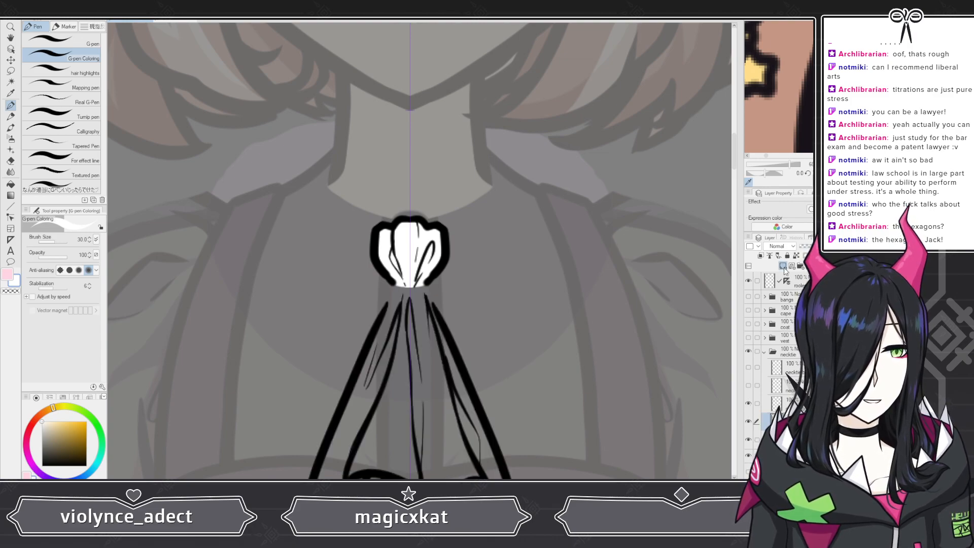
scroll(330, 126, down, 3)
scroll(403, 285, up, 4)
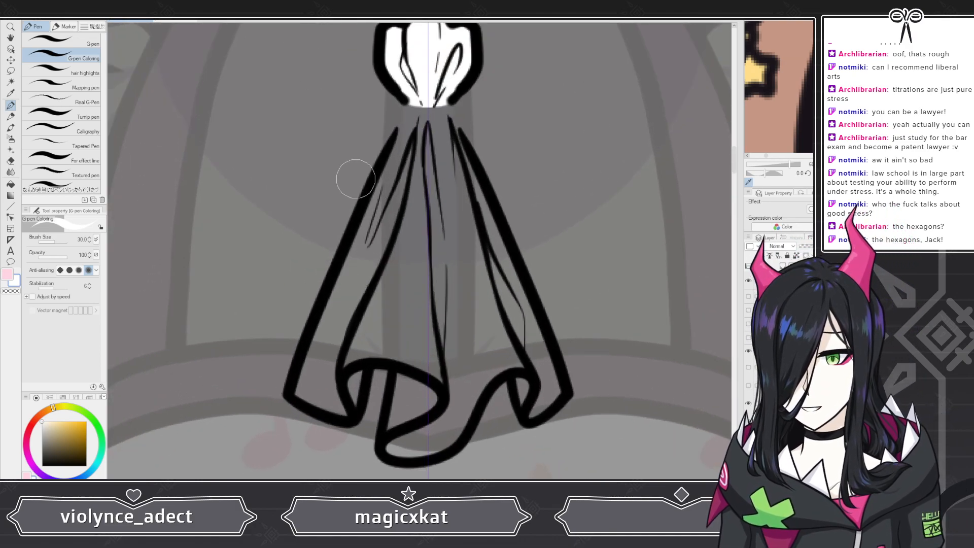
mouse_move(403, 159)
mouse_down()
mouse_move(395, 184)
mouse_move(411, 127)
mouse_up()
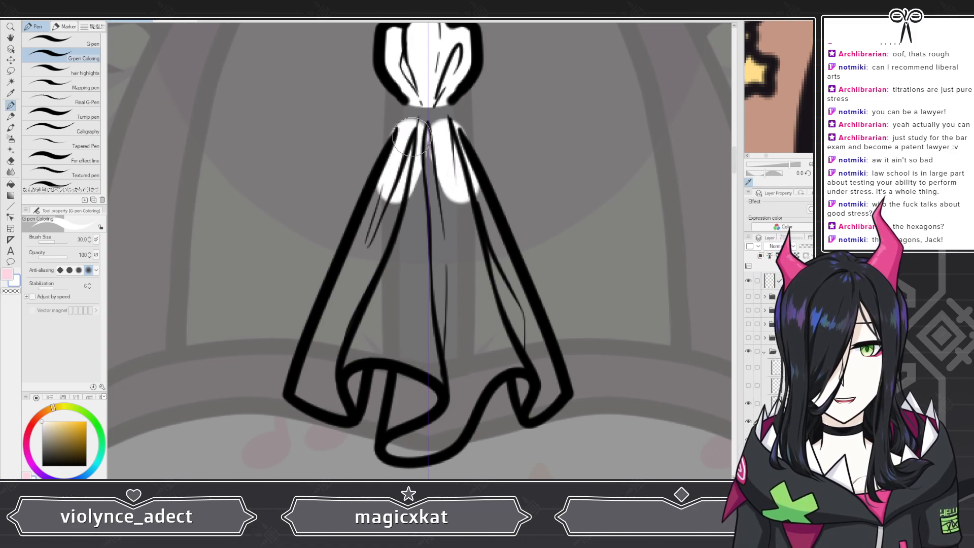
key(ctrl+z)
mouse_move(417, 175)
mouse_down()
mouse_move(404, 172)
mouse_move(421, 124)
mouse_move(426, 138)
mouse_up()
mouse_move(411, 186)
mouse_down()
mouse_move(377, 234)
mouse_move(392, 181)
mouse_move(305, 388)
mouse_move(318, 392)
mouse_move(304, 391)
mouse_move(345, 404)
mouse_move(349, 365)
mouse_move(338, 391)
mouse_up()
mouse_move(355, 344)
mouse_down()
mouse_move(398, 350)
mouse_move(408, 400)
mouse_move(401, 437)
mouse_move(412, 444)
mouse_move(449, 422)
mouse_move(489, 360)
mouse_move(510, 358)
mouse_move(539, 401)
mouse_up()
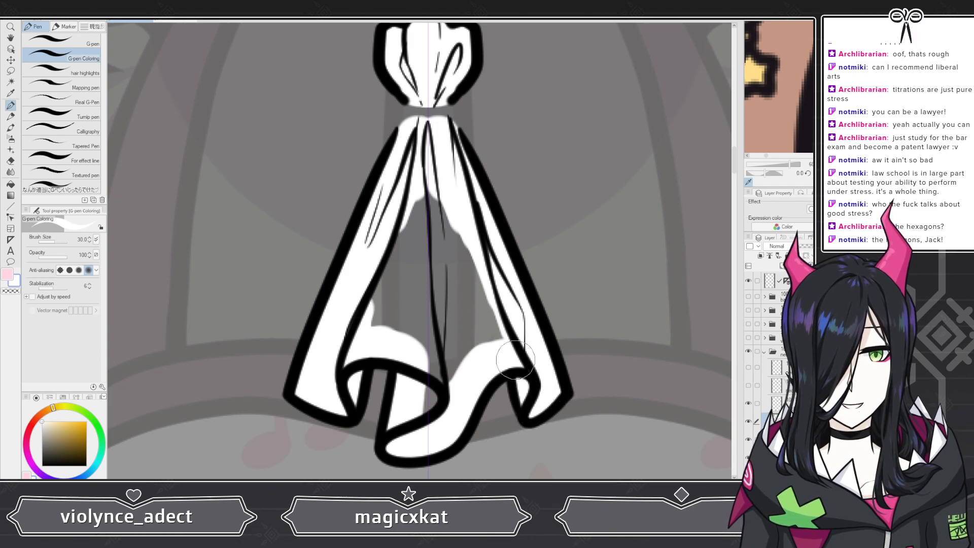
mouse_move(365, 325)
mouse_down()
mouse_move(407, 340)
mouse_move(431, 368)
mouse_move(417, 397)
mouse_move(423, 411)
mouse_move(450, 351)
mouse_move(496, 334)
mouse_move(507, 311)
mouse_move(443, 340)
mouse_move(428, 328)
mouse_move(457, 186)
mouse_move(400, 309)
mouse_move(374, 293)
mouse_up()
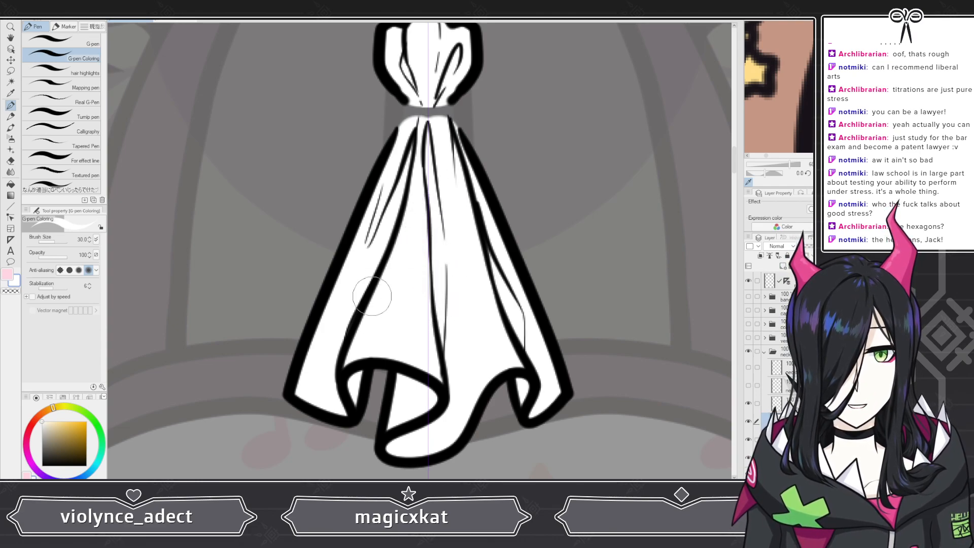
Step: Try painting the ribbon yellow on another layer, then refill it with white
click(784, 404)
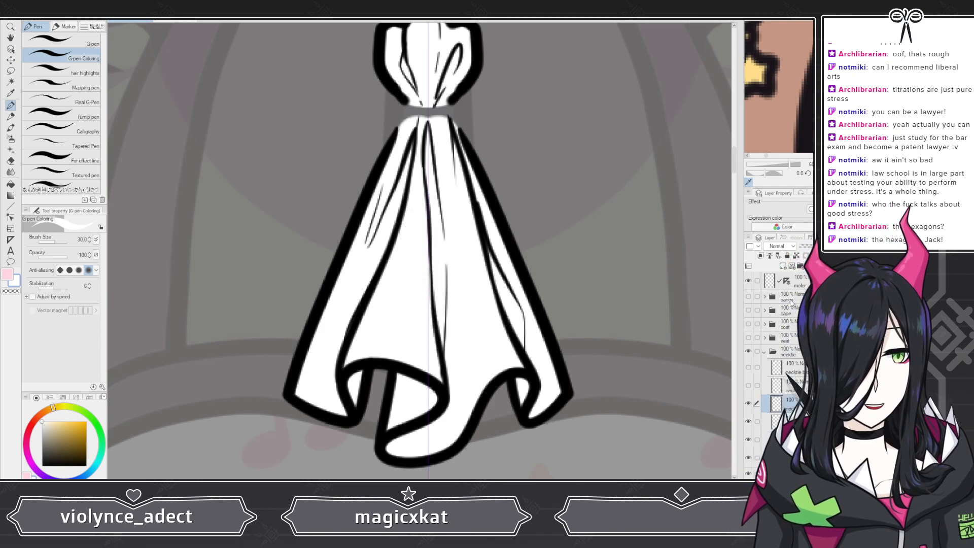
click(748, 386)
click(74, 422)
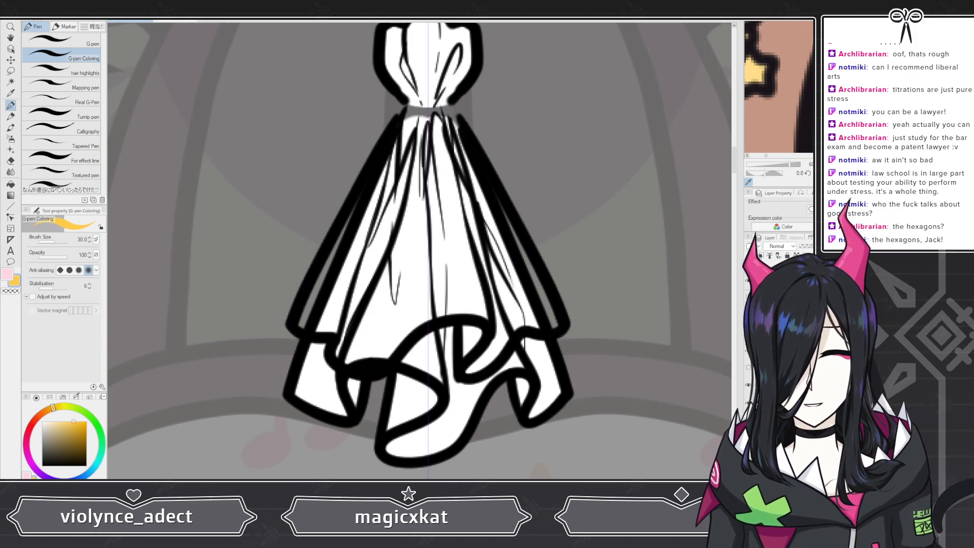
drag(386, 182, 328, 285)
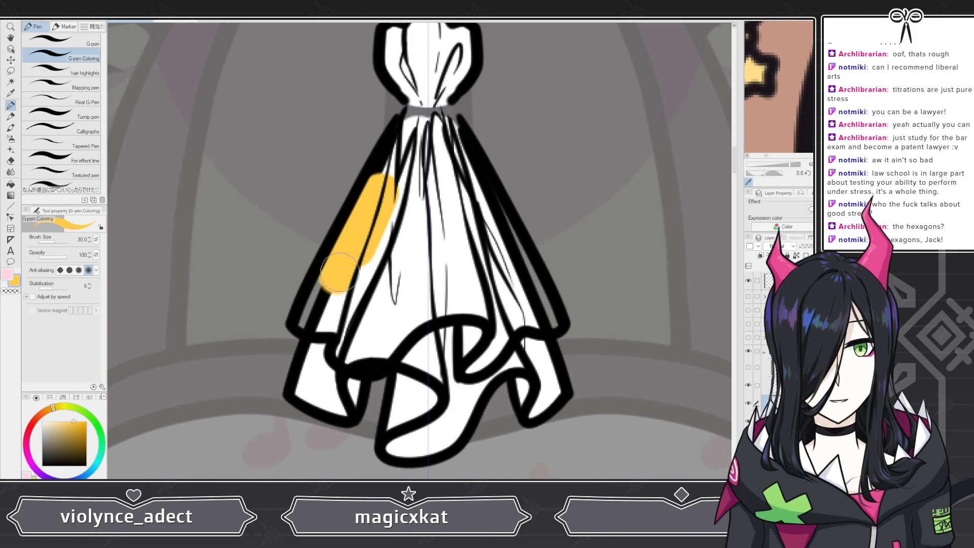
click(748, 421)
mouse_move(357, 238)
mouse_down()
mouse_move(318, 293)
mouse_move(347, 355)
mouse_move(403, 332)
mouse_move(426, 307)
mouse_move(372, 318)
mouse_move(403, 142)
mouse_move(419, 112)
mouse_move(484, 197)
mouse_move(426, 221)
mouse_move(404, 246)
mouse_move(414, 296)
mouse_move(464, 309)
mouse_move(480, 329)
mouse_move(468, 365)
mouse_move(499, 331)
mouse_up()
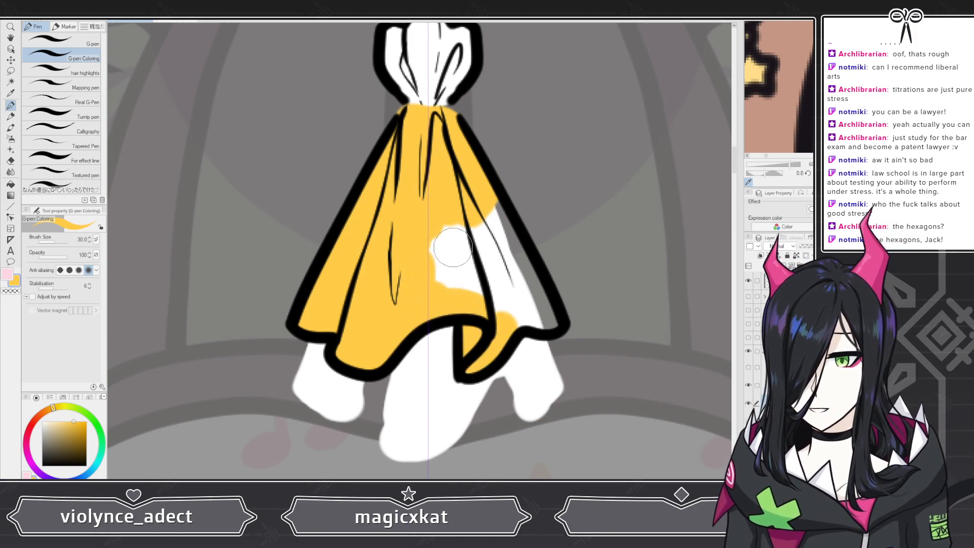
mouse_move(500, 293)
mouse_down()
mouse_move(508, 308)
mouse_move(537, 320)
mouse_up()
mouse_move(481, 208)
mouse_down()
mouse_move(516, 278)
mouse_move(460, 204)
mouse_move(442, 274)
mouse_up()
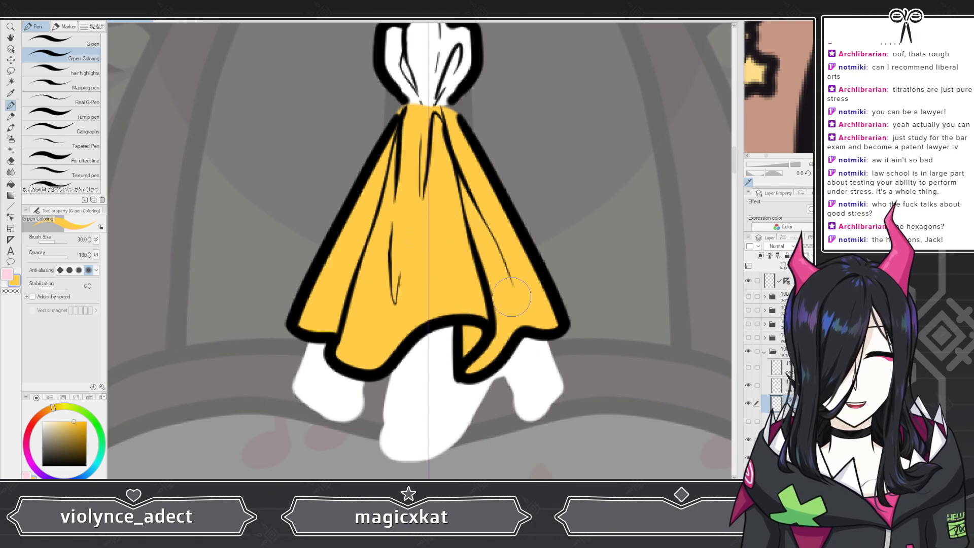
drag(49, 434, 42, 421)
key(alt+Delete)
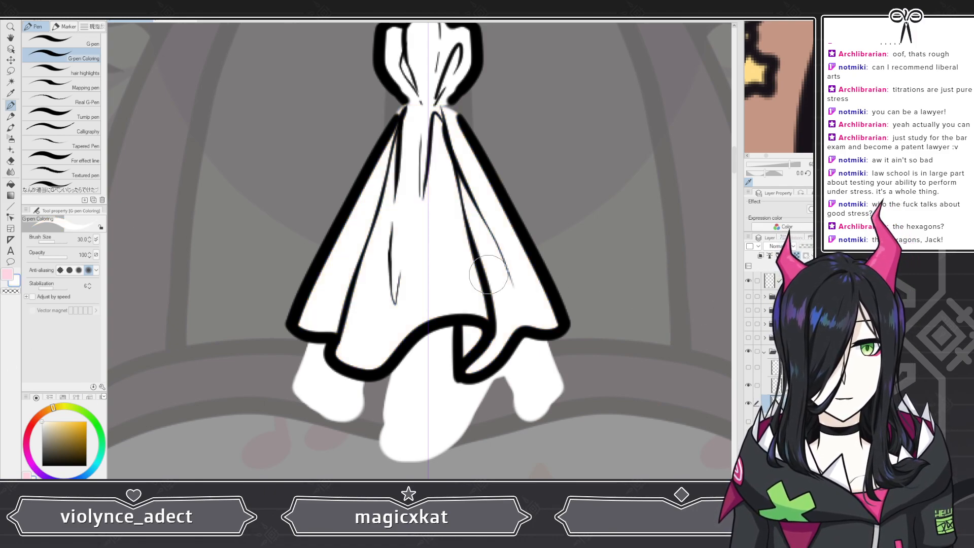
click(748, 421)
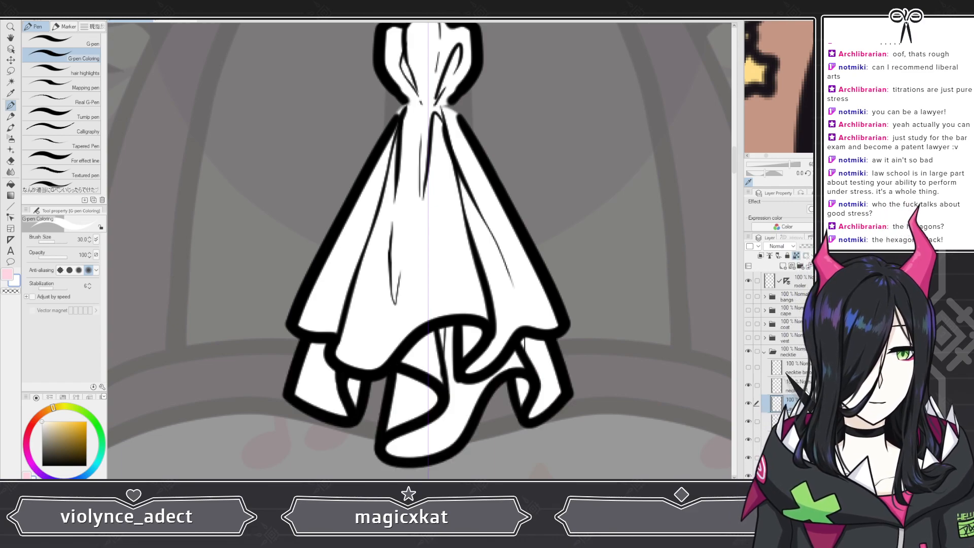
Step: Show the brooch lineart again and fill the brooch's wings and frame with pink, undoing a stray stroke
click(784, 387)
click(748, 367)
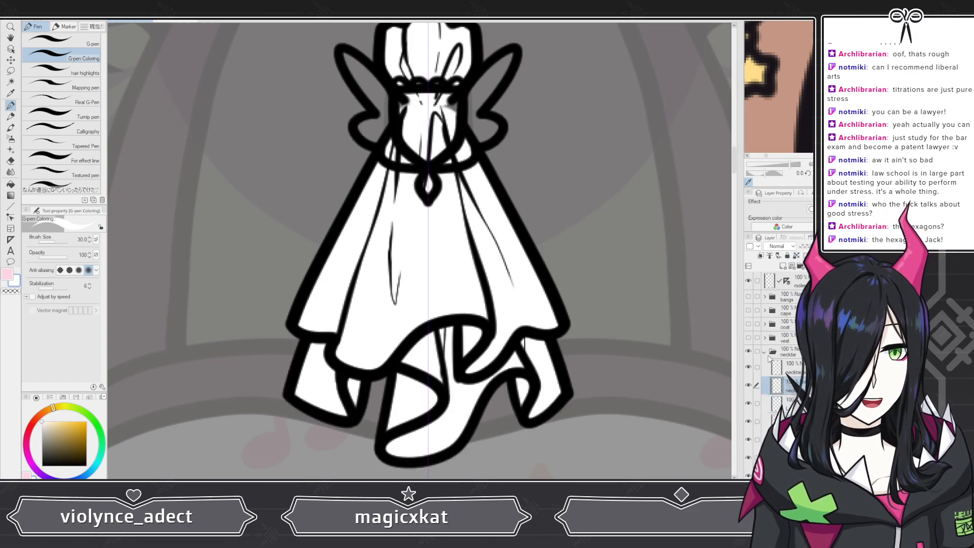
scroll(470, 320, down, 2)
scroll(470, 319, down, 1)
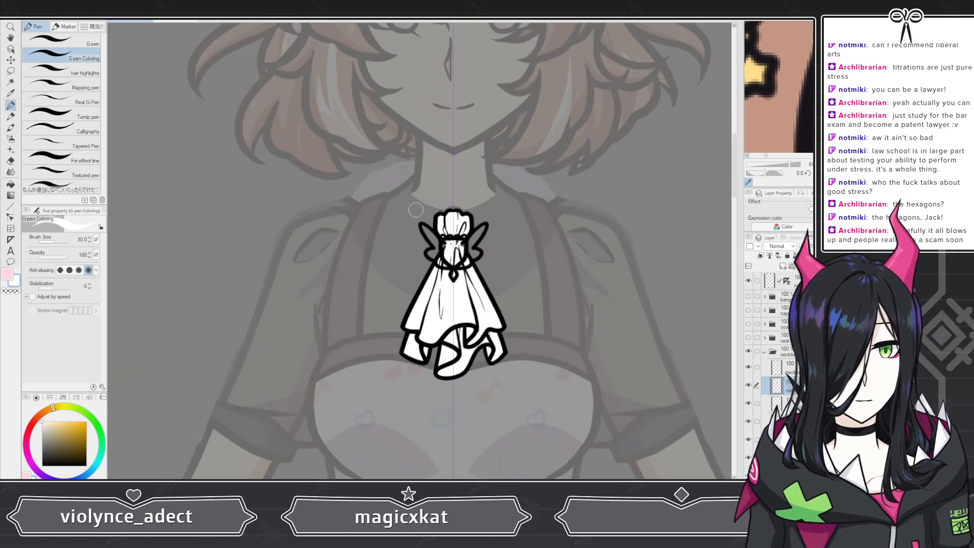
scroll(470, 320, up, 5)
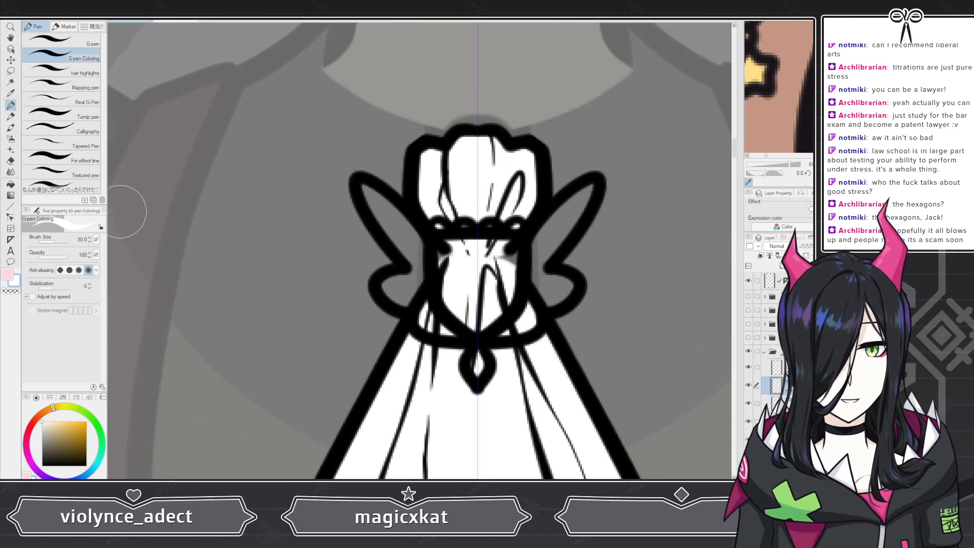
click(7, 274)
mouse_move(423, 262)
mouse_down()
mouse_move(413, 242)
mouse_move(432, 258)
mouse_move(362, 187)
mouse_move(422, 260)
mouse_move(410, 249)
mouse_move(422, 274)
mouse_move(390, 288)
mouse_move(426, 300)
mouse_move(417, 297)
mouse_move(435, 274)
mouse_move(465, 324)
mouse_move(425, 320)
mouse_move(427, 308)
mouse_move(487, 370)
mouse_move(465, 351)
mouse_up()
key(ctrl+z)
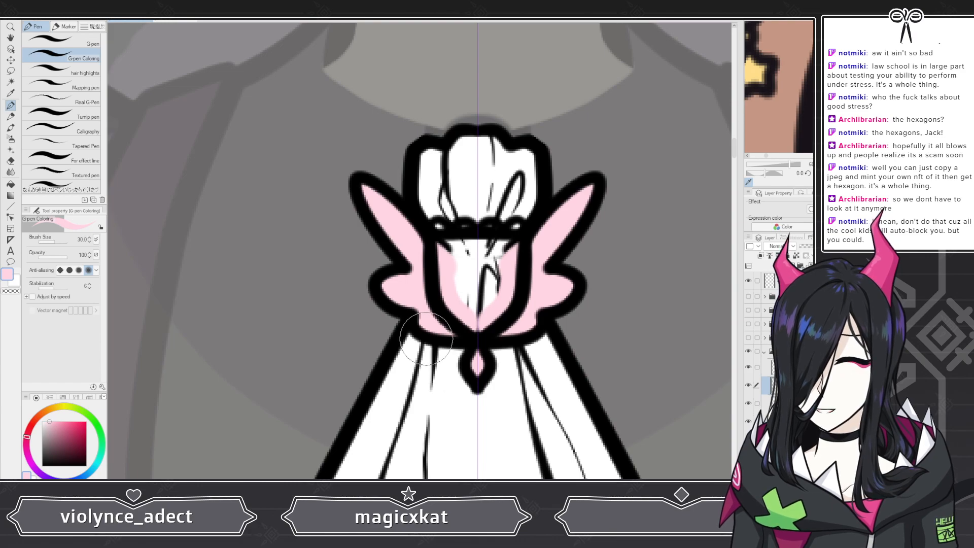
Step: Sample gold from the reference image, testing and undoing a stroke and a layer fill on the brooch
scroll(441, 314, down, 3)
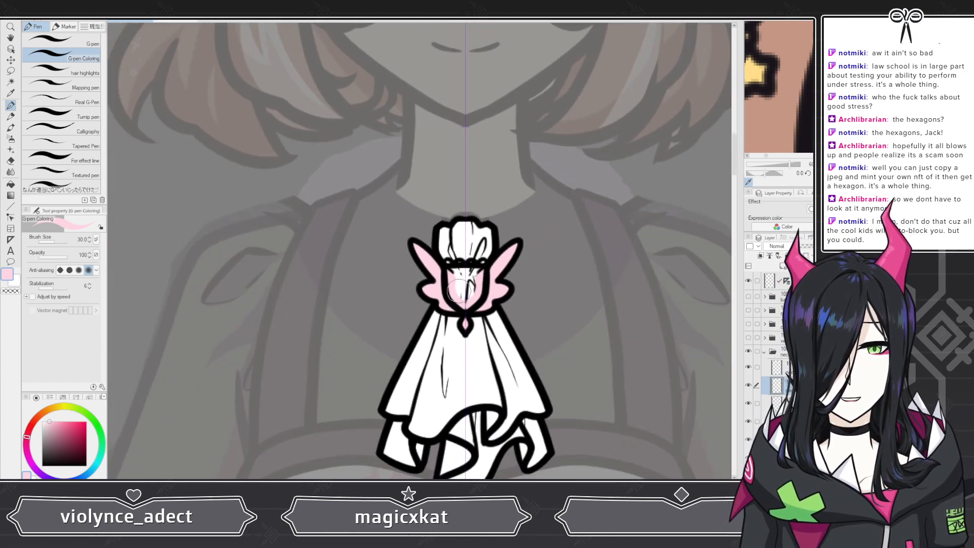
scroll(460, 291, down, 3)
scroll(465, 283, up, 5)
scroll(779, 103, down, 4)
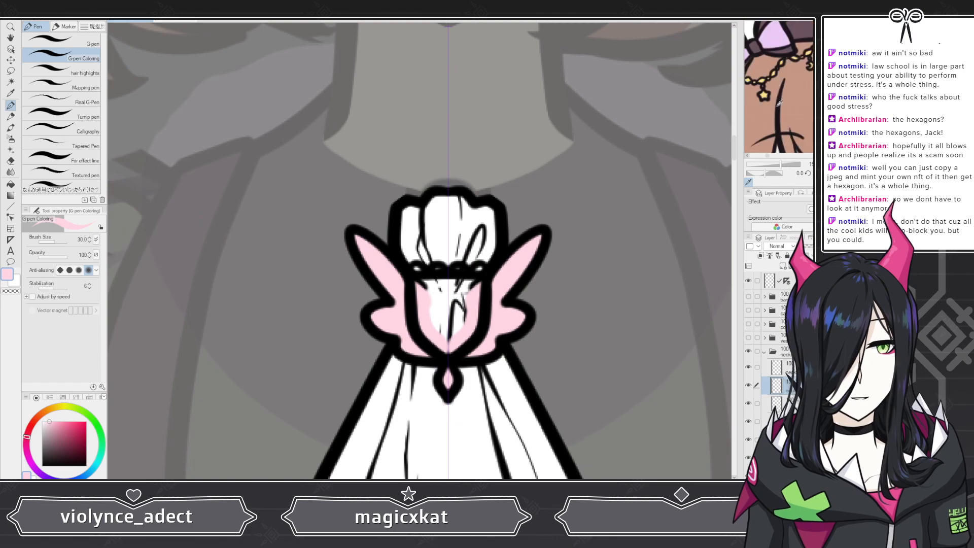
scroll(779, 103, down, 3)
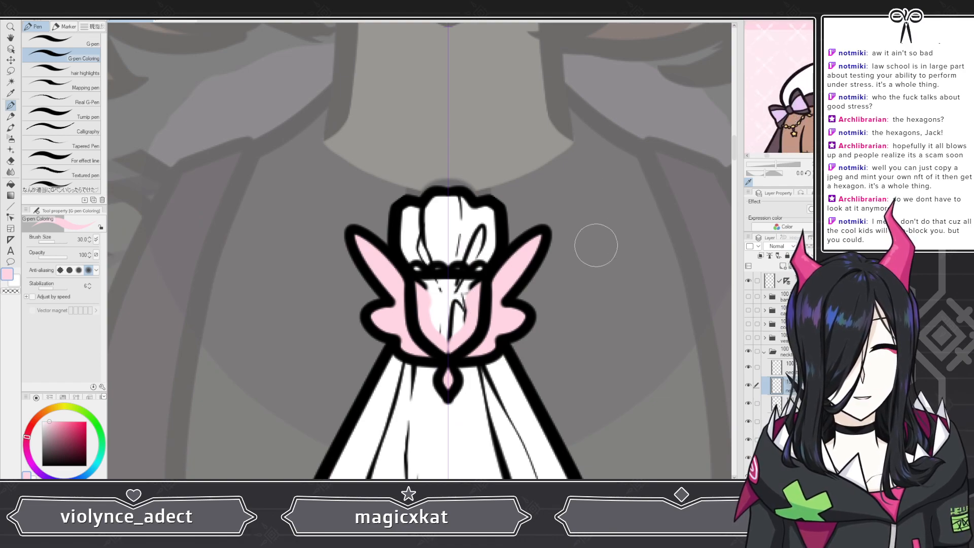
scroll(799, 126, up, 4)
click(803, 125)
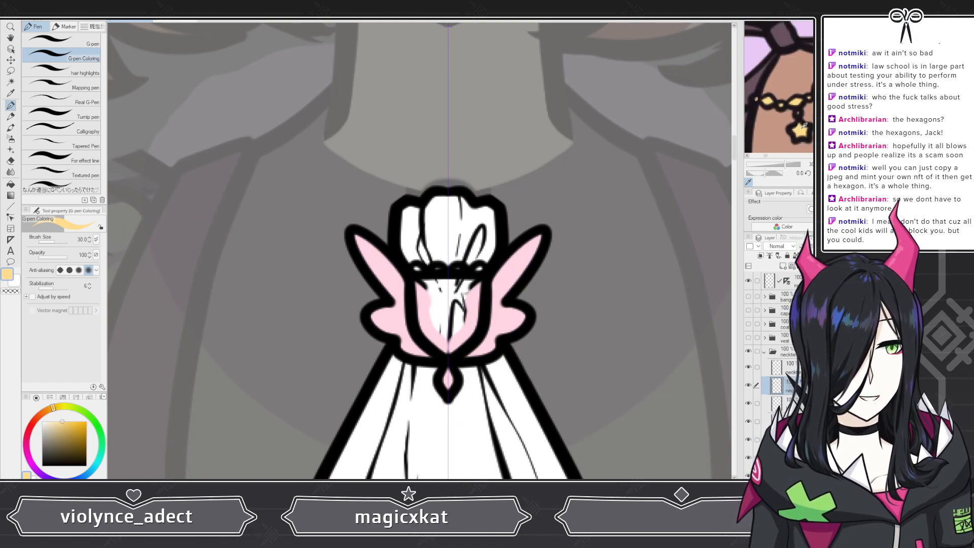
scroll(448, 312, up, 2)
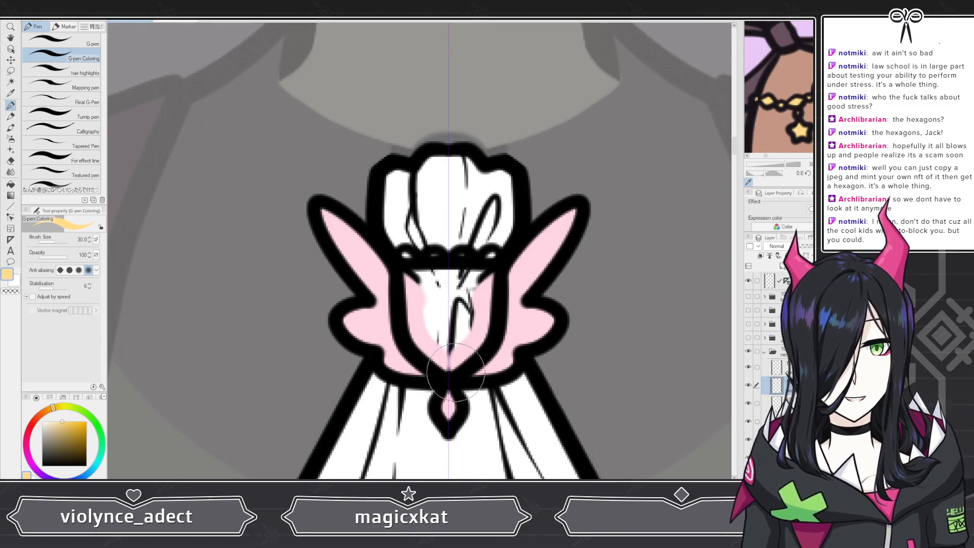
drag(456, 372, 441, 357)
key(ctrl+z)
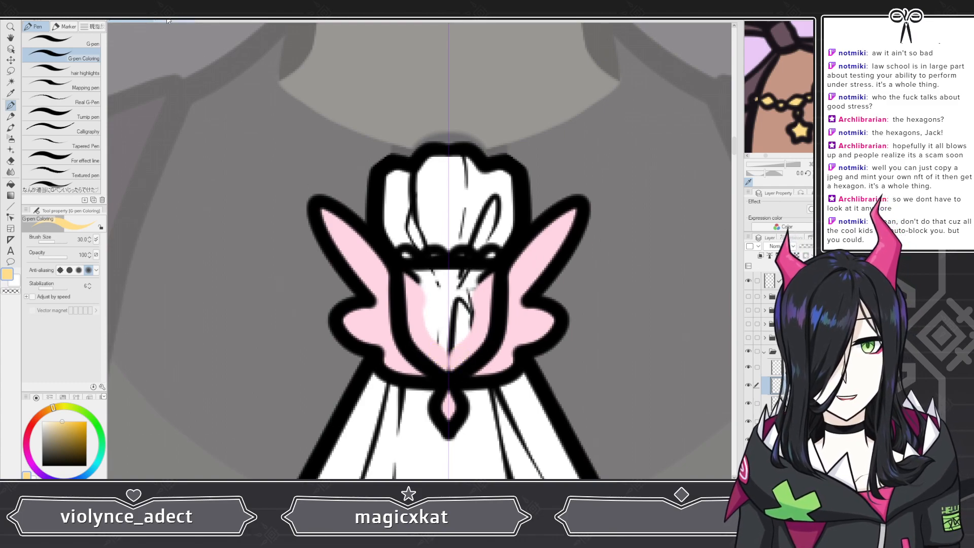
click(16, 282)
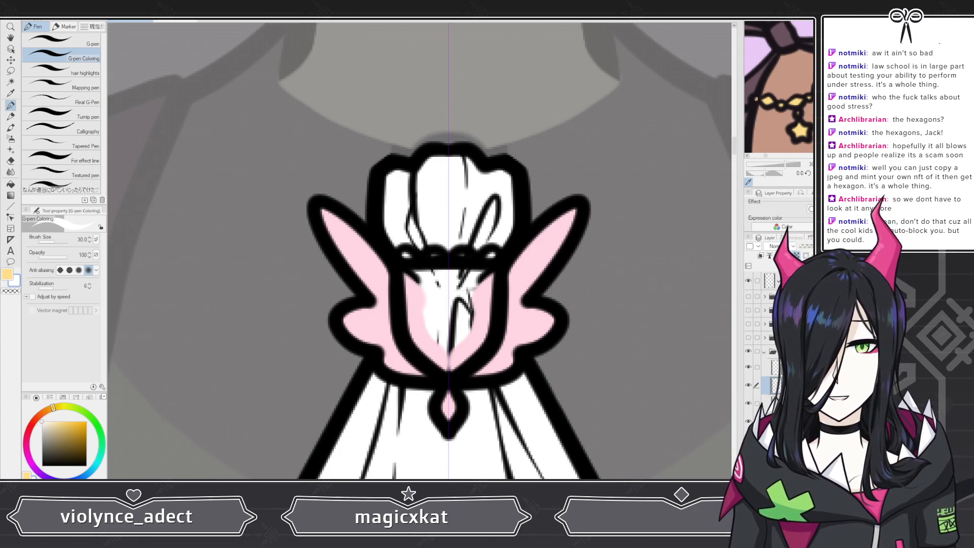
key(alt+Delete)
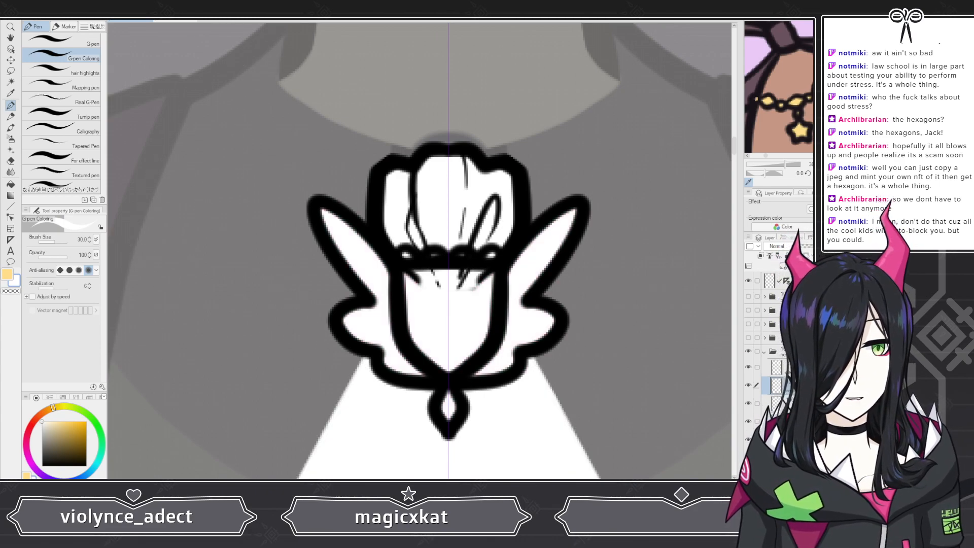
key(ctrl+z)
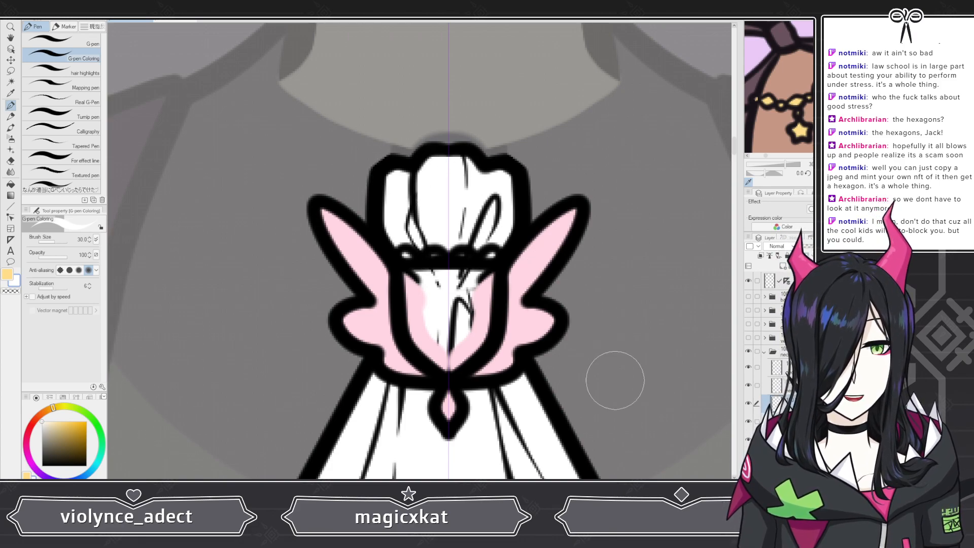
Step: Toggle the necklace layers' visibility and undo the brooch's pink fill
click(748, 403)
click(748, 403)
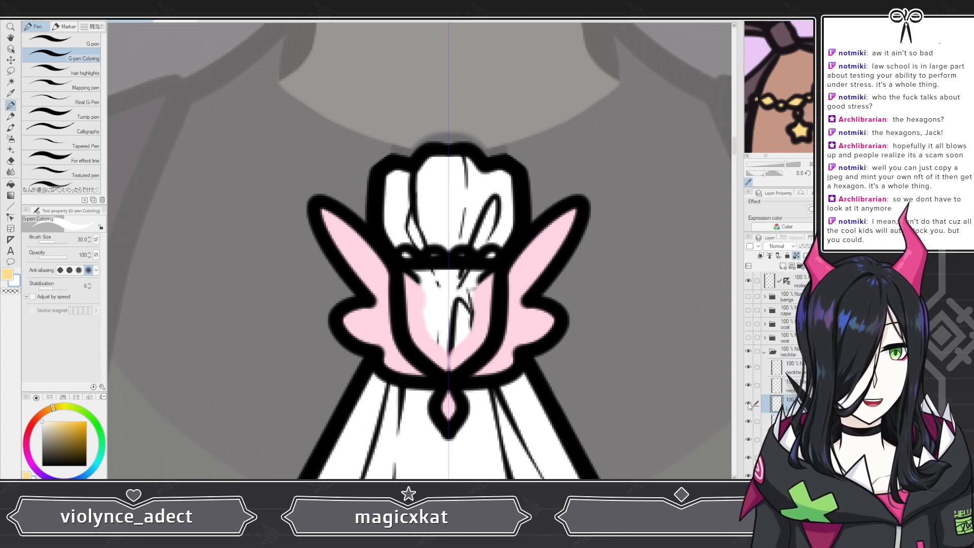
click(776, 386)
click(749, 385)
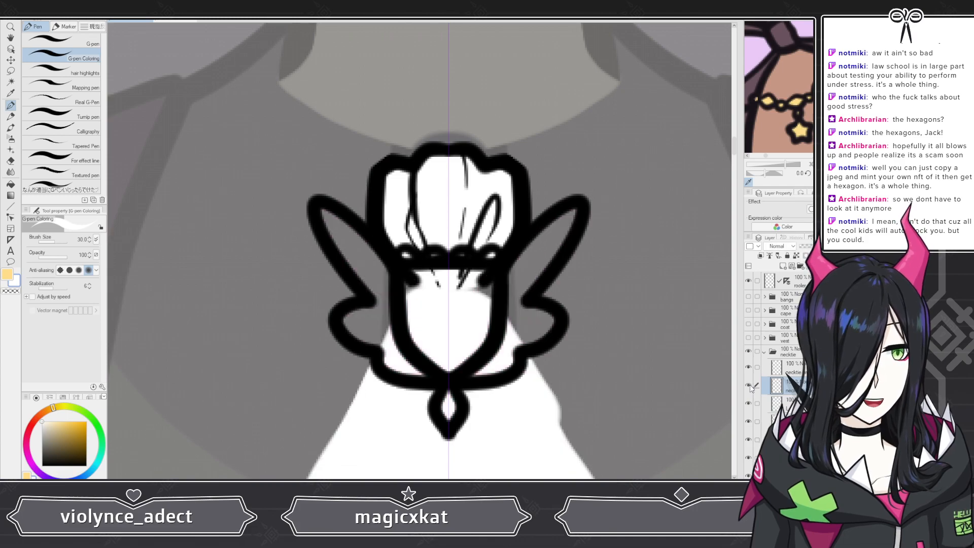
click(749, 385)
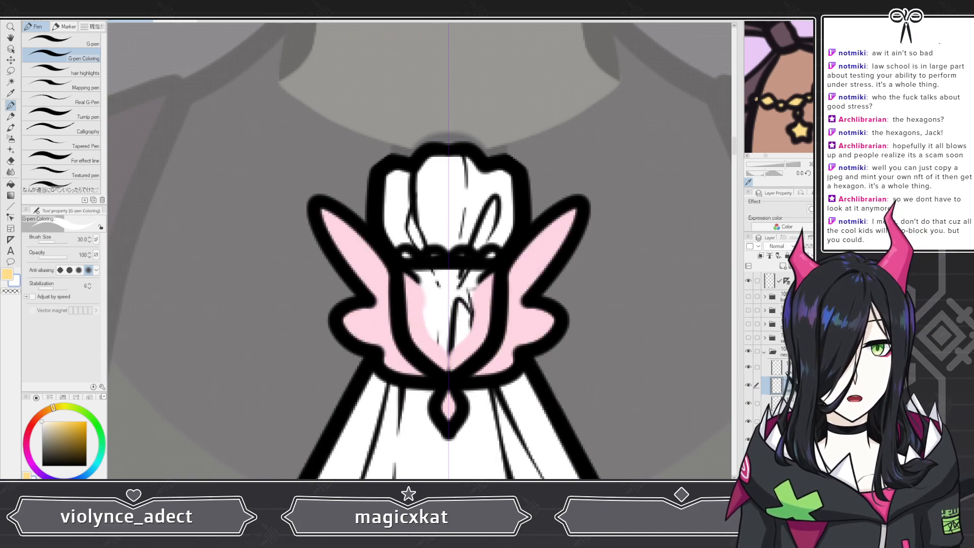
key(ctrl+z)
key(ctrl+z)
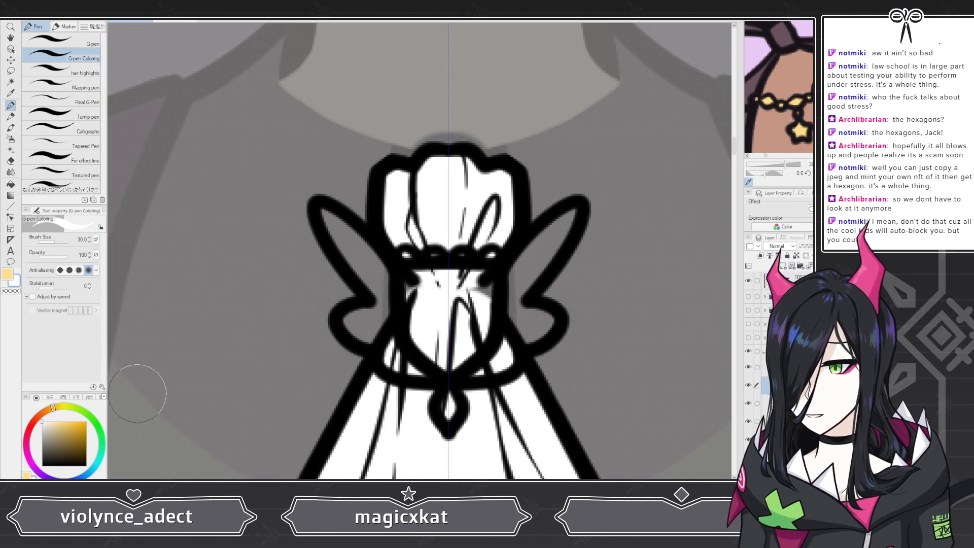
Step: Fill the brooch's wings, frame and pendant with the sampled gold
click(9, 276)
drag(405, 303, 345, 231)
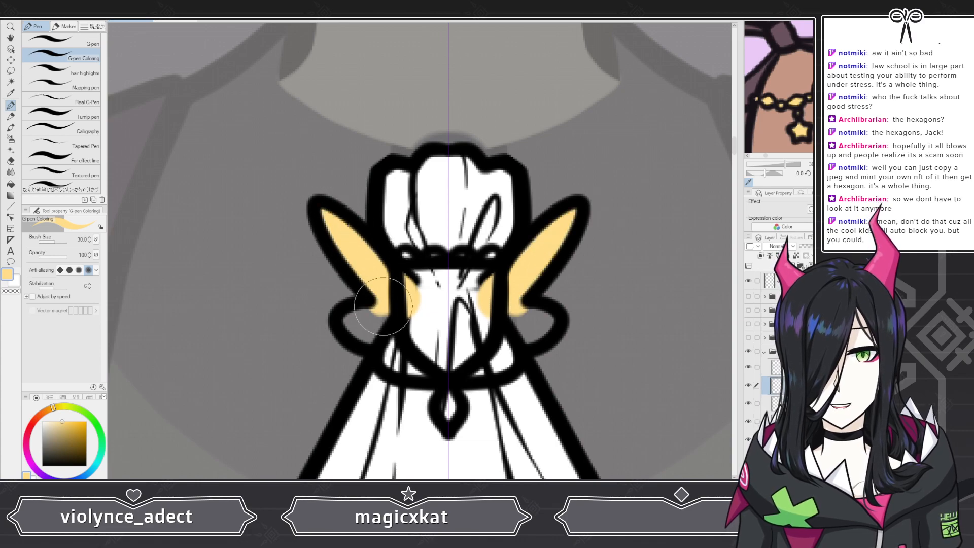
mouse_move(391, 312)
mouse_down()
mouse_move(354, 319)
mouse_move(381, 340)
mouse_move(394, 327)
mouse_move(435, 364)
mouse_move(394, 358)
mouse_up()
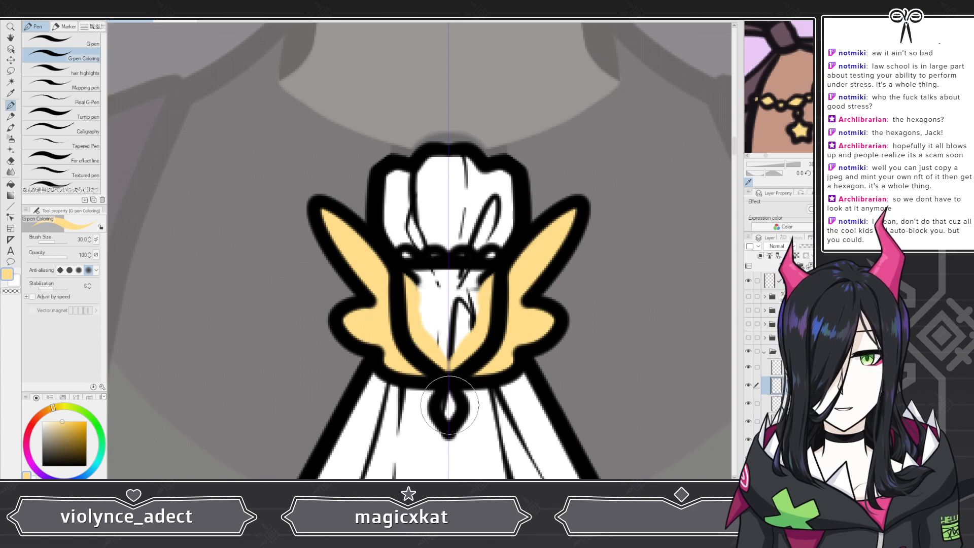
drag(448, 391, 449, 399)
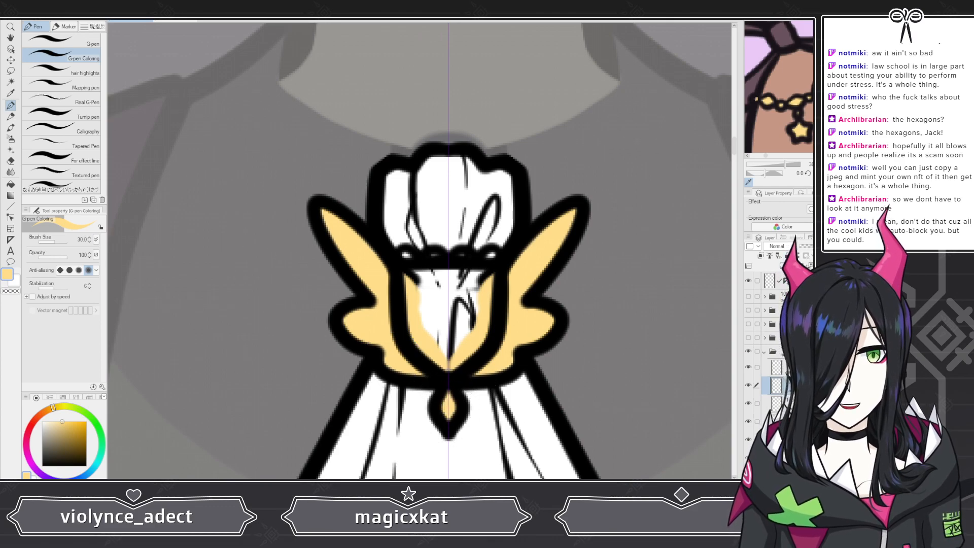
Step: Clear the gold fill from the brooch layer and refill only the shield and its top beads with gold
click(16, 281)
key(alt+Delete)
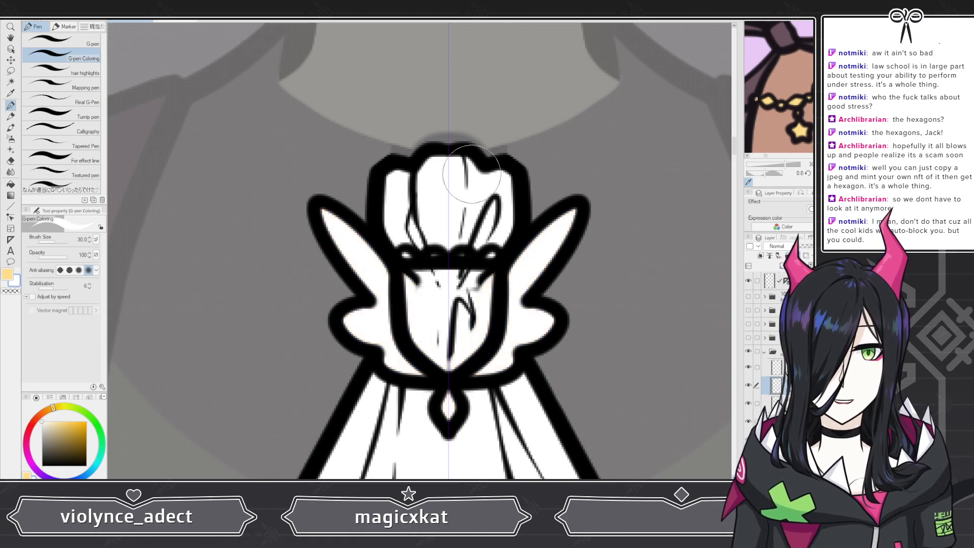
click(797, 258)
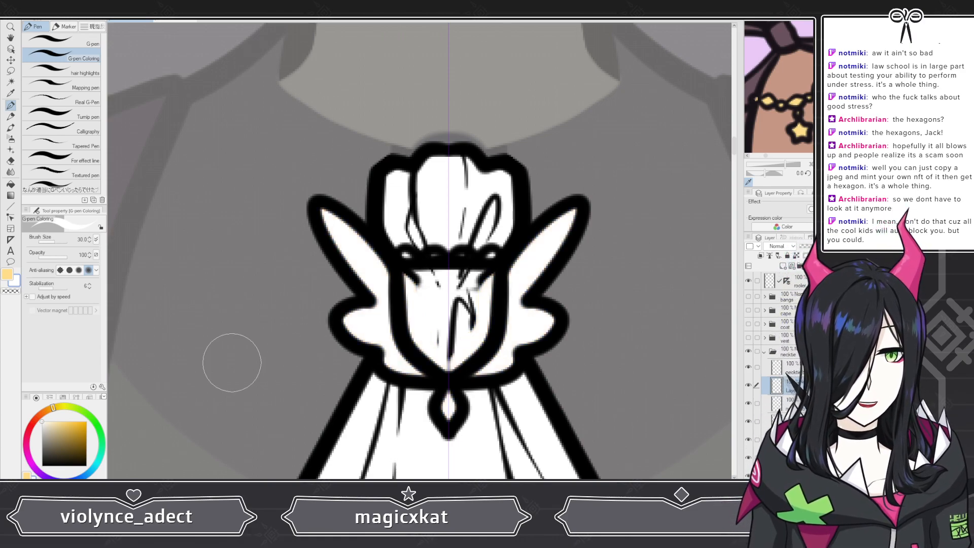
click(7, 274)
mouse_move(420, 311)
mouse_down()
mouse_move(419, 319)
mouse_move(410, 269)
mouse_move(449, 279)
mouse_move(445, 297)
mouse_move(423, 305)
mouse_move(420, 328)
mouse_move(446, 355)
mouse_up()
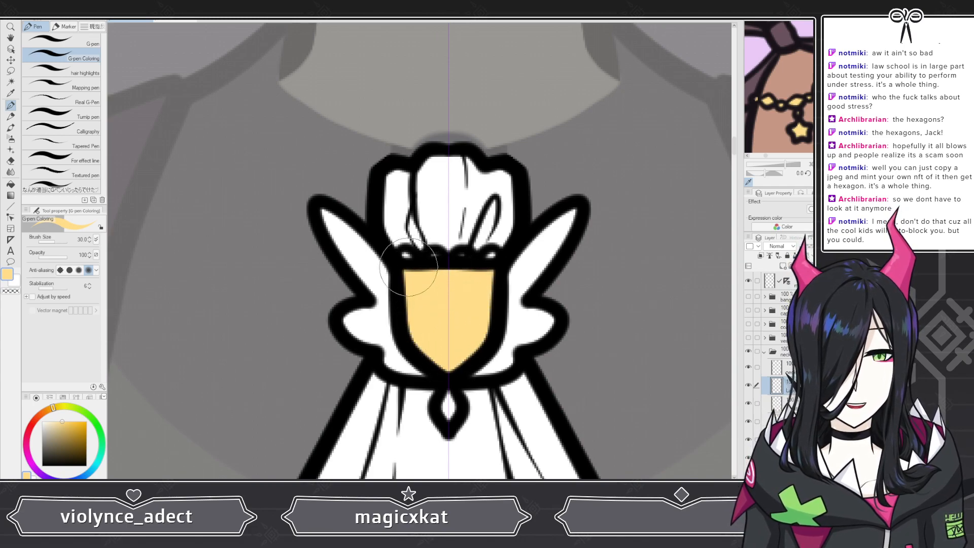
drag(405, 261, 408, 259)
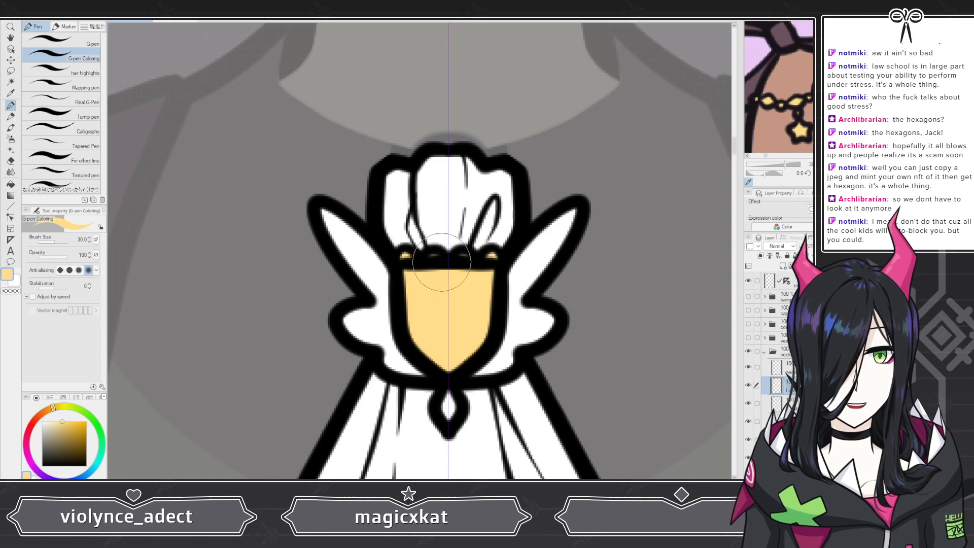
Step: Draw a black music note on the brooch's gold shield with the G-pen
scroll(429, 263, down, 5)
scroll(416, 241, down, 8)
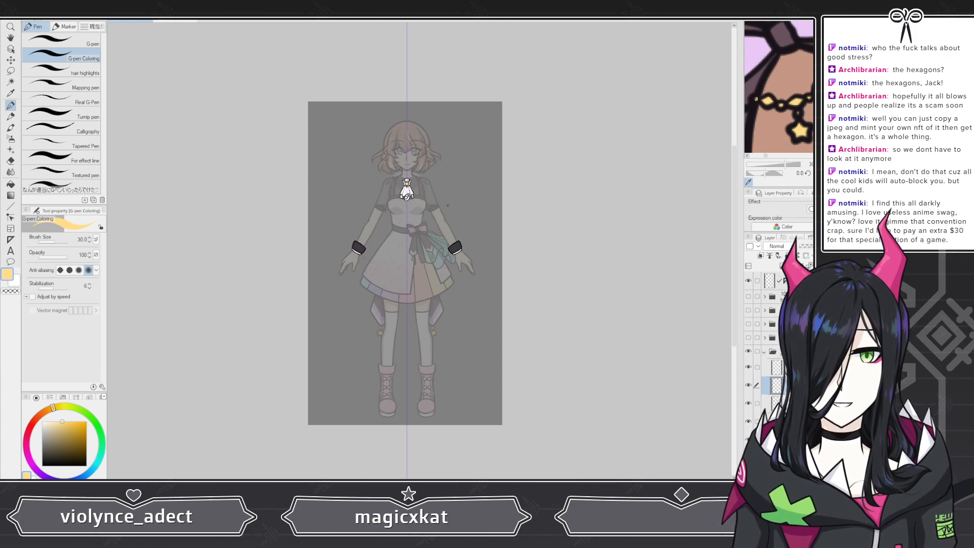
scroll(405, 183, up, 8)
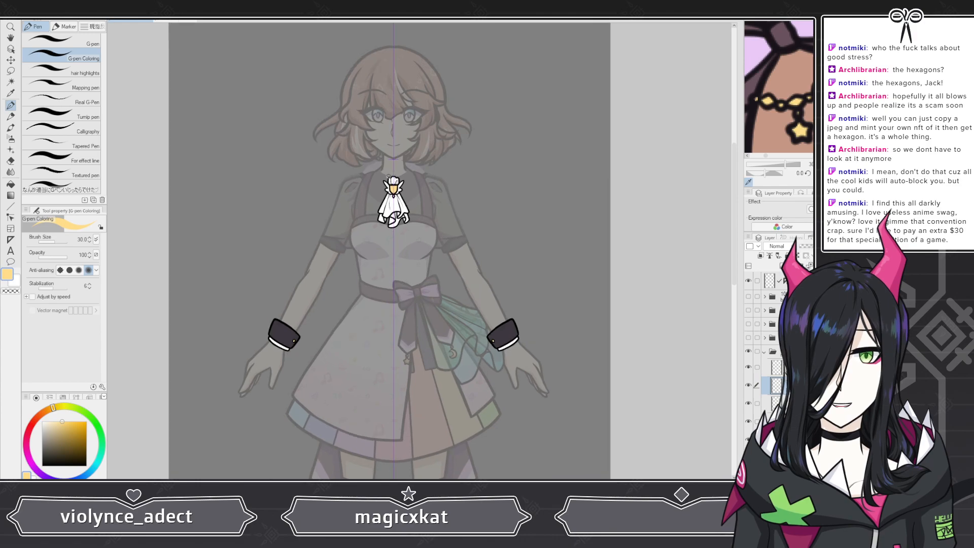
scroll(380, 181, up, 8)
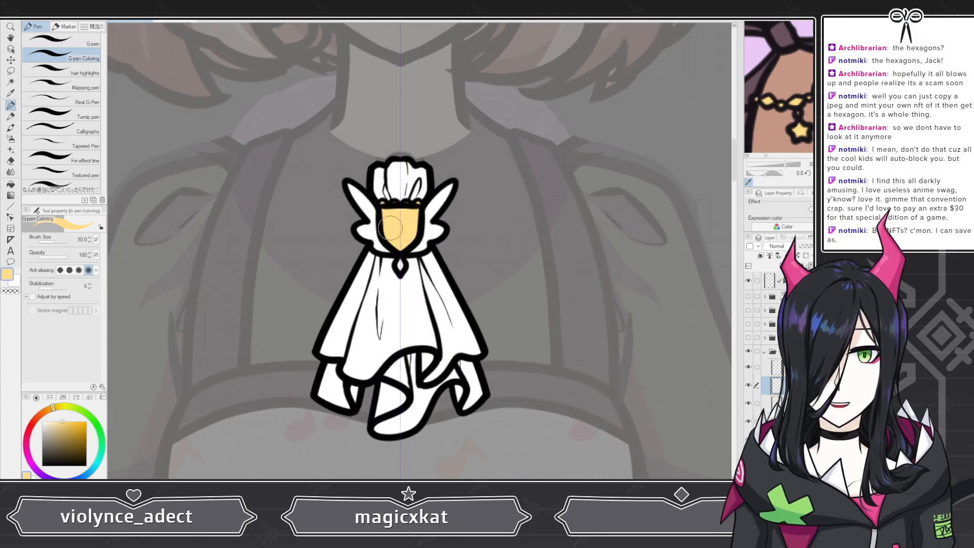
scroll(387, 205, up, 2)
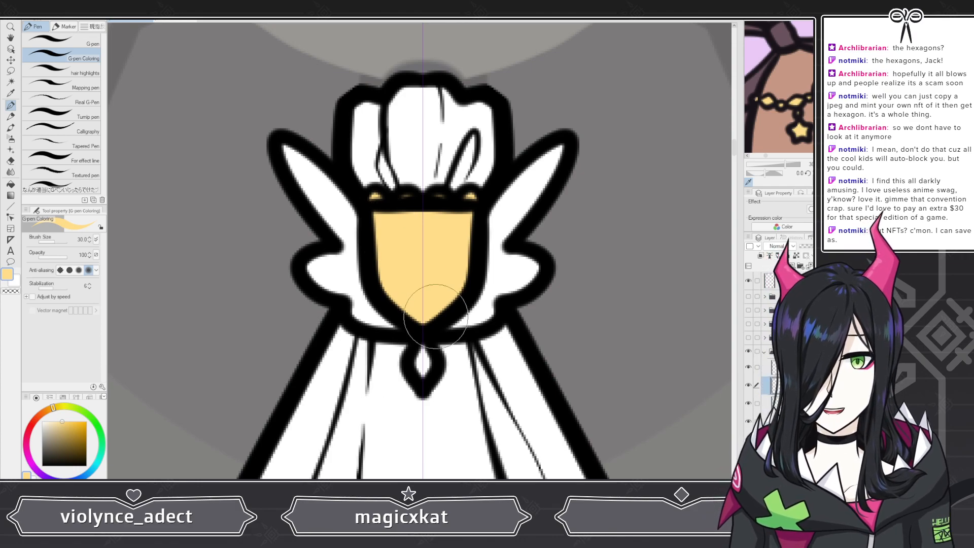
scroll(373, 294, down, 1)
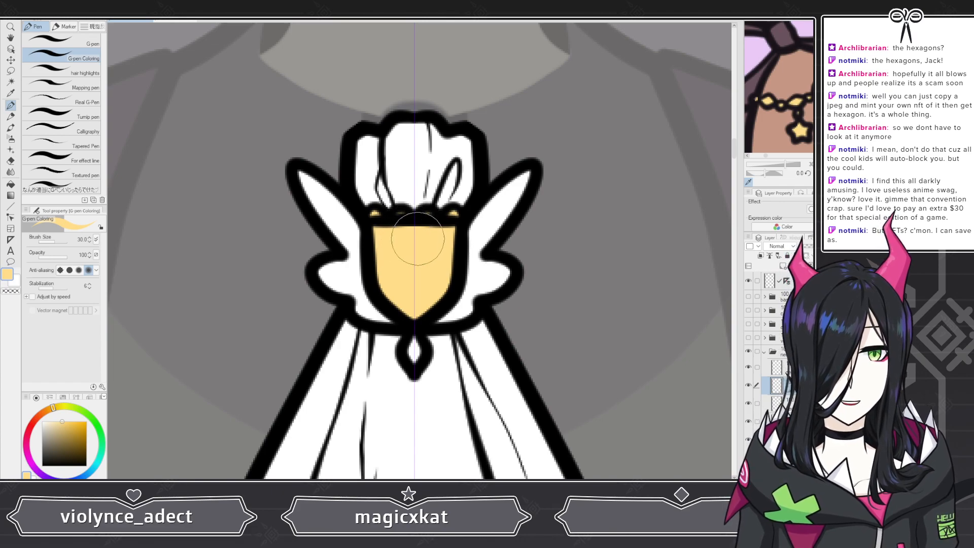
scroll(417, 239, up, 2)
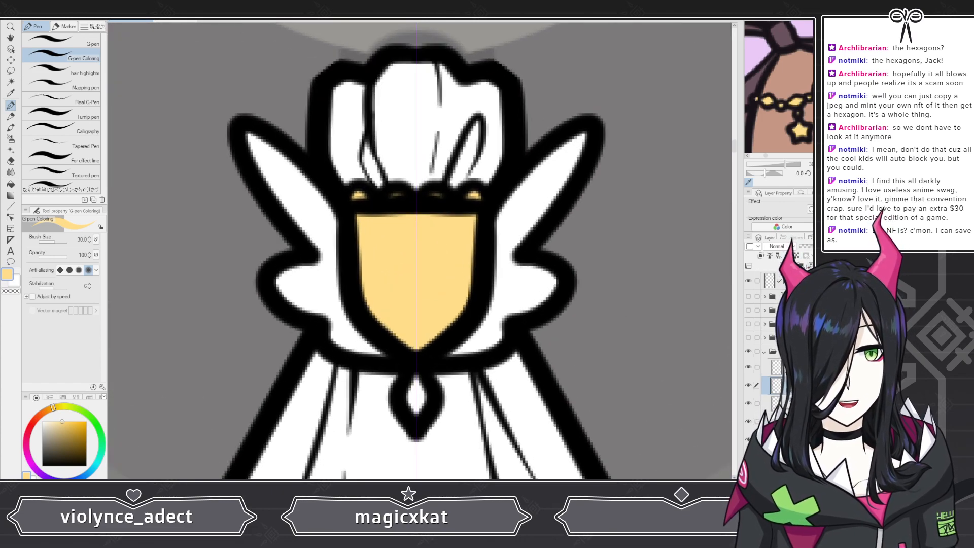
click(31, 42)
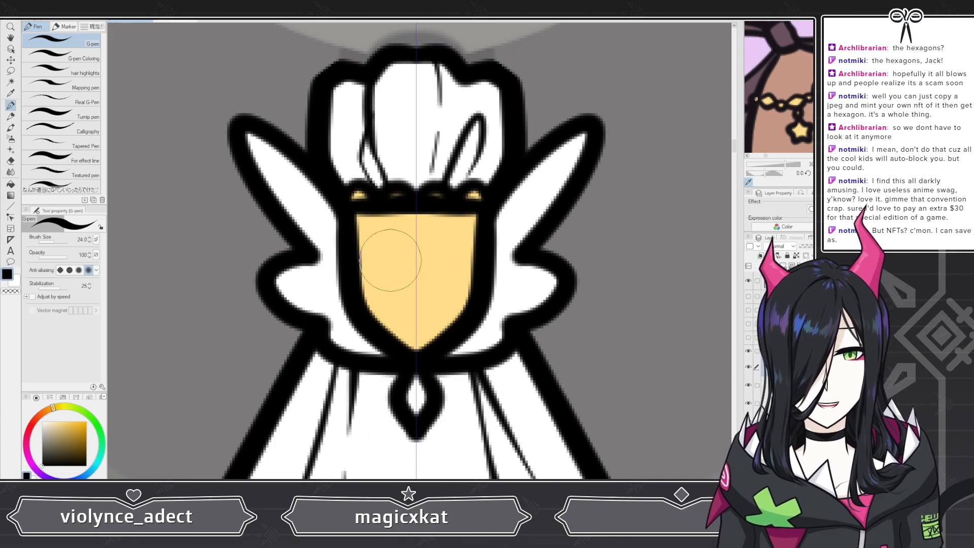
mouse_move(391, 256)
mouse_down()
mouse_move(373, 302)
mouse_move(391, 309)
mouse_move(403, 303)
mouse_move(406, 272)
mouse_move(429, 273)
mouse_move(433, 294)
mouse_move(419, 295)
mouse_move(418, 308)
mouse_move(449, 306)
mouse_move(449, 257)
mouse_move(386, 263)
mouse_up()
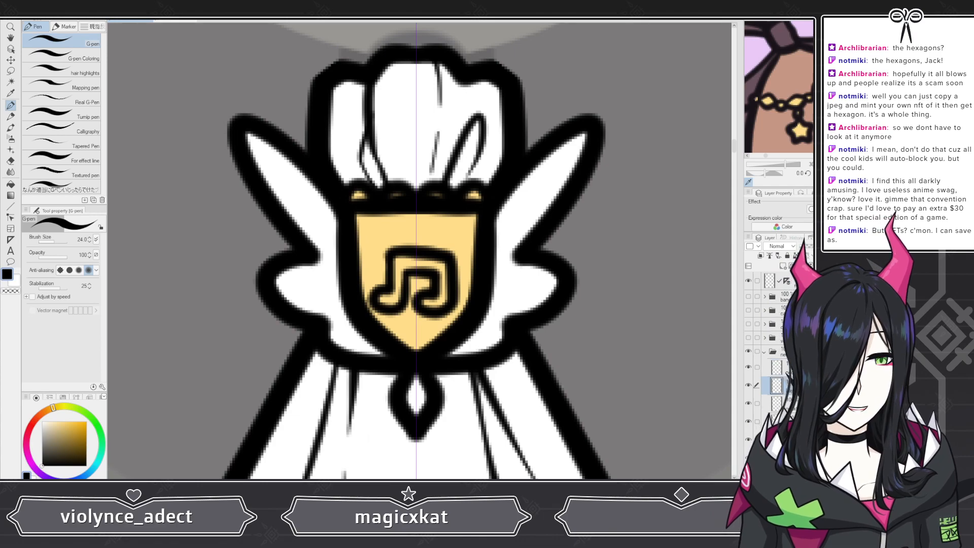
Step: Ink a horizontal black band across the top of the shield on the lineart layer
click(793, 385)
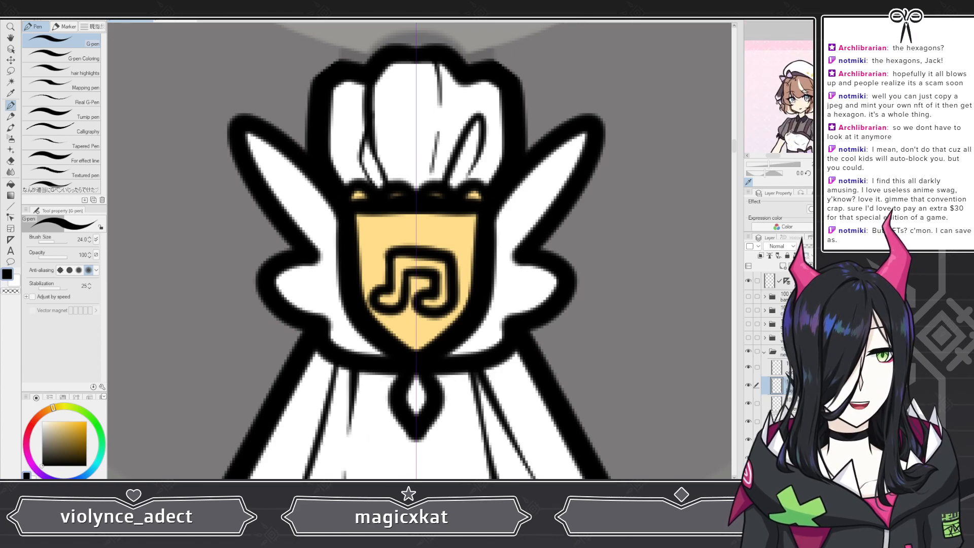
scroll(791, 132, up, 2)
scroll(434, 219, up, 2)
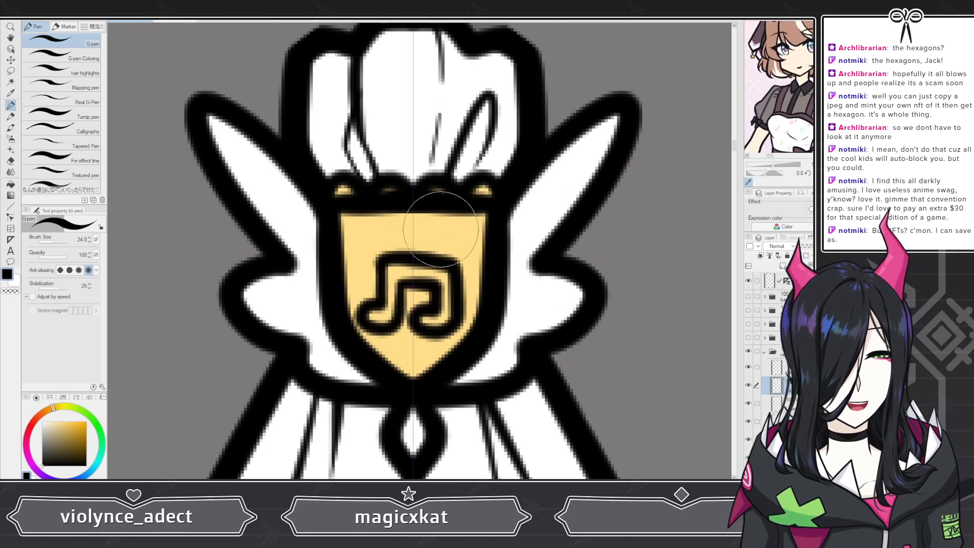
click(792, 368)
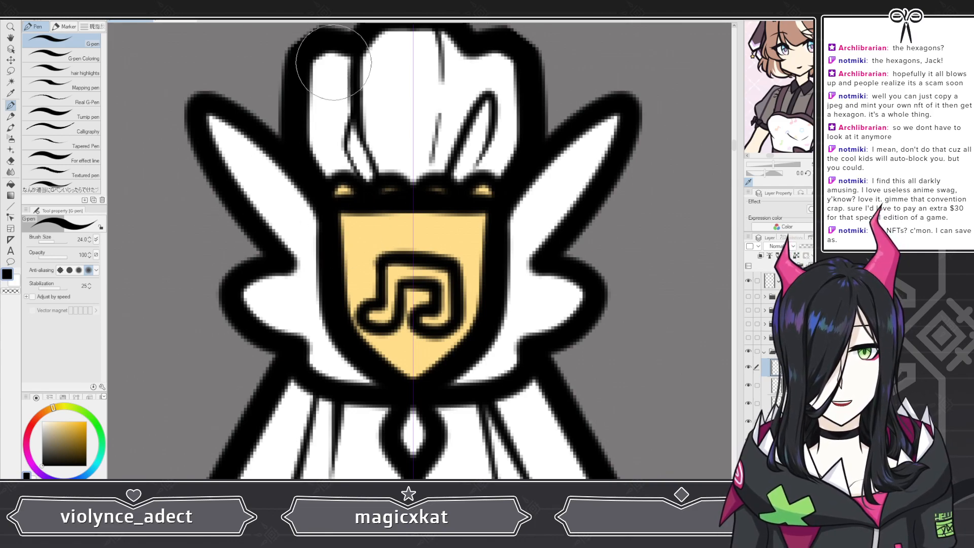
drag(335, 236, 410, 237)
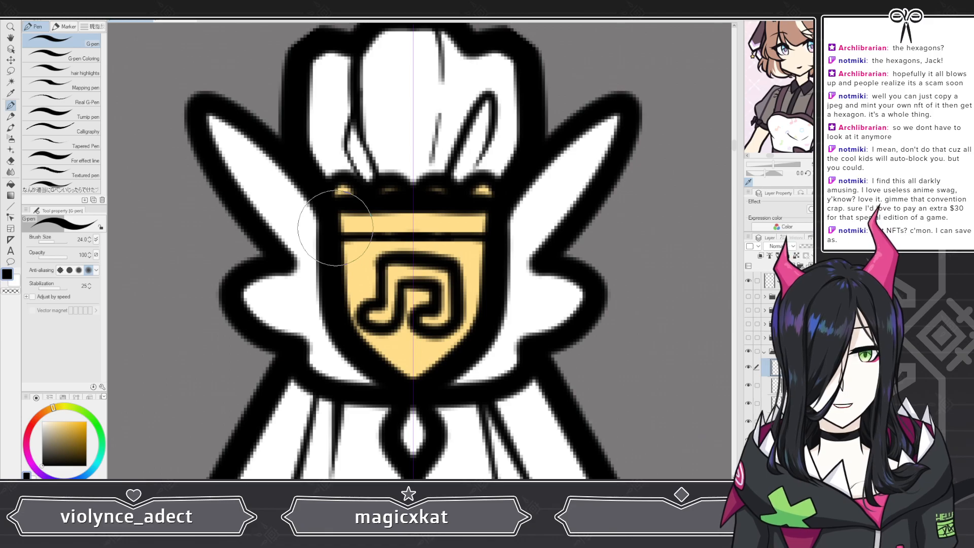
scroll(335, 229, down, 10)
scroll(365, 259, up, 10)
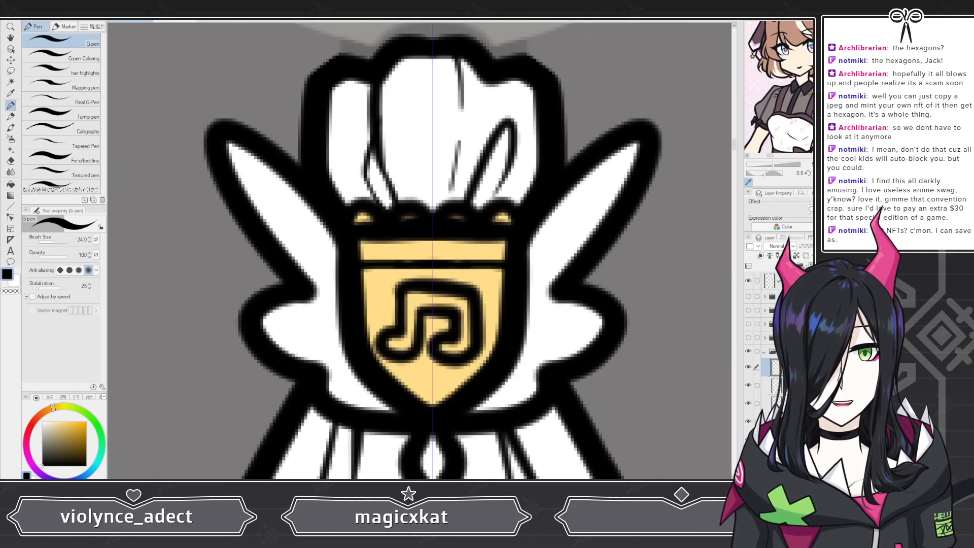
Step: Lasso the music note and nudge it slightly right to center it on the shield, then deselect
click(11, 72)
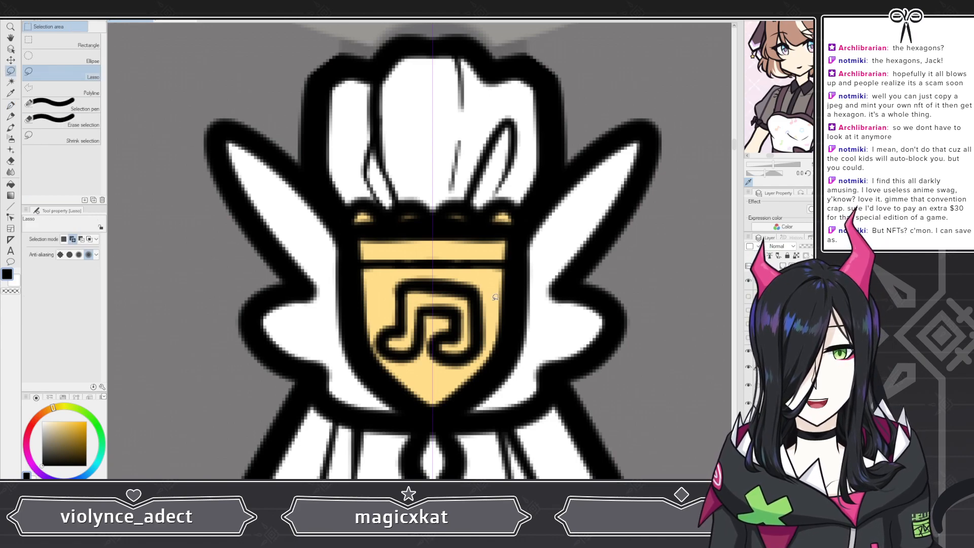
mouse_move(491, 291)
mouse_down()
mouse_move(402, 271)
mouse_move(384, 285)
mouse_move(377, 311)
mouse_move(375, 343)
mouse_move(418, 373)
mouse_move(456, 376)
mouse_move(482, 358)
mouse_up()
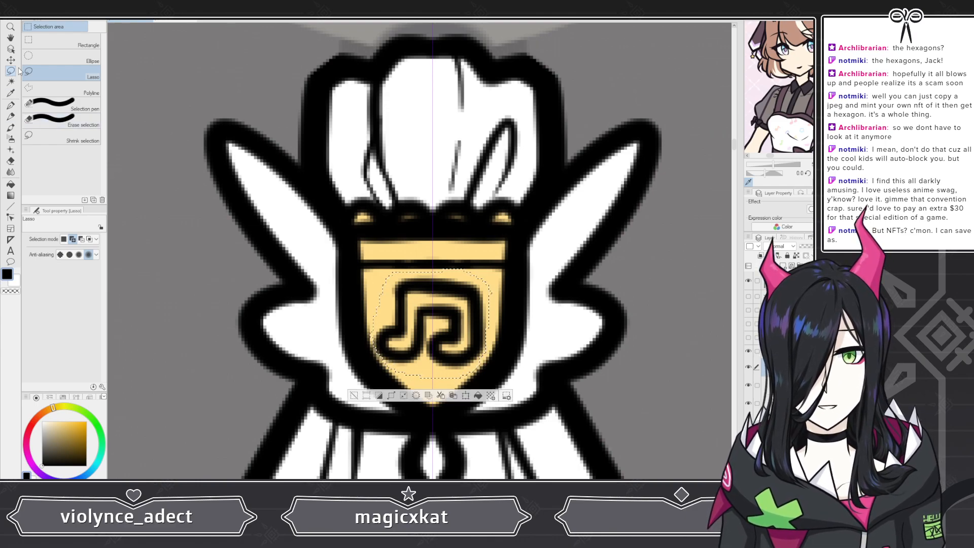
key(k)
drag(428, 322, 432, 322)
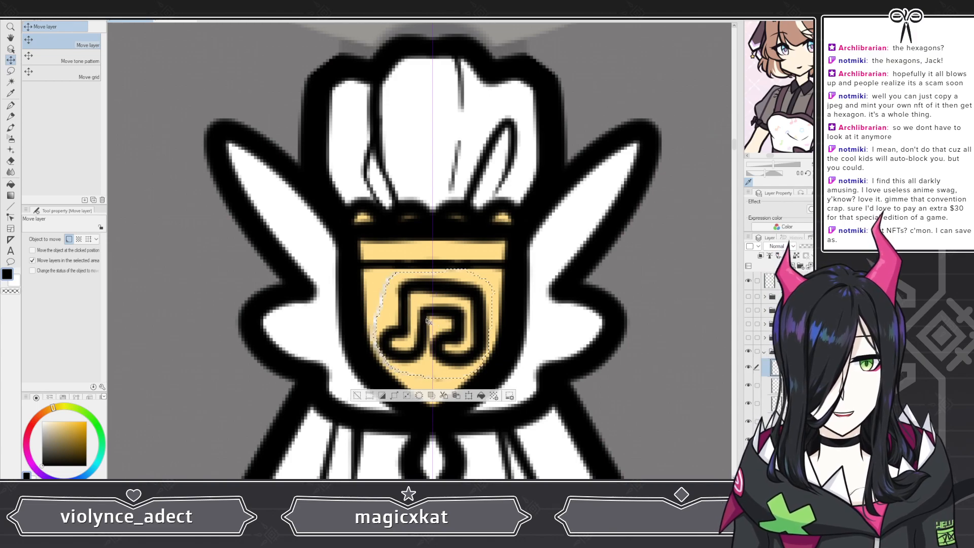
key(ctrl+z)
click(32, 260)
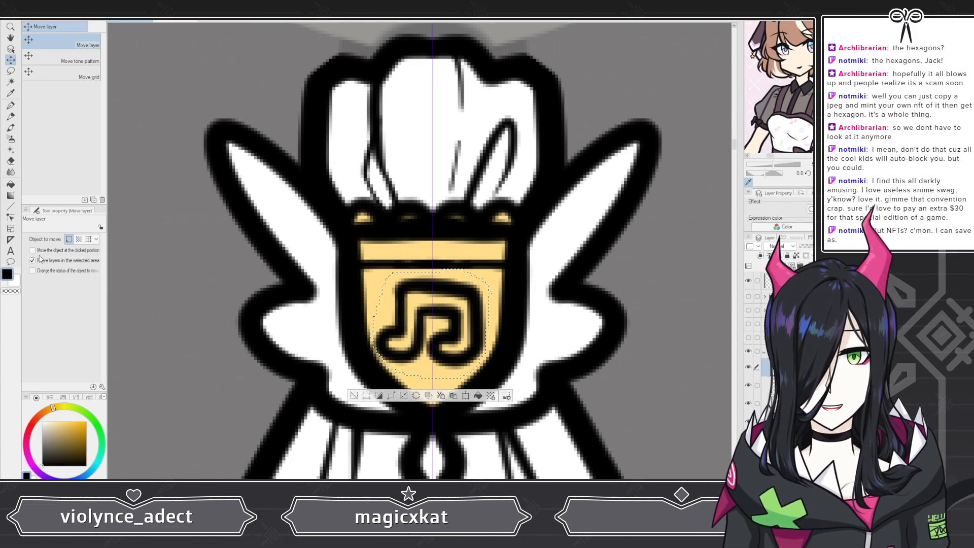
drag(445, 323, 448, 323)
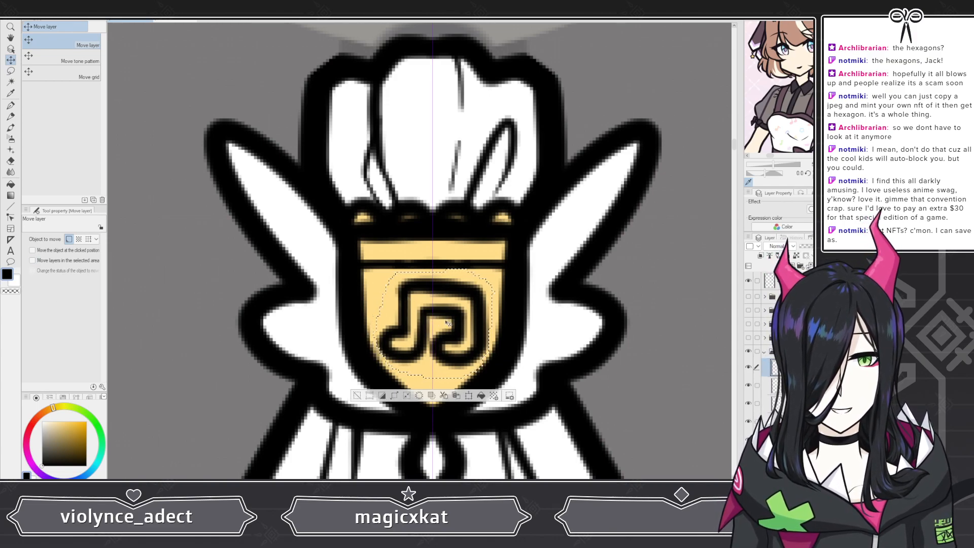
key(ctrl+d)
Step: Zoom out and back in to review the brooch against the whole character
scroll(374, 380, down, 5)
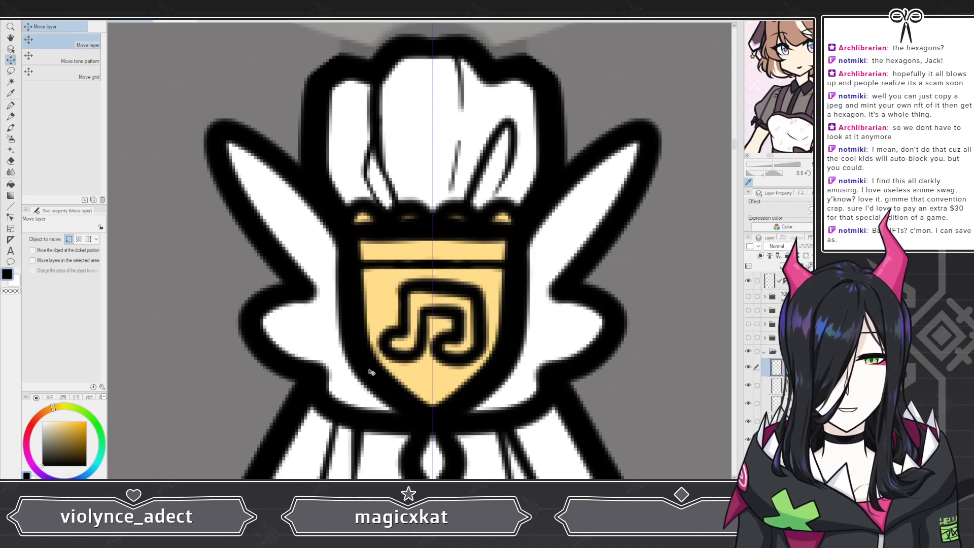
scroll(310, 318, down, 4)
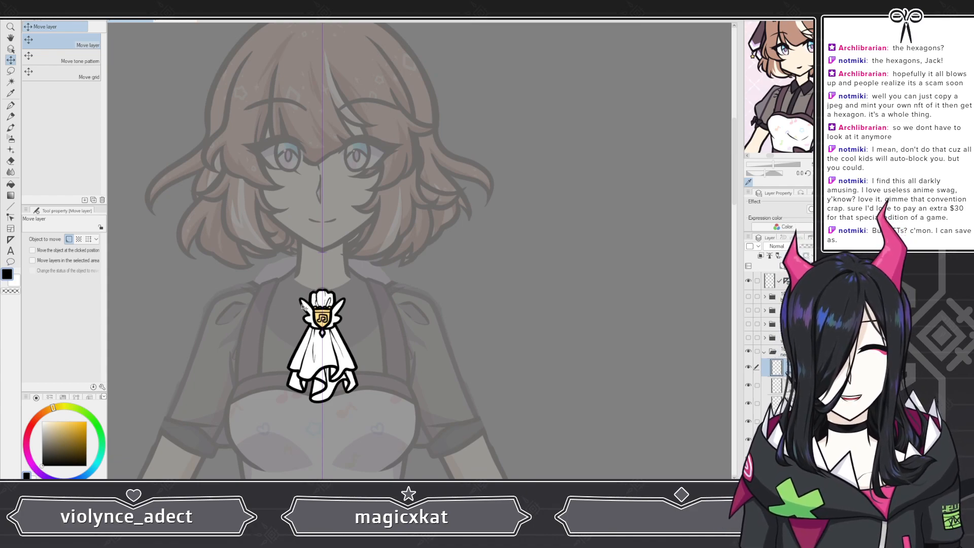
scroll(297, 308, up, 5)
scroll(305, 308, down, 2)
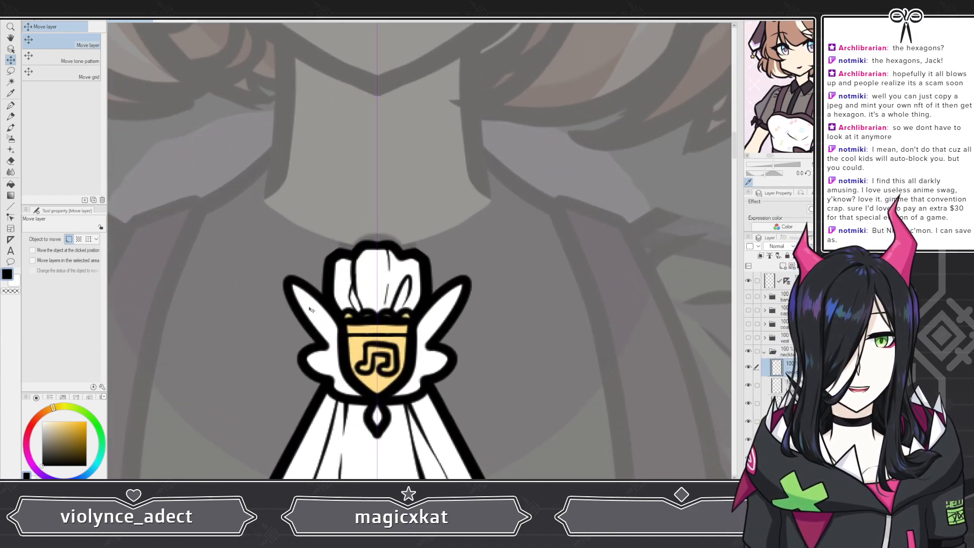
scroll(334, 314, down, 1)
scroll(334, 313, down, 3)
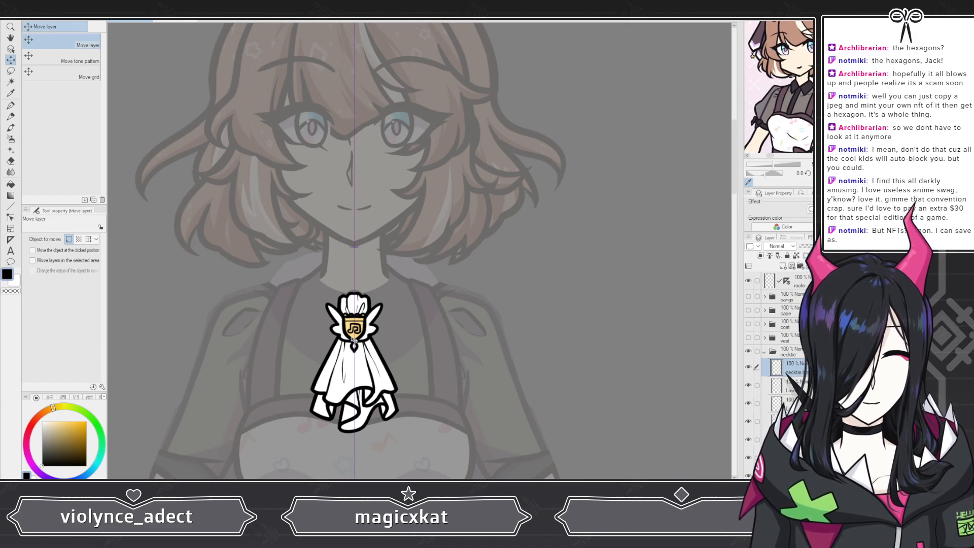
scroll(355, 336, up, 3)
scroll(578, 363, up, 1)
Step: Sample dark purple from the reference image and fill the music note with it
click(791, 386)
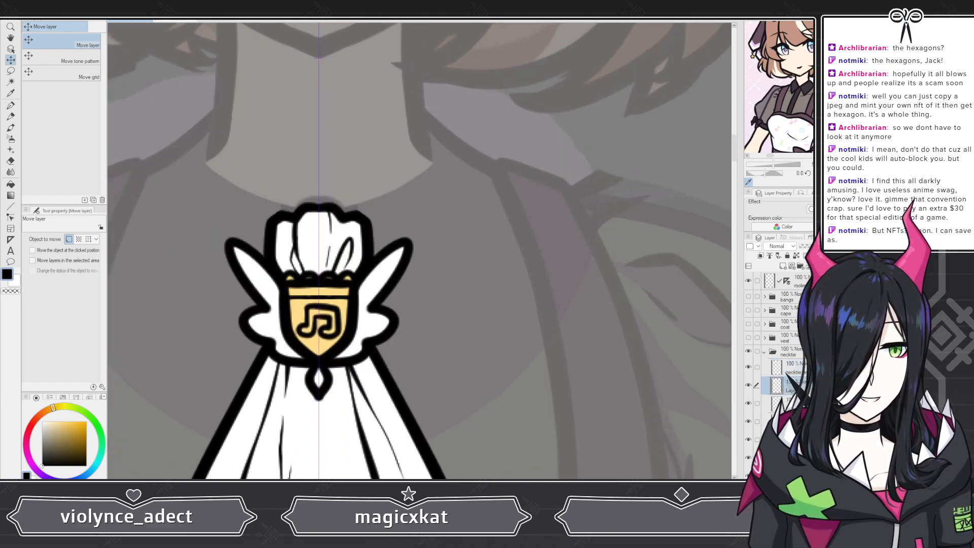
scroll(434, 309, down, 1)
scroll(770, 95, up, 4)
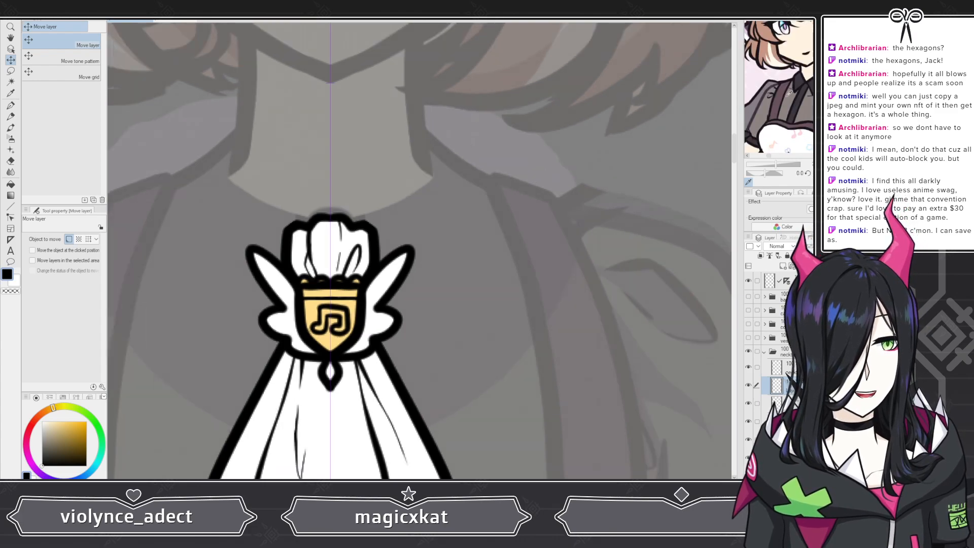
click(770, 95)
scroll(235, 284, up, 3)
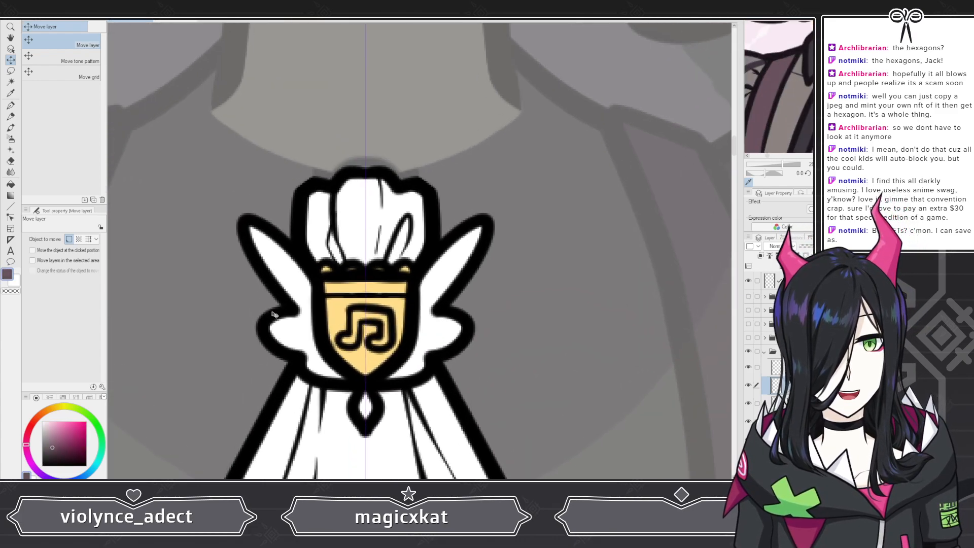
key(p)
scroll(301, 386, up, 1)
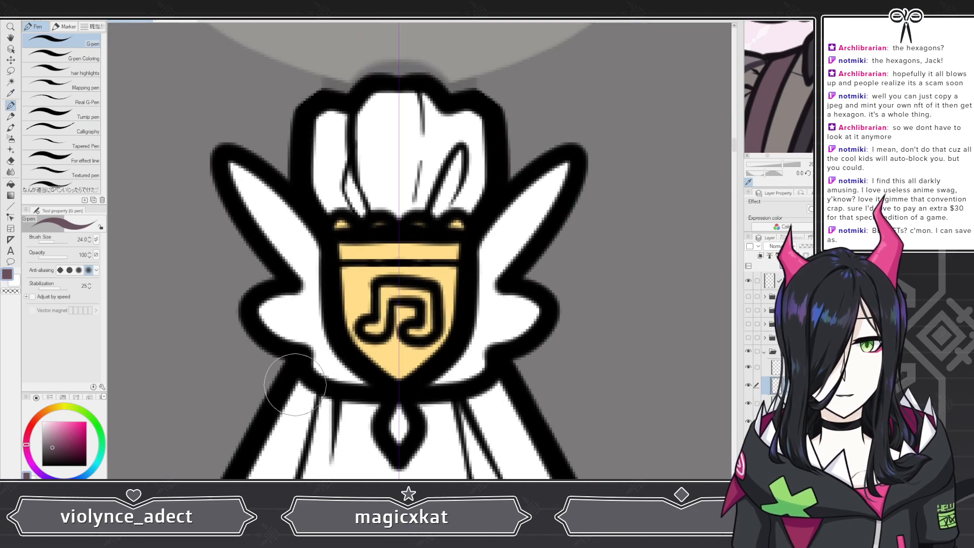
click(49, 56)
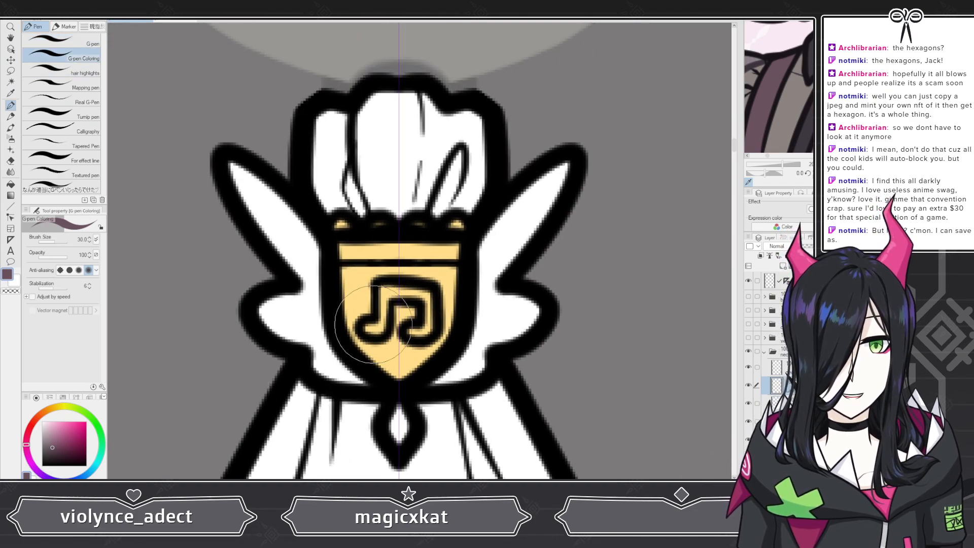
click(377, 325)
mouse_move(378, 325)
mouse_down()
mouse_move(383, 289)
mouse_move(417, 295)
mouse_move(430, 304)
mouse_move(412, 334)
mouse_up()
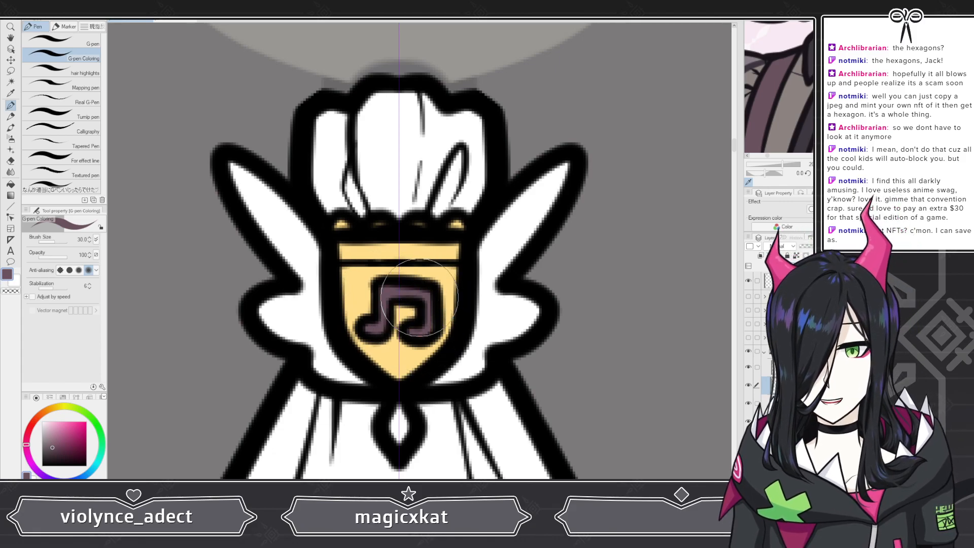
scroll(387, 255, down, 4)
scroll(372, 227, down, 6)
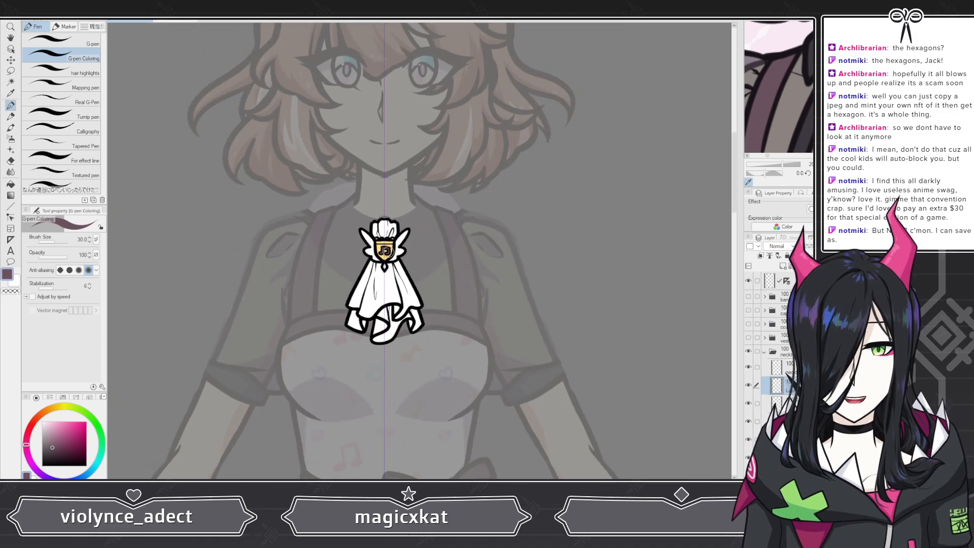
scroll(385, 252, down, 2)
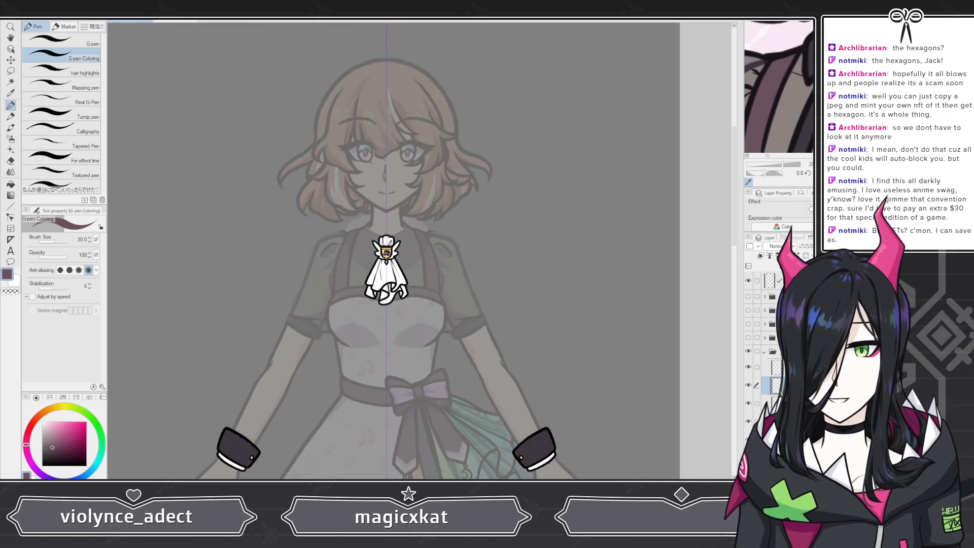
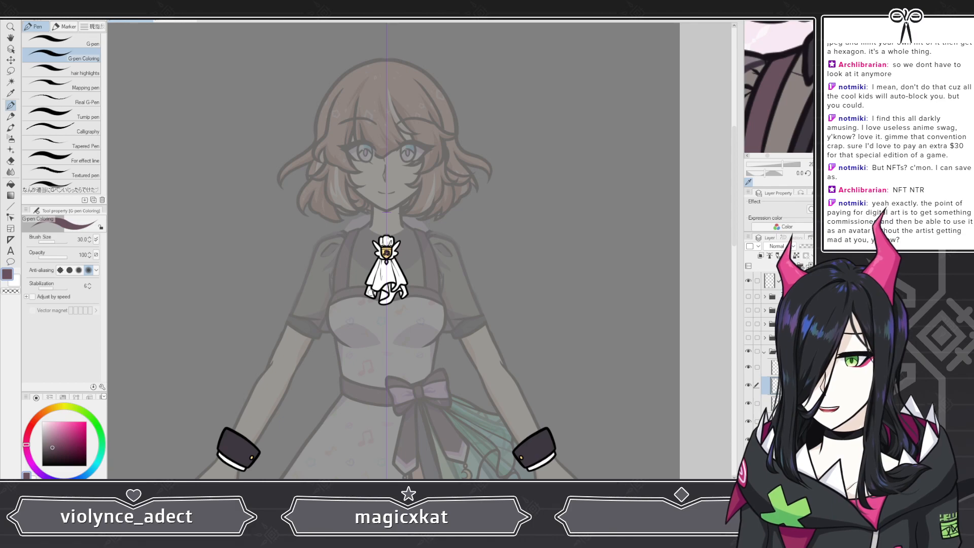
Step: Zoom in and out to review the brooch and its shield on the character
scroll(370, 274, up, 5)
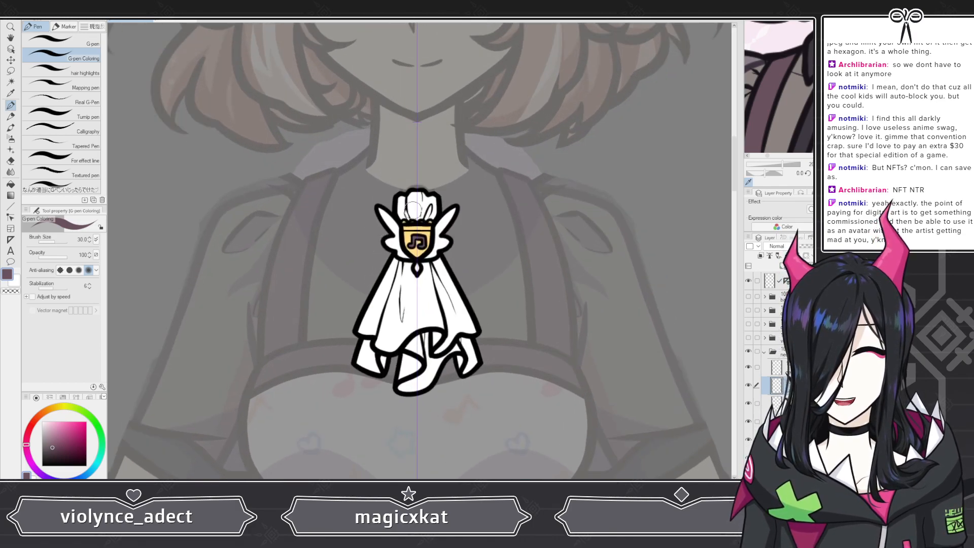
scroll(413, 210, up, 3)
scroll(418, 249, down, 3)
scroll(793, 86, down, 4)
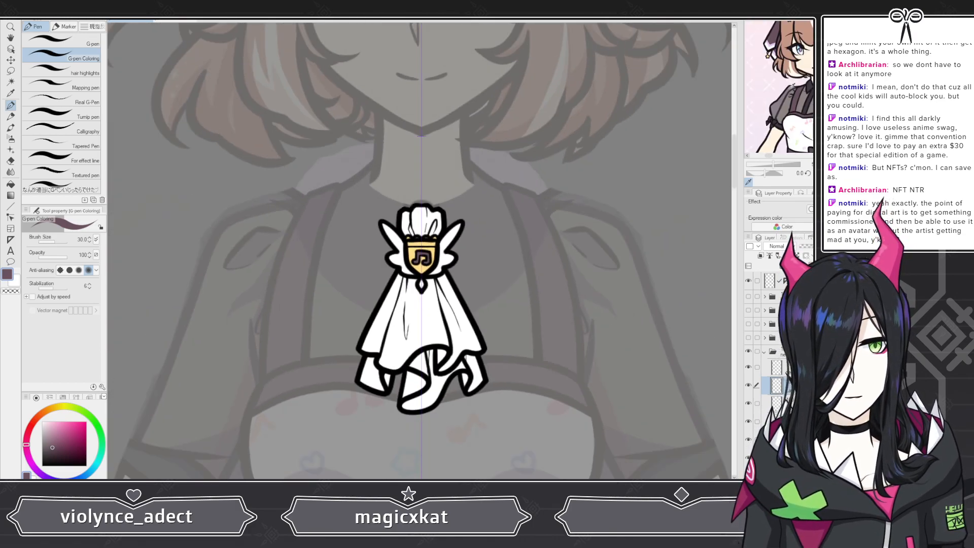
scroll(792, 86, down, 3)
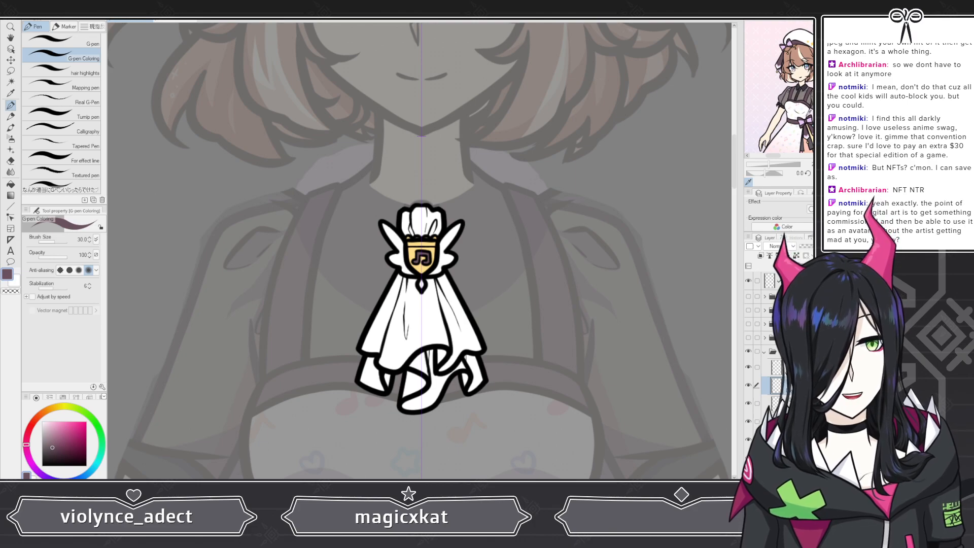
scroll(793, 86, down, 2)
scroll(413, 264, up, 2)
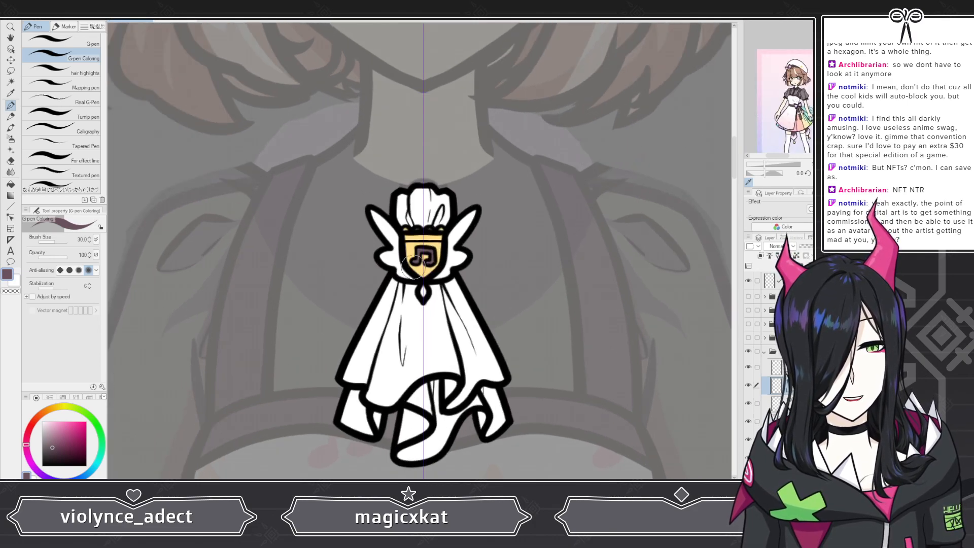
scroll(413, 263, up, 5)
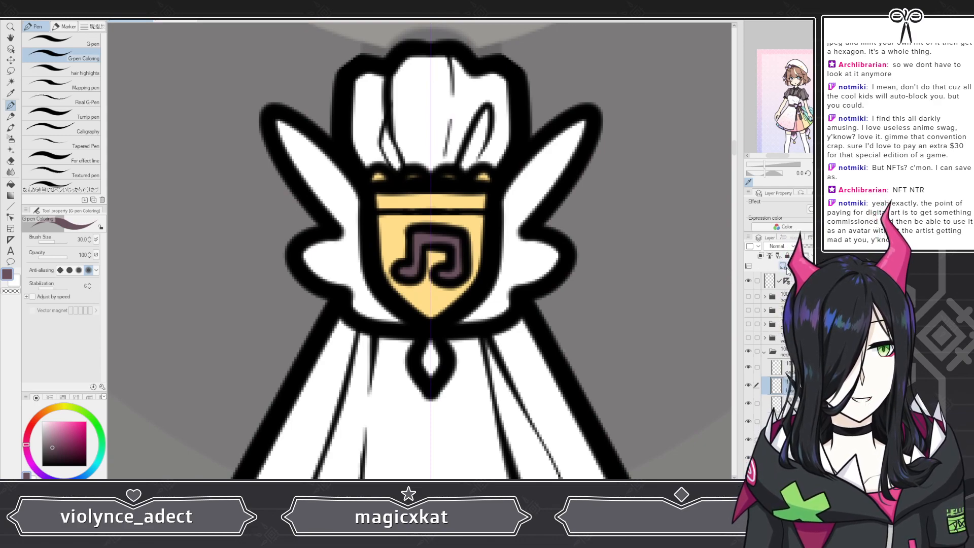
scroll(779, 126, up, 2)
scroll(779, 126, down, 1)
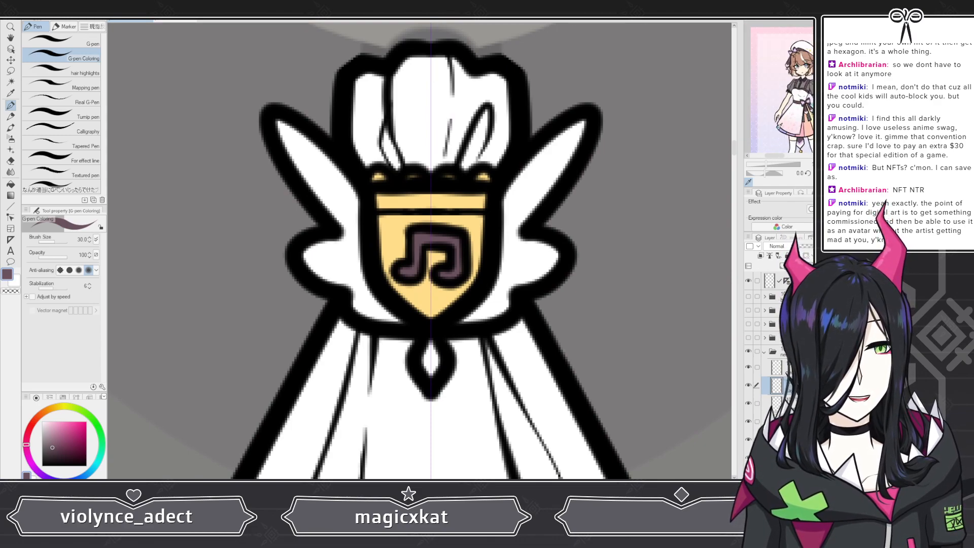
scroll(778, 126, up, 2)
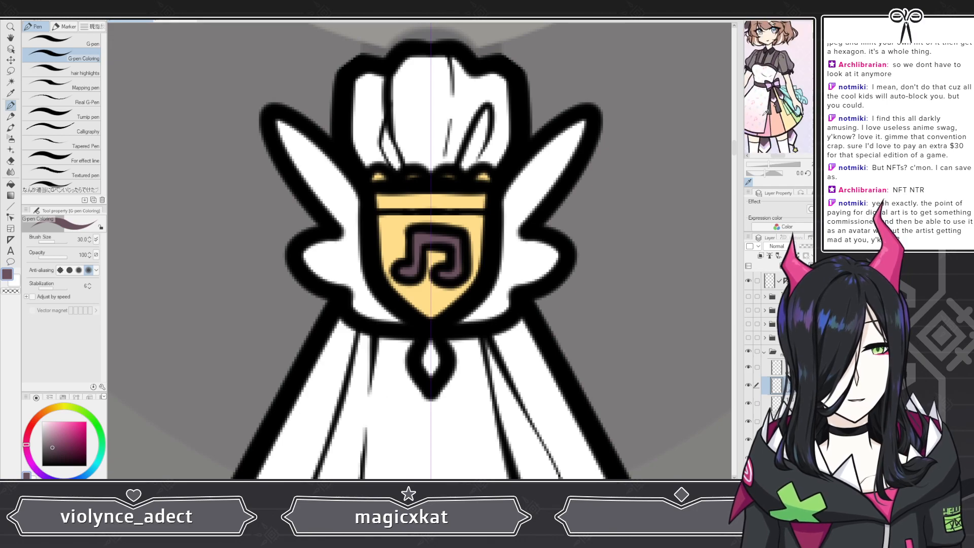
scroll(779, 126, up, 3)
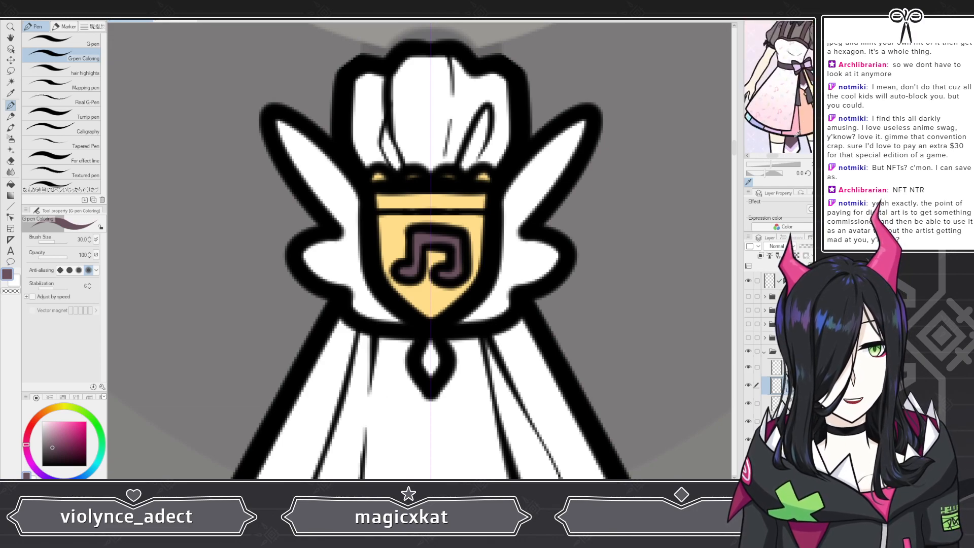
scroll(796, 134, up, 4)
Step: Sample pink from the reference image and fill the small gem below the shield with it
click(796, 129)
scroll(398, 366, up, 1)
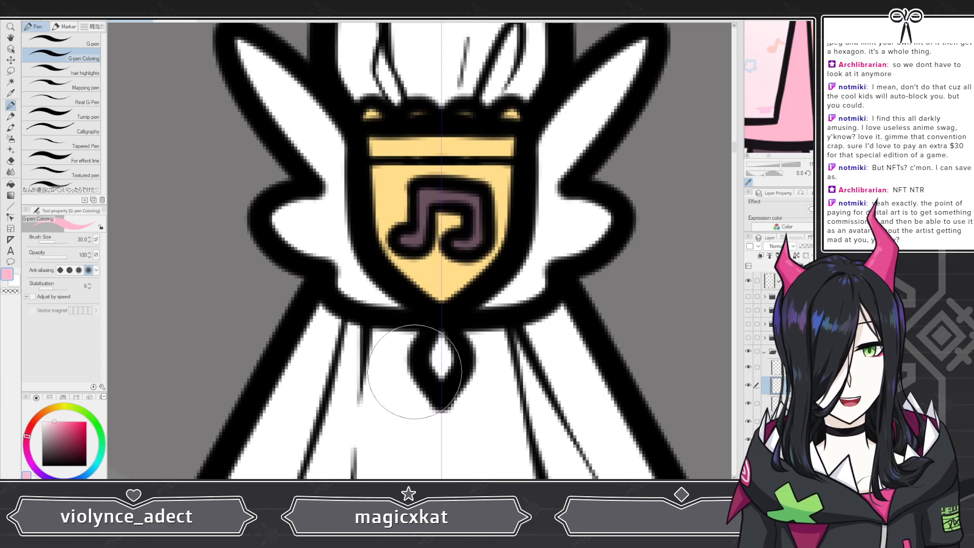
drag(448, 347, 441, 356)
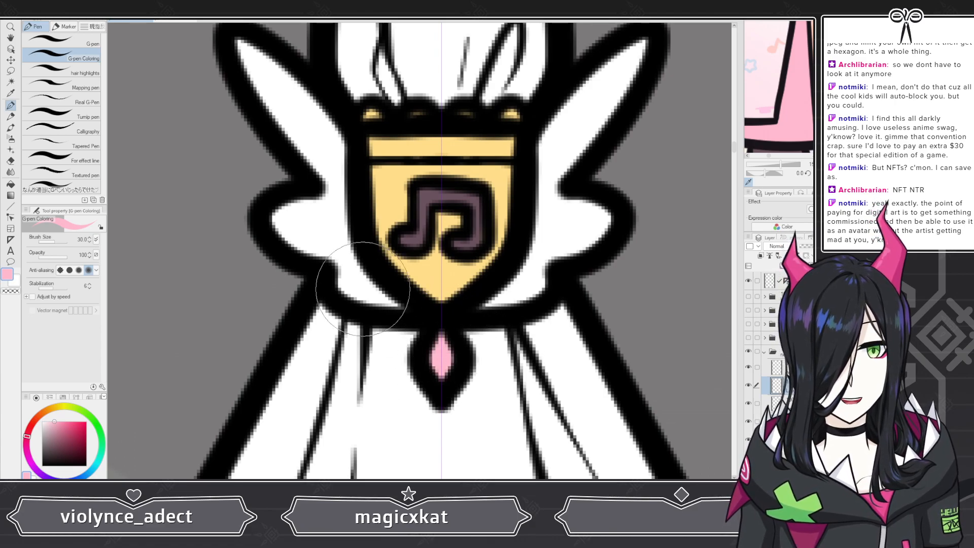
Step: Set a soft airbrush to size 50 and spray pink over the upper wings and a peach tone over the lower wing lobes
scroll(362, 289, down, 10)
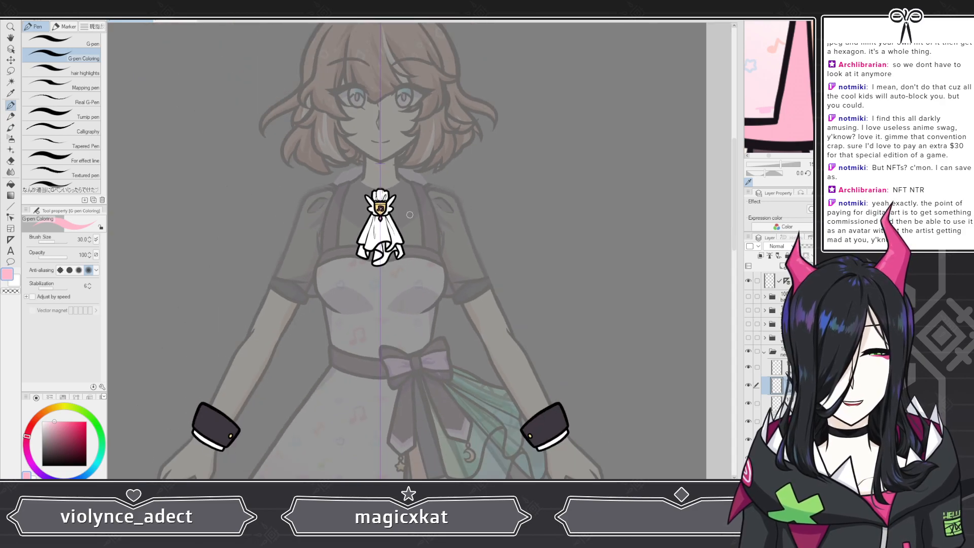
scroll(410, 214, up, 8)
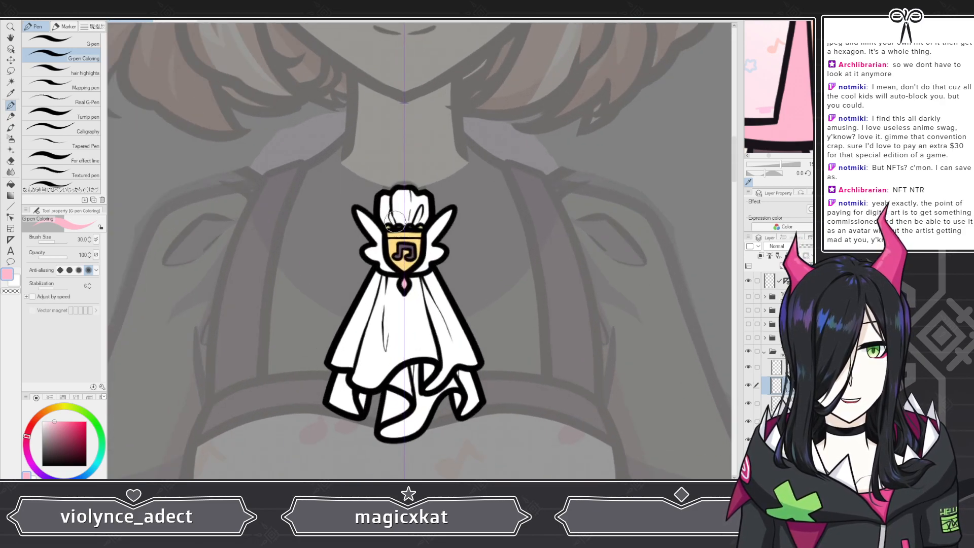
scroll(395, 221, up, 2)
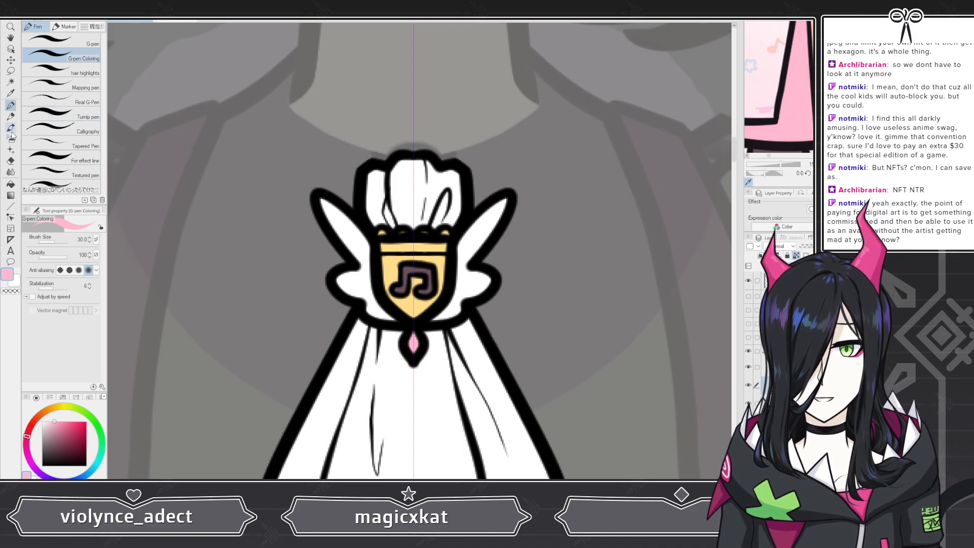
click(11, 138)
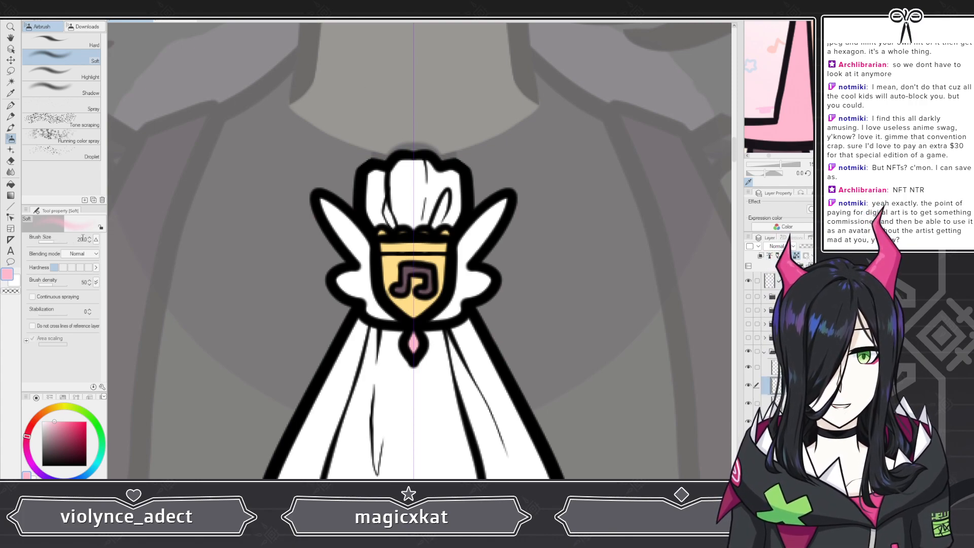
click(82, 238)
text(50.)
key(Return)
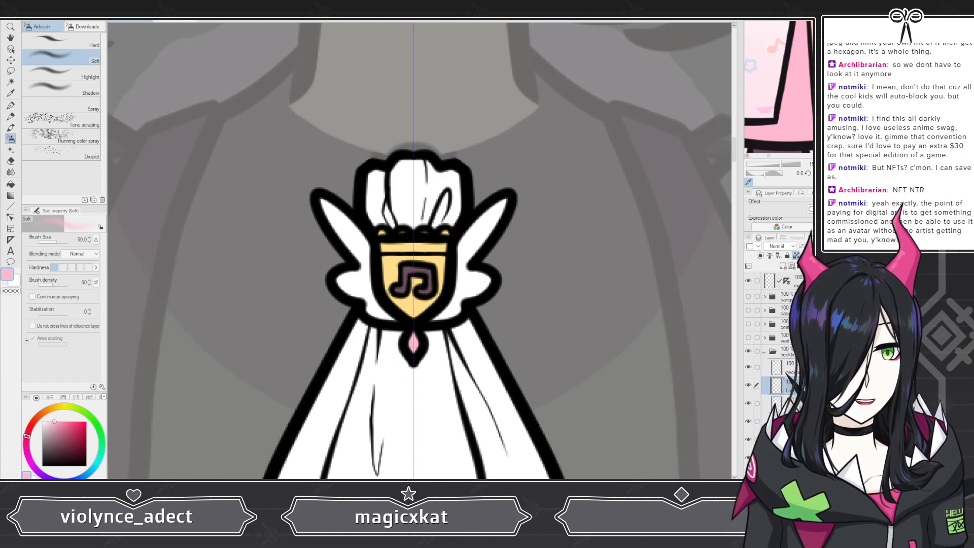
drag(312, 193, 325, 205)
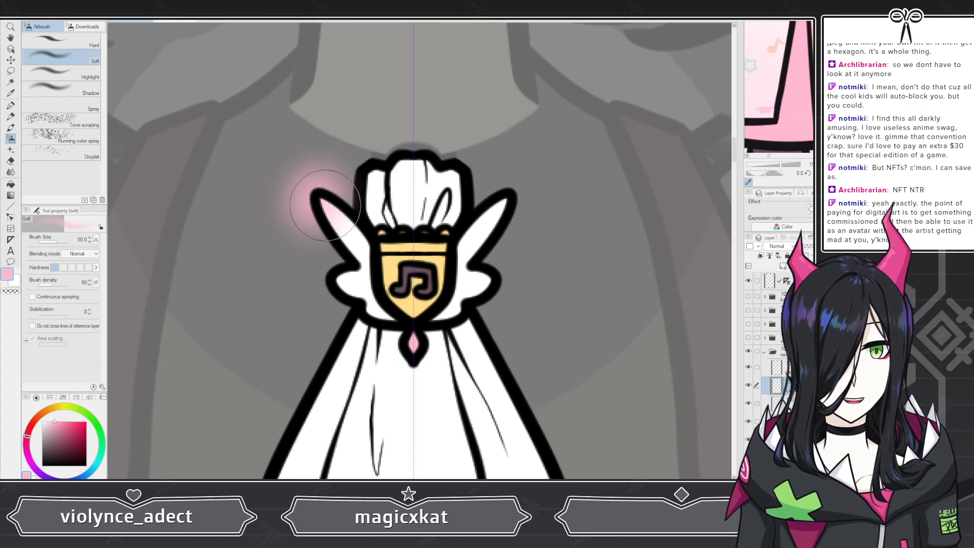
key(ctrl+z)
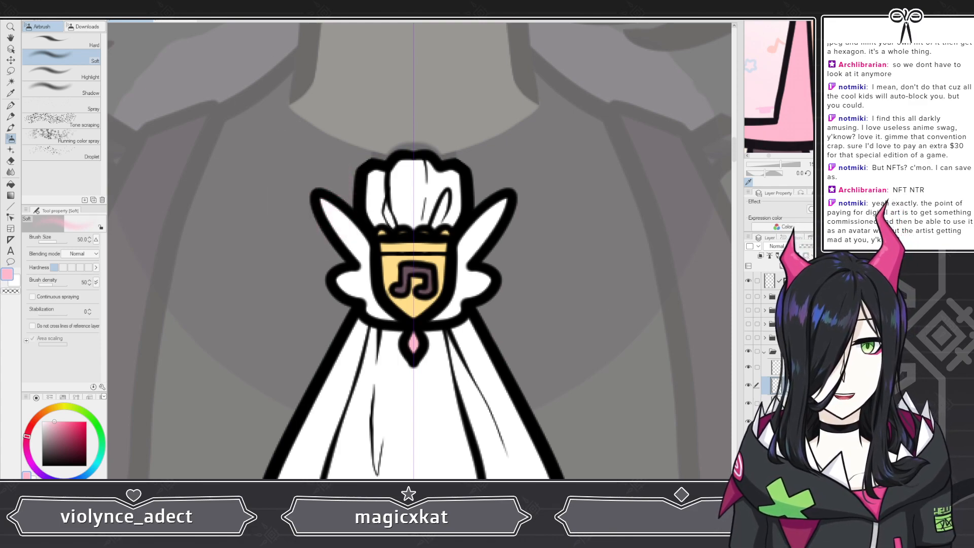
drag(312, 189, 325, 194)
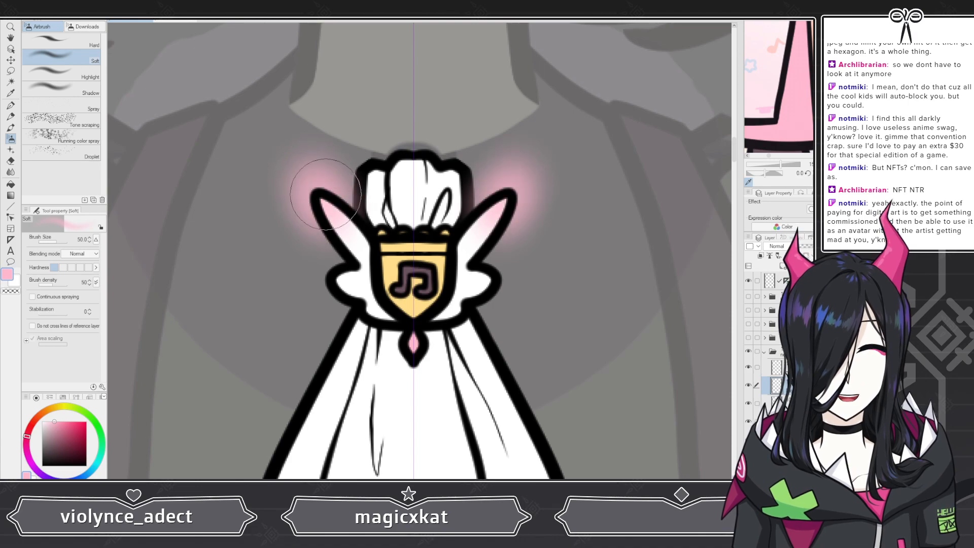
click(37, 416)
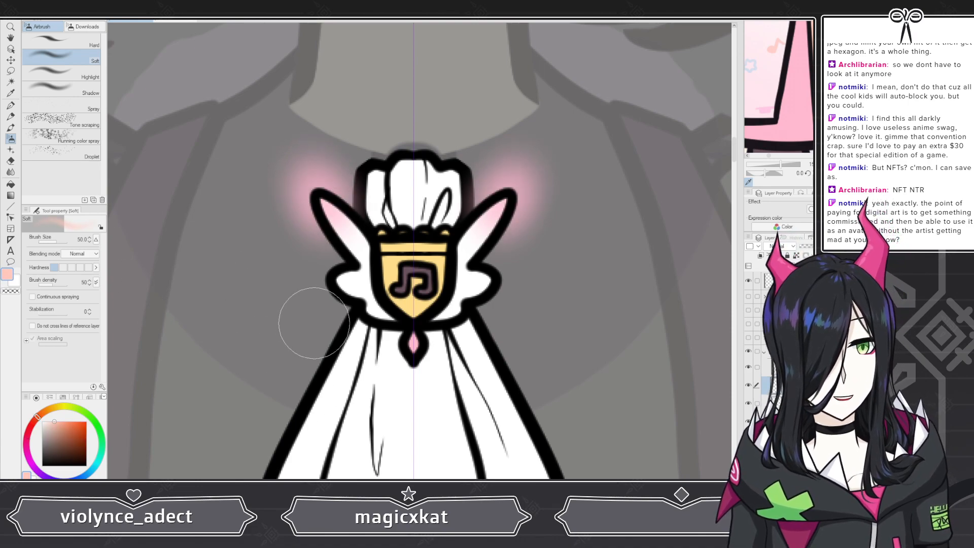
drag(310, 285, 327, 288)
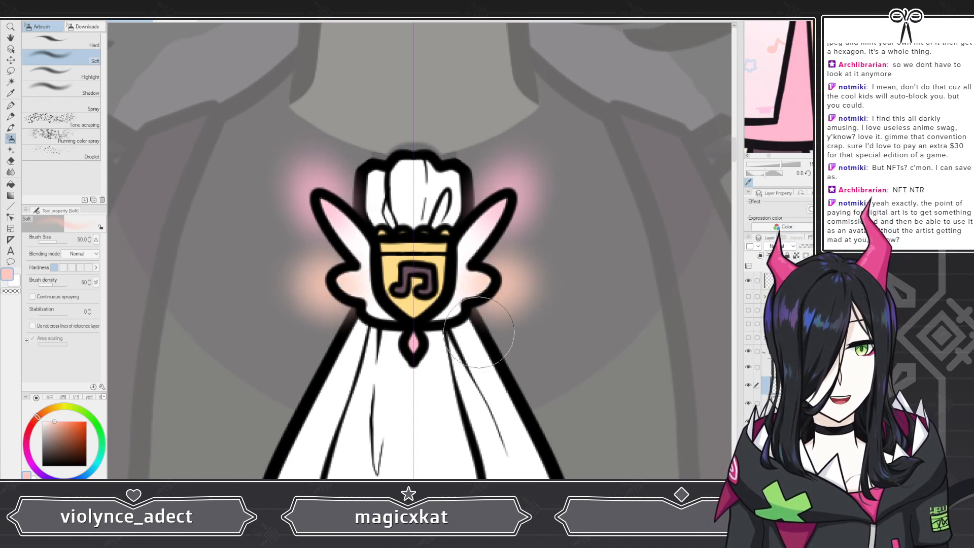
Step: Erase the airbrush overspray outside the brooch's left wing with the Snap eraser
key(e)
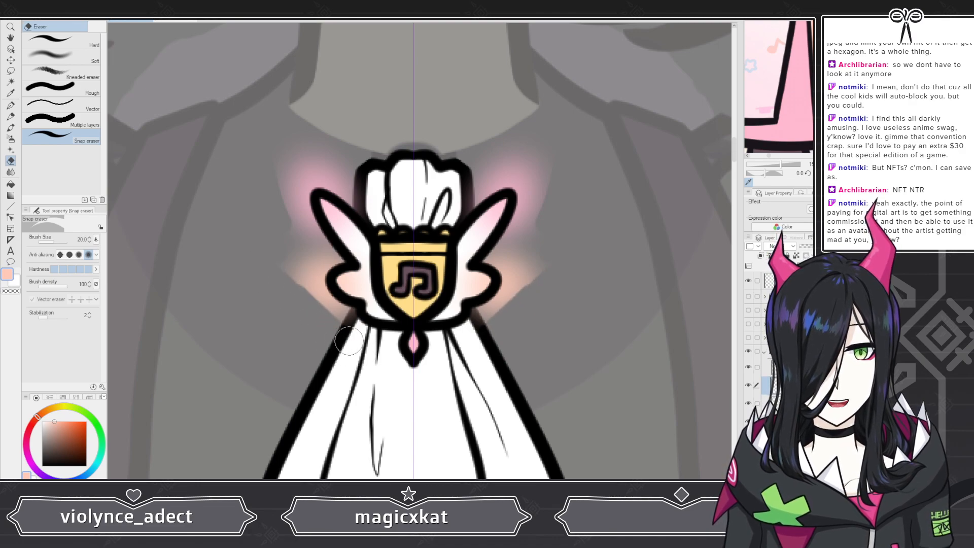
mouse_move(350, 315)
mouse_down()
mouse_move(304, 292)
mouse_move(279, 259)
mouse_up()
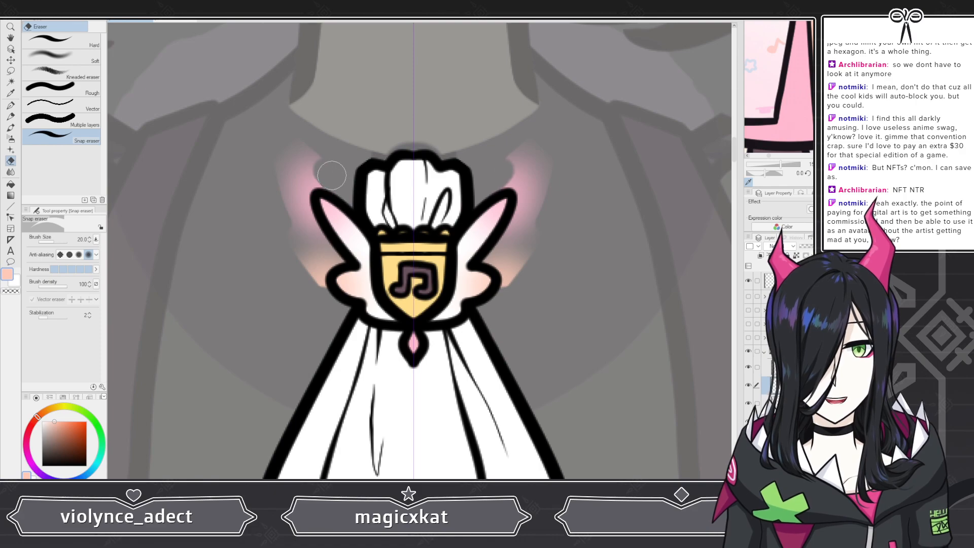
mouse_move(332, 175)
mouse_down()
mouse_move(288, 127)
mouse_move(305, 126)
mouse_move(312, 181)
mouse_move(326, 180)
mouse_move(291, 188)
mouse_move(295, 264)
mouse_move(295, 185)
mouse_move(319, 240)
mouse_move(343, 262)
mouse_move(324, 267)
mouse_move(332, 310)
mouse_move(321, 279)
mouse_move(307, 271)
mouse_move(332, 301)
mouse_up()
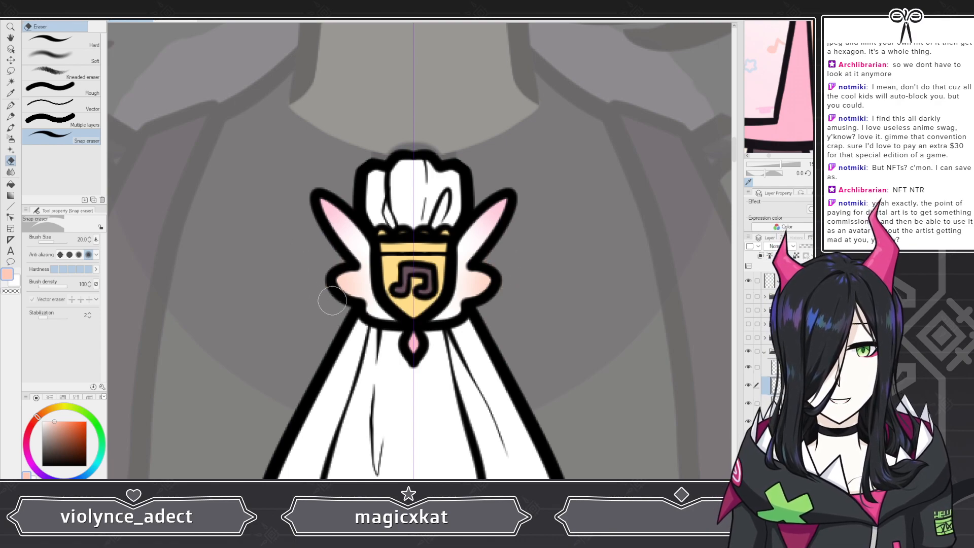
Step: Switch to the soft eraser and set its size to 30
scroll(332, 300, up, 2)
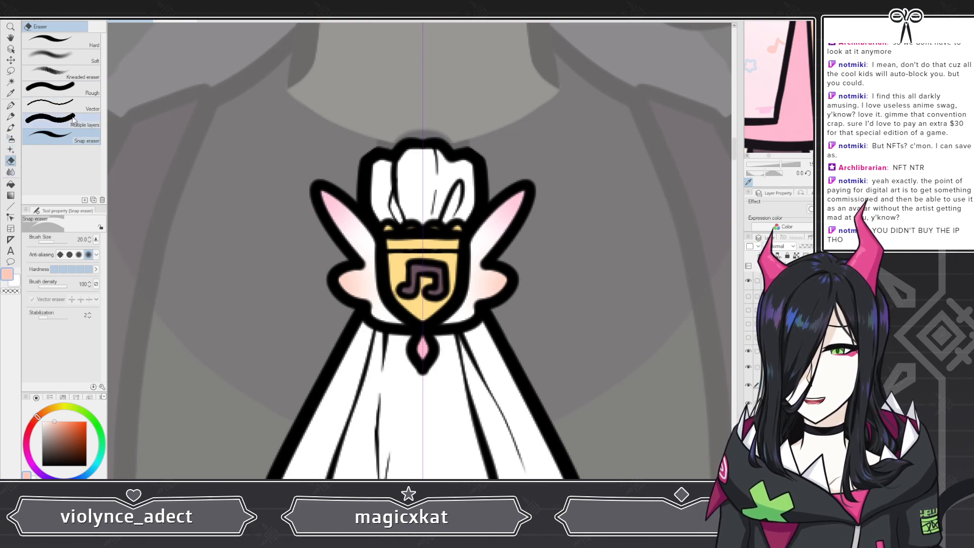
click(56, 55)
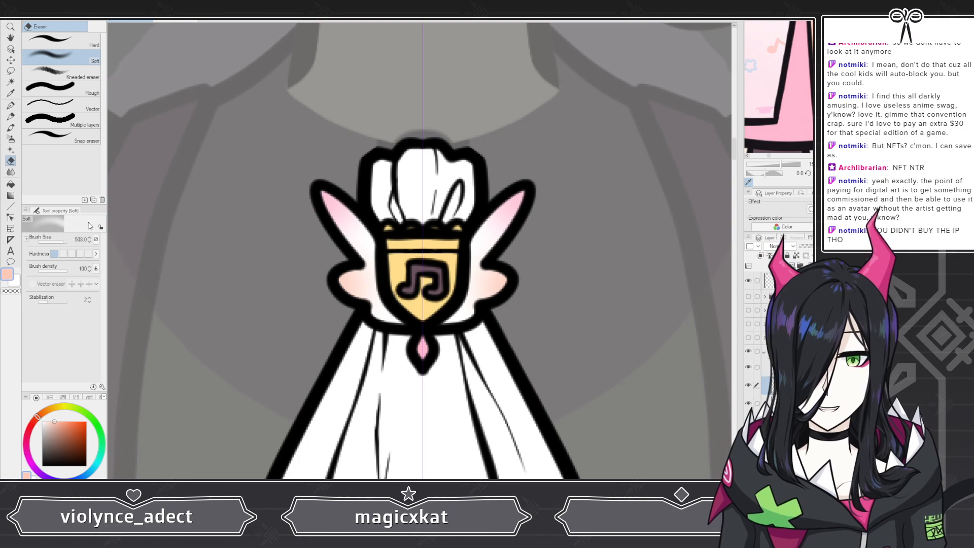
click(54, 241)
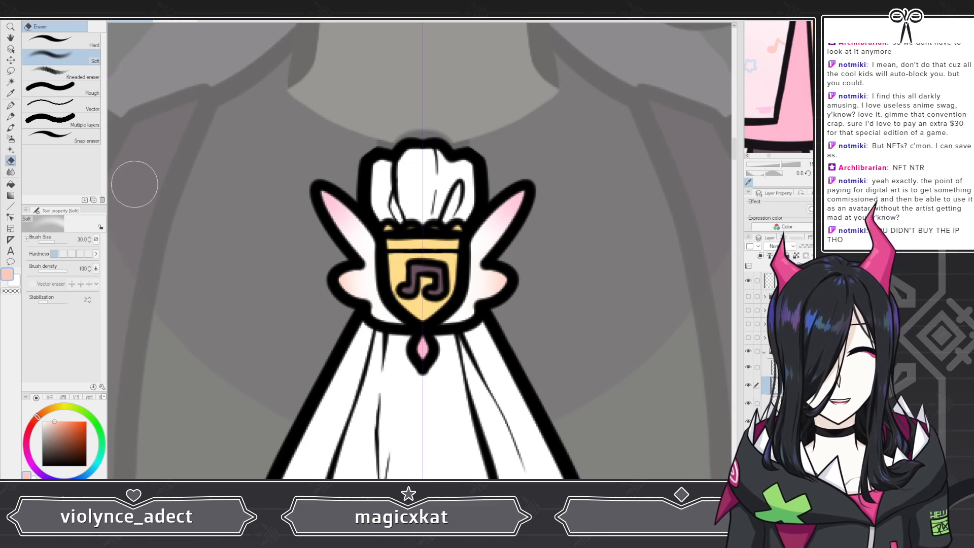
Step: Zoom in and out to review the shaded brooch wings against the character
scroll(134, 185, down, 6)
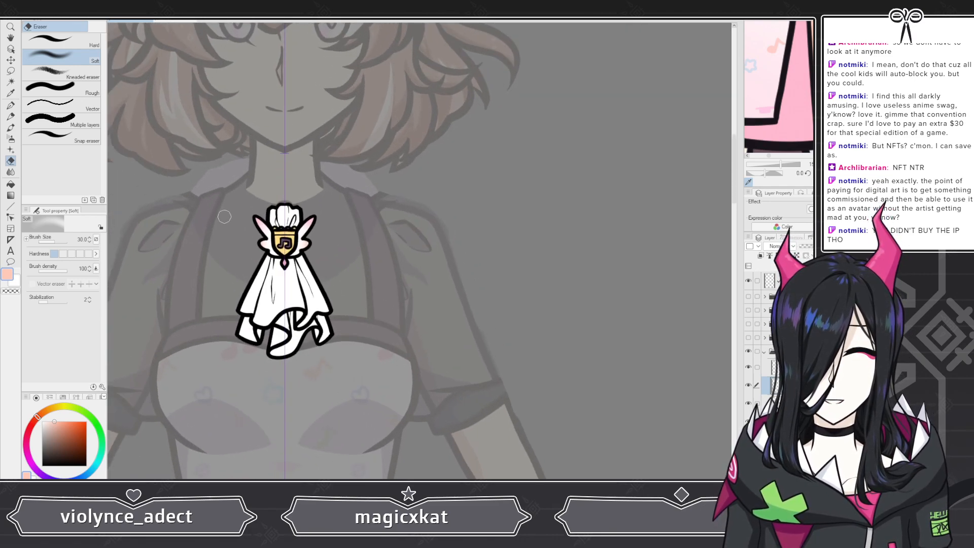
scroll(224, 216, up, 6)
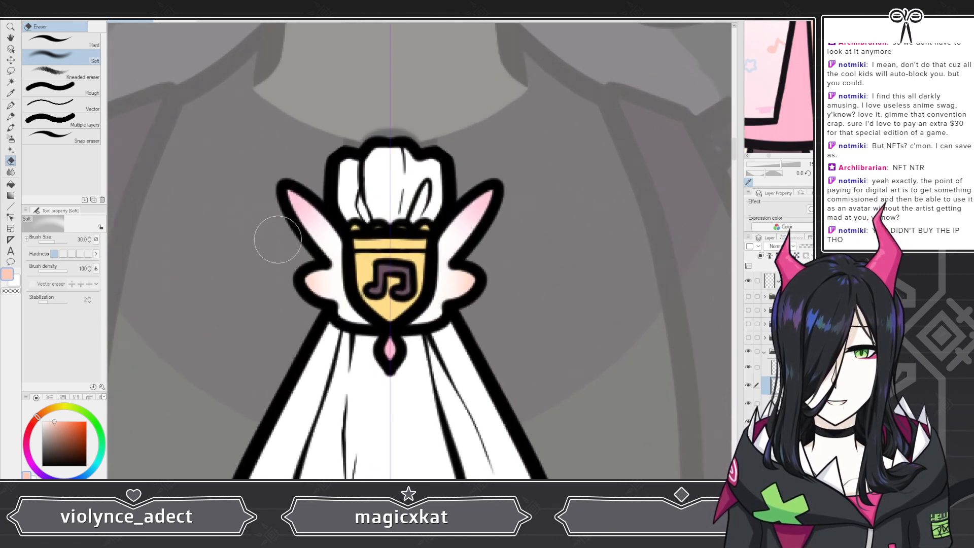
scroll(380, 268, down, 3)
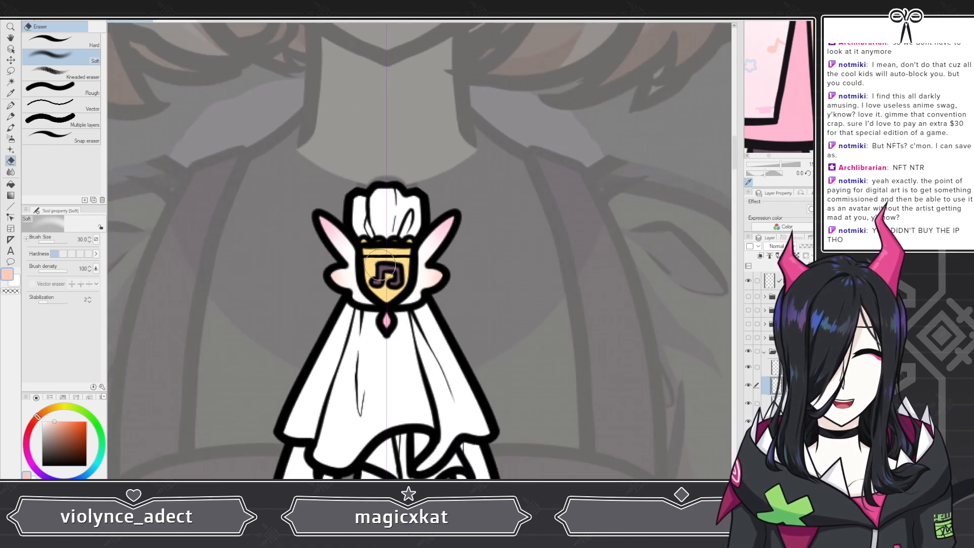
scroll(380, 268, down, 3)
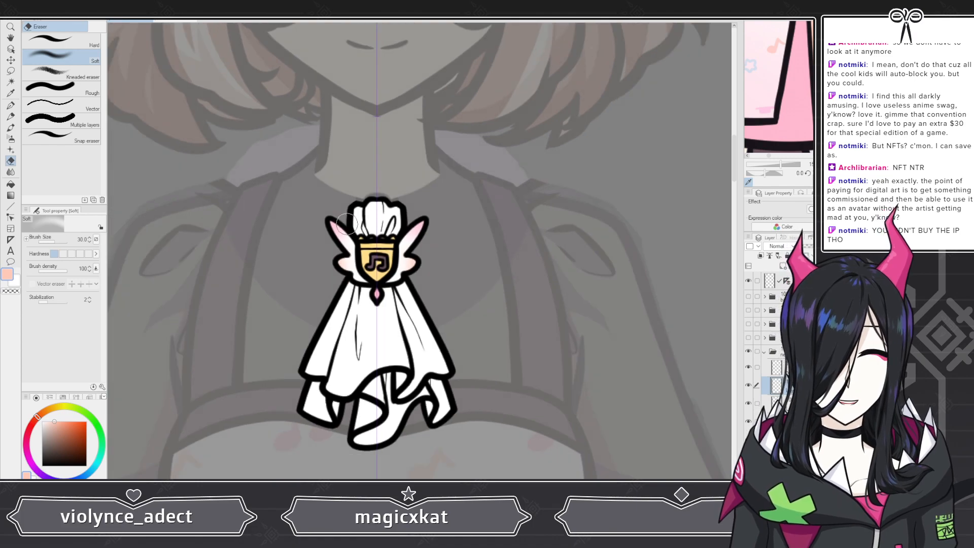
scroll(359, 361, up, 1)
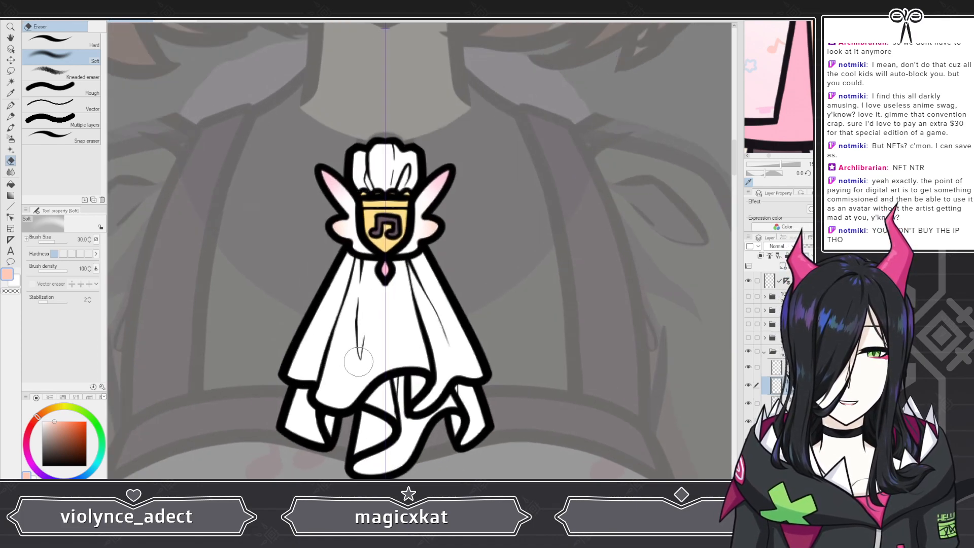
scroll(383, 332, down, 2)
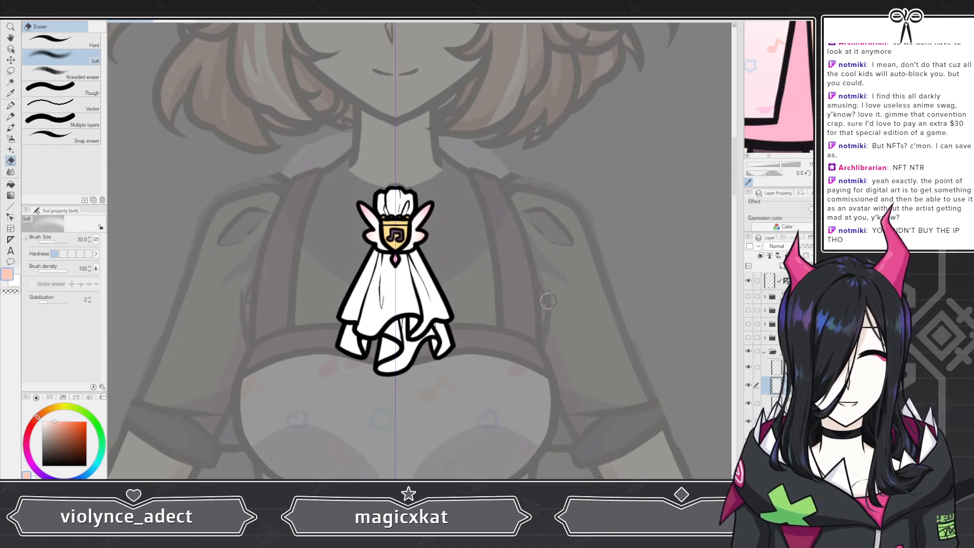
scroll(330, 220, up, 3)
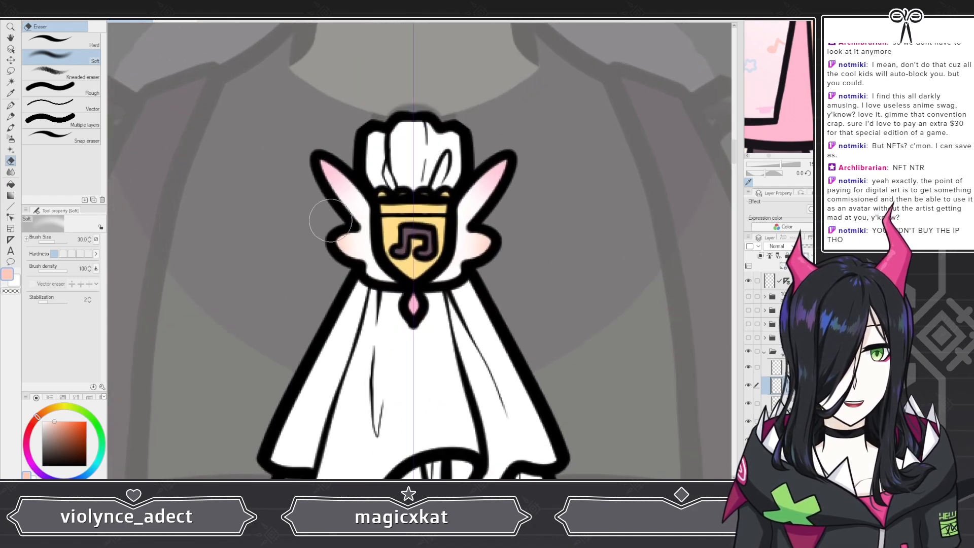
scroll(330, 220, up, 1)
scroll(776, 92, down, 4)
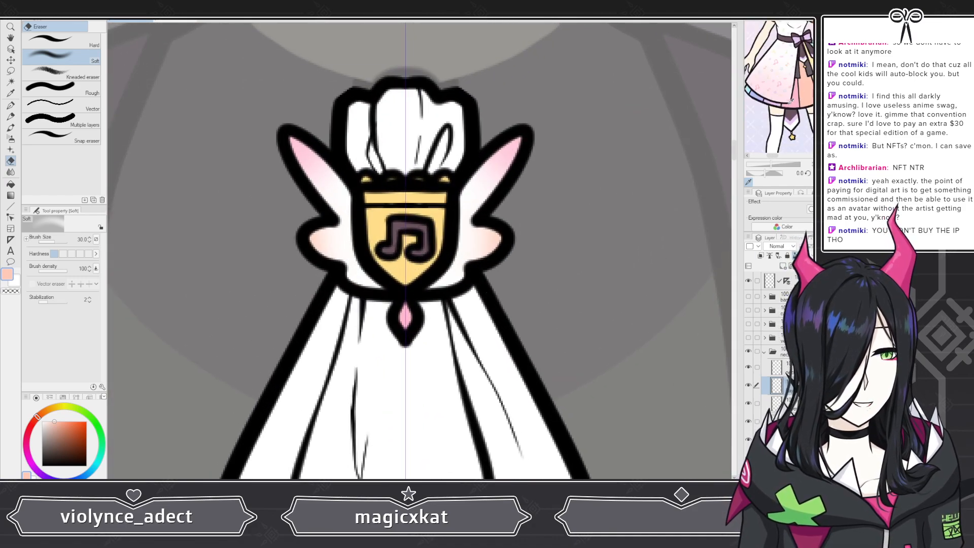
scroll(766, 91, down, 2)
scroll(753, 93, up, 4)
scroll(753, 93, down, 4)
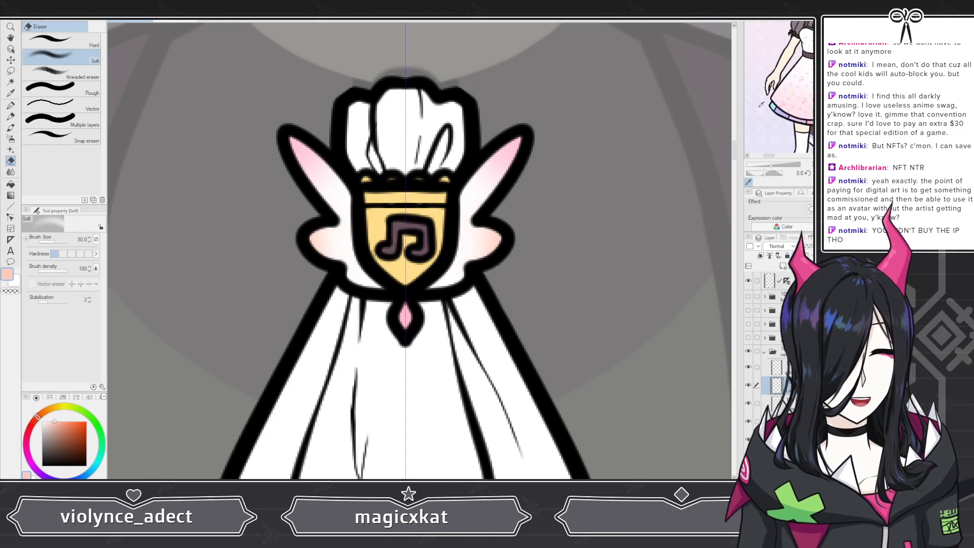
Step: Pick a lavender color and fill the small gem below the brooch with the G-pen Coloring brush
scroll(756, 111, up, 5)
scroll(756, 111, up, 1)
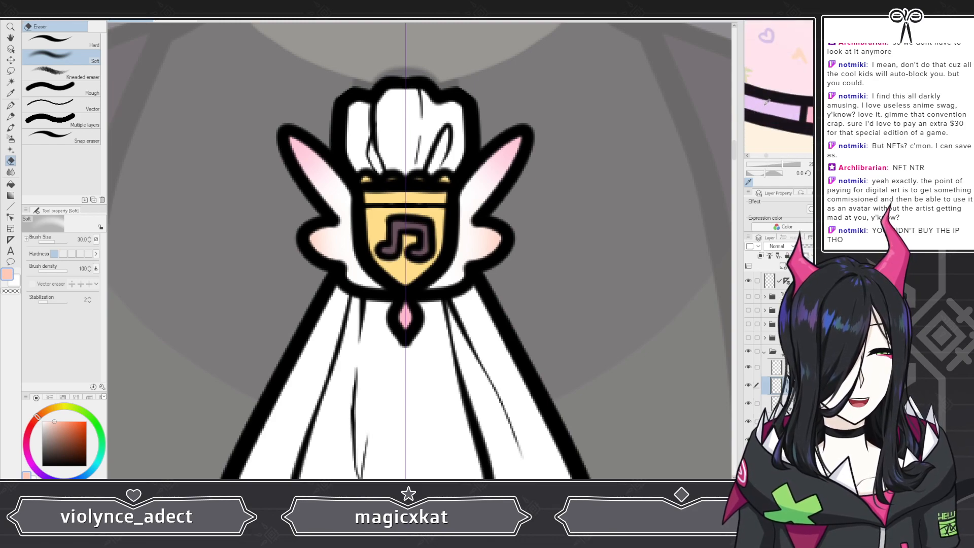
click(755, 111)
click(15, 105)
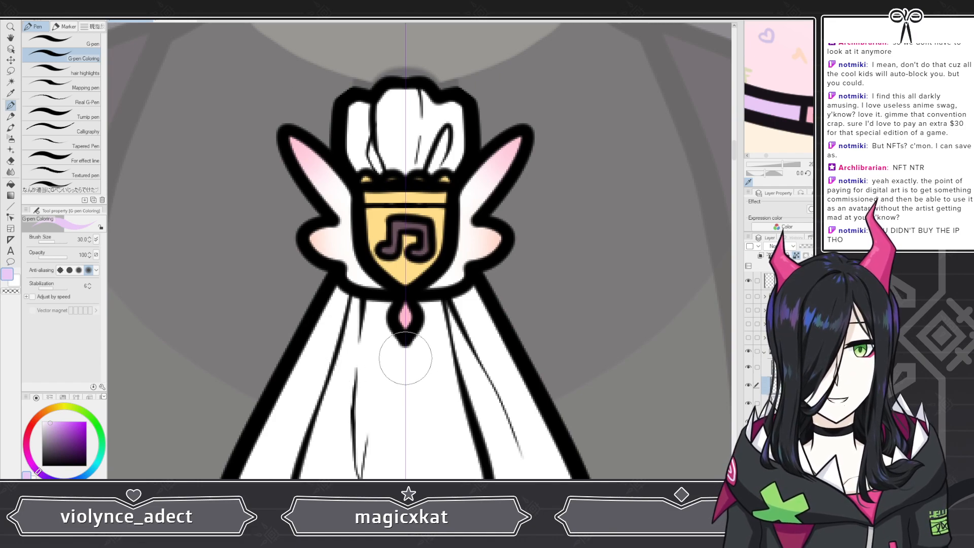
drag(404, 350, 406, 336)
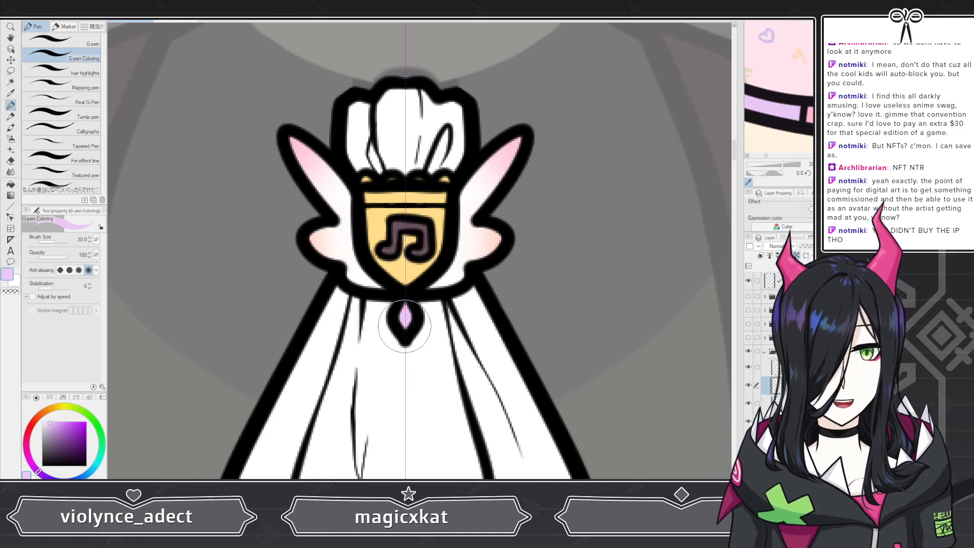
Step: Zoom out to review the finished brooch and cuffs against the whole character
scroll(779, 108, down, 4)
scroll(779, 109, down, 4)
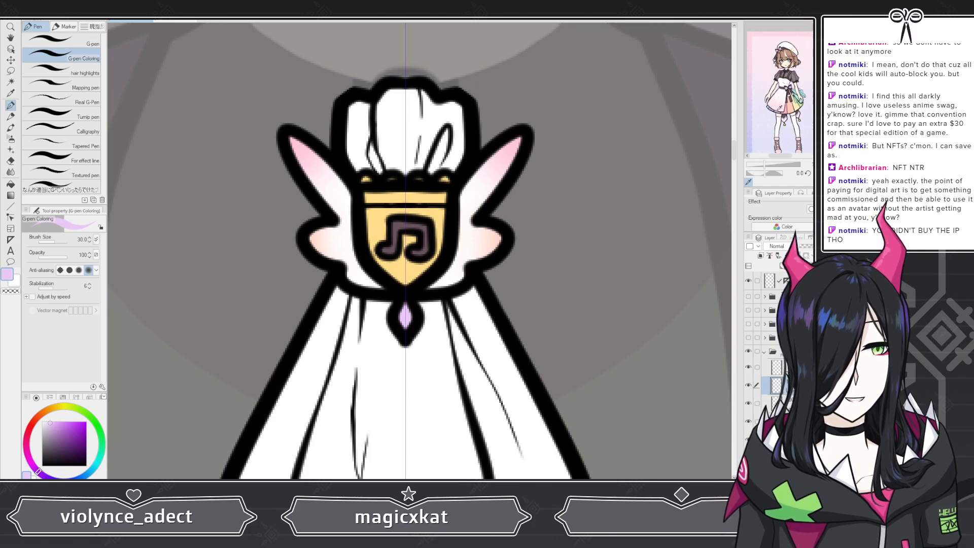
scroll(781, 102, up, 5)
scroll(781, 102, down, 2)
scroll(526, 126, down, 5)
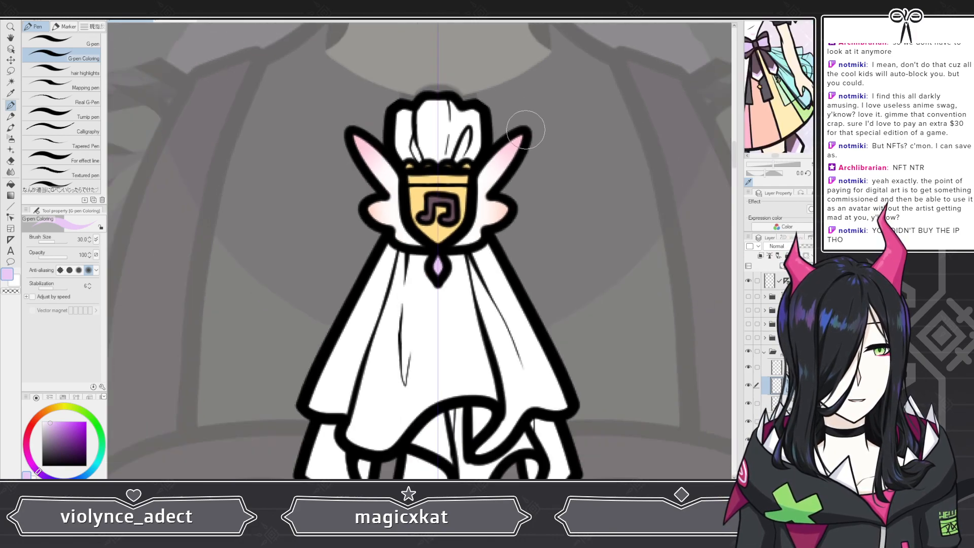
scroll(398, 201, down, 3)
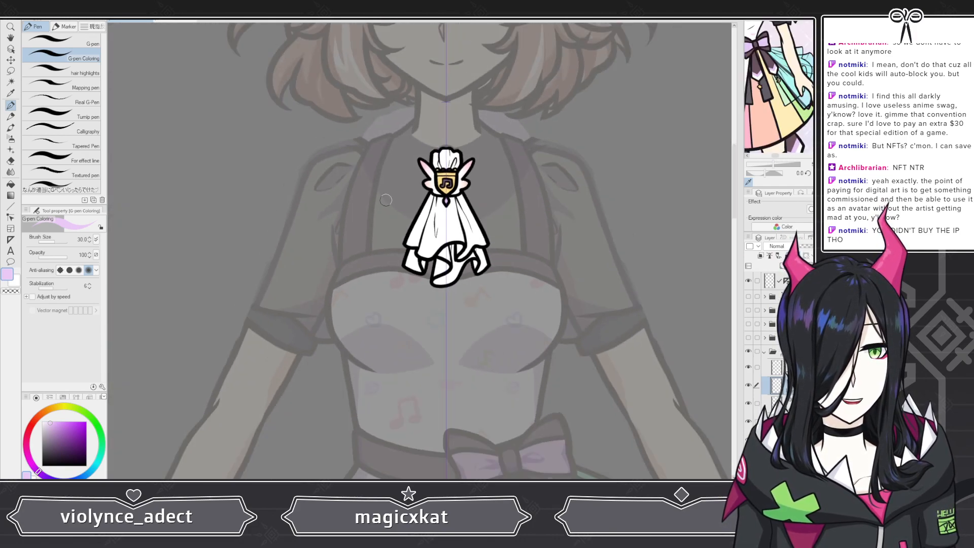
scroll(389, 196, up, 2)
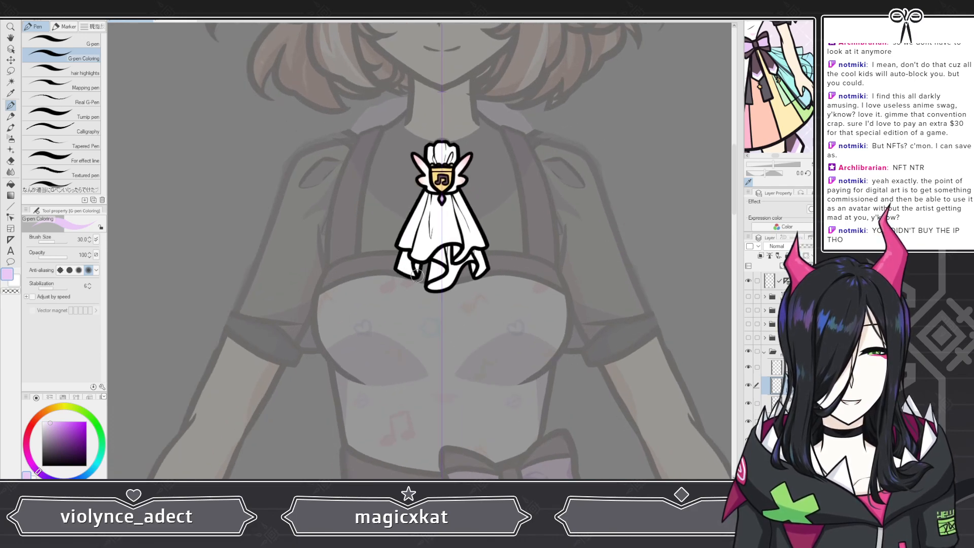
scroll(421, 276, down, 1)
scroll(419, 274, down, 1)
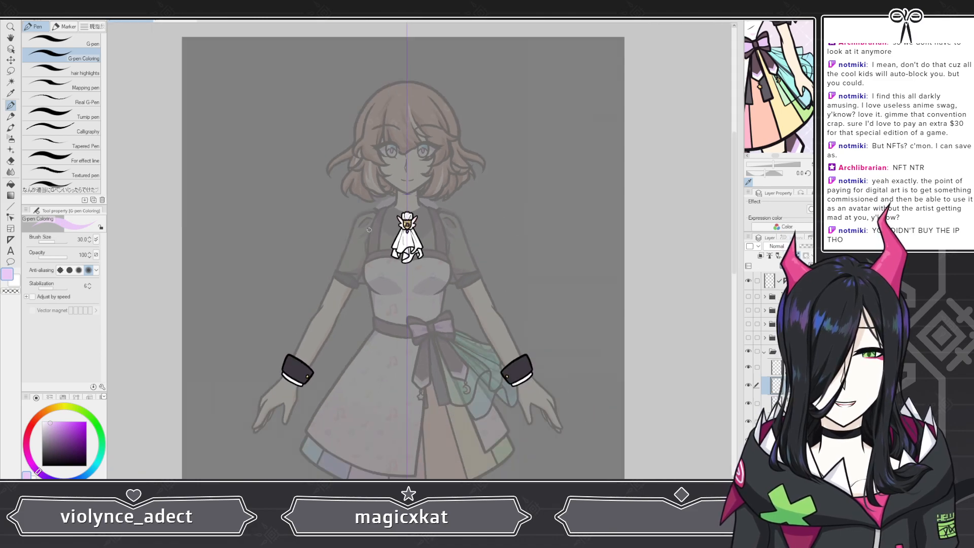
scroll(419, 274, down, 1)
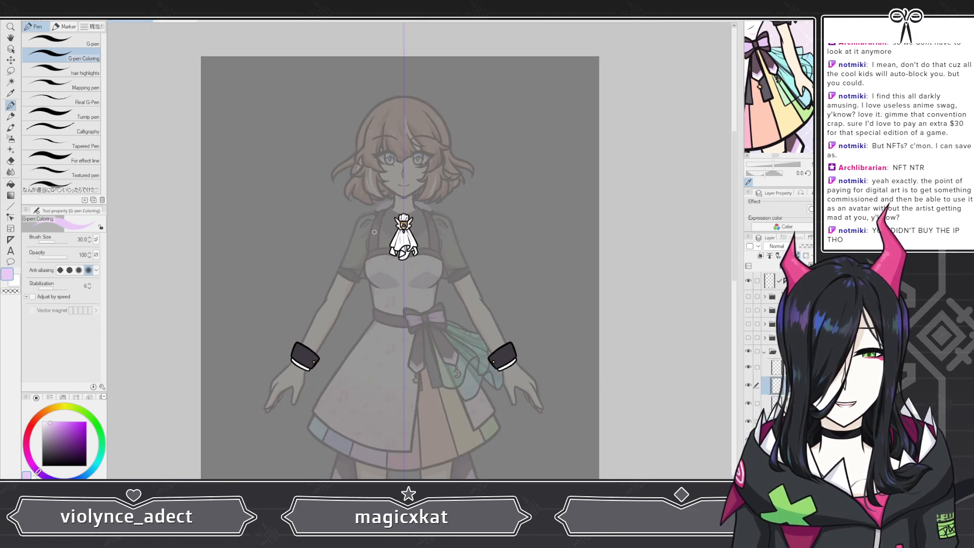
Step: Hide the brooch layer folder, show the vest lineart folder, and select a layer inside it
click(764, 351)
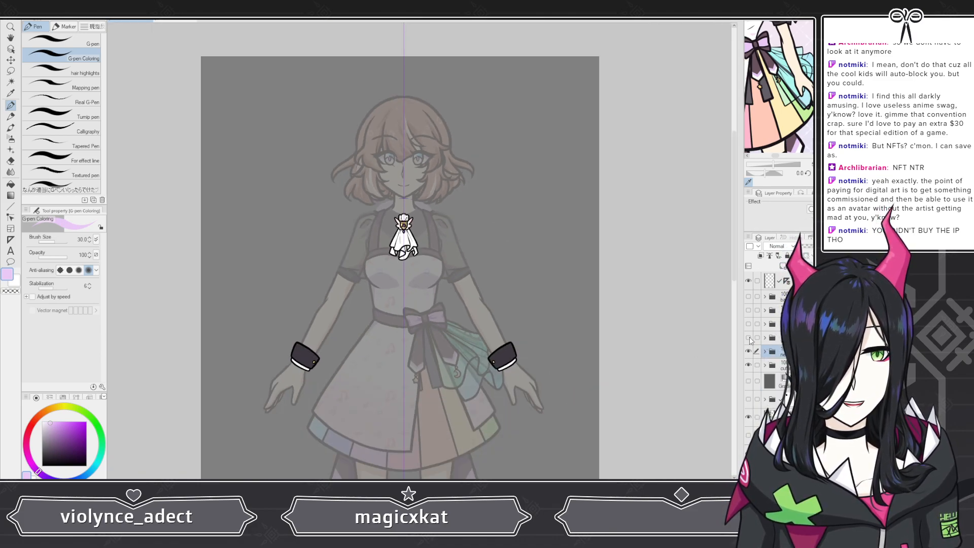
click(748, 337)
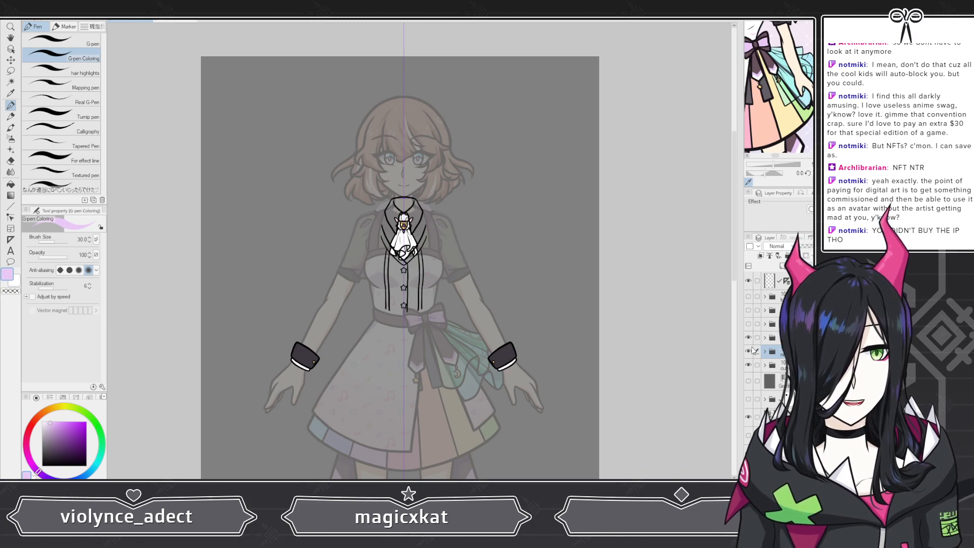
click(748, 351)
click(765, 338)
click(802, 462)
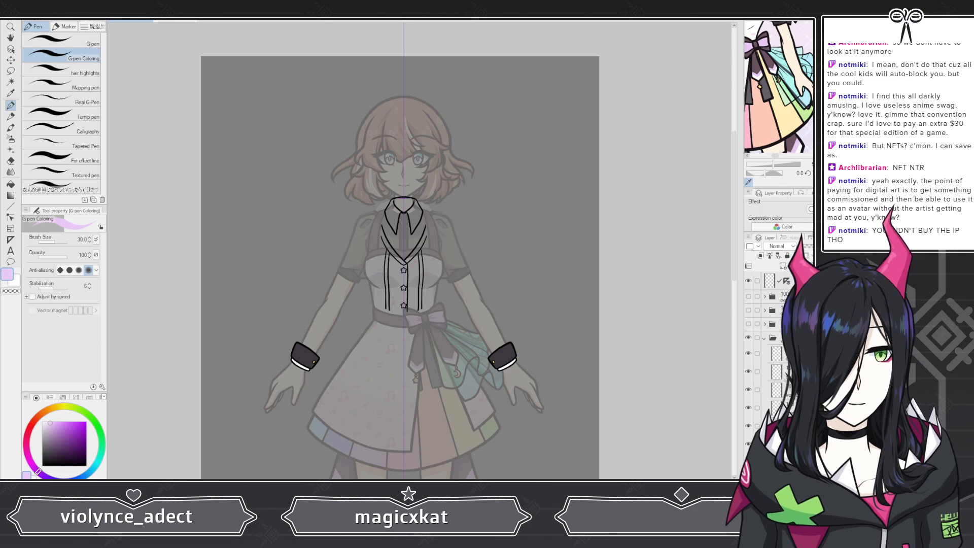
Step: Toggle the colored sketch reference on and off to compare it with the vest lineart
scroll(432, 270, up, 8)
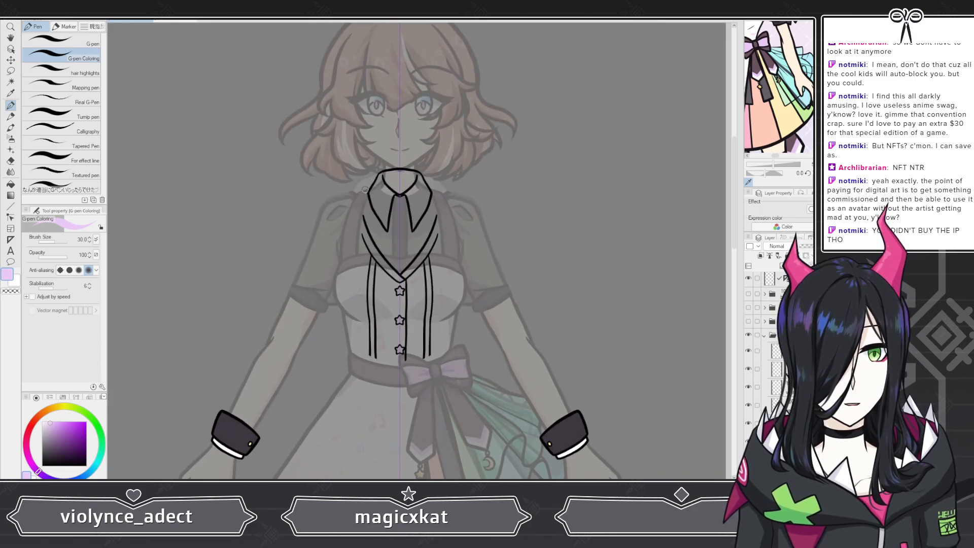
scroll(445, 238, down, 4)
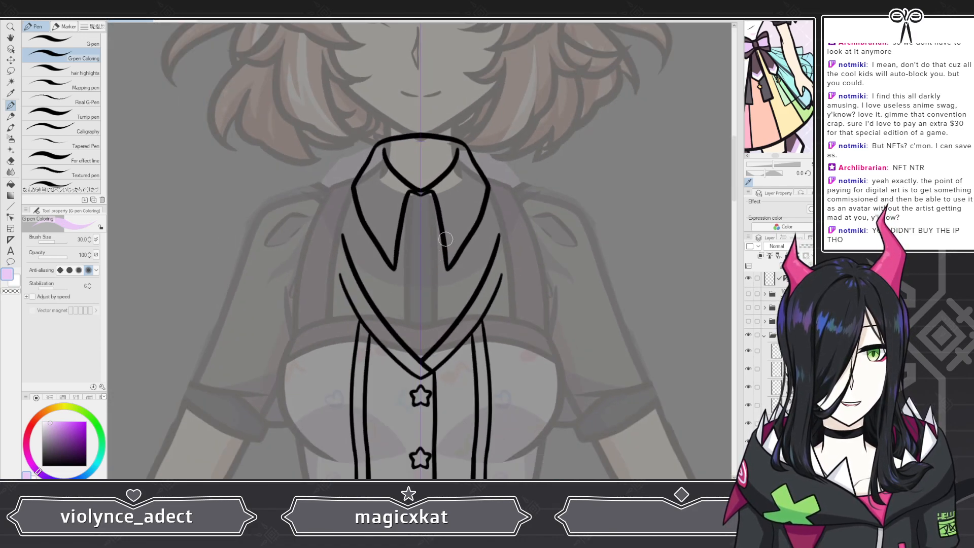
scroll(774, 404, down, 3)
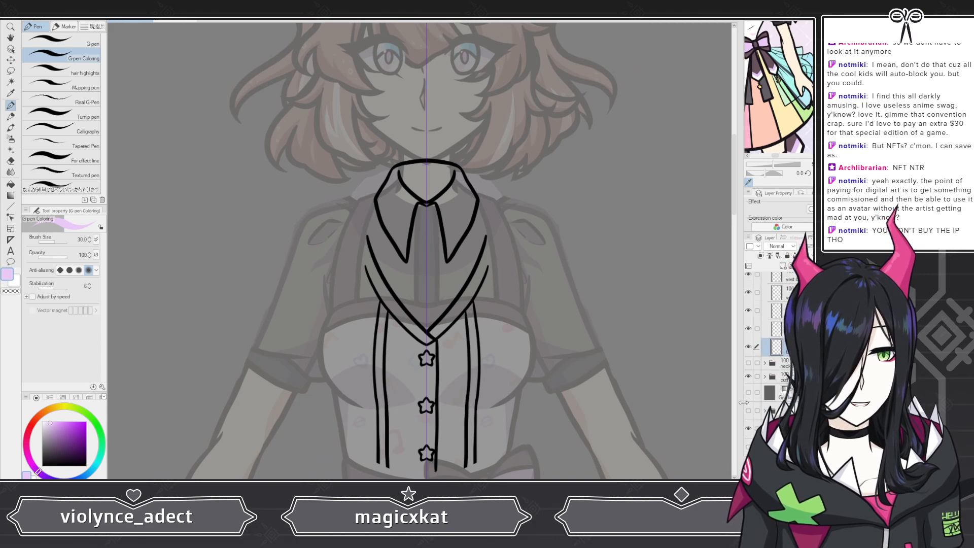
click(749, 410)
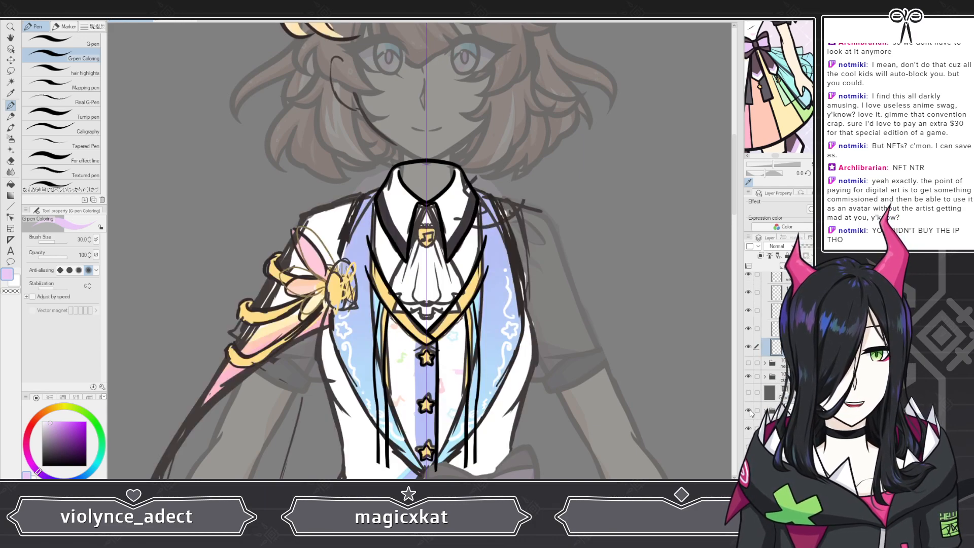
click(749, 410)
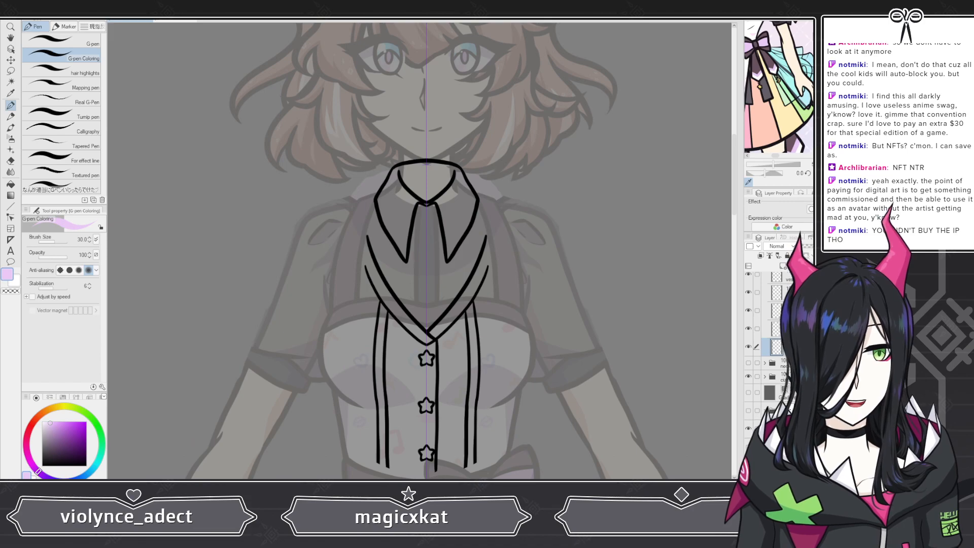
Step: Pick white, raise the brush size to 40, and fill the shirt area between the vest lapels
scroll(365, 264, up, 2)
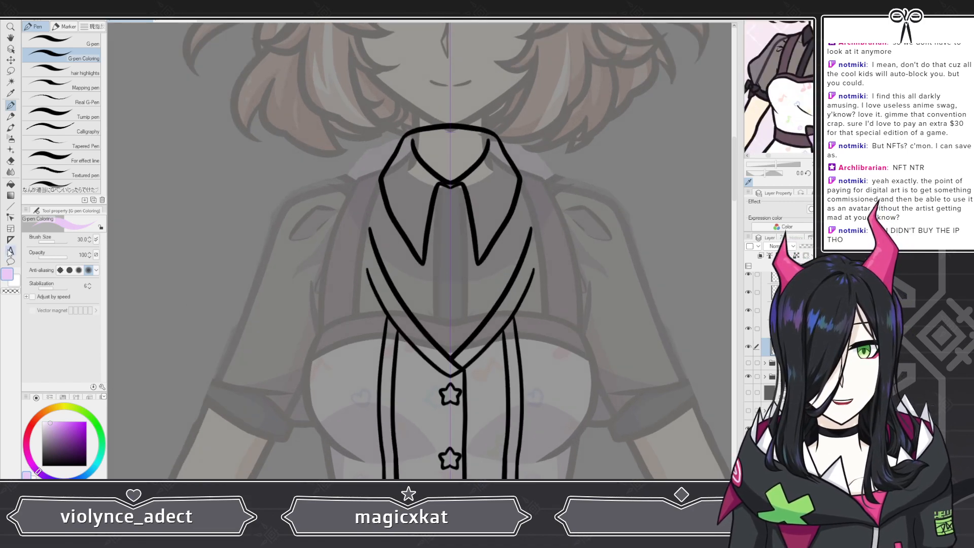
click(16, 281)
scroll(434, 353, up, 1)
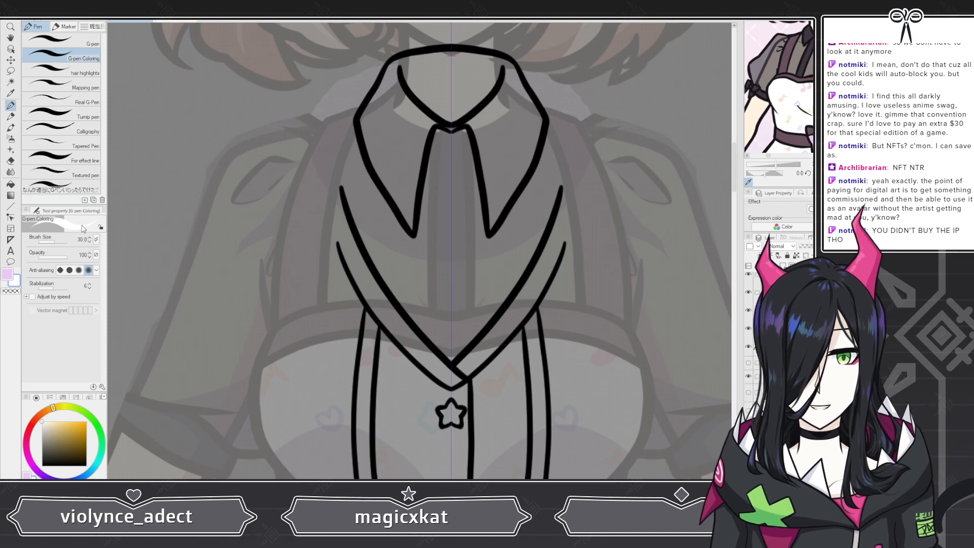
key(])
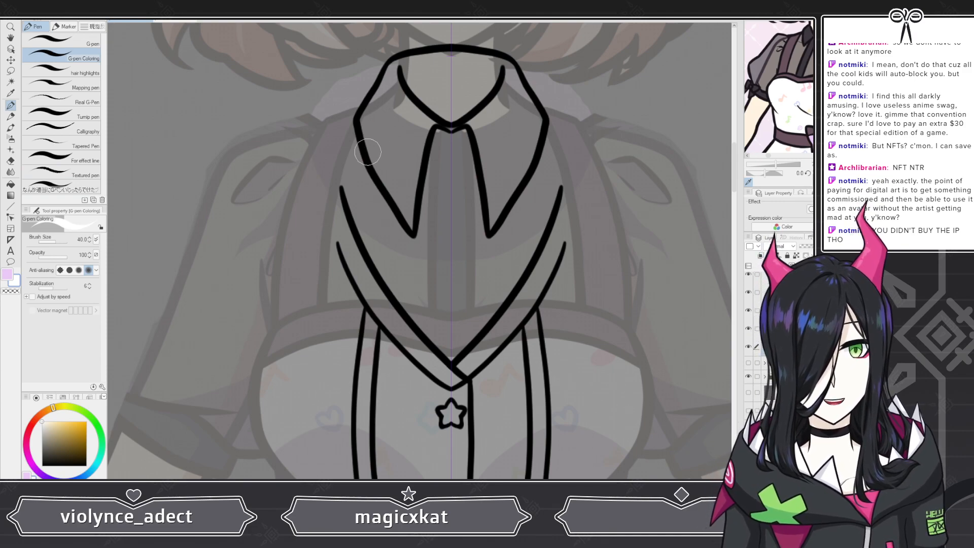
mouse_move(372, 130)
mouse_down()
mouse_move(356, 211)
mouse_move(358, 183)
mouse_move(371, 193)
mouse_move(372, 176)
mouse_move(384, 196)
mouse_move(400, 195)
mouse_move(438, 230)
mouse_move(442, 193)
mouse_move(455, 190)
mouse_move(446, 142)
mouse_move(454, 141)
mouse_move(441, 142)
mouse_move(438, 248)
mouse_move(448, 250)
mouse_move(434, 343)
mouse_up()
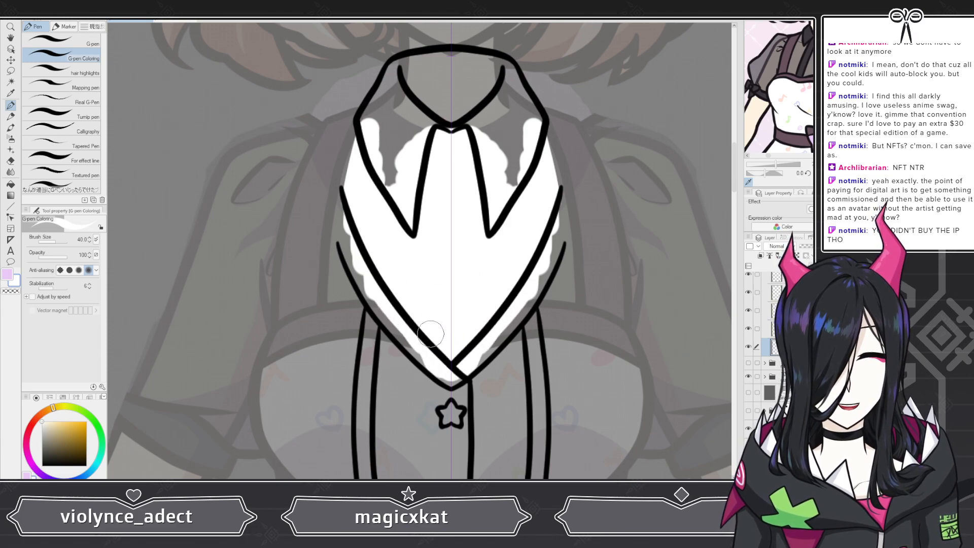
Step: Create a new layer and pick the yellow trim color from the reference
scroll(434, 344, down, 3)
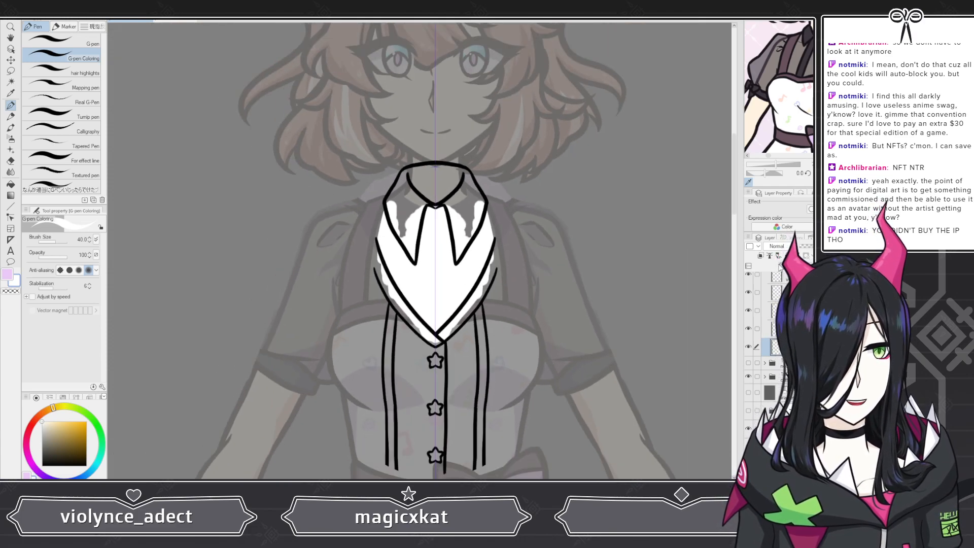
key(ctrl+shift+n)
scroll(766, 80, down, 2)
scroll(766, 80, down, 3)
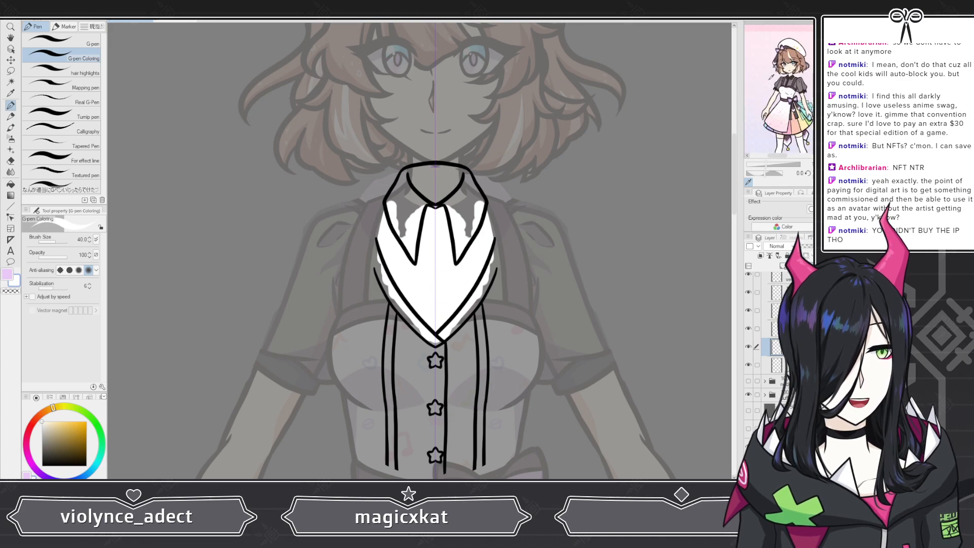
scroll(749, 117, up, 3)
scroll(752, 121, up, 4)
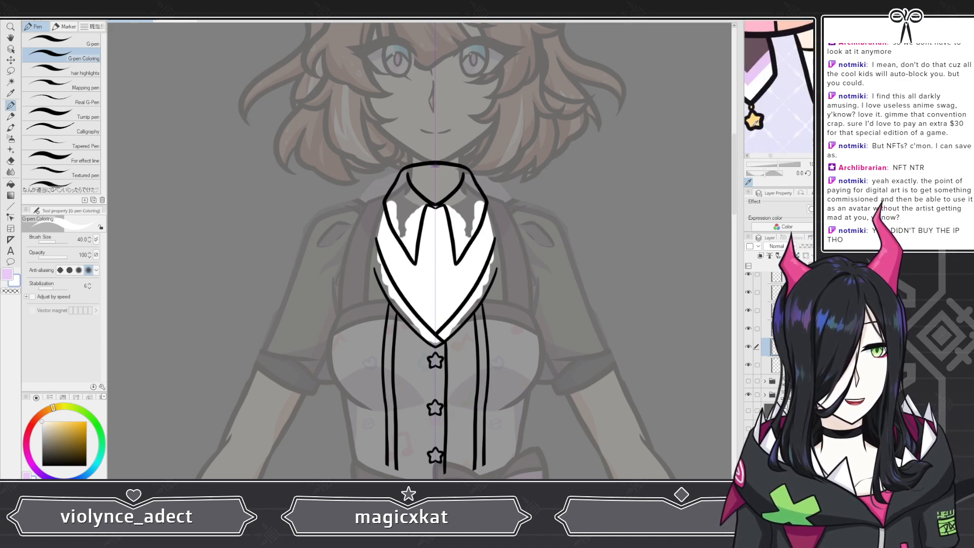
click(756, 115)
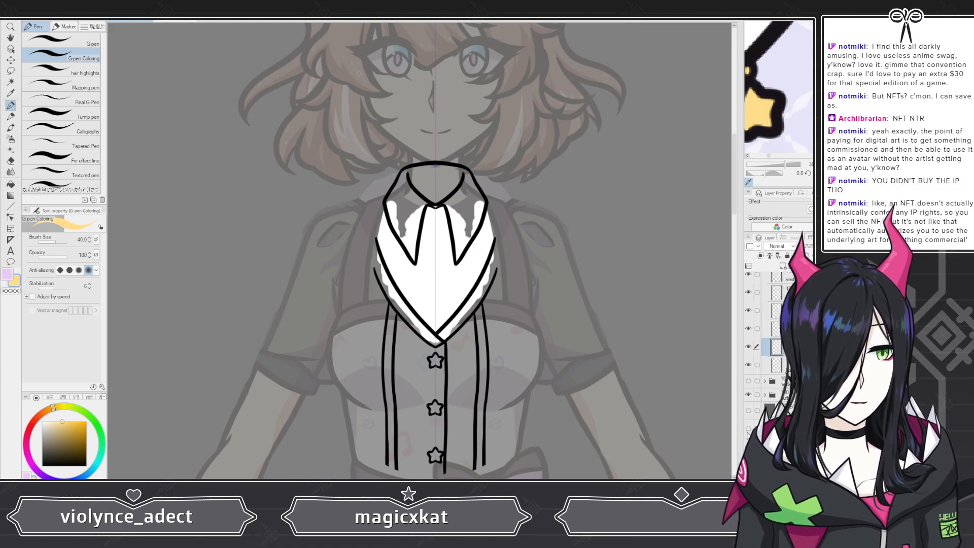
Step: Toggle the colored sketch reference on and off to check the vest trim placement
click(748, 429)
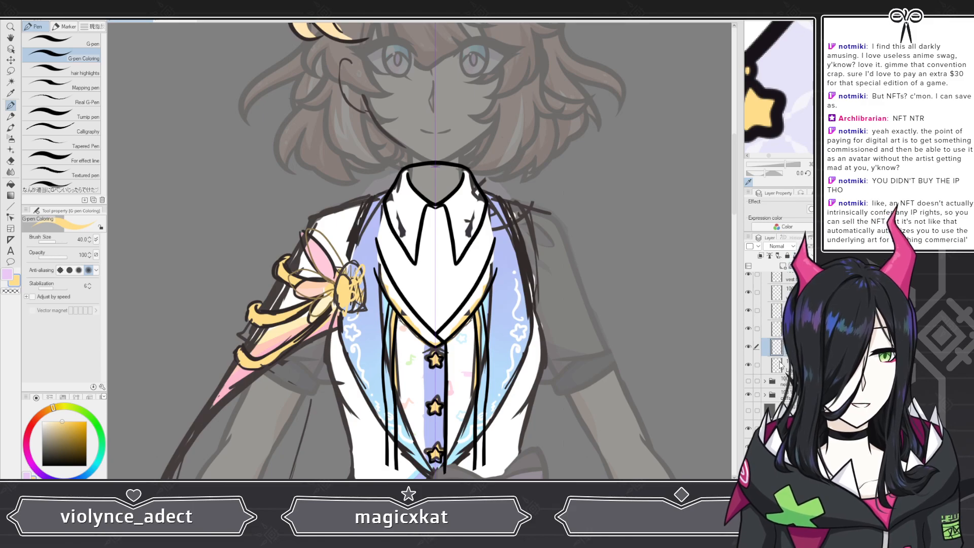
scroll(388, 269, down, 1)
scroll(388, 269, down, 1)
scroll(412, 346, up, 2)
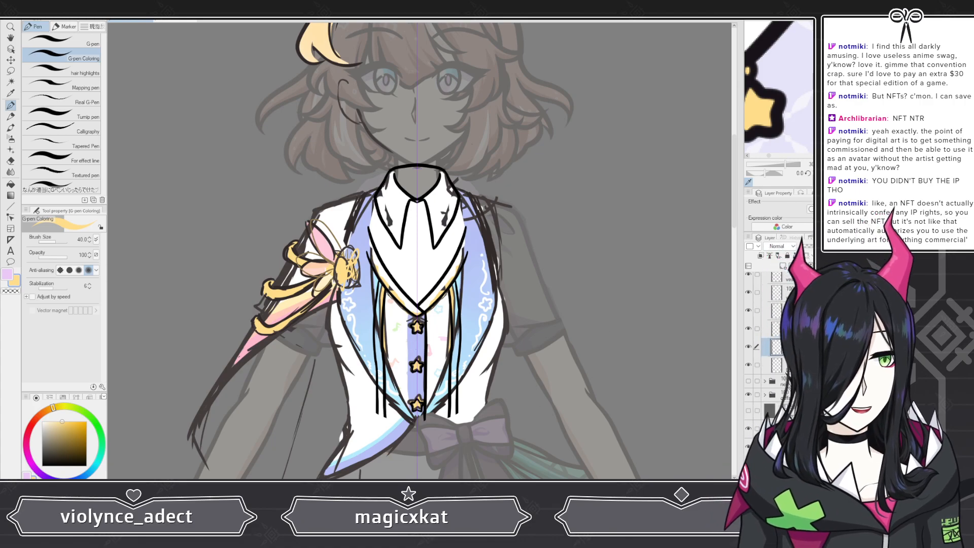
click(748, 431)
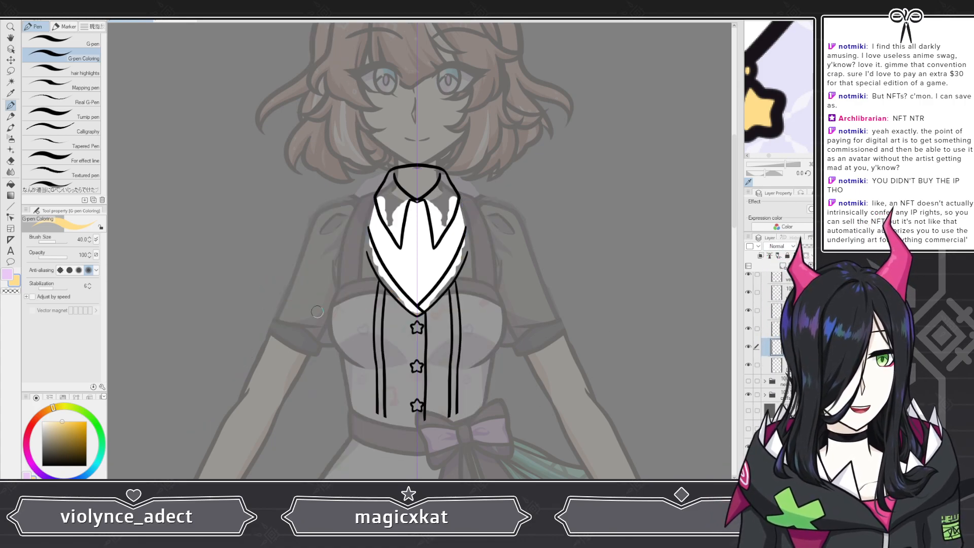
Step: Paint yellow trim strips along both vest lapel edges and erase the overflow with the Snap eraser
scroll(473, 252, up, 5)
scroll(473, 251, up, 2)
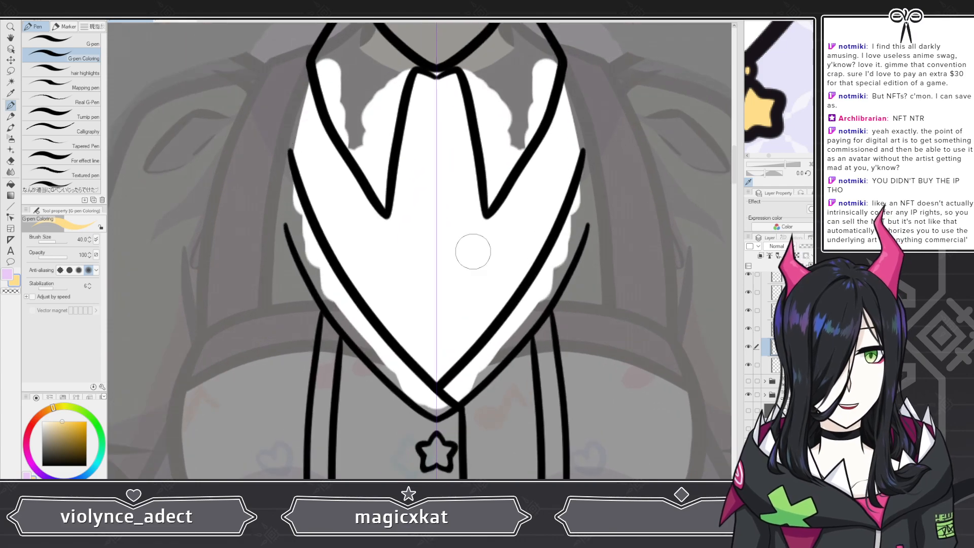
mouse_move(290, 172)
mouse_down()
mouse_move(287, 188)
mouse_move(285, 167)
mouse_move(312, 256)
mouse_up()
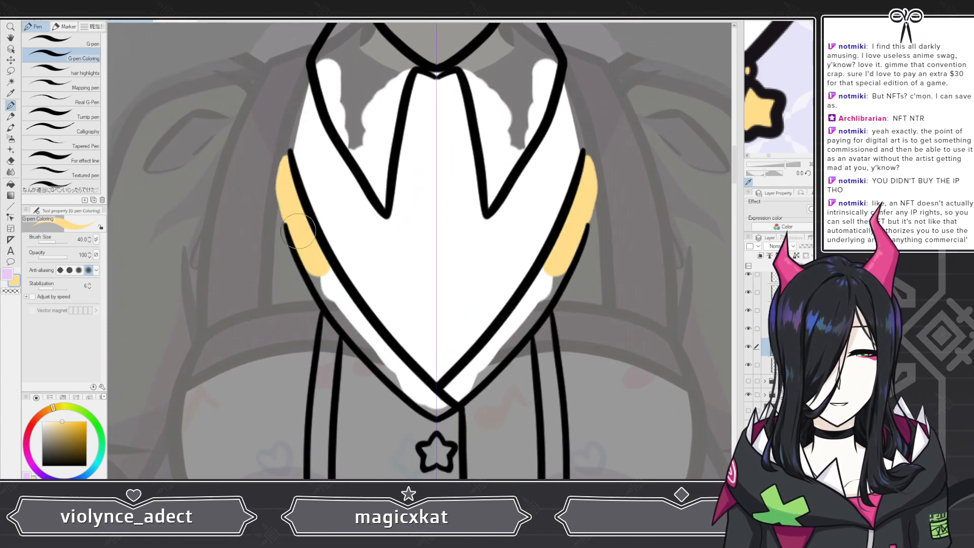
key(e)
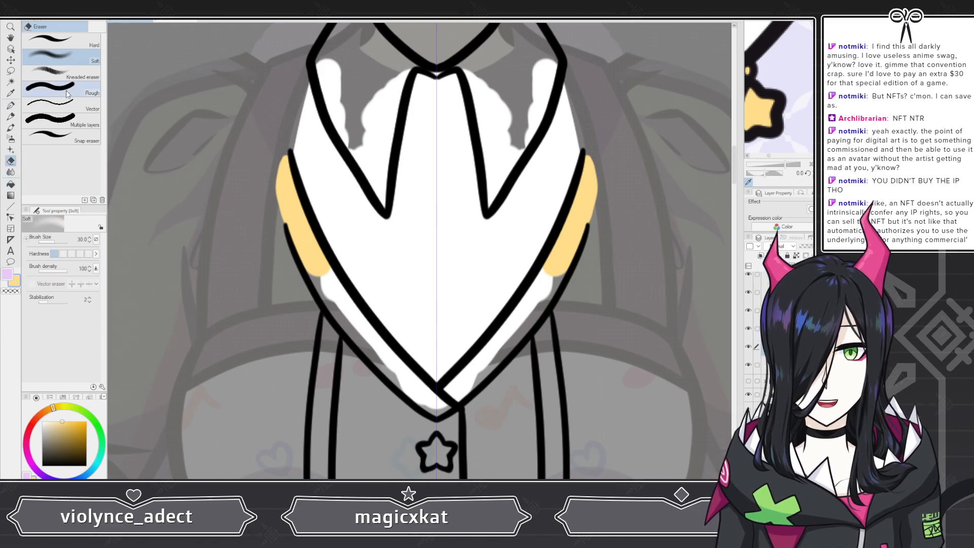
click(62, 137)
drag(280, 153, 278, 234)
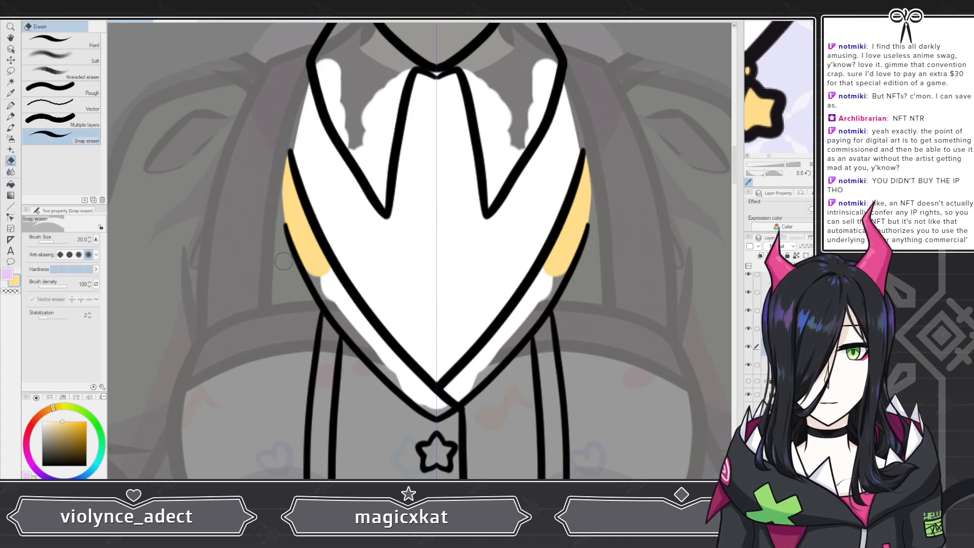
Step: Return to the pen and extend the yellow trim down both sides of the vest's V-neck to its point
key(p)
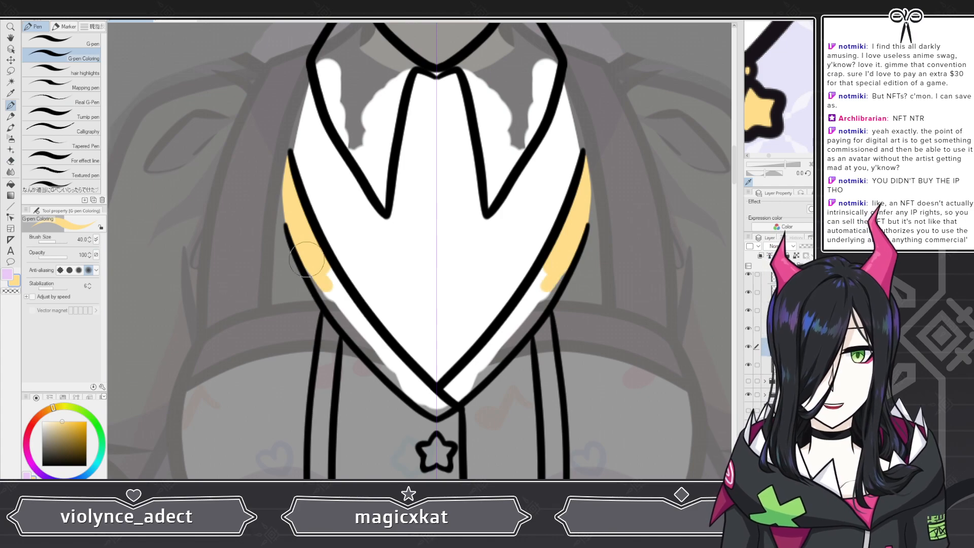
drag(321, 263, 350, 319)
mouse_move(328, 272)
mouse_down()
mouse_move(395, 364)
mouse_move(445, 402)
mouse_move(438, 411)
mouse_move(418, 395)
mouse_up()
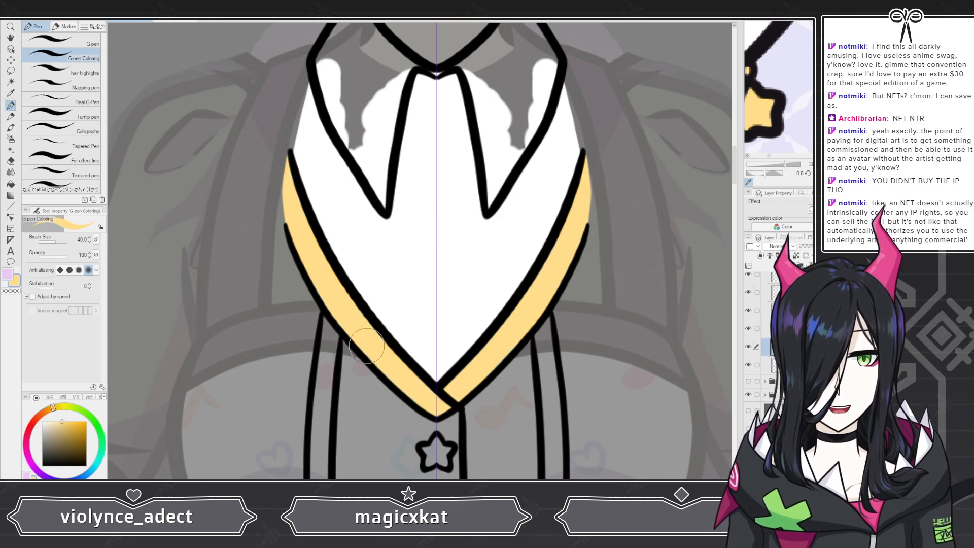
scroll(374, 265, down, 3)
scroll(343, 195, down, 2)
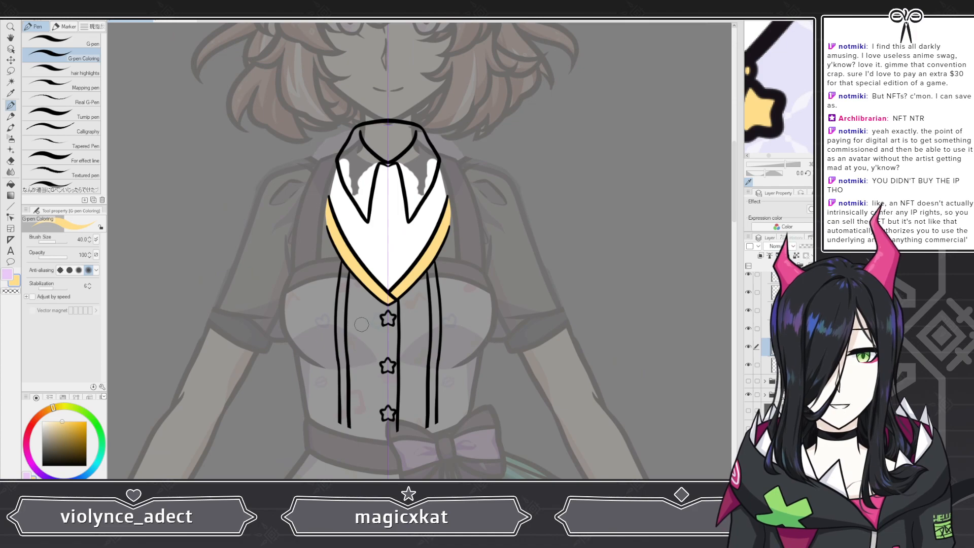
Step: Paint yellow trim strips down both vertical vest bands below the V-neck
scroll(343, 311, up, 4)
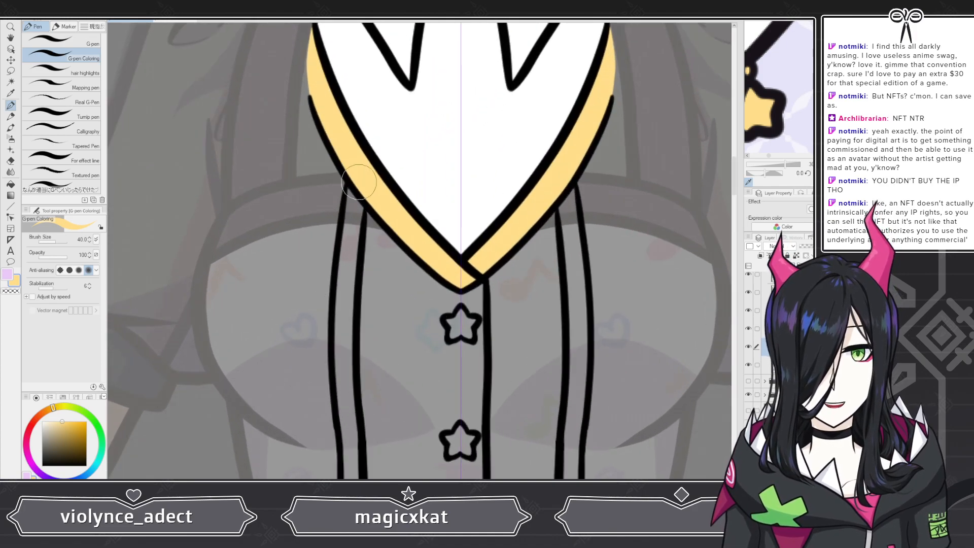
mouse_move(349, 191)
mouse_down()
mouse_move(339, 346)
mouse_move(340, 314)
mouse_move(339, 327)
mouse_move(346, 398)
mouse_move(348, 321)
mouse_move(349, 438)
mouse_up()
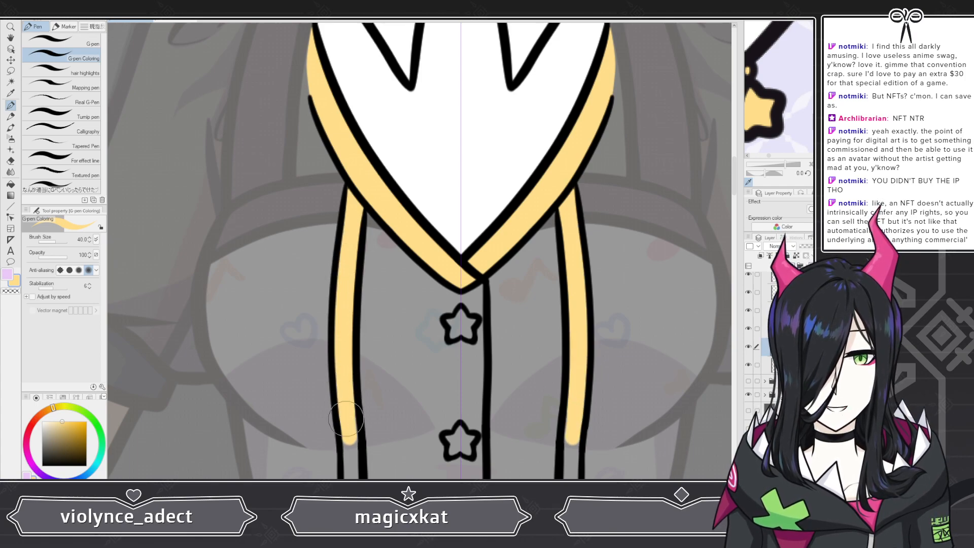
scroll(488, 253, down, 5)
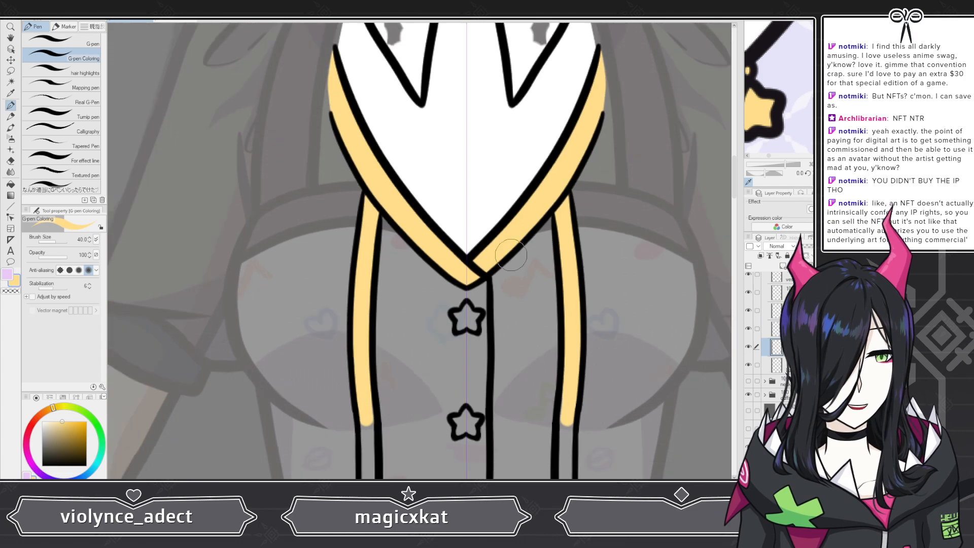
scroll(511, 350, up, 2)
scroll(512, 350, up, 1)
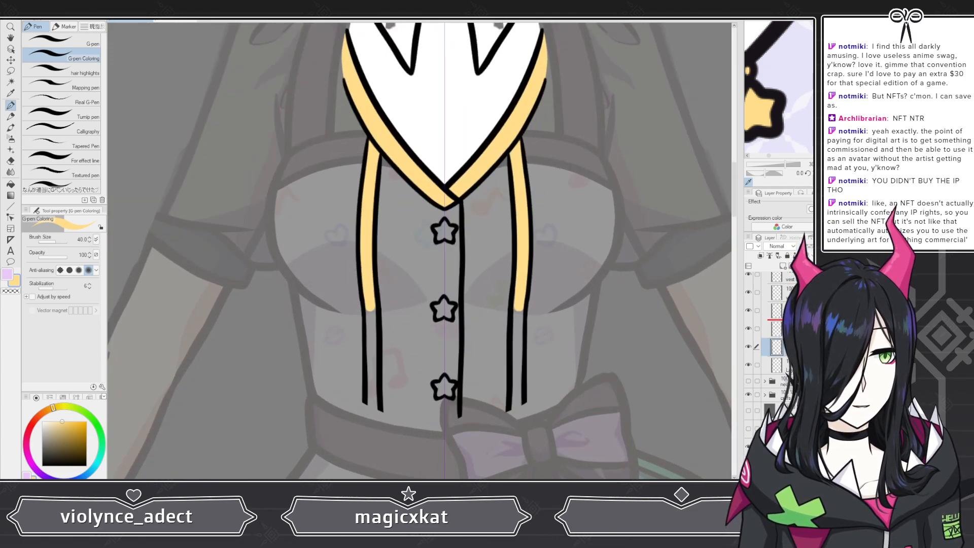
Step: Reorder the trim layers in the layer stack and toggle layer visibility to check the trim placement
drag(776, 320, 750, 311)
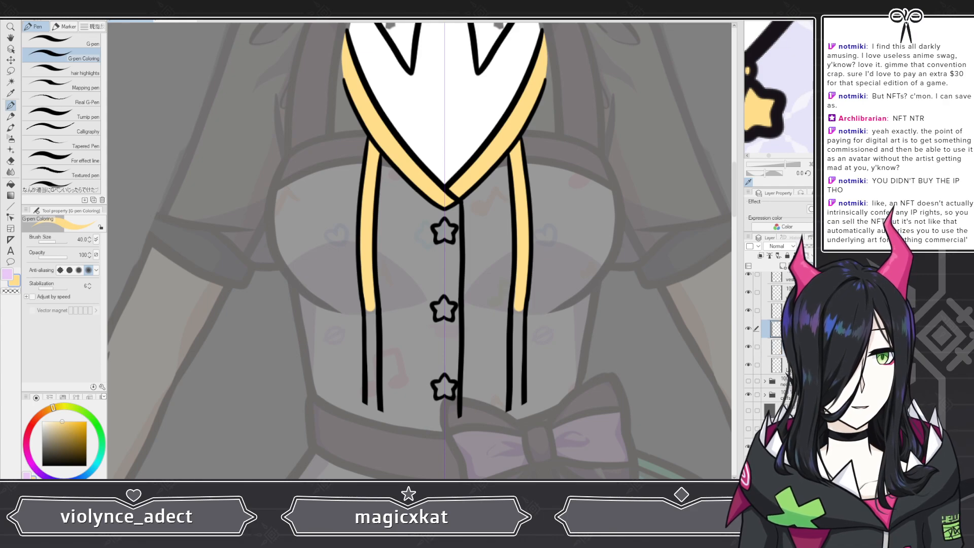
click(749, 311)
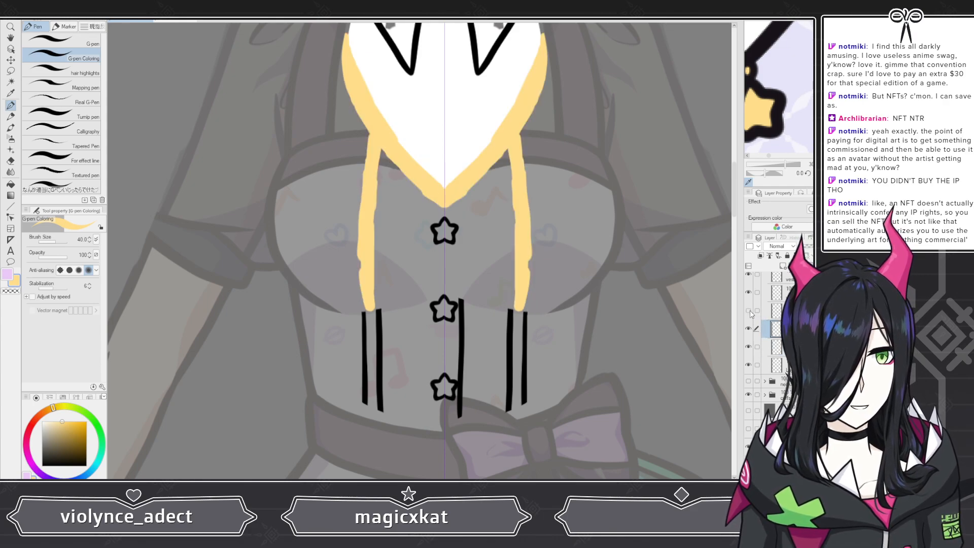
click(749, 311)
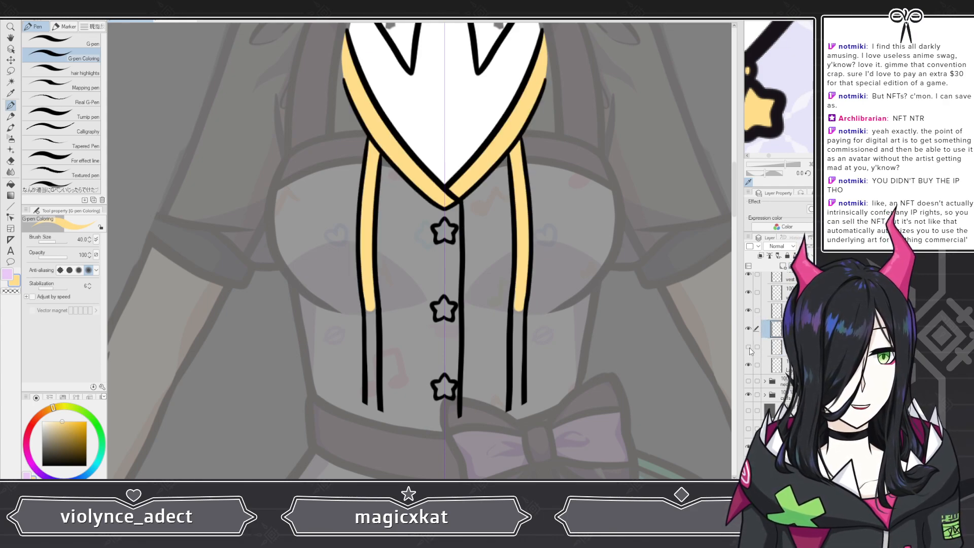
click(750, 348)
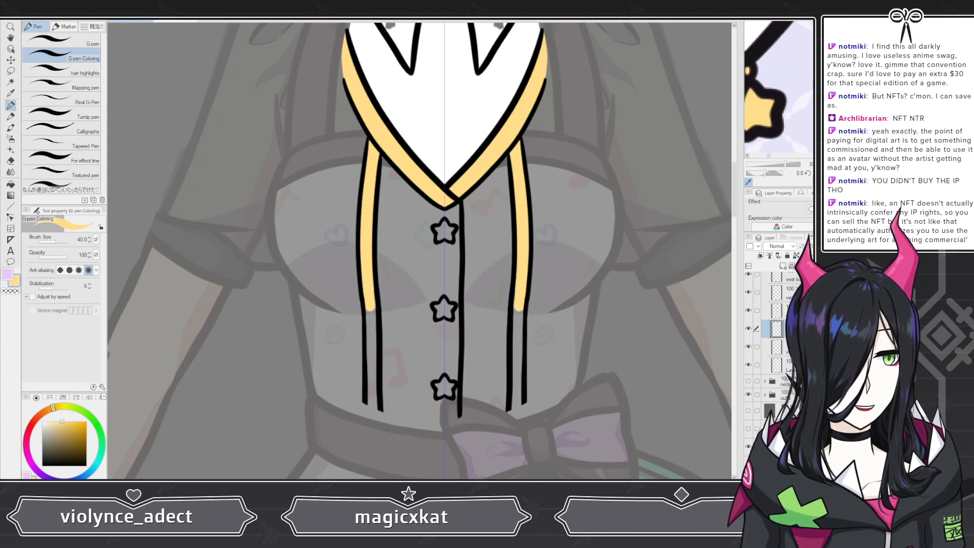
drag(791, 365, 791, 338)
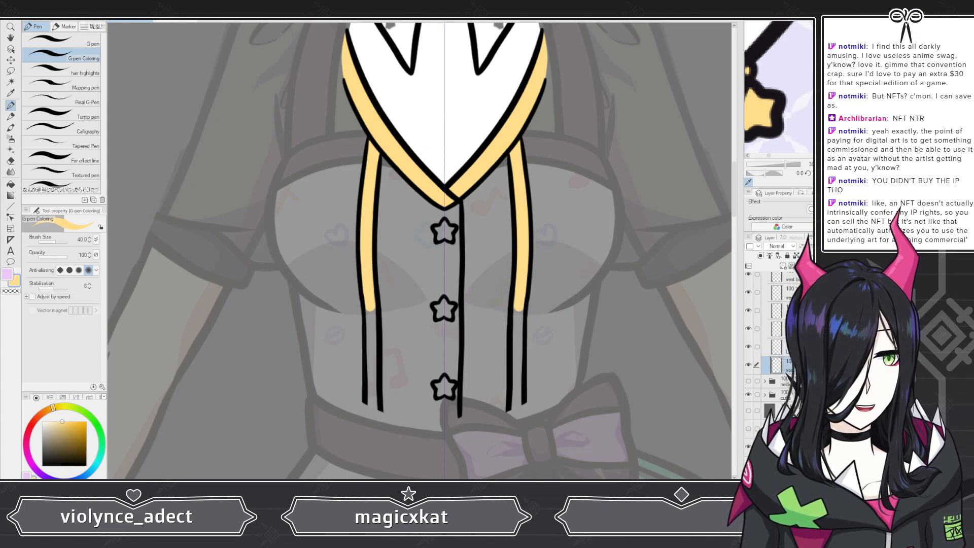
click(782, 266)
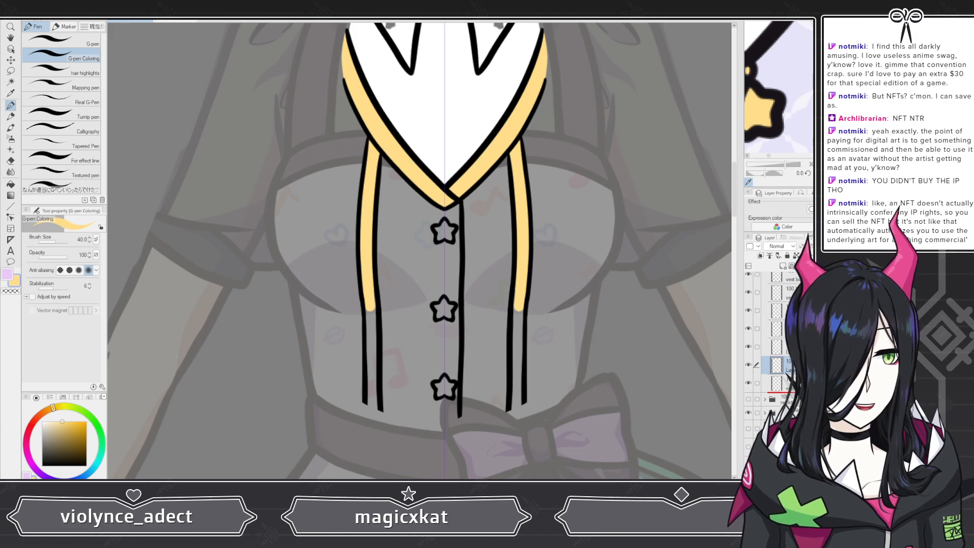
drag(776, 365, 776, 389)
click(748, 328)
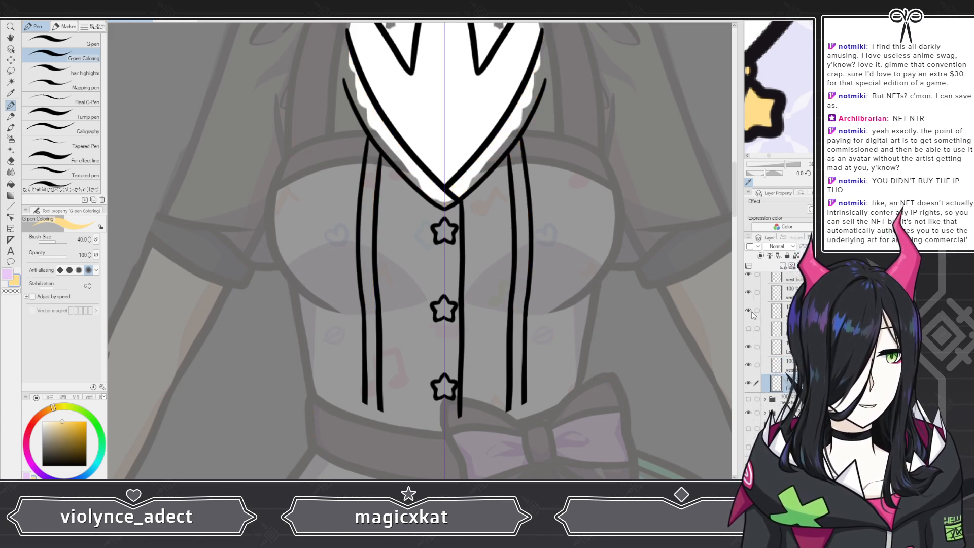
click(749, 310)
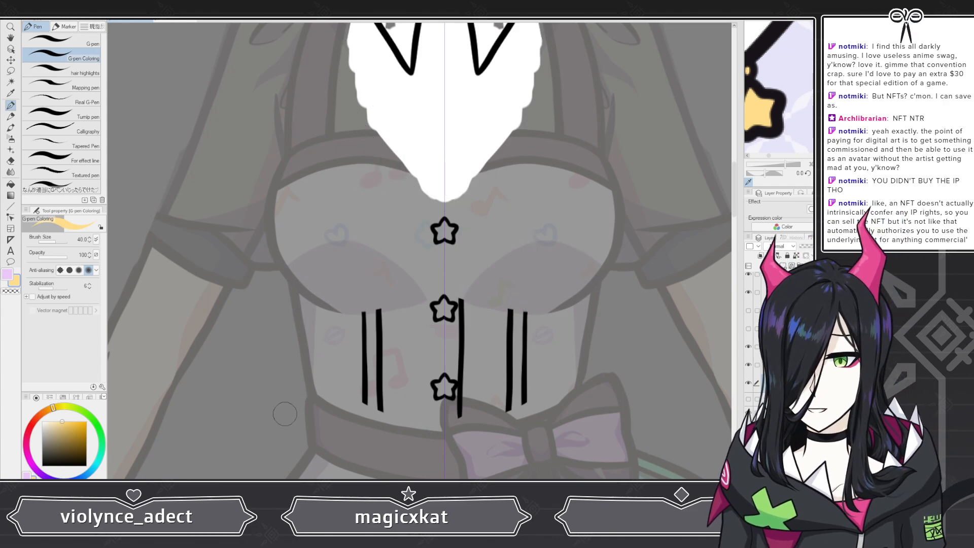
Step: Paint yellow fill inside both lower vest bands below the chest
scroll(284, 409, up, 1)
scroll(471, 405, up, 1)
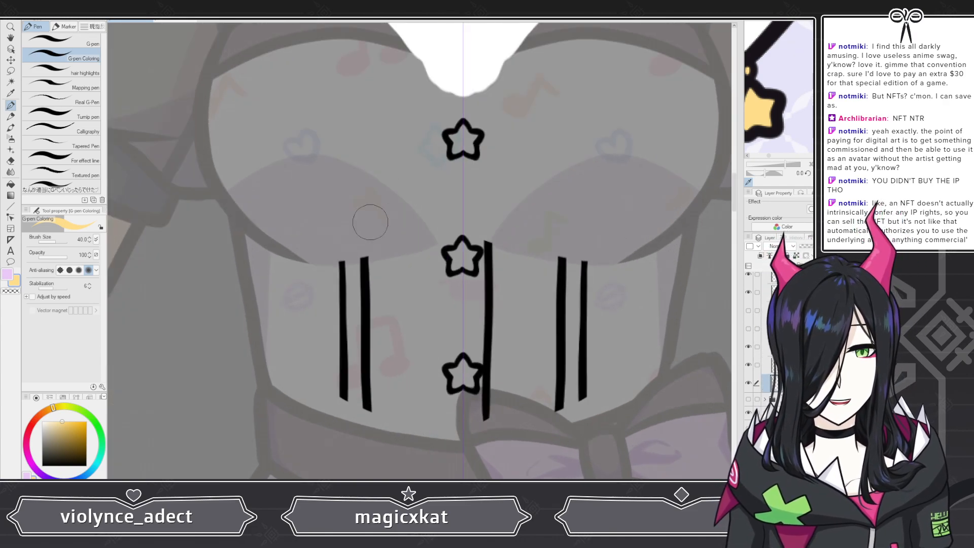
mouse_move(344, 349)
mouse_down()
mouse_move(350, 355)
mouse_move(355, 258)
mouse_move(358, 399)
mouse_move(358, 389)
mouse_up()
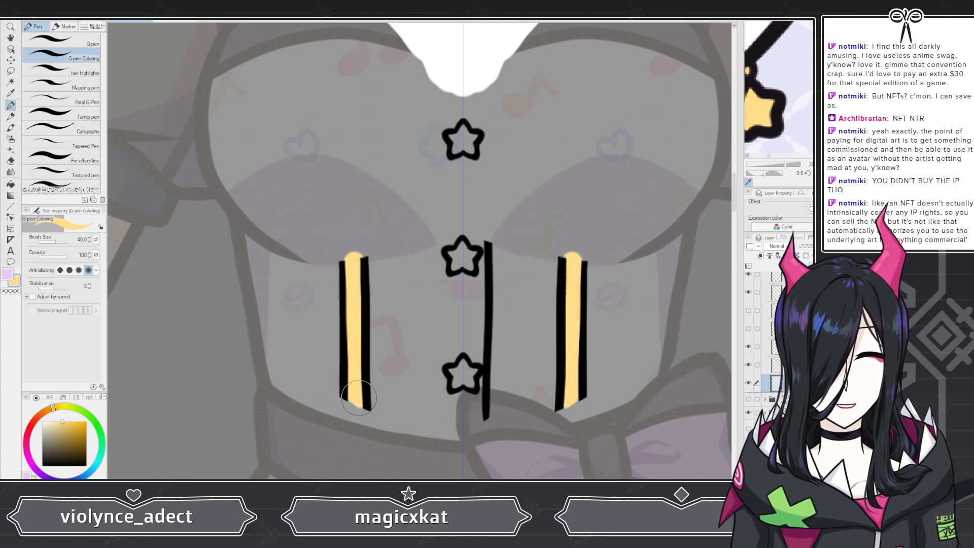
scroll(349, 325, down, 4)
scroll(392, 242, up, 3)
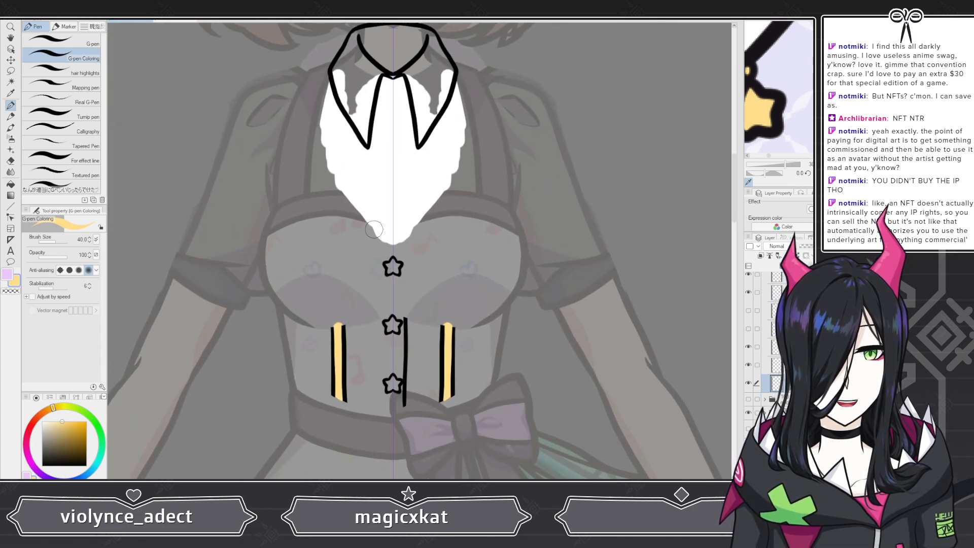
scroll(392, 242, up, 1)
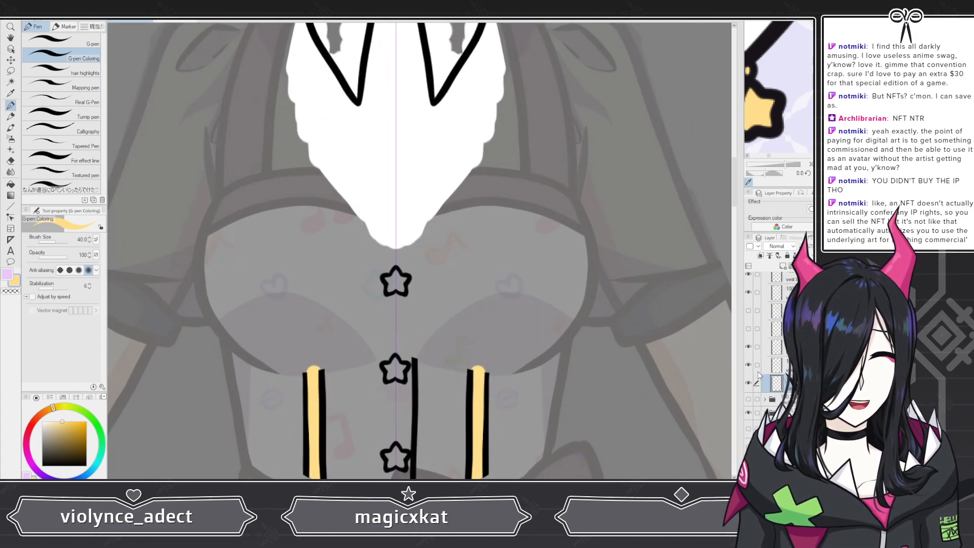
Step: Toggle layer visibility to compare, select the upper trim layer and touch up the end of the left yellow strip
click(748, 383)
click(748, 383)
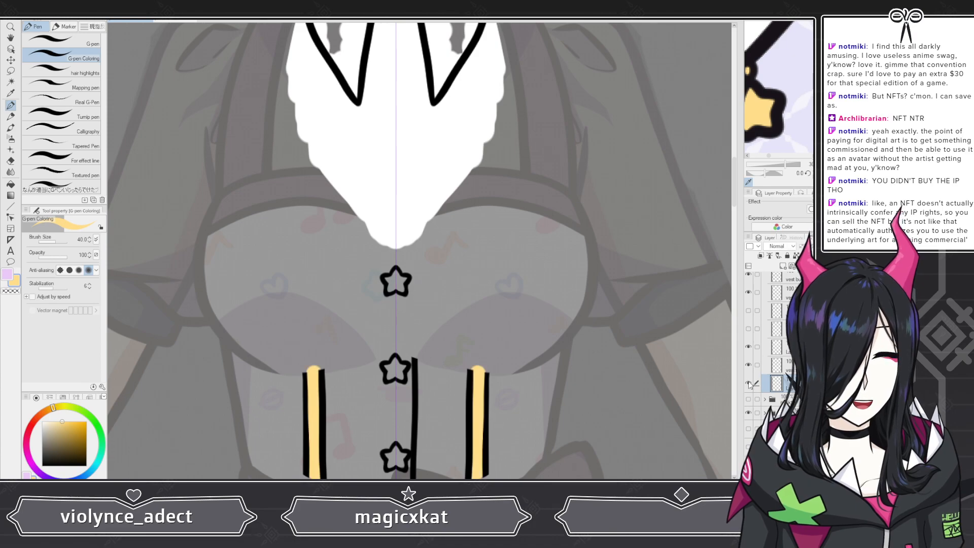
click(748, 383)
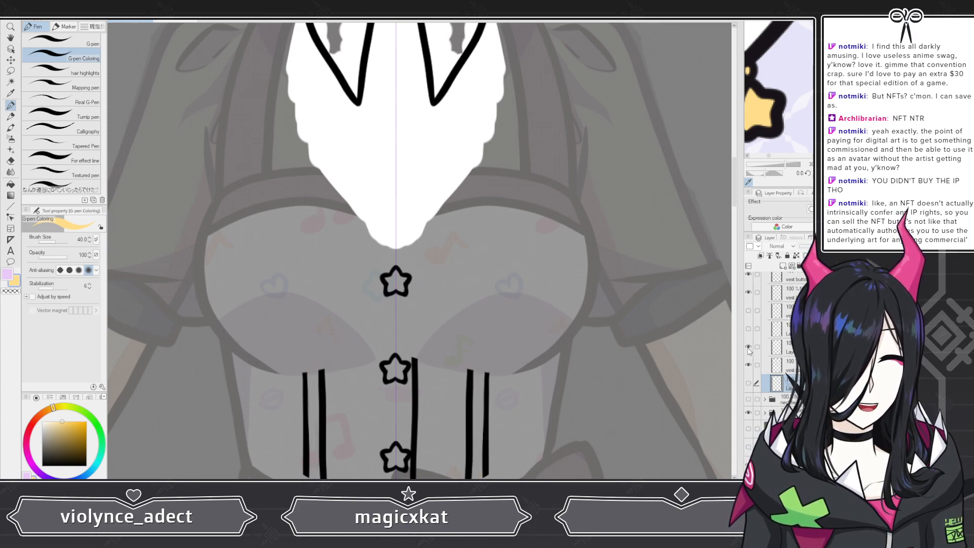
click(748, 328)
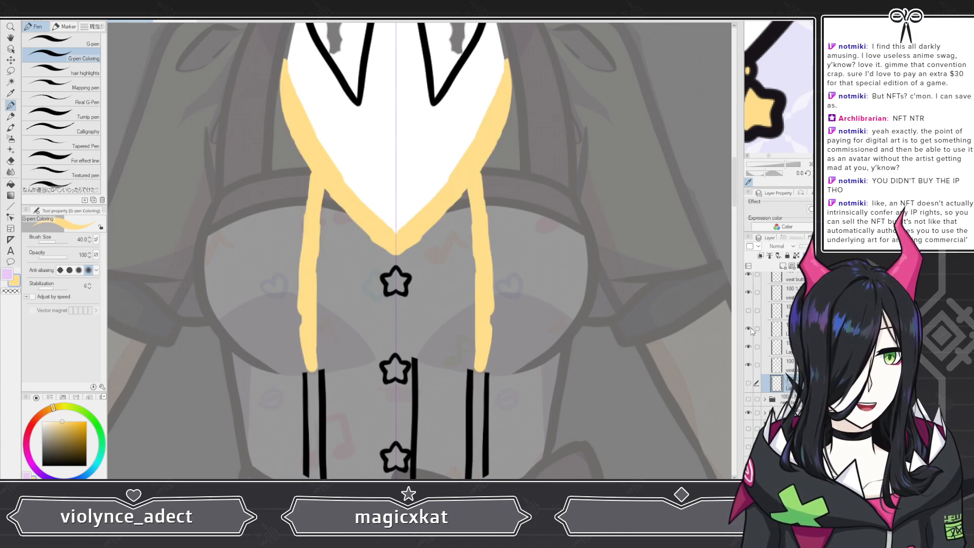
click(748, 311)
click(776, 328)
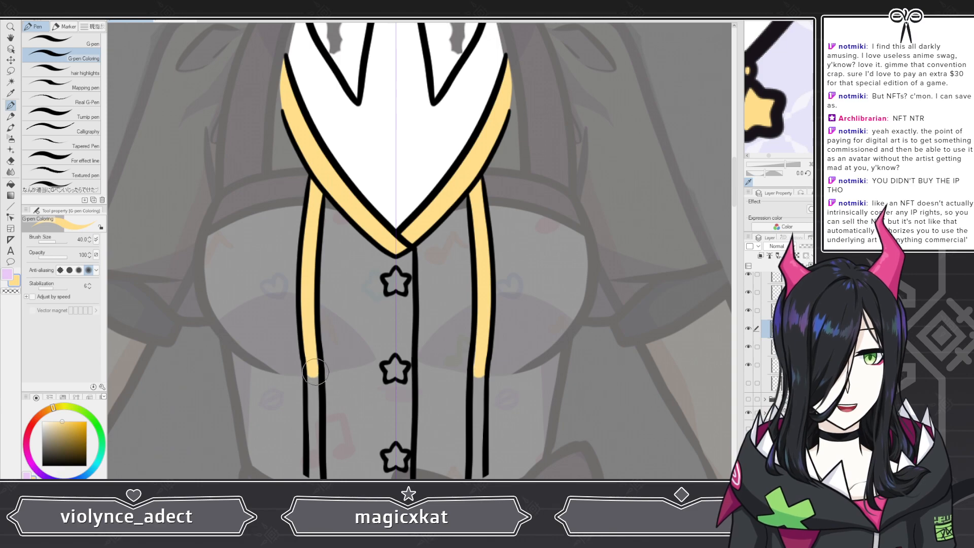
drag(310, 374, 311, 350)
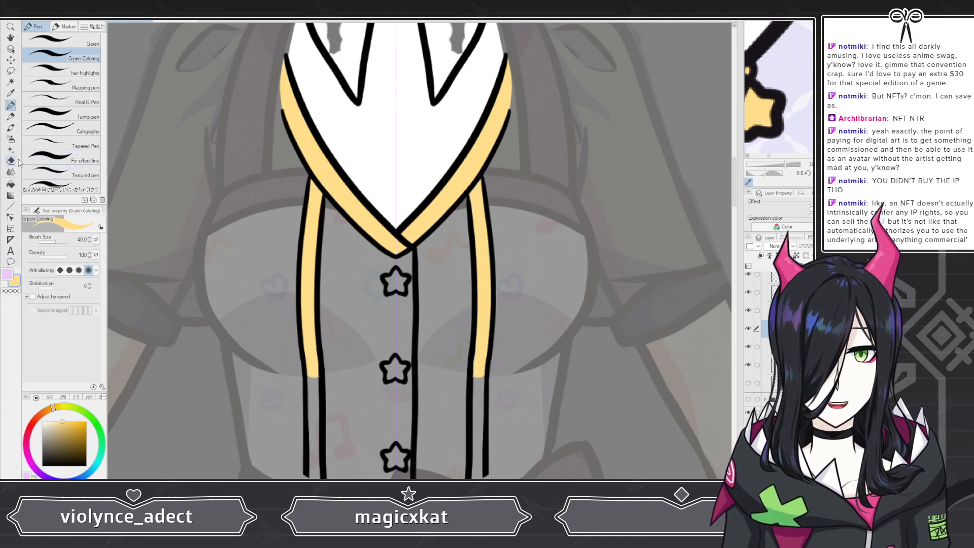
Step: Switch to the Snap eraser and zoom around to inspect the yellow trim along the vest
key(e)
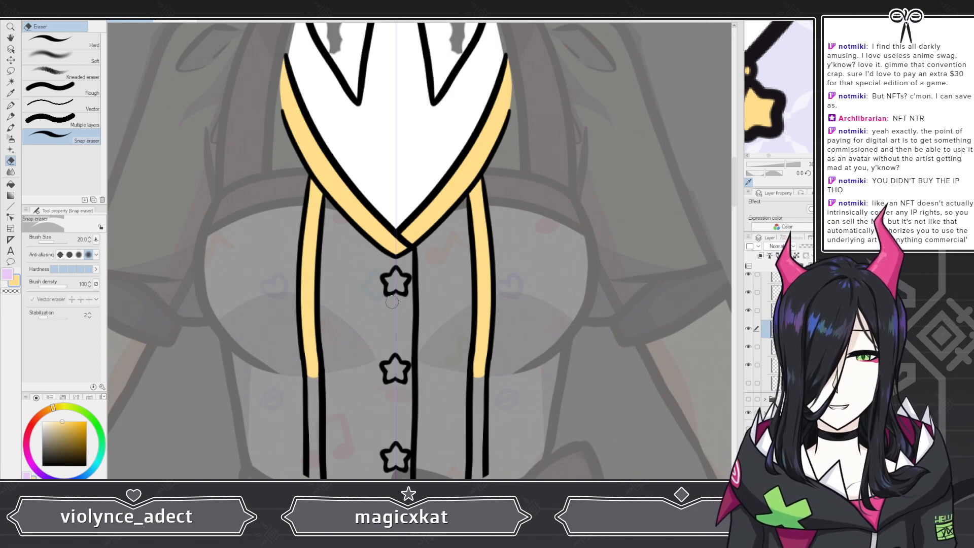
scroll(434, 339, down, 3)
scroll(420, 236, up, 6)
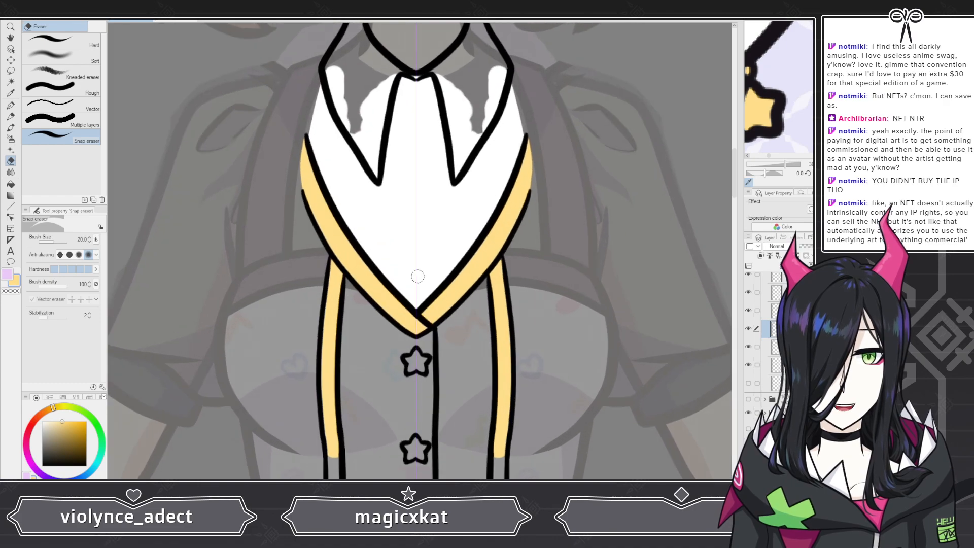
scroll(321, 289, up, 1)
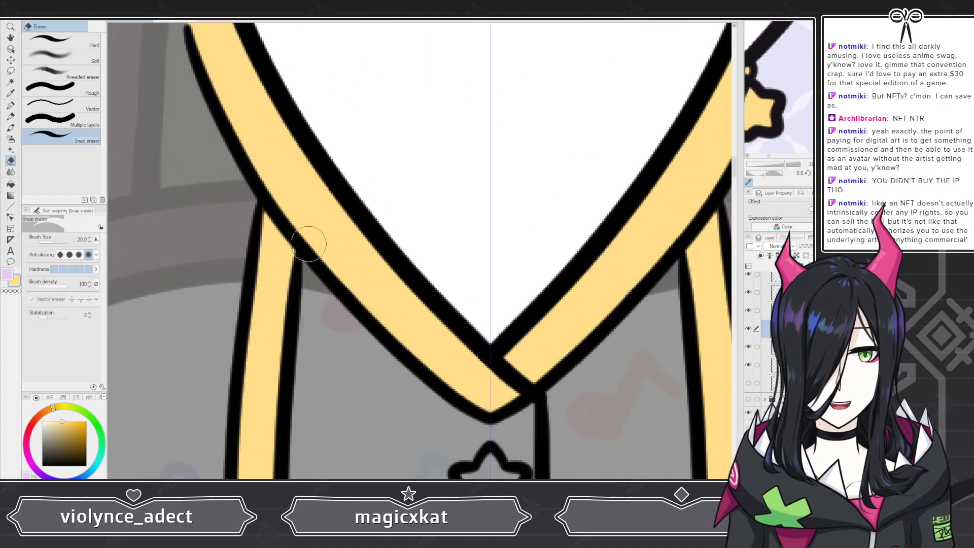
scroll(307, 267, down, 5)
scroll(305, 233, down, 2)
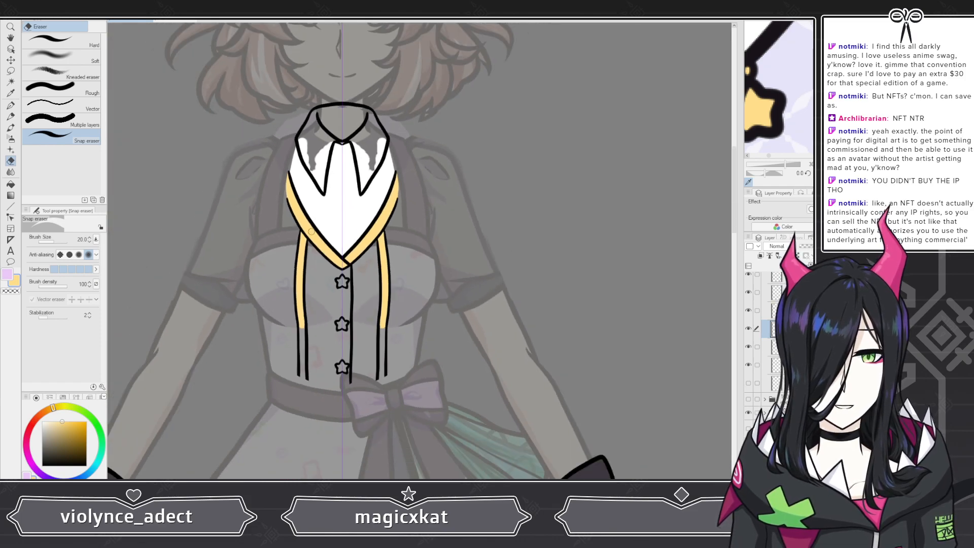
scroll(371, 310, up, 5)
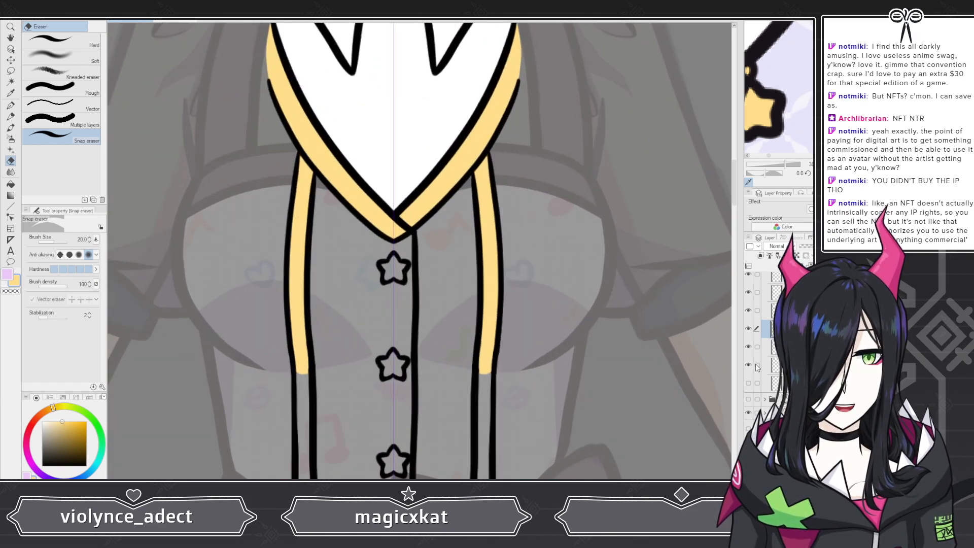
scroll(776, 350, up, 3)
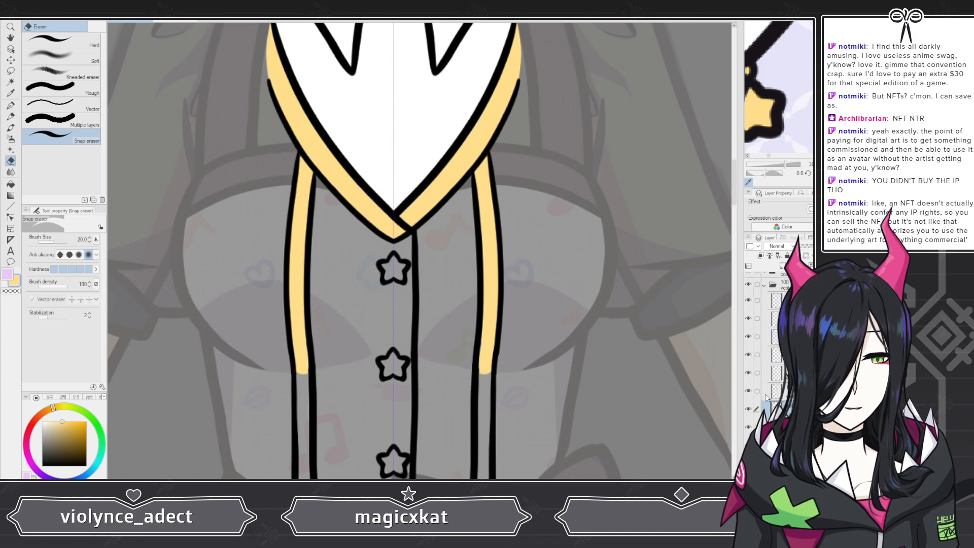
scroll(776, 350, up, 1)
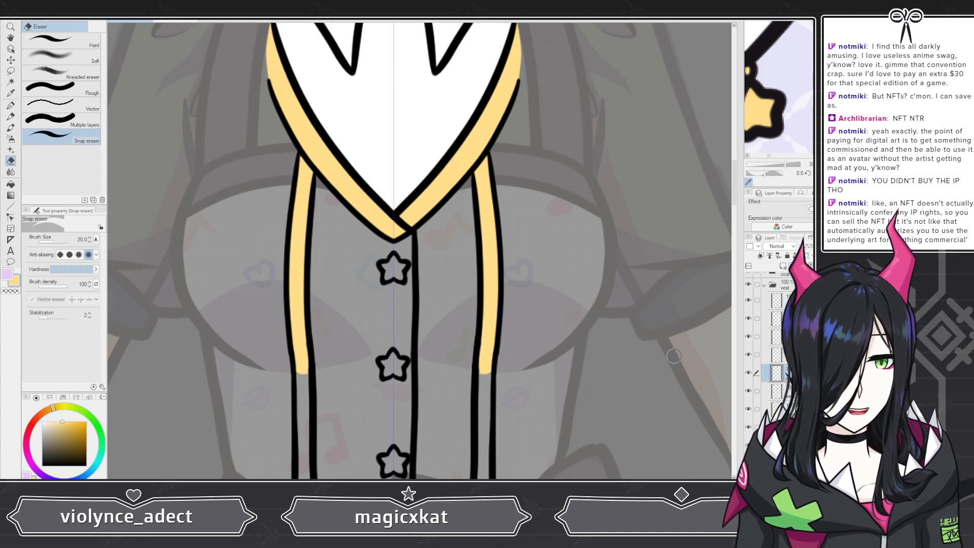
Step: Select a lower layer, return to the pen and fill the top star button with yellow
click(777, 391)
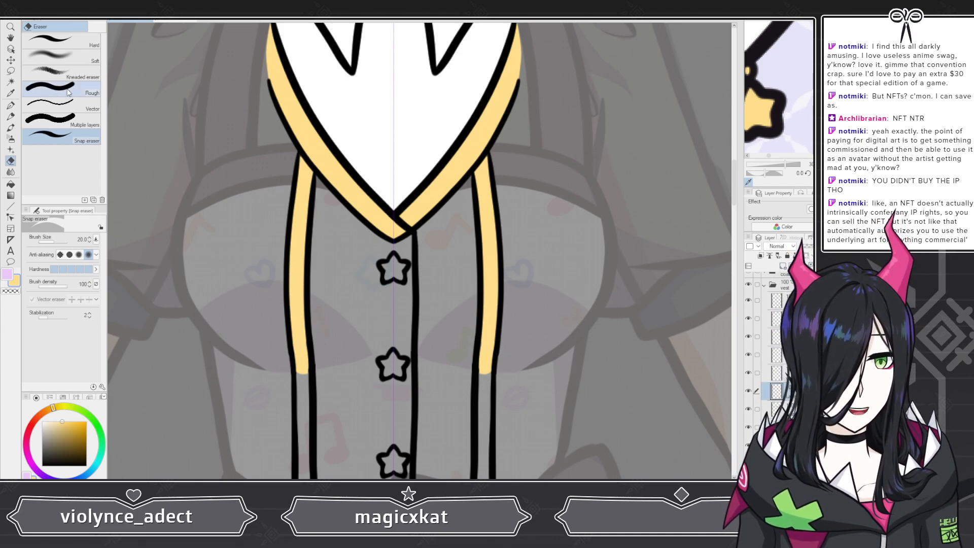
key(p)
scroll(398, 279, up, 4)
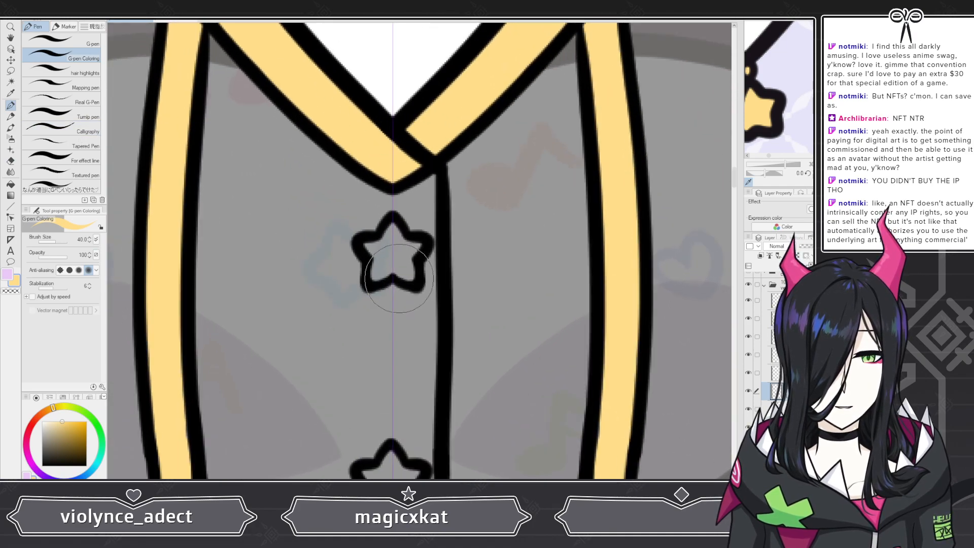
scroll(397, 278, up, 1)
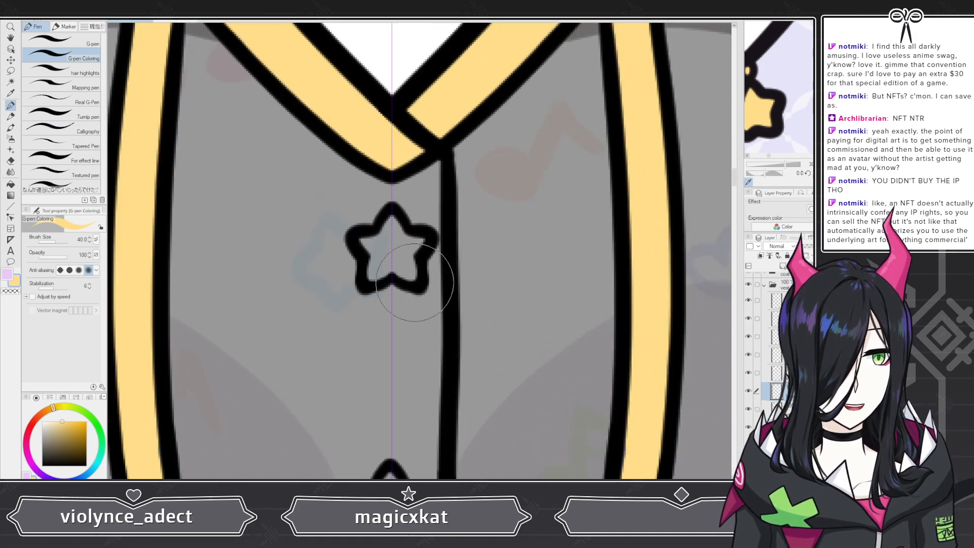
click(748, 373)
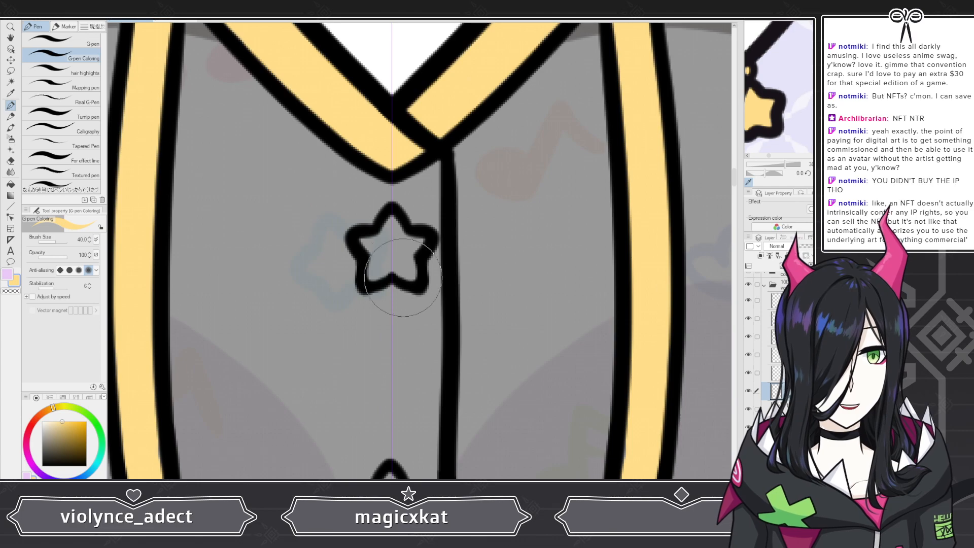
click(378, 267)
click(405, 266)
mouse_move(376, 266)
mouse_down()
mouse_move(386, 262)
mouse_move(362, 240)
mouse_move(389, 243)
mouse_move(392, 225)
mouse_up()
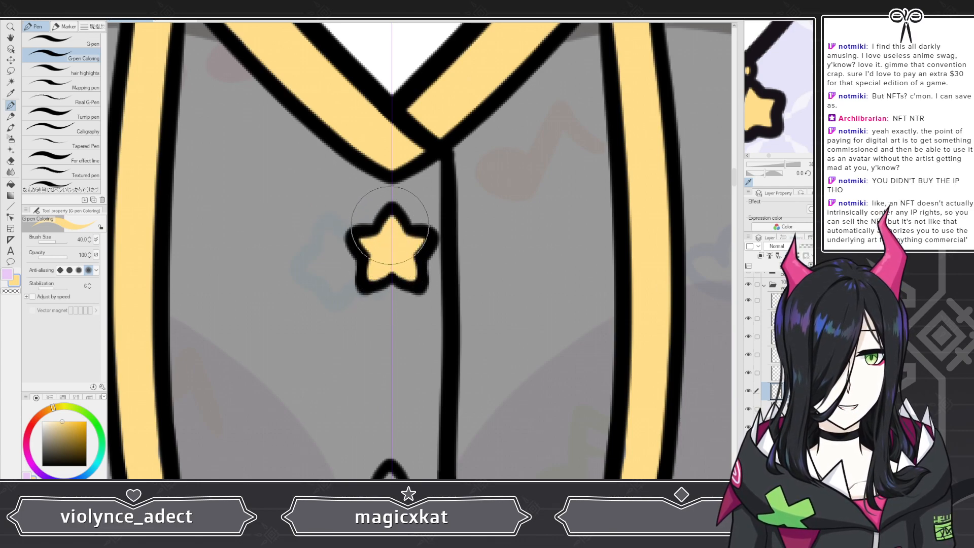
scroll(396, 194, down, 4)
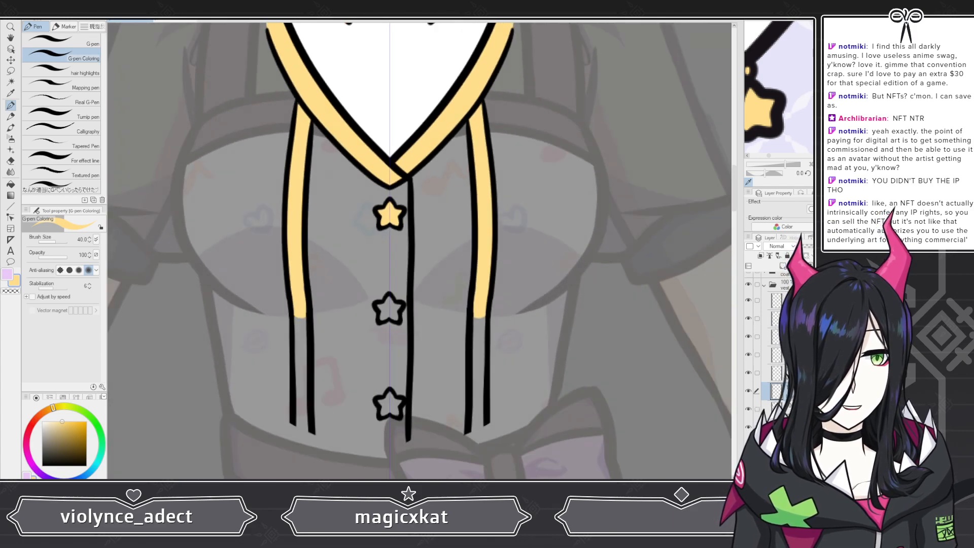
scroll(373, 303, up, 6)
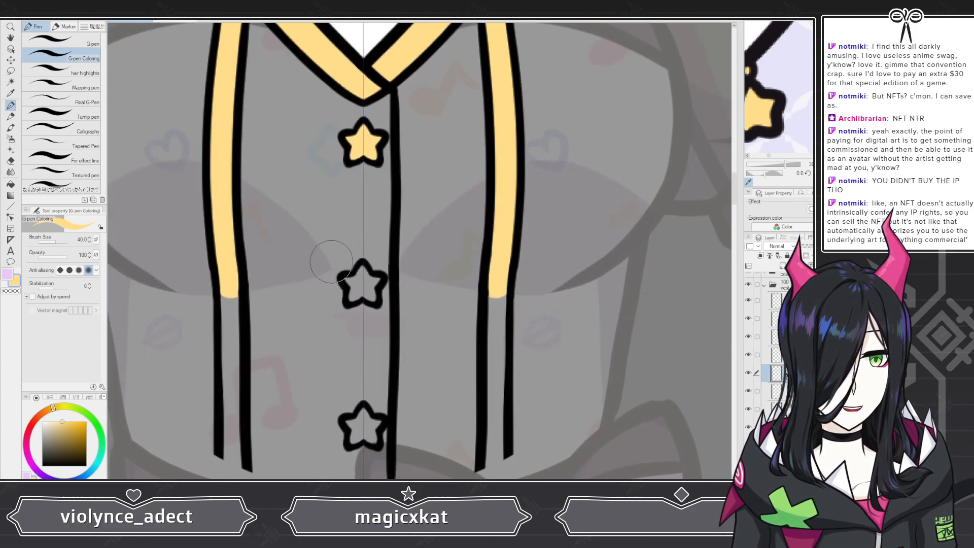
Step: Fill the middle star button on the vest with yellow
scroll(374, 302, up, 2)
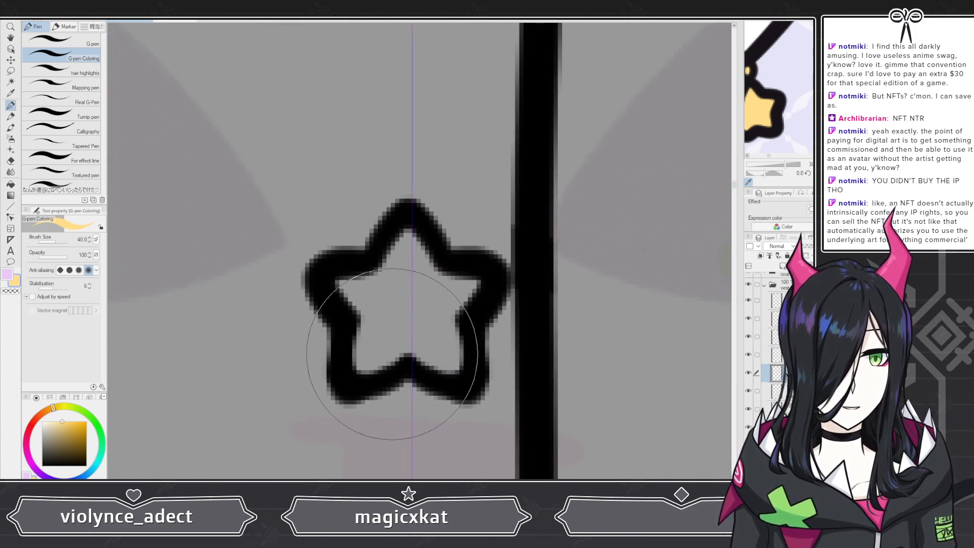
mouse_move(389, 325)
mouse_down()
mouse_move(372, 352)
mouse_move(402, 334)
mouse_move(349, 292)
mouse_move(385, 290)
mouse_move(403, 245)
mouse_up()
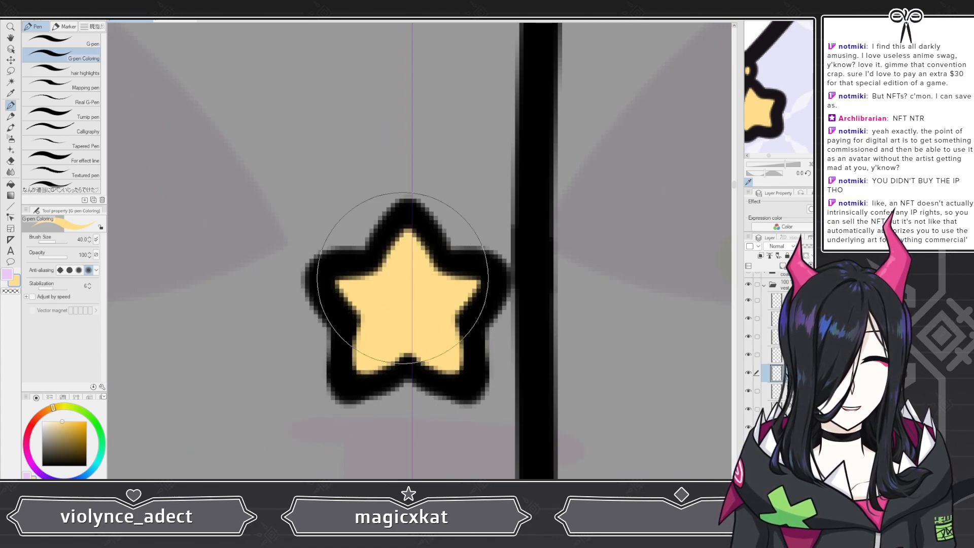
scroll(405, 241, down, 4)
scroll(385, 197, down, 1)
scroll(378, 213, up, 5)
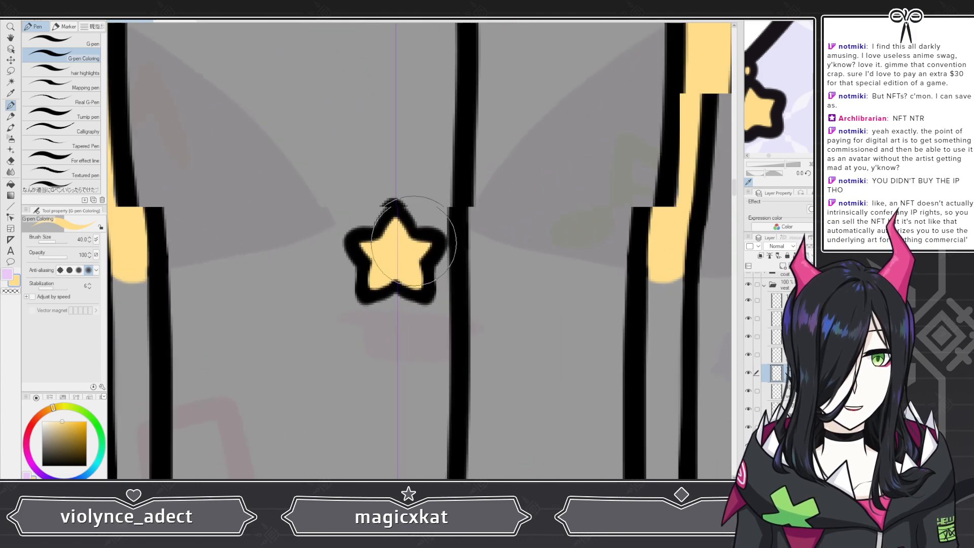
Step: Select the star button layer and fill the bottom star button with yellow
key(e)
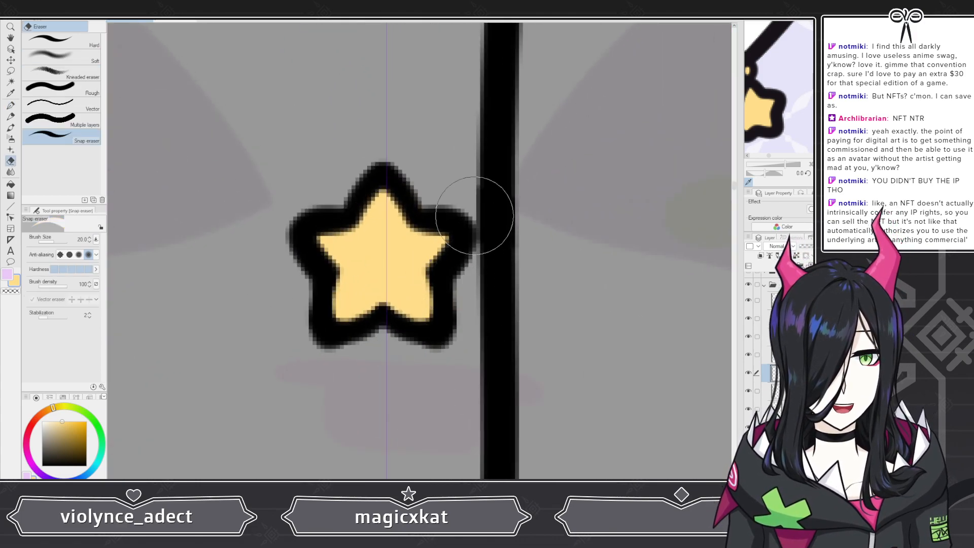
scroll(558, 258, down, 5)
click(794, 355)
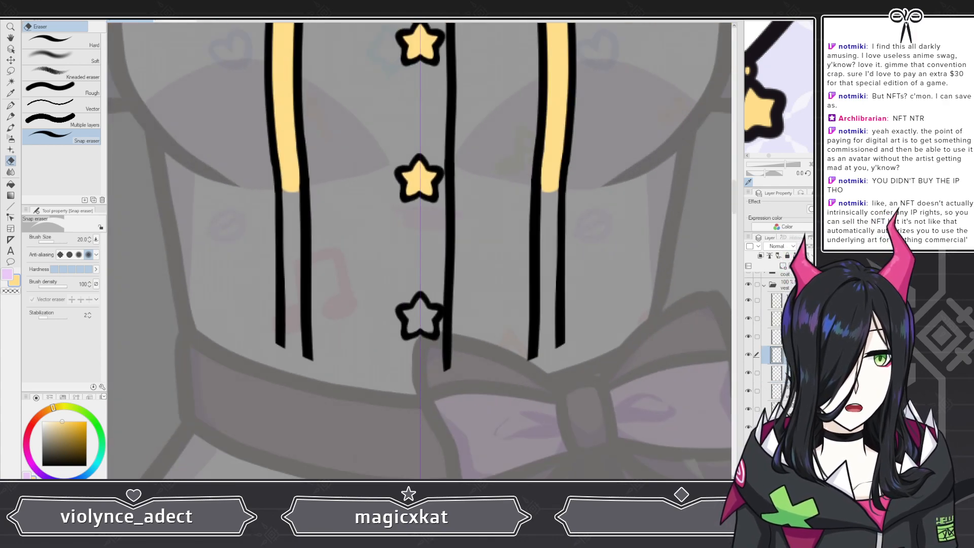
scroll(429, 344, up, 5)
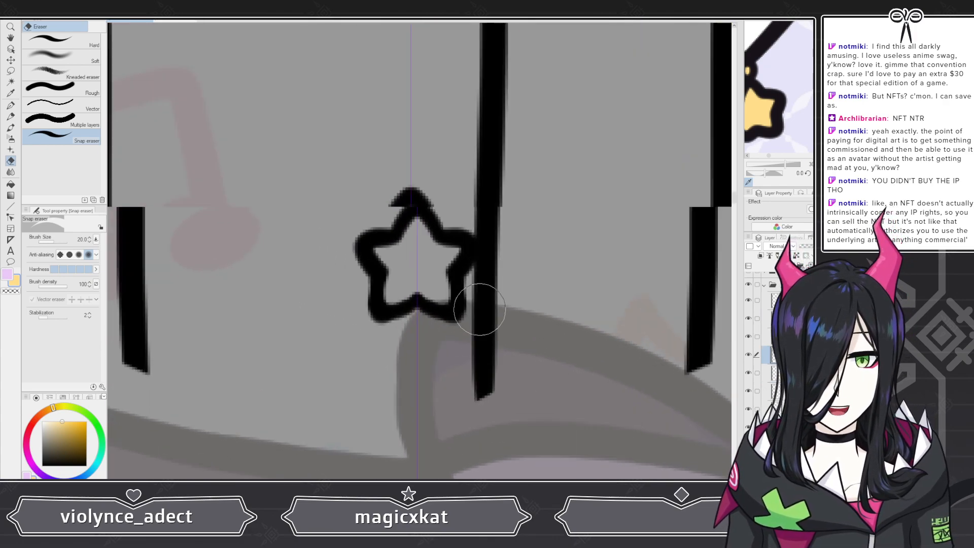
key(p)
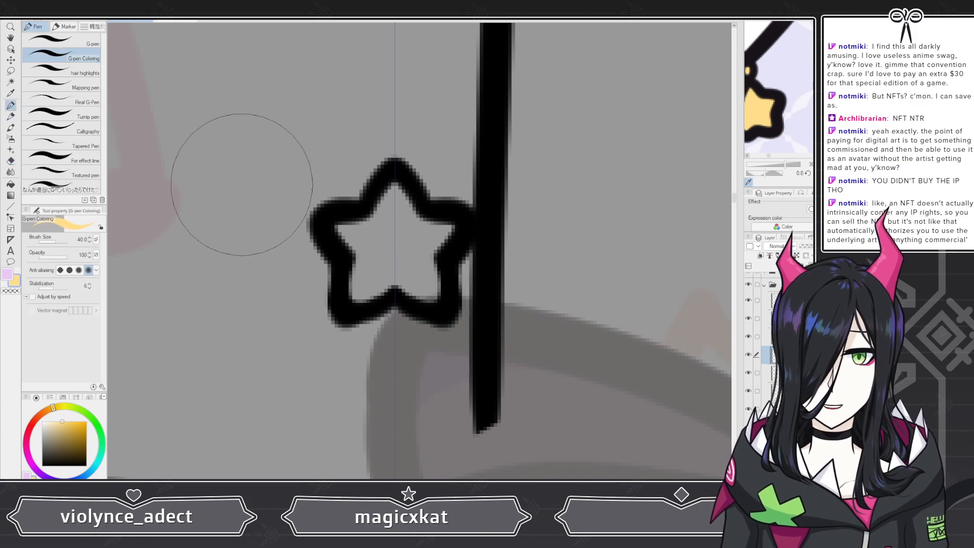
mouse_move(360, 234)
mouse_down()
mouse_move(391, 195)
mouse_move(386, 248)
mouse_move(373, 283)
mouse_move(365, 260)
mouse_move(362, 287)
mouse_move(395, 233)
mouse_up()
scroll(395, 233, down, 10)
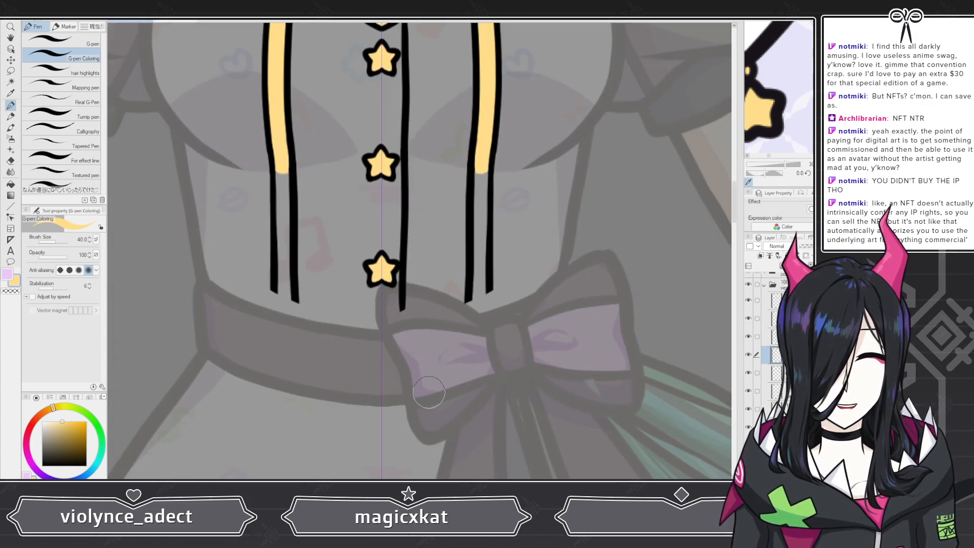
Step: Toggle the colored reference layer on and off to compare the inked vest against the design
scroll(425, 395, down, 4)
scroll(415, 274, up, 5)
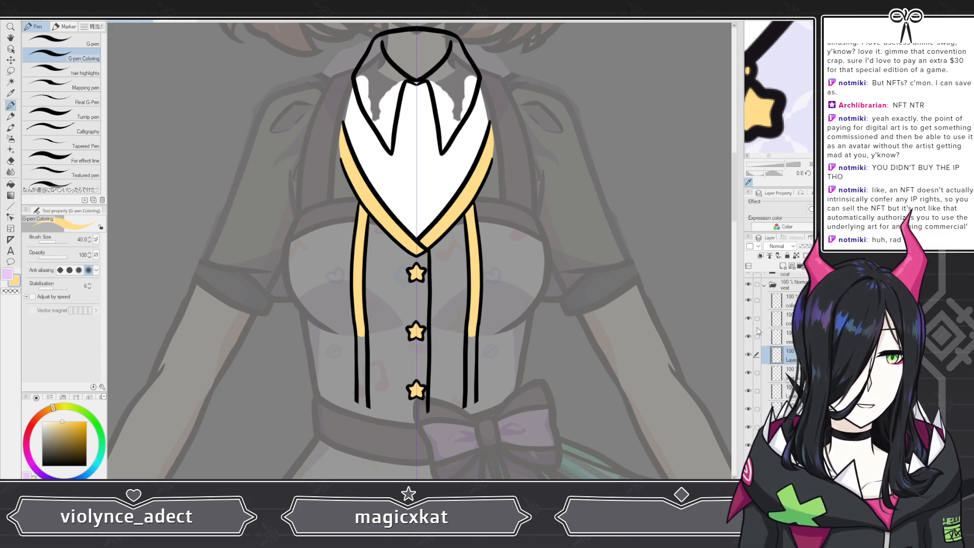
scroll(767, 377, down, 3)
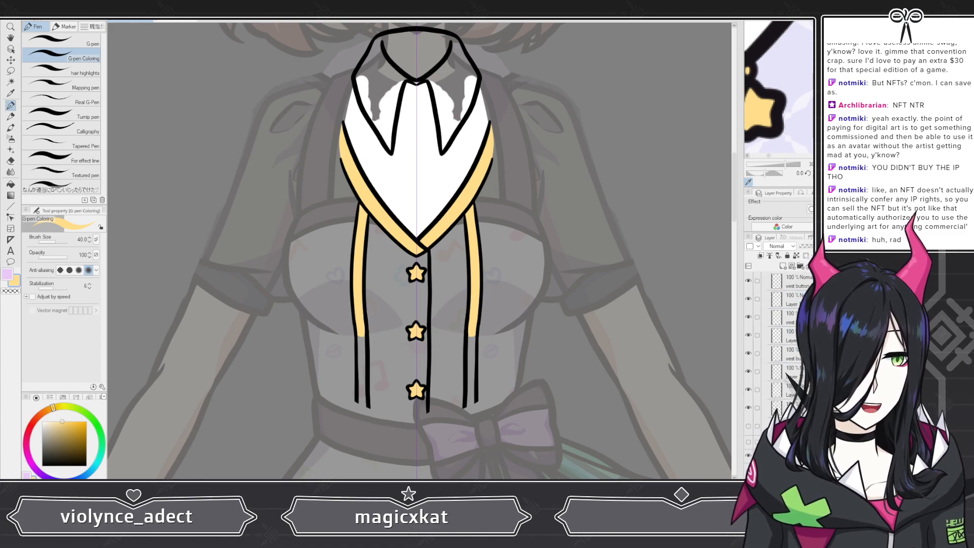
click(748, 425)
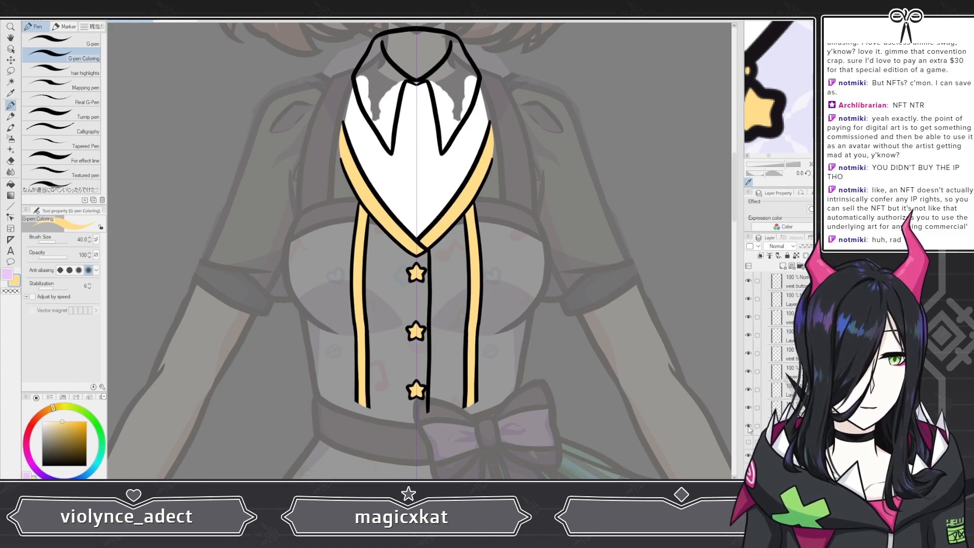
click(748, 408)
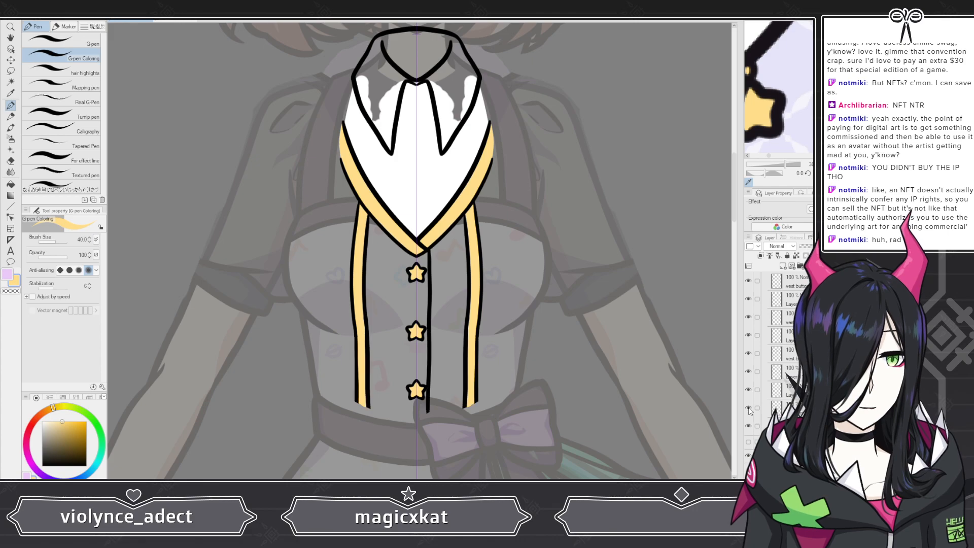
scroll(403, 296, down, 3)
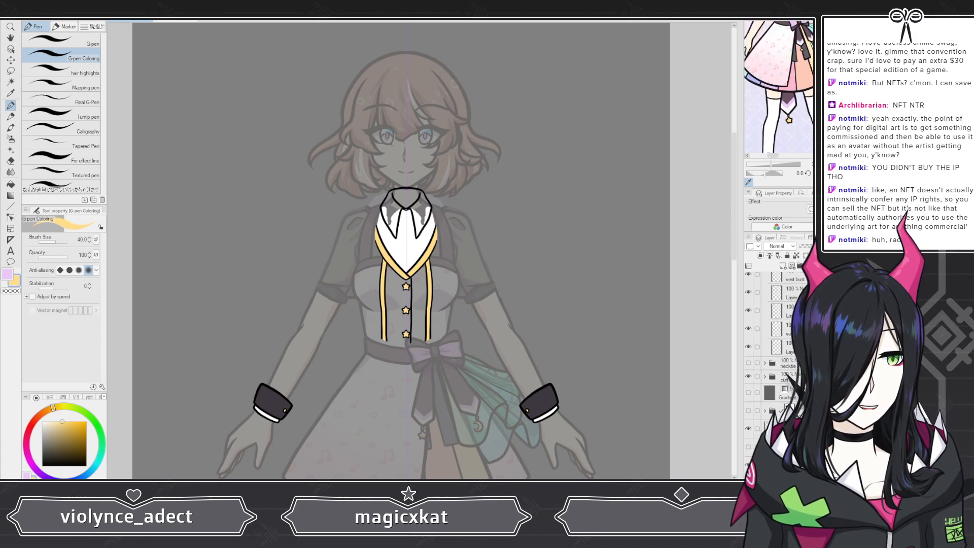
click(750, 411)
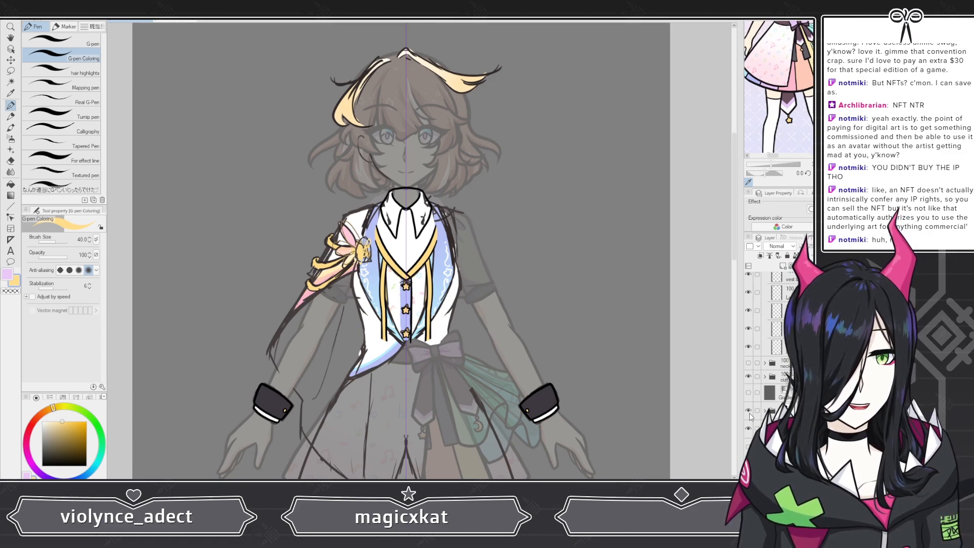
click(749, 411)
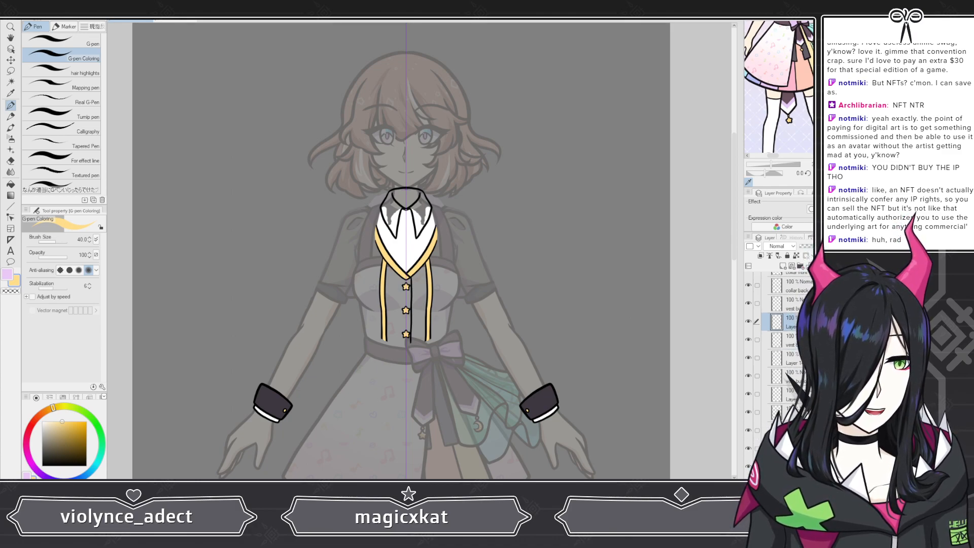
Step: Select the top layer and paint light blue fill for the vest side panels beside the yellow trim
click(783, 267)
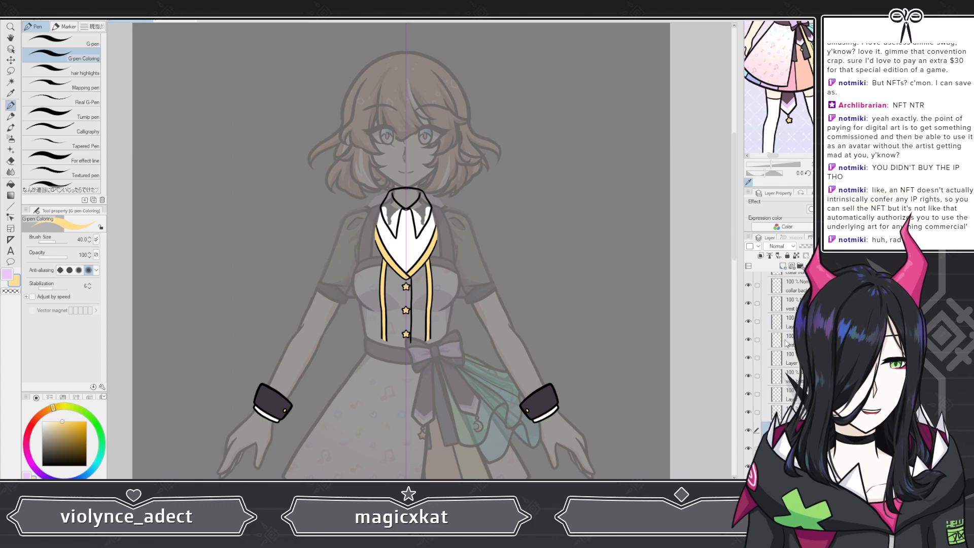
scroll(785, 343, down, 5)
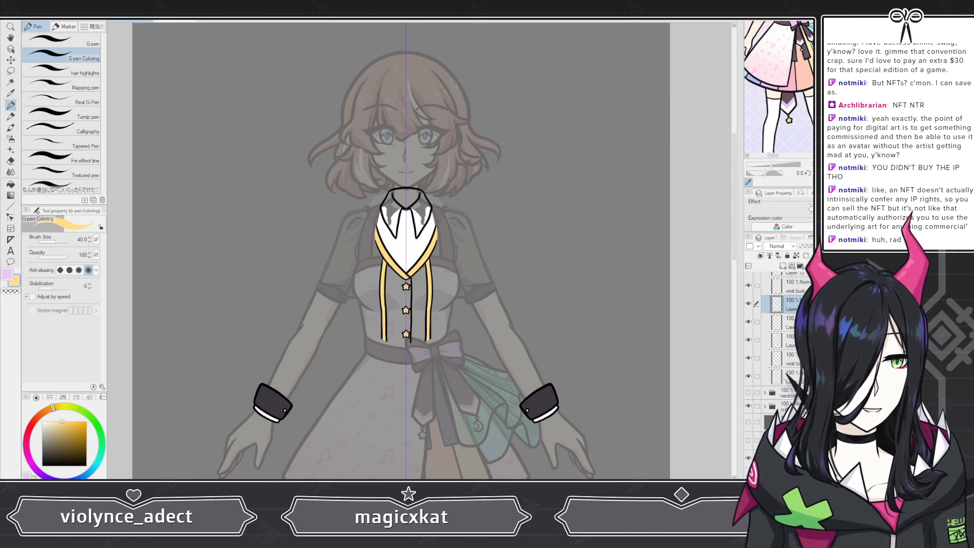
click(749, 410)
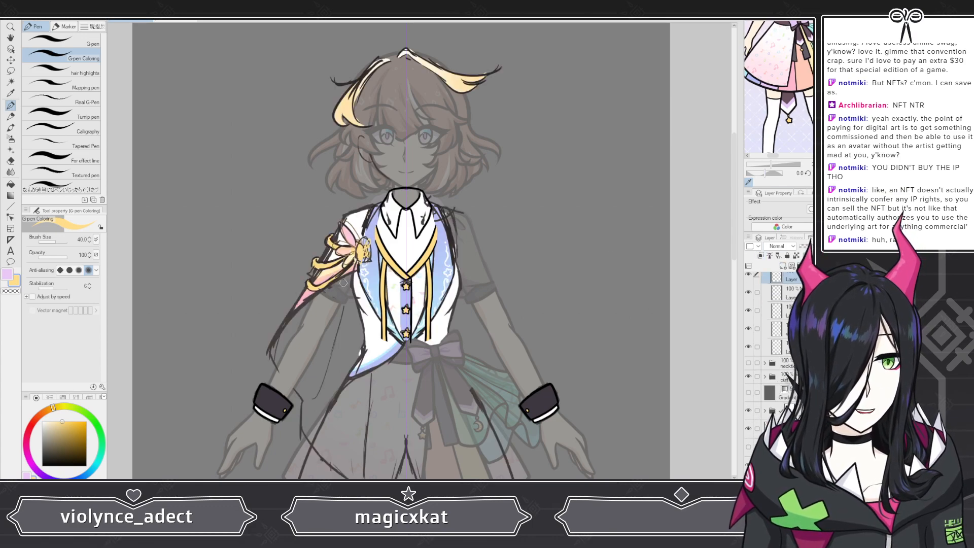
scroll(397, 247, up, 4)
scroll(396, 247, up, 4)
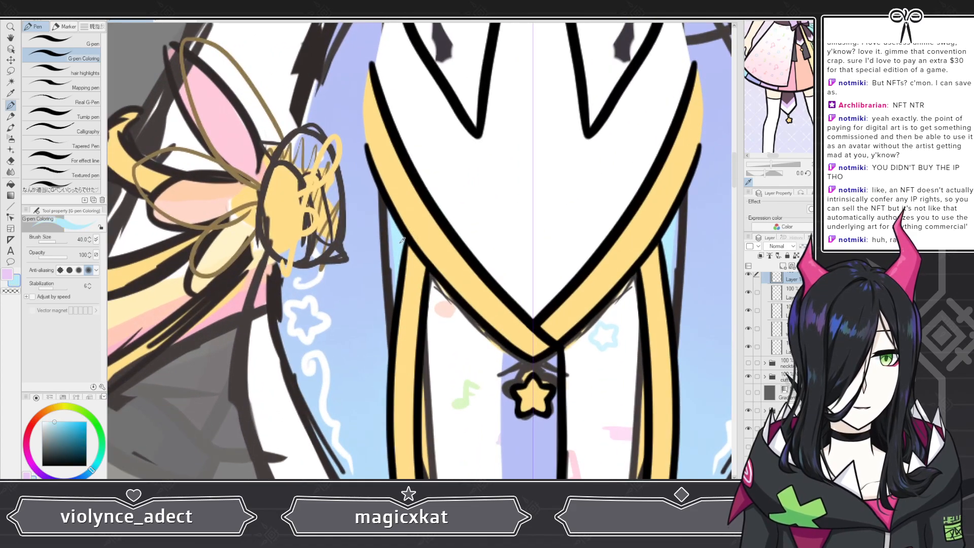
click(749, 410)
scroll(394, 282, up, 2)
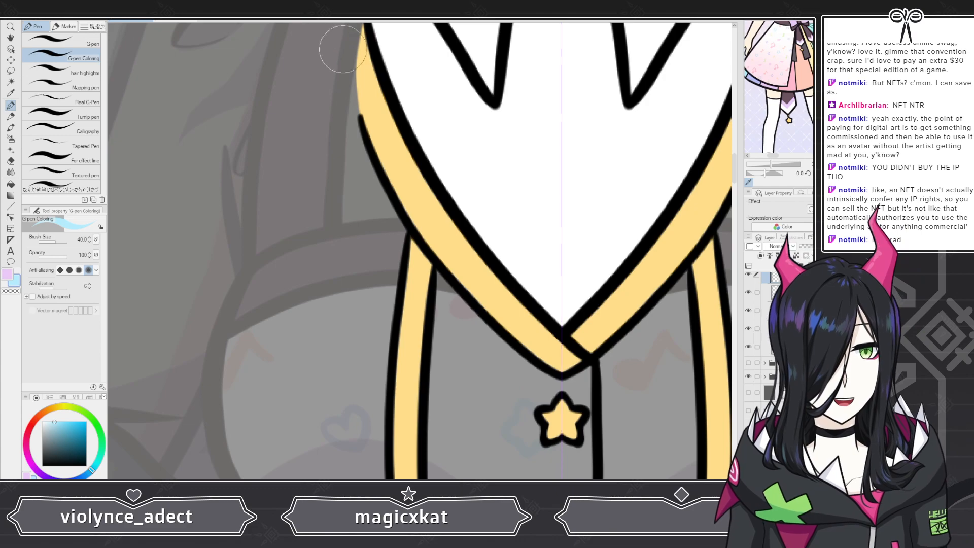
mouse_move(354, 133)
mouse_down()
mouse_move(364, 212)
mouse_move(380, 206)
mouse_move(389, 227)
mouse_move(375, 303)
mouse_move(373, 278)
mouse_move(368, 386)
mouse_move(347, 193)
mouse_up()
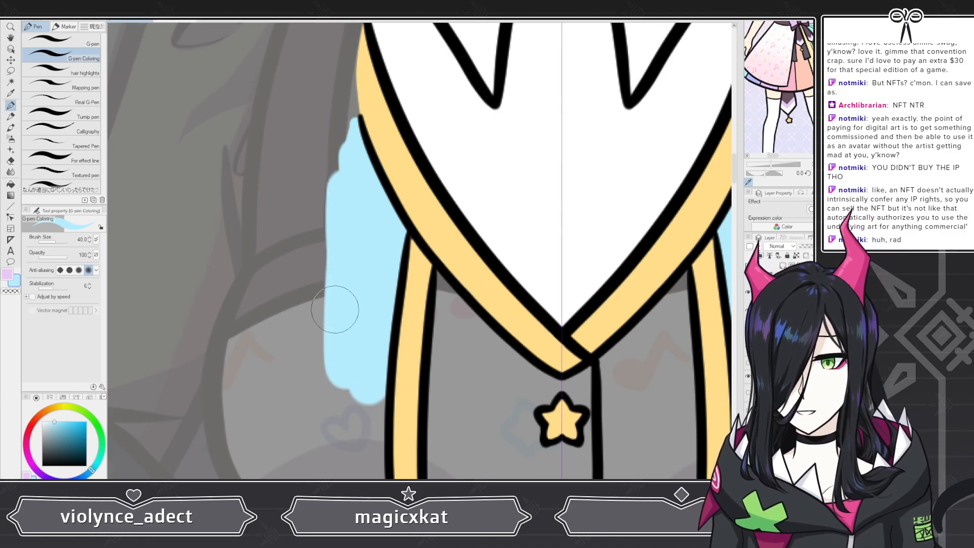
scroll(337, 315, down, 6)
scroll(356, 284, up, 6)
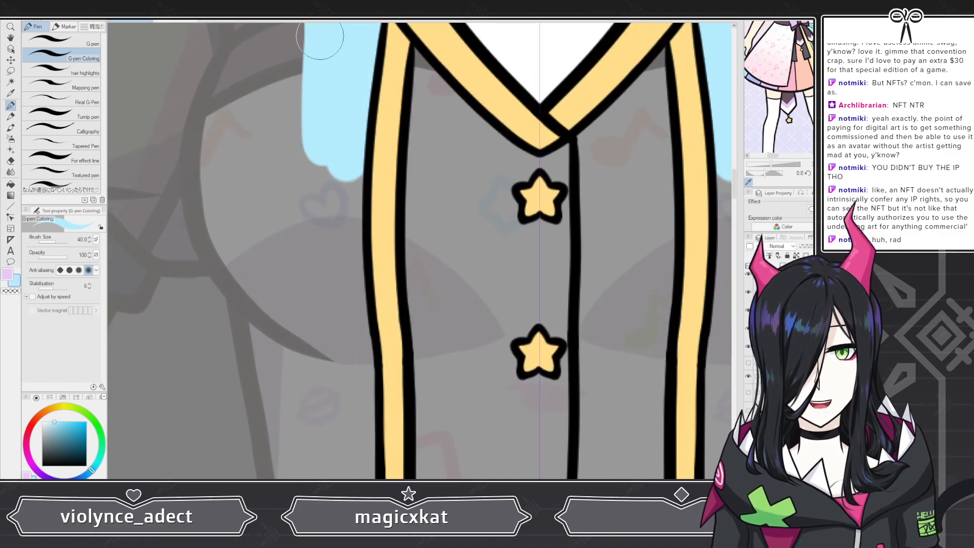
mouse_move(304, 71)
mouse_down()
mouse_move(305, 203)
mouse_move(318, 261)
mouse_move(346, 148)
mouse_move(355, 325)
mouse_move(371, 358)
mouse_move(339, 353)
mouse_move(303, 297)
mouse_move(293, 148)
mouse_move(316, 304)
mouse_move(325, 268)
mouse_move(336, 299)
mouse_up()
scroll(336, 298, down, 5)
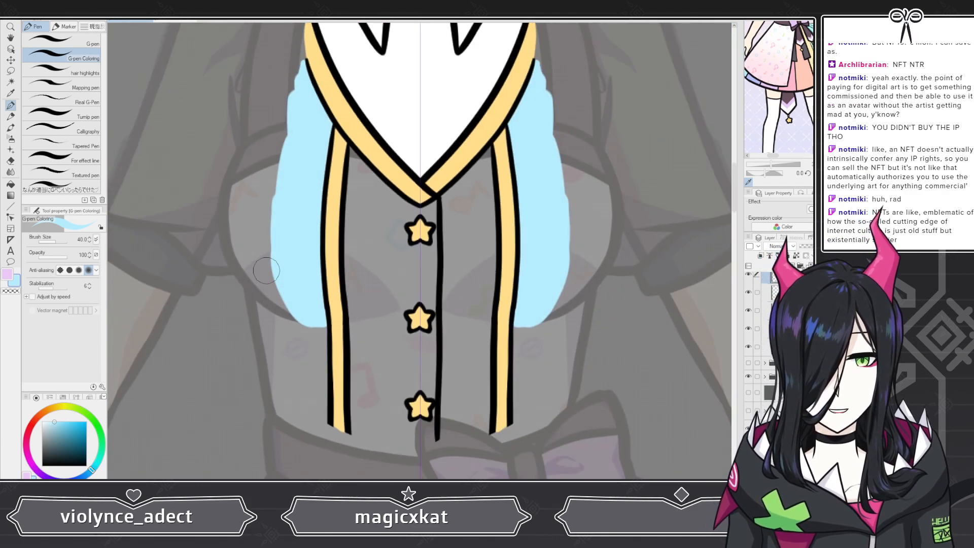
Step: Create a new layer and extend the light blue vest panels down to the vest's lower edge
scroll(261, 288, up, 5)
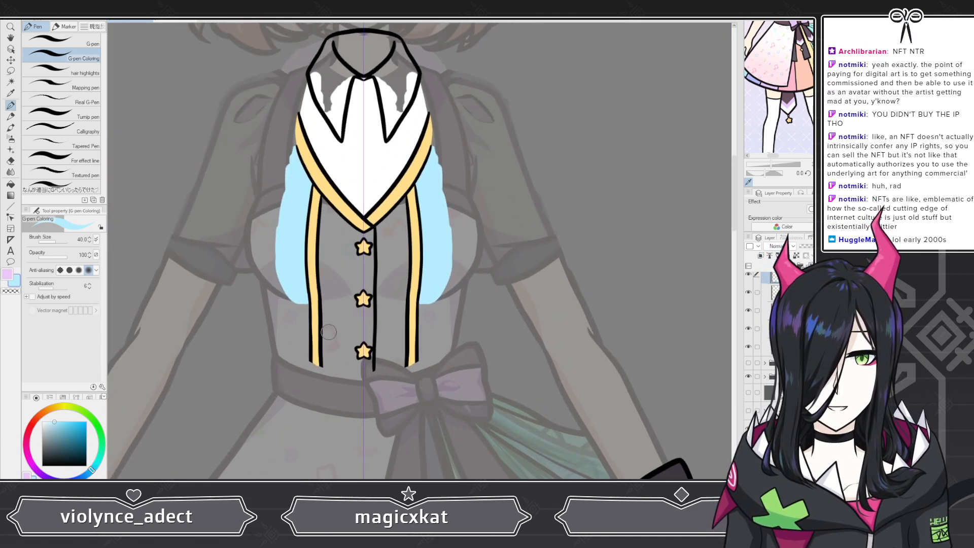
scroll(295, 131, up, 2)
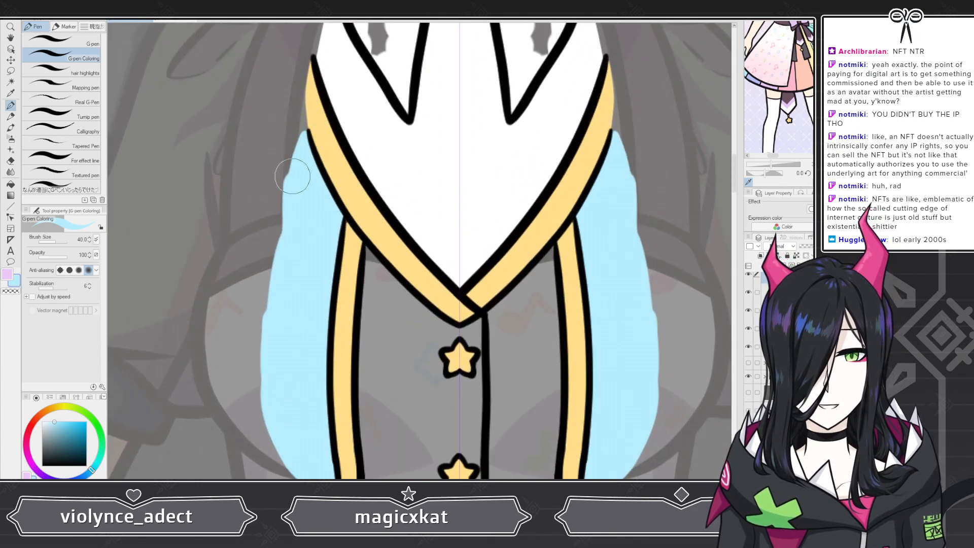
scroll(335, 280, down, 6)
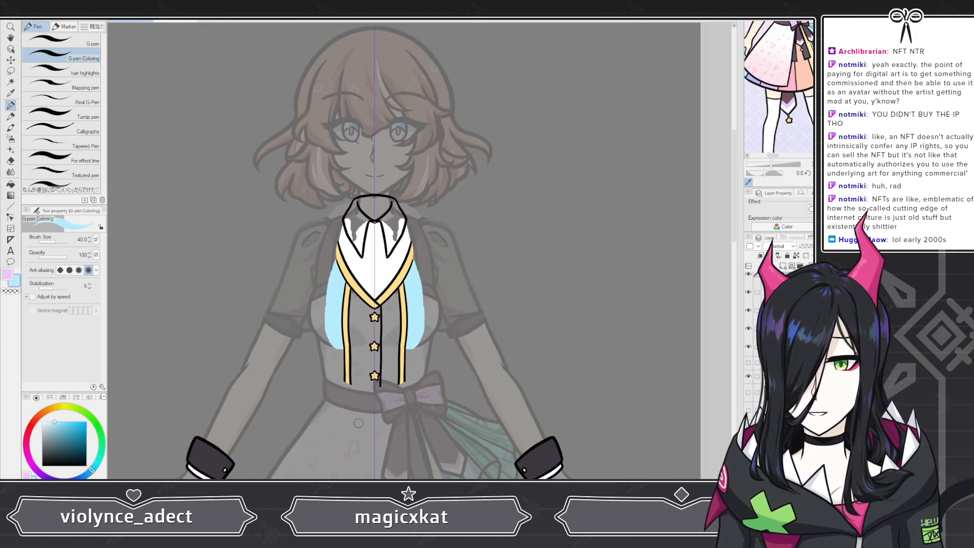
scroll(358, 417, up, 5)
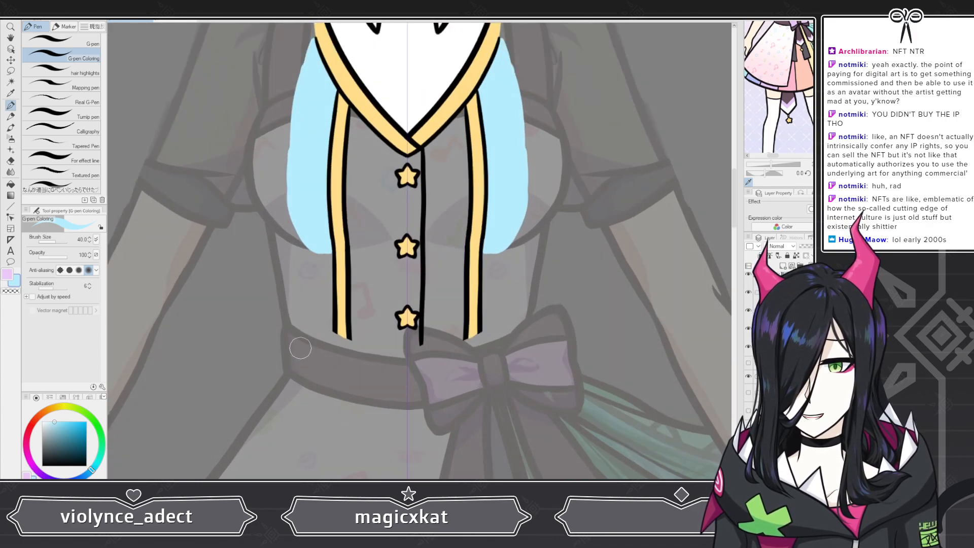
scroll(296, 346, up, 3)
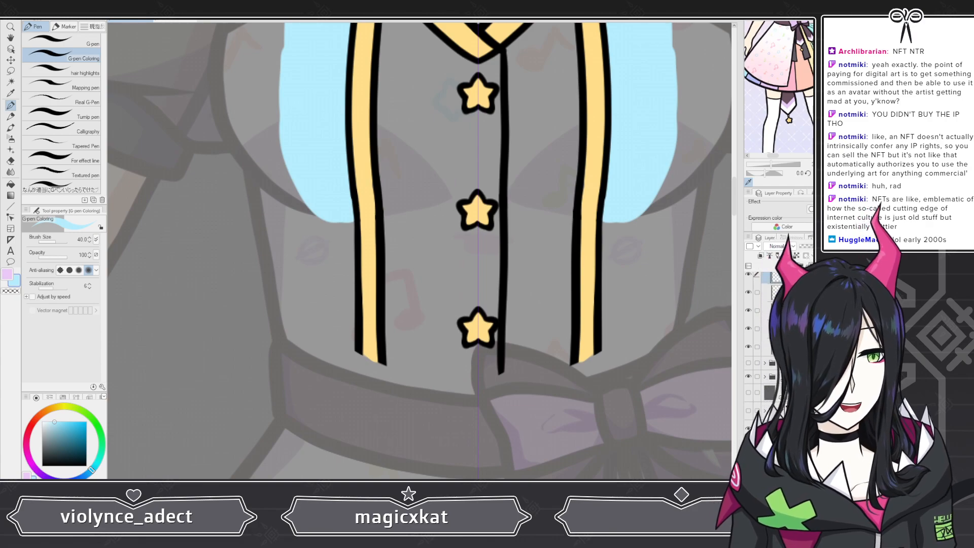
click(776, 347)
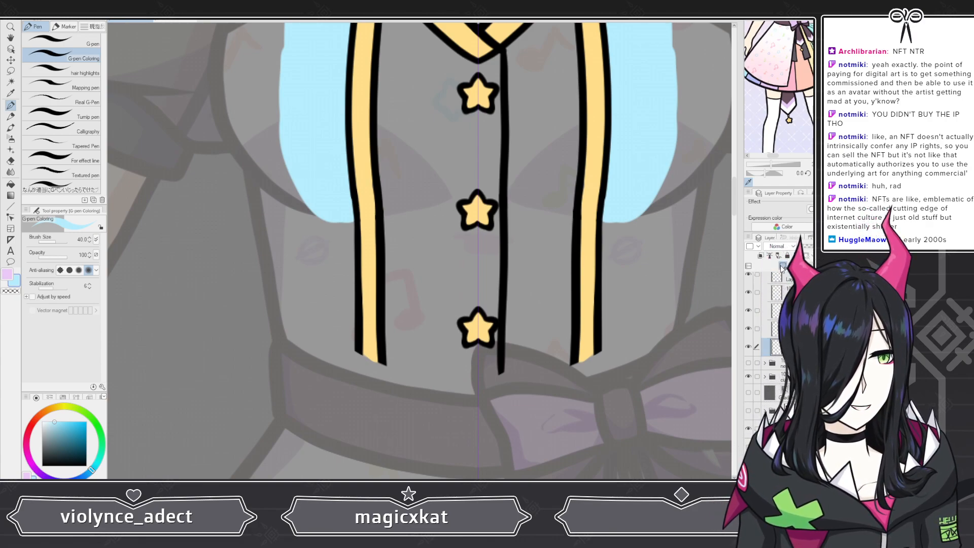
key(ctrl+shift+n)
scroll(266, 222, up, 1)
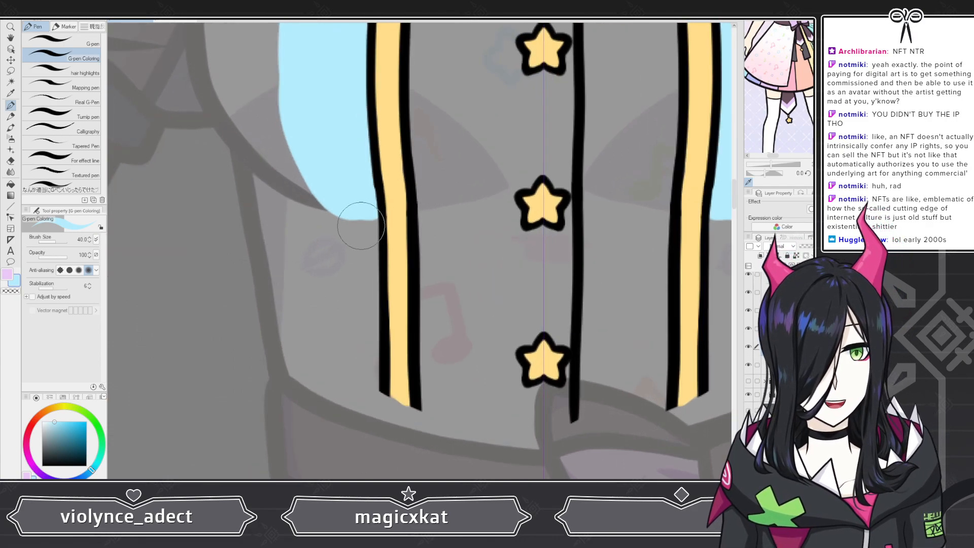
mouse_move(330, 214)
mouse_down()
mouse_move(321, 184)
mouse_move(348, 202)
mouse_move(363, 308)
mouse_move(355, 363)
mouse_move(375, 384)
mouse_move(342, 359)
mouse_move(318, 152)
mouse_move(330, 341)
mouse_move(370, 365)
mouse_move(330, 327)
mouse_move(327, 339)
mouse_up()
scroll(327, 339, down, 5)
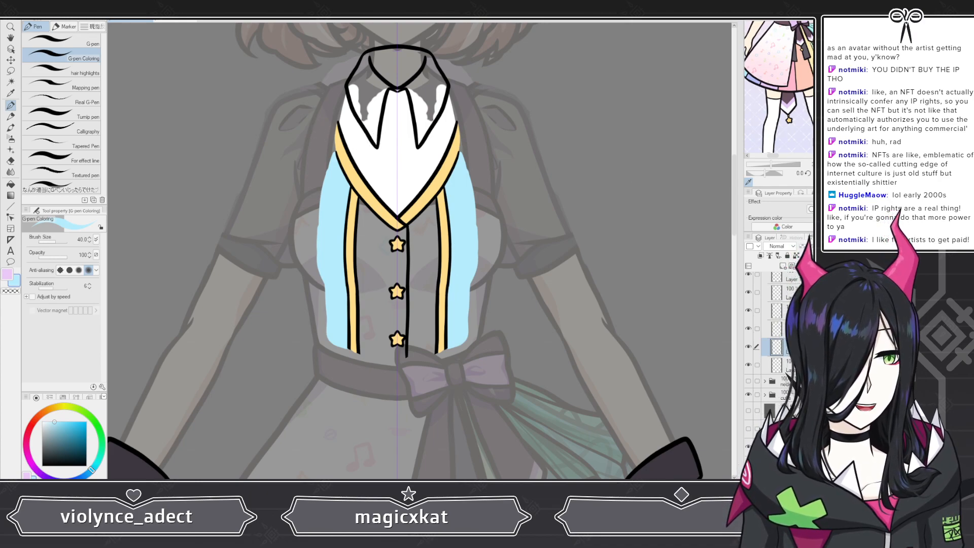
Step: Toggle the reference layer to compare the blue vest panels and select the top layer
click(748, 430)
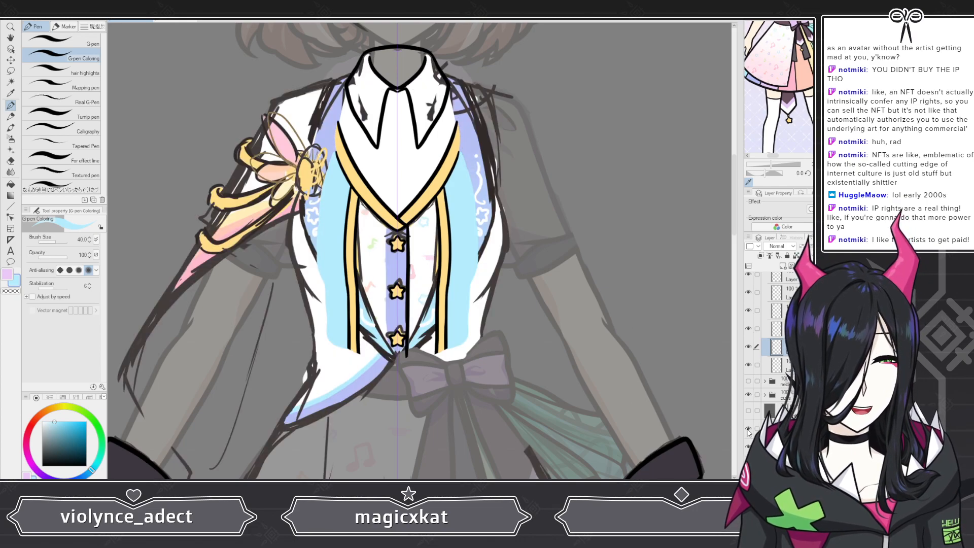
click(748, 430)
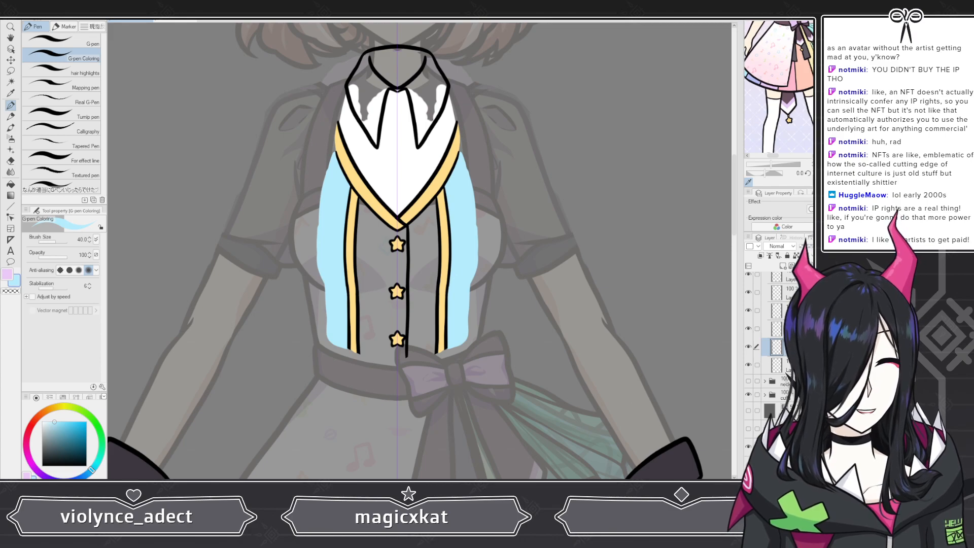
click(782, 266)
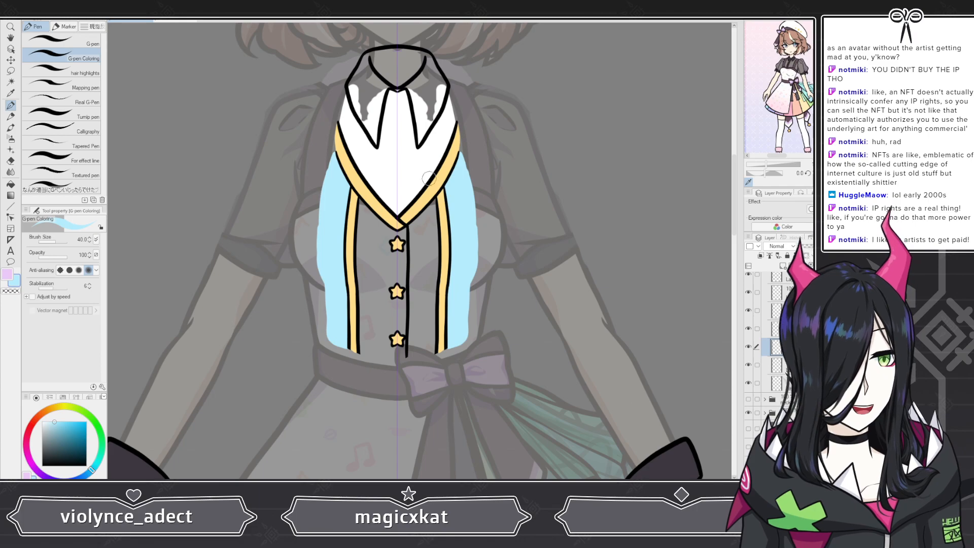
scroll(386, 313, up, 5)
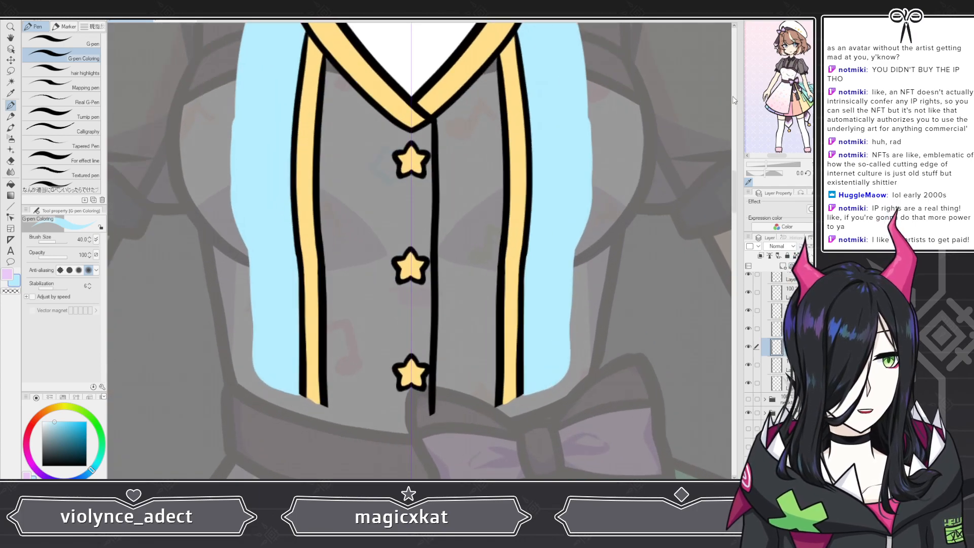
Step: Paste the piano idol dress pattern image as a new layer over the vest
key(ctrl+z)
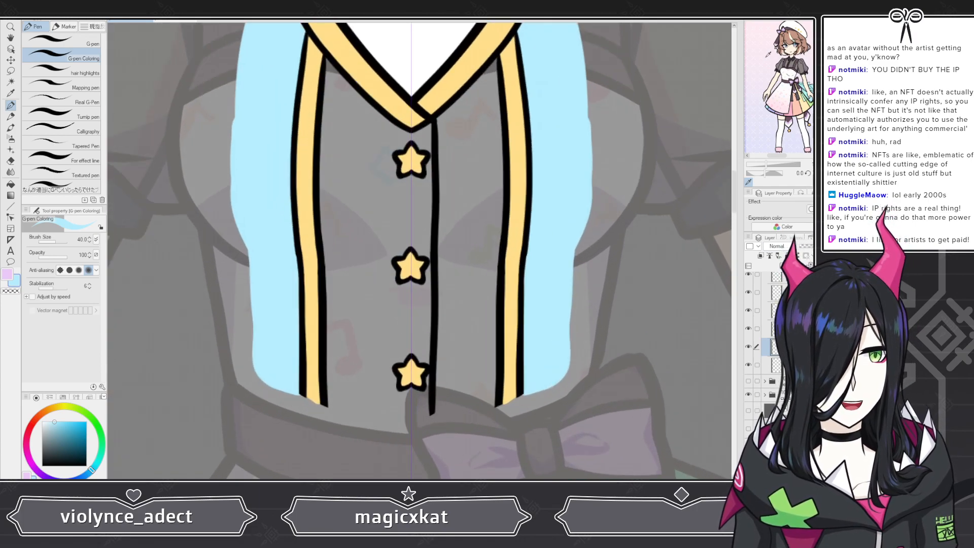
click(740, 21)
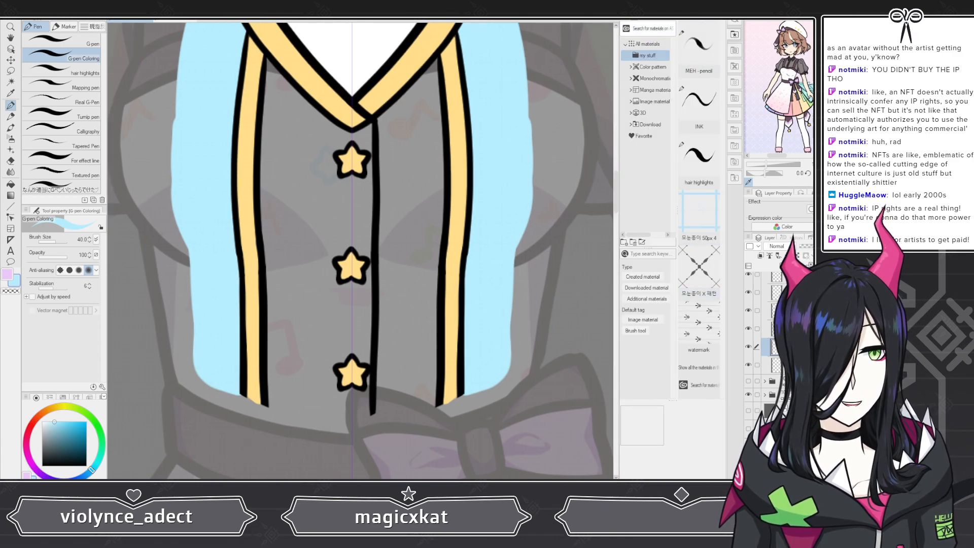
click(623, 21)
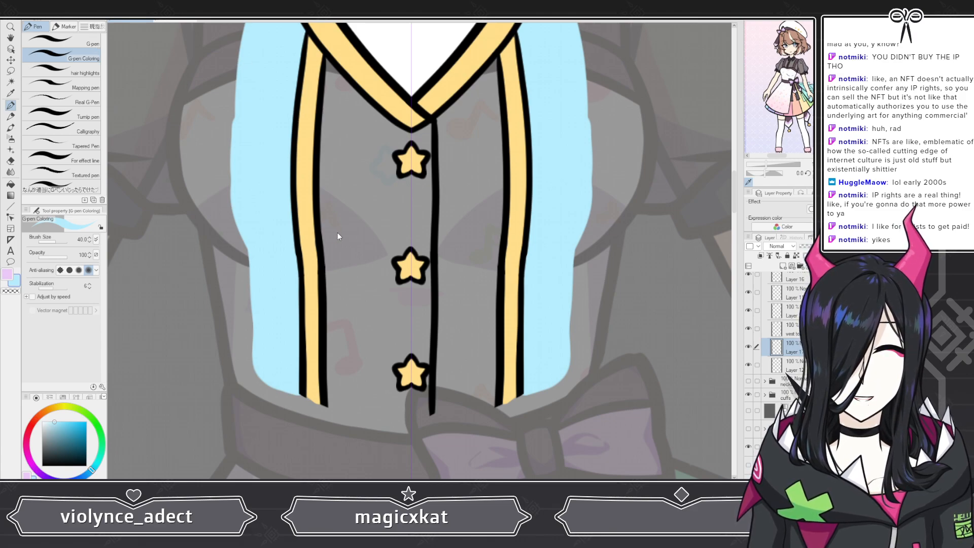
key(ctrl+v)
scroll(398, 268, down, 5)
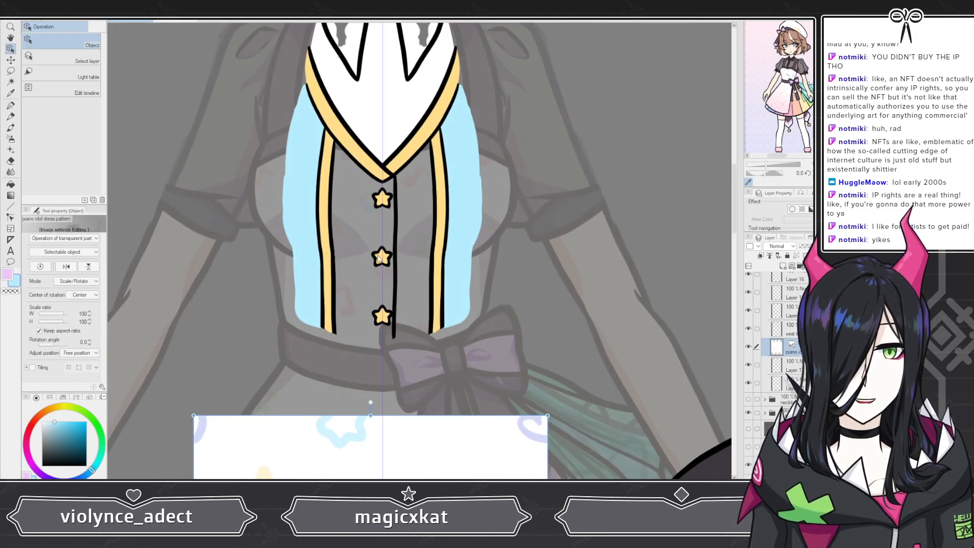
key(Delete)
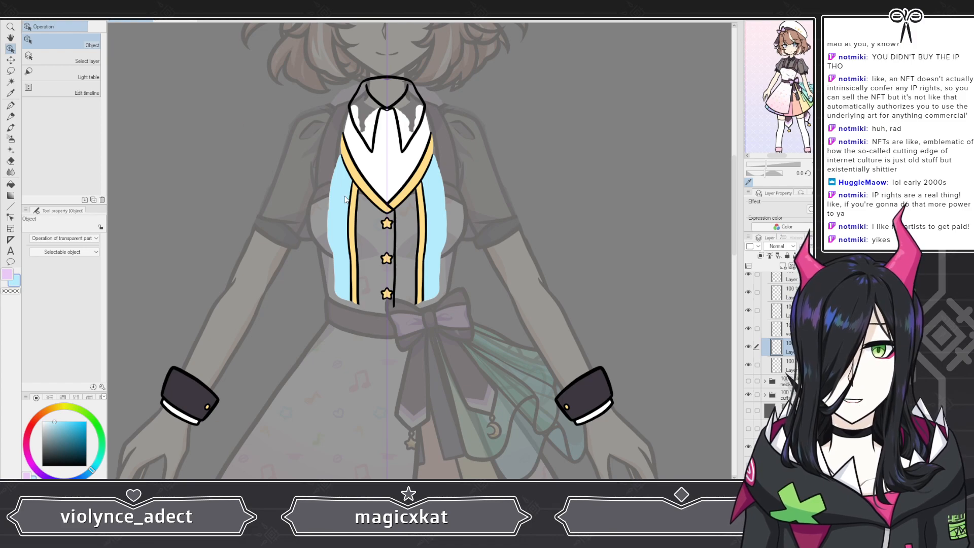
key(ctrl+z)
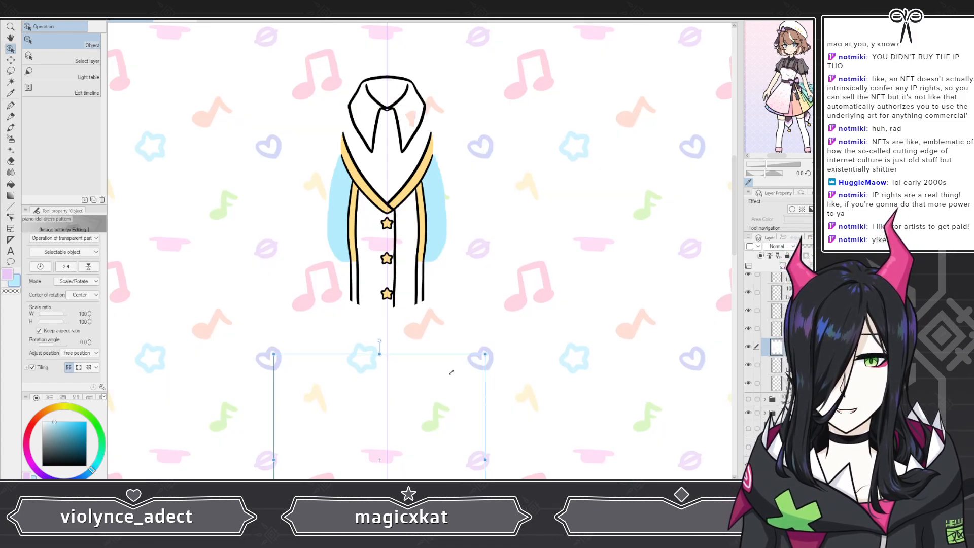
Step: Scale the pasted pattern down to 22 percent with tiling kept on
drag(486, 353, 426, 307)
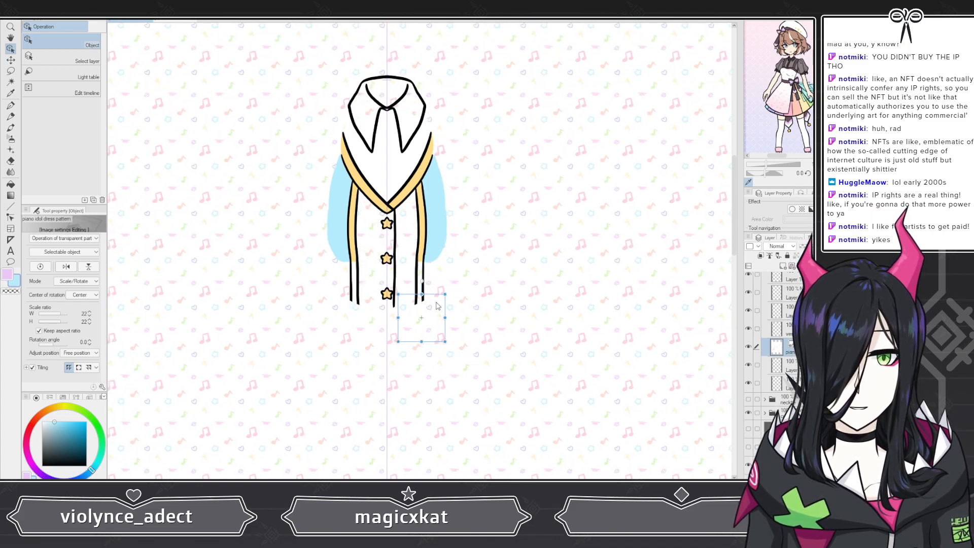
drag(437, 305, 412, 281)
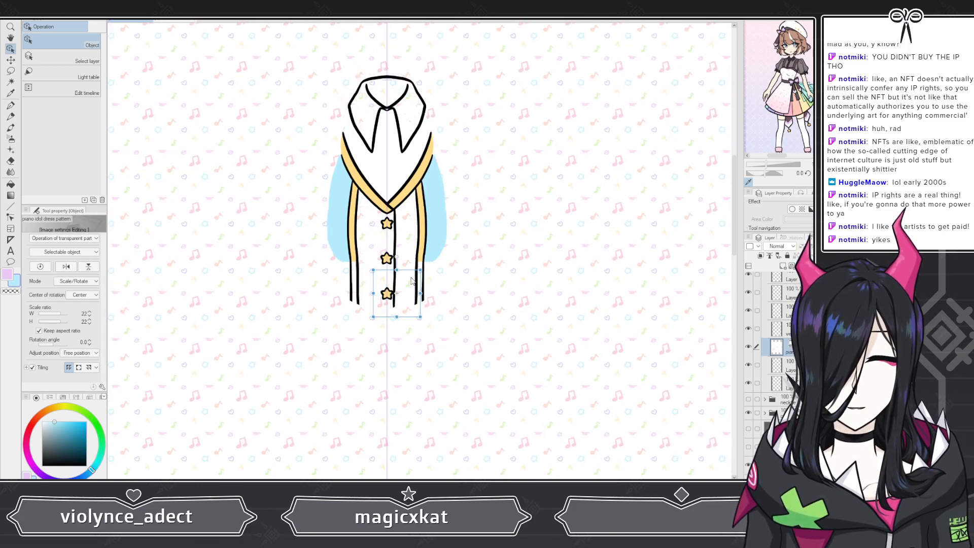
scroll(412, 281, up, 4)
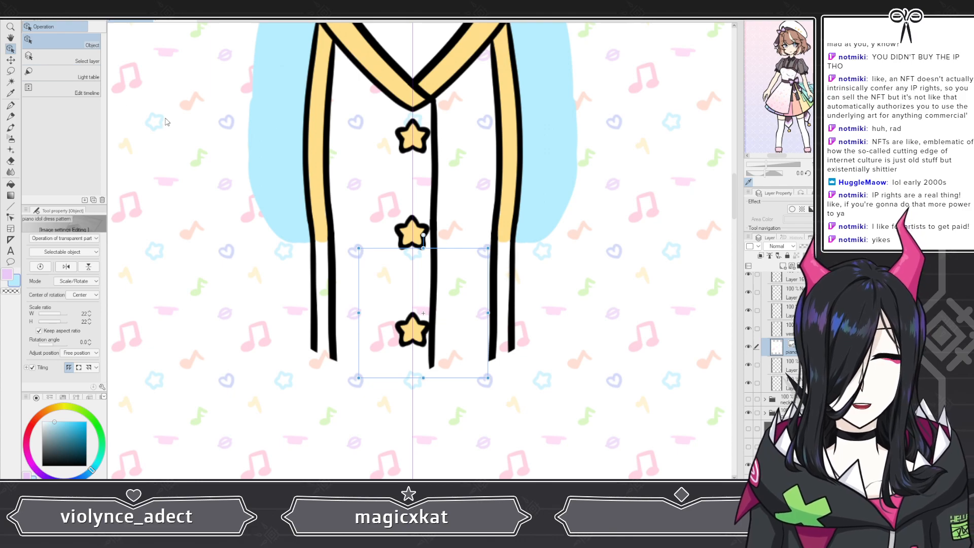
Step: Clip the pattern layer to the layer beneath it
click(825, 265)
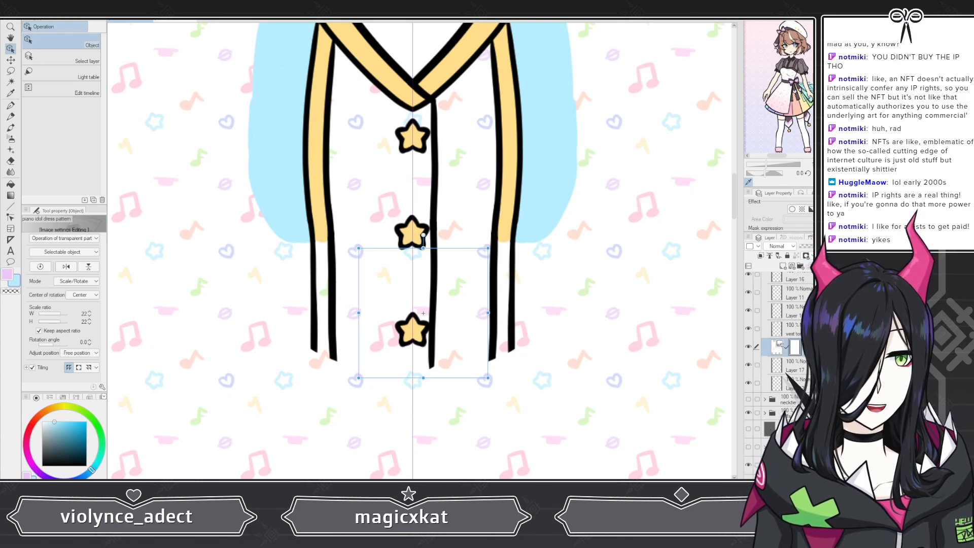
key(ctrl+z)
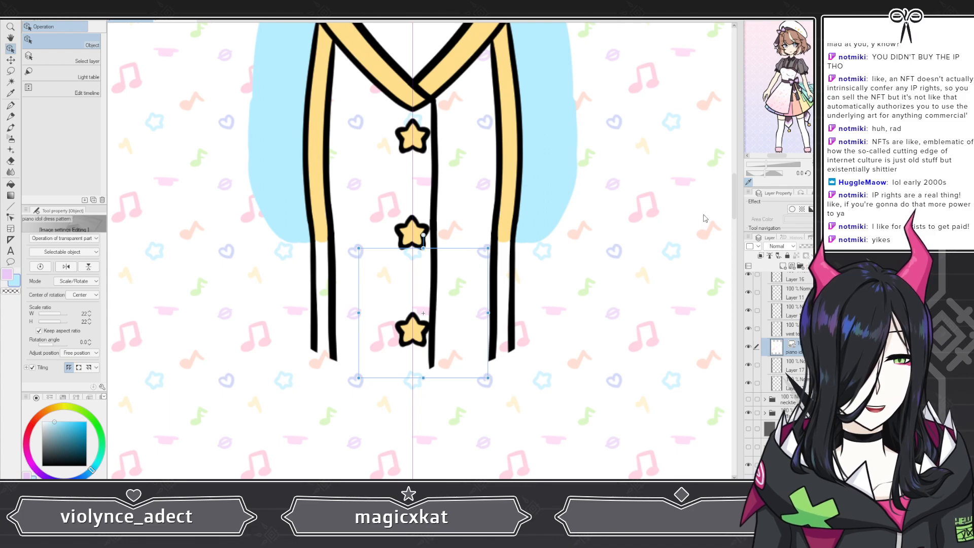
click(826, 266)
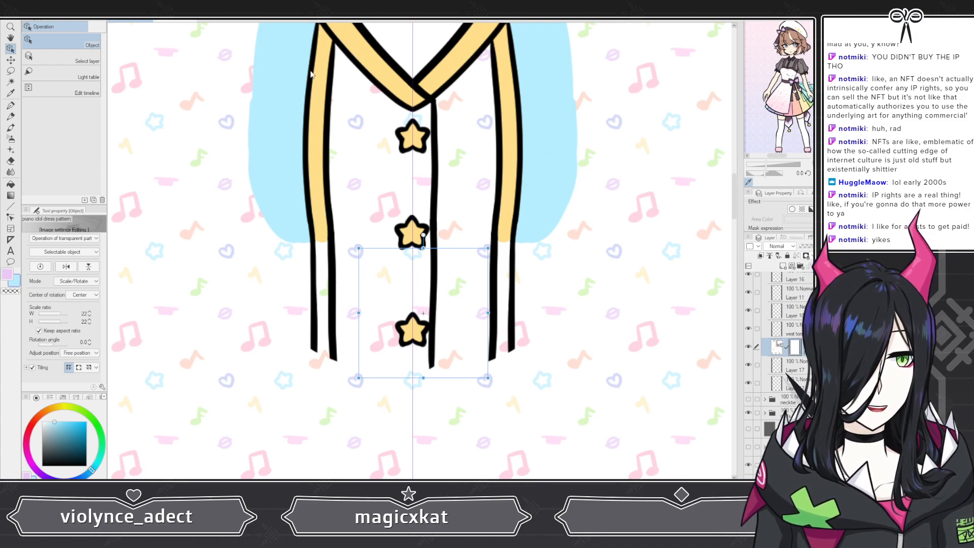
key(ctrl+z)
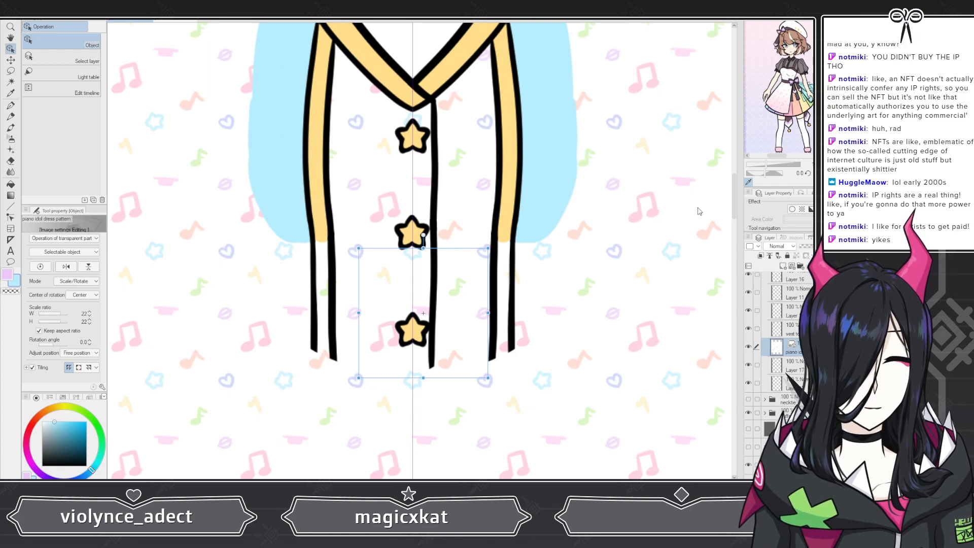
key(ctrl+y)
scroll(362, 287, up, 4)
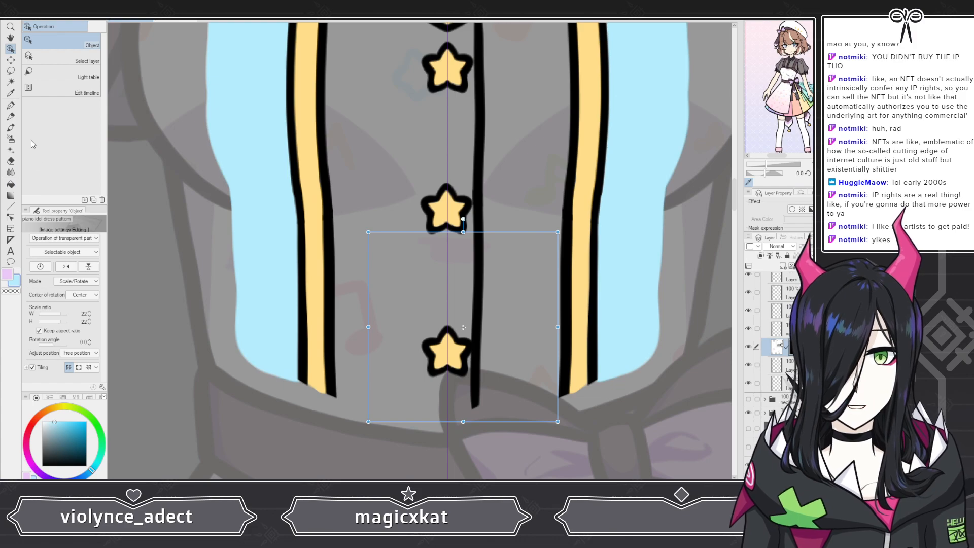
Step: Paint the shirt area between the vest trims so the clipped pattern shows there
click(11, 106)
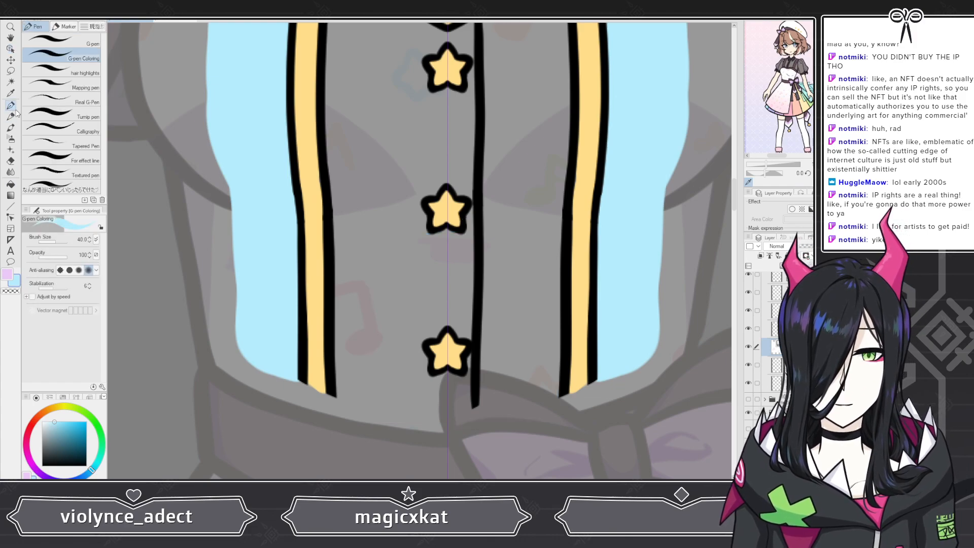
click(342, 215)
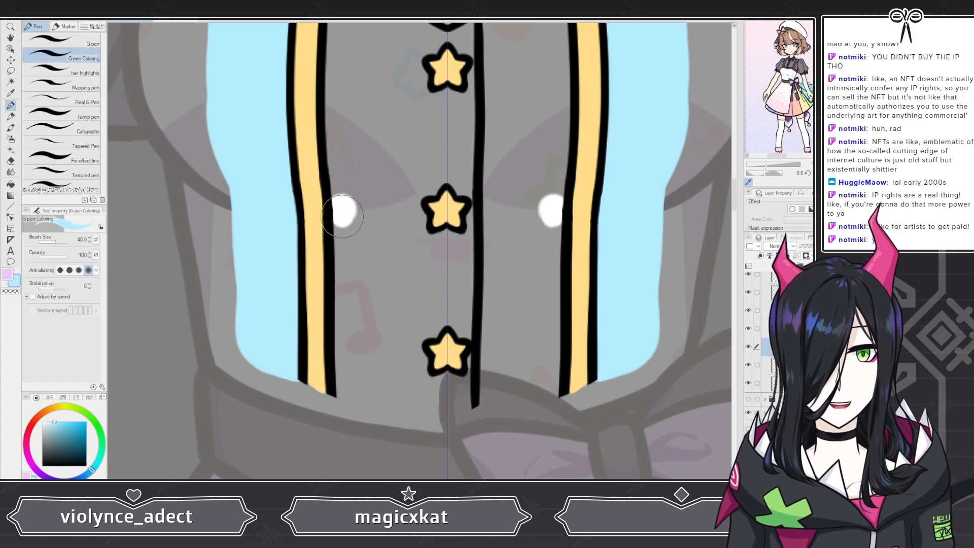
mouse_move(342, 215)
mouse_down()
mouse_move(427, 181)
mouse_move(464, 188)
mouse_move(374, 199)
mouse_move(405, 207)
mouse_move(387, 214)
mouse_move(359, 202)
mouse_move(345, 214)
mouse_move(353, 323)
mouse_move(430, 283)
mouse_move(465, 367)
mouse_move(464, 389)
mouse_move(342, 380)
mouse_move(426, 381)
mouse_move(352, 364)
mouse_move(345, 317)
mouse_move(396, 299)
mouse_move(421, 303)
mouse_up()
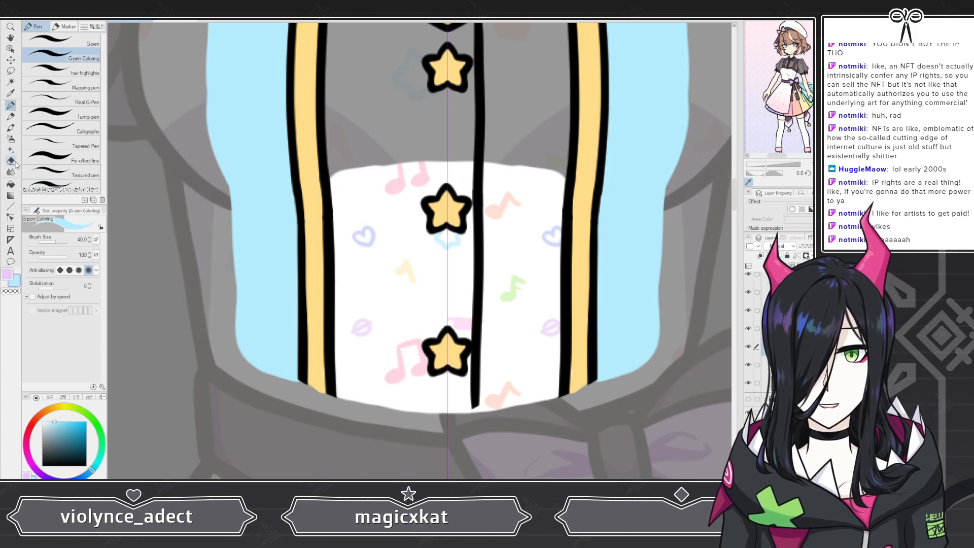
Step: Enlarge the eraser to 40 and trim the top edge of the patterned shirt area
click(14, 162)
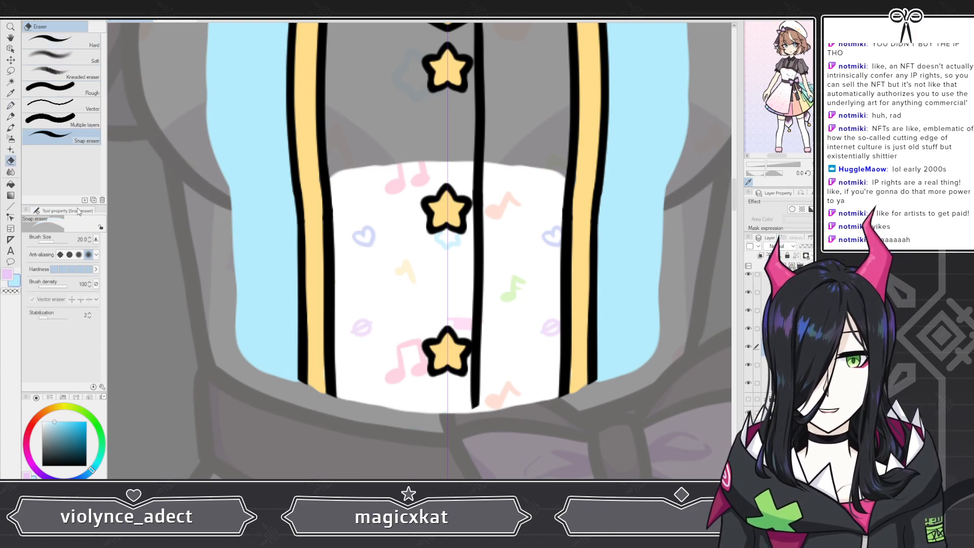
key(bracketright)
key(bracketright)
key(bracketright)
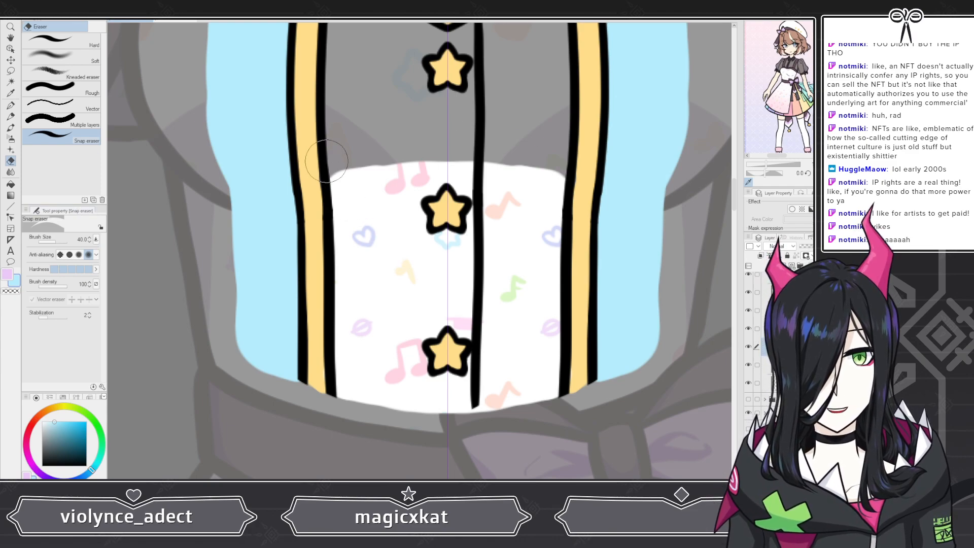
mouse_move(326, 161)
mouse_down()
mouse_move(326, 181)
mouse_move(338, 187)
mouse_move(415, 165)
mouse_move(460, 167)
mouse_move(383, 175)
mouse_up()
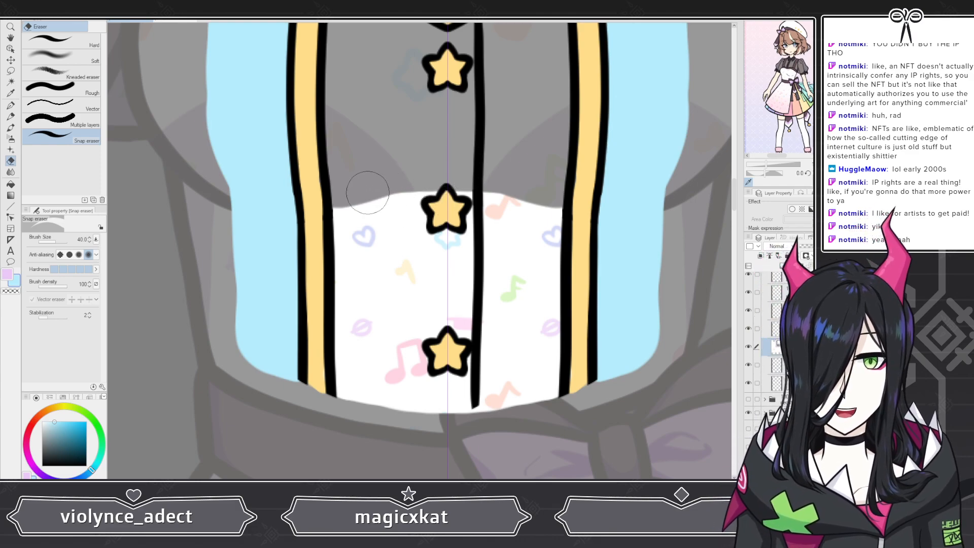
drag(335, 195, 444, 181)
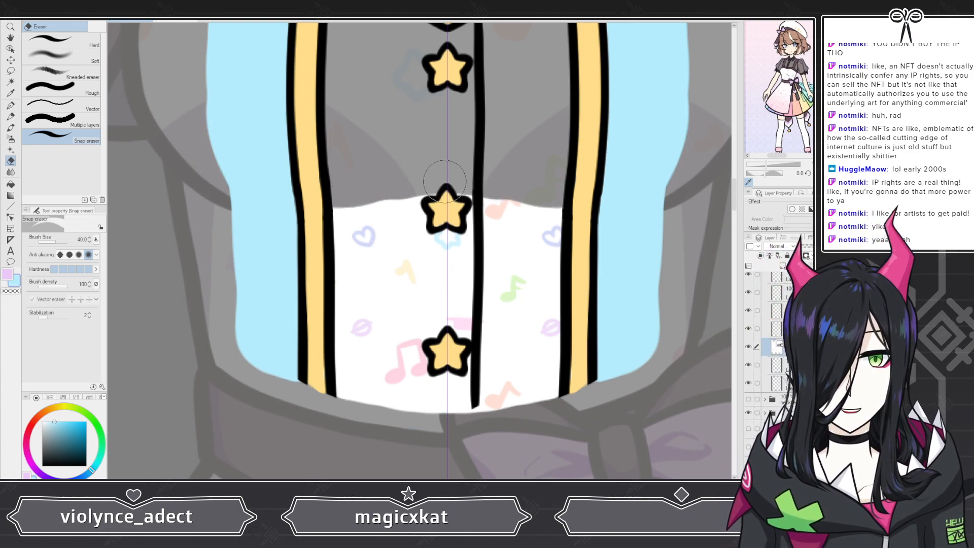
Step: Repaint the patterned area's upper edge between the trims around the middle star
scroll(395, 175, down, 4)
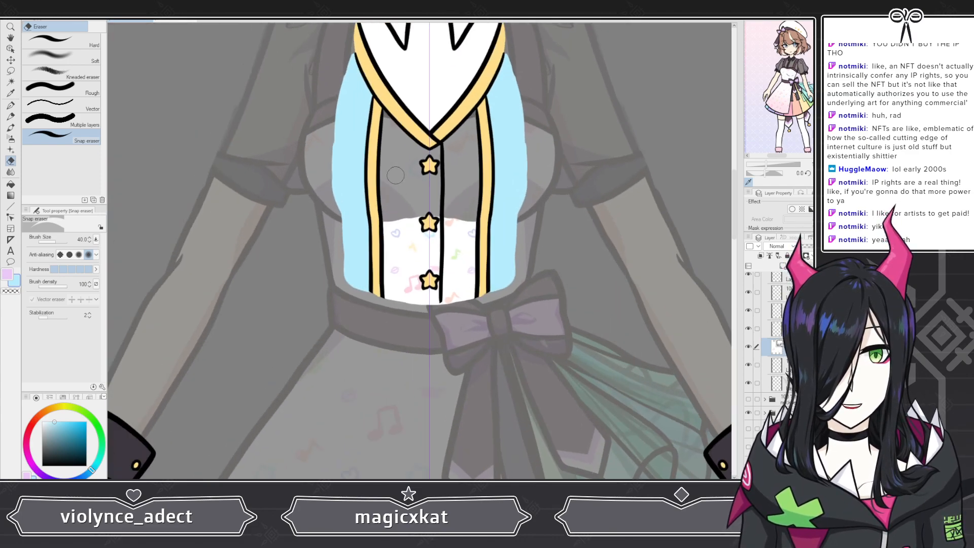
scroll(396, 175, up, 4)
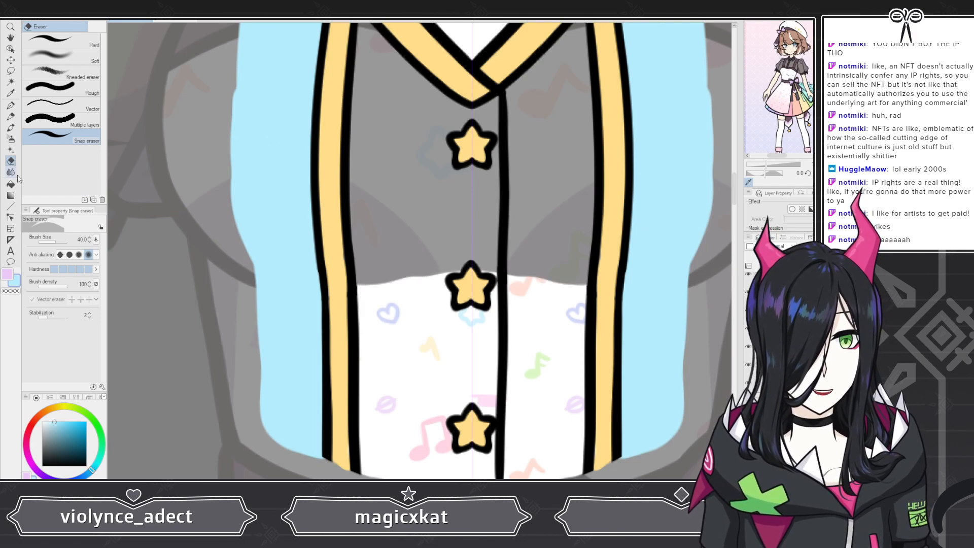
key(p)
mouse_move(360, 307)
mouse_down()
mouse_move(387, 286)
mouse_move(484, 280)
mouse_up()
Step: Move the pattern's base layer higher in the layer stack
scroll(550, 269, down, 5)
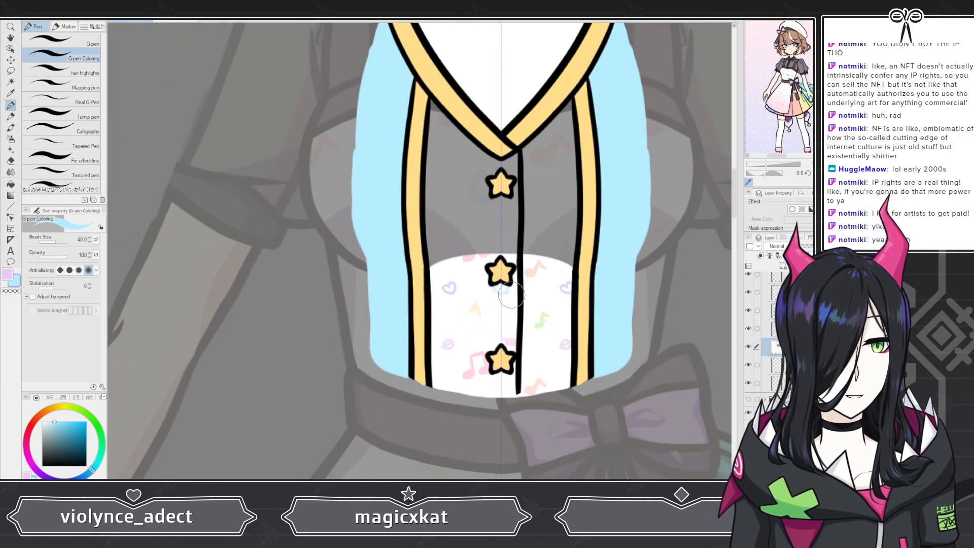
scroll(558, 283, up, 1)
scroll(559, 283, up, 4)
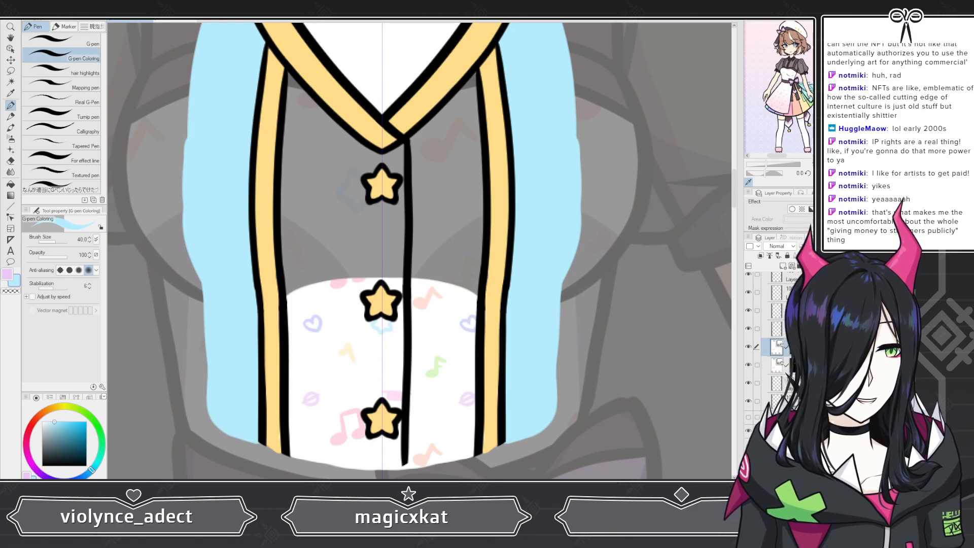
mouse_move(801, 347)
mouse_down()
mouse_move(802, 284)
mouse_move(801, 297)
mouse_up()
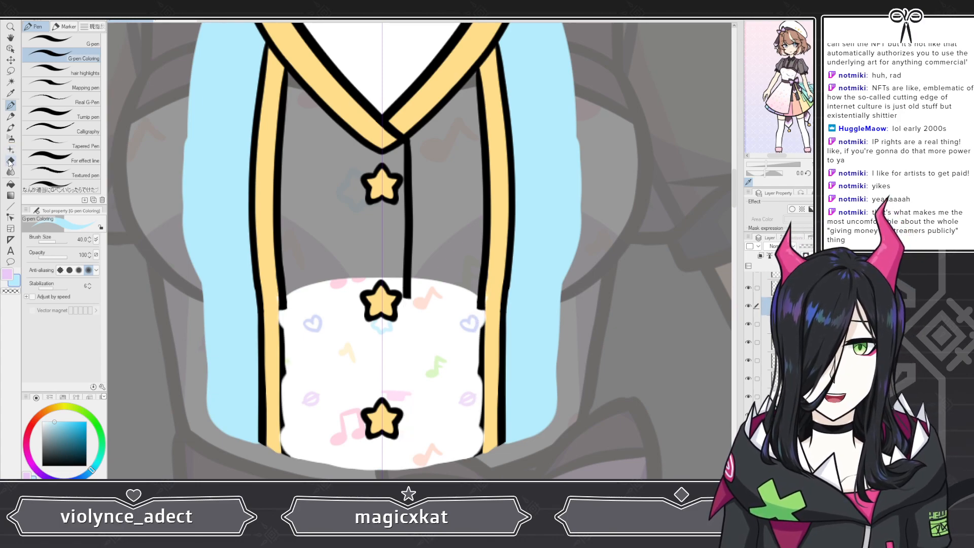
Step: Erase the patterned shirt area below the collar
key(e)
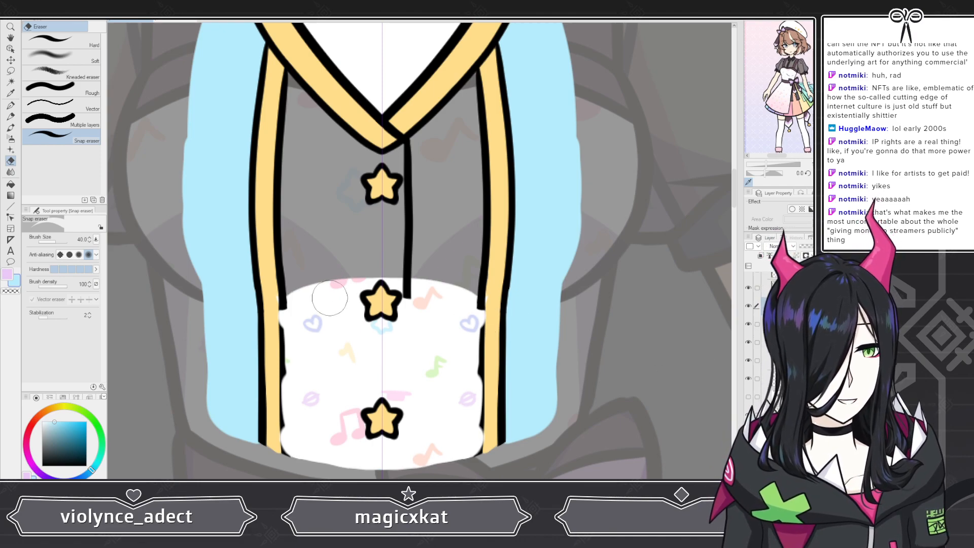
mouse_move(335, 264)
mouse_down()
mouse_move(258, 370)
mouse_move(323, 455)
mouse_move(360, 459)
mouse_up()
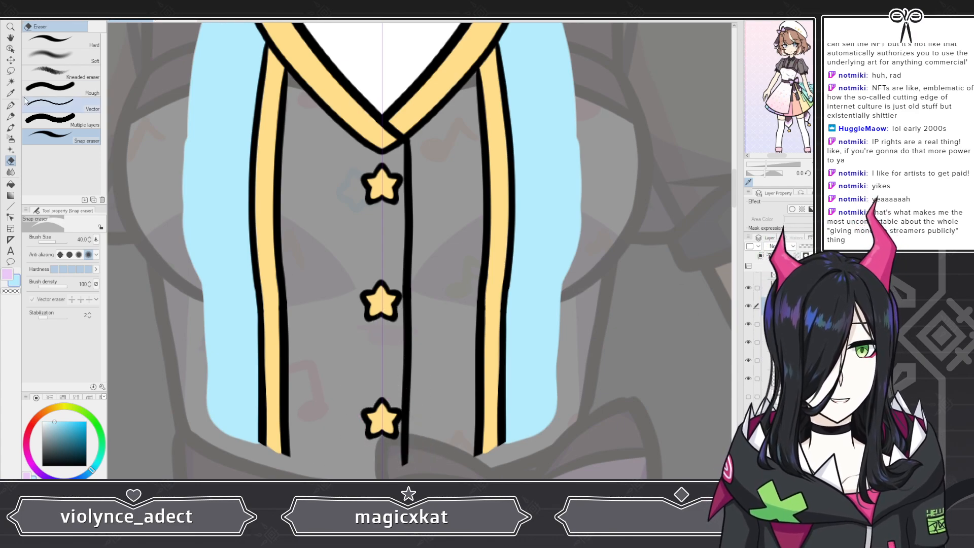
Step: Paint the pattern fill into the upper shirt from the collar down to the middle star
click(12, 105)
mouse_move(289, 147)
mouse_down()
mouse_move(295, 81)
mouse_move(357, 158)
mouse_up()
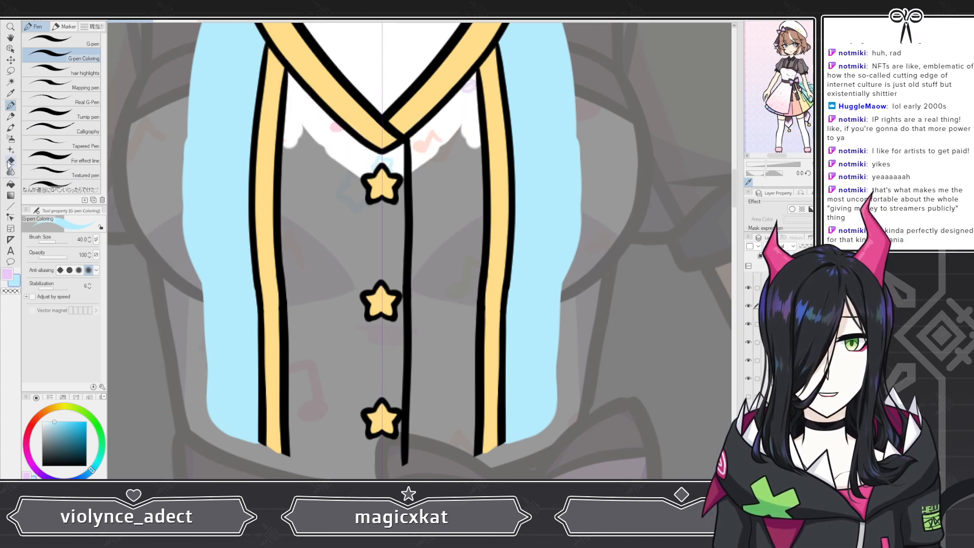
key(e)
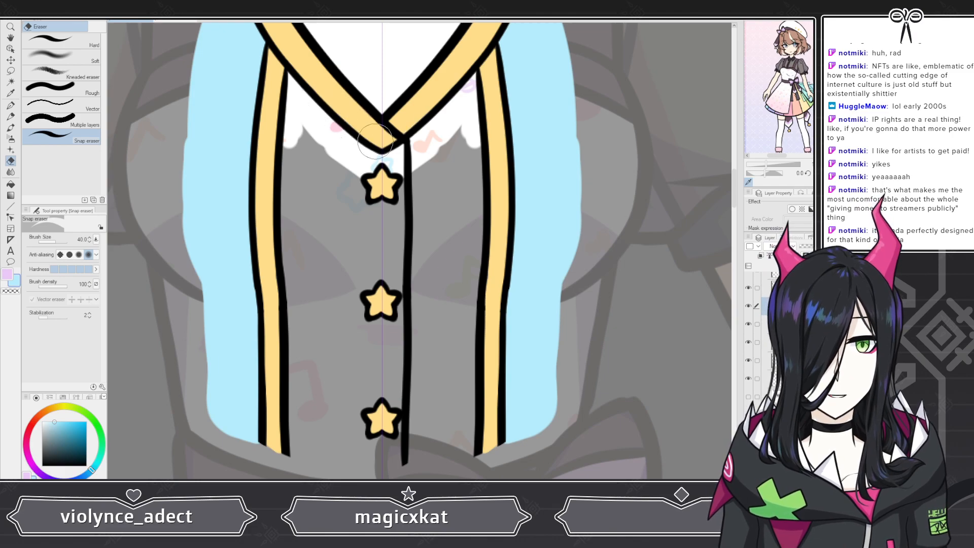
key(p)
mouse_move(301, 131)
mouse_down()
mouse_move(299, 164)
mouse_move(292, 138)
mouse_move(286, 299)
mouse_move(393, 293)
mouse_up()
mouse_move(333, 288)
mouse_down()
mouse_move(305, 269)
mouse_move(385, 248)
mouse_move(330, 228)
mouse_move(396, 226)
mouse_move(345, 162)
mouse_up()
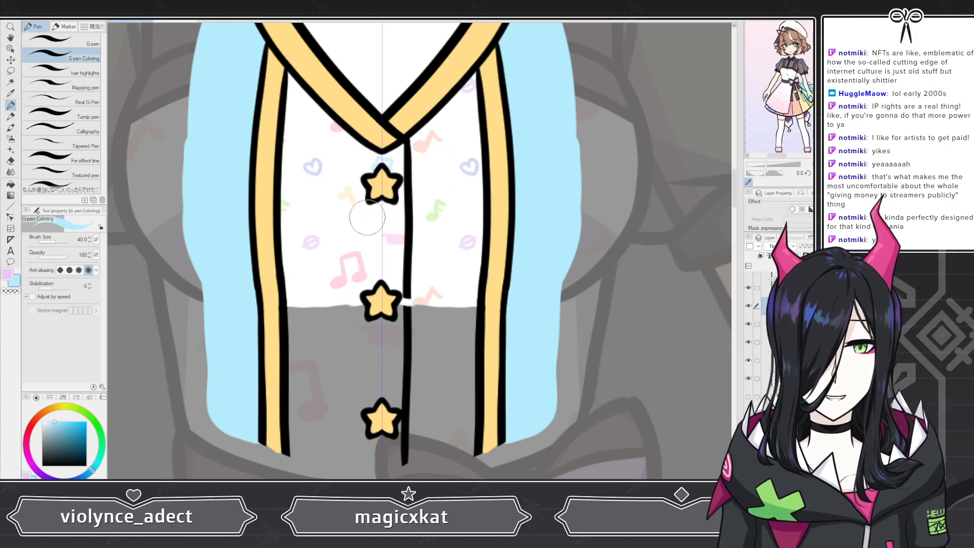
Step: Erase the patterned area's edge beside the middle star, then undo the last erase
click(10, 161)
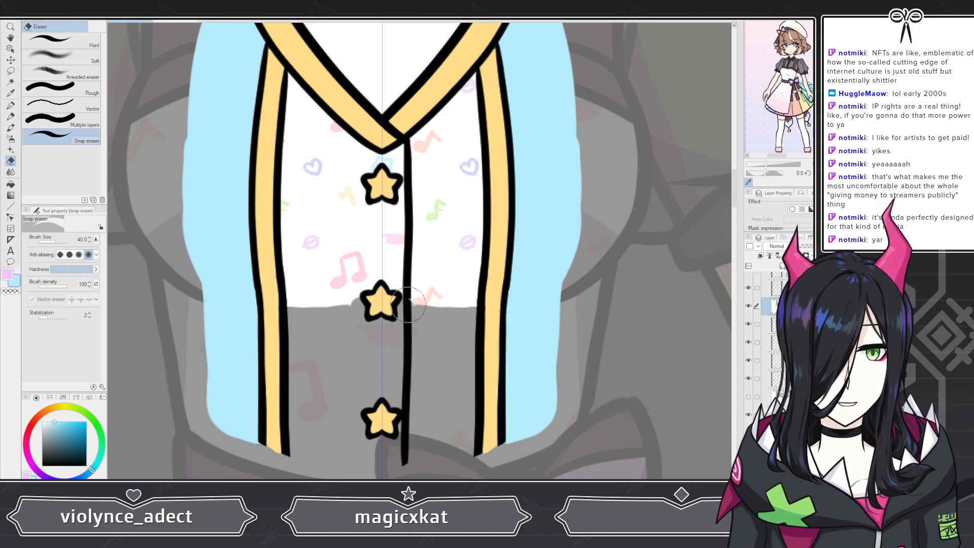
drag(431, 304, 479, 305)
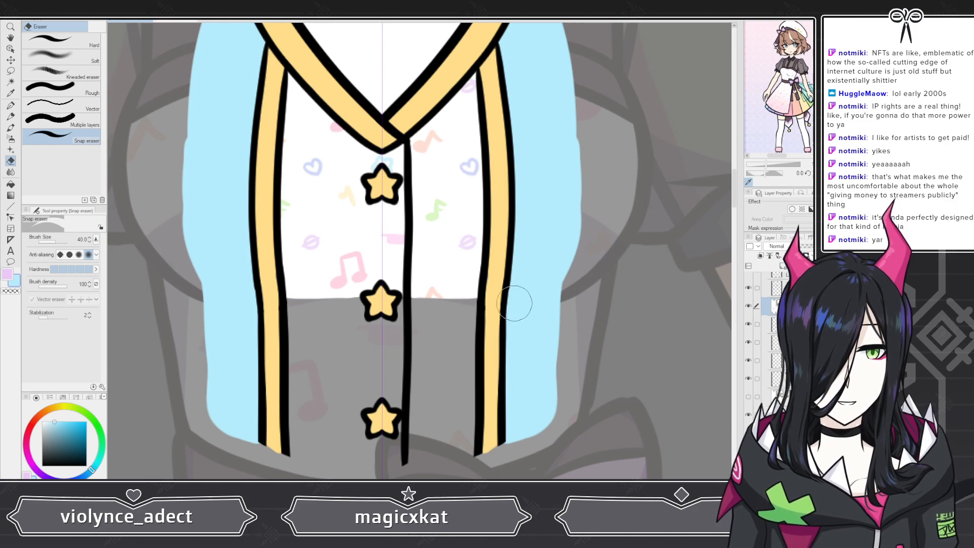
scroll(468, 293, down, 4)
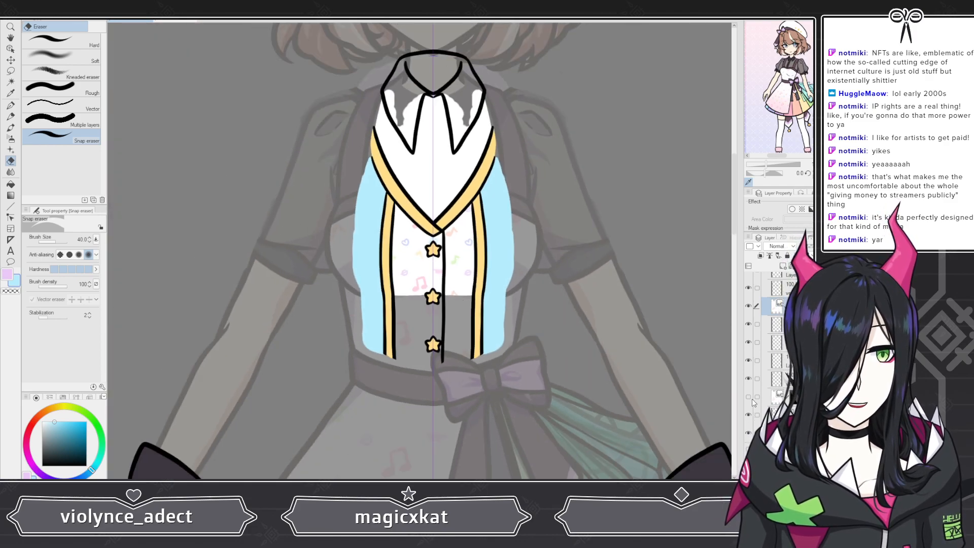
key(ctrl+z)
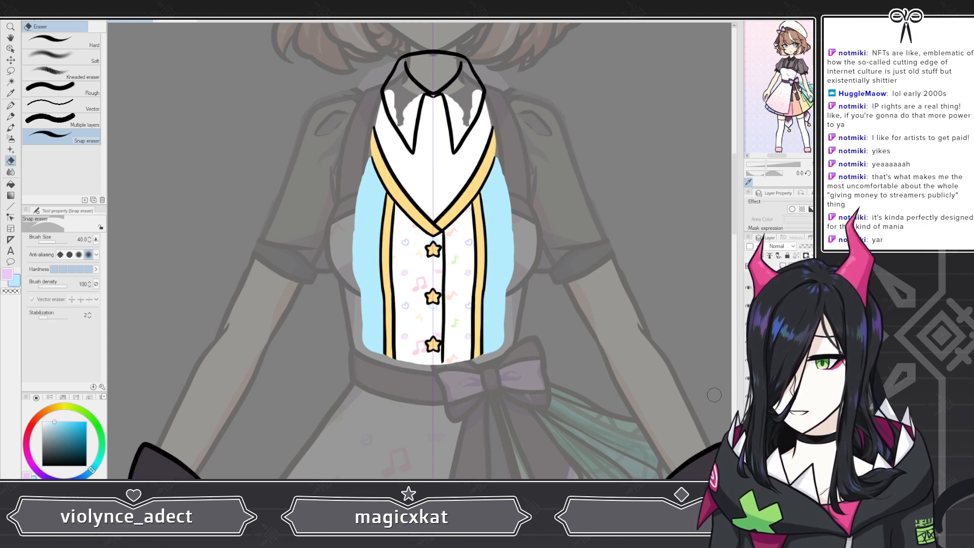
Step: Paint the inner back area of the collar on its layer and fill it white
scroll(464, 200, up, 4)
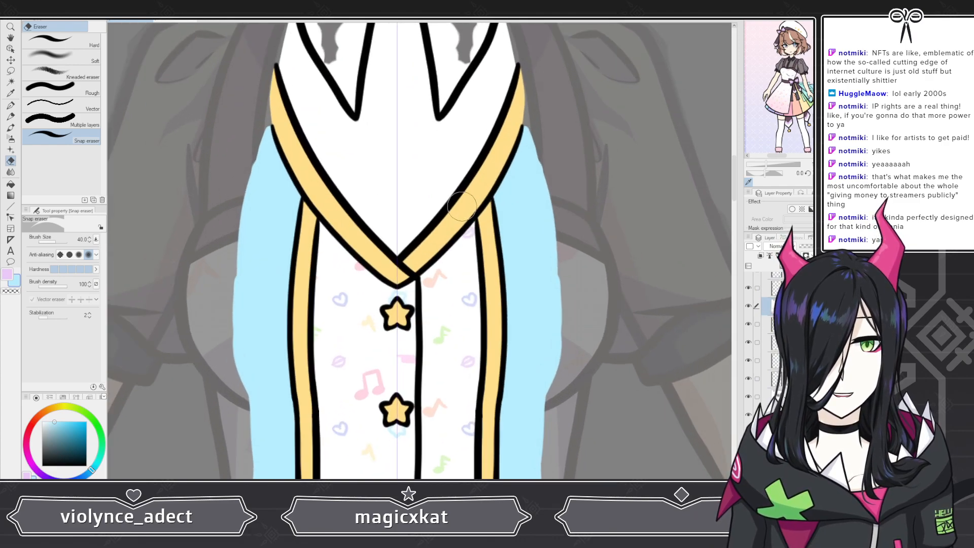
scroll(461, 205, down, 5)
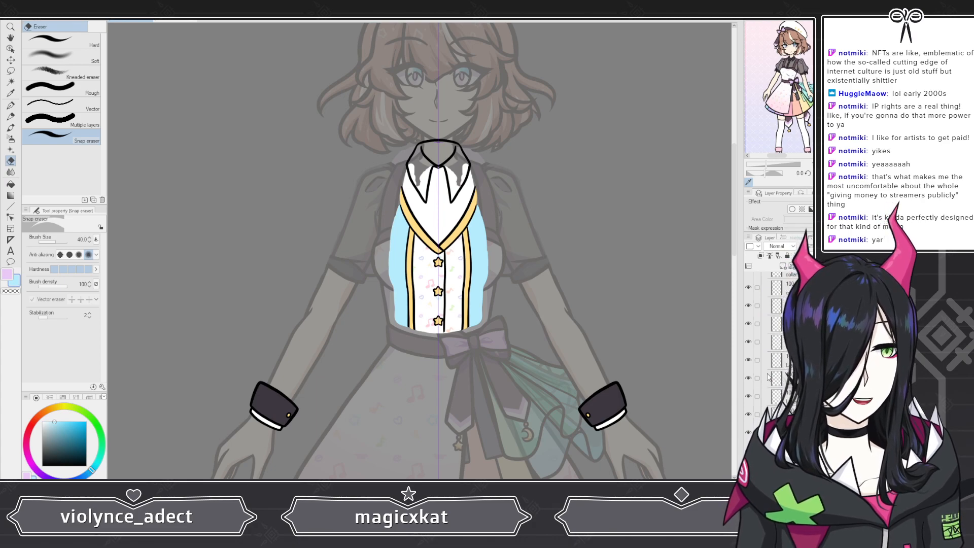
click(769, 377)
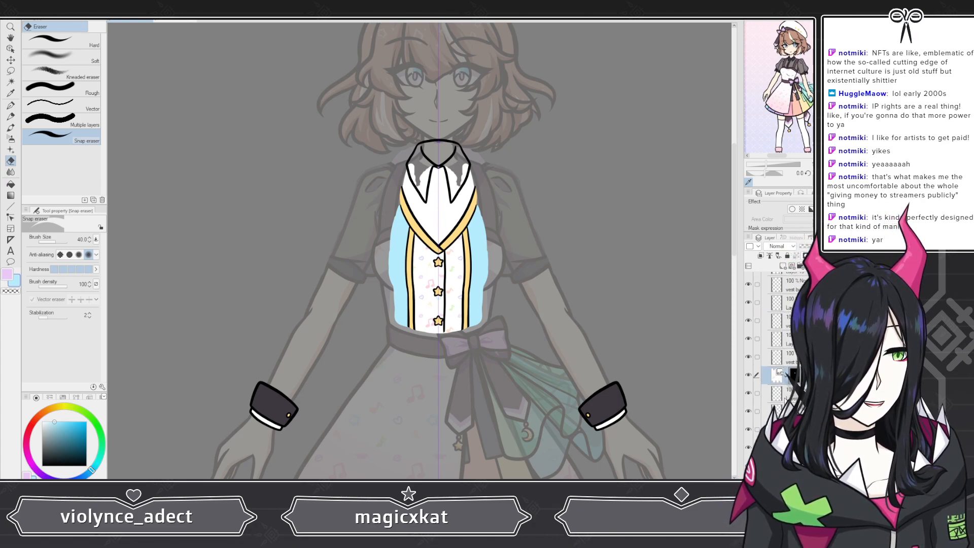
scroll(785, 399, down, 2)
scroll(387, 297, down, 2)
scroll(444, 241, up, 4)
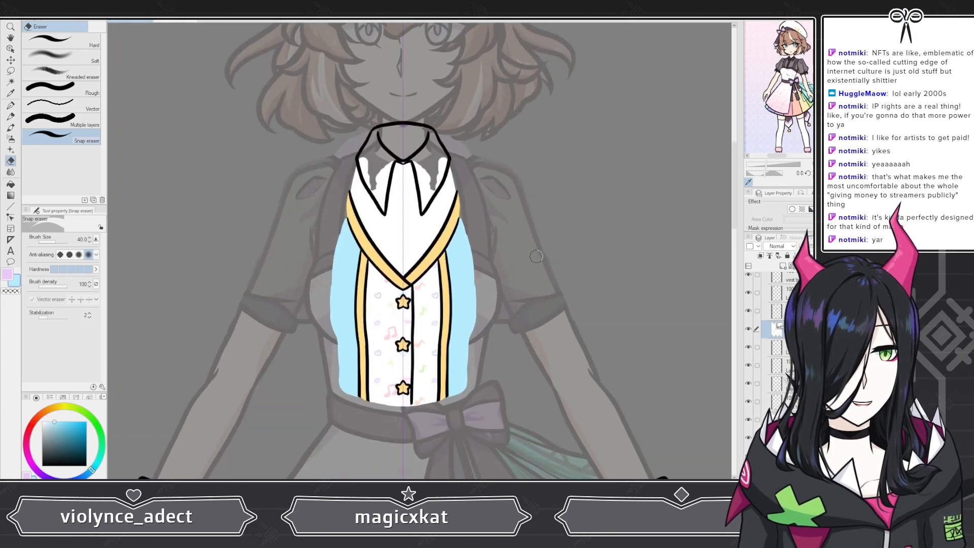
scroll(536, 256, up, 1)
scroll(776, 345, up, 1)
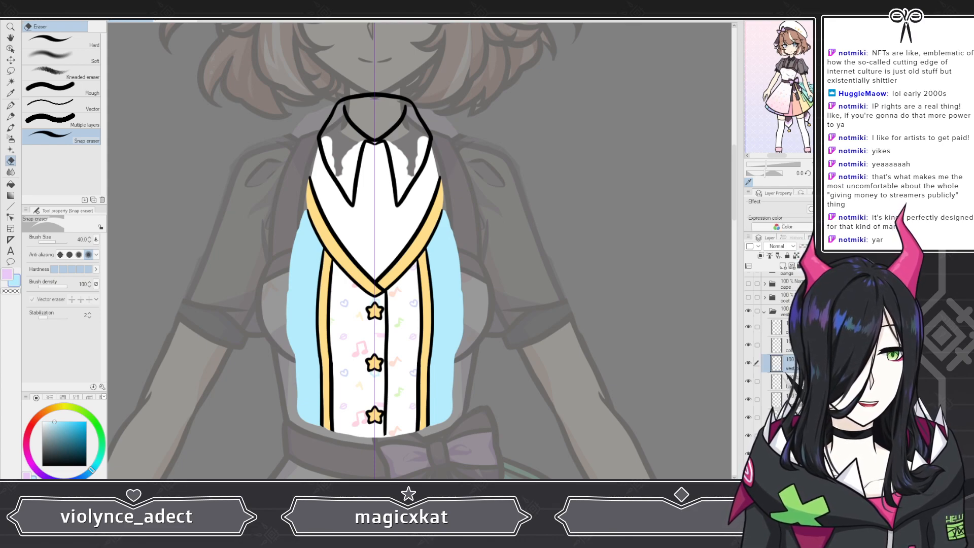
click(781, 266)
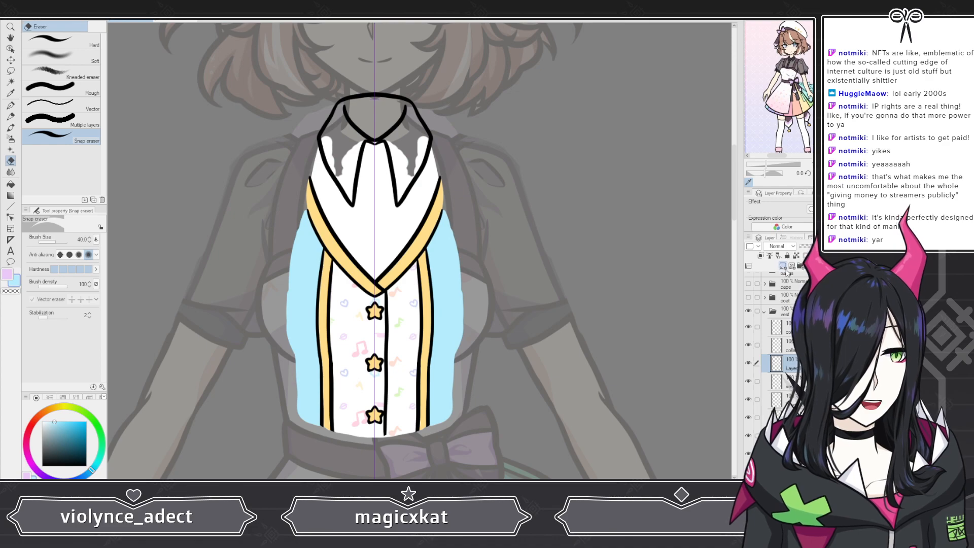
scroll(354, 271, down, 3)
scroll(362, 140, up, 4)
scroll(362, 140, up, 3)
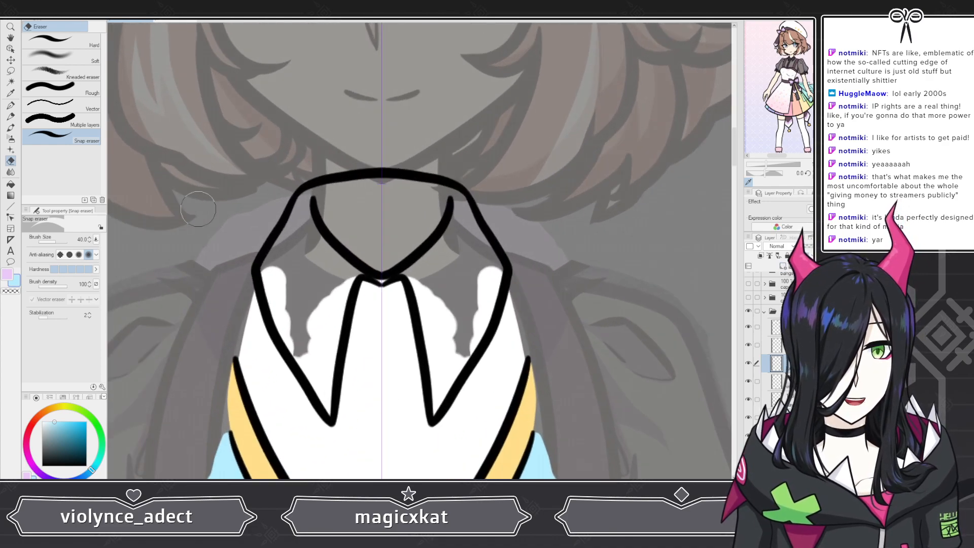
mouse_move(76, 424)
mouse_down()
mouse_move(87, 404)
mouse_move(60, 419)
mouse_up()
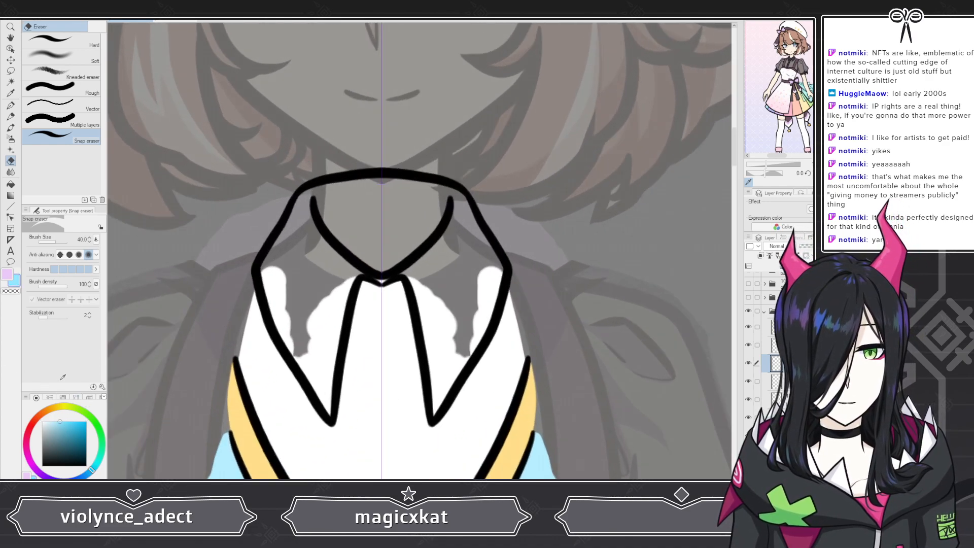
scroll(296, 197, up, 1)
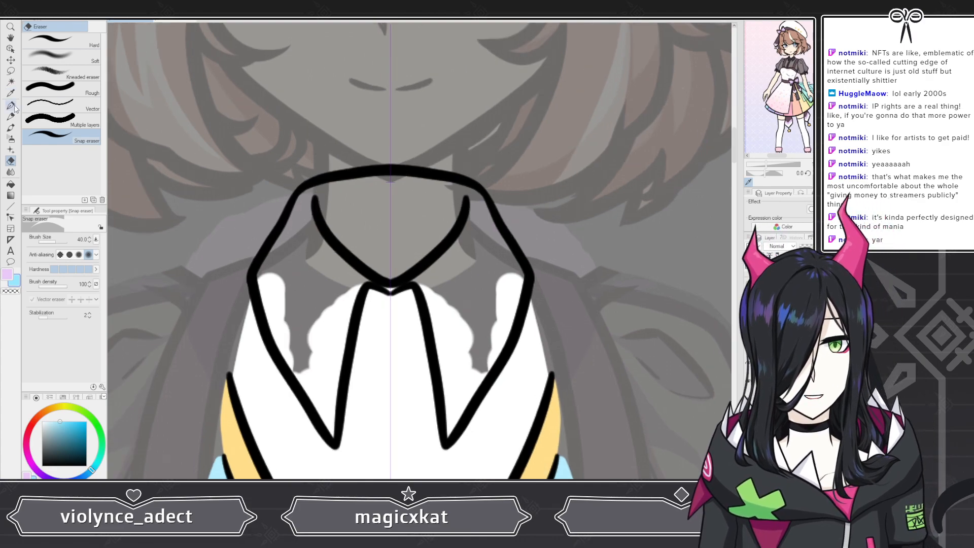
key(p)
click(321, 203)
click(458, 204)
mouse_move(317, 205)
mouse_down()
mouse_move(373, 192)
mouse_move(355, 208)
mouse_move(388, 219)
mouse_move(376, 226)
mouse_up()
click(748, 327)
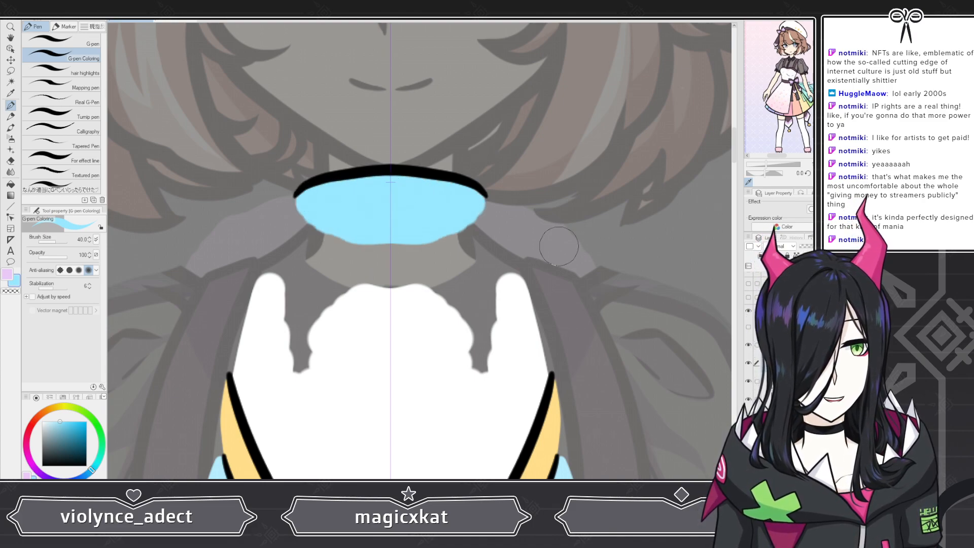
click(43, 421)
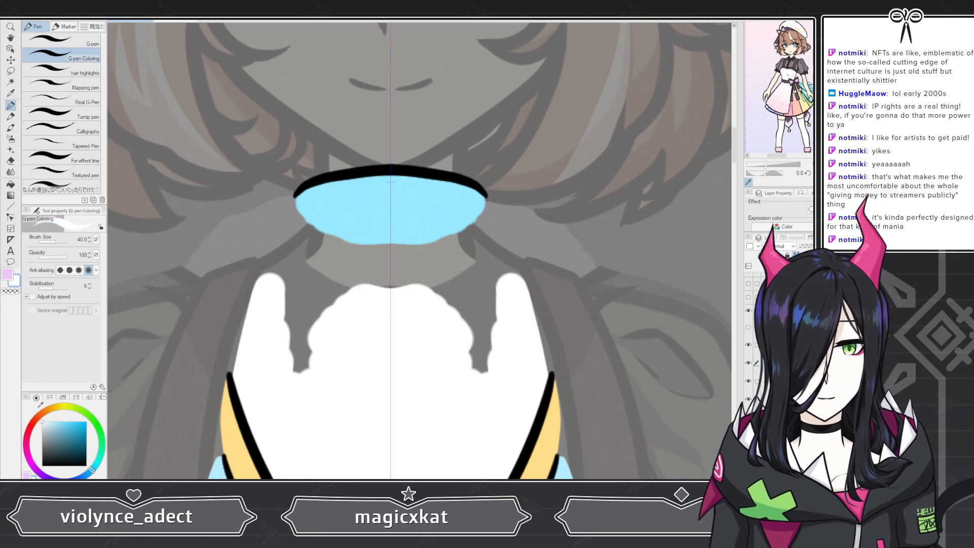
key(alt+Delete)
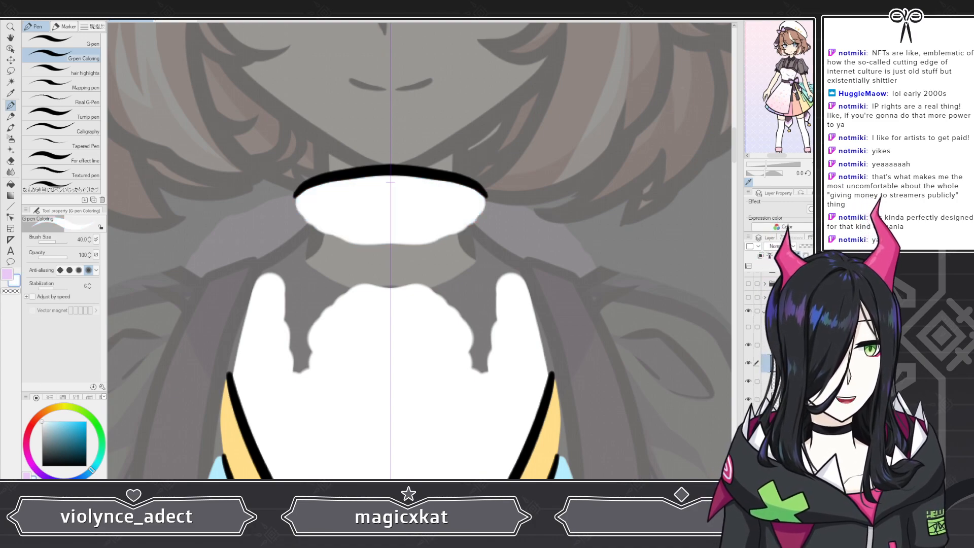
Step: Show the lineart layer again and paint both collar flaps lilac
click(786, 346)
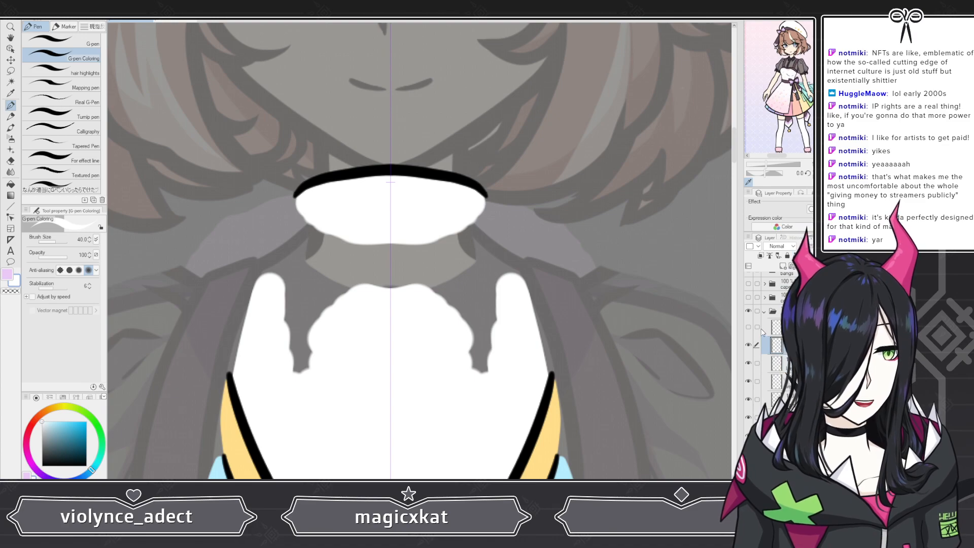
click(748, 327)
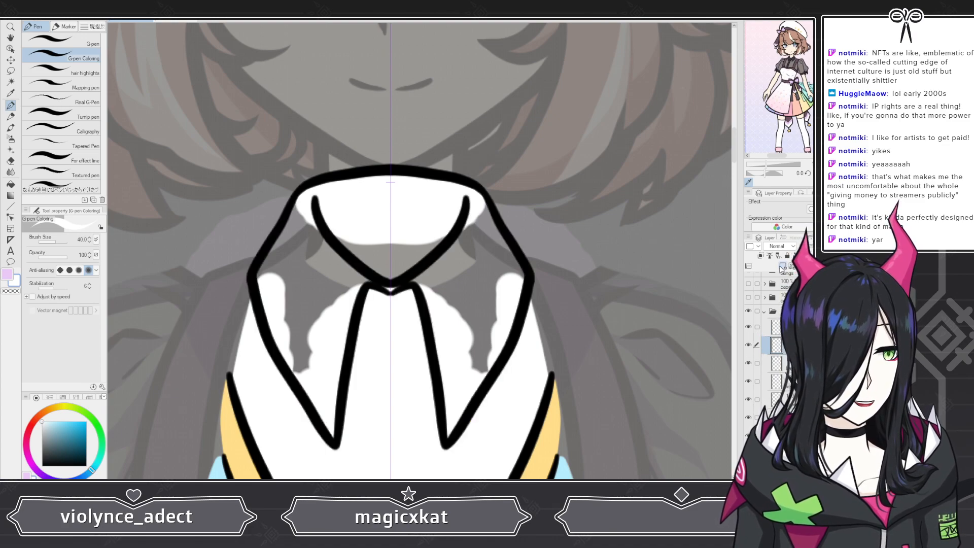
click(15, 274)
drag(289, 231, 310, 191)
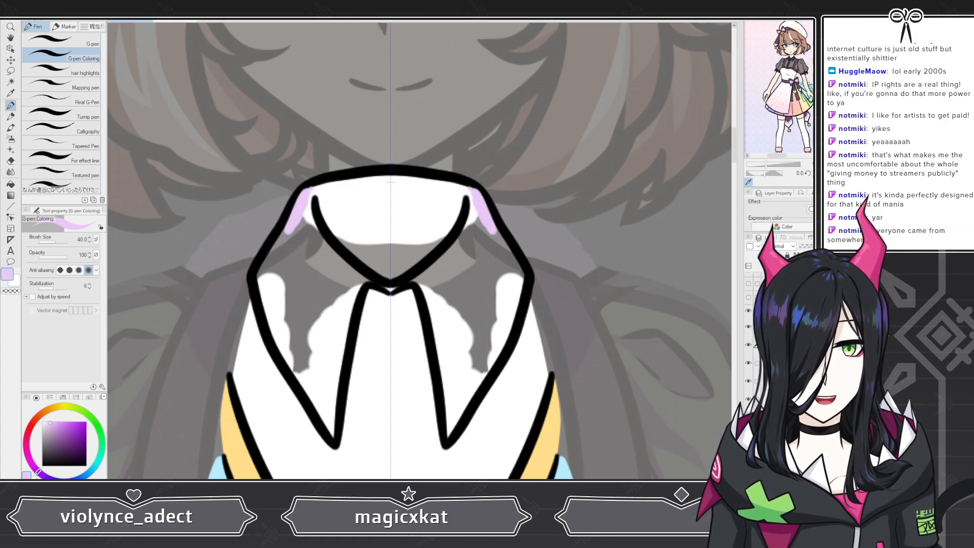
key(ctrl+z)
mouse_move(297, 213)
mouse_down()
mouse_move(303, 201)
mouse_move(317, 243)
mouse_move(292, 239)
mouse_move(297, 229)
mouse_up()
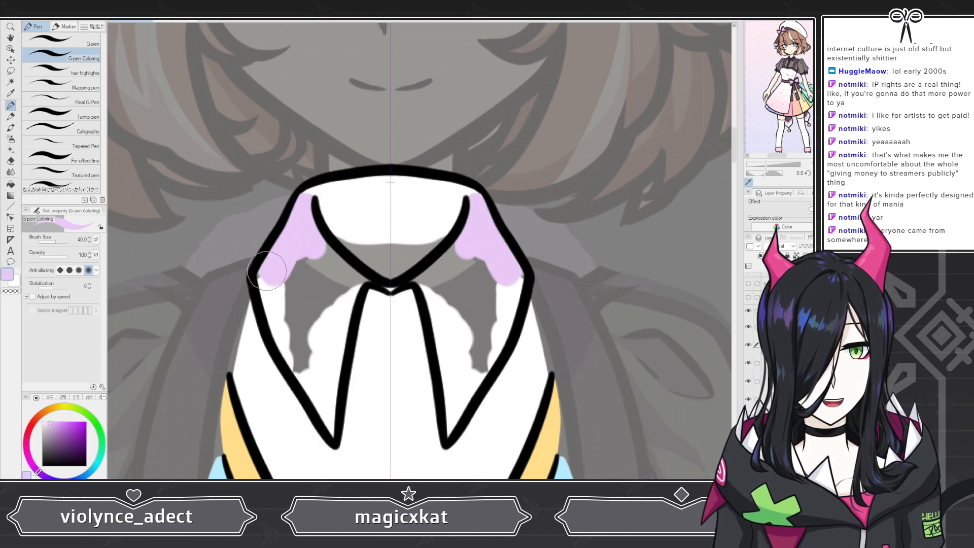
mouse_move(267, 272)
mouse_down()
mouse_move(293, 348)
mouse_move(325, 275)
mouse_move(323, 251)
mouse_move(371, 284)
mouse_move(351, 294)
mouse_move(327, 352)
mouse_move(320, 328)
mouse_move(308, 375)
mouse_move(298, 361)
mouse_move(331, 438)
mouse_move(337, 350)
mouse_up()
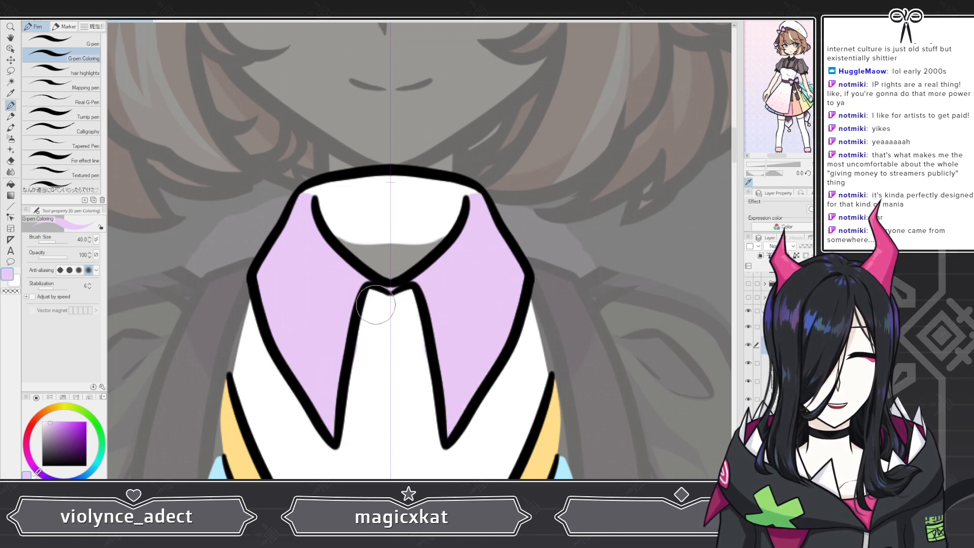
Step: Fill the collar layer white, then undo that fill together with the lilac collar strokes
scroll(375, 304, down, 2)
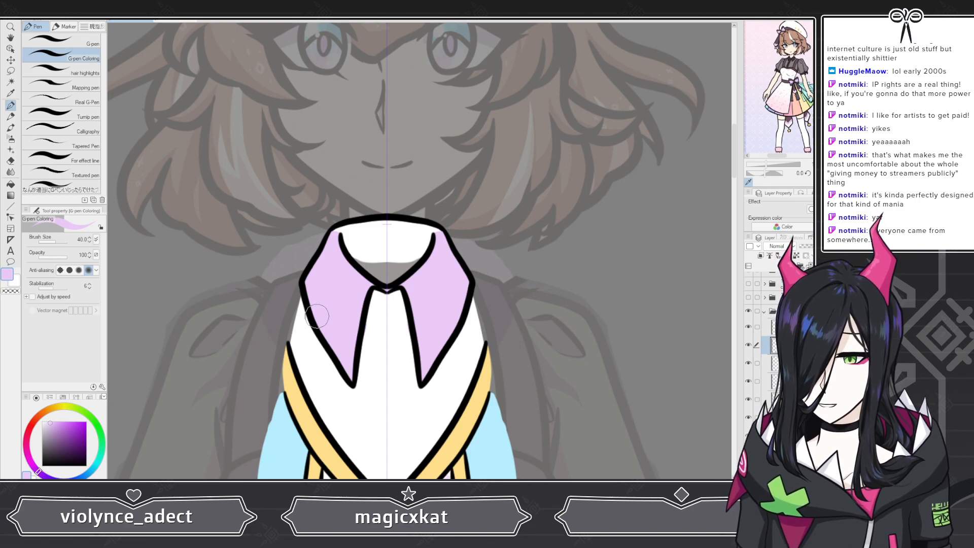
scroll(337, 299, up, 2)
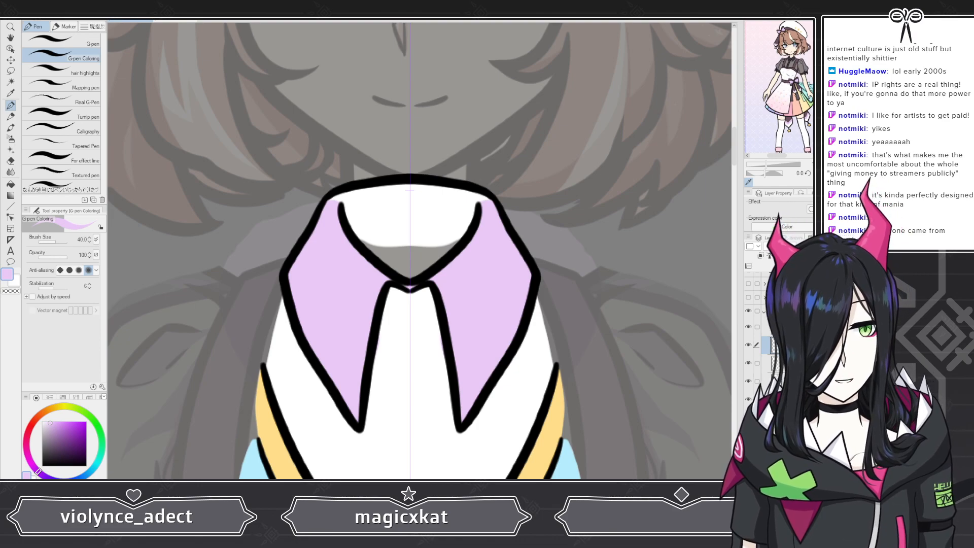
mouse_move(71, 434)
mouse_down()
mouse_move(76, 440)
mouse_move(50, 461)
mouse_move(41, 421)
mouse_up()
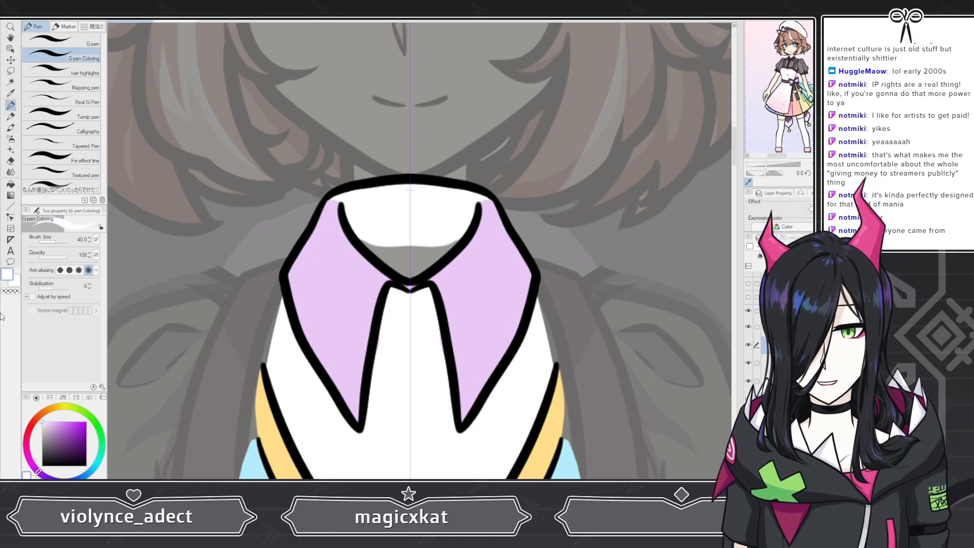
key(alt+Delete)
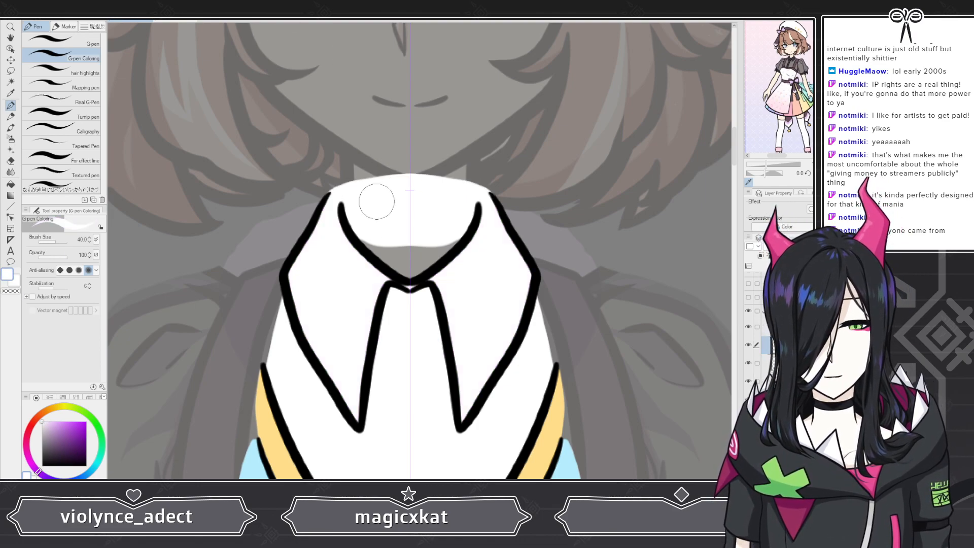
key(ctrl+z)
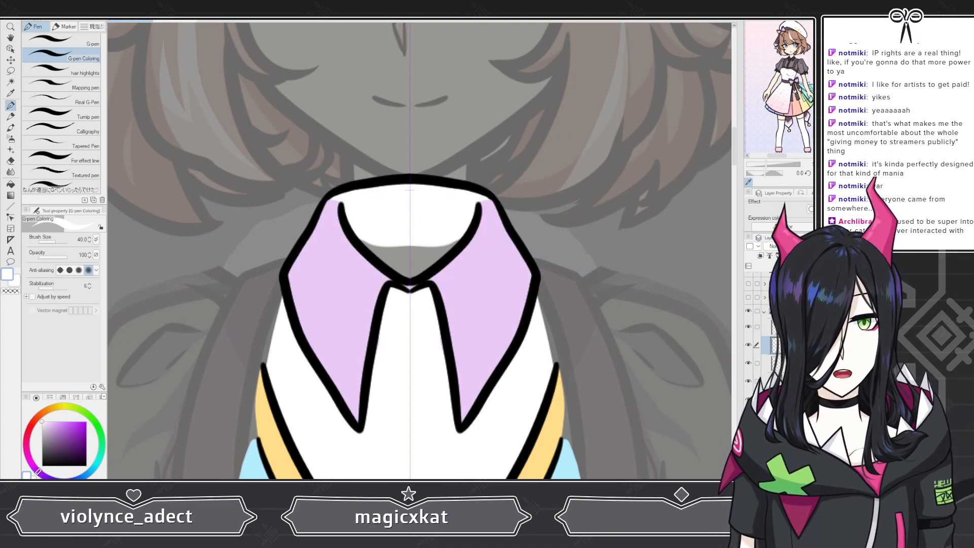
key(ctrl+z)
key(ctrl+z)
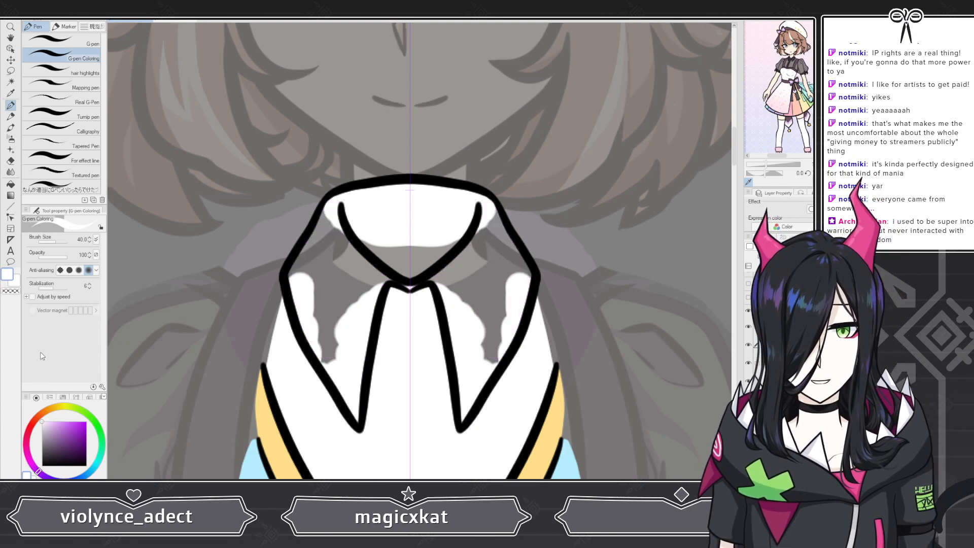
click(64, 427)
mouse_move(316, 256)
mouse_down()
mouse_move(336, 207)
mouse_move(339, 245)
mouse_move(377, 277)
mouse_move(412, 286)
mouse_move(372, 282)
mouse_move(364, 290)
mouse_move(374, 285)
mouse_move(362, 304)
mouse_move(357, 420)
mouse_up()
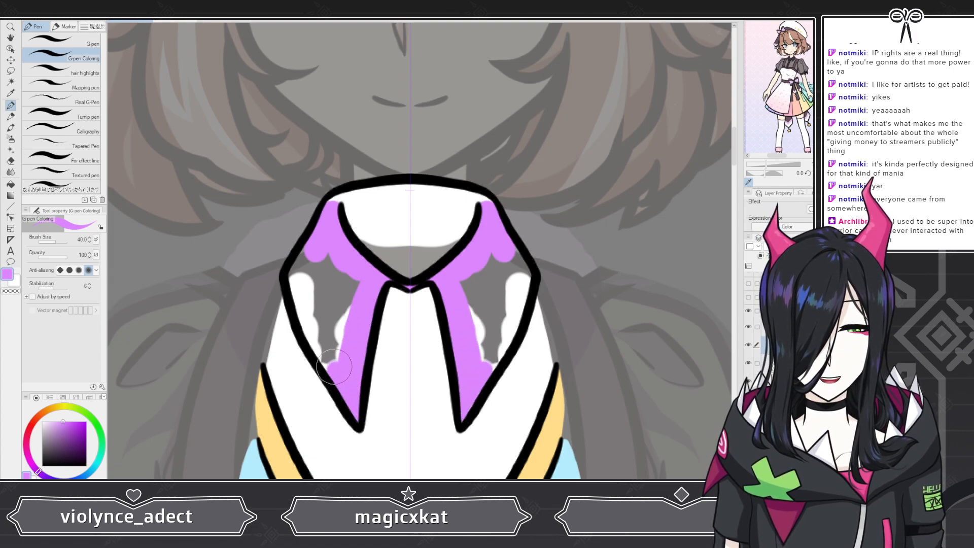
mouse_move(334, 366)
mouse_down()
mouse_move(297, 271)
mouse_move(315, 244)
mouse_move(322, 293)
mouse_move(340, 277)
mouse_move(345, 336)
mouse_up()
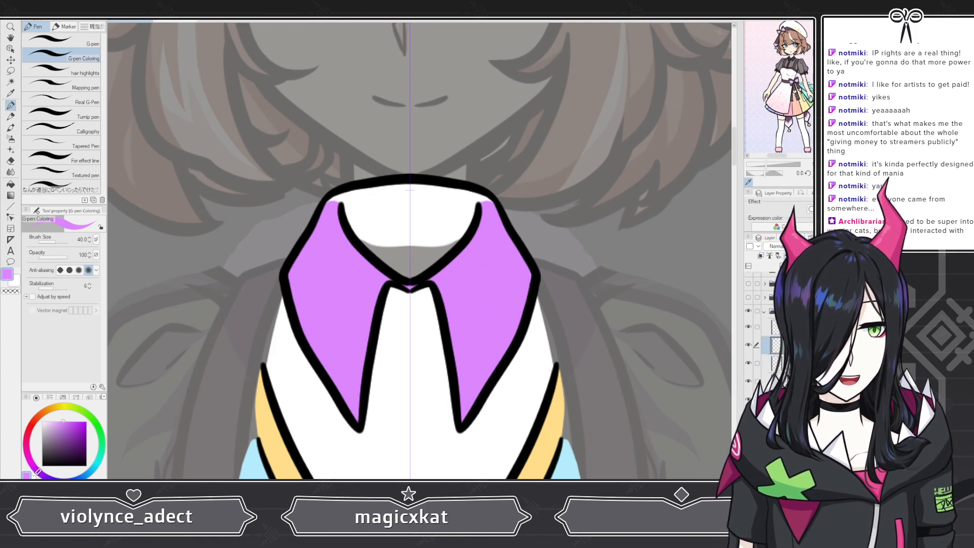
click(42, 421)
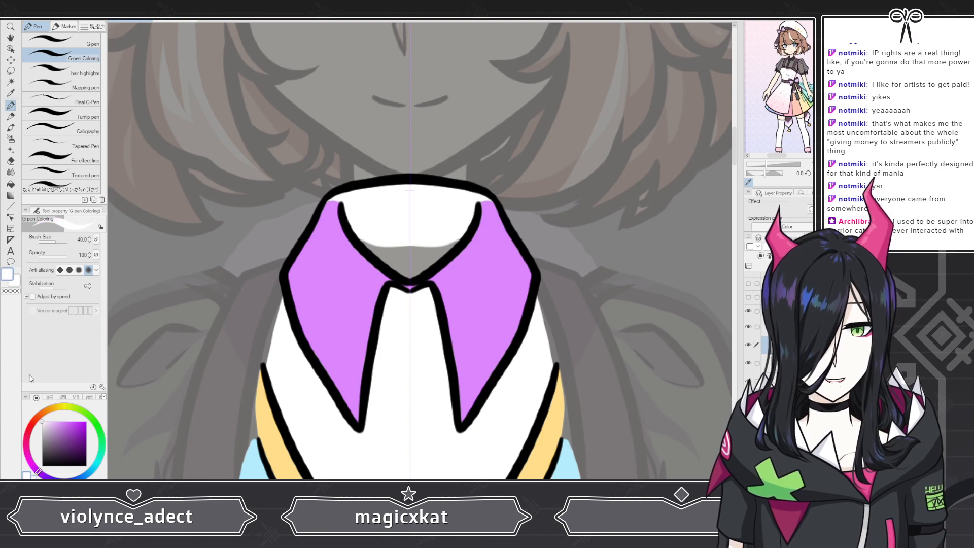
click(202, 15)
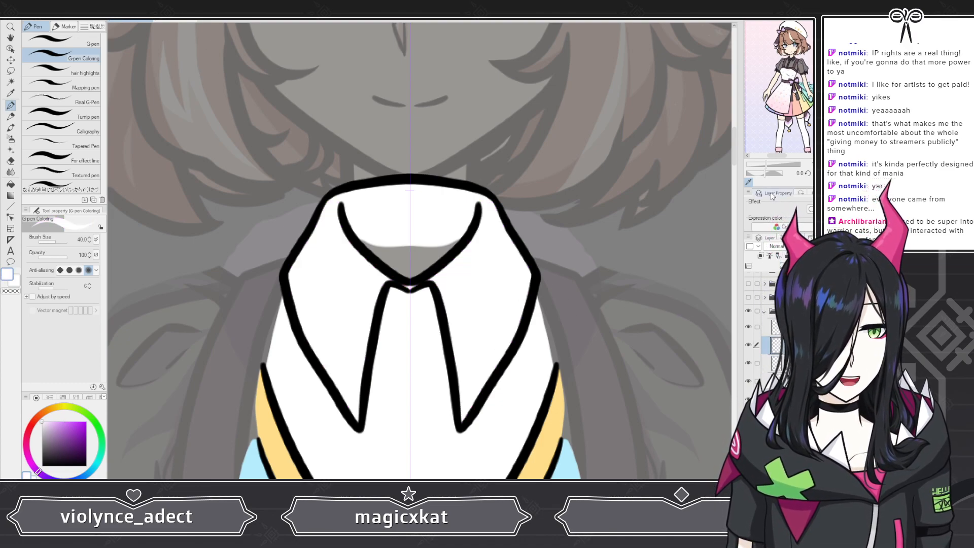
Step: Paint dark grey shadows beneath both collar flaps using the cuff color, erasing the excess at the left flap's top
scroll(445, 161, down, 4)
scroll(445, 160, down, 3)
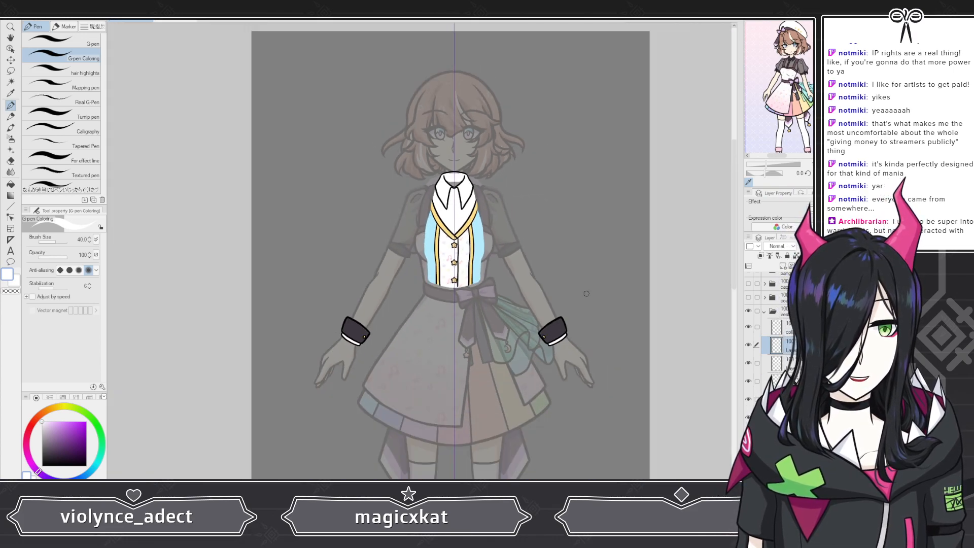
alt+click(552, 328)
scroll(456, 164, up, 6)
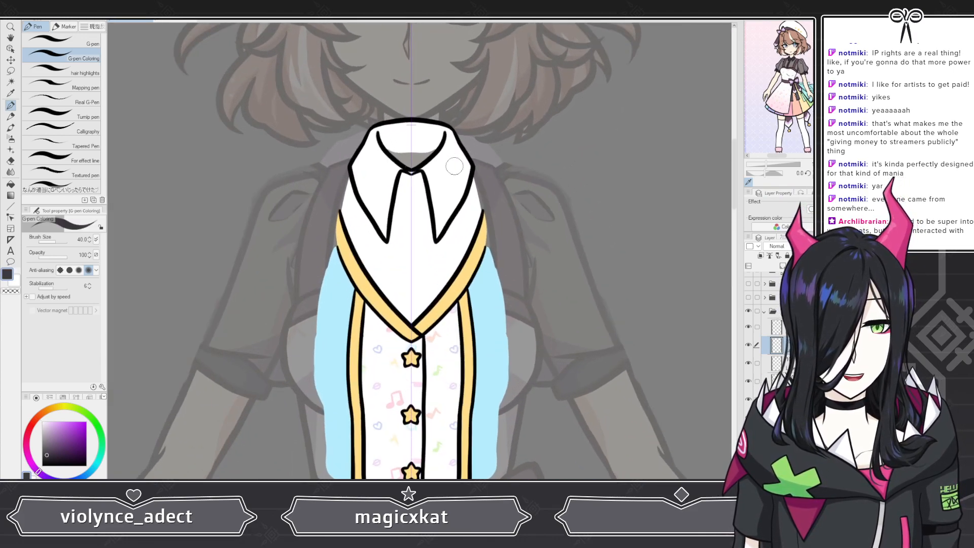
scroll(456, 164, up, 1)
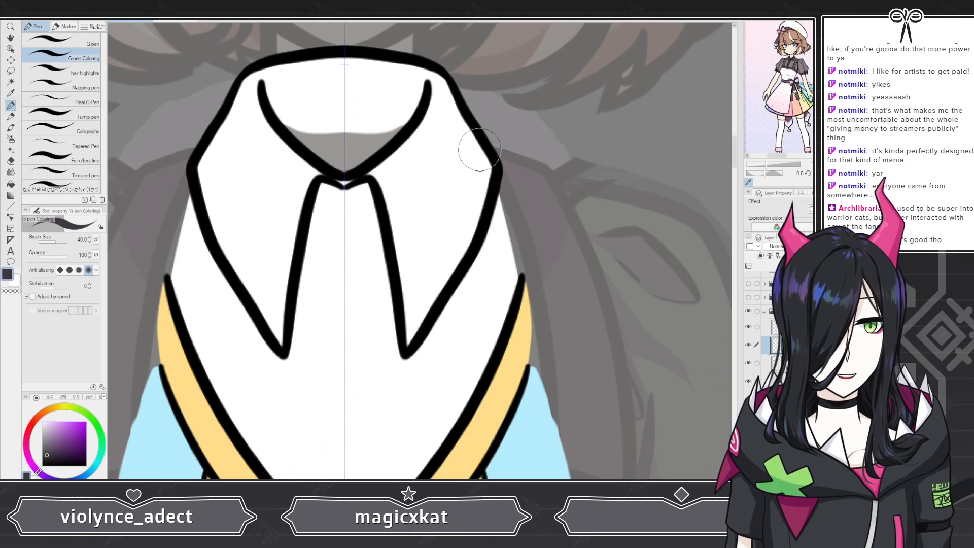
mouse_move(488, 116)
mouse_down()
mouse_move(469, 206)
mouse_move(357, 381)
mouse_up()
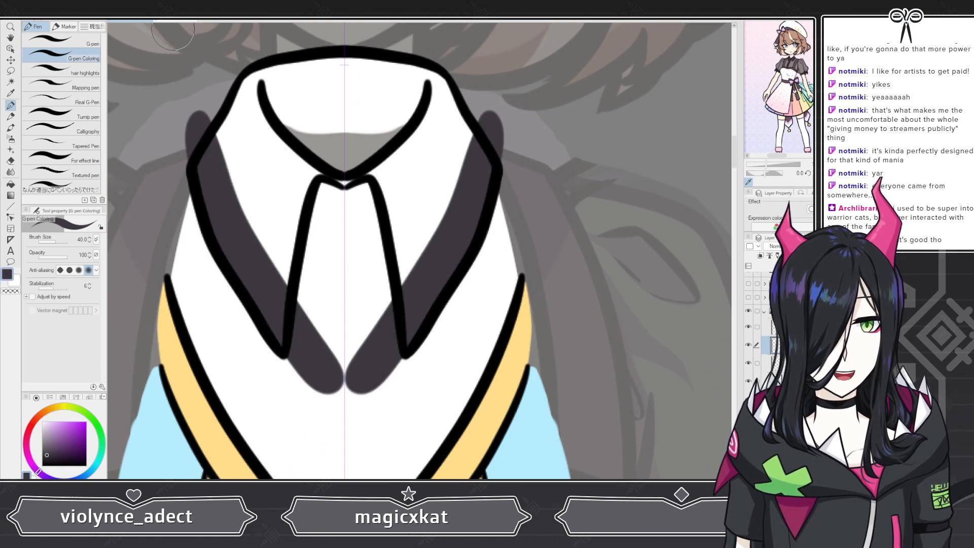
key(ctrl+z)
mouse_move(488, 107)
mouse_down()
mouse_move(426, 281)
mouse_move(363, 366)
mouse_up()
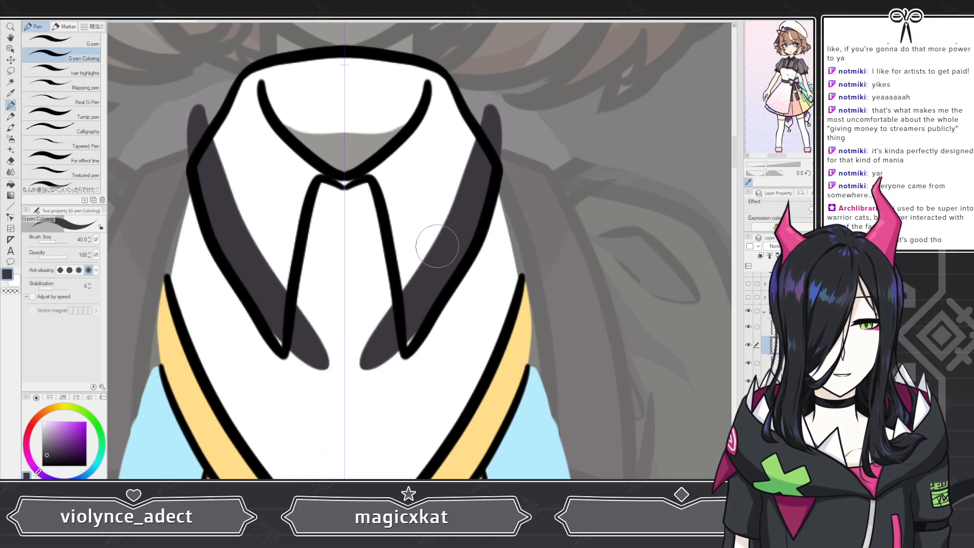
key(ctrl+z)
mouse_move(489, 96)
mouse_down()
mouse_move(480, 153)
mouse_move(350, 377)
mouse_up()
mouse_move(493, 163)
mouse_down()
mouse_move(493, 187)
mouse_move(400, 339)
mouse_up()
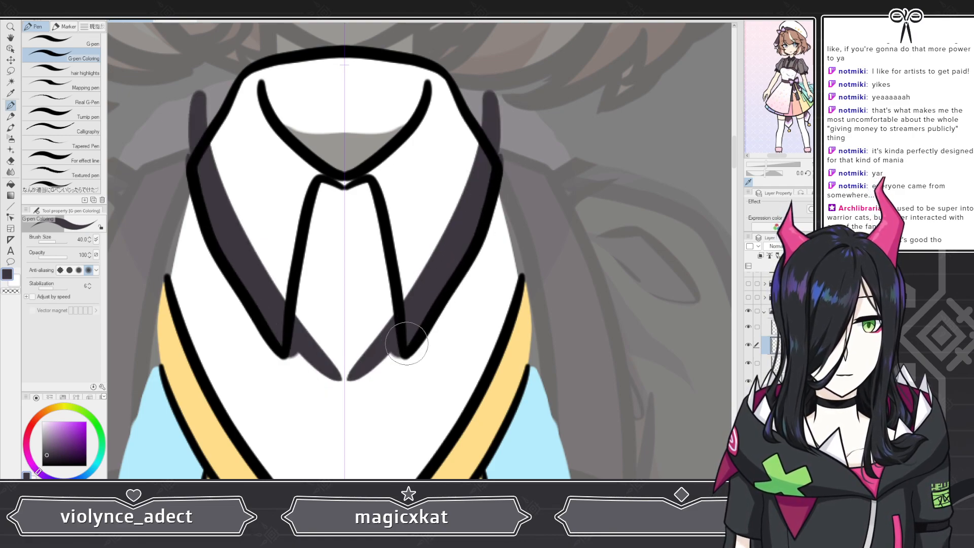
click(10, 160)
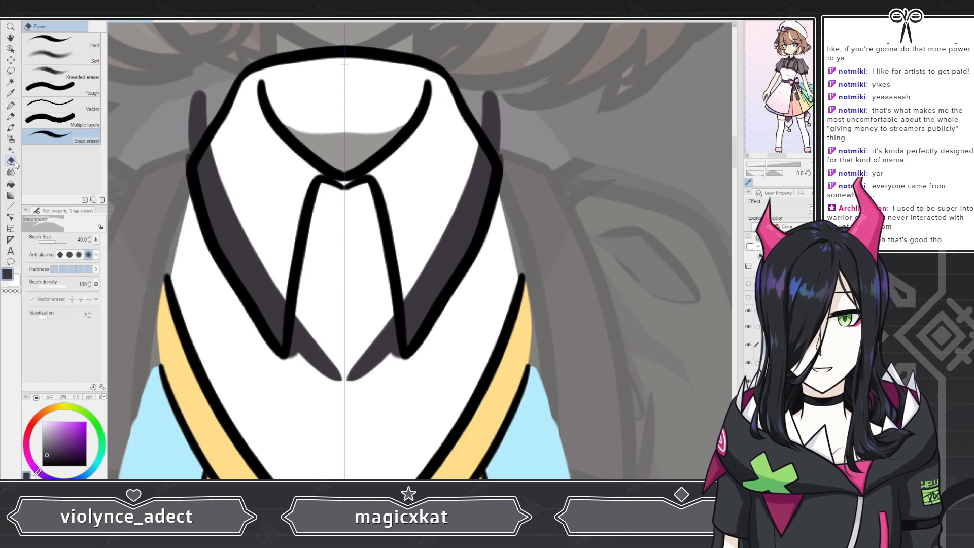
mouse_move(213, 82)
mouse_down()
mouse_move(195, 152)
mouse_move(202, 147)
mouse_up()
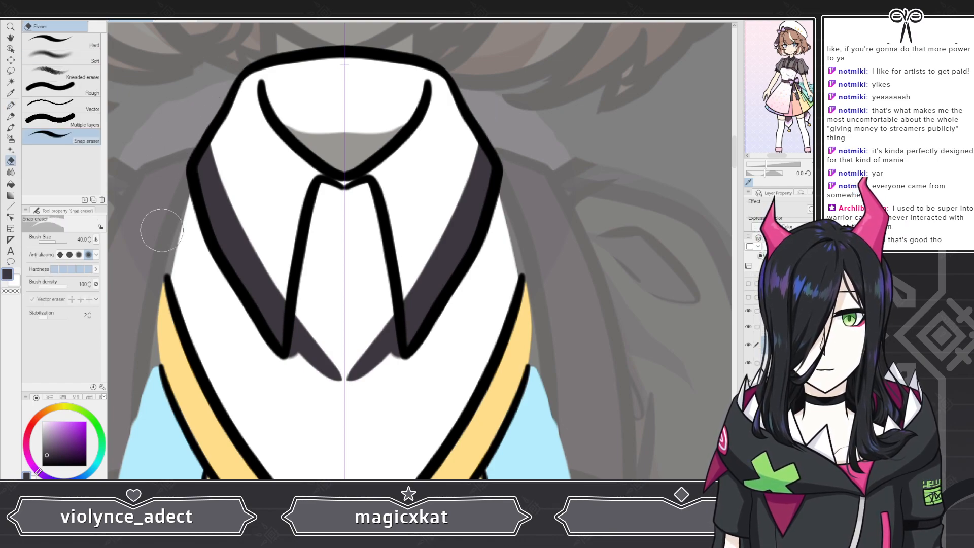
Step: Erase the leftover excess of the grey shadows beneath the collar flaps
drag(305, 308, 293, 326)
mouse_move(289, 365)
mouse_down()
mouse_move(310, 334)
mouse_move(336, 369)
mouse_up()
scroll(337, 369, down, 6)
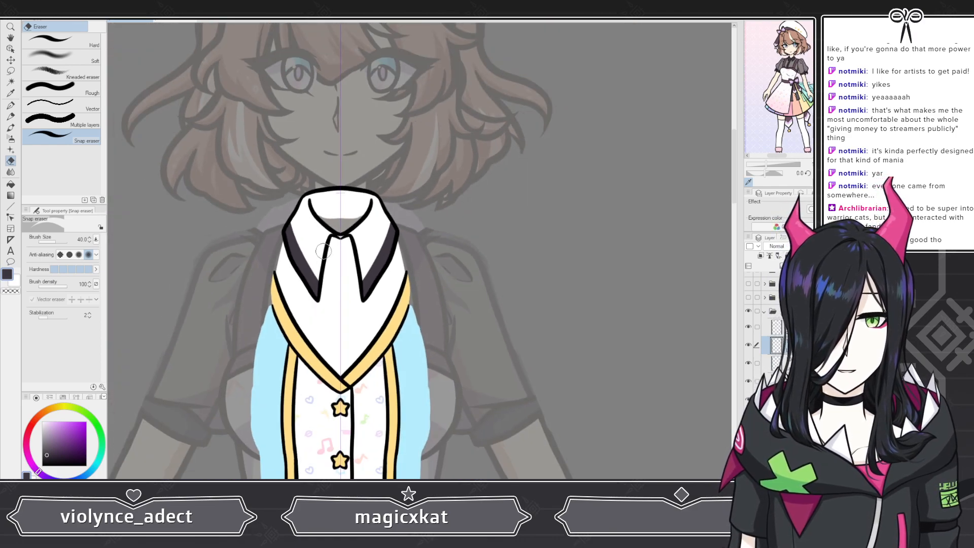
scroll(352, 248, up, 5)
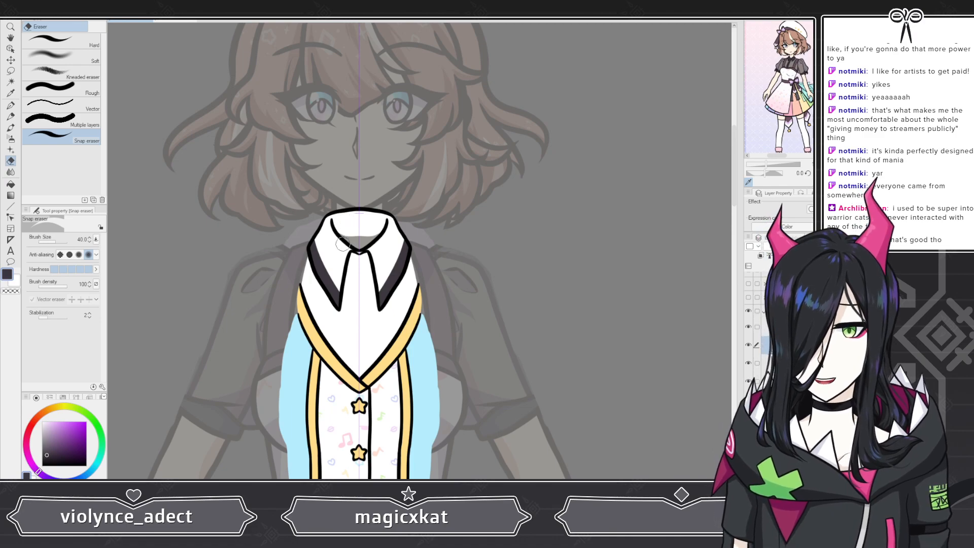
scroll(308, 242, down, 2)
scroll(307, 242, up, 3)
scroll(308, 242, up, 2)
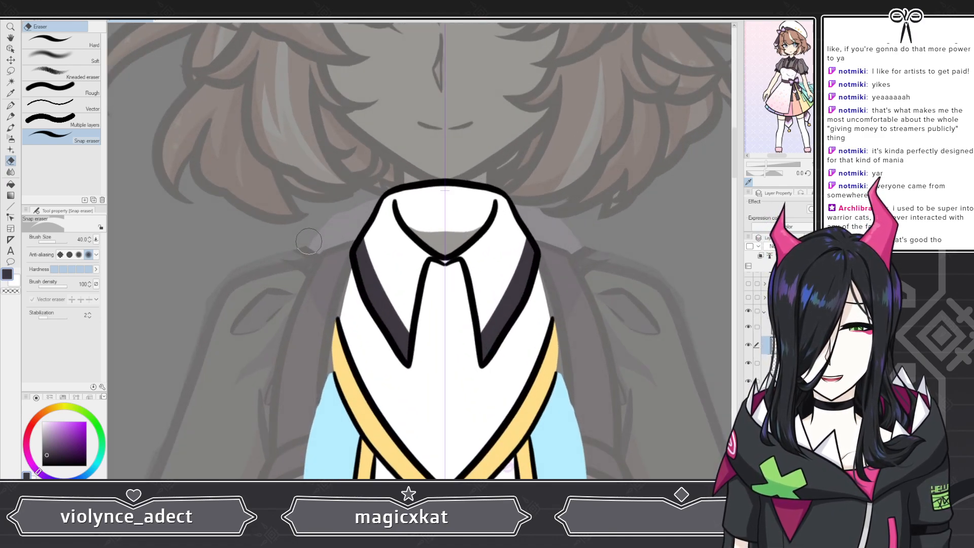
scroll(333, 222, down, 4)
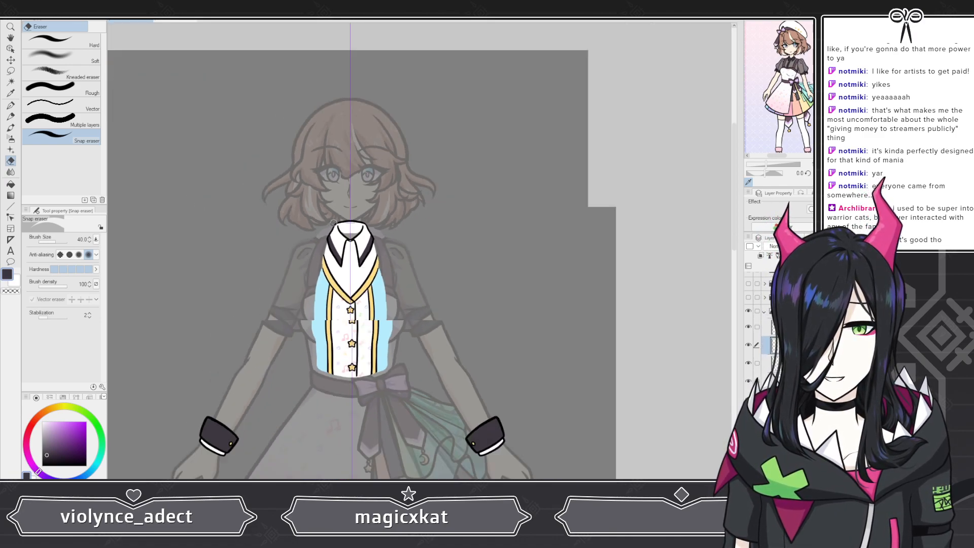
scroll(333, 222, down, 2)
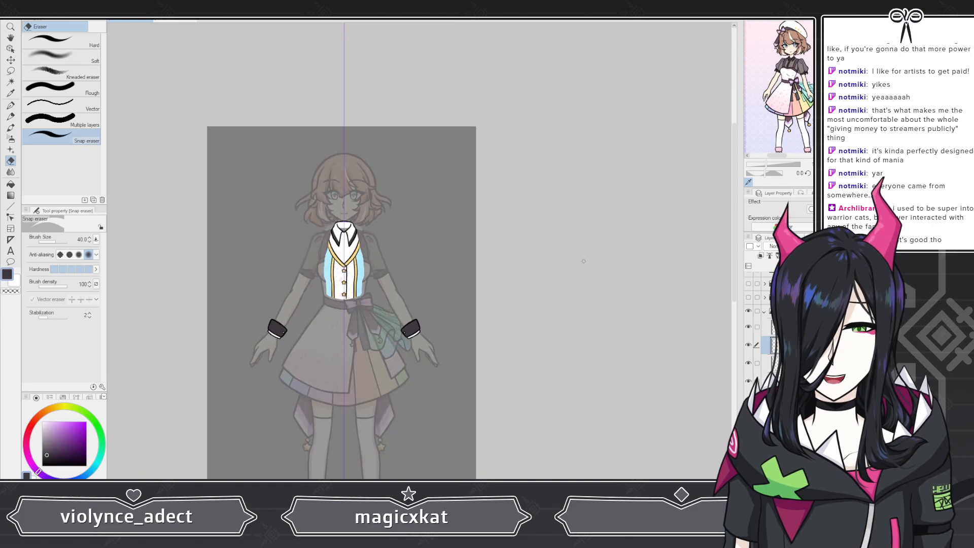
Step: Open the clothing layer folder and show the outer coat lineart layer, selecting a layer to color on
click(764, 311)
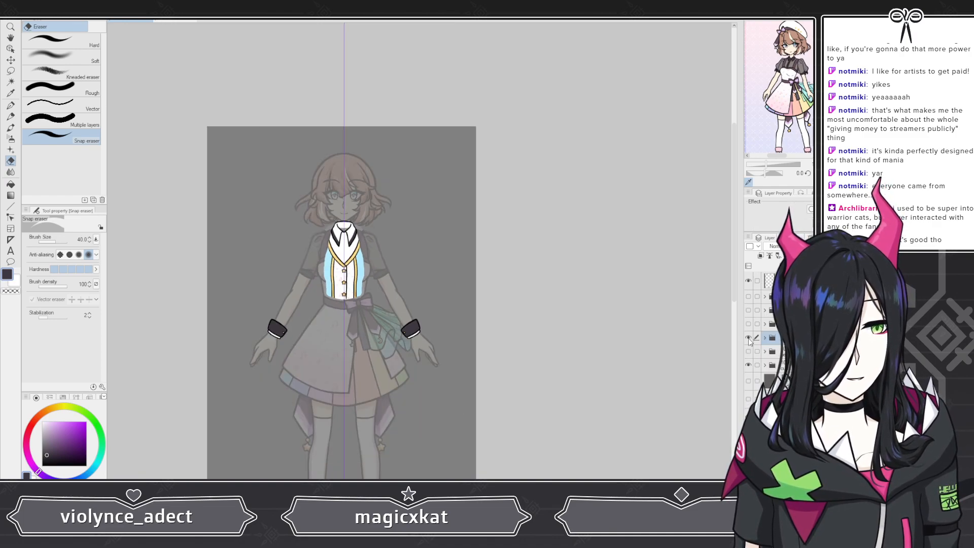
click(748, 338)
click(748, 323)
click(764, 324)
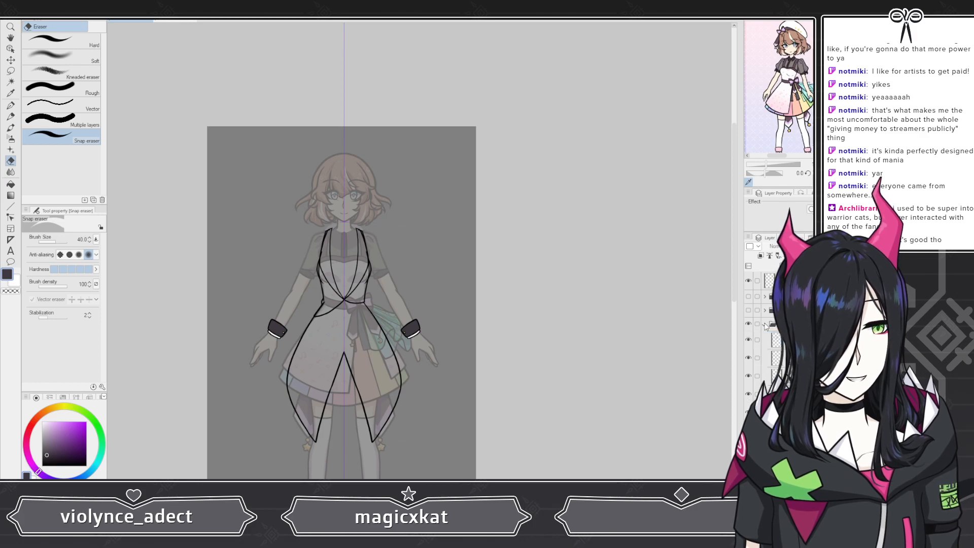
scroll(791, 386, down, 1)
click(801, 431)
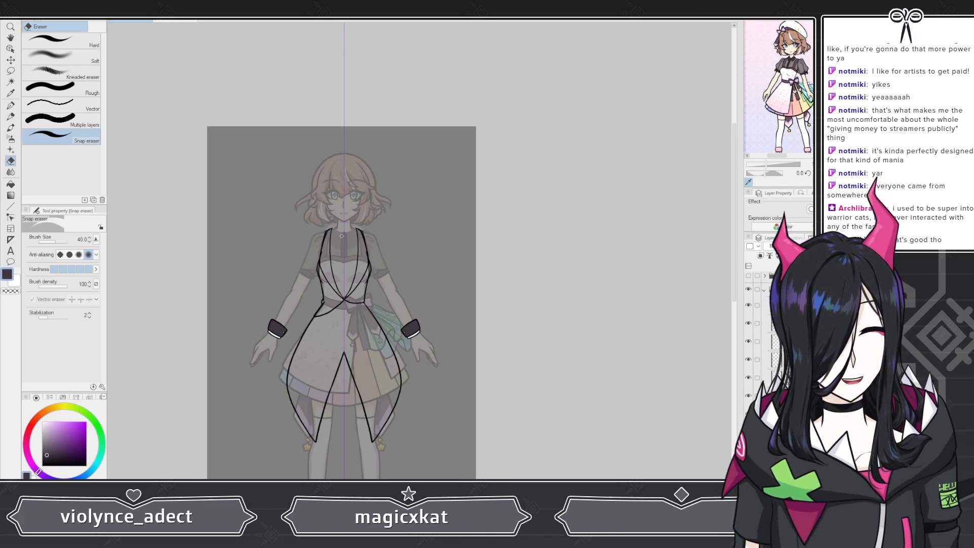
Step: Pick the light blue trim color from the reference image
scroll(341, 237, down, 4)
scroll(321, 374, up, 8)
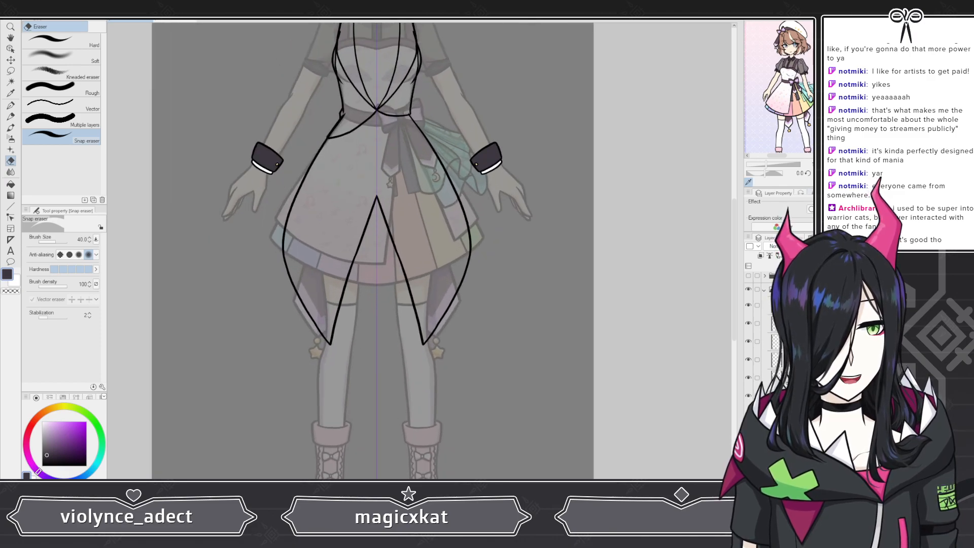
scroll(760, 121, up, 6)
click(798, 49)
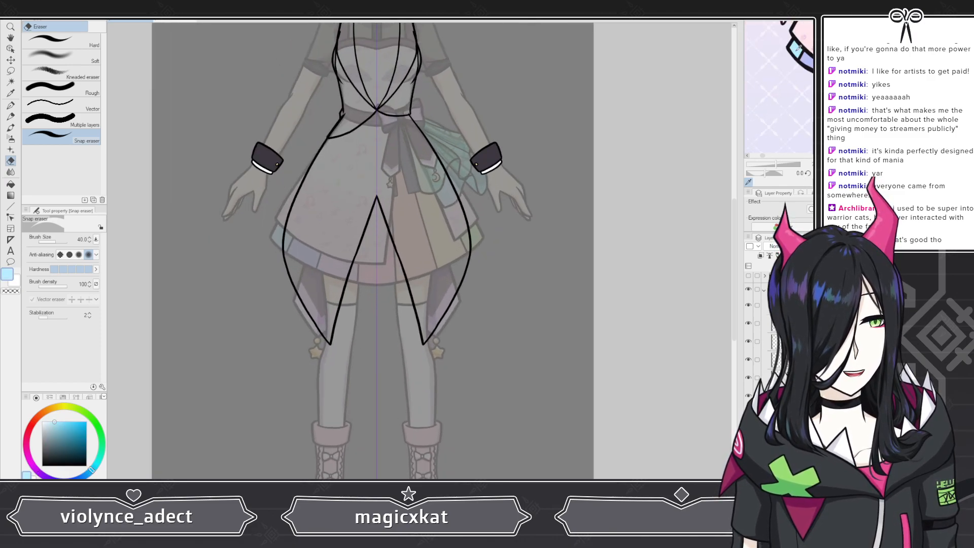
Step: Paint short light blue marks at the tops of both front coat edges below the waist
scroll(355, 116, up, 5)
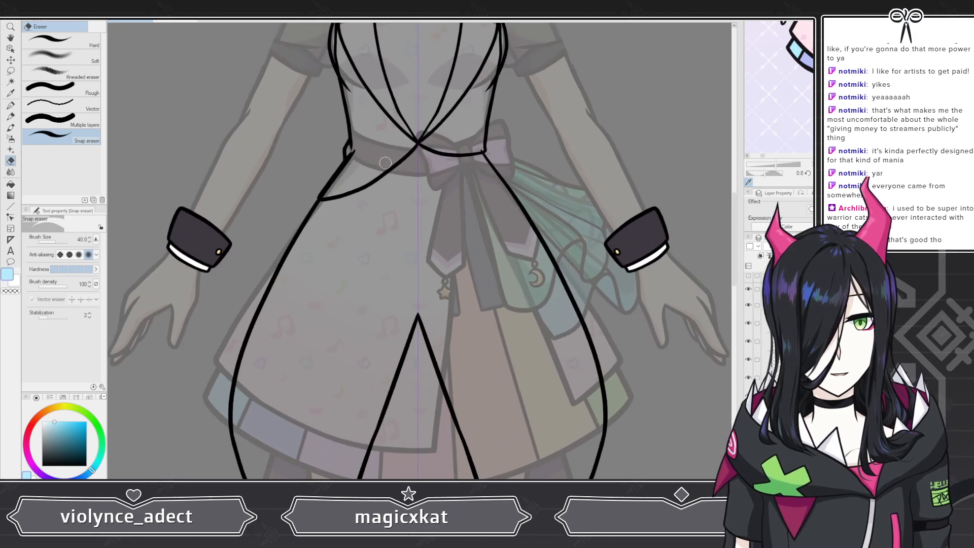
scroll(375, 162, down, 6)
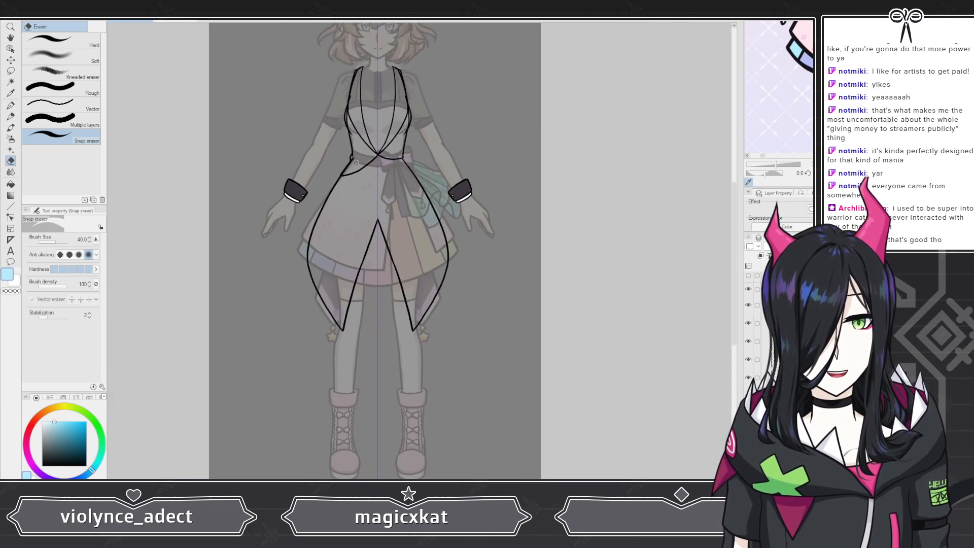
scroll(356, 162, up, 7)
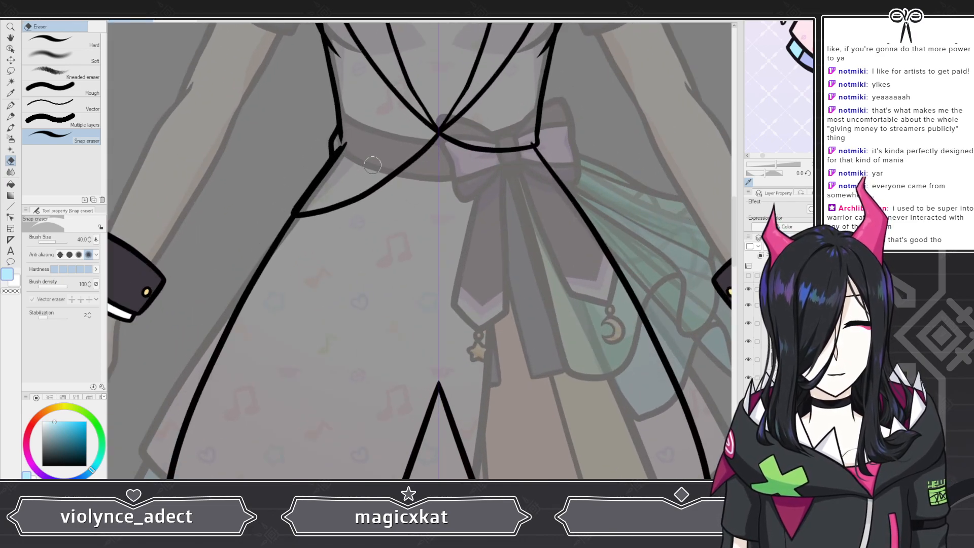
click(11, 105)
drag(350, 152, 335, 173)
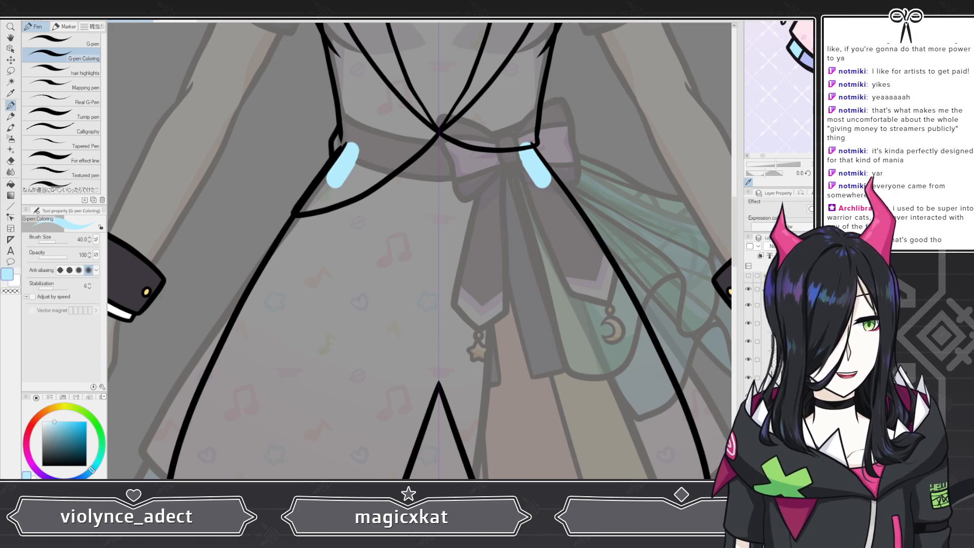
Step: Toggle visibility of several layers and paint light blue borders along both outer coat edges
click(748, 395)
click(748, 378)
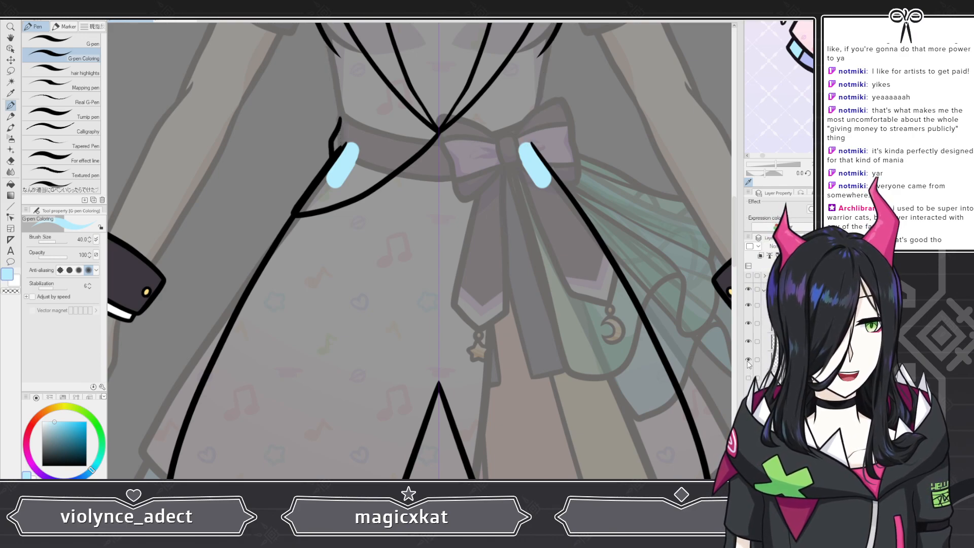
click(748, 359)
click(748, 341)
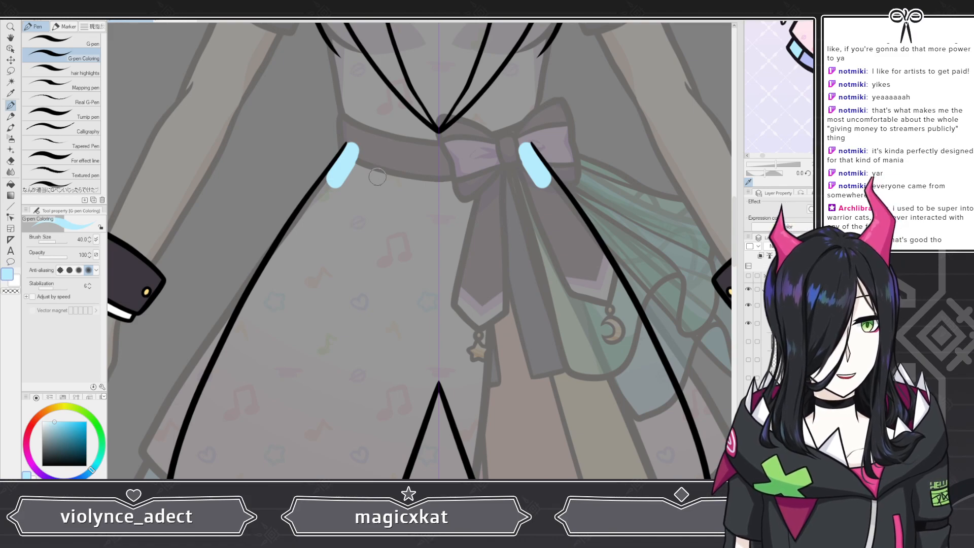
mouse_move(342, 170)
mouse_down()
mouse_move(282, 251)
mouse_move(247, 330)
mouse_up()
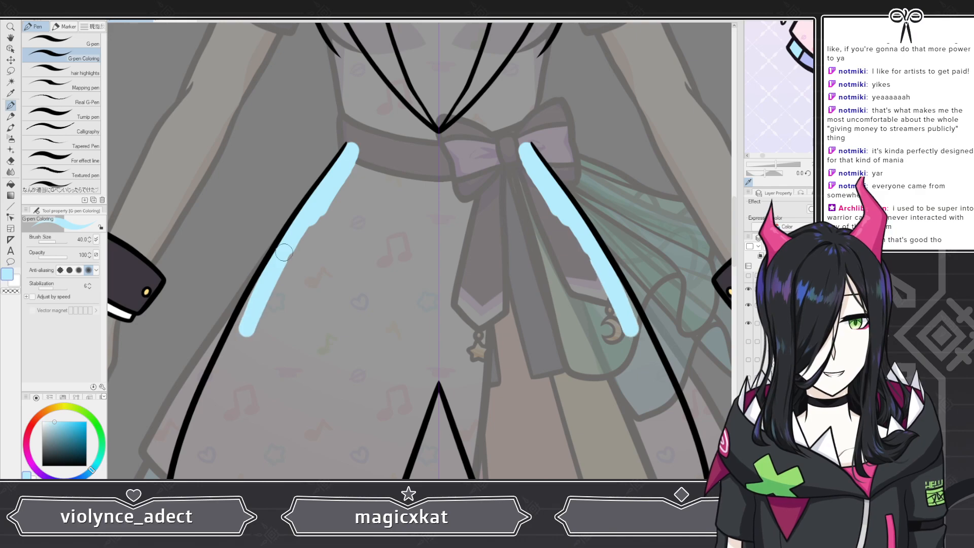
mouse_move(284, 252)
mouse_down()
mouse_move(210, 388)
mouse_move(181, 472)
mouse_up()
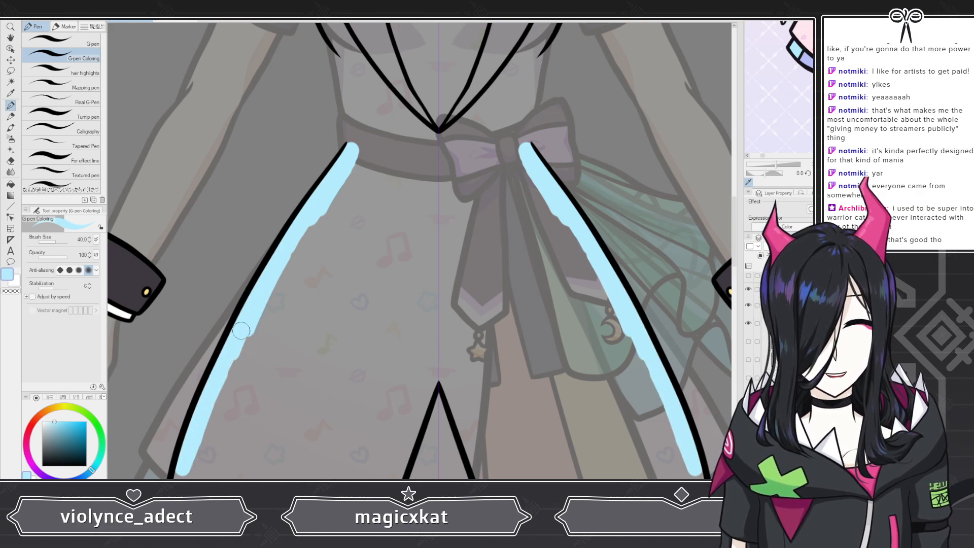
Step: Extend the light blue border along the left coat edge down to its lower tip
scroll(241, 331, down, 5)
scroll(235, 413, up, 4)
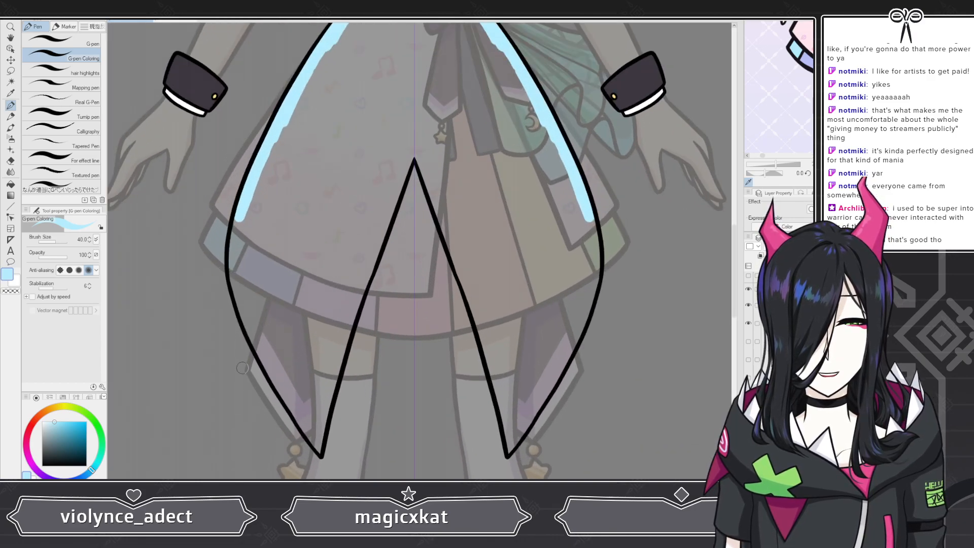
scroll(242, 367, up, 3)
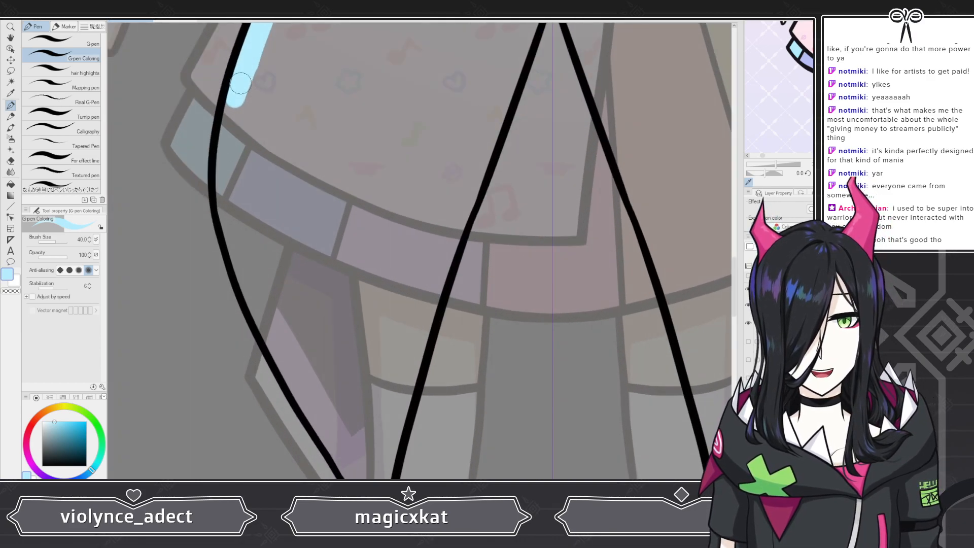
mouse_move(241, 82)
mouse_down()
mouse_move(220, 173)
mouse_move(228, 154)
mouse_move(224, 206)
mouse_move(223, 194)
mouse_move(238, 260)
mouse_move(233, 248)
mouse_move(267, 335)
mouse_move(277, 347)
mouse_move(269, 326)
mouse_move(335, 444)
mouse_up()
Step: Paint the light blue border up the inner edge of the left coat tail
scroll(301, 299, down, 3)
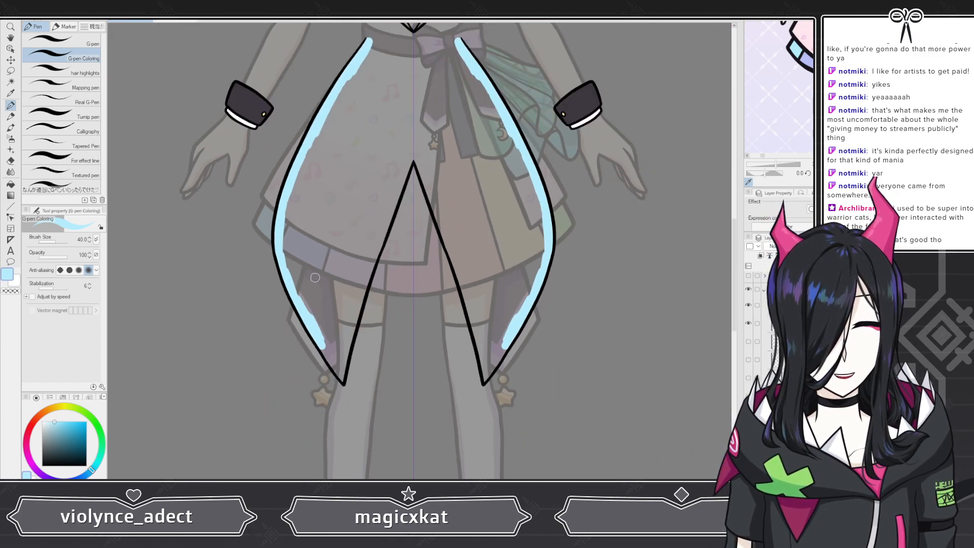
scroll(348, 395, up, 1)
scroll(347, 394, up, 4)
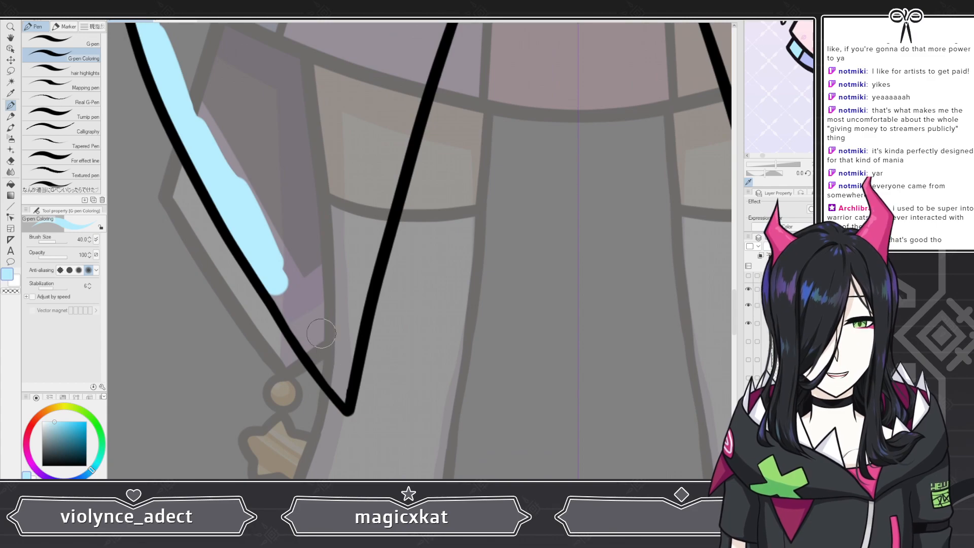
mouse_move(285, 289)
mouse_down()
mouse_move(344, 401)
mouse_move(345, 337)
mouse_move(426, 33)
mouse_up()
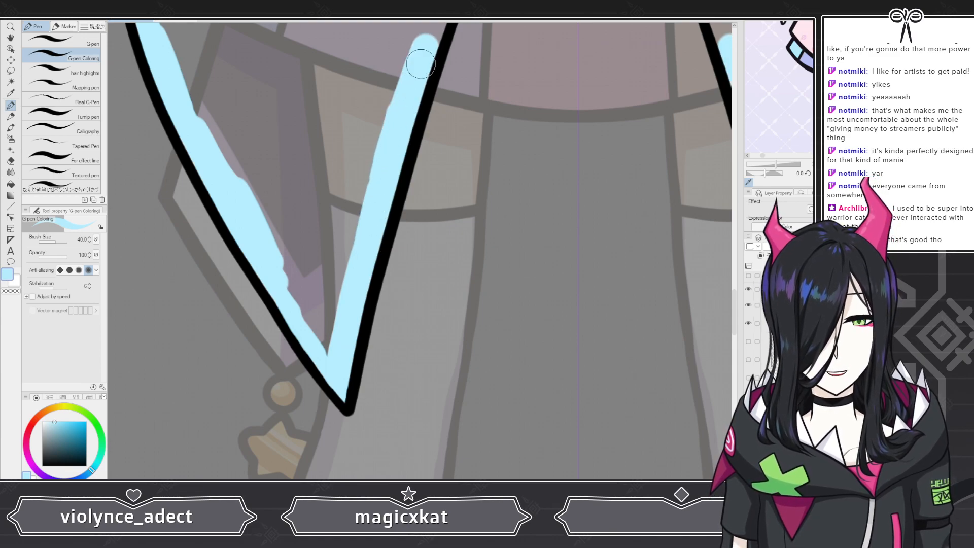
Step: Paint light blue borders along both inner edges of the coat's central slit
scroll(451, 299, down, 2)
scroll(451, 299, down, 2)
scroll(473, 169, up, 4)
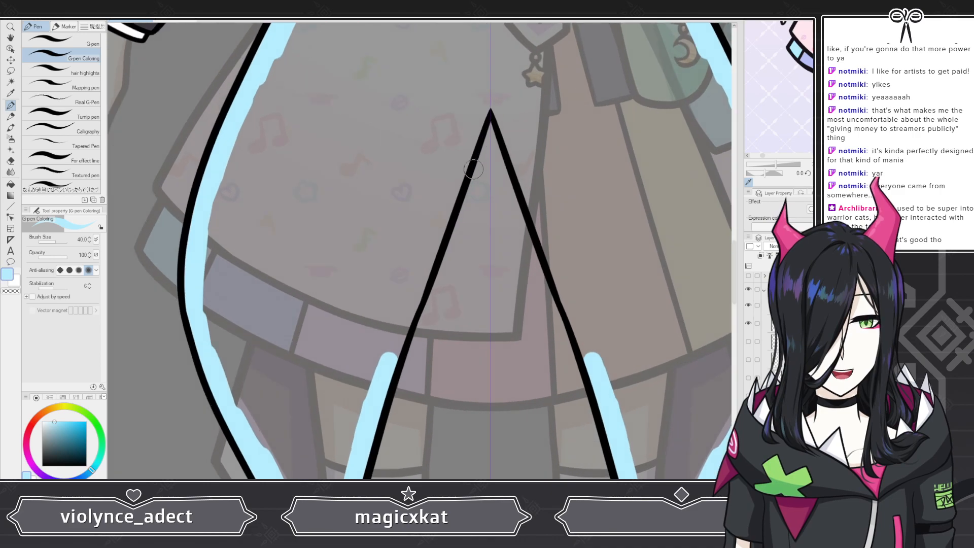
scroll(476, 164, up, 1)
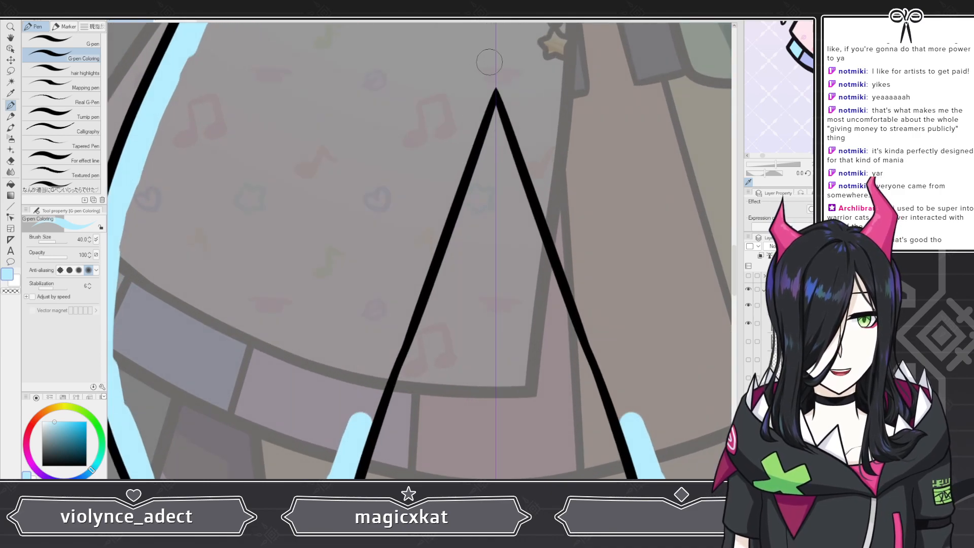
mouse_move(494, 65)
mouse_down()
mouse_move(454, 152)
mouse_move(373, 399)
mouse_up()
drag(380, 363, 363, 410)
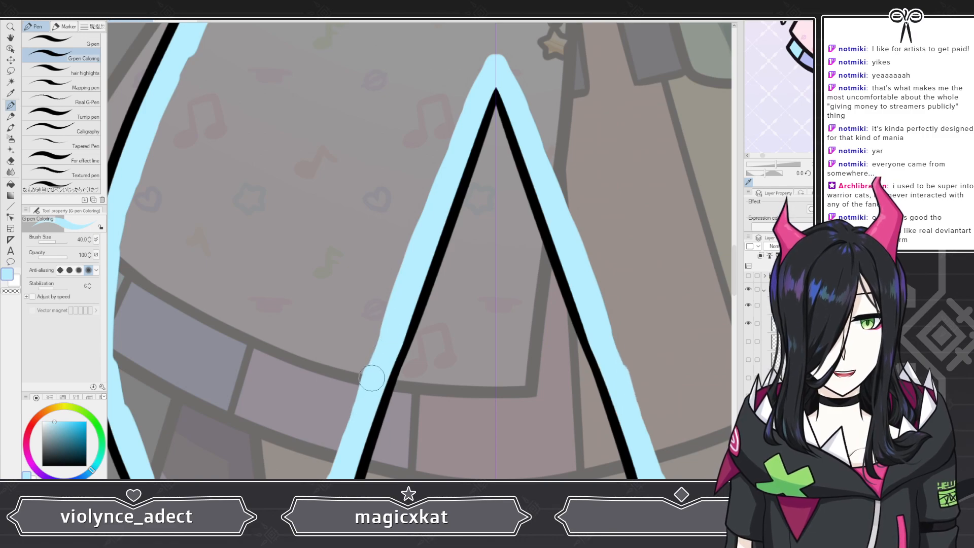
drag(406, 285, 364, 407)
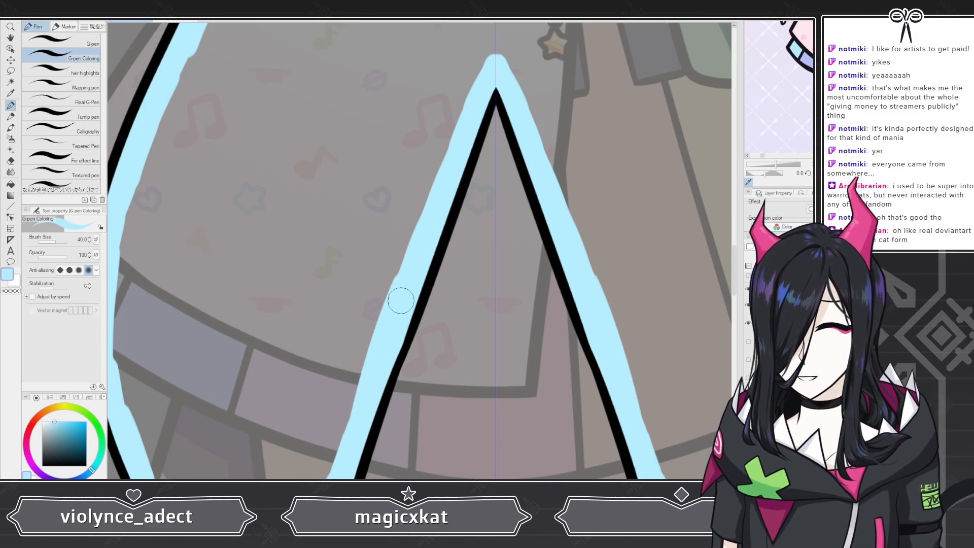
Step: Paint a light blue band across the coat's waistline between both front edges
scroll(376, 303, down, 5)
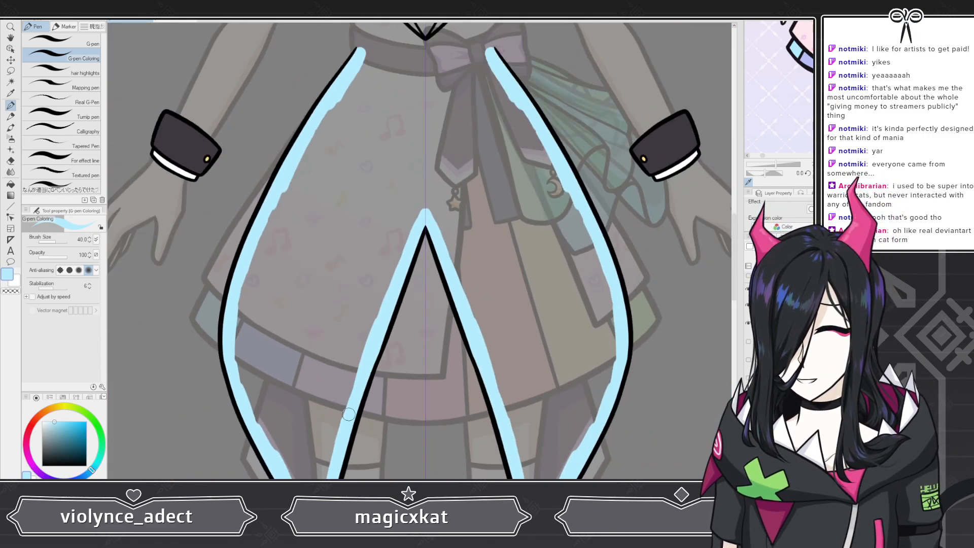
scroll(442, 64, up, 5)
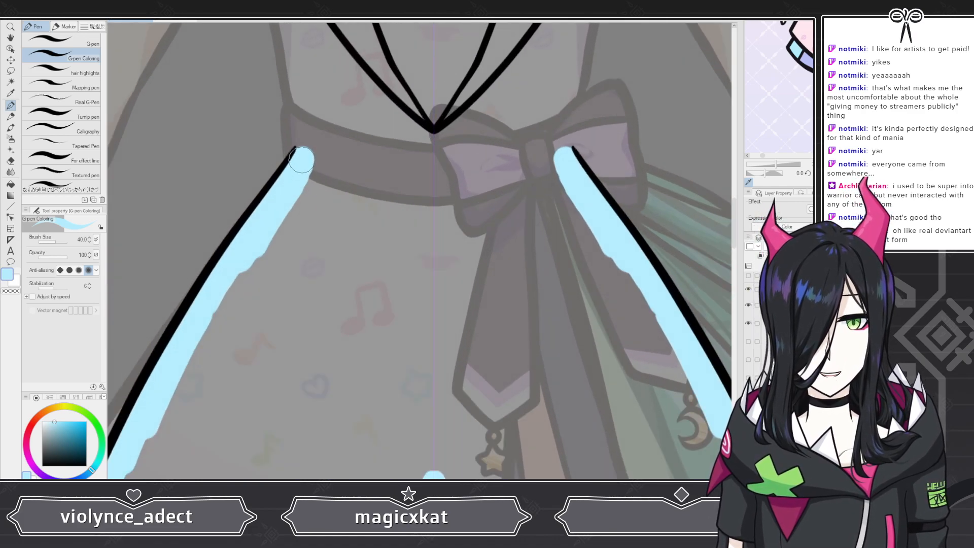
drag(307, 157, 462, 158)
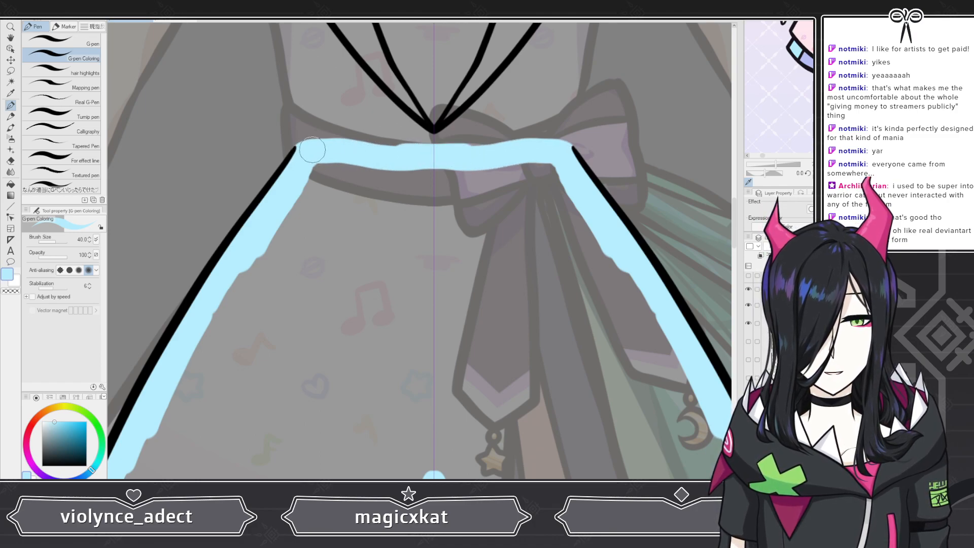
drag(311, 151, 436, 148)
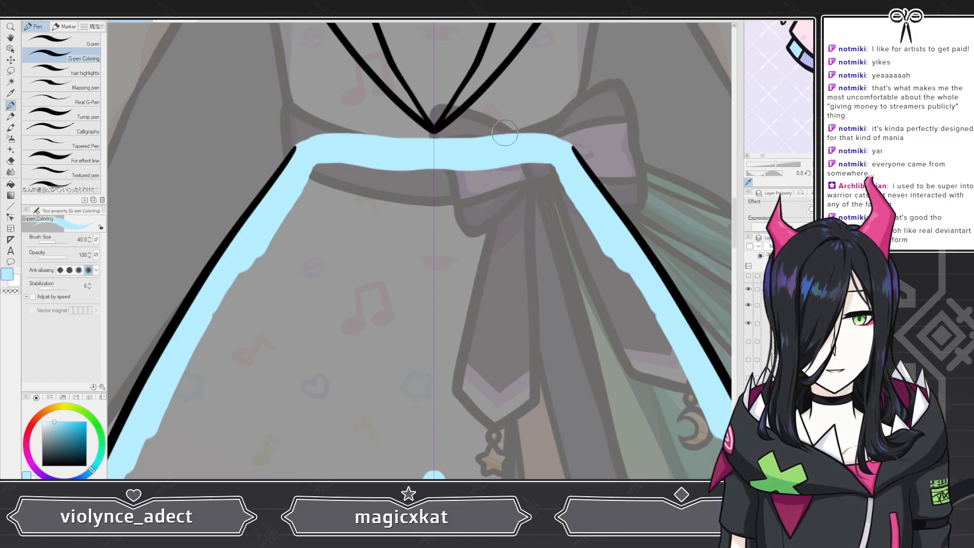
scroll(505, 133, down, 4)
scroll(408, 122, up, 8)
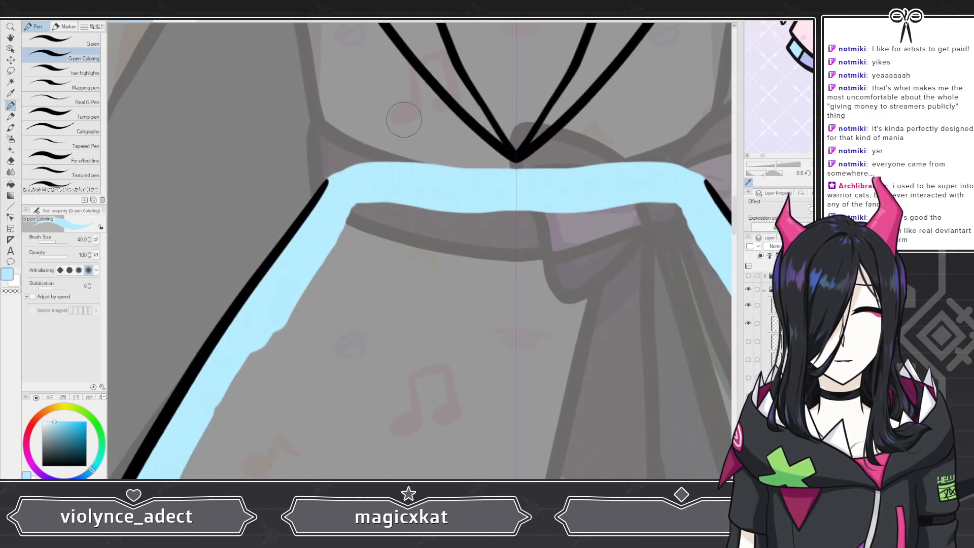
click(11, 160)
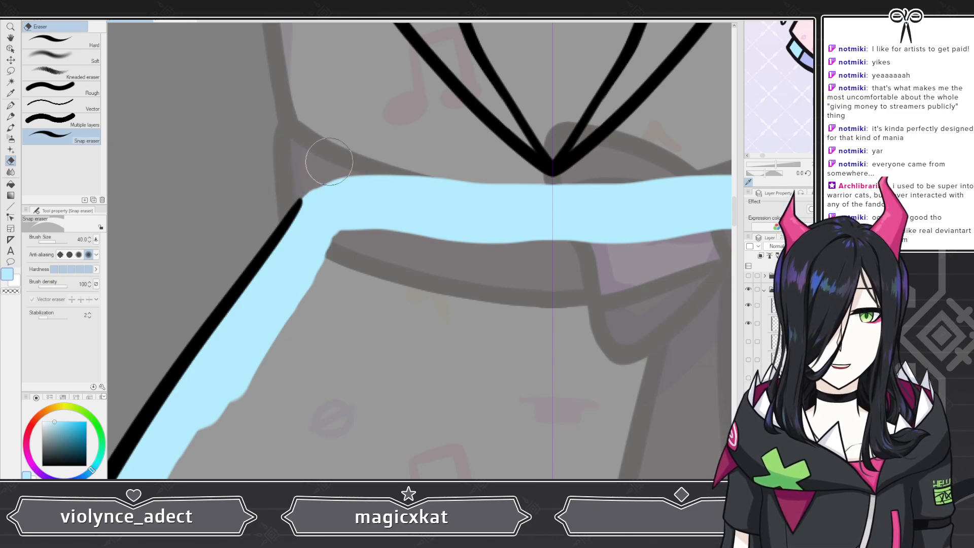
scroll(314, 133, down, 3)
scroll(314, 134, down, 3)
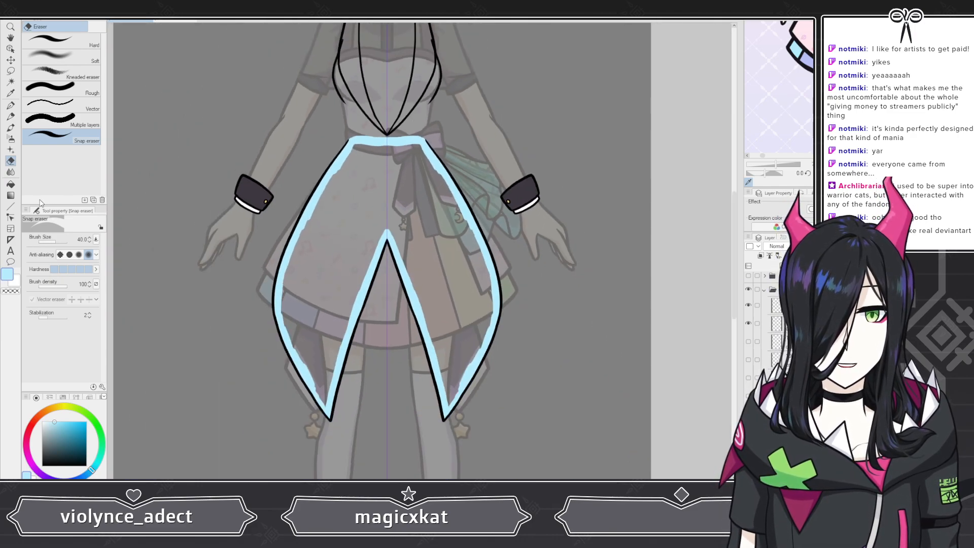
key(p)
scroll(345, 392, up, 3)
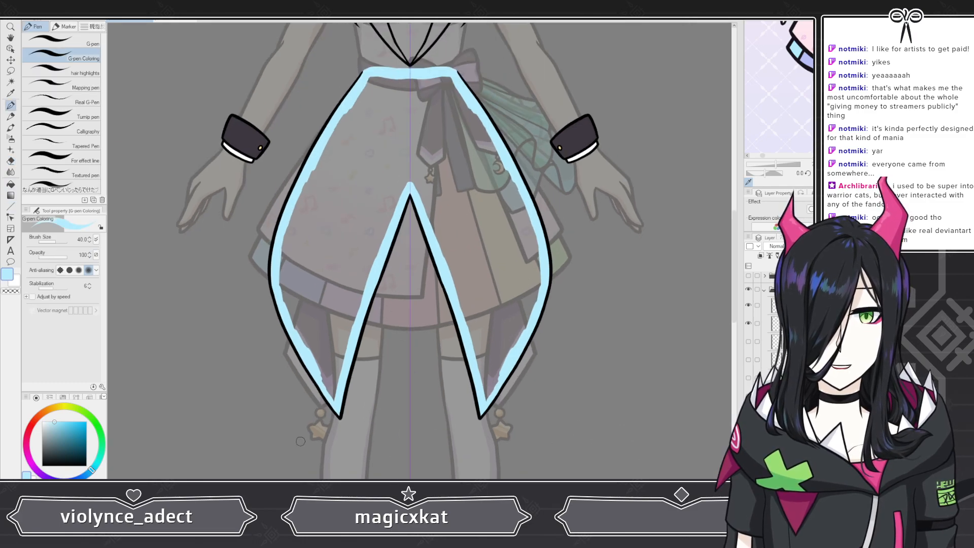
Step: Touch up the light blue border along the inner edge of the left coat tail
scroll(345, 392, up, 3)
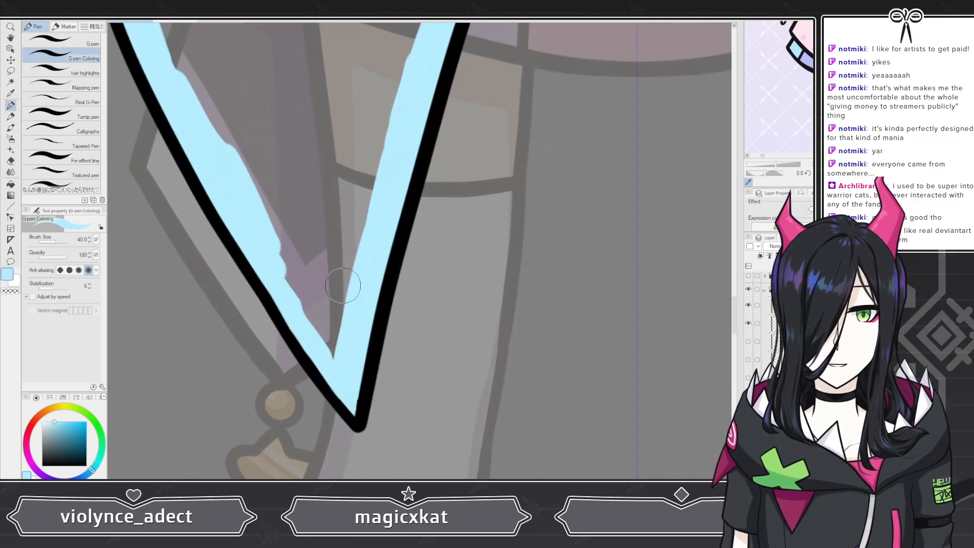
mouse_move(330, 355)
mouse_down()
mouse_move(284, 312)
mouse_move(346, 347)
mouse_move(349, 340)
mouse_move(318, 337)
mouse_move(361, 308)
mouse_move(318, 296)
mouse_move(310, 336)
mouse_move(259, 172)
mouse_move(276, 214)
mouse_move(197, 115)
mouse_move(147, 31)
mouse_up()
scroll(308, 330, down, 5)
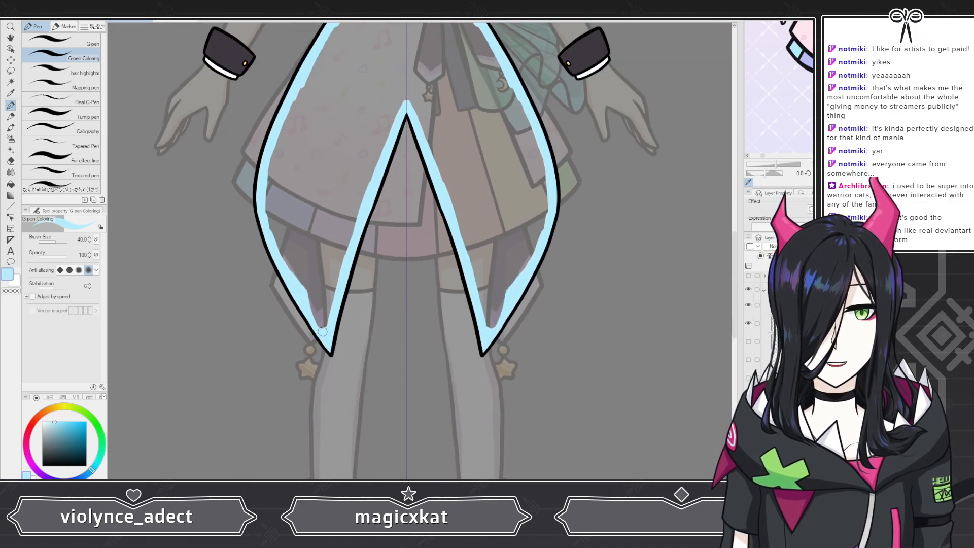
scroll(383, 146, up, 2)
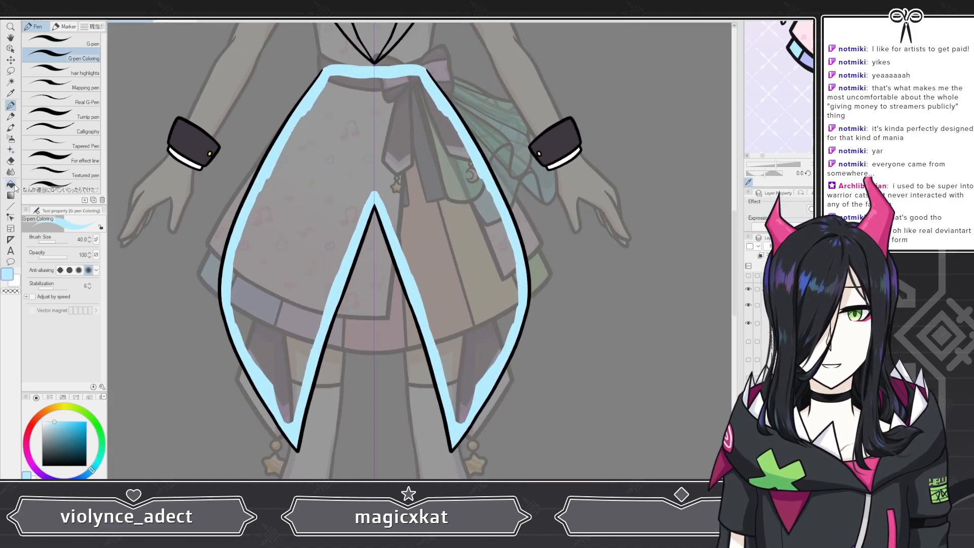
Step: Fill the coat's interior with light blue using the Fill tool
click(10, 184)
click(314, 147)
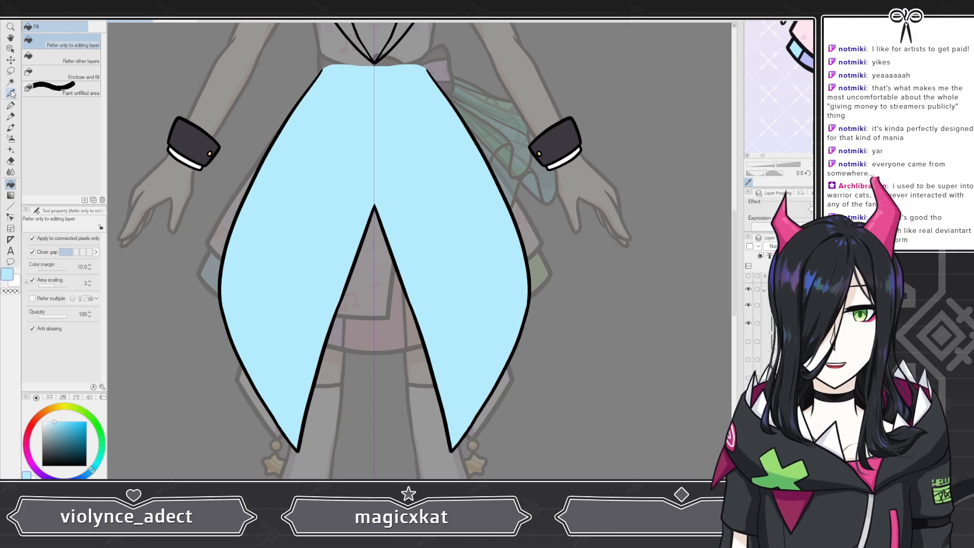
click(10, 105)
Step: Erase the excess light blue spilling above the coat's top edge at the waist
scroll(317, 354, down, 2)
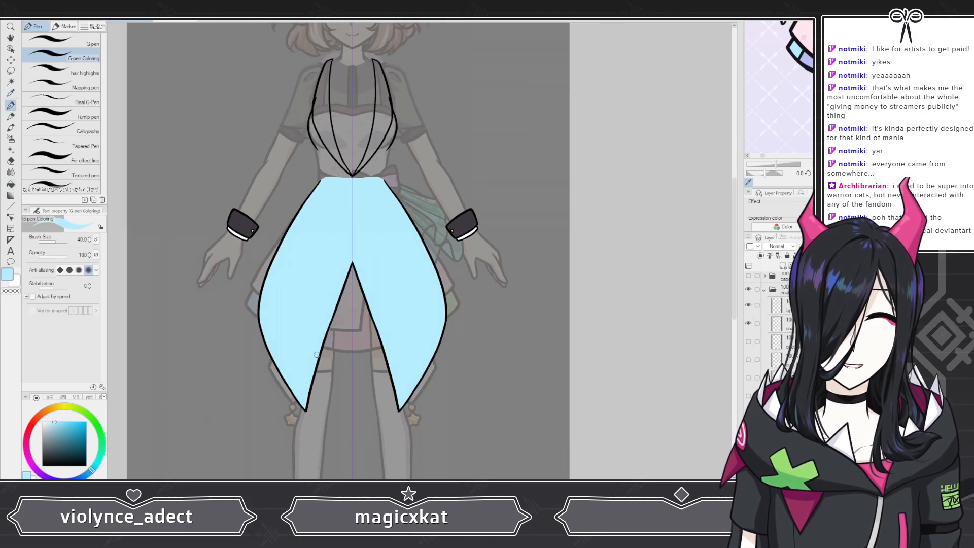
scroll(299, 146, up, 4)
scroll(299, 146, up, 3)
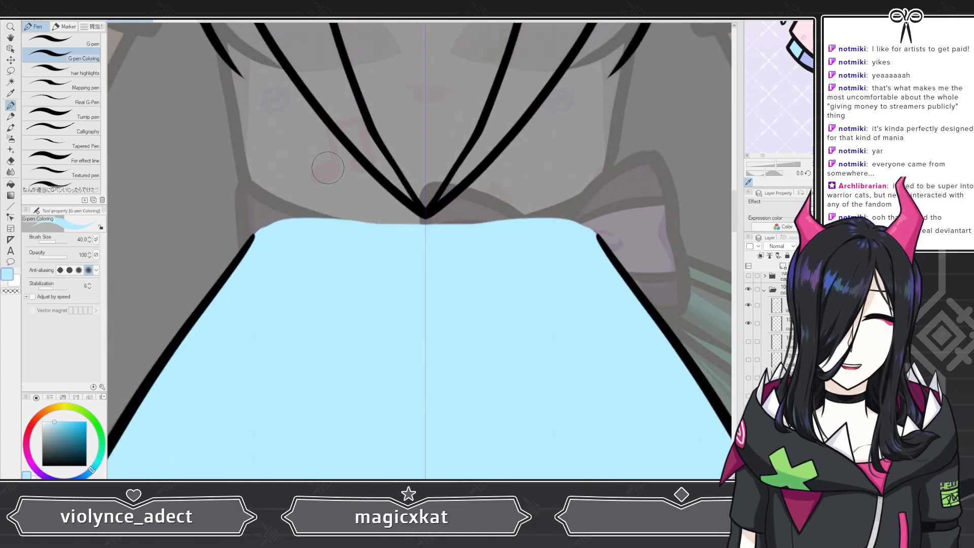
click(11, 161)
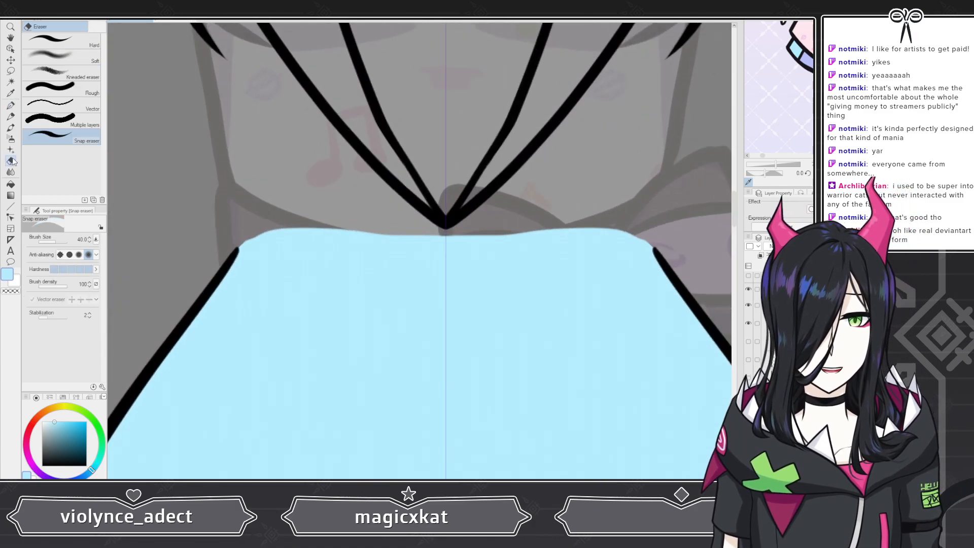
drag(248, 236, 401, 215)
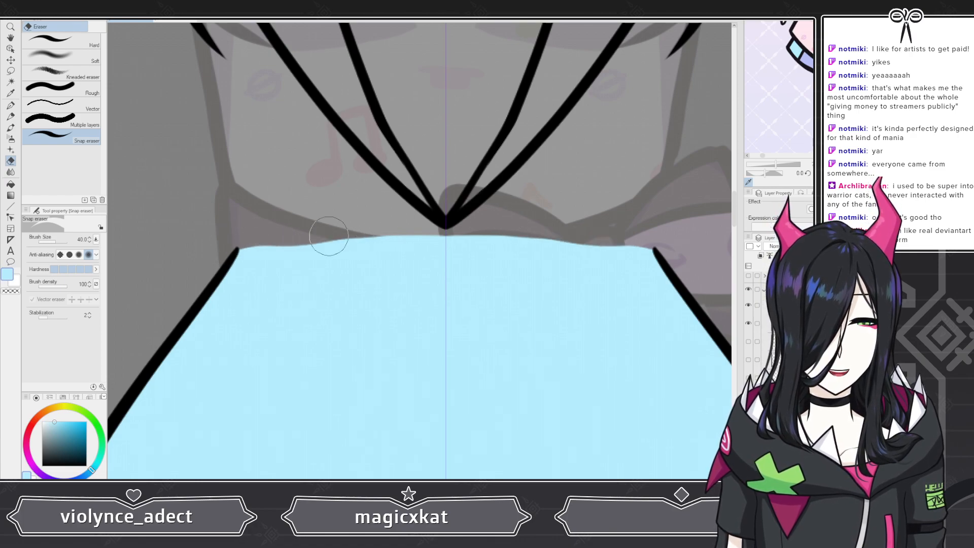
mouse_move(354, 239)
mouse_down()
mouse_move(555, 217)
mouse_move(464, 225)
mouse_up()
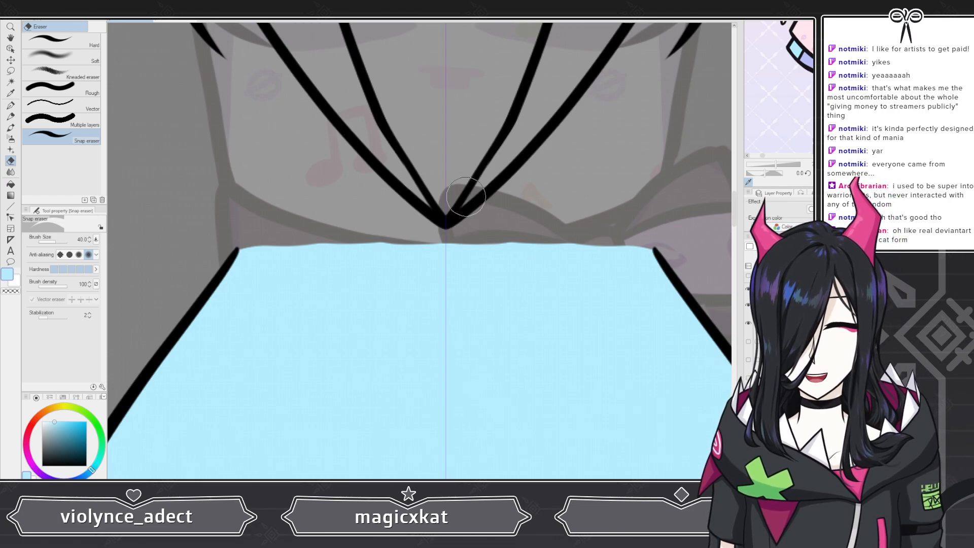
Step: Toggle the layers' visibility to compare the coat against the colored reference layers
scroll(376, 178, down, 4)
scroll(375, 178, down, 3)
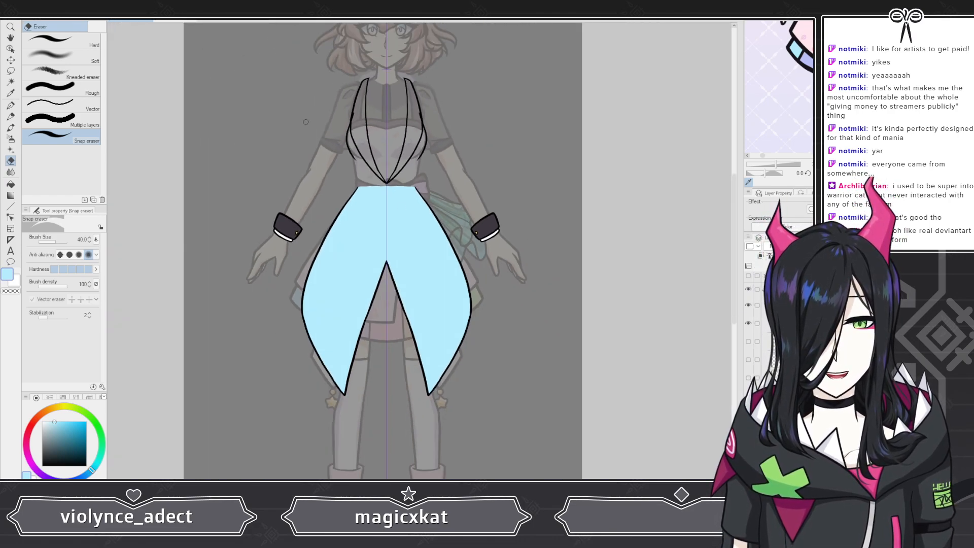
scroll(756, 355, down, 3)
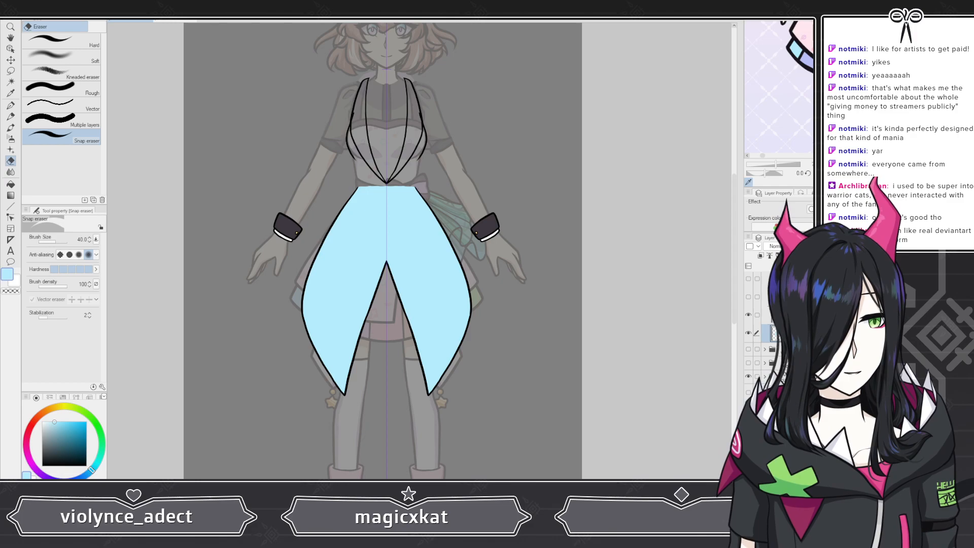
click(748, 376)
click(749, 333)
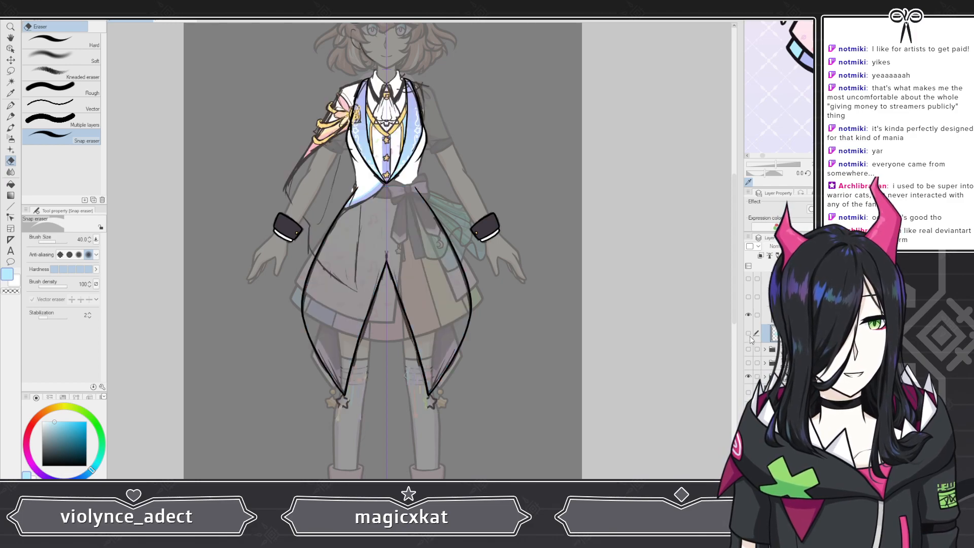
click(748, 333)
click(748, 334)
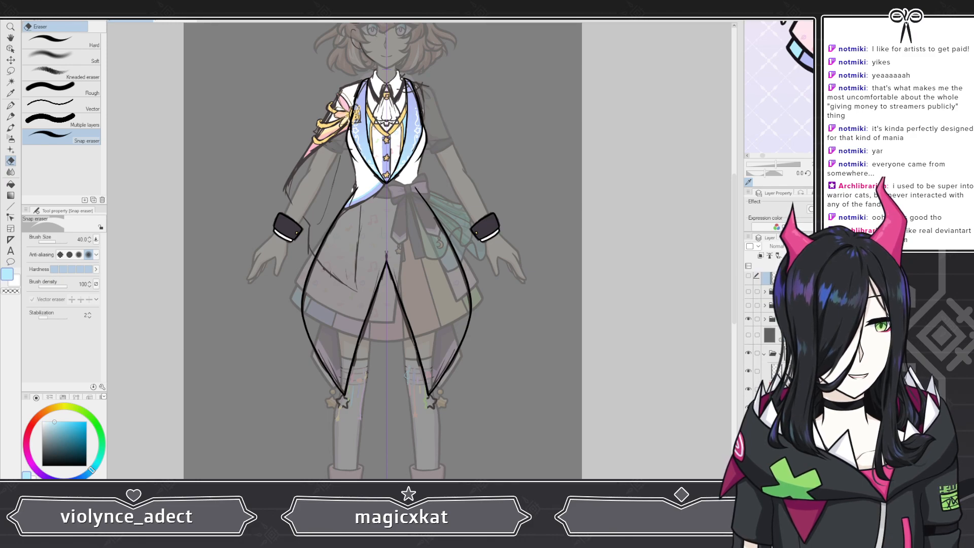
scroll(751, 394, down, 5)
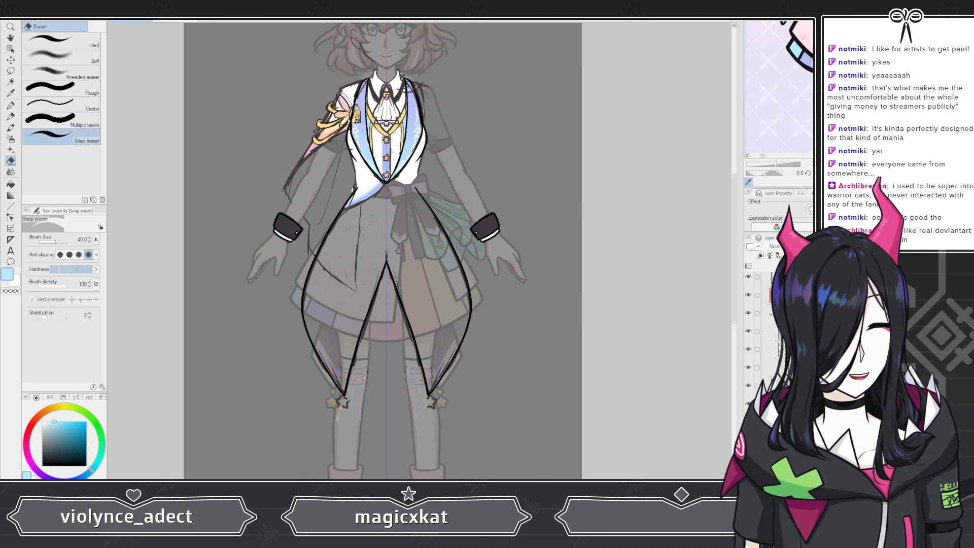
scroll(781, 344, up, 5)
scroll(765, 376, down, 3)
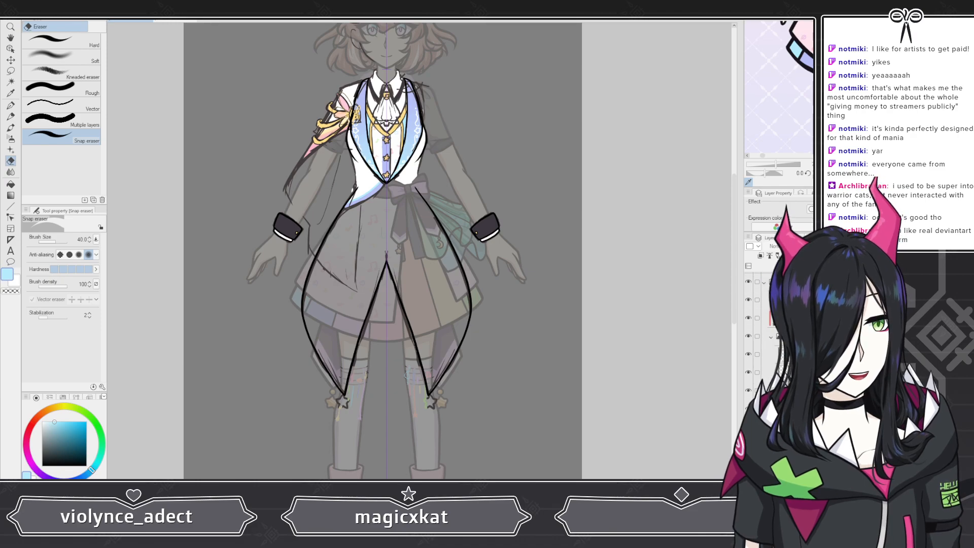
scroll(765, 375, up, 1)
click(748, 371)
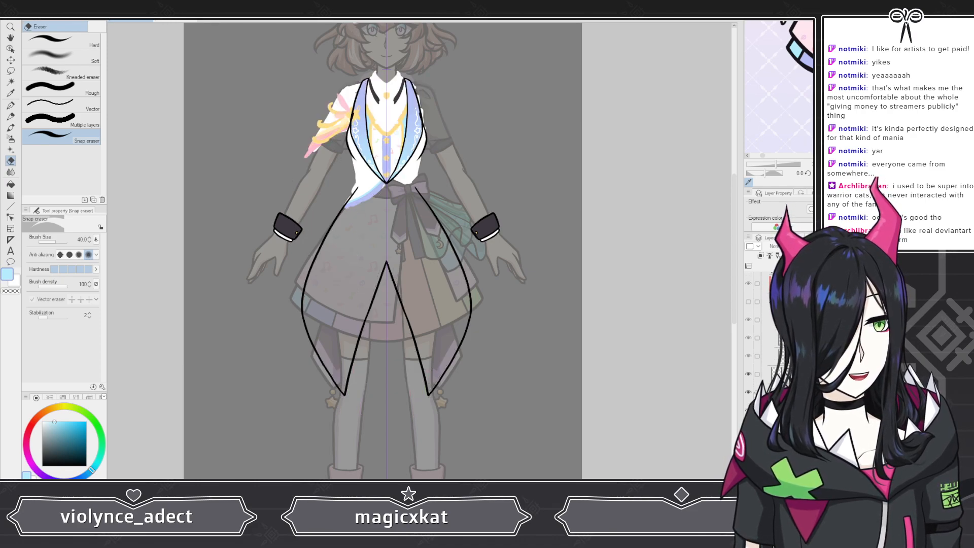
scroll(761, 375, down, 4)
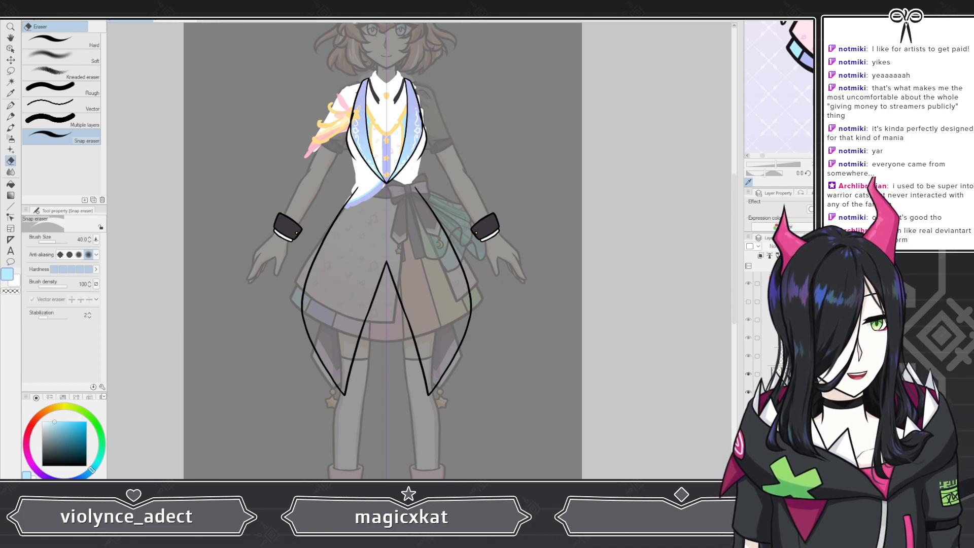
click(749, 410)
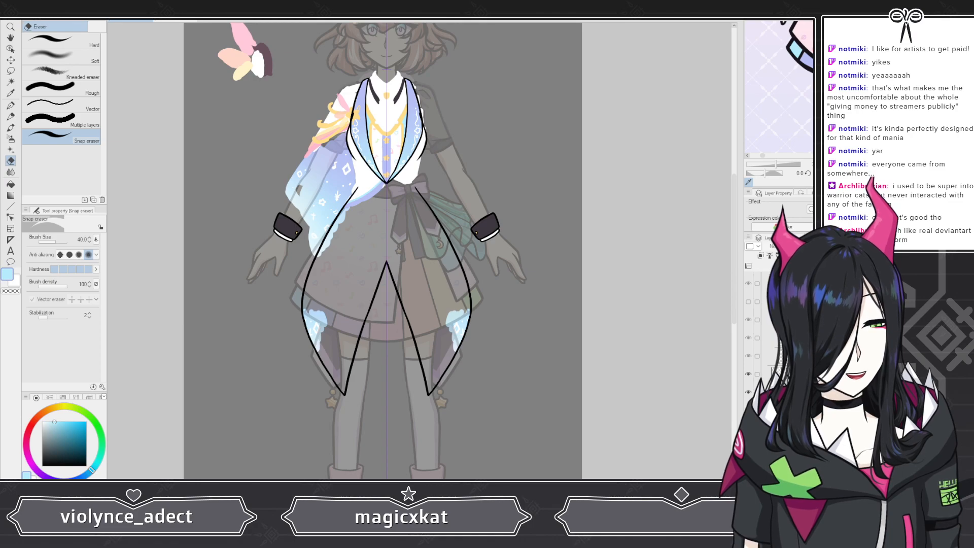
click(748, 410)
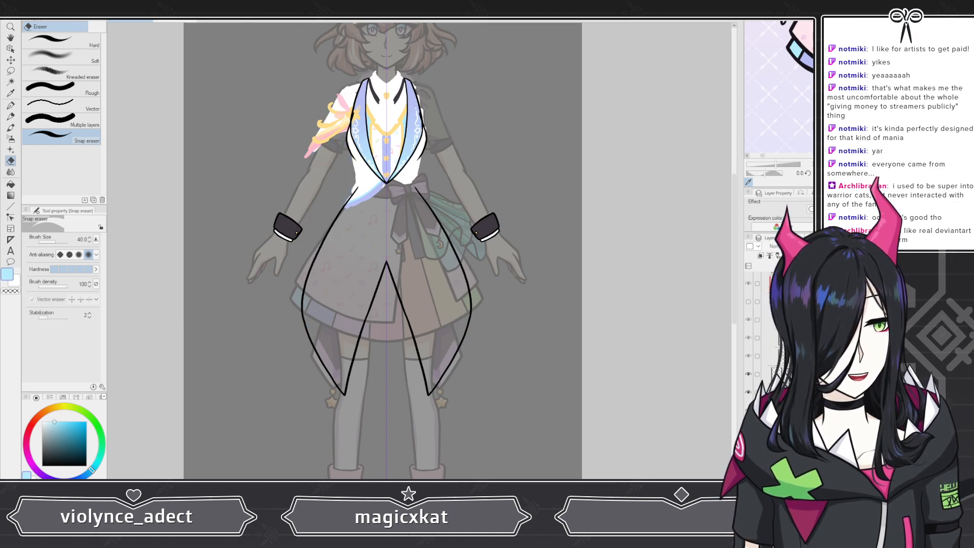
scroll(765, 359, down, 5)
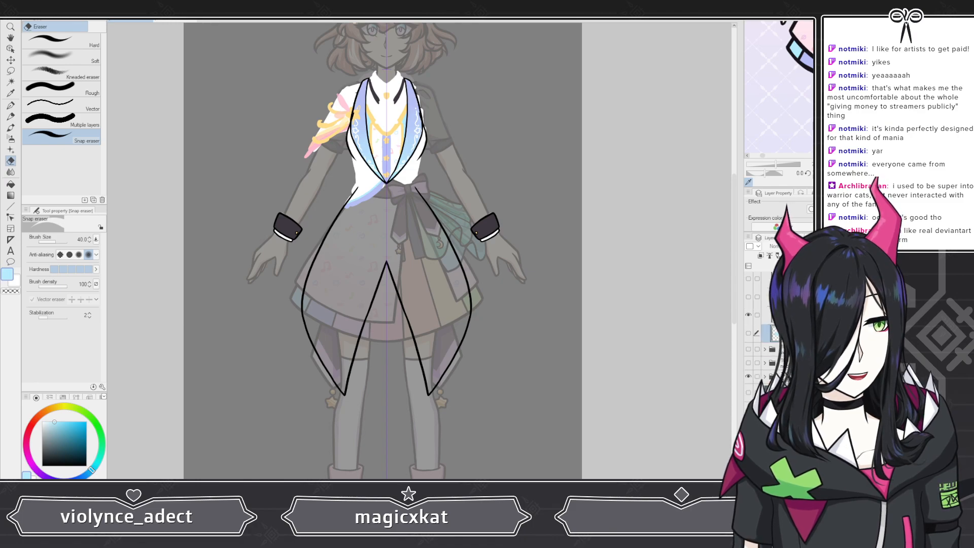
click(749, 427)
scroll(748, 325, up, 5)
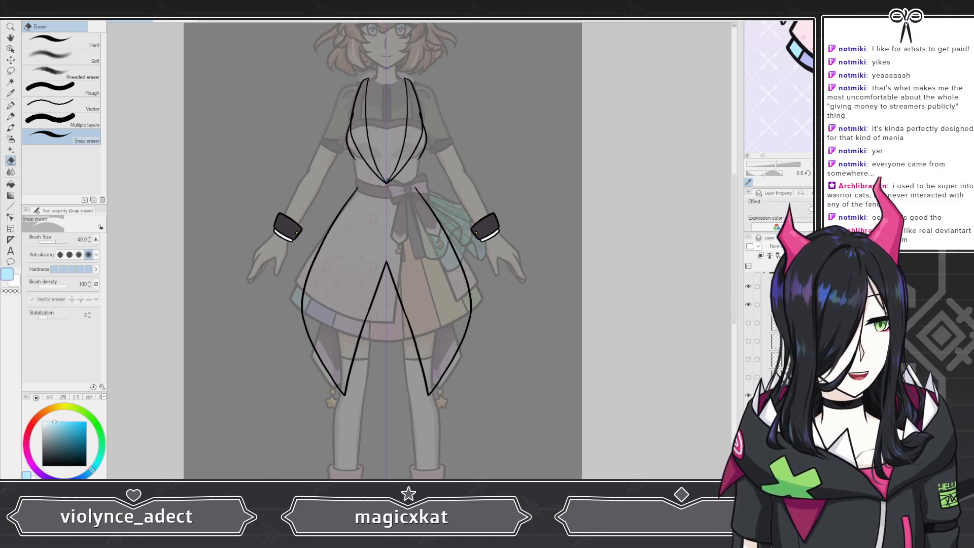
click(748, 305)
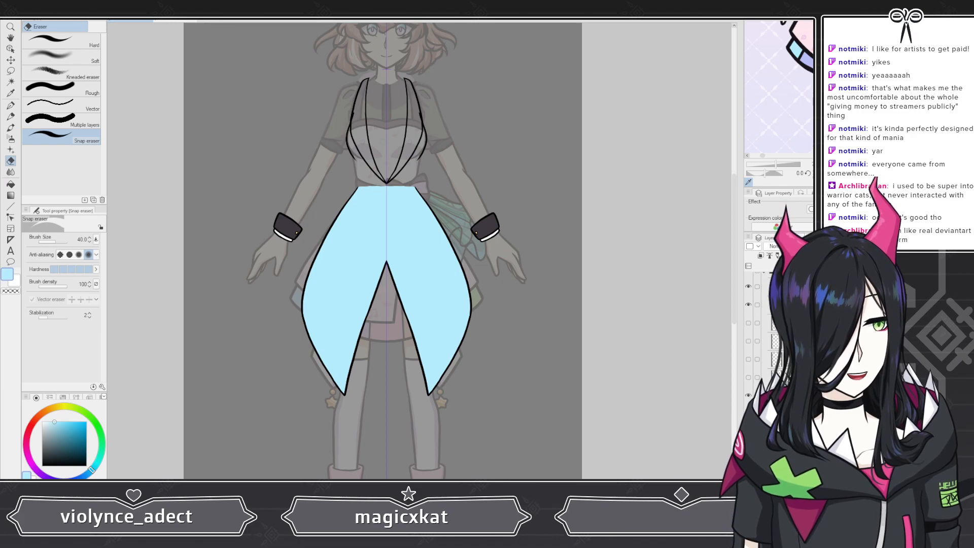
scroll(800, 37, down, 3)
scroll(781, 92, up, 5)
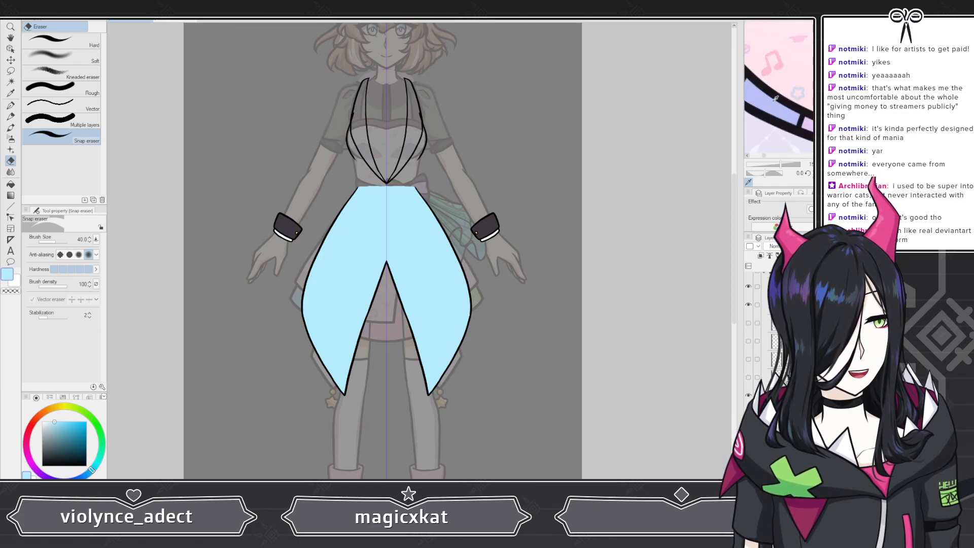
Step: Switch to the soft Airbrush at size 500 and spray a lavender gradient across the coat's upper part
click(765, 104)
scroll(482, 120, down, 1)
scroll(444, 137, up, 2)
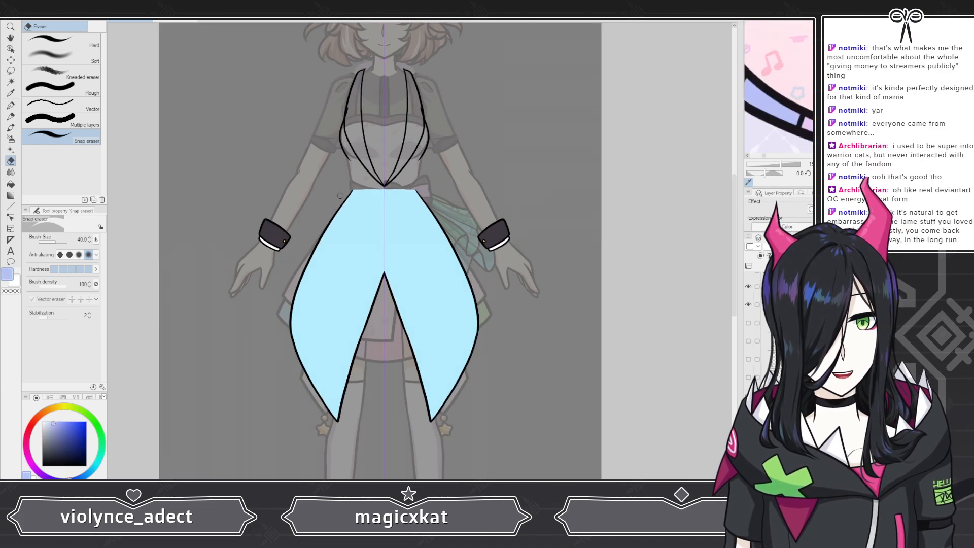
click(11, 138)
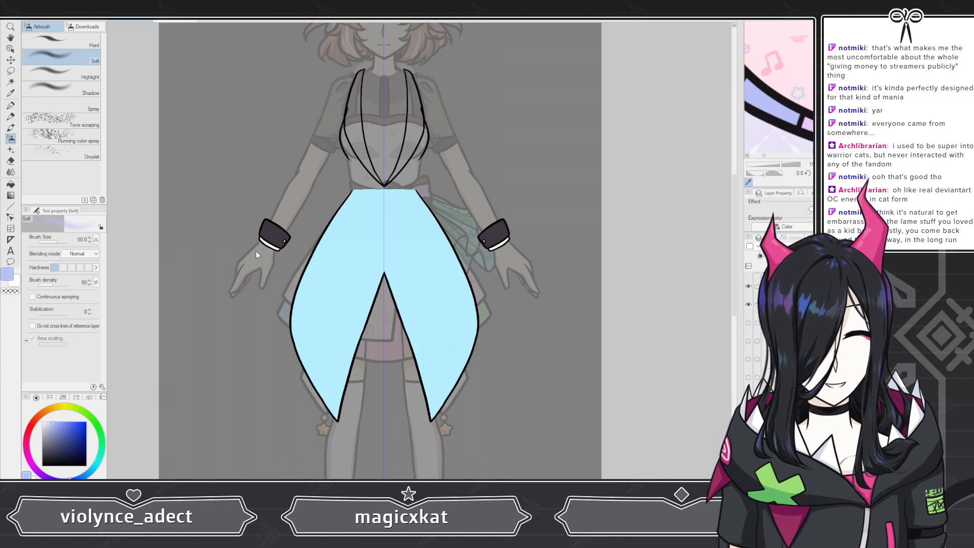
text(500)
key(Return)
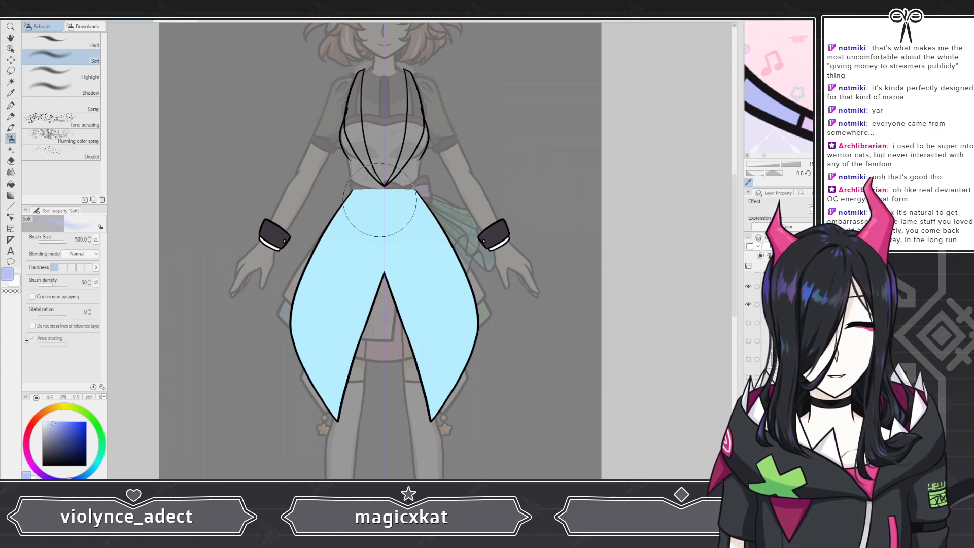
mouse_move(348, 176)
mouse_down()
mouse_move(391, 204)
mouse_move(405, 238)
mouse_move(330, 212)
mouse_move(324, 225)
mouse_move(410, 277)
mouse_move(323, 264)
mouse_move(299, 241)
mouse_move(392, 296)
mouse_move(325, 252)
mouse_move(338, 202)
mouse_move(387, 205)
mouse_up()
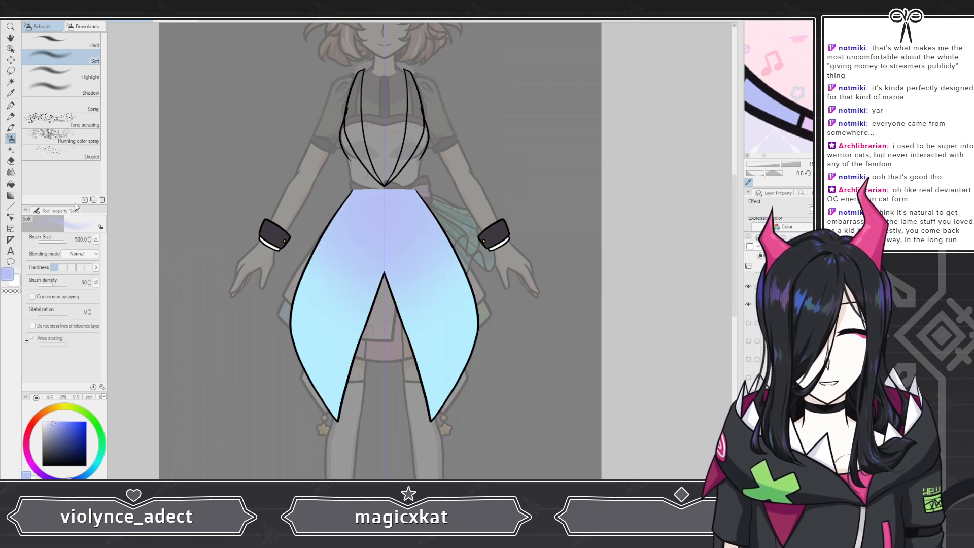
Step: Enlarge the airbrush to 800 and spray more lavender over the coat's right side
click(64, 241)
mouse_move(424, 250)
mouse_down()
mouse_move(422, 122)
mouse_move(410, 185)
mouse_move(317, 222)
mouse_move(396, 272)
mouse_move(340, 236)
mouse_move(308, 240)
mouse_move(422, 269)
mouse_move(456, 219)
mouse_up()
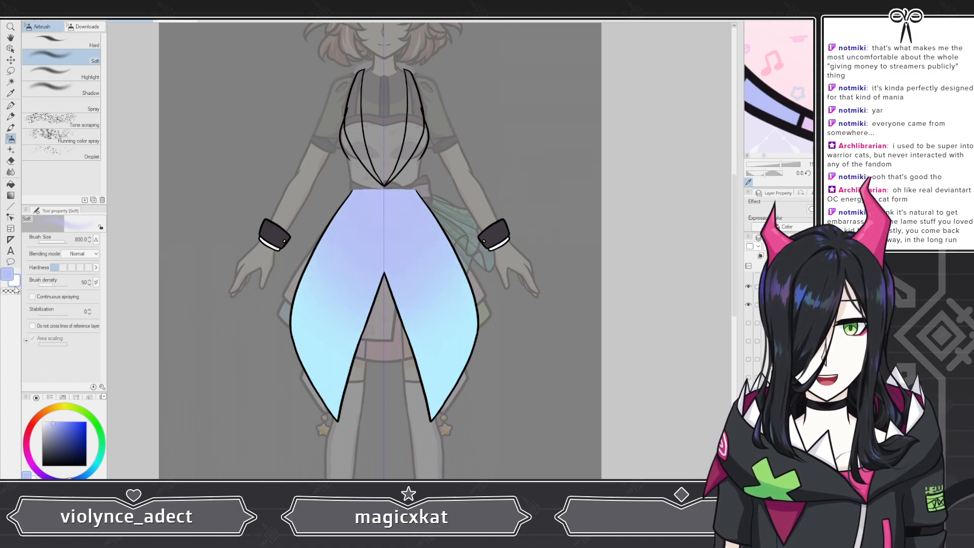
Step: Spray a pale tint over the lower end of the left coat tail
click(16, 281)
mouse_move(239, 343)
mouse_down()
mouse_move(299, 401)
mouse_move(230, 273)
mouse_up()
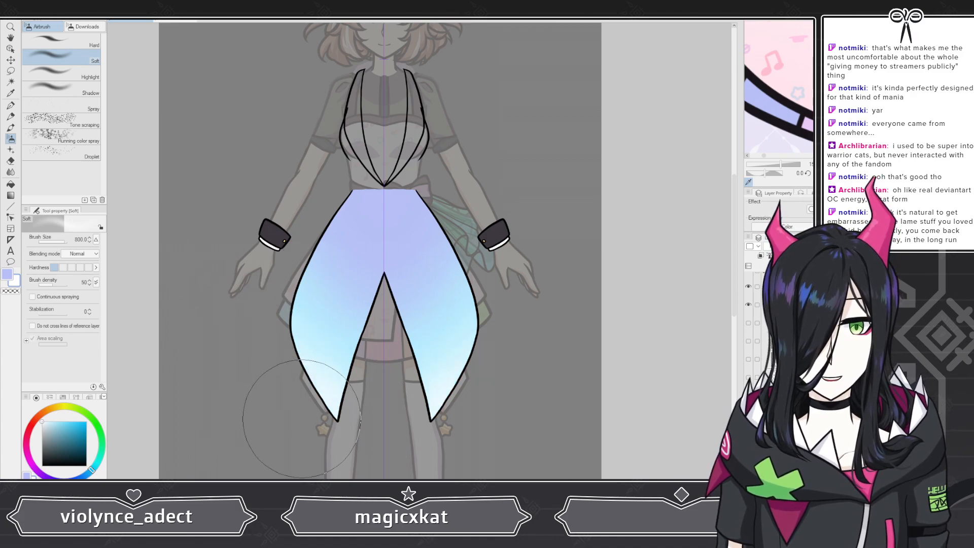
click(7, 274)
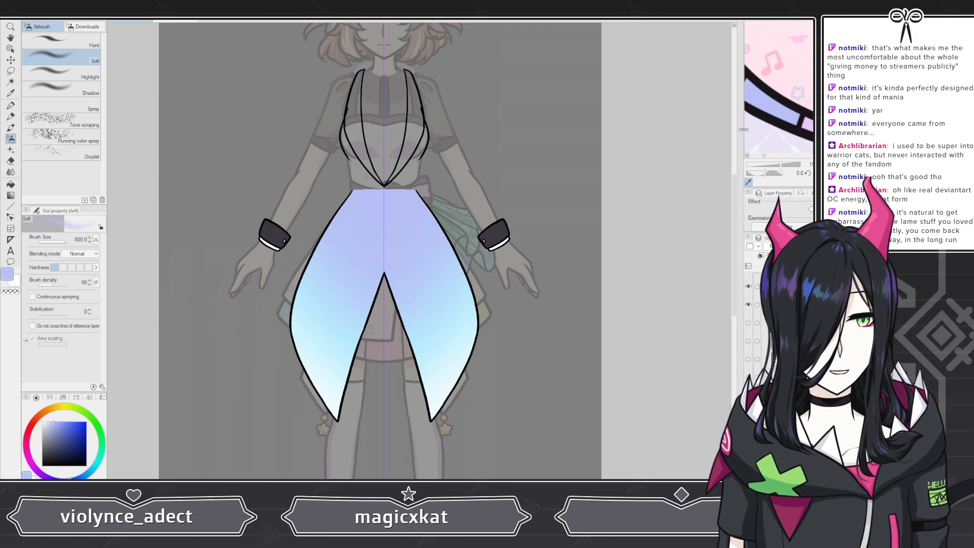
Step: Pick a new pale color from the reference image in the sub view
scroll(767, 88, down, 4)
scroll(789, 89, up, 3)
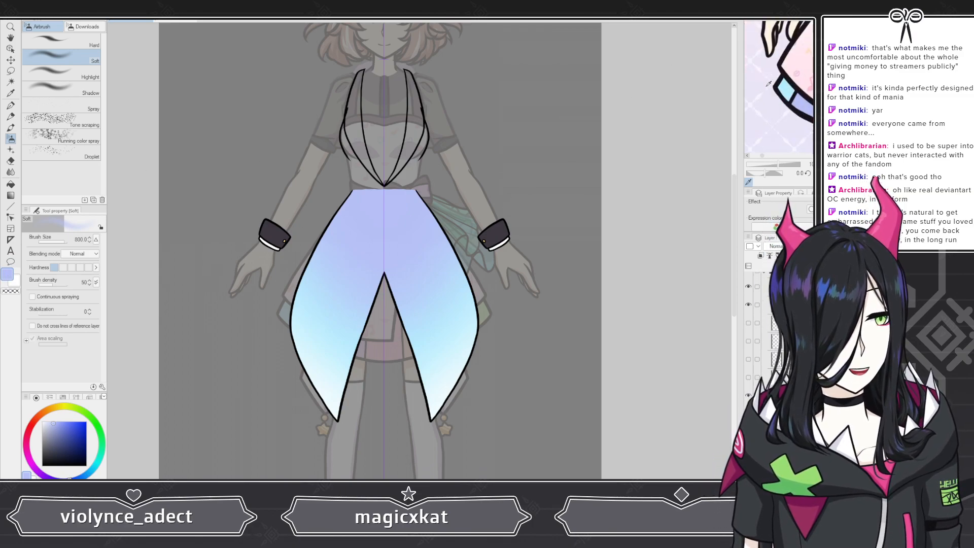
click(790, 88)
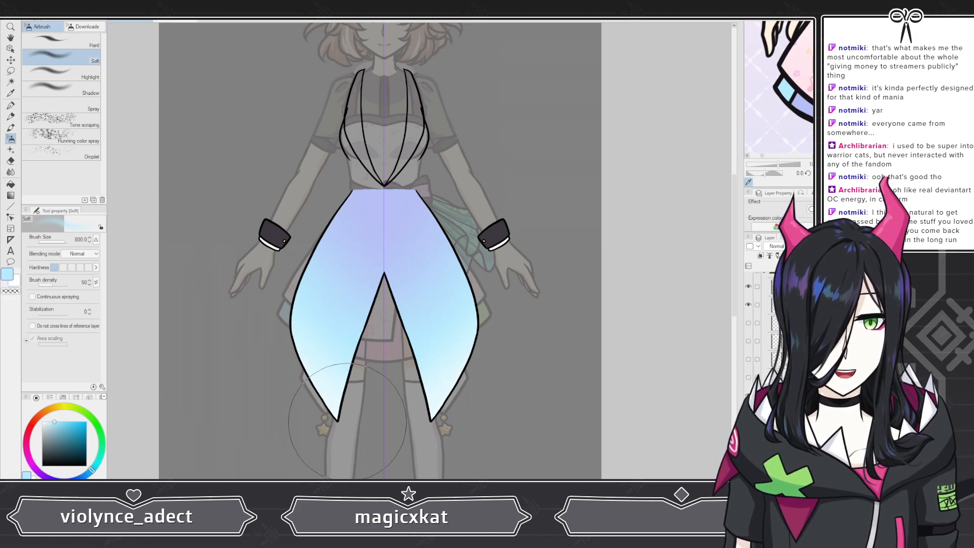
click(17, 281)
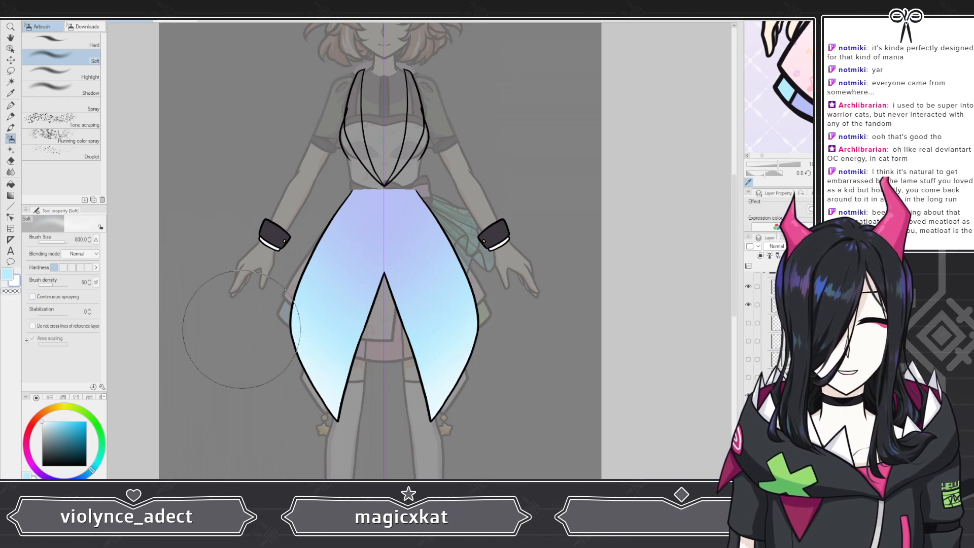
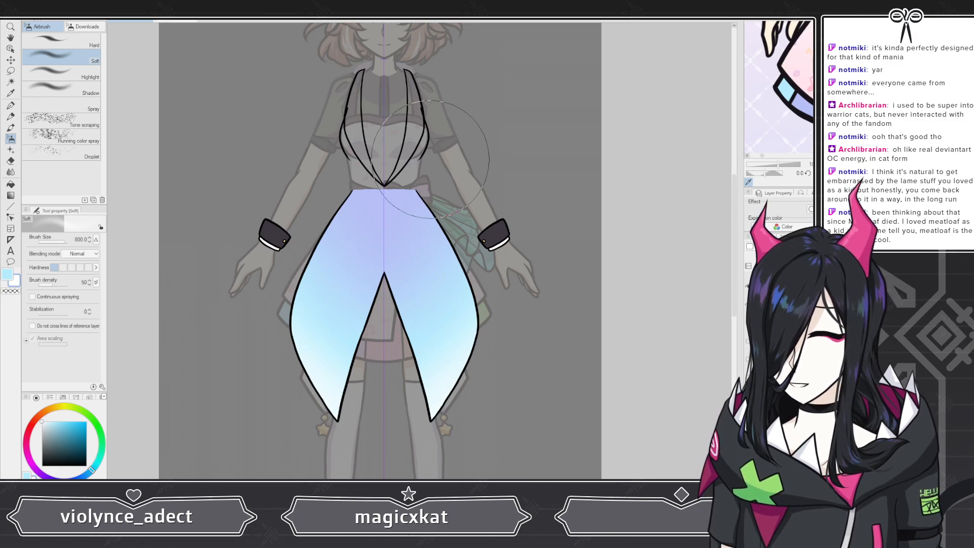
Step: Spray the pale tint across the coat's middle just below the waist
scroll(371, 187, down, 5)
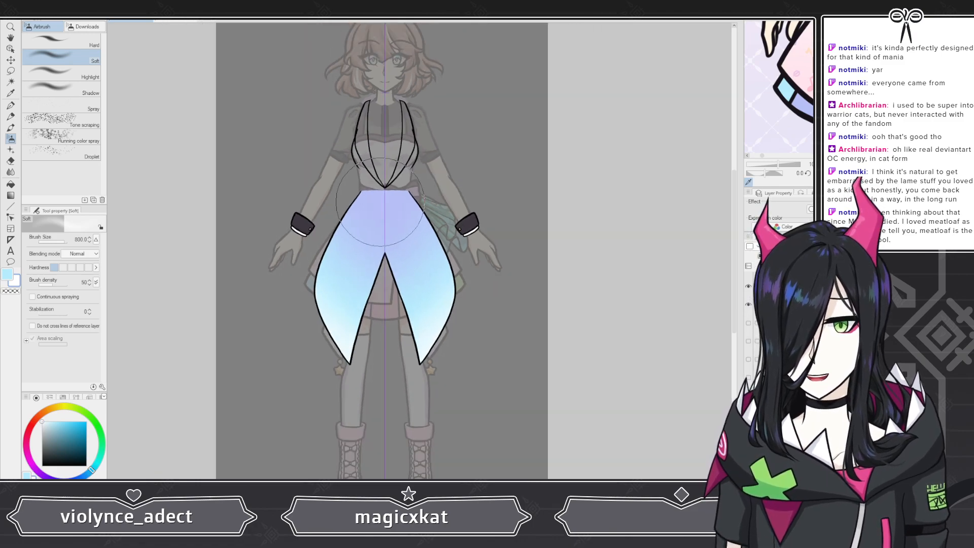
scroll(364, 235, up, 5)
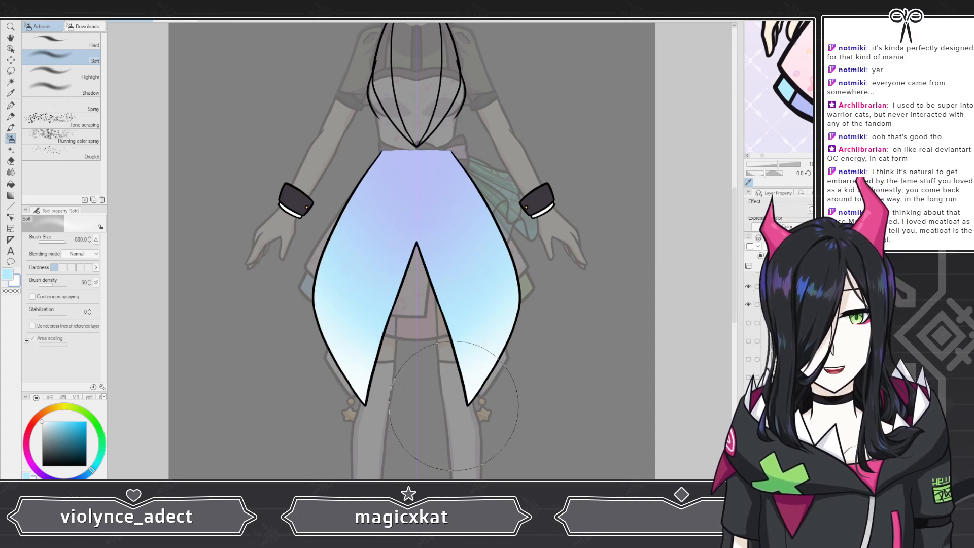
scroll(431, 428, down, 5)
scroll(431, 429, up, 5)
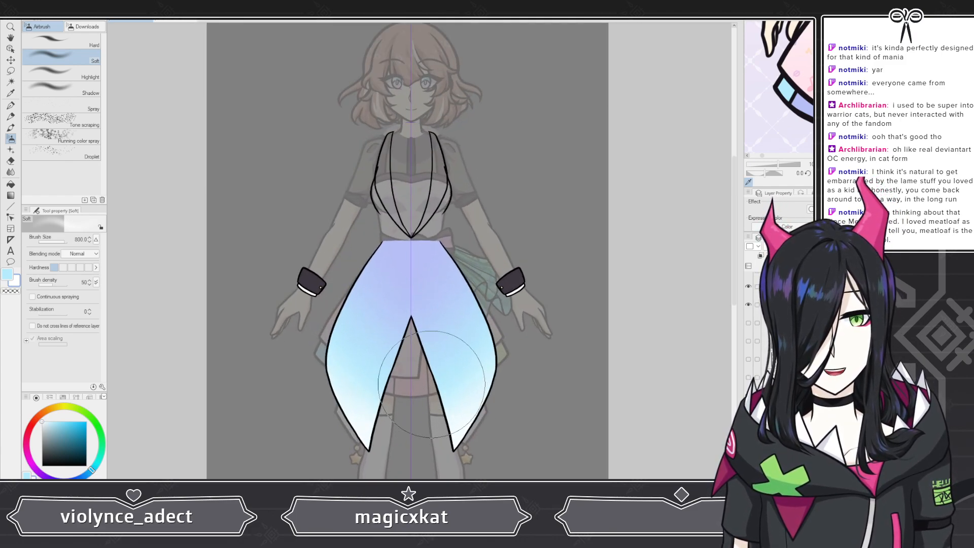
alt+click(419, 235)
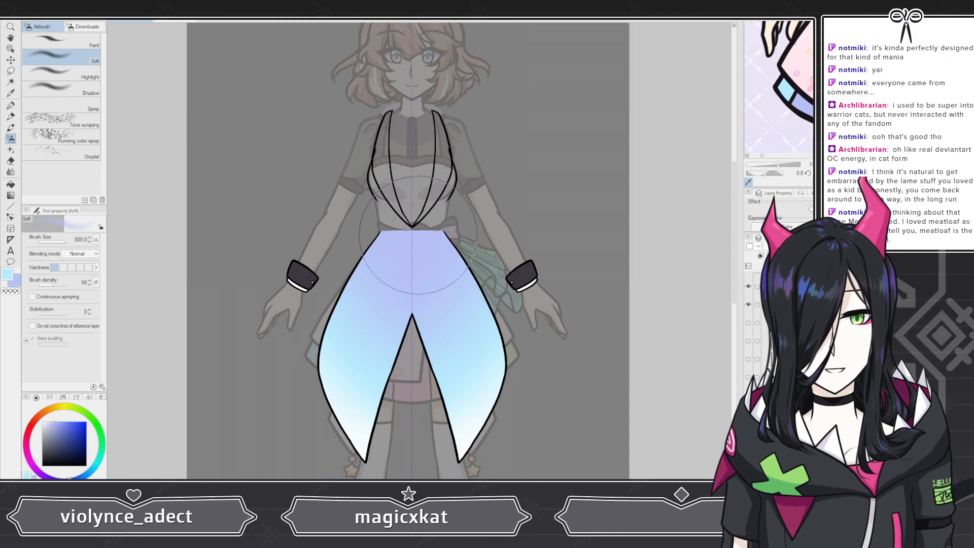
mouse_move(370, 273)
mouse_down()
mouse_move(357, 305)
mouse_move(408, 306)
mouse_move(446, 289)
mouse_up()
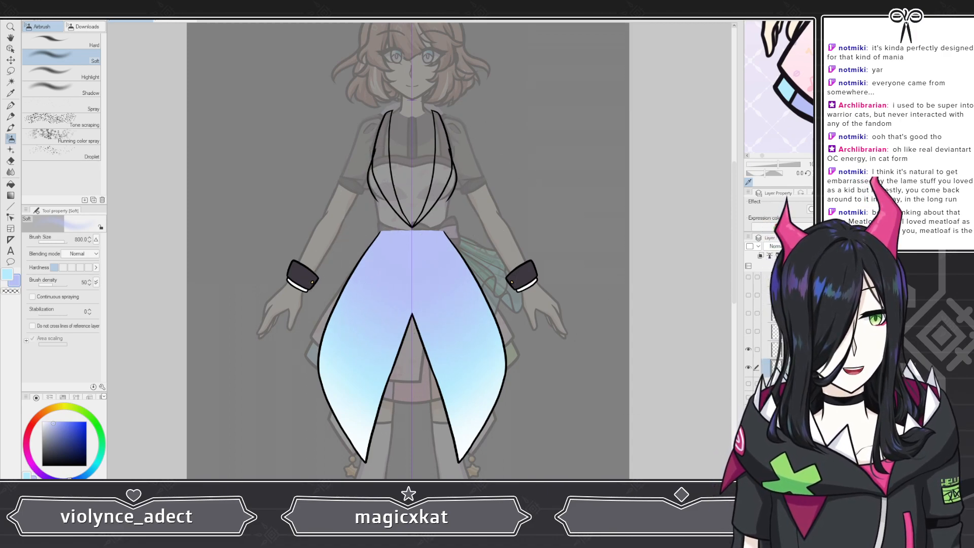
Step: Temporarily show the sleeve layer to compare it against the coat
click(748, 408)
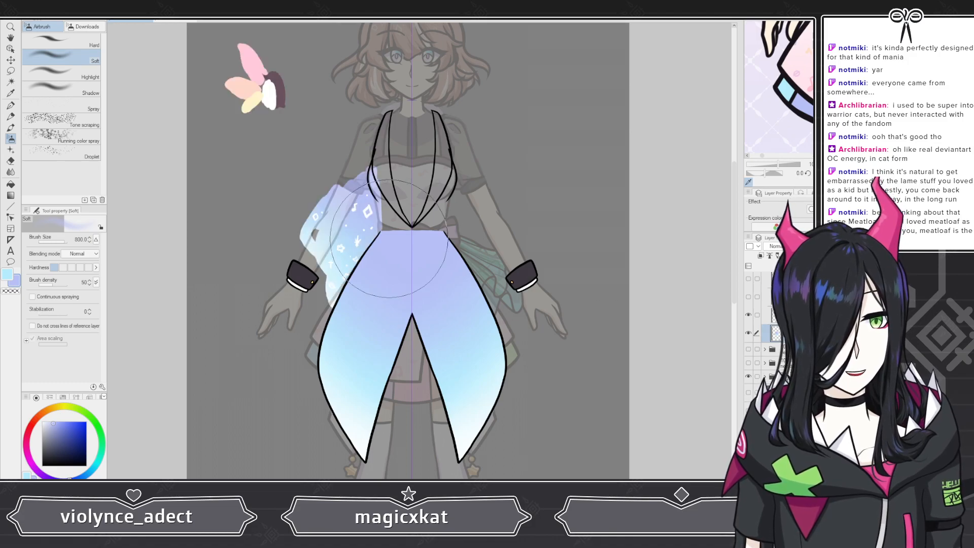
scroll(373, 172, up, 1)
scroll(376, 173, up, 3)
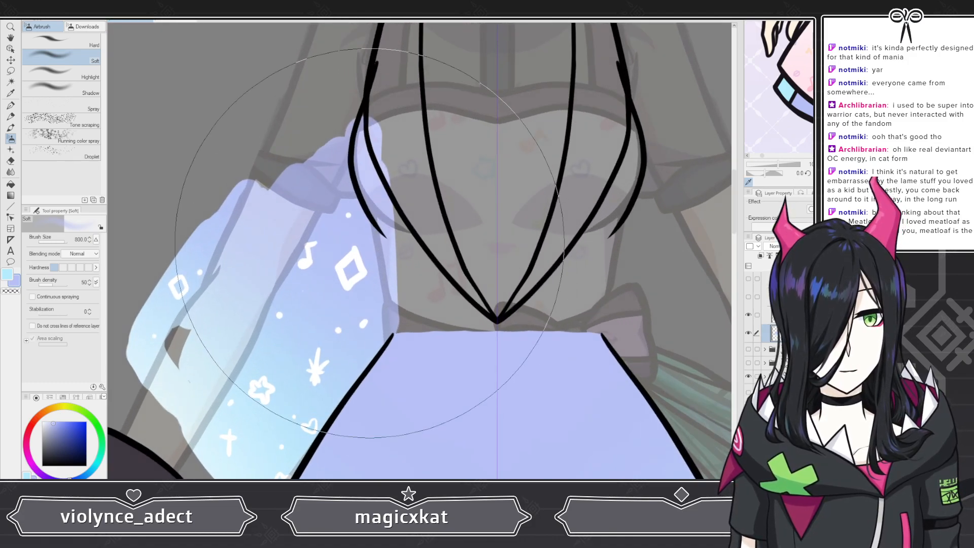
scroll(366, 224, down, 2)
scroll(367, 224, down, 3)
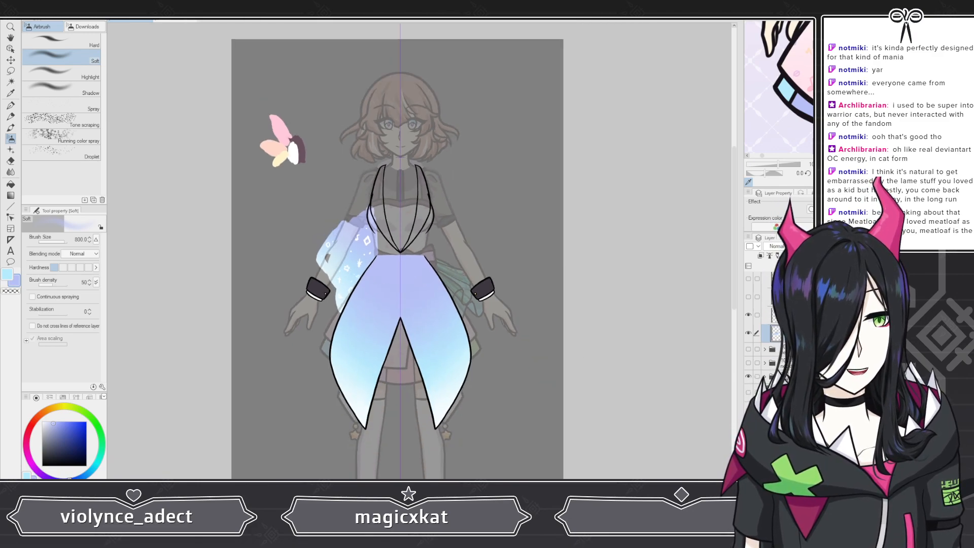
click(748, 409)
Step: Switch the active drawing color to the light blue swatch
scroll(443, 356, up, 1)
scroll(321, 268, up, 2)
scroll(400, 274, down, 5)
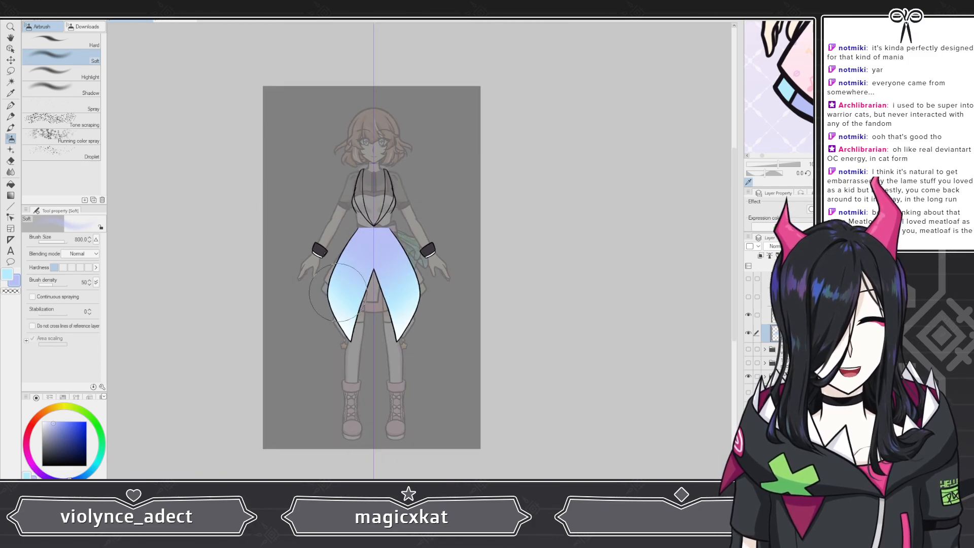
scroll(369, 254, up, 1)
scroll(369, 254, up, 1)
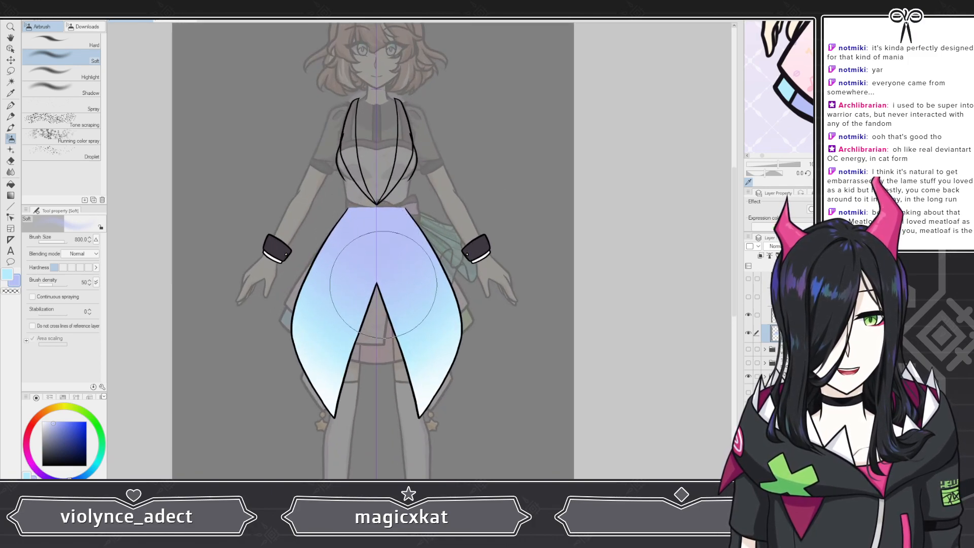
scroll(324, 406, up, 1)
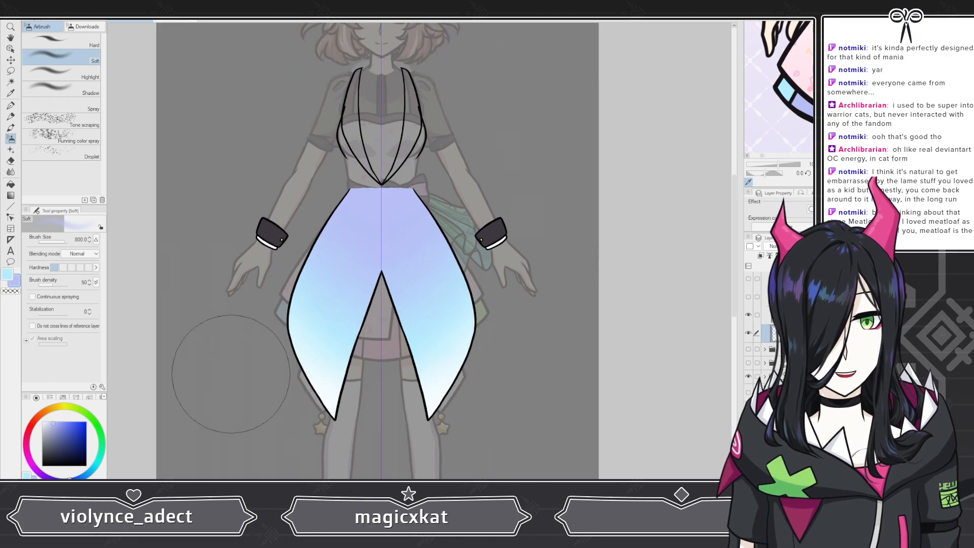
click(6, 278)
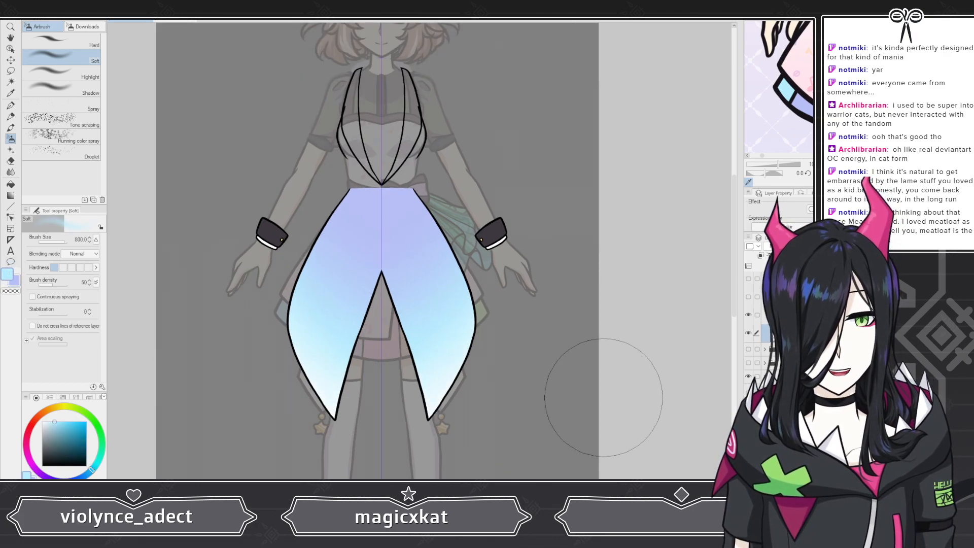
Step: Hide the coat tail layers to reveal the dress and vest underneath
scroll(355, 327, down, 1)
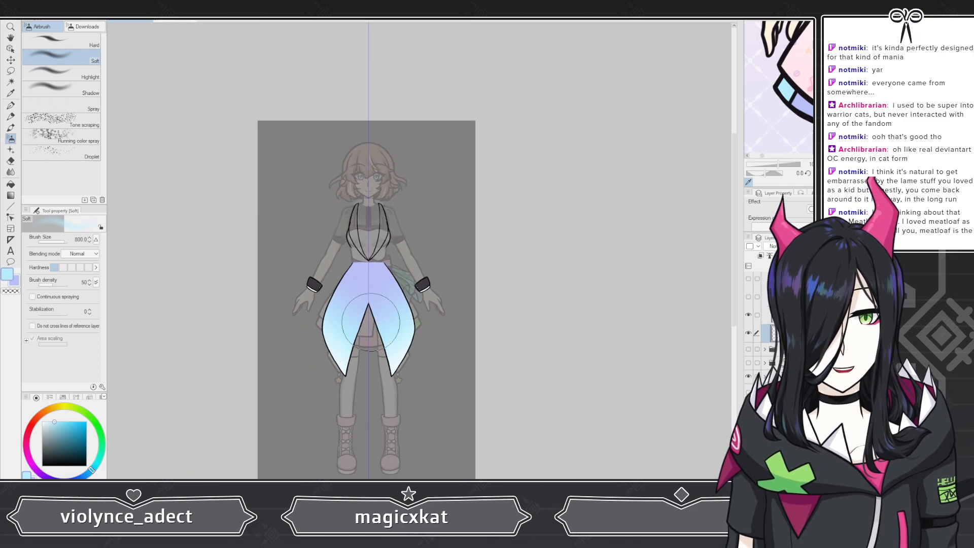
scroll(343, 236, up, 1)
scroll(344, 236, up, 3)
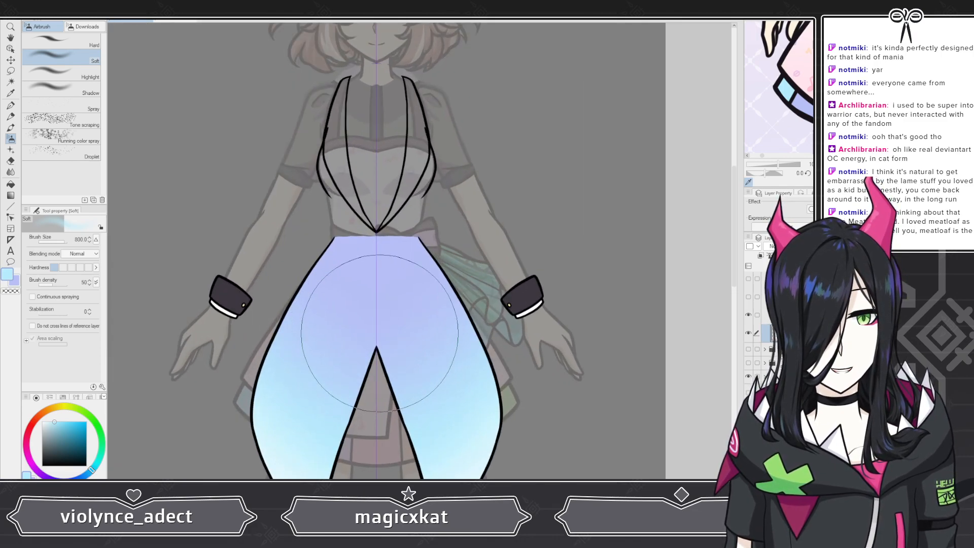
scroll(366, 315, down, 2)
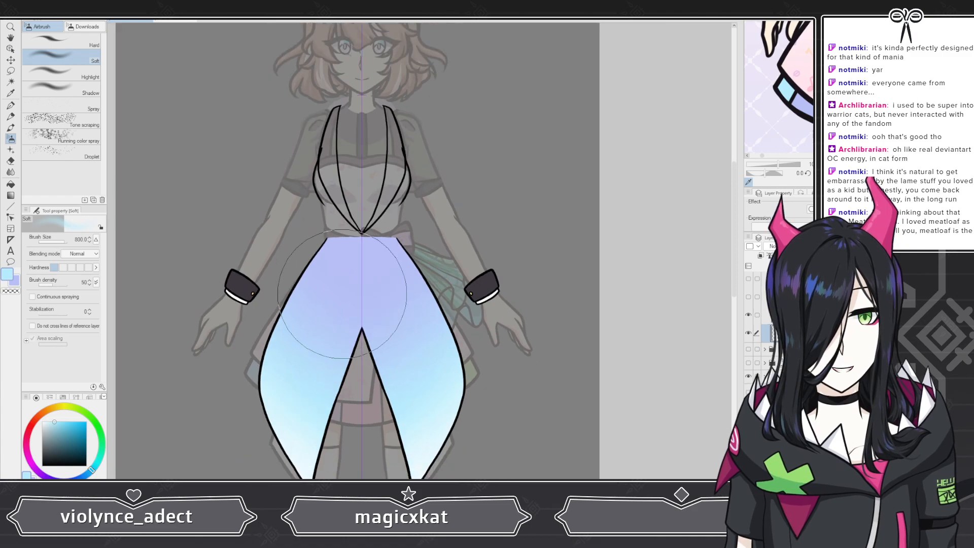
scroll(766, 350, down, 3)
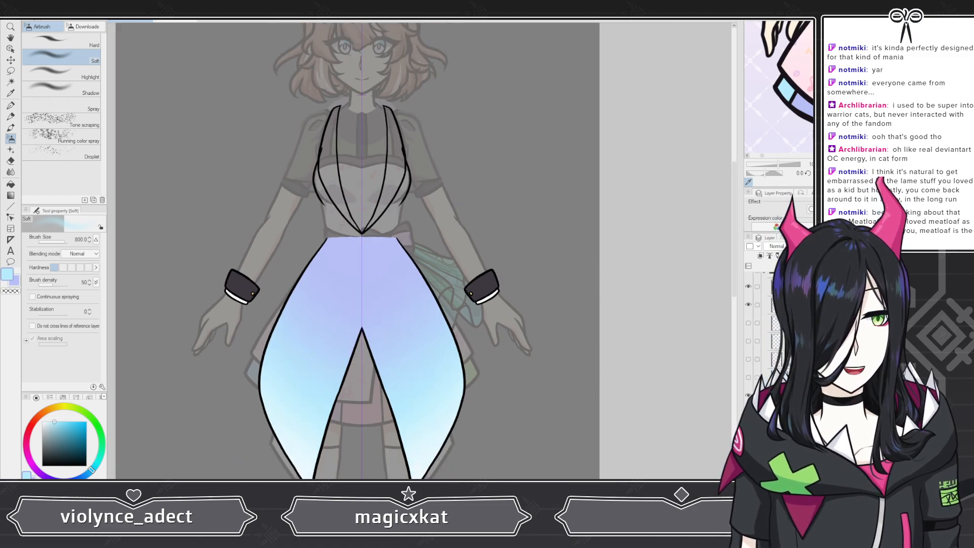
click(748, 400)
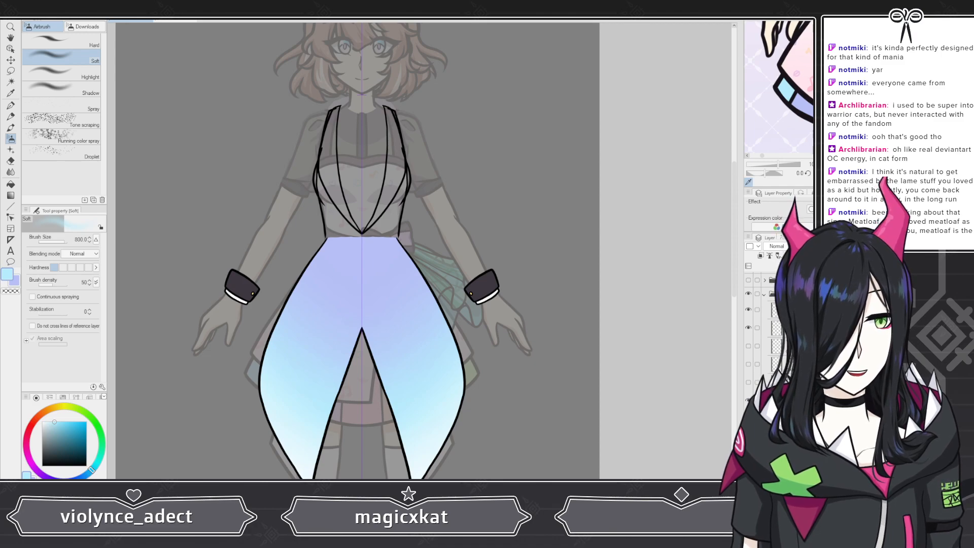
click(748, 418)
click(748, 436)
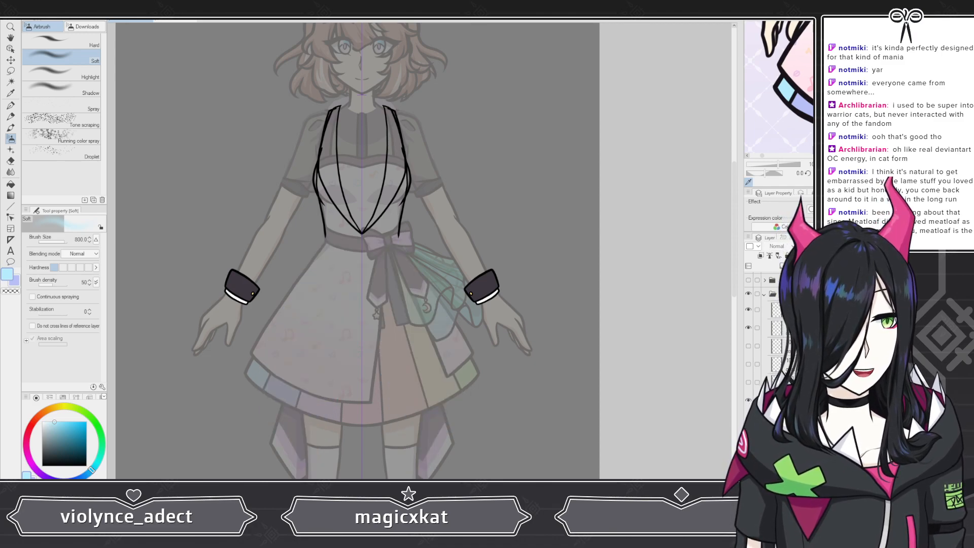
Step: Pick white from the color wheel and switch to the G-pen Coloring pen
scroll(426, 295, down, 1)
scroll(425, 294, up, 3)
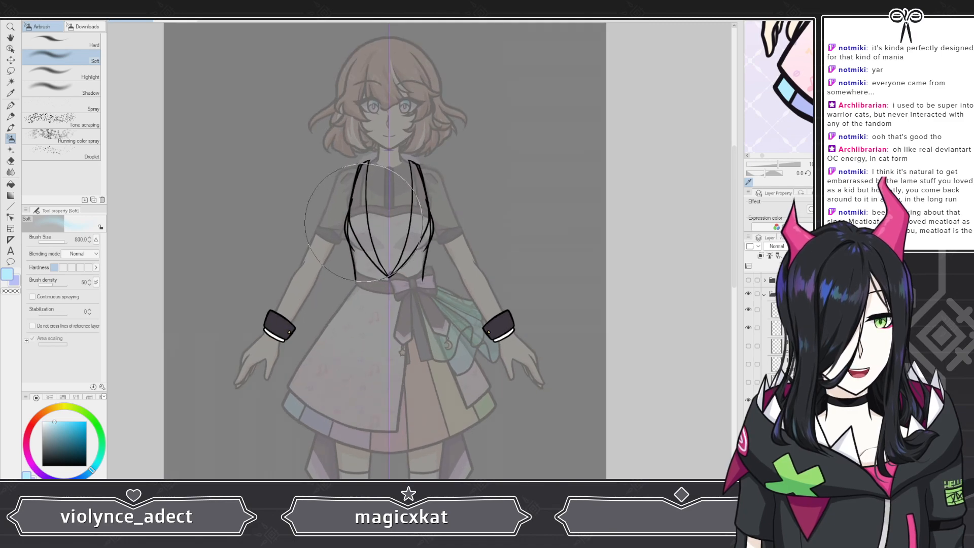
click(66, 440)
key(p)
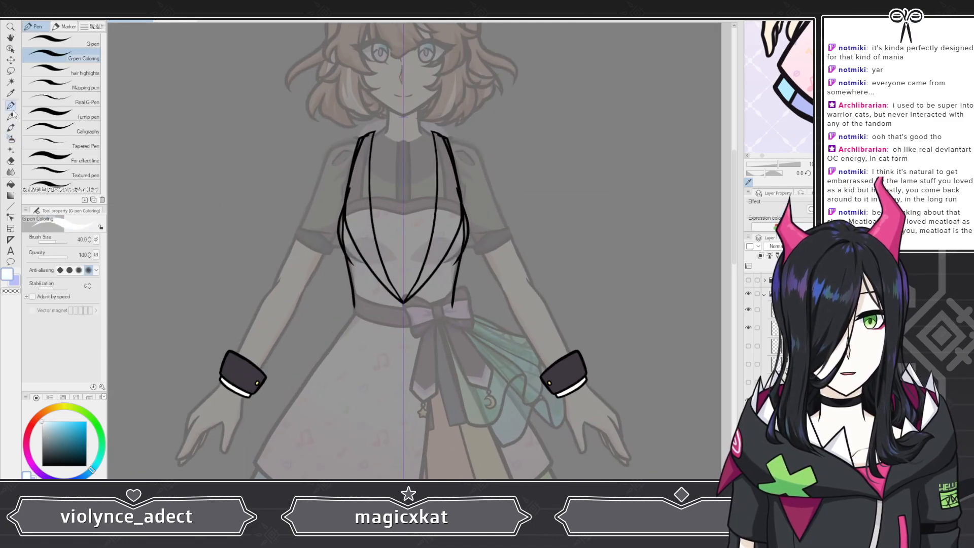
Step: Select the layer with the vest's inner lapel lines and clear its contents
scroll(339, 150, up, 2)
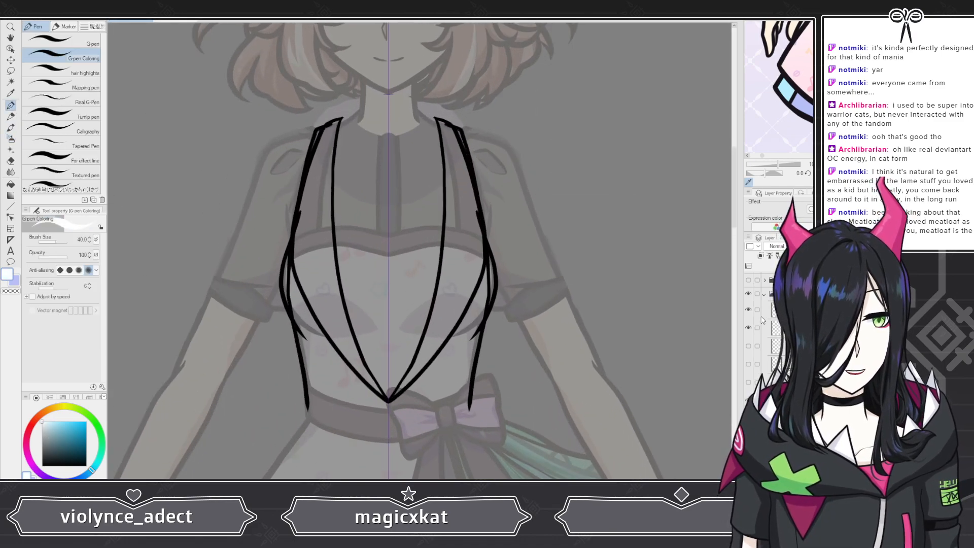
click(749, 327)
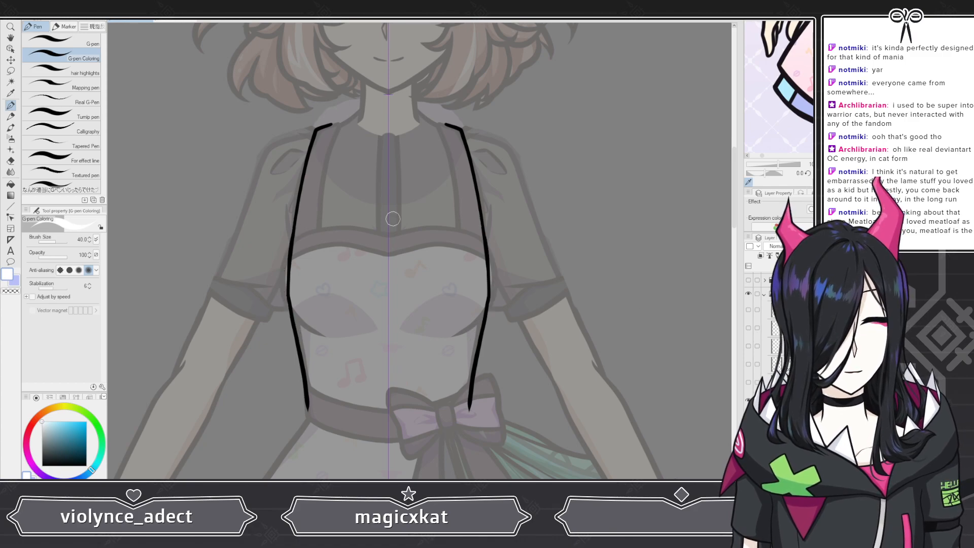
scroll(337, 157, up, 2)
click(748, 309)
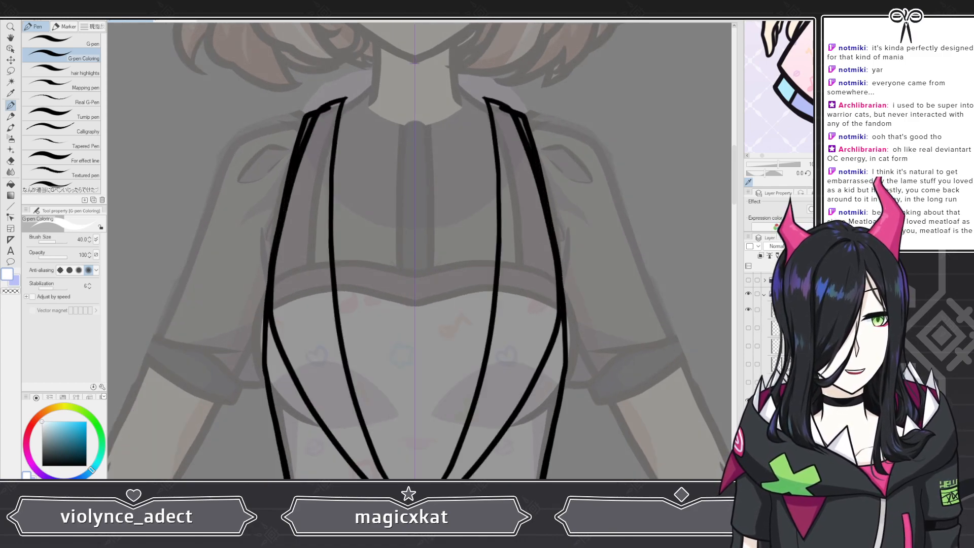
click(789, 310)
key(Delete)
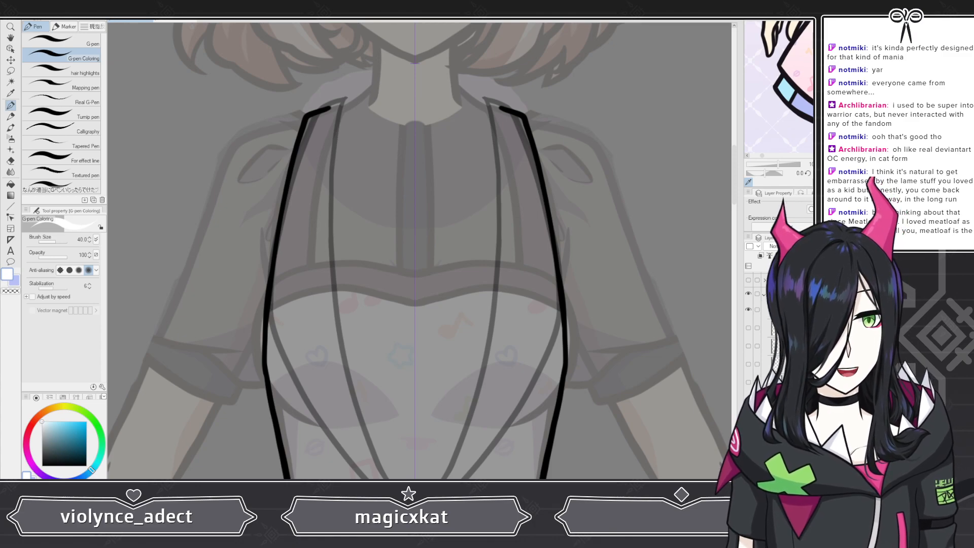
Step: Paint white fill down both vest lapels inside the outline
mouse_move(304, 132)
mouse_down()
mouse_move(327, 111)
mouse_move(314, 182)
mouse_move(322, 126)
mouse_move(312, 173)
mouse_move(311, 133)
mouse_move(296, 203)
mouse_move(303, 159)
mouse_move(274, 331)
mouse_up()
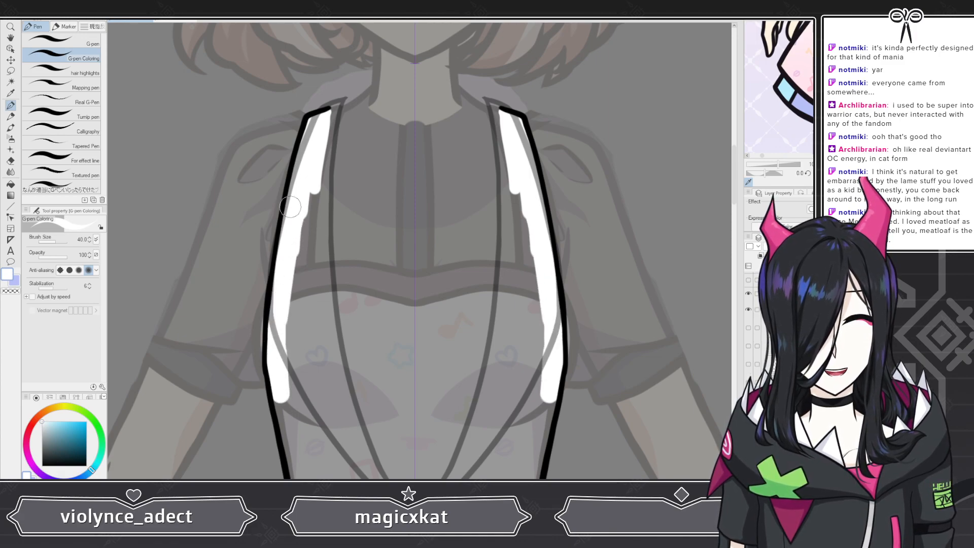
drag(306, 209, 300, 351)
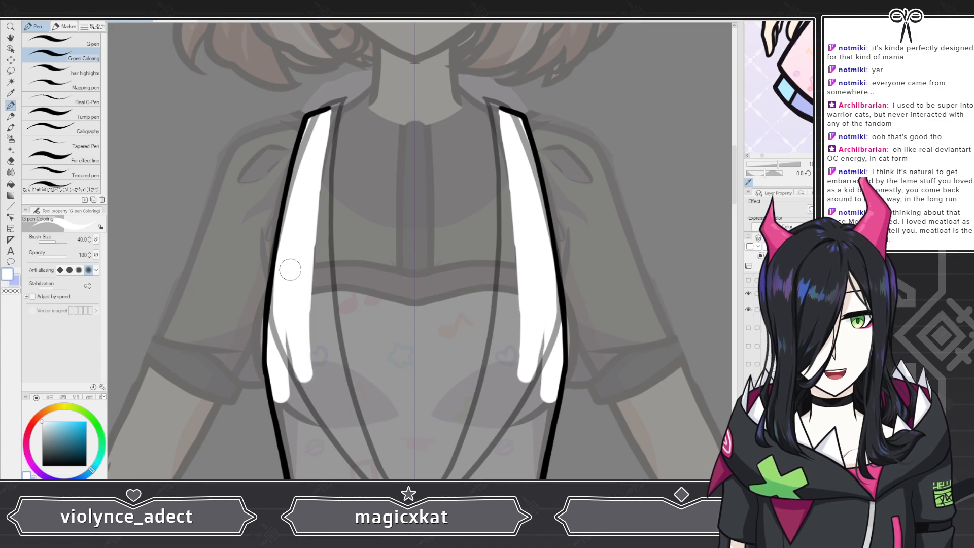
drag(307, 234, 310, 395)
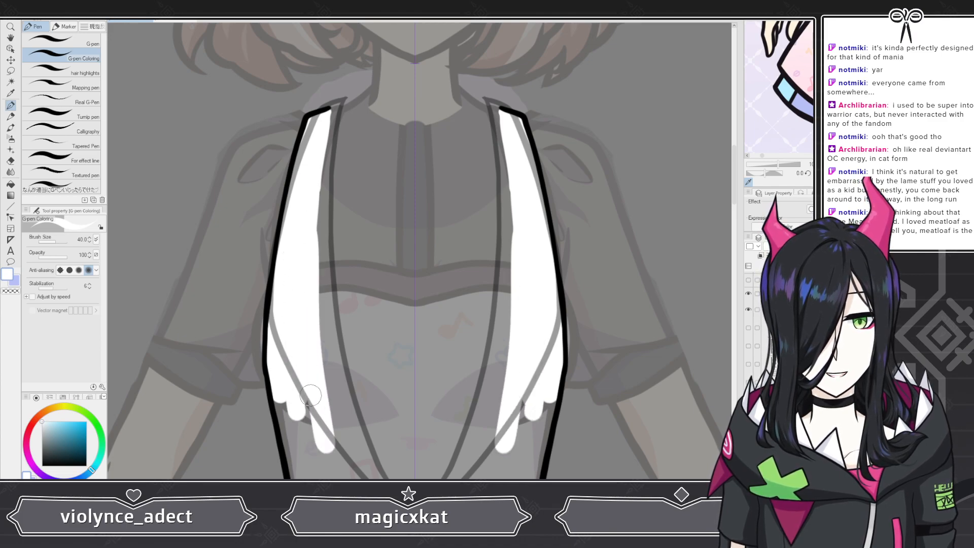
Step: Fill the rest of the vest front with white down to its lower points
scroll(311, 271, down, 7)
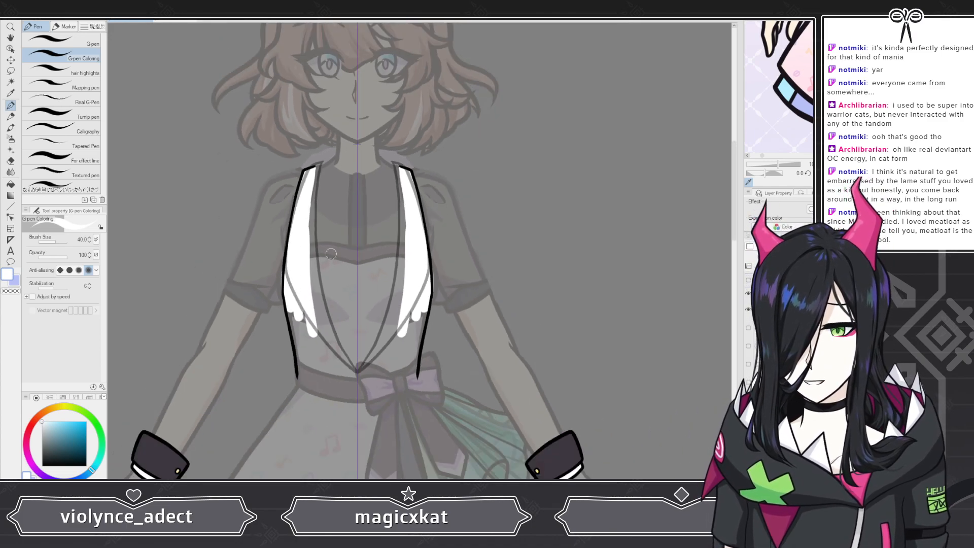
scroll(300, 393, up, 9)
scroll(292, 396, up, 1)
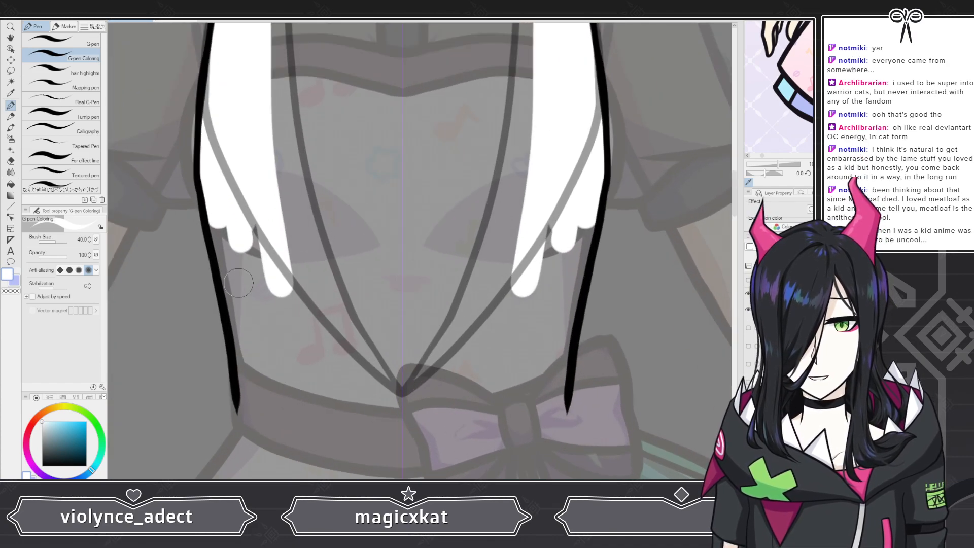
drag(257, 170, 307, 301)
drag(251, 151, 336, 355)
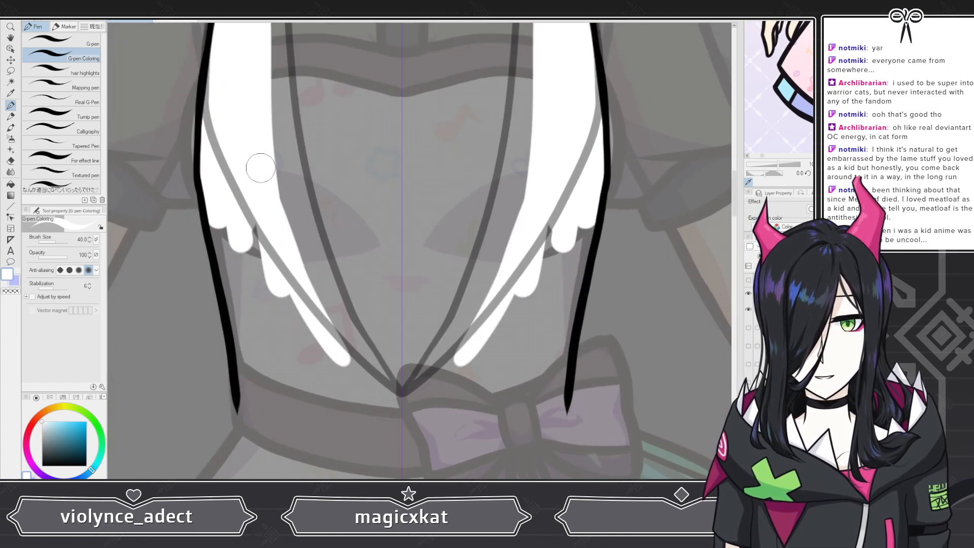
drag(260, 168, 361, 363)
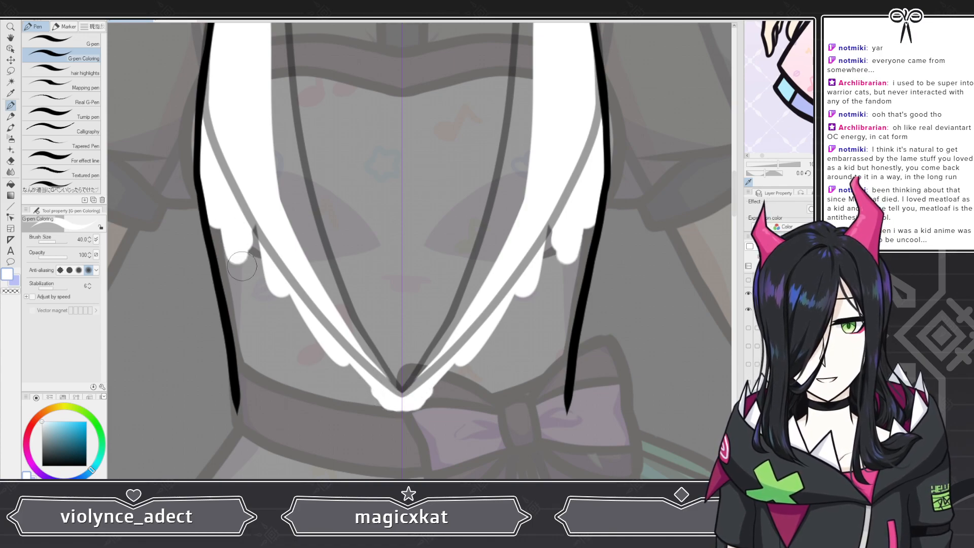
drag(231, 259, 235, 281)
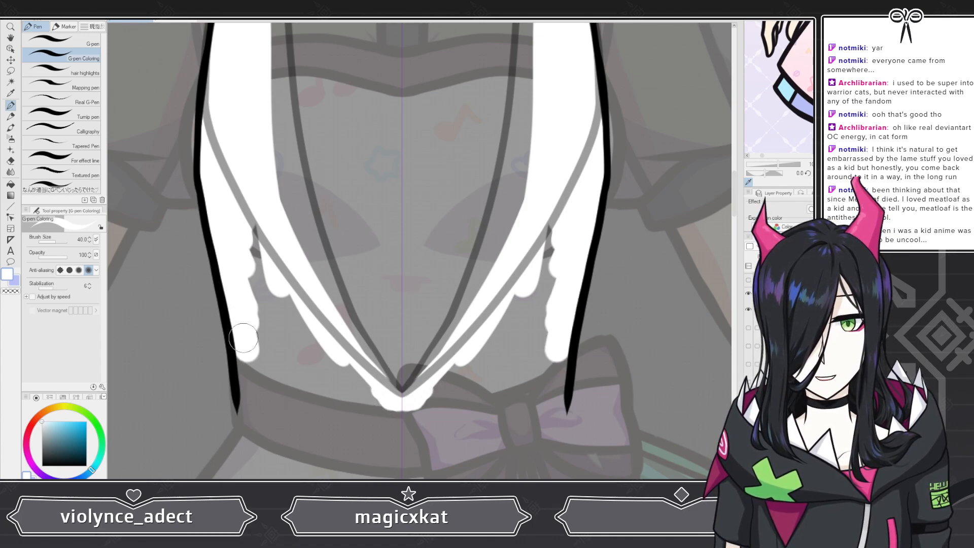
mouse_move(252, 384)
mouse_down()
mouse_move(244, 360)
mouse_move(244, 410)
mouse_move(399, 412)
mouse_move(261, 399)
mouse_move(367, 395)
mouse_move(293, 297)
mouse_move(288, 248)
mouse_move(302, 362)
mouse_move(268, 368)
mouse_move(272, 377)
mouse_move(247, 280)
mouse_move(256, 231)
mouse_up()
Step: Switch to the Snap eraser and erase stray white near the vest's left upper lapel
click(10, 160)
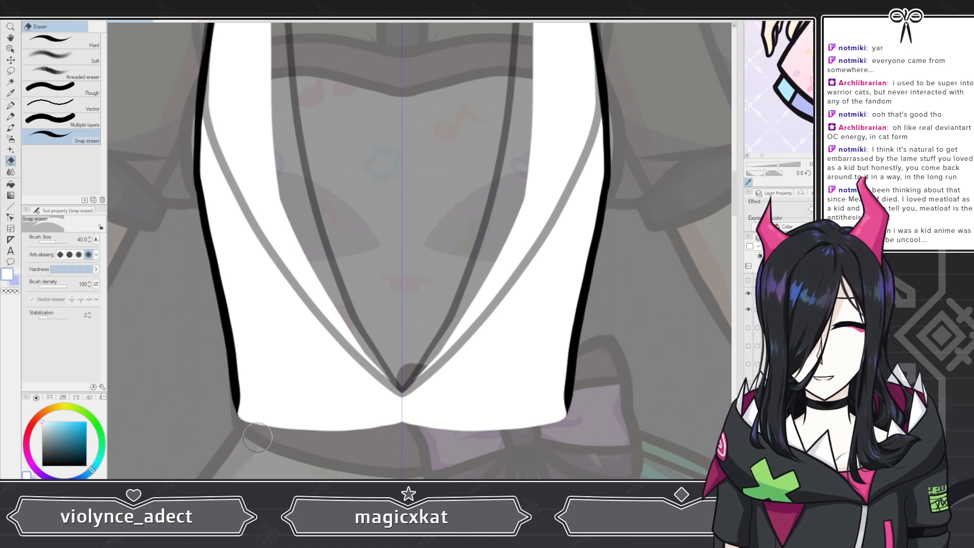
scroll(355, 381, down, 3)
scroll(370, 365, down, 2)
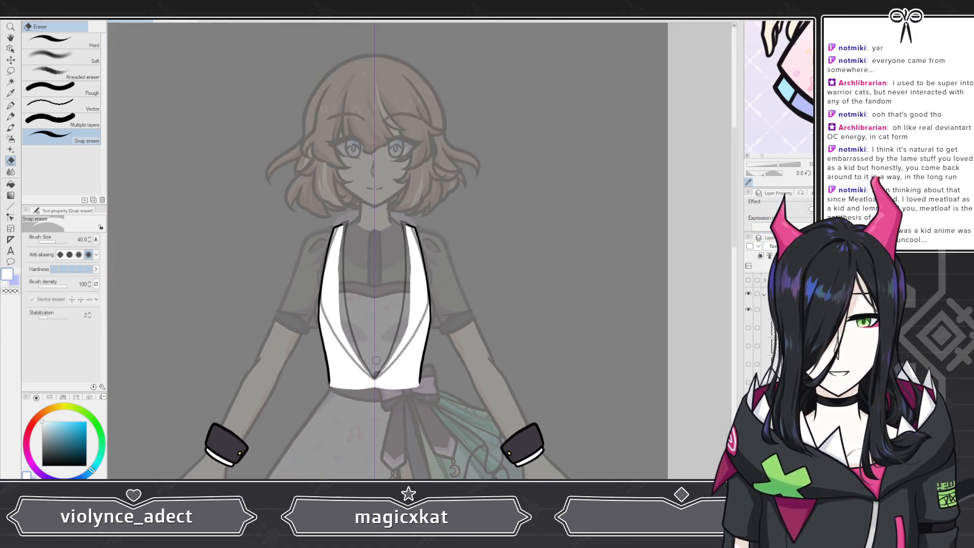
scroll(354, 438, up, 5)
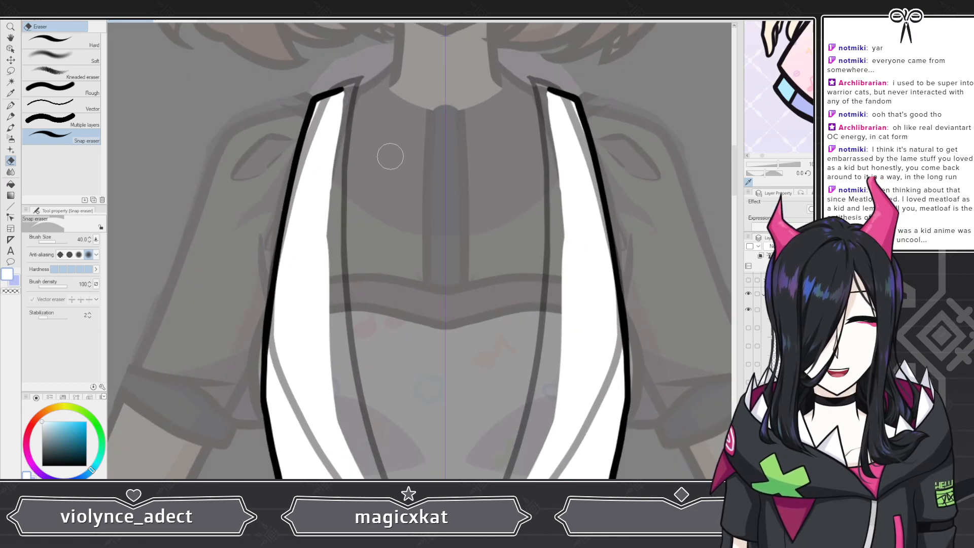
drag(351, 96, 339, 235)
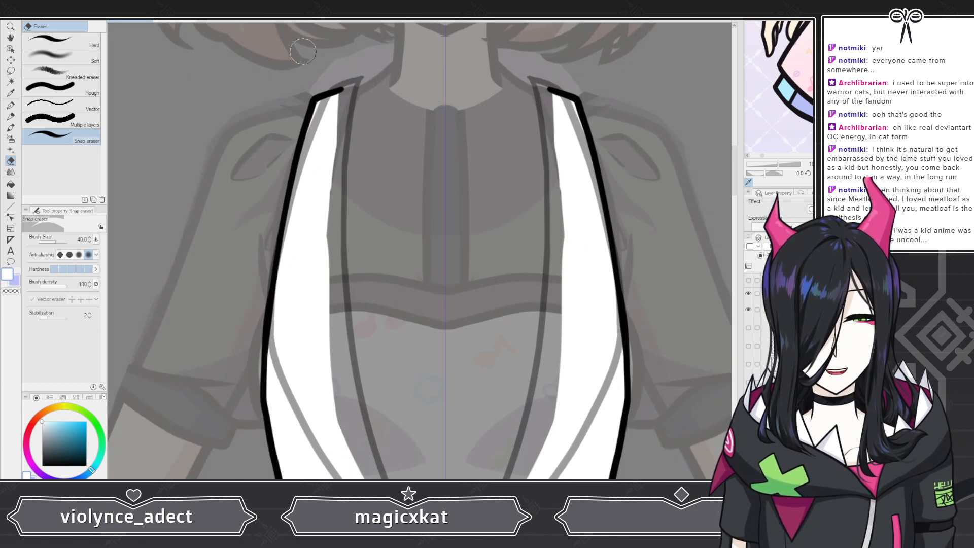
scroll(370, 142, down, 1)
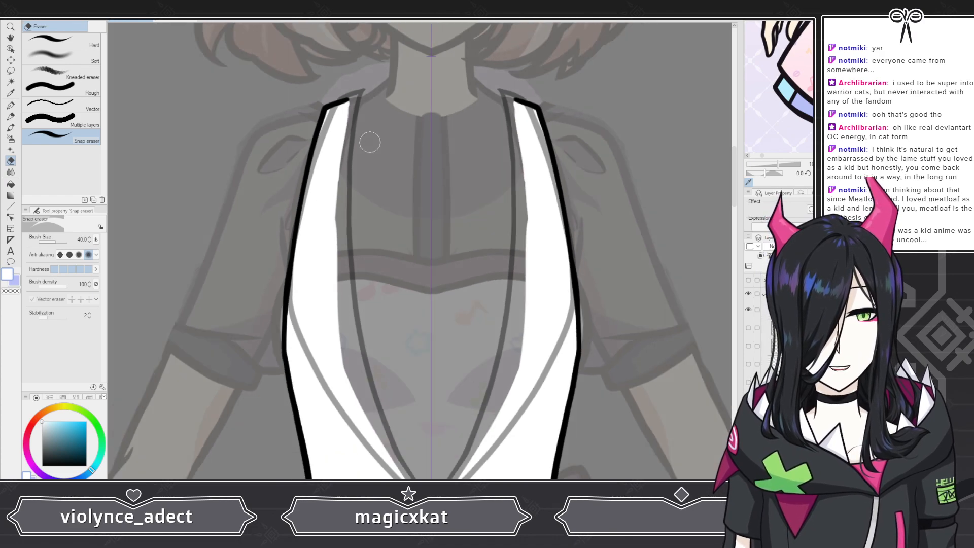
scroll(369, 143, down, 2)
scroll(411, 311, up, 4)
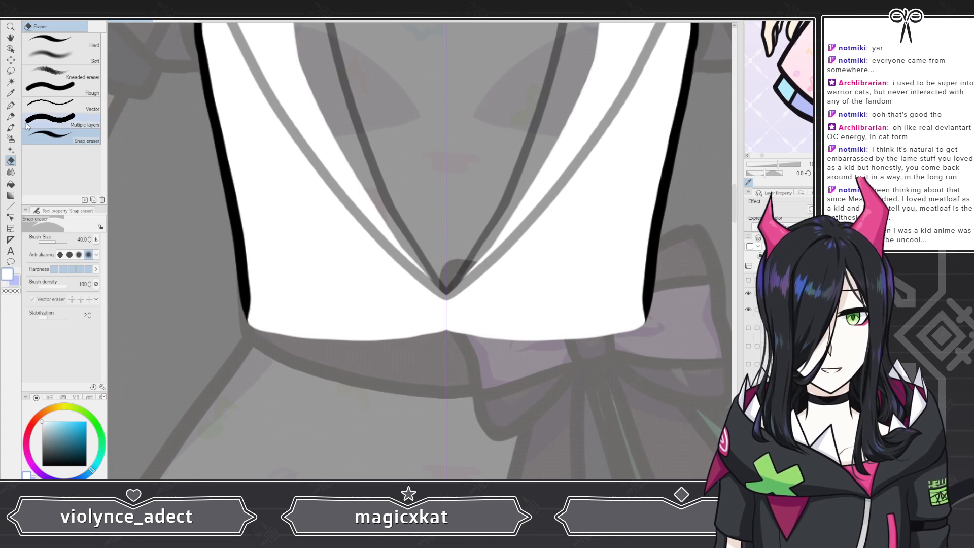
Step: Switch back to the G-pen Coloring pen and paint white along the vest's bottom edge
key(p)
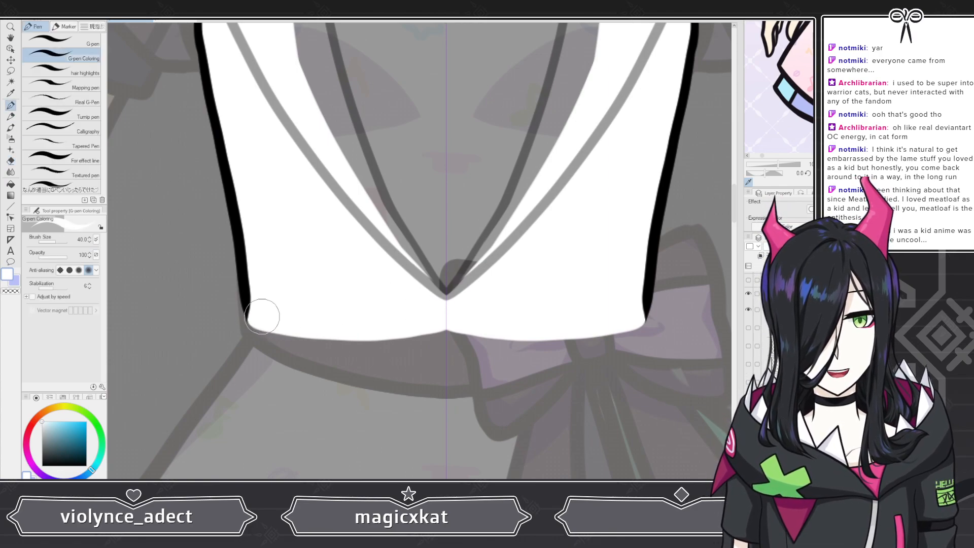
drag(301, 334, 457, 349)
mouse_move(333, 337)
mouse_down()
mouse_move(352, 330)
mouse_move(449, 343)
mouse_up()
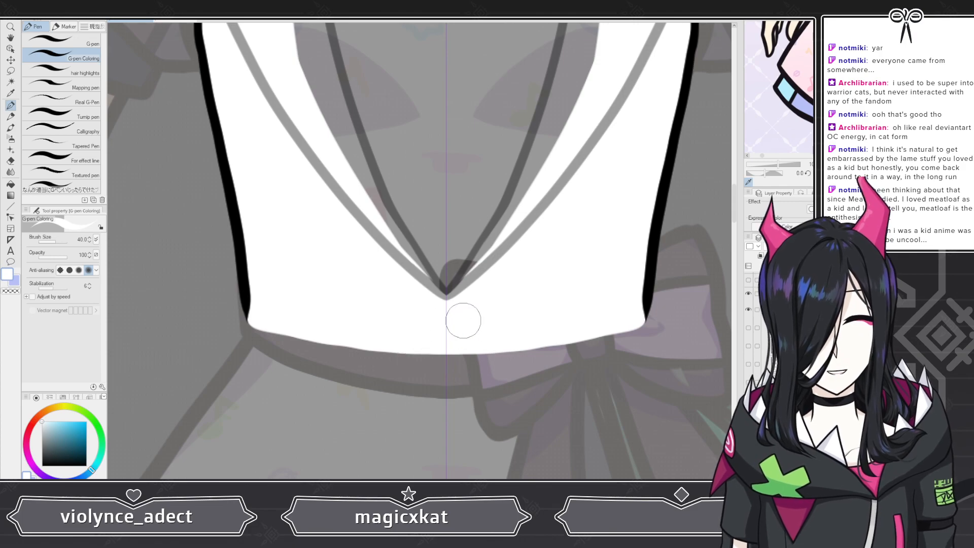
Step: Toggle visibility of the layer holding the vest's lower flap outline
scroll(459, 309, down, 5)
click(749, 382)
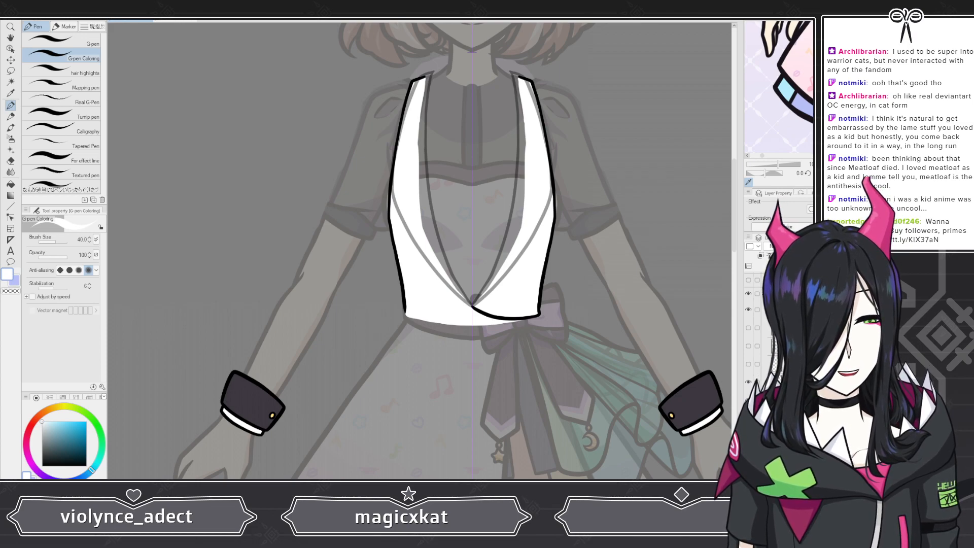
scroll(568, 330, up, 2)
scroll(568, 330, up, 3)
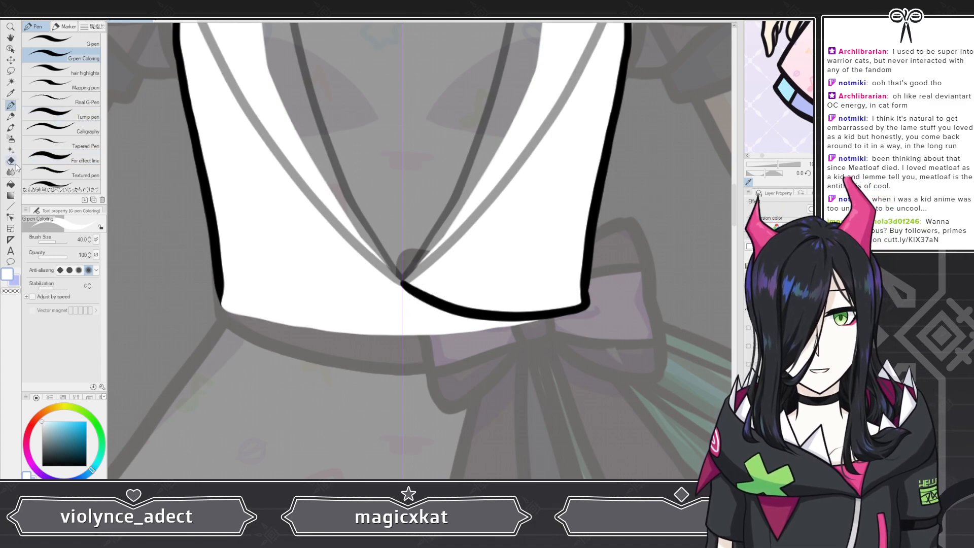
Step: Erase the white spilling past the vest's left bottom edge with the Snap eraser, undoing the last stroke
key(e)
mouse_move(241, 317)
mouse_down()
mouse_move(301, 322)
mouse_move(406, 295)
mouse_up()
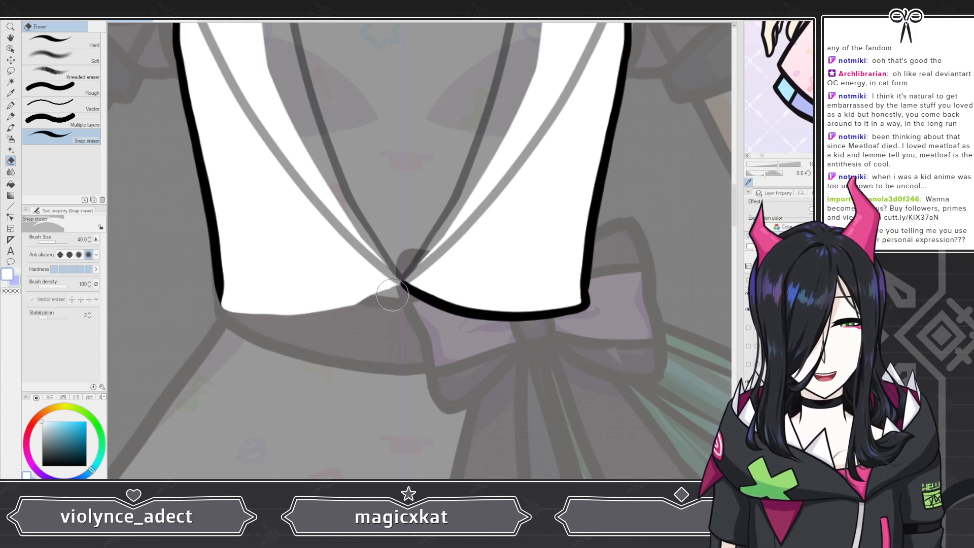
scroll(363, 285, down, 1)
scroll(363, 285, down, 3)
scroll(376, 289, up, 2)
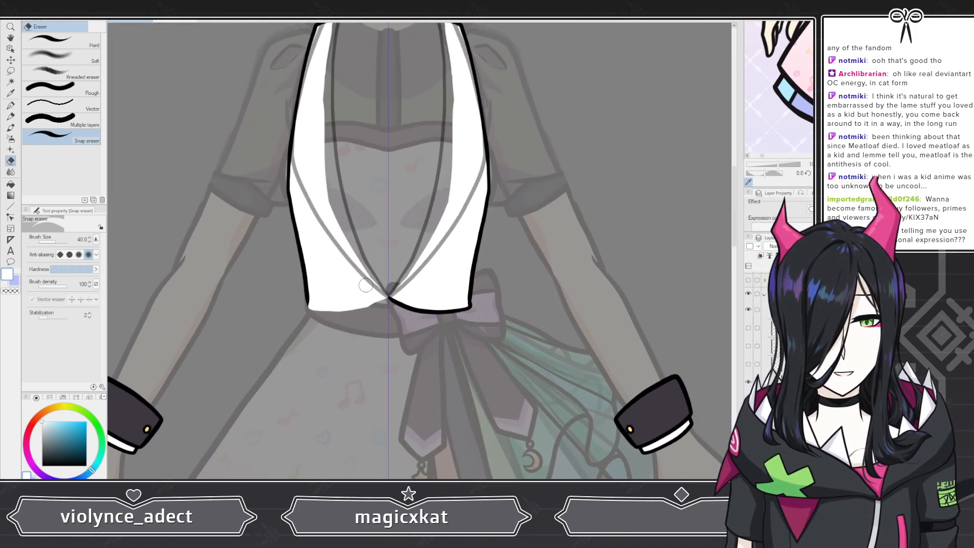
scroll(376, 290, up, 3)
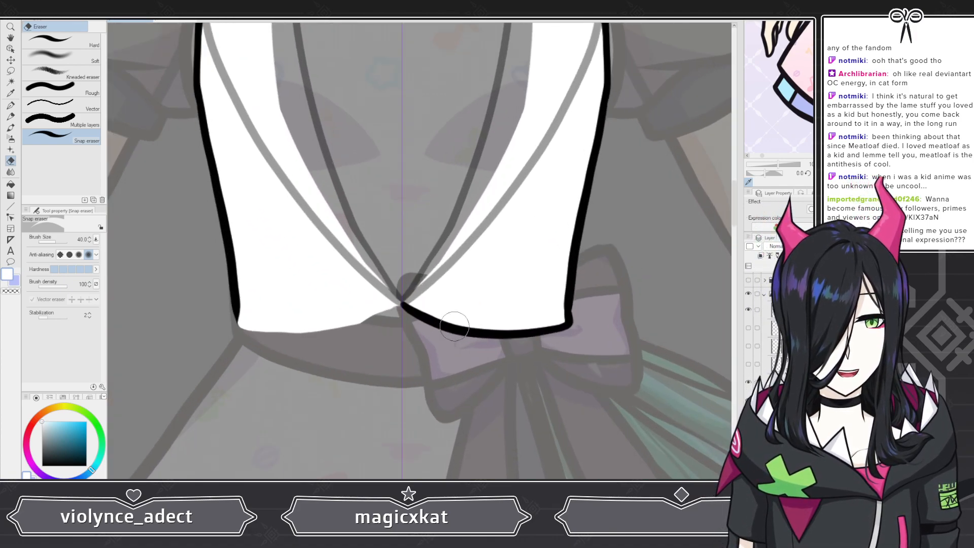
scroll(465, 333, up, 1)
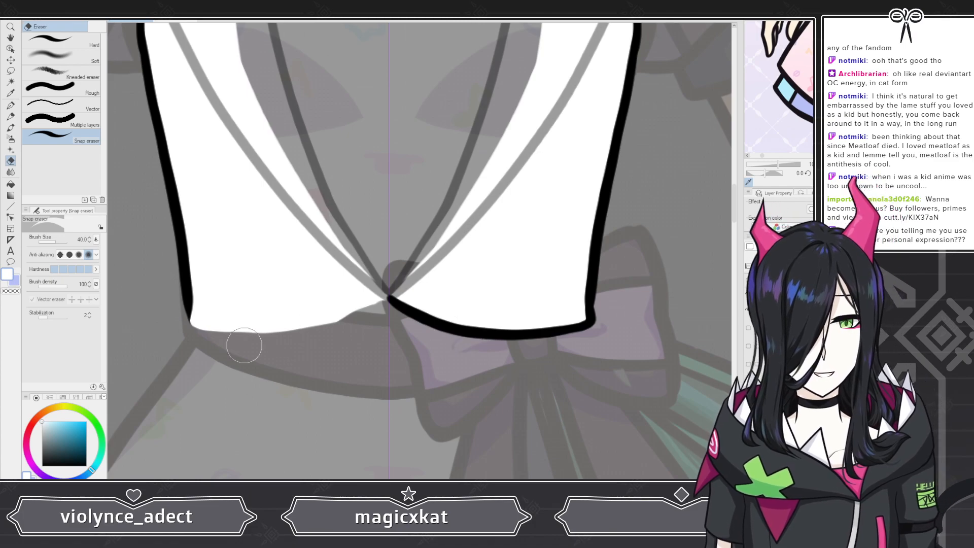
drag(360, 331, 312, 345)
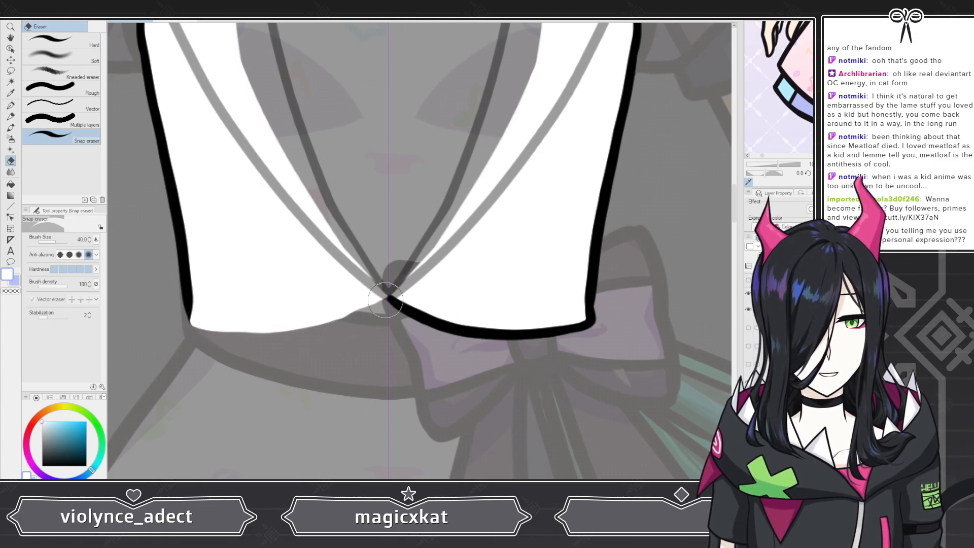
drag(388, 315, 264, 349)
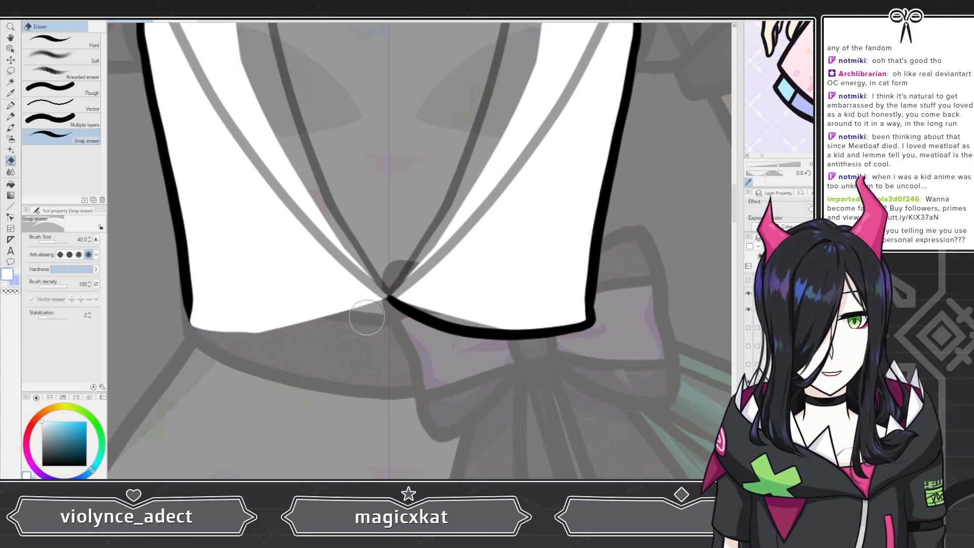
mouse_move(335, 315)
mouse_down()
mouse_move(200, 328)
mouse_move(409, 289)
mouse_up()
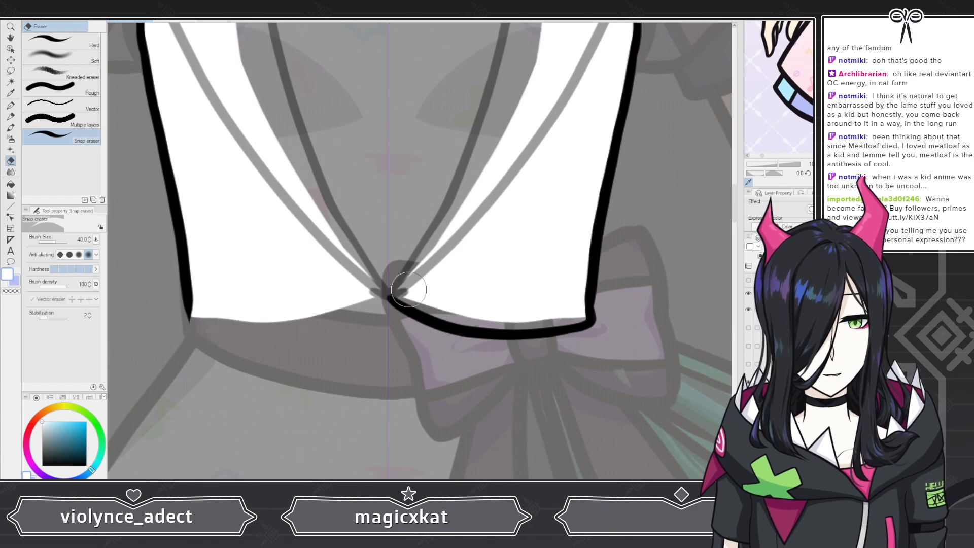
key(ctrl+z)
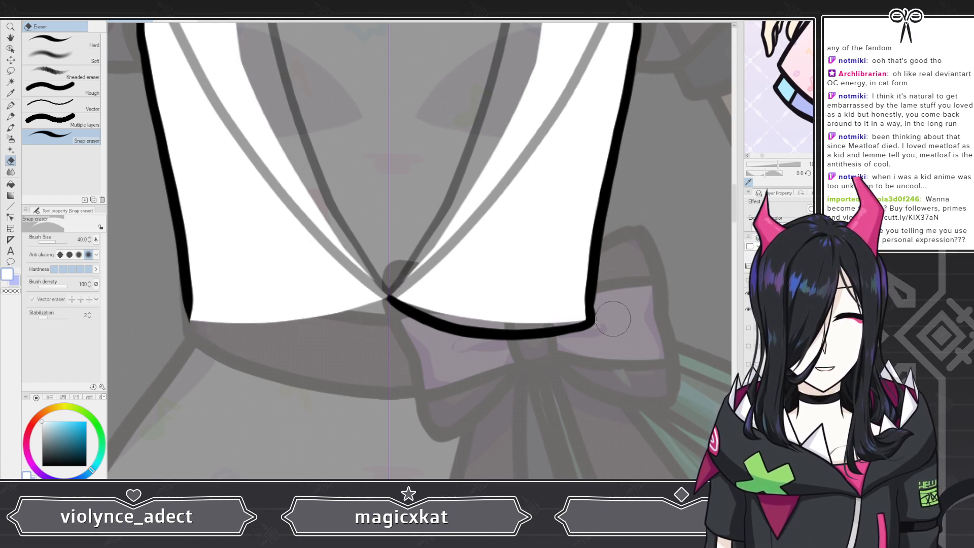
Step: Isolate the right lower flap outline layer and fill the flap white with the G-pen Coloring pen
drag(748, 401, 748, 418)
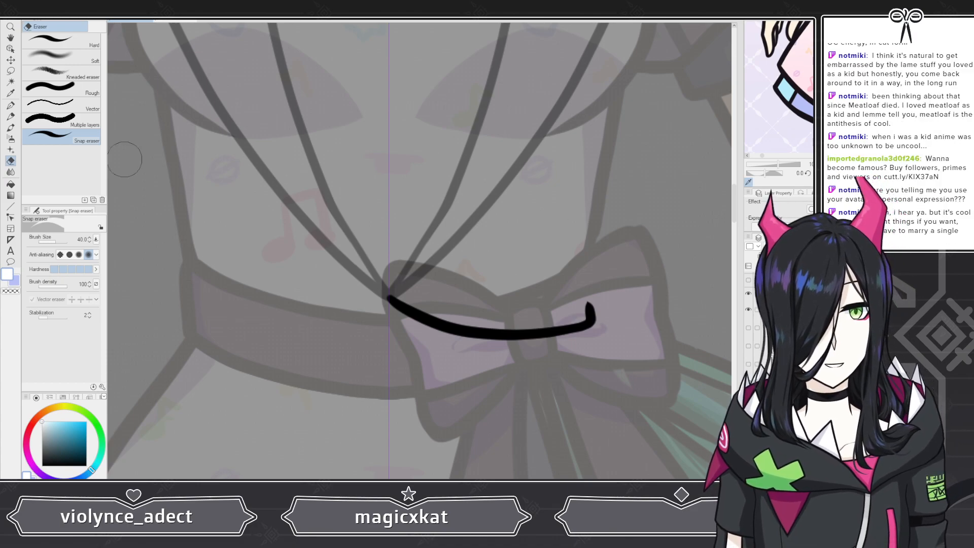
key(p)
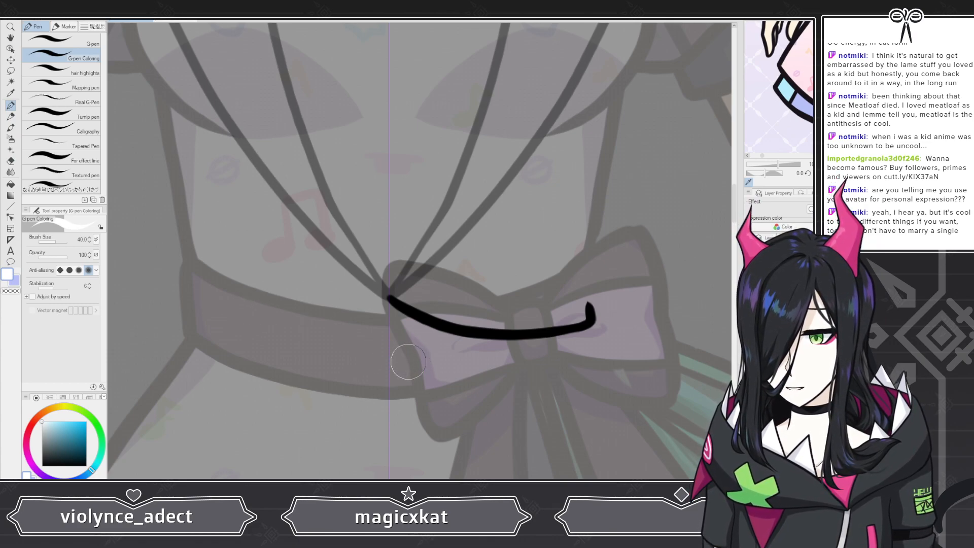
drag(396, 296, 563, 316)
mouse_move(488, 298)
mouse_down()
mouse_move(581, 308)
mouse_move(508, 308)
mouse_move(582, 316)
mouse_move(502, 325)
mouse_up()
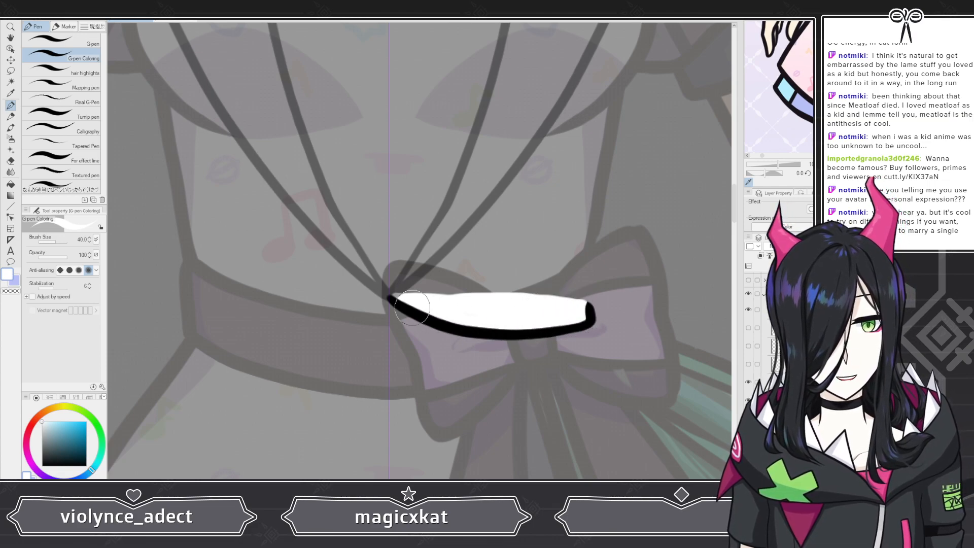
scroll(512, 304, down, 3)
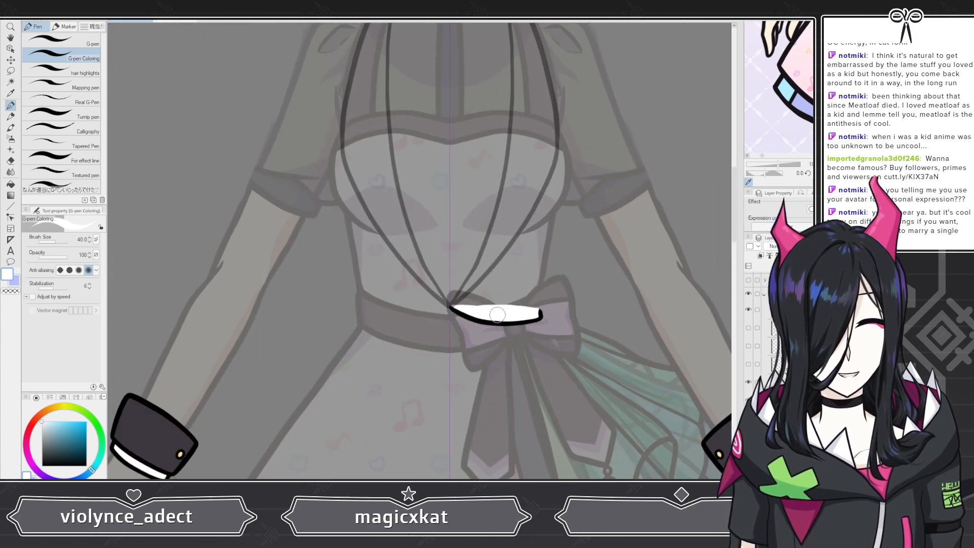
scroll(538, 319, up, 5)
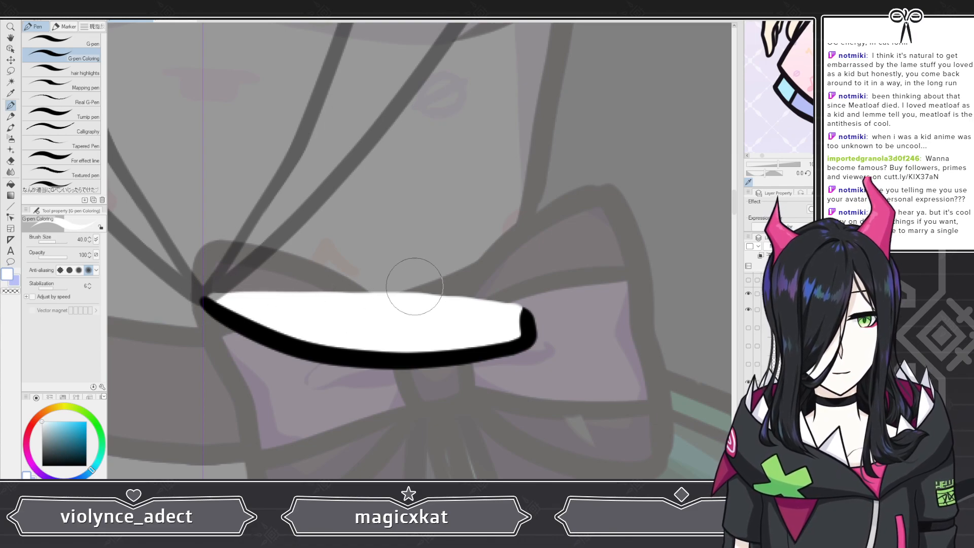
scroll(413, 282, down, 5)
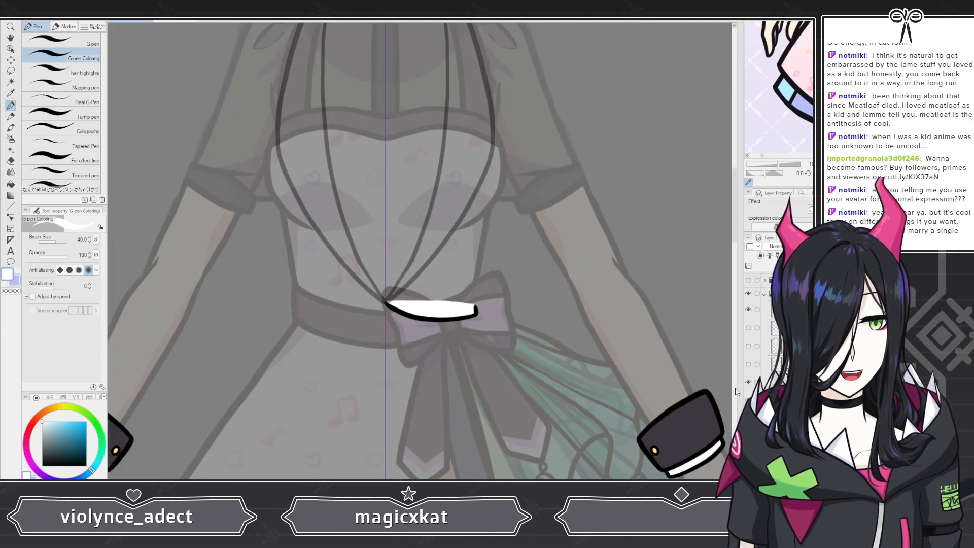
Step: Show and select the left lower flap outline layer, then fill the left flap white
click(748, 382)
click(748, 400)
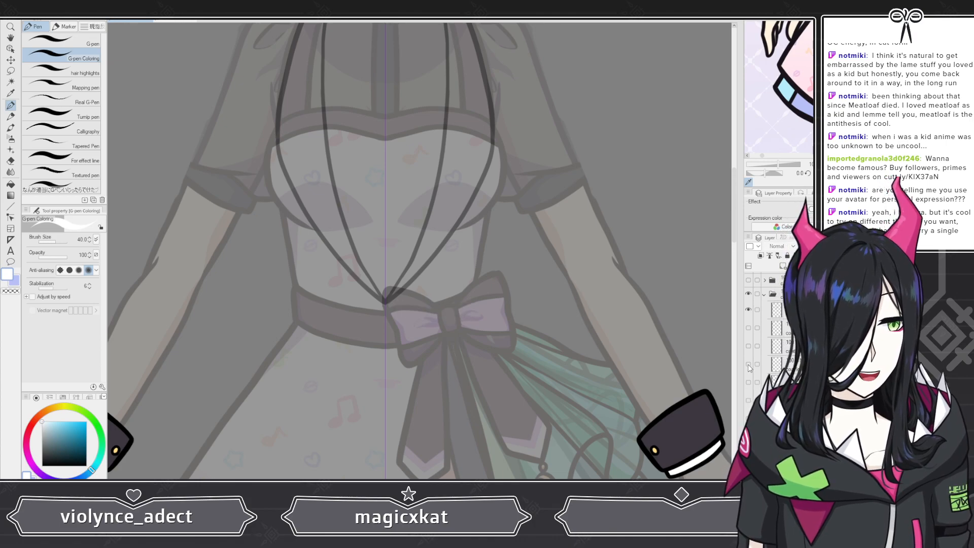
click(748, 364)
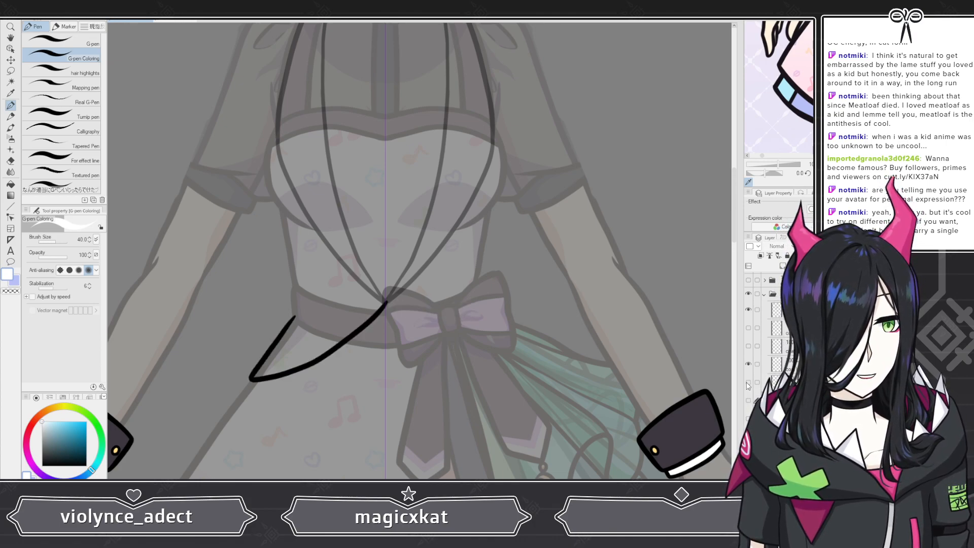
click(791, 364)
click(791, 381)
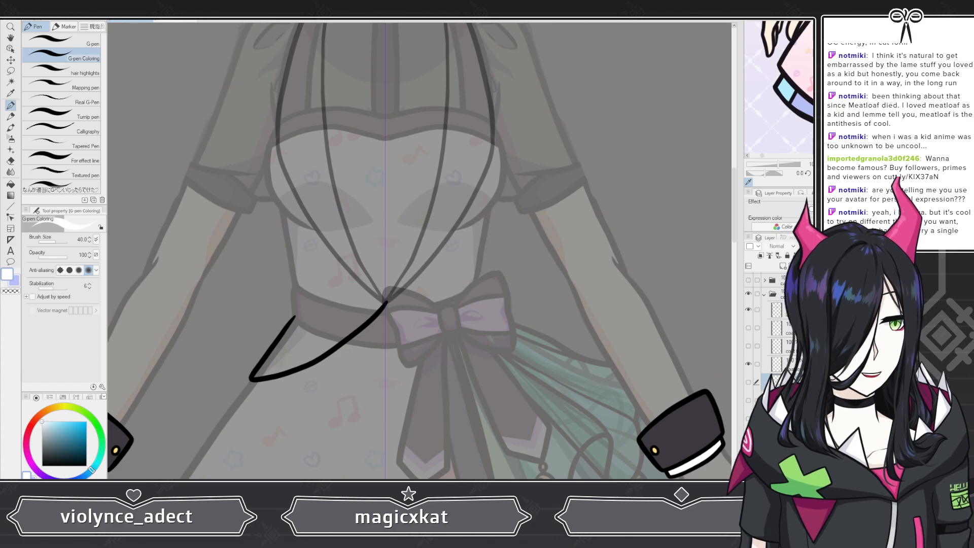
scroll(250, 359, up, 5)
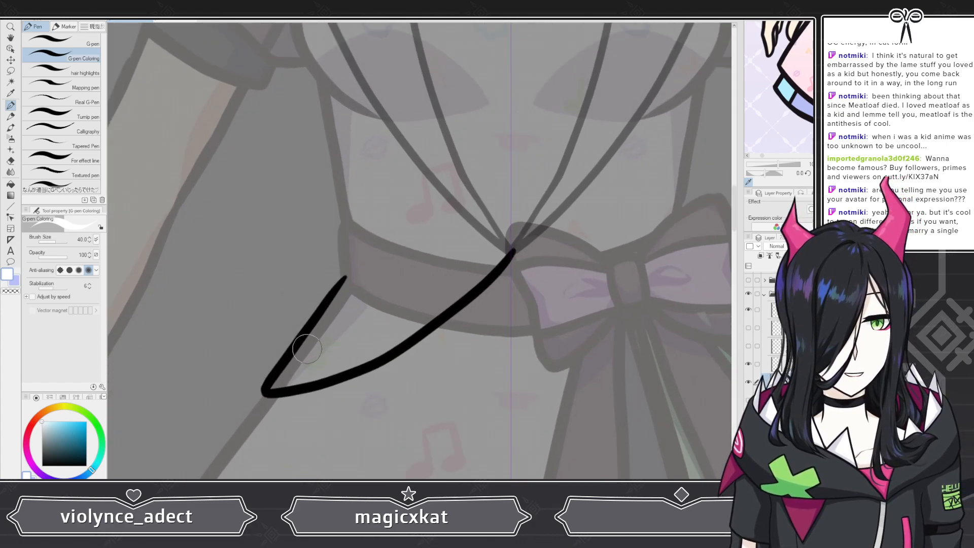
mouse_move(333, 315)
mouse_down()
mouse_move(368, 268)
mouse_move(574, 220)
mouse_move(492, 277)
mouse_move(351, 297)
mouse_move(258, 400)
mouse_move(395, 343)
mouse_move(383, 348)
mouse_move(487, 287)
mouse_move(304, 369)
mouse_up()
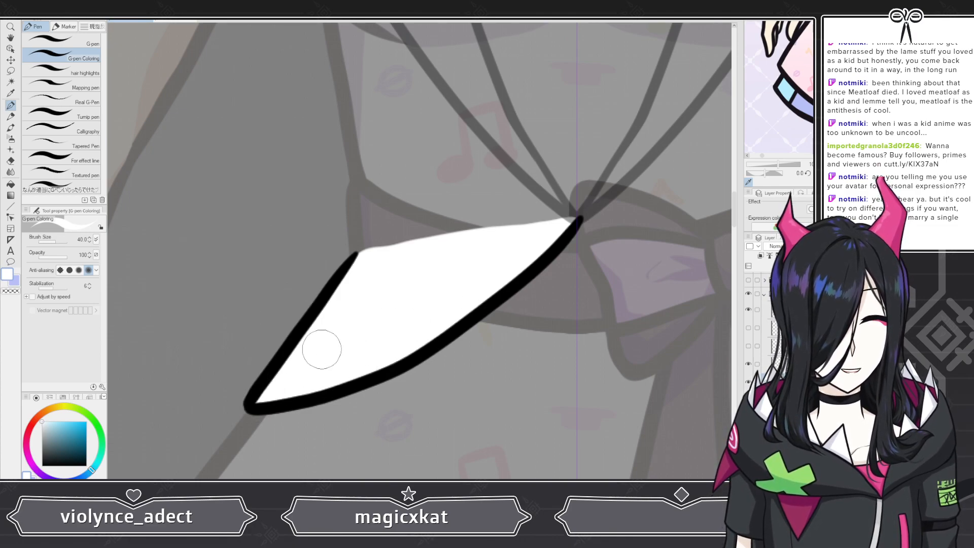
Step: Toggle the vest layers' visibility on and off to check the flap fills
scroll(320, 319, down, 2)
scroll(406, 228, down, 2)
scroll(406, 228, up, 4)
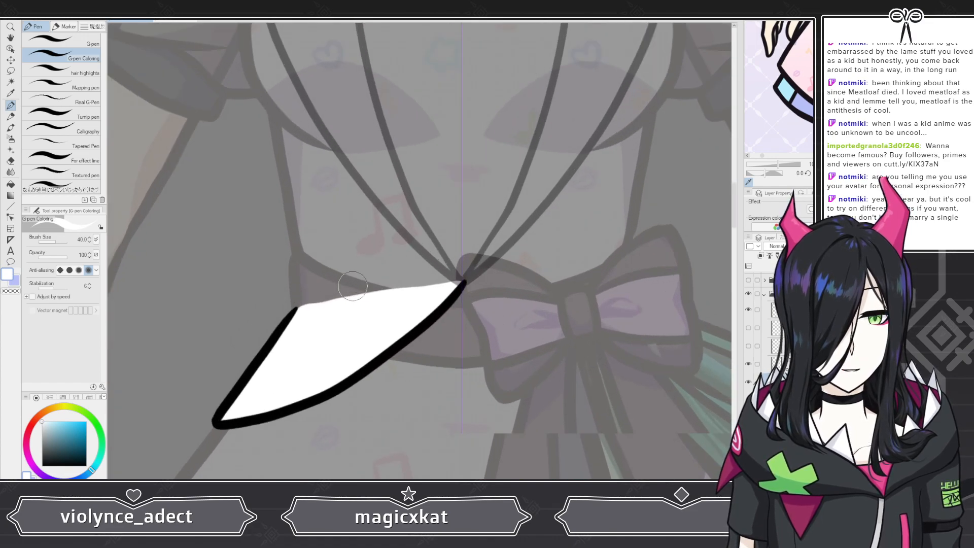
click(748, 364)
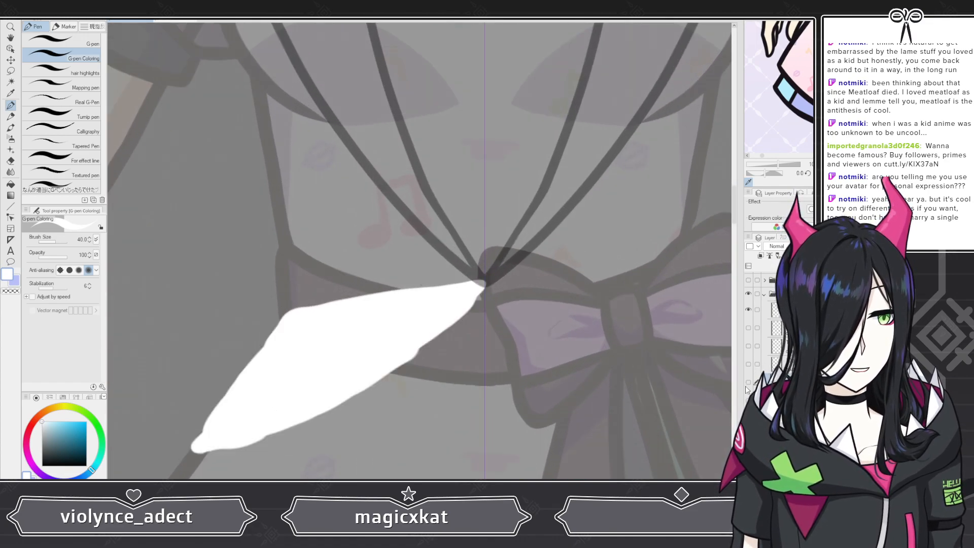
click(748, 382)
click(747, 345)
click(776, 363)
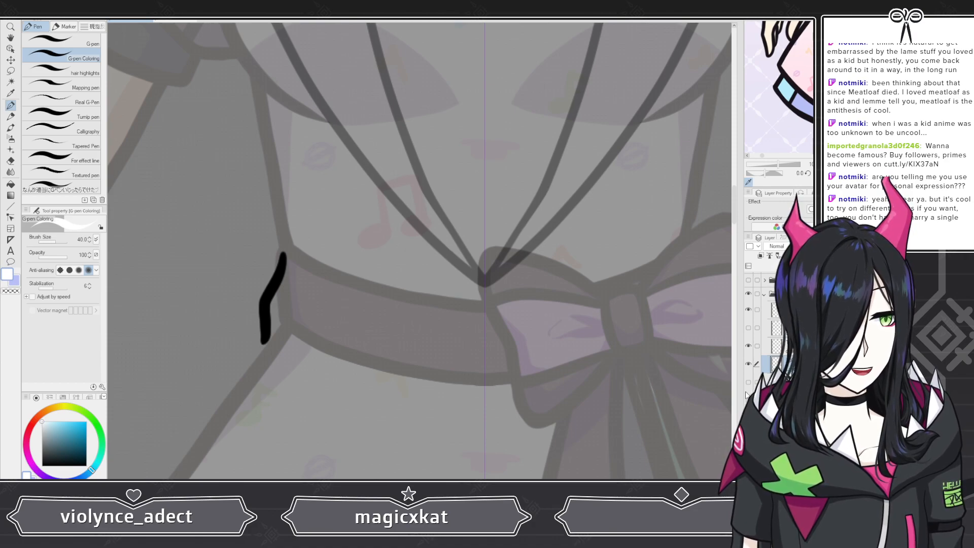
click(748, 383)
click(748, 382)
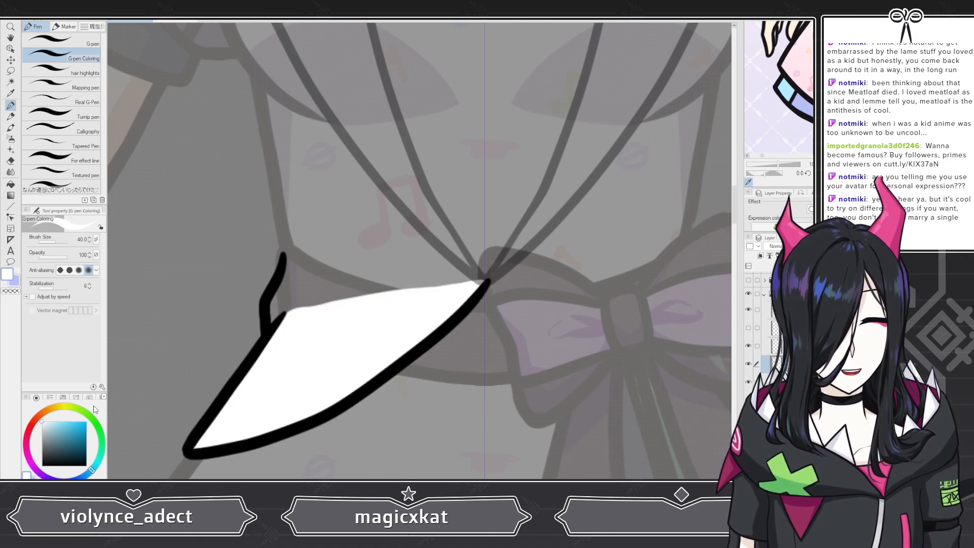
Step: Pick light blue from the color wheel and turn the remaining vest layers back on
click(70, 420)
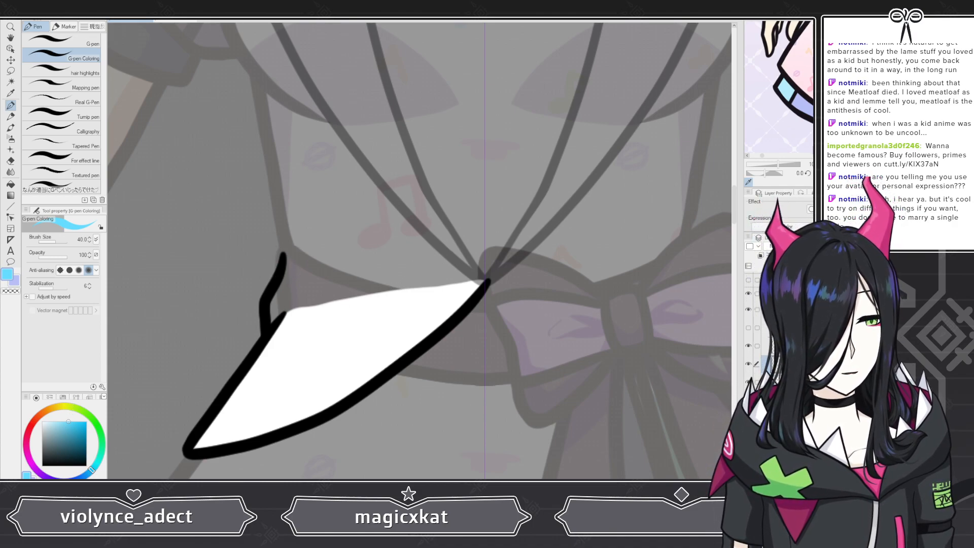
click(748, 400)
click(748, 418)
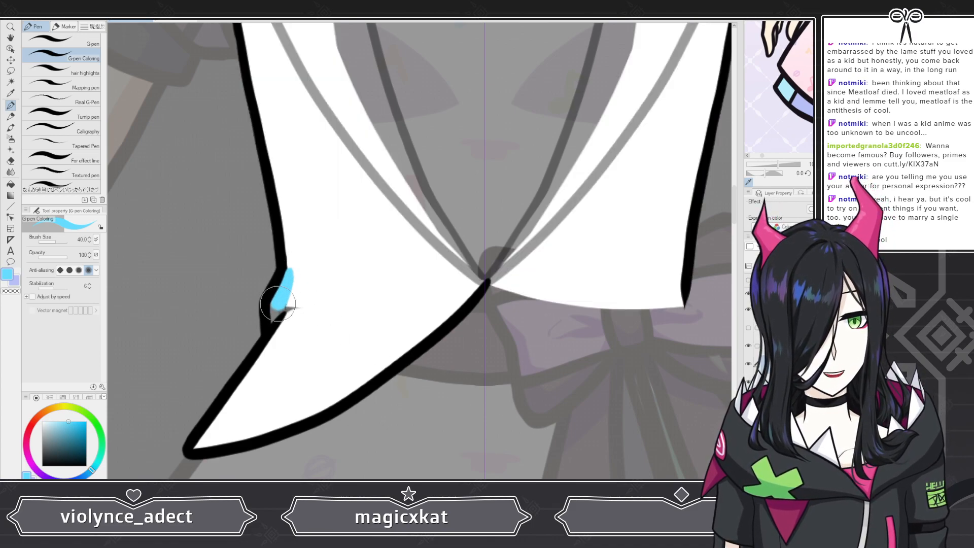
Step: Paint a light blue band along the upper edge of the left lower flap
mouse_move(278, 303)
mouse_down()
mouse_move(280, 335)
mouse_move(292, 275)
mouse_move(314, 304)
mouse_move(285, 333)
mouse_move(345, 310)
mouse_up()
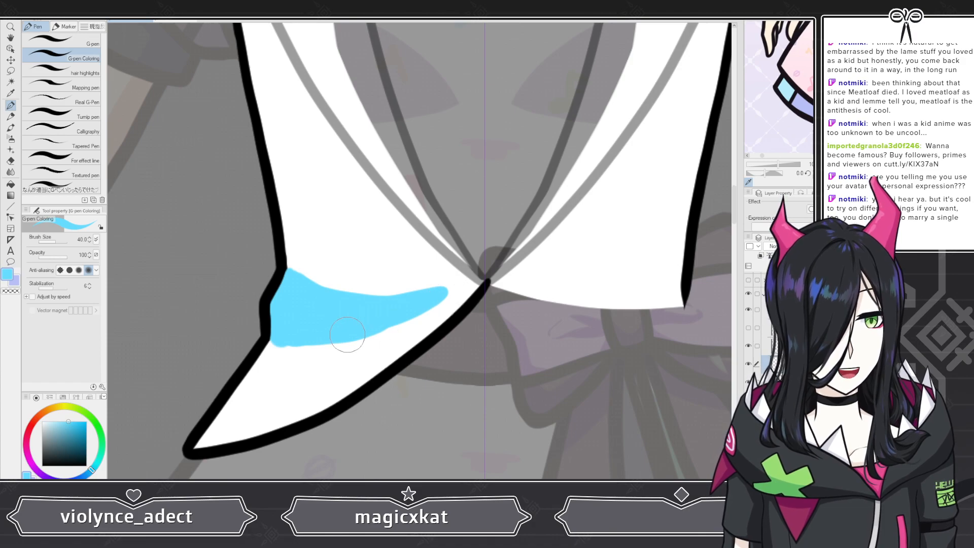
click(10, 160)
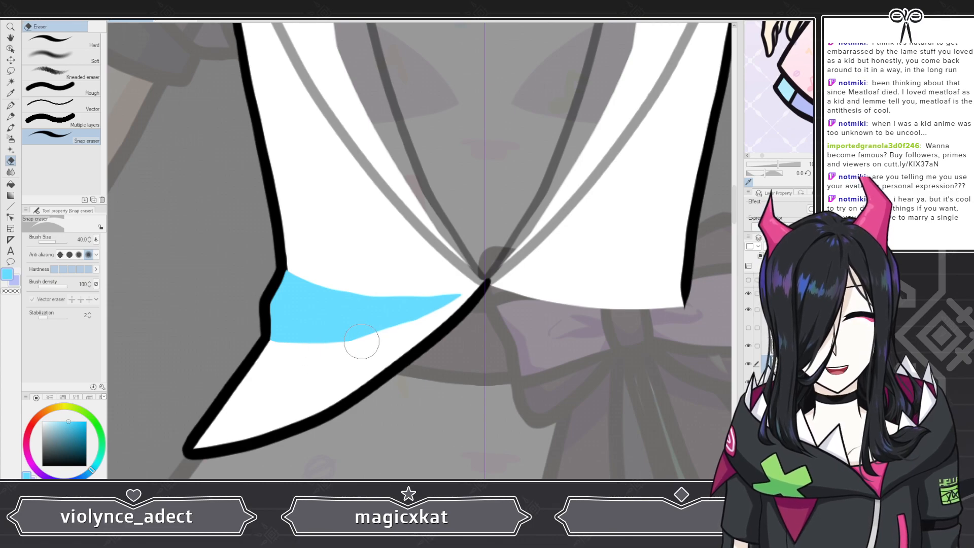
click(10, 106)
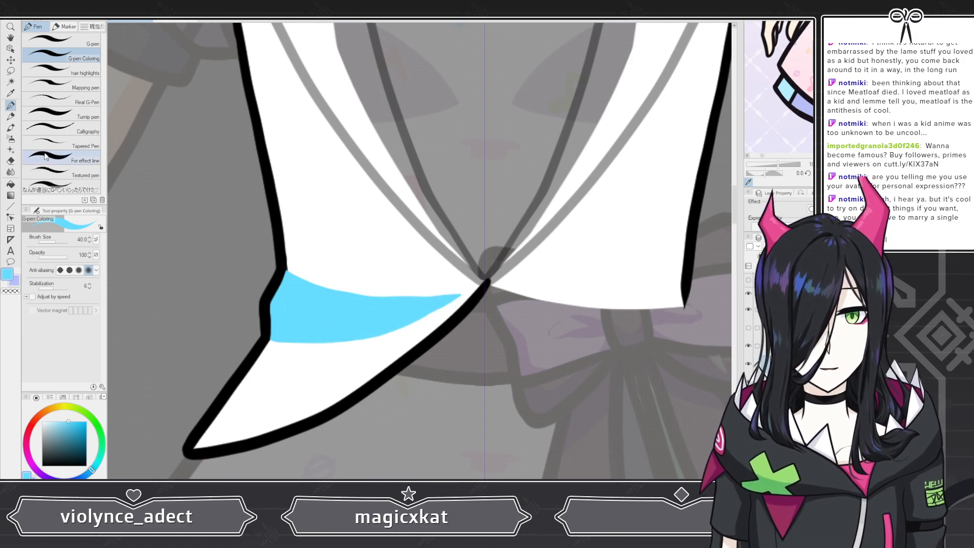
click(10, 161)
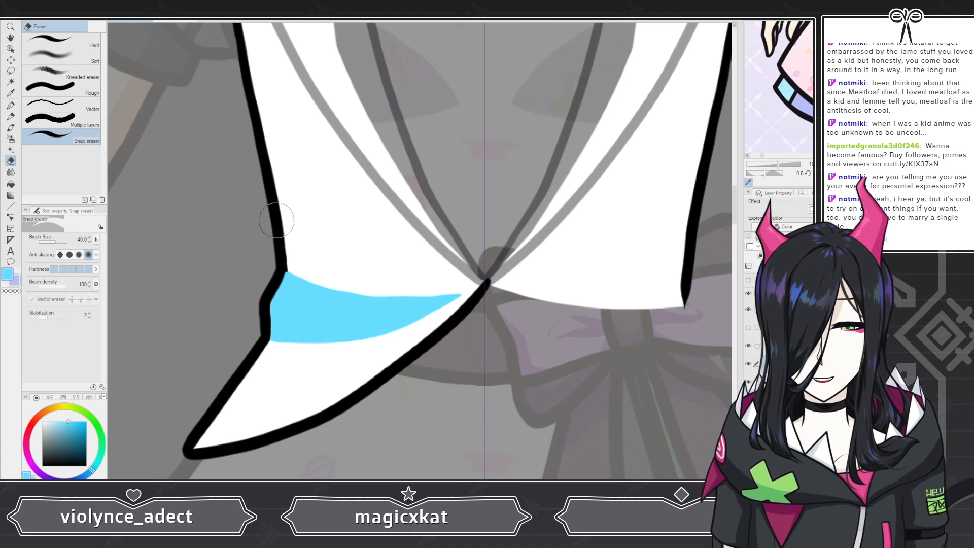
key(p)
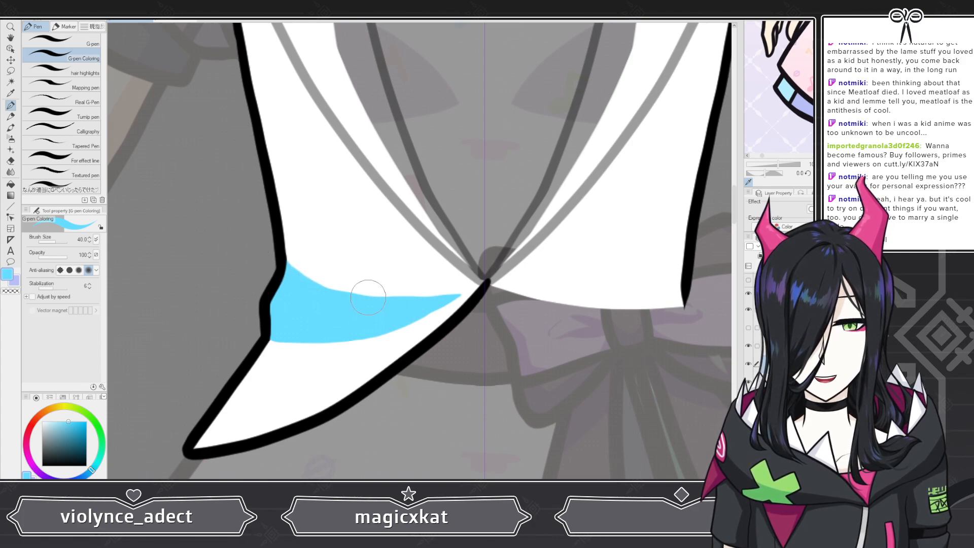
Step: Pick white and paint over the blue band on the left lower flap
scroll(367, 297, down, 6)
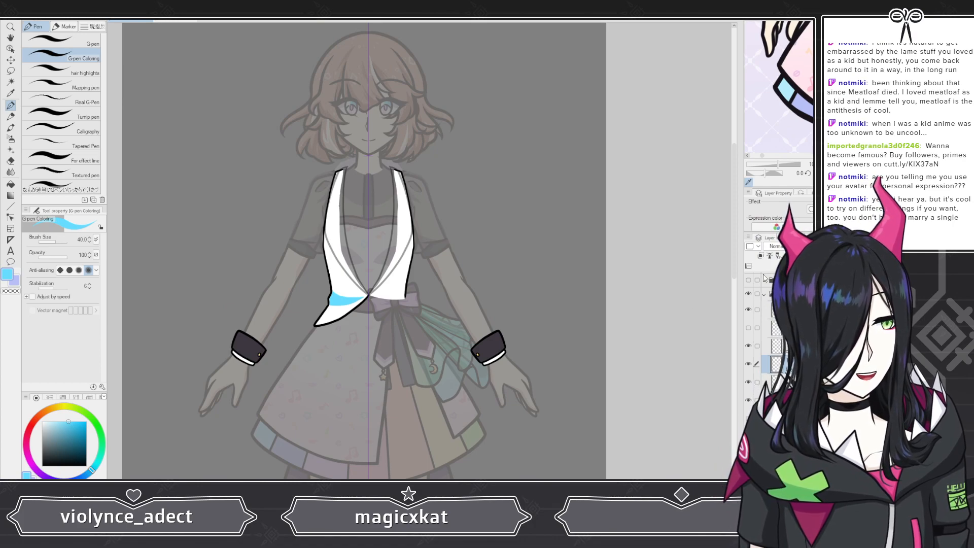
alt+click(343, 281)
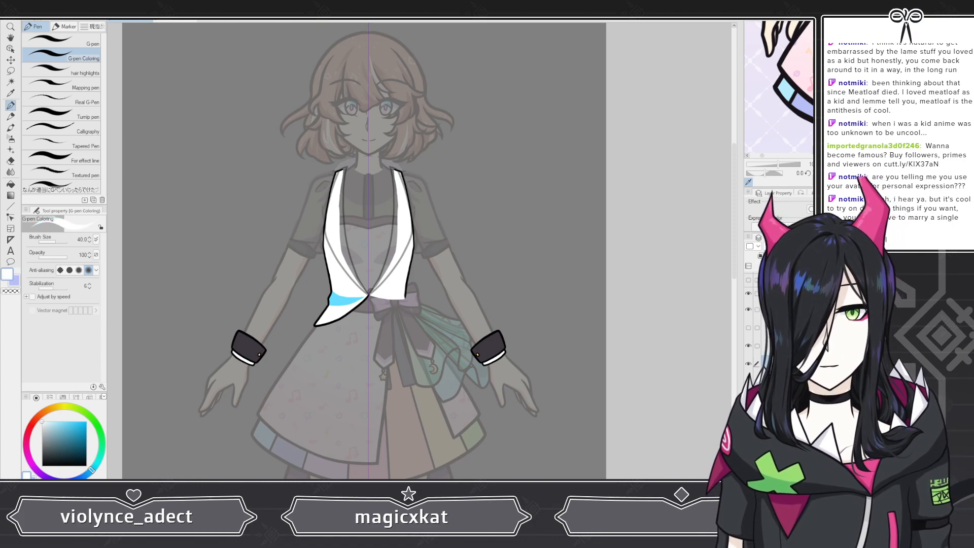
drag(361, 296, 330, 302)
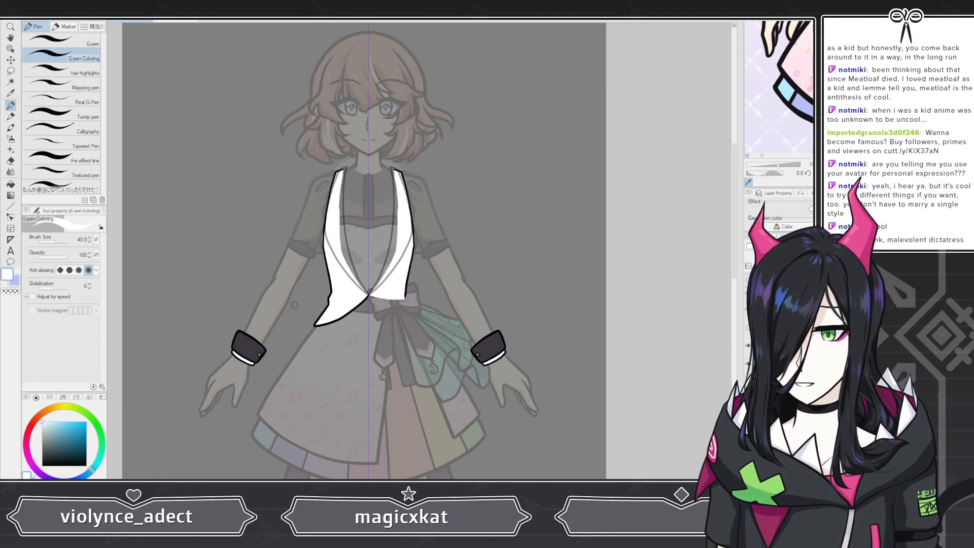
Step: Select another vest layer, switch to the lavender color and try a stroke along the vest's left front edge, undoing it
scroll(305, 305, up, 6)
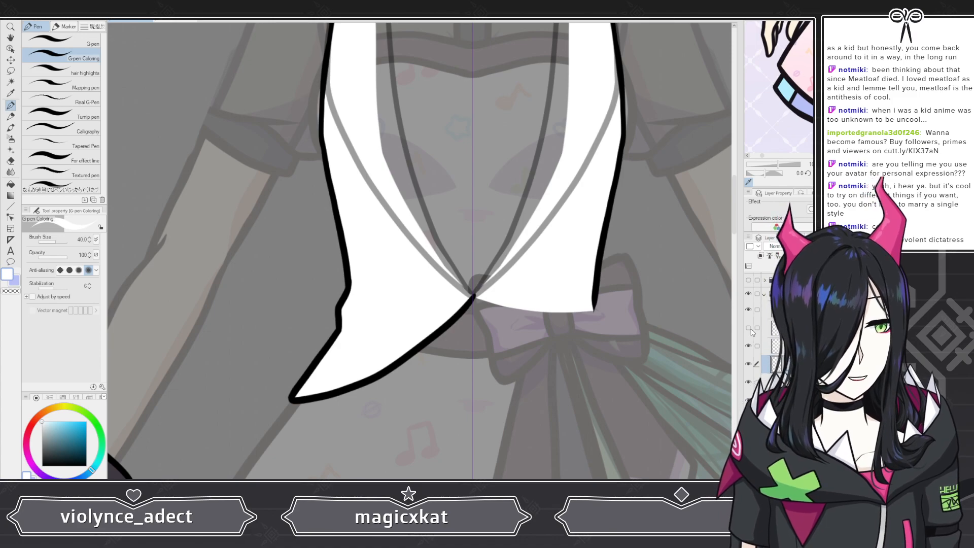
click(751, 330)
scroll(471, 339, down, 4)
scroll(573, 337, up, 1)
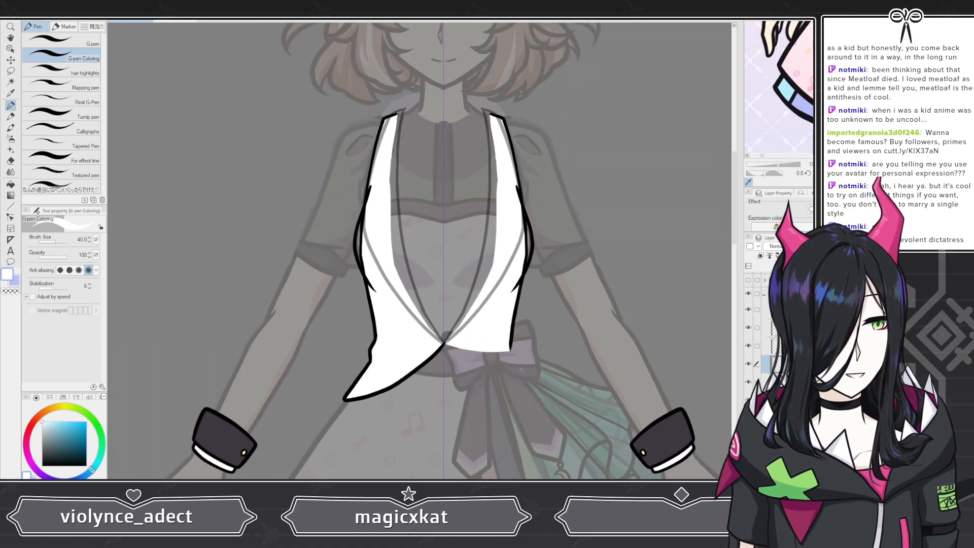
click(778, 346)
scroll(341, 167, up, 2)
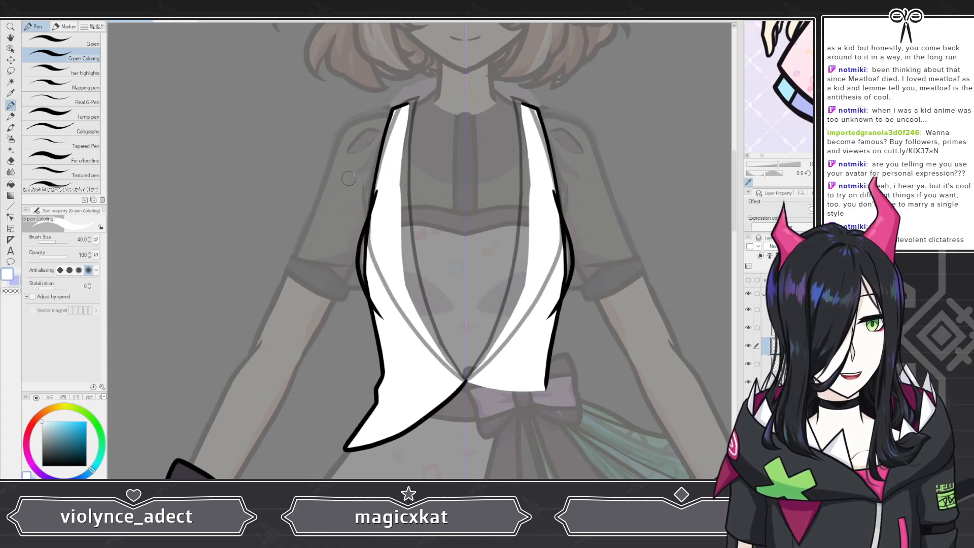
scroll(355, 182, up, 3)
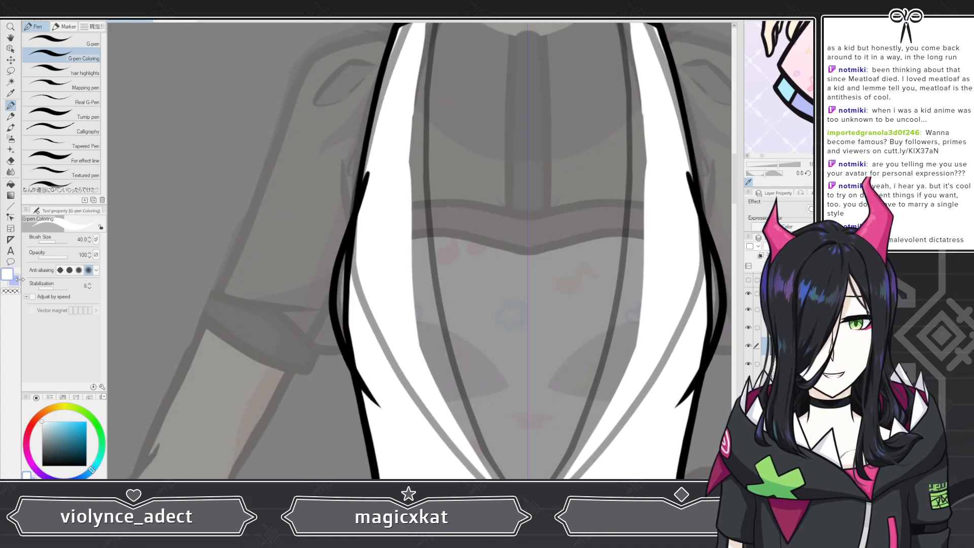
click(16, 280)
scroll(410, 303, down, 4)
scroll(587, 303, up, 4)
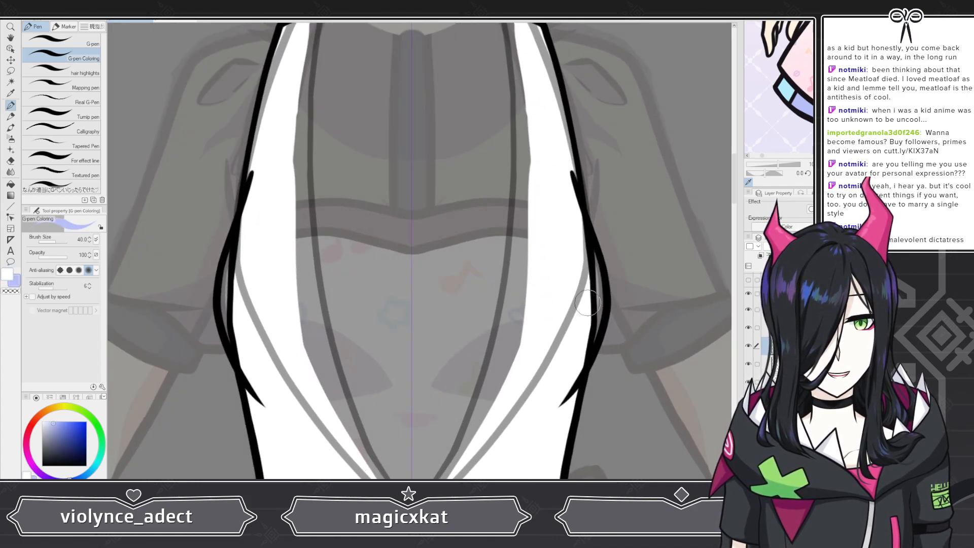
drag(250, 174, 249, 186)
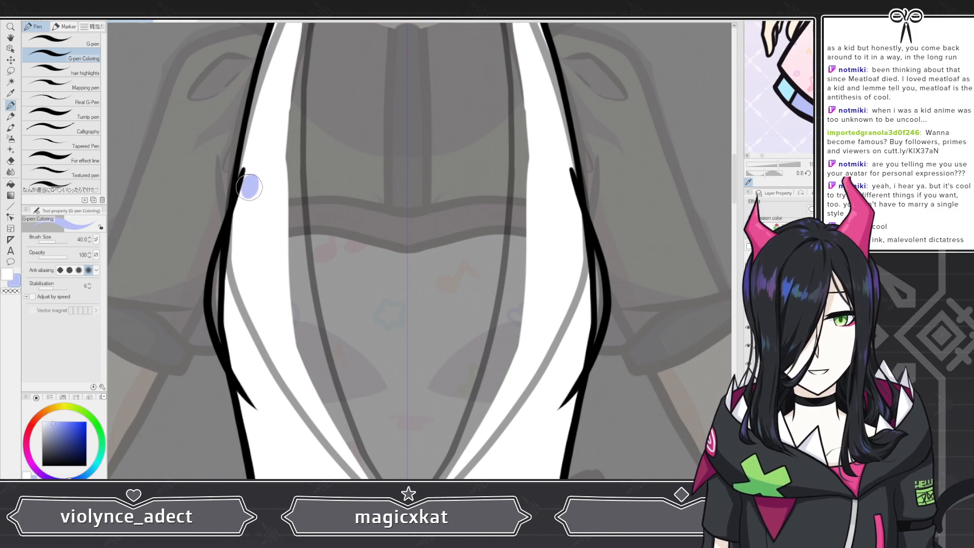
key(ctrl+z)
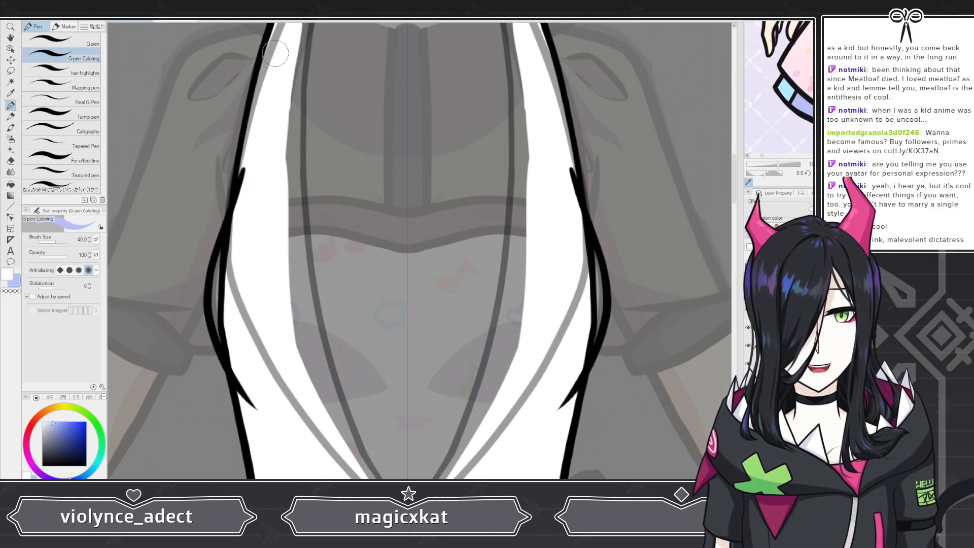
Step: Paint lavender bands down both vest front panels, then clear them from the layer
mouse_move(239, 217)
mouse_down()
mouse_move(257, 171)
mouse_move(269, 166)
mouse_move(276, 181)
mouse_move(241, 220)
mouse_move(220, 277)
mouse_move(224, 321)
mouse_move(247, 358)
mouse_move(226, 323)
mouse_move(239, 363)
mouse_move(269, 404)
mouse_move(341, 418)
mouse_move(275, 396)
mouse_move(300, 406)
mouse_move(227, 282)
mouse_move(253, 257)
mouse_move(271, 258)
mouse_move(331, 407)
mouse_move(290, 371)
mouse_move(261, 315)
mouse_up()
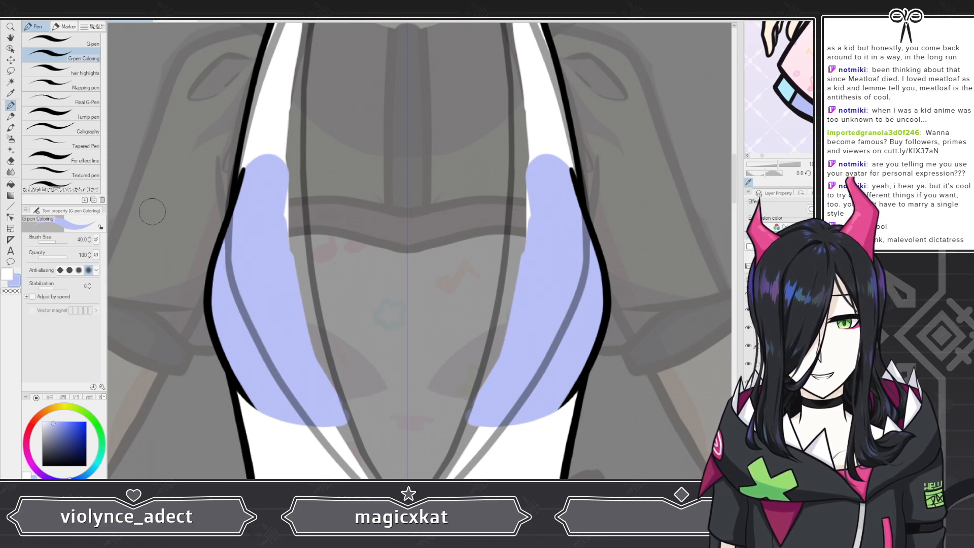
key(e)
drag(283, 218, 347, 427)
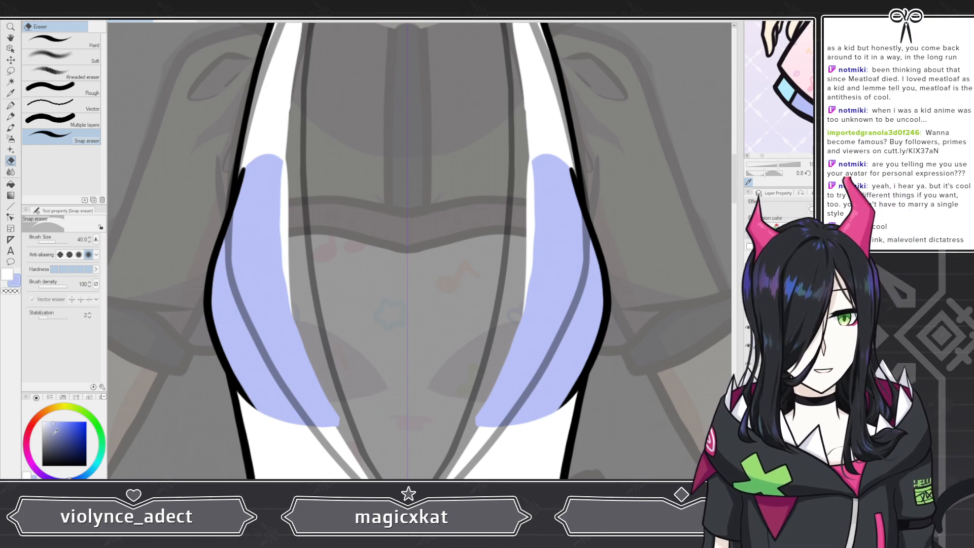
key(alt+Delete)
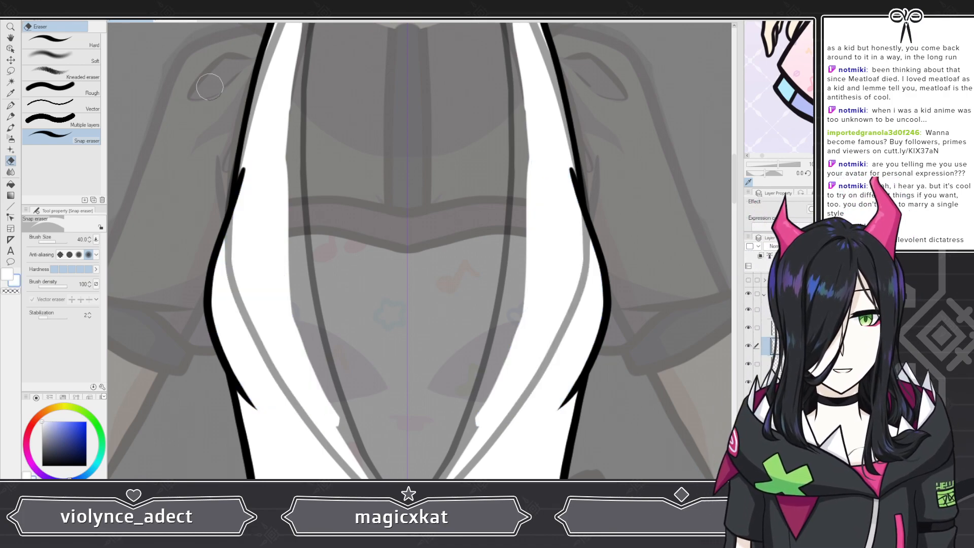
Step: Sample light blue from the reference image and try short strokes on both vest front panels, undoing them
scroll(231, 142, down, 6)
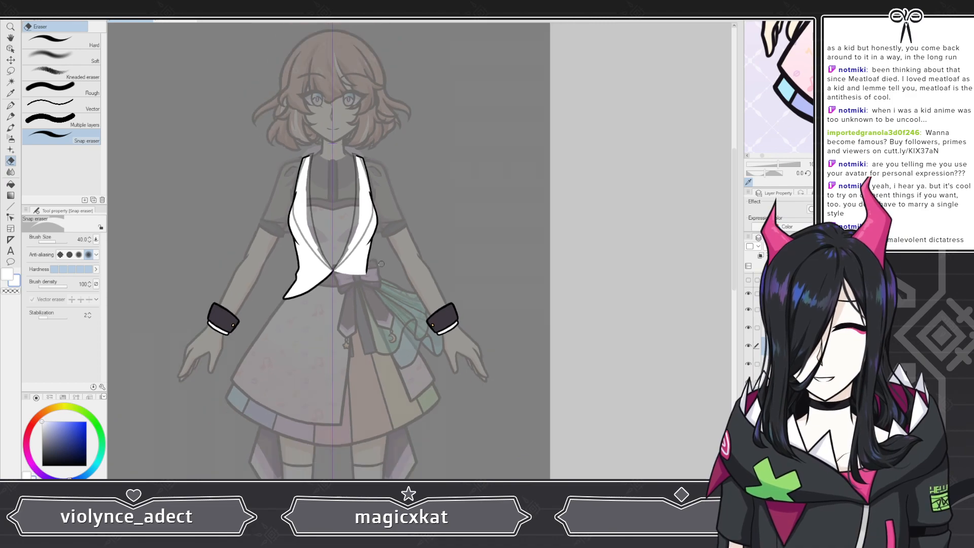
scroll(248, 165, up, 6)
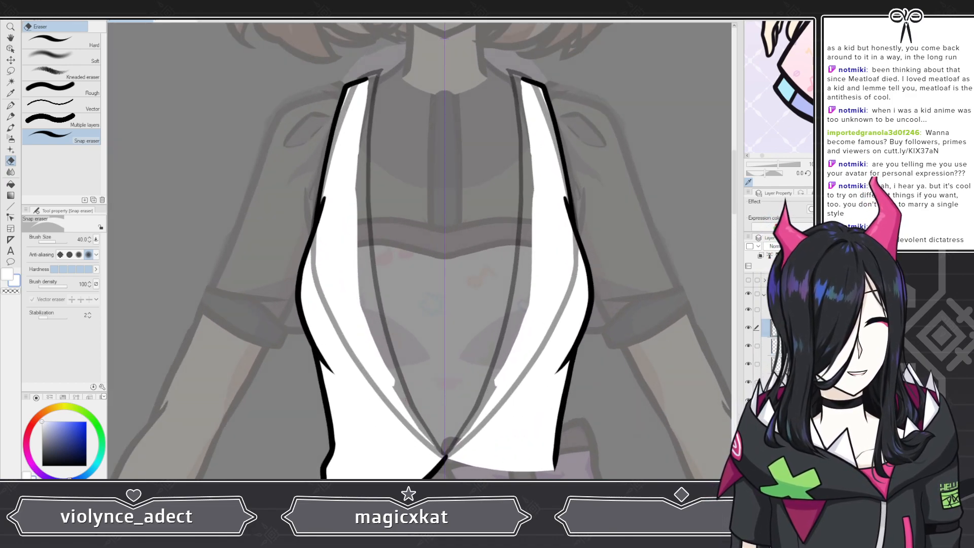
click(791, 310)
click(812, 246)
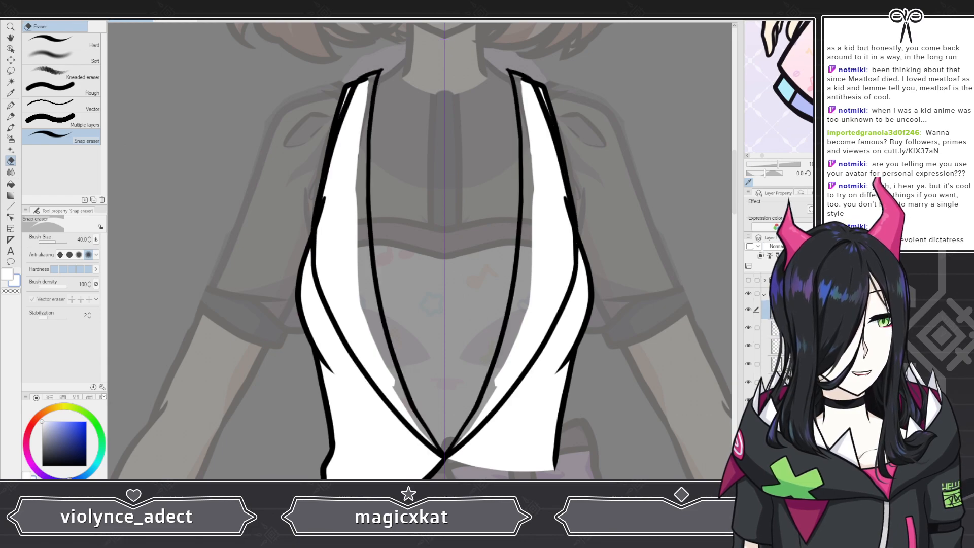
scroll(401, 210, down, 4)
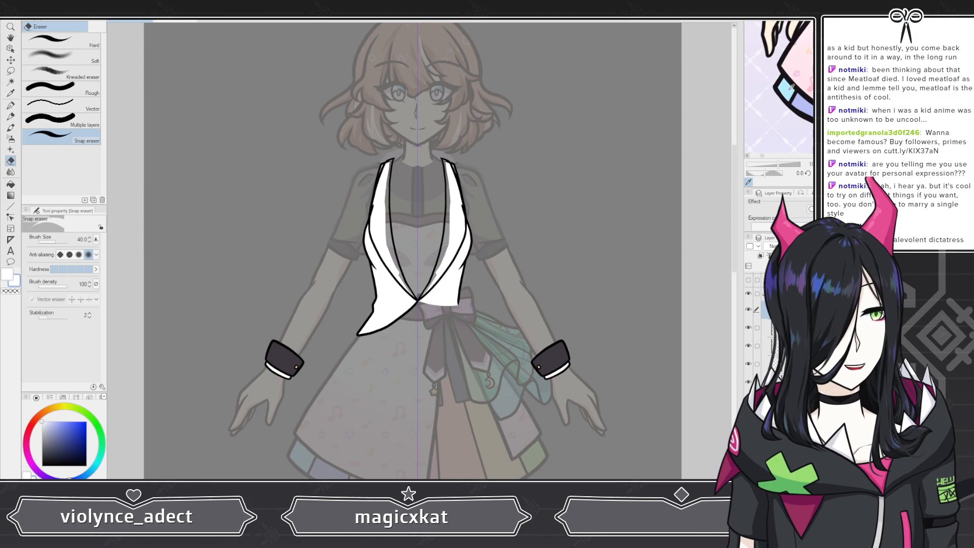
click(786, 92)
scroll(337, 215, up, 4)
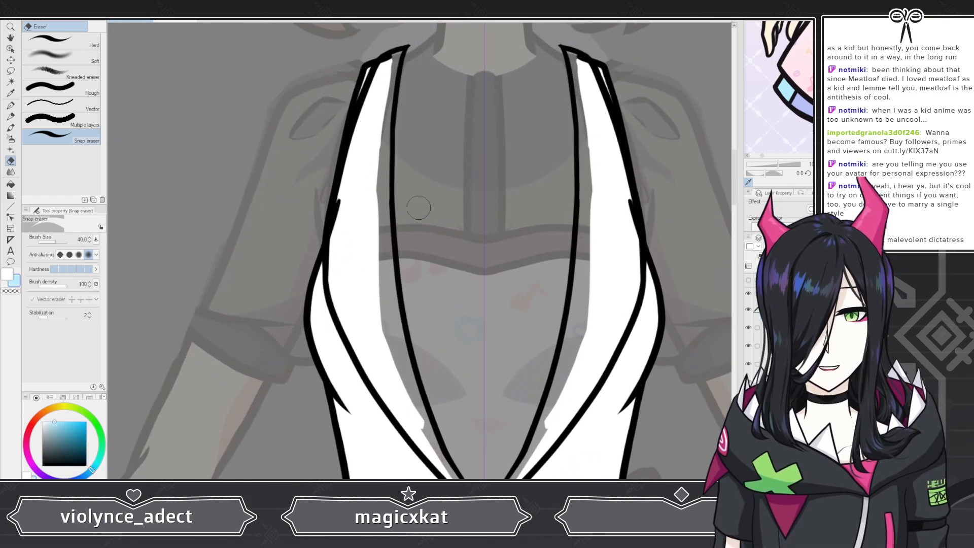
click(10, 105)
drag(345, 198, 341, 241)
drag(626, 197, 628, 241)
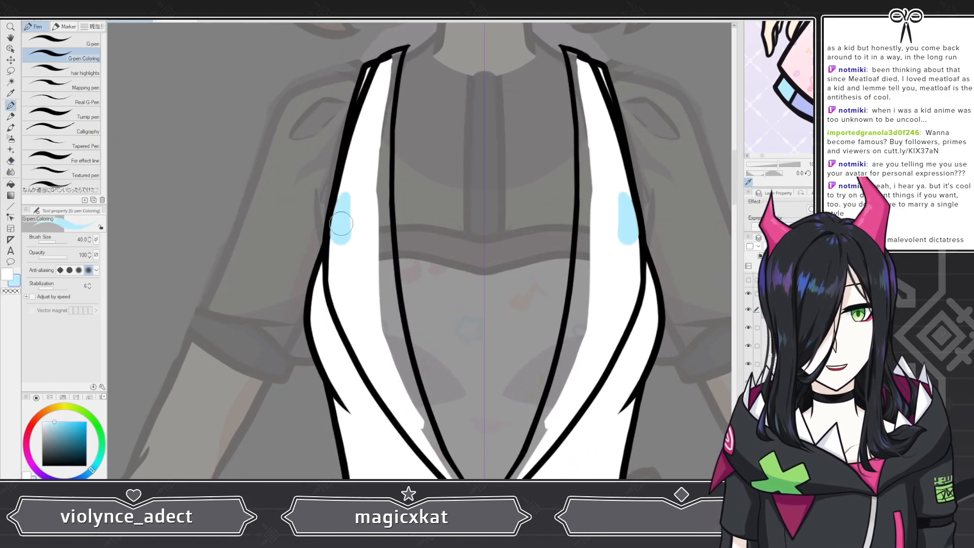
drag(339, 231, 348, 175)
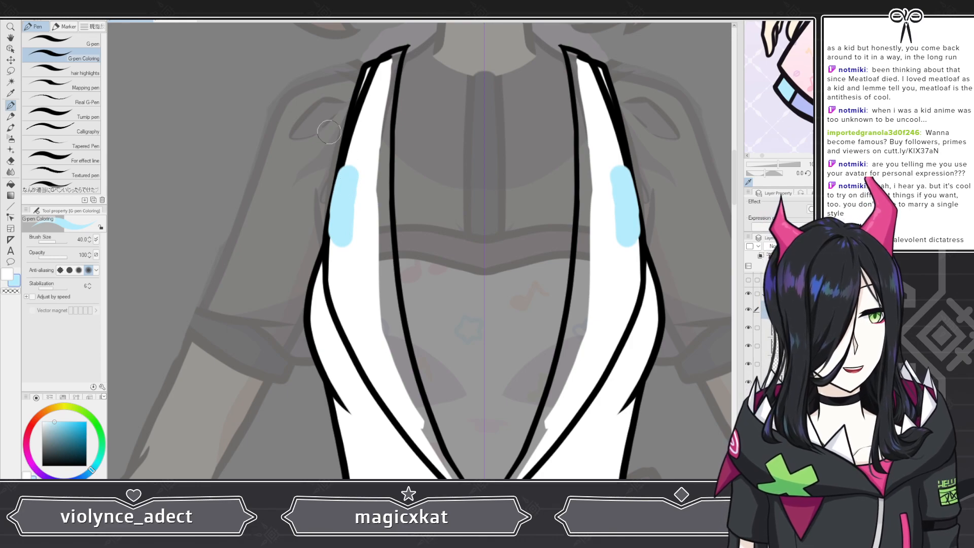
key(ctrl+z)
Step: Select the lapel outline layer and hide the vest's white fill layers
click(770, 329)
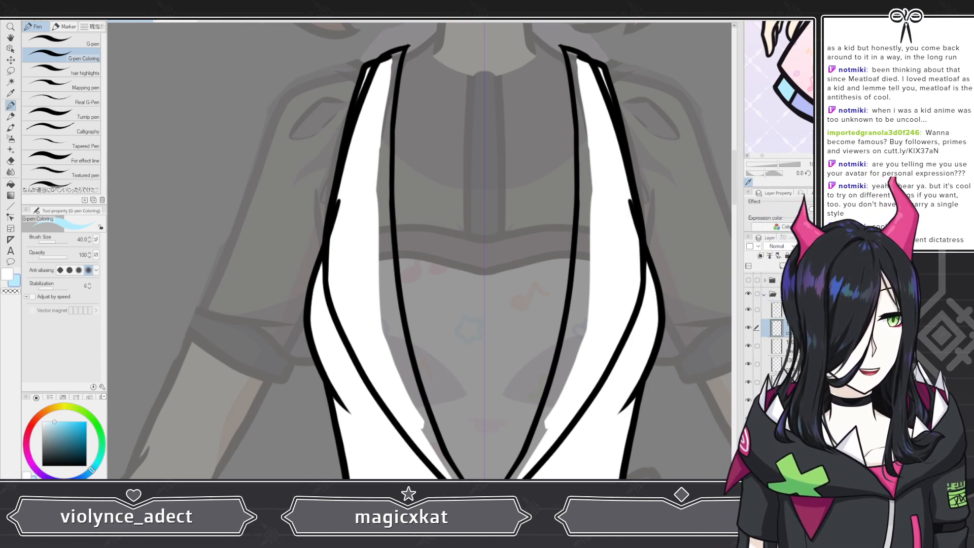
drag(747, 353, 748, 401)
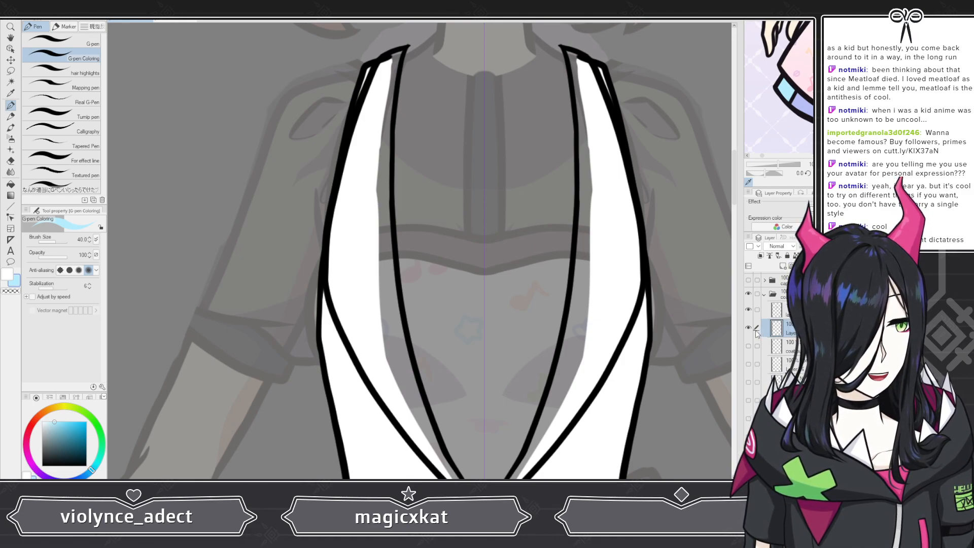
scroll(360, 199, down, 3)
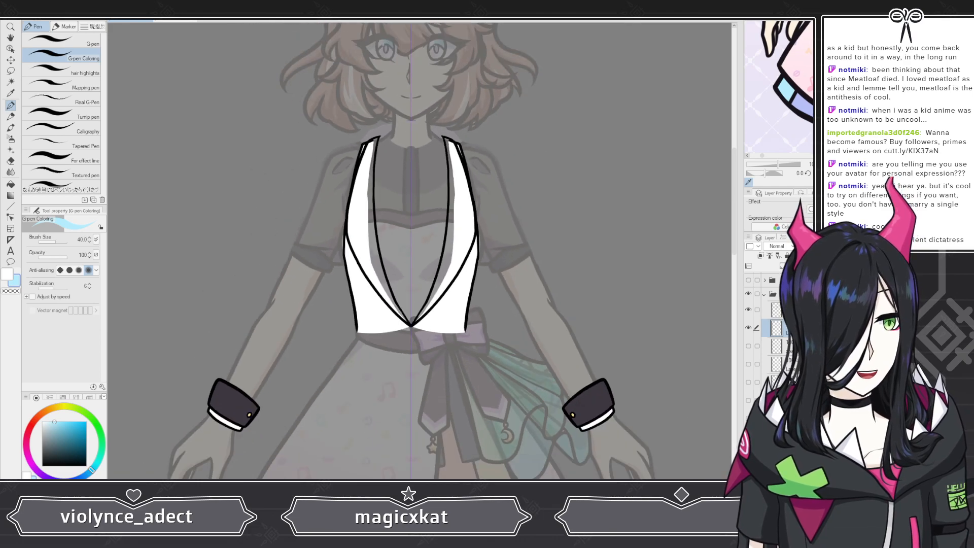
scroll(776, 344, down, 3)
key(ctrl+z)
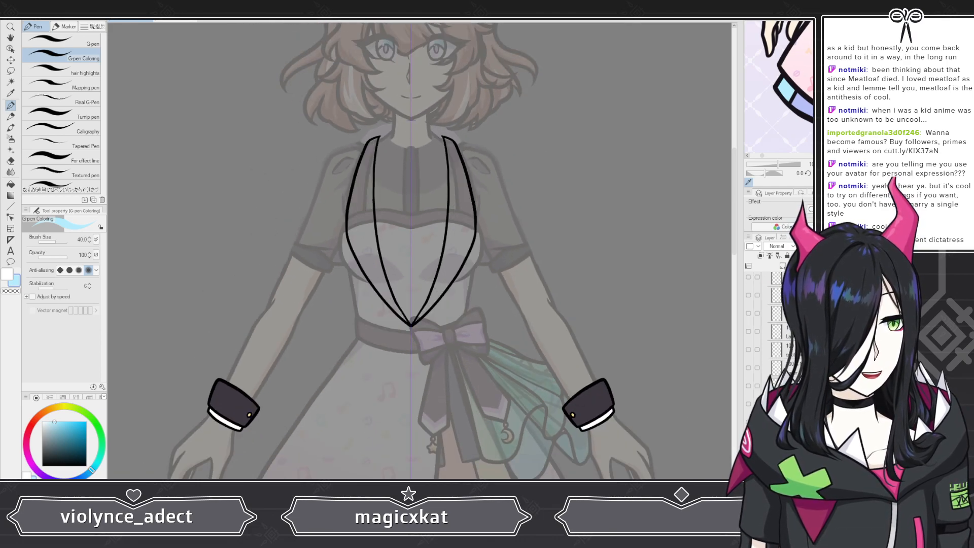
scroll(396, 157, up, 5)
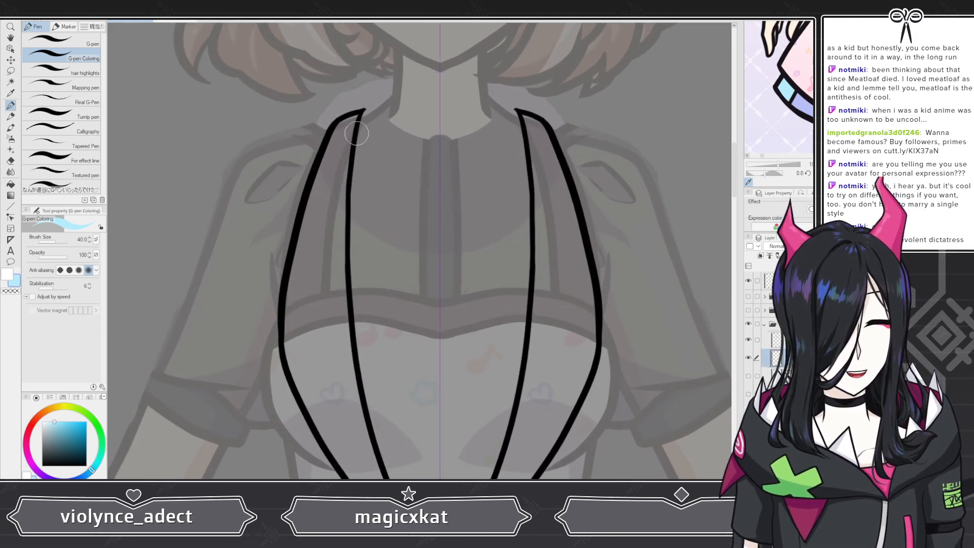
Step: Fill both vest lapels light blue with the G-pen Coloring pen
mouse_move(354, 113)
mouse_down()
mouse_move(304, 242)
mouse_move(350, 121)
mouse_move(354, 136)
mouse_move(322, 217)
mouse_move(333, 271)
mouse_up()
click(10, 160)
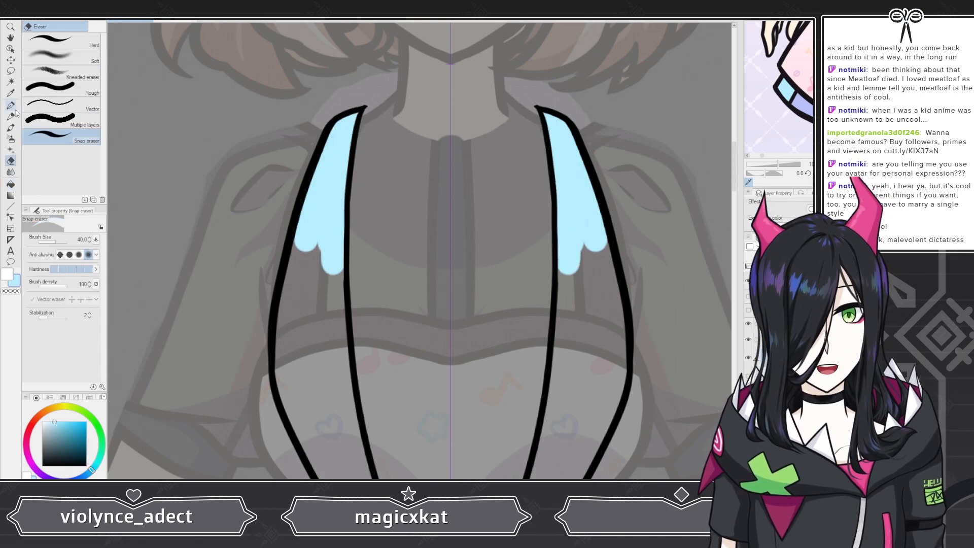
key(p)
mouse_move(304, 236)
mouse_down()
mouse_move(287, 385)
mouse_move(293, 400)
mouse_move(313, 229)
mouse_move(308, 342)
mouse_move(333, 283)
mouse_move(355, 454)
mouse_up()
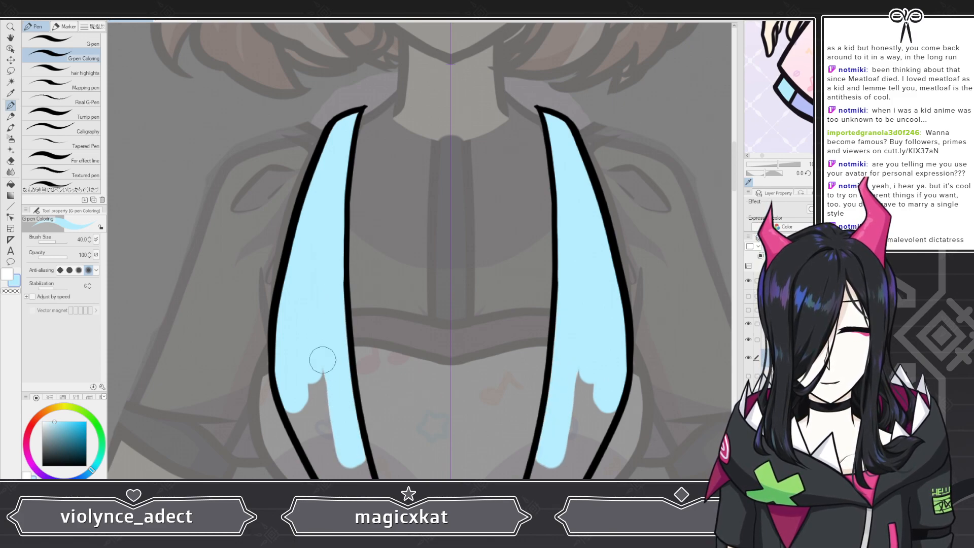
mouse_move(322, 360)
mouse_down()
mouse_move(299, 375)
mouse_move(295, 404)
mouse_up()
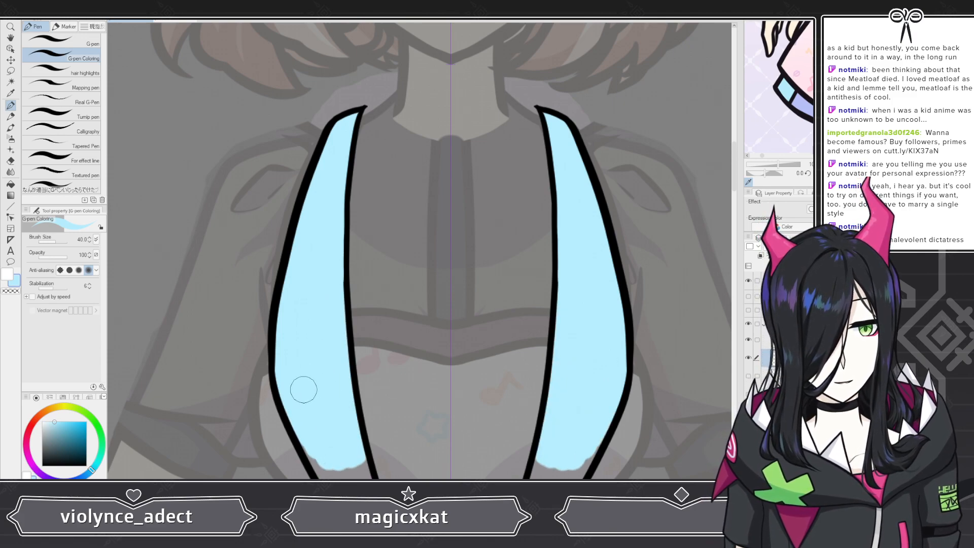
scroll(326, 473, down, 5)
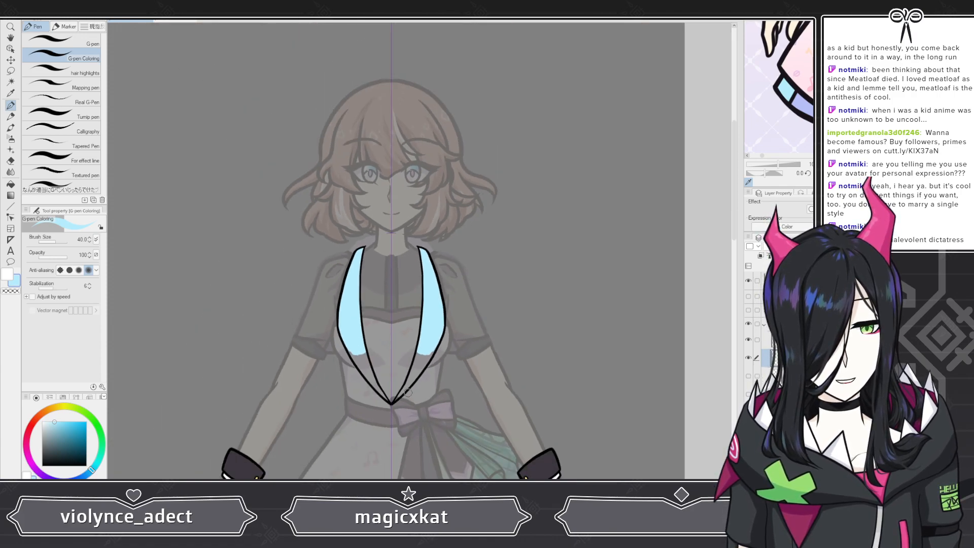
scroll(410, 423, up, 3)
scroll(411, 423, up, 4)
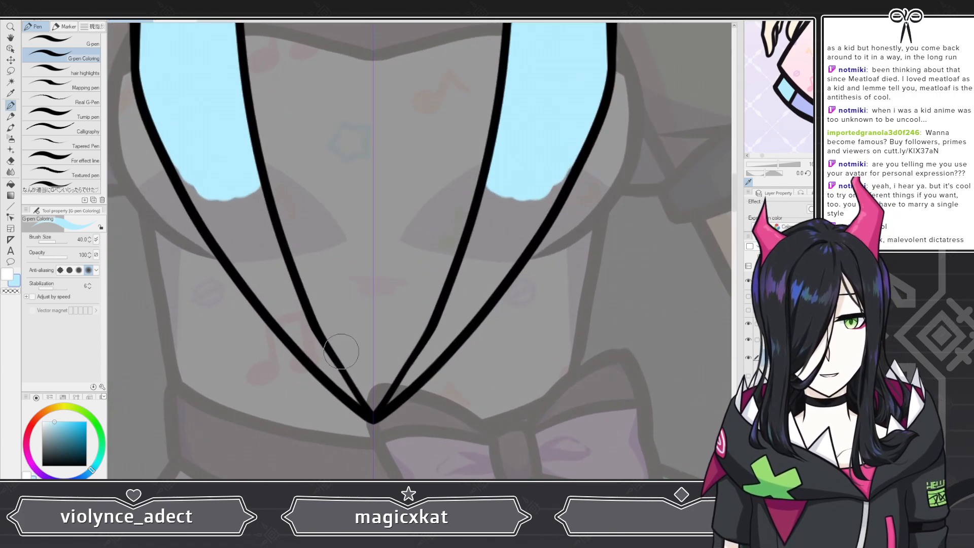
Step: Finish filling the lower tips of both lapels light blue with the G-pen Coloring pen
mouse_move(174, 147)
mouse_down()
mouse_move(217, 232)
mouse_move(202, 173)
mouse_move(244, 170)
mouse_move(287, 312)
mouse_move(266, 227)
mouse_move(323, 350)
mouse_move(286, 290)
mouse_move(339, 383)
mouse_move(289, 304)
mouse_move(352, 395)
mouse_up()
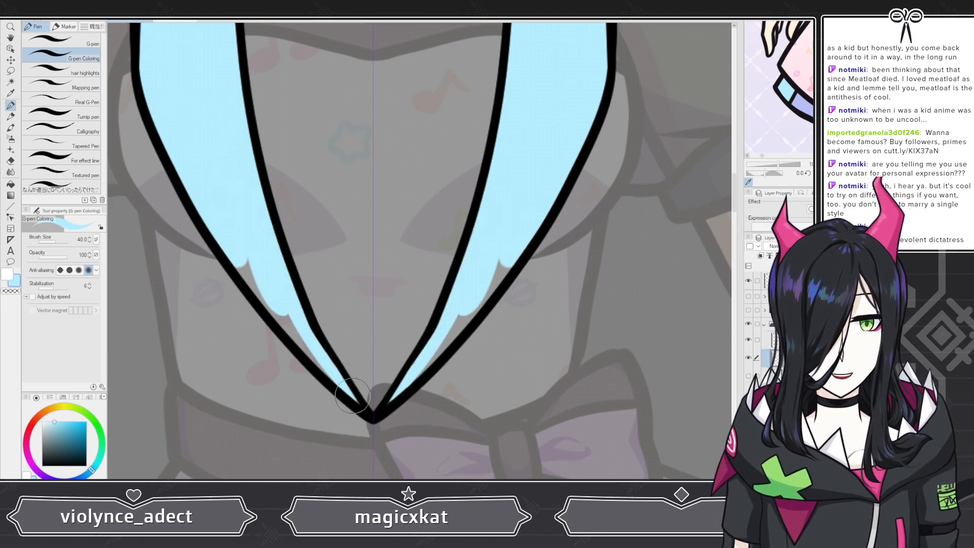
drag(318, 359, 250, 275)
scroll(304, 291, down, 5)
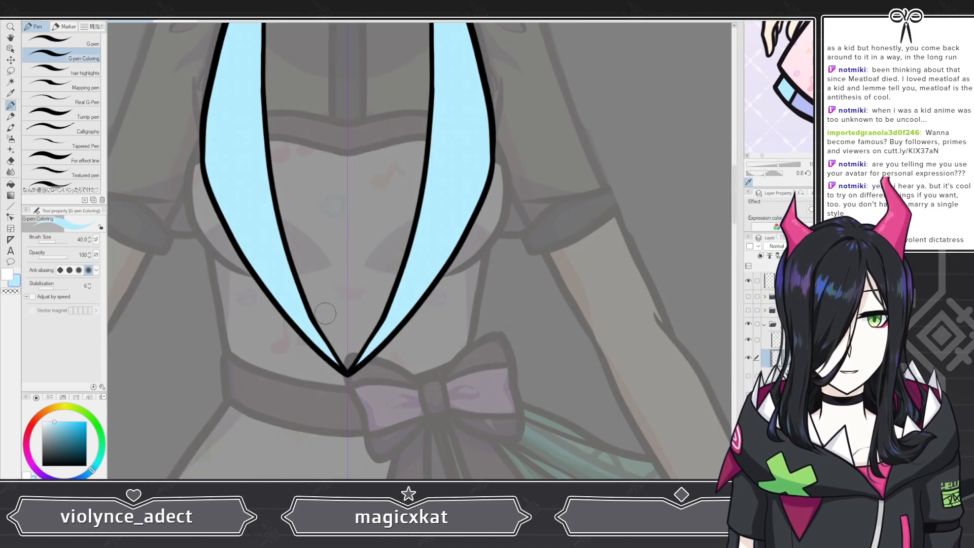
scroll(388, 379, down, 6)
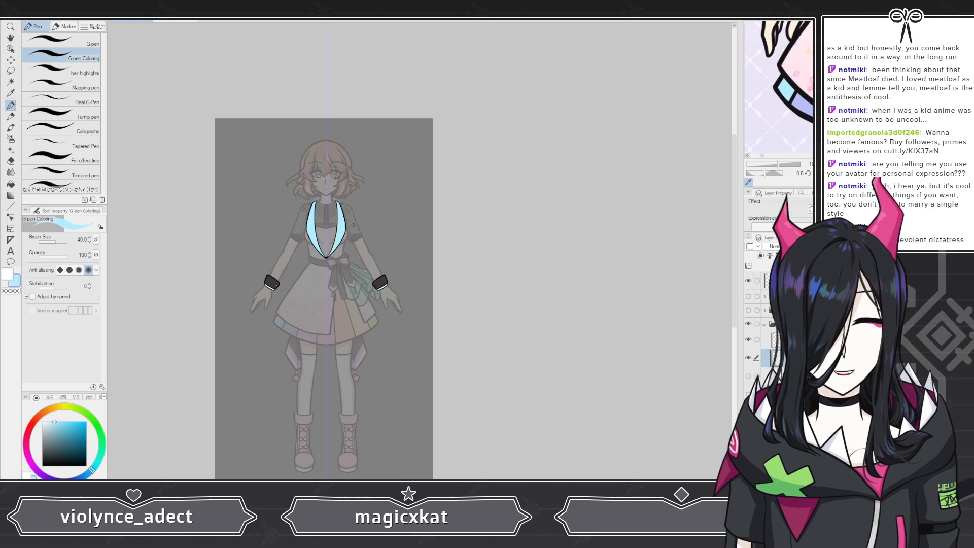
scroll(323, 224, up, 6)
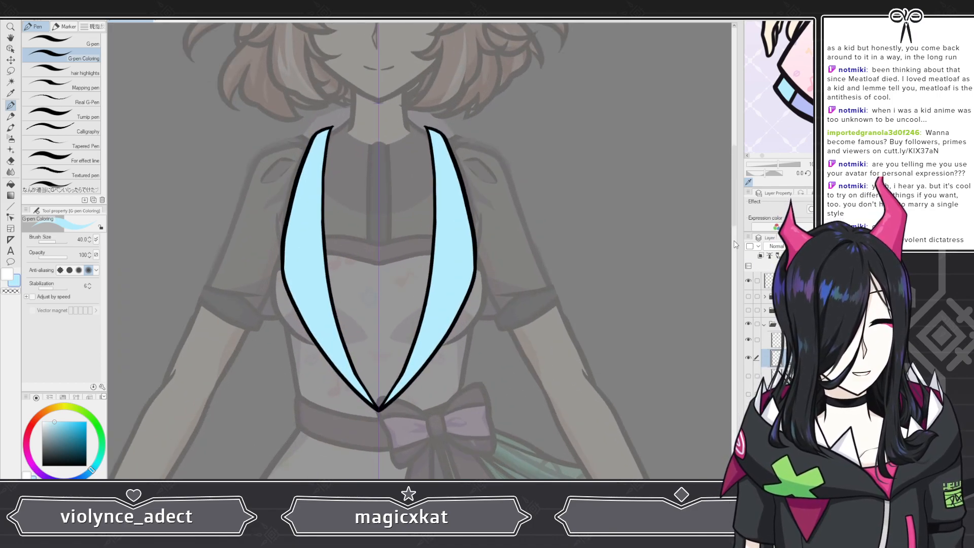
Step: Compare the lapels with the reference by toggling the lapel and reference layers on and off
click(802, 105)
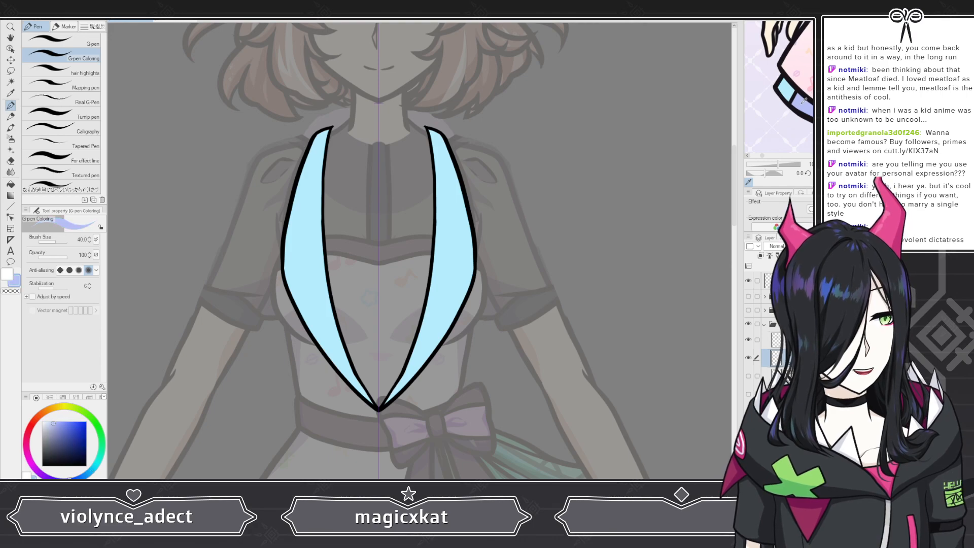
click(749, 325)
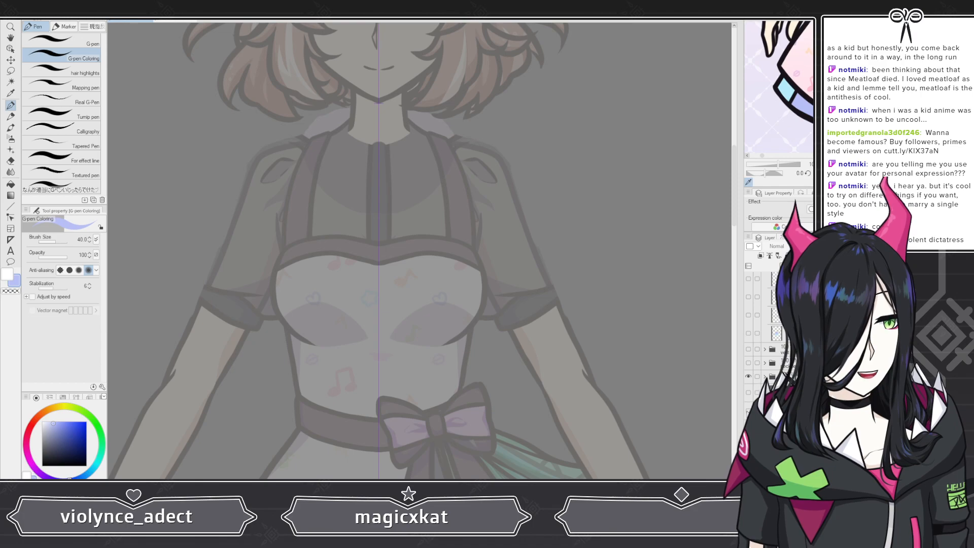
click(748, 410)
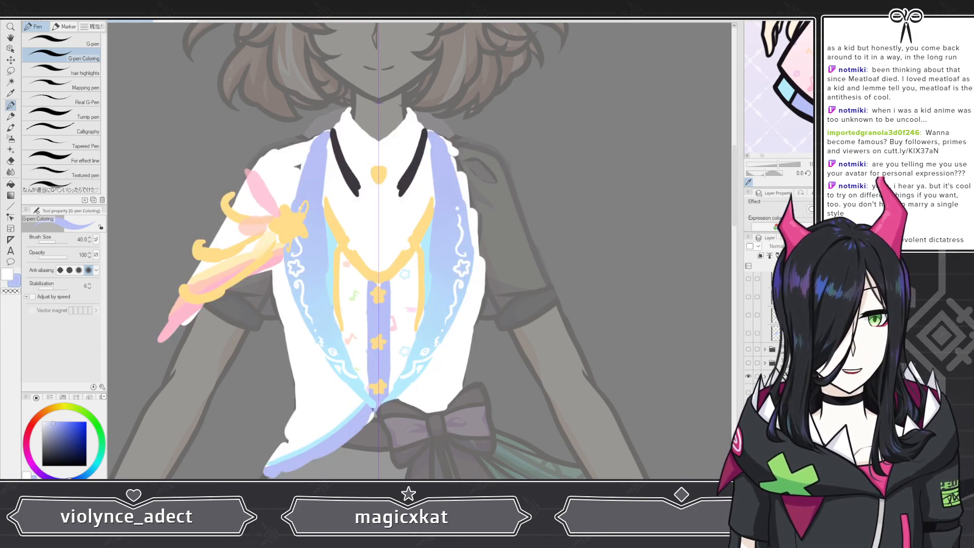
click(747, 410)
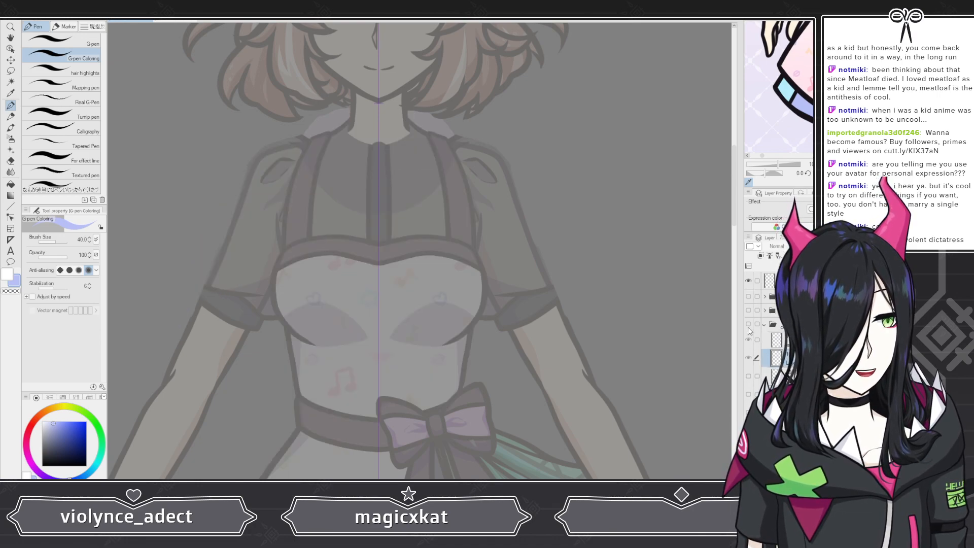
click(748, 324)
Step: Swap to the lavender color and fill the whole lapel layer lavender
key(x)
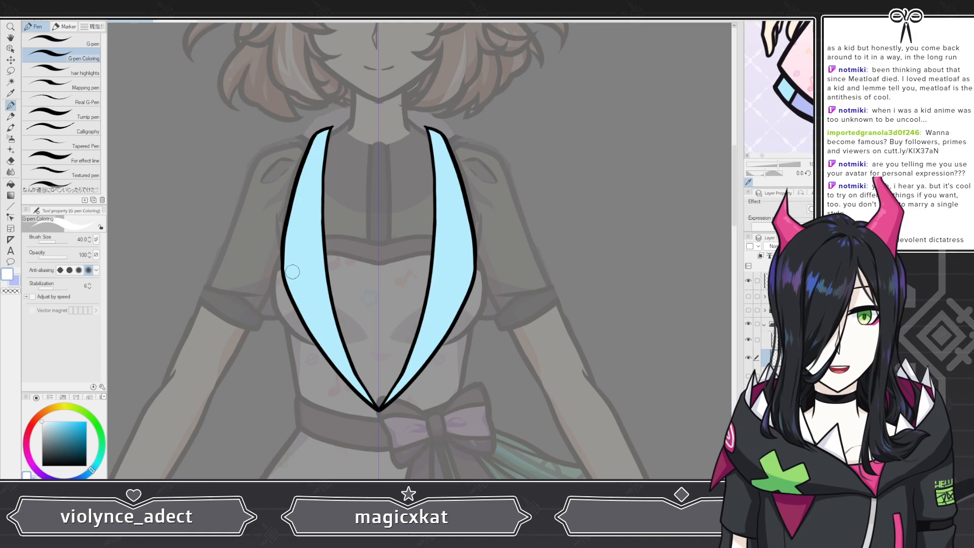
alt+click(292, 272)
key(x)
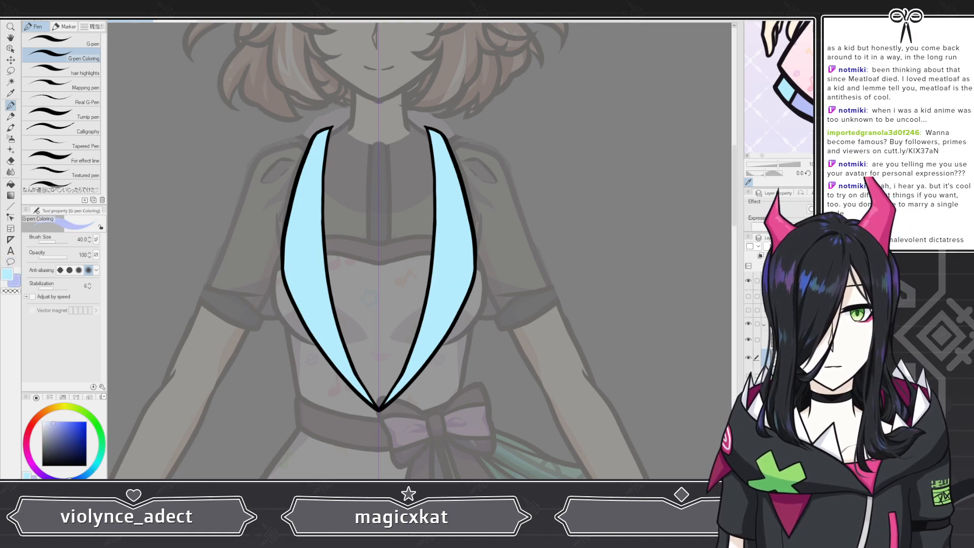
key(alt+Delete)
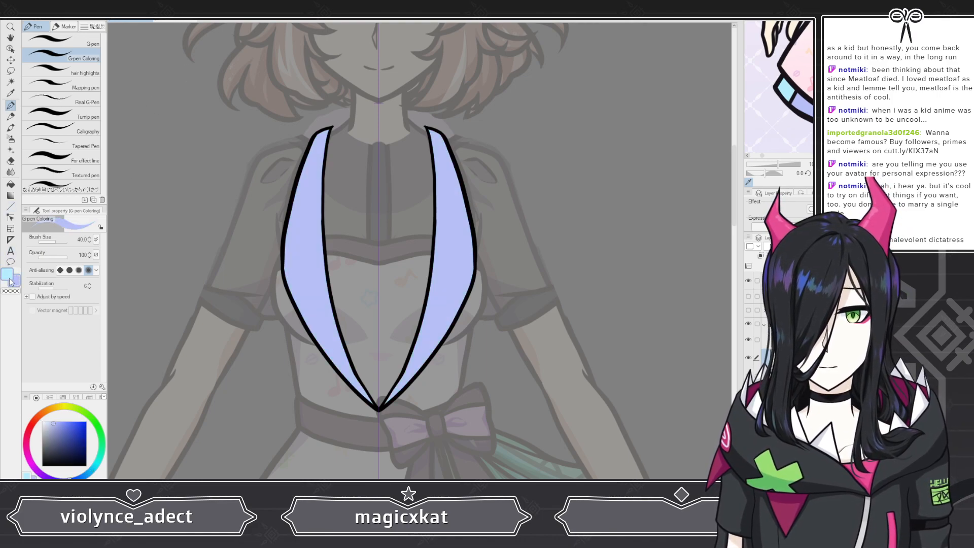
Step: Airbrush light blue with the Soft airbrush across the lower lapels to make a lavender-to-blue gradient
key(x)
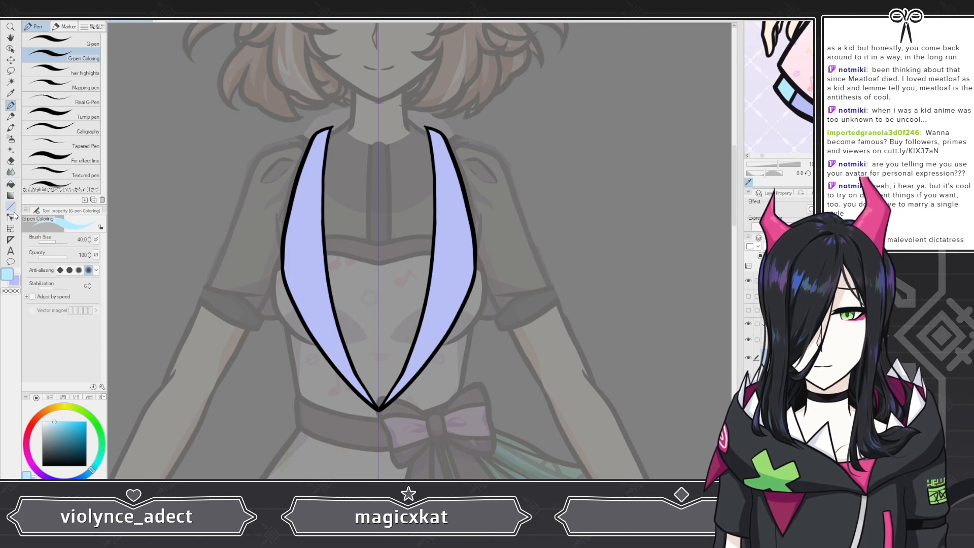
click(11, 141)
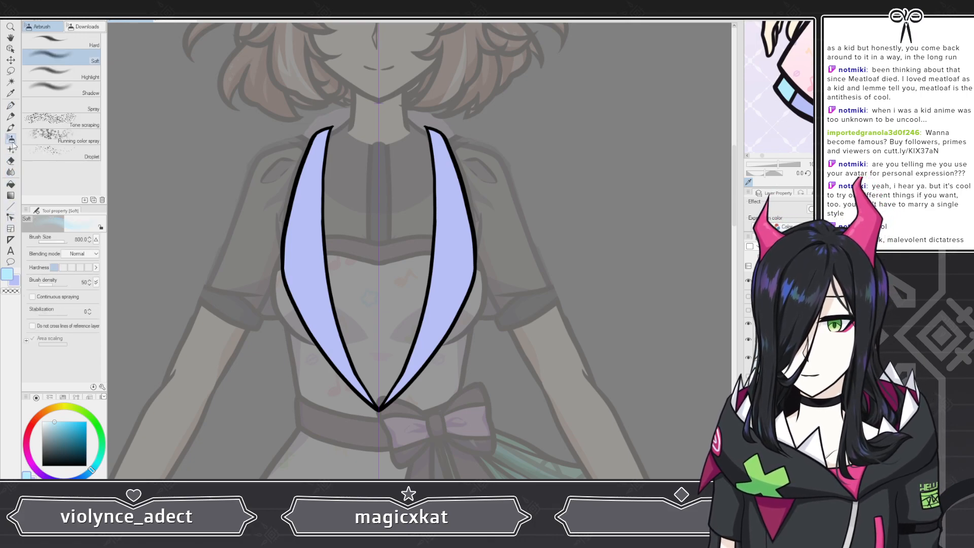
mouse_move(391, 425)
mouse_down()
mouse_move(374, 445)
mouse_move(362, 426)
mouse_up()
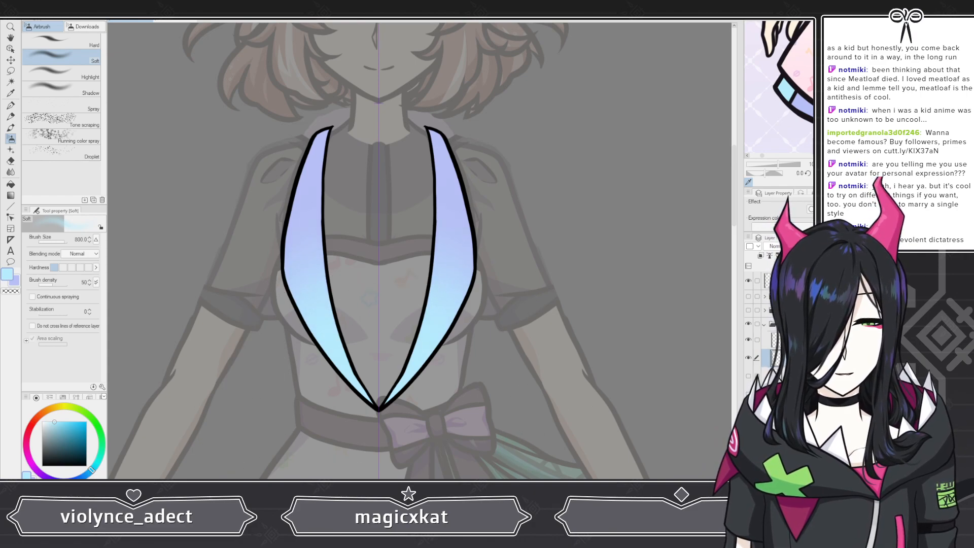
scroll(446, 297, down, 5)
scroll(450, 283, up, 5)
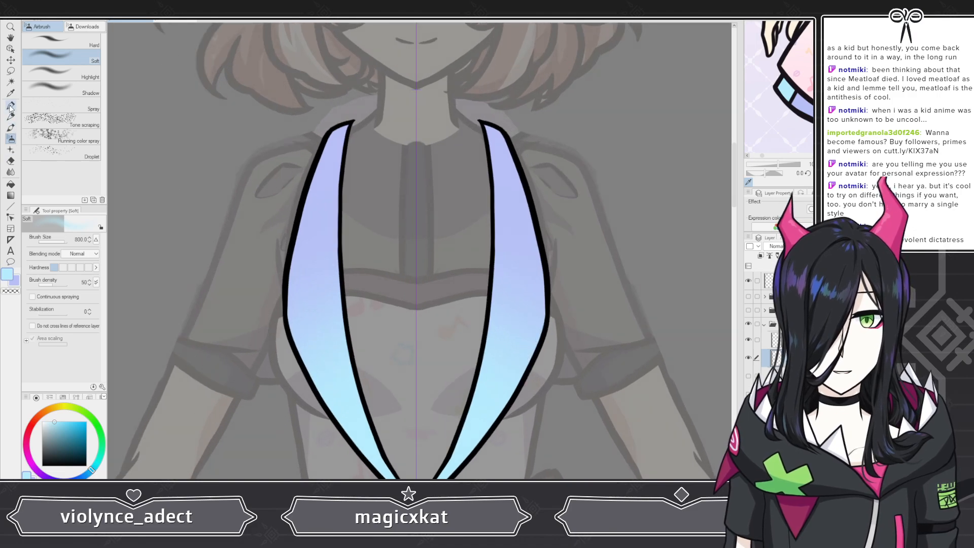
Step: Inspect the gradient lapels against the reference by toggling layer visibility and zooming around the torso
key(p)
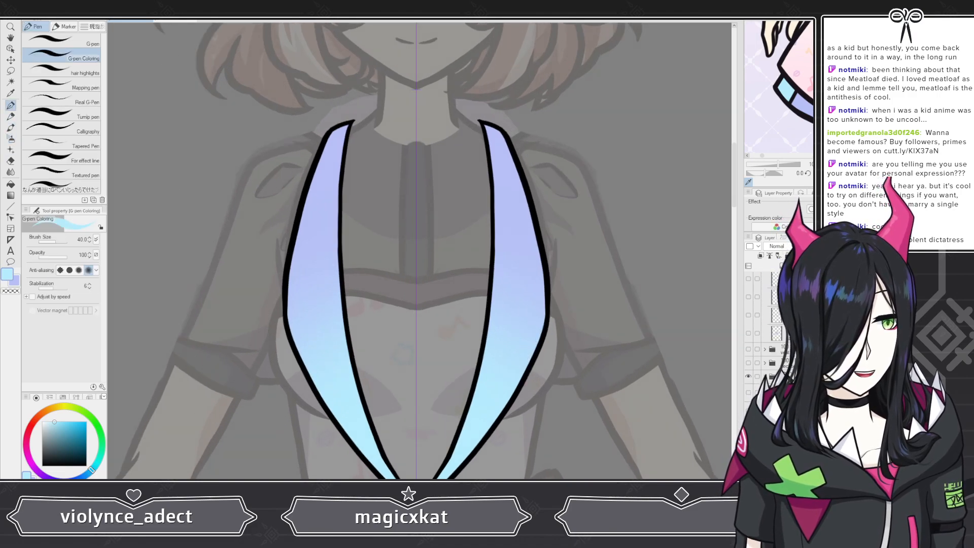
scroll(778, 334, down, 4)
click(748, 377)
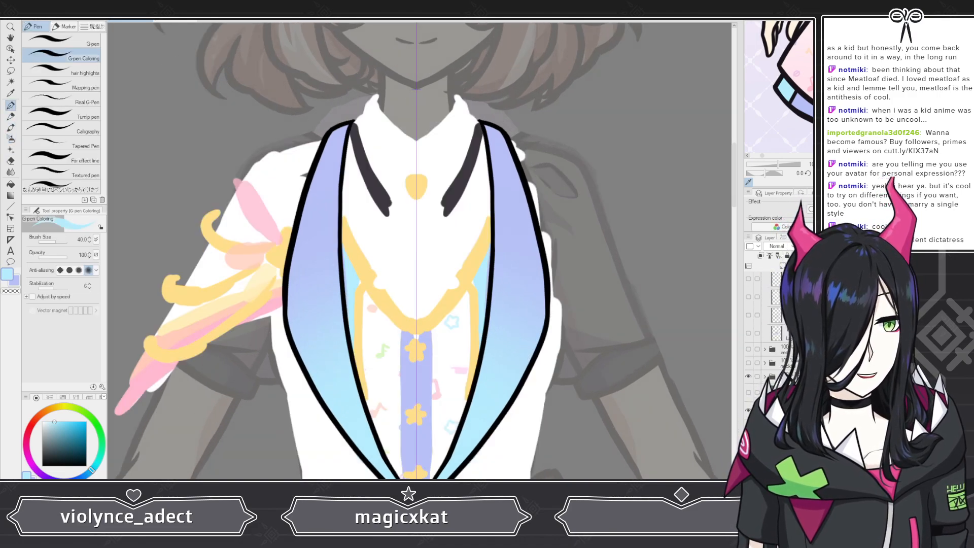
scroll(779, 335, up, 4)
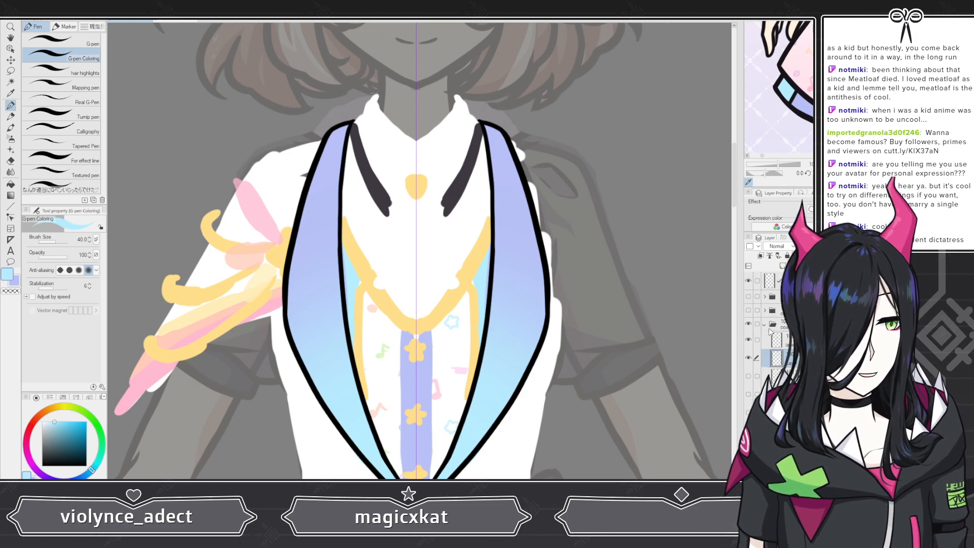
click(748, 323)
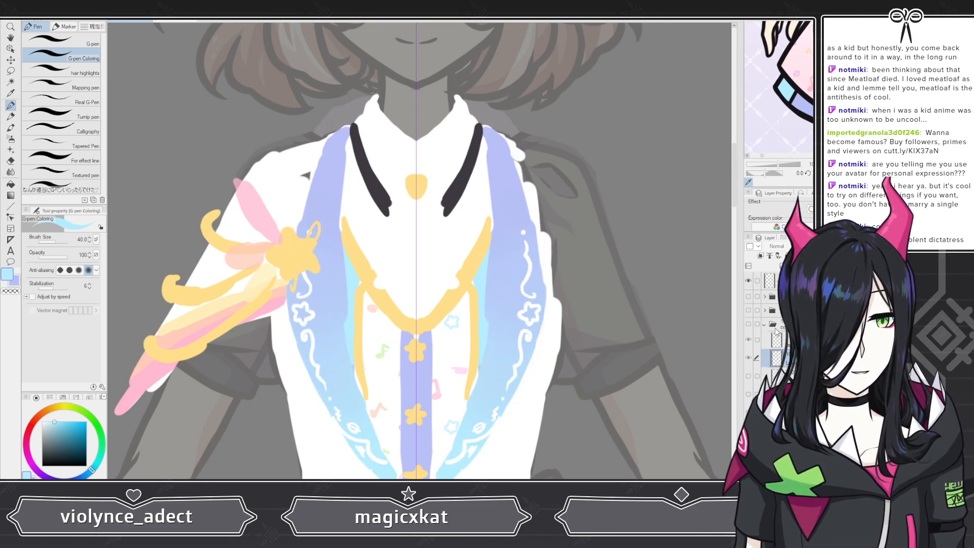
click(748, 324)
scroll(438, 286, down, 5)
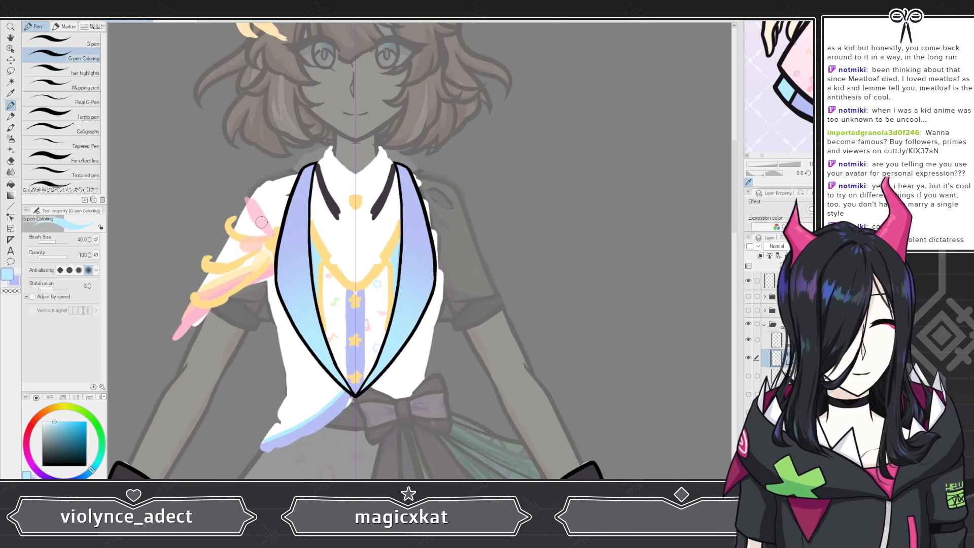
scroll(779, 335, down, 5)
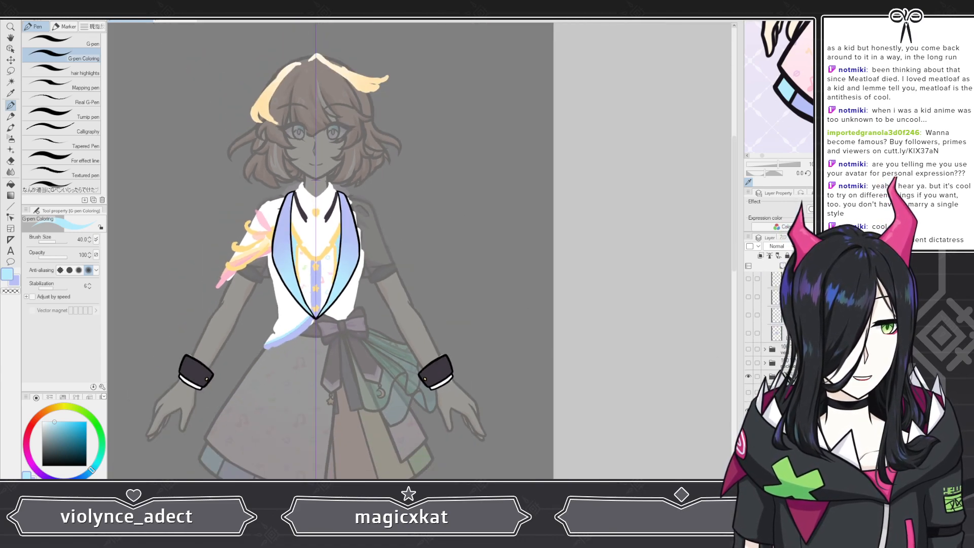
click(748, 376)
scroll(447, 327, down, 2)
scroll(455, 288, up, 3)
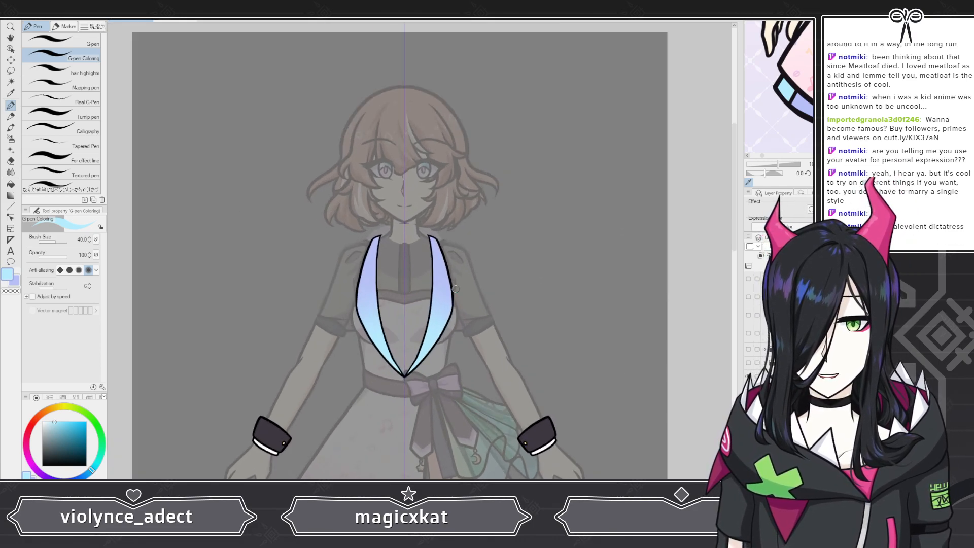
scroll(455, 289, up, 3)
scroll(375, 252, up, 1)
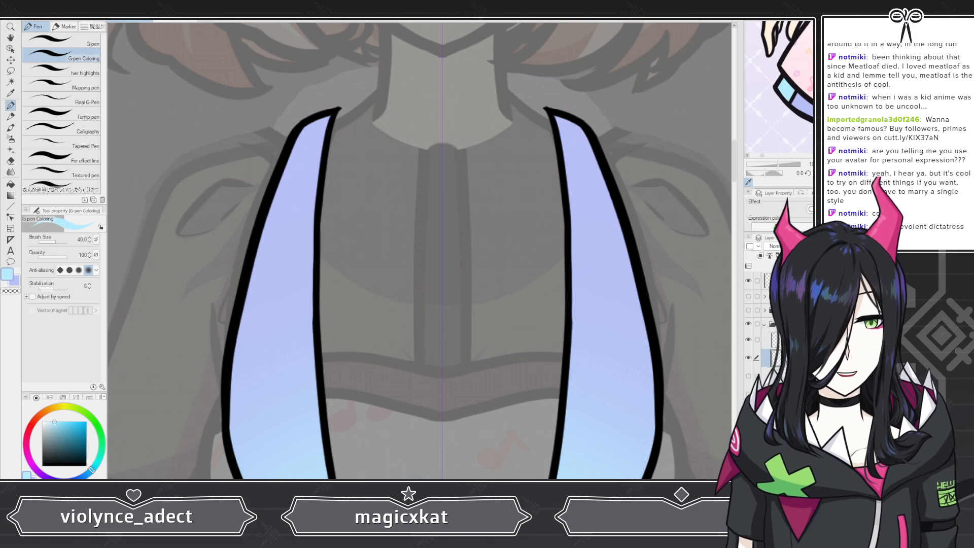
scroll(368, 189, down, 3)
scroll(366, 188, down, 2)
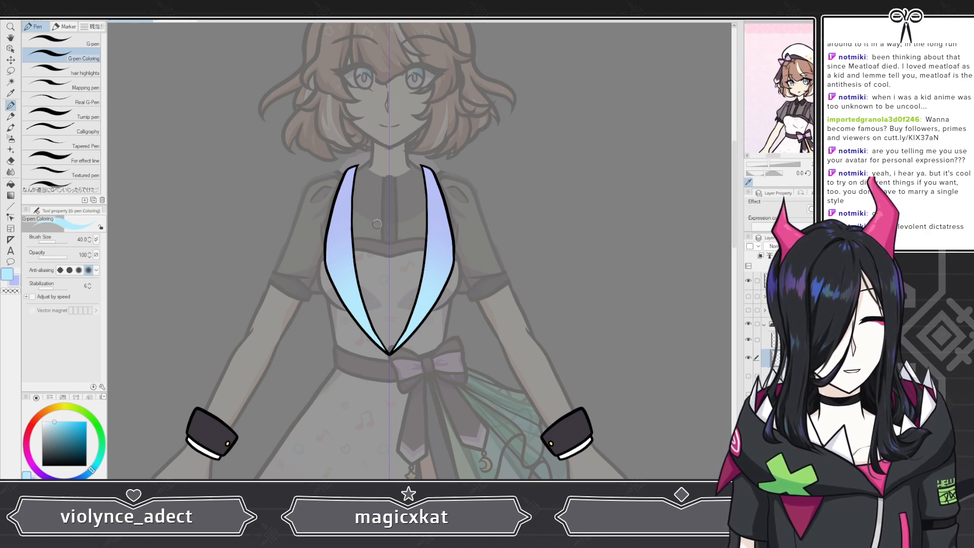
scroll(385, 187, up, 1)
scroll(385, 188, up, 1)
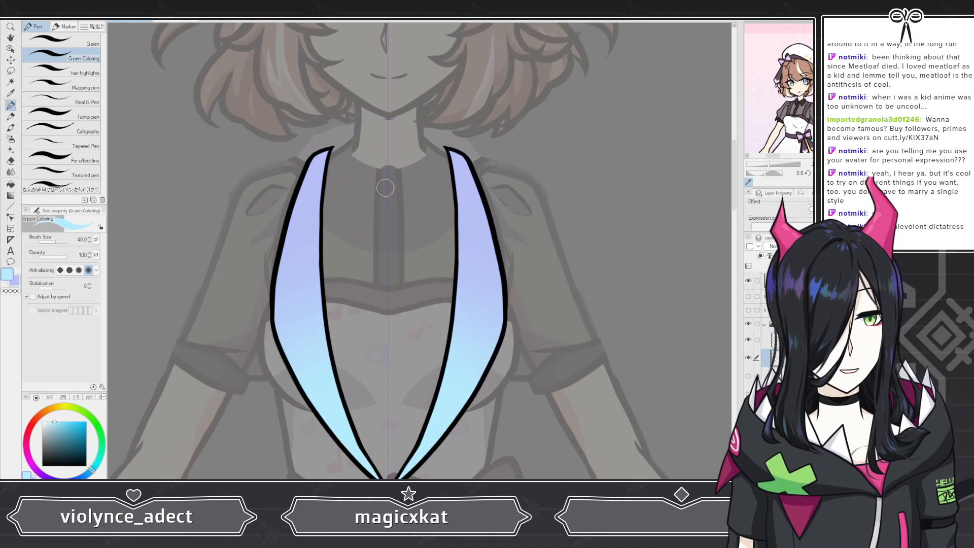
scroll(432, 247, down, 1)
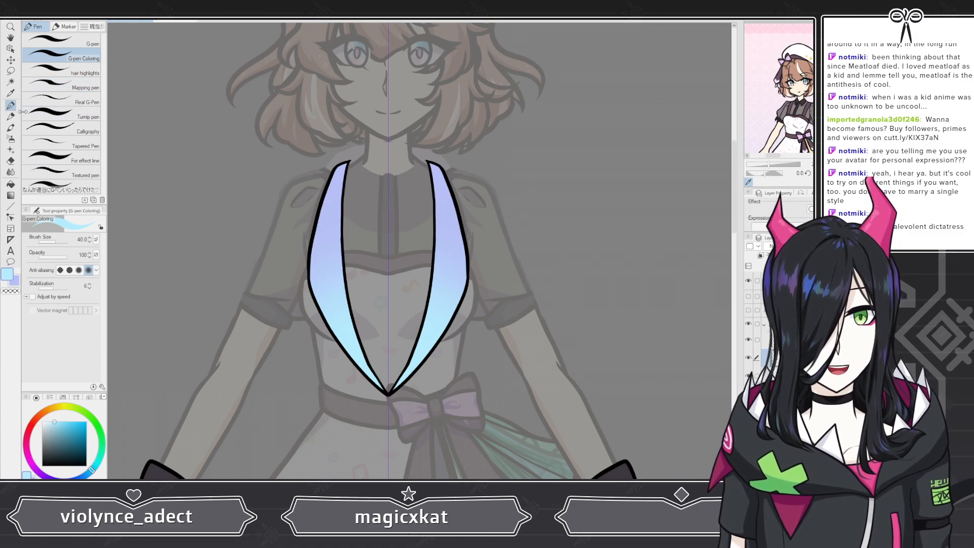
Step: Switch the drawing color to white and select the G-pen brush
click(43, 422)
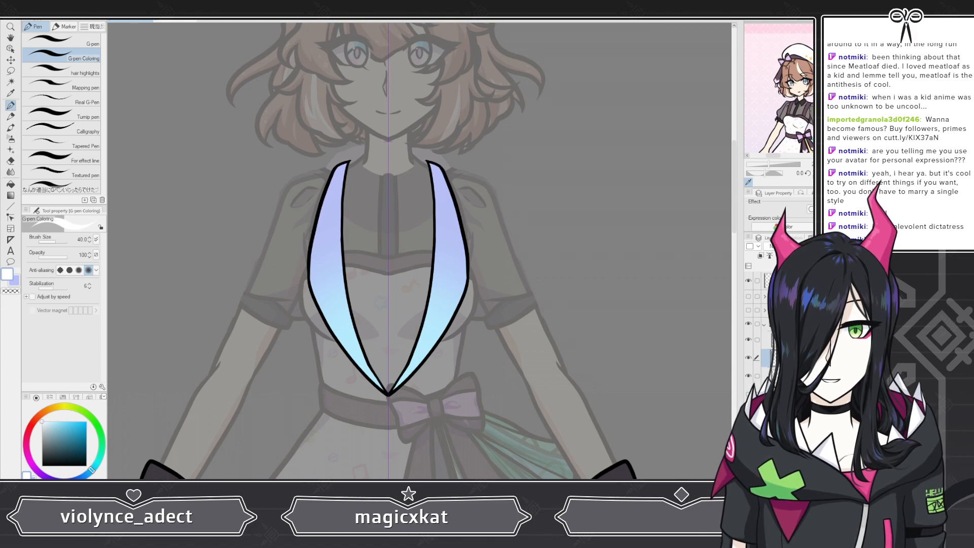
scroll(335, 322, up, 4)
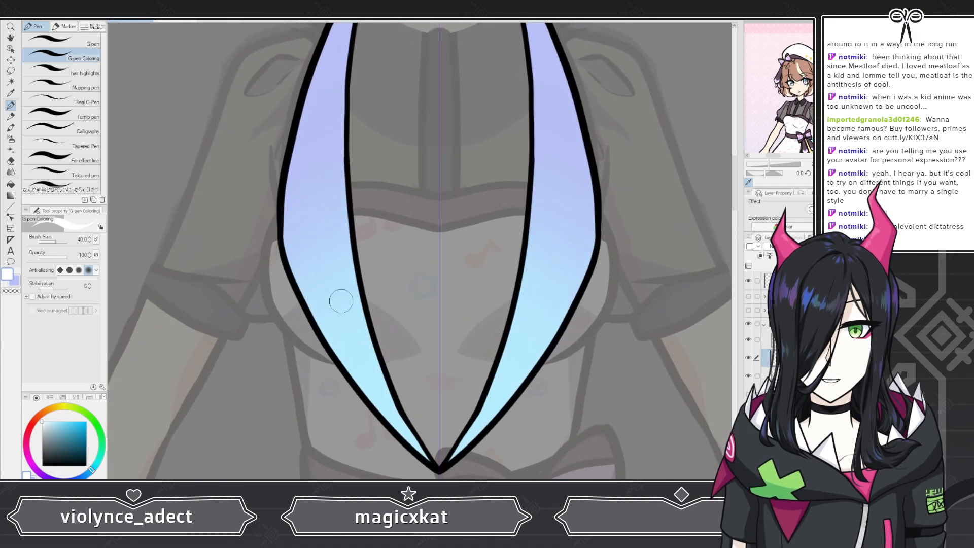
scroll(260, 218, up, 2)
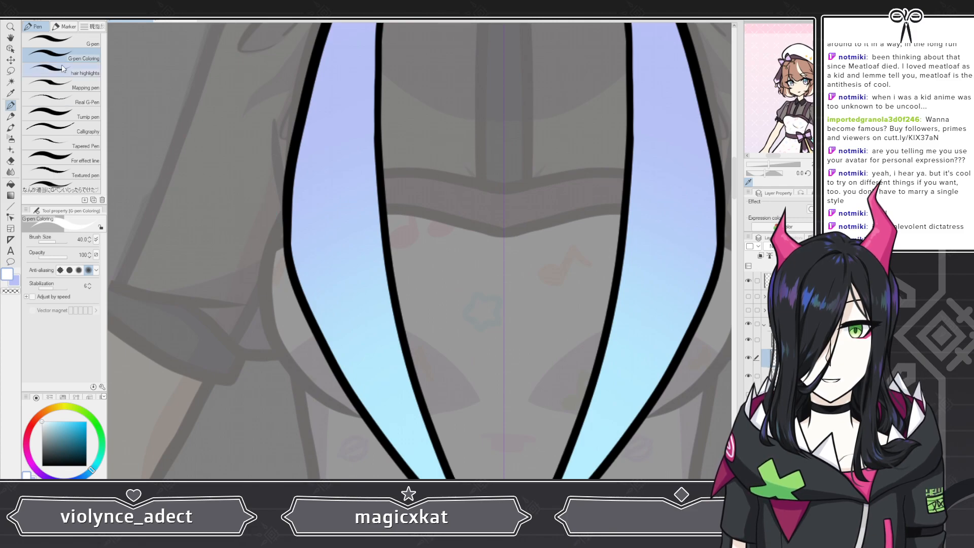
click(60, 44)
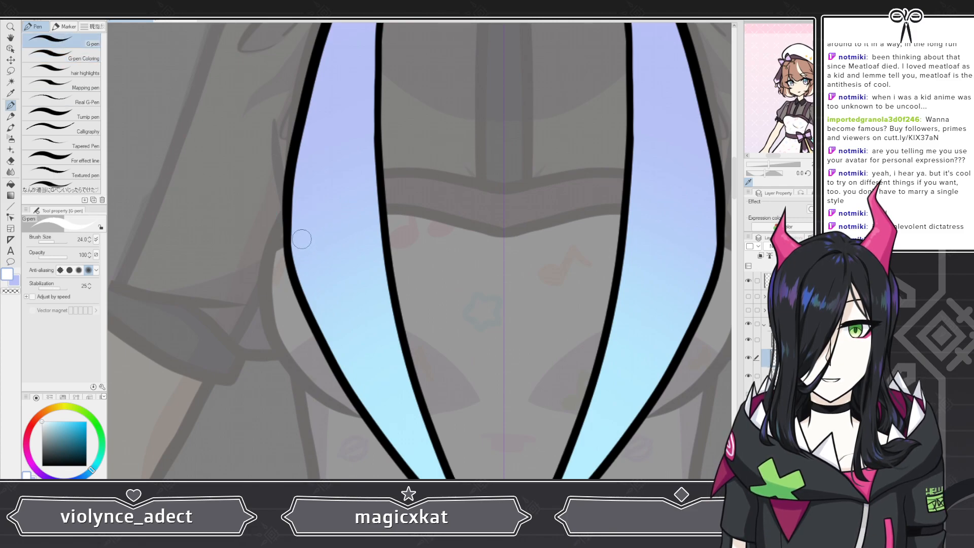
scroll(781, 330, down, 5)
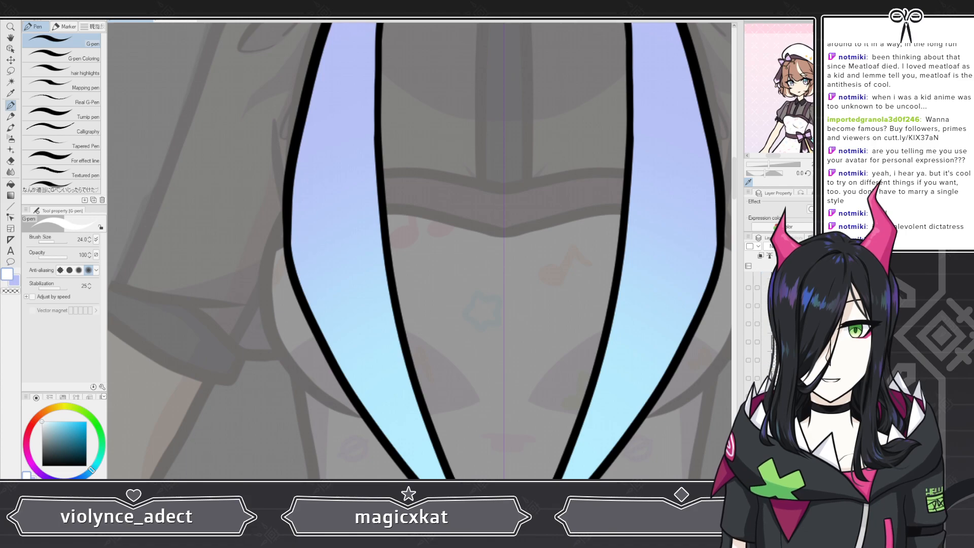
scroll(781, 330, up, 4)
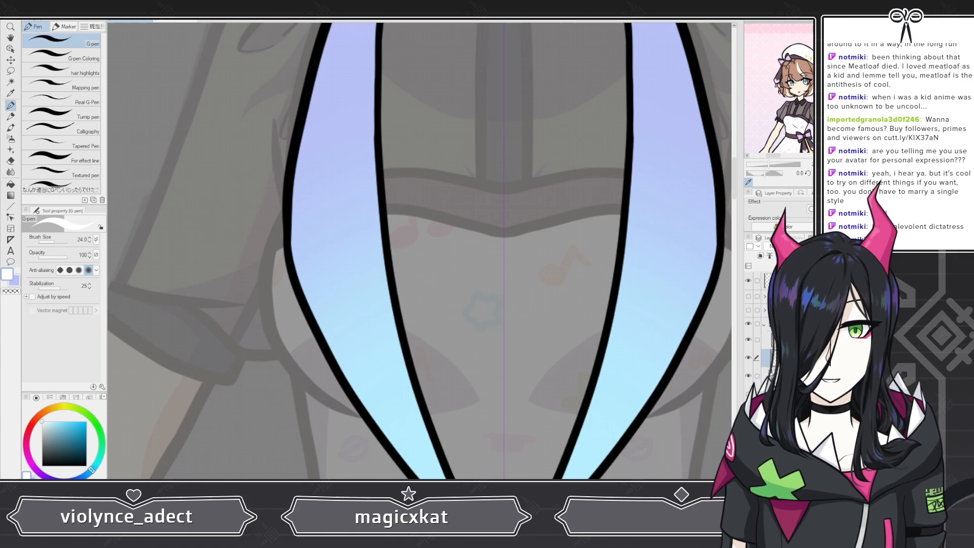
Step: Show the vest reference layer and move it beside the character so the lapels stay uncovered
click(749, 325)
scroll(776, 329, down, 5)
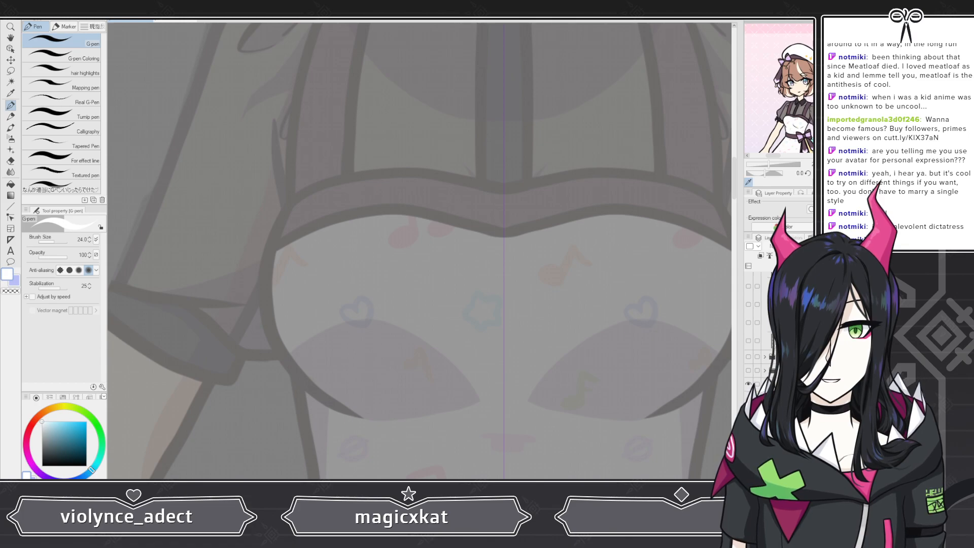
click(748, 397)
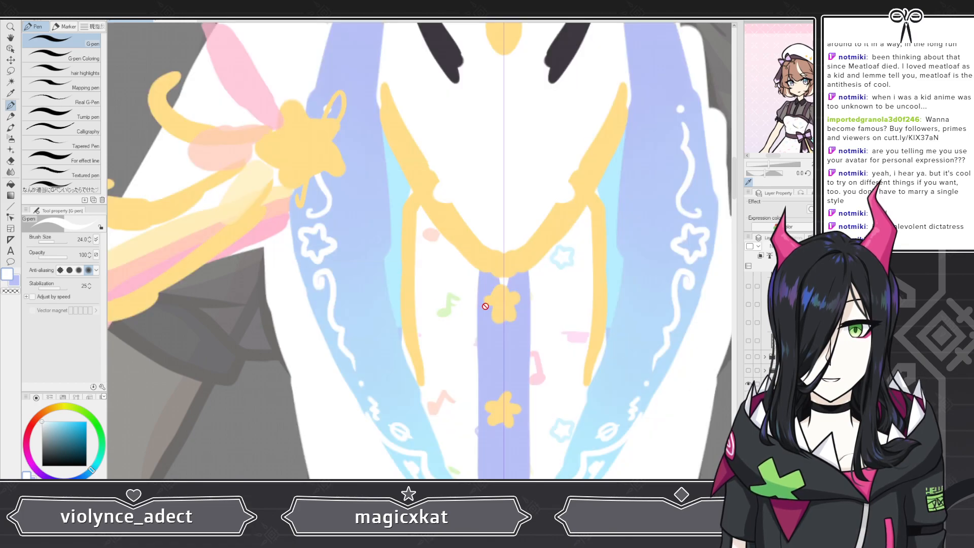
scroll(346, 297, down, 3)
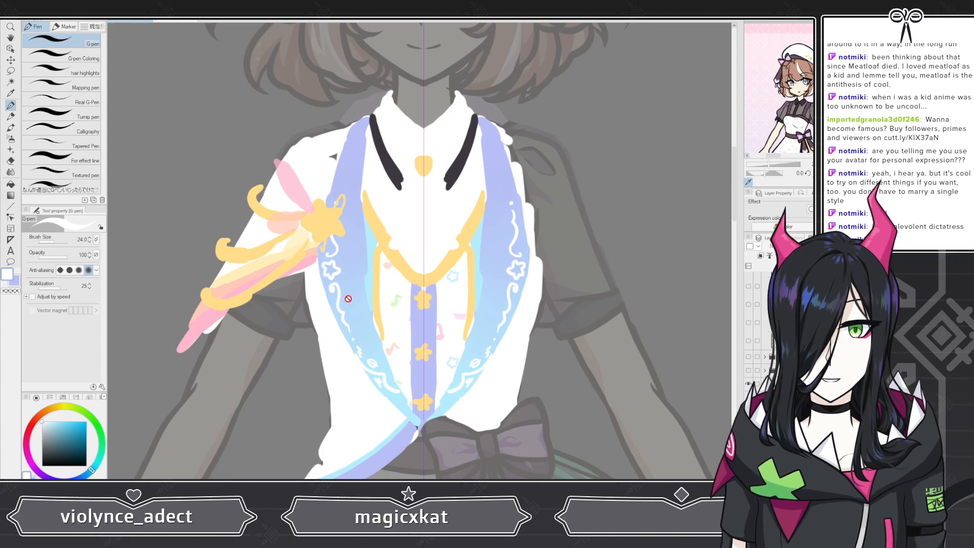
scroll(348, 298, down, 3)
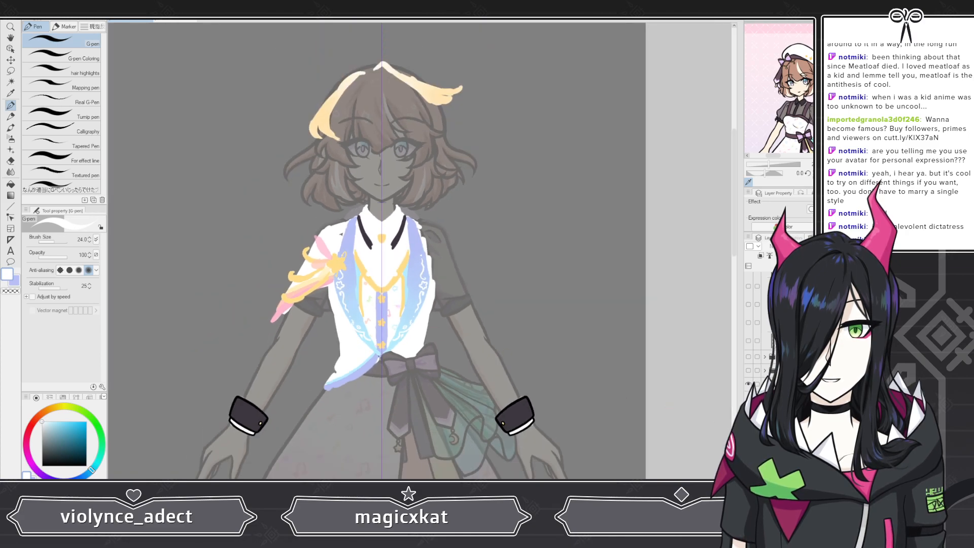
click(792, 401)
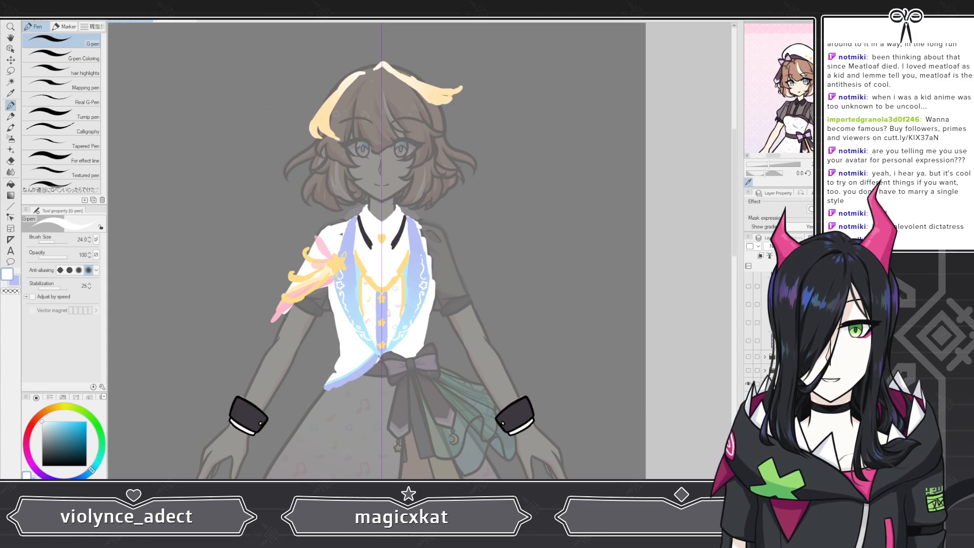
click(11, 60)
drag(391, 281, 571, 221)
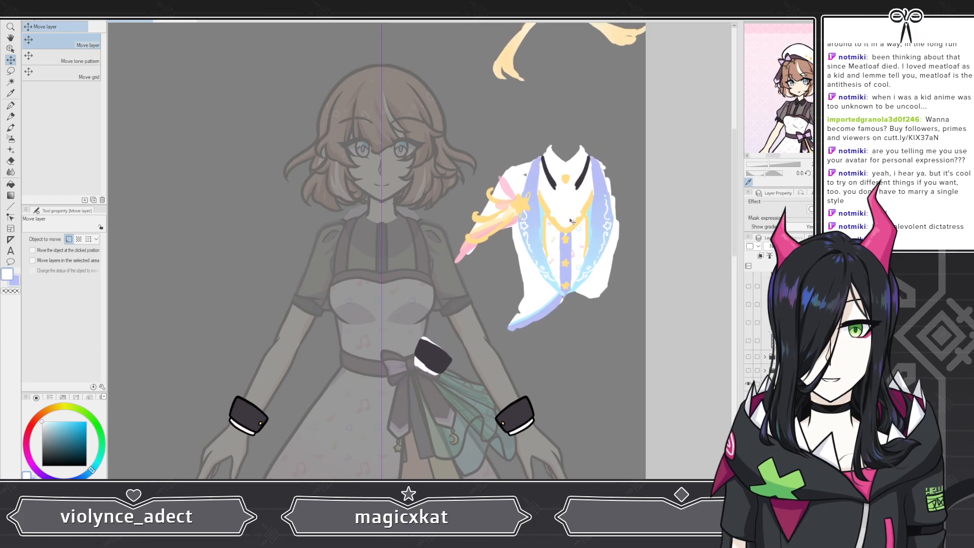
scroll(453, 259, down, 3)
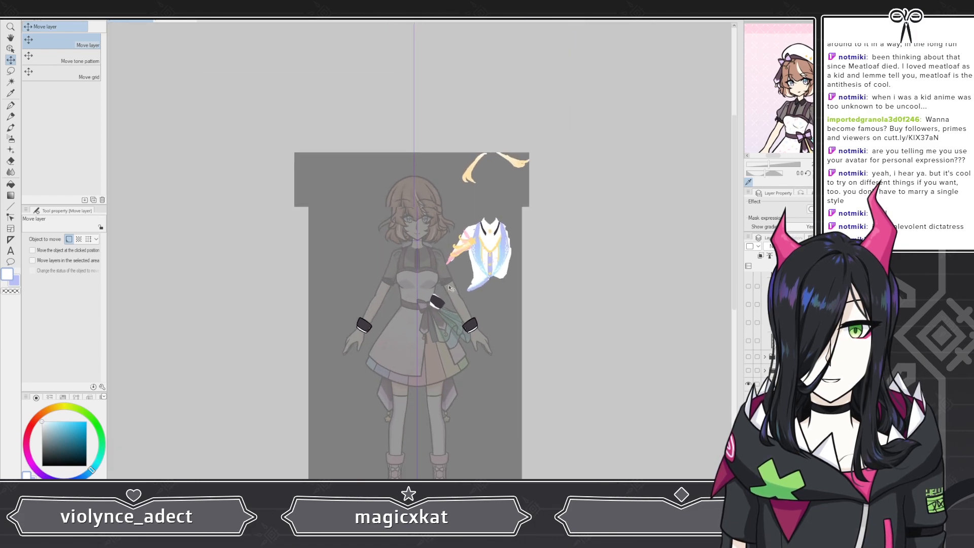
scroll(398, 269, up, 2)
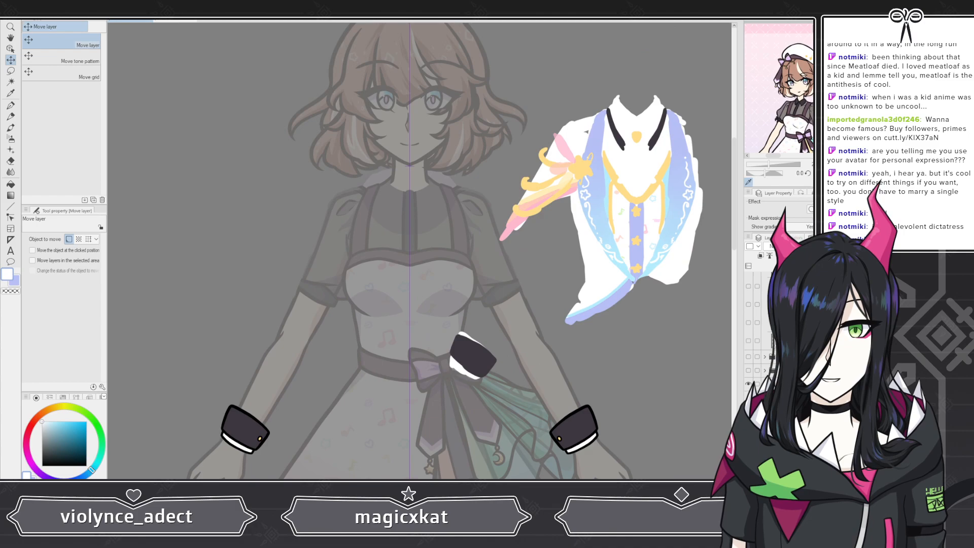
scroll(619, 288, down, 4)
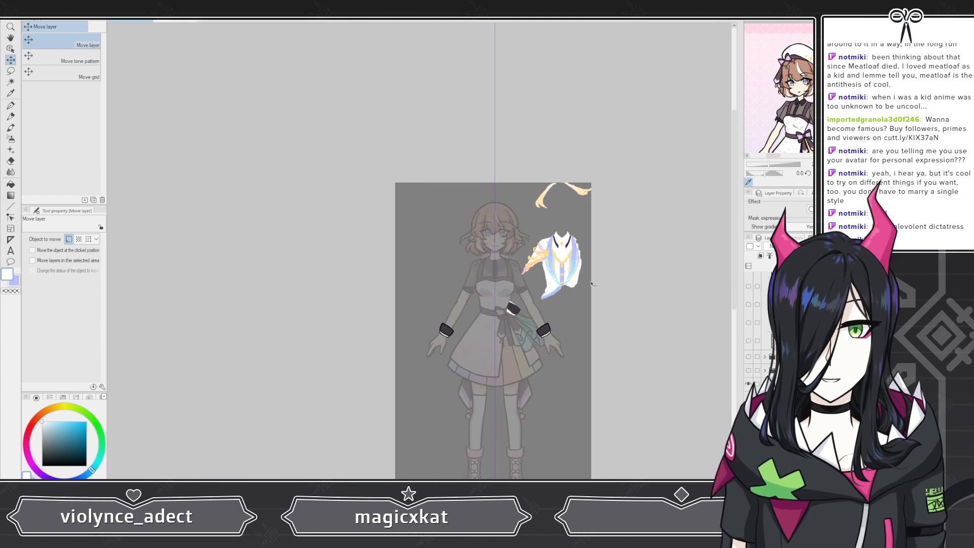
scroll(548, 281, up, 2)
drag(532, 248, 544, 268)
scroll(750, 343, down, 8)
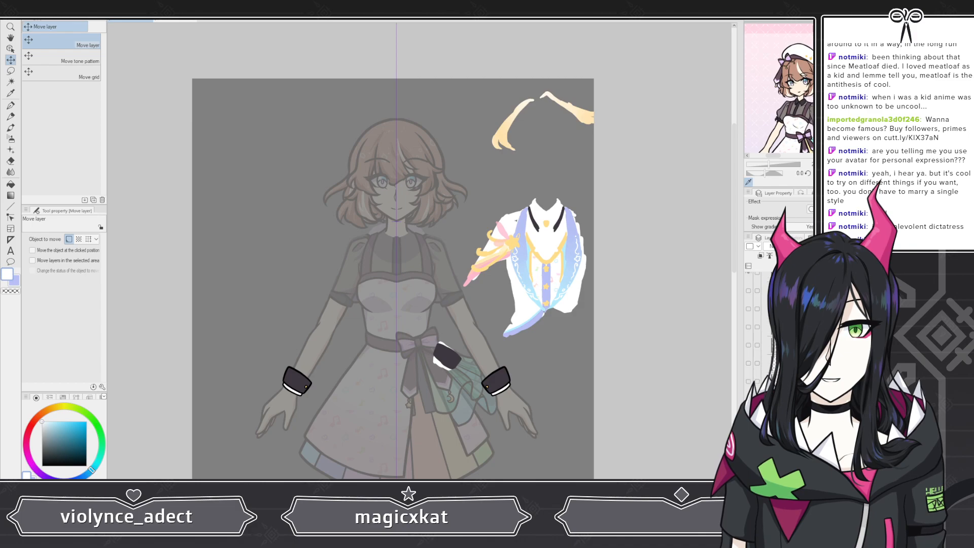
Step: Show the lapel layer and draw a small white star near the outer edge of each lapel
click(748, 323)
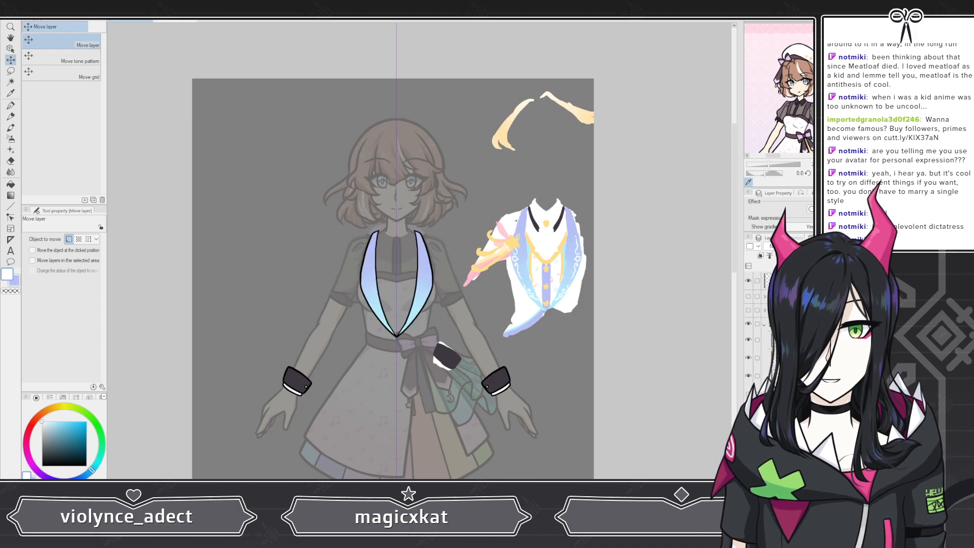
click(769, 357)
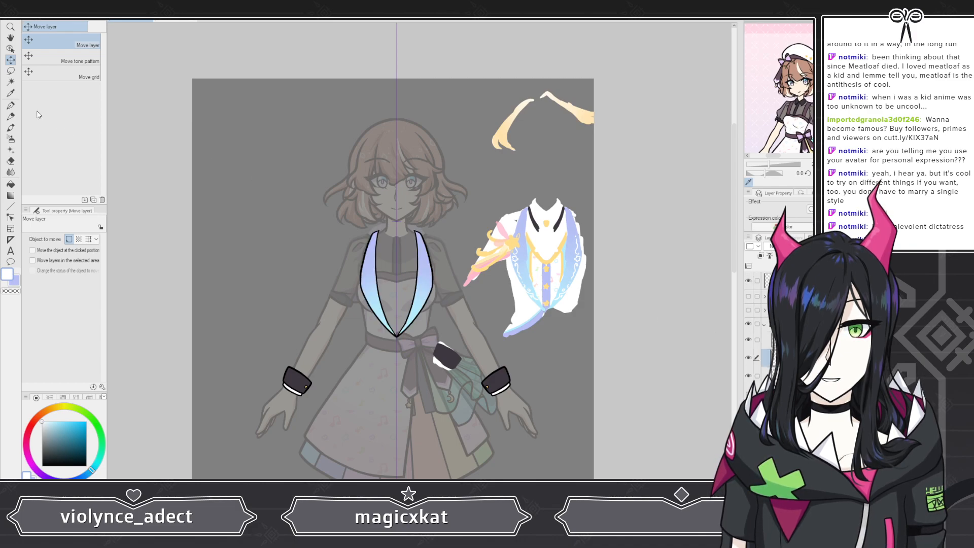
click(10, 105)
scroll(371, 241, up, 4)
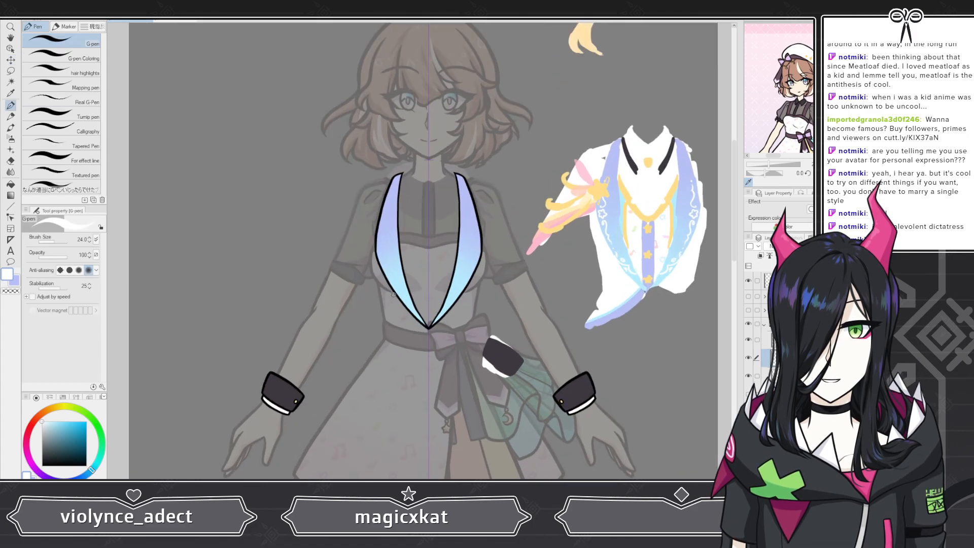
scroll(371, 241, up, 4)
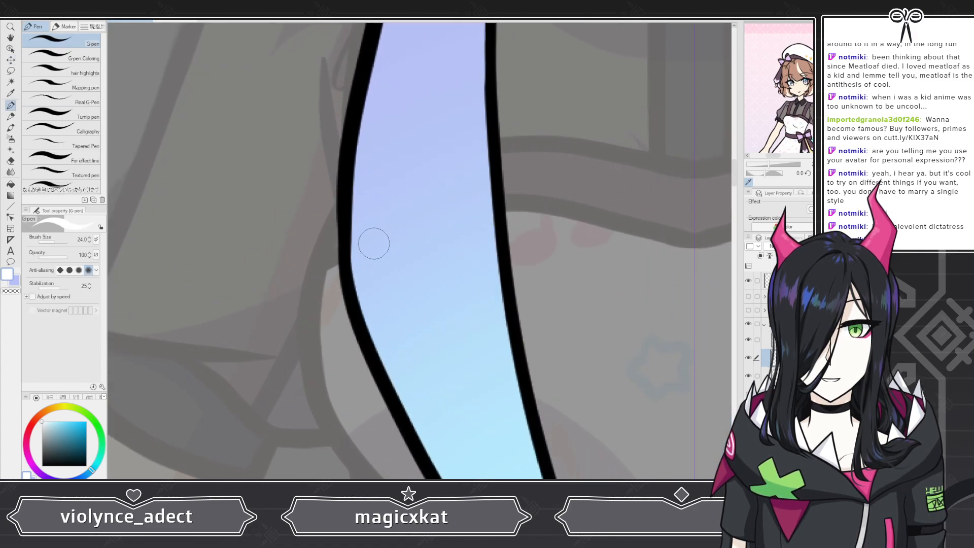
mouse_move(366, 246)
mouse_down()
mouse_move(370, 237)
mouse_move(403, 240)
mouse_move(398, 276)
mouse_move(373, 286)
mouse_move(358, 264)
mouse_move(366, 242)
mouse_up()
scroll(321, 211, down, 3)
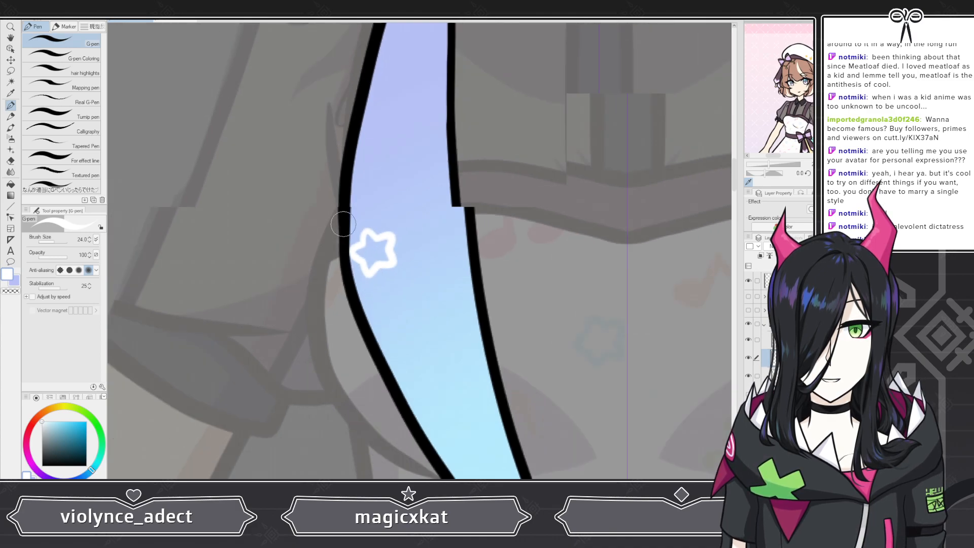
scroll(328, 210, up, 5)
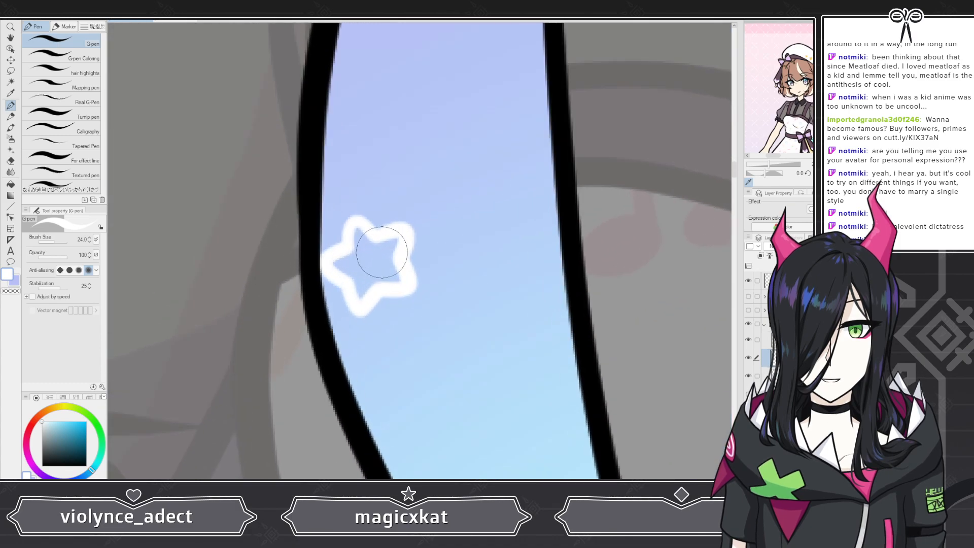
key(ctrl+z)
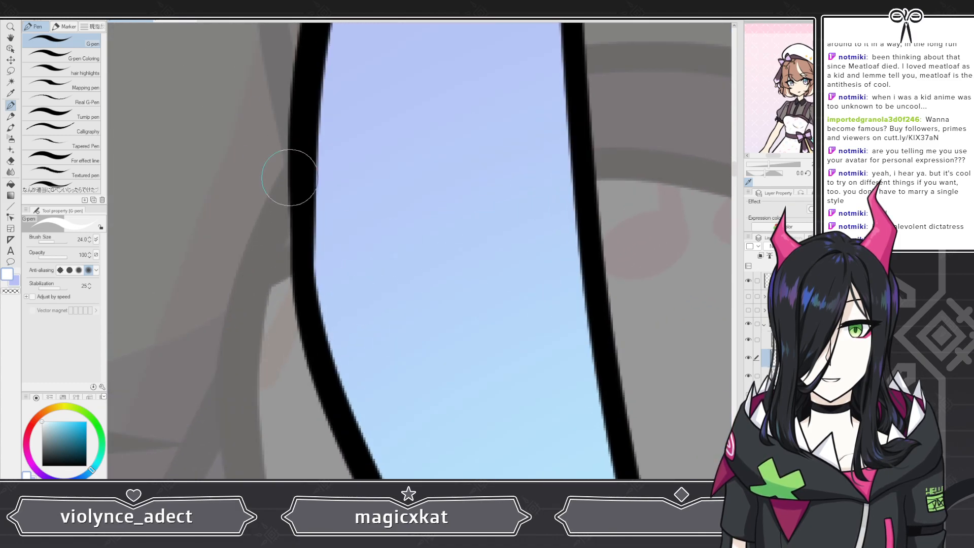
mouse_move(352, 269)
mouse_down()
mouse_move(358, 244)
mouse_move(374, 256)
mouse_move(391, 251)
mouse_move(405, 289)
mouse_move(369, 307)
mouse_move(349, 269)
mouse_up()
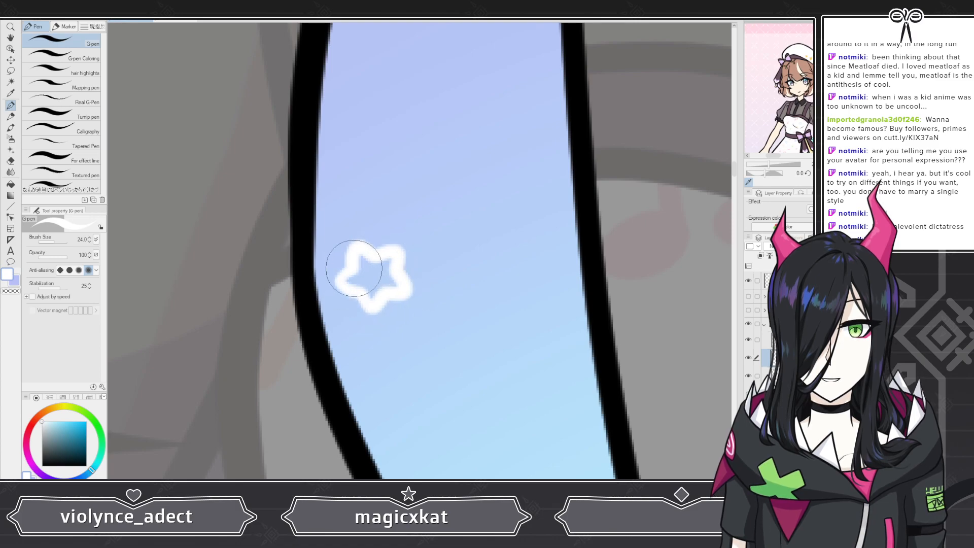
Step: Draw a white curly swirl rising from each star along the lapels' outer edges
scroll(287, 238, down, 5)
scroll(288, 239, down, 3)
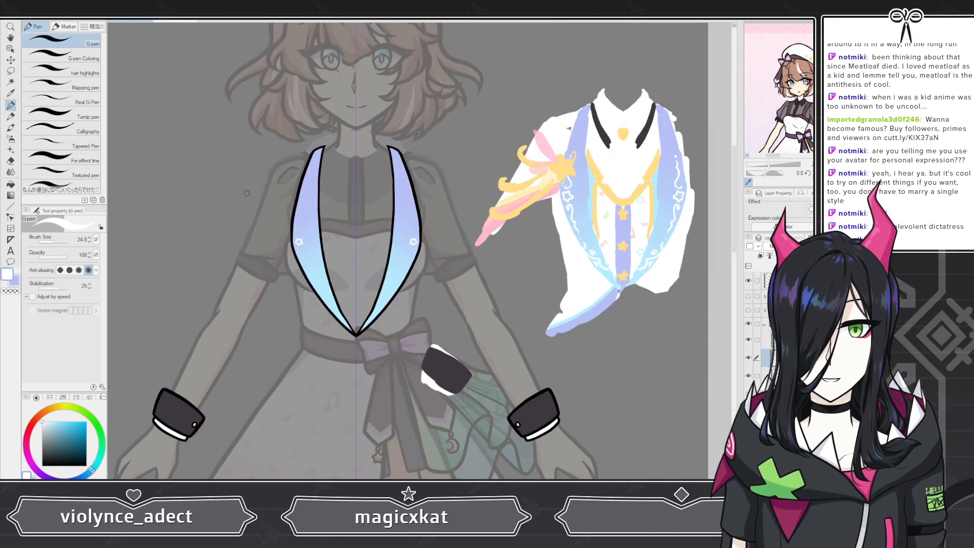
scroll(279, 207, up, 6)
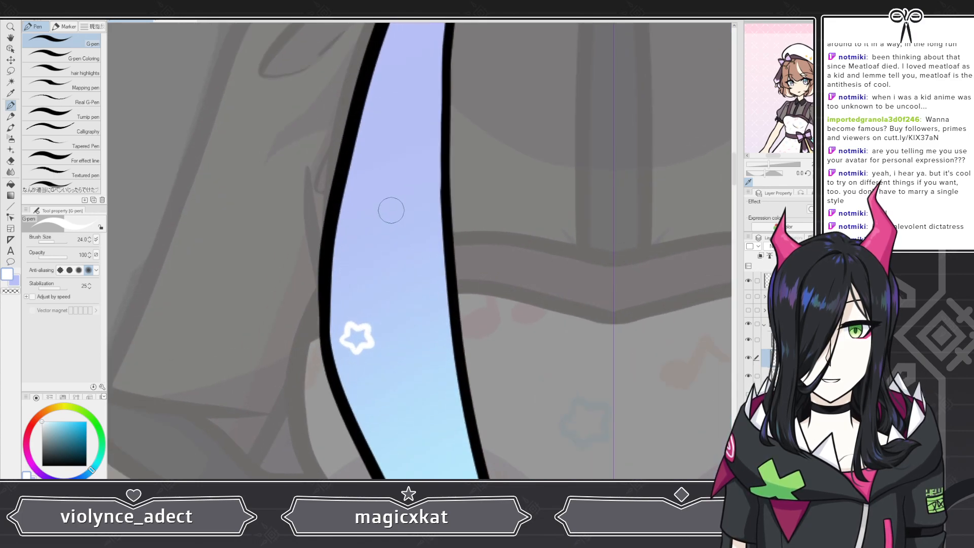
mouse_move(355, 289)
mouse_down()
mouse_move(374, 295)
mouse_move(346, 246)
mouse_move(364, 203)
mouse_move(355, 192)
mouse_move(375, 90)
mouse_up()
scroll(308, 198, down, 4)
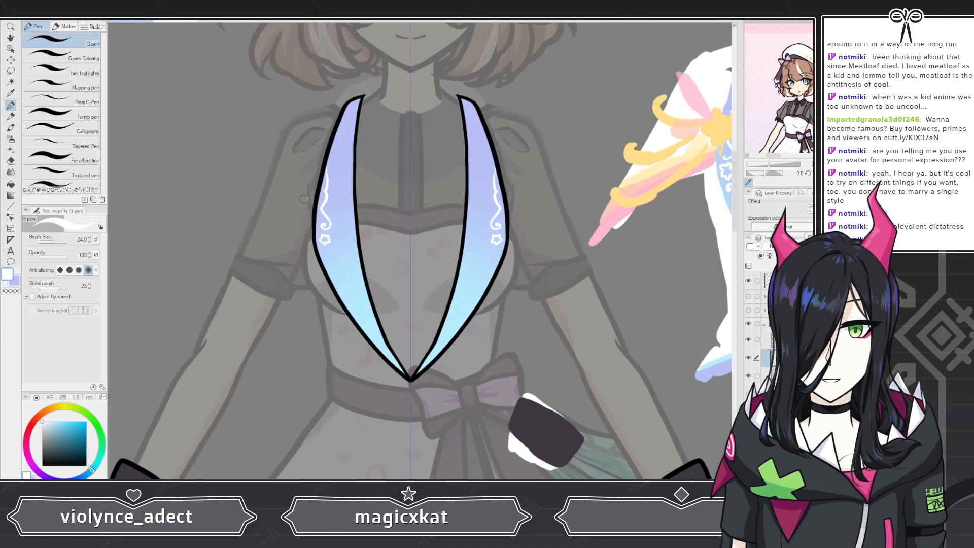
scroll(287, 137, up, 5)
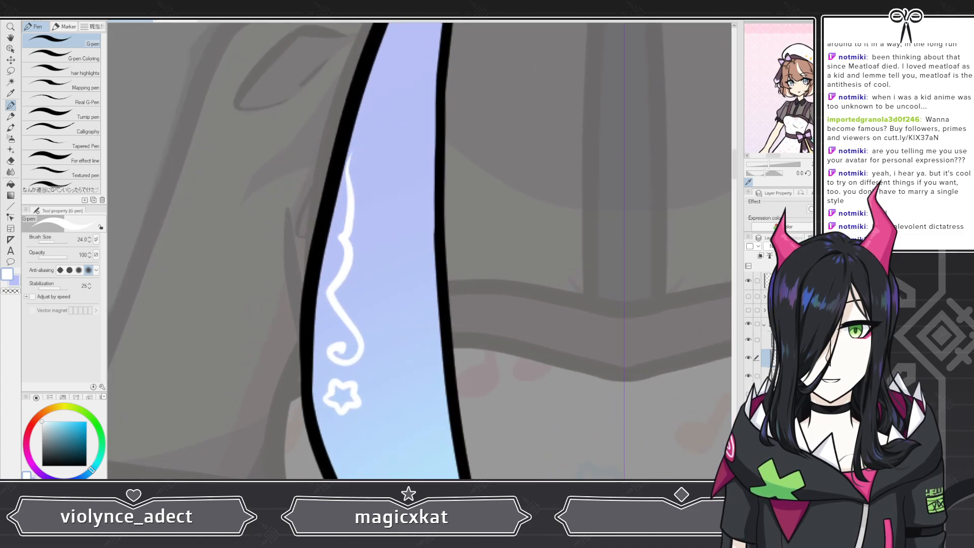
key(ctrl+z)
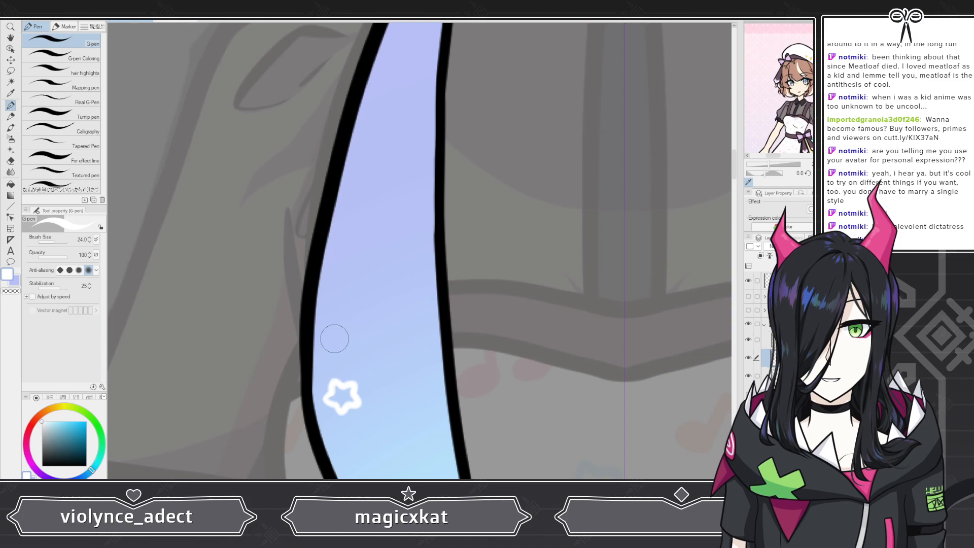
mouse_move(339, 352)
mouse_down()
mouse_move(355, 338)
mouse_move(330, 309)
mouse_move(342, 282)
mouse_move(334, 266)
mouse_move(338, 203)
mouse_up()
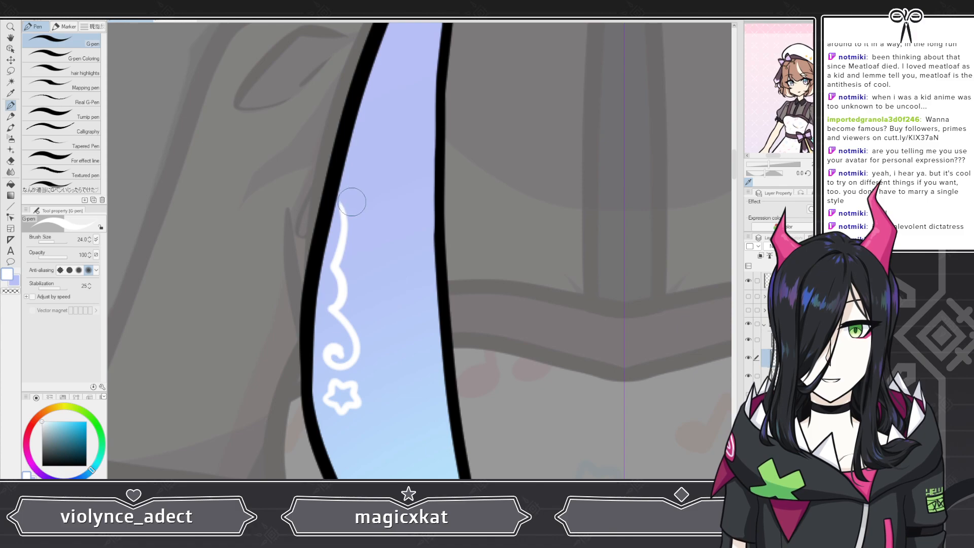
drag(353, 203, 354, 150)
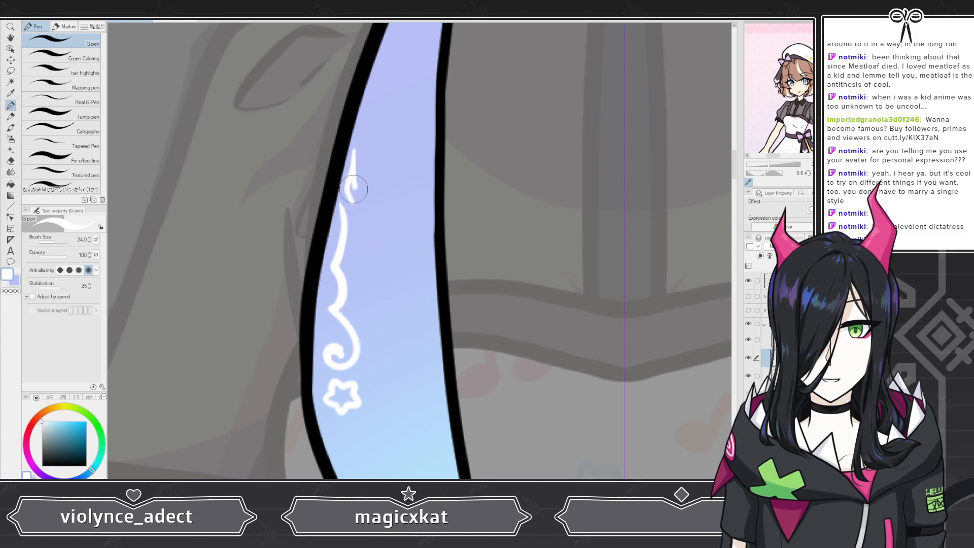
scroll(352, 202, down, 6)
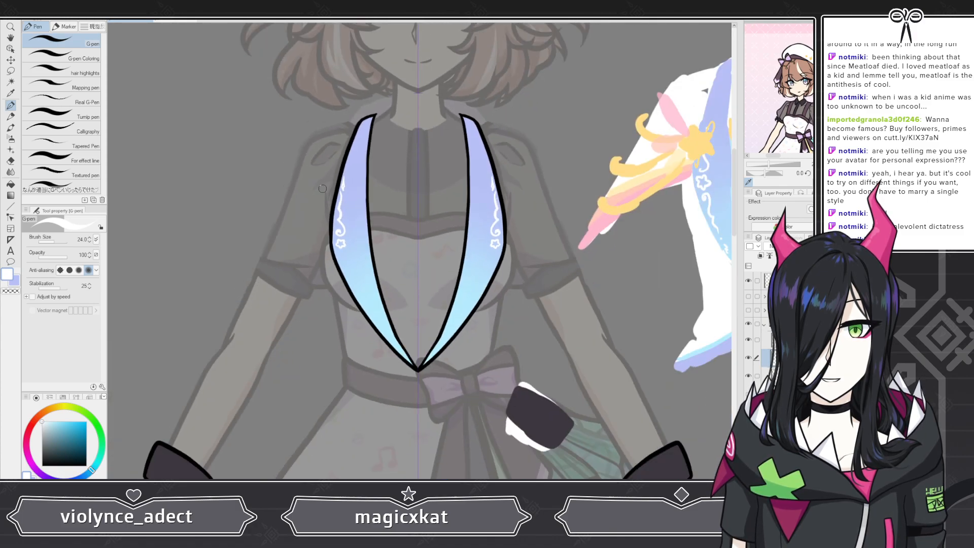
scroll(323, 189, up, 7)
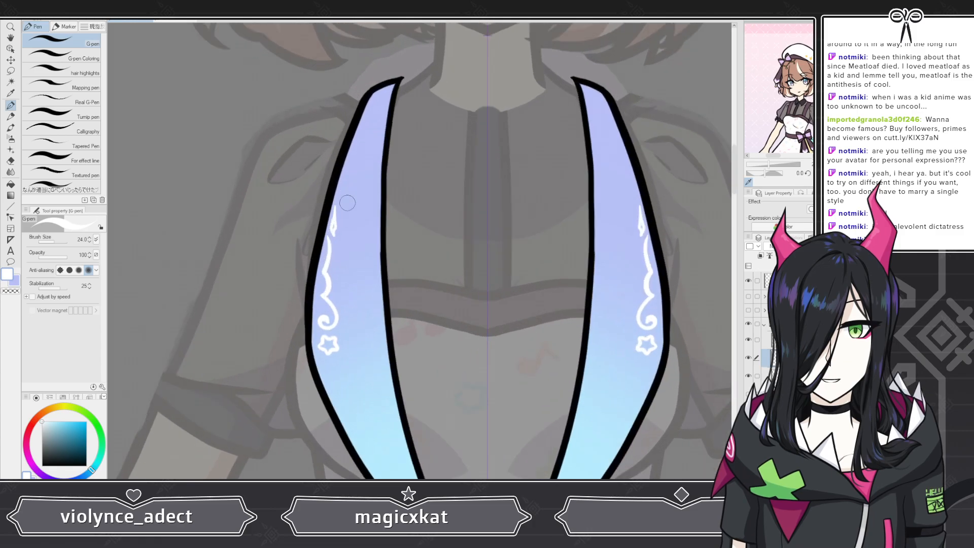
scroll(325, 183, down, 6)
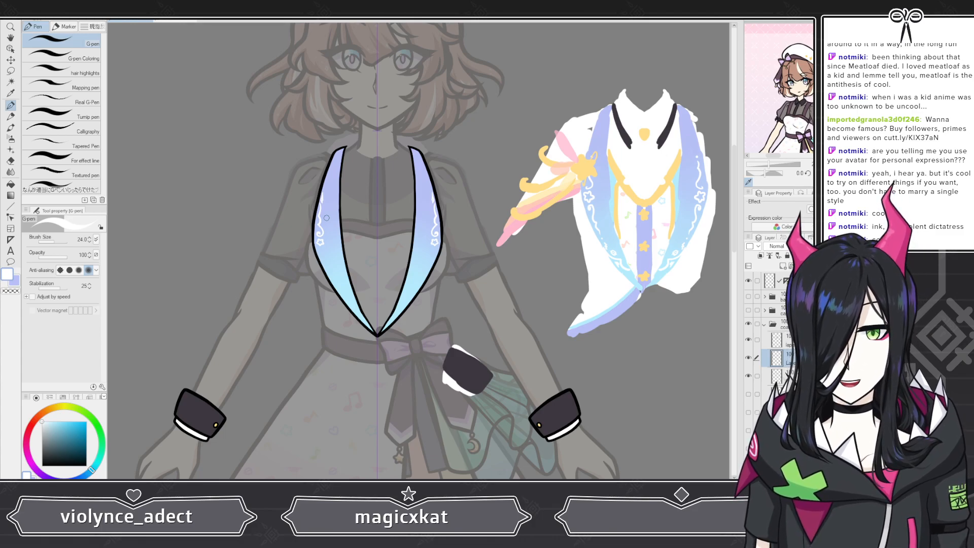
scroll(326, 217, up, 3)
scroll(321, 192, up, 2)
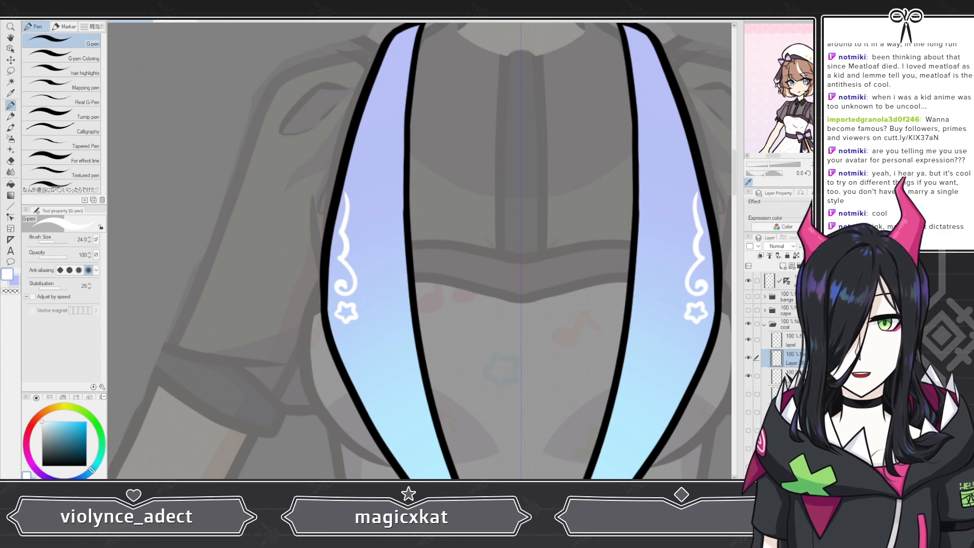
Step: Undo the last swirl and redraw a curly white swirl above the left lapel's star
key(ctrl+z)
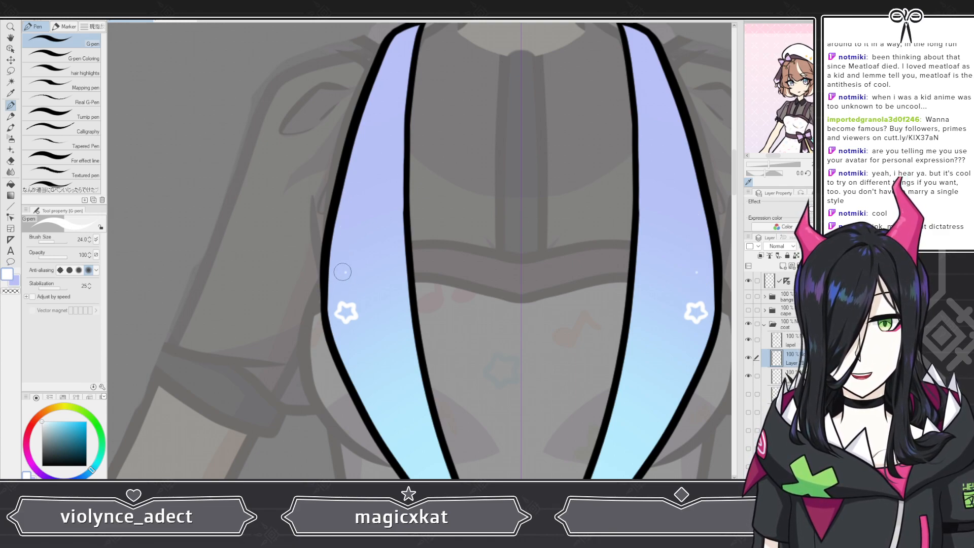
mouse_move(349, 274)
mouse_down()
mouse_move(343, 235)
mouse_move(359, 165)
mouse_up()
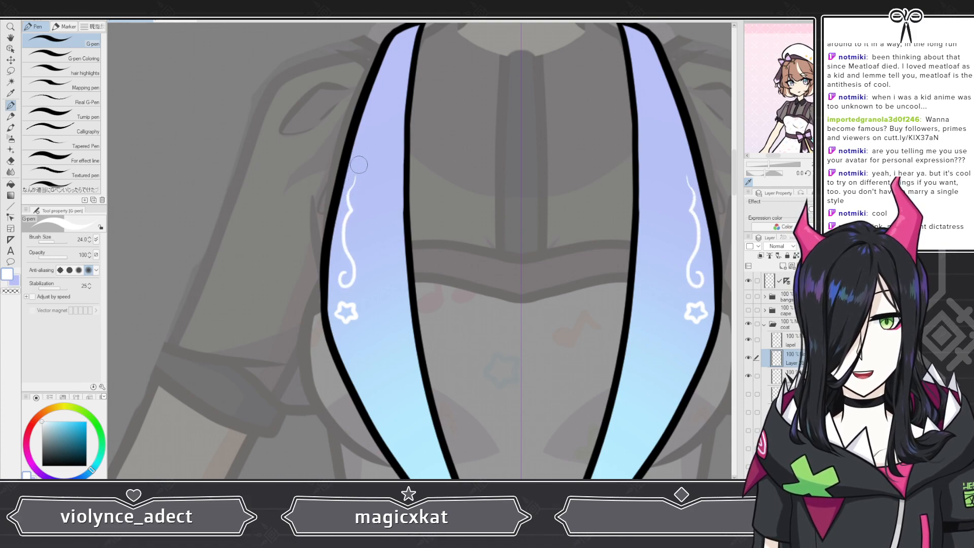
Step: Draw a wavy white flourish running down from below the left lapel's star
scroll(358, 164, down, 5)
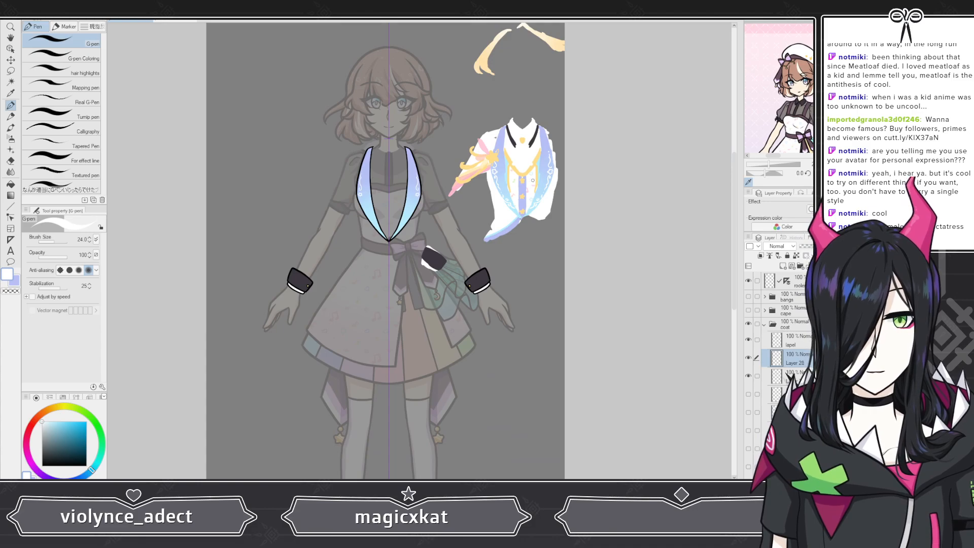
scroll(401, 196, up, 2)
scroll(402, 196, up, 6)
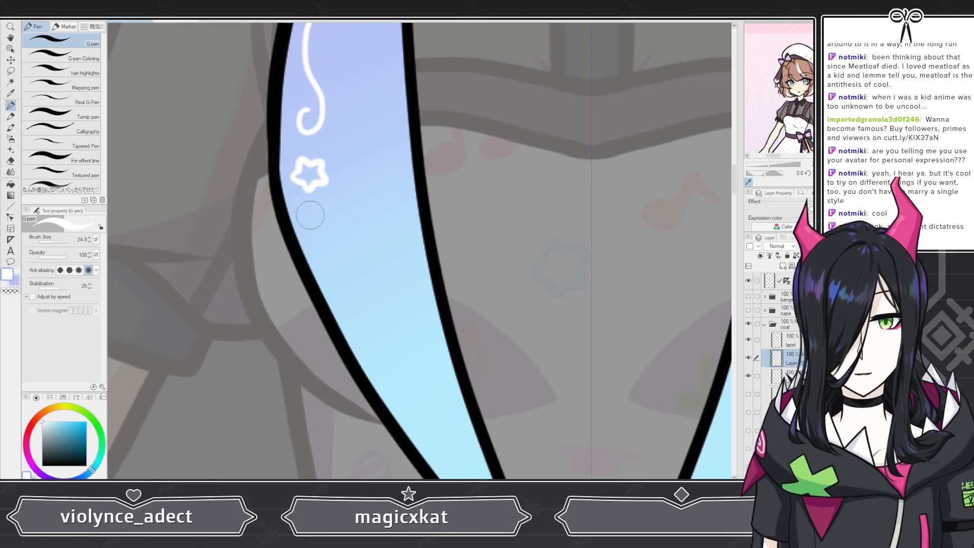
mouse_move(308, 223)
mouse_down()
mouse_move(324, 206)
mouse_move(306, 205)
mouse_move(300, 226)
mouse_move(355, 283)
mouse_move(375, 361)
mouse_up()
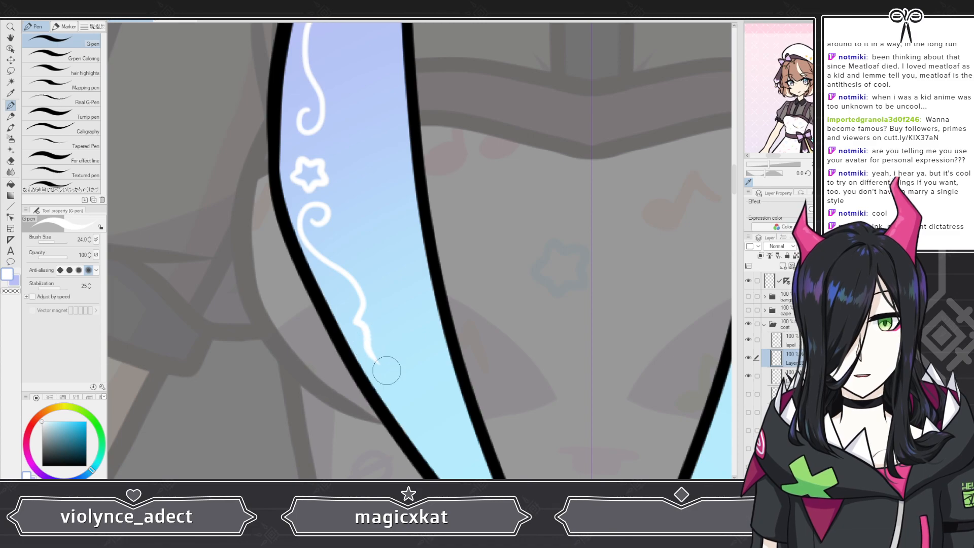
Step: Undo the right lapel's swirl and redraw a curly white swirl above its star
scroll(343, 360, down, 5)
scroll(326, 323, down, 4)
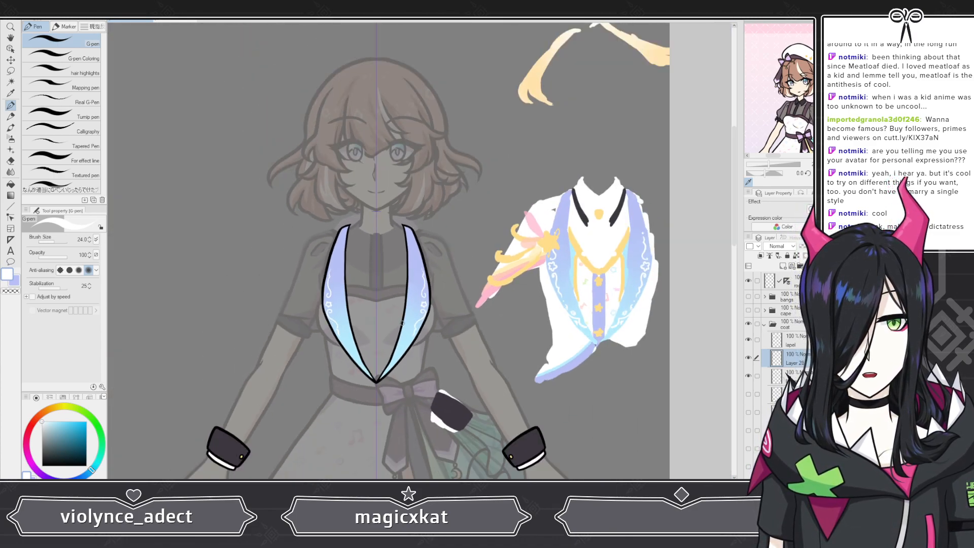
scroll(412, 320, up, 5)
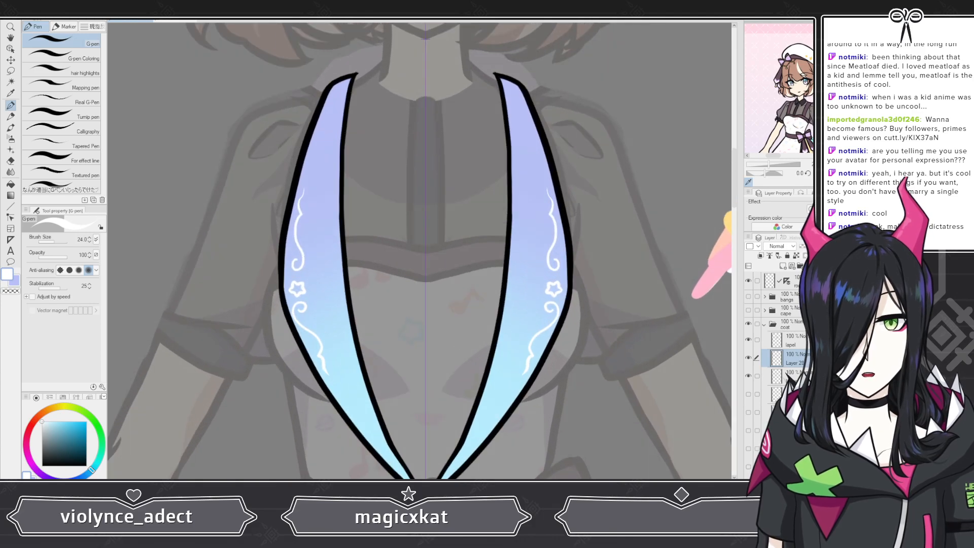
key(ctrl+z)
scroll(583, 200, up, 2)
scroll(585, 200, up, 3)
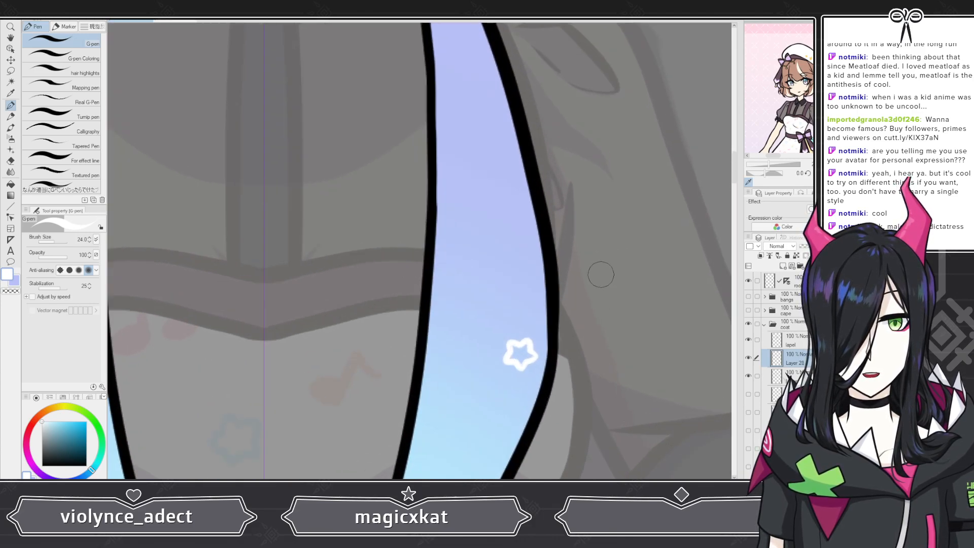
mouse_move(505, 320)
mouse_down()
mouse_move(482, 320)
mouse_move(509, 229)
mouse_move(495, 173)
mouse_move(495, 256)
mouse_up()
drag(503, 219, 497, 180)
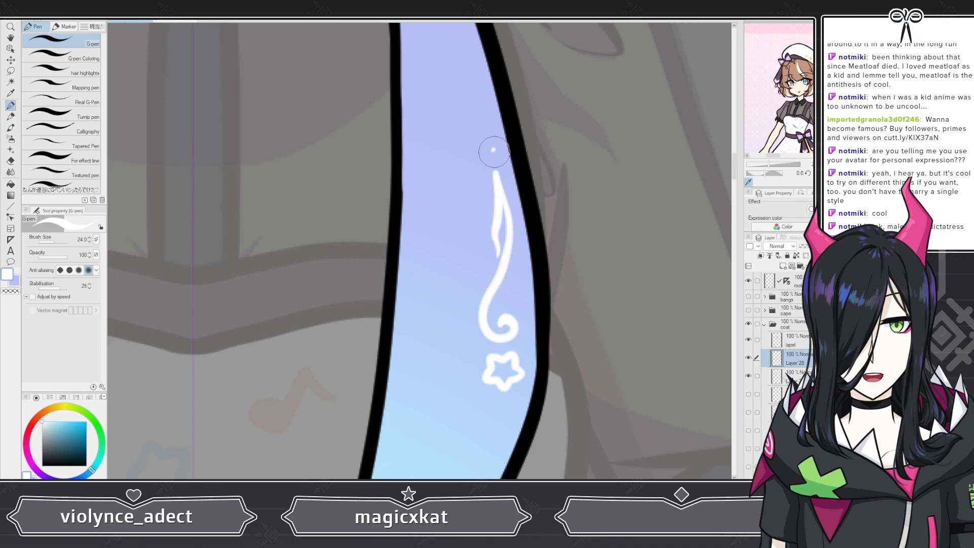
Step: Draw a curly white flourish with a pointed tip below the right lapel's star, retrying the stroke twice
scroll(492, 136, down, 5)
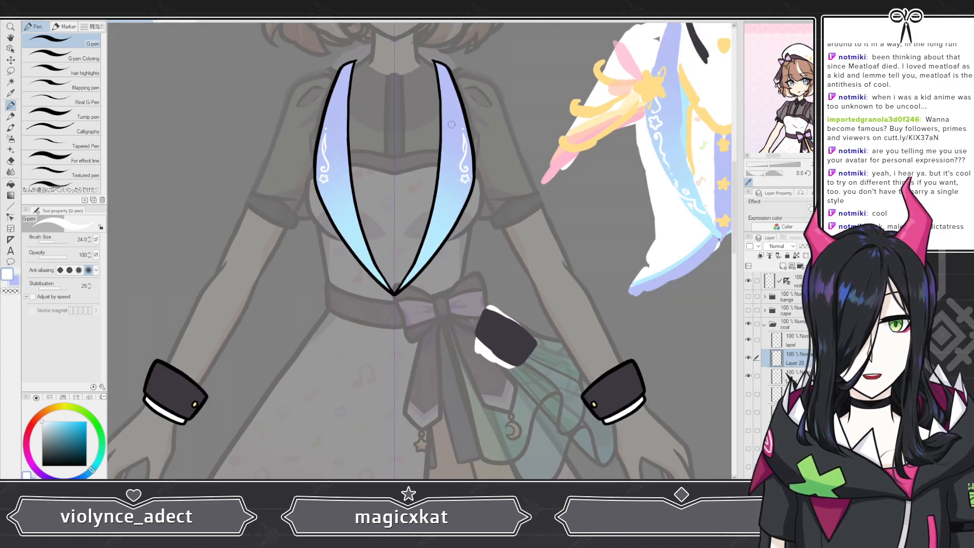
scroll(454, 149, up, 5)
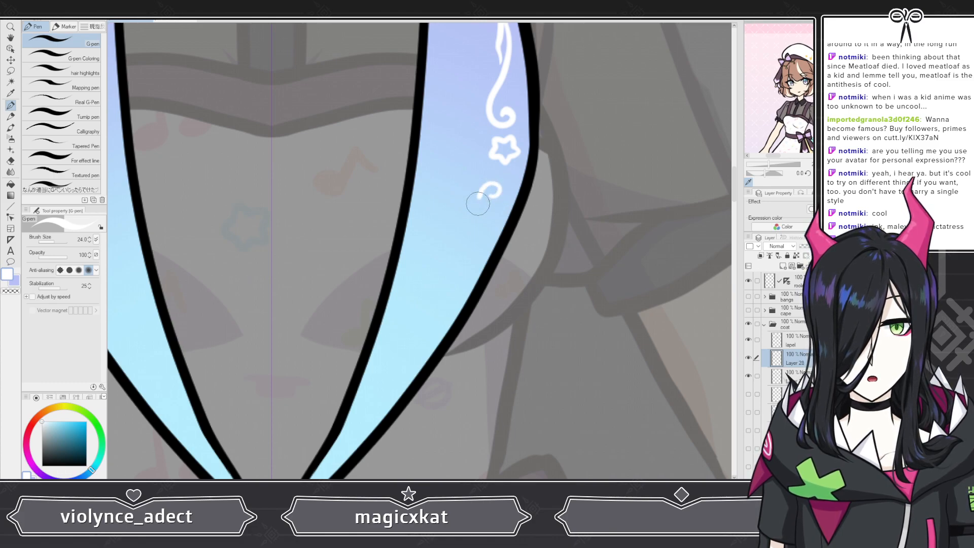
drag(478, 241, 456, 309)
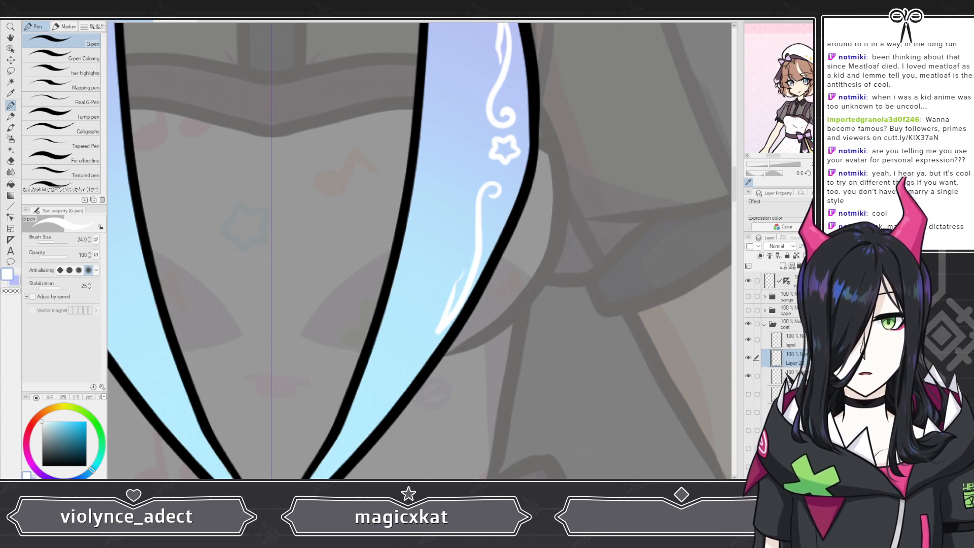
key(ctrl+z)
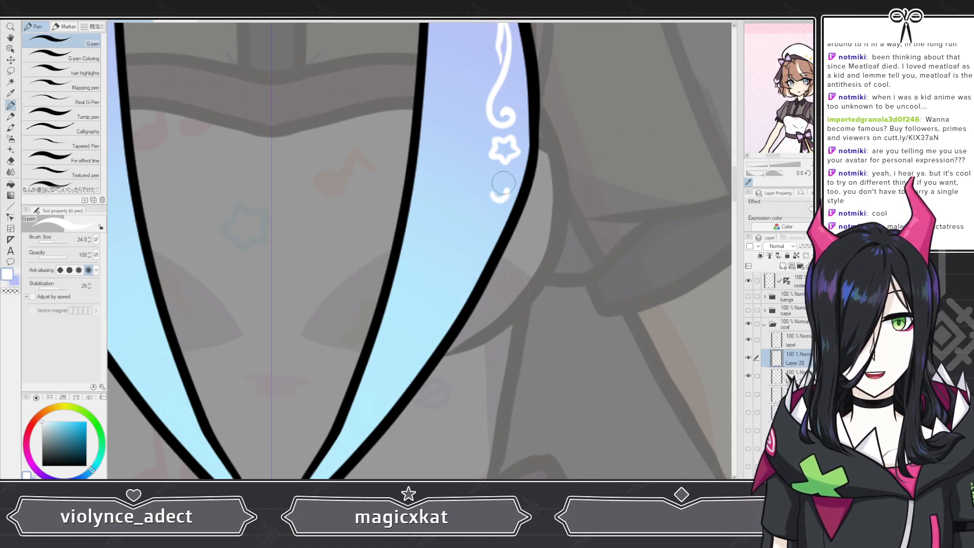
drag(481, 228, 447, 316)
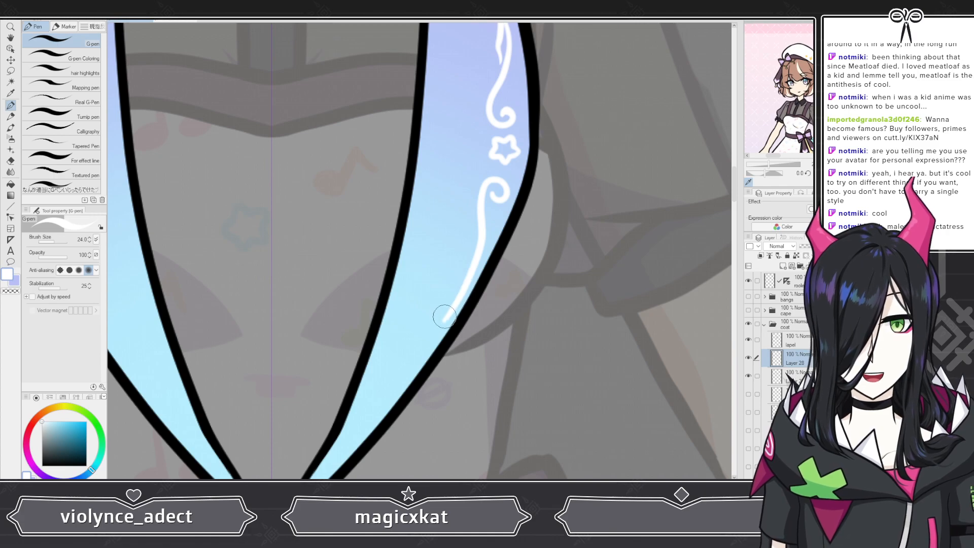
scroll(464, 218, down, 3)
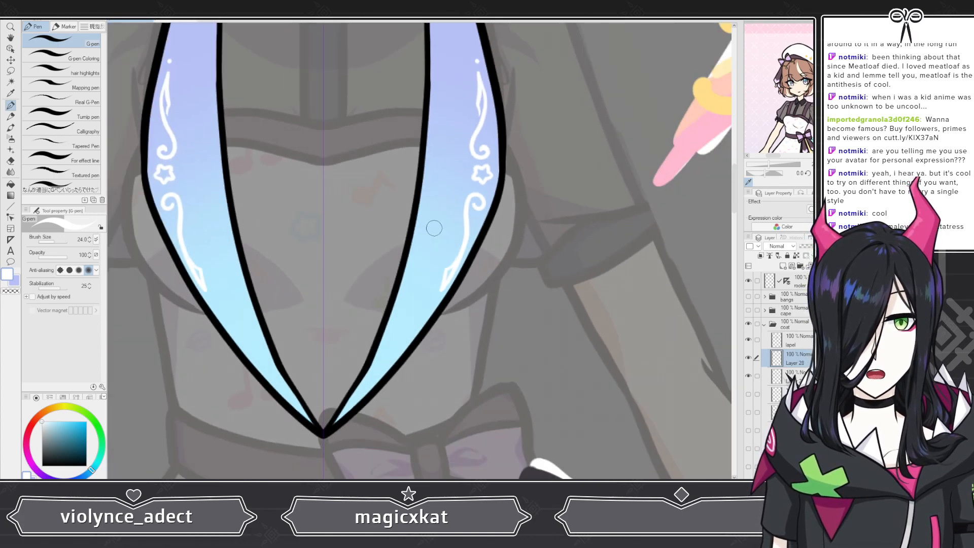
scroll(474, 252, up, 3)
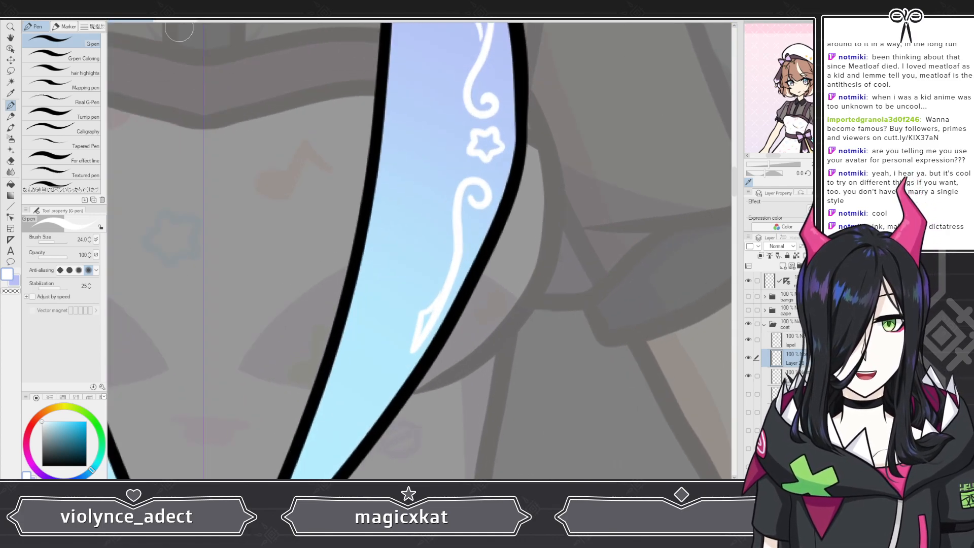
key(ctrl+z)
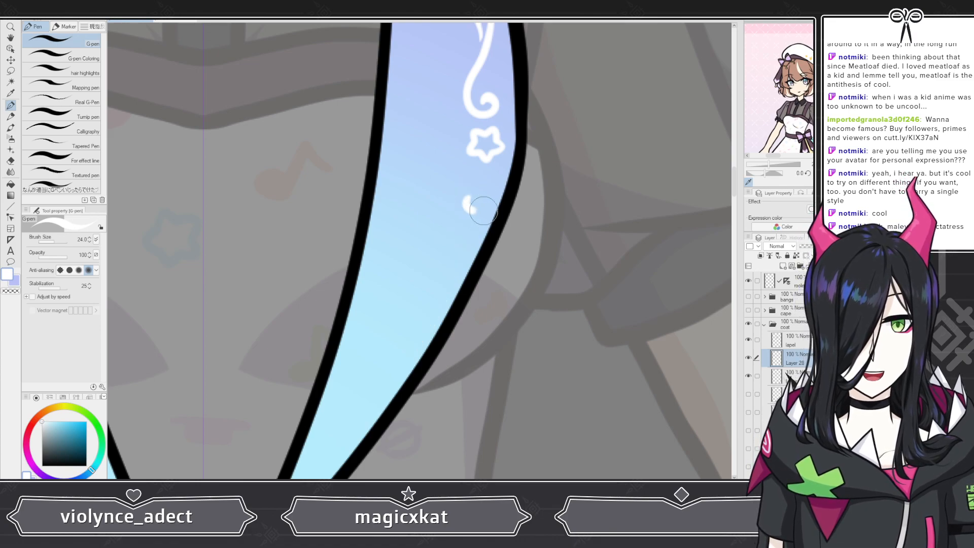
mouse_move(483, 210)
mouse_down()
mouse_move(468, 176)
mouse_move(448, 215)
mouse_move(448, 286)
mouse_move(406, 342)
mouse_move(426, 291)
mouse_up()
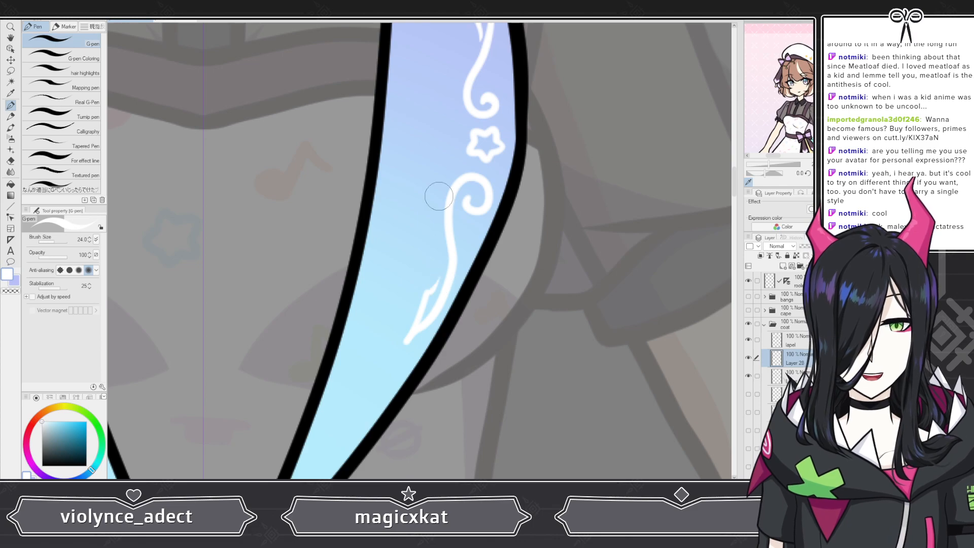
Step: Add a small white dot beneath the curl below the right lapel's star using the G-pen
scroll(439, 196, down, 8)
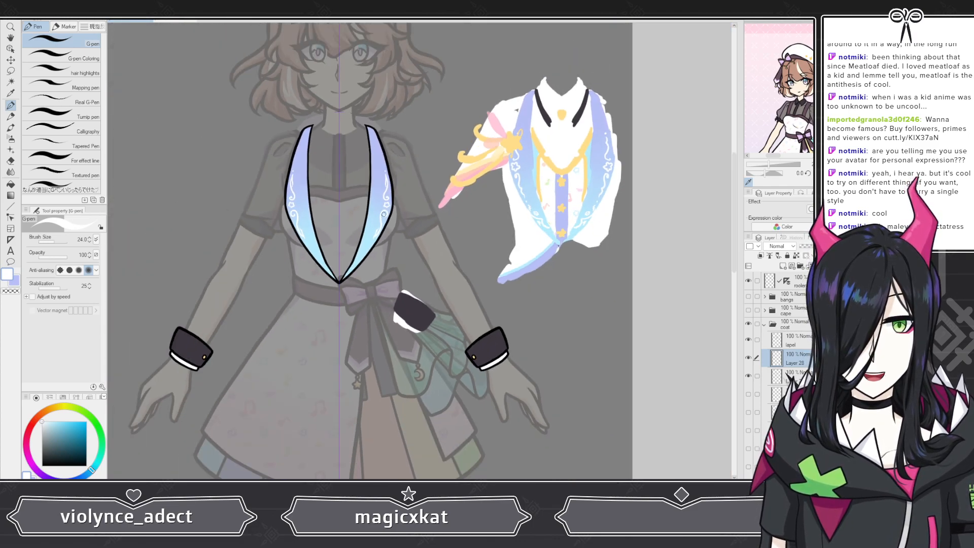
scroll(430, 247, up, 8)
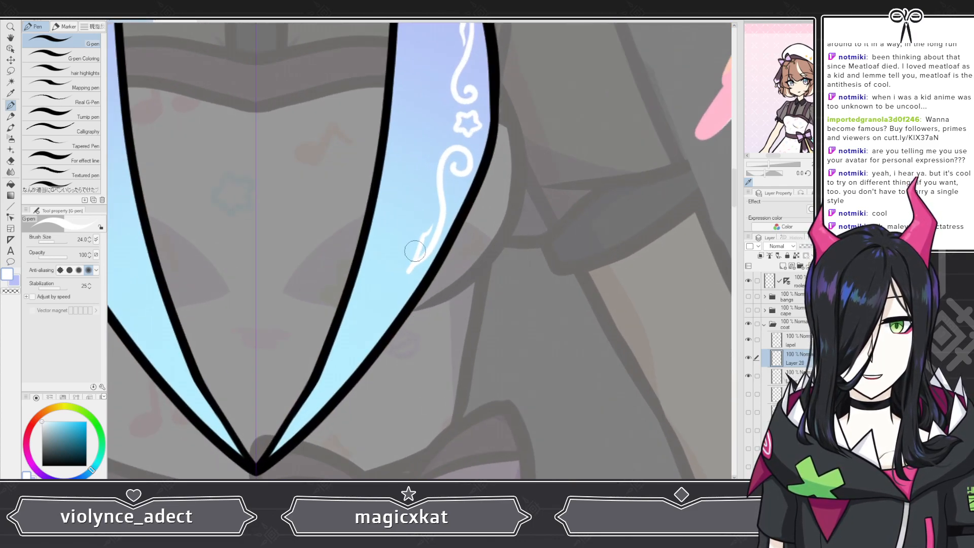
scroll(430, 246, up, 2)
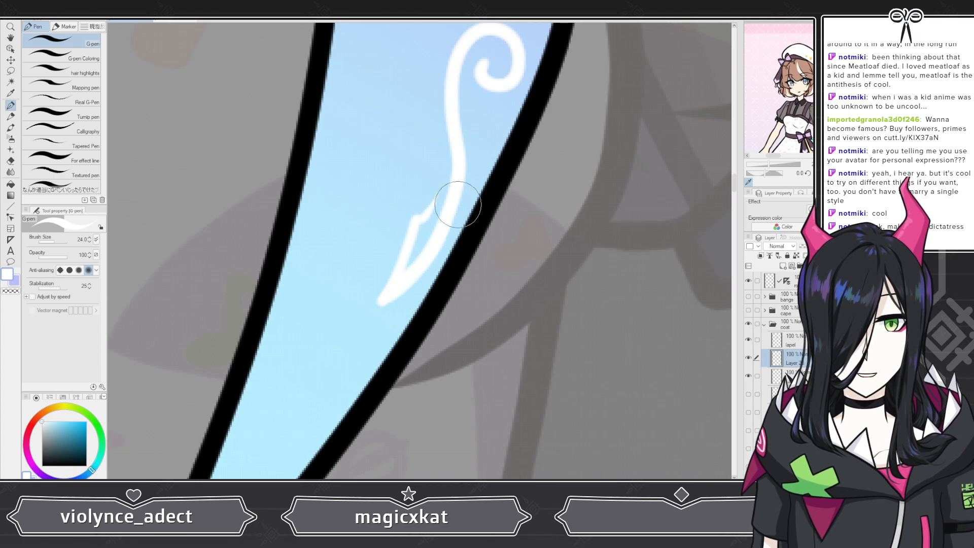
key(e)
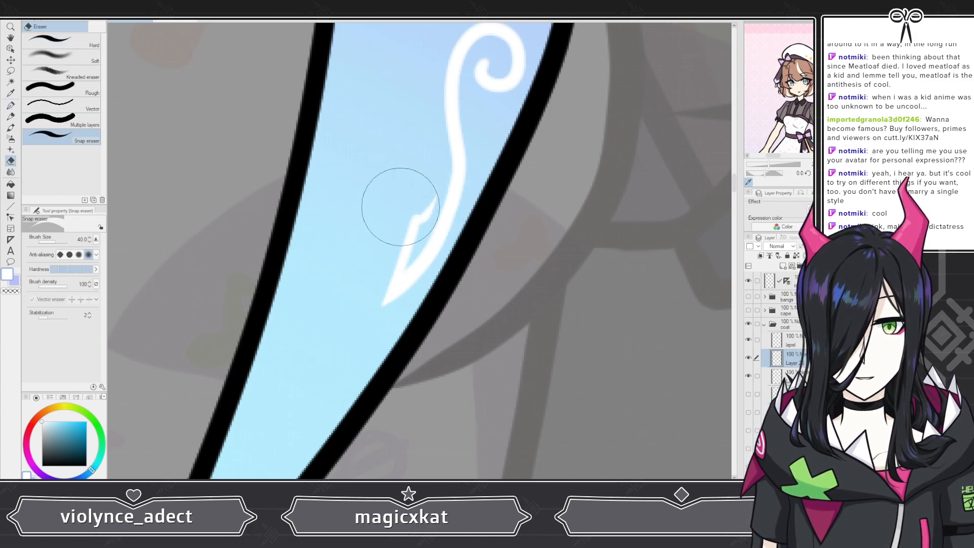
scroll(397, 332, down, 3)
scroll(456, 221, up, 3)
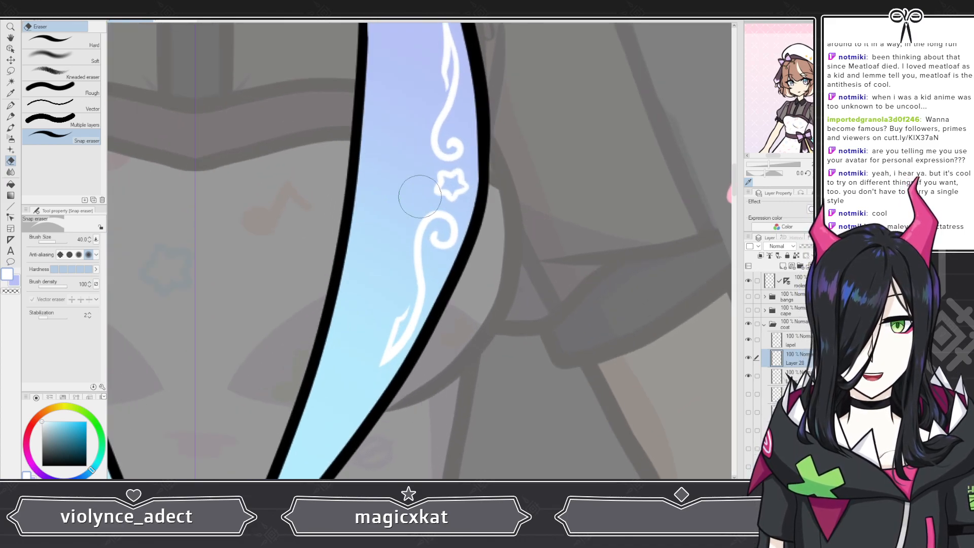
click(10, 105)
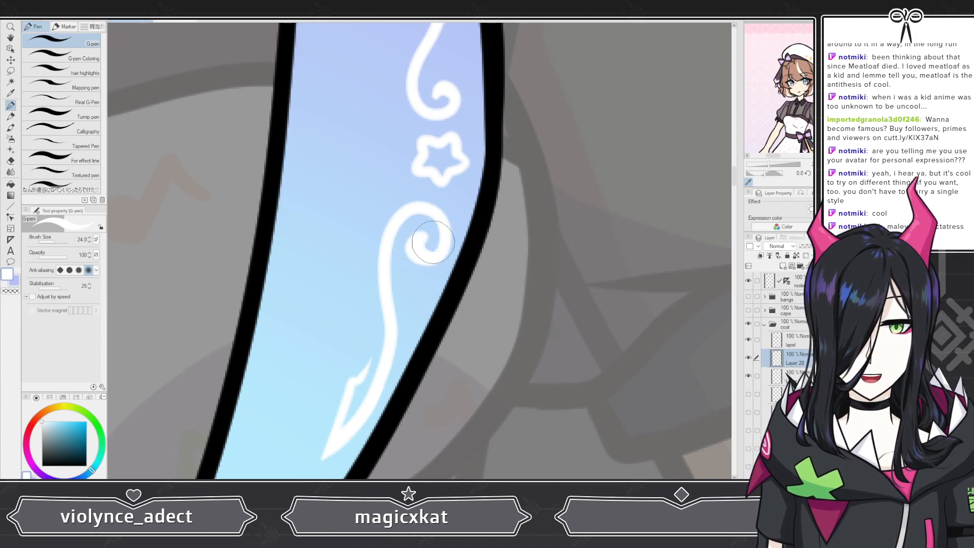
click(416, 296)
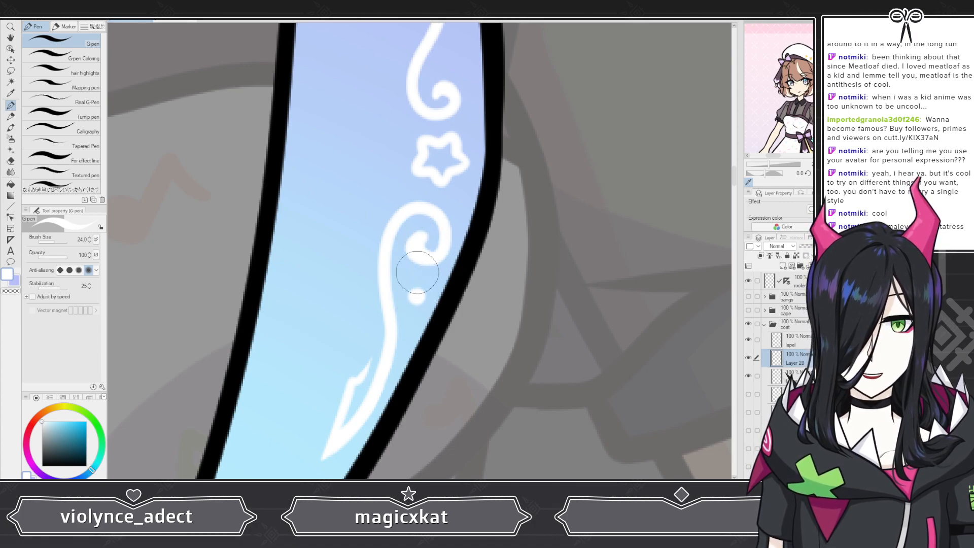
Step: Examine the star and swirl decorations across both lapels
scroll(417, 273, down, 5)
scroll(412, 164, up, 5)
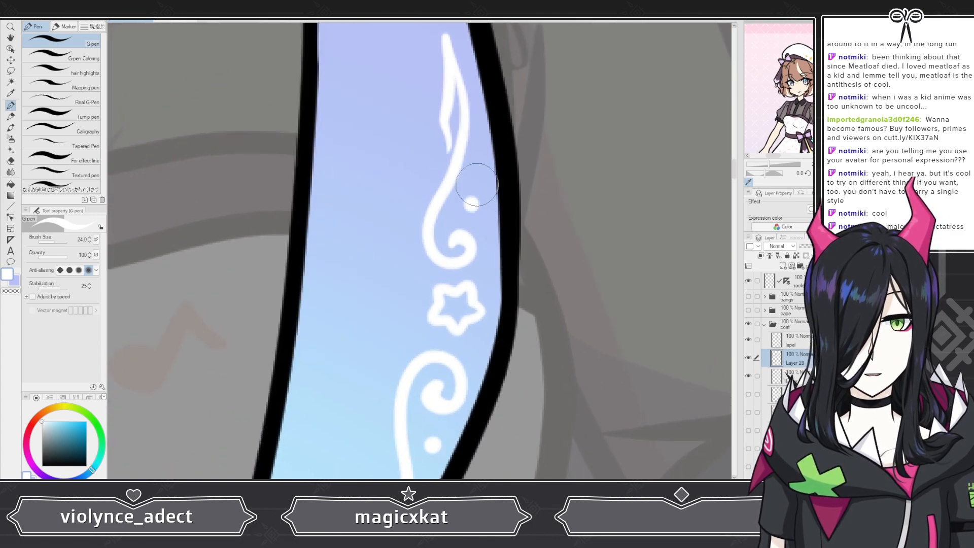
scroll(490, 166, down, 6)
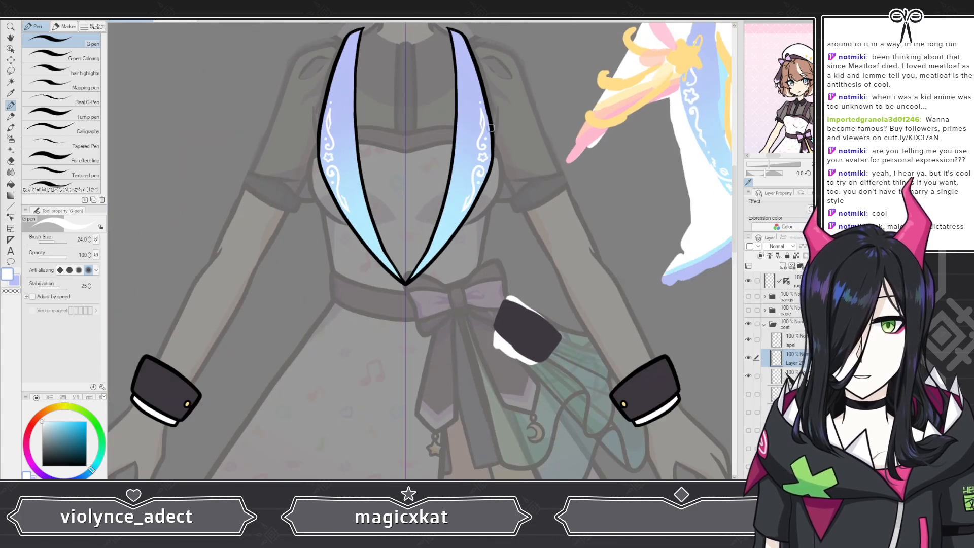
scroll(481, 202, up, 5)
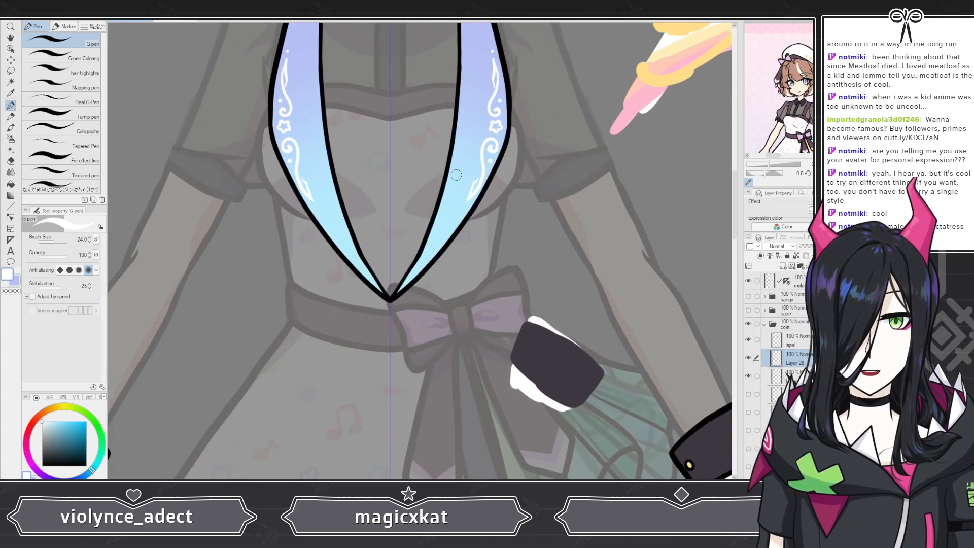
scroll(462, 251, down, 6)
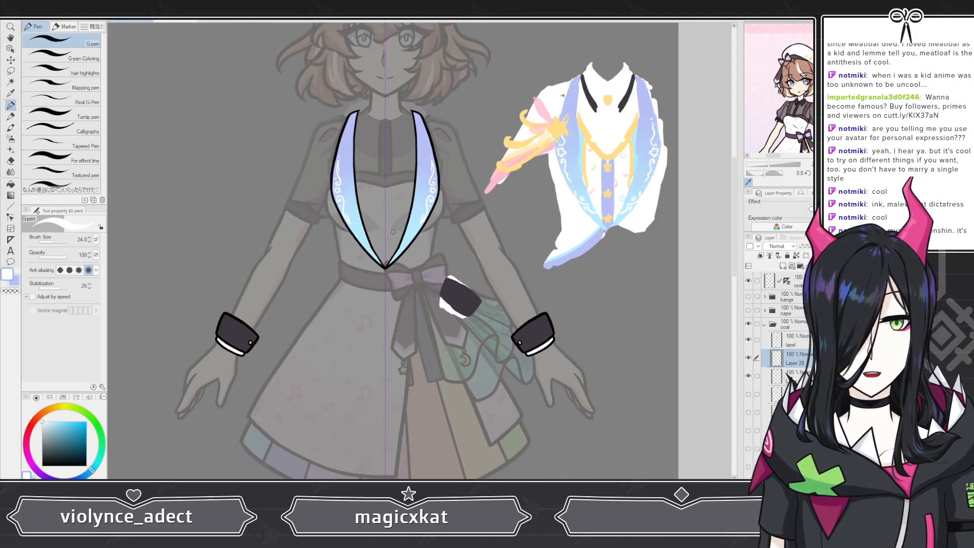
scroll(395, 248, up, 6)
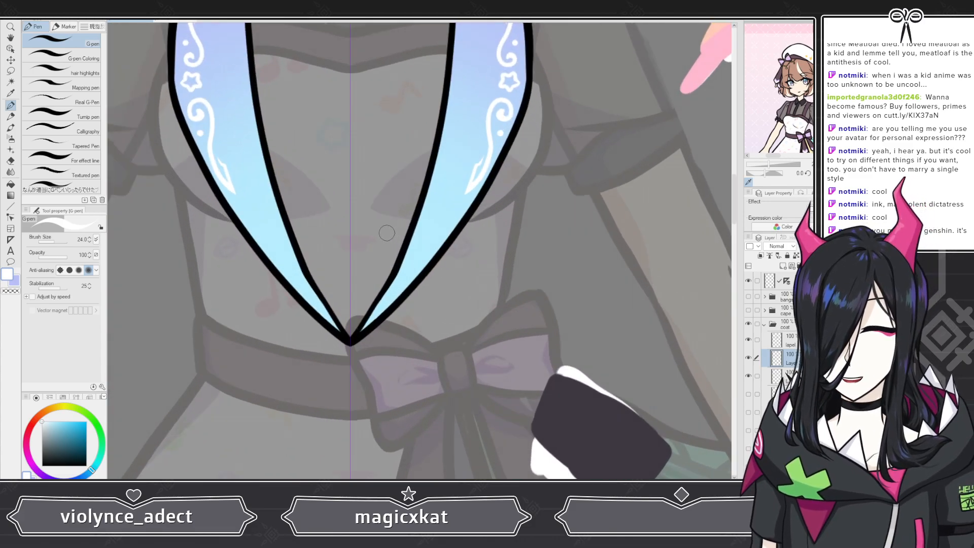
scroll(386, 232, up, 5)
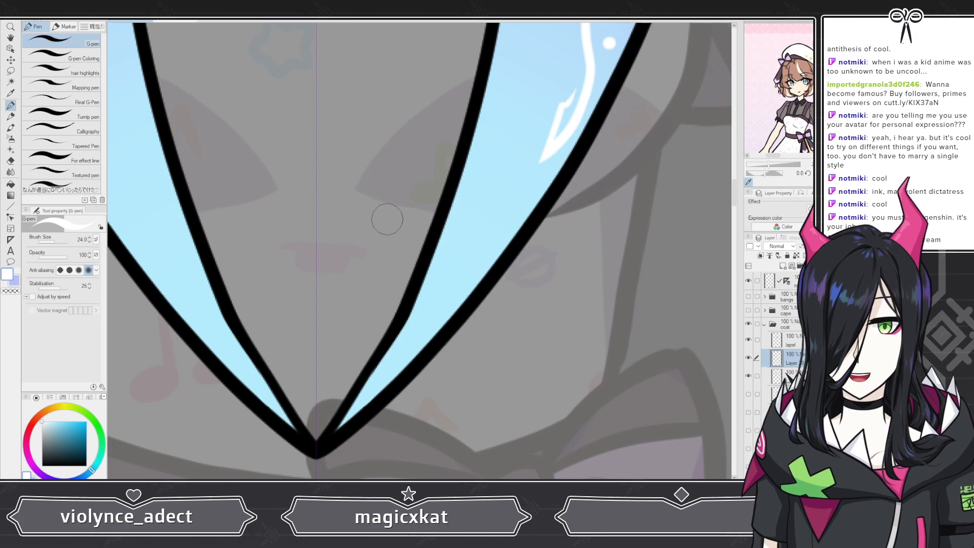
Step: Draw a thin white trim line along the inner edges of the lapels near their lower tip
mouse_move(518, 234)
mouse_down()
mouse_move(444, 287)
mouse_move(432, 327)
mouse_move(369, 372)
mouse_move(350, 409)
mouse_up()
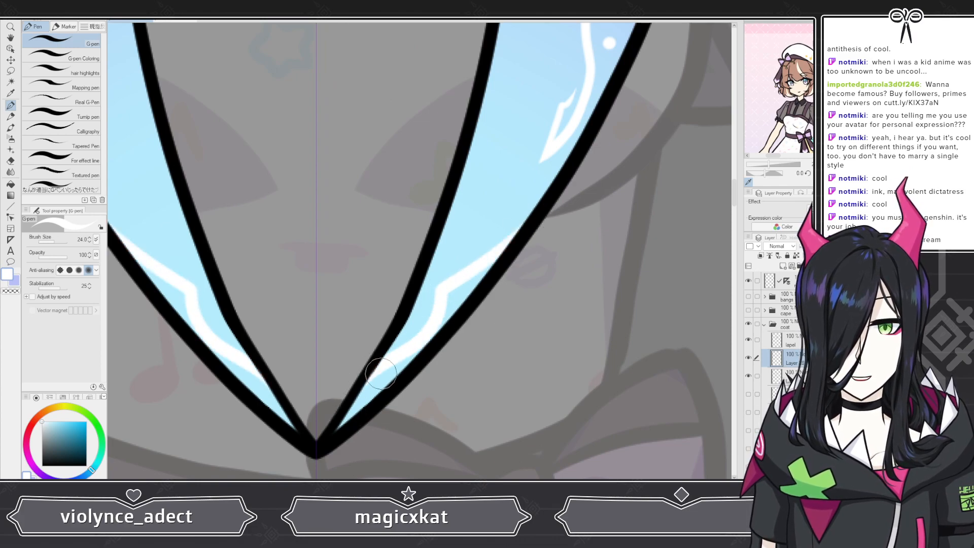
scroll(381, 374, down, 3)
scroll(392, 290, up, 6)
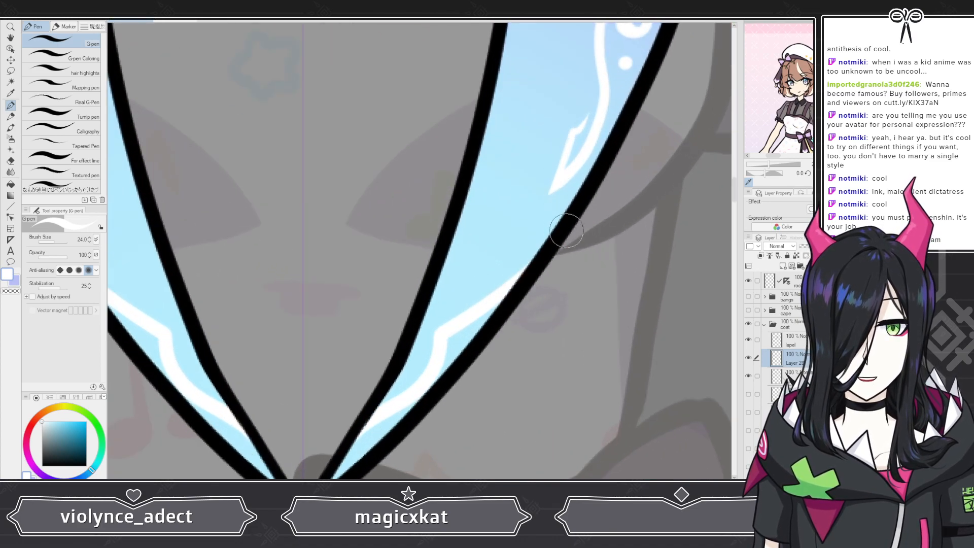
mouse_move(576, 197)
mouse_down()
mouse_move(487, 265)
mouse_move(472, 298)
mouse_move(534, 247)
mouse_up()
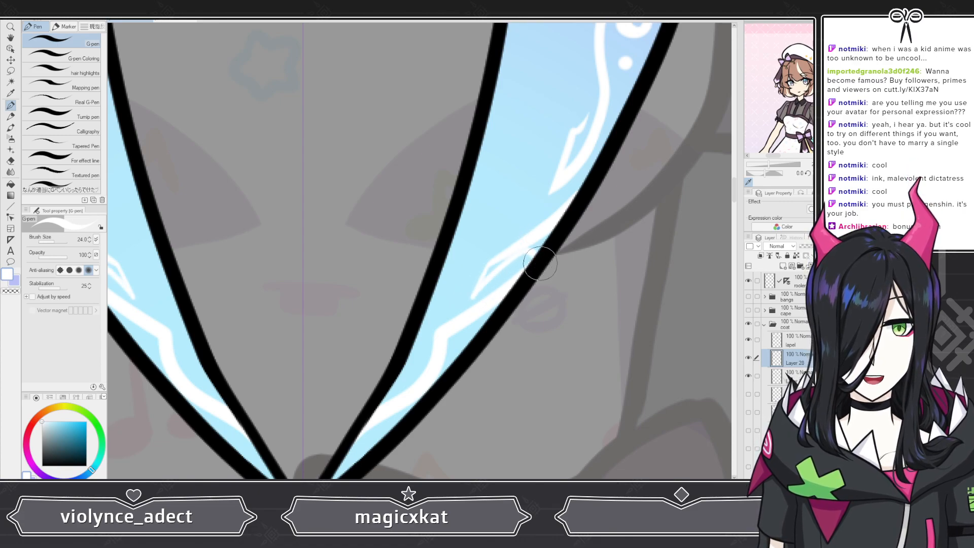
scroll(535, 211, down, 5)
scroll(389, 192, up, 1)
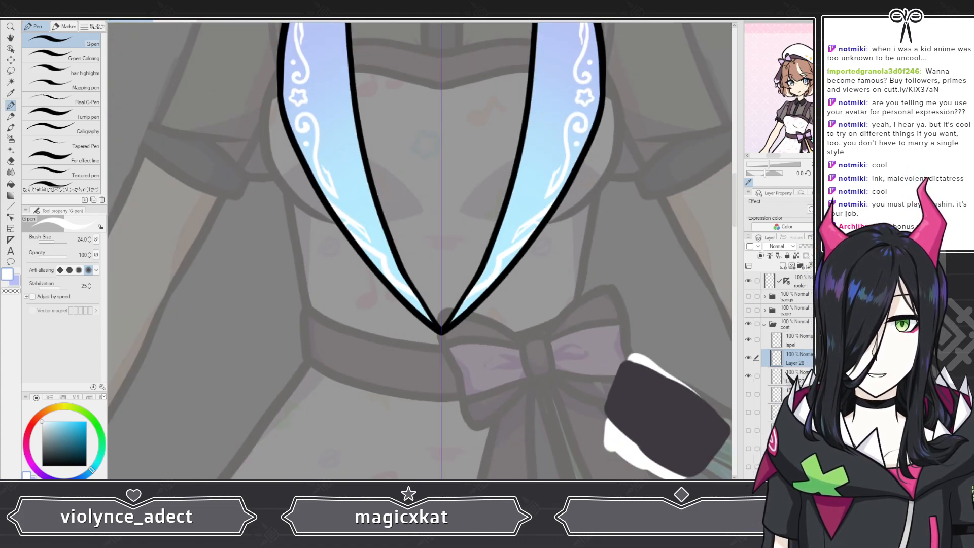
scroll(435, 322, up, 3)
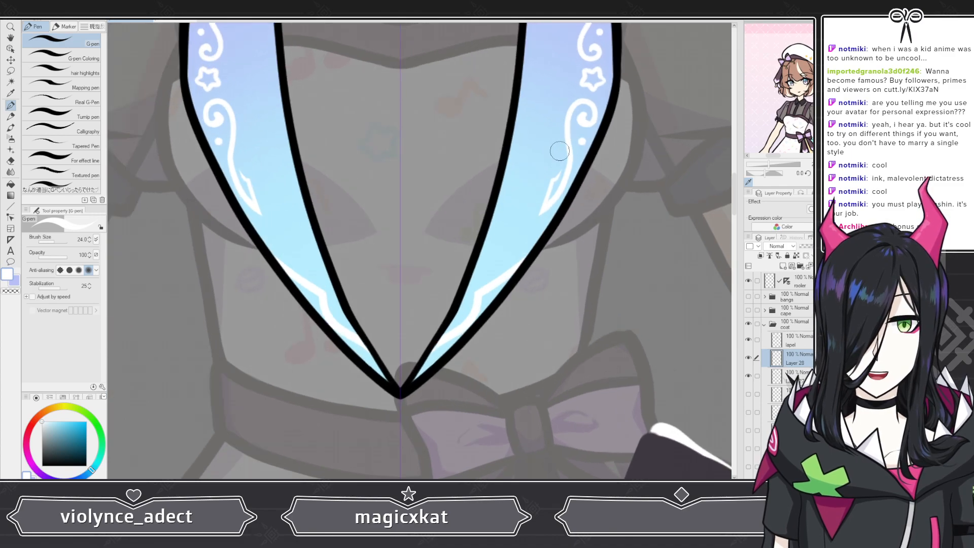
scroll(435, 322, down, 3)
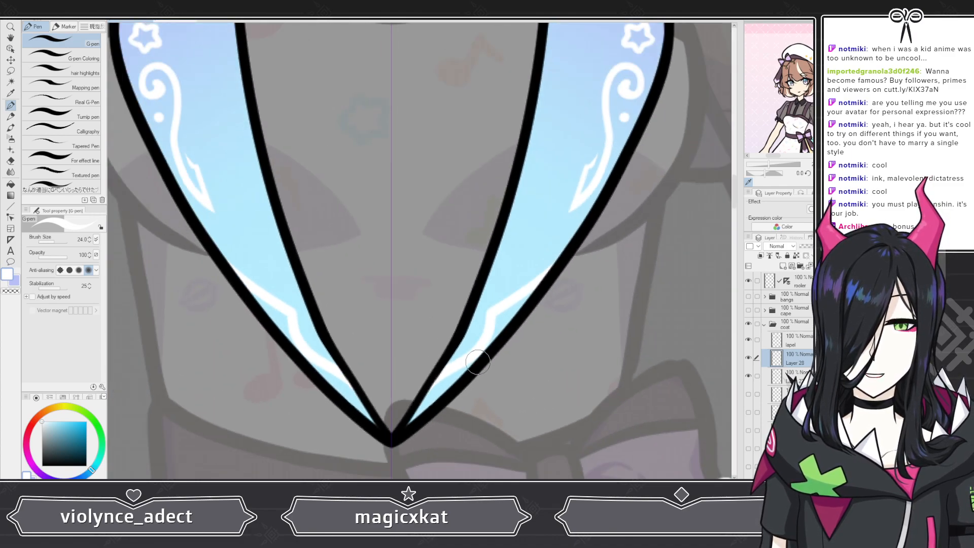
scroll(516, 244, up, 1)
scroll(516, 245, up, 2)
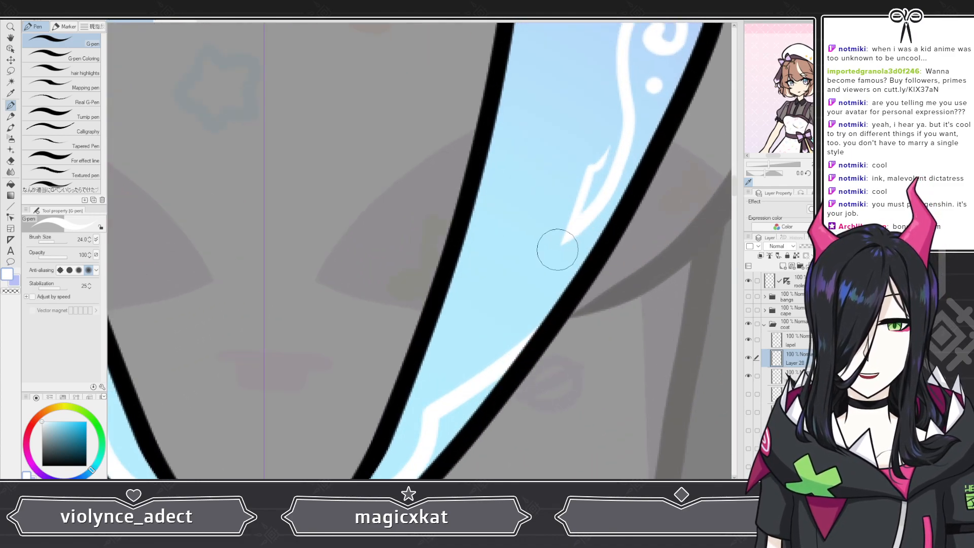
mouse_move(575, 257)
mouse_down()
mouse_move(541, 276)
mouse_move(512, 321)
mouse_move(546, 294)
mouse_up()
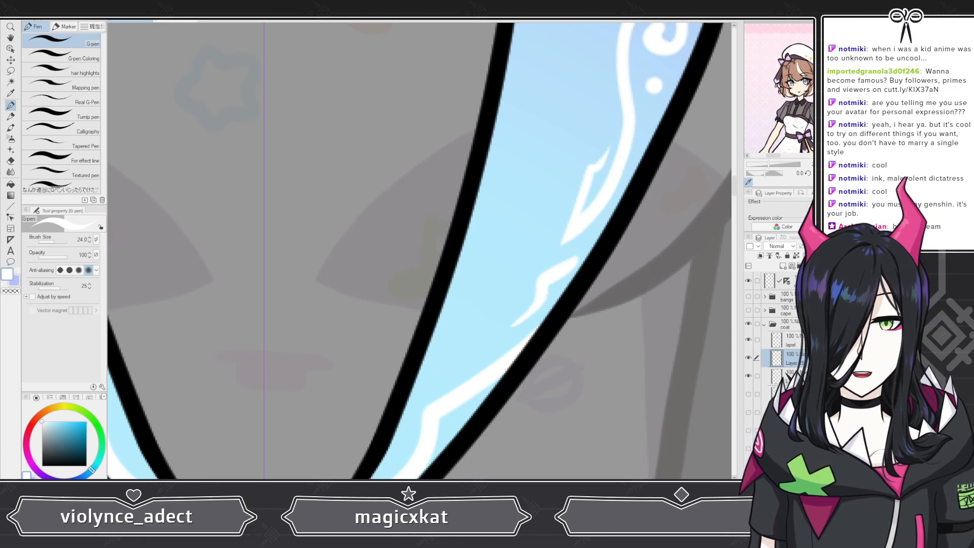
key(ctrl+z)
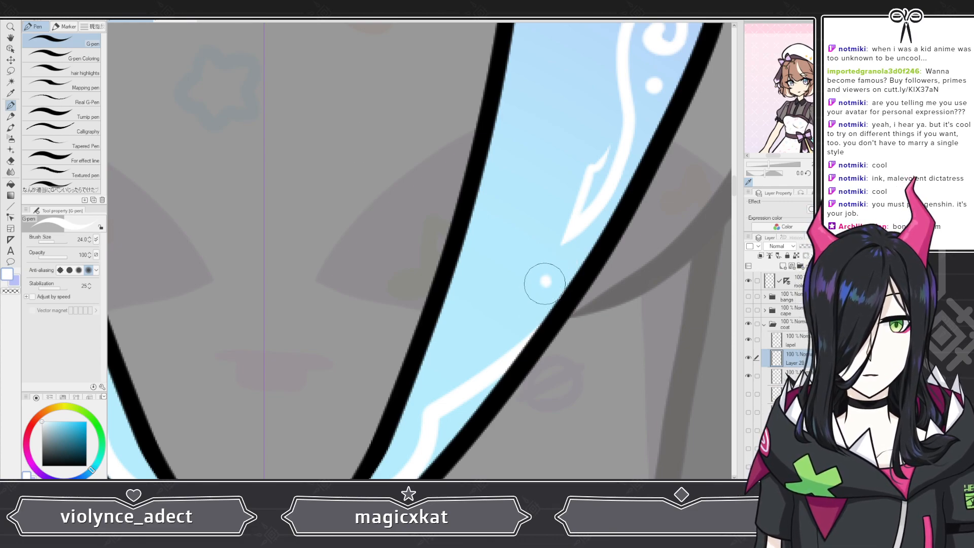
Step: Add small white dots in a descending row along the right lapel's inner trim below its spike
drag(545, 282, 546, 278)
scroll(541, 252, down, 6)
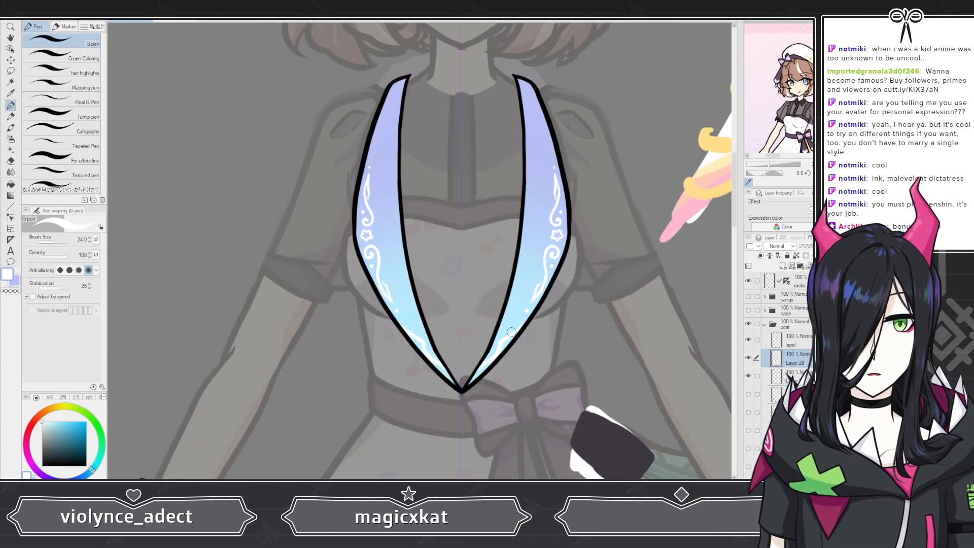
scroll(536, 331, up, 6)
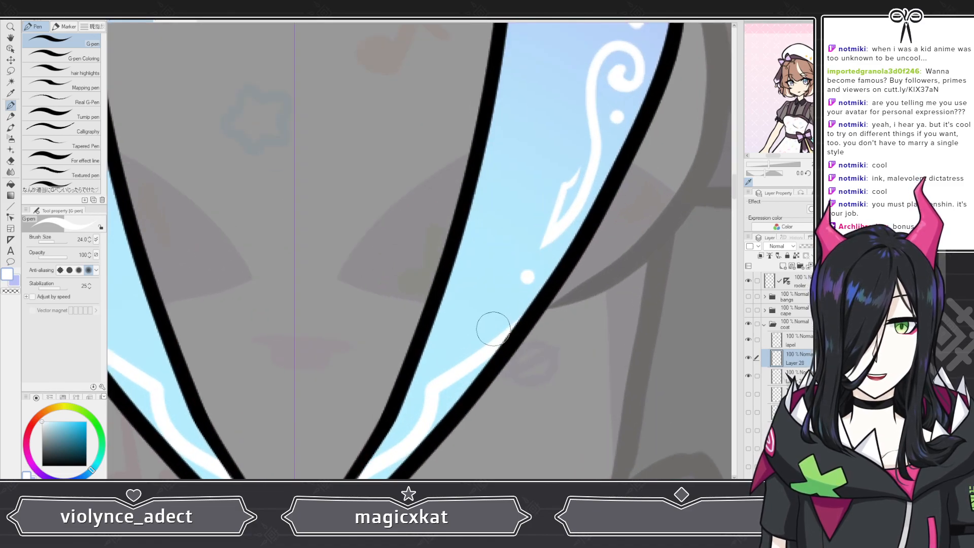
click(518, 291)
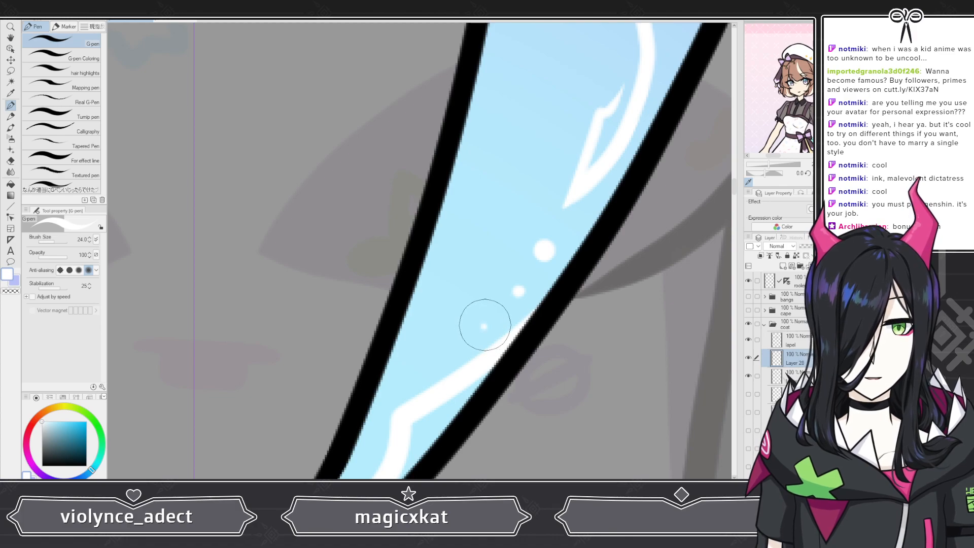
Step: Compare the decorated lapels with the reference outfit sketch at different zoom levels
scroll(479, 319, down, 3)
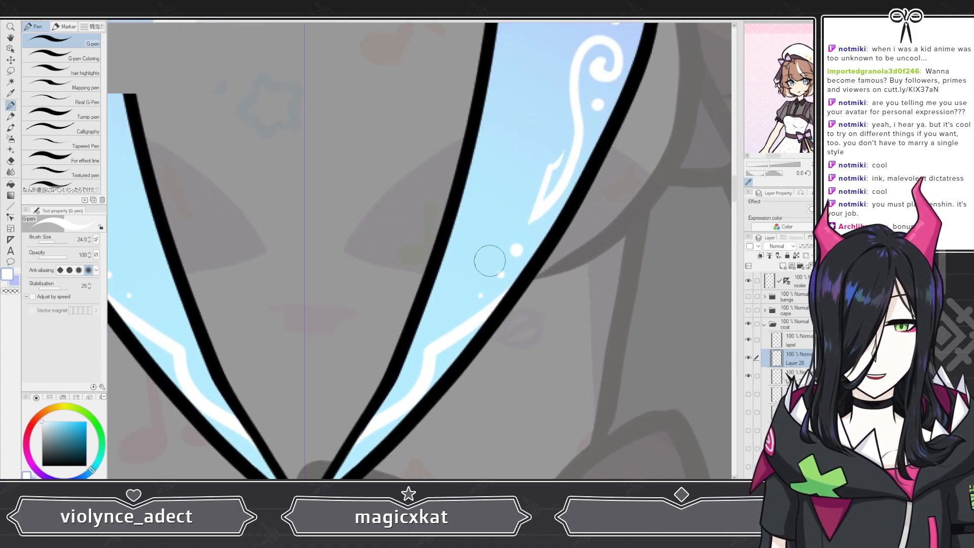
scroll(489, 260, up, 4)
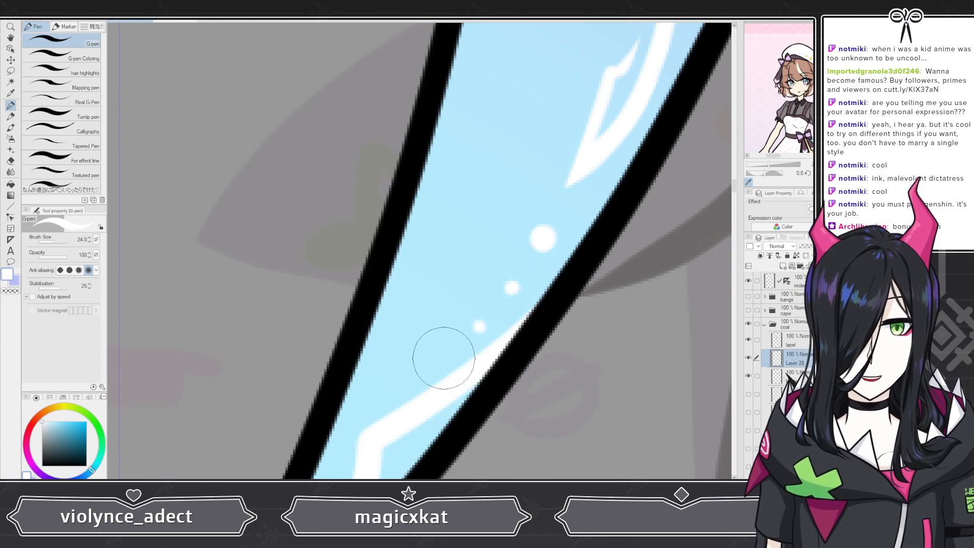
scroll(449, 324, down, 8)
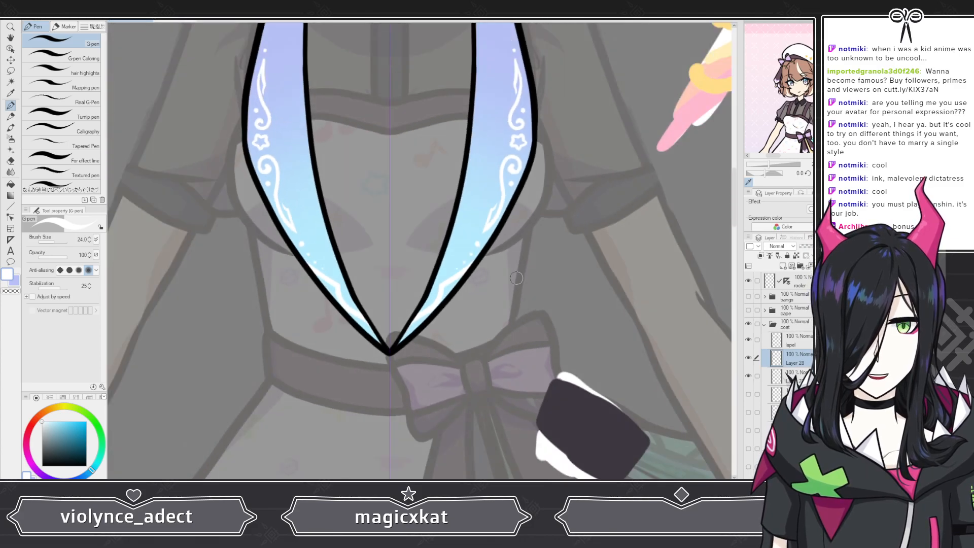
scroll(417, 230, down, 3)
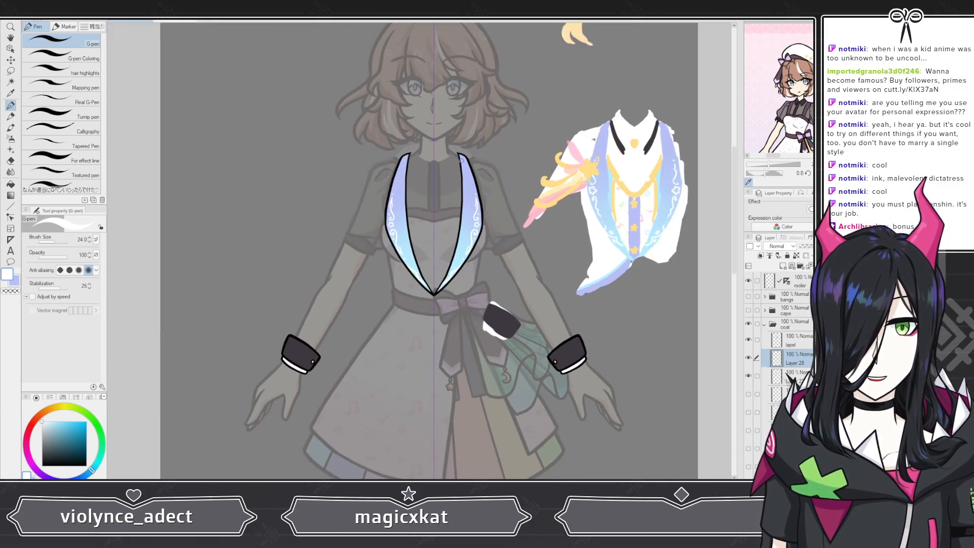
scroll(461, 159, up, 5)
scroll(397, 223, down, 4)
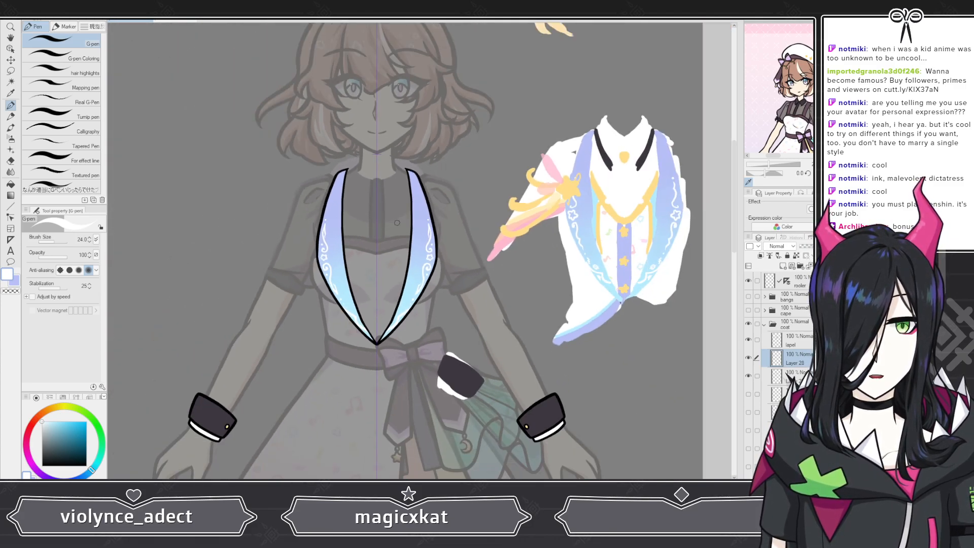
scroll(397, 223, down, 2)
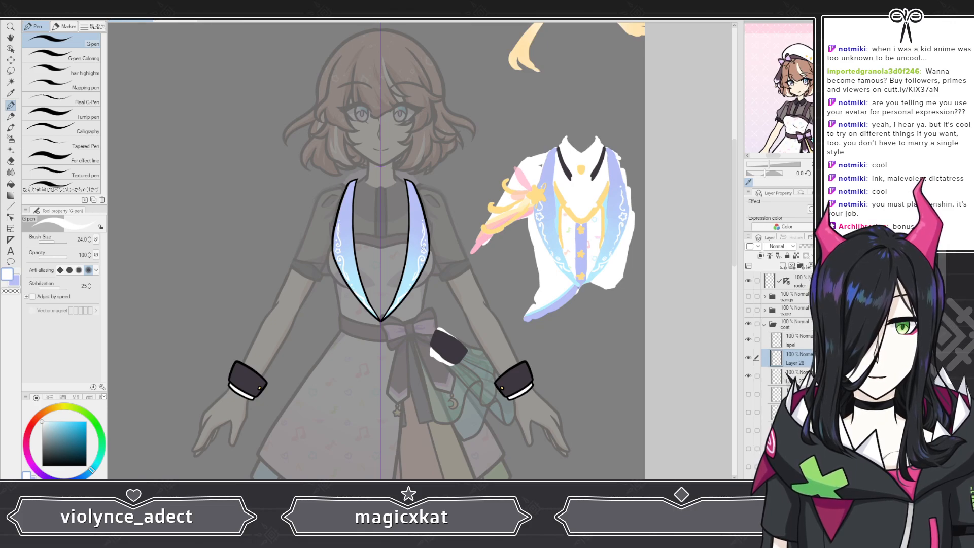
scroll(346, 206, up, 2)
scroll(403, 157, up, 6)
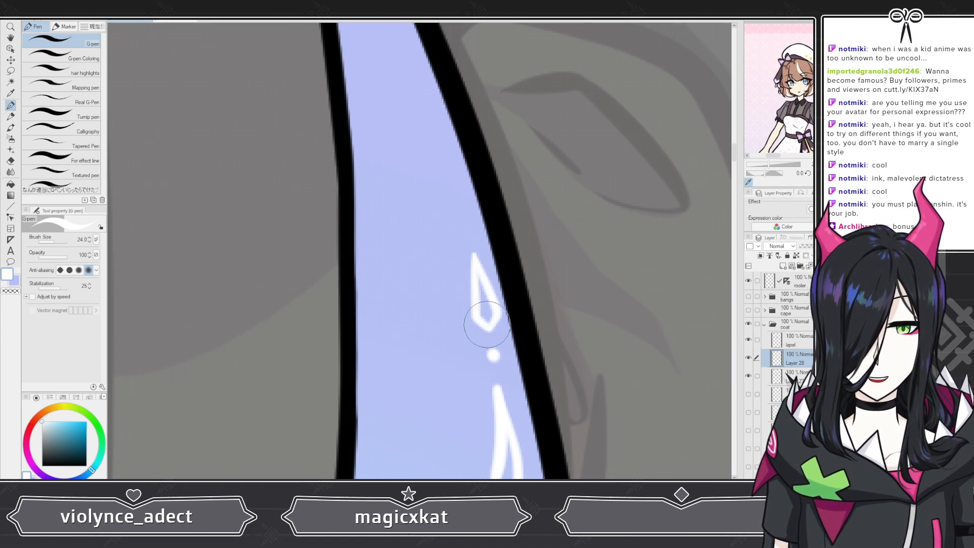
scroll(481, 263, down, 10)
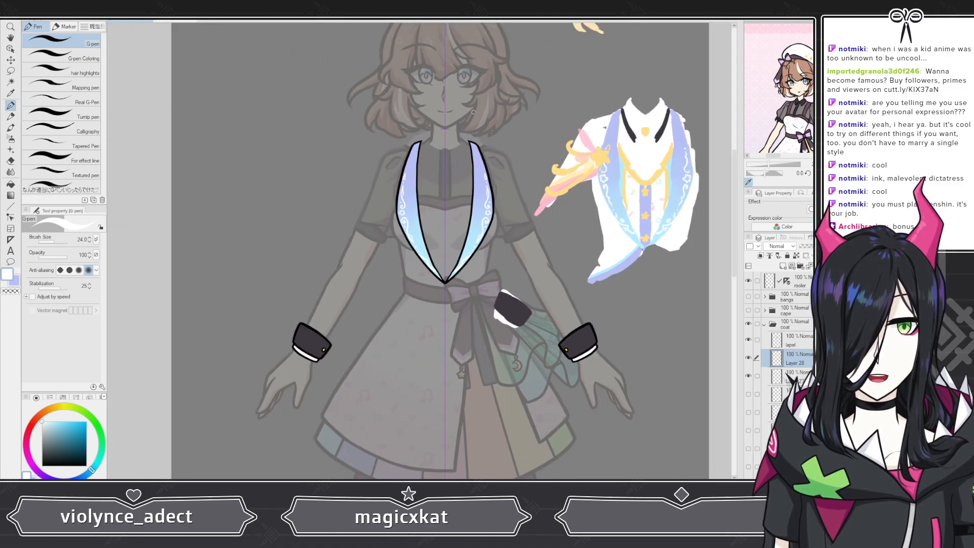
Step: Examine the white trim and dots near the lower tips of both lapels
scroll(473, 112, up, 8)
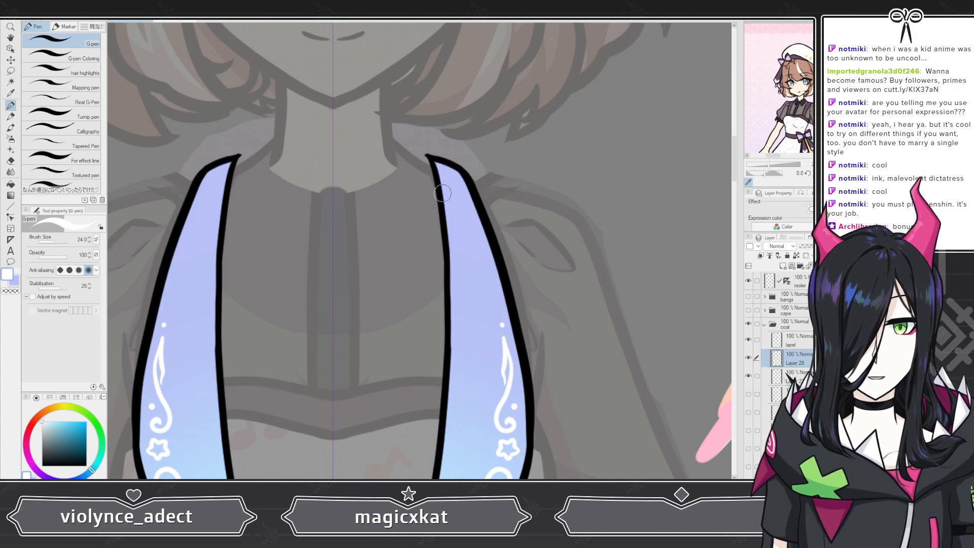
scroll(442, 193, down, 5)
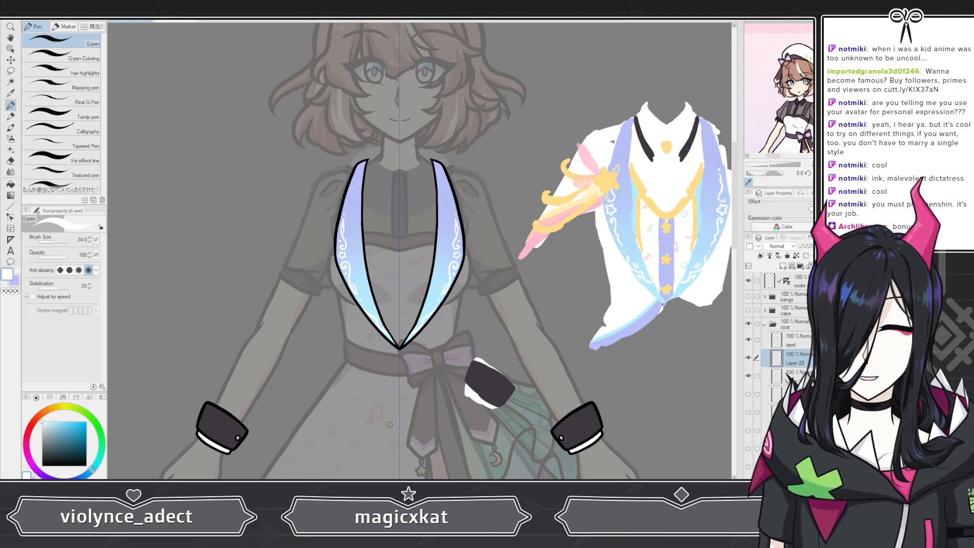
scroll(389, 424, up, 8)
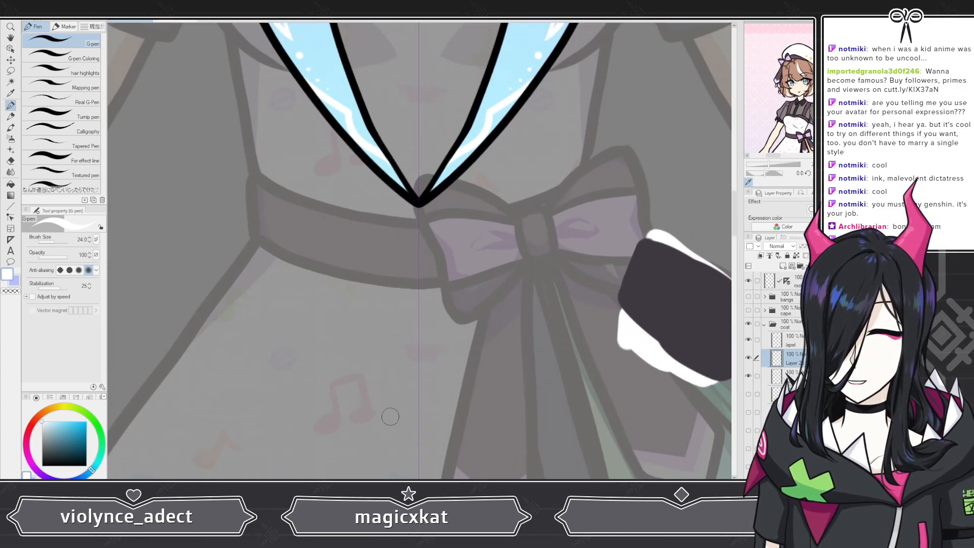
scroll(390, 416, up, 2)
scroll(446, 322, down, 4)
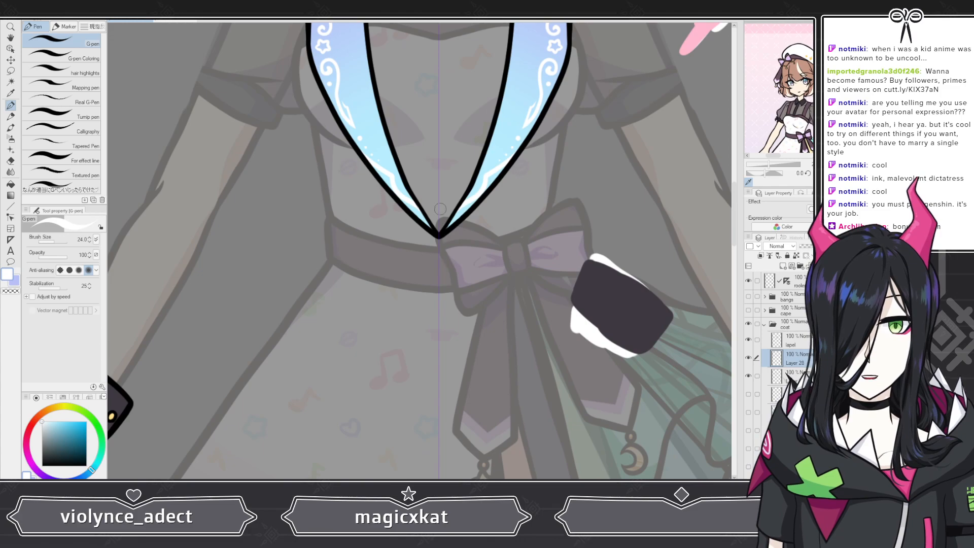
scroll(439, 209, up, 5)
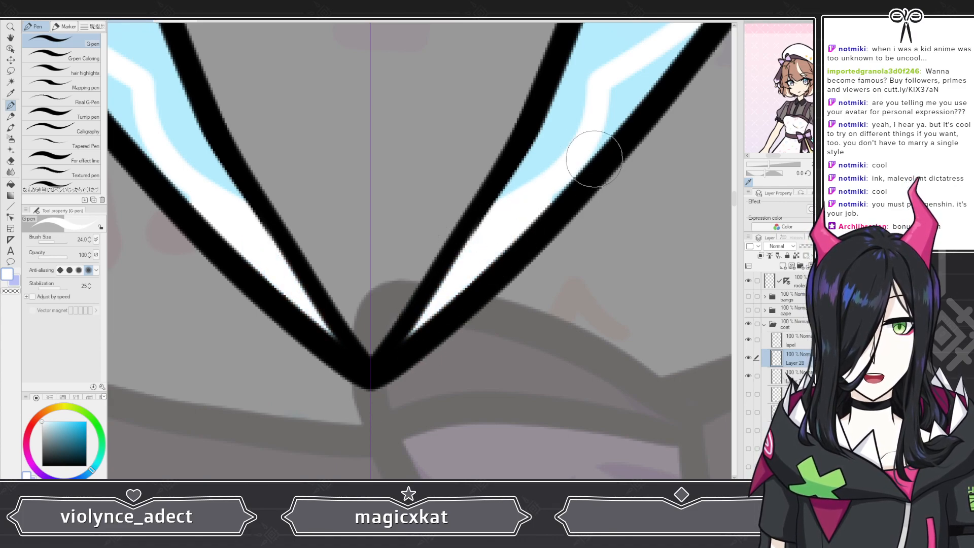
scroll(353, 361, down, 6)
scroll(448, 284, up, 5)
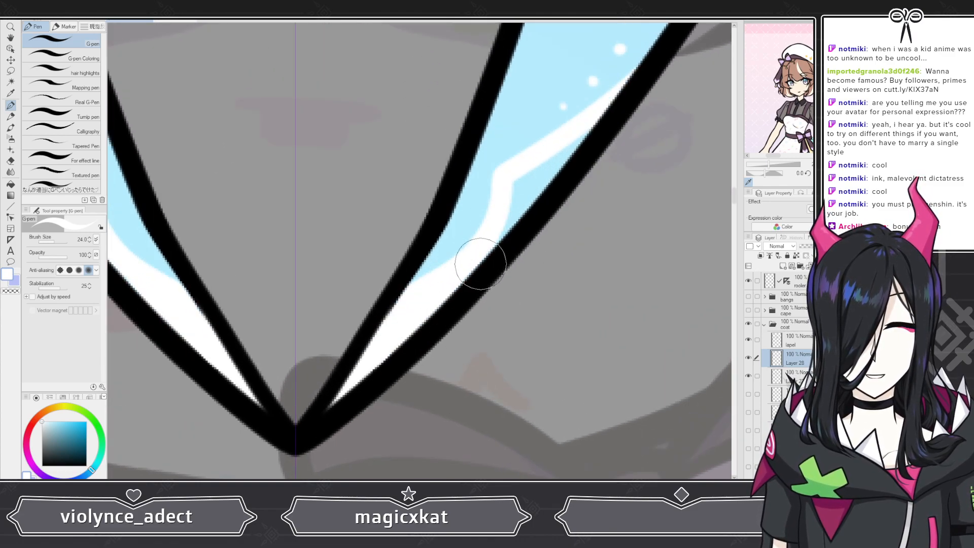
scroll(402, 328, down, 8)
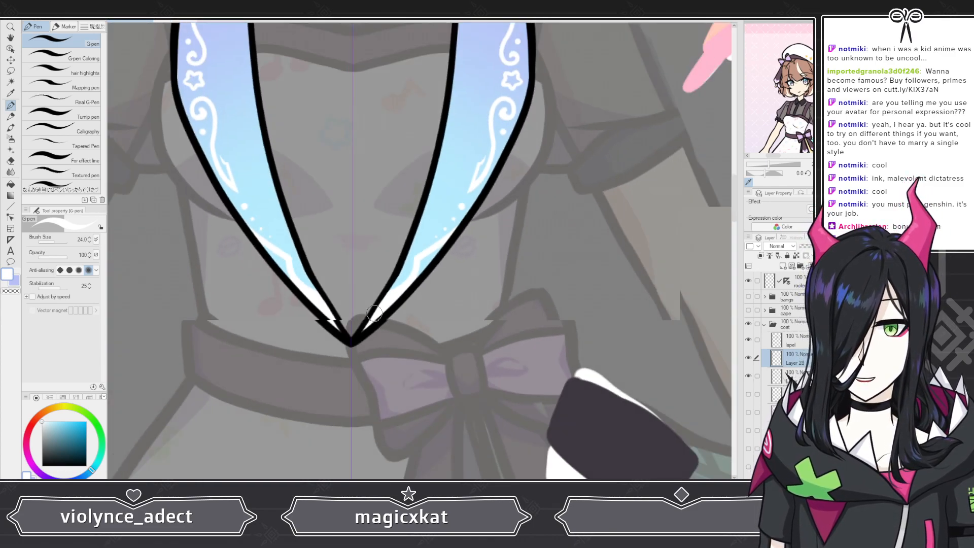
scroll(384, 322, down, 2)
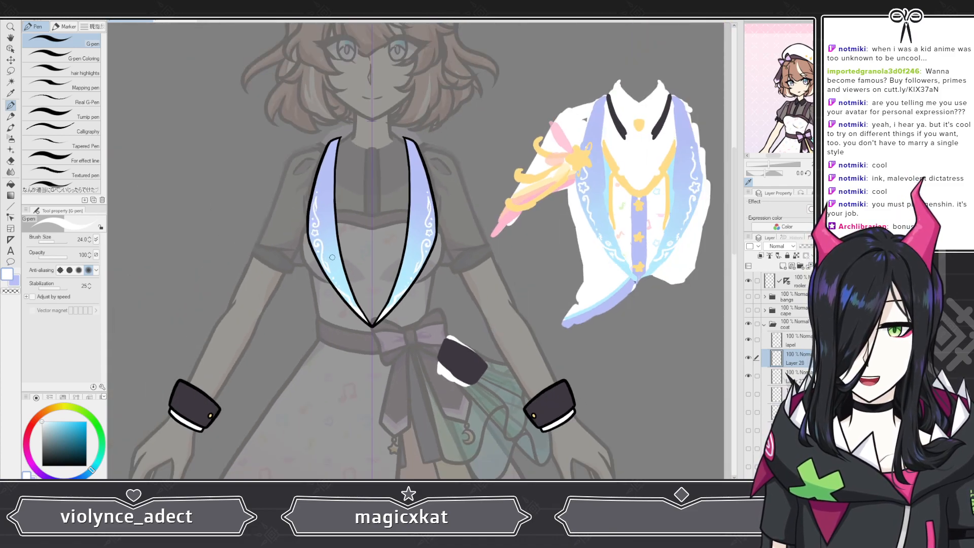
scroll(362, 299, up, 7)
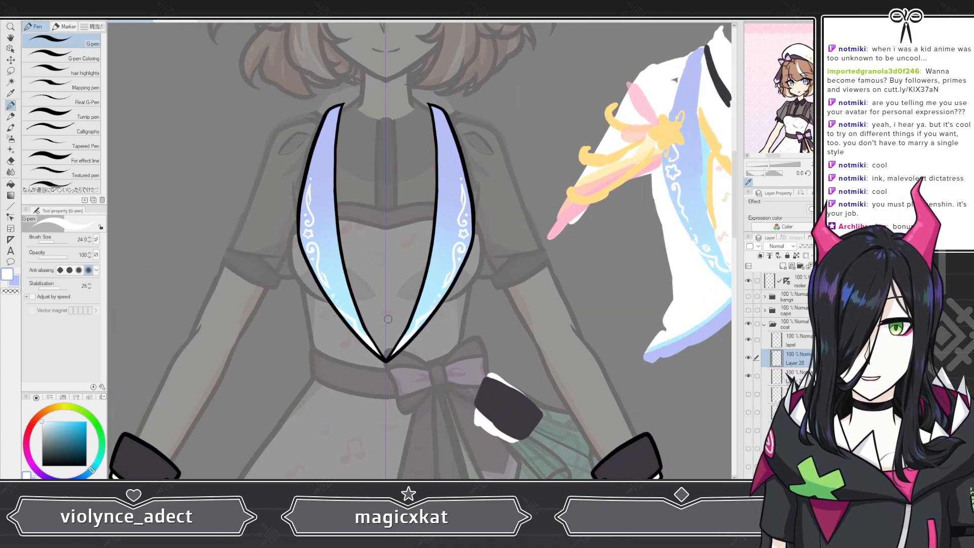
scroll(409, 338, up, 3)
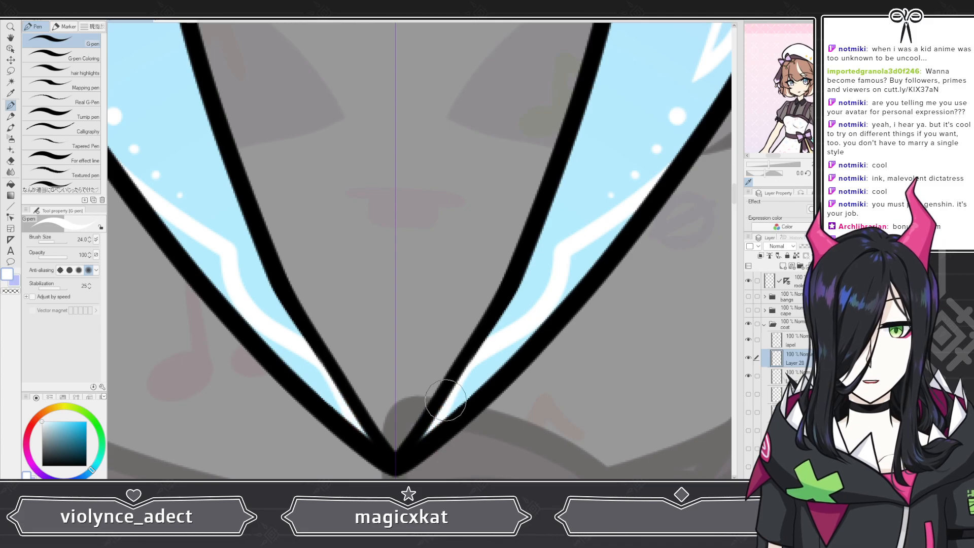
scroll(337, 276, down, 6)
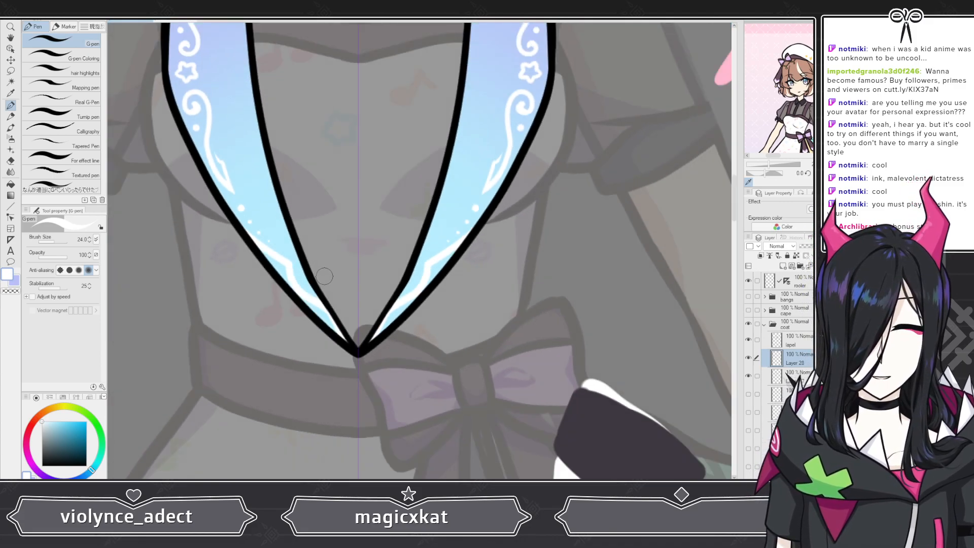
scroll(359, 289, up, 5)
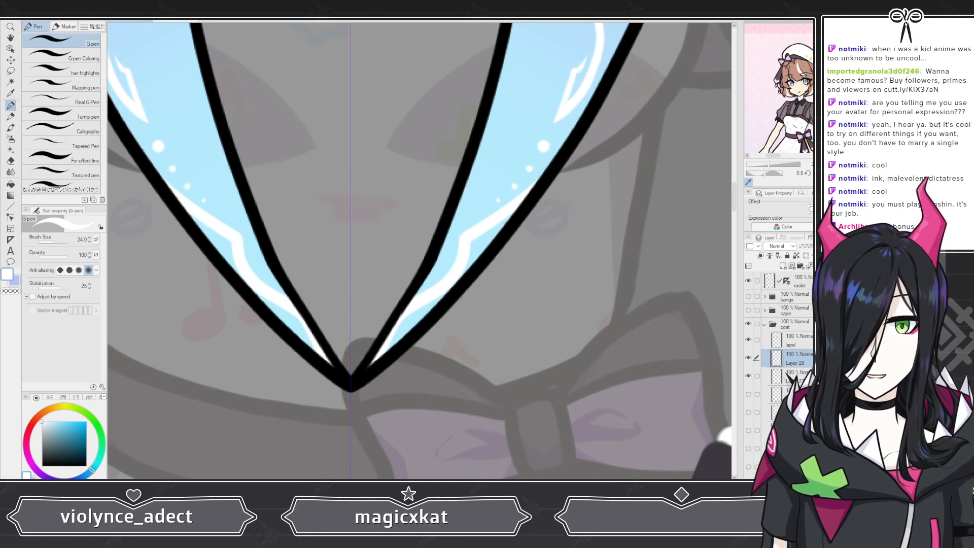
scroll(289, 163, down, 5)
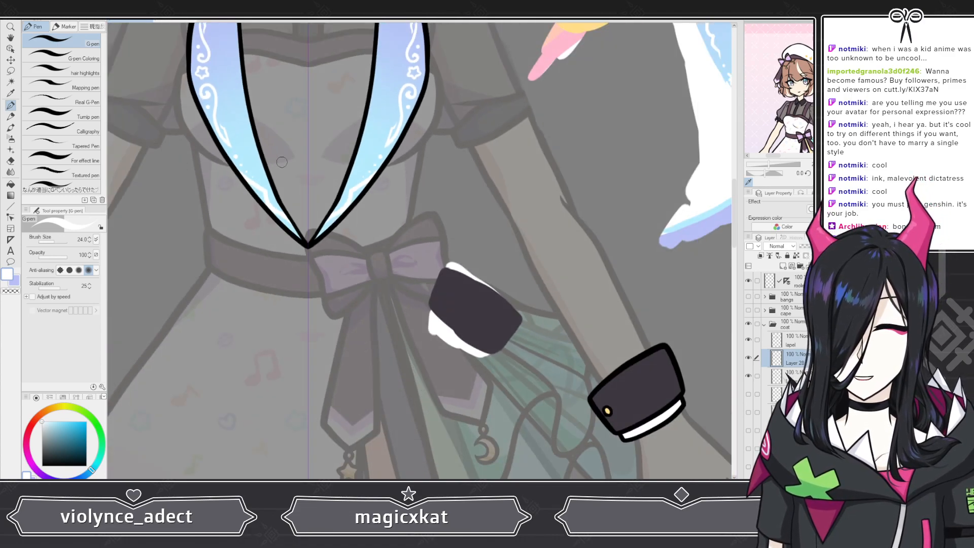
scroll(442, 282, down, 3)
scroll(360, 205, up, 2)
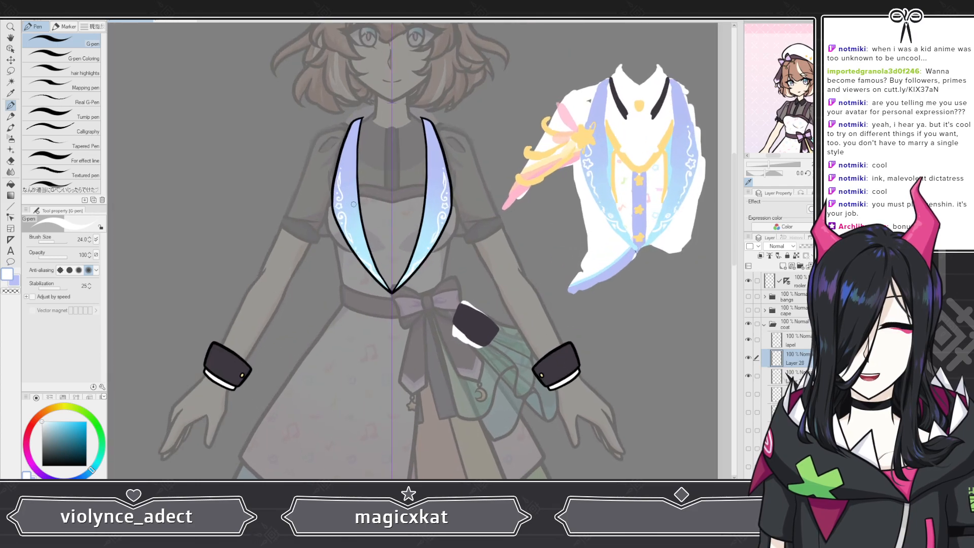
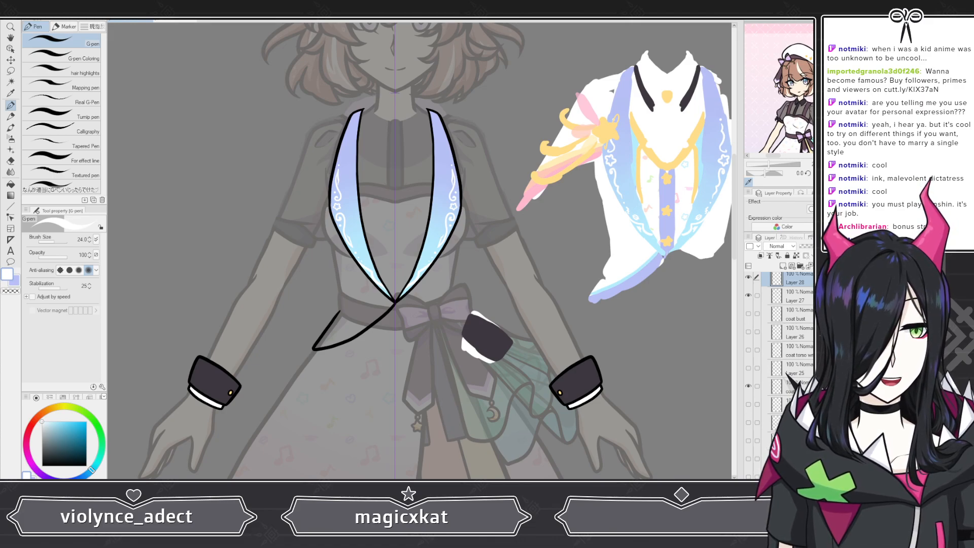
Step: Show the white fill of the left coat flap, activate the layer above it, and sample the reference sketch's lavender trim color
click(749, 404)
click(783, 404)
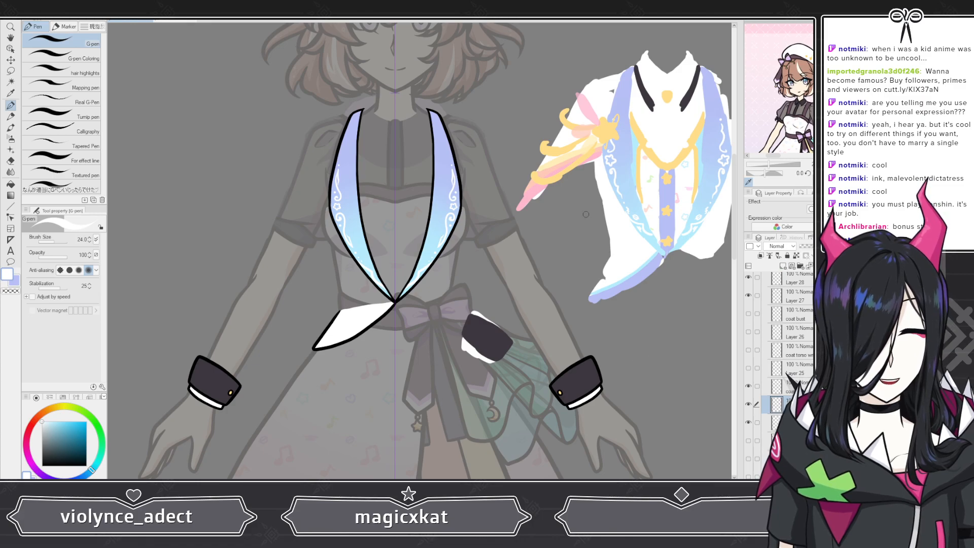
scroll(649, 279, up, 3)
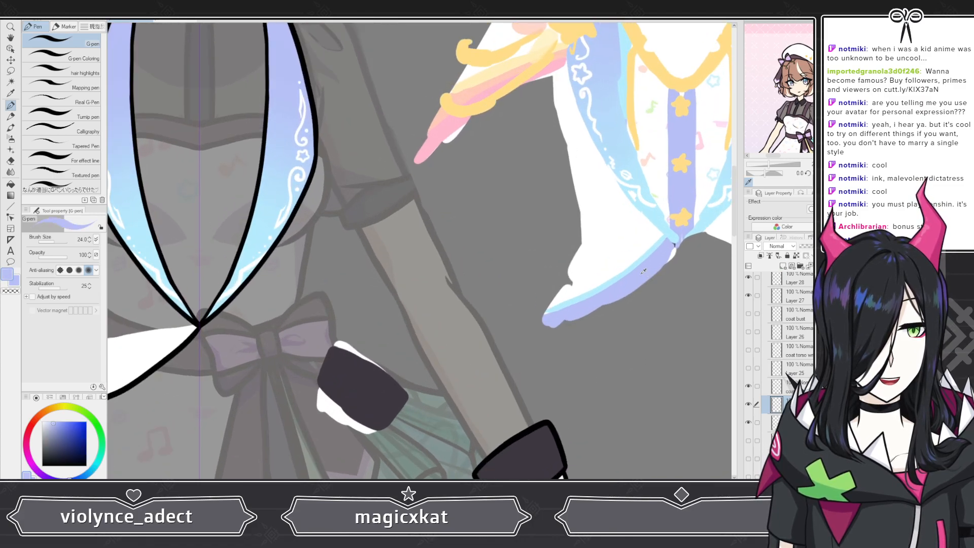
scroll(643, 272, down, 5)
scroll(378, 311, up, 4)
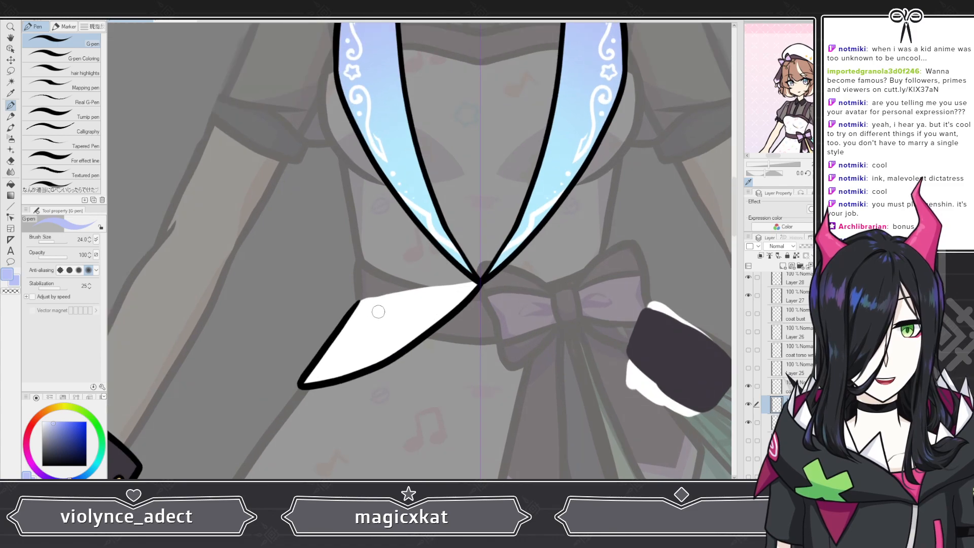
scroll(378, 311, up, 2)
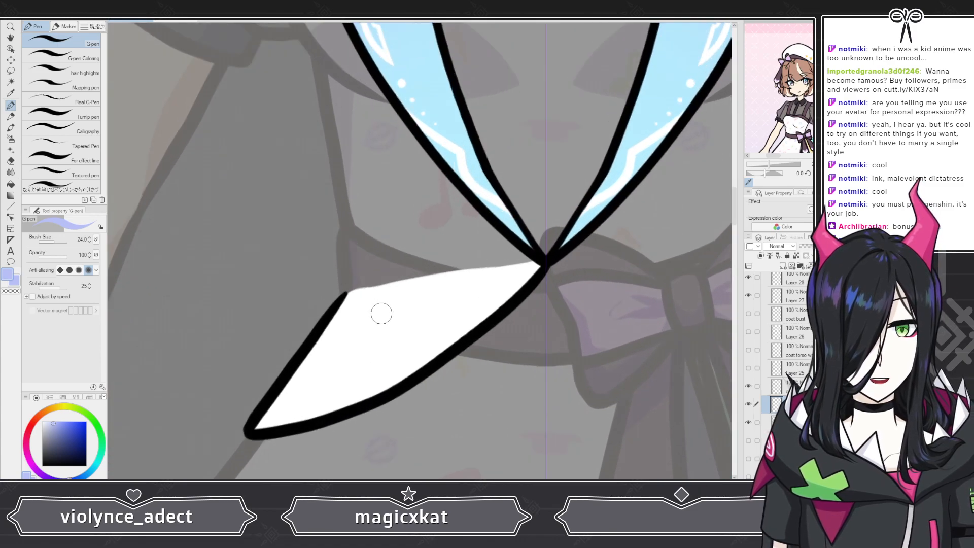
Step: Sample light blue as the secondary color and keep lavender as the active drawing color
click(17, 282)
alt+click(476, 171)
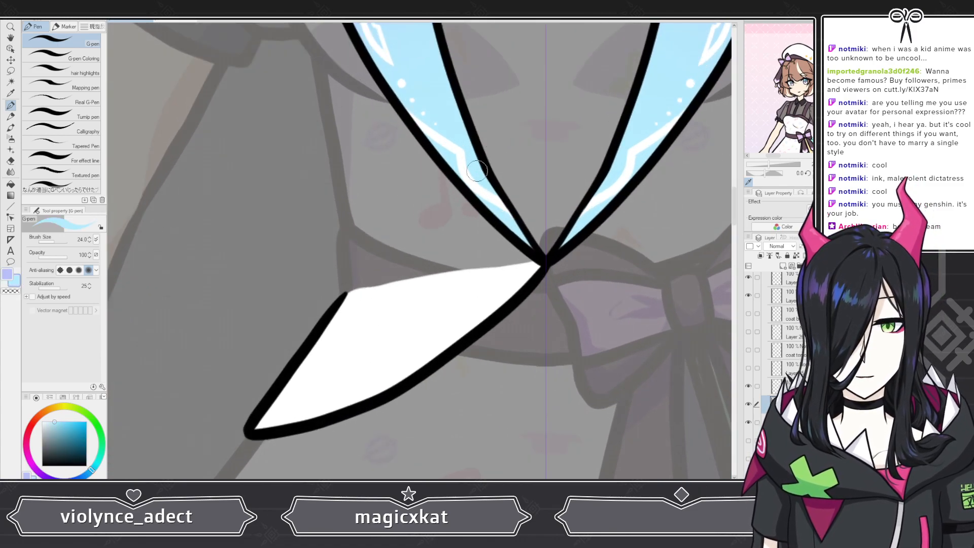
key(x)
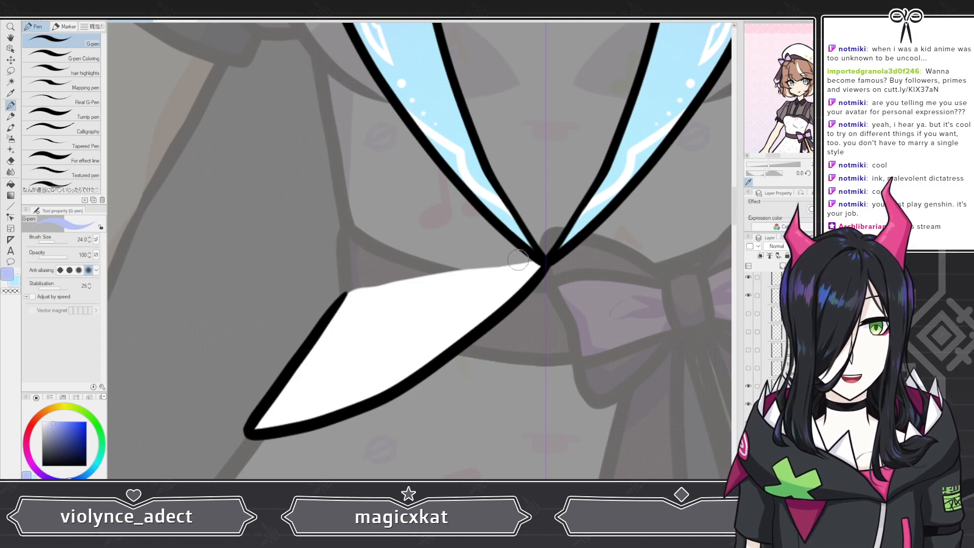
Step: Paint a lavender band along the lower edge of the left coat flap, from the lapel junction to the flap's tip
drag(536, 265, 447, 335)
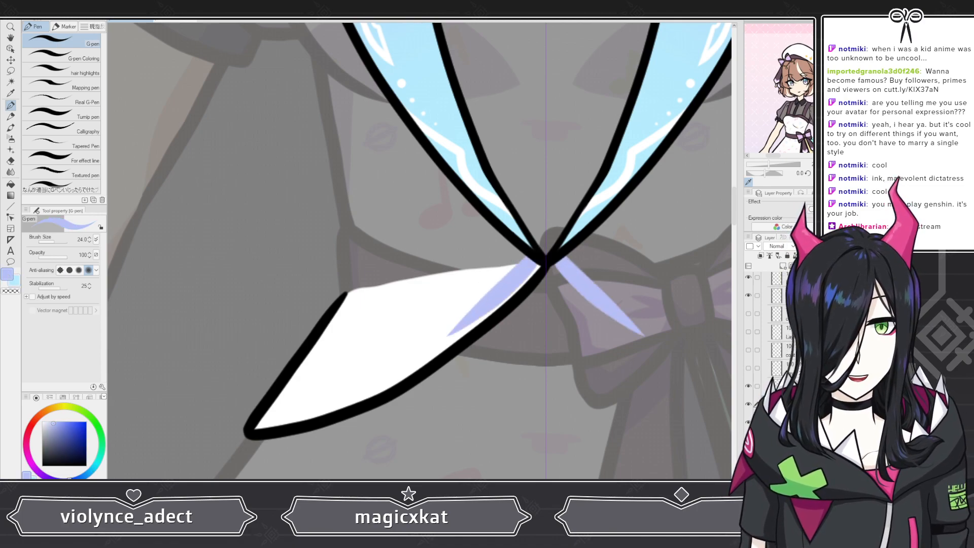
key(ctrl+z)
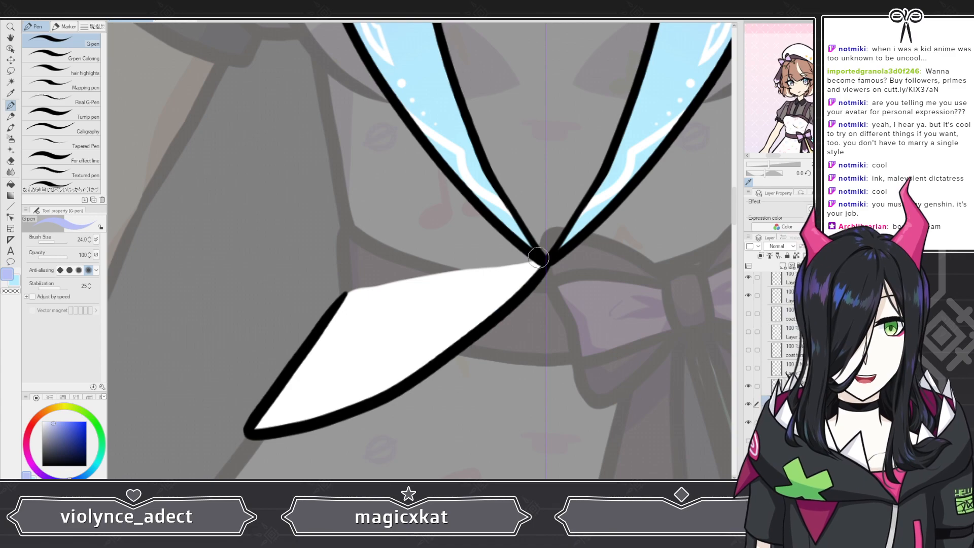
mouse_move(537, 263)
mouse_down()
mouse_move(404, 365)
mouse_move(302, 414)
mouse_move(299, 406)
mouse_move(271, 410)
mouse_up()
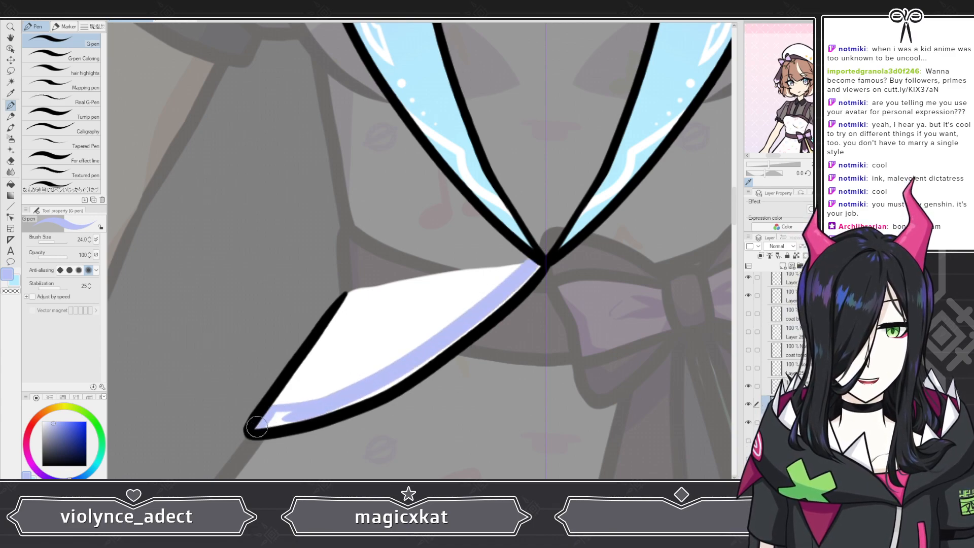
click(76, 54)
mouse_move(261, 440)
mouse_down()
mouse_move(275, 413)
mouse_move(292, 410)
mouse_move(263, 423)
mouse_move(324, 410)
mouse_move(309, 412)
mouse_move(405, 365)
mouse_move(347, 403)
mouse_move(516, 288)
mouse_up()
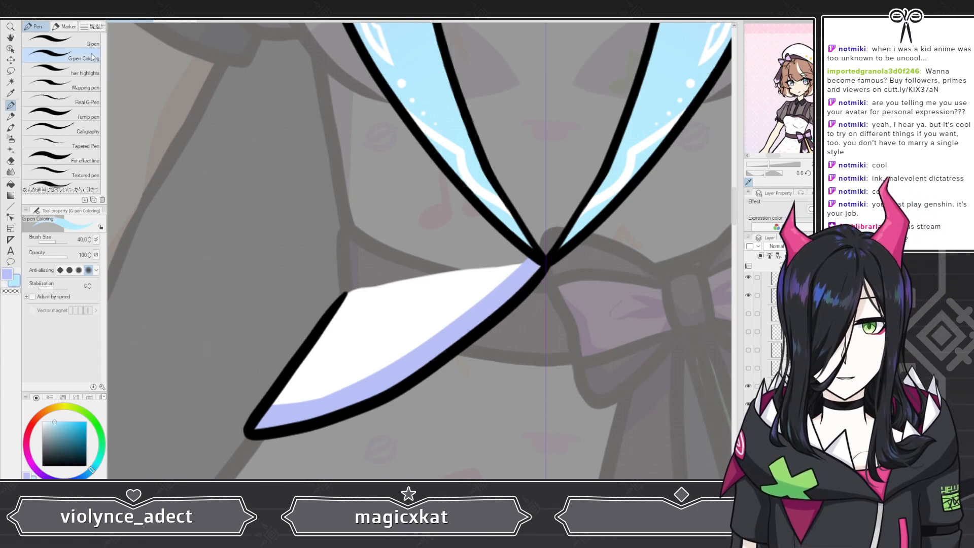
Step: Draw a thin light blue stripe along the inner edge of the left flap's lavender band with the G-pen
click(61, 41)
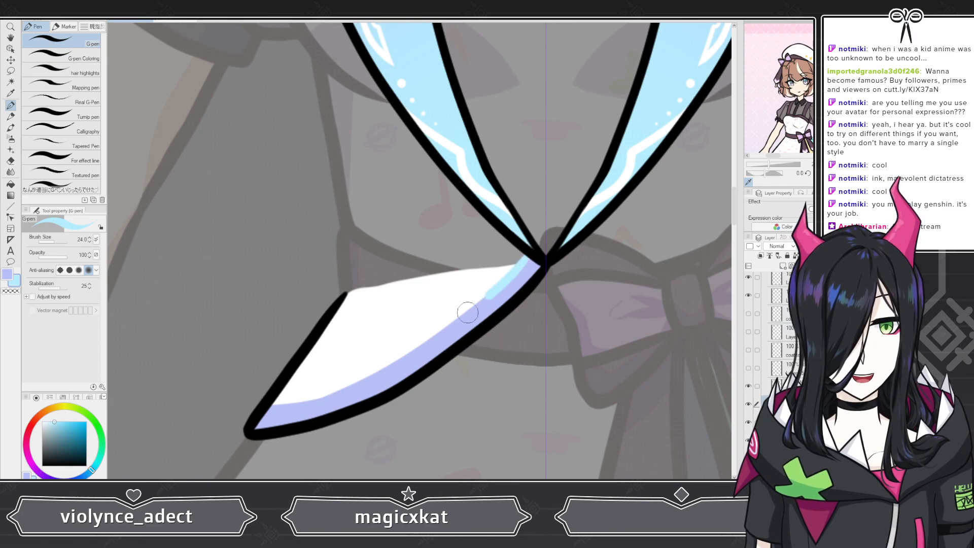
drag(375, 372, 264, 418)
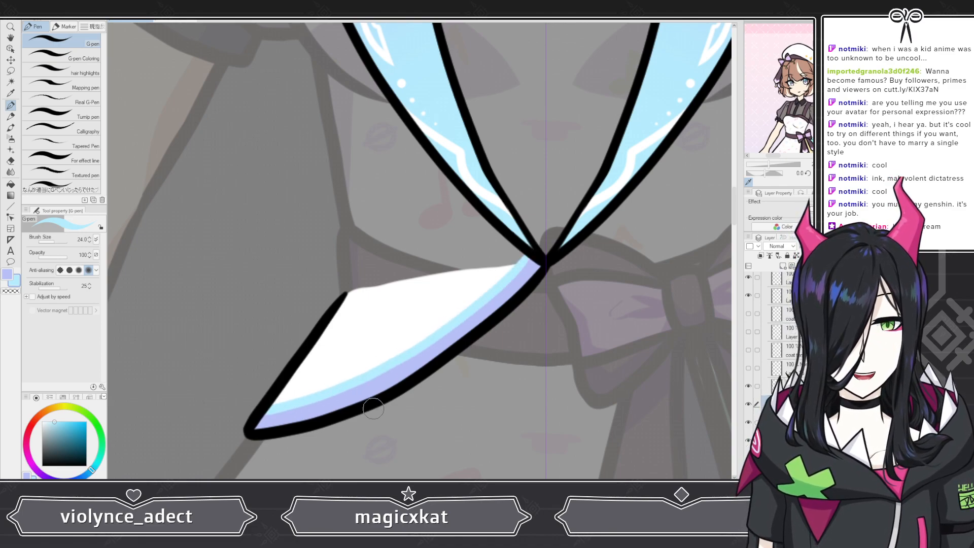
Step: Examine the left flap's two-tone trim at its tip and against the reference outfit sketch at different zoom levels
scroll(415, 396, down, 5)
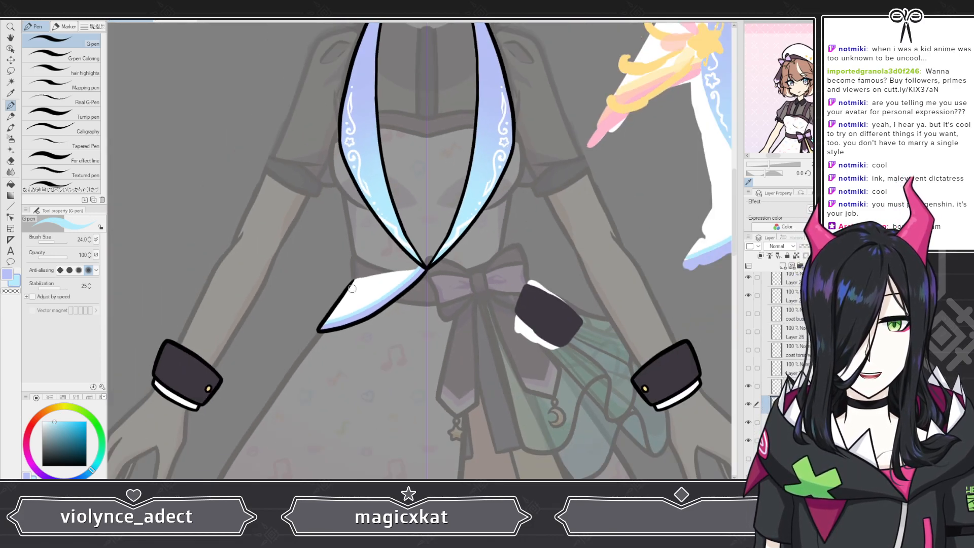
scroll(351, 290, down, 1)
scroll(351, 290, up, 6)
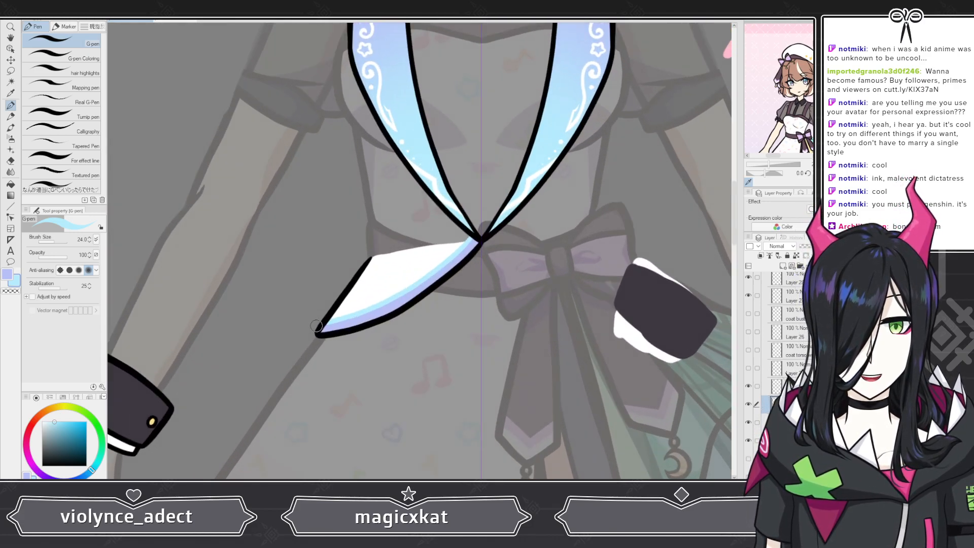
scroll(315, 326, up, 4)
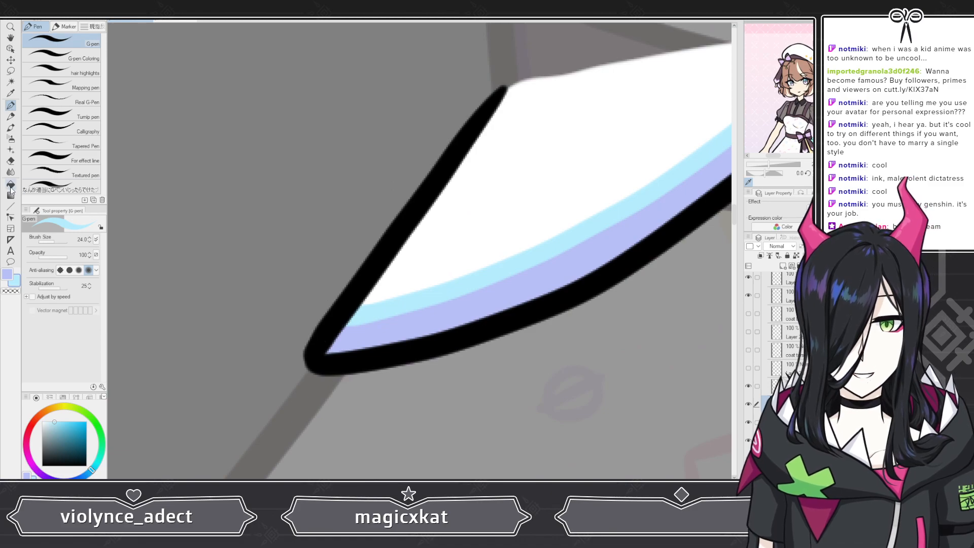
click(11, 161)
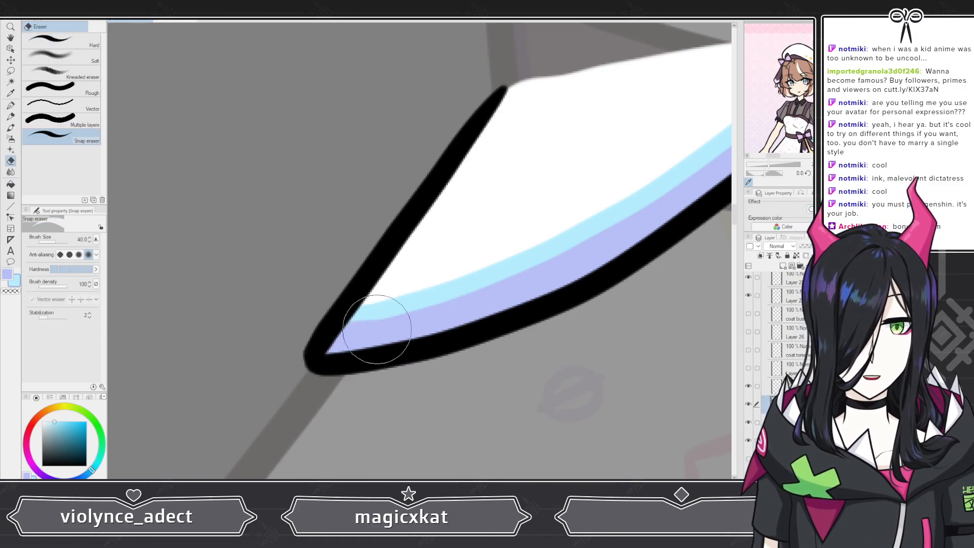
scroll(322, 224, down, 5)
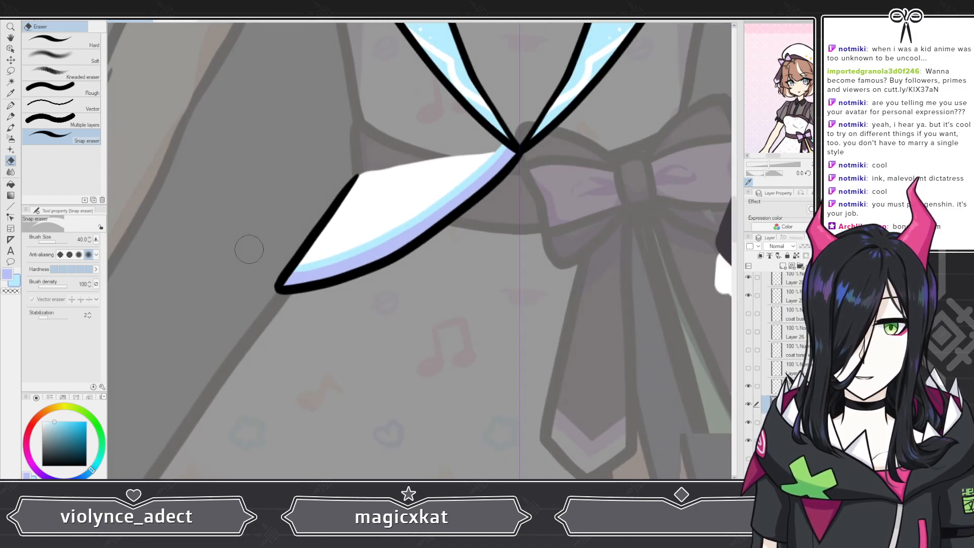
scroll(246, 262, down, 4)
scroll(290, 147, up, 3)
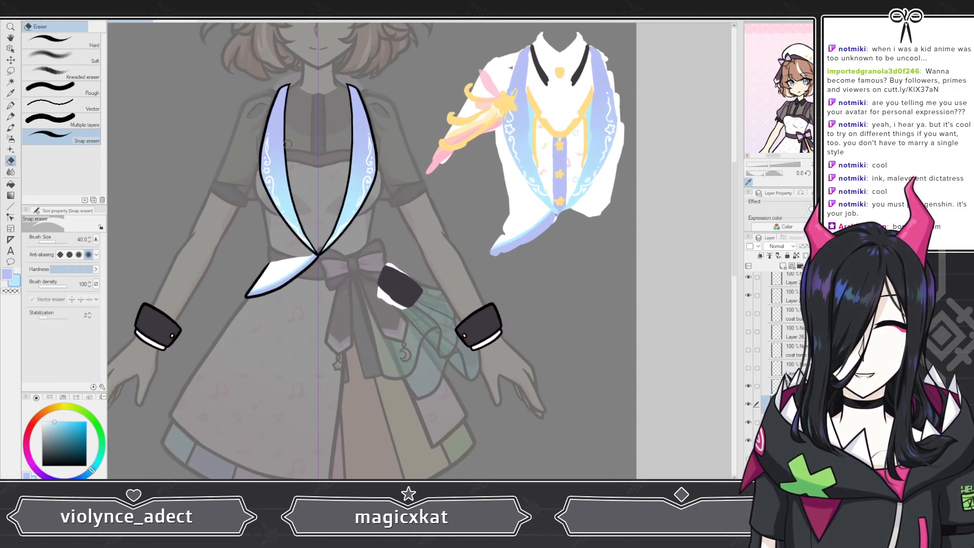
scroll(290, 147, up, 3)
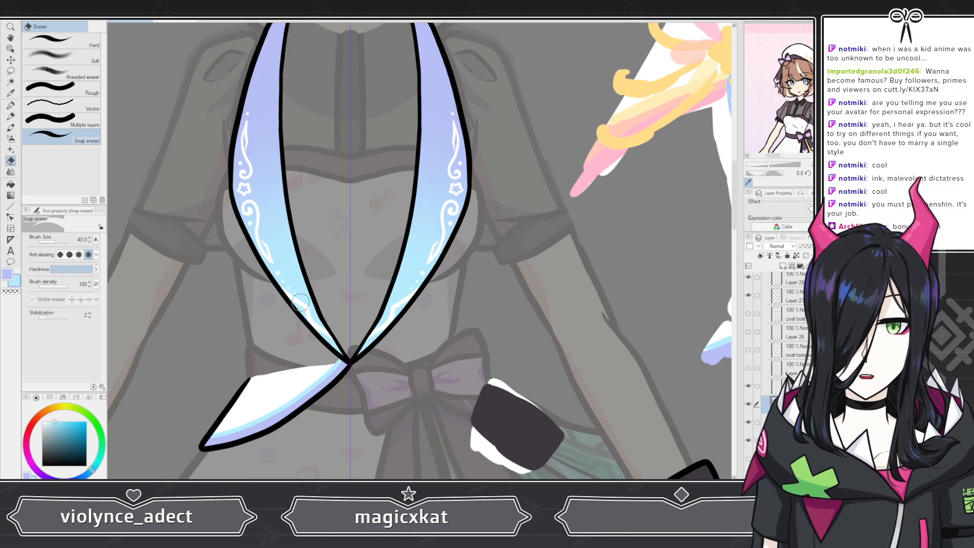
scroll(300, 302, down, 3)
scroll(304, 342, up, 5)
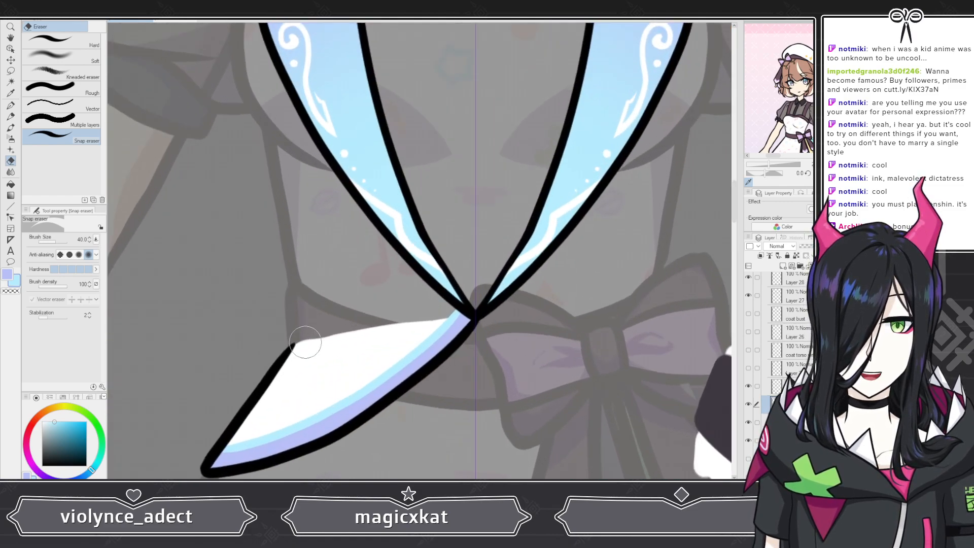
scroll(305, 342, up, 1)
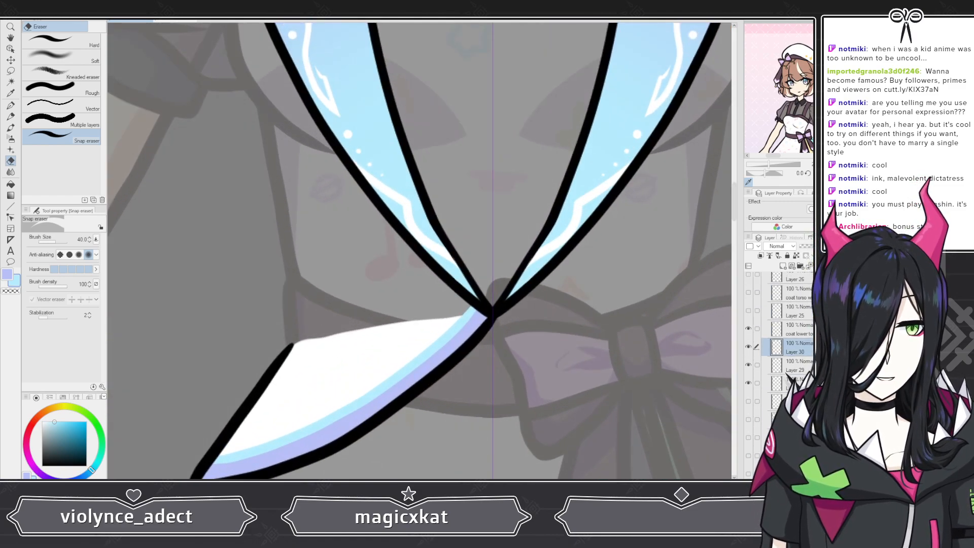
Step: Extend the left flap's white base fill on Layer 29 along its upper edge up to the lapel junction
scroll(329, 306, up, 3)
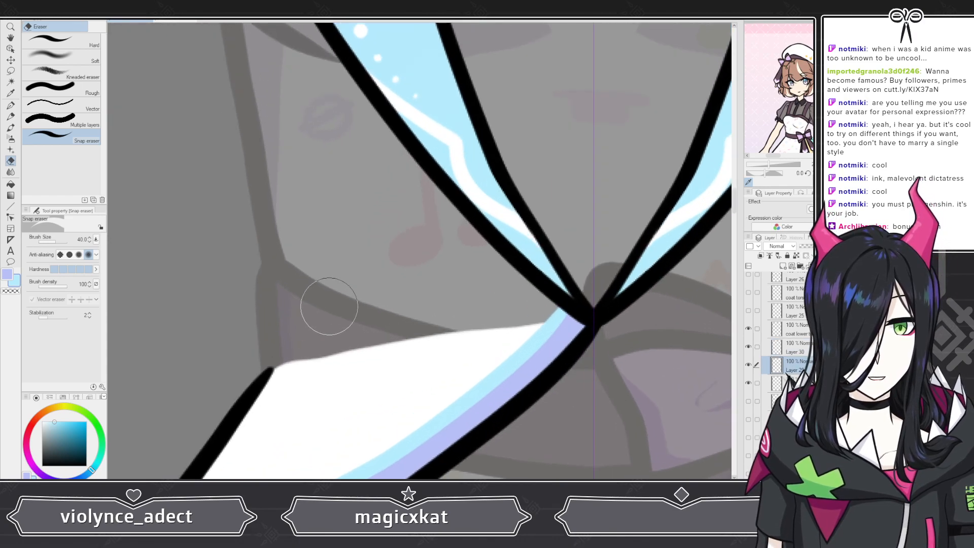
click(10, 81)
click(10, 105)
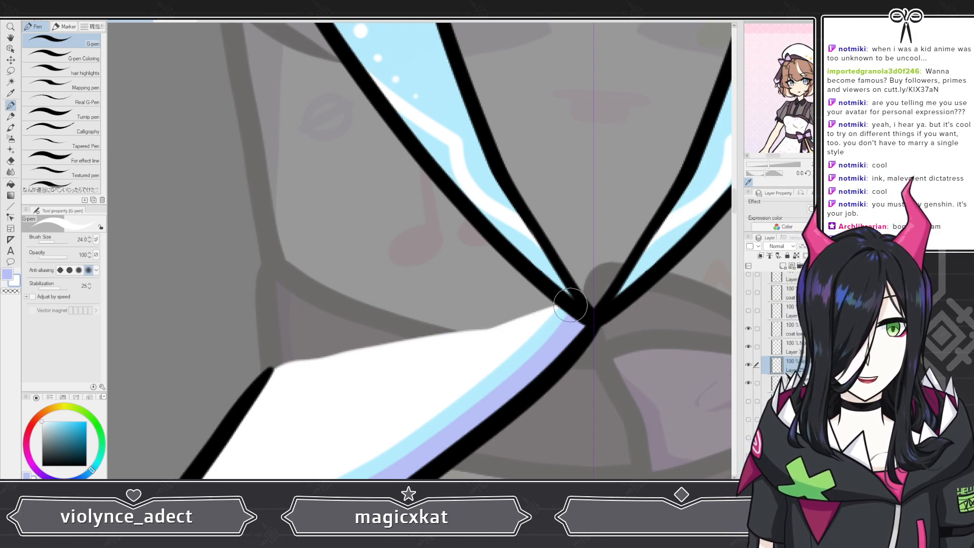
drag(560, 314, 372, 366)
click(62, 55)
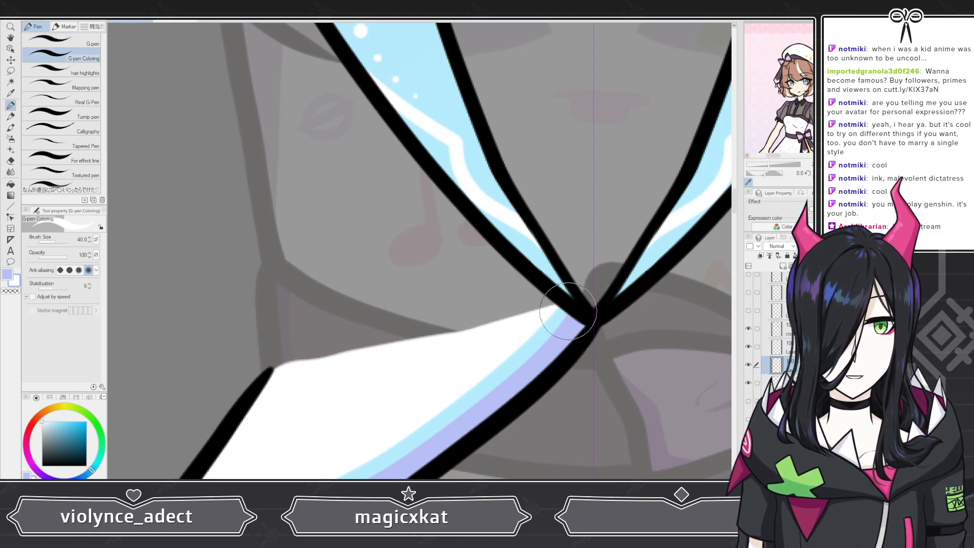
Step: Compare the colored left flap and lapels with the full figure and the reference outfit sketch
scroll(464, 319, down, 3)
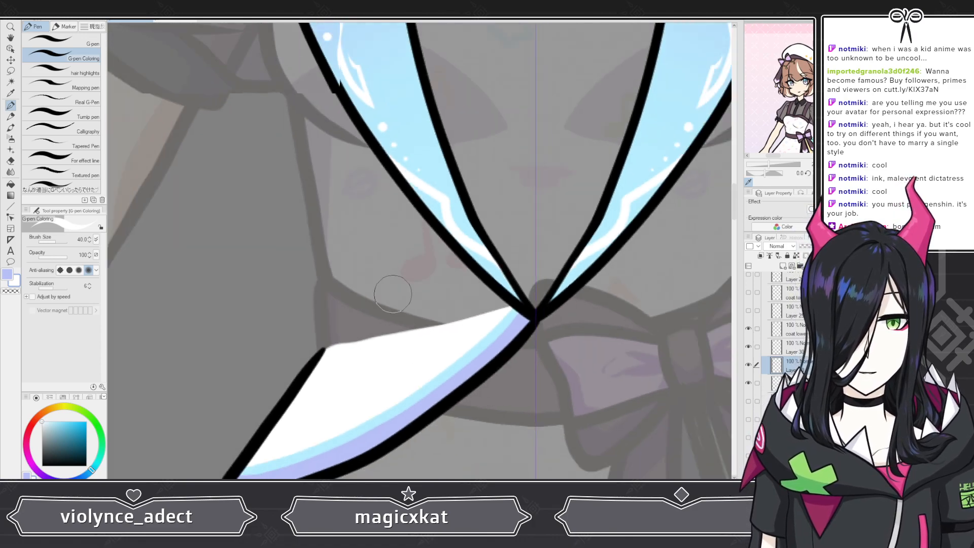
scroll(350, 274, down, 2)
scroll(351, 279, down, 1)
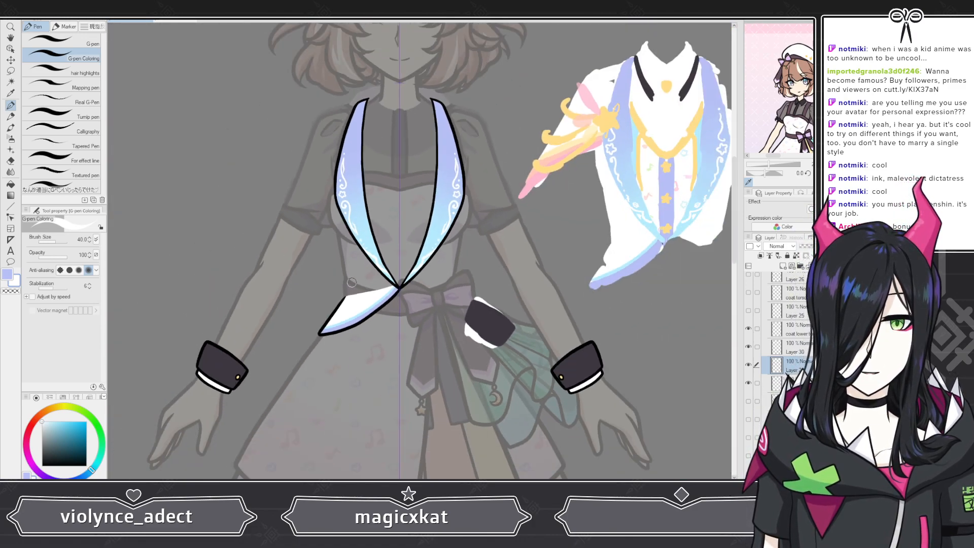
scroll(426, 227, up, 3)
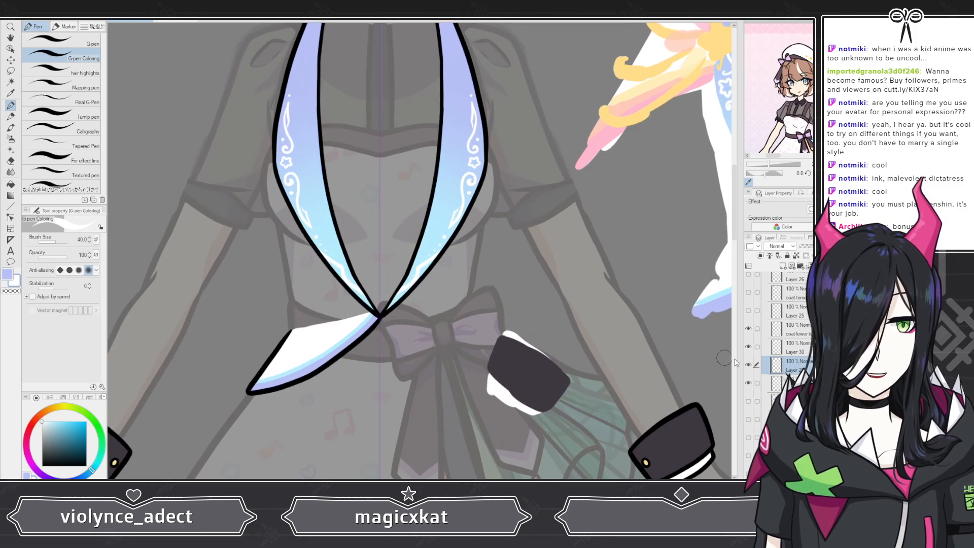
scroll(578, 190, down, 1)
scroll(577, 189, down, 3)
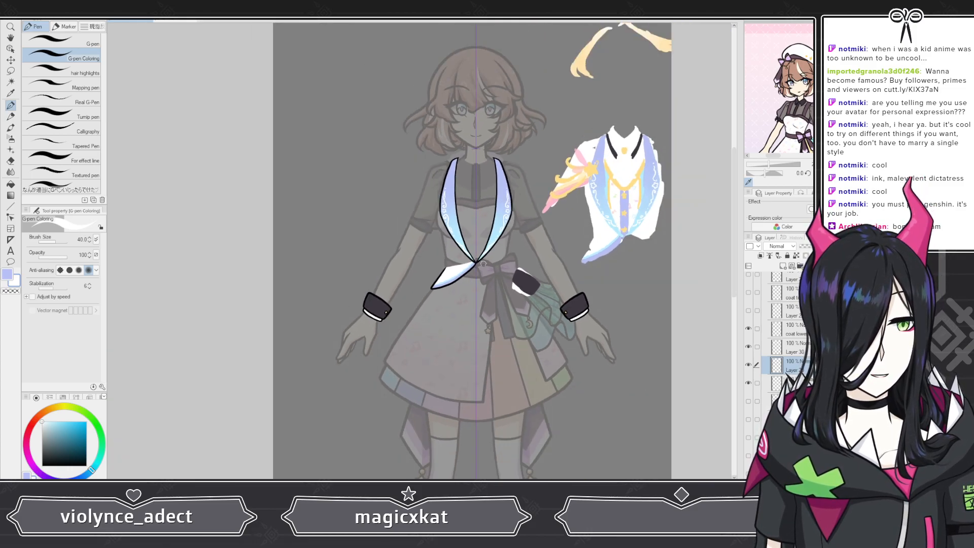
scroll(538, 277, up, 2)
scroll(537, 276, up, 4)
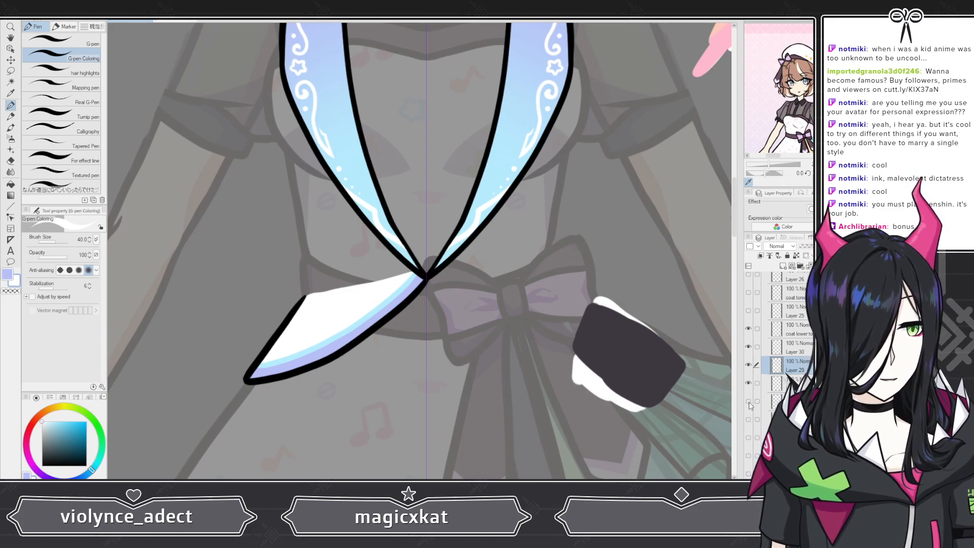
Step: Show the right coat flap's line art and white fill, and add a new layer above the fill
click(796, 419)
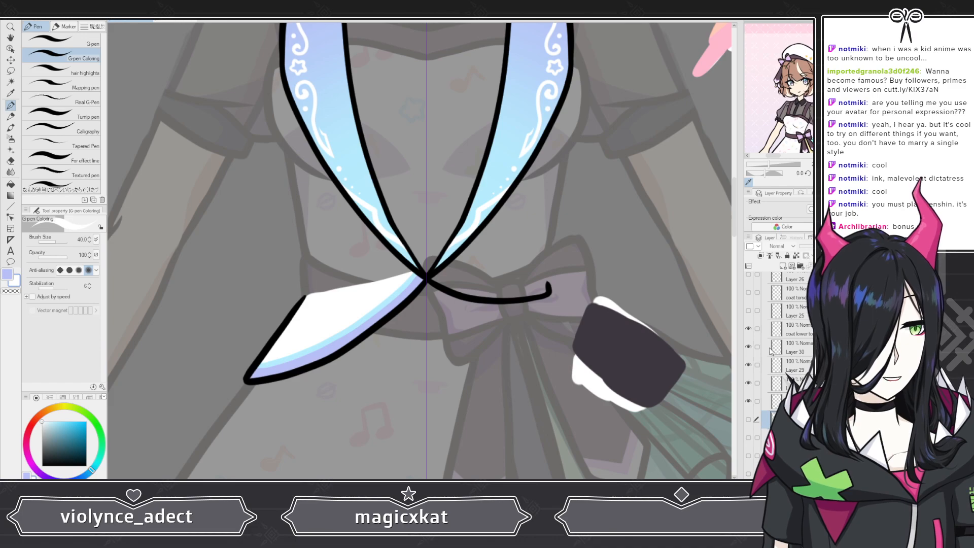
click(784, 266)
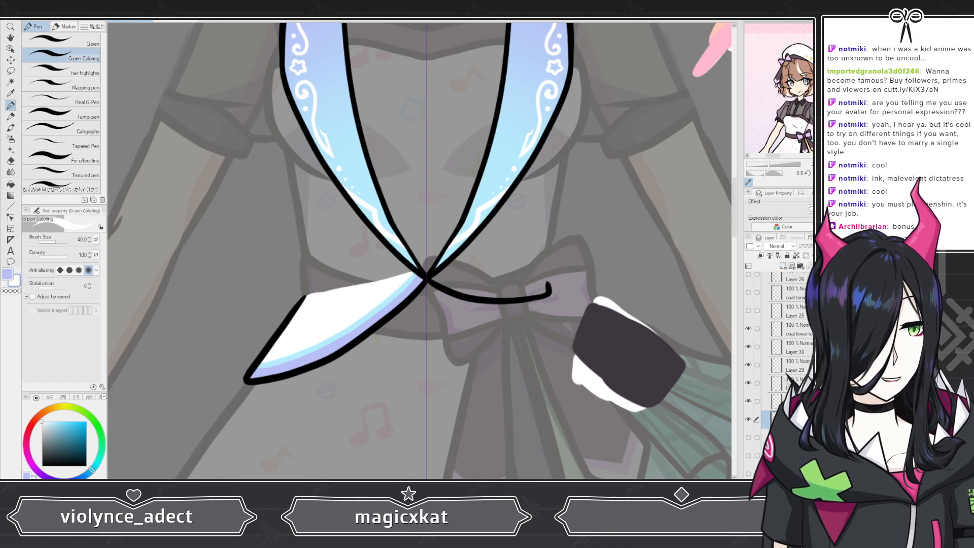
click(748, 437)
Step: Paint a lavender band along the lower edge of the right coat flap, from the lapel junction to its outer end
scroll(502, 257, up, 5)
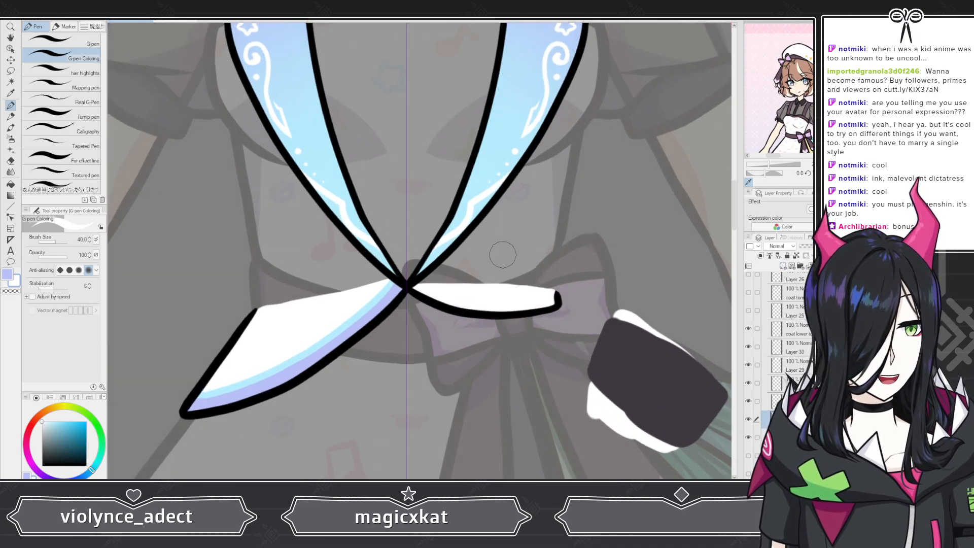
scroll(582, 303, up, 4)
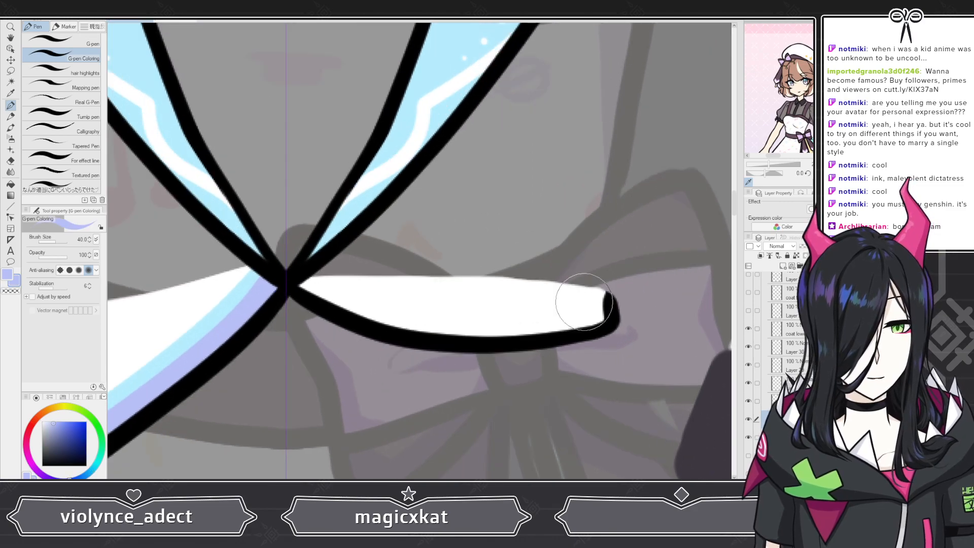
mouse_move(246, 277)
mouse_down()
mouse_move(282, 304)
mouse_move(245, 269)
mouse_move(324, 310)
mouse_up()
drag(257, 278, 369, 311)
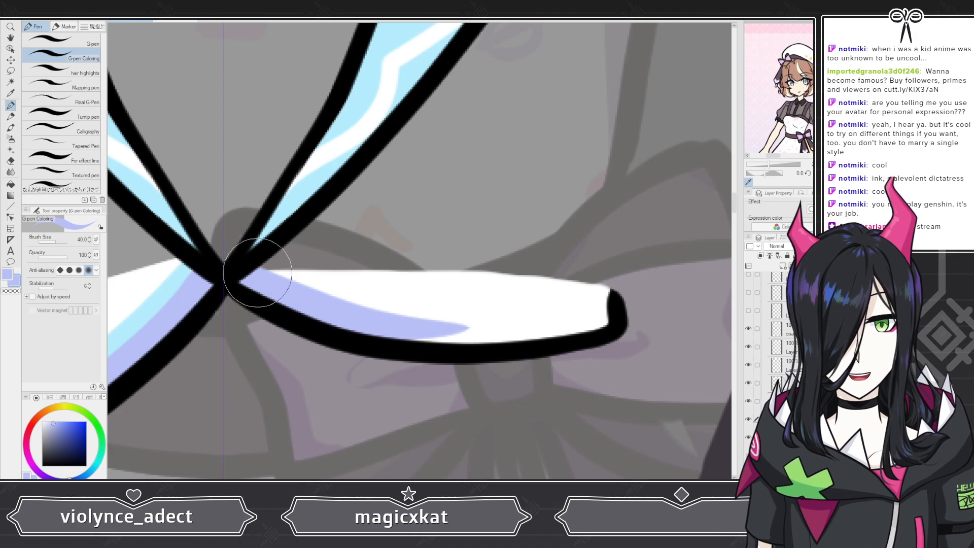
mouse_move(256, 278)
mouse_down()
mouse_move(396, 322)
mouse_move(532, 324)
mouse_up()
mouse_move(374, 306)
mouse_down()
mouse_move(480, 325)
mouse_move(593, 317)
mouse_up()
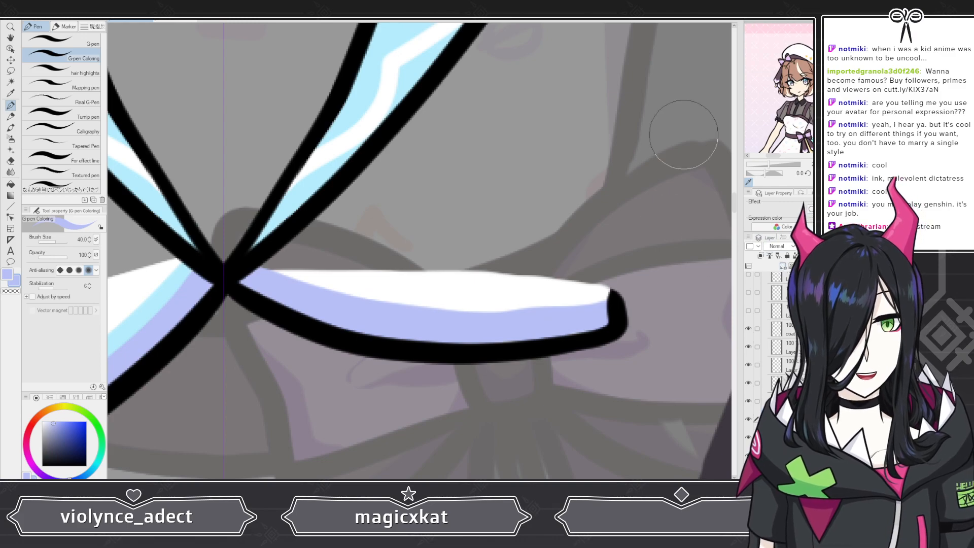
Step: Sample the light blue from the left flap's trim and switch to the G-pen for the right flap
alt+click(174, 278)
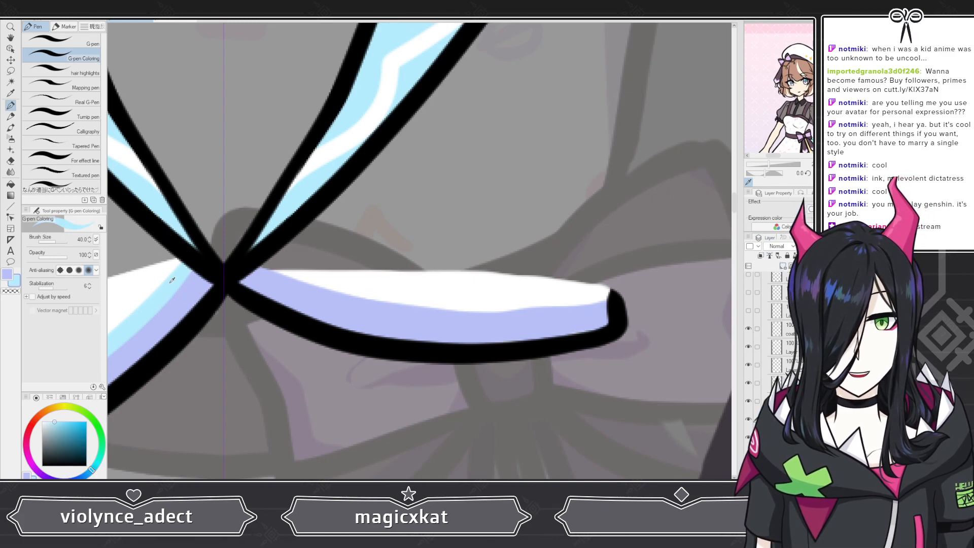
click(61, 41)
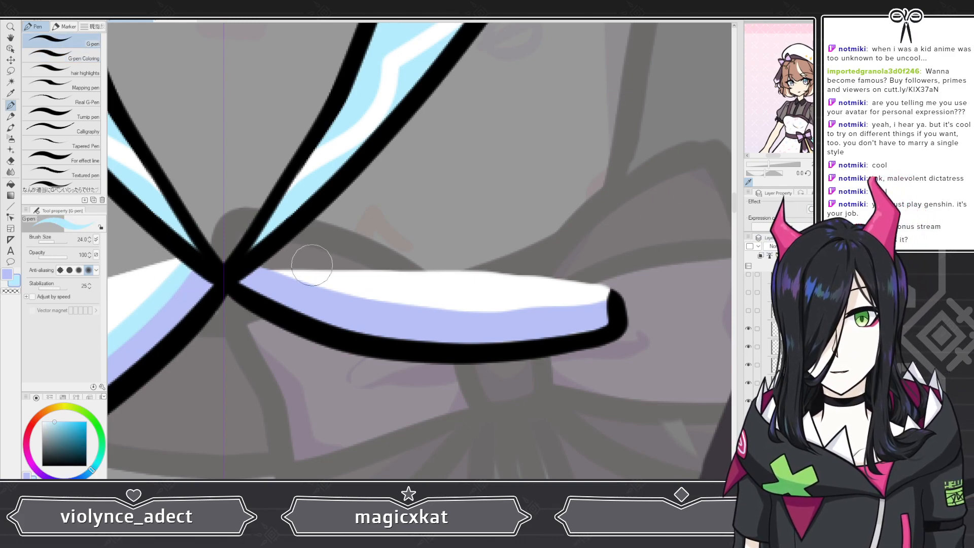
mouse_move(252, 265)
mouse_down()
mouse_move(336, 297)
mouse_move(400, 305)
mouse_move(606, 296)
mouse_up()
key(ctrl+z)
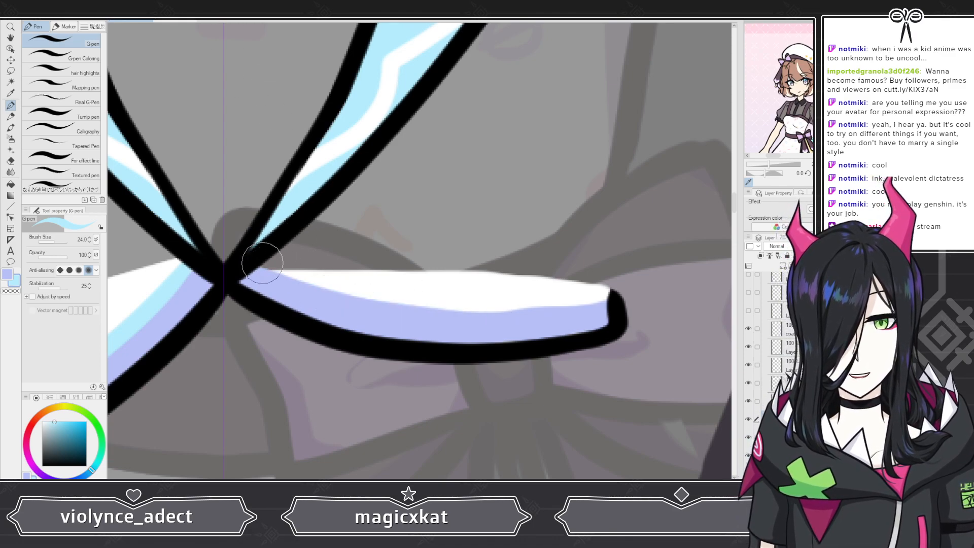
mouse_move(243, 259)
mouse_down()
mouse_move(306, 286)
mouse_move(421, 308)
mouse_move(492, 311)
mouse_move(603, 293)
mouse_up()
key(ctrl+z)
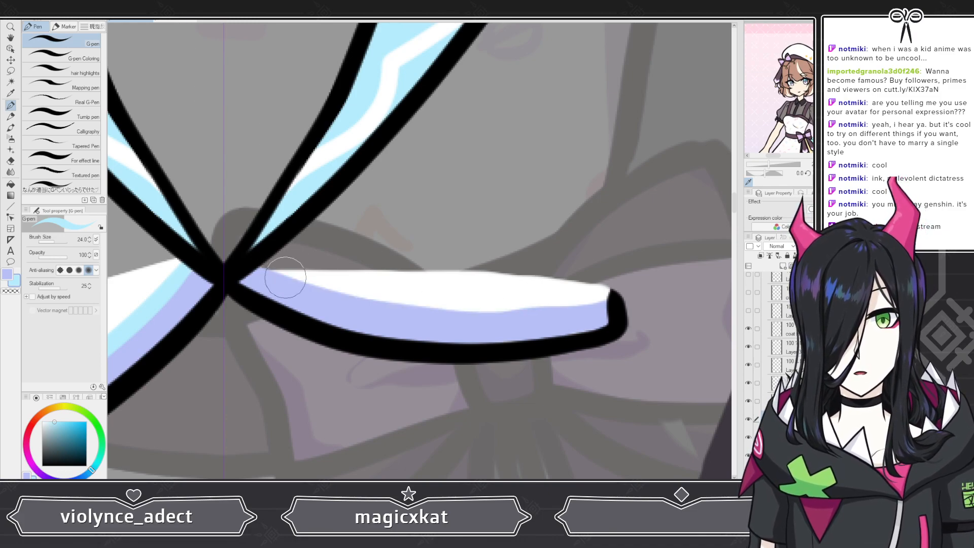
mouse_move(285, 275)
mouse_down()
mouse_move(411, 313)
mouse_move(569, 315)
mouse_move(522, 304)
mouse_up()
key(ctrl+z)
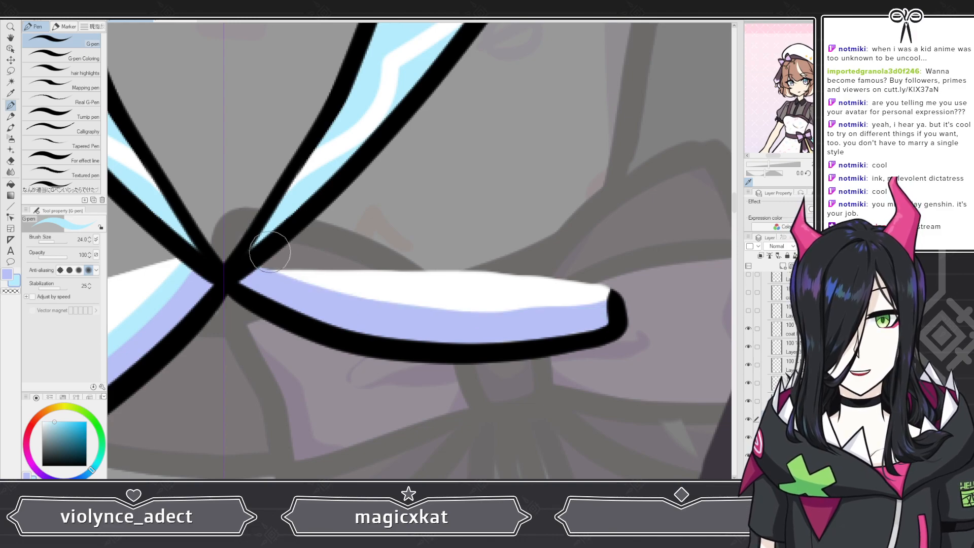
mouse_move(252, 264)
mouse_down()
mouse_move(353, 295)
mouse_move(499, 301)
mouse_up()
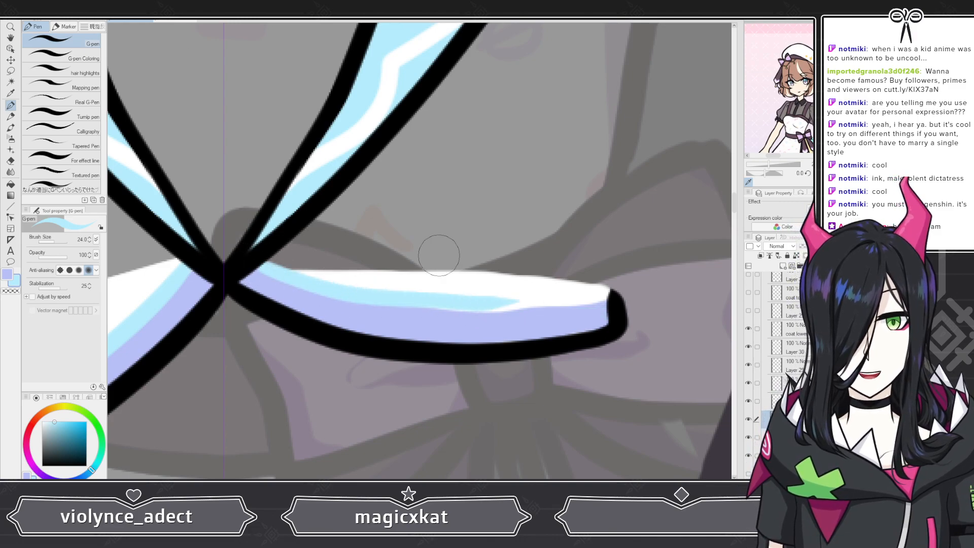
key(ctrl+z)
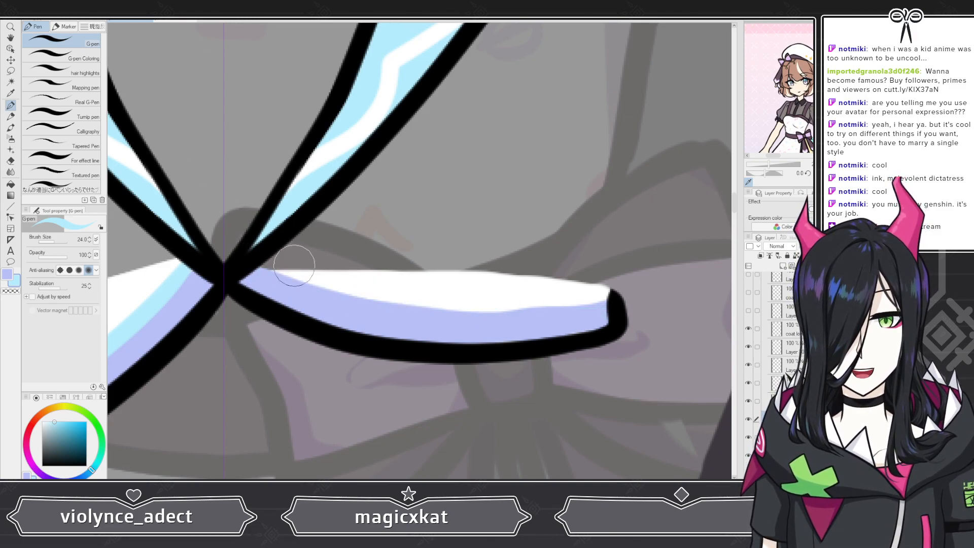
mouse_move(244, 276)
mouse_down()
mouse_move(335, 292)
mouse_move(419, 306)
mouse_move(604, 300)
mouse_up()
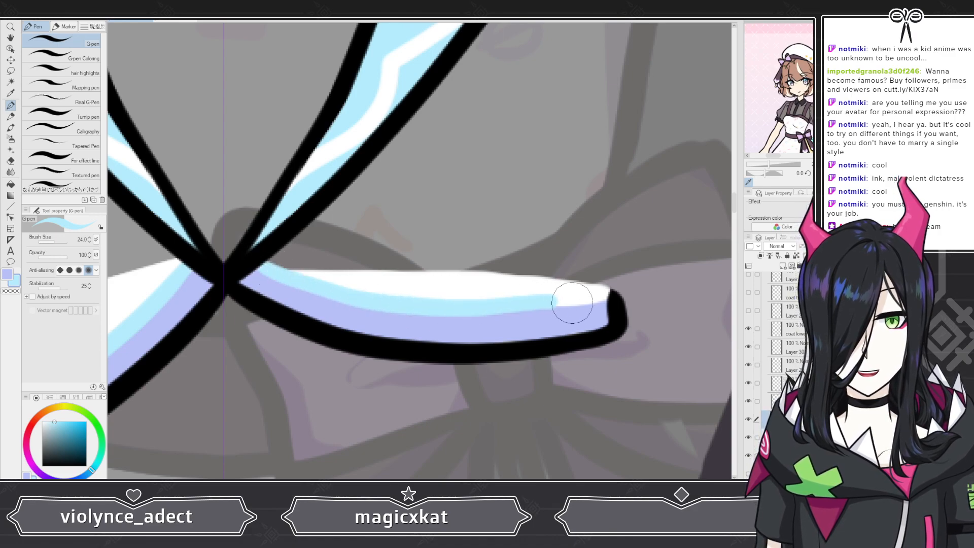
key(ctrl+z)
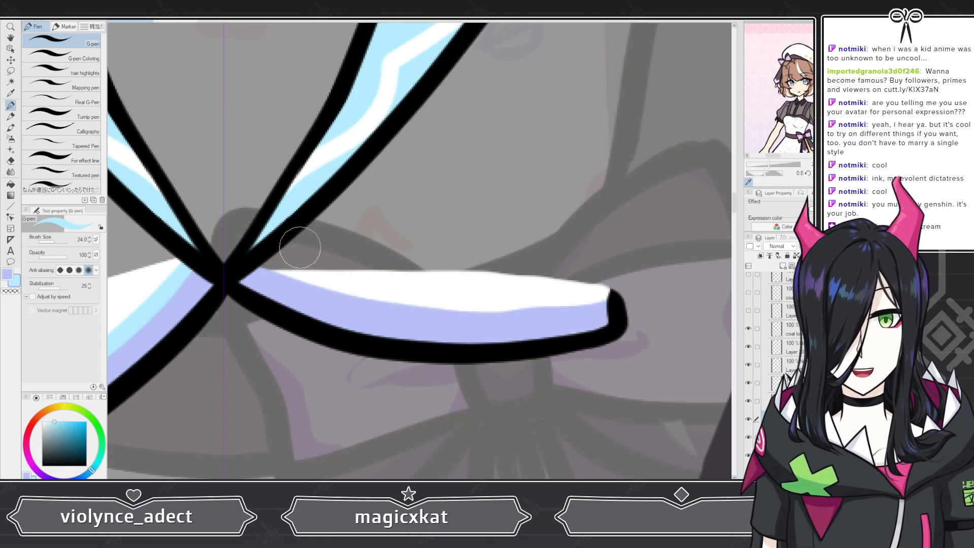
mouse_move(272, 265)
mouse_down()
mouse_move(340, 294)
mouse_move(431, 304)
mouse_up()
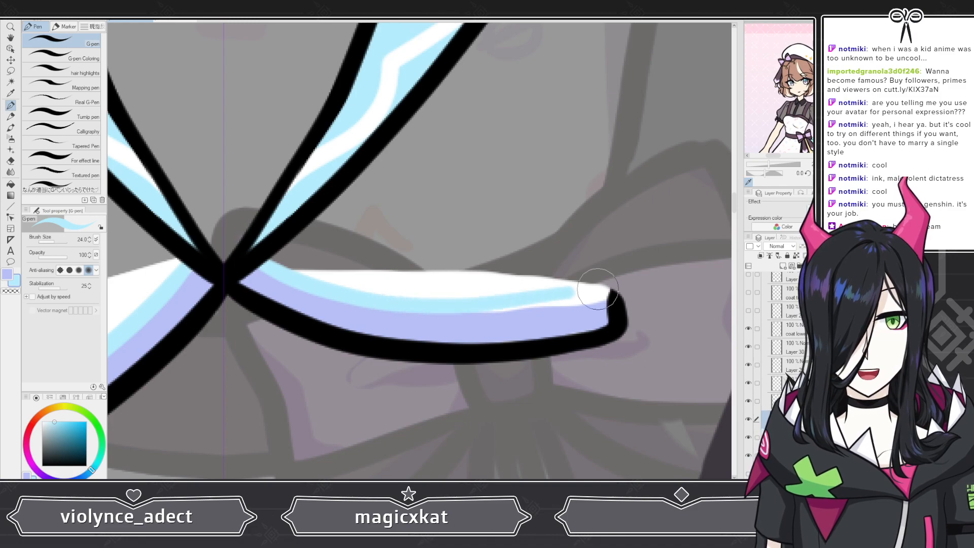
key(ctrl+z)
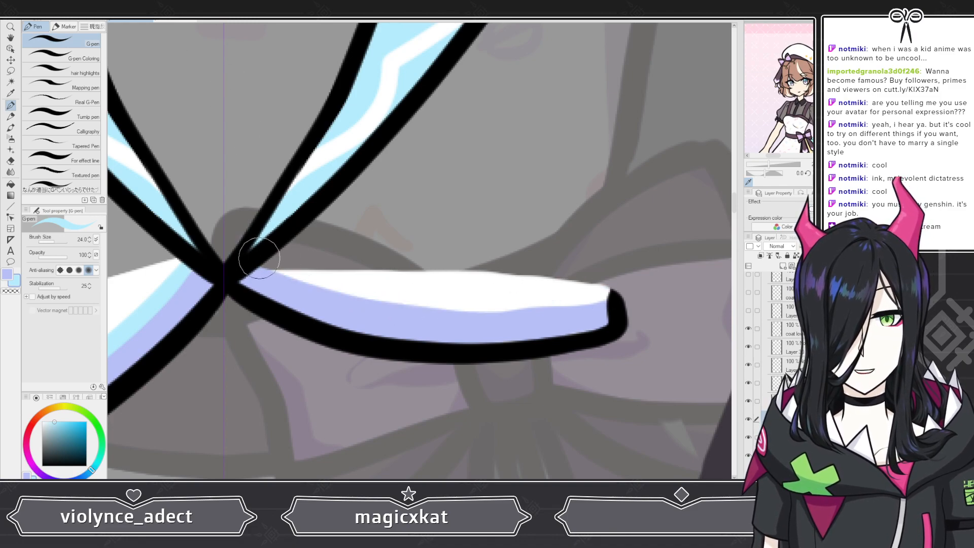
mouse_move(243, 270)
mouse_down()
mouse_move(420, 304)
mouse_move(612, 301)
mouse_up()
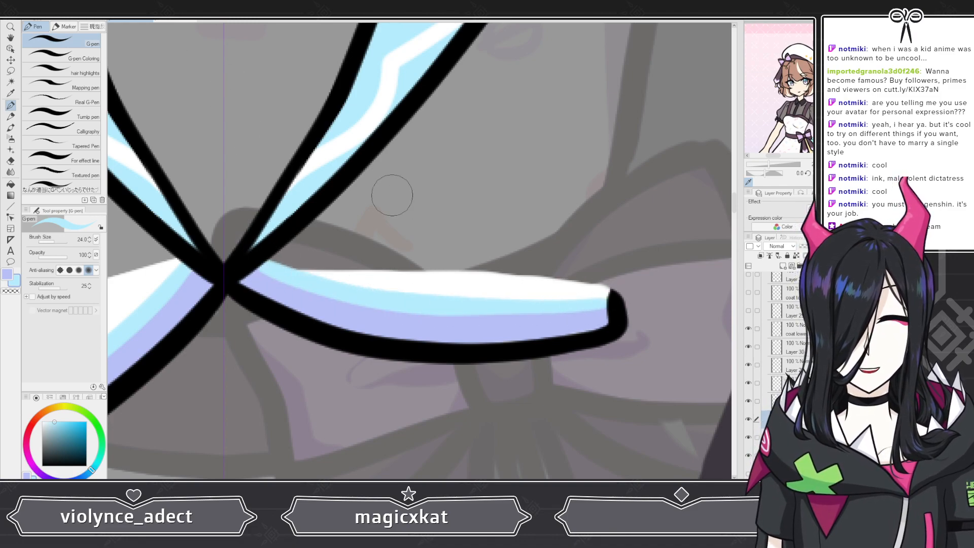
key(ctrl+z)
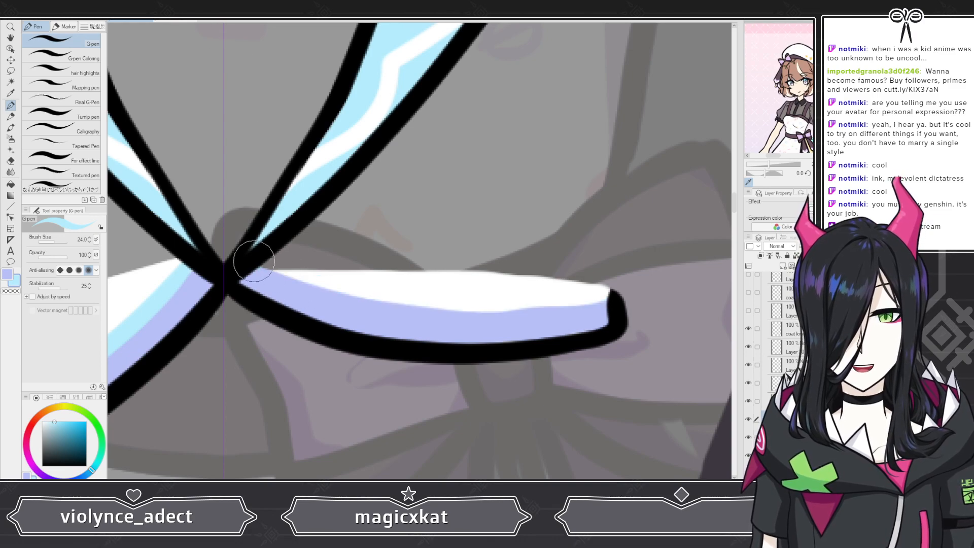
mouse_move(244, 269)
mouse_down()
mouse_move(414, 310)
mouse_move(542, 317)
mouse_move(608, 304)
mouse_up()
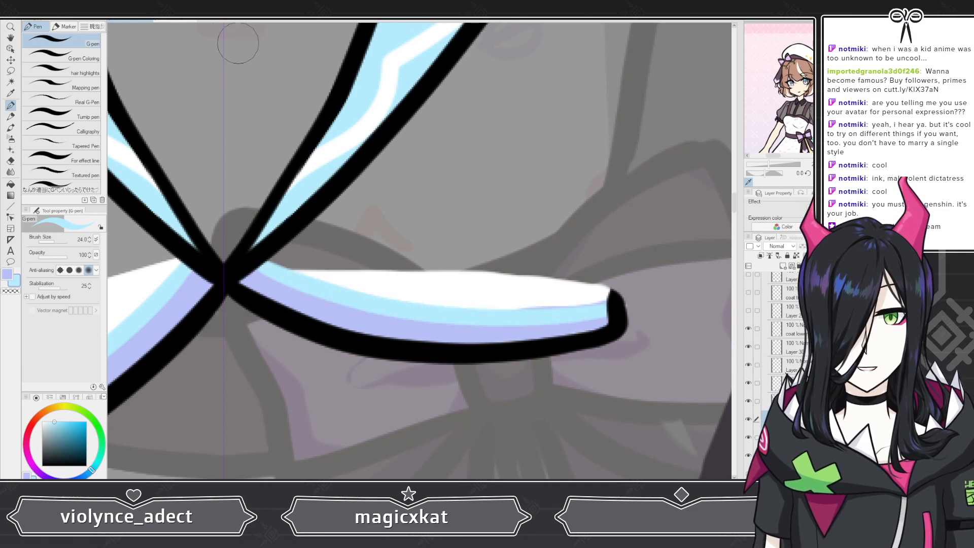
key(ctrl+z)
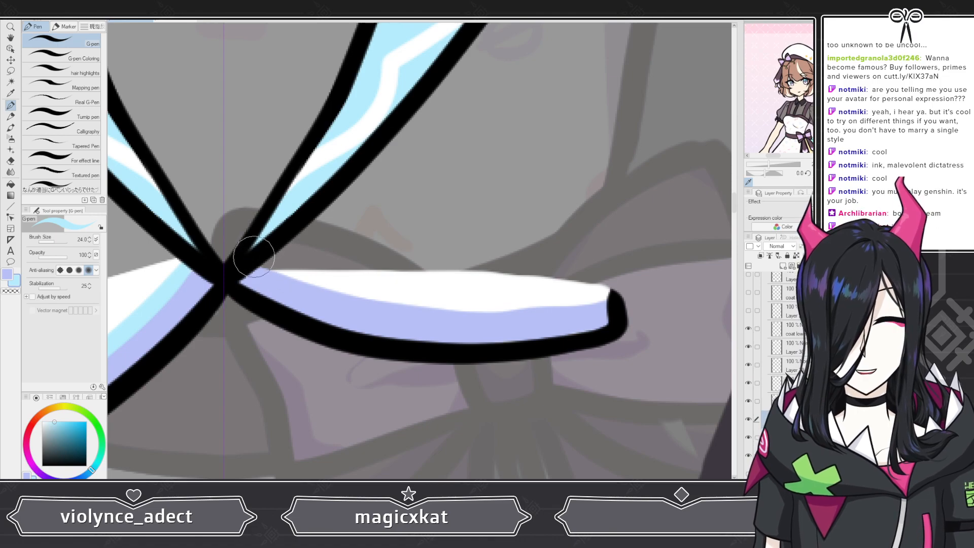
mouse_move(245, 261)
mouse_down()
mouse_move(271, 260)
mouse_move(413, 306)
mouse_move(578, 302)
mouse_up()
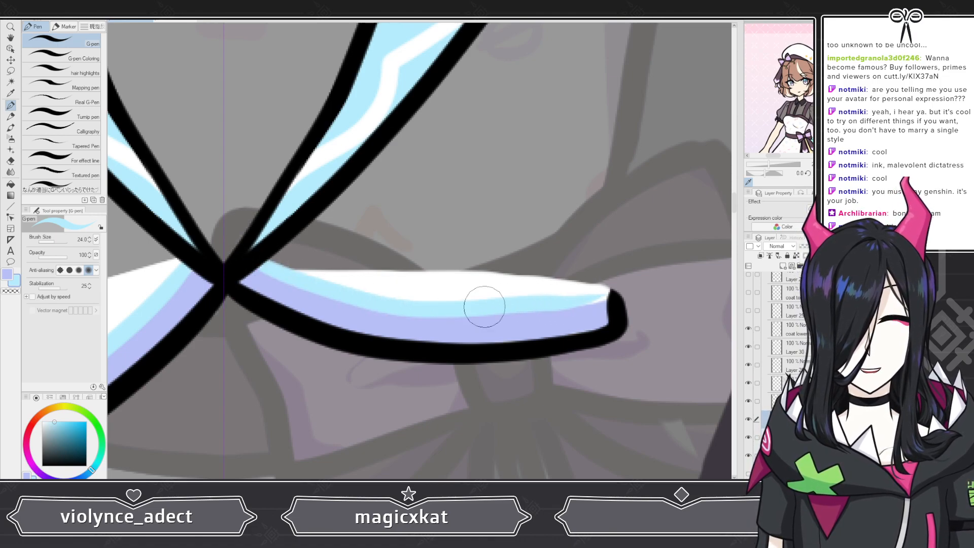
key(ctrl+z)
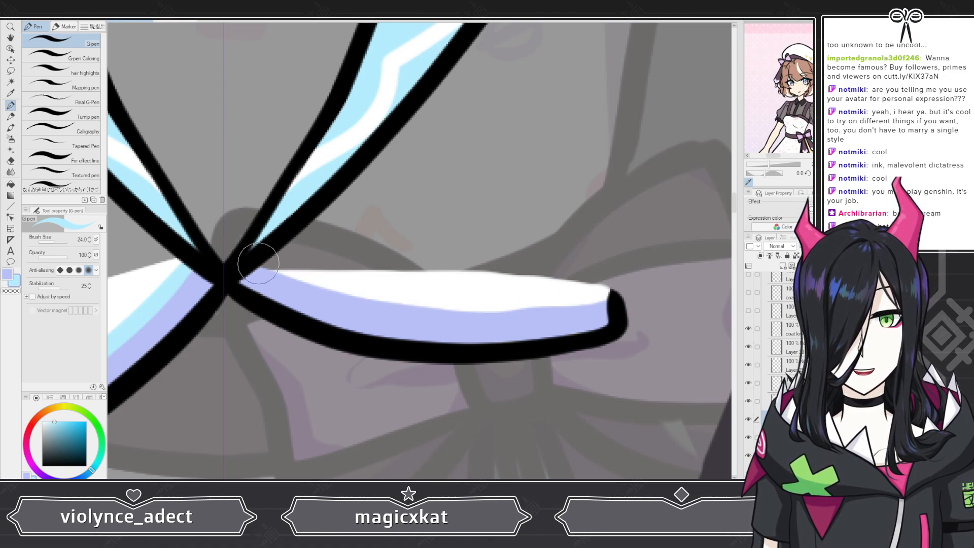
mouse_move(254, 262)
mouse_down()
mouse_move(421, 300)
mouse_move(612, 289)
mouse_up()
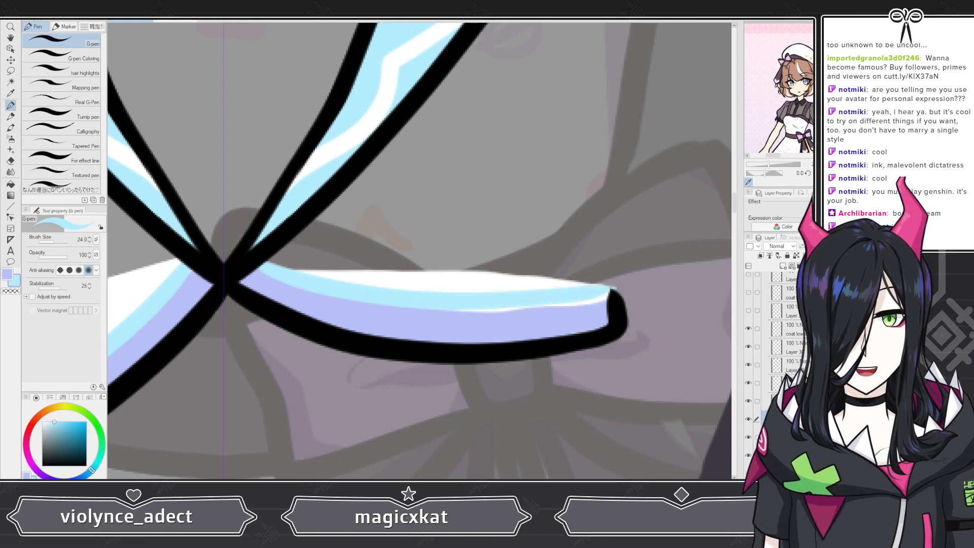
key(ctrl+z)
Step: Paint a light blue stripe above the right flap's lavender band, from the lapel junction to its outer end, and erase the overshoot
mouse_move(264, 266)
mouse_down()
mouse_move(352, 298)
mouse_move(448, 311)
mouse_move(617, 305)
mouse_up()
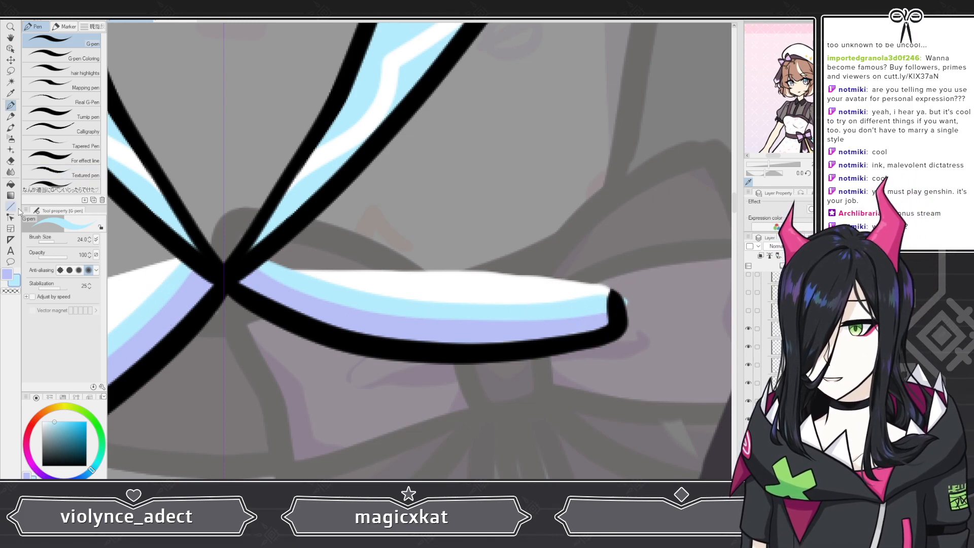
key(e)
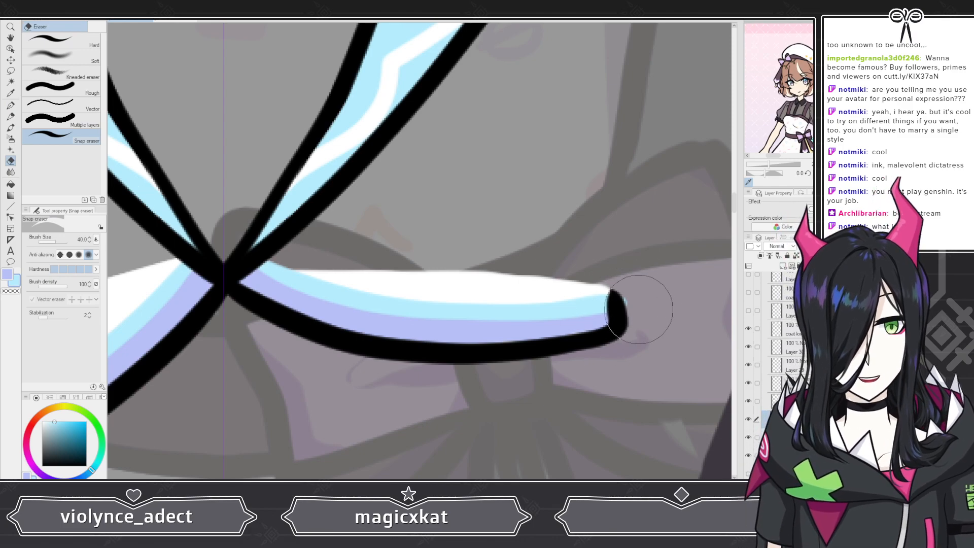
scroll(600, 247, down, 8)
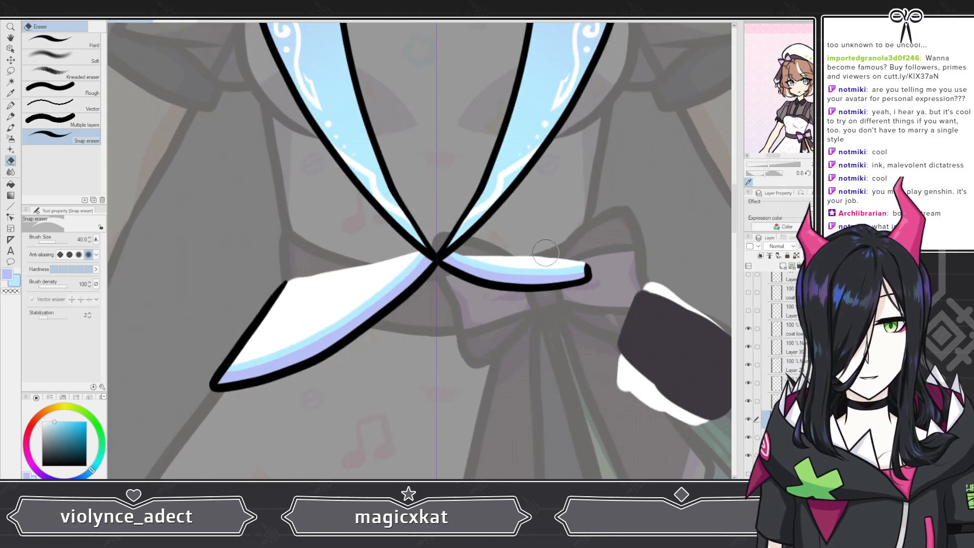
Step: Hide the line art, fill and trim layers of both lower coat flaps, leaving the decorated lapels visible
scroll(776, 353, up, 1)
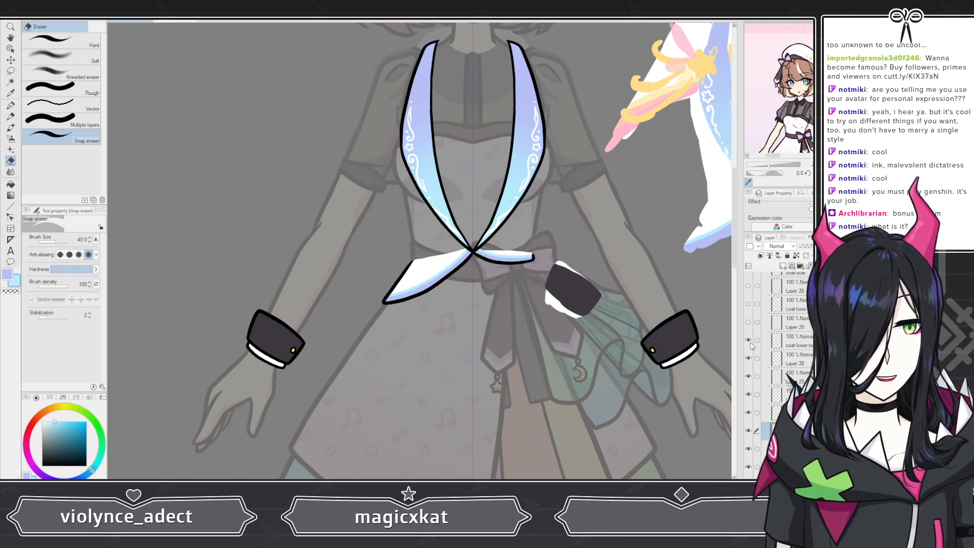
click(747, 339)
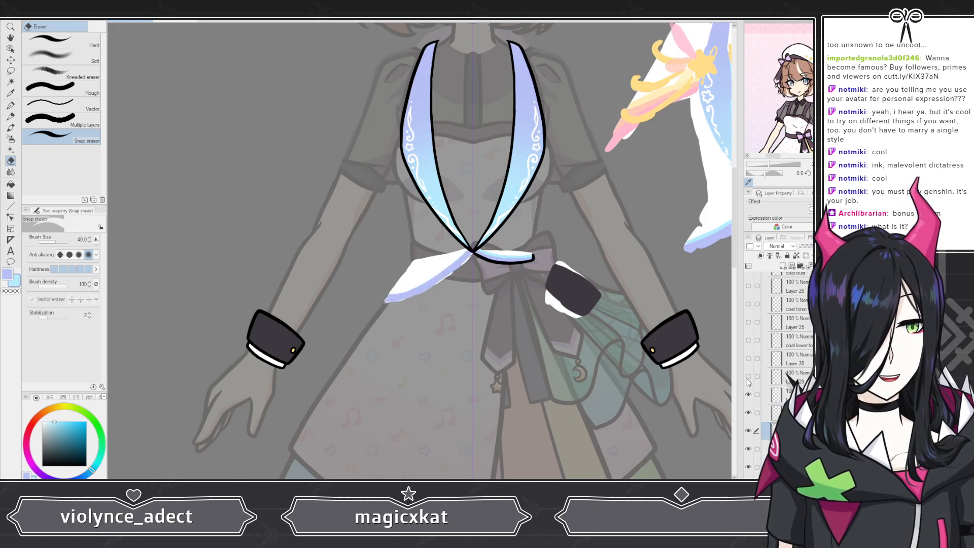
click(747, 376)
click(748, 394)
click(748, 413)
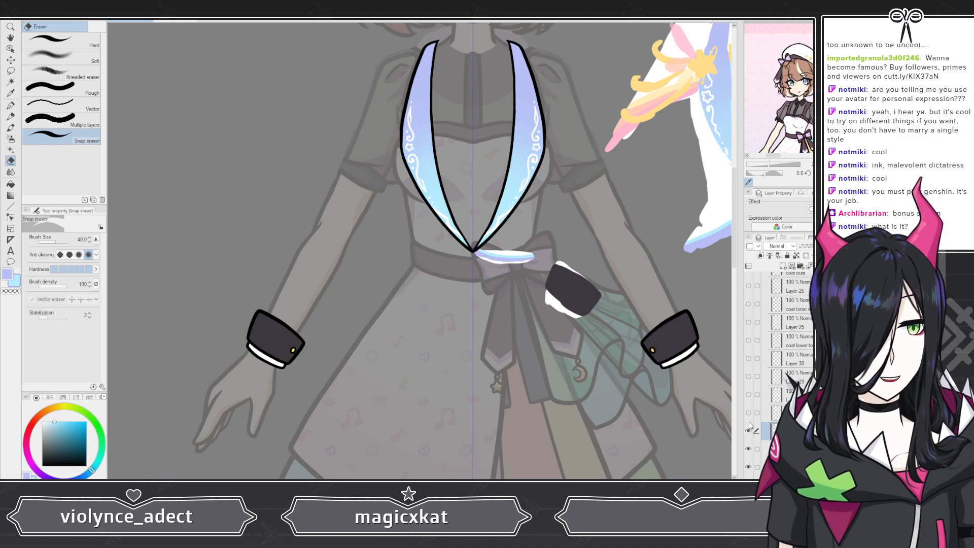
click(748, 430)
click(748, 448)
click(748, 467)
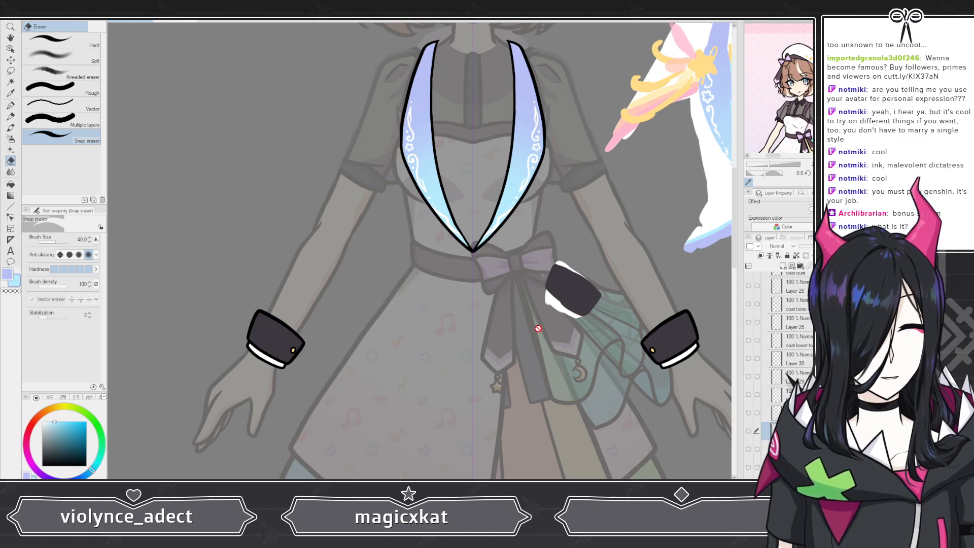
Step: Select Layer 27, just below Layer 28 in the coat folder
scroll(534, 330, down, 4)
scroll(484, 269, up, 3)
scroll(447, 305, up, 2)
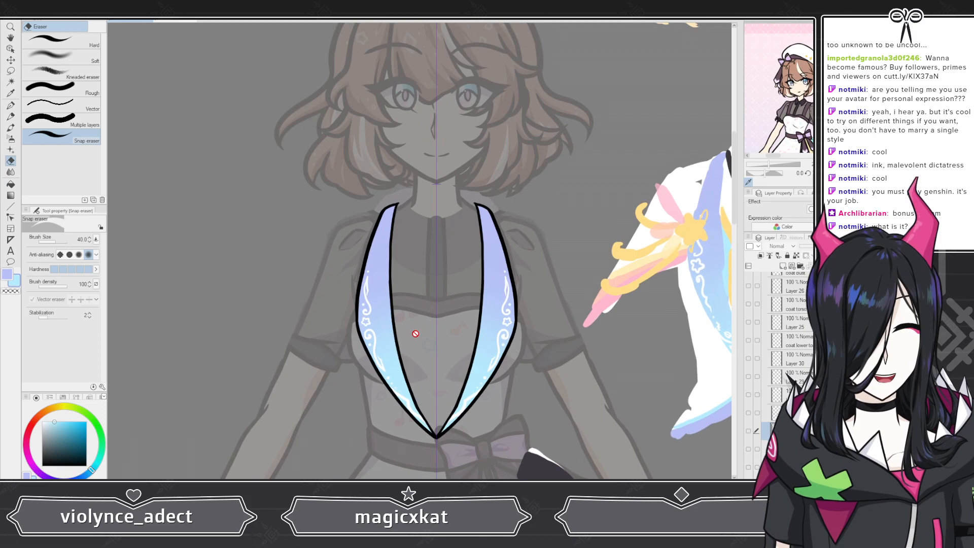
scroll(782, 381, up, 5)
click(783, 382)
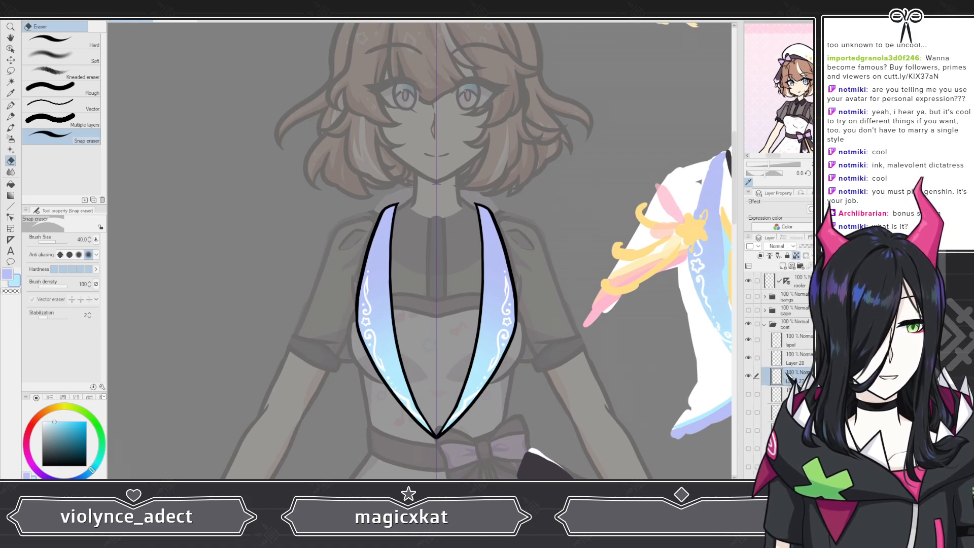
Step: Examine the decorated lapels against the full figure and the reference outfit sketch
scroll(423, 253, down, 4)
scroll(411, 235, down, 2)
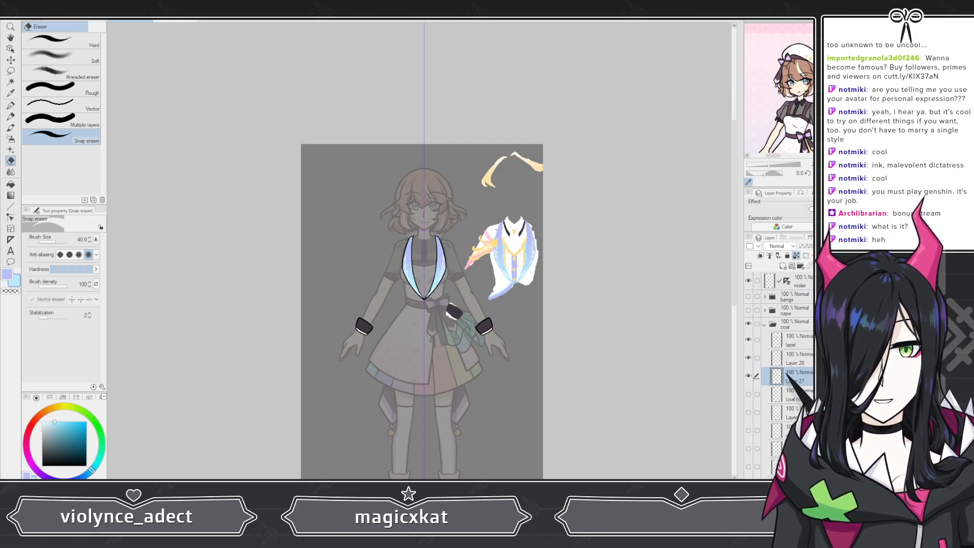
scroll(456, 286, up, 6)
scroll(464, 283, up, 4)
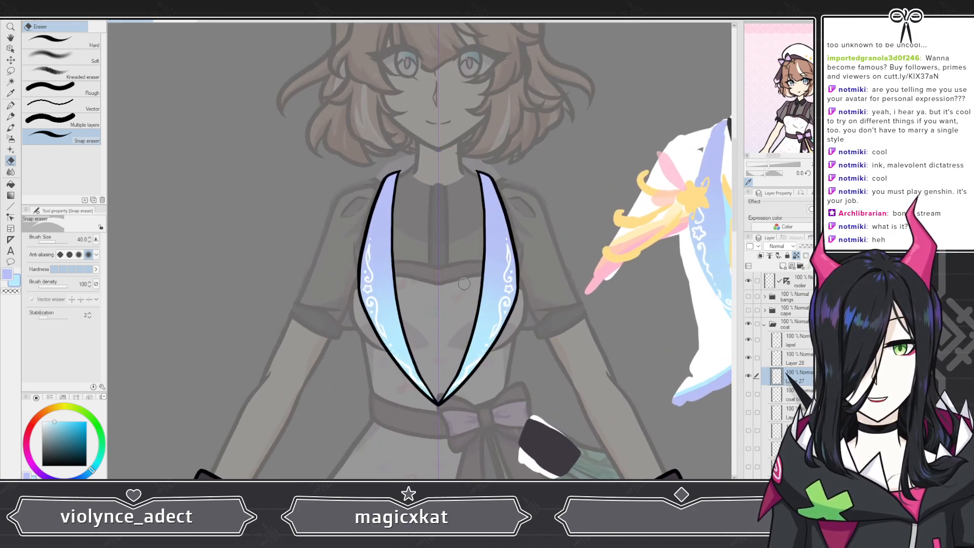
scroll(461, 259, down, 8)
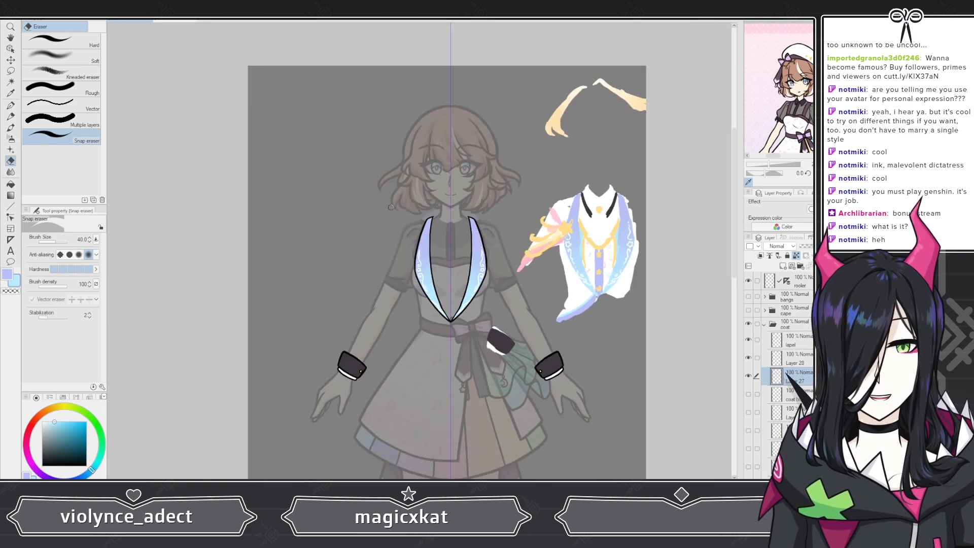
scroll(343, 170, down, 6)
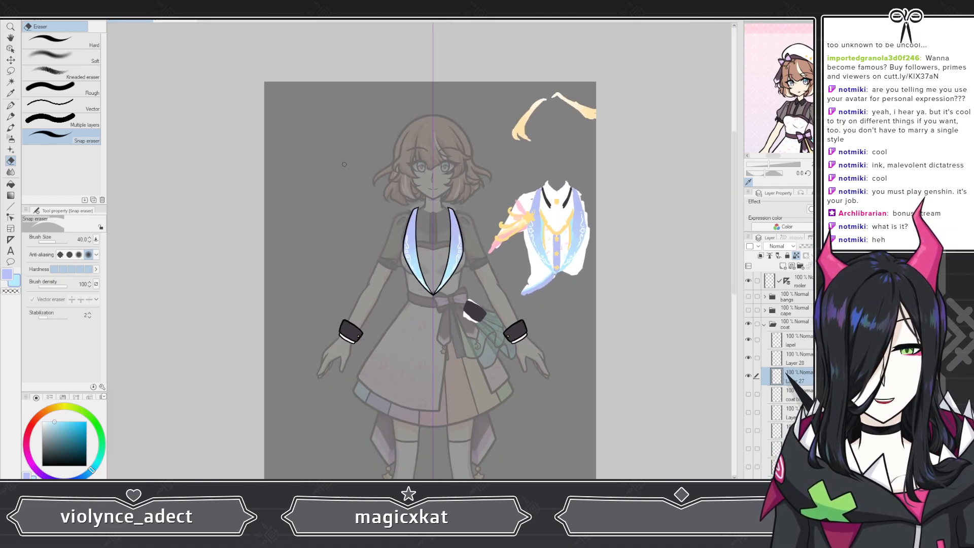
scroll(426, 255, up, 4)
scroll(427, 255, up, 6)
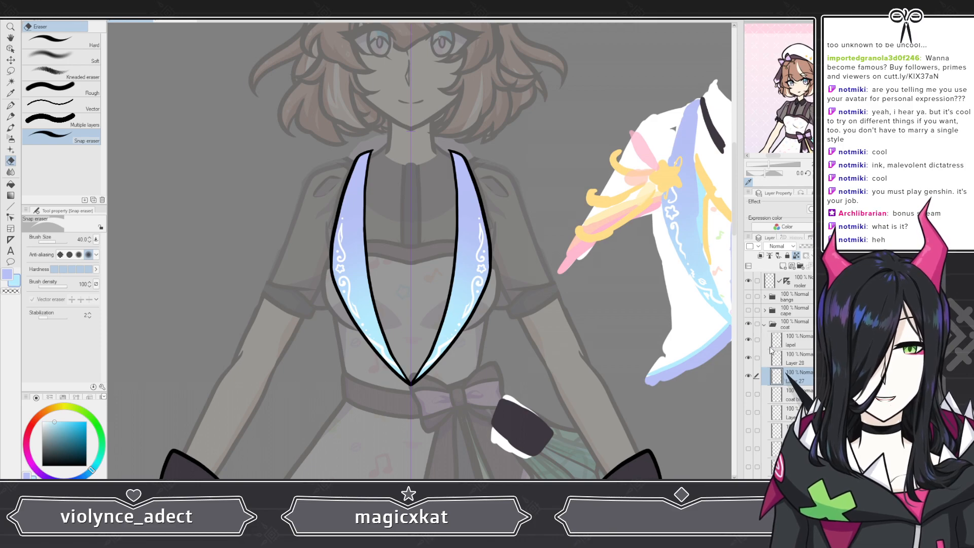
Step: Show the line art, fill and trim layers of the coat bust, torso and the longer lower flap
click(748, 394)
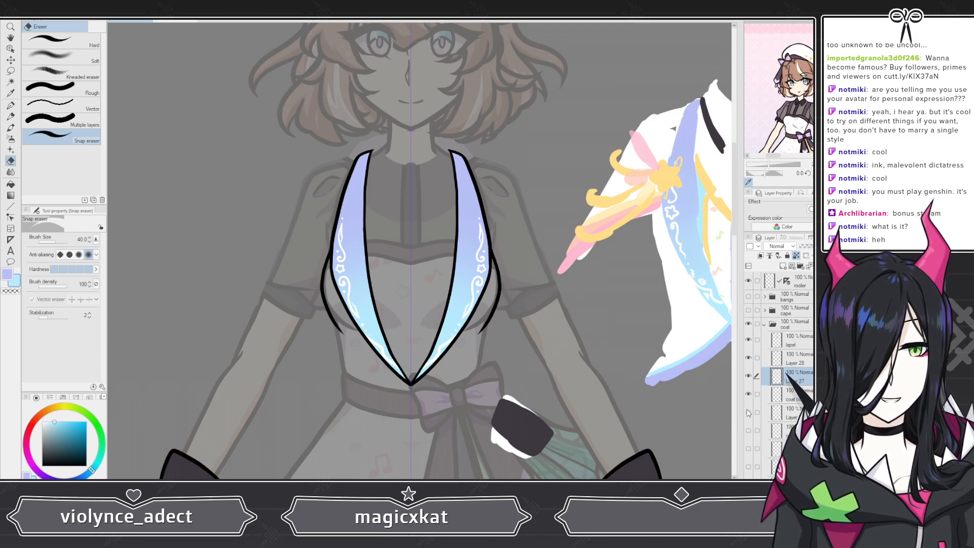
click(748, 412)
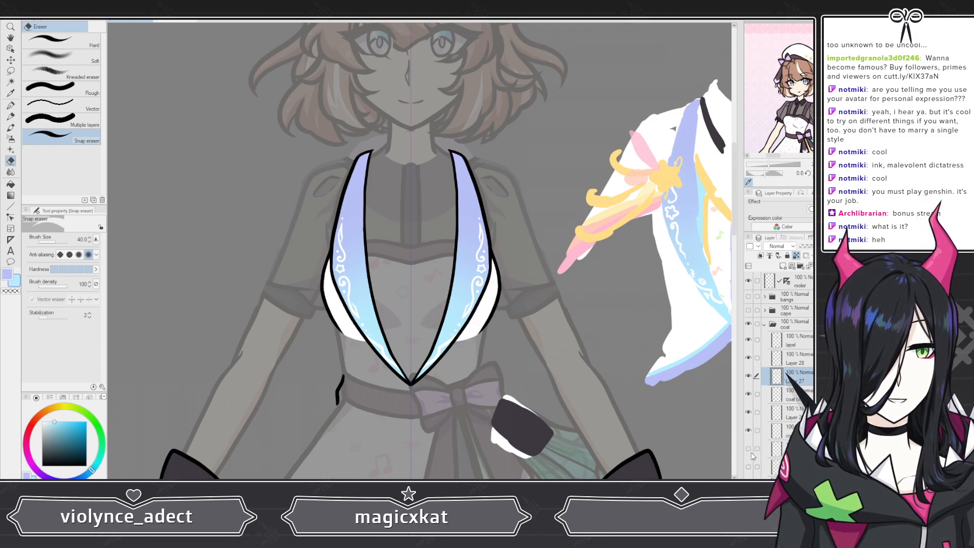
scroll(753, 449, down, 2)
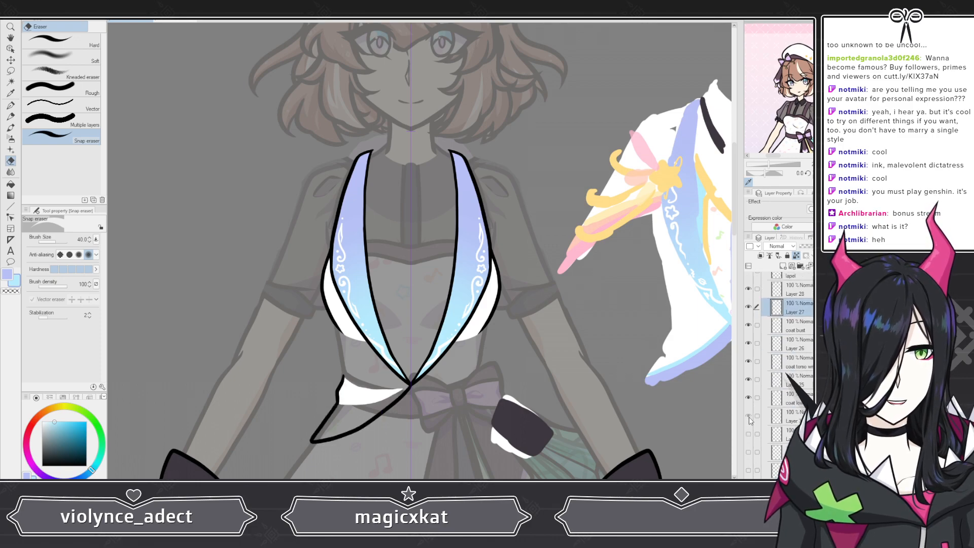
click(748, 415)
click(748, 435)
click(748, 453)
scroll(749, 457, down, 2)
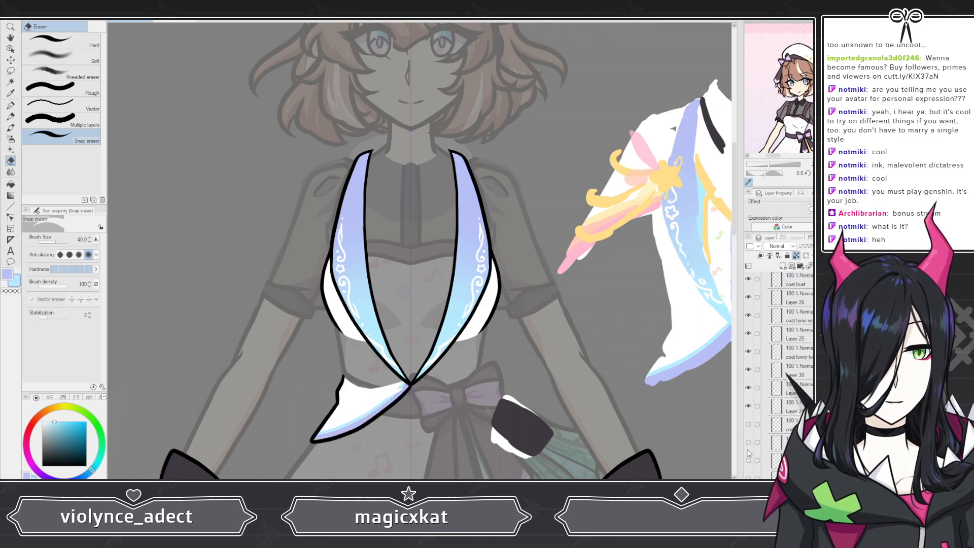
Step: Show the layers of the shorter lower flap, the upper coat and the gradient coat tails
click(748, 424)
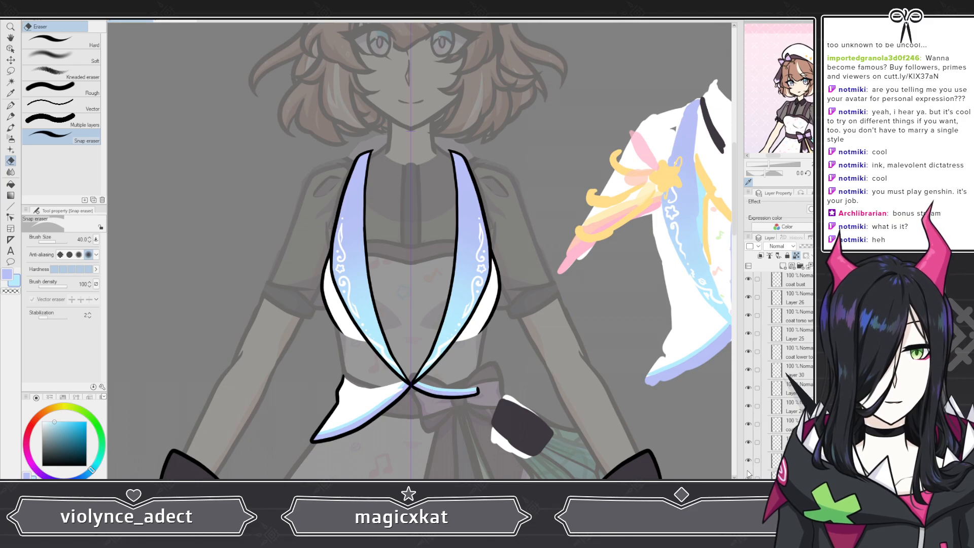
scroll(748, 466, down, 3)
click(748, 434)
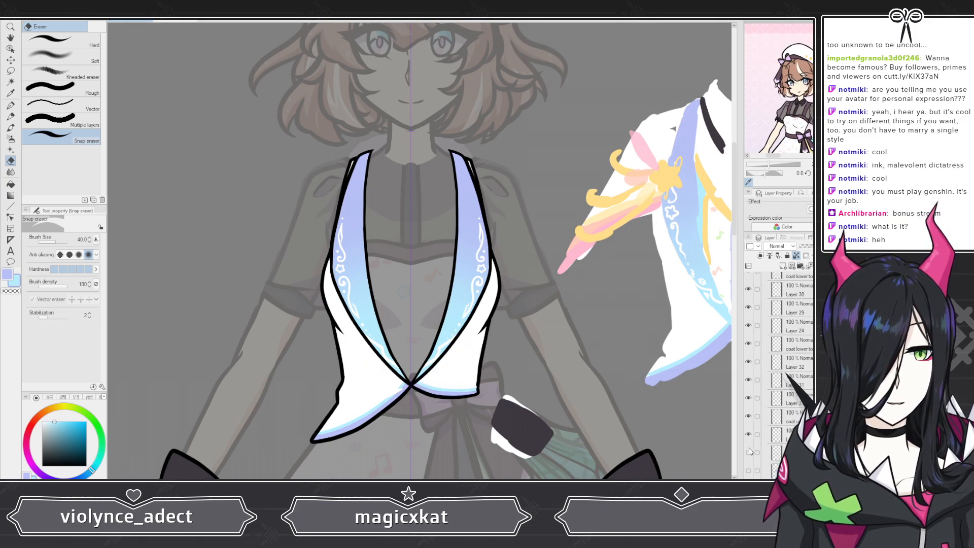
click(748, 452)
click(748, 470)
scroll(479, 224, down, 5)
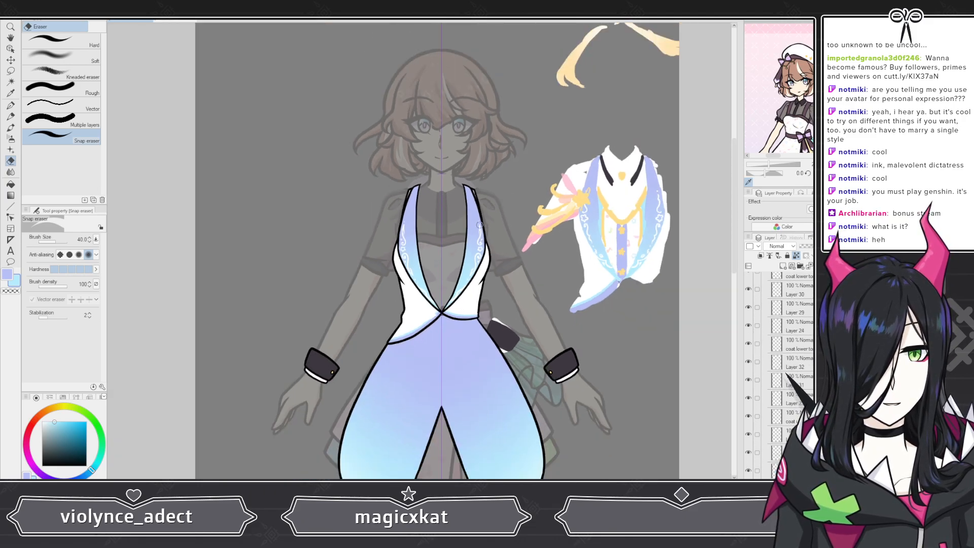
scroll(440, 275, up, 6)
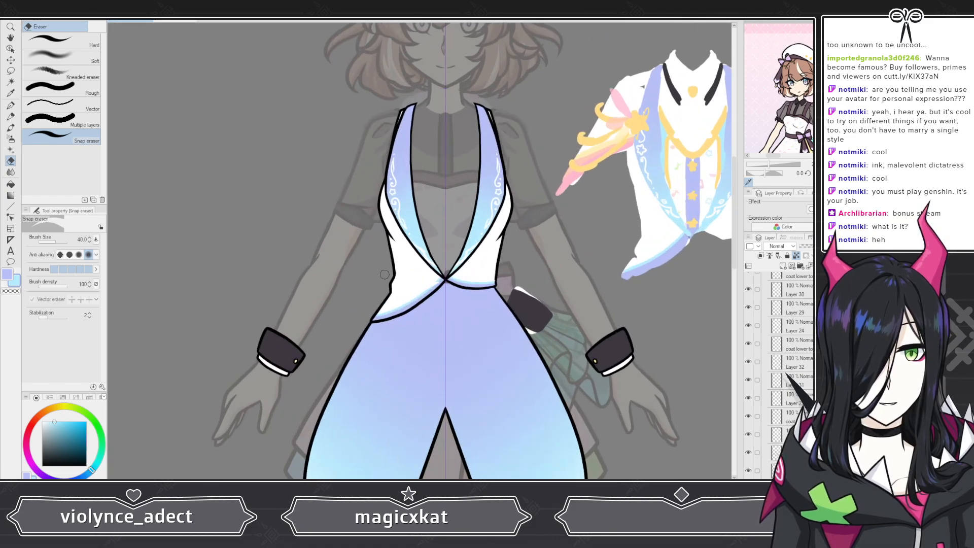
scroll(402, 266, down, 6)
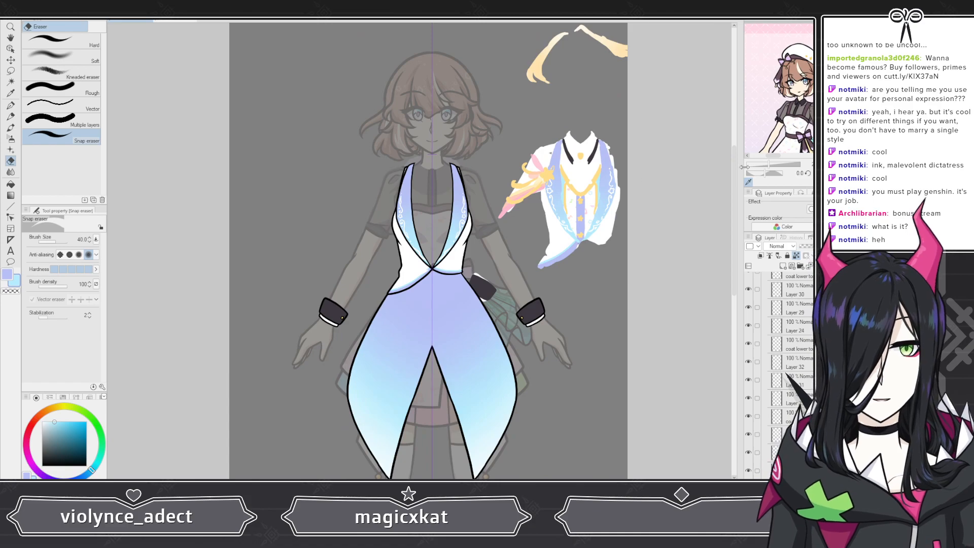
scroll(489, 172, down, 1)
scroll(490, 172, up, 2)
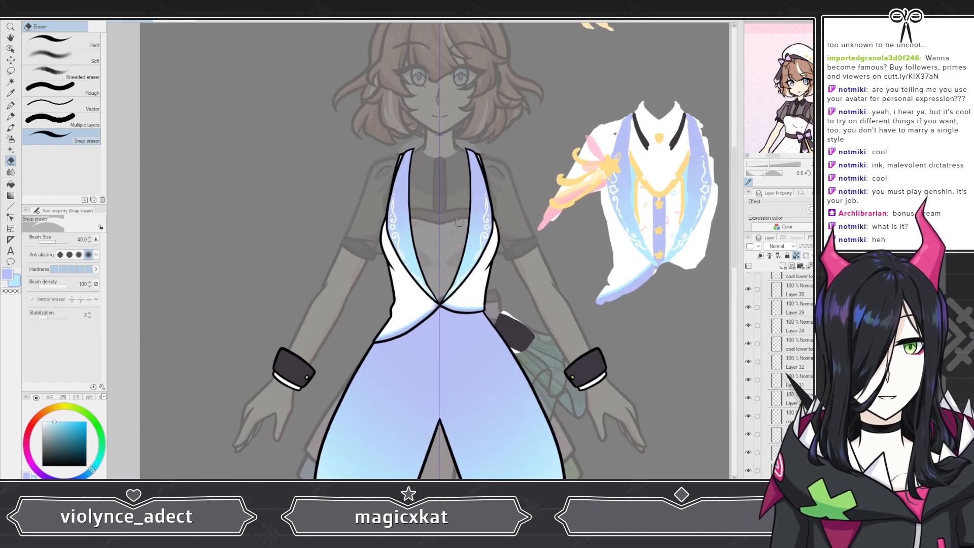
Step: Show the vest folder so the collar, patterned vest and star buttons appear beneath the coat
scroll(750, 419, down, 3)
click(748, 418)
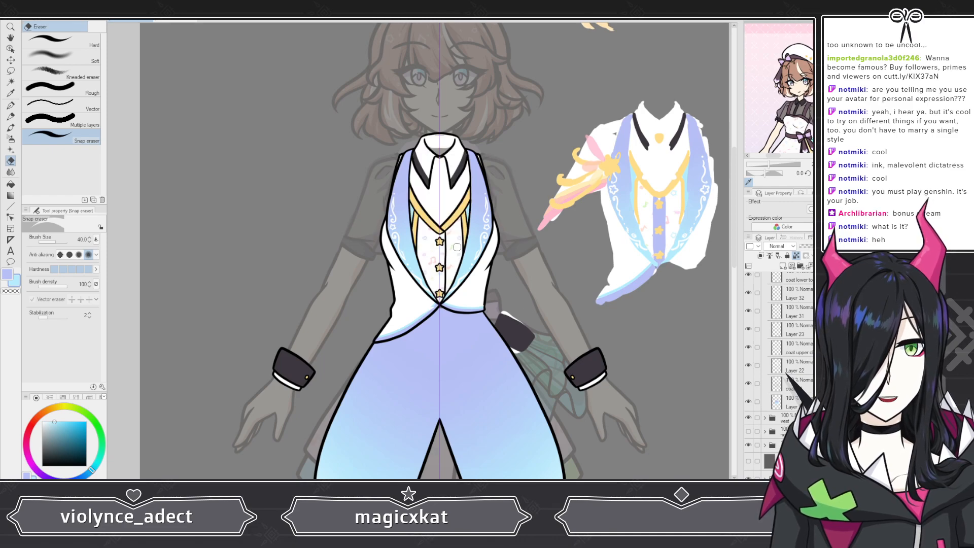
key(ctrl+minus)
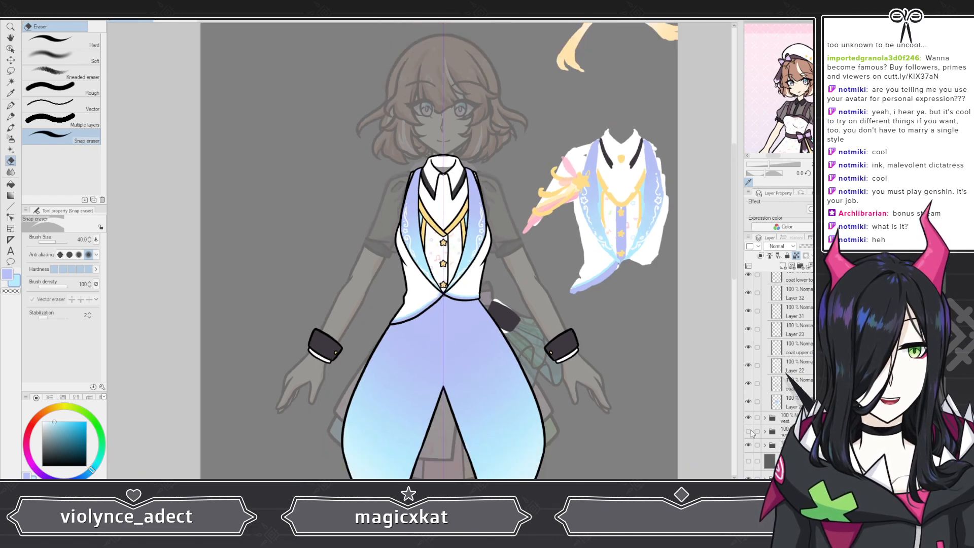
scroll(328, 292, down, 3)
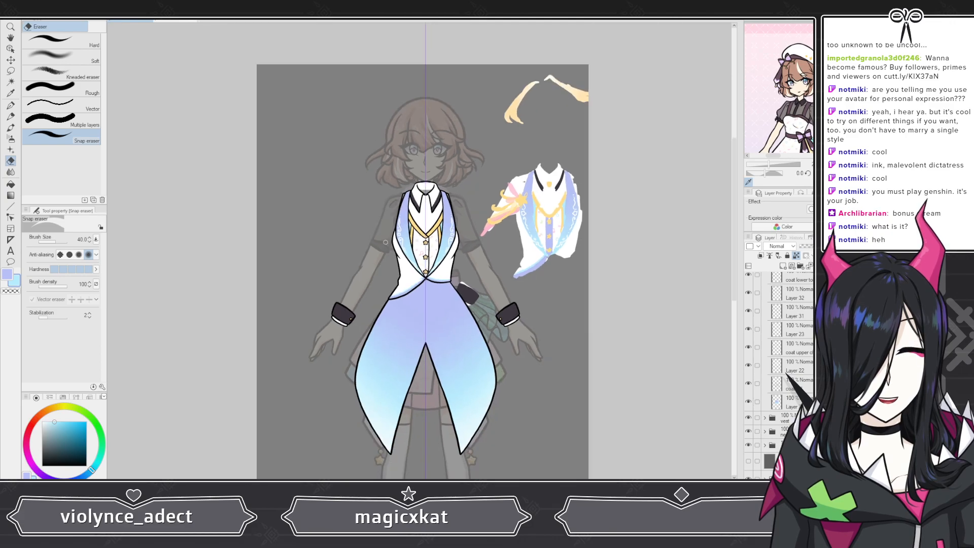
scroll(325, 203, up, 2)
scroll(405, 187, up, 4)
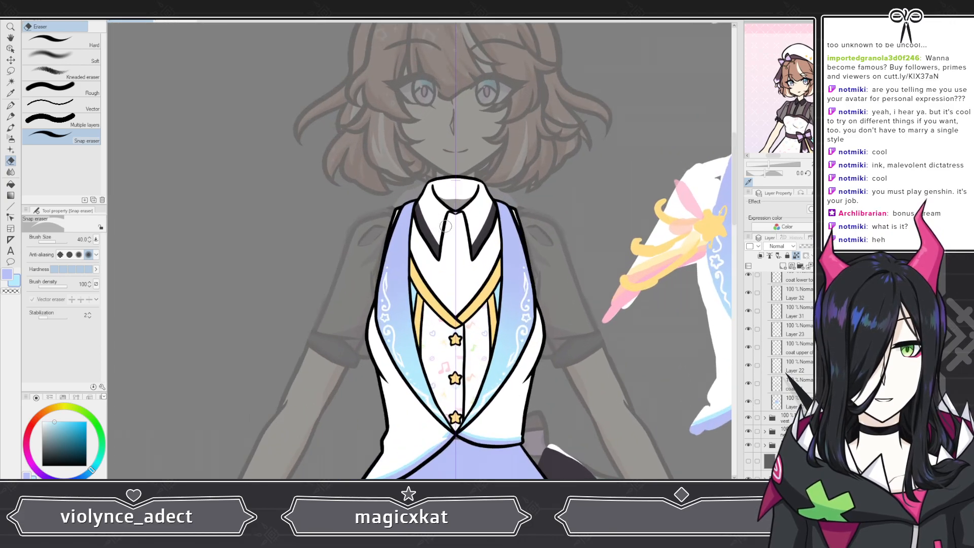
scroll(447, 229, down, 5)
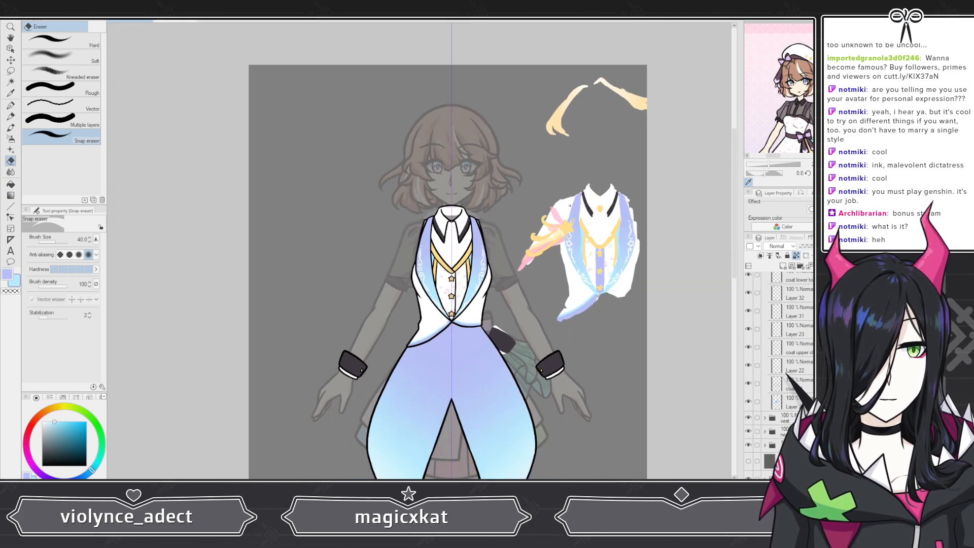
Step: Move the ruffled neckpiece folder above the vest folder and hide it
click(784, 432)
mouse_move(784, 432)
mouse_down()
mouse_move(784, 285)
mouse_move(784, 419)
mouse_up()
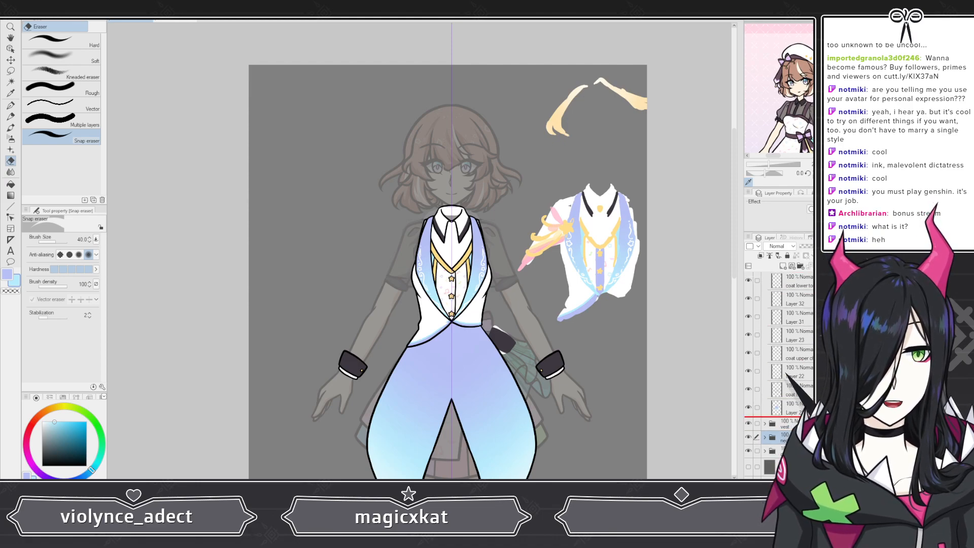
scroll(463, 214, down, 4)
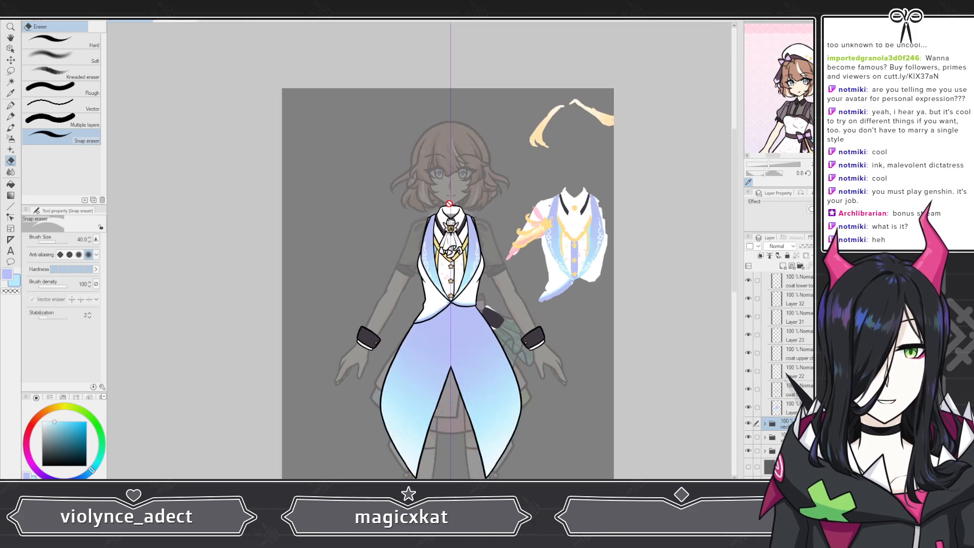
scroll(449, 204, up, 5)
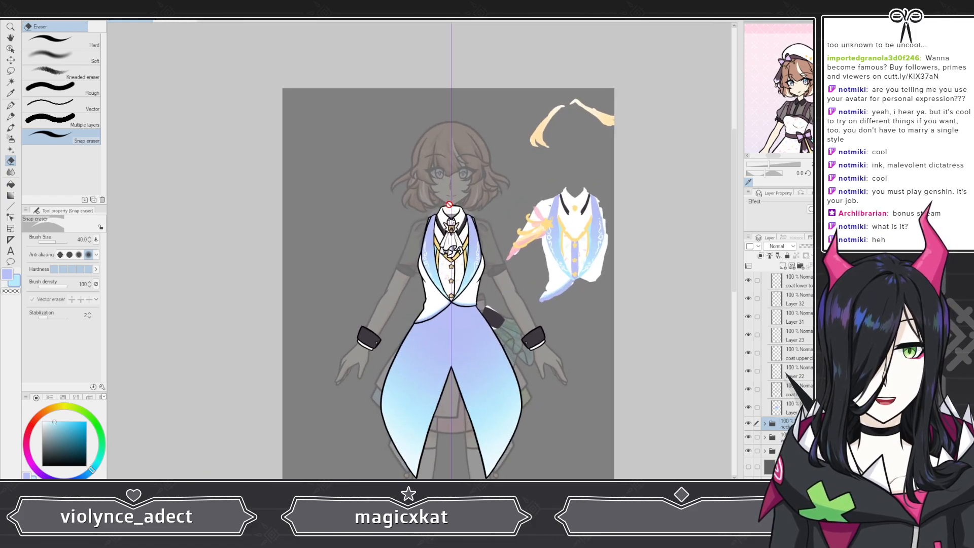
scroll(429, 253, up, 3)
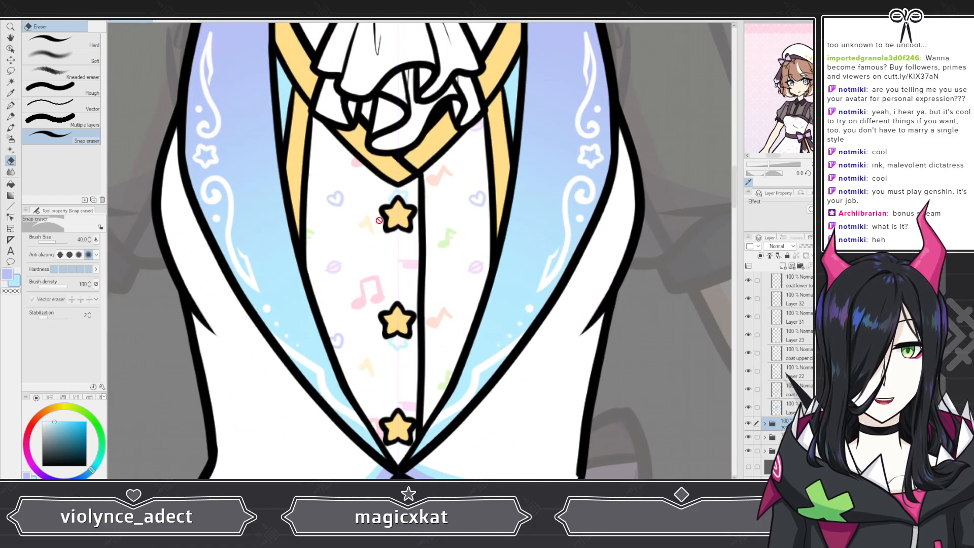
click(748, 423)
Step: Add a new layer above the music-note pattern layer in the vest folder and make lavender the drawing color
click(765, 437)
scroll(802, 418, down, 5)
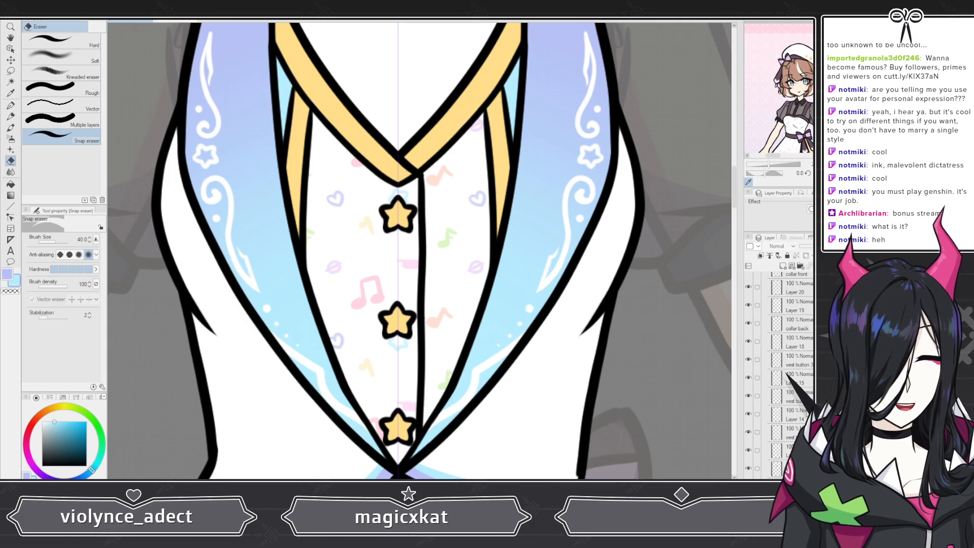
scroll(792, 375, down, 3)
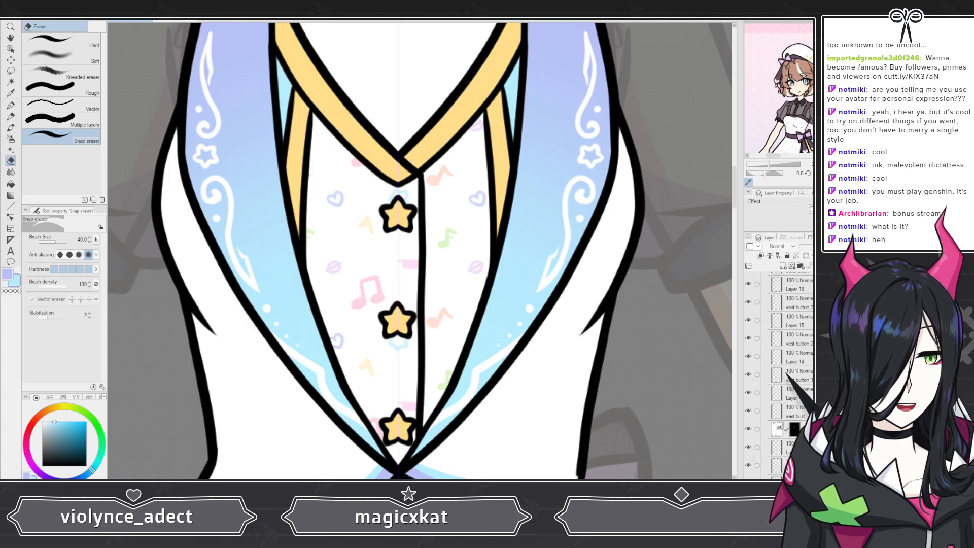
click(801, 429)
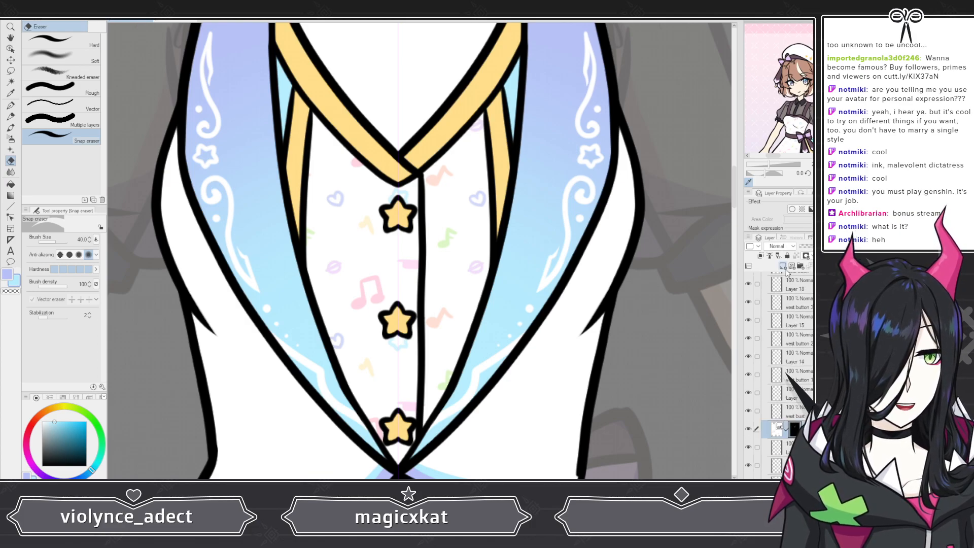
key(ctrl+shift+n)
click(7, 272)
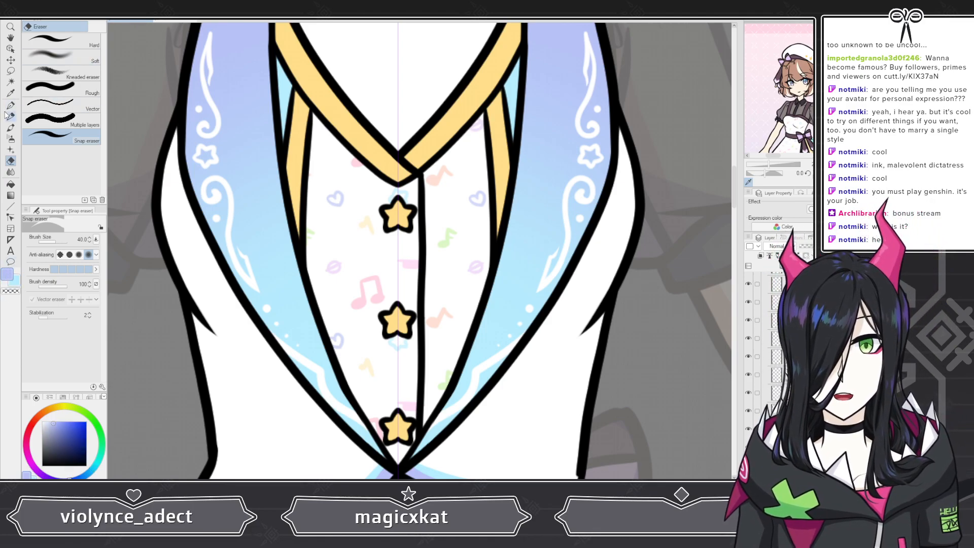
Step: Try painting lavender strokes down the vest's button placket with the G-pen Coloring and G-pen brushes
key(p)
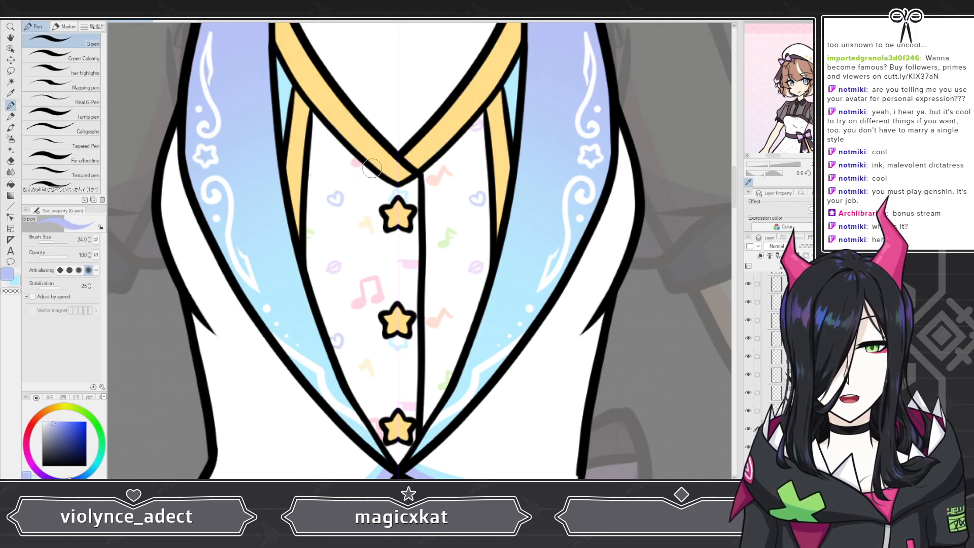
click(62, 56)
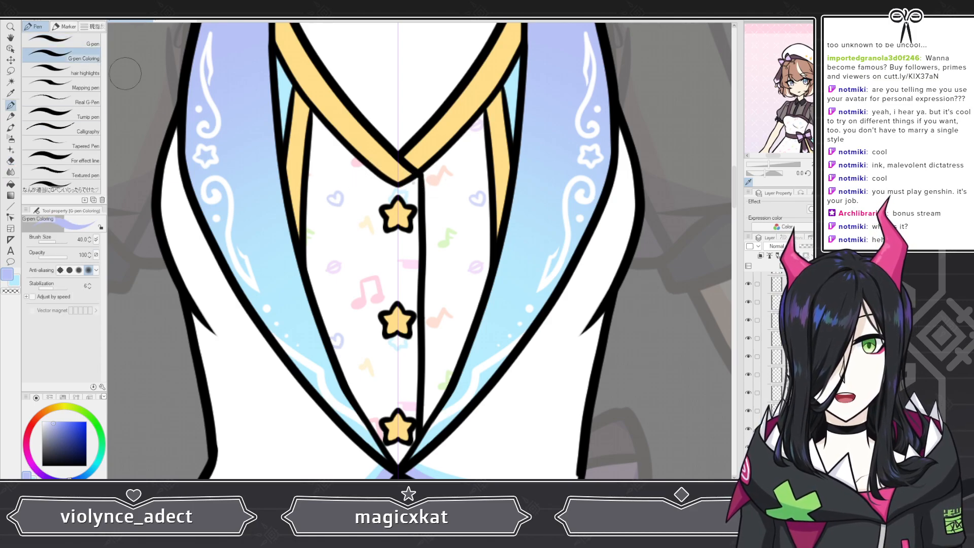
drag(412, 184, 407, 185)
key(ctrl+z)
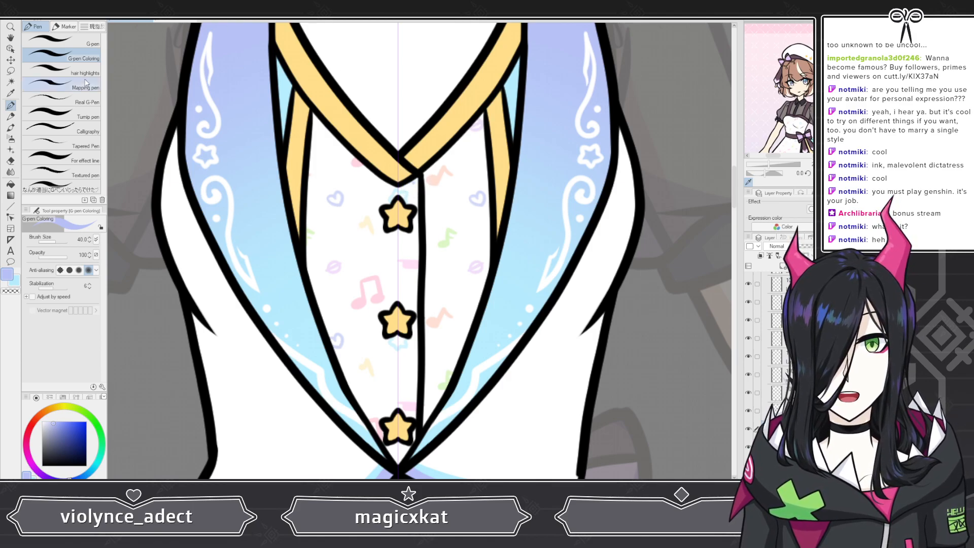
click(60, 41)
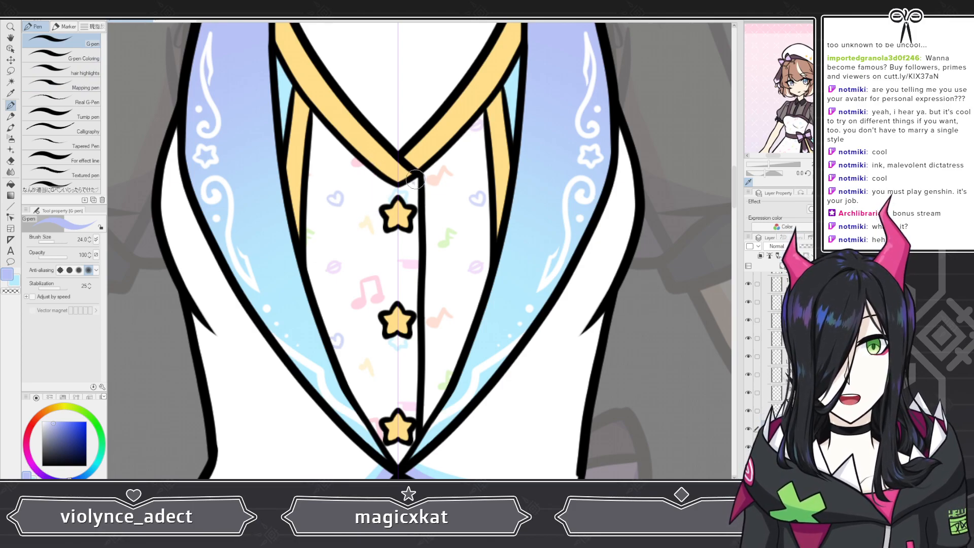
drag(415, 190, 408, 405)
drag(413, 218, 418, 443)
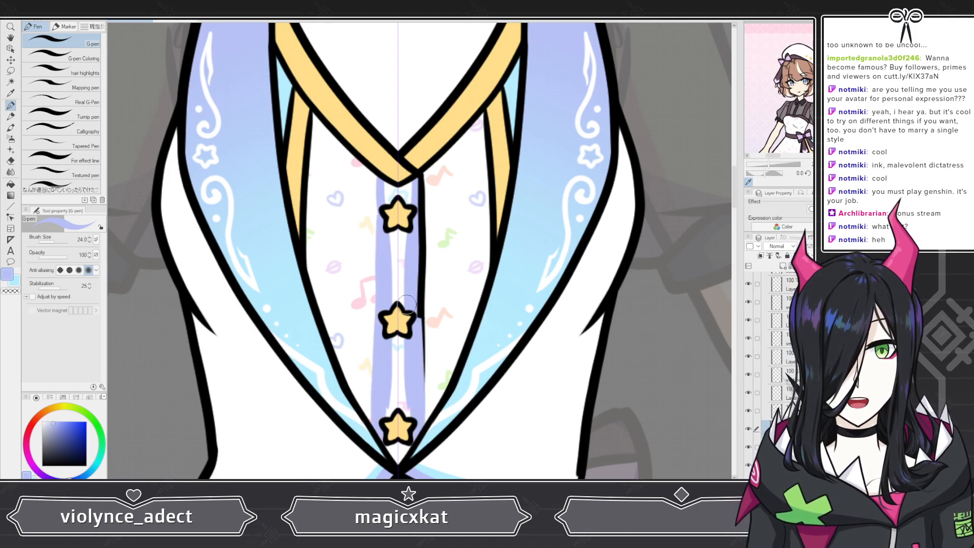
key(ctrl+z)
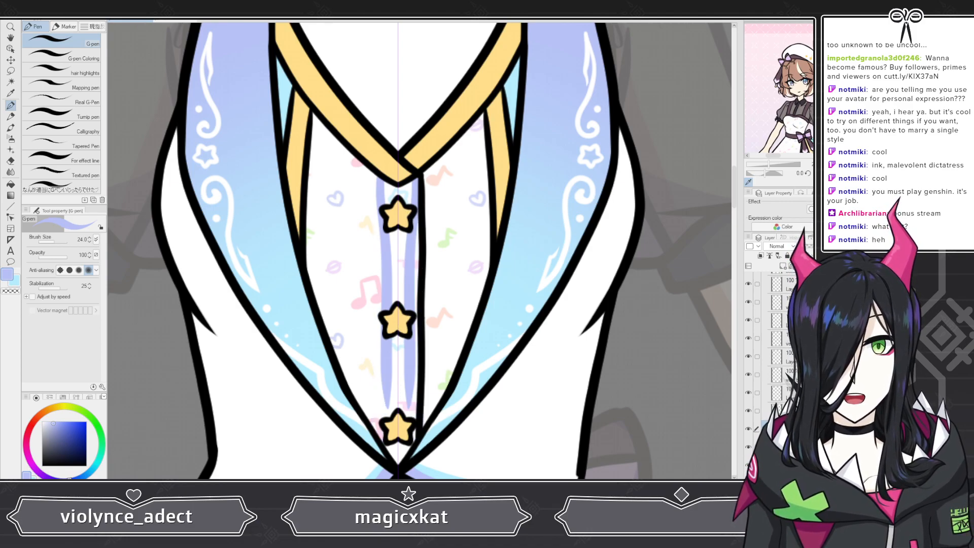
key(ctrl+z)
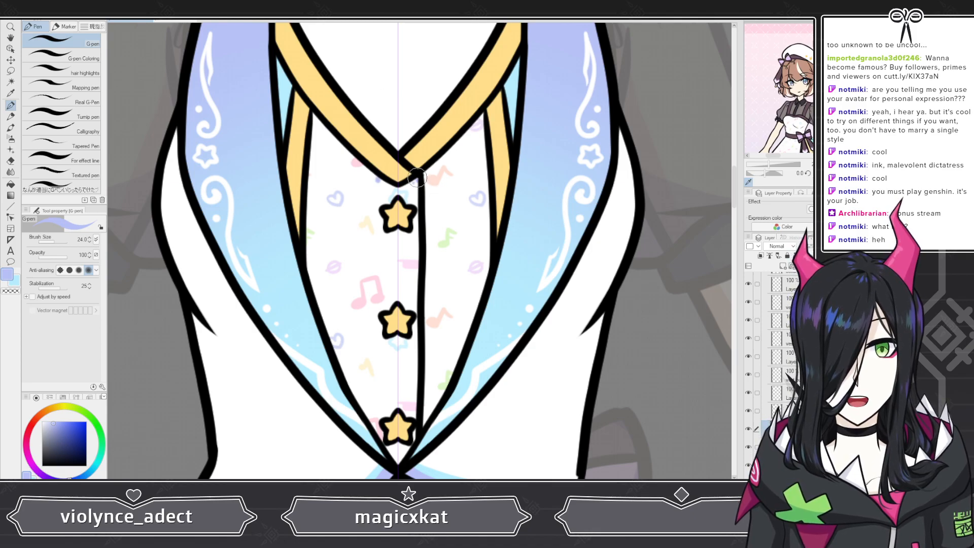
Step: Paint a lavender line along the vest placket's left edge with the G-pen and erase the lavender spill beyond its right line
drag(376, 177, 372, 335)
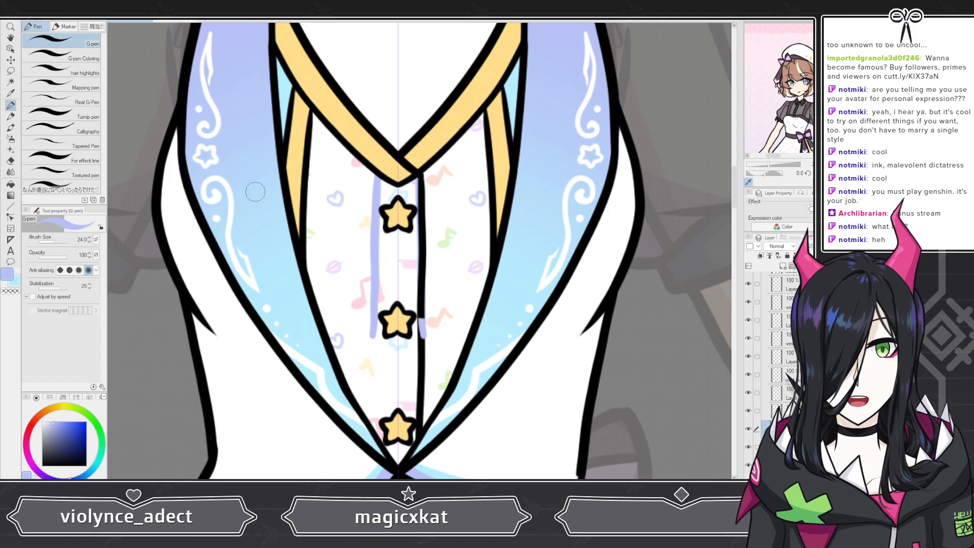
click(11, 161)
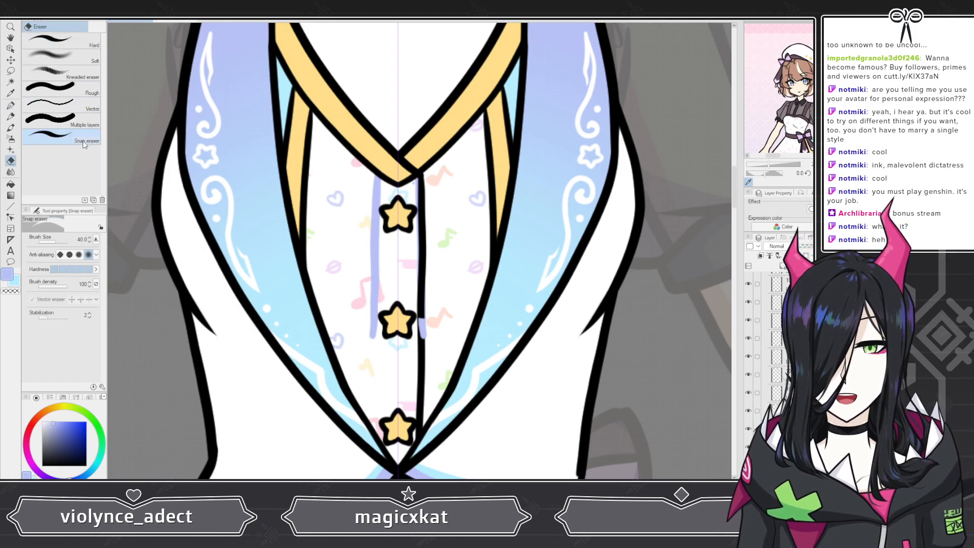
click(56, 41)
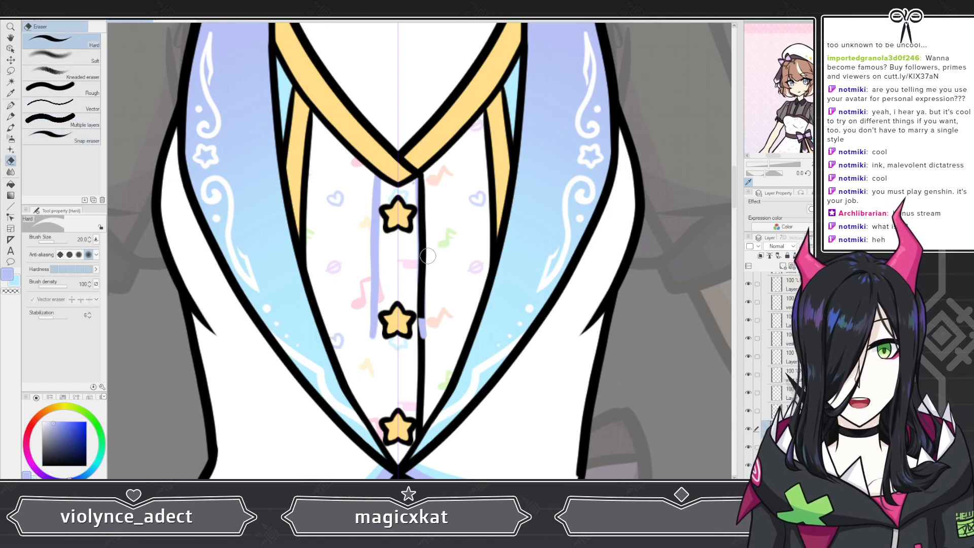
drag(427, 320, 423, 332)
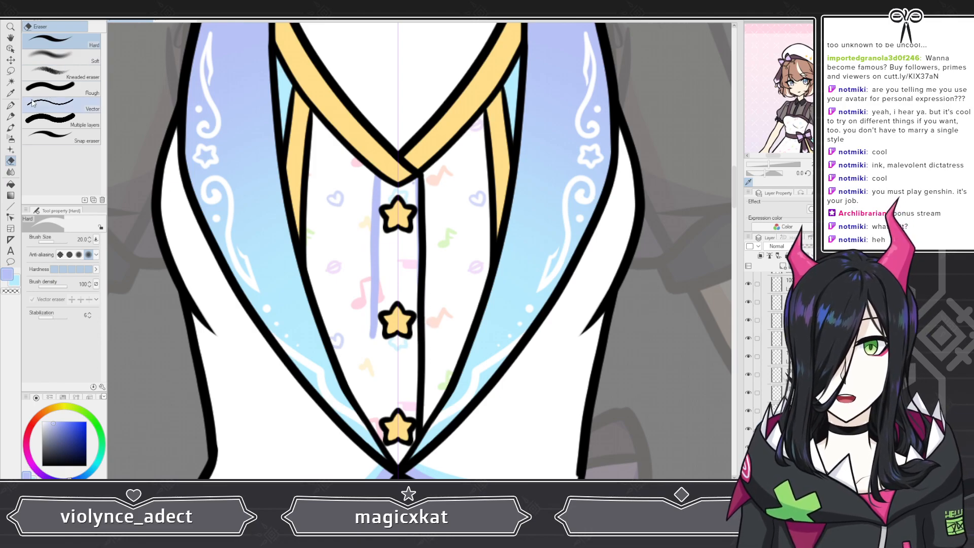
Step: Fill the upper placket with lavender from the collar down to the second star button using the G-pen Coloring brush
key(p)
click(71, 60)
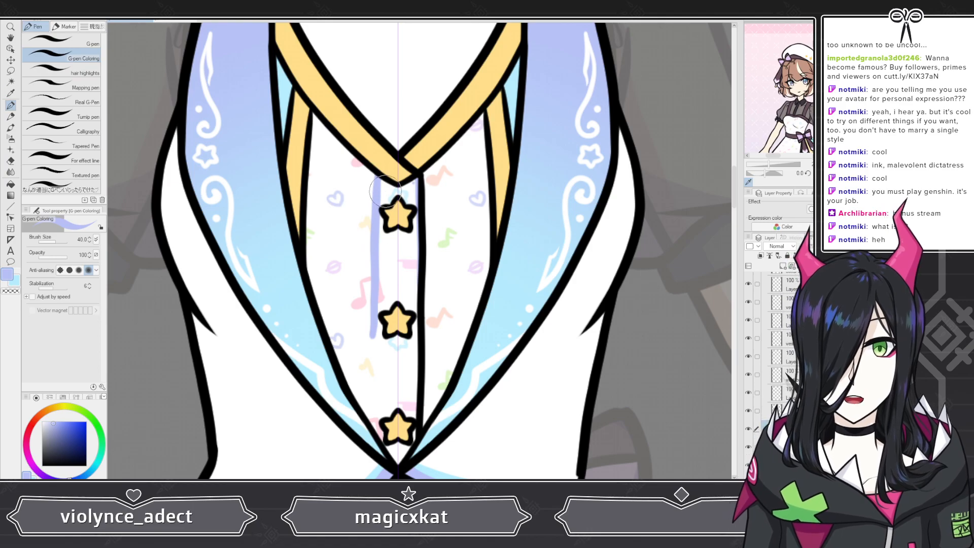
drag(399, 191, 398, 182)
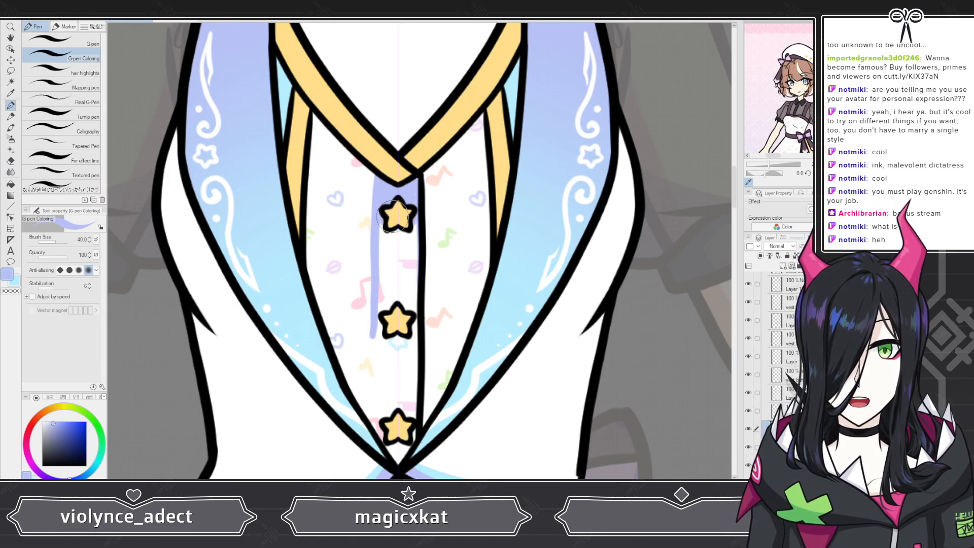
mouse_move(388, 260)
mouse_down()
mouse_move(391, 311)
mouse_move(414, 328)
mouse_up()
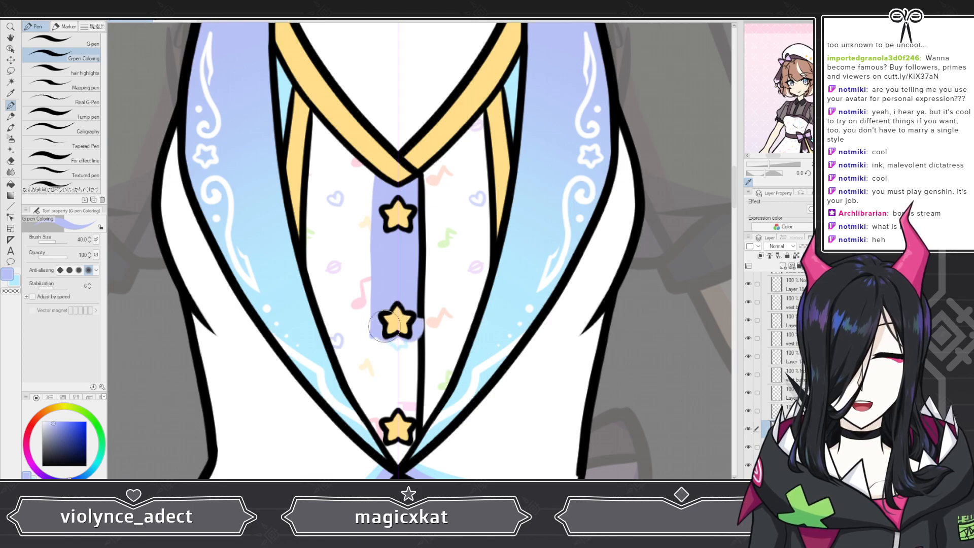
Step: Trim the lower end of the lavender fill around the second star button with the Snap eraser
key(e)
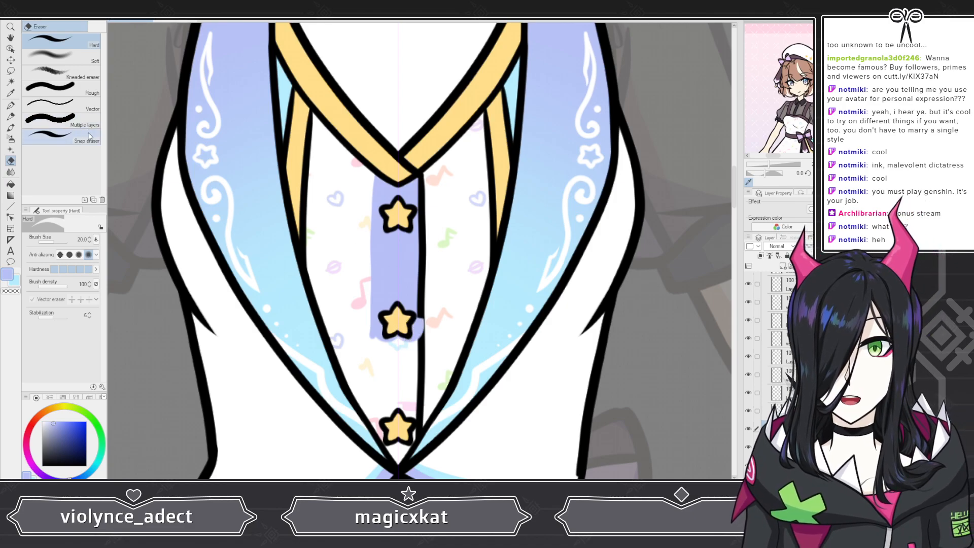
click(89, 136)
drag(428, 349, 407, 333)
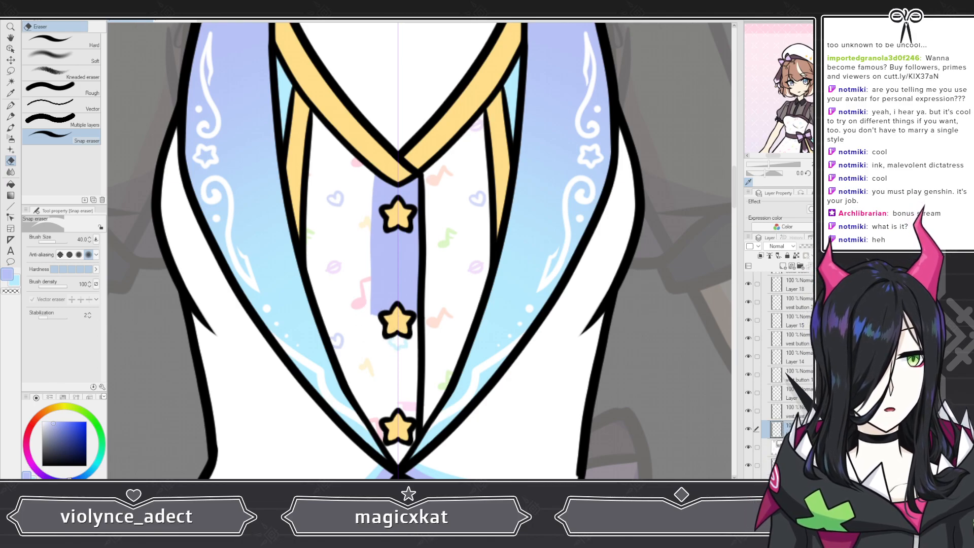
Step: Add a new layer above the pattern layer beneath the vest torso line art
scroll(780, 376, down, 3)
scroll(786, 375, down, 1)
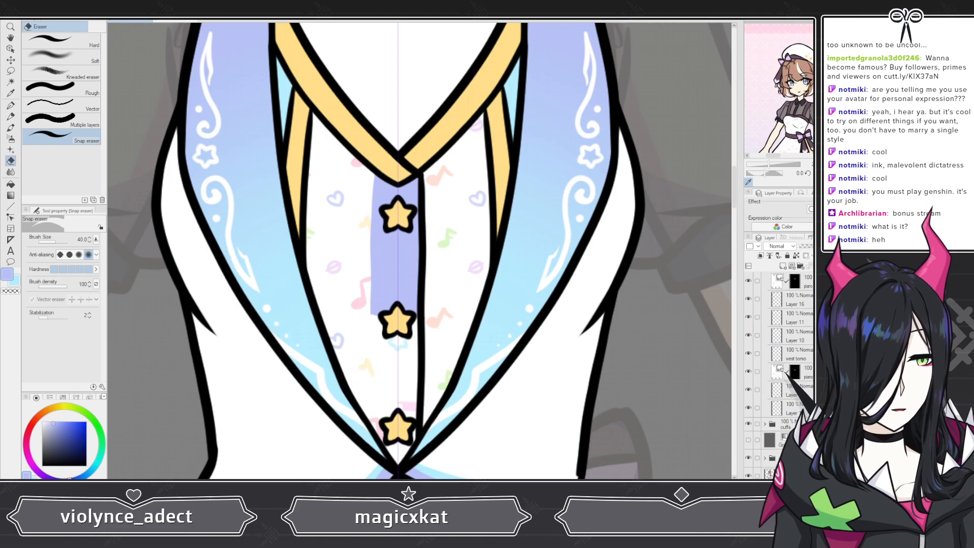
click(803, 373)
click(783, 266)
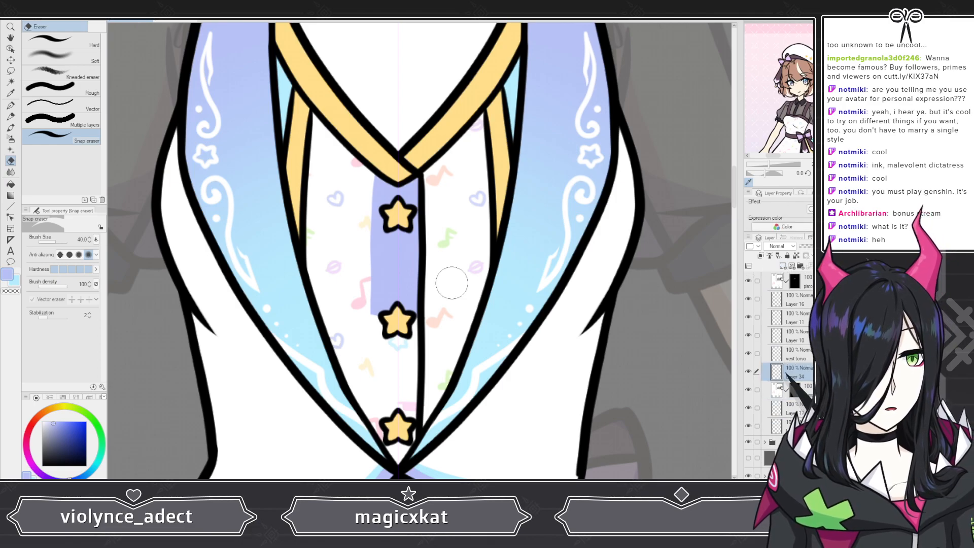
Step: Draw the lower placket's left edge in lavender from the second star button to the vest's tip with the G-pen, erasing any spill
click(15, 105)
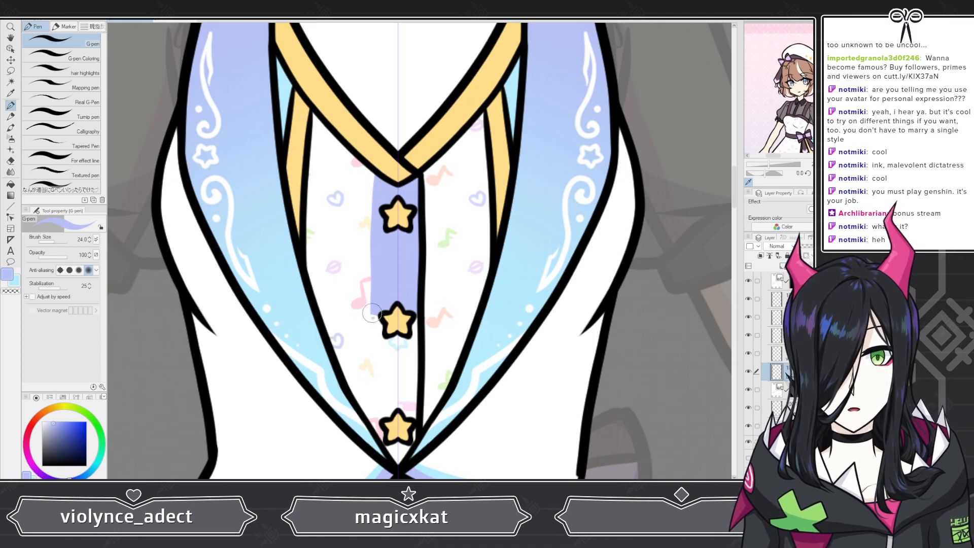
drag(372, 316, 369, 361)
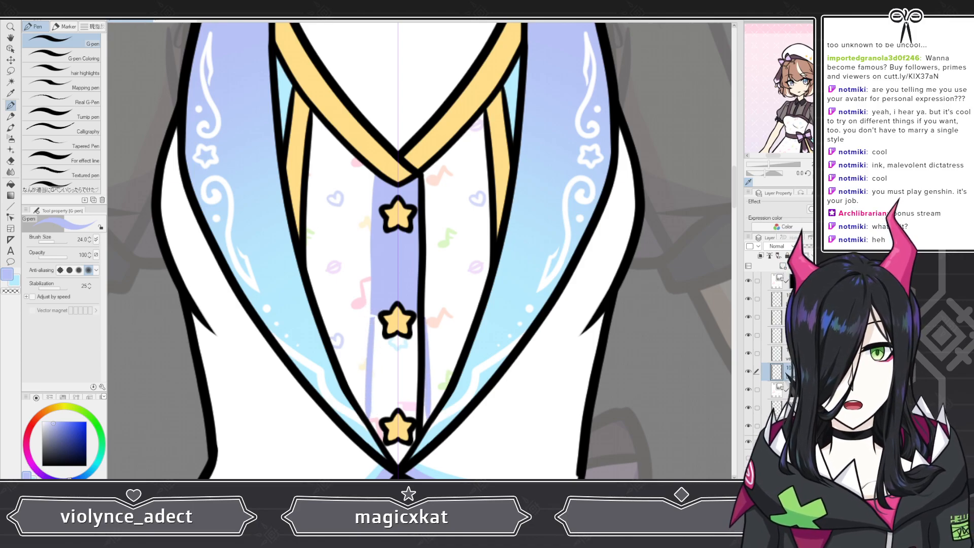
key(ctrl+z)
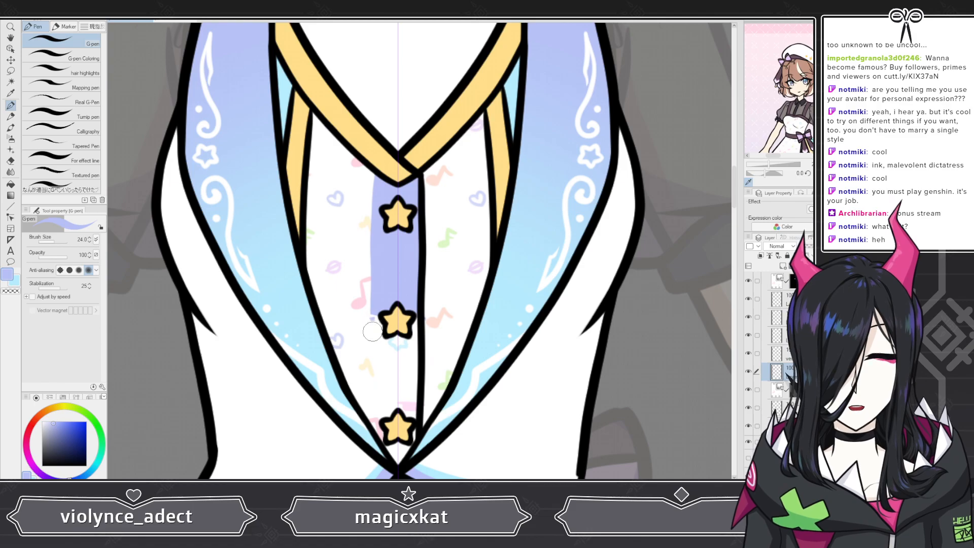
drag(372, 315, 373, 459)
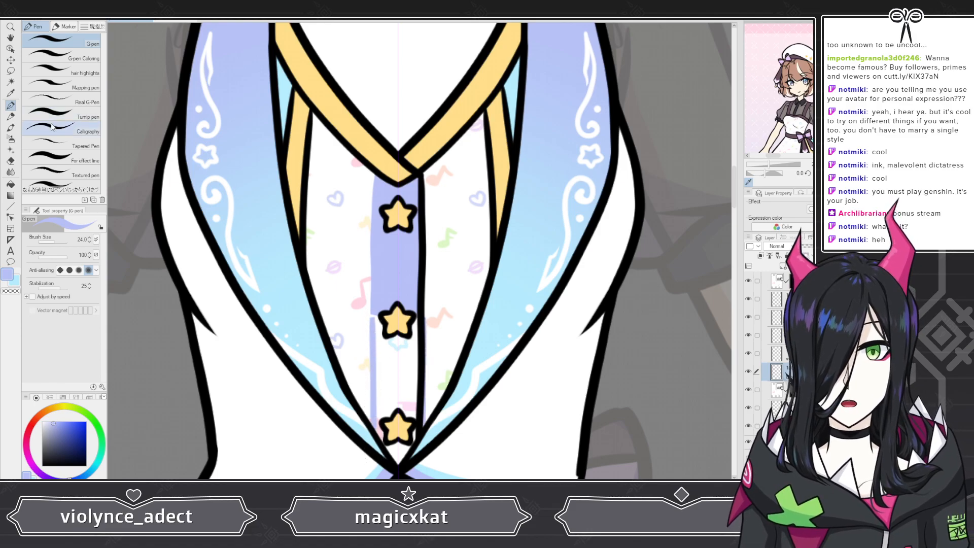
key(e)
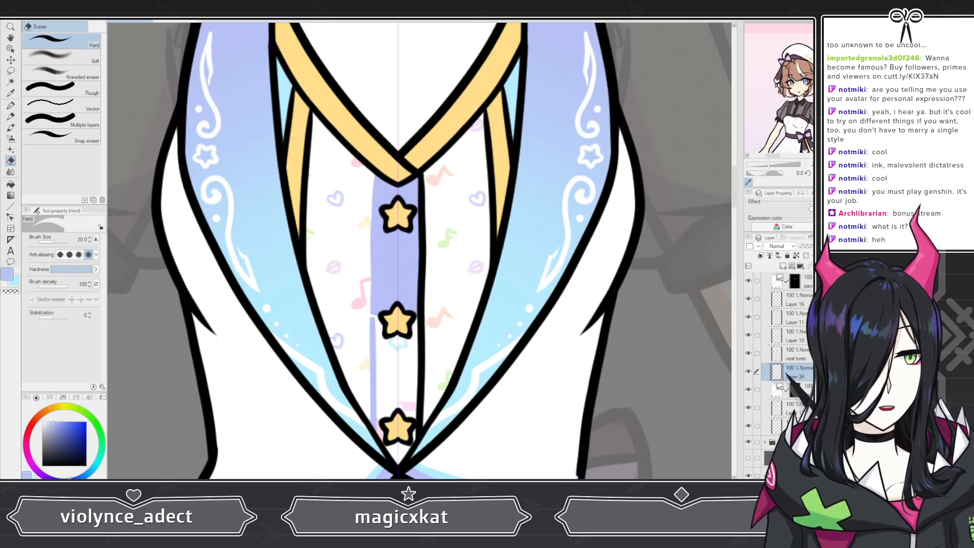
Step: Touch up the upper placket fill around the second star button on Layer 33 with G-pen Coloring, erasing the spill
scroll(781, 375, up, 5)
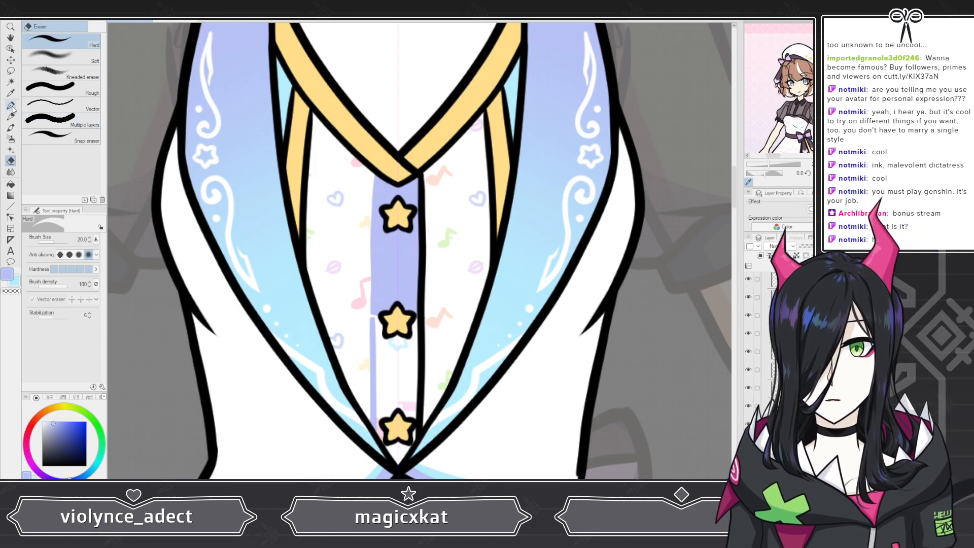
key(p)
click(75, 60)
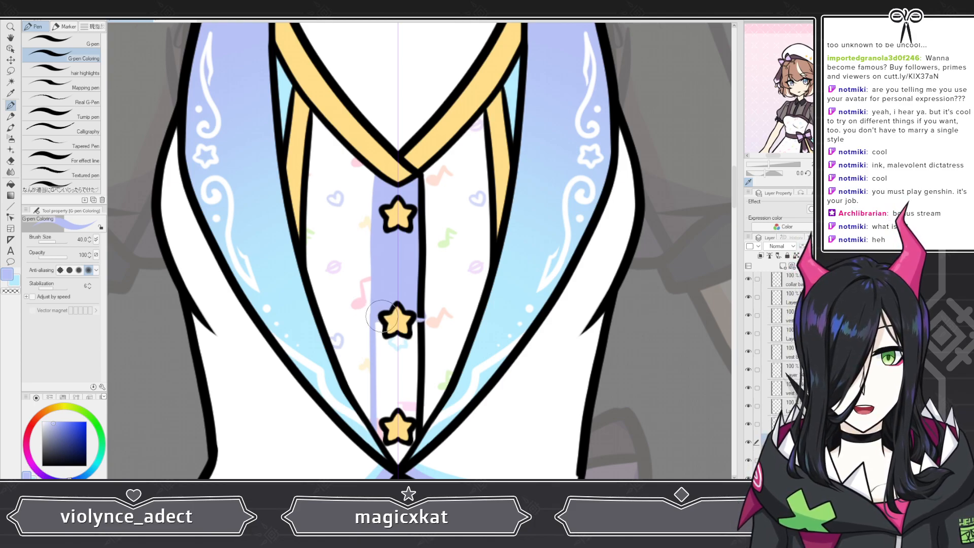
key(e)
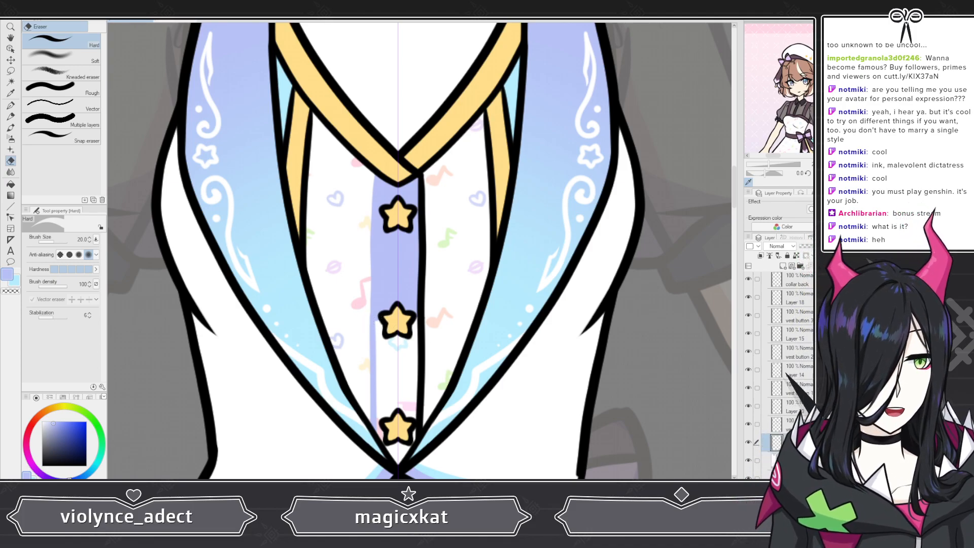
Step: Fill the lower placket with lavender down to the vest's tip on the vest torso's new layer using G-pen Coloring
scroll(783, 375, down, 3)
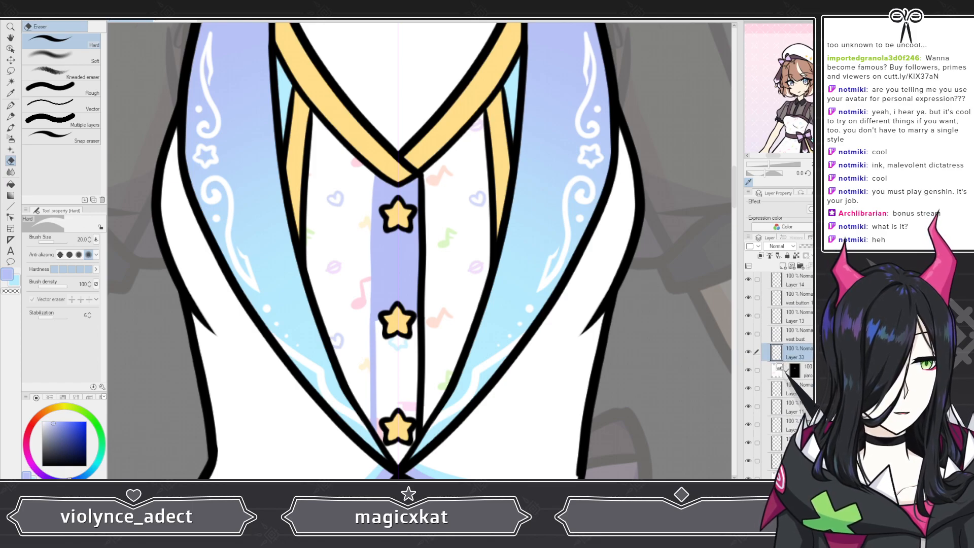
click(776, 457)
click(11, 116)
click(11, 105)
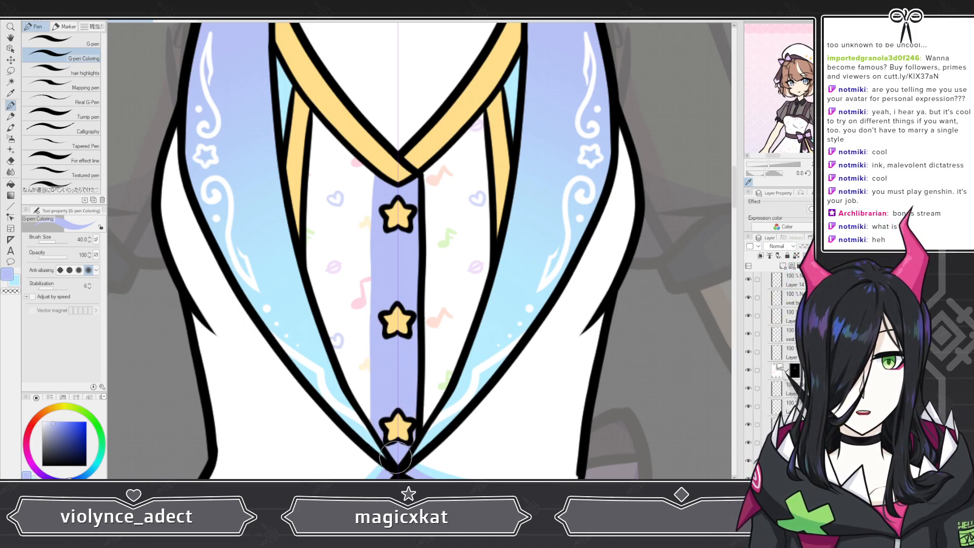
Step: Collapse the vest folder and show the necktie folder over the finished vest
scroll(396, 457, down, 8)
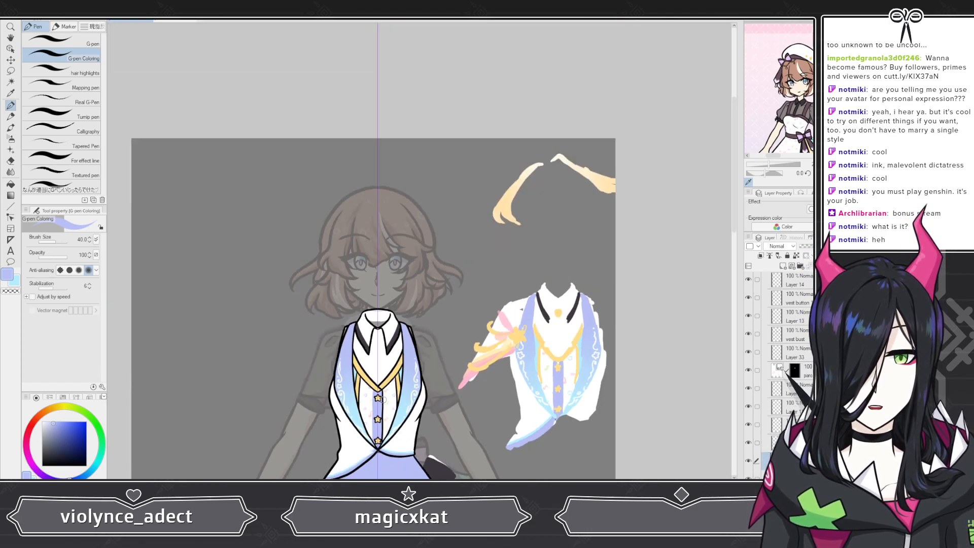
scroll(384, 399, down, 2)
scroll(383, 399, up, 6)
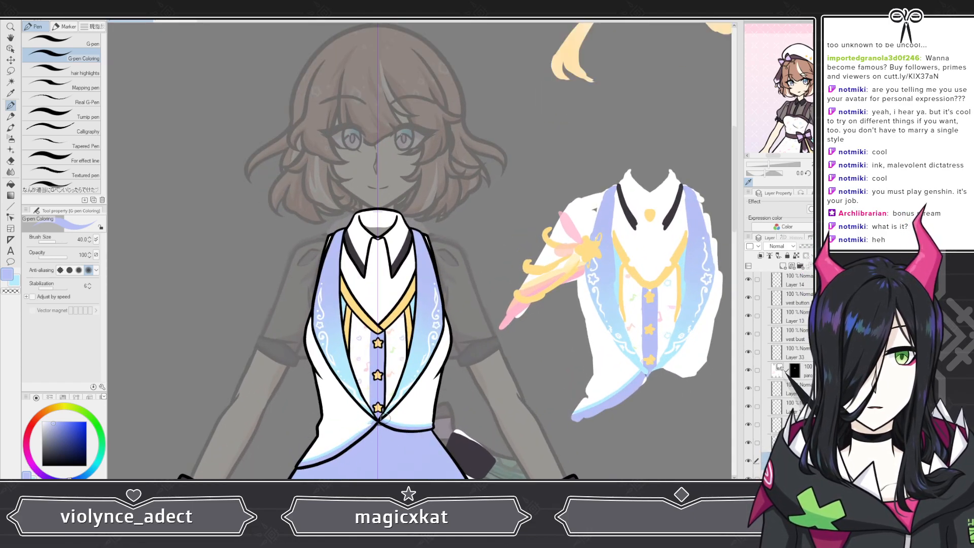
scroll(384, 417, up, 4)
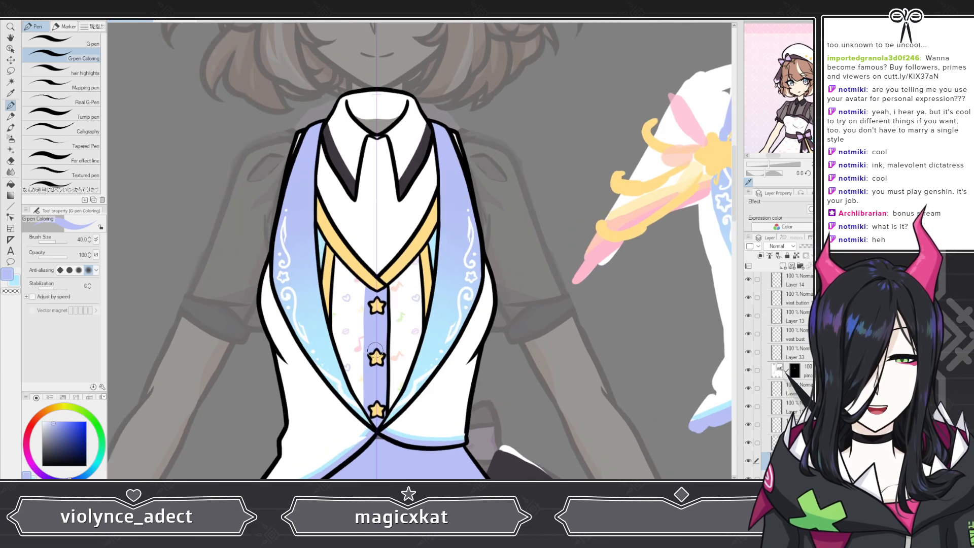
scroll(375, 350, up, 2)
scroll(373, 345, down, 6)
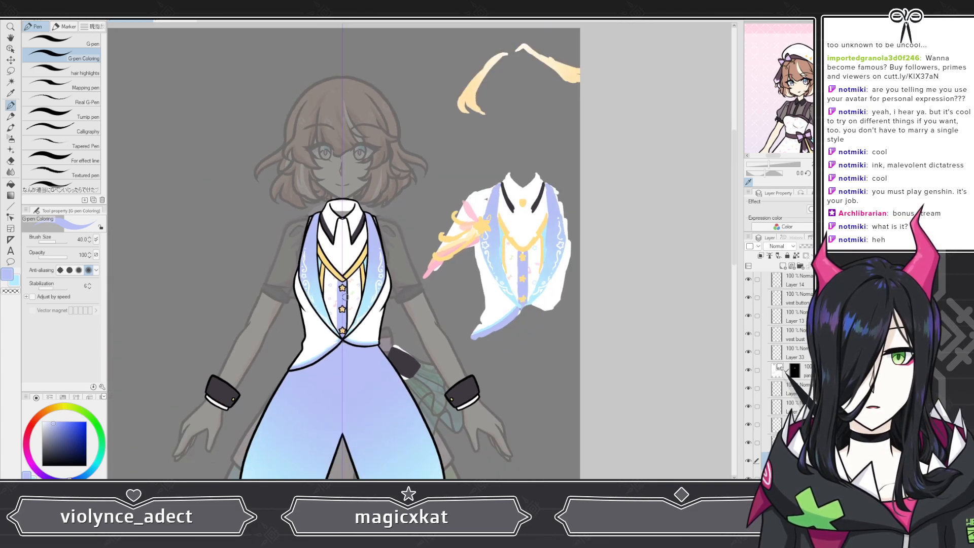
scroll(793, 369, up, 3)
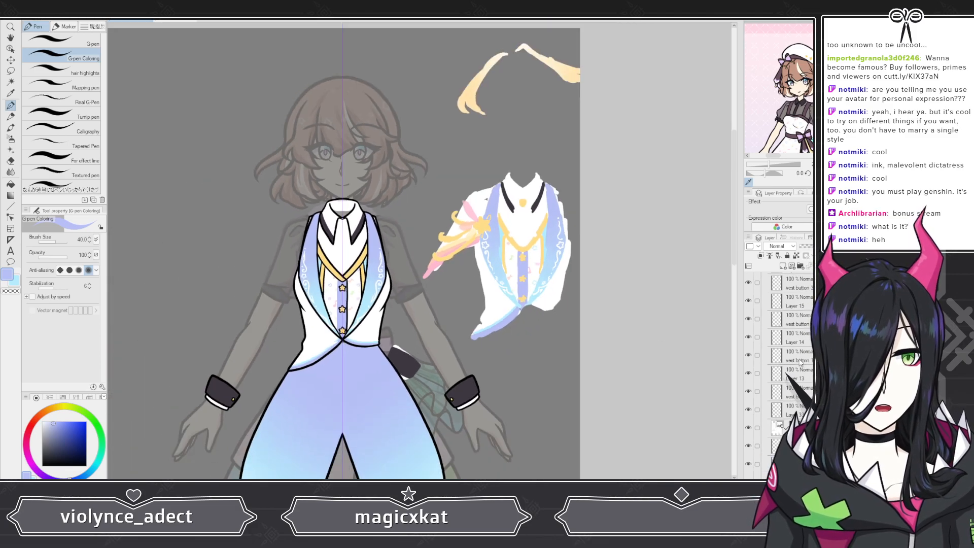
scroll(793, 368, up, 2)
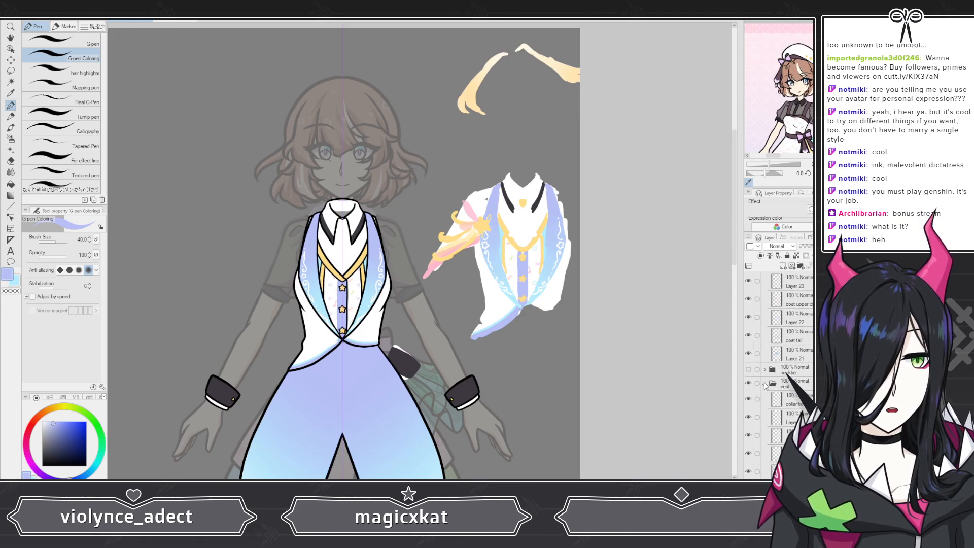
click(764, 383)
click(749, 371)
Step: Collapse the coat folder and show the cape folder
scroll(316, 241, down, 3)
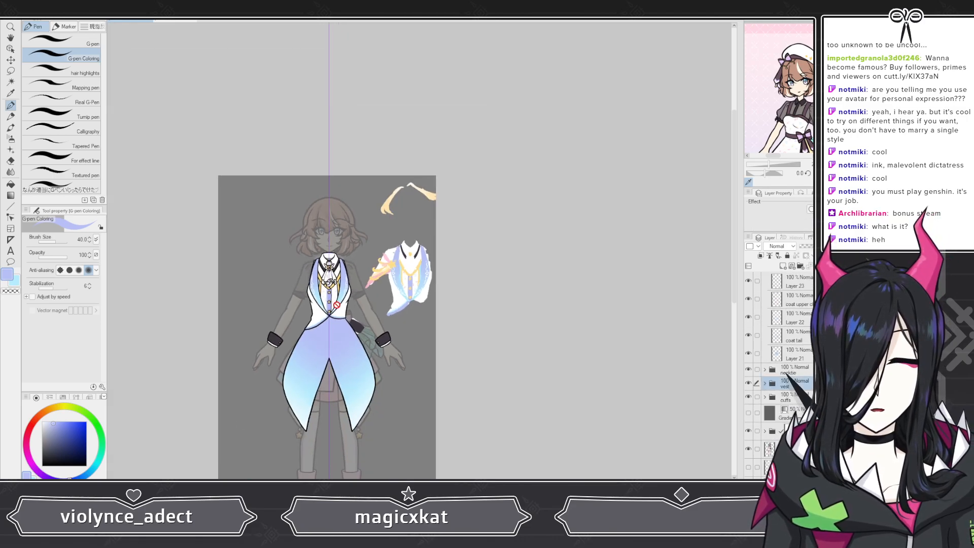
scroll(316, 242, up, 4)
scroll(316, 242, down, 3)
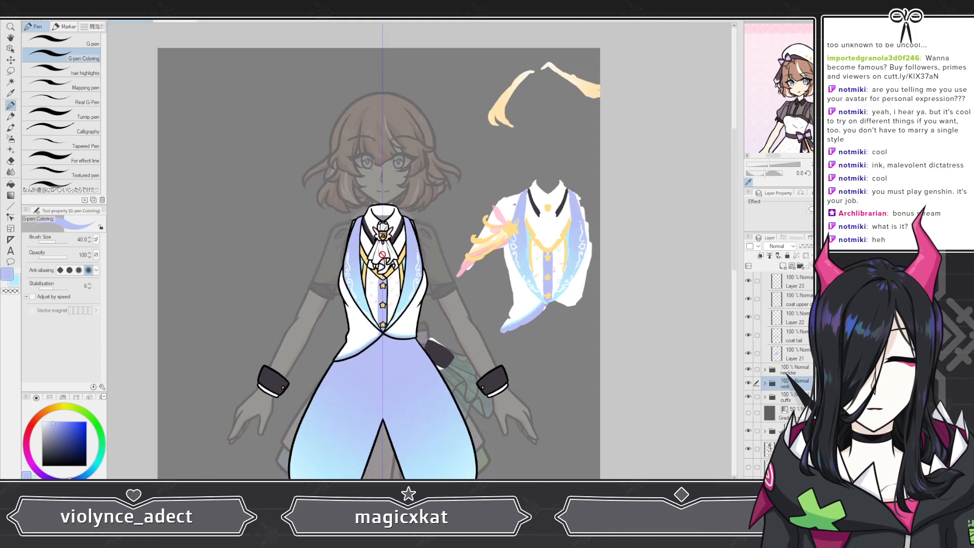
scroll(786, 374, up, 3)
scroll(786, 374, up, 2)
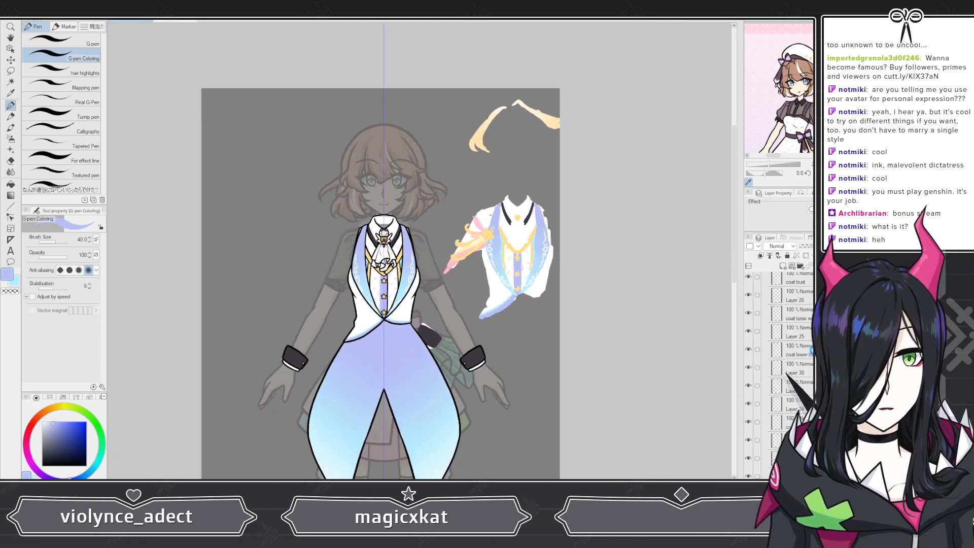
scroll(781, 355, up, 4)
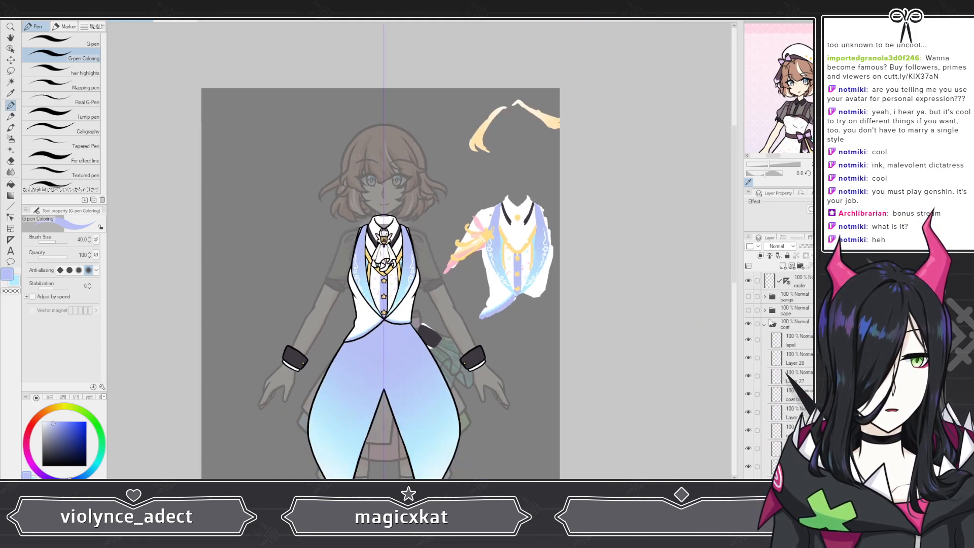
click(763, 325)
click(748, 310)
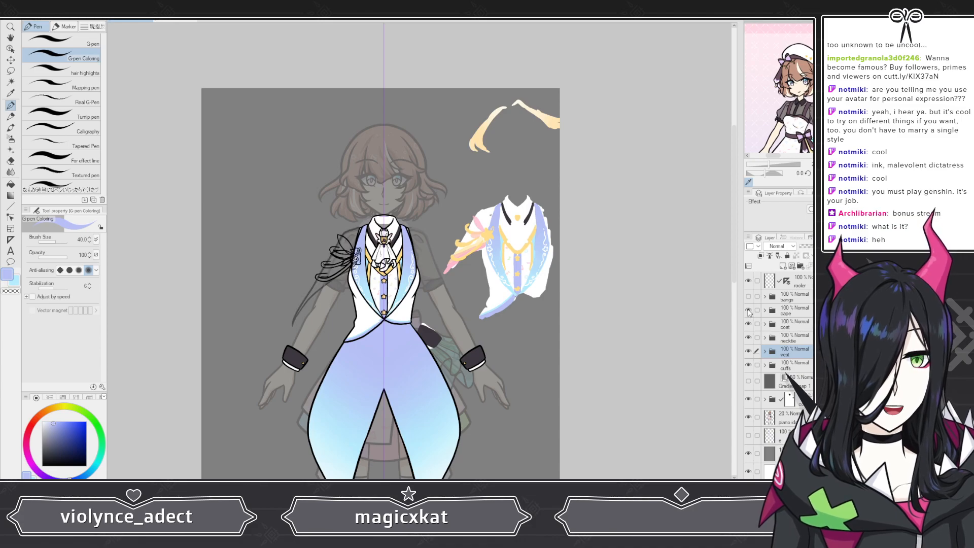
Step: Expand the cape folder and show its cape back layer
scroll(336, 264, up, 1)
scroll(314, 266, up, 3)
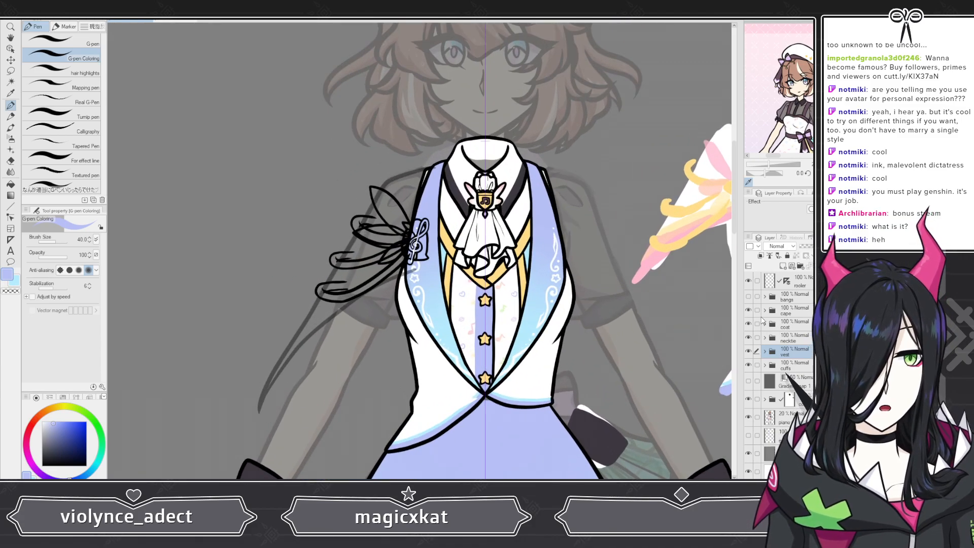
click(764, 311)
scroll(781, 399, down, 3)
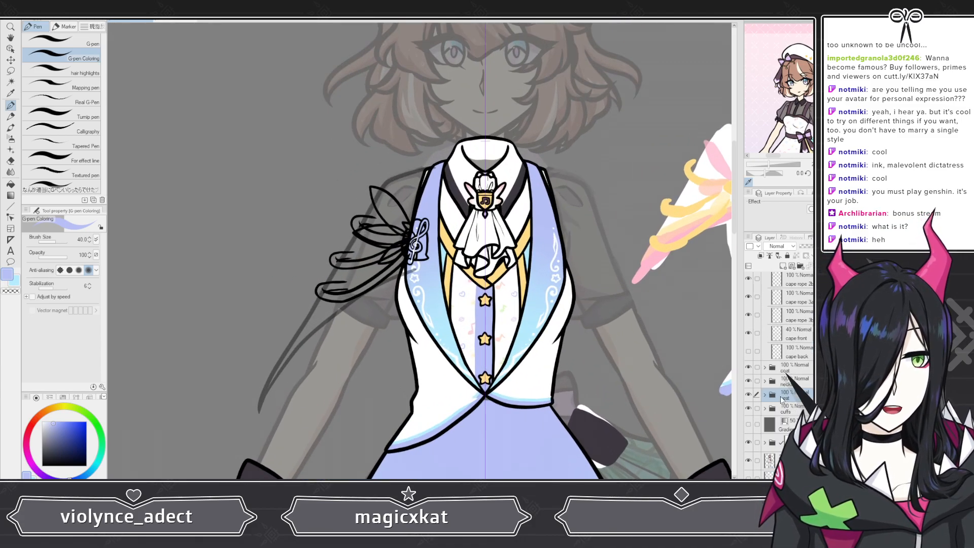
click(748, 351)
scroll(781, 355, up, 3)
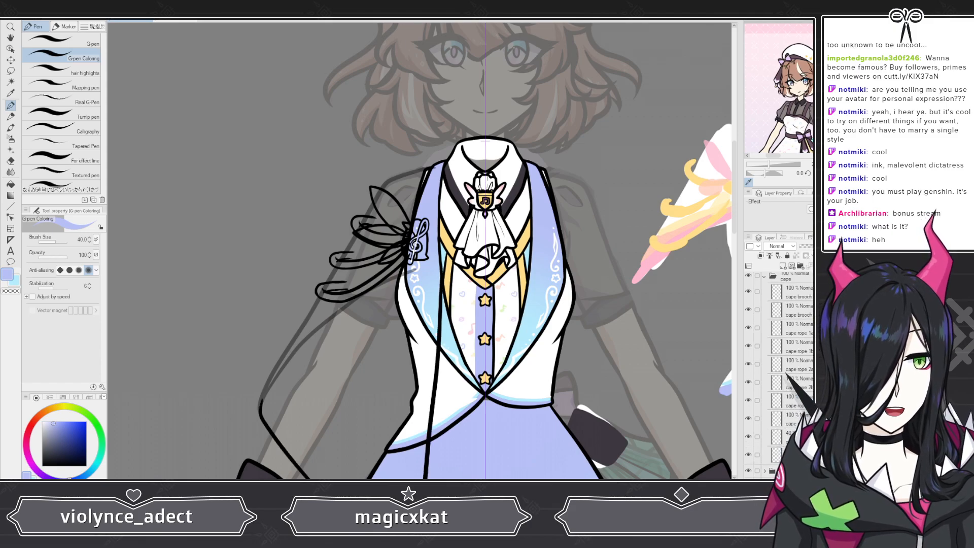
Step: Show the cape front layer over the coat and hide the necktie, vest and cuffs folders
drag(815, 246, 836, 246)
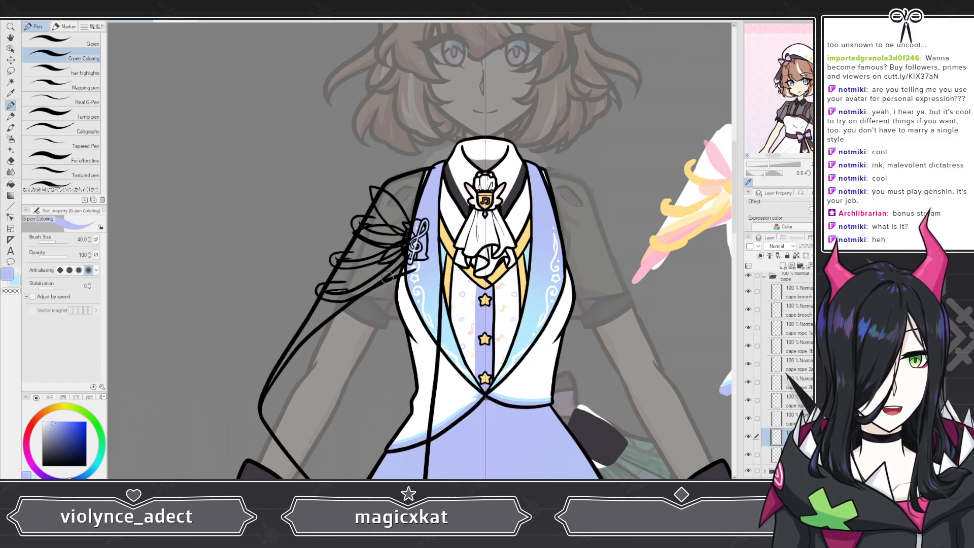
scroll(387, 278, down, 4)
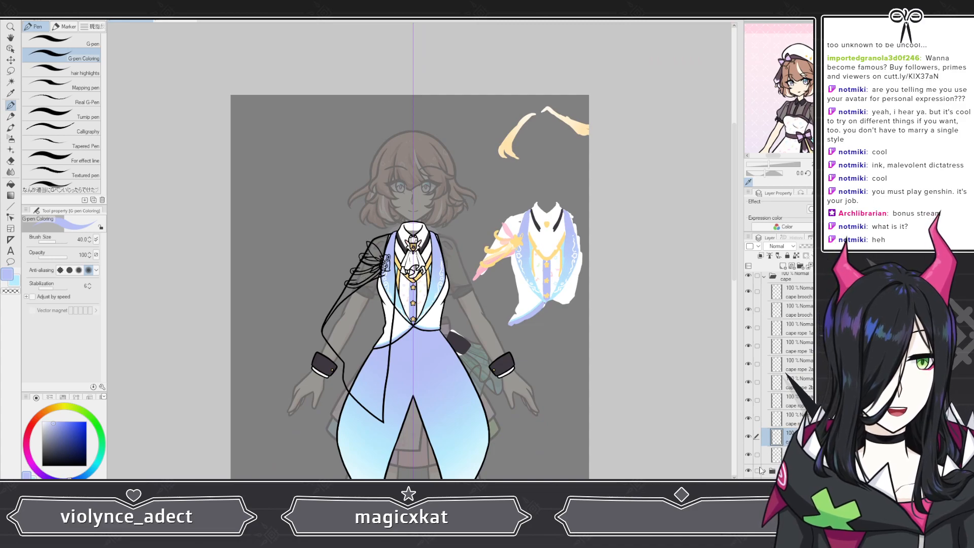
scroll(768, 447, down, 3)
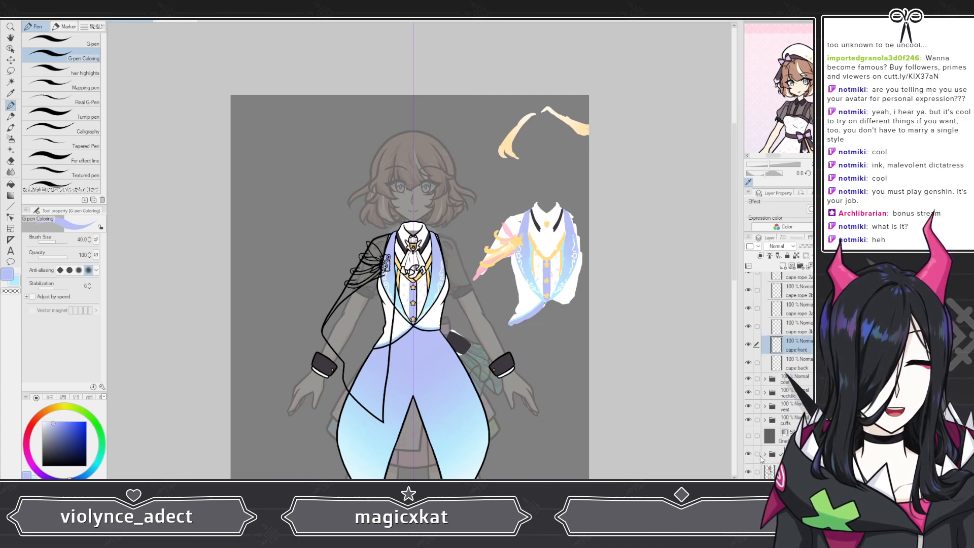
click(748, 393)
click(749, 406)
click(749, 419)
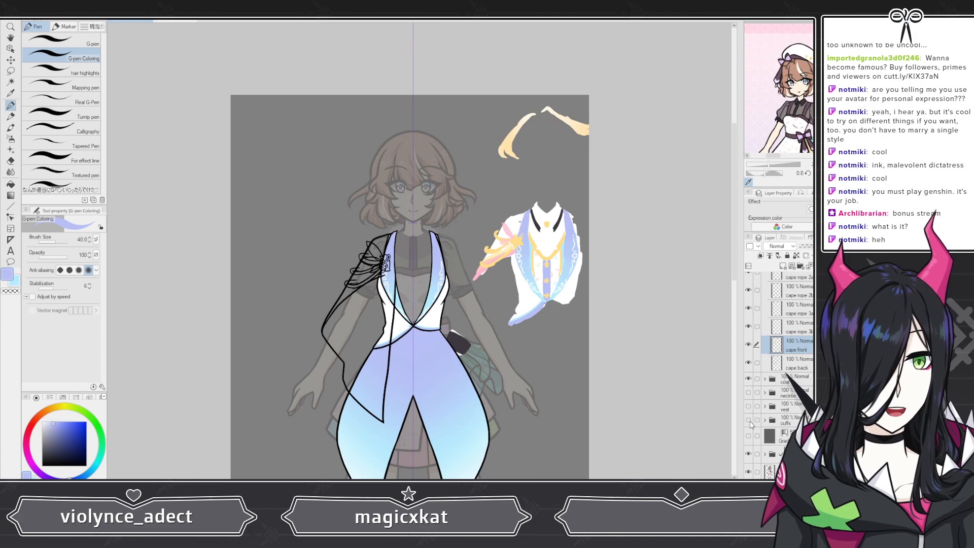
Step: Add a new layer directly below the cape back layer and choose a saturated blue as the drawing color
scroll(810, 356, up, 2)
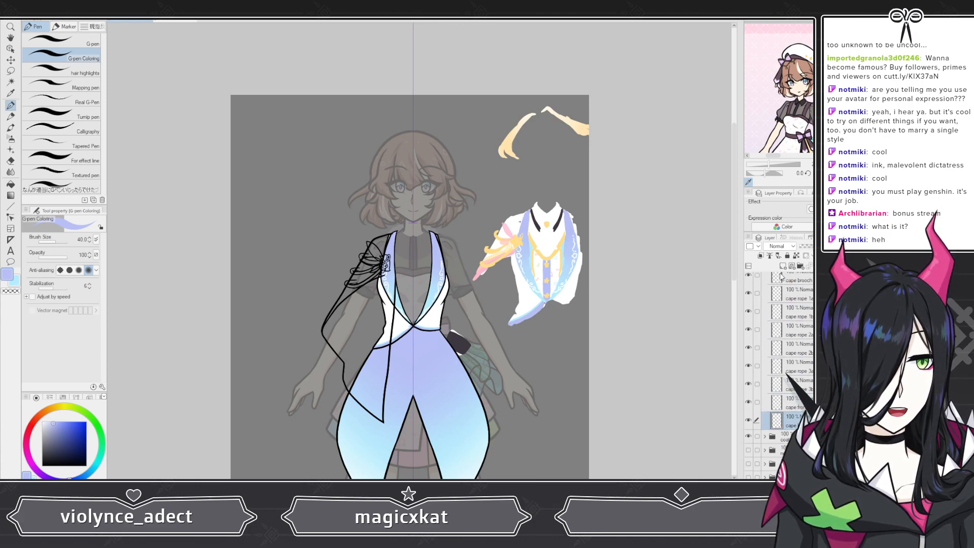
click(782, 266)
drag(787, 422, 786, 446)
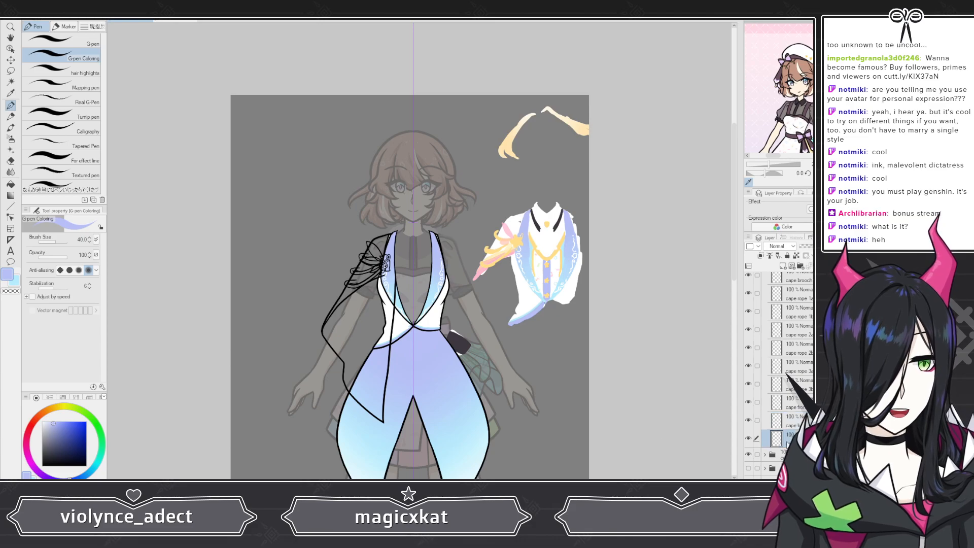
click(82, 422)
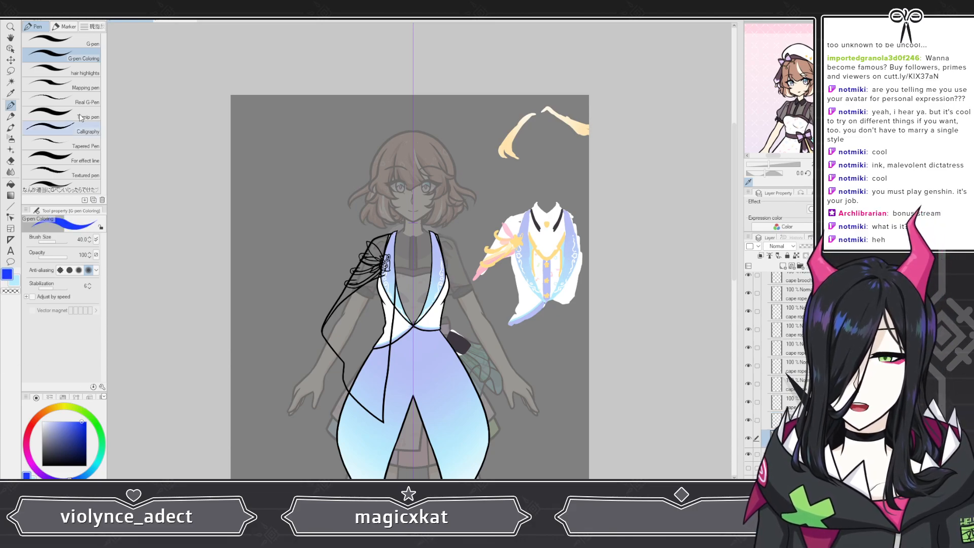
Step: Paint blue along the inside of the cape's upper outline, from the elbow bend over the shoulder and down the inner edge to the coat hem
scroll(416, 214, up, 5)
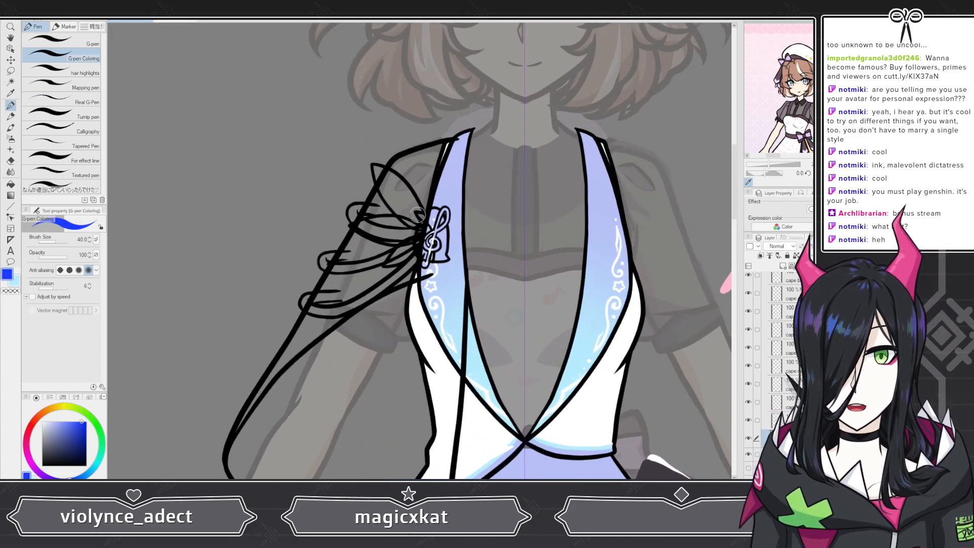
scroll(417, 215, down, 5)
scroll(330, 359, up, 4)
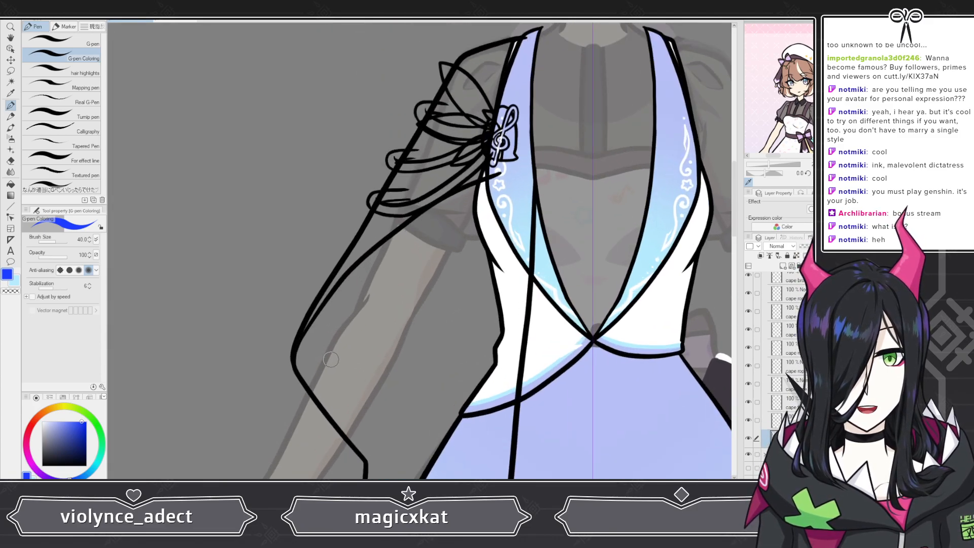
drag(310, 374, 299, 359)
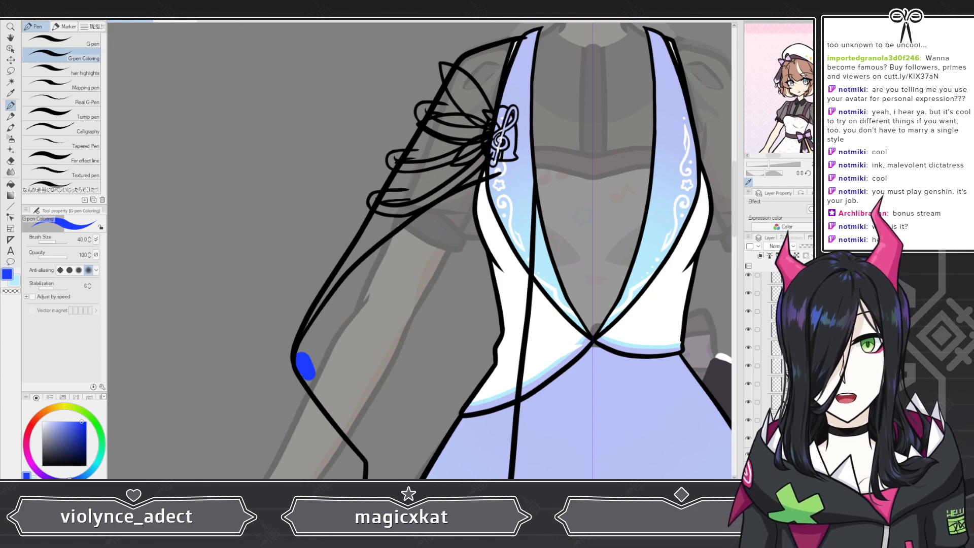
key(ctrl+z)
mouse_move(307, 368)
mouse_down()
mouse_move(309, 378)
mouse_move(326, 305)
mouse_move(349, 268)
mouse_up()
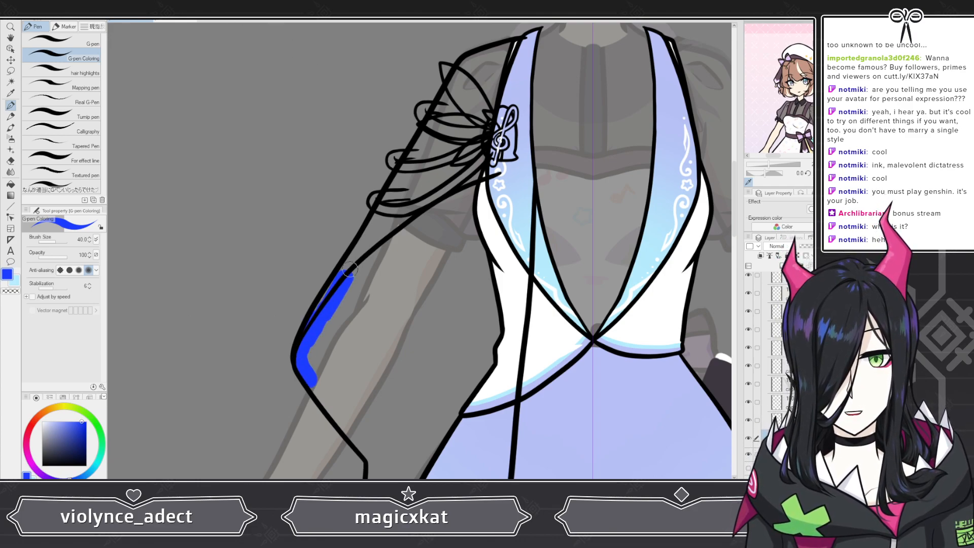
mouse_move(332, 304)
mouse_down()
mouse_move(378, 226)
mouse_move(500, 71)
mouse_up()
mouse_move(491, 132)
mouse_down()
mouse_move(512, 67)
mouse_move(530, 198)
mouse_move(515, 251)
mouse_move(519, 322)
mouse_move(520, 281)
mouse_up()
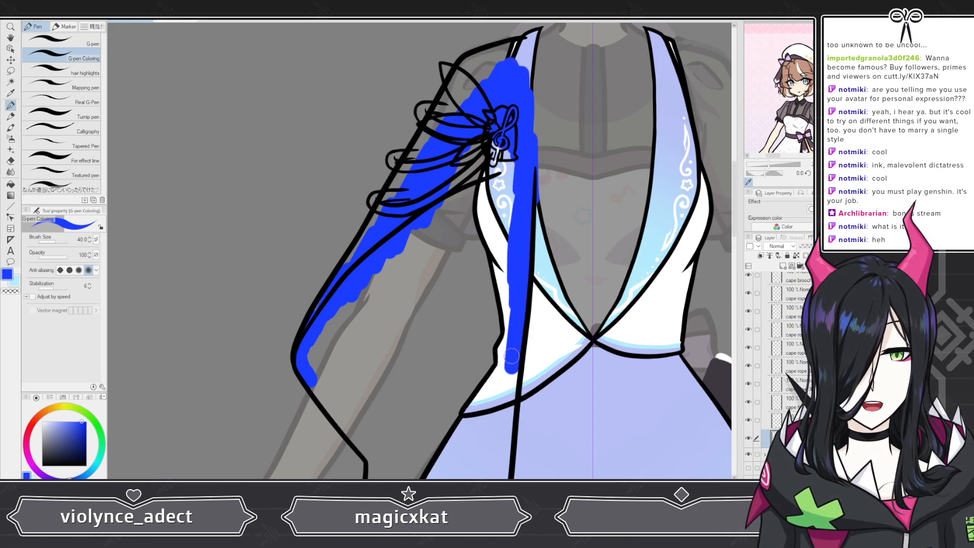
drag(512, 356, 504, 408)
Step: Set the Hard eraser's brush size to 50
key(e)
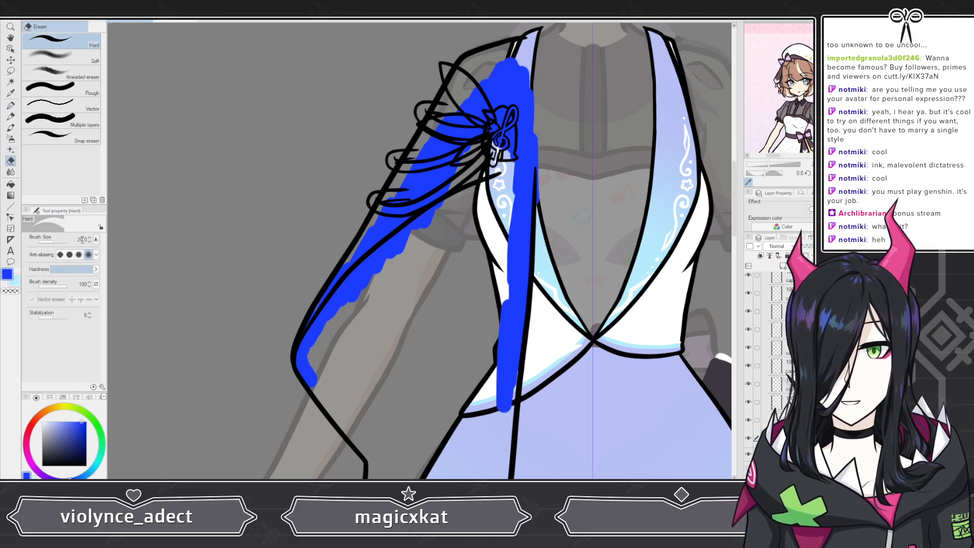
click(82, 239)
text(50)
key(Return)
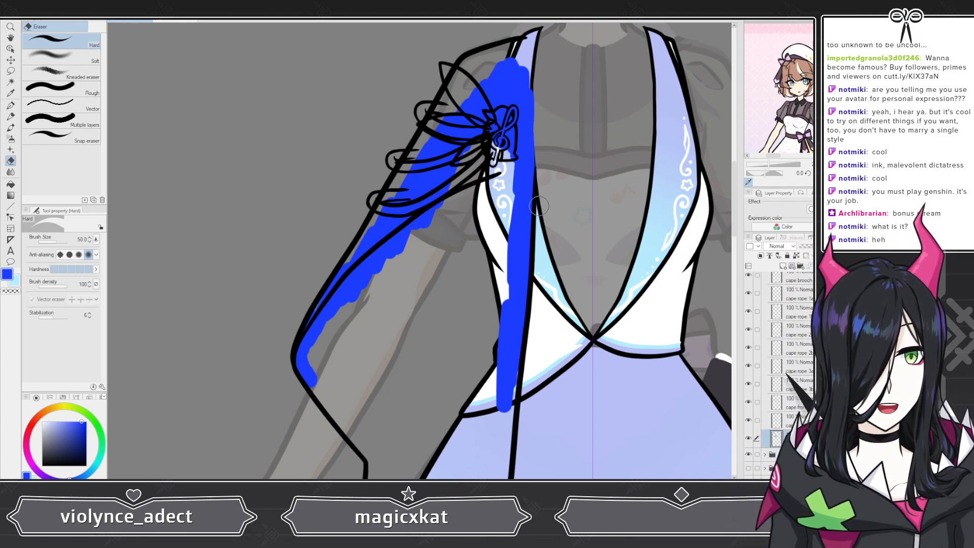
Step: Continue the blue G-pen Coloring border down both sides of the cape over the coat skirt
scroll(539, 206, down, 5)
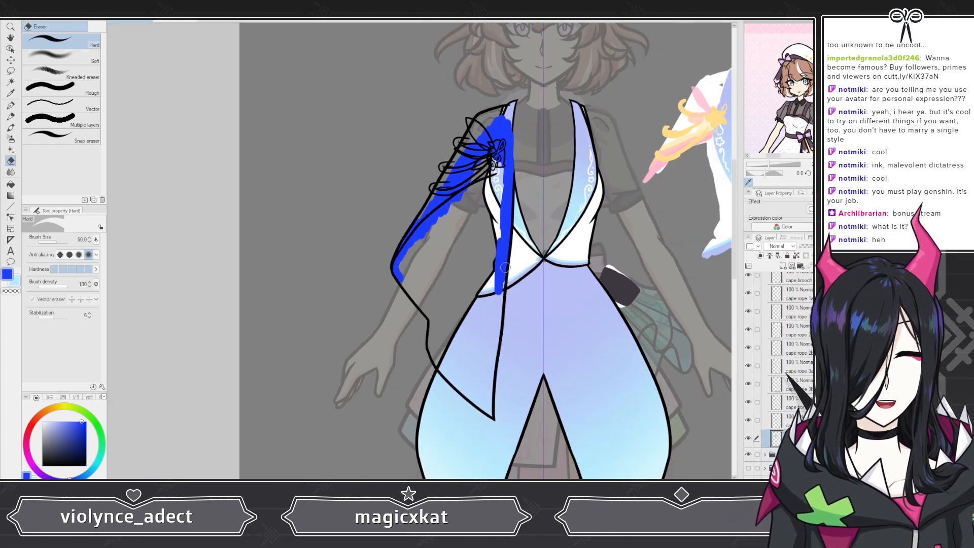
scroll(505, 267, up, 5)
click(11, 105)
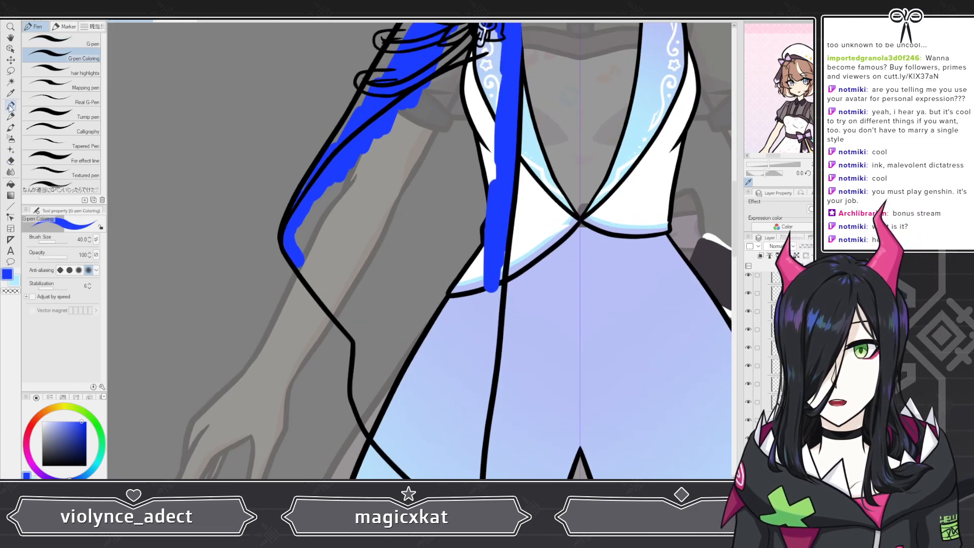
drag(289, 248, 364, 345)
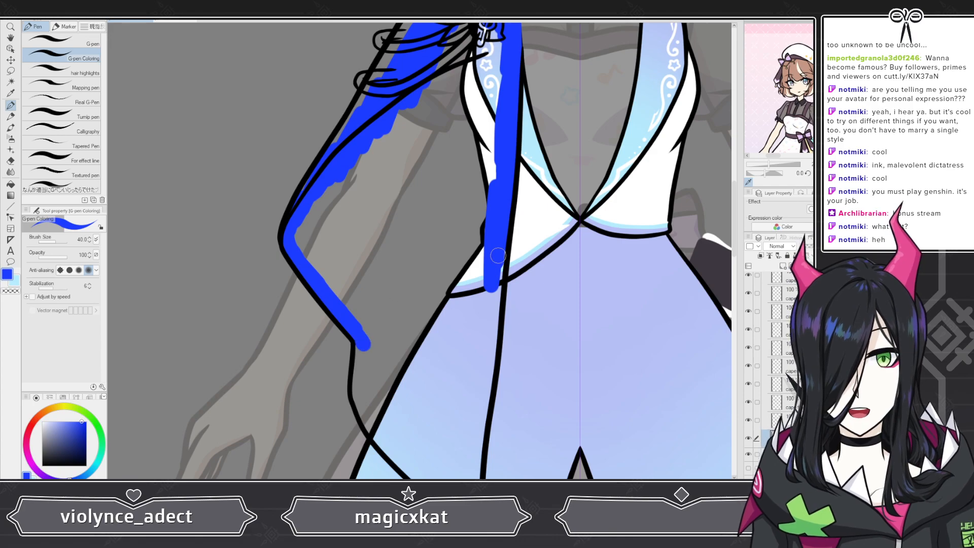
drag(498, 255, 479, 402)
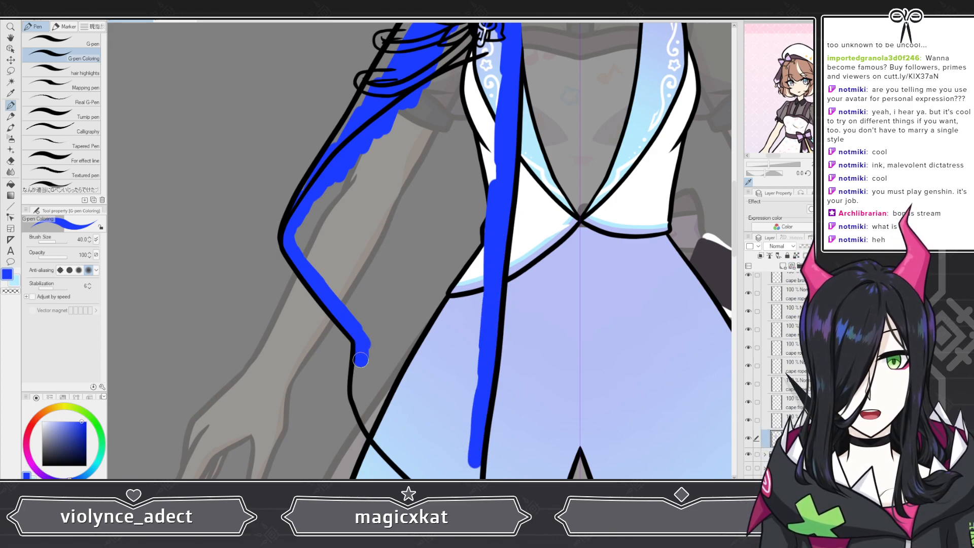
drag(363, 348, 362, 383)
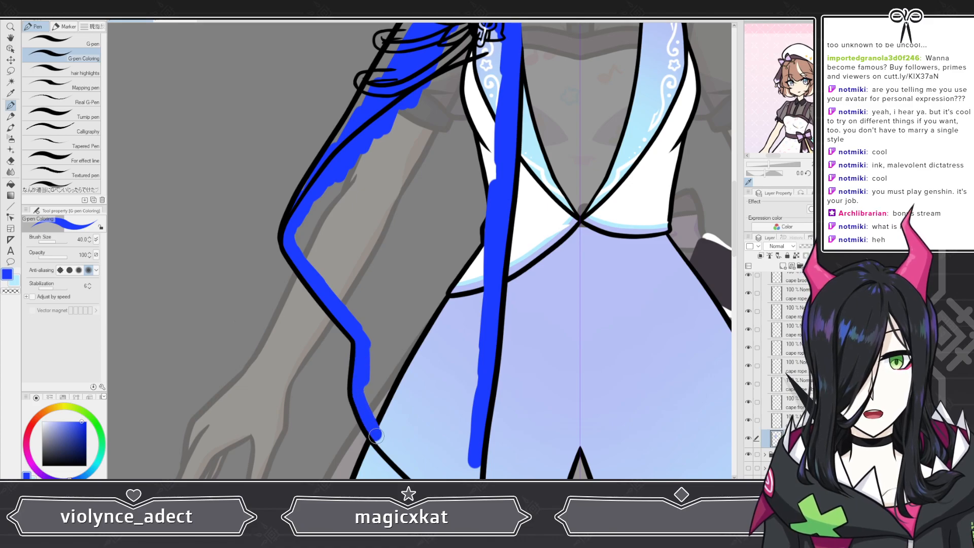
drag(406, 462, 410, 463)
Step: Fill the cape's pointed lower tip with blue, joining both side borders and smoothing the inner edge
scroll(409, 446, down, 5)
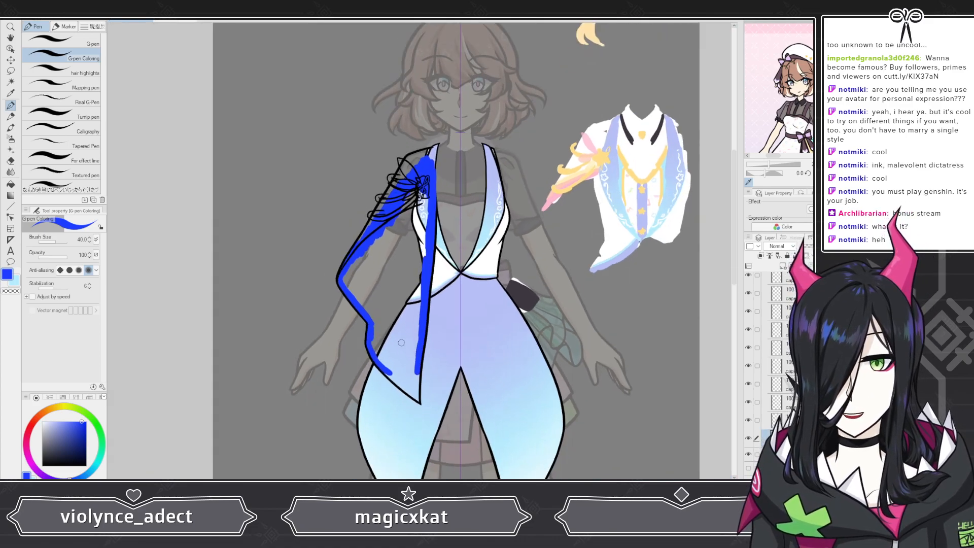
scroll(432, 431, up, 5)
scroll(434, 440, up, 2)
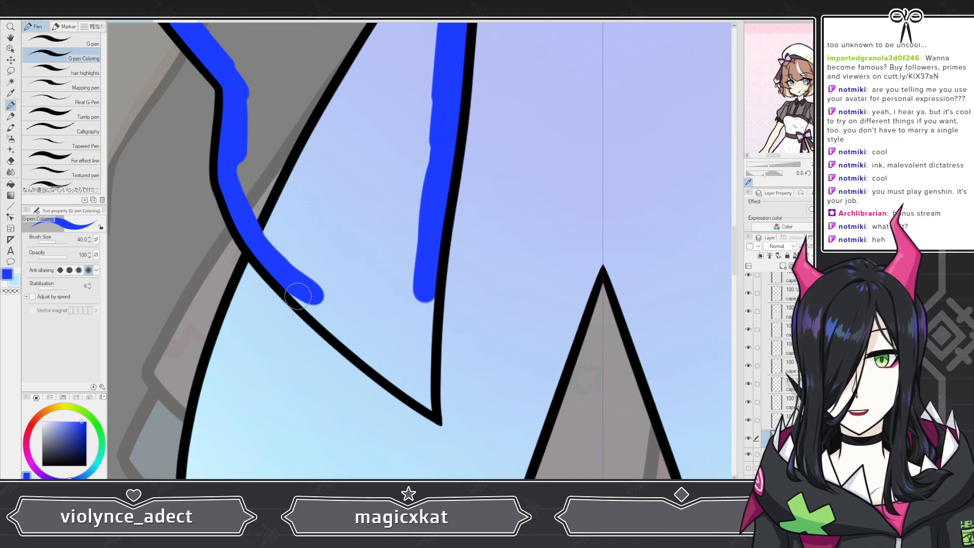
mouse_move(273, 274)
mouse_down()
mouse_move(350, 338)
mouse_move(382, 345)
mouse_move(390, 316)
mouse_move(425, 294)
mouse_up()
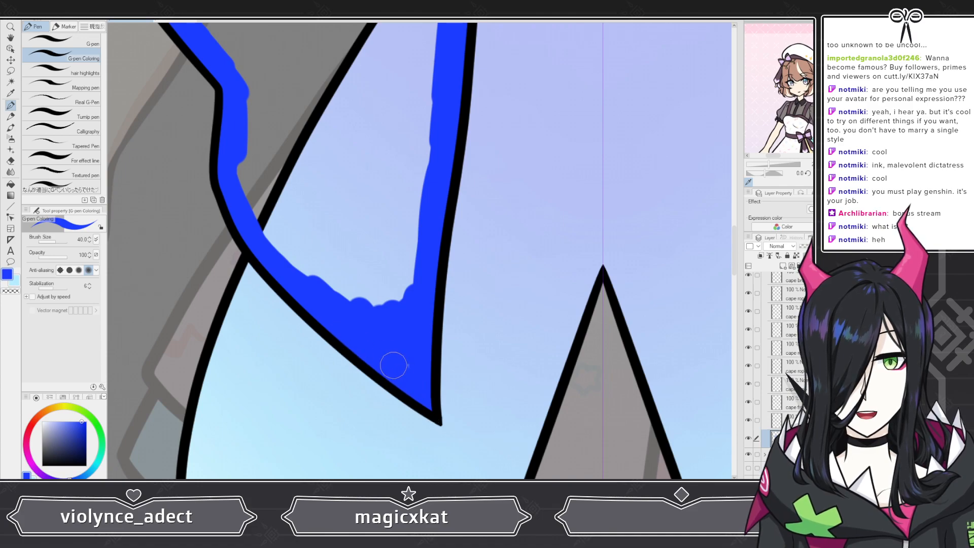
mouse_move(266, 237)
mouse_down()
mouse_move(363, 302)
mouse_move(389, 303)
mouse_up()
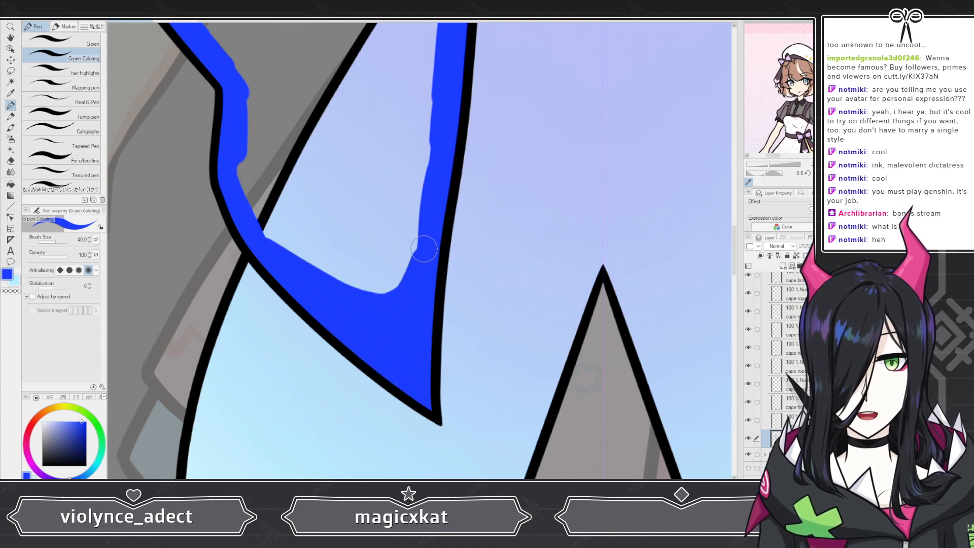
Step: Flood-fill the enclosed cape interior with blue, referring only to the editing layer
scroll(423, 248, down, 6)
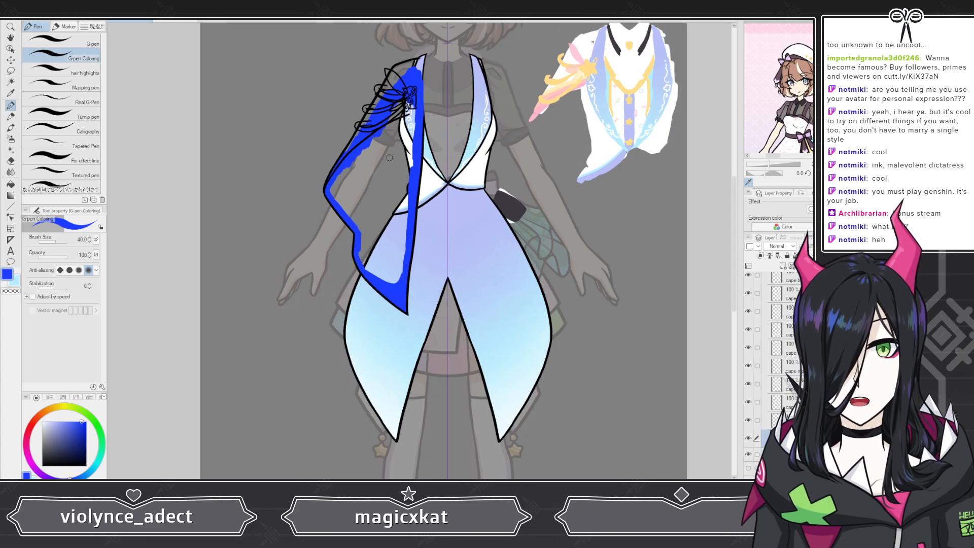
scroll(389, 157, up, 3)
click(11, 184)
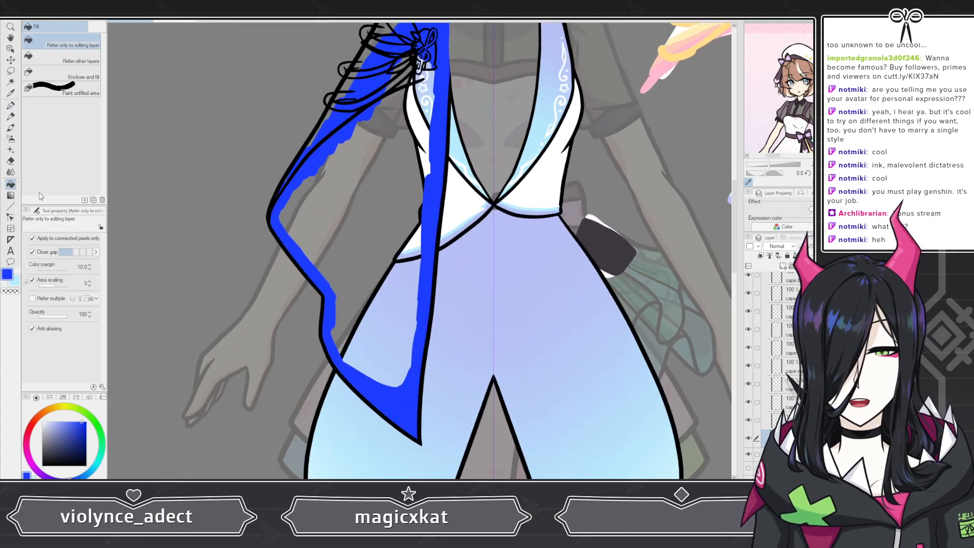
click(365, 258)
scroll(391, 287, down, 4)
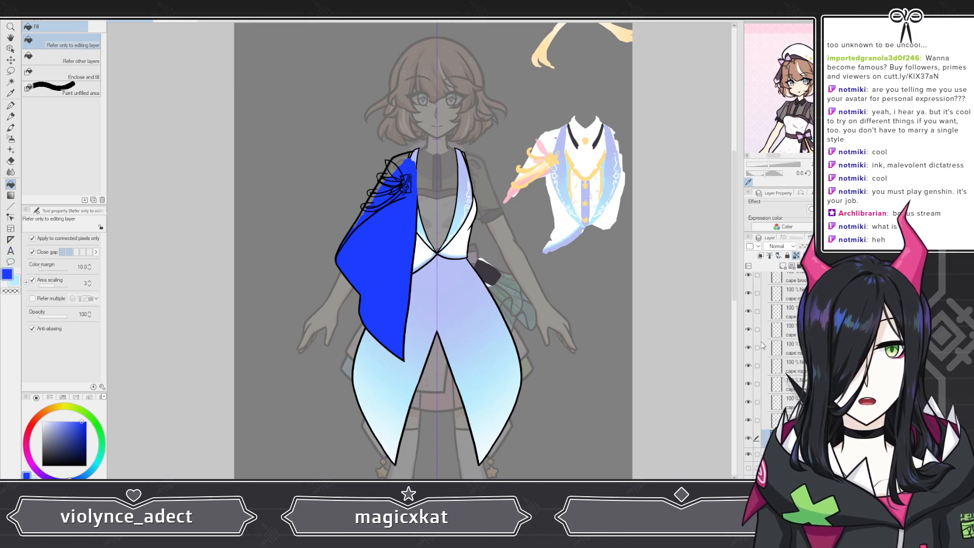
Step: Show the hidden color reference layer near the bottom of the stack and move its cape colors next to the outfit color rough
scroll(492, 244, down, 1)
scroll(765, 436, down, 3)
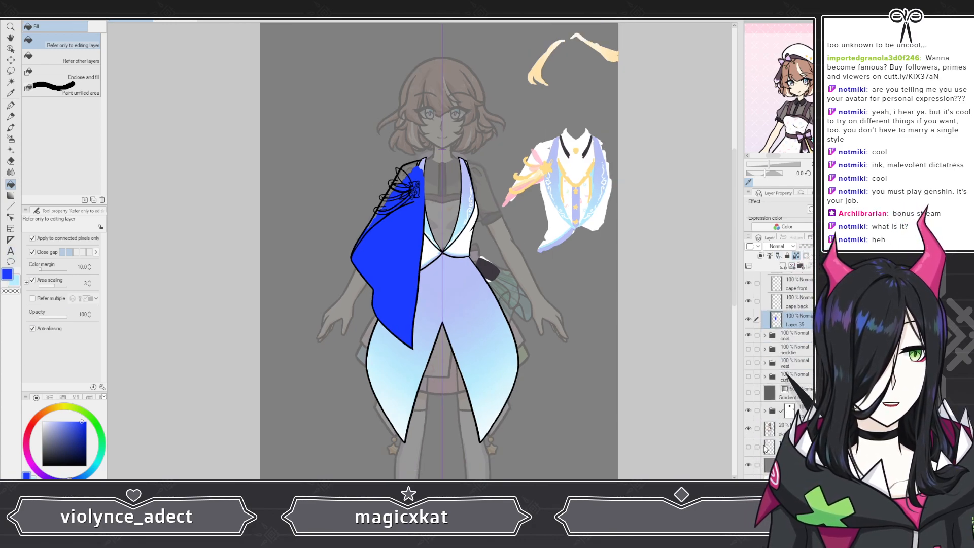
click(748, 447)
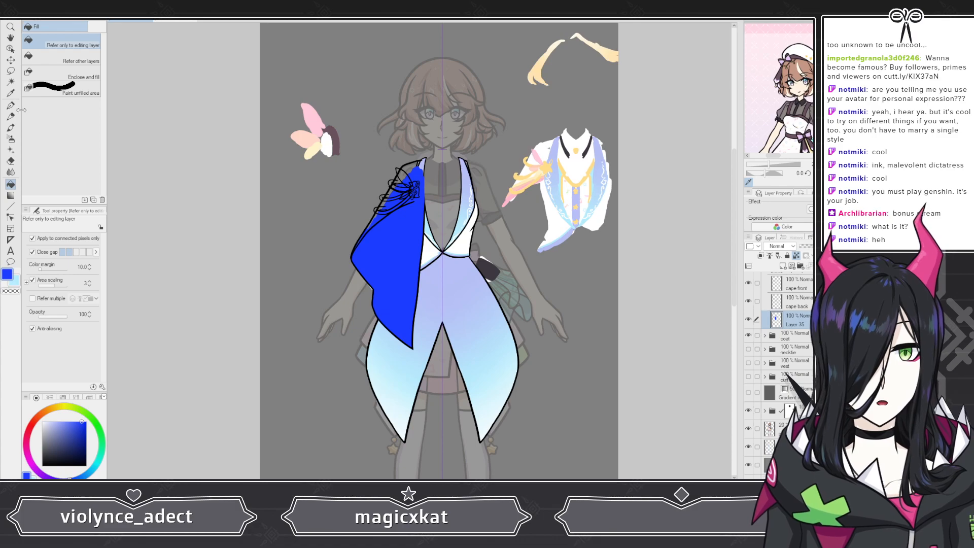
click(12, 60)
drag(400, 267, 509, 264)
key(ctrl+z)
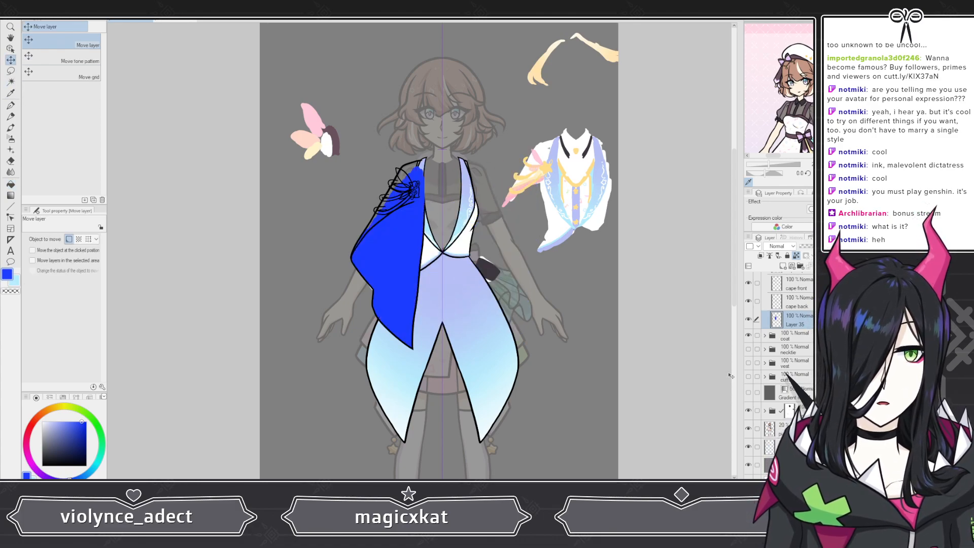
drag(392, 283, 536, 247)
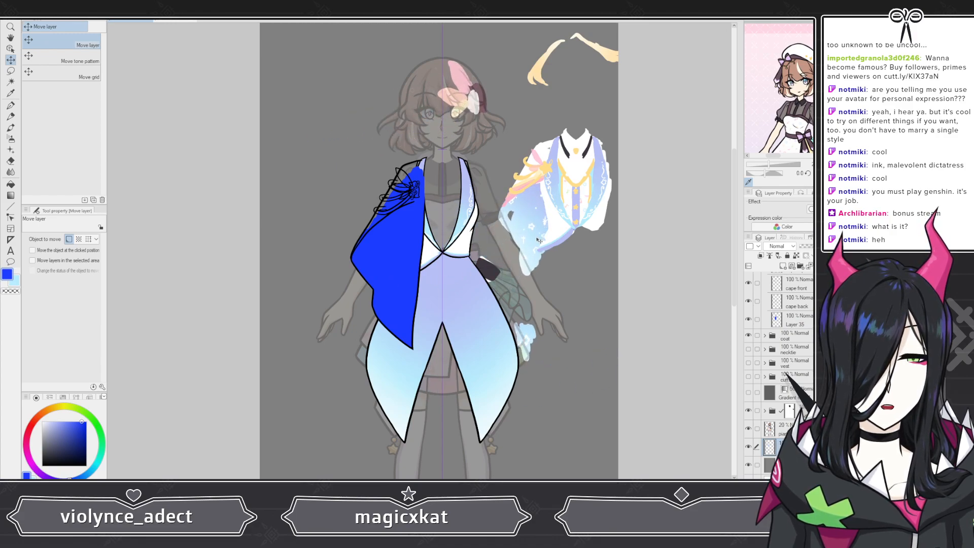
drag(541, 233, 534, 244)
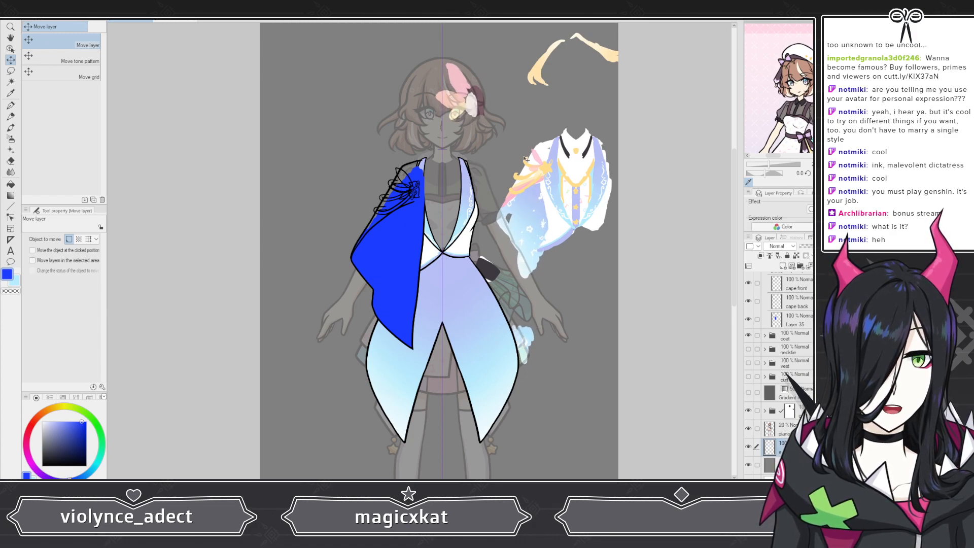
Step: Place the color reference layer above the 20% opacity character layer and hide it
scroll(525, 159, up, 4)
scroll(651, 395, down, 3)
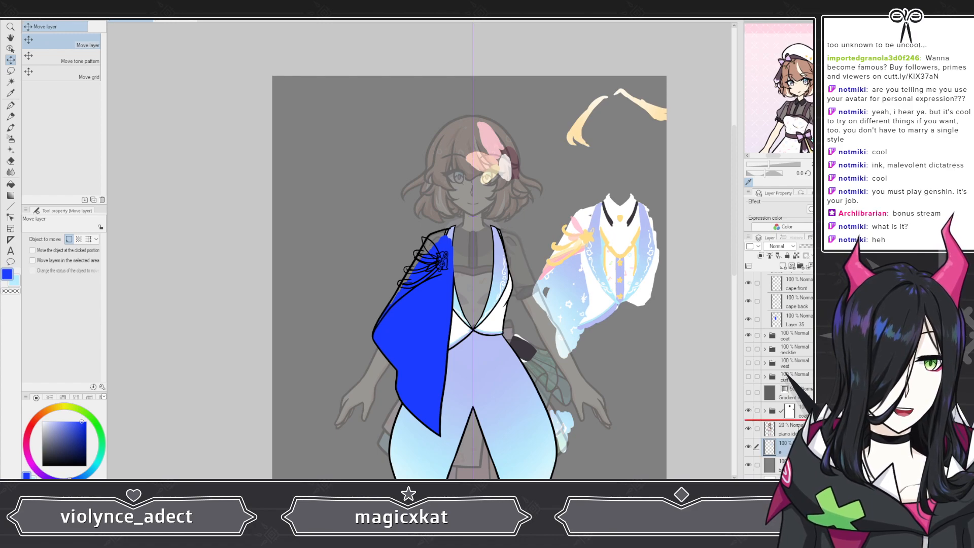
drag(798, 425, 799, 424)
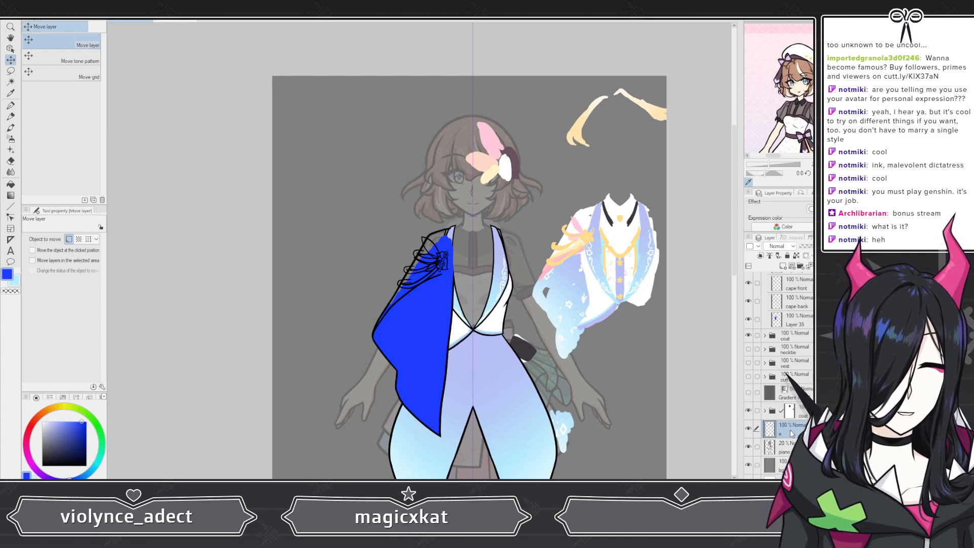
click(749, 428)
scroll(801, 355, up, 5)
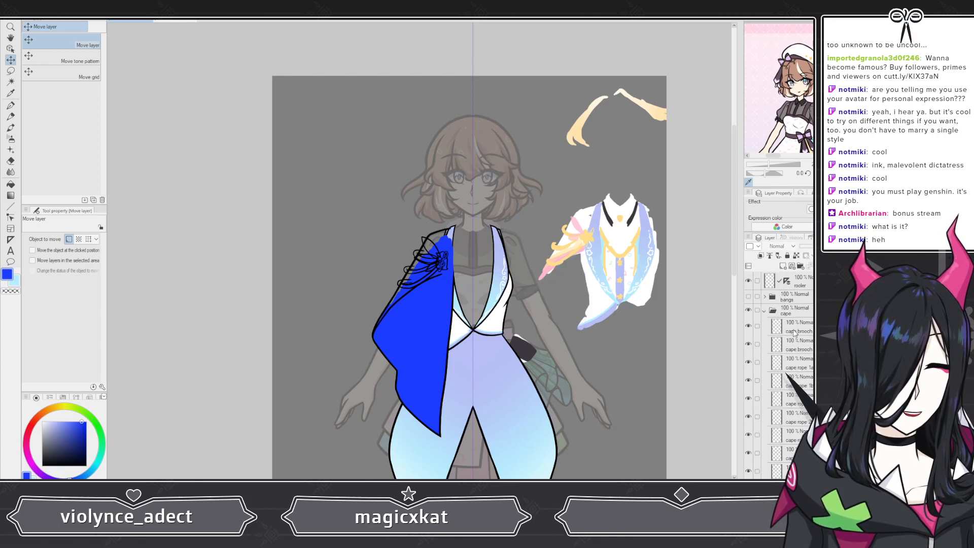
scroll(794, 321, down, 3)
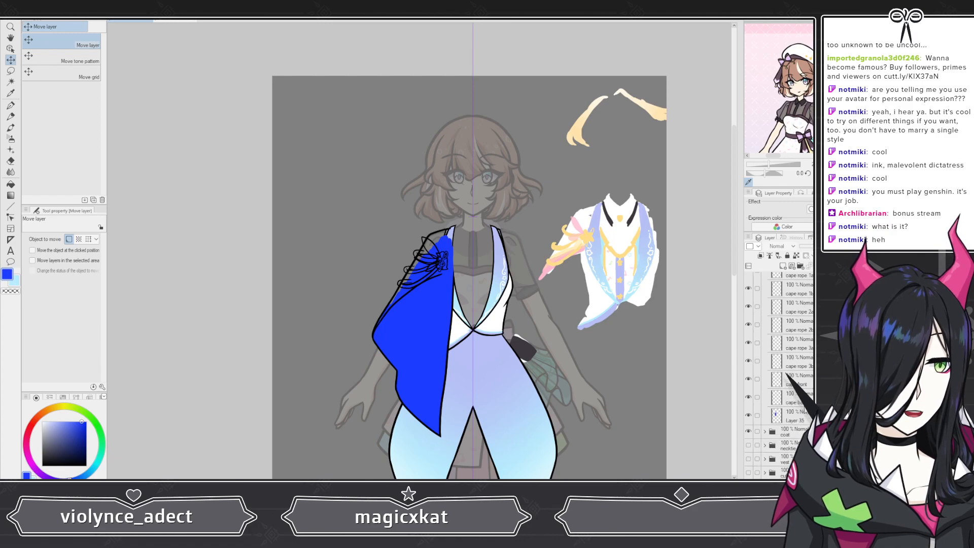
Step: Hide the cape folder to expose the coat front beneath it
scroll(497, 335, down, 2)
scroll(497, 334, up, 5)
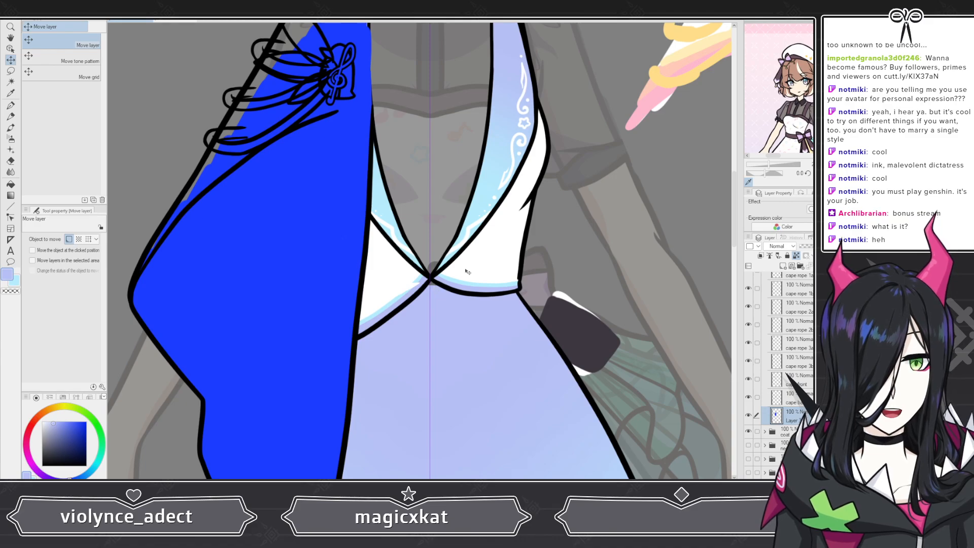
scroll(467, 272, down, 4)
scroll(434, 299, up, 4)
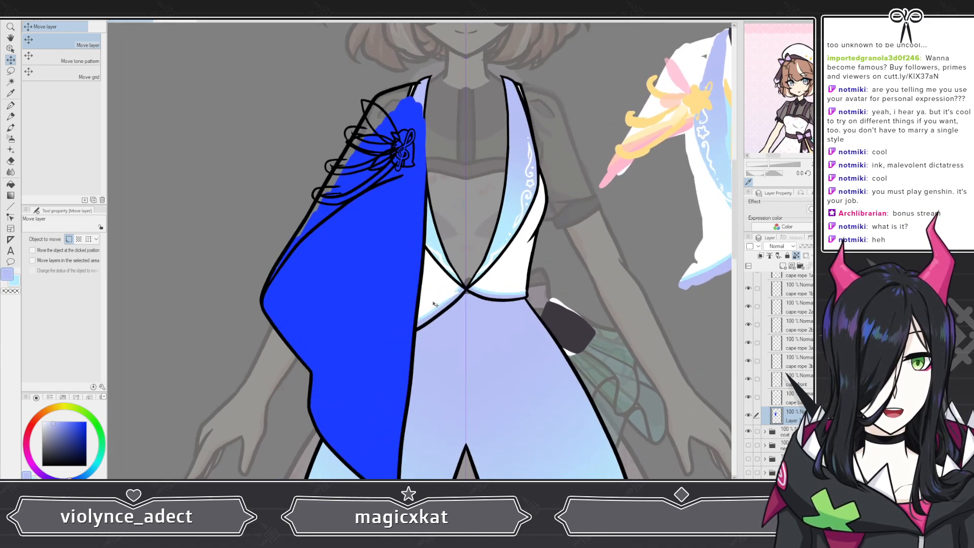
scroll(435, 299, up, 1)
scroll(440, 299, up, 2)
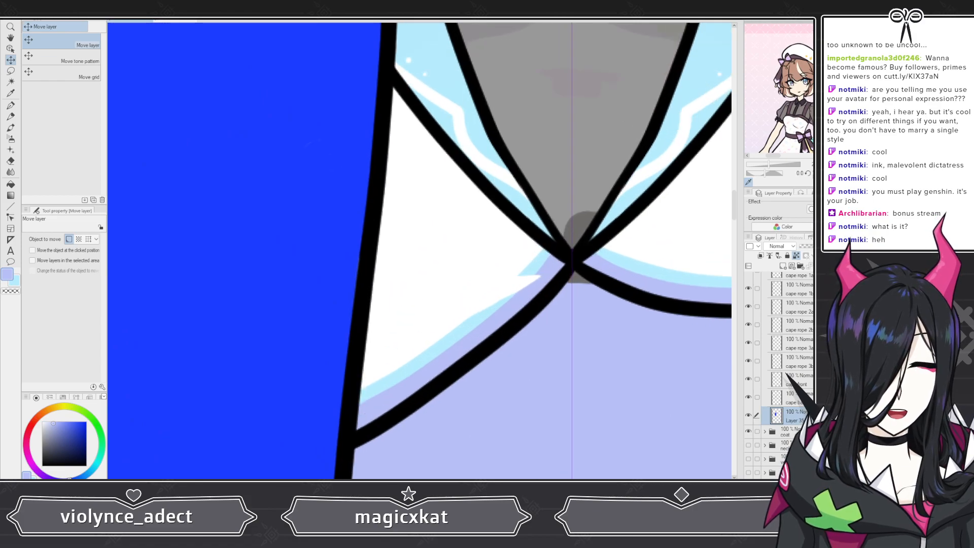
scroll(770, 343, up, 3)
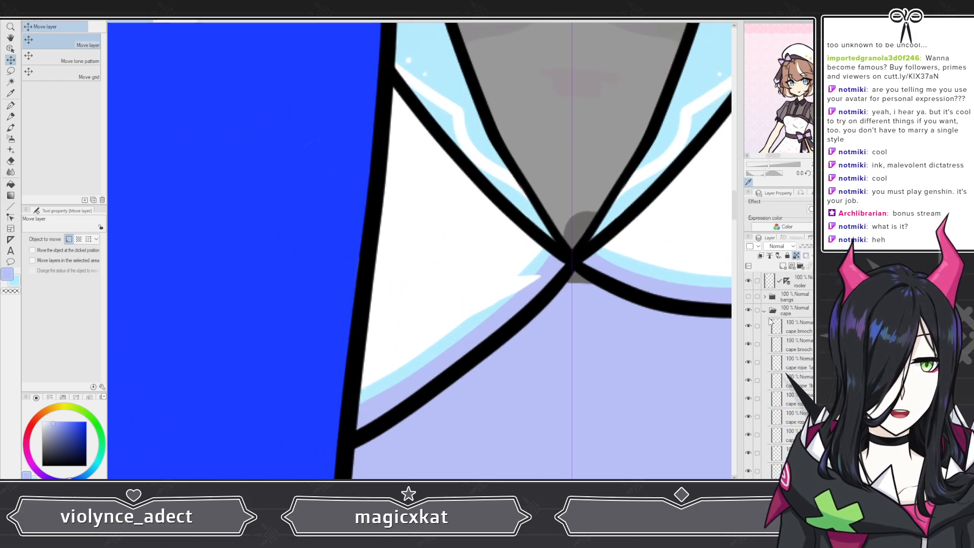
click(748, 310)
scroll(484, 315, down, 3)
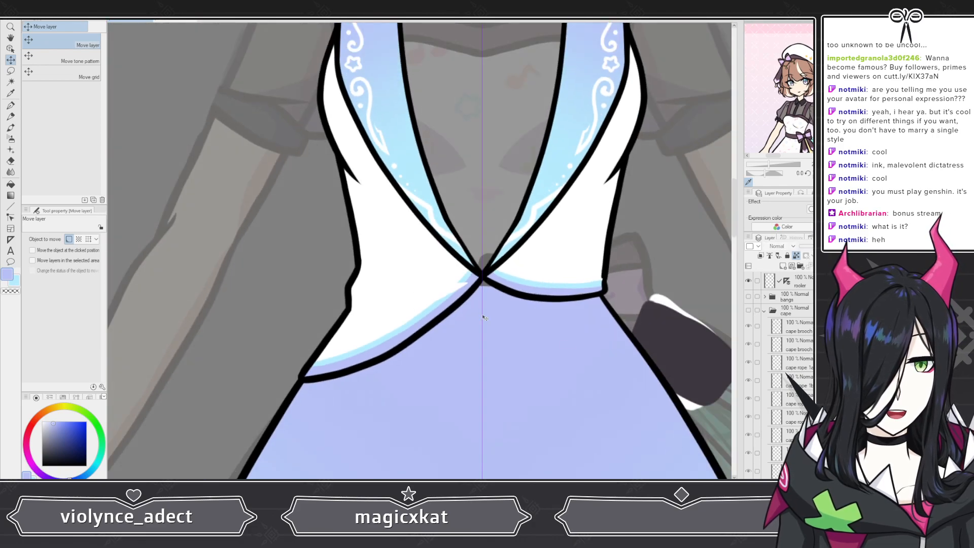
Step: Open the coat folder, select the color layer below the coat torso line art, and erase the stray notch where the hem trim meets the center front
scroll(781, 375, down, 3)
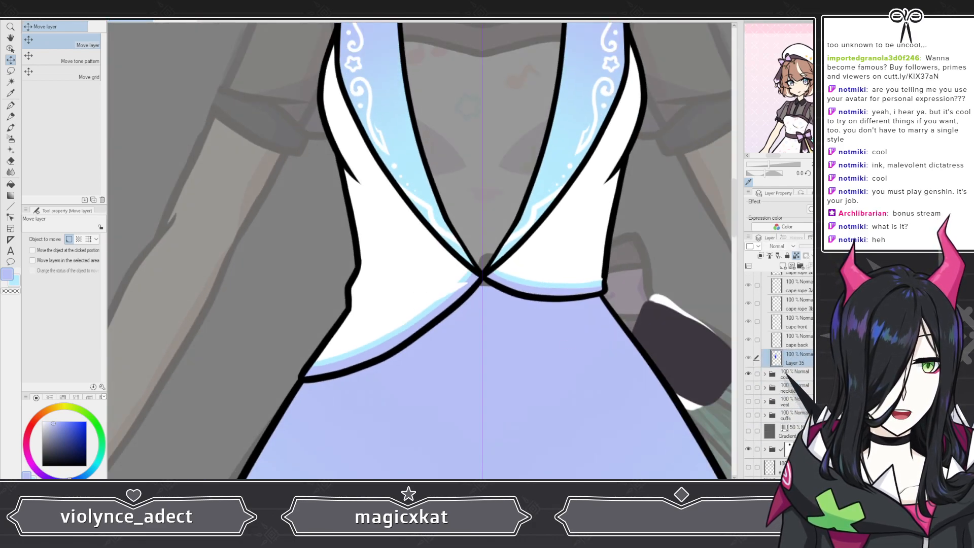
click(765, 374)
scroll(784, 416, down, 2)
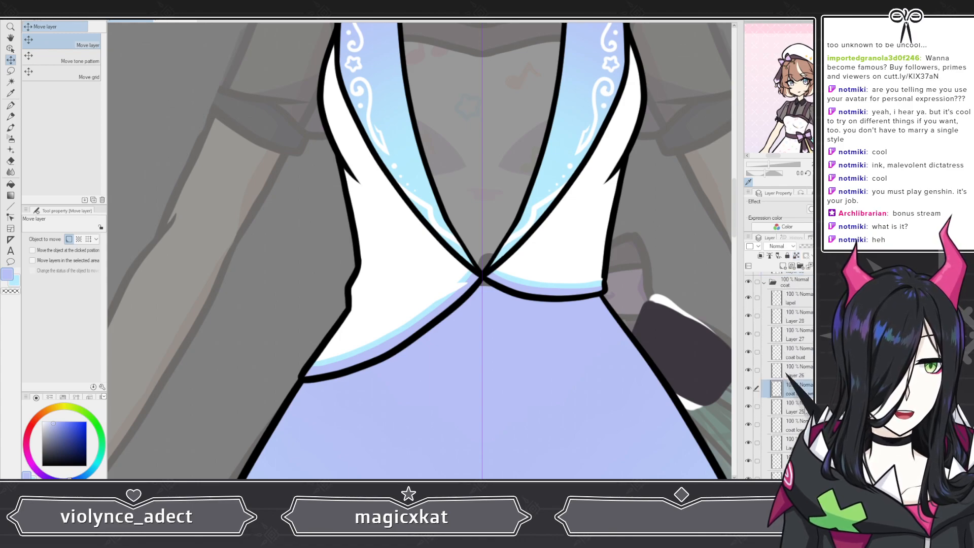
click(791, 407)
scroll(374, 287, up, 2)
scroll(374, 287, up, 1)
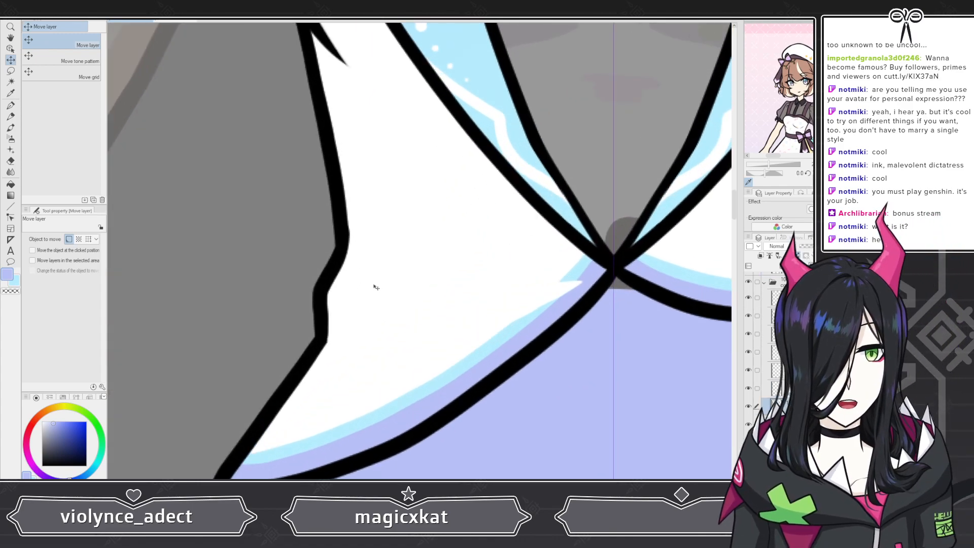
key(e)
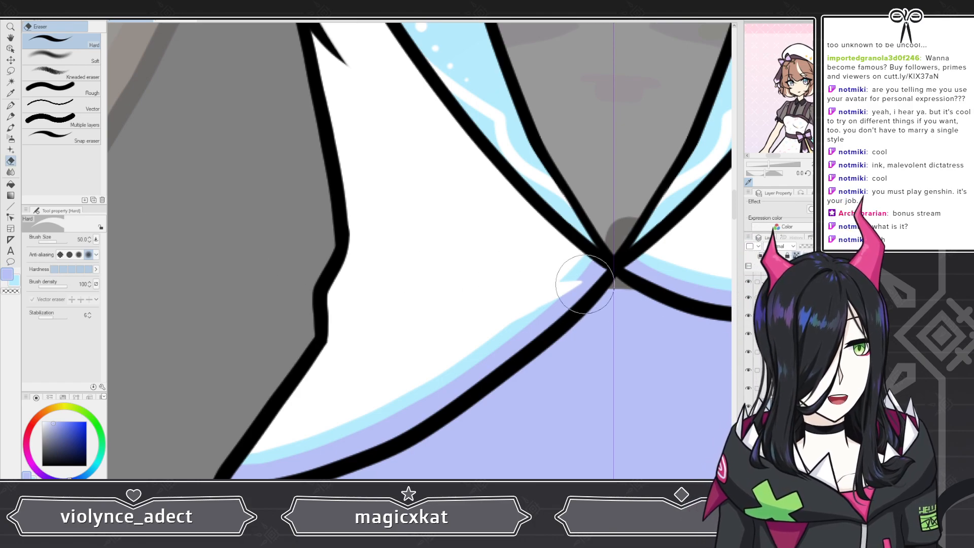
drag(583, 282, 555, 302)
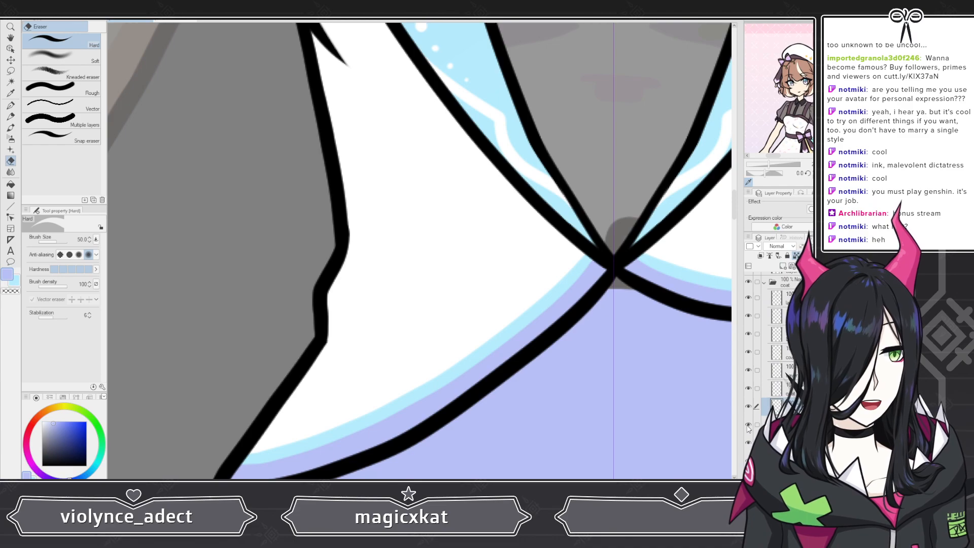
Step: Toggle the coat layers below the selected one to examine what each contributes to the front panel and hem
click(748, 425)
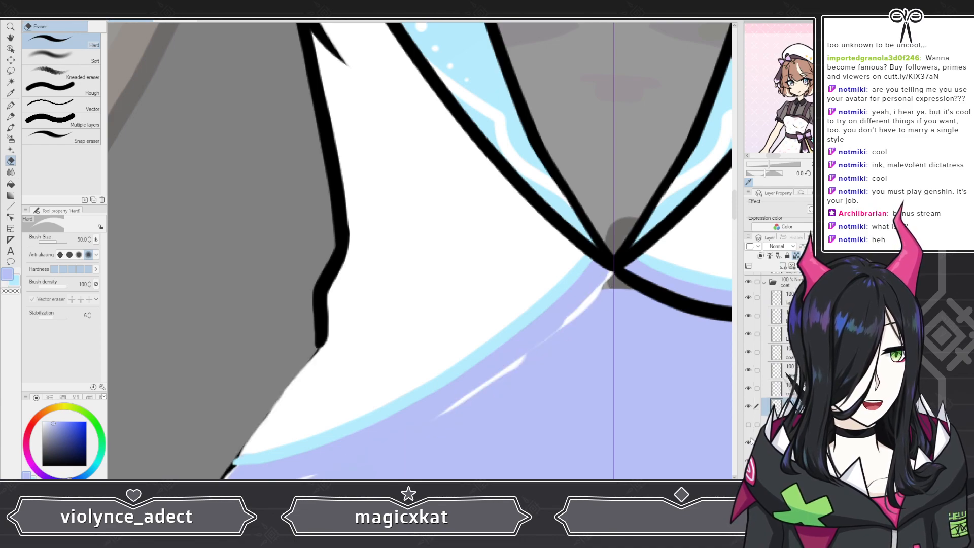
click(748, 461)
click(748, 443)
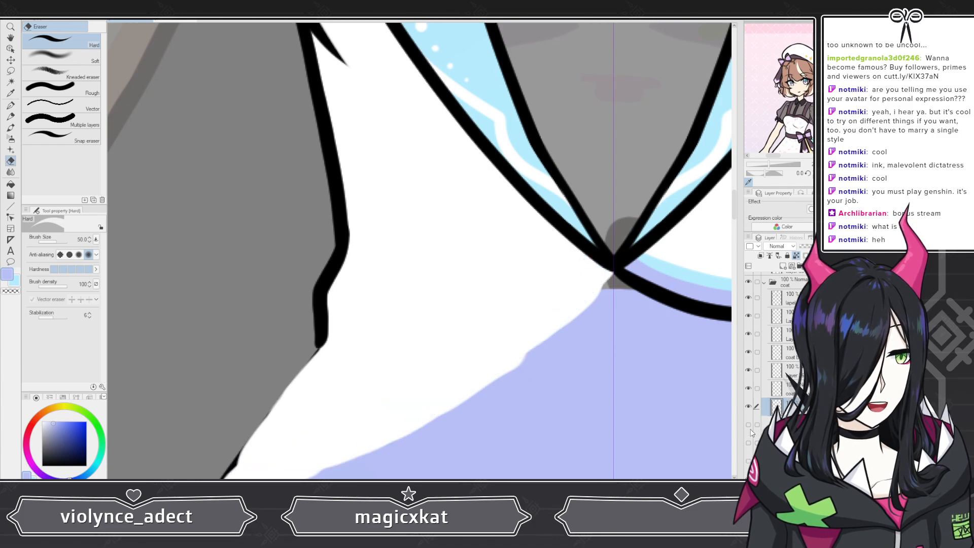
click(748, 425)
click(748, 443)
scroll(763, 406, down, 3)
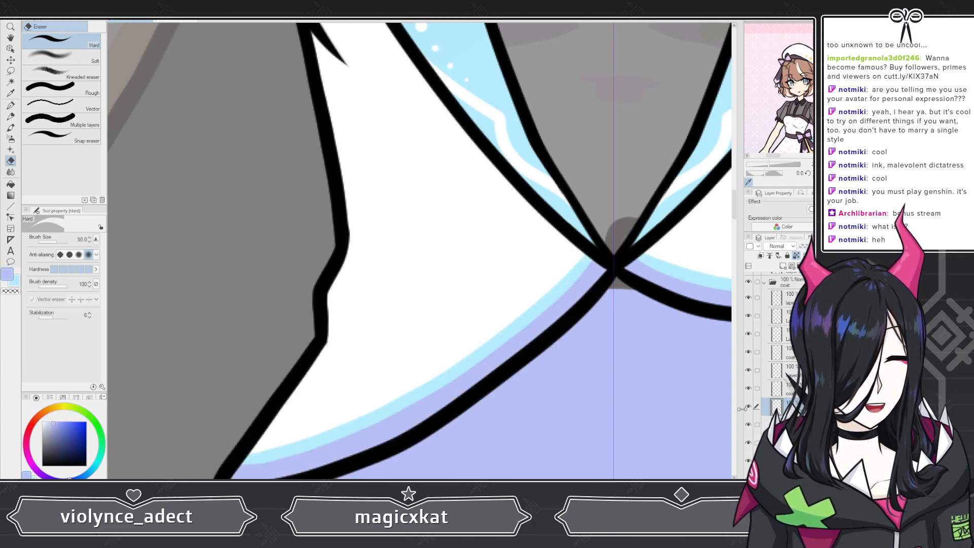
scroll(765, 402, up, 3)
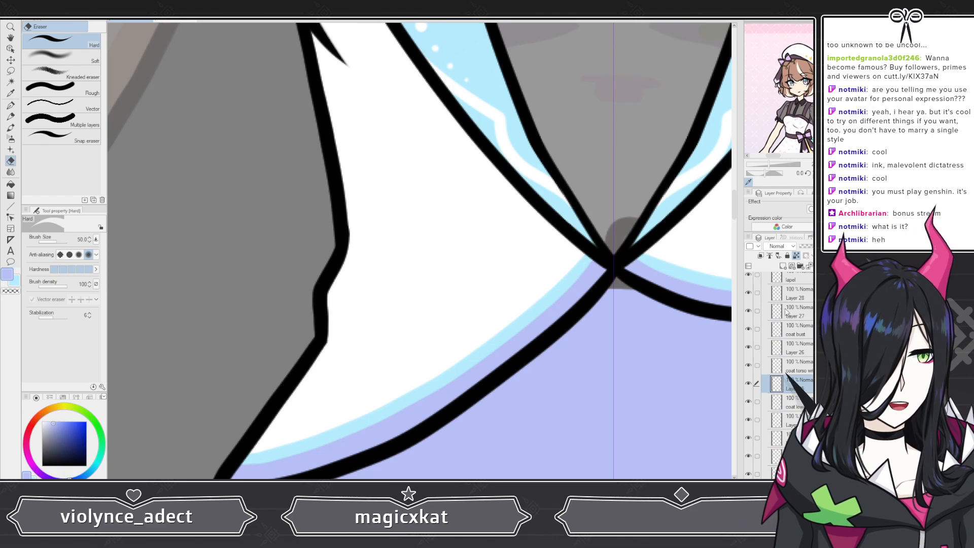
Step: Fill the selected coat layer's painted area with blue to reveal its extent, and refill it with white
click(74, 422)
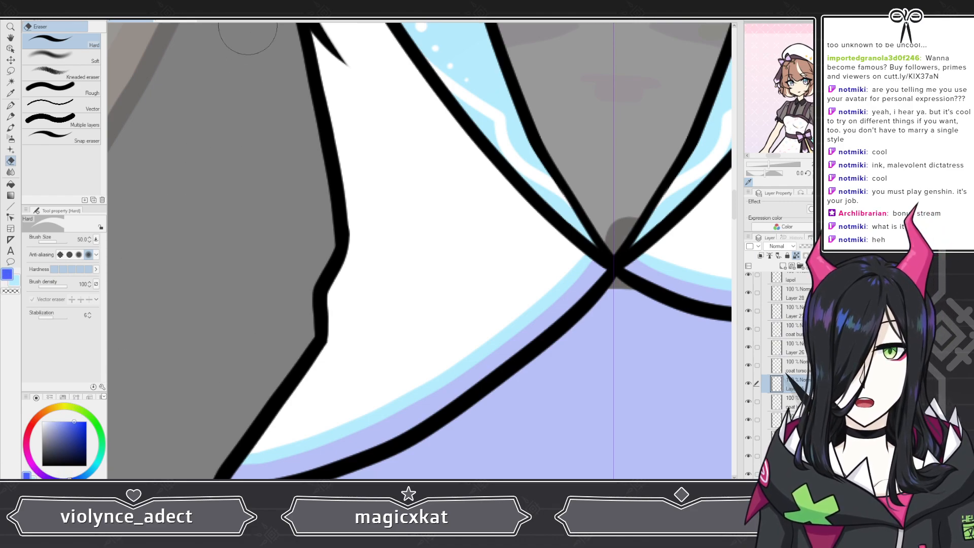
key(alt+Delete)
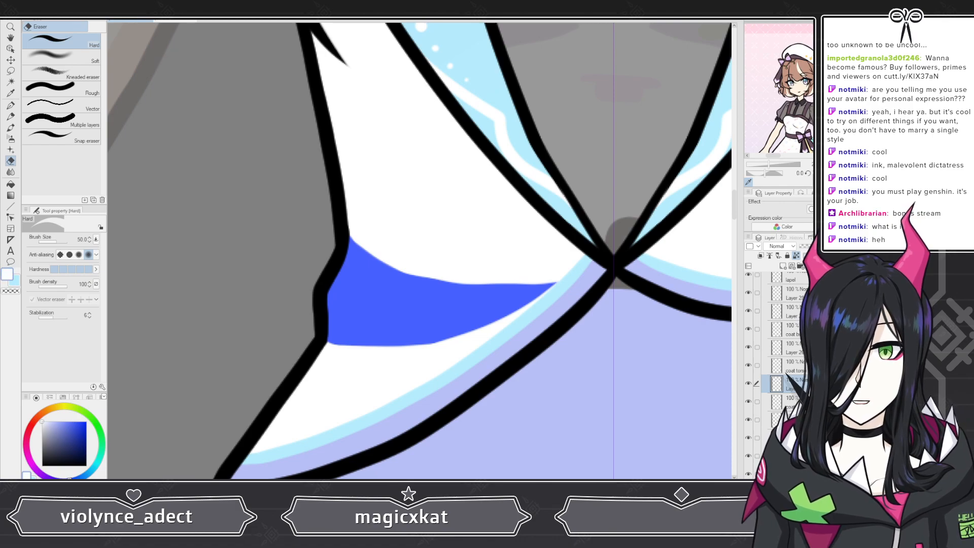
click(229, 25)
scroll(486, 277, down, 4)
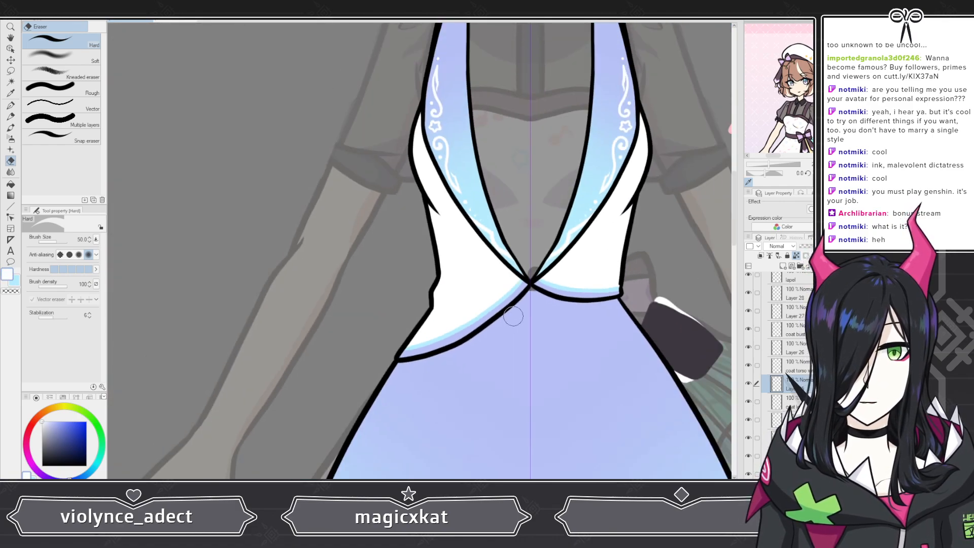
Step: Sample the lavender of the coat's hem trim, collapse the coat folder, show the cape folder again, and fill the cape's color layer with lavender
alt+click(514, 297)
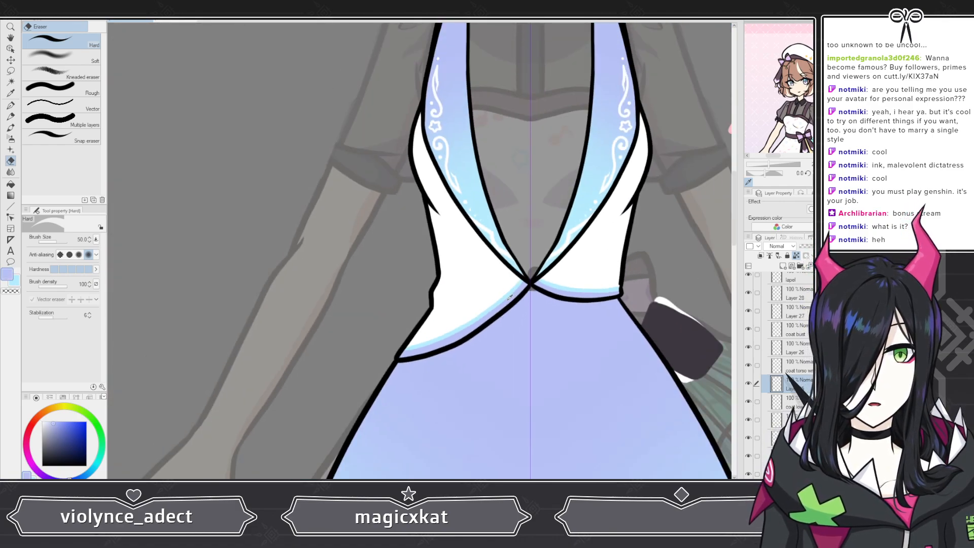
scroll(780, 341, up, 3)
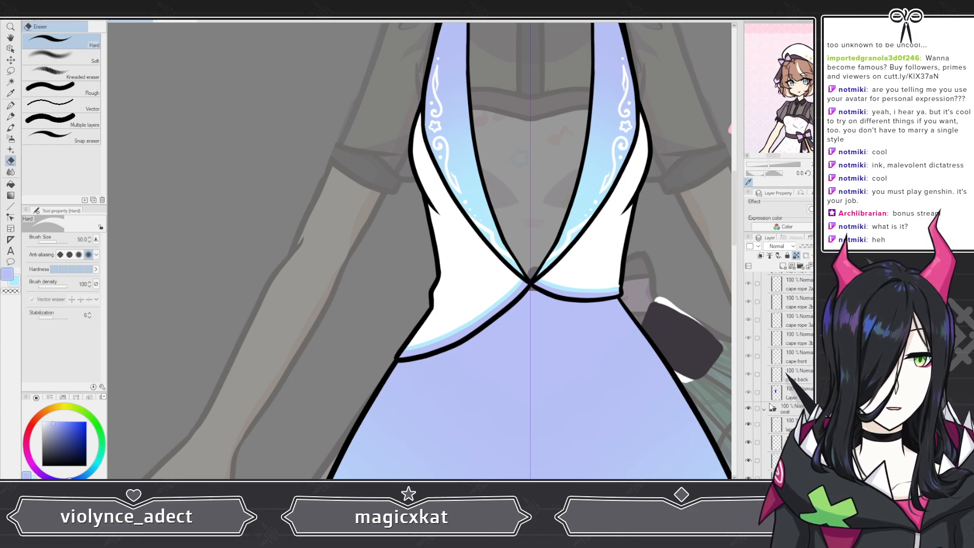
click(765, 410)
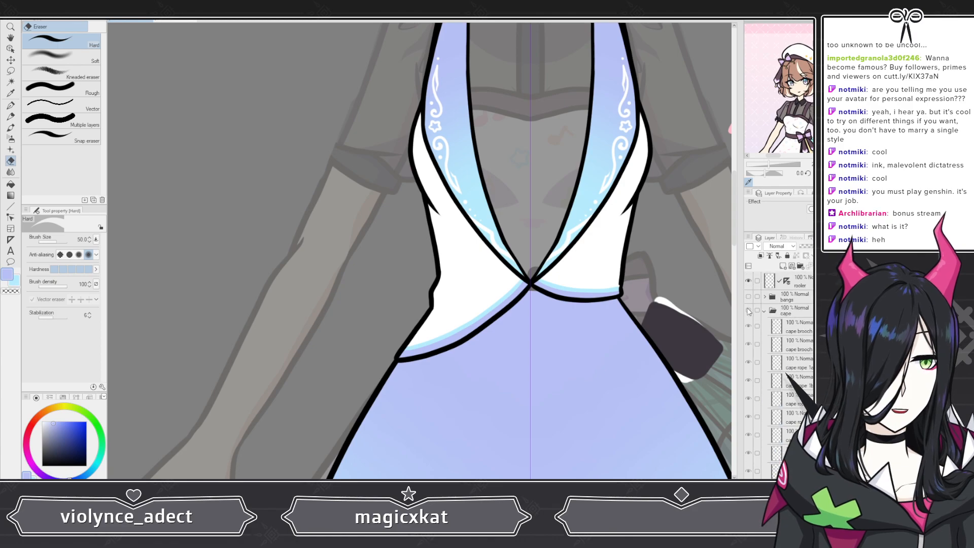
click(748, 309)
scroll(756, 407, down, 1)
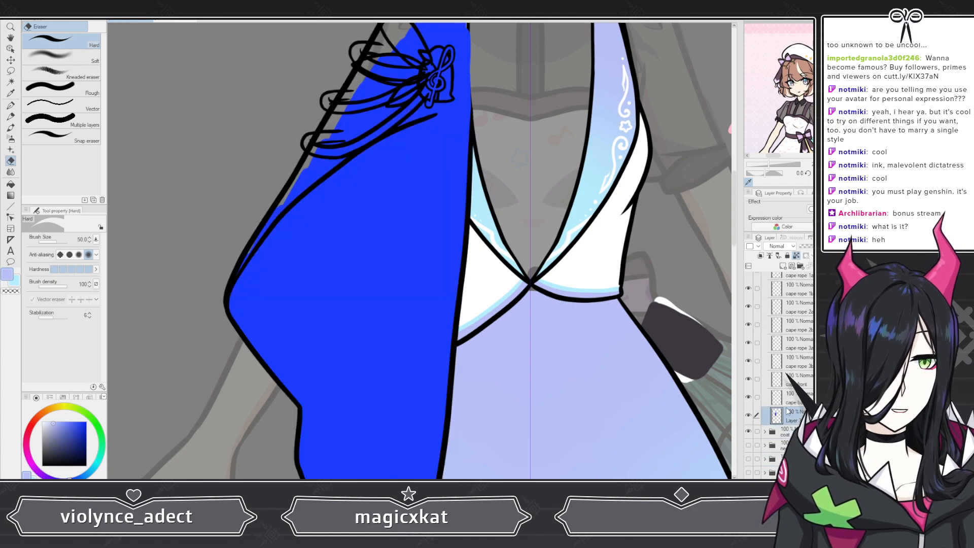
key(alt+Delete)
scroll(333, 147, down, 3)
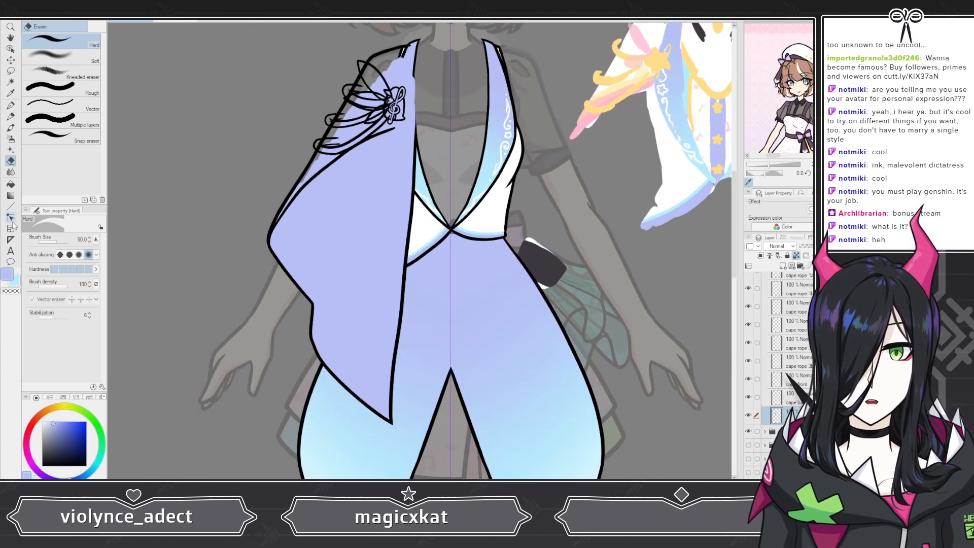
Step: Blend light blue over the lower half of the cape with the Soft airbrush at size 800
click(11, 138)
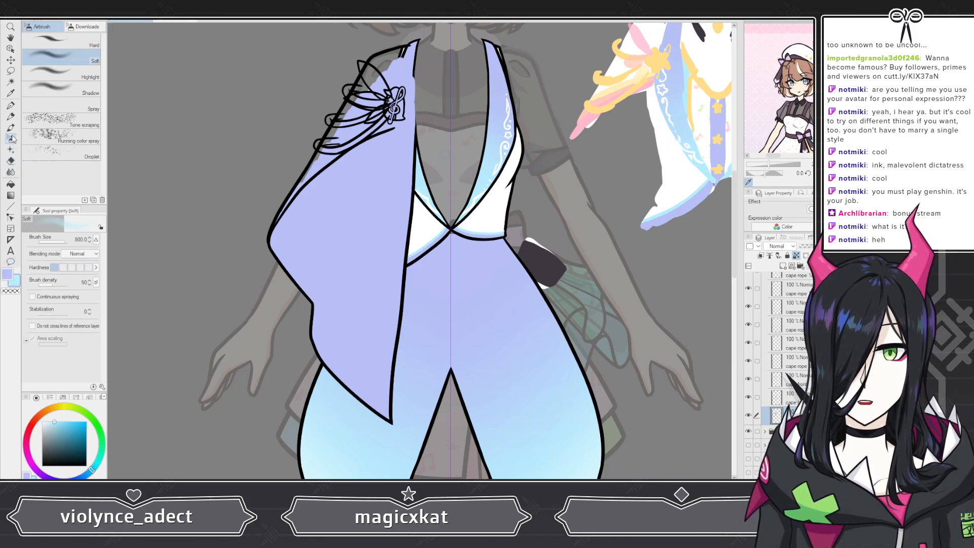
mouse_move(310, 326)
mouse_down()
mouse_move(298, 251)
mouse_move(312, 229)
mouse_move(375, 258)
mouse_move(292, 279)
mouse_move(370, 388)
mouse_move(279, 386)
mouse_up()
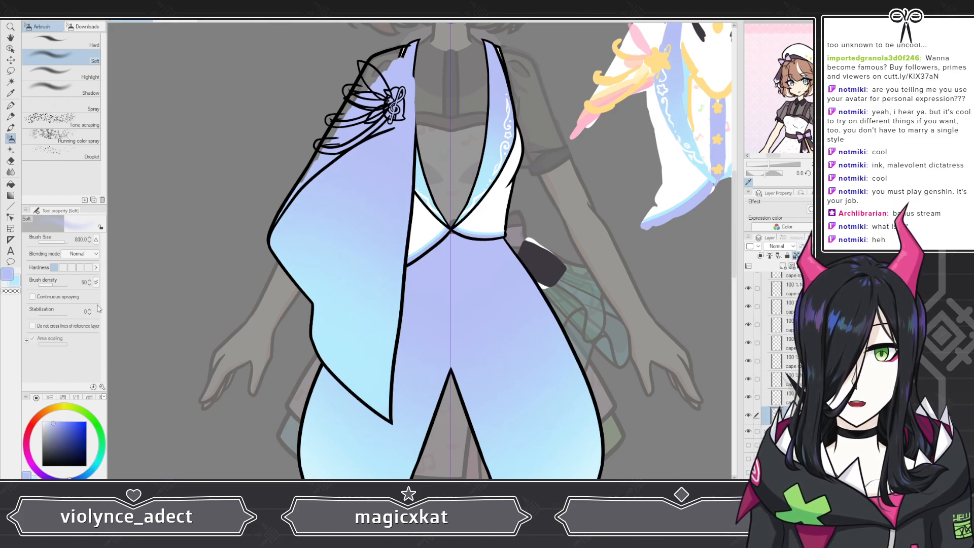
click(15, 281)
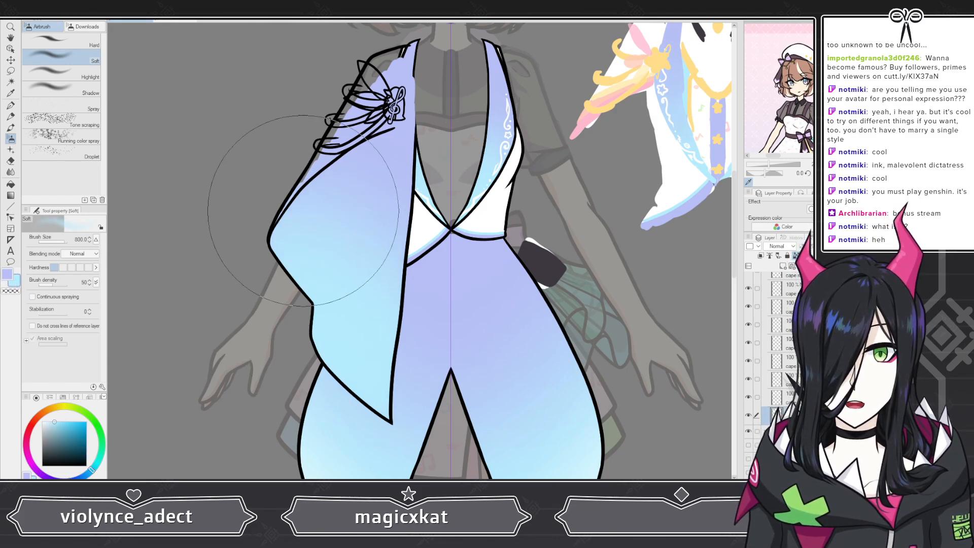
Step: Softly airbrush white into the cape's pointed lower tip and lighten its outer edge with pale blue
key(x)
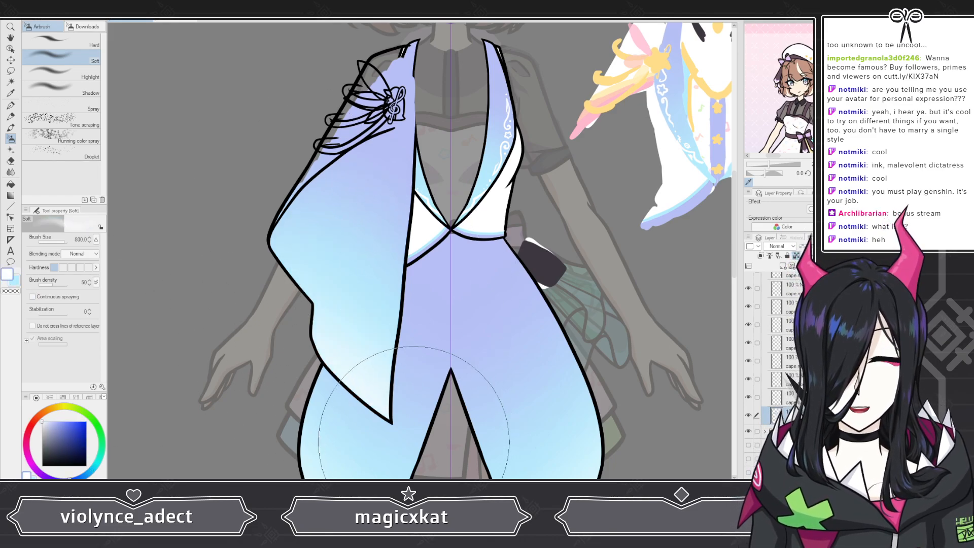
key(x)
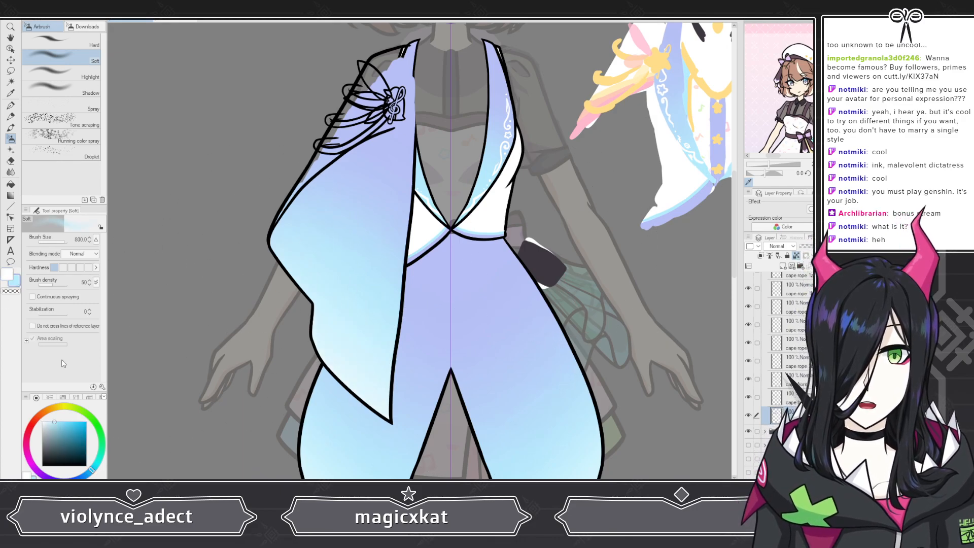
click(6, 279)
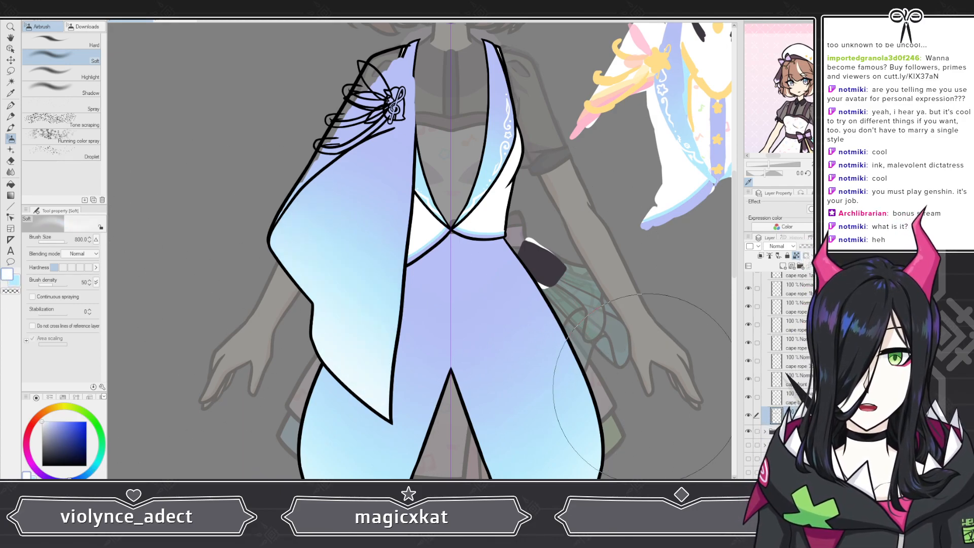
click(16, 282)
drag(285, 294, 294, 258)
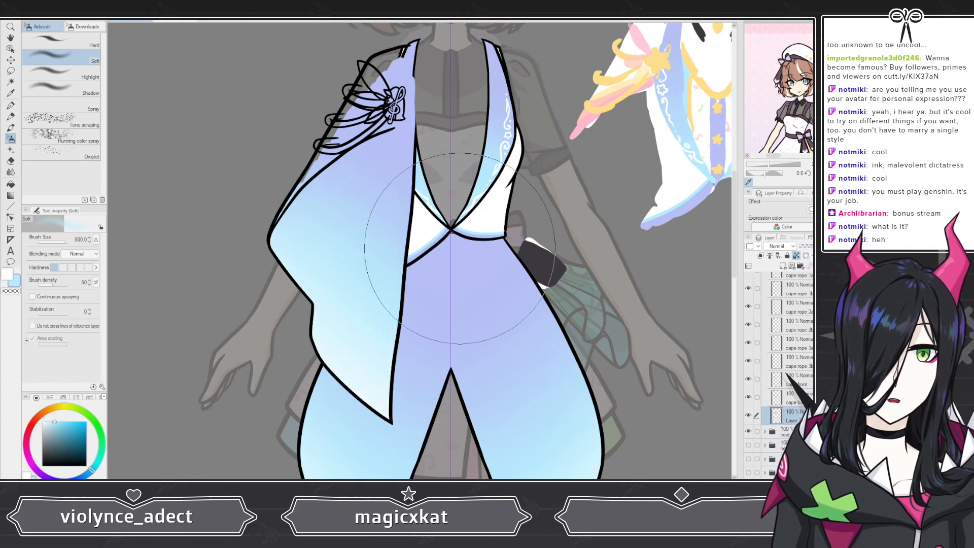
Step: Sample lavender from the coat, deepen it slightly, and airbrush it over the cape's shoulder area around the brooch and ropes
alt+click(459, 237)
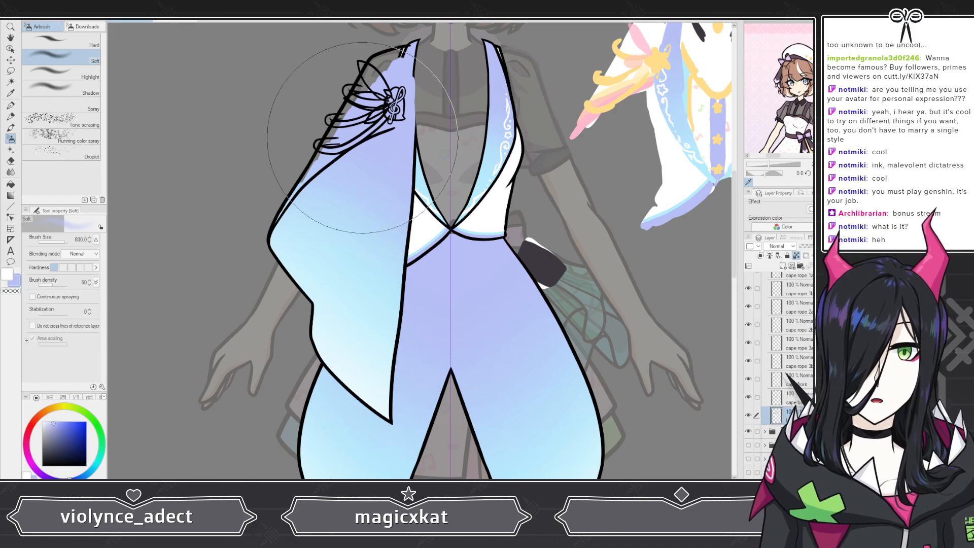
scroll(410, 196, down, 4)
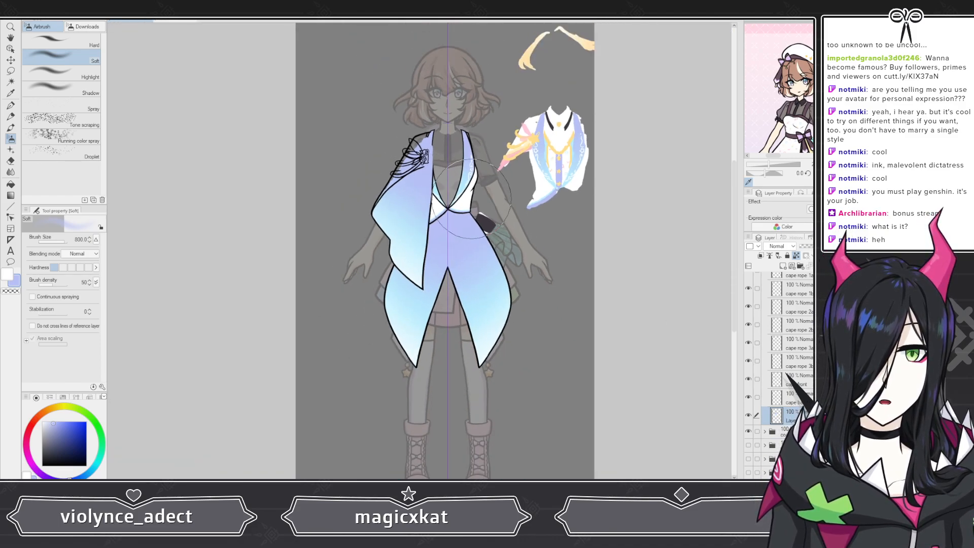
scroll(390, 137, up, 4)
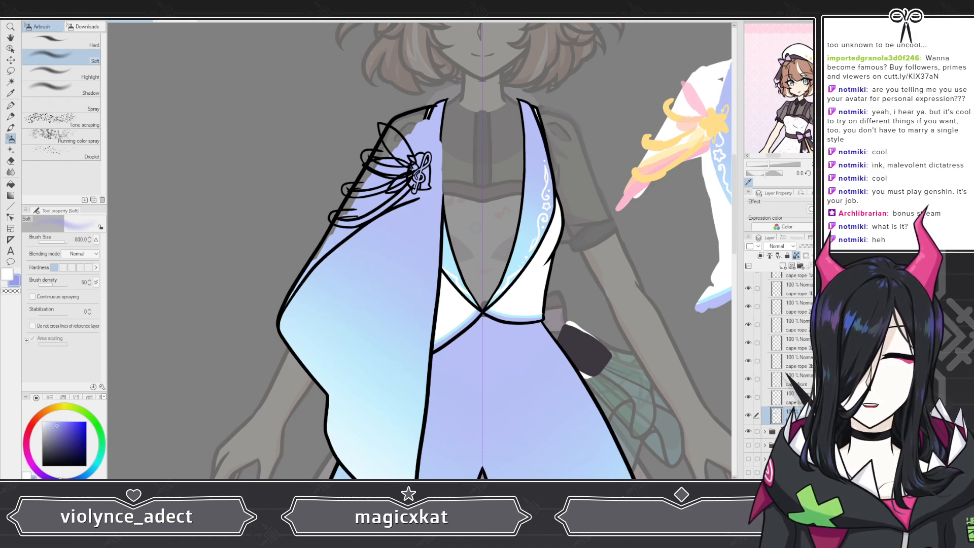
drag(438, 117, 393, 99)
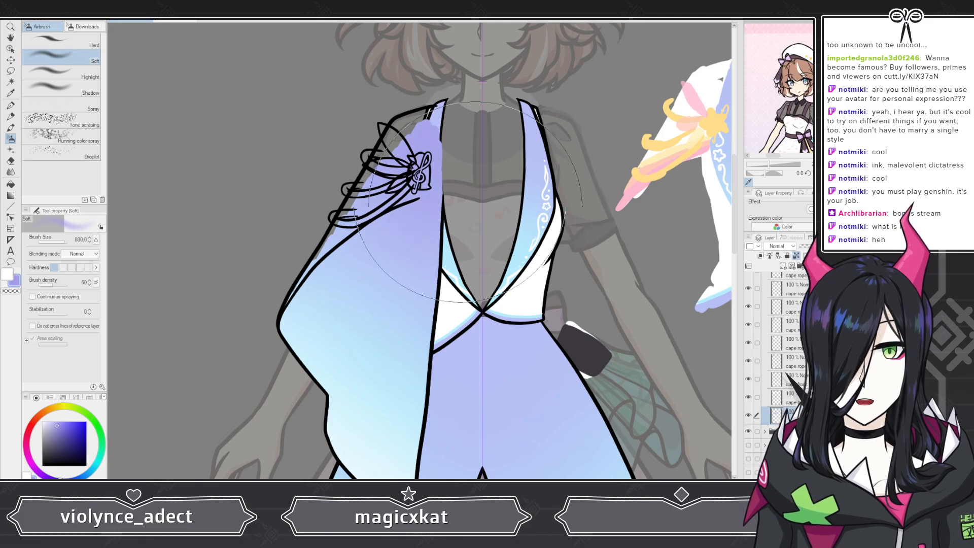
scroll(499, 137, down, 2)
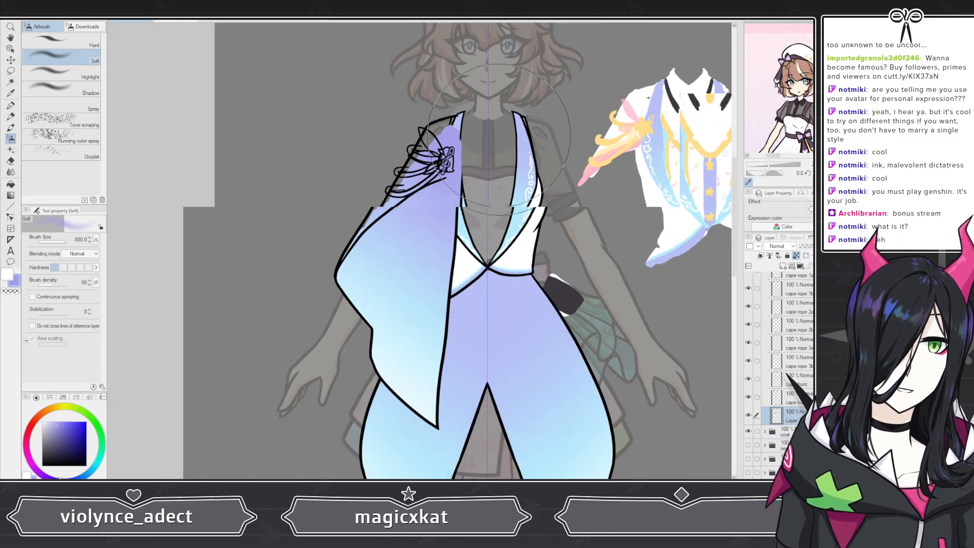
scroll(500, 136, down, 3)
scroll(438, 152, up, 3)
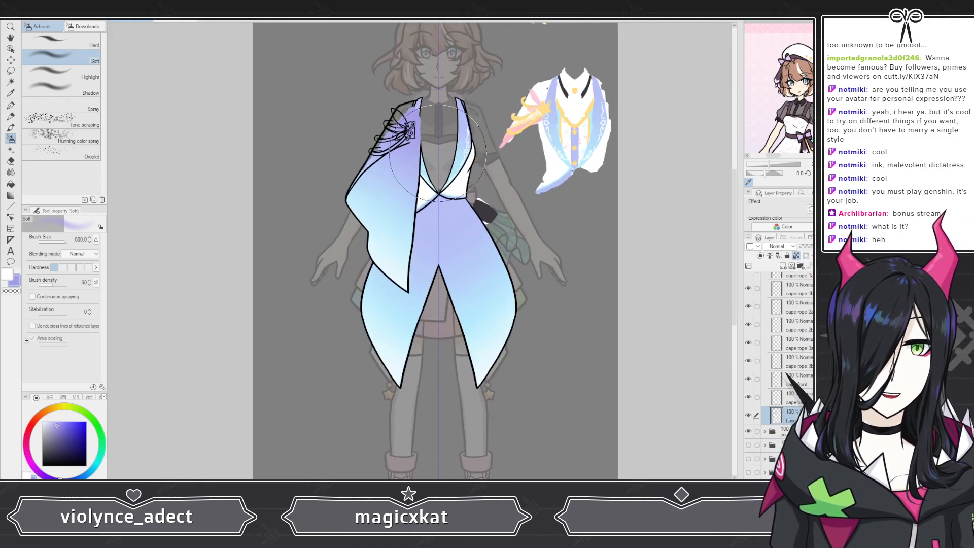
Step: Examine the cape's lavender-to-blue gradient up close and from afar, comparing it with the coat and the reference sketch
scroll(438, 153, up, 3)
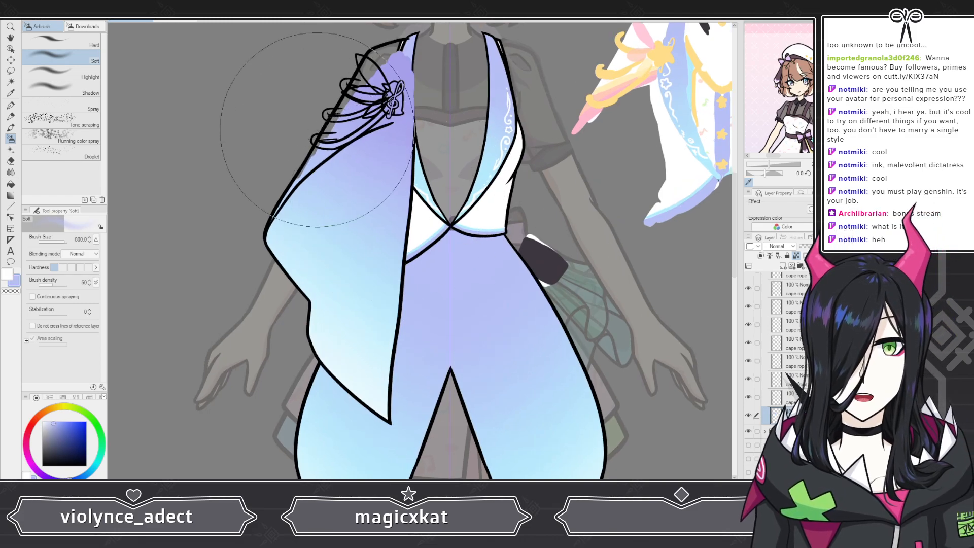
scroll(350, 248, down, 3)
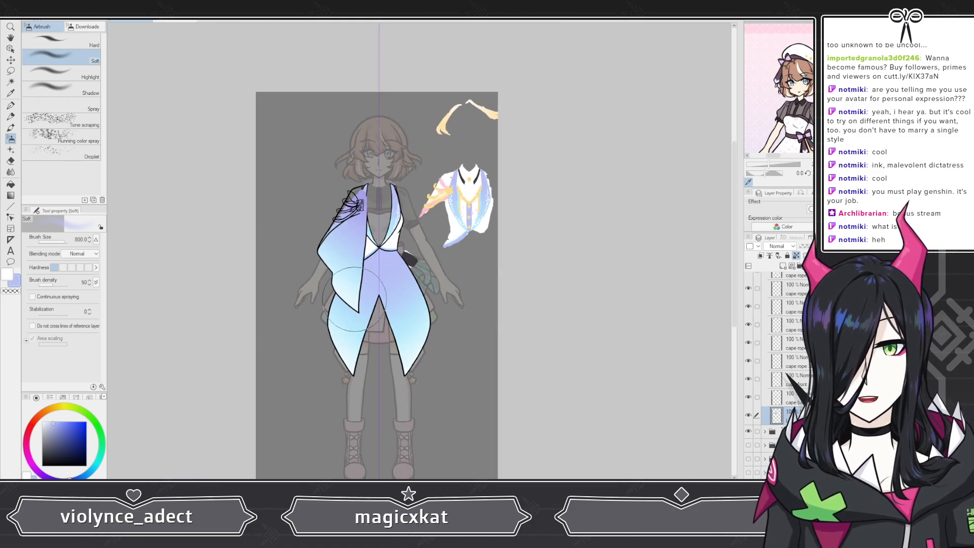
scroll(376, 282, up, 4)
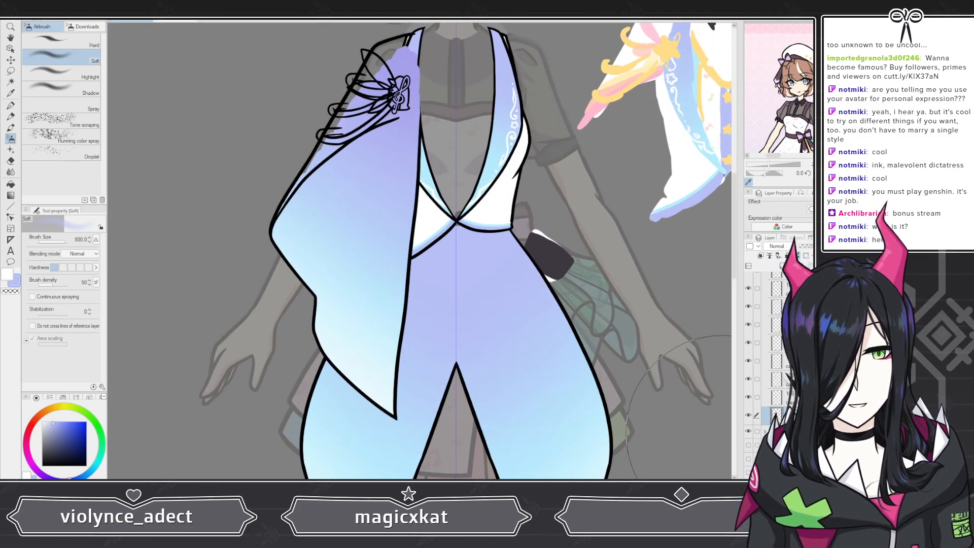
scroll(634, 416, down, 4)
scroll(295, 256, up, 1)
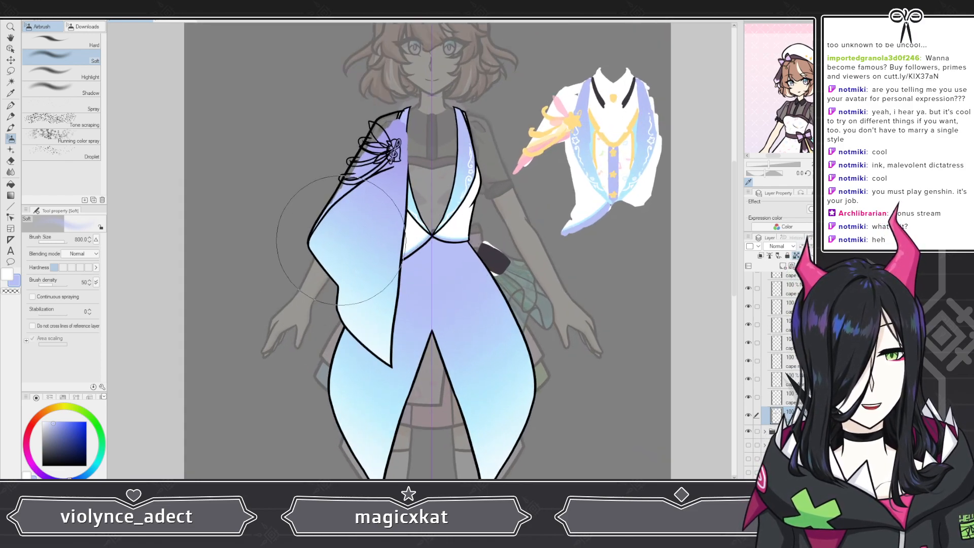
scroll(486, 305, down, 1)
scroll(491, 301, up, 3)
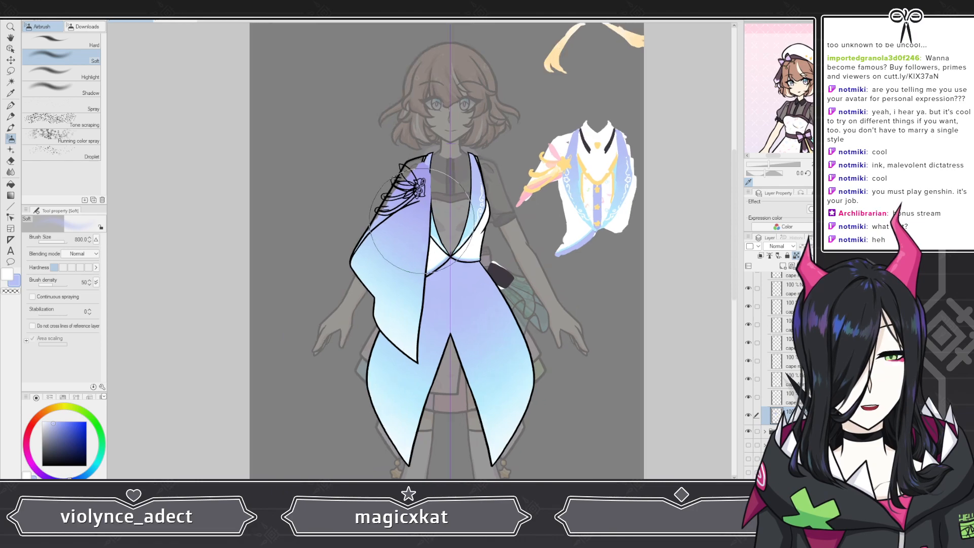
scroll(393, 274, up, 1)
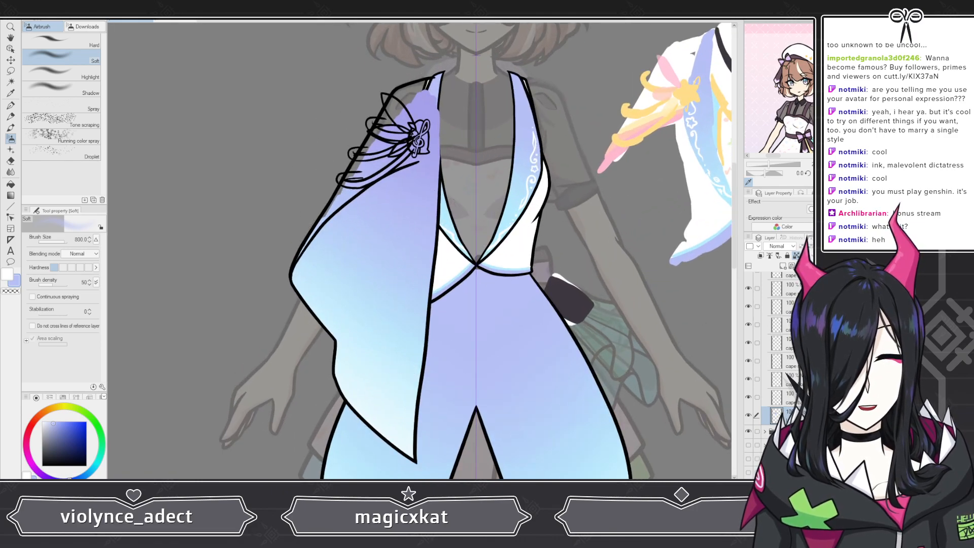
Step: On a new layer, paint a white strip along the cape's upper fold line with the G-pen Coloring brush at size 40
click(784, 398)
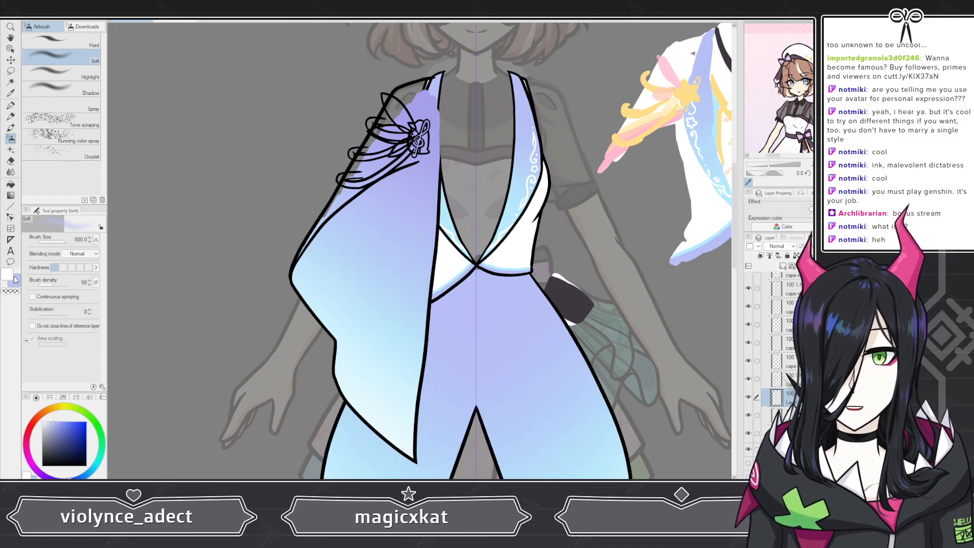
key(p)
scroll(390, 124, up, 5)
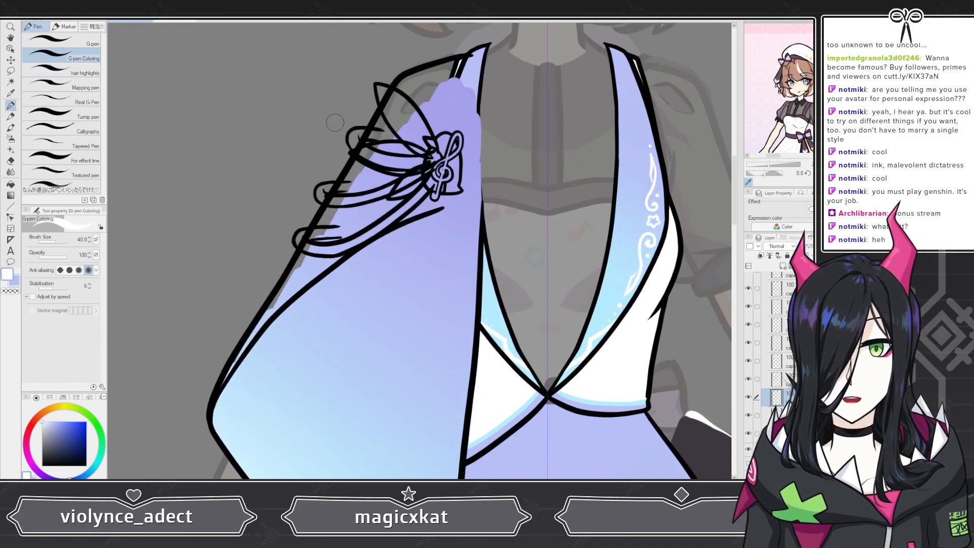
scroll(449, 163, down, 1)
scroll(215, 402, up, 2)
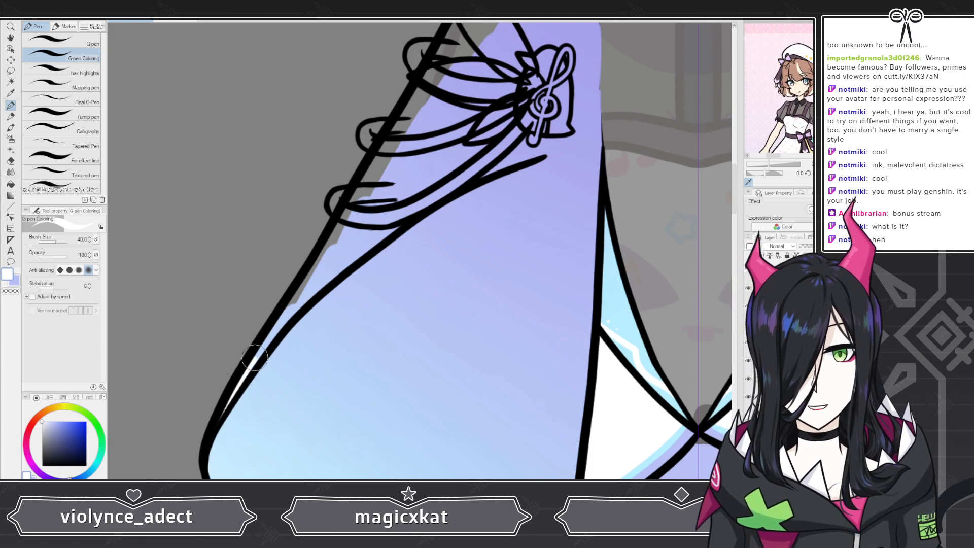
mouse_move(259, 346)
mouse_down()
mouse_move(364, 239)
mouse_move(374, 233)
mouse_move(357, 259)
mouse_move(355, 246)
mouse_move(416, 203)
mouse_move(533, 148)
mouse_up()
scroll(516, 171, down, 4)
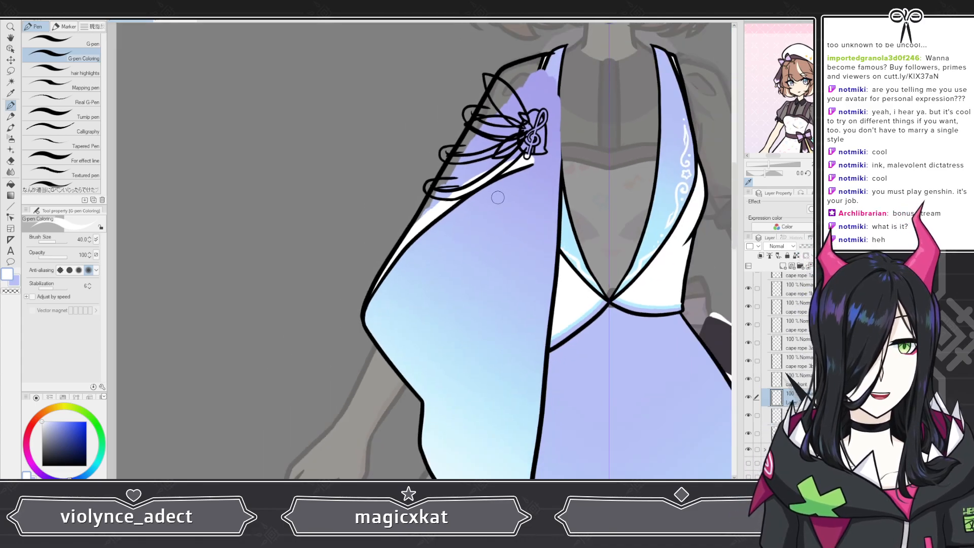
Step: Fill the rest of the cape's shoulder section behind the ropes with white, from the shoulder edge down to the narrow fold tip
scroll(557, 52, up, 5)
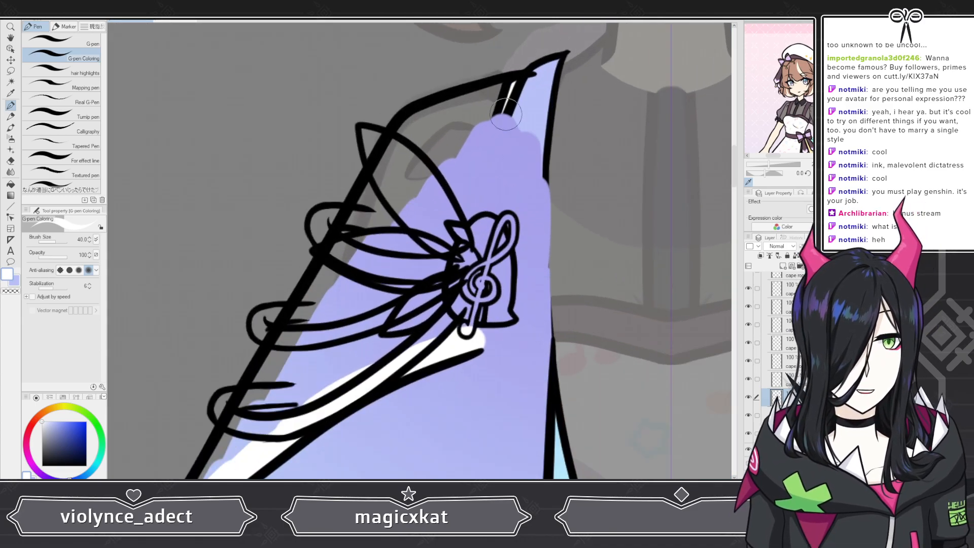
mouse_move(500, 107)
mouse_down()
mouse_move(520, 88)
mouse_move(446, 109)
mouse_move(401, 137)
mouse_move(292, 357)
mouse_move(221, 459)
mouse_up()
mouse_move(281, 382)
mouse_down()
mouse_move(327, 376)
mouse_move(294, 402)
mouse_move(353, 357)
mouse_move(388, 305)
mouse_move(471, 332)
mouse_move(492, 197)
mouse_move(526, 89)
mouse_move(492, 146)
mouse_move(491, 127)
mouse_move(397, 157)
mouse_move(353, 266)
mouse_move(457, 154)
mouse_move(399, 274)
mouse_move(396, 313)
mouse_move(428, 307)
mouse_move(459, 269)
mouse_move(496, 127)
mouse_up()
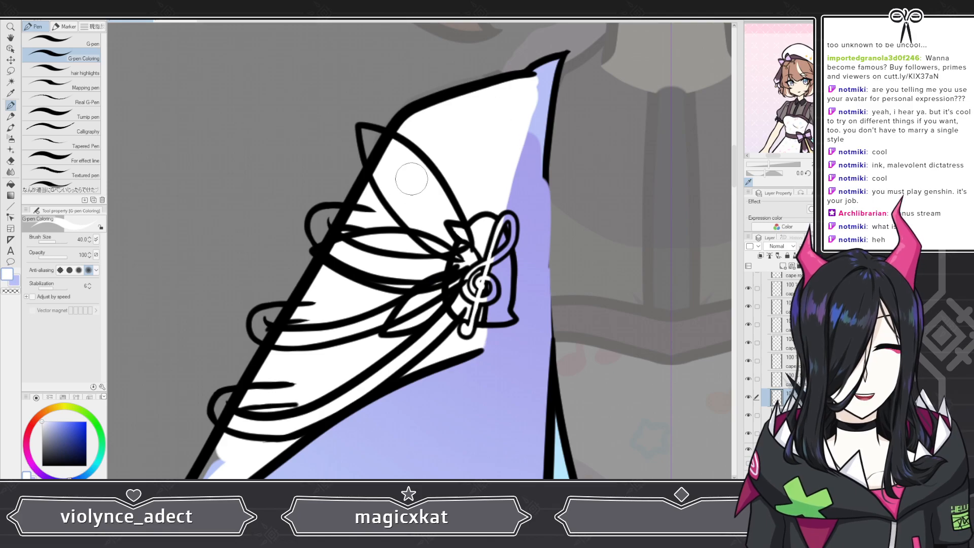
scroll(401, 175, down, 3)
scroll(314, 304, up, 1)
scroll(314, 303, up, 2)
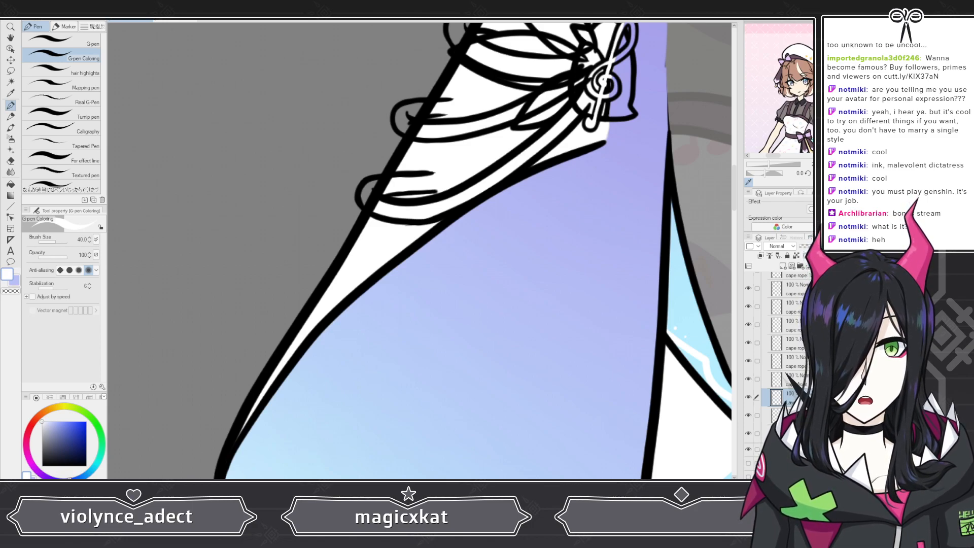
scroll(365, 175, down, 6)
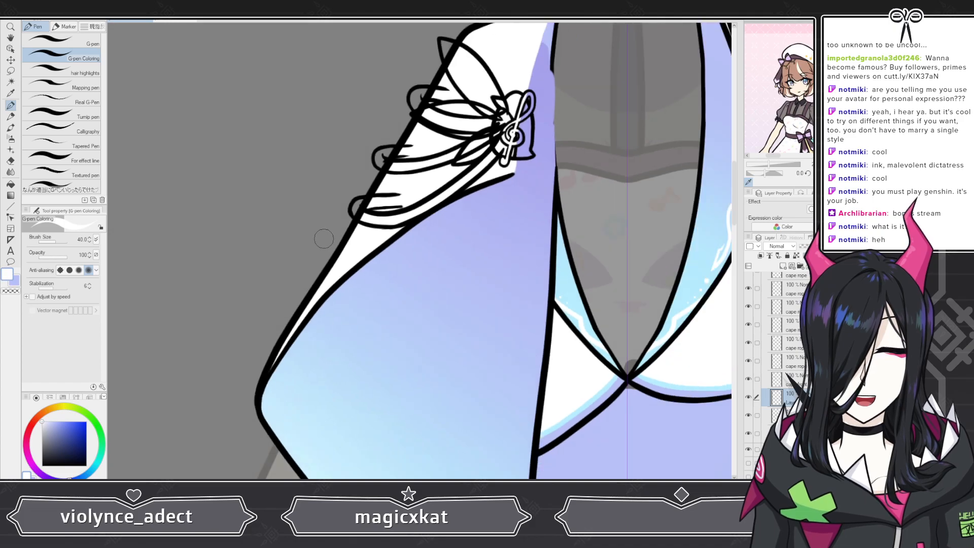
scroll(322, 238, up, 4)
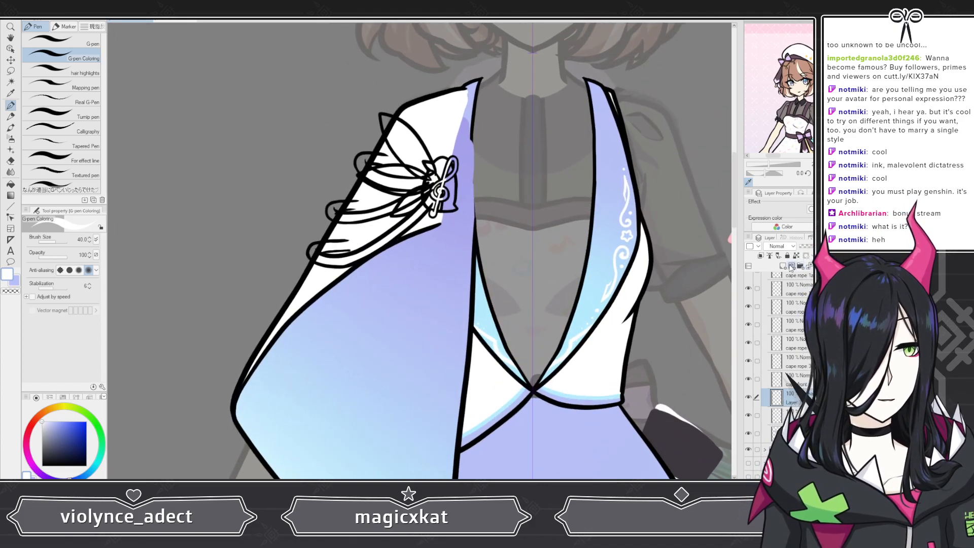
Step: Sample pink from the reference sleeve and paint it on a clipped layer along the lower edge of the white shoulder section
scroll(727, 302, down, 4)
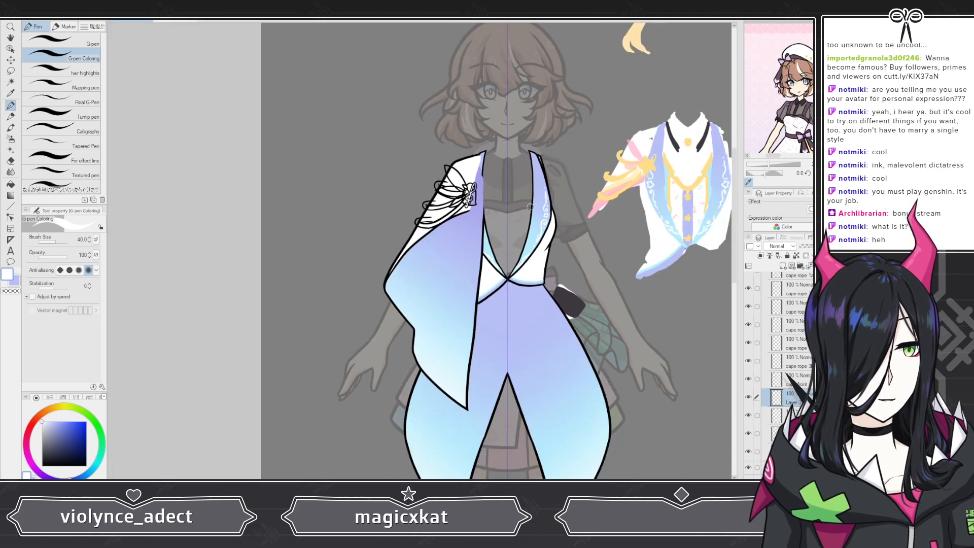
scroll(600, 193, up, 5)
scroll(601, 194, up, 1)
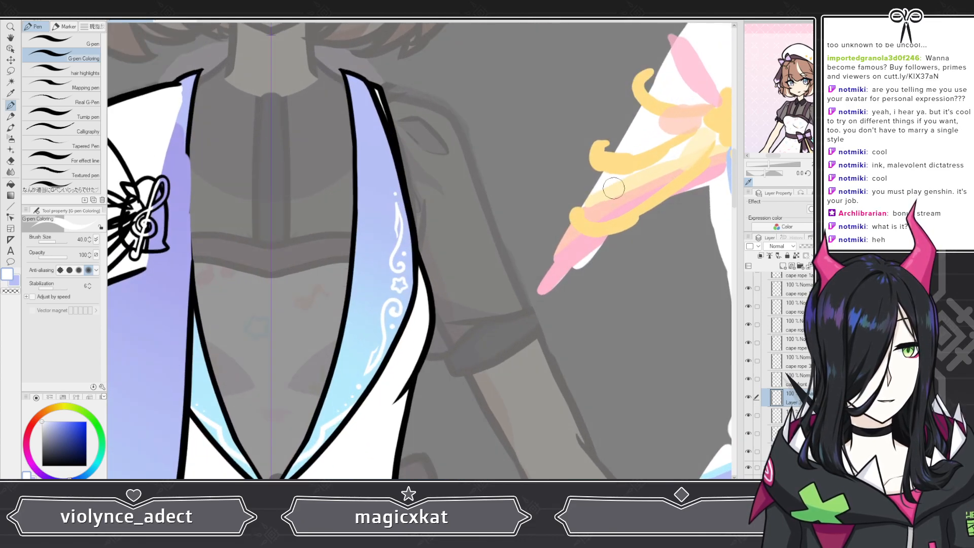
alt+click(569, 256)
scroll(569, 256, down, 4)
scroll(425, 245, up, 4)
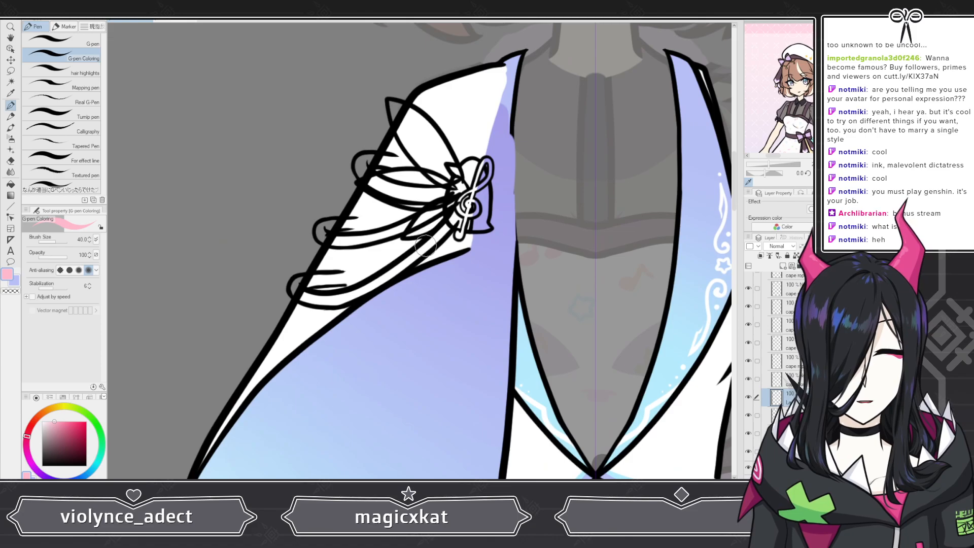
scroll(425, 246, down, 2)
scroll(311, 341, up, 3)
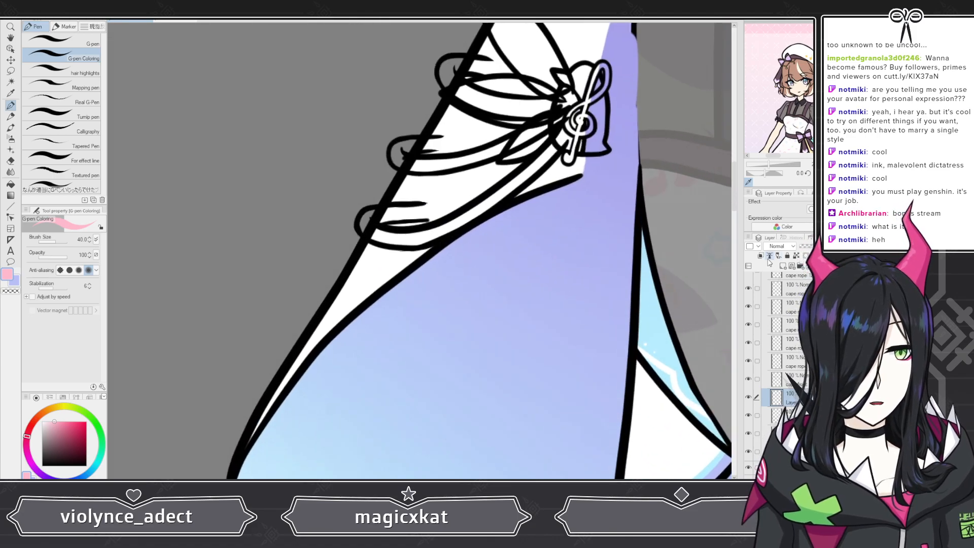
scroll(604, 261, down, 2)
scroll(604, 260, up, 2)
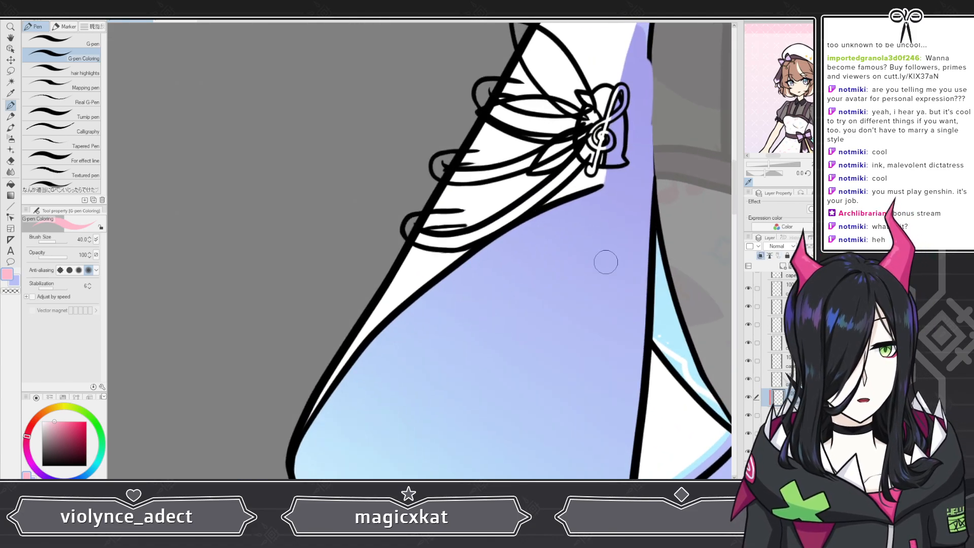
mouse_move(603, 177)
mouse_down()
mouse_move(439, 263)
mouse_move(309, 411)
mouse_up()
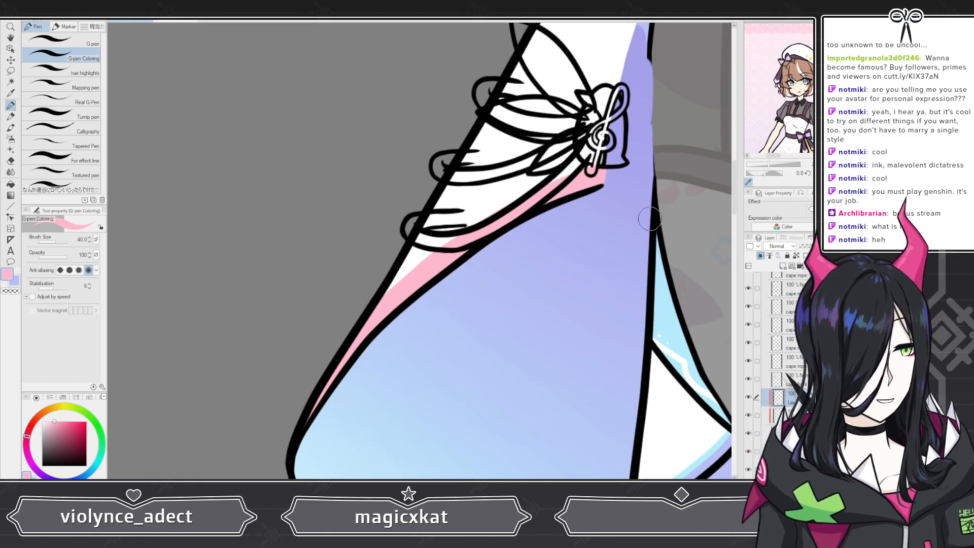
Step: Sample peach from the reference sleeve and paint a band above the pink with the G-pen at size 30
scroll(455, 229, down, 5)
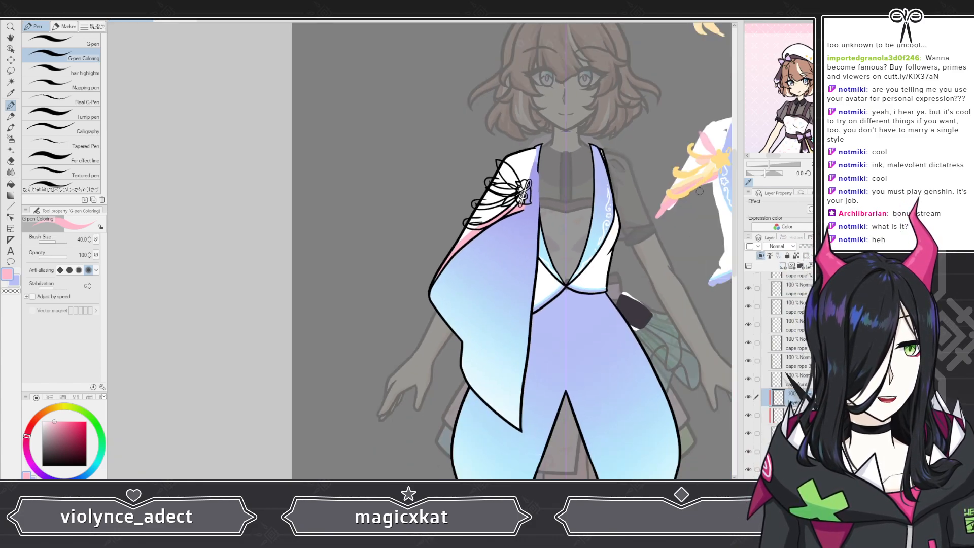
scroll(699, 191, up, 3)
scroll(671, 195, down, 3)
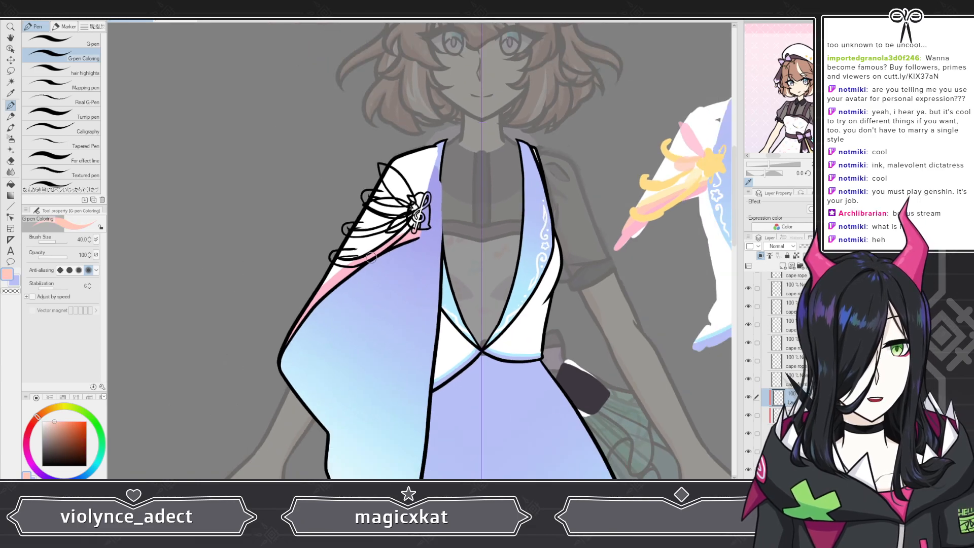
scroll(360, 193, up, 5)
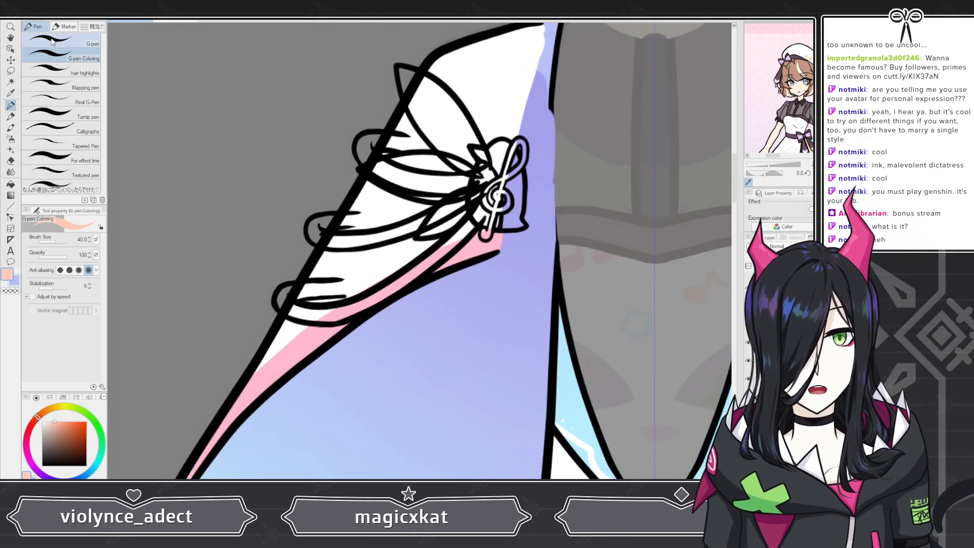
click(60, 40)
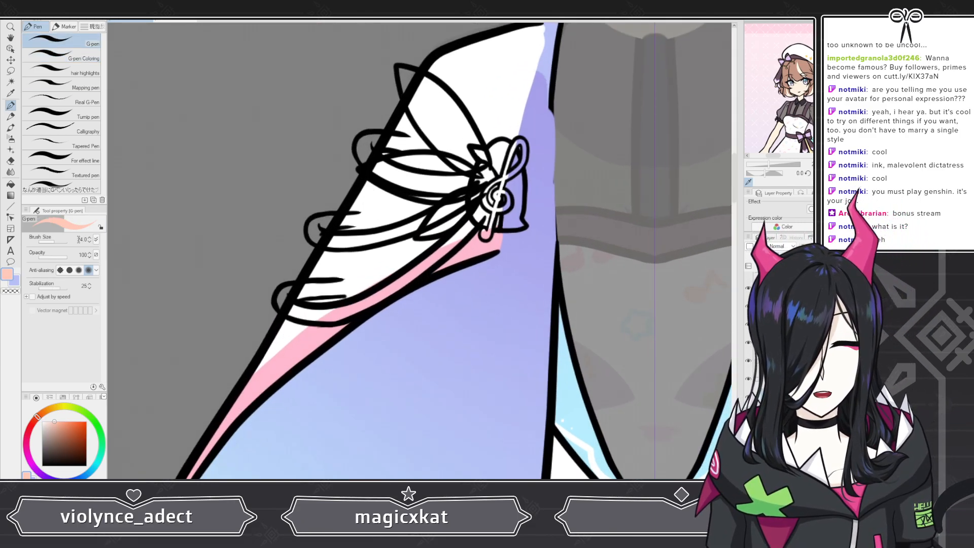
click(78, 239)
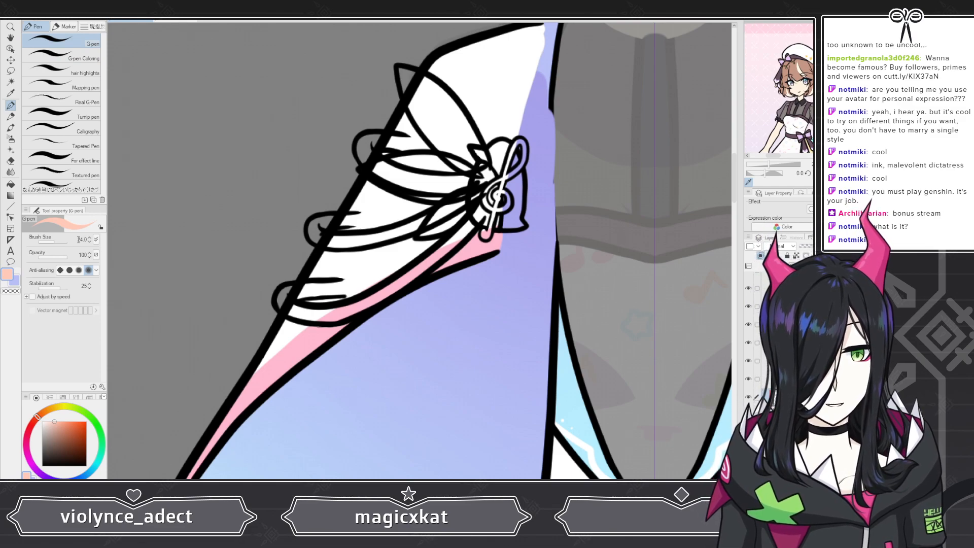
text(30)
key(Return)
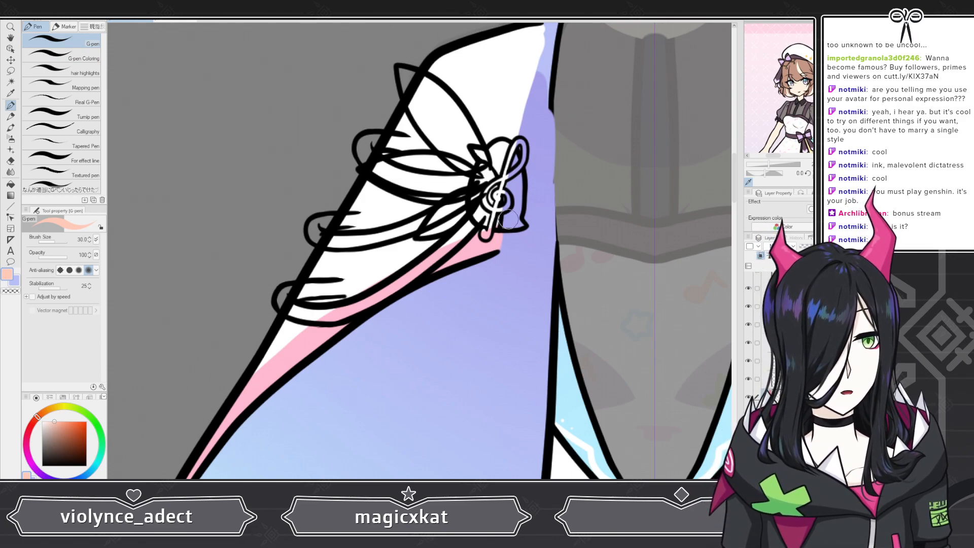
mouse_move(490, 229)
mouse_down()
mouse_move(321, 312)
mouse_move(255, 364)
mouse_move(204, 426)
mouse_up()
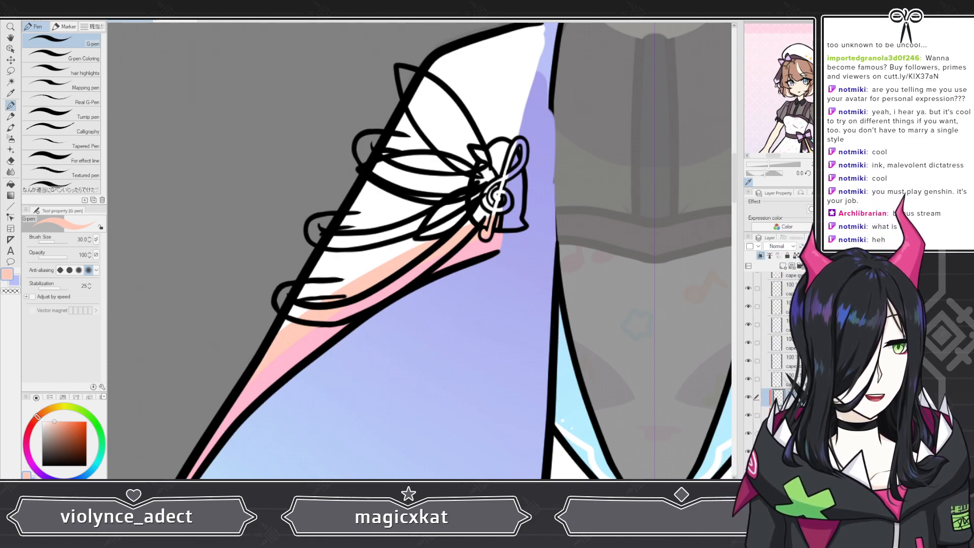
Step: Sample pale yellow from the reference sleeve, paint a band above the peach one, and switch to the Hard eraser
scroll(538, 197, down, 2)
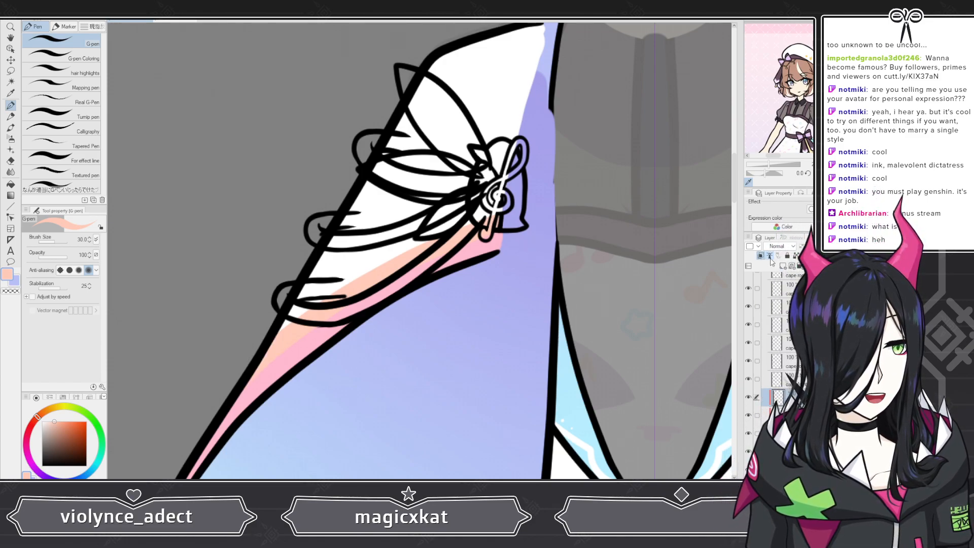
scroll(538, 197, down, 2)
scroll(538, 197, down, 3)
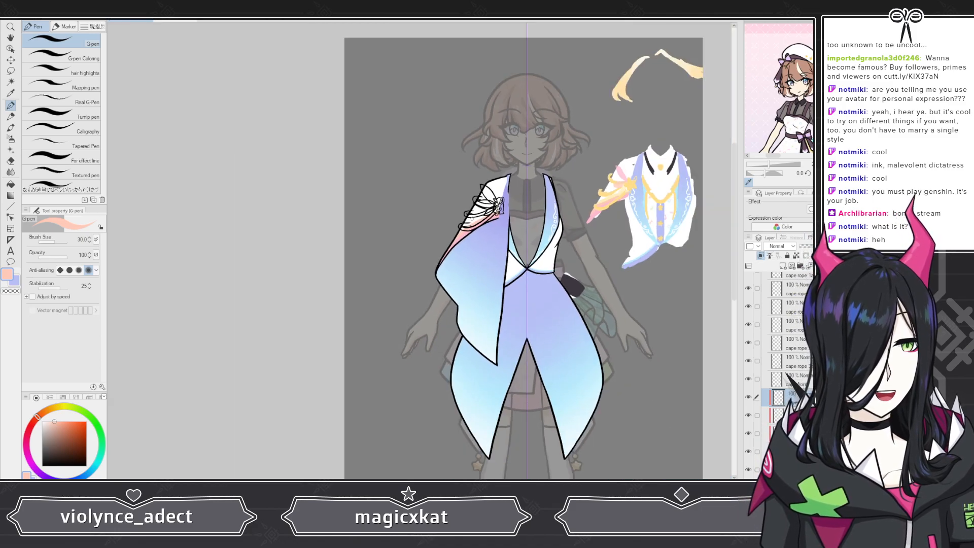
scroll(648, 209, up, 3)
alt+click(648, 209)
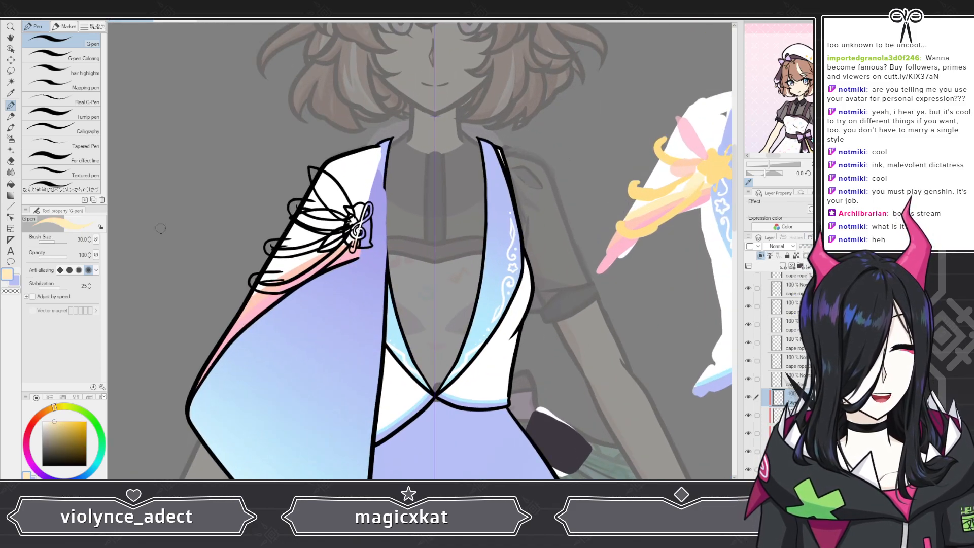
scroll(195, 234, up, 4)
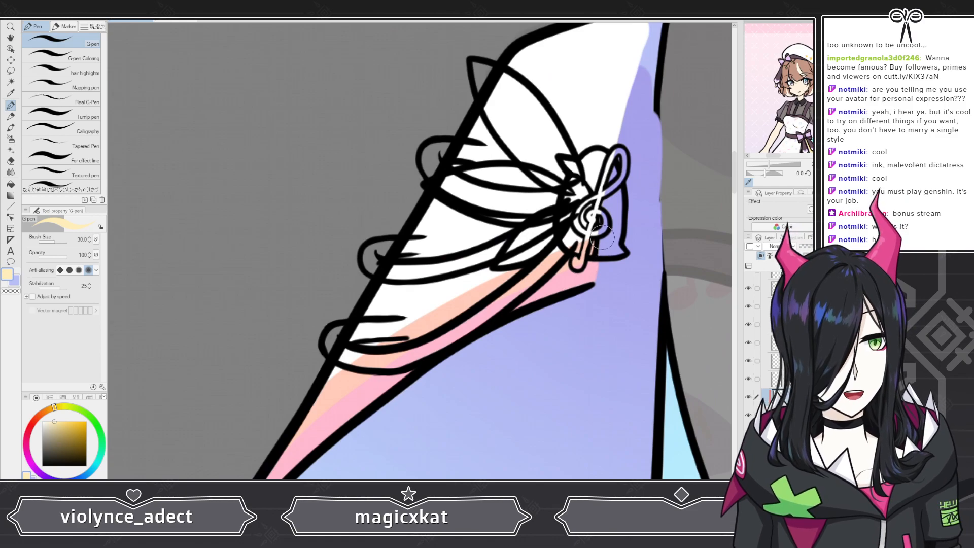
mouse_move(600, 226)
mouse_down()
mouse_move(358, 351)
mouse_move(321, 384)
mouse_up()
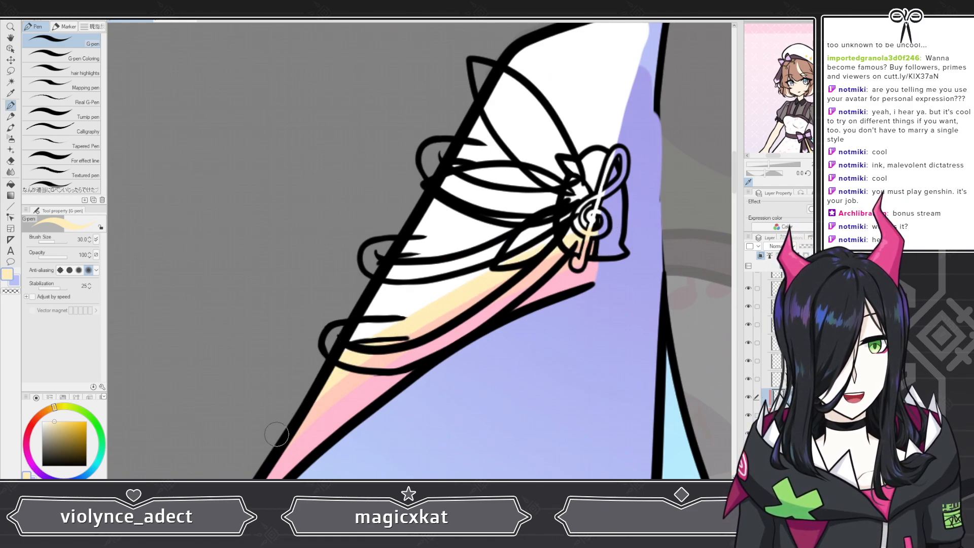
key(e)
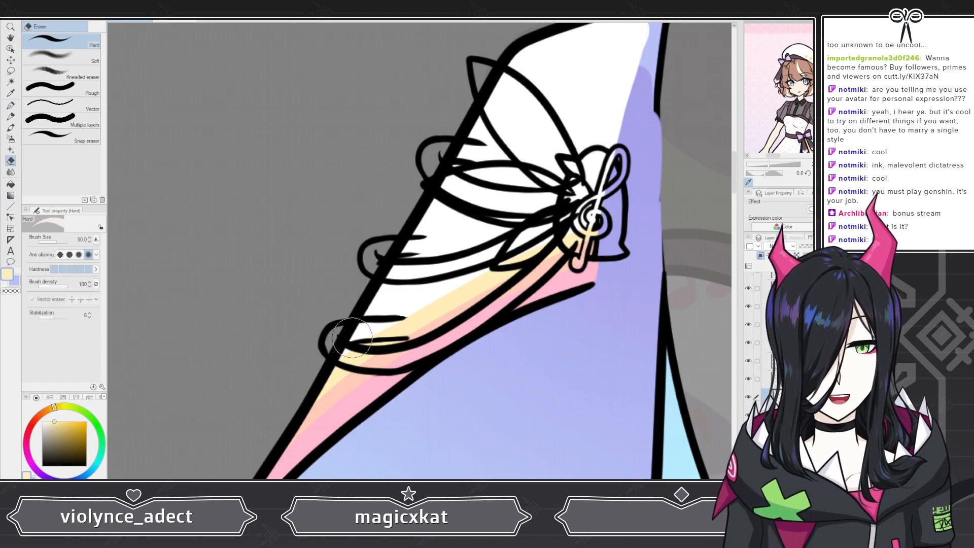
scroll(356, 337, down, 5)
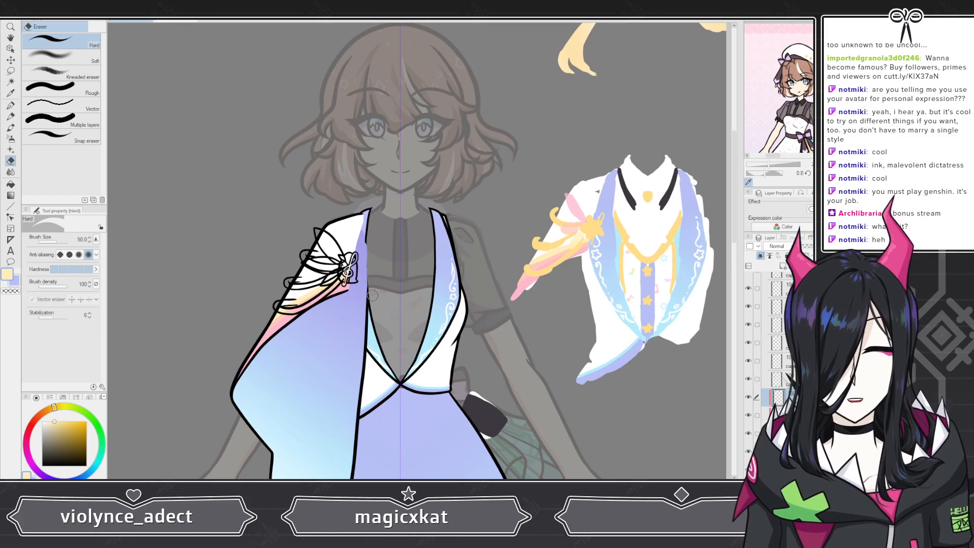
Step: Add a new layer for the rope color and sample golden yellow from the rope on the reference sleeve
scroll(327, 297, up, 3)
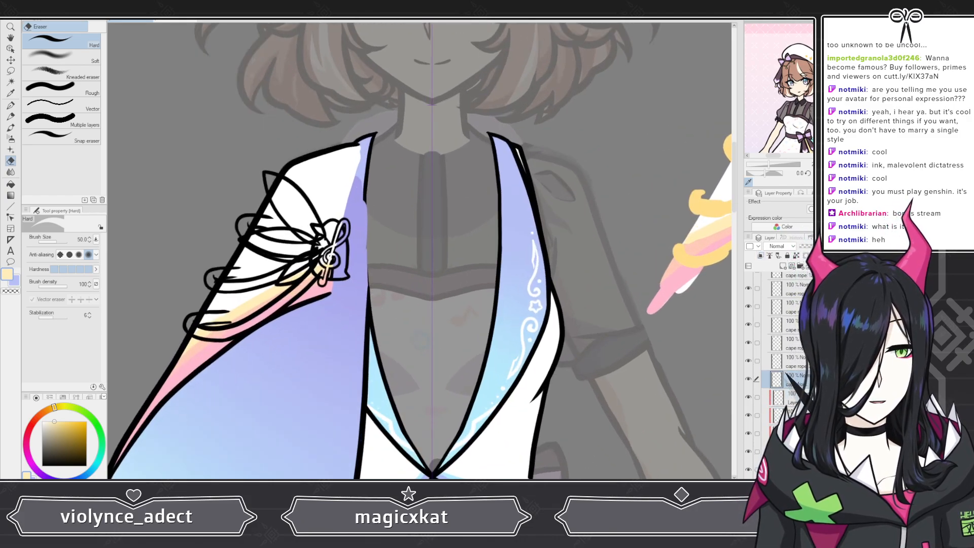
click(783, 265)
scroll(498, 296, down, 2)
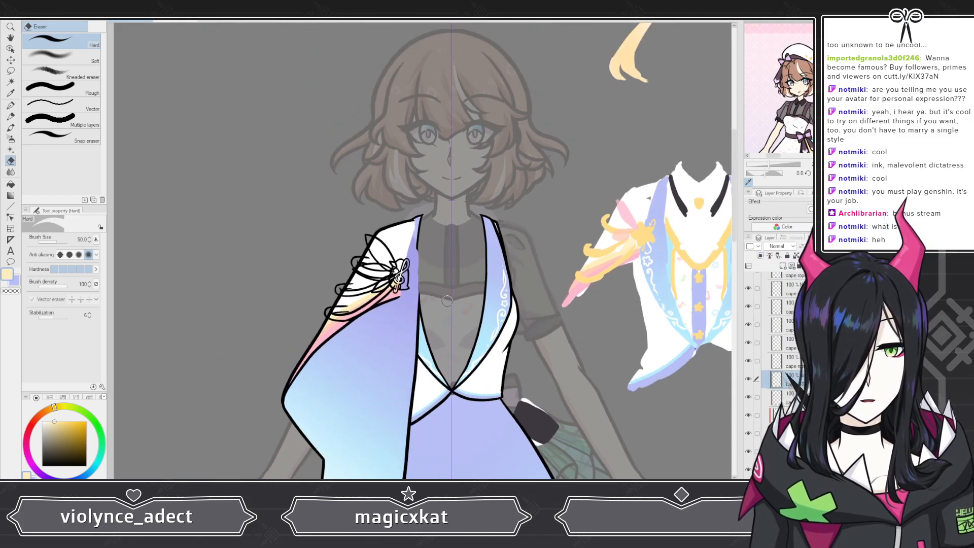
scroll(586, 240, up, 4)
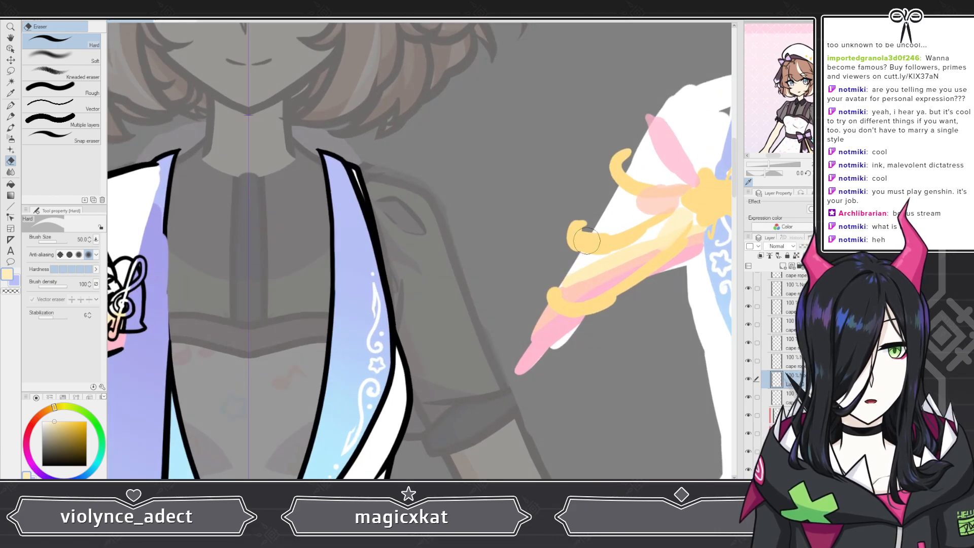
alt+click(587, 240)
scroll(587, 240, down, 3)
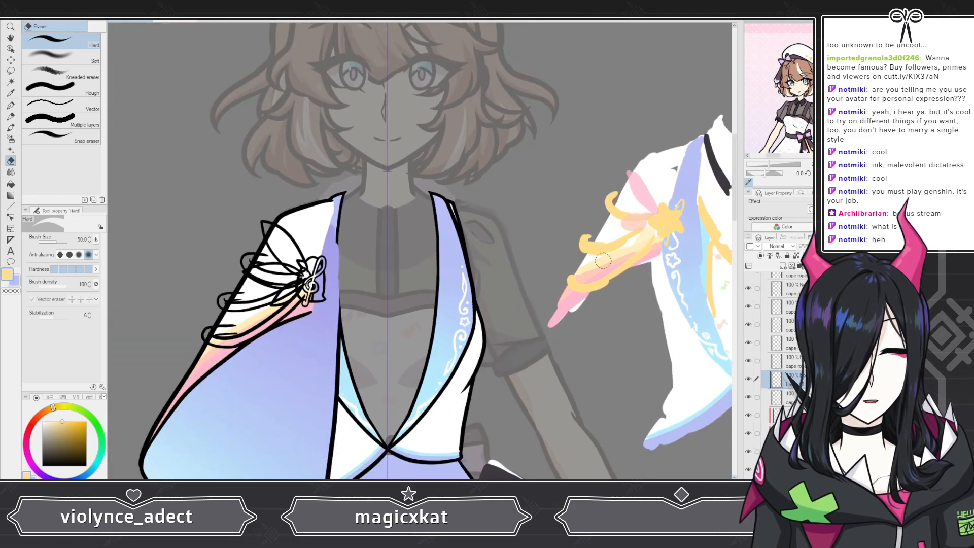
Step: Hide the cape outline and the lowest rope's front lineart, and paint its back loop golden yellow with G-pen Coloring at size 40
scroll(152, 279, up, 4)
click(11, 105)
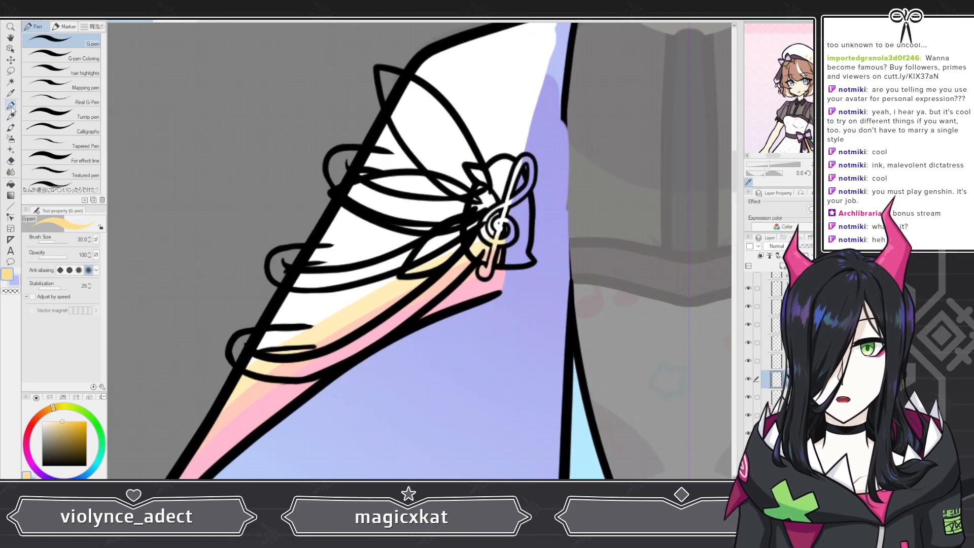
scroll(182, 317, up, 3)
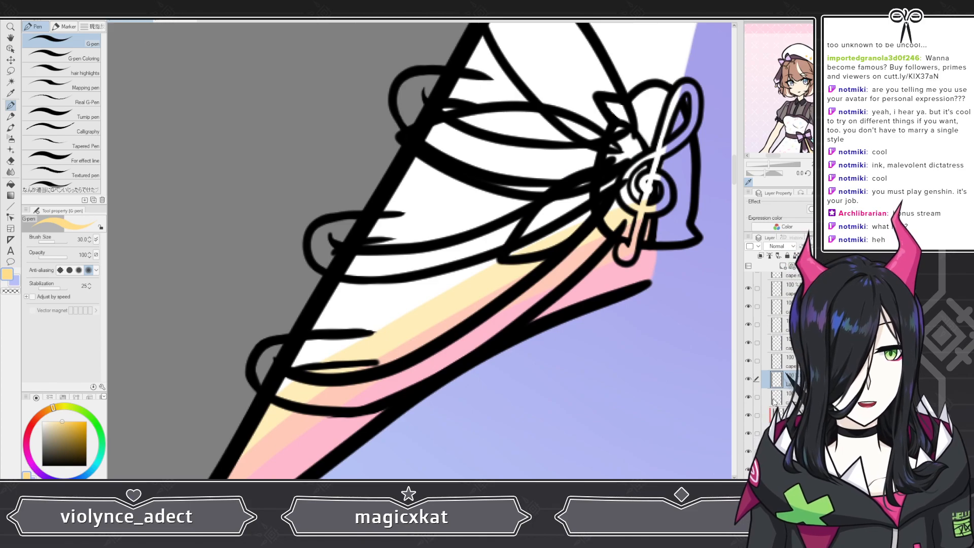
click(749, 397)
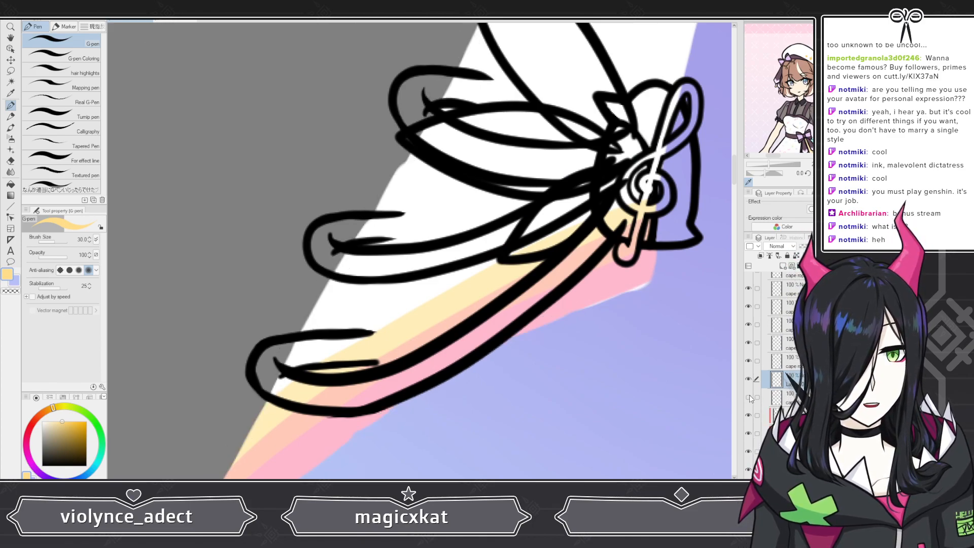
click(749, 344)
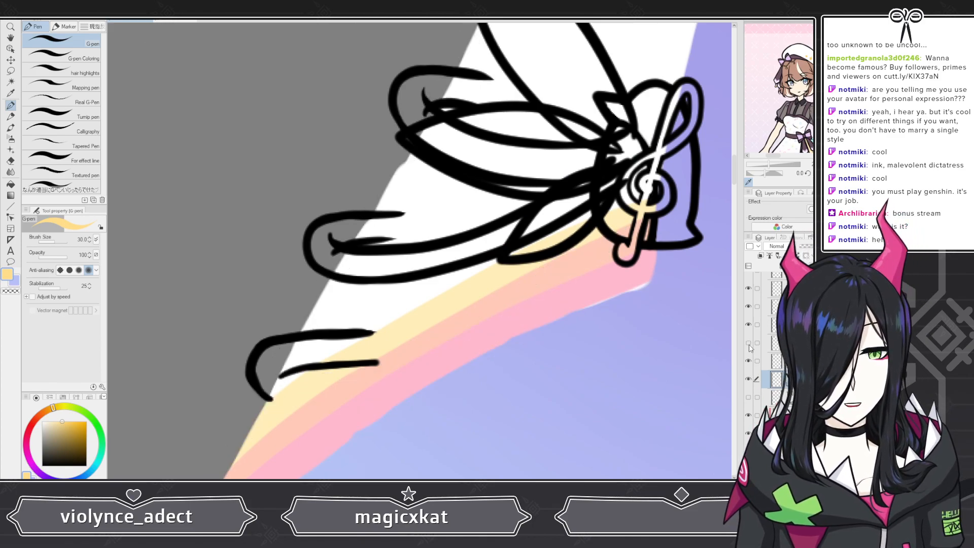
mouse_move(265, 360)
mouse_down()
mouse_move(271, 390)
mouse_move(269, 368)
mouse_move(282, 358)
mouse_move(271, 358)
mouse_move(370, 345)
mouse_up()
click(61, 54)
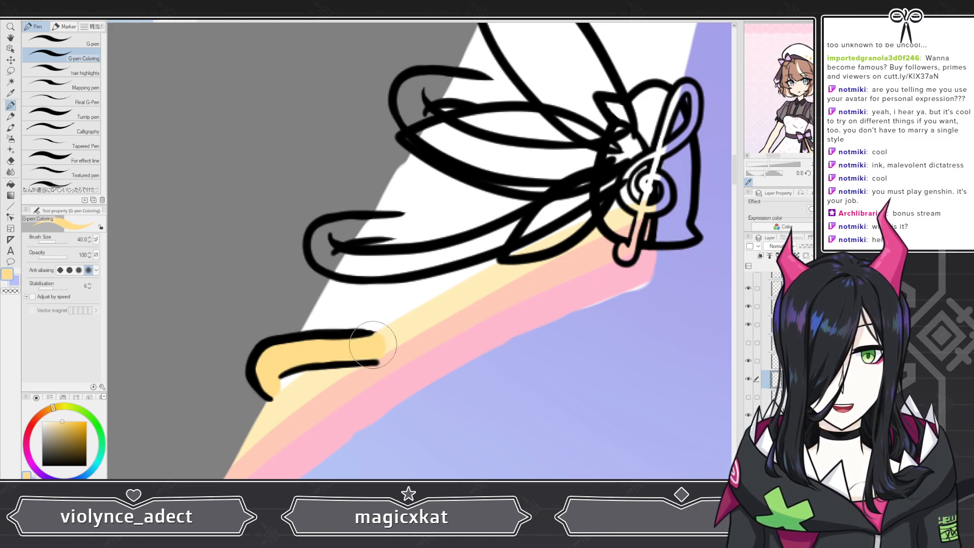
Step: Set the secondary color to salmon red, show the lowest rope's front lineart again, and add a new layer for its fill
click(72, 410)
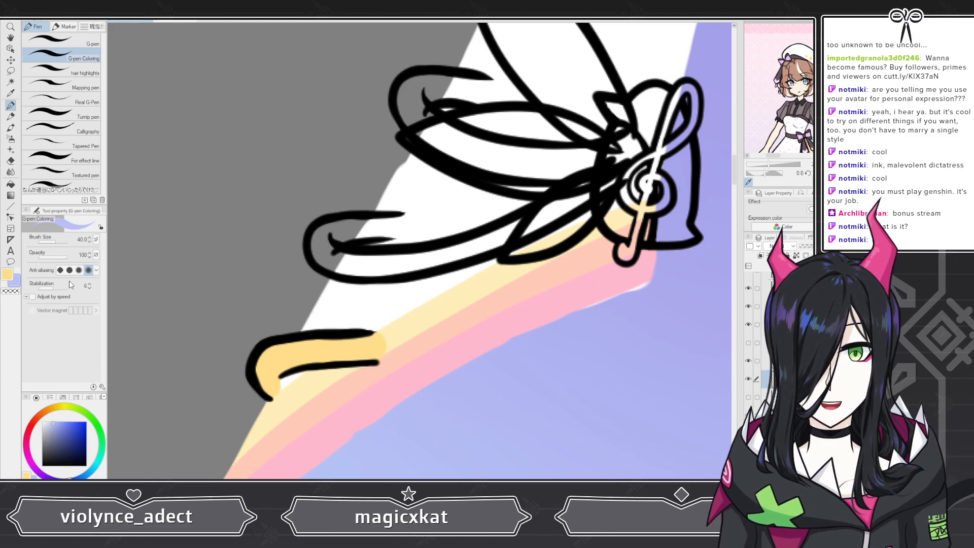
click(57, 407)
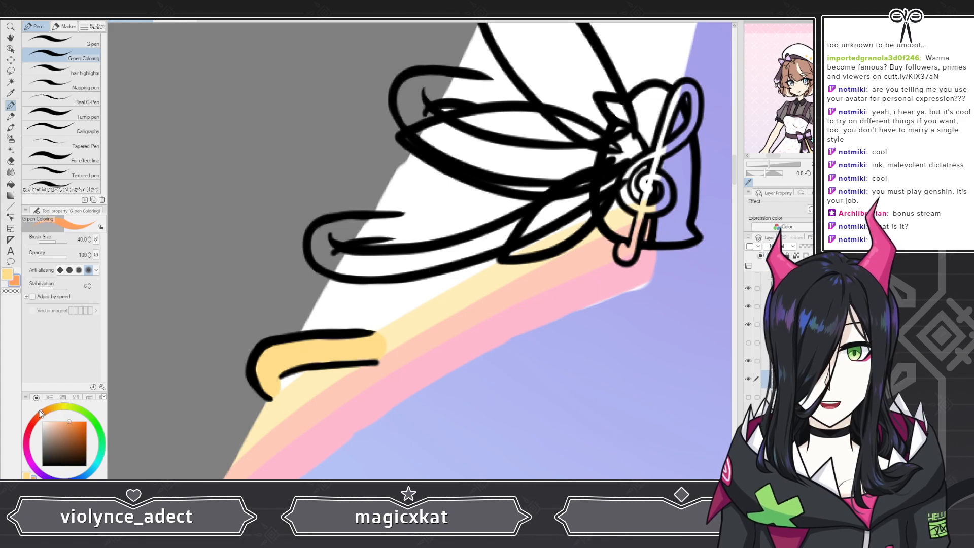
drag(41, 414, 23, 430)
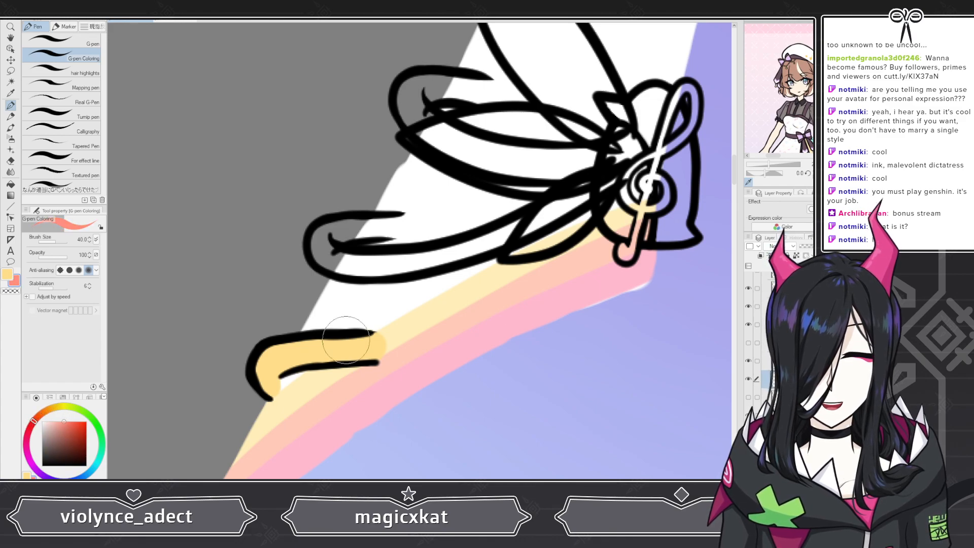
click(748, 343)
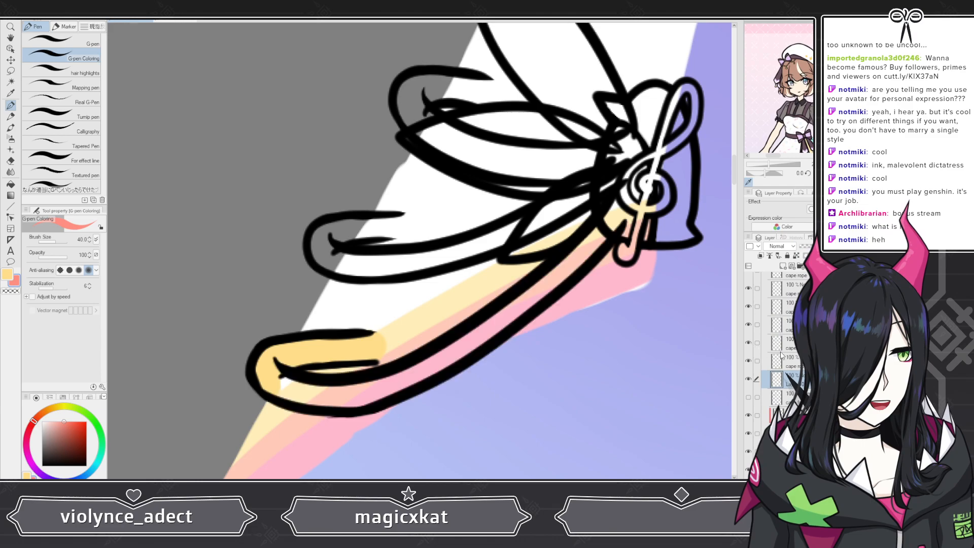
click(783, 265)
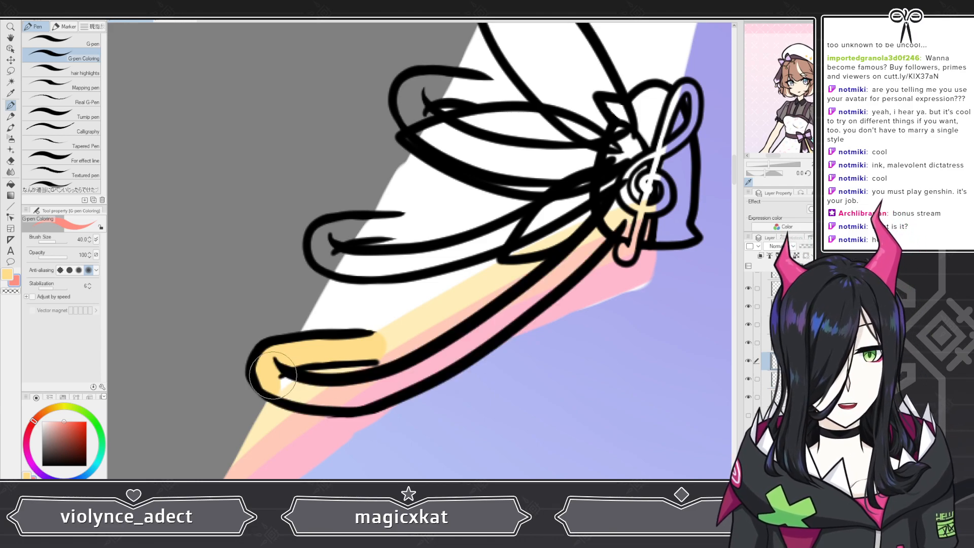
Step: Fill the lowest rope's front strand with salmon red from the loop's curl up to the treble clef ornament, and switch to the Hard eraser
drag(274, 386, 263, 378)
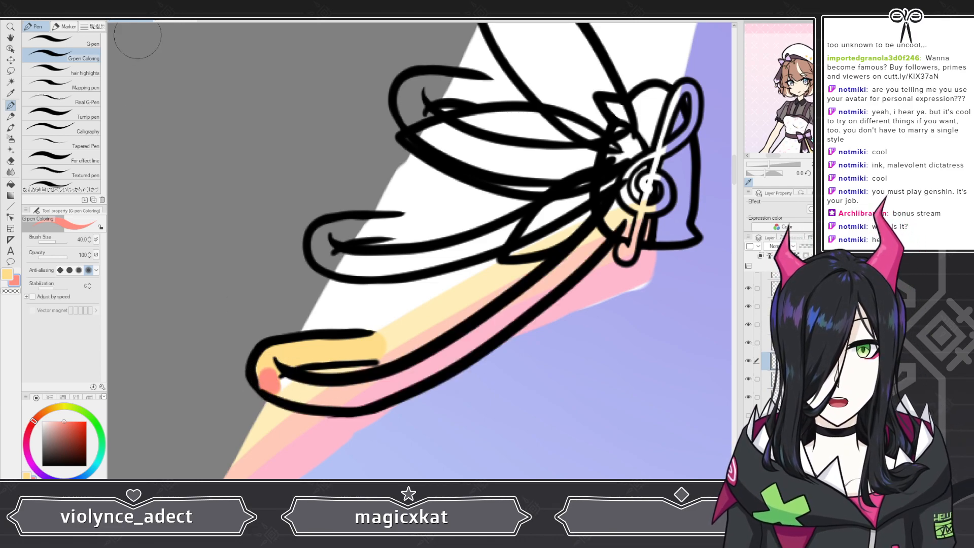
key(ctrl+z)
drag(272, 390, 277, 371)
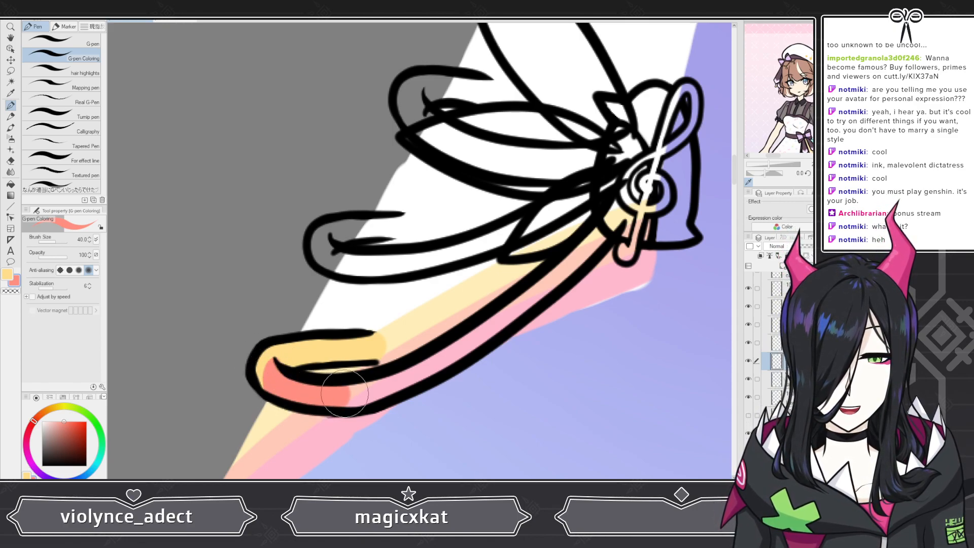
mouse_move(345, 394)
mouse_down()
mouse_move(382, 367)
mouse_move(390, 396)
mouse_move(349, 396)
mouse_move(417, 373)
mouse_move(511, 309)
mouse_move(470, 346)
mouse_move(564, 272)
mouse_up()
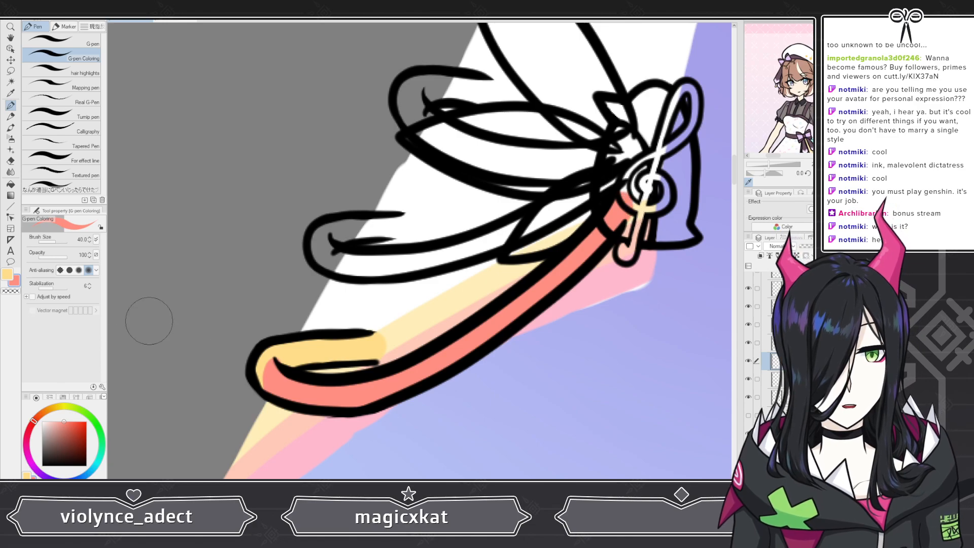
click(10, 160)
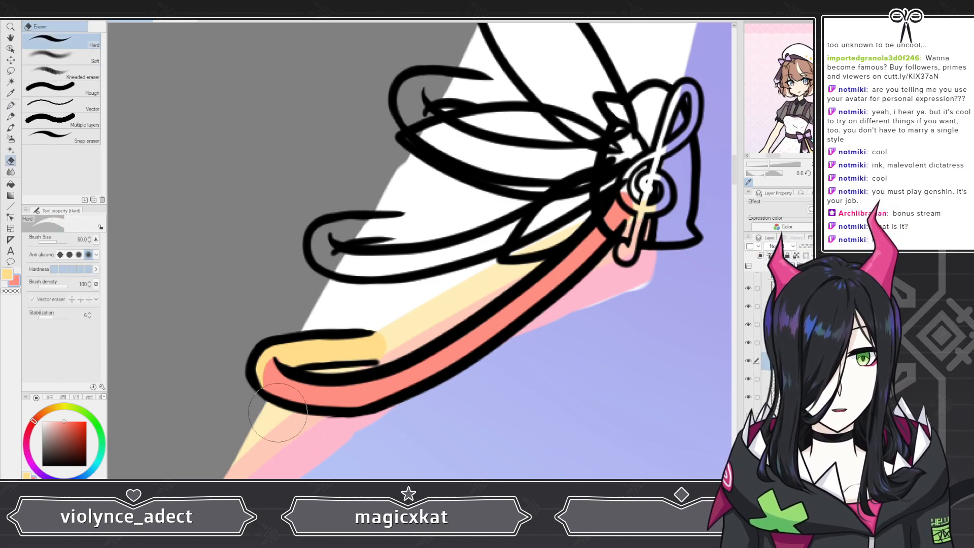
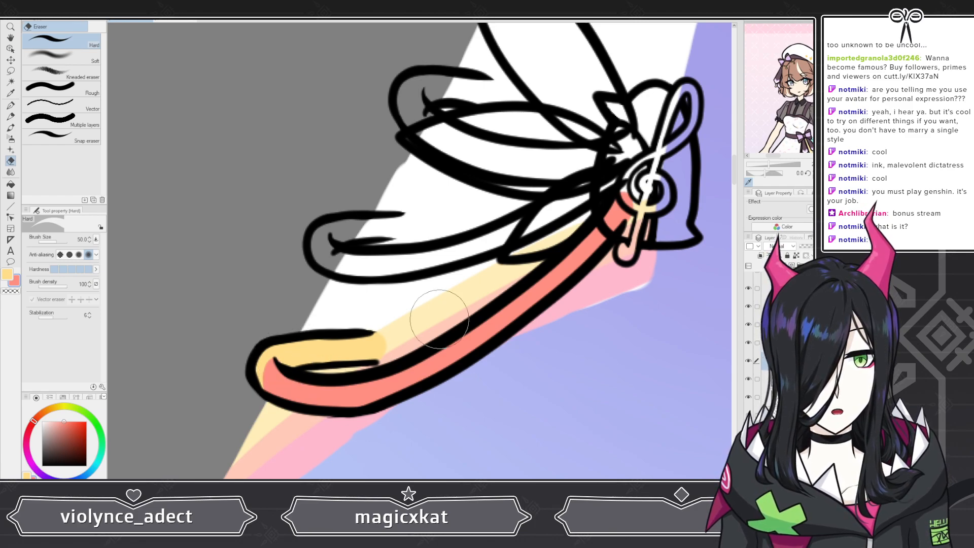
Step: Undo the last stroke on the lower ribbon
click(8, 274)
key(ctrl+z)
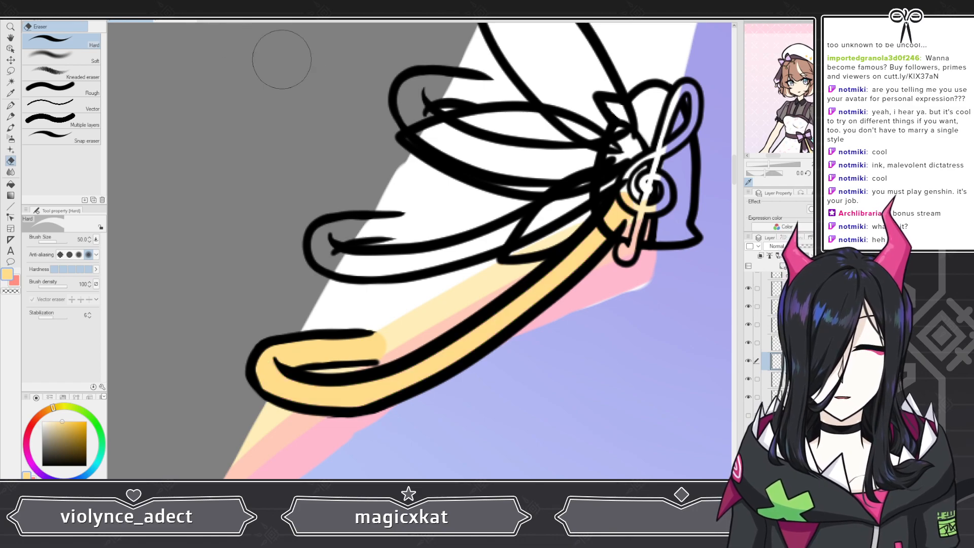
Step: Select the ribbon layer and block in the middle ribbon's shape with pen strokes
click(791, 343)
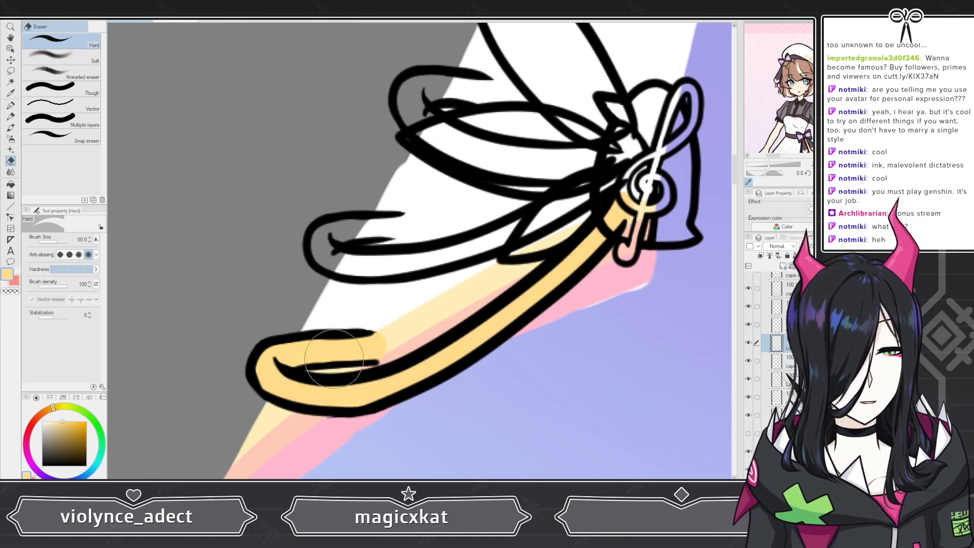
key(p)
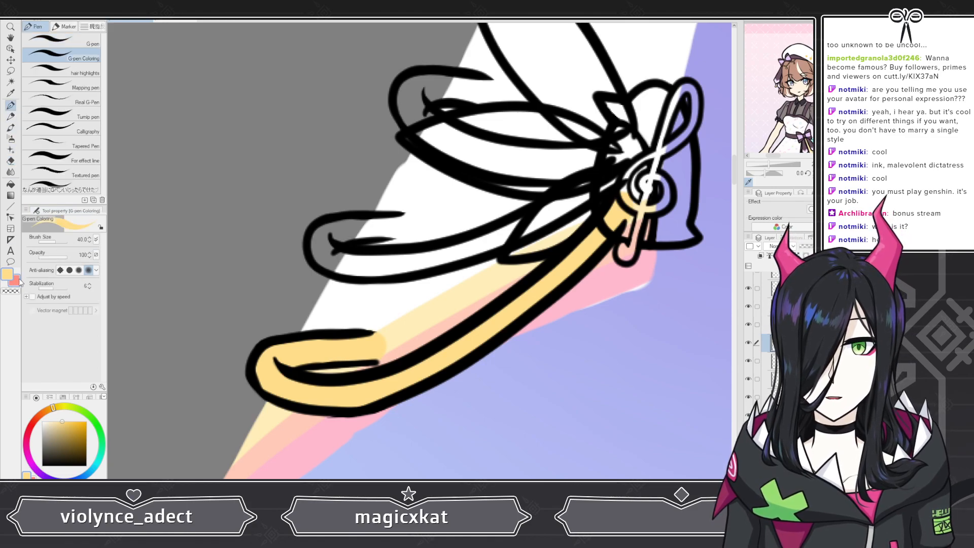
mouse_move(324, 236)
mouse_down()
mouse_move(320, 258)
mouse_move(332, 261)
mouse_move(315, 253)
mouse_move(329, 263)
mouse_up()
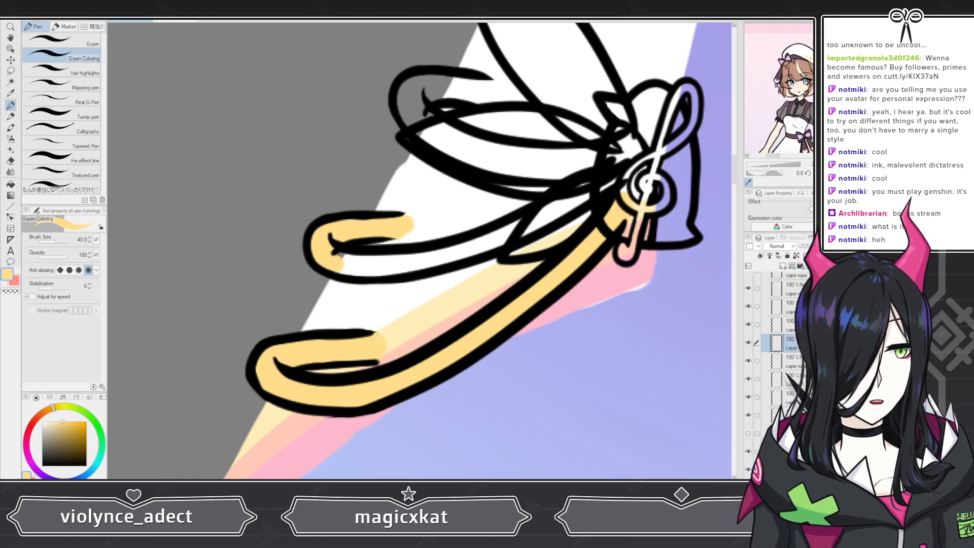
click(15, 282)
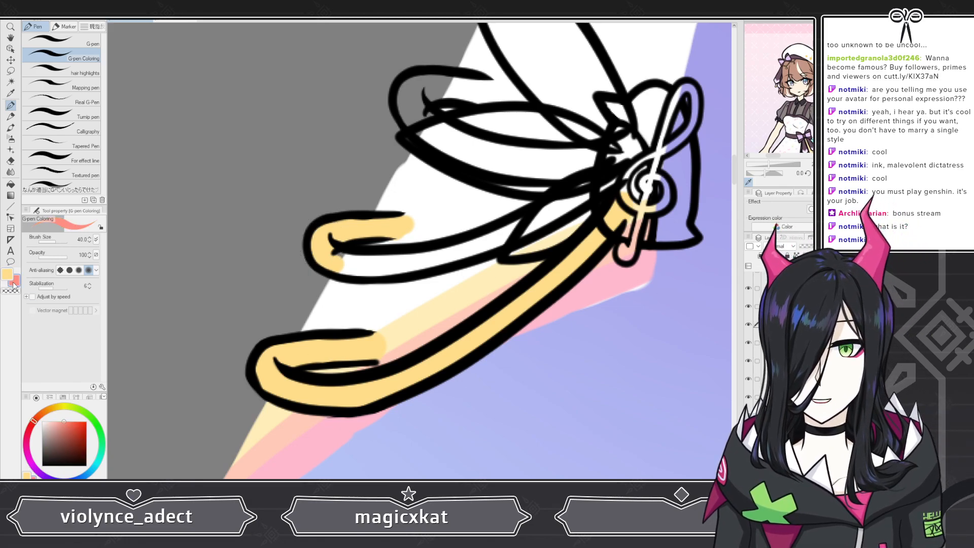
drag(318, 252, 345, 267)
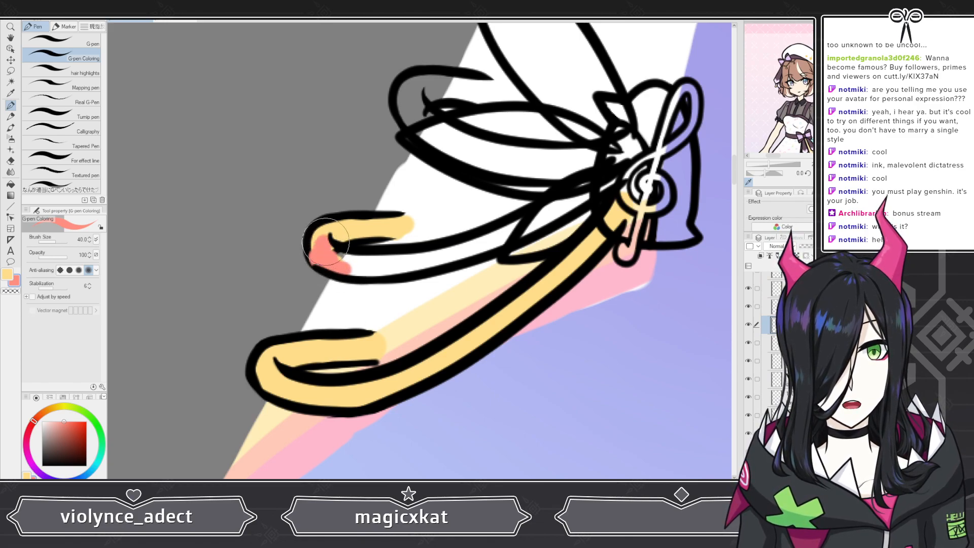
mouse_move(320, 256)
mouse_down()
mouse_move(326, 242)
mouse_move(318, 256)
mouse_move(388, 261)
mouse_up()
key(e)
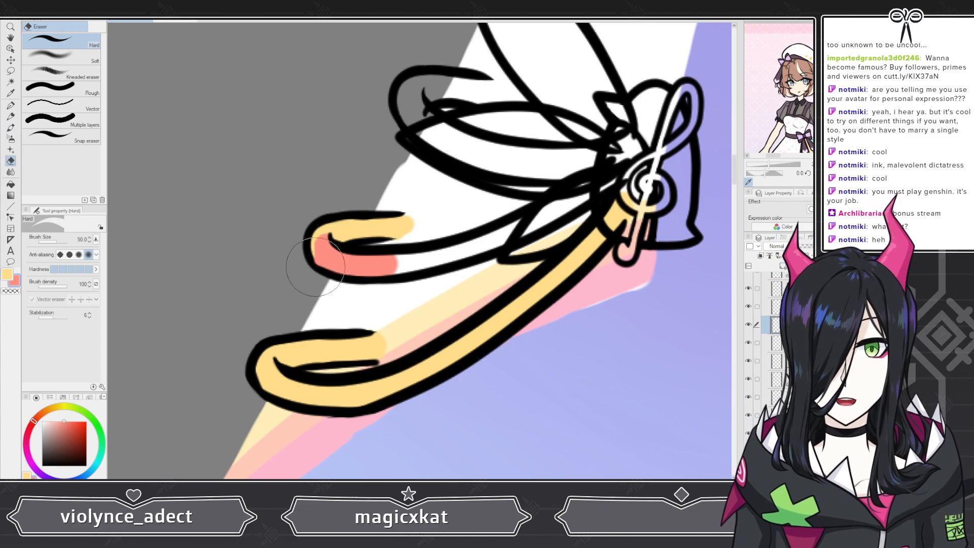
key(p)
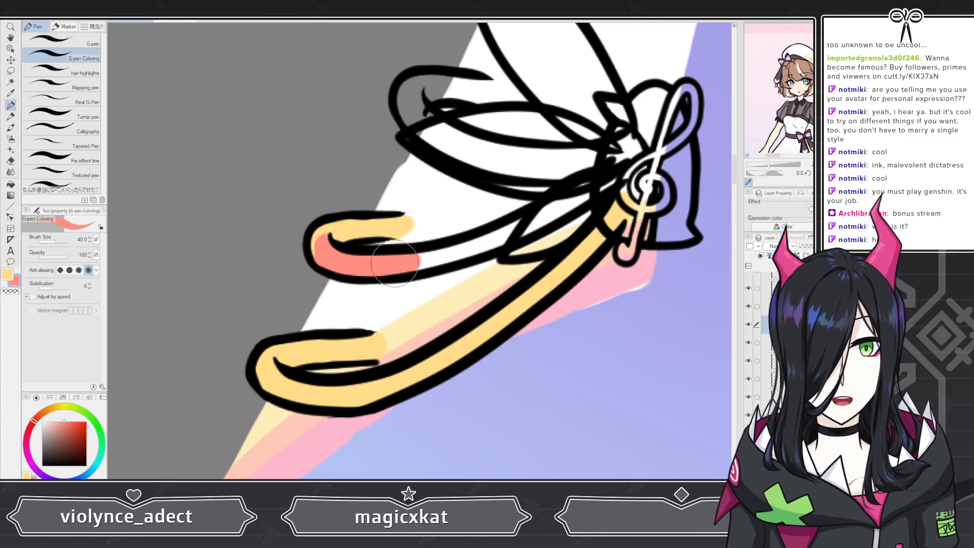
mouse_move(345, 253)
mouse_down()
mouse_move(471, 244)
mouse_move(611, 175)
mouse_up()
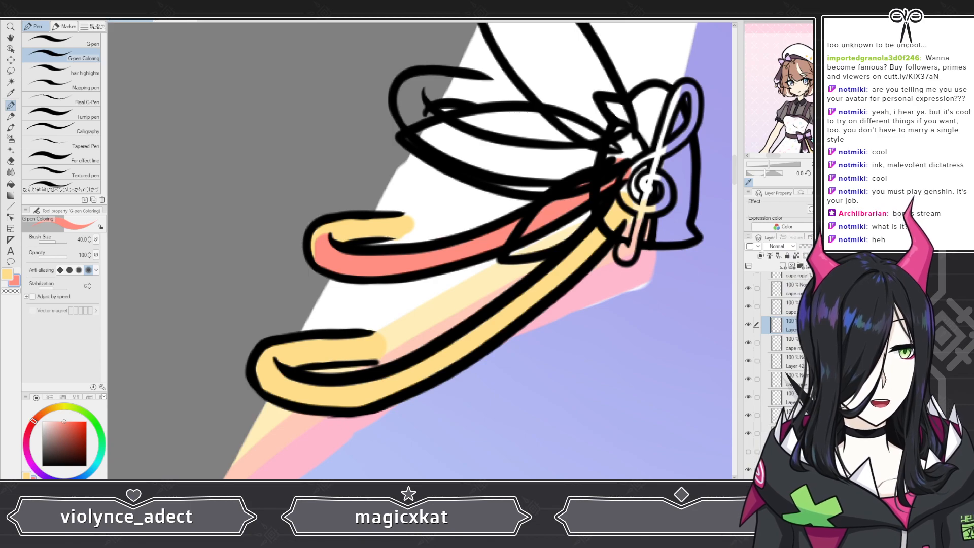
Step: Fill the middle ribbon's painted area with the pale yellow colour
scroll(791, 373, up, 3)
scroll(786, 355, down, 1)
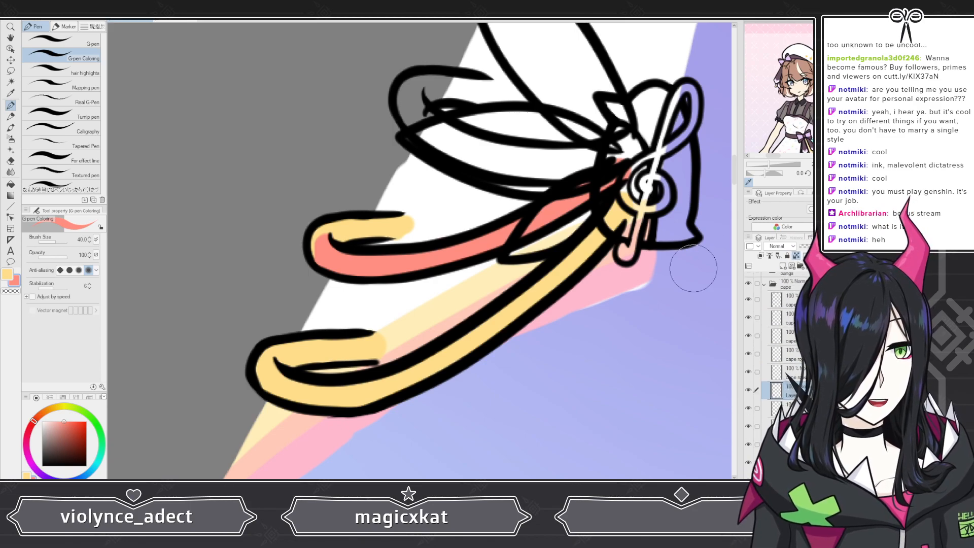
click(11, 270)
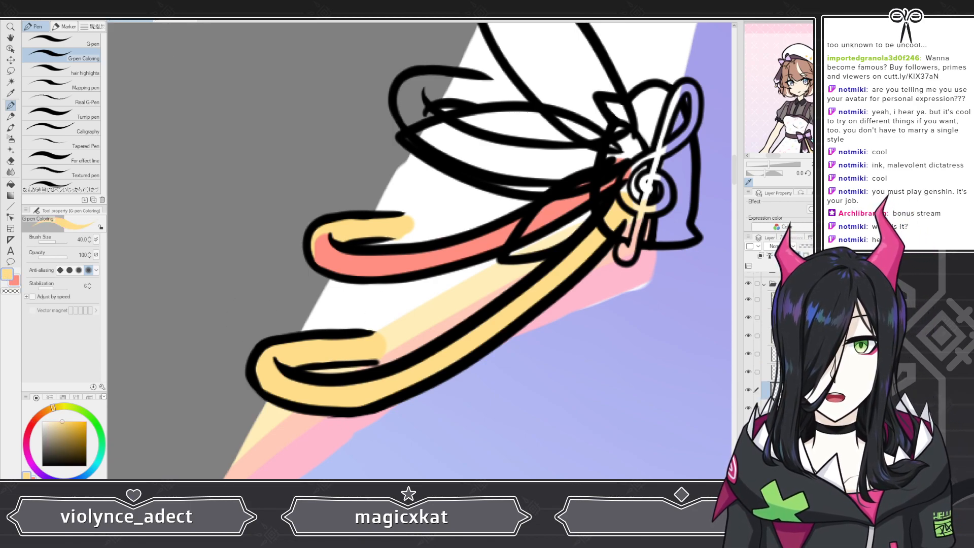
key(alt+Delete)
Step: Add a new layer and block in the upper ribbon's shape with pen strokes
click(789, 372)
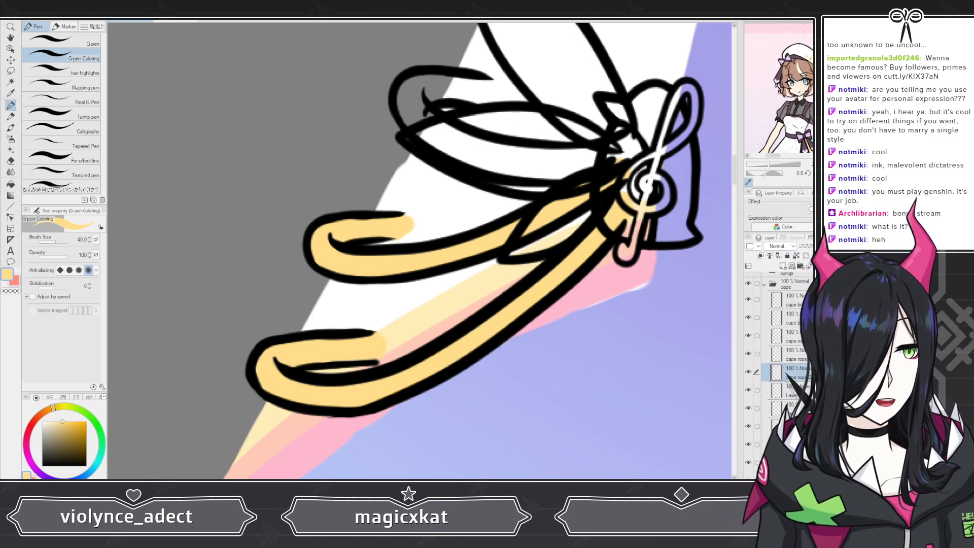
key(ctrl+shift+n)
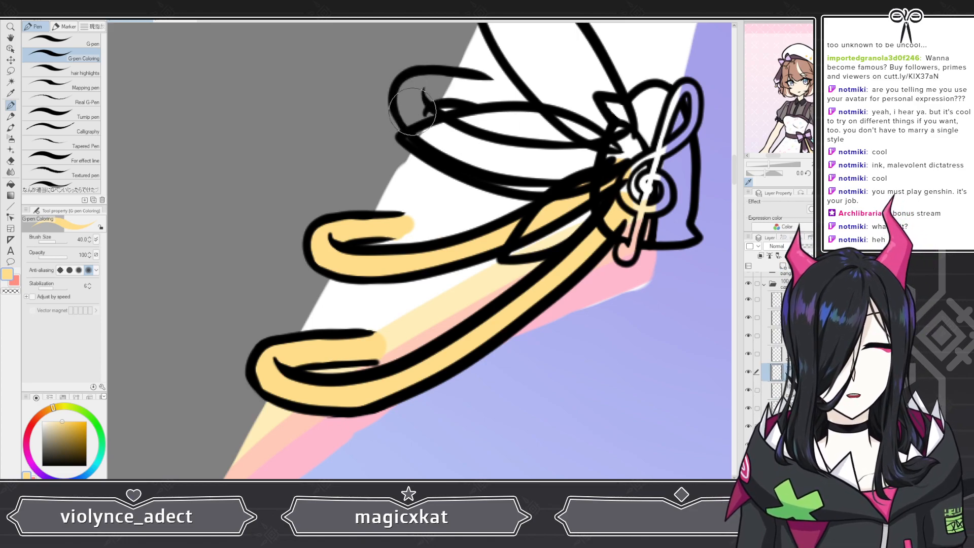
mouse_move(415, 112)
mouse_down()
mouse_move(412, 85)
mouse_move(486, 92)
mouse_move(438, 91)
mouse_move(415, 121)
mouse_up()
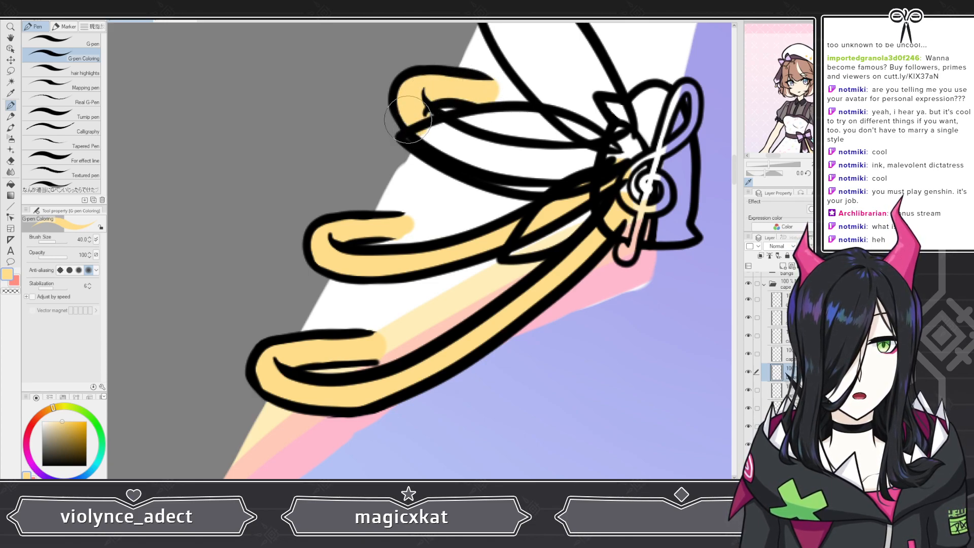
key(e)
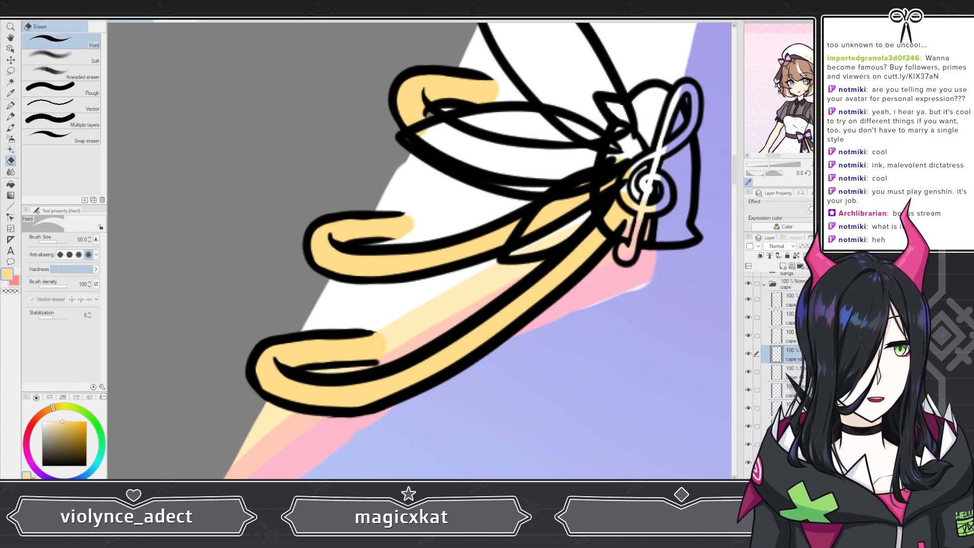
click(15, 281)
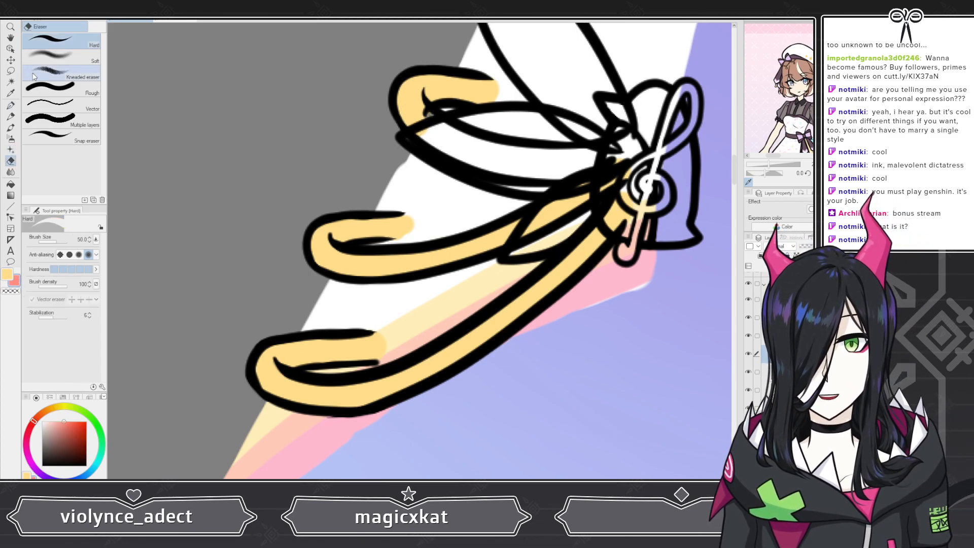
click(11, 106)
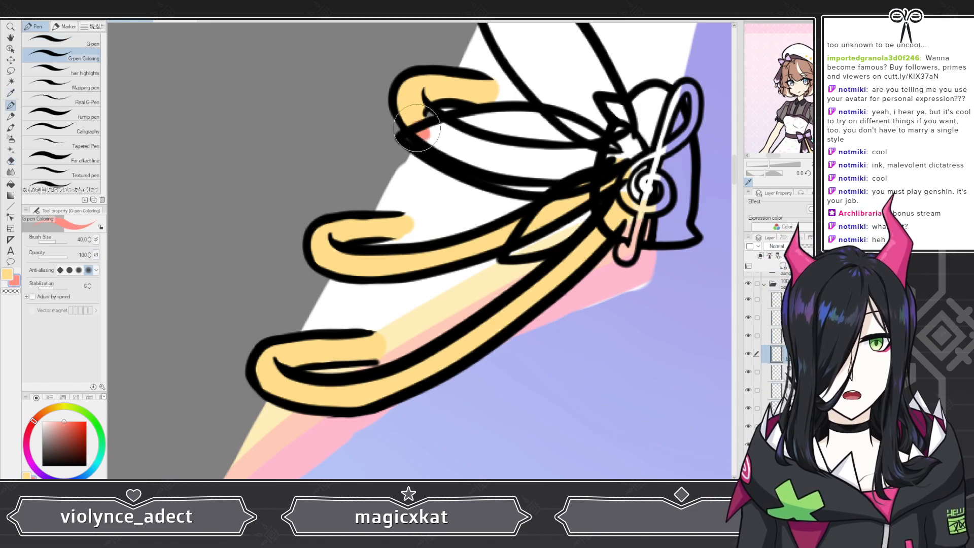
mouse_move(425, 133)
mouse_down()
mouse_move(421, 92)
mouse_move(412, 111)
mouse_move(474, 150)
mouse_move(608, 156)
mouse_move(620, 138)
mouse_up()
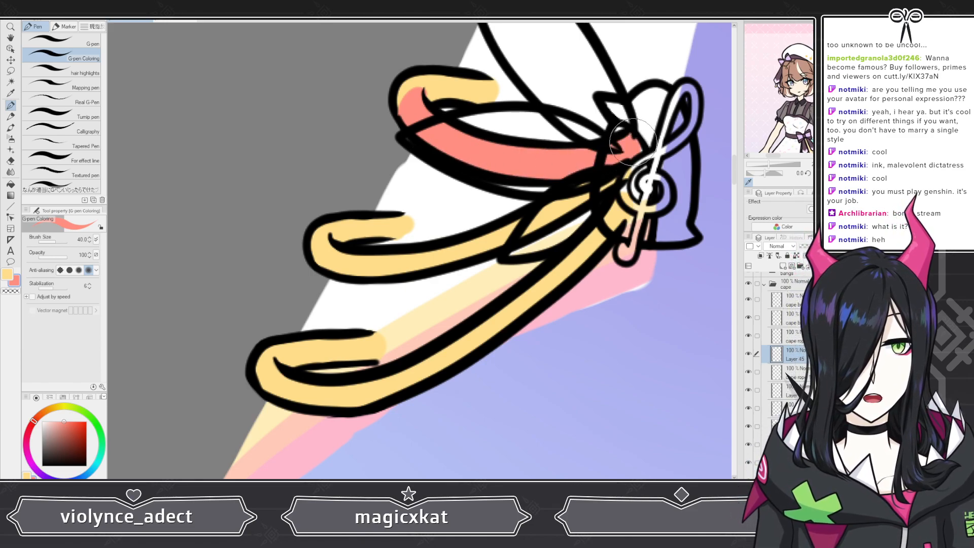
Step: Fill the upper ribbon's painted area with the pale yellow colour
click(13, 160)
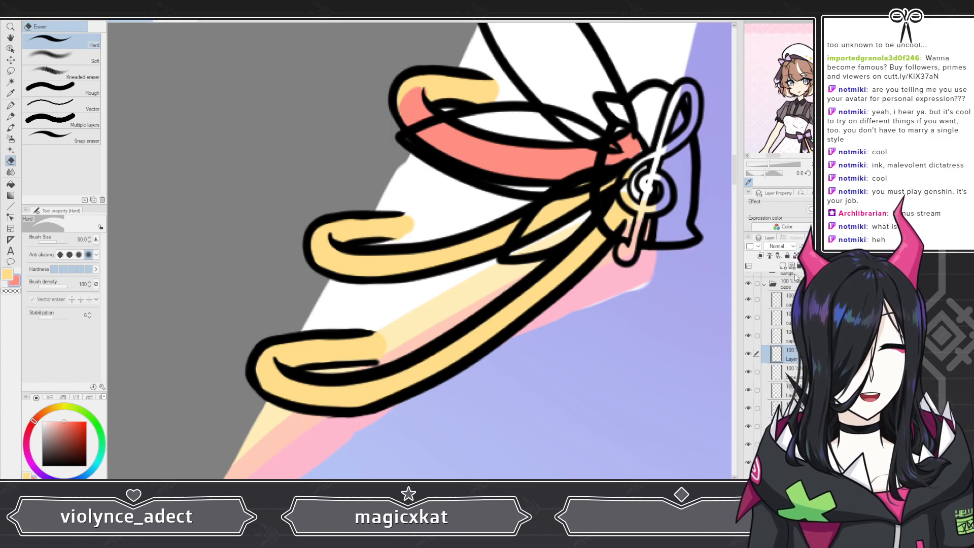
click(7, 274)
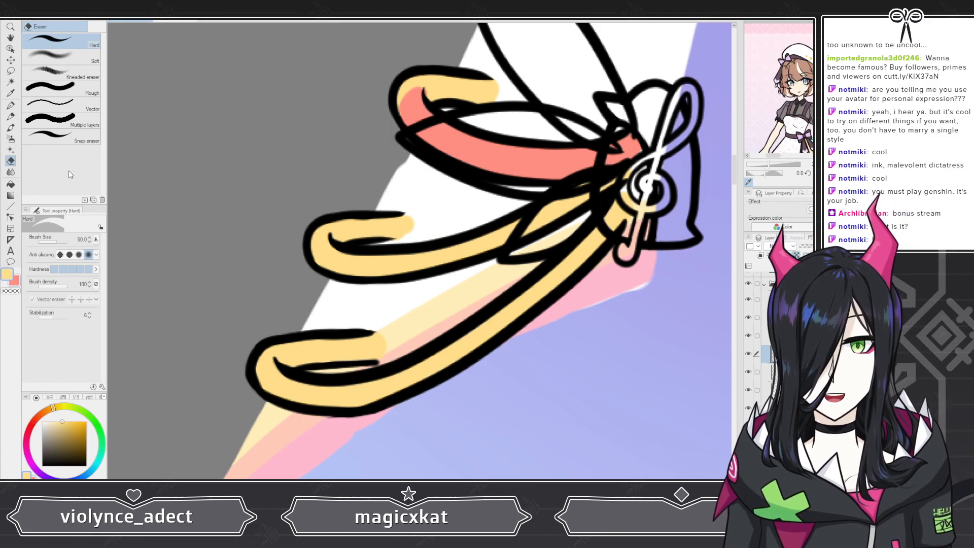
key(alt+Delete)
Step: Merge the selected cape layer down into the layer below it
scroll(305, 187, down, 4)
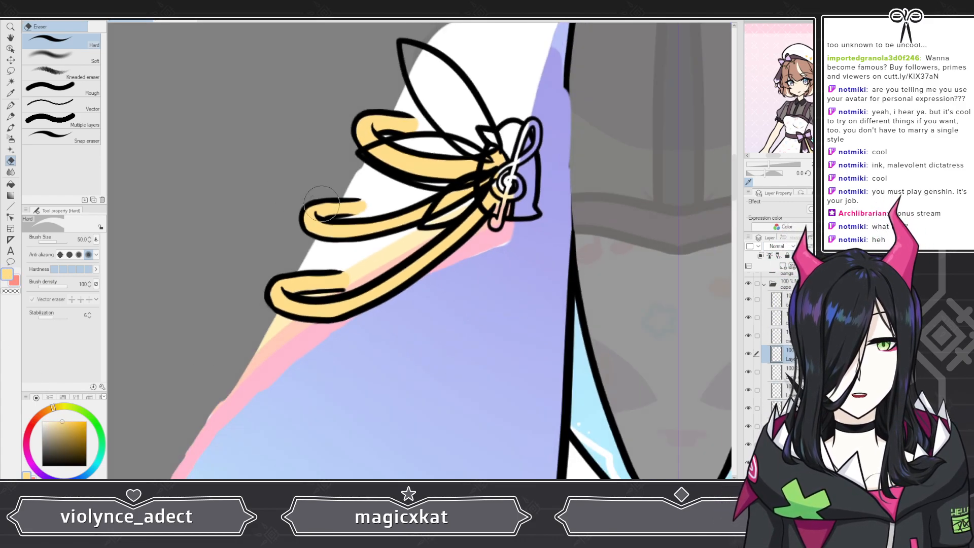
scroll(390, 172, up, 1)
scroll(393, 161, up, 3)
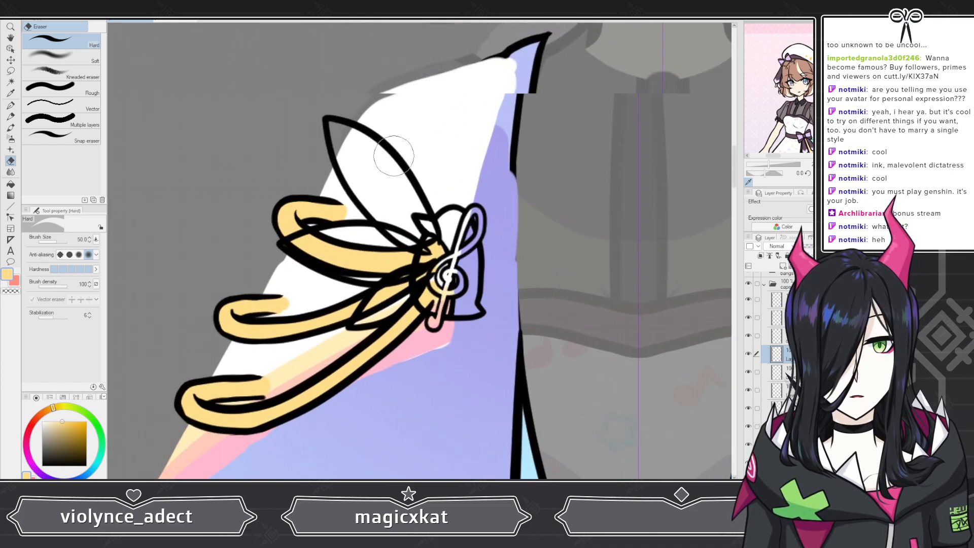
click(790, 336)
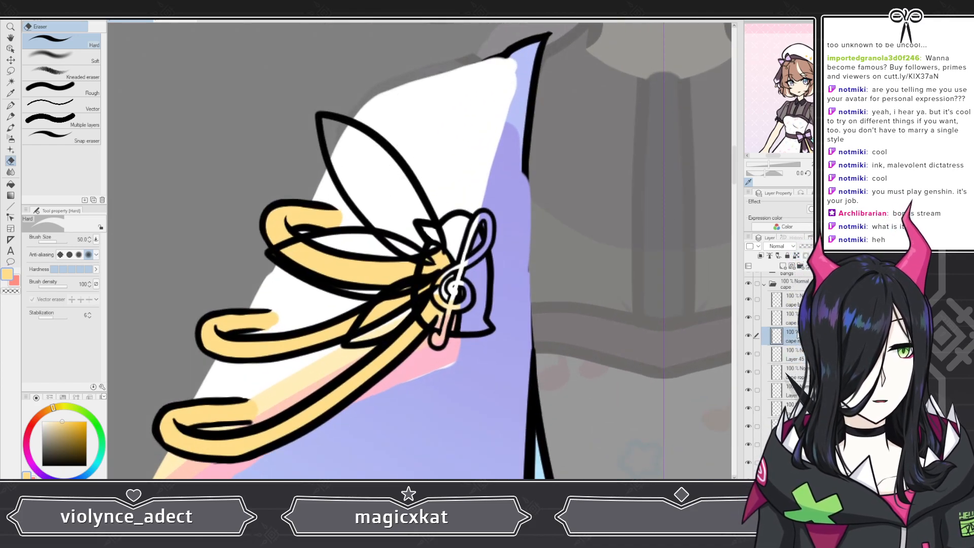
key(ctrl+e)
Step: Pick the pink colour from the reference sleeve's ribbon
scroll(244, 342, down, 1)
scroll(245, 342, down, 3)
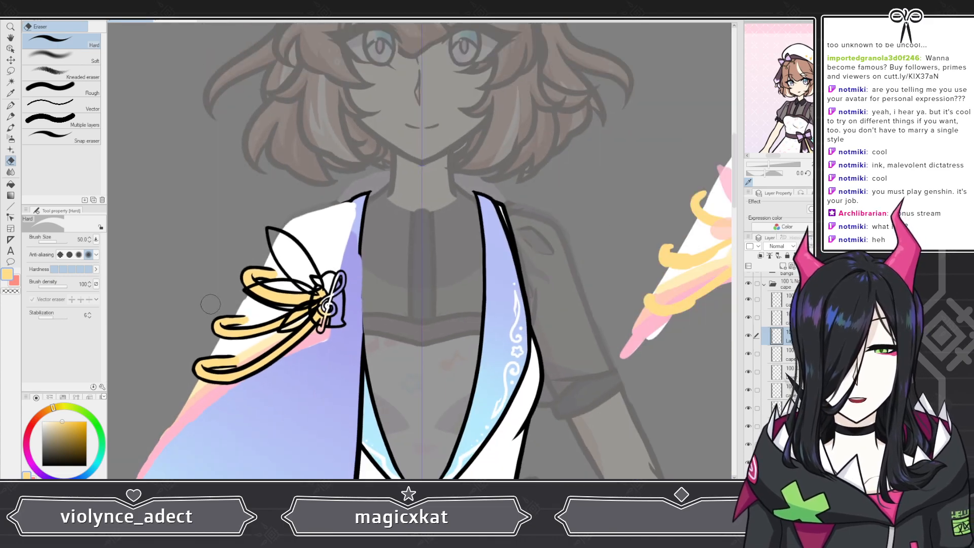
scroll(276, 186, up, 4)
scroll(276, 185, down, 5)
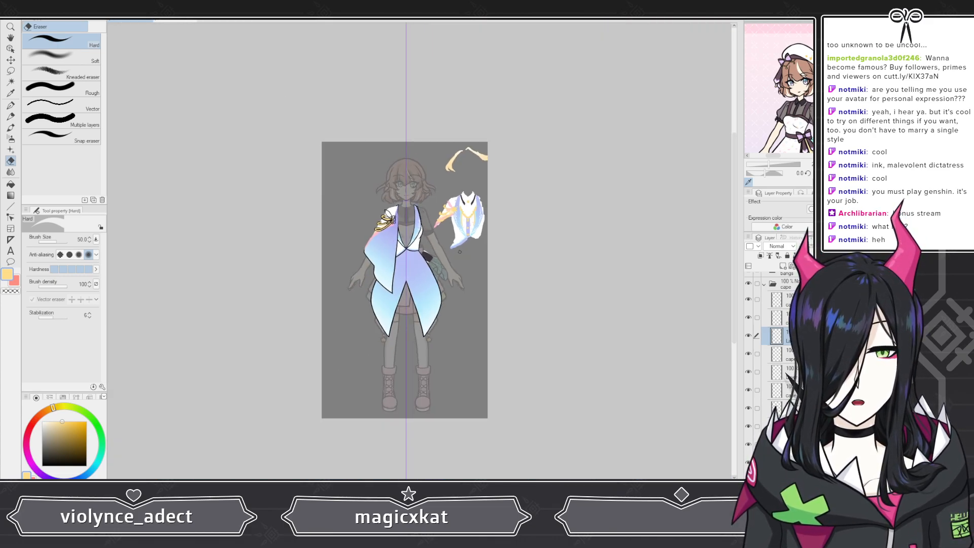
scroll(406, 203, up, 5)
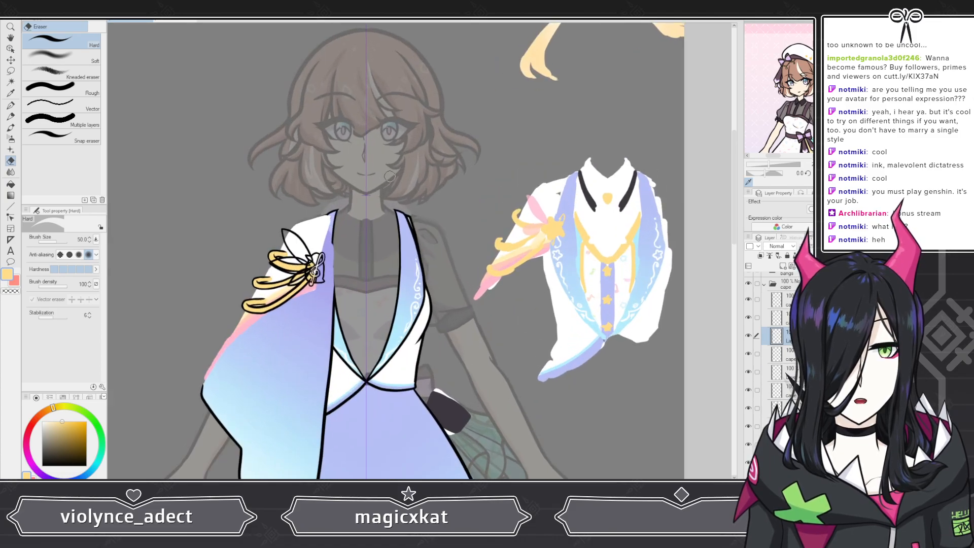
scroll(558, 219, up, 2)
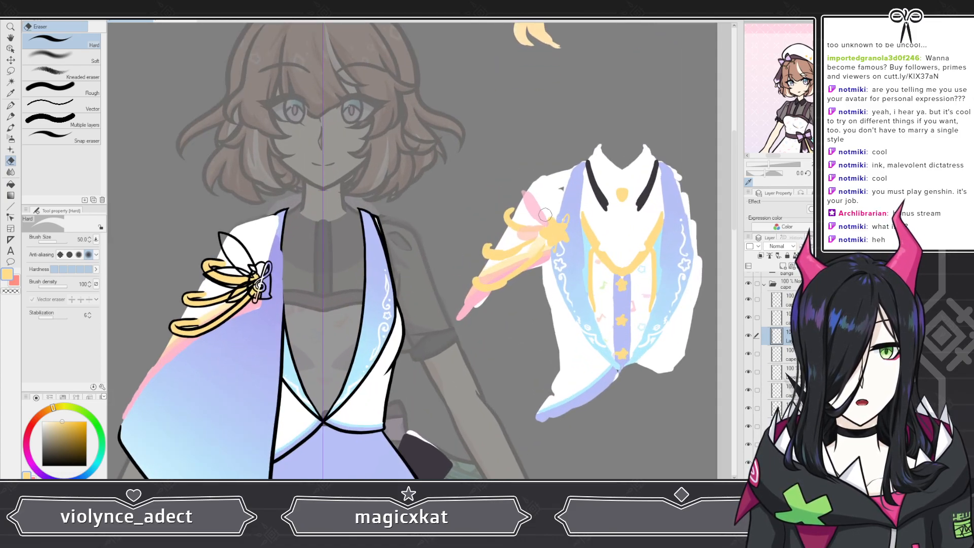
scroll(499, 273, up, 3)
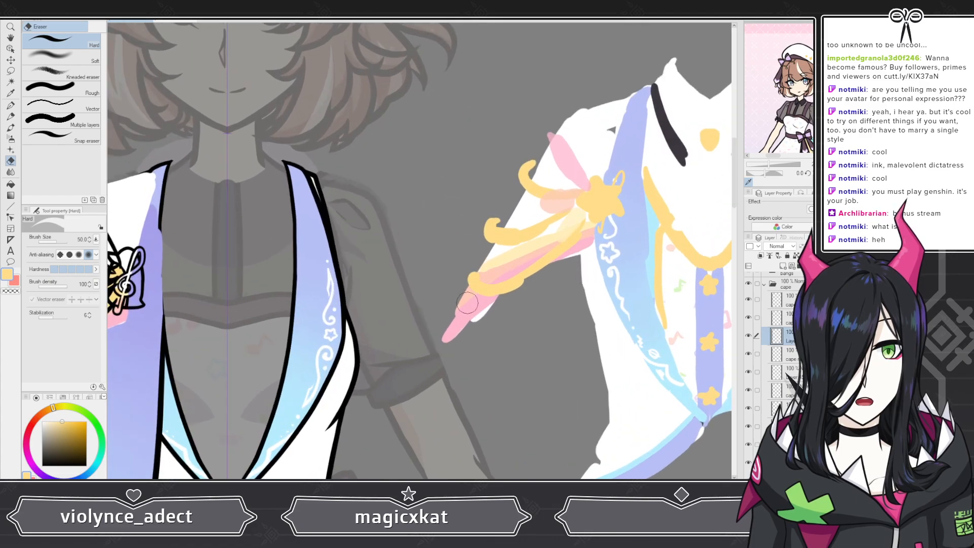
alt+click(487, 298)
scroll(515, 308, down, 5)
scroll(477, 281, up, 3)
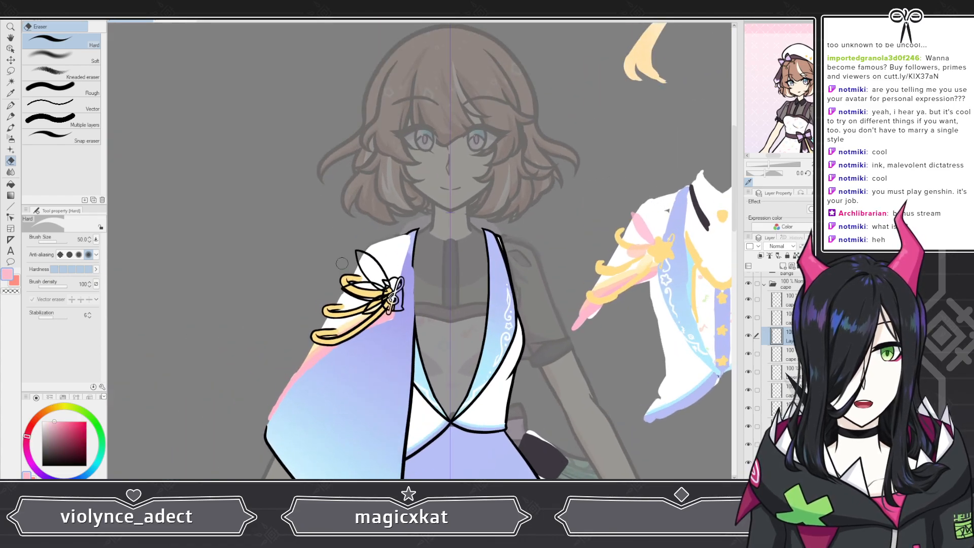
key(p)
scroll(228, 228, up, 1)
scroll(355, 264, up, 3)
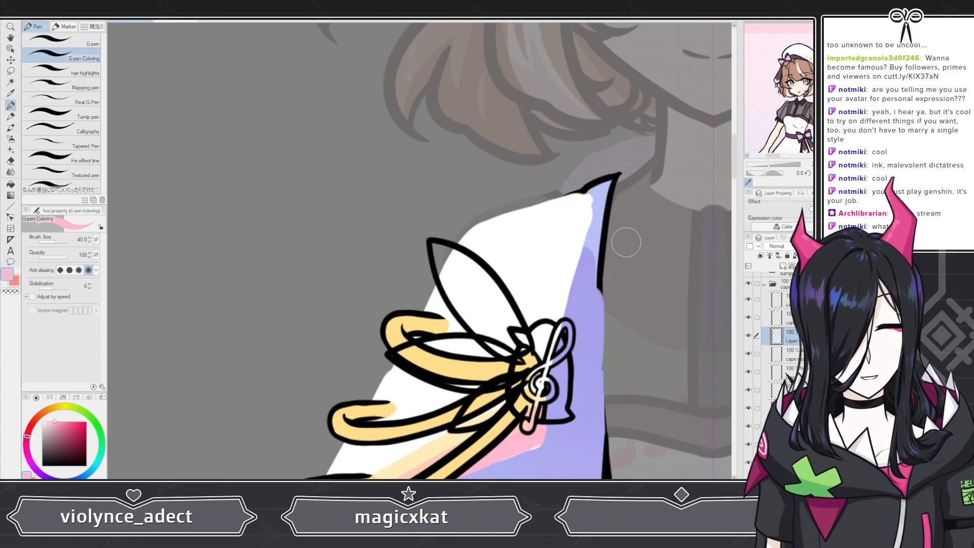
click(15, 281)
scroll(356, 260, down, 3)
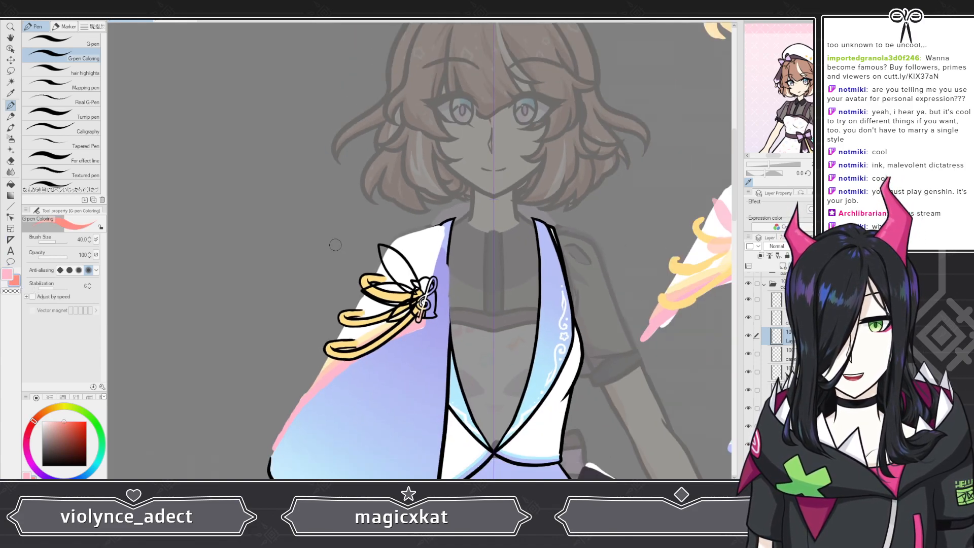
scroll(390, 350, up, 4)
alt+click(390, 350)
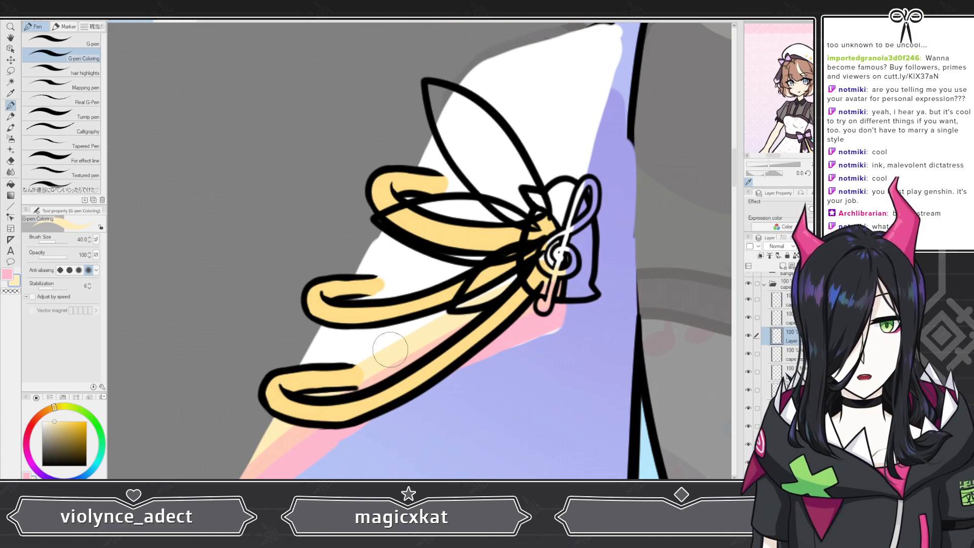
Step: Hide the upper ribbon and cape rope layers so only the lower ribbon shows
click(747, 353)
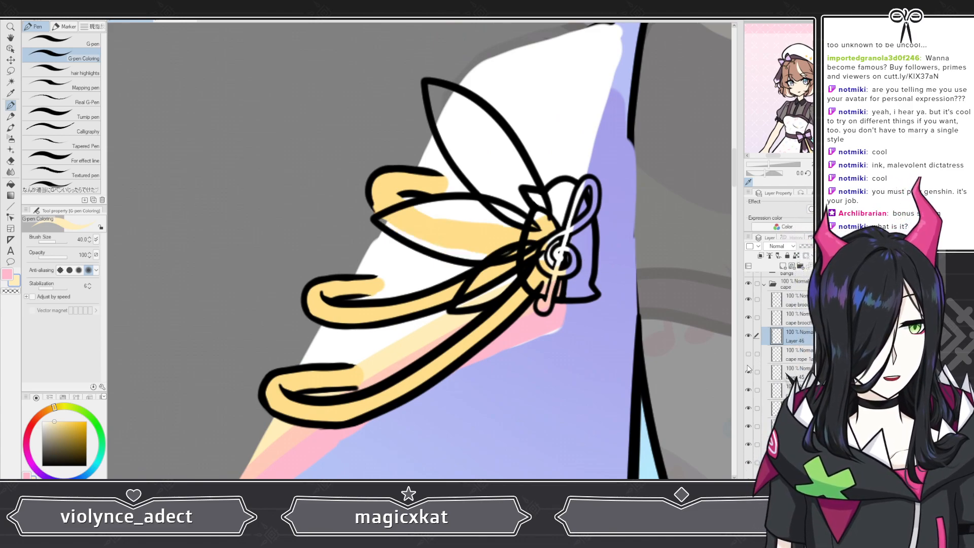
click(748, 371)
click(748, 427)
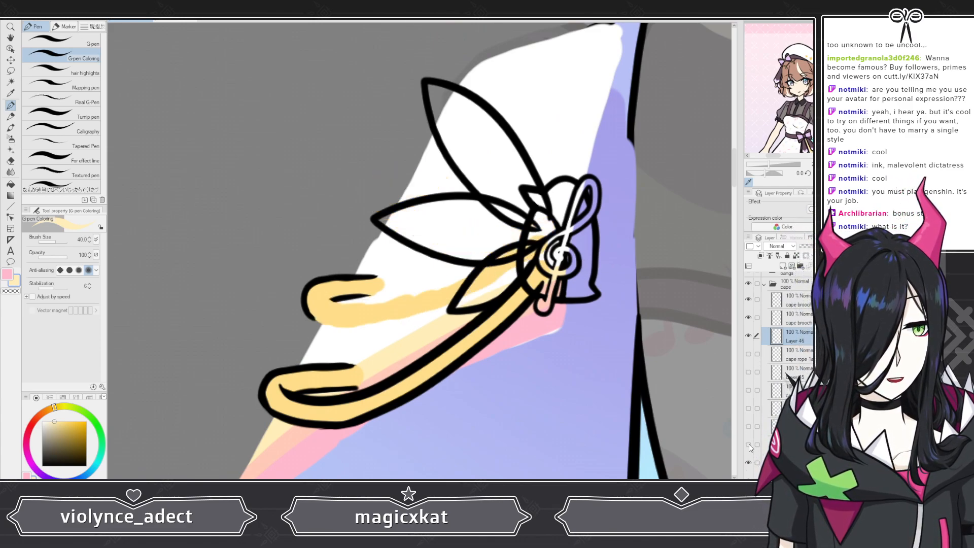
click(748, 445)
click(749, 463)
click(749, 482)
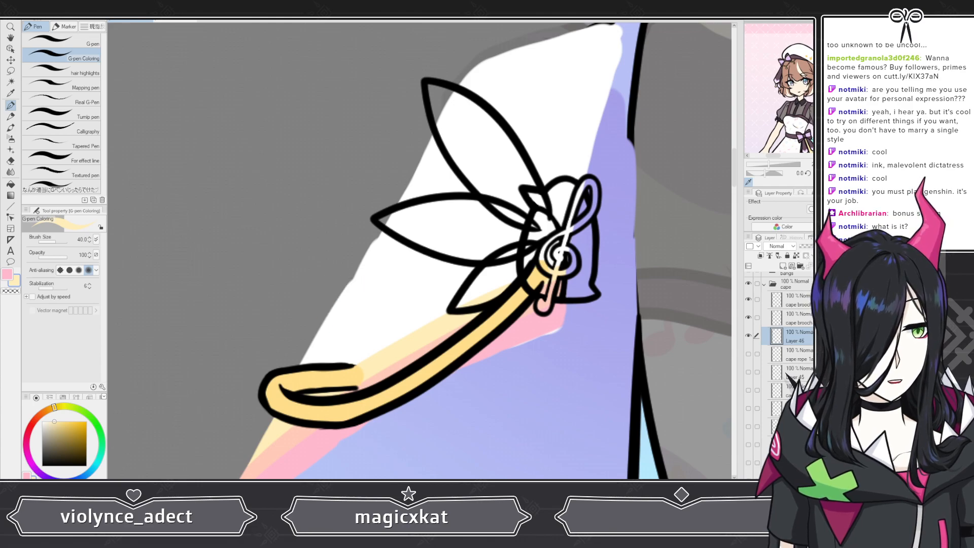
Step: Hide the lower ribbon's cape rope layers in the cape folder
scroll(778, 375, down, 3)
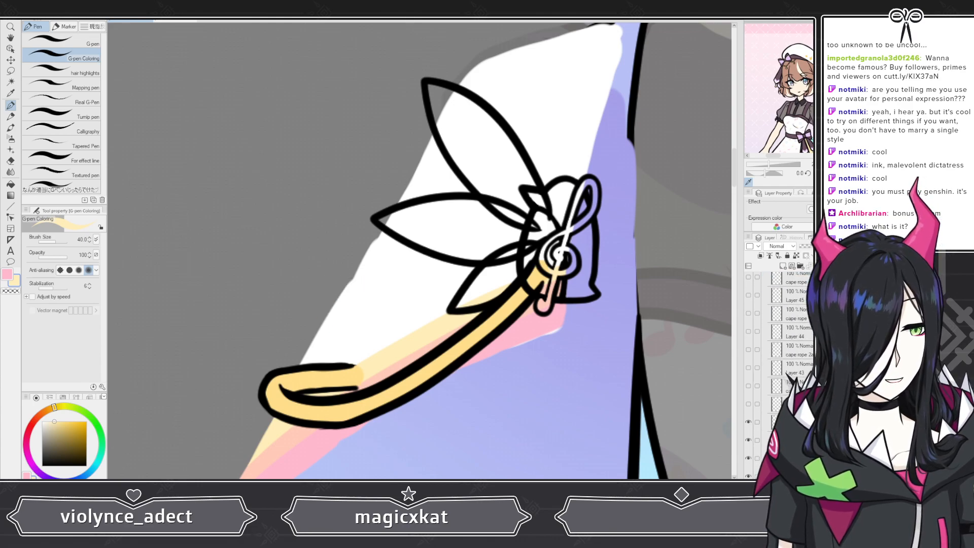
click(749, 422)
click(749, 440)
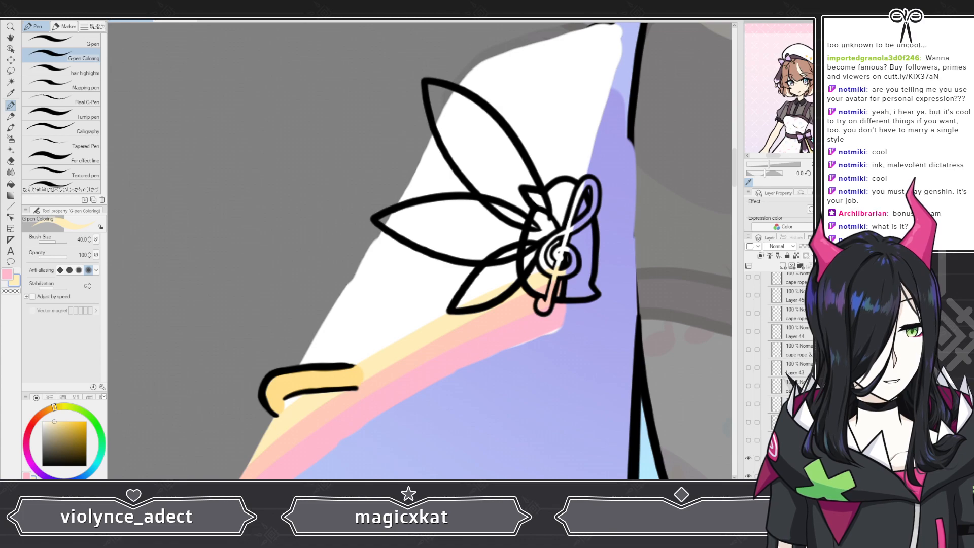
click(749, 460)
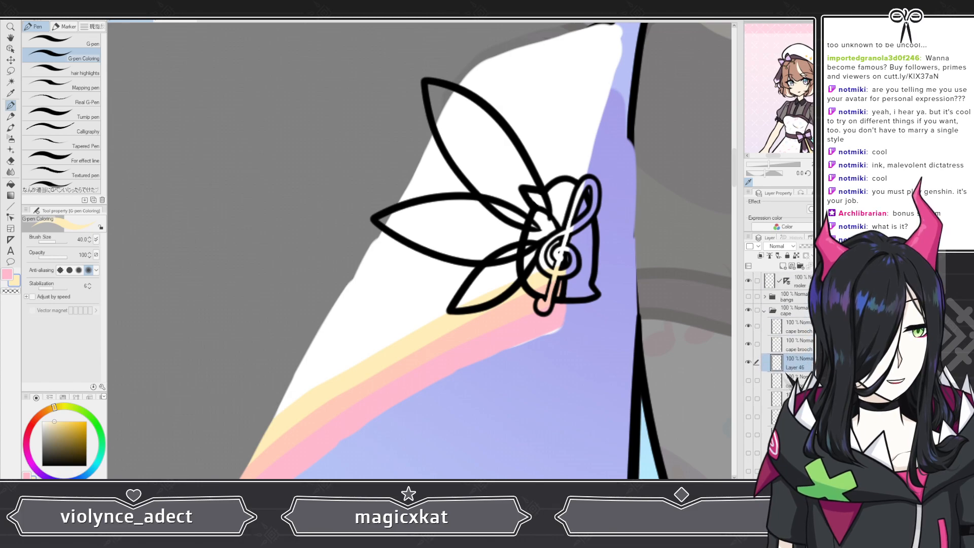
Step: Fill the brooch's lower petal layer with the pale yellow colour
key(x)
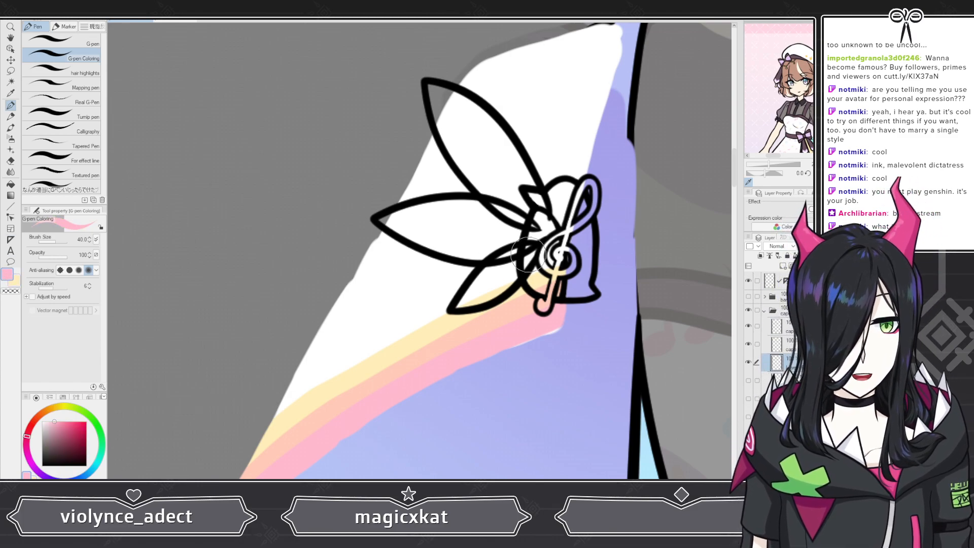
mouse_move(528, 254)
mouse_down()
mouse_move(486, 282)
mouse_move(511, 256)
mouse_move(503, 259)
mouse_move(458, 306)
mouse_up()
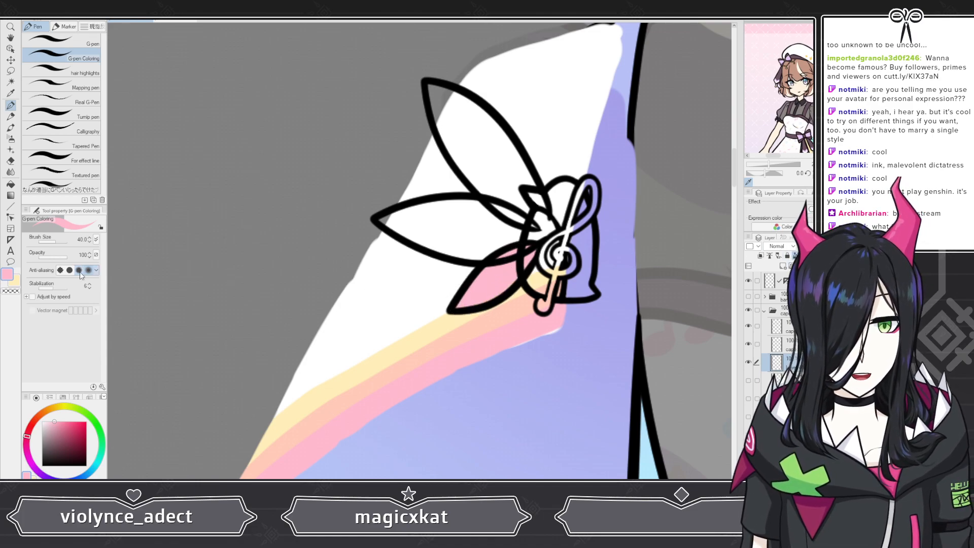
key(x)
key(alt+Delete)
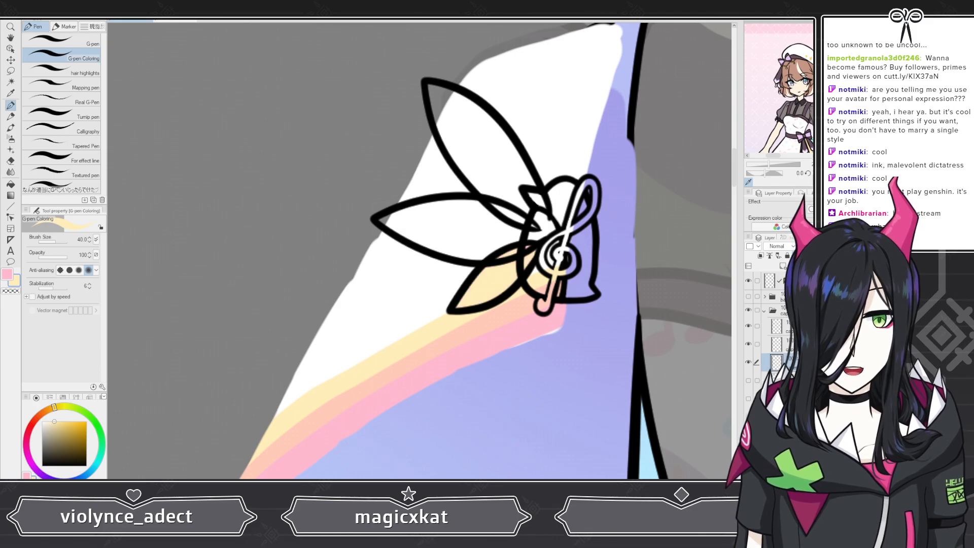
Step: Pick the peach colour from the cape's stripe and paint the brooch's left petal with it
scroll(289, 48, down, 8)
scroll(357, 38, down, 1)
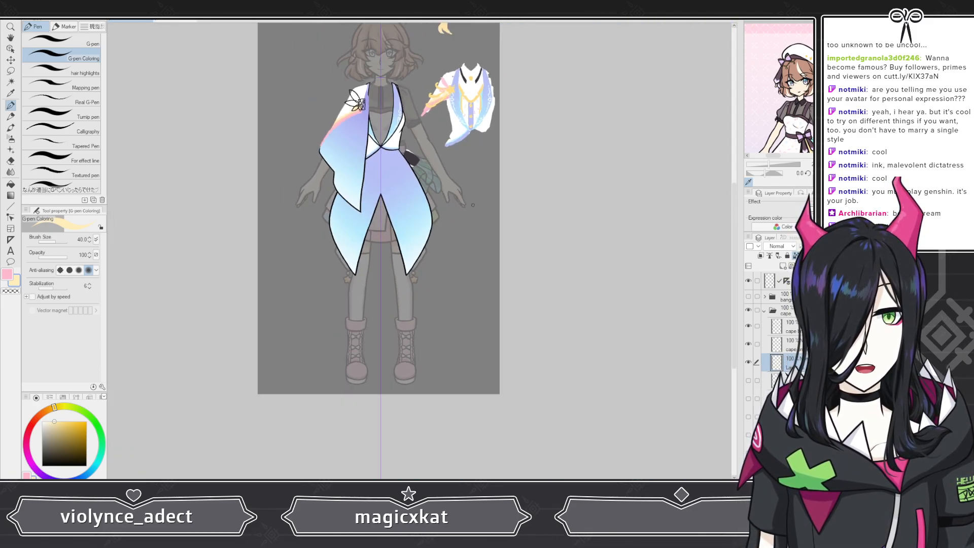
scroll(446, 60, up, 6)
scroll(462, 86, up, 3)
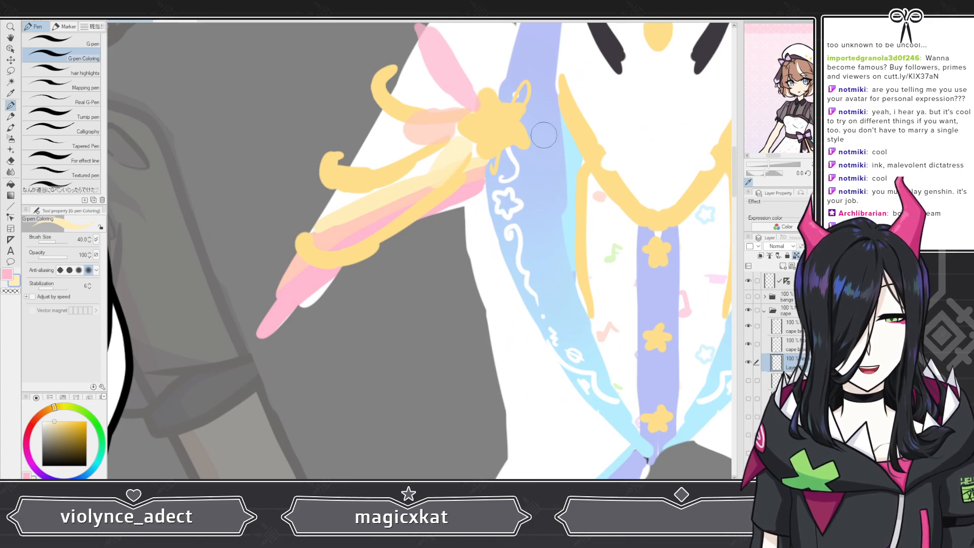
scroll(544, 135, down, 5)
scroll(435, 150, up, 4)
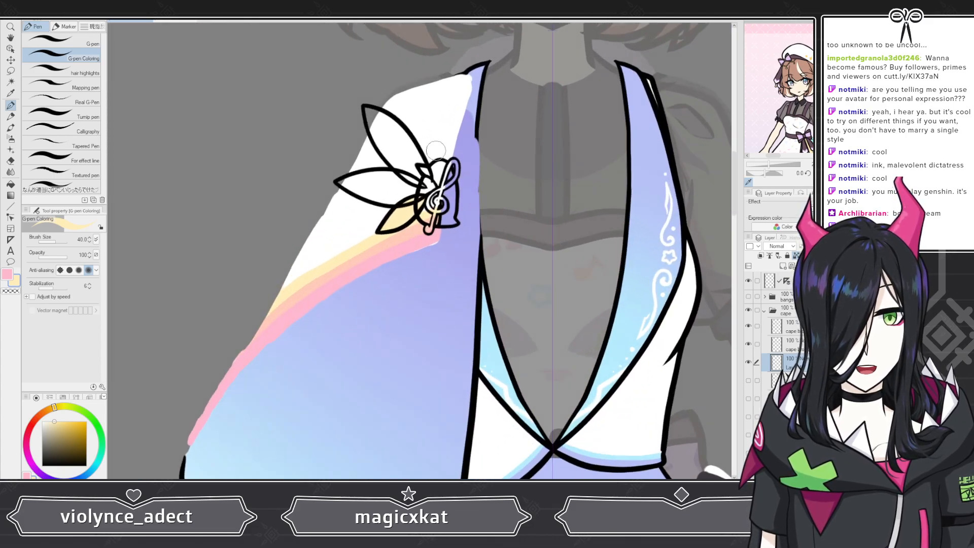
scroll(435, 151, up, 2)
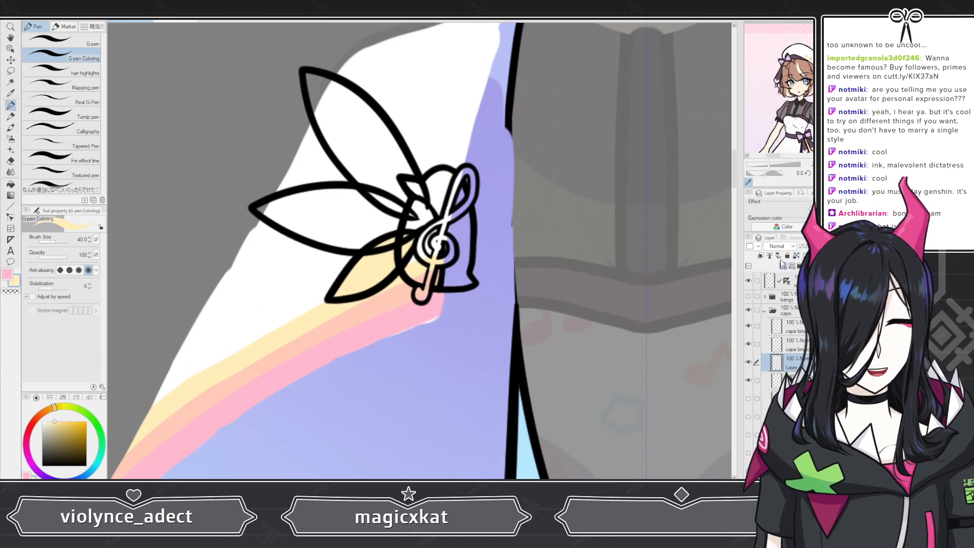
alt+click(289, 345)
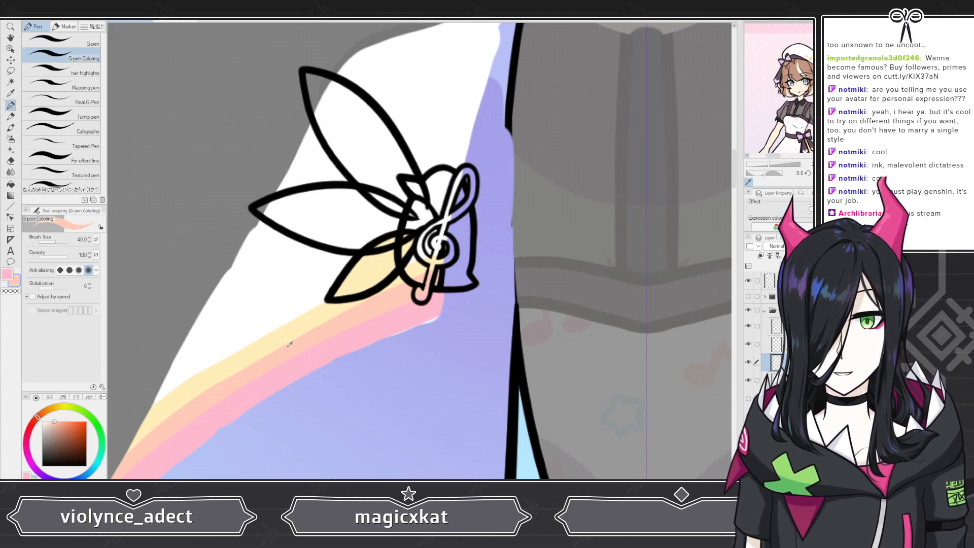
mouse_move(256, 208)
mouse_down()
mouse_move(332, 235)
mouse_move(407, 223)
mouse_move(366, 205)
mouse_move(284, 210)
mouse_up()
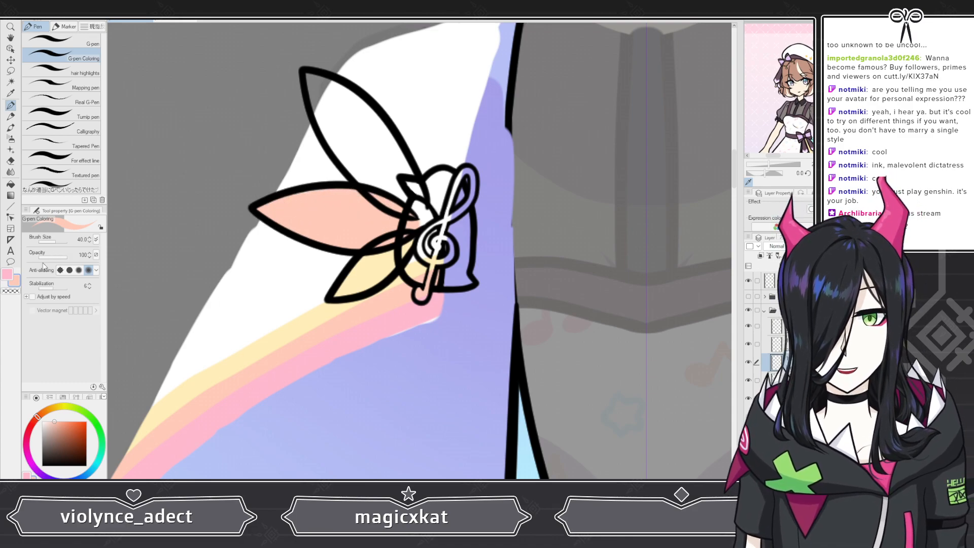
Step: Paint the brooch's upper petal in pink
click(8, 274)
drag(339, 133, 314, 89)
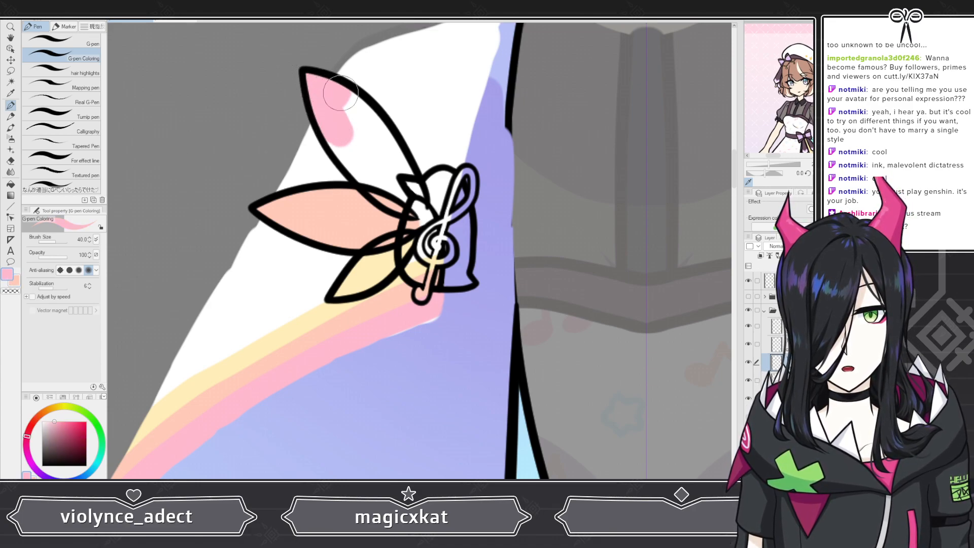
drag(371, 127, 413, 198)
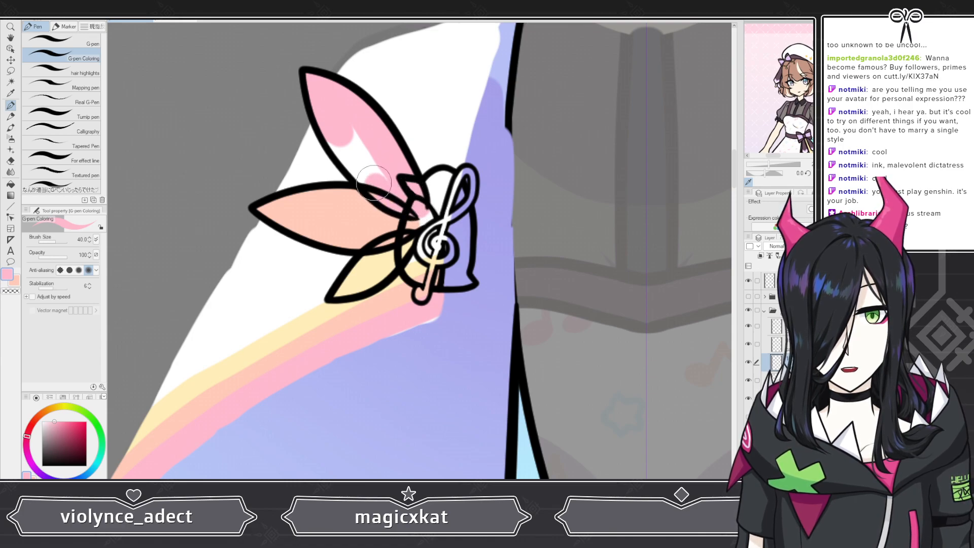
drag(374, 183, 342, 148)
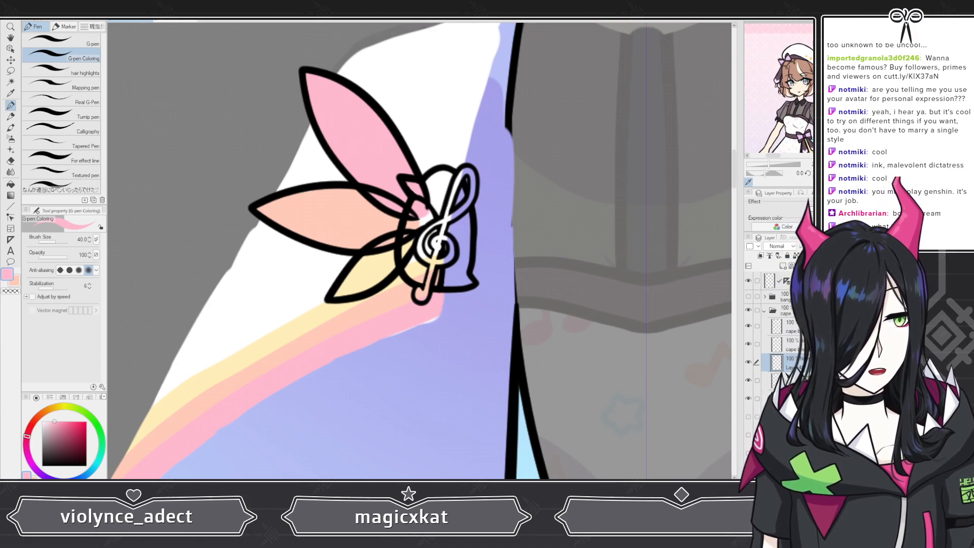
Step: Lower the petal layer's opacity to 75% and select the layer beneath it
click(817, 246)
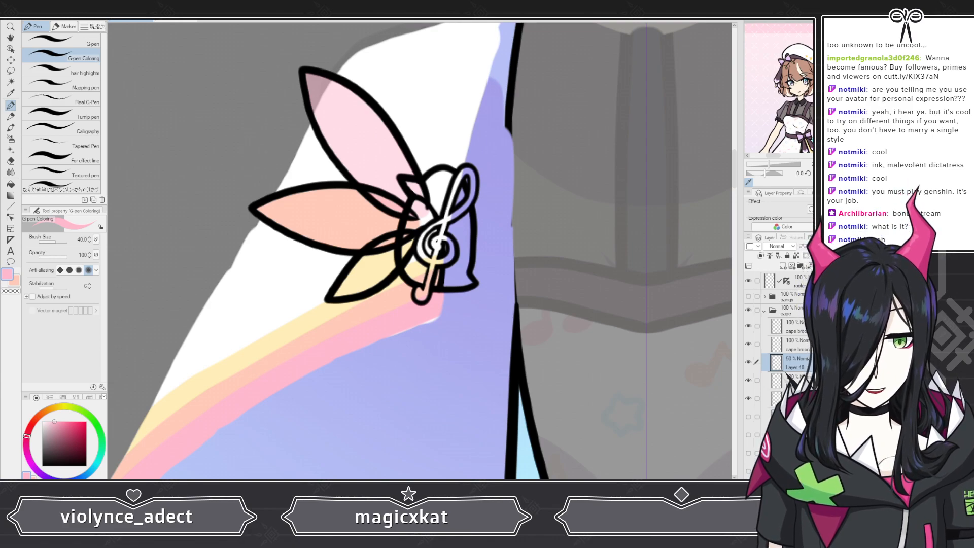
click(826, 246)
click(788, 380)
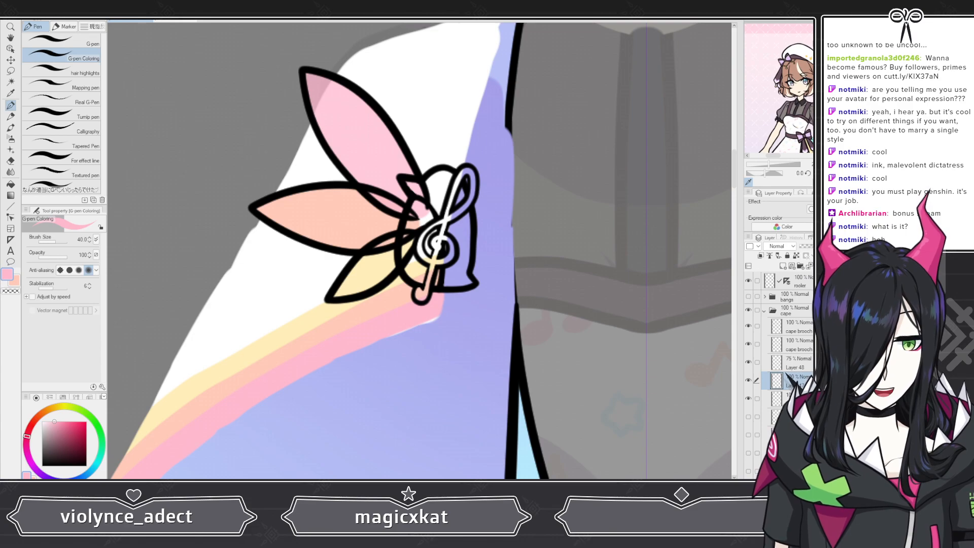
click(827, 246)
click(798, 399)
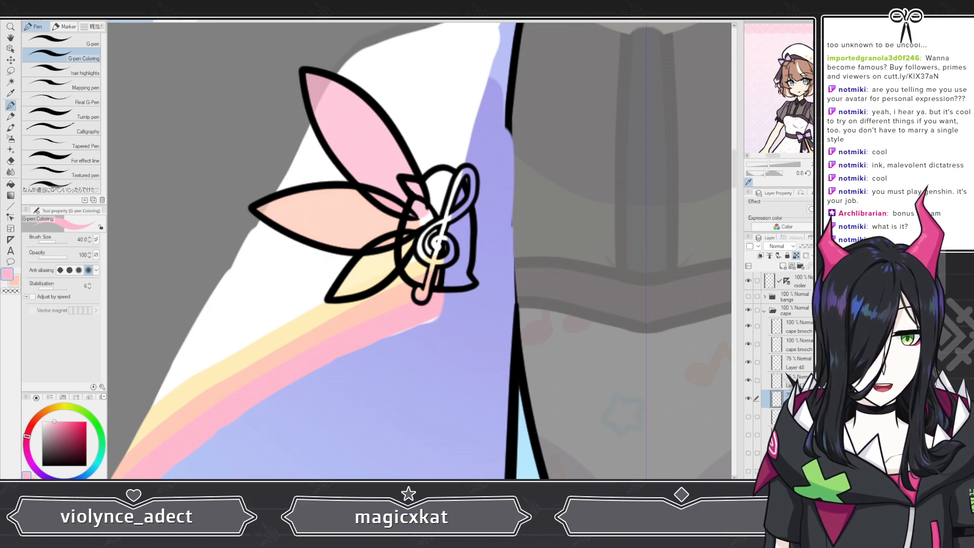
Step: On the cape brooch layer, pick the dark mauve from the reference and paint the brooch's bell-shaped body
scroll(398, 272, down, 5)
scroll(398, 273, down, 3)
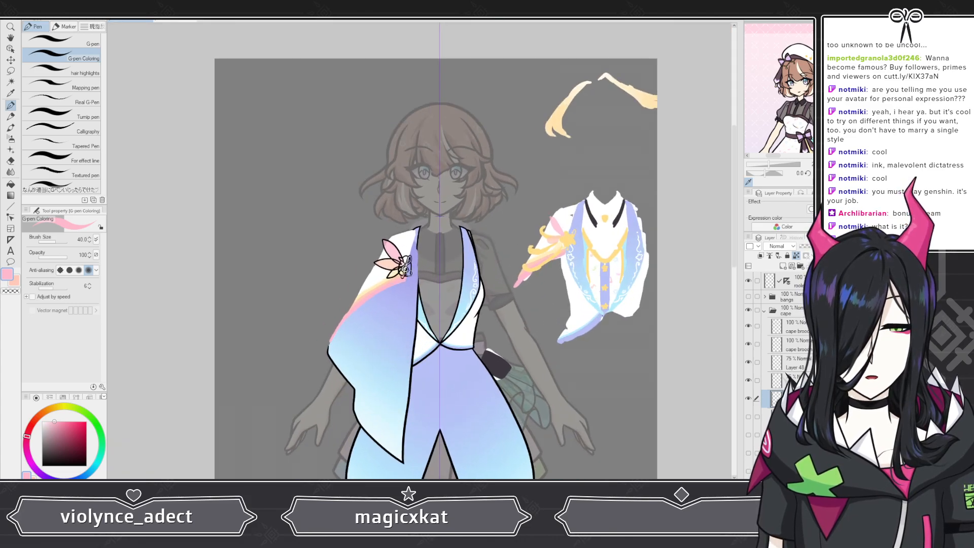
scroll(398, 273, up, 3)
click(795, 344)
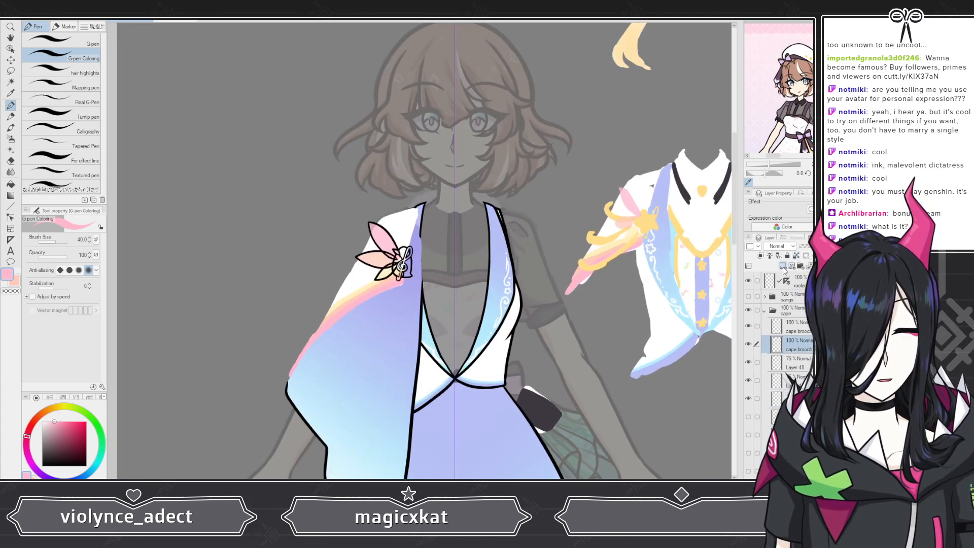
scroll(439, 316, up, 8)
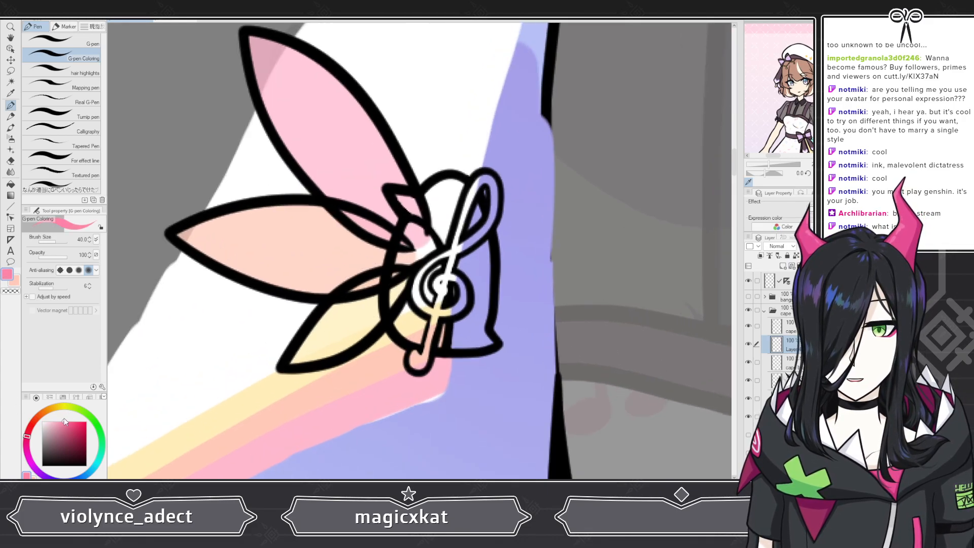
scroll(341, 194, down, 2)
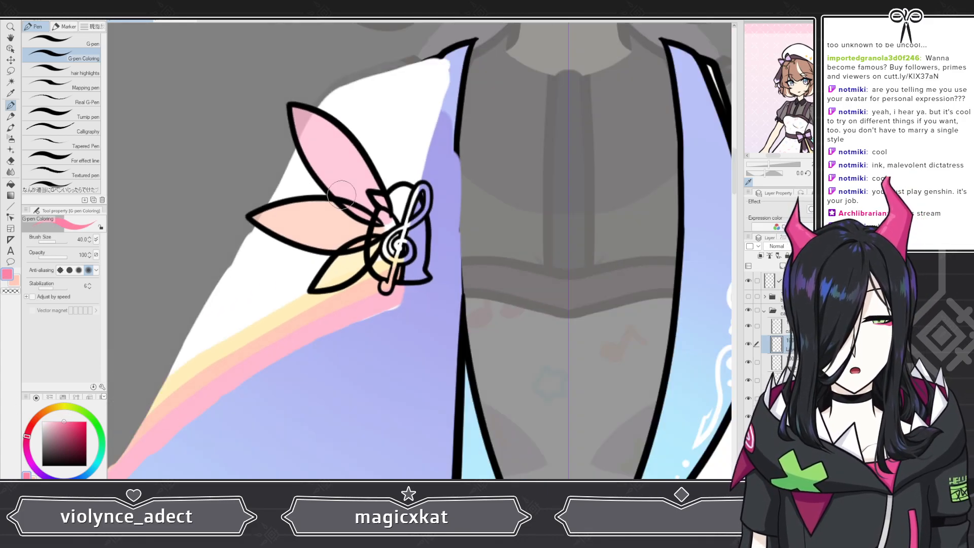
scroll(341, 194, down, 6)
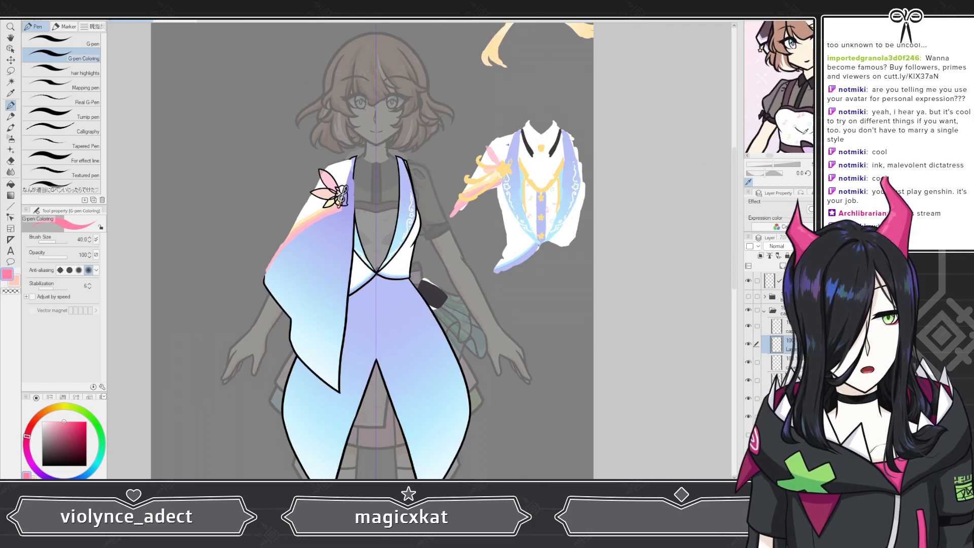
scroll(805, 134, up, 2)
click(770, 53)
scroll(270, 201, up, 1)
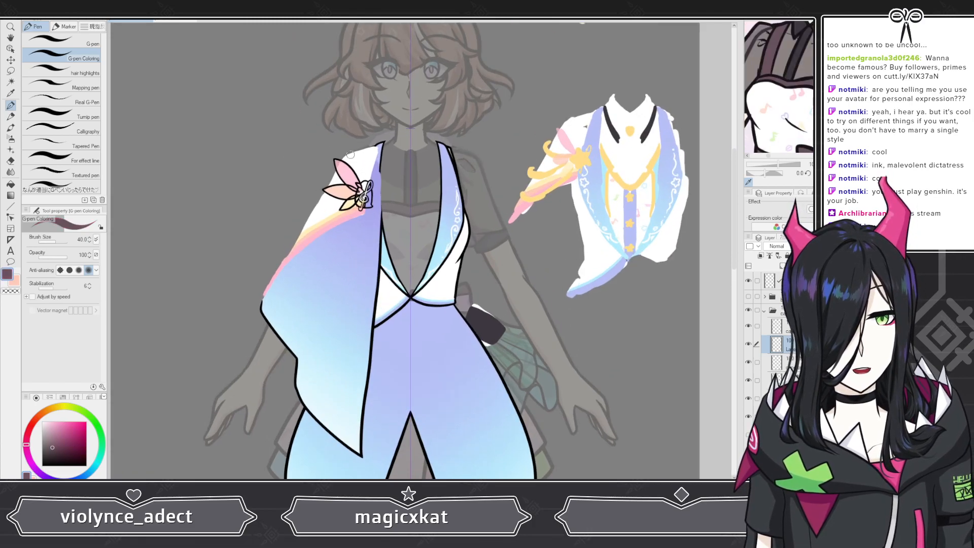
scroll(350, 153, up, 6)
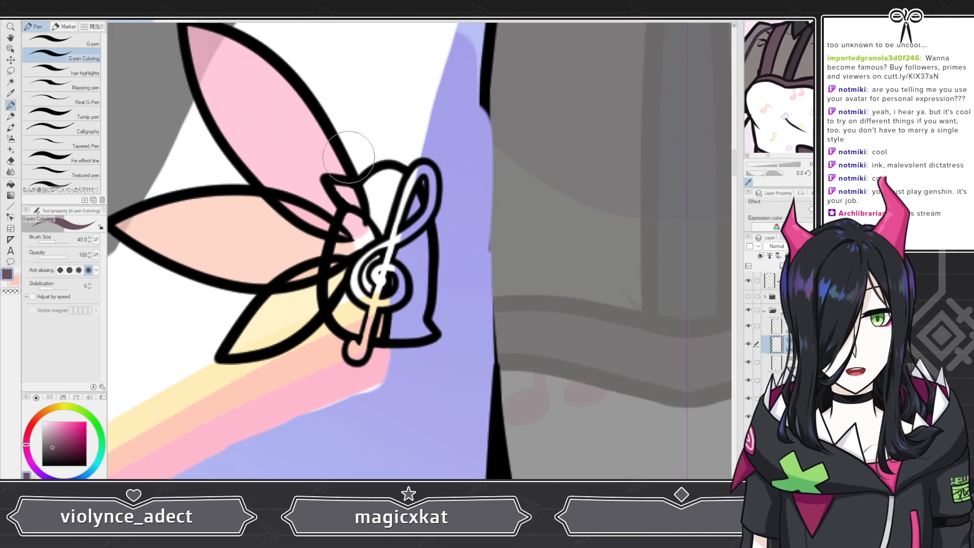
drag(352, 203, 356, 208)
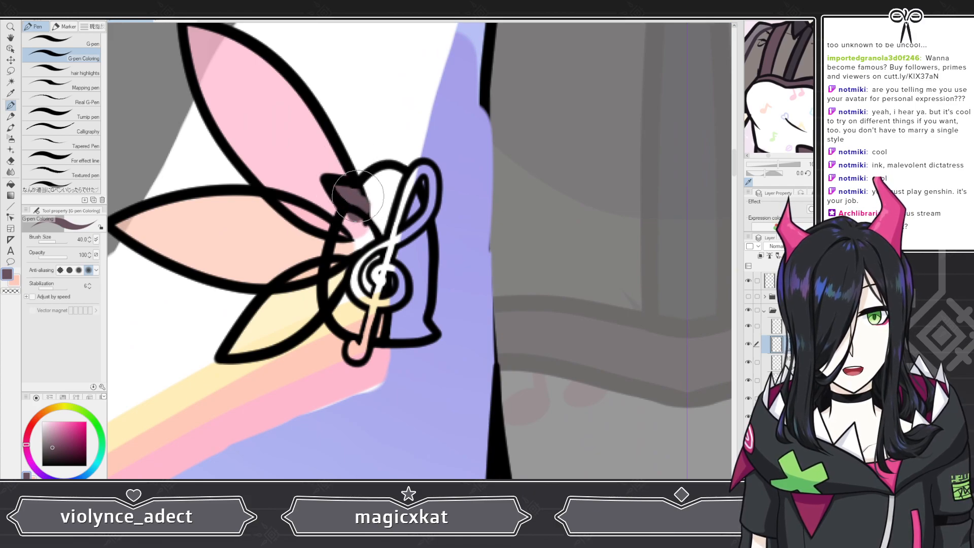
mouse_move(387, 176)
mouse_down()
mouse_move(416, 213)
mouse_move(408, 201)
mouse_up()
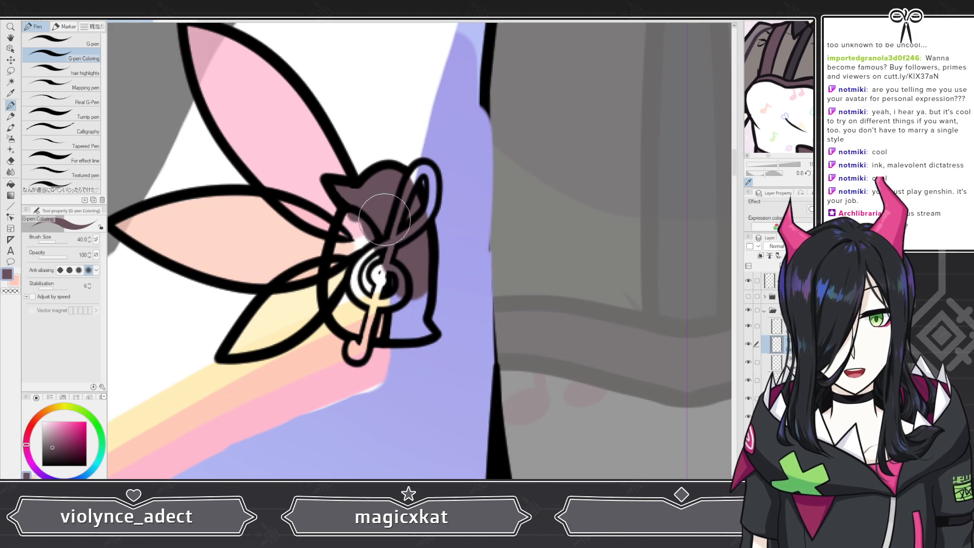
mouse_move(386, 256)
mouse_down()
mouse_move(384, 313)
mouse_move(419, 327)
mouse_up()
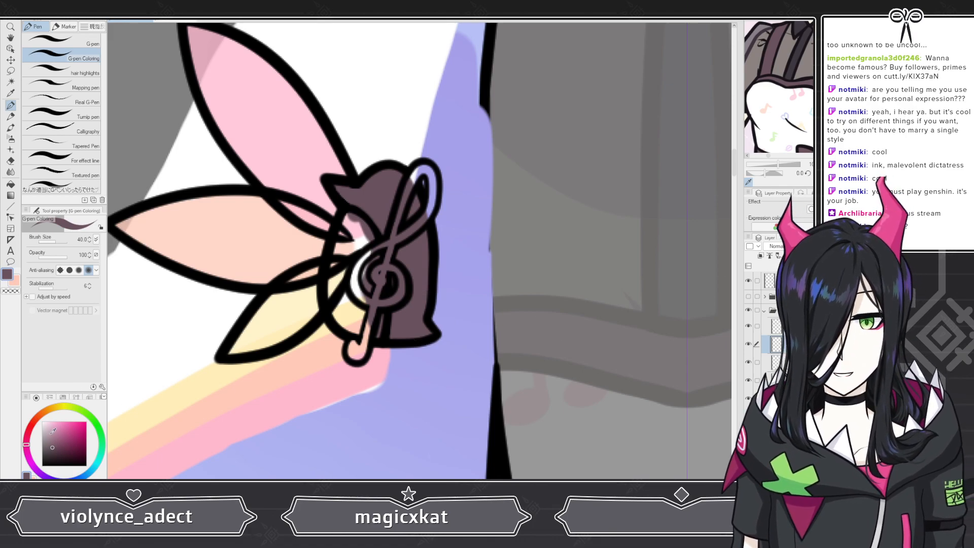
Step: Fill the brooch's front section around the treble clef with white
click(60, 422)
mouse_move(349, 239)
mouse_down()
mouse_move(347, 224)
mouse_move(367, 242)
mouse_move(372, 301)
mouse_move(354, 325)
mouse_move(341, 305)
mouse_move(350, 284)
mouse_move(370, 285)
mouse_up()
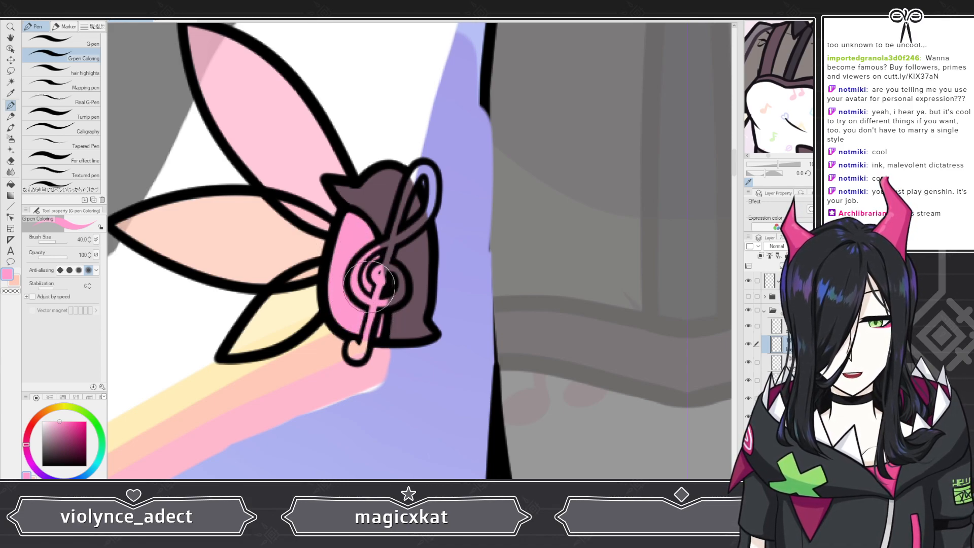
click(43, 422)
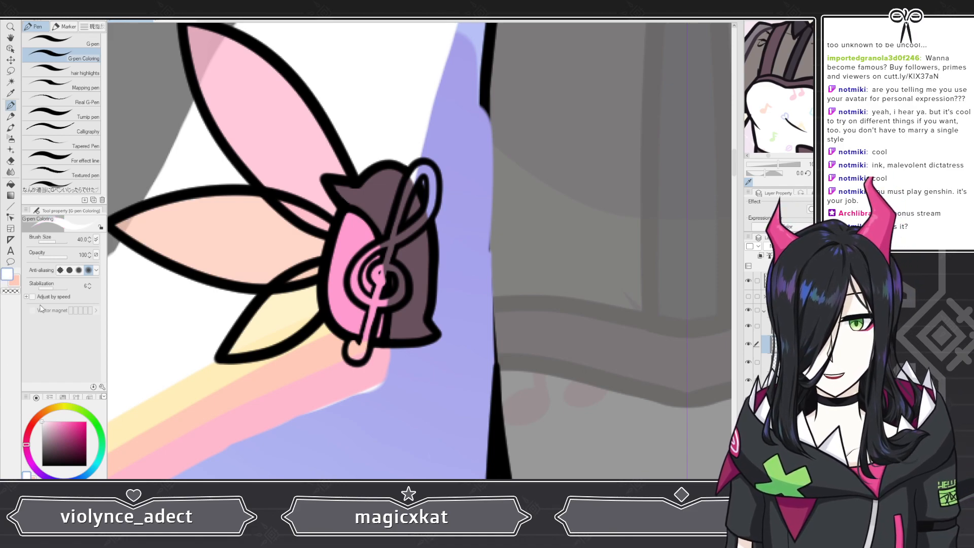
key(alt+Delete)
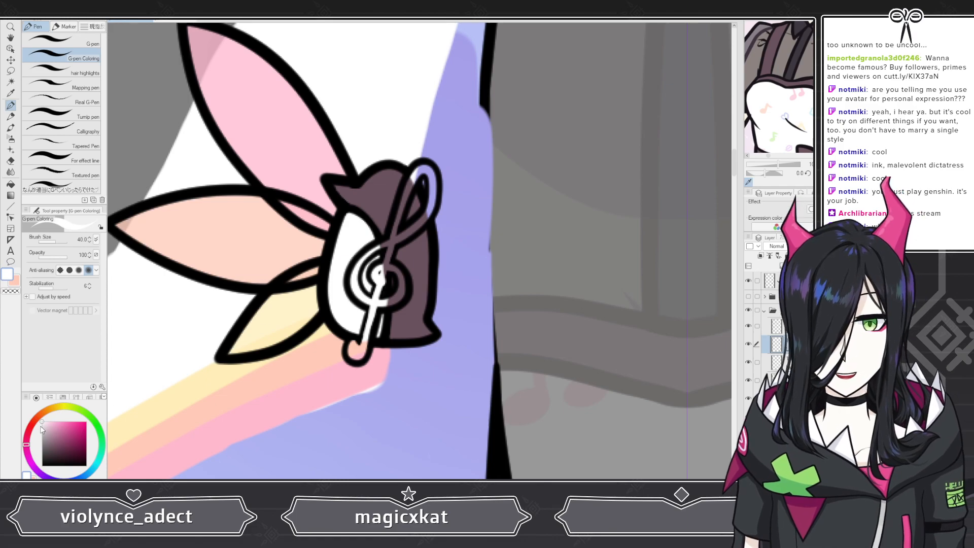
Step: Pick the gold from the reference outfit and paint the treble clef on the brooch with it
click(17, 282)
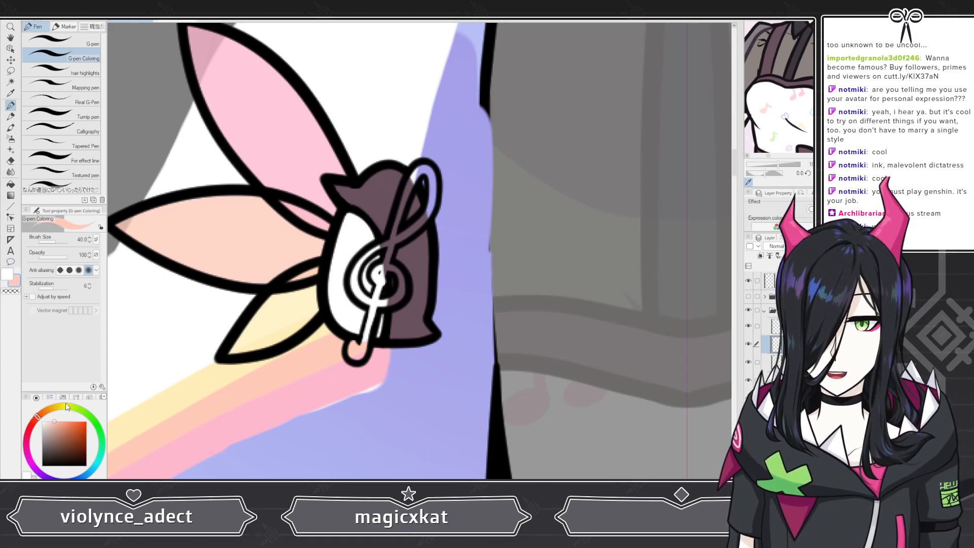
scroll(584, 270, down, 5)
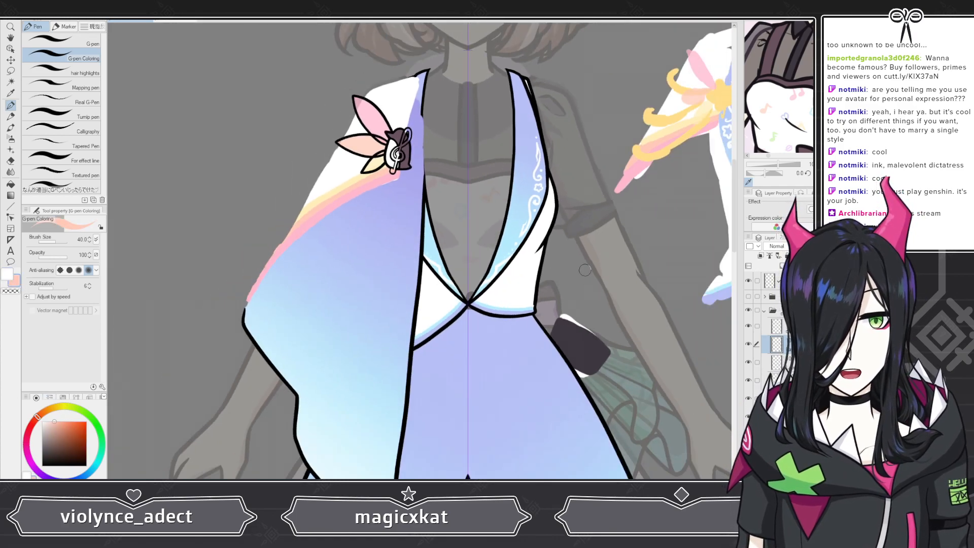
alt+click(685, 120)
scroll(594, 122, down, 1)
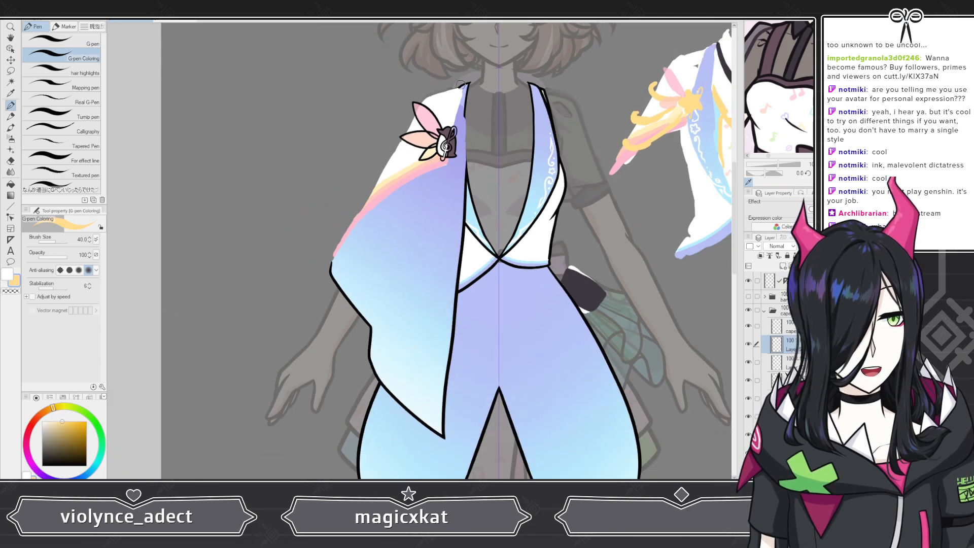
scroll(452, 201, up, 6)
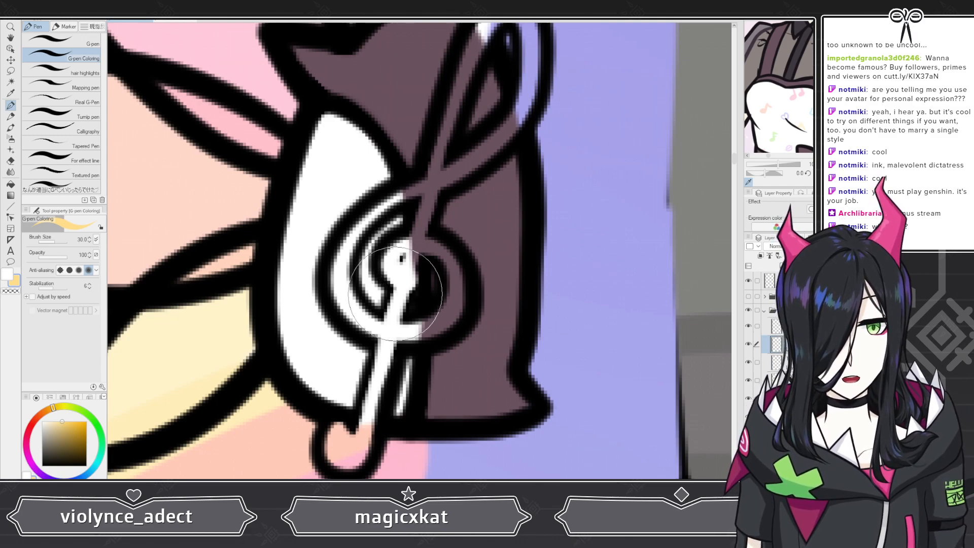
mouse_move(400, 277)
mouse_down()
mouse_move(406, 244)
mouse_move(407, 264)
mouse_move(422, 244)
mouse_move(449, 262)
mouse_move(454, 302)
mouse_move(438, 322)
mouse_move(444, 313)
mouse_move(401, 329)
mouse_move(356, 318)
mouse_move(340, 281)
mouse_move(353, 312)
mouse_move(346, 258)
mouse_move(341, 270)
mouse_move(350, 240)
mouse_move(373, 211)
mouse_move(449, 173)
mouse_up()
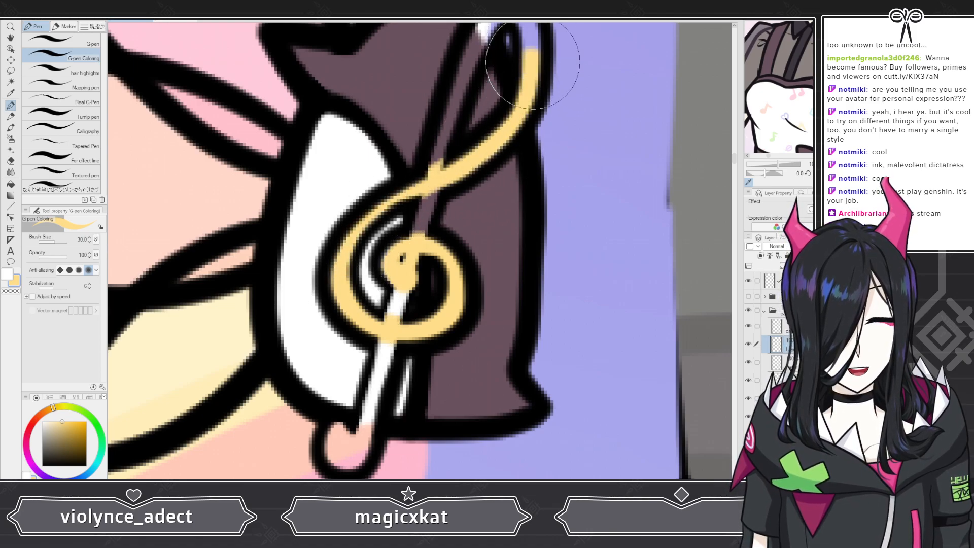
scroll(498, 170, down, 6)
scroll(508, 70, up, 7)
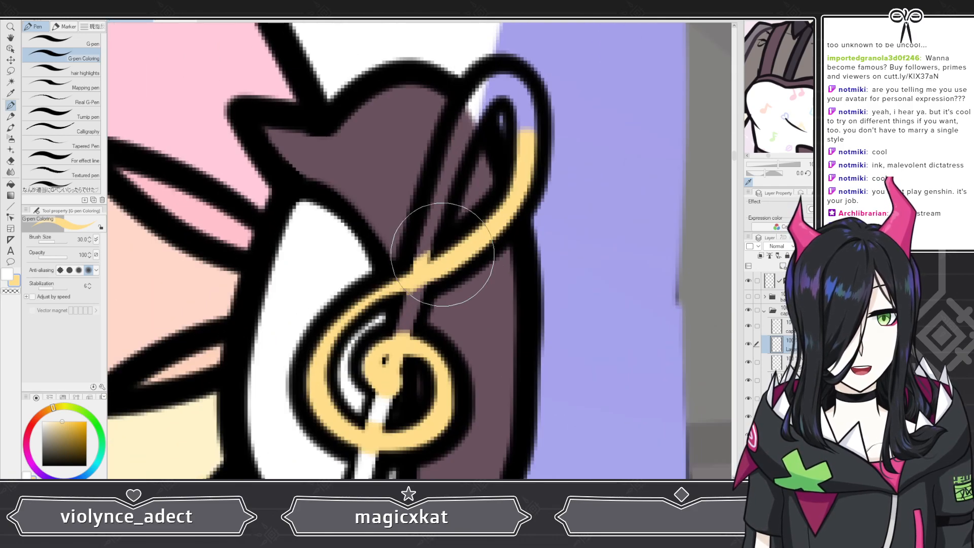
drag(437, 199, 464, 119)
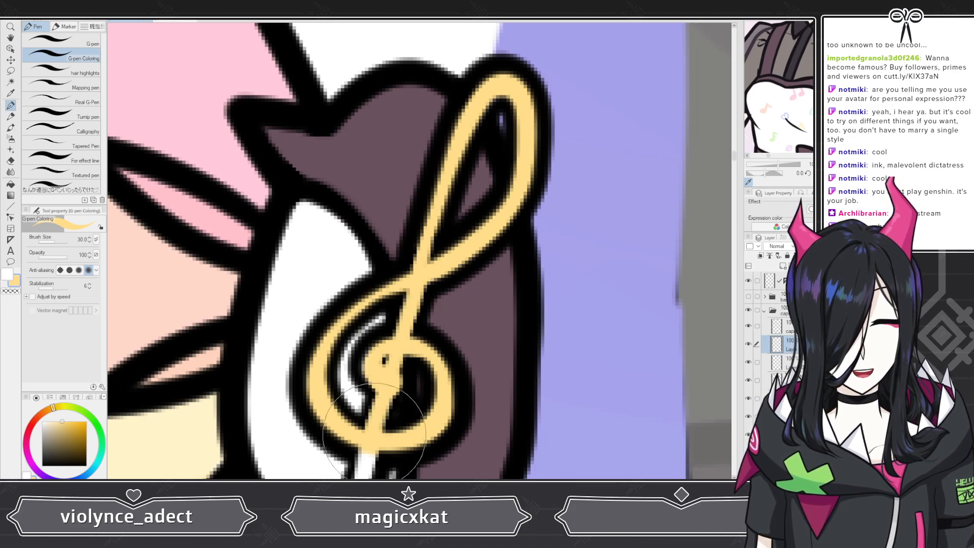
scroll(374, 433, down, 4)
scroll(321, 457, up, 4)
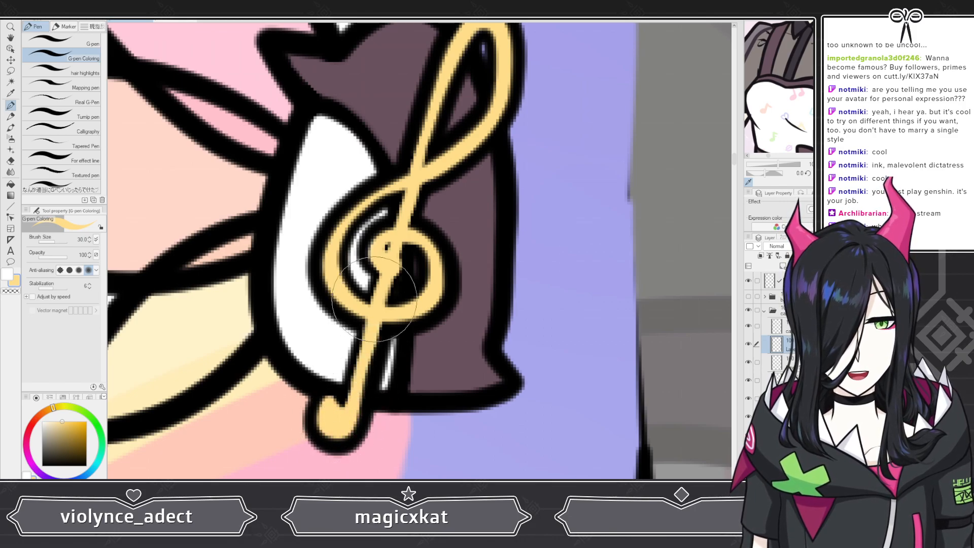
Step: Show the coat, necklace, vest and cuffs layer folders and review the whole outfit on the canvas
scroll(374, 298, down, 8)
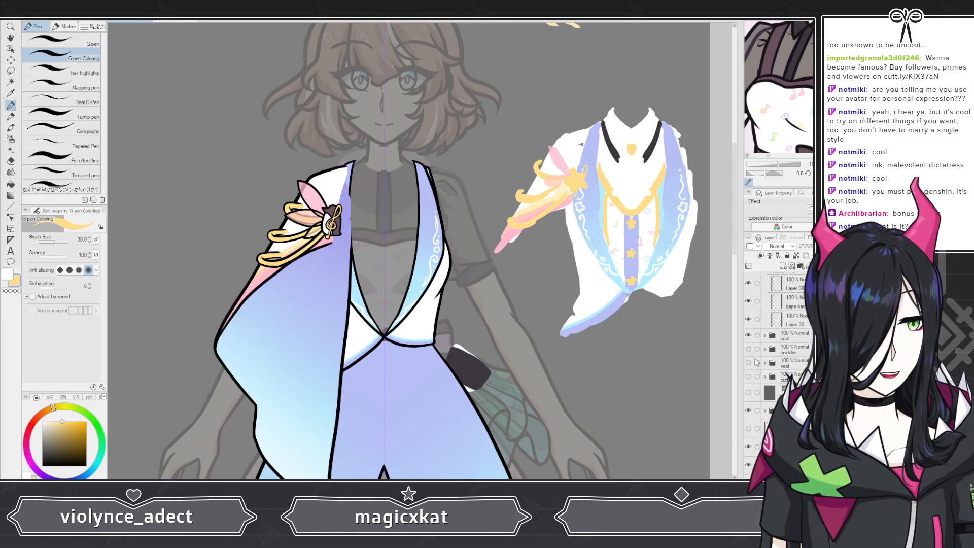
click(748, 352)
click(748, 363)
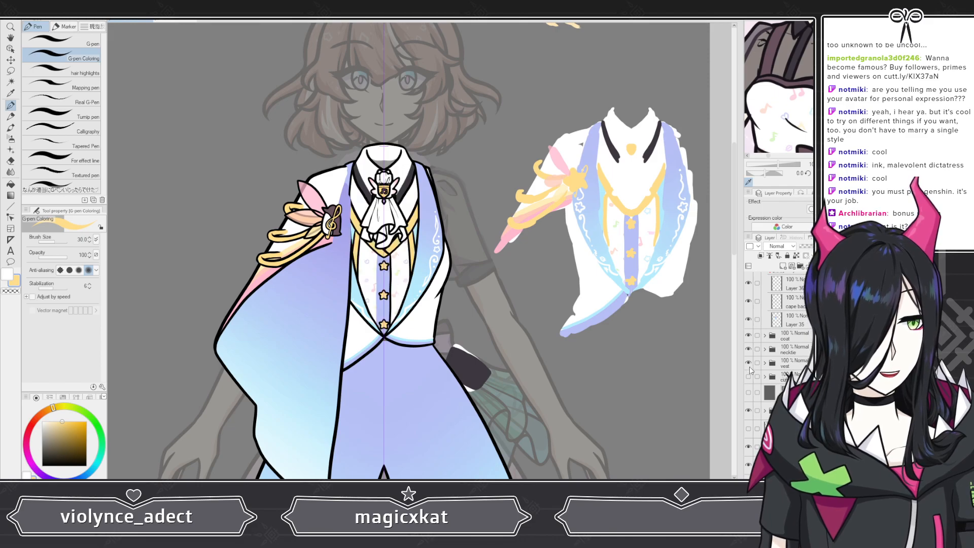
click(748, 376)
click(751, 395)
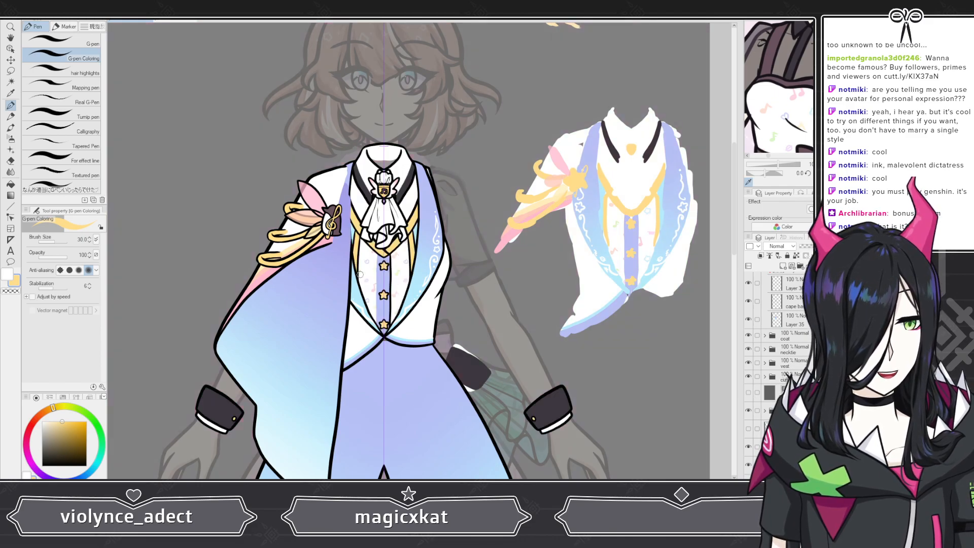
scroll(305, 265, down, 5)
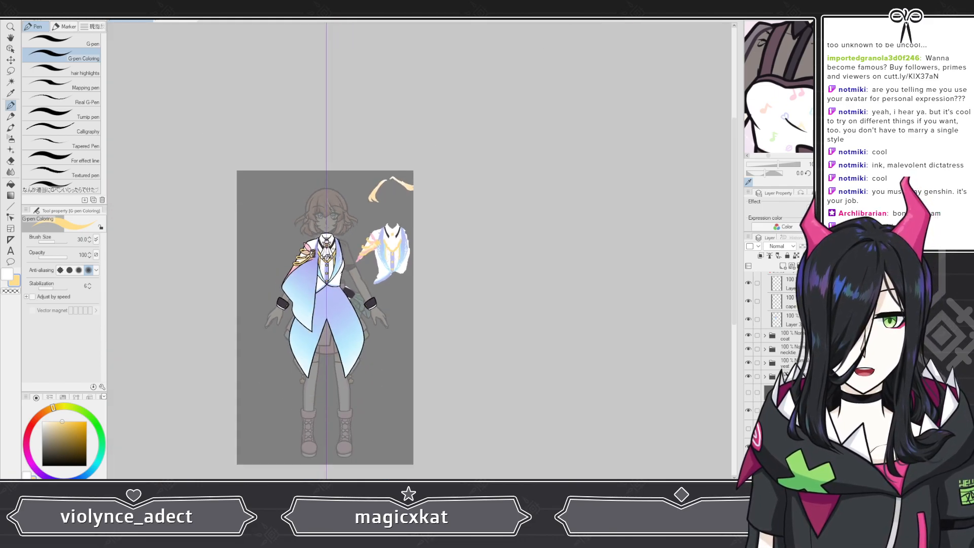
scroll(259, 249, up, 3)
scroll(260, 249, down, 2)
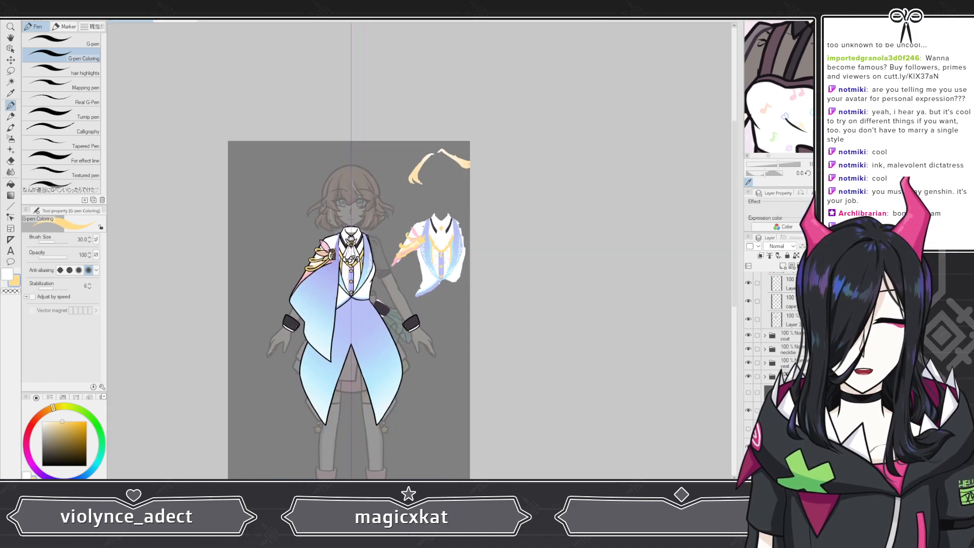
scroll(331, 222, down, 1)
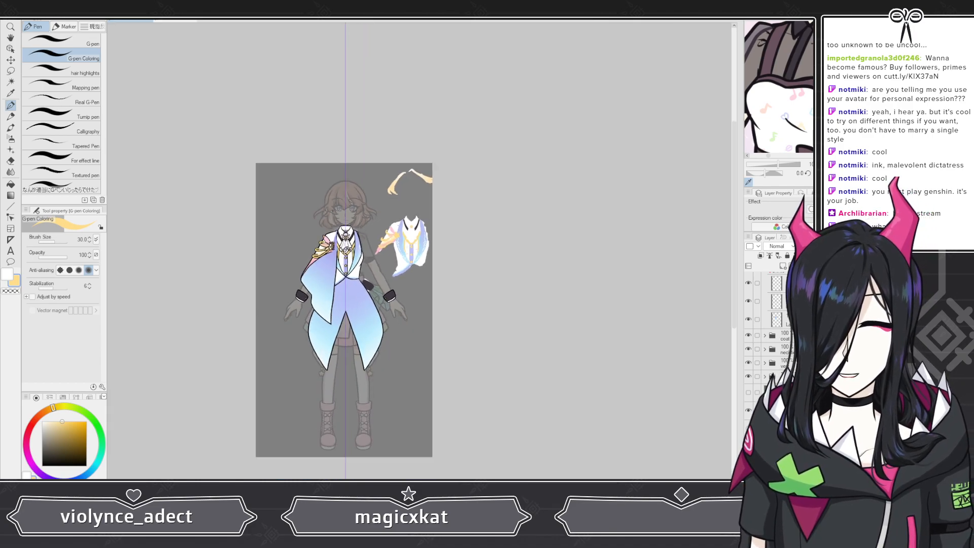
scroll(319, 248, up, 4)
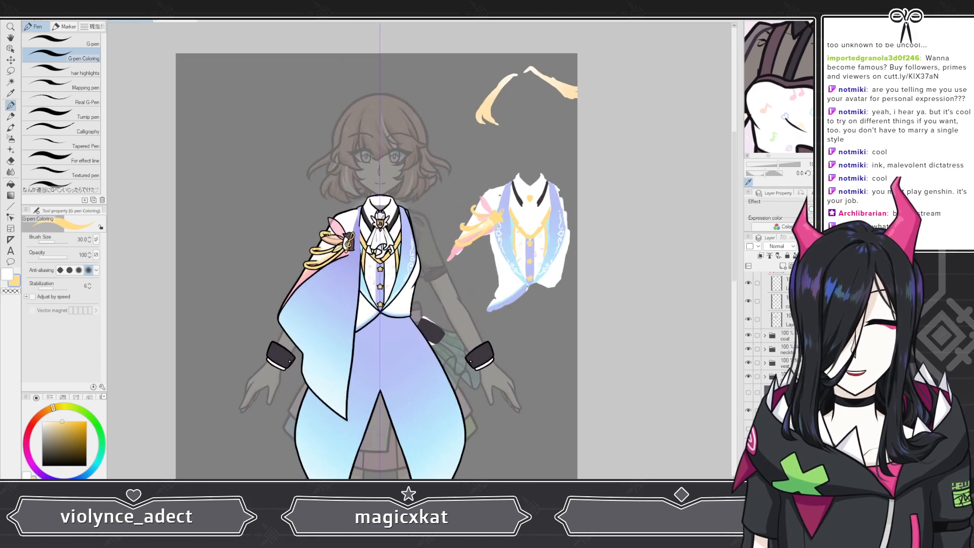
scroll(383, 236, up, 2)
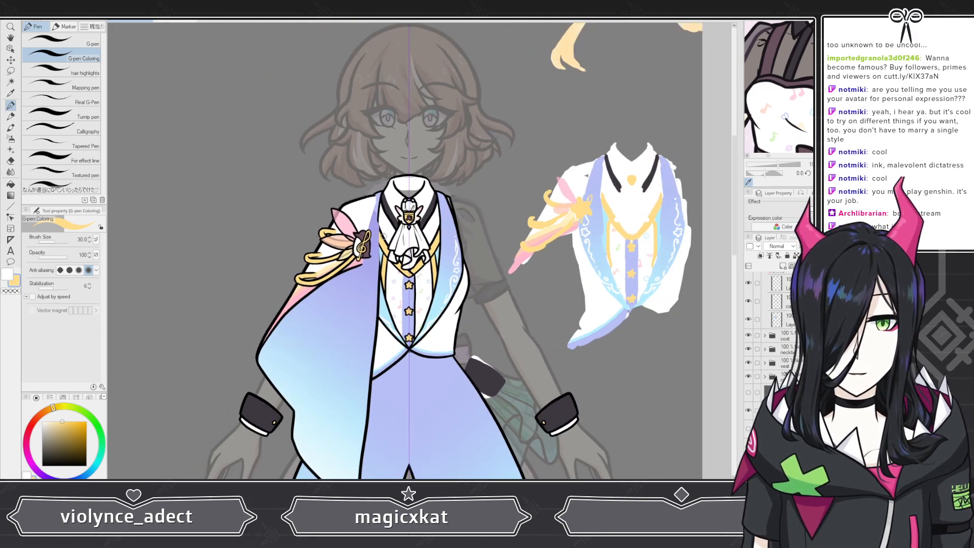
scroll(384, 236, down, 2)
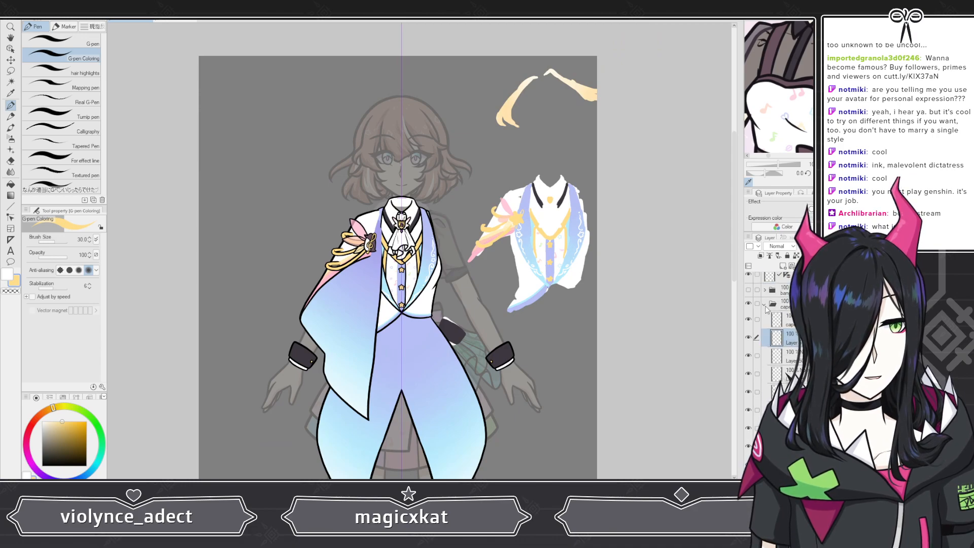
Step: Collapse the cape folder, show and expand the bangs folder, and select the layer beneath the left bangs
drag(778, 314, 756, 327)
scroll(363, 263, up, 3)
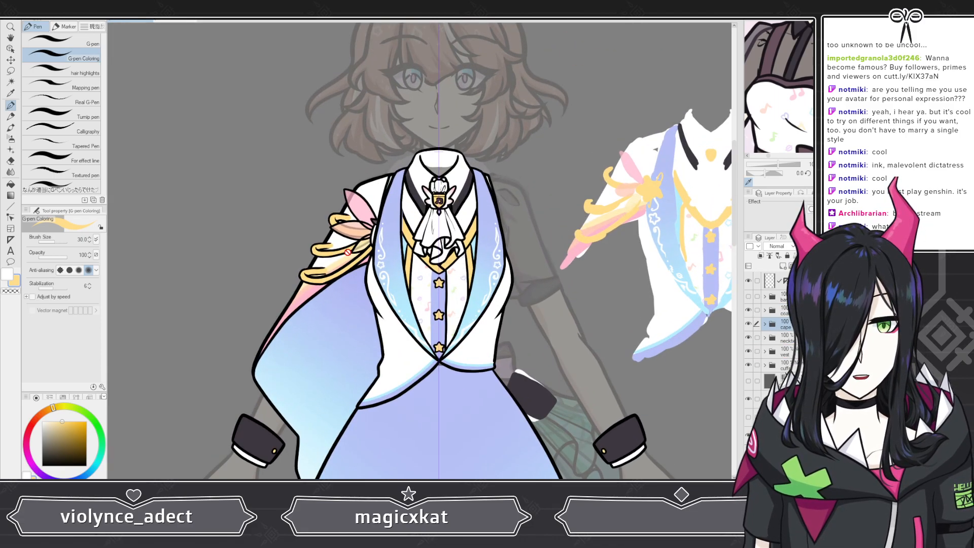
scroll(363, 263, down, 3)
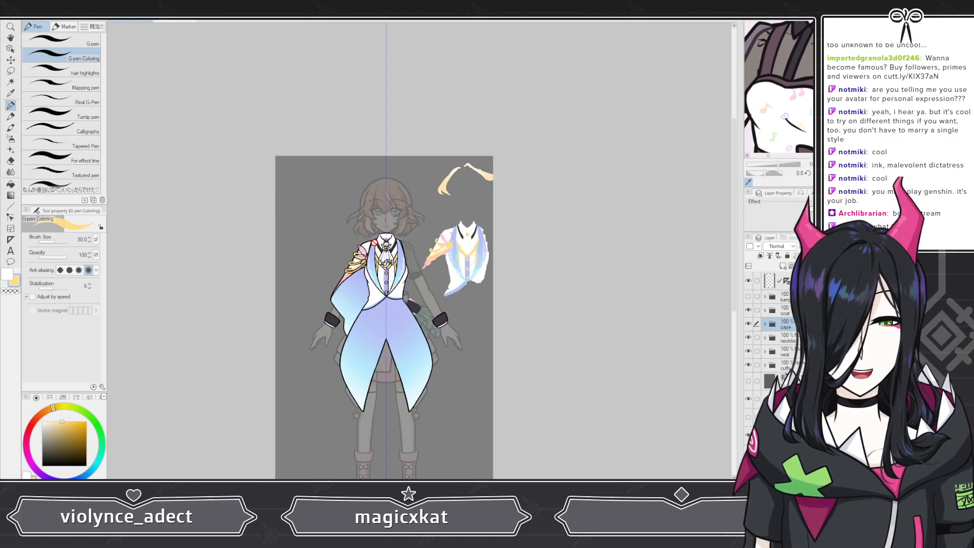
scroll(374, 240, up, 3)
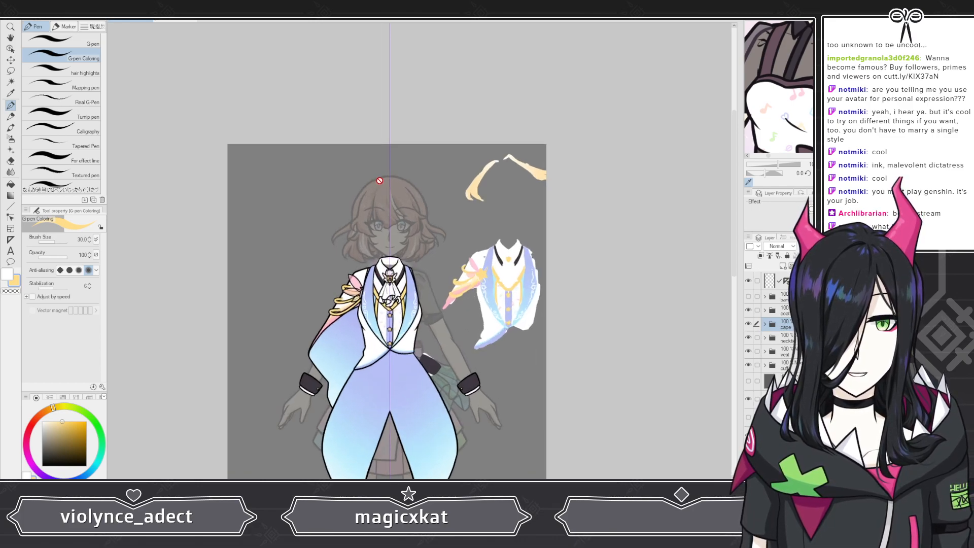
scroll(394, 211, up, 2)
scroll(436, 219, down, 3)
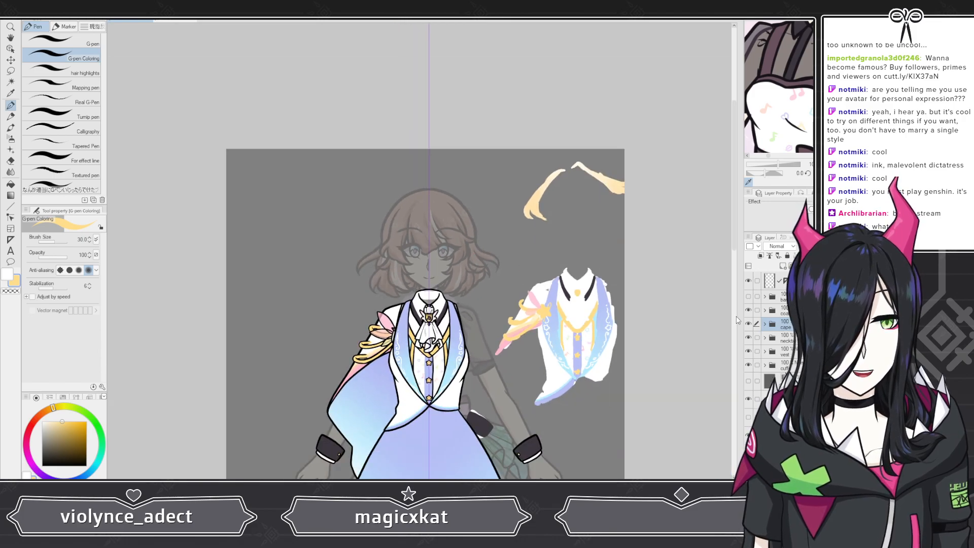
click(765, 297)
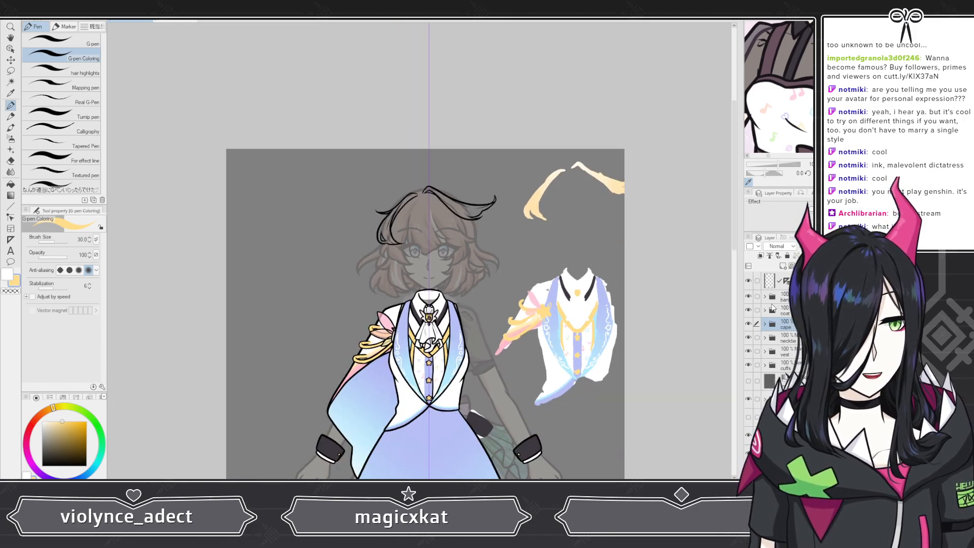
click(783, 266)
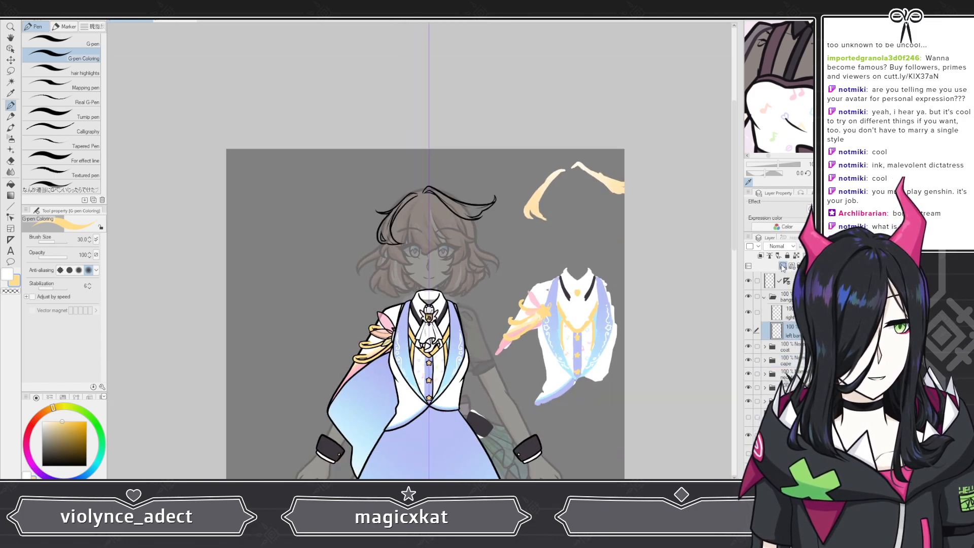
drag(793, 333, 798, 355)
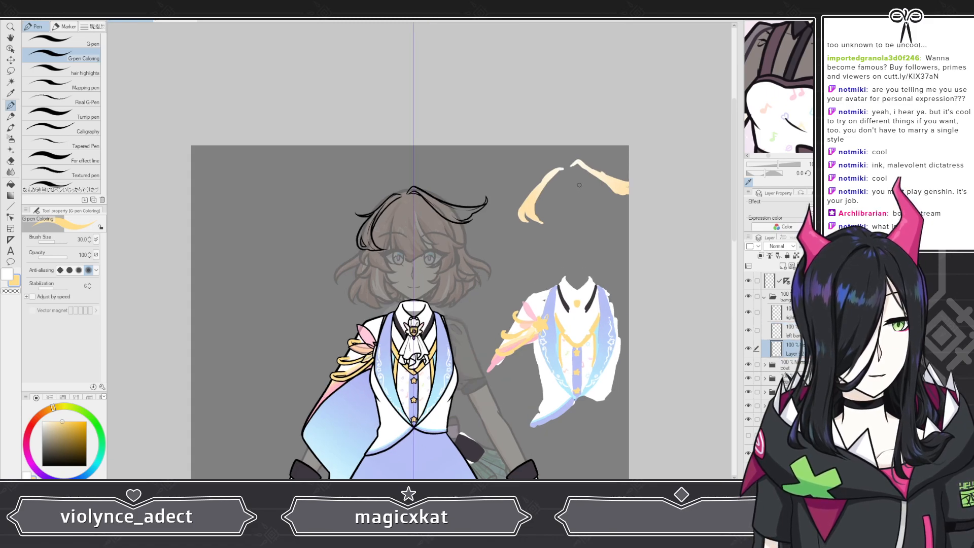
Step: Fill the front bangs inside their lineart with the pale yellow hair colour
scroll(549, 195, up, 5)
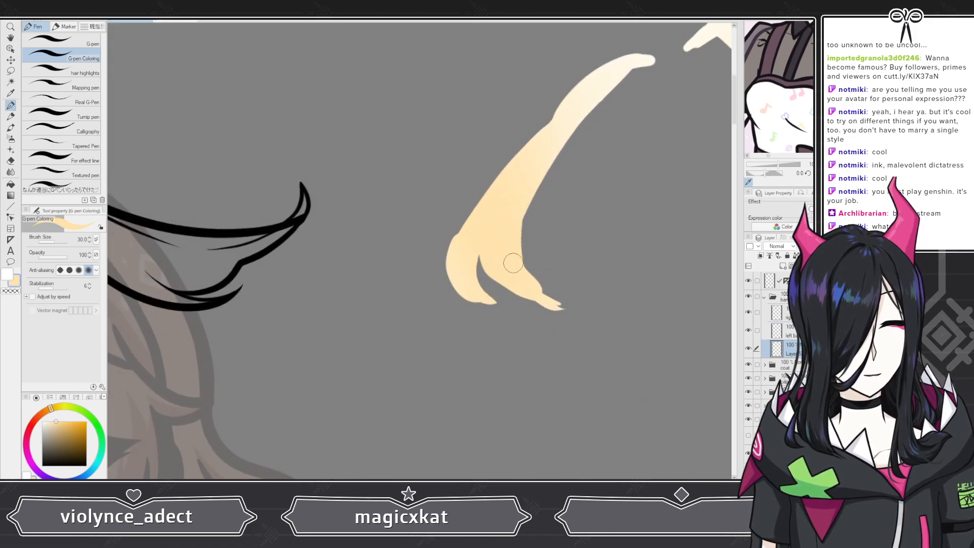
scroll(222, 273, down, 6)
scroll(258, 218, up, 6)
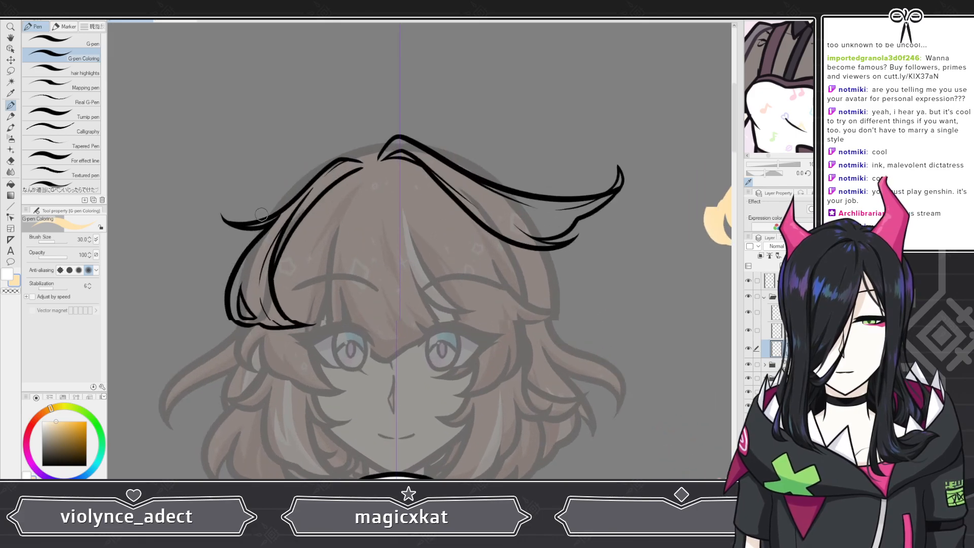
scroll(376, 189, down, 5)
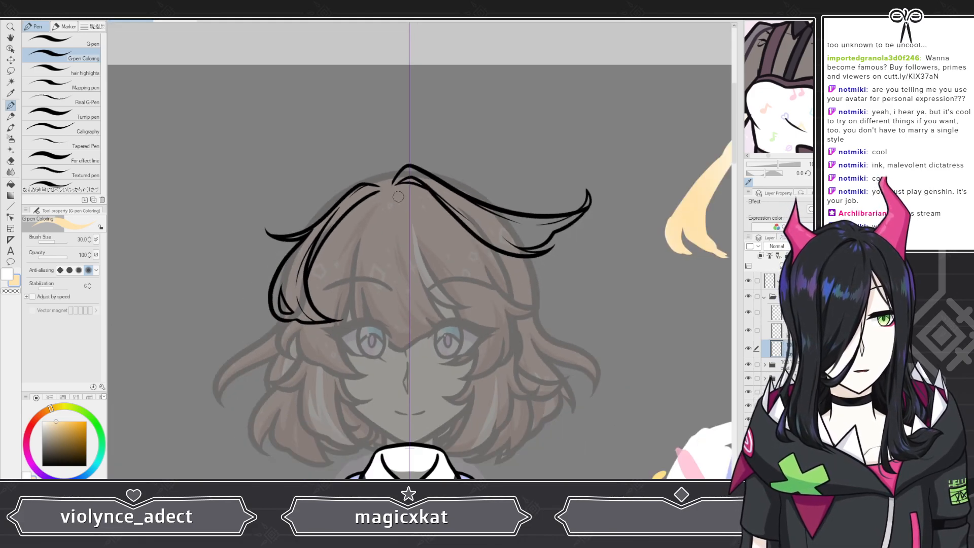
scroll(467, 163, up, 5)
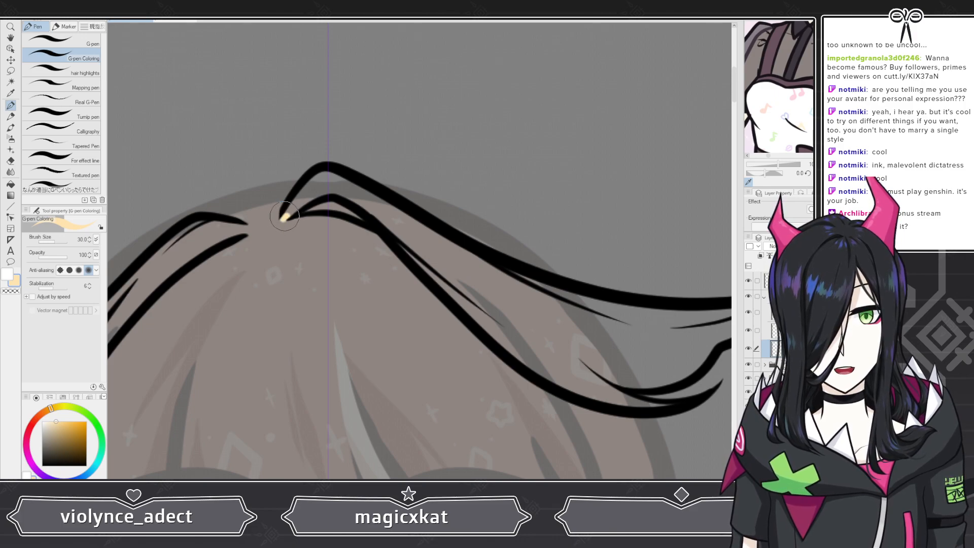
mouse_move(284, 218)
mouse_down()
mouse_move(332, 203)
mouse_move(287, 214)
mouse_move(325, 177)
mouse_move(384, 208)
mouse_move(437, 253)
mouse_move(631, 324)
mouse_move(457, 278)
mouse_move(507, 314)
mouse_up()
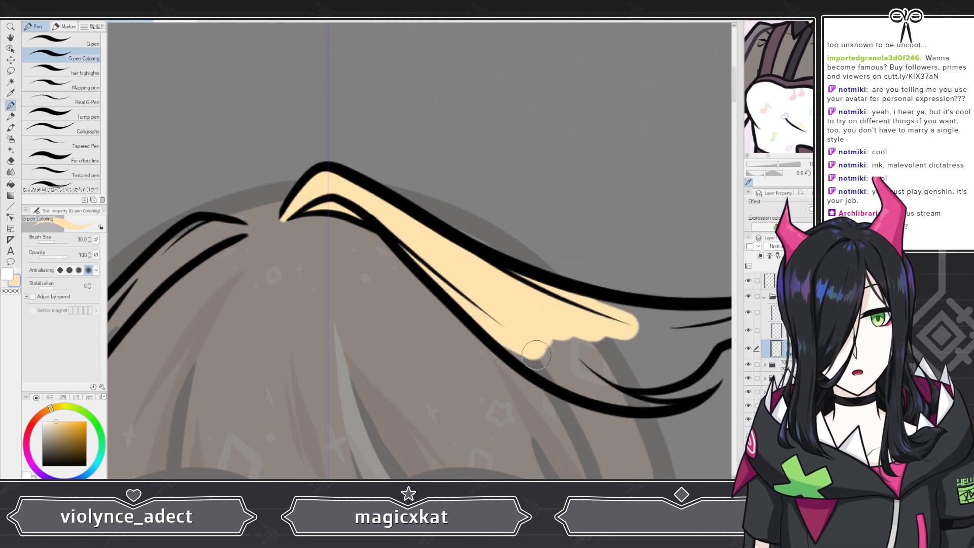
mouse_move(536, 355)
mouse_down()
mouse_move(500, 333)
mouse_move(559, 332)
mouse_move(577, 316)
mouse_move(625, 334)
mouse_move(605, 367)
mouse_move(663, 374)
mouse_up()
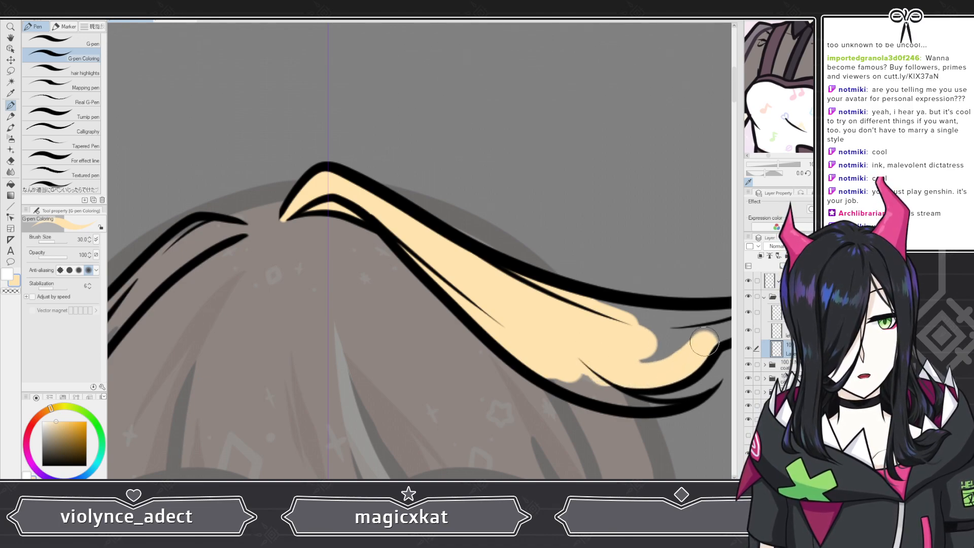
mouse_move(704, 341)
mouse_down()
mouse_move(615, 365)
mouse_move(660, 349)
mouse_move(679, 329)
mouse_move(646, 314)
mouse_up()
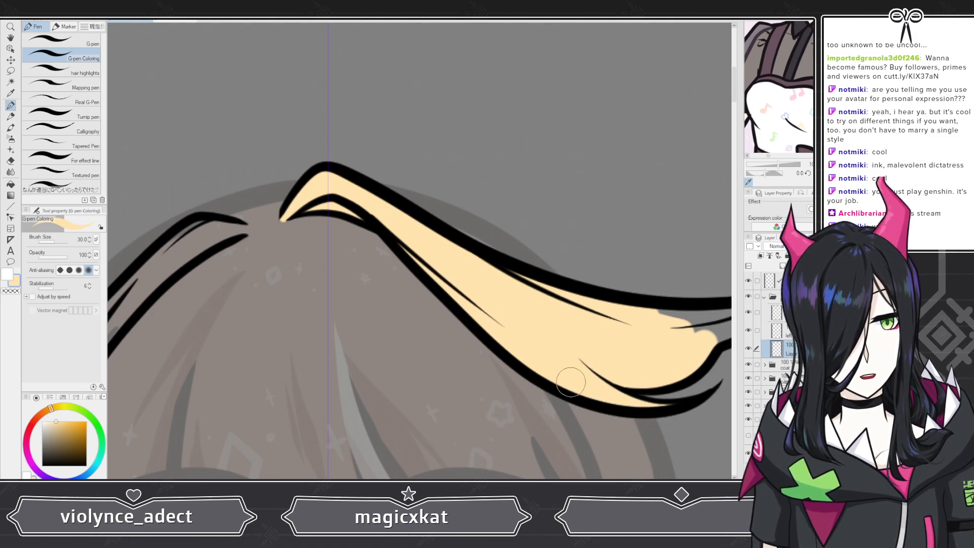
scroll(537, 361, down, 3)
drag(538, 361, 411, 344)
scroll(659, 353, up, 2)
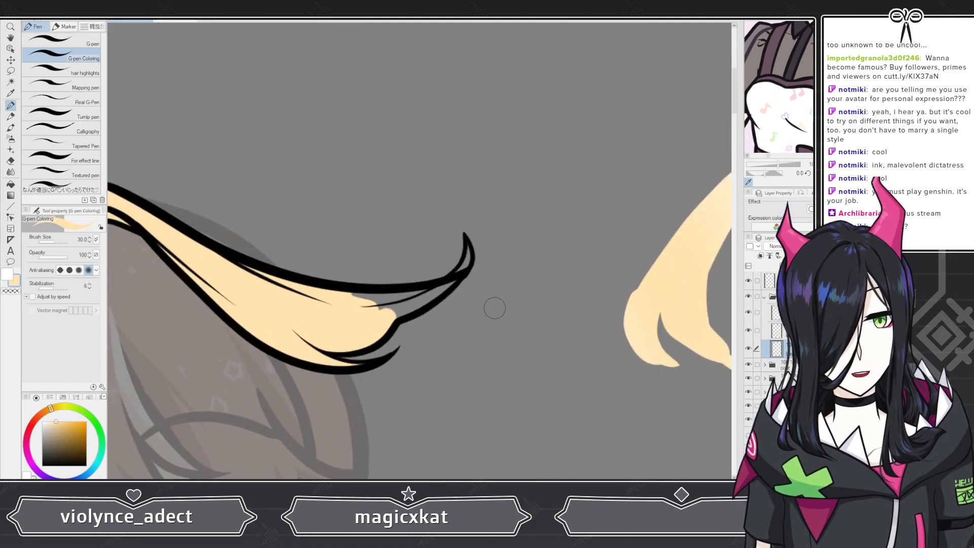
scroll(494, 308, up, 3)
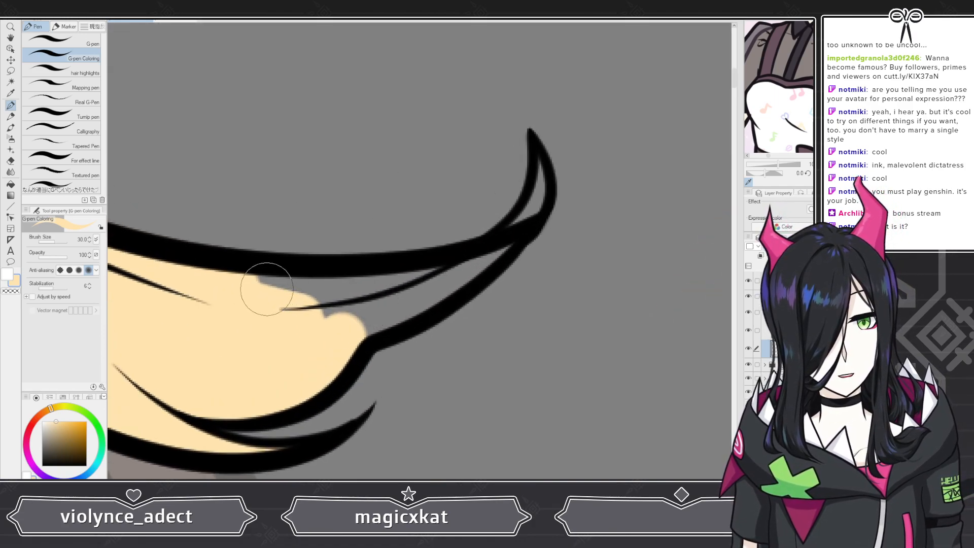
mouse_move(267, 289)
mouse_down()
mouse_move(310, 287)
mouse_move(329, 298)
mouse_up()
mouse_move(325, 331)
mouse_down()
mouse_move(463, 278)
mouse_move(518, 238)
mouse_move(367, 287)
mouse_move(519, 228)
mouse_move(506, 236)
mouse_move(540, 197)
mouse_up()
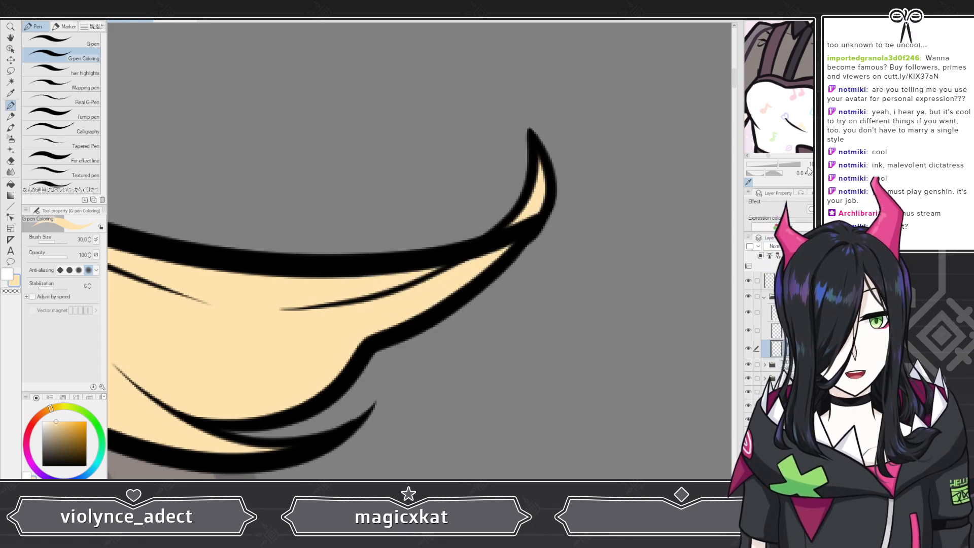
scroll(517, 230, down, 5)
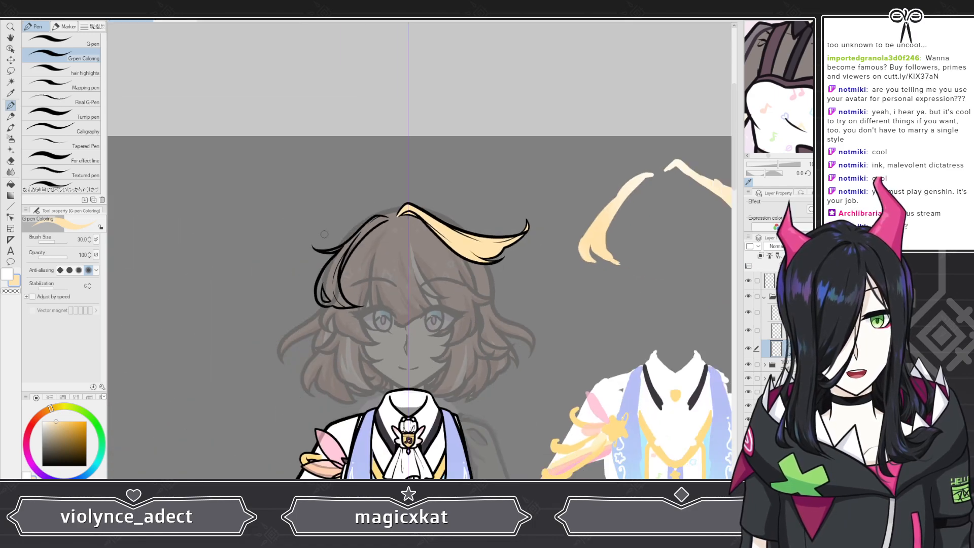
Step: Fill the remaining gap in the upper strand of the left bangs with the pale yellow hair colour
scroll(329, 248, up, 2)
click(784, 332)
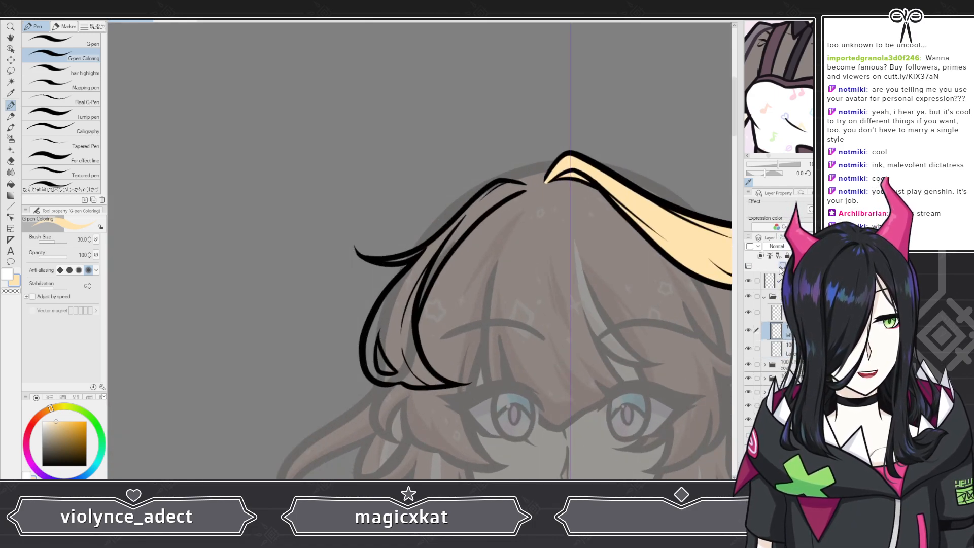
scroll(458, 189, up, 5)
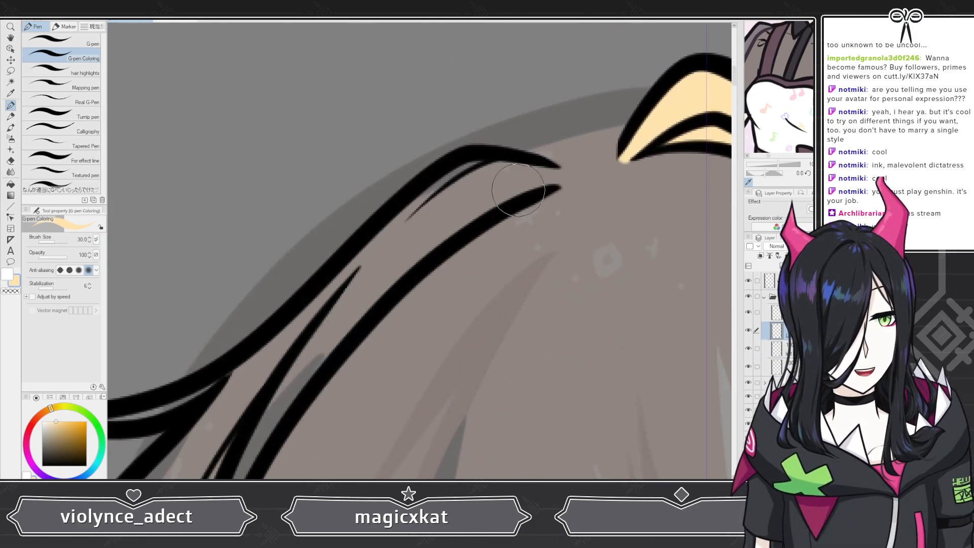
mouse_move(458, 189)
mouse_down()
mouse_move(474, 177)
mouse_move(382, 254)
mouse_move(413, 254)
mouse_up()
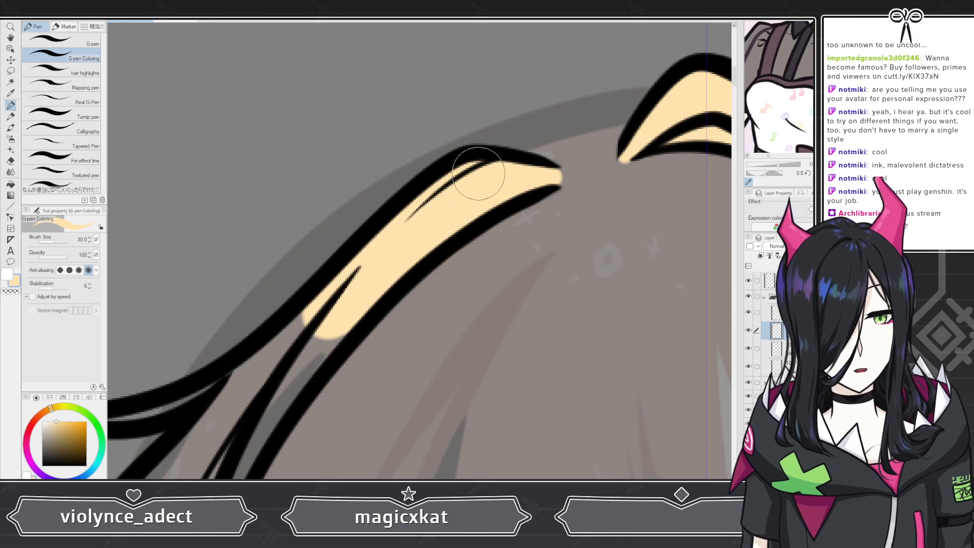
Step: Zoom around the front bangs to inspect the yellow fill for gaps along the lineart
scroll(479, 173, down, 4)
scroll(440, 252, up, 4)
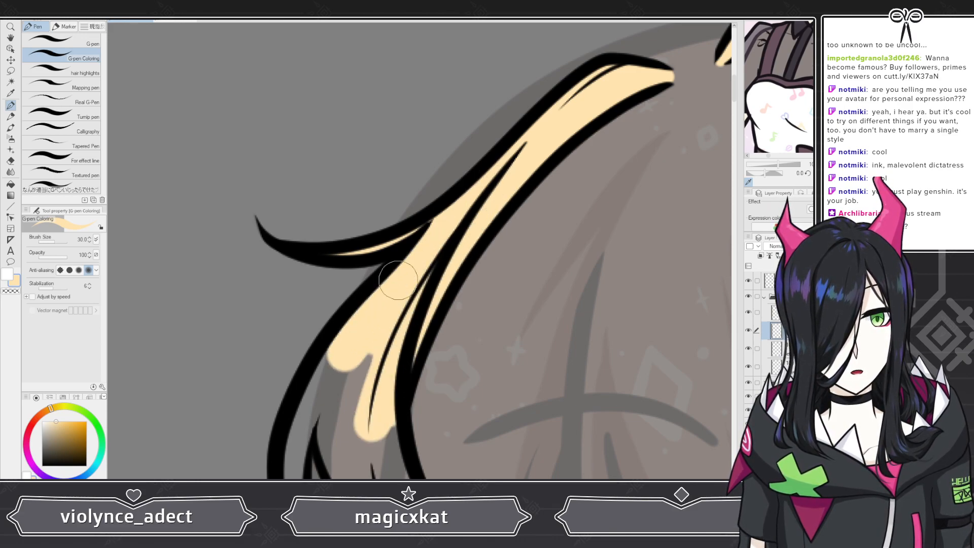
scroll(311, 399, down, 4)
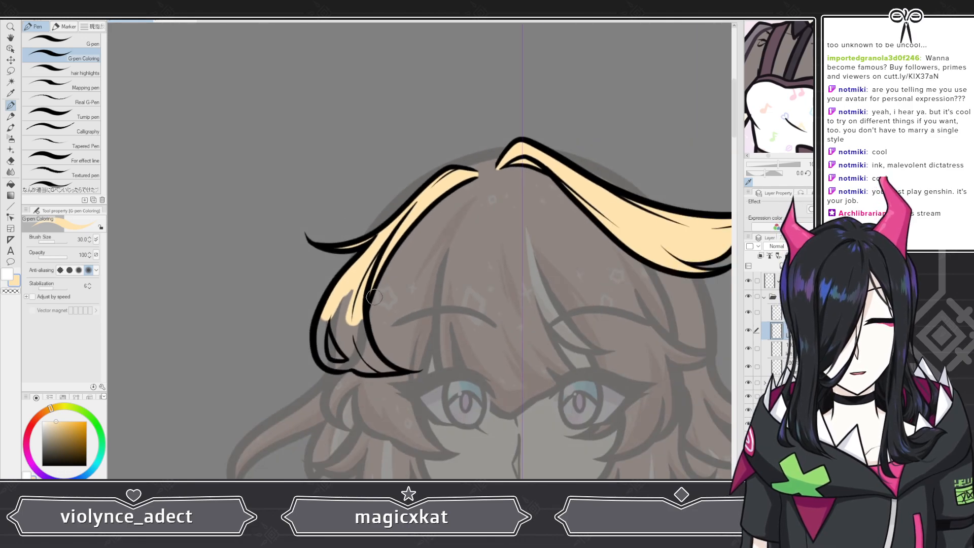
scroll(348, 416, up, 5)
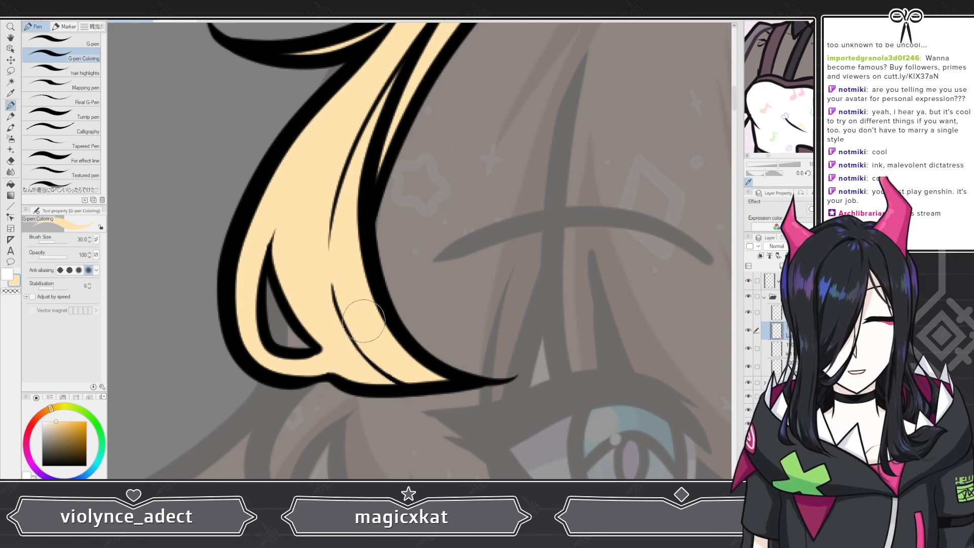
scroll(355, 315, down, 10)
scroll(354, 181, up, 7)
scroll(615, 227, up, 1)
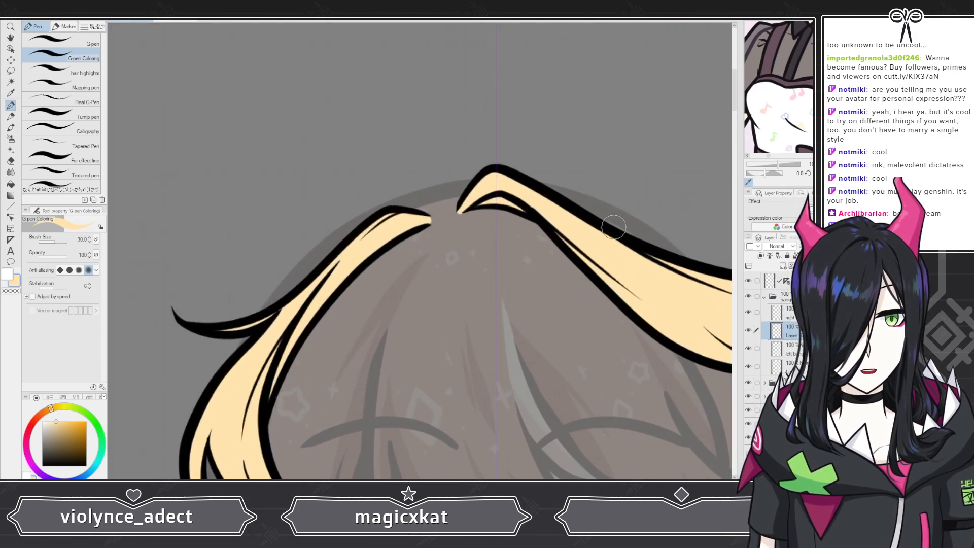
scroll(462, 212, up, 5)
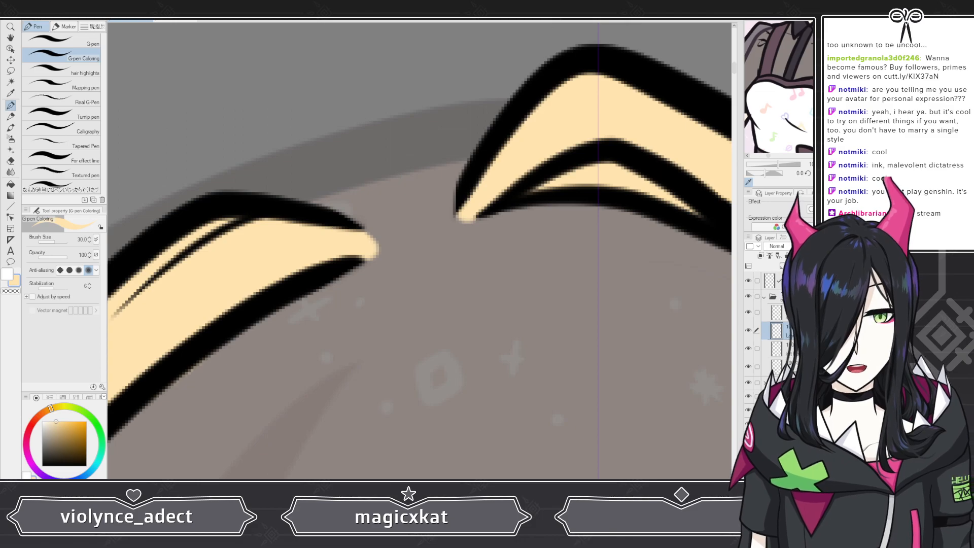
scroll(433, 162, down, 6)
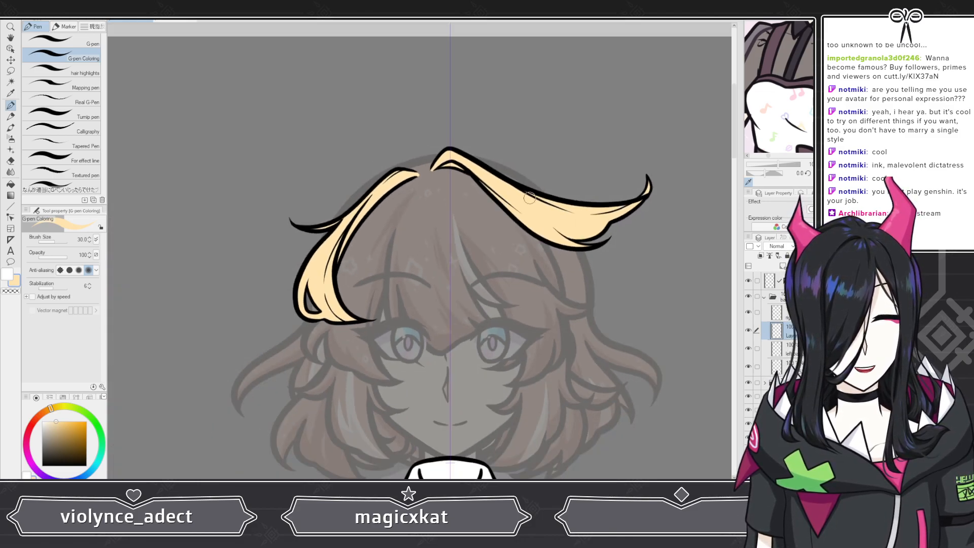
scroll(436, 159, up, 6)
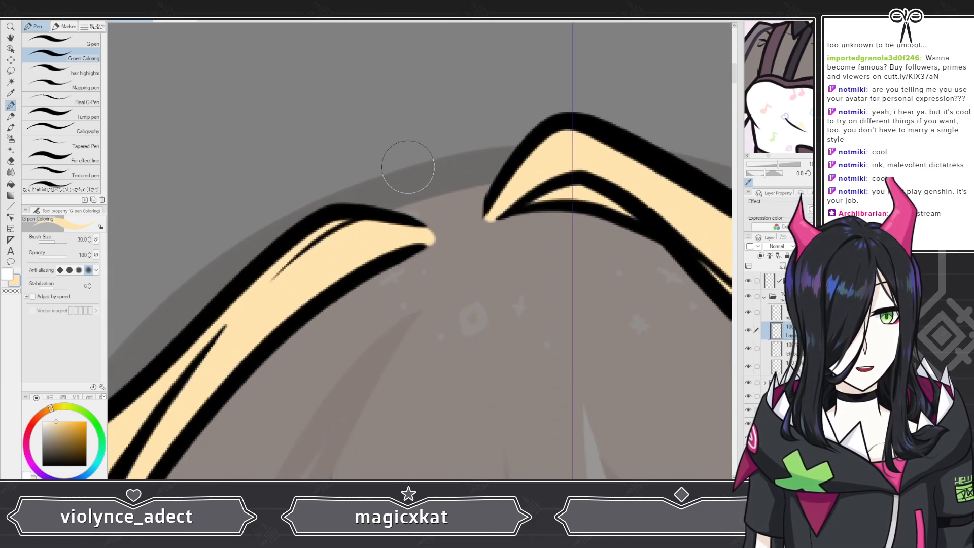
Step: Switch to the hard eraser and erase a small spot between the reference bangs shapes
click(12, 161)
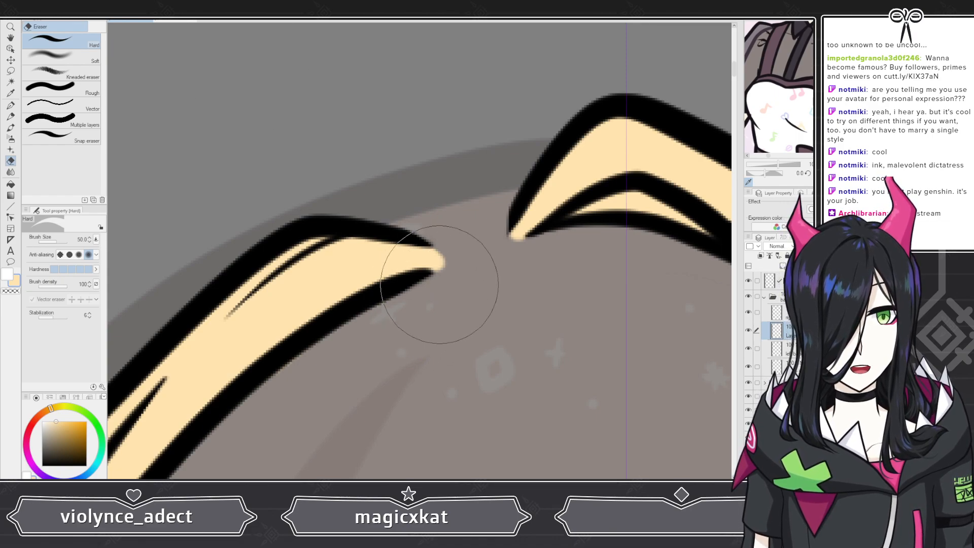
scroll(403, 177, down, 6)
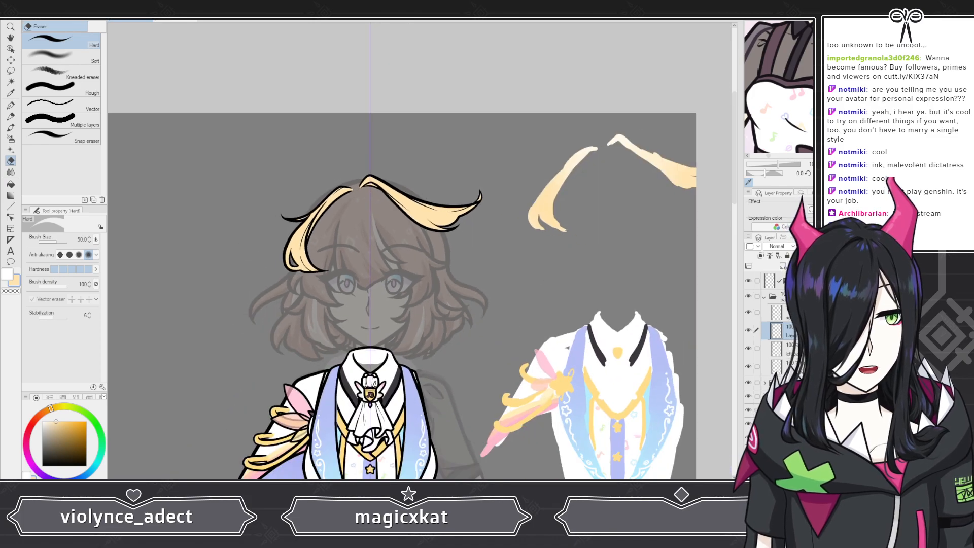
scroll(584, 147, up, 5)
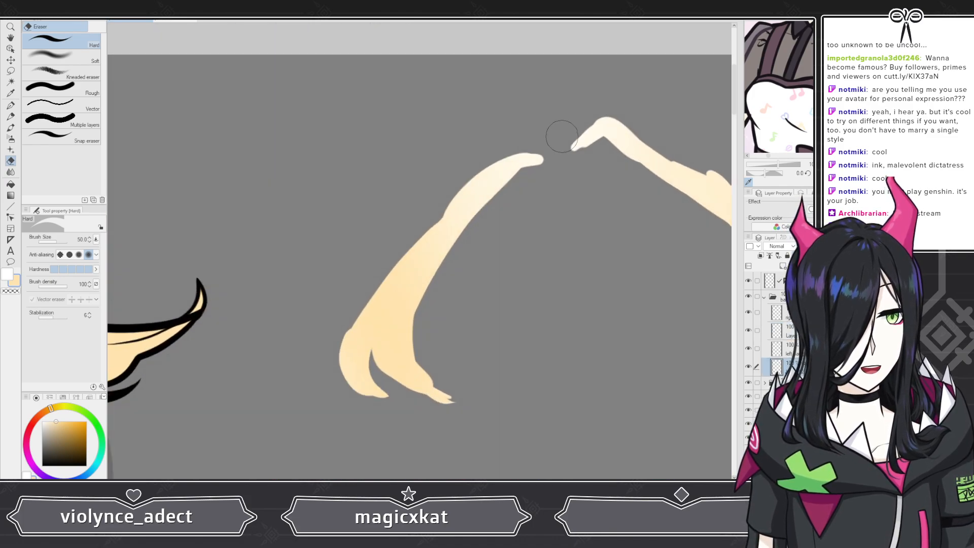
alt+click(588, 144)
scroll(582, 152, down, 8)
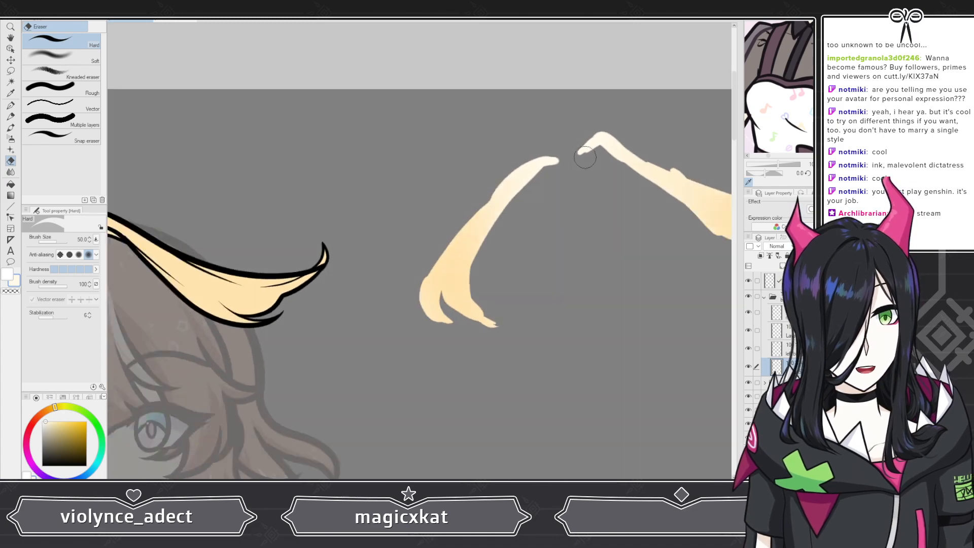
scroll(451, 157, up, 4)
scroll(319, 181, up, 1)
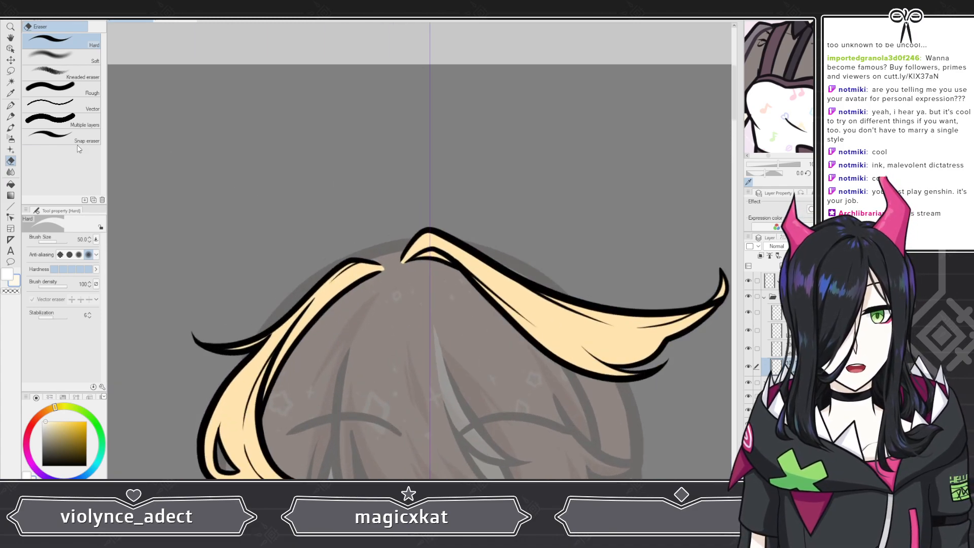
Step: Switch to the soft airbrush, reselect the bangs layers and review the whole character
click(11, 139)
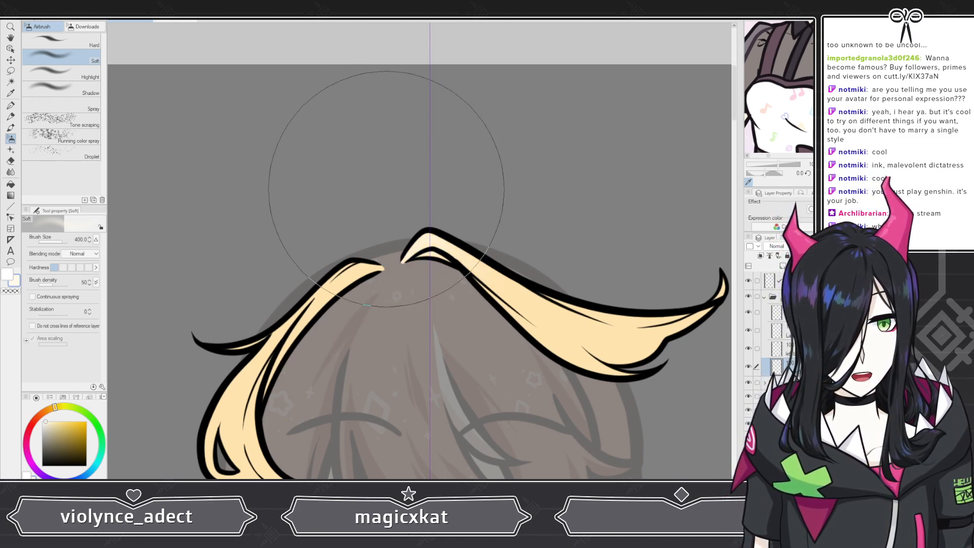
drag(413, 195, 419, 193)
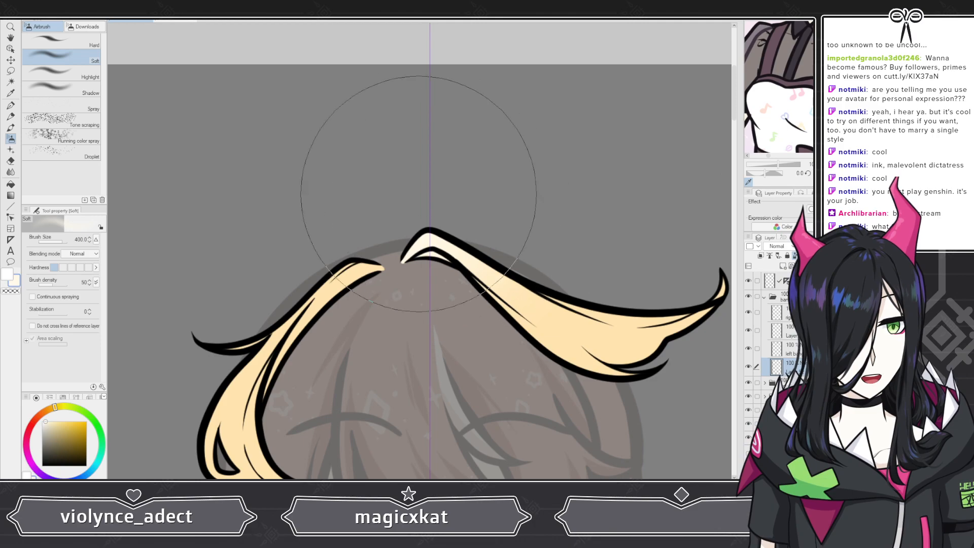
click(792, 331)
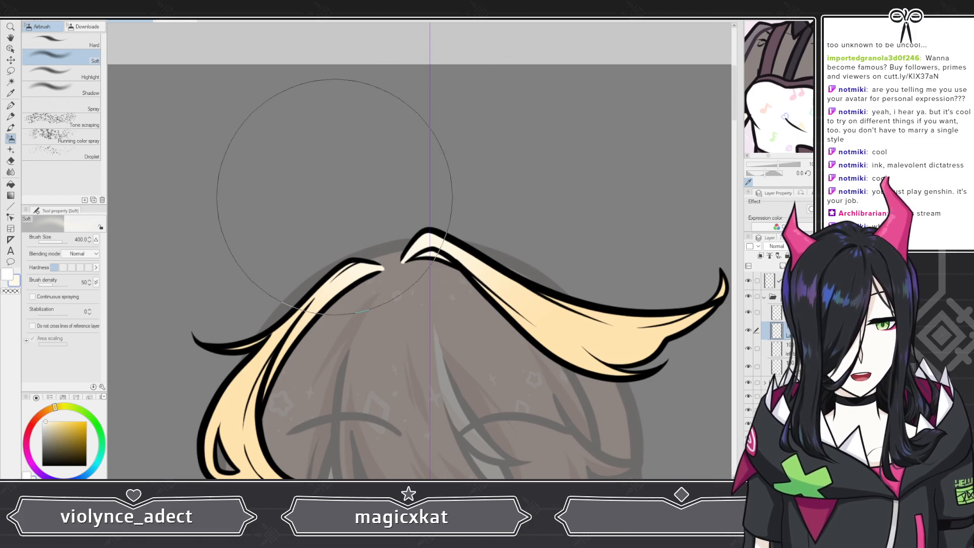
scroll(334, 197, down, 5)
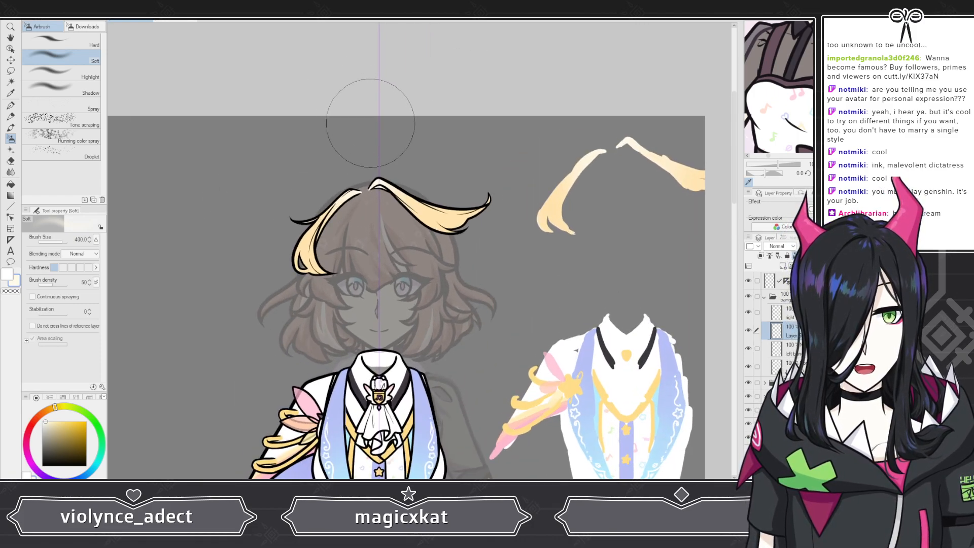
scroll(370, 122, up, 5)
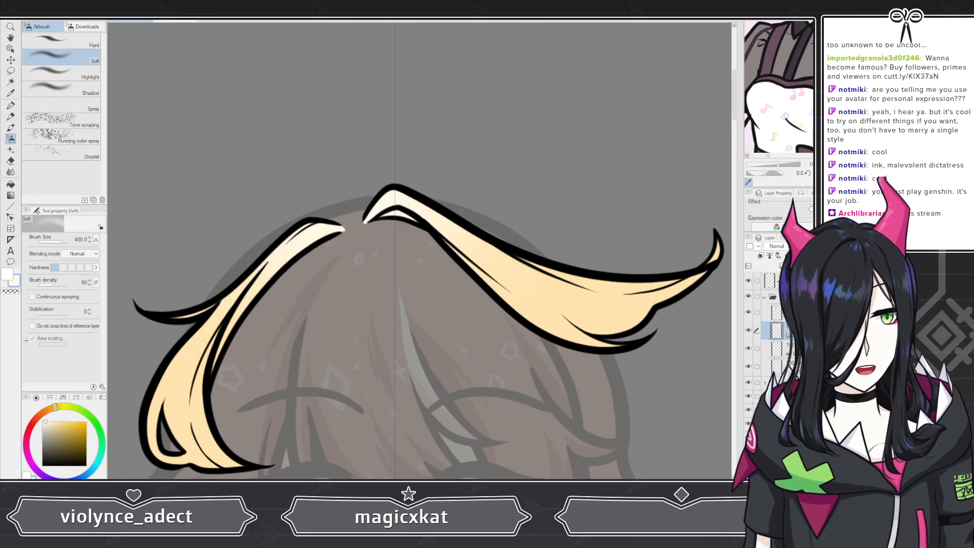
click(785, 366)
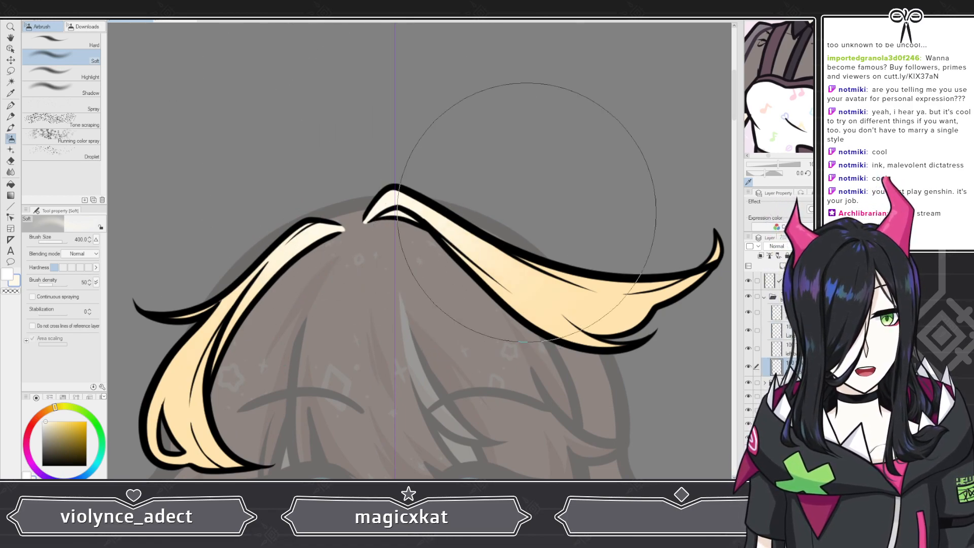
scroll(526, 212, down, 6)
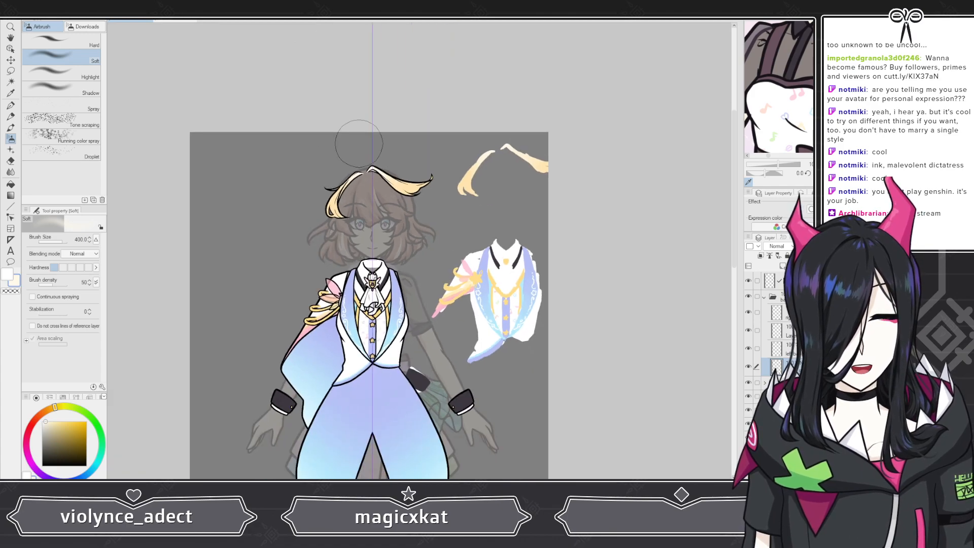
scroll(359, 143, down, 2)
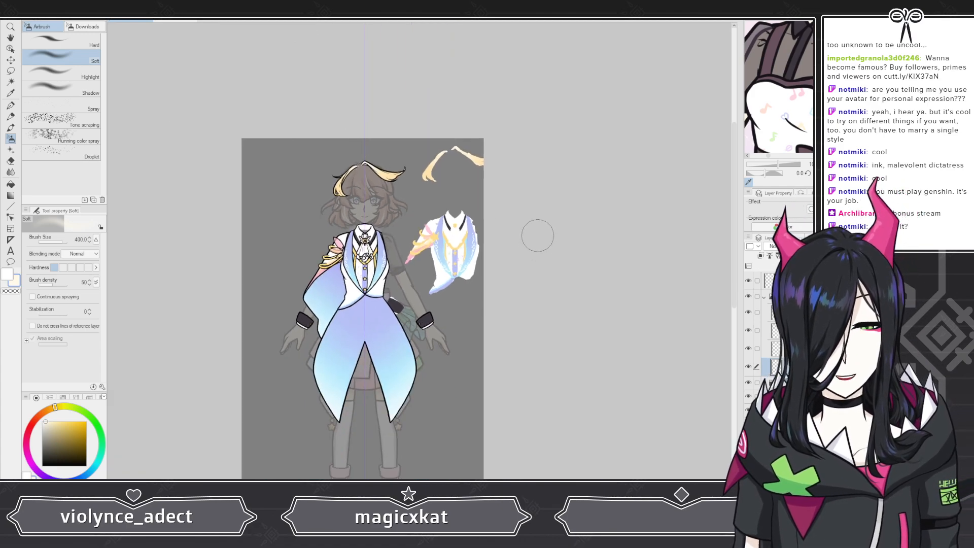